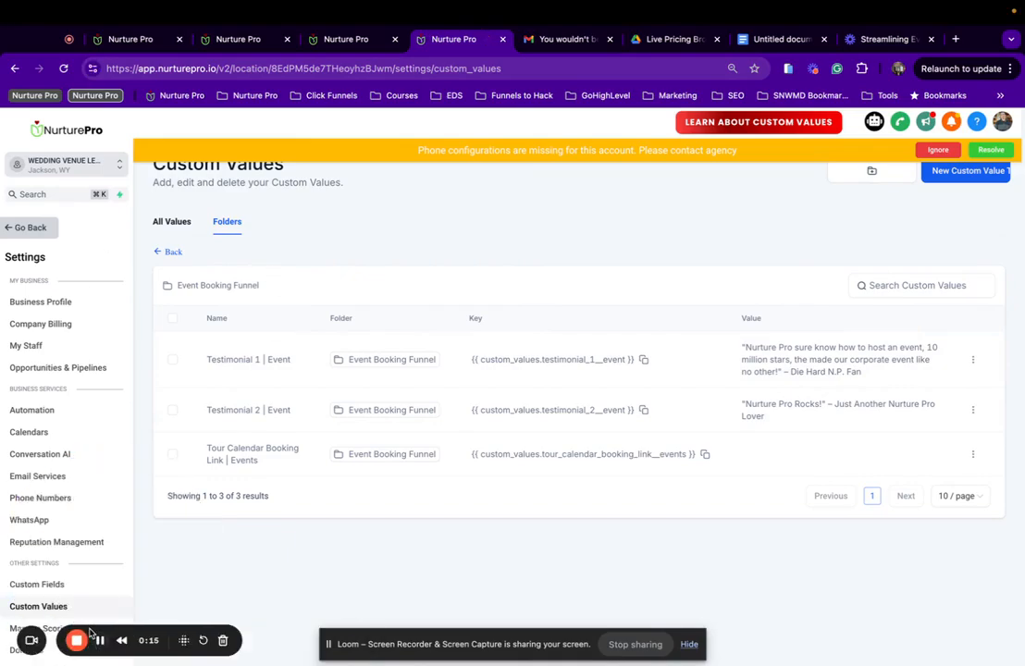
# Open the 'Day 10 : Email 5 - *Testimonial* | Events' template from the Email Templates list.
pyautogui.moveTo(93, 632); pyautogui.dragTo(222, 611)
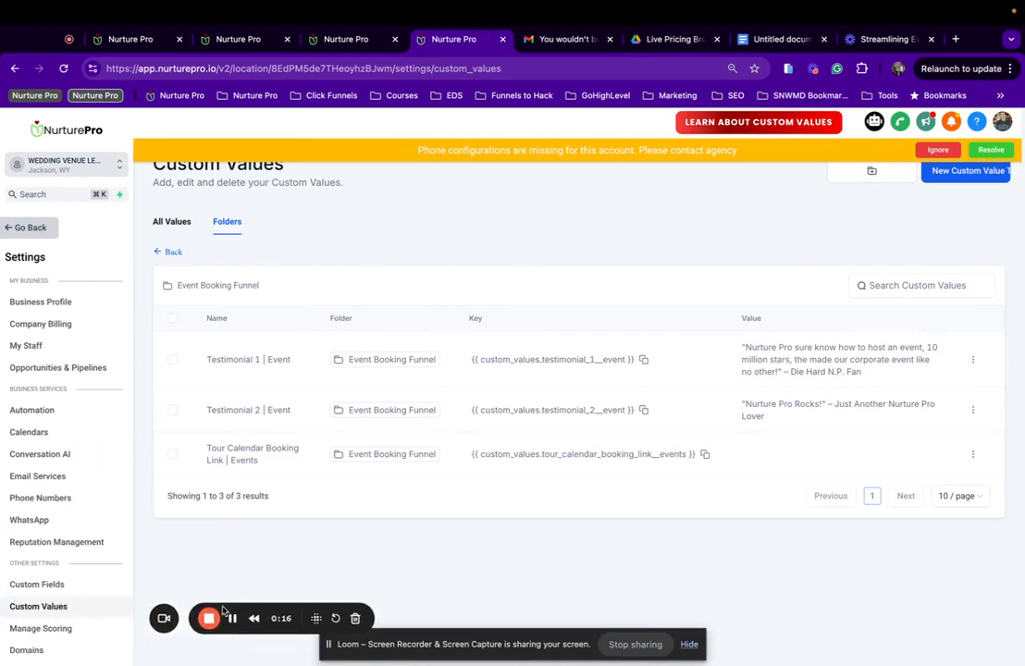
pyautogui.click(232, 39)
pyautogui.click(120, 41)
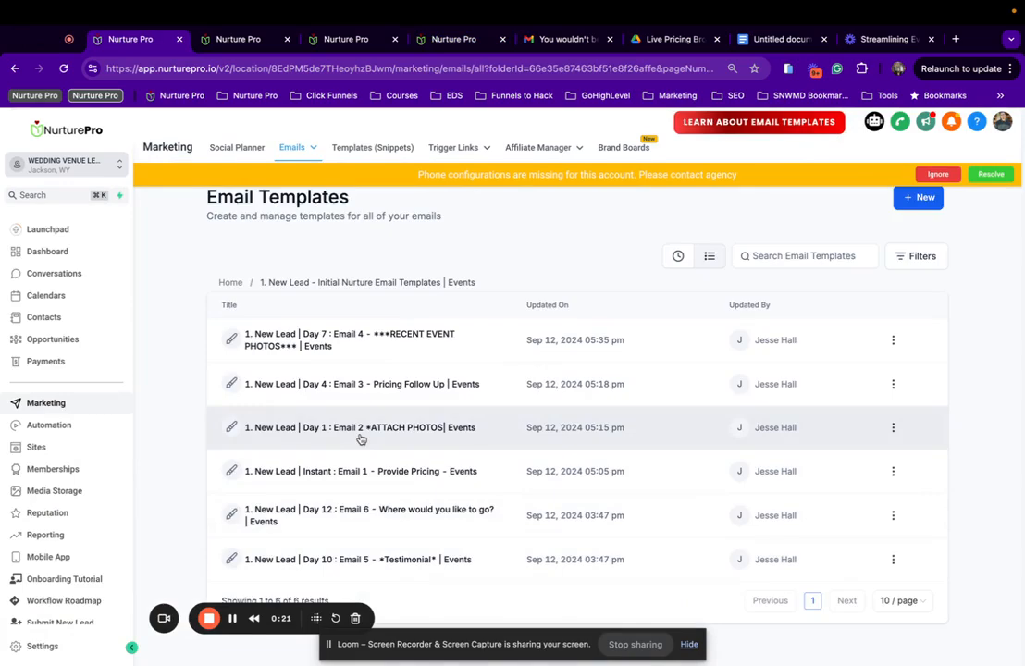
pyautogui.click(397, 559)
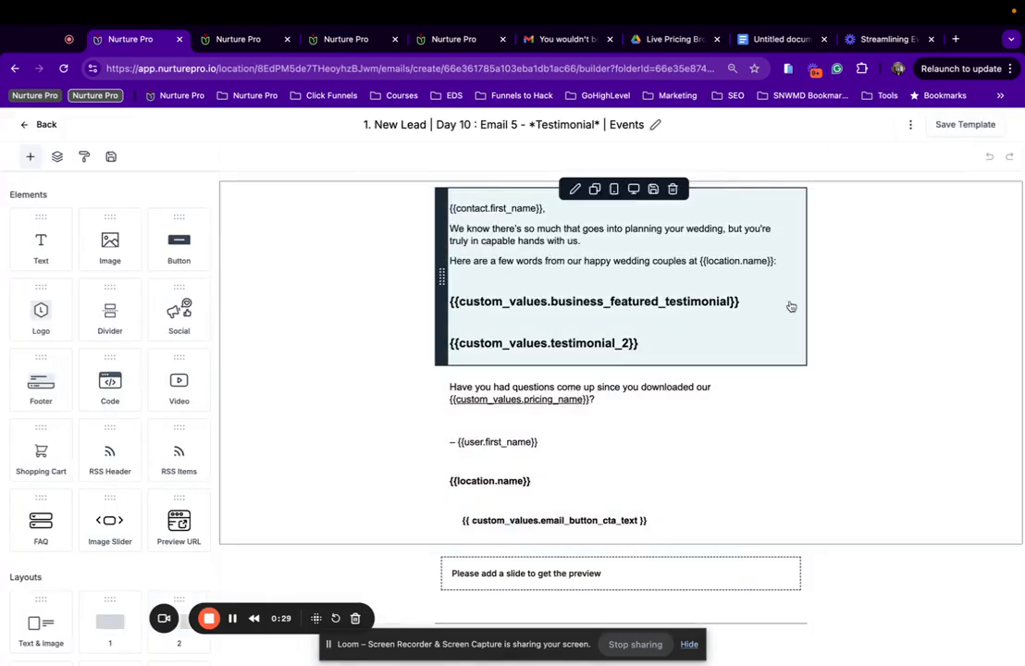
# Replace the featured testimonial placeholder with the testimonial_1__event custom value.
pyautogui.tripleClick(438, 310)
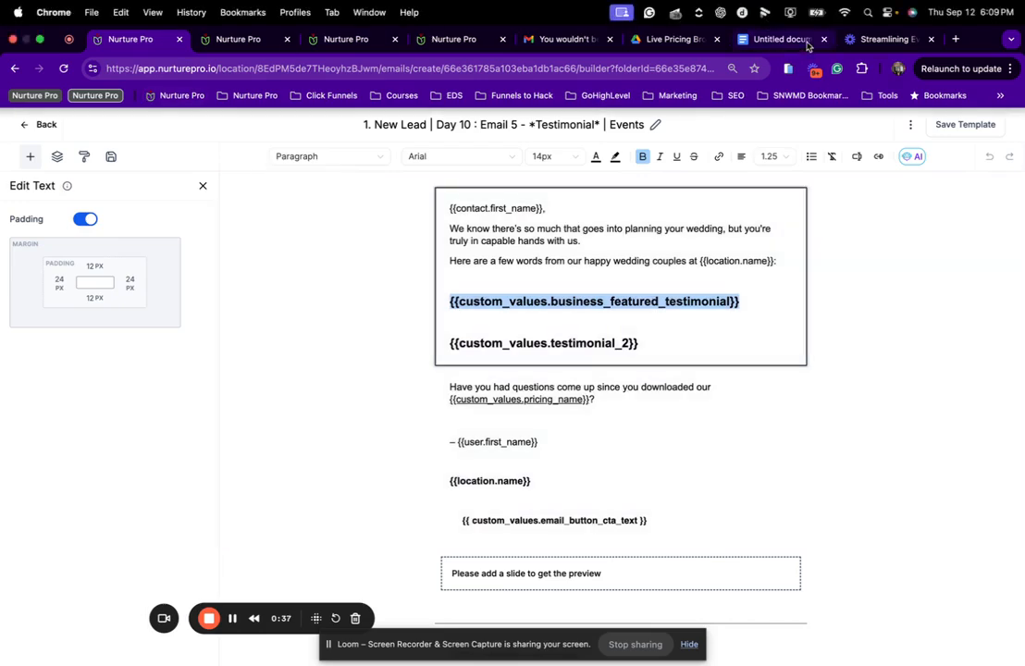
pyautogui.click(361, 43)
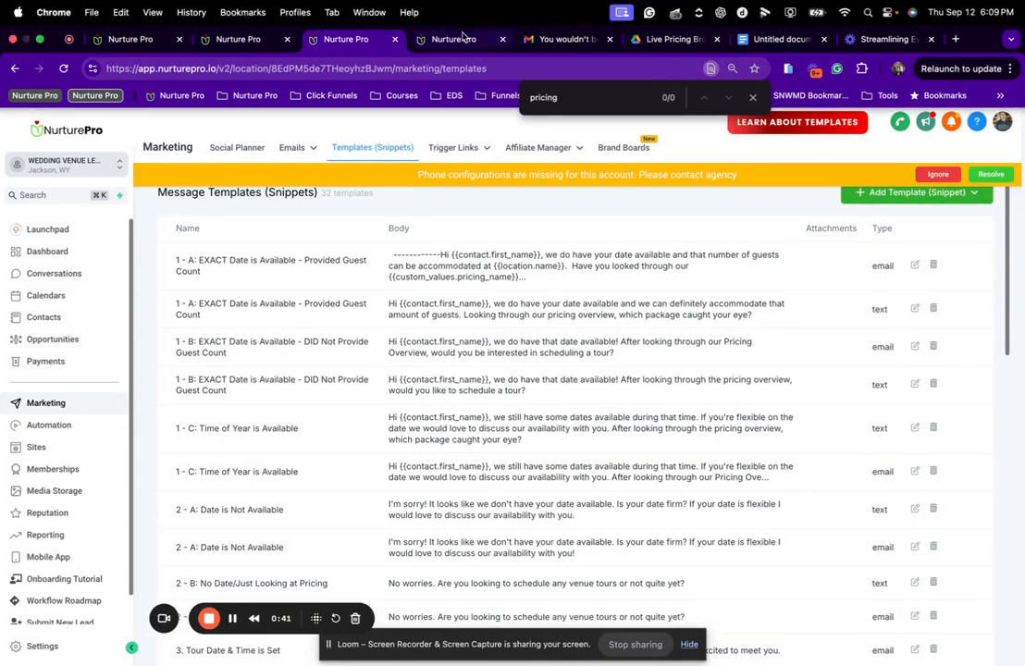
pyautogui.click(462, 36)
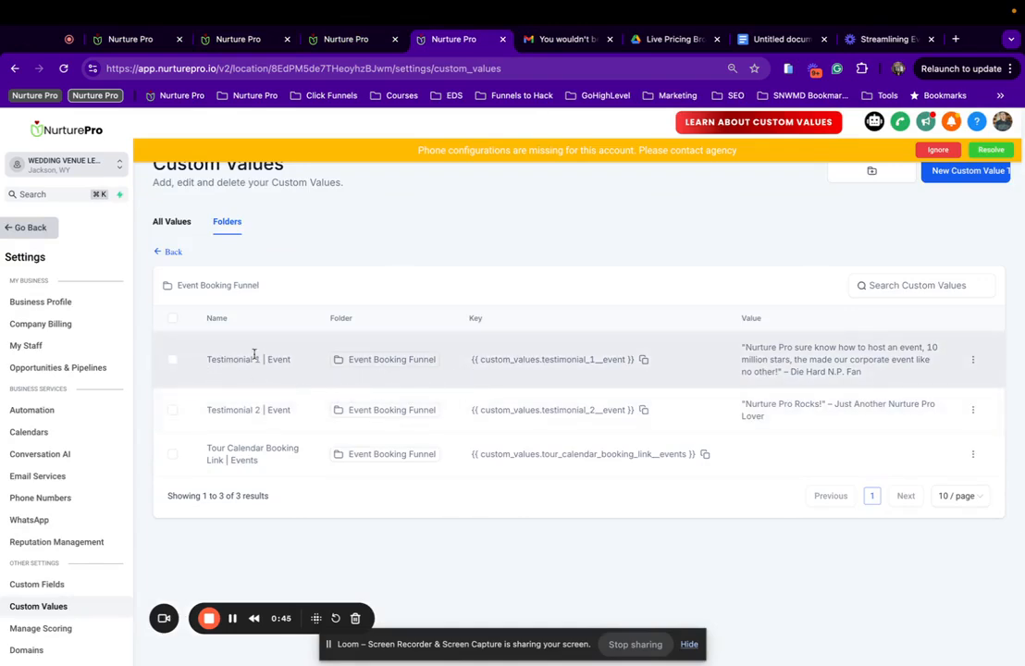
pyautogui.click(644, 360)
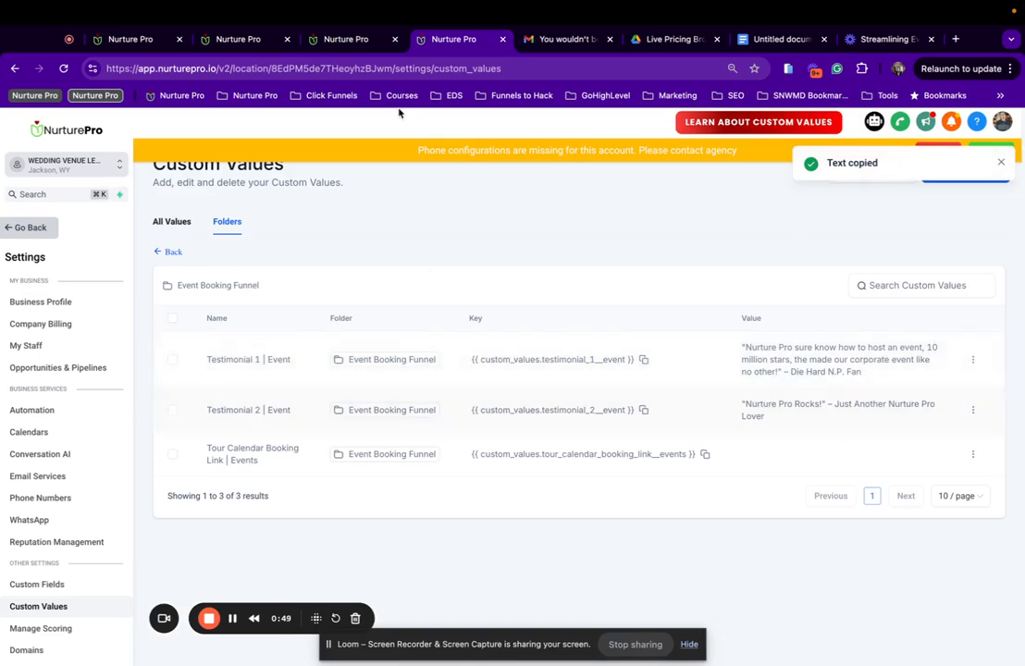
pyautogui.click(145, 43)
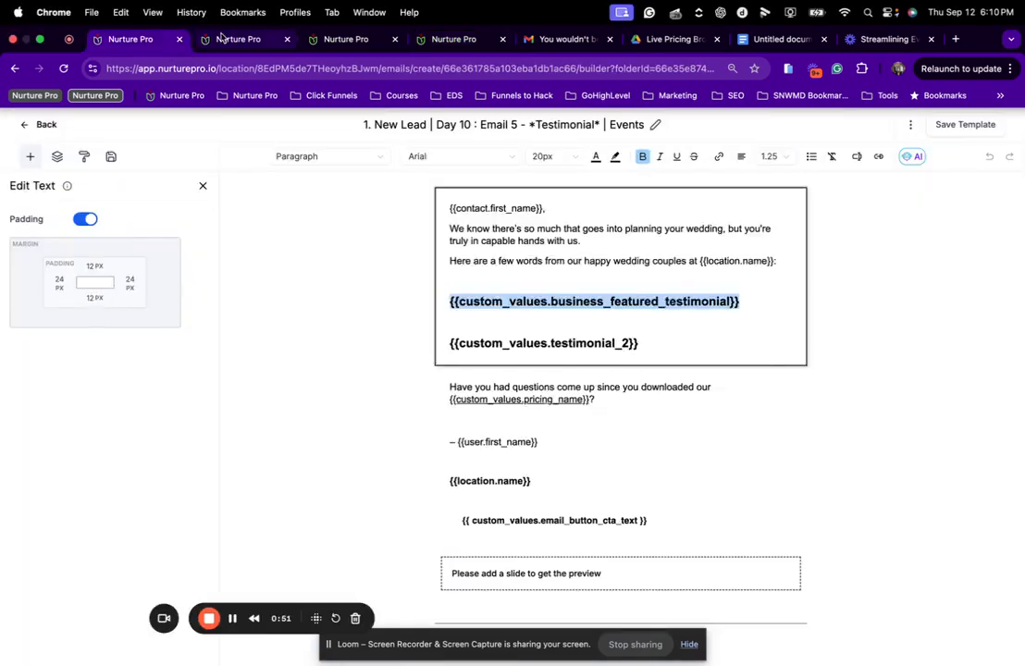
pyautogui.click(755, 299)
pyautogui.moveTo(748, 299); pyautogui.dragTo(549, 290)
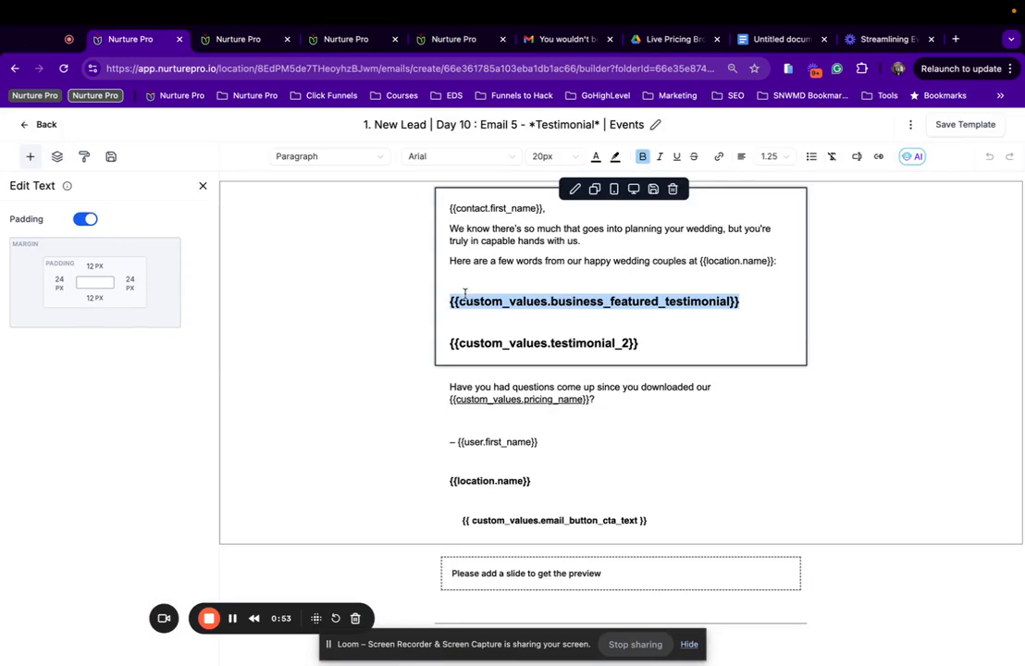
pyautogui.press('super+v')
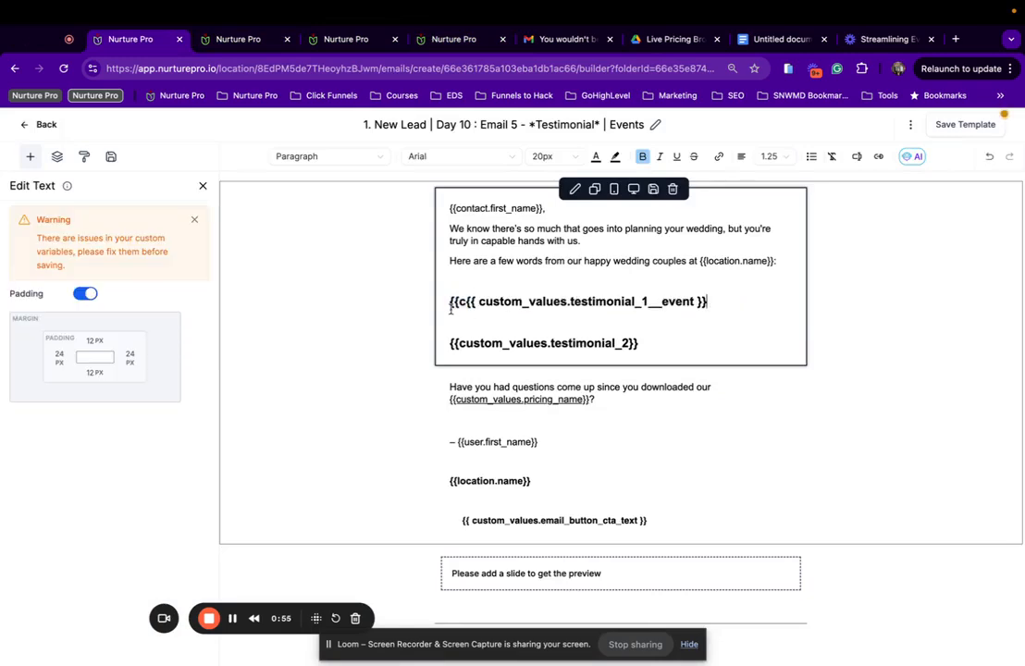
pyautogui.click(450, 305)
pyautogui.moveTo(715, 307); pyautogui.dragTo(448, 309)
pyautogui.press('super+v')
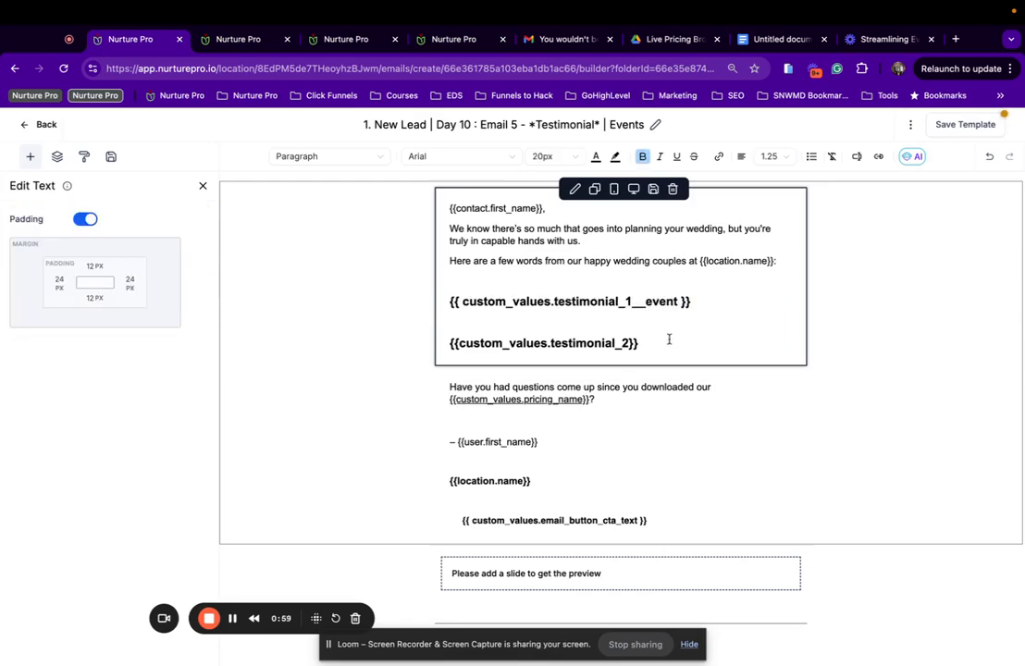
# Replace the testimonial_2 placeholder with the testimonial_2__event custom value.
pyautogui.moveTo(668, 338); pyautogui.dragTo(426, 350)
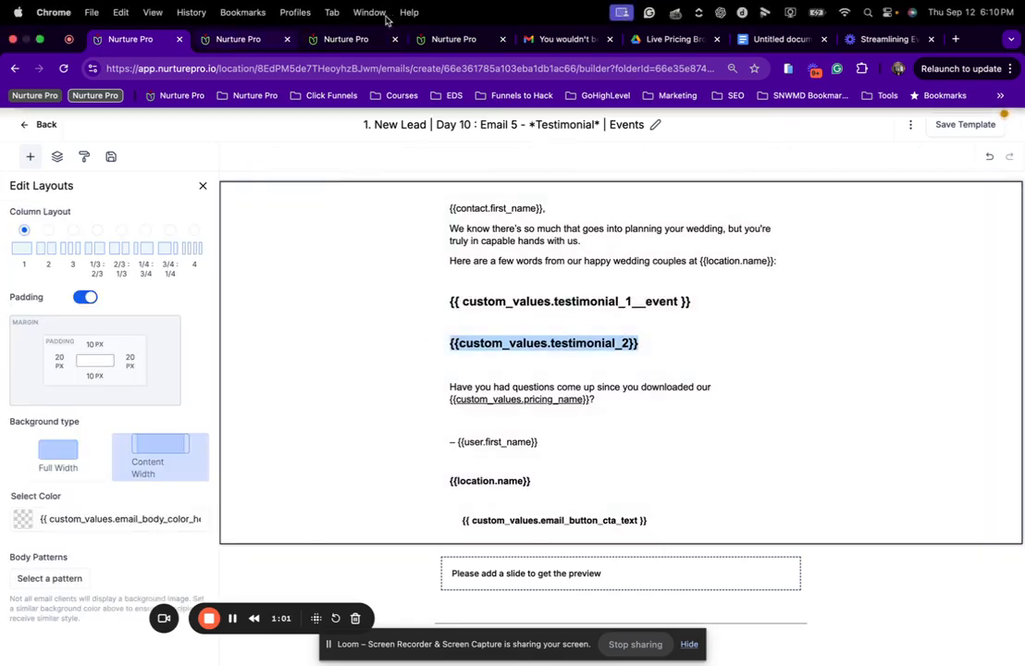
pyautogui.click(384, 37)
pyautogui.click(228, 42)
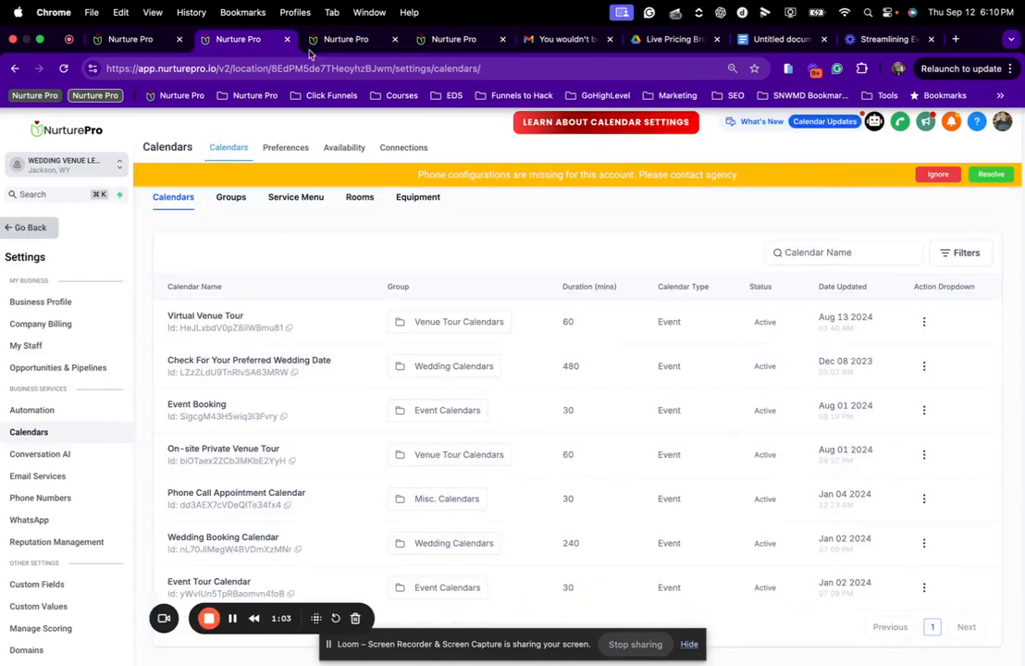
pyautogui.click(450, 39)
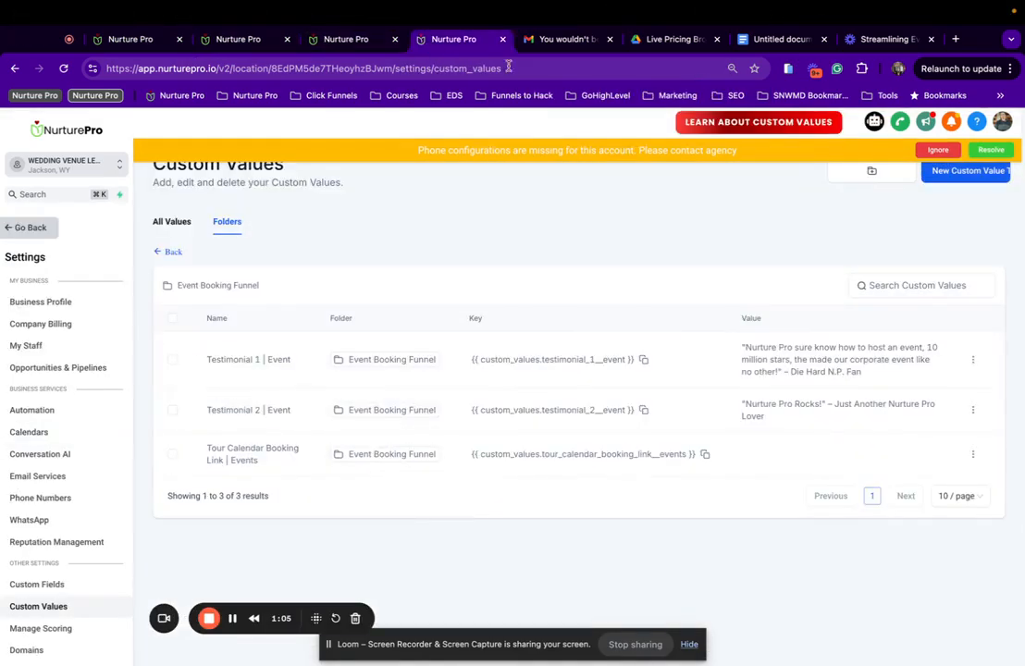
pyautogui.click(643, 410)
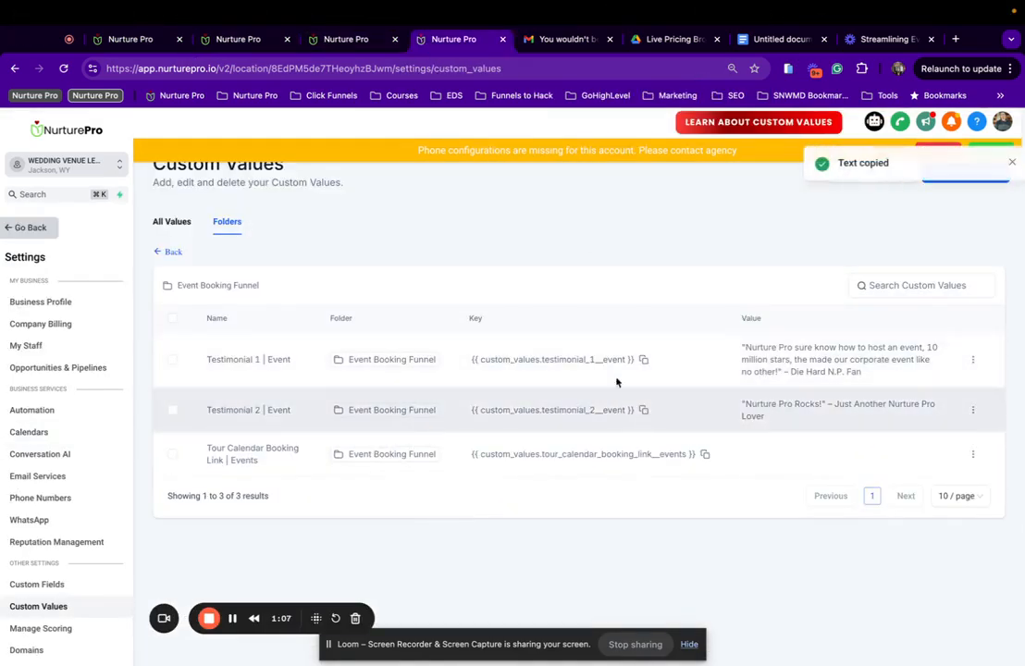
pyautogui.click(153, 41)
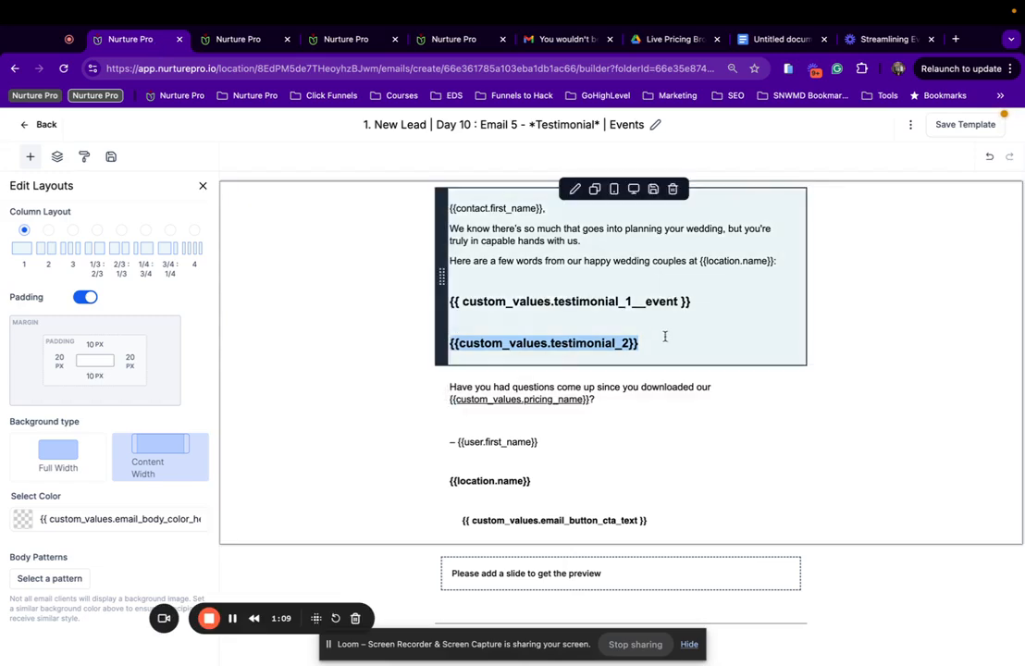
pyautogui.press('super+v')
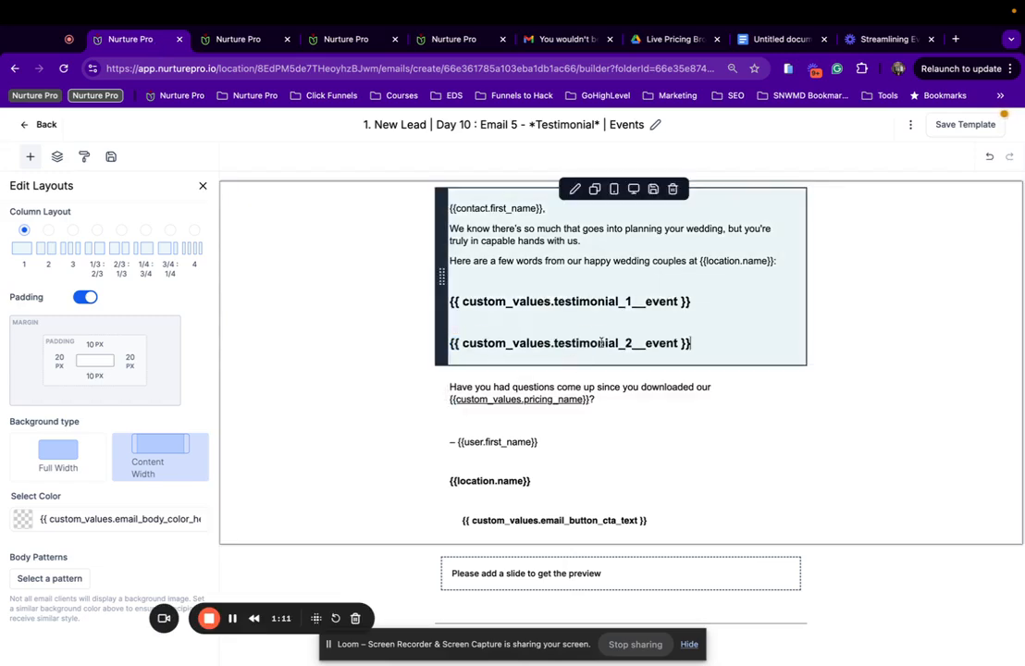
# Open the link settings for the pricing name in the pricing question paragraph.
pyautogui.click(627, 412)
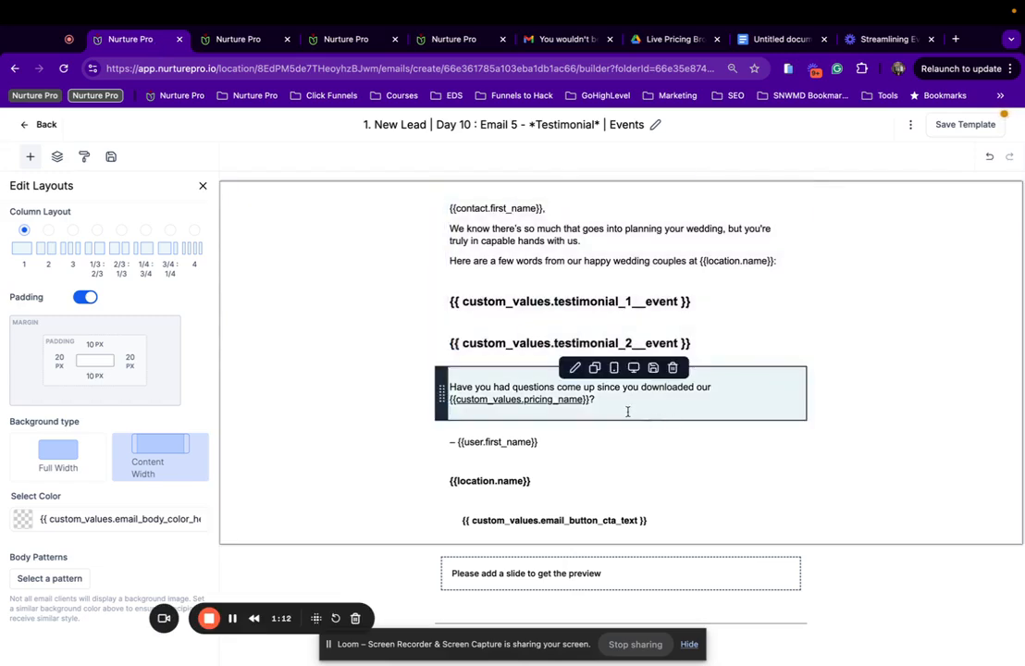
pyautogui.click(557, 398)
pyautogui.click(720, 157)
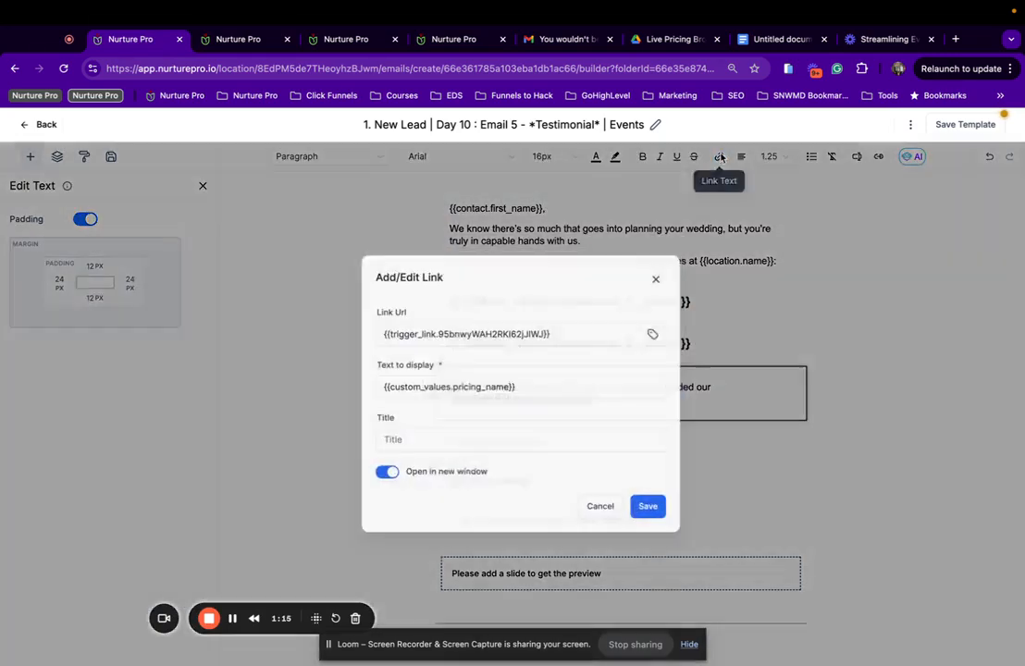
# Link the pricing name to the 'Pricing Brochure - Events' trigger link and save it.
pyautogui.click(651, 342)
pyautogui.click(645, 431)
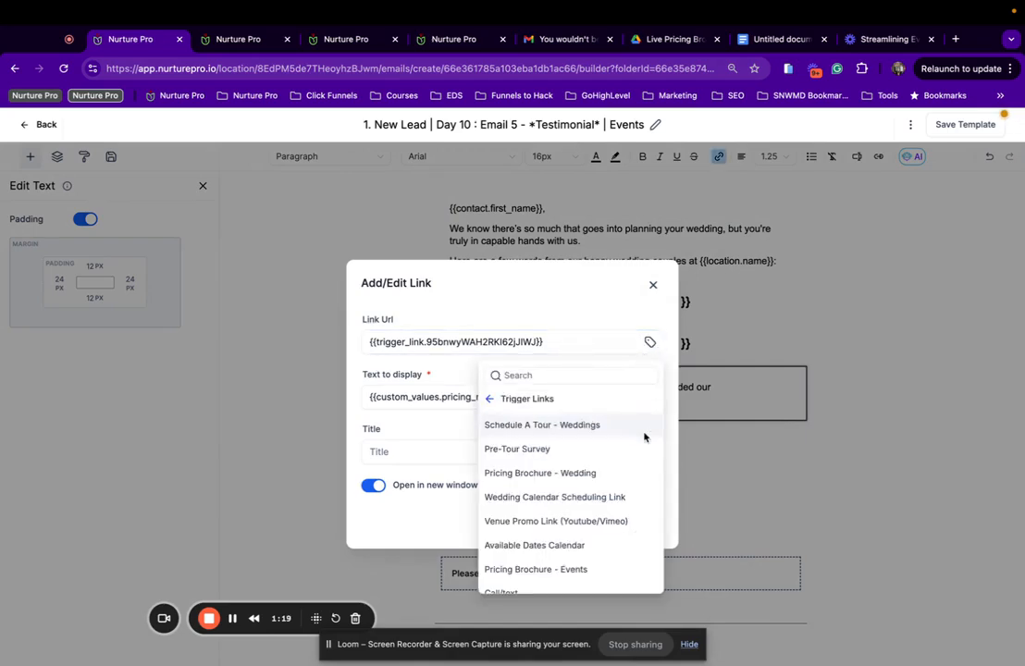
pyautogui.scroll(-3, 541, 451)
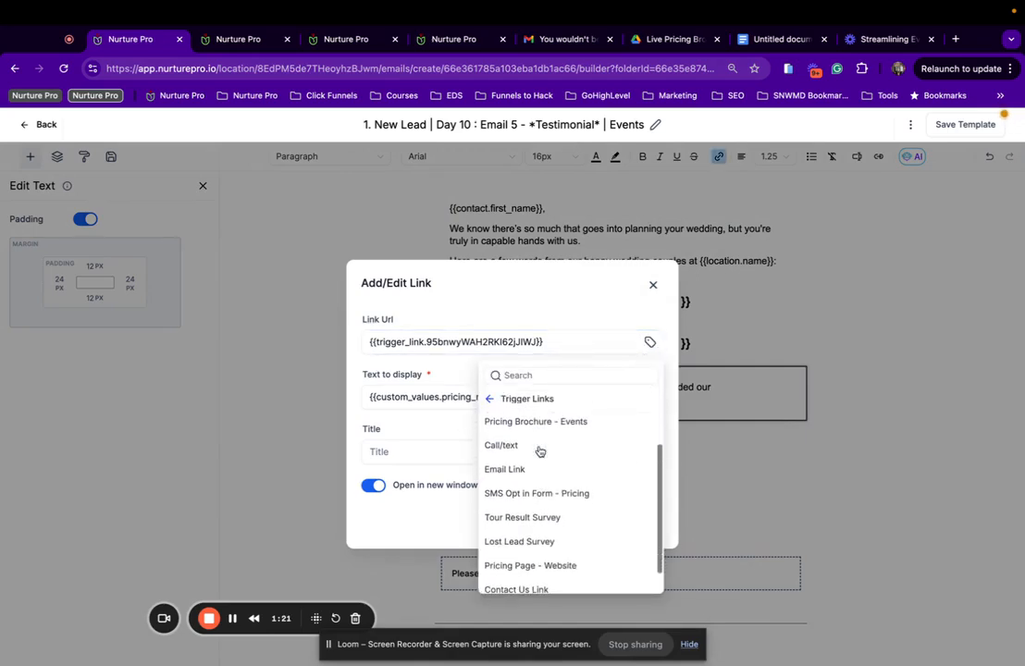
pyautogui.click(568, 422)
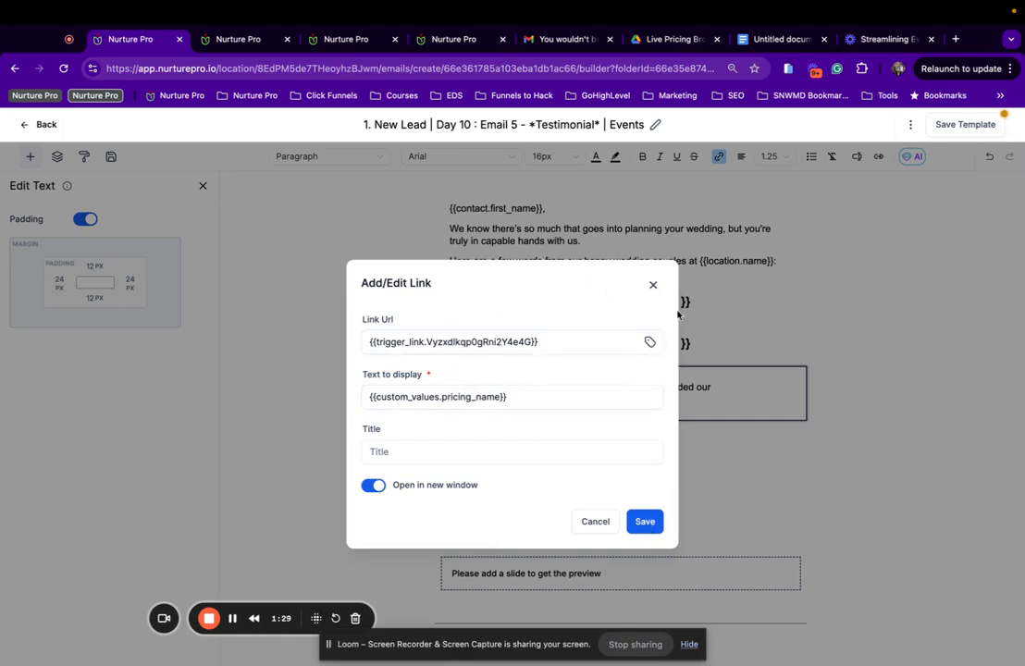
pyautogui.click(650, 342)
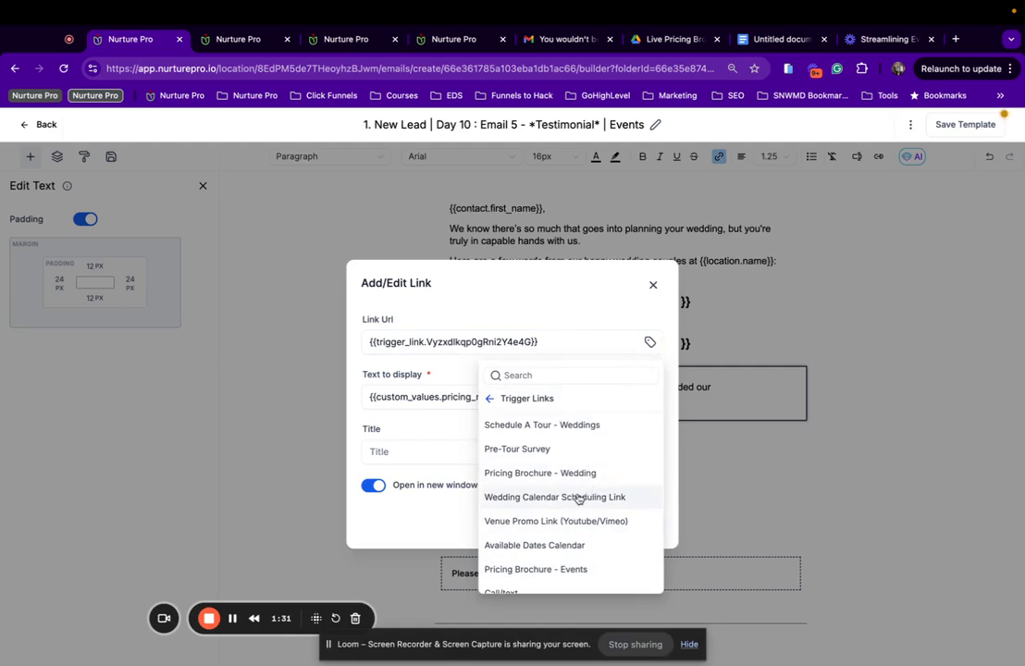
pyautogui.scroll(-2, 518, 494)
pyautogui.click(577, 533)
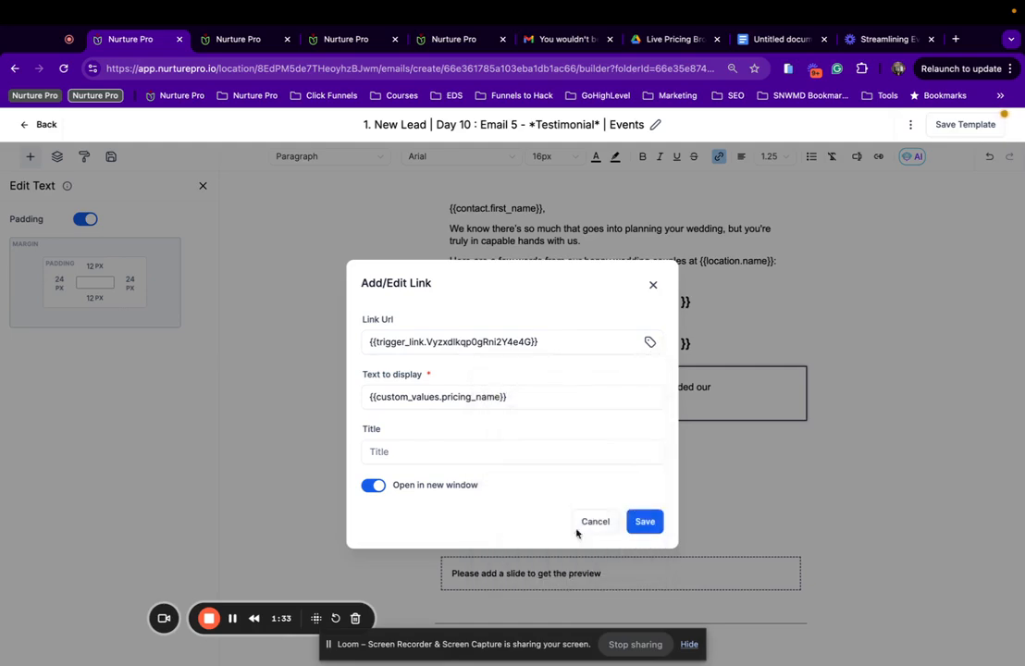
pyautogui.click(645, 523)
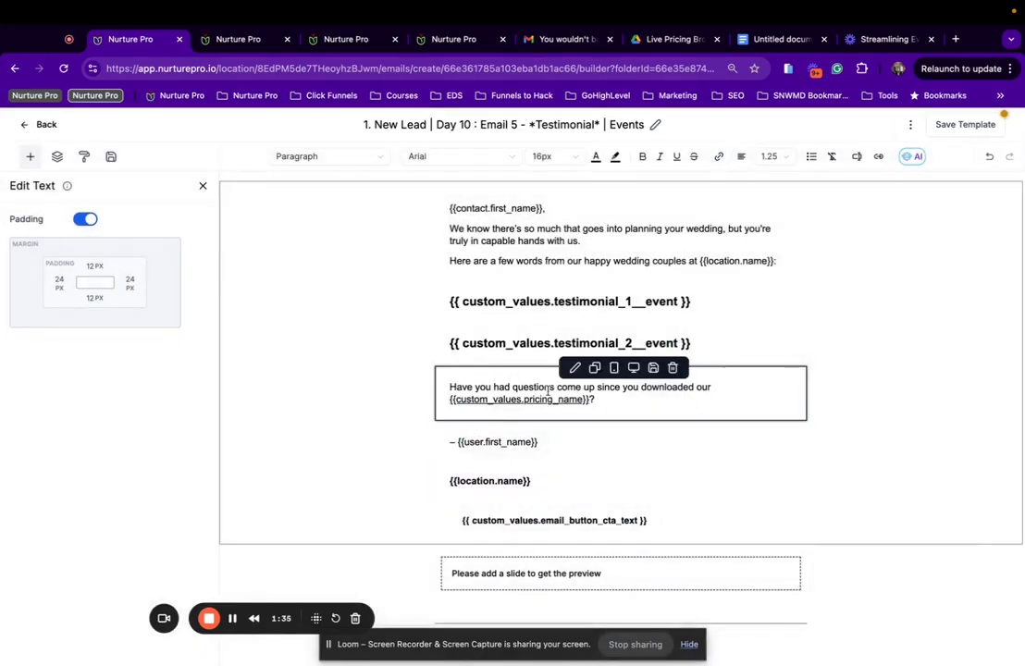
# Set the call-to-action button's link URL to the 'Schedule A Tour - Events' trigger link.
pyautogui.scroll(-2, 517, 534)
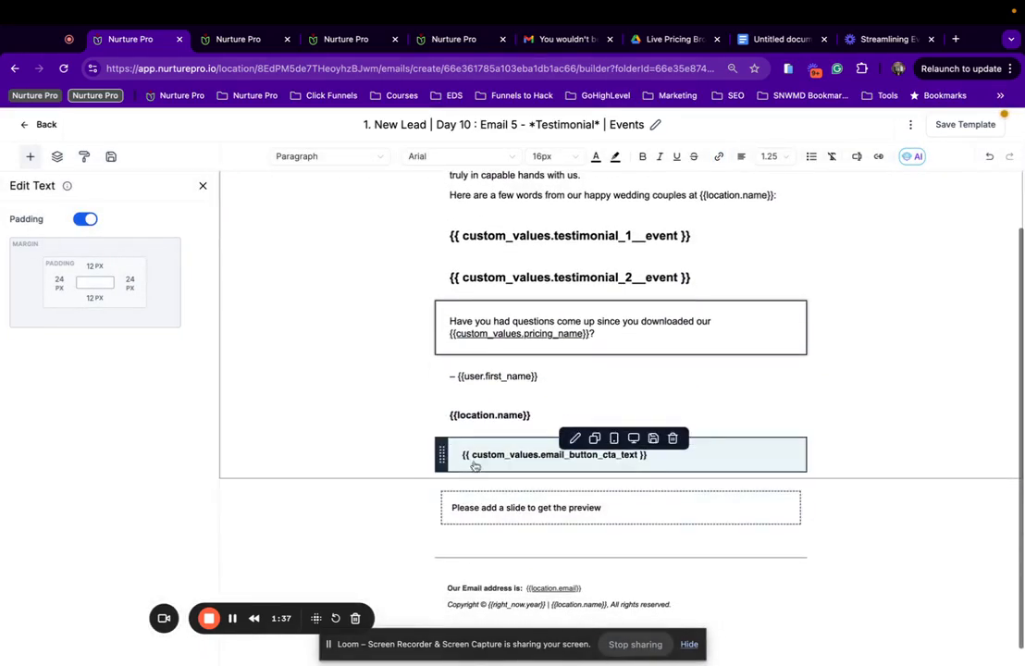
pyautogui.click(475, 462)
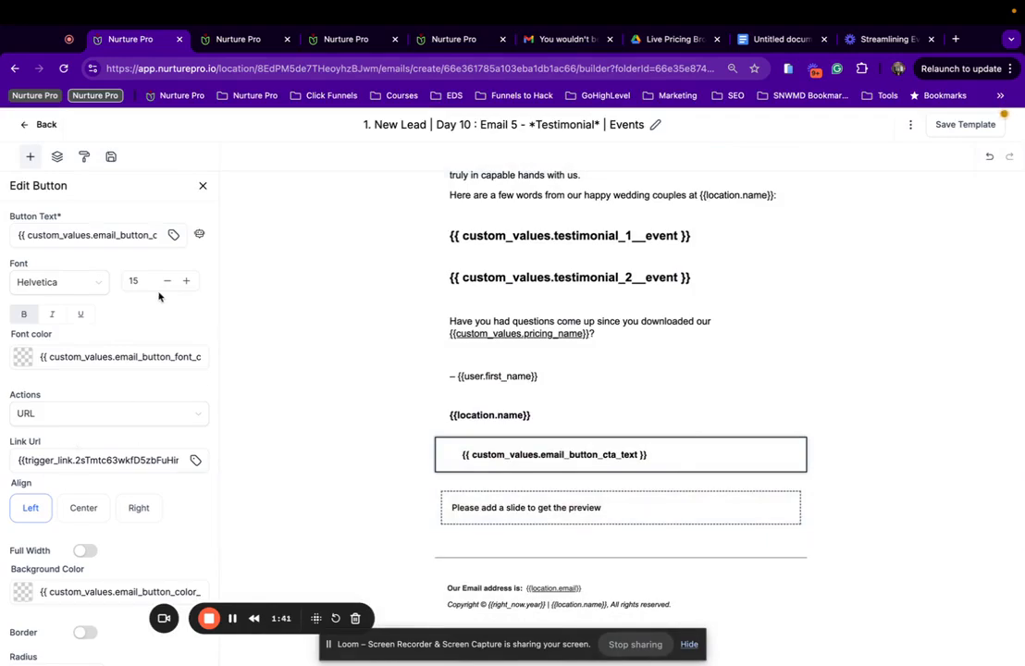
pyautogui.scroll(-3, 158, 294)
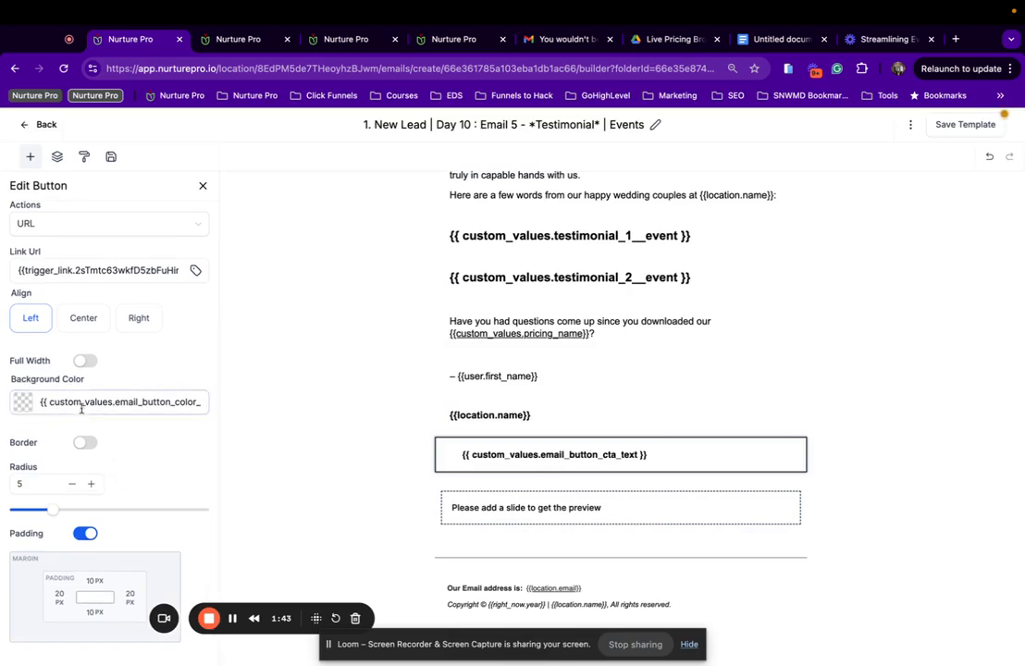
pyautogui.scroll(3, 160, 270)
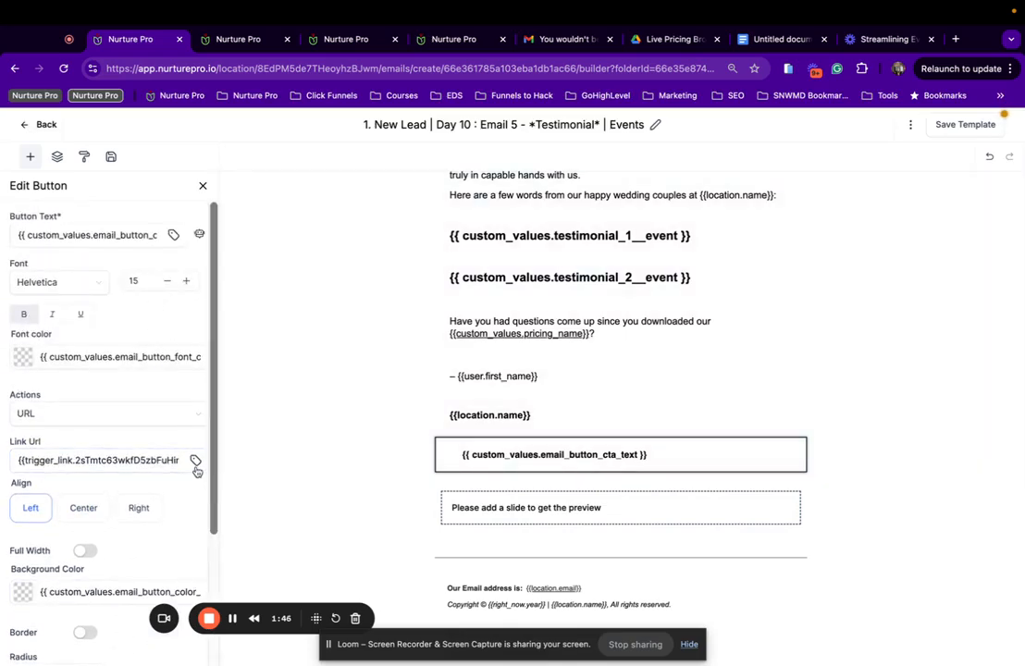
pyautogui.click(196, 461)
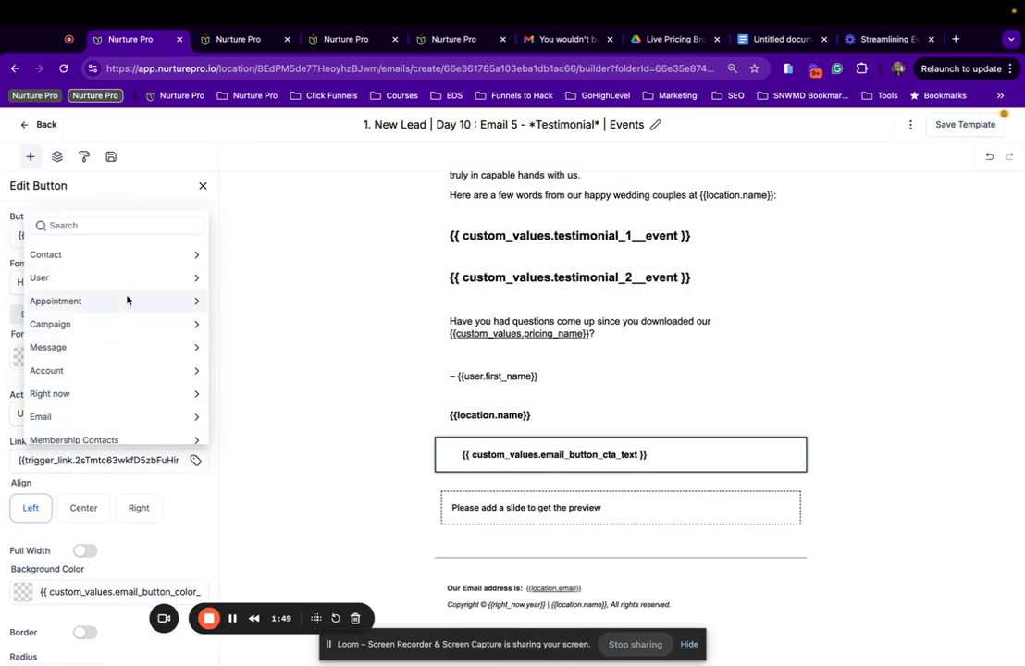
pyautogui.scroll(-5, 124, 370)
pyautogui.click(111, 431)
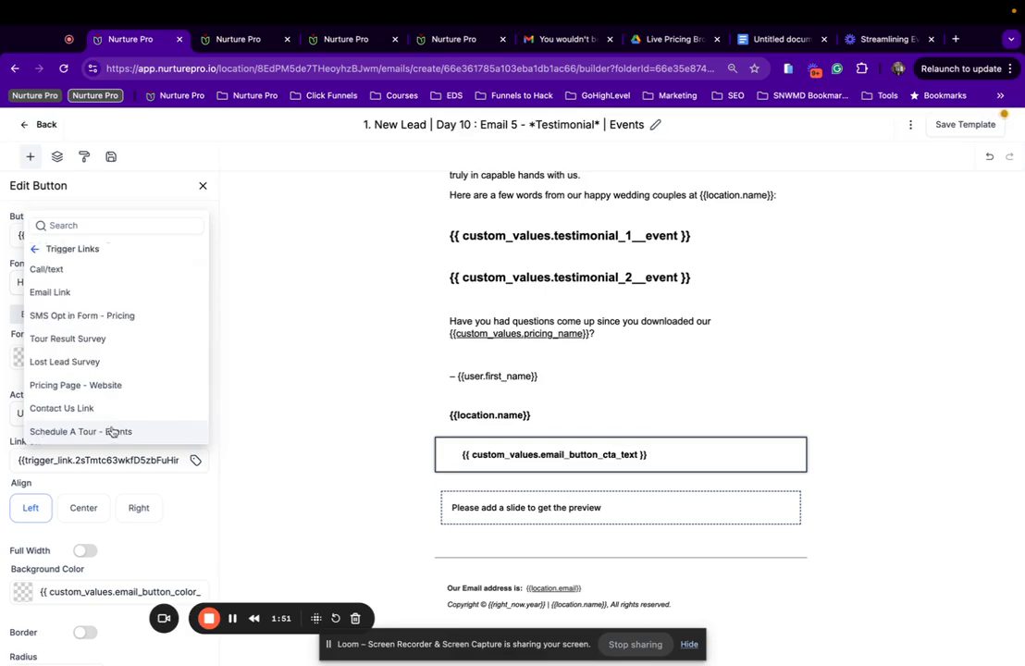
pyautogui.click(76, 431)
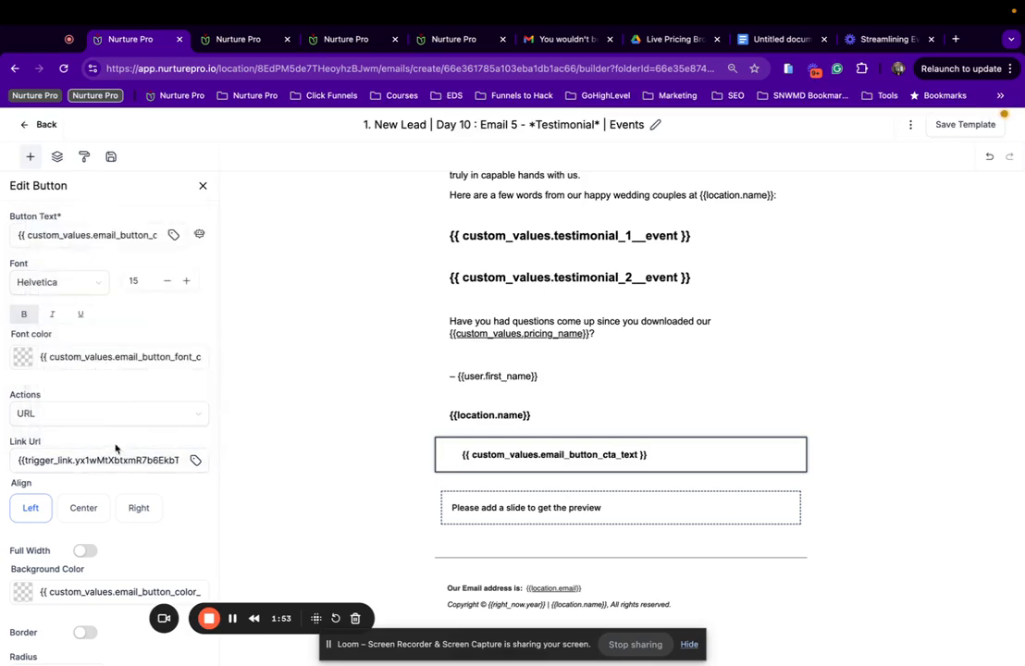
pyautogui.click(114, 460)
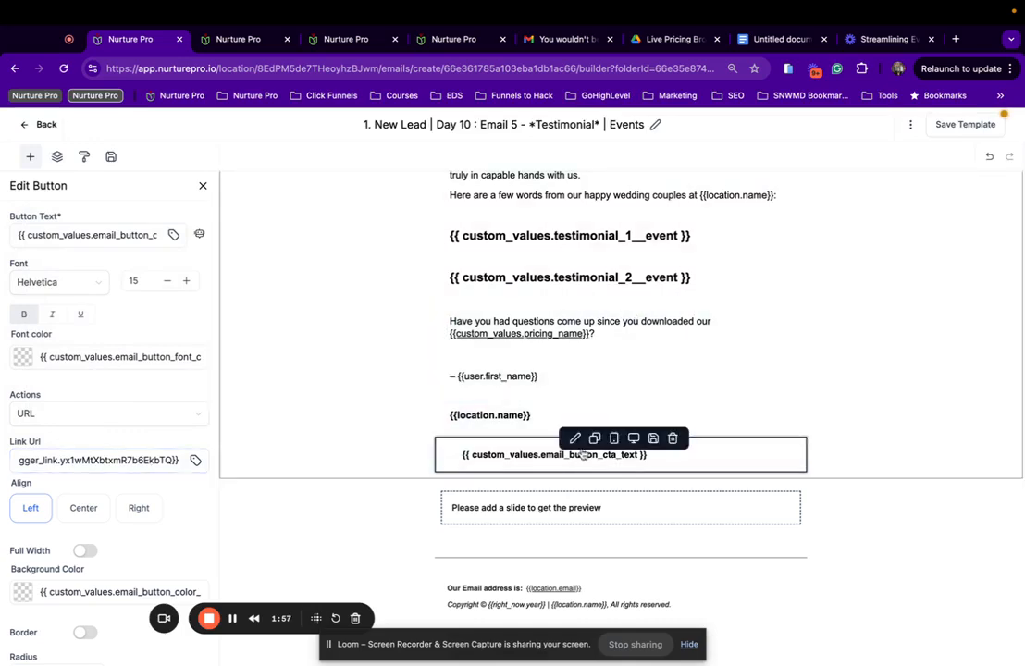
pyautogui.click(386, 520)
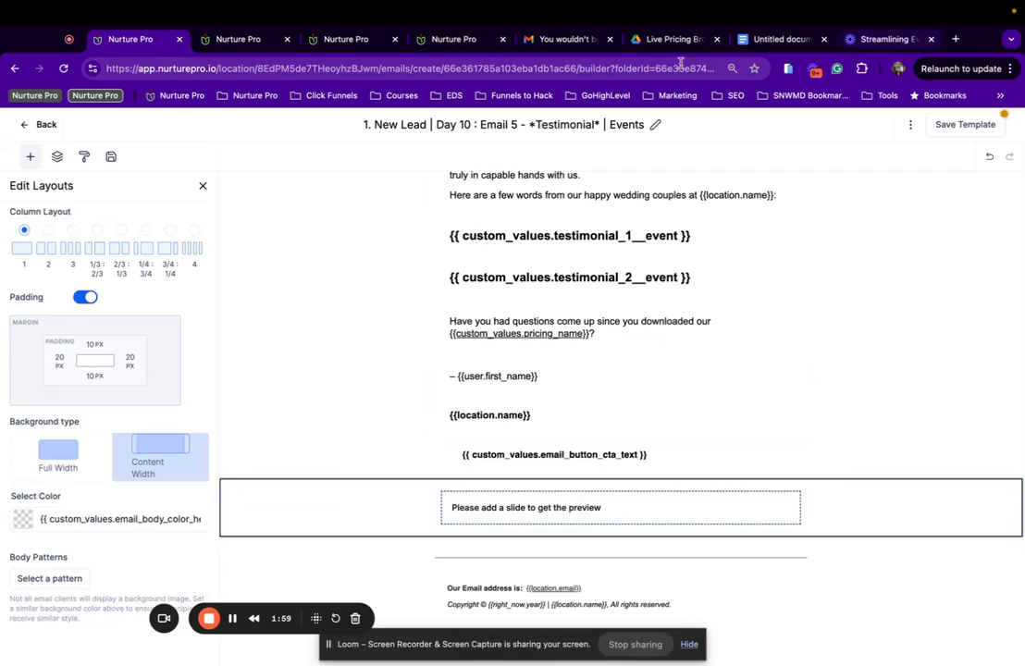
# Preview the saved template and check that the event testimonials render.
pyautogui.click(911, 126)
pyautogui.click(879, 169)
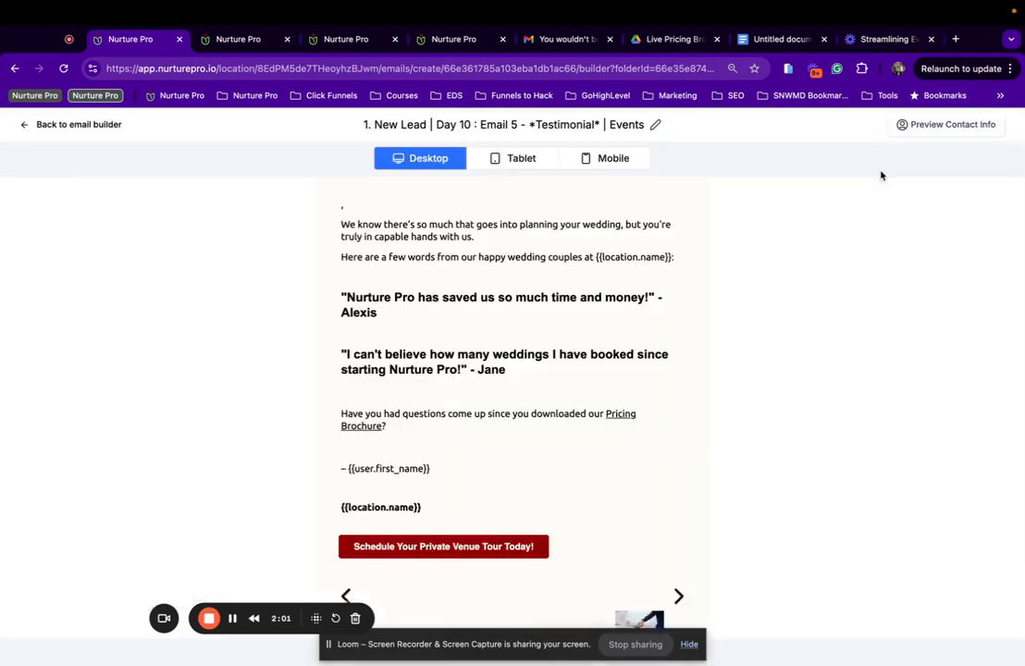
pyautogui.scroll(-2, 529, 374)
pyautogui.scroll(-2, 520, 384)
pyautogui.scroll(3, 484, 330)
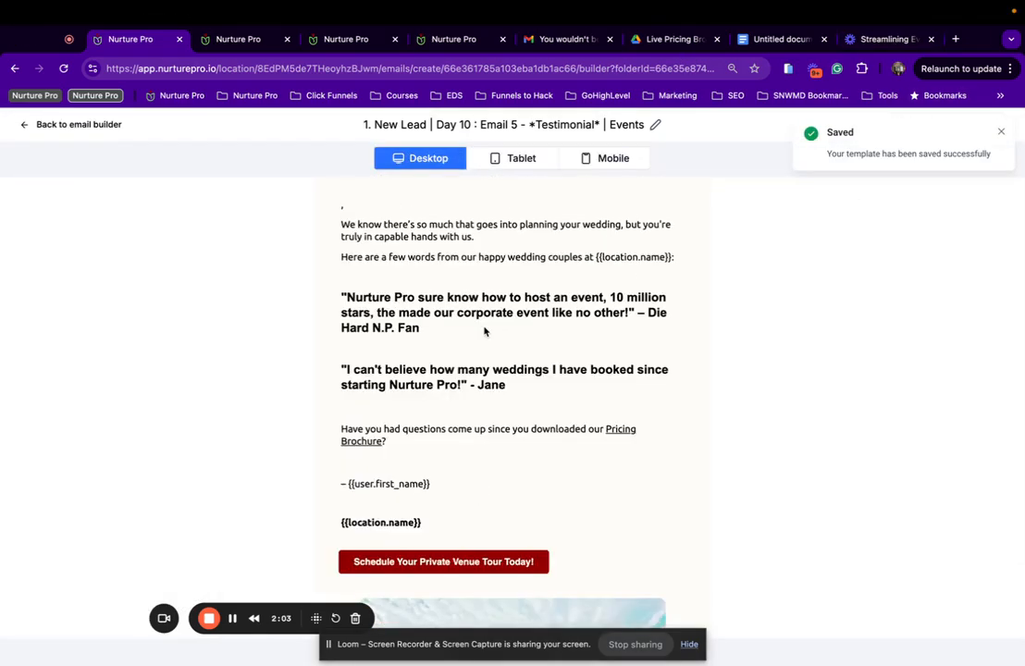
pyautogui.scroll(-1, 484, 331)
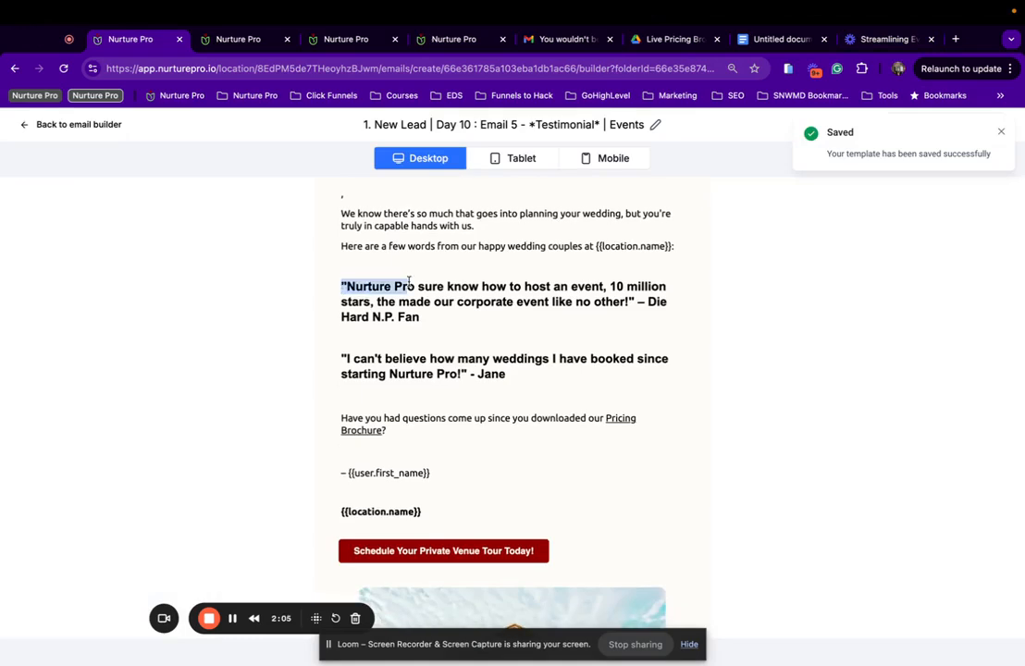
pyautogui.tripleClick(602, 317)
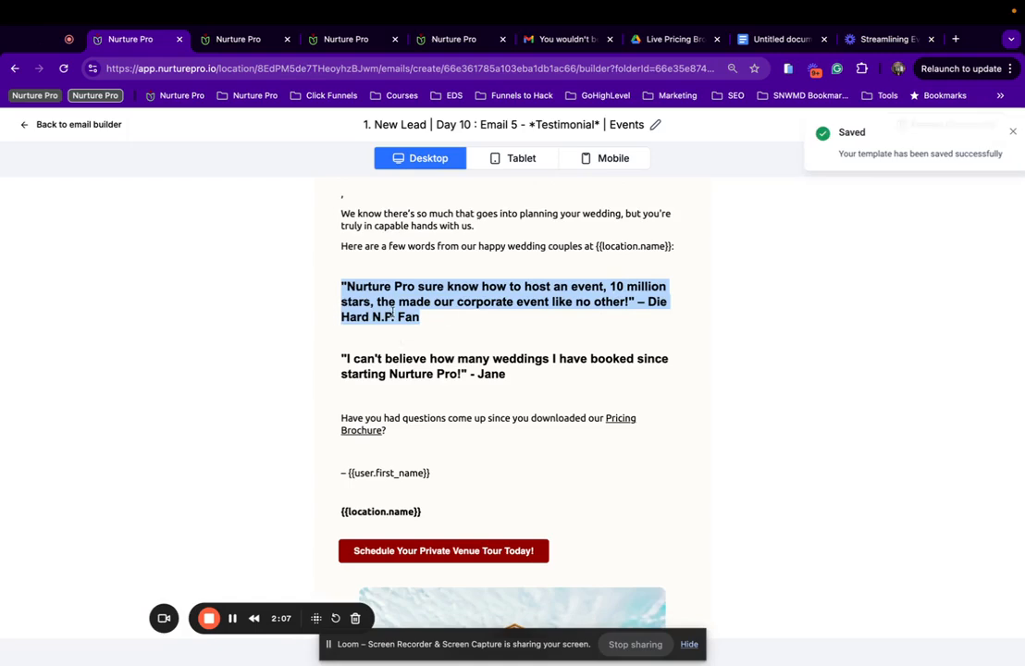
pyautogui.scroll(-1, 464, 319)
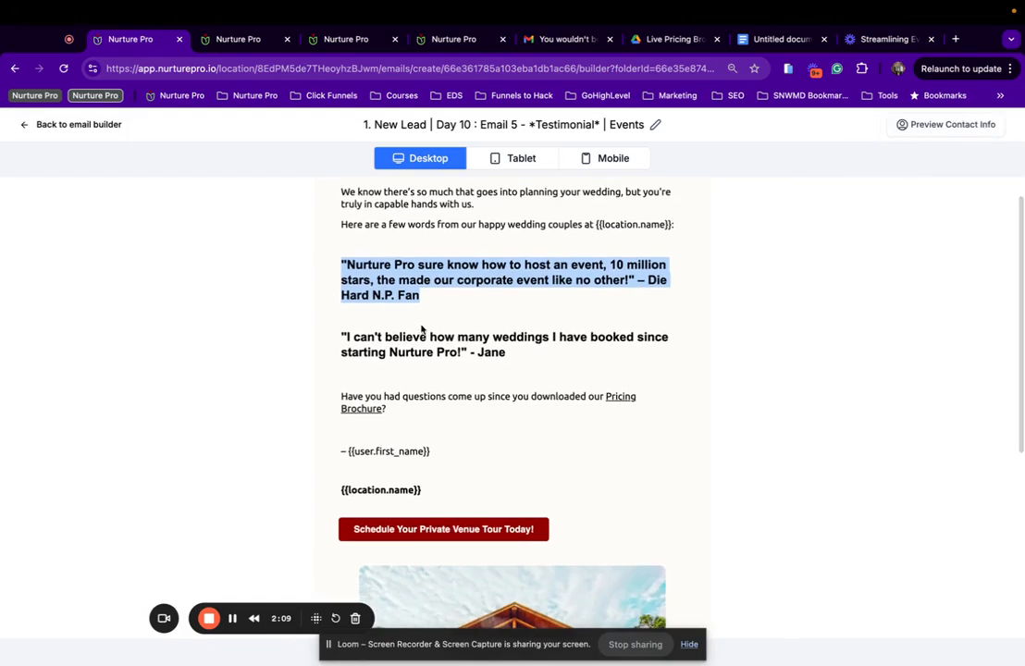
pyautogui.moveTo(354, 339); pyautogui.dragTo(421, 384)
pyautogui.scroll(-1, 424, 389)
pyautogui.scroll(-1, 424, 390)
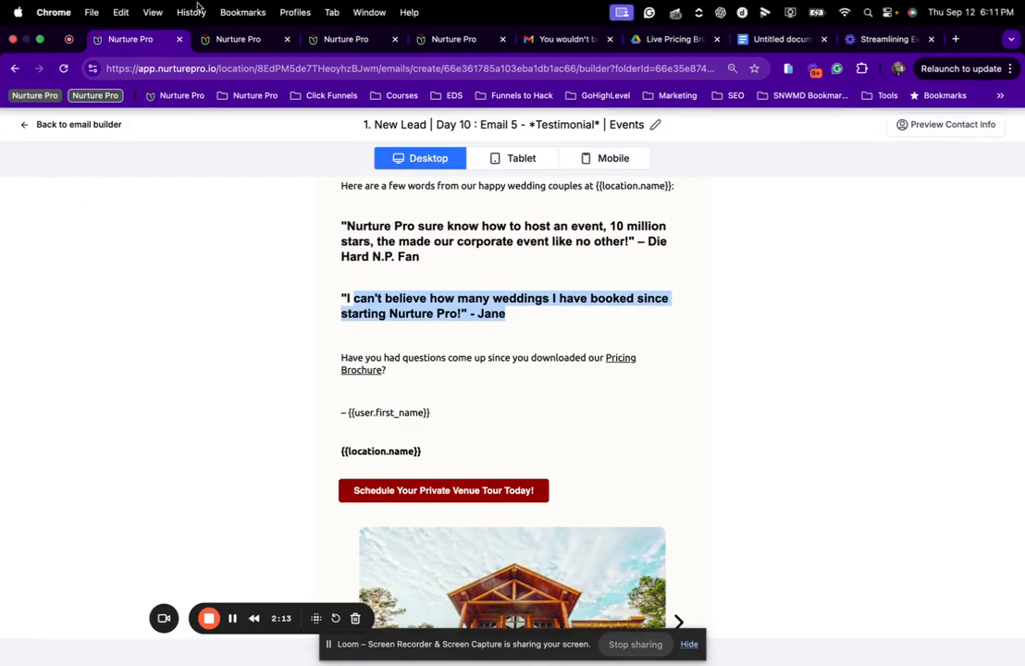
# Glance at the Calendars settings page, then return to the email builder.
pyautogui.click(219, 61)
pyautogui.click(236, 40)
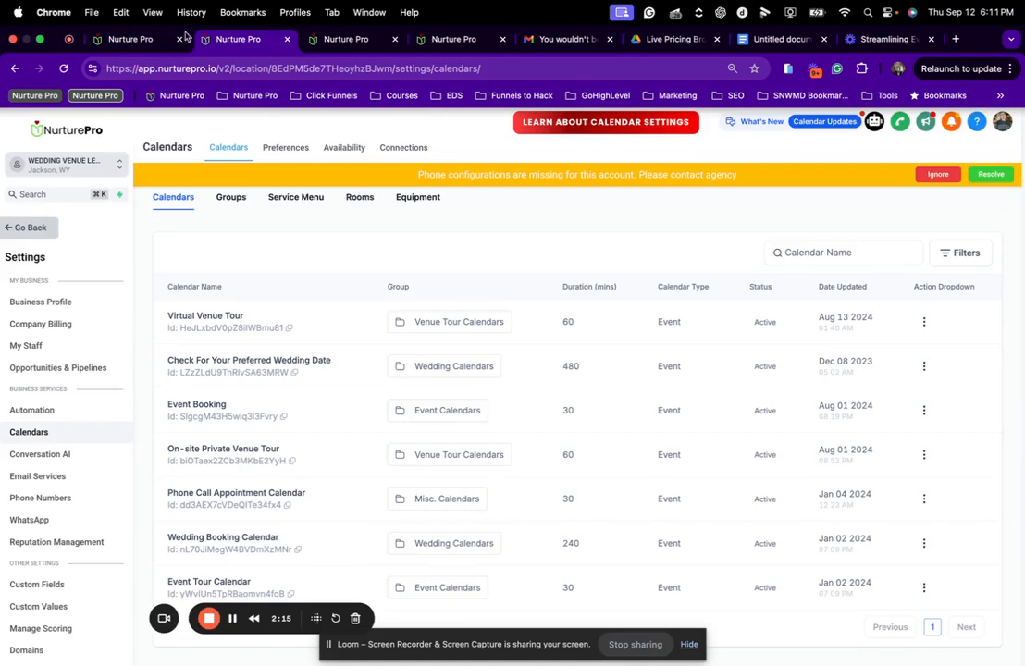
pyautogui.click(125, 40)
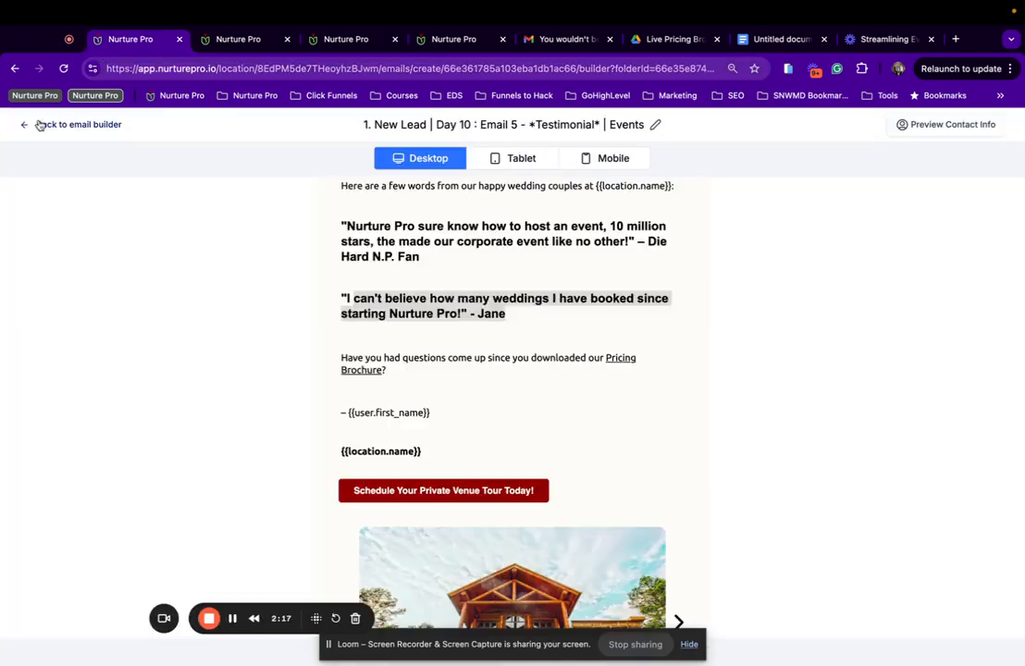
pyautogui.click(38, 124)
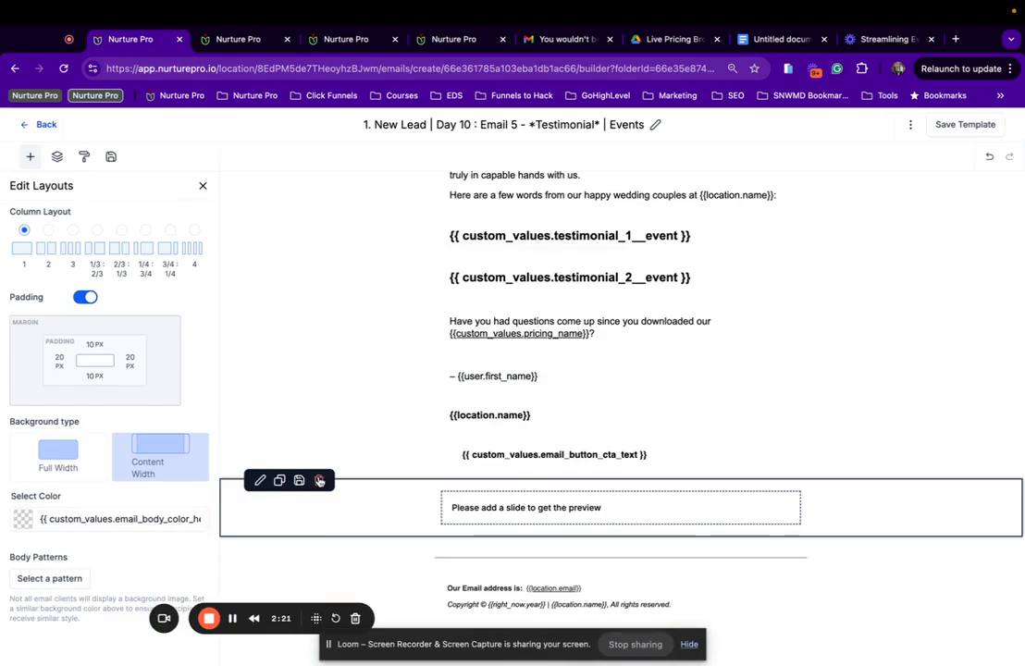
# Swap the empty slide section for the saved 'Image Slider W/ 6 Images (Custom Values) | Events' block.
pyautogui.click(319, 481)
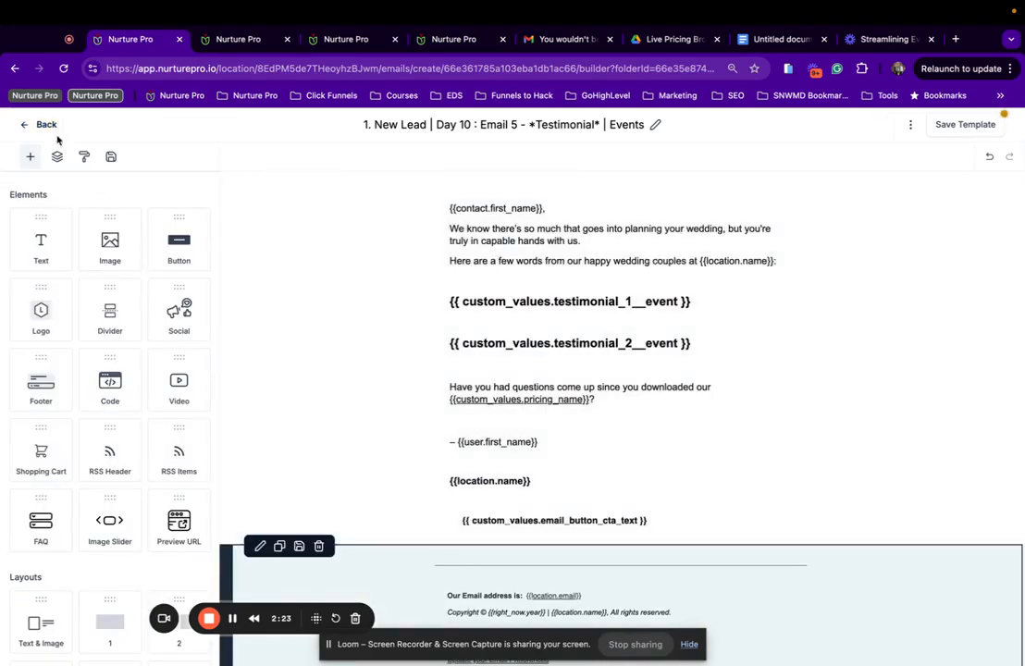
pyautogui.click(108, 158)
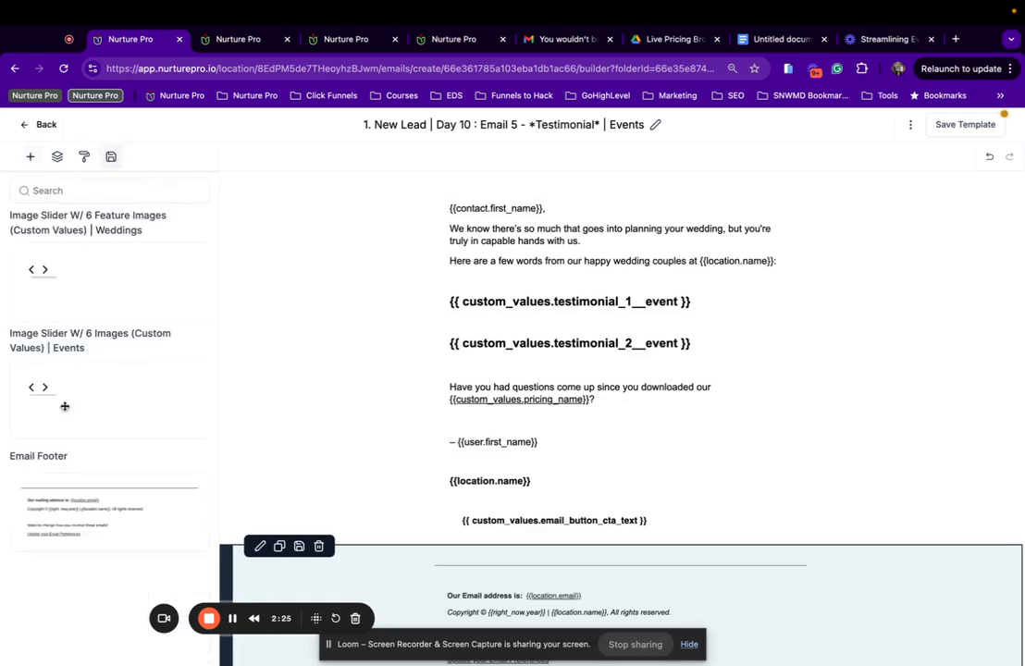
pyautogui.moveTo(64, 405); pyautogui.dragTo(474, 540)
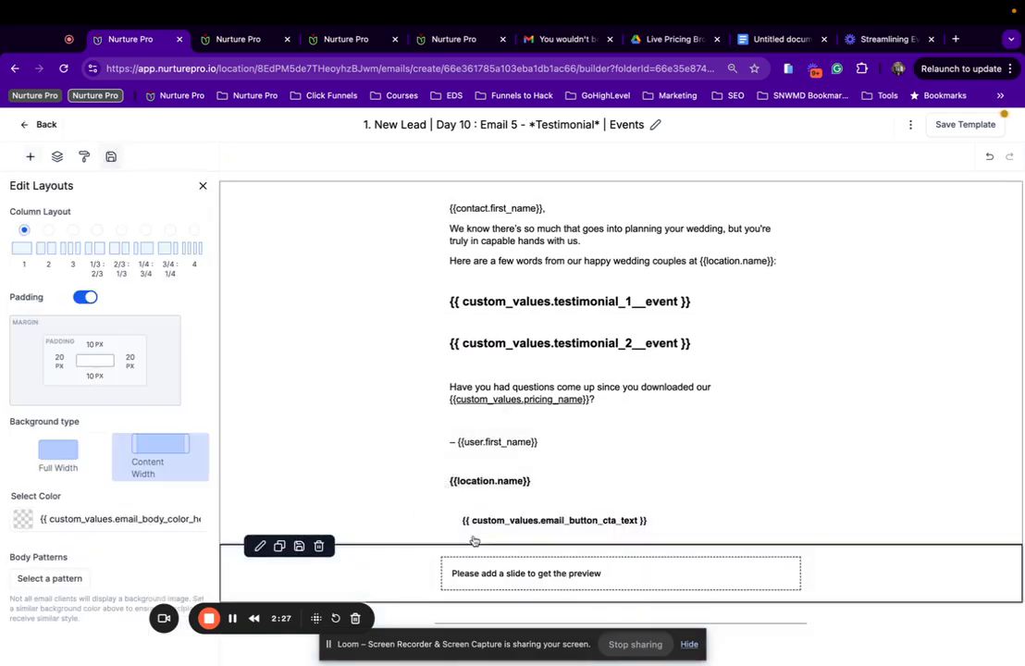
pyautogui.scroll(-2, 396, 487)
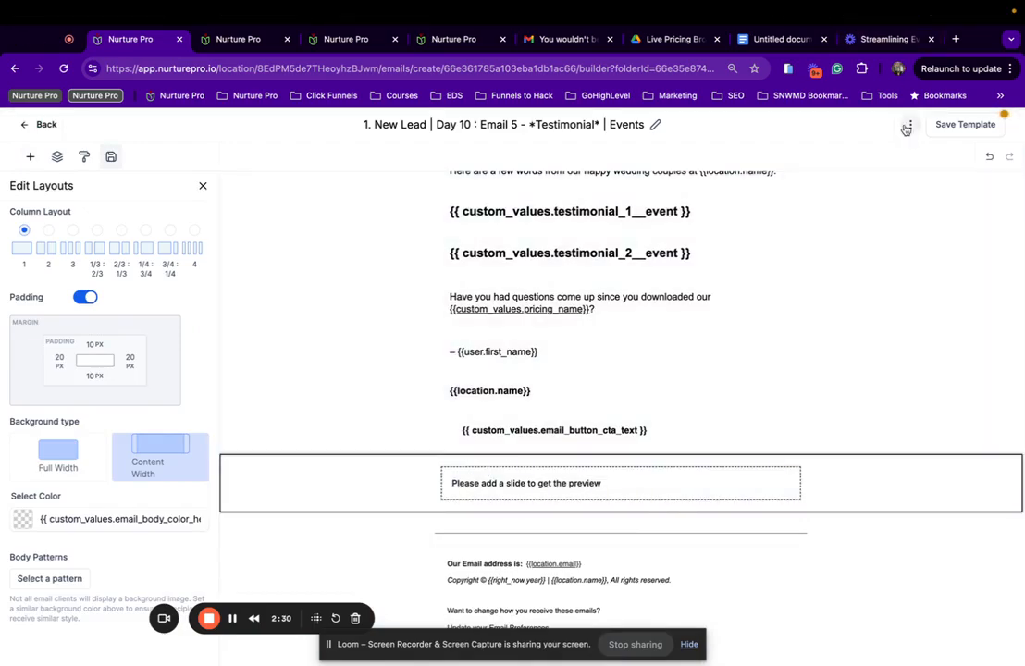
pyautogui.click(911, 124)
# Preview the template and scroll through the new event photo slider.
pyautogui.click(886, 172)
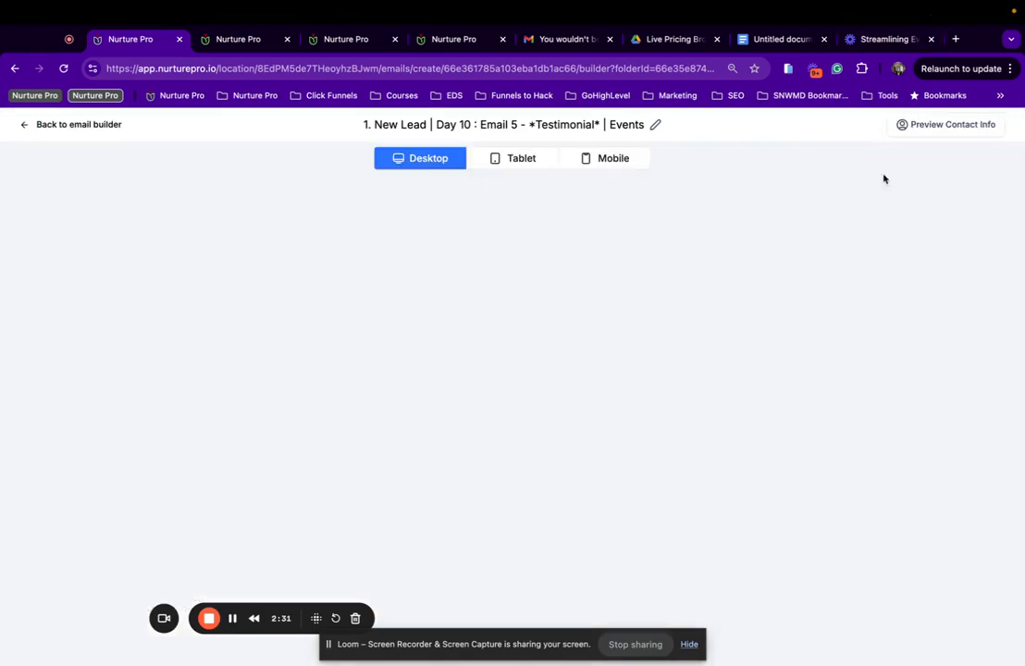
pyautogui.scroll(-4, 550, 451)
pyautogui.scroll(4, 645, 433)
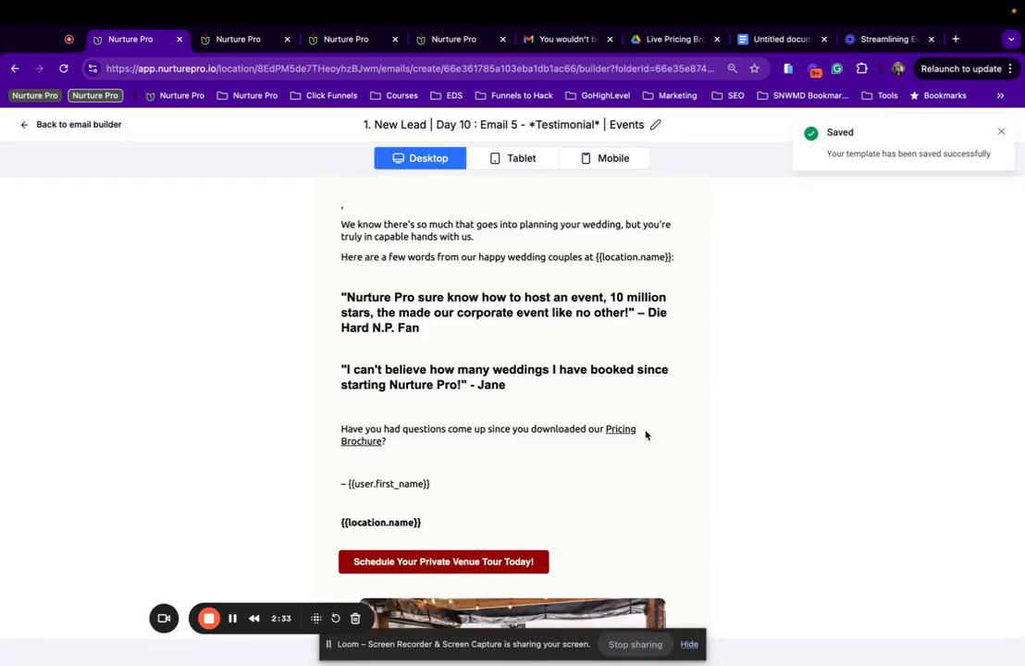
pyautogui.scroll(-4, 645, 433)
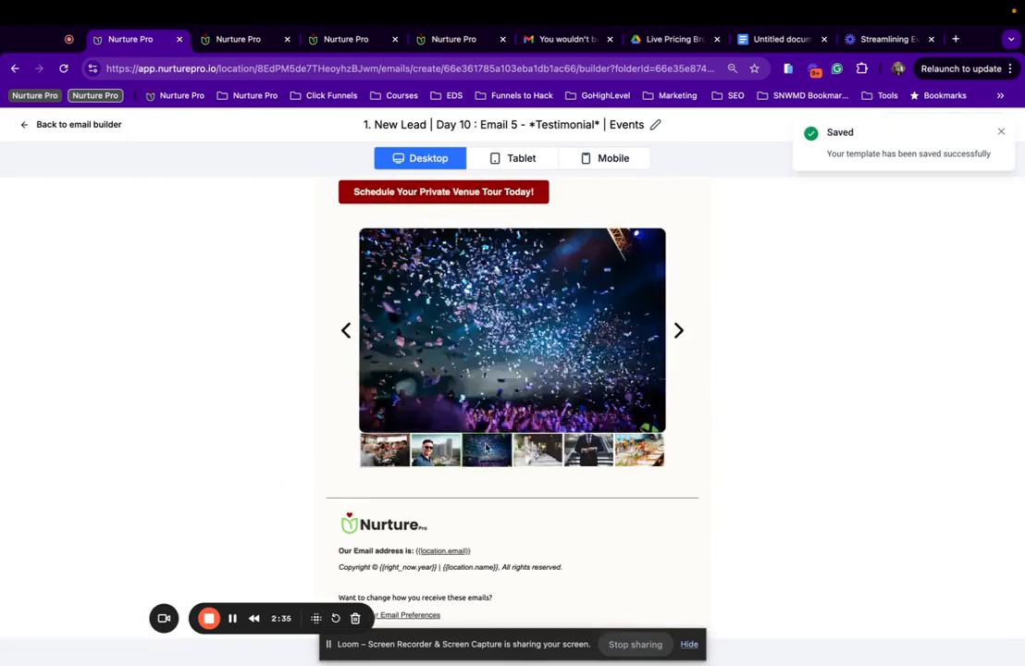
pyautogui.scroll(3, 567, 245)
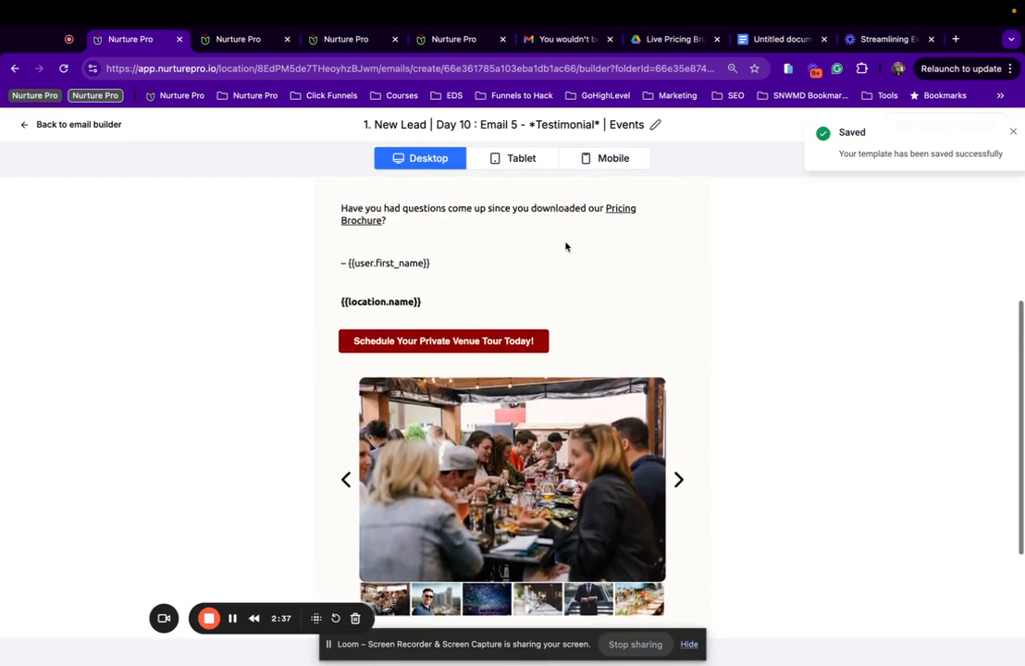
pyautogui.scroll(4, 517, 315)
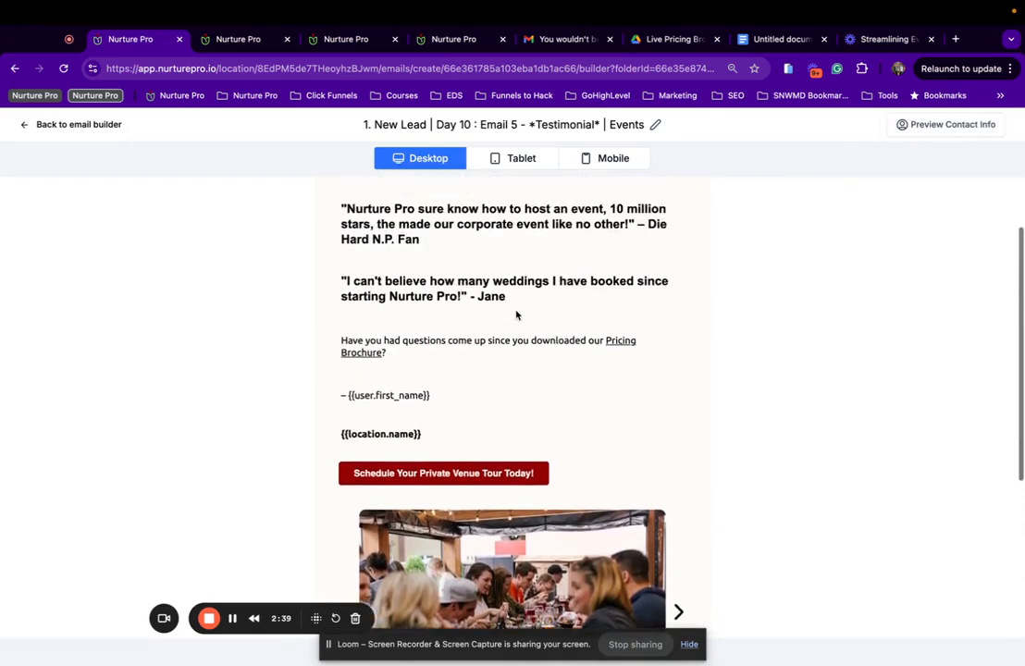
pyautogui.scroll(1, 584, 294)
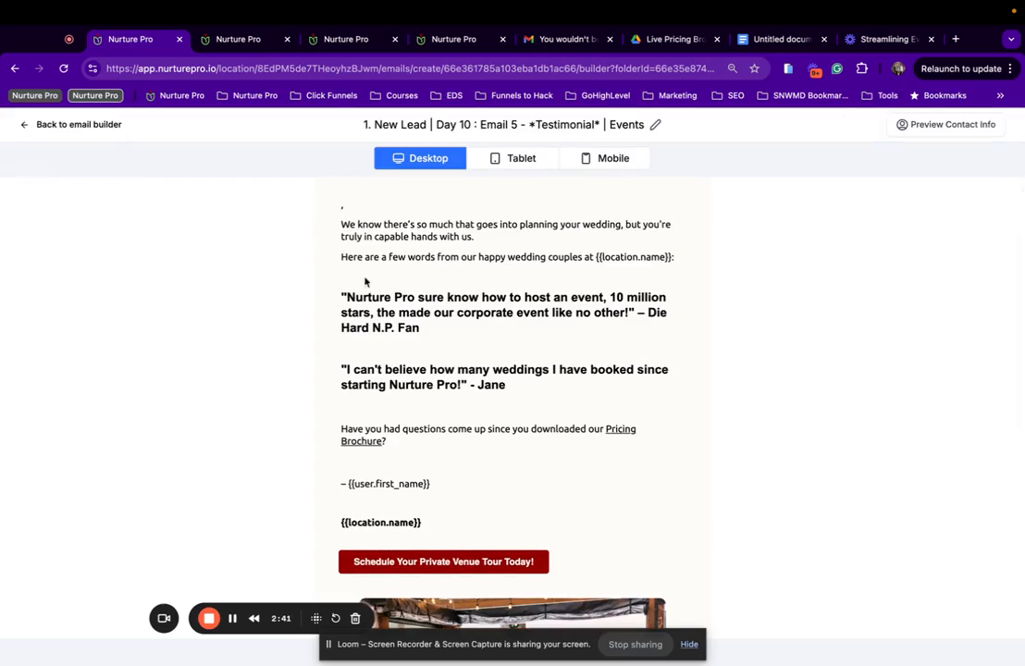
# Preview the email as a test contact to fill the greeting's first name, then return to editing.
pyautogui.click(951, 126)
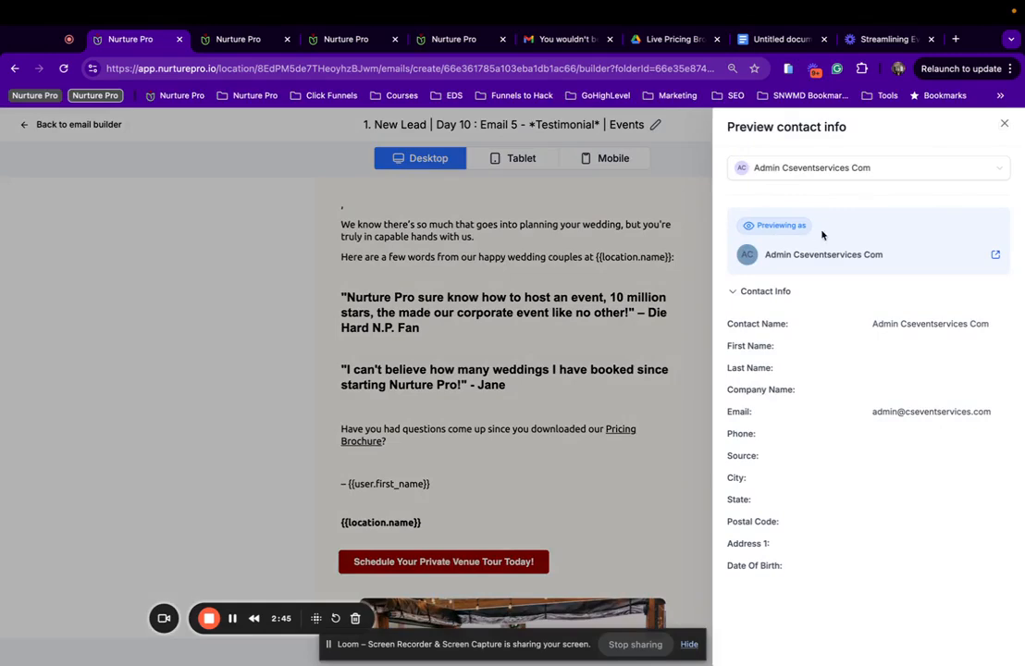
pyautogui.click(835, 169)
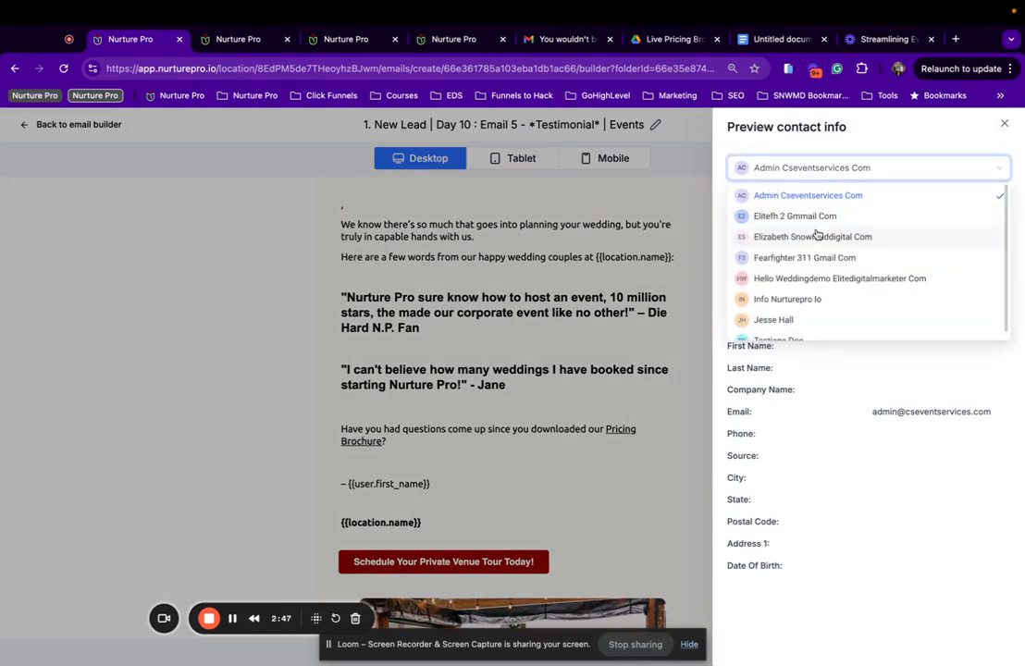
pyautogui.scroll(-1, 804, 320)
pyautogui.click(798, 331)
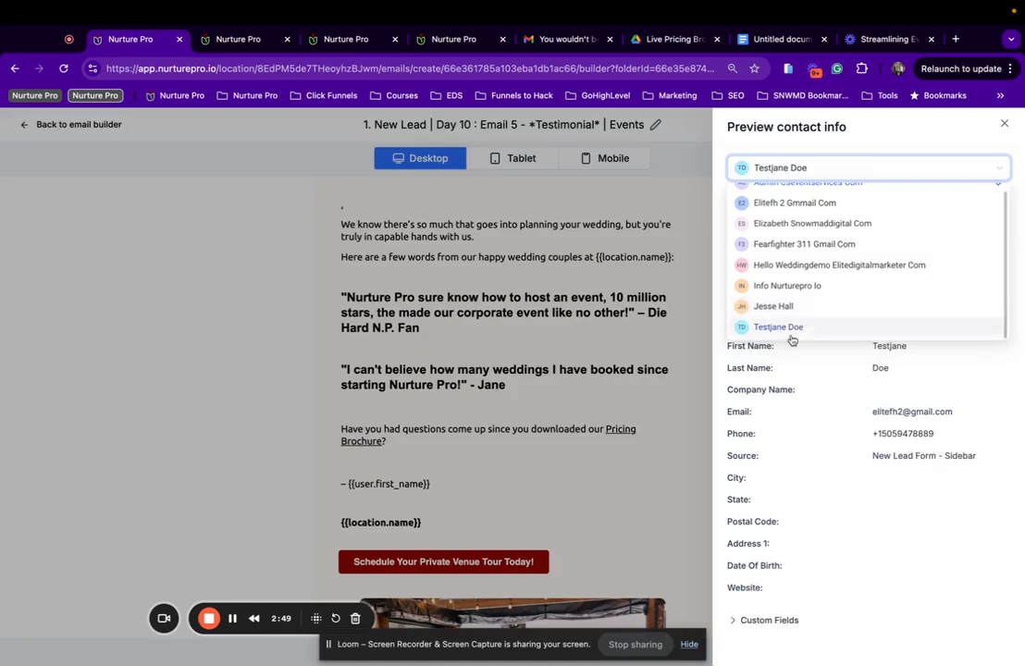
pyautogui.click(586, 260)
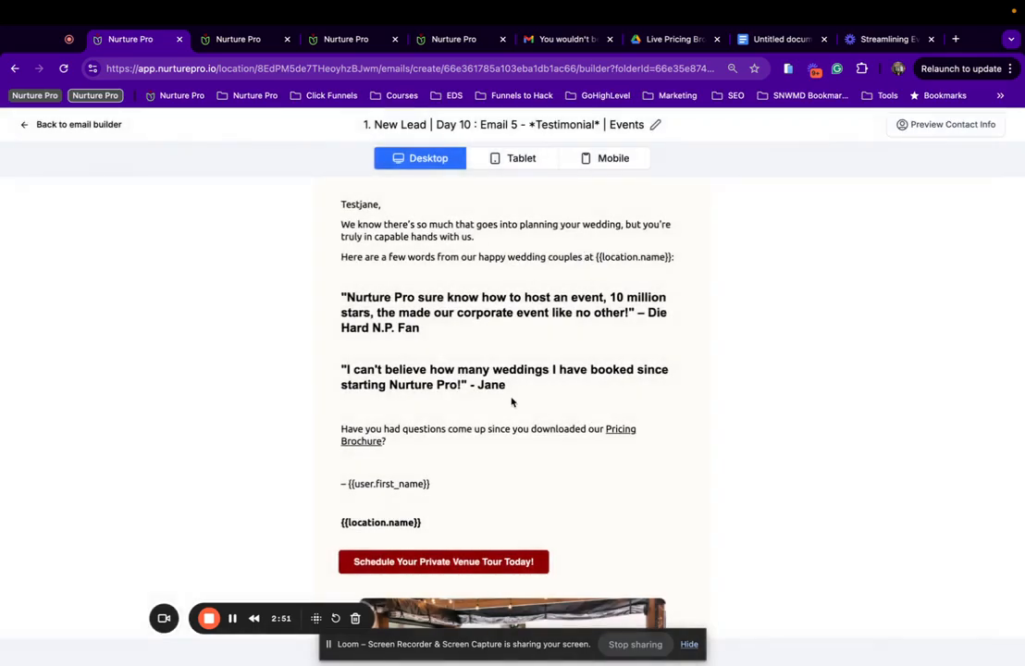
pyautogui.scroll(-3, 319, 222)
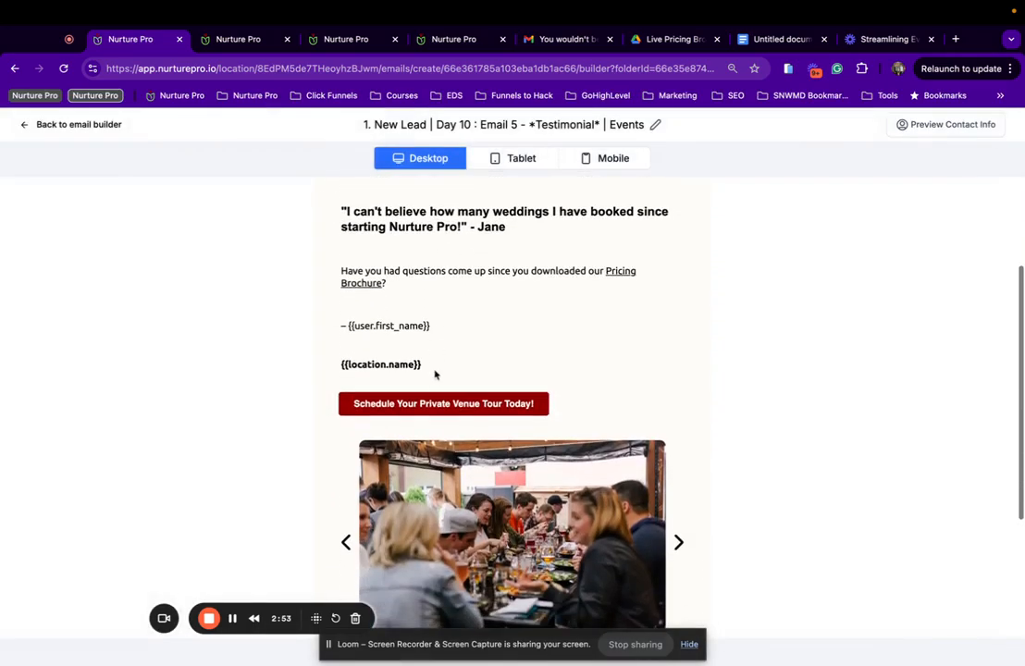
pyautogui.scroll(3, 313, 270)
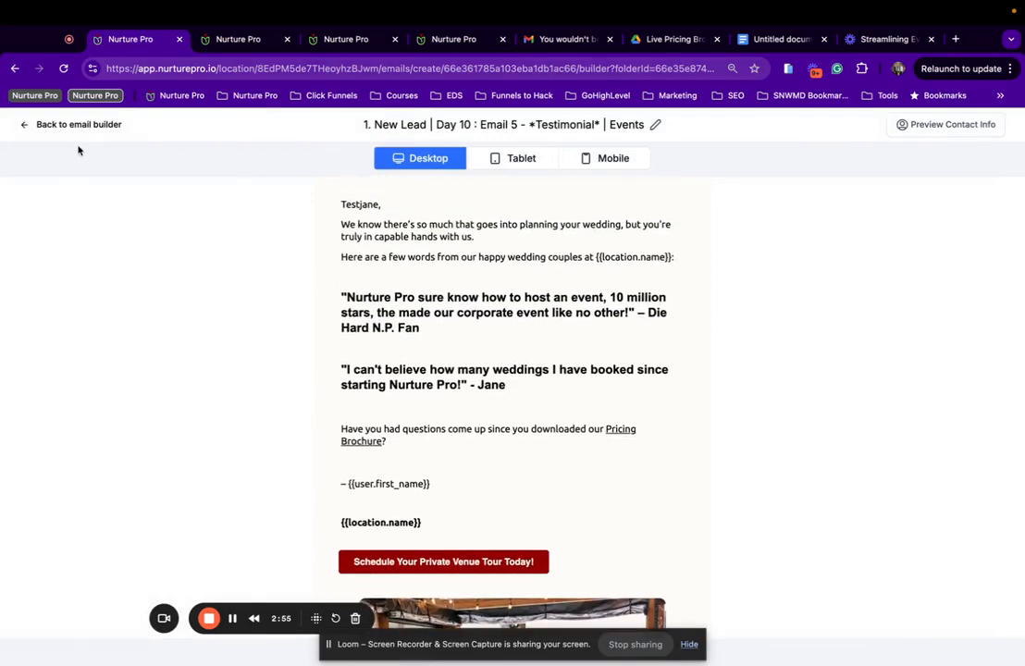
pyautogui.click(64, 124)
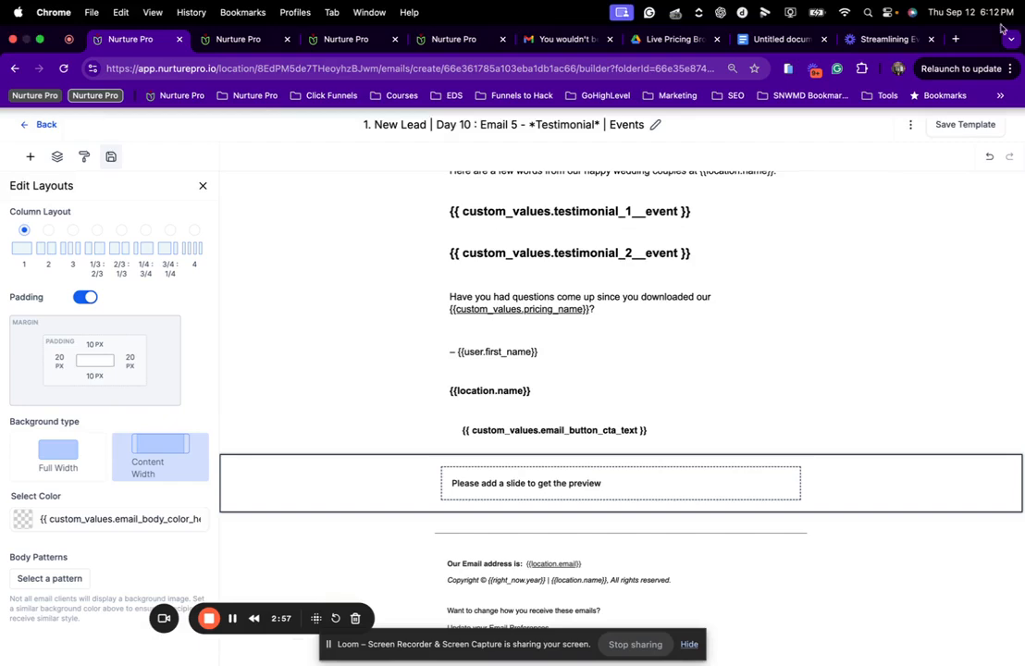
# Change the From Name to '{{user.first_name}} | {{location.name}}' and save the template settings.
pyautogui.click(911, 124)
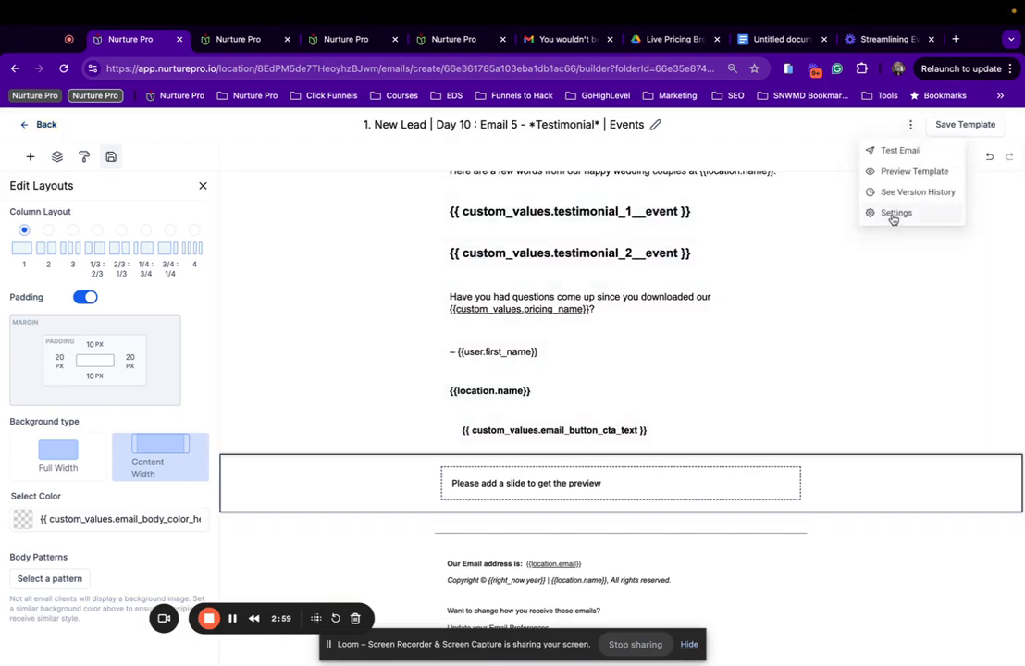
pyautogui.click(892, 214)
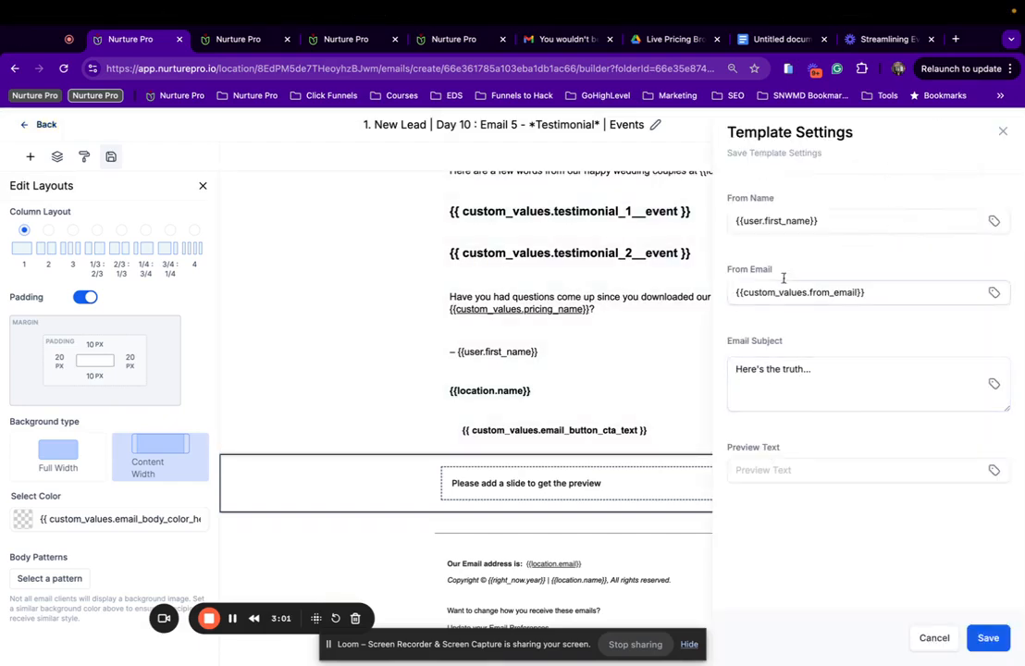
pyautogui.click(841, 221)
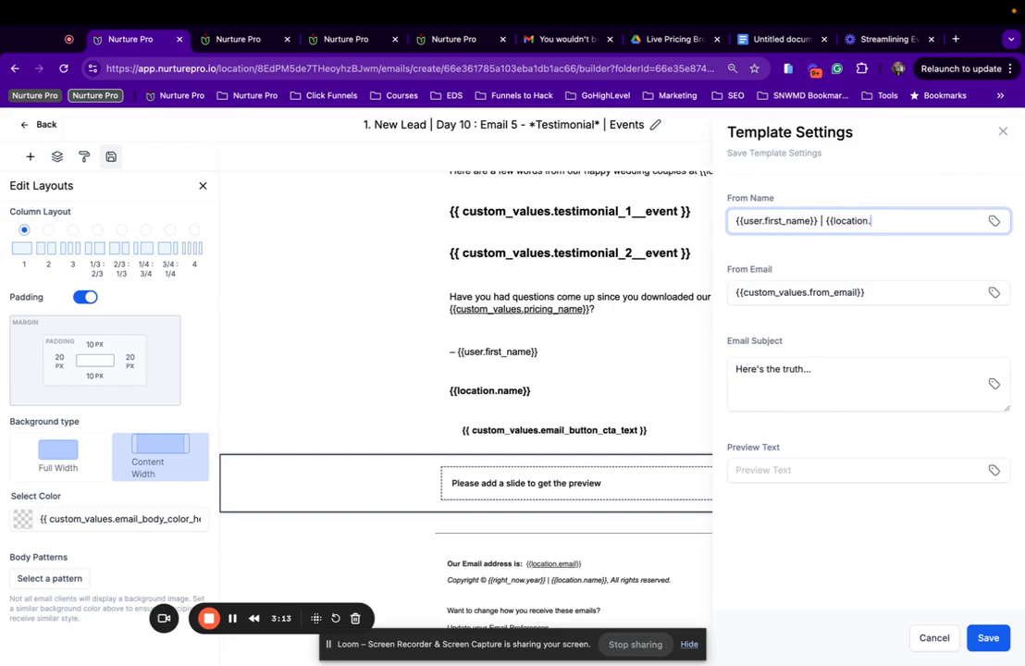
pyautogui.write('name}} | {')
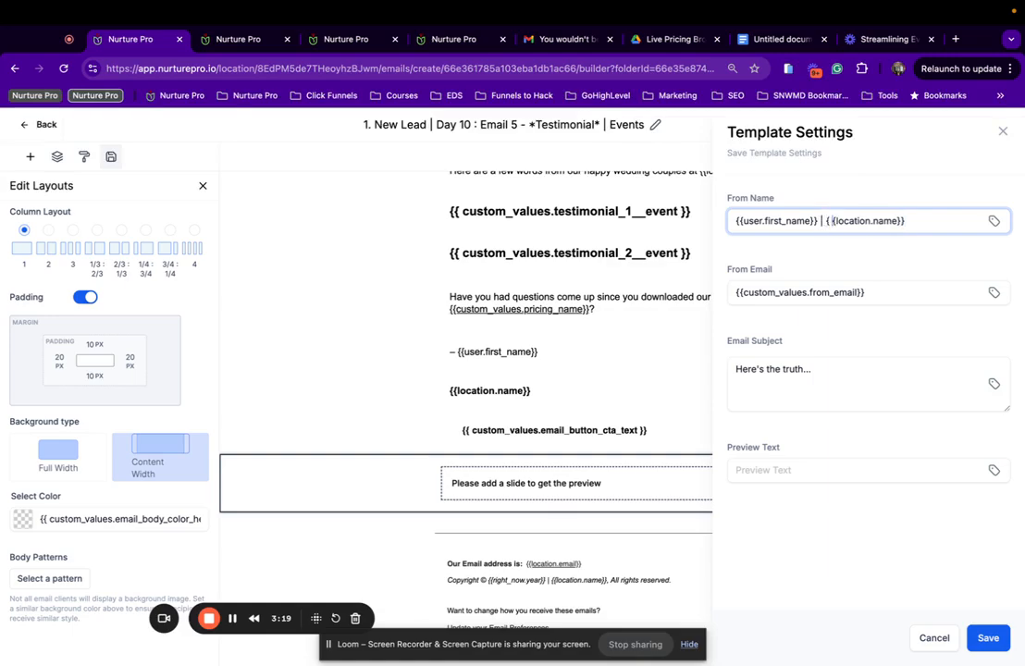
pyautogui.press('BackSpace')
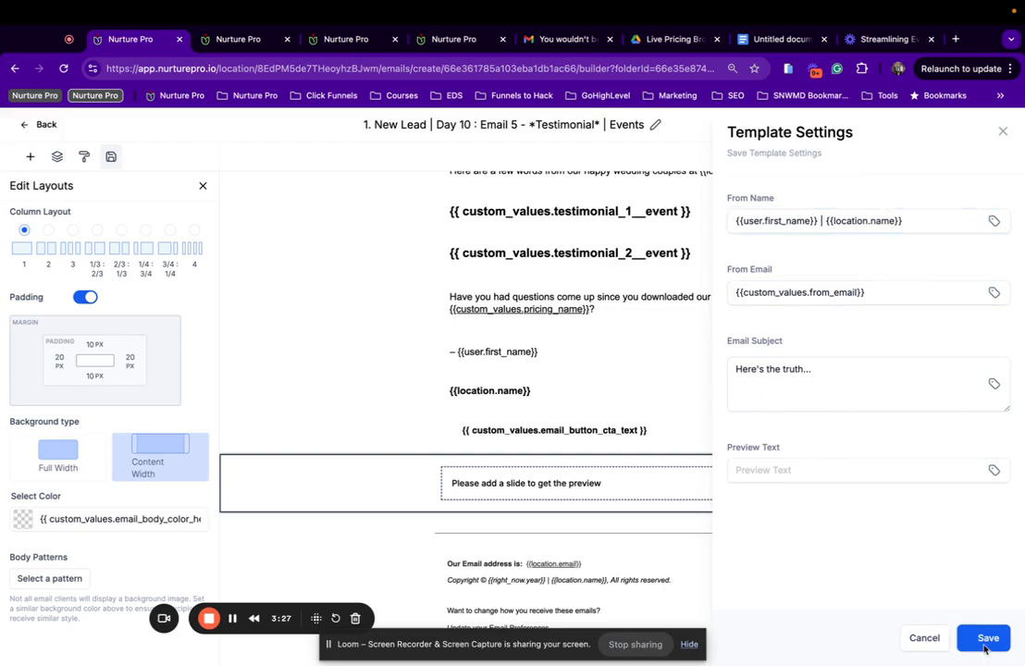
pyautogui.click(986, 645)
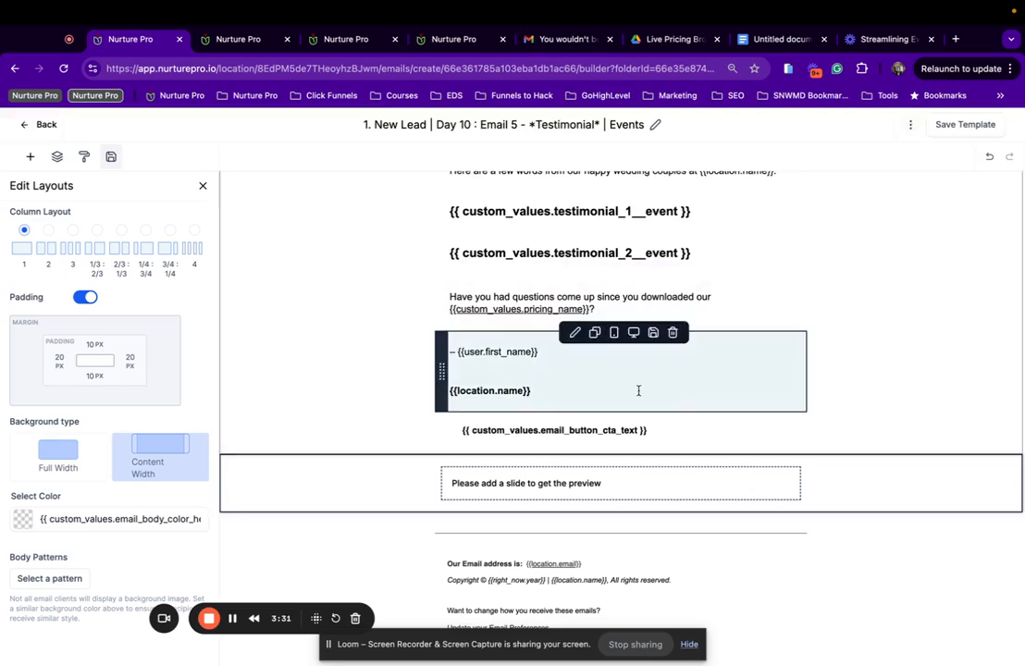
# Send a test of the template to the tester's Gmail address and switch to Gmail.
pyautogui.scroll(1, 638, 391)
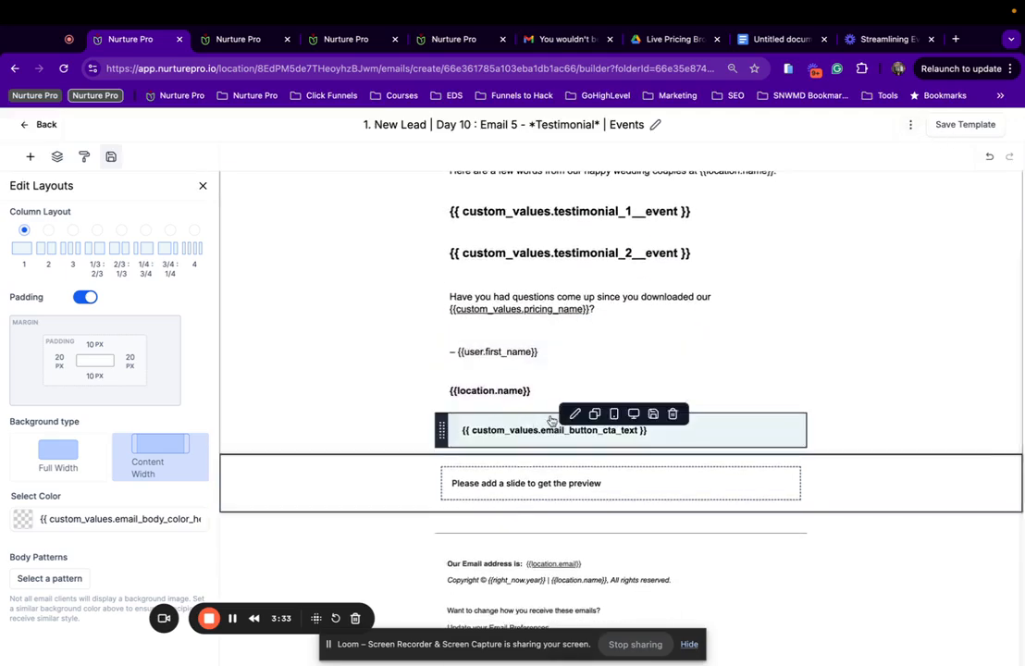
pyautogui.scroll(2, 639, 427)
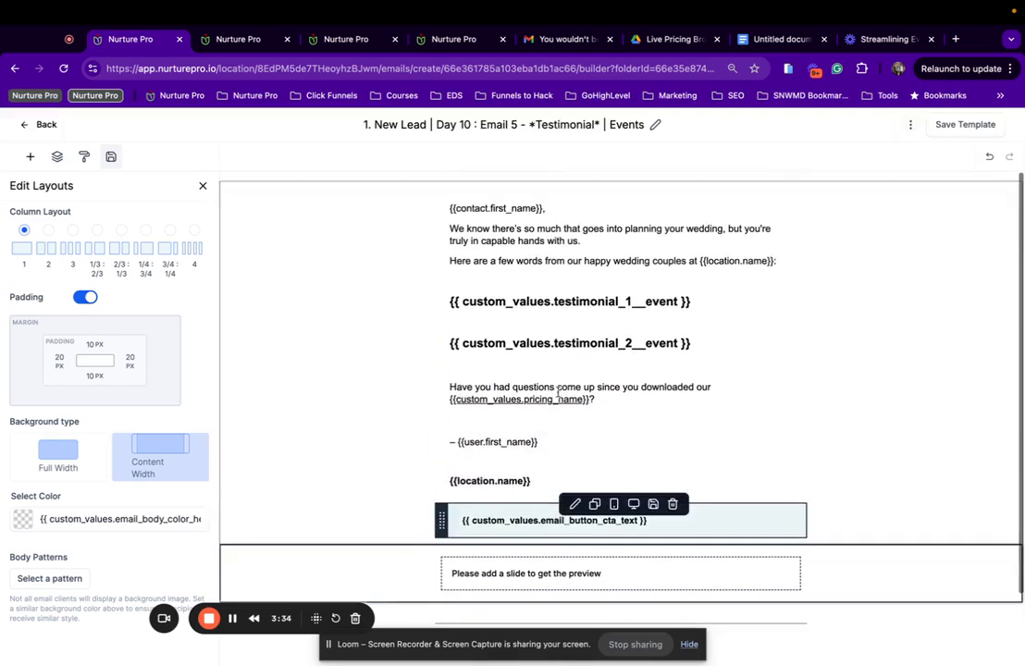
pyautogui.click(911, 125)
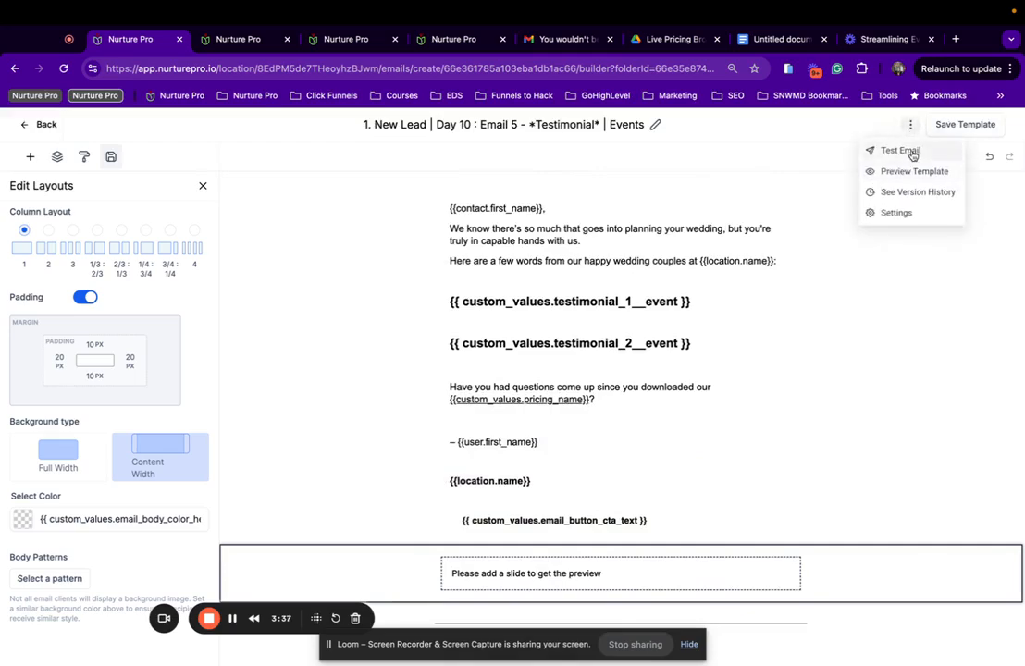
pyautogui.click(910, 151)
pyautogui.click(815, 341)
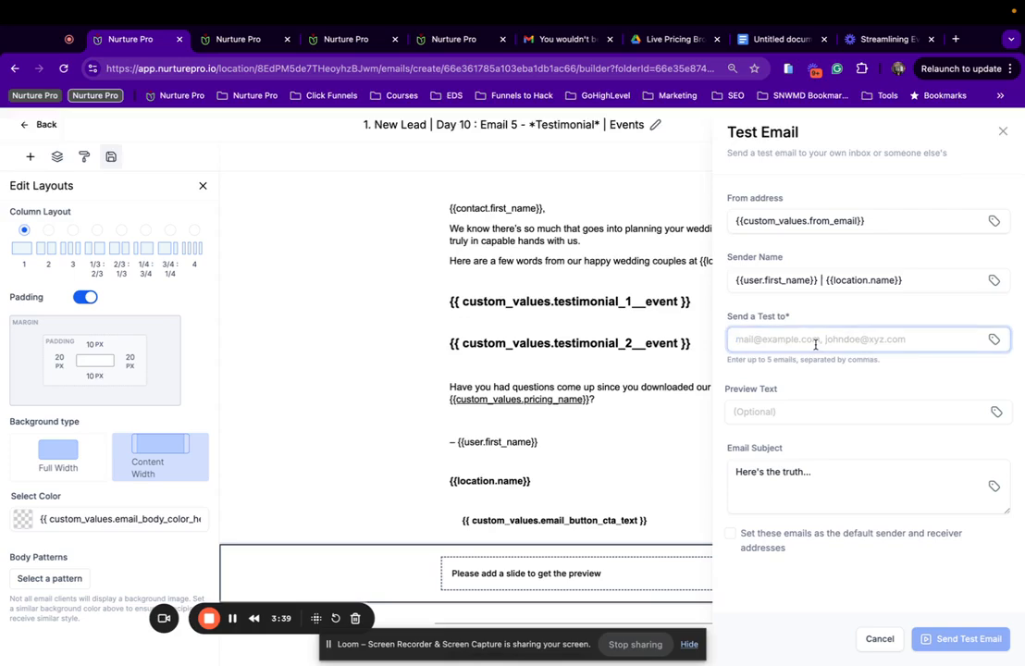
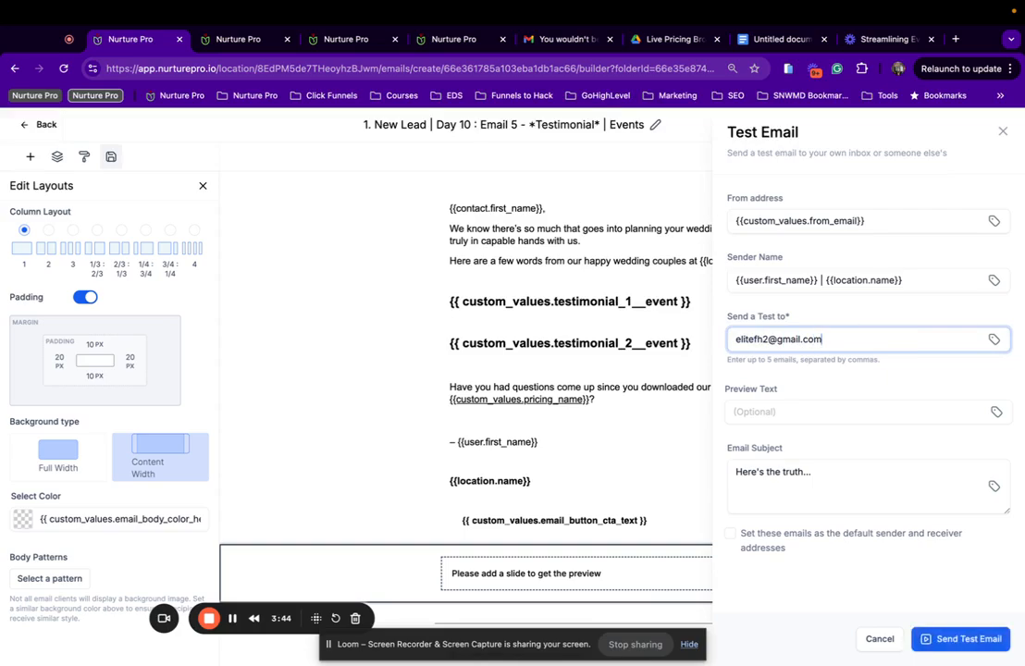
pyautogui.click(957, 640)
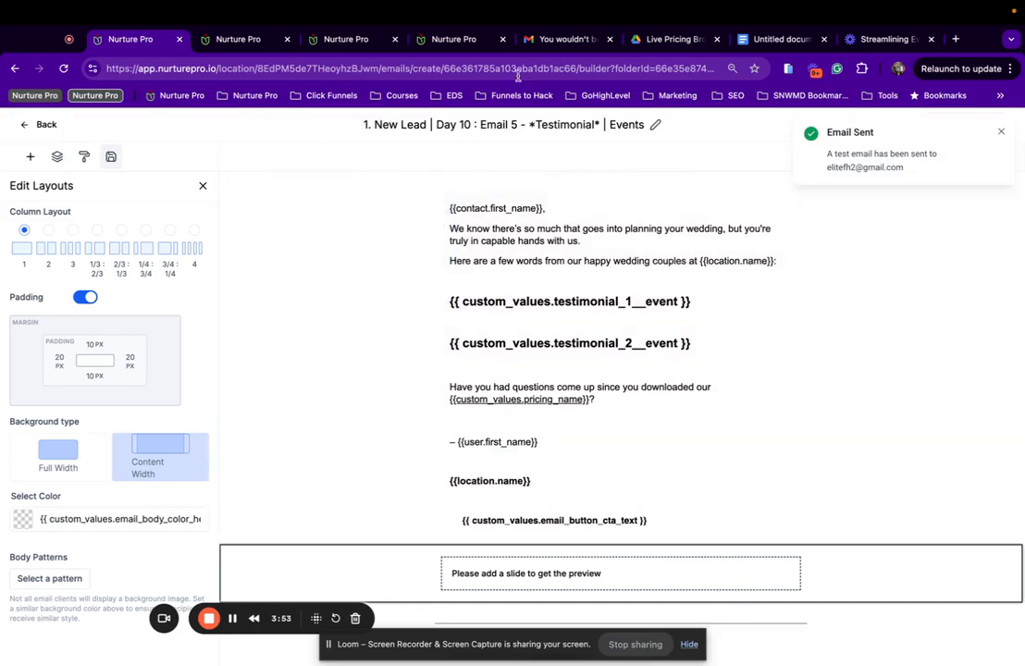
pyautogui.click(572, 44)
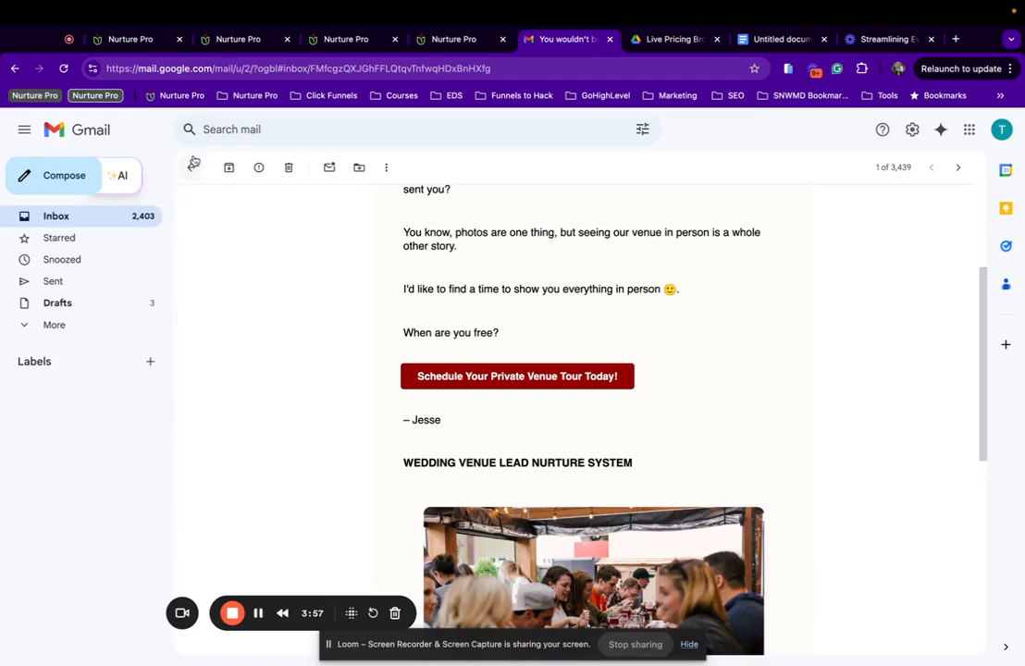
# Find the 'Here's the truth...' test email under Promotions and open it for review.
pyautogui.click(187, 170)
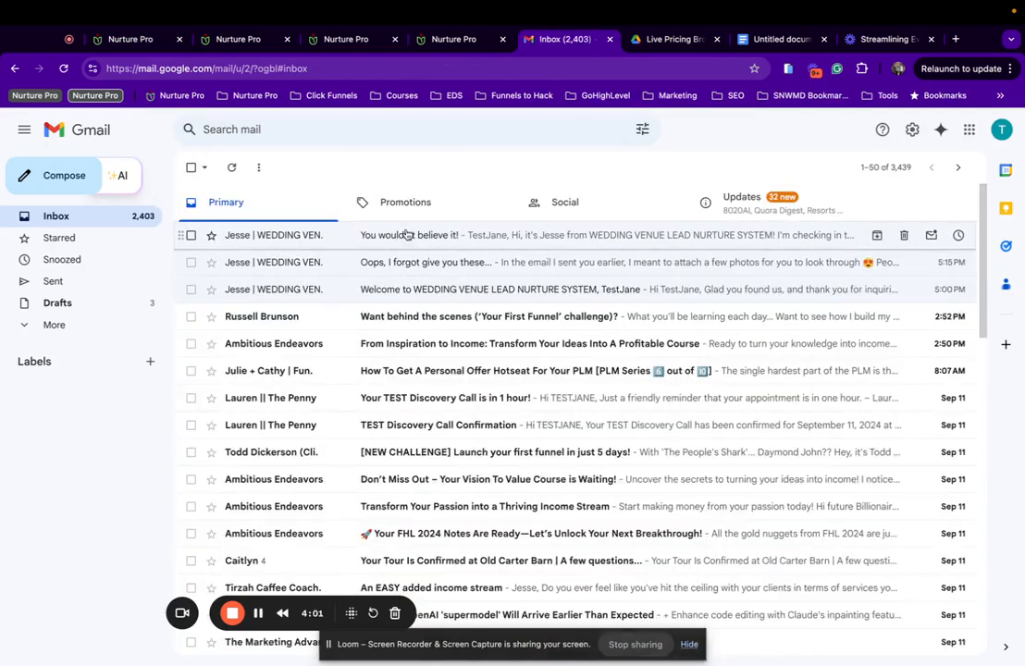
pyautogui.click(233, 168)
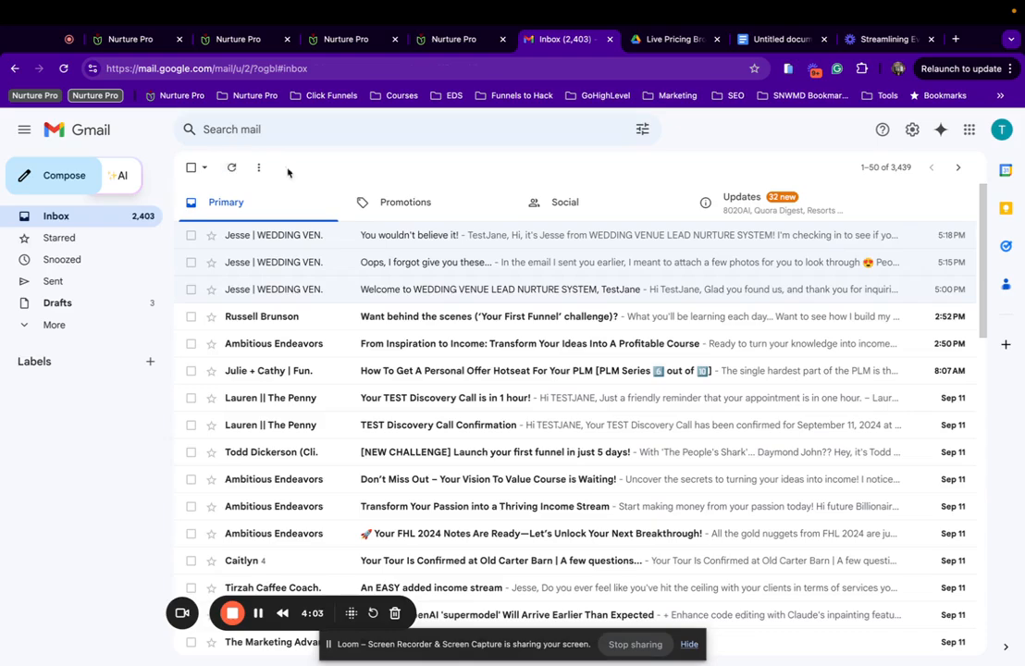
pyautogui.click(410, 208)
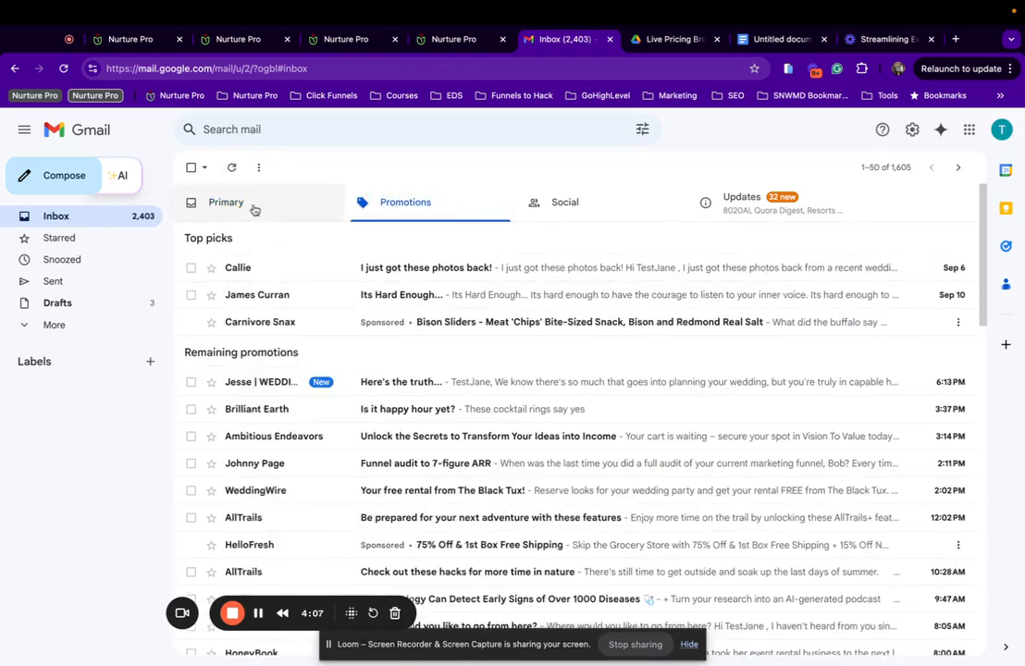
pyautogui.click(254, 210)
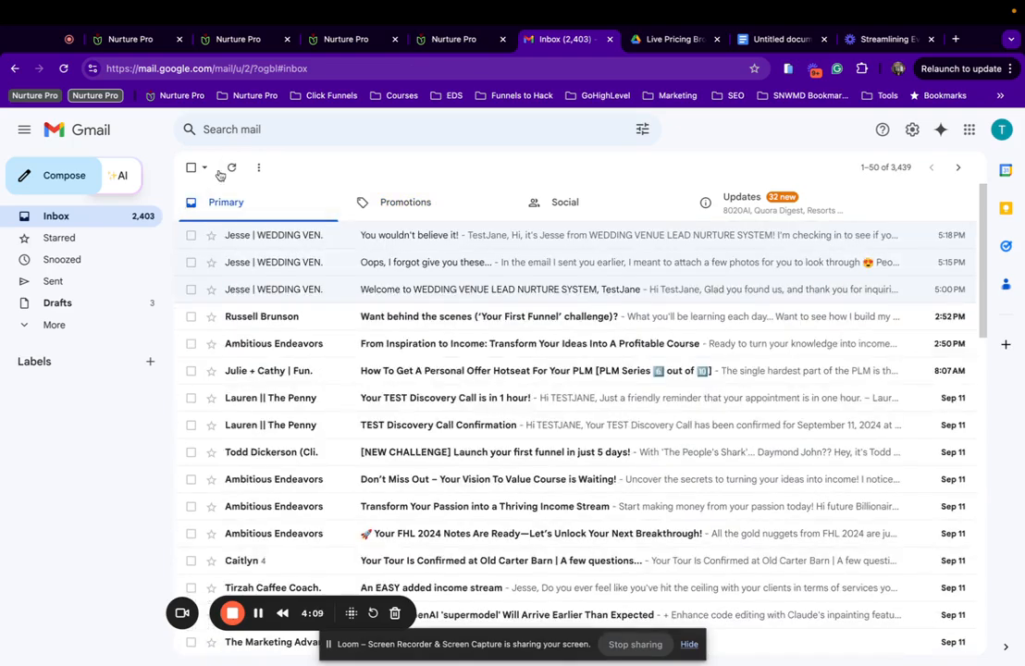
pyautogui.moveTo(628, 12)
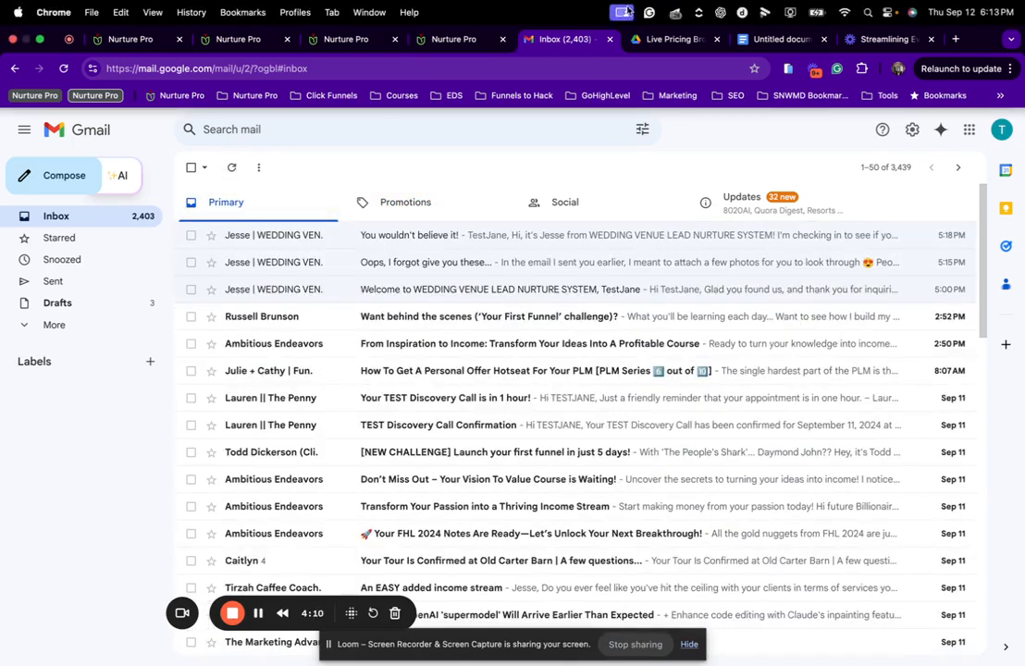
pyautogui.click(458, 42)
pyautogui.click(579, 37)
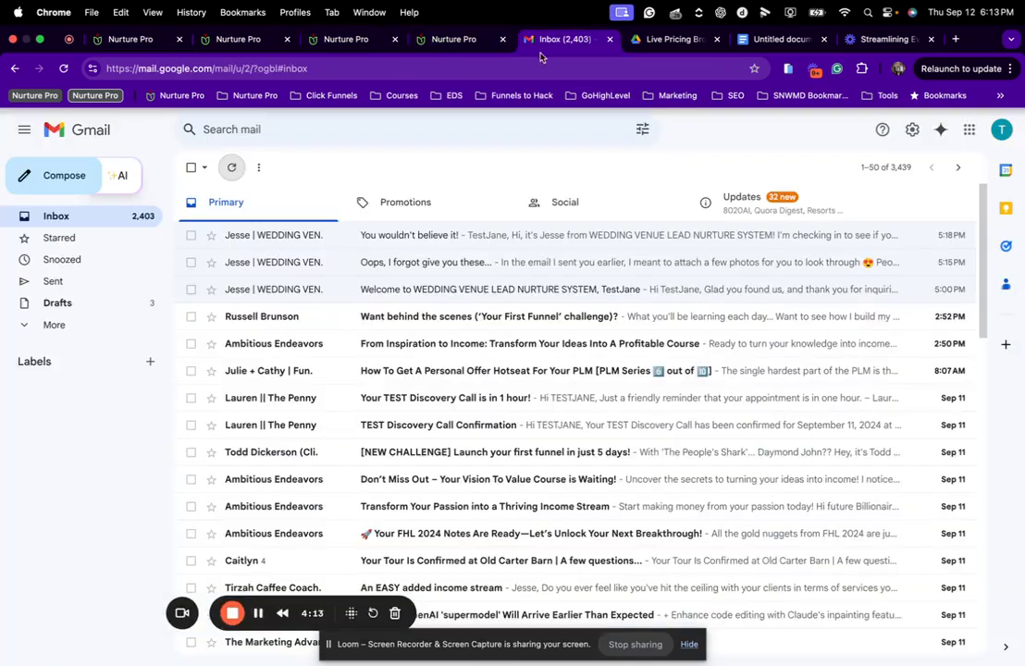
pyautogui.click(421, 203)
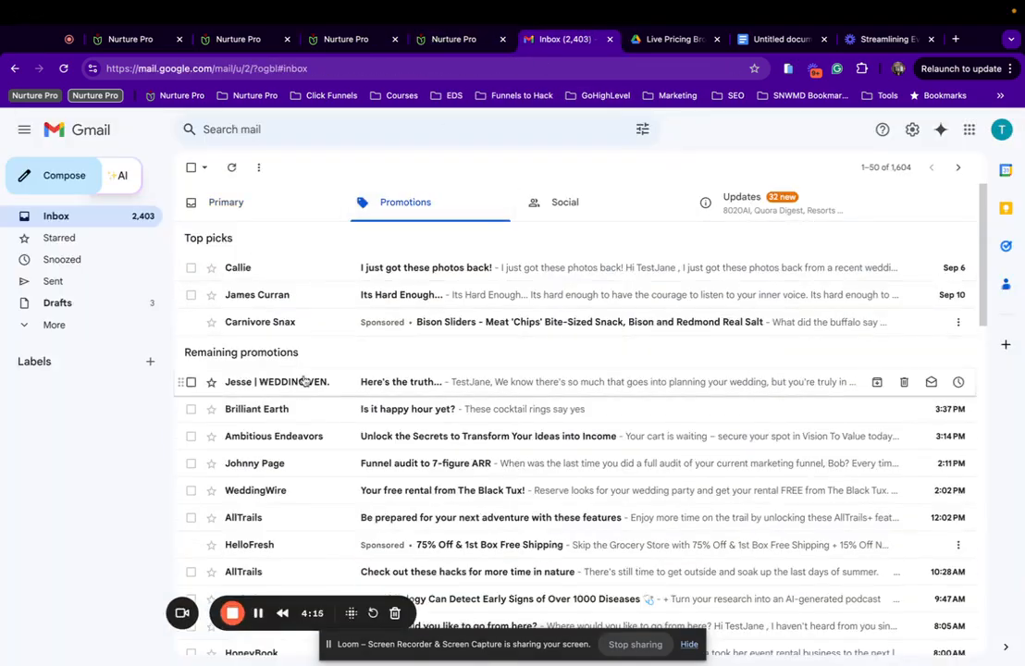
pyautogui.click(306, 381)
pyautogui.scroll(-5, 518, 348)
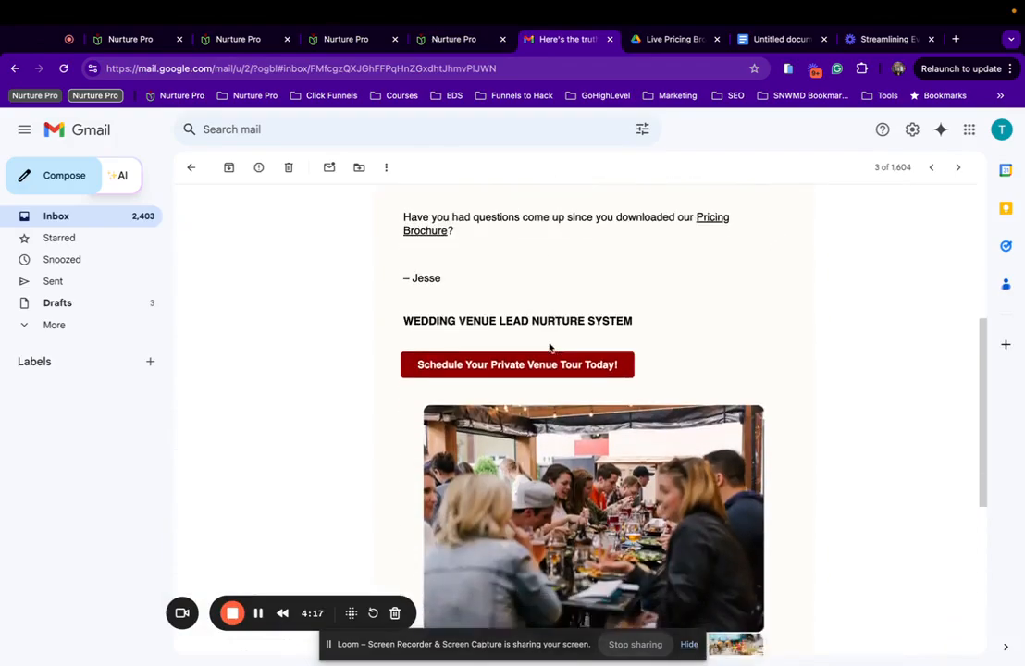
# Check that the test email's Pricing Brochure link opens the pricing guide in its own tab.
pyautogui.scroll(5, 549, 348)
pyautogui.scroll(-3, 523, 470)
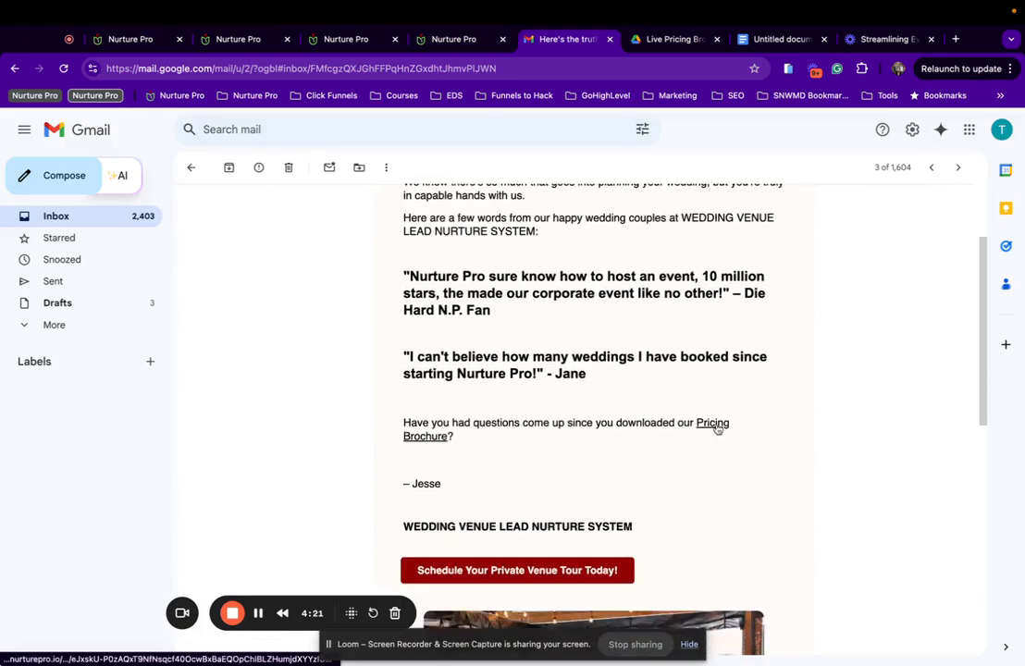
pyautogui.click(716, 424)
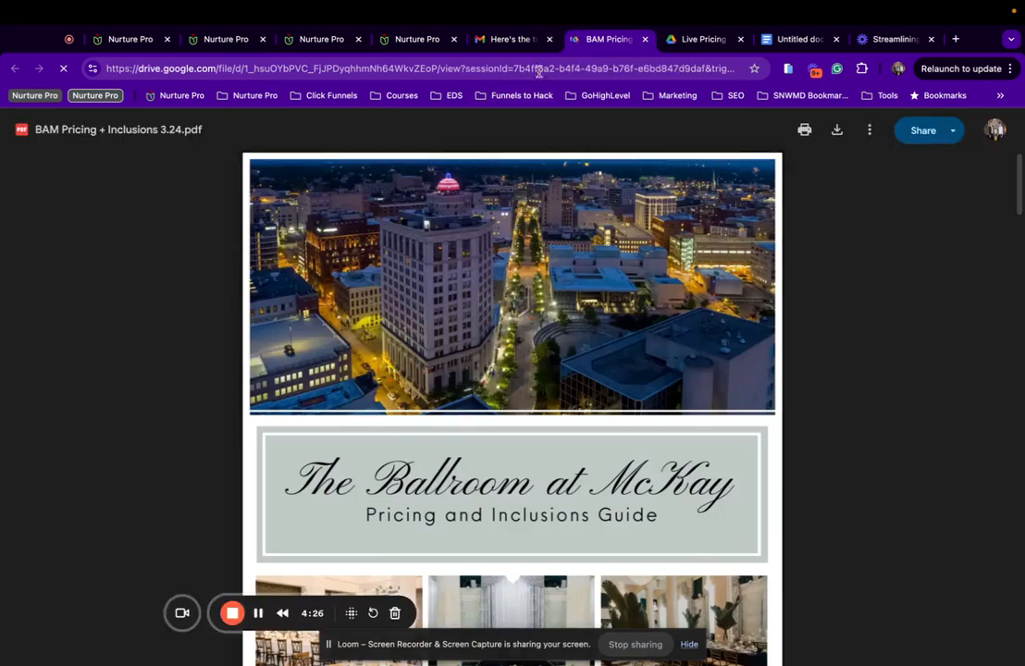
pyautogui.click(512, 39)
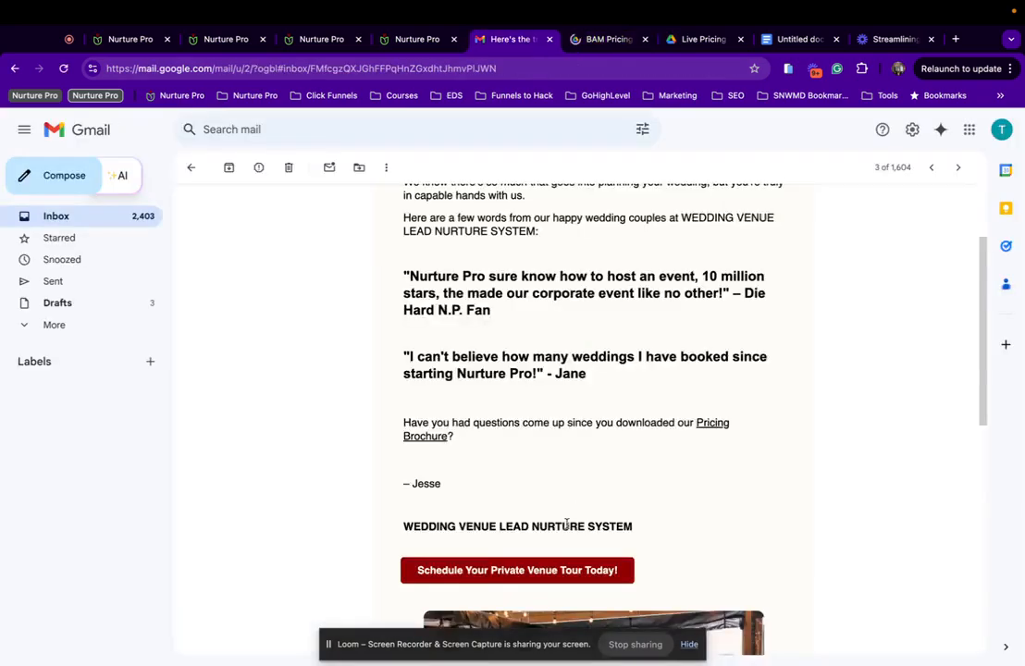
# Verify 'Schedule Your Private Venue Tour Today!' opens the Event Tour Calendar booking page, then close it.
pyautogui.scroll(-3, 467, 521)
pyautogui.click(467, 521)
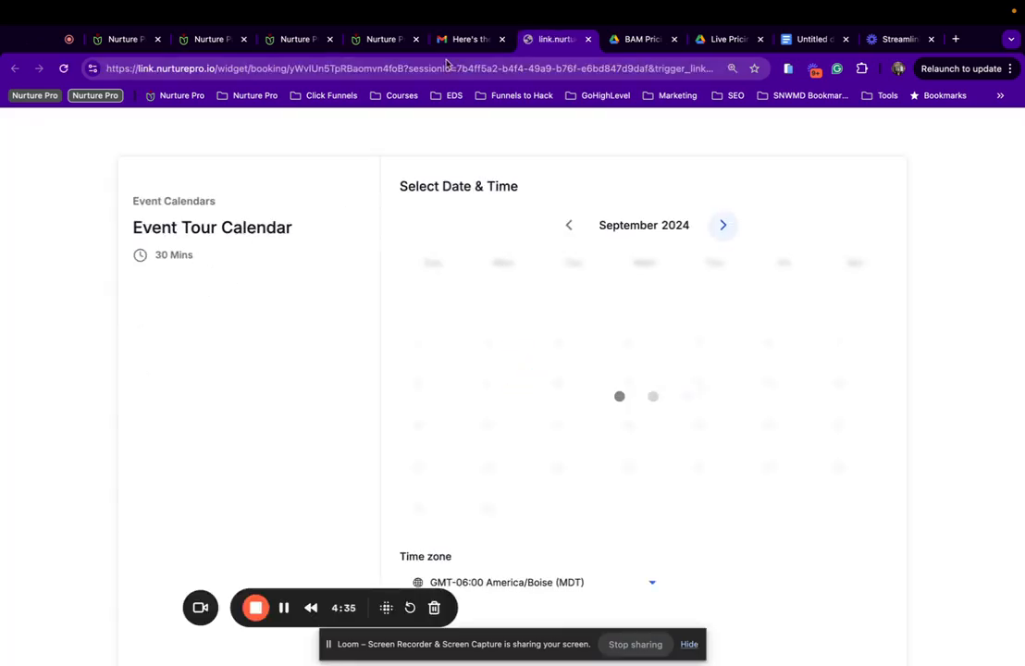
pyautogui.click(588, 39)
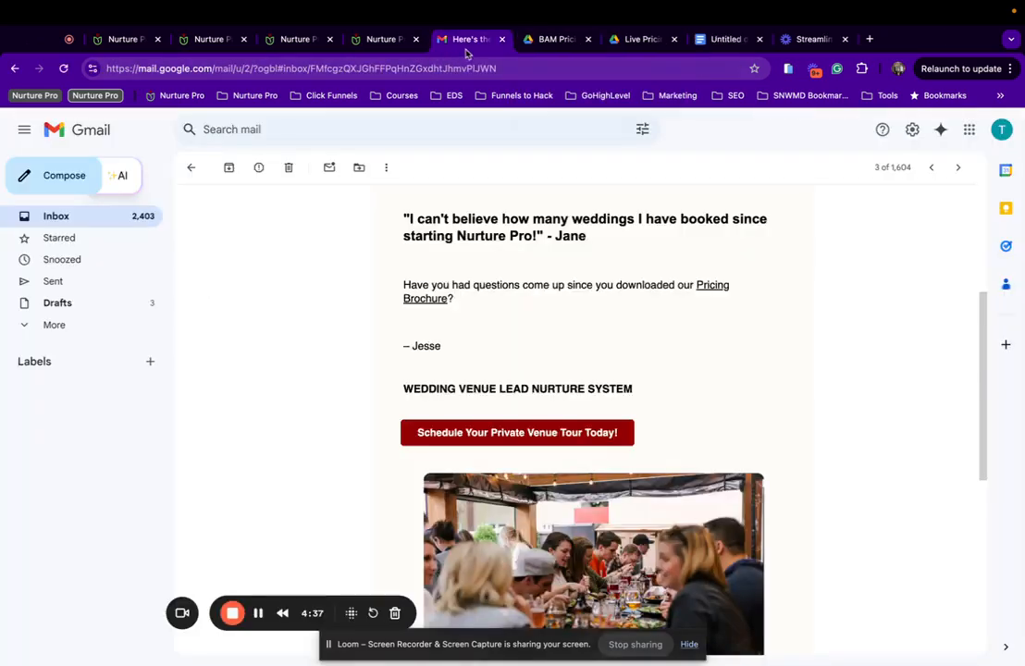
pyautogui.scroll(-10, 348, 402)
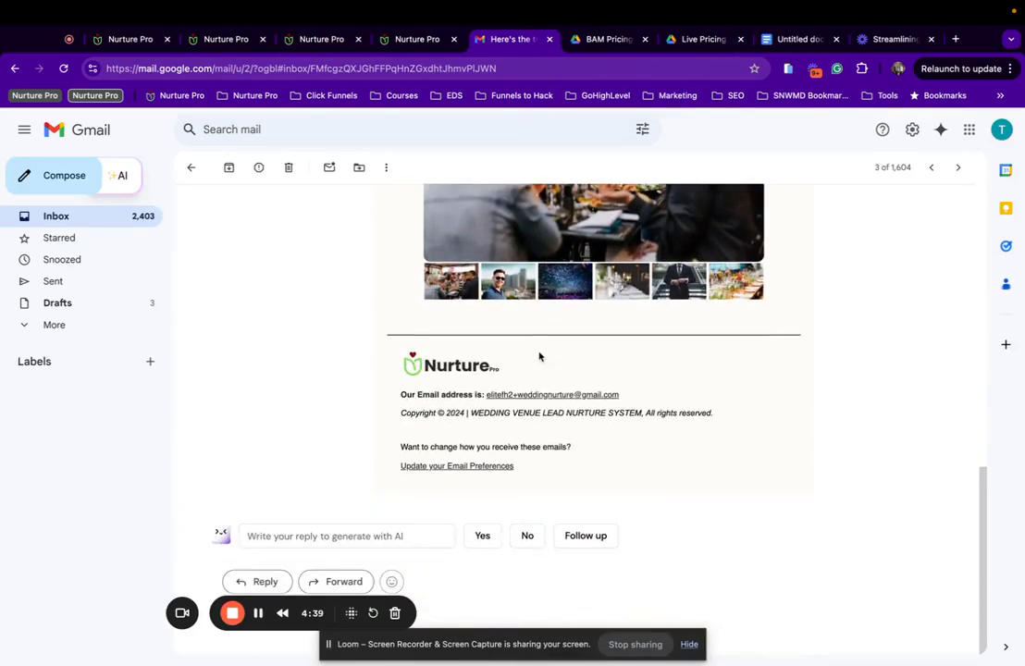
pyautogui.scroll(2, 539, 356)
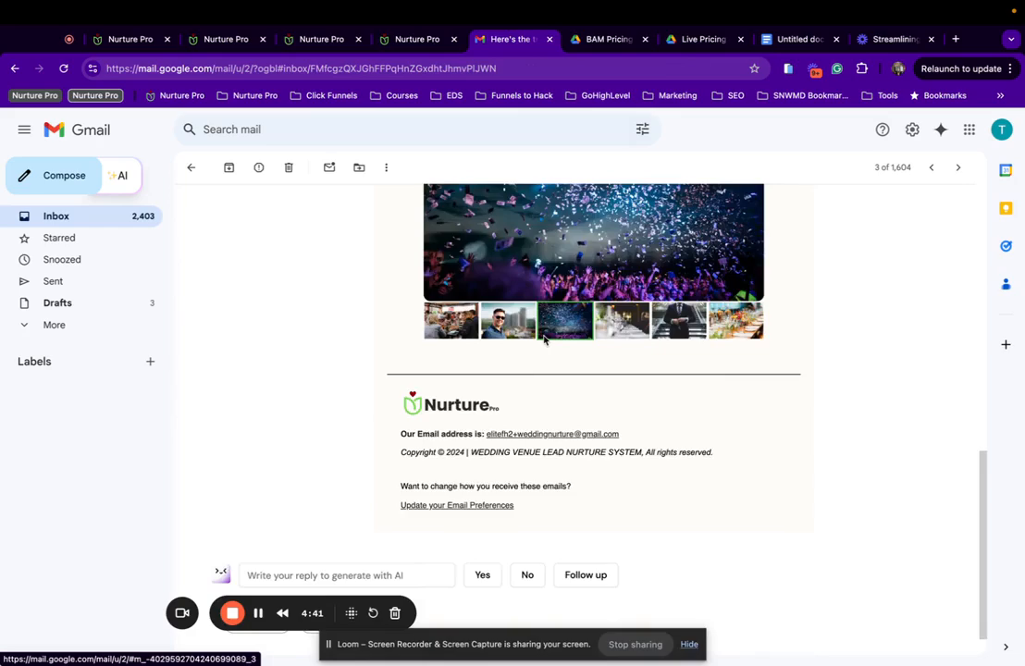
pyautogui.scroll(10, 541, 338)
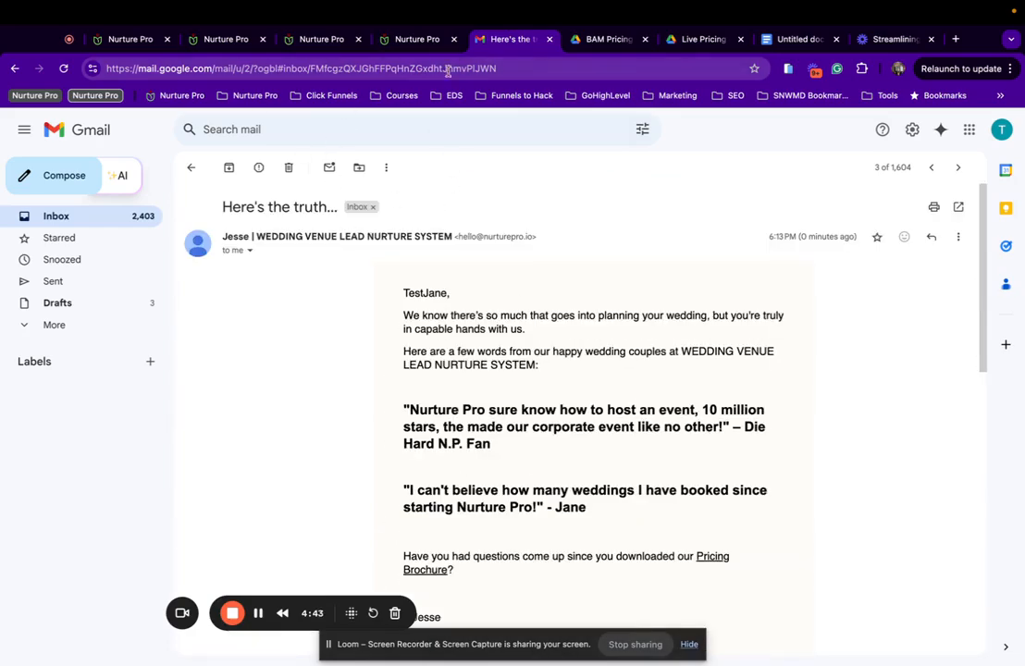
# Save the Day 10 testimonial template and open 'Day 12 : Email 6 - Where would you like to go?'.
pyautogui.click(125, 40)
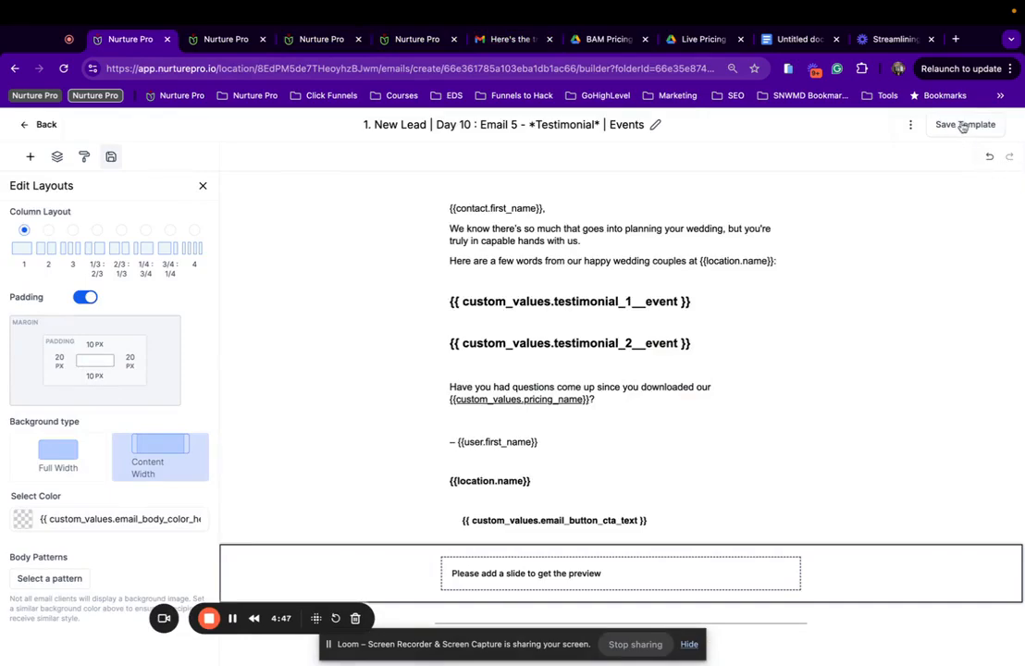
pyautogui.click(968, 127)
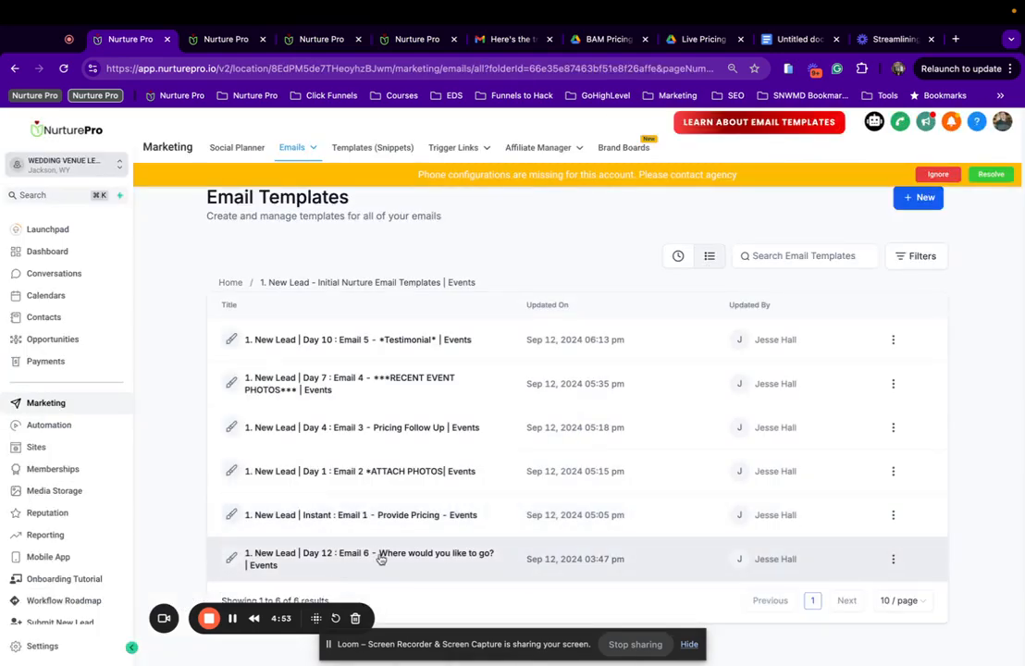
pyautogui.click(366, 557)
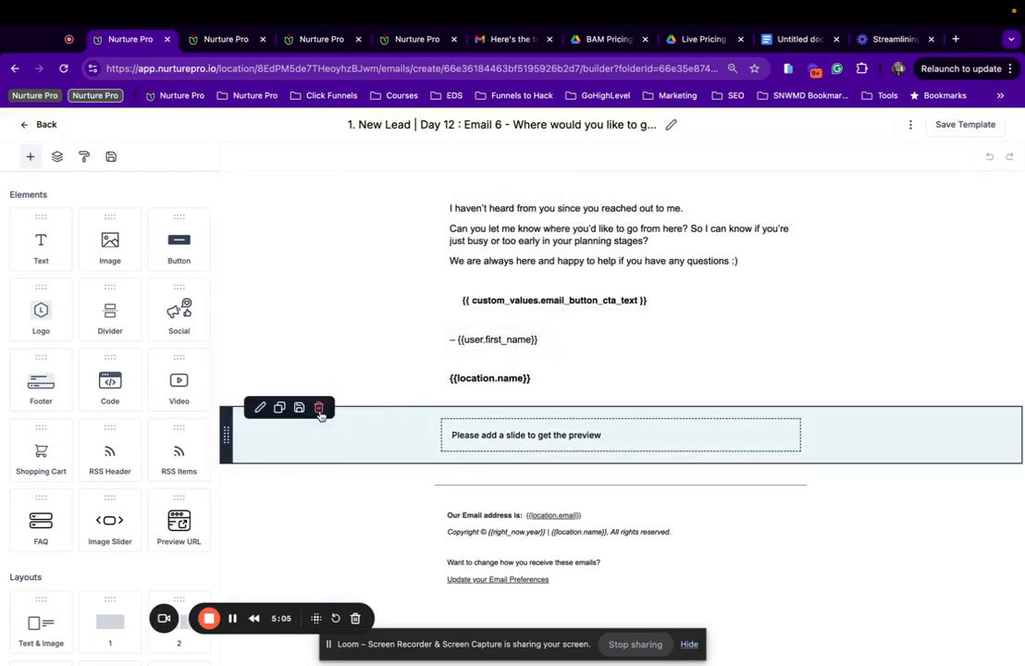
# Replace the empty image slider with the saved Events image slider below {{location.name}}.
pyautogui.click(321, 408)
pyautogui.click(111, 156)
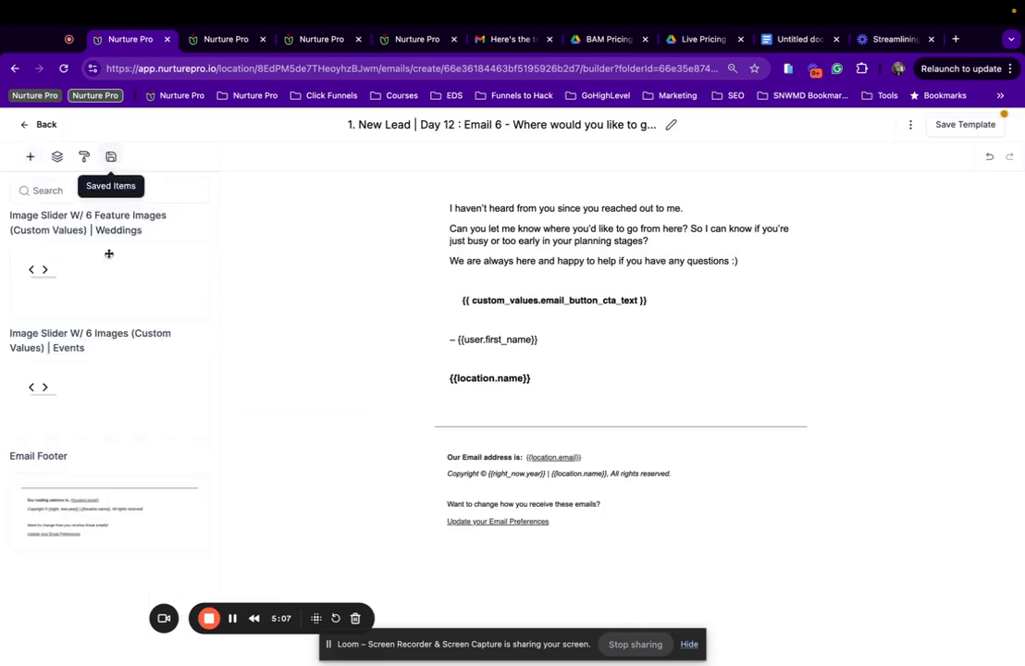
pyautogui.moveTo(101, 385); pyautogui.dragTo(657, 380)
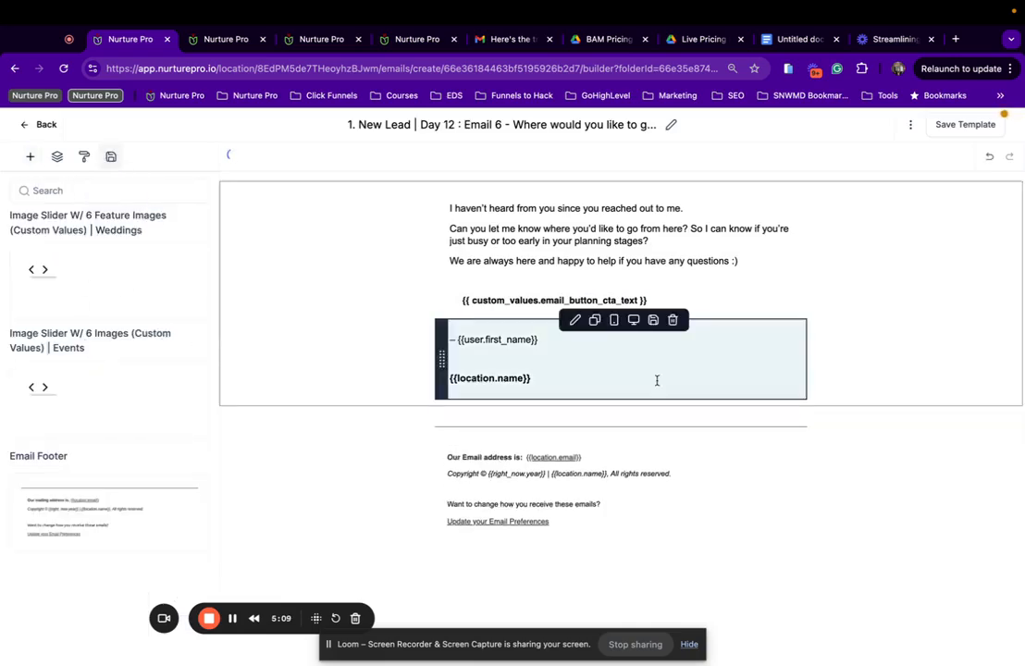
# Link the call-to-action button to the Schedule A Tour - Events trigger link and save the template.
pyautogui.click(505, 304)
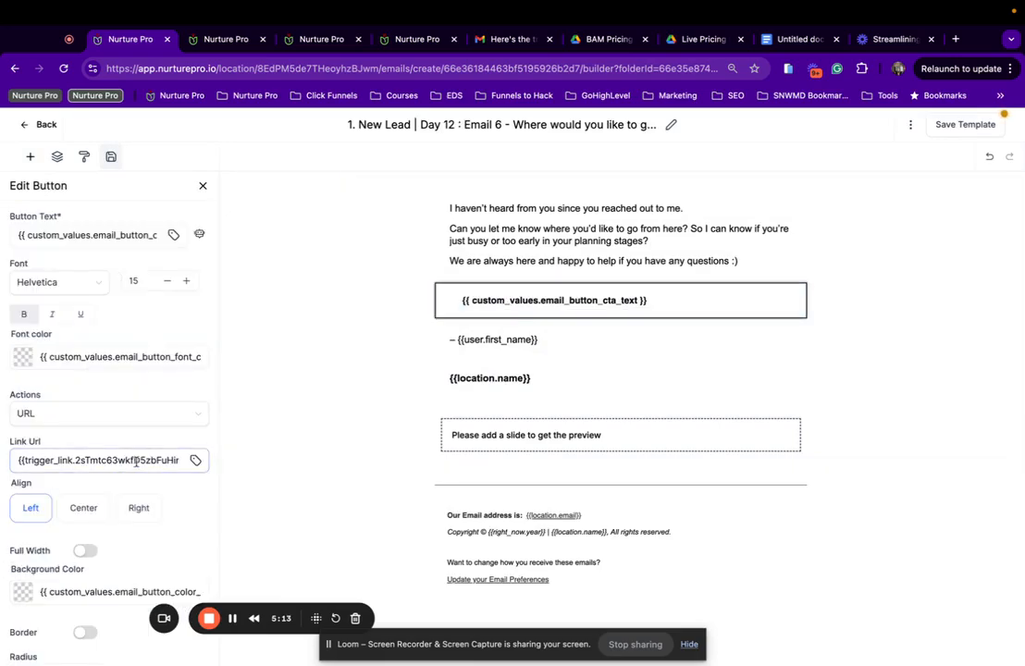
pyautogui.click(197, 462)
pyautogui.scroll(-5, 112, 382)
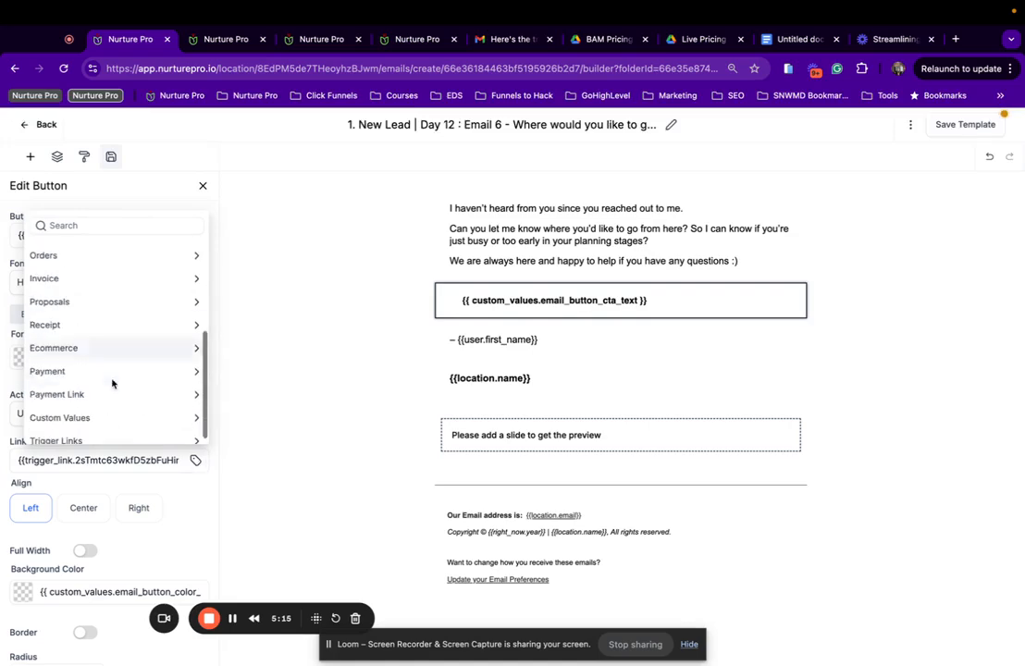
pyautogui.click(105, 432)
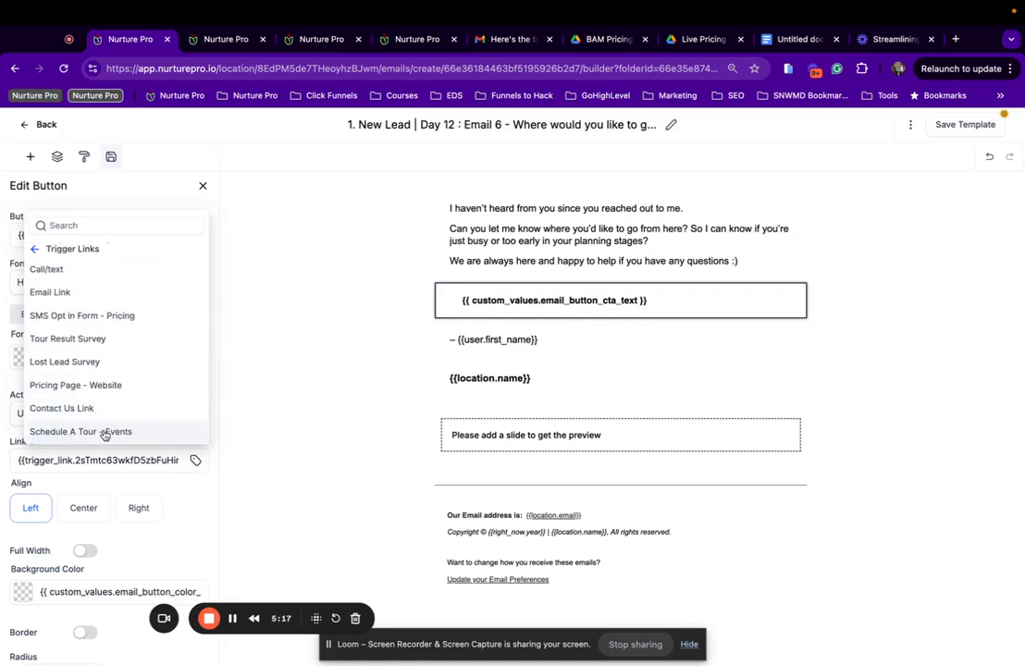
pyautogui.click(104, 432)
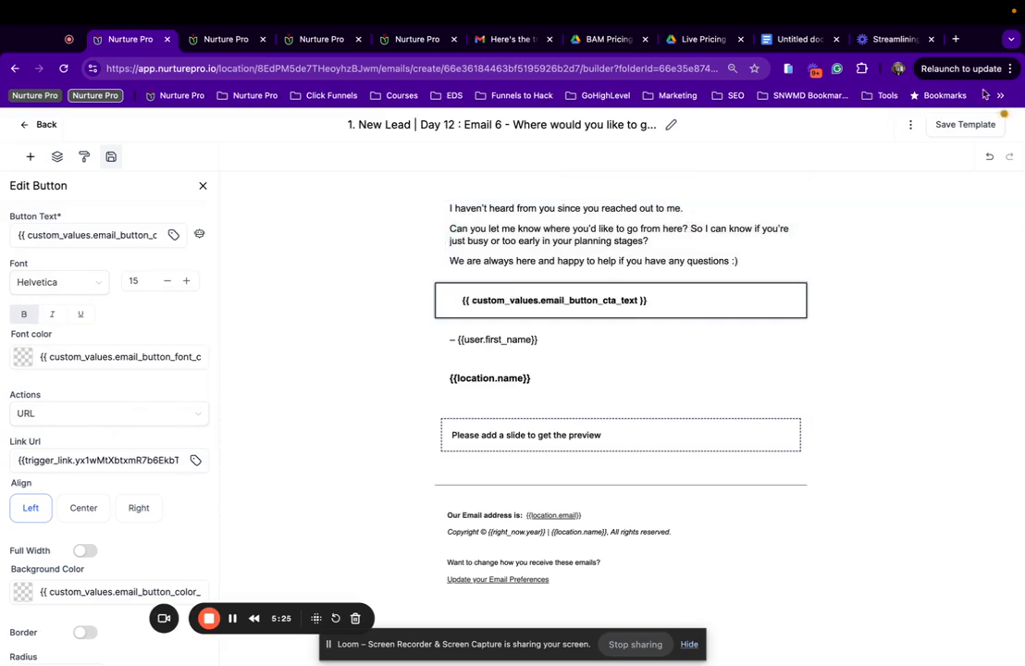
pyautogui.click(956, 124)
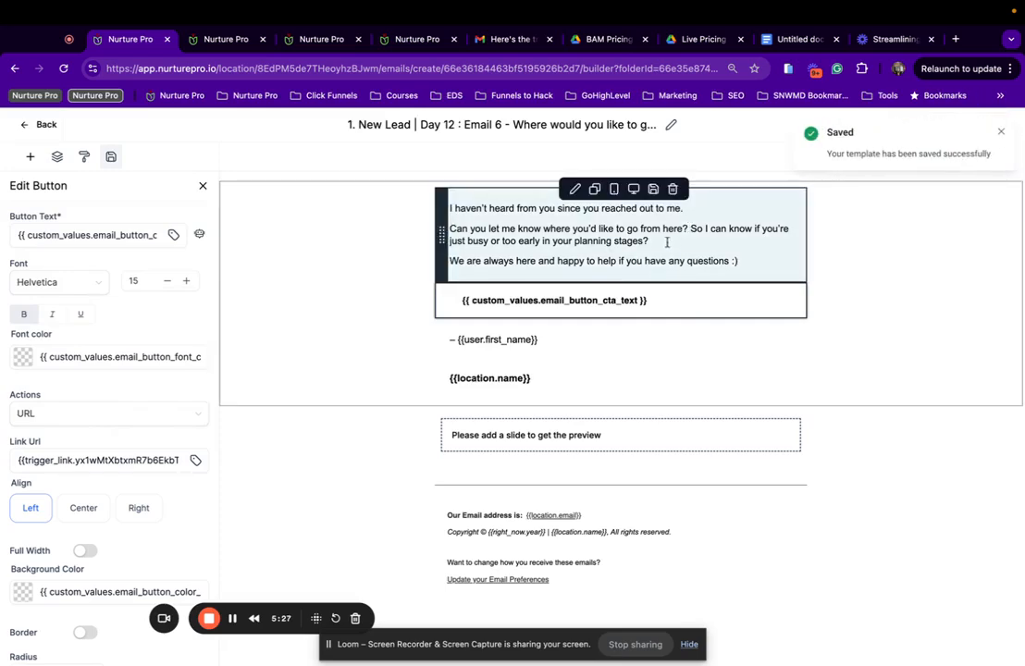
# Keep the opening paragraph's 'So I can know…' sentence on one line and re-save the template.
pyautogui.click(691, 227)
pyautogui.press('Return')
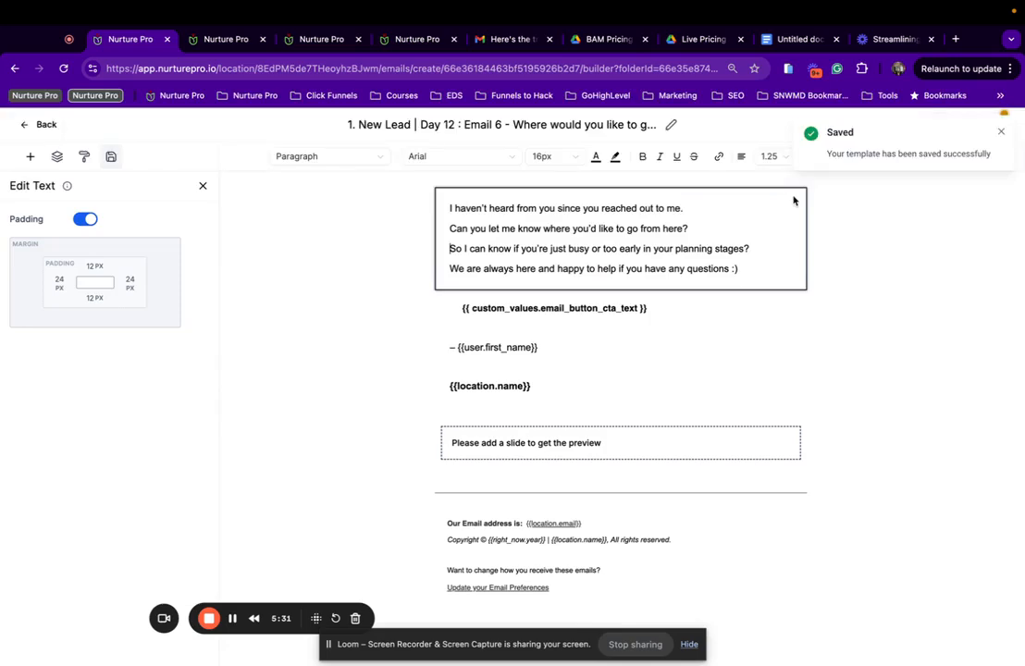
pyautogui.press('BackSpace')
pyautogui.click(958, 134)
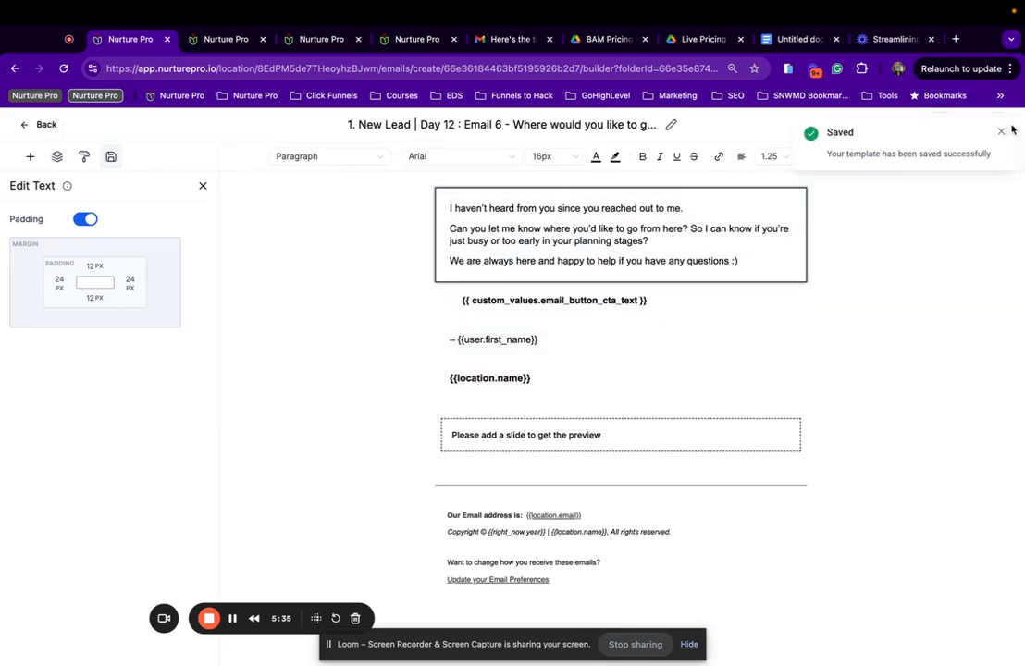
pyautogui.click(911, 124)
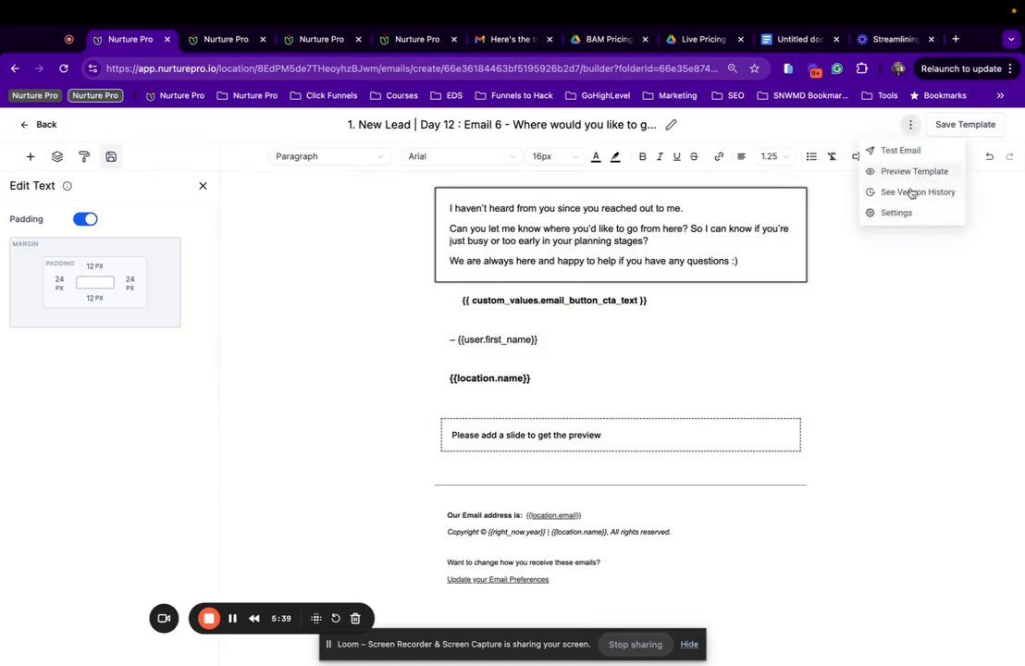
# In the template settings, grab the {{location.name}} placeholder and leave the Preview Text empty.
pyautogui.click(898, 213)
pyautogui.click(838, 218)
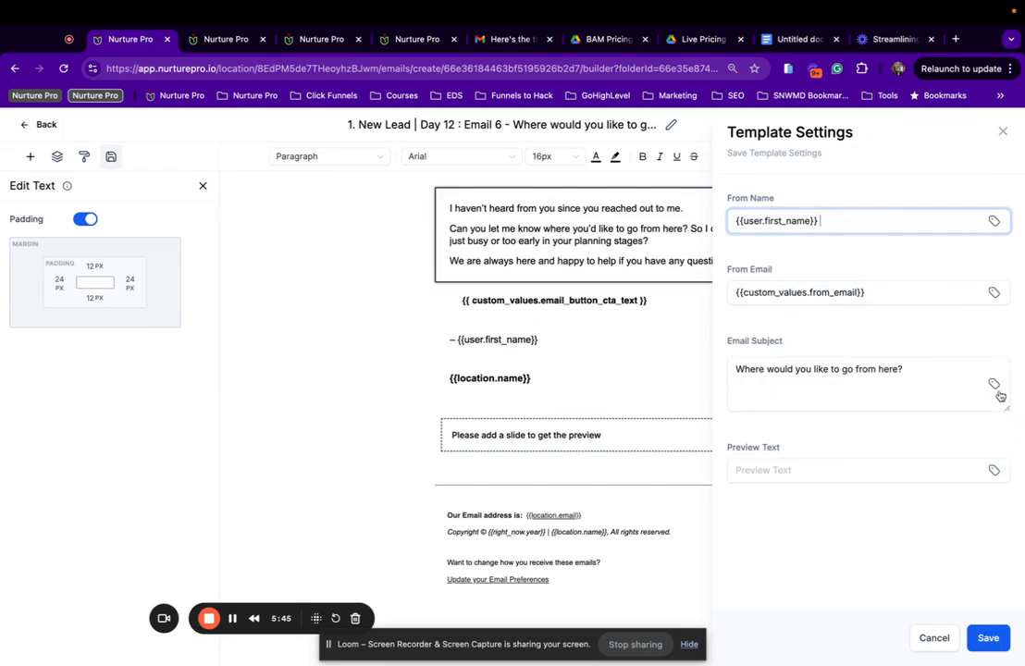
pyautogui.click(994, 470)
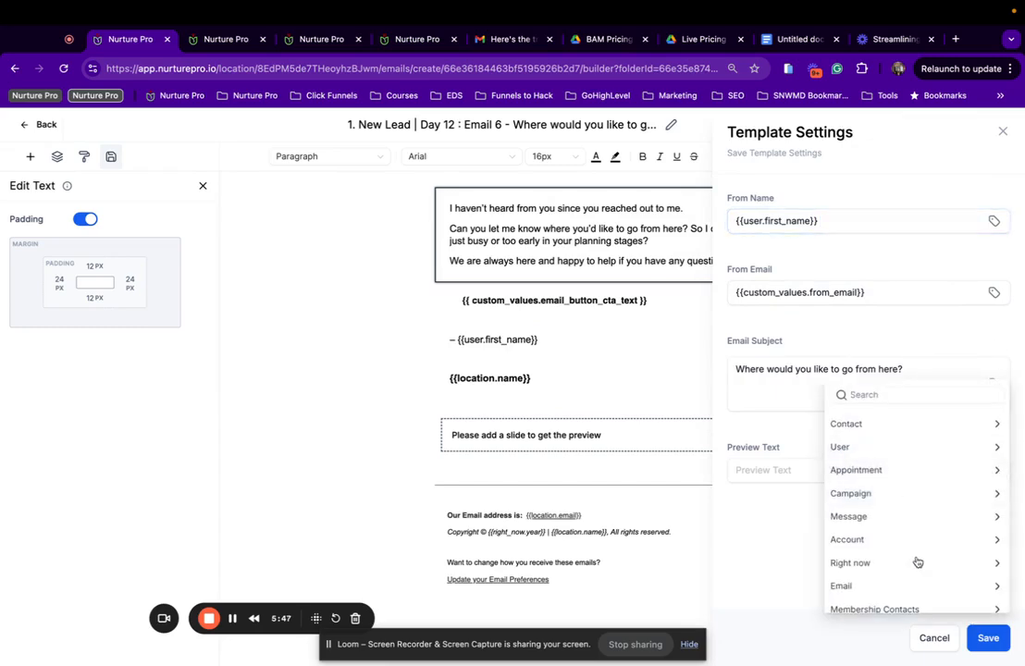
pyautogui.click(861, 540)
pyautogui.click(838, 442)
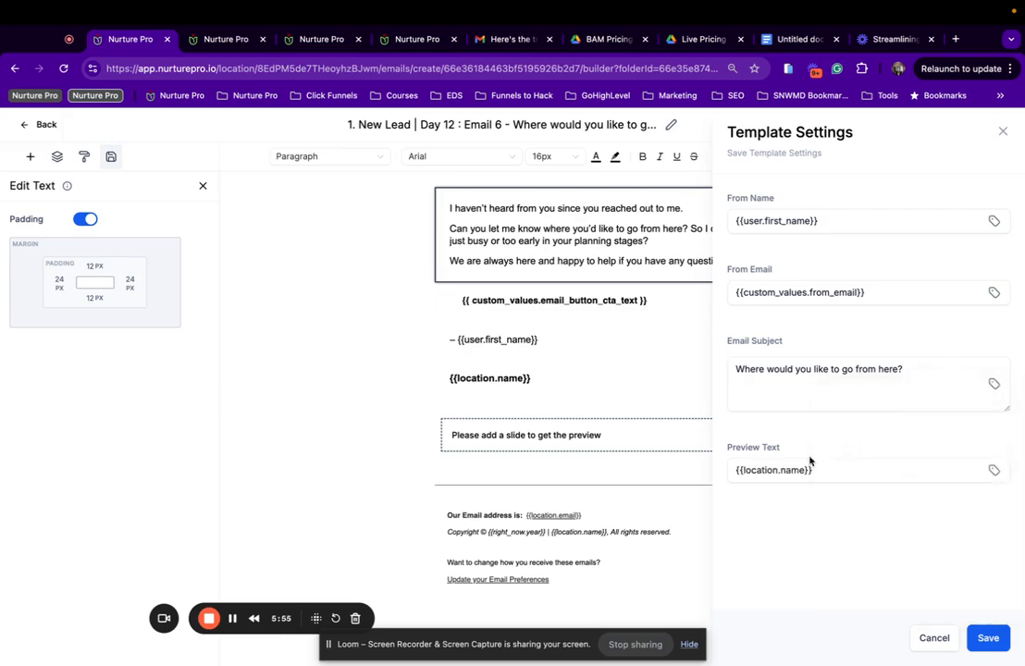
pyautogui.moveTo(810, 478); pyautogui.dragTo(726, 484)
pyautogui.press('super+c')
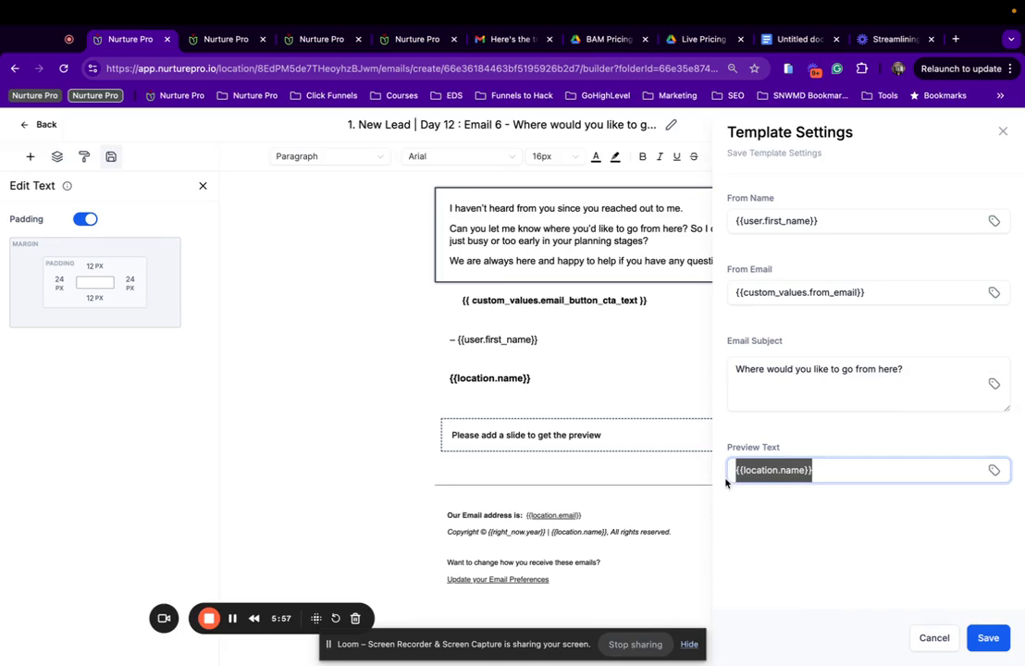
pyautogui.press('BackSpace')
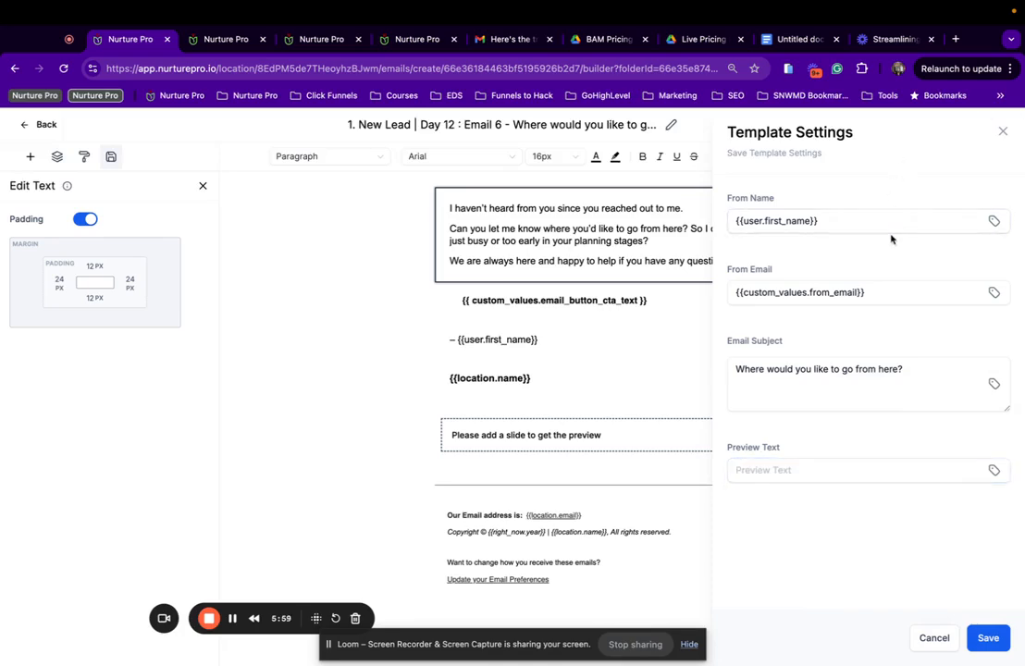
# Append ' | {{location.name}}' to the From Name and save the settings.
pyautogui.click(892, 227)
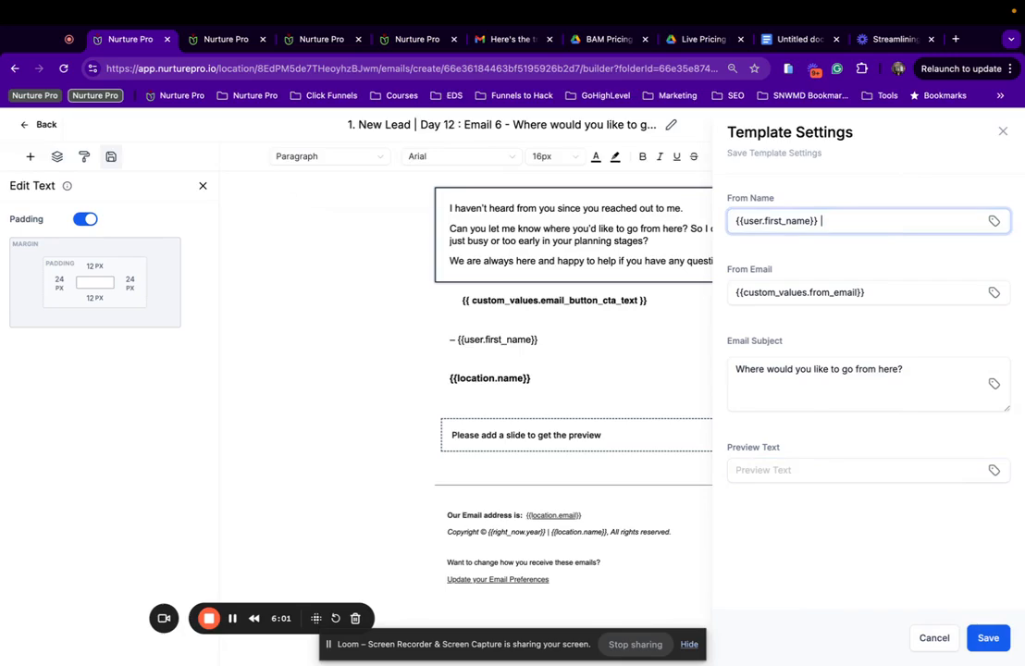
pyautogui.press('super+space')
pyautogui.press('super+v')
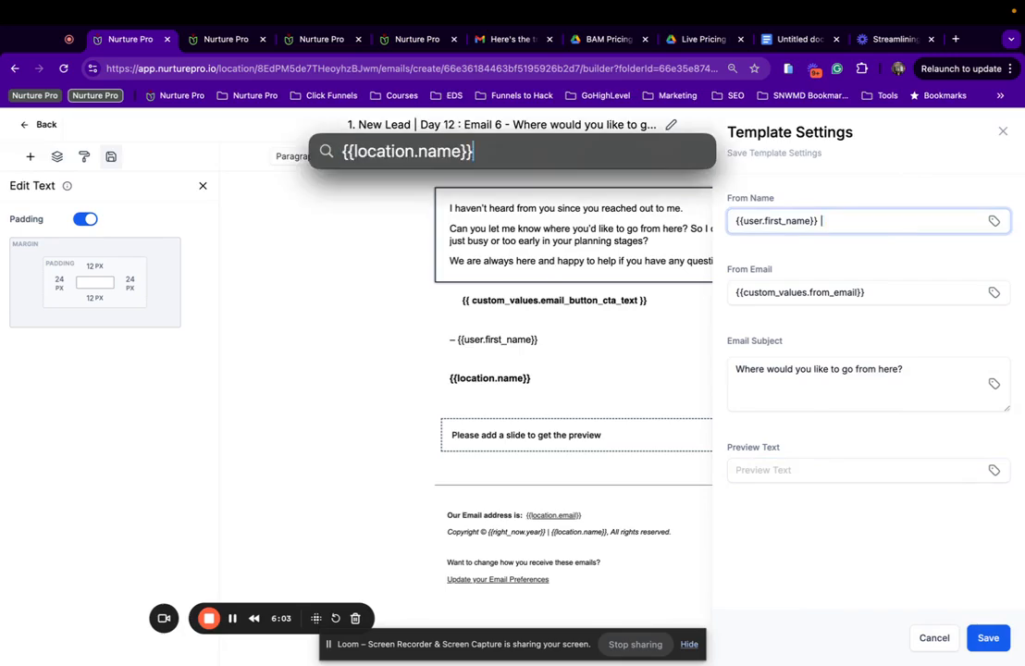
pyautogui.click(917, 227)
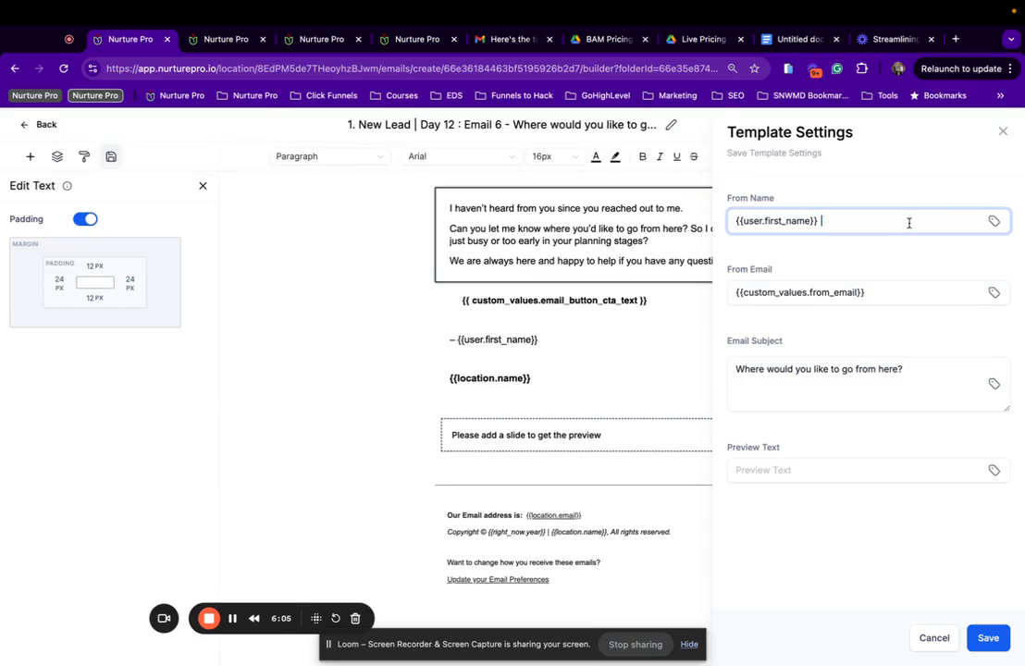
pyautogui.press('super+v')
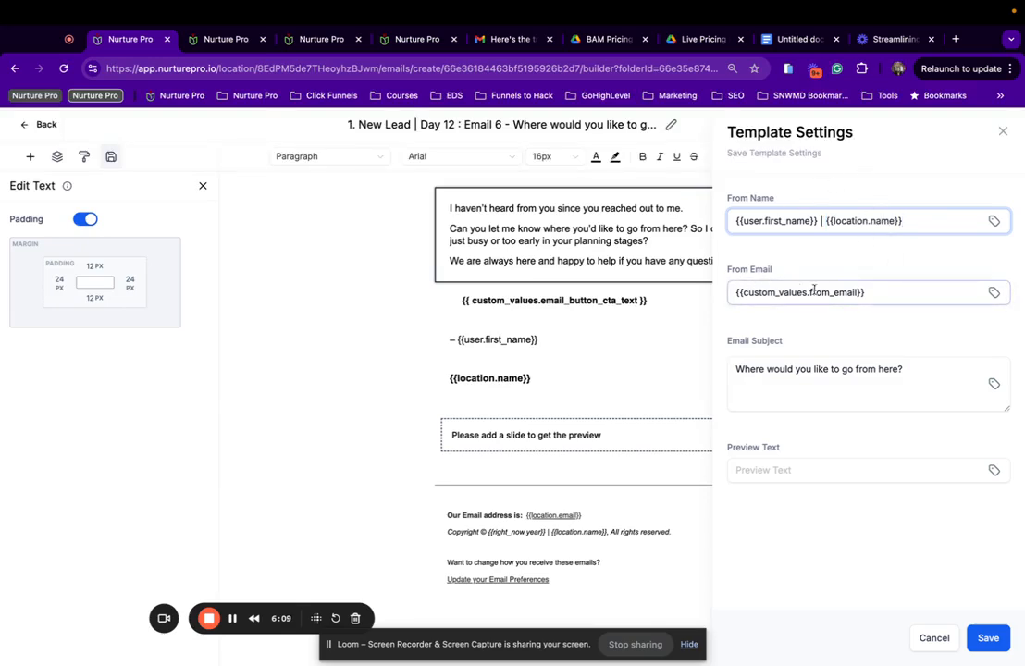
pyautogui.click(988, 637)
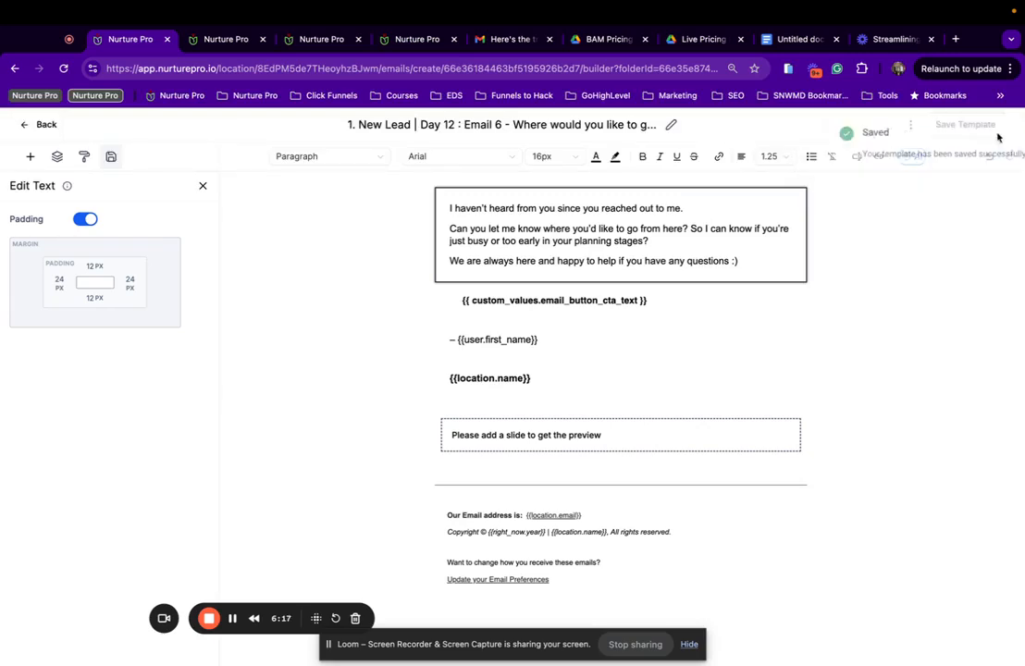
pyautogui.click(910, 124)
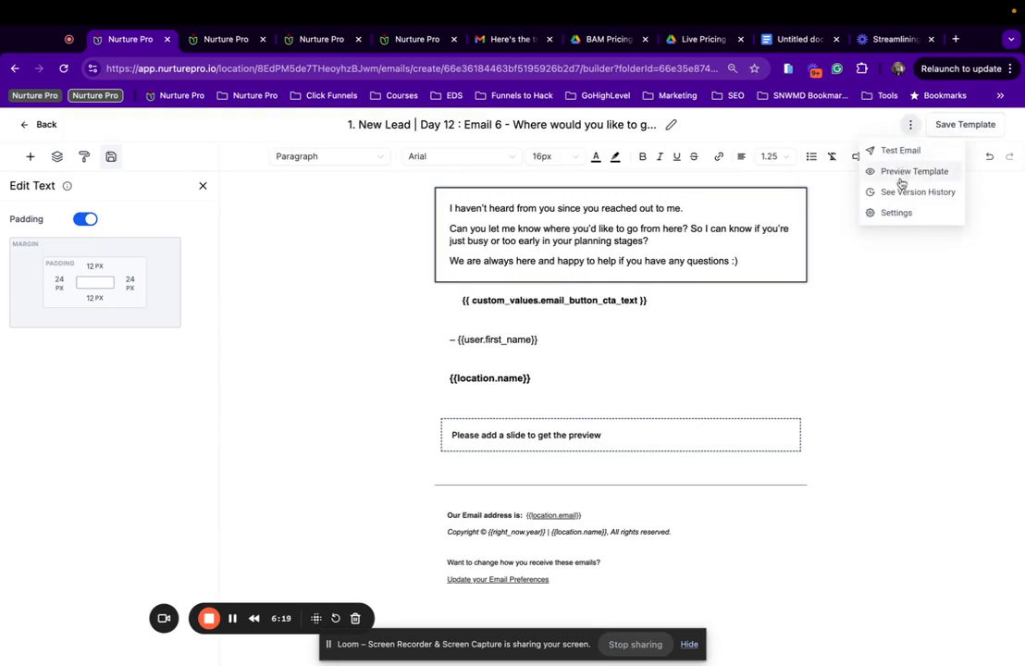
# Send a Day 12 test email to the tester's e-mail address.
pyautogui.click(900, 151)
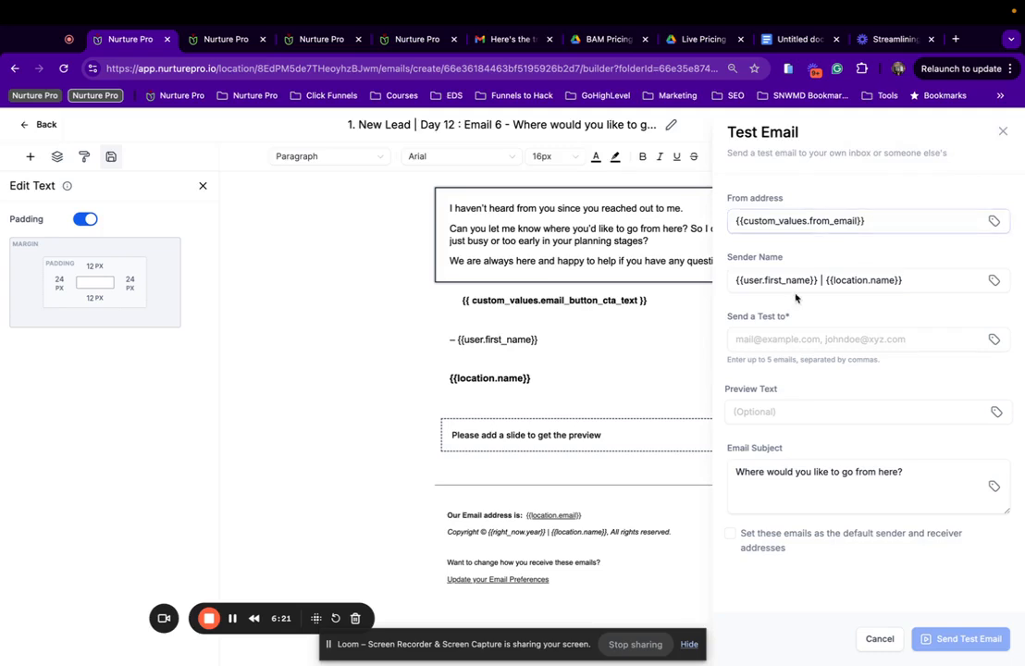
pyautogui.click(794, 339)
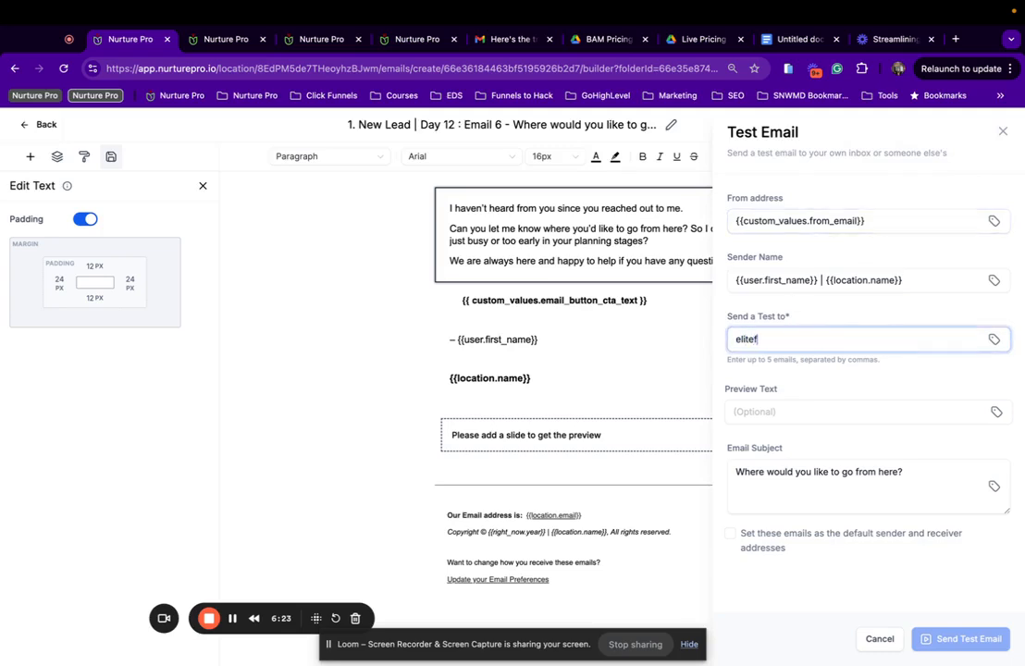
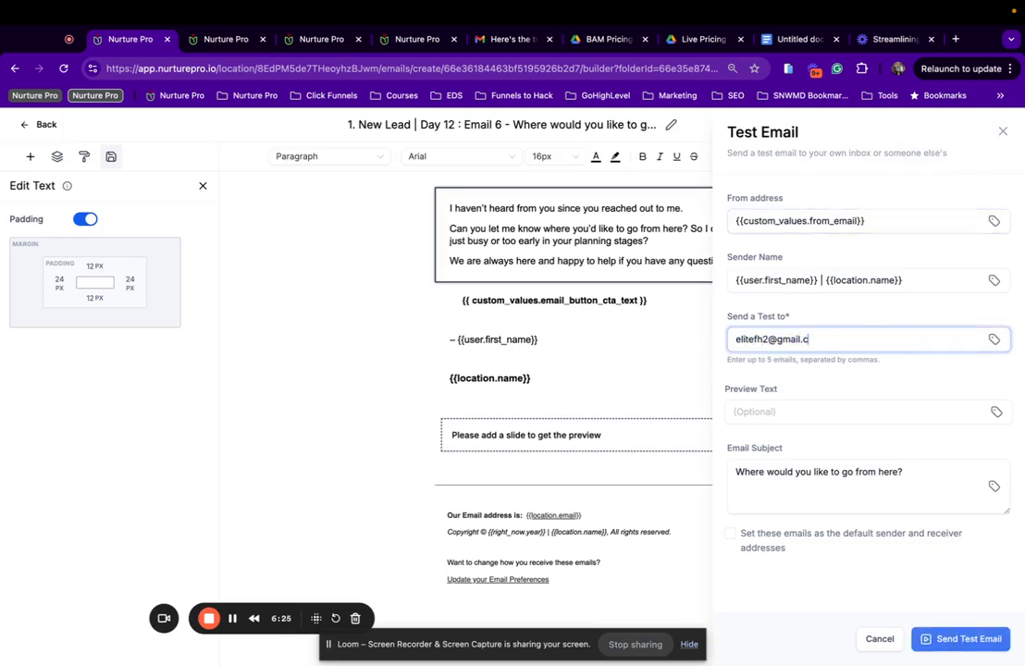
pyautogui.click(983, 638)
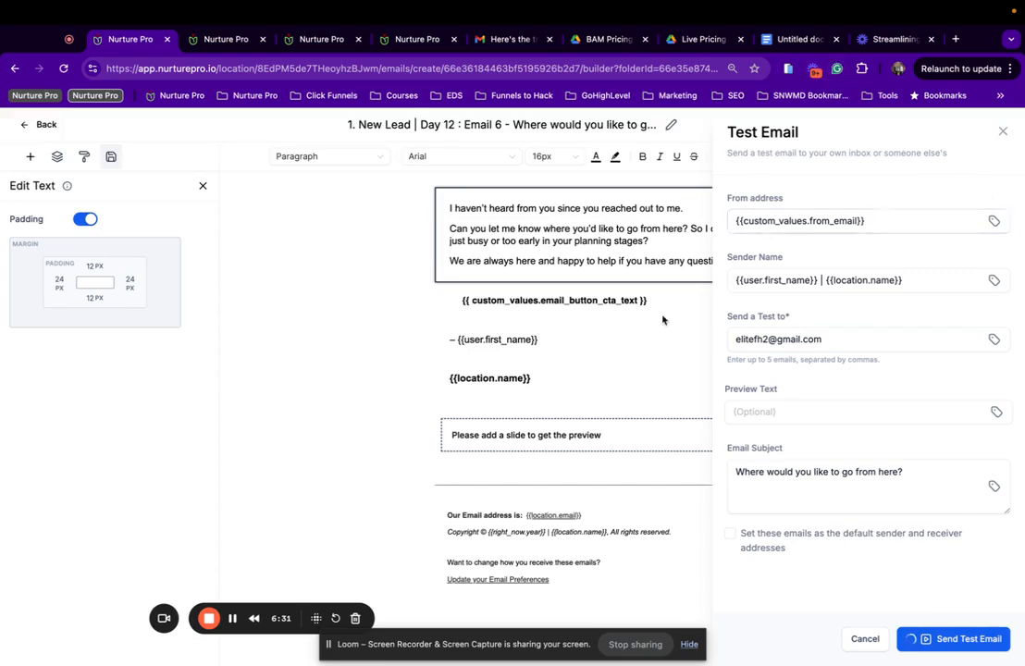
pyautogui.click(1001, 131)
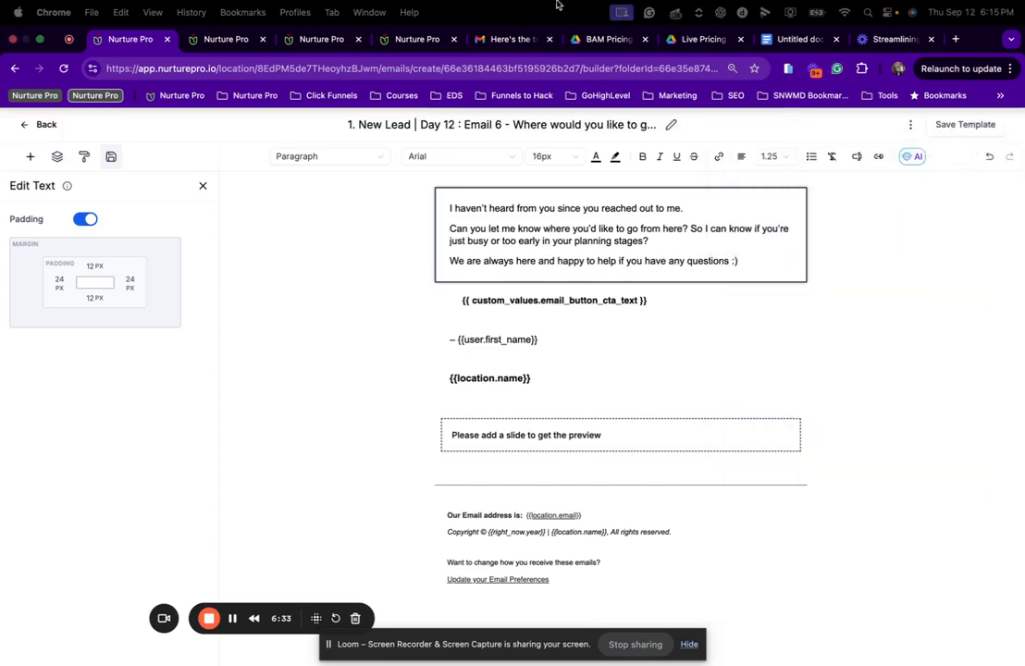
# Return to the Day 12 builder in Nurture Pro, then switch over to Gmail.
pyautogui.click(240, 41)
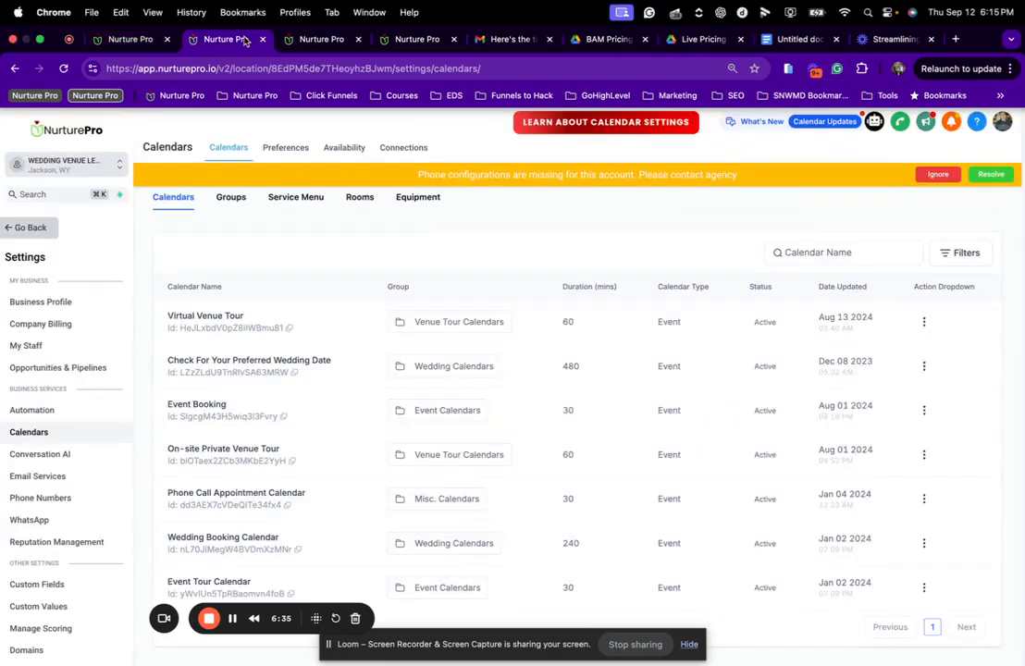
pyautogui.click(303, 46)
pyautogui.click(125, 40)
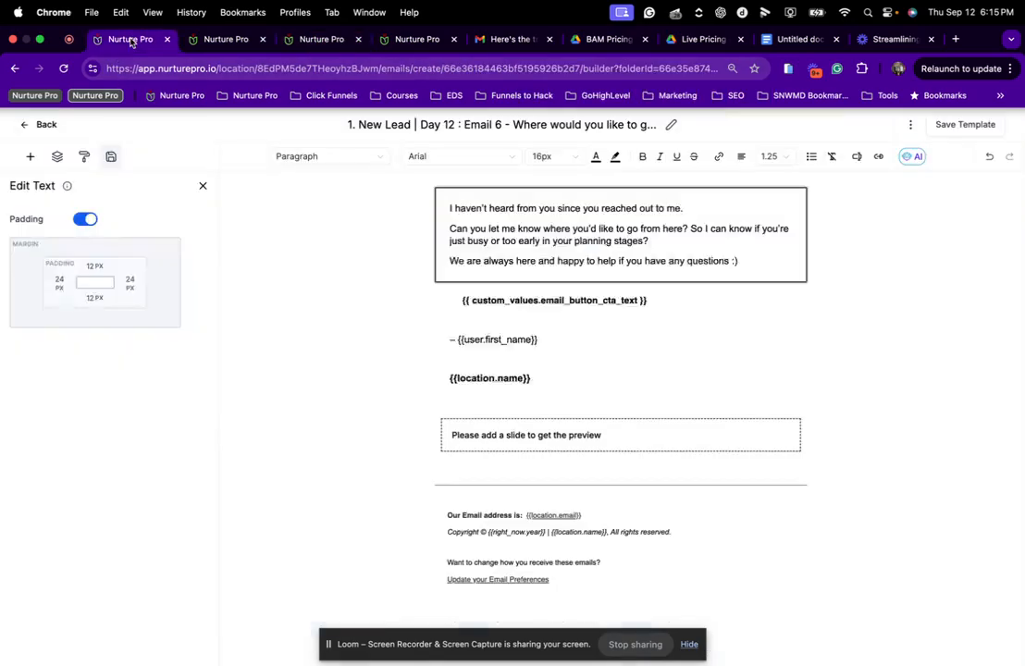
pyautogui.click(910, 125)
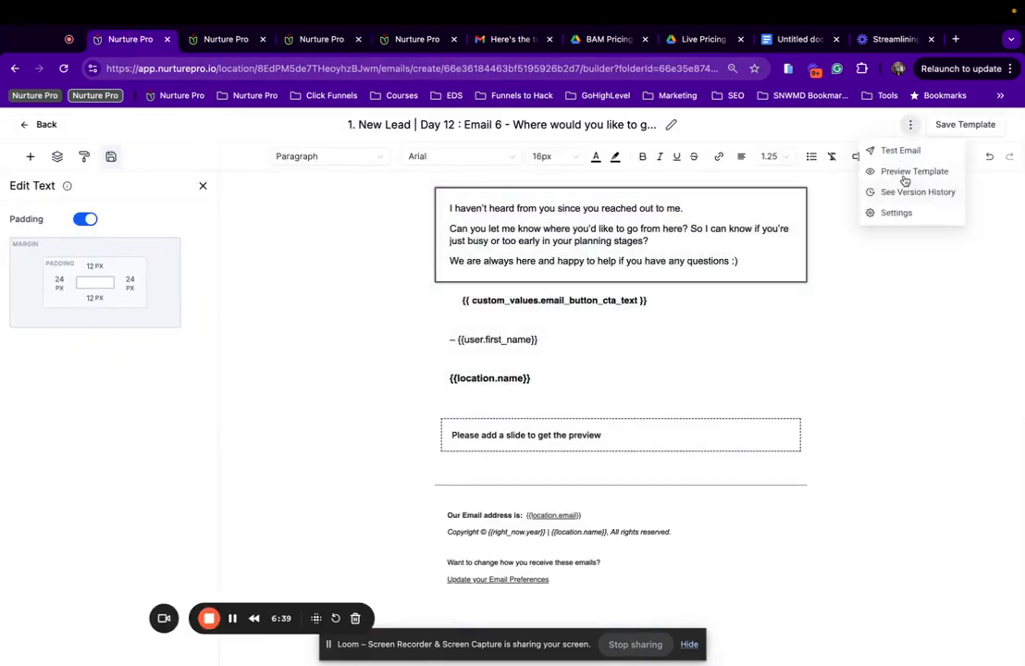
pyautogui.click(504, 40)
# Open the 'Where would you like to go from here?' email in Primary and inspect the tour button's link.
pyautogui.click(191, 169)
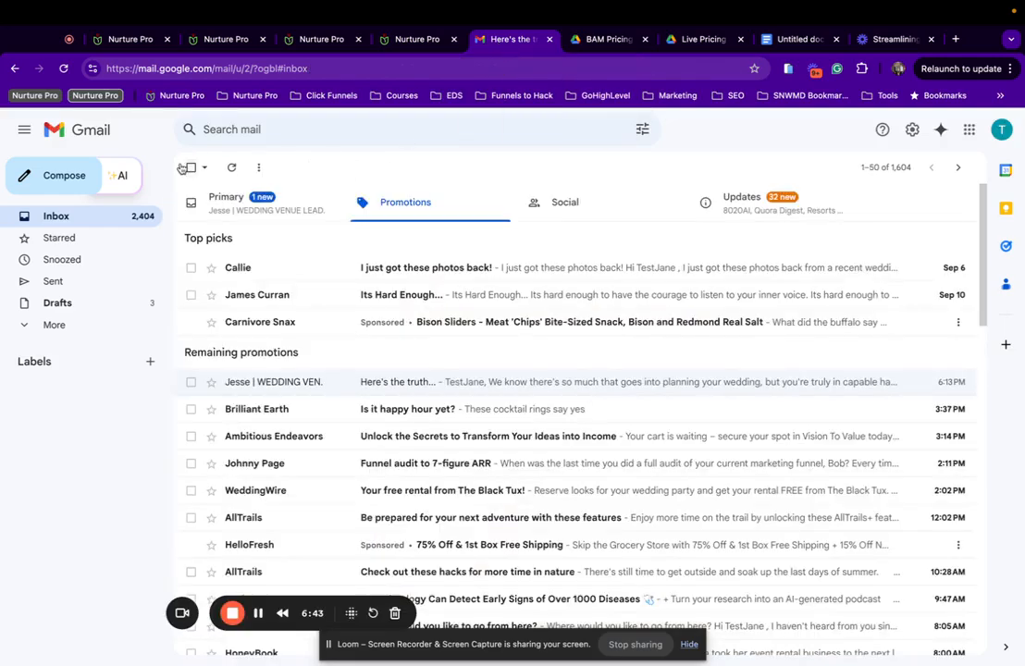
pyautogui.click(286, 211)
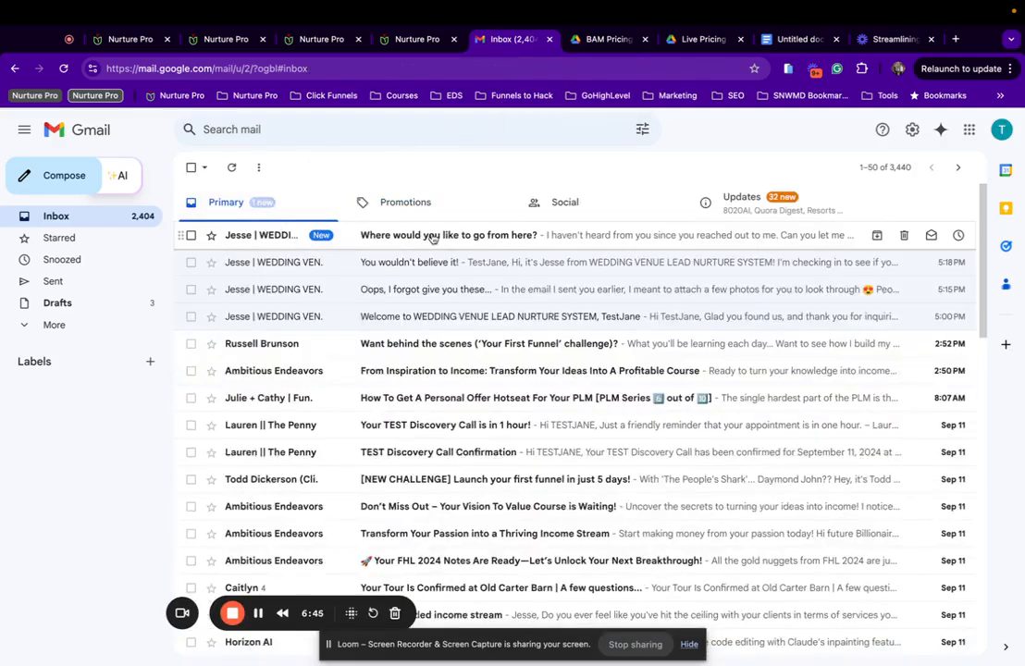
pyautogui.click(430, 236)
pyautogui.scroll(-1, 527, 353)
pyautogui.rightClick(534, 352)
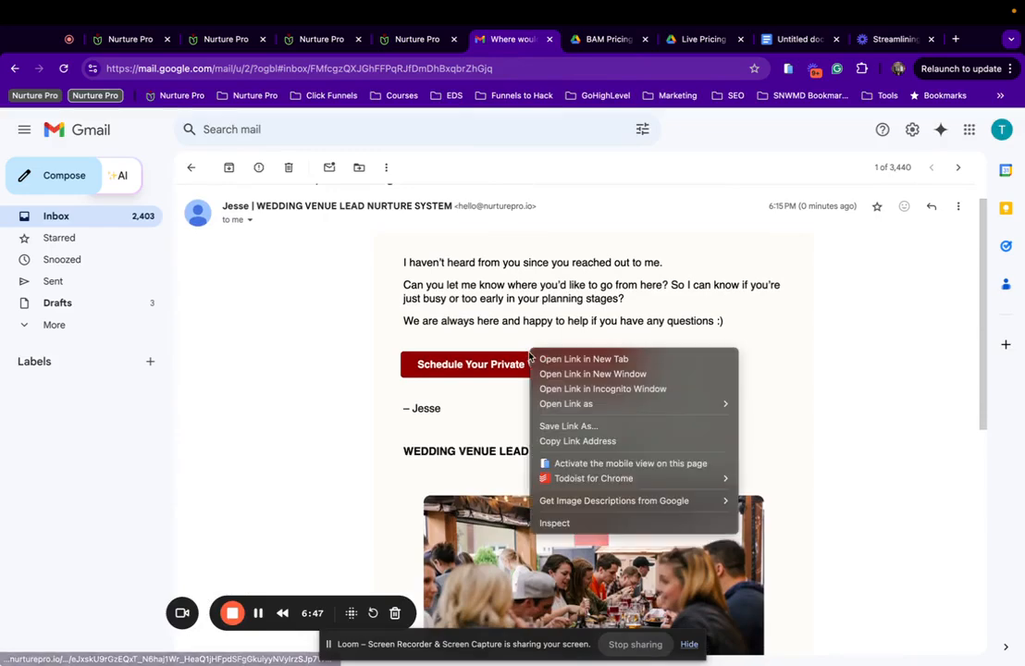
pyautogui.click(550, 326)
# Follow the tour button to the Event Tour Calendar booking page, then return to the Nurture Pro builder.
pyautogui.scroll(-2, 550, 325)
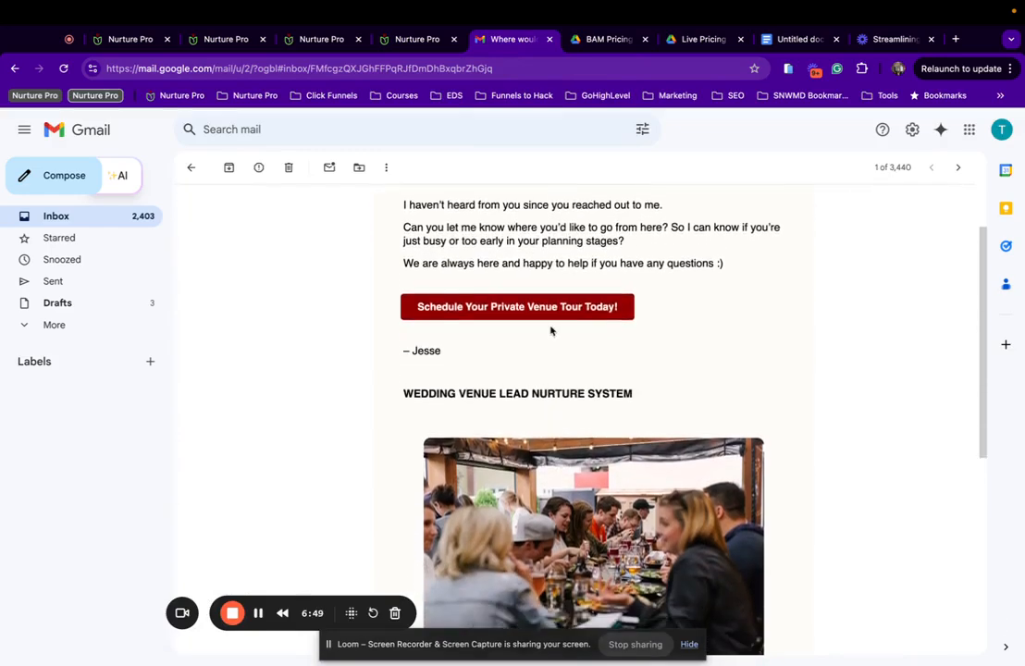
pyautogui.click(550, 310)
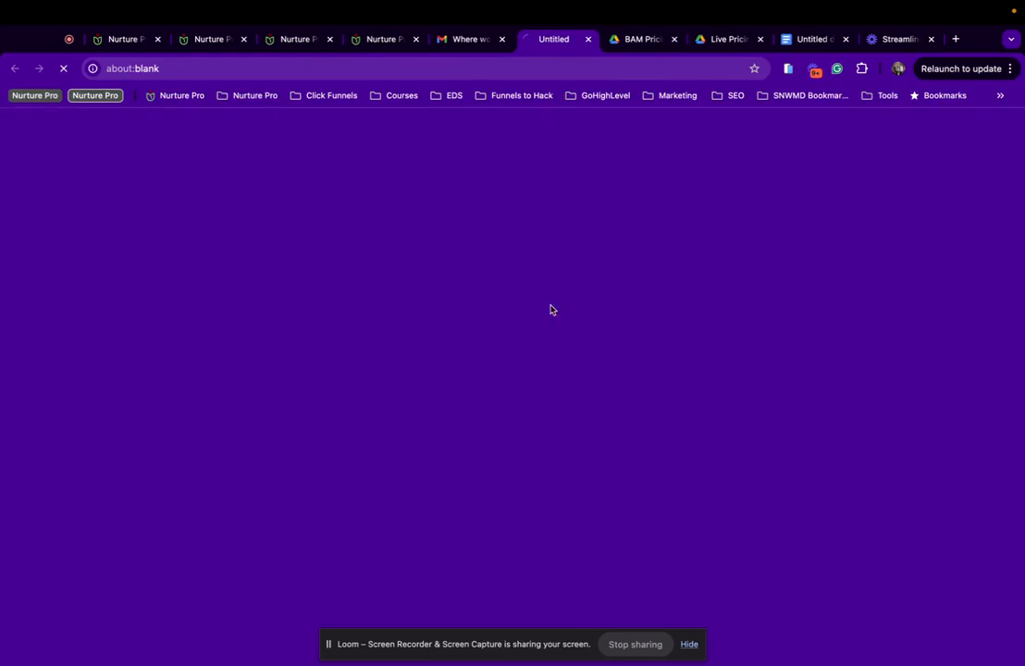
pyautogui.click(470, 41)
pyautogui.scroll(-3, 444, 481)
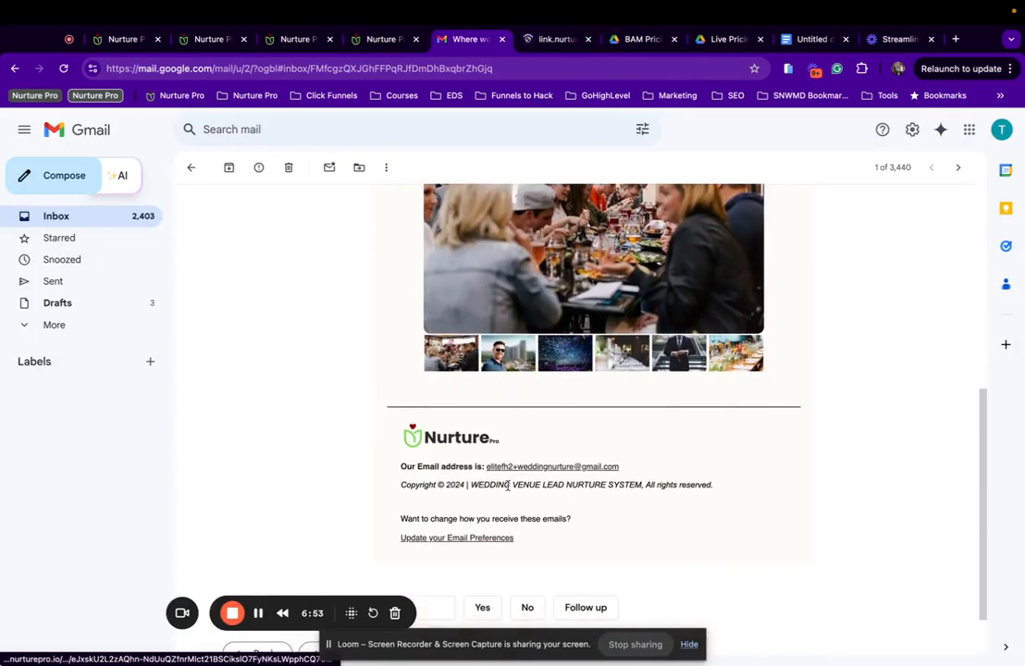
pyautogui.click(551, 39)
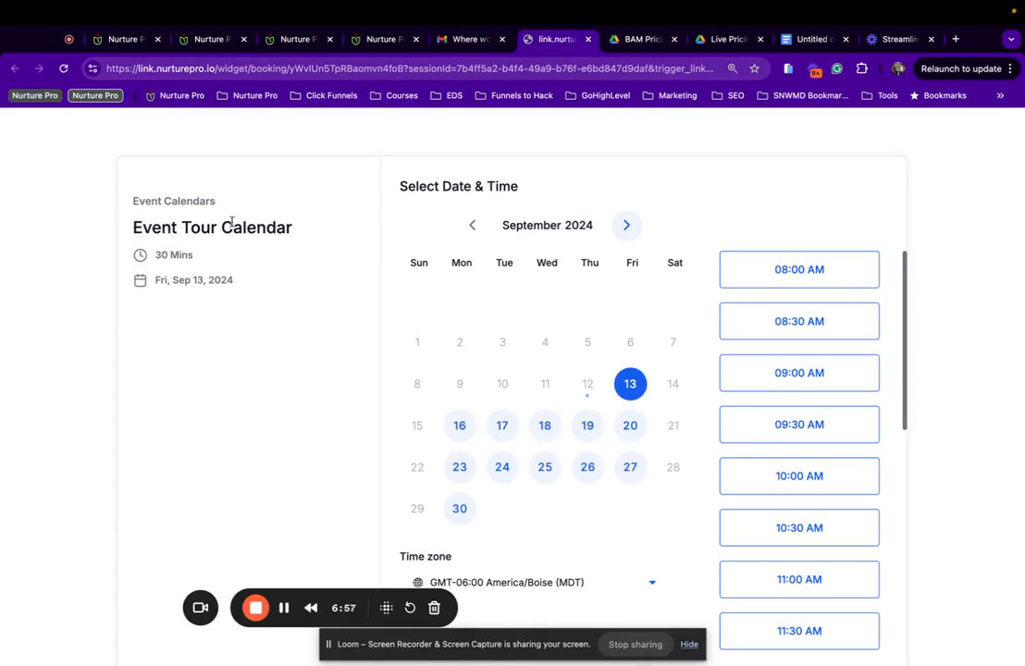
pyautogui.scroll(-2, 460, 217)
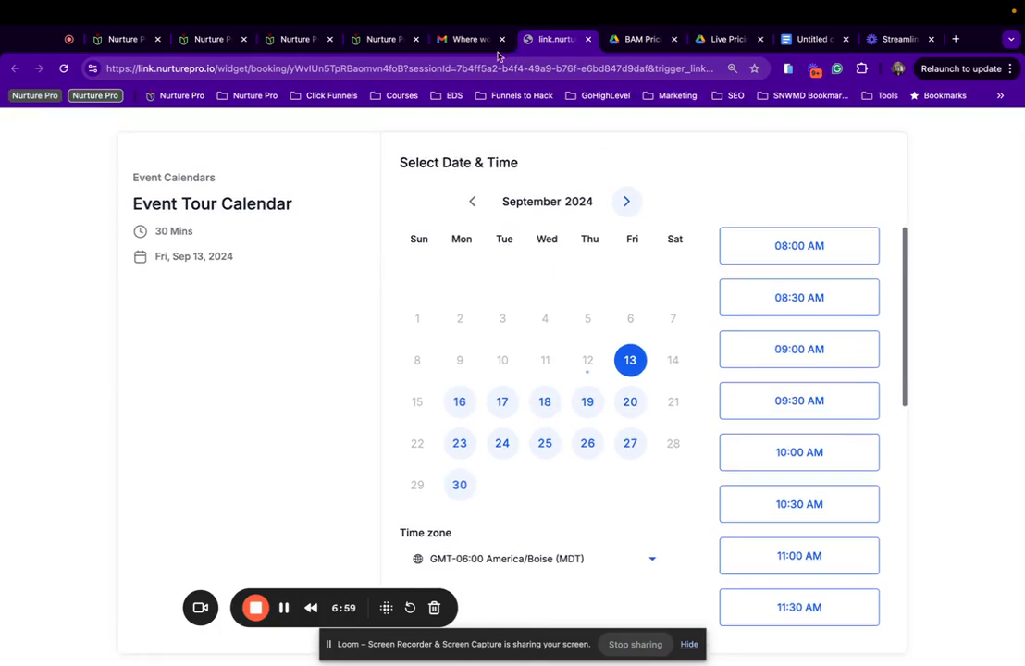
pyautogui.click(476, 39)
pyautogui.scroll(8, 563, 401)
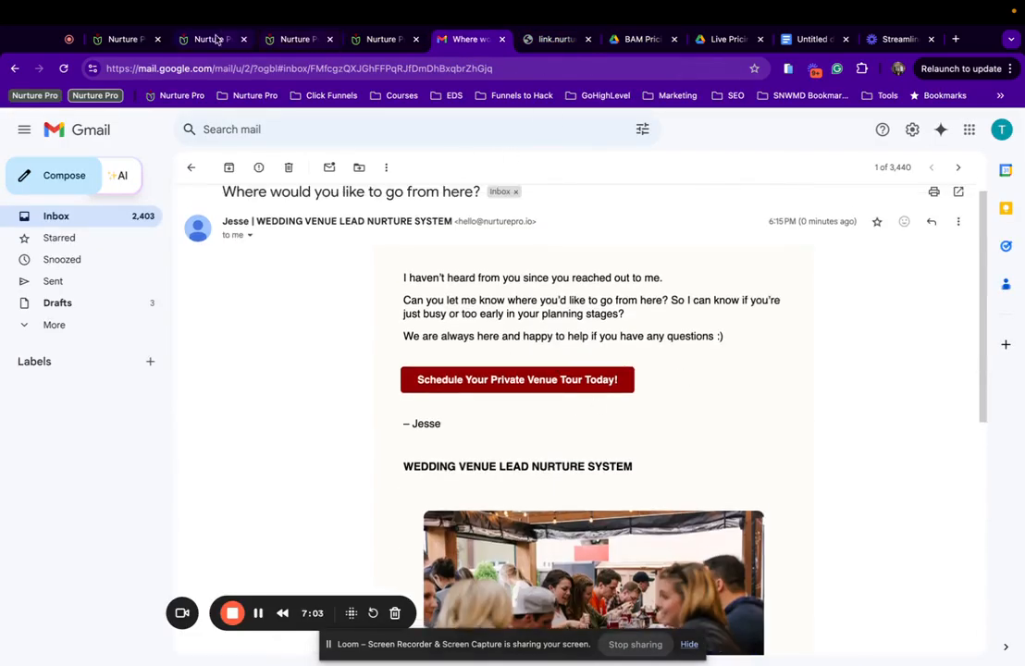
pyautogui.click(118, 39)
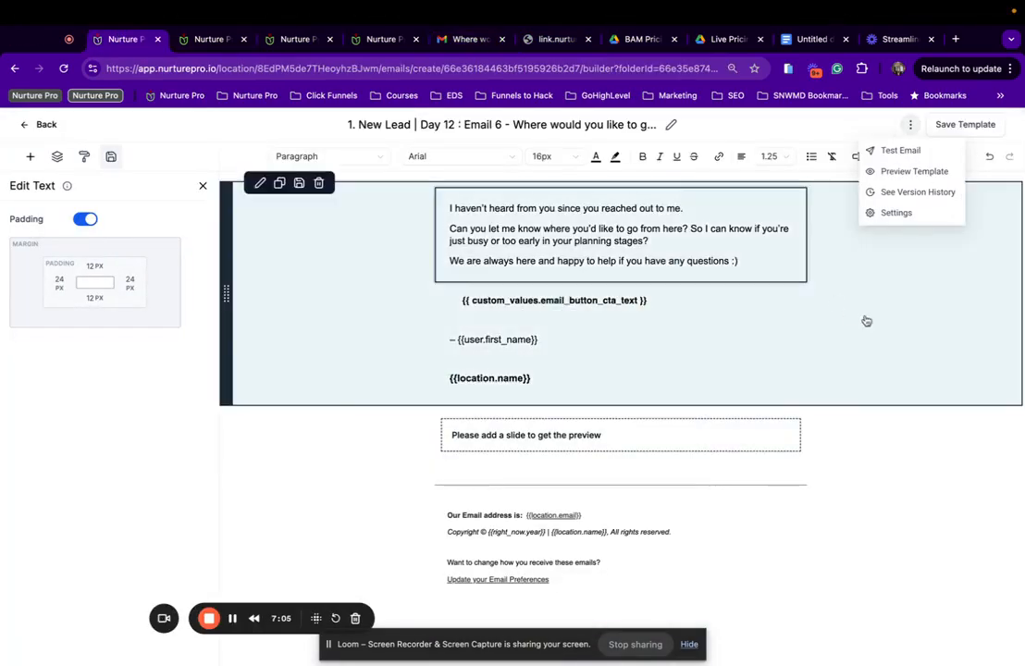
# Leave the Day 12 builder and open 1a) Hot Lead Campaign | Weddings / Events > Internal Notification Email.
pyautogui.click(865, 320)
pyautogui.click(37, 124)
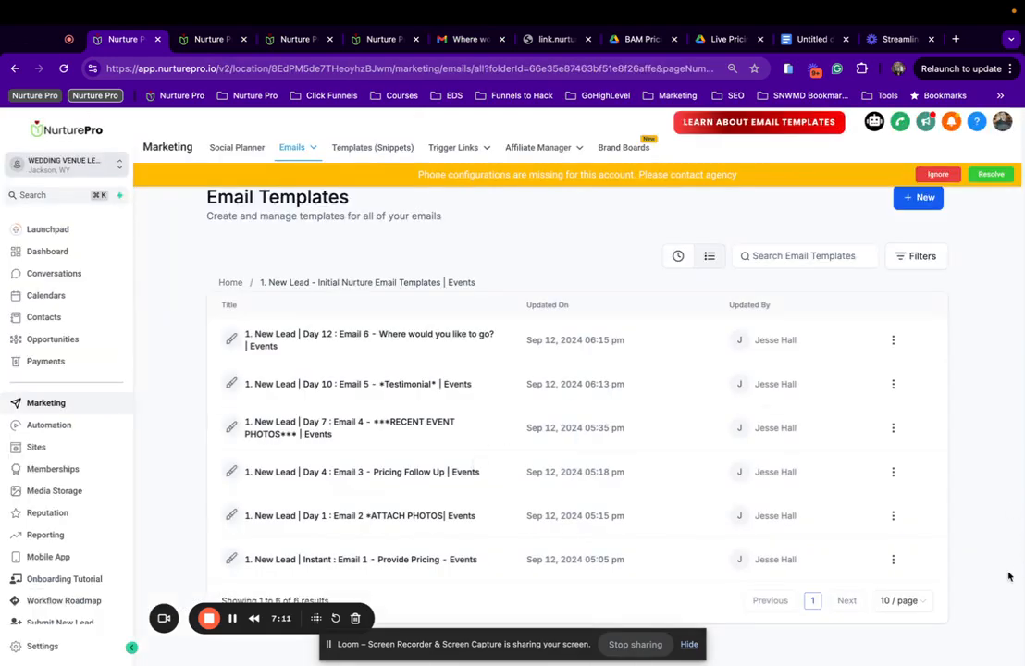
pyautogui.click(229, 284)
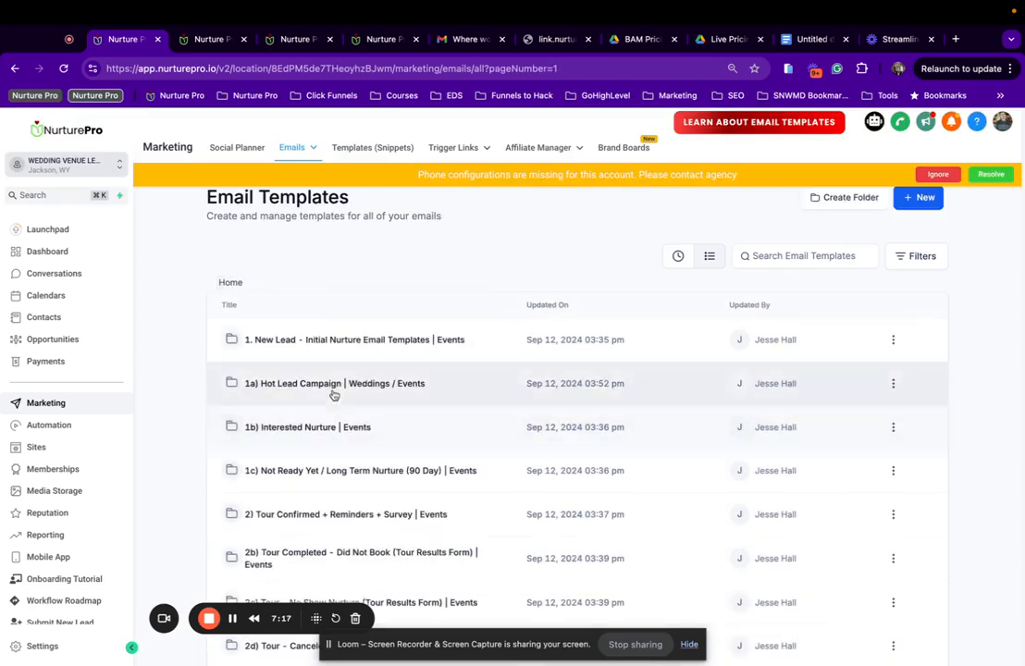
pyautogui.click(335, 378)
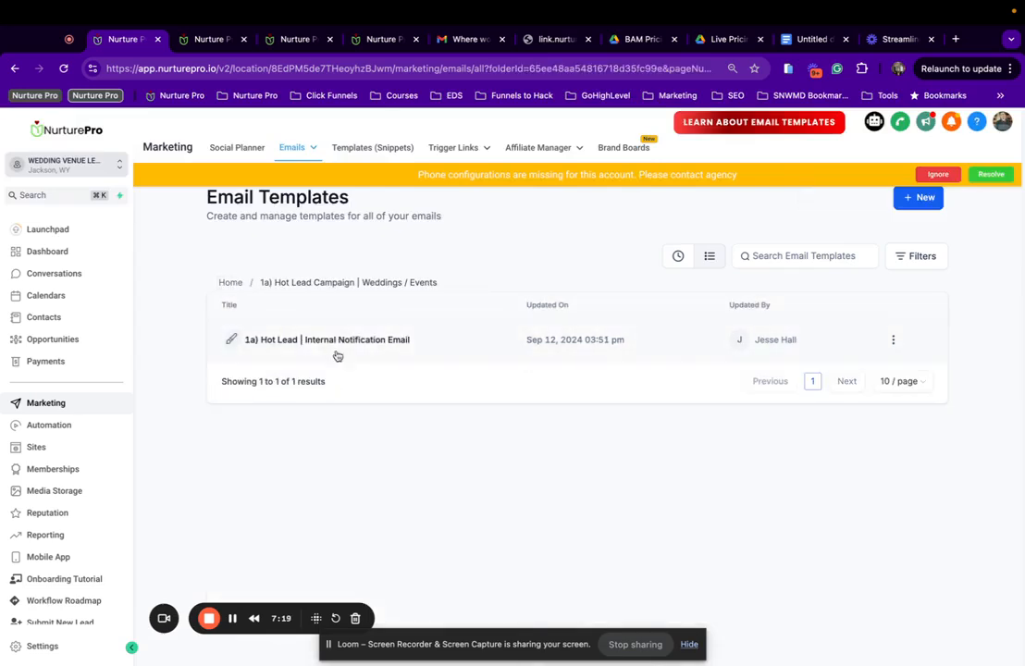
pyautogui.click(342, 340)
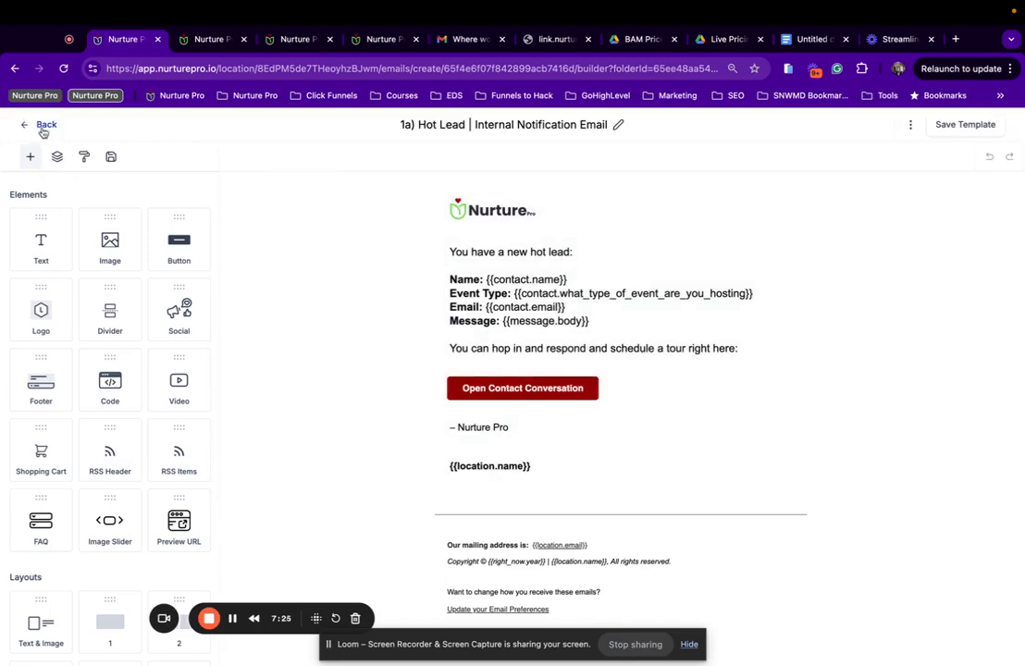
# Go back to the template folders and open 1b) Interested Nurture | Events > Day 2 : Email 1.
pyautogui.click(43, 126)
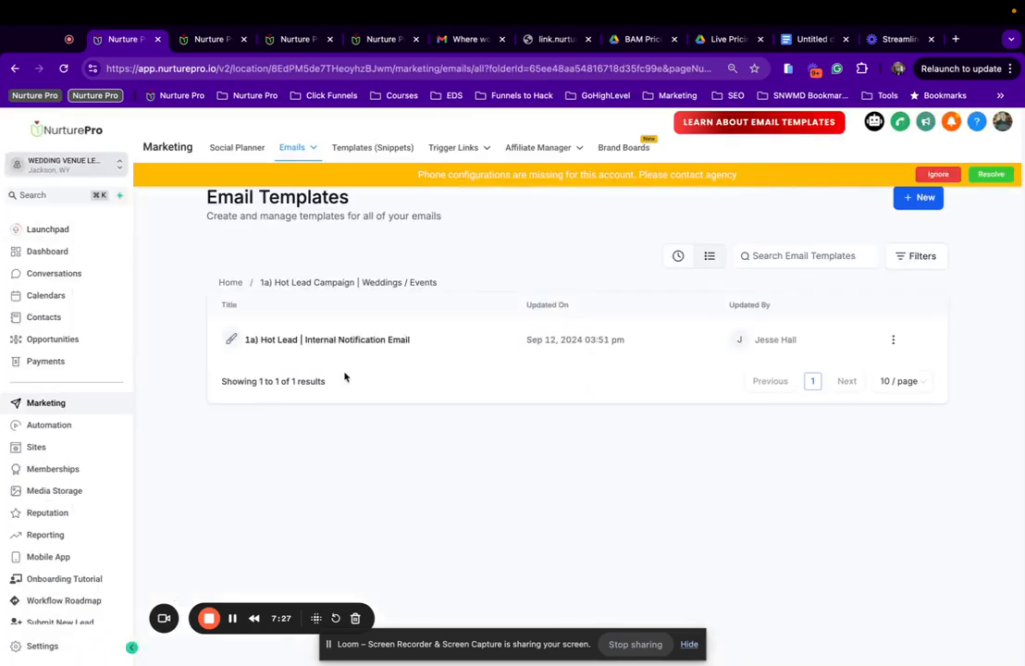
pyautogui.click(230, 282)
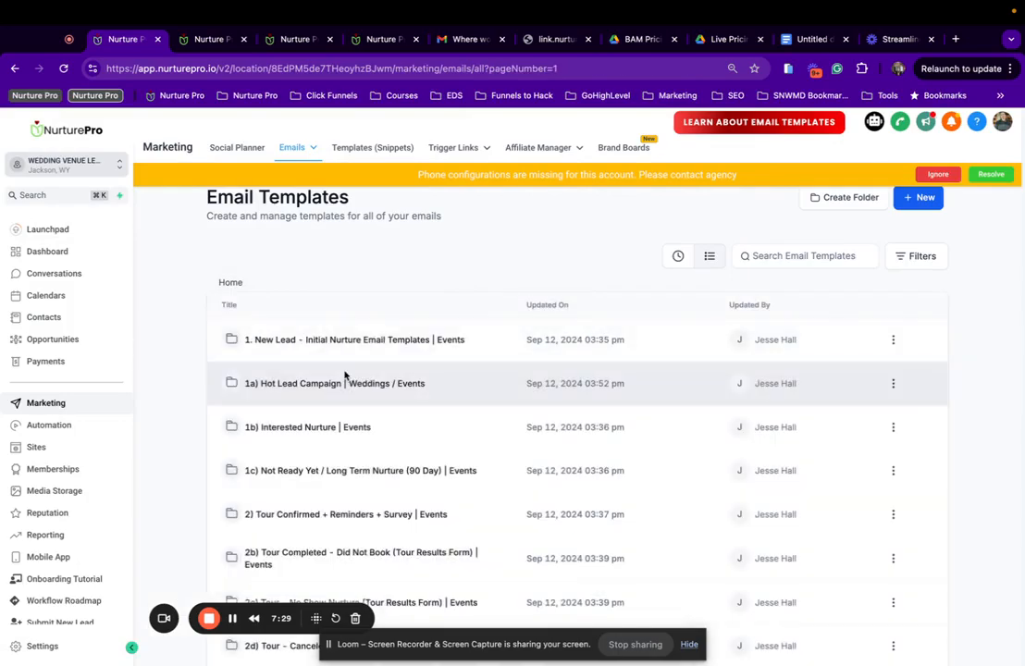
pyautogui.click(322, 432)
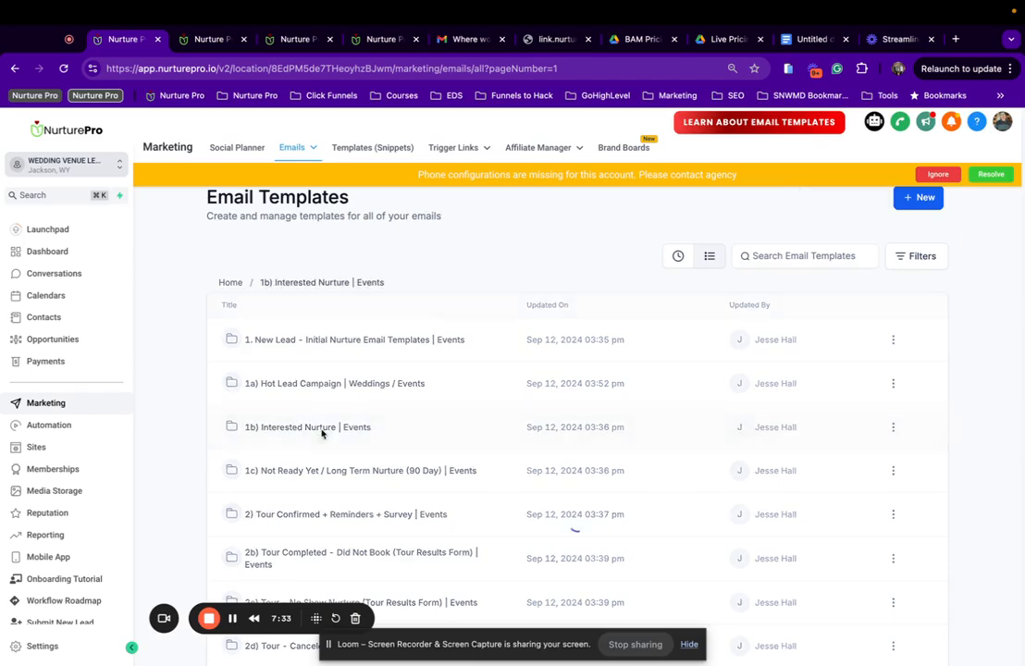
pyautogui.click(325, 427)
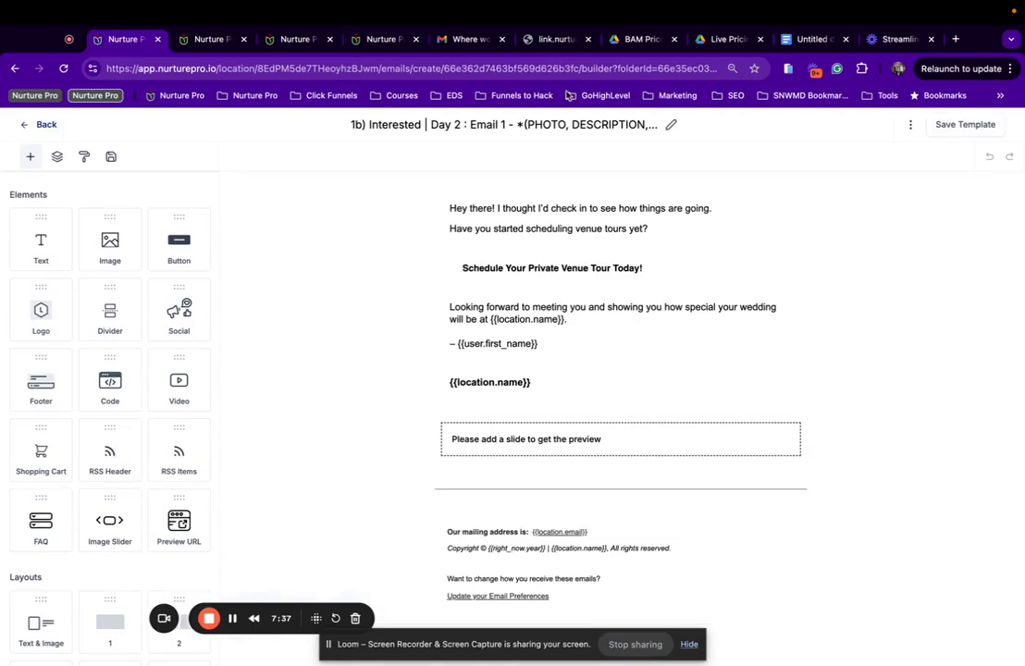
# Open the Day 2 Email 1 template settings and delete its Preview Text.
pyautogui.click(504, 124)
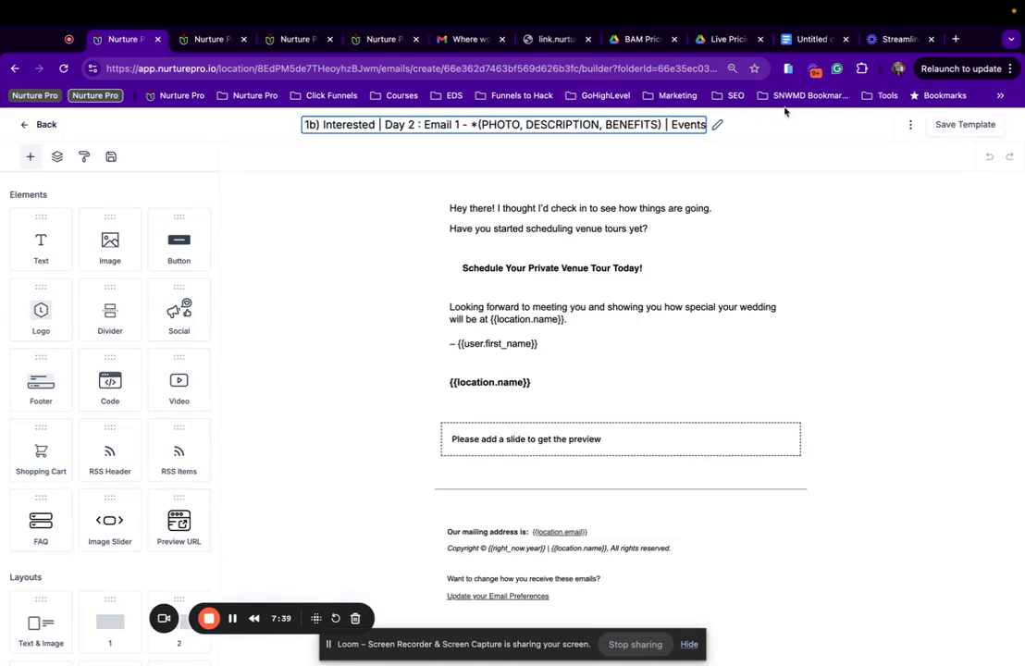
pyautogui.click(910, 124)
pyautogui.click(925, 211)
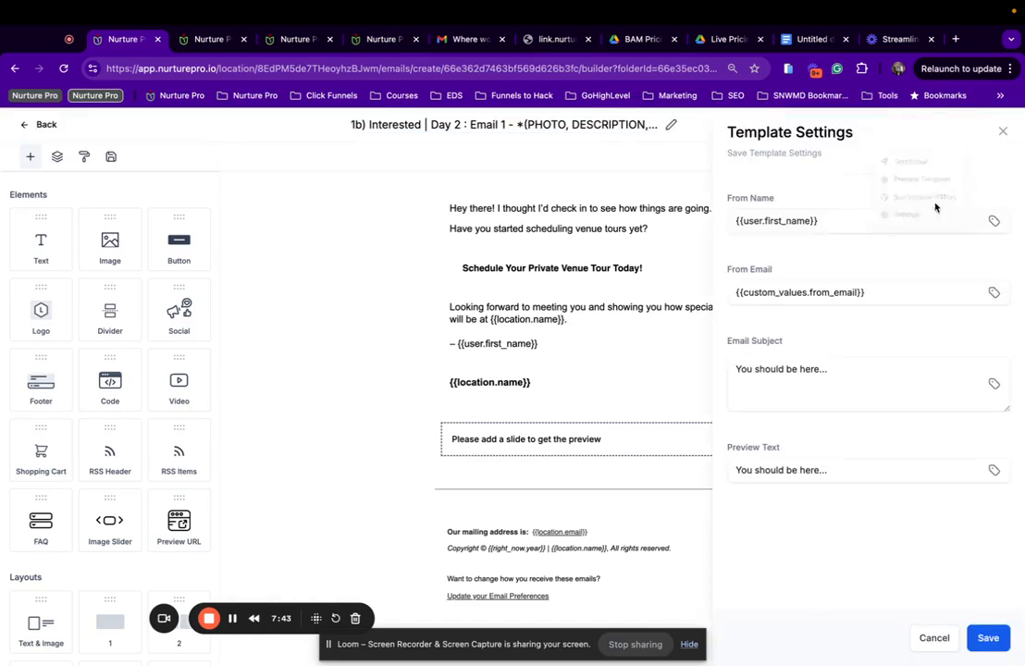
pyautogui.moveTo(821, 471); pyautogui.dragTo(609, 455)
pyautogui.press('BackSpace')
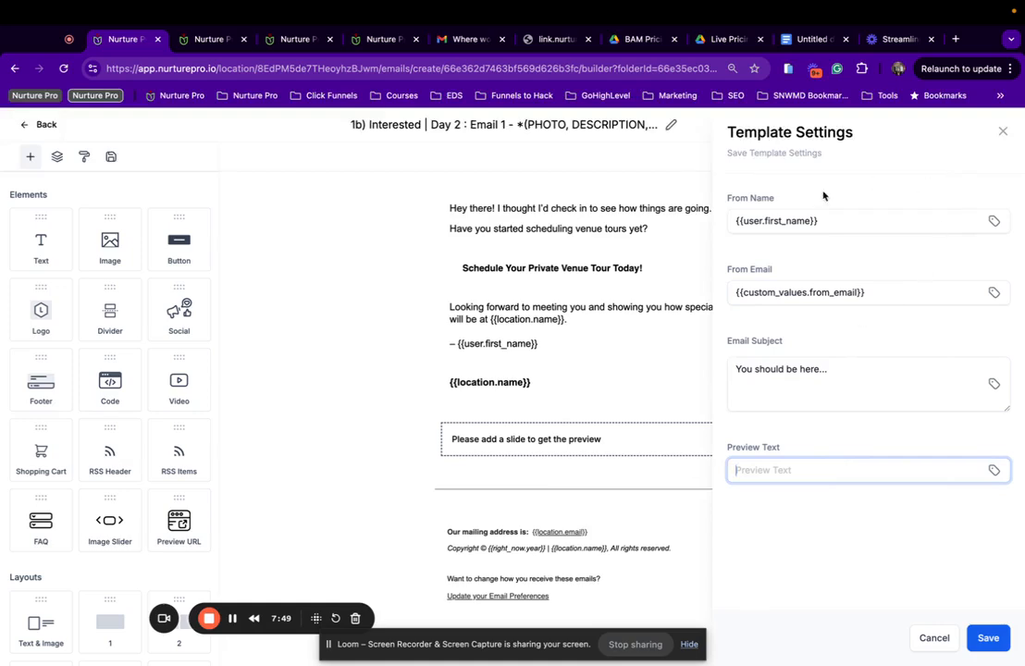
# Set From Name to {{user.first_name}} | {{location.name}} and save the settings.
pyautogui.tripleClick(867, 218)
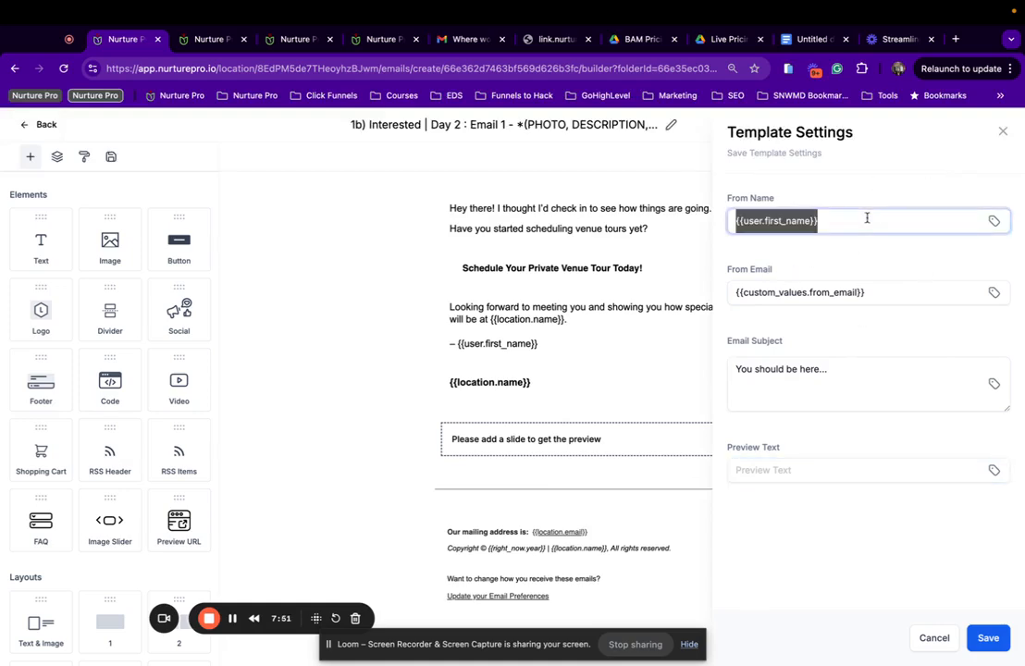
pyautogui.write('{{location.name}}')
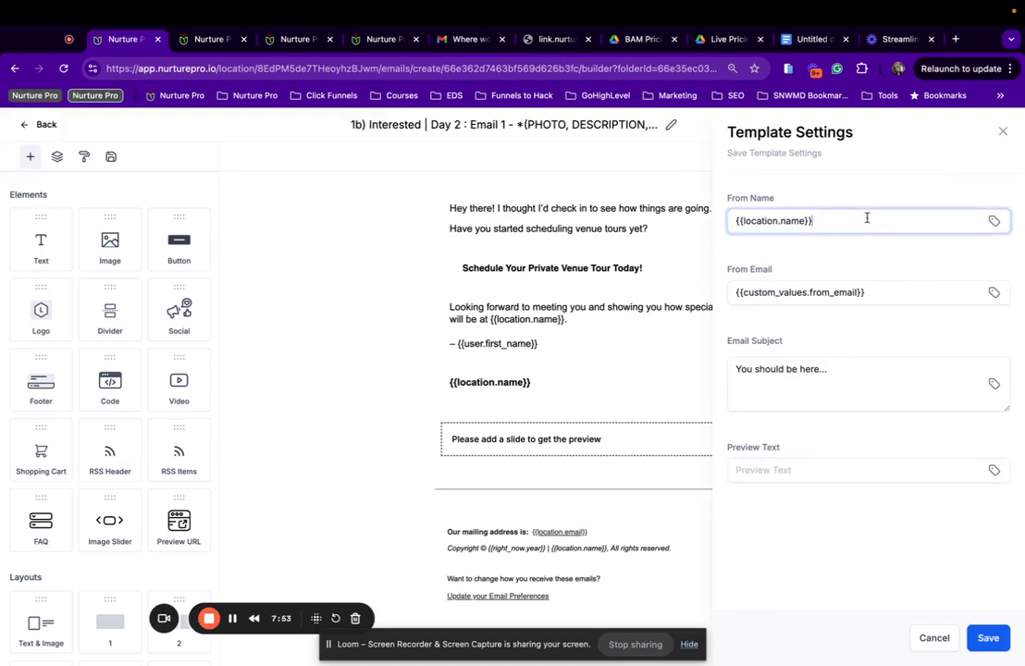
pyautogui.press('super+z')
pyautogui.press('Right')
pyautogui.write('|')
pyautogui.write('{{location.name}}')
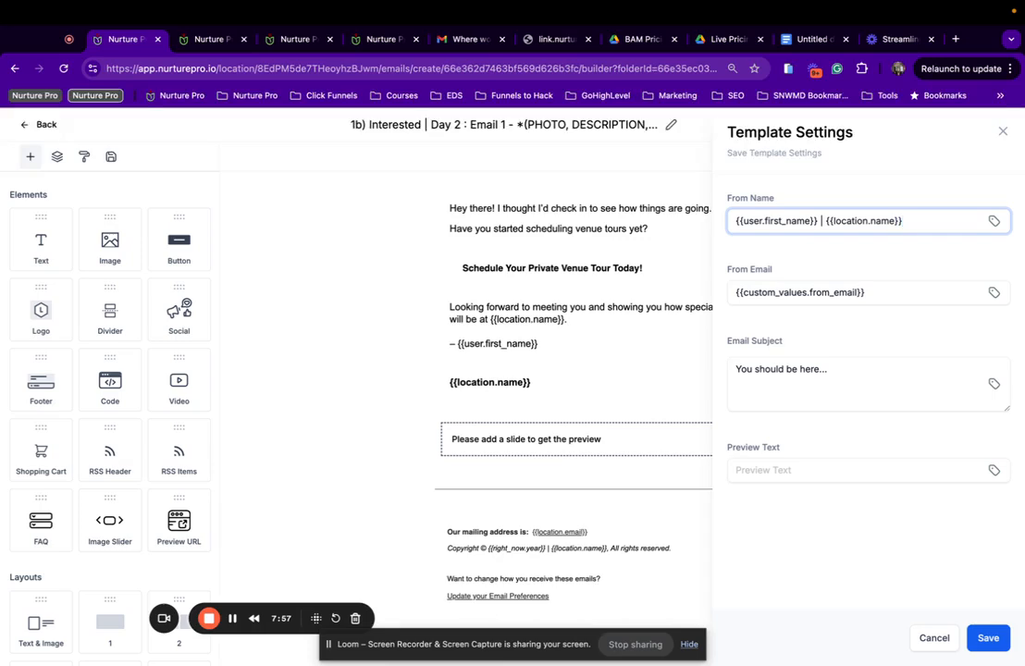
pyautogui.click(990, 639)
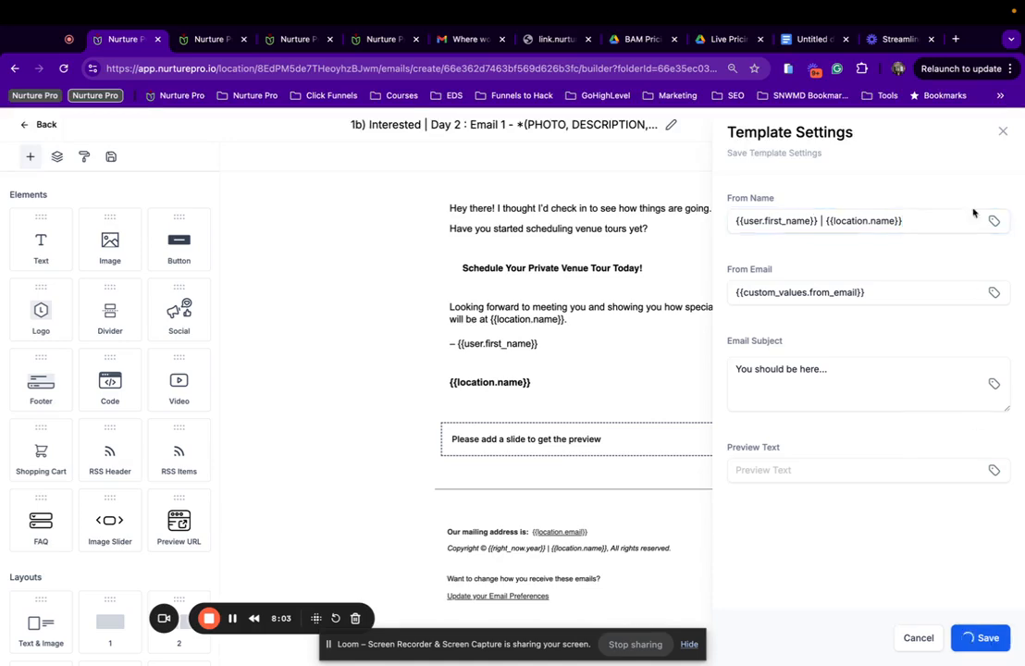
pyautogui.click(1000, 132)
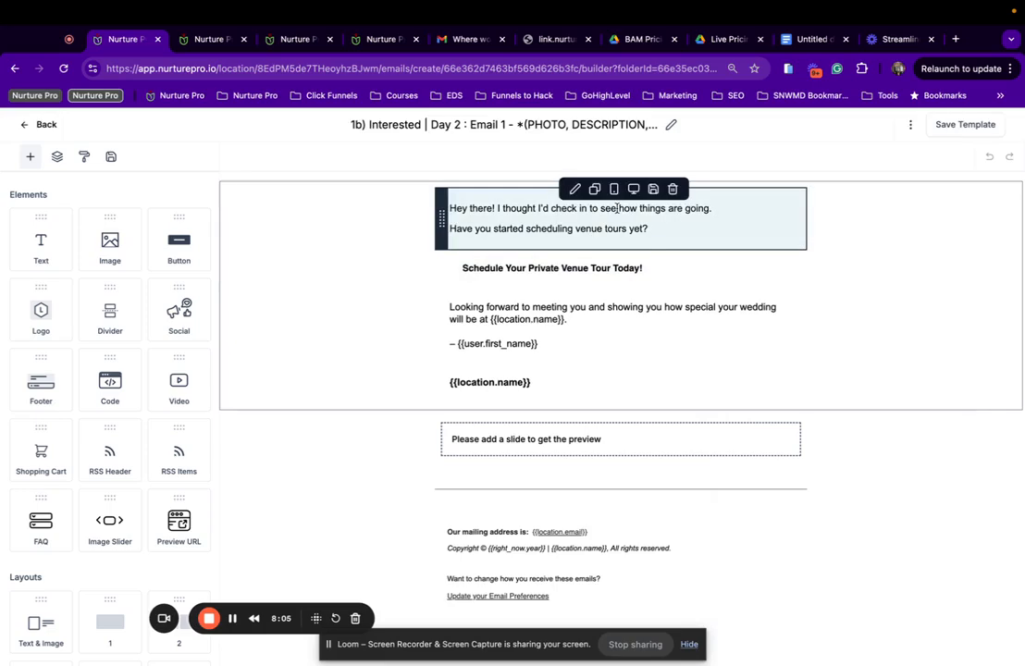
# Link the tour button to the Schedule A Tour - Events trigger link and save the template.
pyautogui.click(514, 274)
pyautogui.click(196, 460)
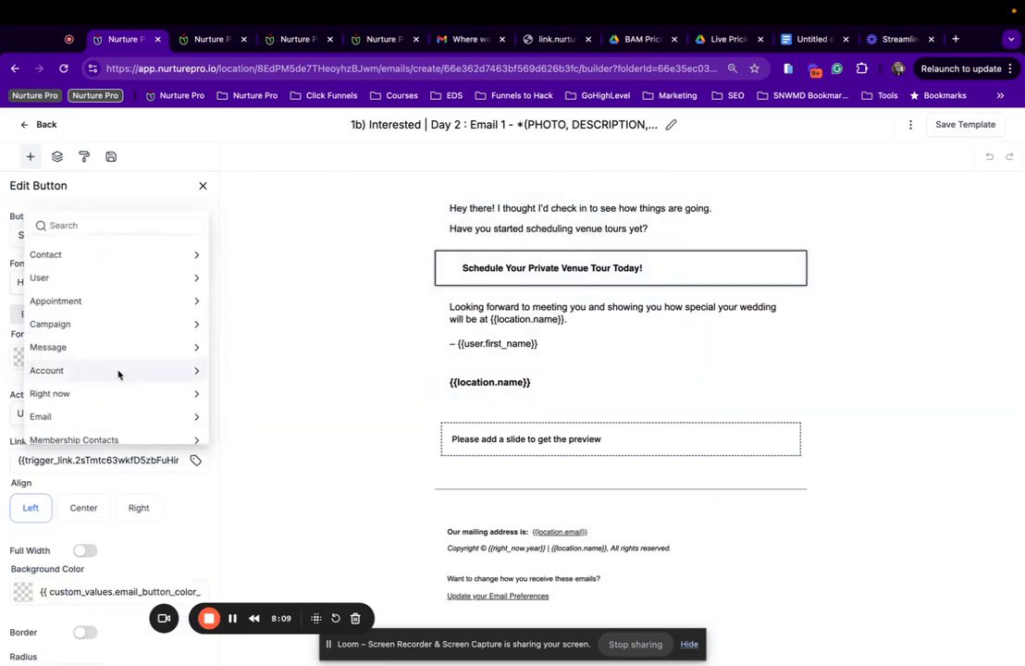
pyautogui.scroll(-6, 119, 372)
pyautogui.click(106, 432)
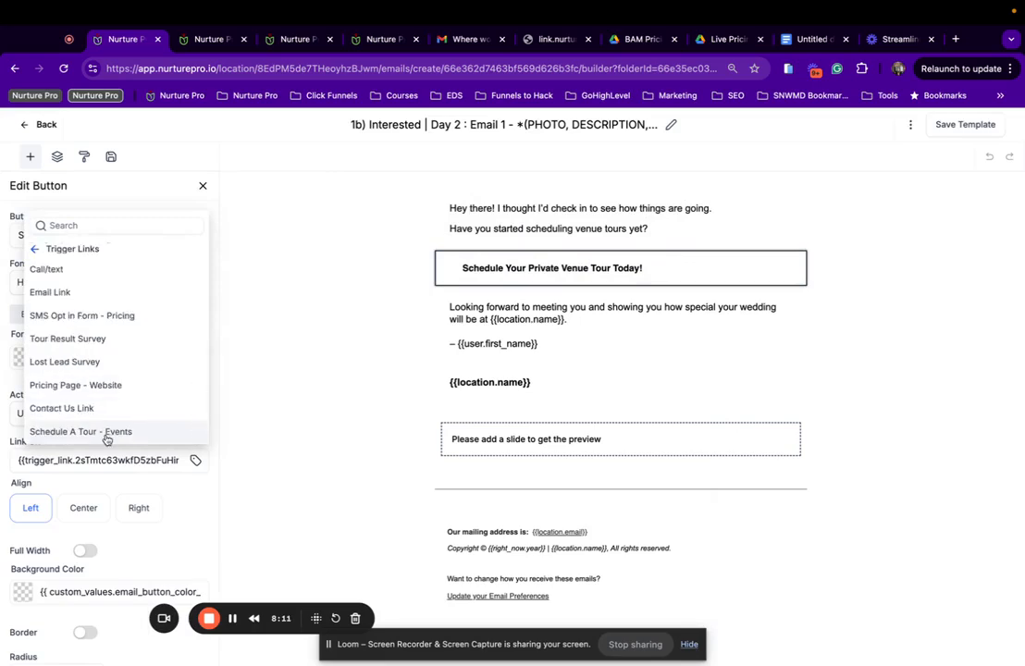
pyautogui.click(116, 432)
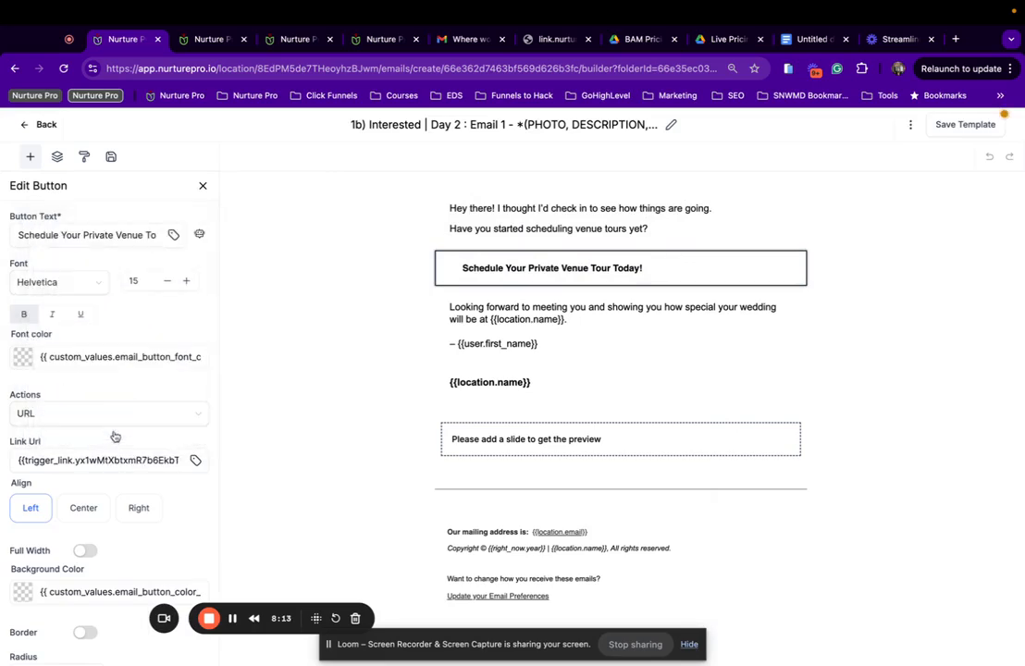
pyautogui.click(961, 135)
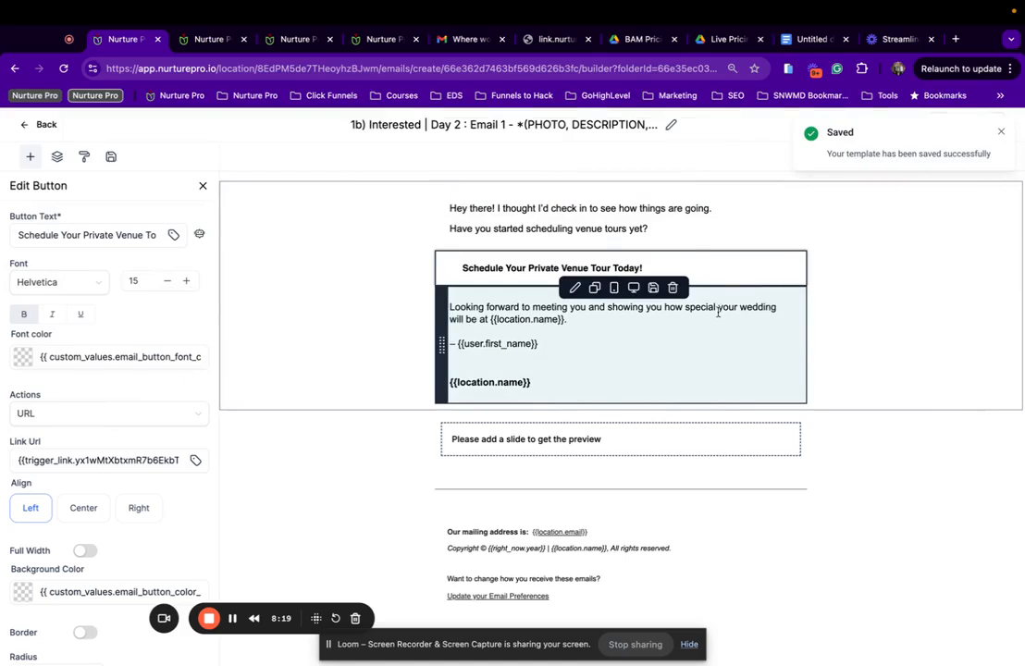
# Change 'special your wedding' to 'amazing your event' and swap in the saved Events image slider.
pyautogui.moveTo(686, 307); pyautogui.dragTo(778, 305)
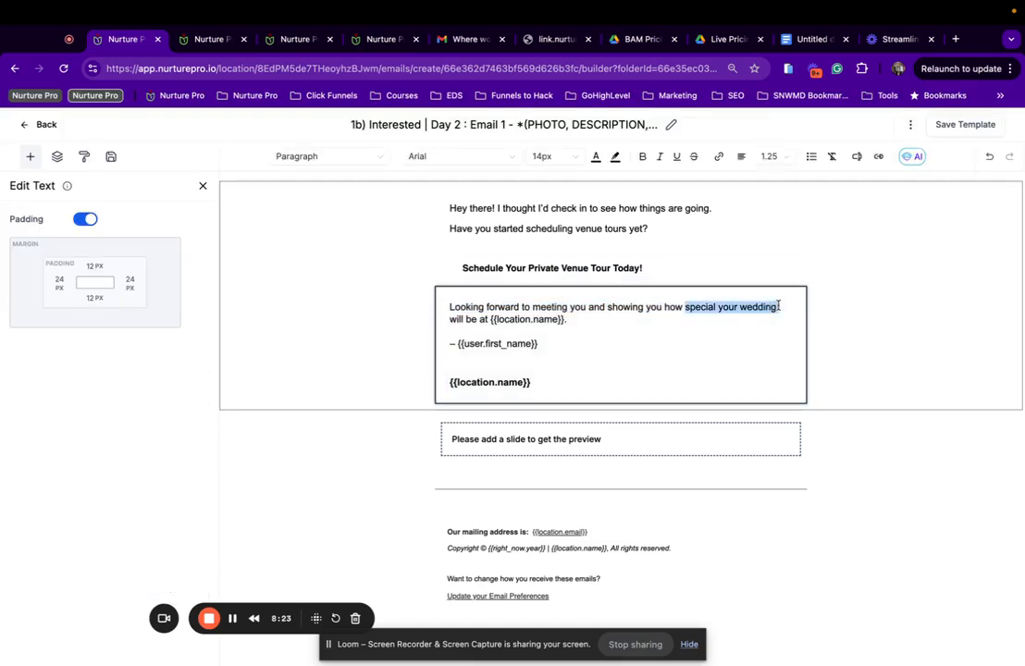
pyautogui.write('amazing you')
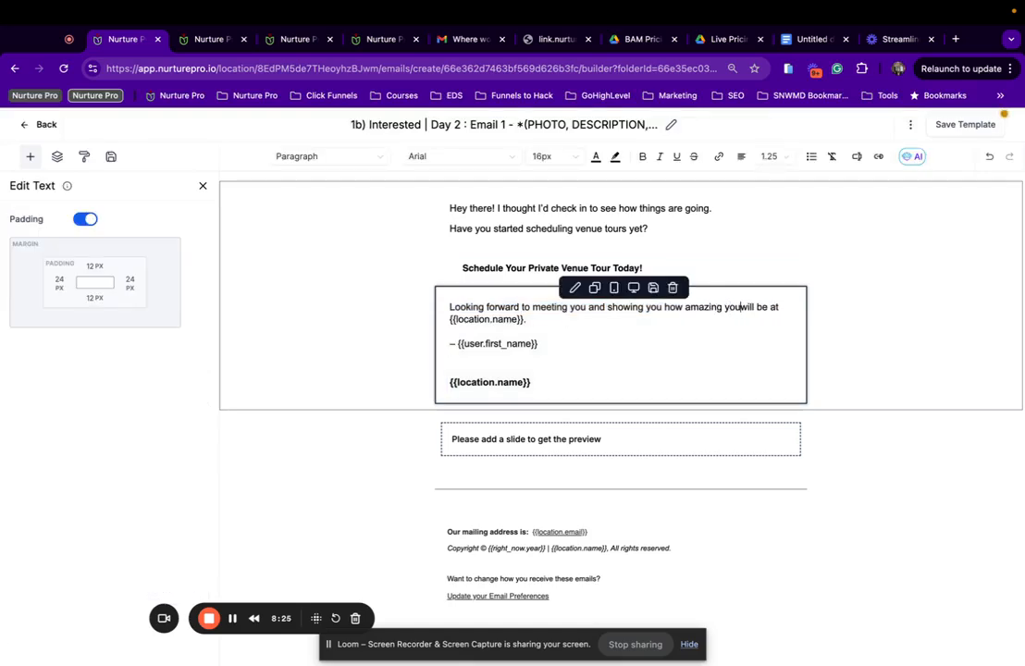
pyautogui.write('r event')
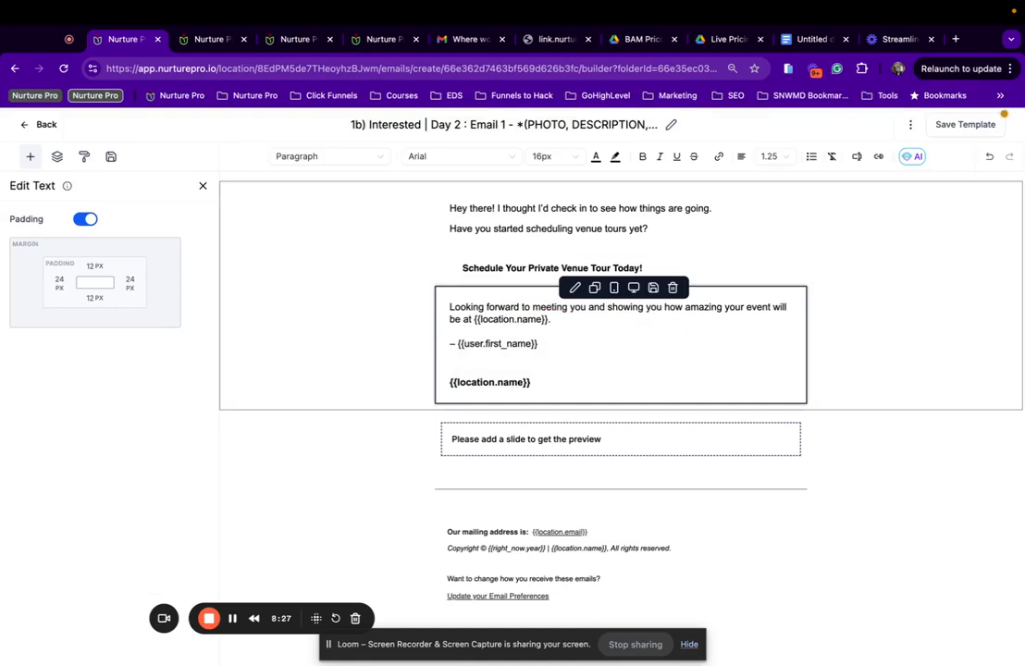
pyautogui.click(608, 435)
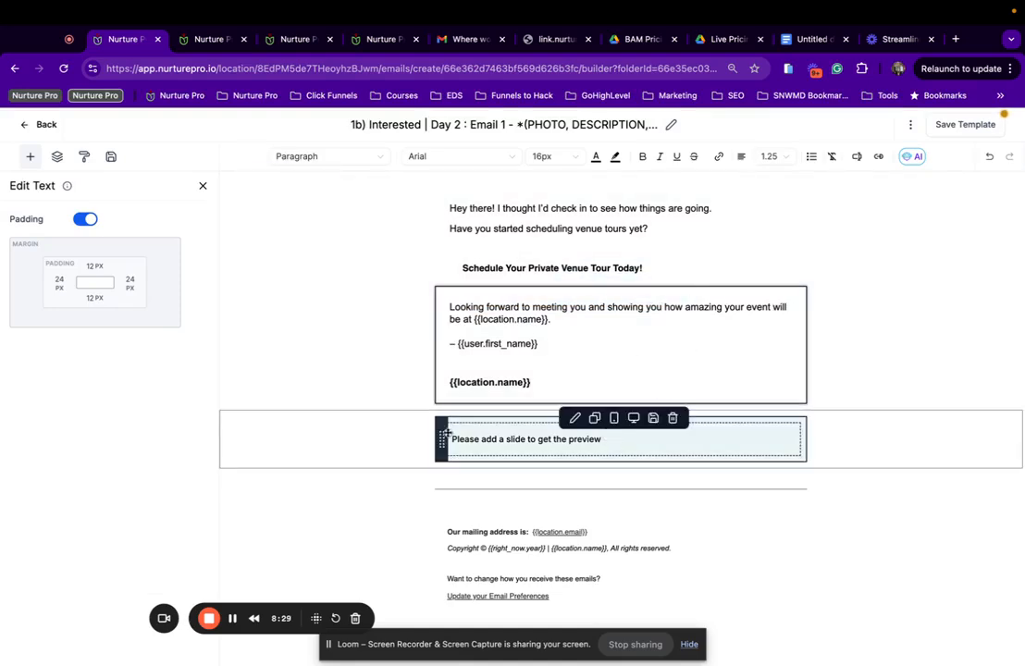
pyautogui.click(323, 413)
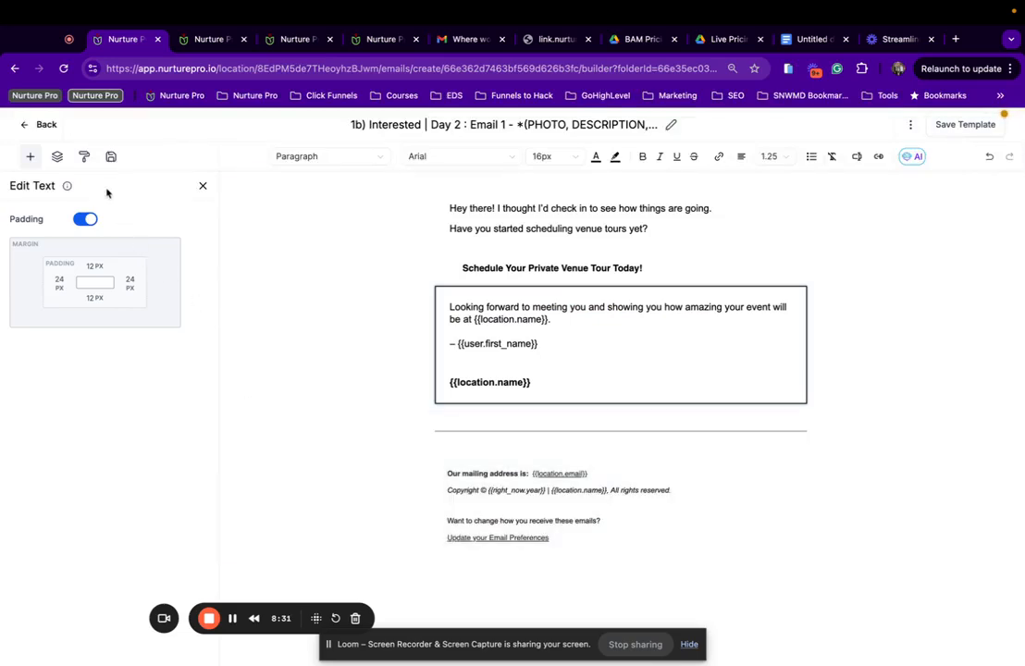
pyautogui.click(111, 156)
pyautogui.moveTo(76, 393); pyautogui.dragTo(629, 420)
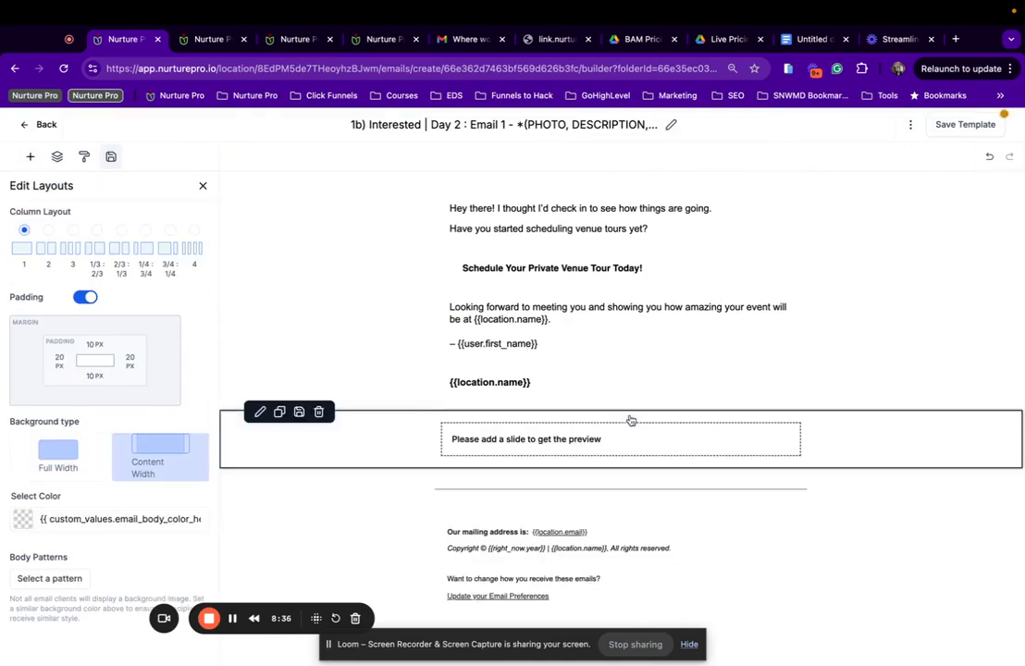
# Save the Day 2 template and preview it, checking the red tour button and event photo slider.
pyautogui.click(946, 128)
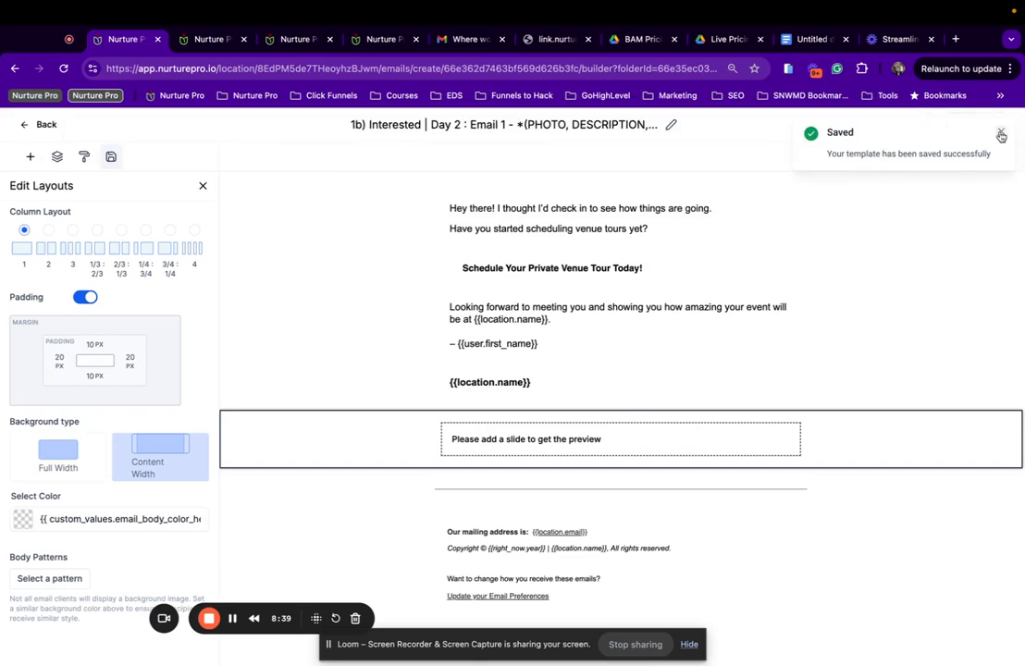
pyautogui.click(1000, 135)
pyautogui.click(910, 125)
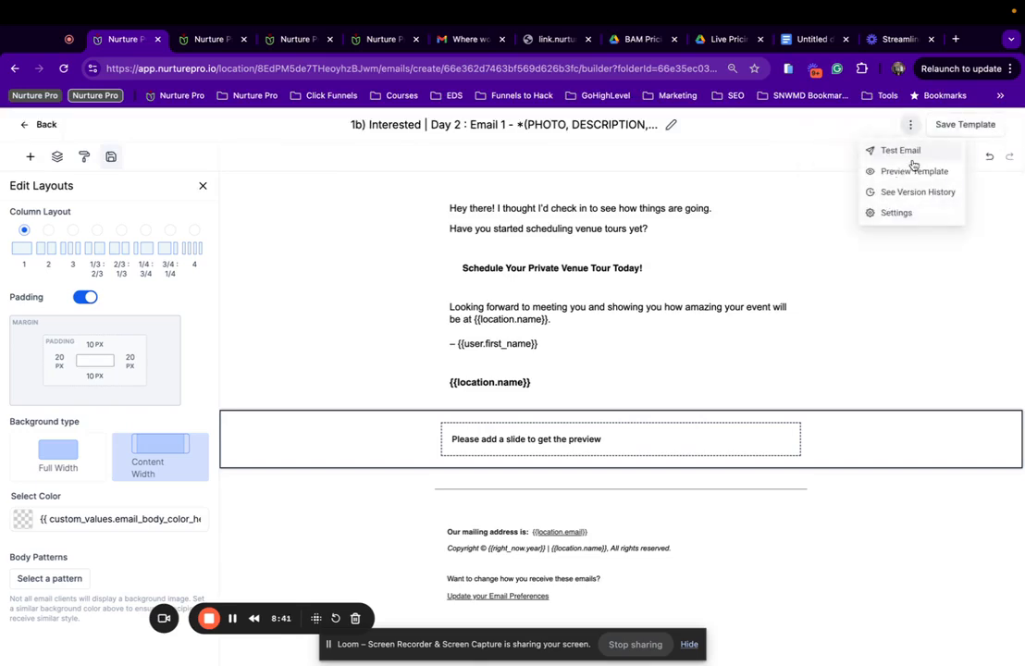
pyautogui.click(913, 170)
pyautogui.scroll(-4, 586, 393)
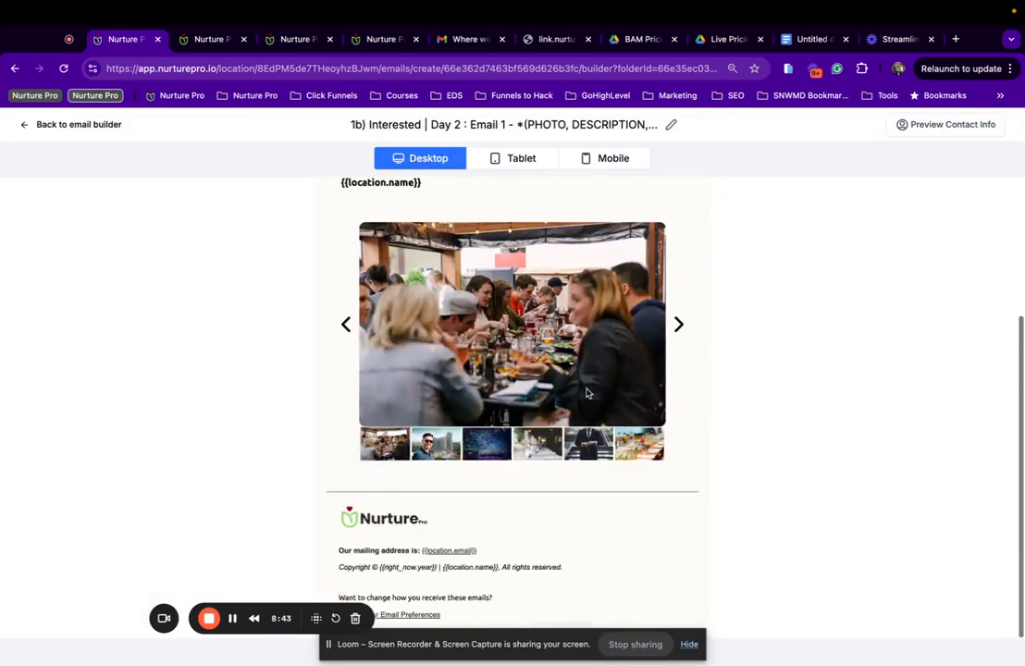
pyautogui.scroll(3, 585, 394)
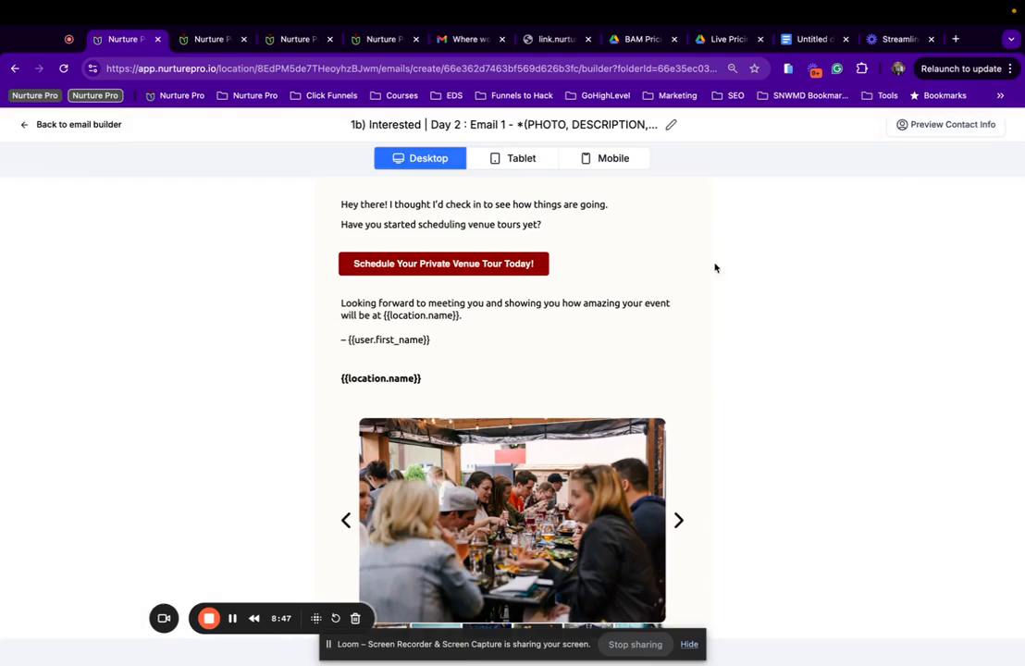
pyautogui.click(107, 124)
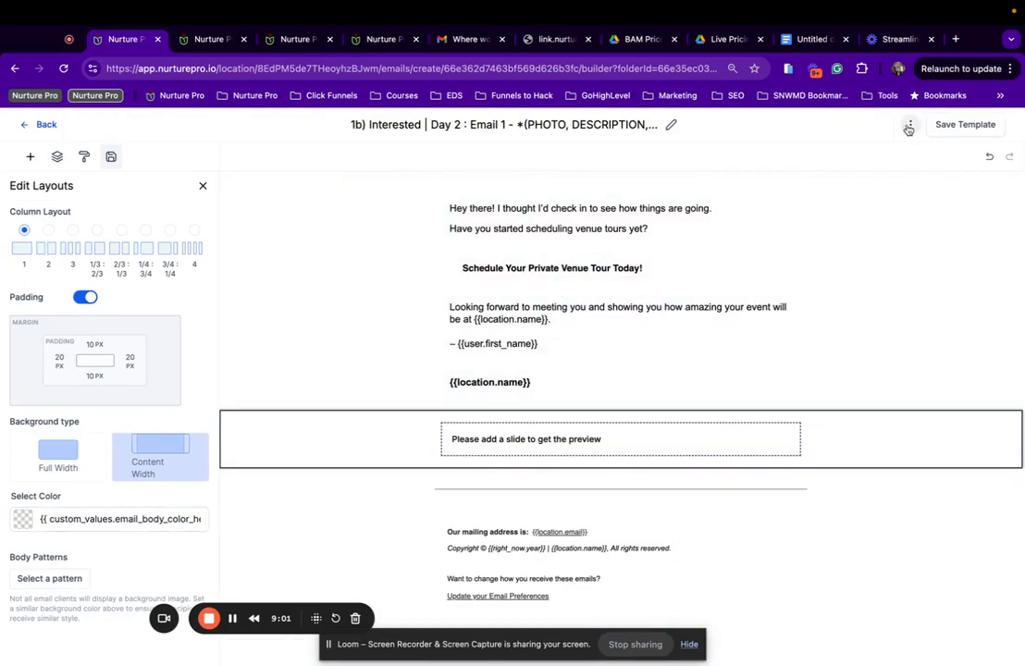
# Review the Day 2 template's sender settings without changing them, then save the template again.
pyautogui.click(908, 128)
pyautogui.click(895, 212)
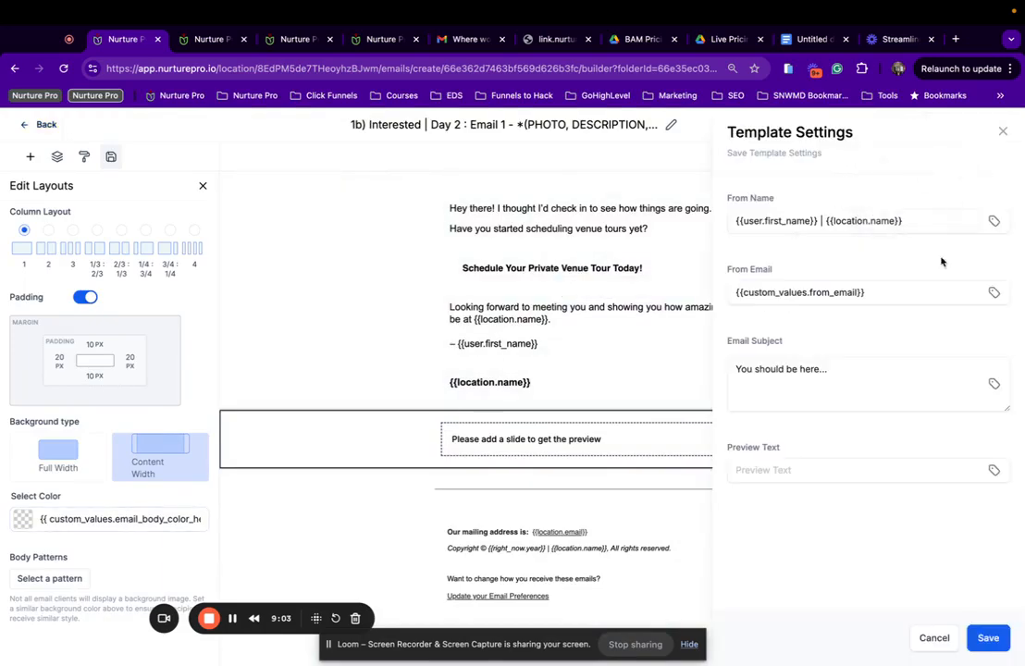
pyautogui.click(935, 639)
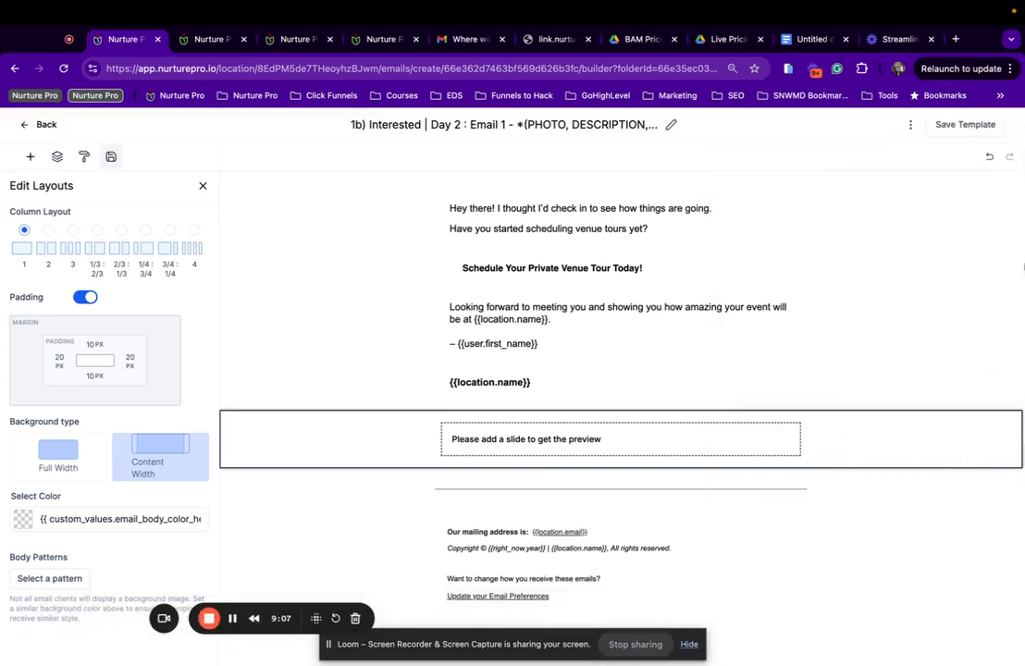
pyautogui.click(964, 124)
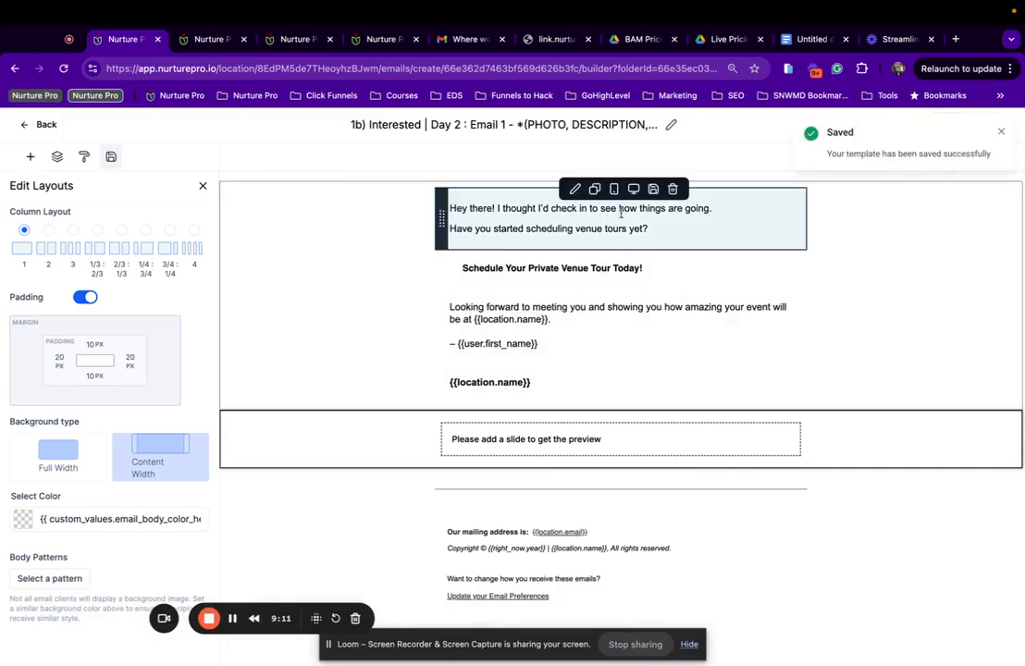
pyautogui.click(1001, 131)
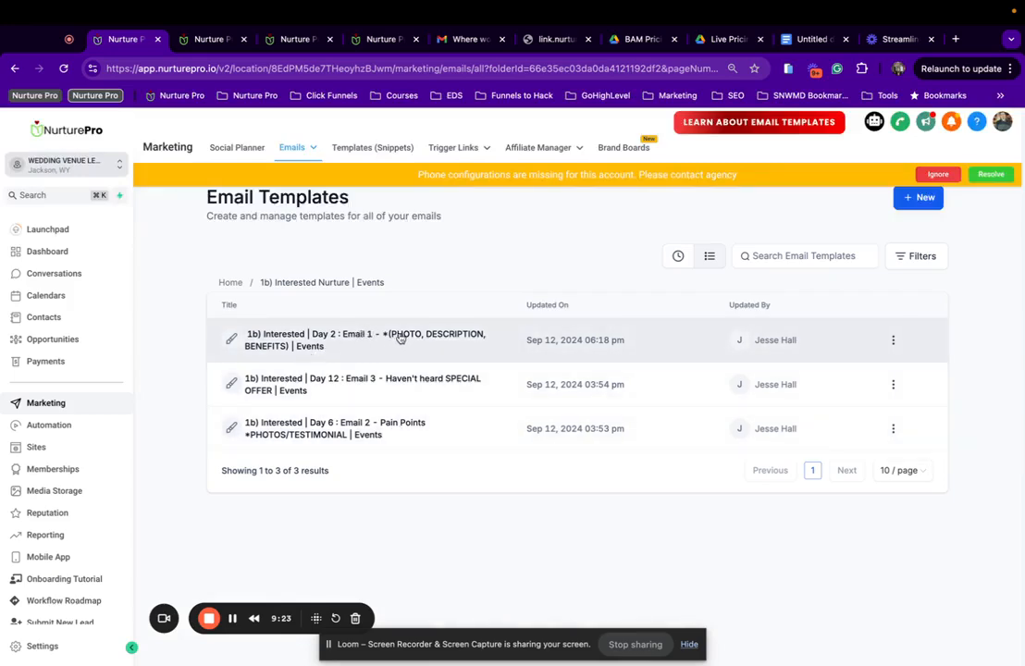
# In the Day 6 Pain Points email, change 'couples' to 'people2' and 'wedding' to 'events'.
pyautogui.click(322, 428)
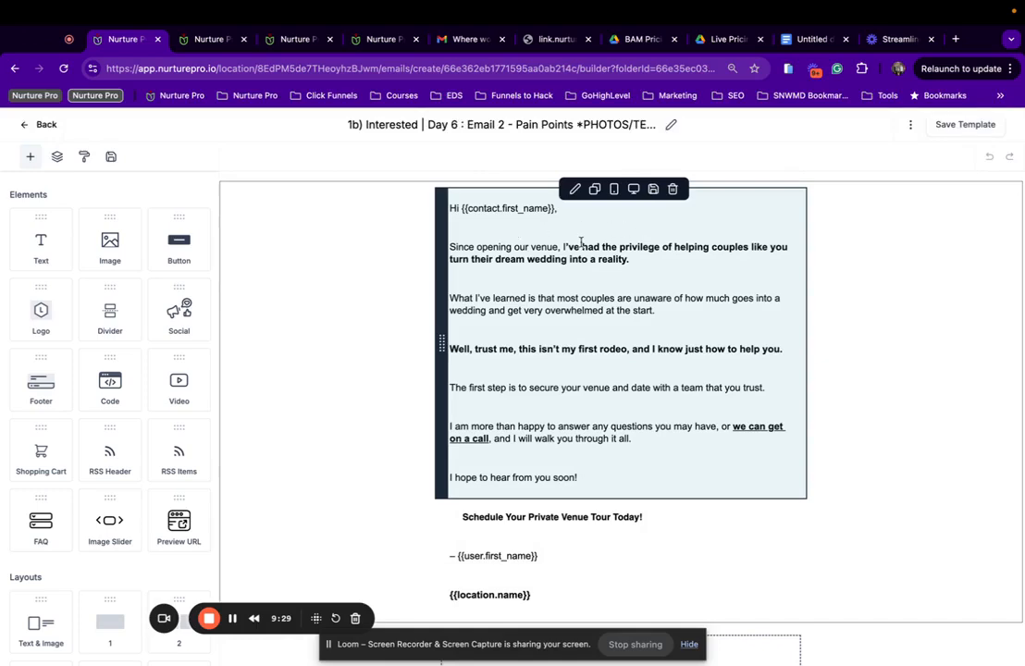
pyautogui.doubleClick(715, 247)
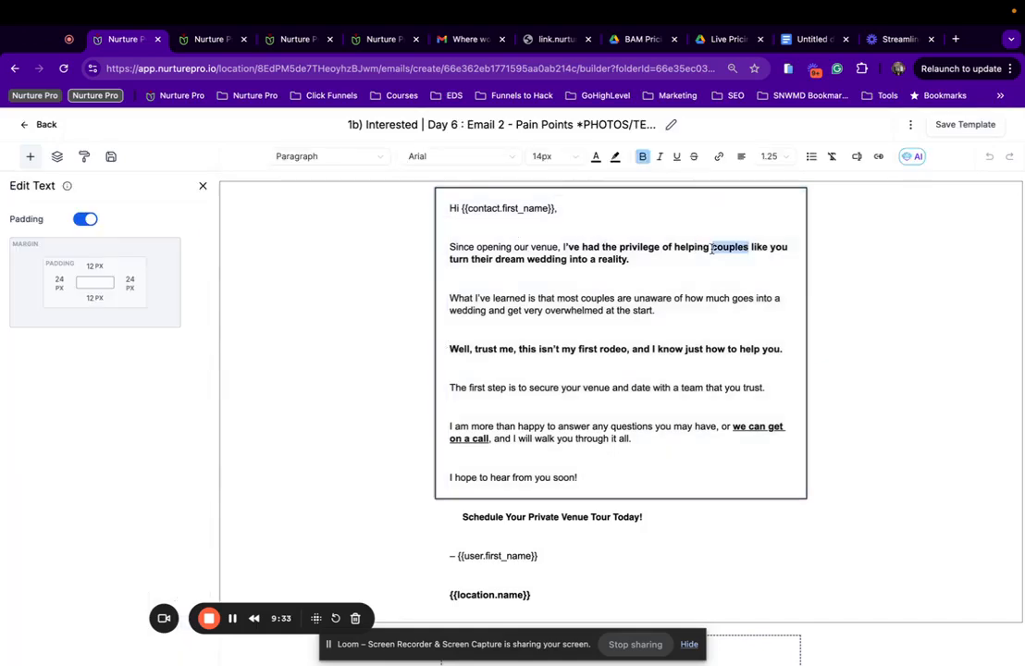
pyautogui.write('people')
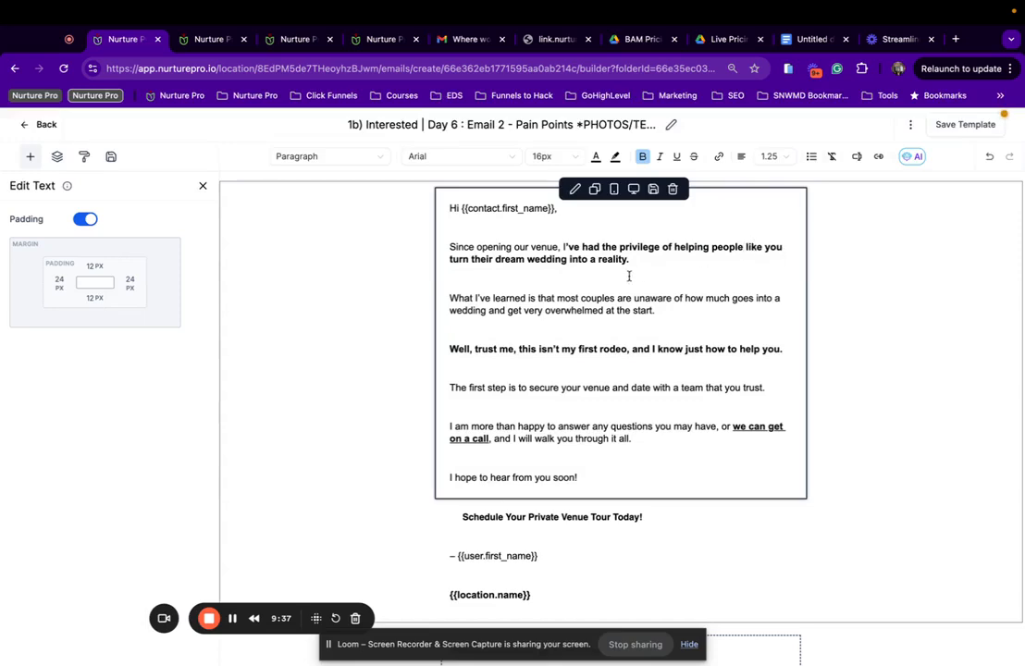
pyautogui.write('2')
pyautogui.moveTo(568, 260); pyautogui.dragTo(532, 260)
pyautogui.write('event')
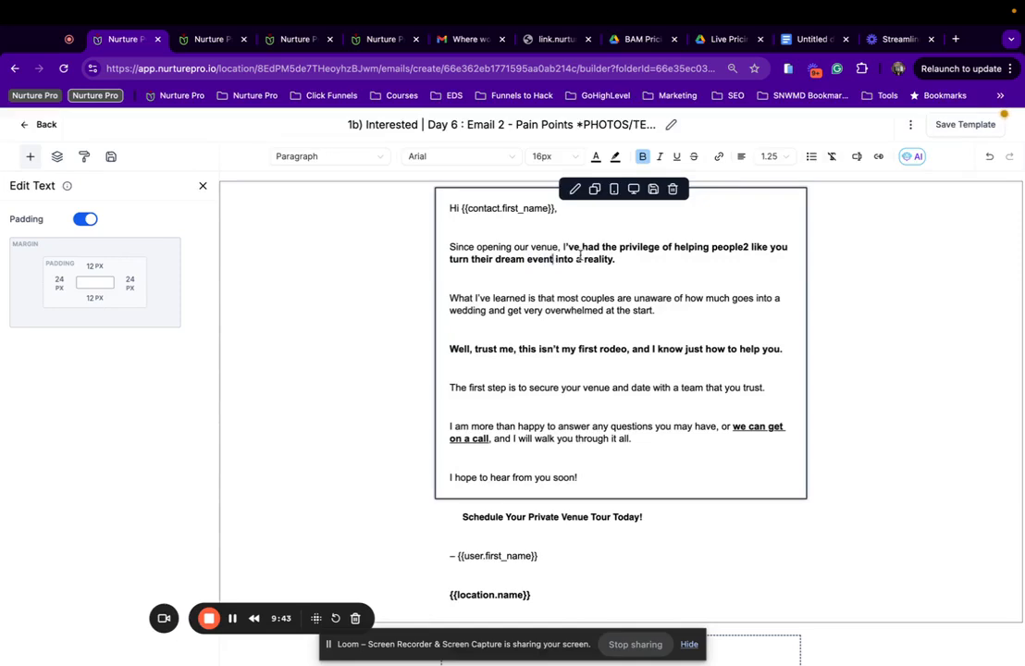
pyautogui.write('s')
# Delete 'couples' from paragraph three and select 'wedding' there.
pyautogui.scroll(-1, 590, 280)
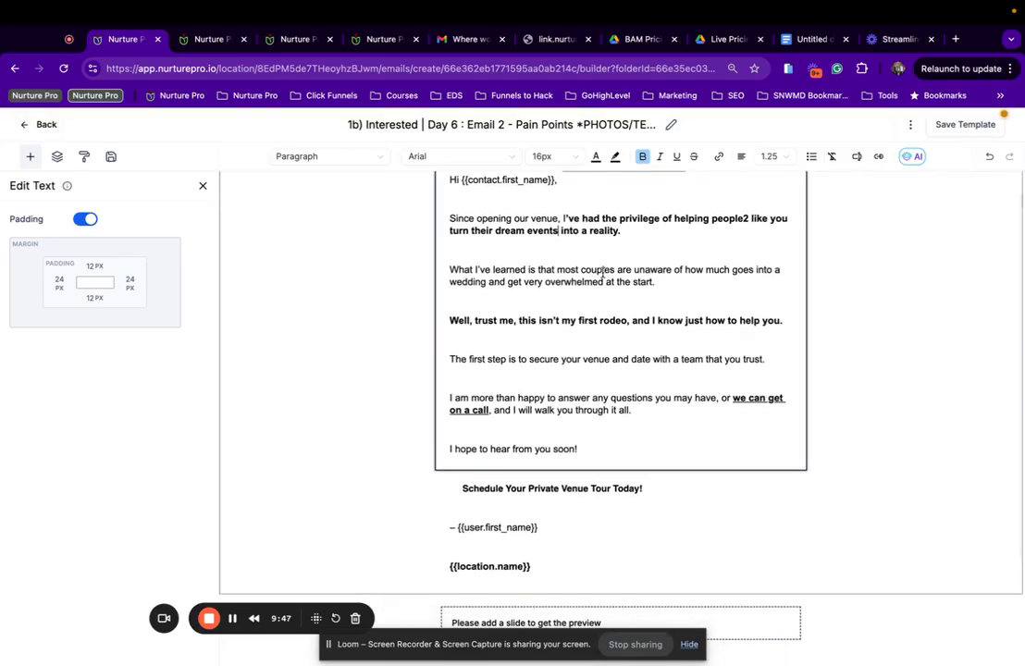
pyautogui.moveTo(616, 269); pyautogui.dragTo(586, 270)
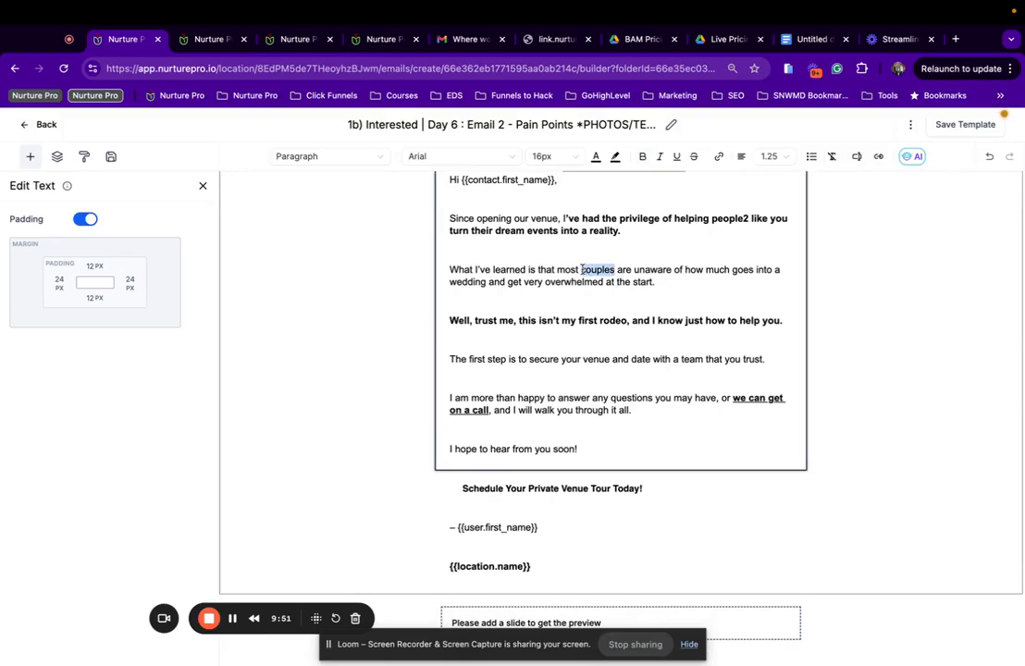
pyautogui.press('BackSpace')
pyautogui.press('BackSpace')
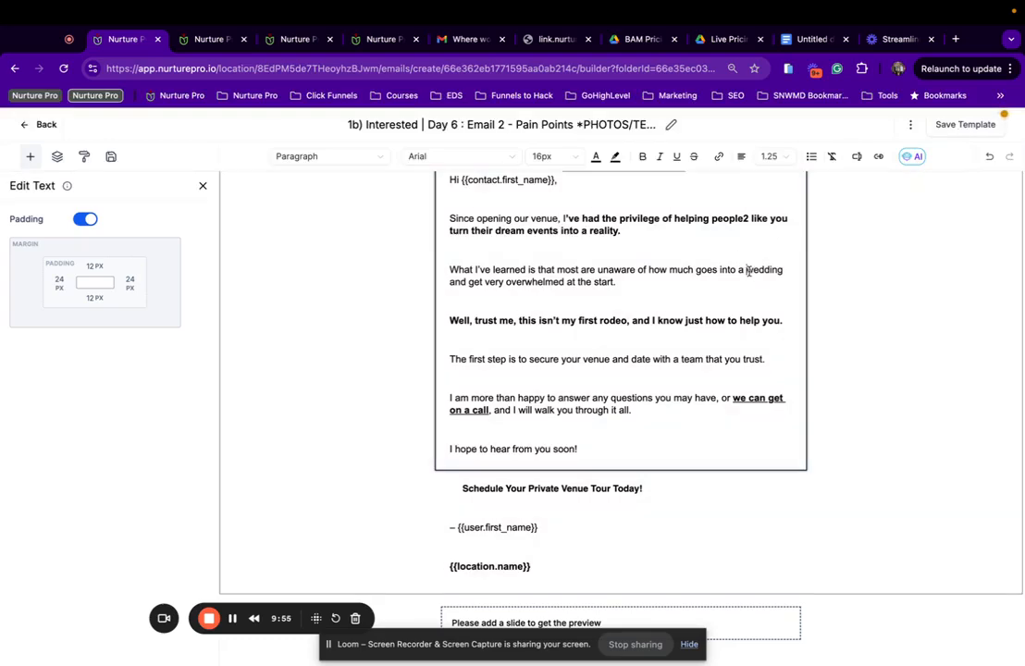
pyautogui.moveTo(743, 270); pyautogui.dragTo(780, 271)
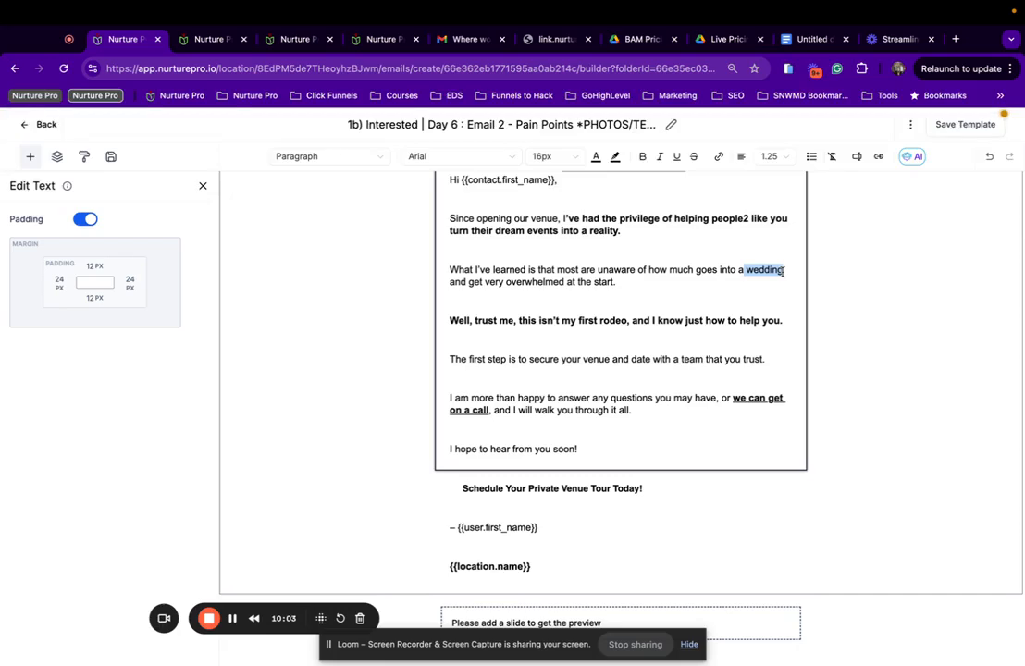
# Rewrite paragraph three with 'hosting a successful event' and add 'easily' before 'at the start'.
pyautogui.write('s')
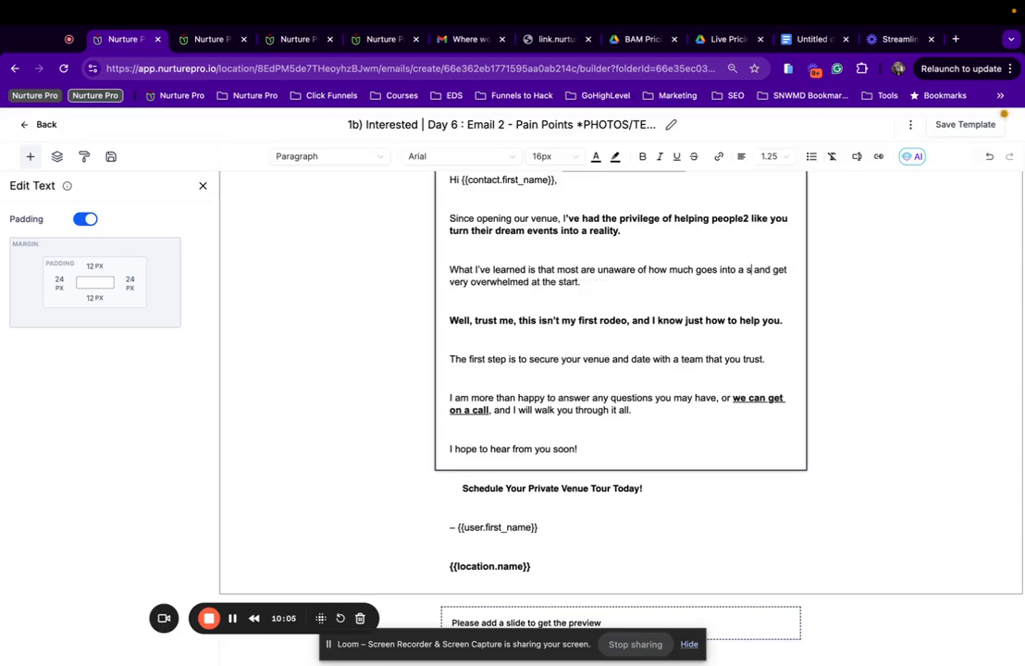
pyautogui.write('uccess')
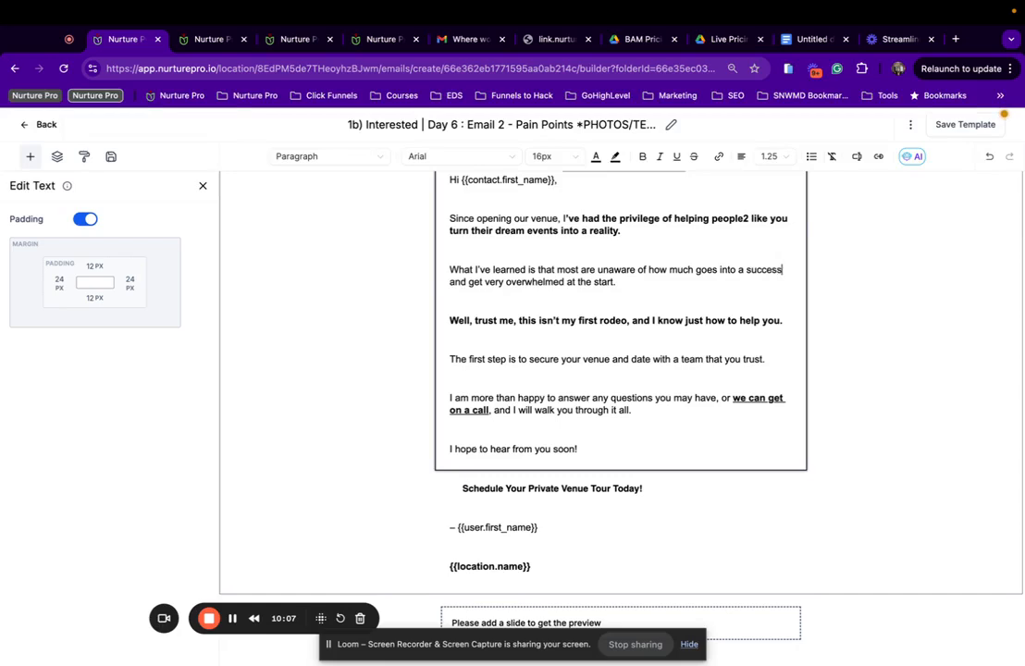
pyautogui.write('ful event')
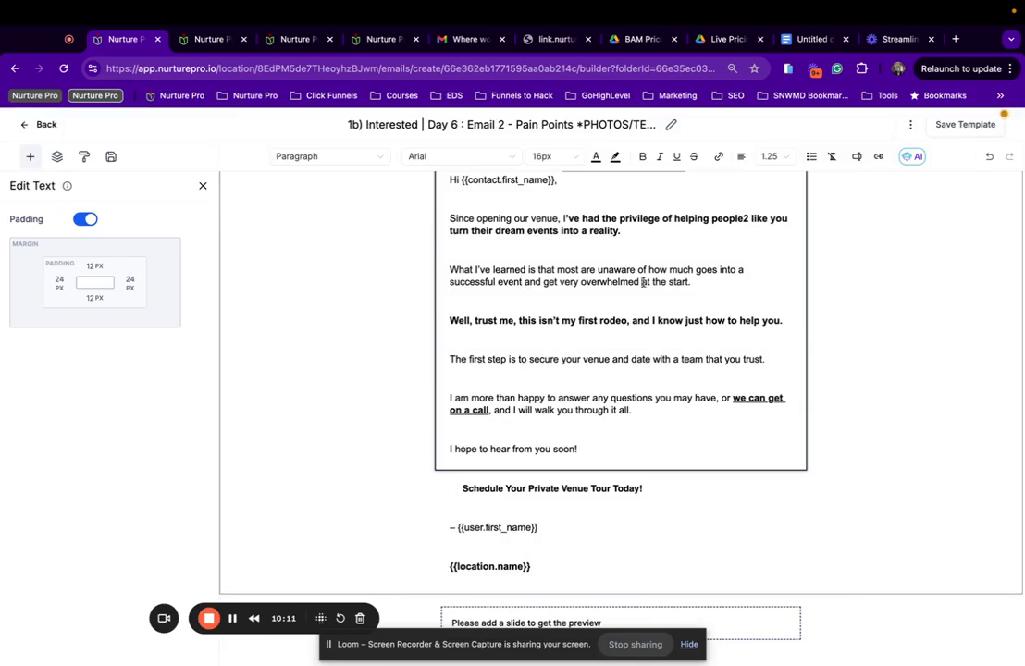
pyautogui.click(643, 281)
pyautogui.write('eas')
pyautogui.write('ily')
pyautogui.write('hosting')
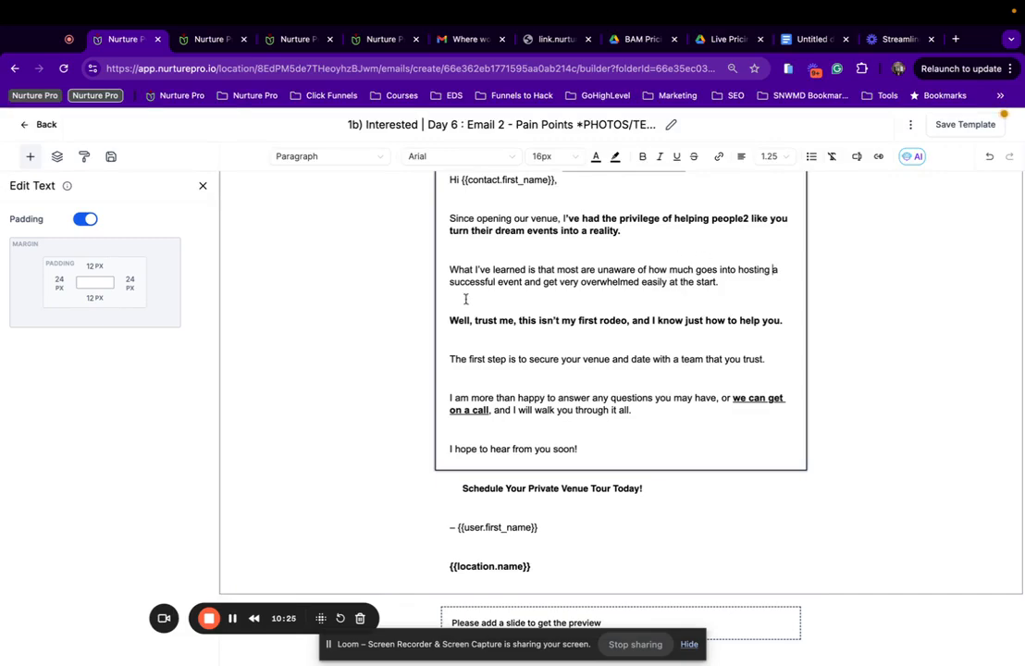
pyautogui.scroll(-2, 530, 287)
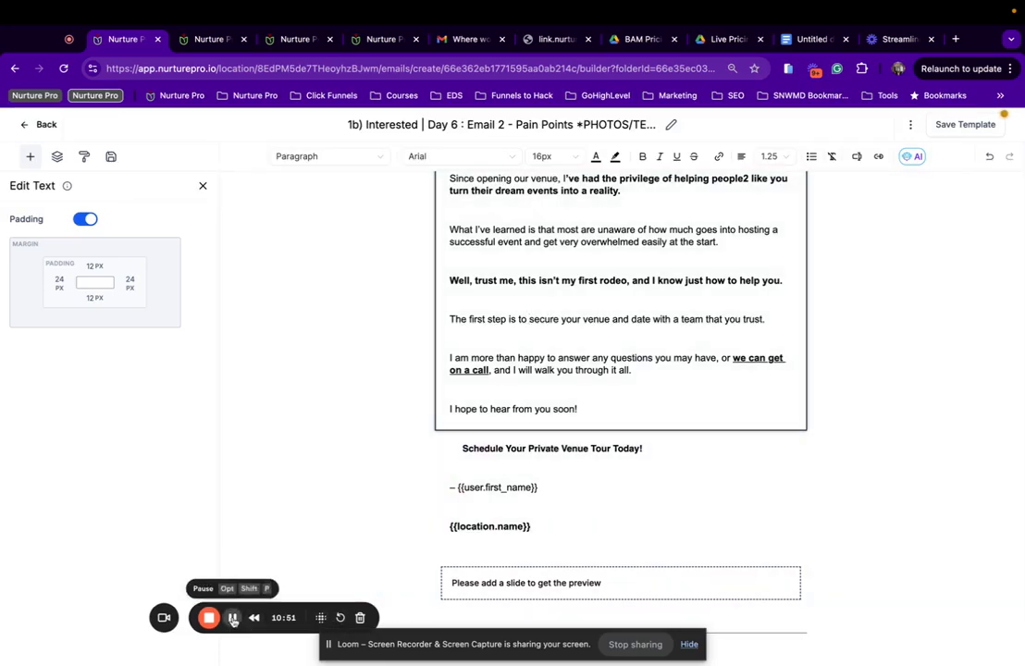
pyautogui.click(233, 618)
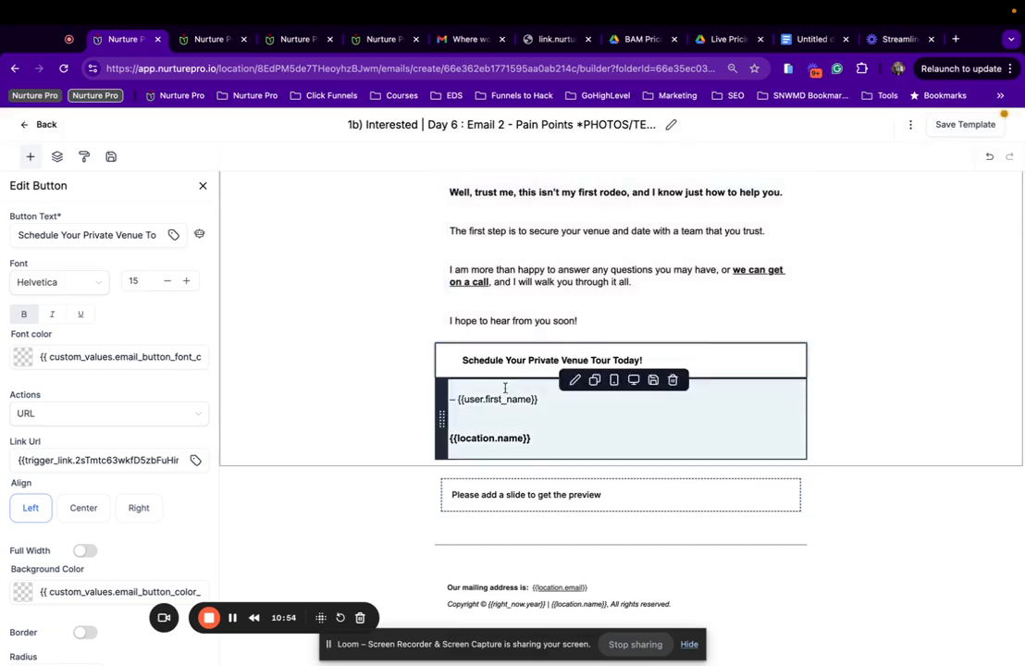
# Link the Day 6 CTA button to the Schedule A Tour - Events trigger link.
pyautogui.click(195, 459)
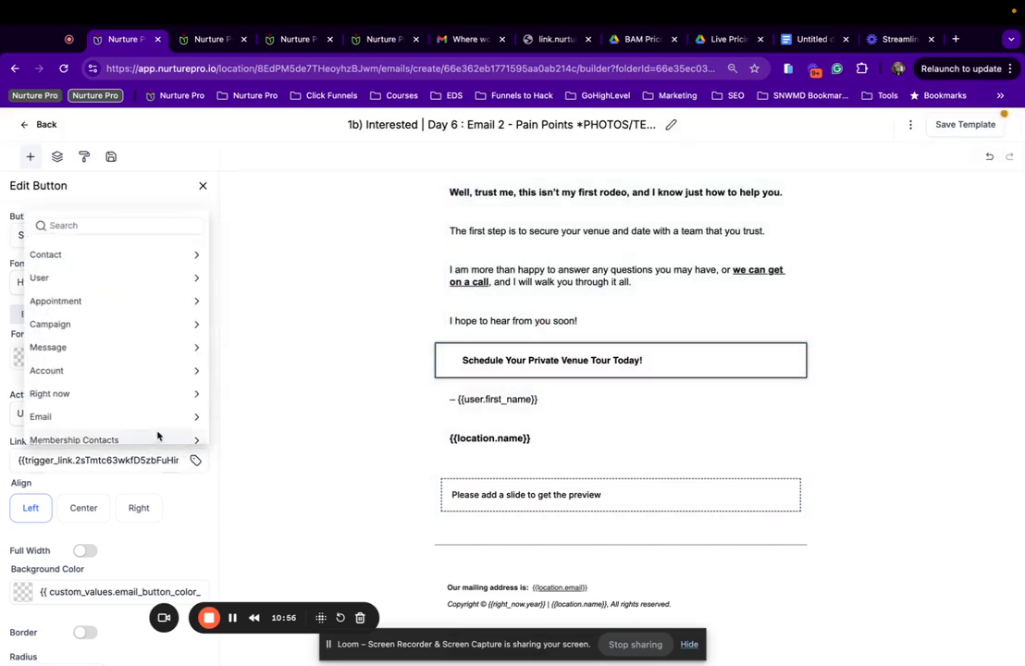
pyautogui.scroll(-5, 105, 429)
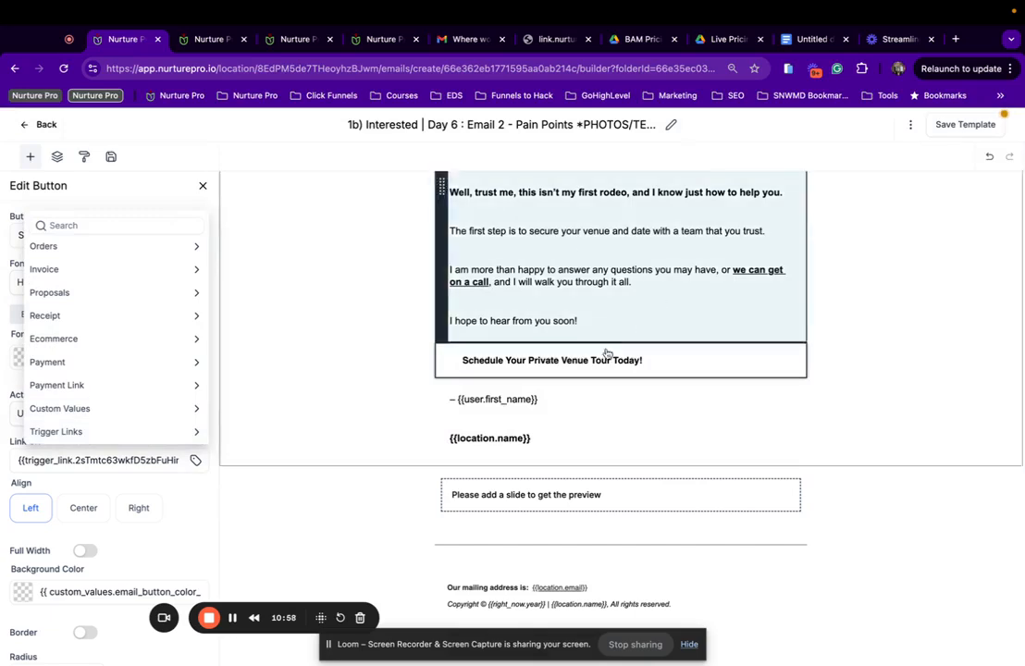
pyautogui.click(546, 368)
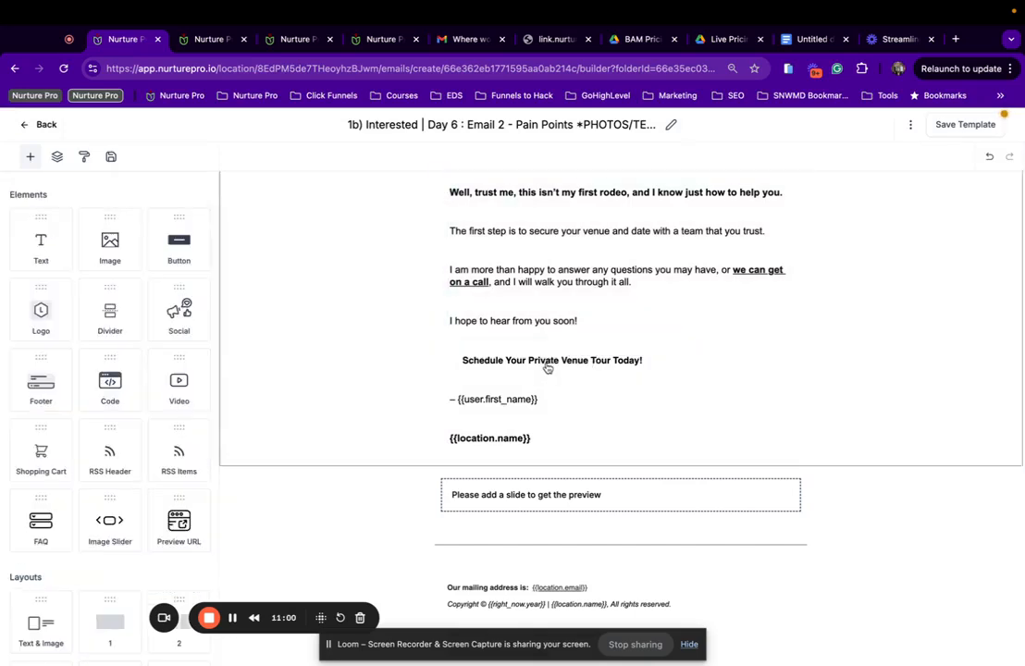
pyautogui.click(548, 365)
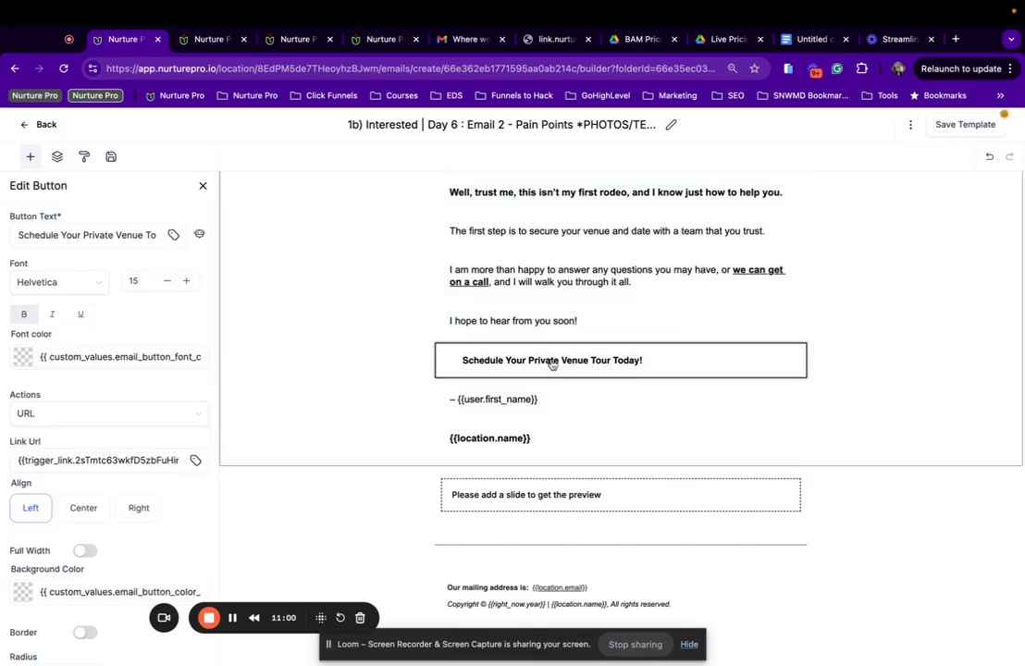
pyautogui.click(195, 460)
pyautogui.scroll(-5, 149, 441)
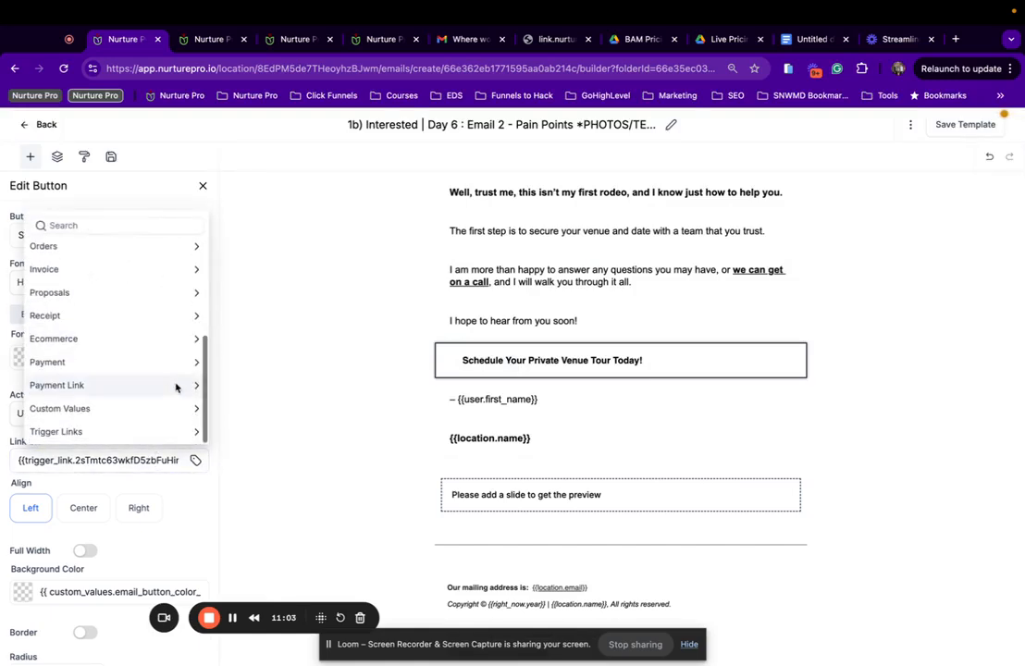
pyautogui.click(143, 432)
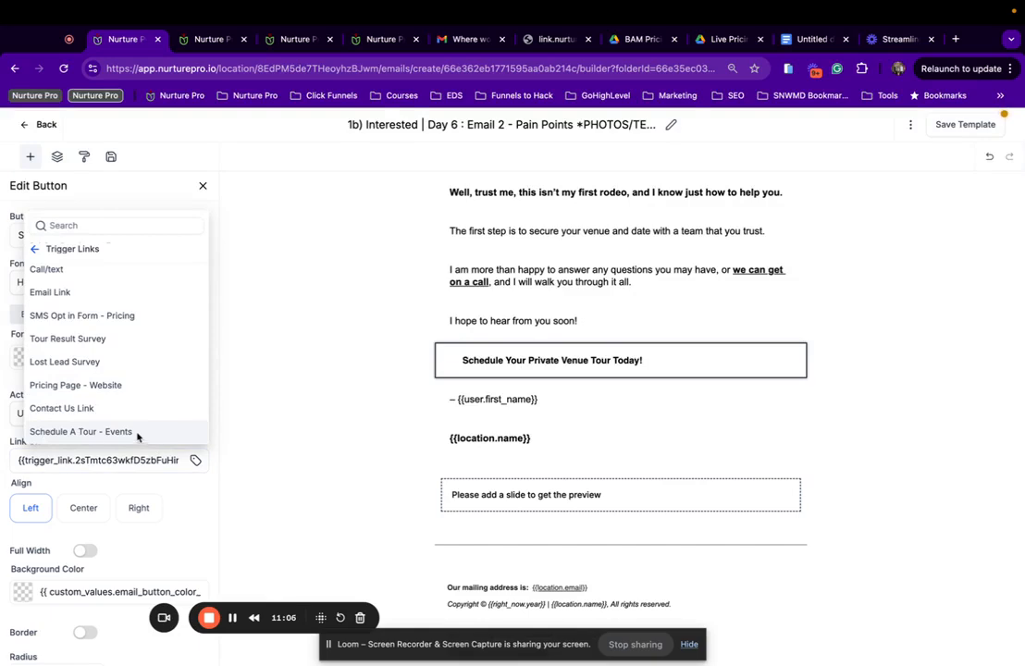
pyautogui.click(105, 430)
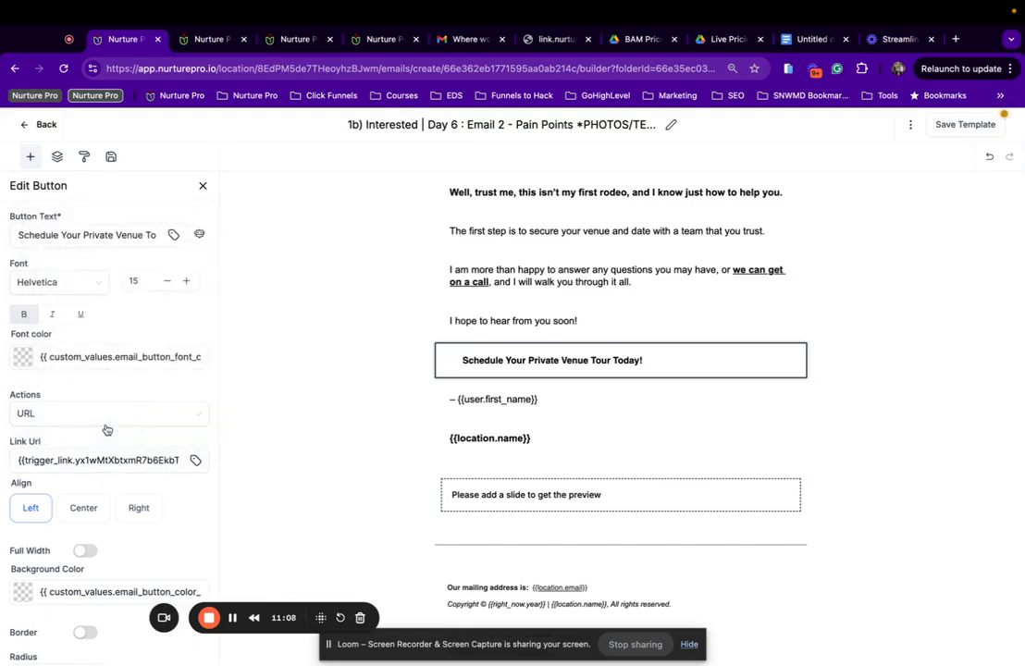
# Reconfirm Schedule A Tour - Events as the link, select the button text, and go to Custom Values.
pyautogui.click(194, 459)
pyautogui.scroll(-3, 163, 432)
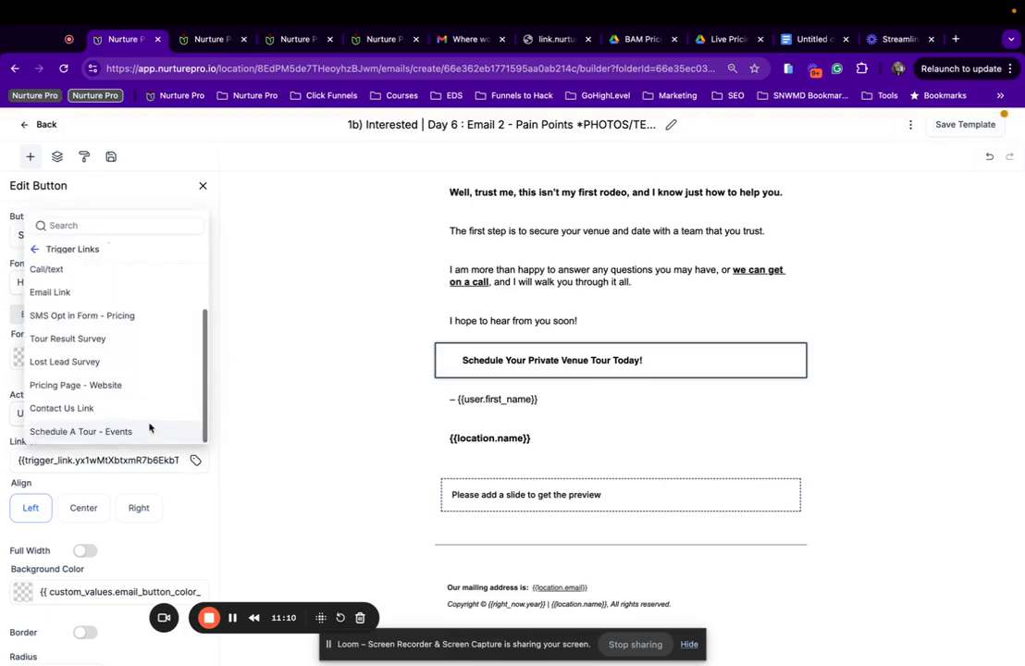
pyautogui.click(100, 433)
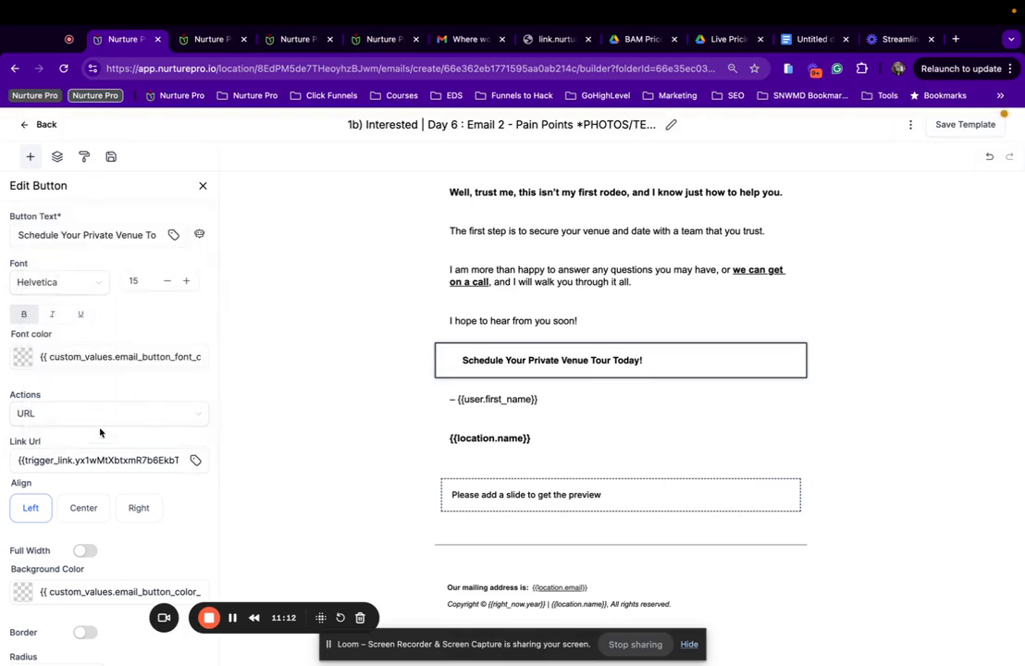
pyautogui.tripleClick(137, 243)
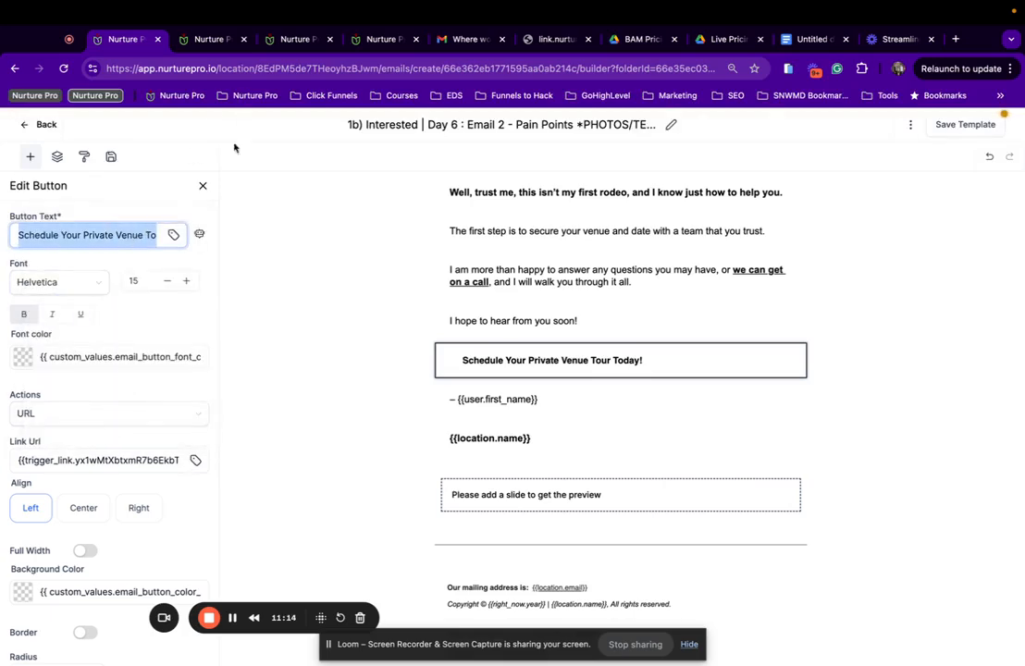
pyautogui.click(356, 38)
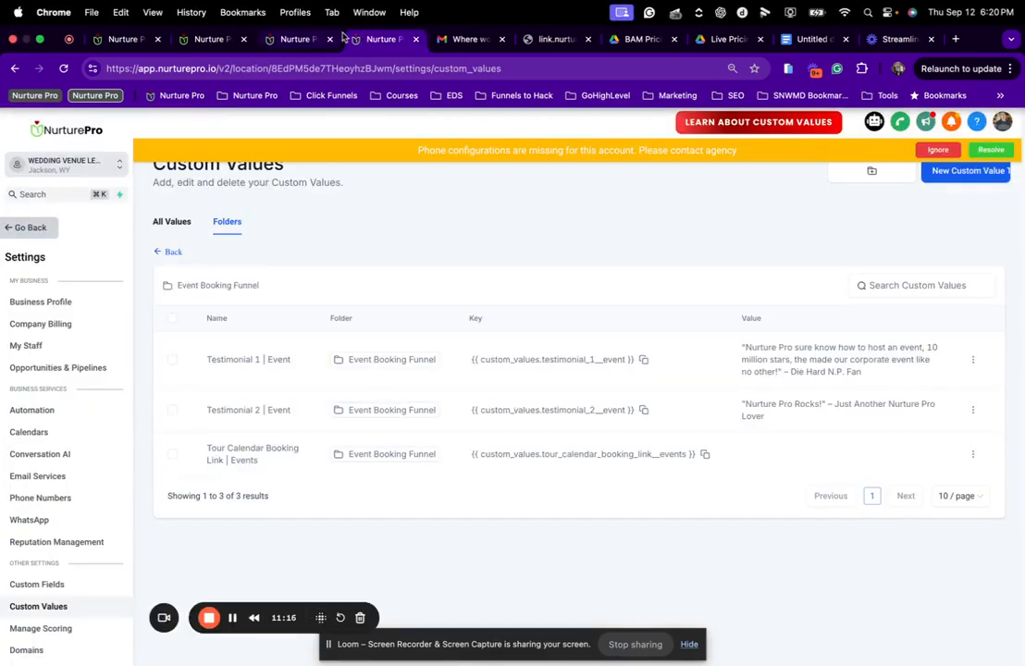
# Copy the email_button_cta_text key from Email Template Settings custom values, shown 100 per page.
pyautogui.click(166, 252)
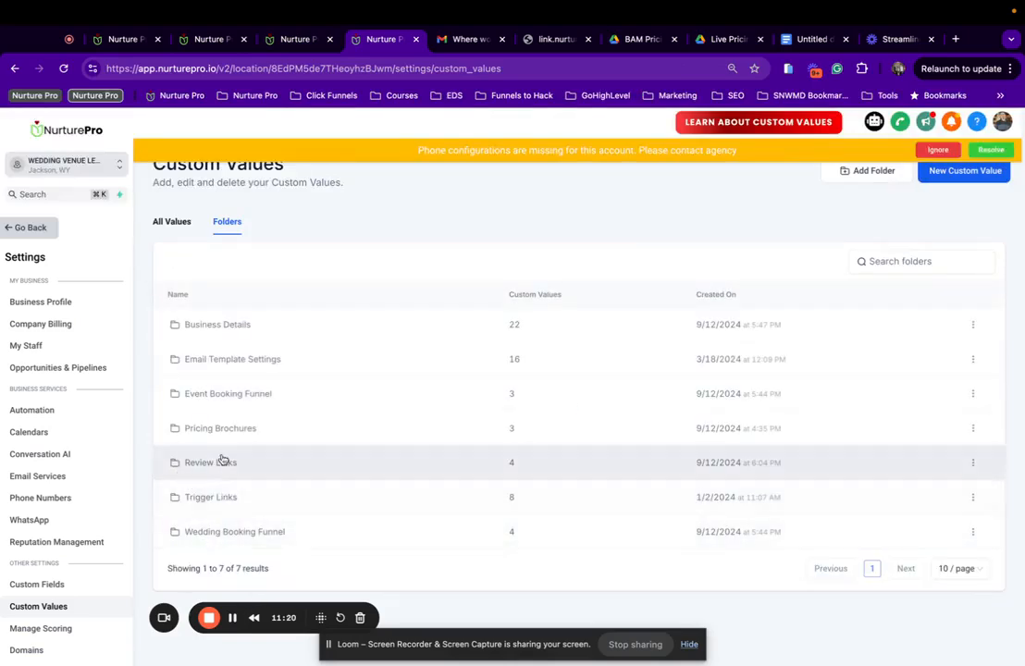
pyautogui.click(222, 361)
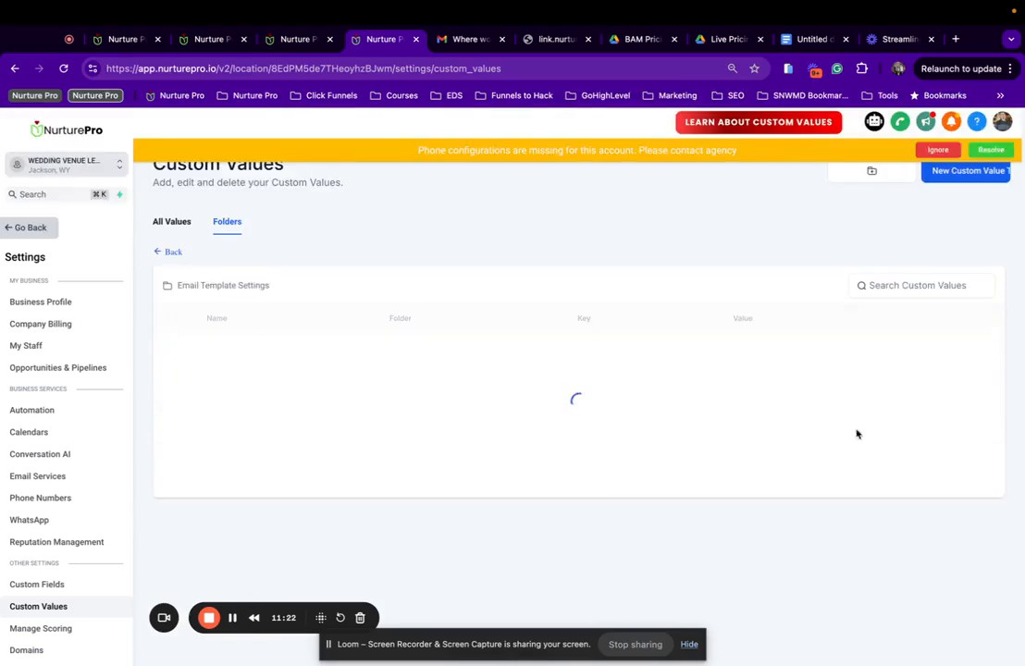
pyautogui.scroll(-5, 380, 446)
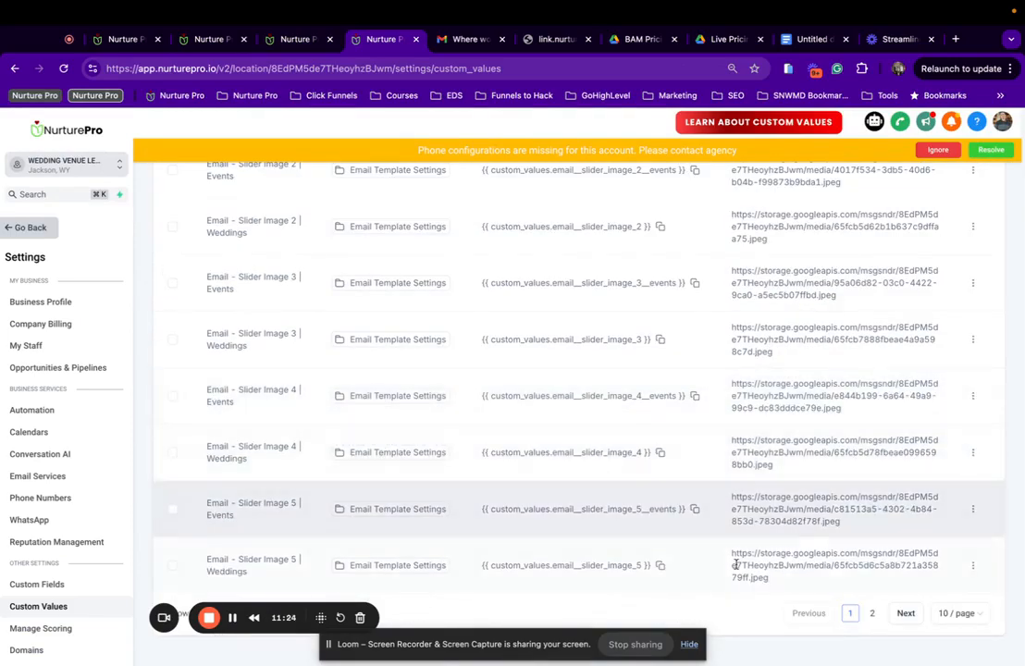
pyautogui.click(944, 612)
pyautogui.click(958, 586)
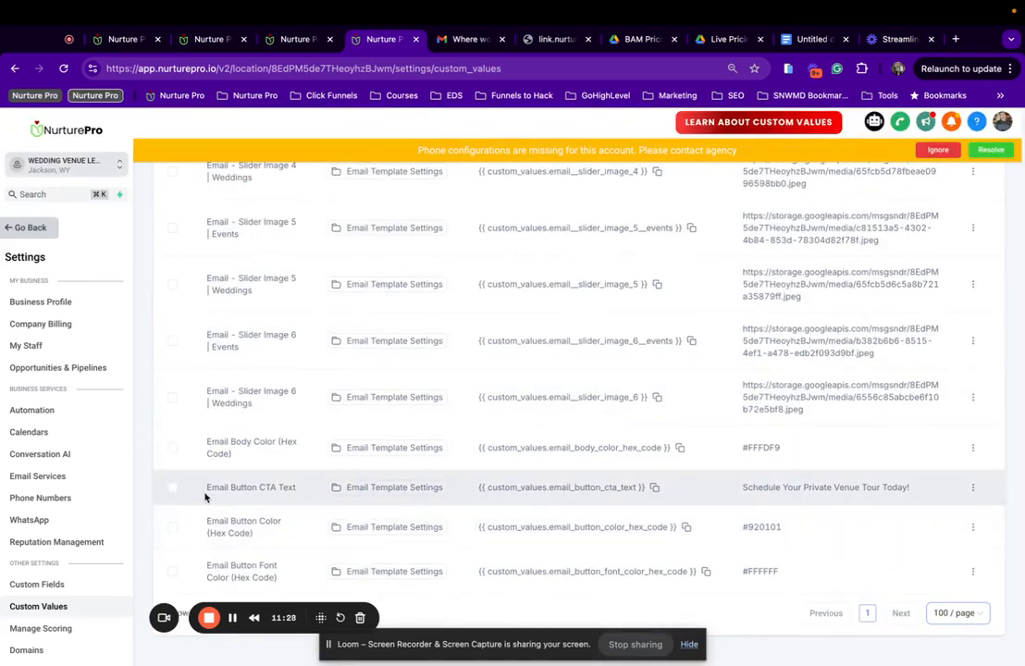
pyautogui.moveTo(205, 497); pyautogui.dragTo(302, 497)
pyautogui.click(653, 488)
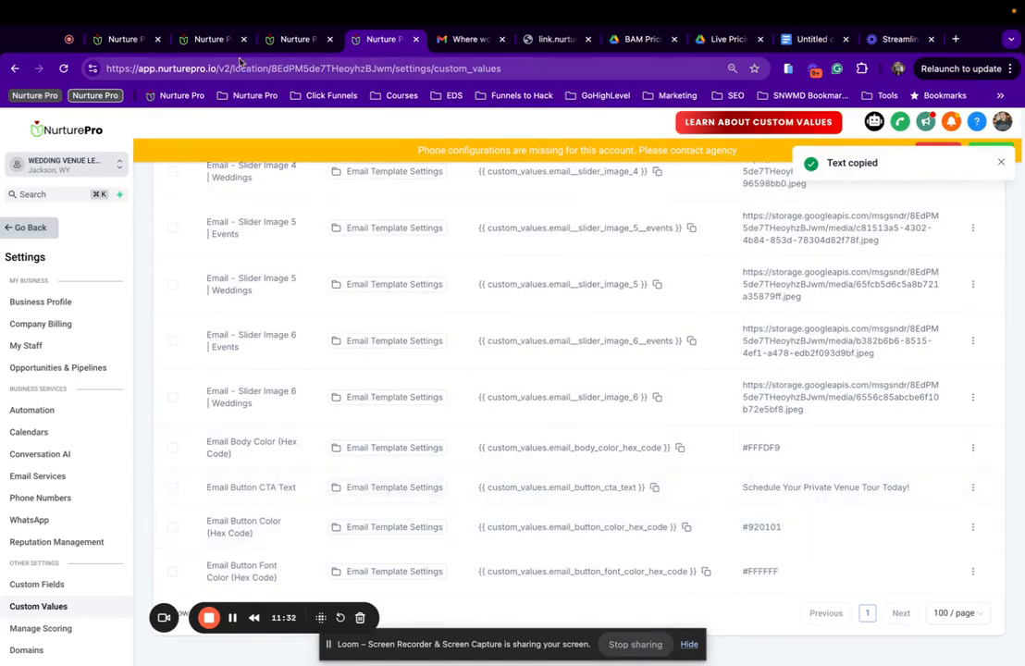
pyautogui.click(127, 40)
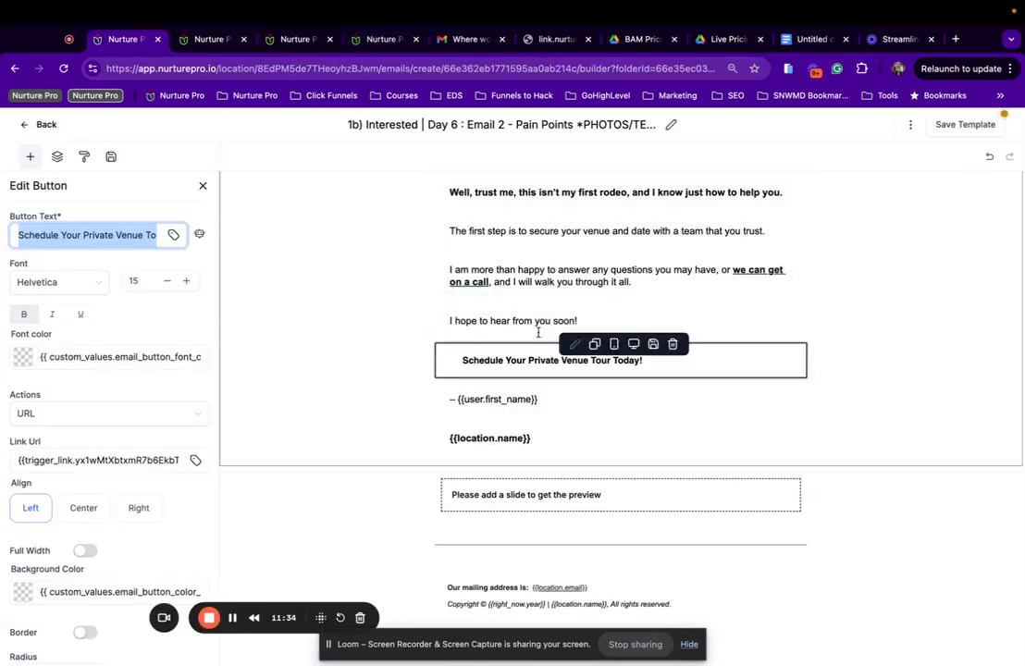
# Set the button text to the CTA custom value, save, and swap in the saved Events image slider.
pyautogui.press('super+v')
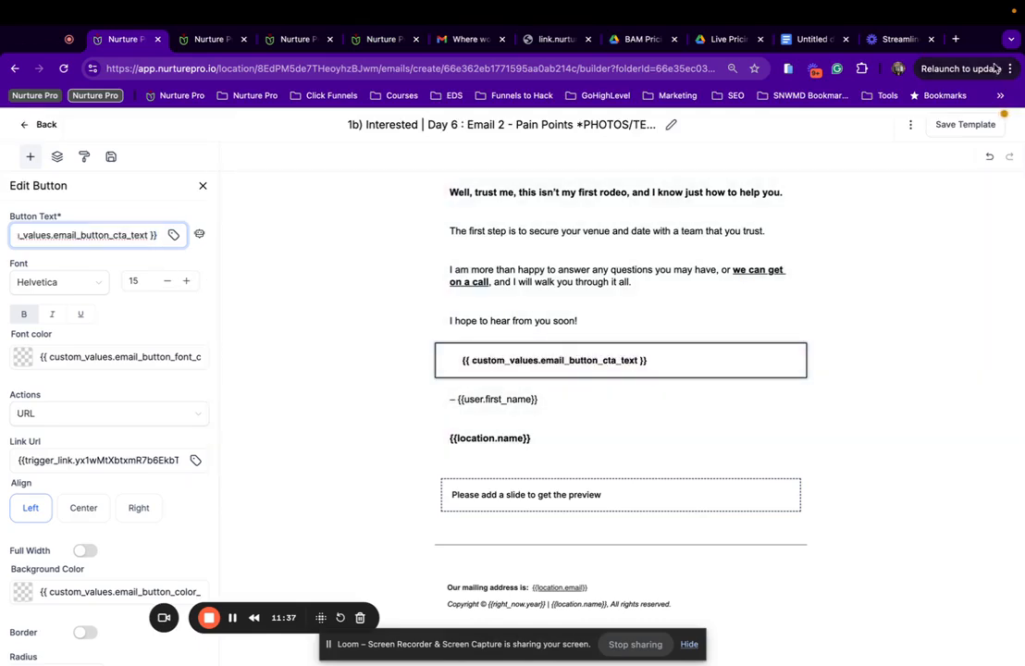
pyautogui.click(944, 126)
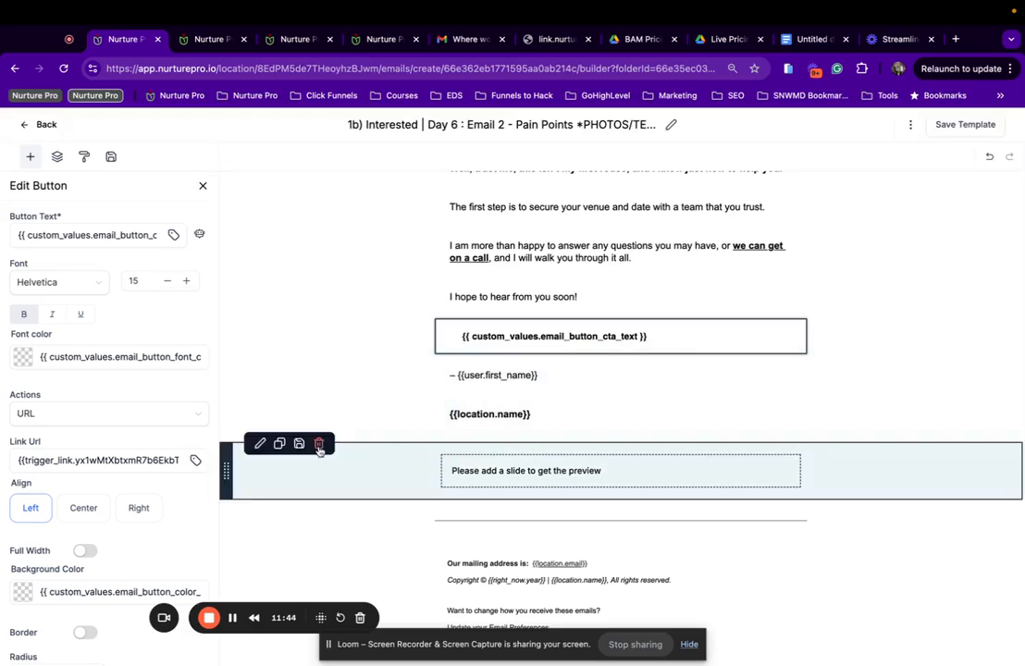
pyautogui.click(320, 443)
pyautogui.click(110, 156)
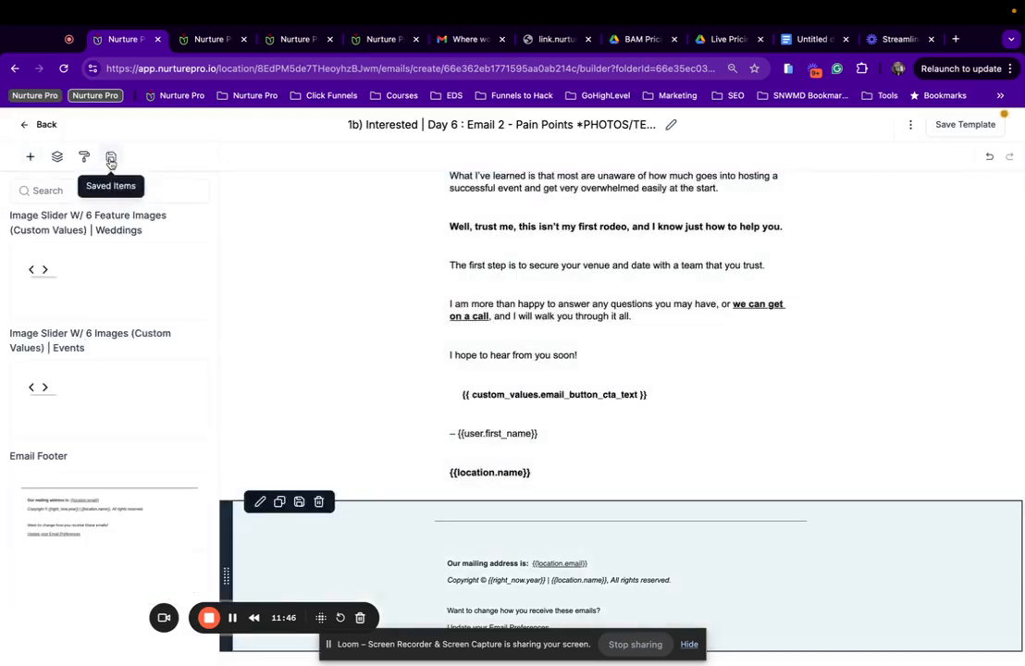
pyautogui.moveTo(89, 396); pyautogui.dragTo(528, 508)
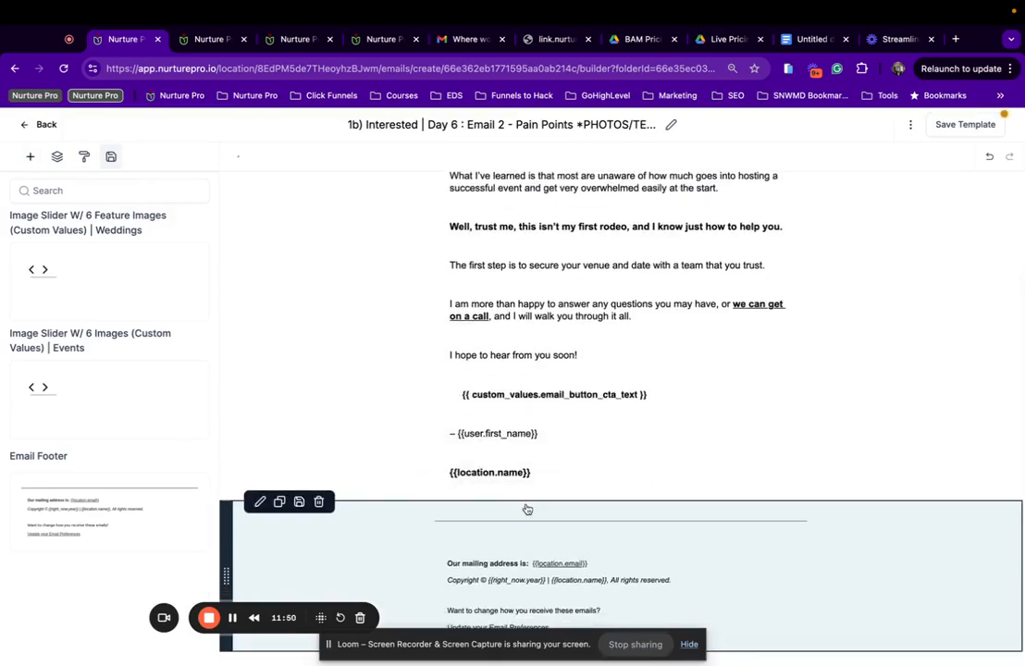
pyautogui.click(526, 476)
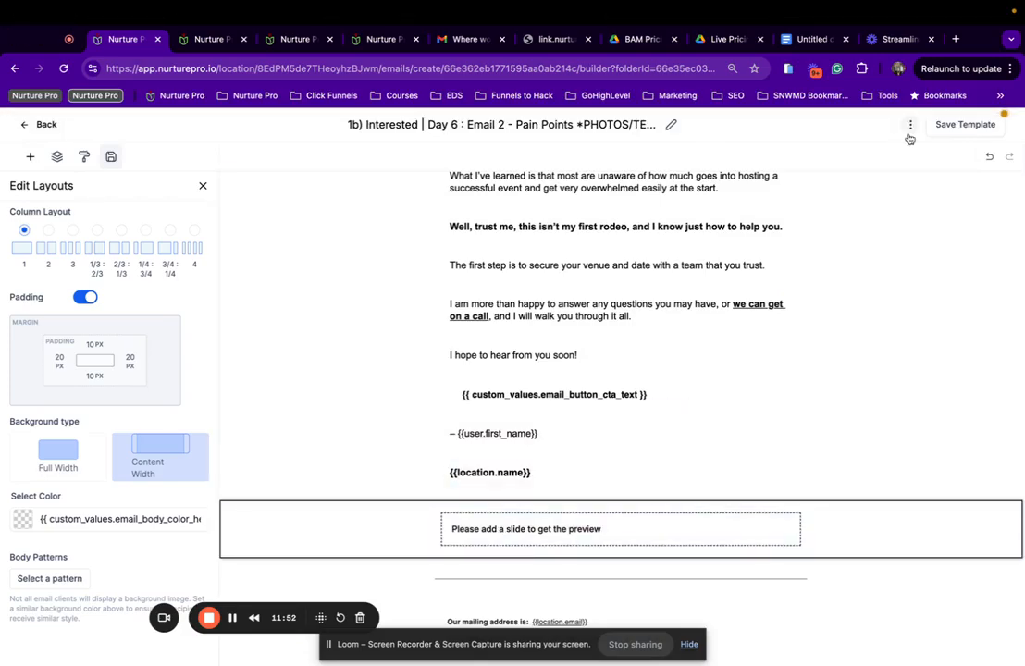
# Preview the finished Day 6 email and return to the builder.
pyautogui.click(910, 124)
pyautogui.click(902, 171)
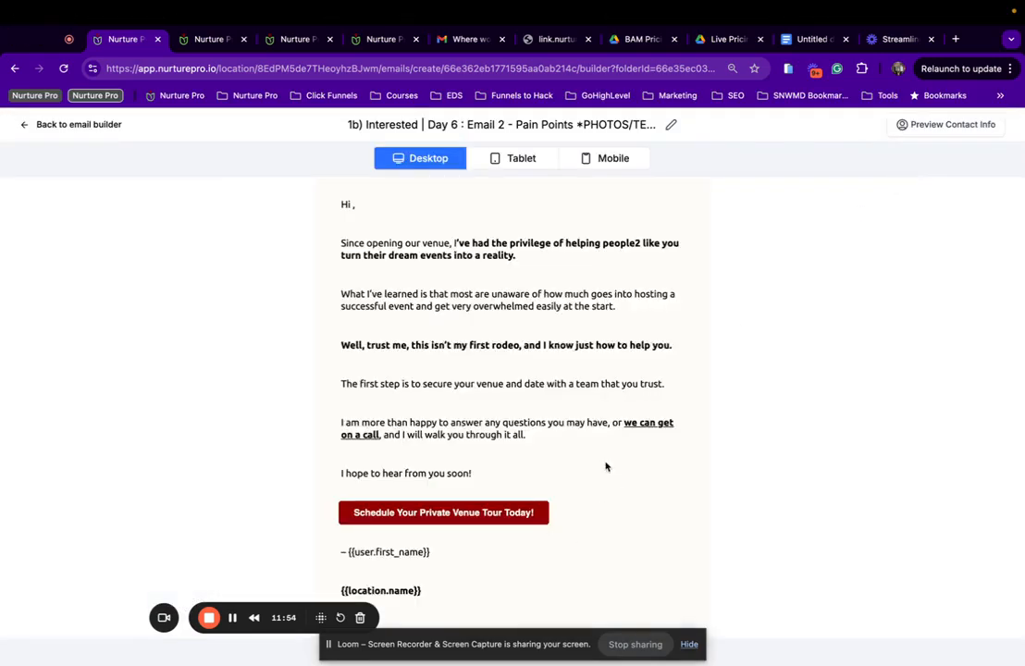
pyautogui.scroll(-5, 555, 470)
pyautogui.scroll(-5, 461, 488)
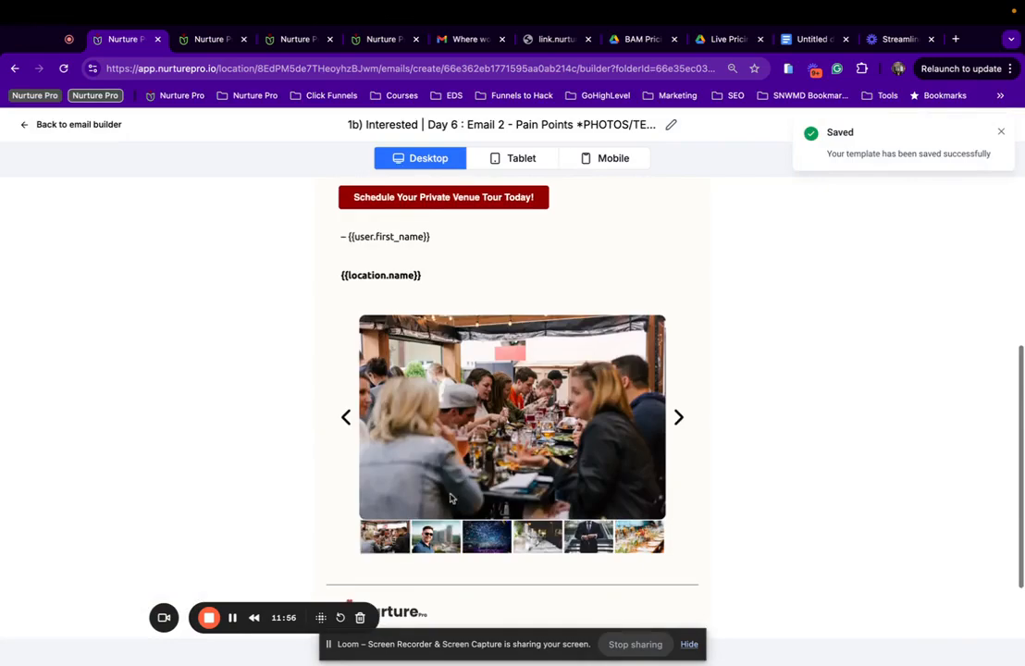
pyautogui.scroll(3, 440, 555)
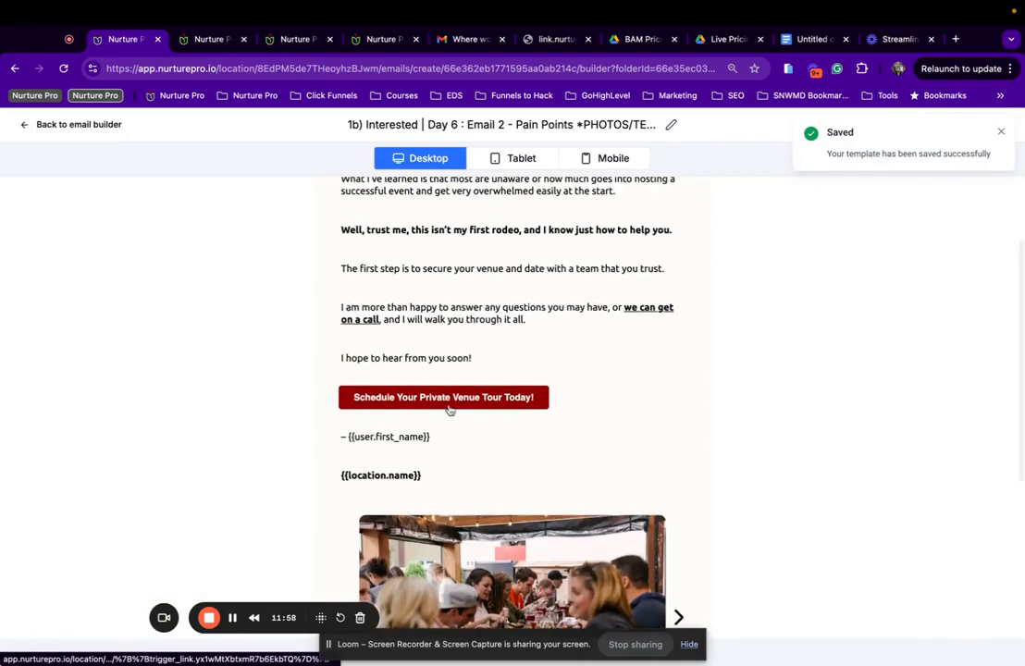
pyautogui.scroll(2, 409, 416)
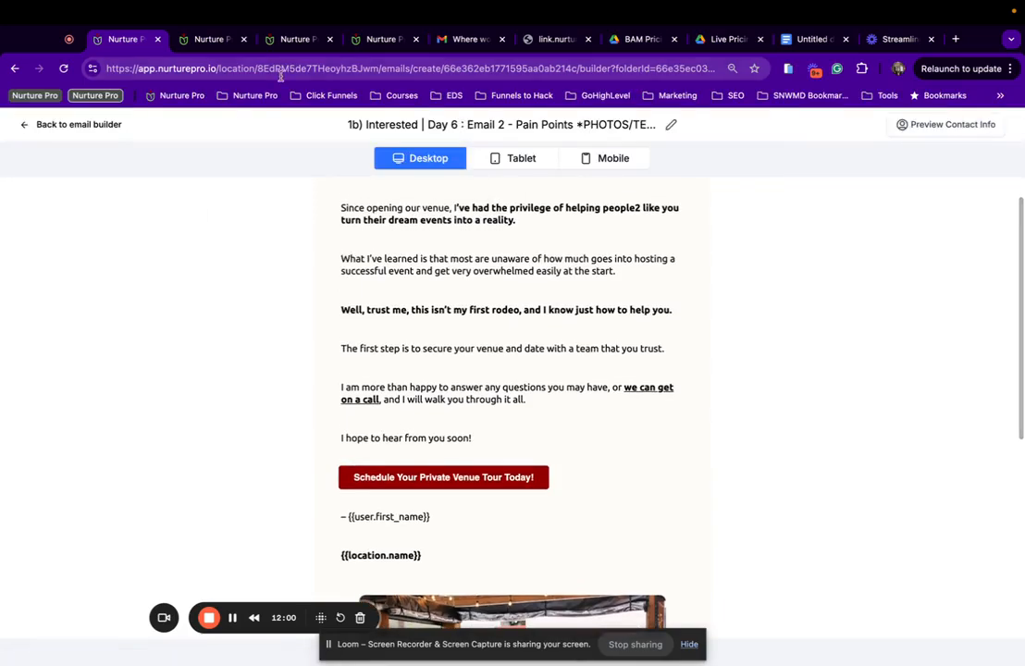
pyautogui.click(94, 127)
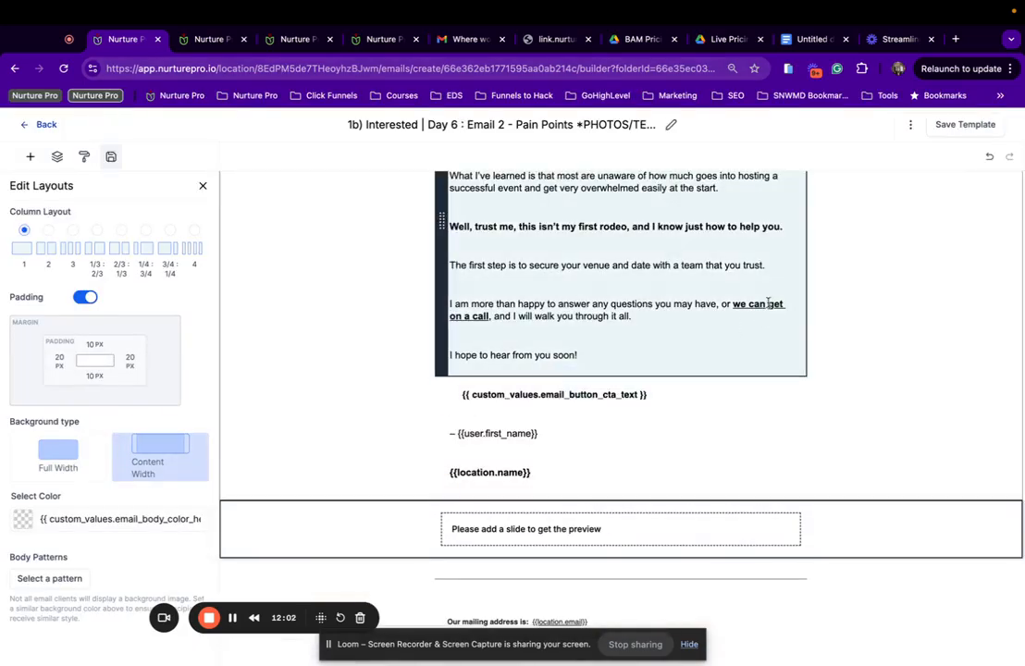
# Link the 'we can get on a call' text to the Call/text trigger link and save.
pyautogui.click(768, 302)
pyautogui.click(719, 156)
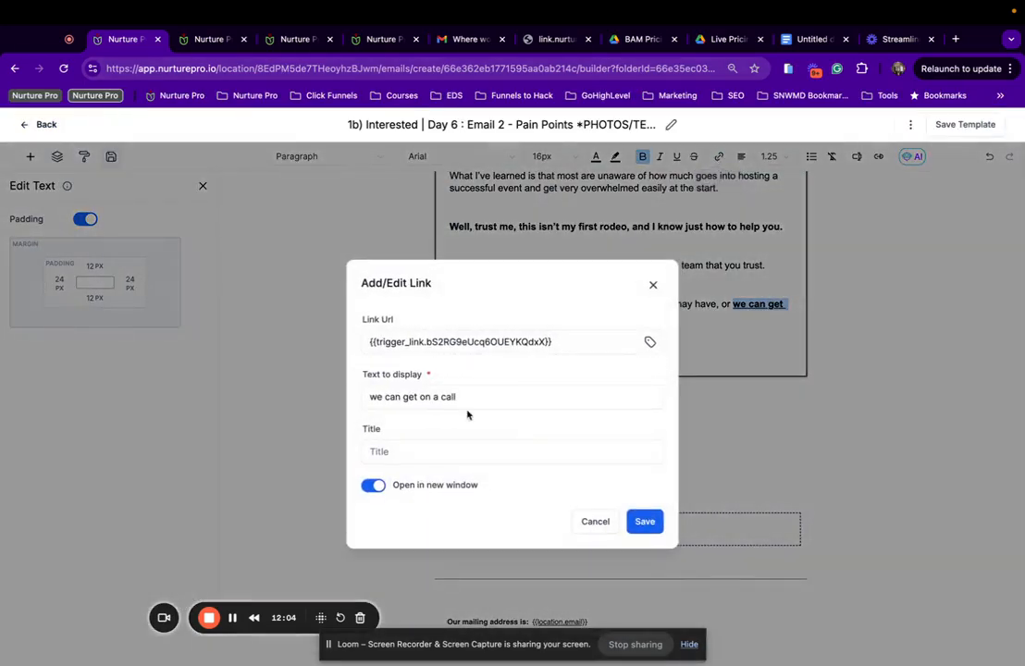
pyautogui.click(651, 342)
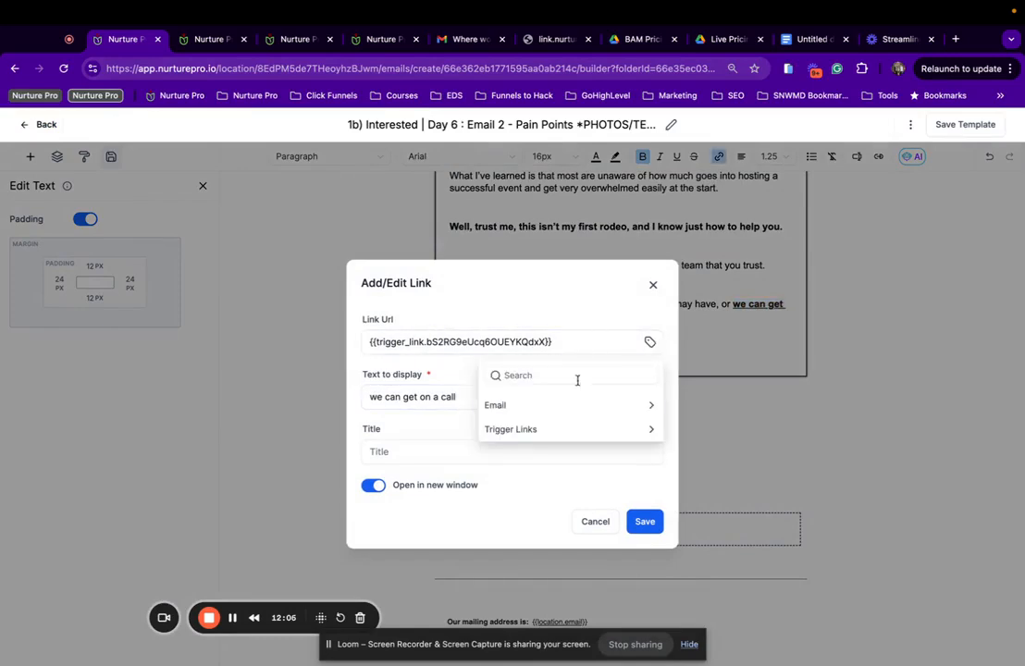
pyautogui.click(581, 428)
pyautogui.scroll(-1, 555, 430)
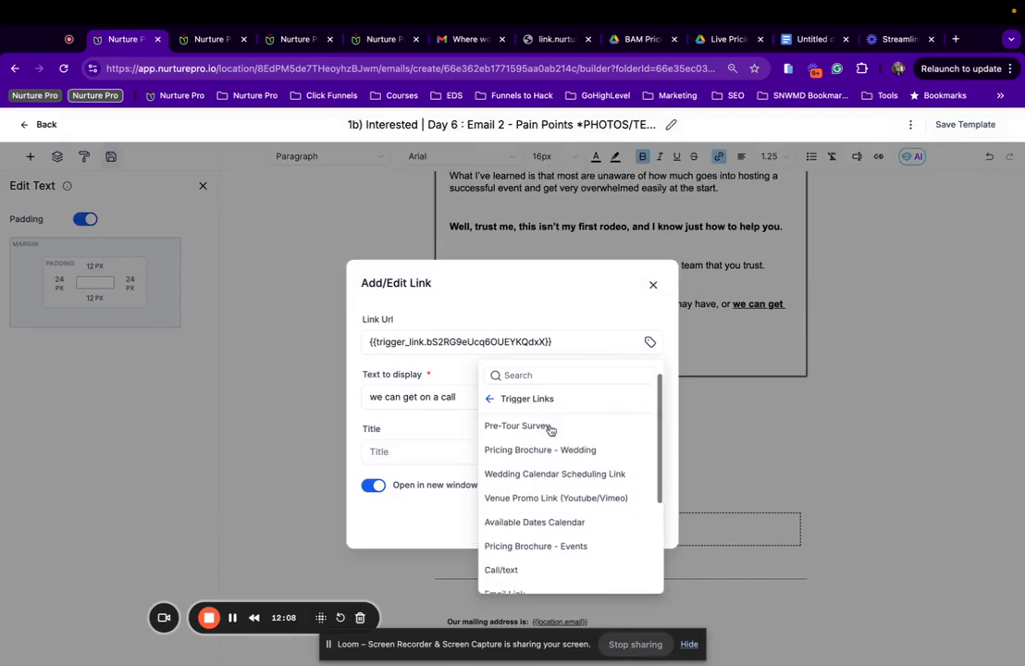
pyautogui.scroll(-4, 551, 430)
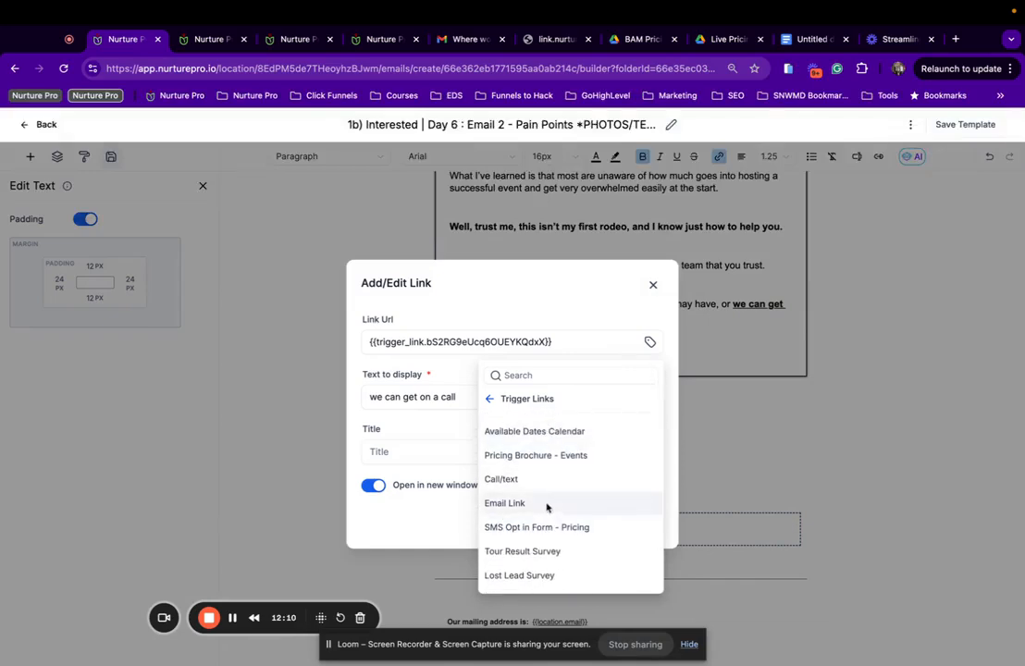
pyautogui.click(506, 488)
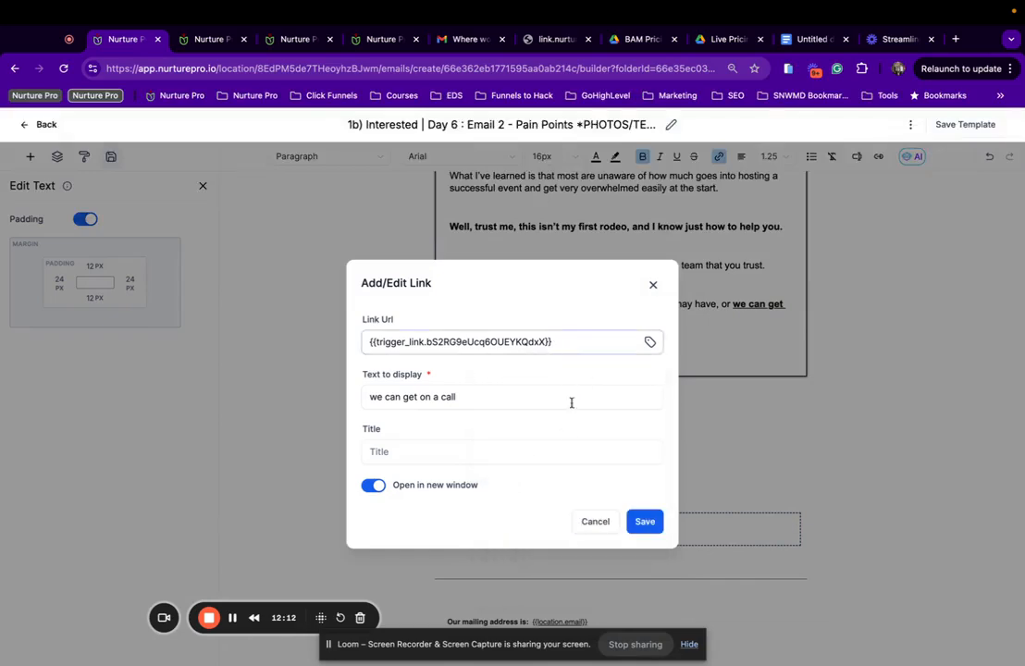
pyautogui.click(645, 522)
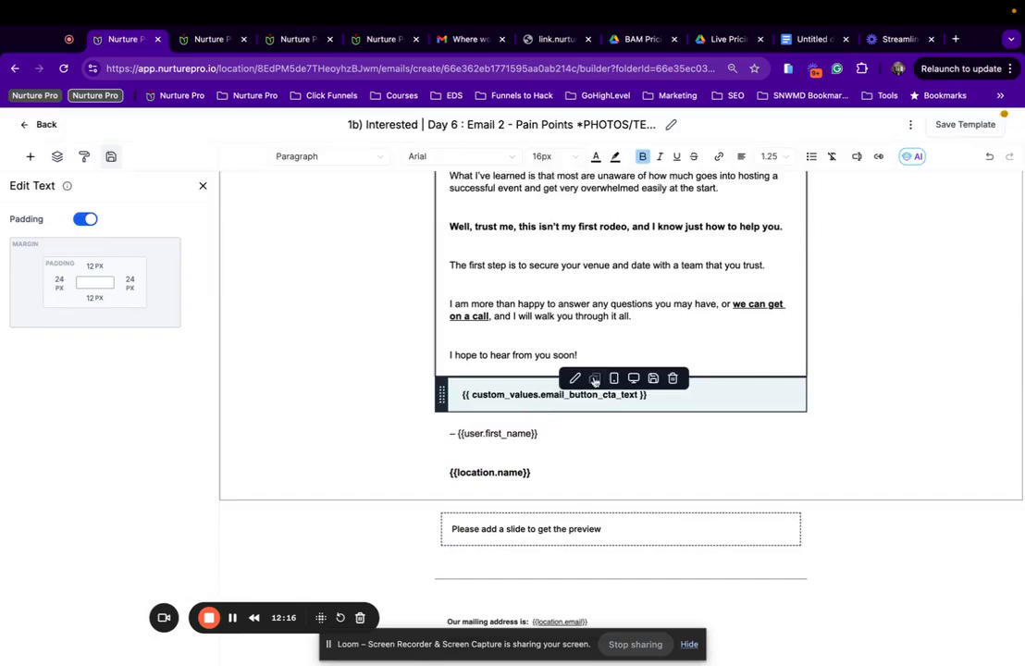
pyautogui.click(969, 126)
# Remove the stray '2' after 'people' and save the template again.
pyautogui.scroll(3, 727, 319)
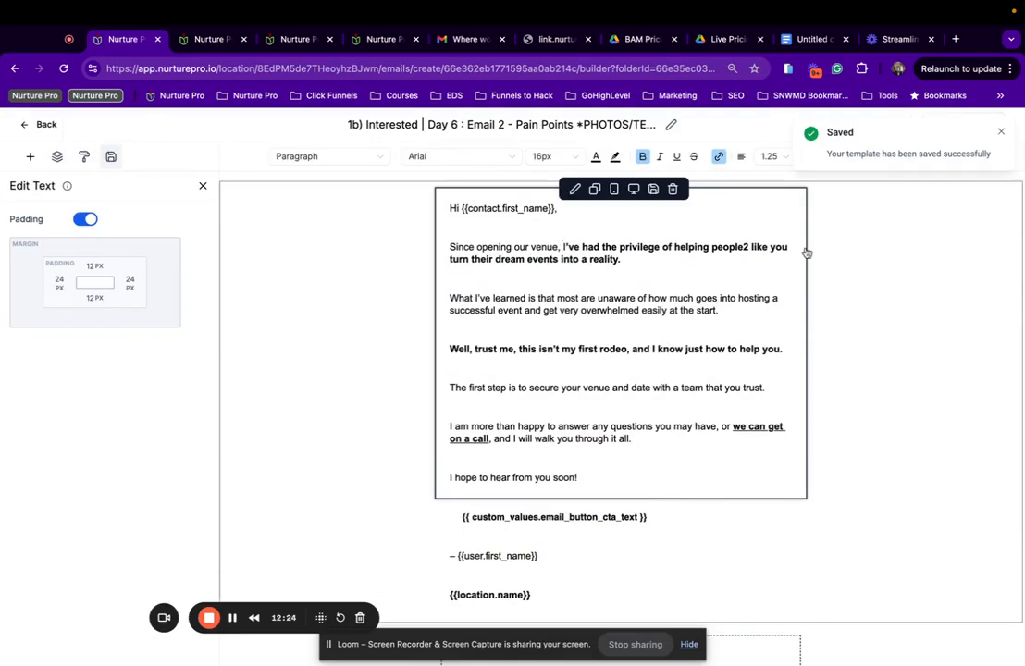
pyautogui.click(746, 248)
pyautogui.press('BackSpace')
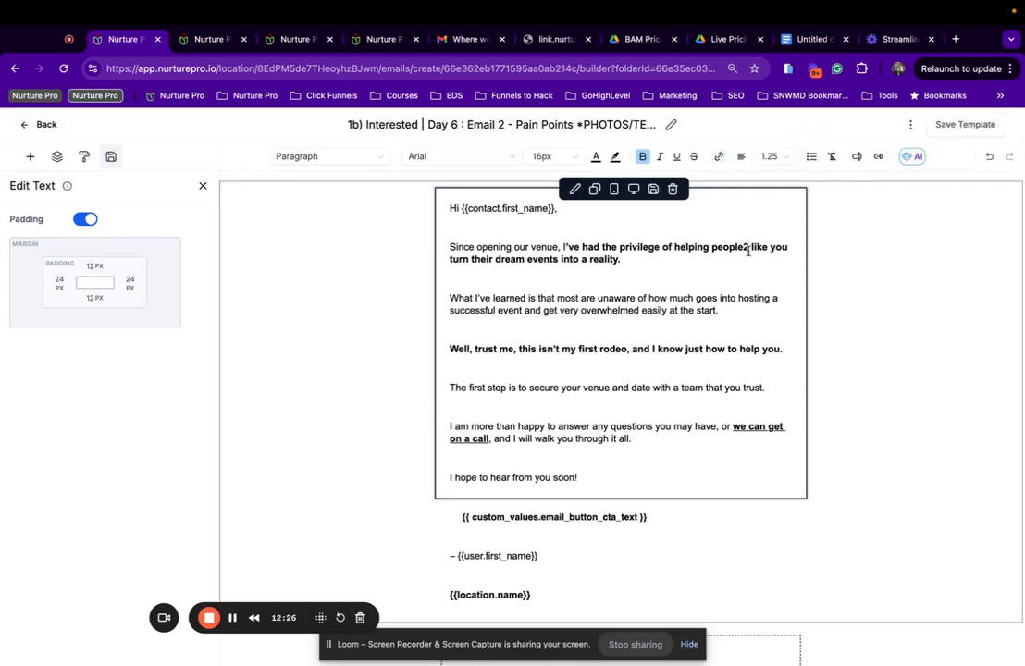
pyautogui.press('BackSpace')
pyautogui.click(959, 130)
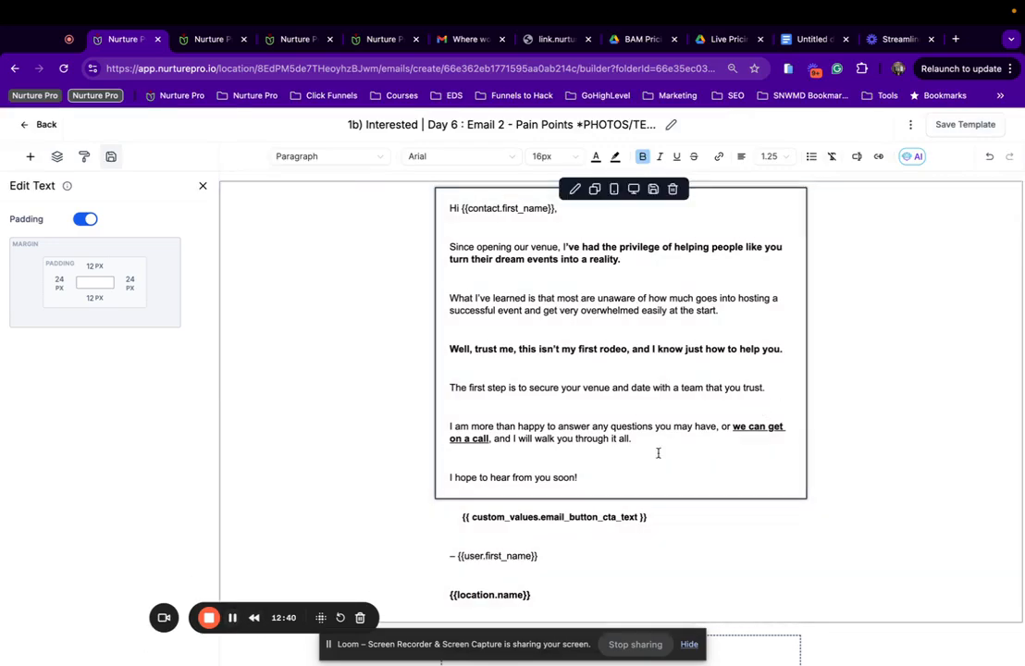
pyautogui.scroll(-2, 658, 453)
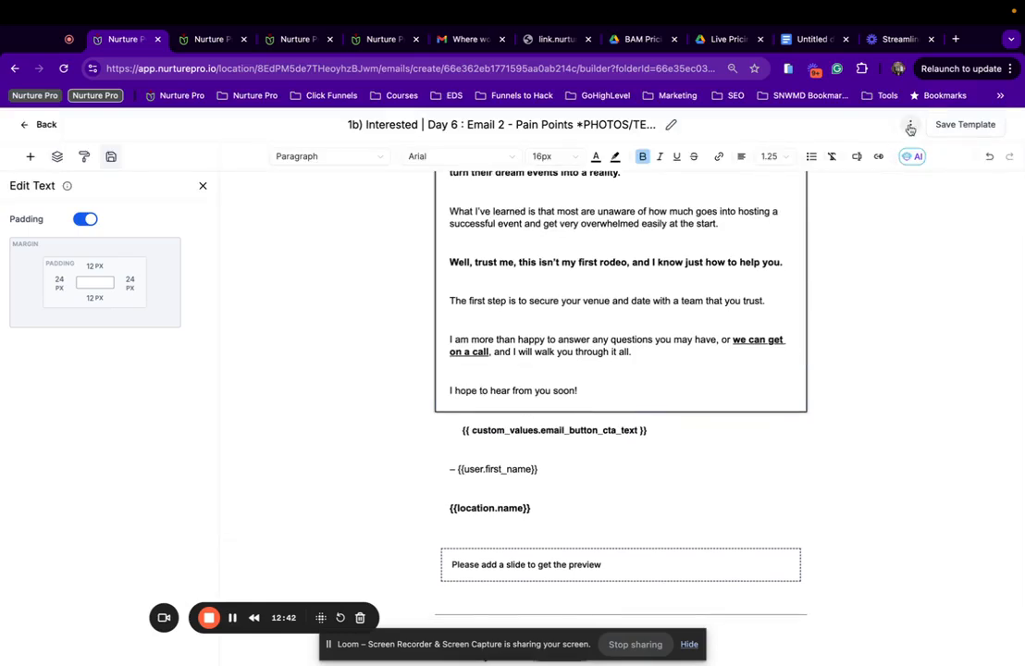
# Open the Day 12 Email 3 template and paste the CTA custom value as the button text.
pyautogui.click(43, 126)
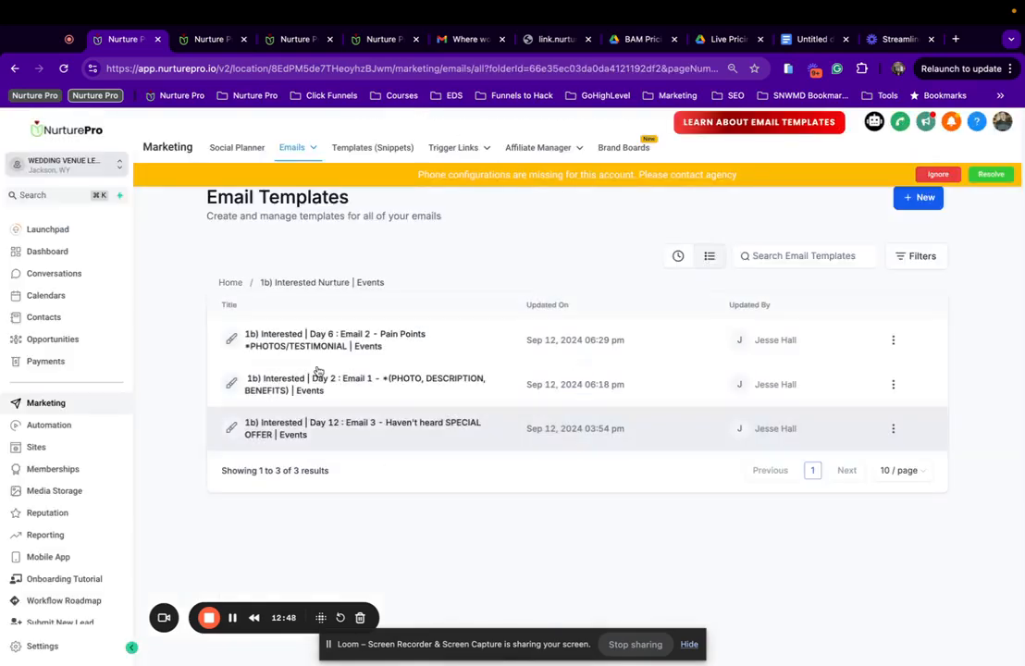
pyautogui.click(328, 426)
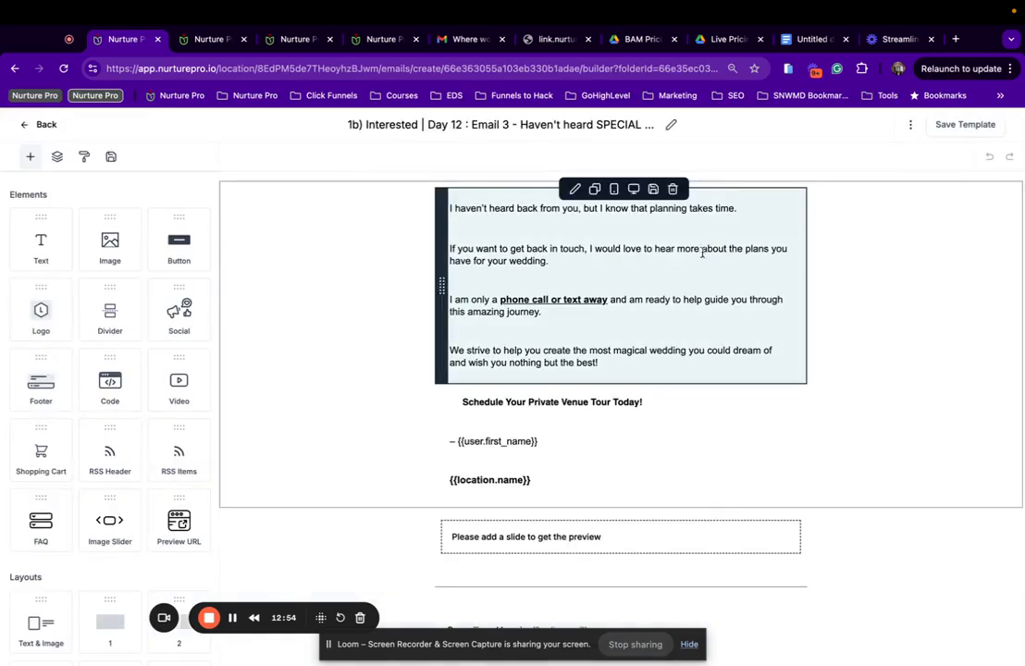
pyautogui.click(572, 405)
pyautogui.tripleClick(108, 235)
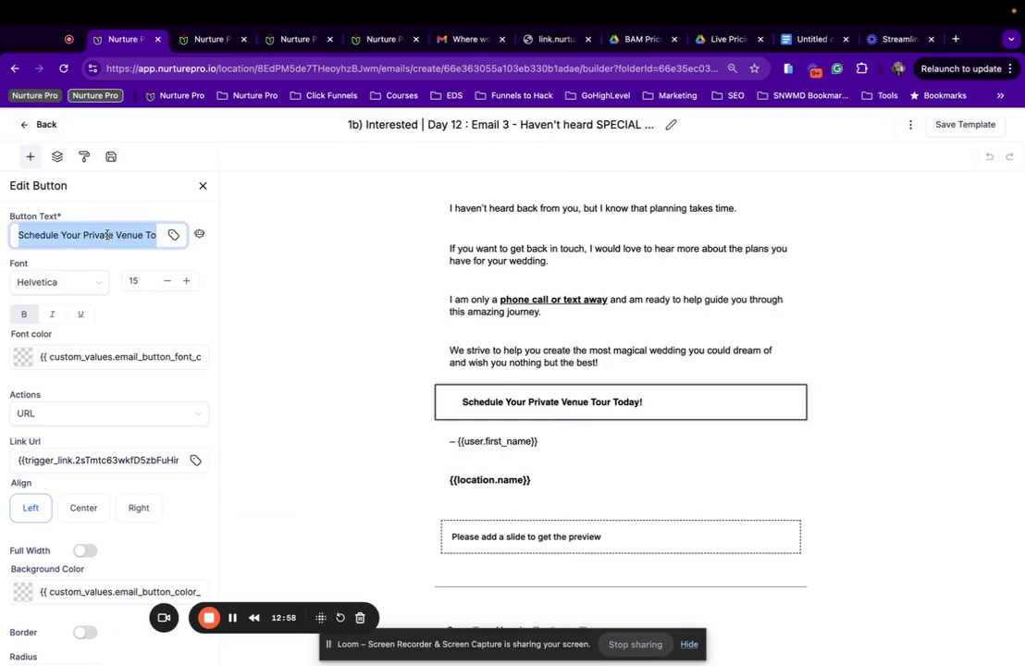
pyautogui.write('{{ custom_values.email_button_cta_text }}')
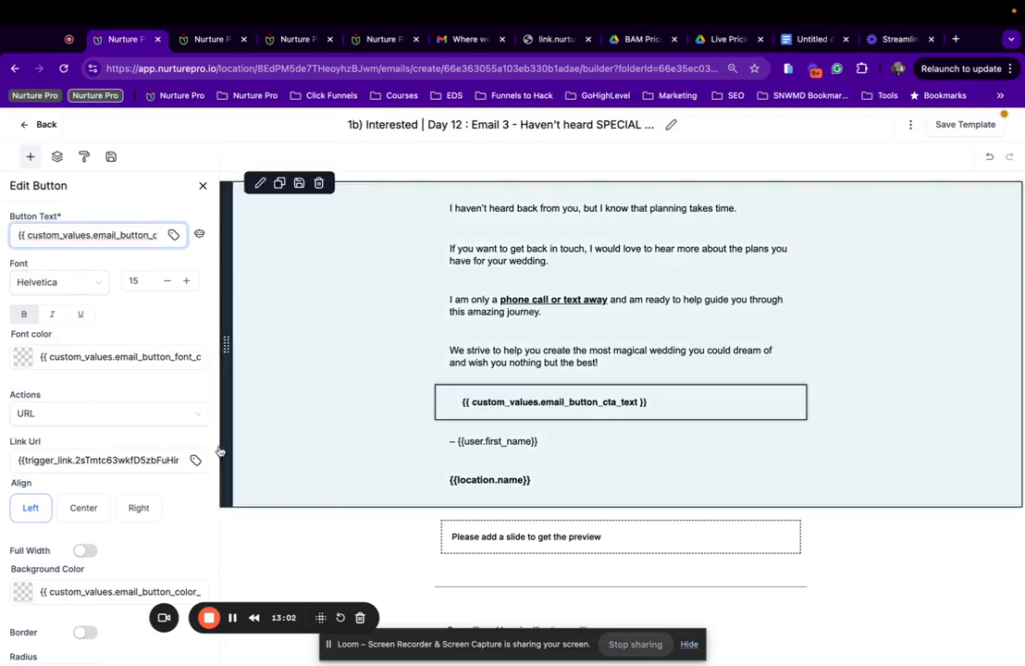
# Link the Day 12 button to the Schedule A Tour - Events trigger link.
pyautogui.click(195, 460)
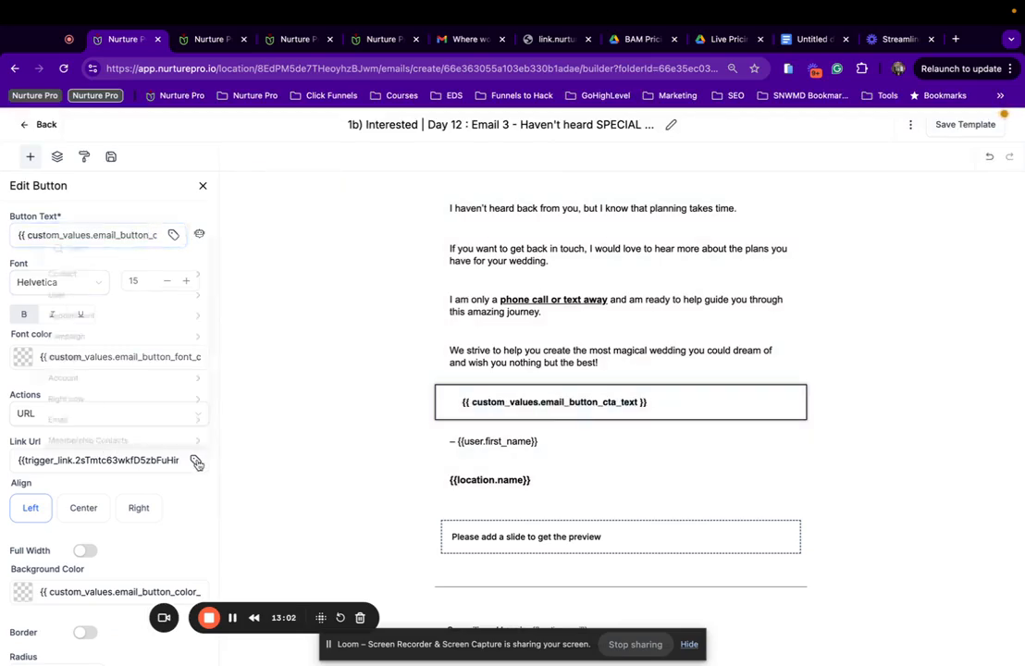
pyautogui.scroll(-5, 166, 426)
pyautogui.click(121, 432)
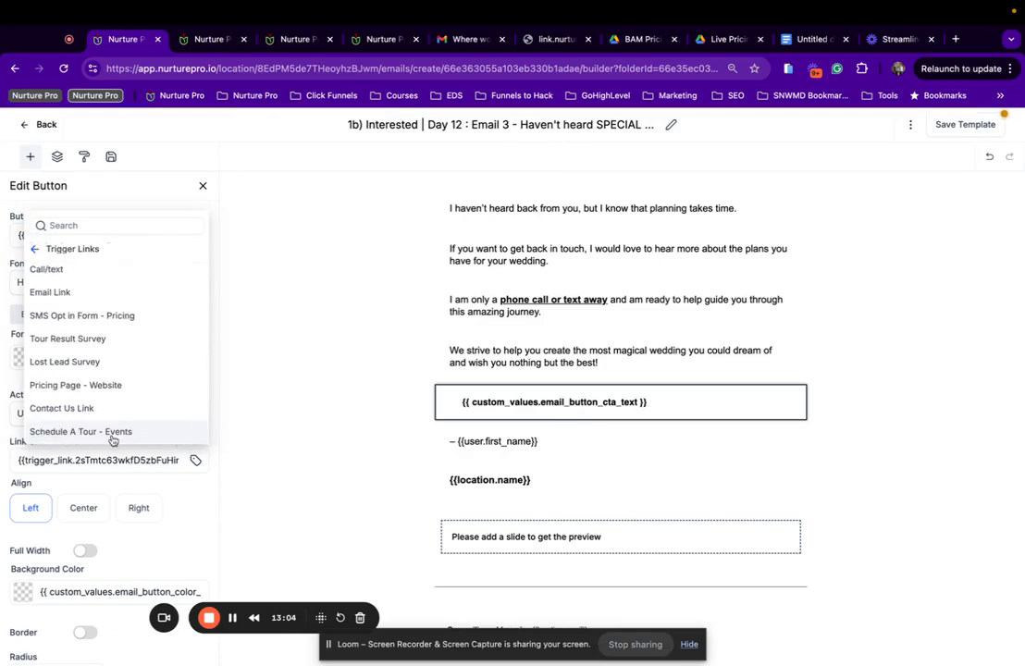
pyautogui.click(87, 432)
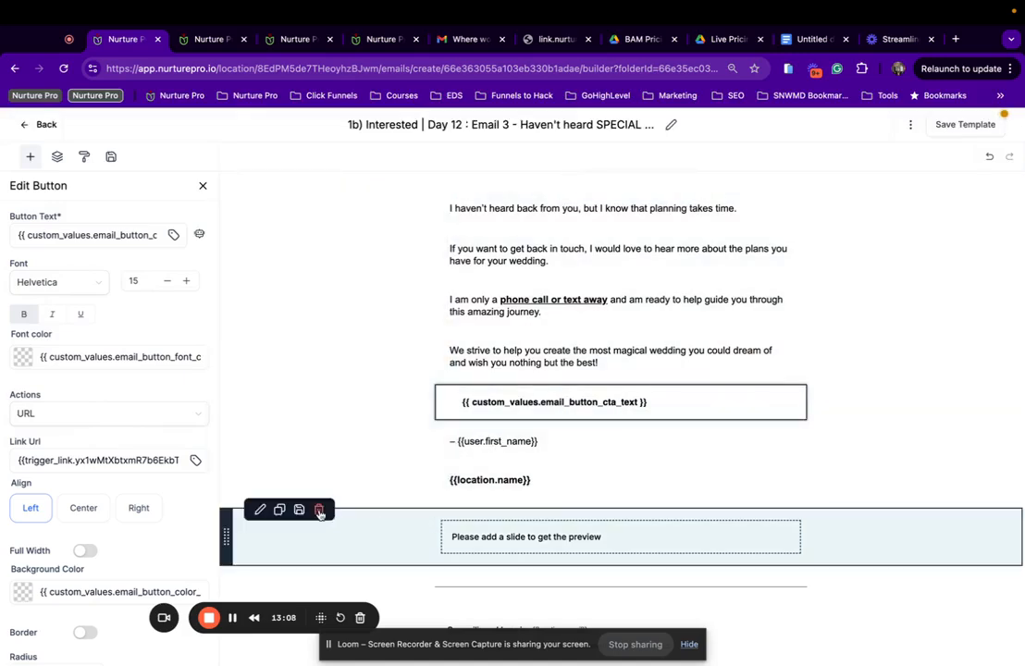
# Replace the old image slider with the saved Events image slider below the signature.
pyautogui.click(319, 512)
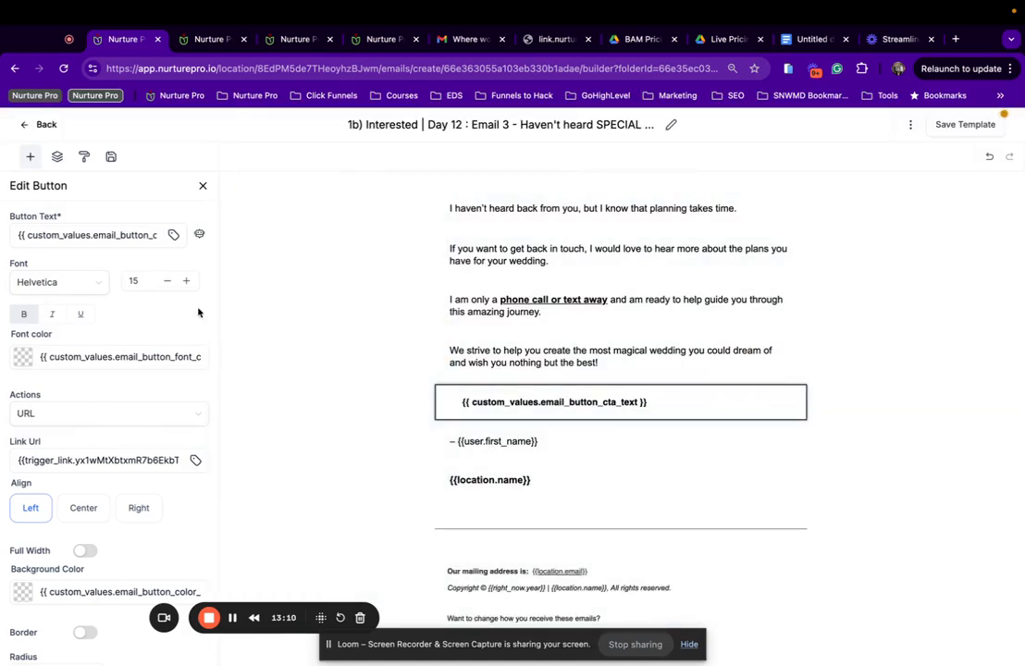
pyautogui.click(111, 157)
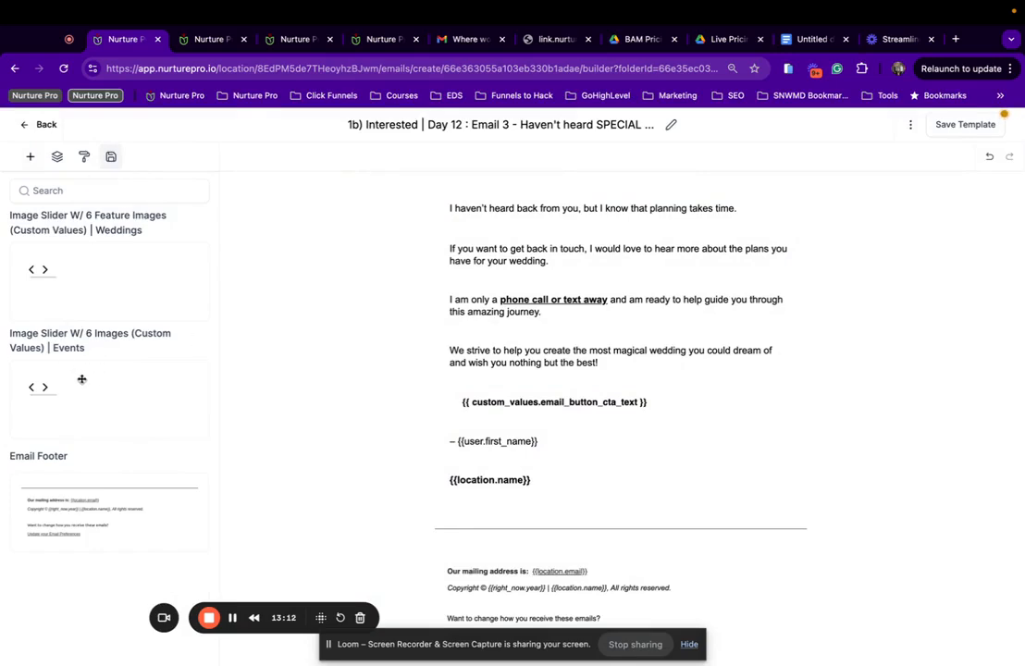
pyautogui.moveTo(81, 380); pyautogui.dragTo(491, 493)
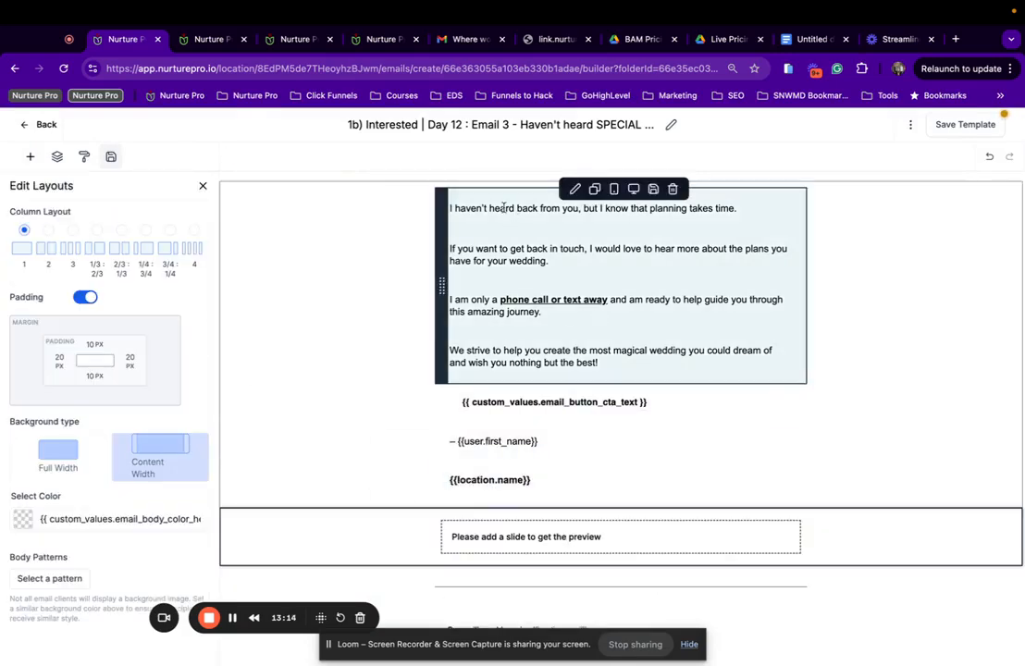
pyautogui.moveTo(446, 212); pyautogui.dragTo(672, 219)
# Check the link on the 'phone call or text away' text, leaving it unchanged.
pyautogui.click(588, 297)
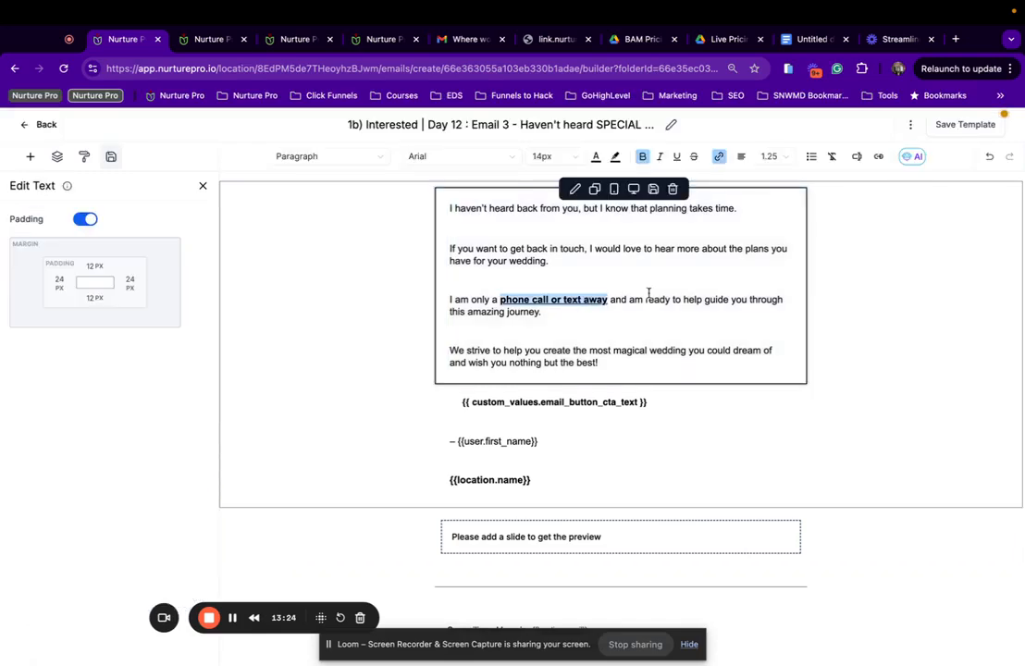
pyautogui.click(718, 157)
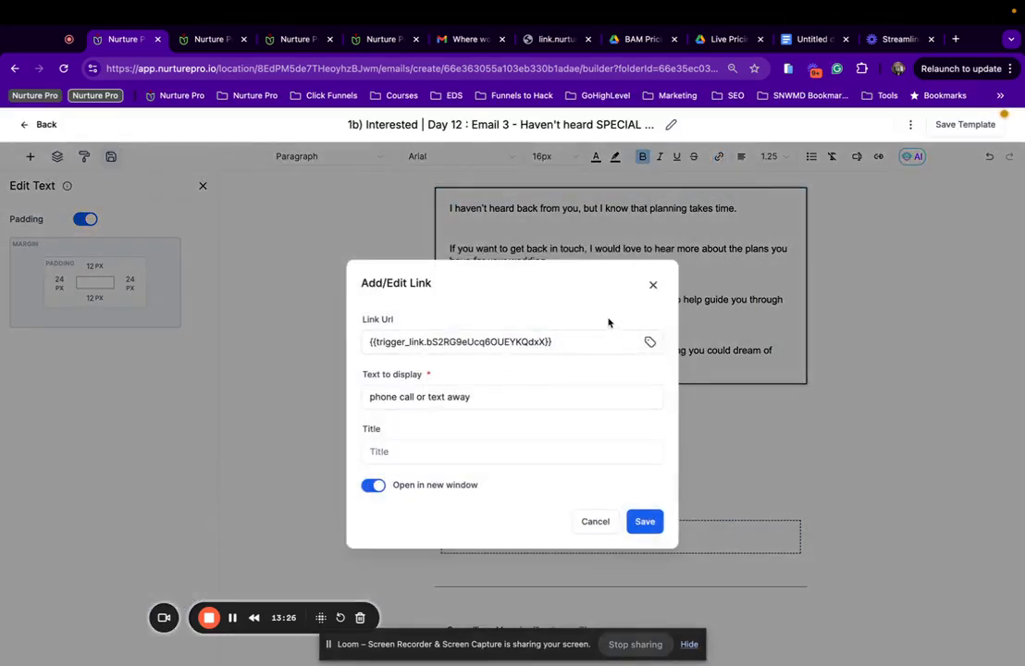
pyautogui.click(653, 284)
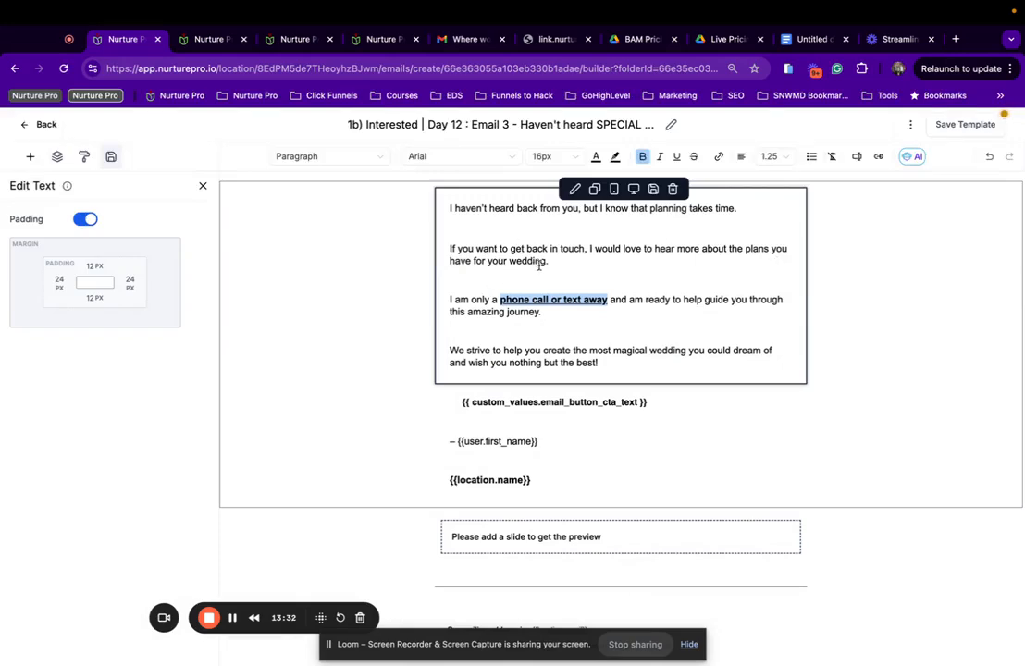
# Change 'wedding' to 'event' and 'magical wedding' to 'amazing event you and your guests'.
pyautogui.moveTo(546, 263); pyautogui.dragTo(519, 264)
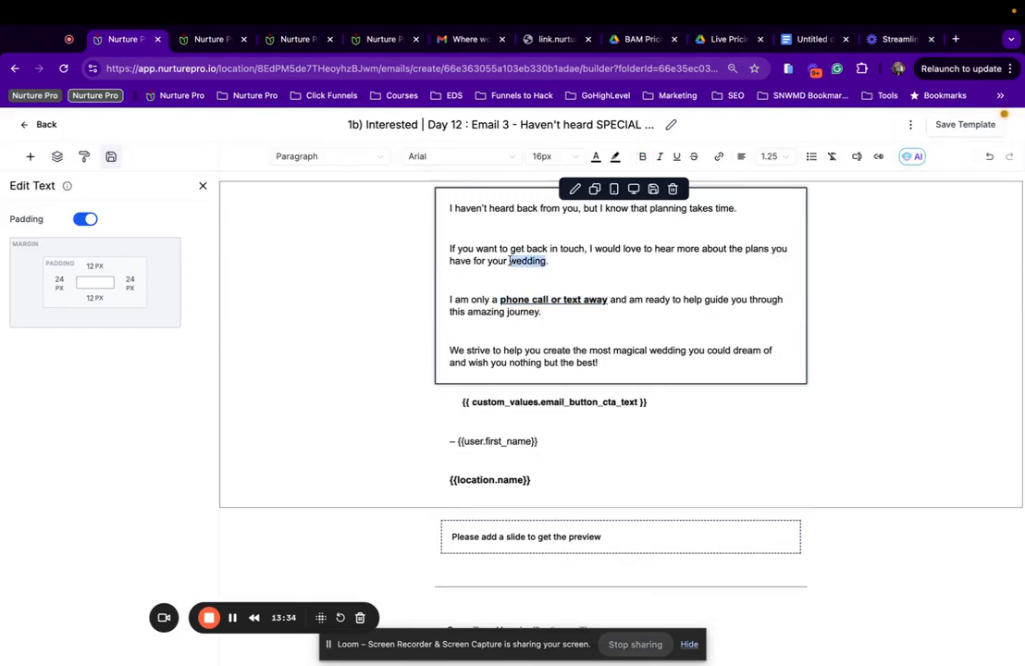
pyautogui.write('event')
pyautogui.moveTo(685, 353); pyautogui.dragTo(612, 352)
pyautogui.write('amazing ')
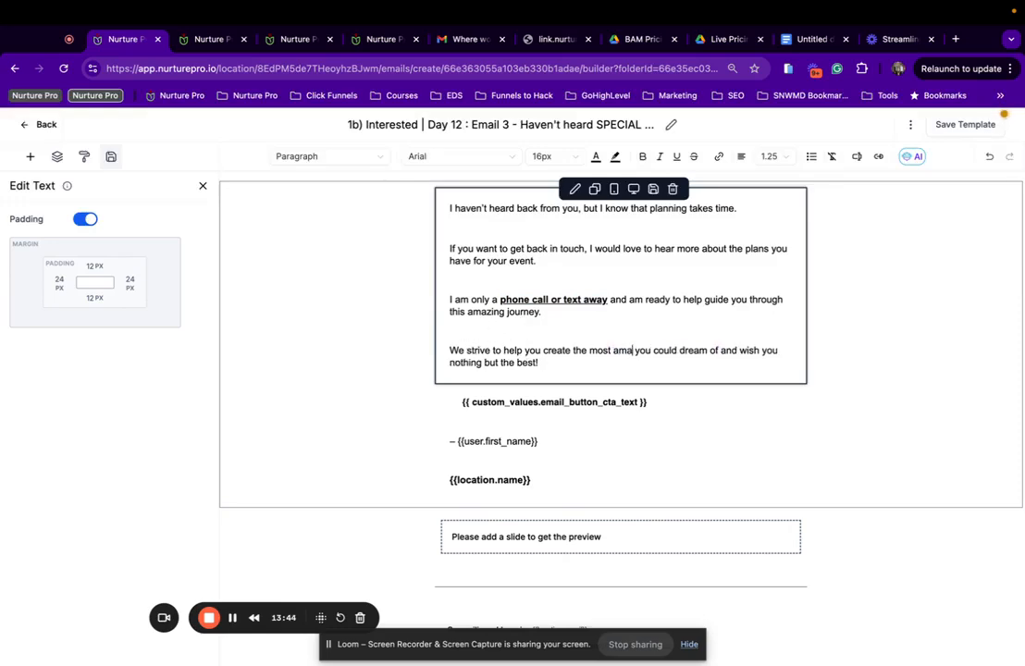
pyautogui.write('event')
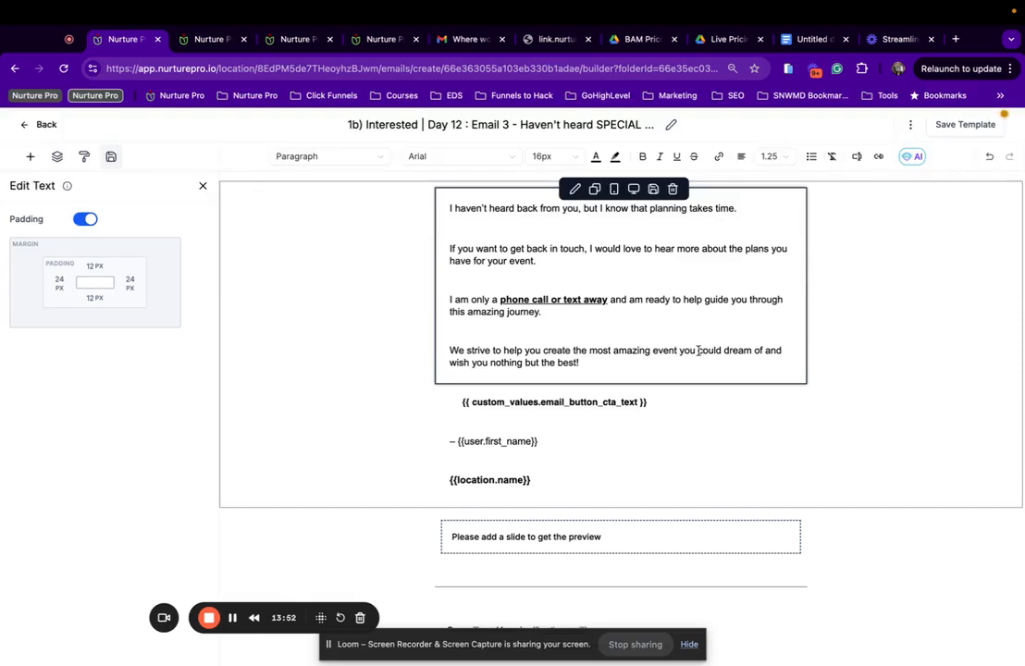
pyautogui.write('and your gue')
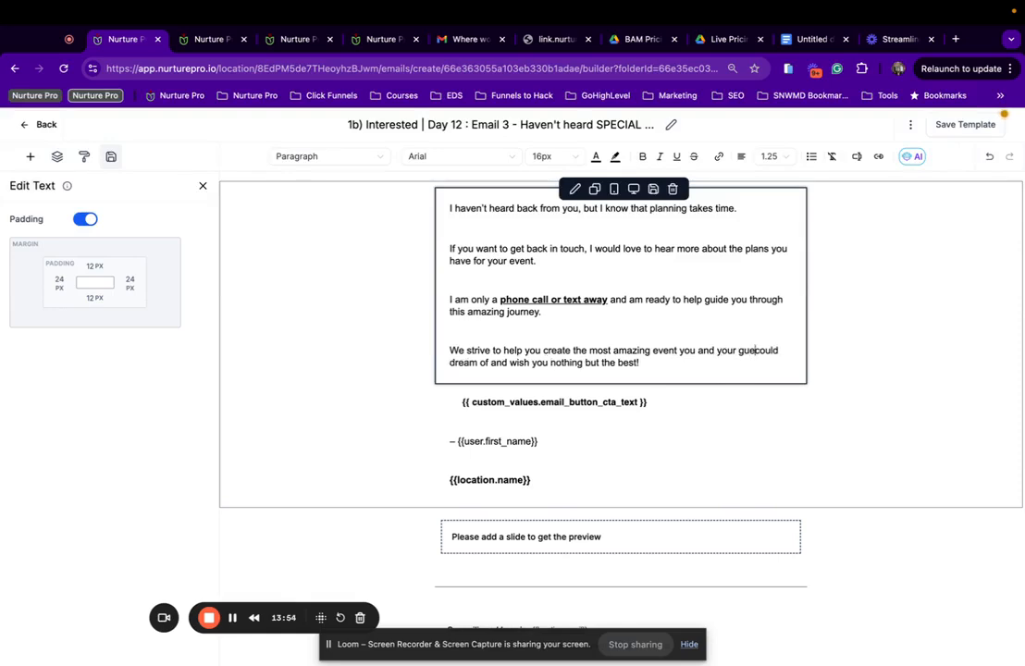
pyautogui.write('sts')
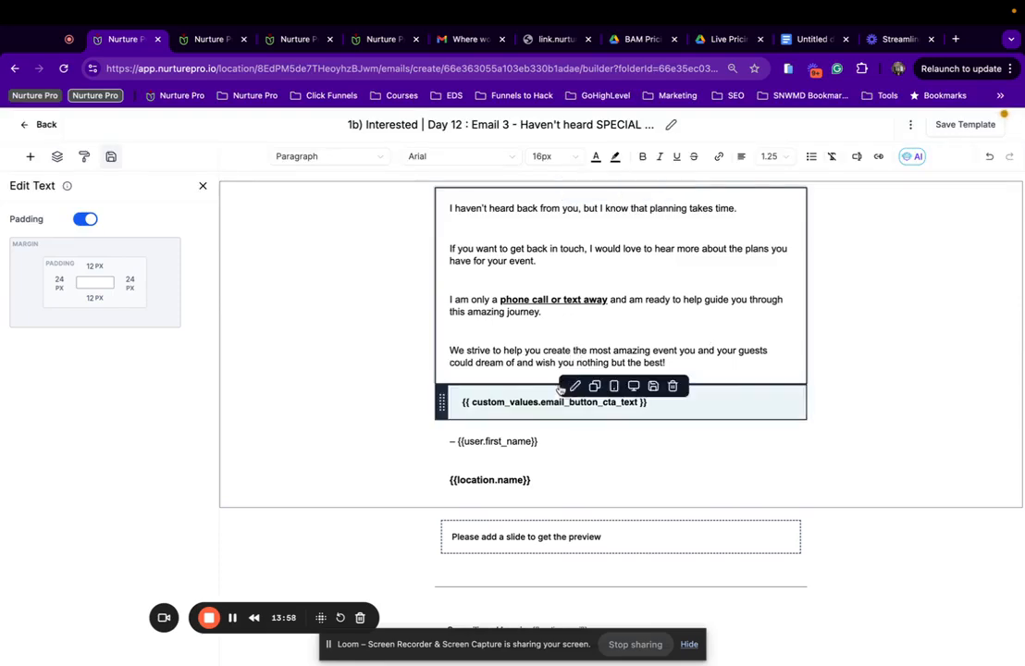
# Check the red 'Schedule Your Private Venue Tour Today!' CTA button and the image slider section.
pyautogui.click(513, 402)
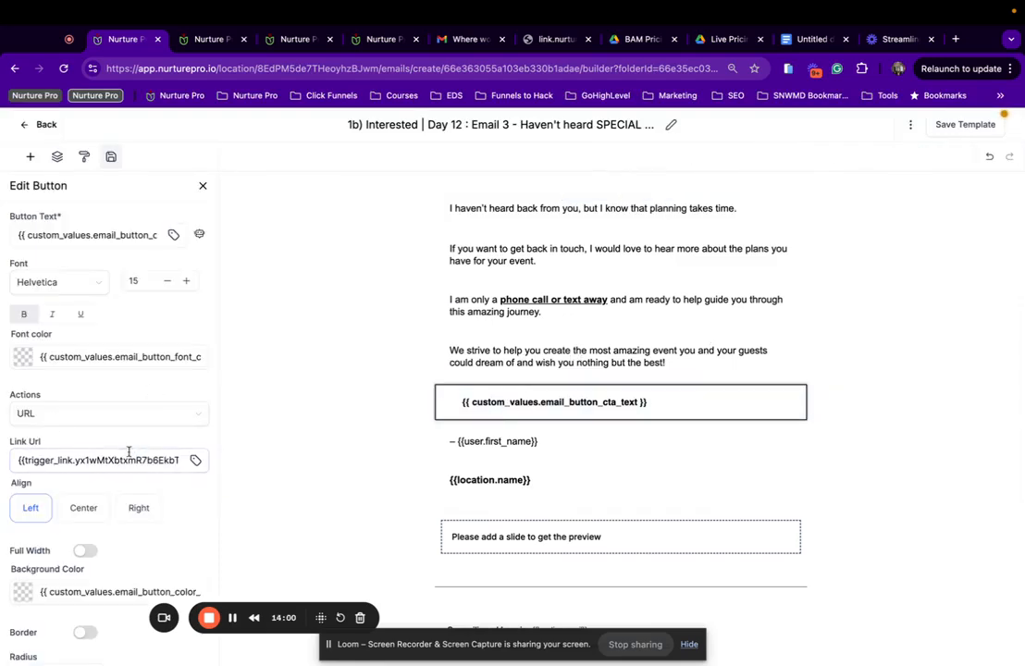
pyautogui.hscroll(2, 129, 455)
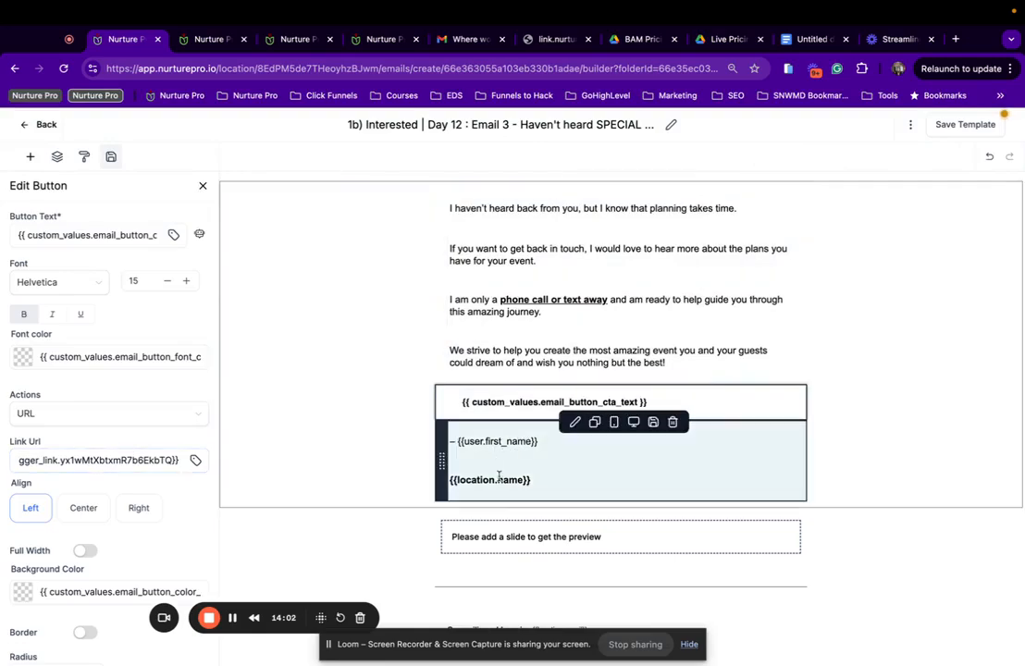
pyautogui.scroll(-2, 460, 545)
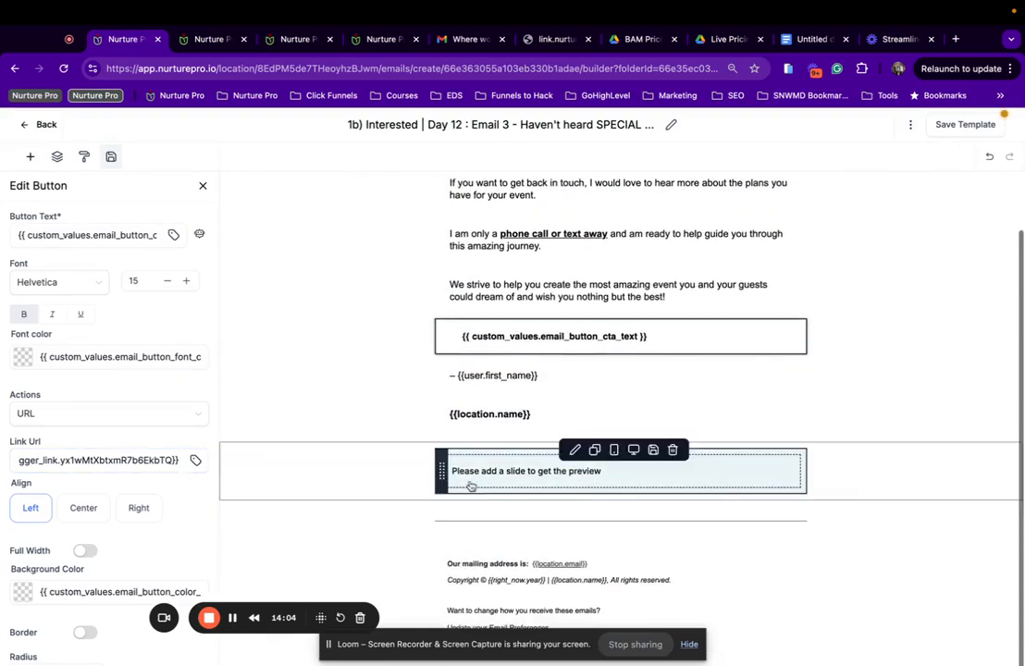
pyautogui.click(405, 483)
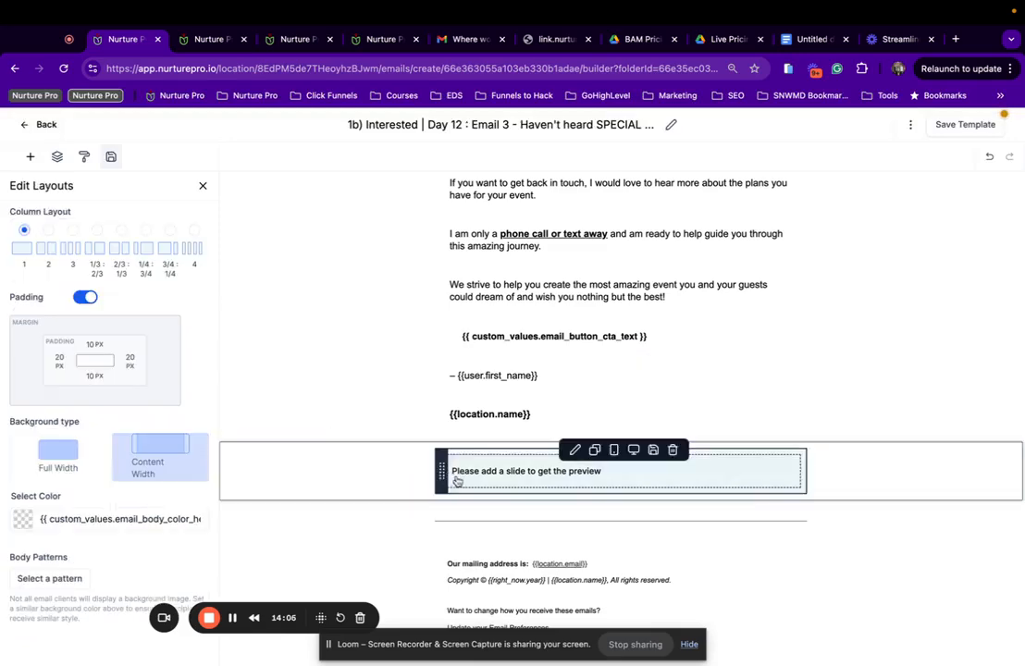
# Preview the rendered Day 12 Email 3 template and scroll through it.
pyautogui.click(911, 124)
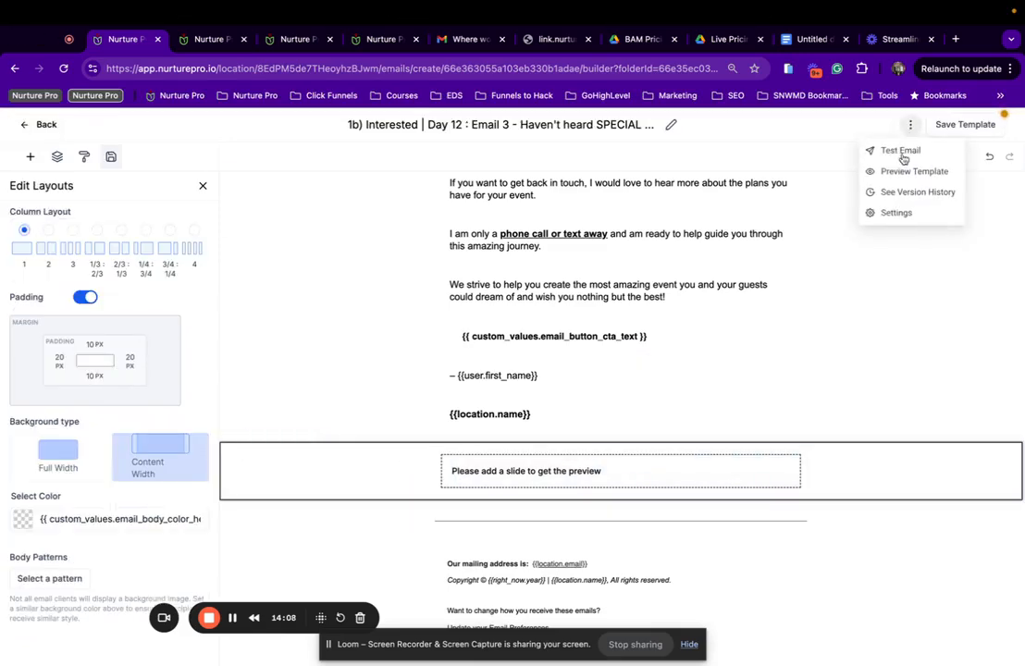
pyautogui.click(904, 172)
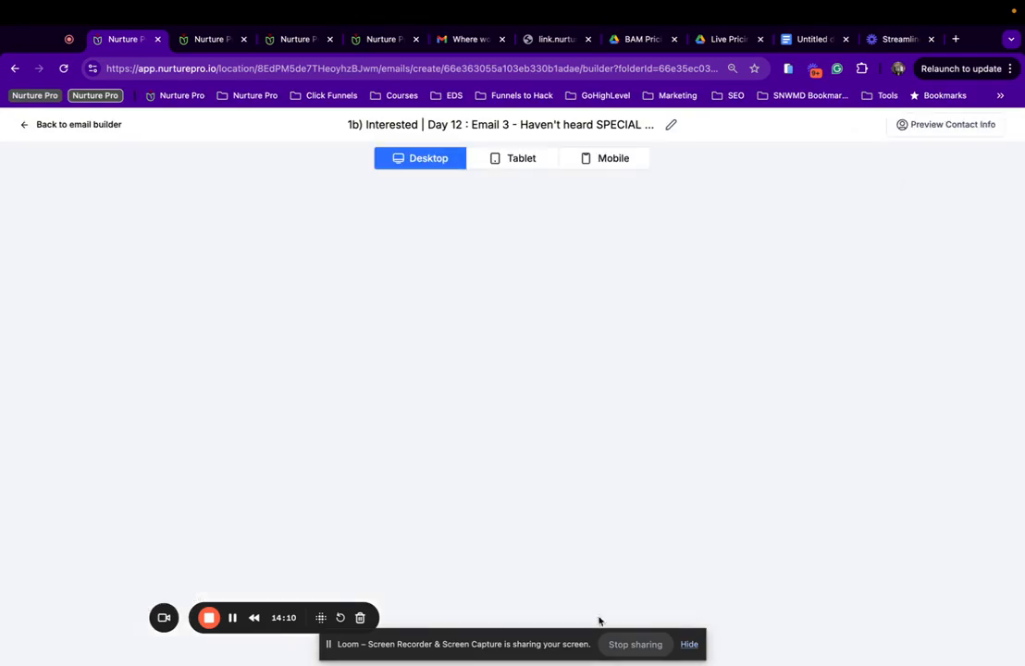
pyautogui.scroll(-3, 497, 494)
pyautogui.scroll(-2, 495, 500)
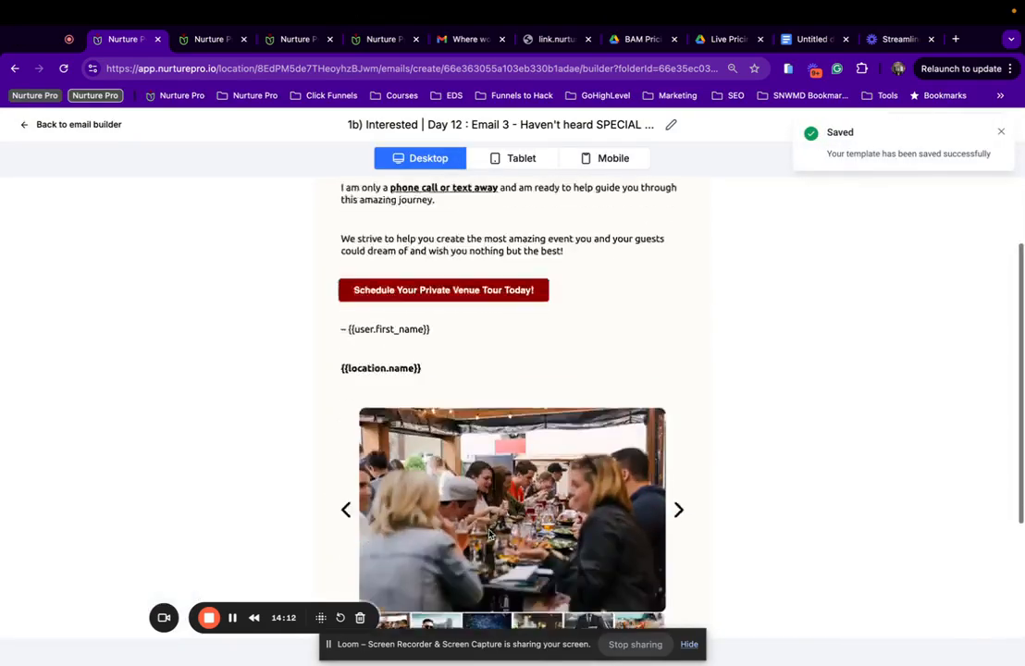
pyautogui.scroll(-2, 490, 518)
pyautogui.scroll(4, 444, 370)
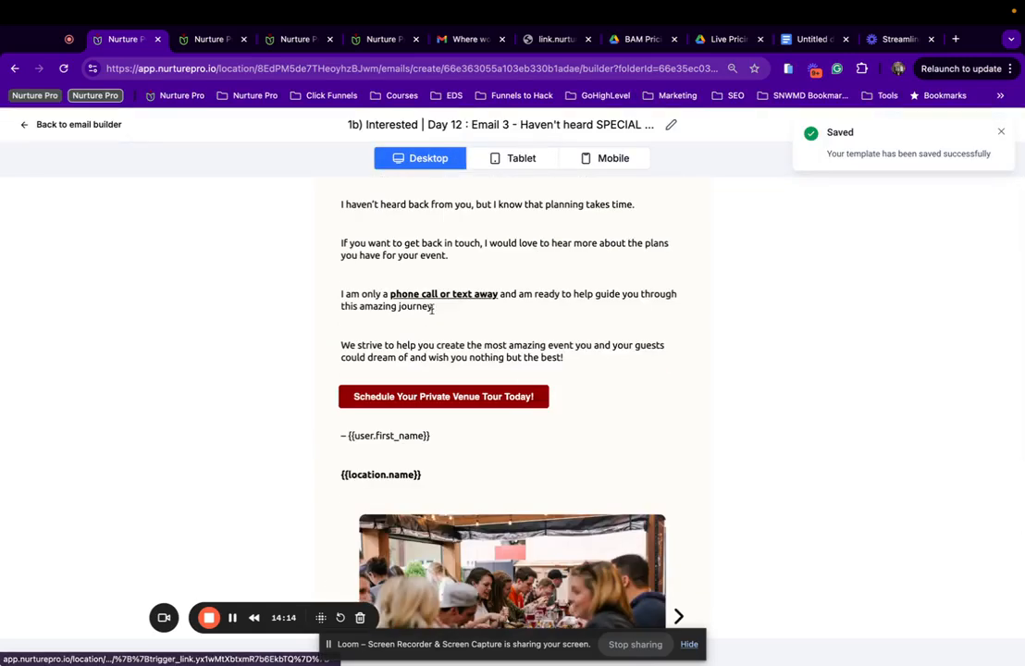
# Dismiss the Saved notice and return to the 1b) Interested Nurture | Events templates list.
pyautogui.click(1001, 132)
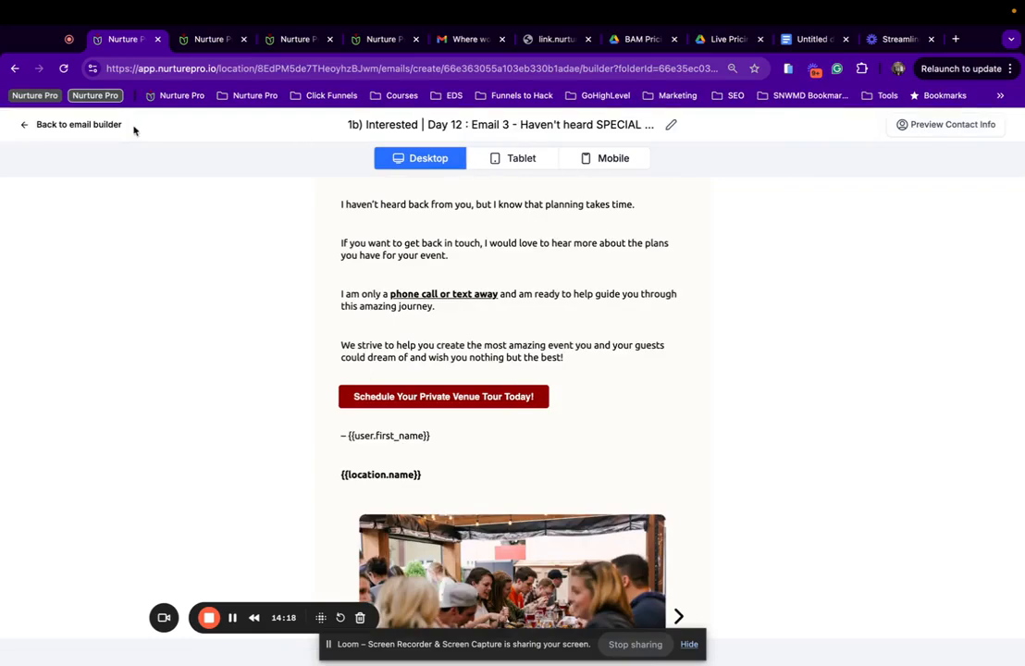
pyautogui.click(87, 126)
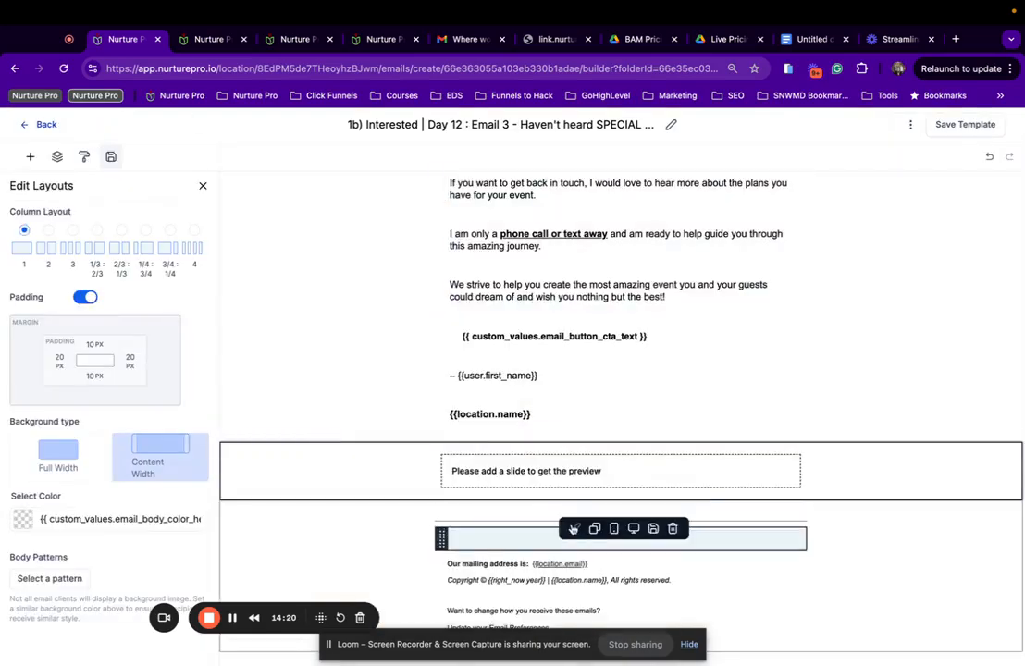
pyautogui.click(39, 127)
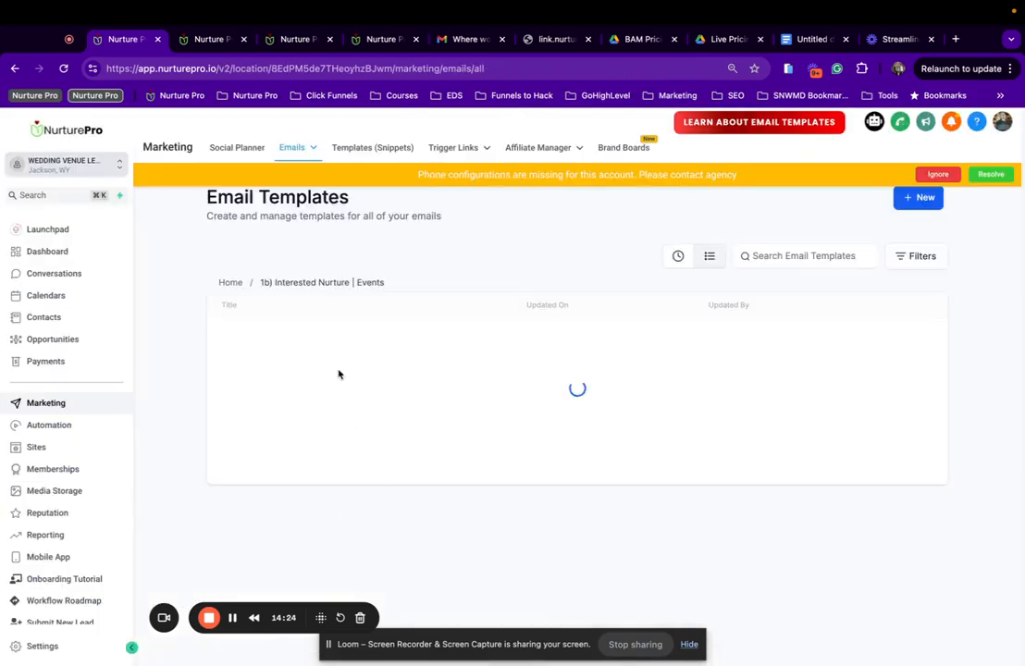
# Open the Day 12 Email 3 template's settings and clear its Preview Text.
pyautogui.click(319, 341)
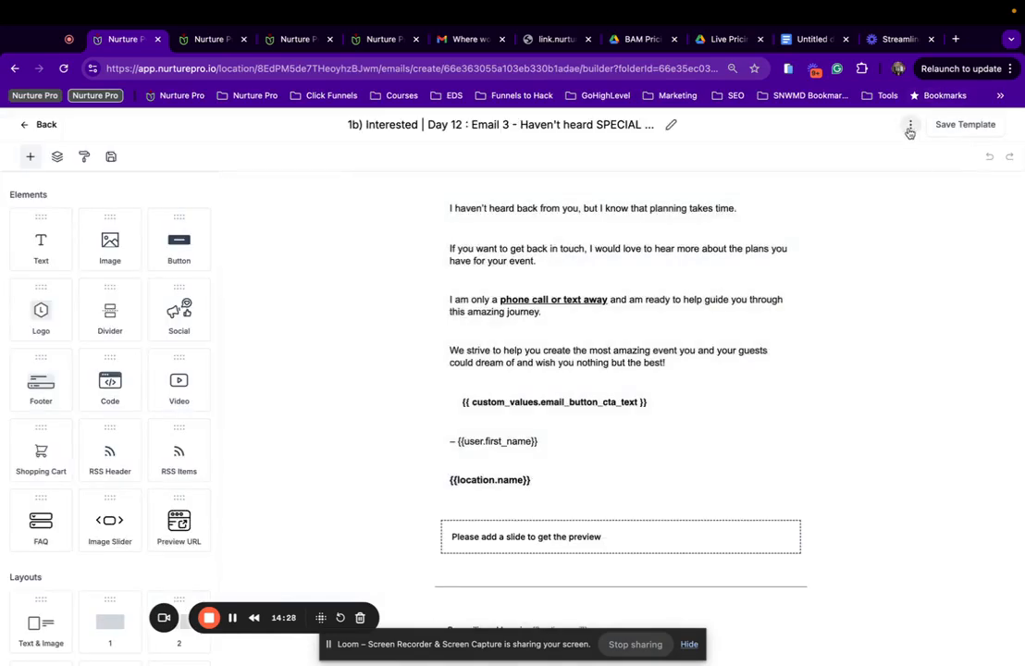
pyautogui.click(911, 127)
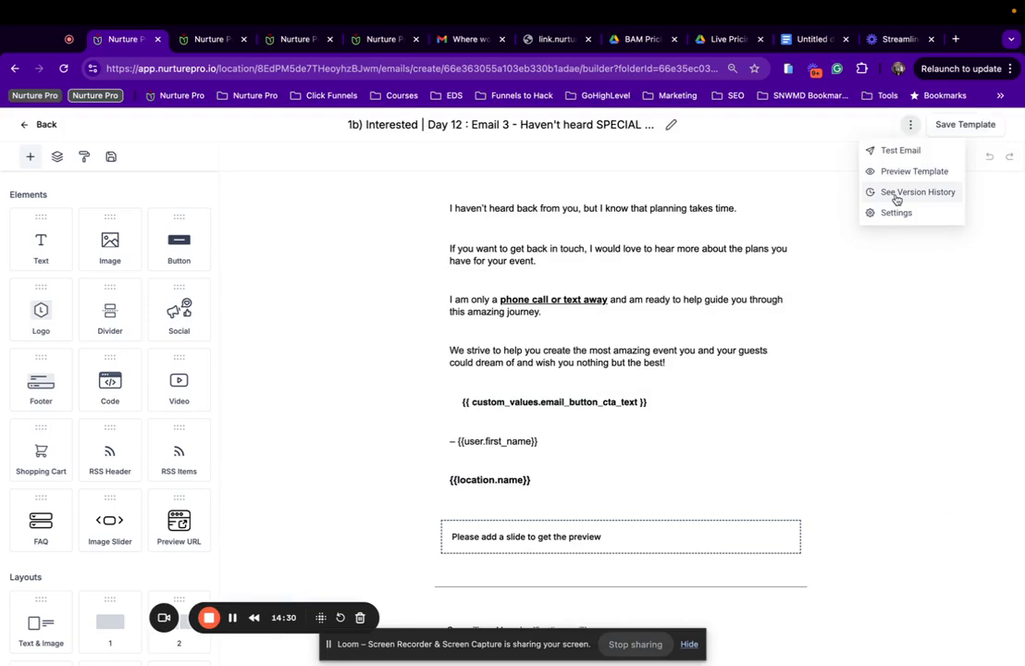
pyautogui.click(895, 213)
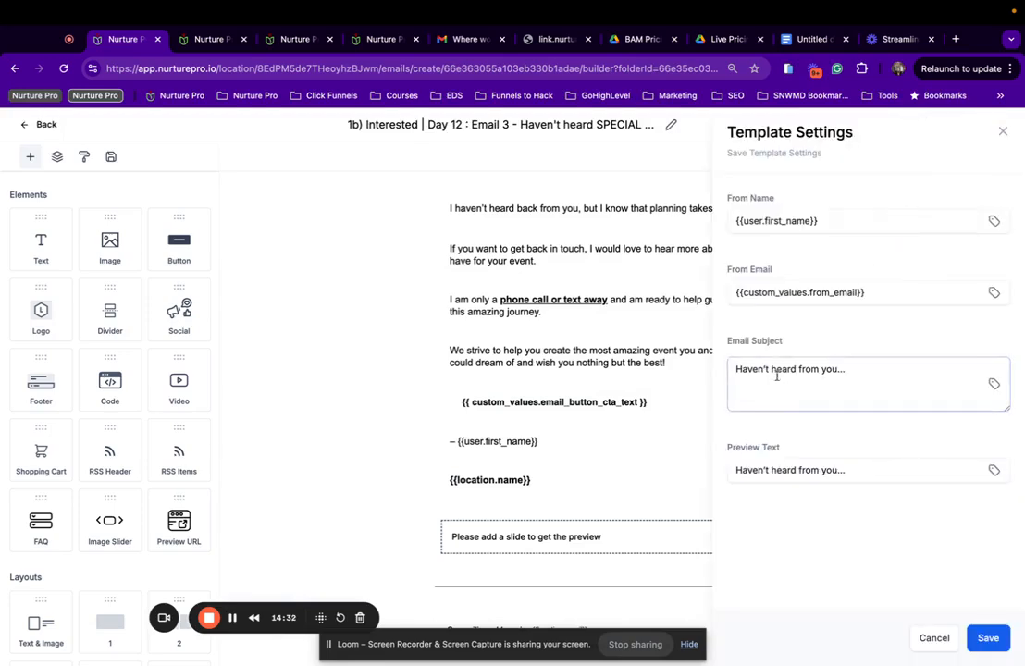
pyautogui.moveTo(846, 472); pyautogui.dragTo(714, 472)
pyautogui.press('BackSpace')
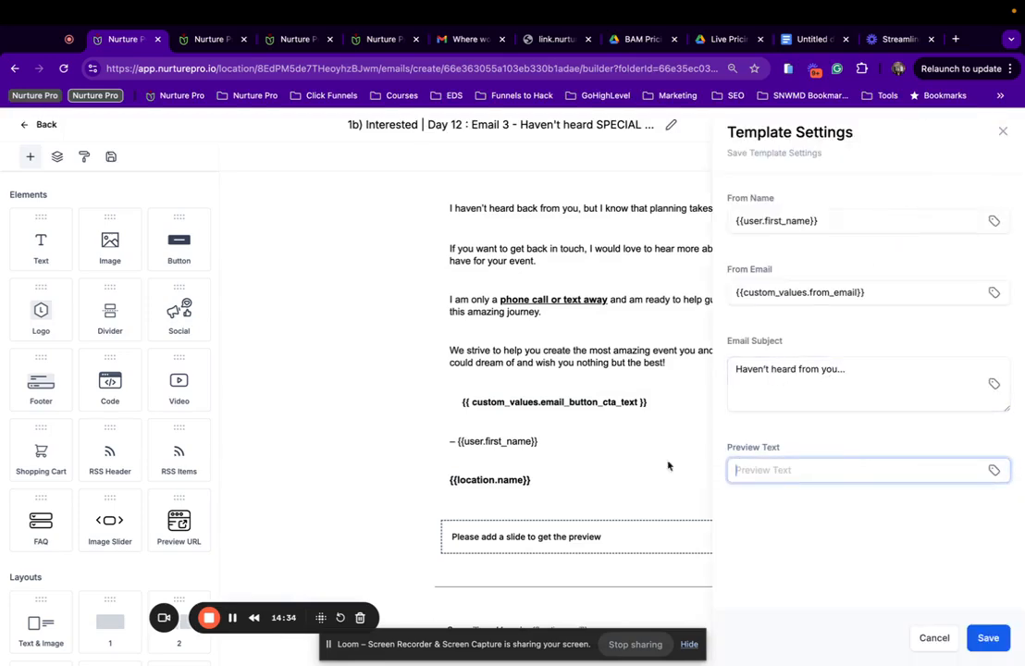
# Append the {{location.name}} merge field to the From Name and save the settings.
pyautogui.click(853, 219)
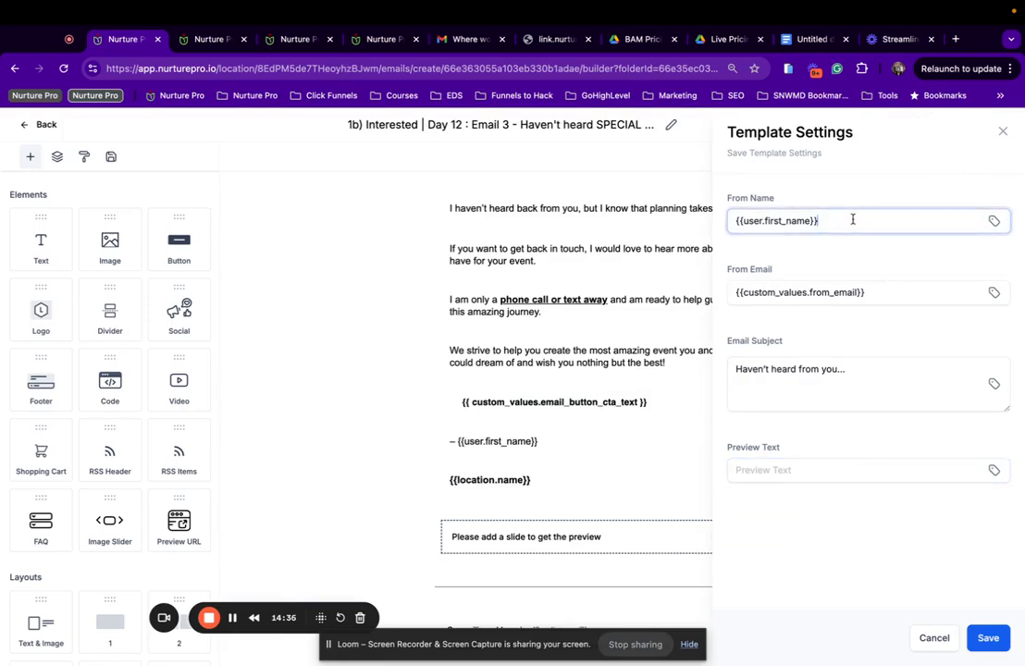
pyautogui.click(993, 470)
pyautogui.click(865, 541)
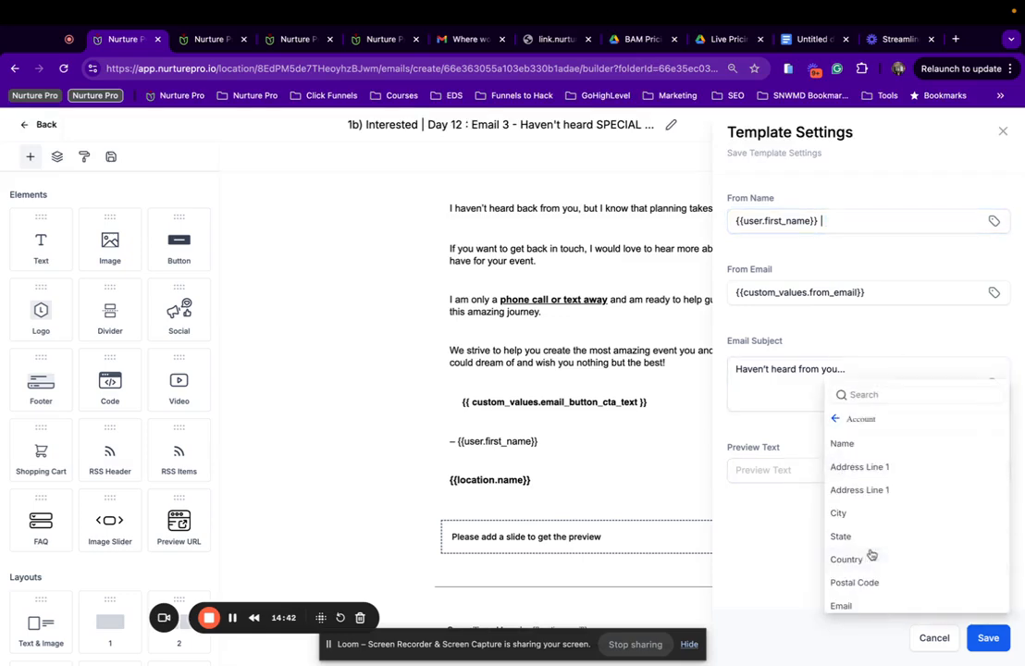
pyautogui.click(853, 450)
pyautogui.moveTo(803, 469); pyautogui.dragTo(725, 471)
pyautogui.hotkey('ctrl', 'c')
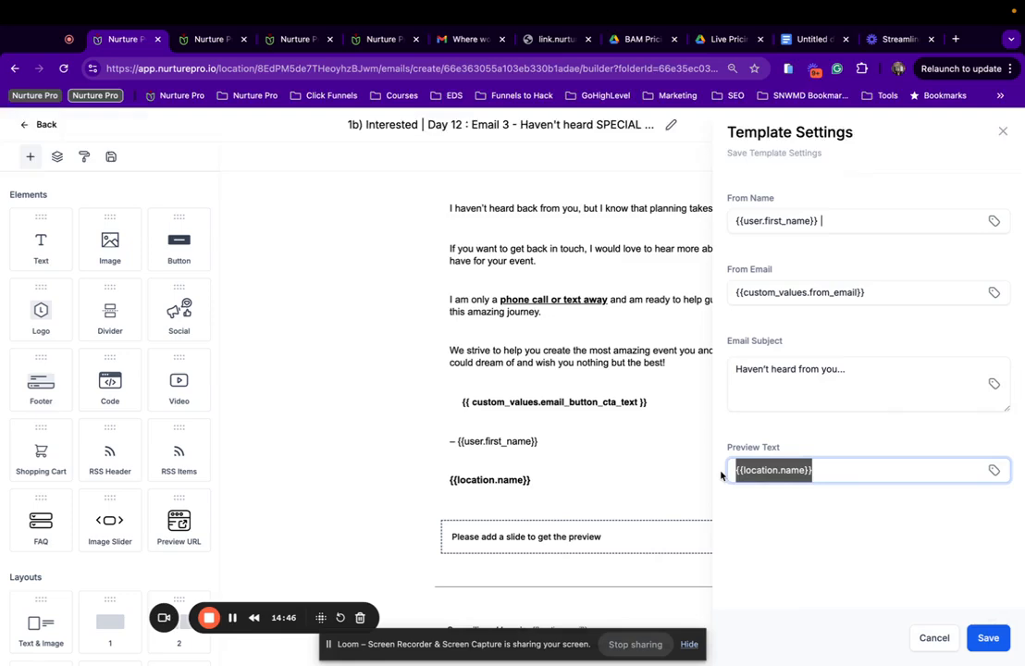
pyautogui.press('BackSpace')
pyautogui.click(845, 222)
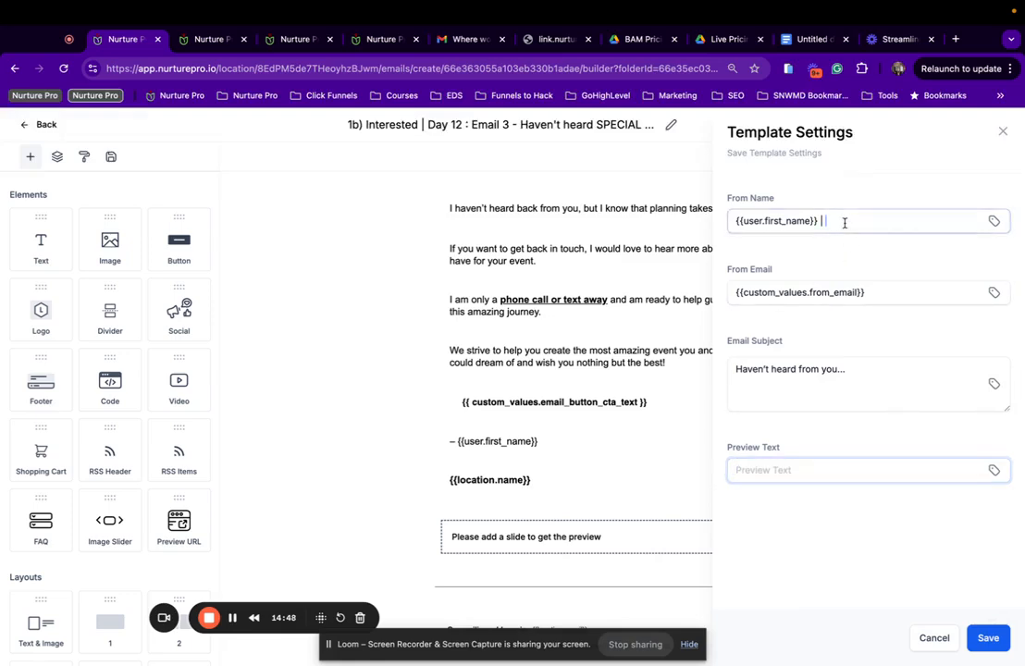
pyautogui.hotkey('ctrl', 'v')
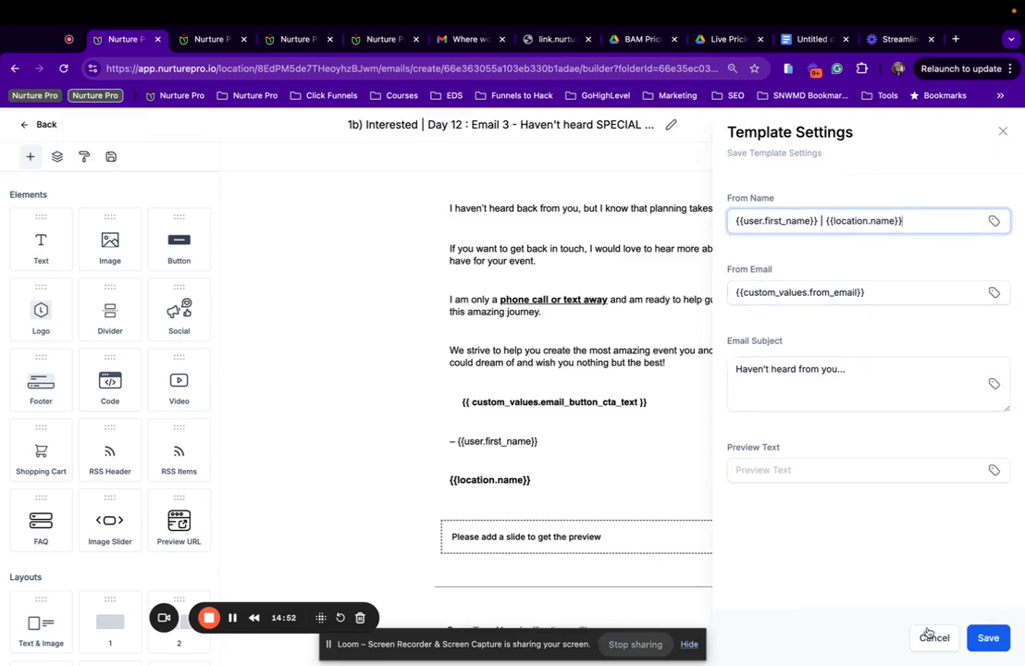
pyautogui.click(988, 638)
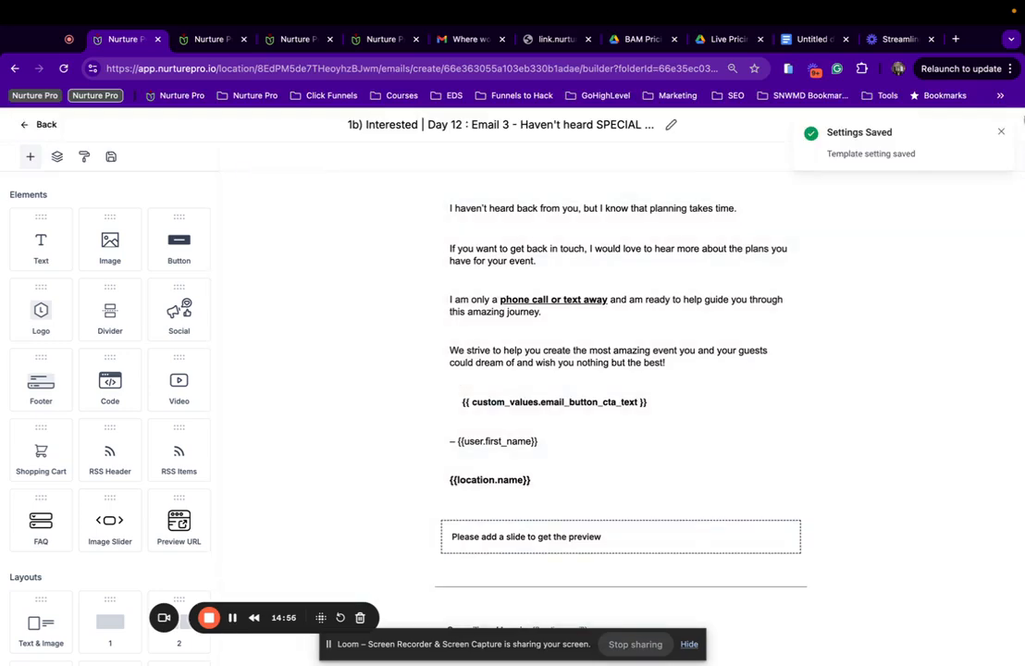
# Save the updated Day 12 Email 3 template, dismissing the notifications.
pyautogui.click(1001, 132)
pyautogui.click(985, 129)
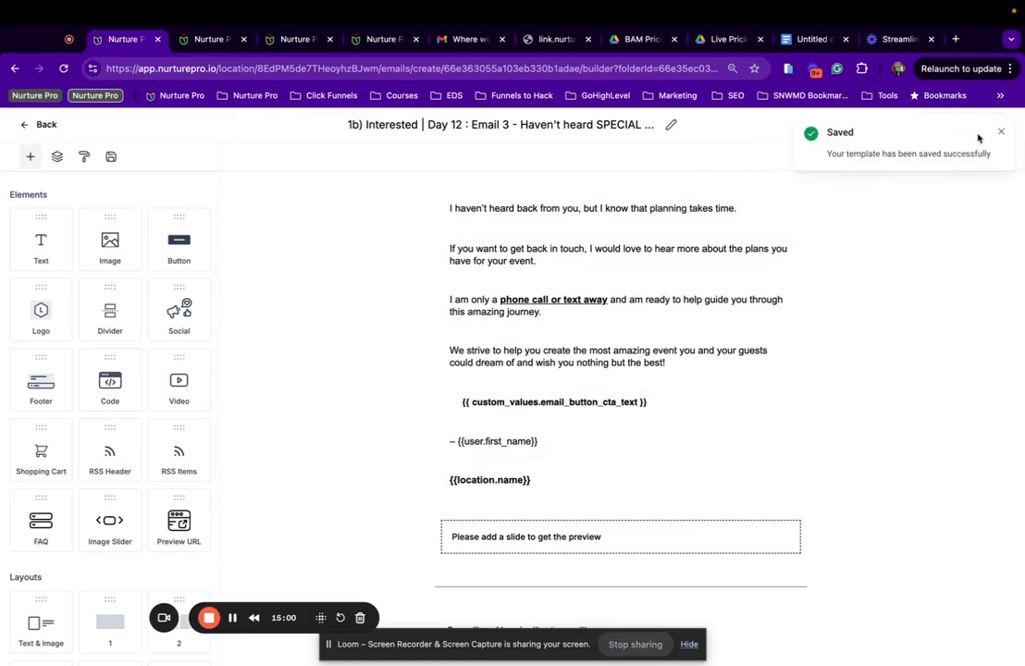
pyautogui.click(1001, 132)
# Preview the updated Day 12 email and scroll through the rendering.
pyautogui.click(911, 124)
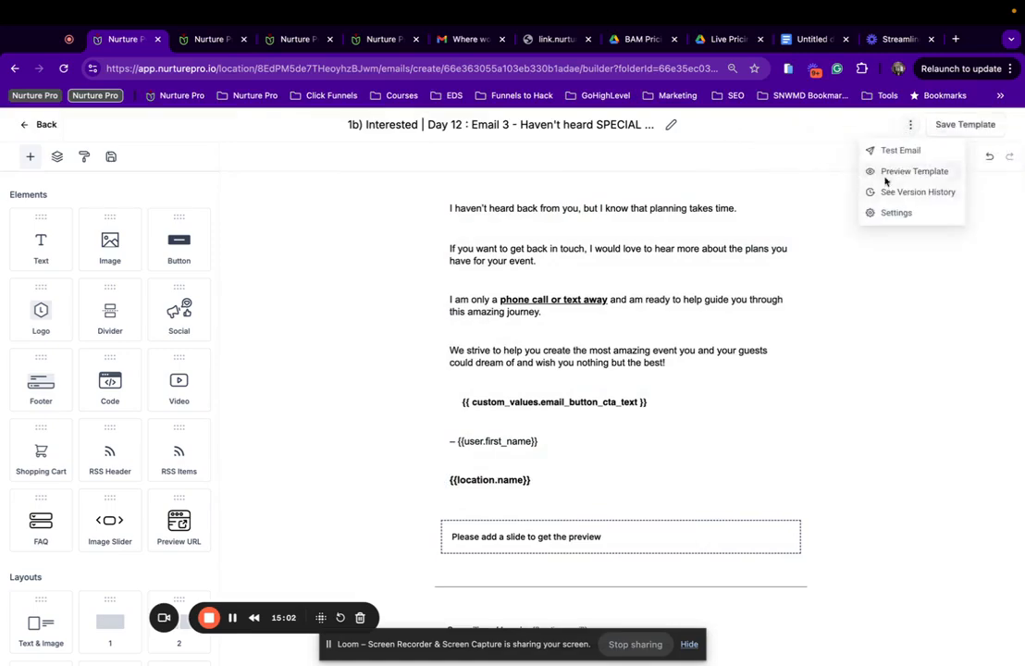
pyautogui.click(885, 174)
pyautogui.scroll(-5, 533, 398)
pyautogui.scroll(1, 533, 396)
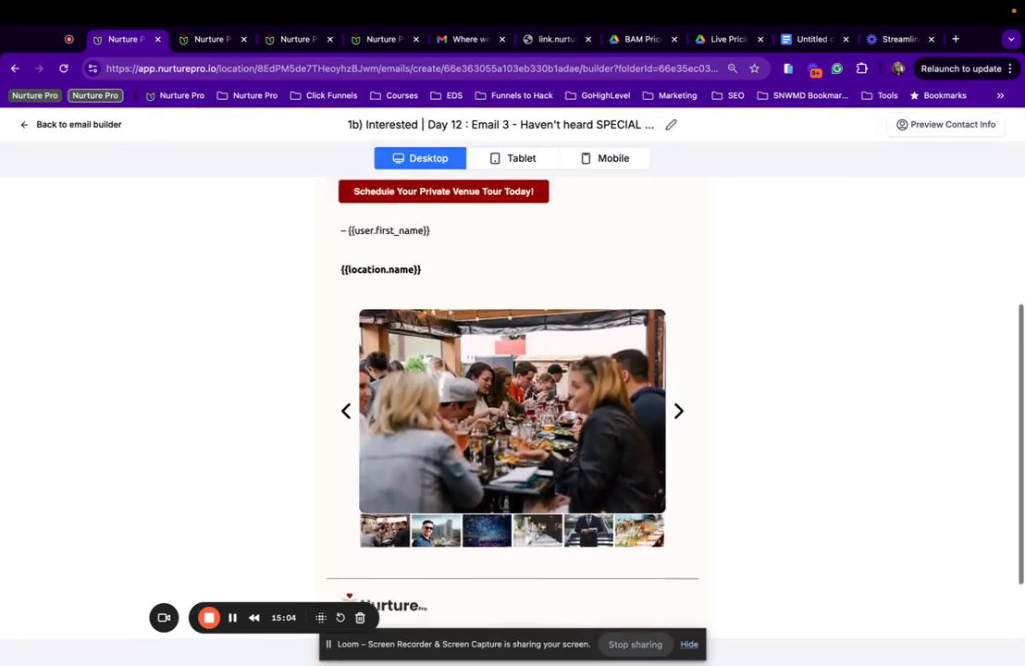
pyautogui.scroll(5, 533, 398)
# Leave the preview and return to the 1b) Interested Nurture | Events templates list.
pyautogui.click(76, 124)
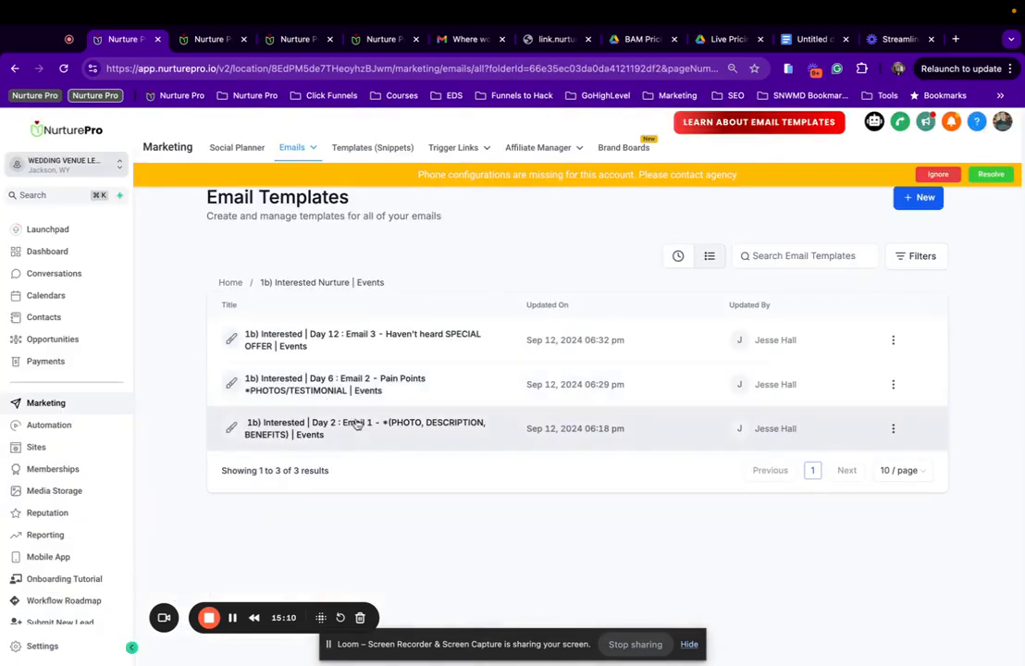
pyautogui.click(290, 348)
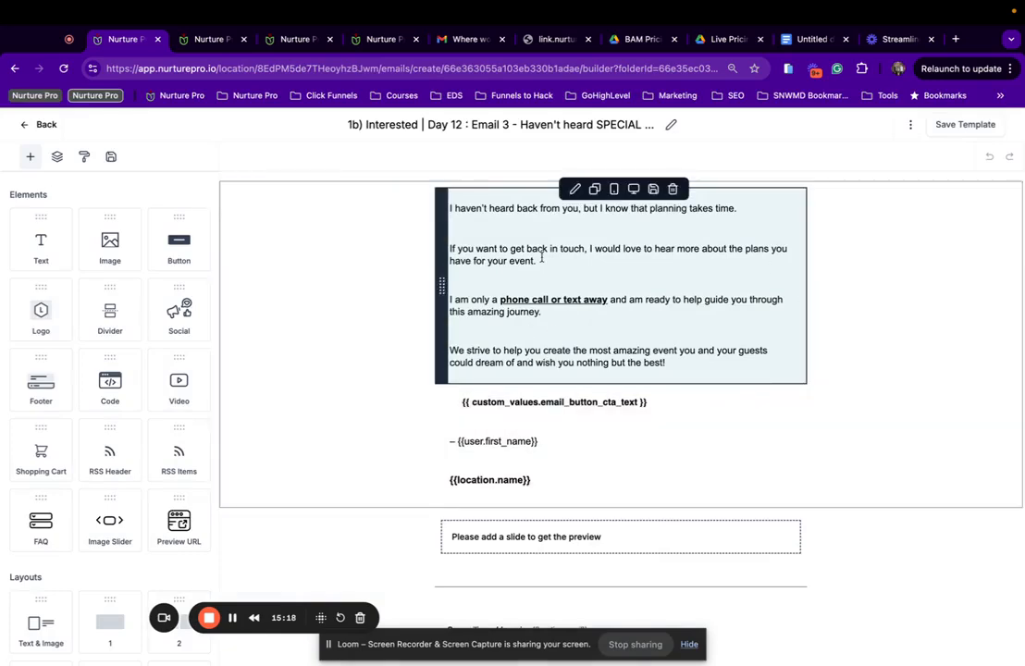
pyautogui.click(19, 124)
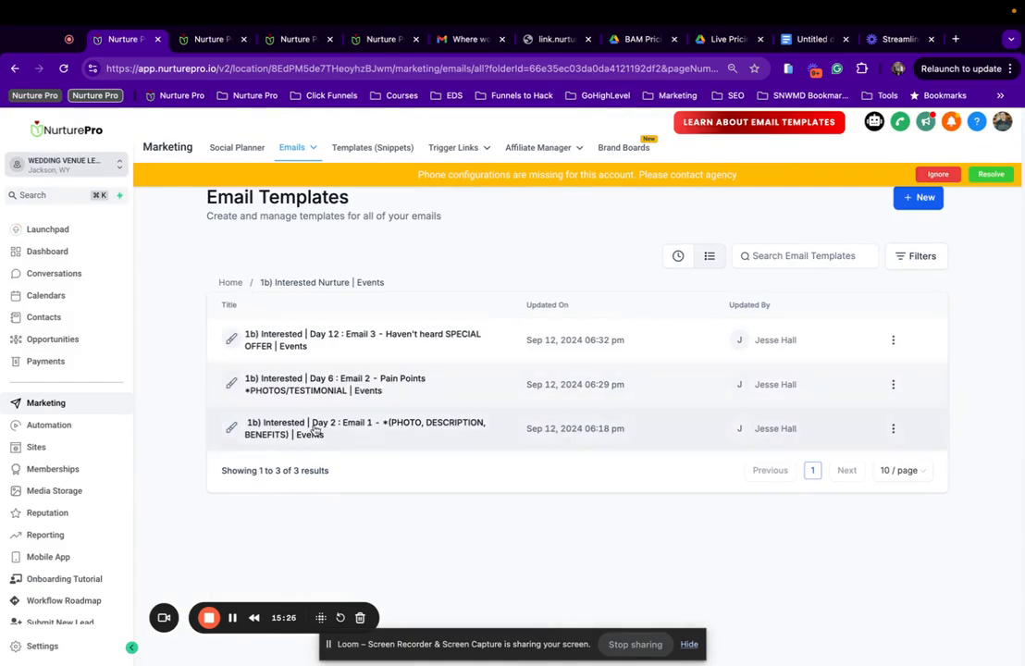
# In Day 6 Email 2 Pain Points settings, replace the 'Most couples make this mistake' preview text, starting 'mo'.
pyautogui.click(318, 390)
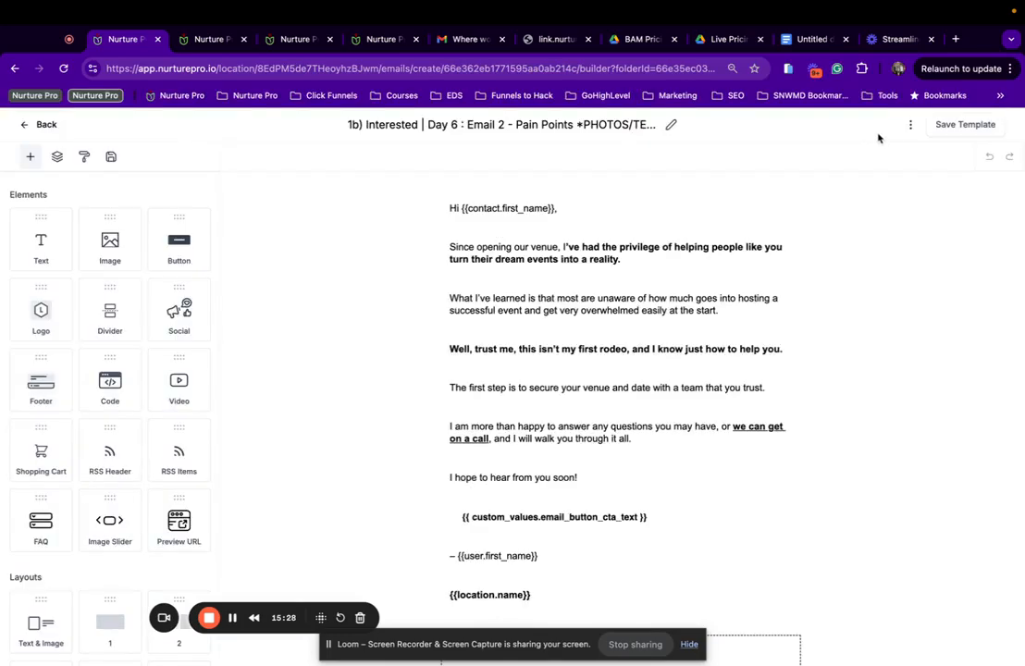
pyautogui.click(911, 125)
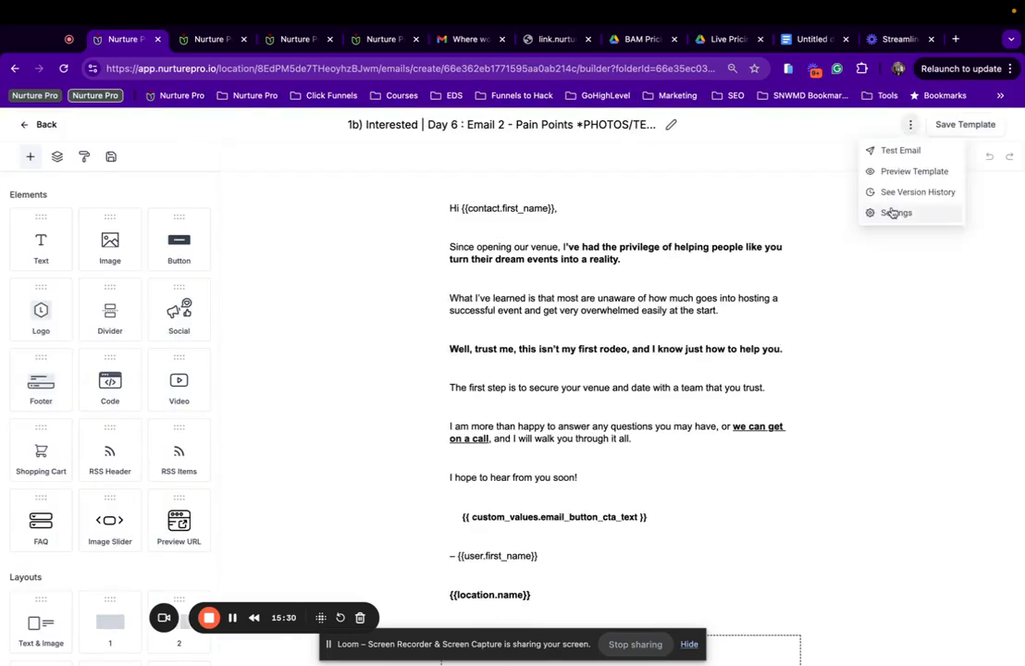
pyautogui.click(891, 213)
pyautogui.moveTo(897, 467); pyautogui.dragTo(710, 464)
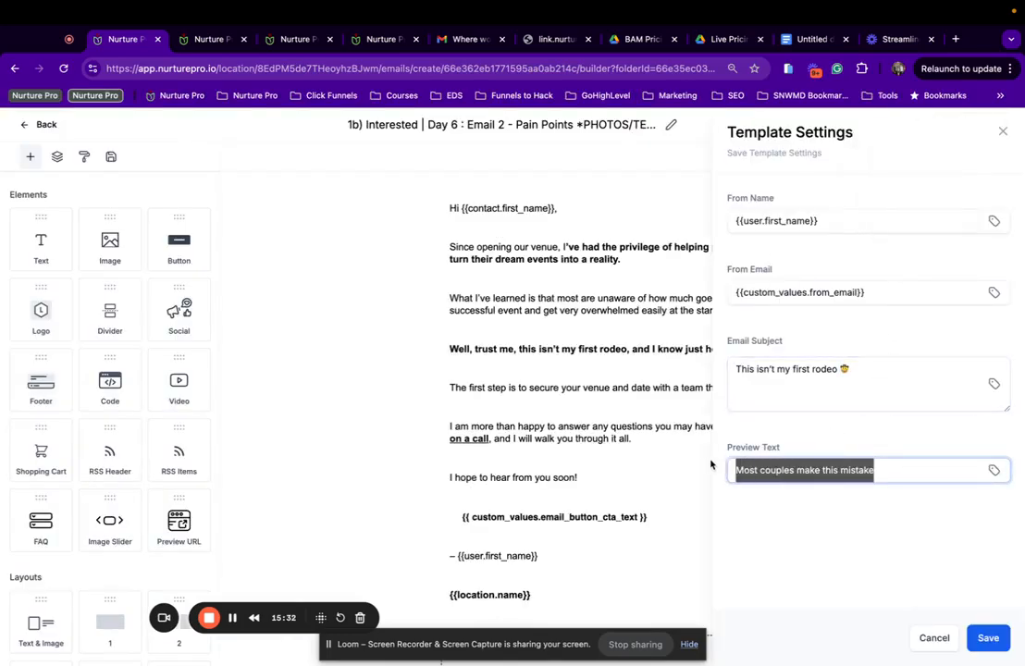
pyautogui.press('BackSpace')
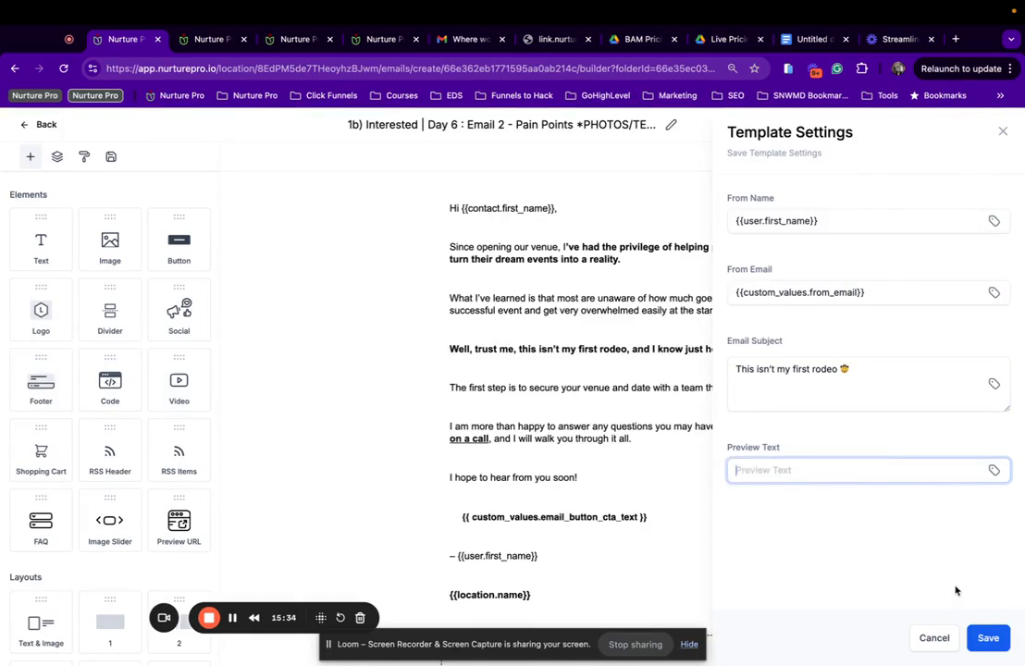
pyautogui.write('most people make this mistake')
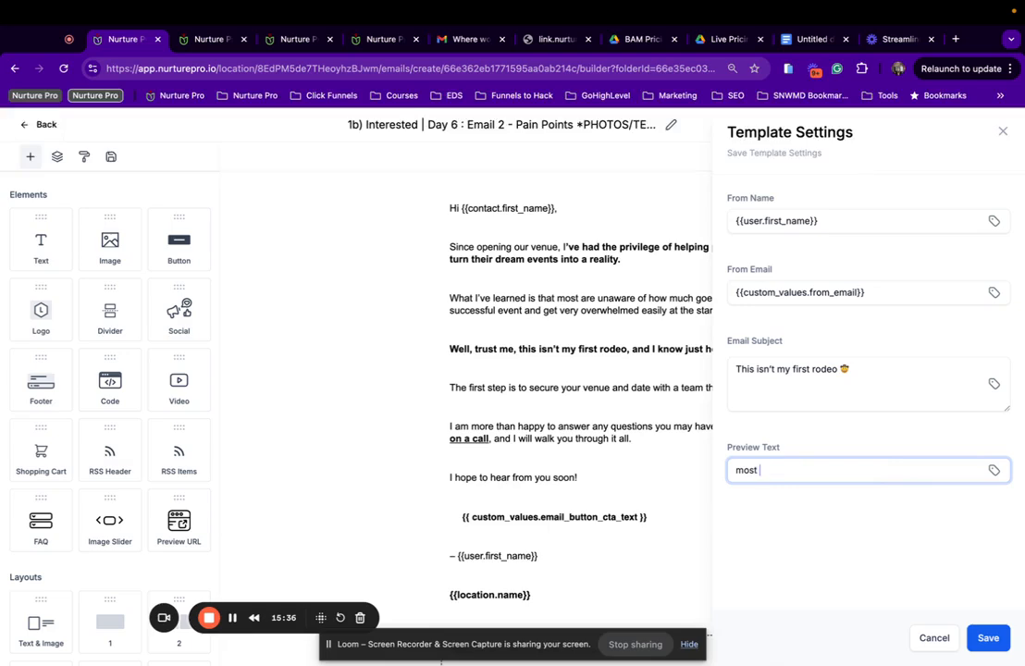
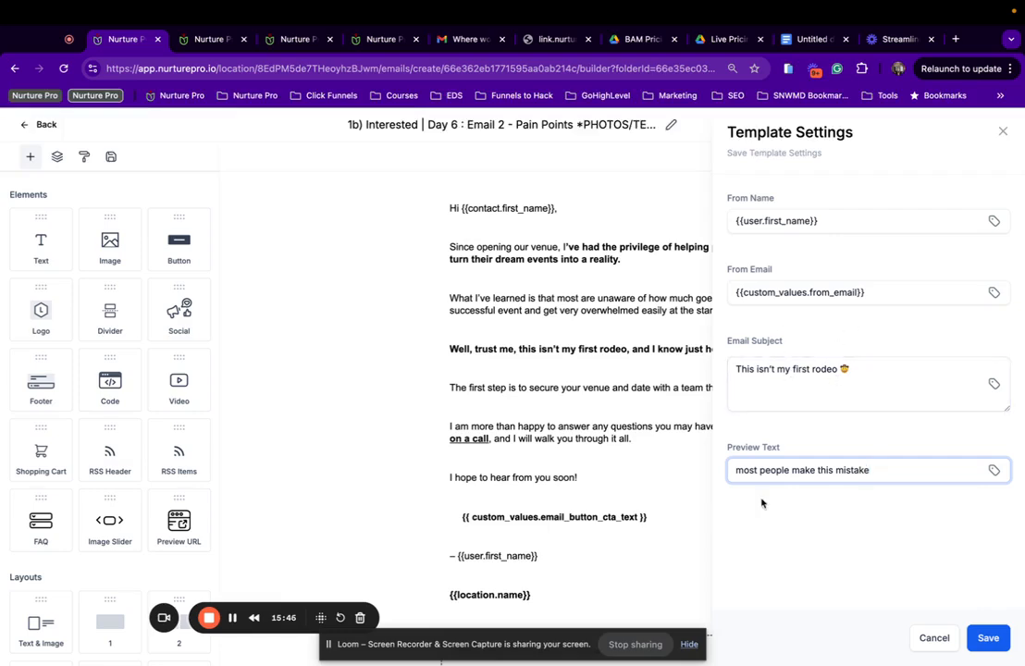
# Capitalize the preview text to 'Most people make this mistake' and append ' | {{location.name}}' to the sender name.
pyautogui.moveTo(743, 470); pyautogui.dragTo(722, 473)
pyautogui.write('M')
pyautogui.click(850, 221)
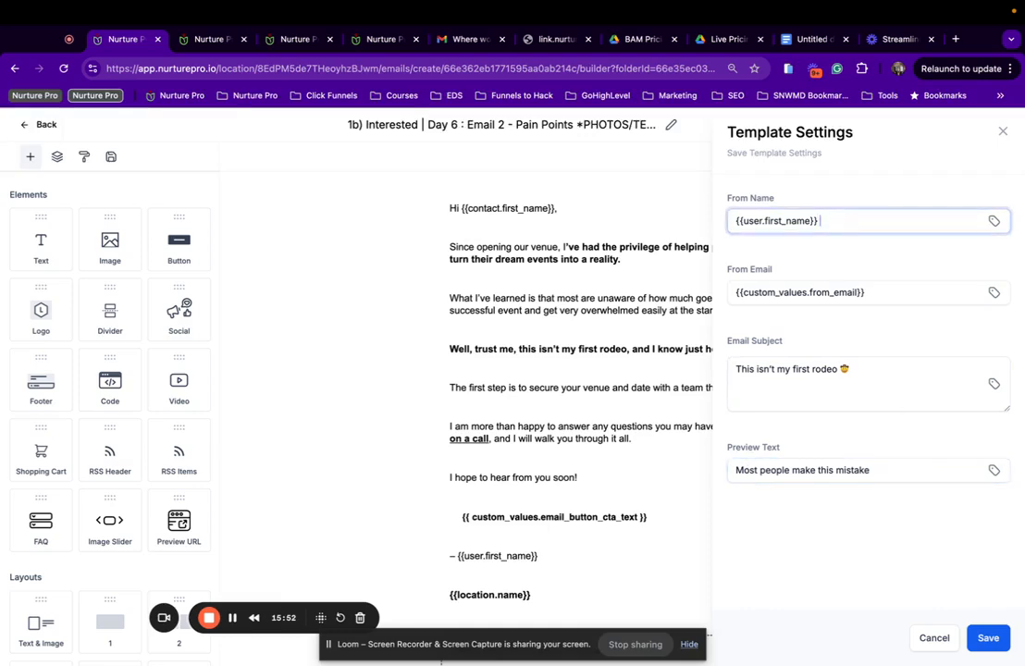
pyautogui.write('|')
pyautogui.write('{{location.name}}')
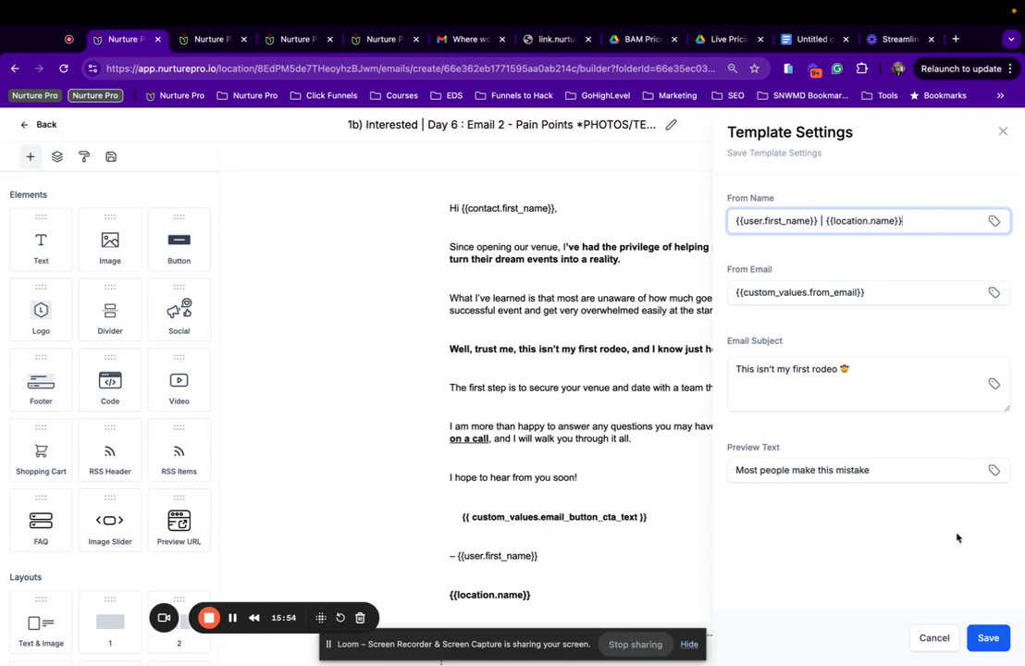
# Save the template settings, then save the whole Day 6 Email 2 template.
pyautogui.click(982, 645)
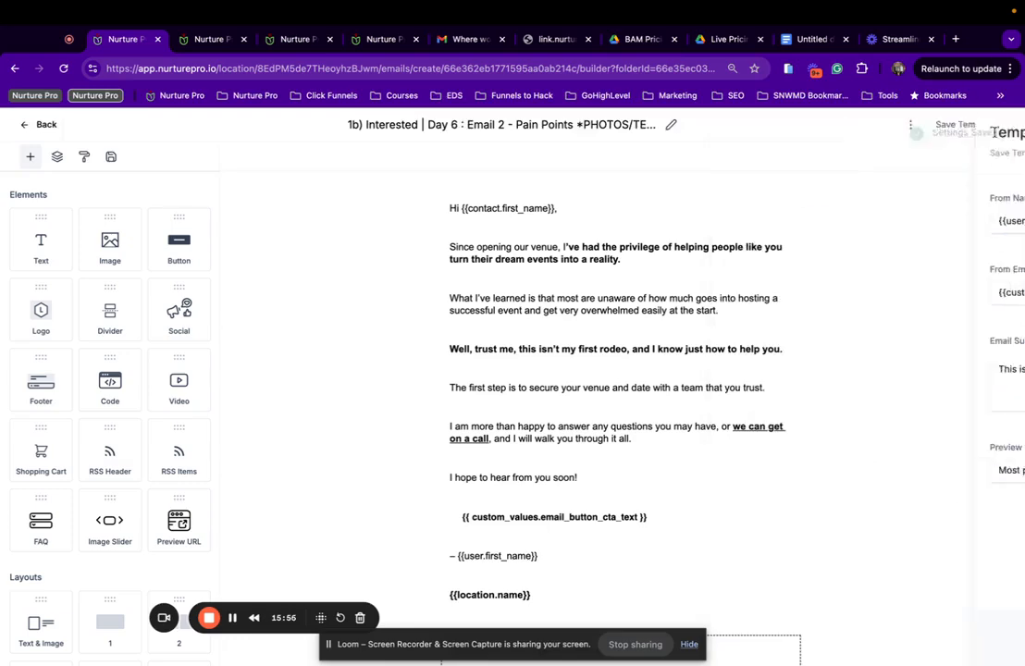
pyautogui.click(1000, 131)
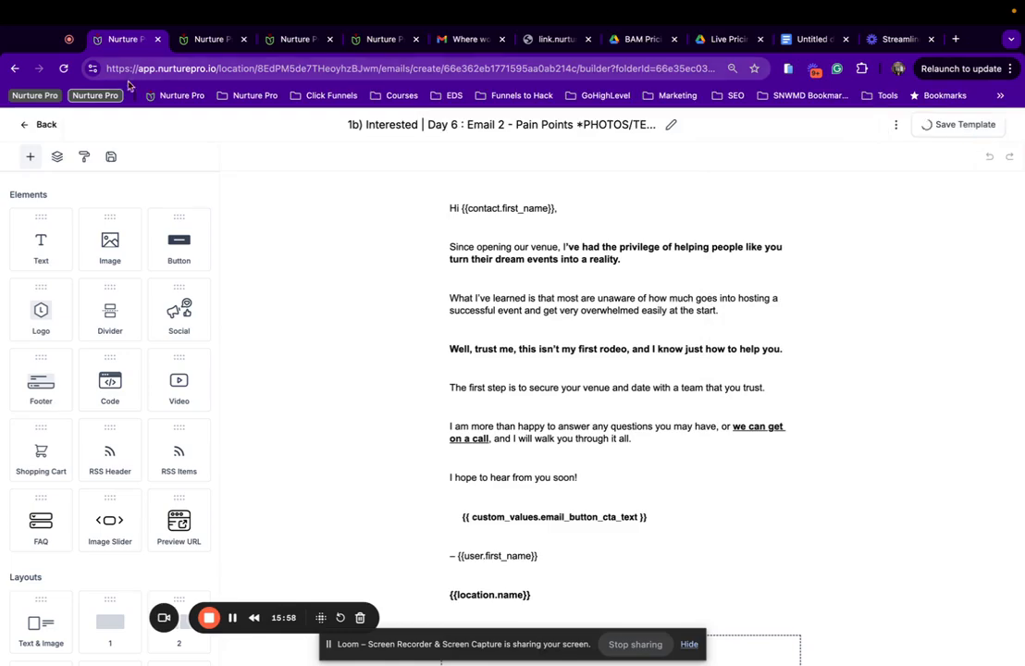
pyautogui.click(925, 125)
# Check Day 2 Email 1's sender and subject settings without changes, then return to the top-level folders.
pyautogui.click(46, 125)
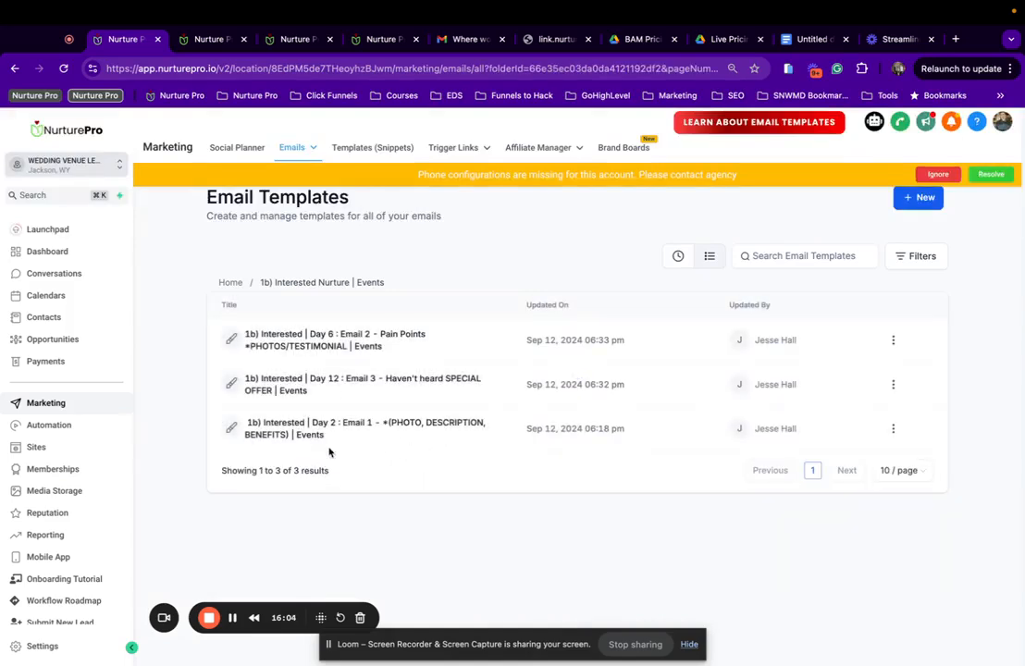
pyautogui.click(309, 425)
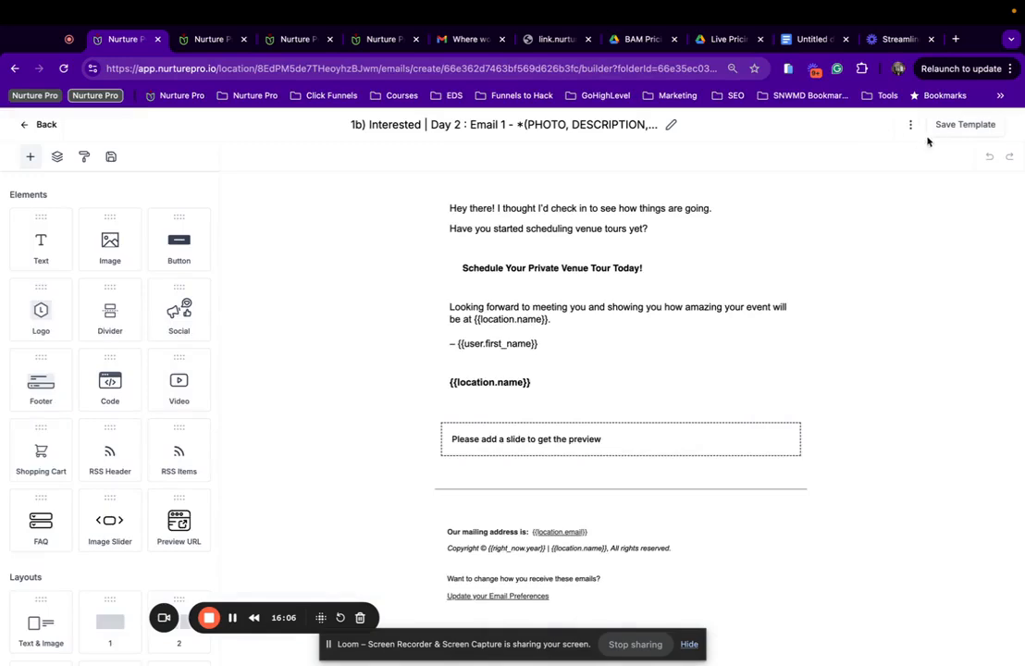
pyautogui.click(909, 126)
pyautogui.click(895, 213)
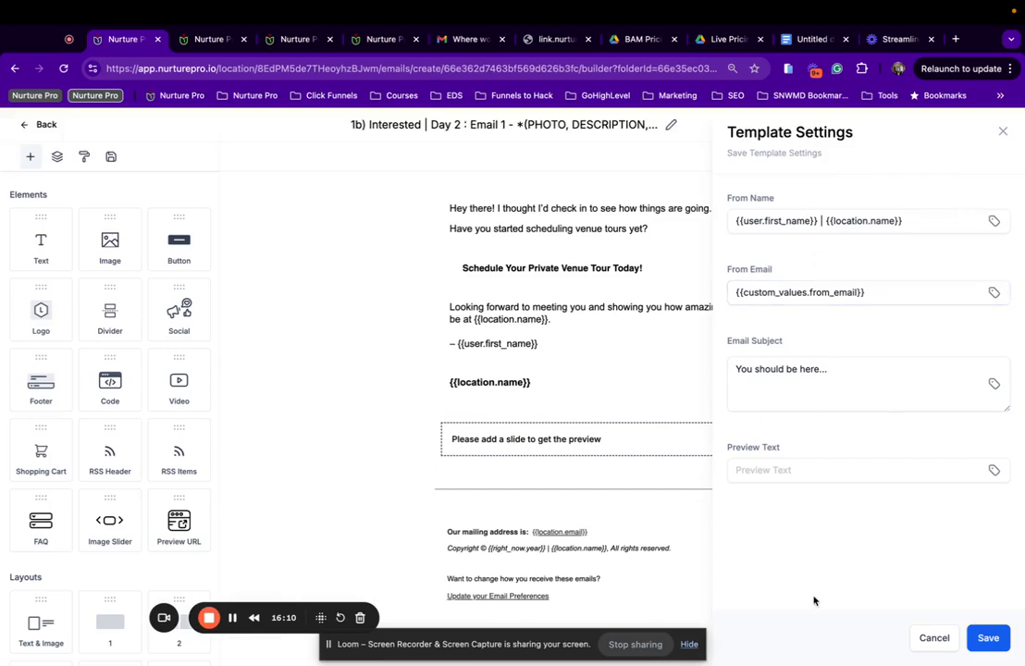
pyautogui.click(973, 646)
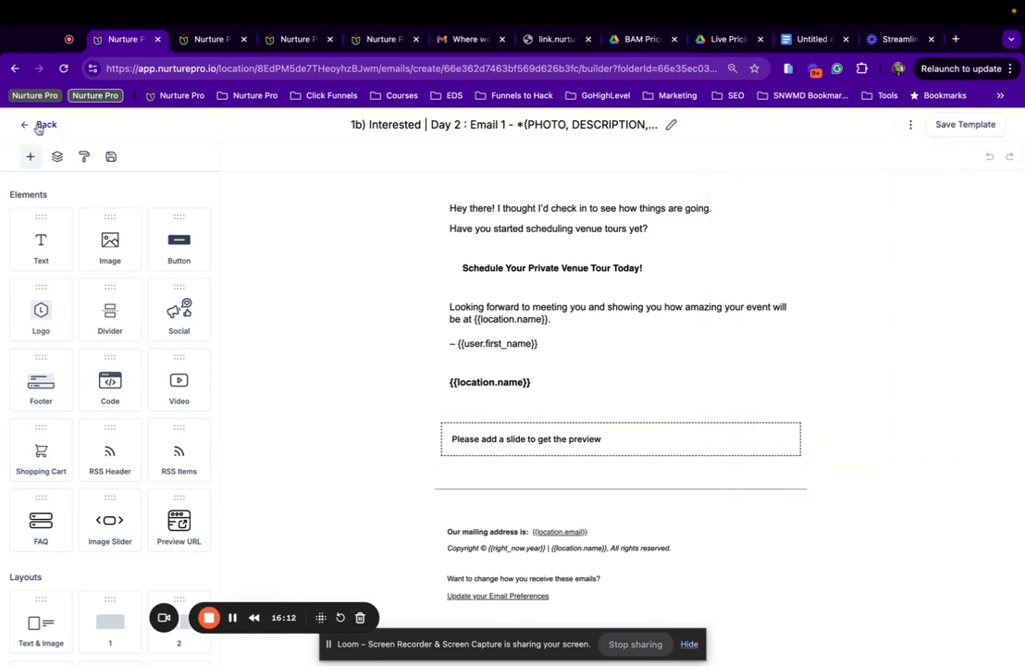
pyautogui.press('super+Left')
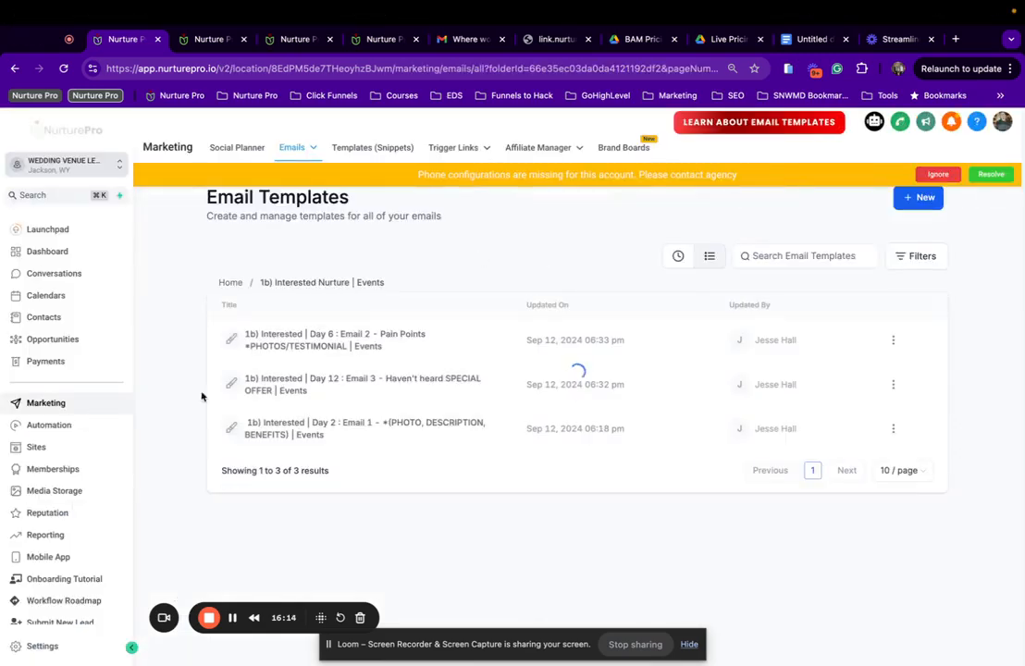
pyautogui.click(225, 288)
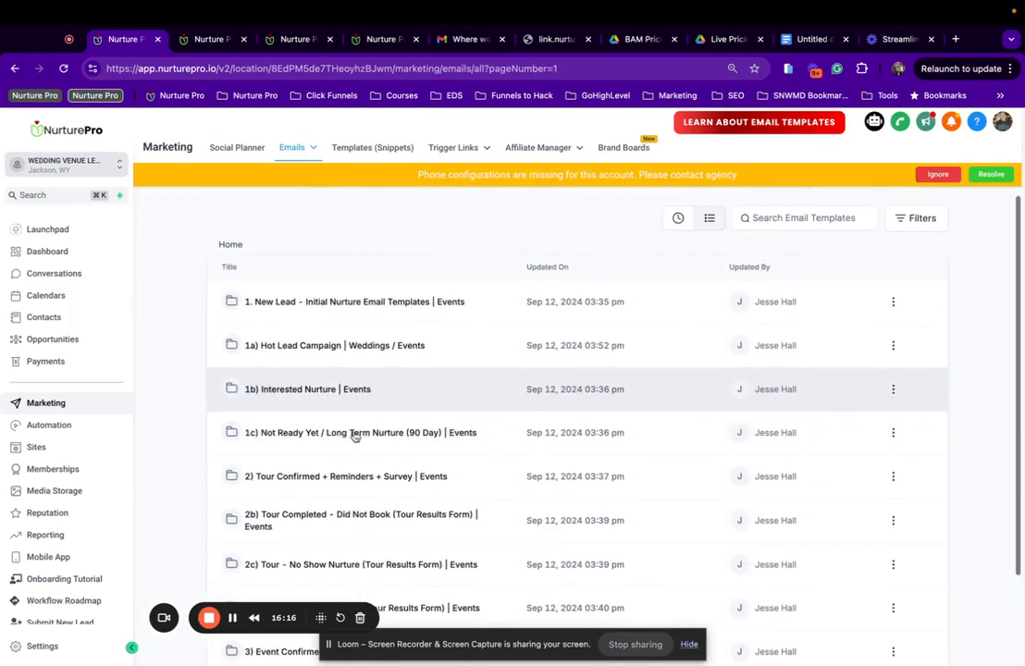
# Browse the 1c) Not Ready Yet / Long Term Nurture folder with 40 emails per page.
pyautogui.click(301, 432)
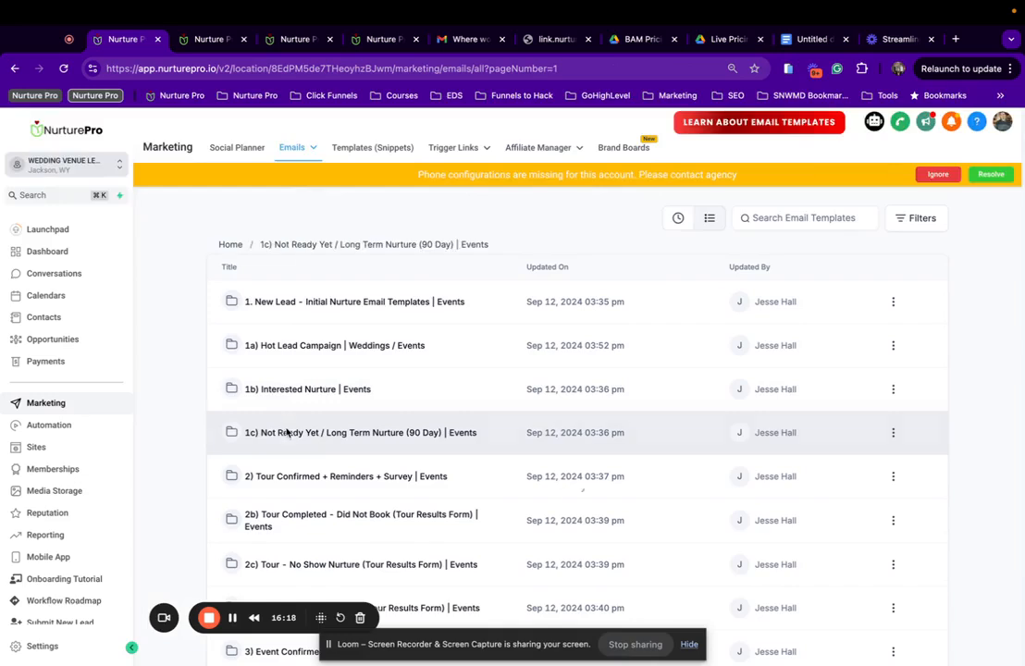
pyautogui.scroll(-3, 388, 333)
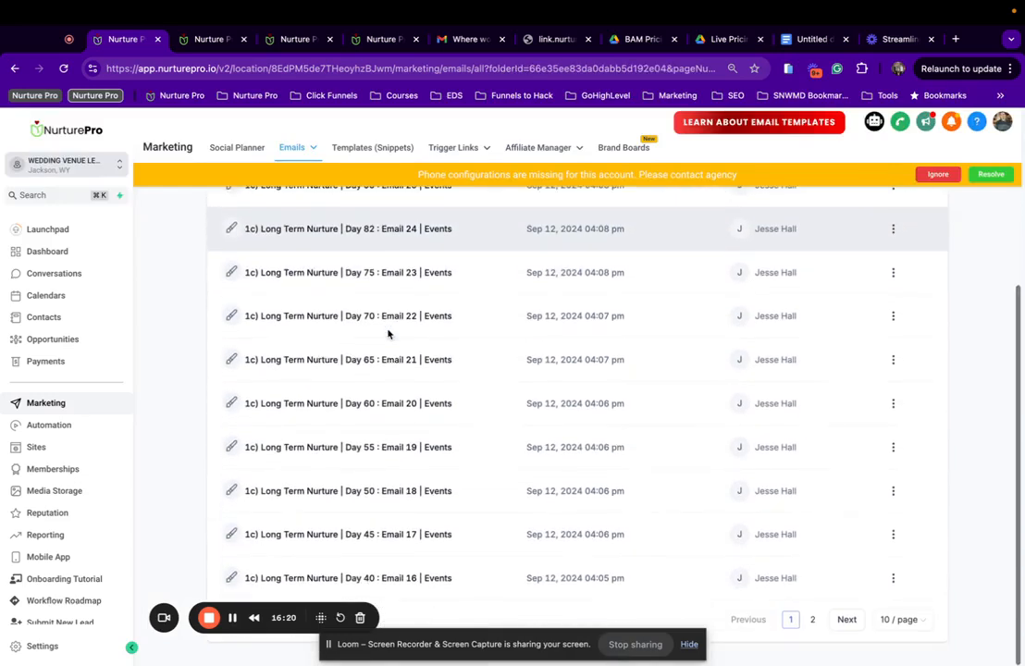
pyautogui.click(905, 618)
pyautogui.click(902, 593)
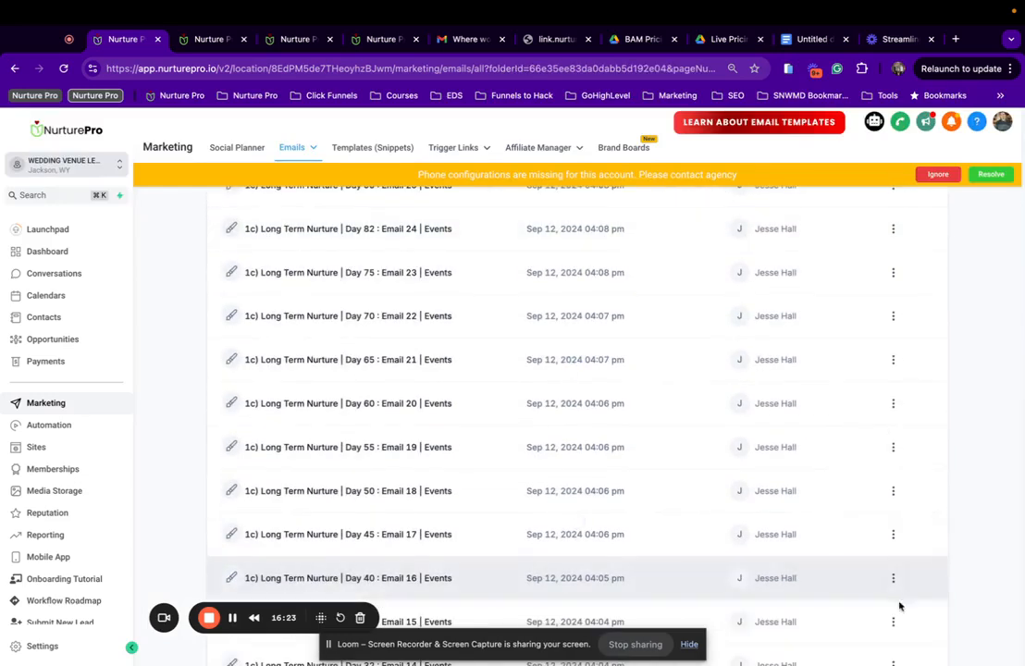
pyautogui.scroll(-5, 444, 362)
# Look through the Day 15 Email 9 template, then go back to the top-level template folders.
pyautogui.click(419, 578)
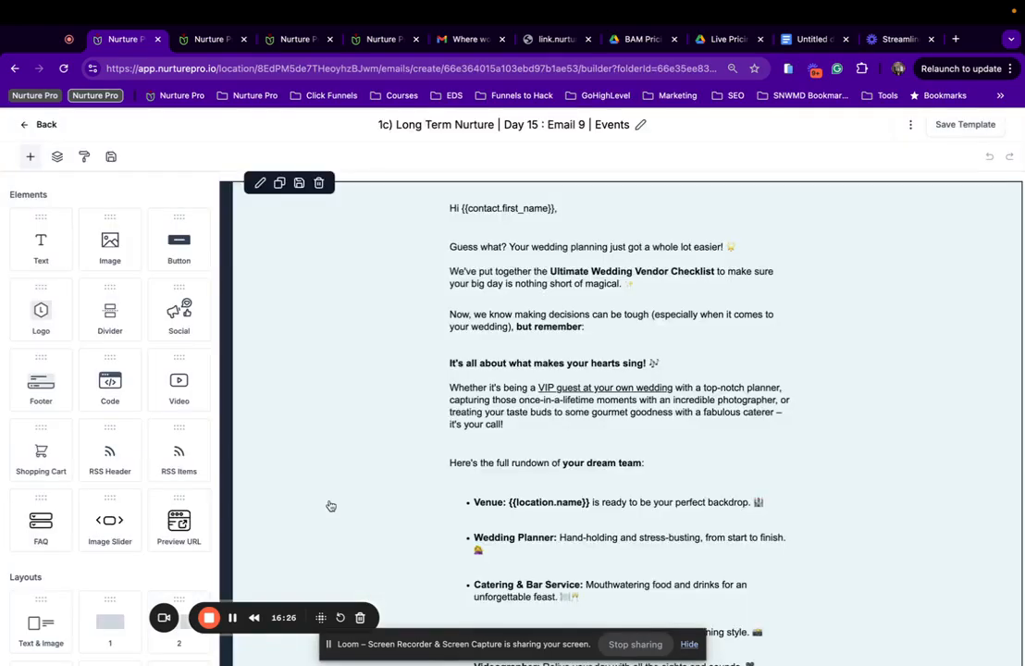
pyautogui.scroll(-2, 605, 214)
pyautogui.scroll(2, 604, 214)
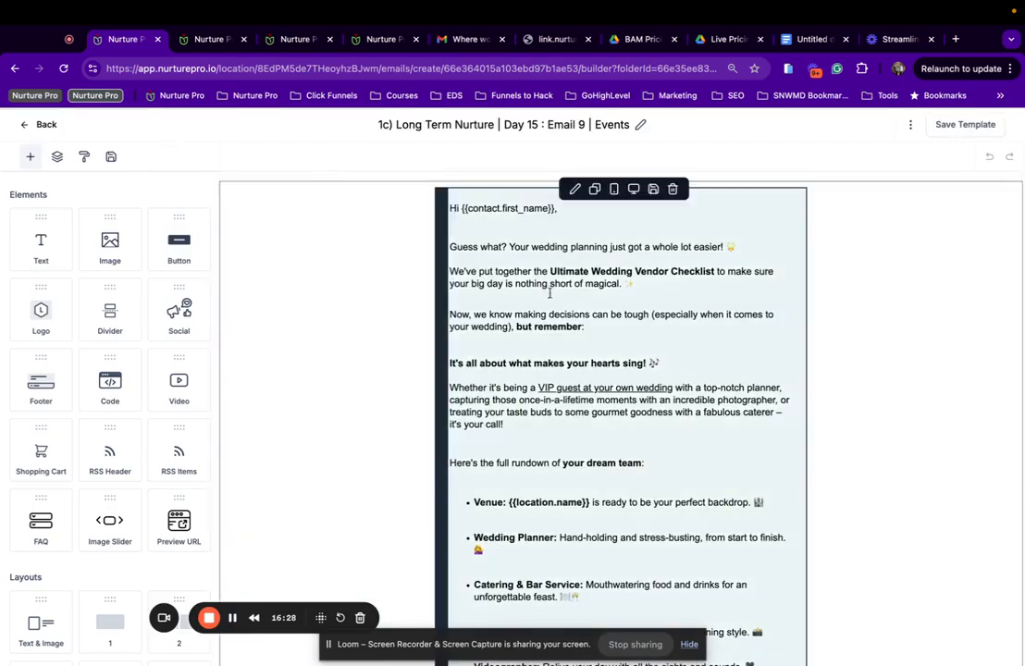
pyautogui.scroll(-10, 555, 298)
pyautogui.scroll(10, 574, 304)
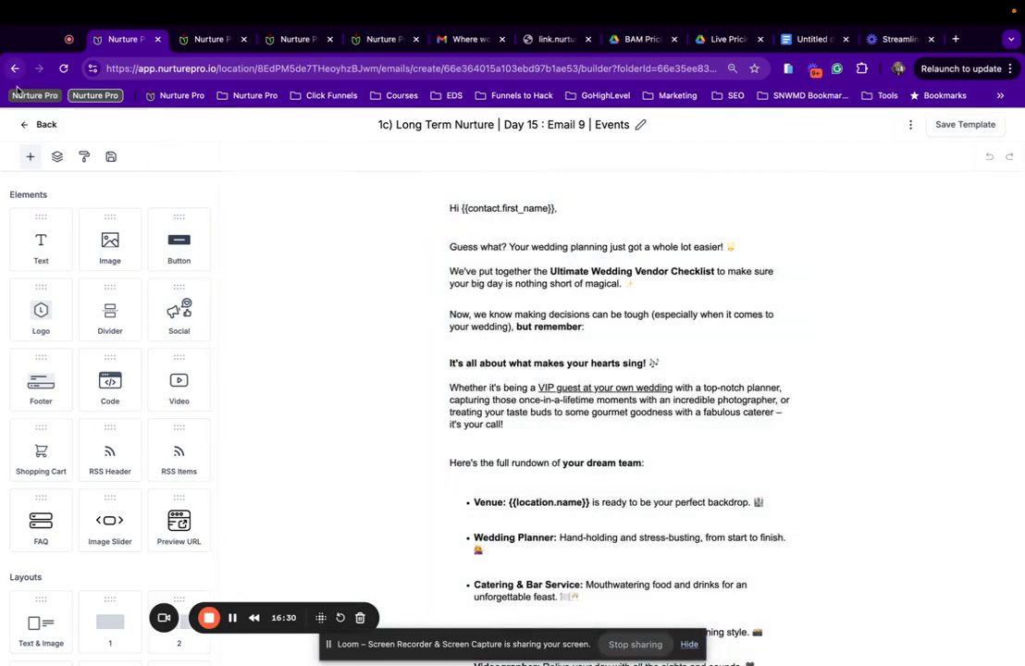
pyautogui.click(43, 126)
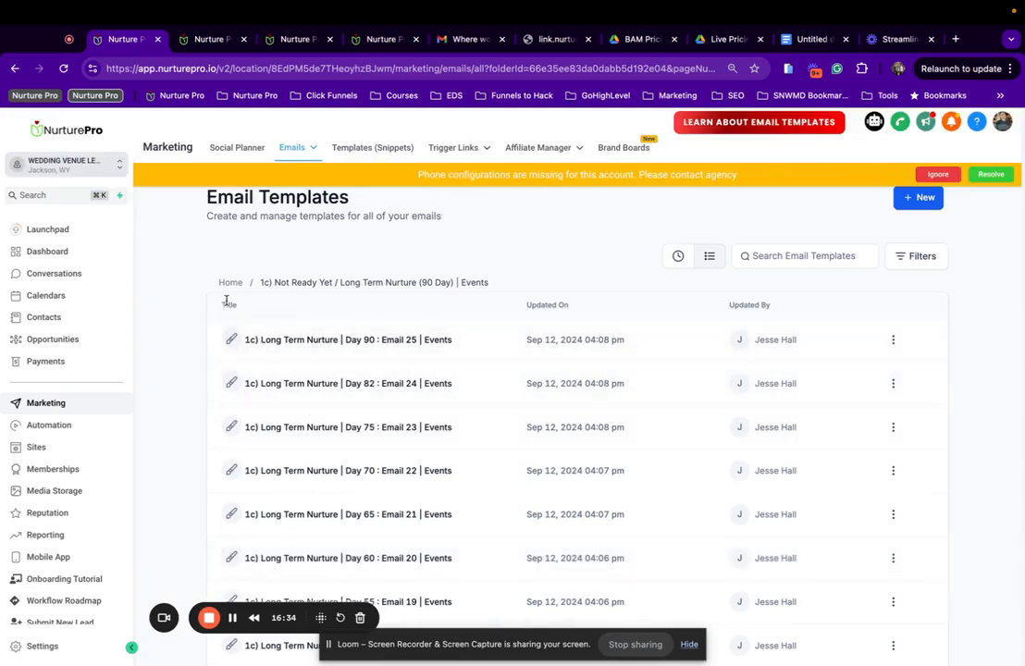
pyautogui.click(233, 282)
pyautogui.scroll(-5, 396, 488)
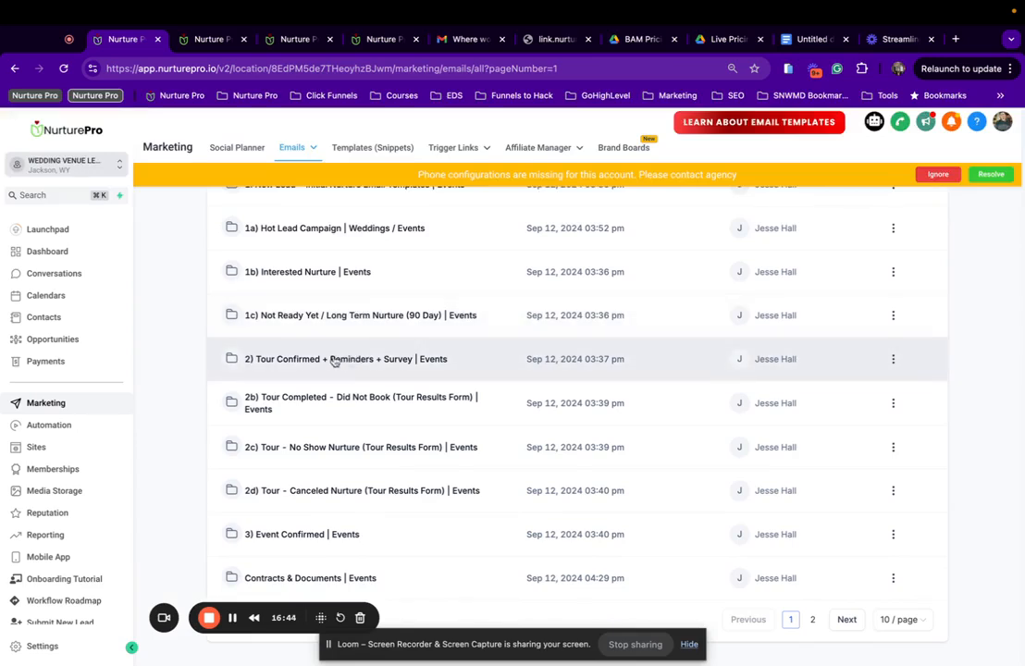
# Inspect the Pre-Tour Questionnaire button link in the Tour Confirmed confirmation email, then go to the snippets tab.
pyautogui.click(294, 363)
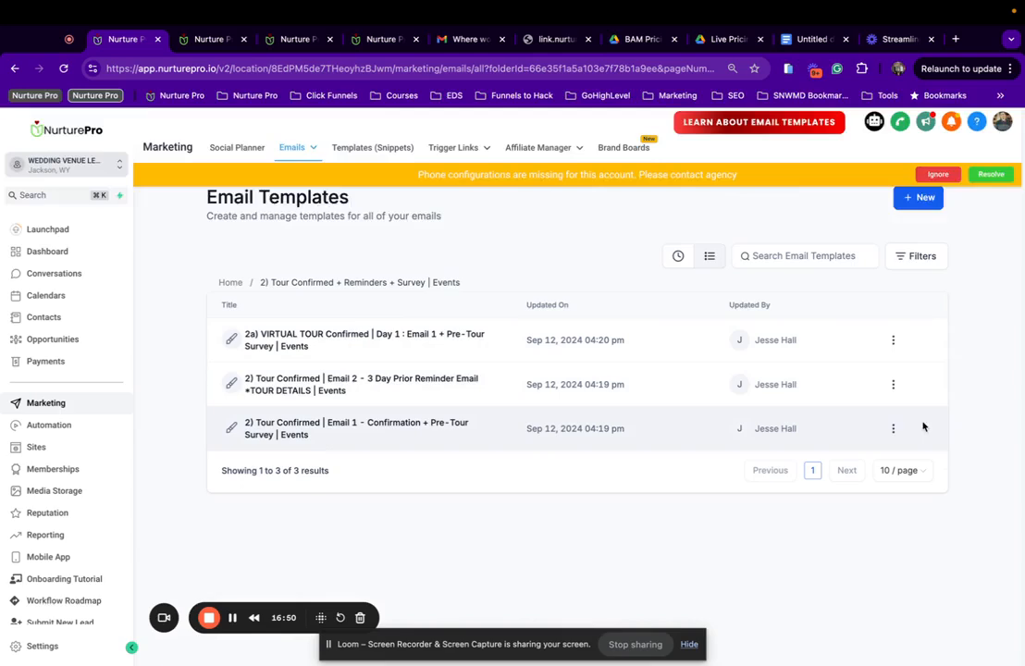
pyautogui.click(892, 428)
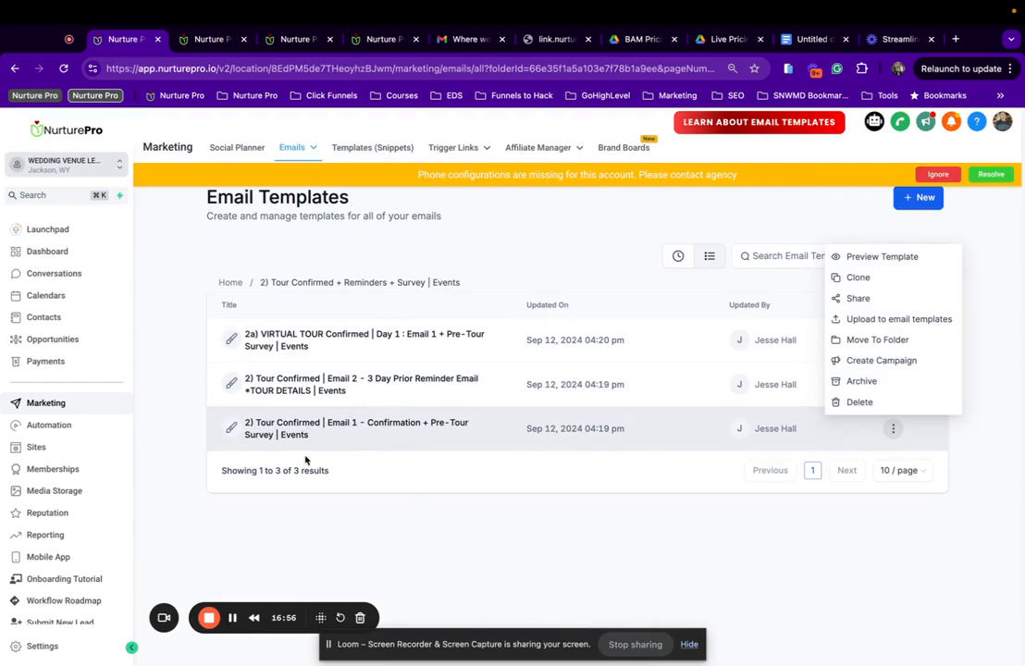
pyautogui.click(301, 428)
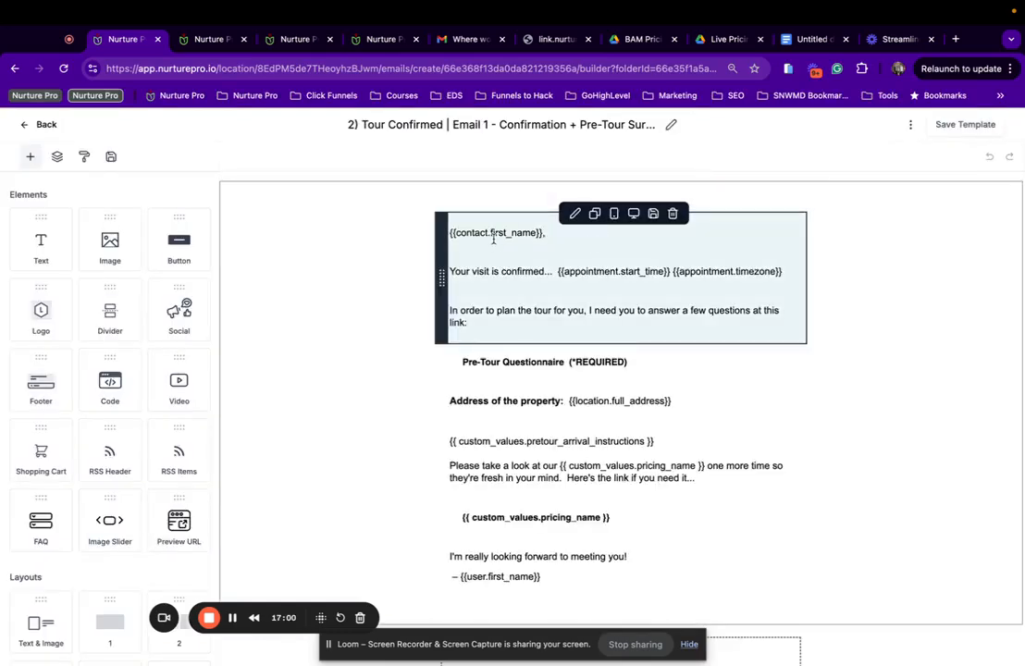
pyautogui.scroll(-2, 525, 273)
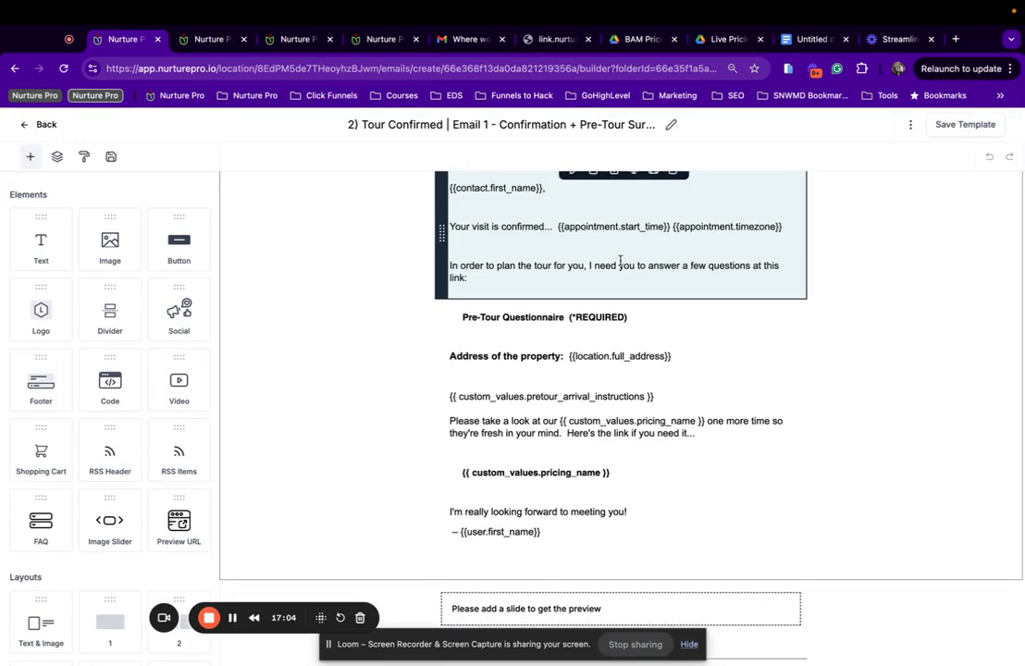
pyautogui.scroll(-1, 620, 260)
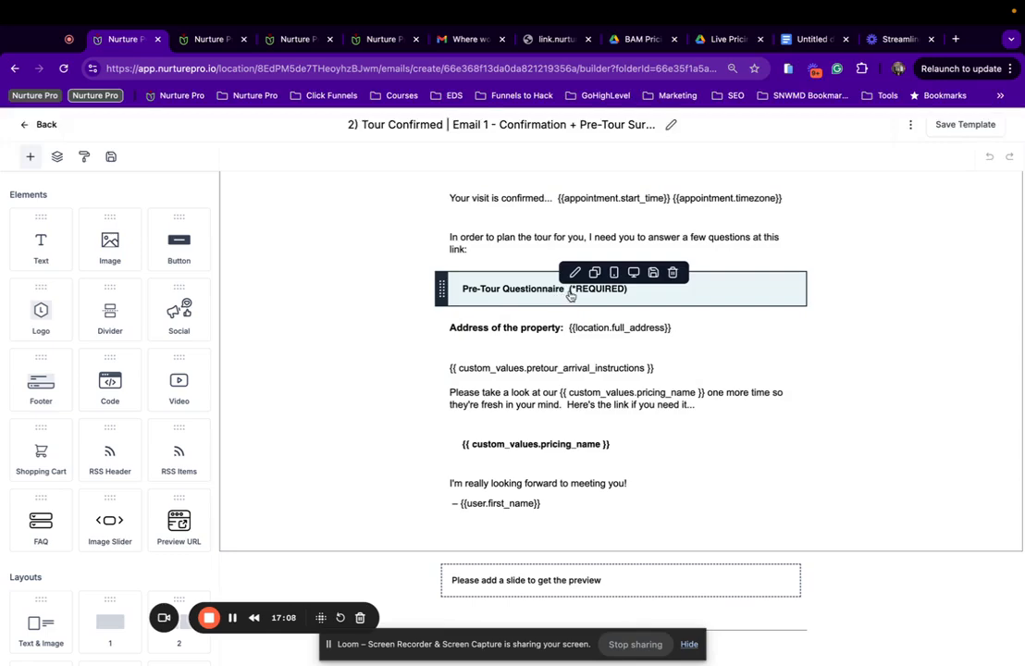
pyautogui.click(571, 293)
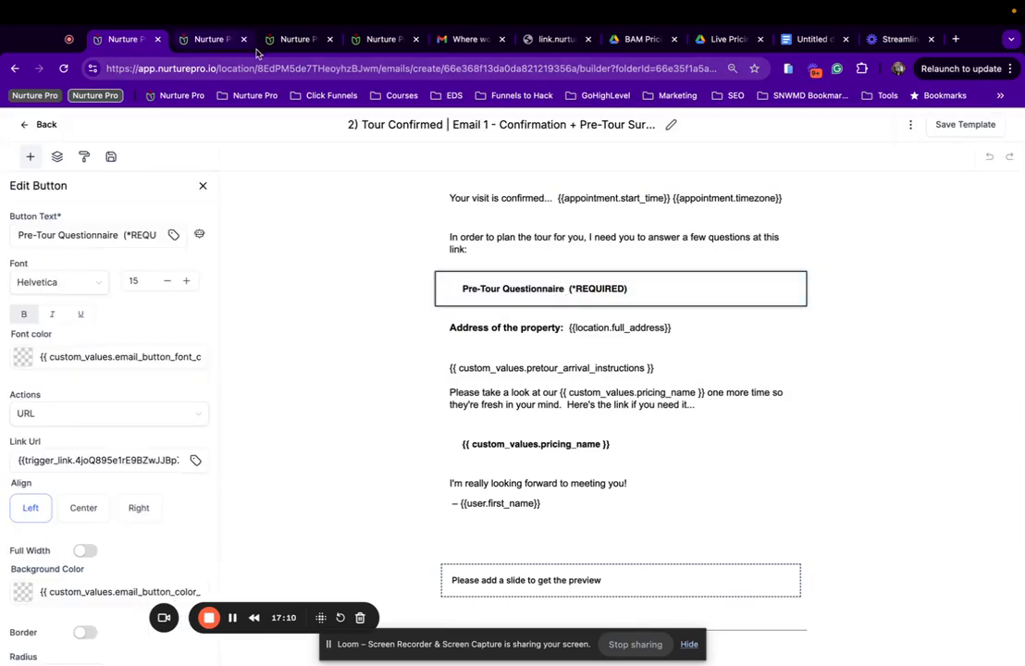
pyautogui.click(292, 41)
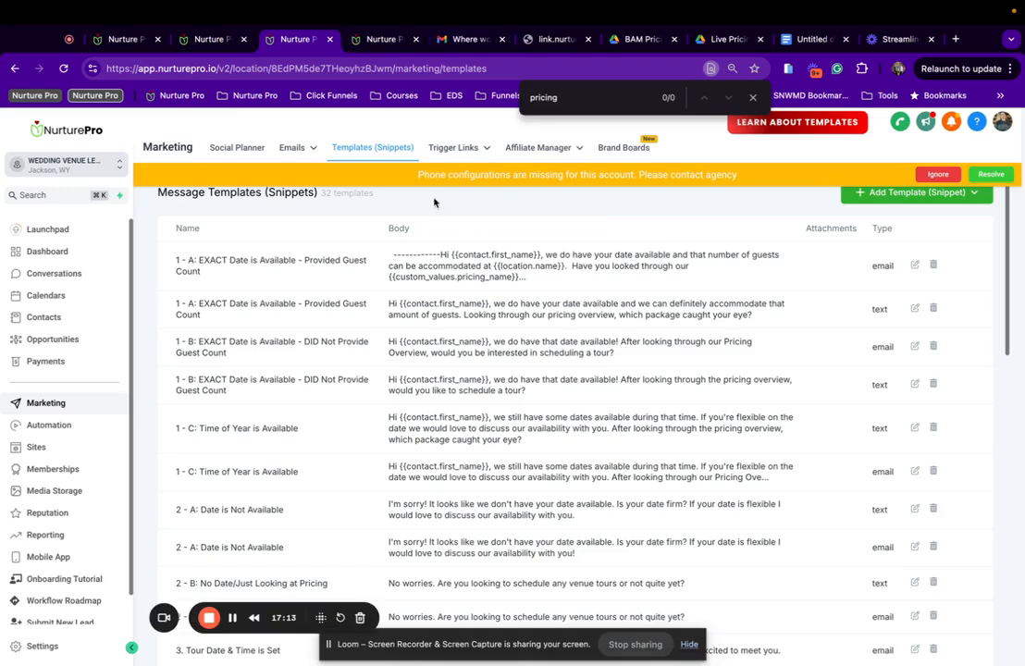
pyautogui.click(36, 447)
pyautogui.moveTo(600, 148)
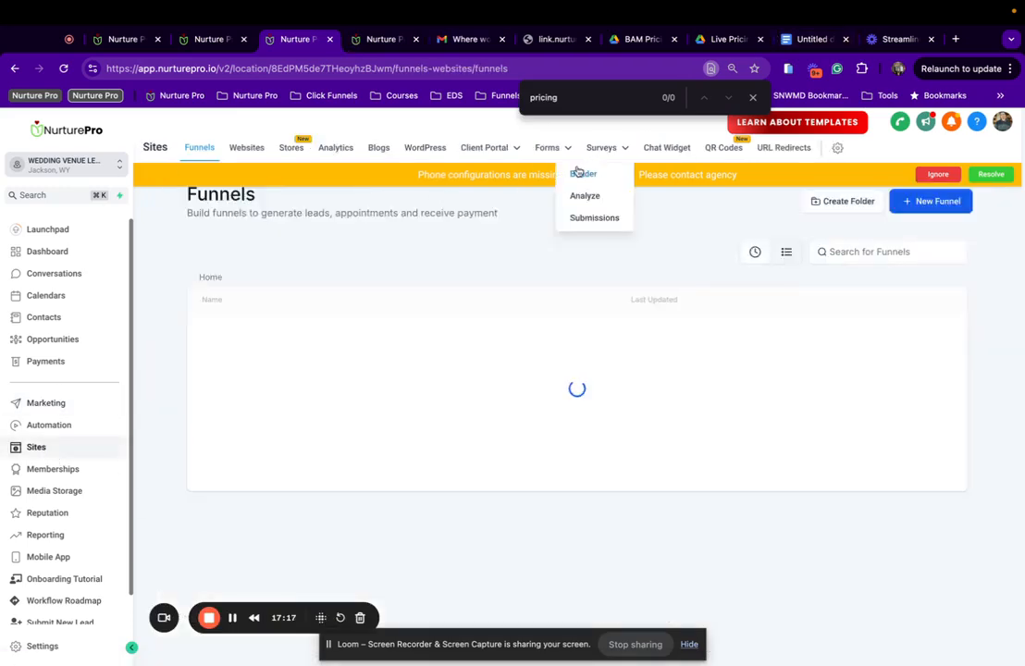
pyautogui.click(584, 175)
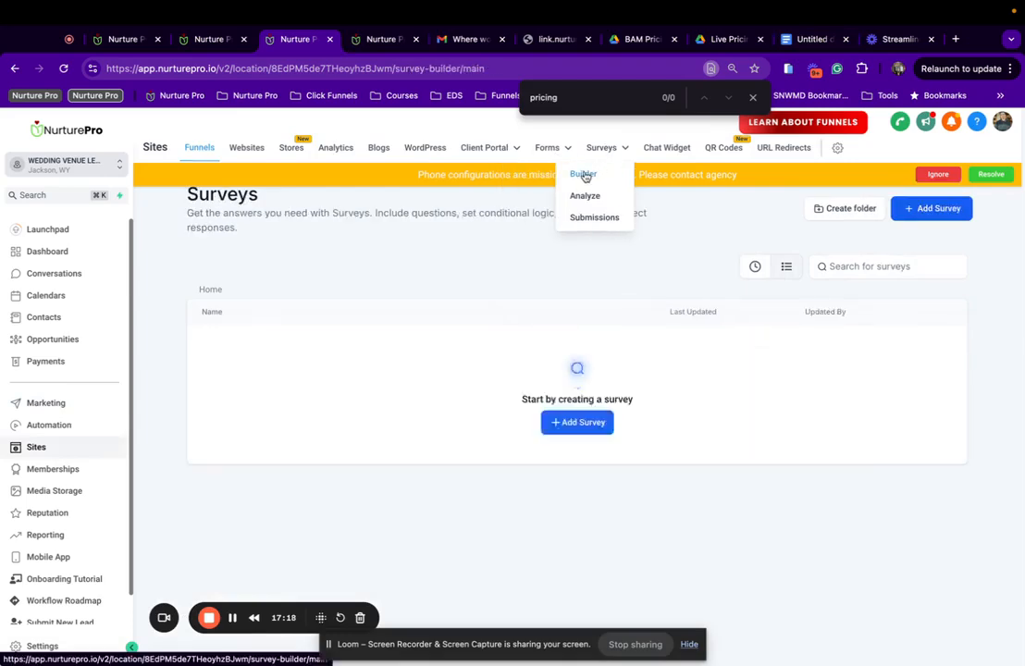
pyautogui.click(236, 344)
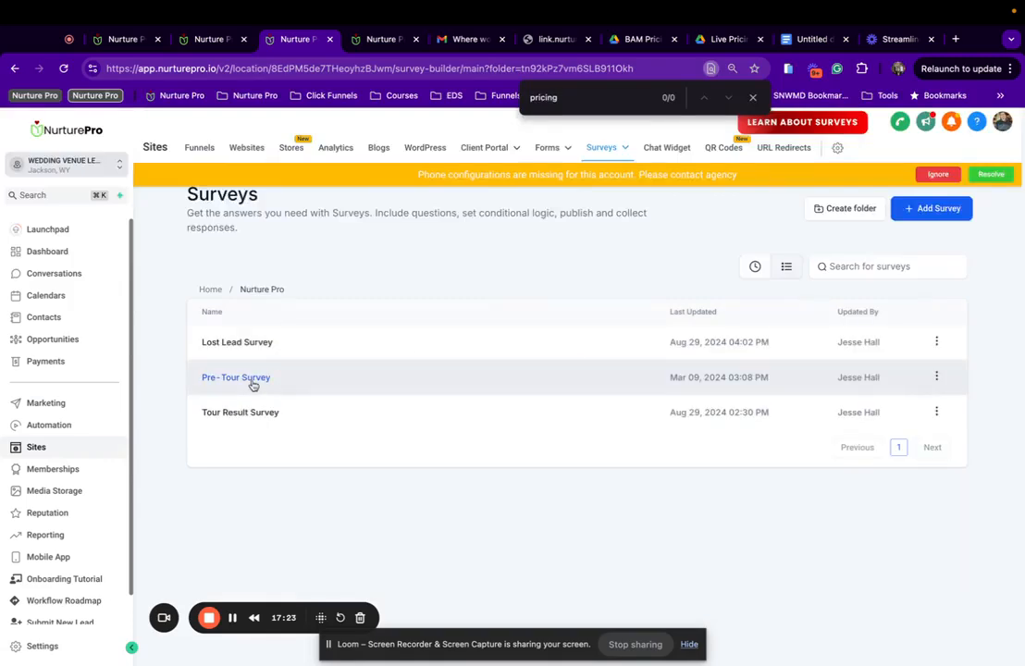
pyautogui.click(253, 383)
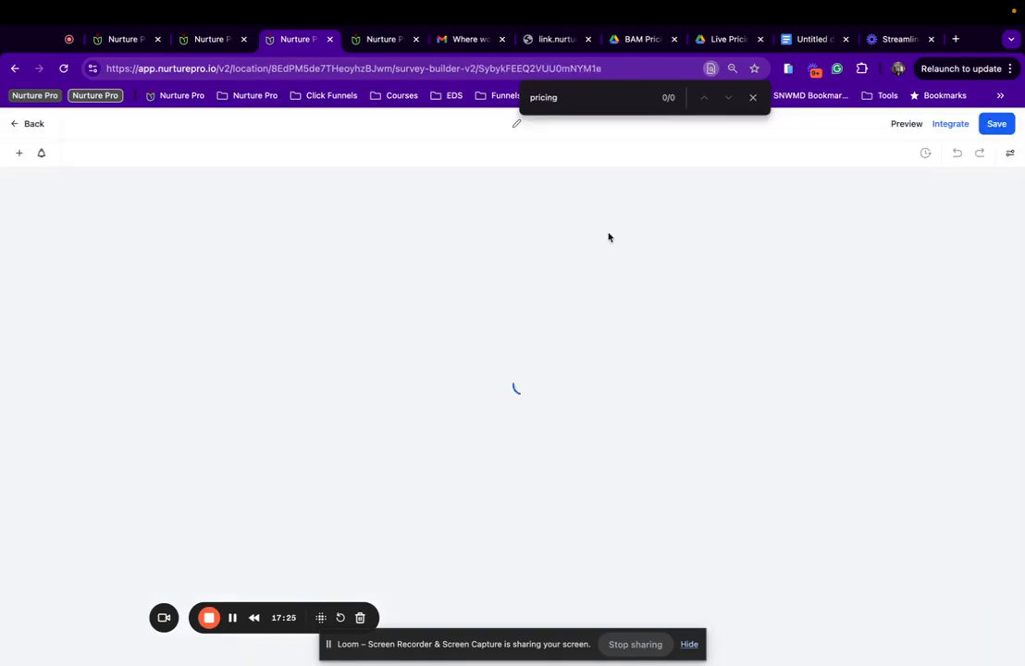
pyautogui.scroll(-10, 515, 330)
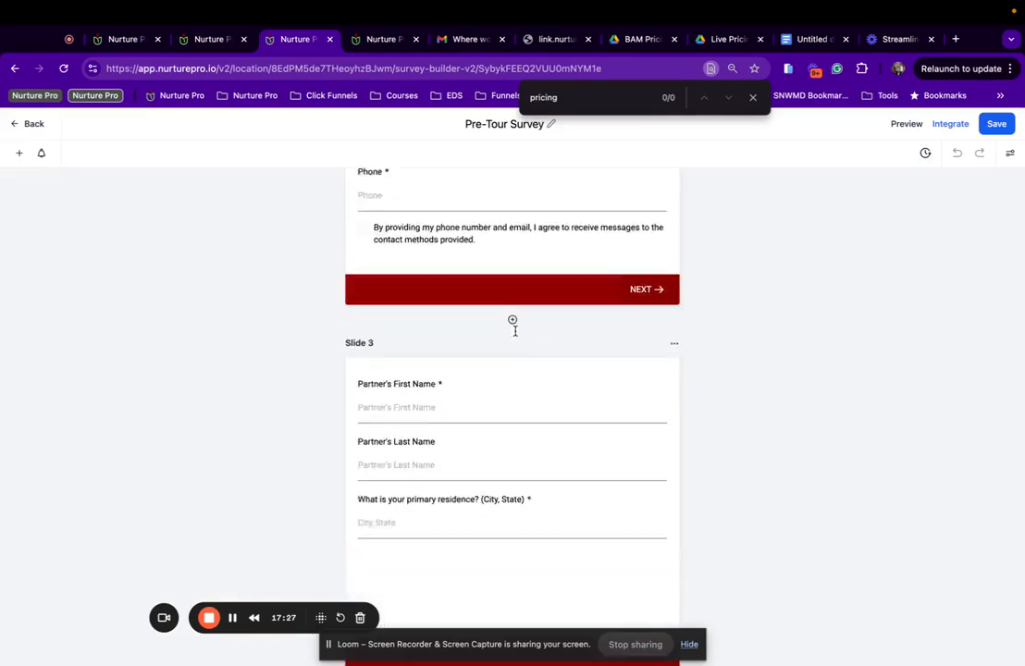
pyautogui.scroll(-8, 515, 330)
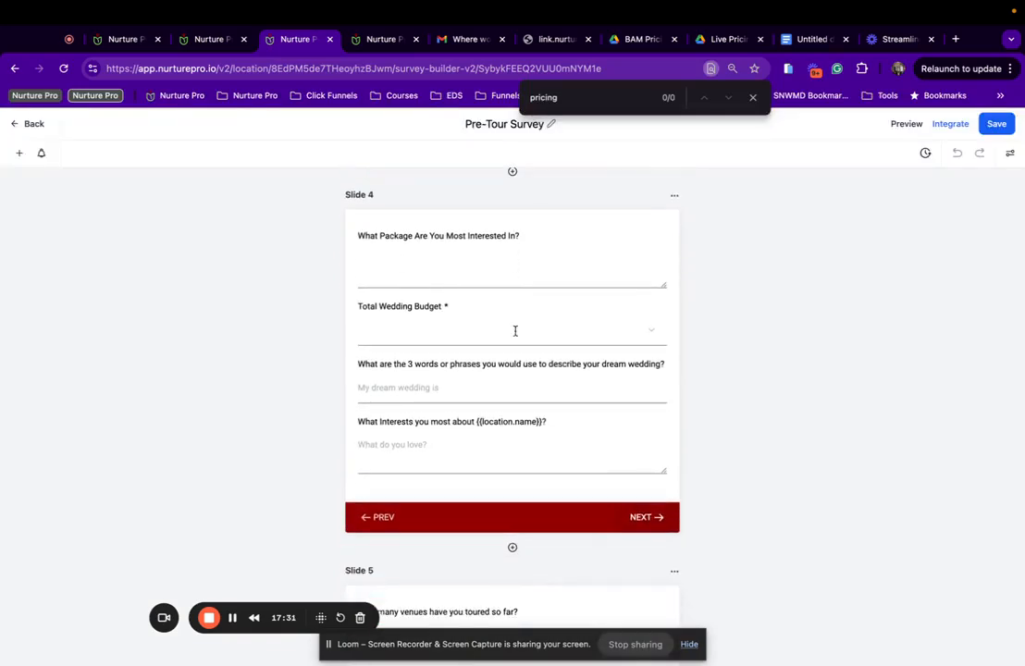
pyautogui.scroll(-3, 515, 331)
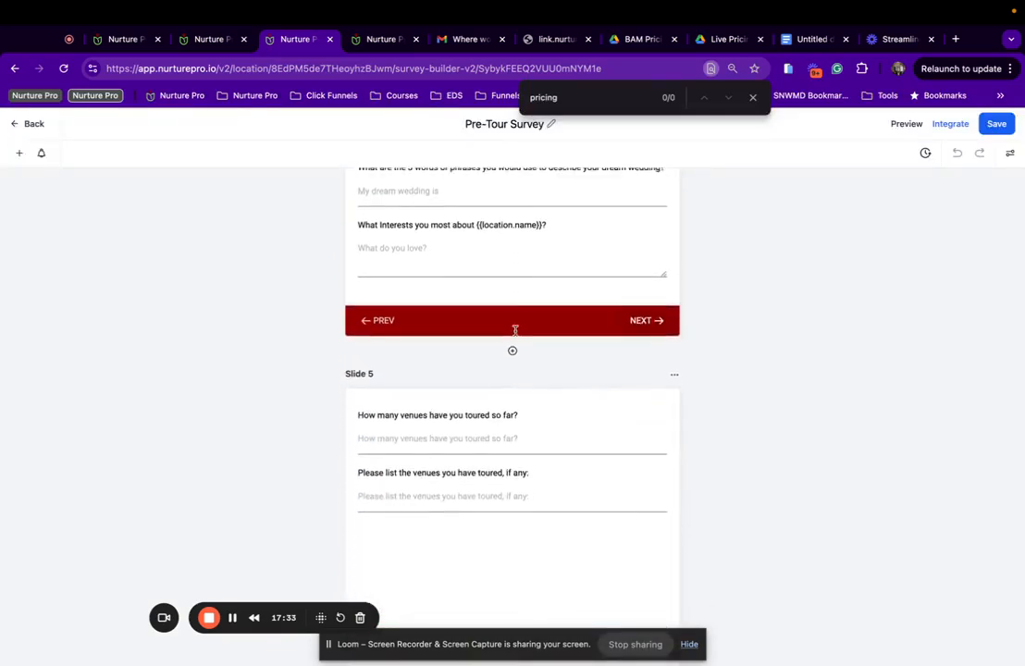
pyautogui.scroll(-8, 515, 330)
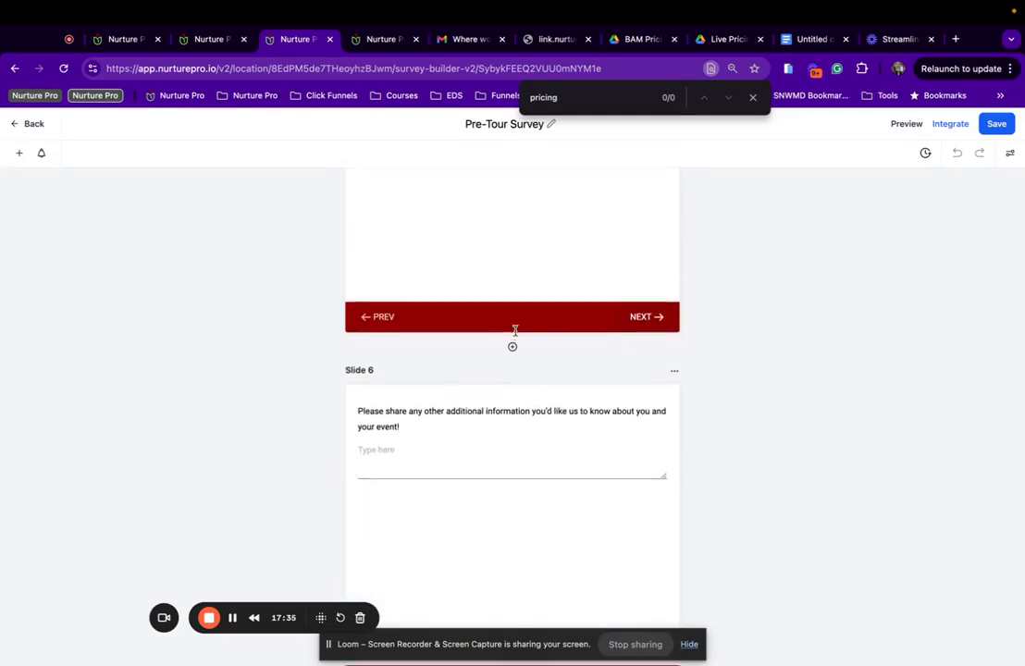
pyautogui.scroll(-1, 515, 331)
pyautogui.scroll(-5, 513, 331)
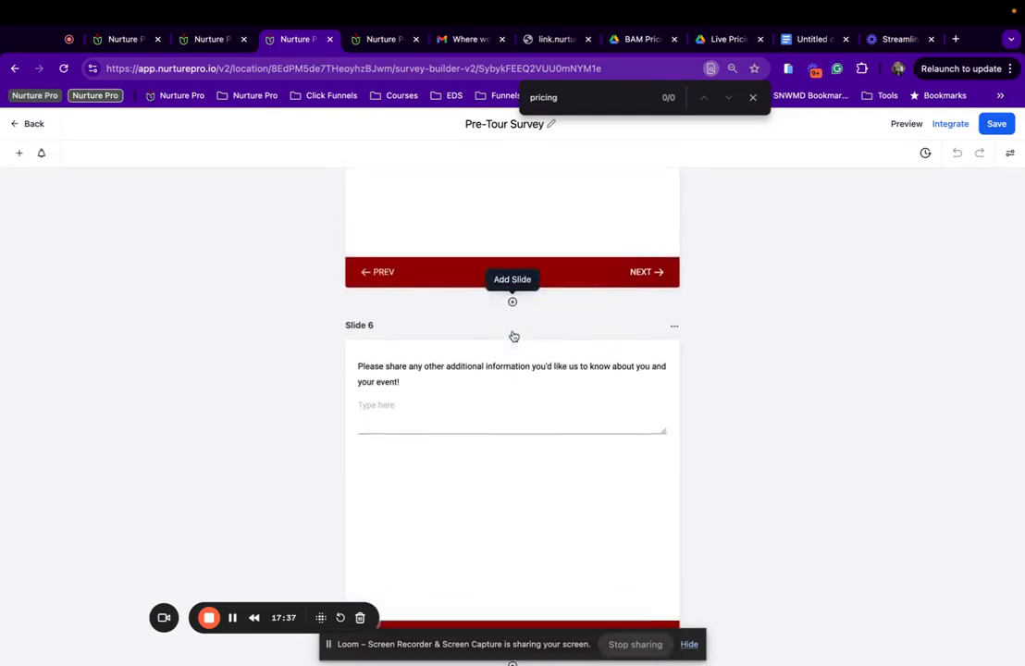
pyautogui.scroll(-5, 513, 335)
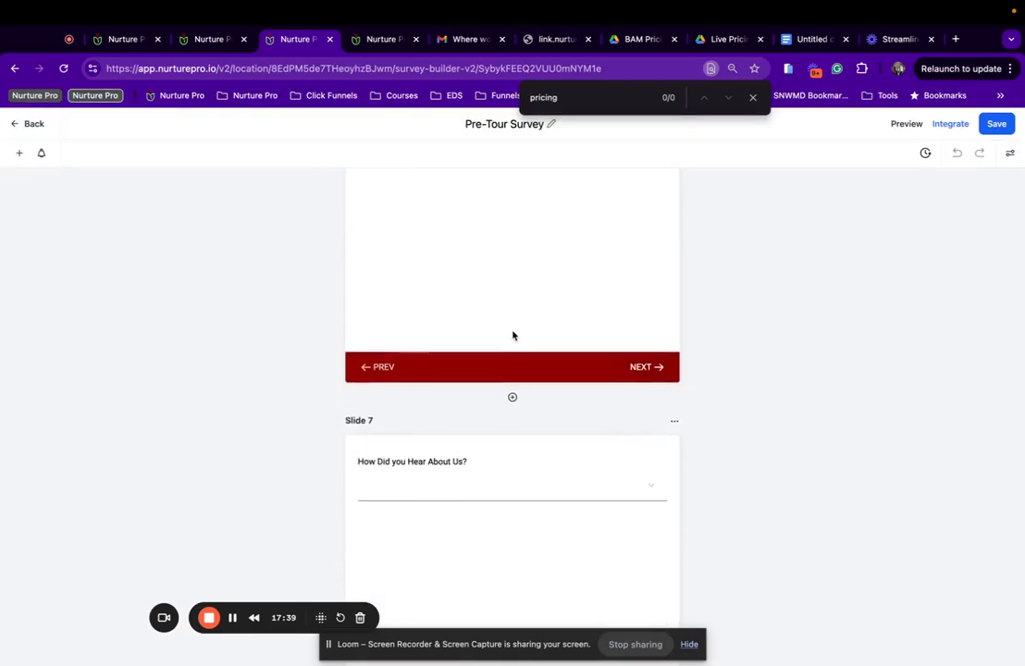
pyautogui.scroll(20, 513, 335)
pyautogui.scroll(7, 512, 335)
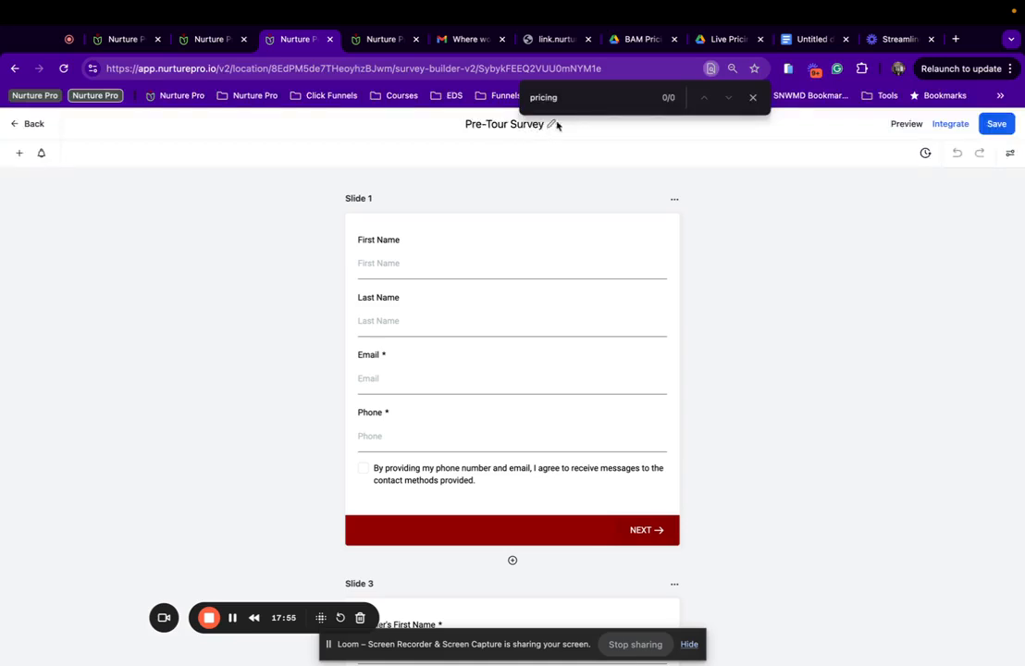
# Rename the survey to 'Pre-Tour Survey | Weddings', save it and return to the surveys list.
pyautogui.click(752, 97)
pyautogui.click(542, 125)
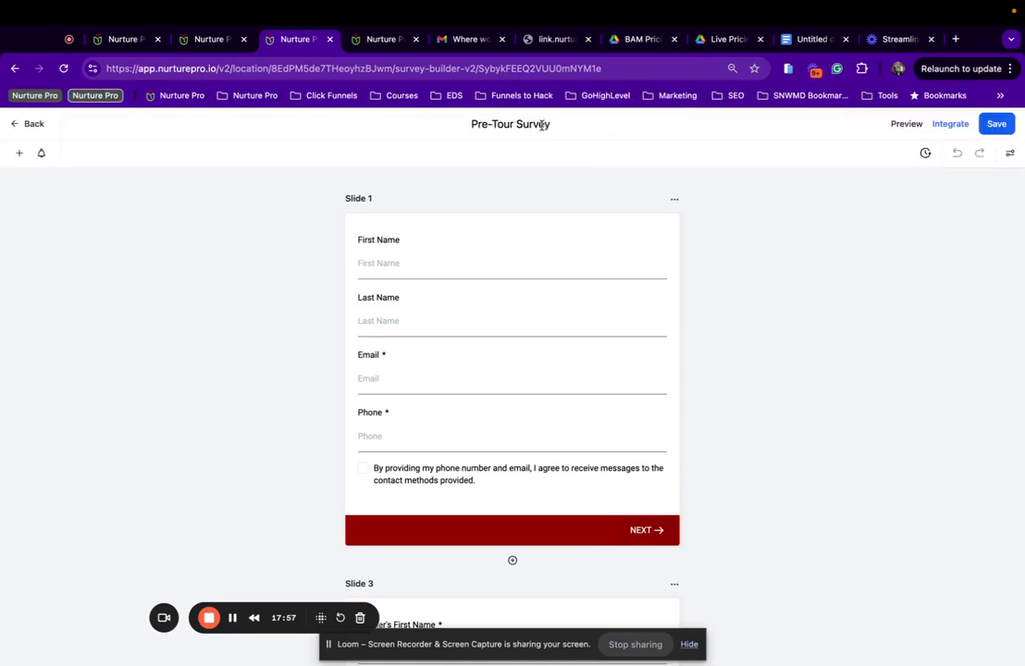
pyautogui.write('|')
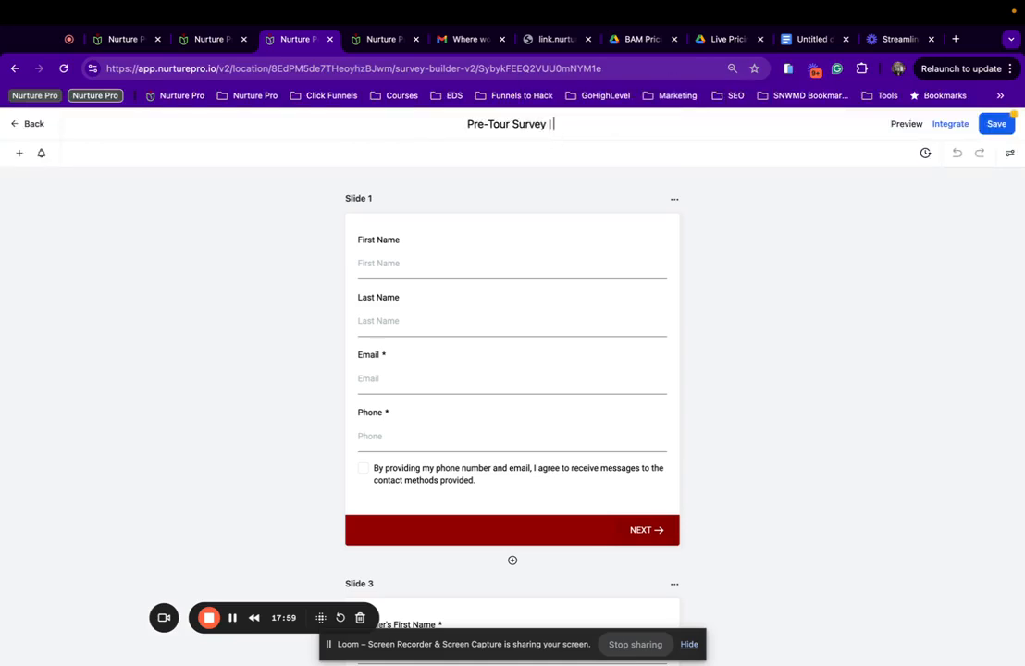
pyautogui.write(' Weddings')
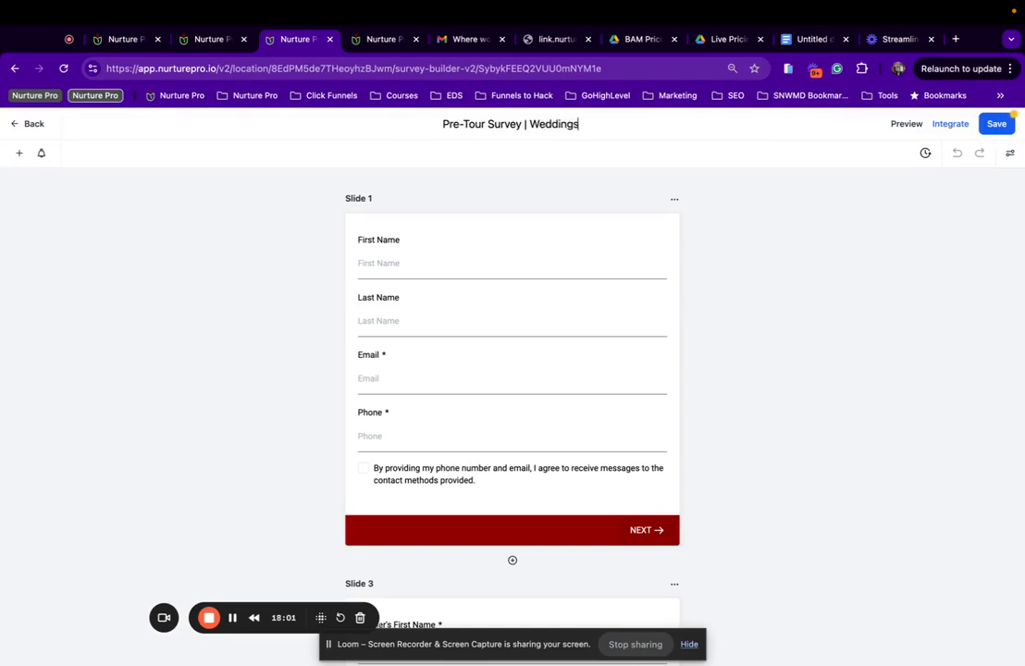
pyautogui.click(994, 126)
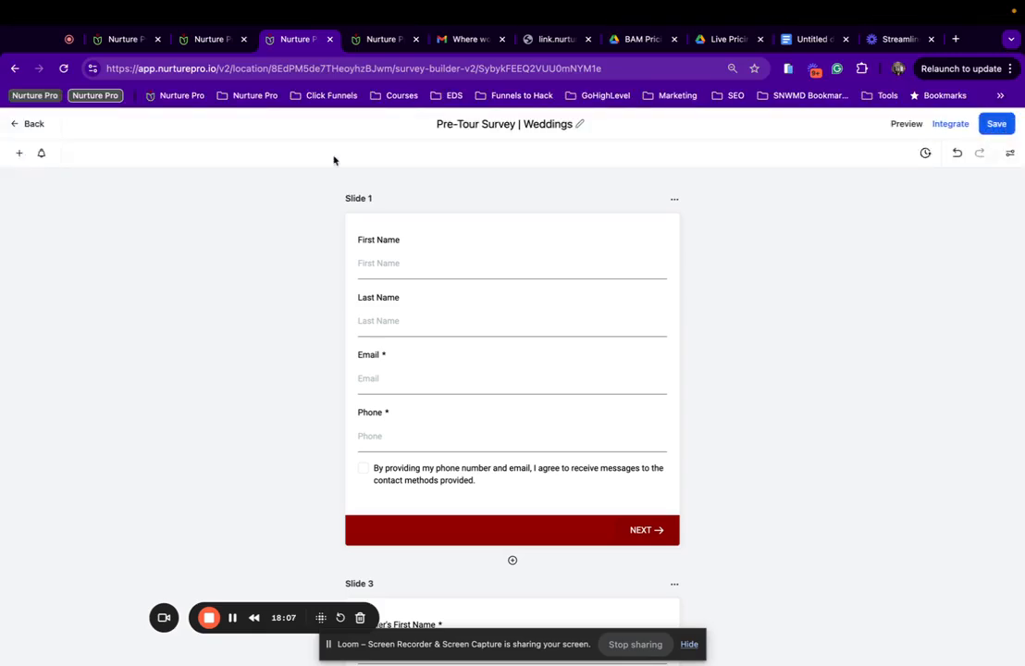
pyautogui.click(35, 128)
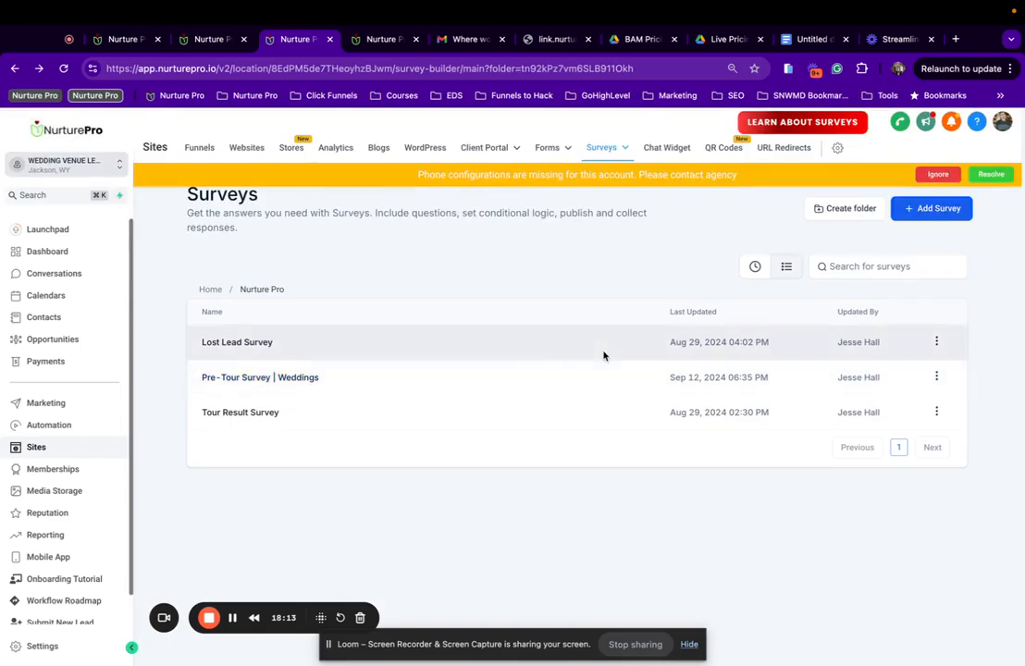
# Duplicate the Weddings survey as 'Pre-Tour Survey | Events' and open the new copy.
pyautogui.click(936, 377)
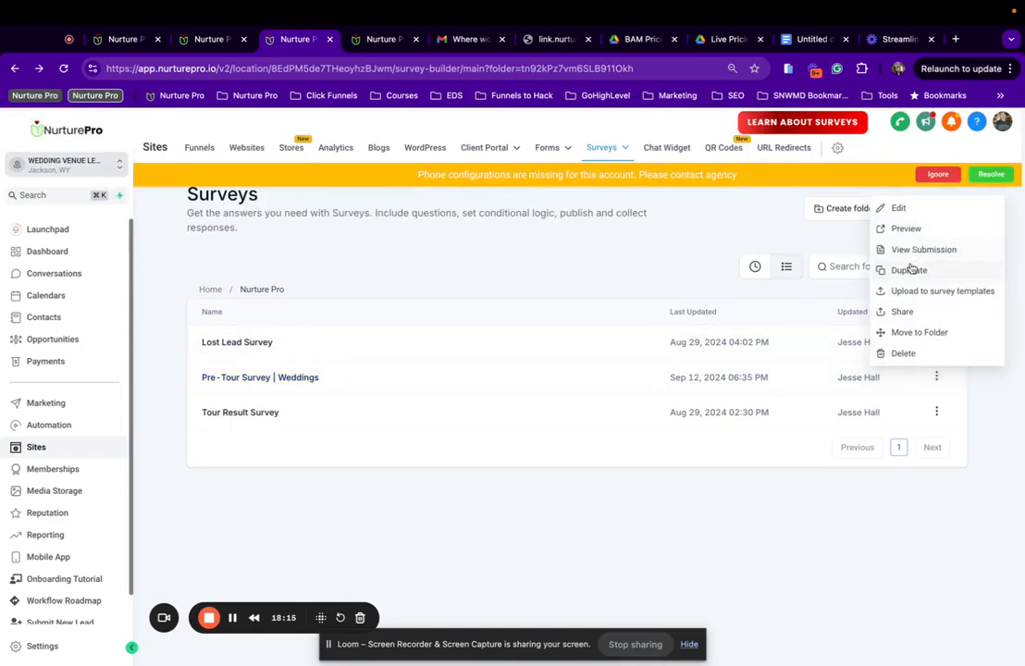
pyautogui.click(909, 270)
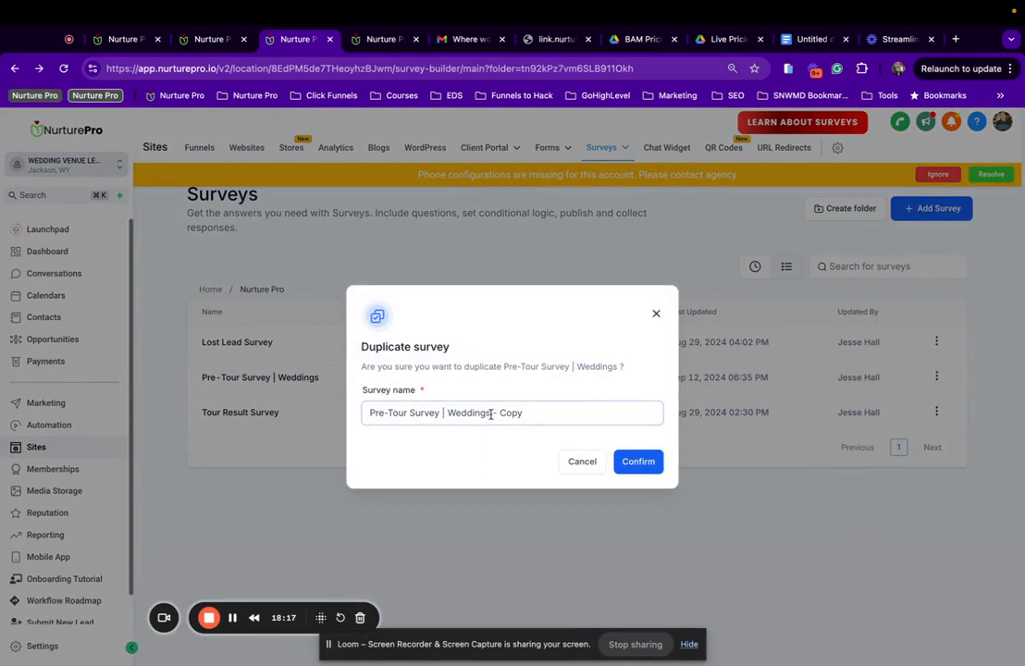
pyautogui.moveTo(493, 413); pyautogui.dragTo(643, 389)
pyautogui.click(505, 415)
pyautogui.moveTo(450, 413); pyautogui.dragTo(569, 414)
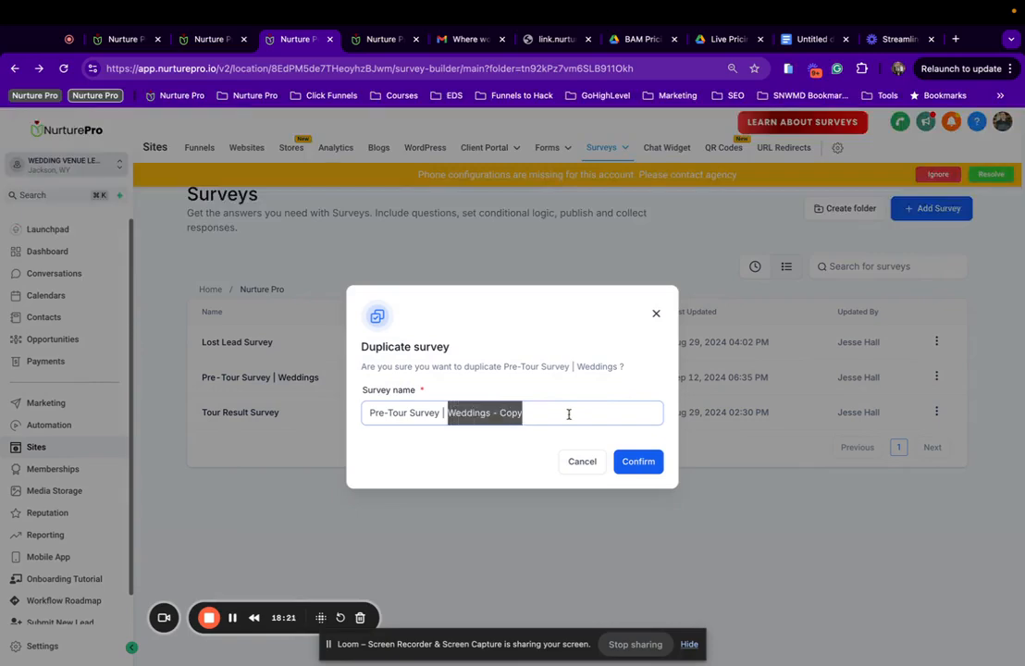
pyautogui.write('Event')
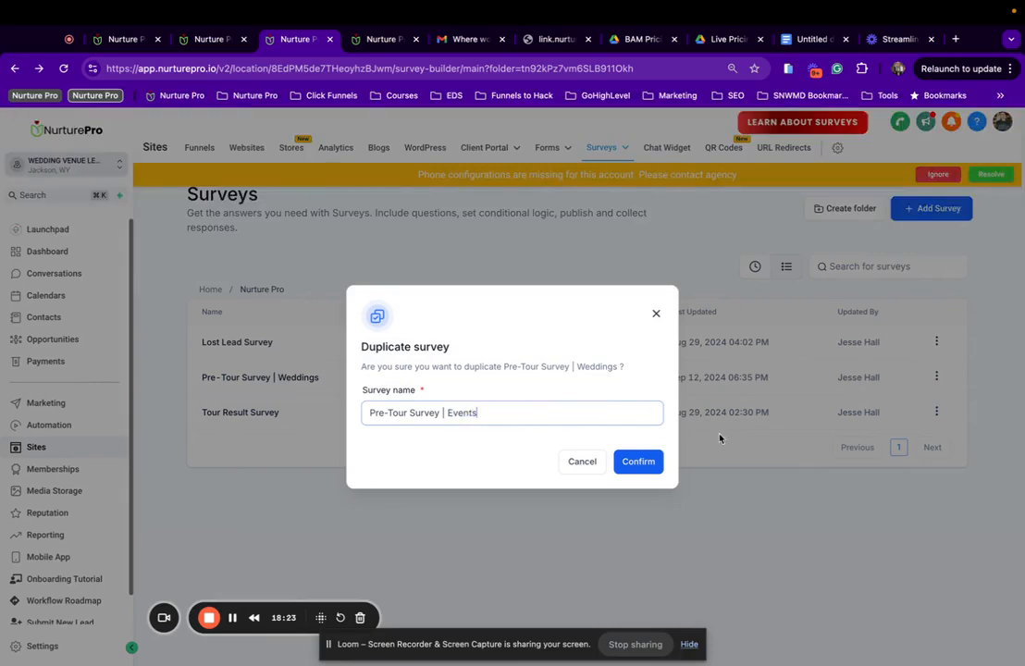
pyautogui.write('s')
pyautogui.click(651, 465)
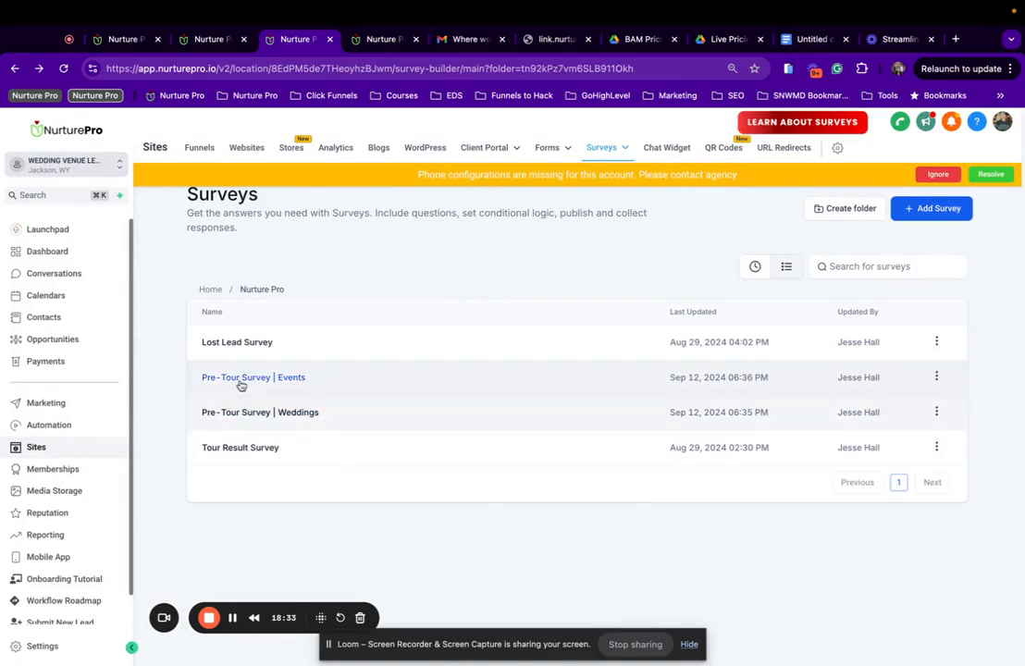
pyautogui.click(244, 381)
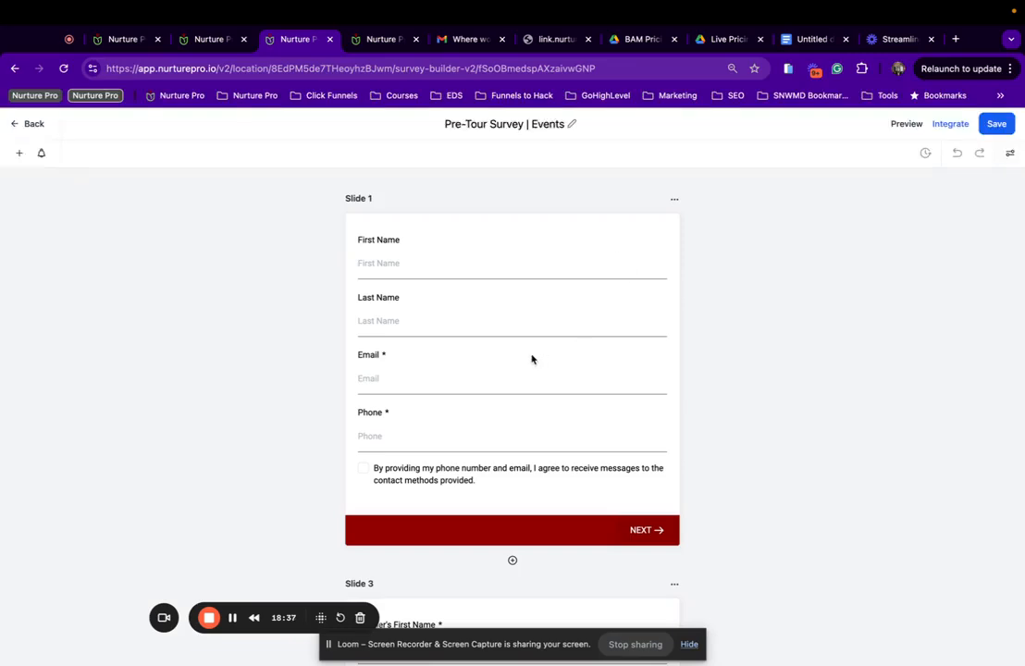
# Delete the Partner's First Name, Partner's Last Name and primary residence questions from Slide 3.
pyautogui.scroll(-7, 532, 359)
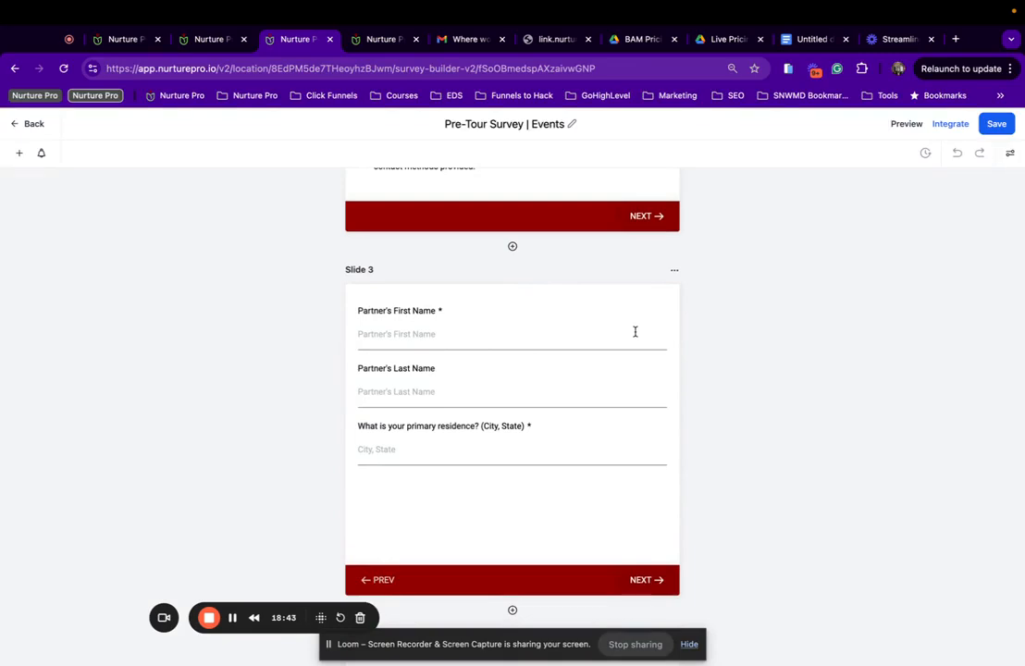
pyautogui.click(534, 320)
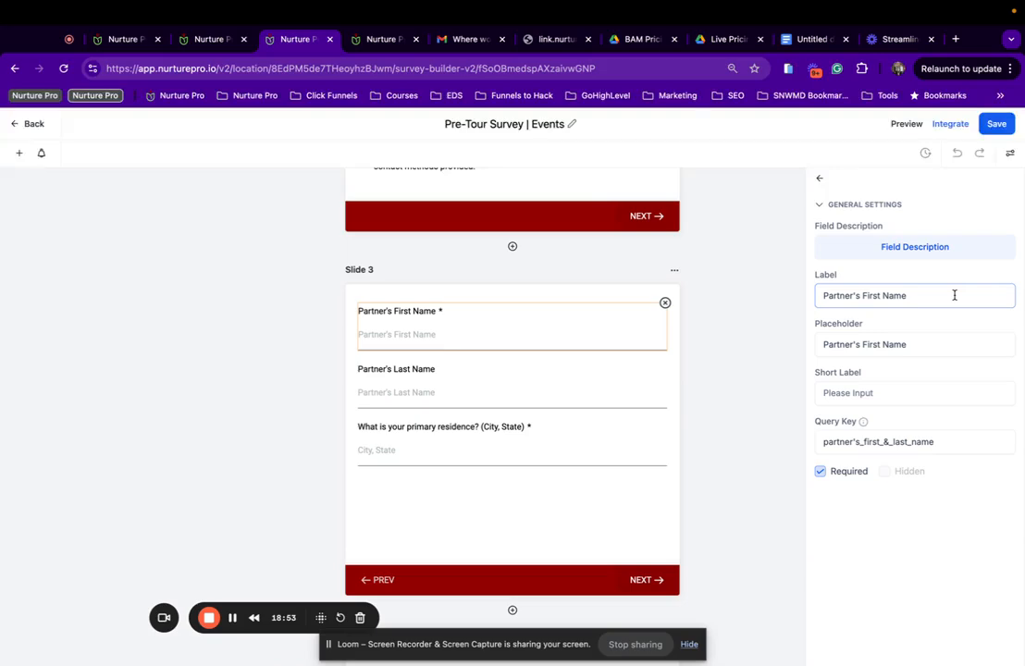
pyautogui.click(665, 303)
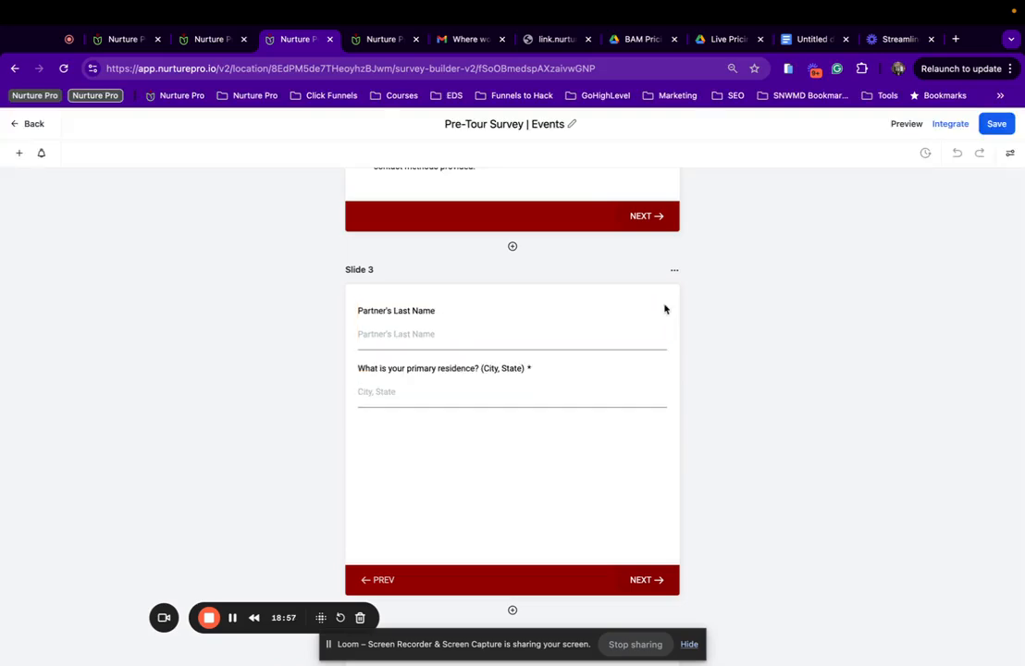
pyautogui.click(640, 322)
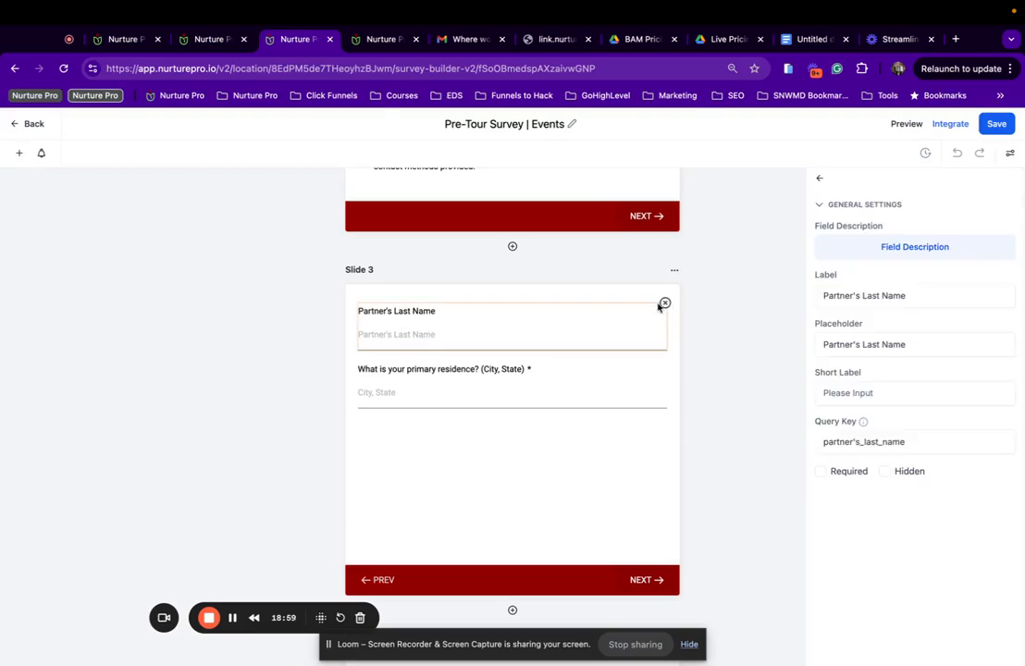
pyautogui.click(664, 304)
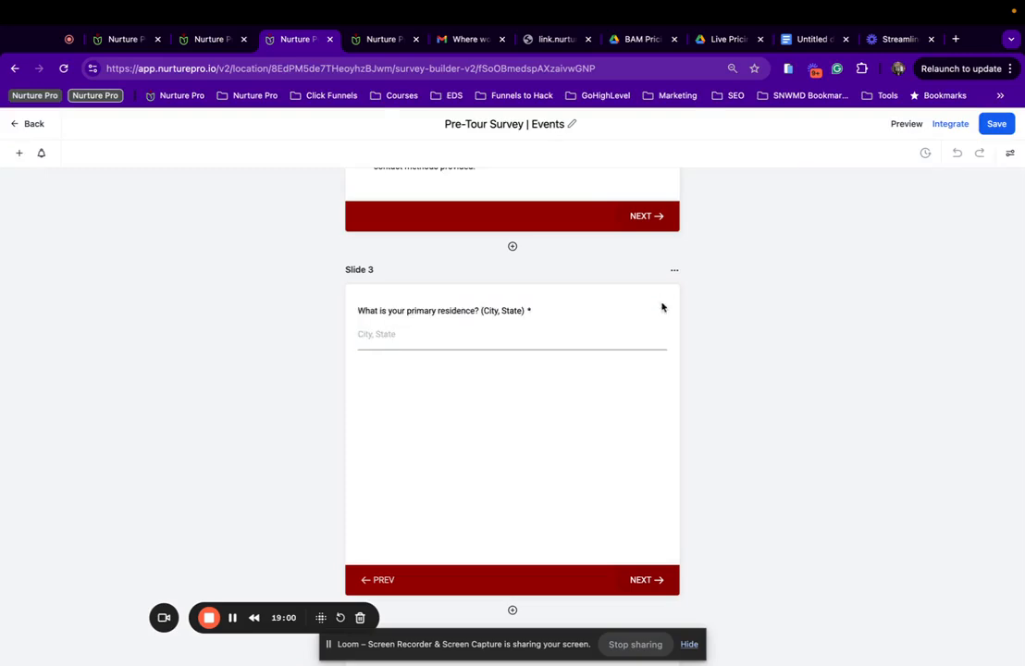
pyautogui.click(606, 316)
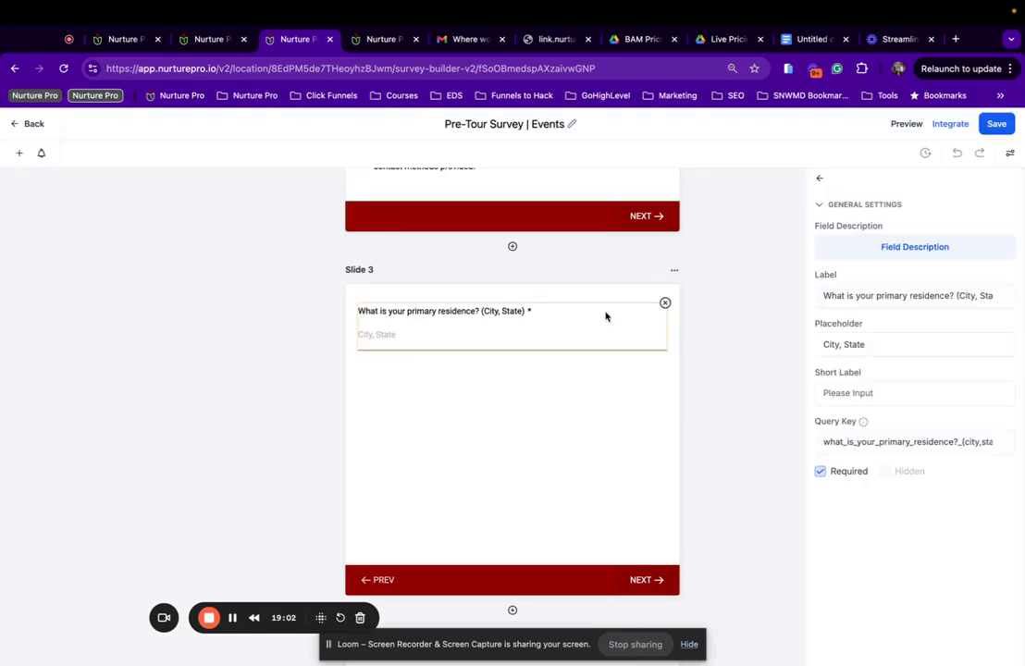
pyautogui.click(665, 304)
pyautogui.scroll(5, 585, 400)
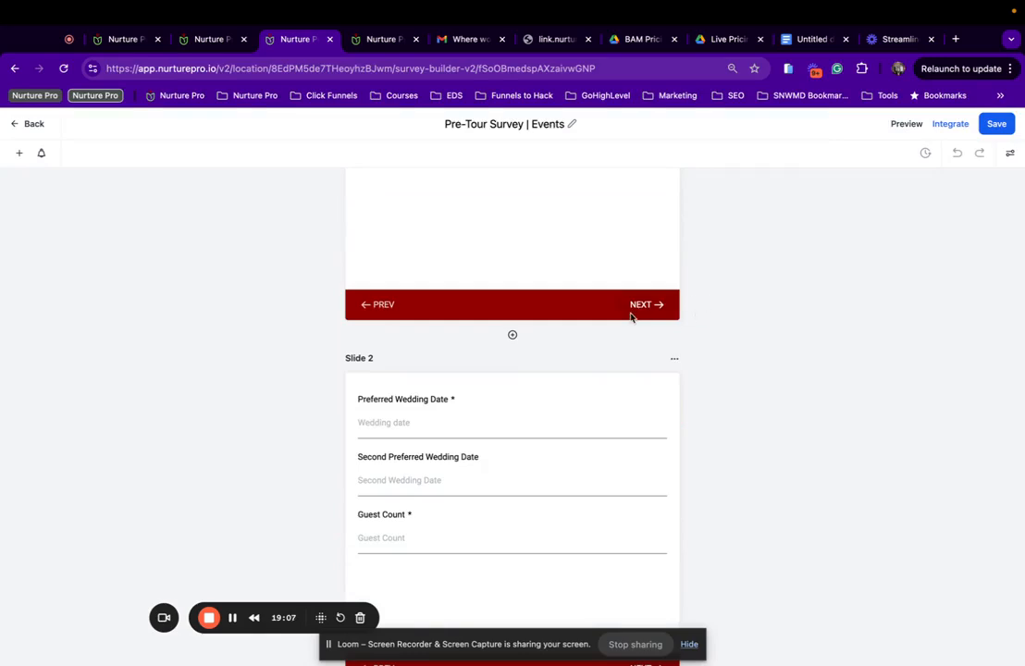
# Relabel both preferred date questions from 'Wedding Date' to 'Event Date'.
pyautogui.scroll(-3, 632, 318)
pyautogui.click(371, 324)
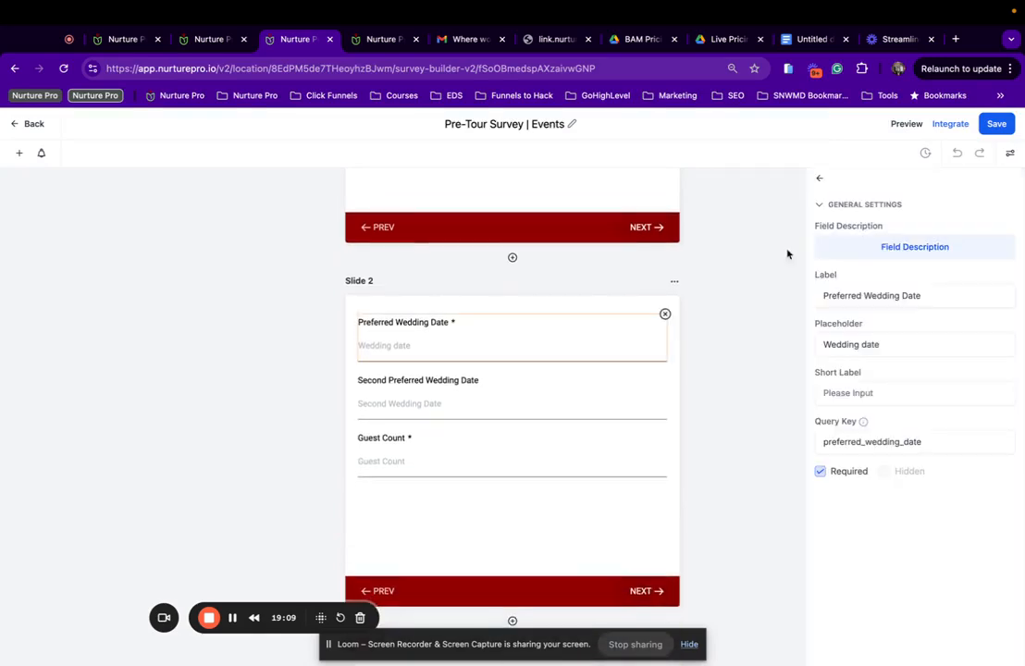
pyautogui.click(898, 296)
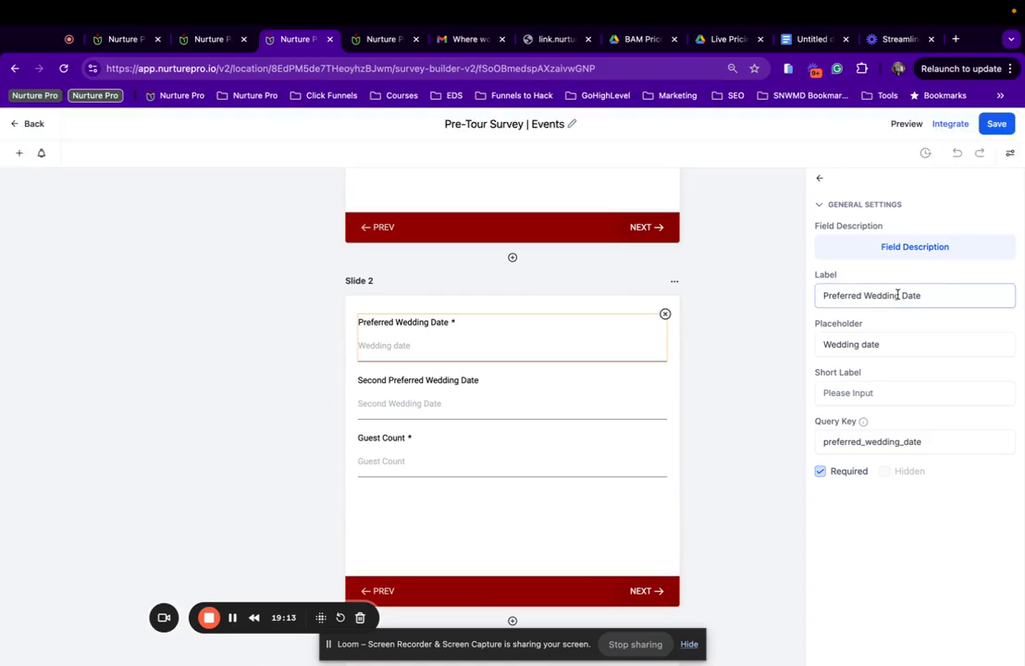
pyautogui.moveTo(898, 295); pyautogui.dragTo(865, 299)
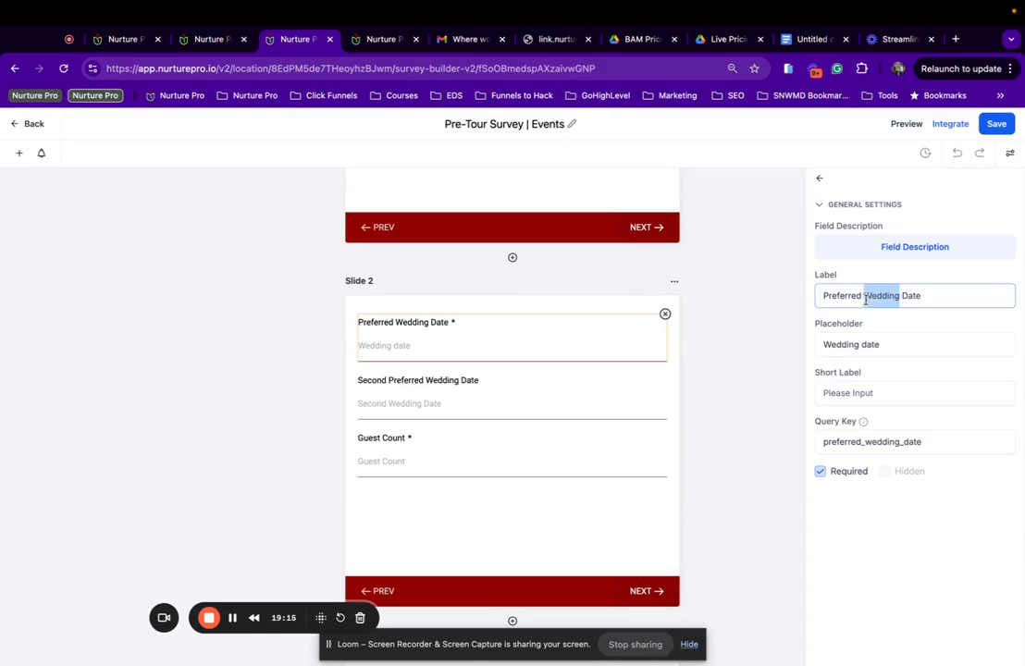
pyautogui.write('Event')
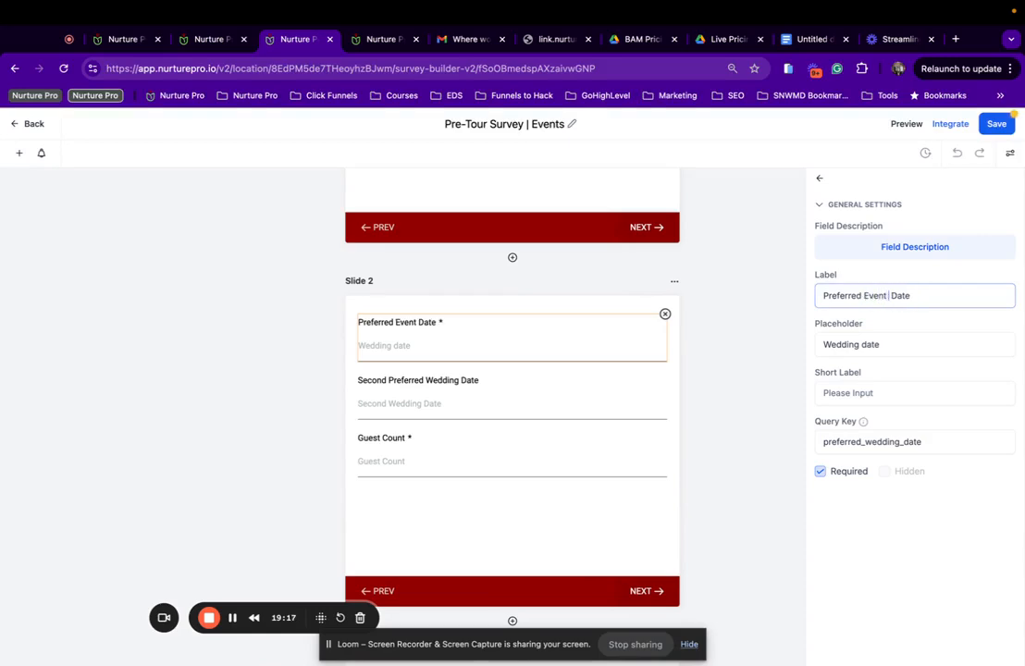
pyautogui.press('BackSpace')
pyautogui.click(517, 402)
pyautogui.click(893, 296)
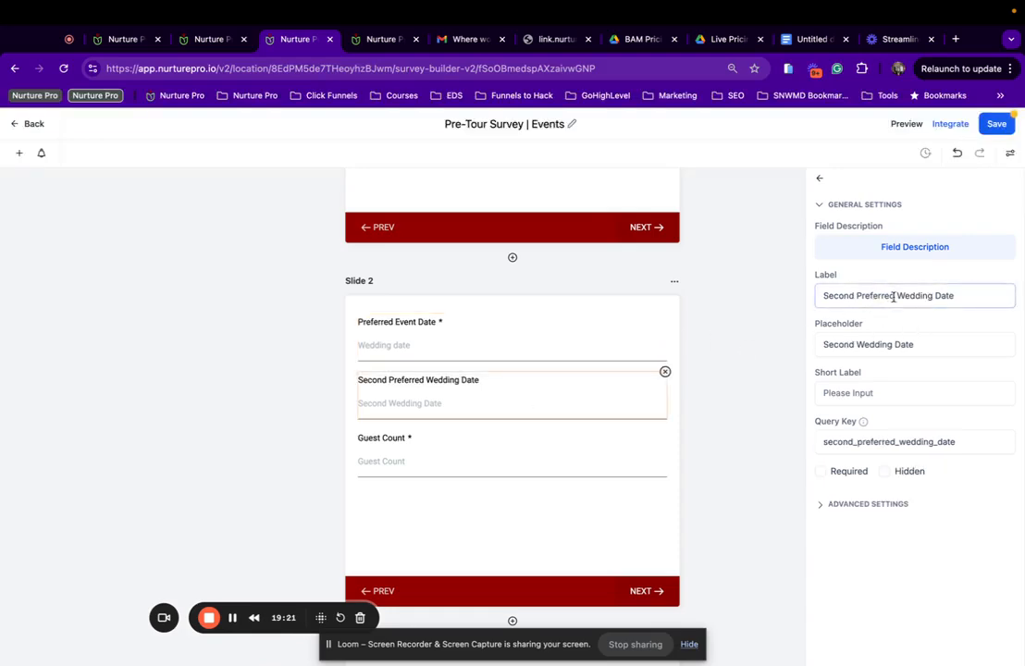
pyautogui.moveTo(931, 296); pyautogui.dragTo(882, 296)
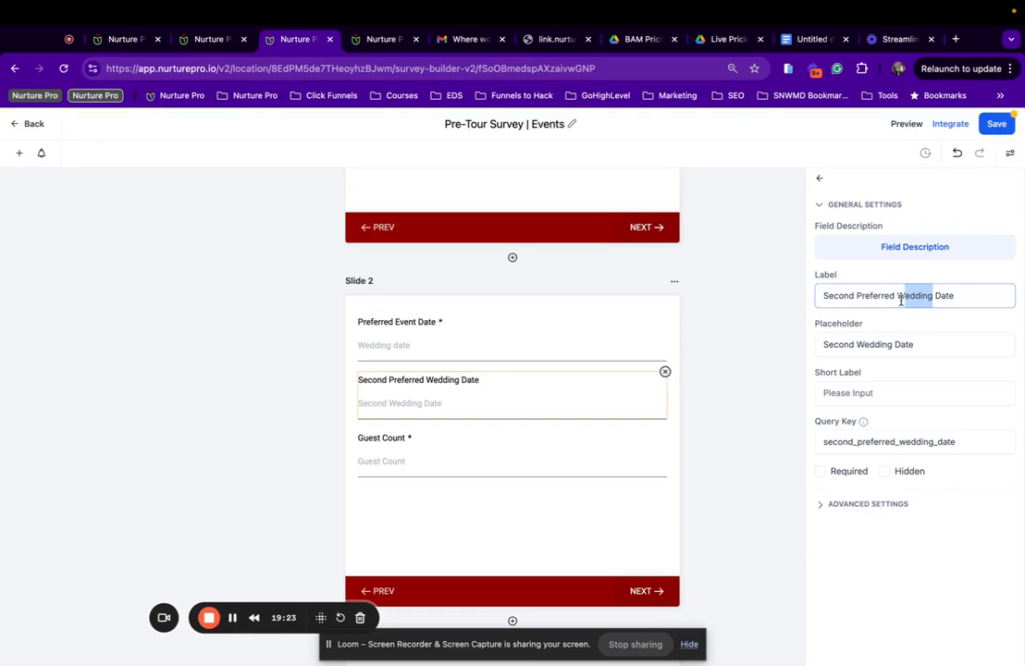
pyautogui.write('Evenmt')
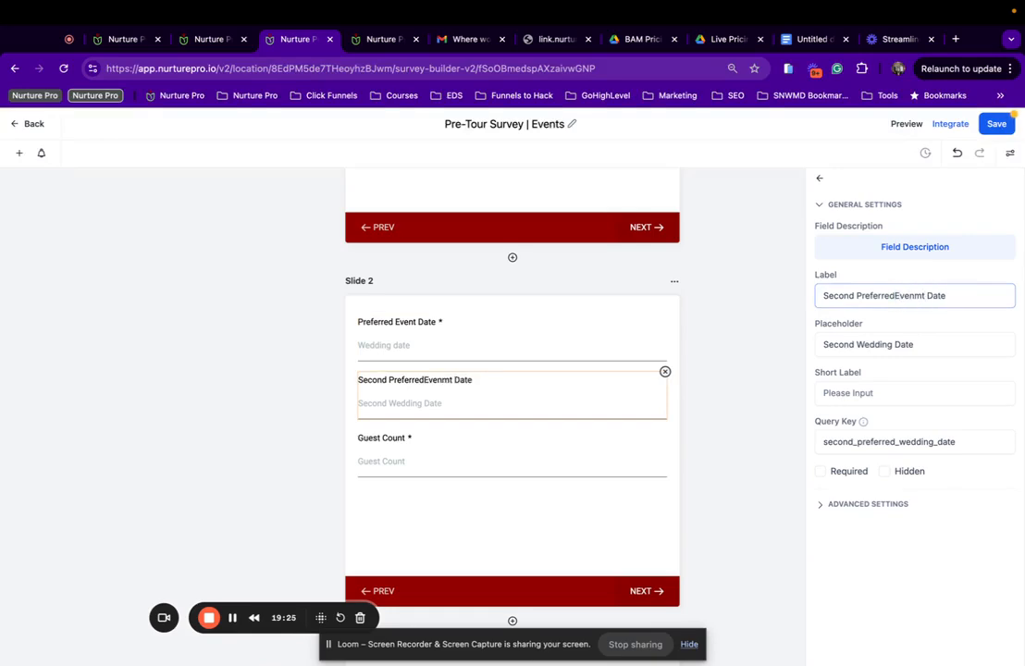
pyautogui.press('BackSpace')
pyautogui.press('BackSpace')
pyautogui.press('BackSpace')
pyautogui.press('BackSpace')
pyautogui.press('BackSpace')
pyautogui.press('BackSpace')
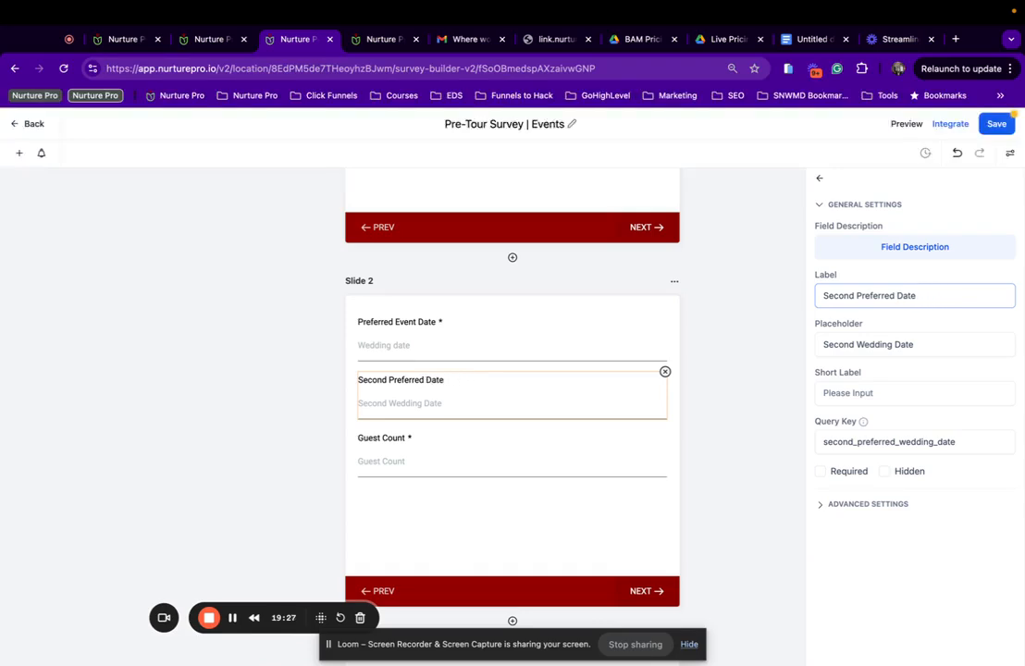
pyautogui.write('Event')
# Change the budget question label from 'Total Wedding Budget' to 'Total Event Budget'.
pyautogui.click(503, 434)
pyautogui.scroll(-5, 503, 435)
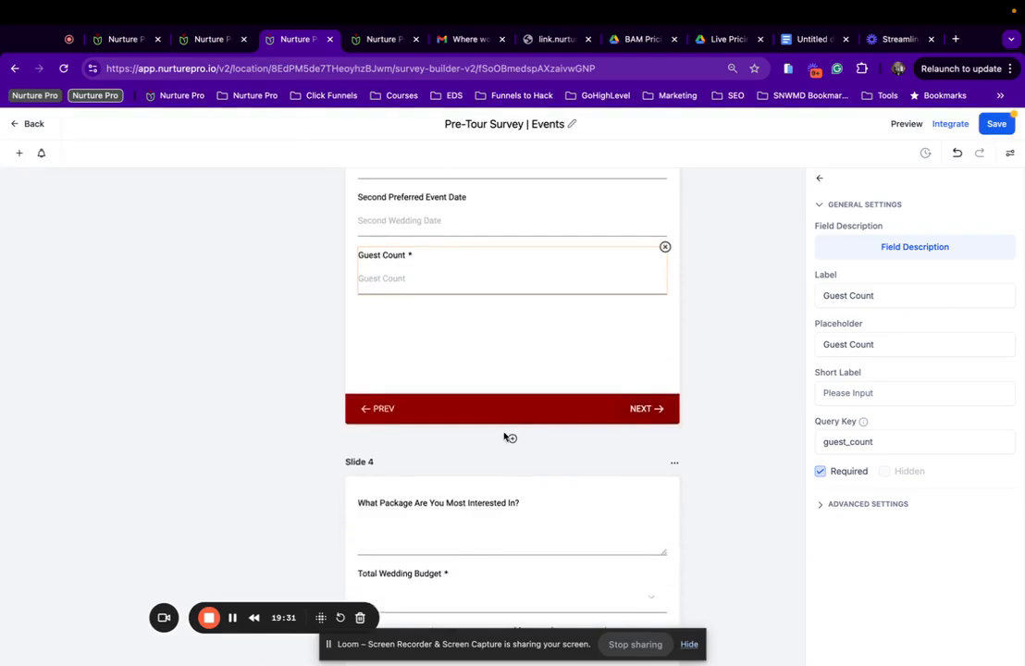
pyautogui.scroll(-2, 504, 435)
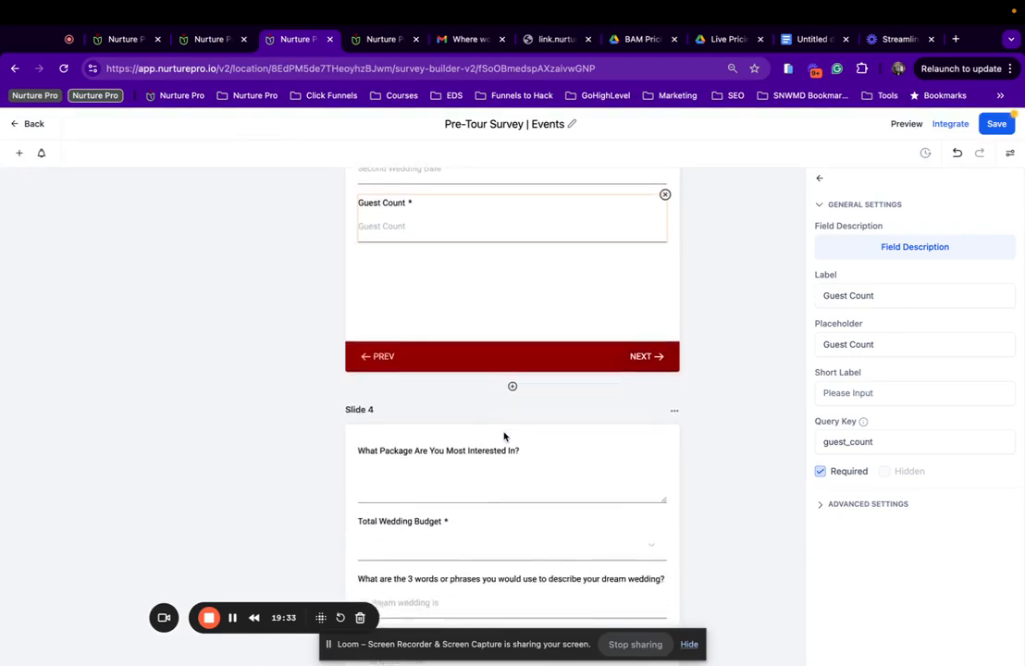
pyautogui.scroll(-2, 503, 435)
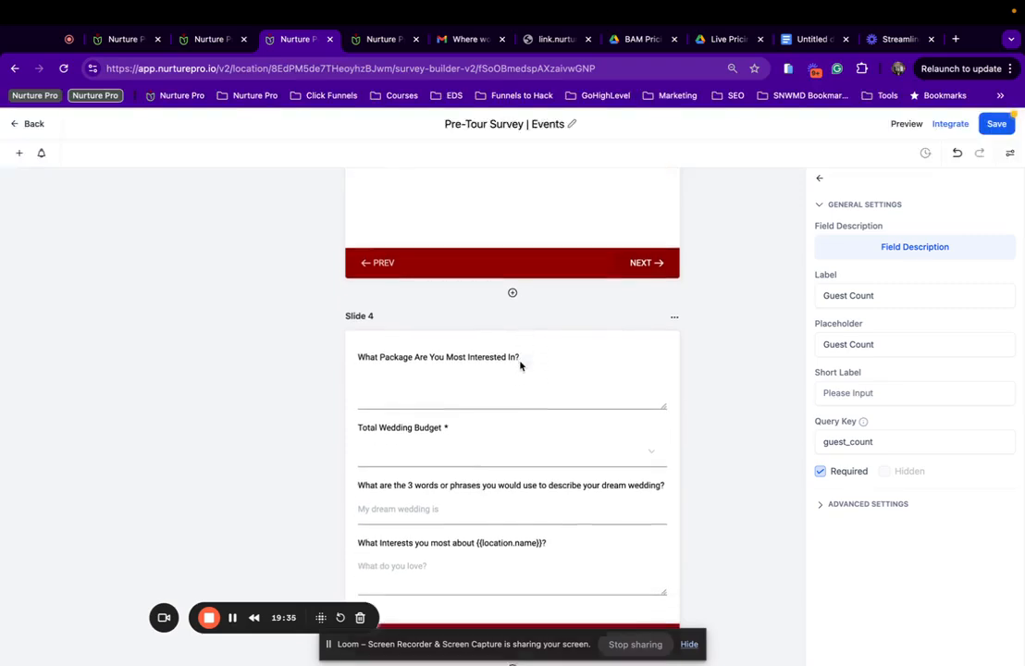
pyautogui.click(529, 354)
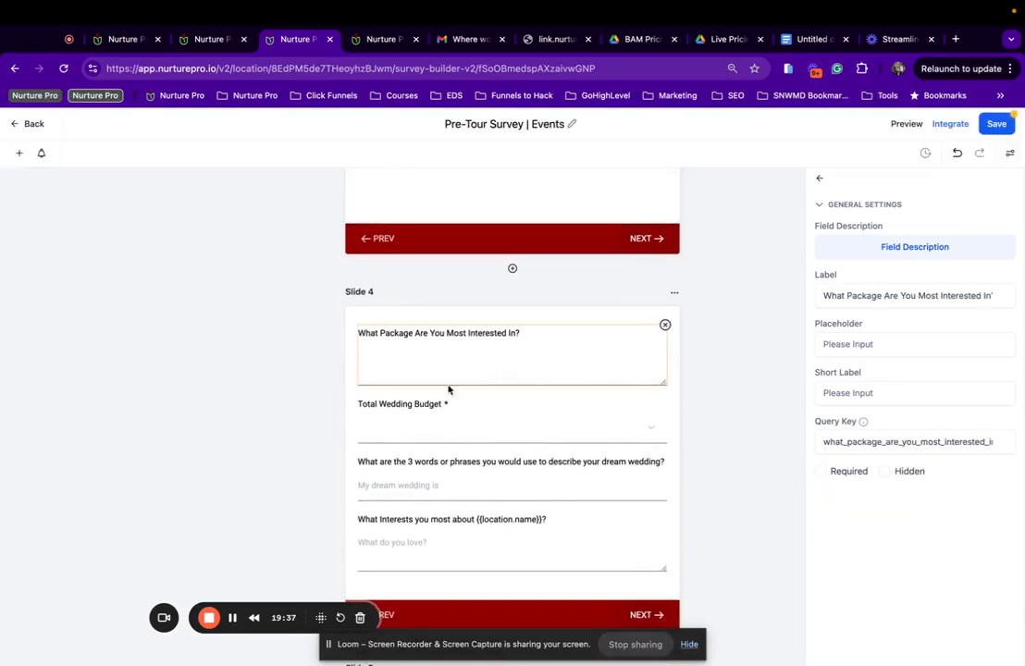
pyautogui.click(408, 408)
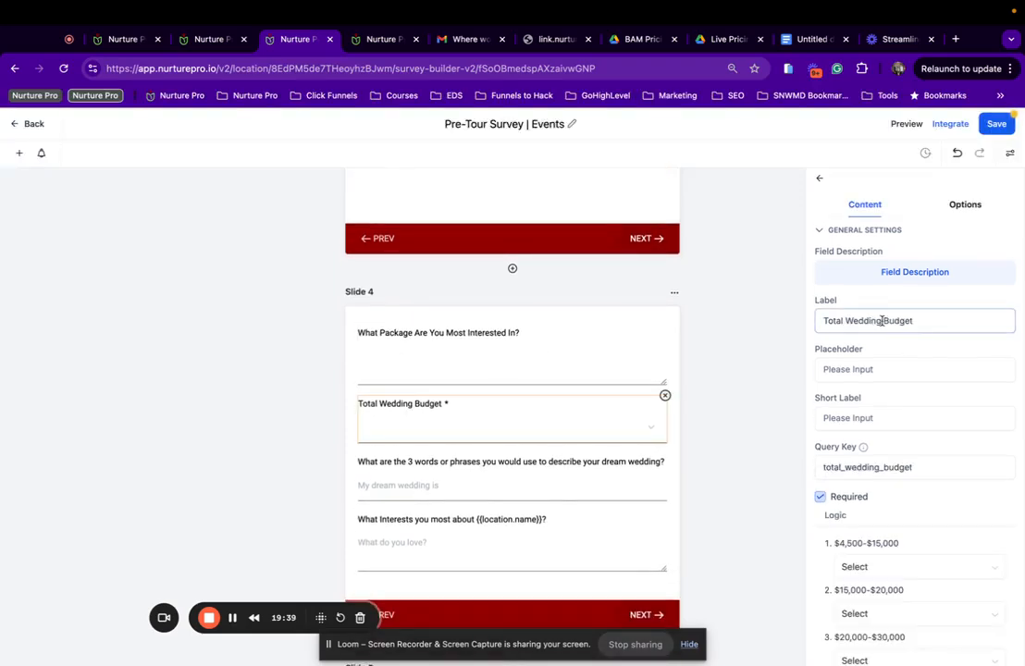
pyautogui.moveTo(884, 321); pyautogui.dragTo(849, 318)
pyautogui.write('Event')
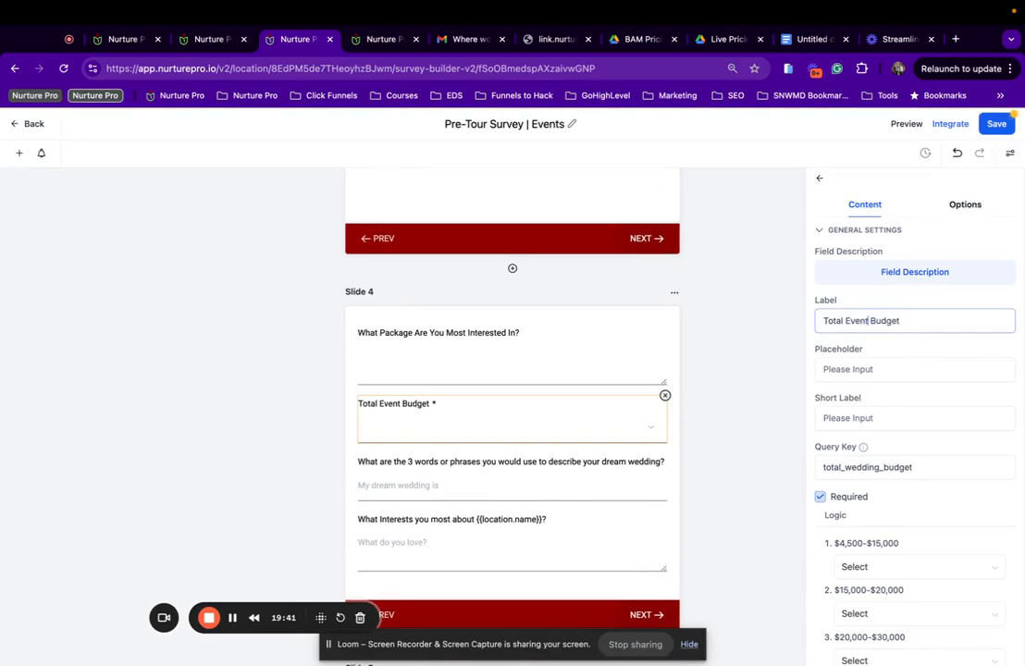
pyautogui.scroll(-3, 567, 380)
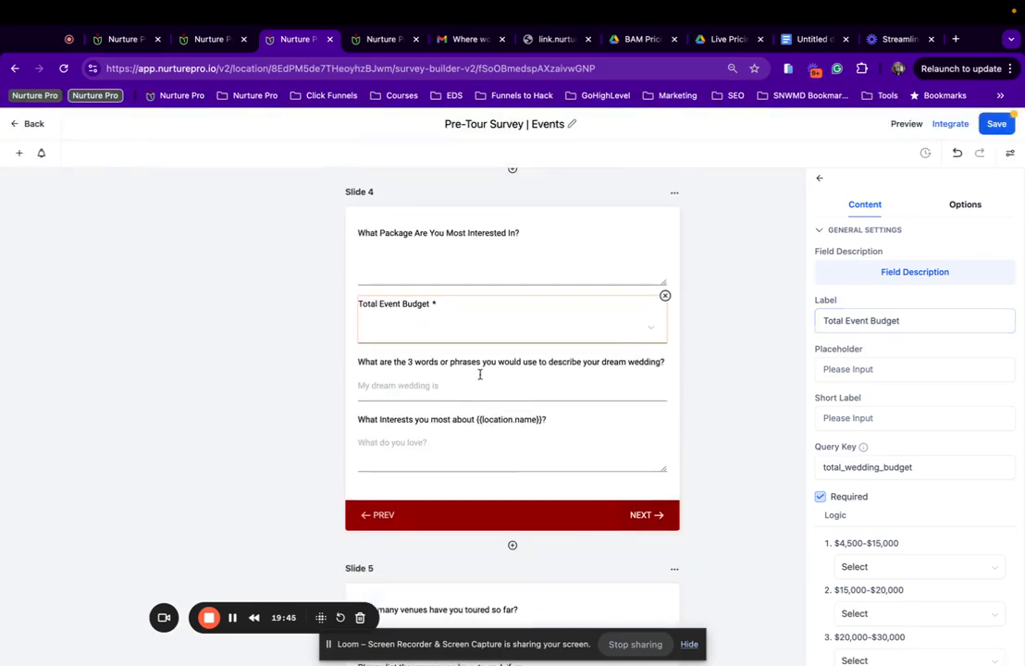
# Reword the dream wedding question label to 'Please describe your vision for your event'.
pyautogui.click(478, 373)
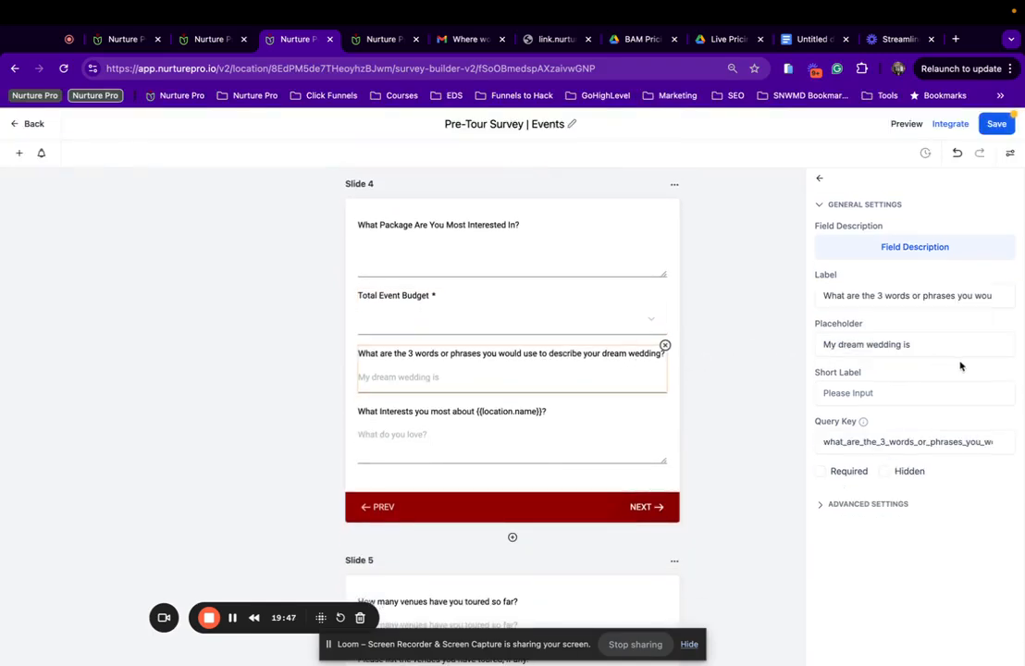
pyautogui.click(956, 296)
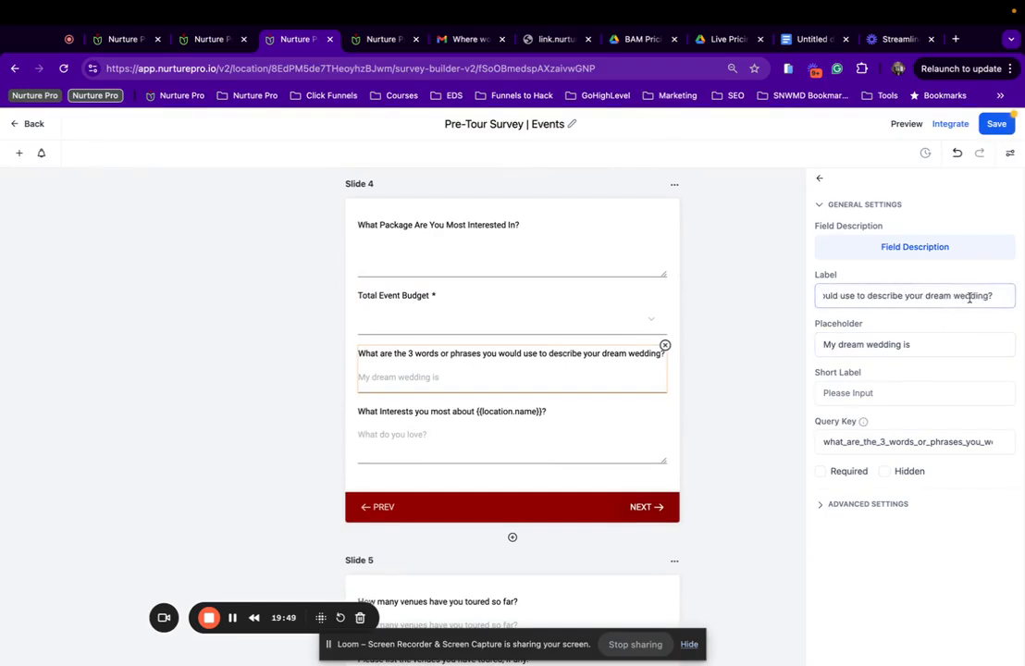
pyautogui.moveTo(988, 296); pyautogui.dragTo(928, 293)
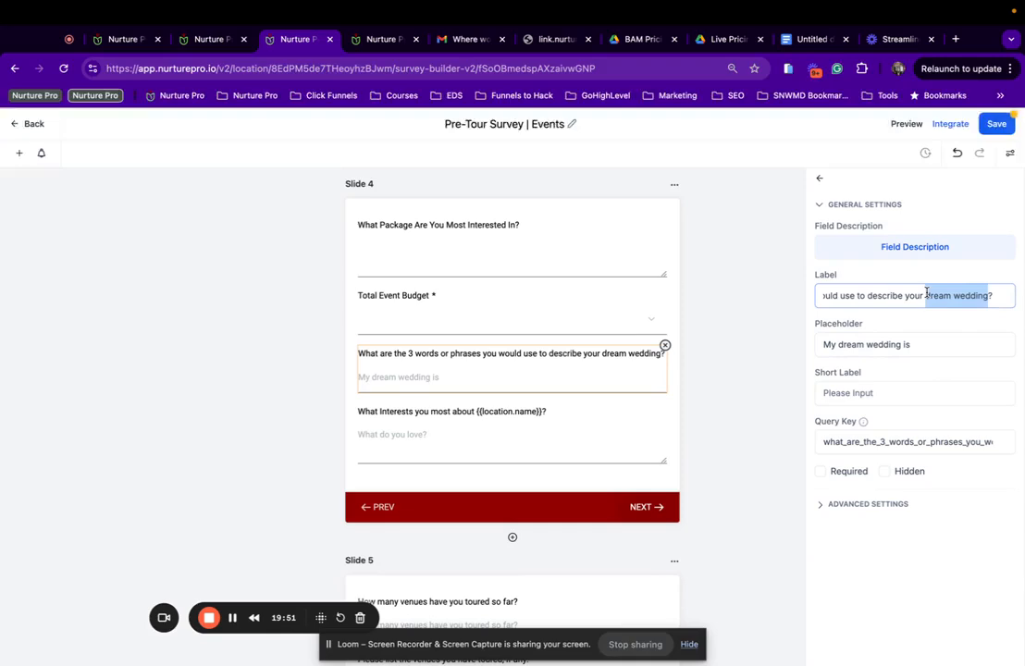
pyautogui.write('Evet')
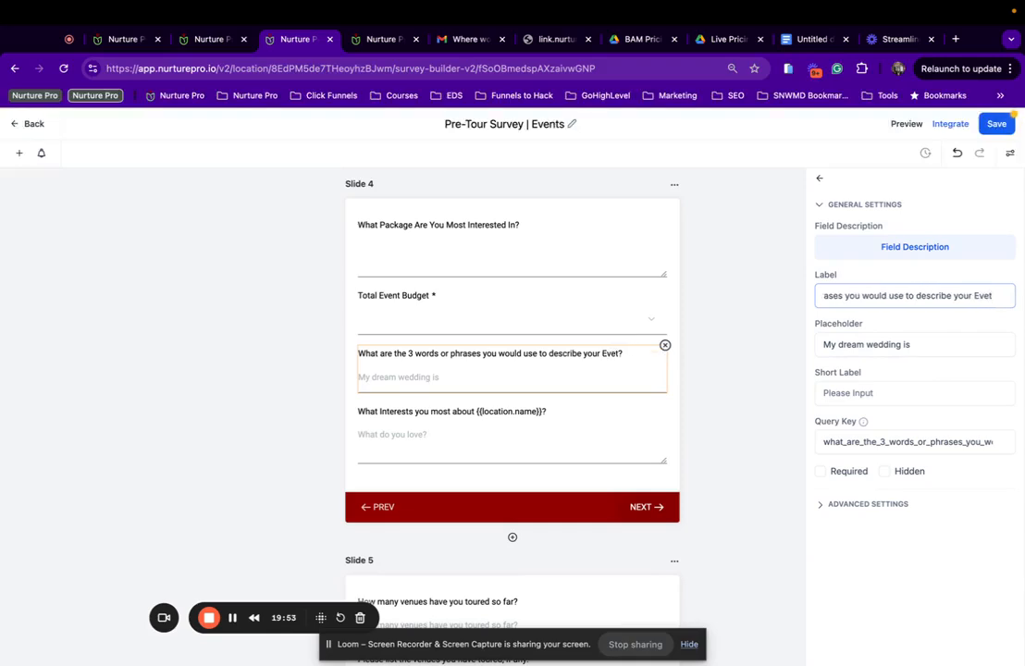
pyautogui.press('BackSpace')
pyautogui.press('BackSpace')
pyautogui.press('BackSpace')
pyautogui.press('BackSpace')
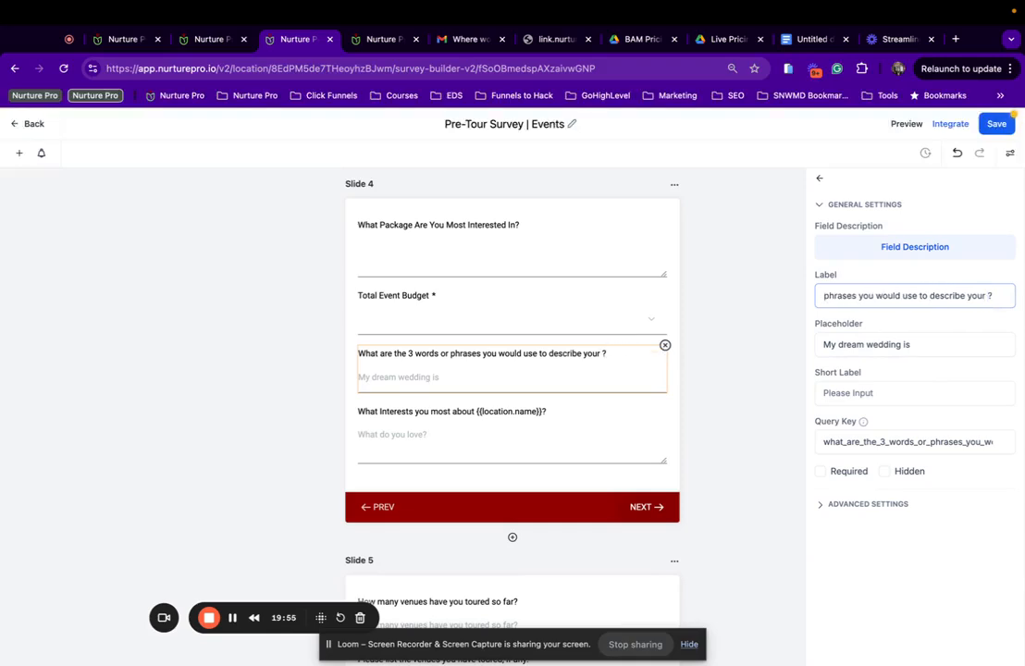
pyautogui.press('super+BackSpace')
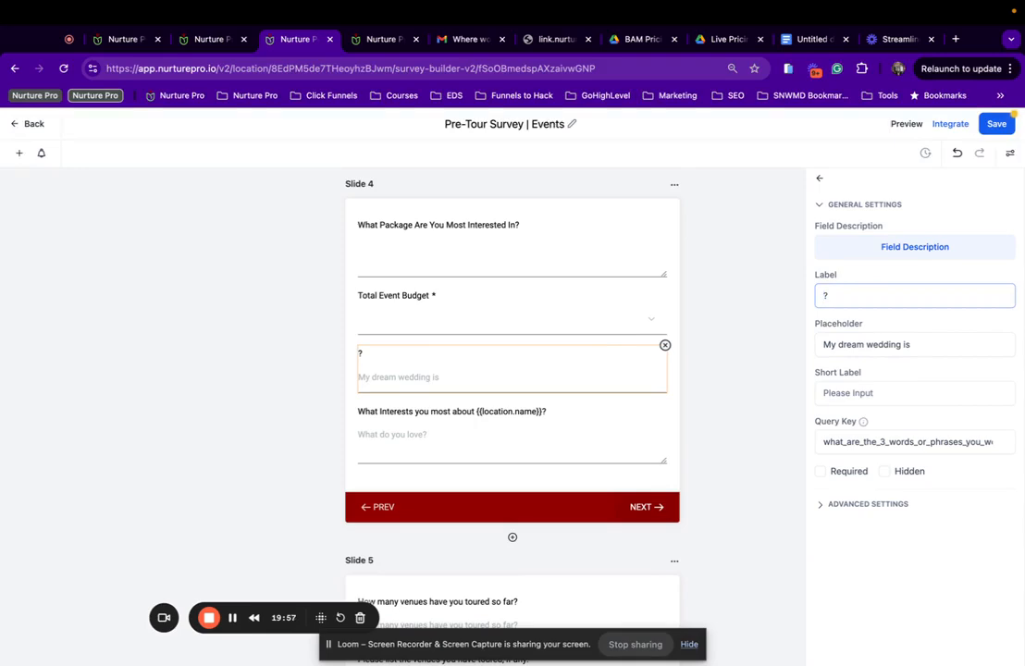
pyautogui.write('PLease')
pyautogui.press('BackSpace')
pyautogui.press('BackSpace')
pyautogui.press('BackSpace')
pyautogui.press('BackSpace')
pyautogui.press('BackSpace')
pyautogui.press('BackSpace')
pyautogui.write('lease decribe your visio')
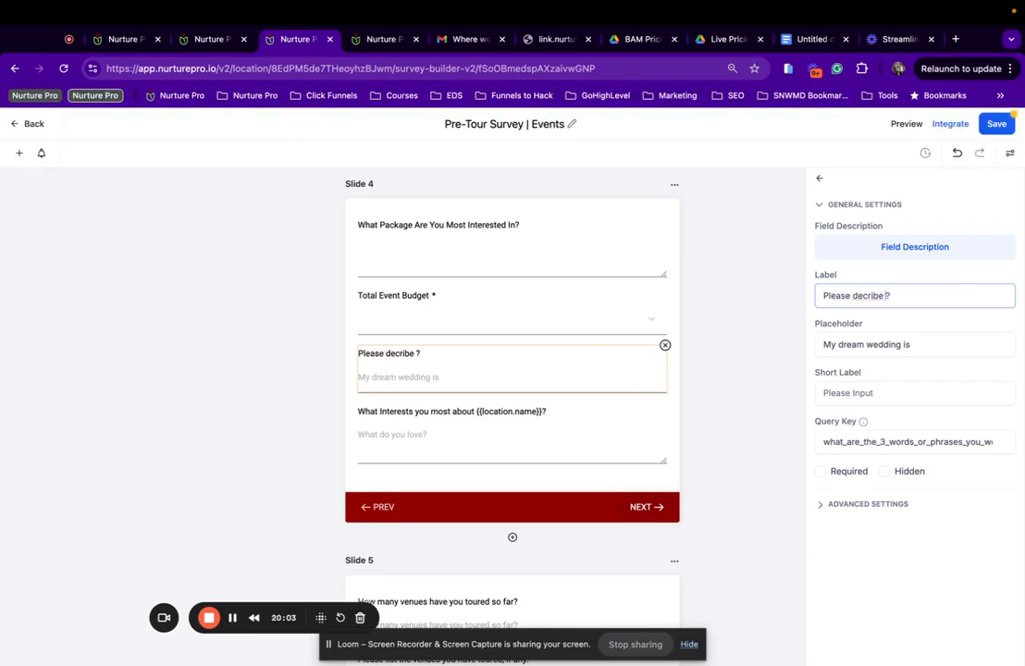
pyautogui.write('n for your event')
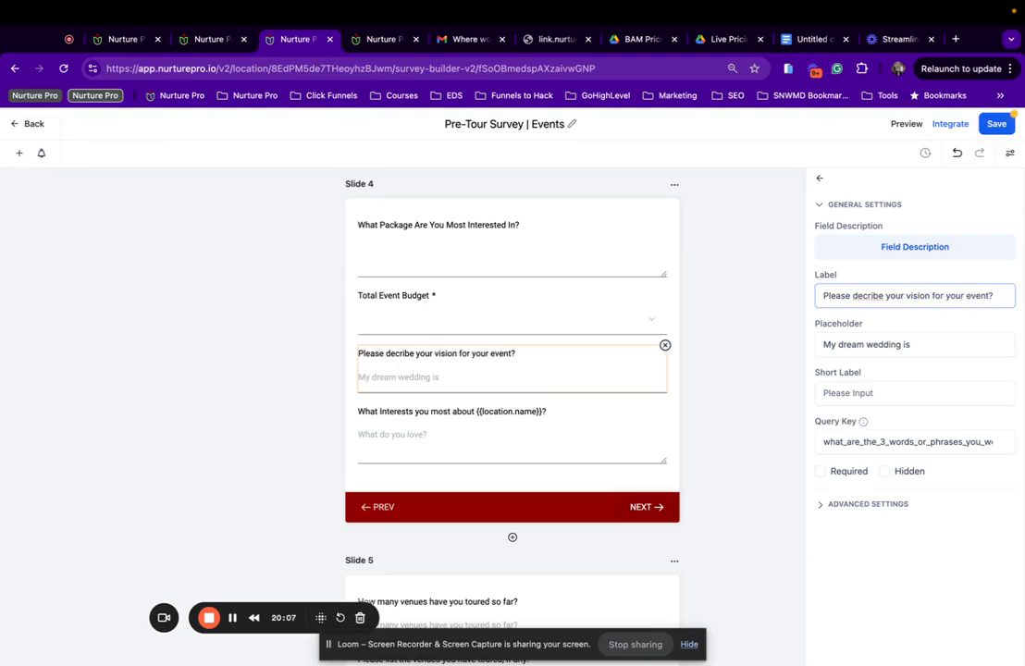
pyautogui.click(861, 296)
pyautogui.write('ws')
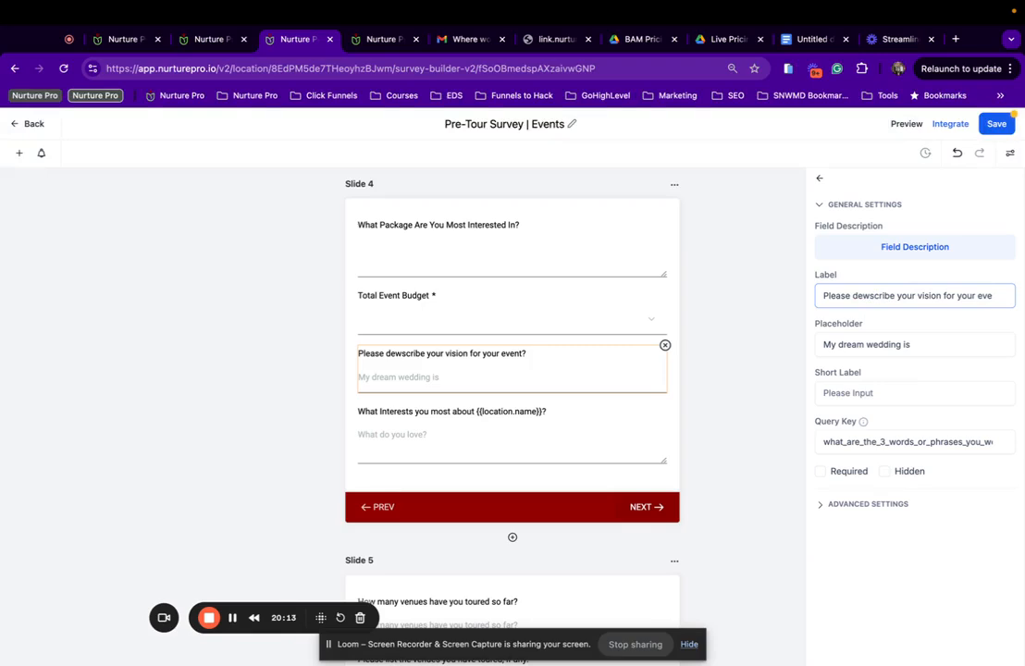
pyautogui.press('BackSpace')
pyautogui.press('BackSpace')
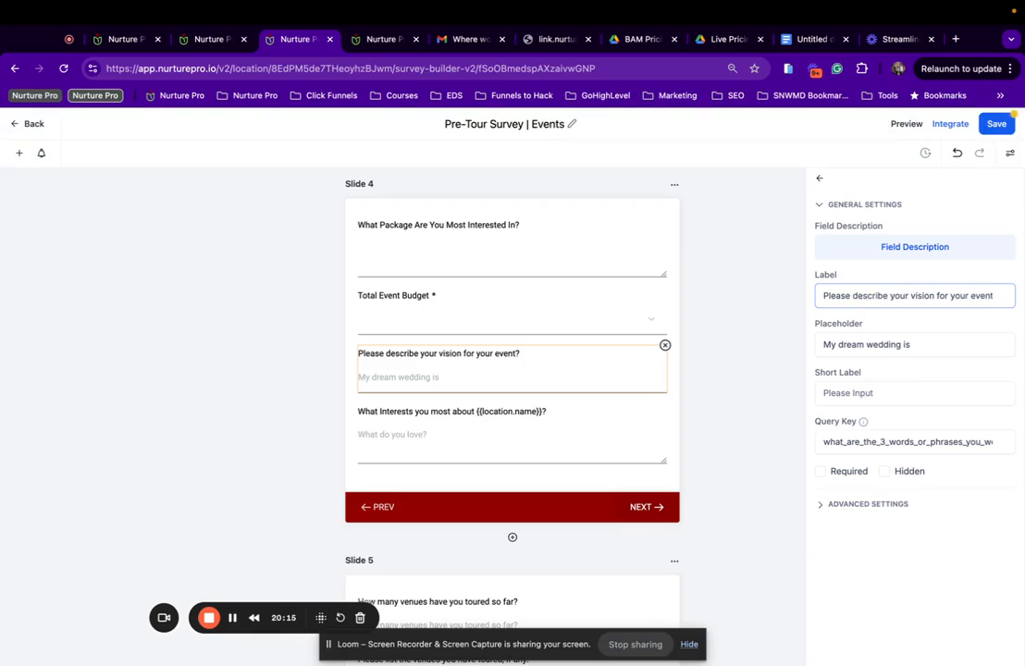
# Replace 'dream wedding' with 'event' in the vision question's placeholder text.
pyautogui.scroll(-2, 517, 363)
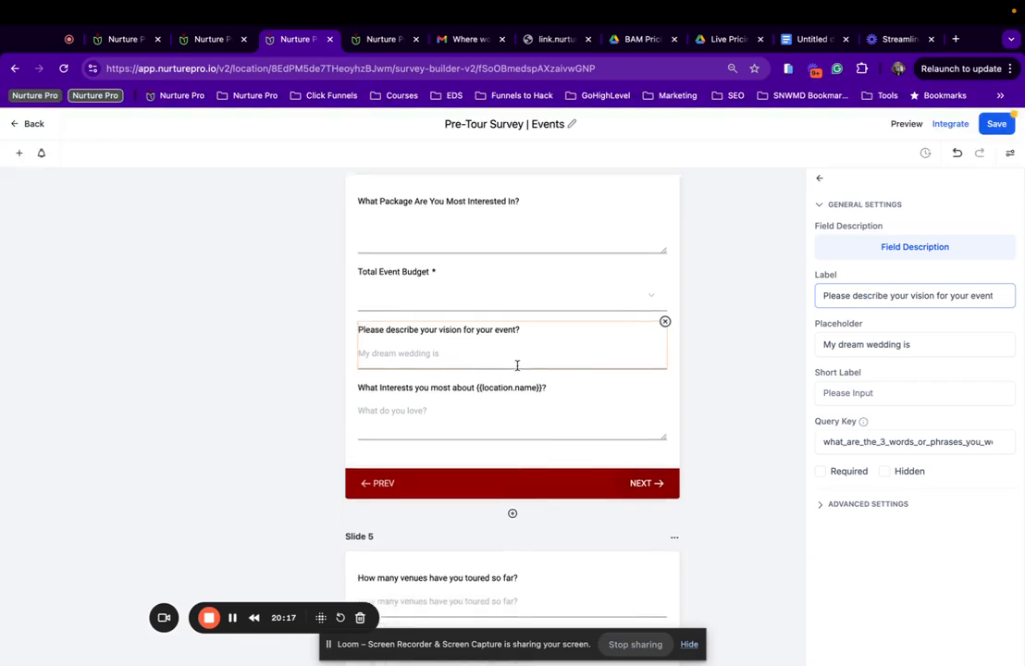
pyautogui.scroll(-1, 484, 341)
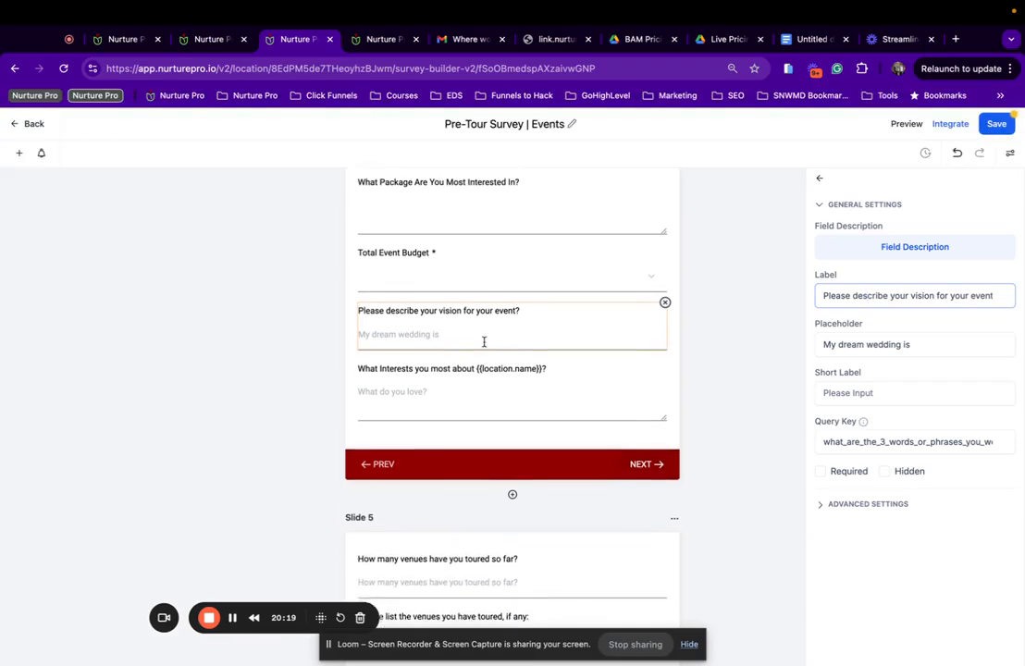
pyautogui.scroll(-1, 480, 312)
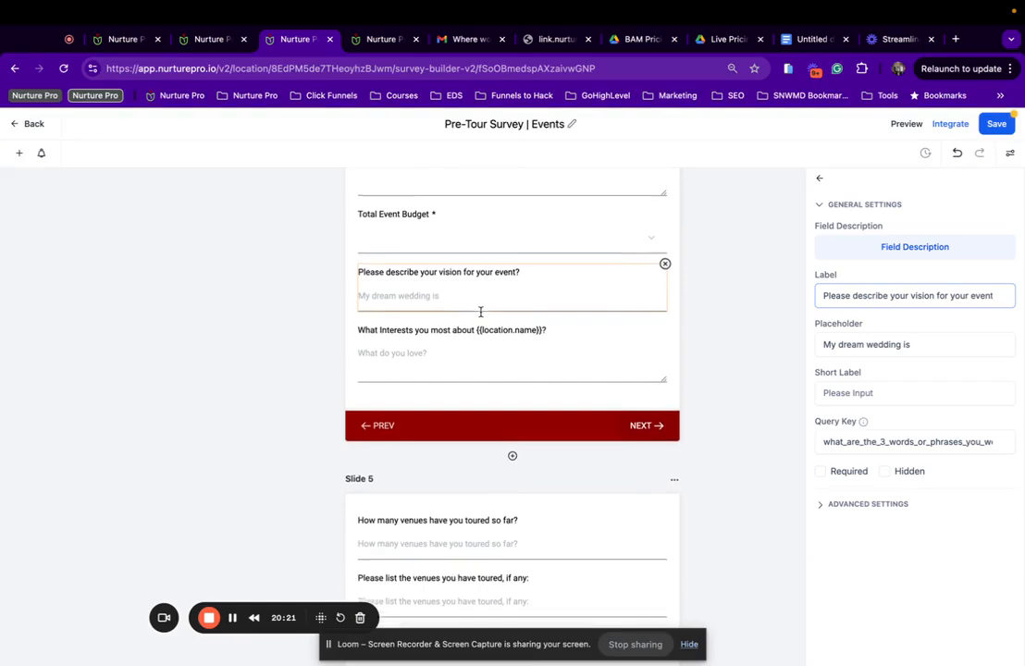
pyautogui.click(506, 324)
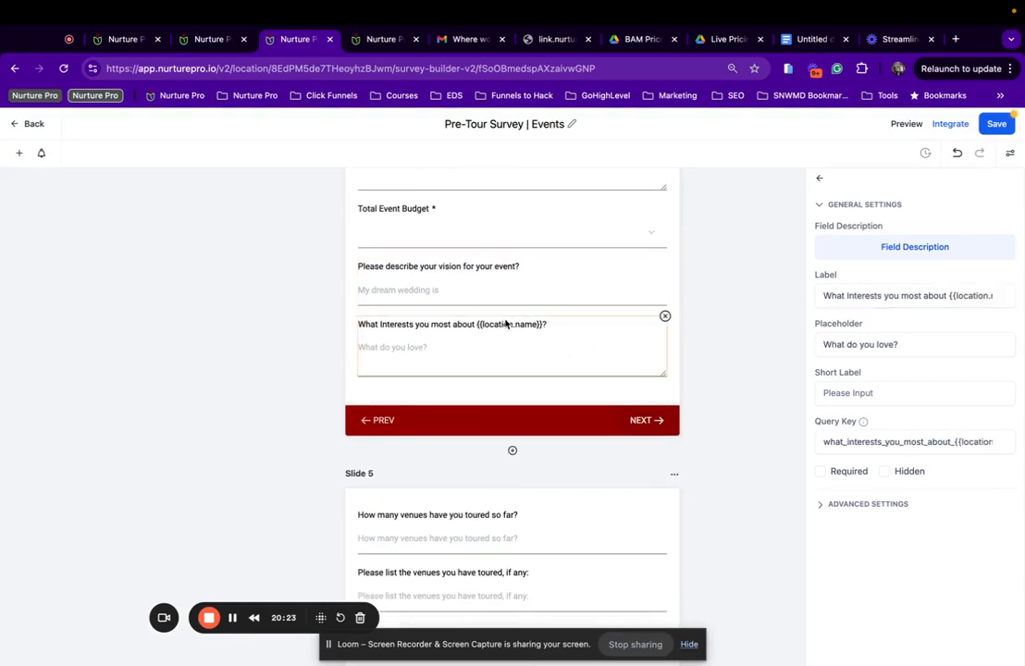
pyautogui.click(564, 284)
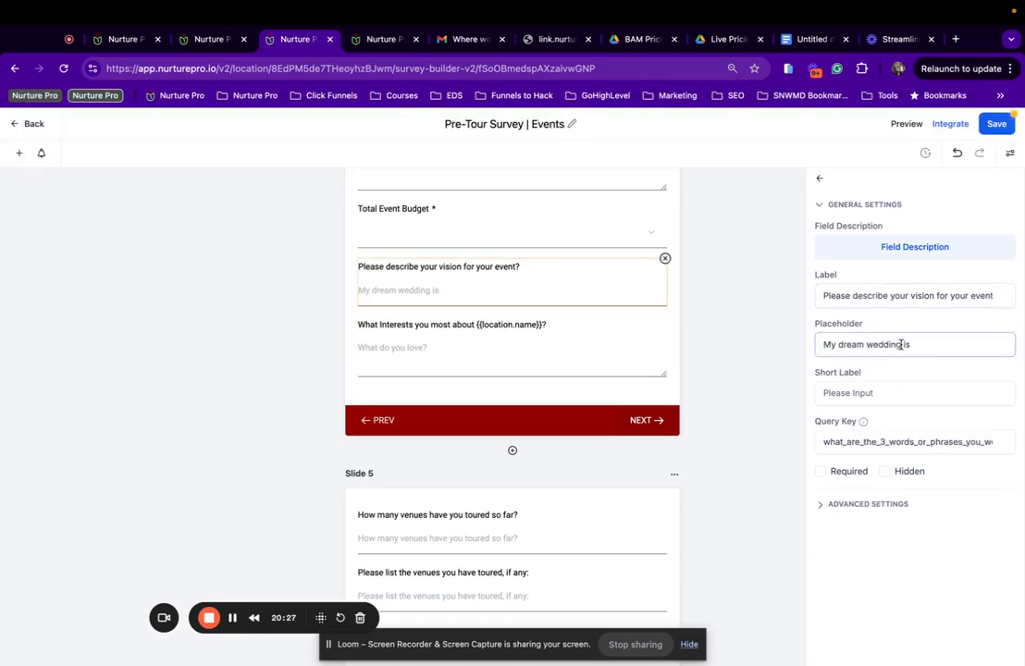
pyautogui.moveTo(900, 344); pyautogui.dragTo(867, 344)
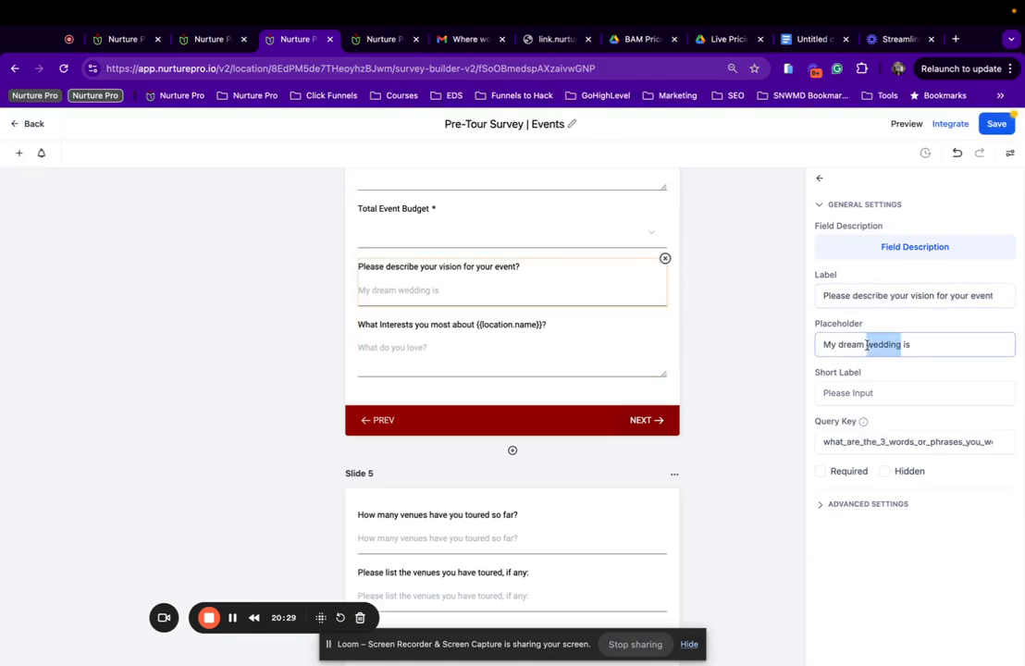
pyautogui.click(918, 340)
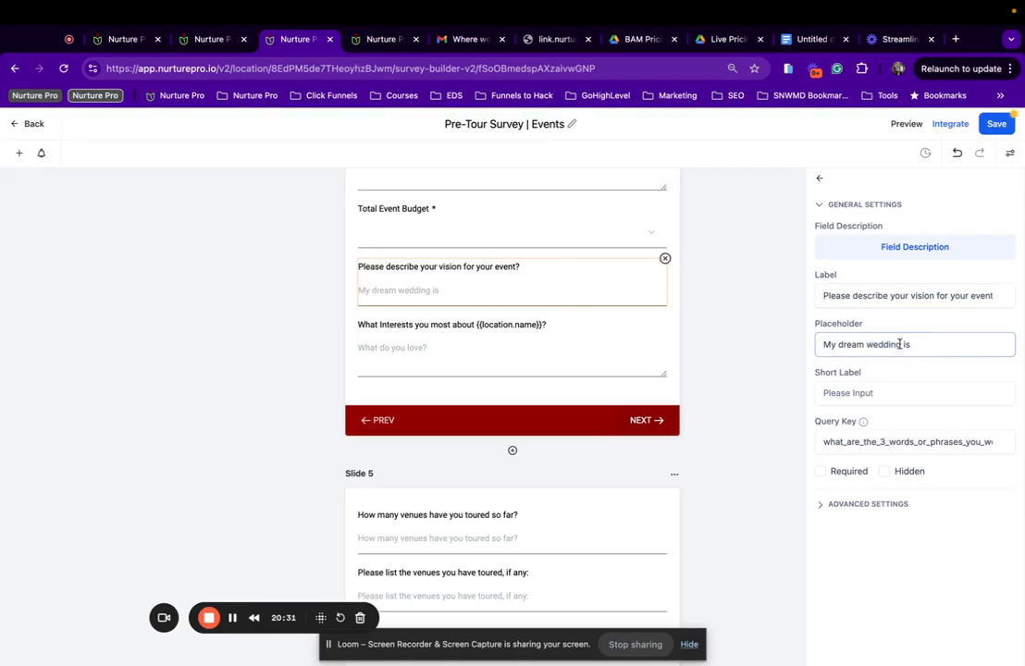
pyautogui.moveTo(900, 344); pyautogui.dragTo(835, 345)
pyautogui.write('event')
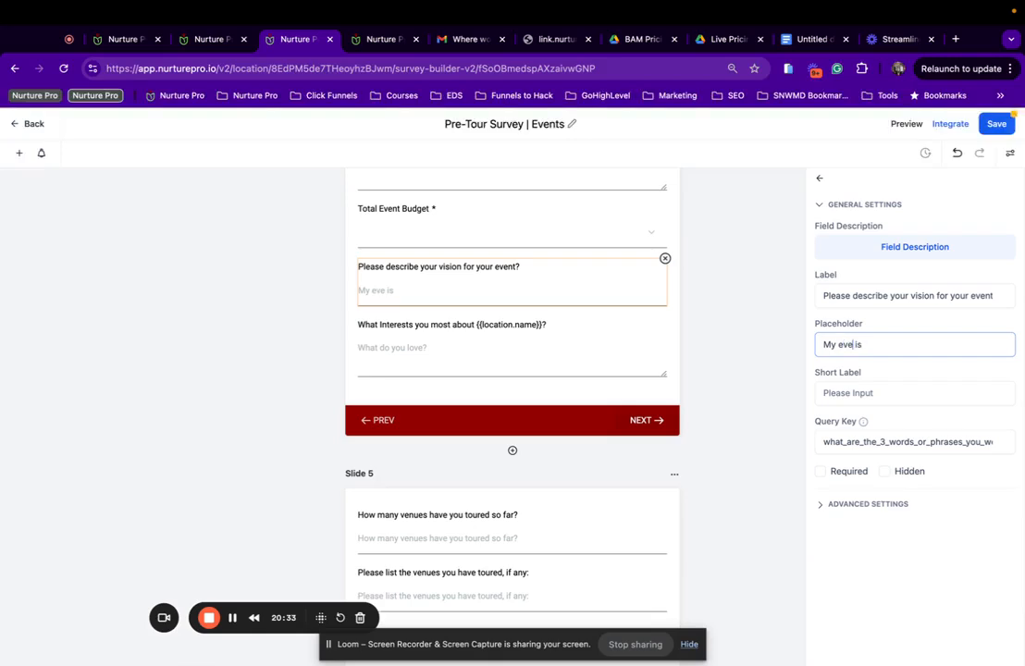
pyautogui.press('Delete')
# Review the remaining questions, then delete the empty Slide 3 and confirm the alert.
pyautogui.scroll(-3, 461, 350)
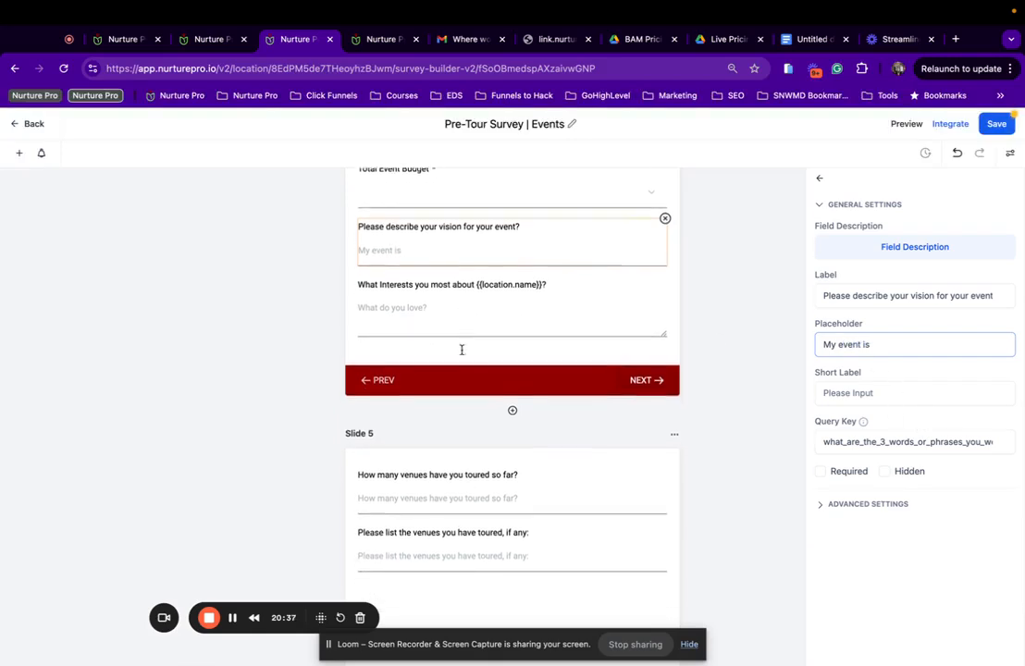
pyautogui.scroll(-1, 483, 396)
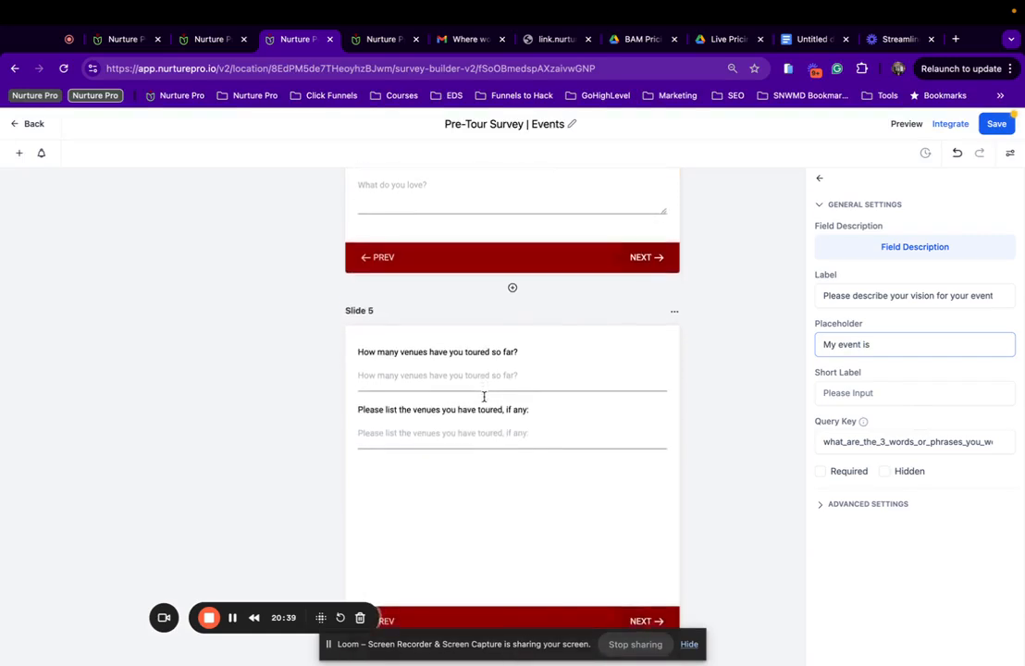
pyautogui.click(469, 356)
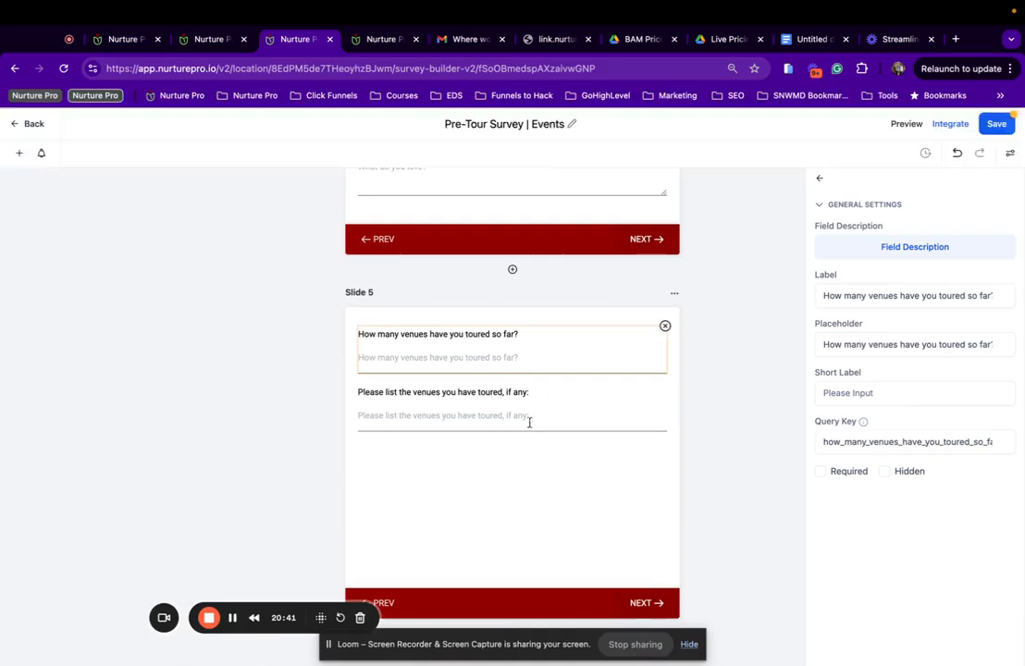
pyautogui.click(492, 411)
pyautogui.scroll(-5, 493, 411)
pyautogui.scroll(-2, 493, 412)
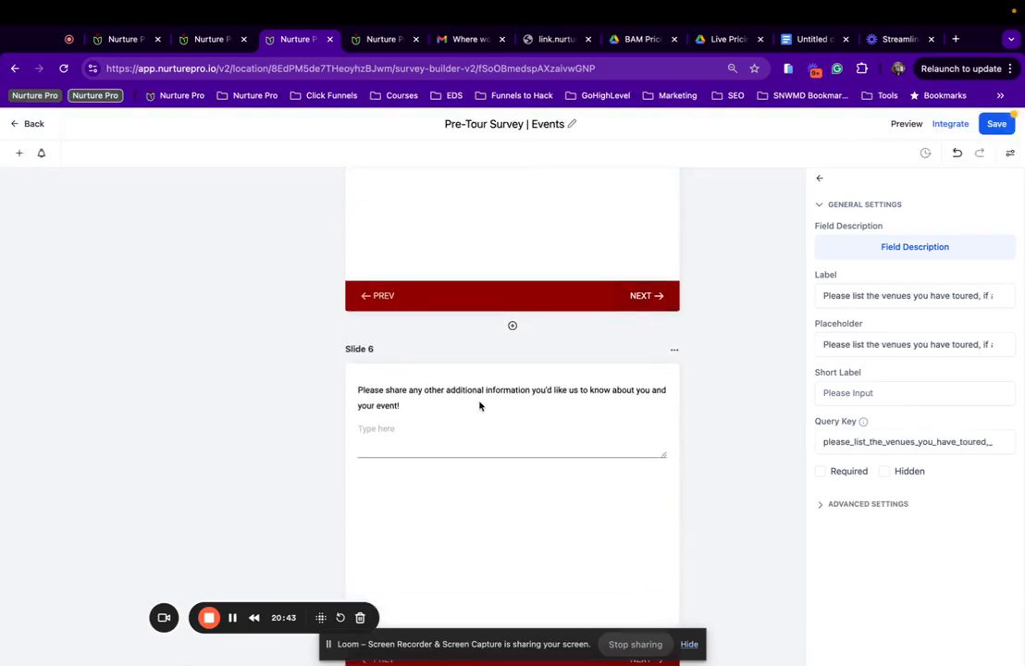
pyautogui.click(481, 406)
pyautogui.scroll(-2, 481, 405)
pyautogui.scroll(-6, 481, 405)
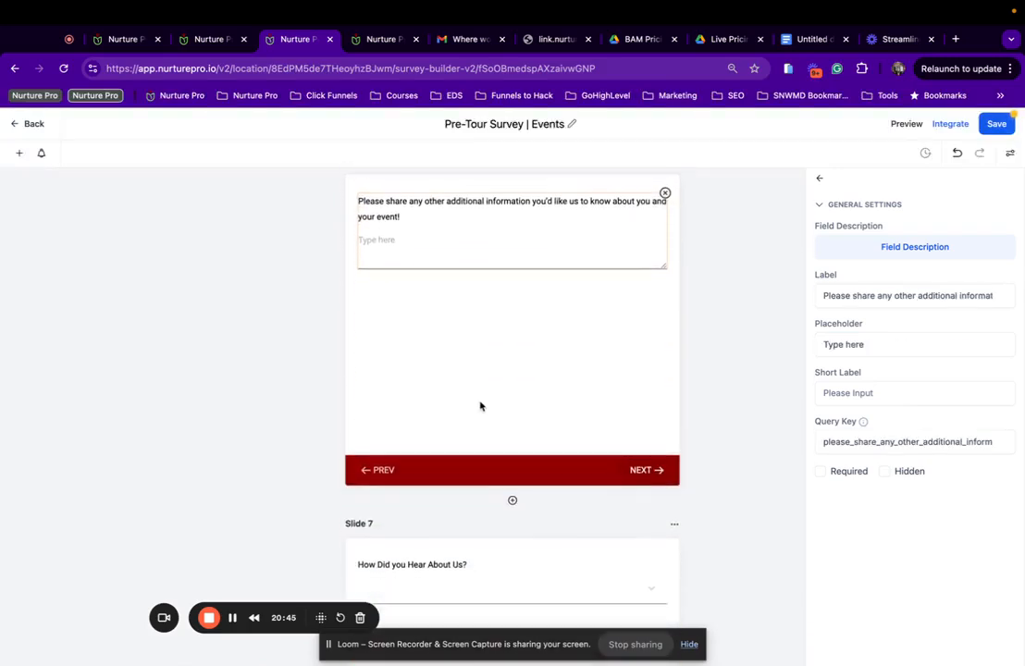
pyautogui.click(472, 416)
pyautogui.scroll(-3, 473, 415)
pyautogui.scroll(20, 473, 416)
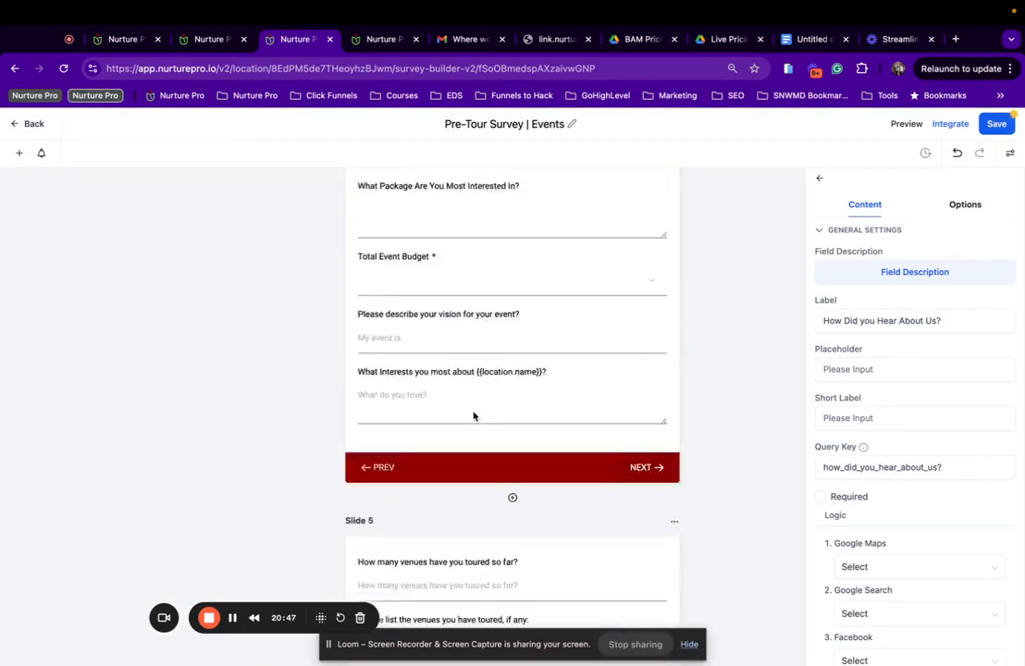
pyautogui.scroll(-10, 473, 415)
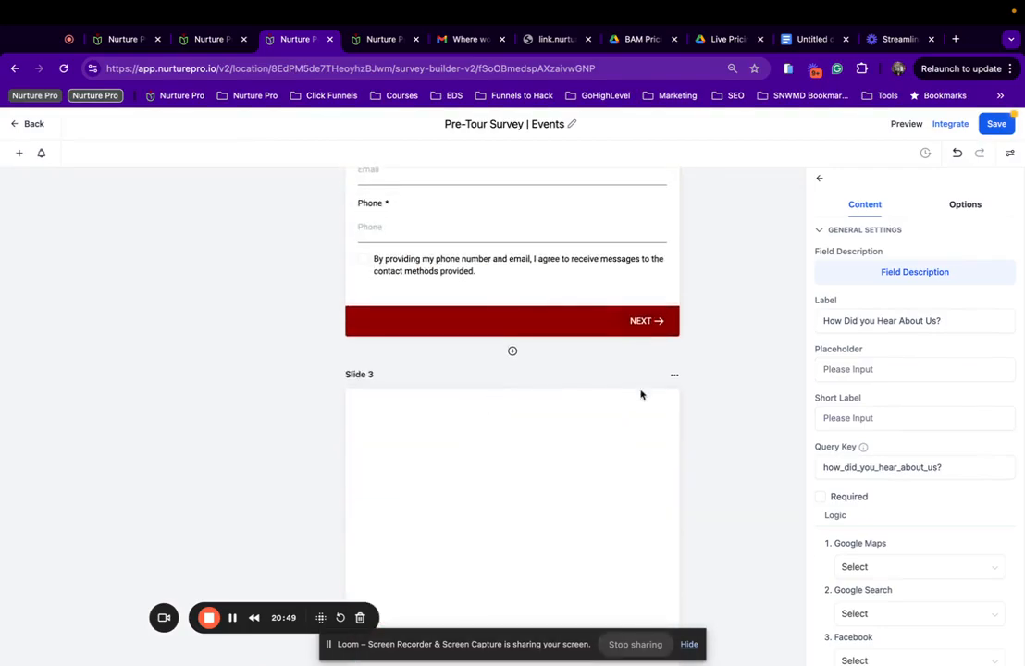
pyautogui.click(673, 375)
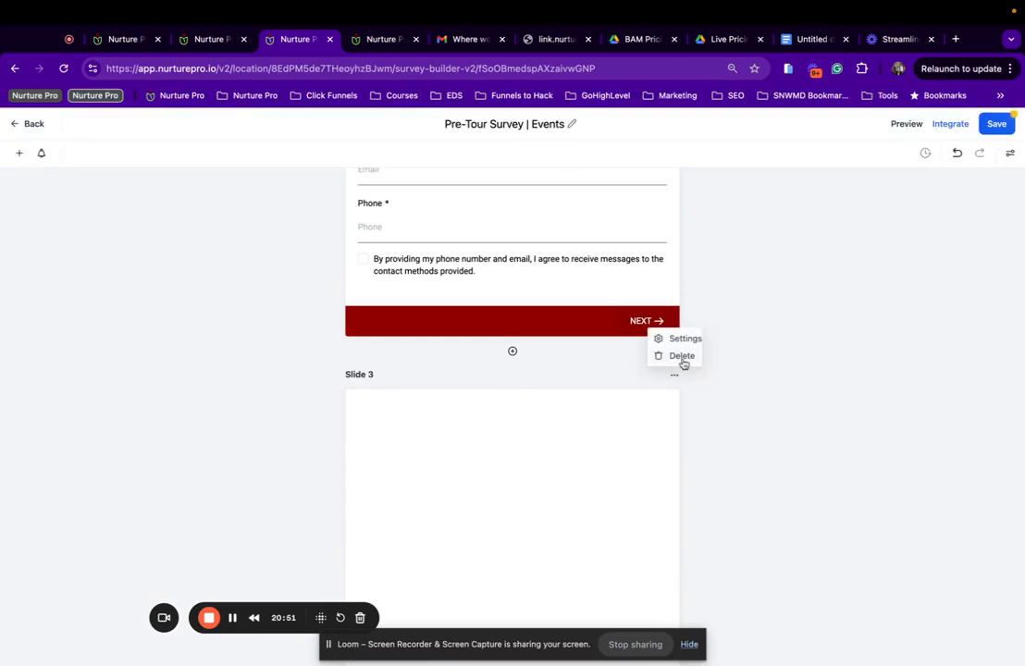
pyautogui.click(681, 359)
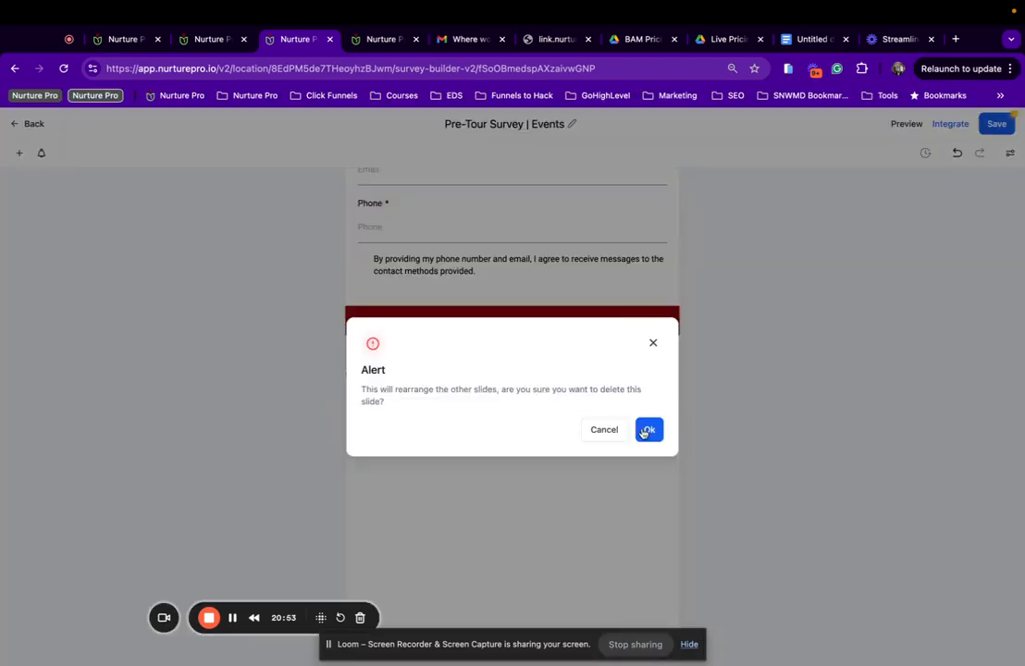
pyautogui.click(647, 431)
# Scroll through the remaining slides down to Slide 7 and save the Events survey.
pyautogui.scroll(3, 527, 369)
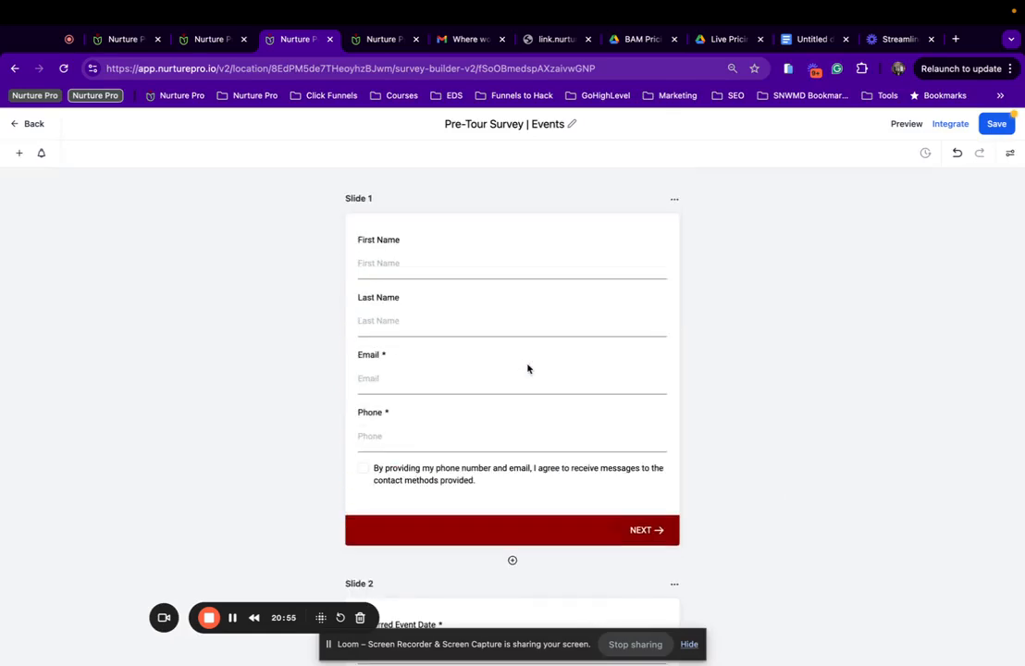
pyautogui.scroll(-1, 527, 368)
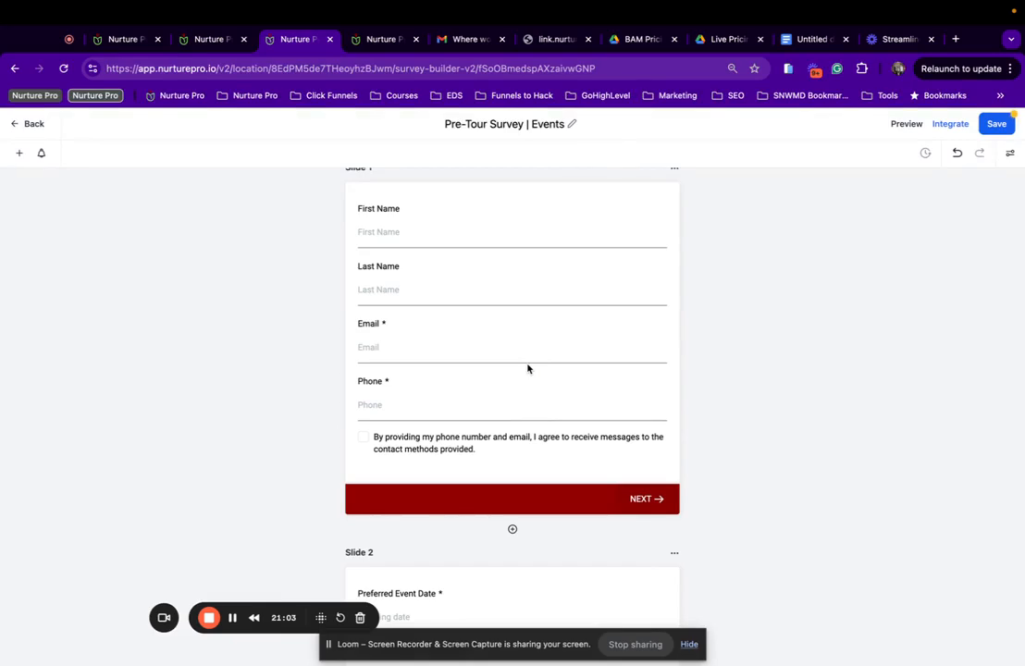
pyautogui.scroll(-8, 527, 329)
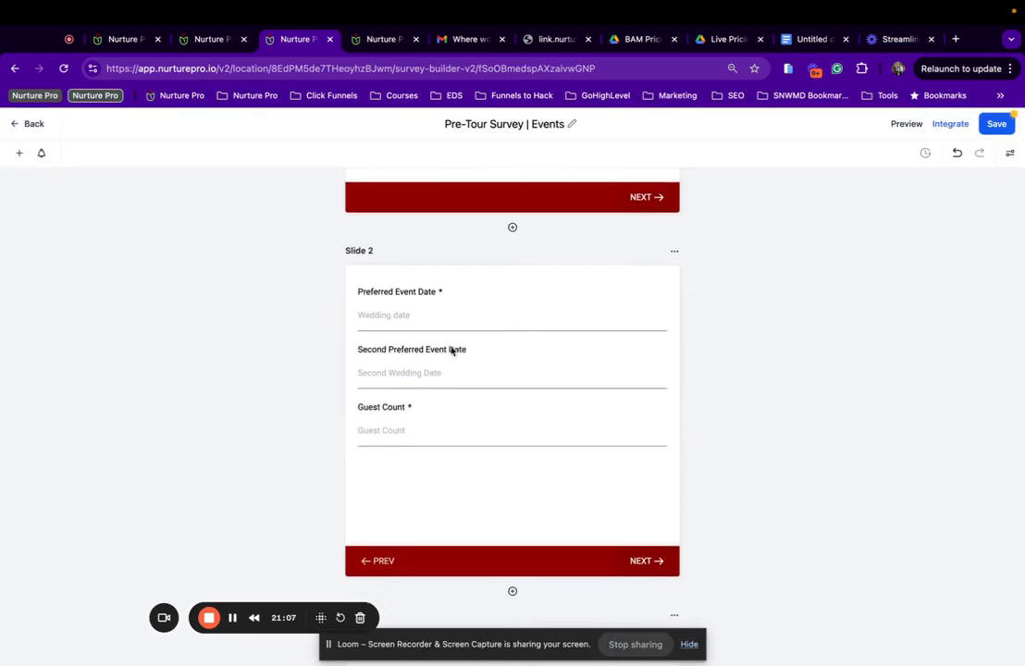
pyautogui.scroll(-1, 430, 421)
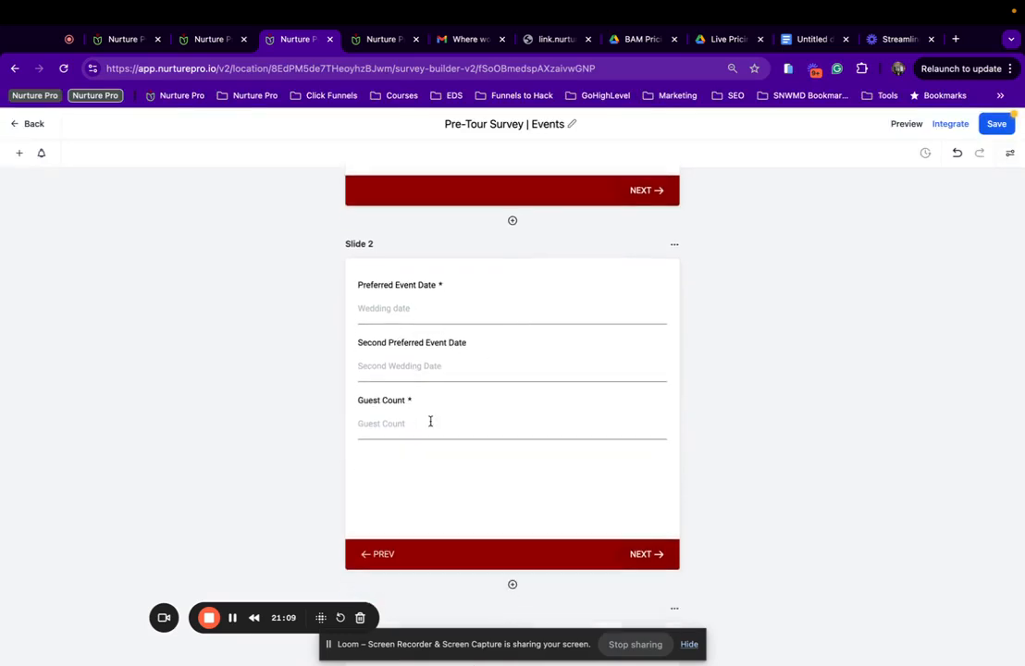
pyautogui.scroll(-1, 430, 421)
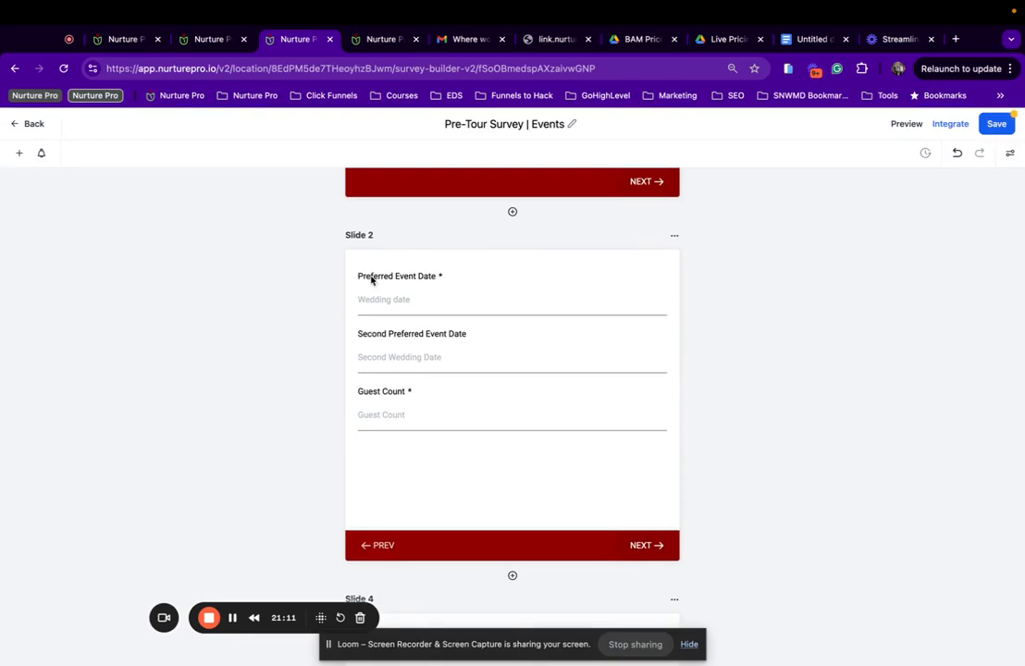
pyautogui.scroll(-1, 371, 280)
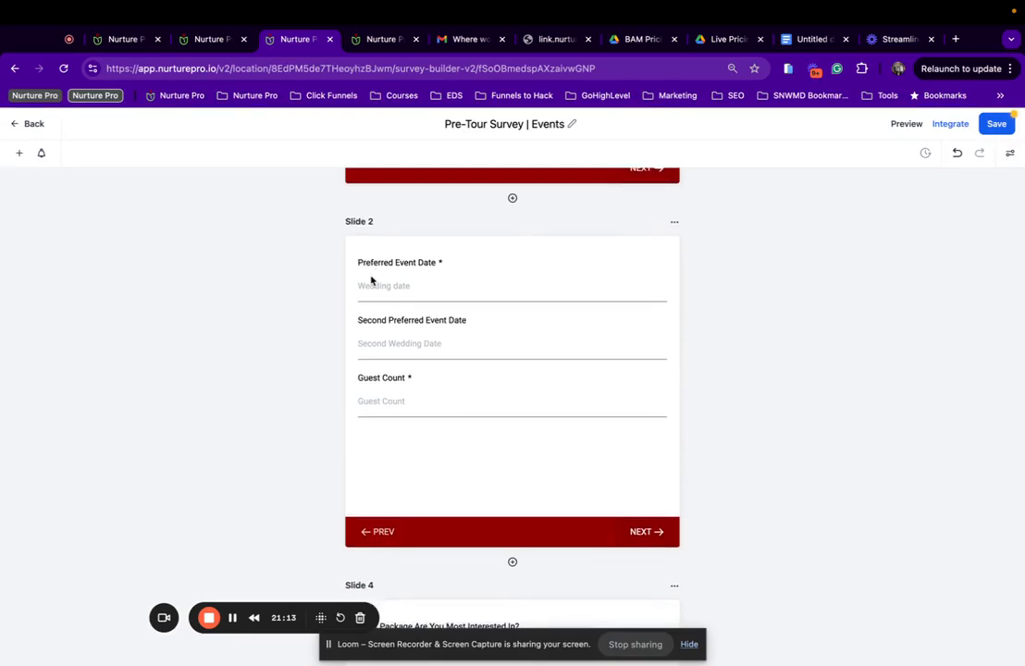
pyautogui.scroll(-10, 371, 280)
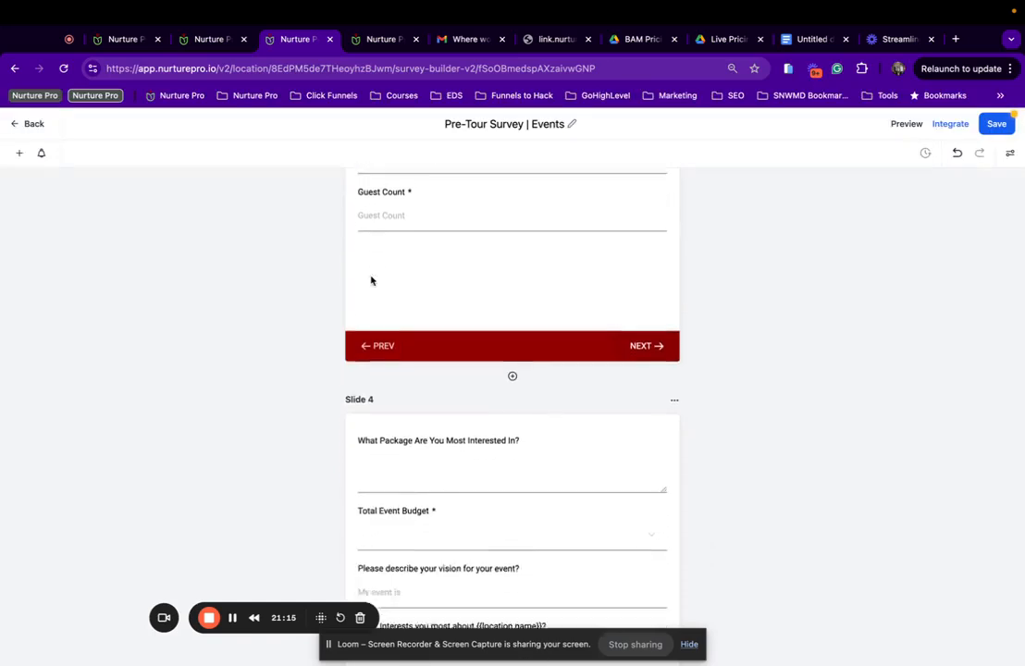
pyautogui.scroll(-4, 371, 280)
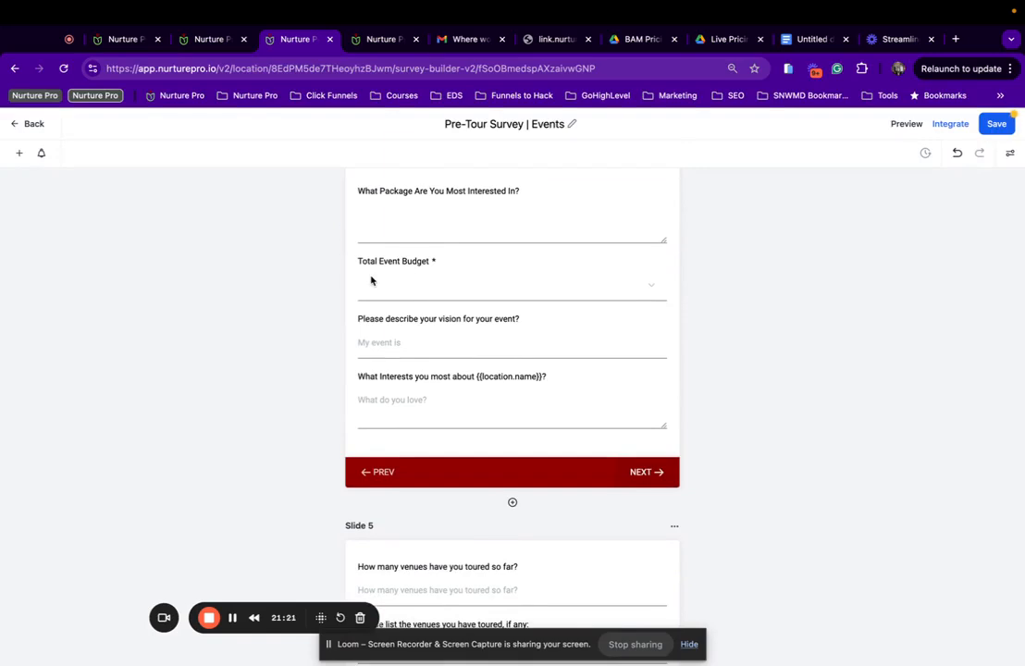
pyautogui.scroll(-1, 414, 363)
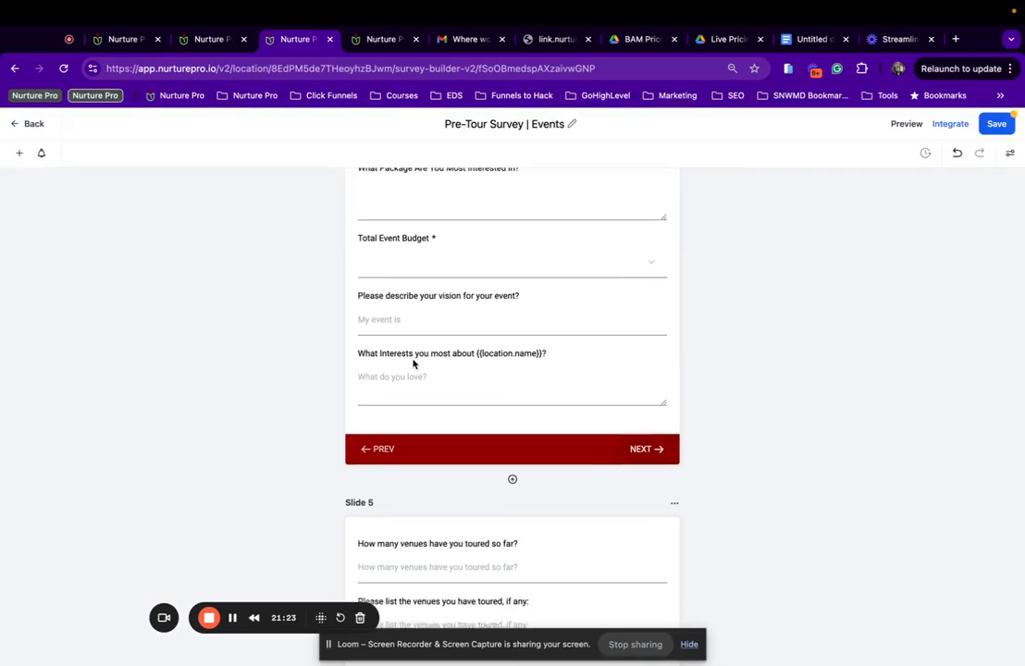
pyautogui.scroll(-7, 483, 369)
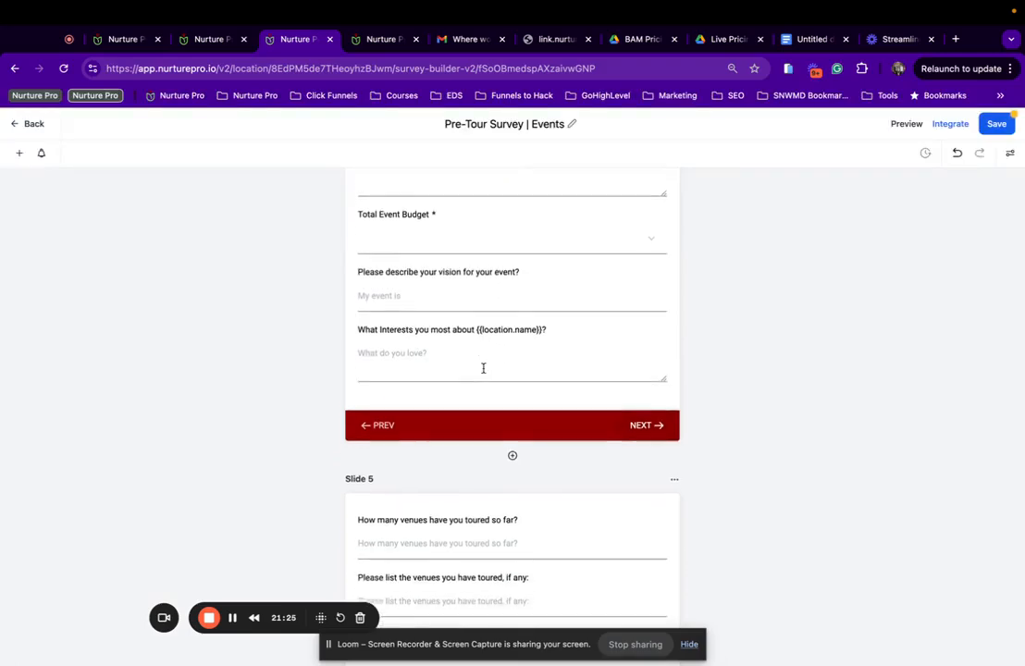
pyautogui.scroll(-20, 483, 368)
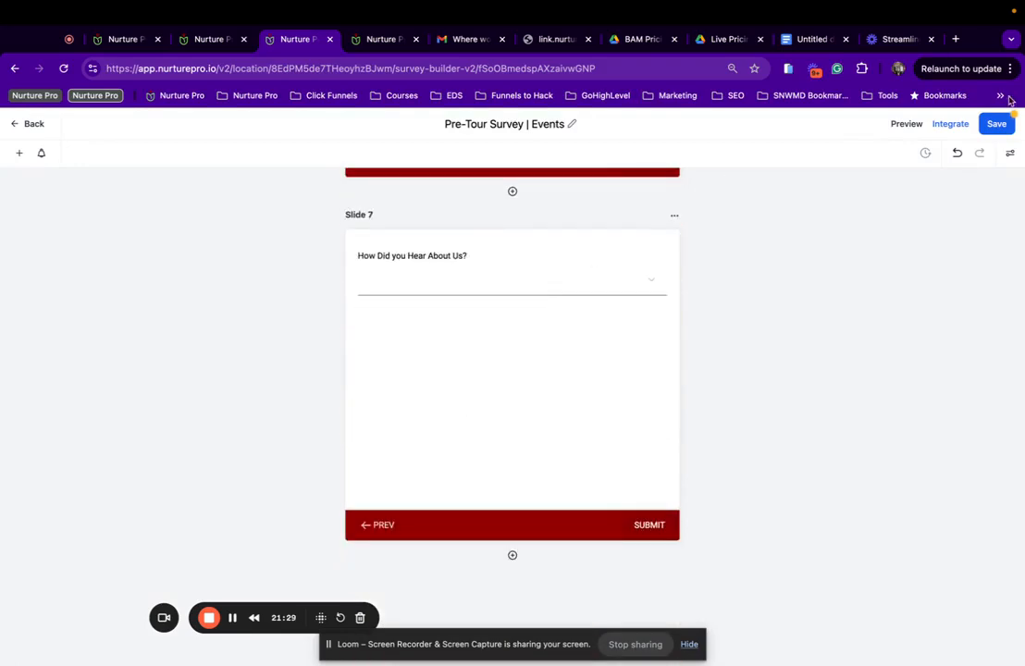
pyautogui.click(992, 125)
# Save the survey, then open the Pre-Tour Survey funnel in the Nurture Pro funnels folder.
pyautogui.click(998, 131)
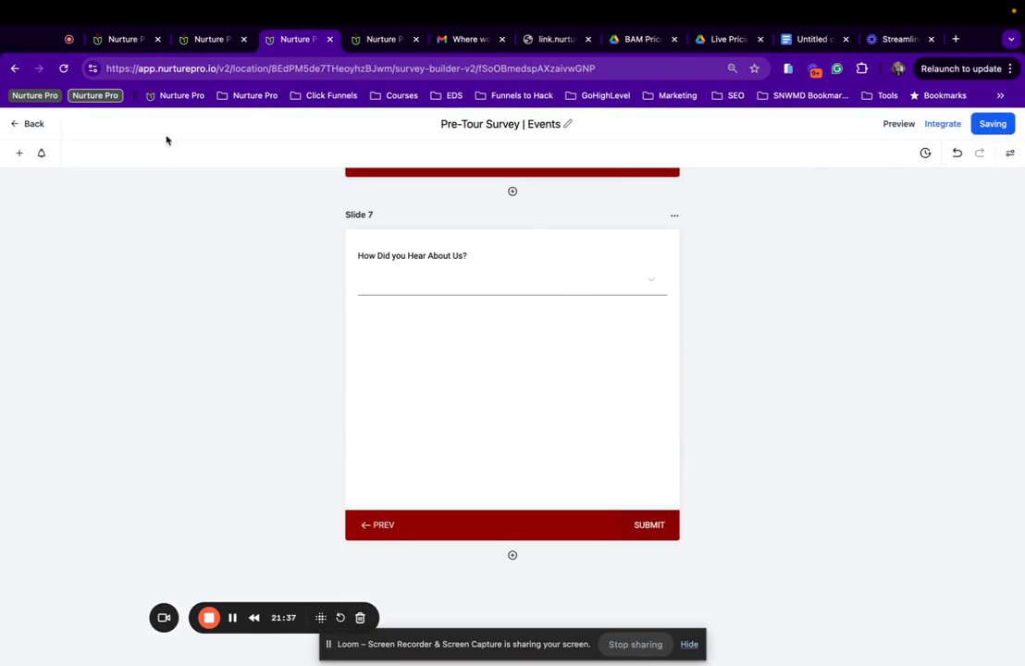
pyautogui.click(20, 124)
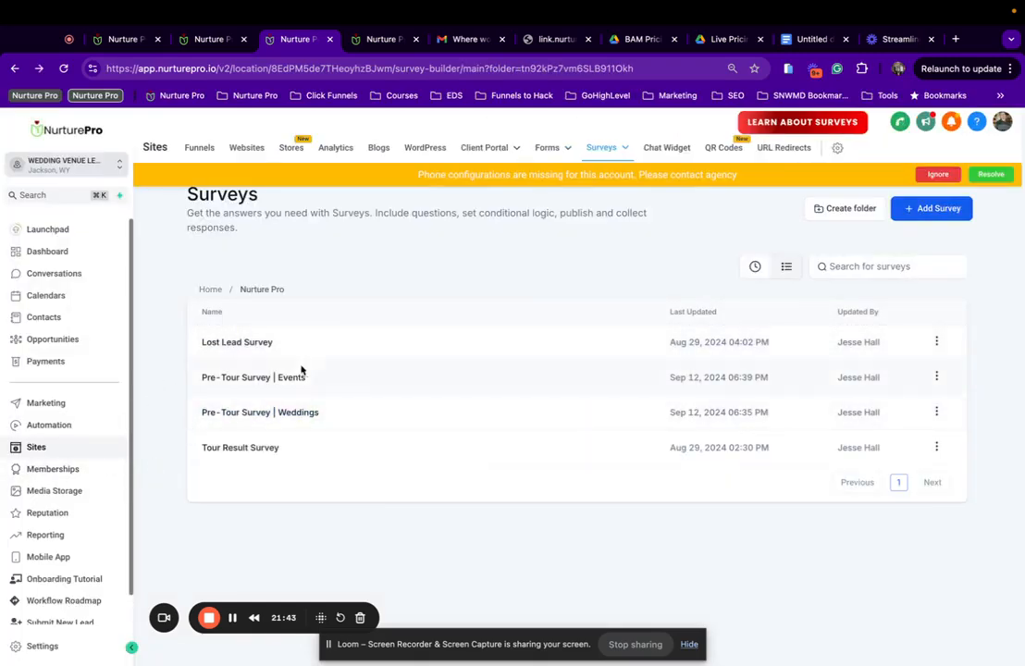
pyautogui.click(200, 150)
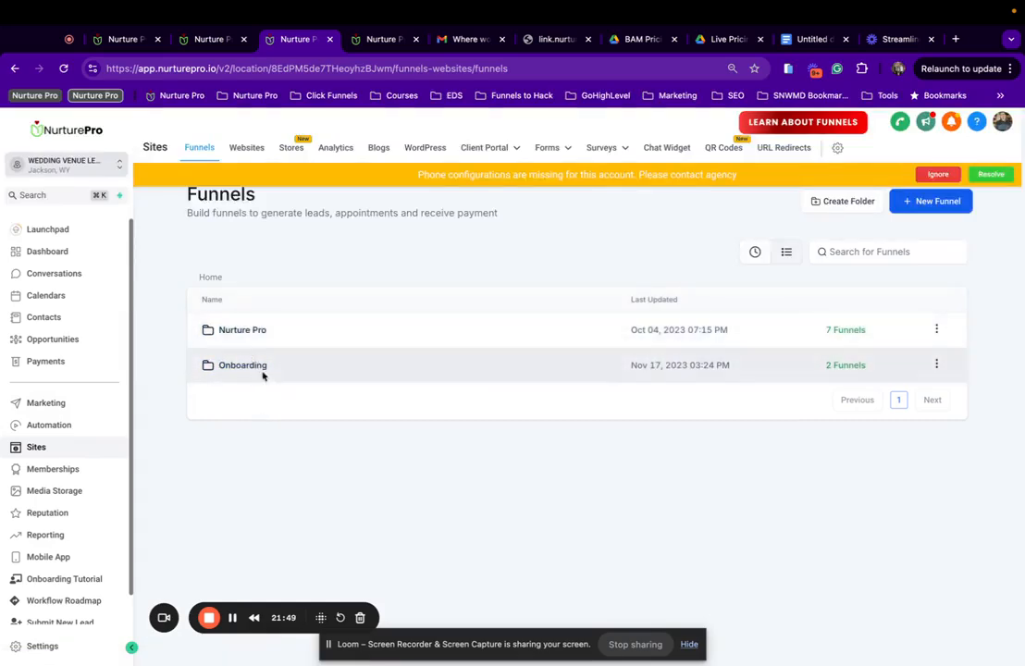
pyautogui.click(240, 335)
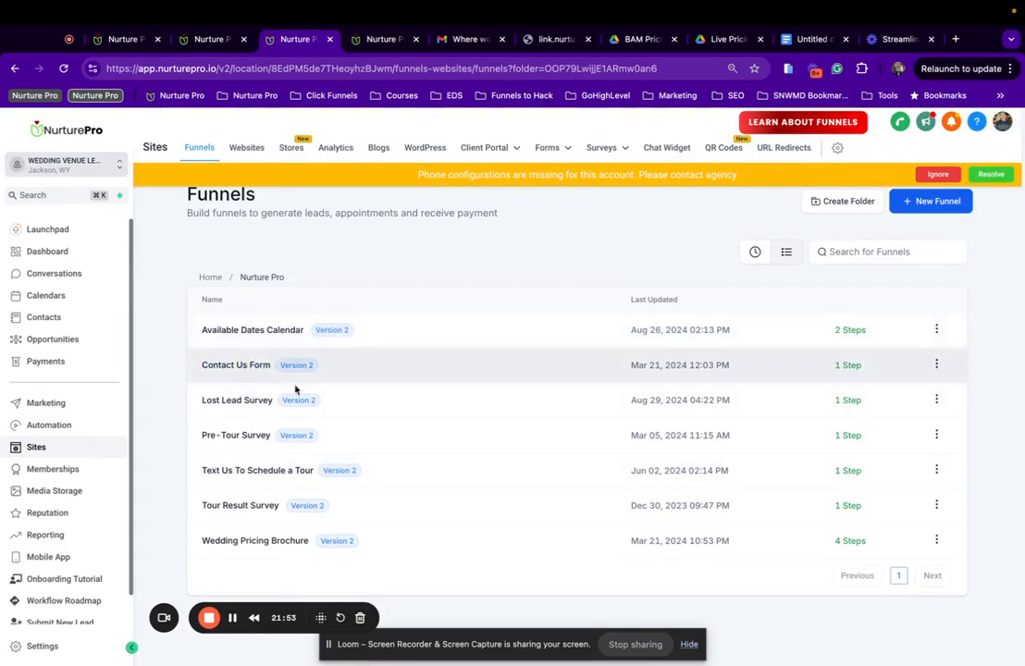
pyautogui.click(243, 436)
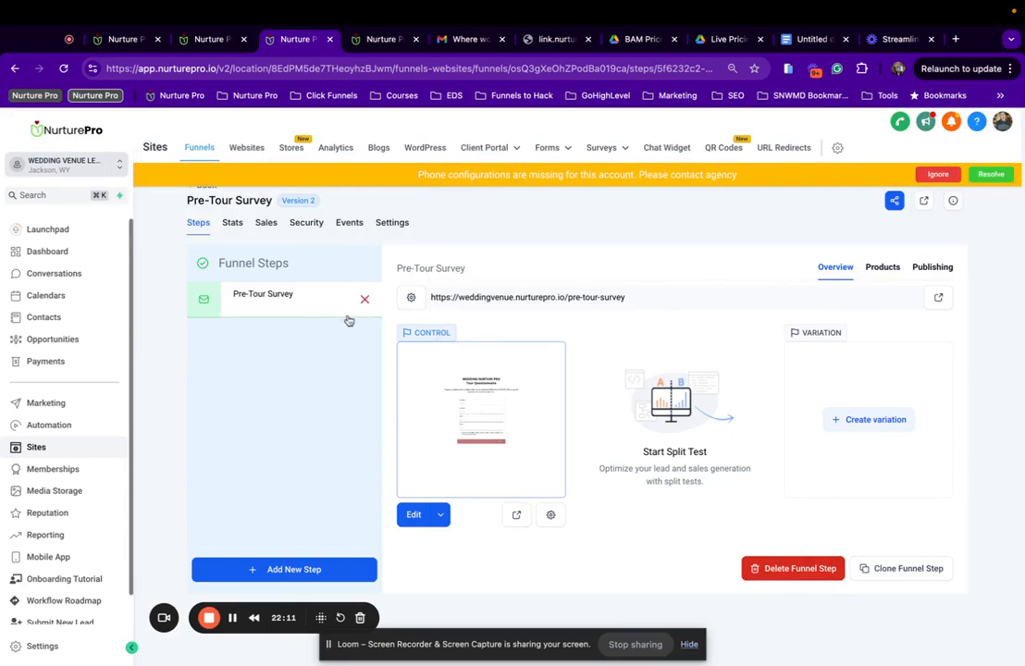
# Rename the funnel step 'Pre-Tour Survey | Weddings' with URL /pre-tour-survey-step-weddings and update it.
pyautogui.click(933, 266)
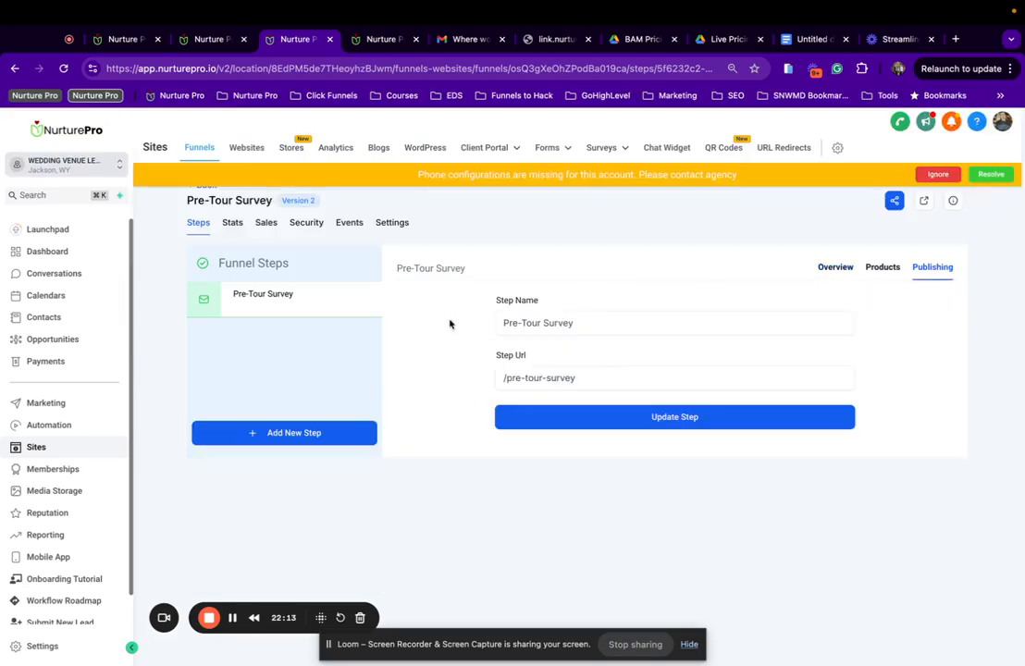
pyautogui.click(582, 325)
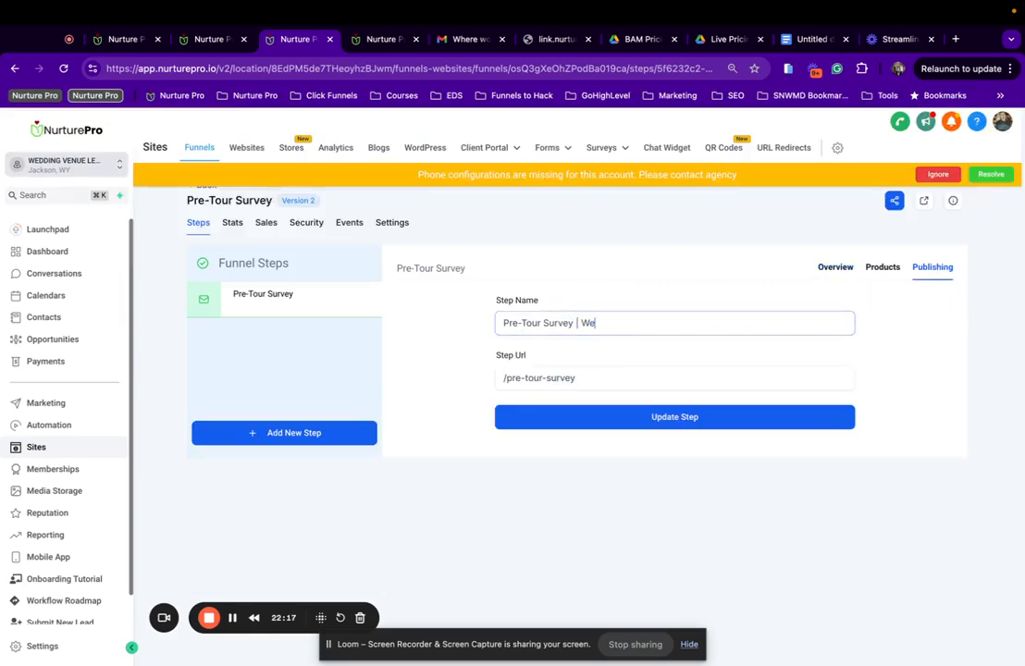
pyautogui.click(570, 378)
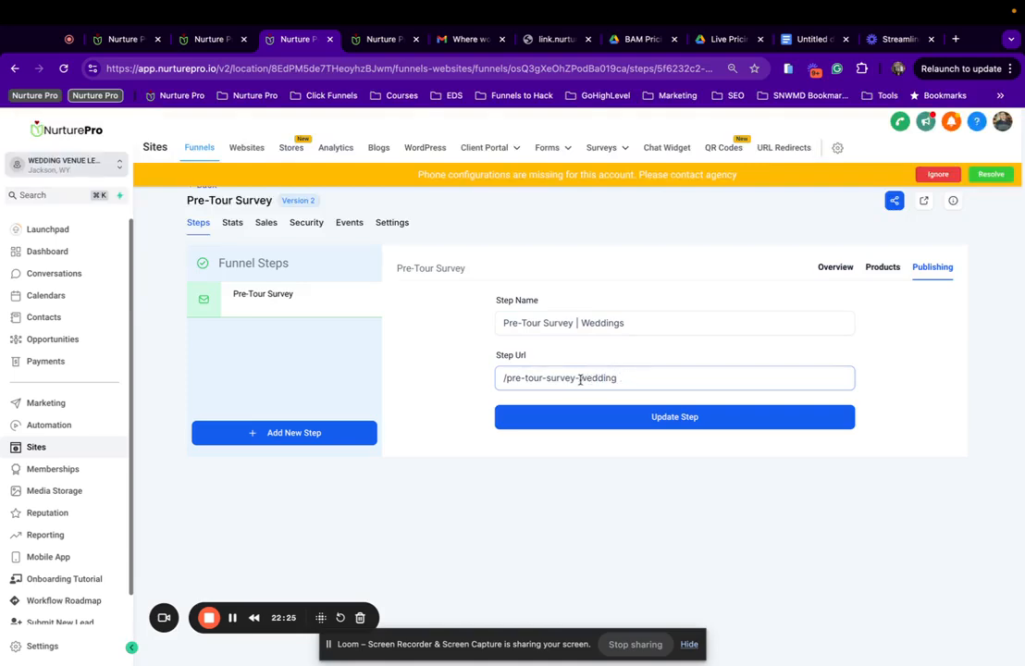
pyautogui.click(579, 378)
pyautogui.write('step-')
pyautogui.click(656, 417)
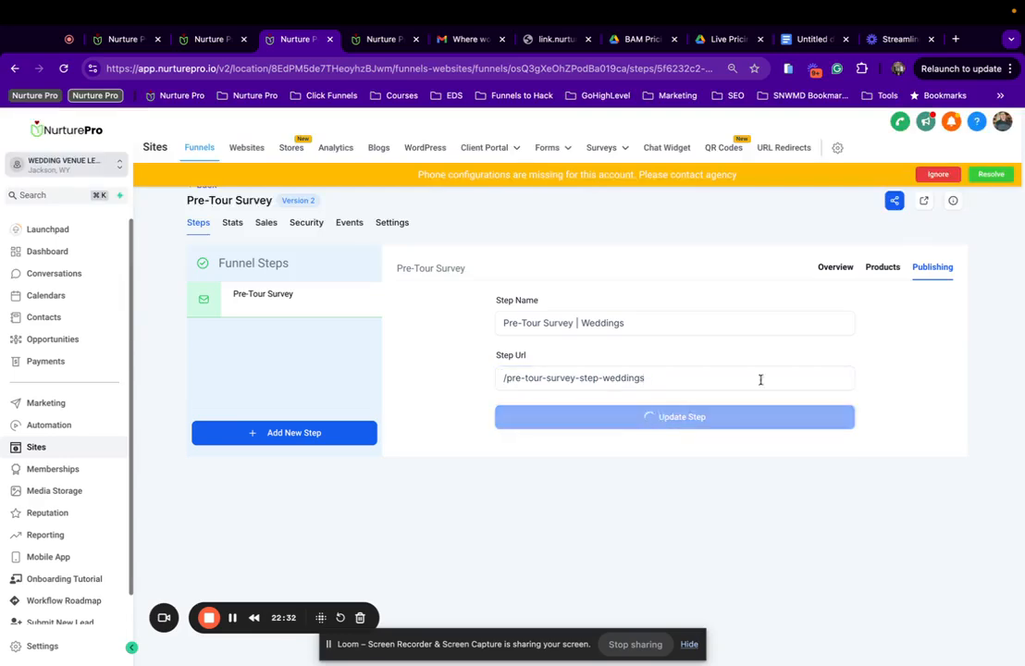
pyautogui.click(822, 266)
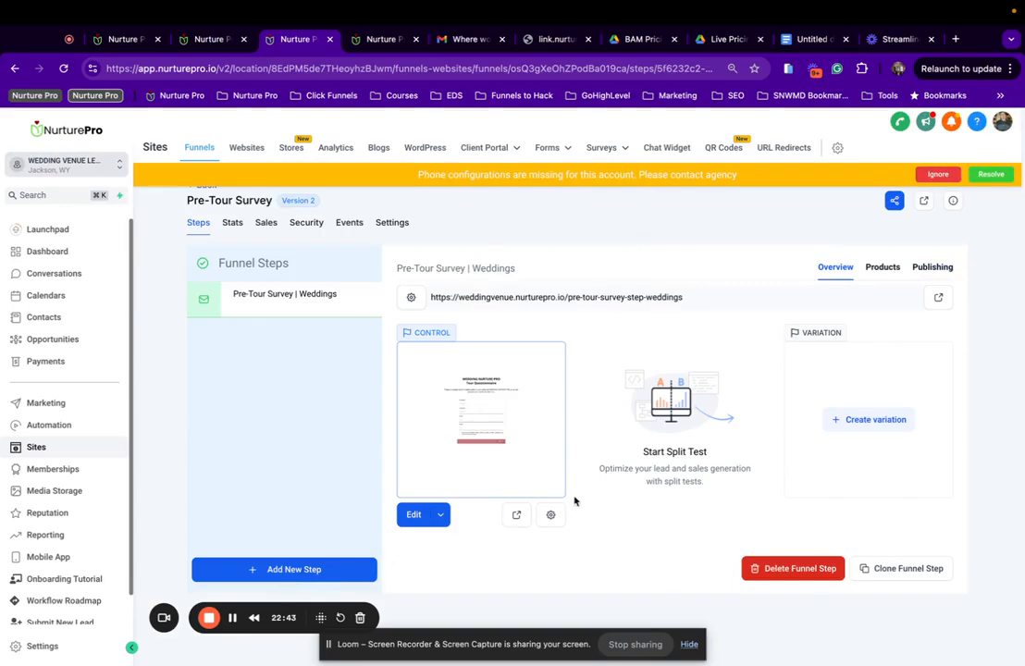
pyautogui.click(517, 515)
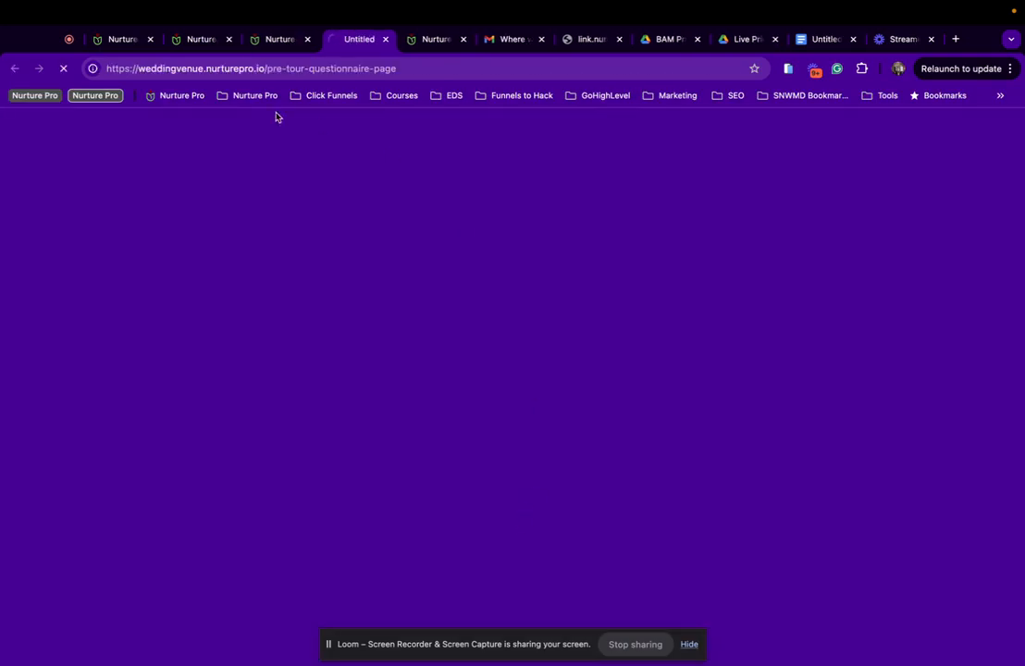
pyautogui.click(282, 39)
pyautogui.click(338, 39)
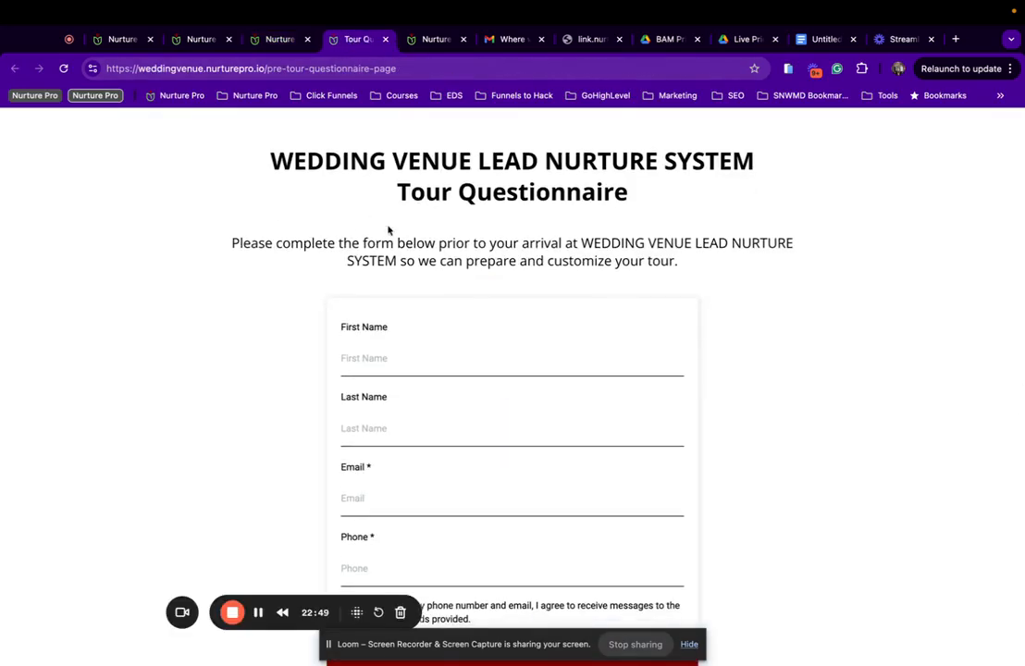
pyautogui.scroll(-3, 357, 224)
pyautogui.scroll(-8, 356, 225)
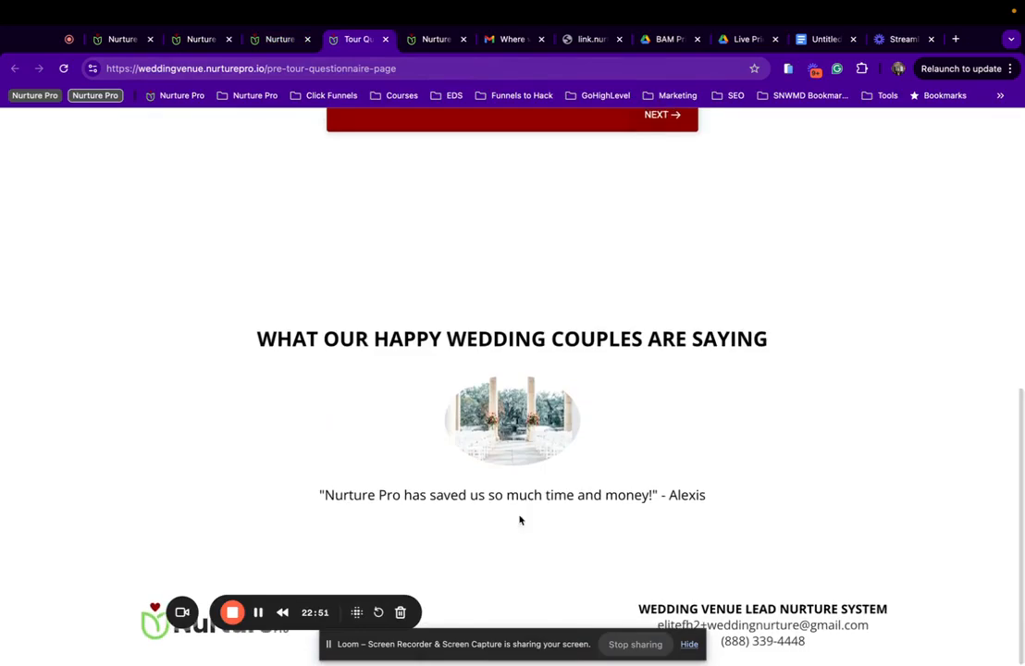
pyautogui.scroll(5, 540, 269)
pyautogui.scroll(-5, 538, 255)
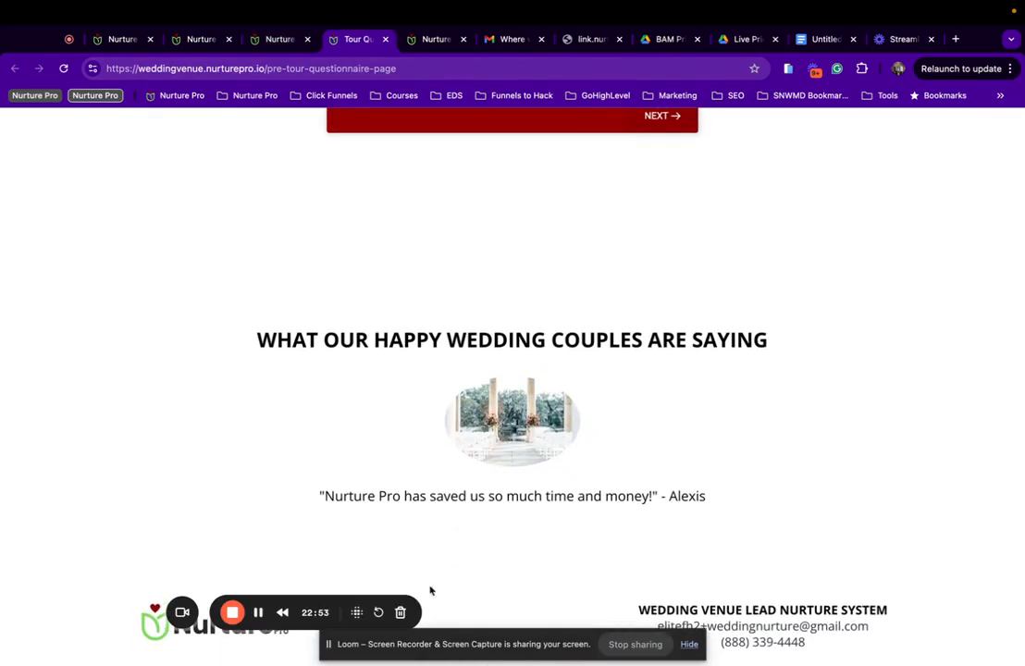
pyautogui.scroll(10, 571, 401)
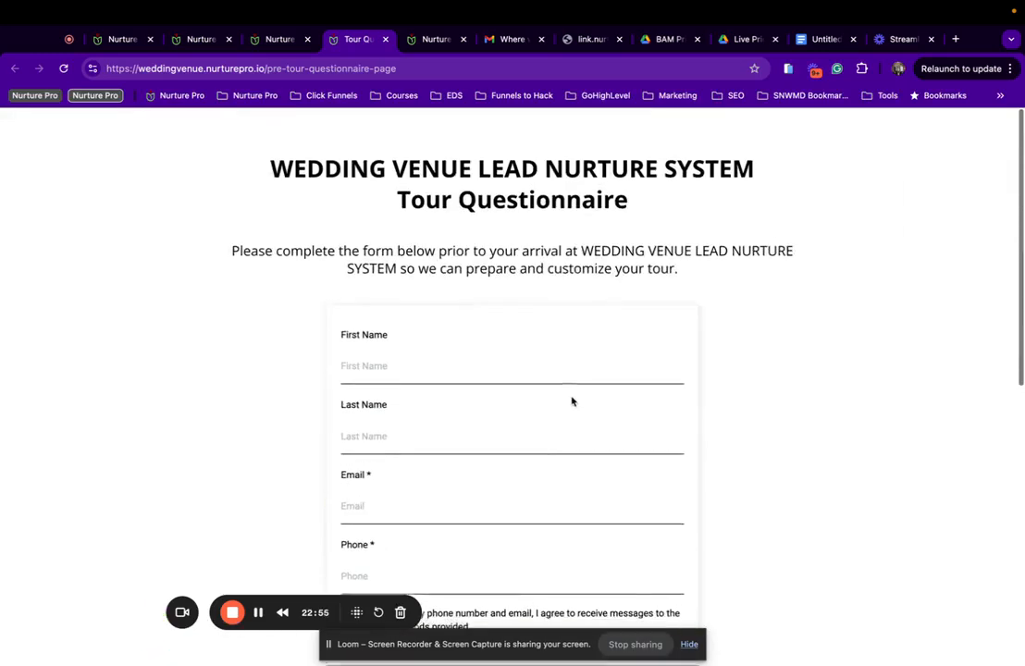
pyautogui.click(279, 40)
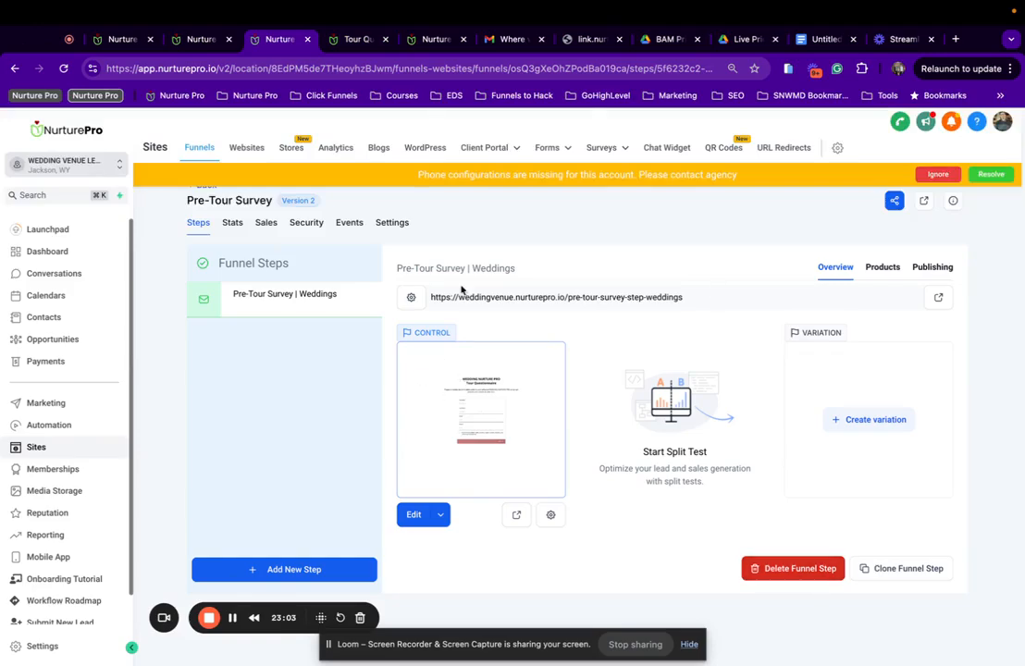
# Clone the Weddings step in this funnel and save the clone as 'Pre-Tour Survey | Events' at /pre-tour-survey-step-events.
pyautogui.click(917, 569)
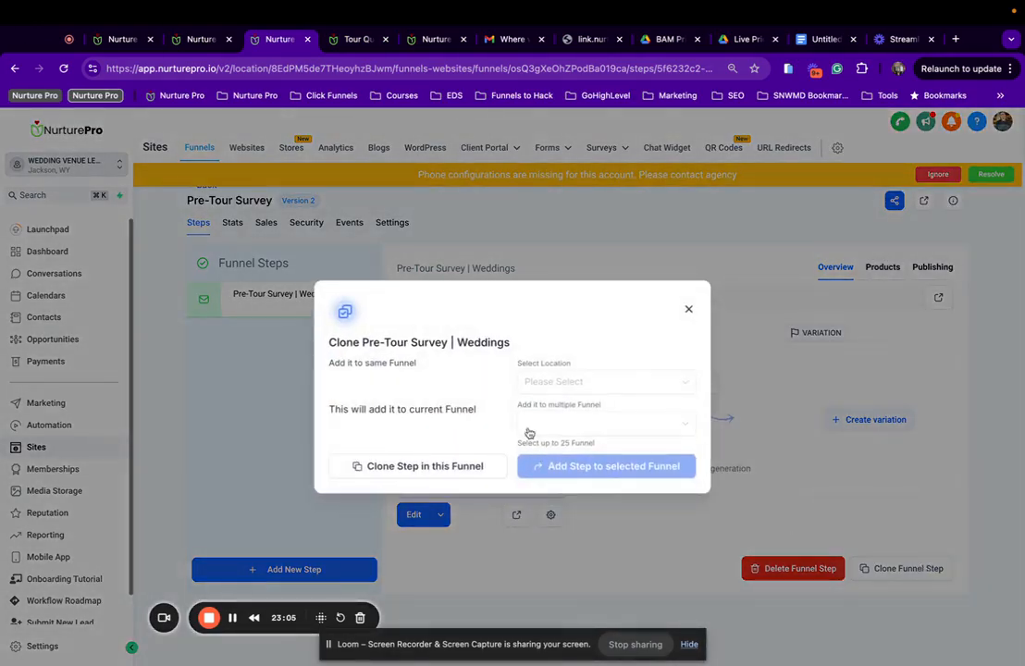
pyautogui.click(424, 470)
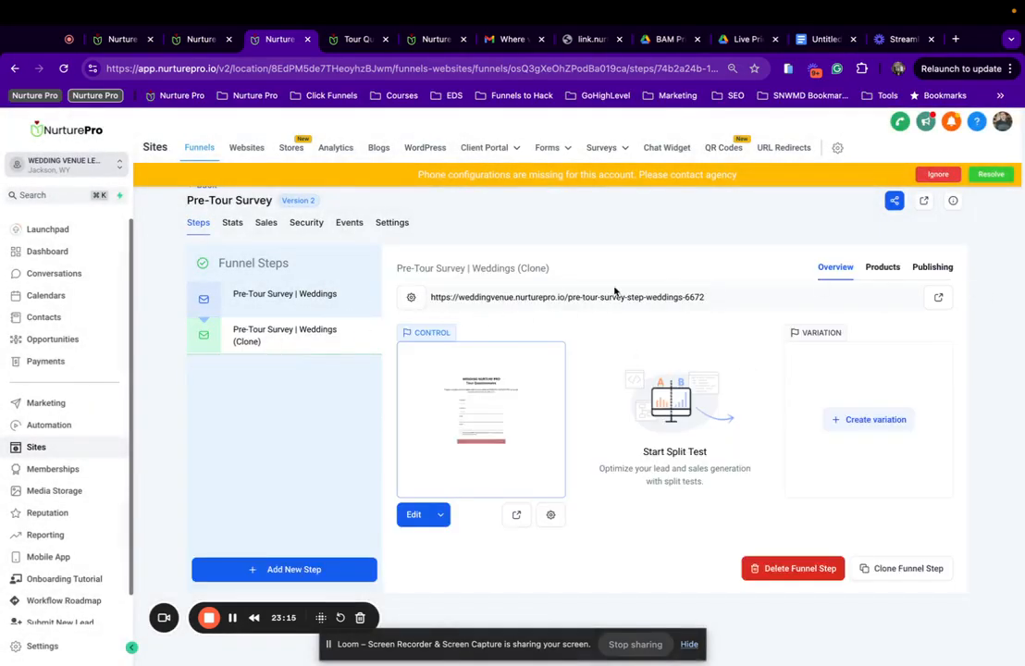
pyautogui.click(952, 269)
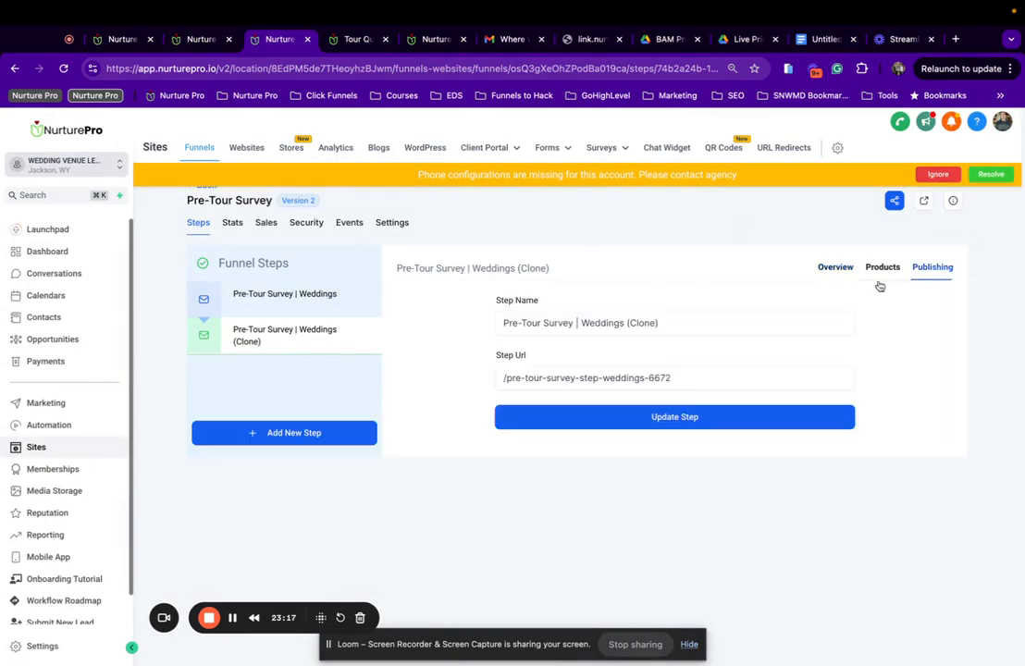
pyautogui.moveTo(581, 323); pyautogui.dragTo(862, 335)
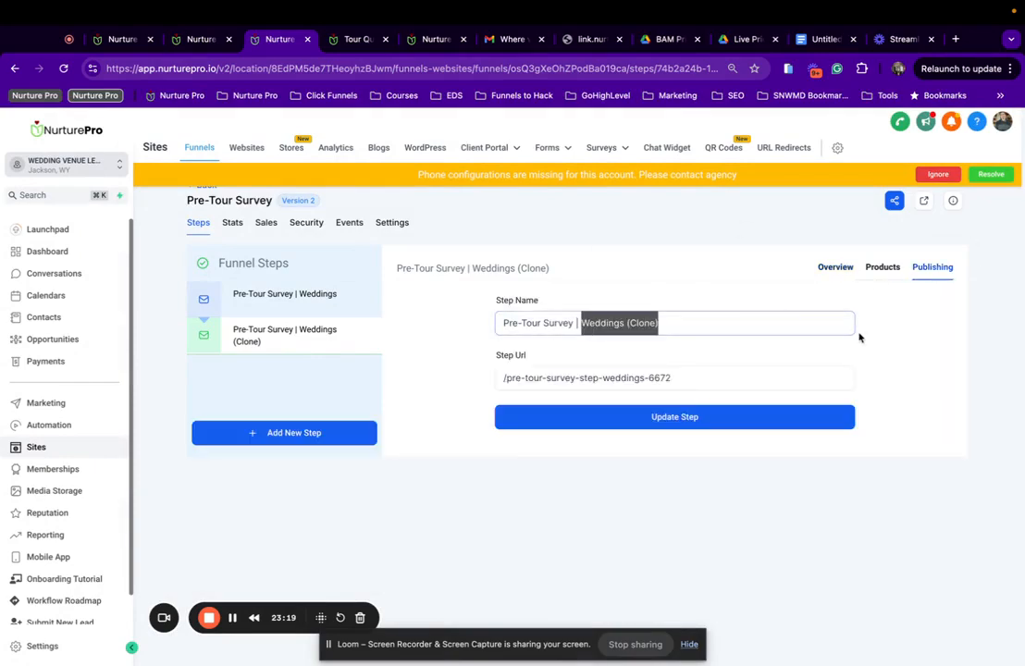
pyautogui.write('Event')
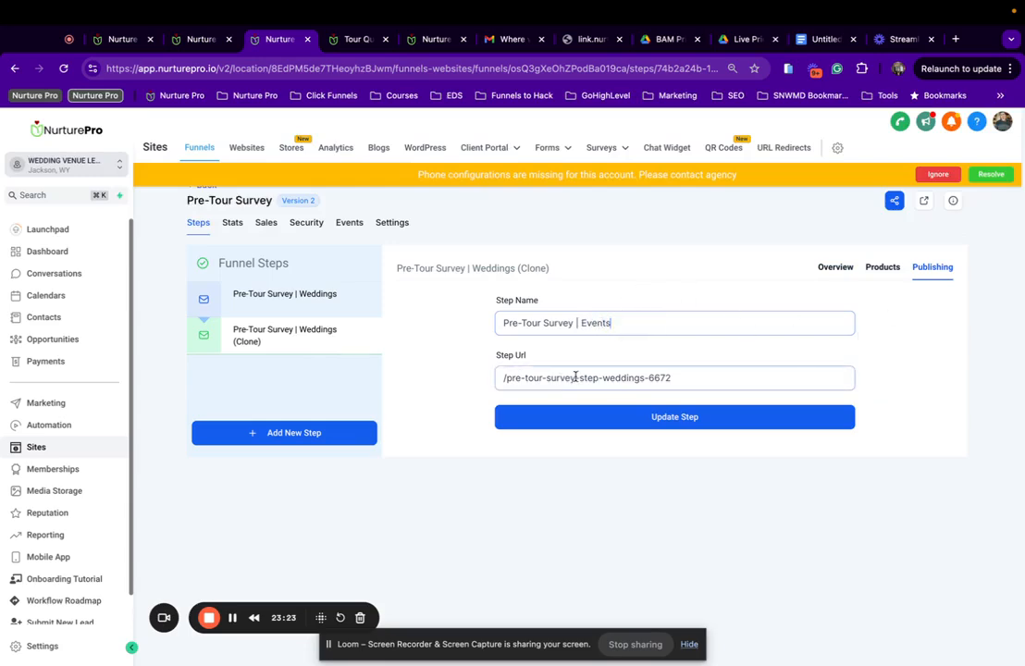
pyautogui.moveTo(601, 378); pyautogui.dragTo(792, 398)
pyautogui.write('event')
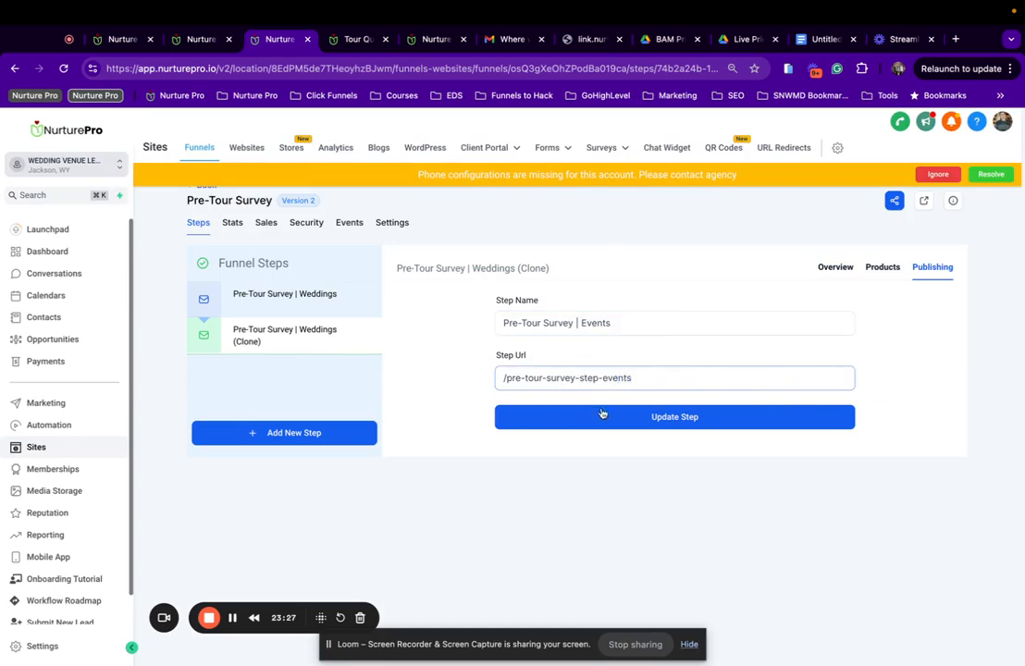
pyautogui.click(567, 417)
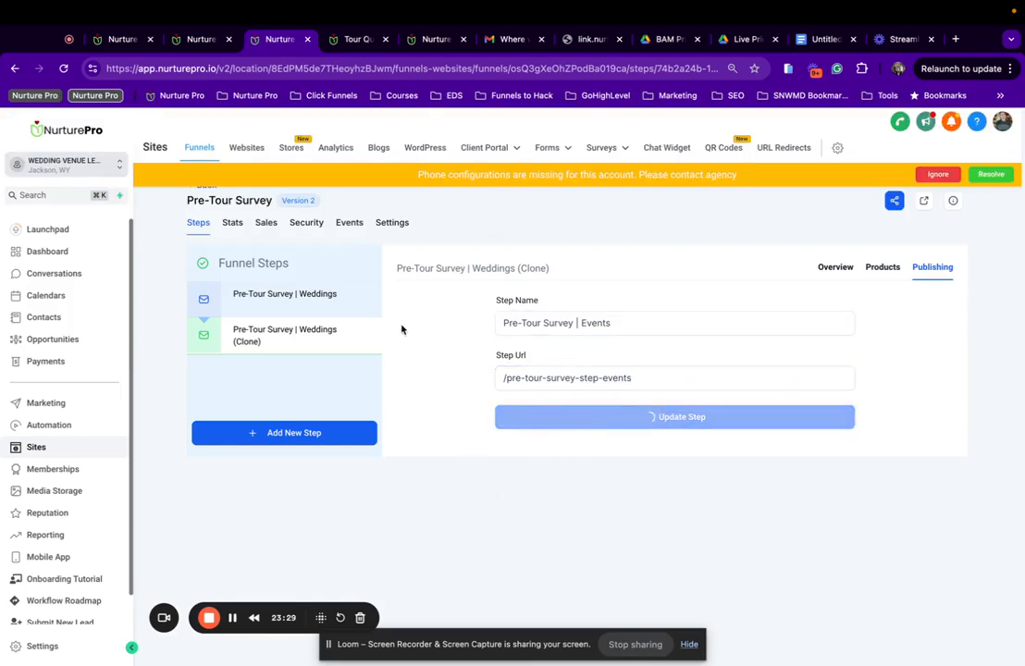
pyautogui.moveTo(300, 345)
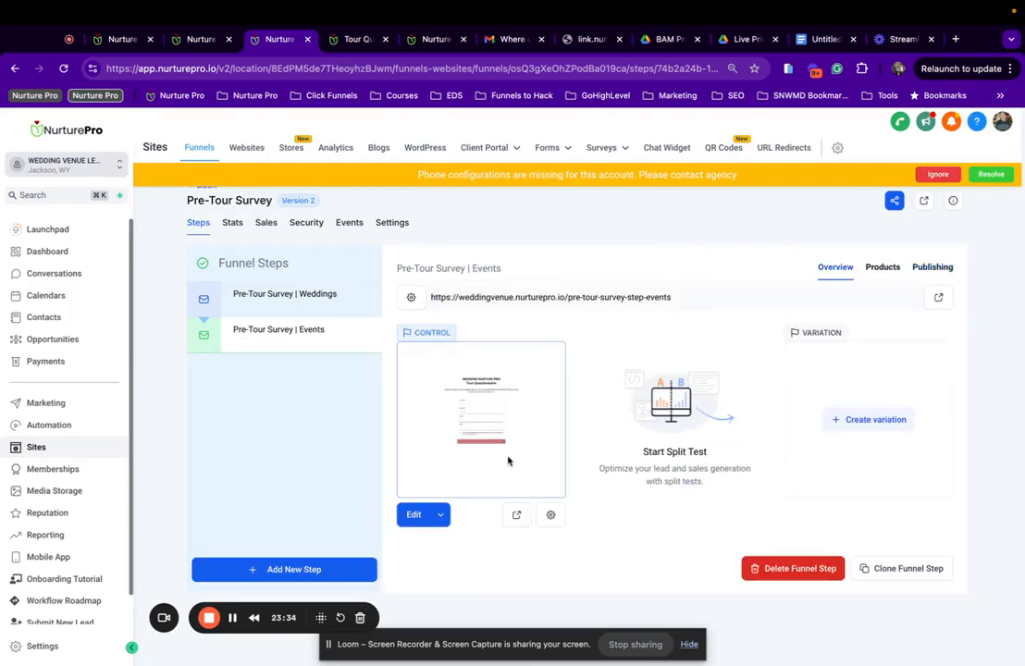
# Replace '2894' in the Events page path with 'events', save it, and go to the Weddings step.
pyautogui.click(550, 515)
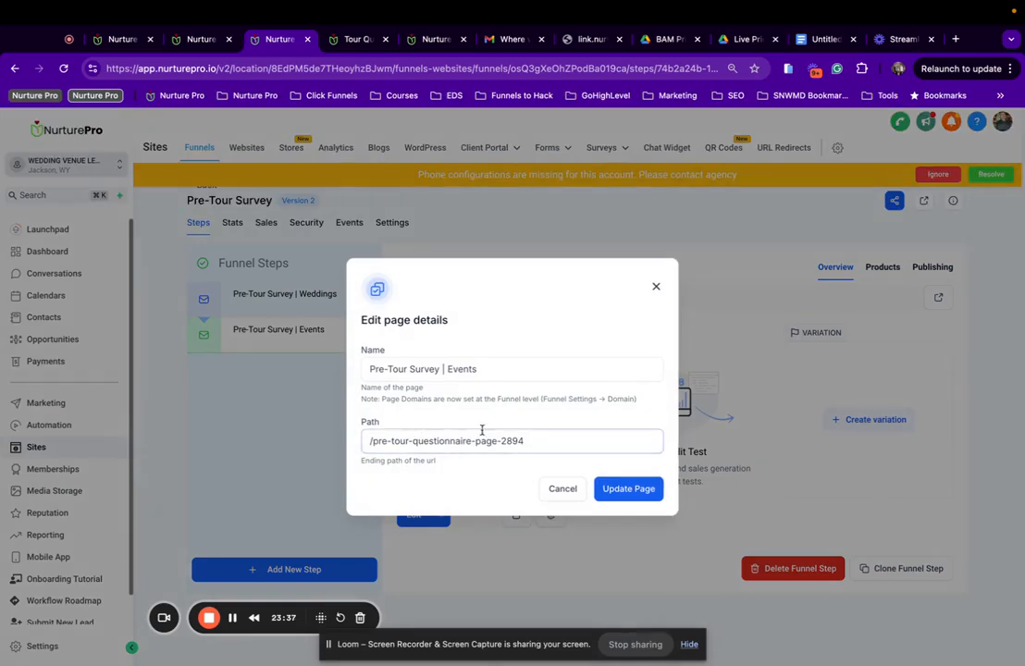
pyautogui.moveTo(499, 442); pyautogui.dragTo(624, 443)
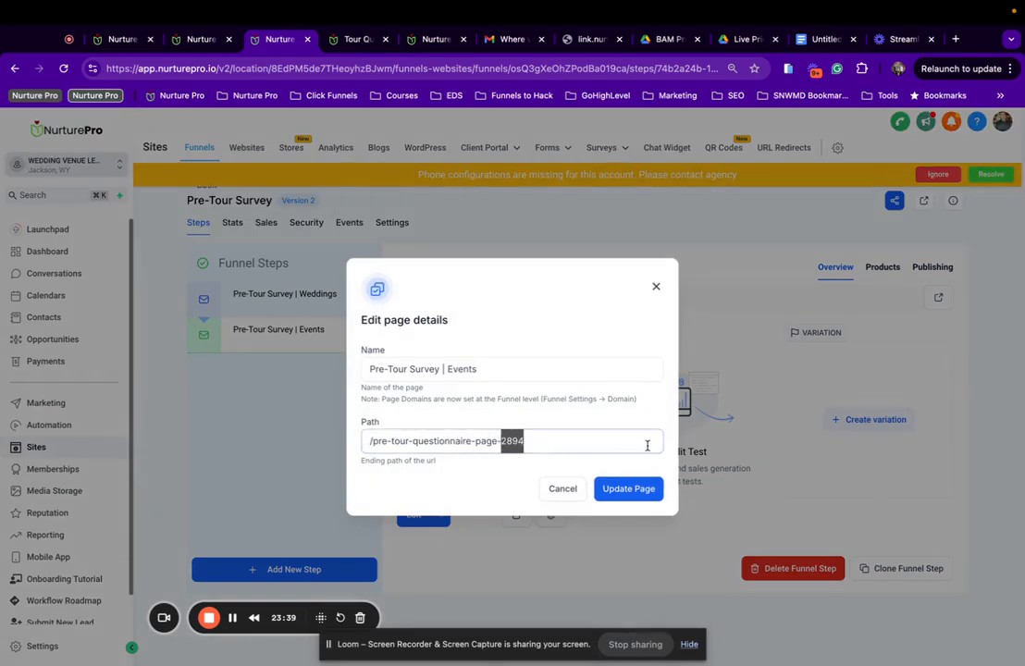
pyautogui.write('events')
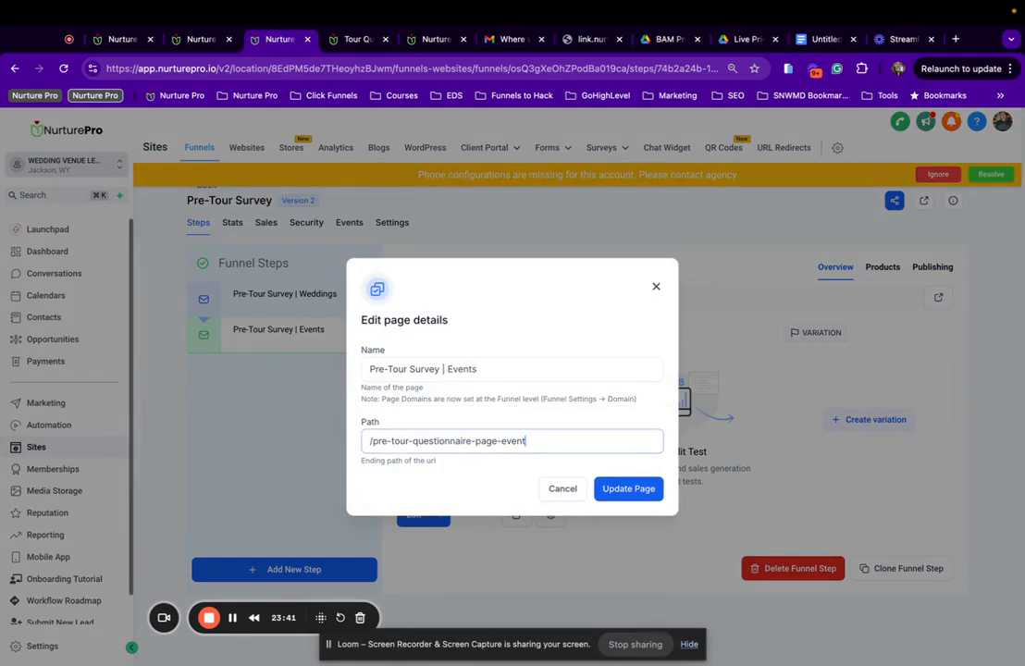
pyautogui.click(631, 492)
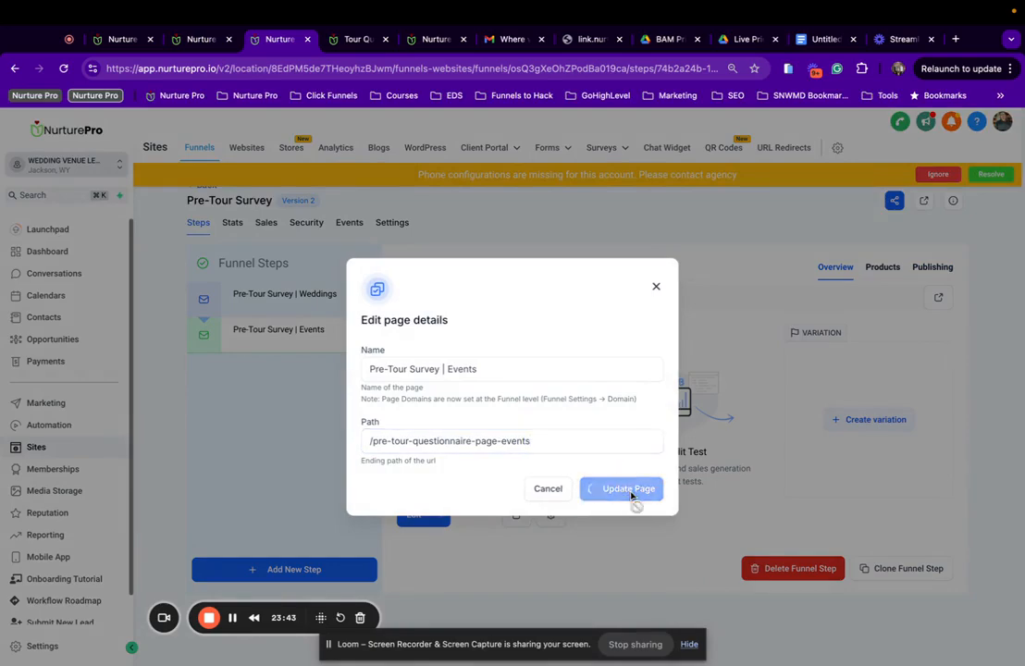
pyautogui.click(299, 309)
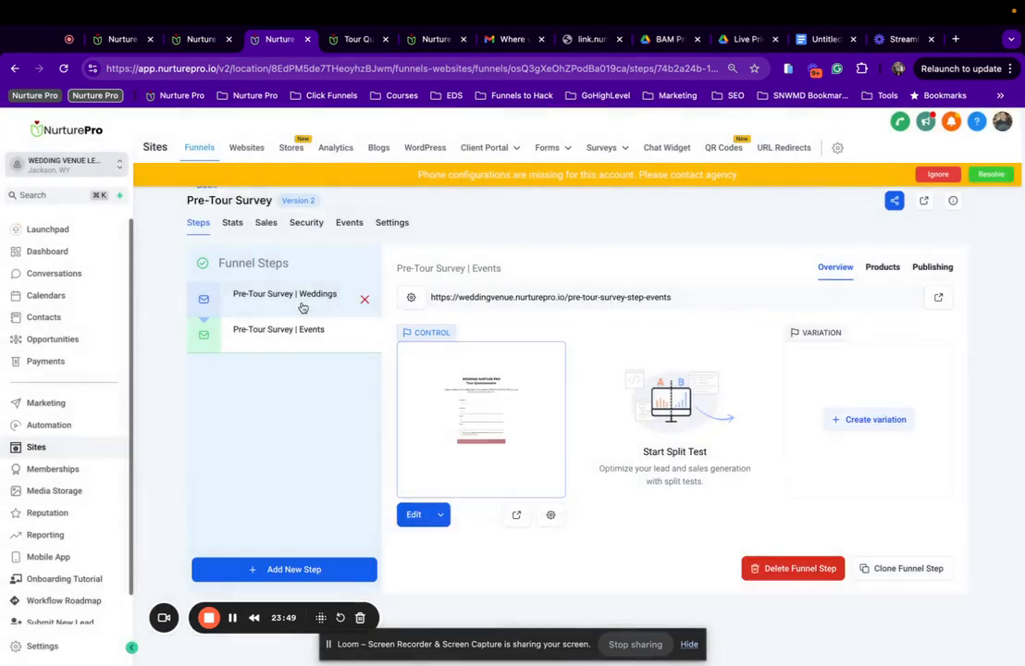
# Append '-wedding' to the Weddings page path, save it, and go to the Events step.
pyautogui.click(550, 514)
pyautogui.click(485, 440)
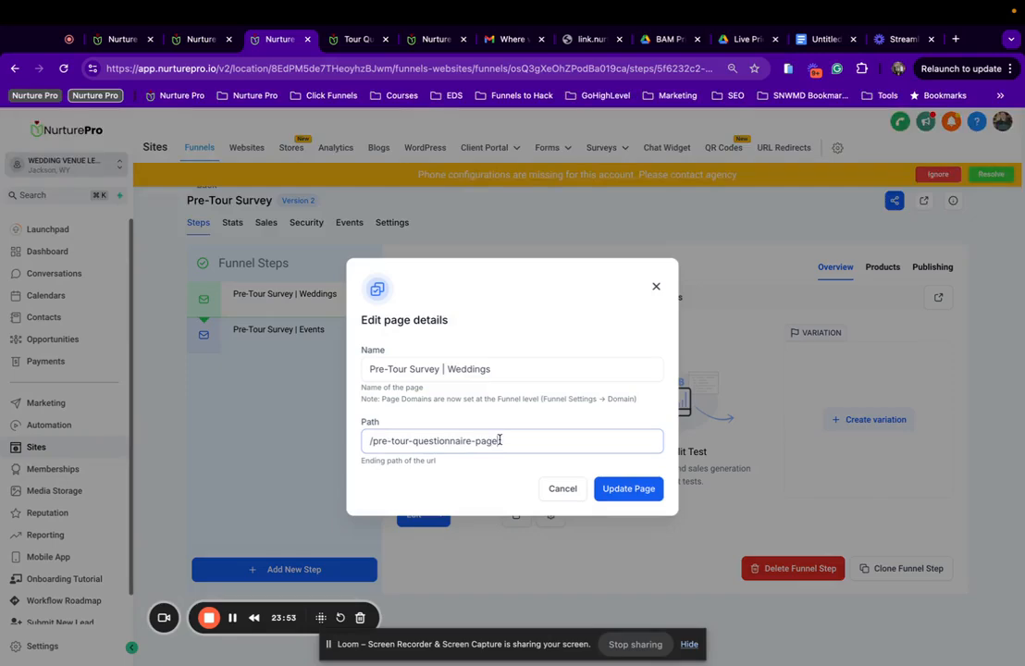
pyautogui.write('-weddings')
pyautogui.click(615, 489)
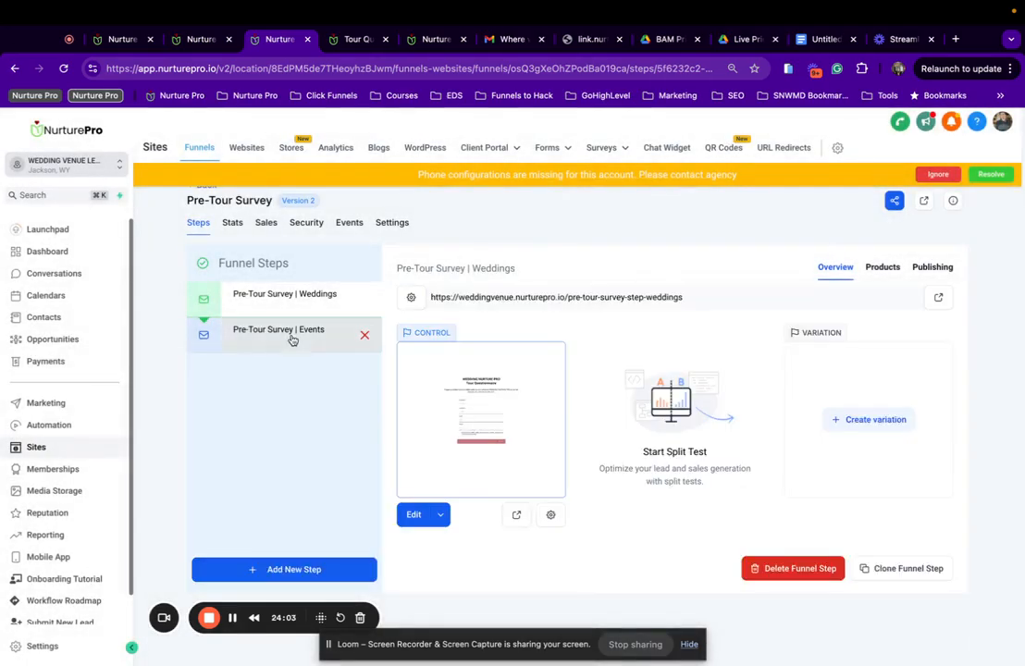
pyautogui.click(291, 338)
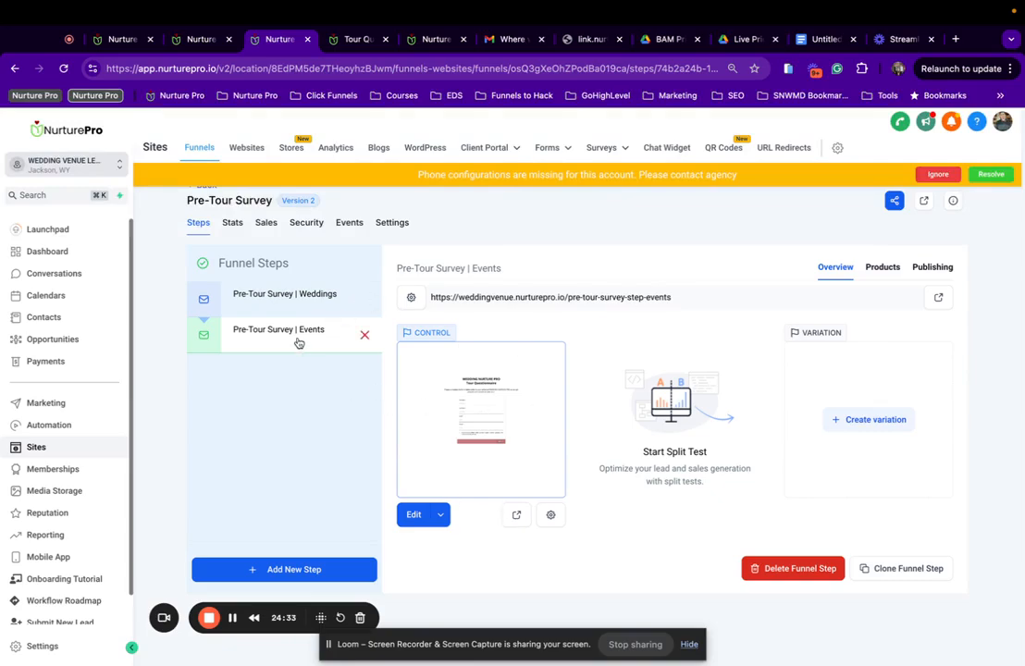
# In the Events page builder, switch the embedded survey to 'pre-tour survey | events'.
pyautogui.click(440, 514)
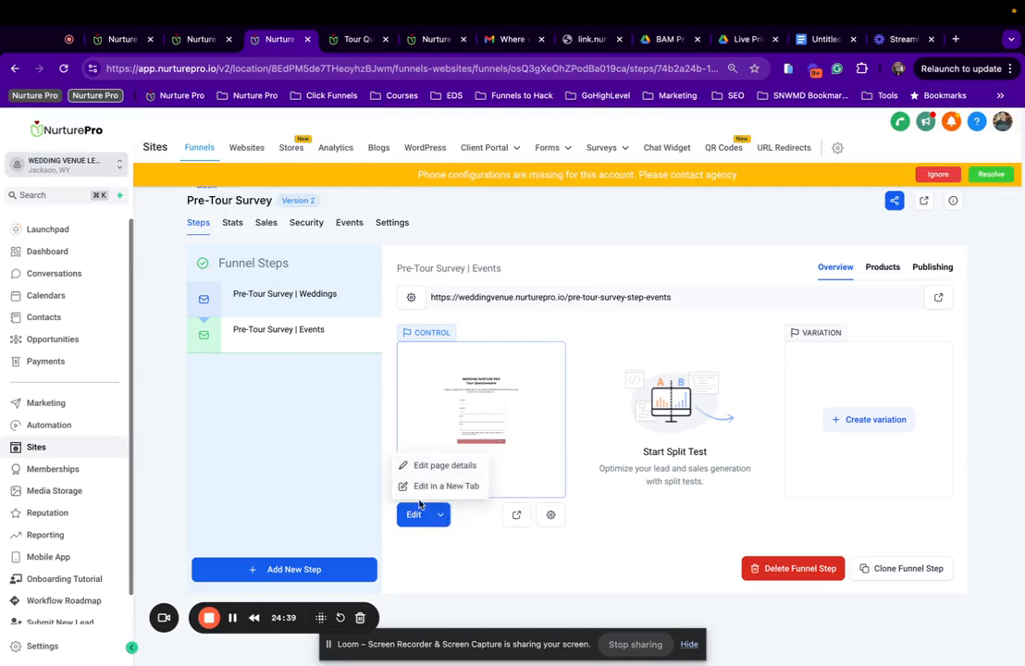
pyautogui.click(446, 486)
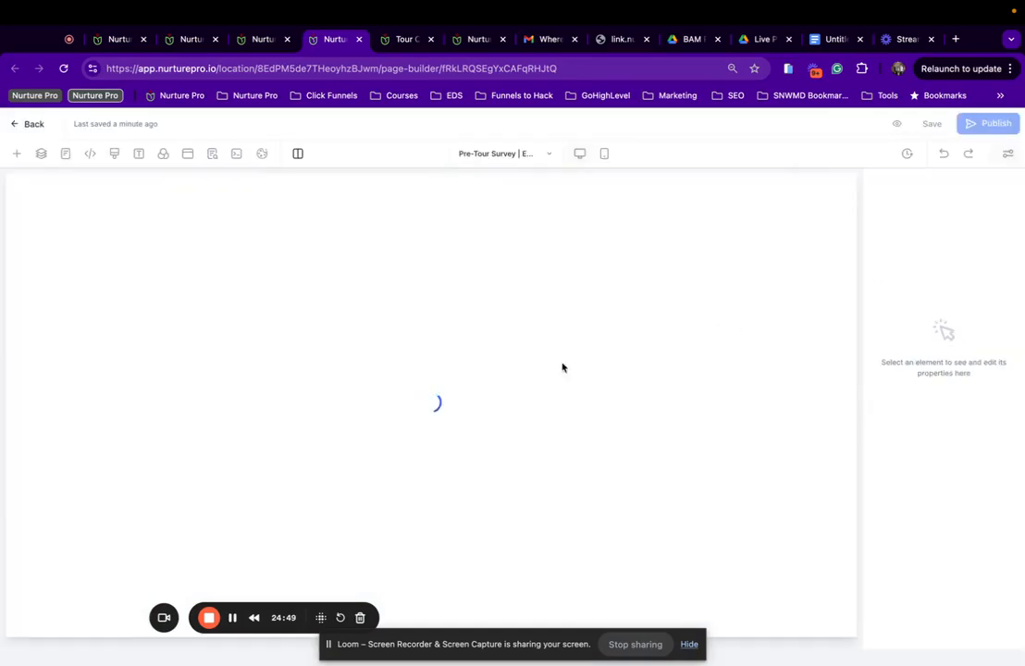
pyautogui.scroll(-5, 435, 445)
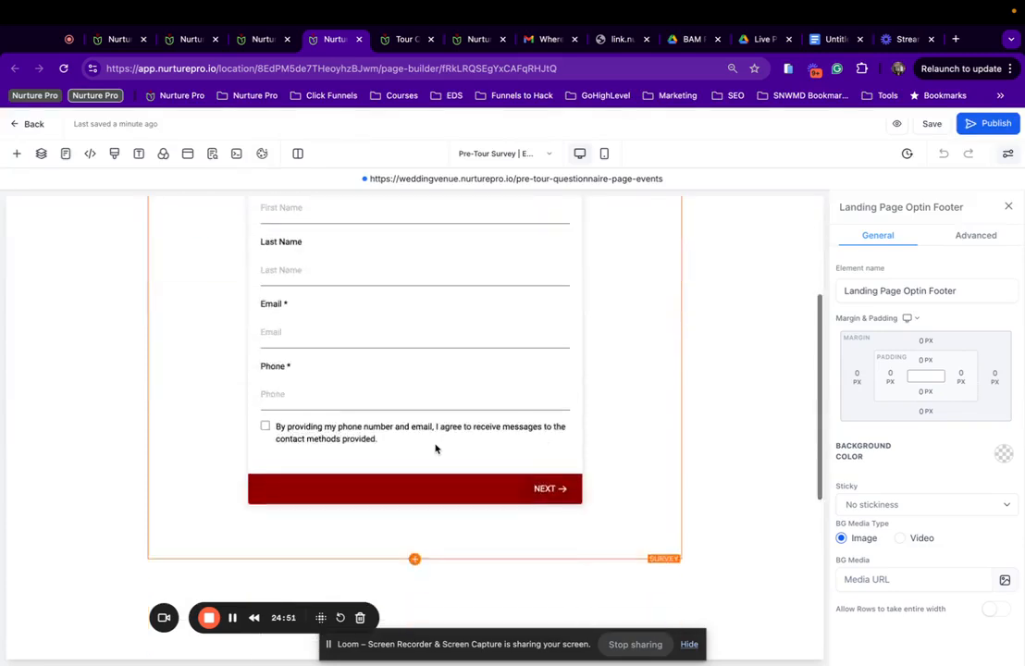
pyautogui.click(477, 369)
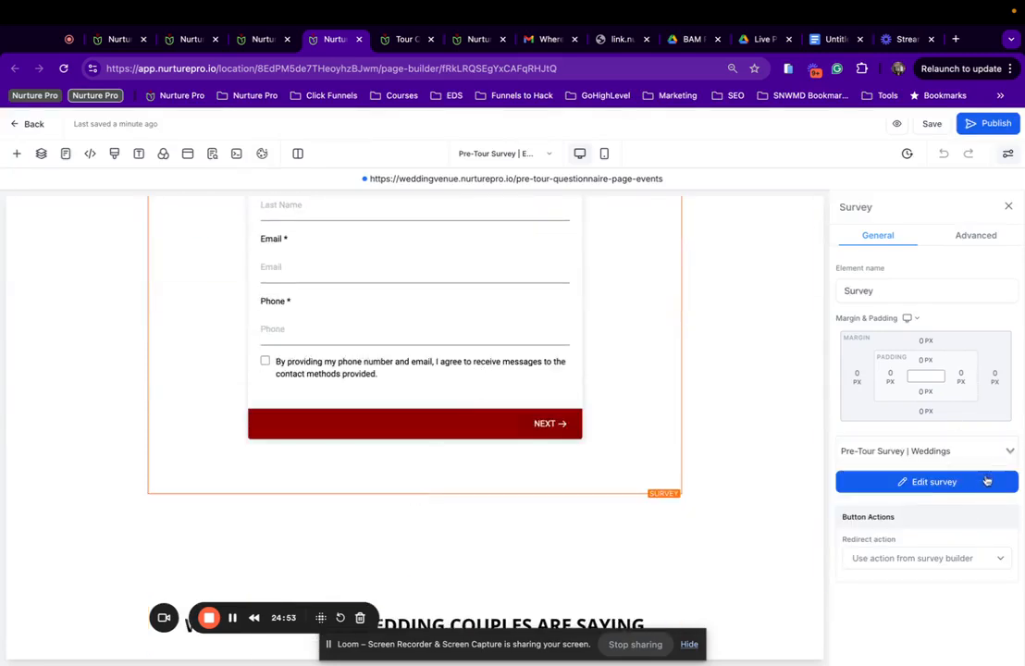
pyautogui.click(997, 449)
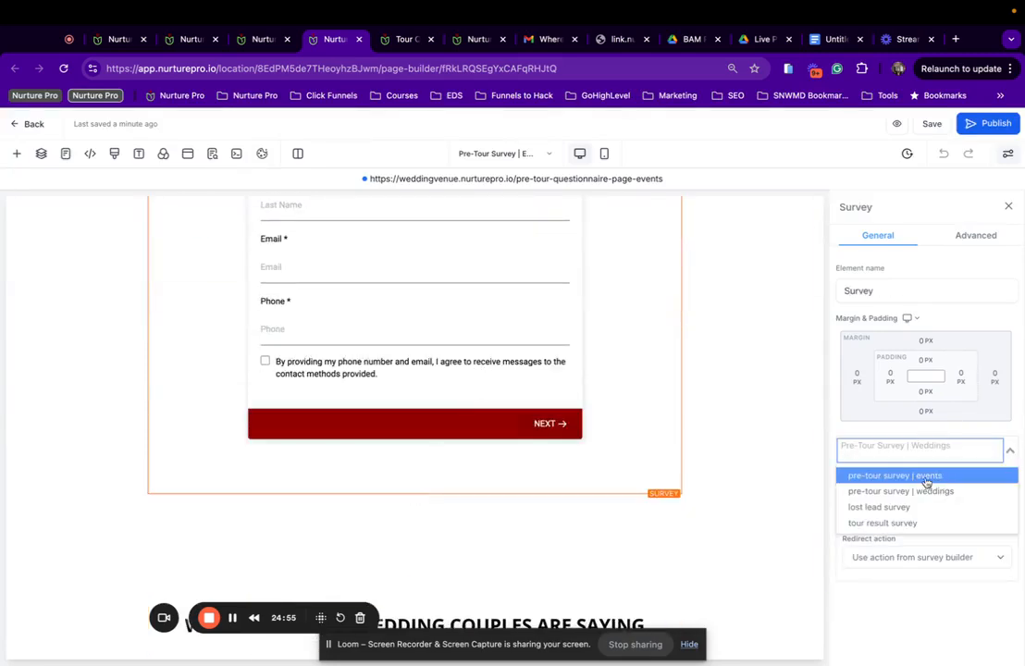
pyautogui.click(886, 477)
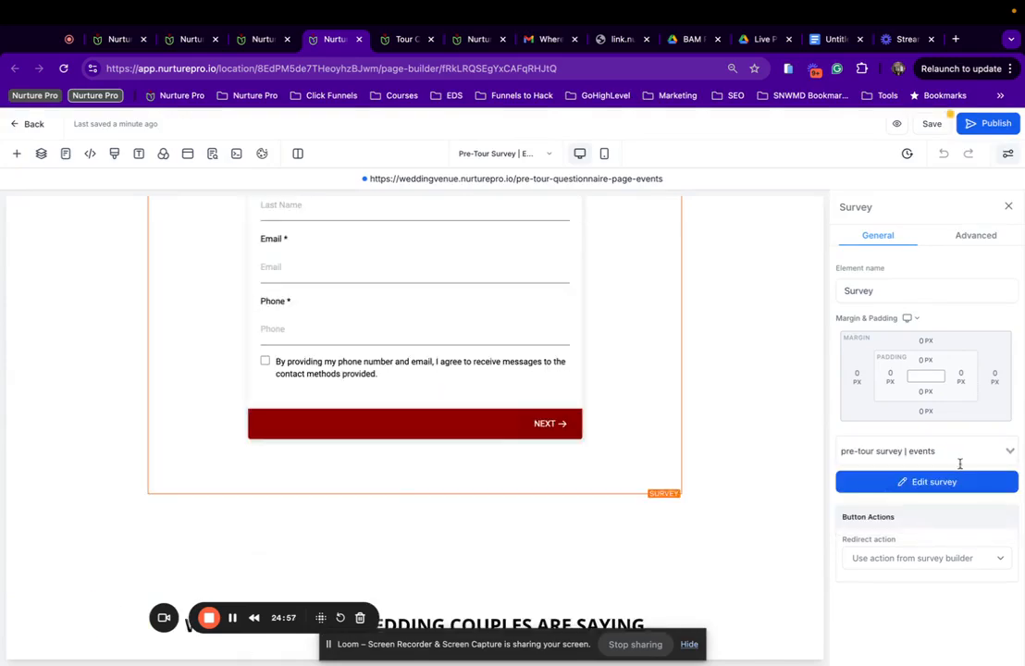
pyautogui.scroll(-5, 473, 453)
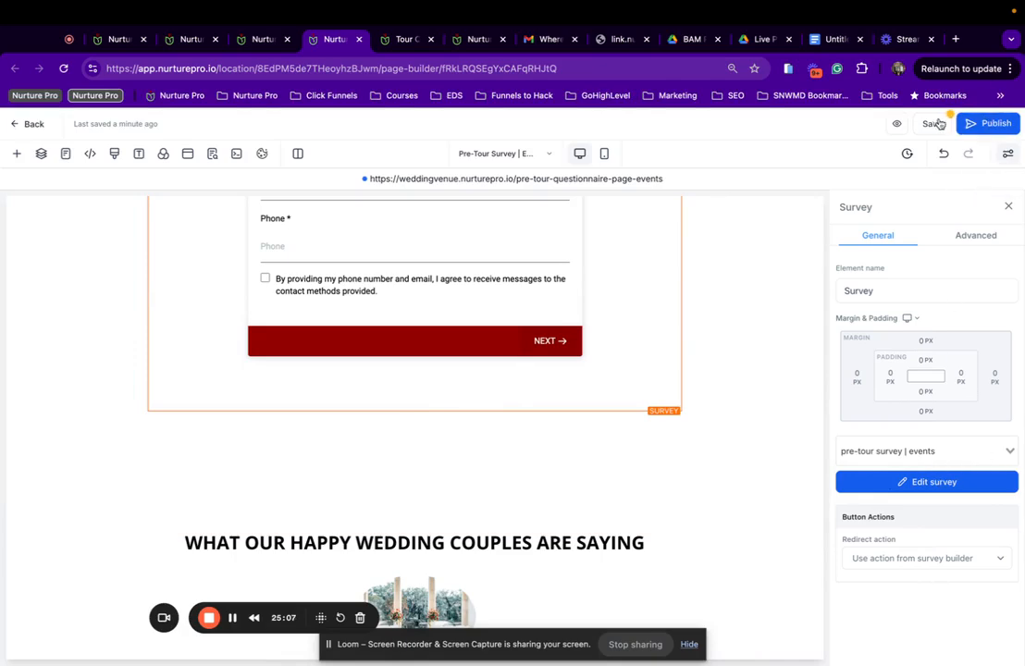
pyautogui.click(982, 123)
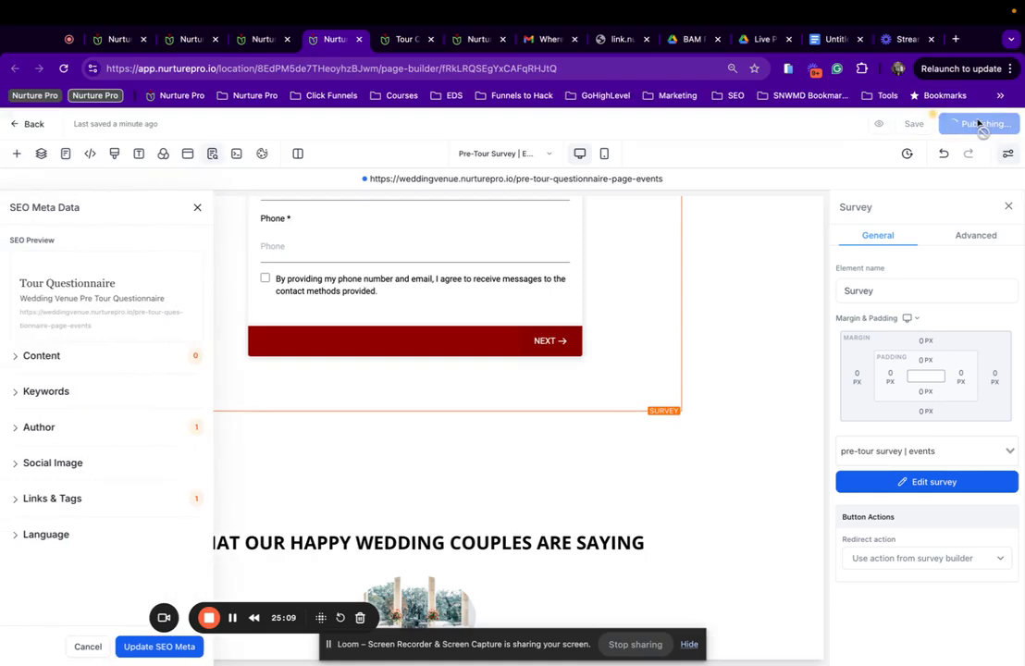
# Remove 'Wedding' from the SEO description and set the page author to 'Nurture Pro'.
pyautogui.click(45, 365)
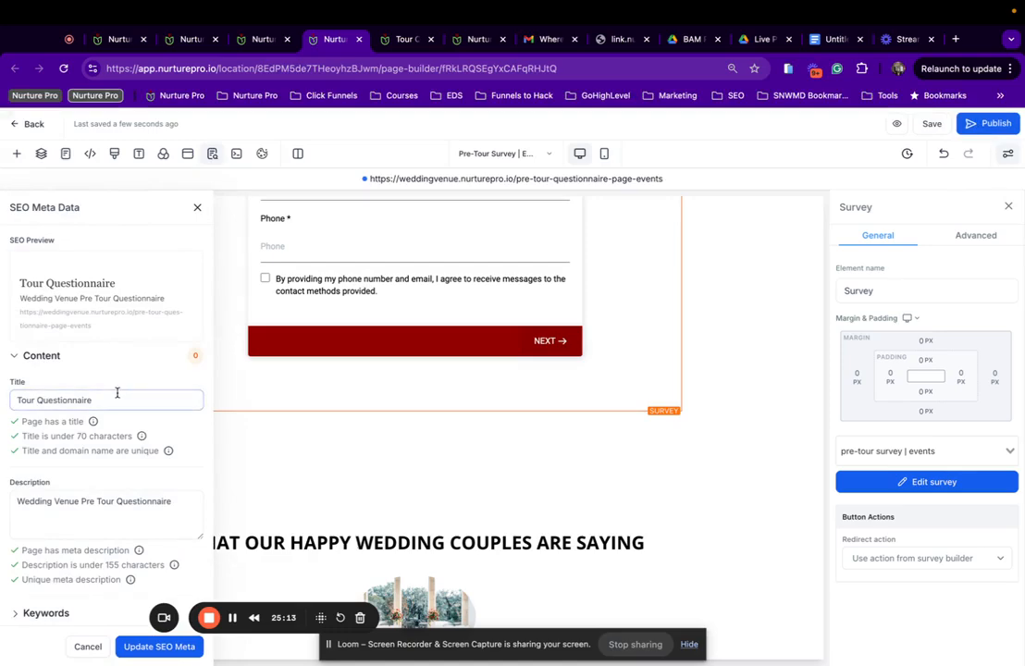
pyautogui.click(77, 504)
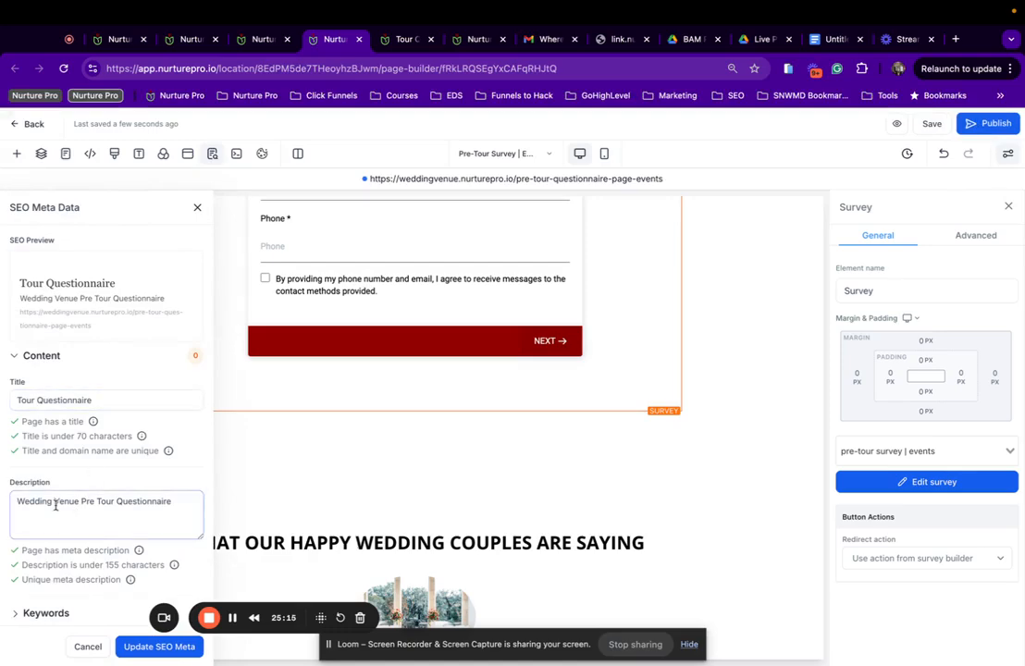
pyautogui.moveTo(55, 506); pyautogui.dragTo(2, 507)
pyautogui.press('BackSpace')
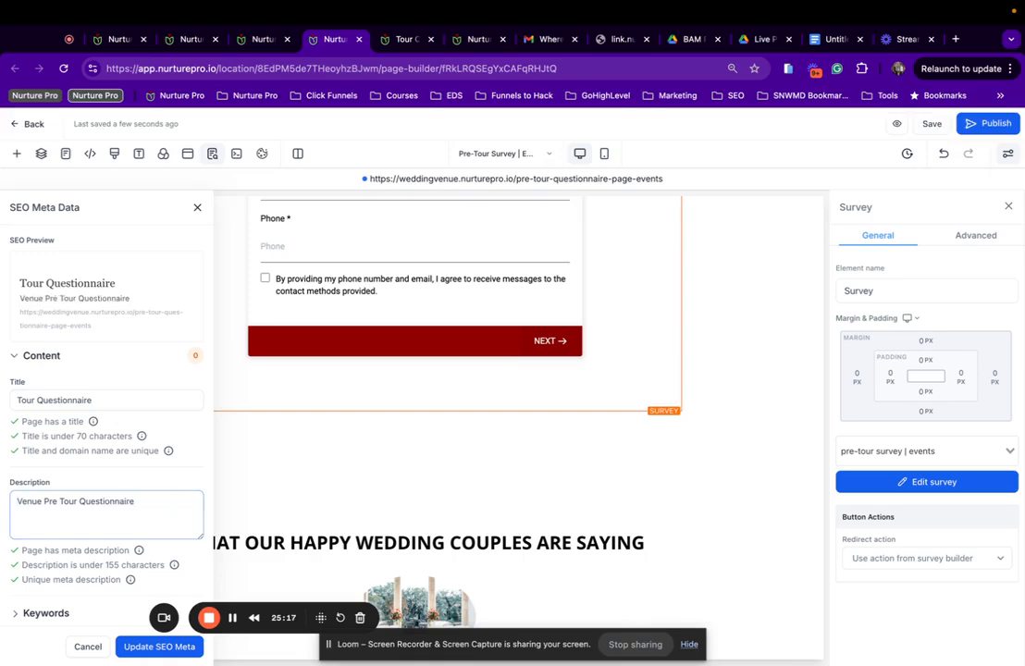
pyautogui.scroll(-3, 83, 498)
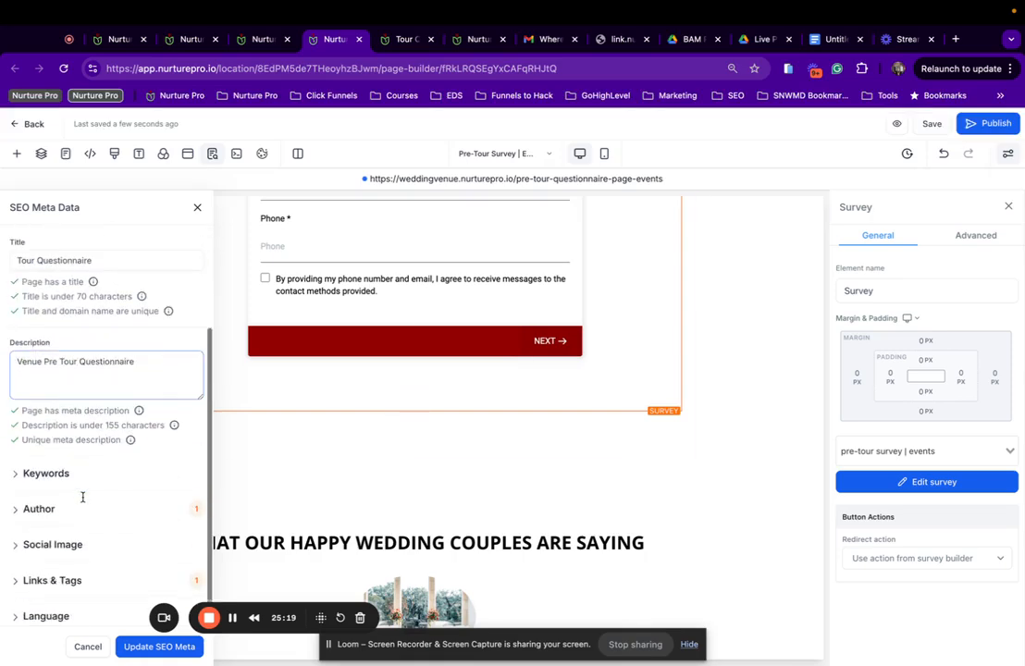
pyautogui.click(40, 520)
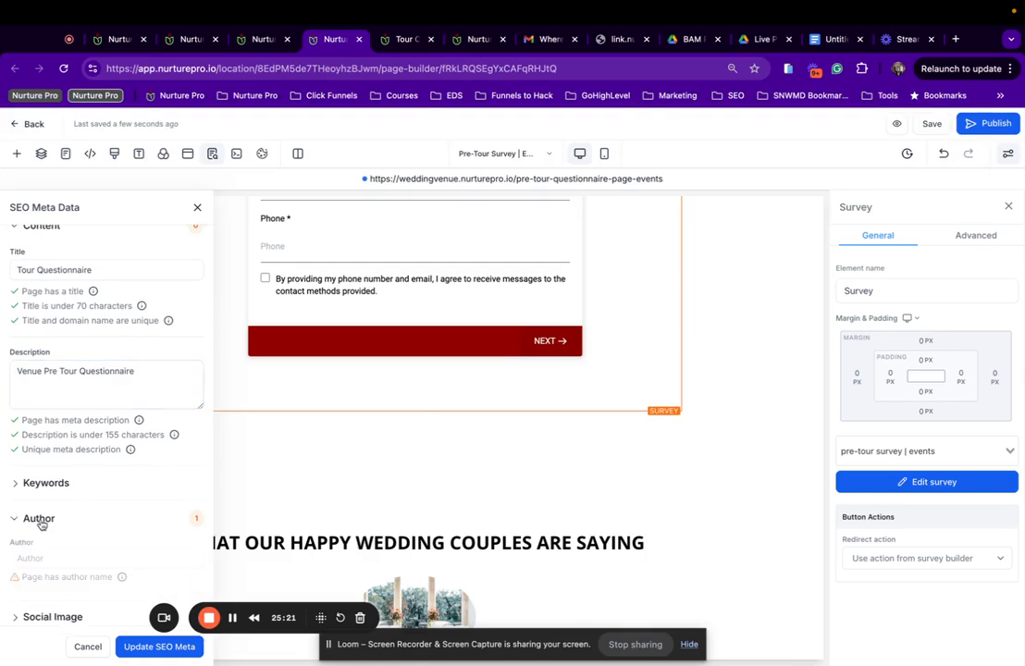
pyautogui.scroll(-1, 41, 523)
pyautogui.click(37, 533)
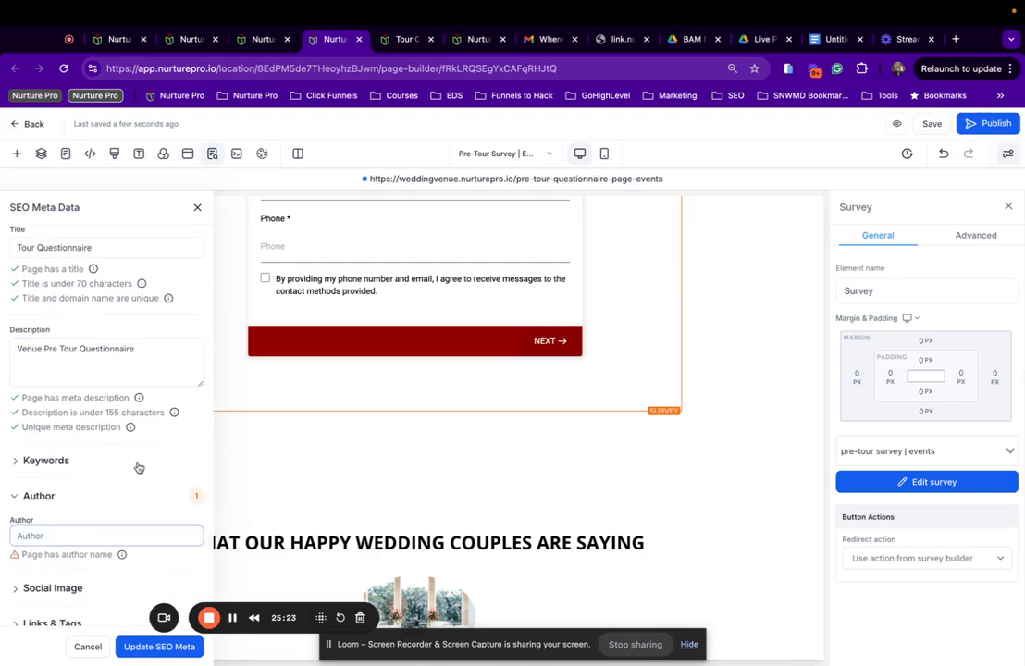
pyautogui.write('Nurture Pro')
pyautogui.scroll(-2, 101, 544)
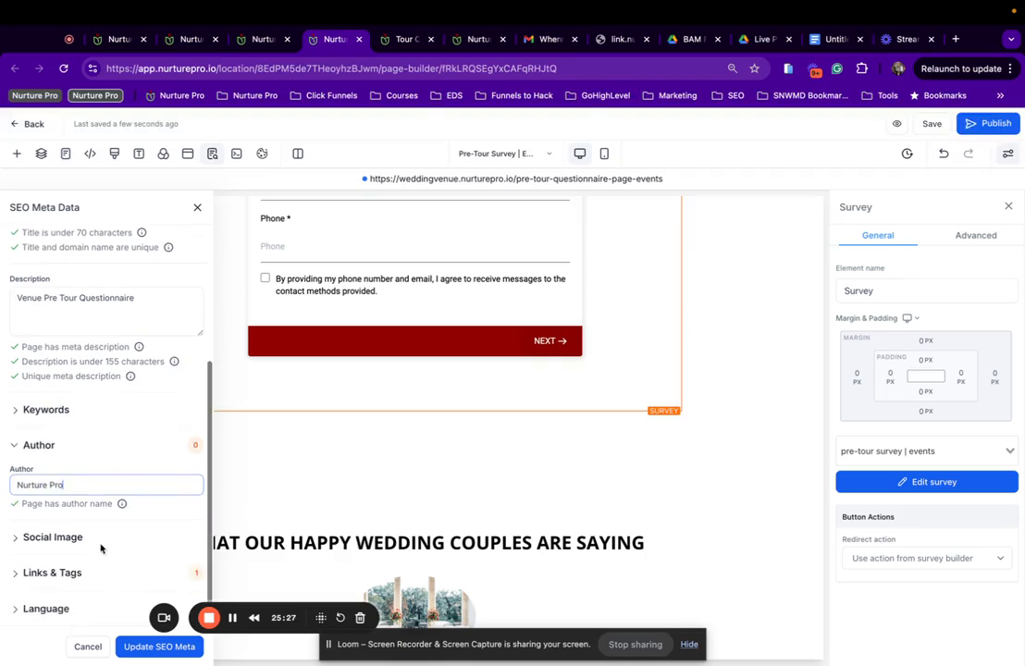
pyautogui.click(159, 647)
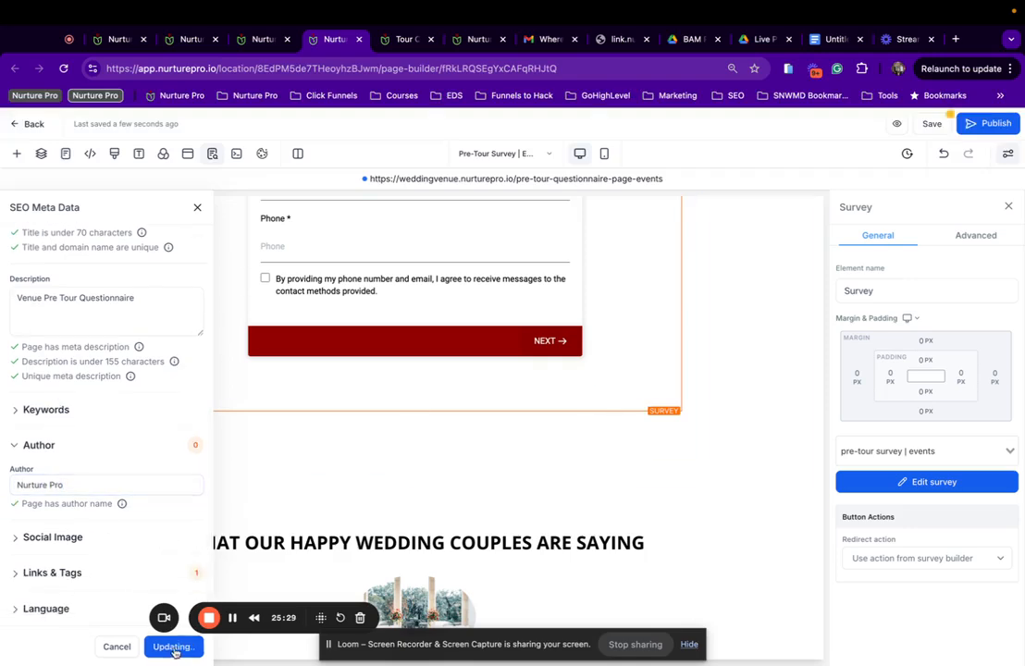
pyautogui.scroll(5, 78, 426)
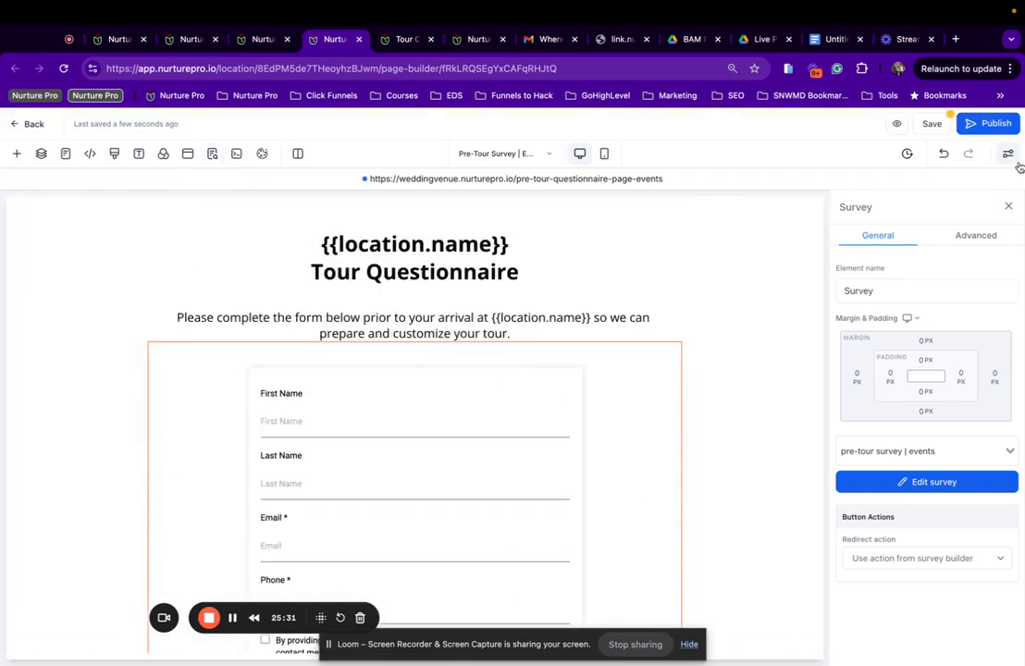
# Publish the Events page after checking the survey element's advanced and general settings.
pyautogui.click(986, 124)
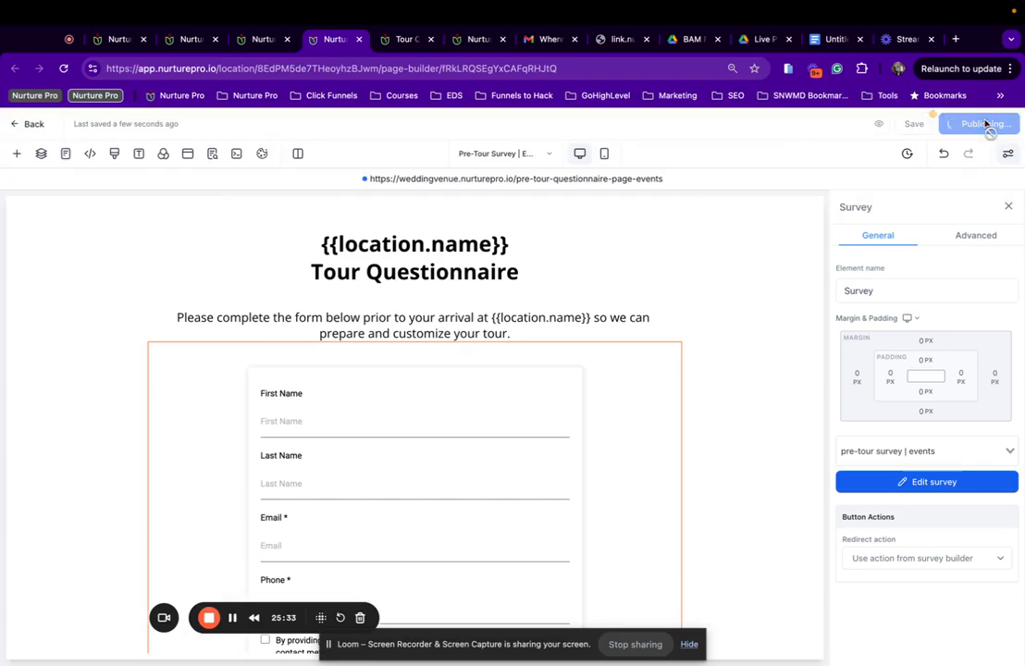
pyautogui.scroll(-3, 361, 389)
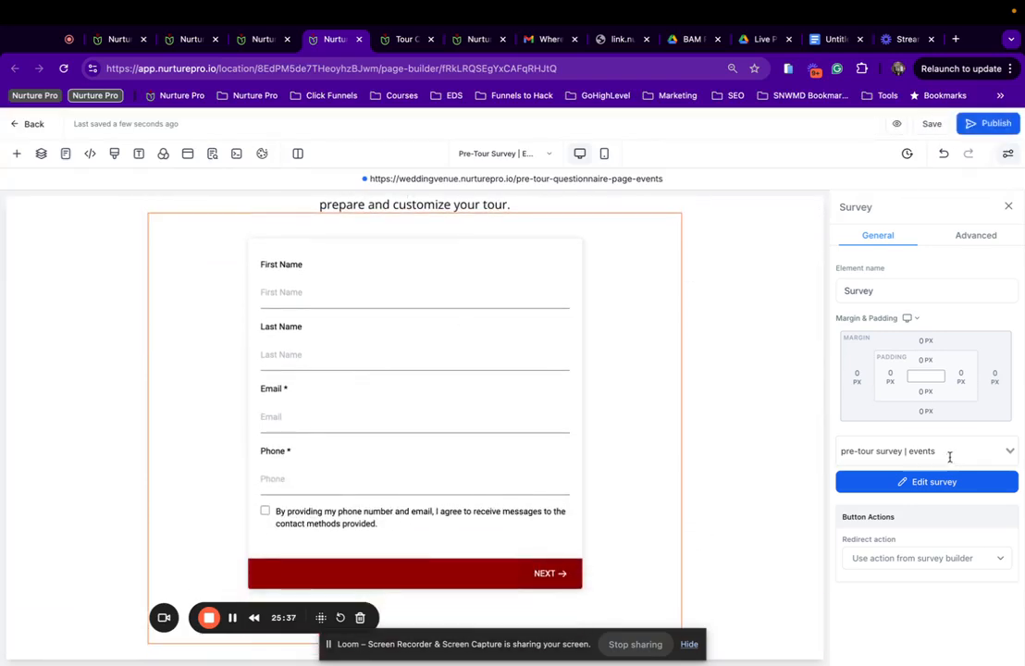
pyautogui.click(988, 237)
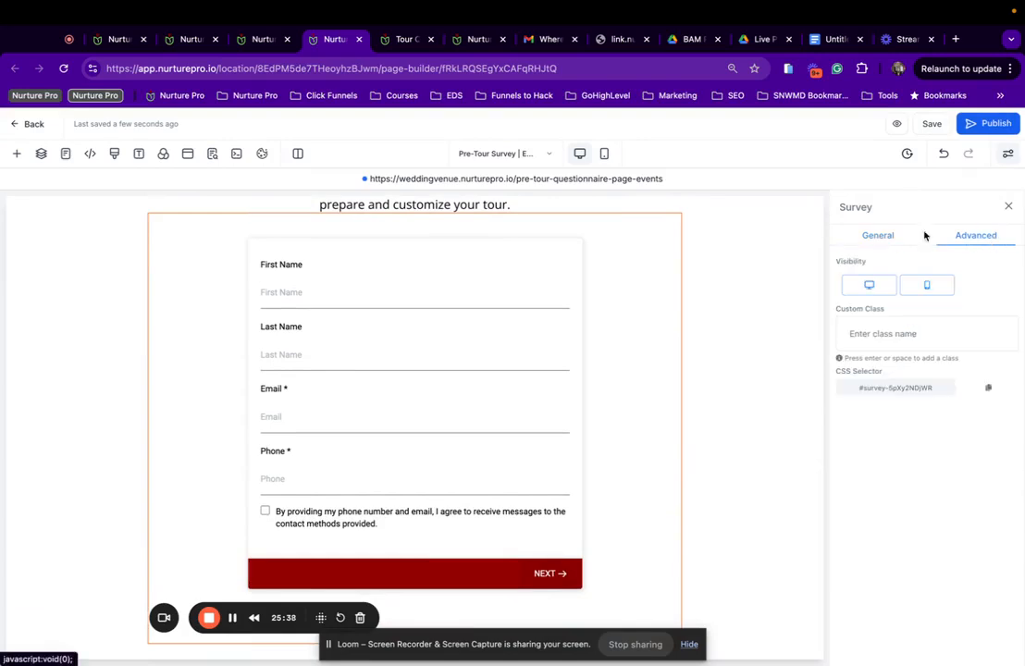
pyautogui.click(871, 234)
pyautogui.click(999, 127)
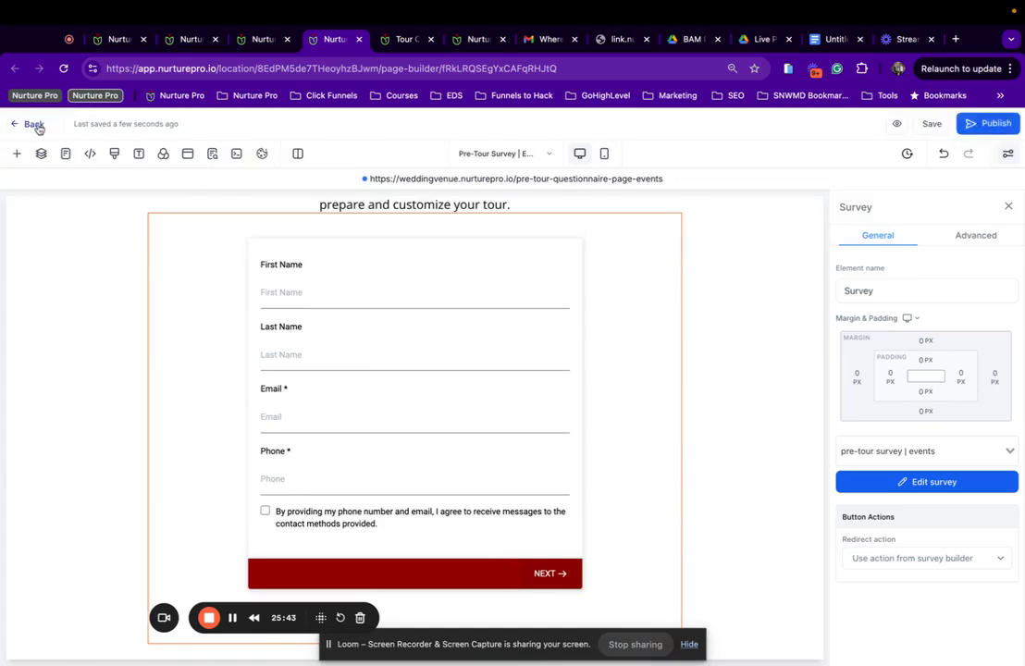
# Return to the Events funnel step and copy its /pre-tour-survey-step-events URL.
pyautogui.click(34, 125)
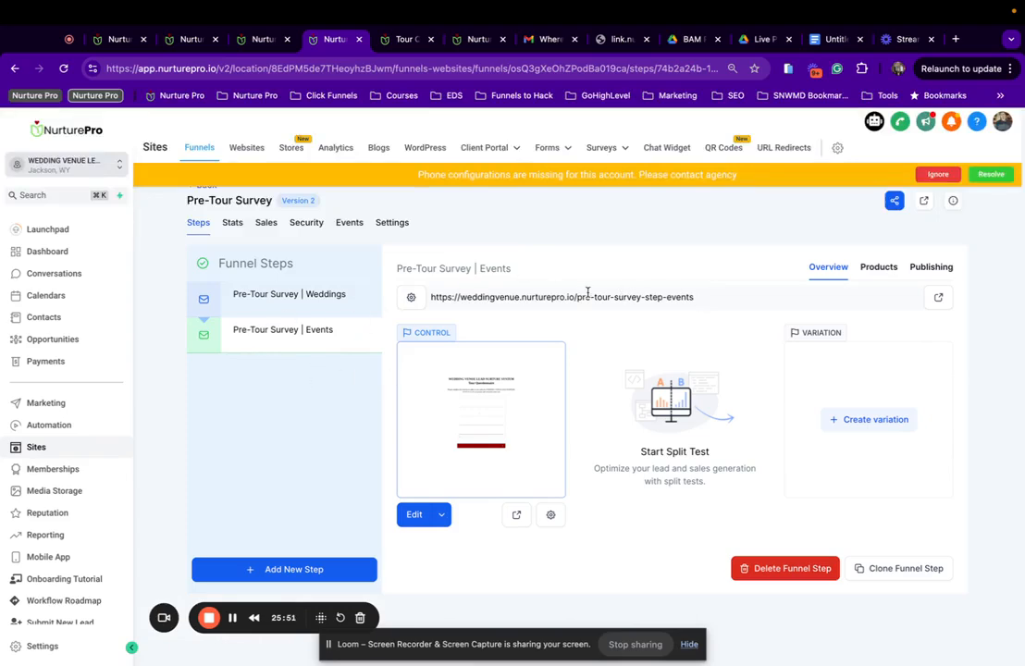
pyautogui.moveTo(736, 294); pyautogui.dragTo(429, 300)
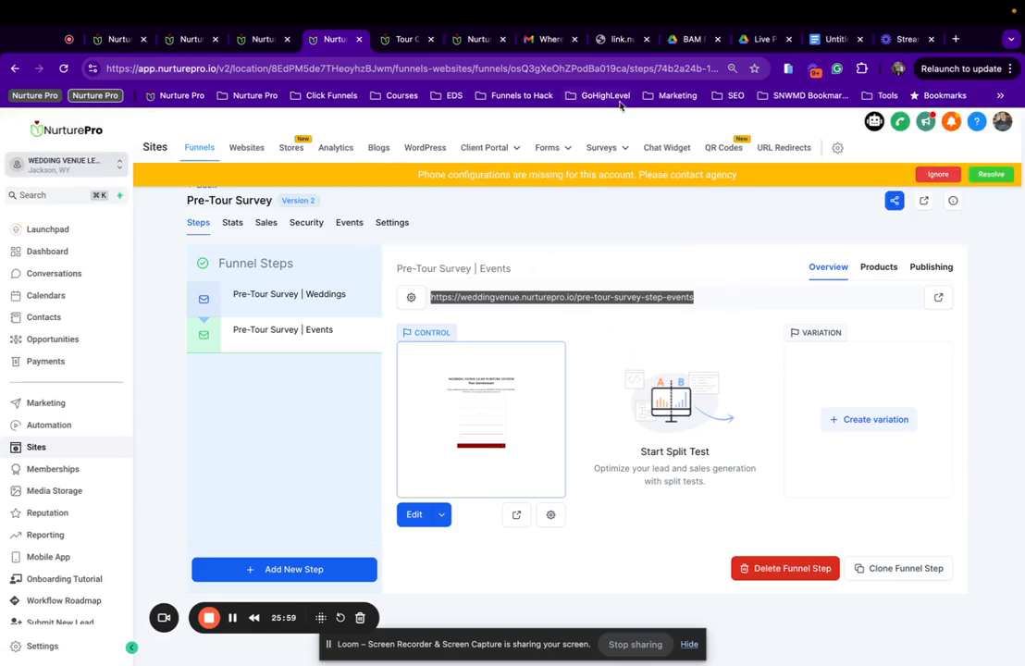
pyautogui.moveTo(555, 149)
# Go to Marketing > Trigger Links and find the Pre-Tour Survey link.
pyautogui.click(39, 361)
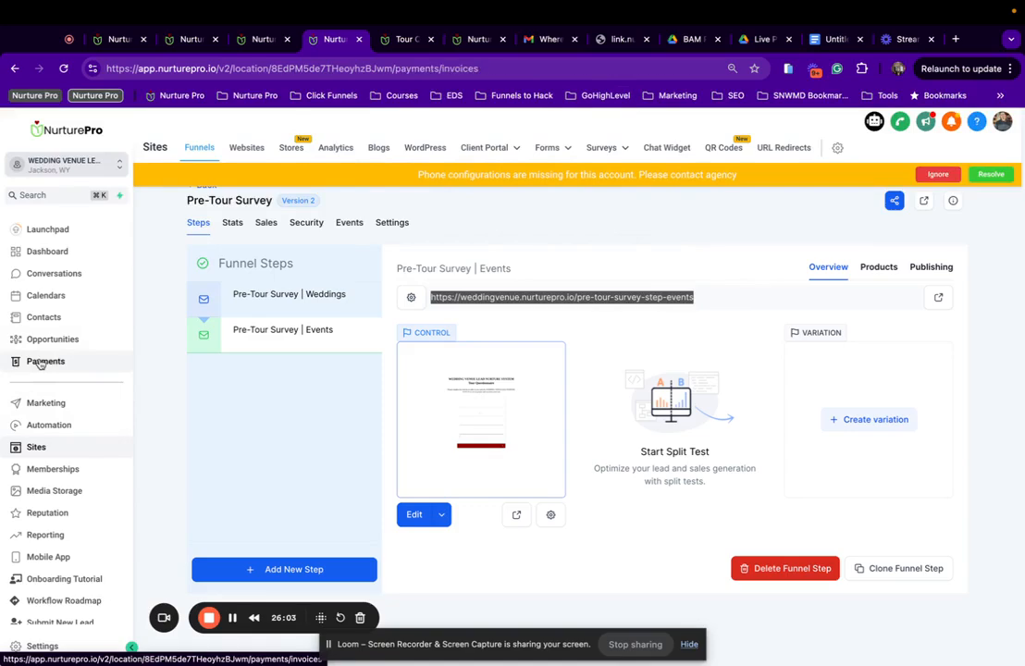
pyautogui.click(52, 407)
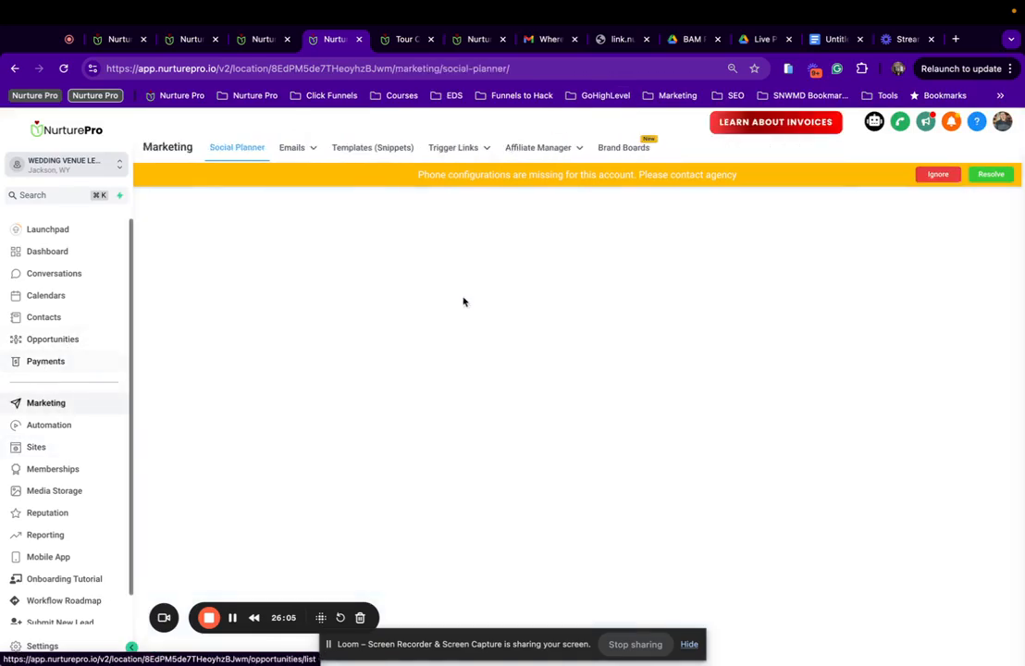
pyautogui.moveTo(312, 156)
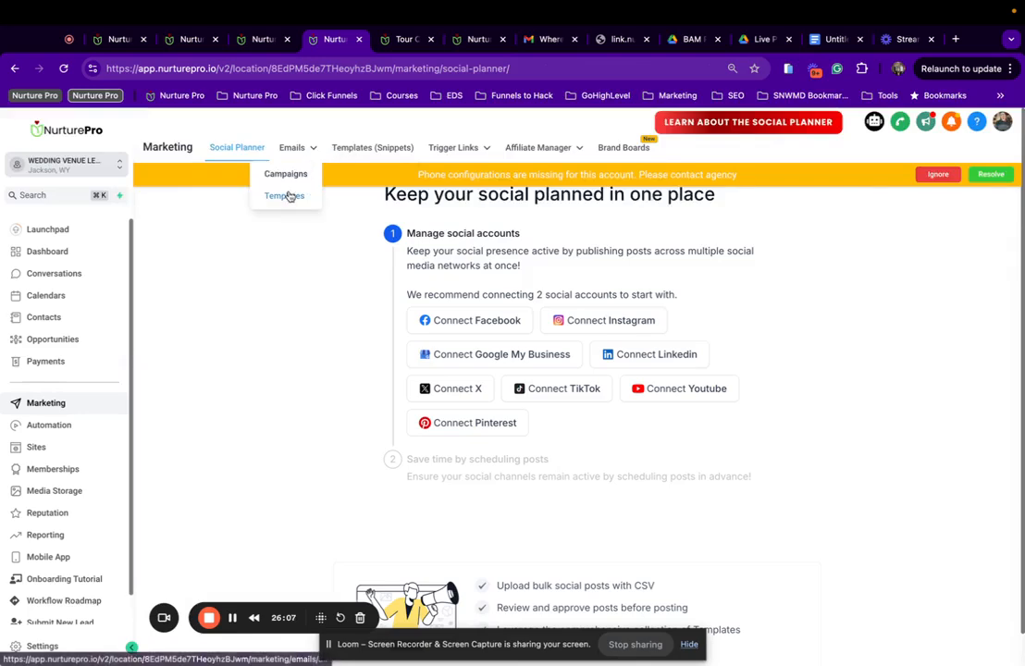
pyautogui.click(487, 151)
pyautogui.scroll(-2, 303, 432)
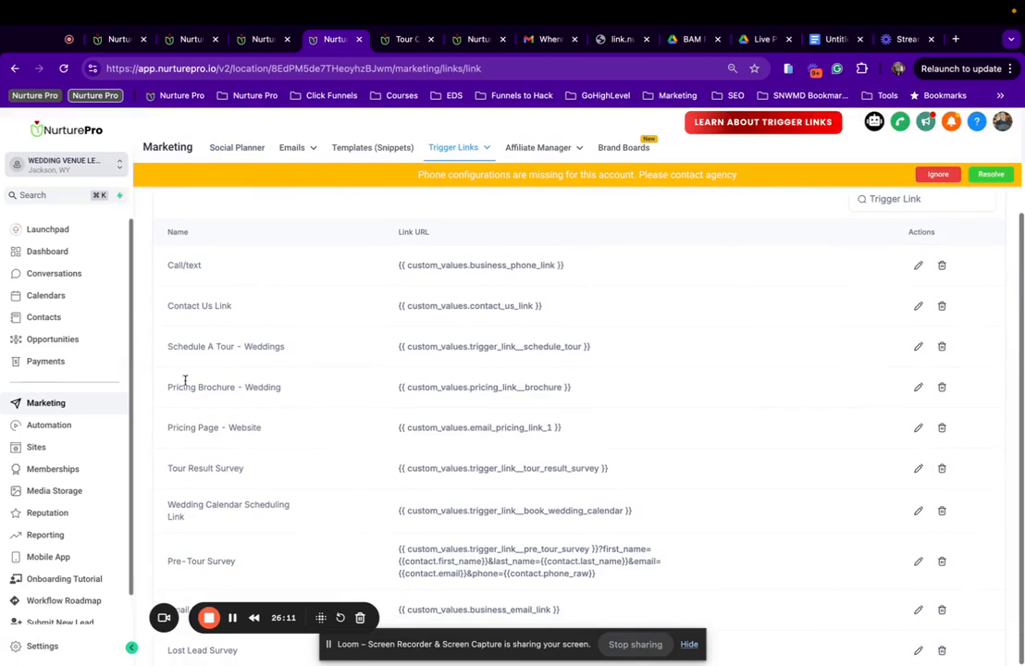
pyautogui.scroll(-2, 322, 407)
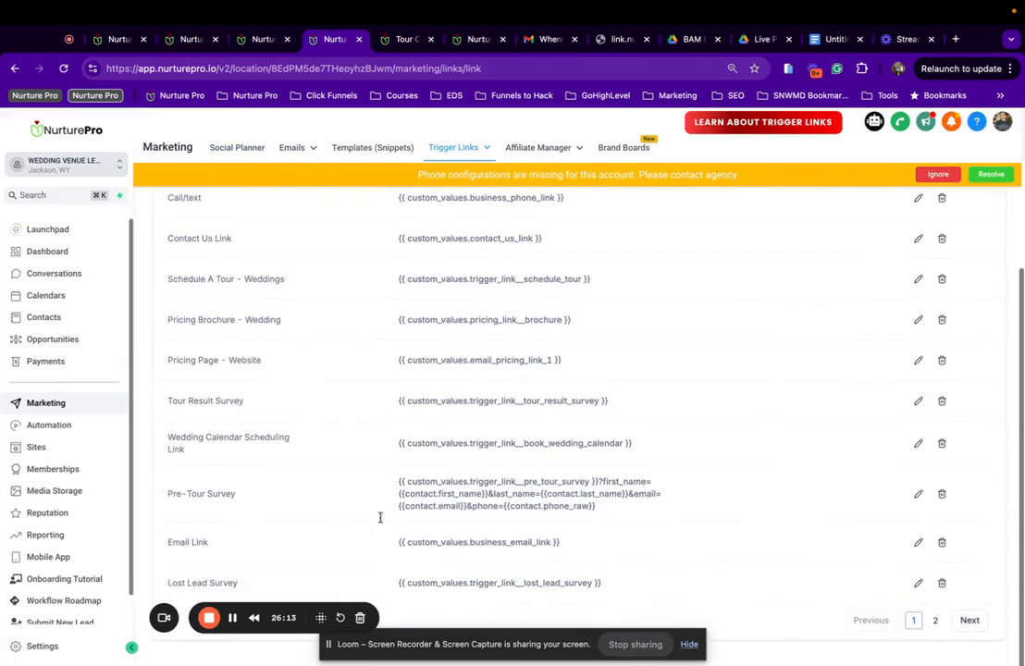
# Rename the Pre-Tour Survey trigger link to 'Pre-Tour Survey | Weddings', copying the name, and save.
pyautogui.click(917, 494)
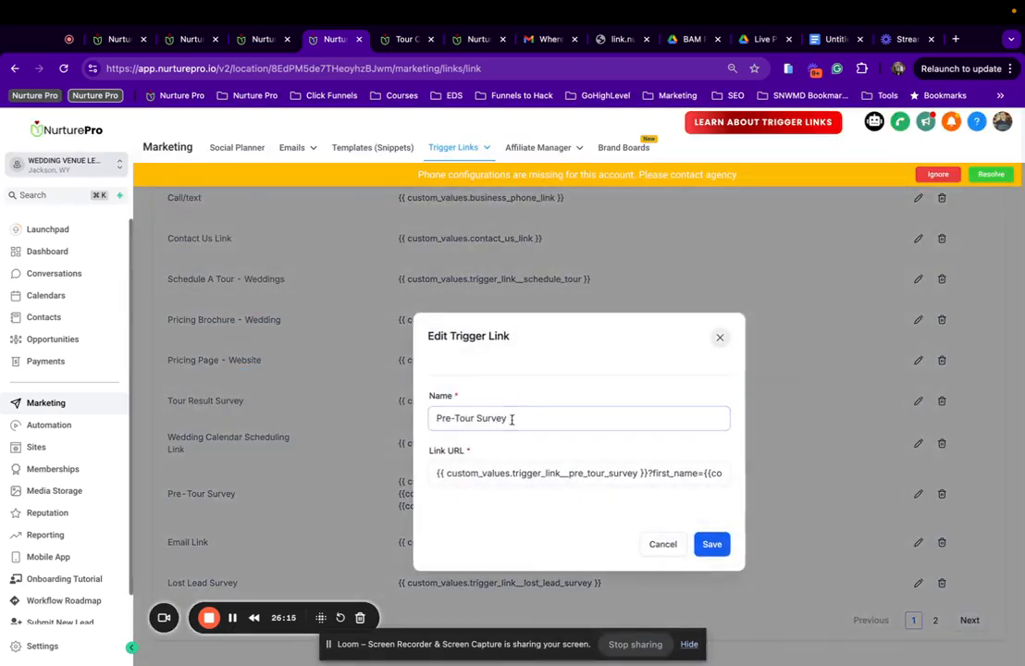
pyautogui.click(512, 419)
pyautogui.write('| Weddings')
pyautogui.moveTo(574, 421); pyautogui.dragTo(403, 426)
pyautogui.hotkey('ctrl', 'c')
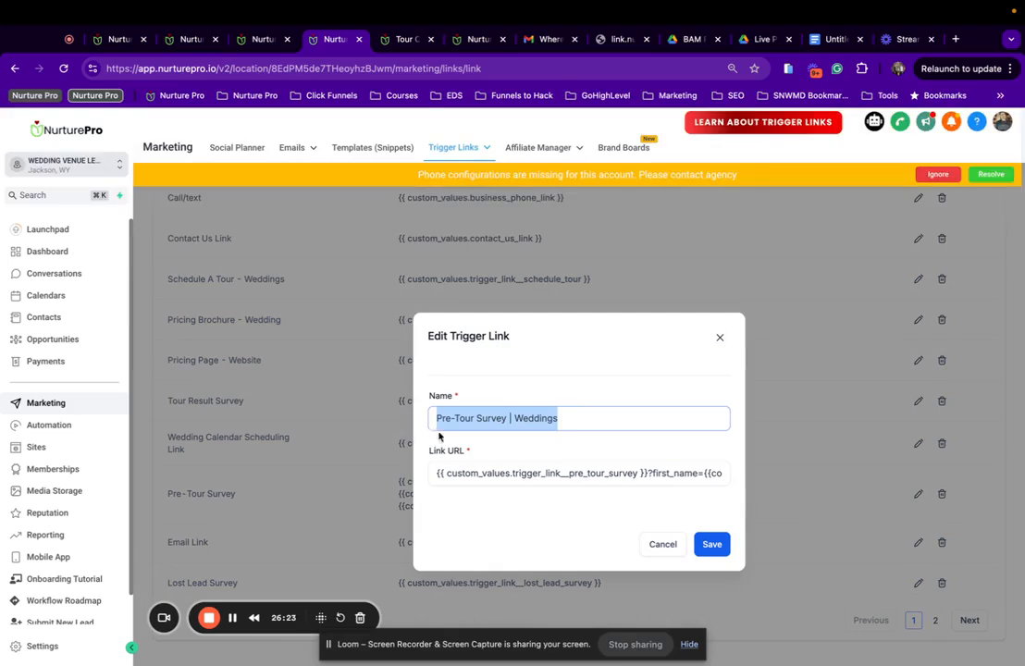
pyautogui.click(709, 545)
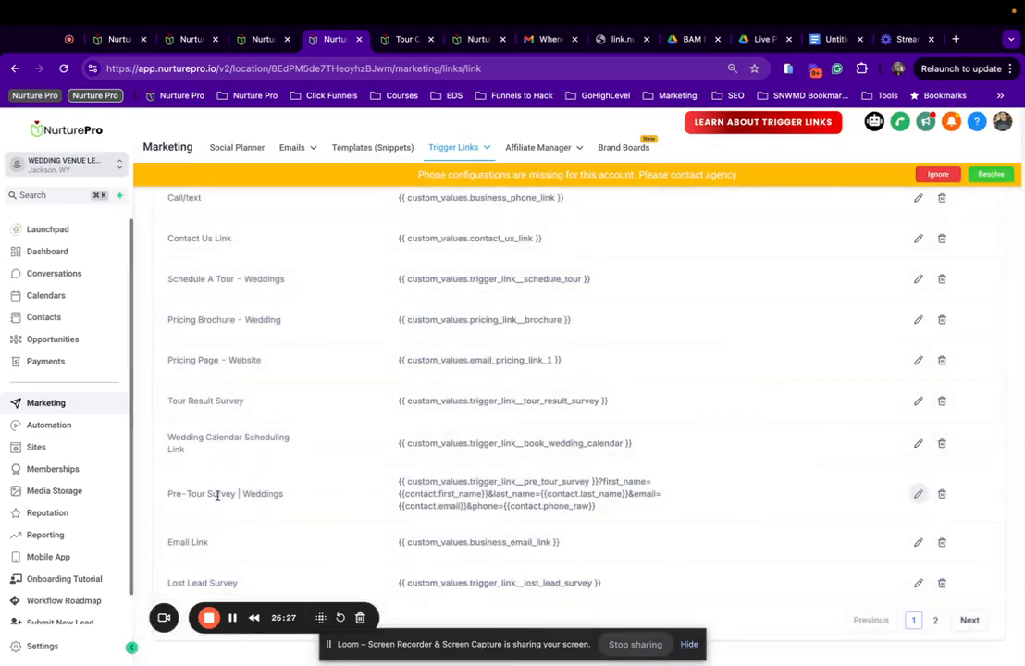
pyautogui.scroll(3, 271, 497)
# Add a new trigger link named 'Pre-Tour Survey | Events'.
pyautogui.click(979, 199)
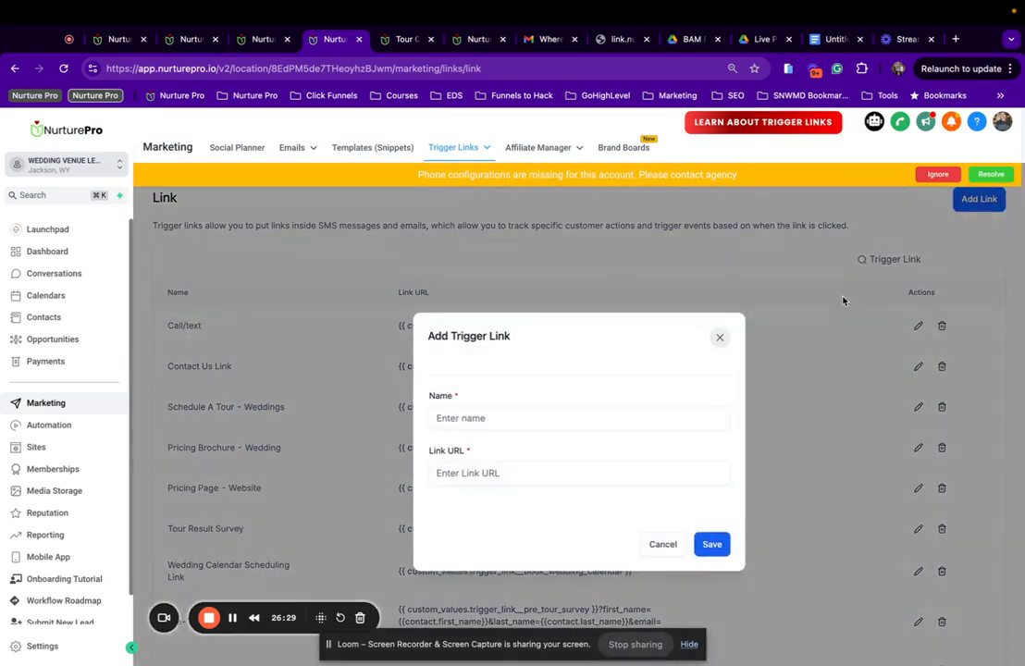
pyautogui.hotkey('ctrl', 'v')
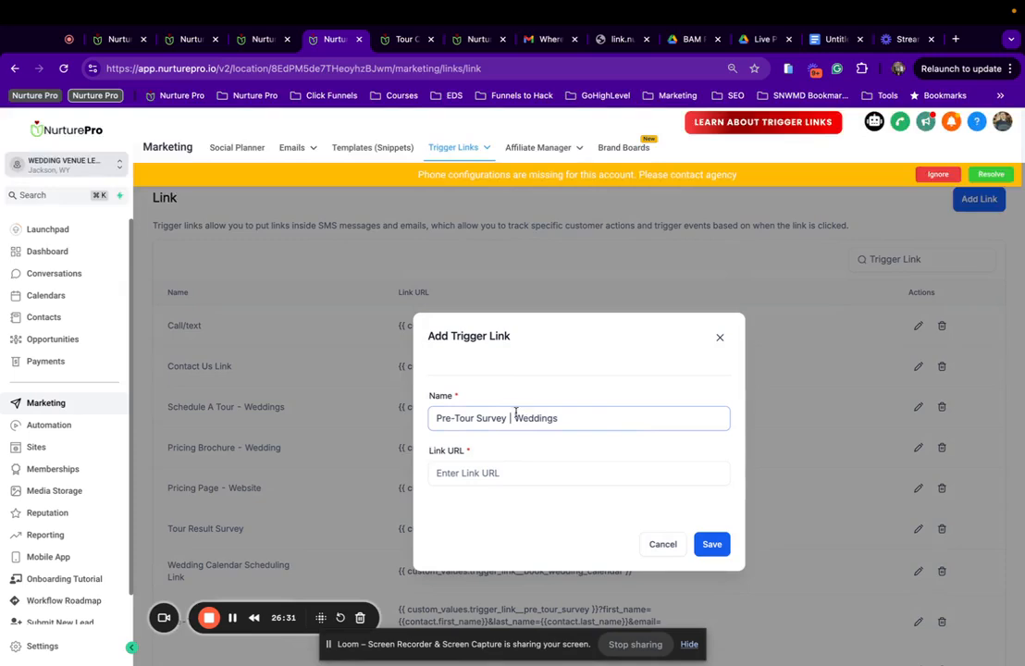
pyautogui.moveTo(514, 418); pyautogui.dragTo(741, 426)
pyautogui.write('Event')
# Set its Link URL to the copied Events step URL and save the link.
pyautogui.click(399, 39)
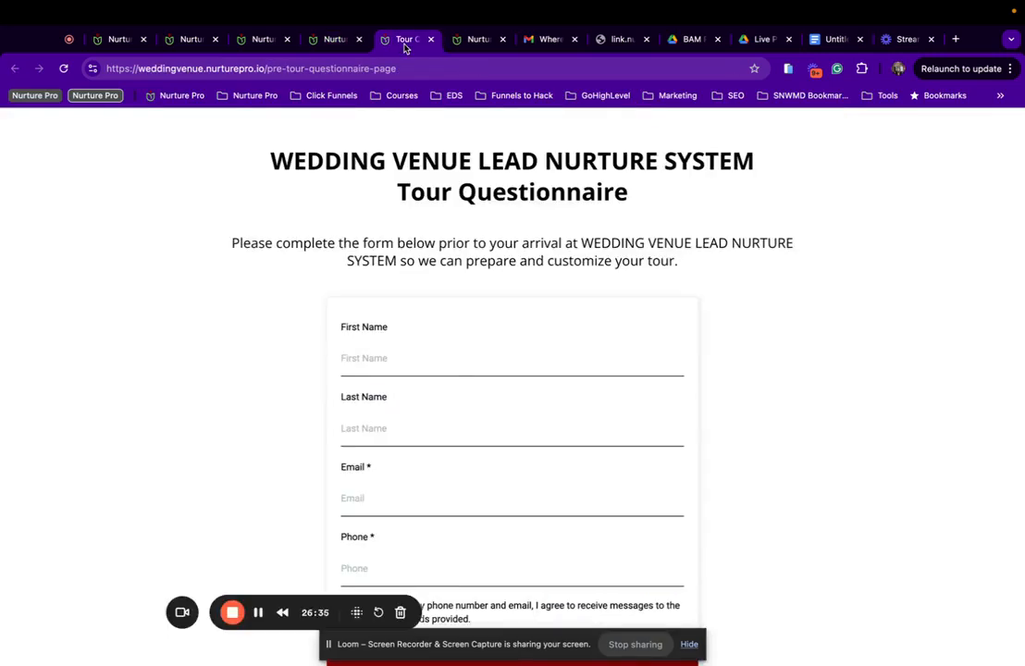
pyautogui.click(259, 41)
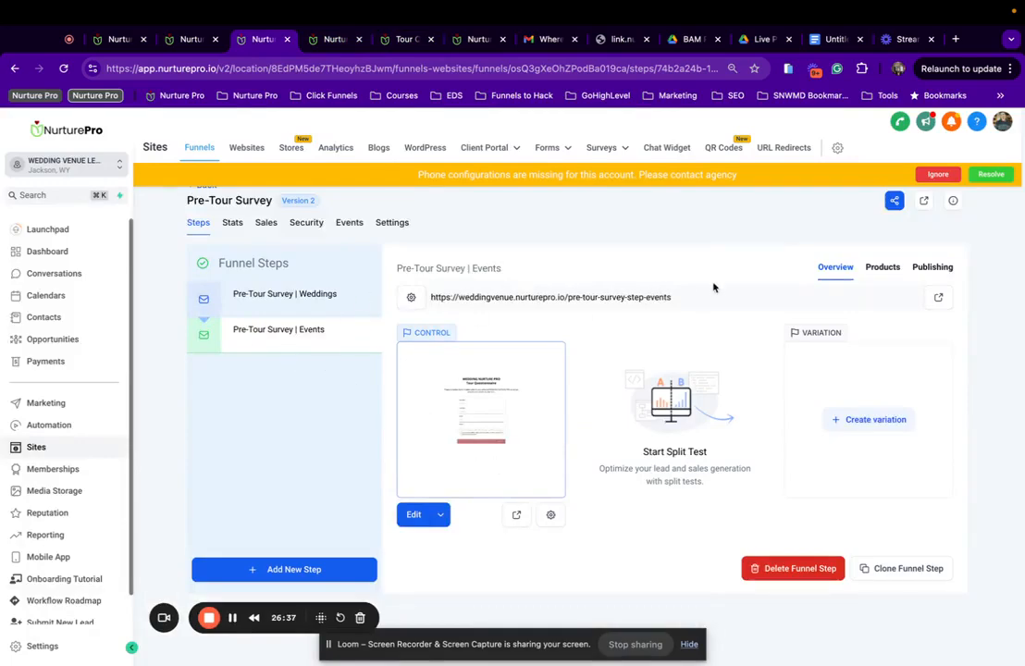
pyautogui.moveTo(709, 296); pyautogui.dragTo(440, 295)
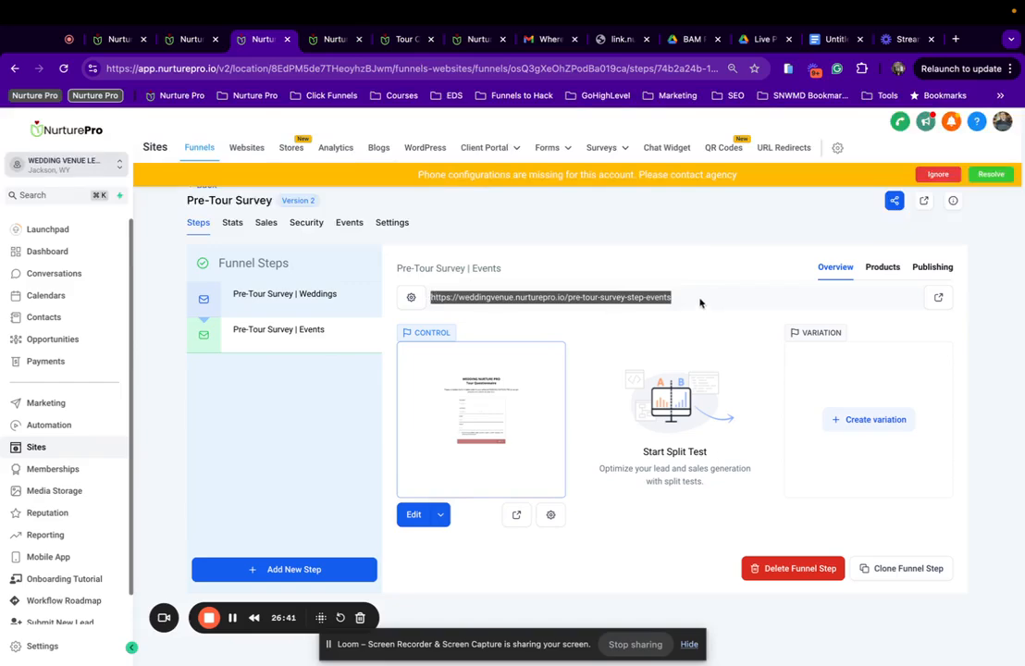
pyautogui.click(329, 41)
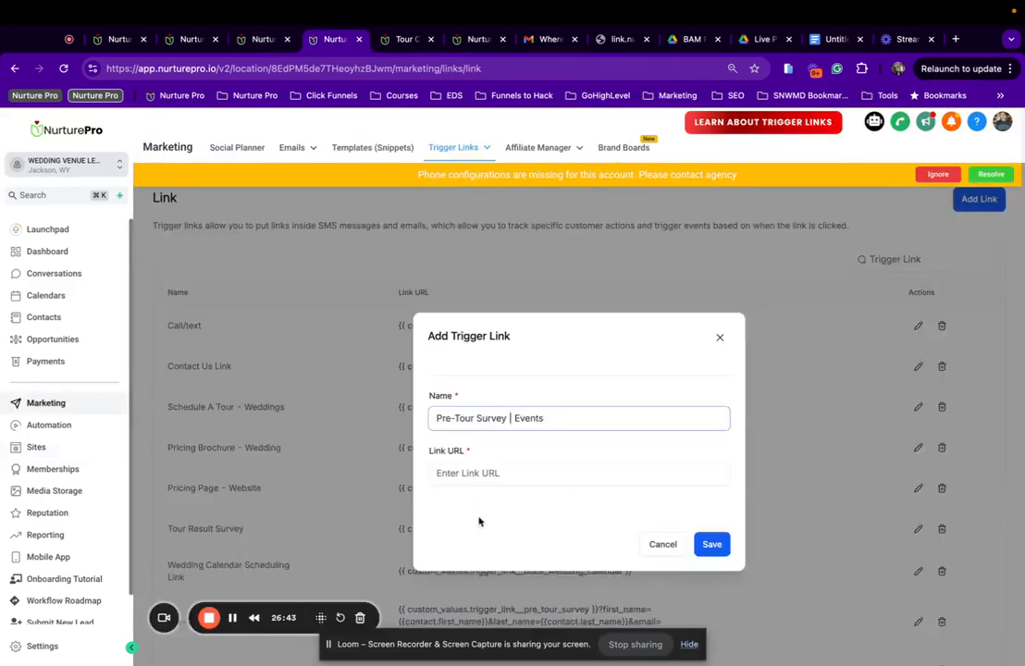
pyautogui.click(509, 475)
pyautogui.write('https://weddingvenue.nurturepro.io/pre-tour-survey-step-events')
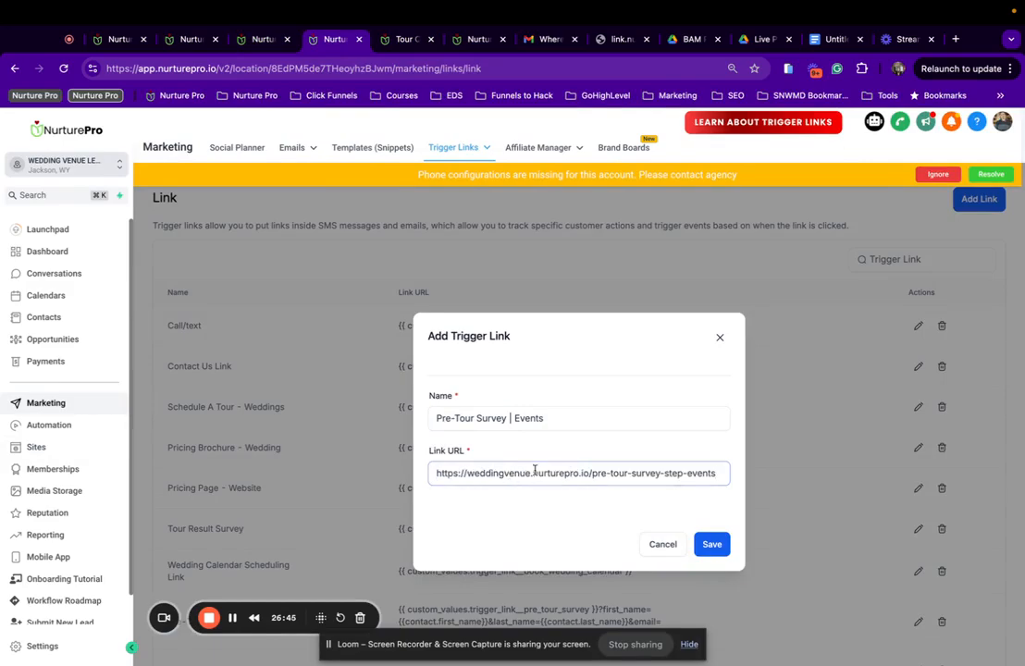
pyautogui.click(711, 544)
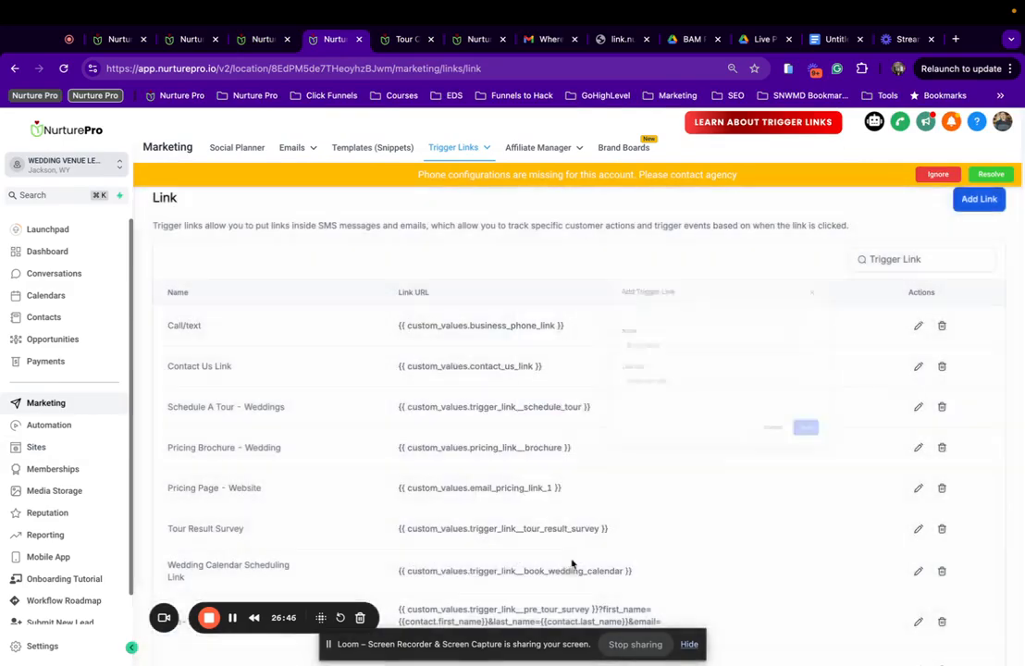
pyautogui.scroll(-3, 632, 478)
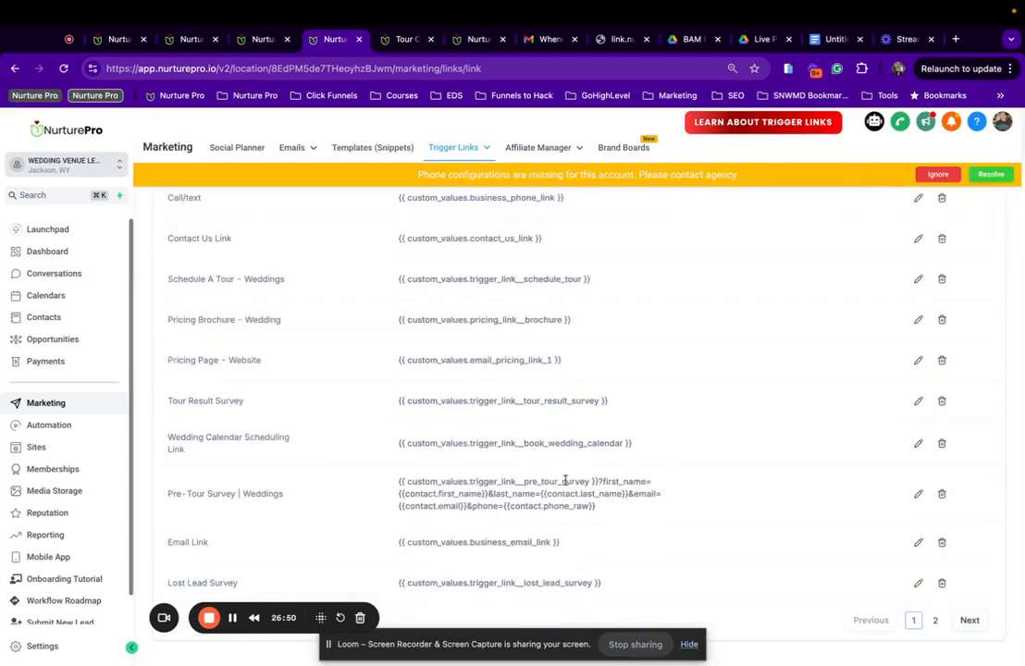
# Append the contact parameters and '&phone={{contact.phone_raw}}' to the Wedding Calendar Scheduling Link.
pyautogui.moveTo(599, 484); pyautogui.dragTo(618, 510)
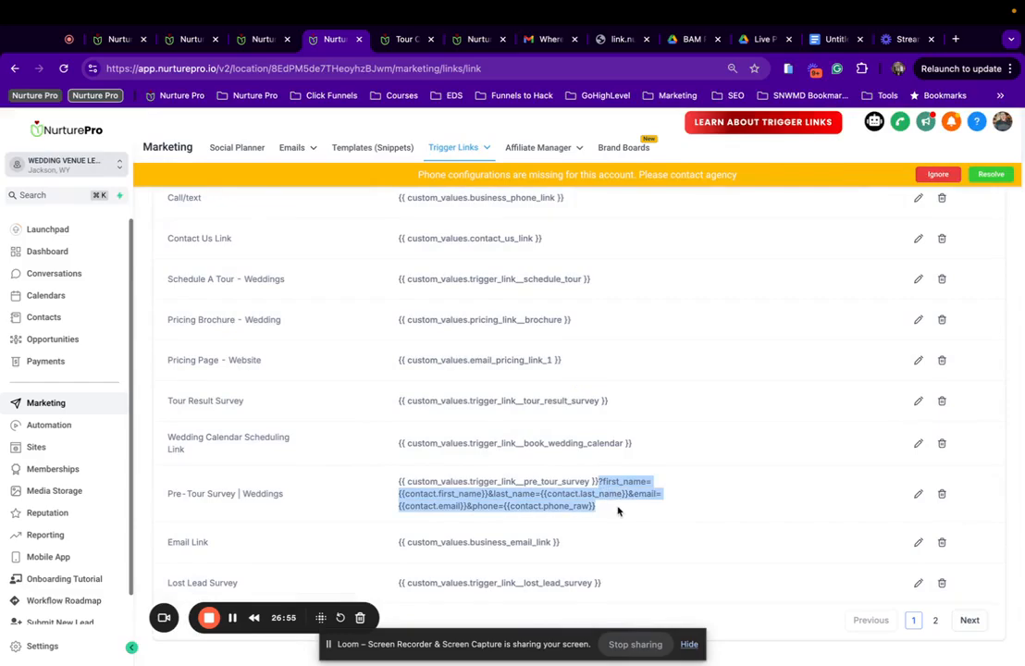
pyautogui.click(918, 443)
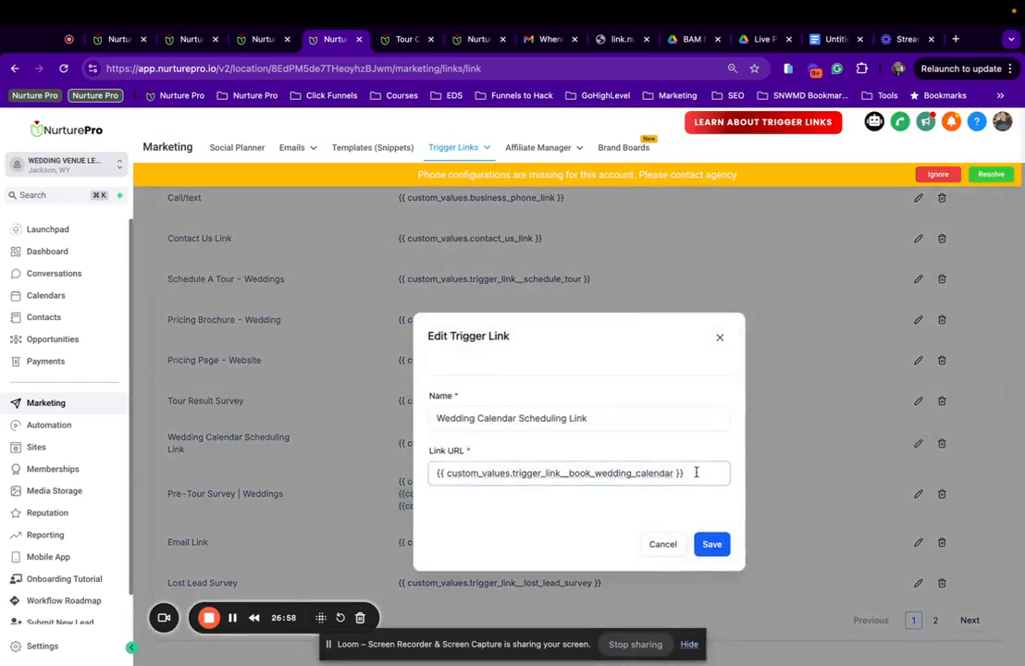
pyautogui.hotkey('ctrl', 'a')
pyautogui.hotkey('ctrl', 'v')
pyautogui.hscroll(-10, 535, 473)
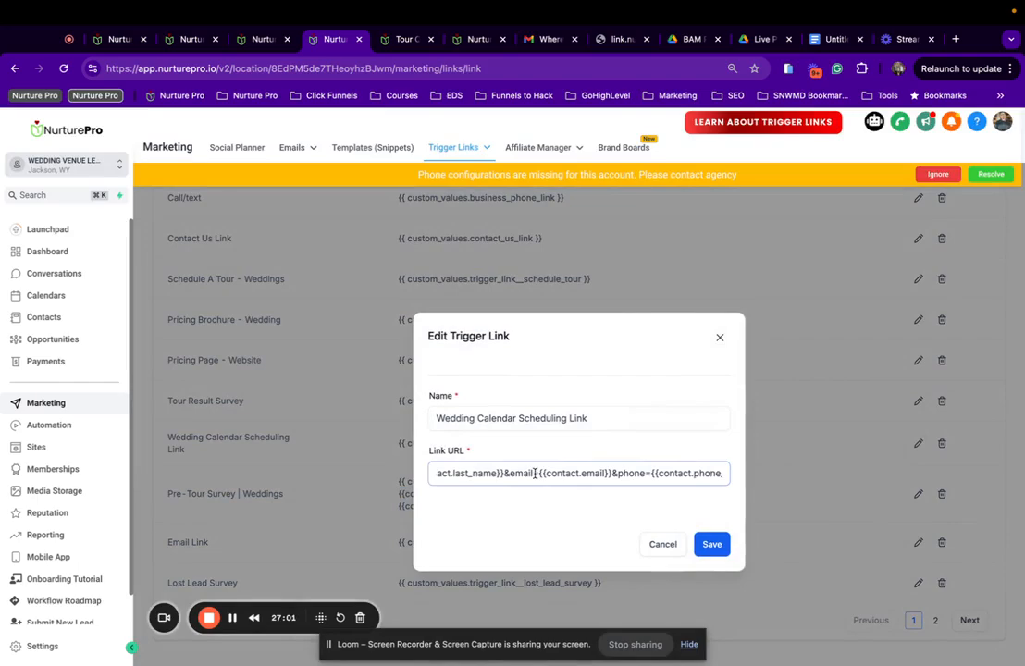
pyautogui.hscroll(-5, 535, 473)
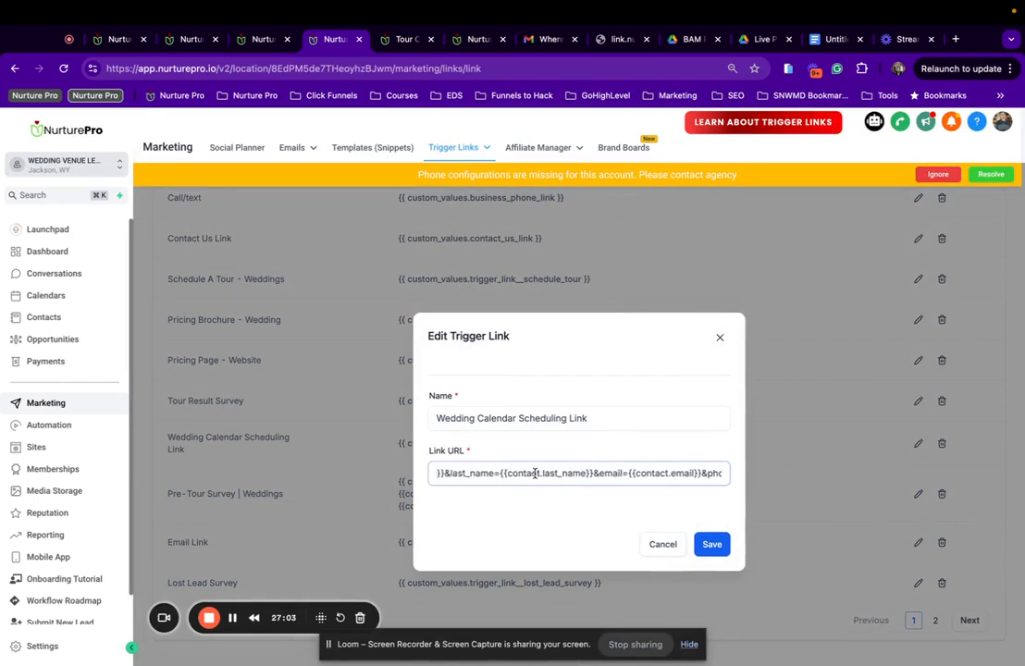
pyautogui.hscroll(-6, 525, 473)
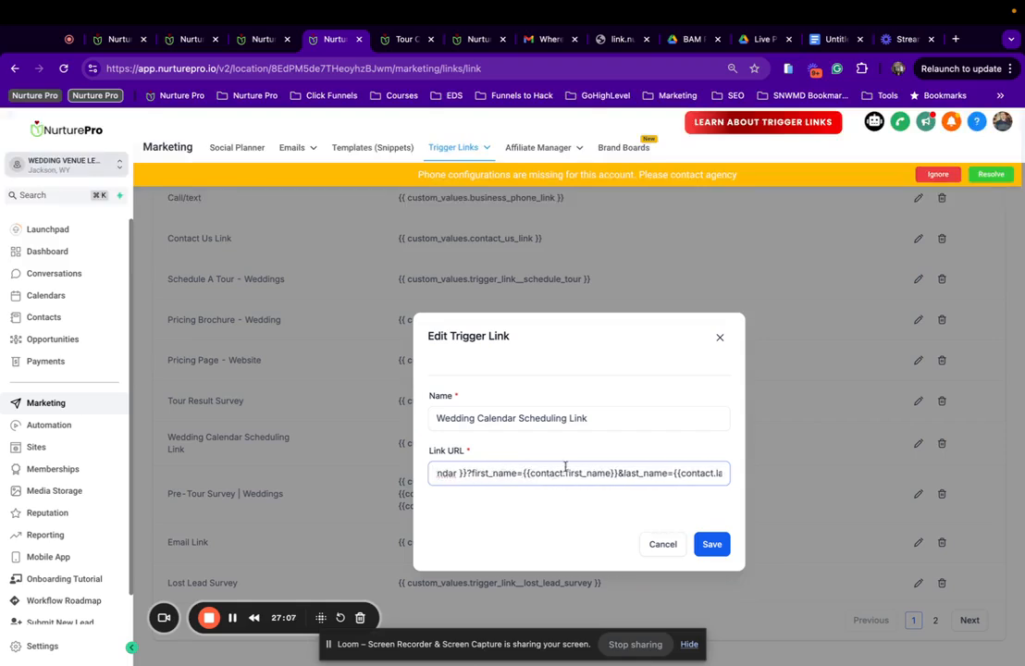
pyautogui.hscroll(8, 650, 467)
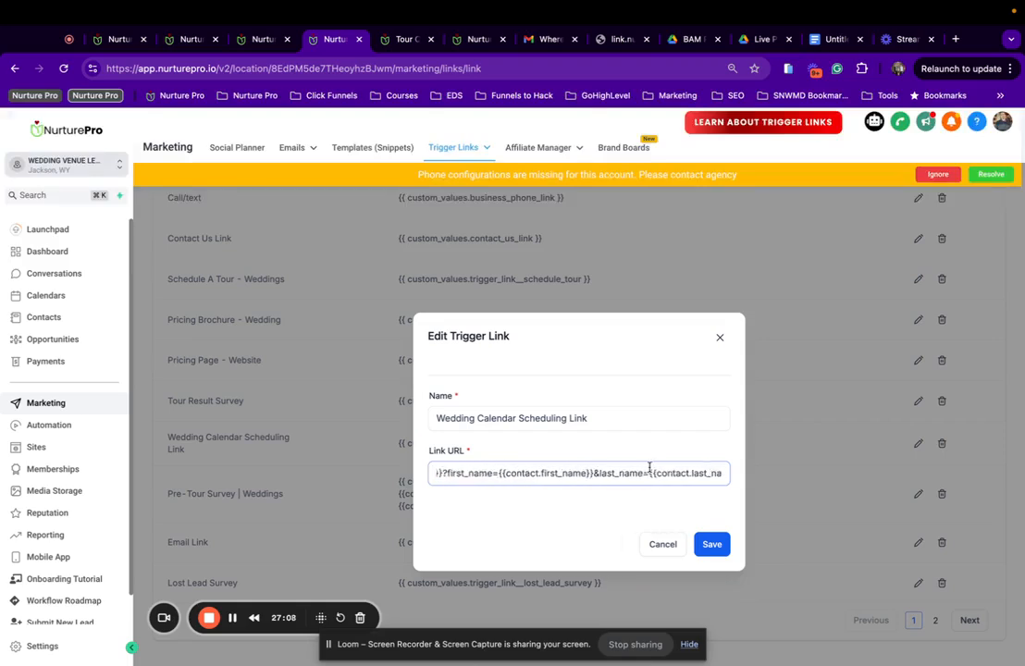
pyautogui.write('&phone={{contact.phone_raw}}')
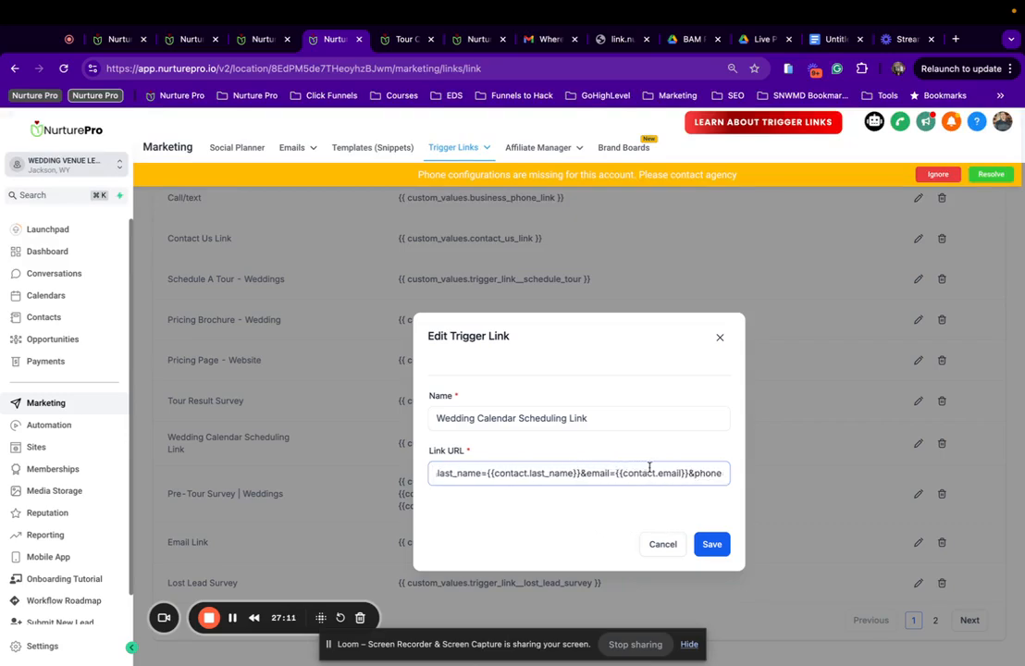
pyautogui.click(712, 544)
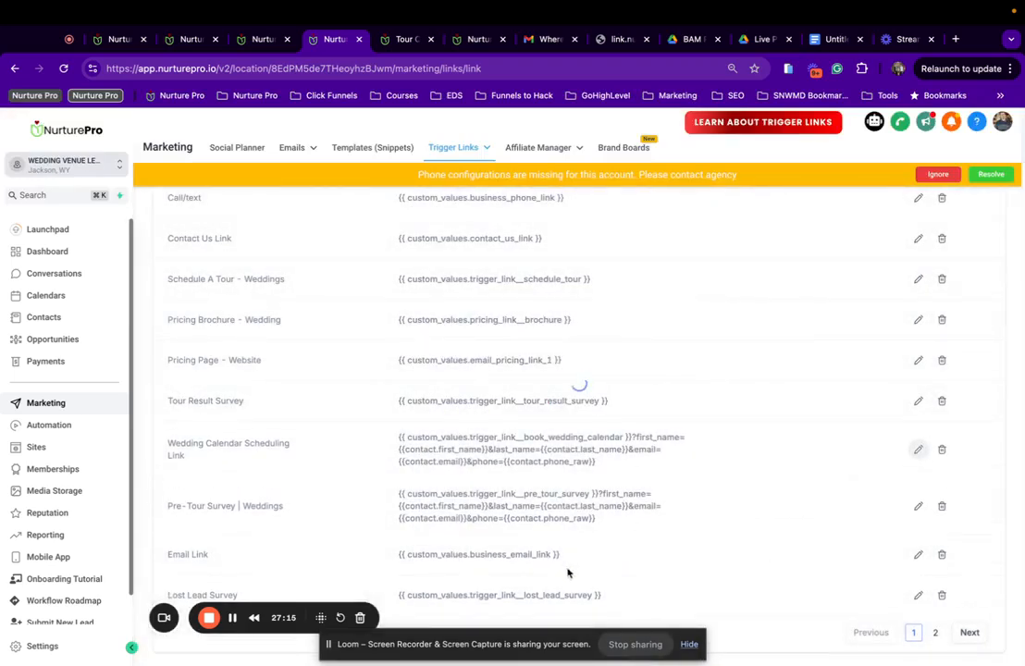
# Review page 2 of the trigger links, then switch to the Tour Questionnaire page.
pyautogui.scroll(-1, 499, 477)
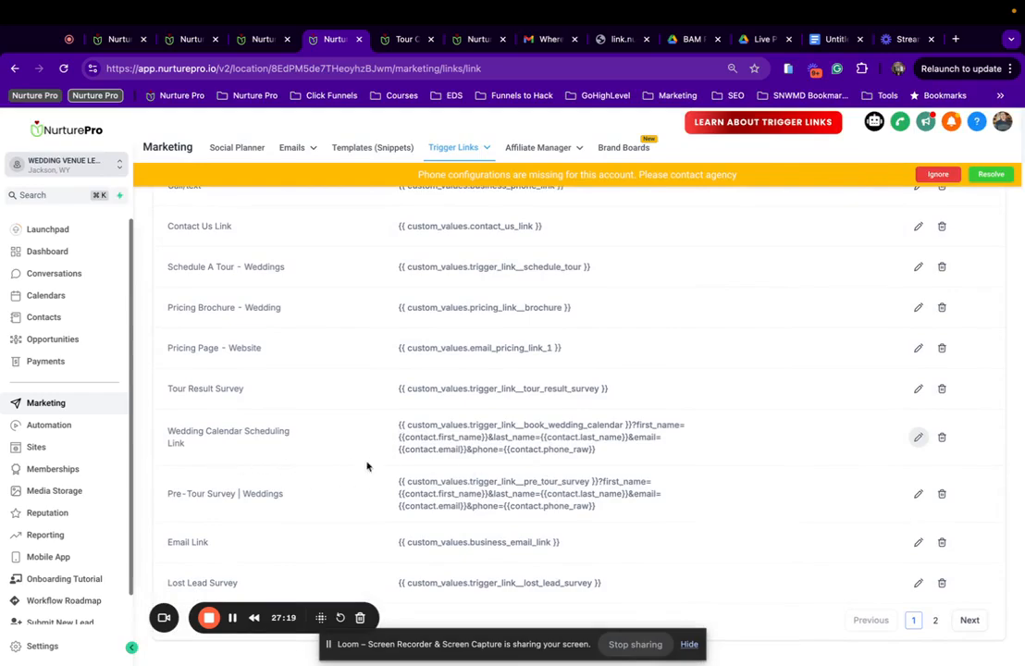
pyautogui.scroll(2, 403, 481)
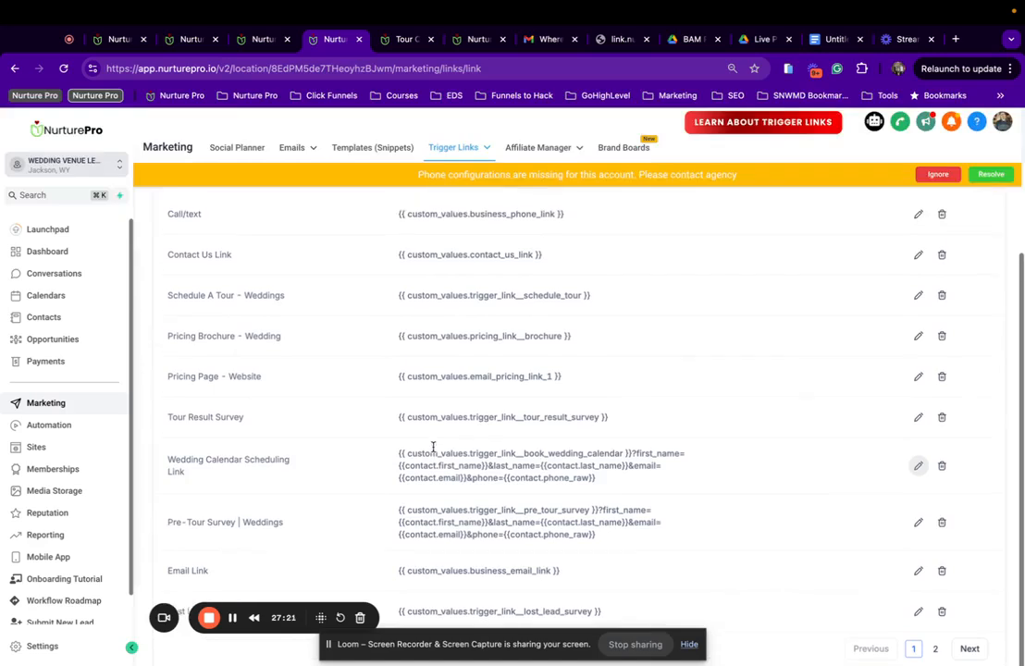
pyautogui.scroll(-2, 208, 472)
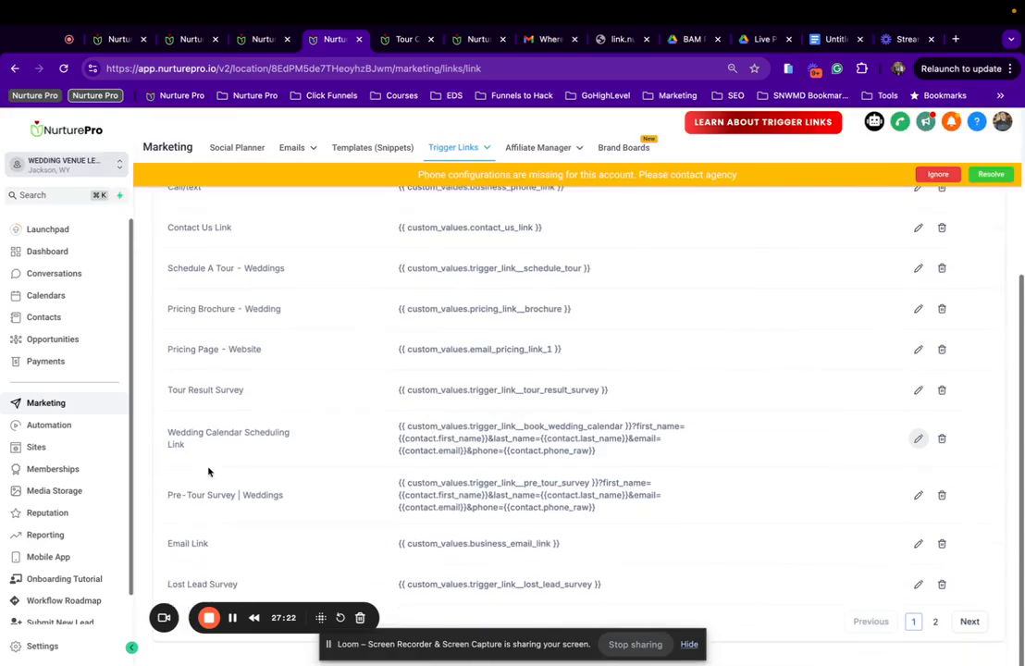
pyautogui.click(931, 619)
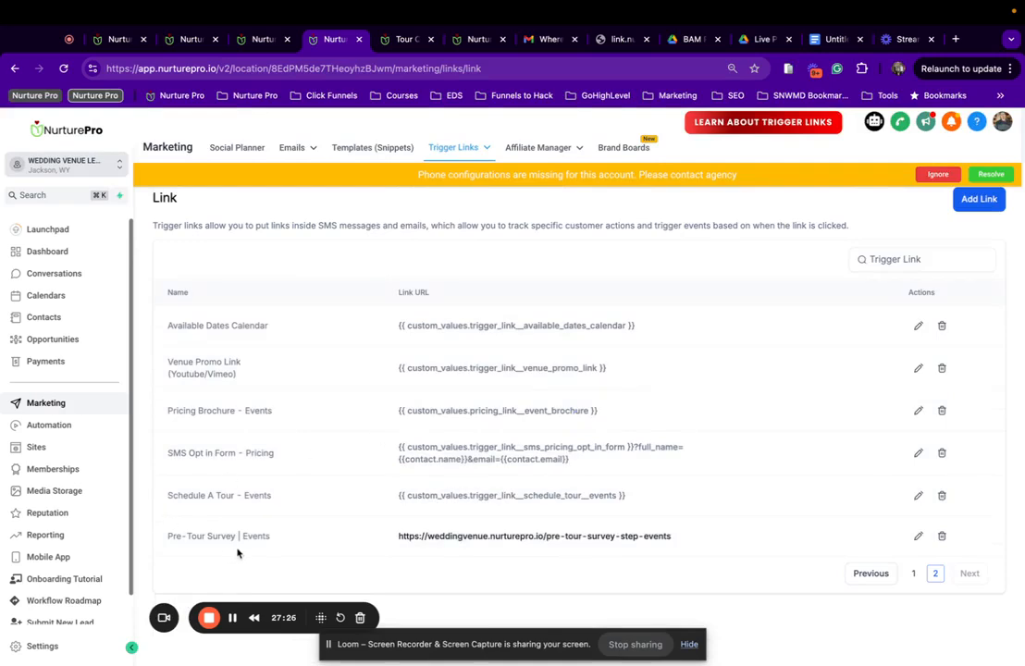
pyautogui.click(876, 579)
pyautogui.scroll(-3, 435, 431)
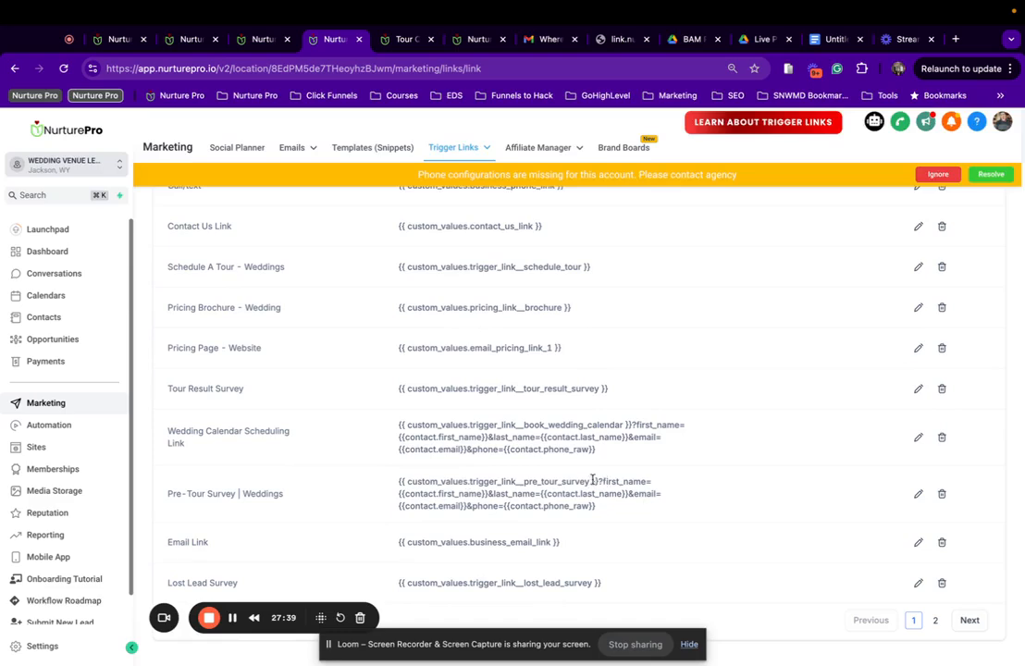
pyautogui.moveTo(598, 481); pyautogui.dragTo(607, 511)
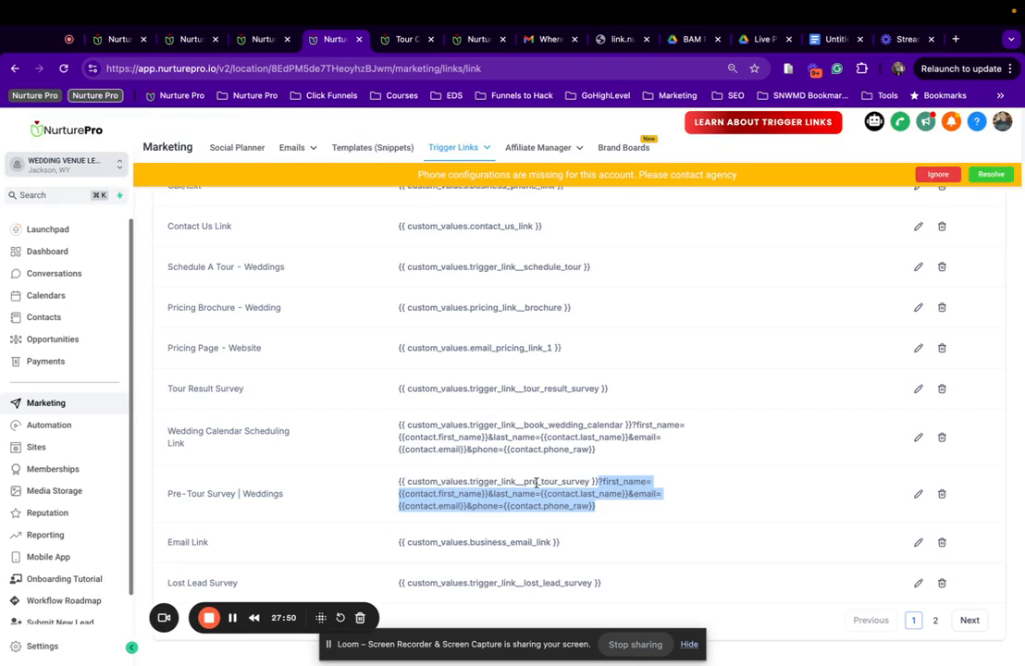
pyautogui.click(966, 620)
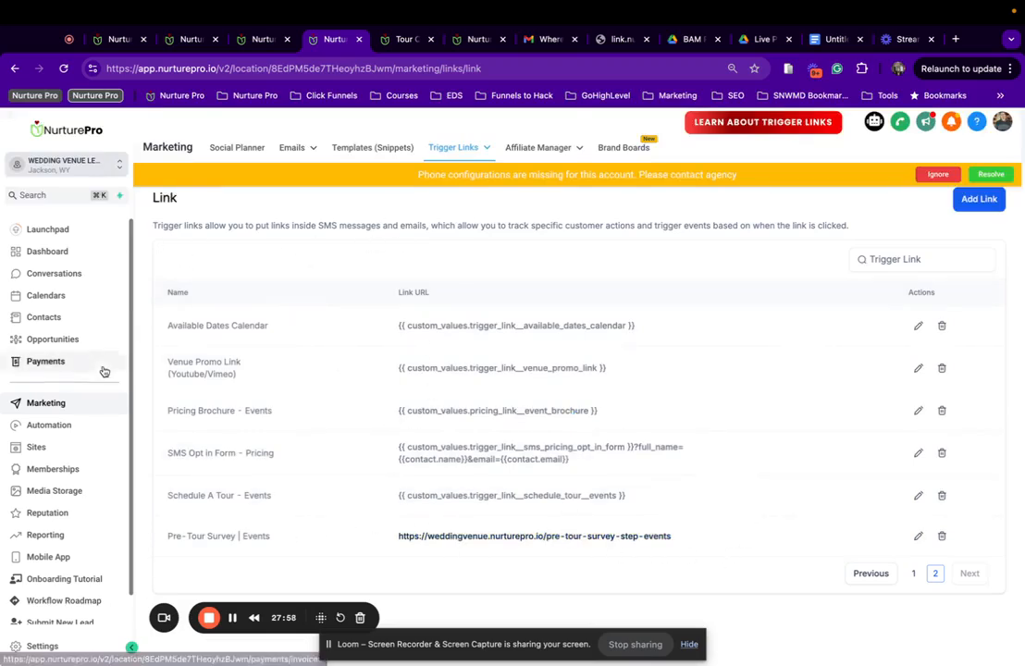
pyautogui.click(406, 40)
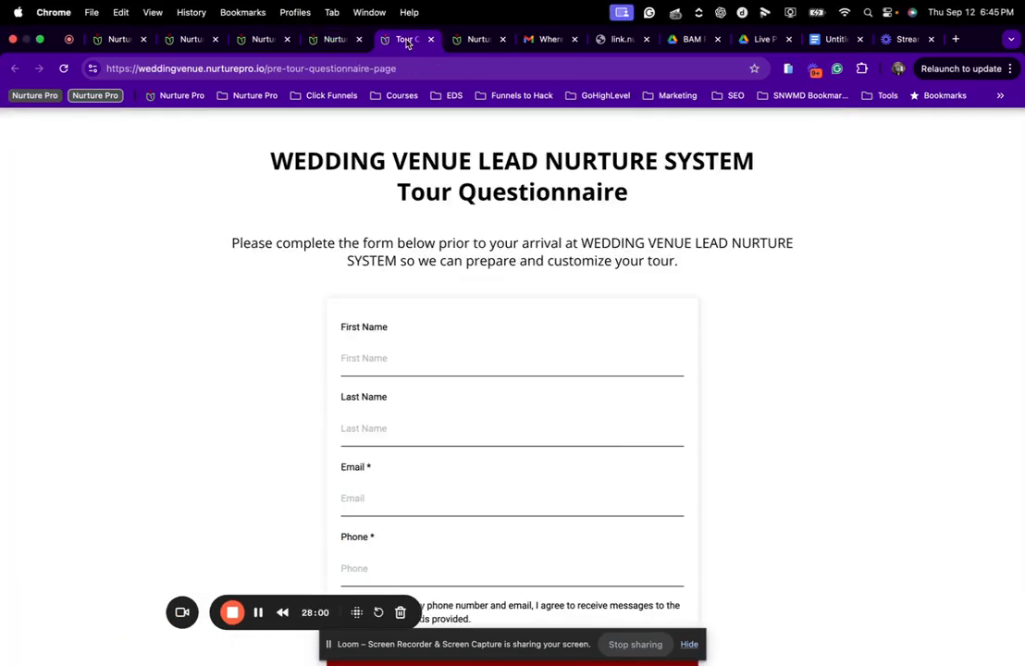
# List all custom values at 100 per page on the Custom Values page.
pyautogui.click(467, 39)
pyautogui.scroll(10, 245, 513)
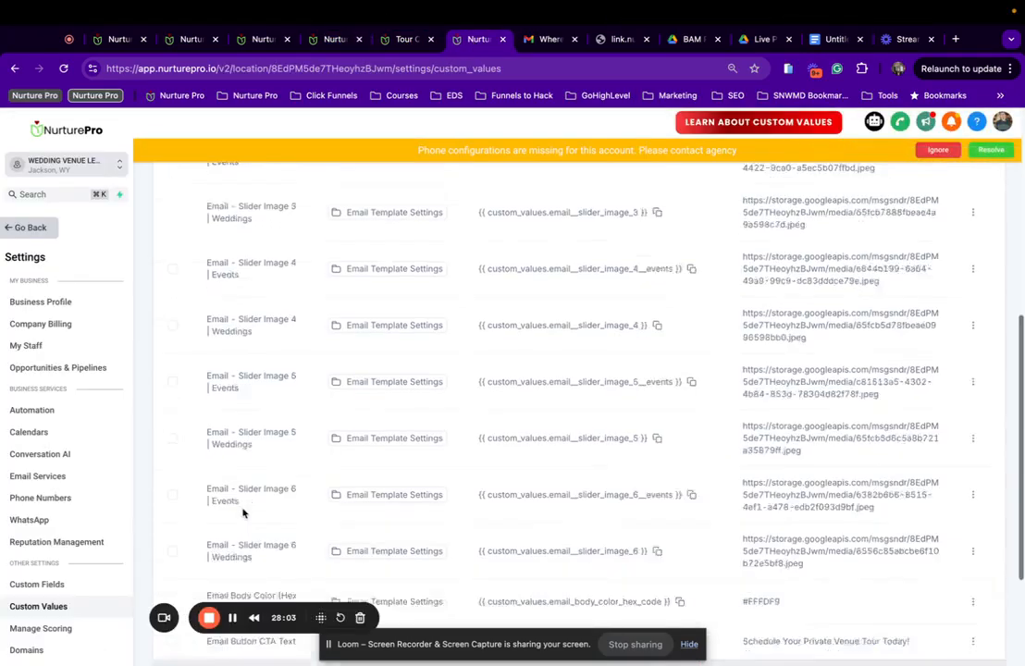
pyautogui.click(170, 251)
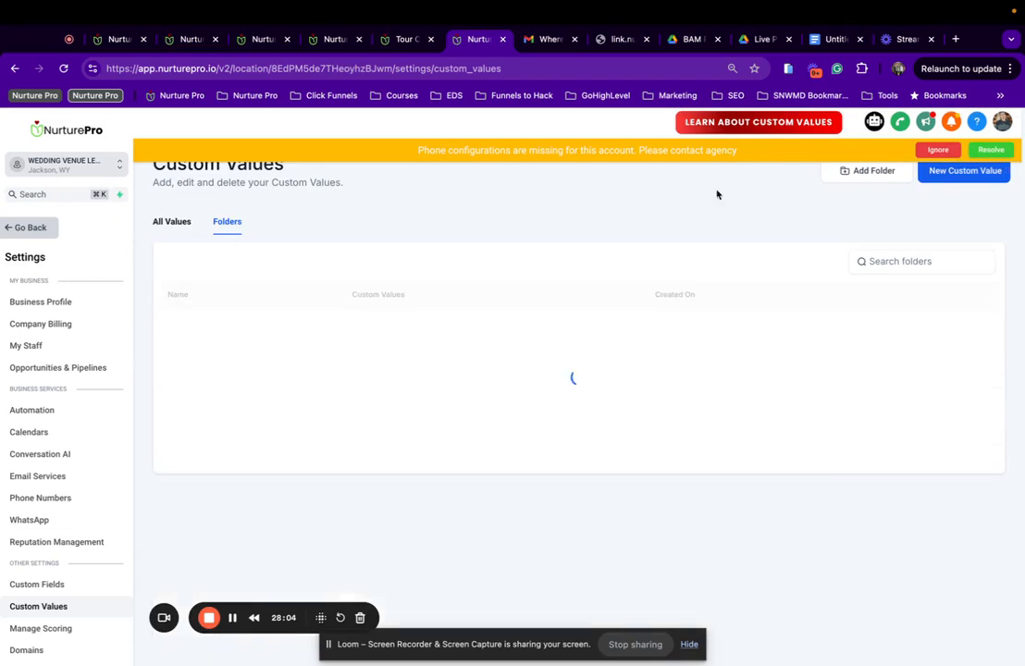
pyautogui.click(965, 172)
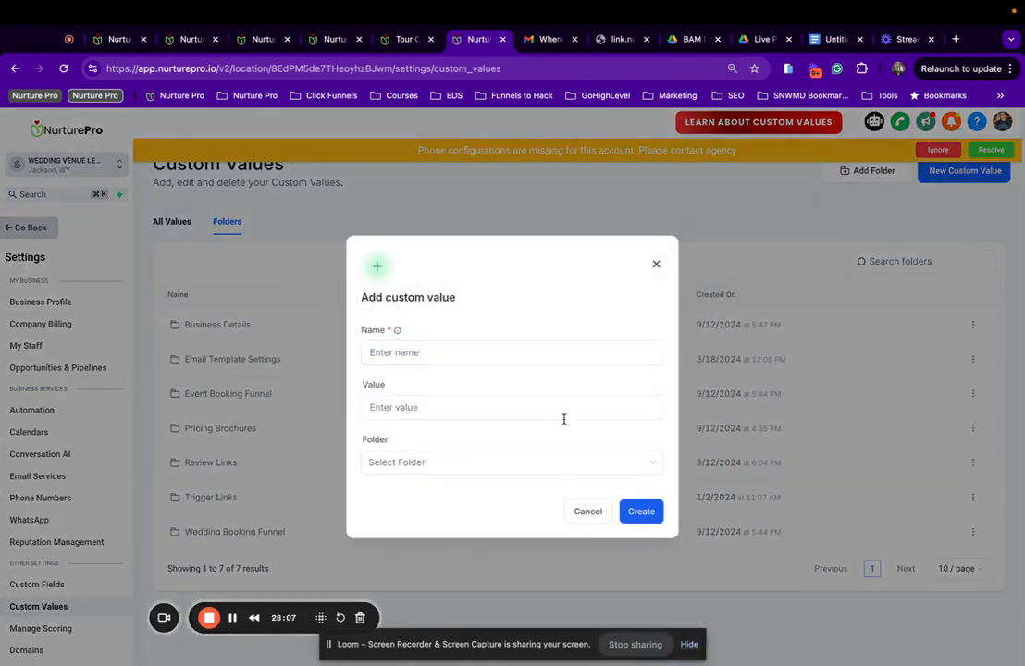
pyautogui.click(587, 514)
pyautogui.click(958, 568)
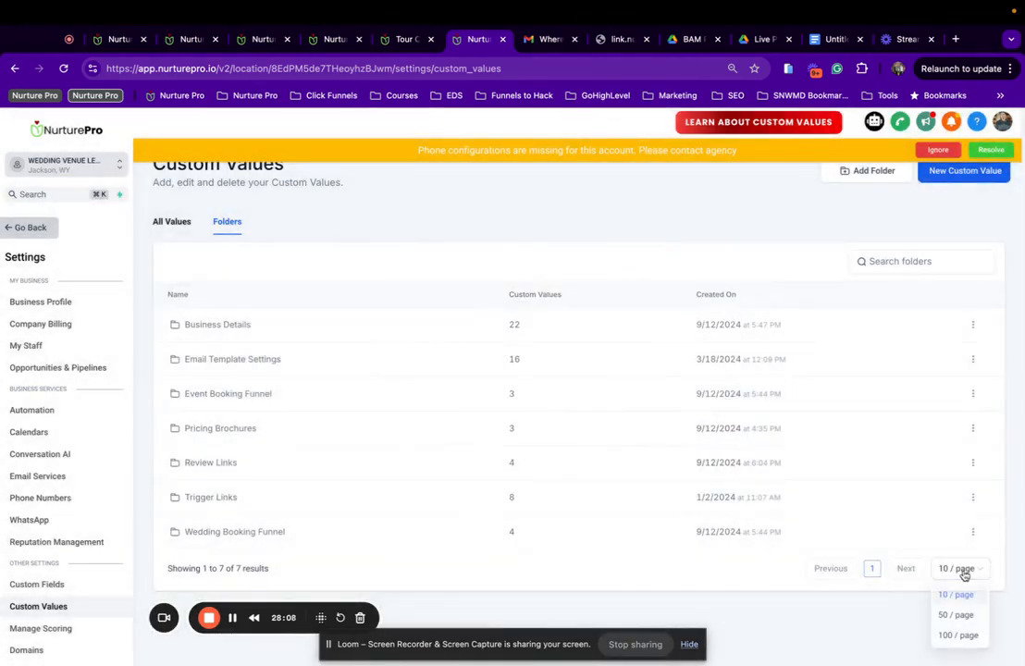
pyautogui.click(953, 635)
pyautogui.click(171, 221)
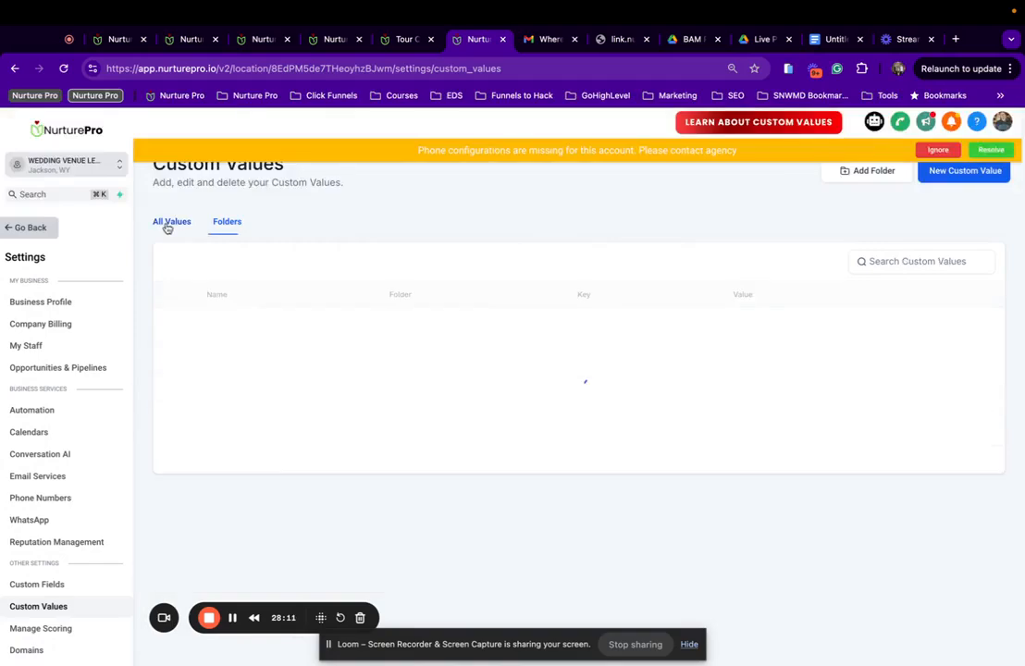
pyautogui.scroll(-3, 268, 370)
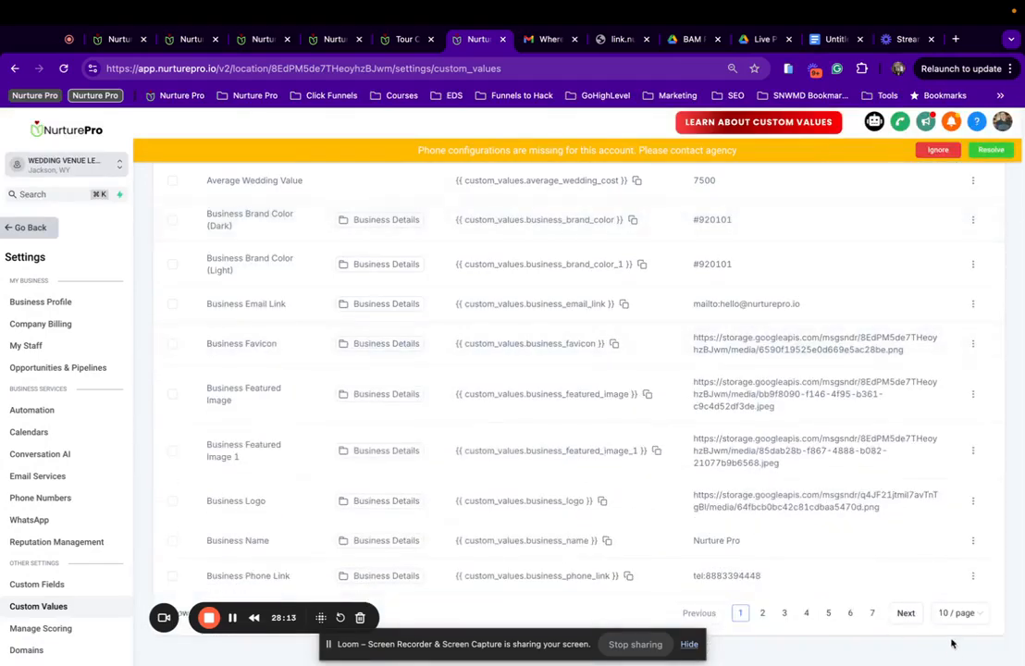
pyautogui.click(945, 615)
pyautogui.click(959, 586)
# Find the Trigger Link - Pre Tour Survey value and open its action menu.
pyautogui.scroll(-10, 515, 415)
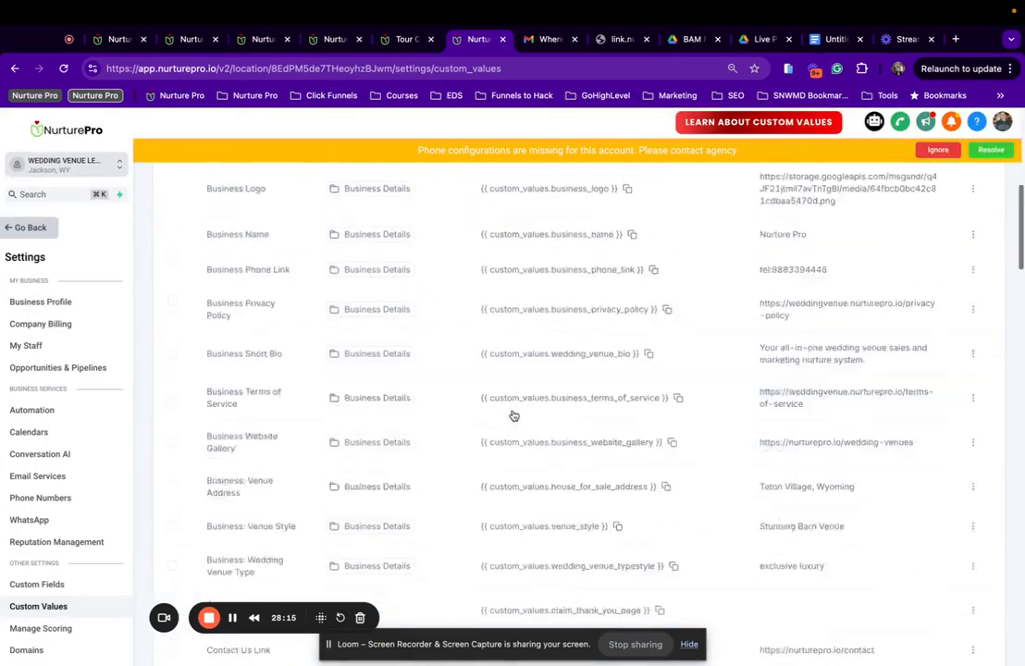
pyautogui.scroll(-3, 513, 415)
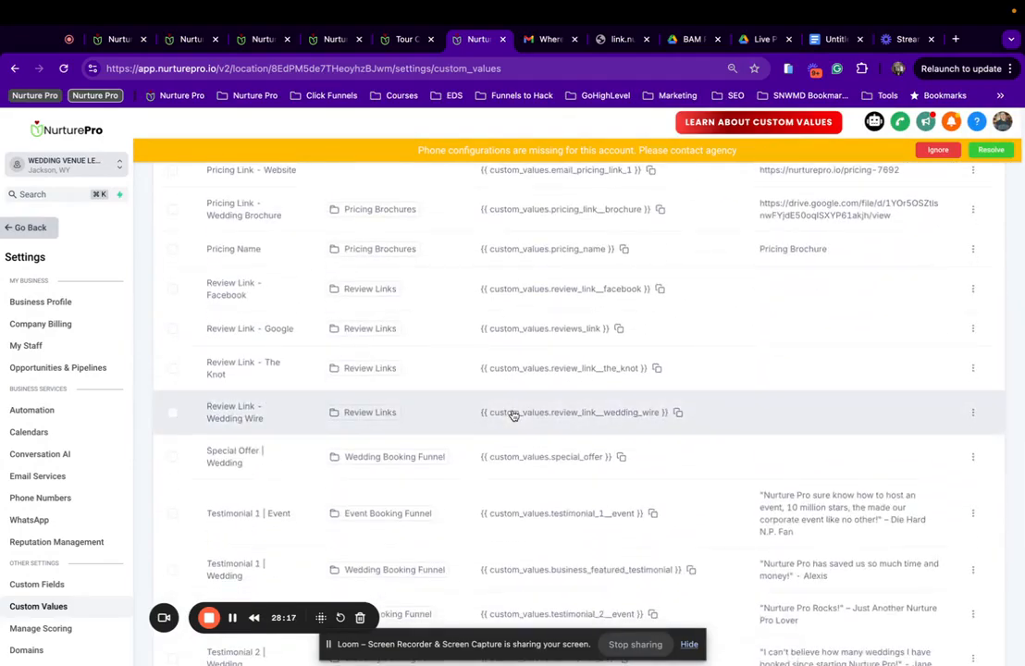
pyautogui.scroll(-9, 513, 415)
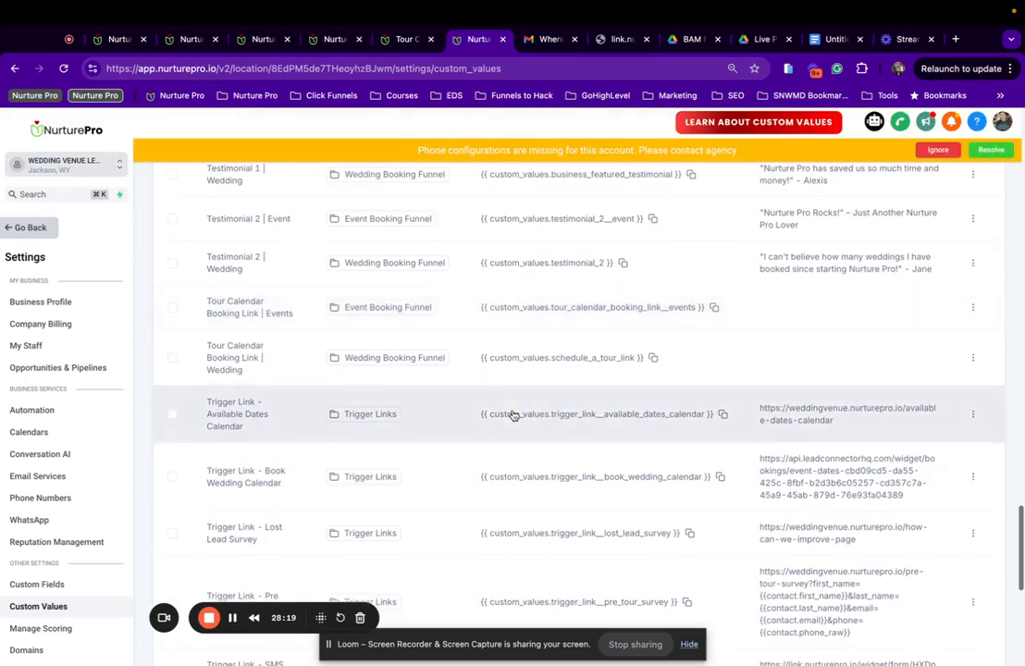
pyautogui.scroll(-2, 331, 485)
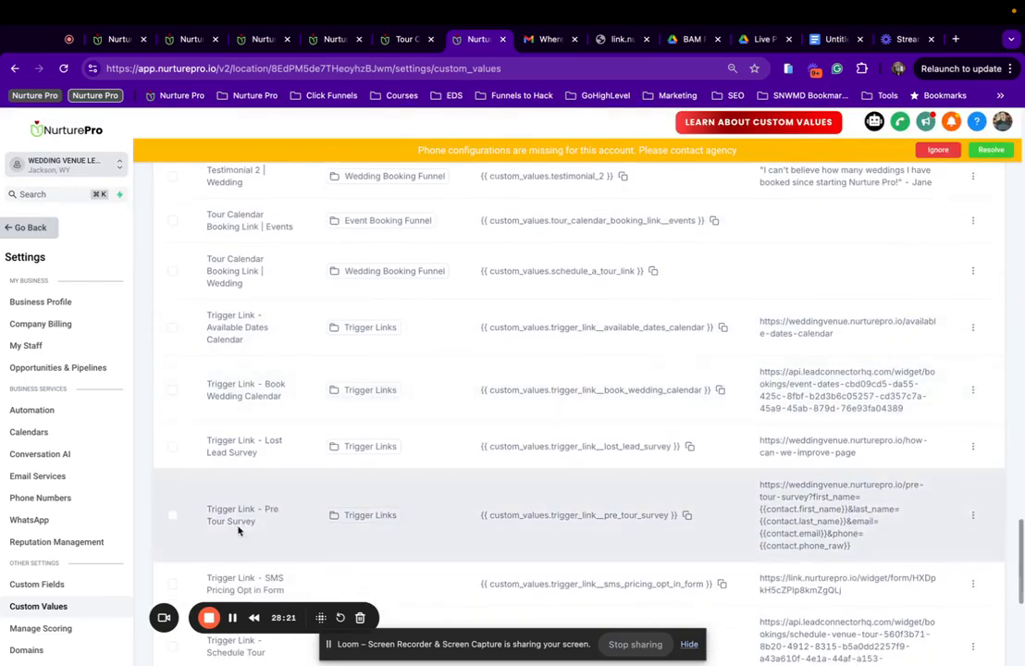
pyautogui.scroll(-1, 243, 545)
pyautogui.moveTo(205, 474); pyautogui.dragTo(282, 497)
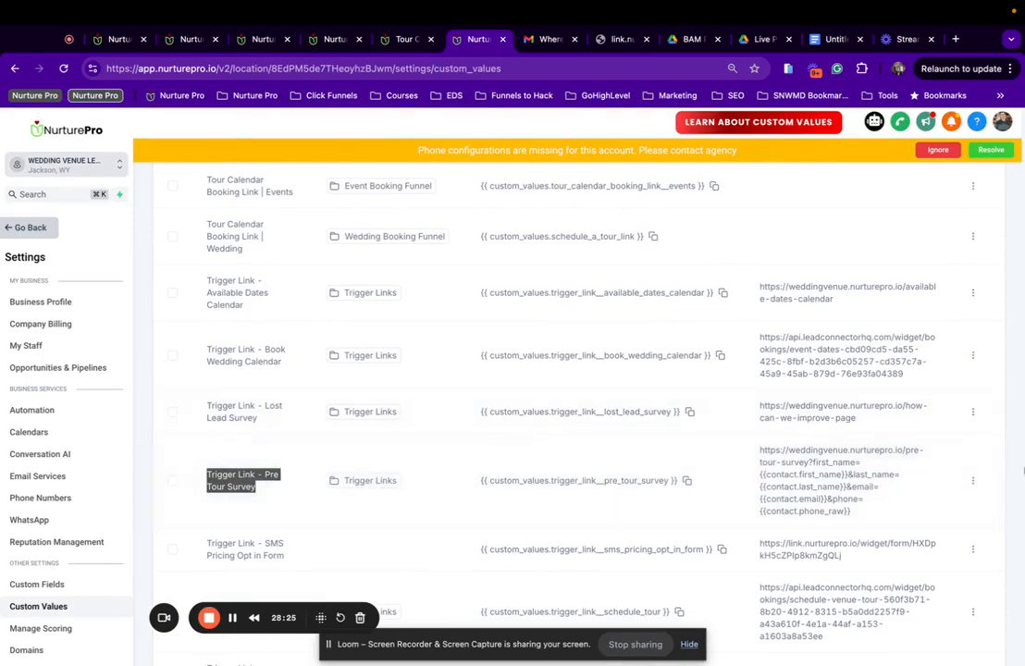
pyautogui.click(972, 481)
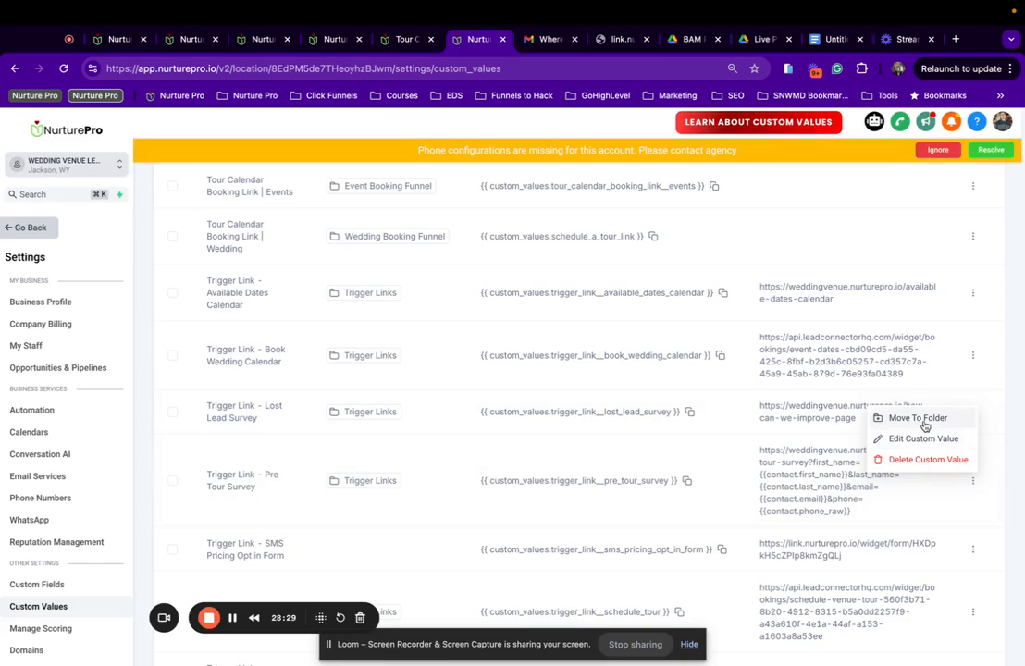
# Edit the Pre Tour Survey value, appending ' | Weddings' to its name.
pyautogui.click(921, 439)
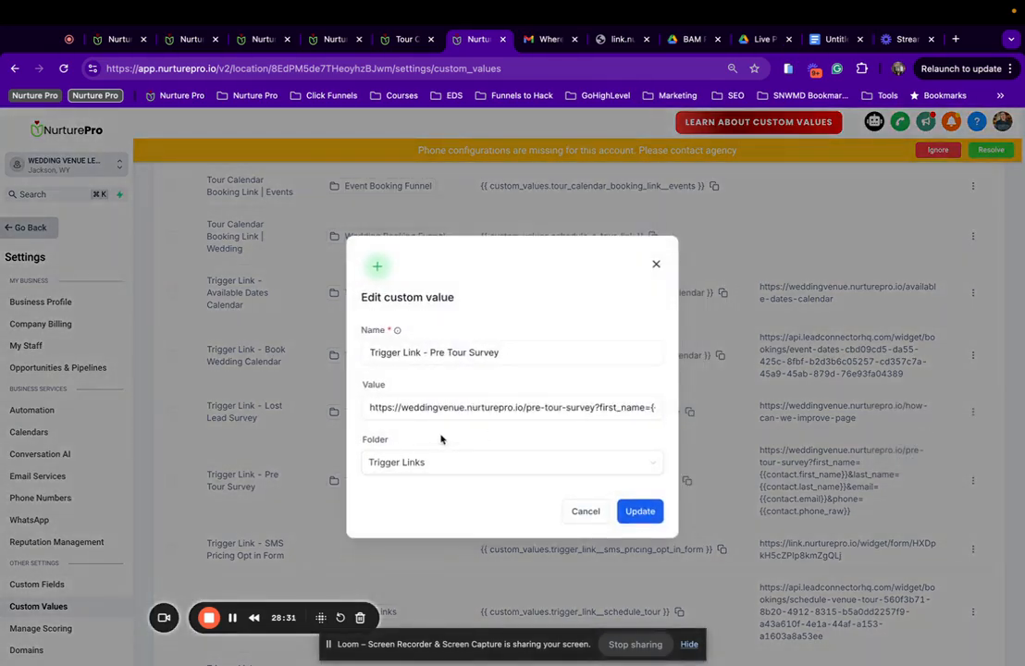
pyautogui.click(483, 408)
pyautogui.hscroll(2, 484, 408)
pyautogui.hscroll(-2, 484, 408)
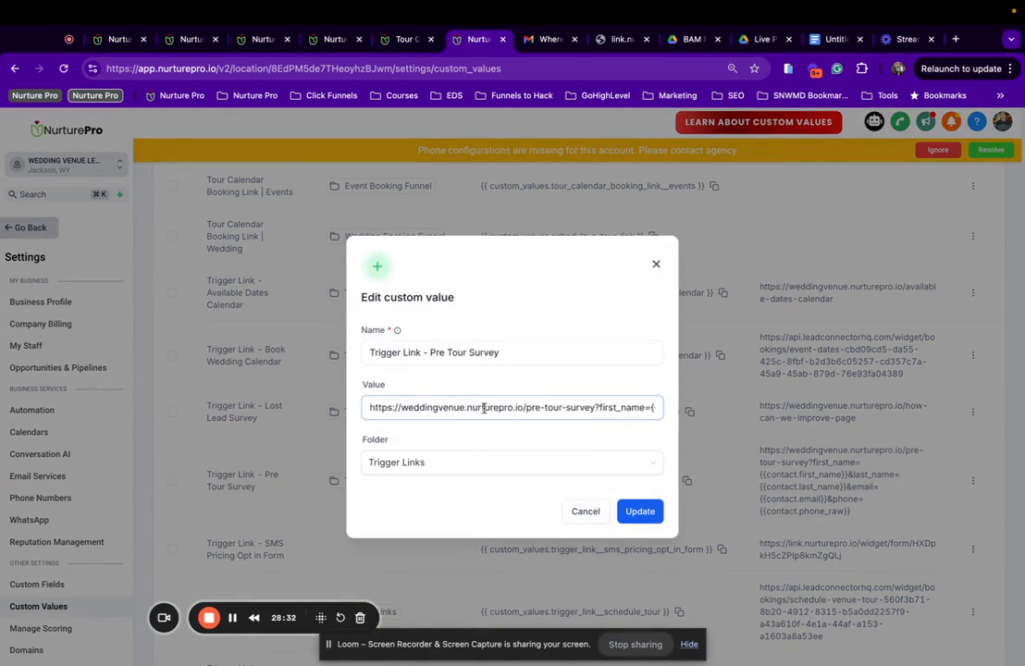
pyautogui.click(435, 352)
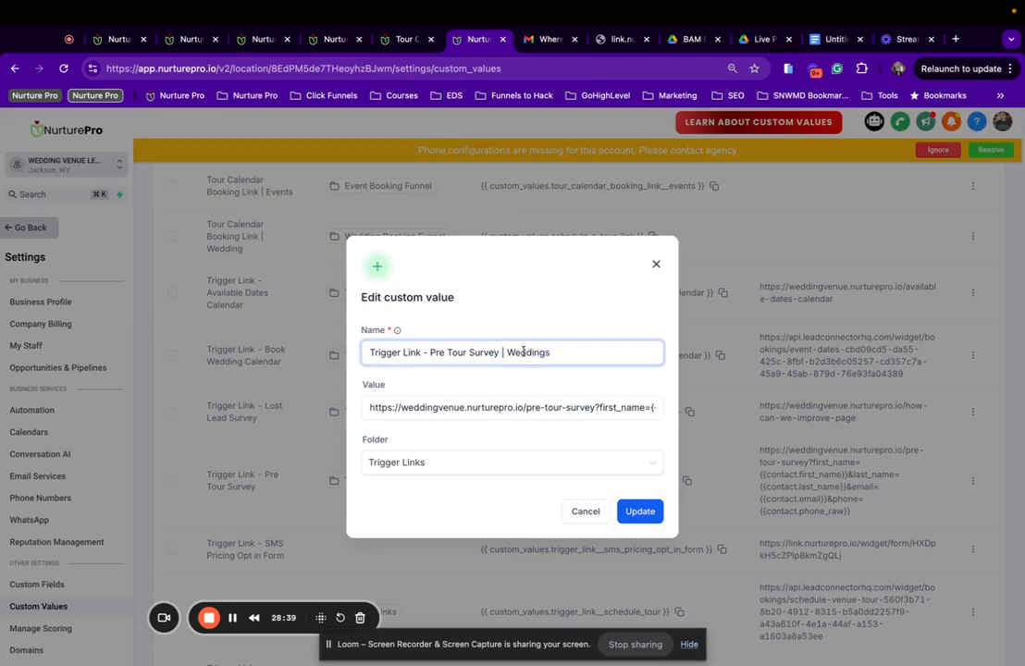
# Cut the contact query string from the value, copy the new name, and save.
pyautogui.hscroll(5, 518, 408)
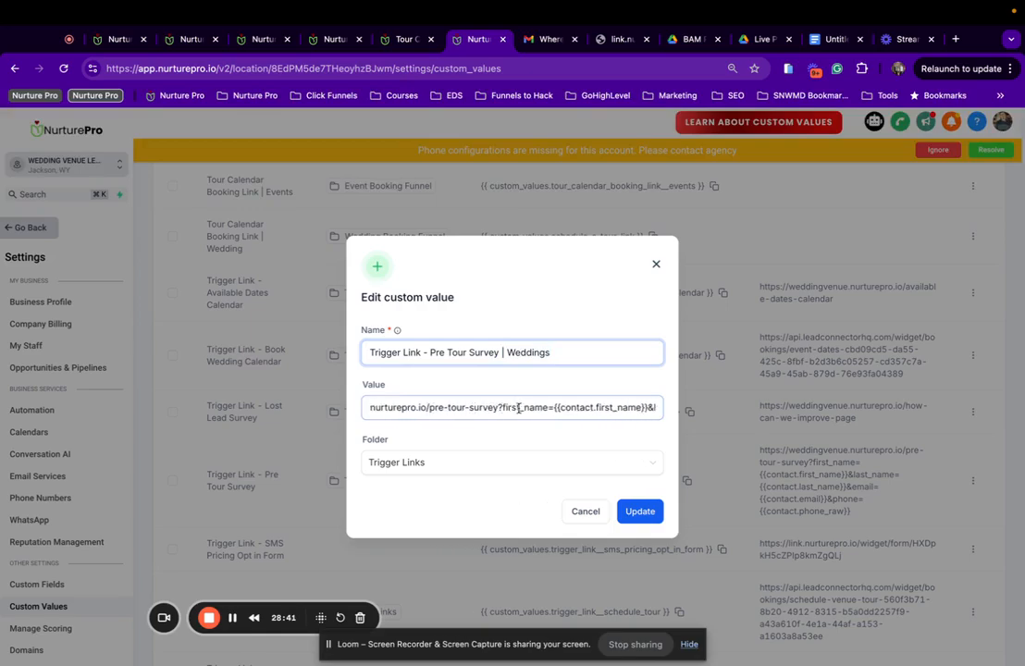
pyautogui.hscroll(6, 518, 408)
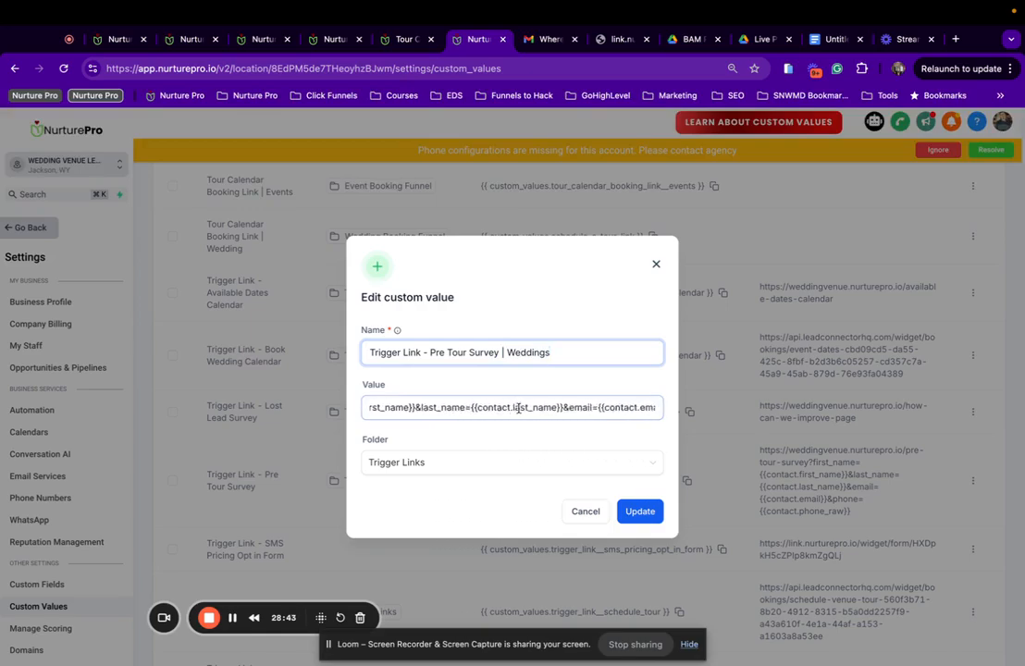
pyautogui.hscroll(-10, 519, 408)
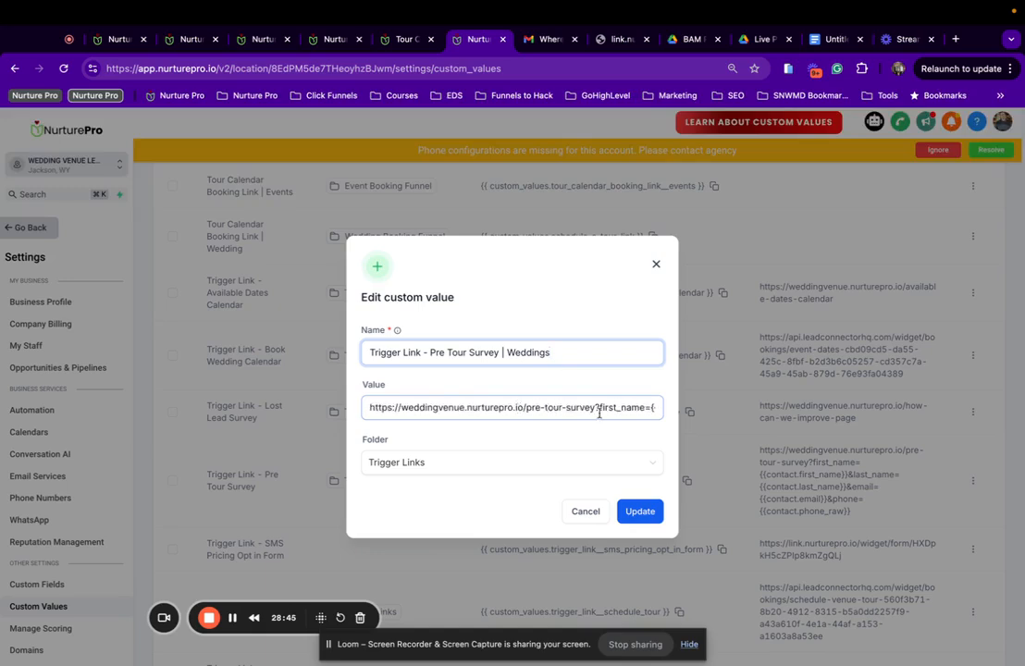
pyautogui.moveTo(596, 409); pyautogui.dragTo(856, 449)
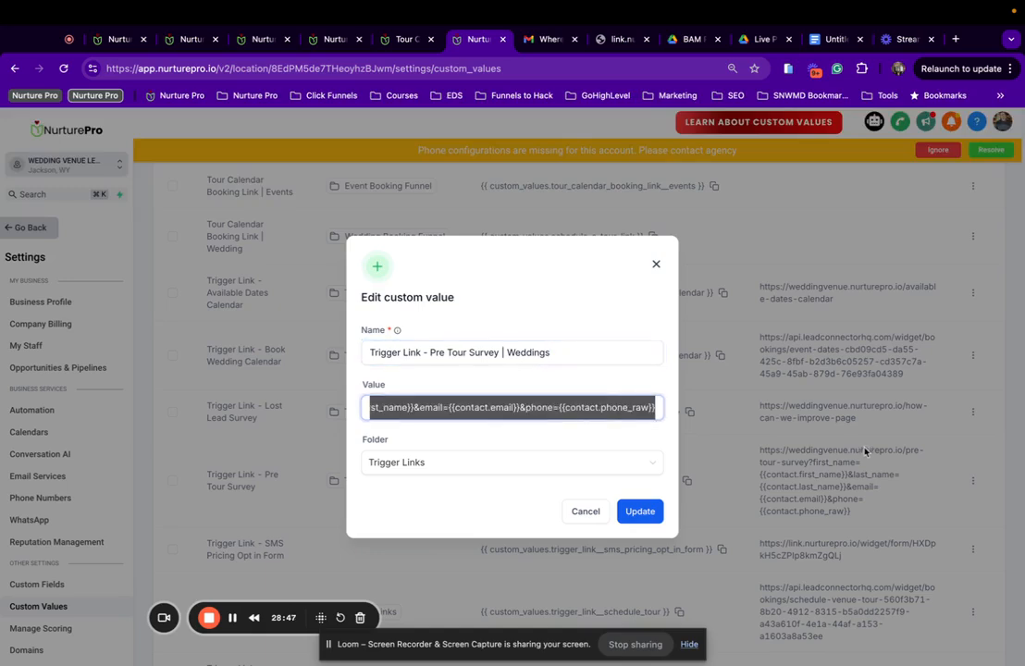
pyautogui.press('BackSpace')
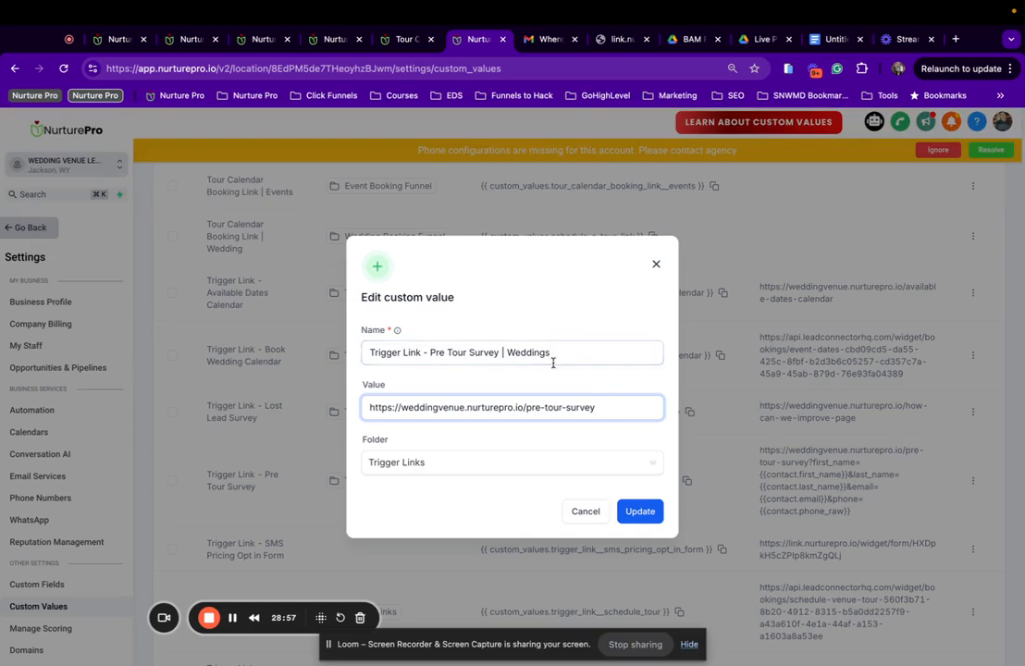
pyautogui.moveTo(551, 352); pyautogui.dragTo(247, 364)
pyautogui.press('super+c')
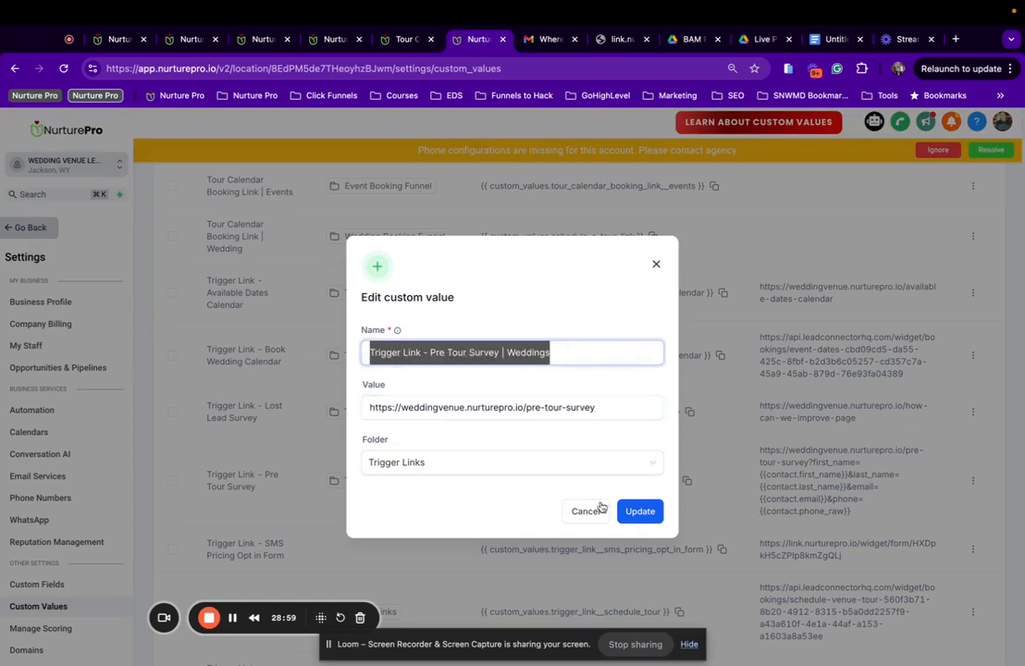
pyautogui.click(639, 510)
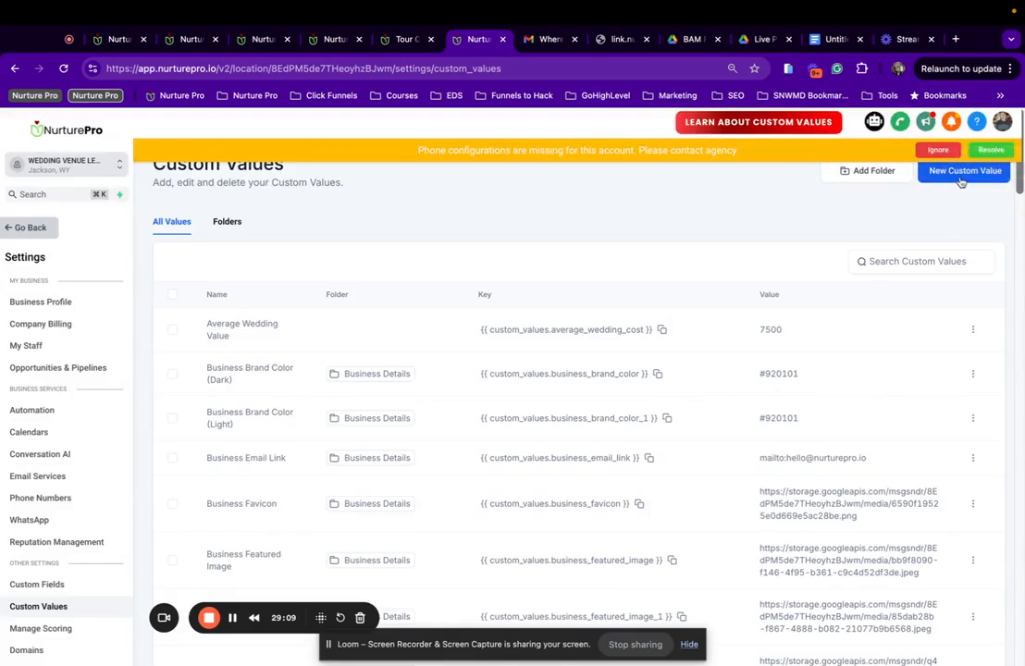
# Start a new custom value named 'Trigger Link - Pre Tour Survey | Events'.
pyautogui.click(960, 176)
pyautogui.click(446, 353)
pyautogui.press('super+v')
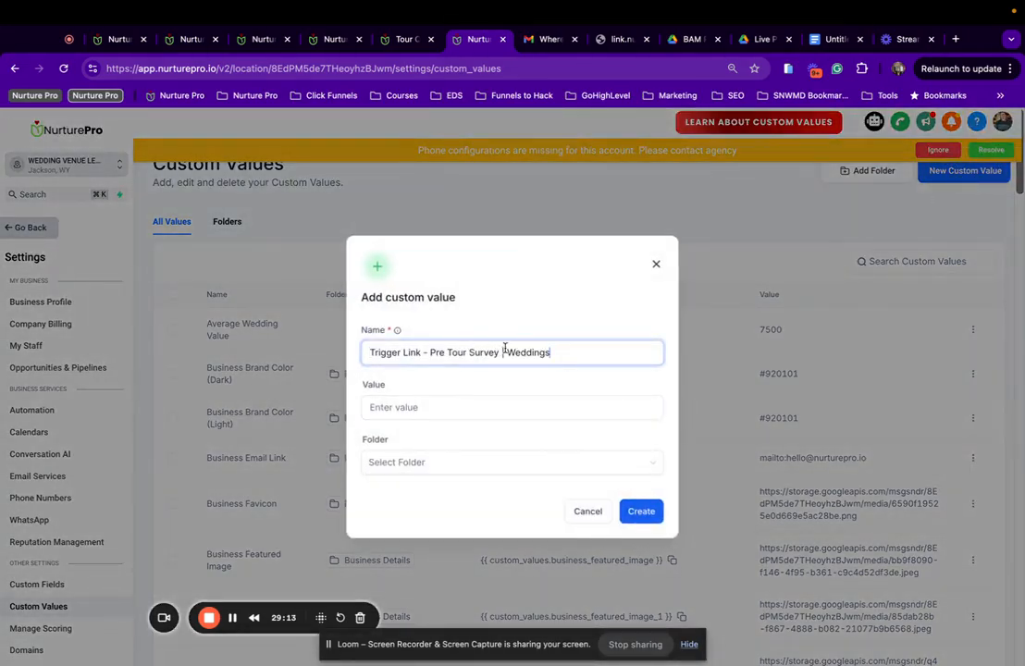
pyautogui.doubleClick(526, 352)
pyautogui.write('Event')
pyautogui.click(559, 407)
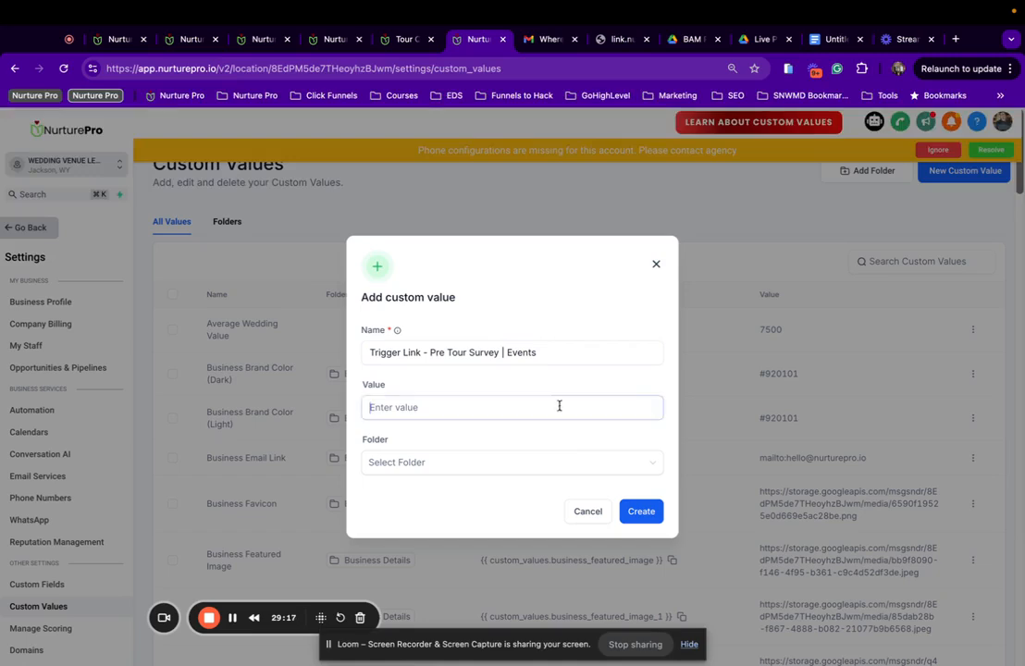
# Copy the Events survey step URL and paste it into the Value field.
pyautogui.click(404, 39)
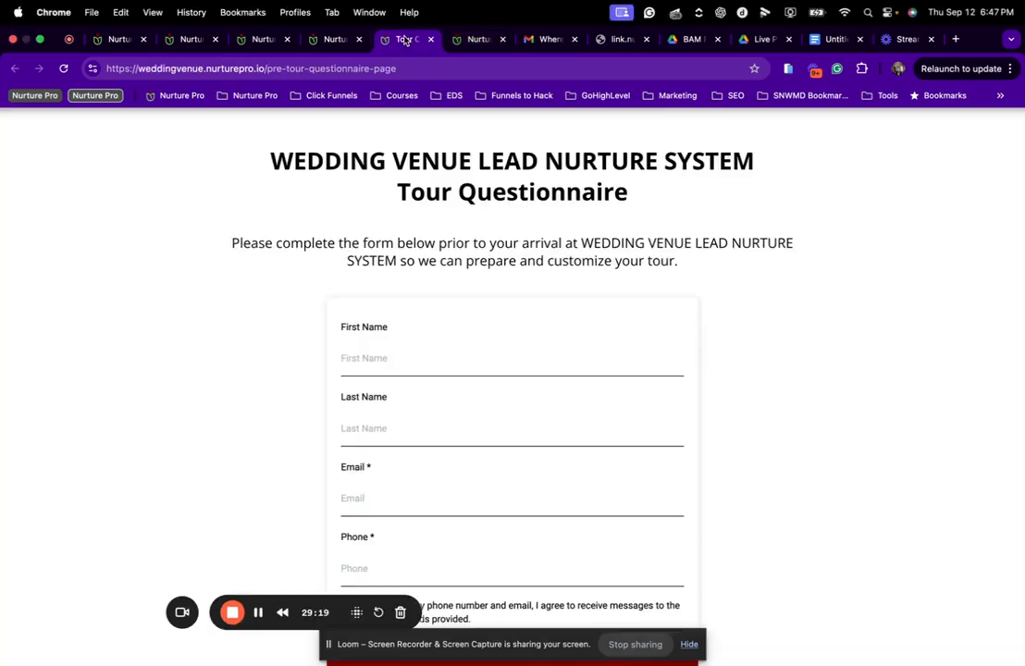
pyautogui.click(328, 40)
pyautogui.click(260, 39)
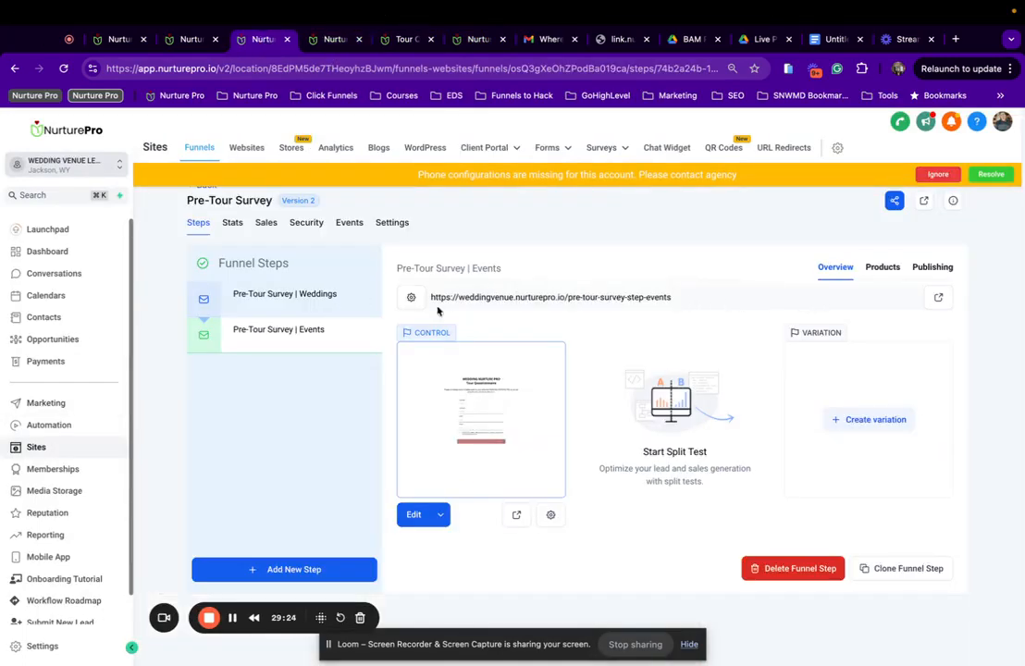
pyautogui.moveTo(439, 309); pyautogui.dragTo(420, 308)
pyautogui.press('cmd+c')
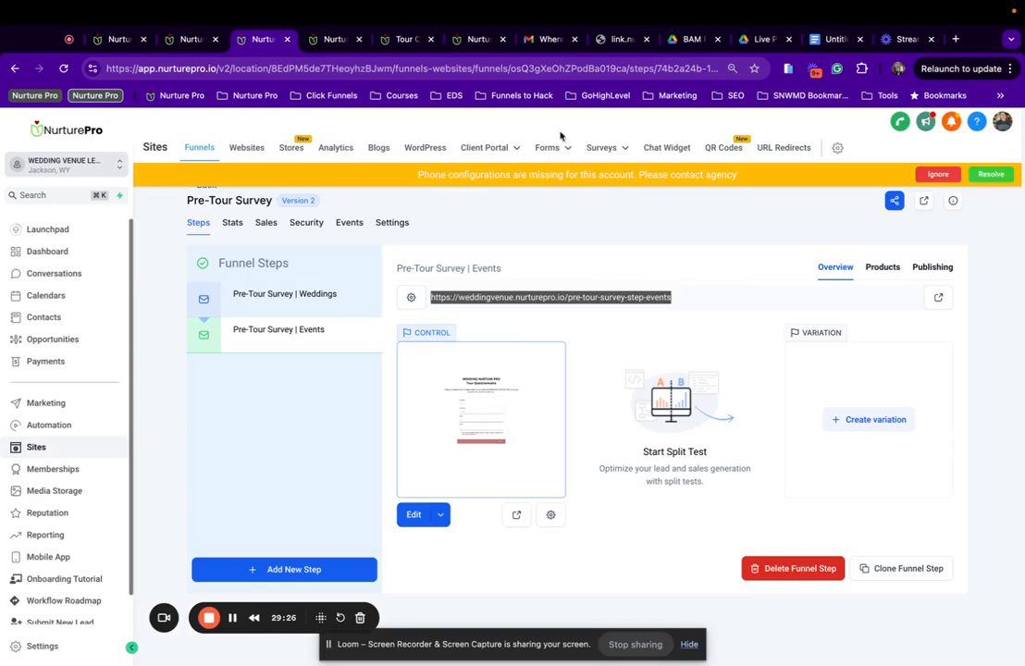
pyautogui.click(938, 297)
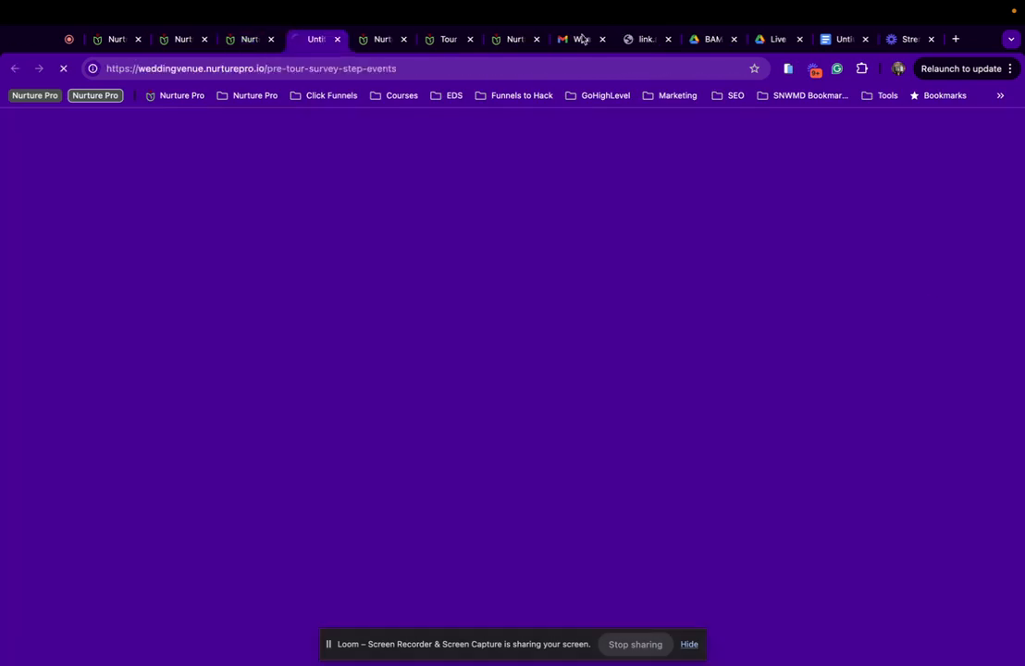
pyautogui.click(505, 46)
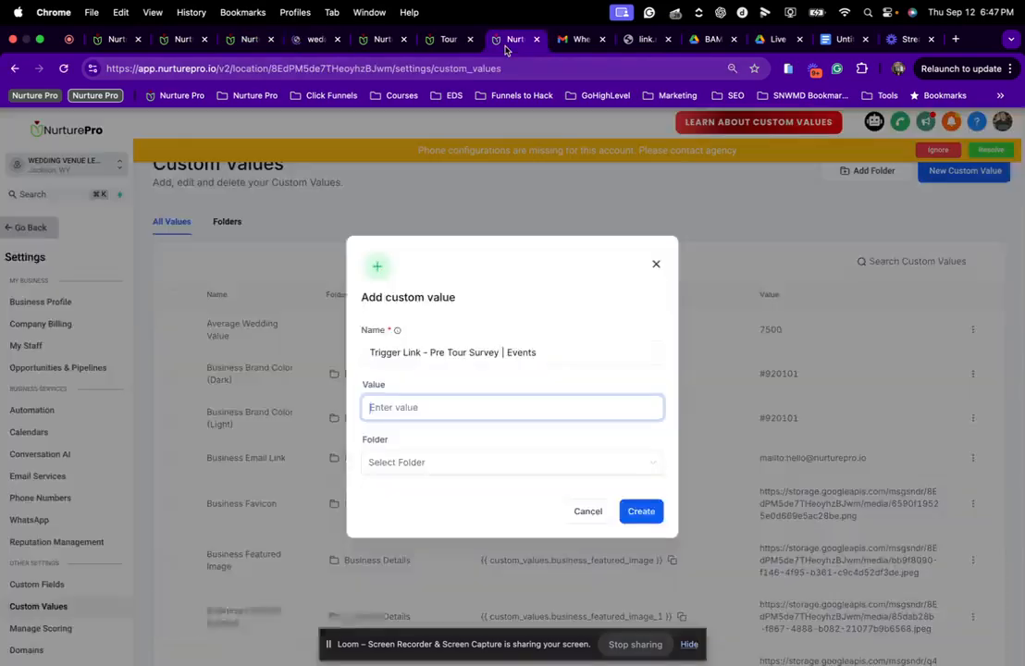
pyautogui.click(412, 421)
pyautogui.press('cmd+v')
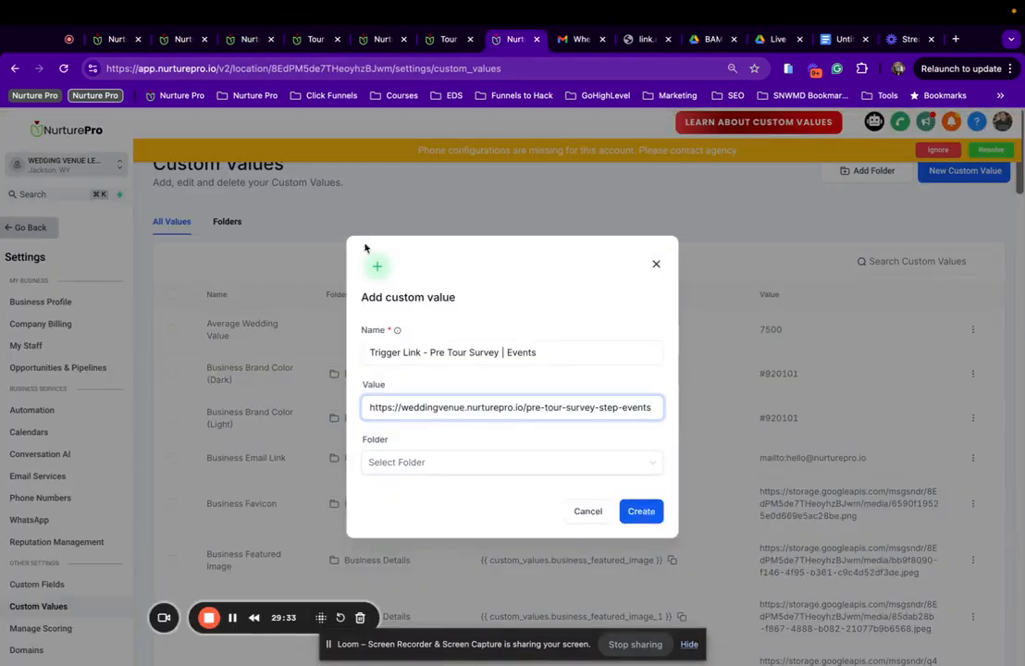
# Recheck the Events survey page, then create the new custom value.
pyautogui.click(320, 40)
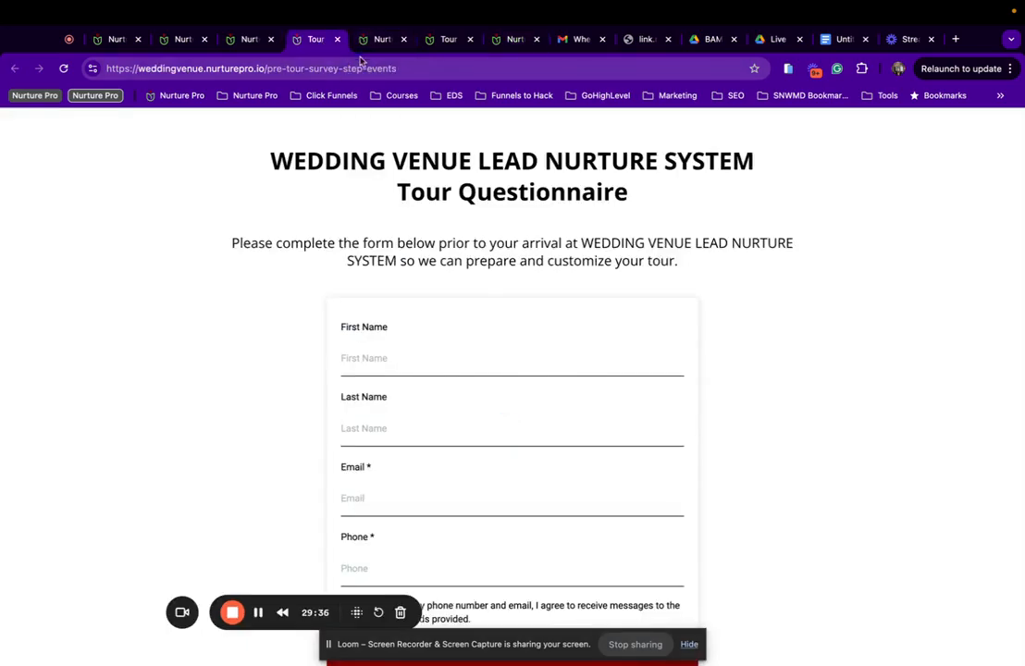
pyautogui.click(375, 41)
pyautogui.click(323, 41)
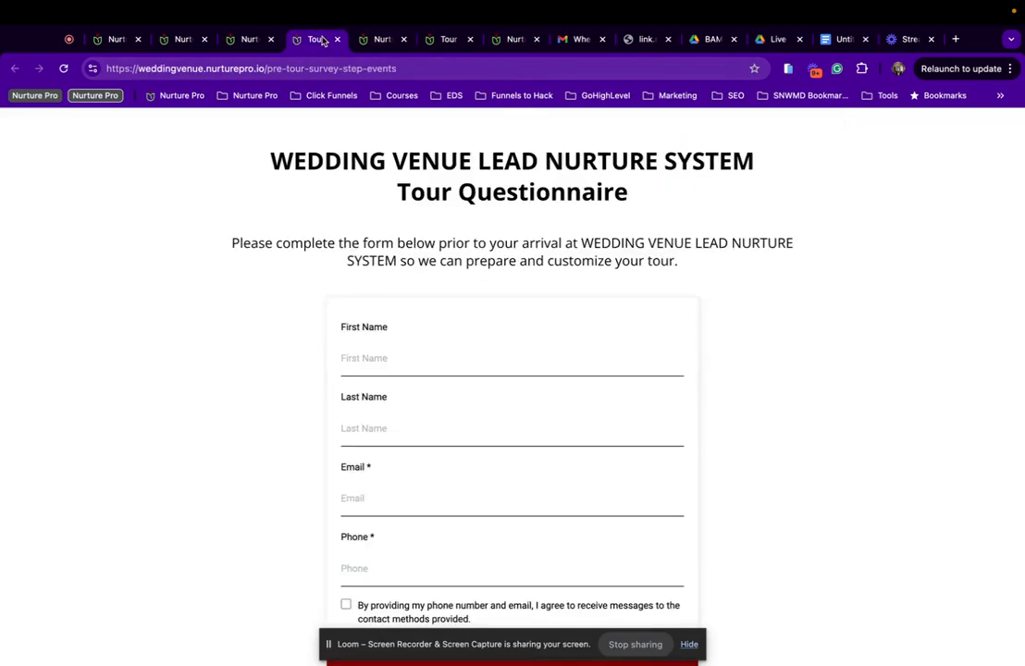
pyautogui.click(509, 38)
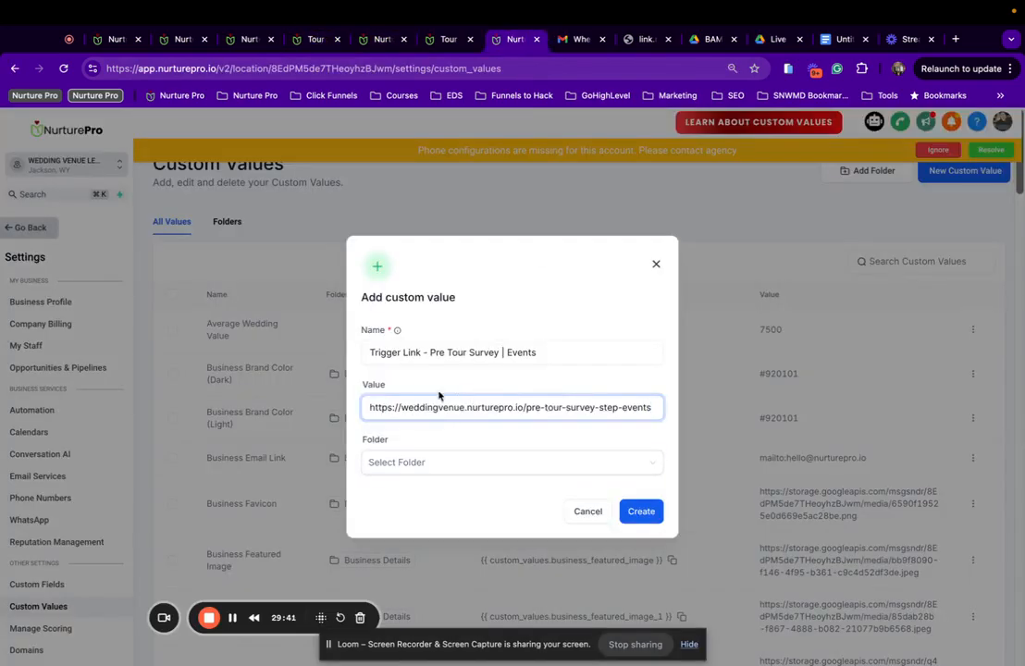
pyautogui.click(653, 512)
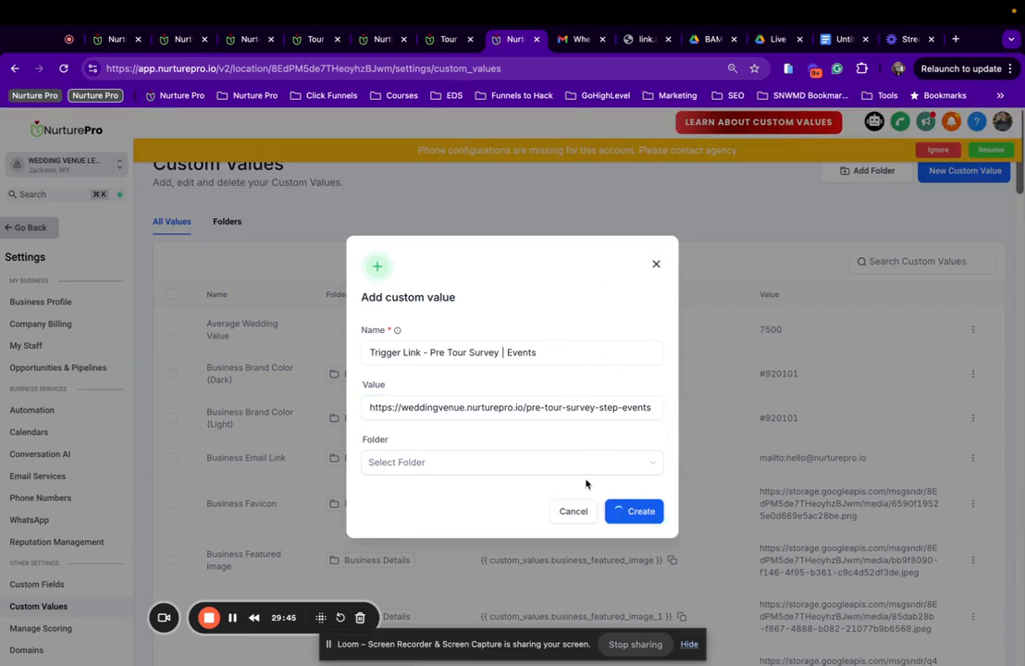
# Scroll through the custom values list looking for the new Events entry.
pyautogui.scroll(-15, 588, 480)
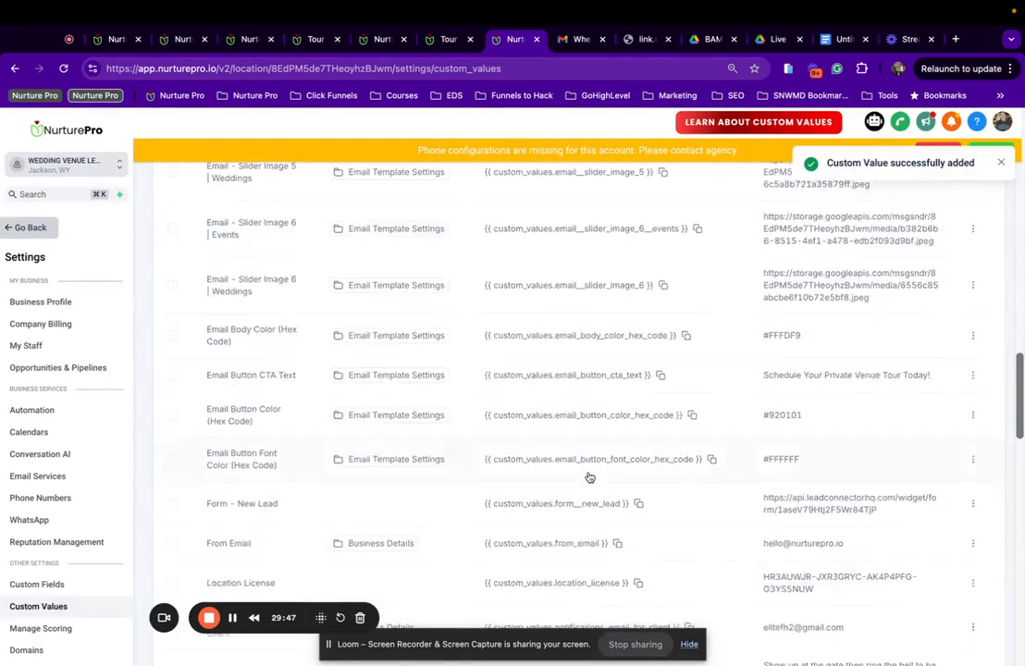
pyautogui.scroll(3, 602, 266)
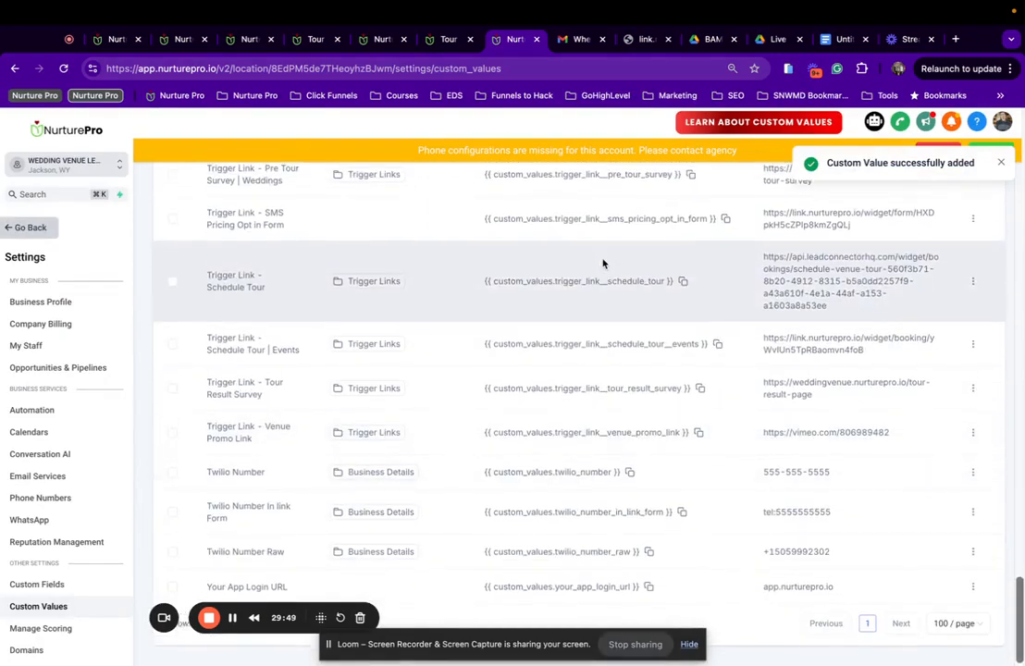
pyautogui.scroll(12, 602, 264)
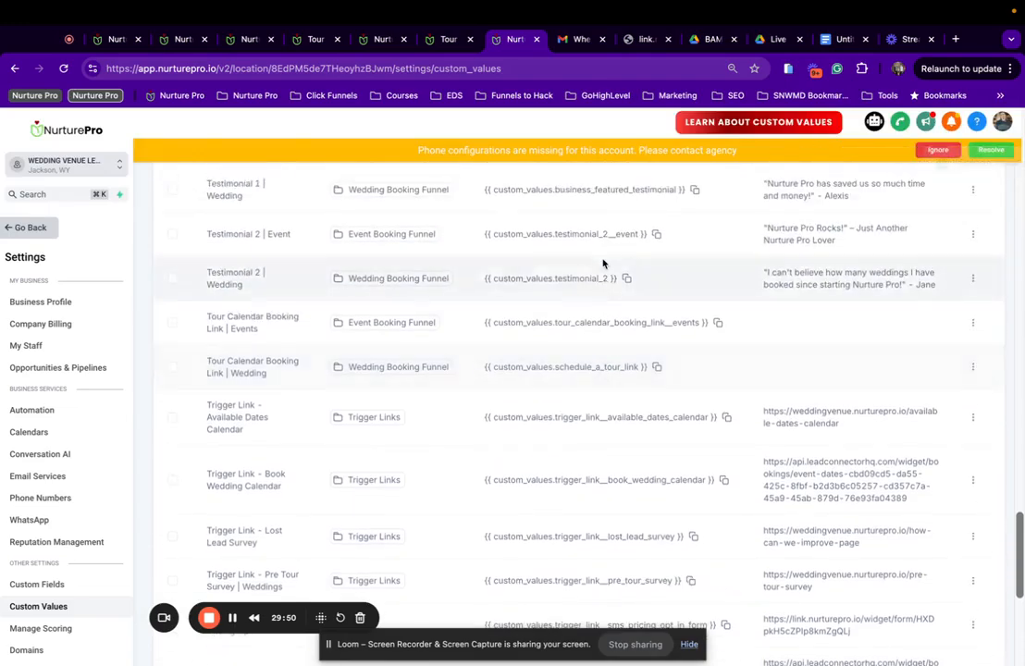
pyautogui.scroll(7, 602, 264)
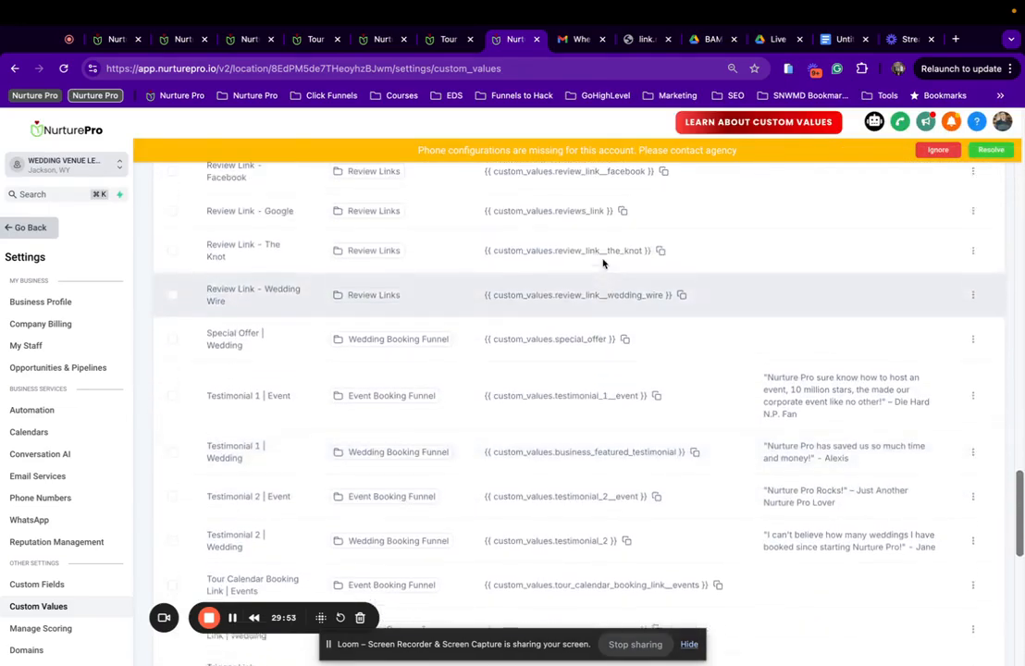
pyautogui.scroll(5, 603, 264)
pyautogui.scroll(-13, 583, 290)
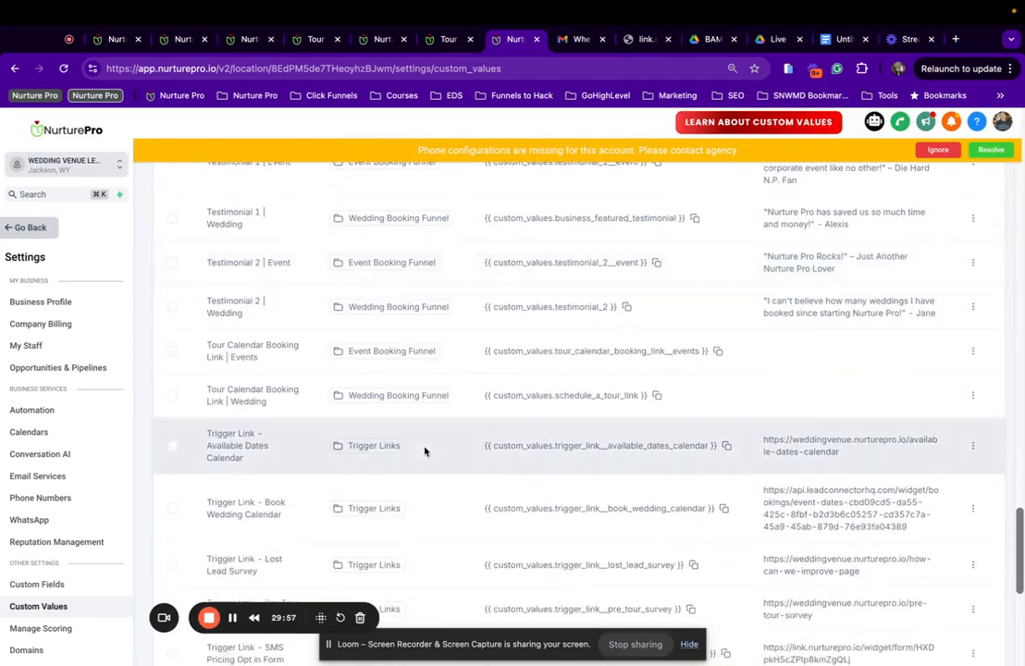
pyautogui.scroll(-5, 415, 458)
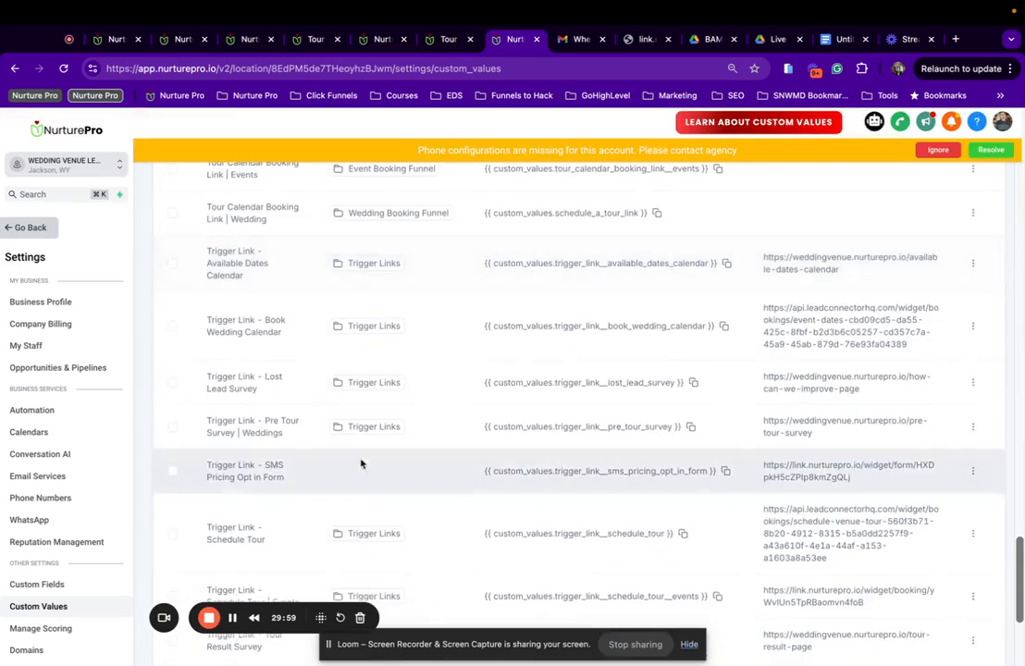
pyautogui.scroll(-4, 252, 474)
pyautogui.scroll(1, 232, 319)
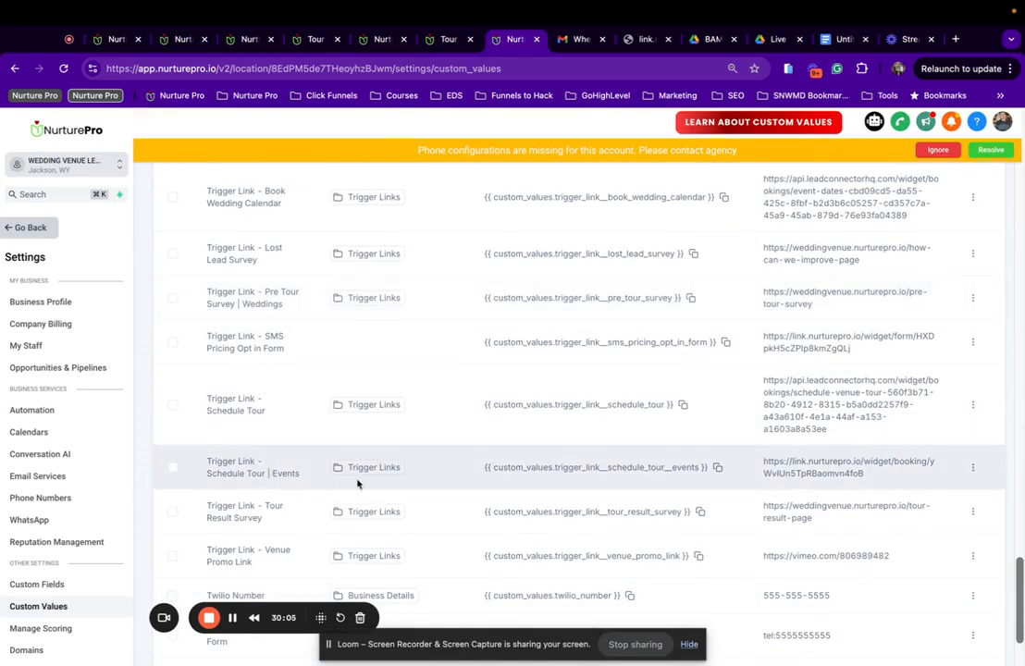
pyautogui.moveTo(208, 465); pyautogui.dragTo(306, 478)
pyautogui.scroll(-3, 286, 475)
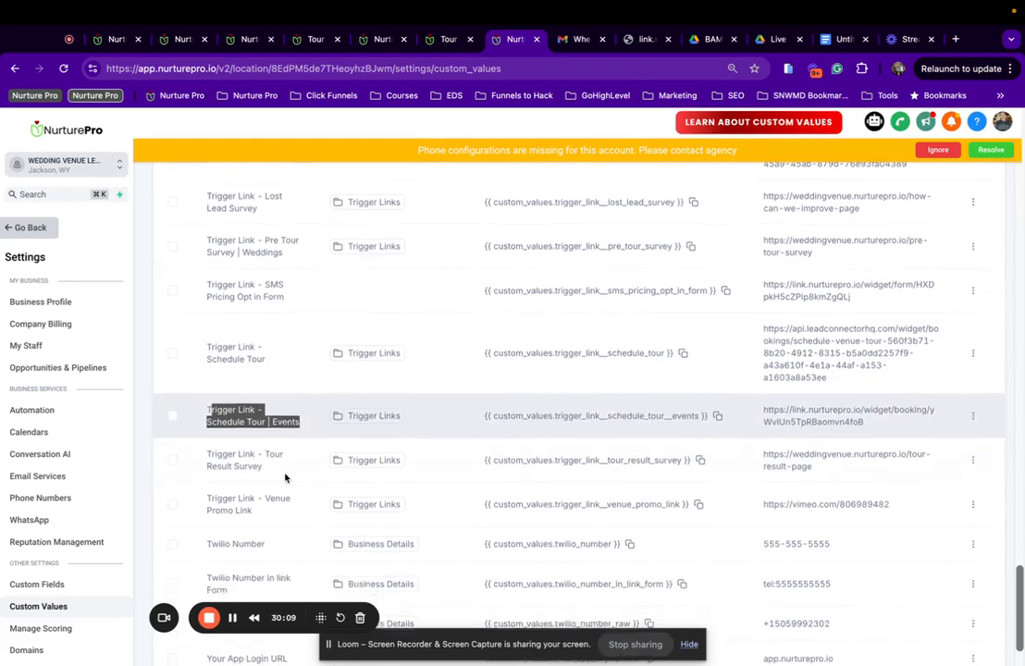
pyautogui.scroll(20, 286, 477)
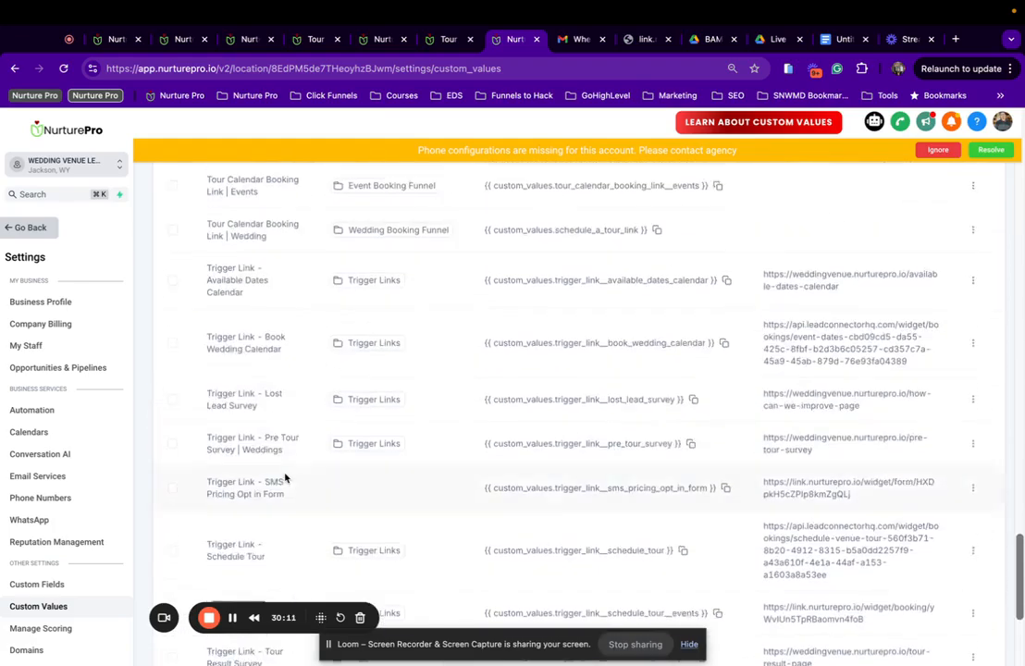
pyautogui.scroll(5, 285, 478)
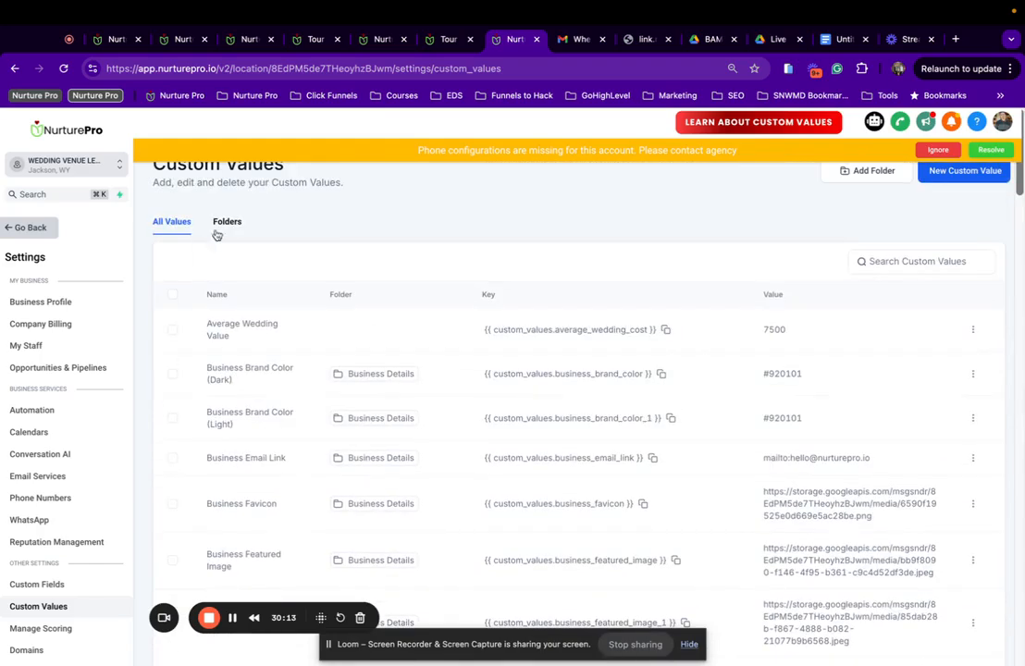
# Reload the custom values list and show 100 values per page.
pyautogui.click(64, 68)
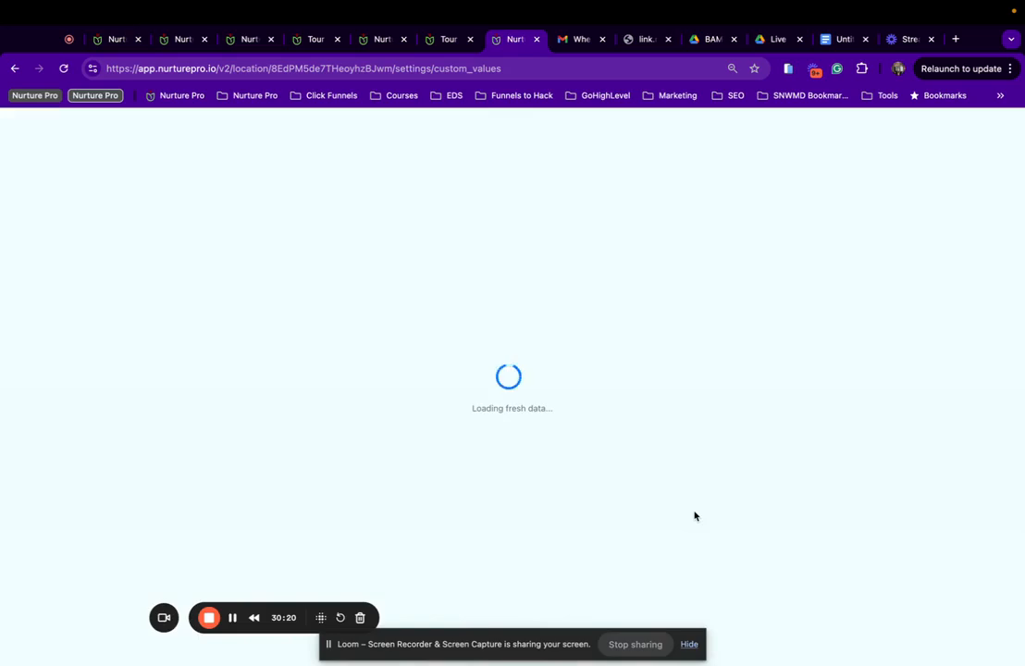
pyautogui.scroll(-3, 498, 407)
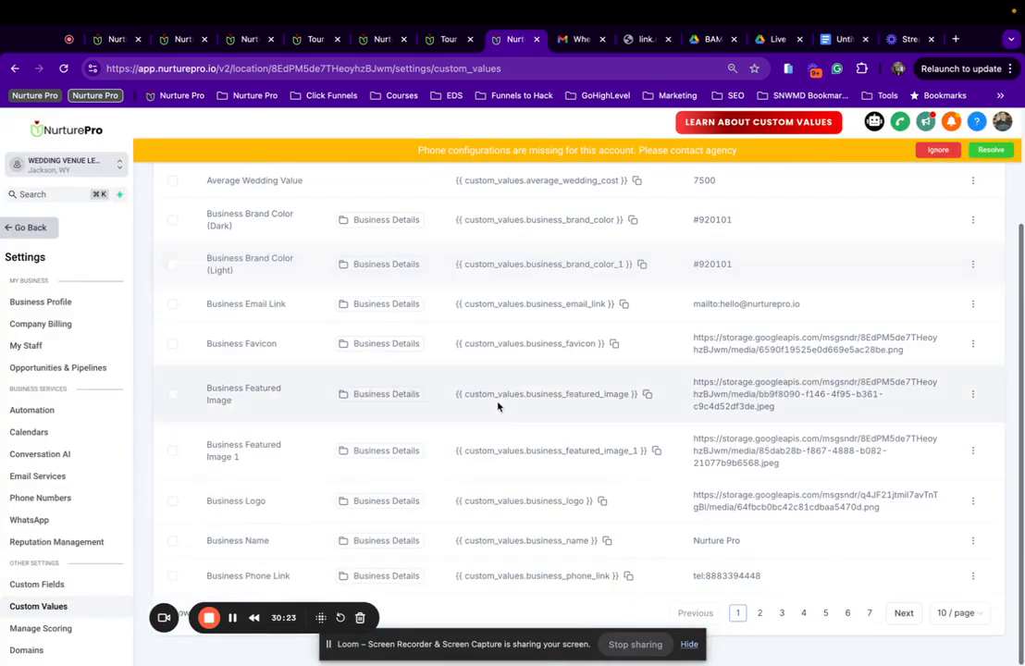
pyautogui.click(956, 613)
pyautogui.click(962, 586)
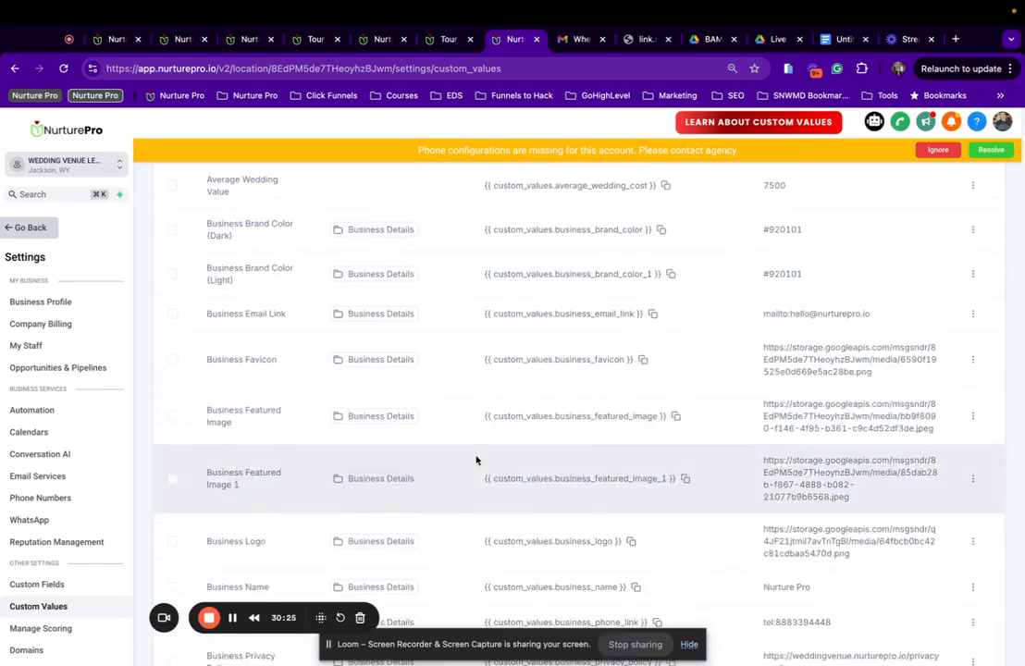
pyautogui.scroll(-20, 476, 460)
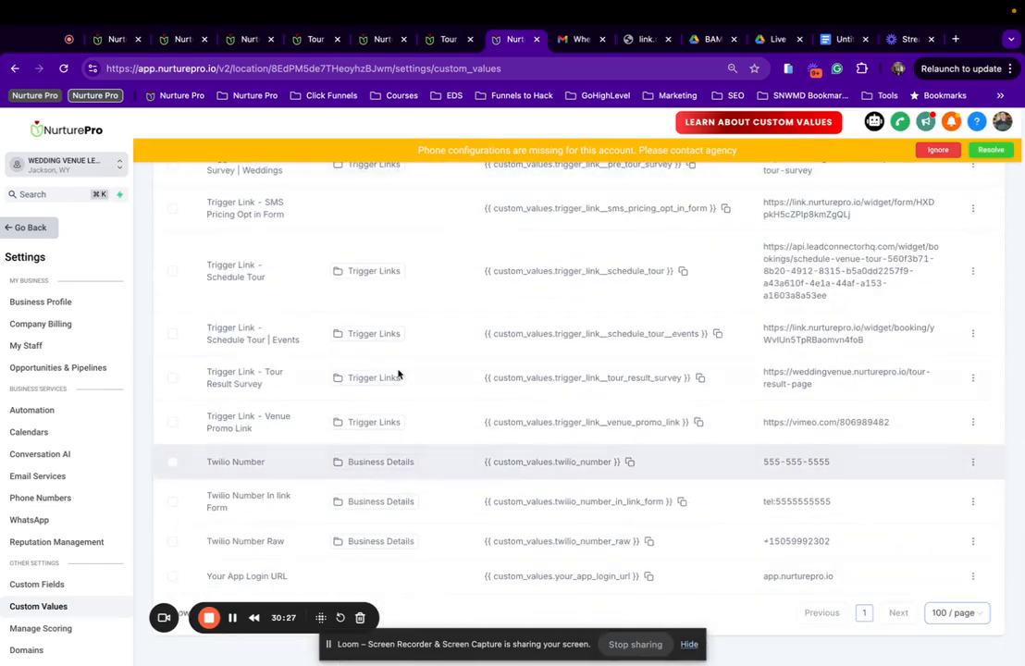
pyautogui.scroll(3, 293, 299)
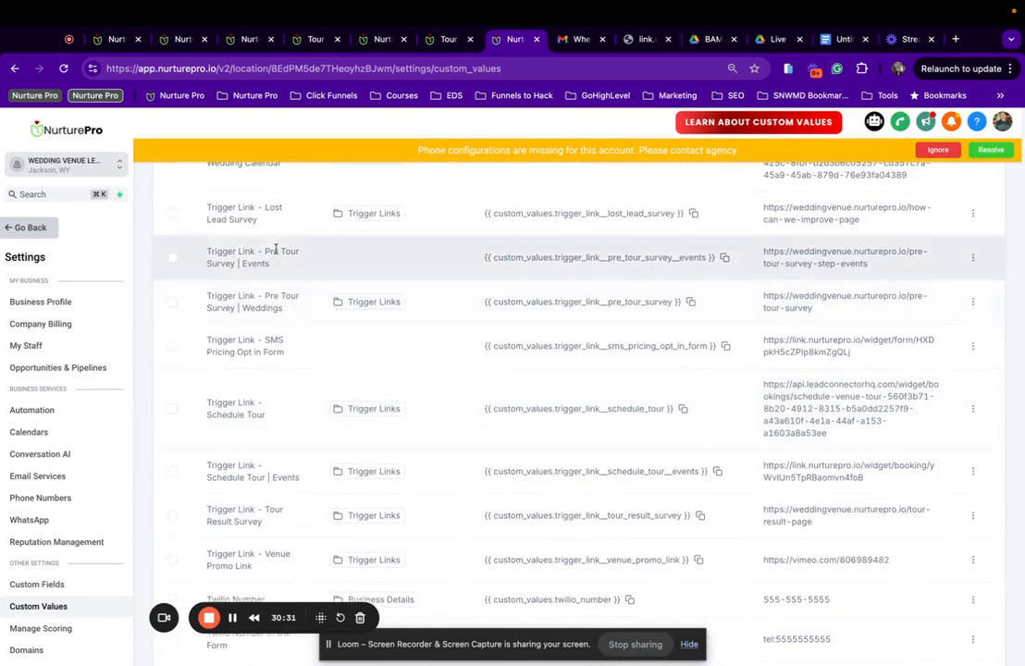
# Copy the Pre Tour Survey | Events key, tick its row and open its actions.
pyautogui.moveTo(207, 252); pyautogui.dragTo(270, 267)
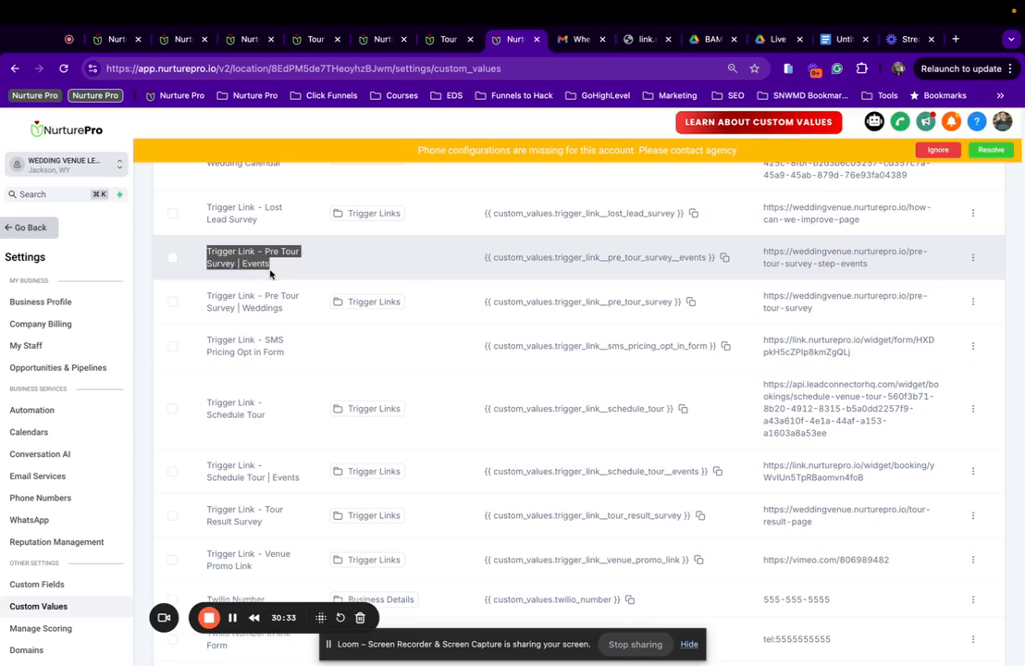
pyautogui.click(725, 259)
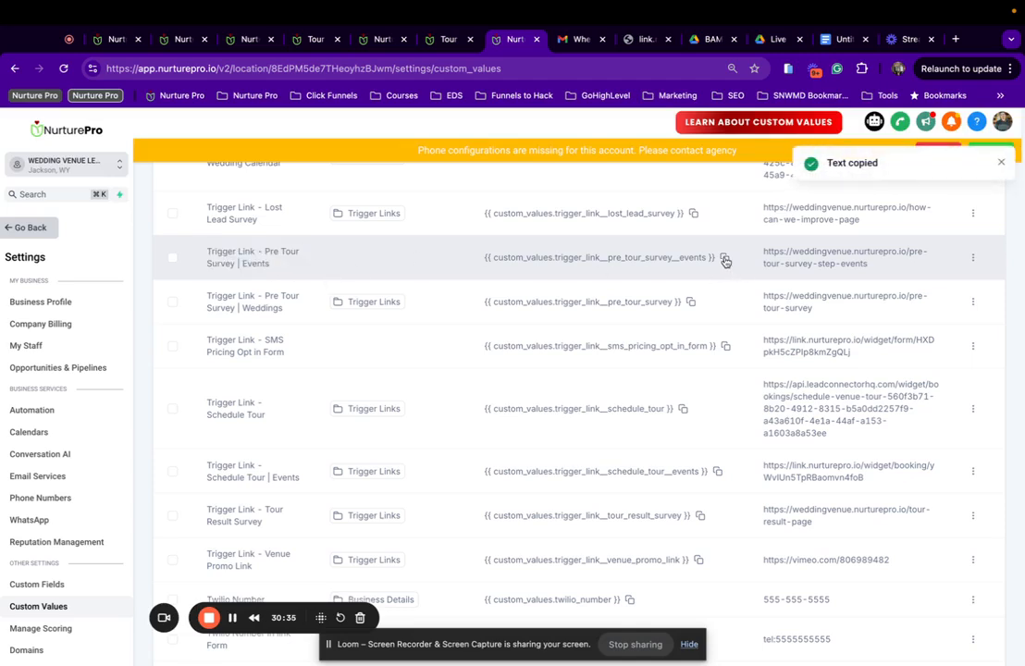
pyautogui.click(173, 260)
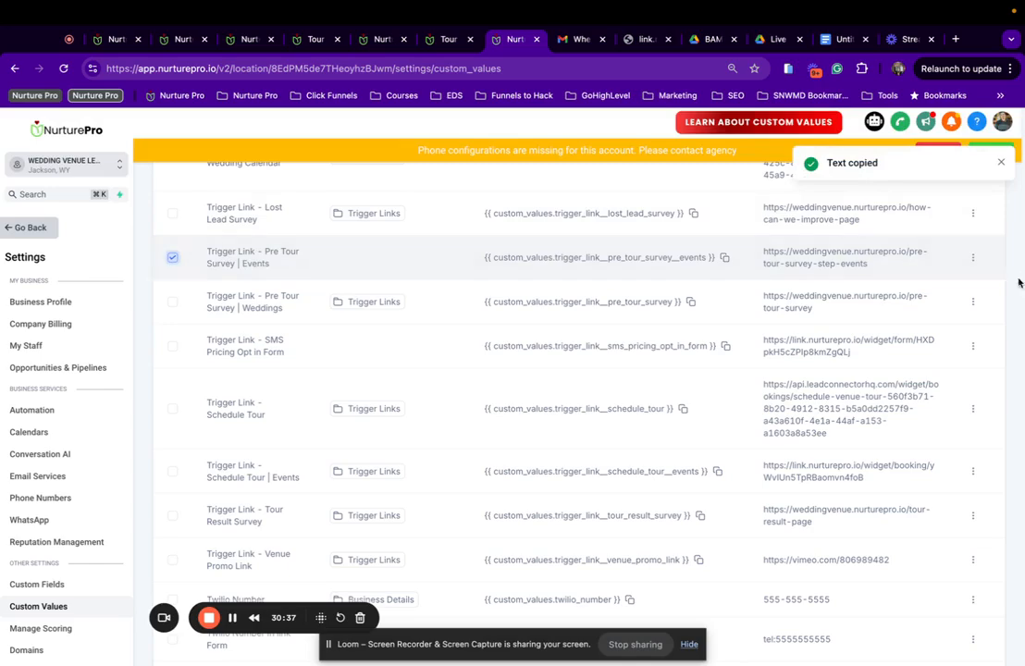
pyautogui.click(972, 259)
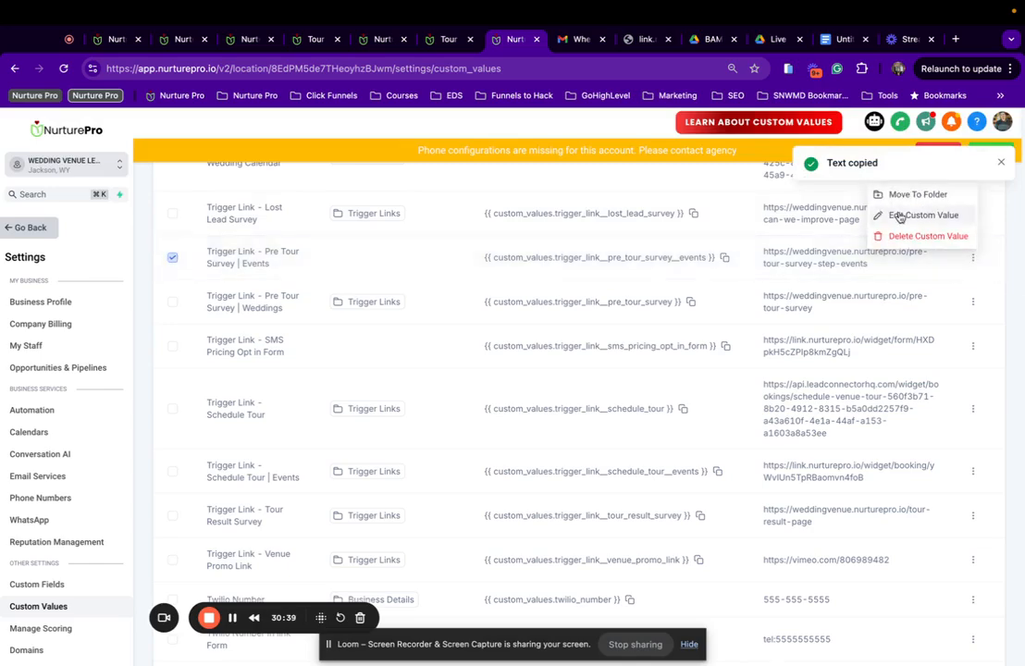
# Move Trigger Link - Pre Tour Survey | Events into the Trigger Links folder and copy its entry.
pyautogui.click(914, 193)
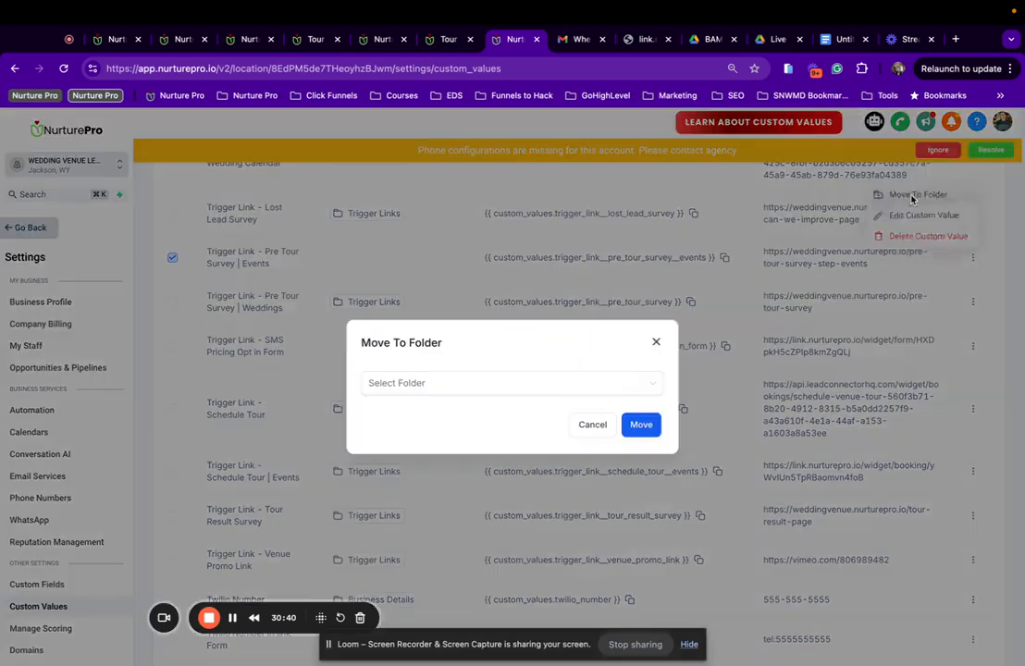
pyautogui.click(441, 385)
pyautogui.click(412, 540)
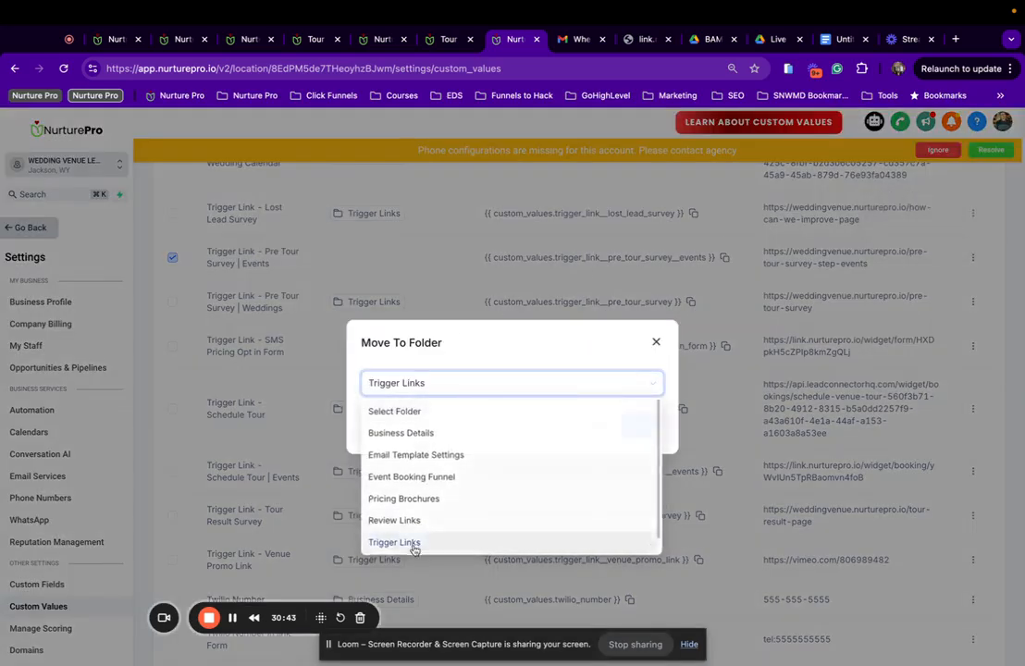
pyautogui.click(645, 426)
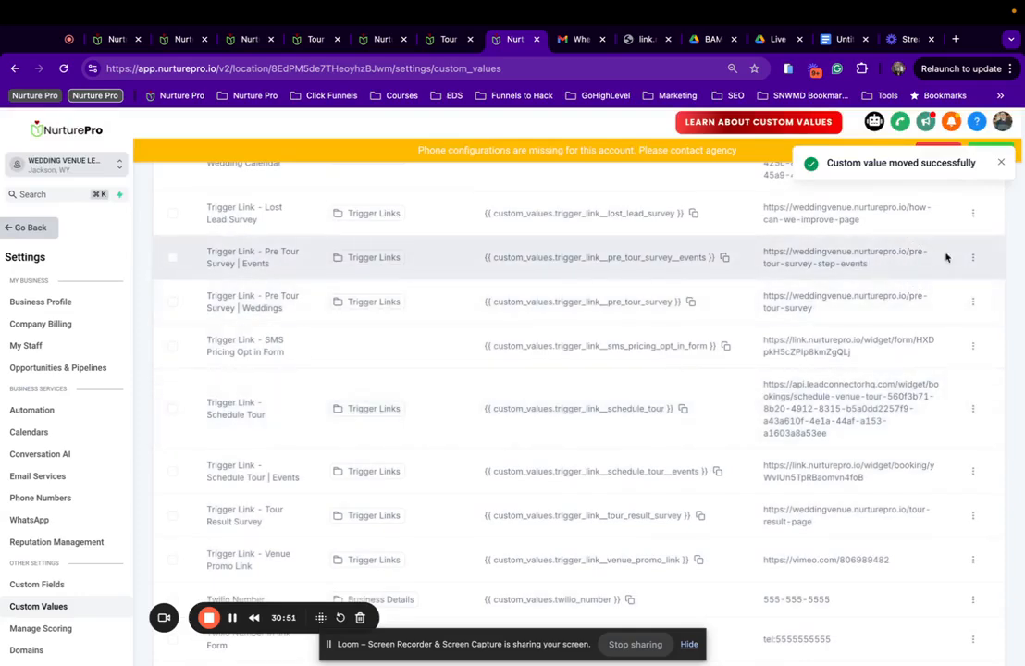
pyautogui.moveTo(852, 266); pyautogui.dragTo(766, 248)
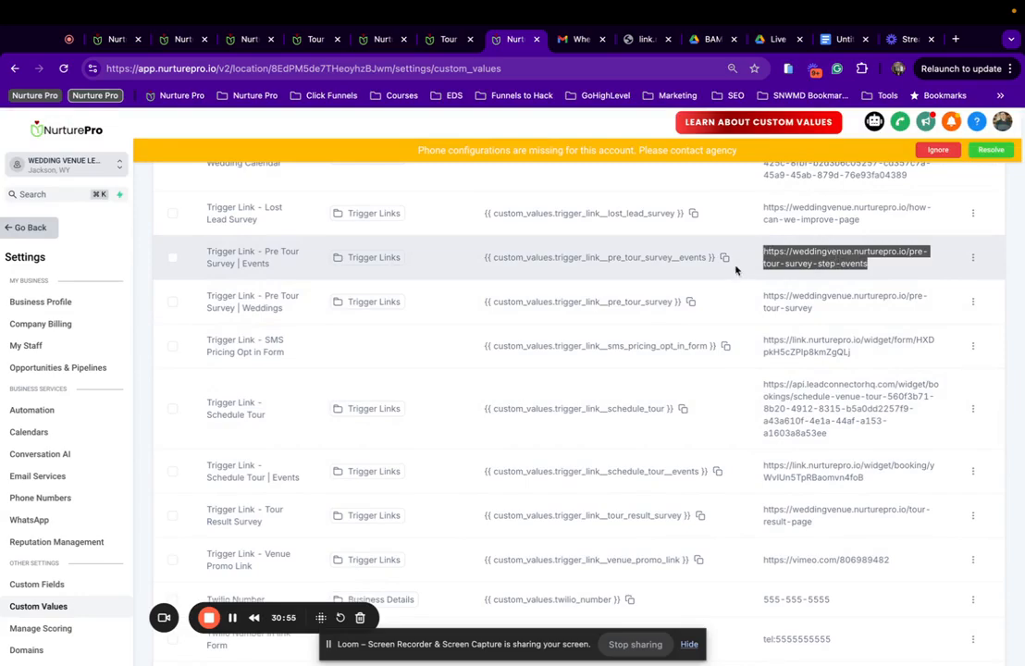
pyautogui.click(726, 258)
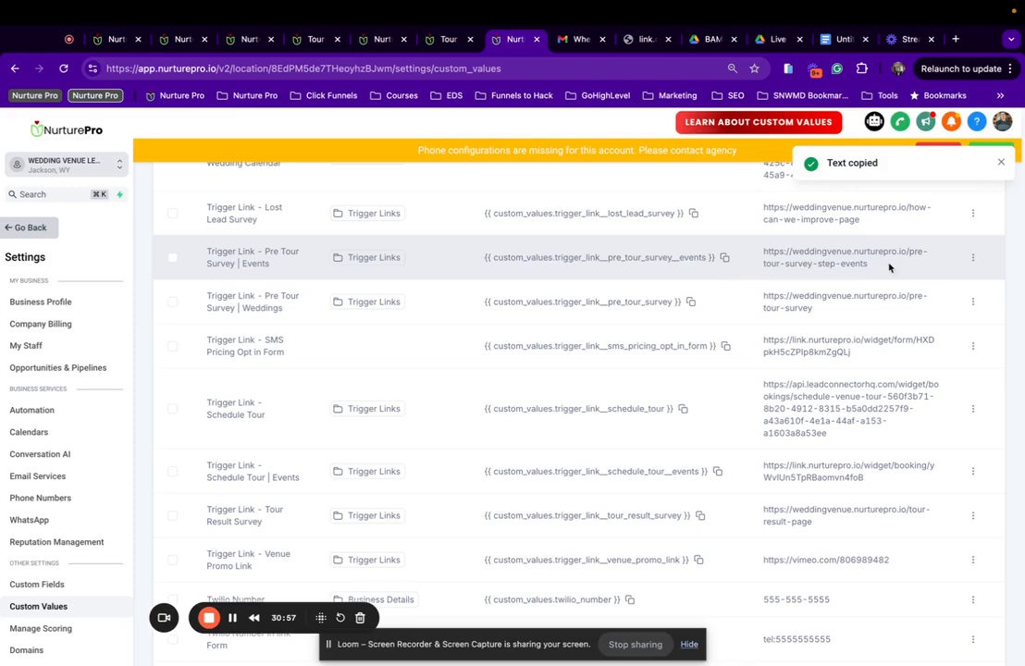
# Replace the Pre-Tour Survey | Events trigger link URL with the custom value placeholder and save.
pyautogui.click(446, 41)
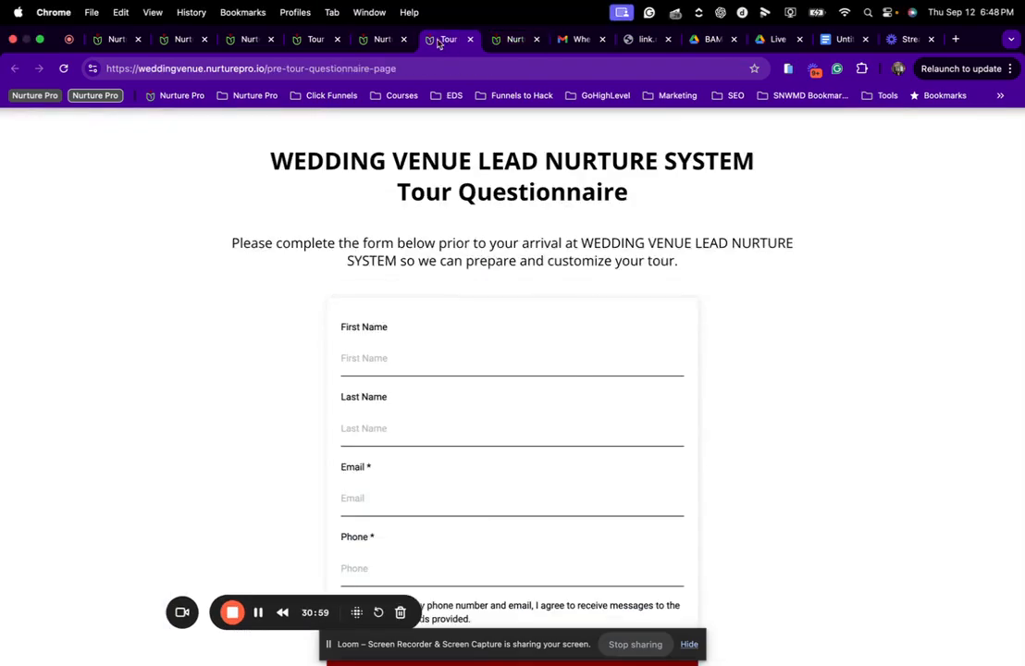
pyautogui.click(375, 40)
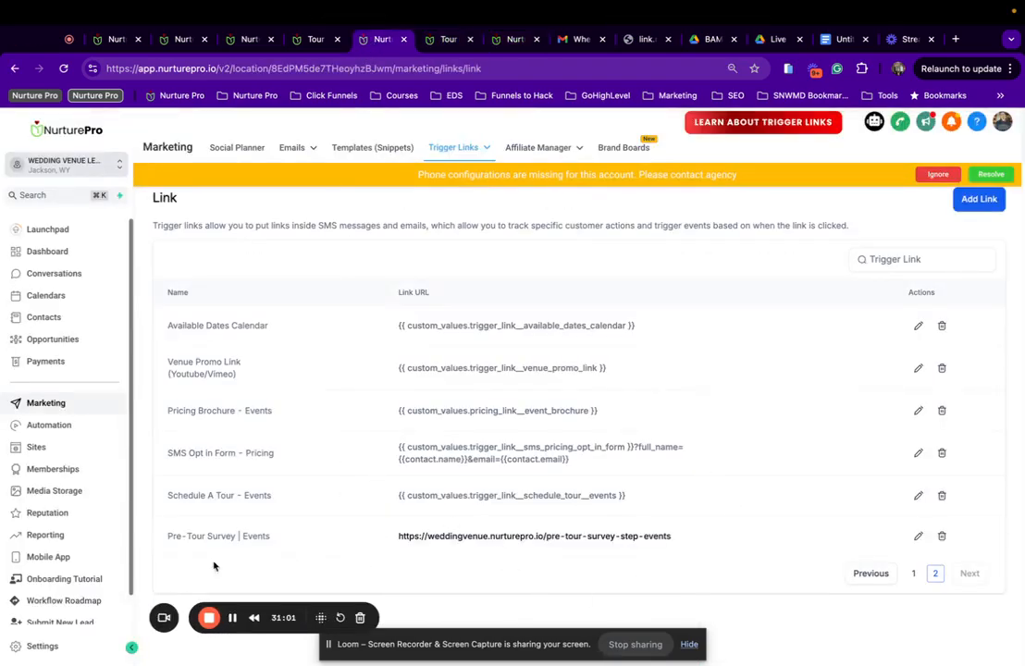
pyautogui.click(917, 537)
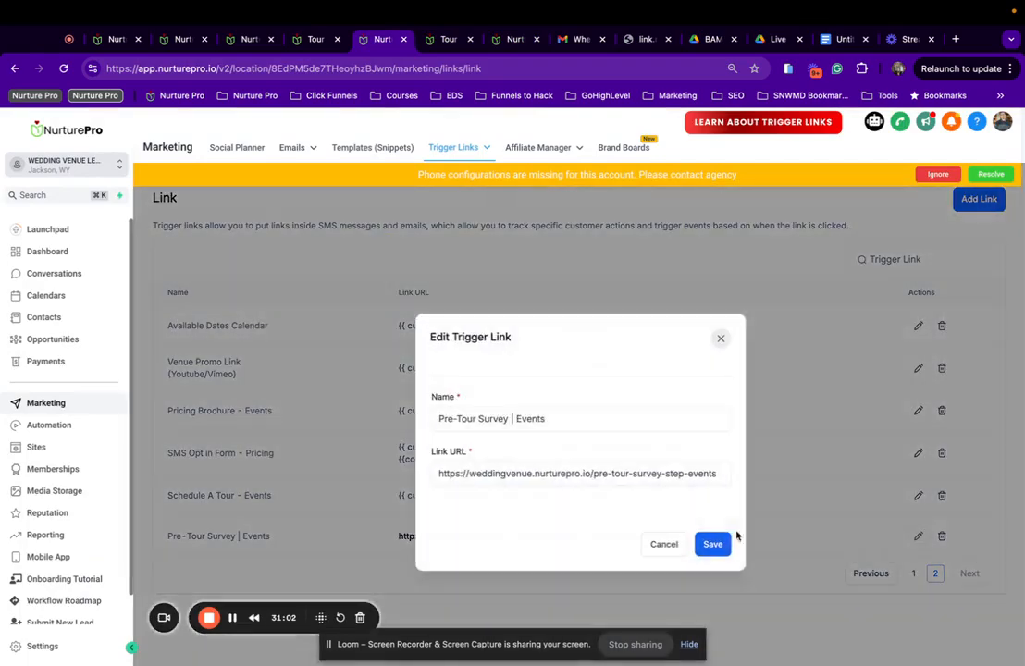
pyautogui.tripleClick(508, 471)
pyautogui.press('super+v')
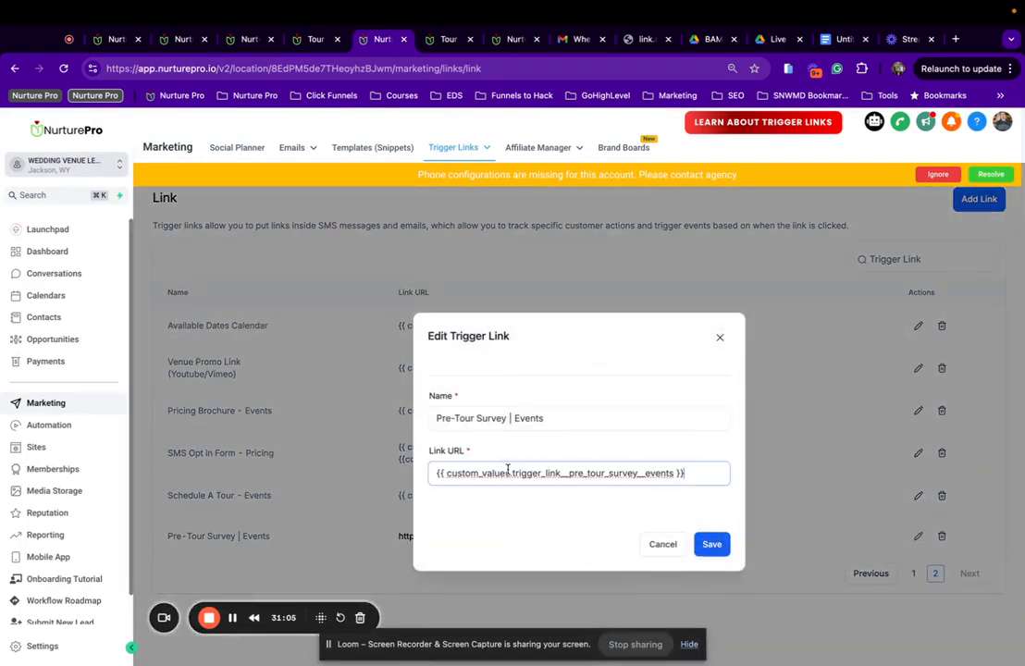
pyautogui.click(712, 545)
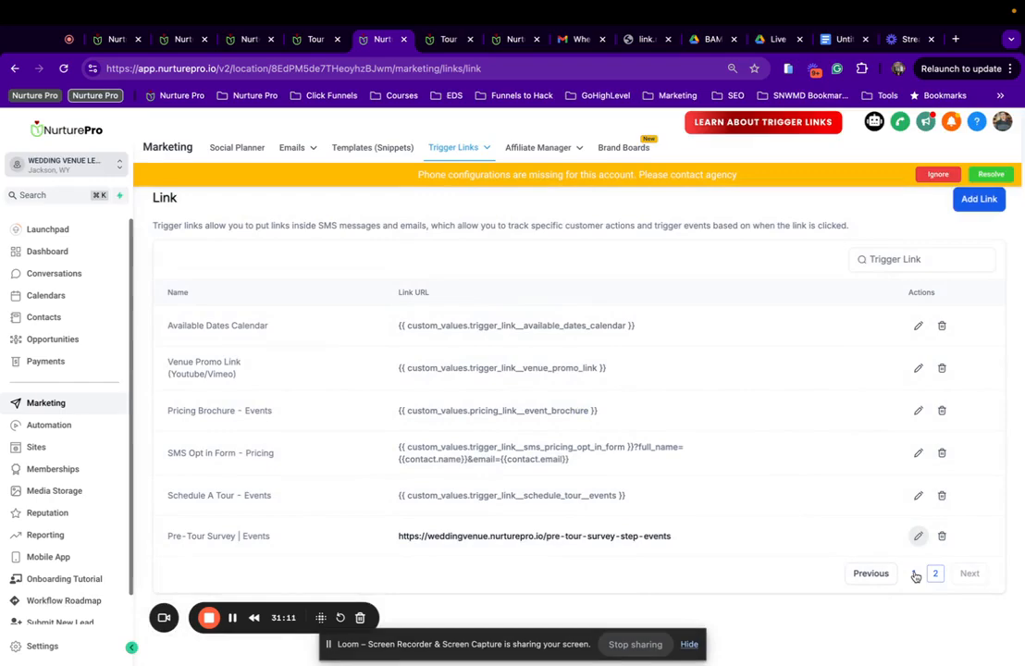
# Copy the contact query string from the Weddings pre-tour survey trigger link.
pyautogui.click(919, 538)
pyautogui.click(502, 473)
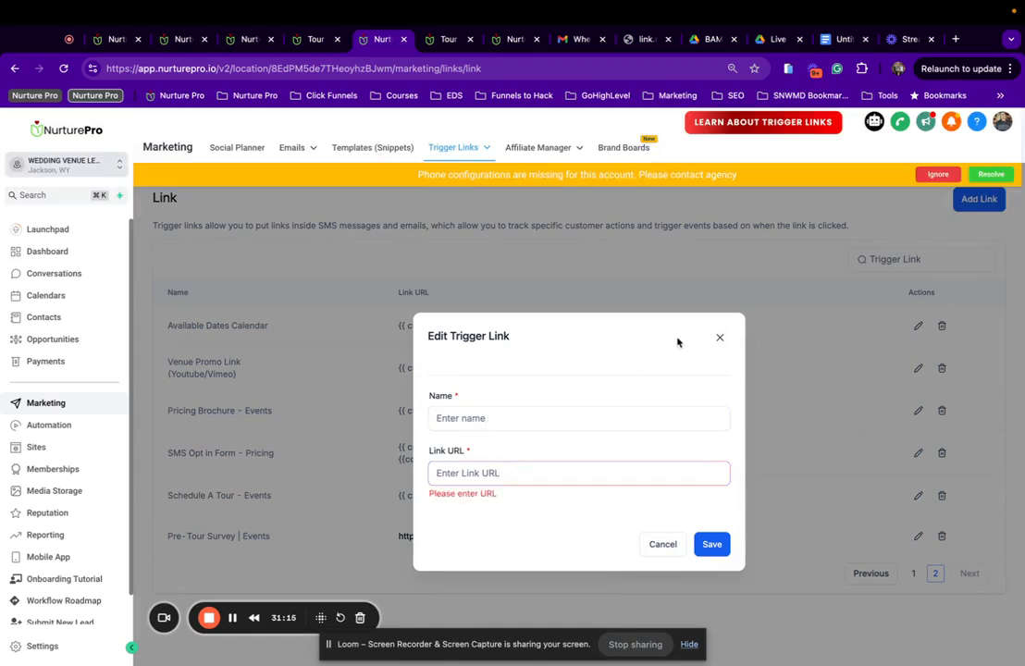
pyautogui.click(721, 338)
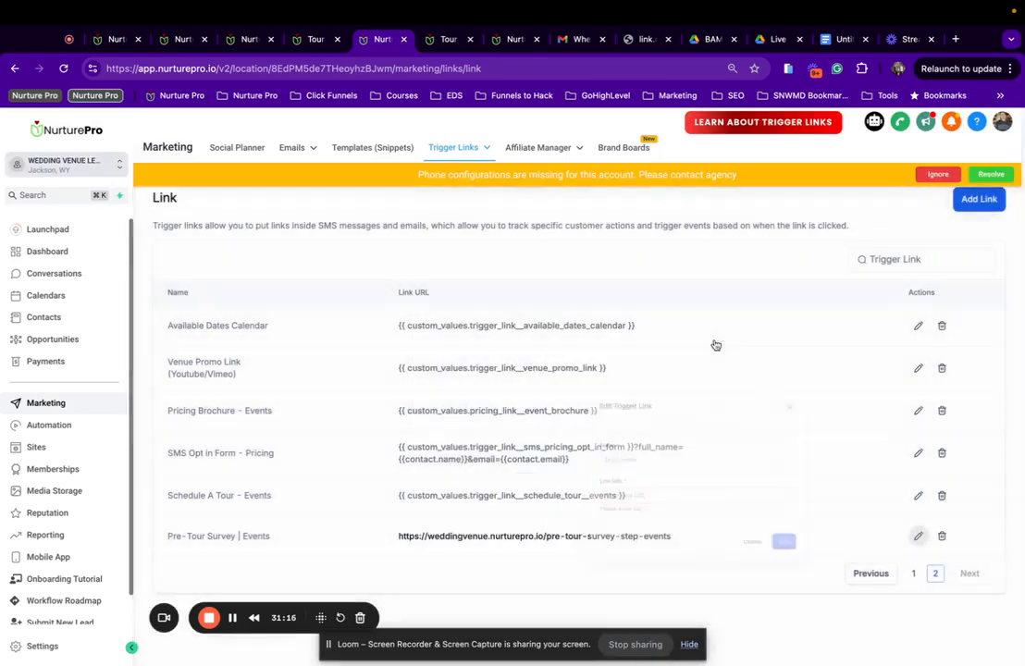
pyautogui.click(916, 575)
pyautogui.scroll(-3, 944, 629)
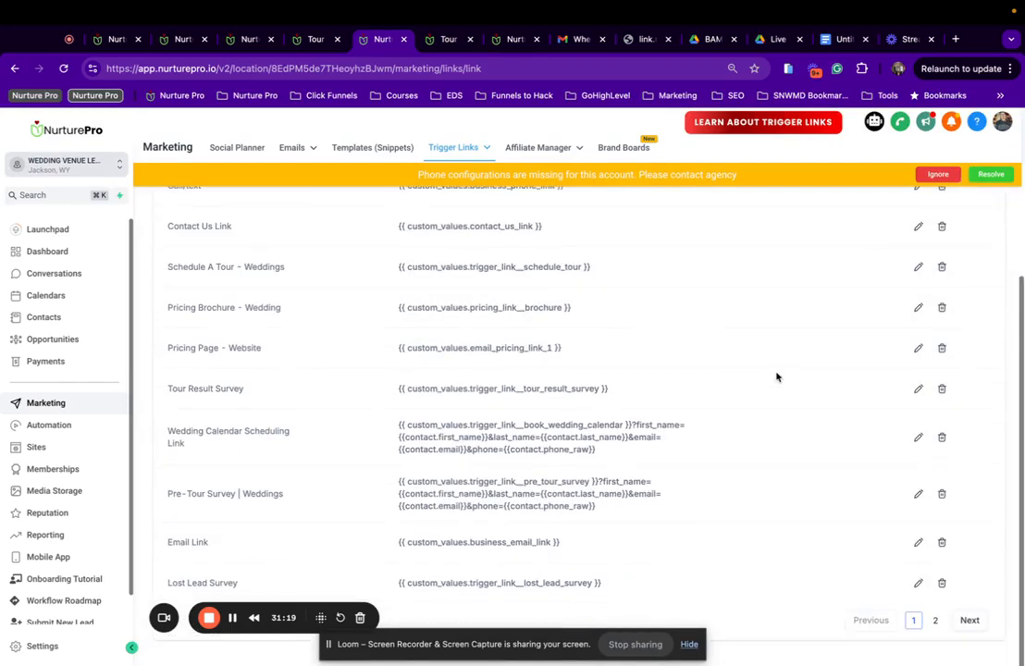
pyautogui.click(935, 620)
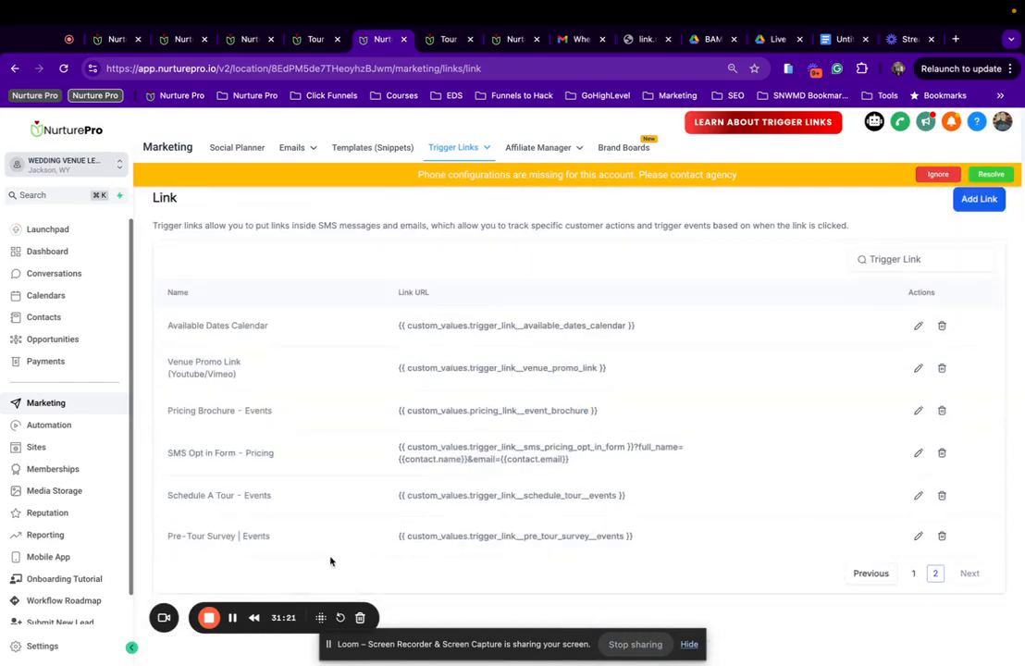
pyautogui.click(914, 573)
pyautogui.scroll(-3, 287, 517)
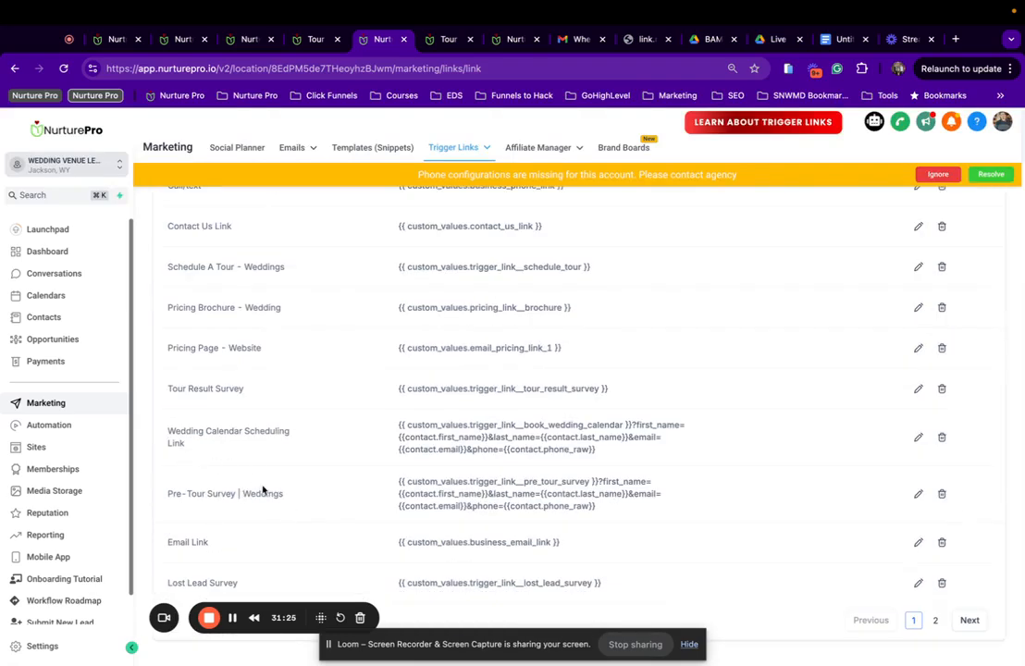
pyautogui.moveTo(597, 481); pyautogui.dragTo(607, 507)
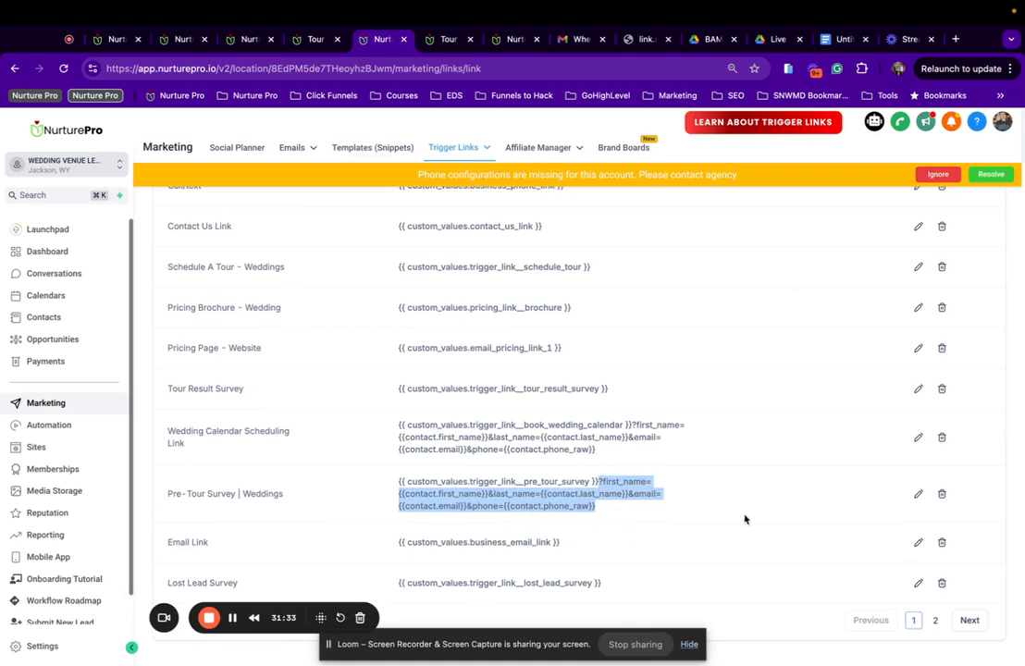
# Append the contact query string to the Events trigger link URL and save it.
pyautogui.click(970, 620)
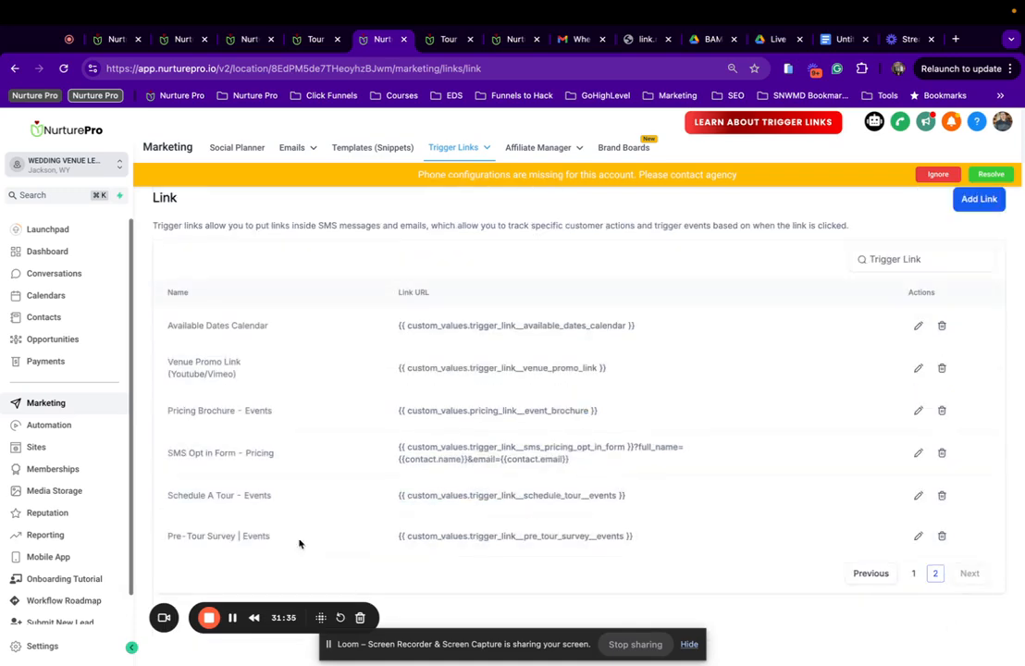
pyautogui.click(917, 536)
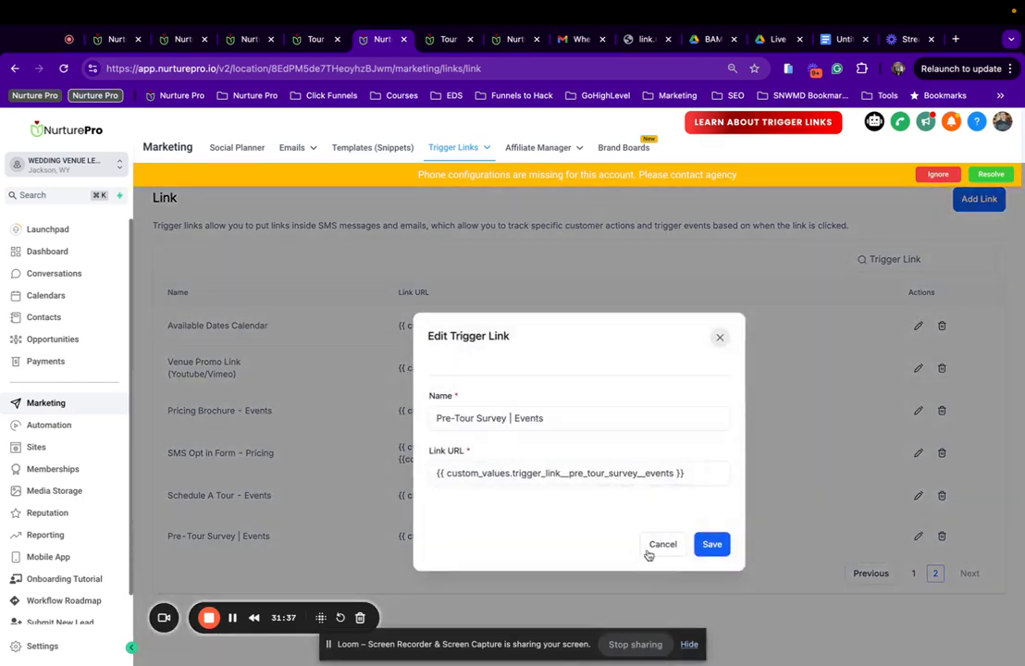
pyautogui.click(710, 473)
pyautogui.press('super+v')
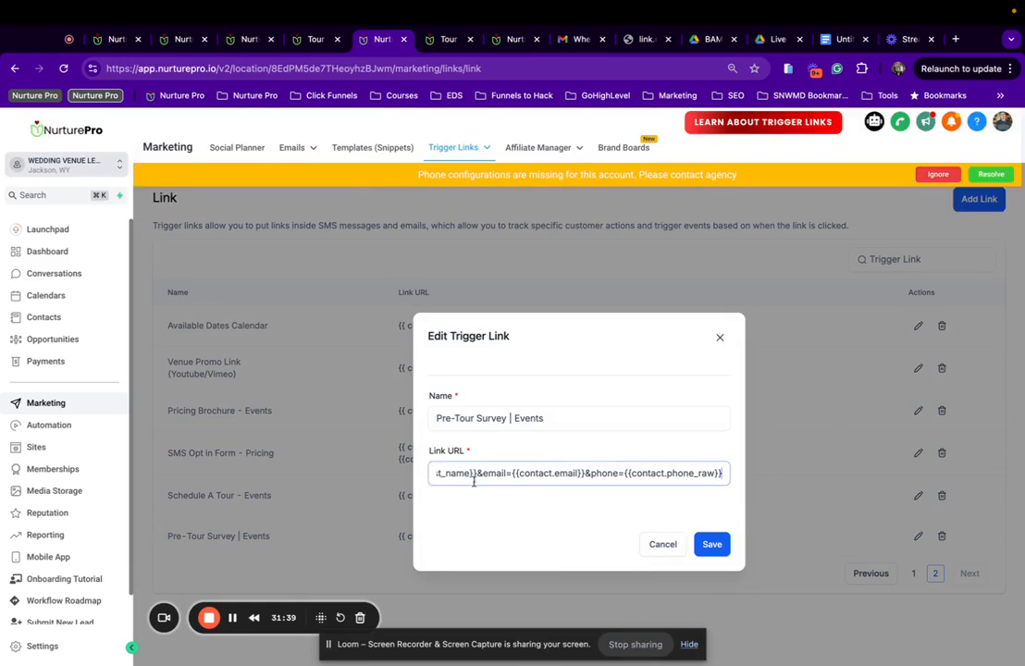
pyautogui.hscroll(-2, 512, 476)
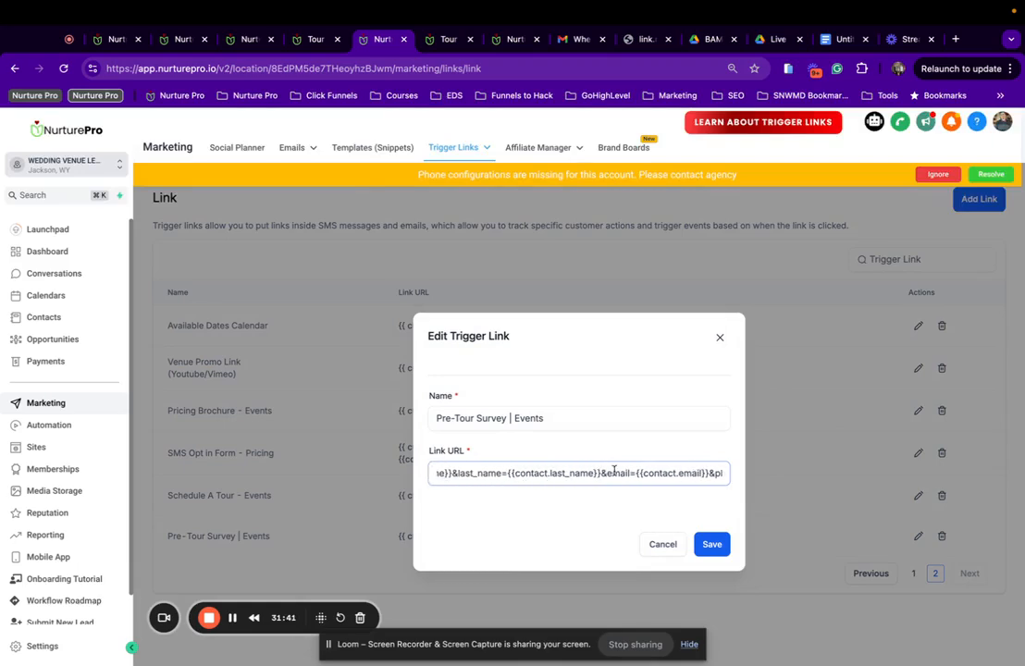
pyautogui.hscroll(-6, 614, 472)
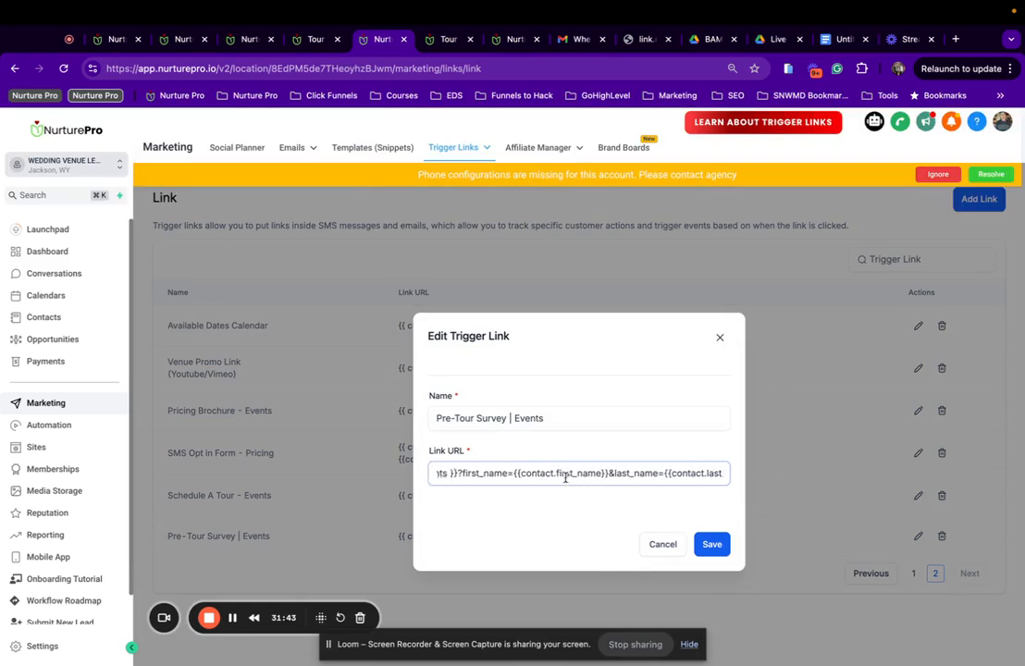
pyautogui.hscroll(-5, 565, 478)
pyautogui.click(712, 544)
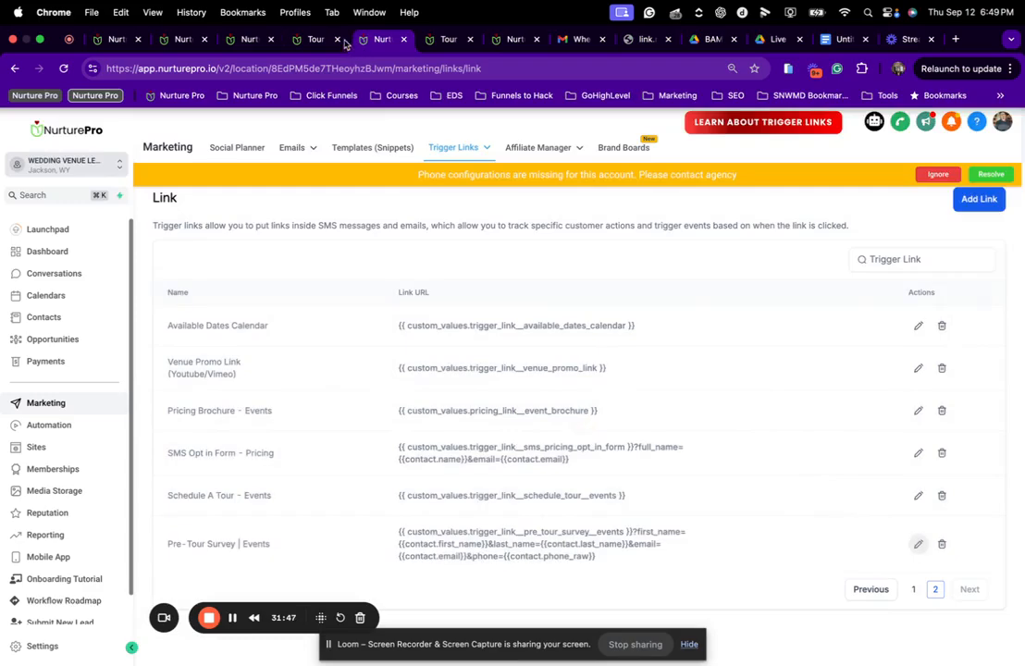
pyautogui.click(190, 39)
pyautogui.click(241, 40)
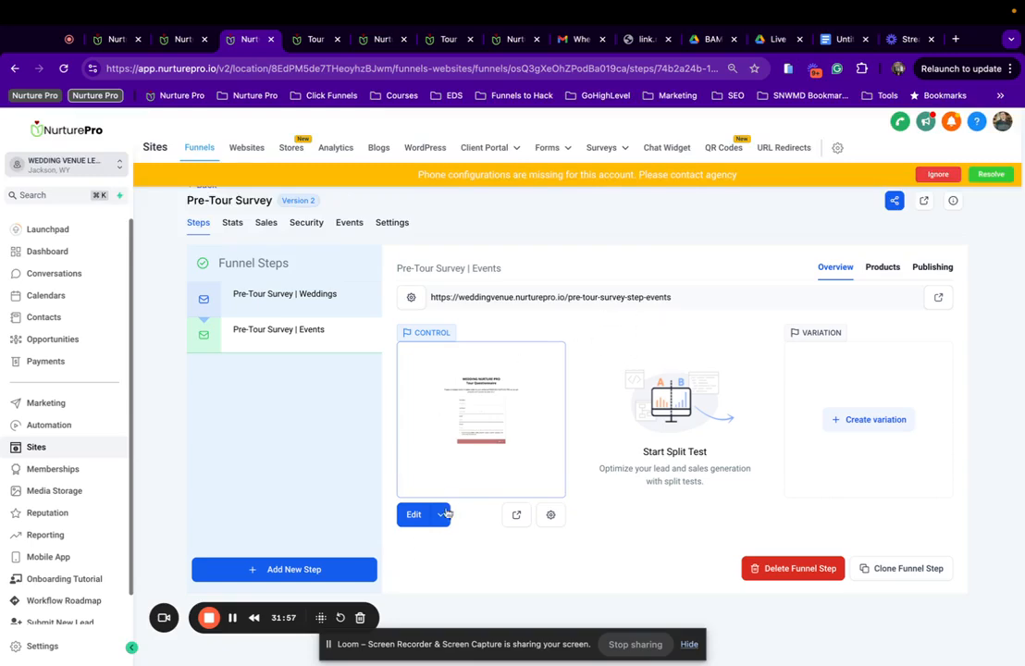
# Review the live Tour Questionnaire Events survey page.
pyautogui.click(315, 39)
pyautogui.scroll(-1, 442, 341)
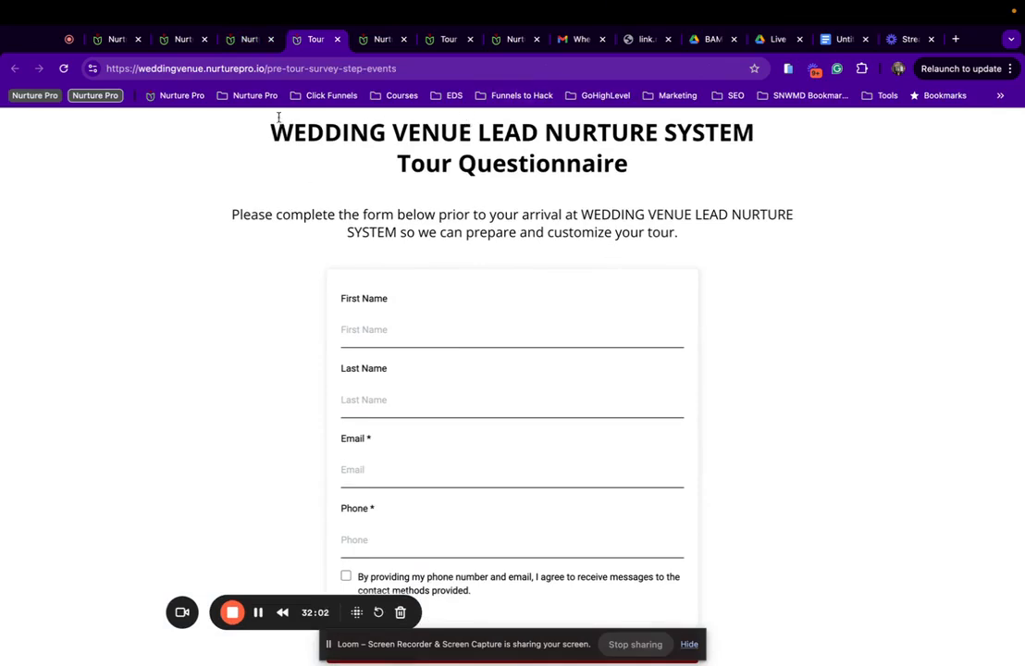
pyautogui.scroll(1, 278, 117)
pyautogui.moveTo(267, 161); pyautogui.dragTo(762, 161)
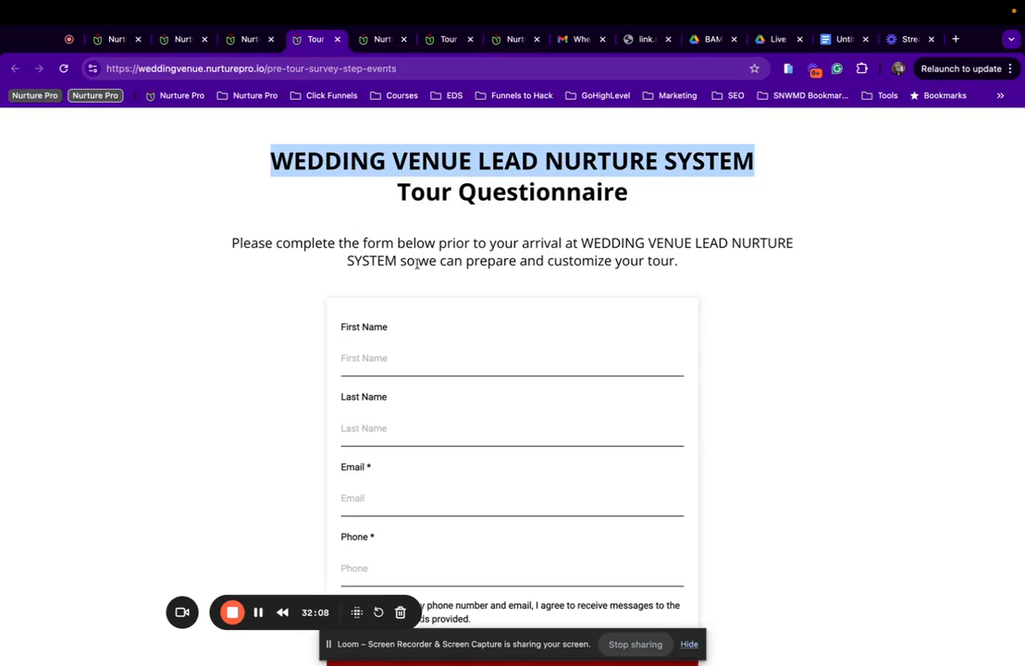
pyautogui.scroll(-10, 569, 279)
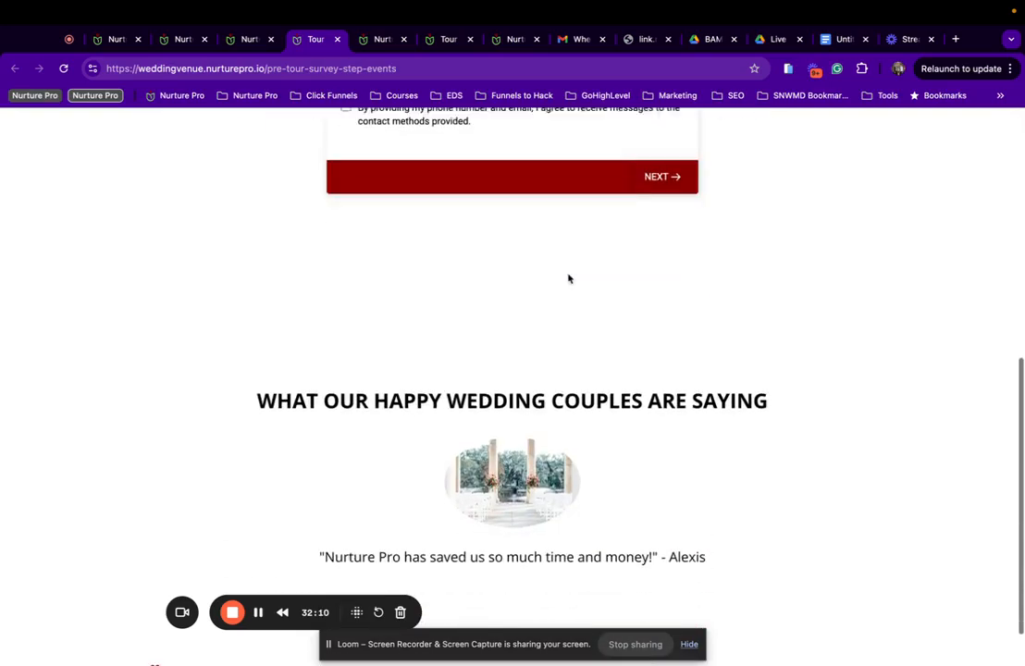
# Close the older Tour Questionnaire tab and the Events survey page tab.
pyautogui.click(184, 41)
pyautogui.click(237, 43)
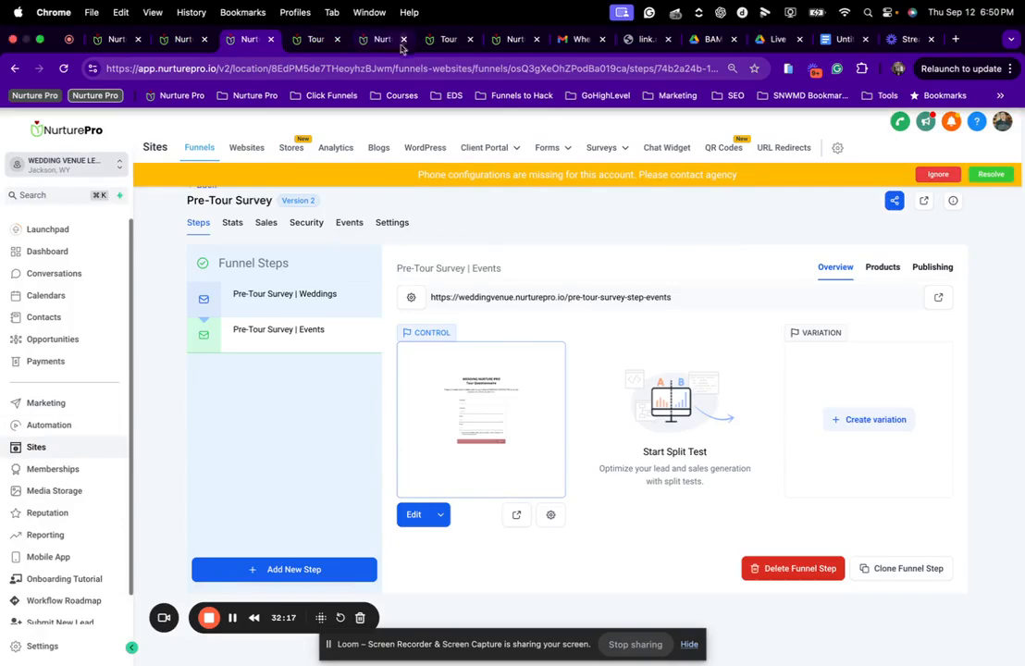
pyautogui.click(442, 40)
pyautogui.click(496, 42)
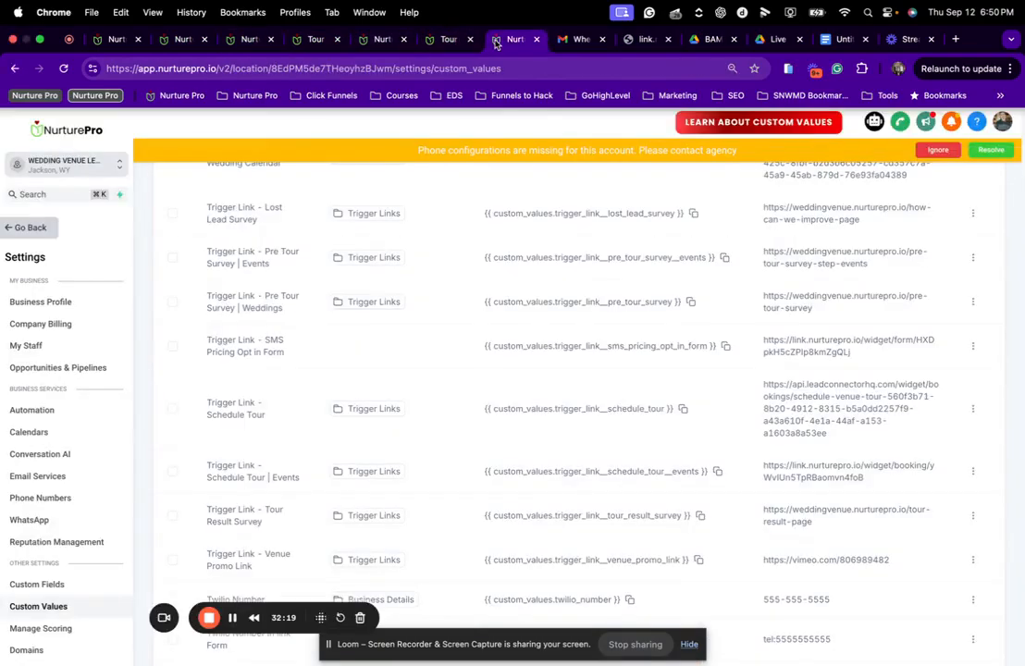
pyautogui.click(444, 42)
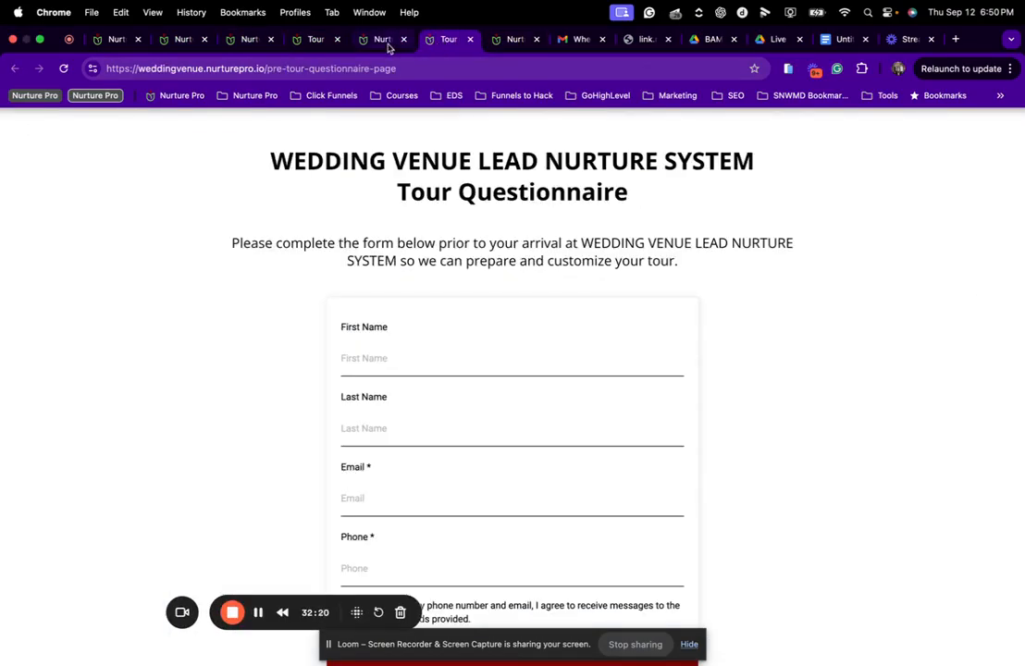
pyautogui.click(469, 39)
pyautogui.click(316, 39)
pyautogui.click(384, 41)
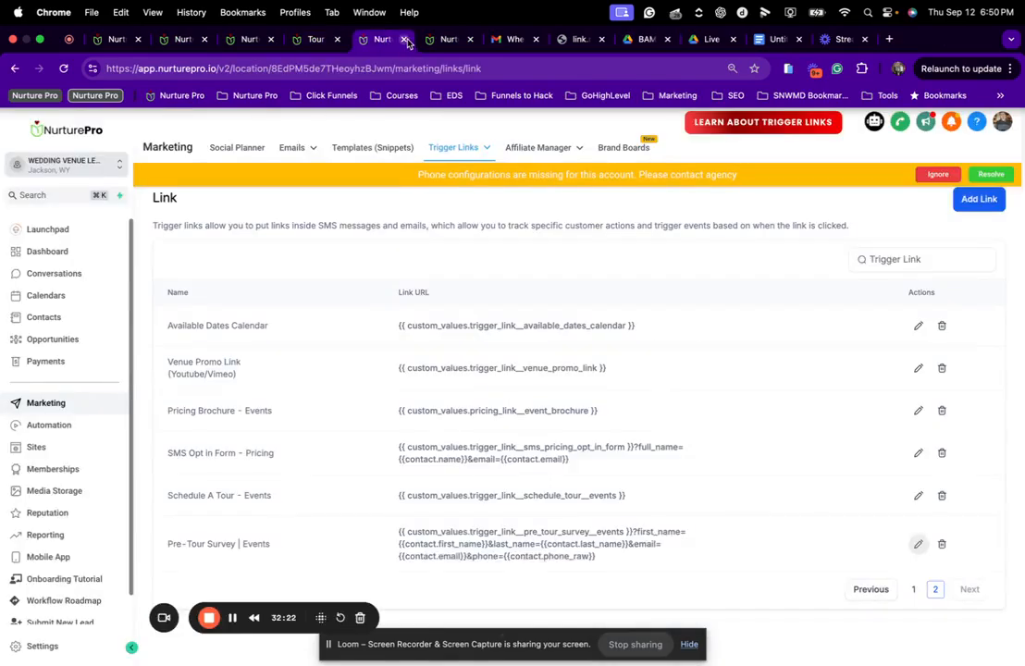
pyautogui.click(333, 44)
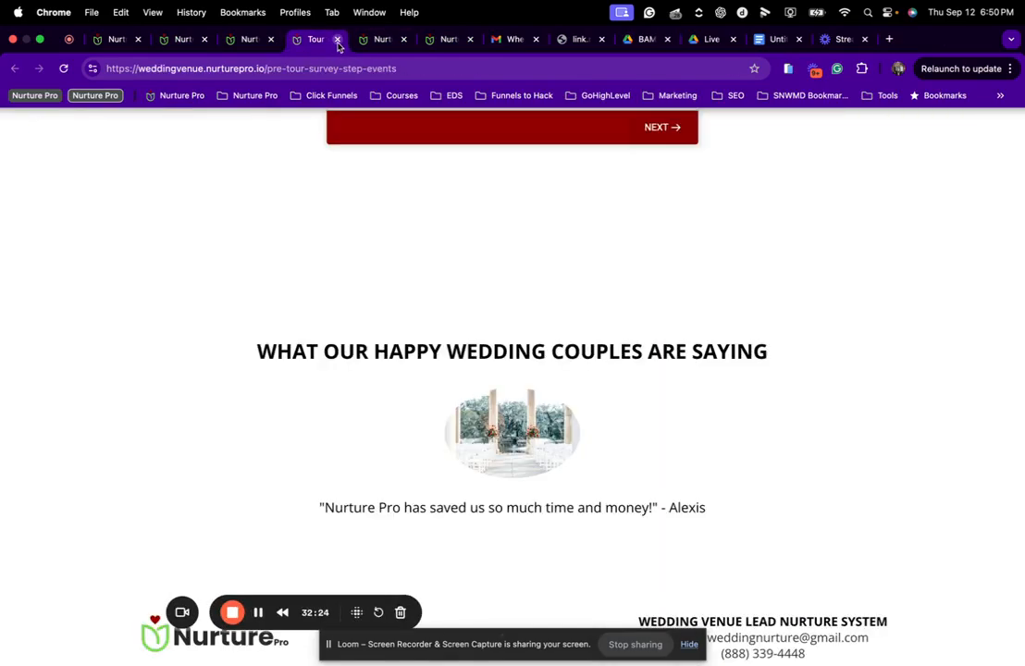
pyautogui.click(337, 44)
# Open the Pre-Tour Survey | Events step in the page builder in a new tab.
pyautogui.click(247, 42)
pyautogui.click(188, 41)
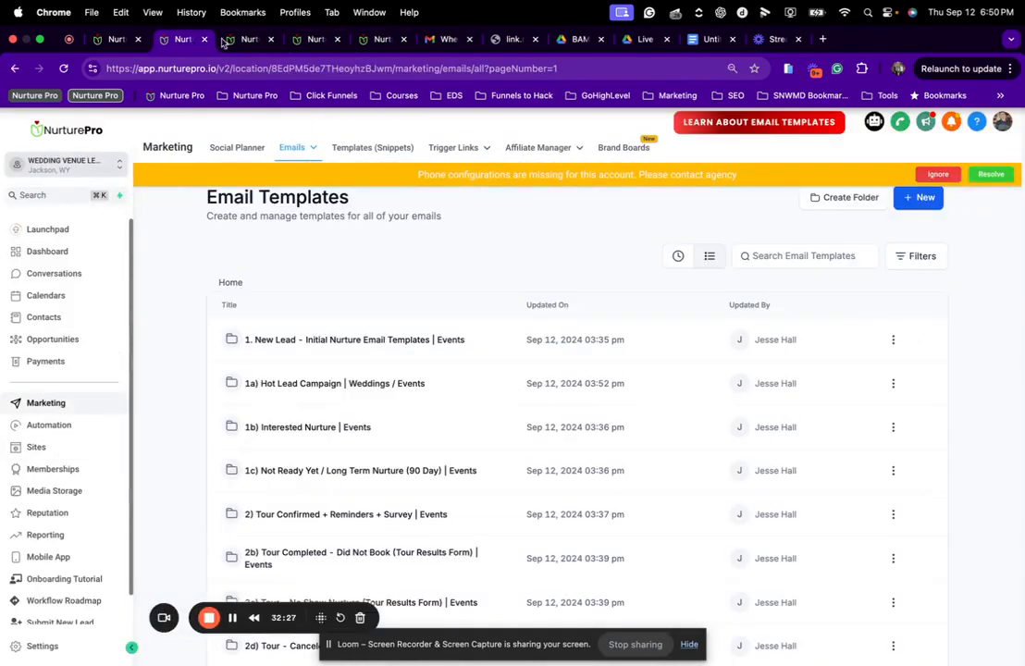
pyautogui.click(233, 41)
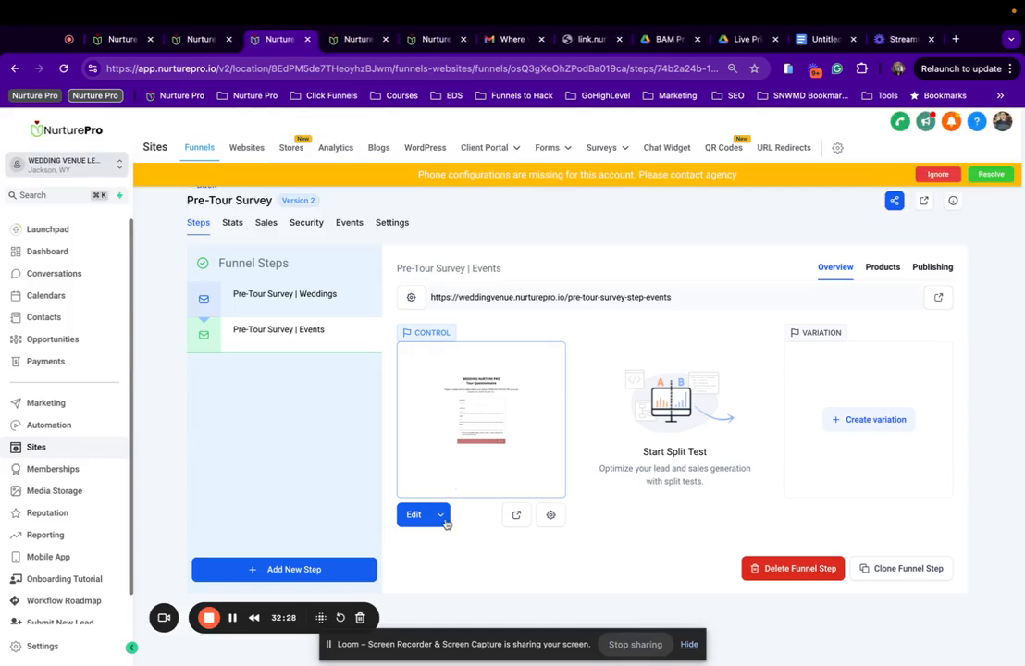
pyautogui.click(442, 516)
pyautogui.click(457, 486)
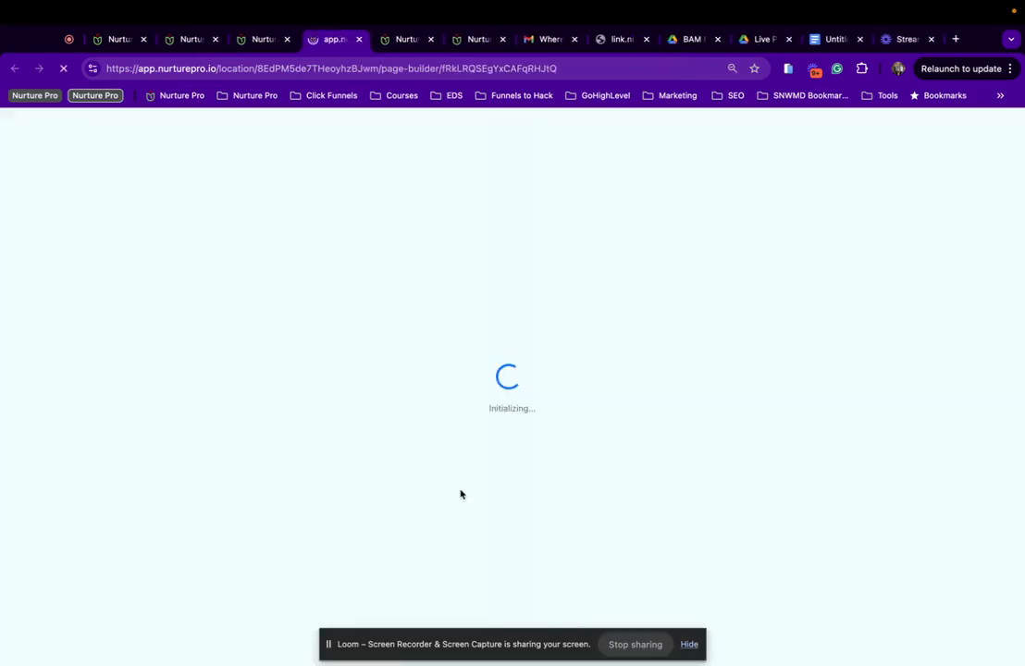
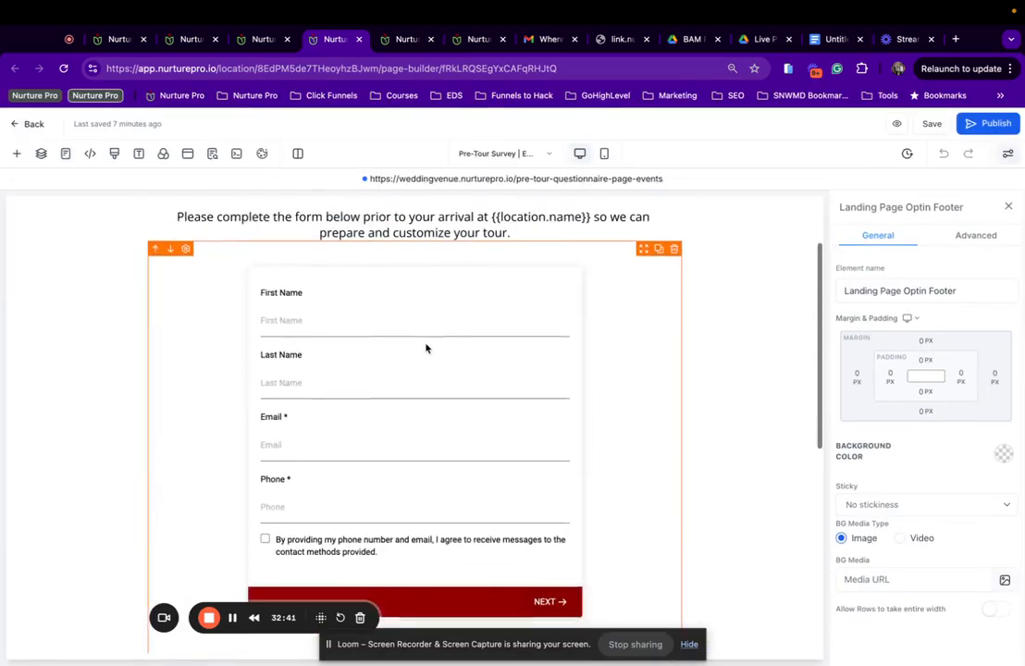
# Change WEDDING COUPLES to CLIENTS in the testimonials headline.
pyautogui.click(528, 319)
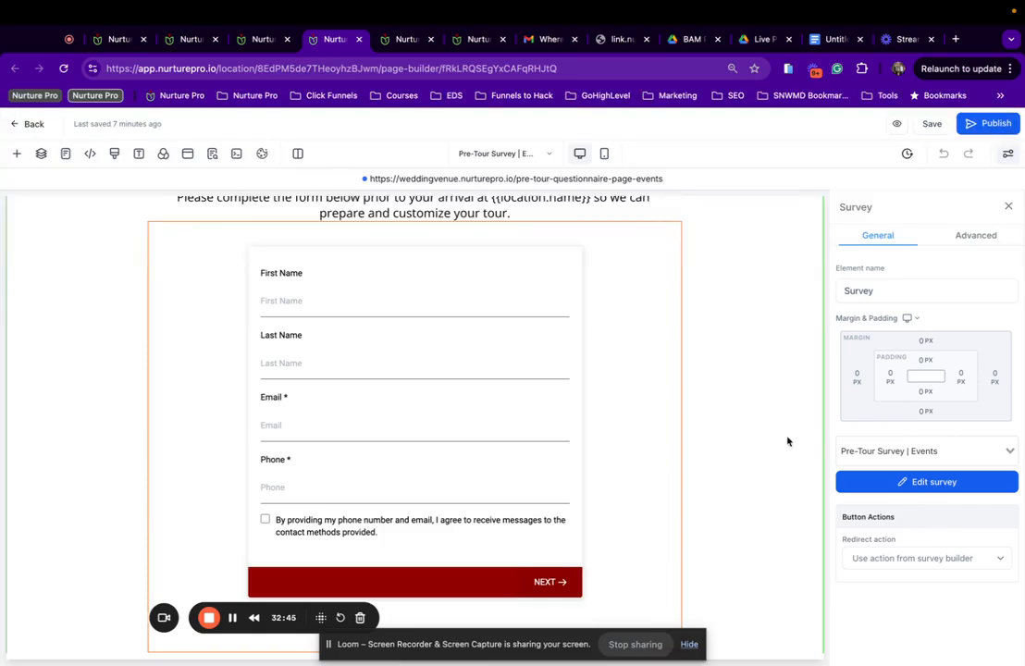
pyautogui.scroll(-5, 489, 411)
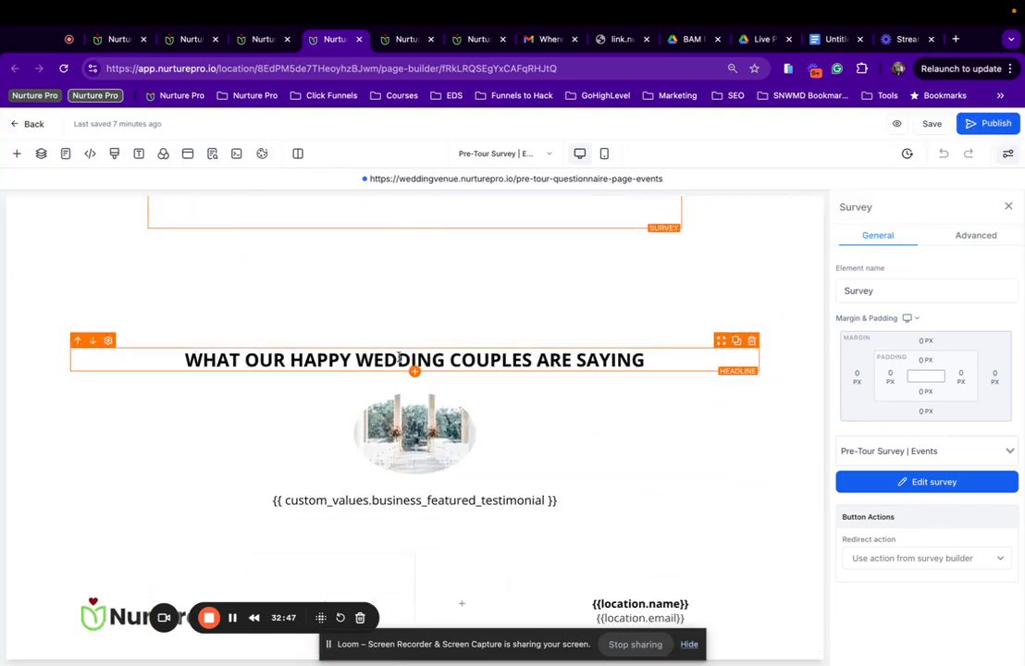
pyautogui.moveTo(357, 362); pyautogui.dragTo(534, 363)
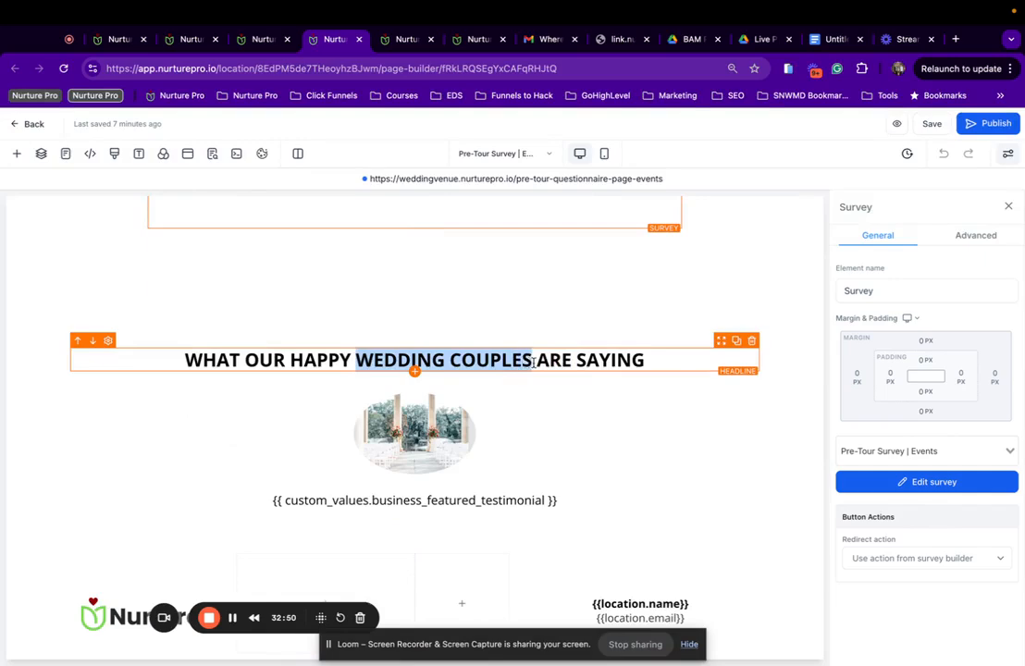
pyautogui.write('C')
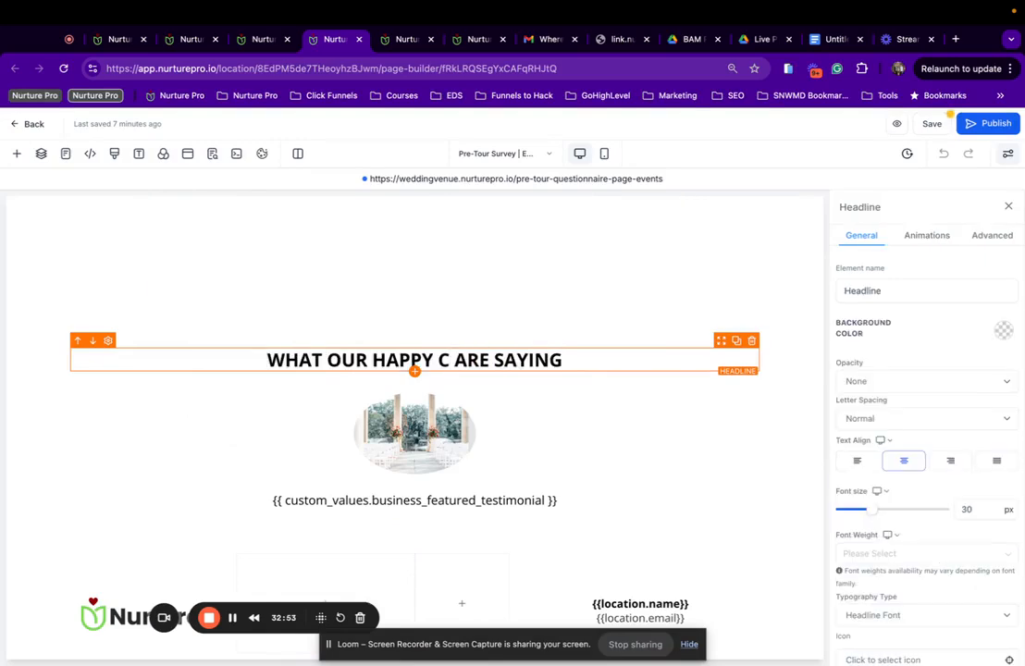
pyautogui.write('LIE')
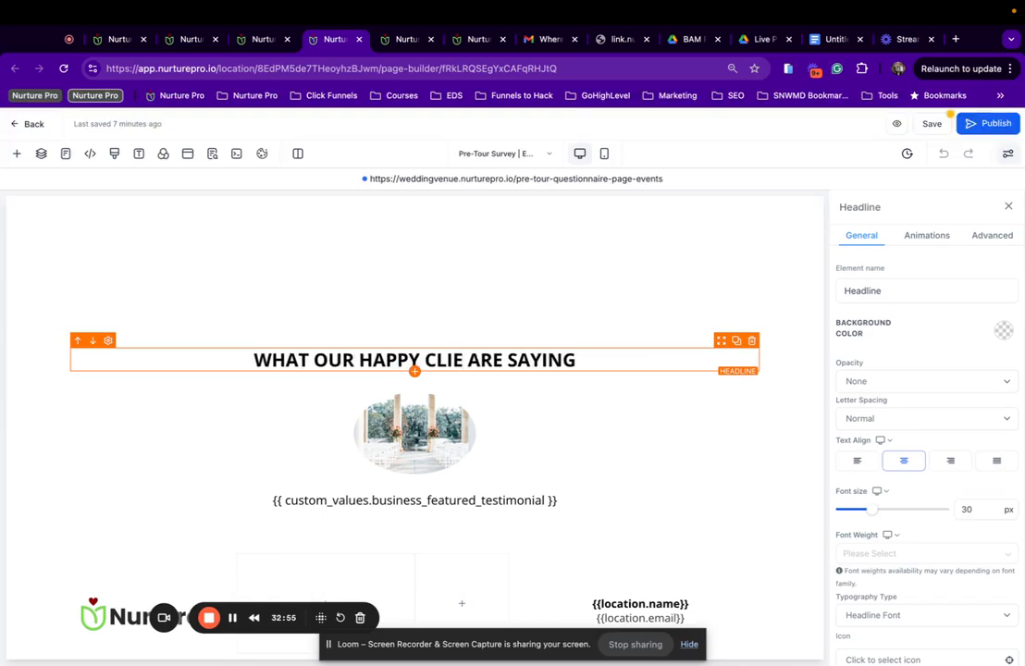
pyautogui.write('NTS')
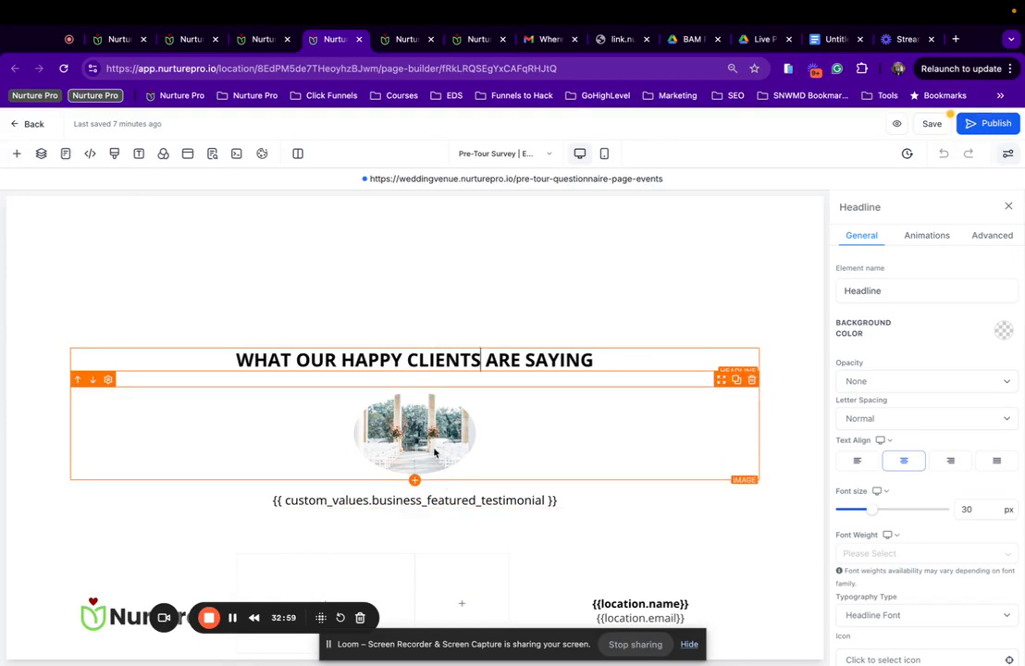
# Select the testimonial placeholder text under the image so it can be replaced.
pyautogui.click(456, 500)
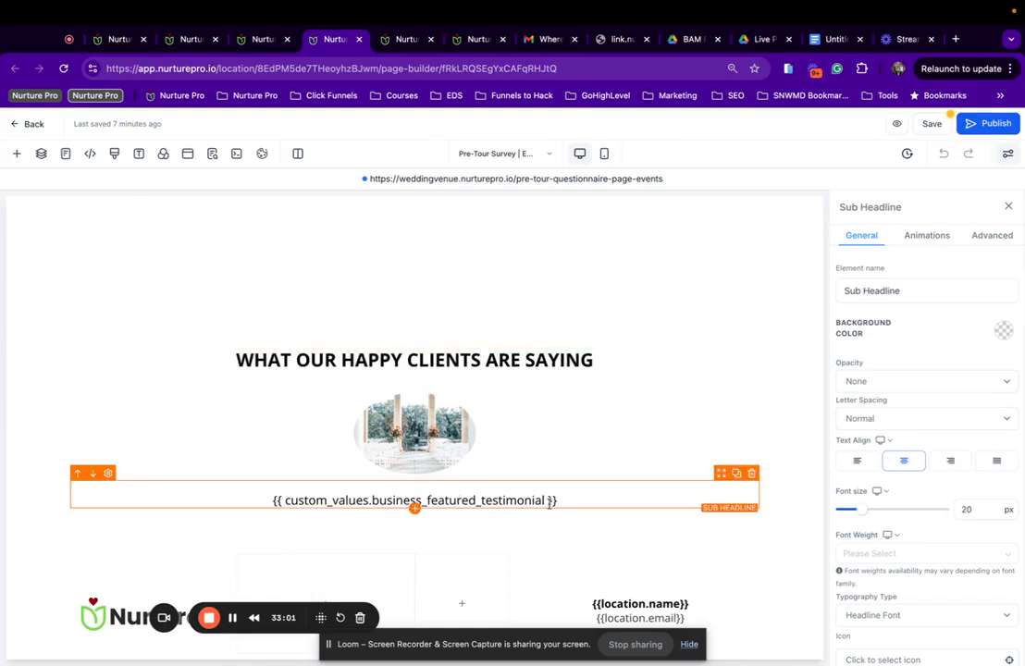
pyautogui.moveTo(562, 501); pyautogui.dragTo(269, 493)
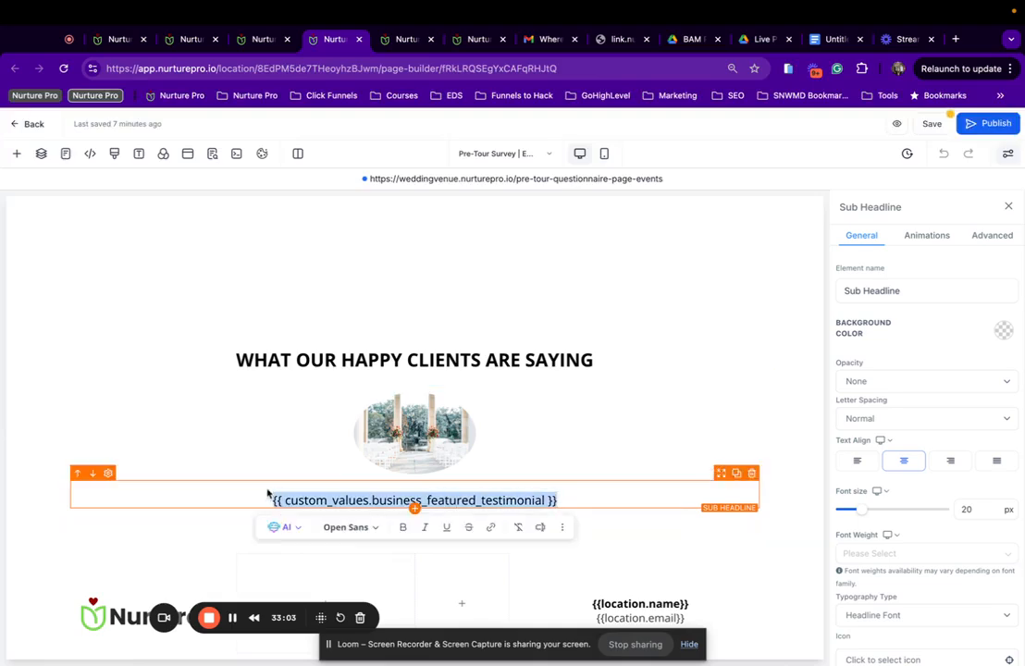
pyautogui.click(470, 44)
# Copy the testimonial_1__event key from Event Booking Funnel and paste it over the testimonial placeholder.
pyautogui.scroll(-3, 442, 377)
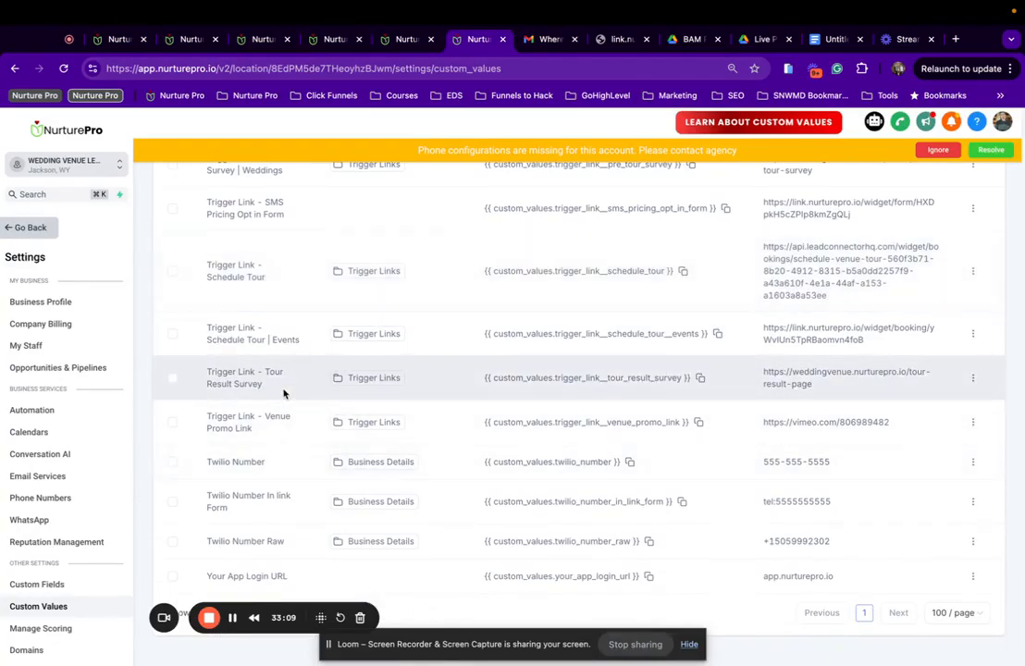
pyautogui.scroll(20, 283, 393)
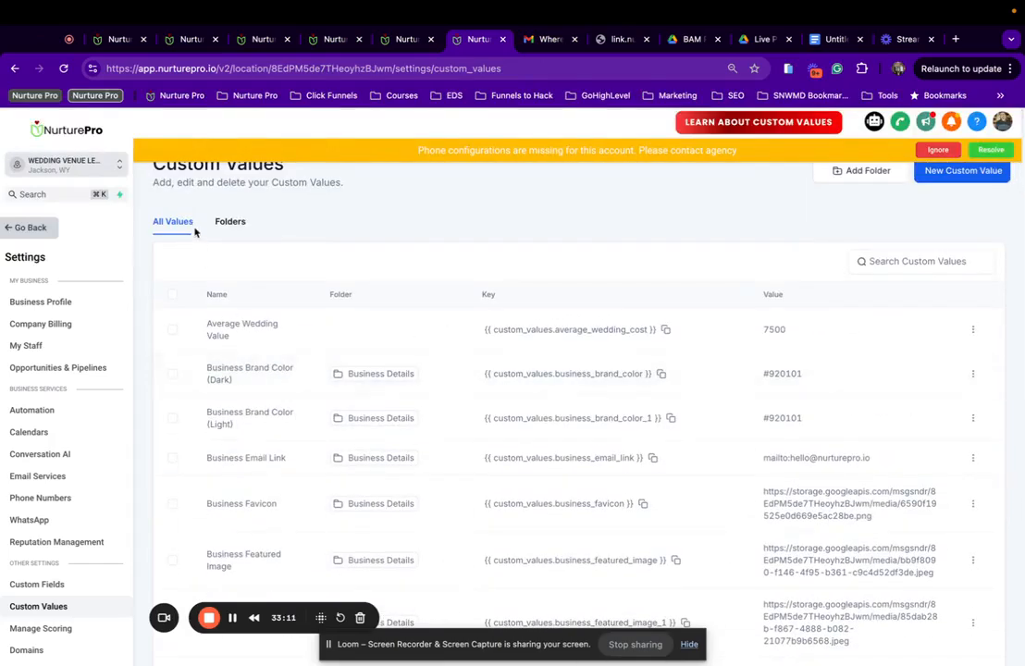
pyautogui.click(227, 226)
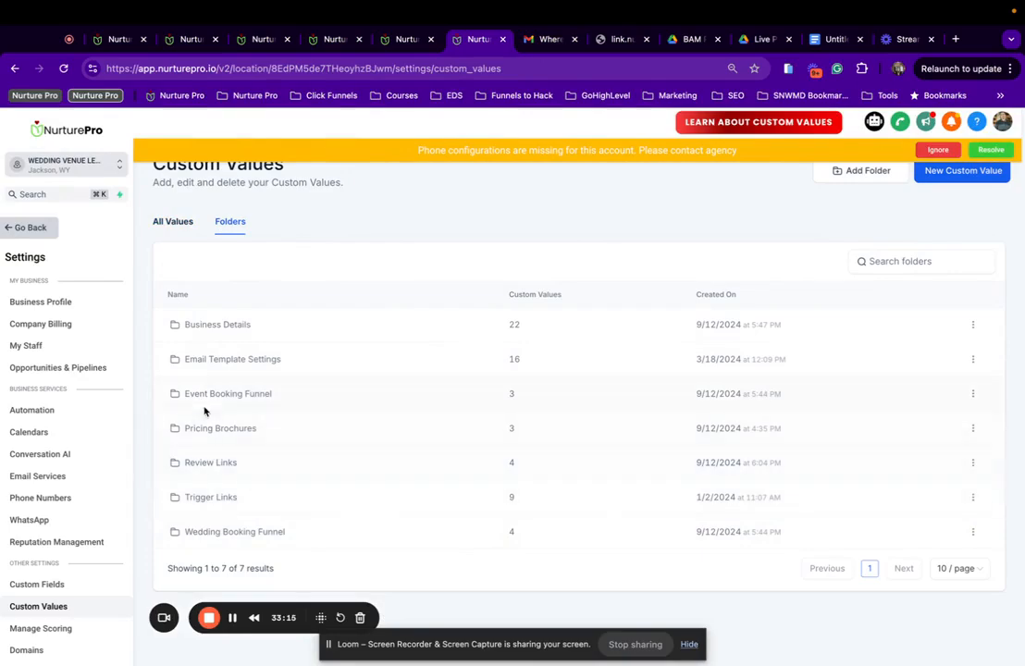
pyautogui.click(235, 398)
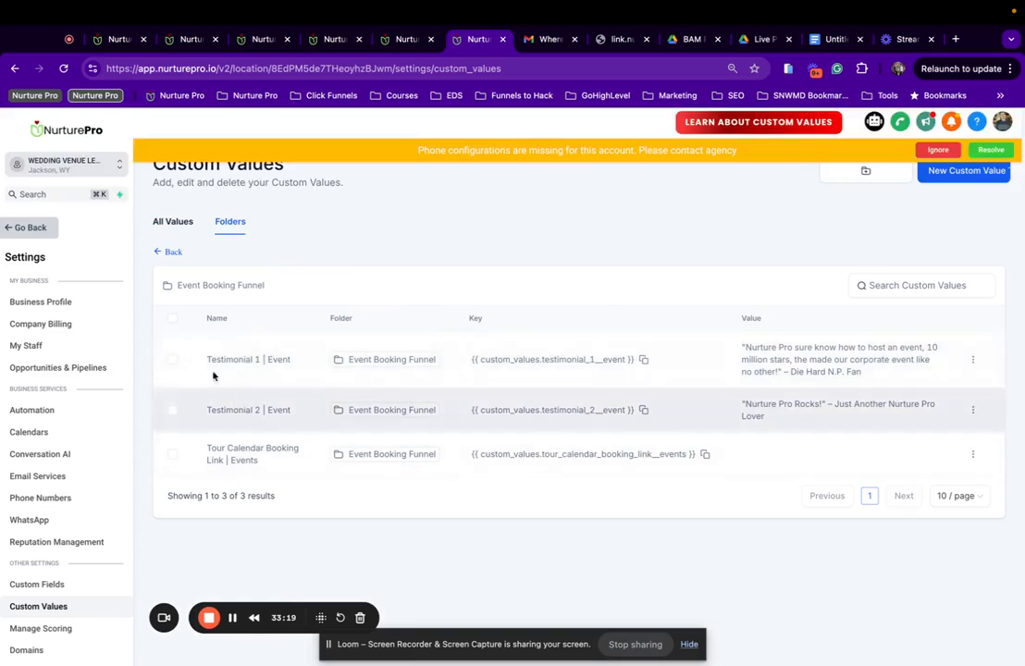
pyautogui.click(643, 360)
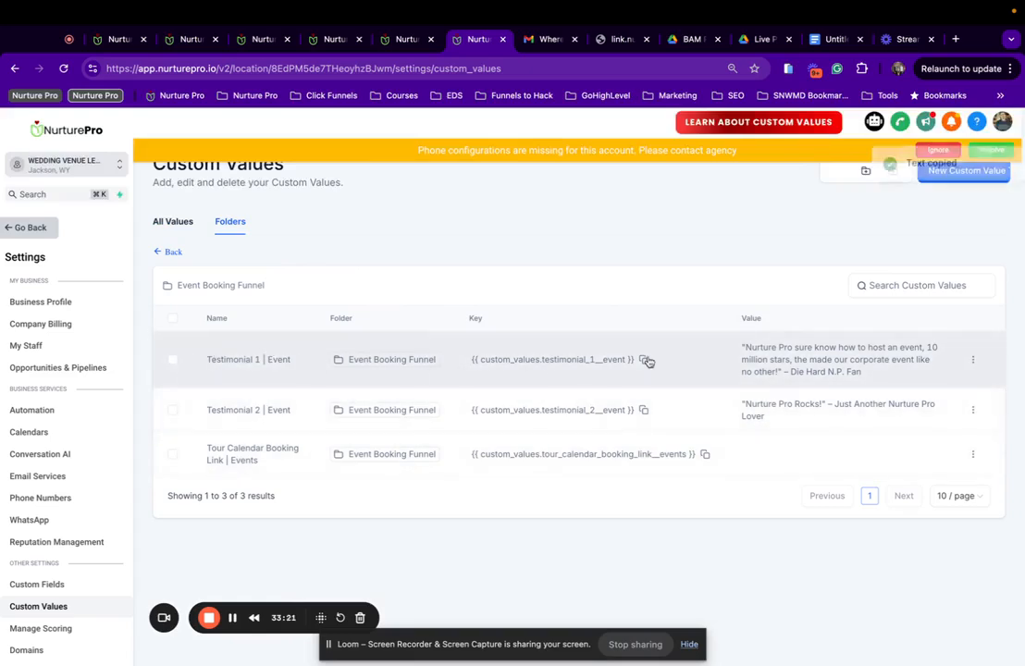
pyautogui.click(407, 39)
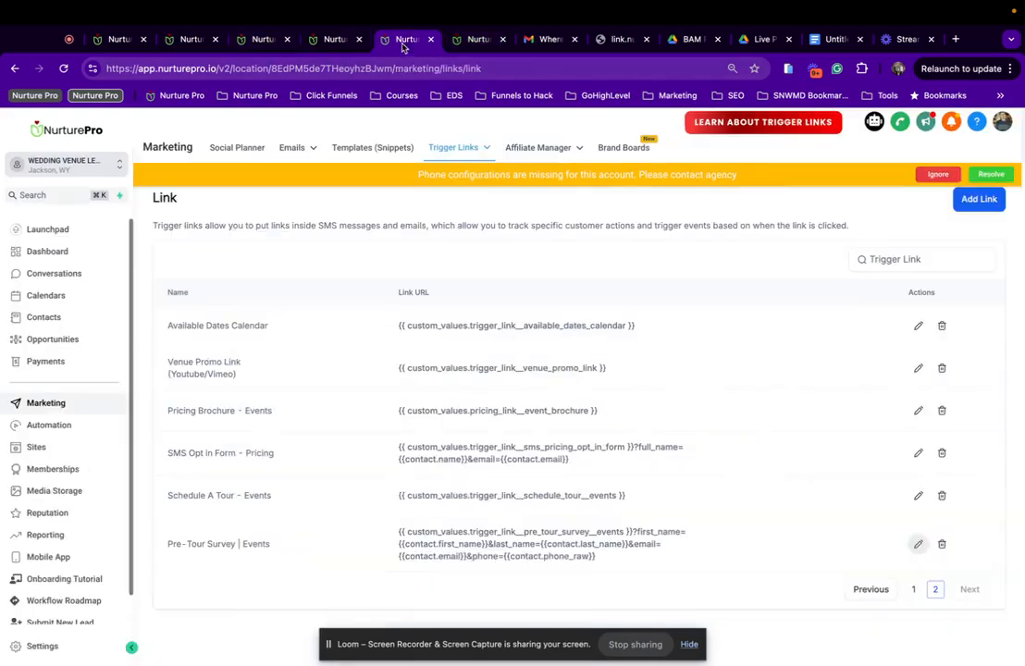
pyautogui.click(322, 40)
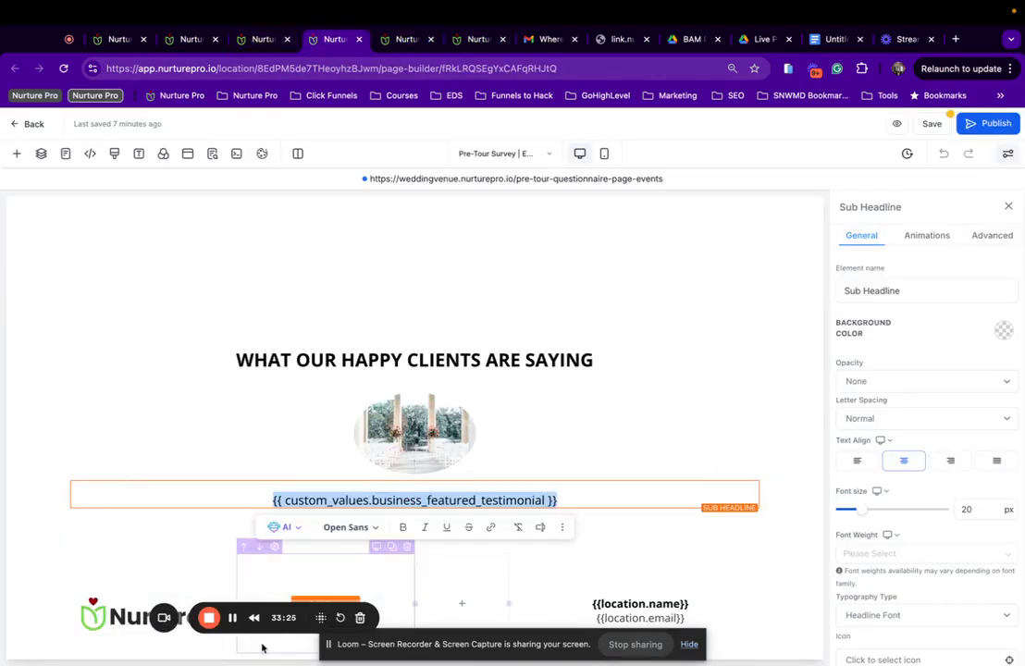
pyautogui.press('super+v')
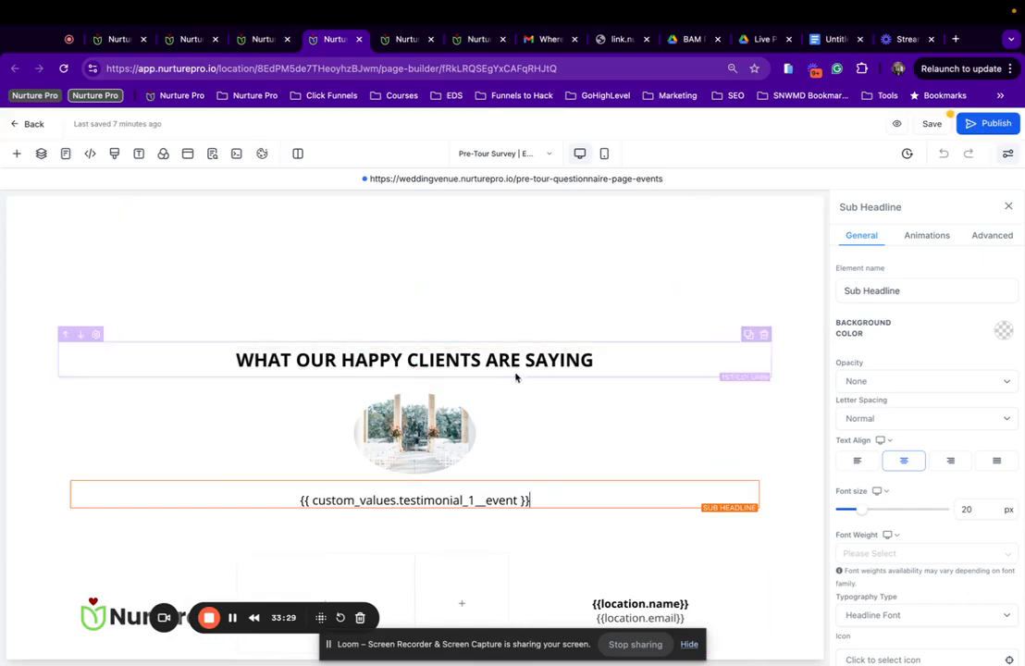
pyautogui.click(433, 444)
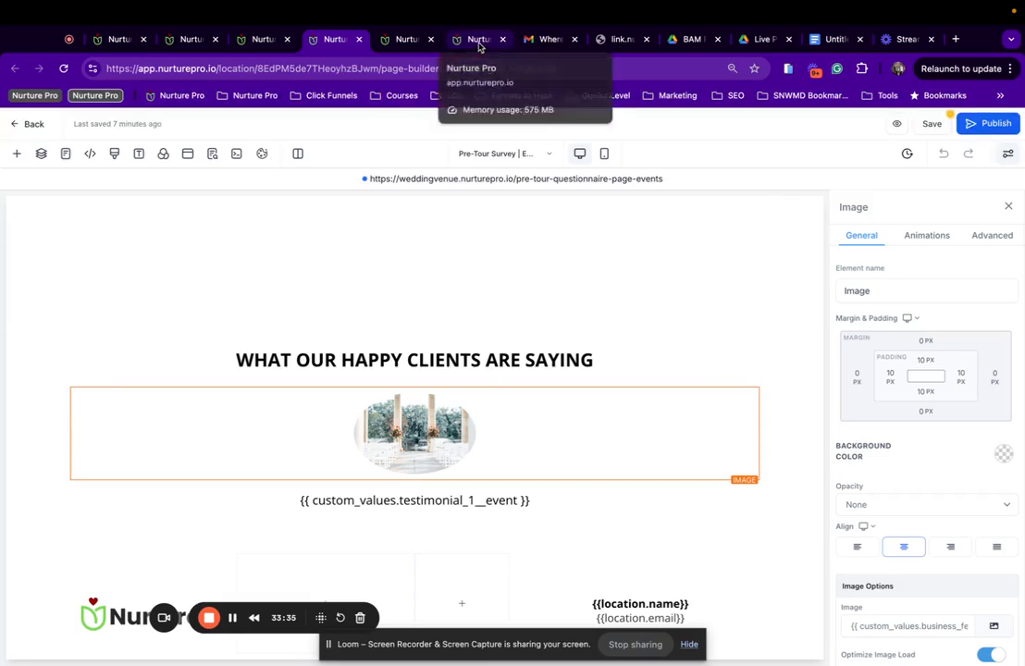
# Browse the Wedding Booking Funnel folder, then list All Values and open Business Featured Image's options.
pyautogui.click(171, 44)
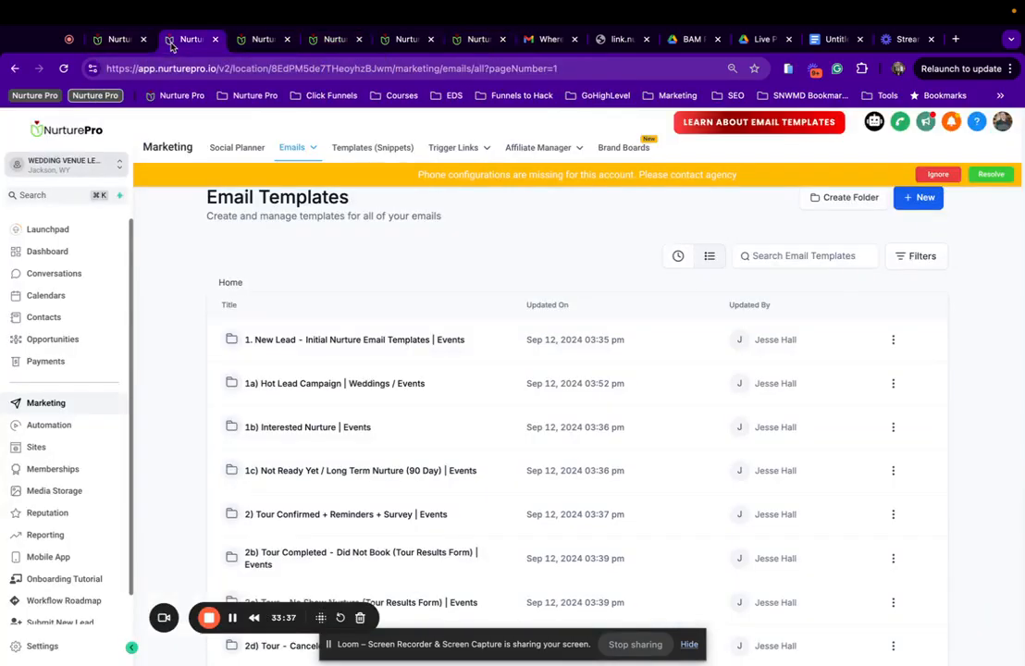
pyautogui.scroll(-5, 362, 455)
pyautogui.scroll(5, 362, 455)
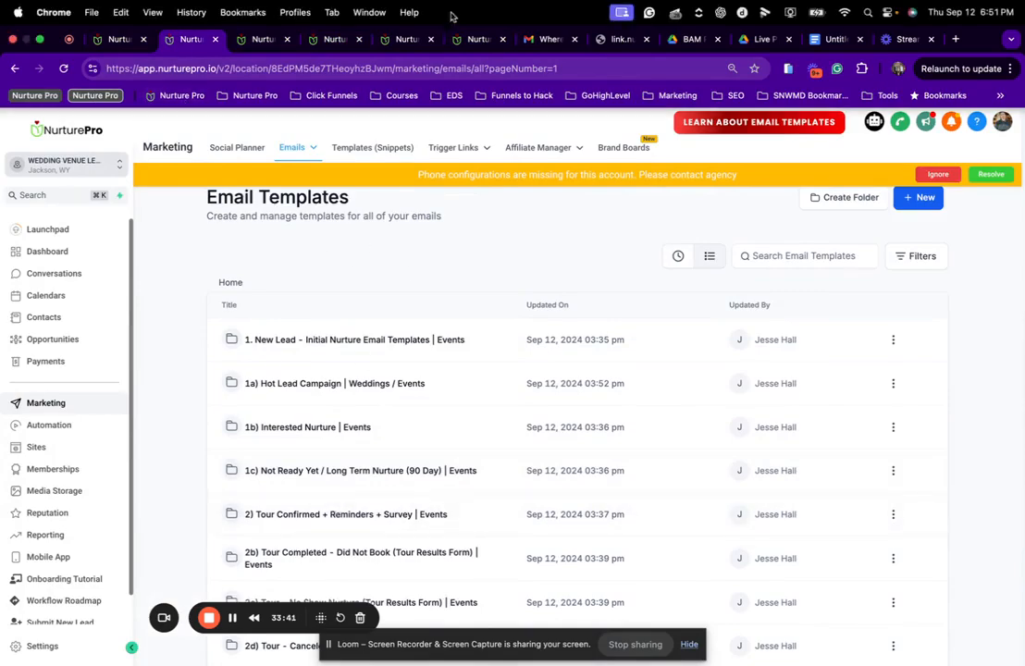
pyautogui.click(407, 39)
pyautogui.click(476, 39)
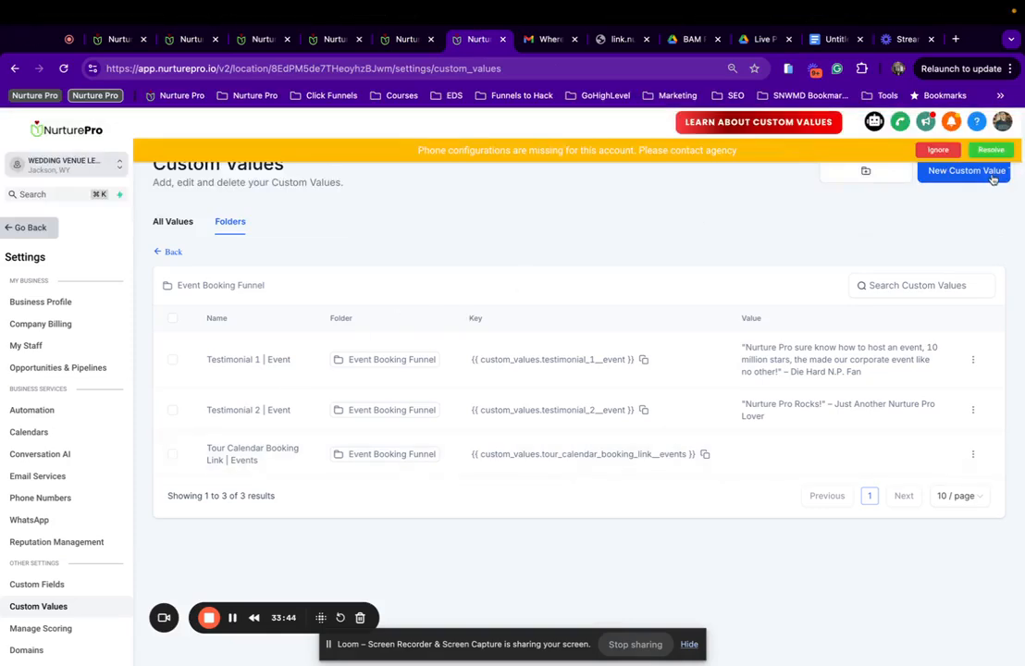
pyautogui.click(173, 252)
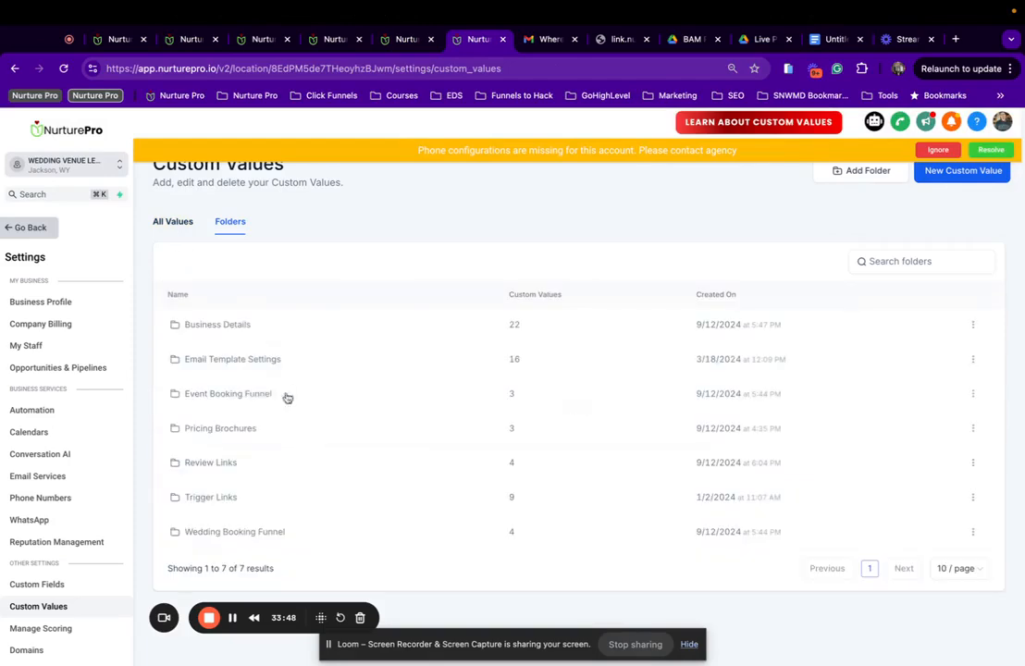
pyautogui.click(224, 536)
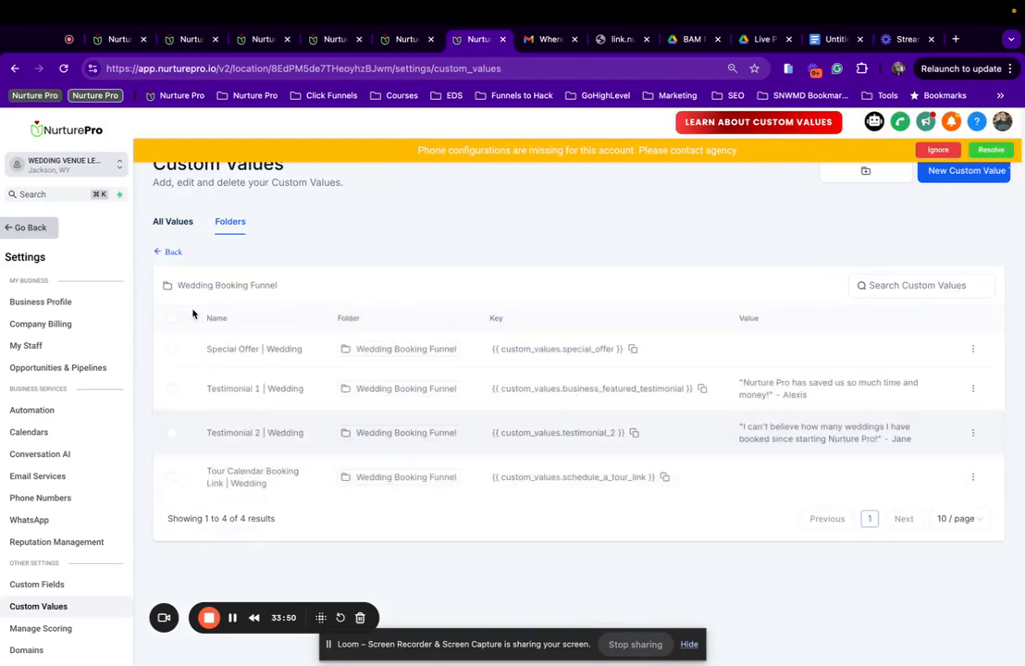
pyautogui.click(172, 255)
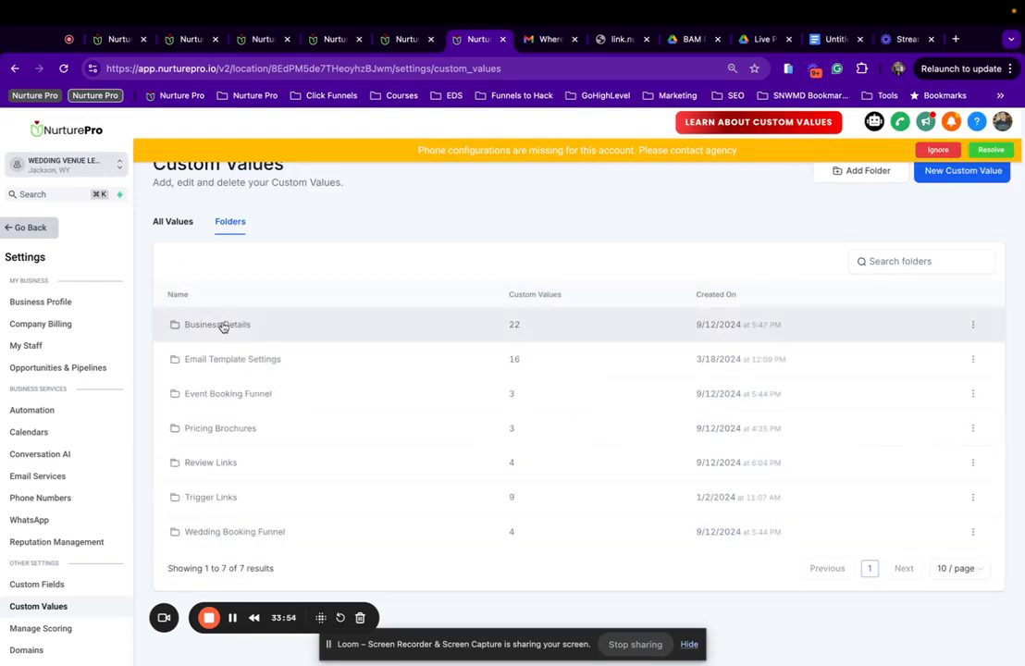
pyautogui.click(170, 222)
pyautogui.scroll(-3, 317, 426)
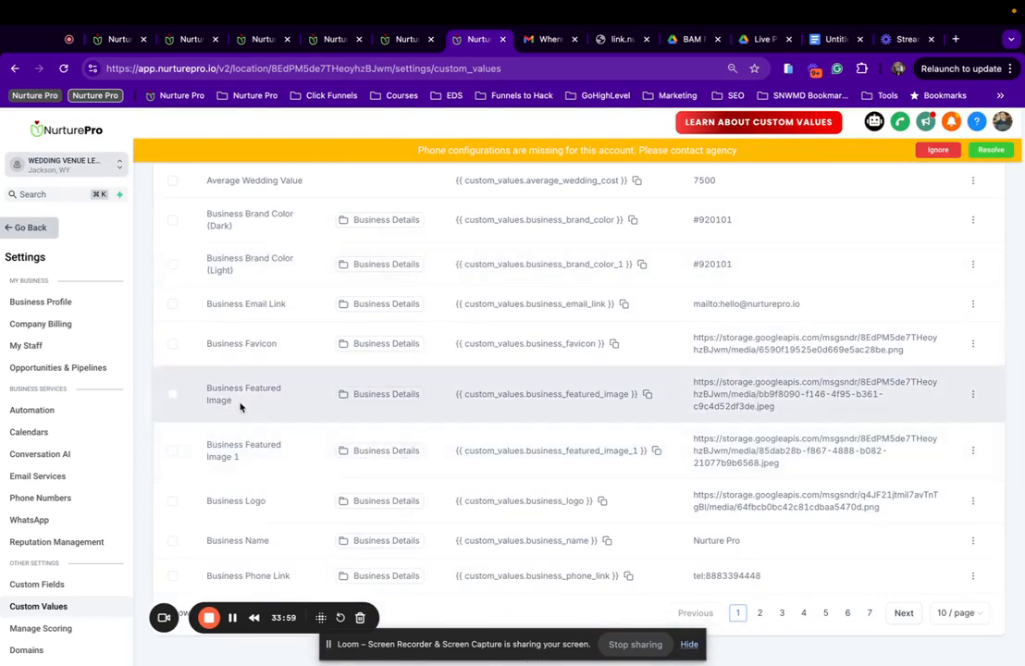
pyautogui.click(972, 394)
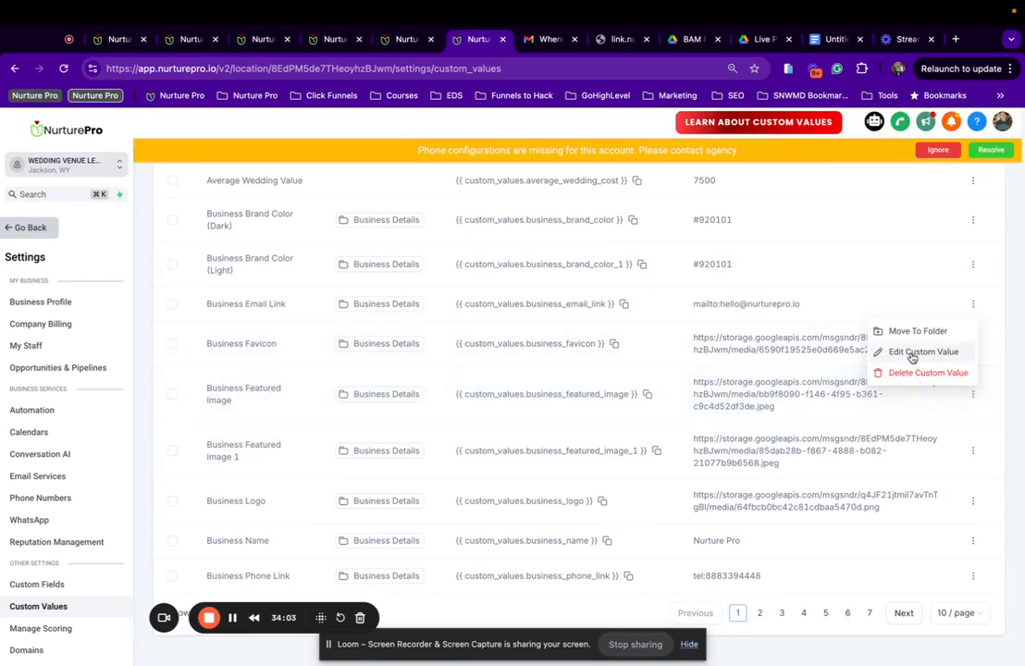
# Edit the Business Featured Image custom value's name and update it.
pyautogui.click(912, 354)
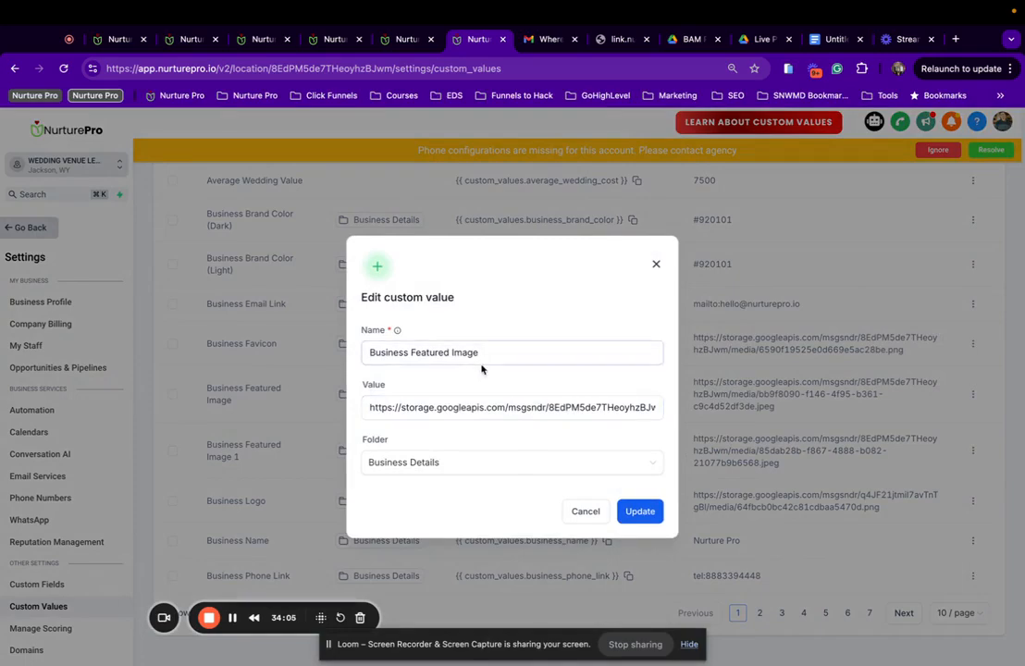
pyautogui.click(496, 357)
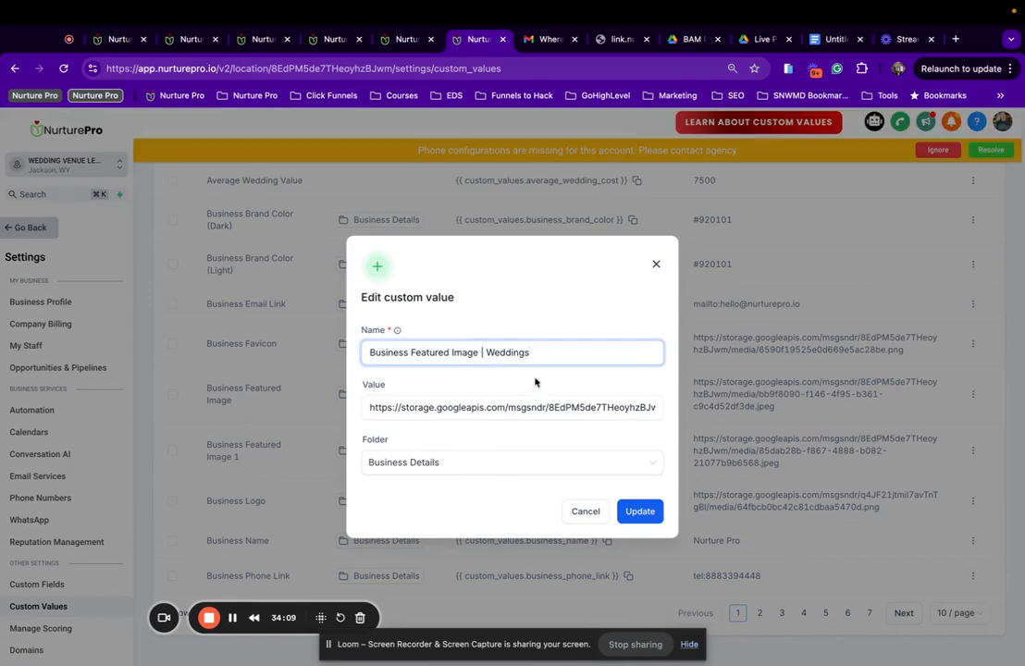
pyautogui.moveTo(478, 350); pyautogui.dragTo(554, 349)
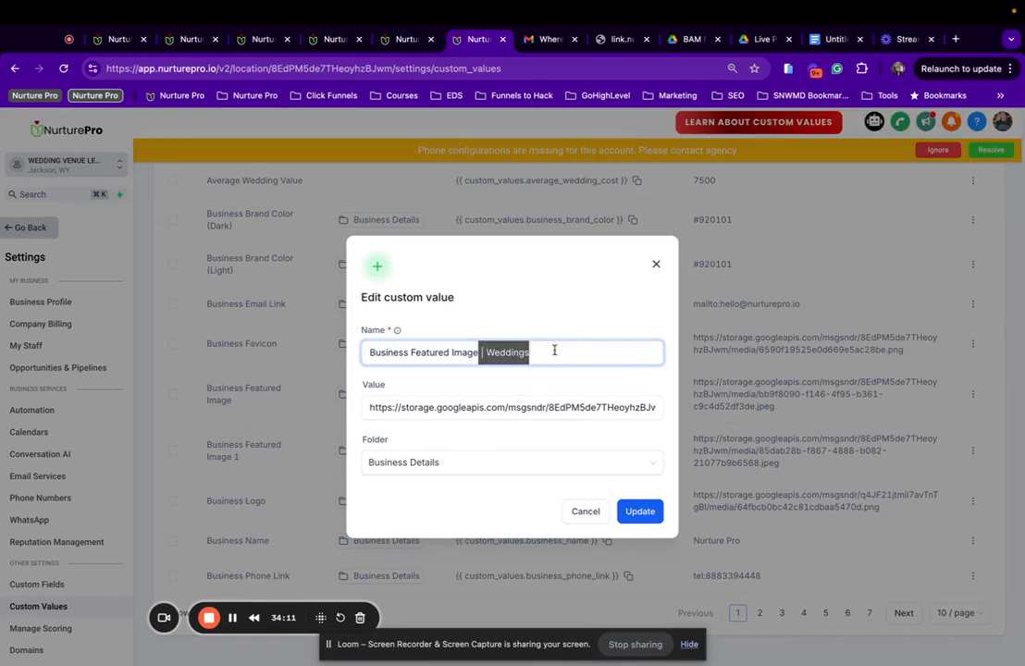
pyautogui.click(643, 512)
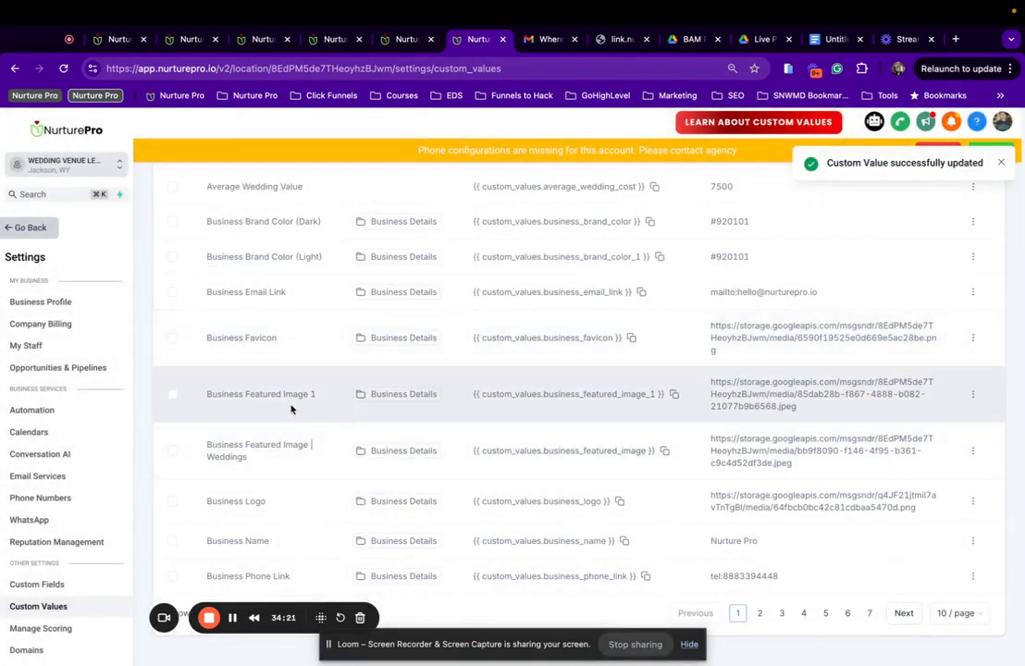
# Move Business Featured Image 1 into the Wedding Booking Funnel folder.
pyautogui.click(972, 394)
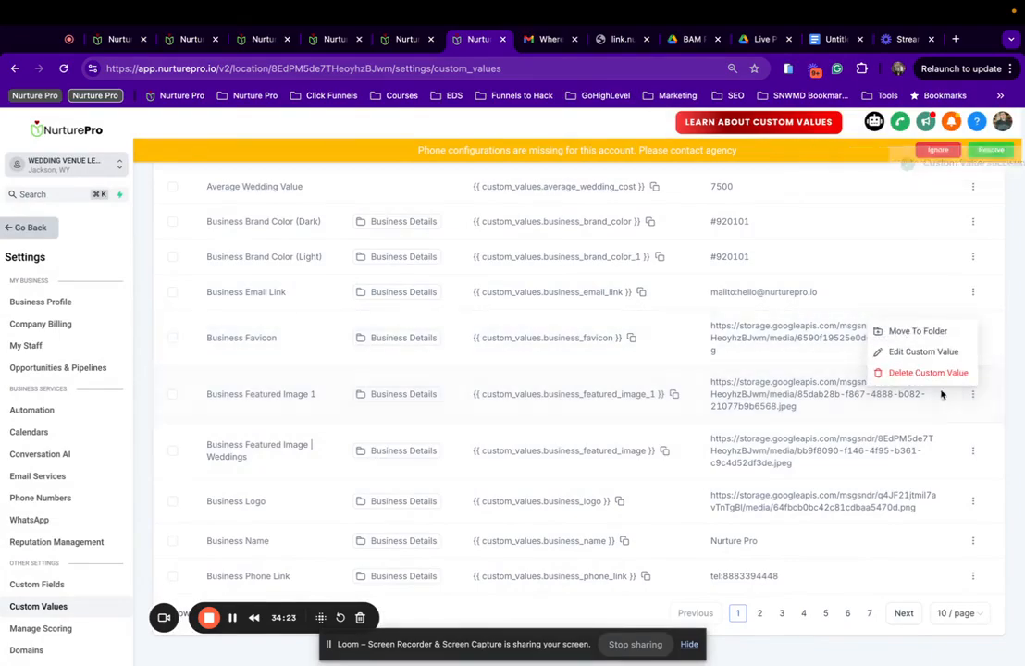
pyautogui.click(920, 353)
pyautogui.click(506, 347)
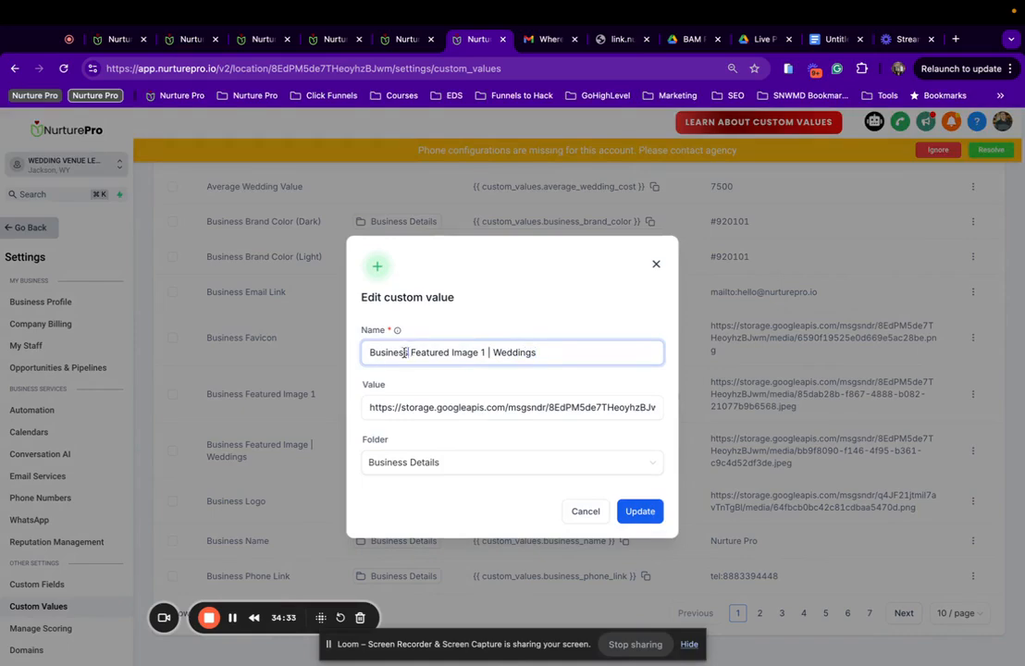
pyautogui.moveTo(405, 352); pyautogui.dragTo(341, 352)
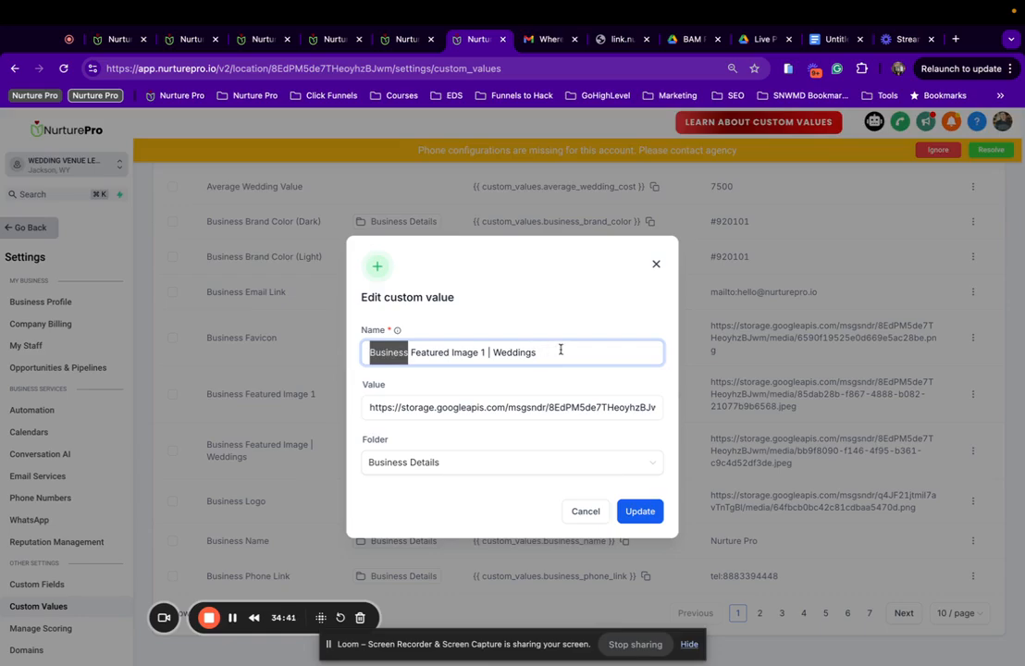
pyautogui.click(480, 465)
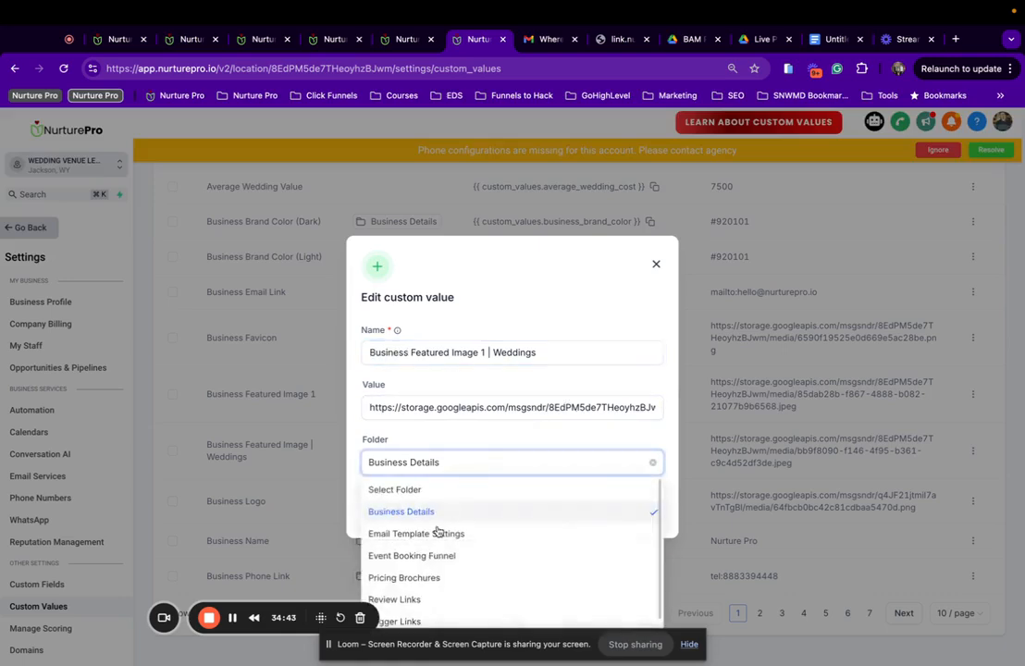
pyautogui.click(411, 621)
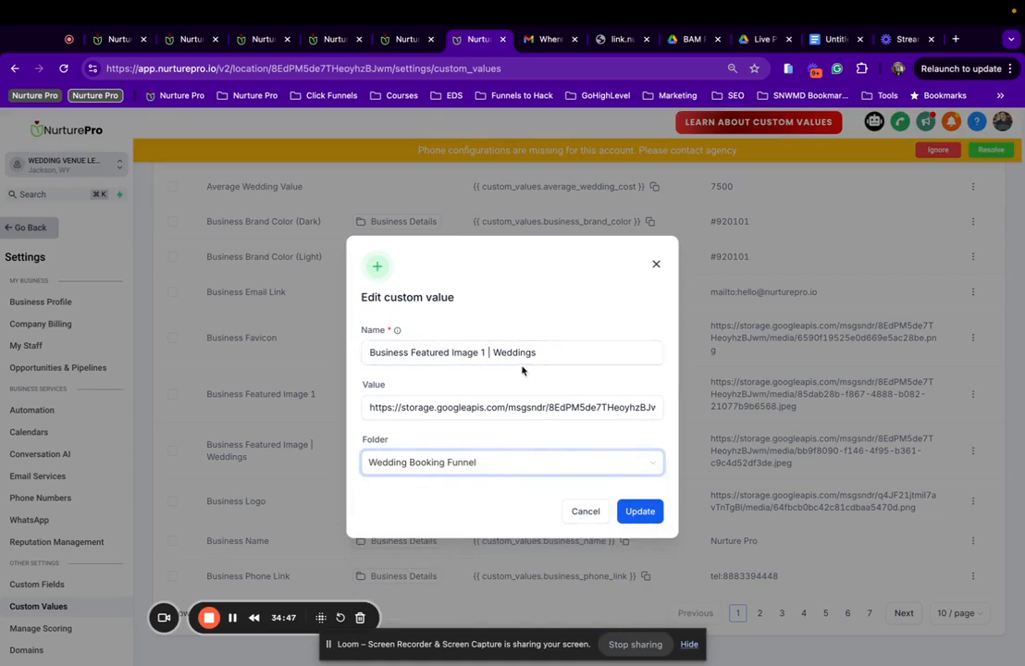
pyautogui.click(646, 511)
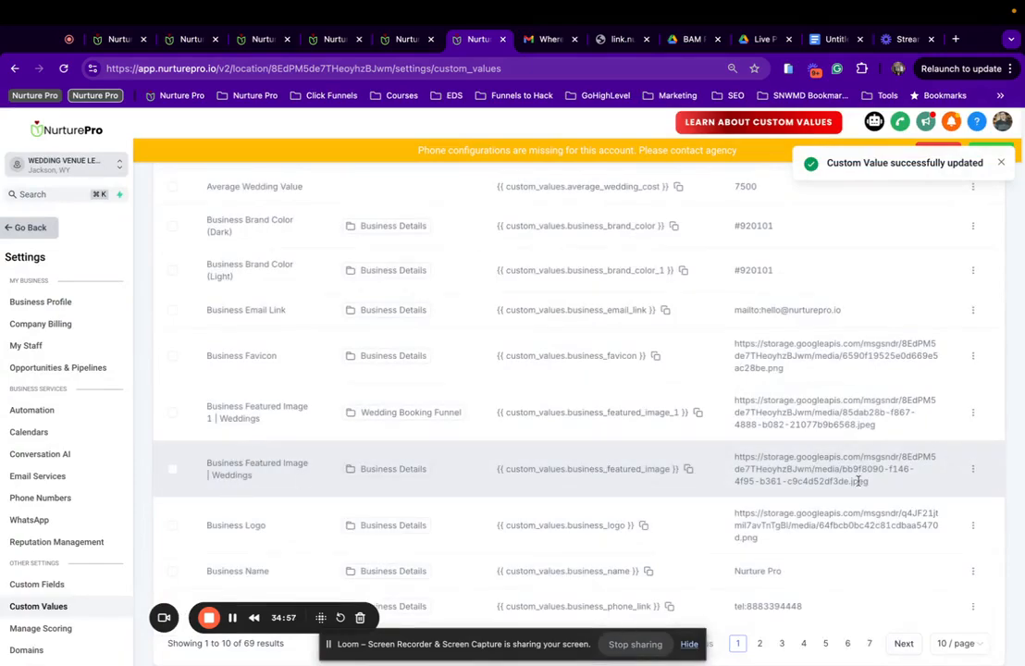
# Move Business Featured Image | Weddings into the Wedding Booking Funnel folder.
pyautogui.click(973, 471)
pyautogui.click(909, 427)
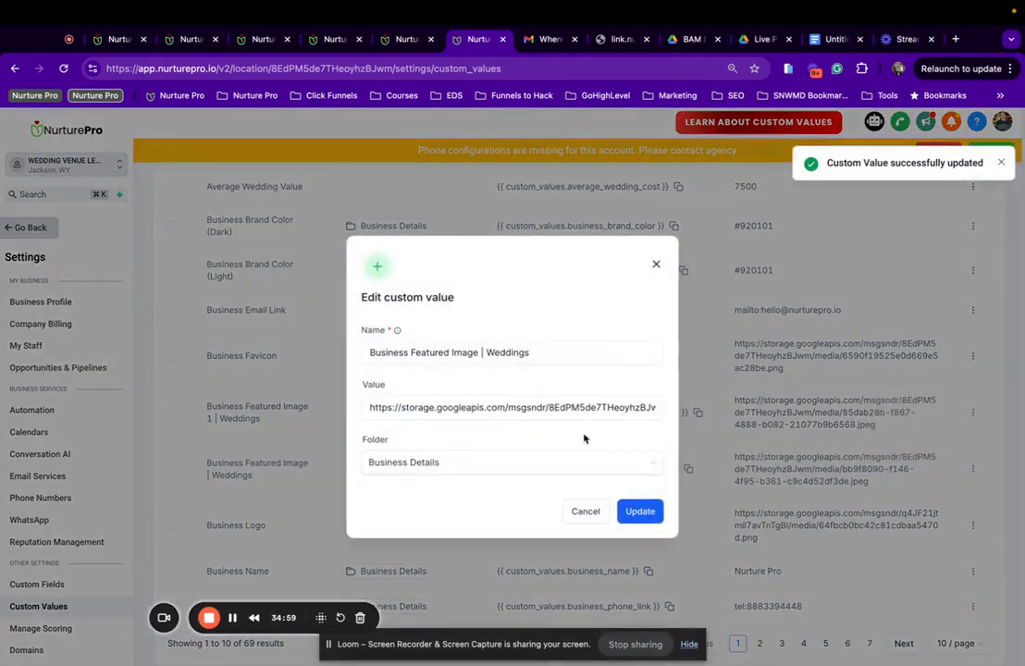
pyautogui.click(458, 462)
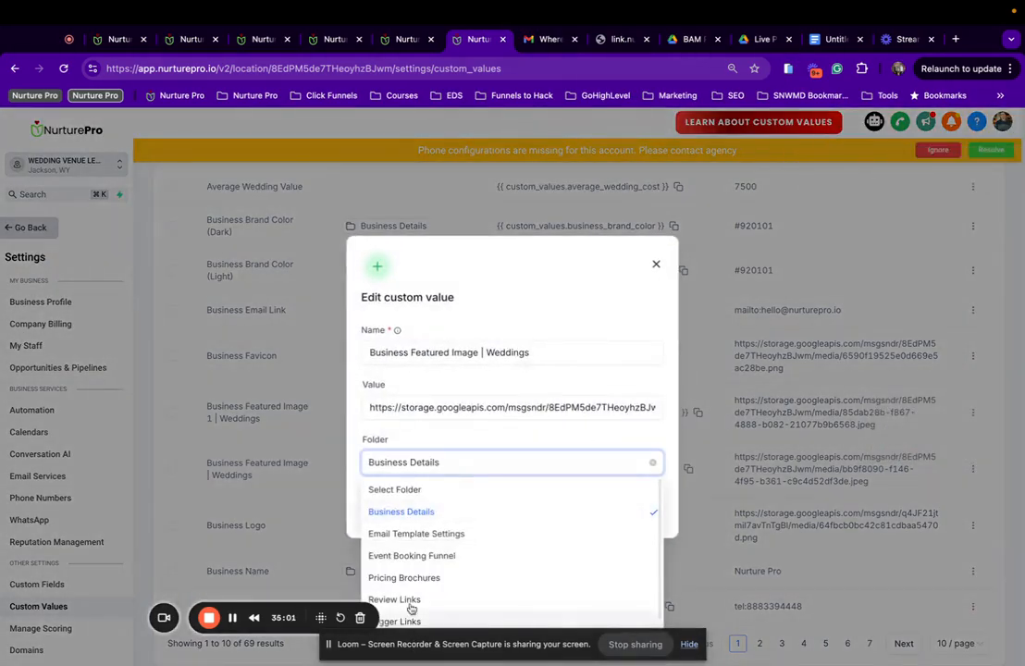
pyautogui.moveTo(449, 640); pyautogui.dragTo(661, 621)
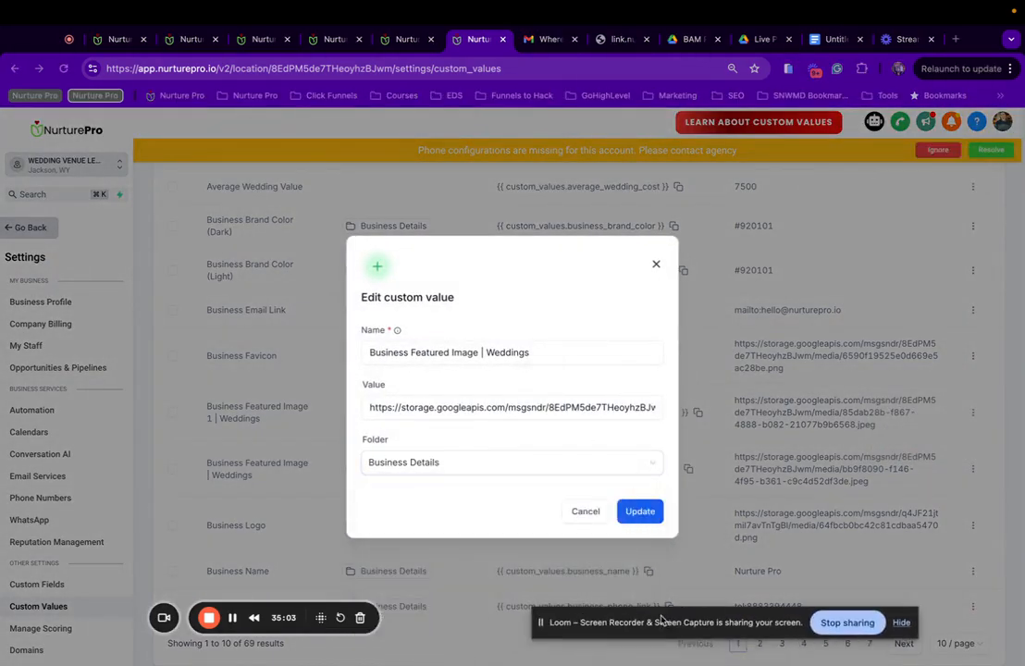
pyautogui.click(471, 458)
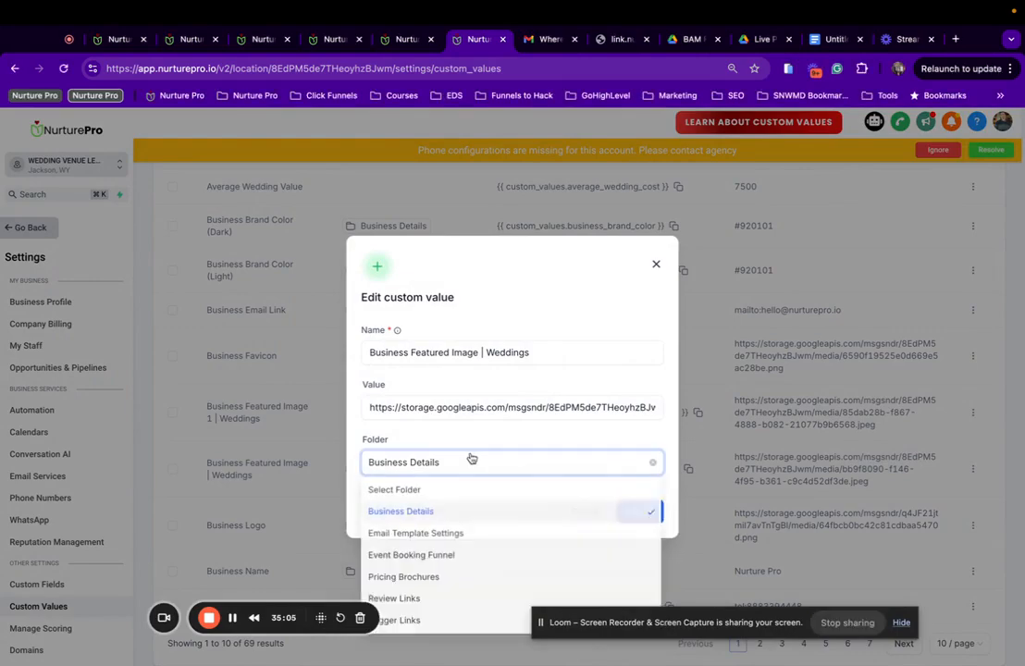
pyautogui.scroll(-2, 439, 588)
pyautogui.click(423, 619)
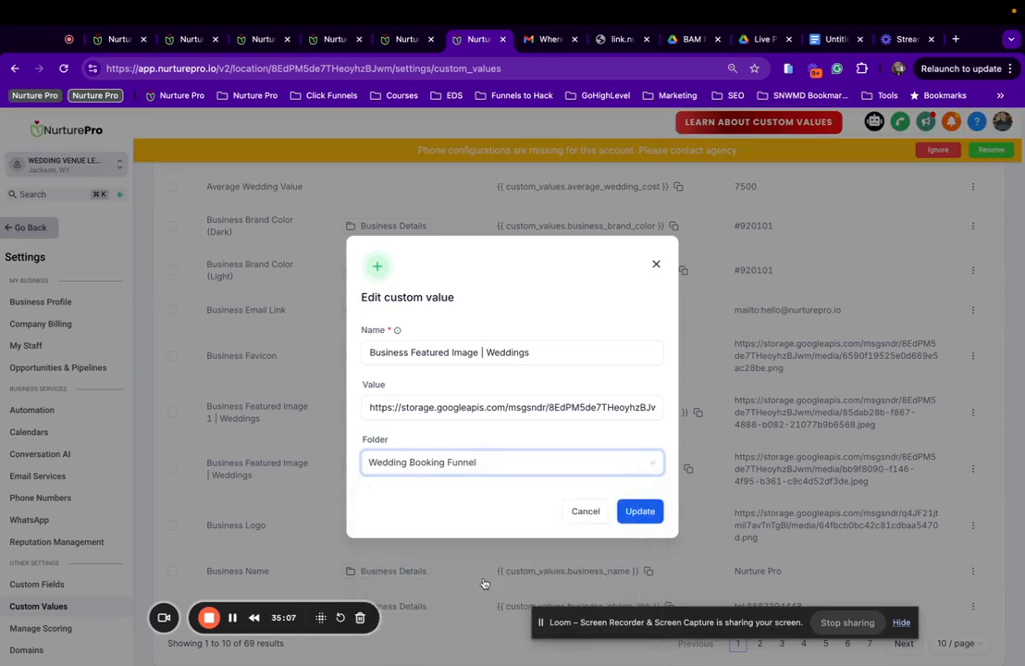
pyautogui.click(631, 513)
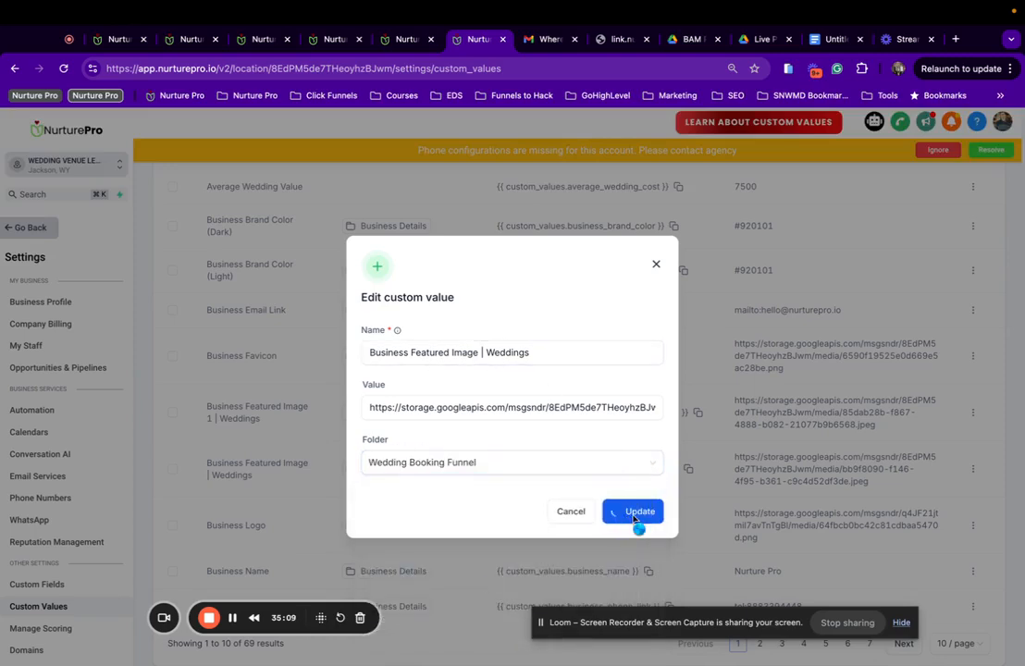
# Copy the Business Featured Image | Weddings name and start a new custom value.
pyautogui.click(437, 354)
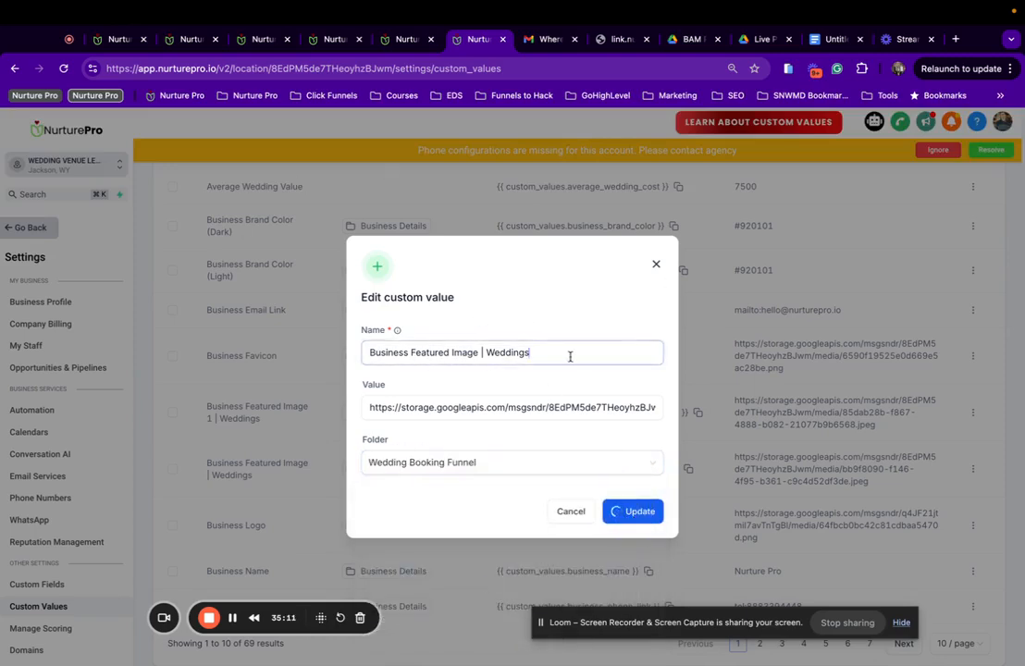
pyautogui.moveTo(570, 355); pyautogui.dragTo(318, 357)
pyautogui.press('super+c')
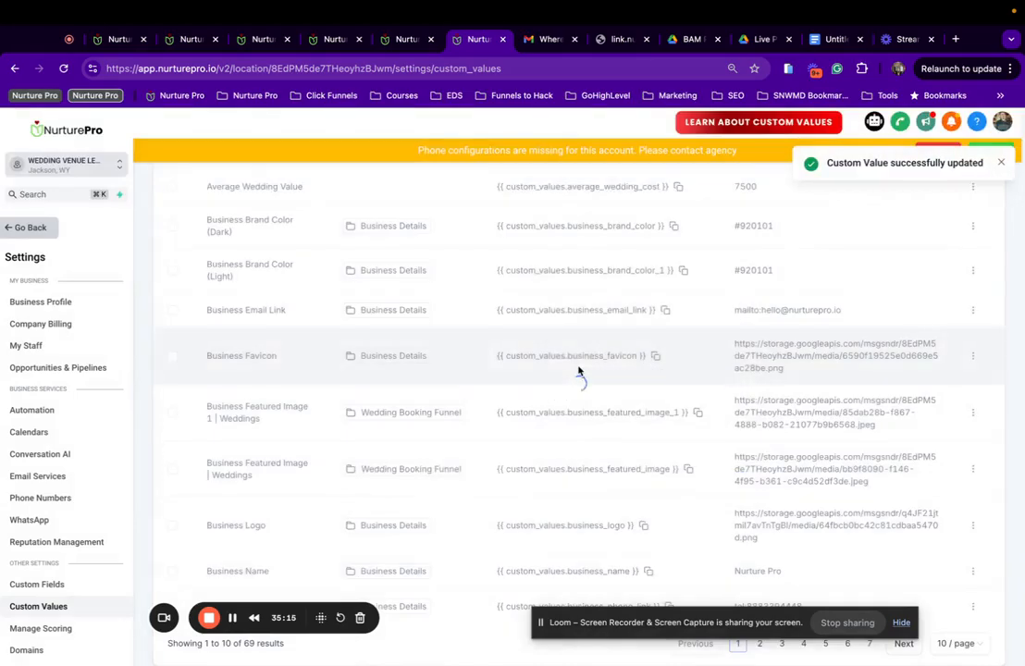
pyautogui.scroll(2, 583, 368)
pyautogui.click(1001, 163)
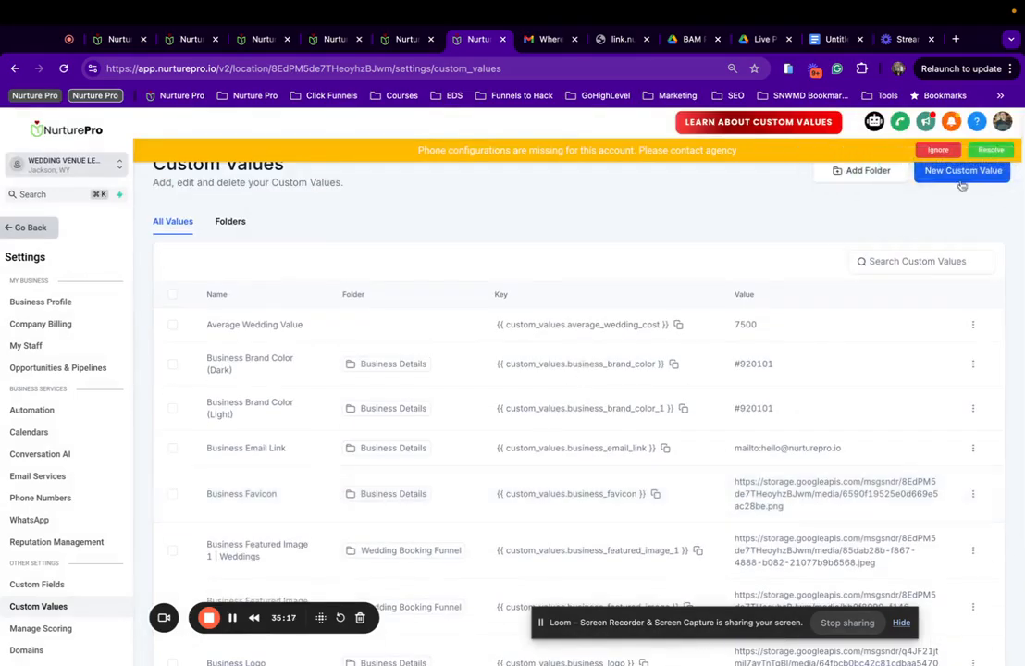
pyautogui.click(964, 175)
# Draft a Business Featured Image | Events value in the Event Booking Funnel folder.
pyautogui.click(575, 351)
pyautogui.press('super+v')
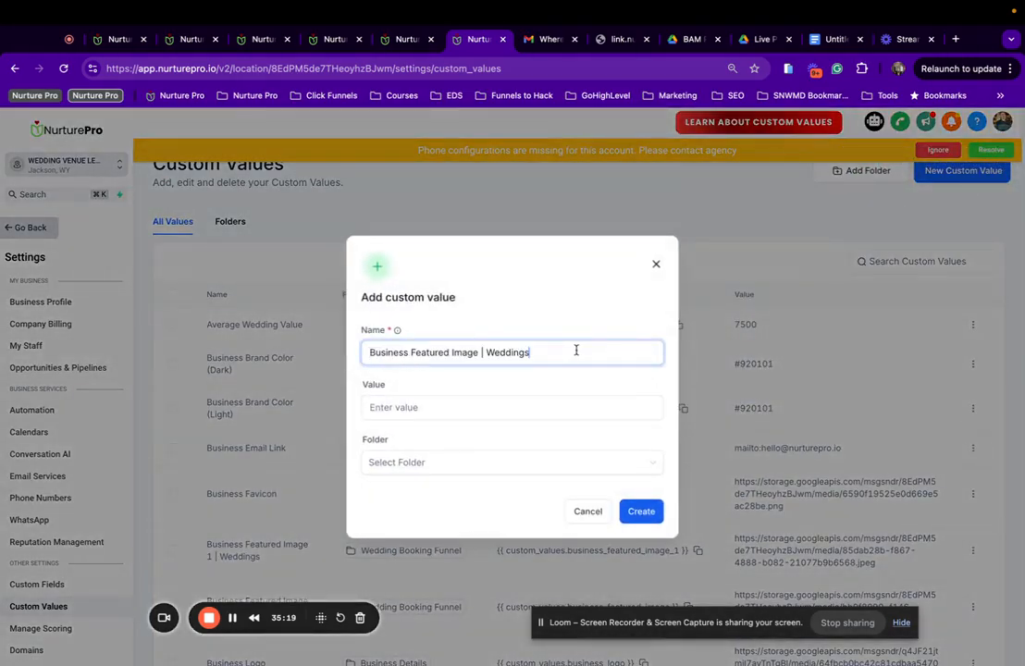
pyautogui.moveTo(483, 354); pyautogui.dragTo(581, 356)
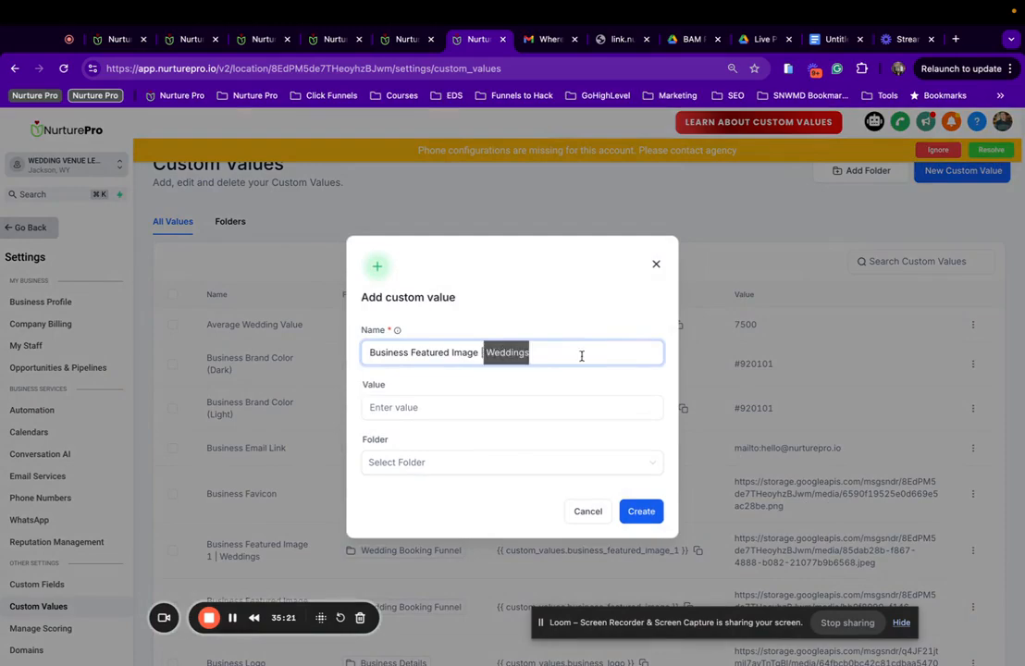
pyautogui.write('Event')
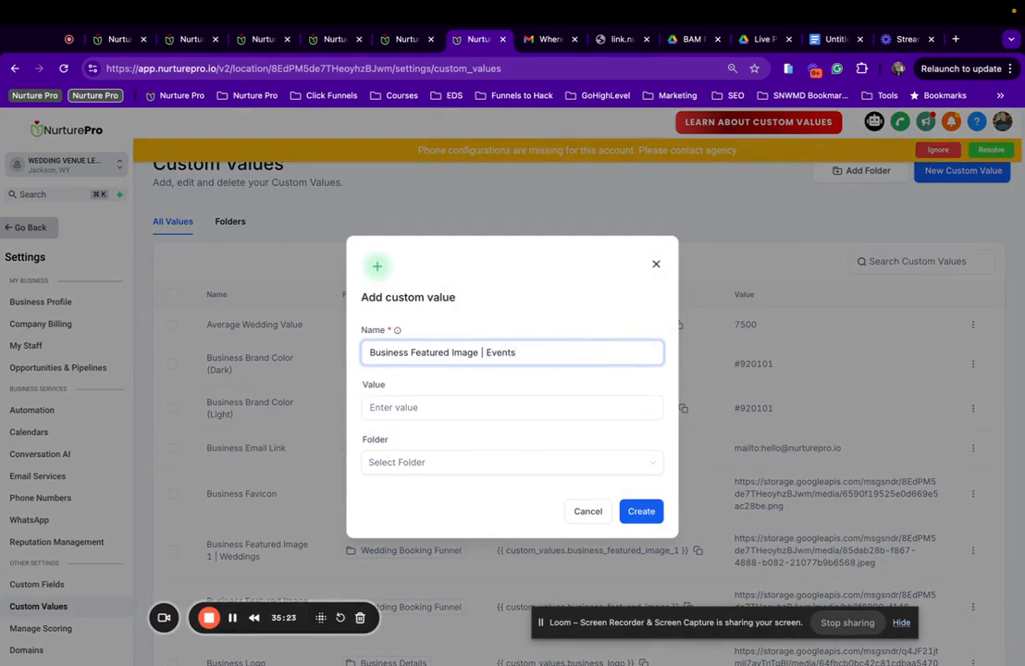
pyautogui.click(496, 463)
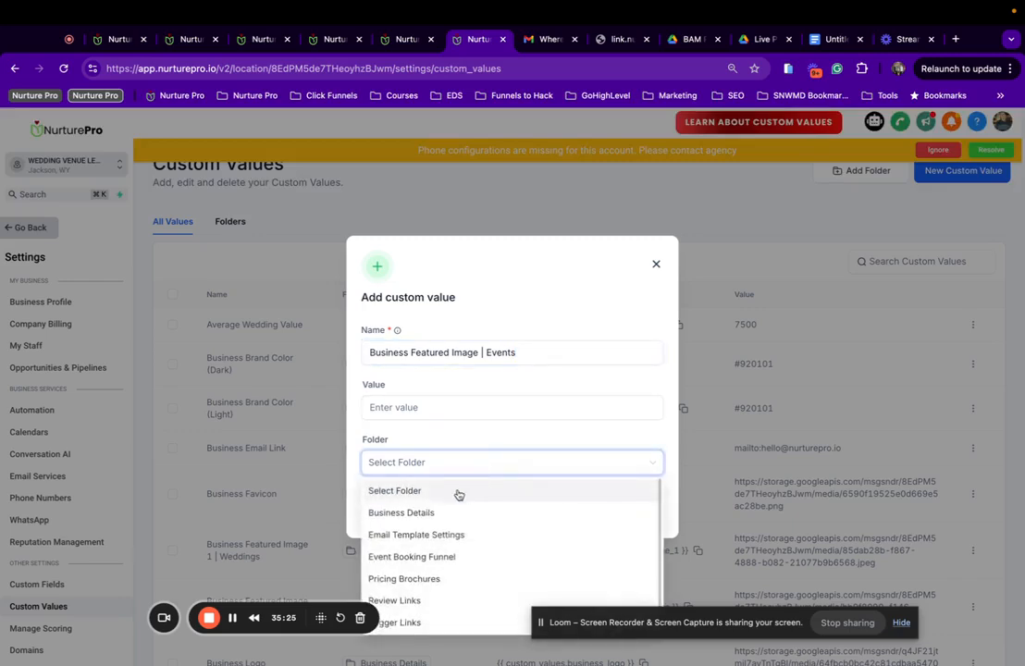
pyautogui.scroll(-1, 453, 555)
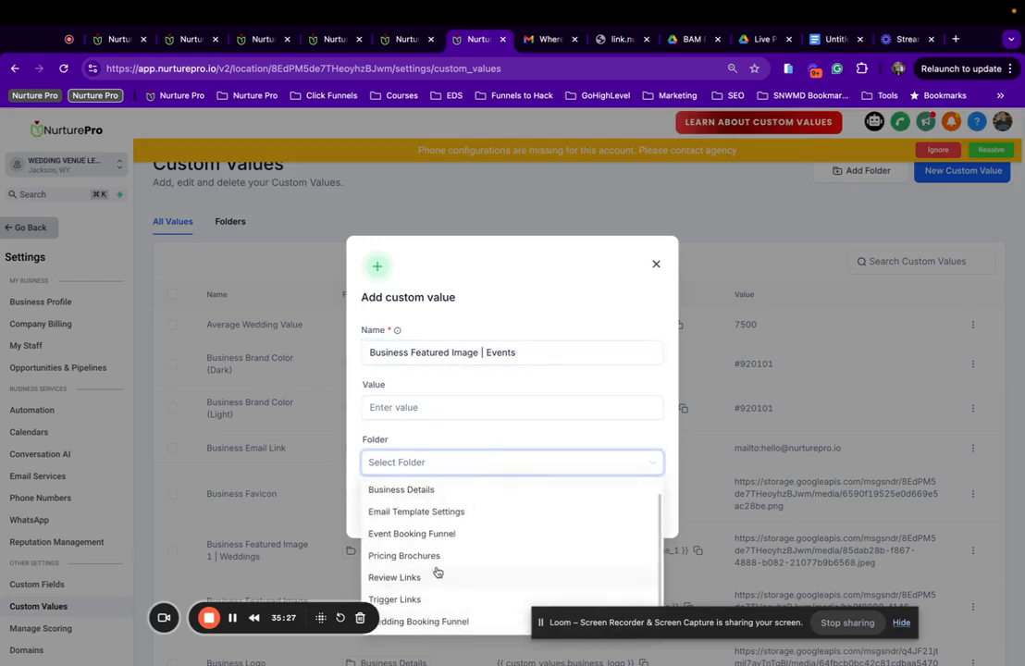
pyautogui.click(445, 537)
pyautogui.click(462, 407)
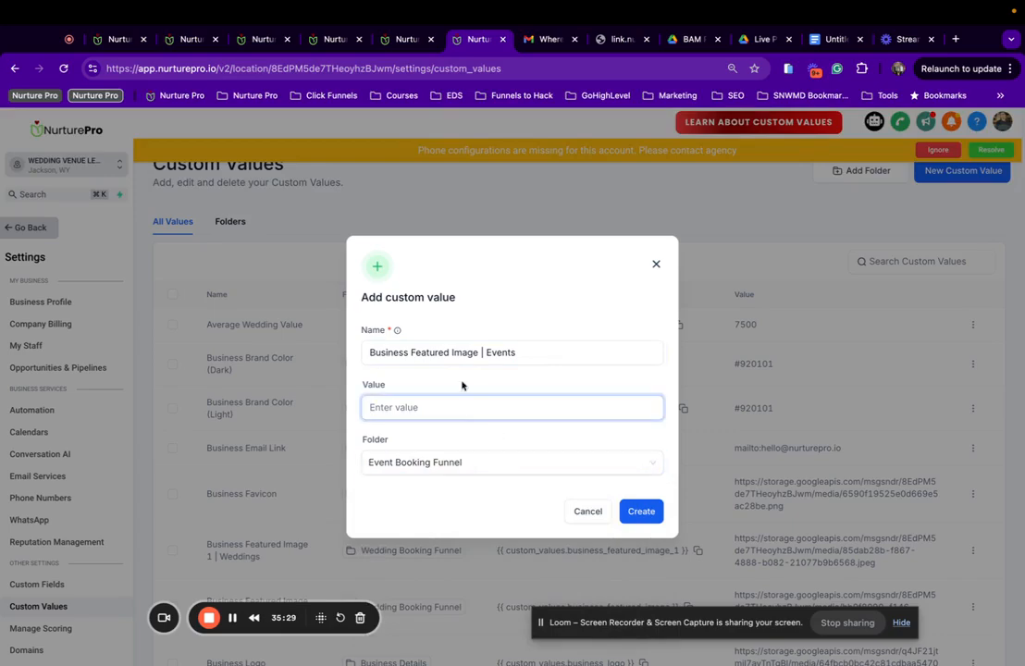
pyautogui.click(401, 41)
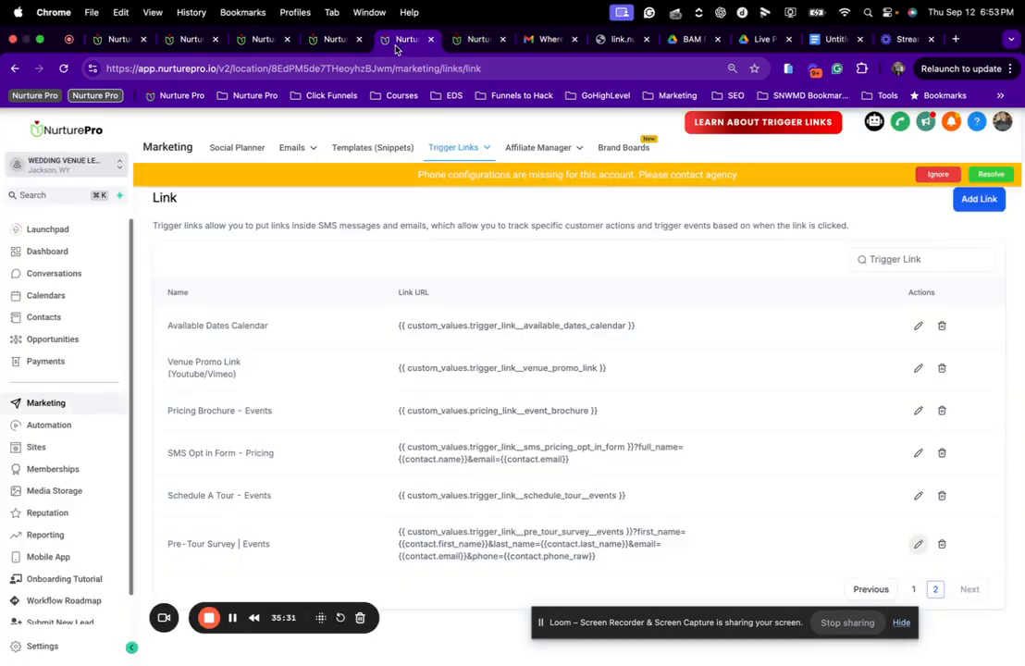
pyautogui.click(51, 491)
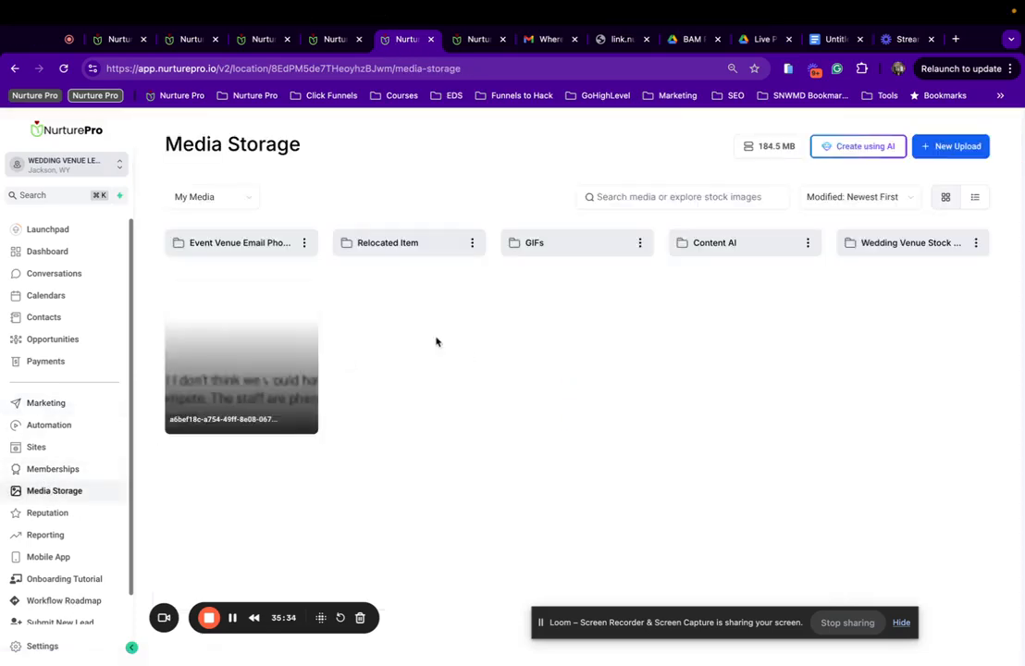
pyautogui.click(275, 241)
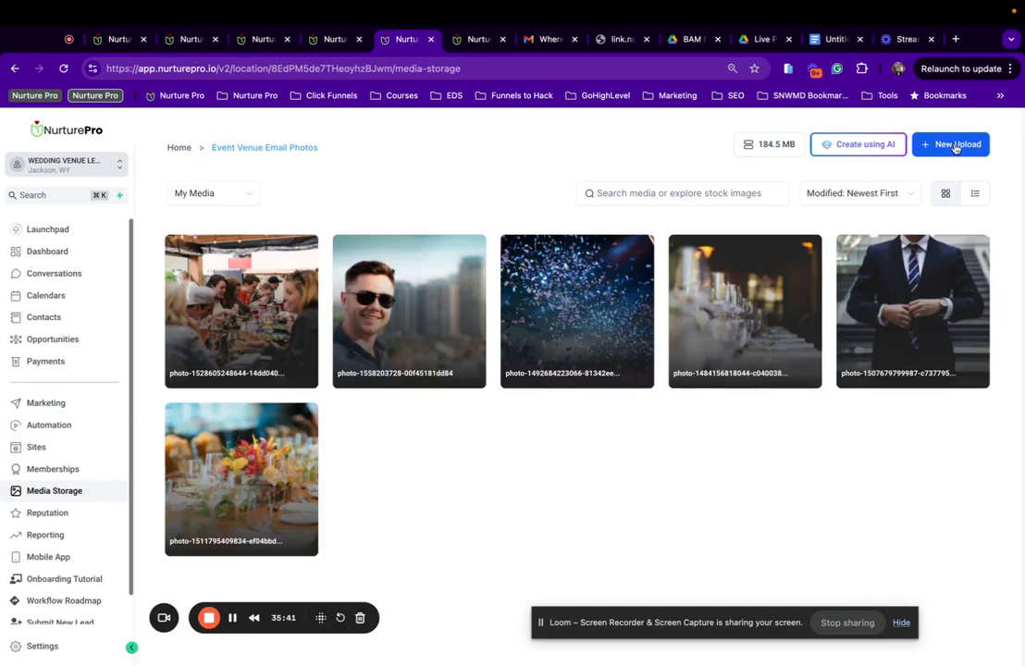
pyautogui.click(213, 204)
pyautogui.click(224, 285)
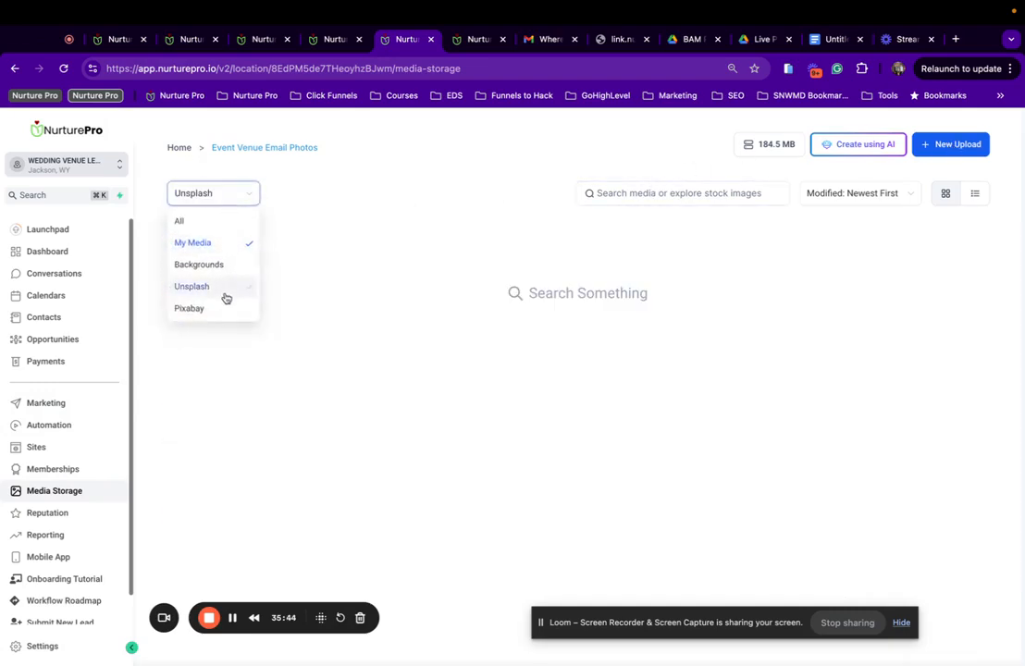
pyautogui.click(685, 194)
pyautogui.write('corp')
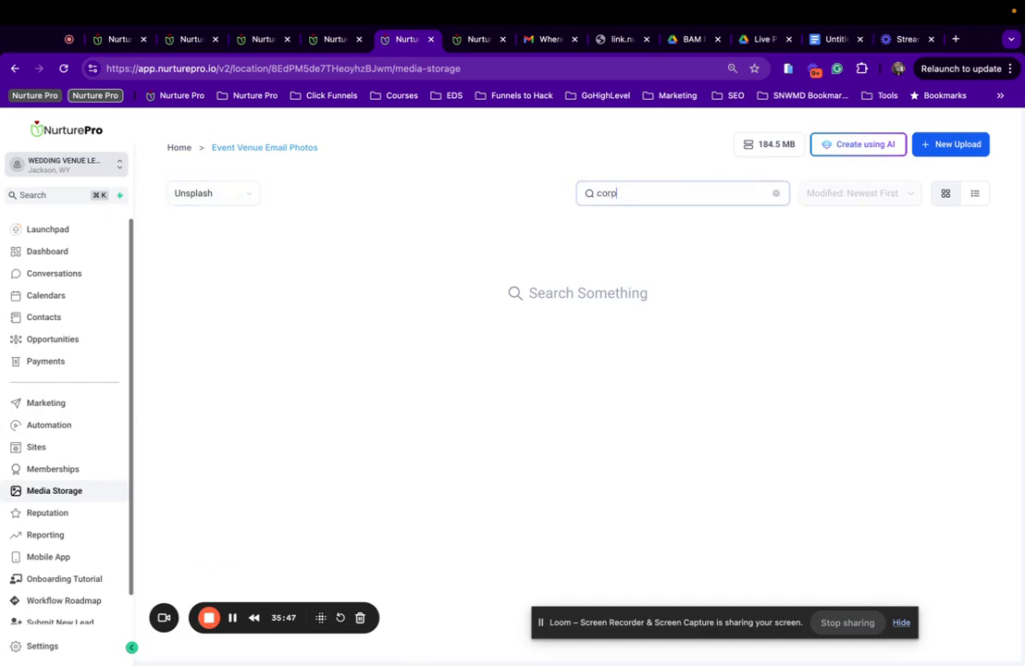
pyautogui.write('o')
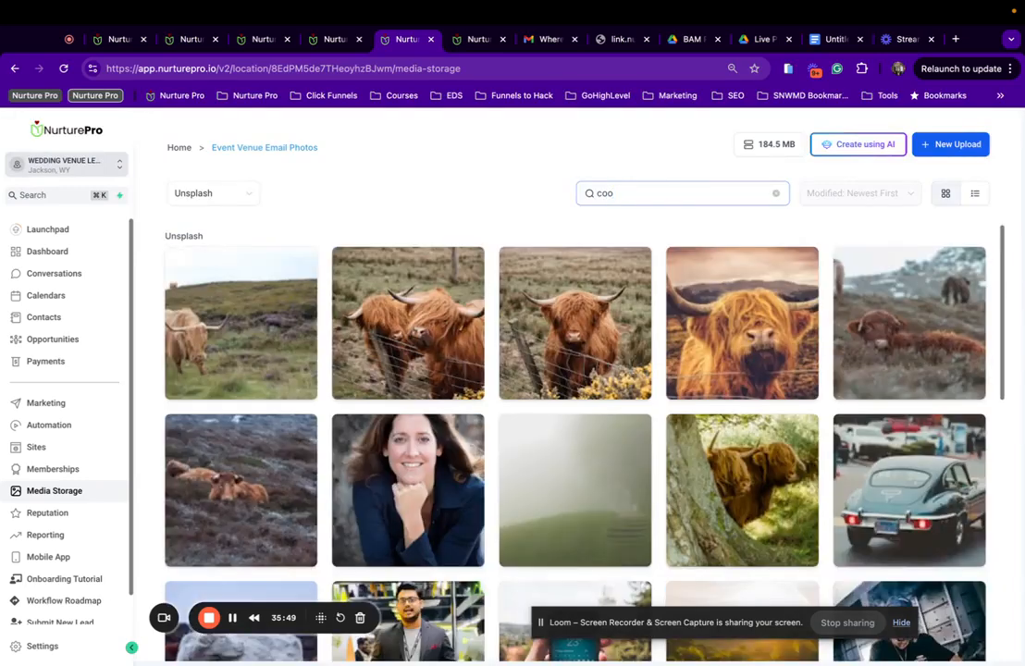
pyautogui.write('porate event')
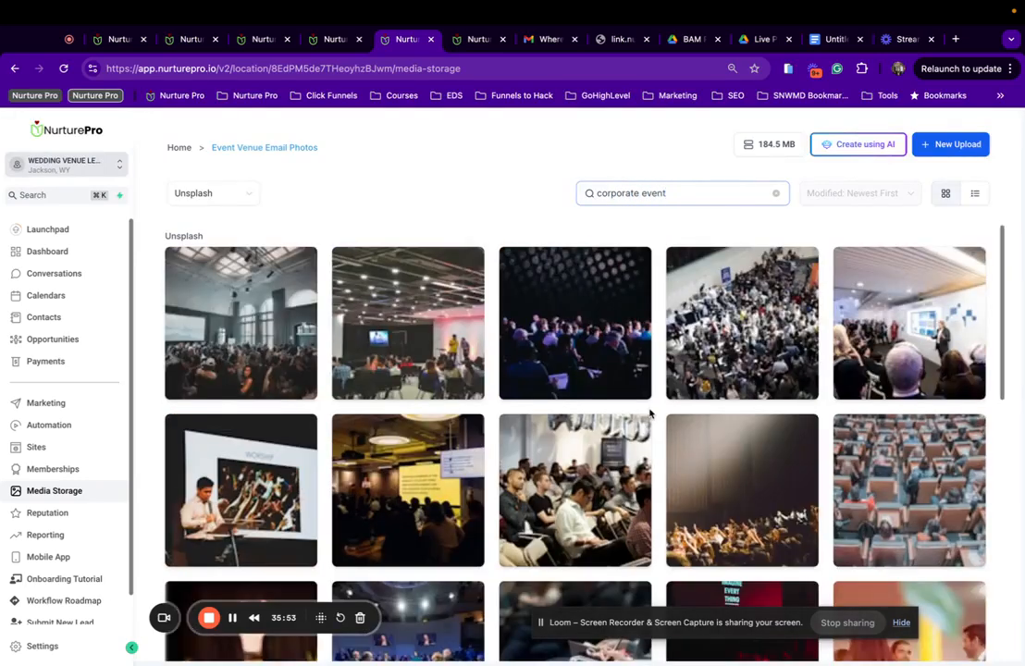
pyautogui.scroll(-3, 649, 414)
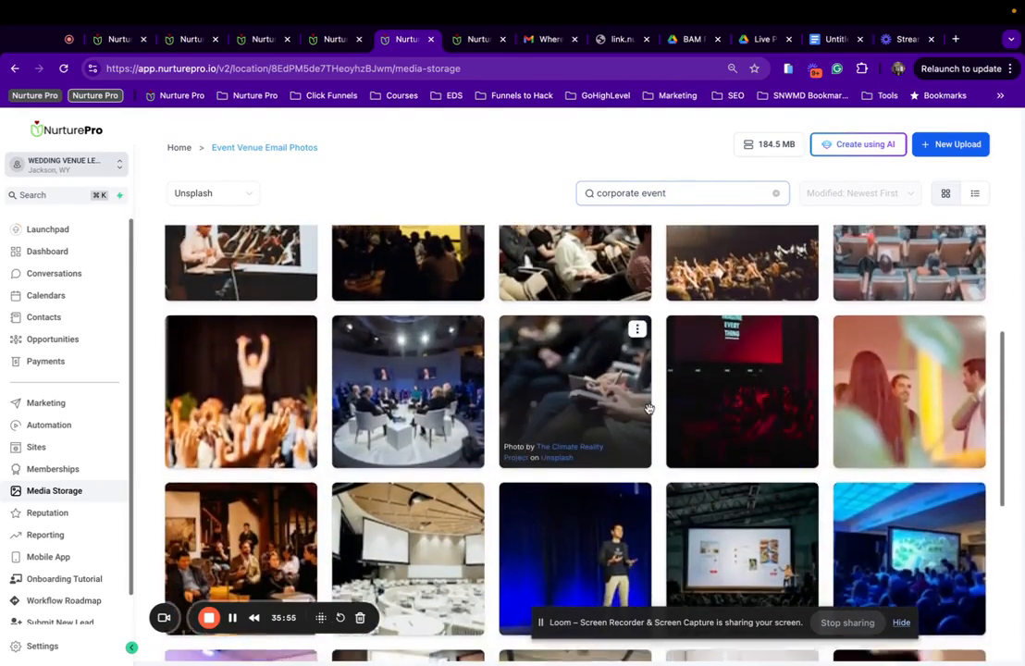
pyautogui.scroll(-3, 649, 408)
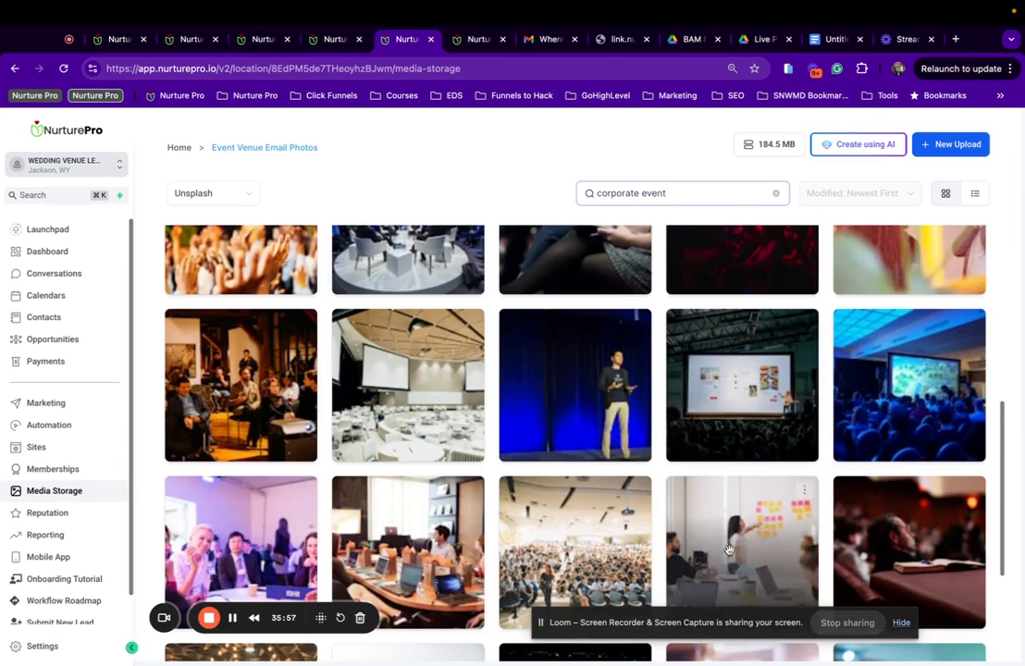
pyautogui.scroll(-1, 762, 507)
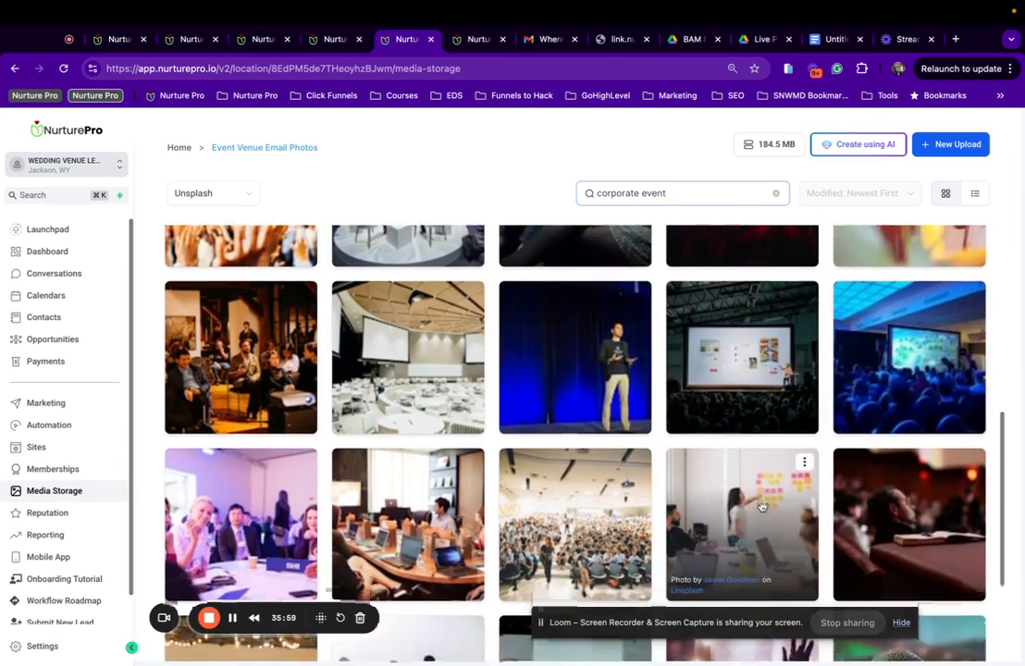
pyautogui.scroll(-1, 909, 388)
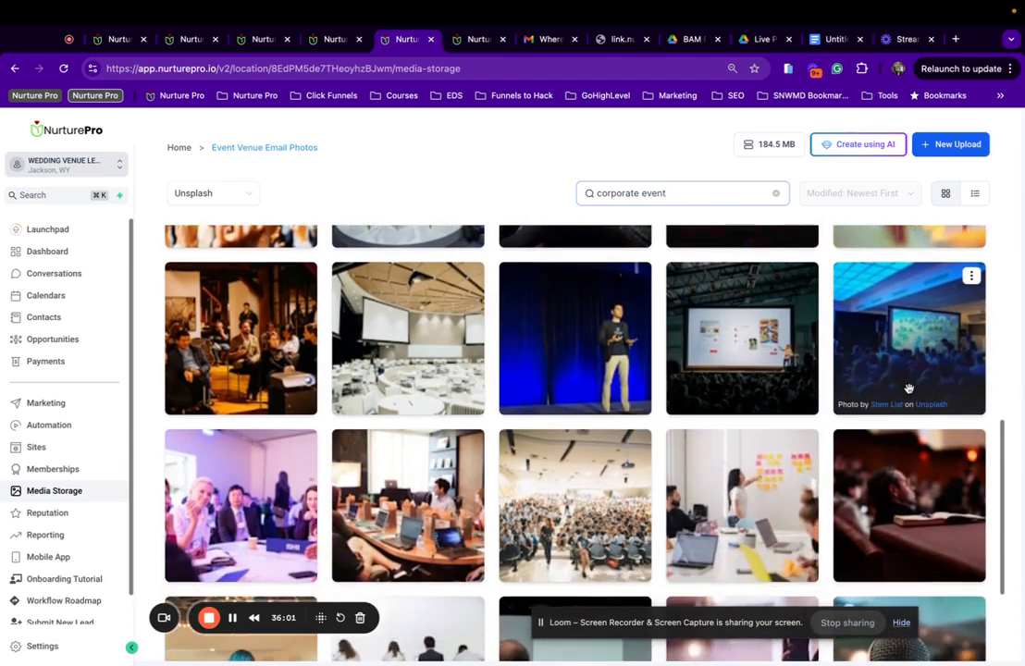
pyautogui.scroll(-5, 909, 389)
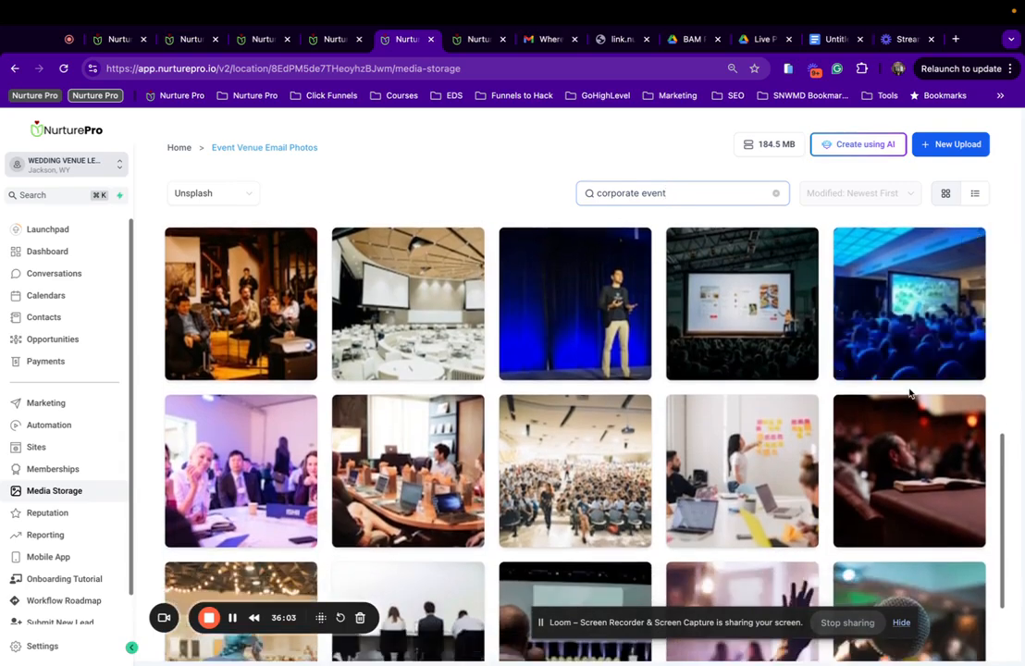
pyautogui.scroll(7, 908, 388)
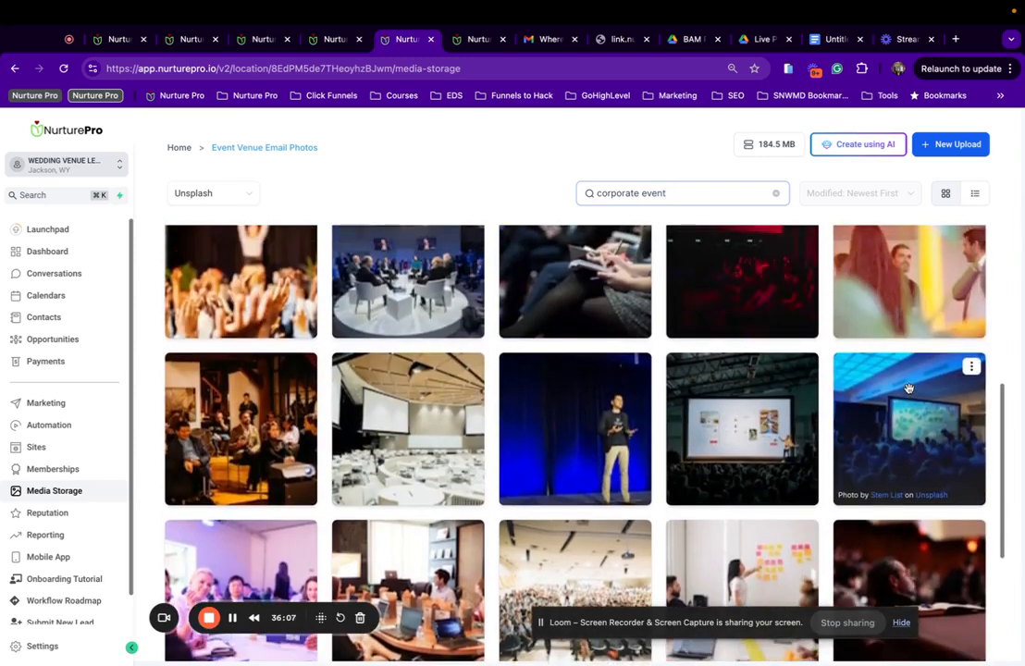
pyautogui.scroll(2, 909, 389)
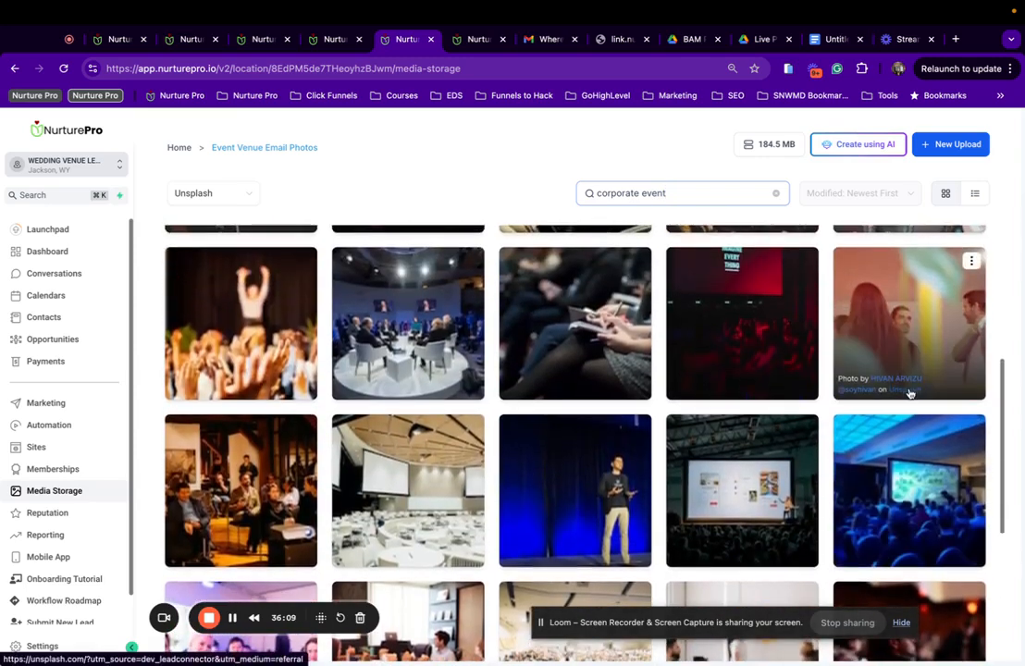
pyautogui.scroll(-1, 910, 395)
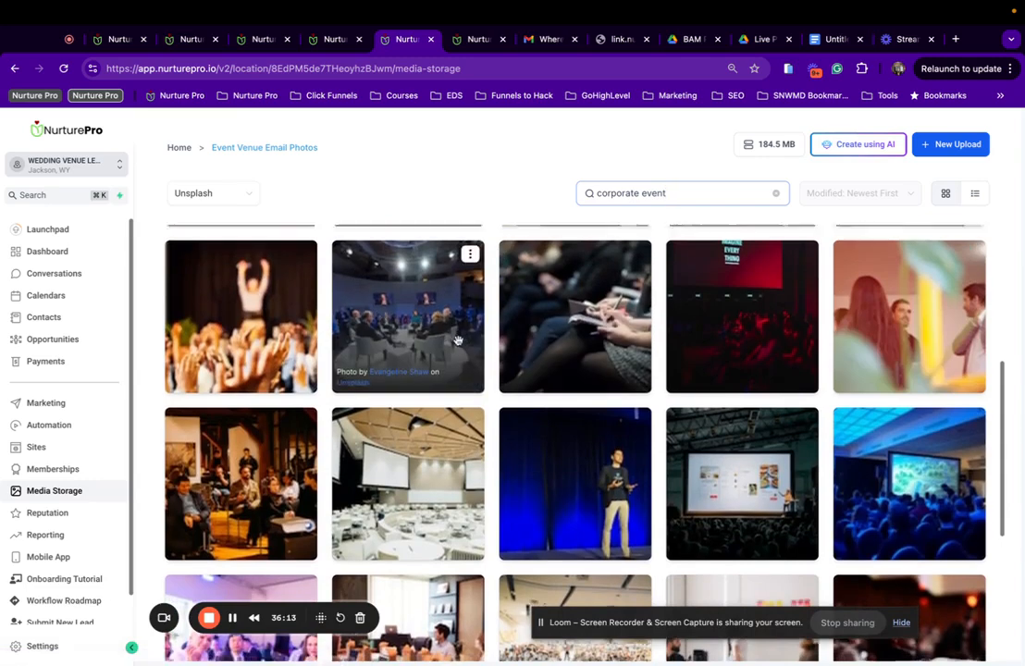
pyautogui.scroll(-1, 403, 287)
pyautogui.scroll(5, 403, 282)
pyautogui.scroll(1, 402, 282)
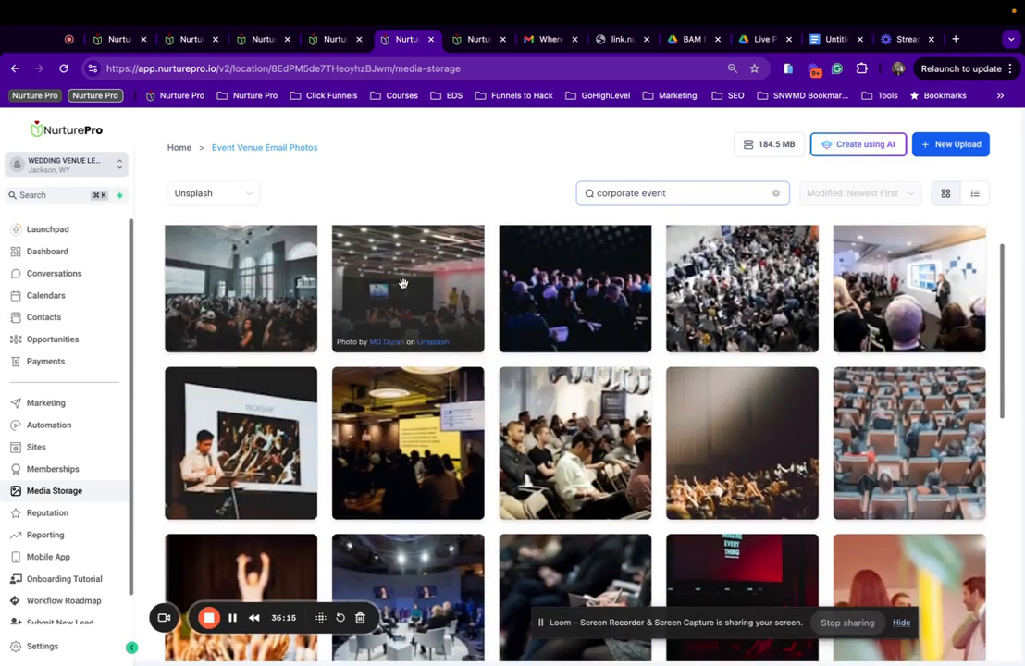
# Copy the audience photo's link and preview the chatting and big-screen presentation photos.
pyautogui.rightClick(599, 439)
pyautogui.click(622, 447)
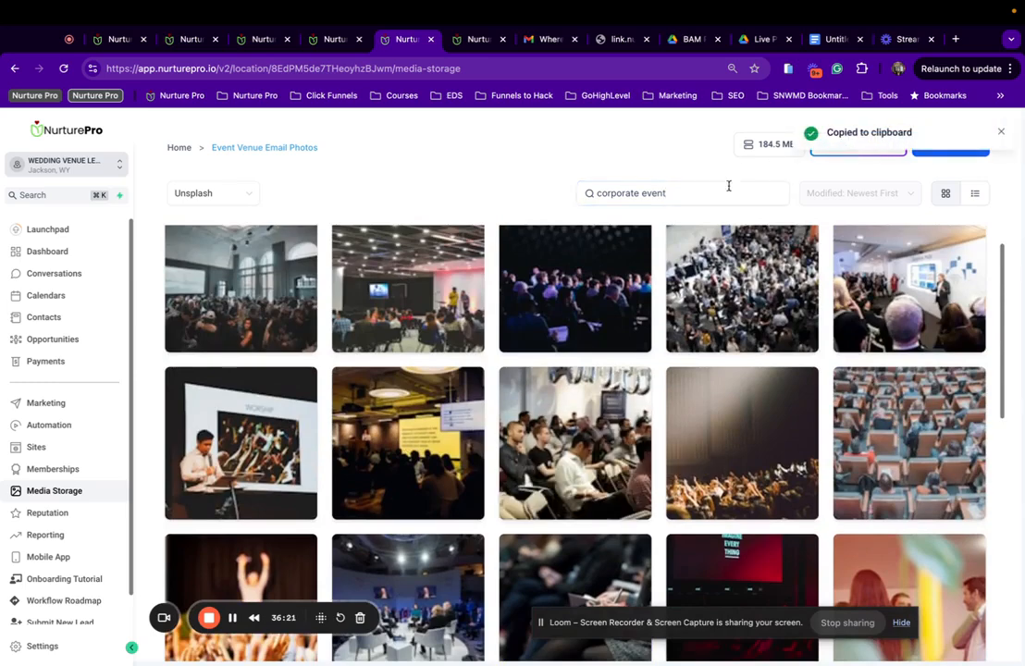
pyautogui.click(585, 435)
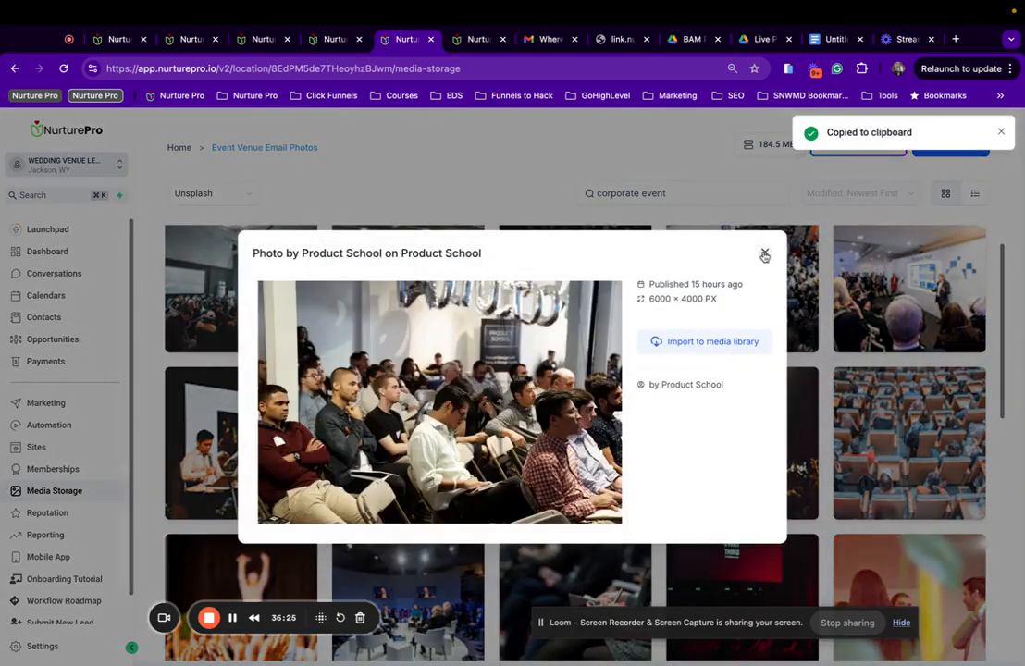
pyautogui.click(764, 256)
pyautogui.scroll(-3, 953, 356)
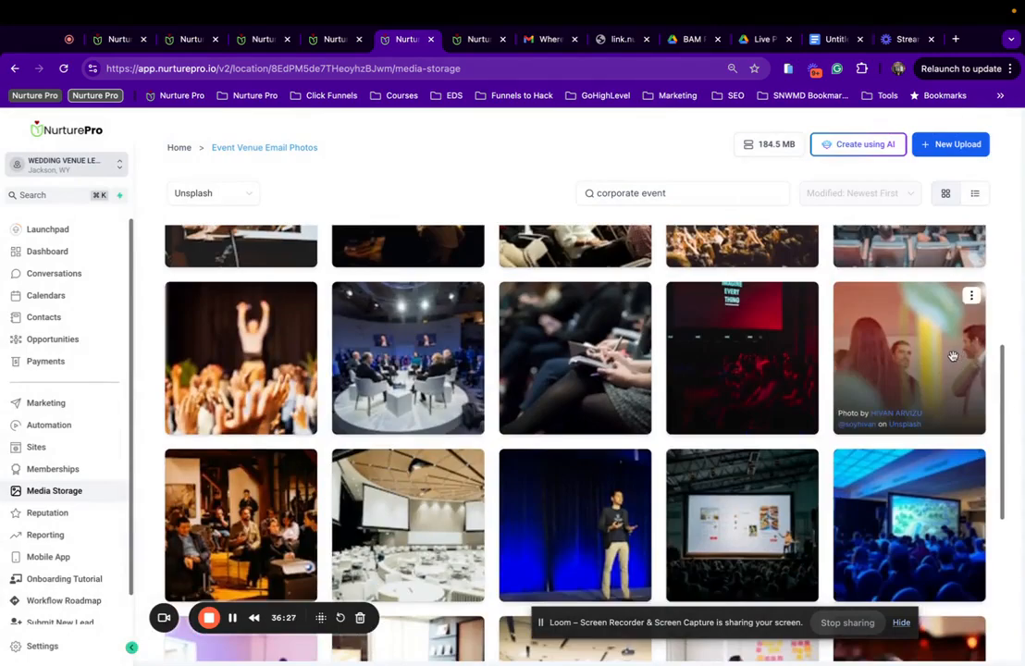
pyautogui.click(953, 356)
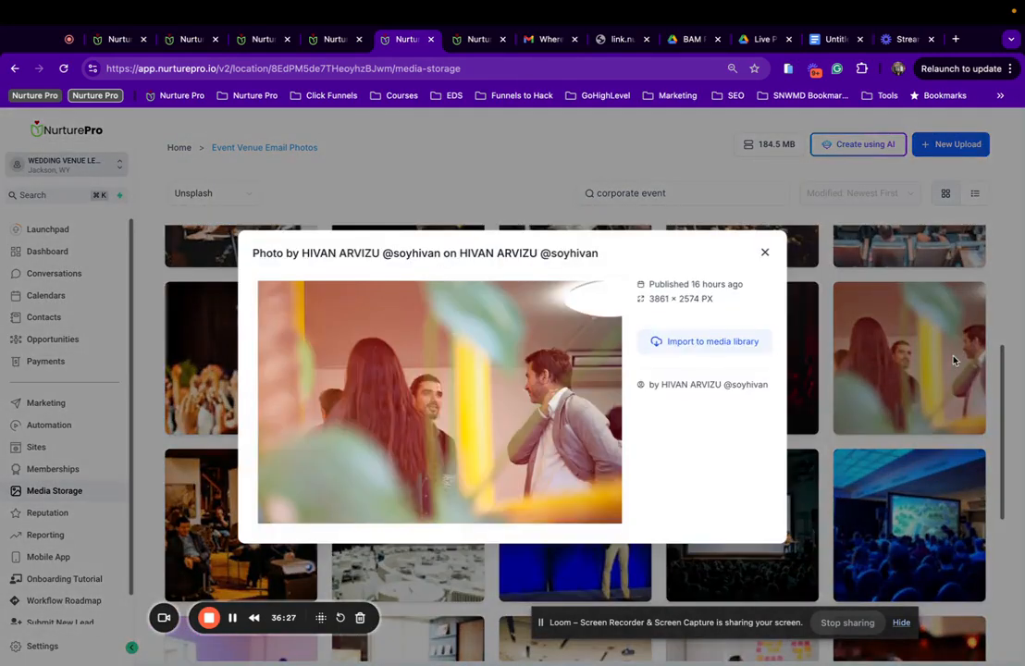
pyautogui.click(764, 253)
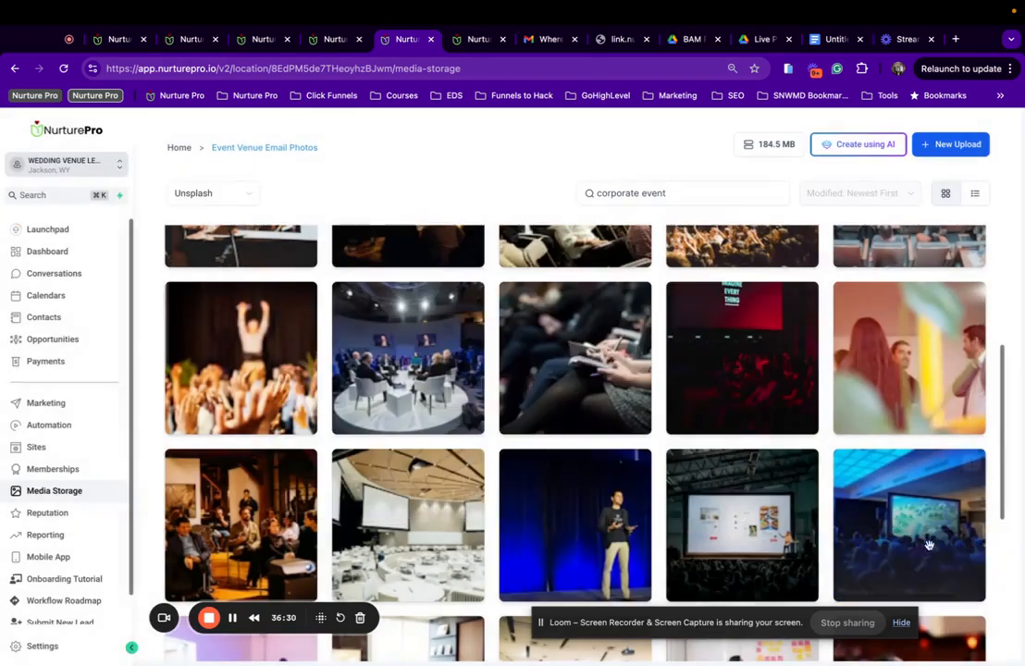
pyautogui.click(740, 504)
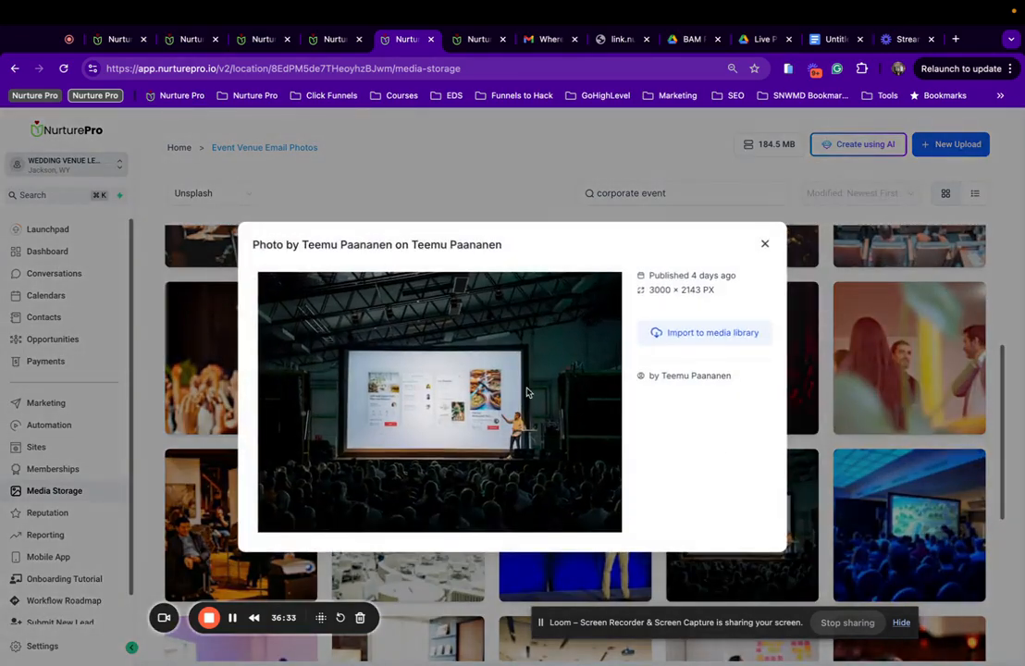
pyautogui.rightClick(568, 336)
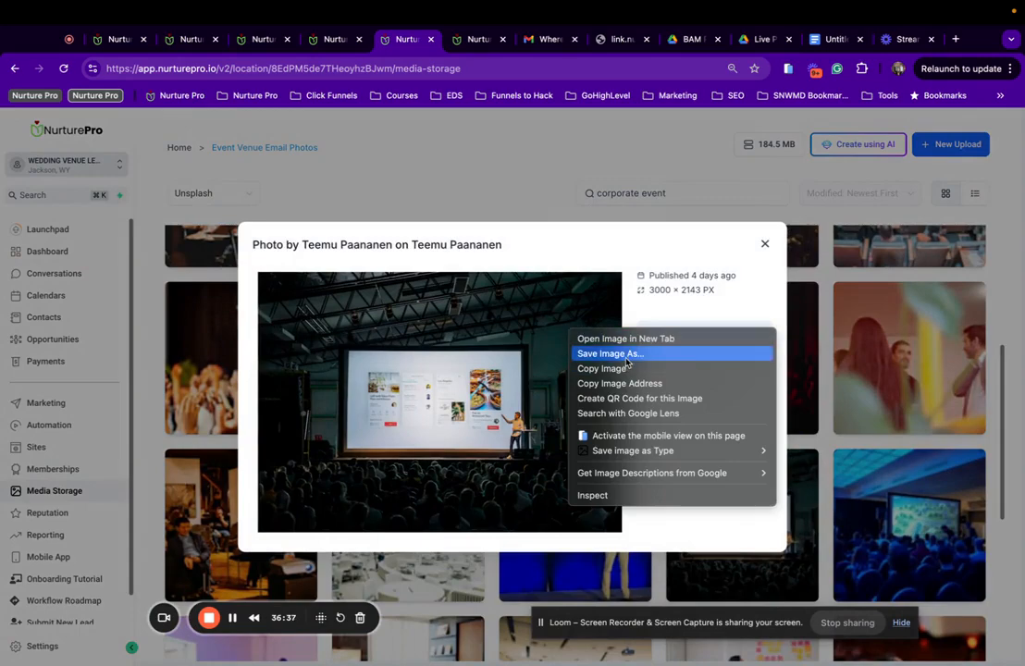
pyautogui.click(224, 449)
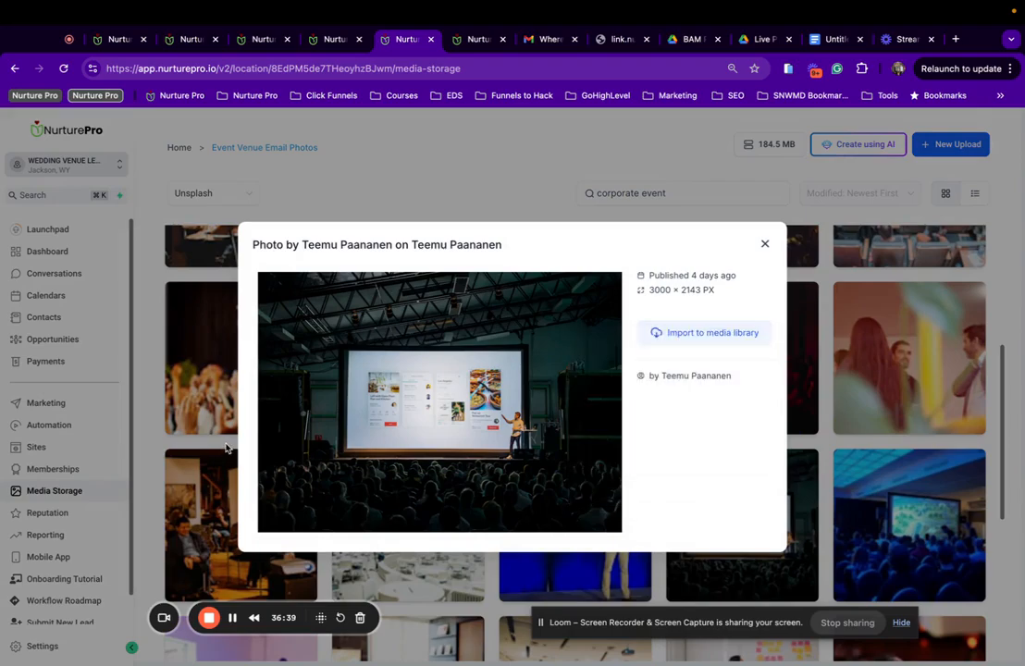
pyautogui.click(764, 243)
# Import the conference hall photo with round tables into the media library.
pyautogui.scroll(-5, 637, 439)
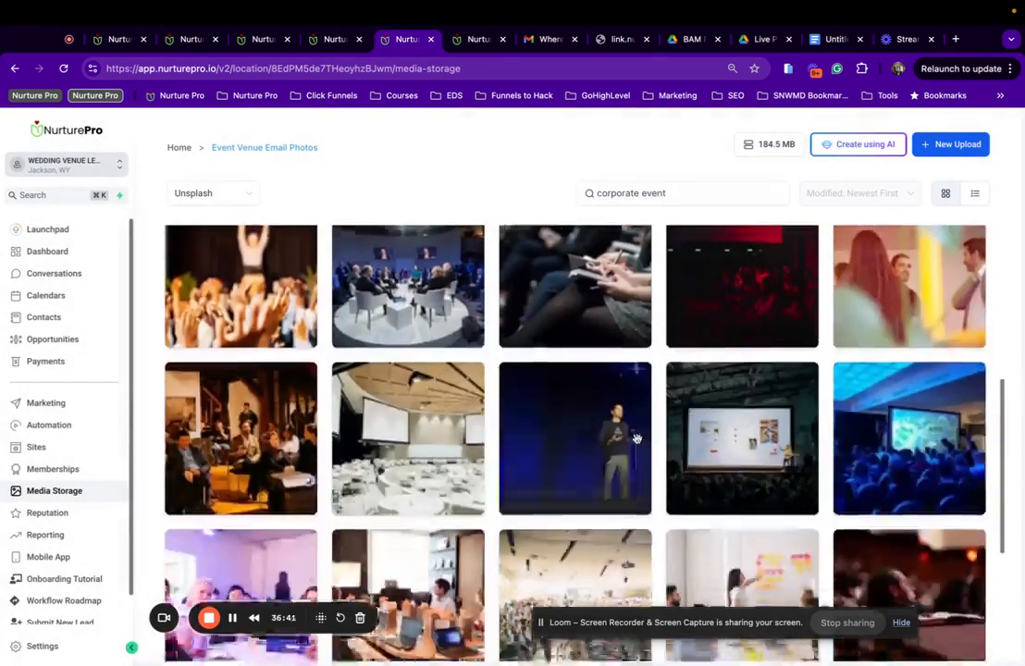
pyautogui.scroll(-2, 458, 397)
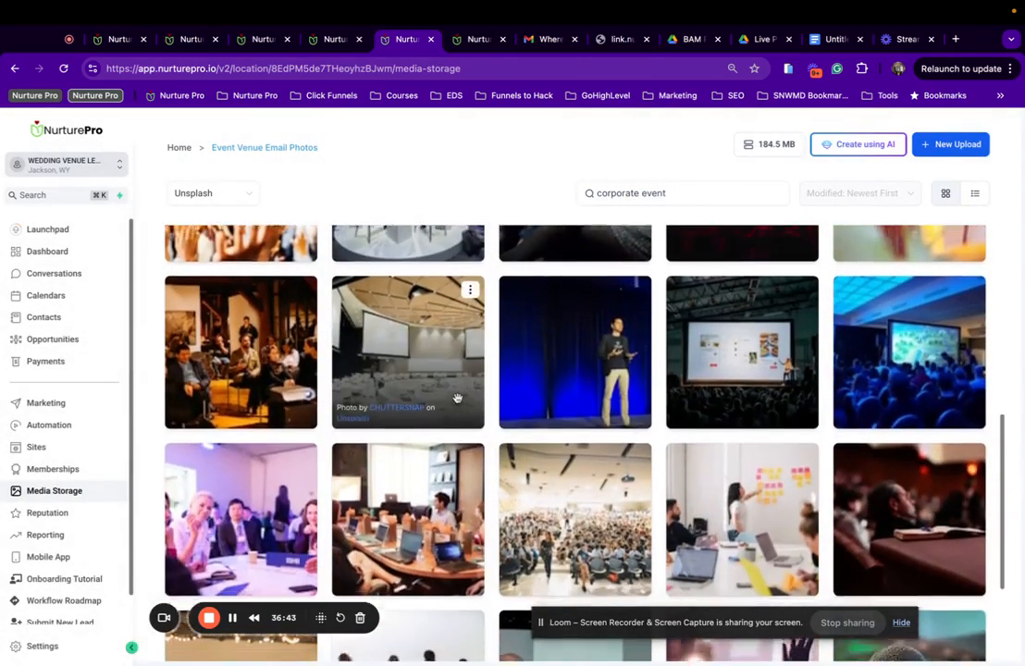
pyautogui.scroll(-1, 458, 397)
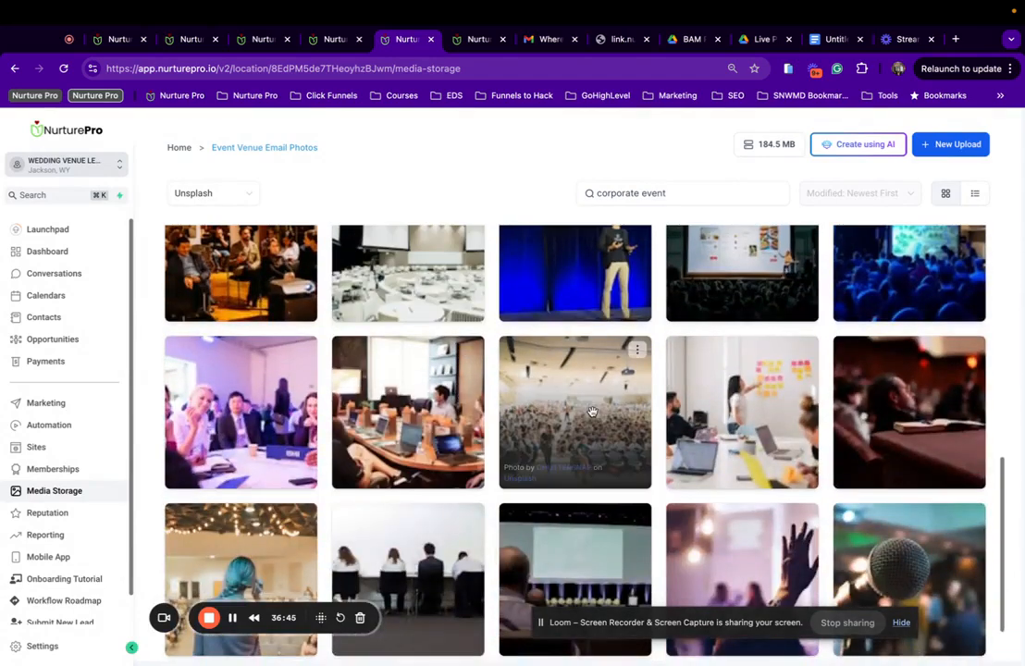
pyautogui.scroll(-1, 592, 411)
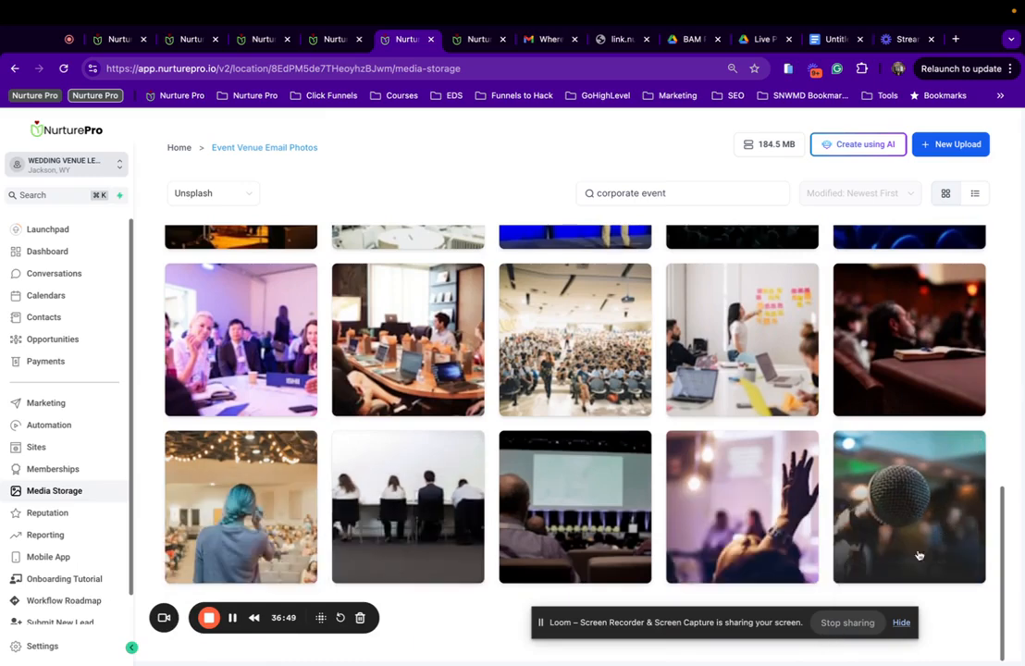
pyautogui.scroll(1, 583, 370)
pyautogui.scroll(2, 585, 383)
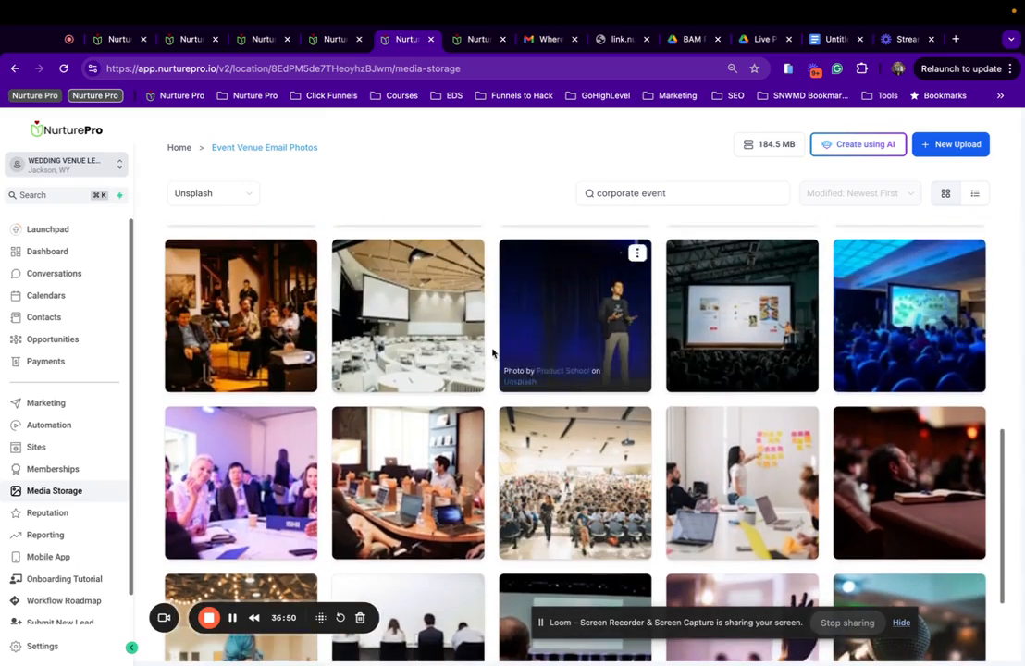
pyautogui.click(444, 324)
pyautogui.rightClick(456, 335)
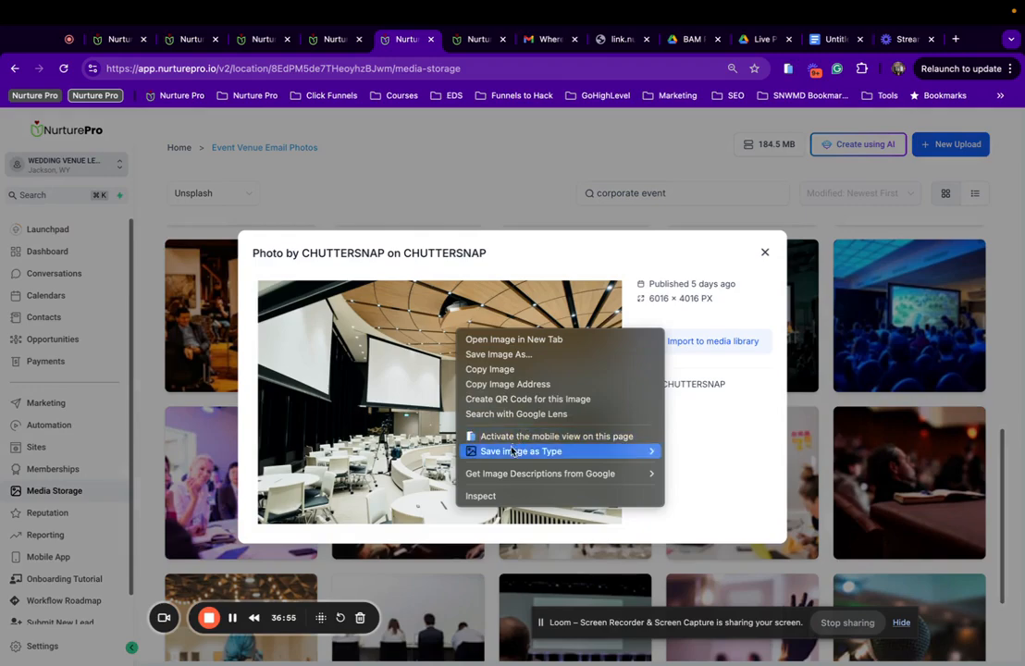
pyautogui.click(772, 256)
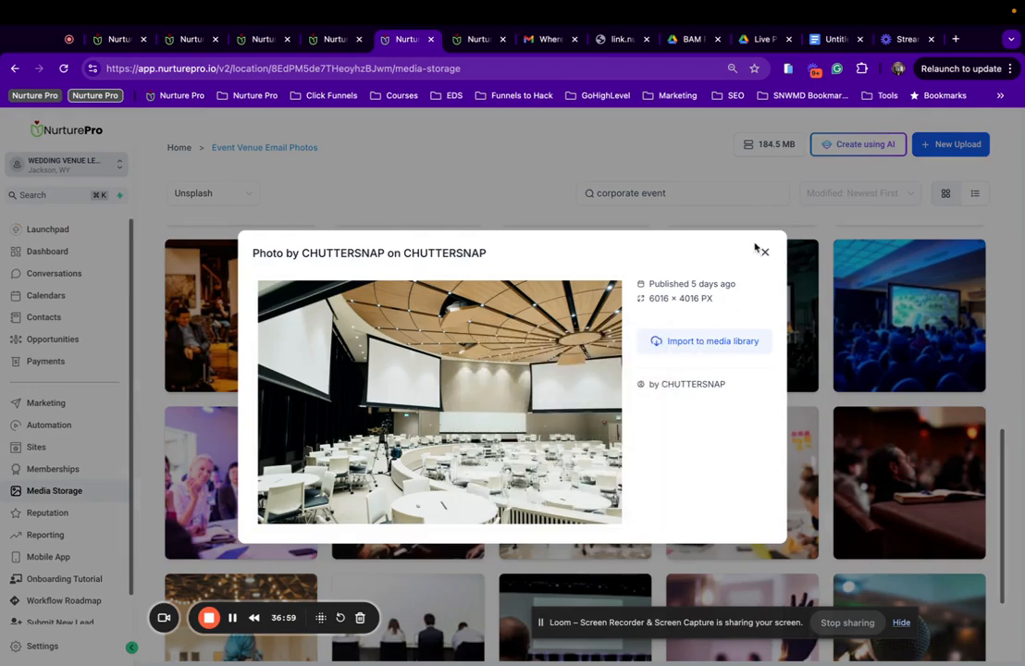
pyautogui.click(700, 340)
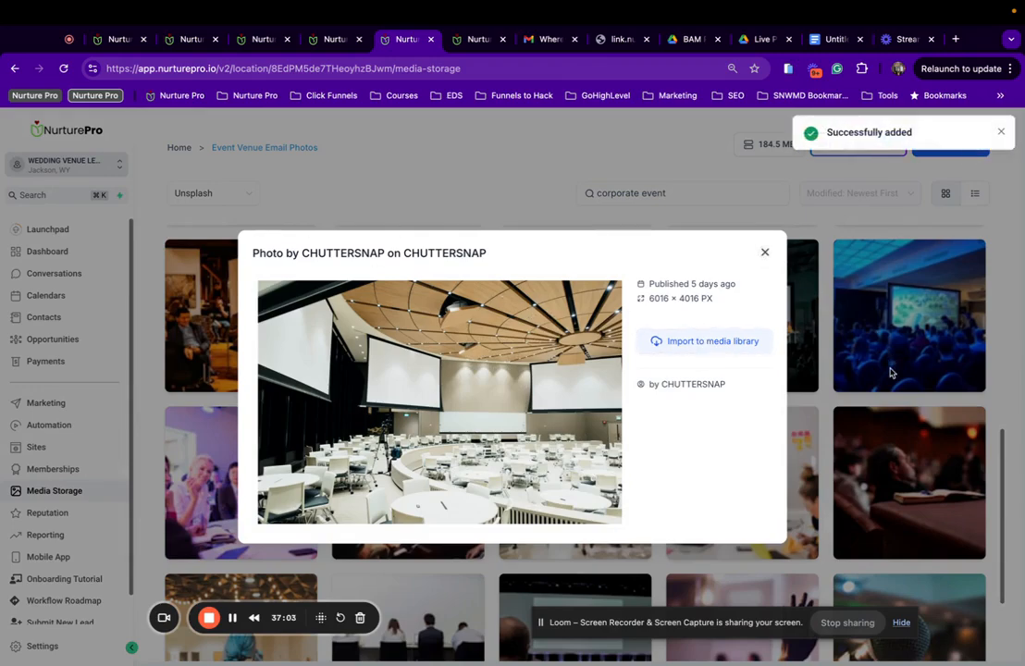
pyautogui.click(763, 253)
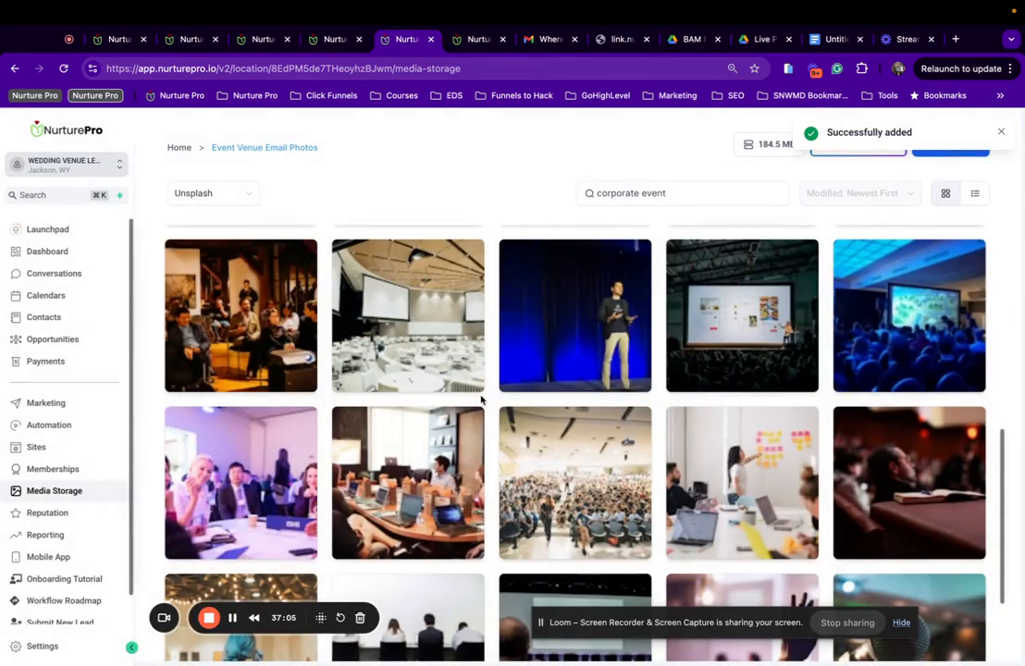
# Preview the speaker-on-stage photo, then show media from All sources at storage top level.
pyautogui.click(598, 351)
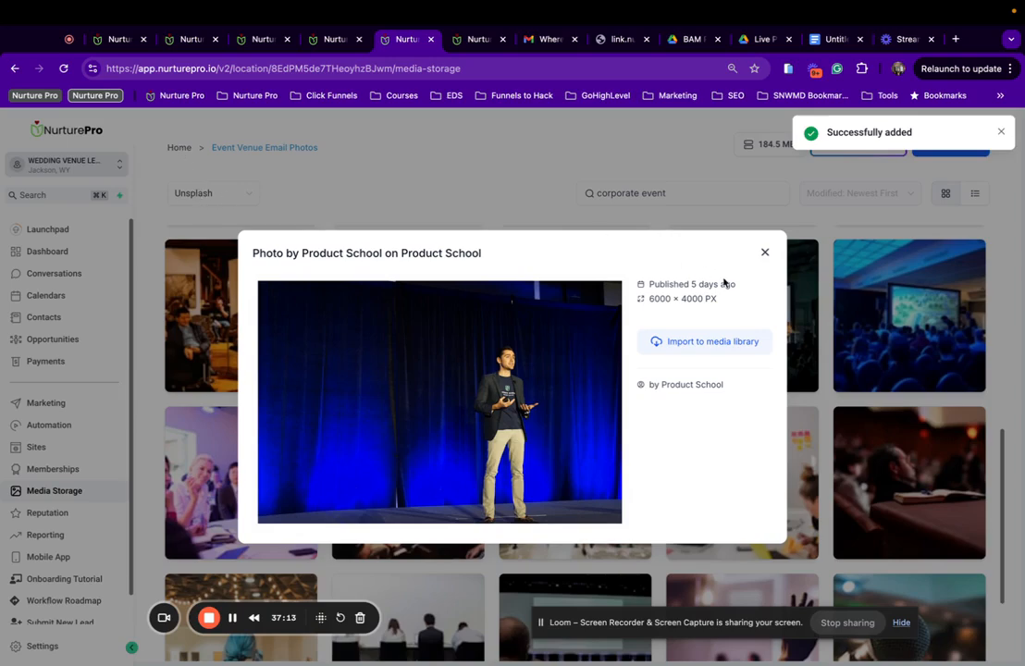
pyautogui.click(764, 252)
pyautogui.click(226, 196)
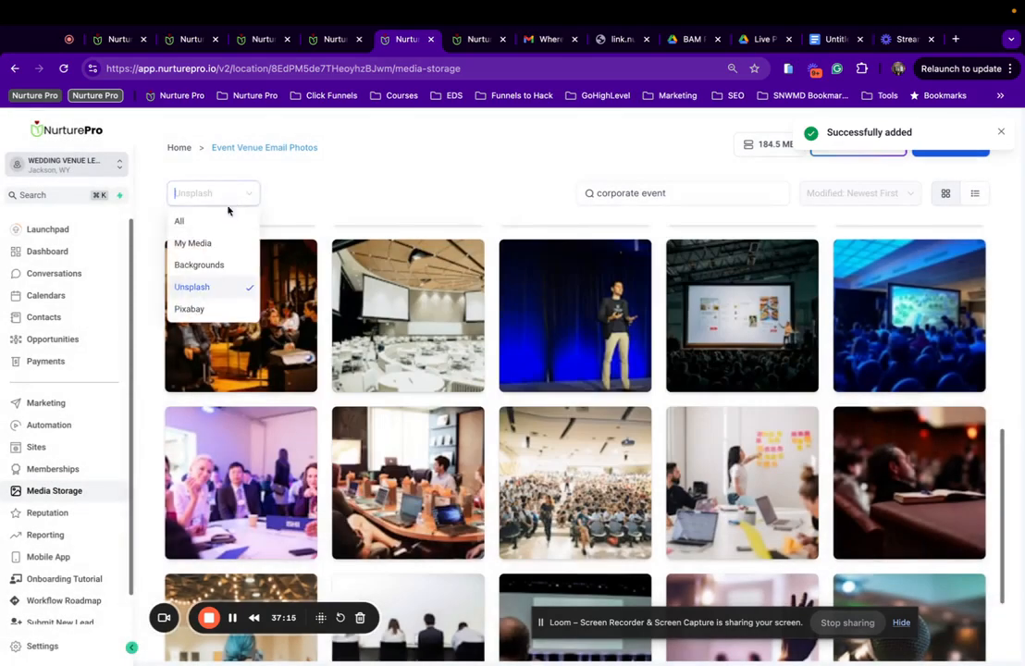
pyautogui.click(209, 222)
pyautogui.click(179, 148)
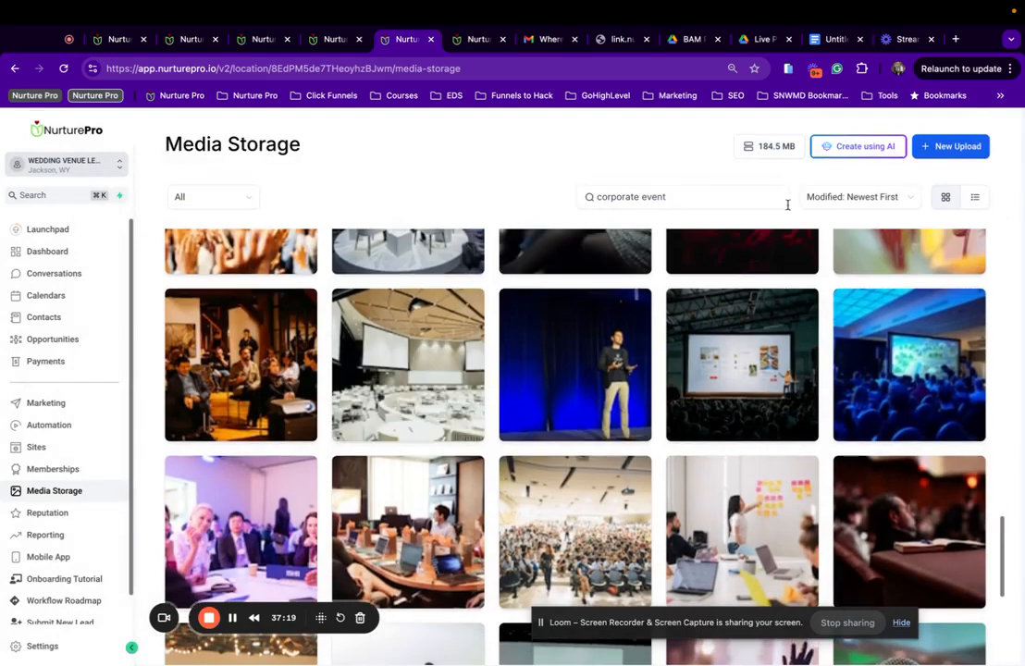
# Clear the search and move two photos into the Event Venue Email Photos folder.
pyautogui.tripleClick(692, 199)
pyautogui.press('BackSpace')
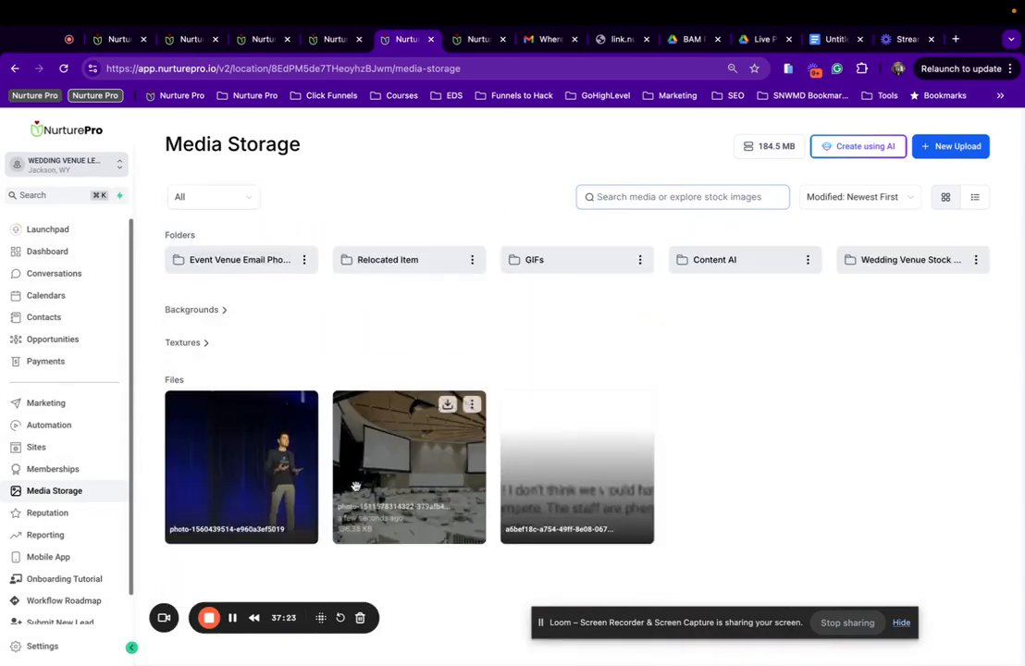
pyautogui.moveTo(253, 453); pyautogui.dragTo(252, 260)
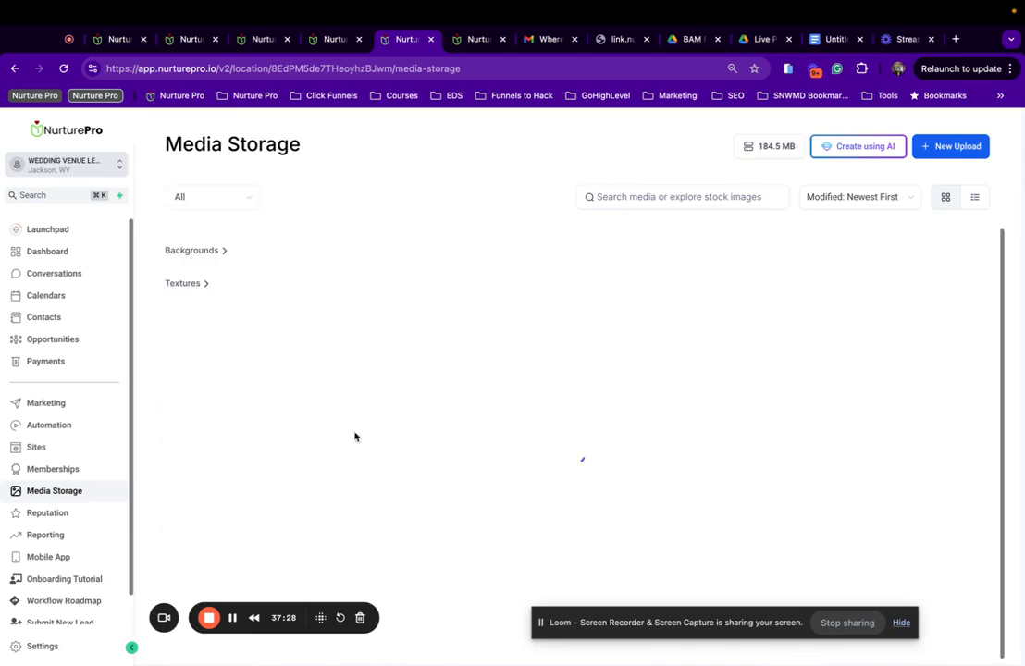
pyautogui.moveTo(258, 432); pyautogui.dragTo(259, 255)
# Copy the link of the speaker-on-stage photo inside Event Venue Email Photos.
pyautogui.doubleClick(254, 265)
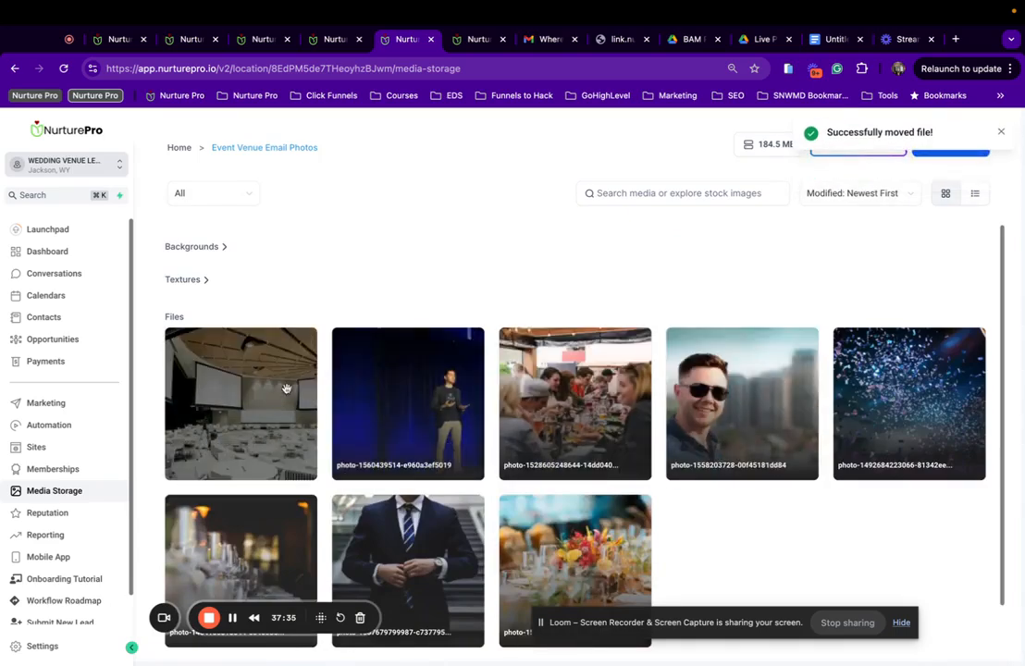
pyautogui.rightClick(396, 384)
pyautogui.click(423, 393)
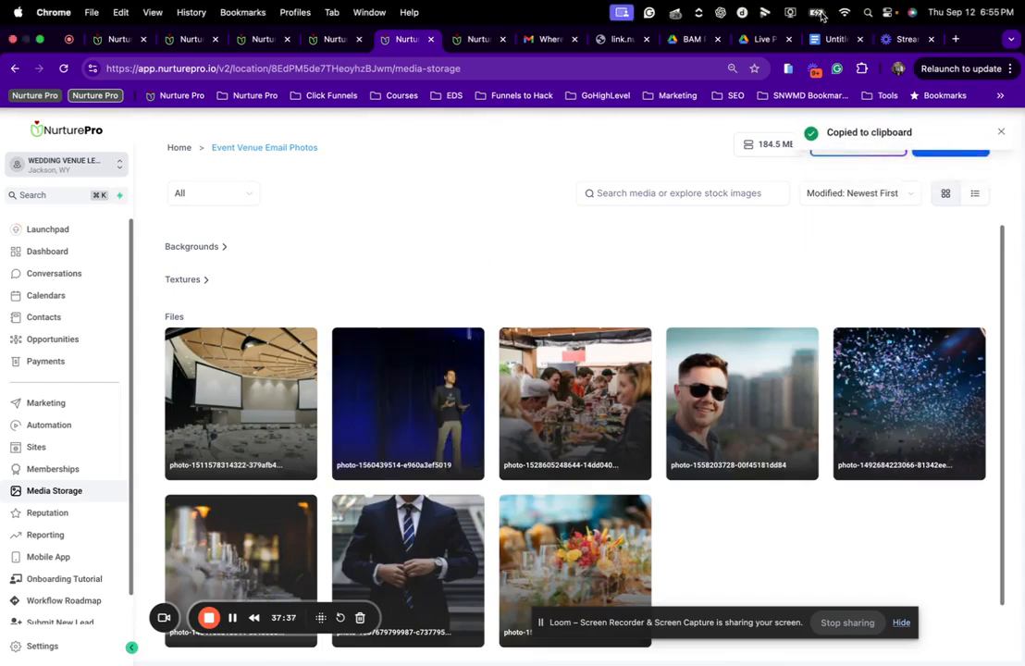
# Create Business Featured Image 1 | Events holding the speaker photo's link.
pyautogui.click(458, 40)
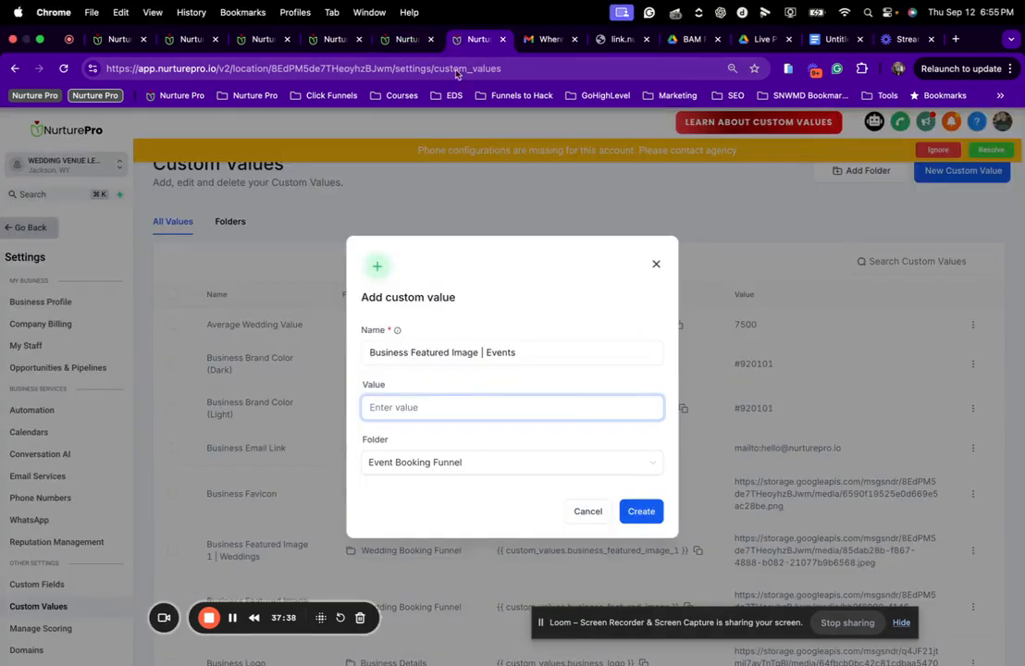
pyautogui.hotkey('ctrl', 'v')
pyautogui.click(481, 352)
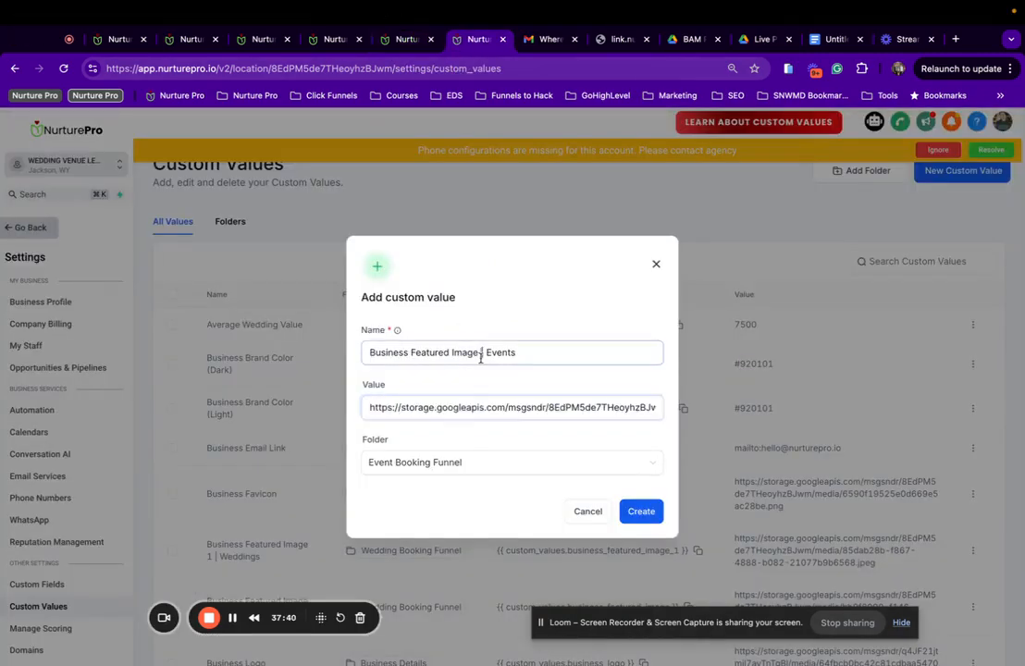
pyautogui.write('1')
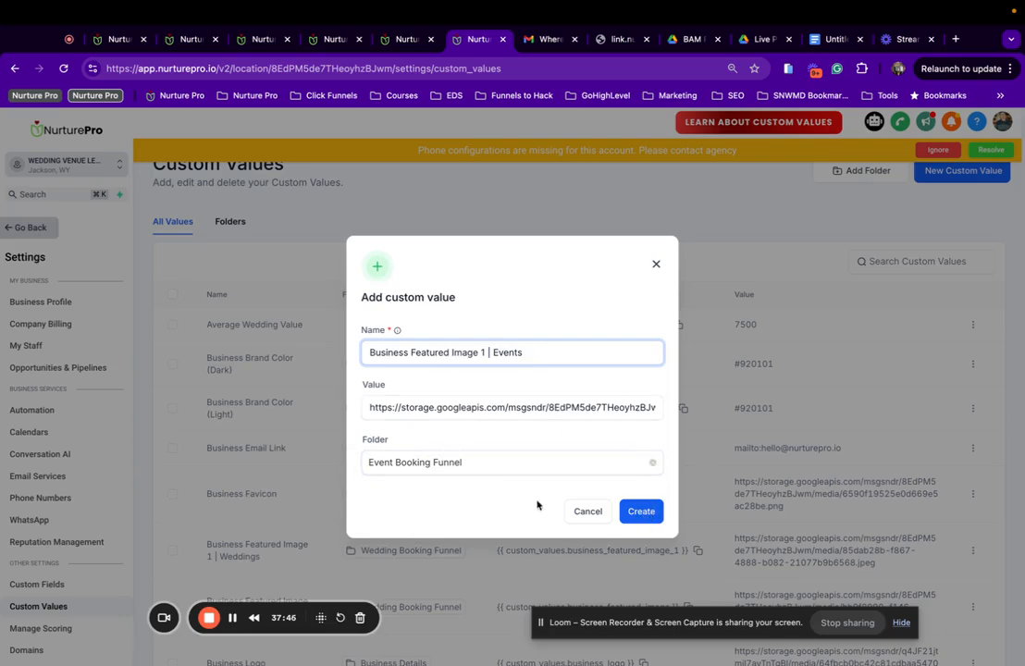
pyautogui.click(649, 524)
pyautogui.moveTo(523, 353); pyautogui.dragTo(358, 357)
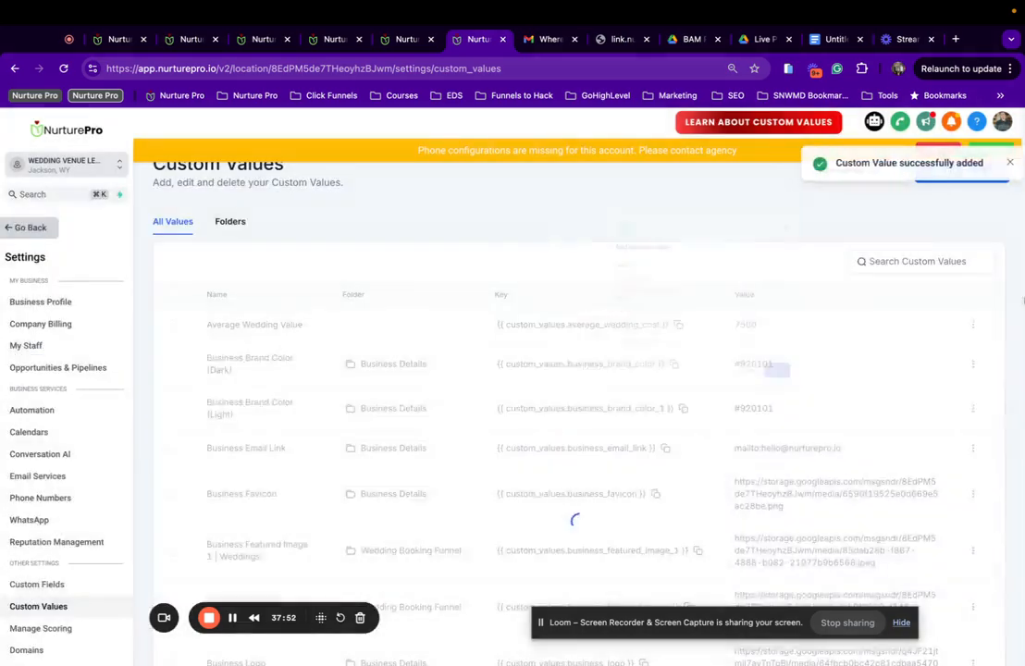
# Start a new custom value named Business Featured Image 2 | Events.
pyautogui.click(1002, 164)
pyautogui.click(981, 181)
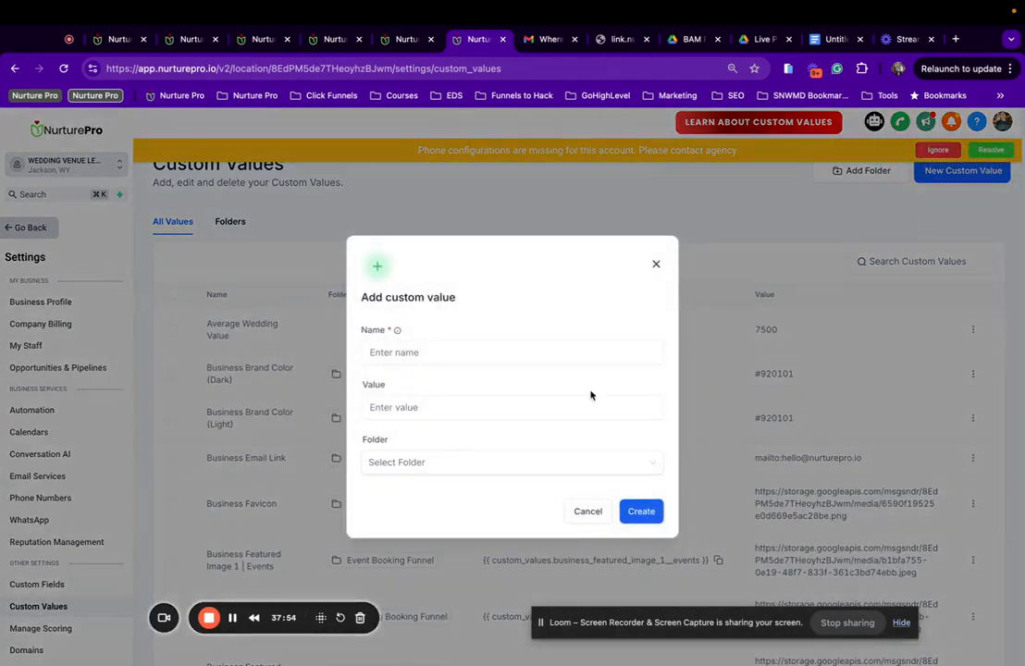
pyautogui.click(511, 357)
pyautogui.hotkey('ctrl', 'v')
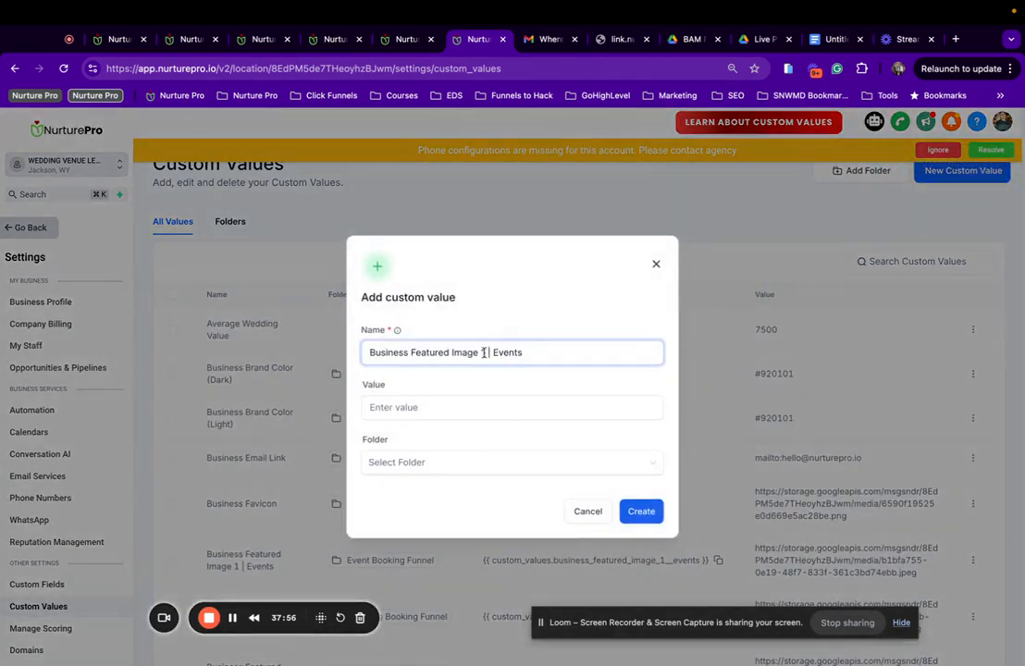
pyautogui.write('2')
pyautogui.click(450, 400)
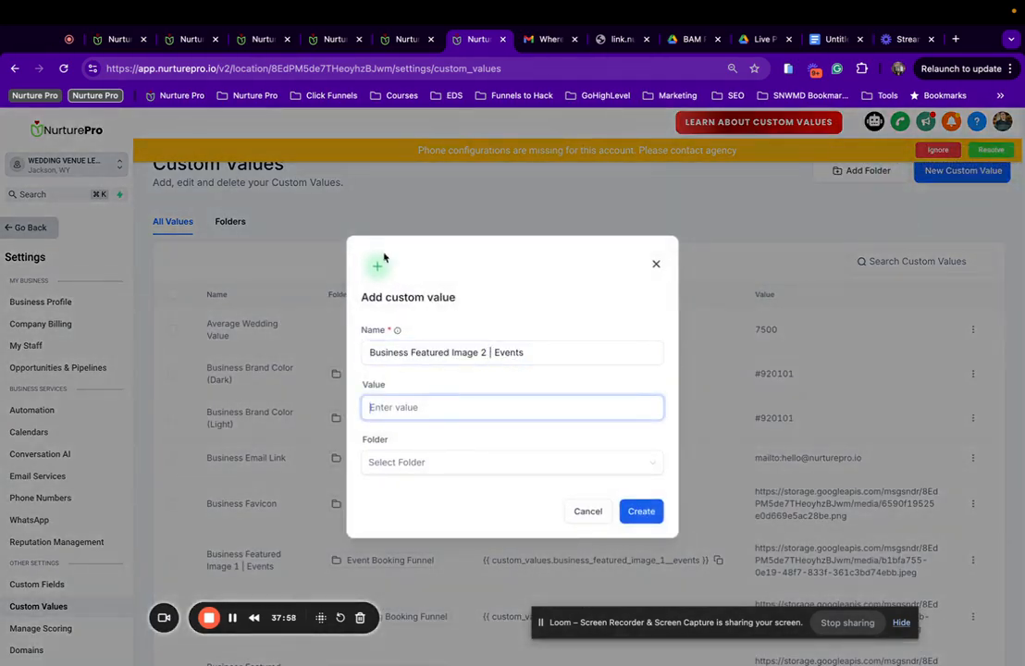
# Give it the first venue photo's link, file it under Event Booking Funnel, and create it.
pyautogui.click(405, 42)
pyautogui.rightClick(228, 379)
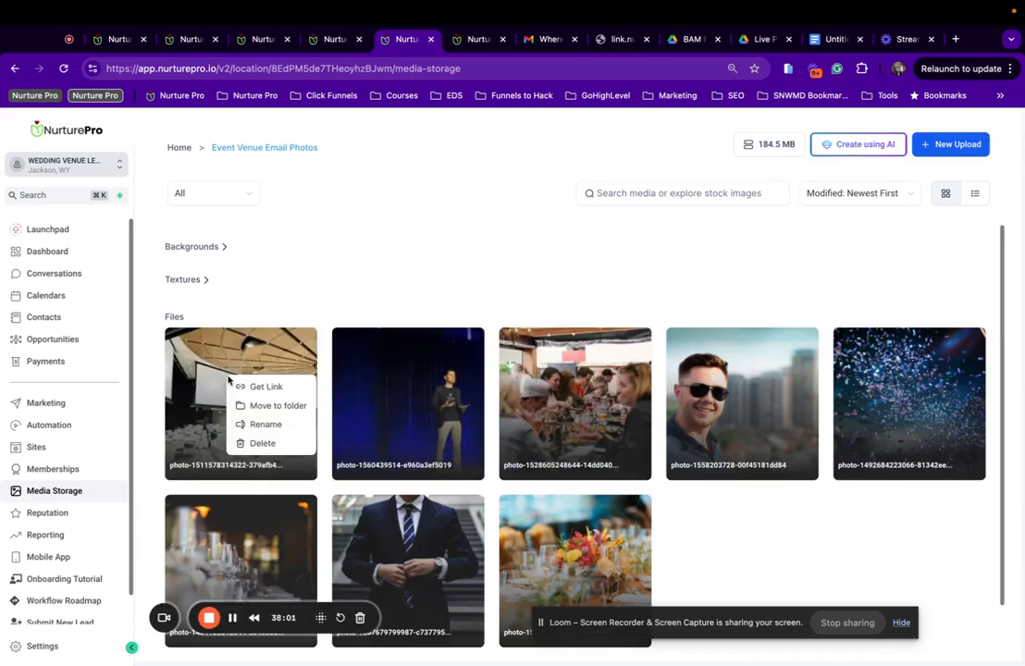
pyautogui.click(263, 386)
pyautogui.click(475, 39)
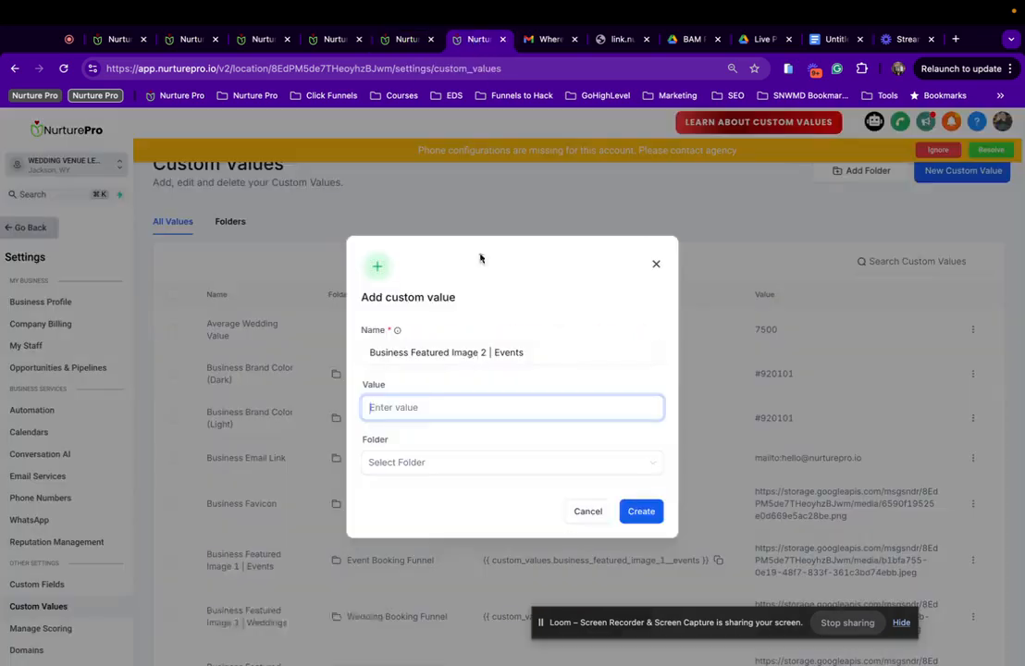
pyautogui.press('super+v')
pyautogui.click(446, 463)
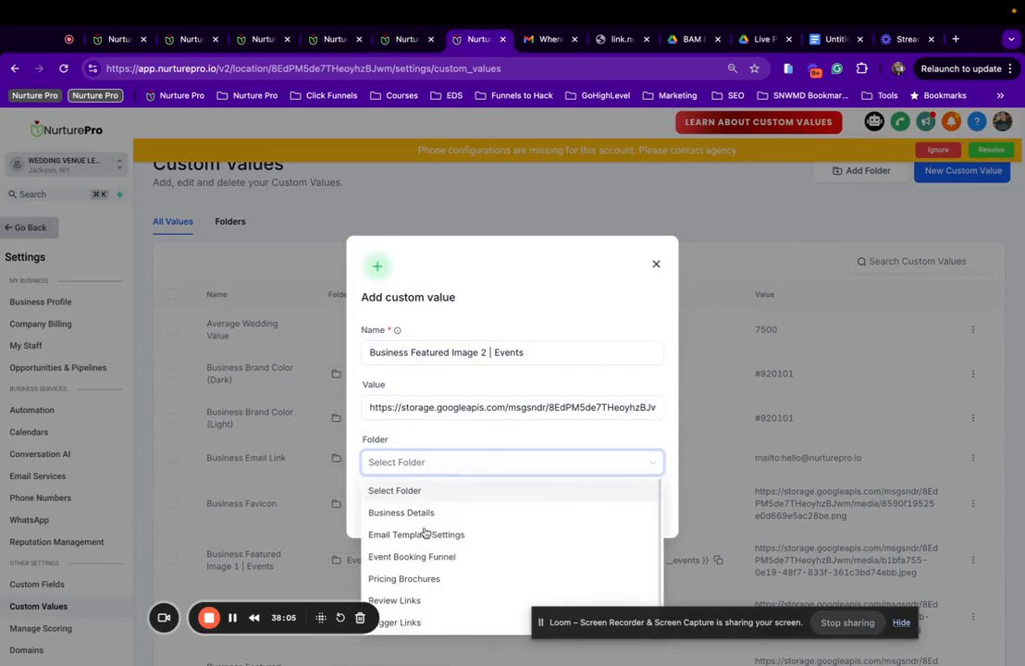
pyautogui.scroll(-1, 423, 541)
pyautogui.click(424, 540)
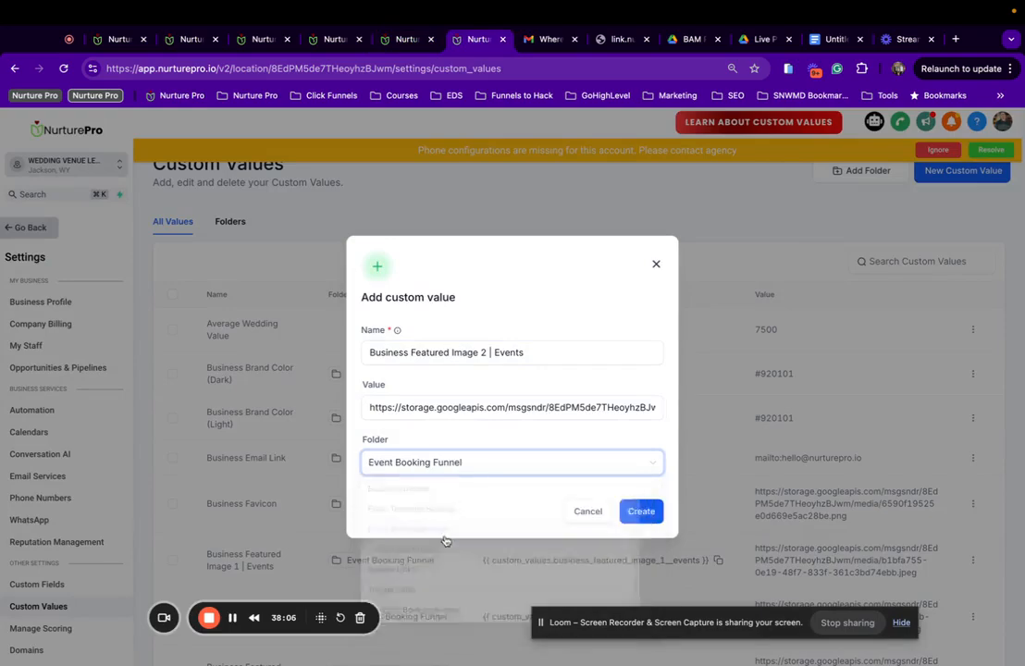
pyautogui.click(650, 512)
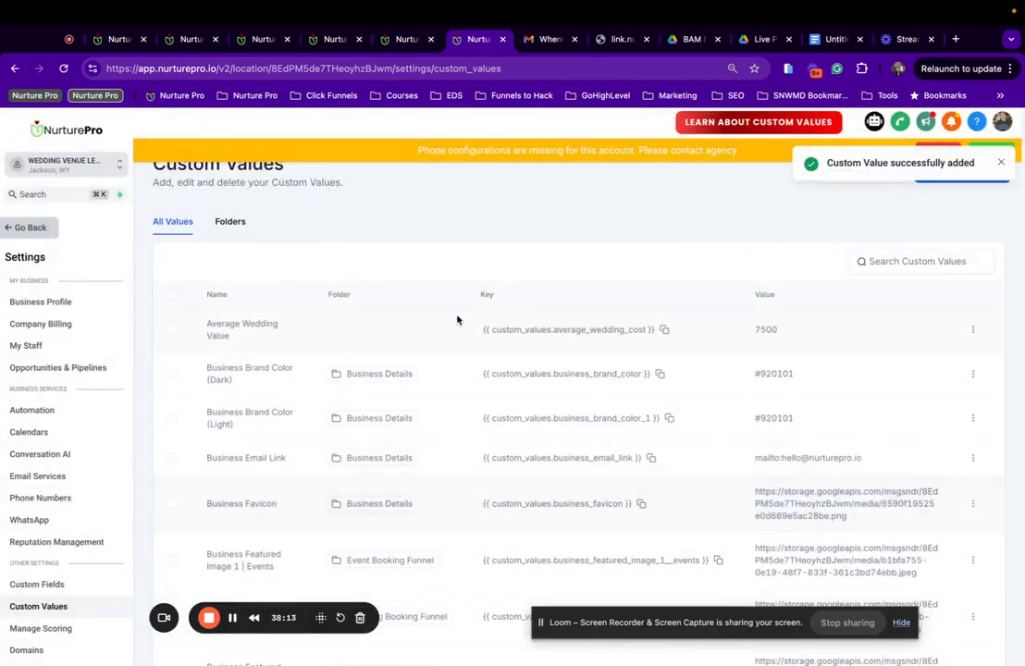
# Copy the Business Featured Image 1 | Events key and return to the events survey page builder.
pyautogui.click(239, 222)
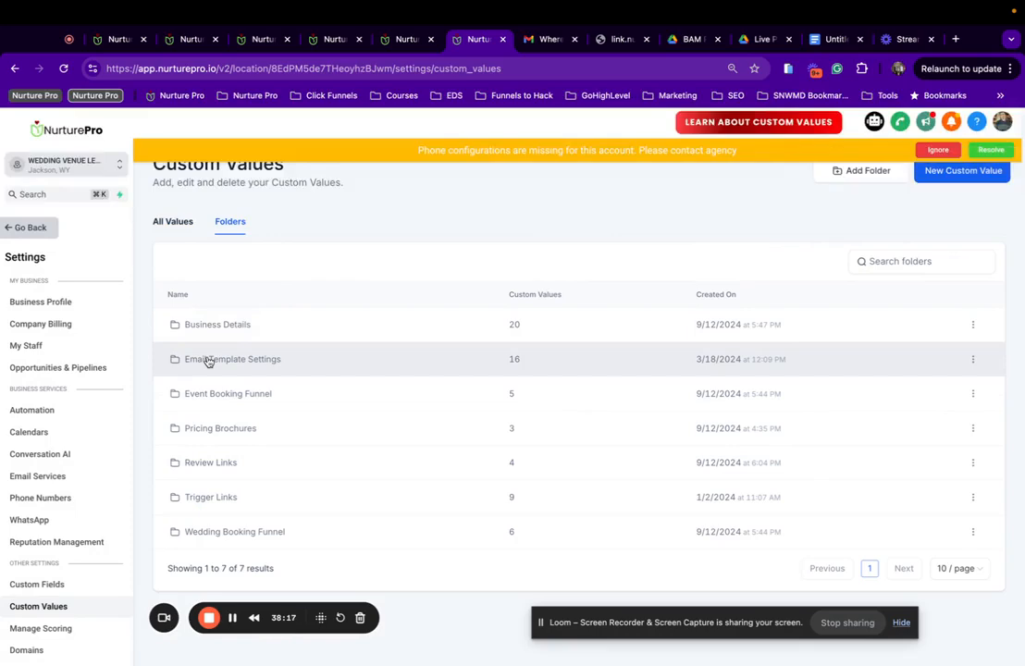
pyautogui.moveTo(207, 360); pyautogui.dragTo(215, 325)
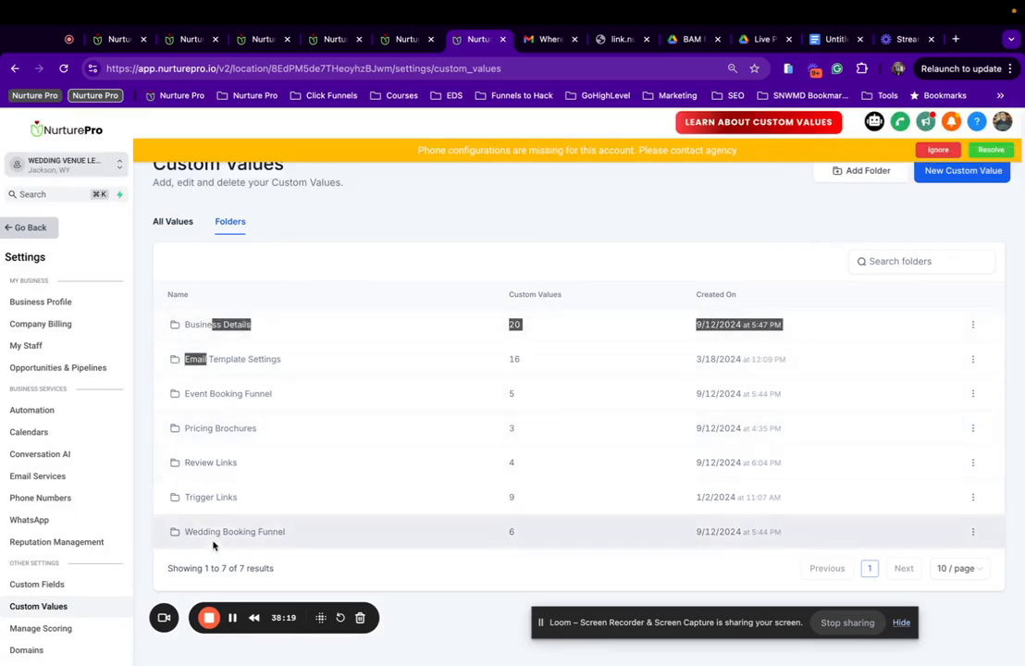
pyautogui.click(195, 393)
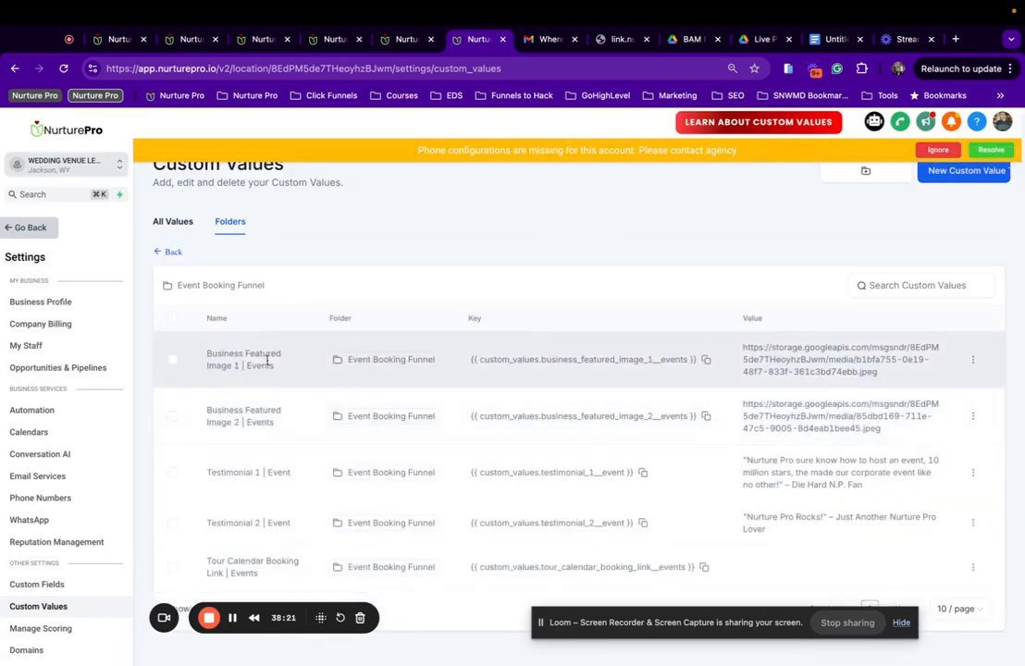
pyautogui.click(706, 360)
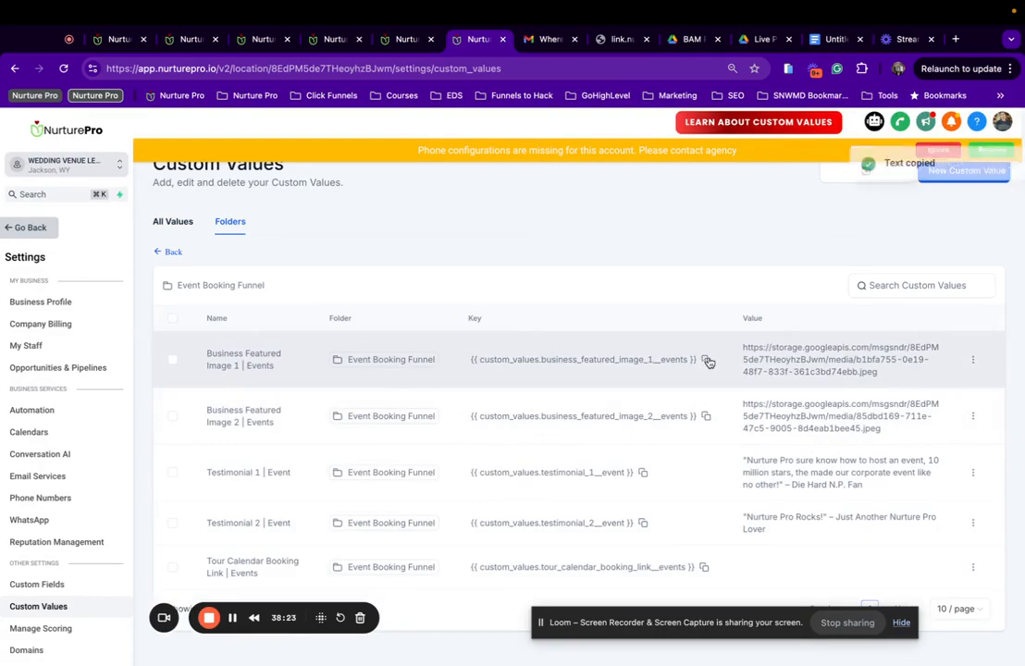
pyautogui.click(265, 39)
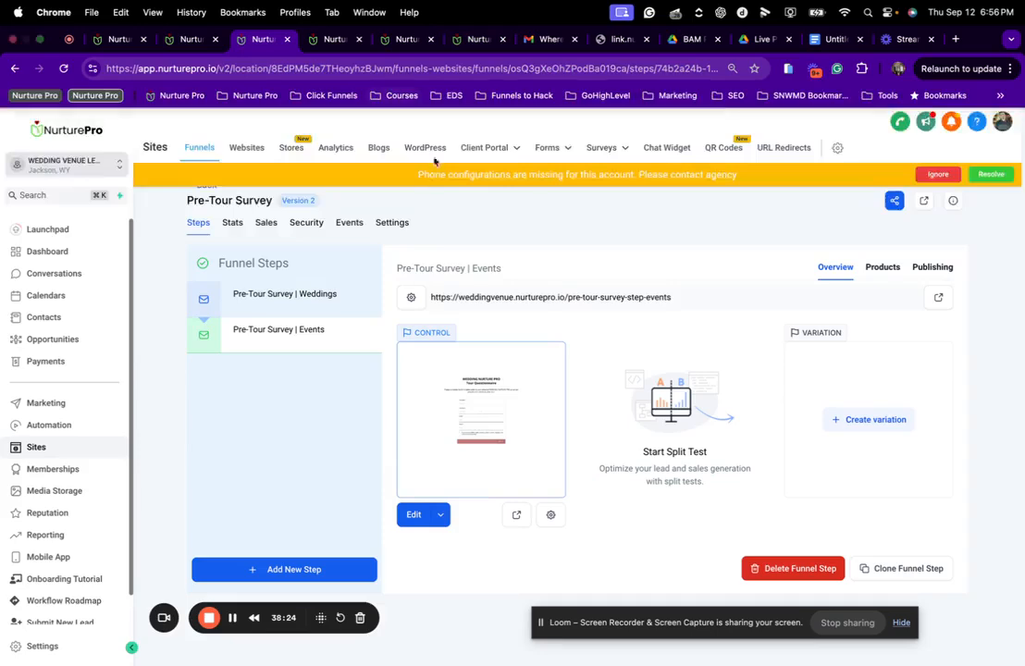
pyautogui.click(331, 39)
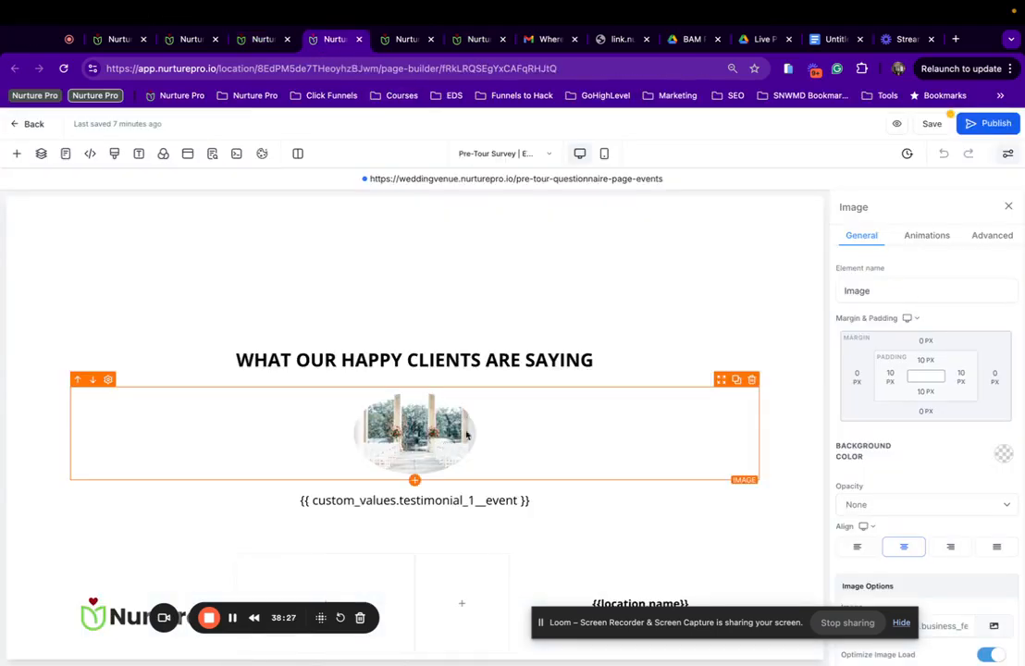
# Replace the testimonial image source with the Business Featured Image 1 | Events custom value key.
pyautogui.click(992, 238)
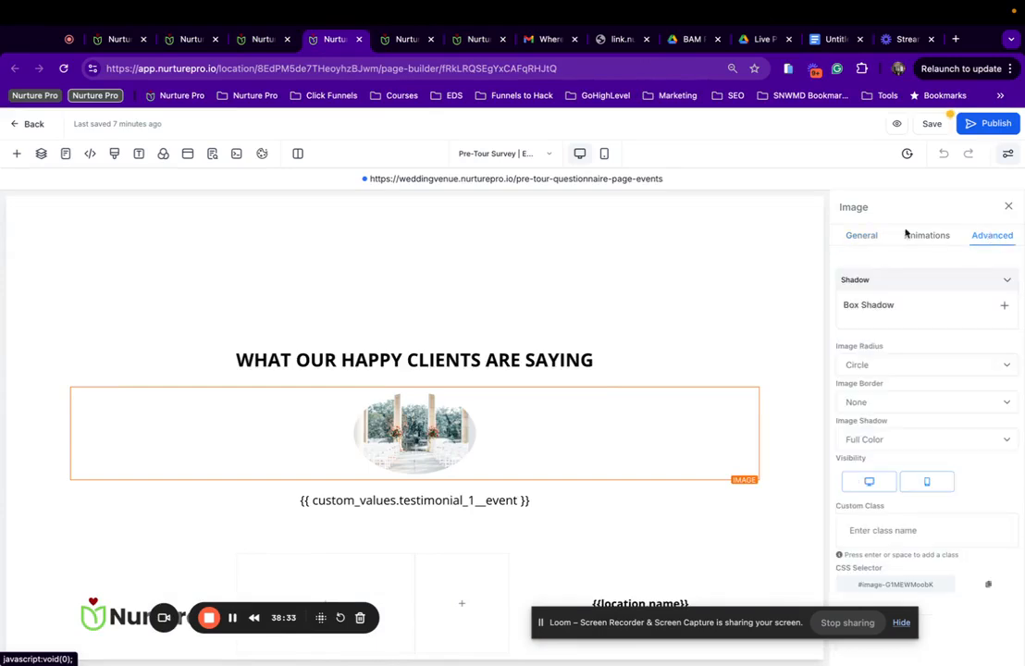
pyautogui.click(860, 237)
pyautogui.scroll(-5, 849, 497)
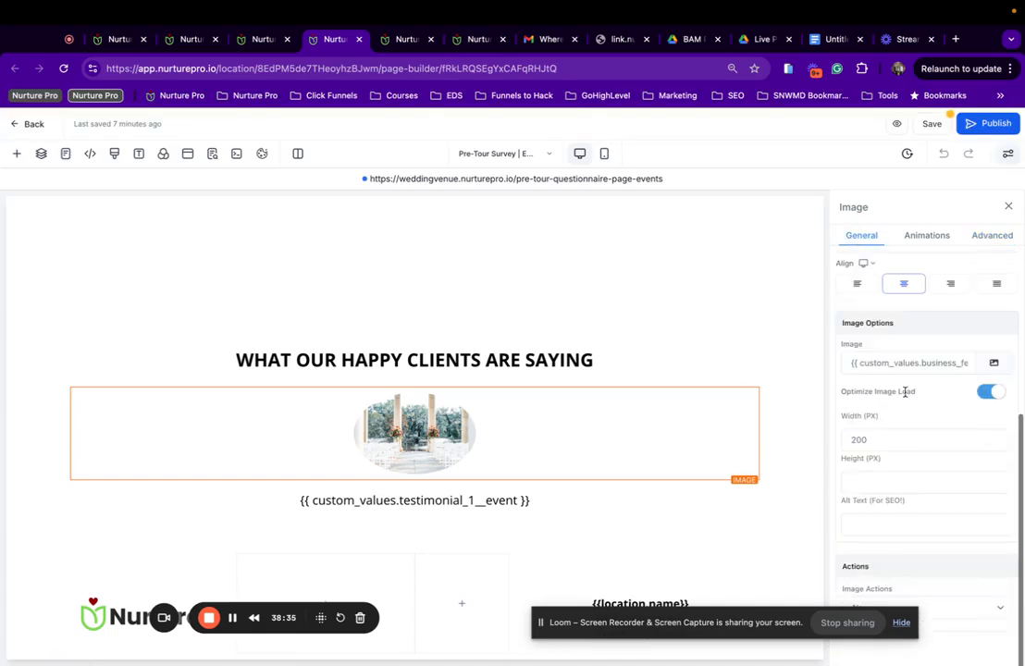
pyautogui.click(860, 362)
pyautogui.press('super+v')
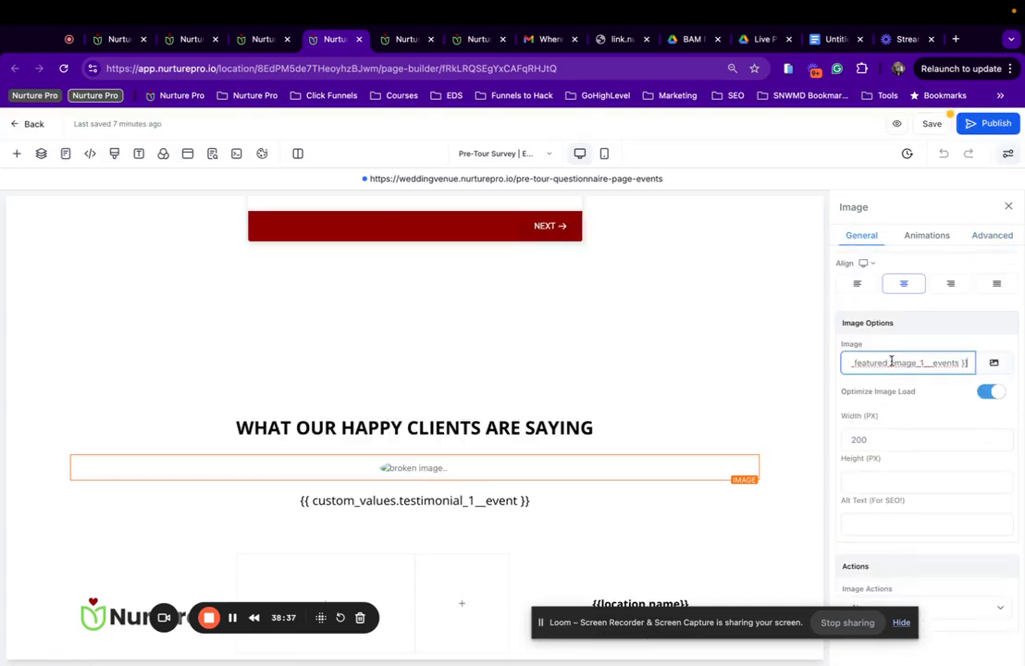
pyautogui.click(997, 340)
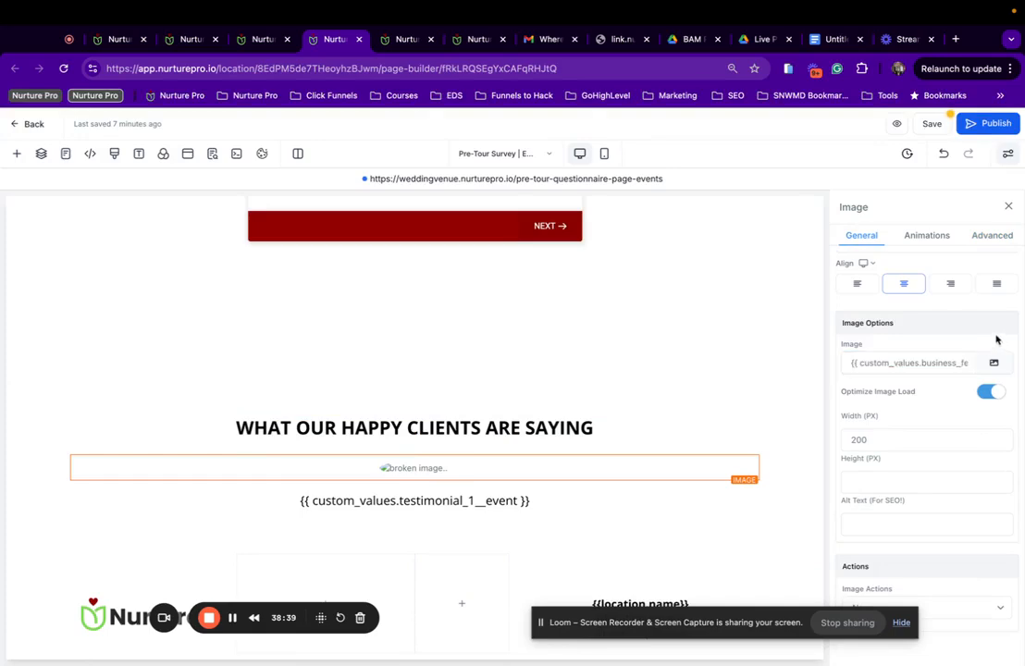
# Save the Pre-Tour Survey | Events page, dismiss the SEO panel, and publish it.
pyautogui.click(933, 127)
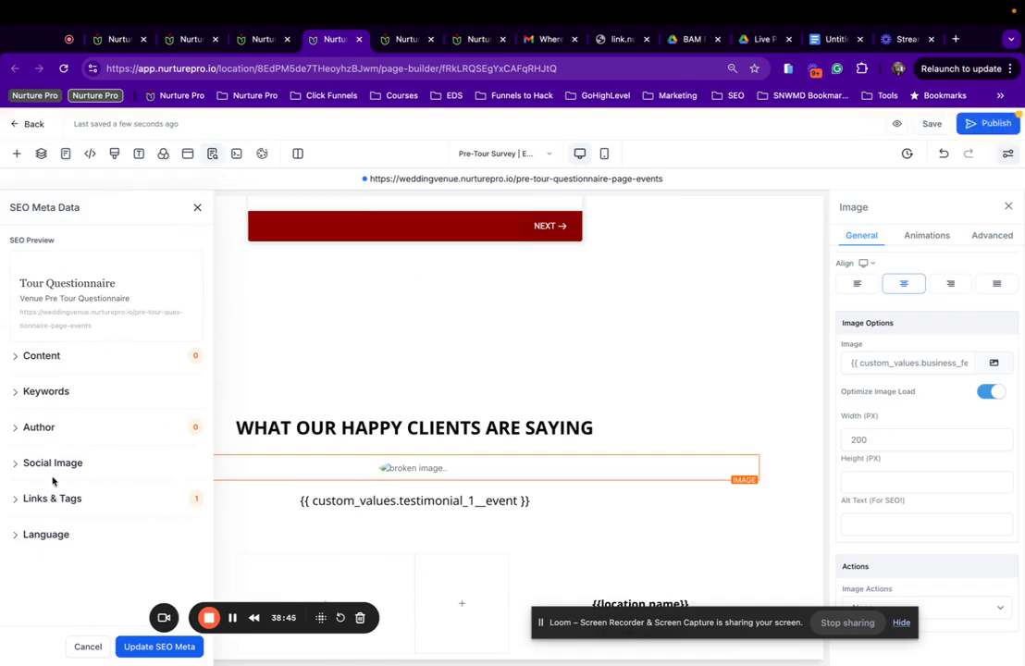
pyautogui.click(74, 429)
pyautogui.click(74, 428)
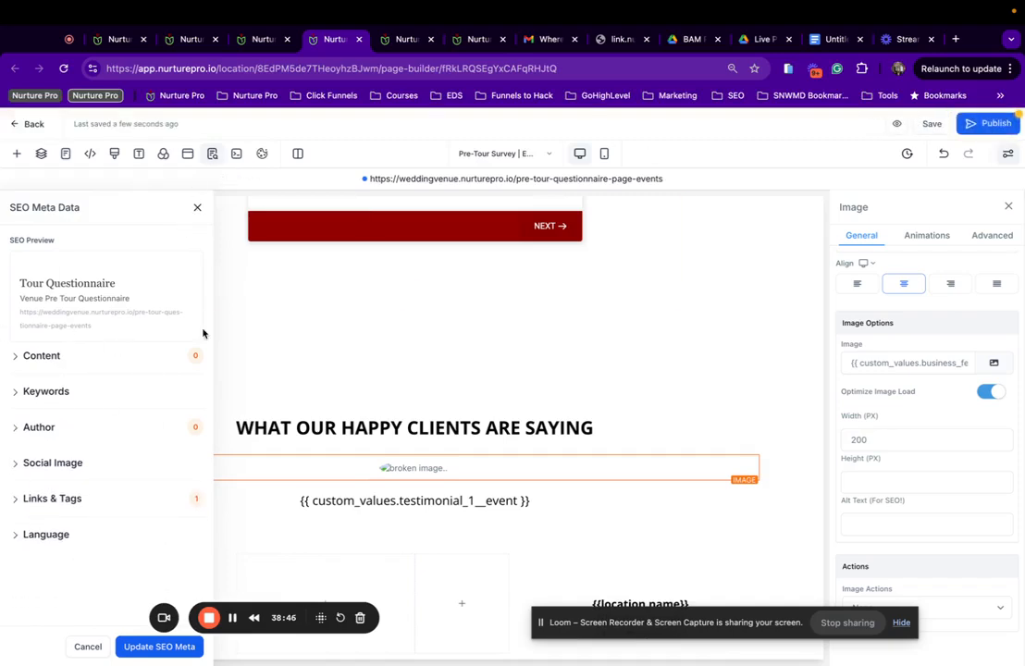
pyautogui.click(197, 208)
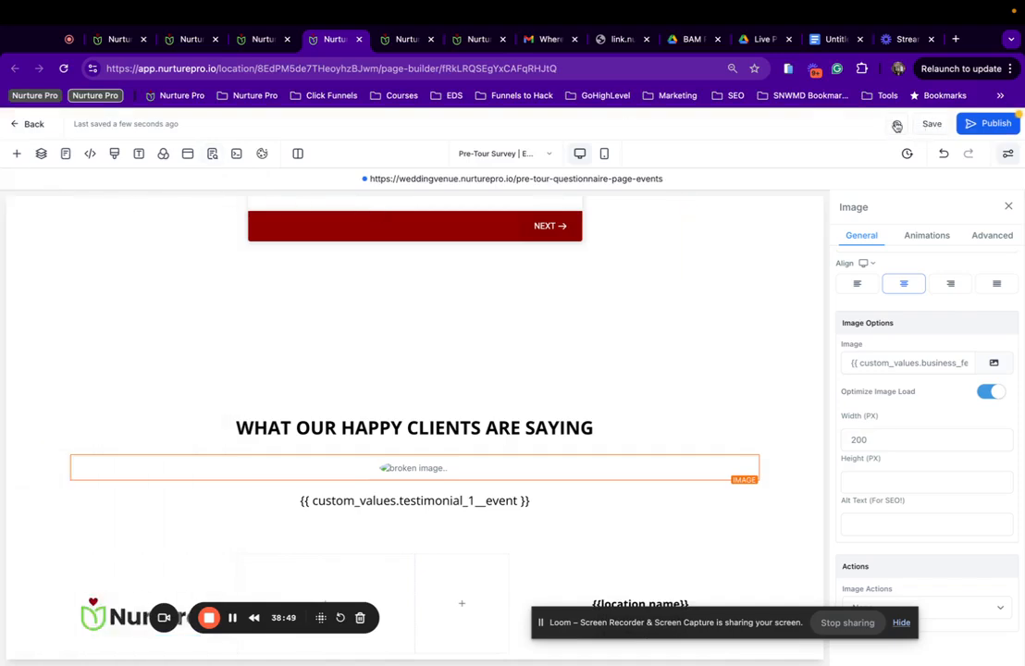
pyautogui.click(1008, 128)
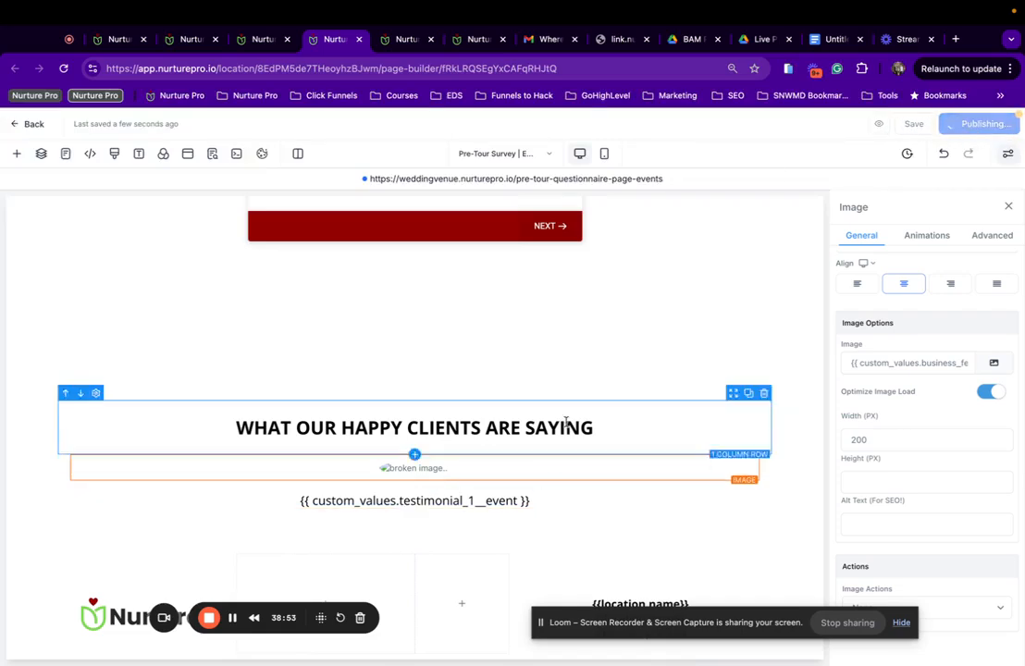
# Preview the published survey page, check the speaker photo and testimonial, then return to the editor.
pyautogui.click(902, 129)
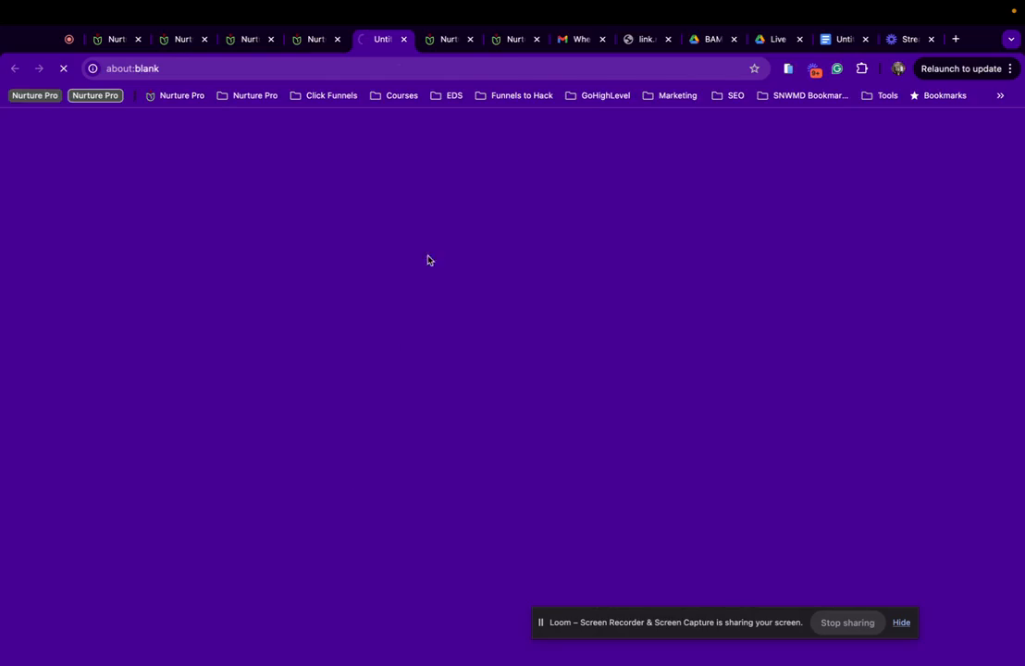
pyautogui.scroll(-5, 351, 401)
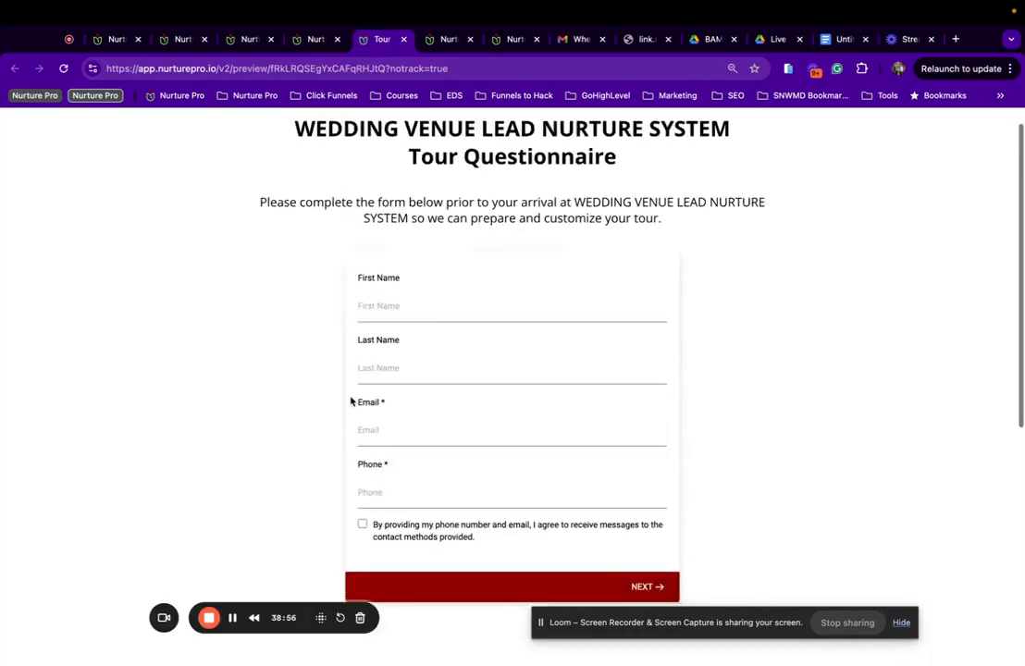
pyautogui.scroll(-3, 350, 401)
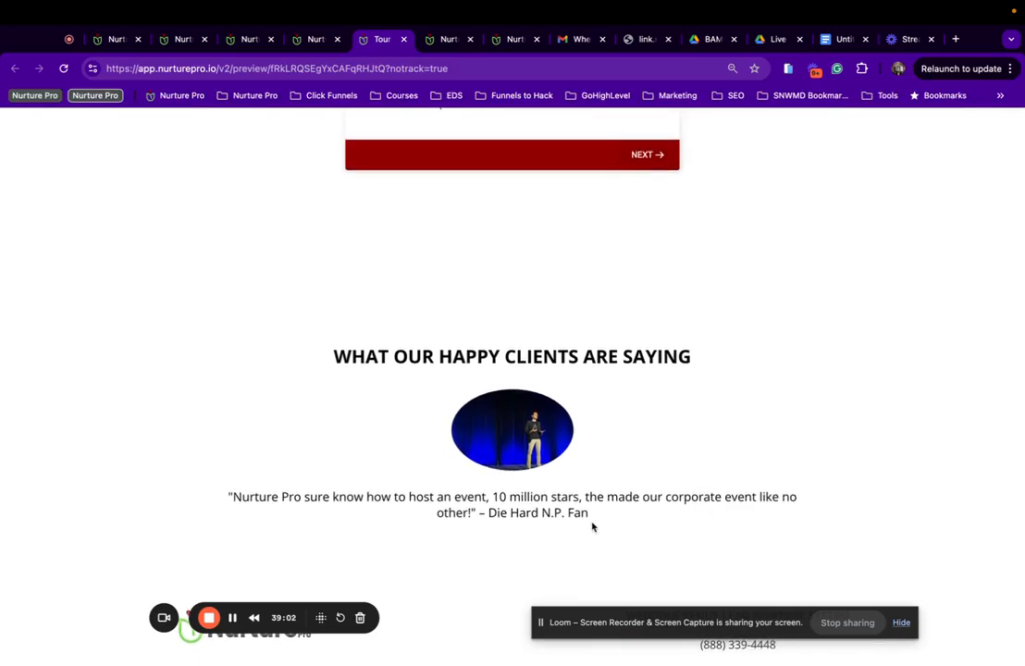
pyautogui.scroll(3, 518, 444)
pyautogui.scroll(-2, 446, 378)
pyautogui.scroll(1, 445, 378)
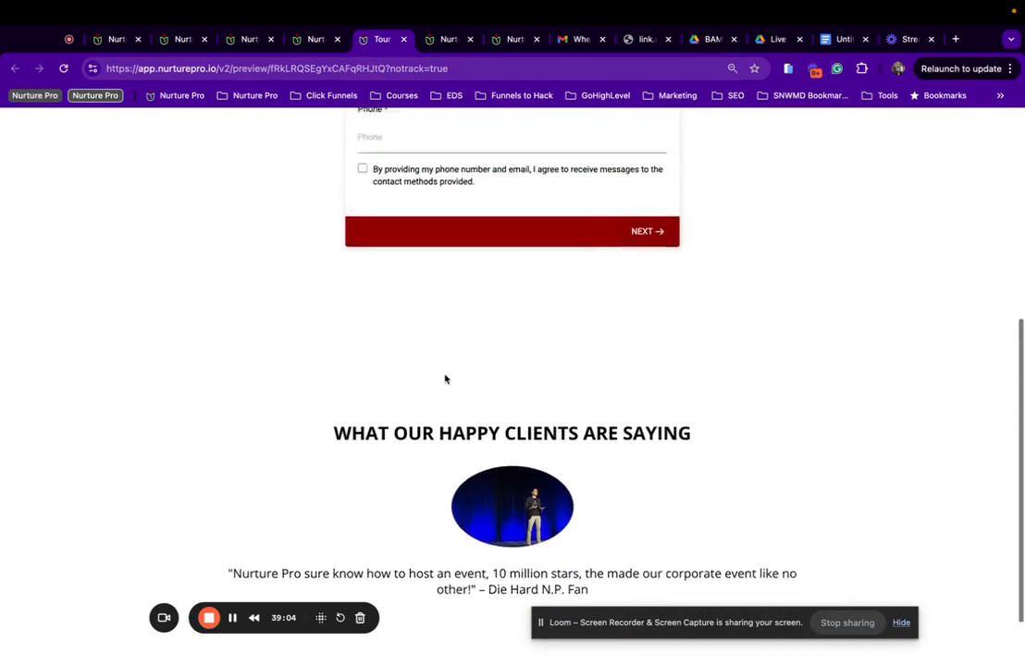
pyautogui.scroll(1, 445, 378)
pyautogui.click(308, 39)
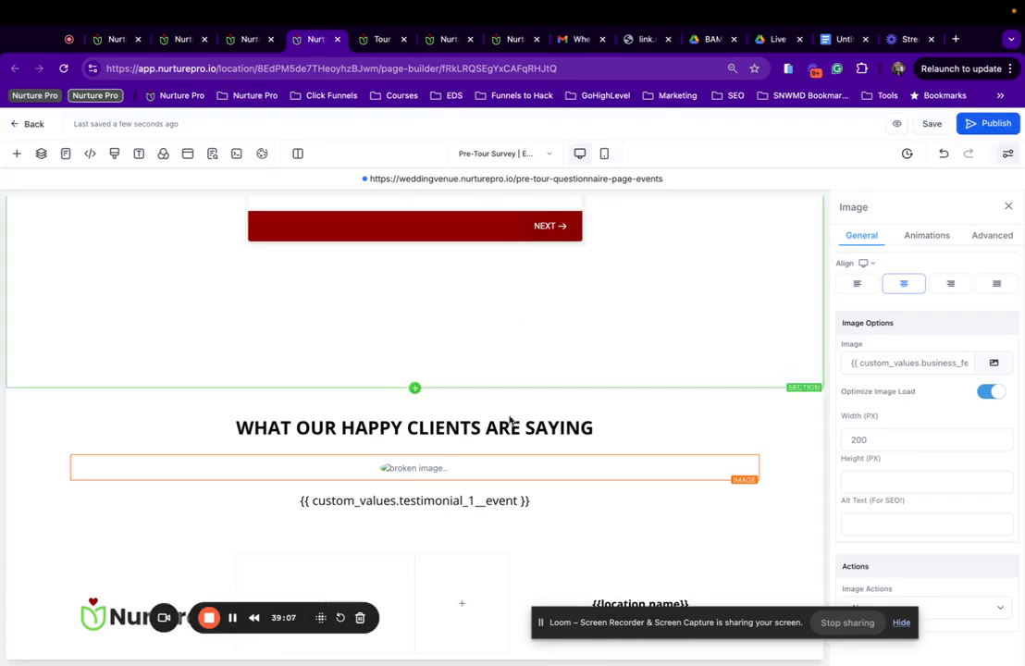
# Try a testimonial image width of 400 and save to check the result.
pyautogui.doubleClick(884, 439)
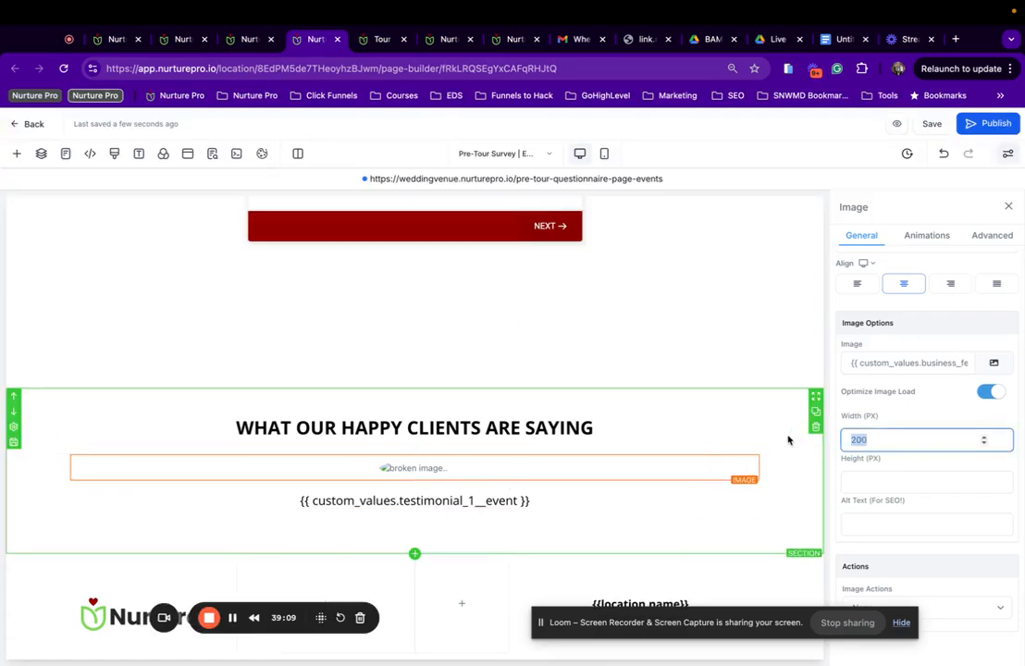
pyautogui.write('400')
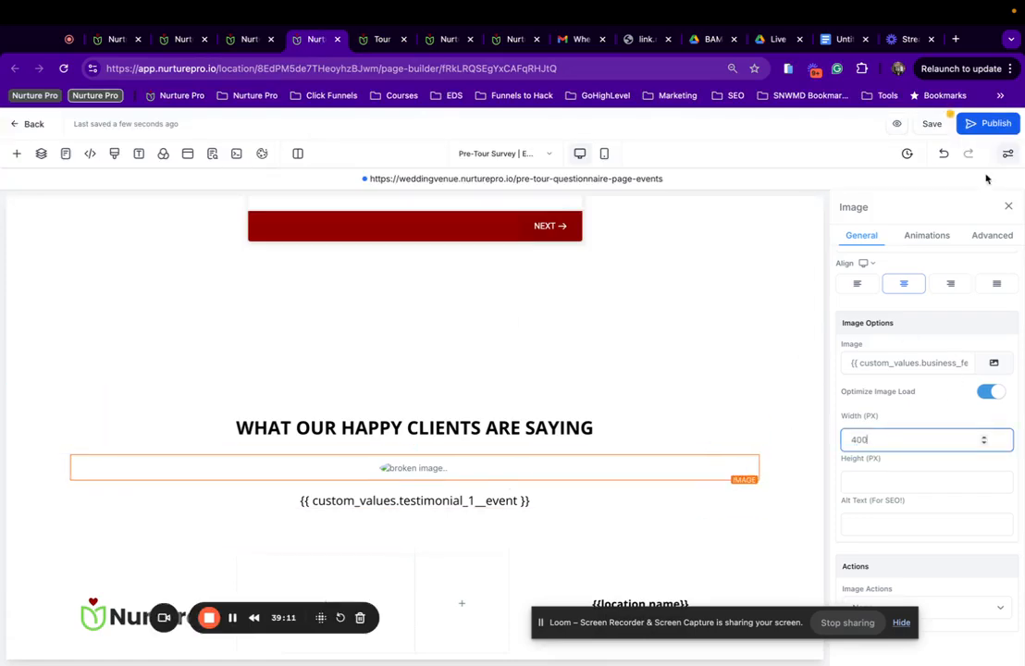
pyautogui.click(896, 131)
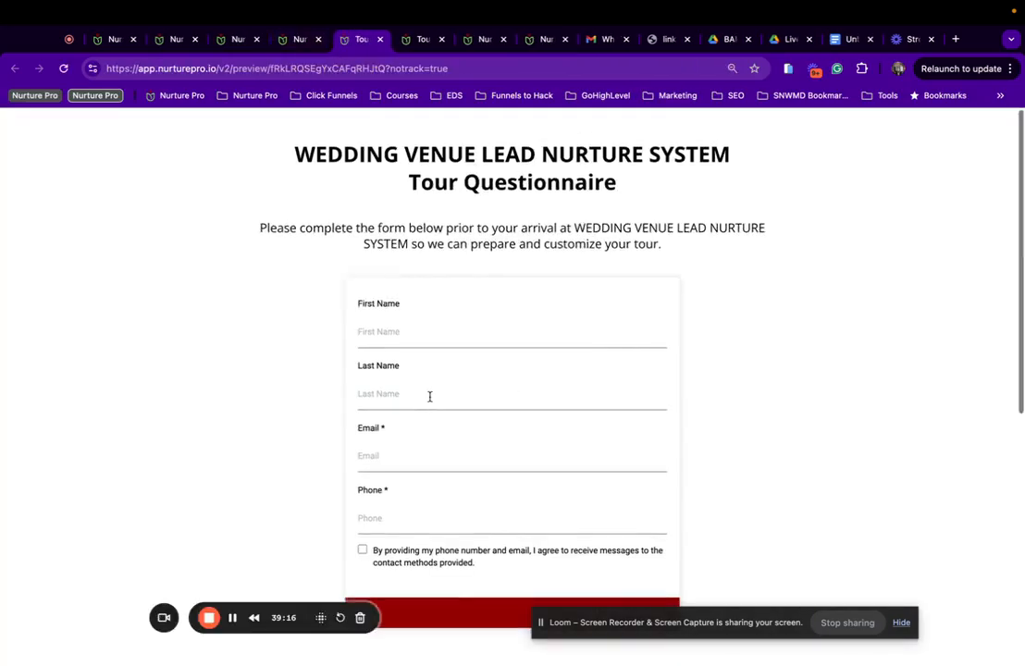
pyautogui.scroll(-5, 428, 396)
pyautogui.click(303, 44)
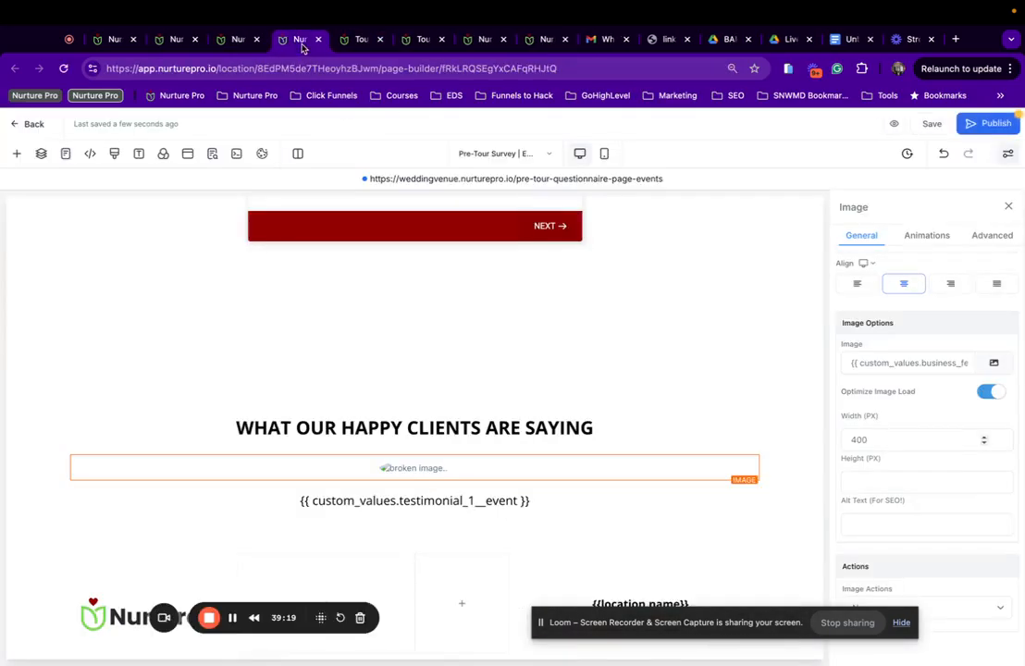
# Restore the image width to 200 px and publish the page.
pyautogui.moveTo(899, 442); pyautogui.dragTo(805, 435)
pyautogui.write('2')
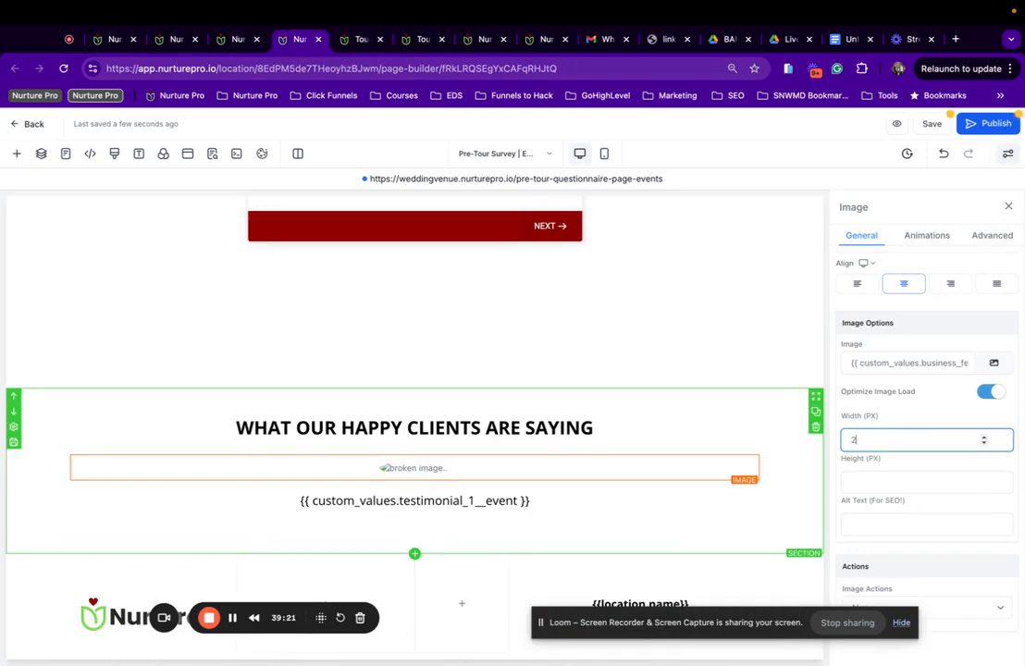
pyautogui.click(804, 435)
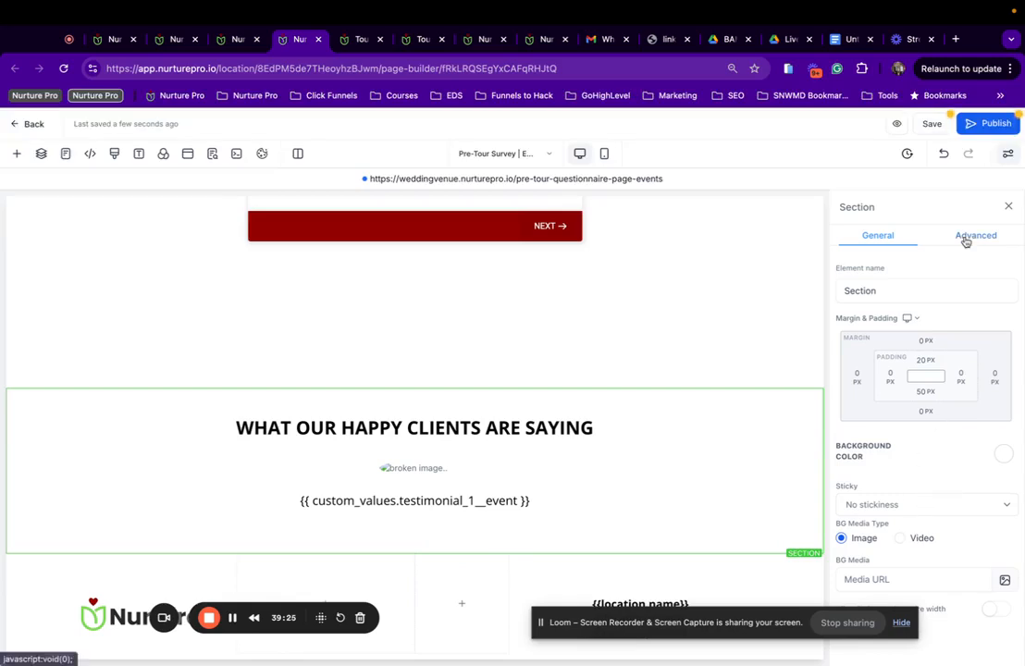
pyautogui.click(988, 124)
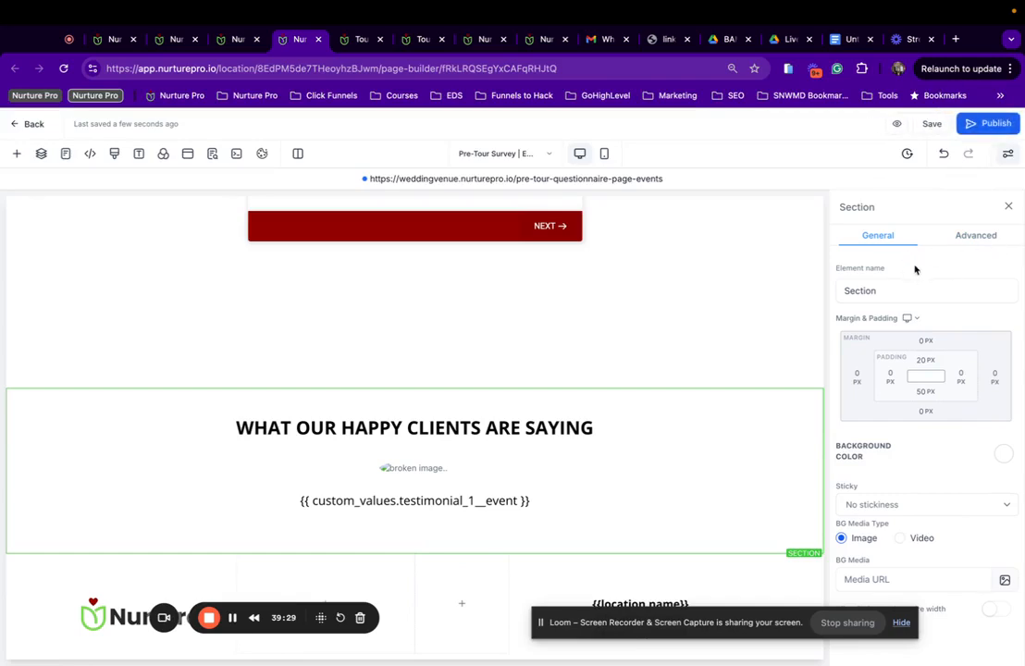
# Publish the Pre-Tour Survey page again and show the funnel's list of pages.
pyautogui.click(412, 466)
pyautogui.scroll(-3, 918, 422)
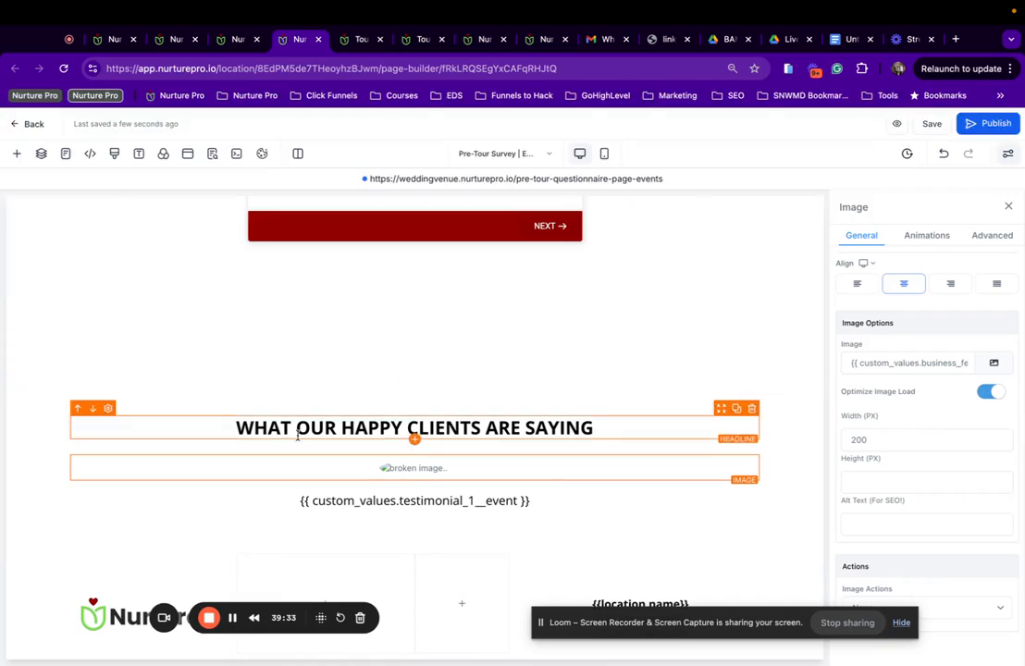
pyautogui.scroll(10, 297, 435)
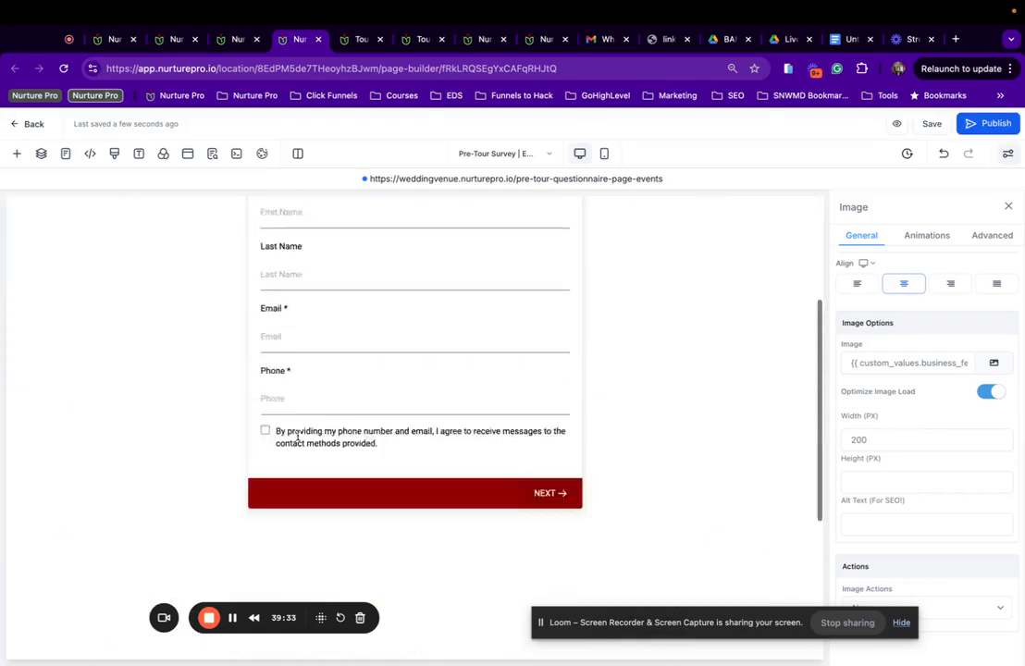
pyautogui.click(993, 126)
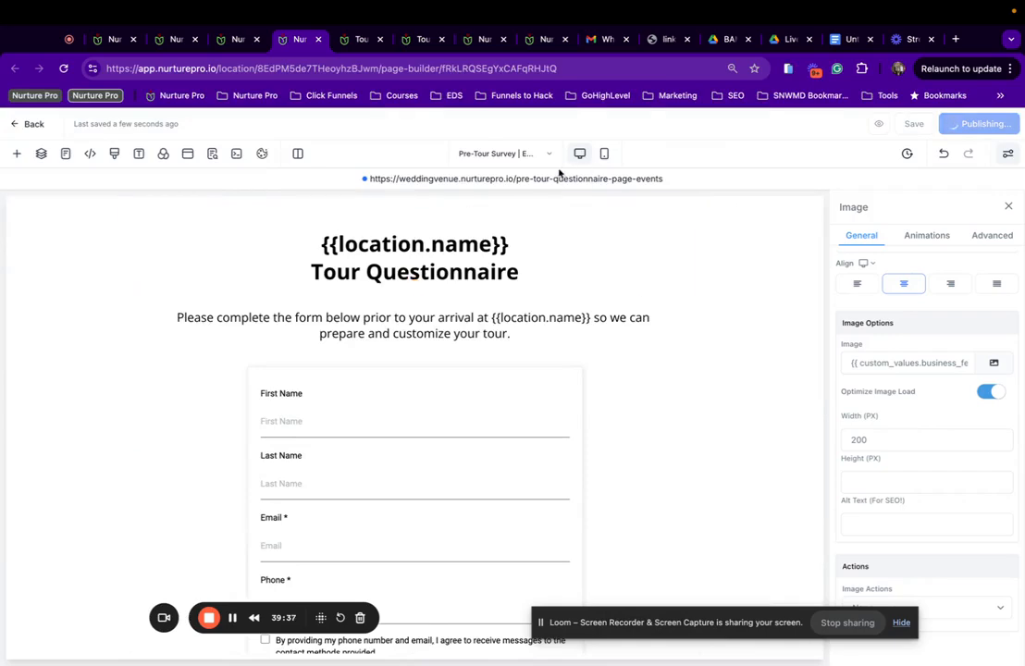
pyautogui.click(521, 157)
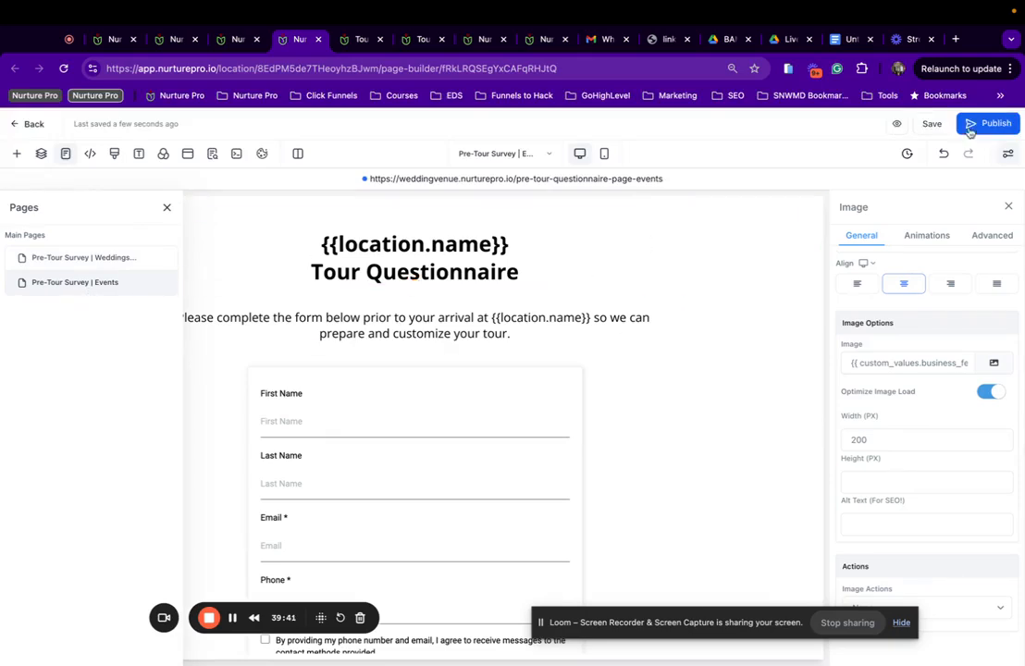
# Preview the live Pre-Tour Survey page and scroll through it.
pyautogui.click(894, 124)
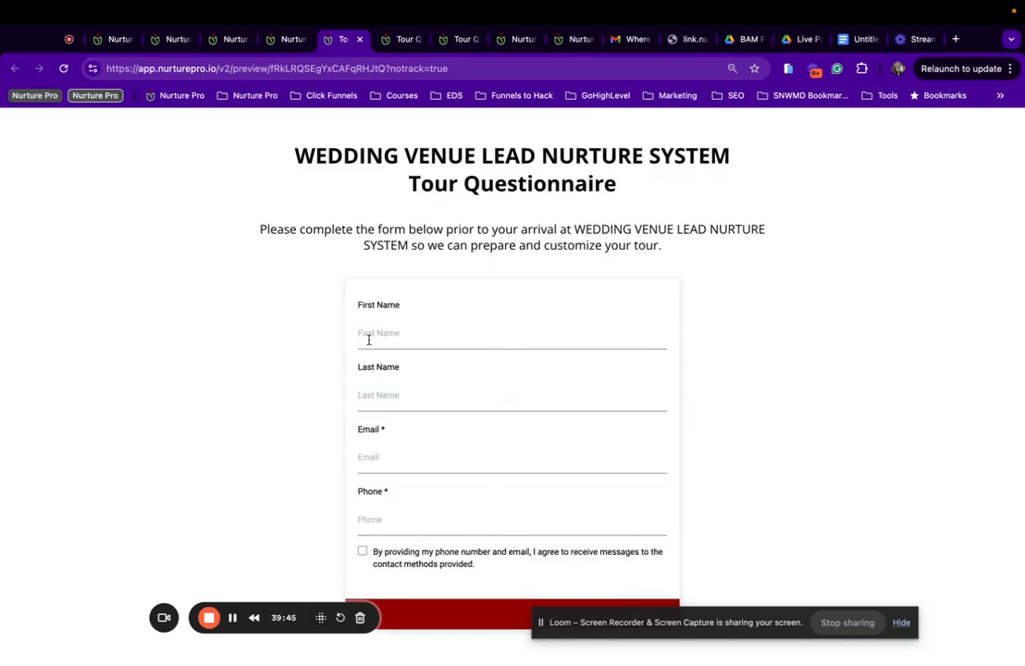
pyautogui.scroll(-1, 368, 340)
pyautogui.scroll(-5, 369, 340)
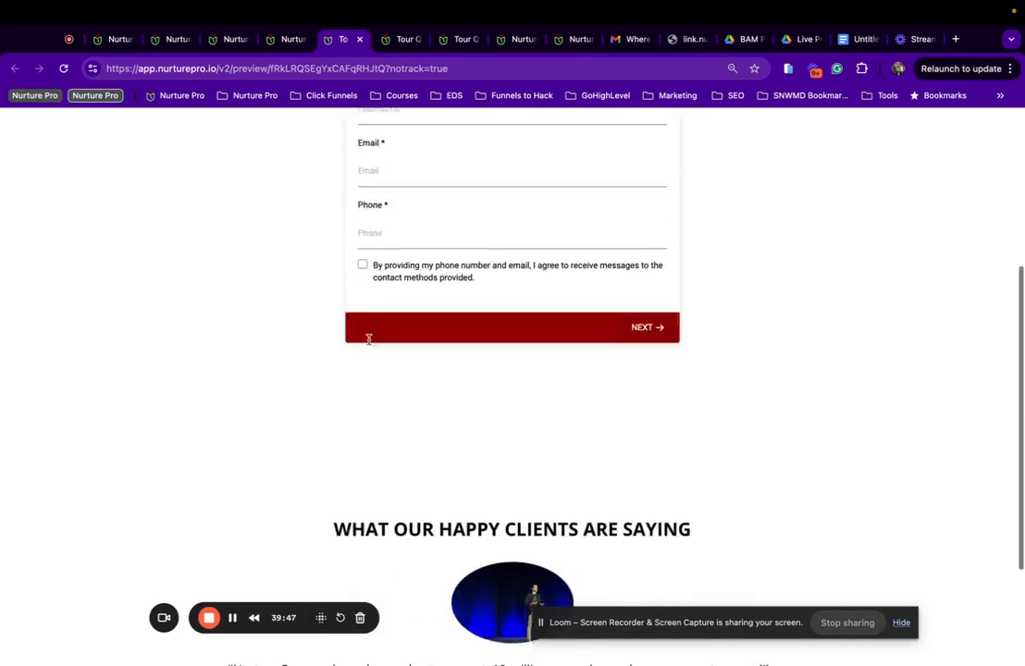
pyautogui.scroll(-1, 368, 340)
pyautogui.scroll(6, 368, 340)
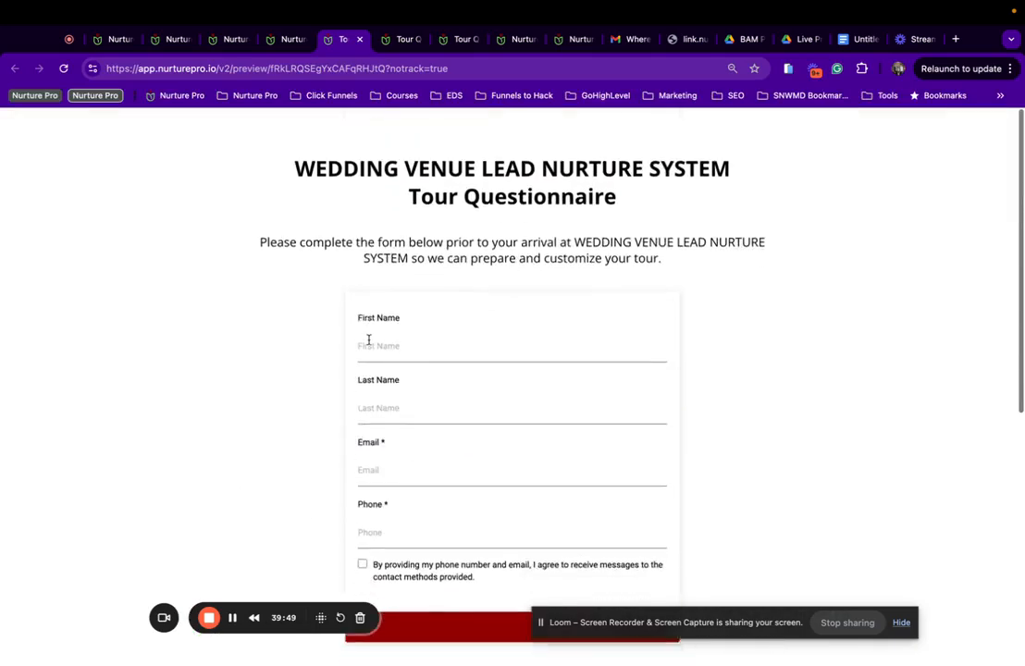
# Close the leftover preview tabs and pages list, then return to the Email Templates list.
pyautogui.click(360, 40)
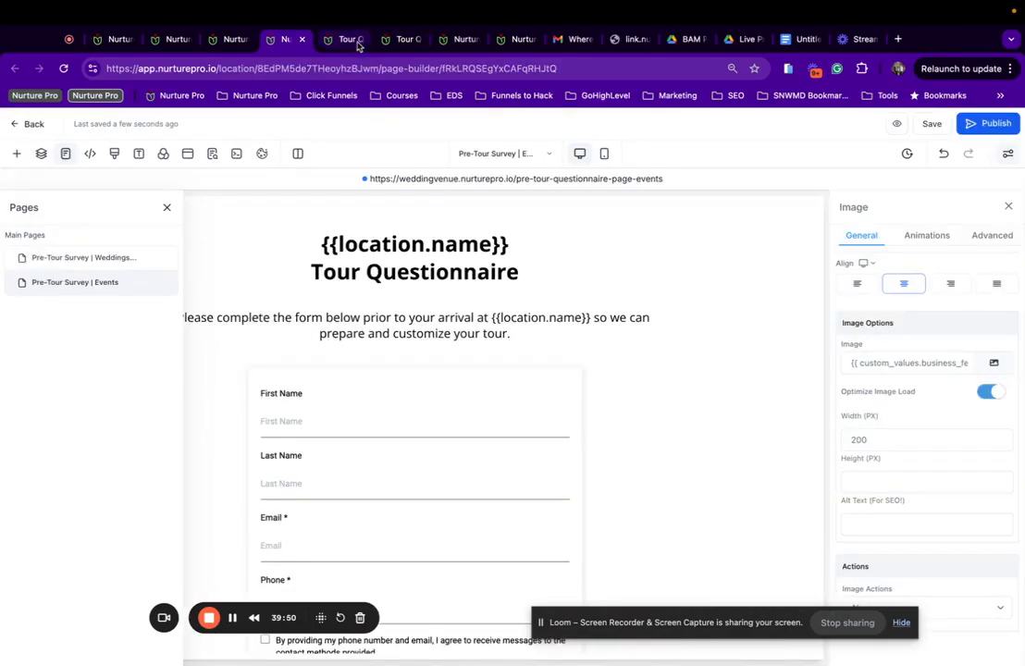
pyautogui.click(357, 41)
pyautogui.click(359, 40)
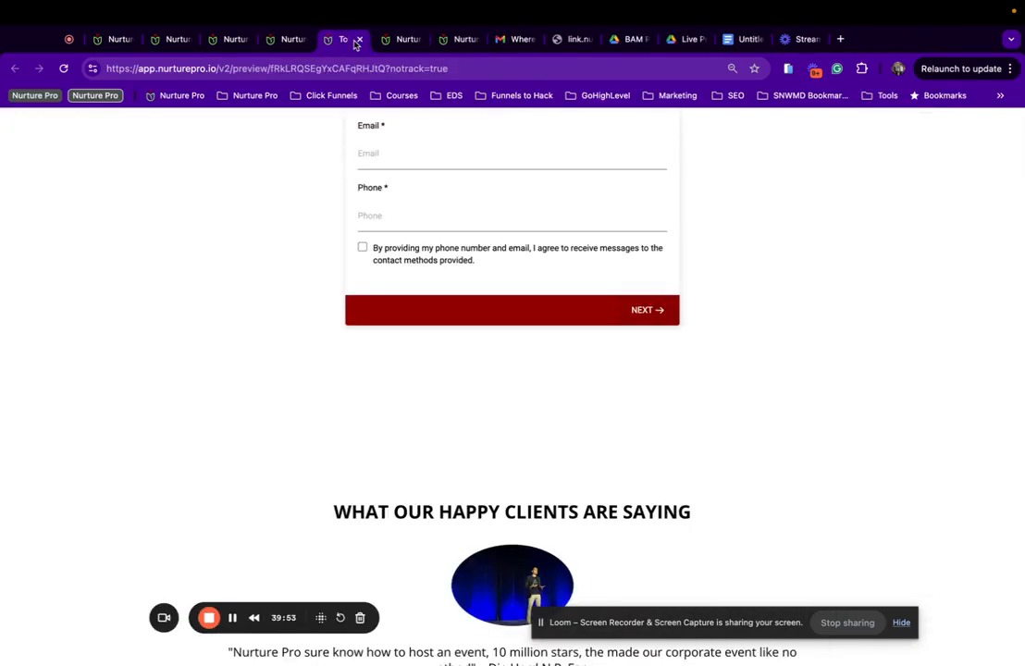
pyautogui.click(360, 40)
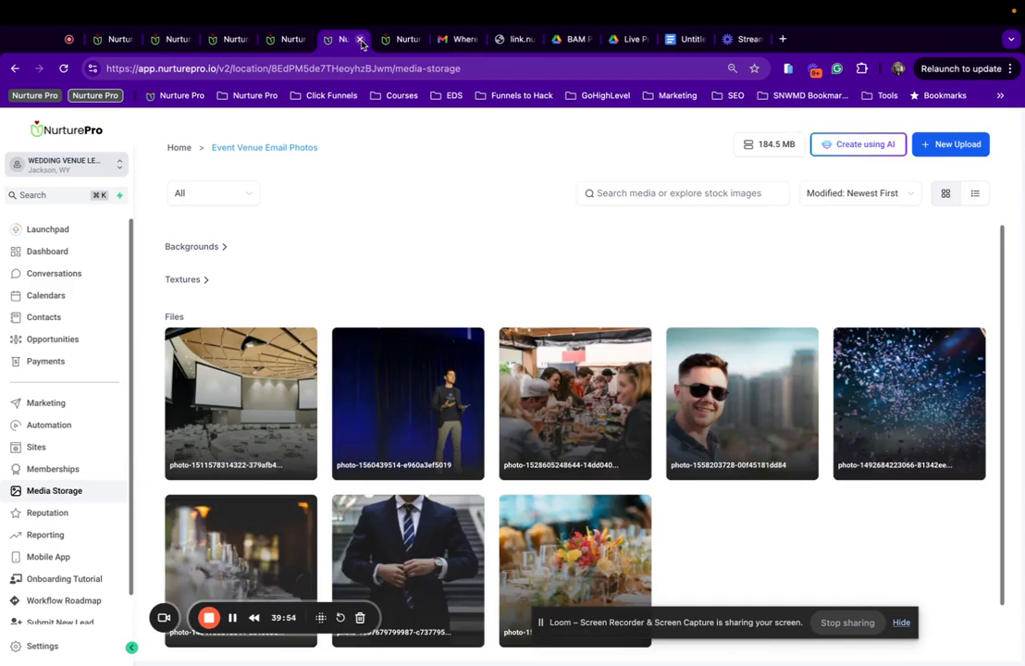
pyautogui.click(282, 41)
pyautogui.click(167, 207)
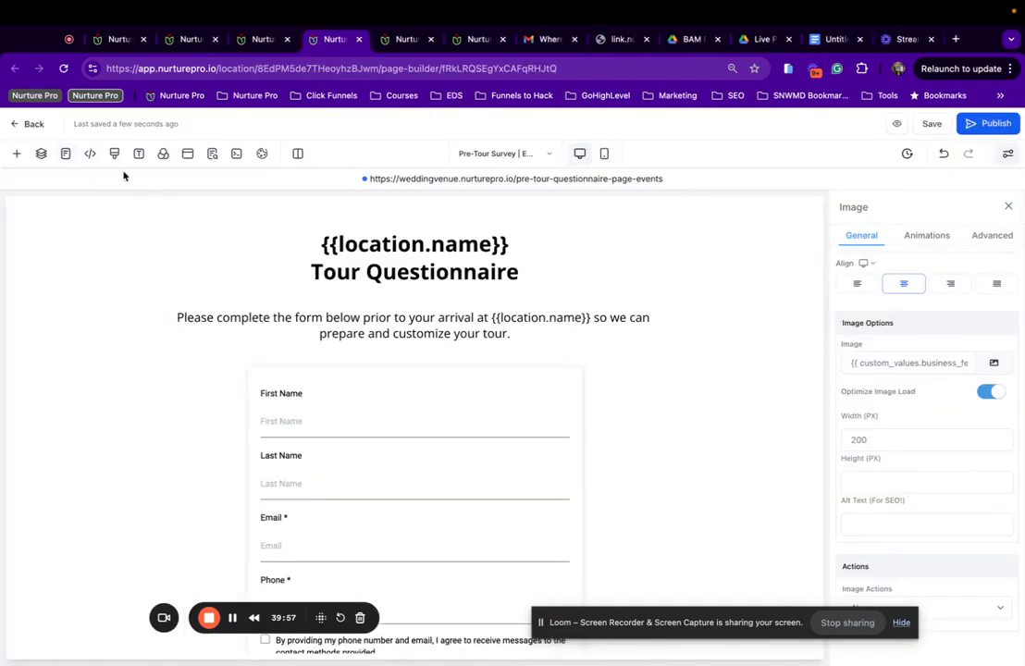
pyautogui.click(20, 124)
pyautogui.click(263, 39)
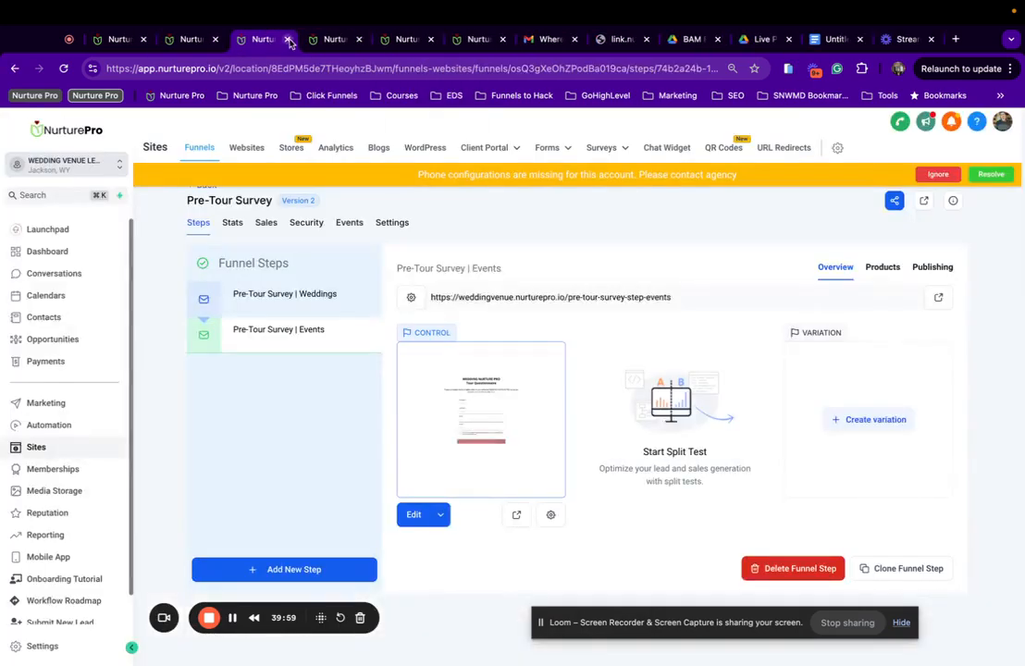
pyautogui.click(191, 44)
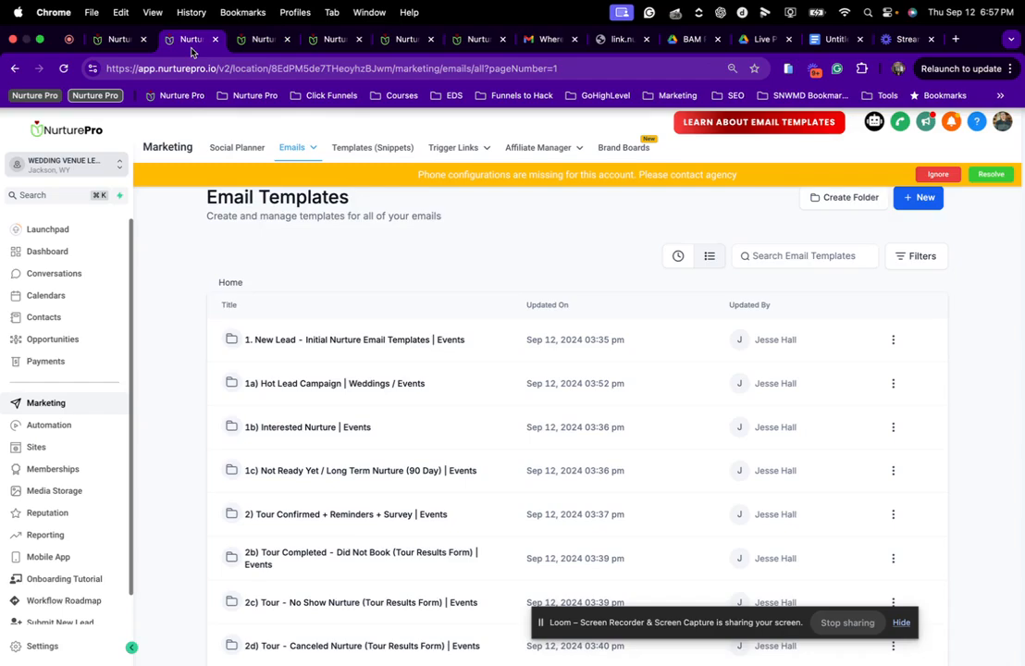
# Browse the Questionnaire button's Trigger Links in the Tour Confirmed builder, then save and reload.
pyautogui.click(115, 39)
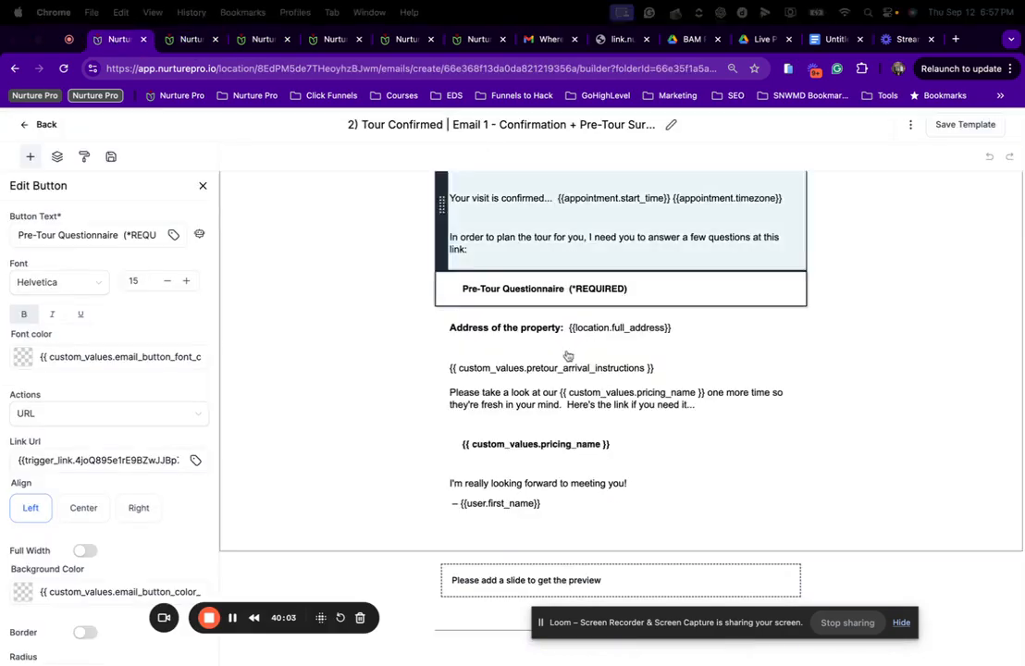
pyautogui.click(531, 297)
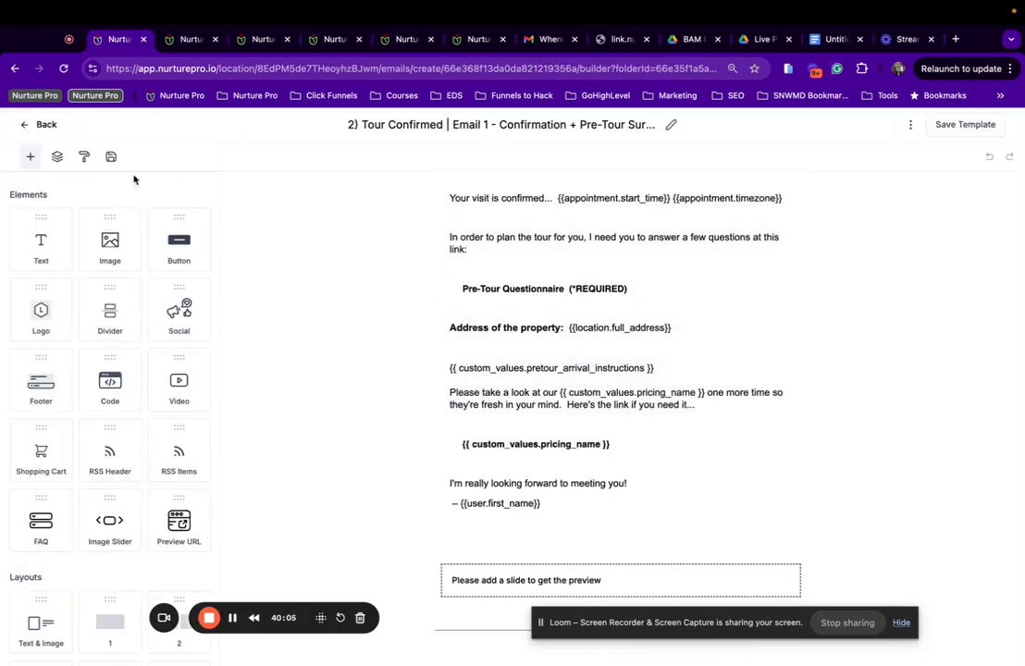
pyautogui.click(482, 291)
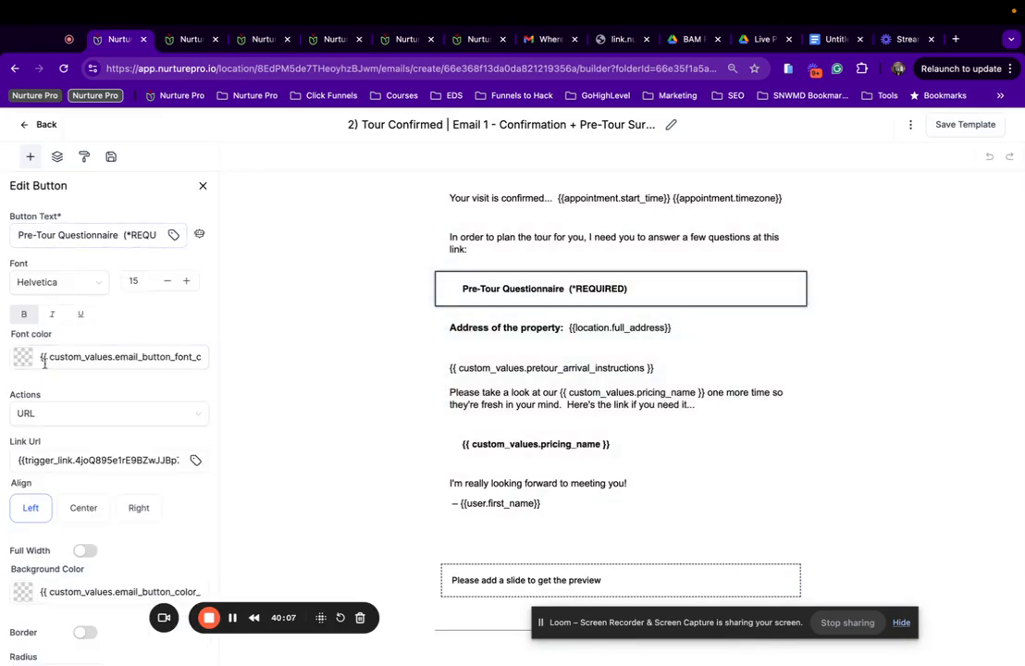
pyautogui.click(195, 460)
pyautogui.scroll(-5, 188, 302)
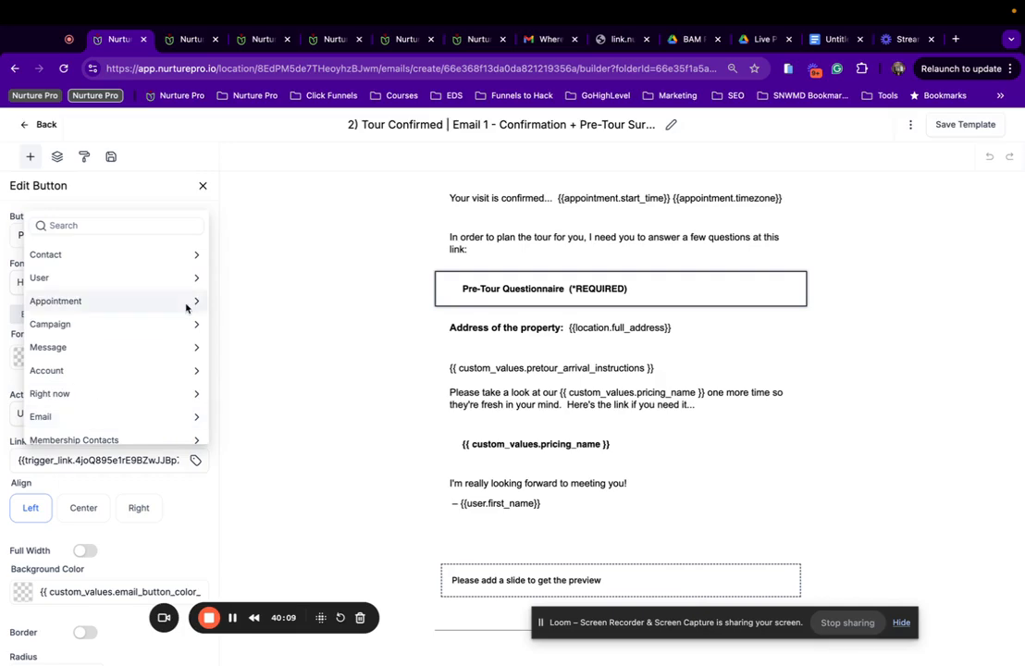
pyautogui.click(115, 431)
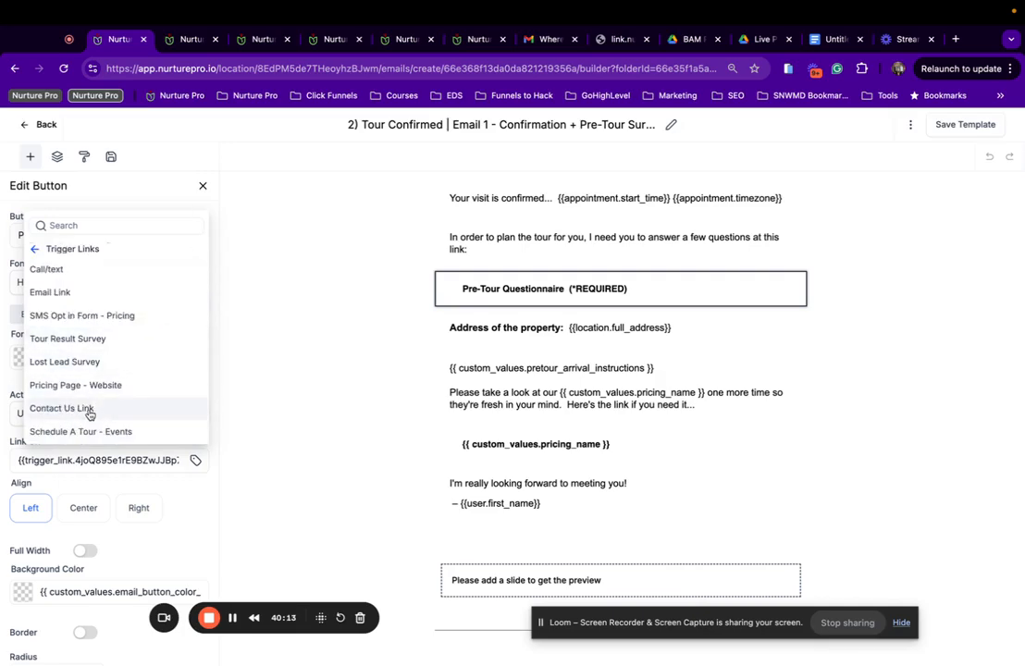
pyautogui.scroll(1, 91, 421)
pyautogui.scroll(5, 93, 430)
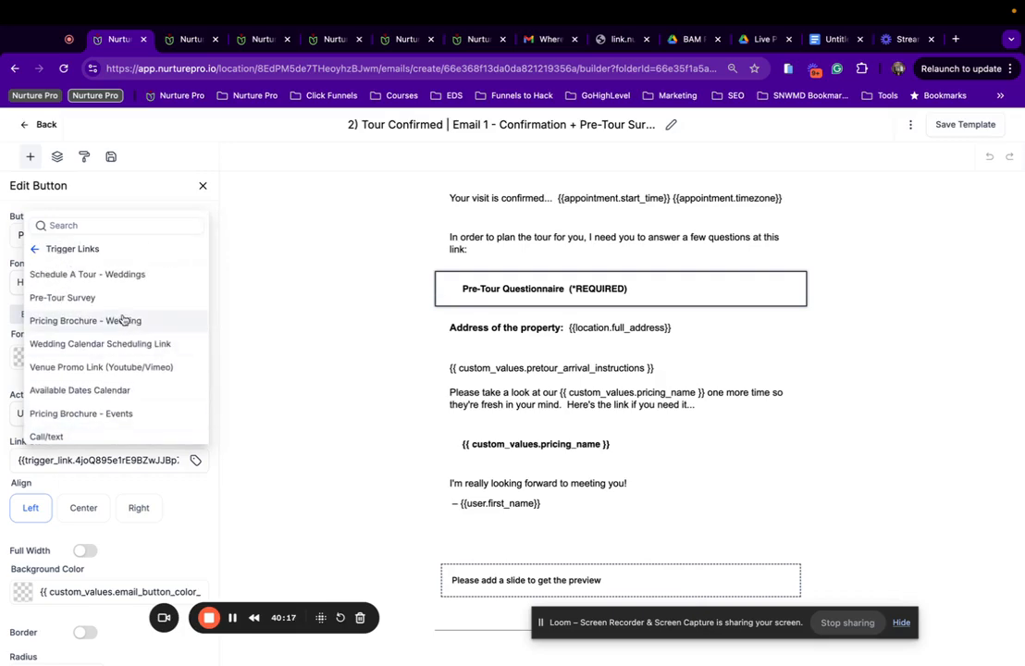
pyautogui.click(984, 125)
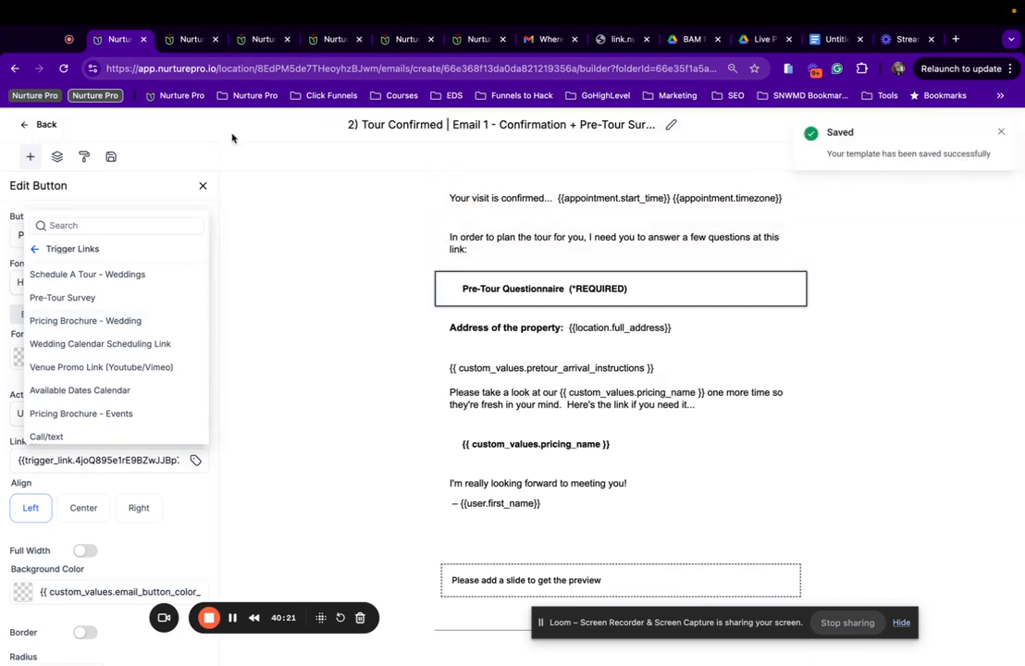
pyautogui.click(64, 69)
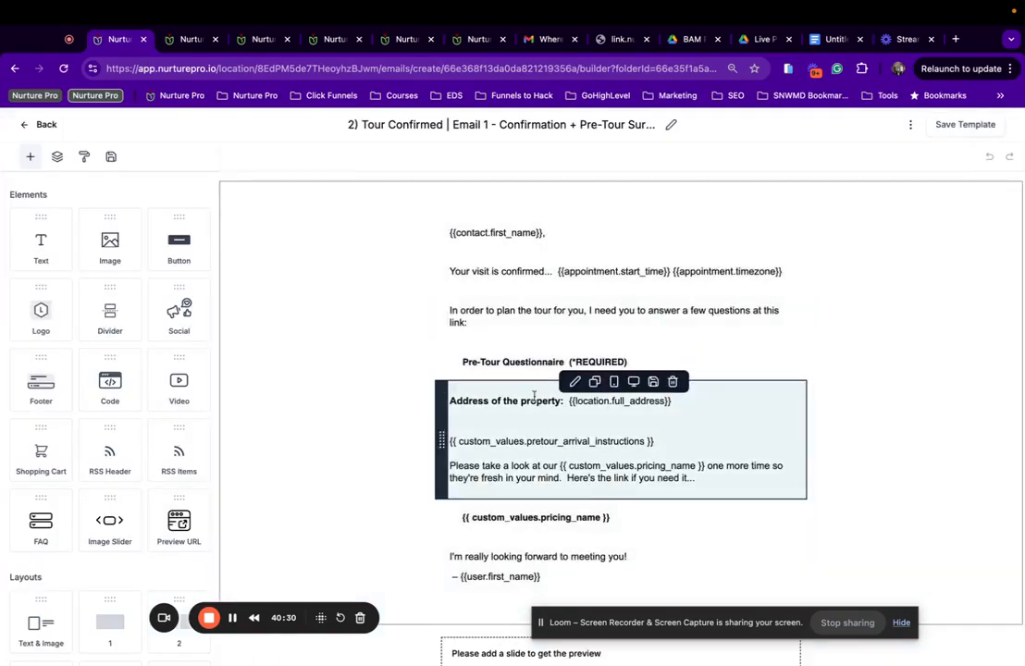
# Link the Pre-Tour Questionnaire button to the Pre-Tour Survey | Events trigger link and save.
pyautogui.click(504, 363)
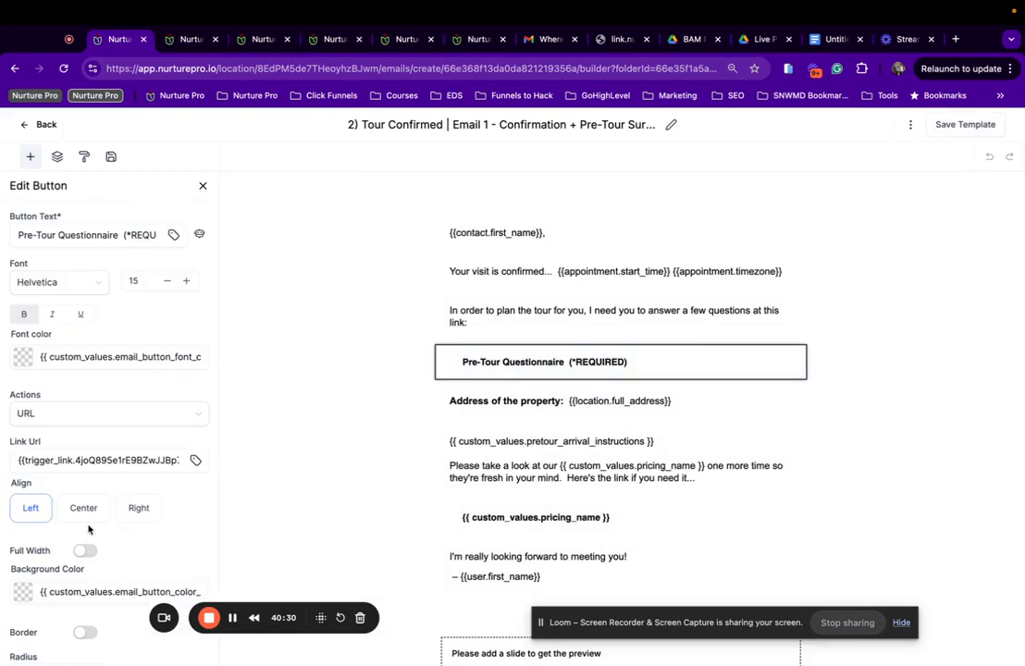
pyautogui.click(194, 461)
pyautogui.scroll(-3, 141, 396)
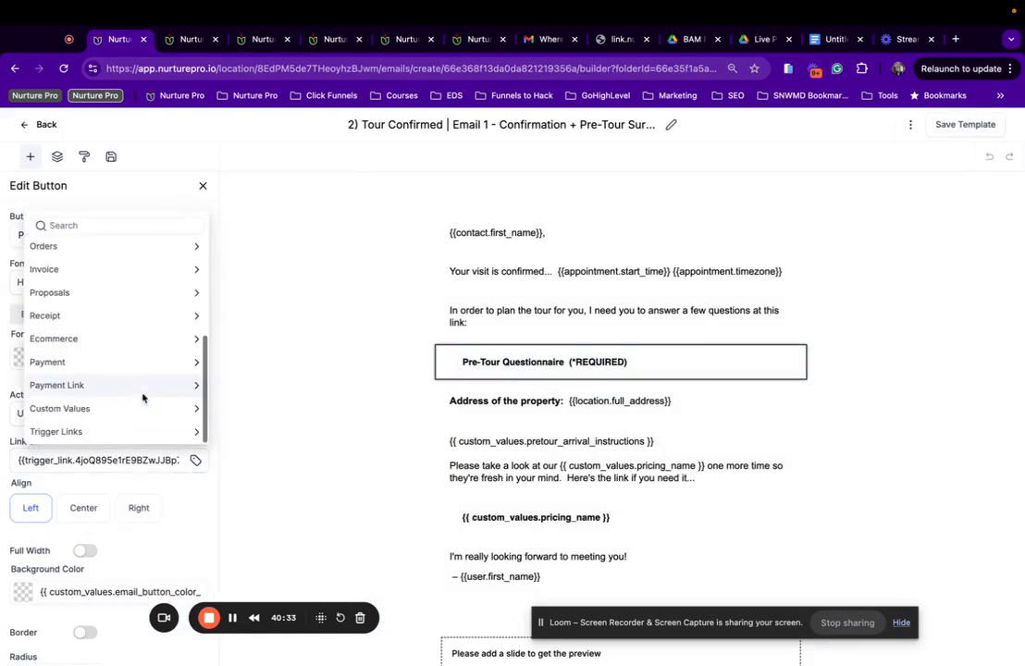
pyautogui.click(106, 435)
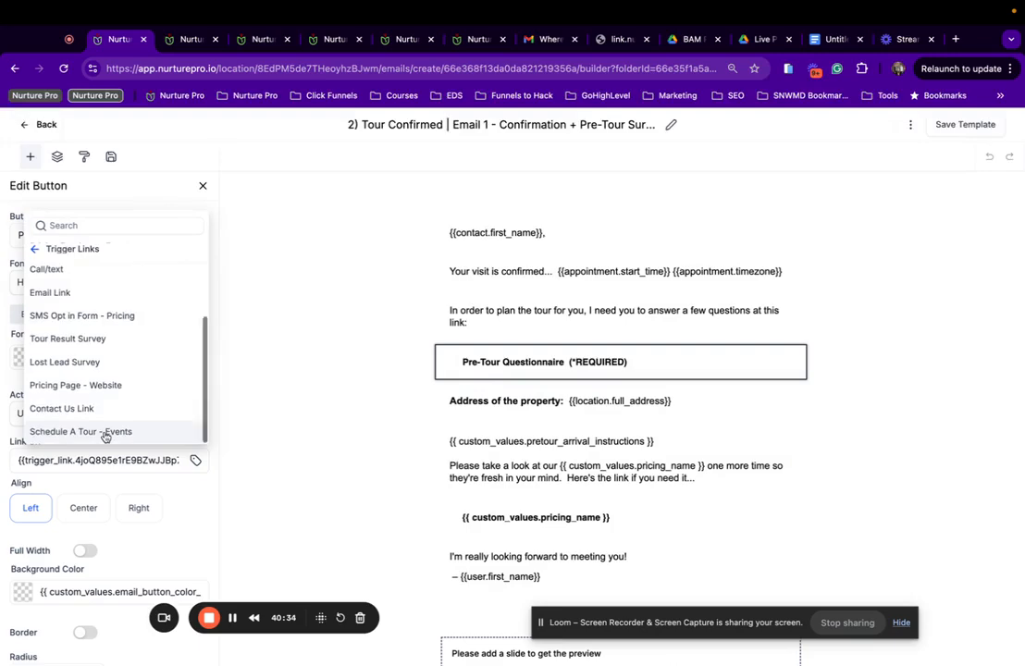
pyautogui.scroll(2, 135, 340)
pyautogui.scroll(3, 136, 341)
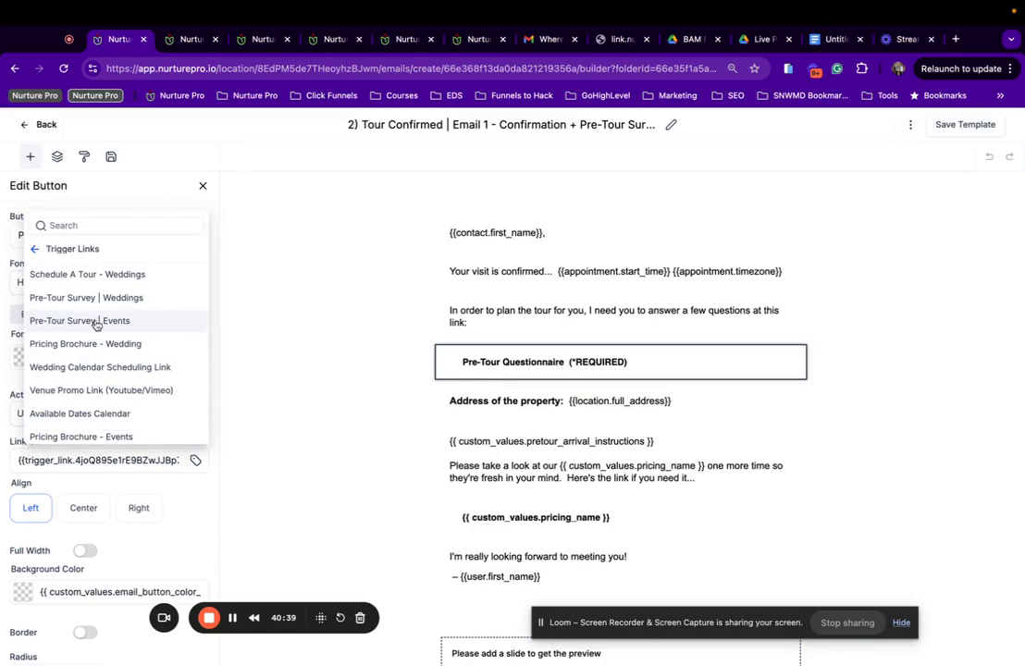
pyautogui.click(129, 322)
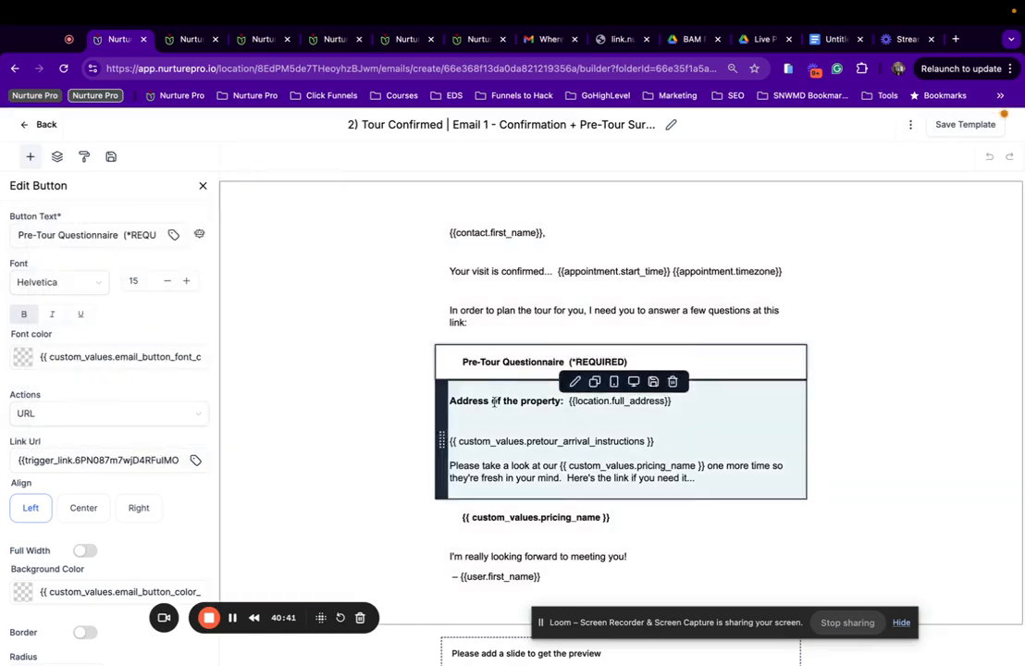
pyautogui.click(963, 124)
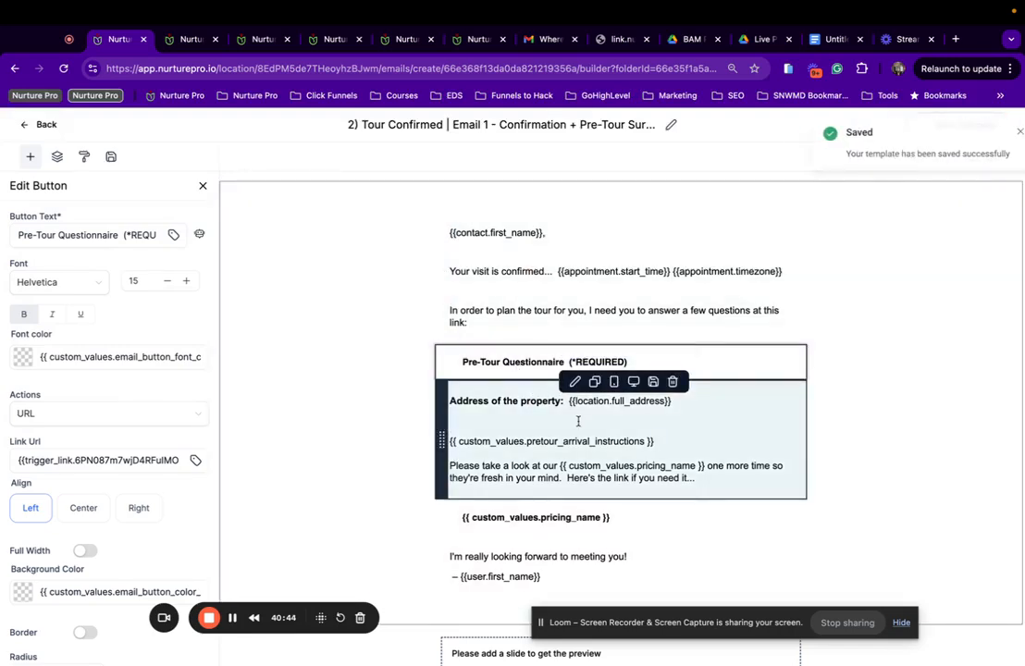
pyautogui.scroll(-1, 578, 421)
# Link the pricing_name button to the Pricing Brochure - Events trigger link.
pyautogui.click(664, 402)
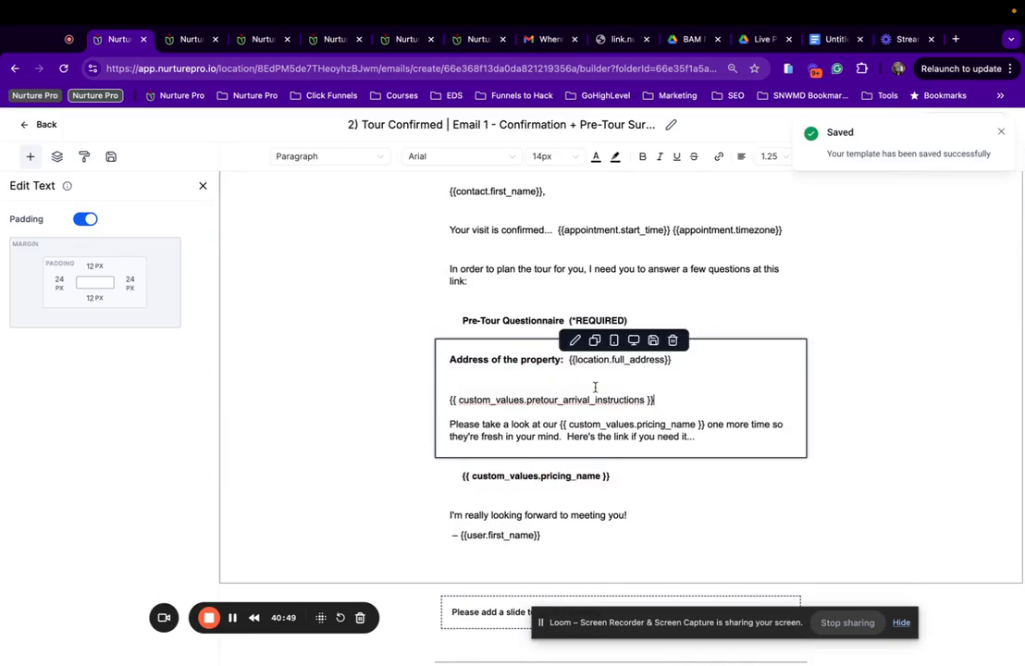
pyautogui.scroll(-1, 653, 405)
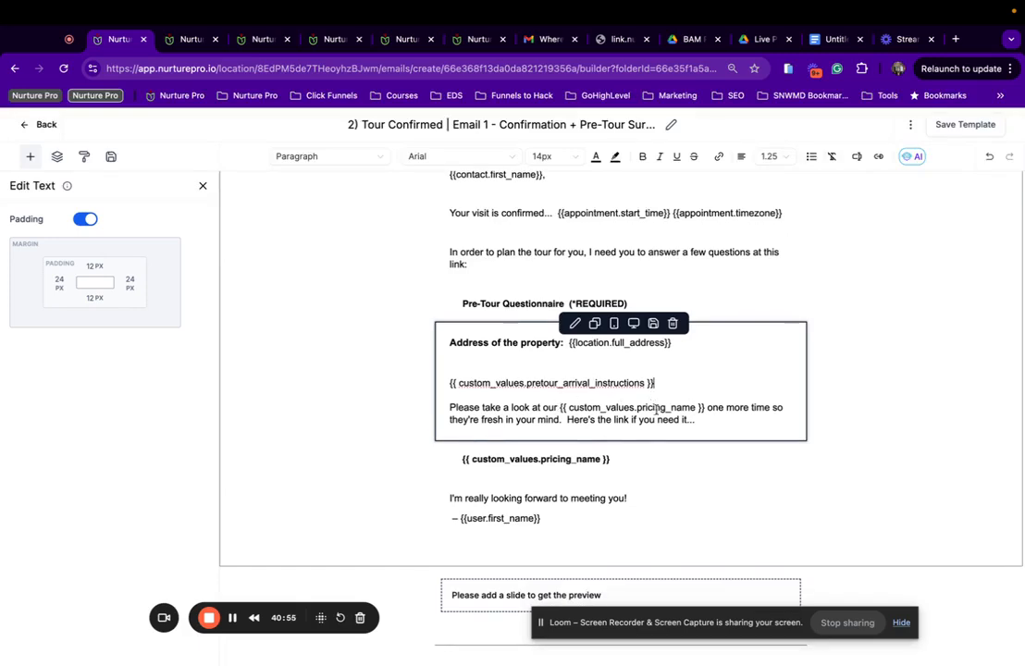
pyautogui.click(551, 463)
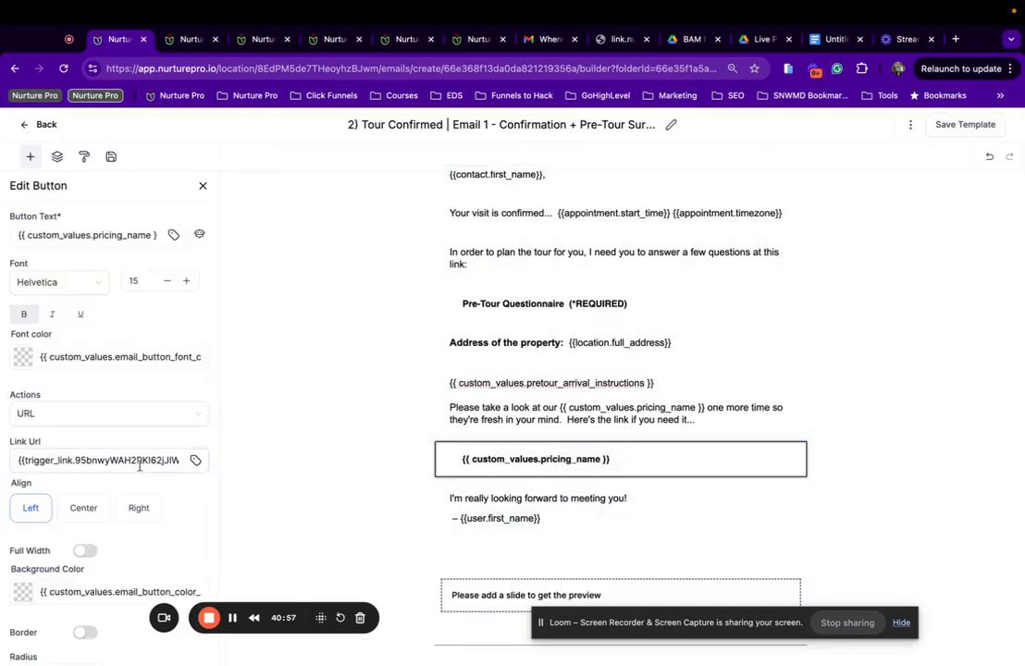
pyautogui.click(196, 460)
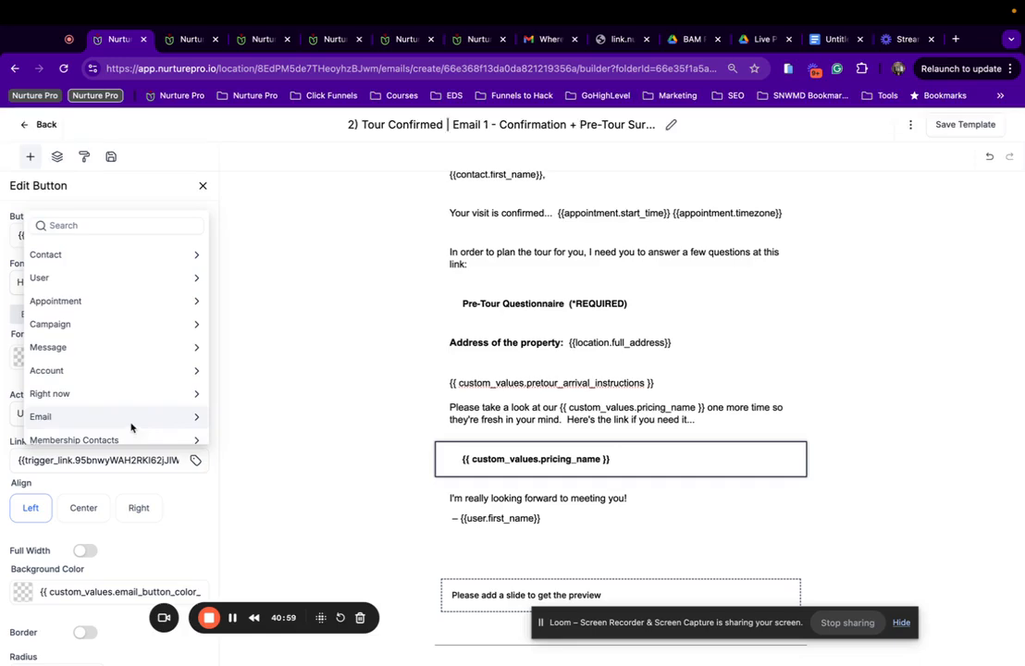
pyautogui.scroll(-5, 129, 427)
pyautogui.click(81, 438)
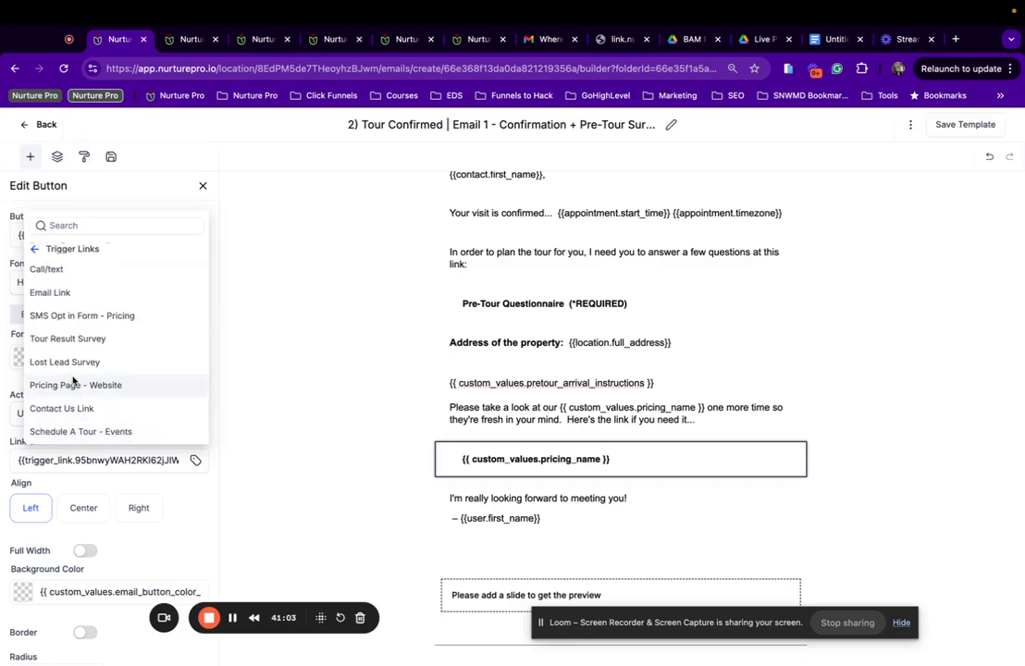
pyautogui.scroll(3, 79, 335)
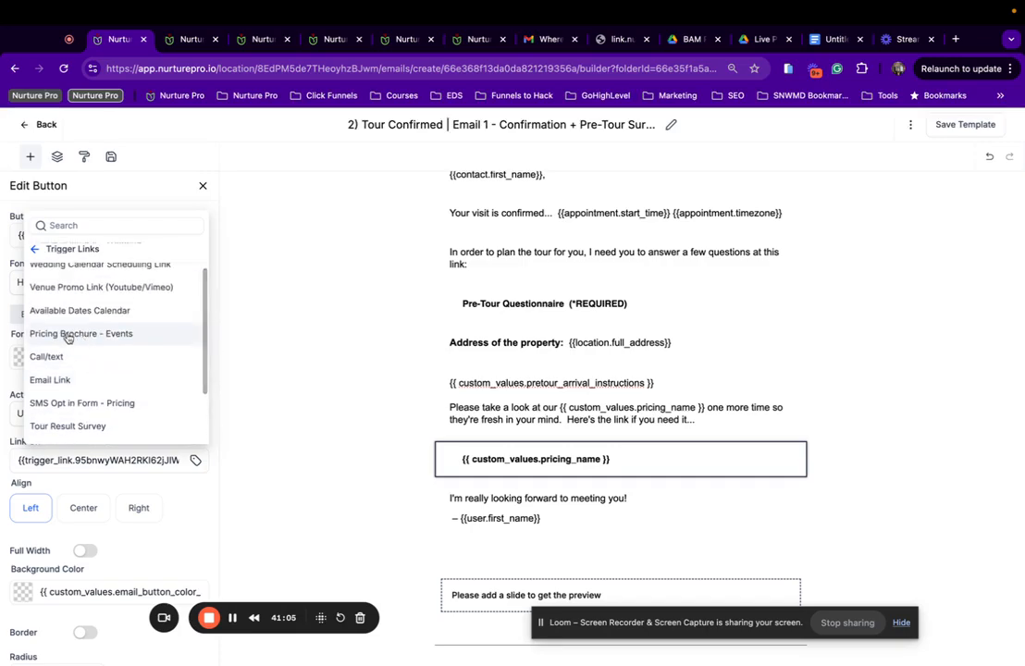
pyautogui.click(80, 336)
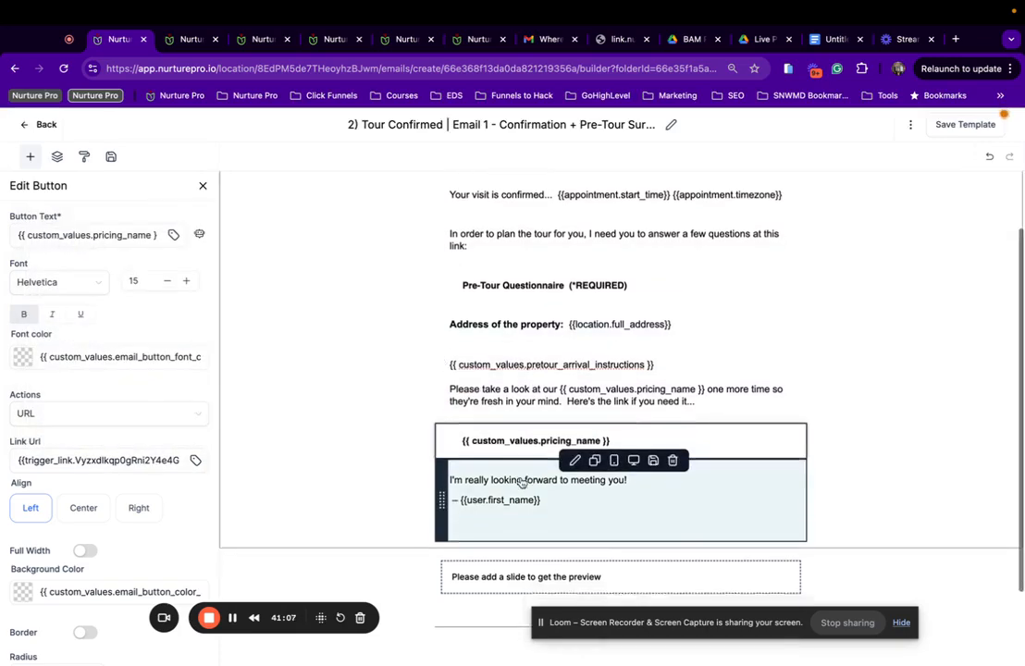
# Replace the image-slider row with the saved Events image slider and save the template.
pyautogui.scroll(-1, 521, 482)
pyautogui.scroll(-1, 521, 482)
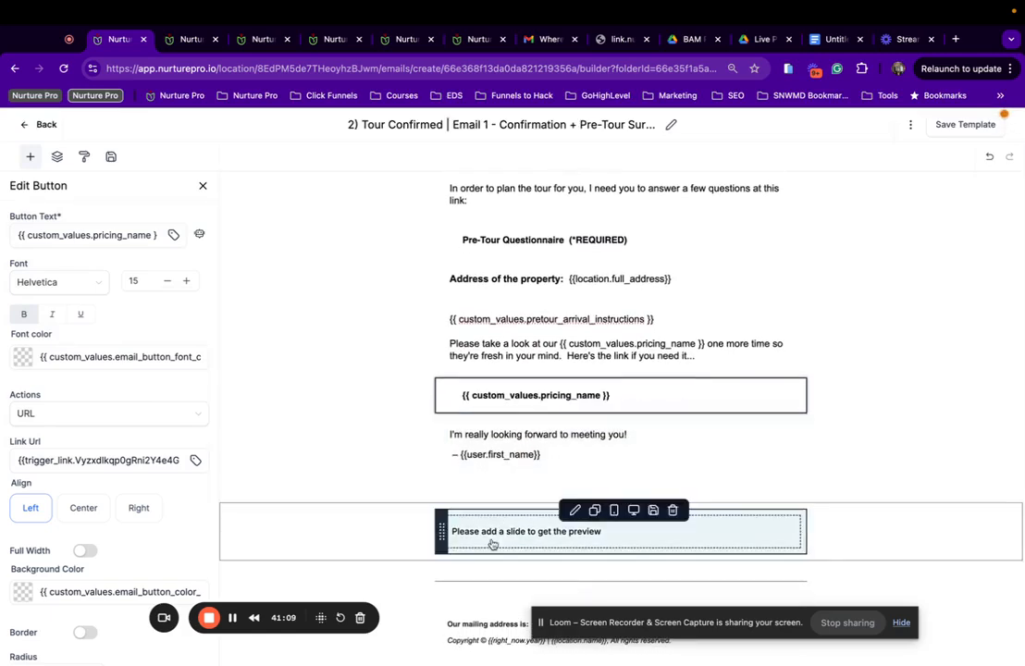
pyautogui.click(488, 541)
pyautogui.click(314, 537)
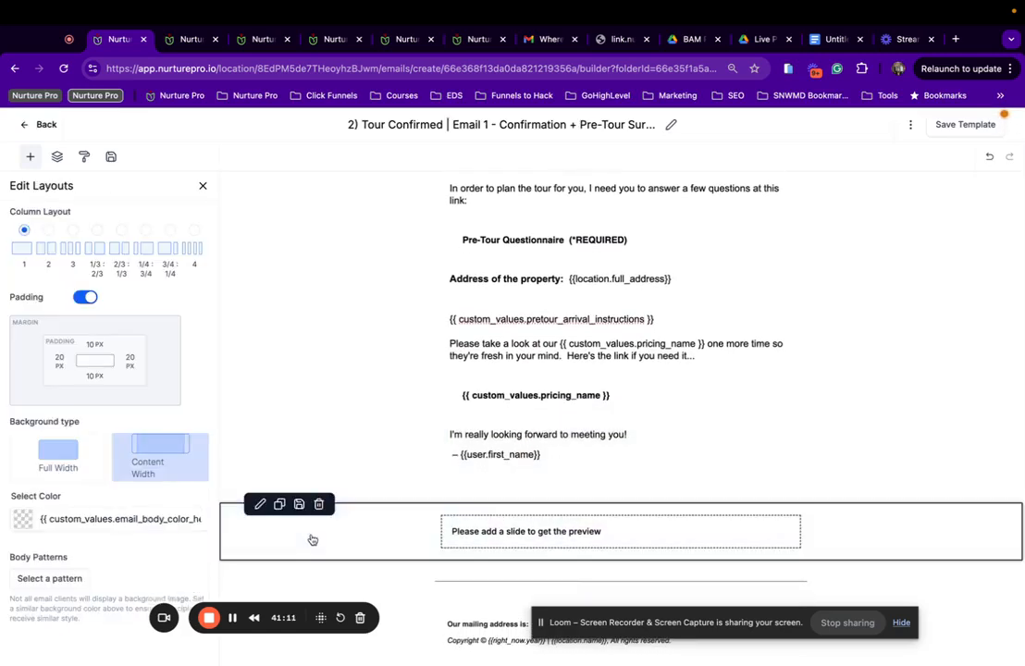
pyautogui.click(318, 506)
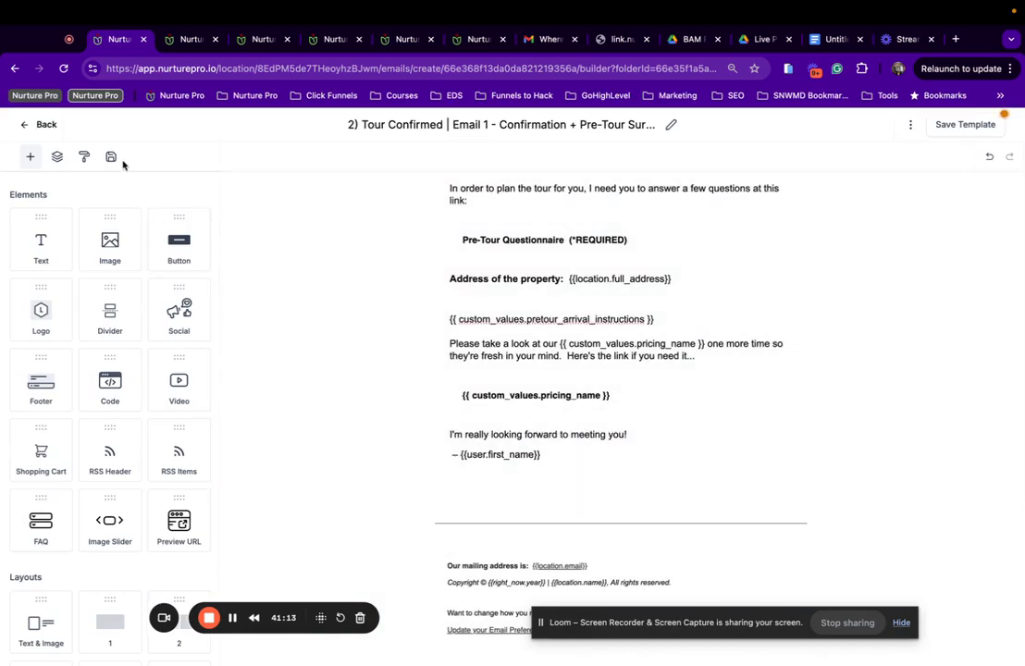
pyautogui.click(112, 157)
pyautogui.moveTo(124, 412); pyautogui.dragTo(524, 508)
pyautogui.scroll(-1, 525, 508)
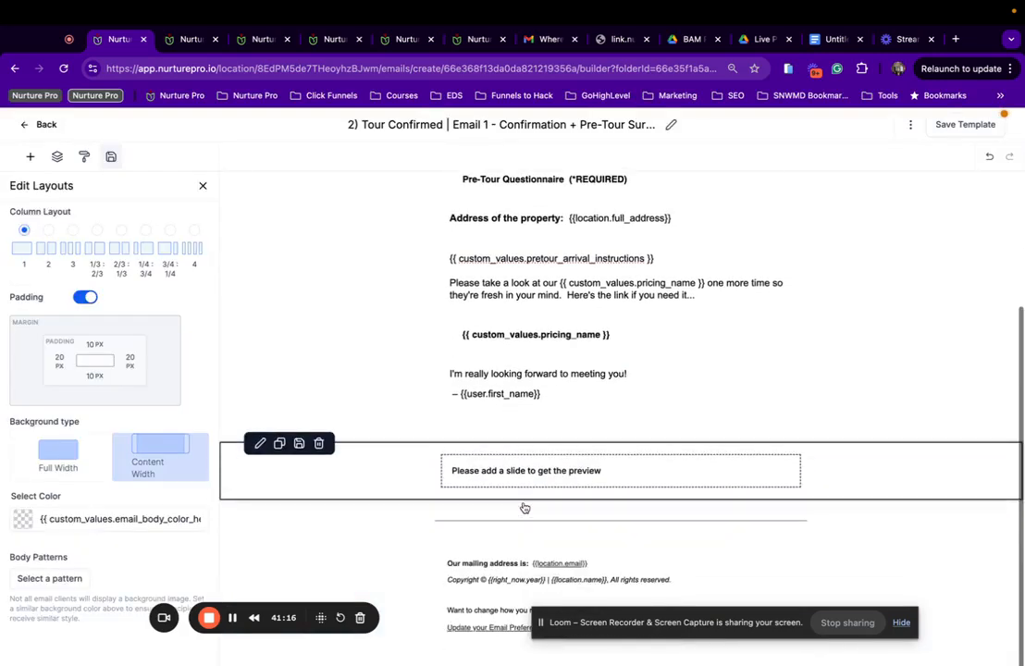
pyautogui.click(955, 130)
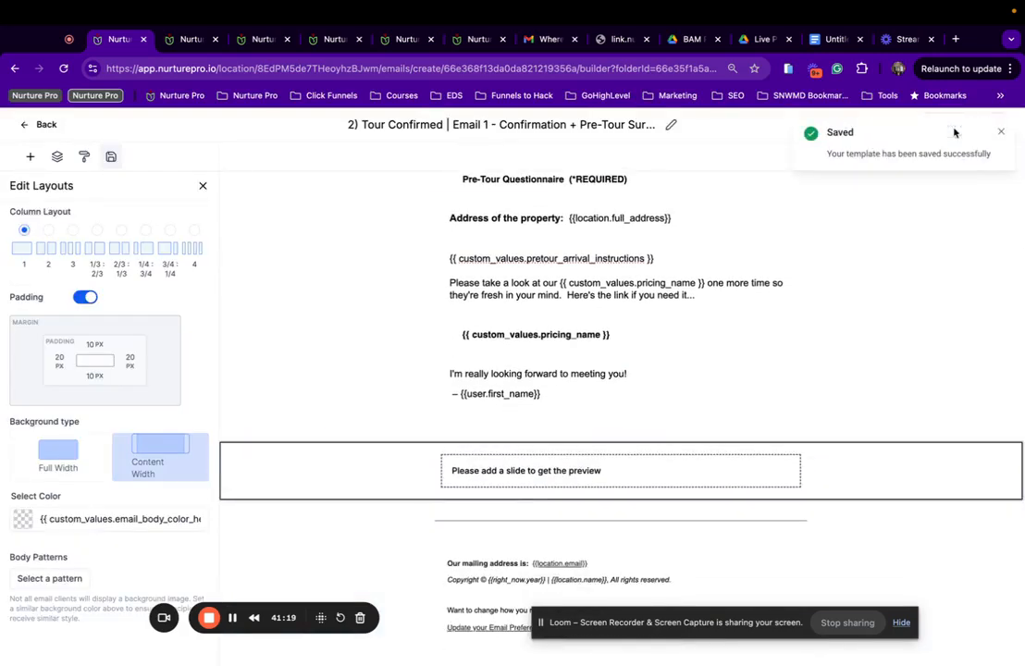
# In the Test Email settings, append ' | {{location.name}}' to the sender name.
pyautogui.click(910, 125)
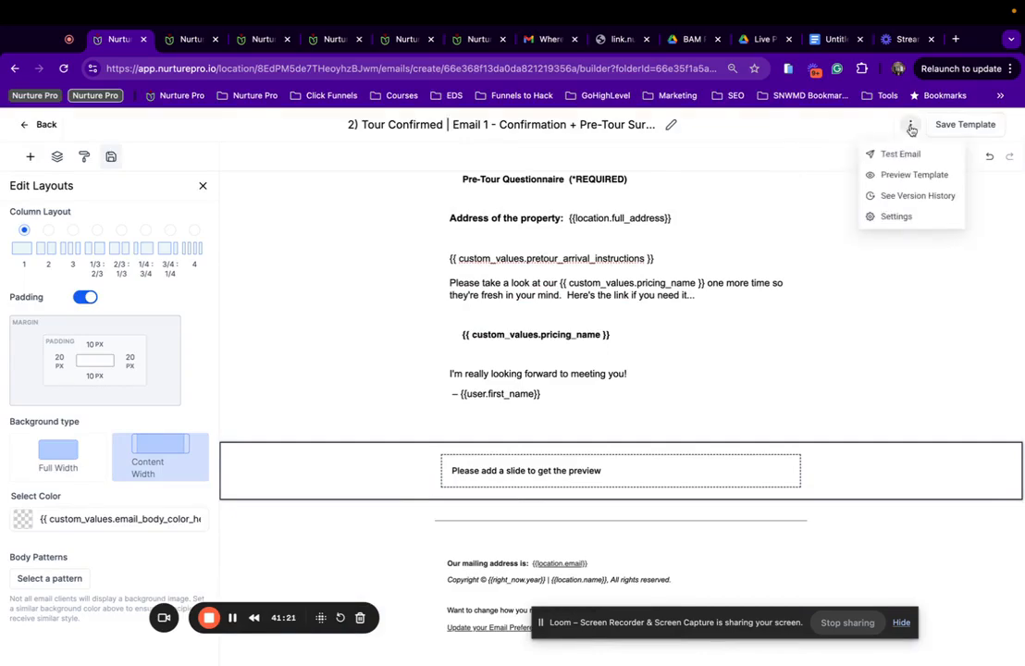
pyautogui.click(888, 156)
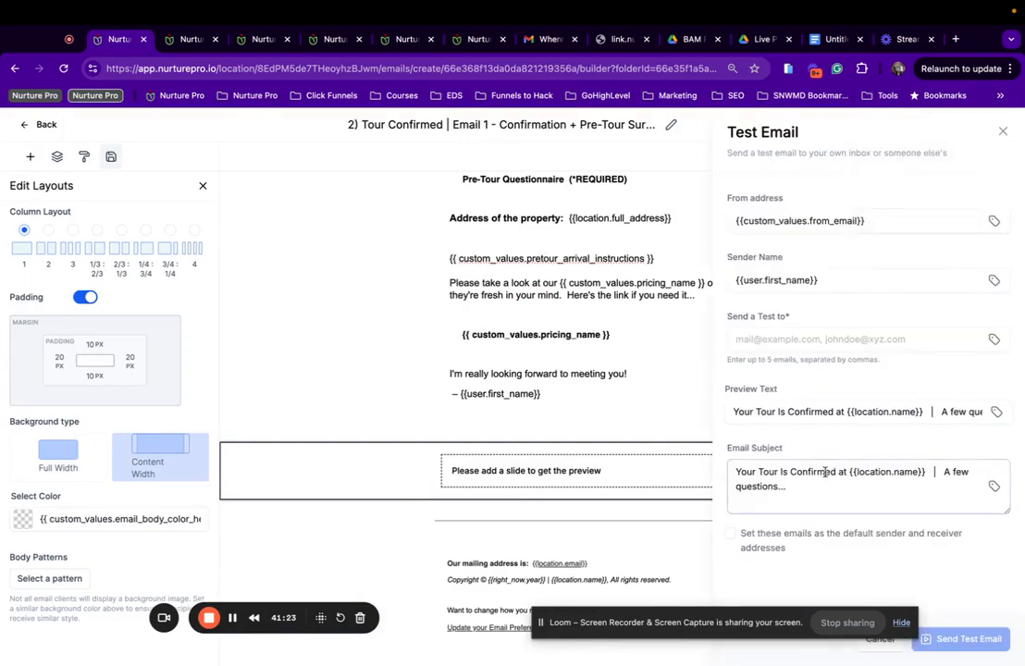
pyautogui.hscroll(1, 878, 414)
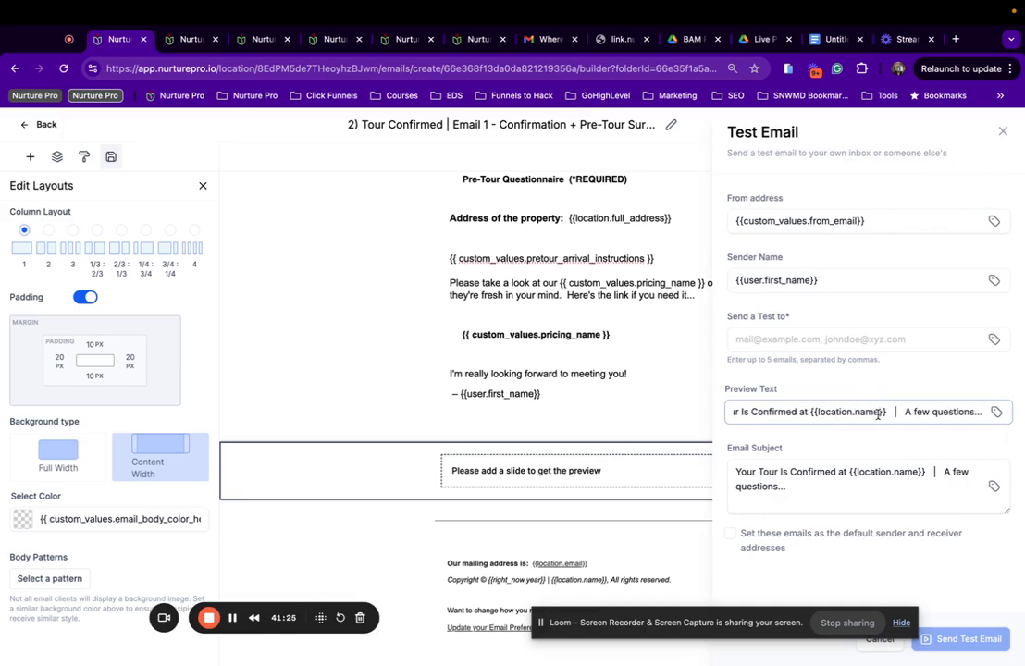
pyautogui.click(879, 222)
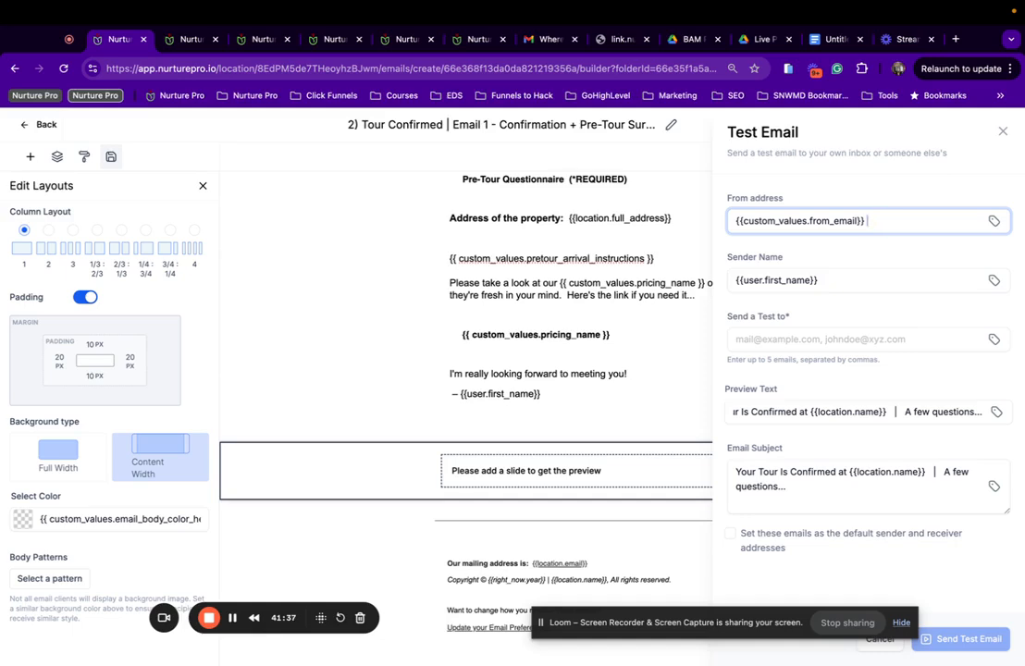
pyautogui.click(871, 275)
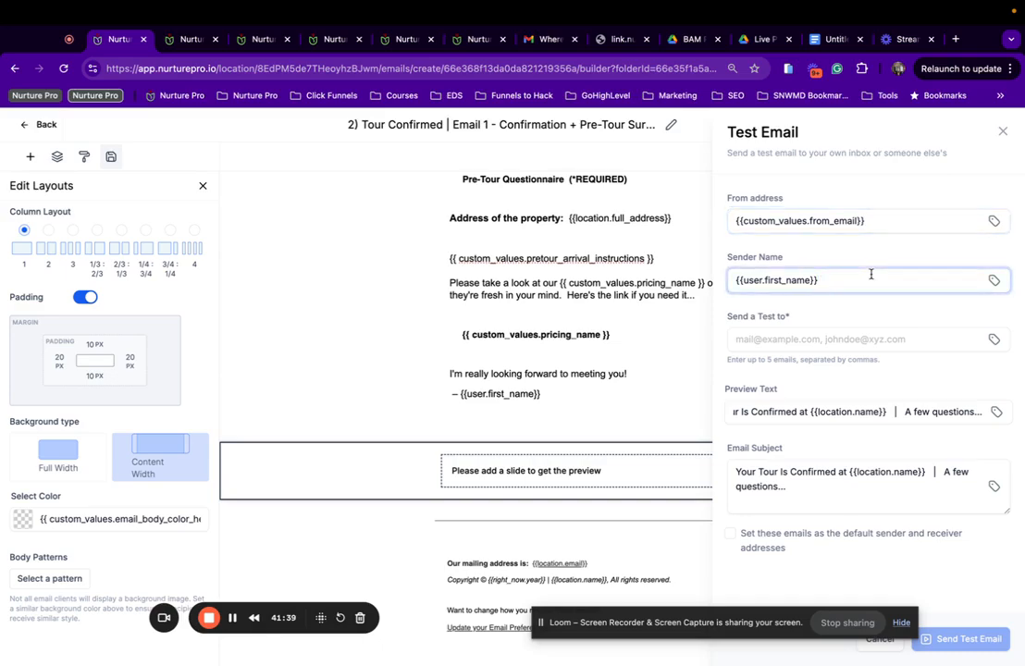
pyautogui.write('| {{location.name')
# Select and copy the full {{user.first_name}} | {{location.name}} sender name, then close the test panel.
pyautogui.click(837, 344)
pyautogui.hscroll(-1, 819, 411)
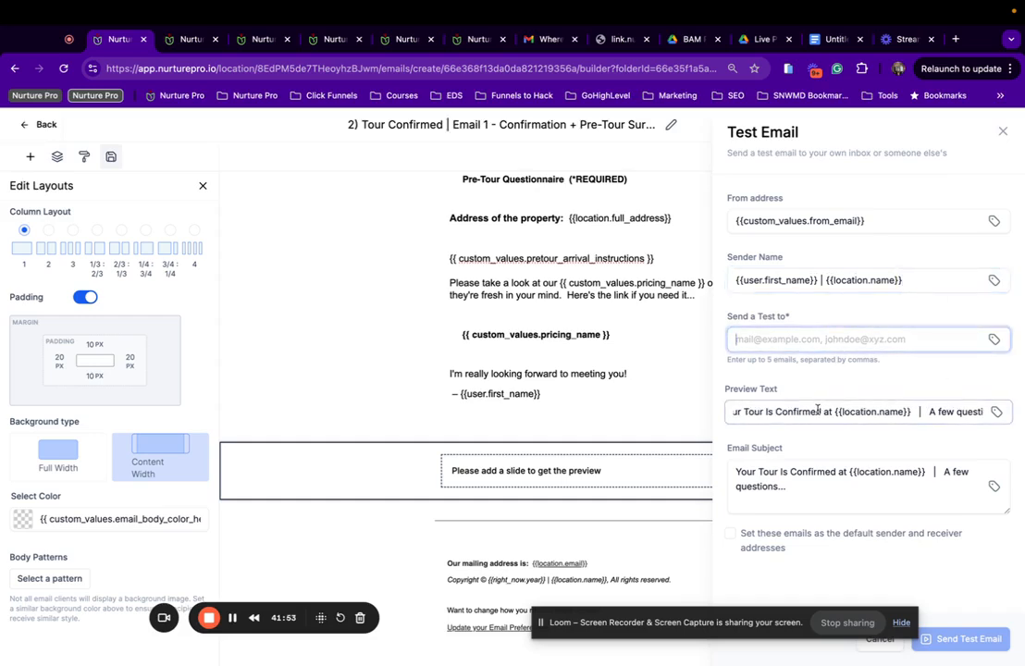
pyautogui.hscroll(1, 817, 410)
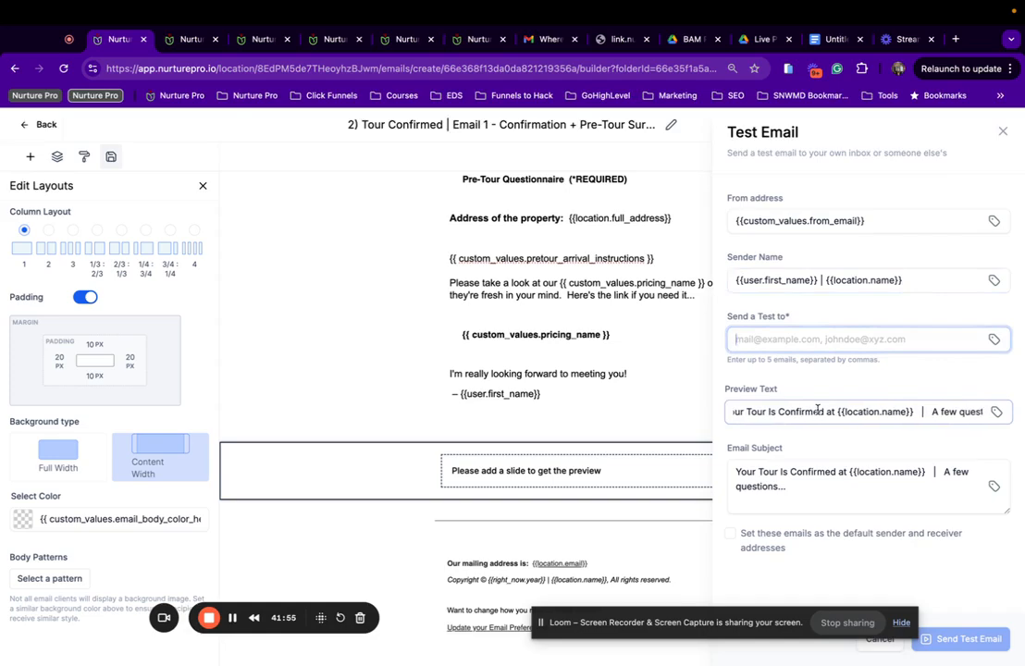
pyautogui.hscroll(1, 817, 410)
pyautogui.moveTo(935, 279); pyautogui.dragTo(736, 278)
pyautogui.hotkey('ctrl', 'c')
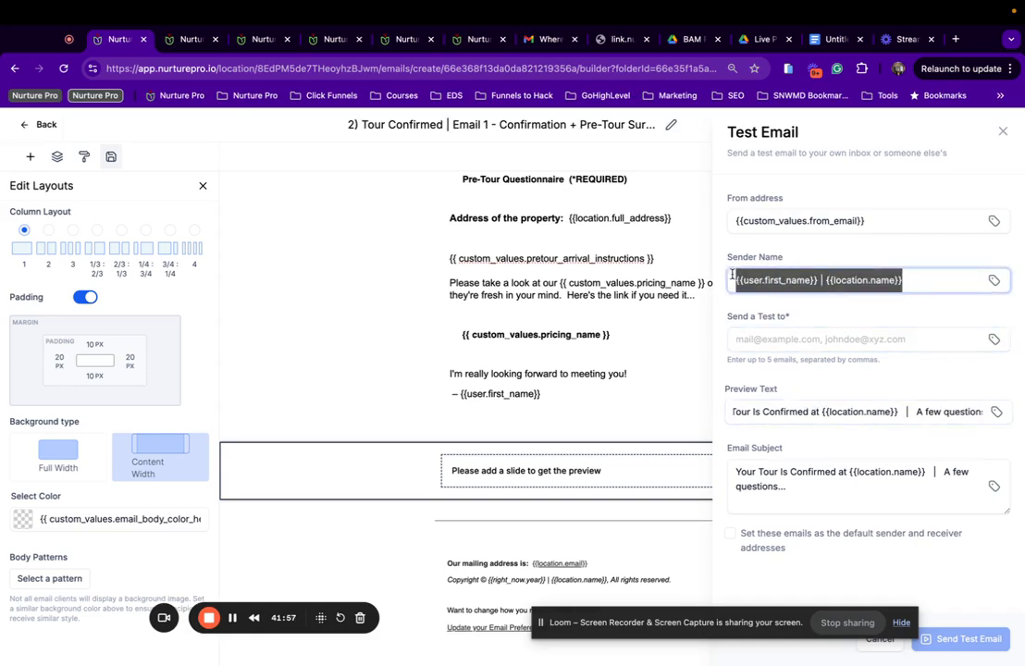
pyautogui.click(1003, 131)
pyautogui.click(909, 123)
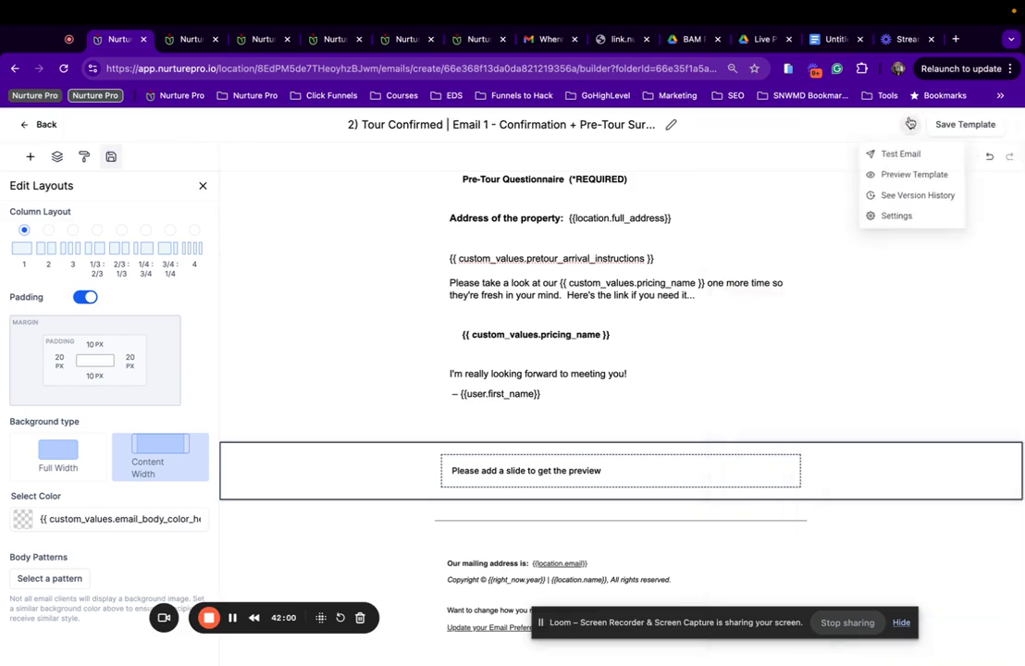
# Paste the copied sender name into From Name, clear the Preview Text, and save the template settings.
pyautogui.click(890, 216)
pyautogui.click(831, 224)
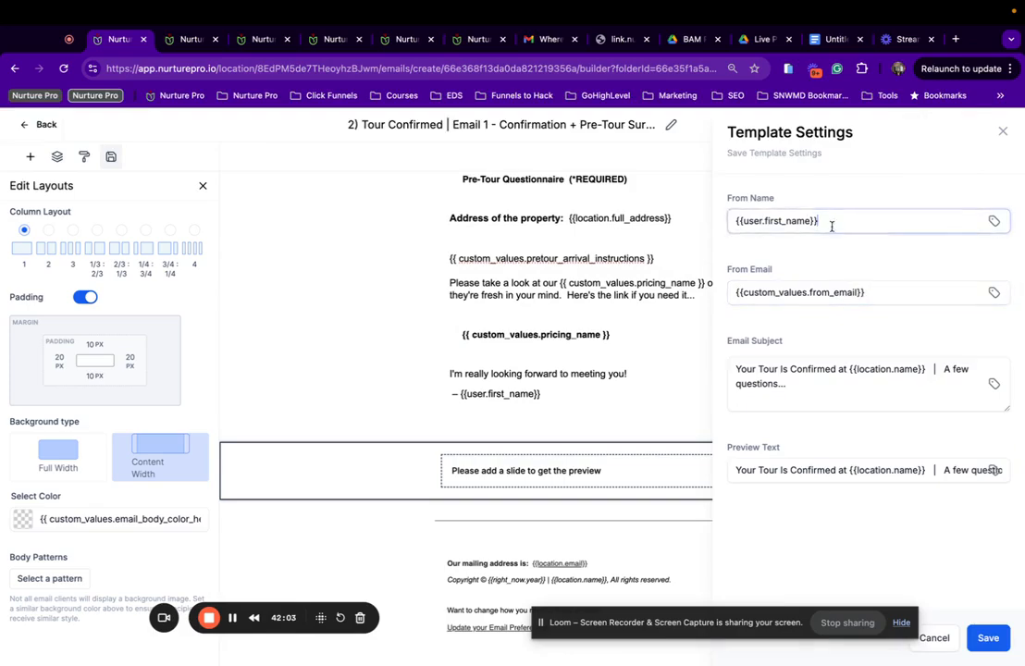
pyautogui.hotkey('ctrl', 'a')
pyautogui.hotkey('ctrl', 'v')
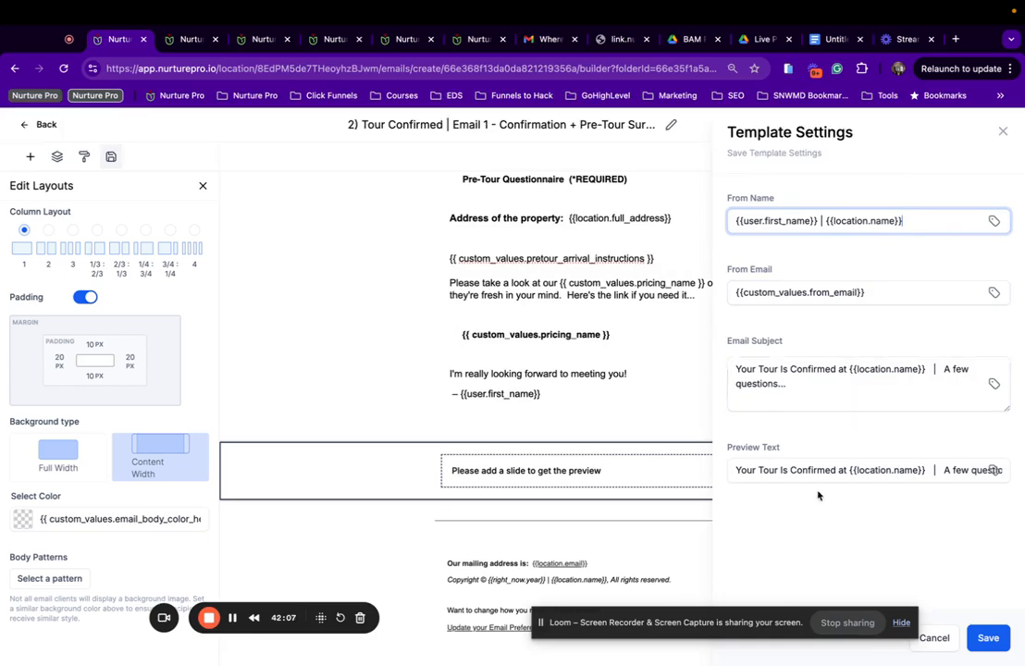
pyautogui.click(832, 472)
pyautogui.hotkey('ctrl', 'a')
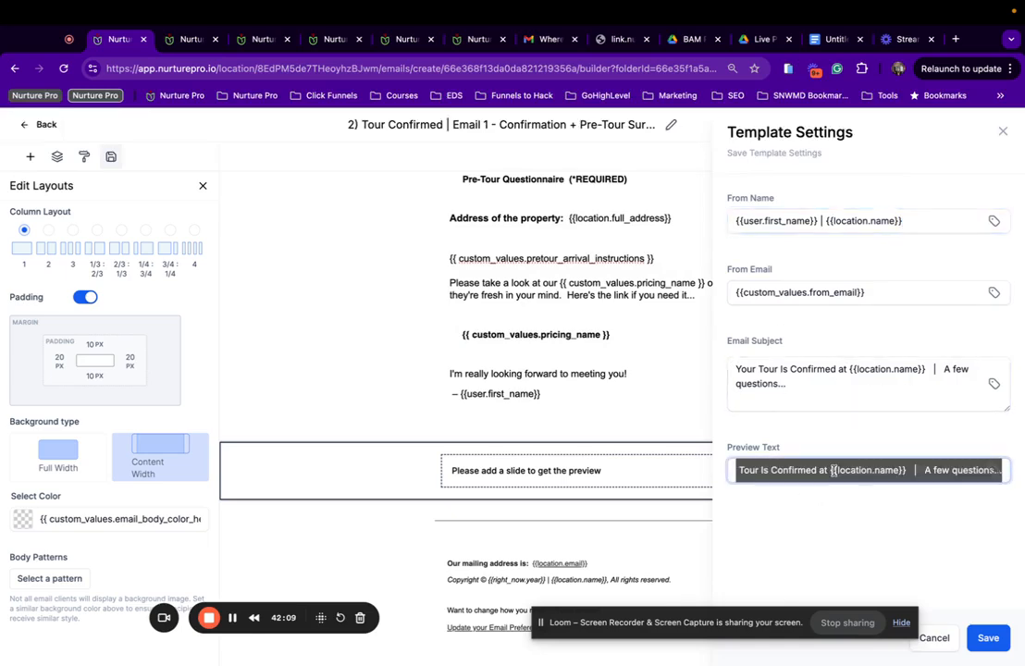
pyautogui.press('BackSpace')
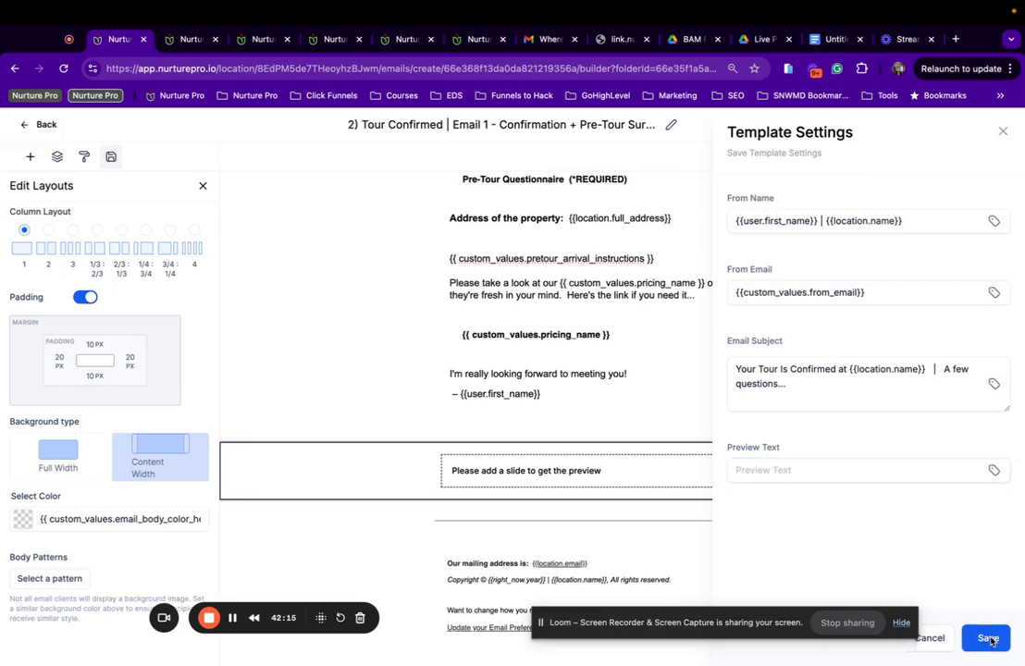
pyautogui.click(988, 638)
# Preview the finished Tour Confirmed email, then return to the email builder.
pyautogui.click(1002, 129)
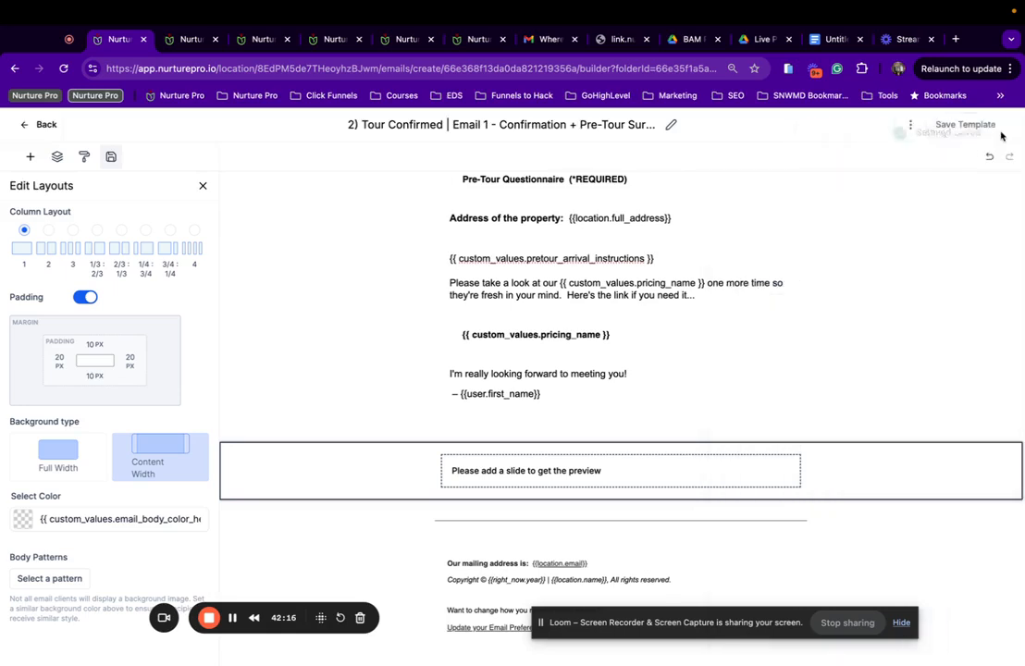
pyautogui.click(911, 124)
pyautogui.click(877, 174)
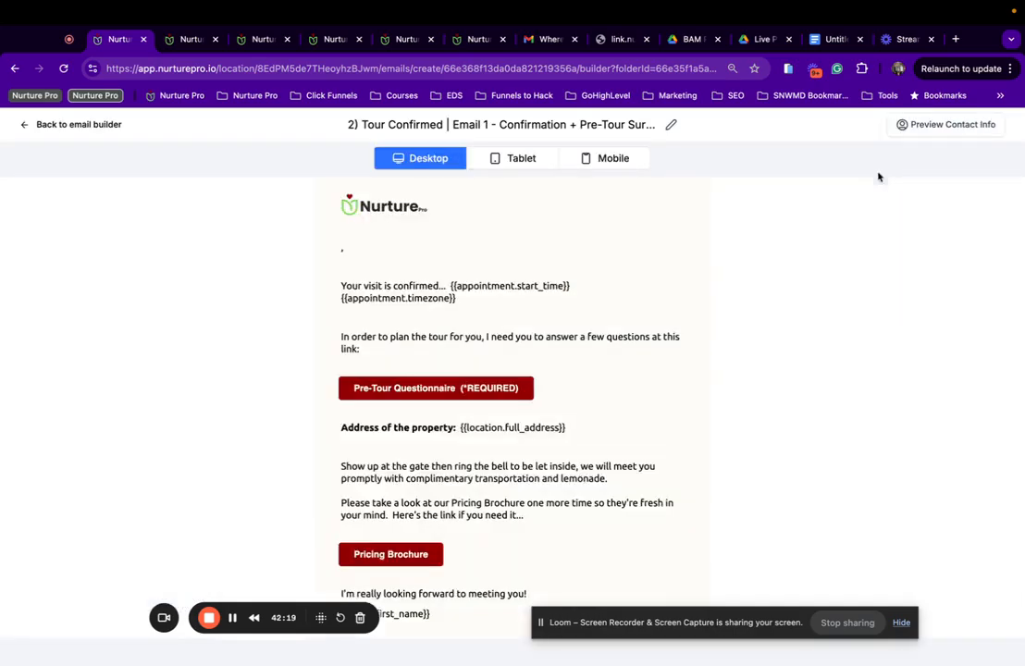
pyautogui.scroll(-8, 430, 492)
pyautogui.scroll(10, 430, 495)
pyautogui.click(80, 123)
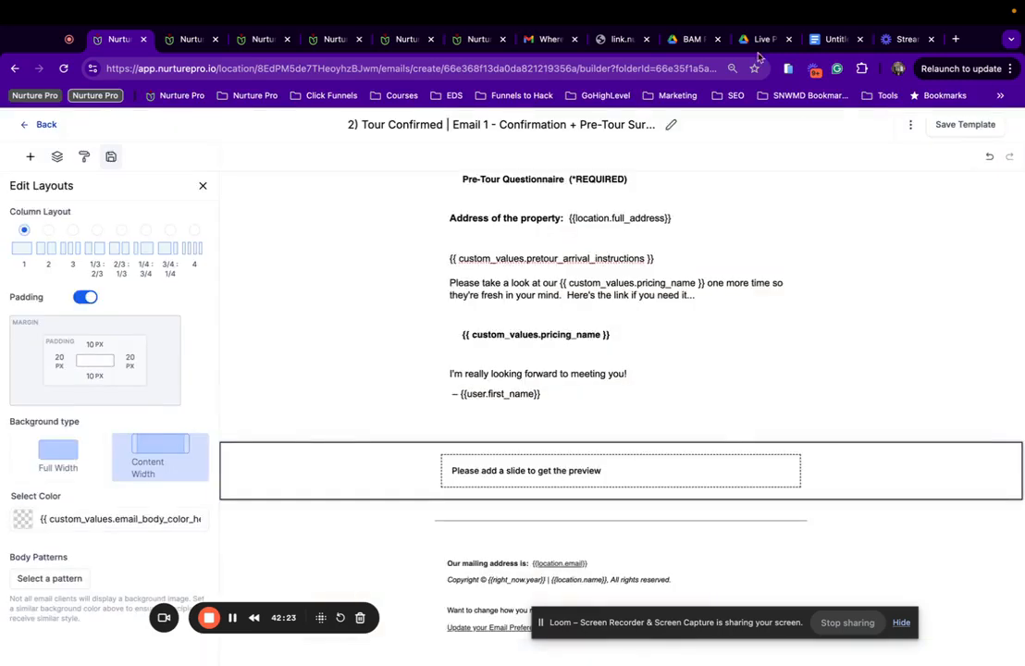
# Send a test copy of the Tour Confirmed email to the recipient's Gmail address.
pyautogui.click(910, 124)
pyautogui.click(902, 155)
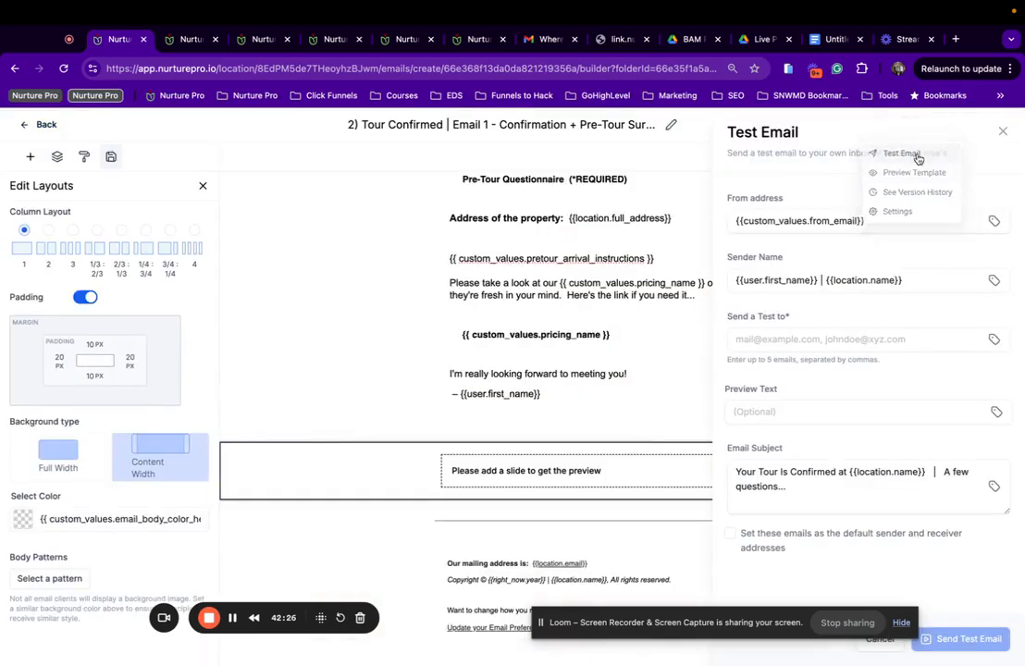
pyautogui.click(811, 337)
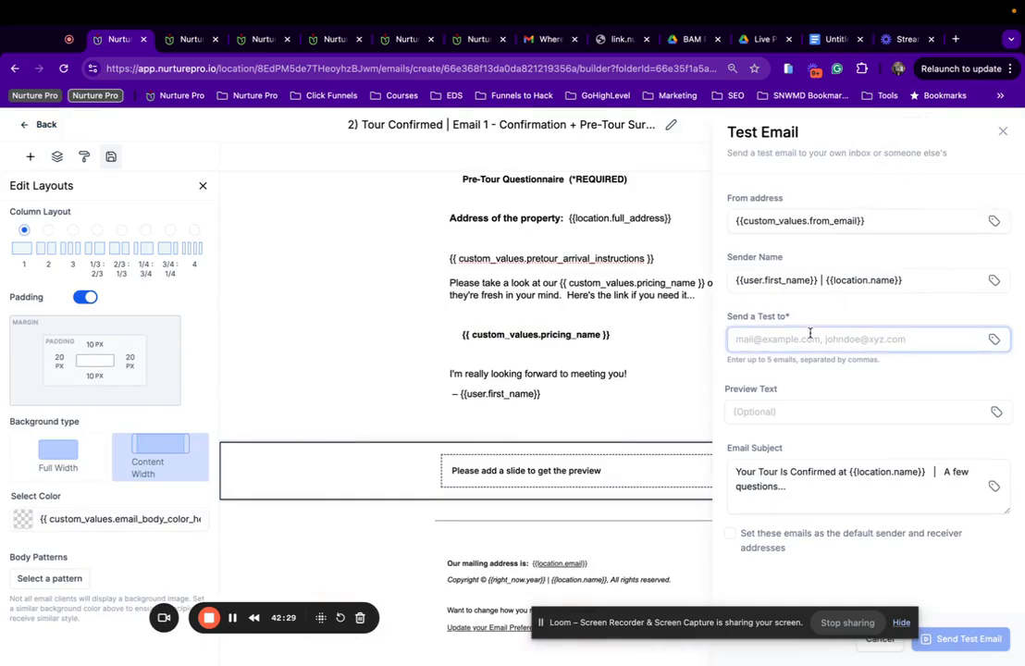
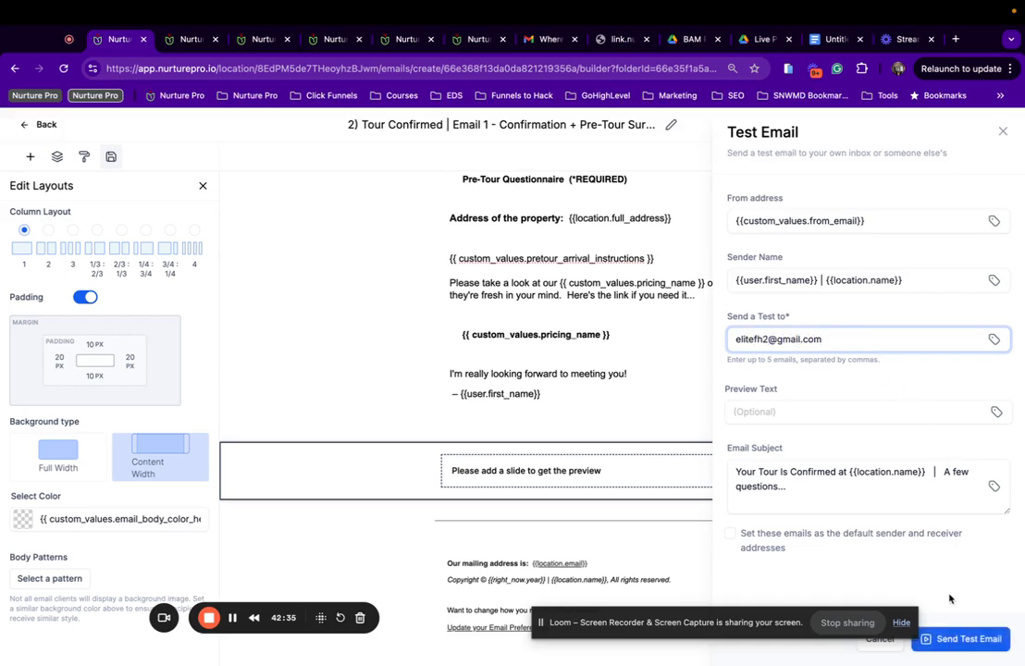
pyautogui.click(959, 640)
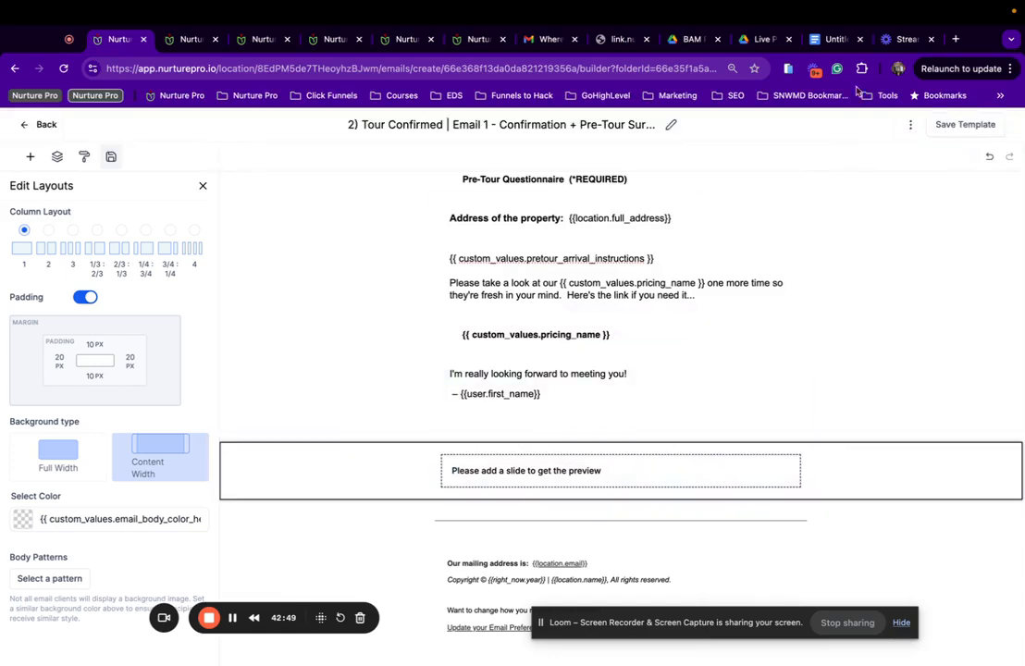
# Preview the finished email once more, then switch to the Gmail tab.
pyautogui.click(911, 126)
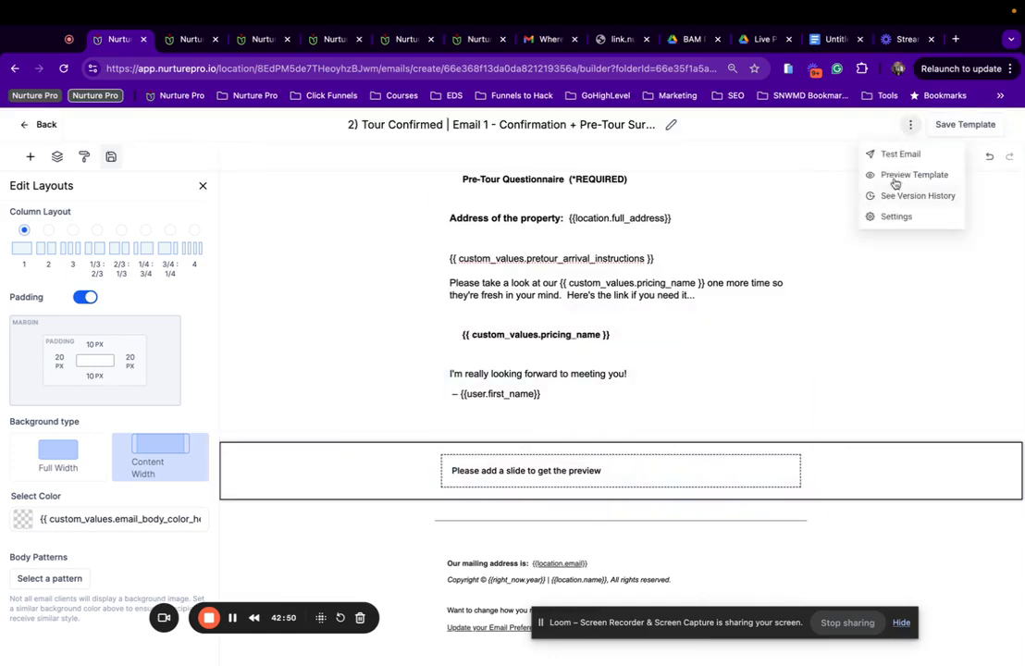
pyautogui.click(895, 176)
pyautogui.scroll(-5, 598, 338)
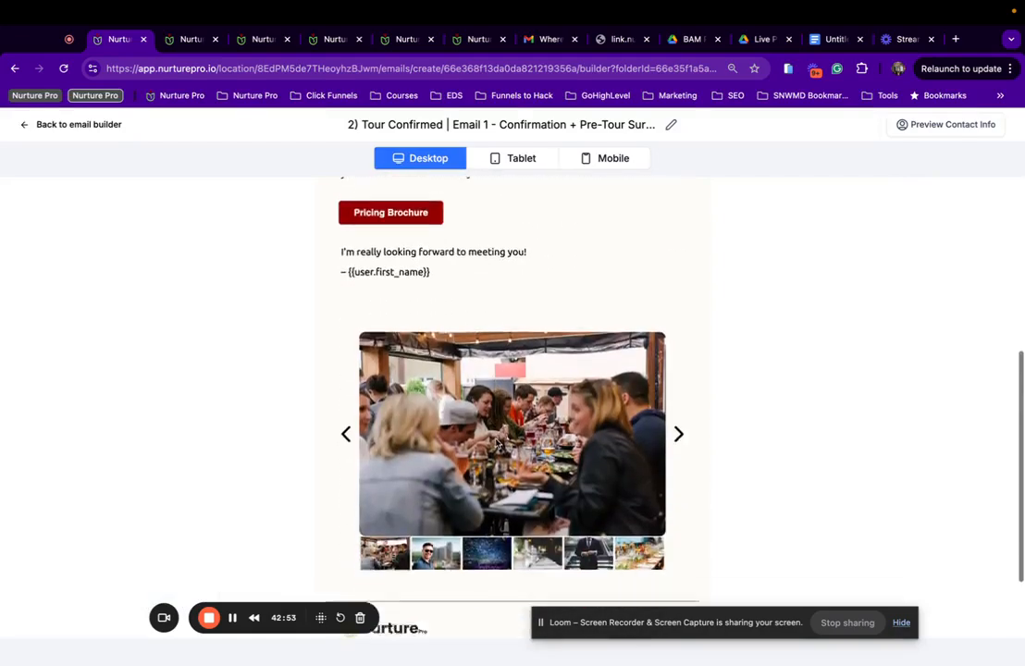
pyautogui.scroll(5, 537, 379)
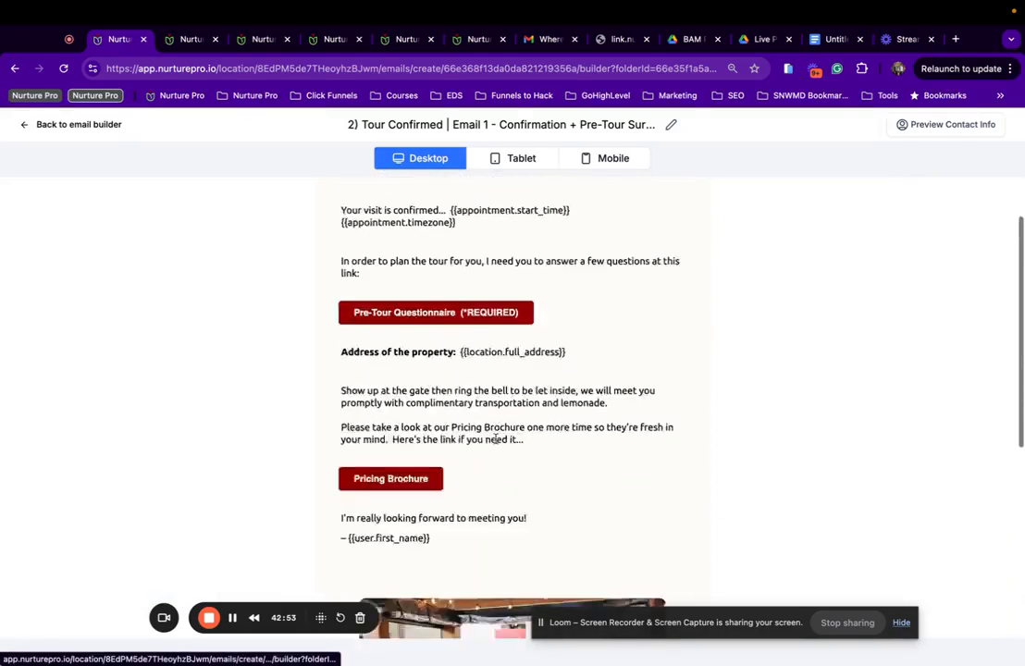
pyautogui.click(546, 39)
# Back in the Gmail inbox, open the new 'Your Tour Is Confirmed' test email.
pyautogui.click(192, 168)
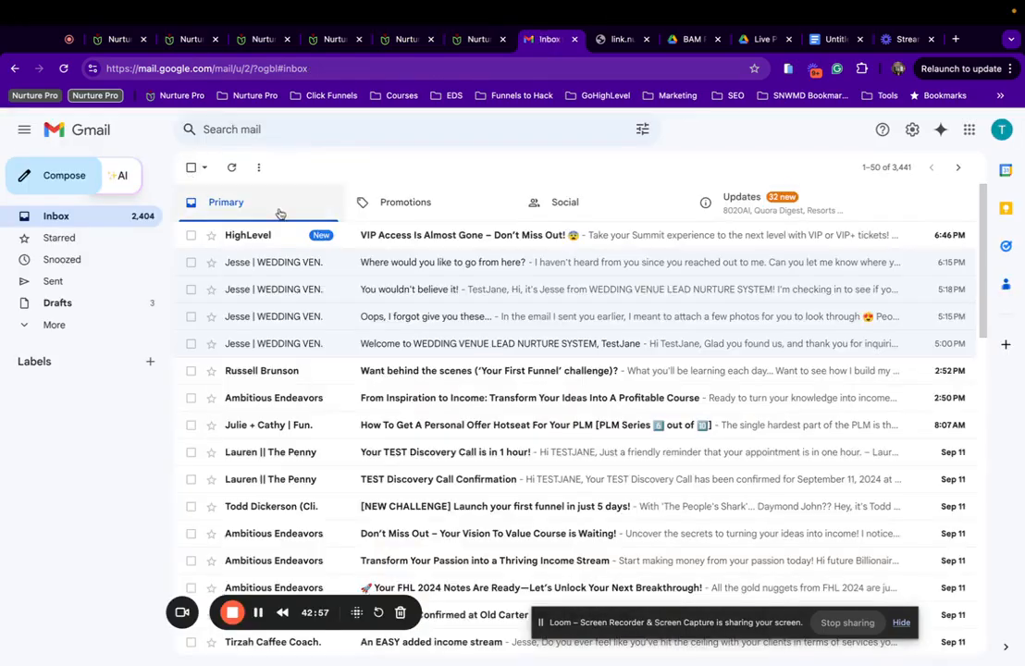
pyautogui.scroll(-3, 370, 238)
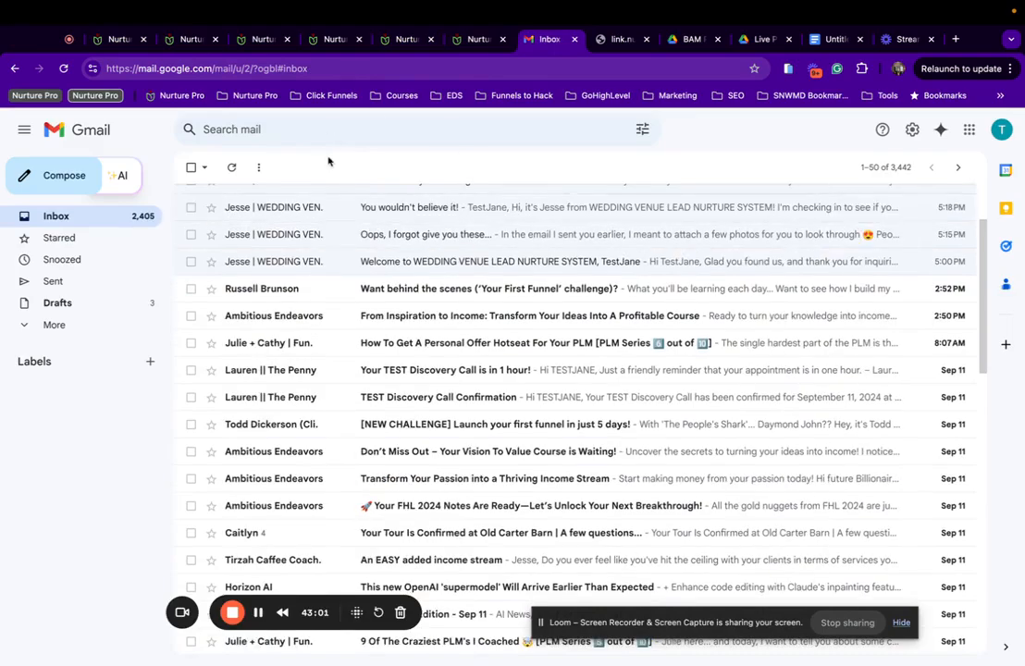
pyautogui.scroll(2, 332, 220)
pyautogui.scroll(-4, 342, 231)
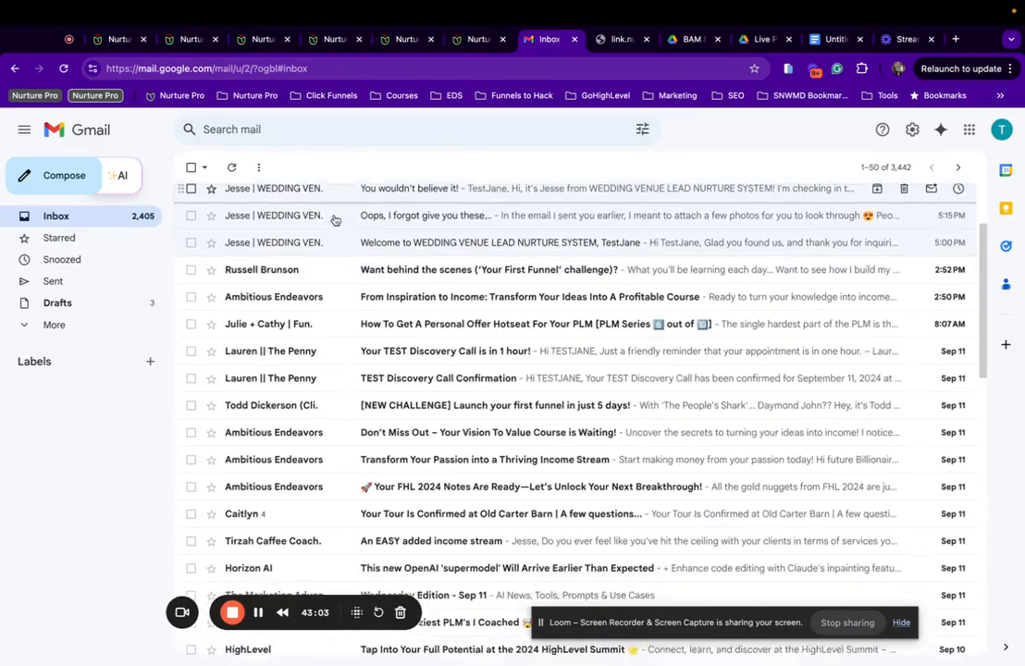
pyautogui.scroll(-2, 337, 282)
pyautogui.scroll(6, 320, 320)
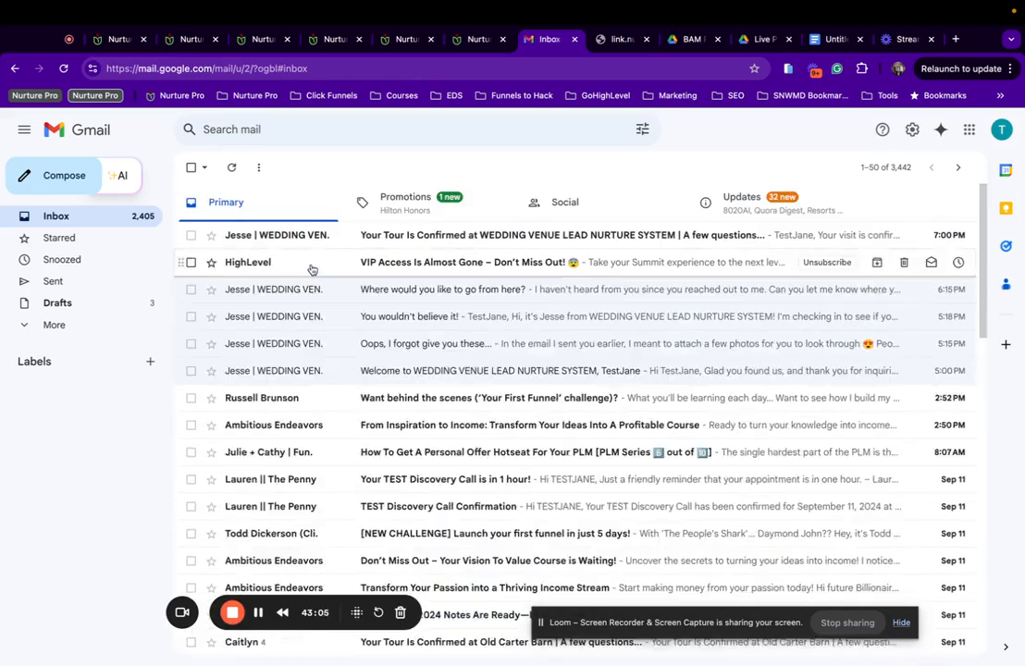
pyautogui.click(315, 236)
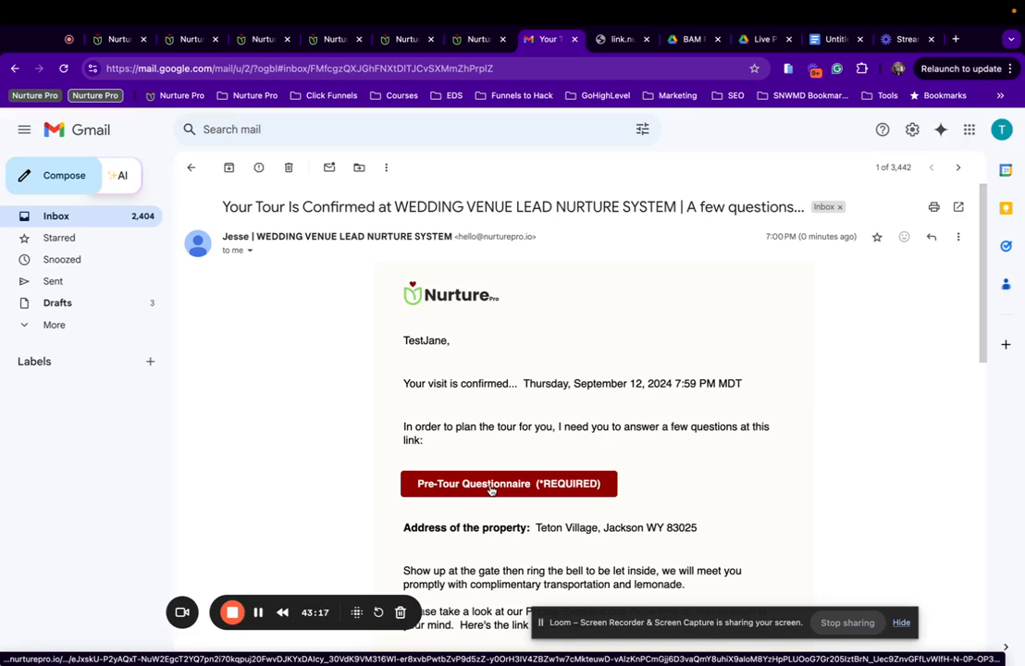
# Open the email's Pre-Tour Questionnaire and Pricing Brochure links in new tabs.
pyautogui.scroll(-3, 492, 490)
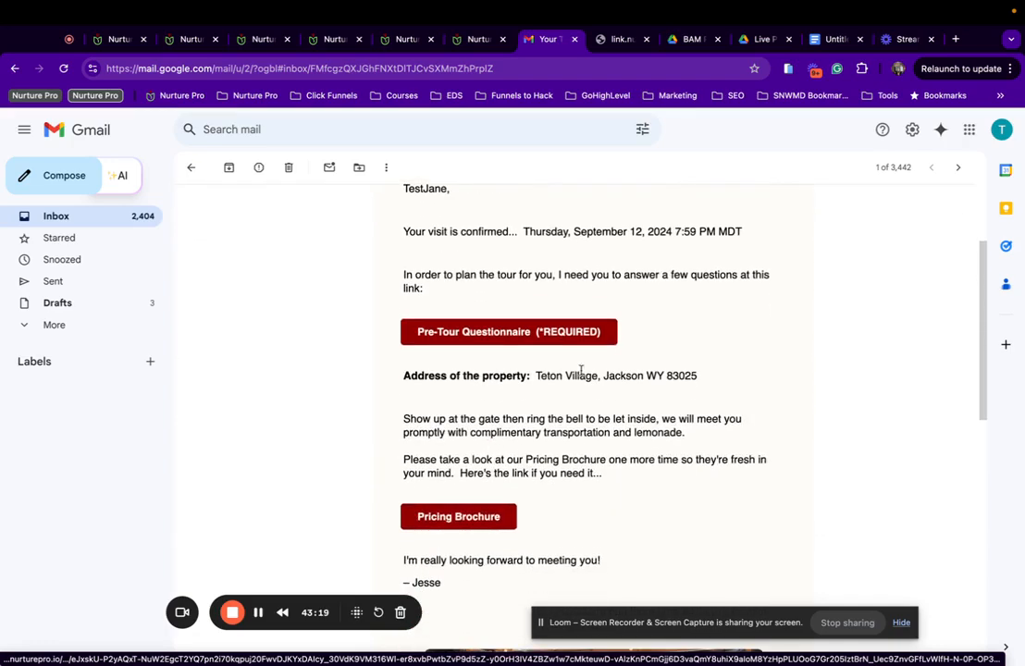
pyautogui.click(510, 331)
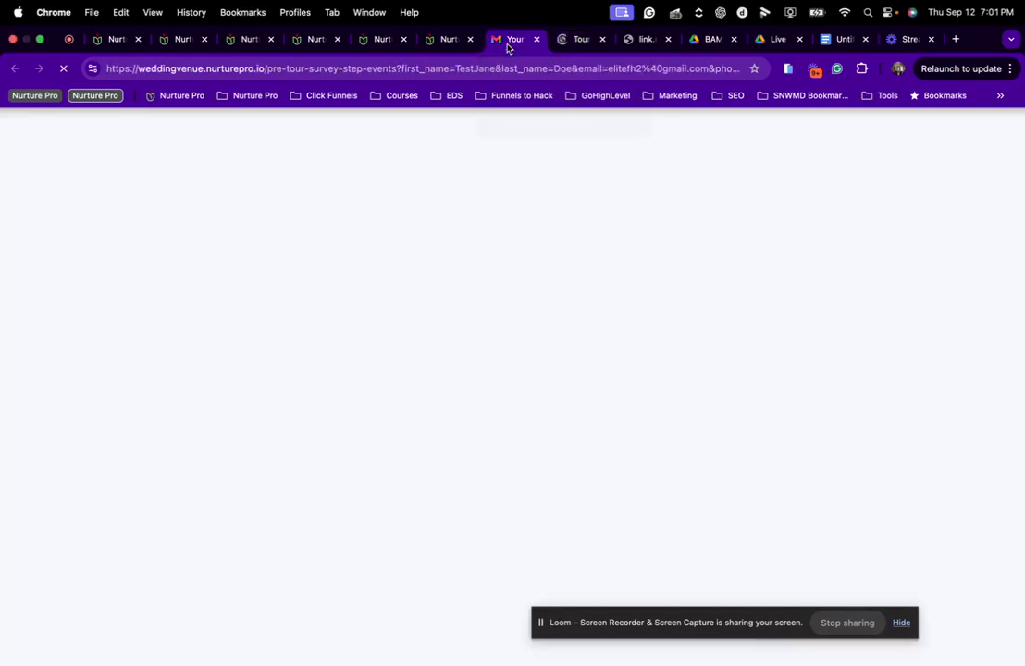
pyautogui.click(509, 40)
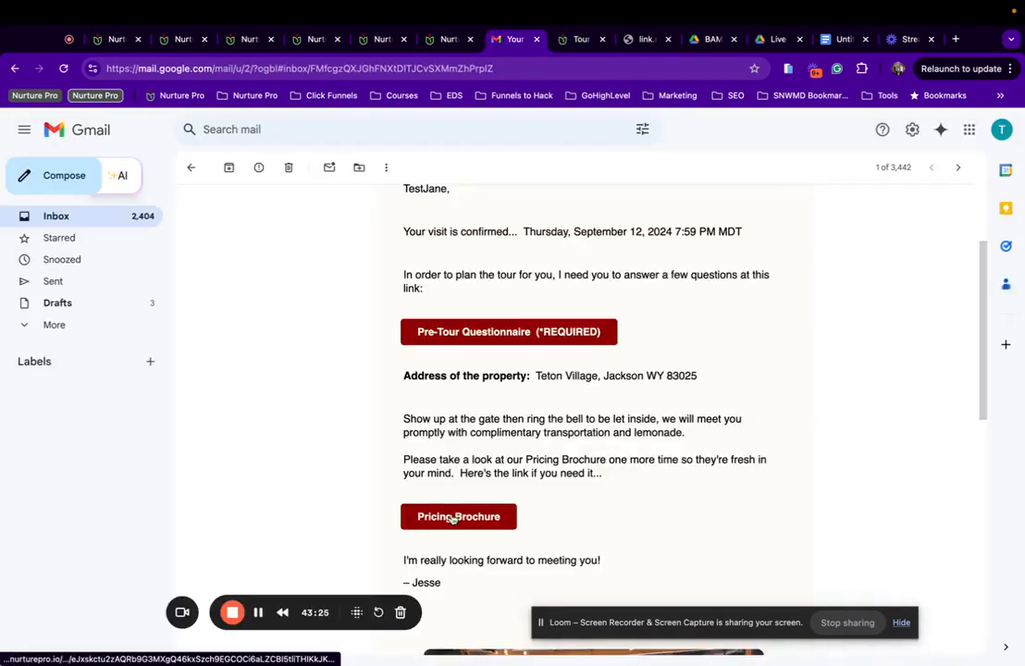
pyautogui.click(453, 518)
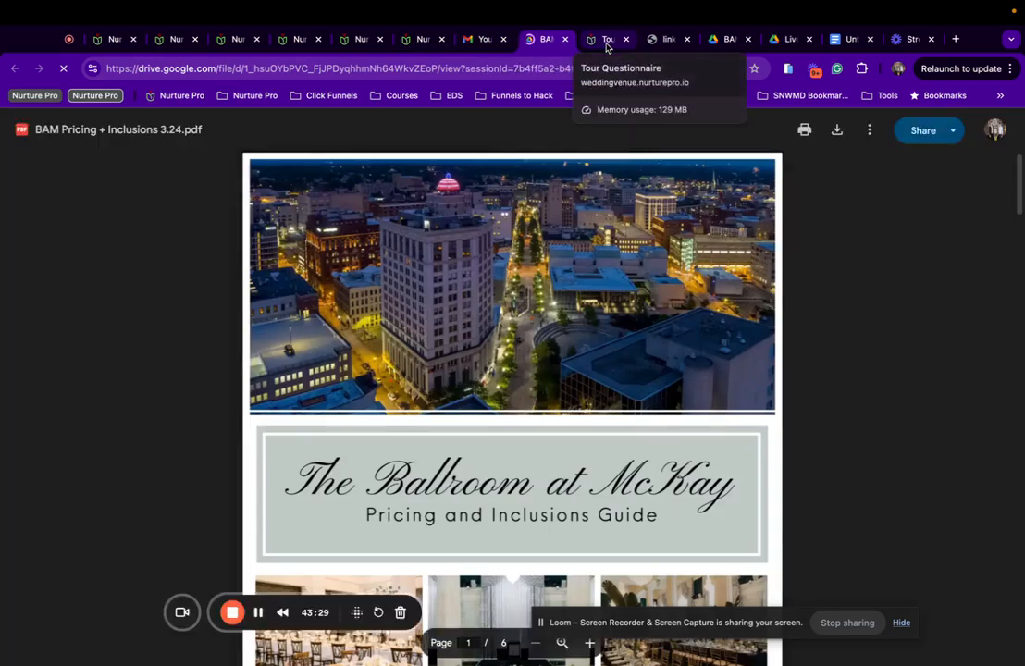
# Check the prefilled Tour Questionnaire through to its event-details step.
pyautogui.click(606, 40)
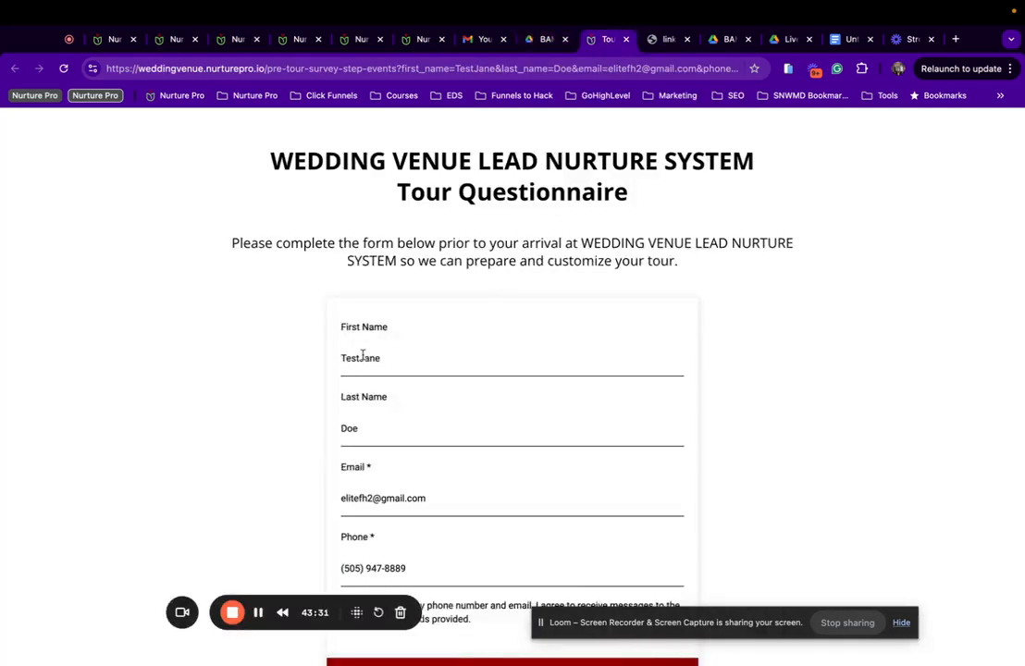
pyautogui.scroll(-2, 483, 218)
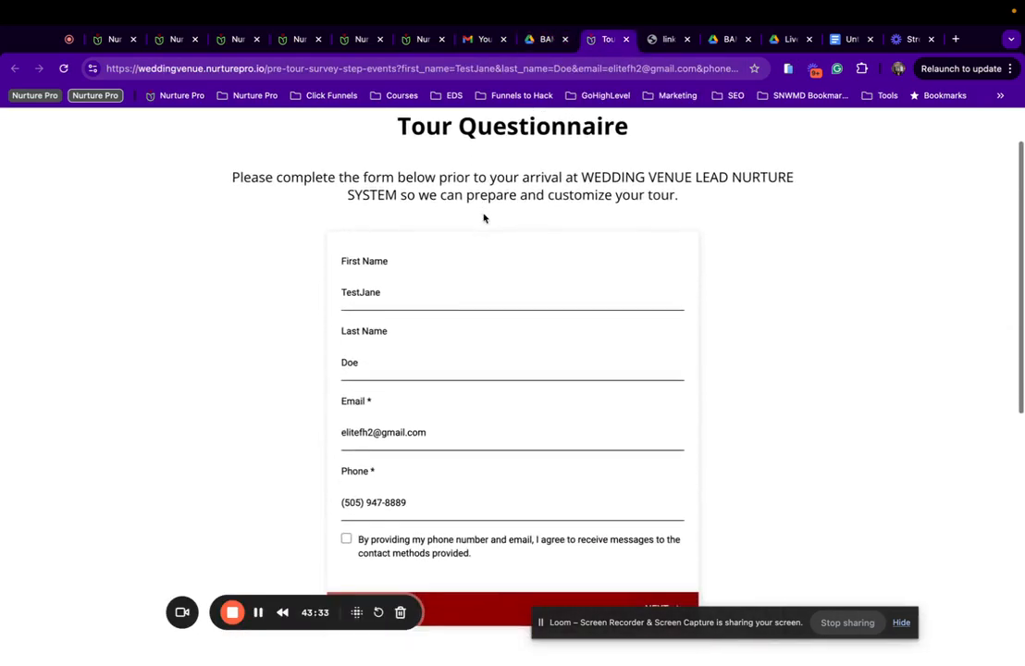
pyautogui.scroll(-1, 455, 339)
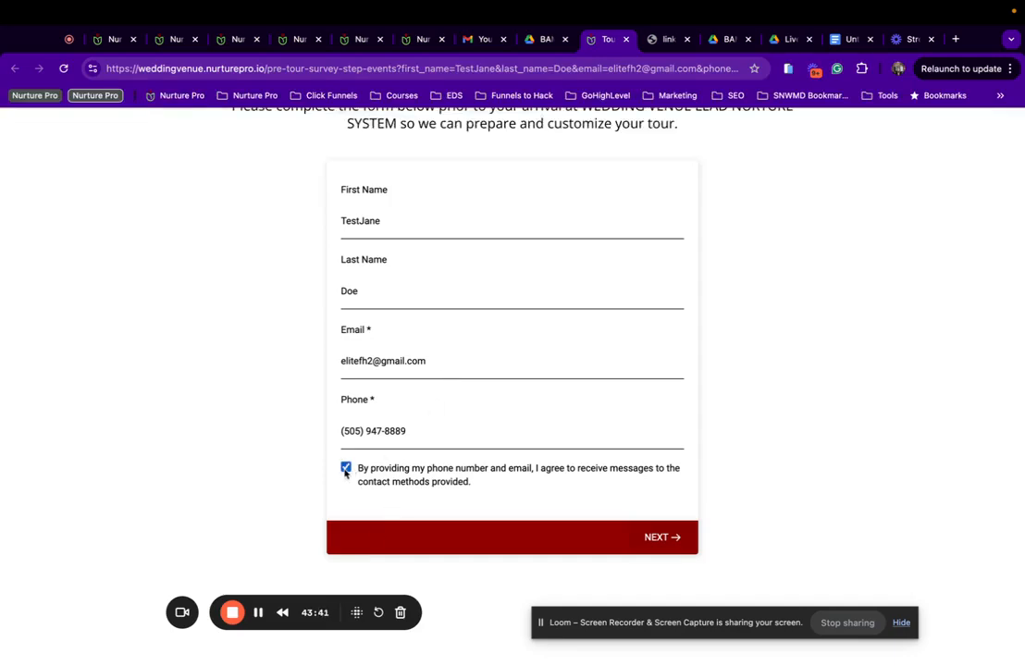
pyautogui.click(668, 540)
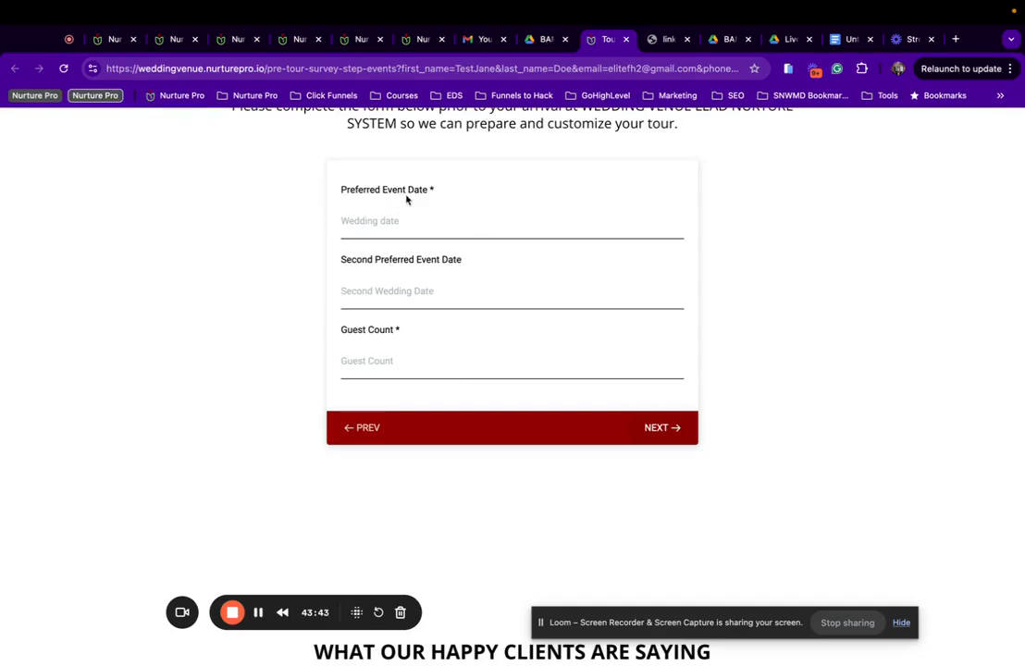
pyautogui.moveTo(345, 190); pyautogui.dragTo(359, 255)
pyautogui.scroll(1, 407, 248)
pyautogui.scroll(-5, 407, 246)
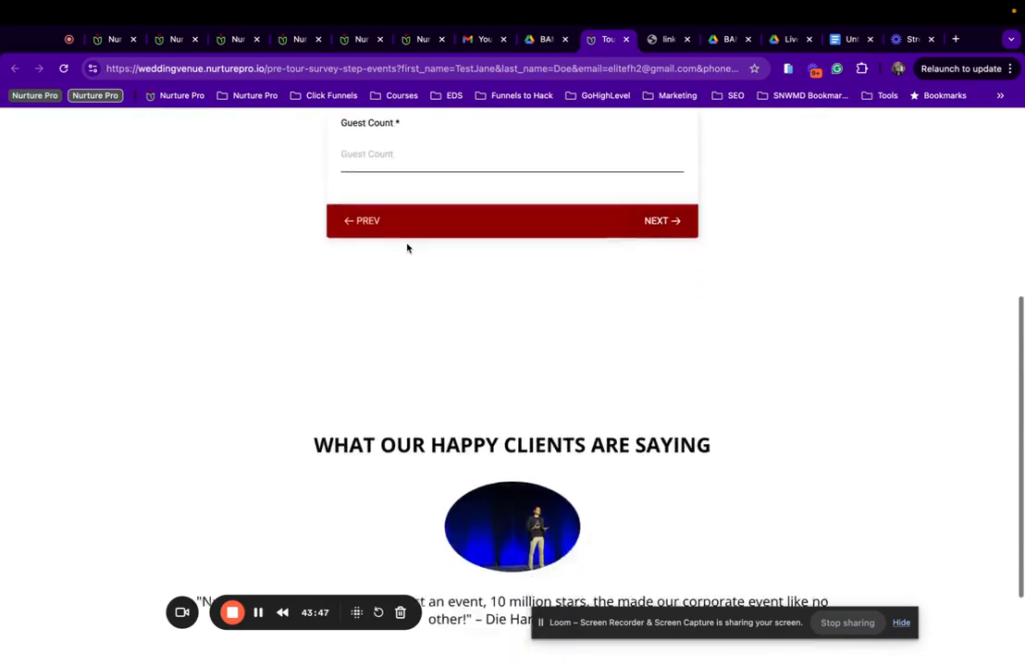
pyautogui.scroll(5, 586, 476)
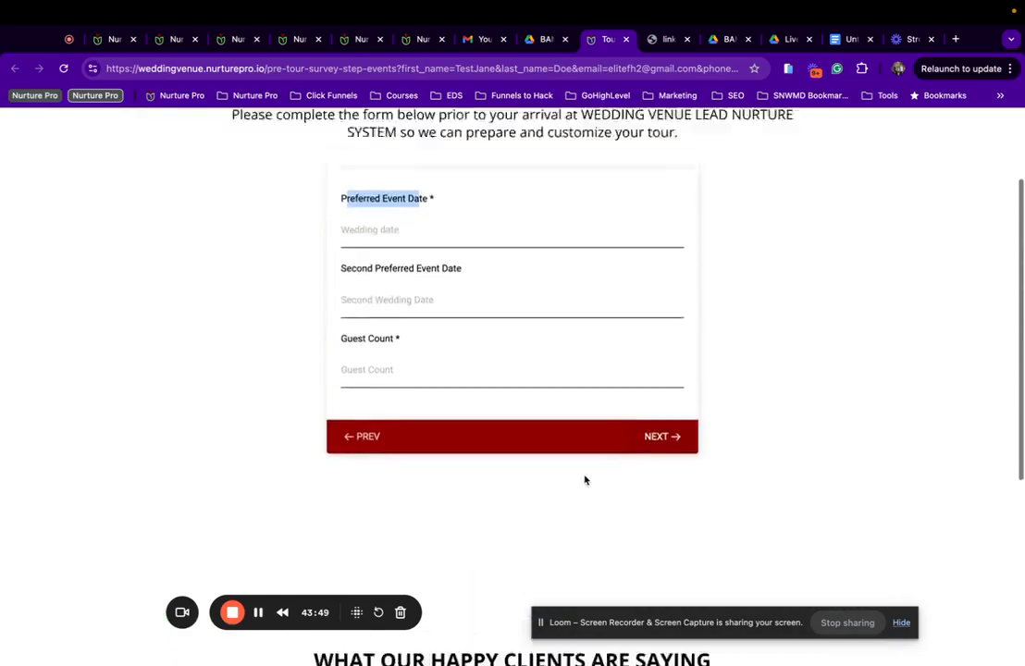
# Close the Tour Questionnaire and pricing guide PDF tabs.
pyautogui.click(626, 39)
pyautogui.click(546, 42)
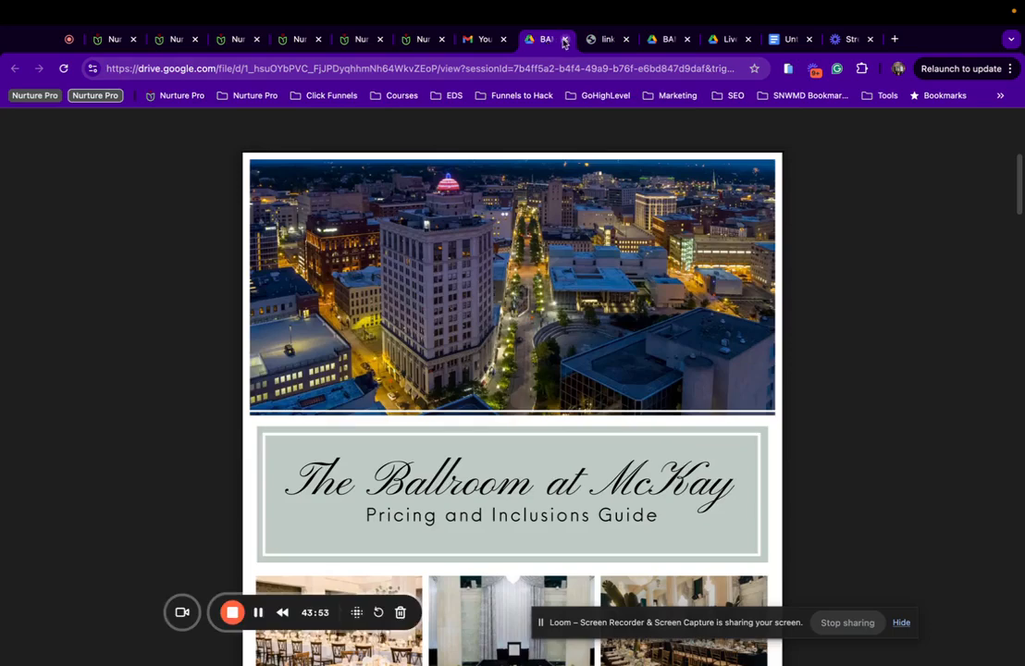
pyautogui.click(565, 39)
# Save the Tour Confirmed Email 1 template and return to the Events templates list.
pyautogui.click(123, 43)
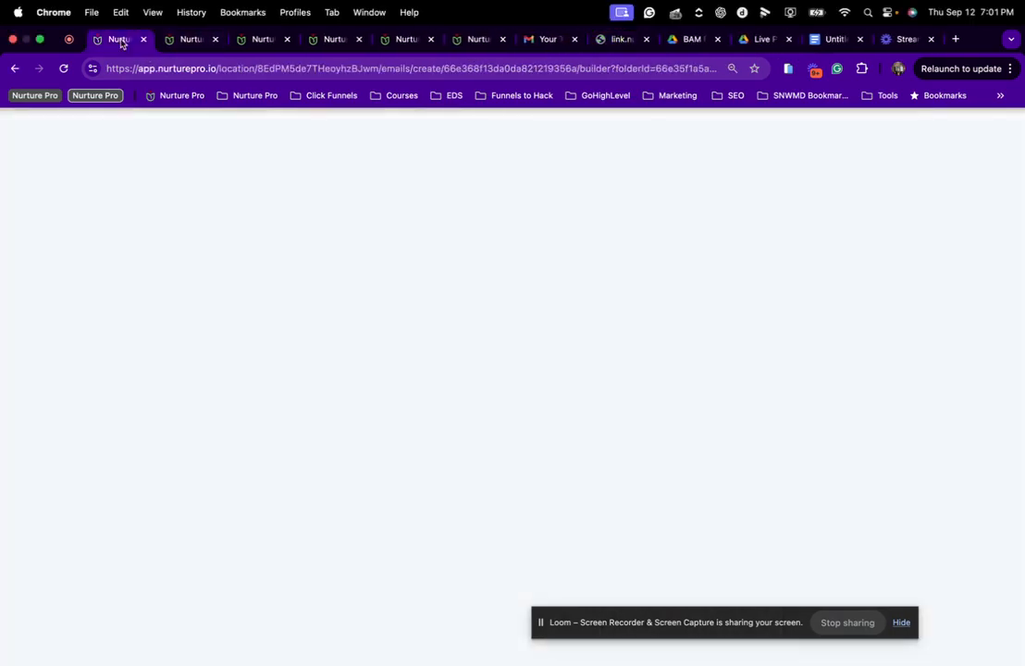
pyautogui.click(113, 124)
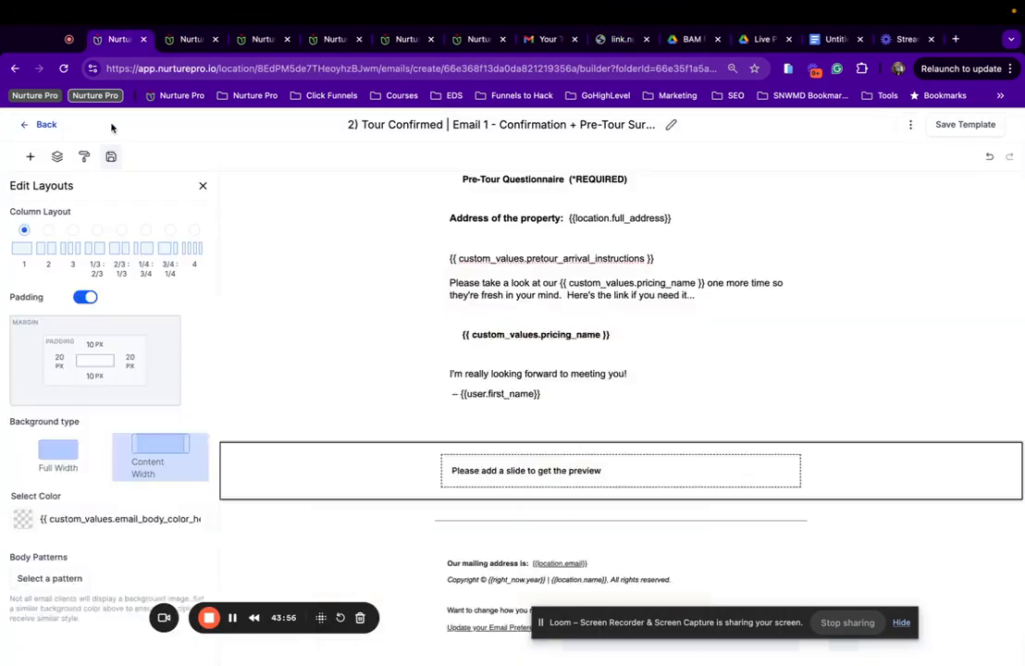
pyautogui.click(972, 124)
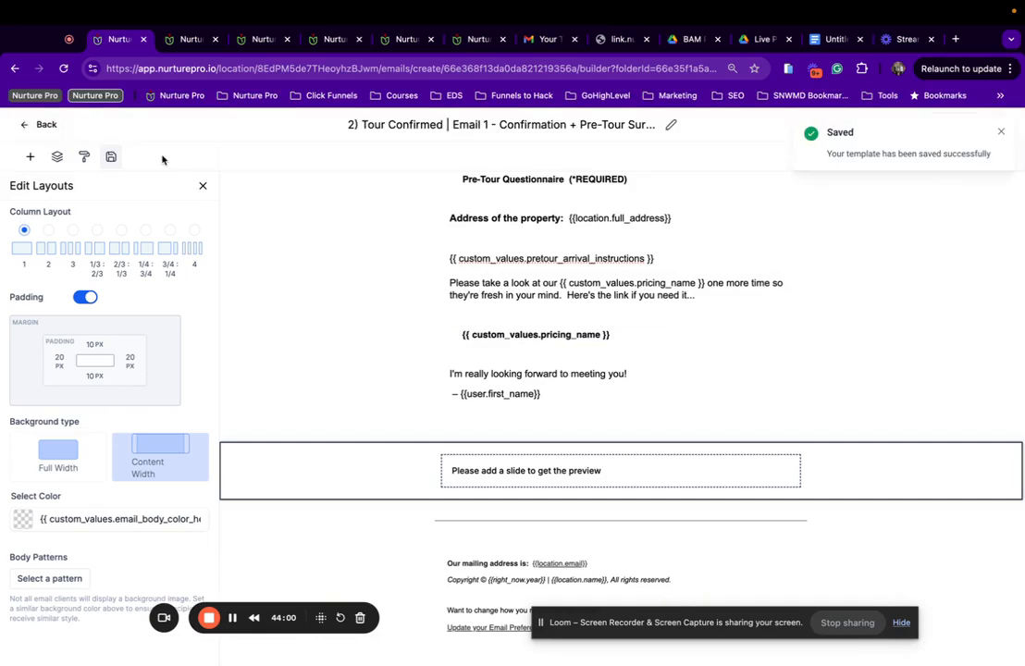
pyautogui.click(32, 126)
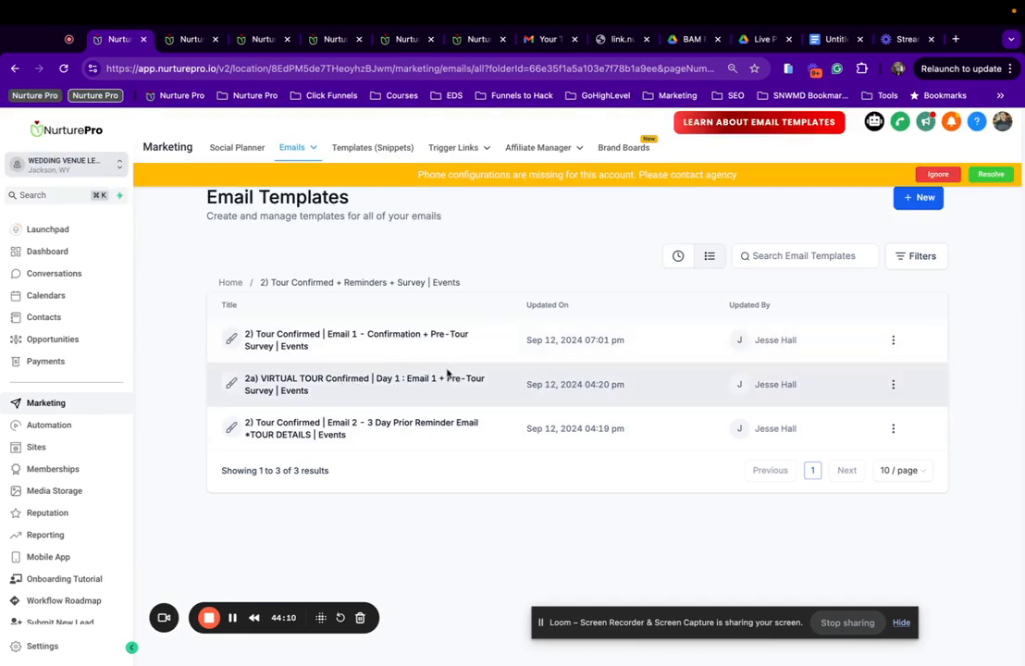
# Open the 2a) VIRTUAL TOUR Confirmed | Day 1 : Email 1 template and select its Pre-Tour Questionnaire button.
pyautogui.click(347, 383)
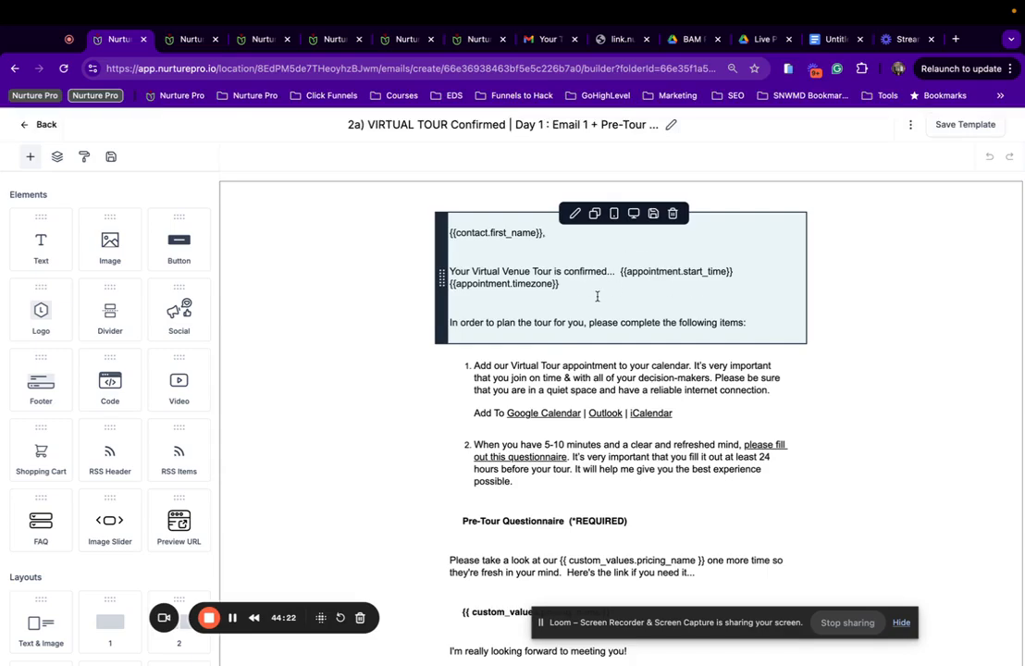
pyautogui.scroll(-1, 597, 296)
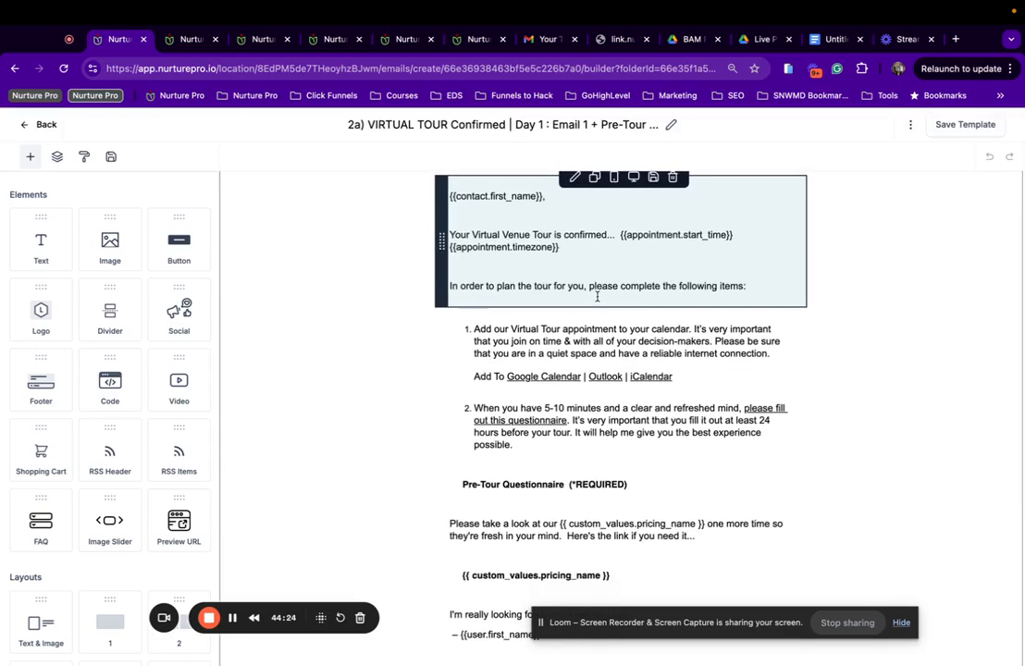
pyautogui.scroll(-1, 597, 296)
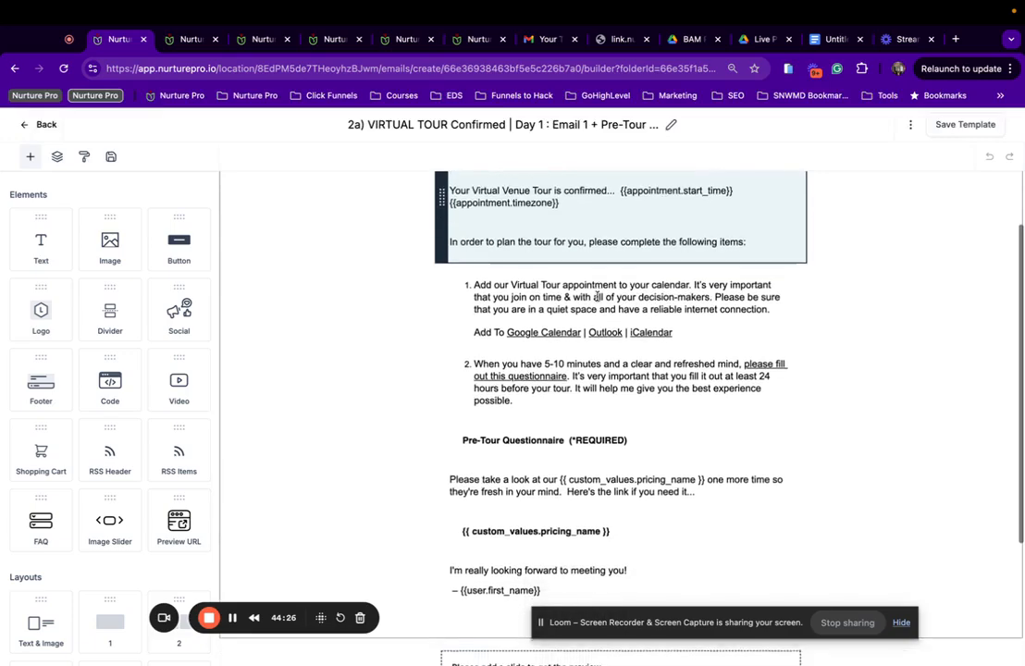
pyautogui.scroll(-2, 596, 297)
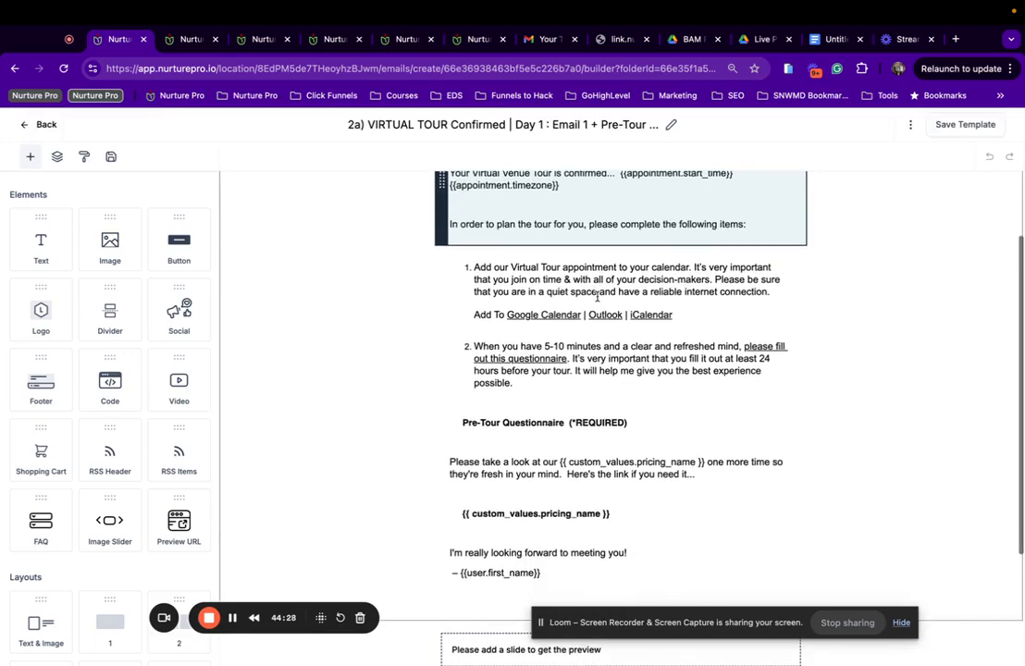
pyautogui.scroll(-1, 597, 296)
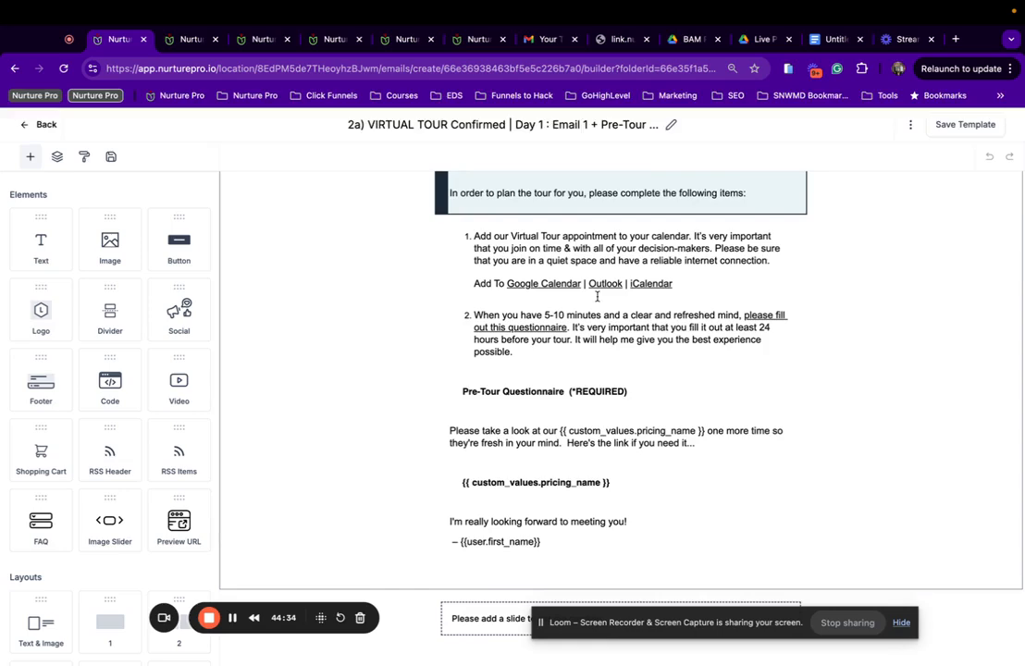
pyautogui.scroll(-2, 599, 296)
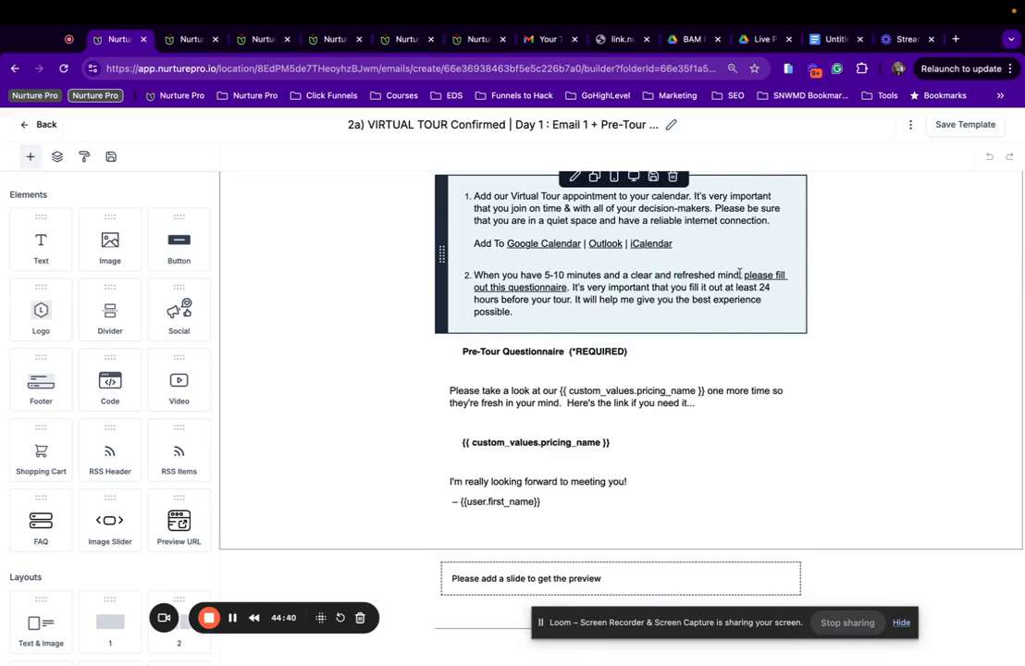
pyautogui.click(503, 355)
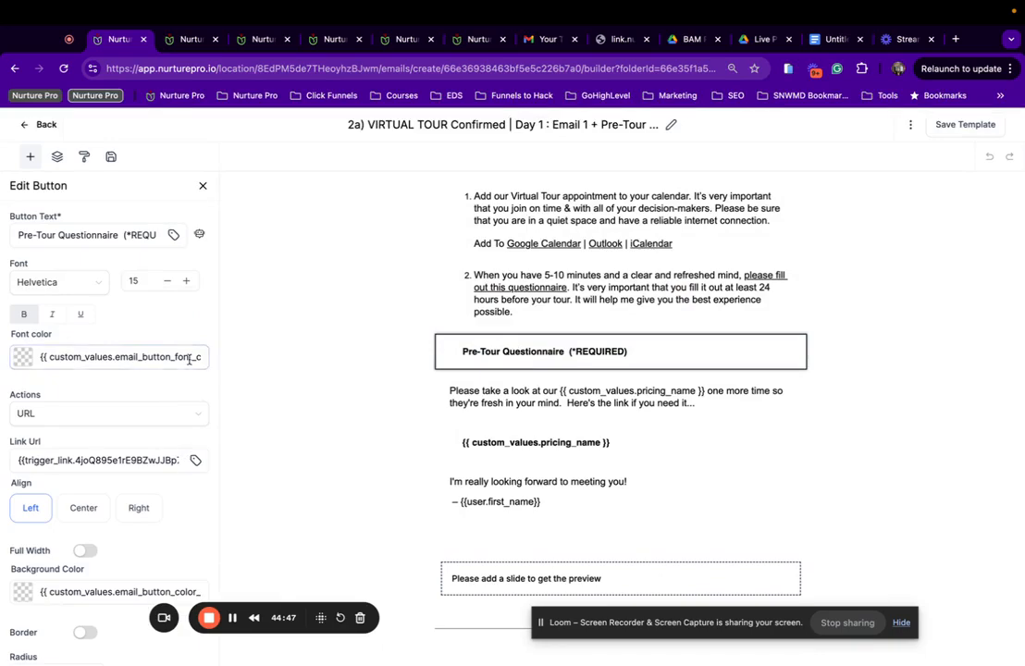
# Link the Pre-Tour Questionnaire button to the Pre-Tour Survey | Events trigger link.
pyautogui.click(196, 460)
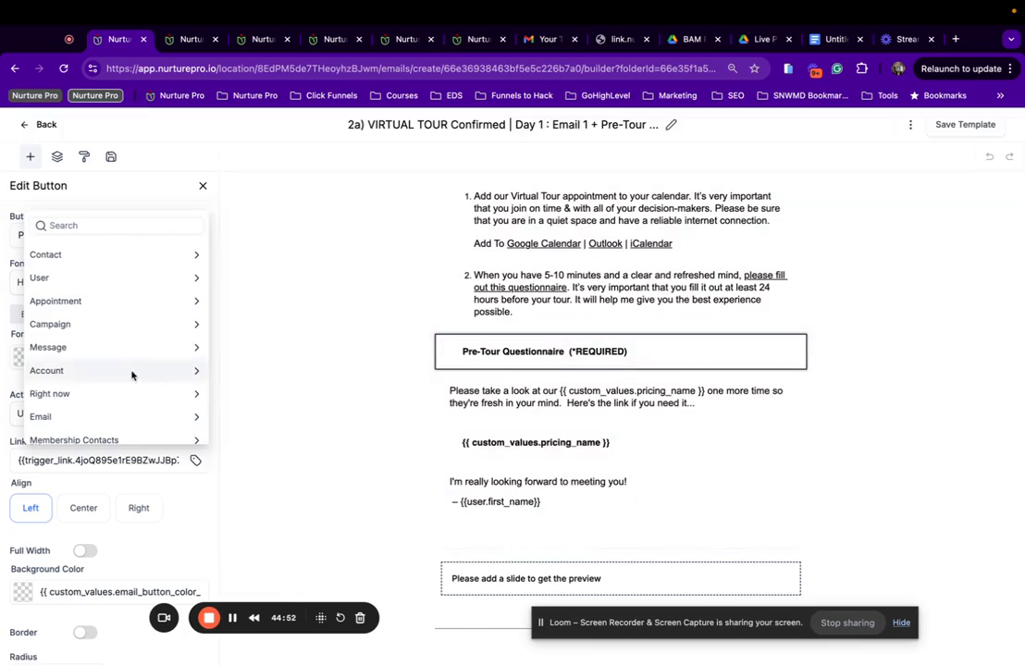
pyautogui.scroll(-5, 126, 380)
pyautogui.click(63, 431)
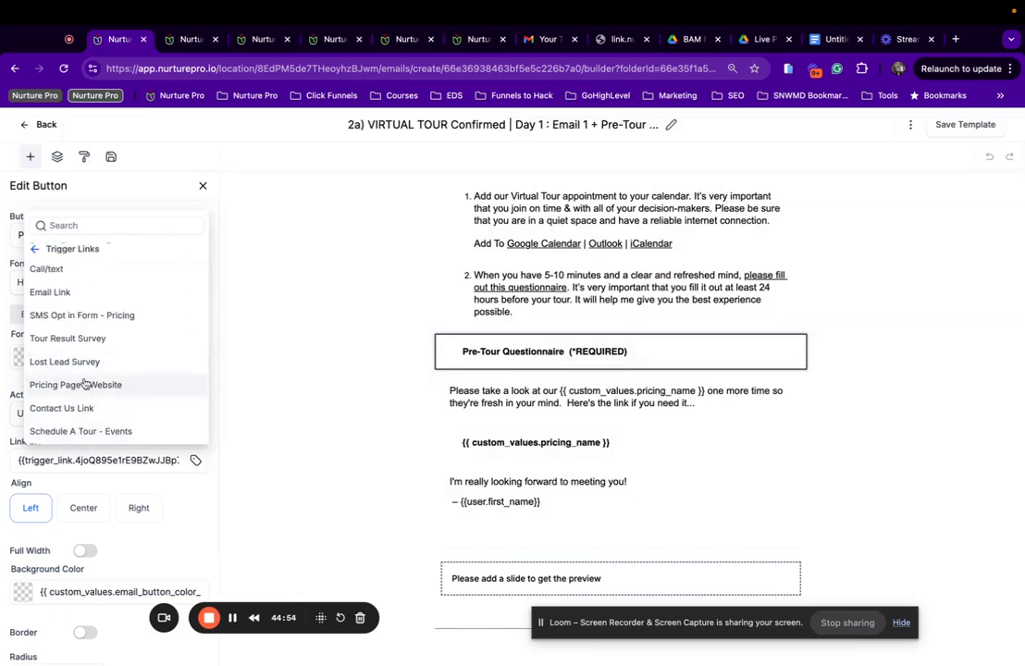
pyautogui.scroll(3, 84, 384)
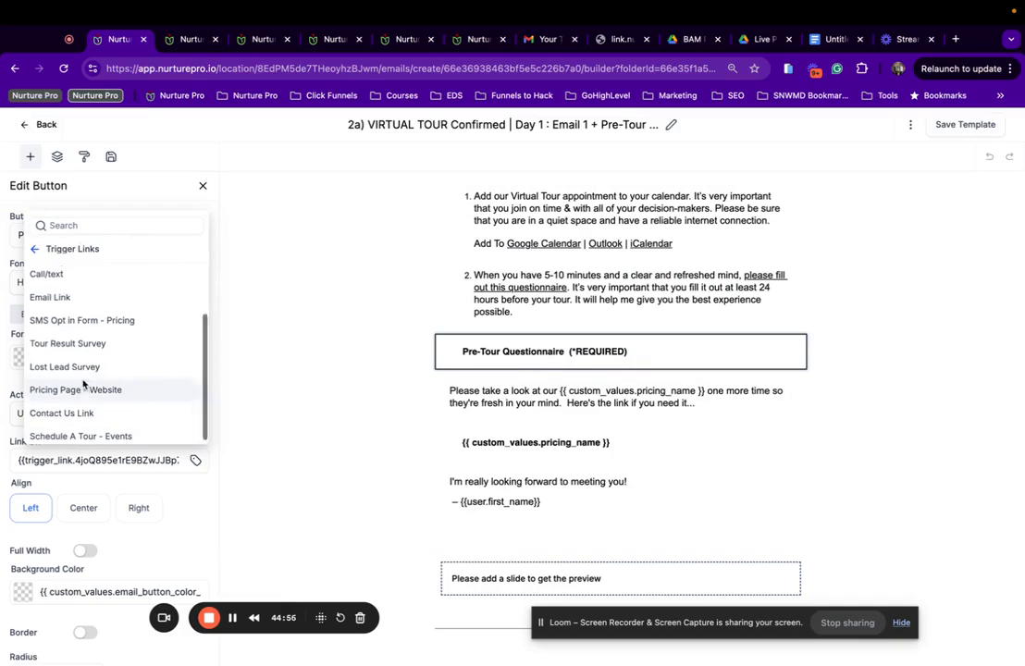
pyautogui.scroll(2, 87, 389)
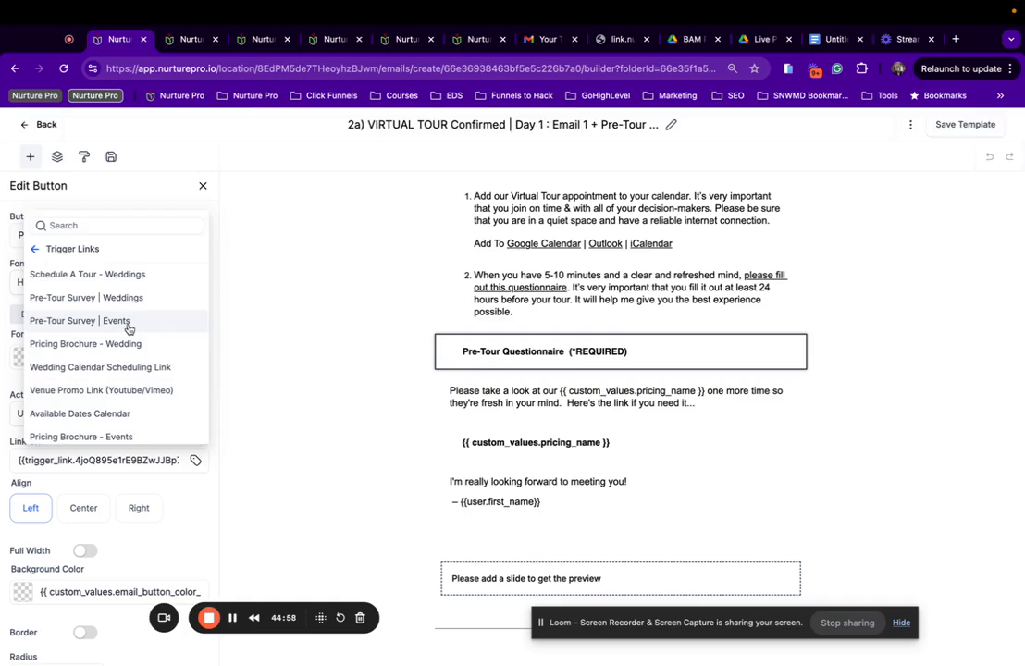
pyautogui.click(168, 321)
# Link the pricing button to the Pricing Brochure - Events trigger link.
pyautogui.click(538, 445)
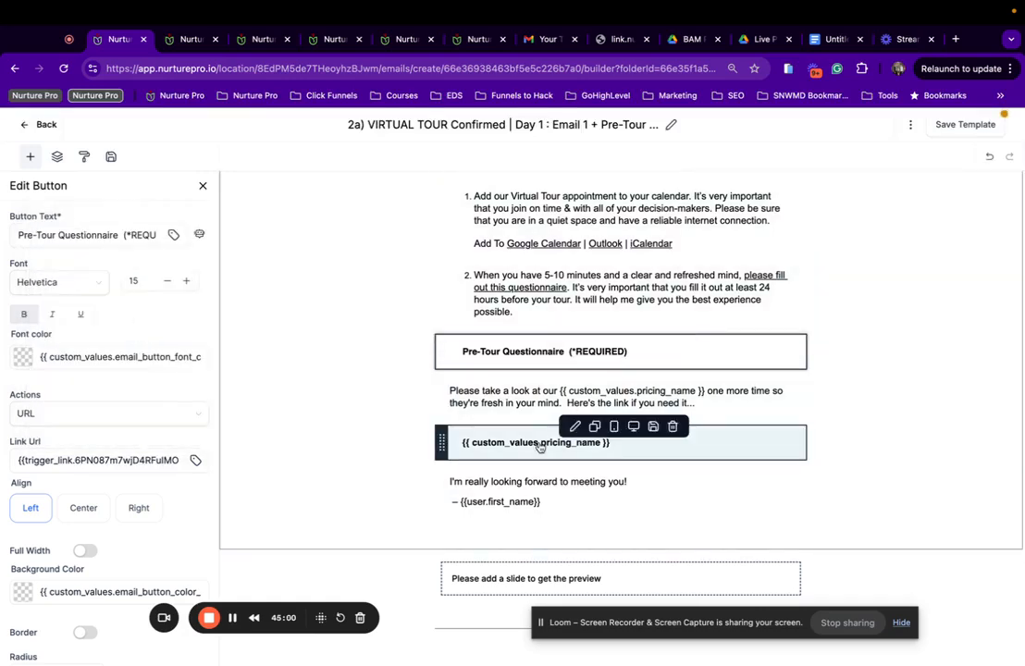
pyautogui.click(195, 461)
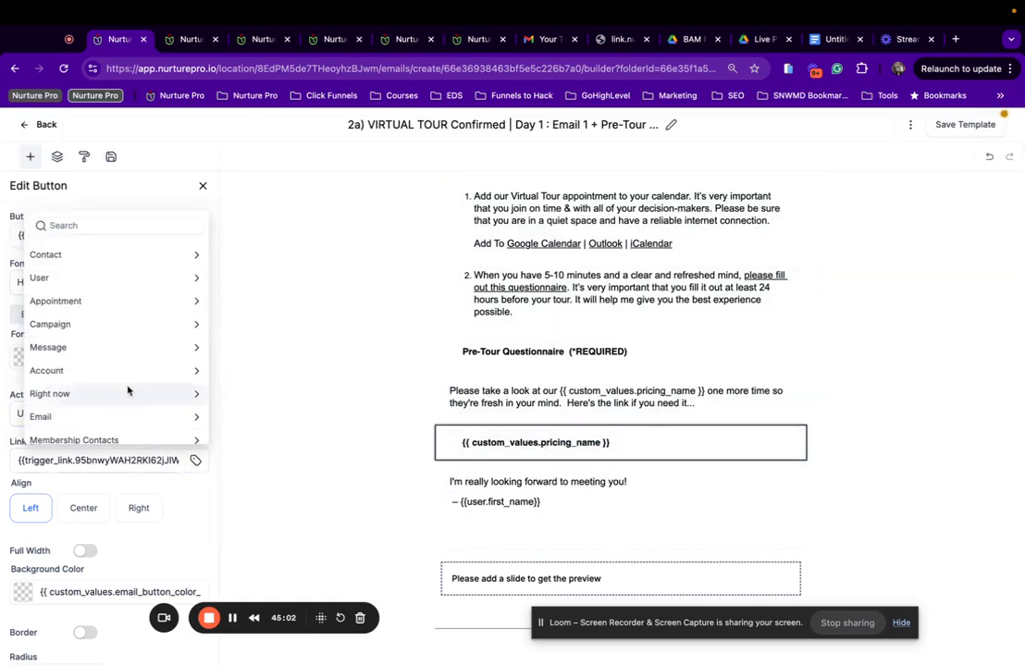
pyautogui.scroll(-5, 117, 407)
pyautogui.click(87, 431)
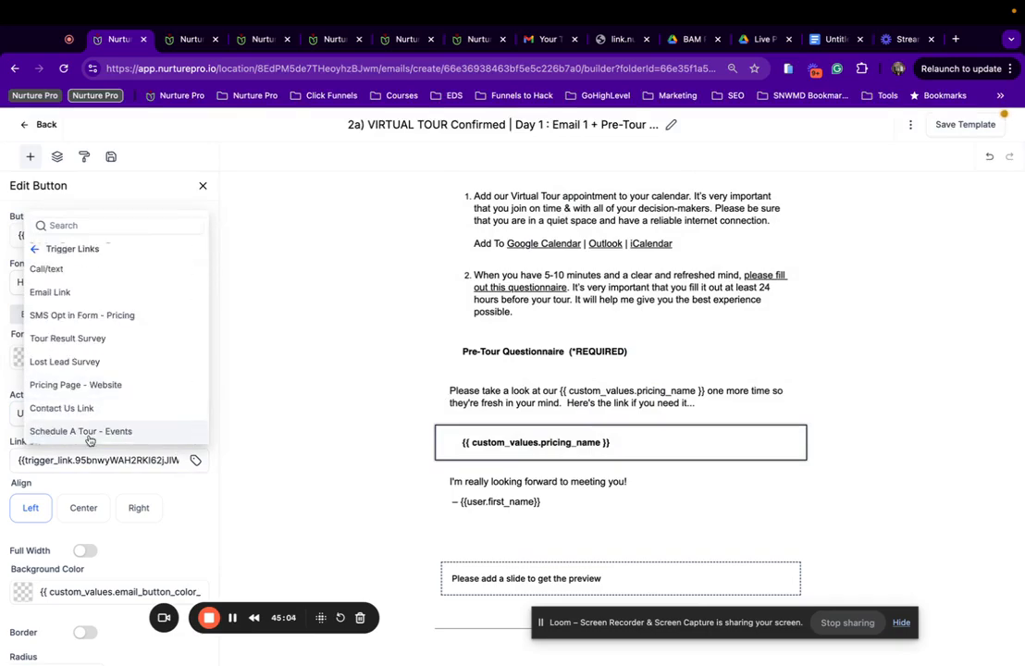
pyautogui.scroll(3, 90, 364)
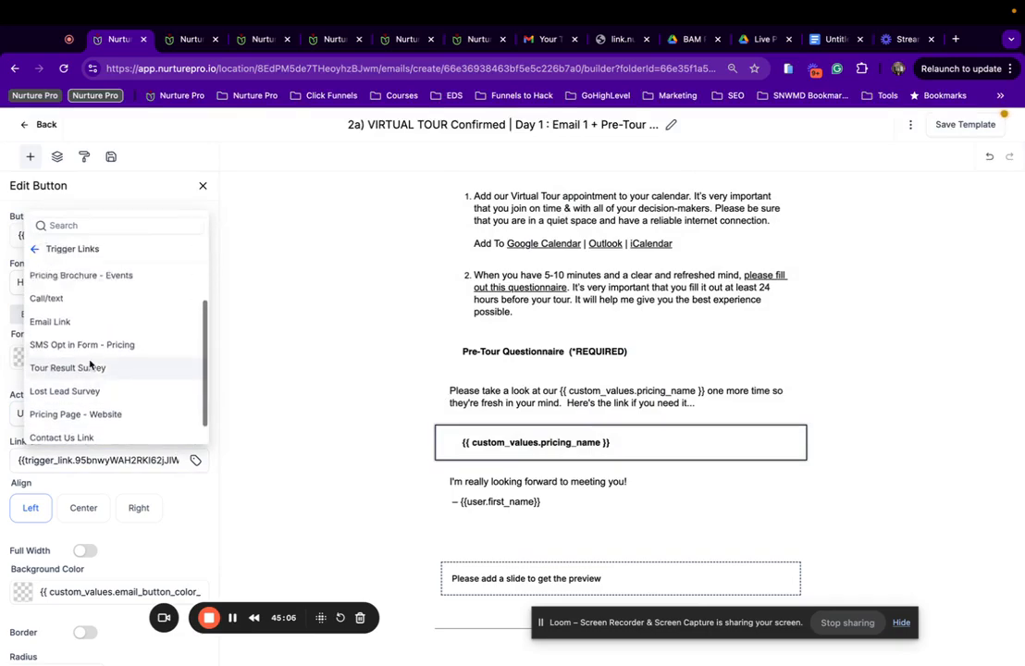
pyautogui.scroll(2, 90, 365)
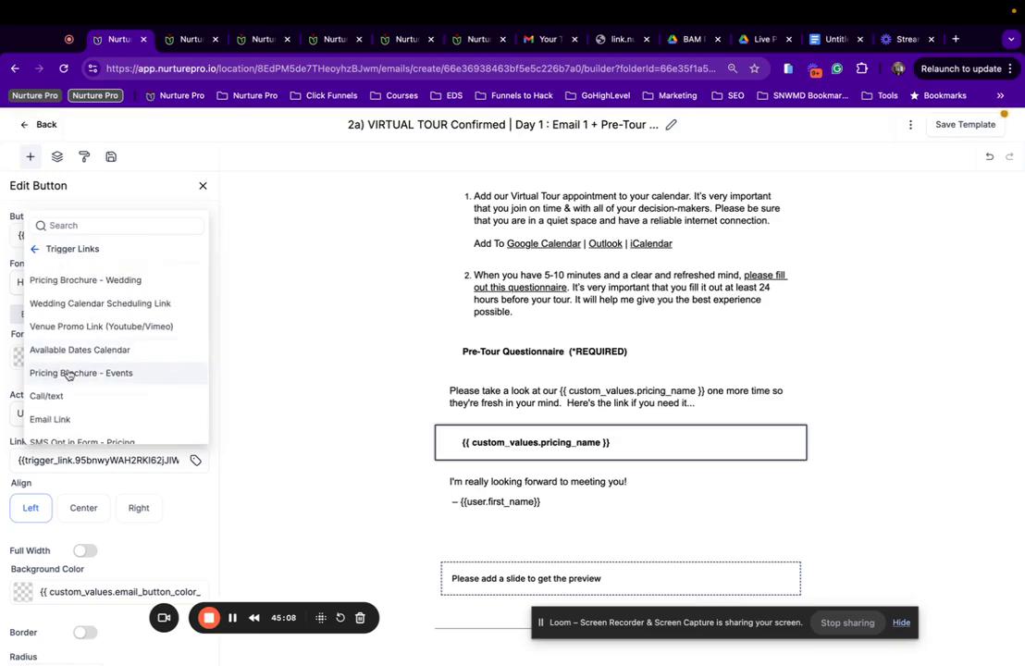
pyautogui.click(69, 373)
pyautogui.scroll(-2, 522, 468)
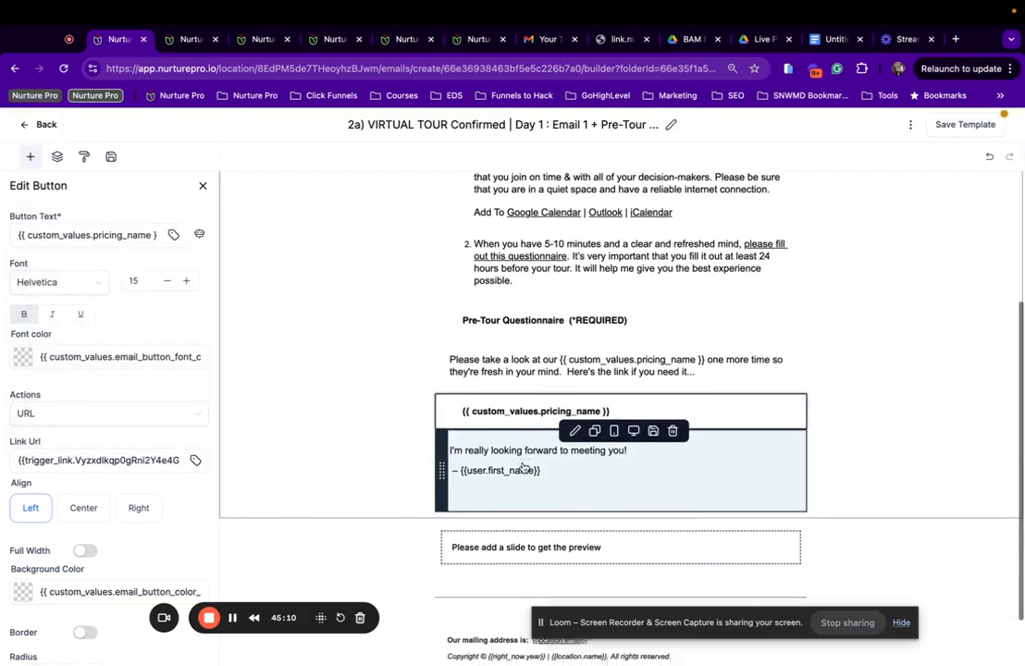
pyautogui.scroll(1, 318, 479)
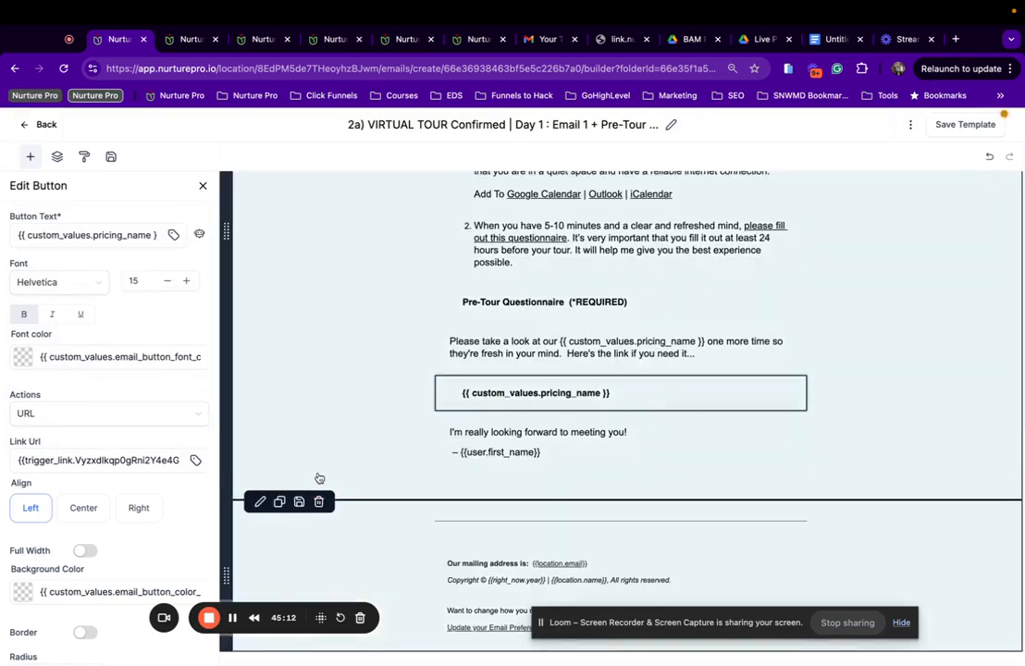
# Add the saved Image Slider W/ 6 Images | Events below the sign-off and save the template.
pyautogui.click(111, 157)
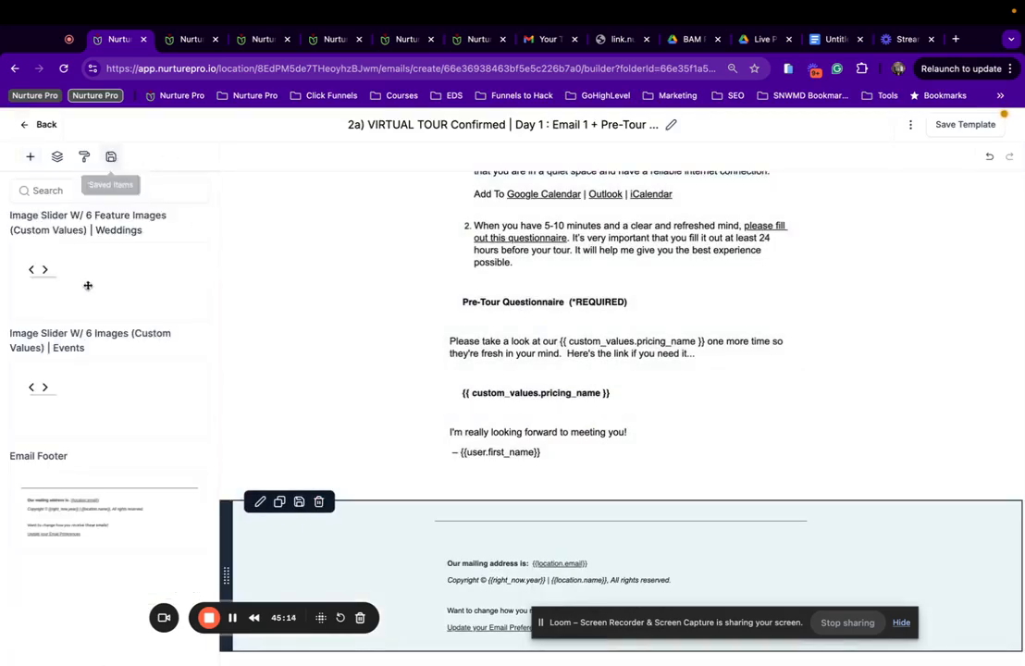
pyautogui.moveTo(74, 407); pyautogui.dragTo(540, 508)
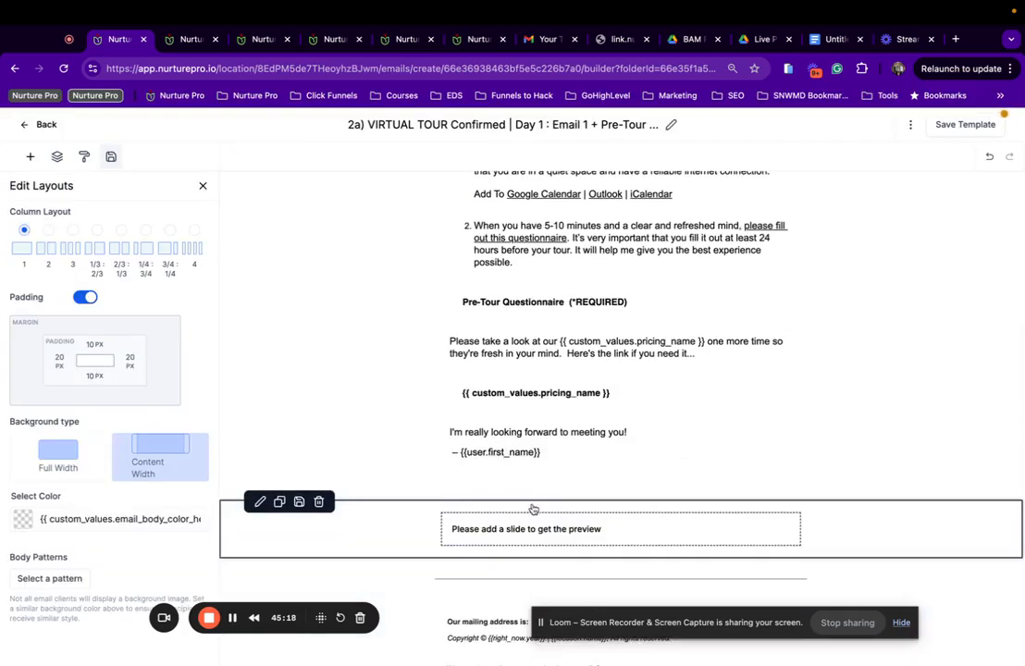
pyautogui.scroll(-2, 535, 508)
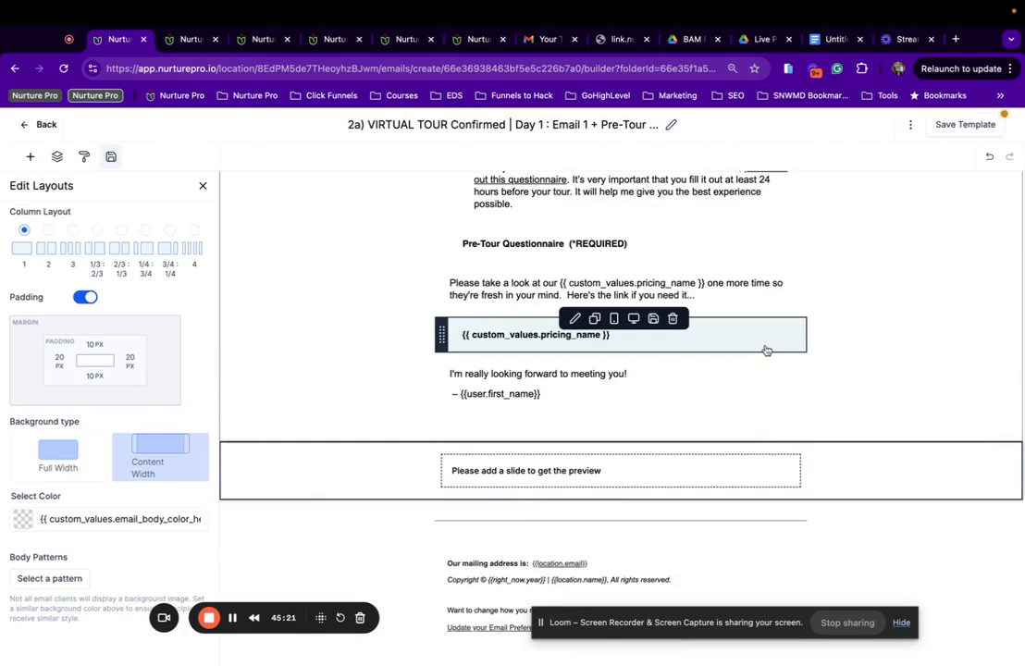
pyautogui.click(959, 131)
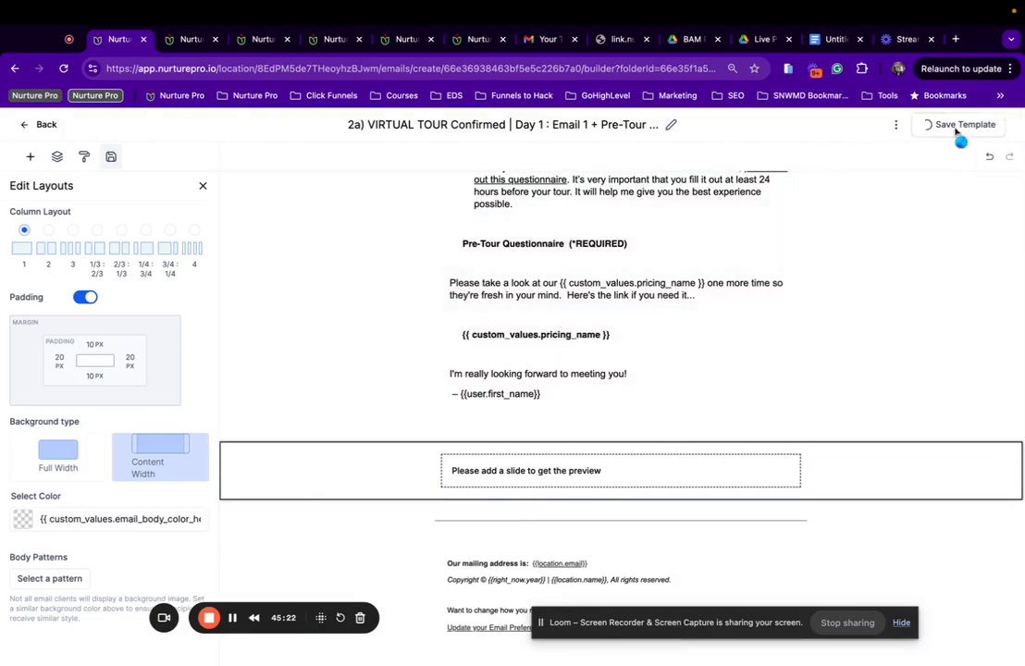
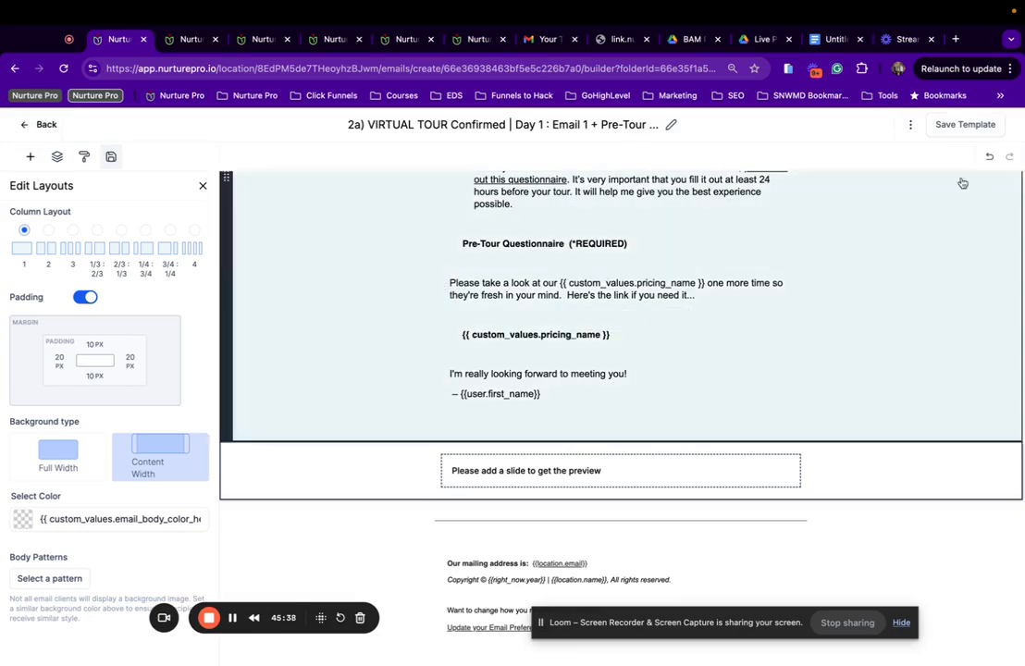
# Preview the finished email, scroll through it, and return to the builder.
pyautogui.click(911, 124)
pyautogui.click(885, 174)
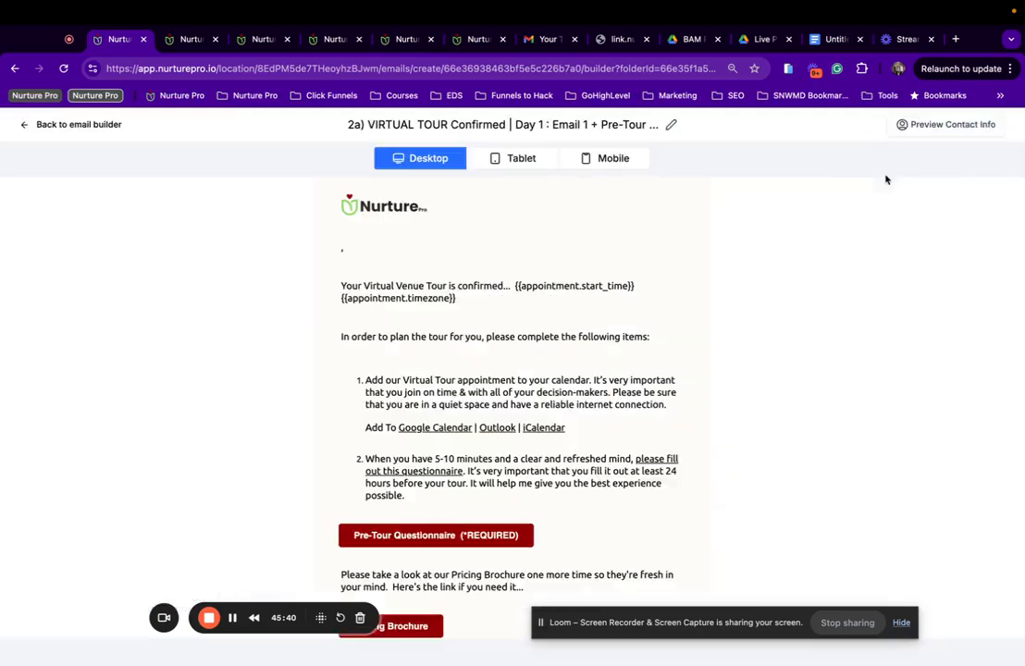
pyautogui.scroll(-3, 284, 427)
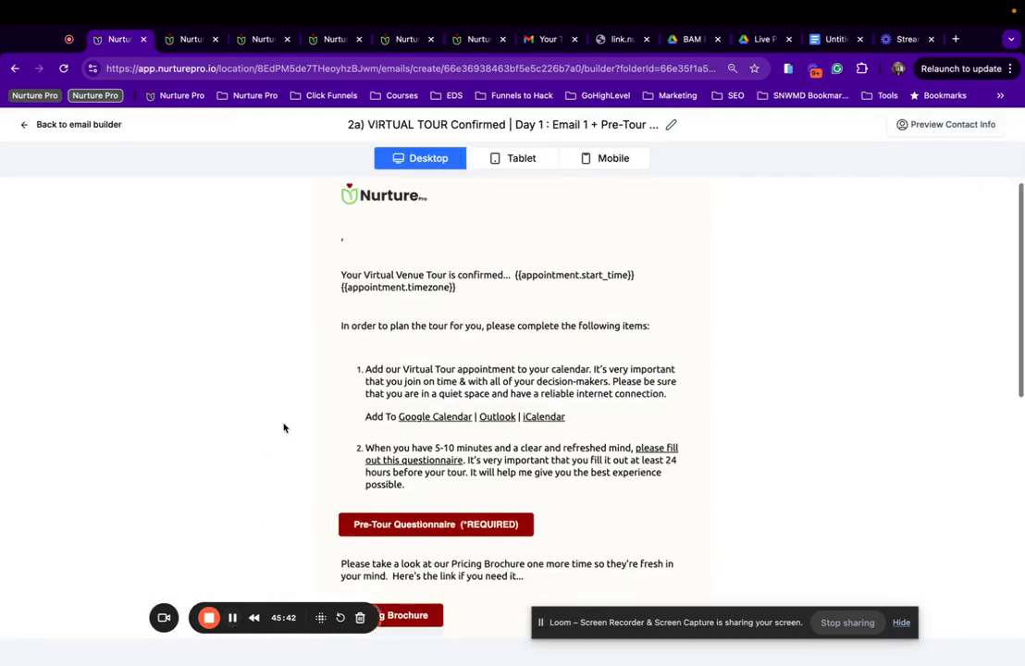
pyautogui.scroll(-2, 284, 428)
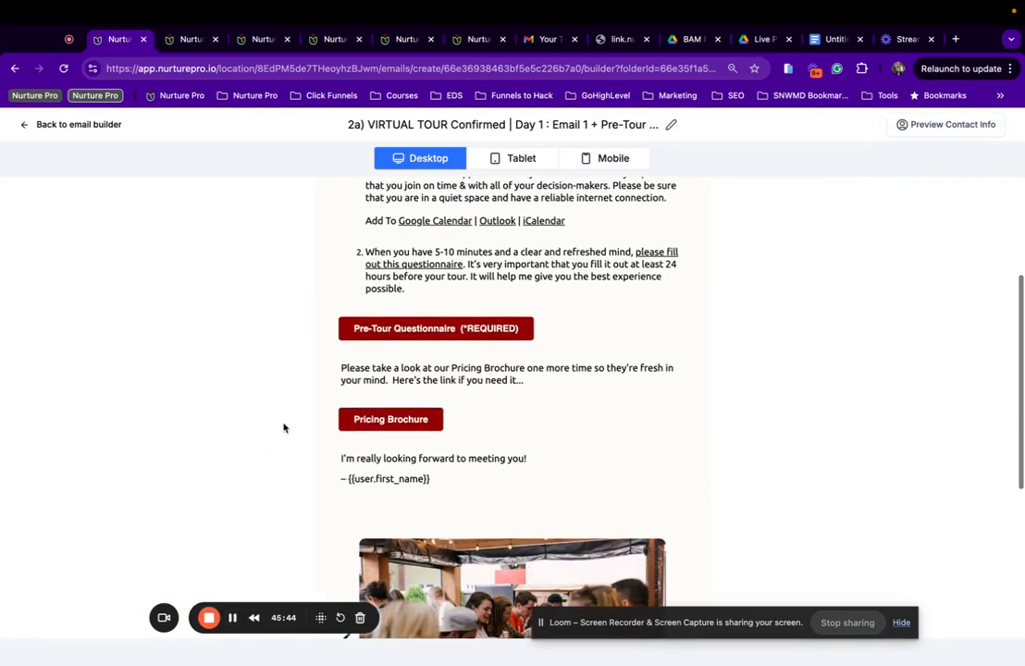
pyautogui.scroll(2, 284, 428)
pyautogui.scroll(3, 284, 427)
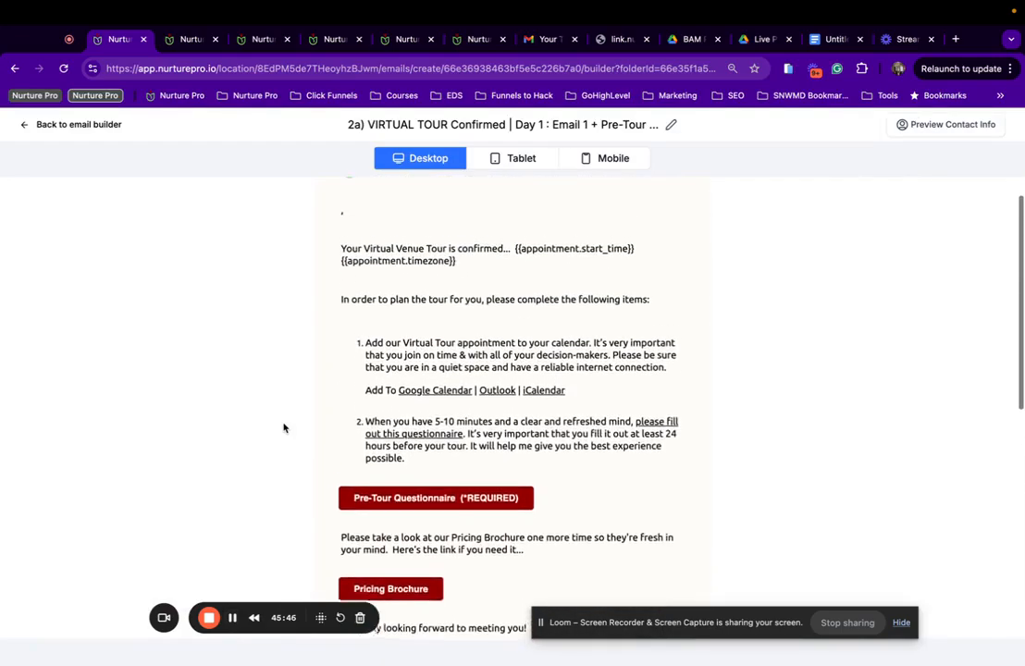
pyautogui.scroll(-4, 284, 427)
pyautogui.scroll(-6, 285, 428)
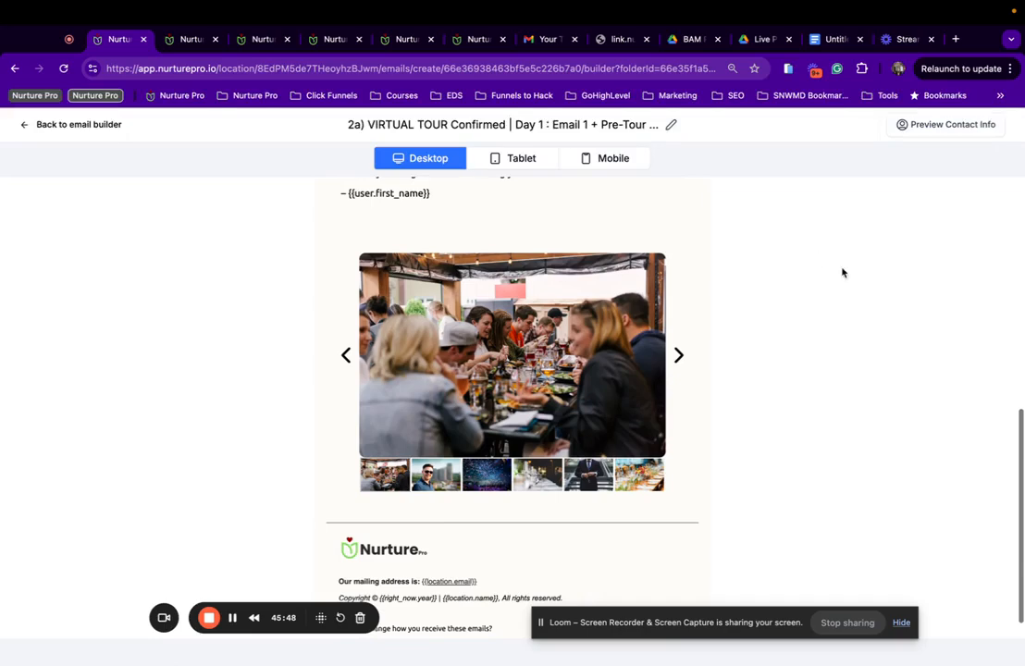
pyautogui.click(74, 124)
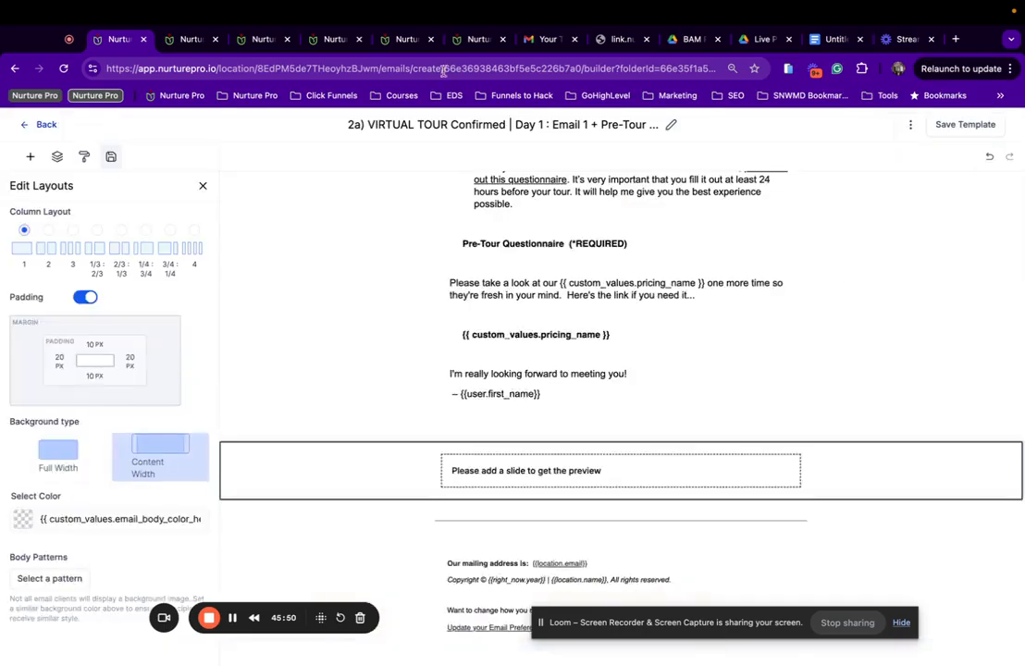
# Clear the preview text, set From Name to {{user.first_name}} | {{location.name}}, and save the settings.
pyautogui.click(910, 124)
pyautogui.click(907, 213)
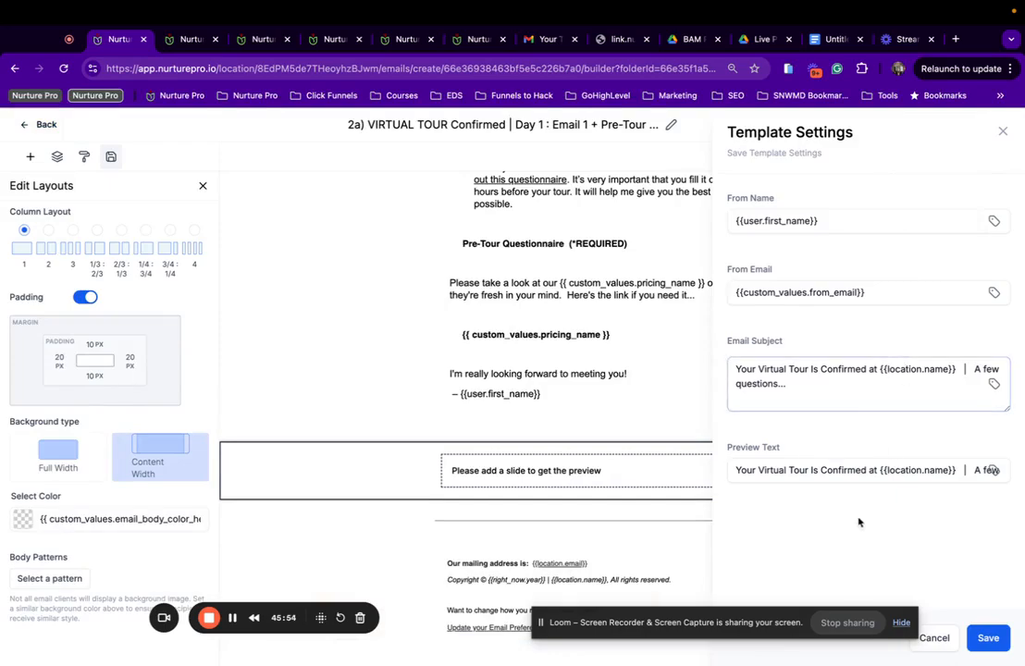
pyautogui.tripleClick(872, 471)
pyautogui.press('BackSpace')
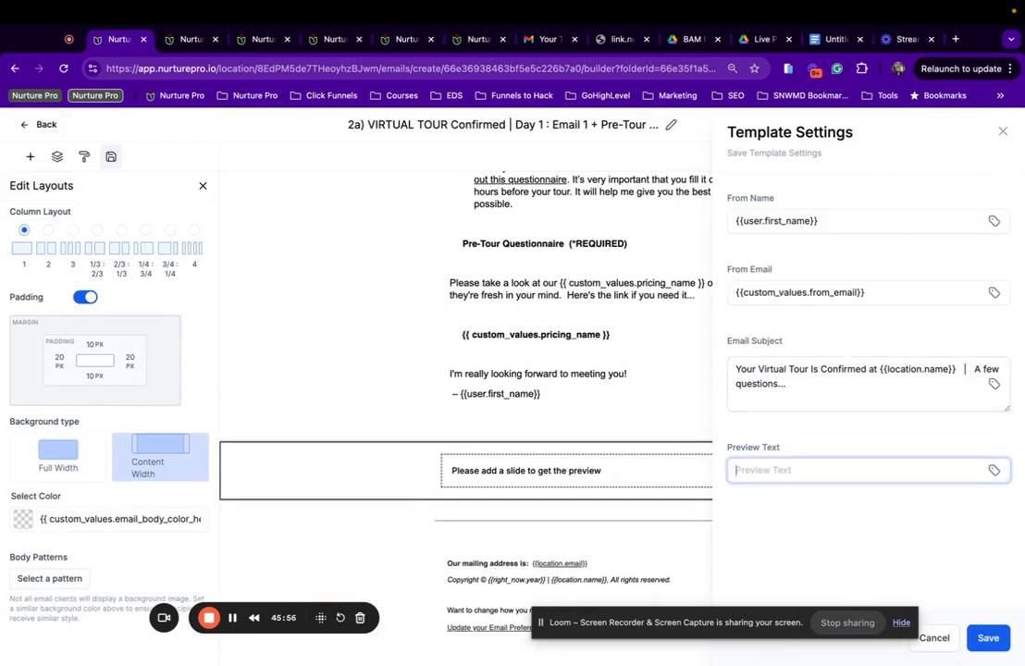
pyautogui.click(855, 223)
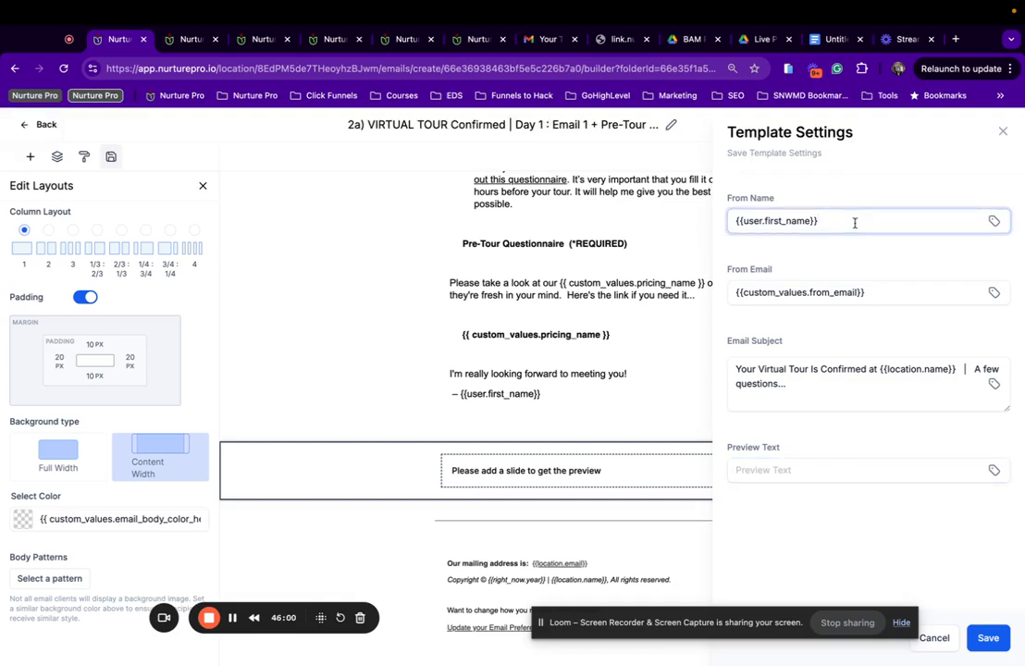
pyautogui.click(1003, 131)
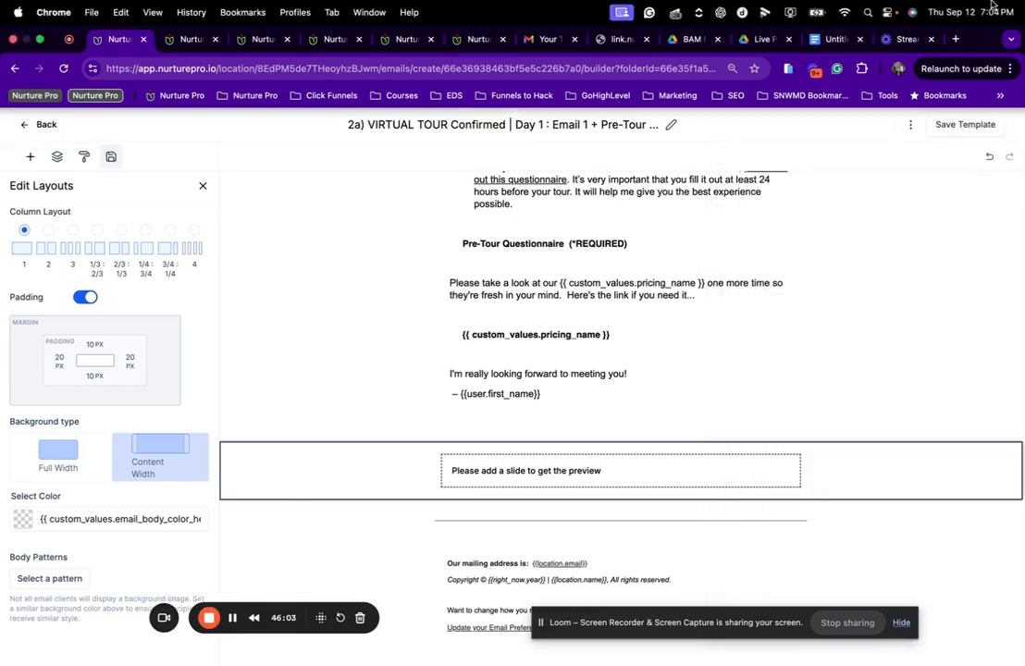
pyautogui.click(912, 135)
pyautogui.click(893, 213)
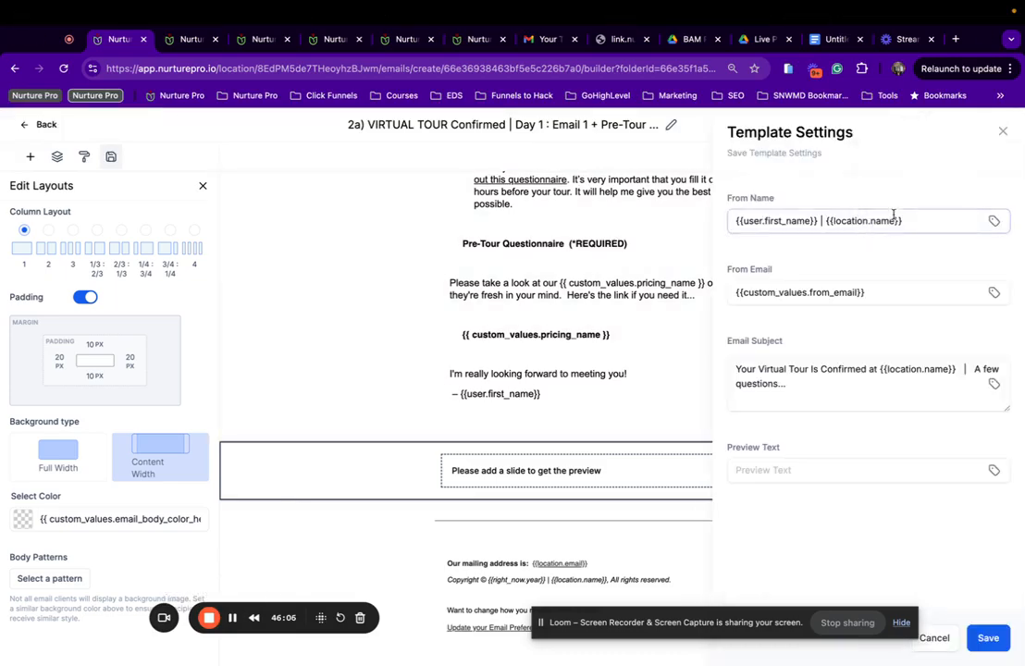
pyautogui.click(986, 639)
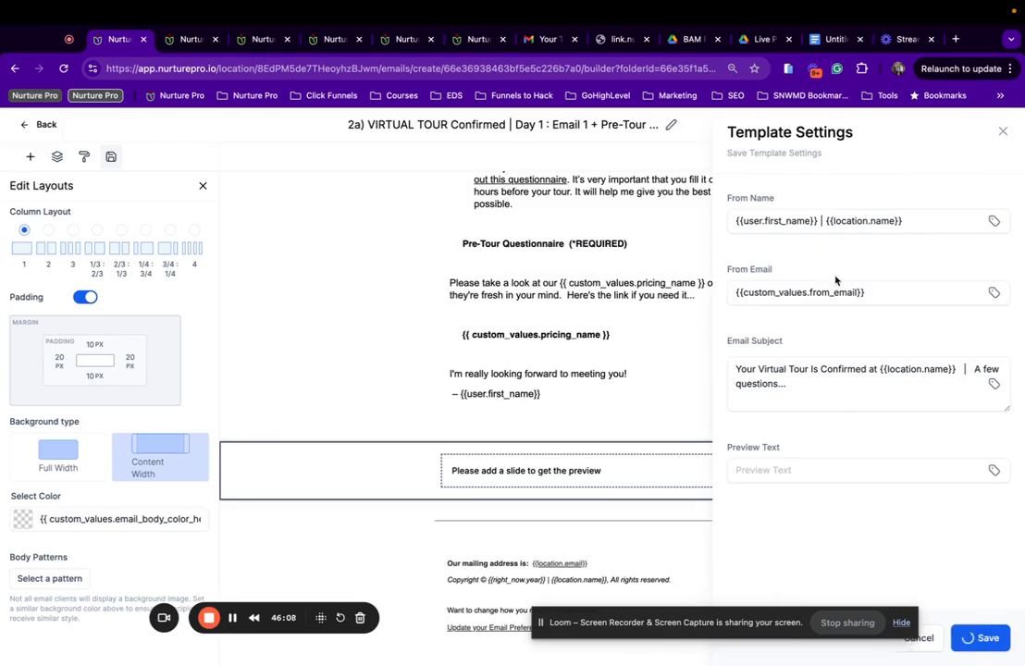
pyautogui.click(1003, 134)
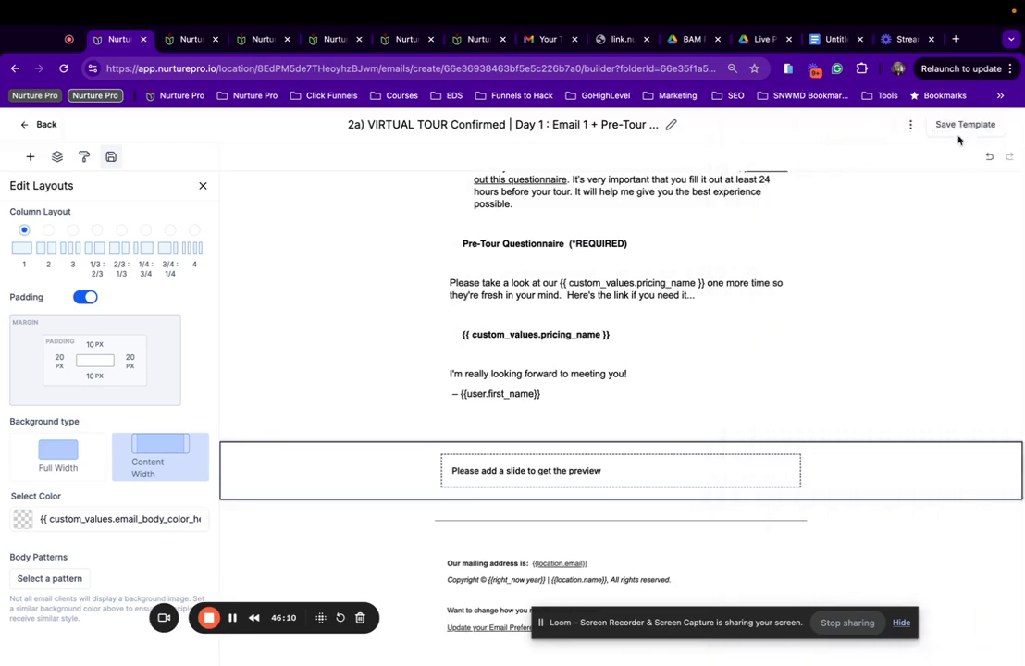
pyautogui.click(911, 127)
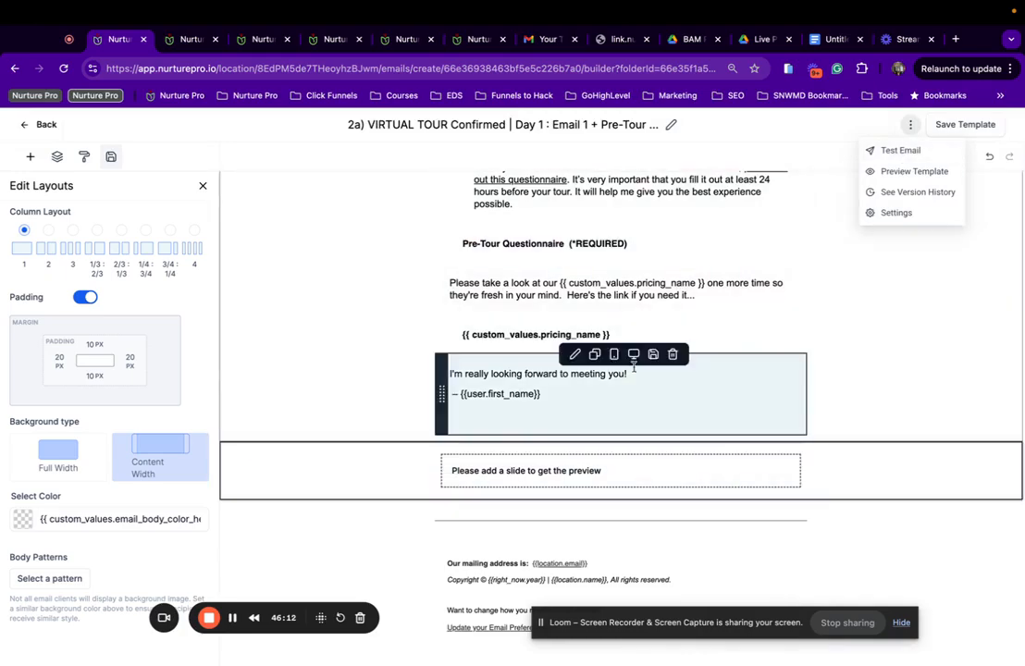
# Link the pricing button to the Pricing Brochure - Events trigger link.
pyautogui.click(592, 339)
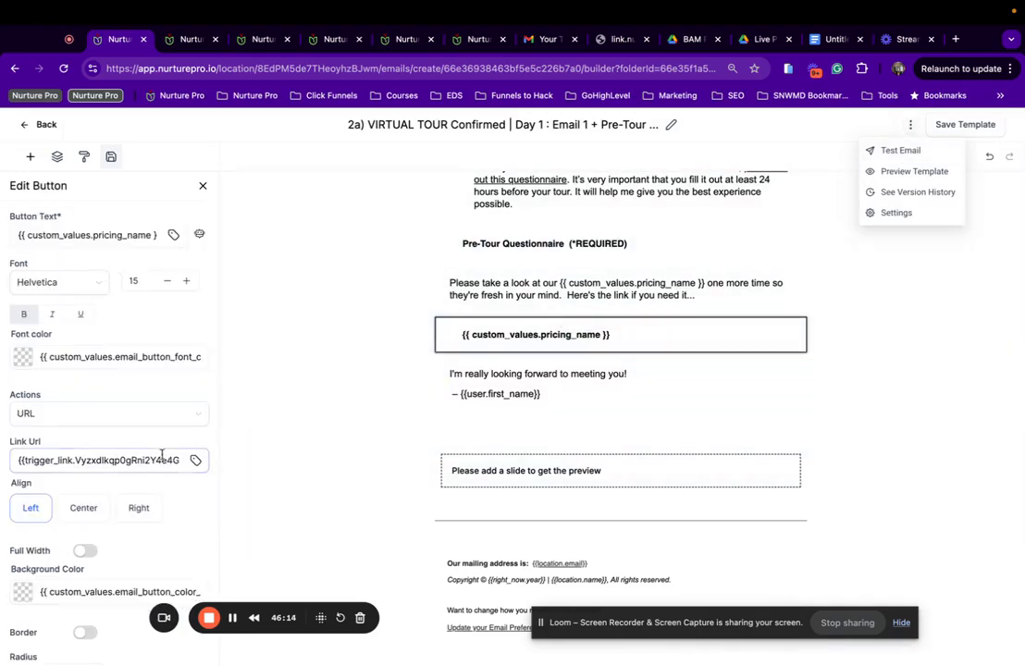
pyautogui.click(161, 459)
pyautogui.click(196, 459)
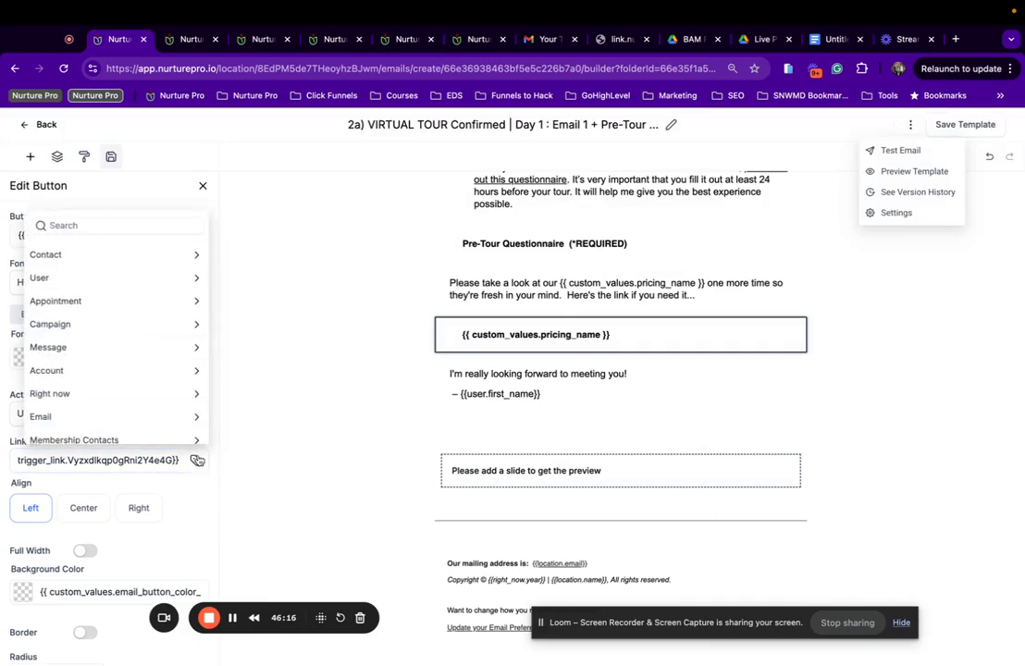
pyautogui.scroll(-2, 107, 387)
pyautogui.scroll(-3, 106, 384)
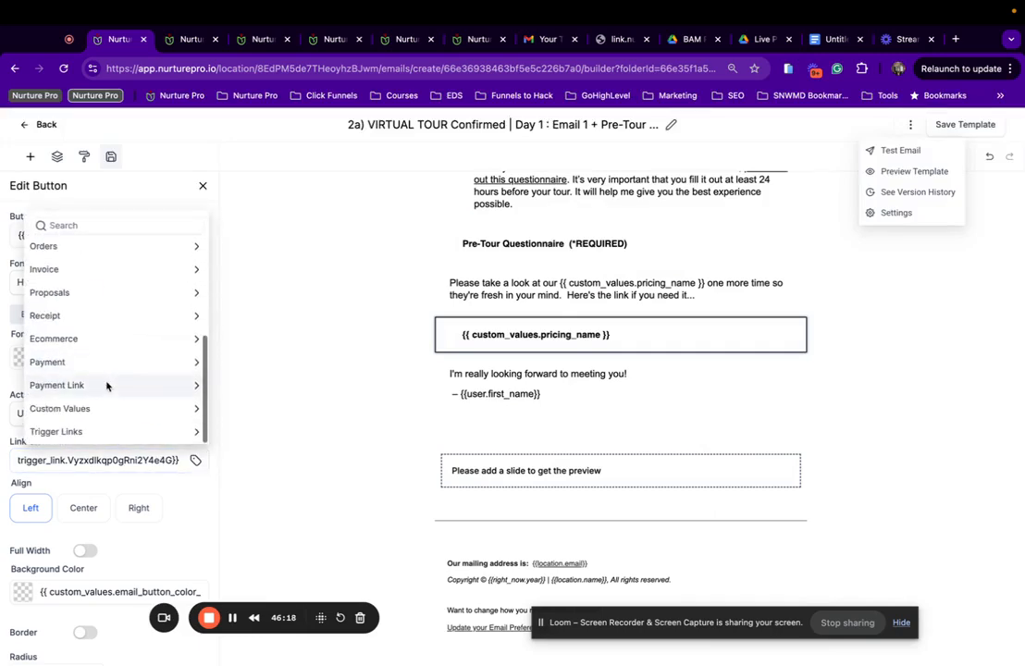
pyautogui.click(85, 428)
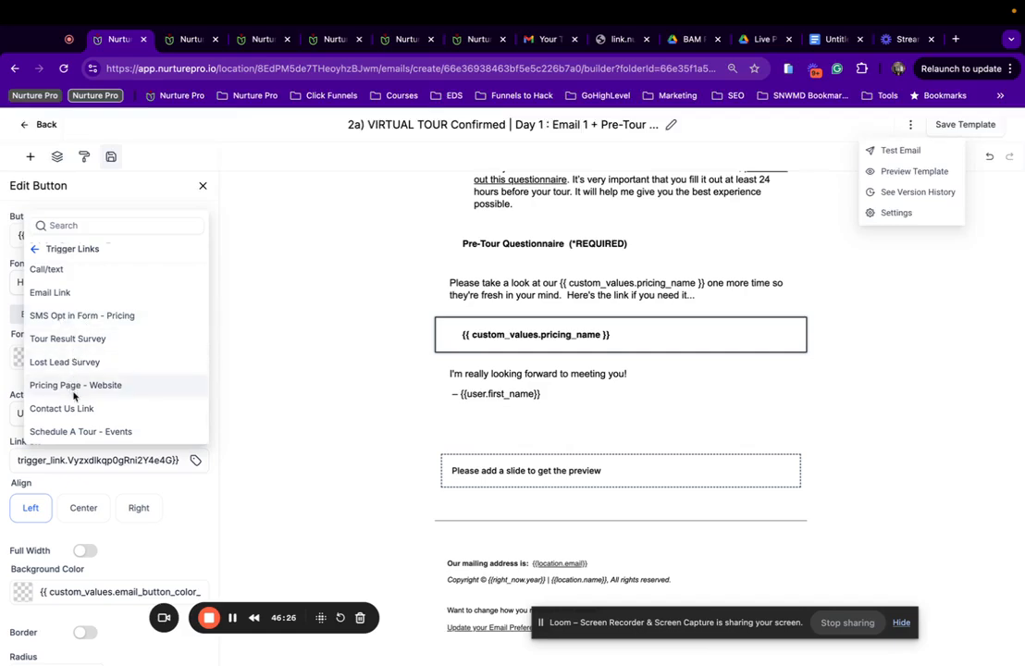
pyautogui.scroll(5, 74, 396)
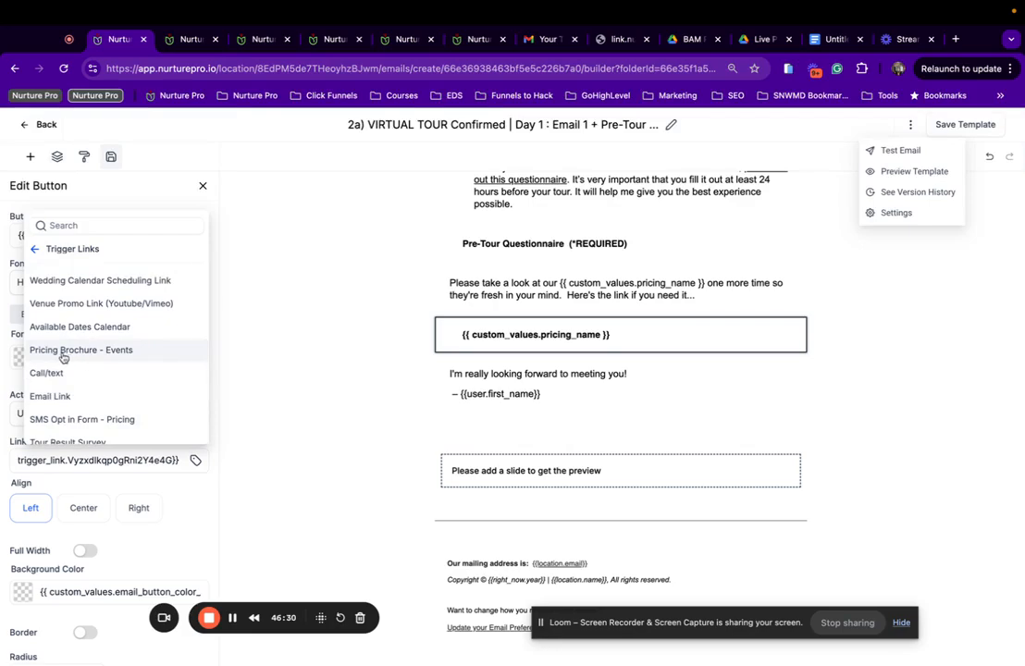
pyautogui.click(62, 357)
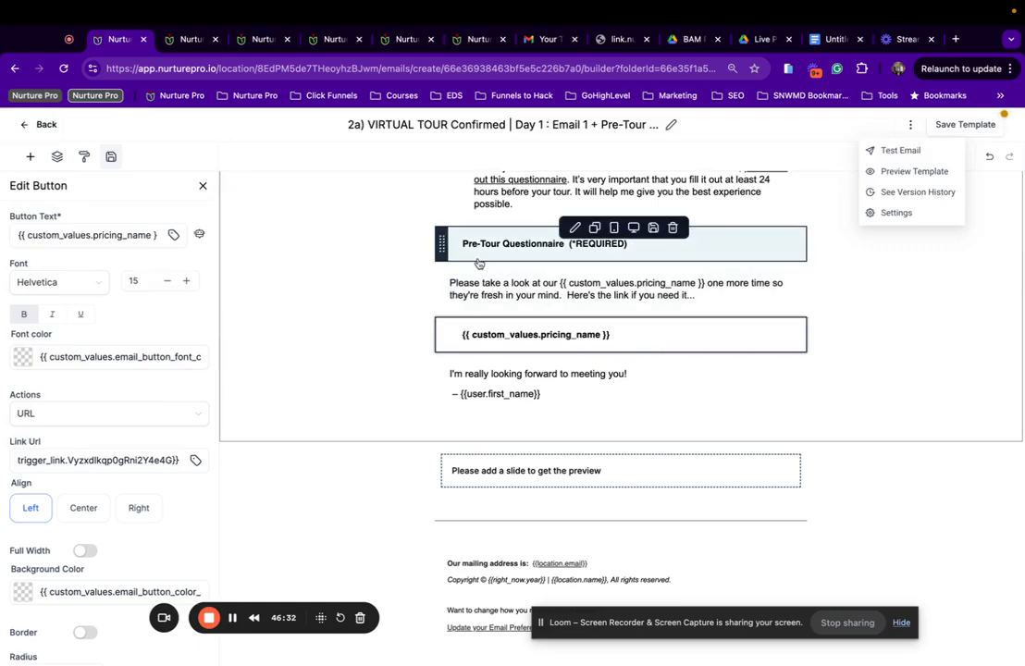
# Link the Pre-Tour Questionnaire button to Pre-Tour Survey | Events and save the template.
pyautogui.click(482, 259)
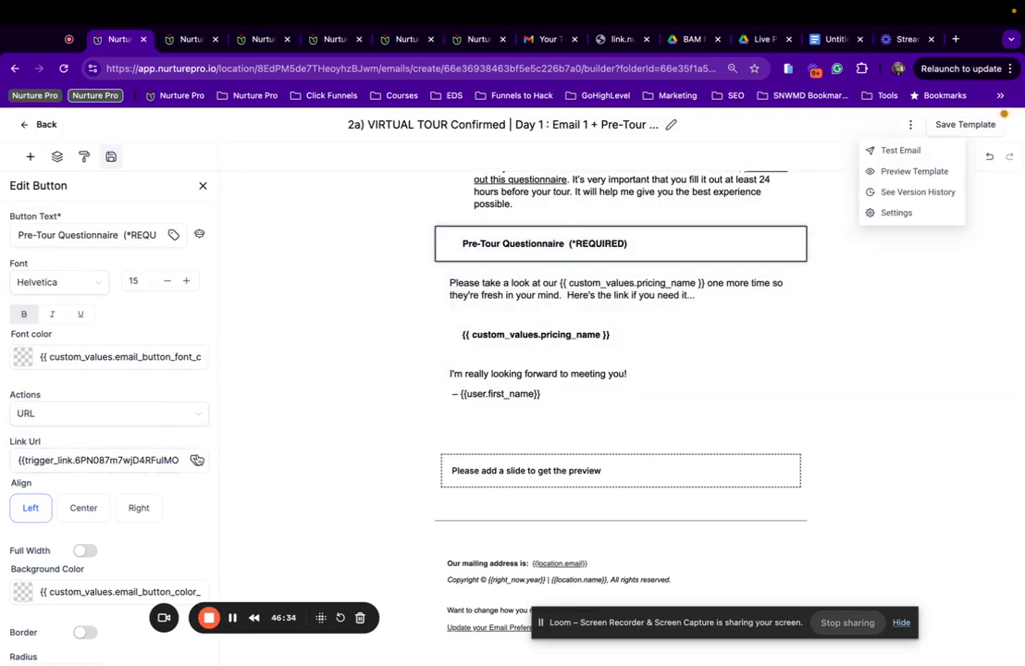
pyautogui.click(197, 459)
pyautogui.scroll(-5, 139, 407)
pyautogui.click(107, 430)
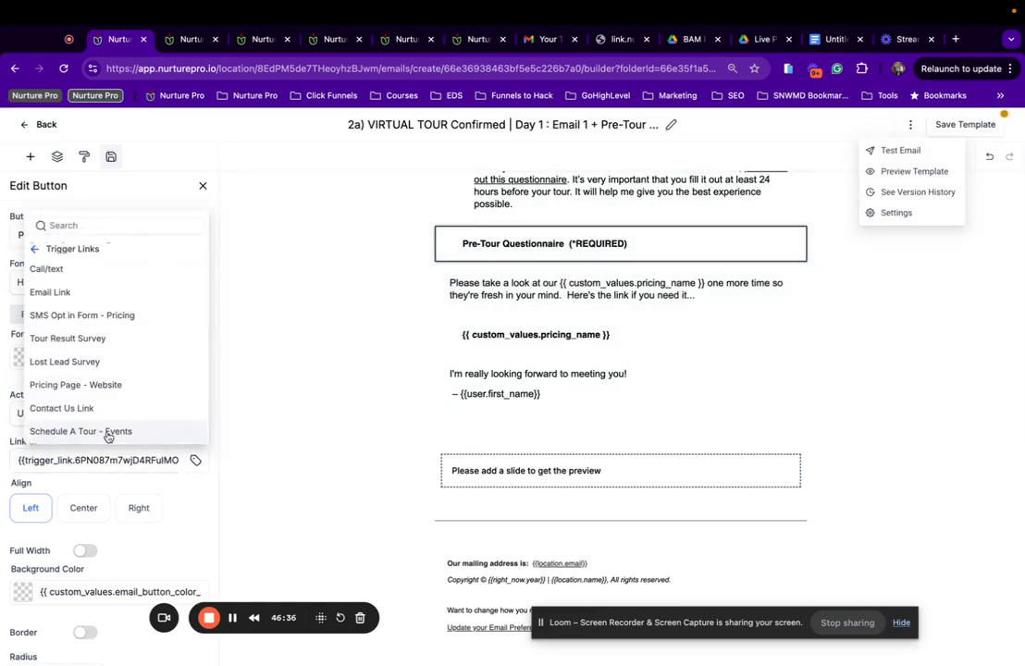
pyautogui.scroll(4, 101, 370)
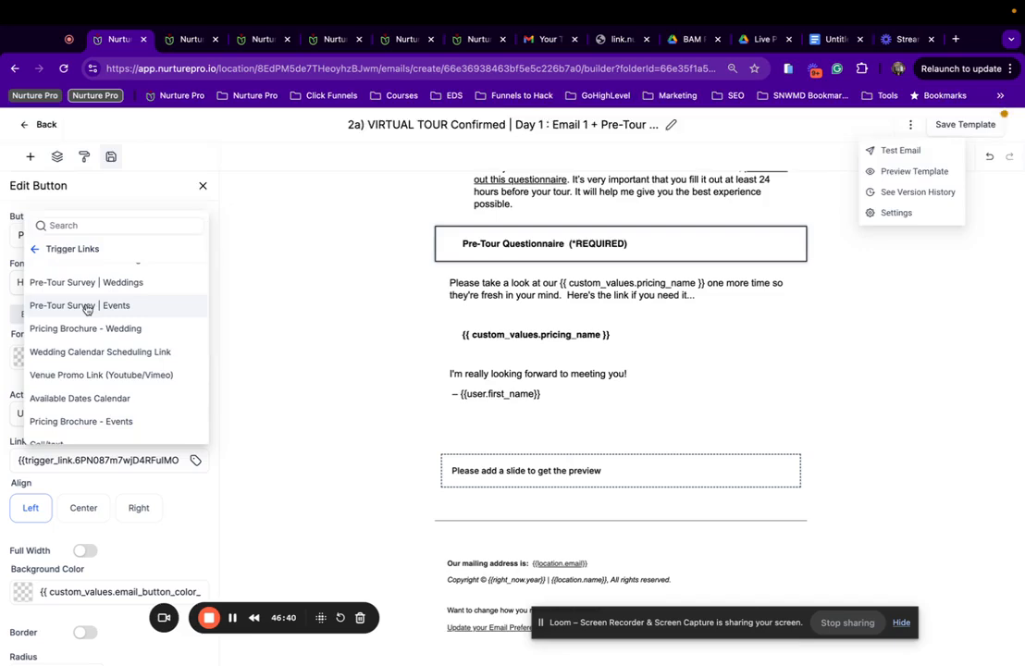
pyautogui.click(89, 300)
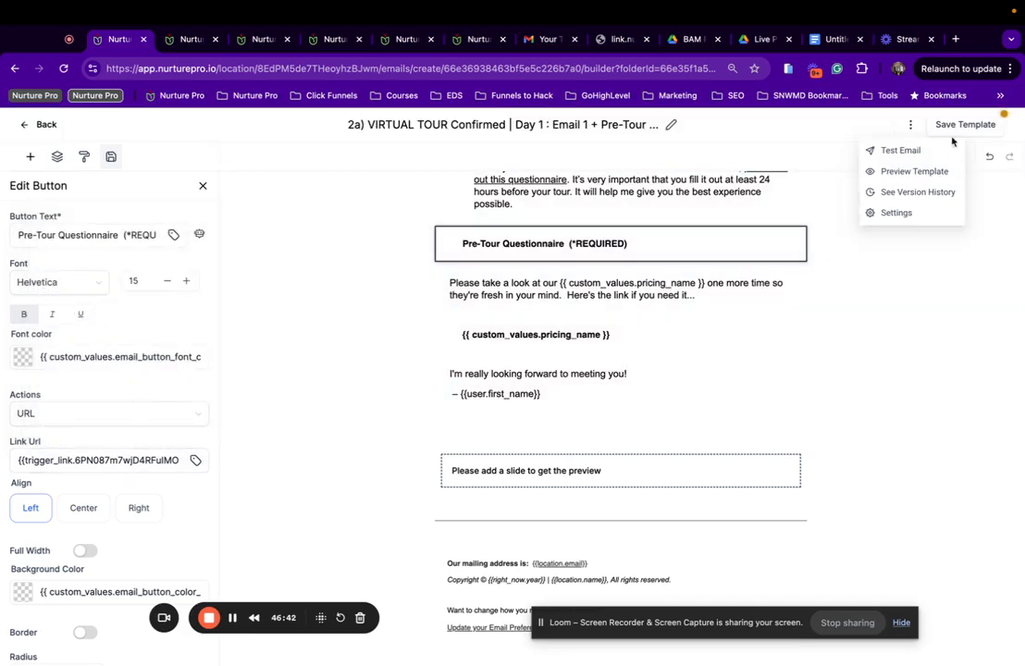
pyautogui.click(955, 127)
pyautogui.scroll(3, 777, 306)
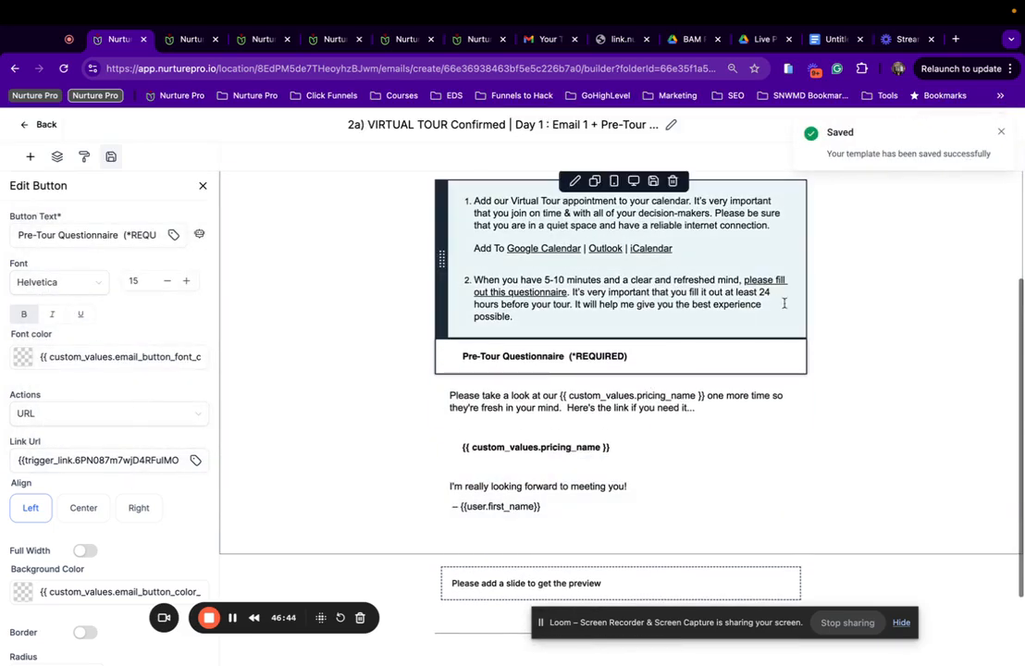
# Link the 'please fill out this questionnaire' phrase to the Pre-Tour Survey | Events trigger link.
pyautogui.click(761, 282)
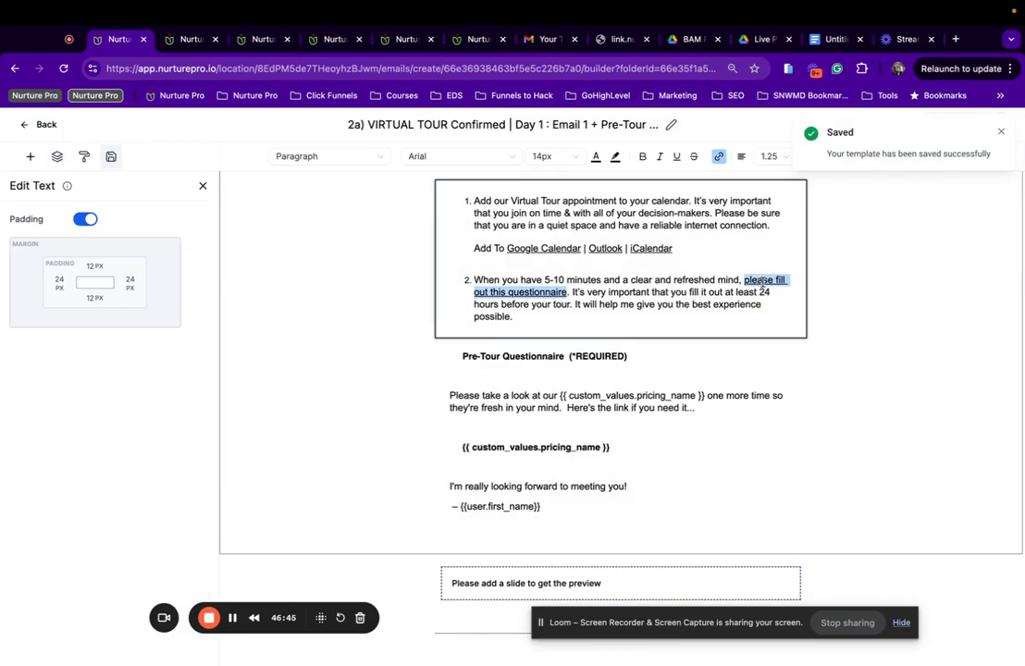
pyautogui.click(719, 157)
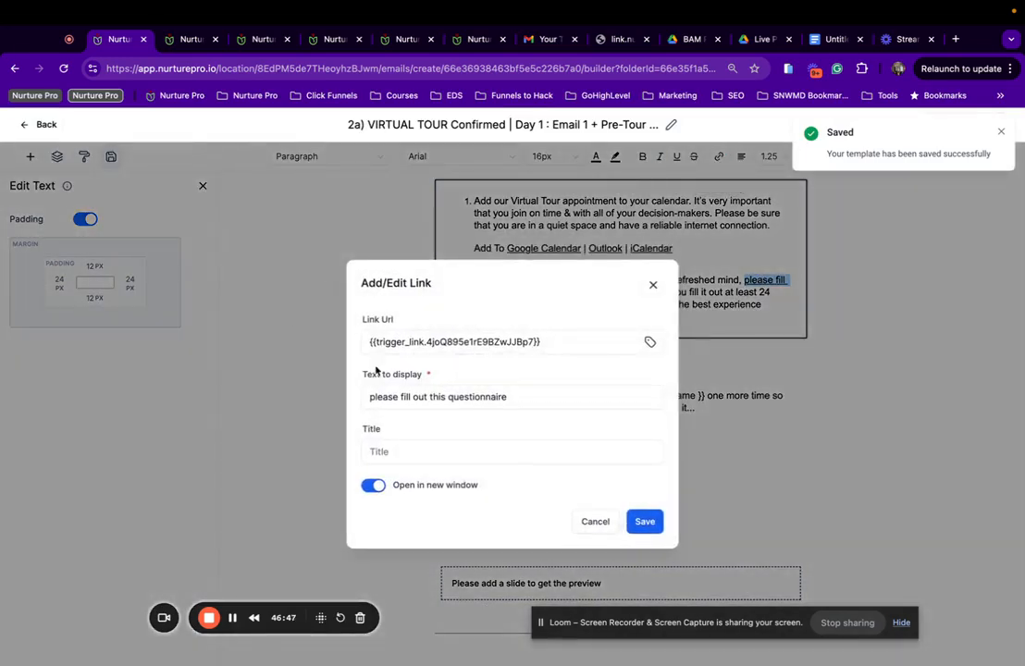
pyautogui.click(651, 342)
pyautogui.click(605, 435)
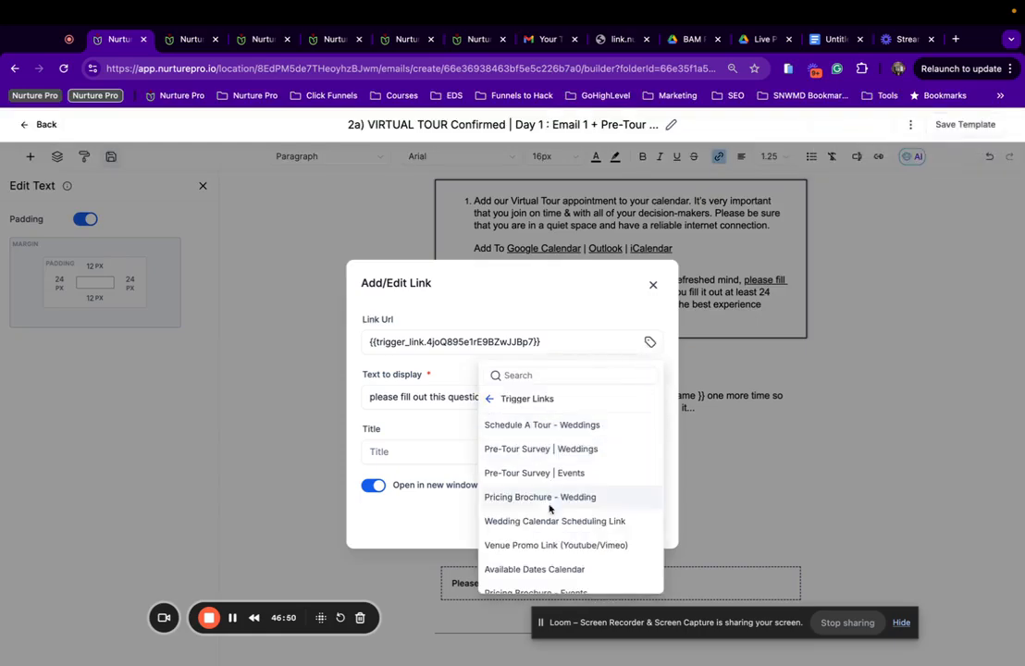
pyautogui.click(553, 471)
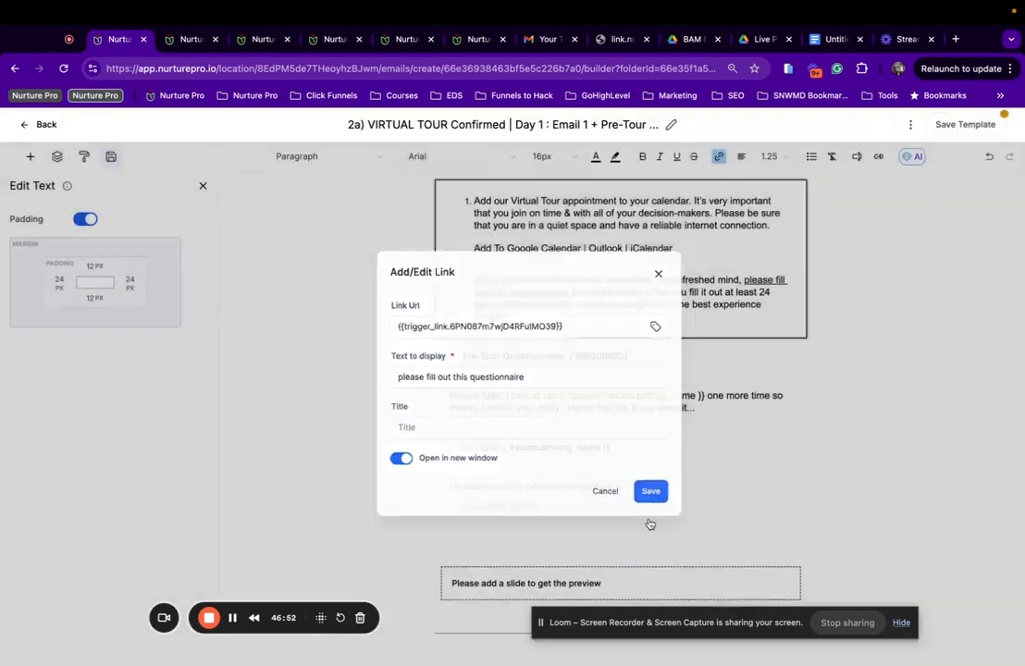
pyautogui.click(647, 523)
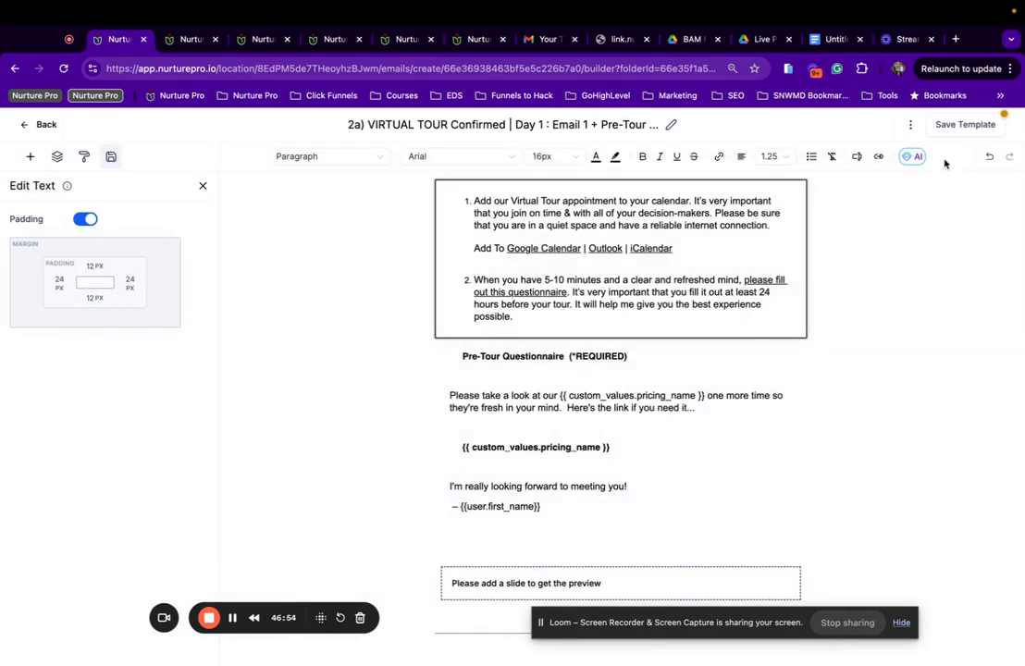
# Select the linked questionnaire phrase to verify its link, then scroll through the email.
pyautogui.click(768, 288)
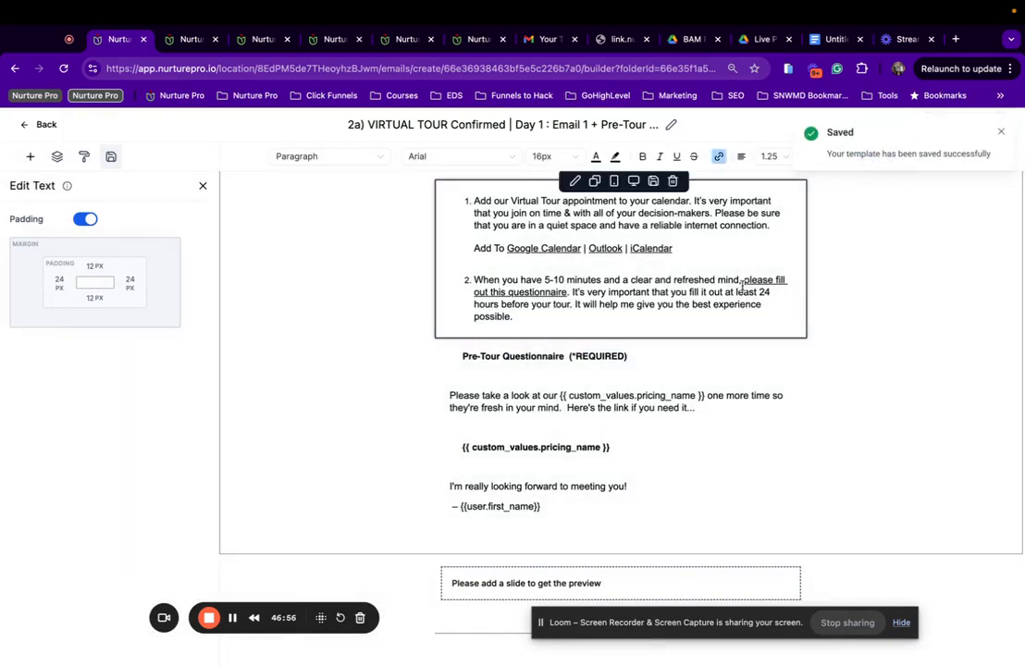
pyautogui.moveTo(744, 280); pyautogui.dragTo(575, 292)
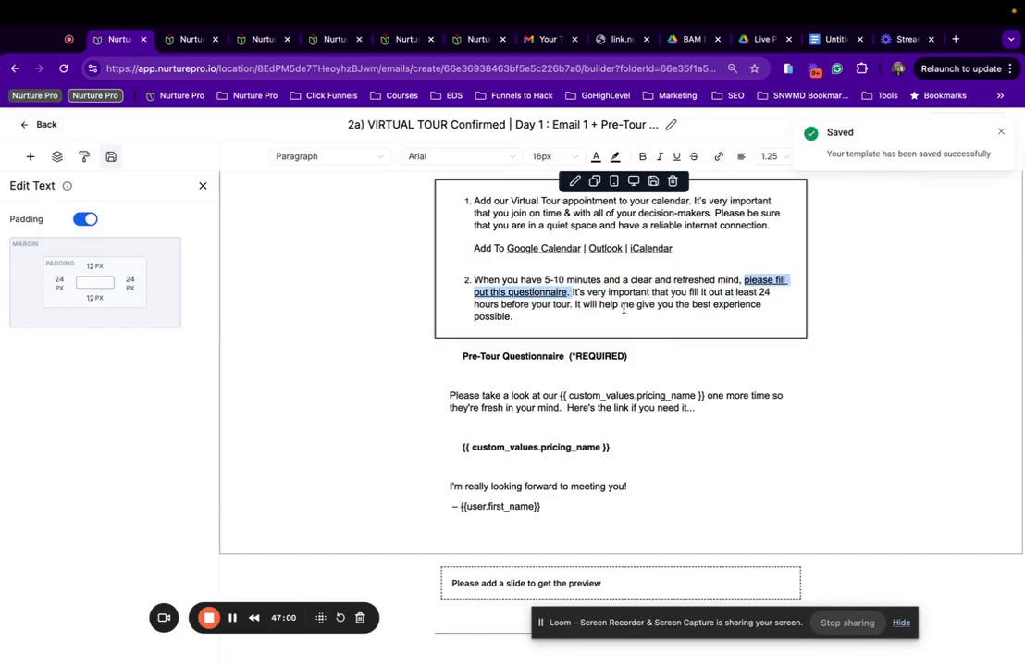
pyautogui.click(640, 311)
pyautogui.scroll(-2, 641, 311)
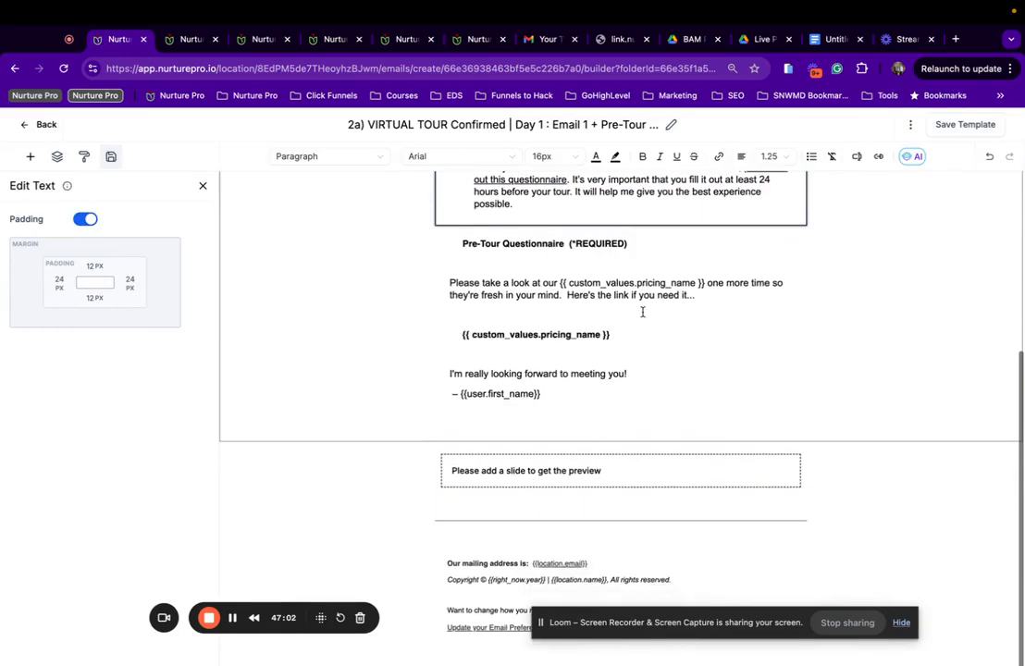
pyautogui.scroll(5, 643, 311)
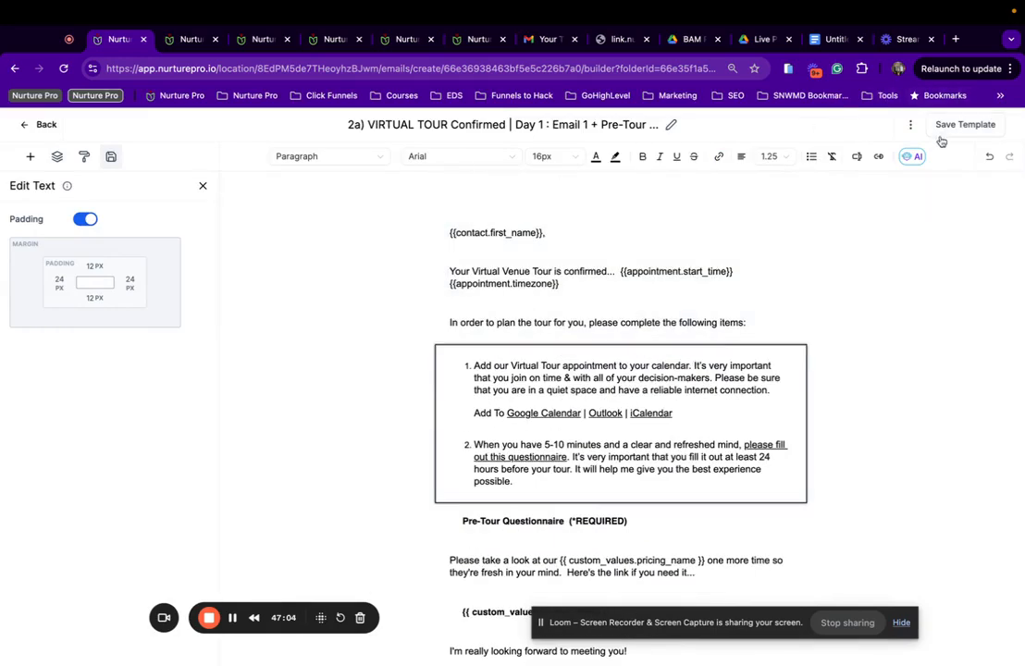
pyautogui.click(910, 124)
# Preview and save the Virtual Tour email, then open the Email 2 - 3 Day Prior Reminder template.
pyautogui.click(897, 171)
pyautogui.scroll(-6, 351, 441)
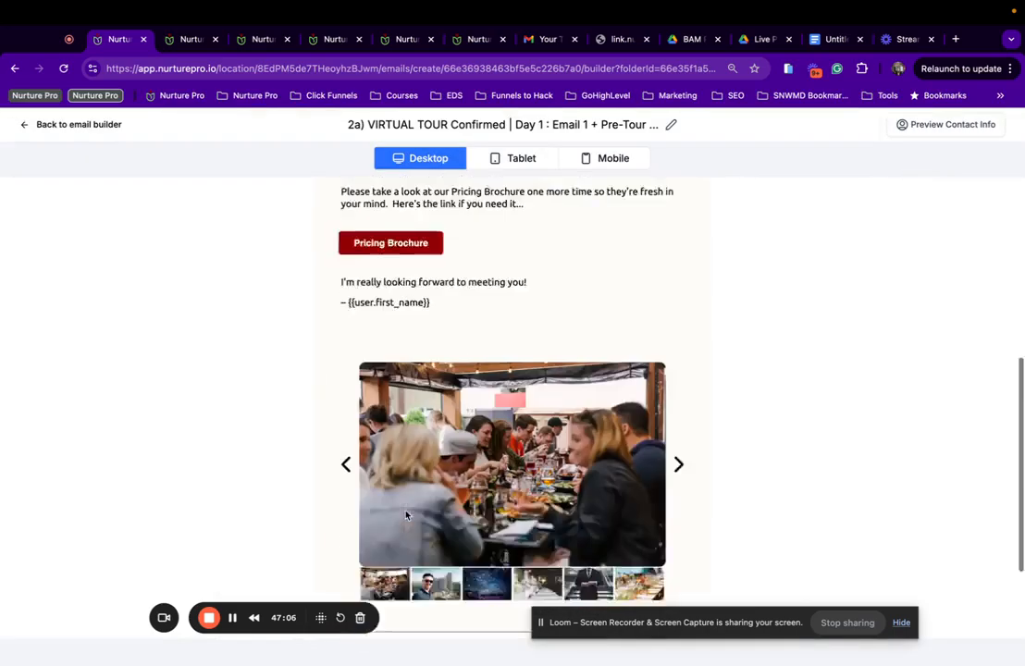
pyautogui.scroll(6, 350, 442)
pyautogui.click(73, 125)
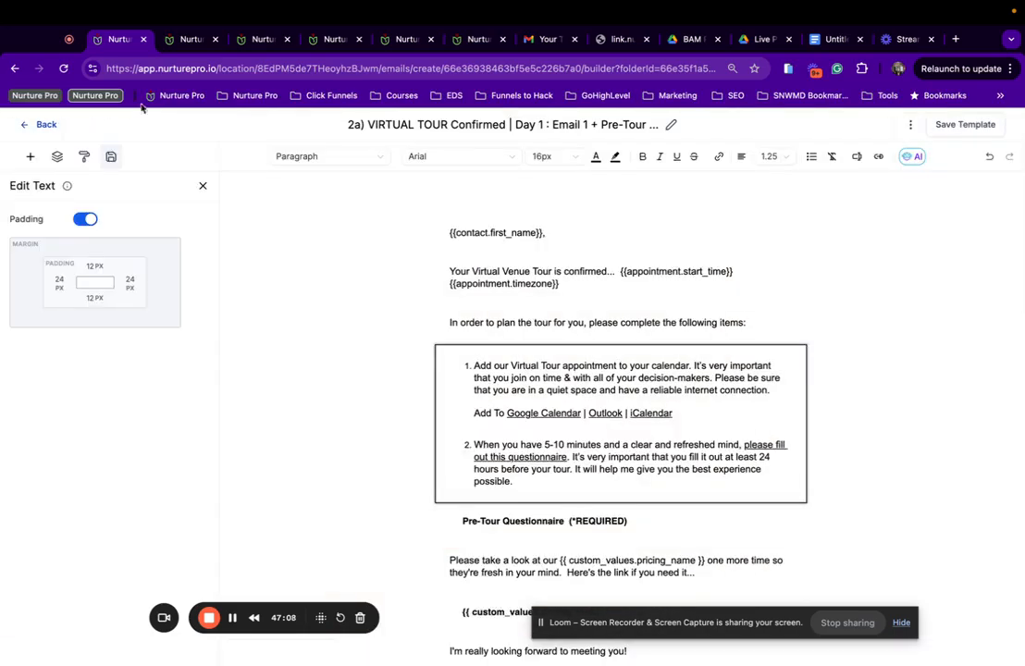
pyautogui.click(965, 126)
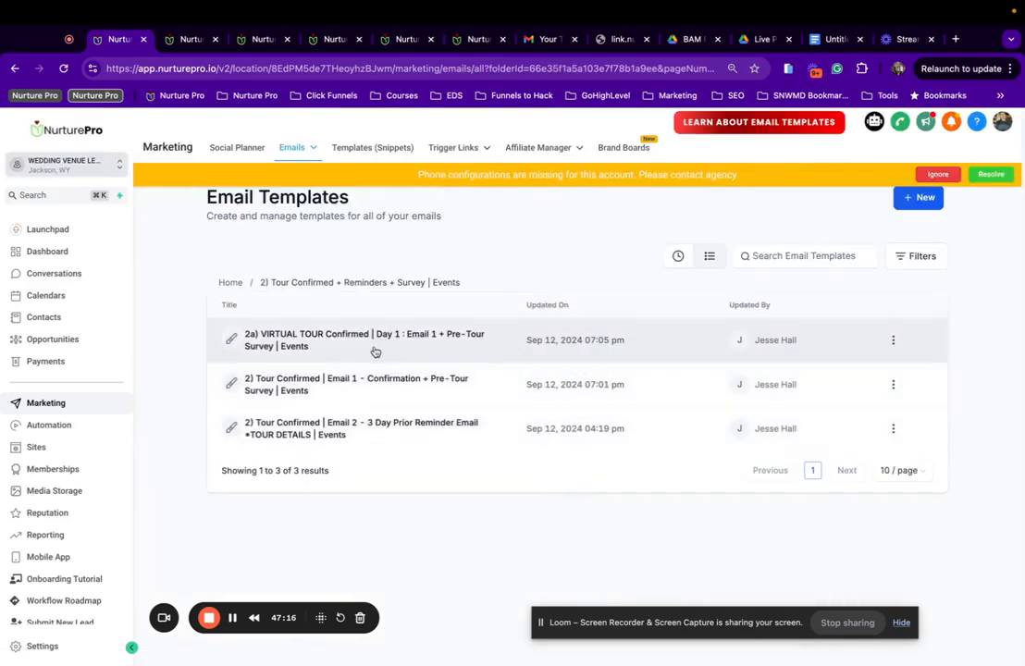
pyautogui.click(370, 428)
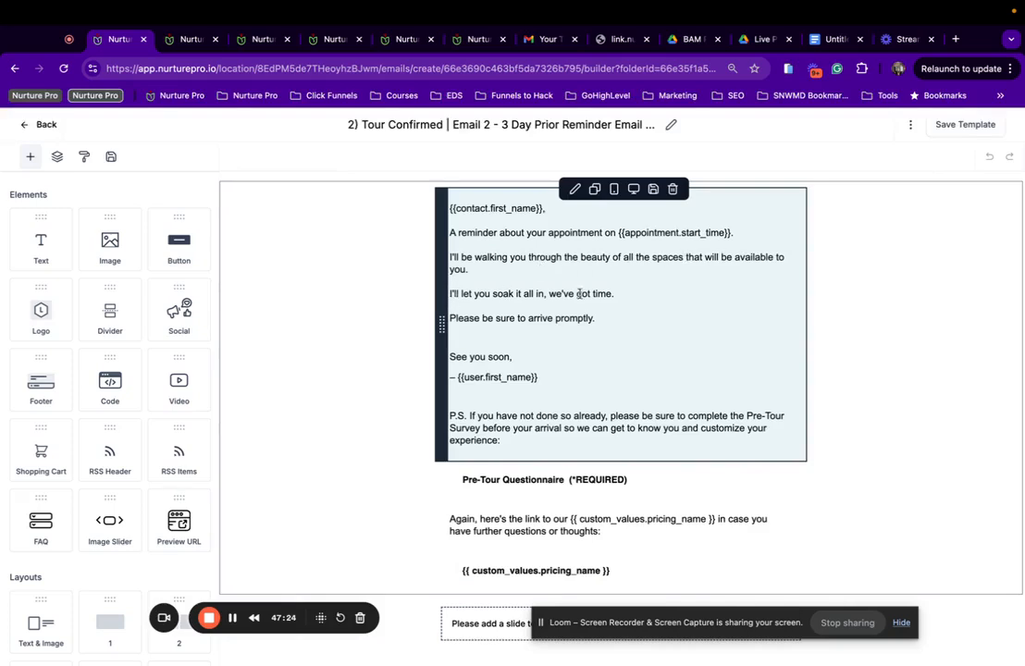
# Delete the line 'I'll let you soak it all in, we've got time.' and its empty paragraph.
pyautogui.moveTo(615, 293); pyautogui.dragTo(449, 294)
pyautogui.press('BackSpace')
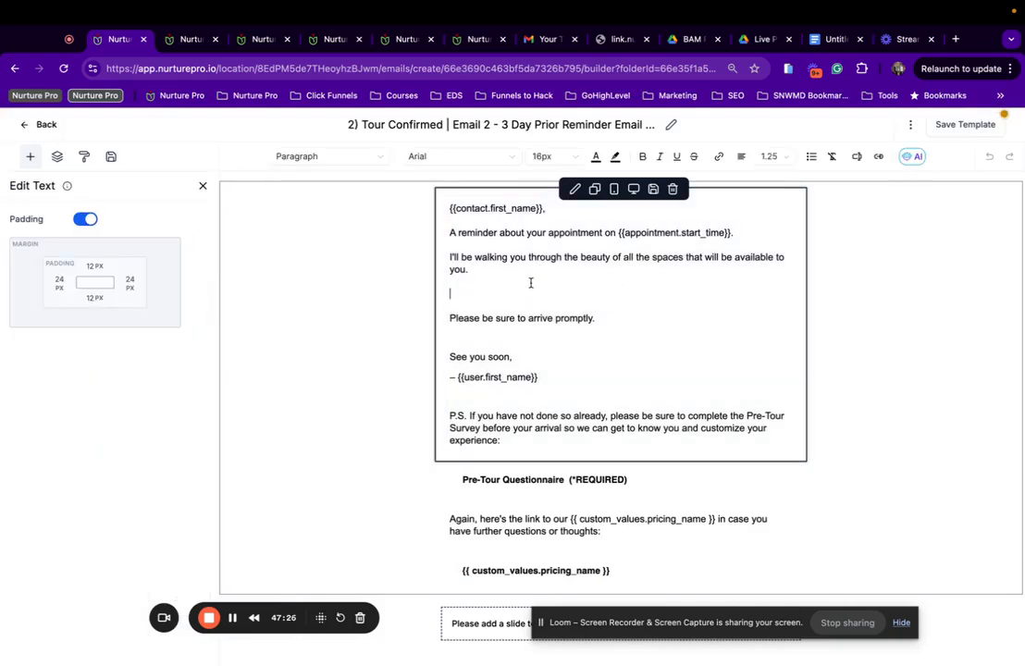
pyautogui.press('BackSpace')
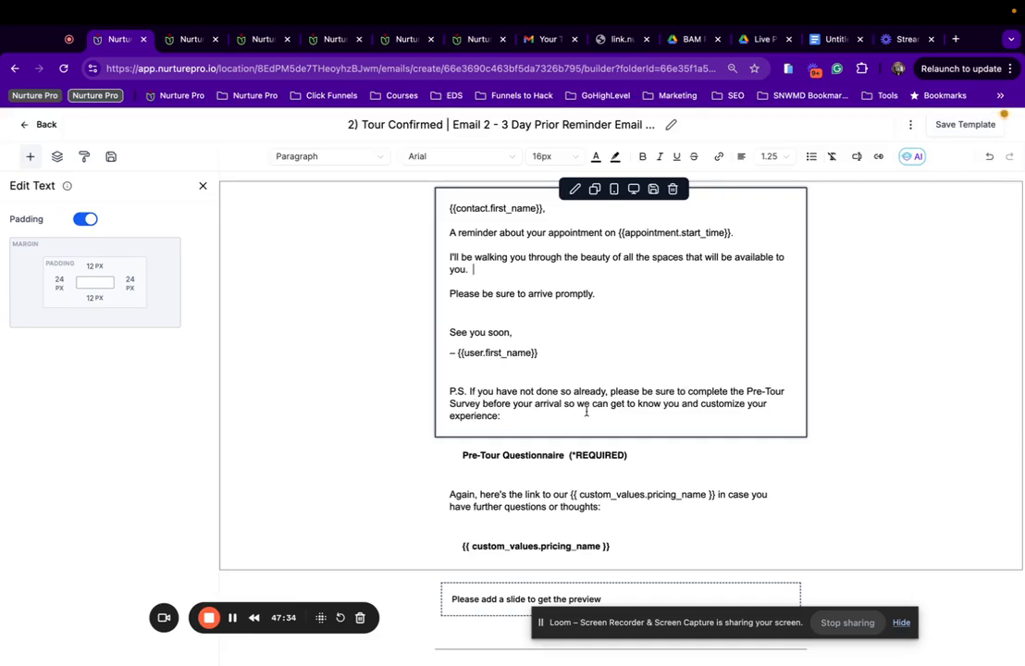
# Link the Pre-Tour Questionnaire button to the Pre-Tour Survey | Events trigger link.
pyautogui.scroll(-2, 586, 412)
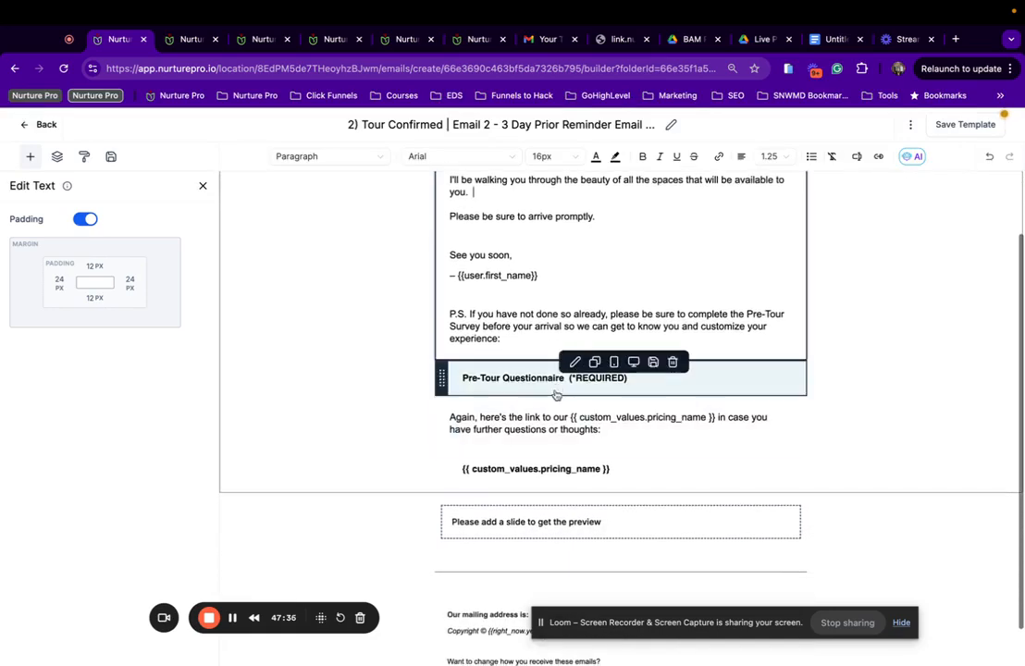
pyautogui.click(552, 384)
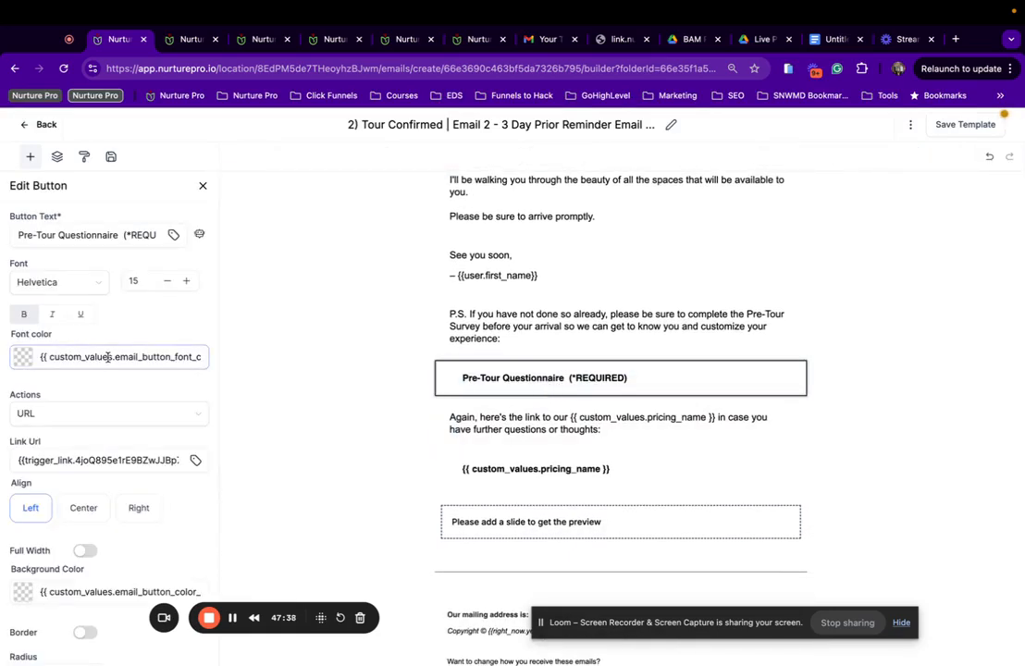
pyautogui.click(195, 460)
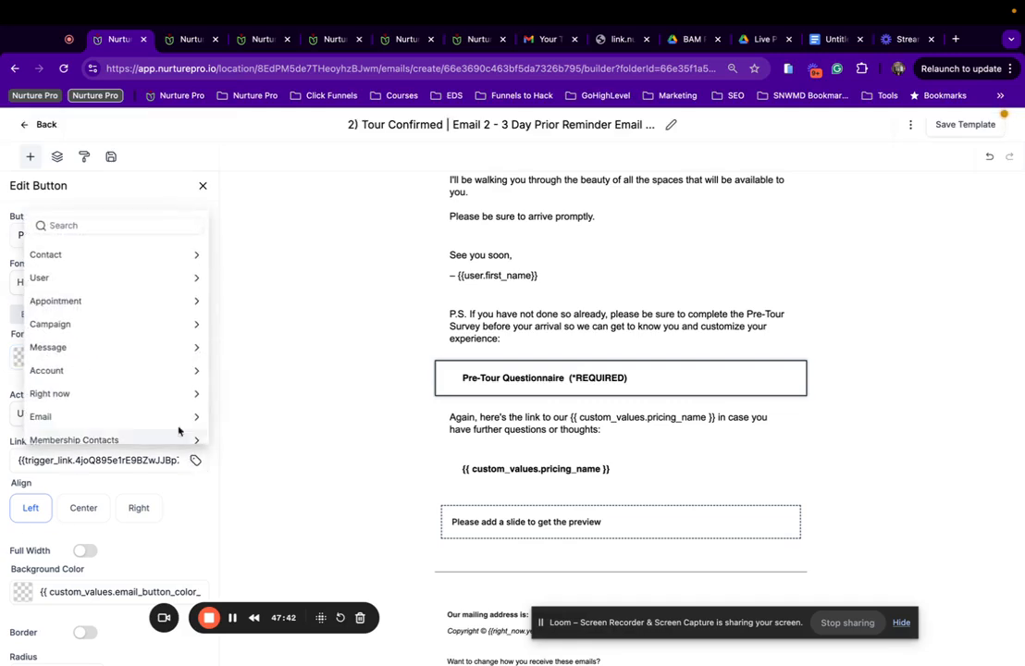
pyautogui.scroll(-5, 153, 403)
pyautogui.click(115, 431)
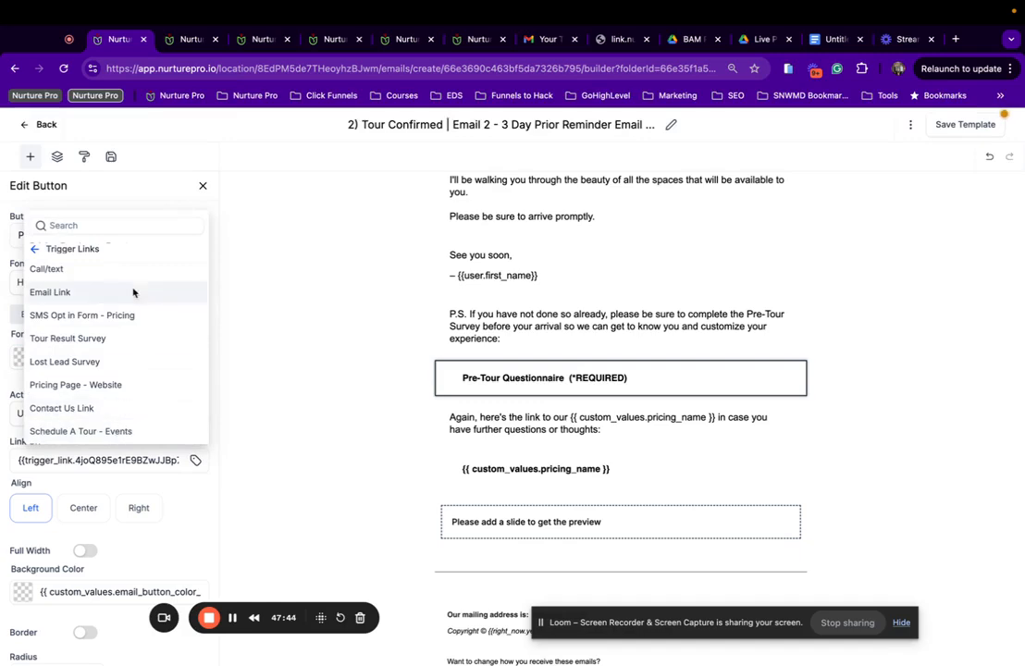
pyautogui.scroll(5, 130, 313)
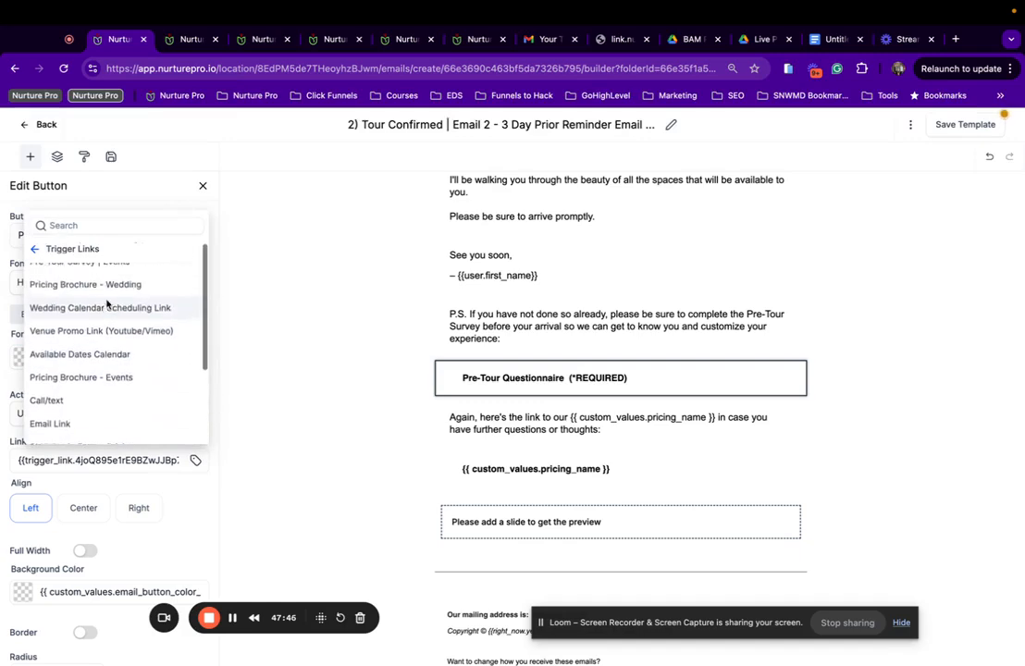
pyautogui.click(104, 313)
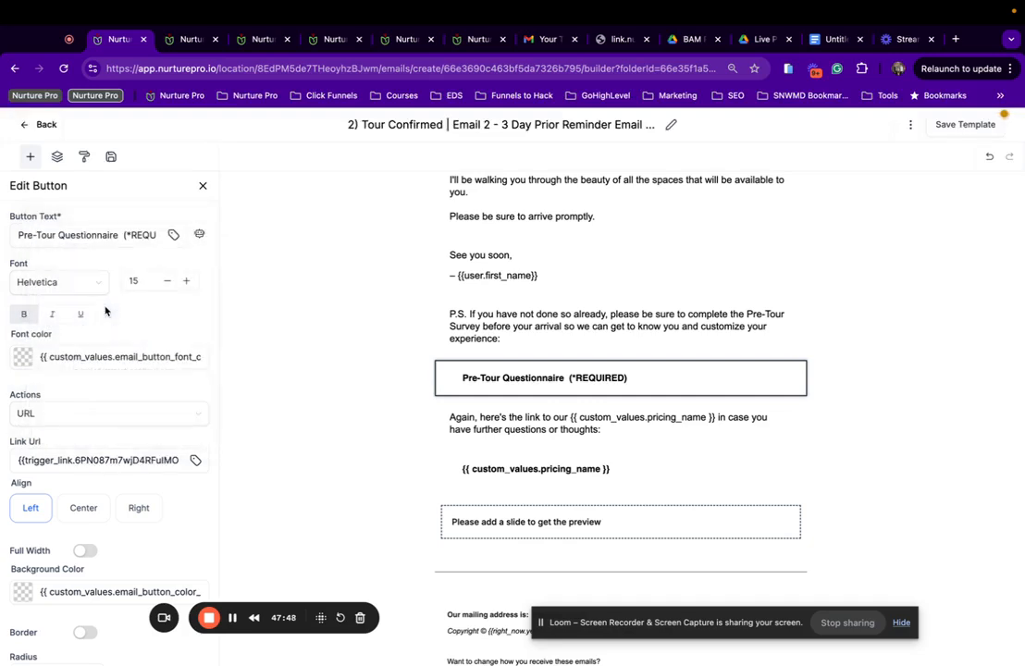
# Link the pricing button to the Pricing Brochure - Events trigger link.
pyautogui.click(556, 470)
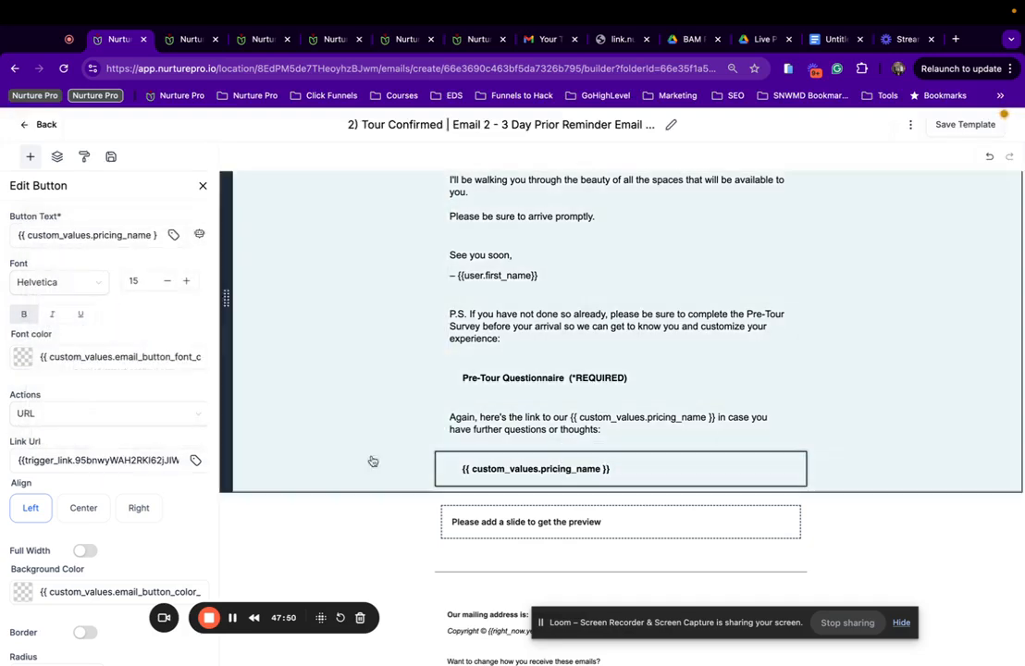
pyautogui.click(196, 460)
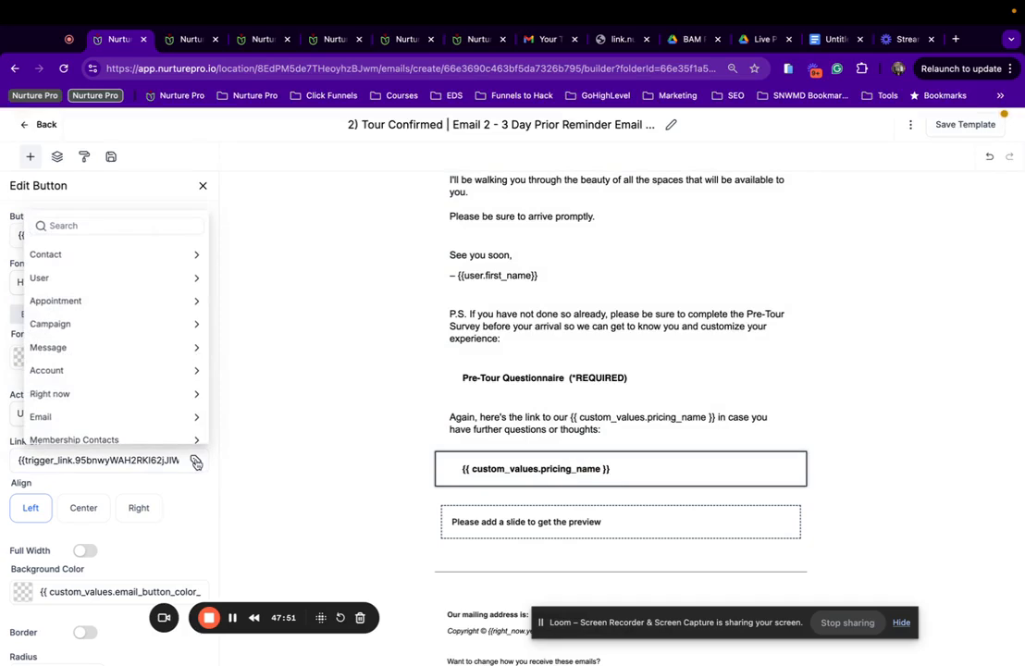
pyautogui.scroll(-5, 153, 433)
pyautogui.click(148, 432)
pyautogui.scroll(3, 130, 343)
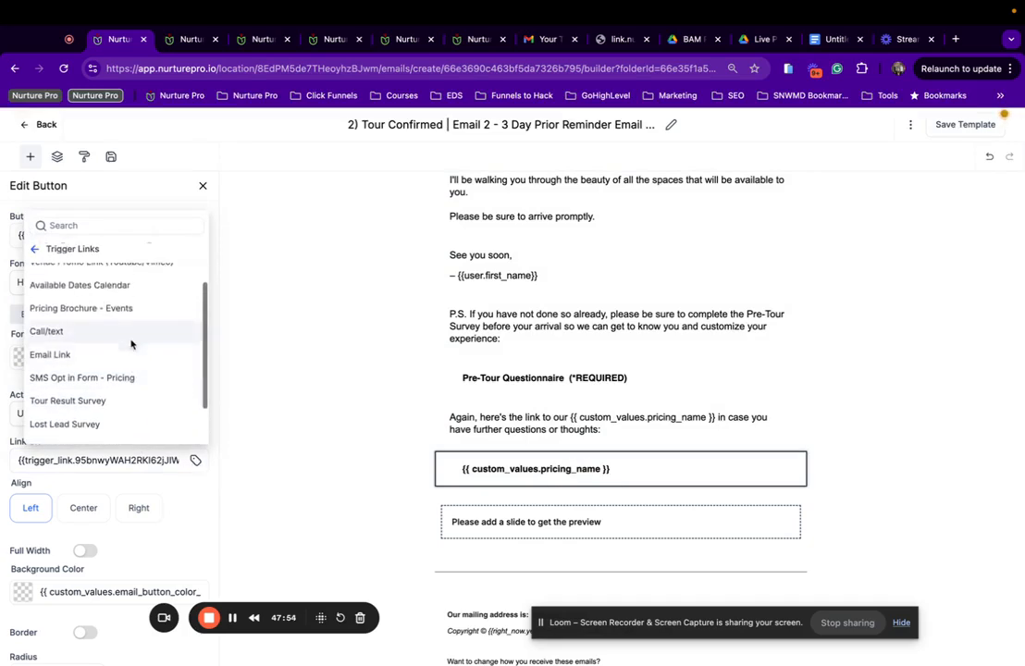
pyautogui.click(91, 324)
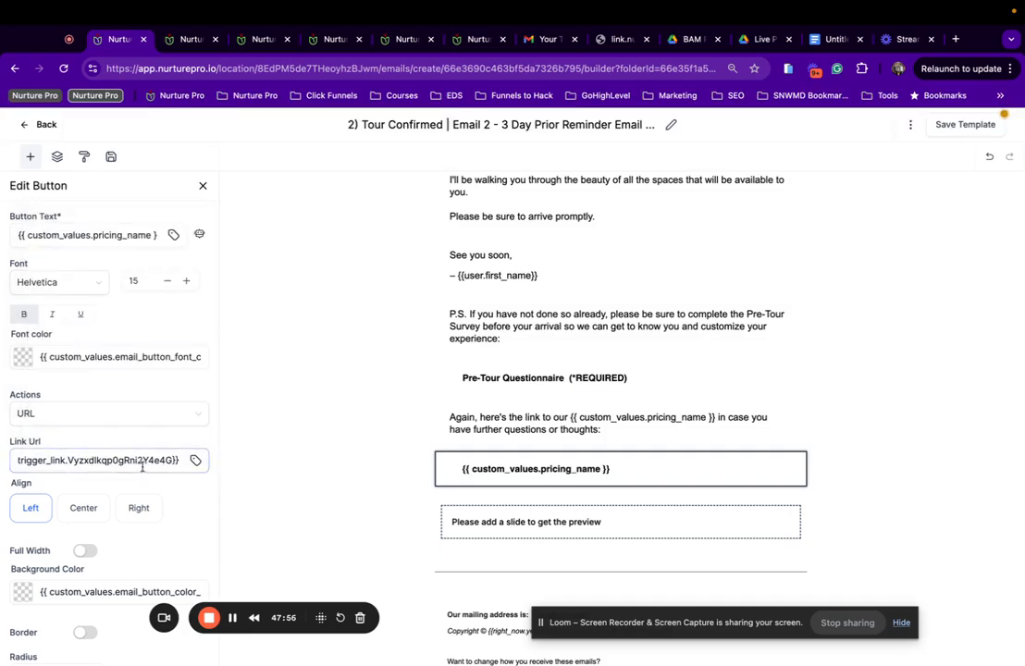
# Place the saved Events image slider below the pricing button and save the template.
pyautogui.click(578, 377)
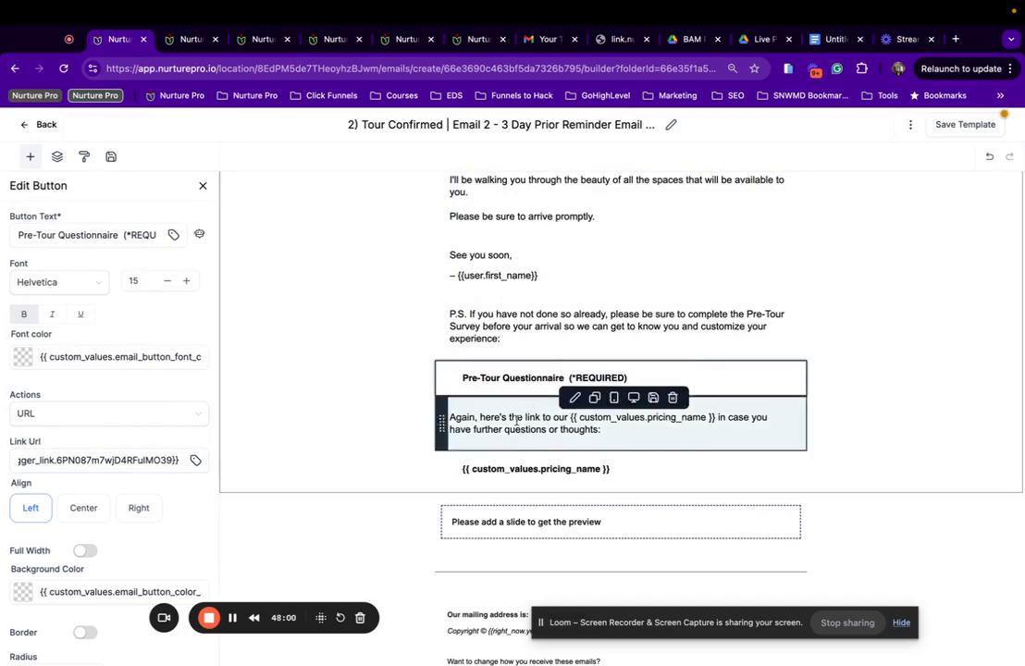
pyautogui.scroll(-1, 522, 462)
pyautogui.scroll(3, 316, 460)
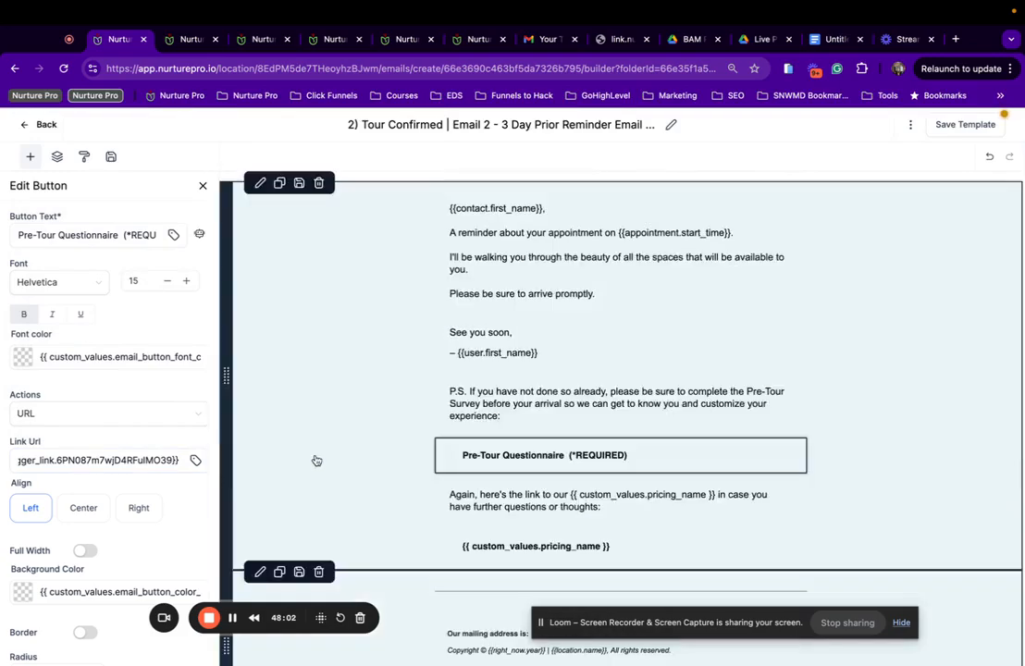
pyautogui.click(110, 157)
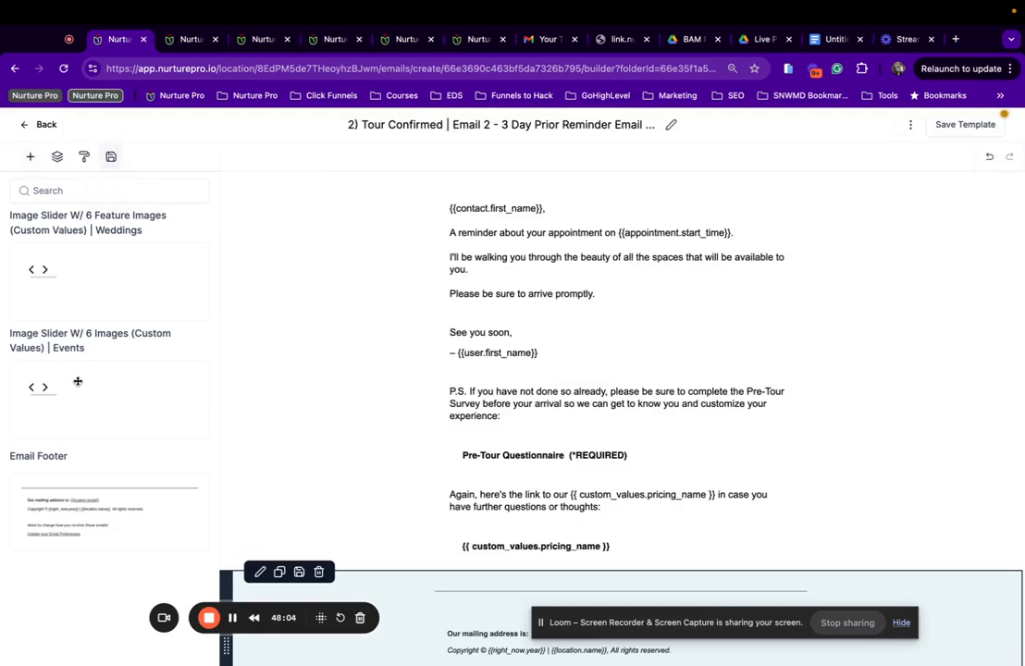
pyautogui.moveTo(78, 382); pyautogui.dragTo(522, 558)
pyautogui.scroll(-3, 527, 500)
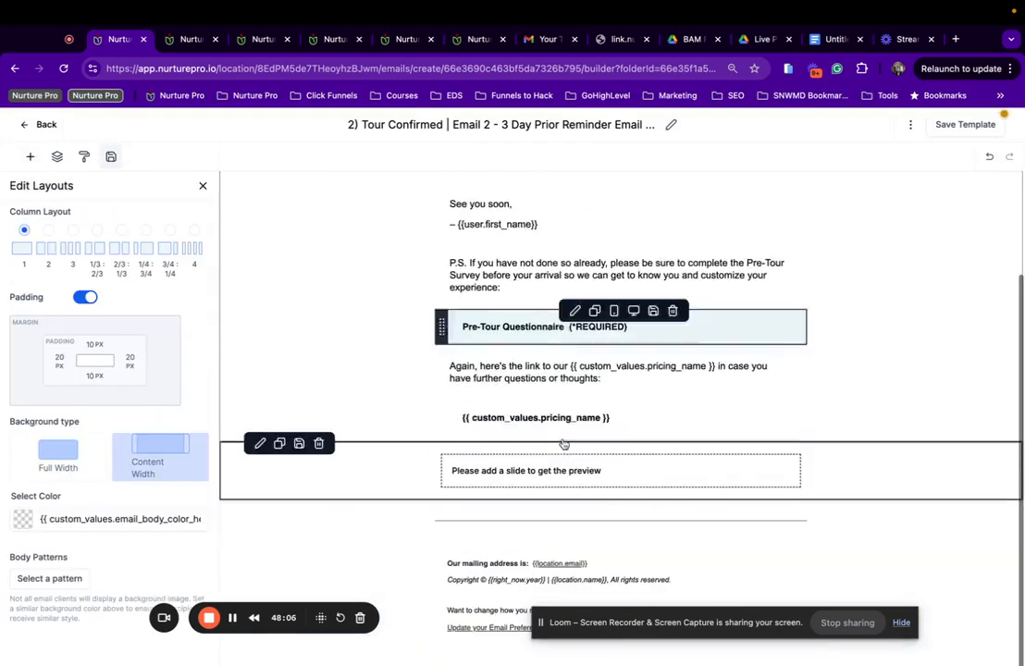
pyautogui.click(949, 123)
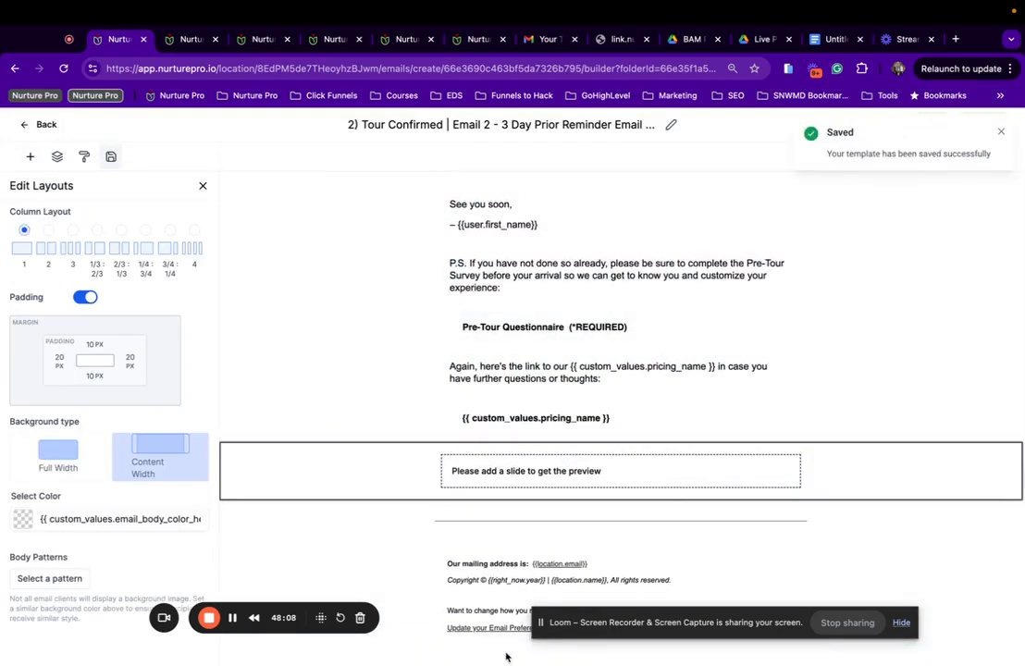
pyautogui.click(1002, 135)
# Preview the reminder email showing both buttons and the Events slider, then save it again.
pyautogui.click(908, 123)
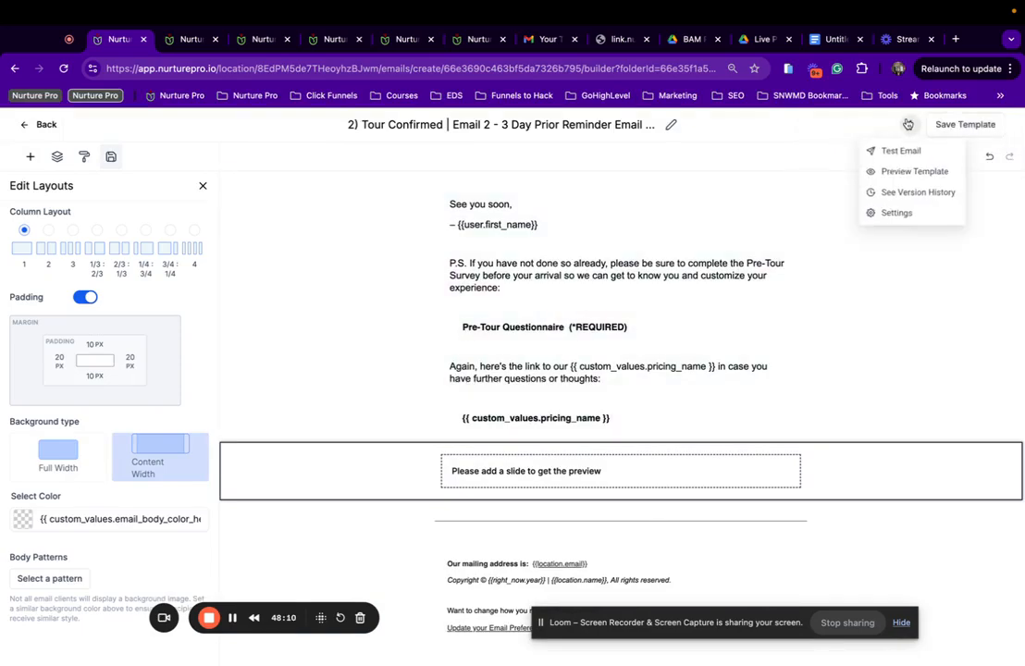
pyautogui.click(894, 170)
pyautogui.scroll(-5, 476, 517)
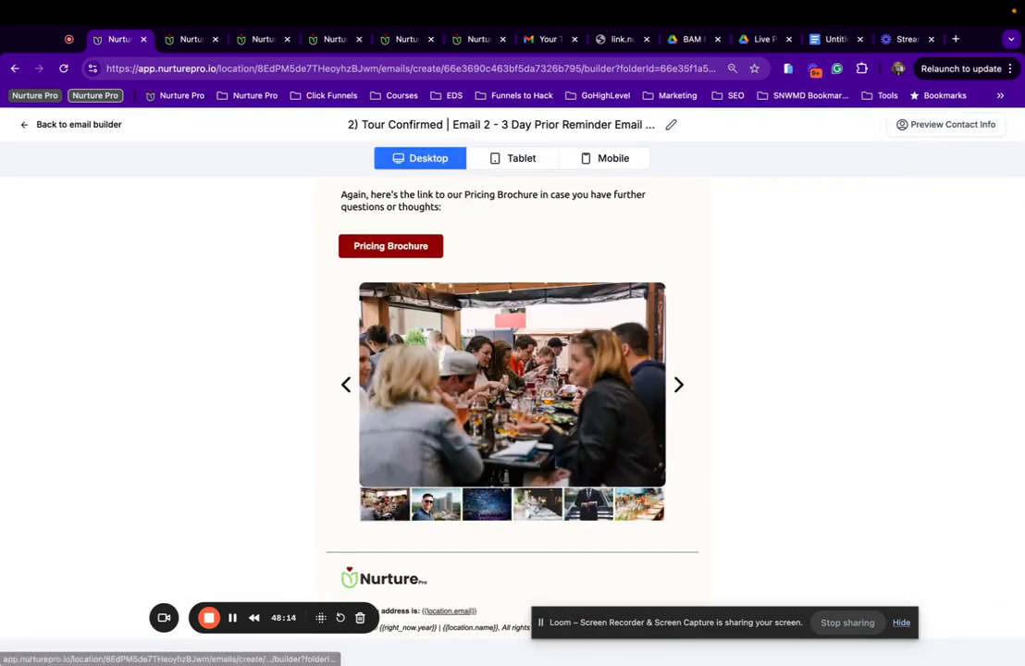
pyautogui.scroll(3, 553, 370)
pyautogui.scroll(3, 412, 412)
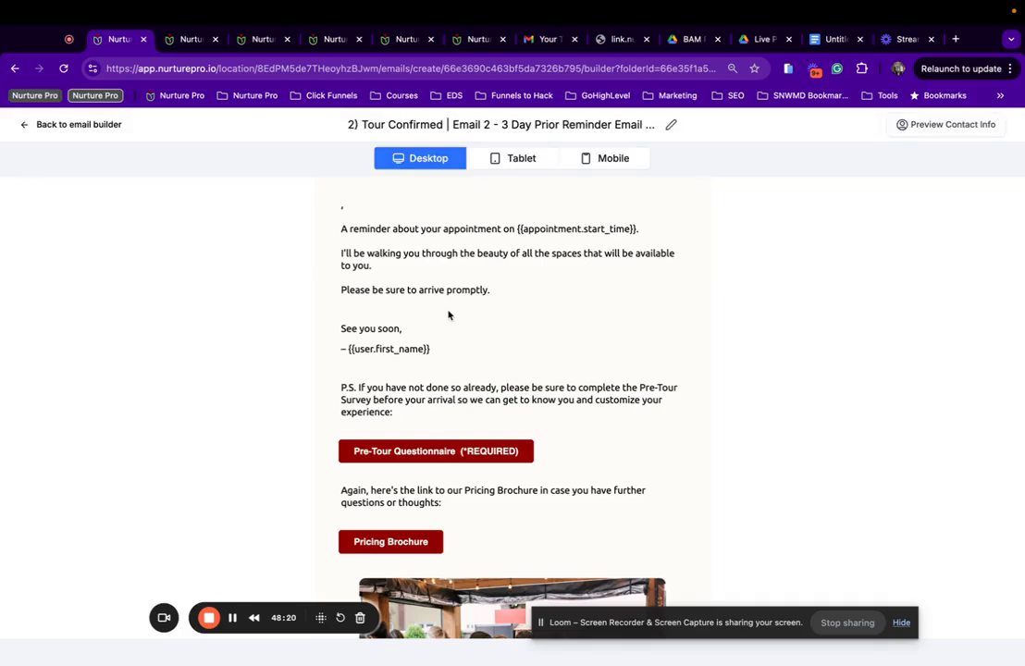
pyautogui.scroll(-5, 448, 315)
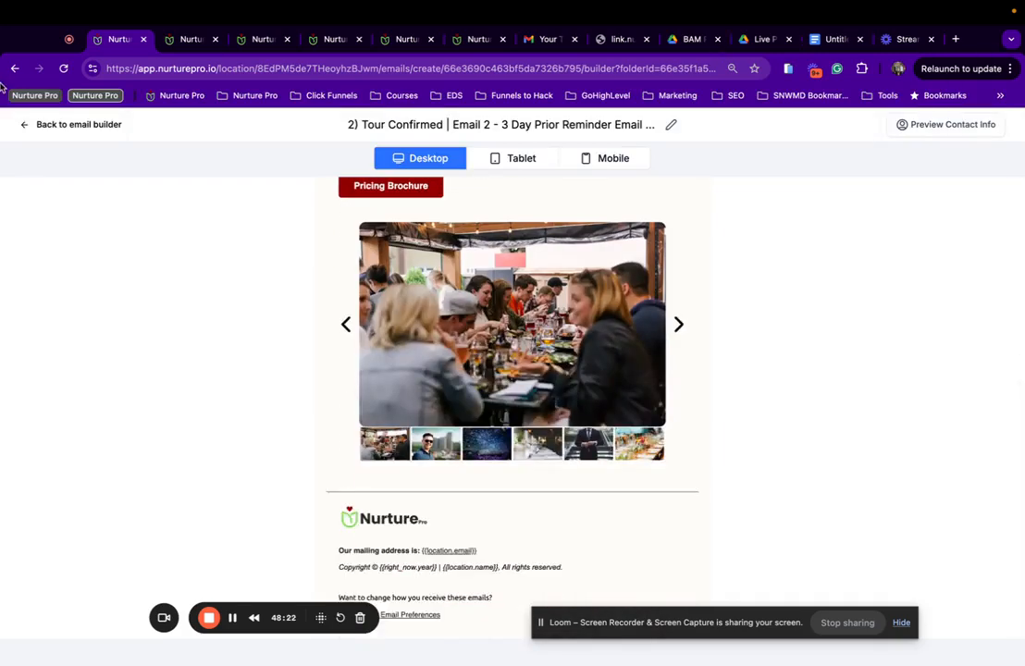
pyautogui.click(65, 124)
pyautogui.click(957, 127)
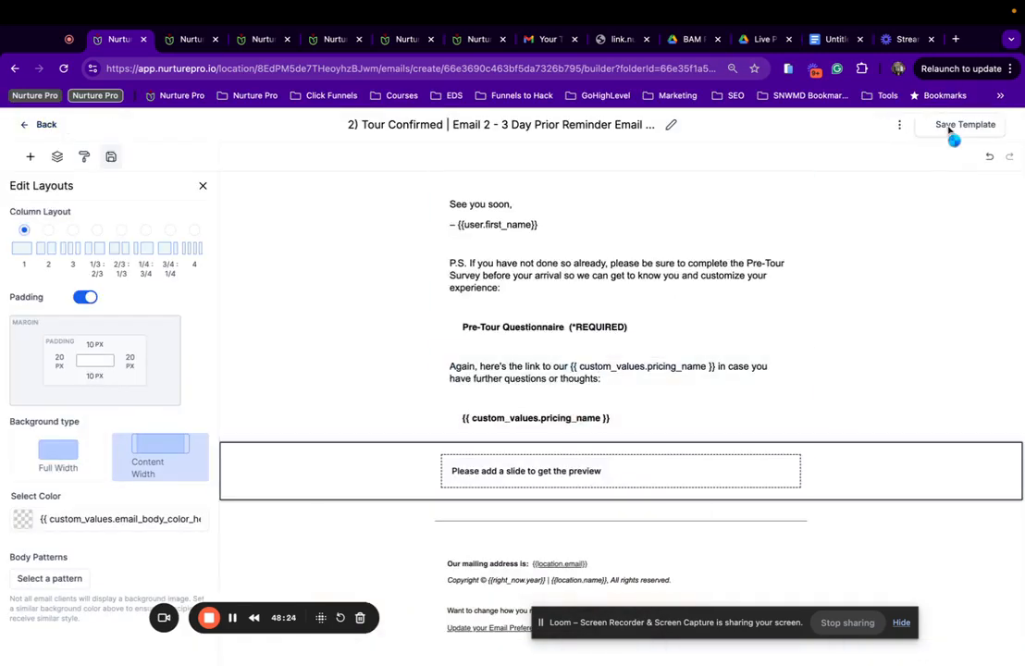
pyautogui.scroll(3, 600, 328)
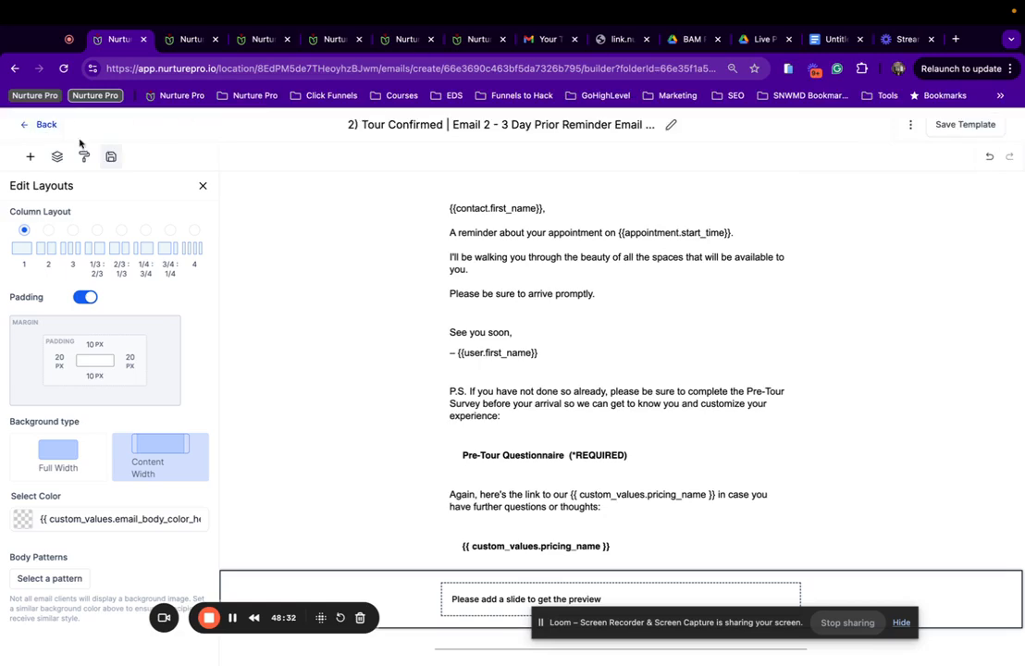
# Set From Name to {{user.first_name}} | {{location.name}}, empty the preview text, and save settings and template.
pyautogui.click(911, 125)
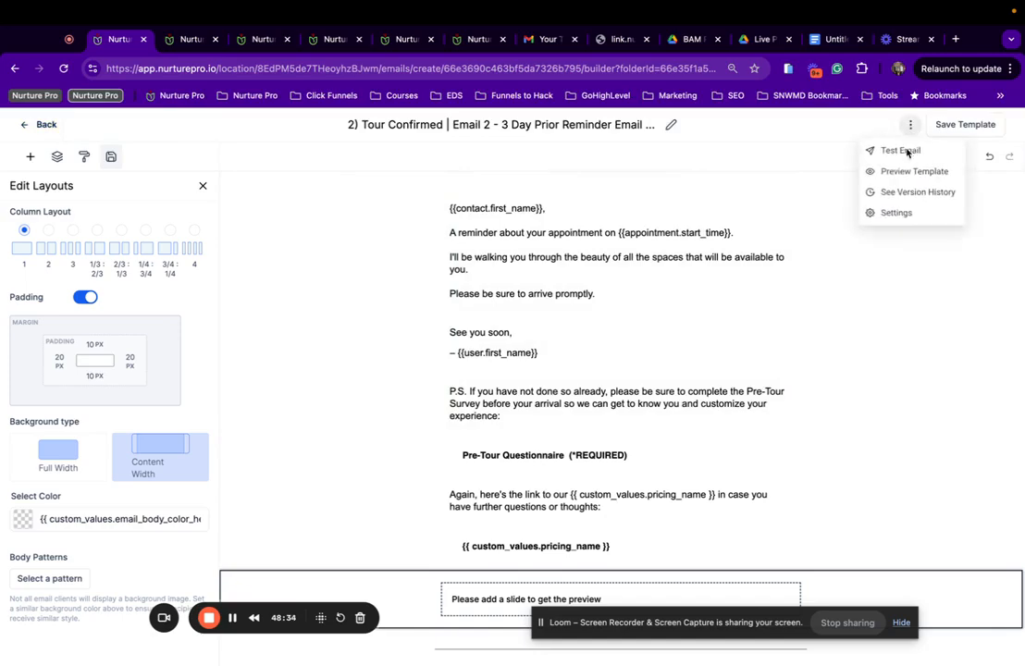
pyautogui.click(899, 212)
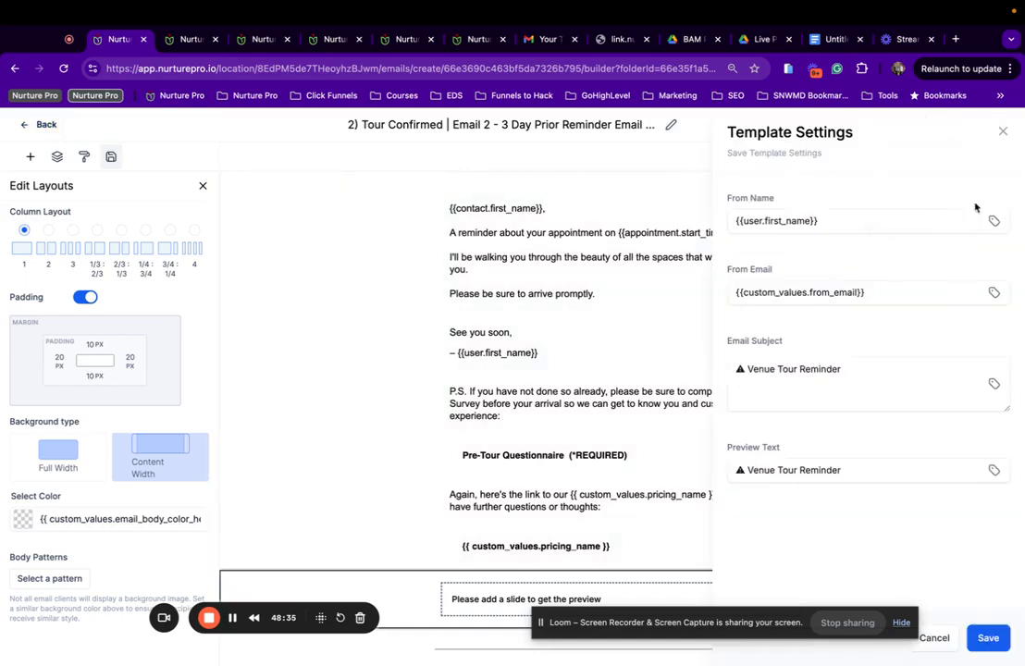
pyautogui.click(831, 222)
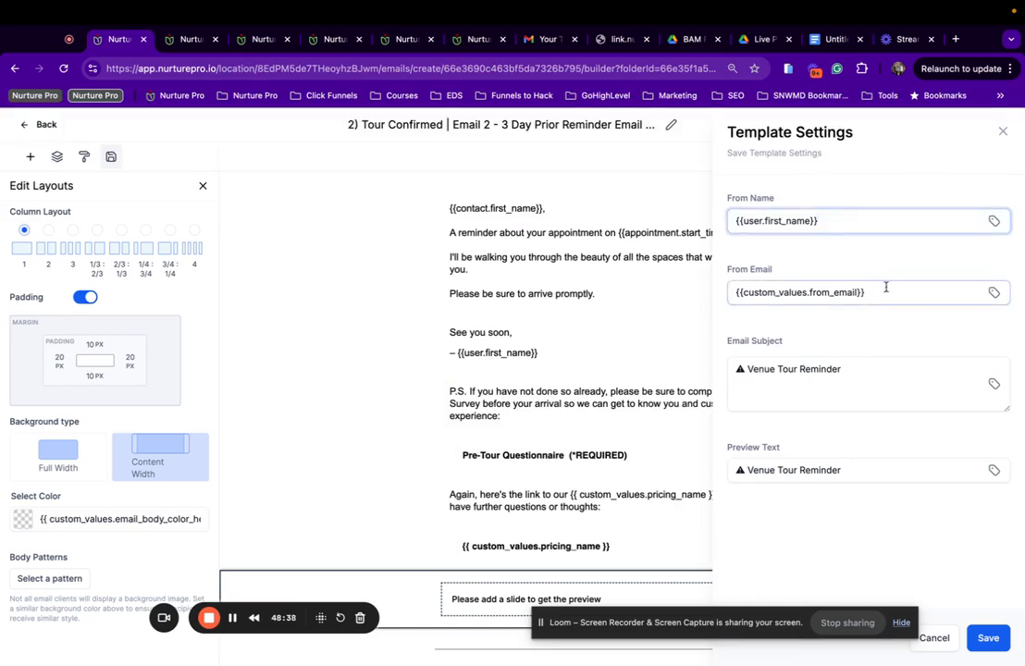
pyautogui.moveTo(853, 464); pyautogui.dragTo(676, 471)
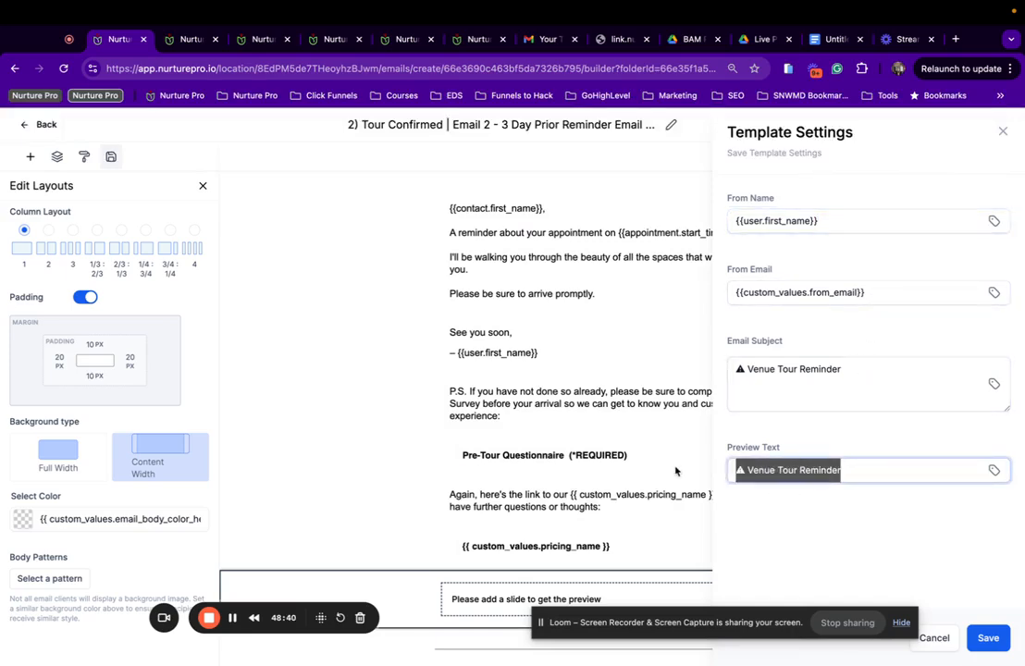
pyautogui.press('BackSpace')
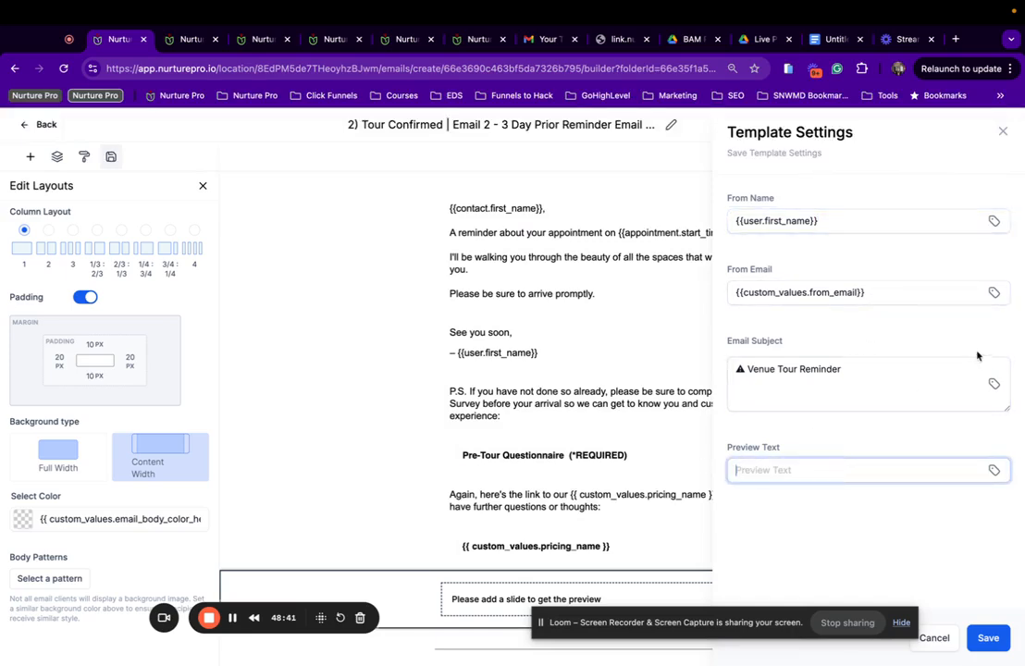
pyautogui.click(878, 222)
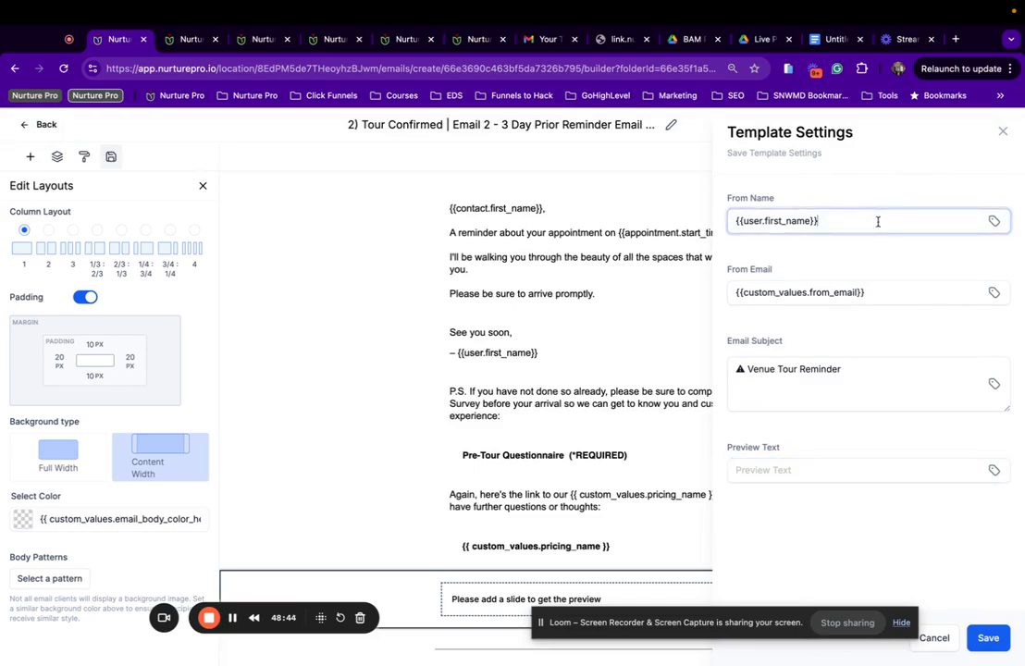
pyautogui.click(850, 367)
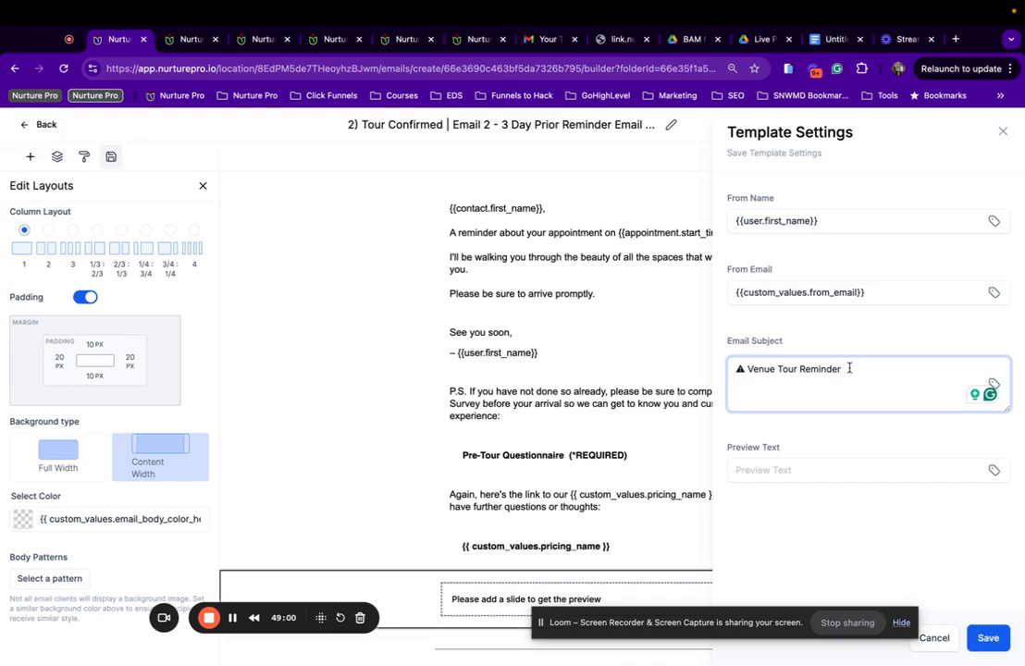
pyautogui.click(888, 219)
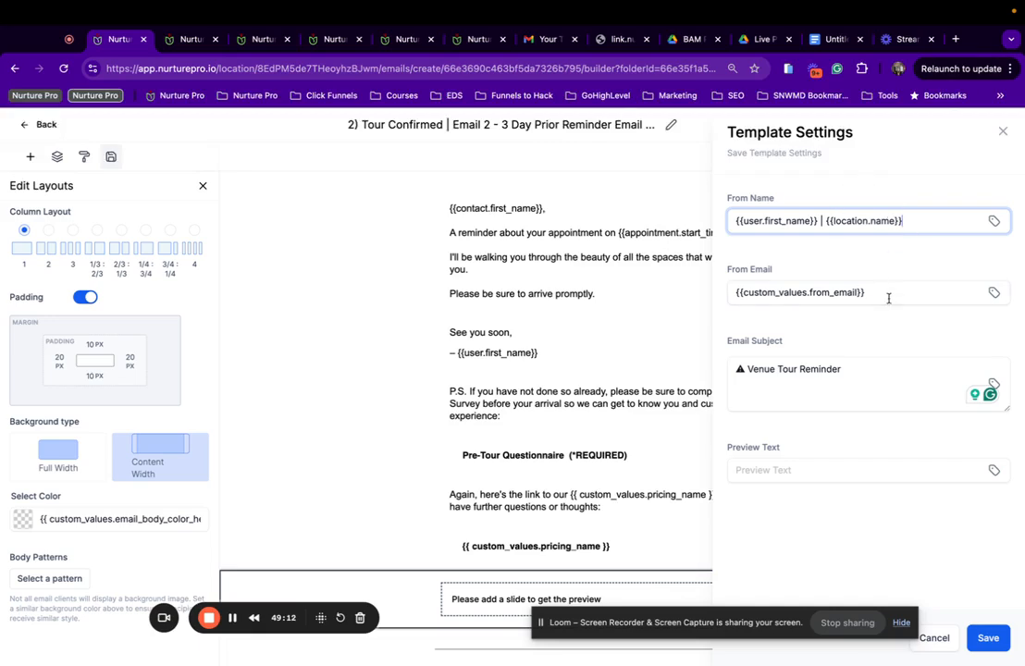
pyautogui.click(988, 638)
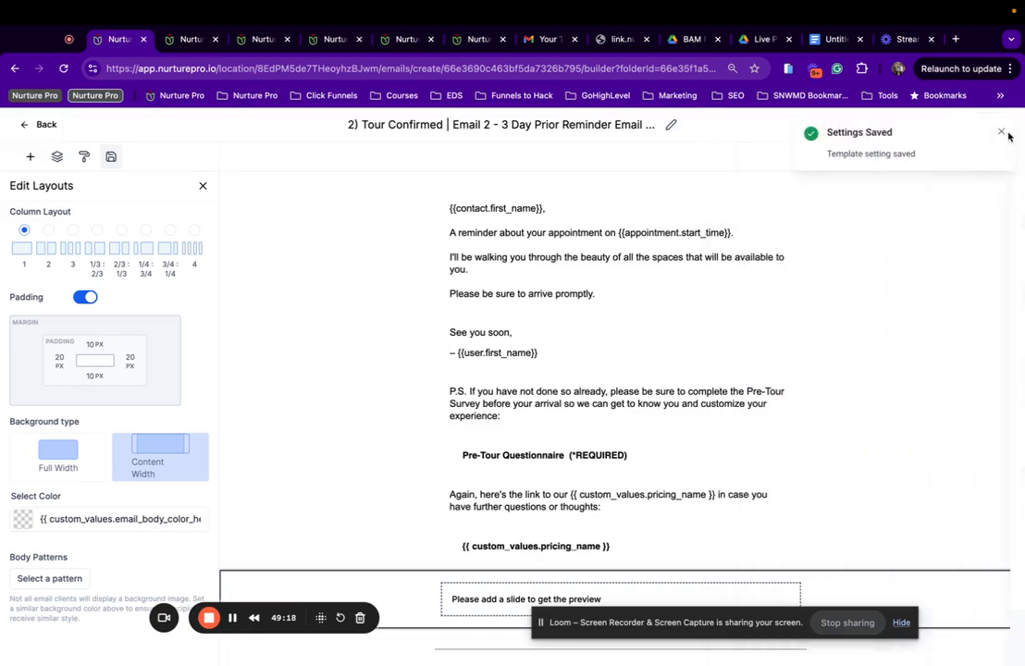
pyautogui.click(1002, 133)
pyautogui.click(981, 125)
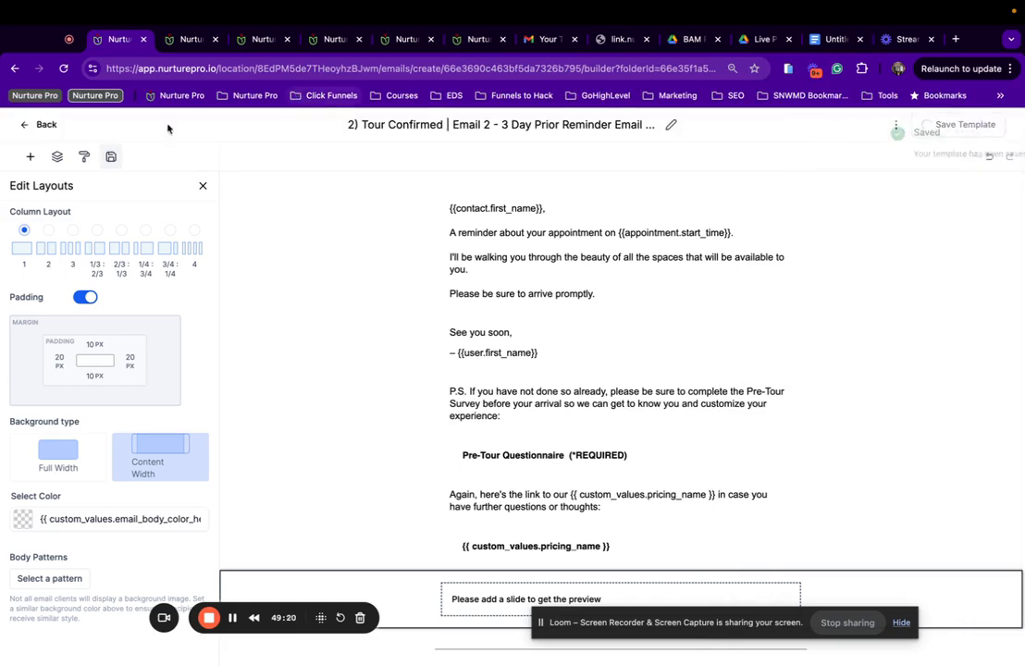
# Go to the 2b) Tour Completed - Did Not Book folder and open Email 1 - Thanks for Touring.
pyautogui.click(45, 125)
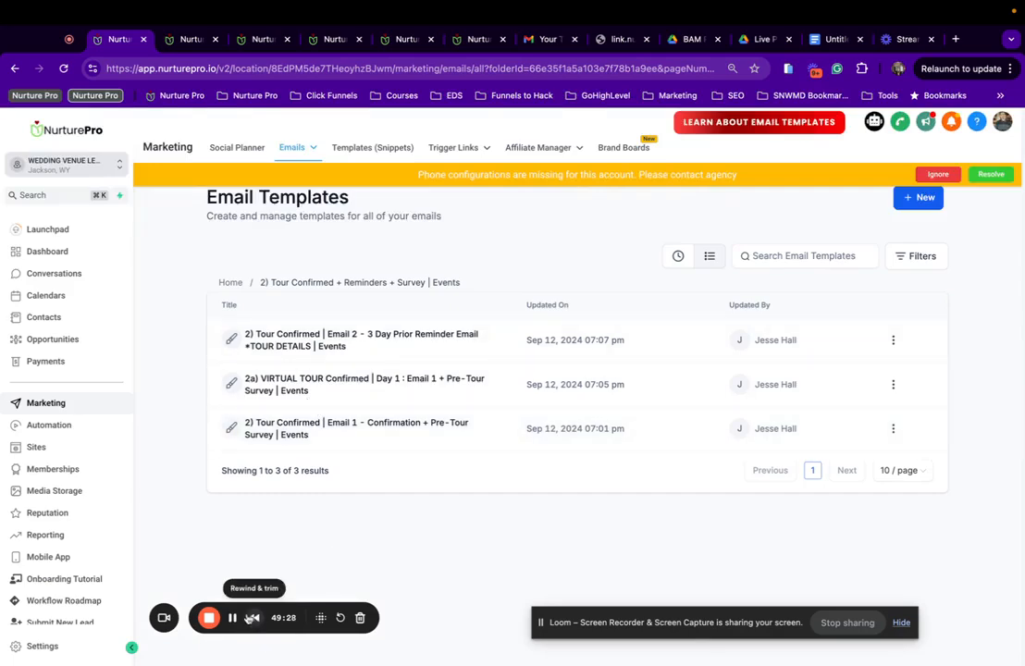
pyautogui.click(233, 283)
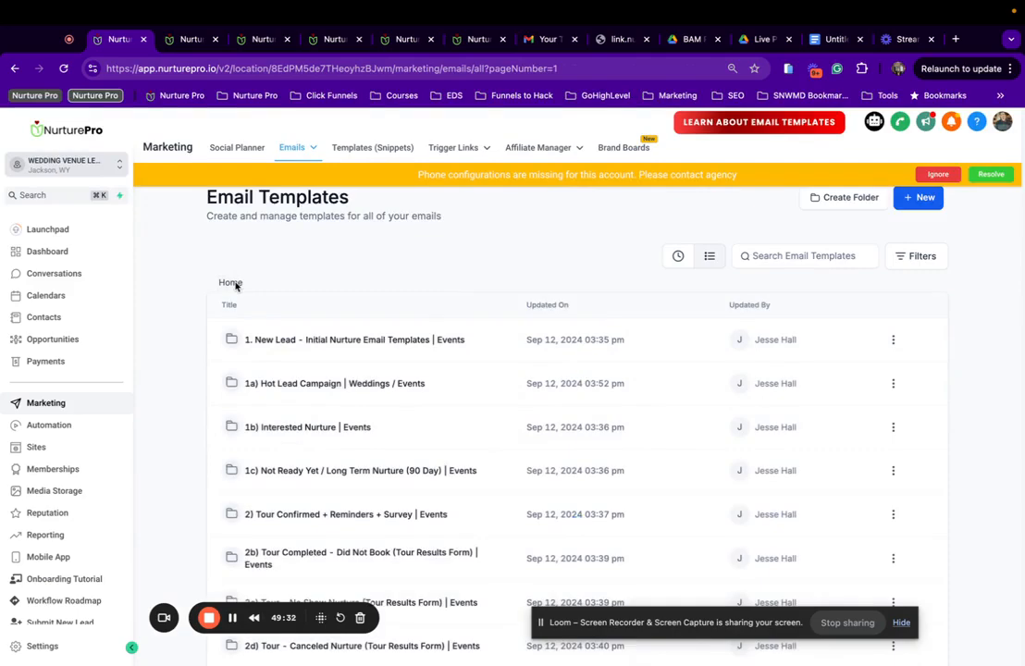
pyautogui.scroll(-5, 524, 381)
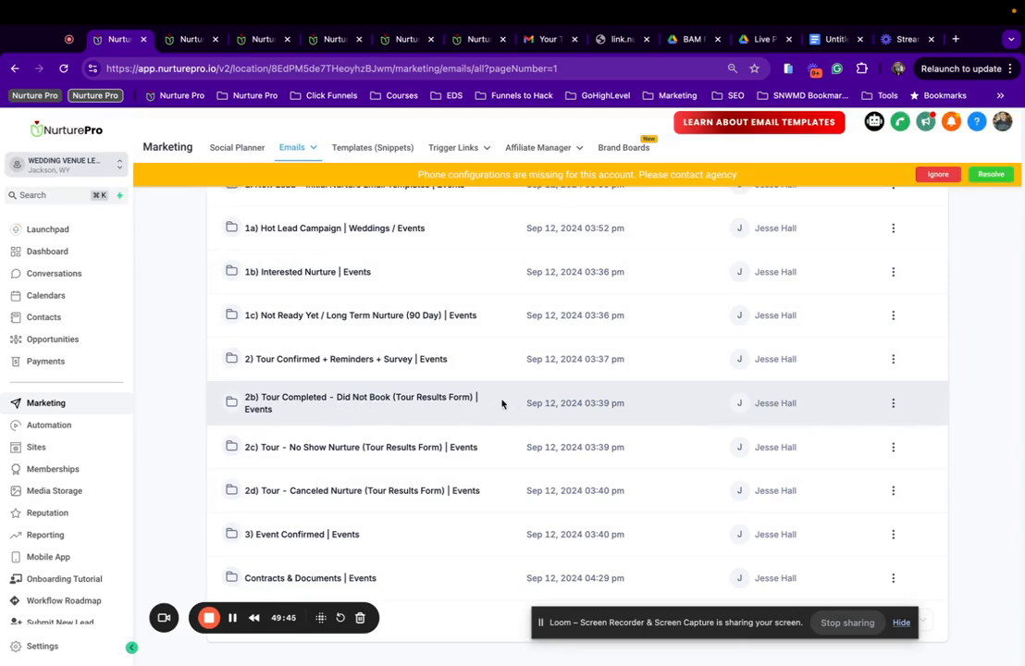
pyautogui.click(380, 403)
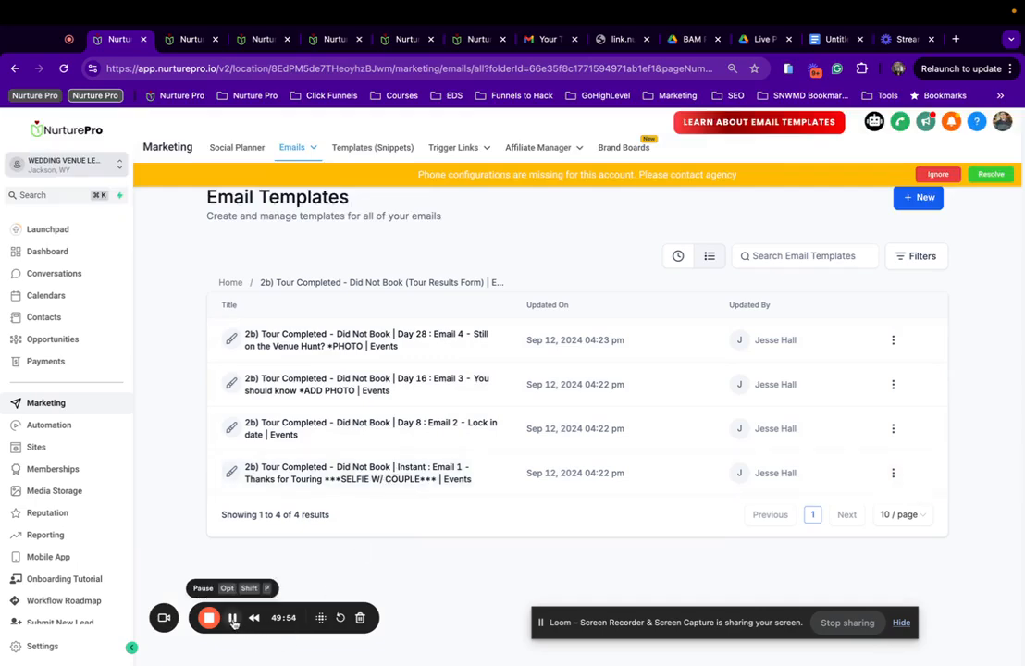
pyautogui.click(410, 485)
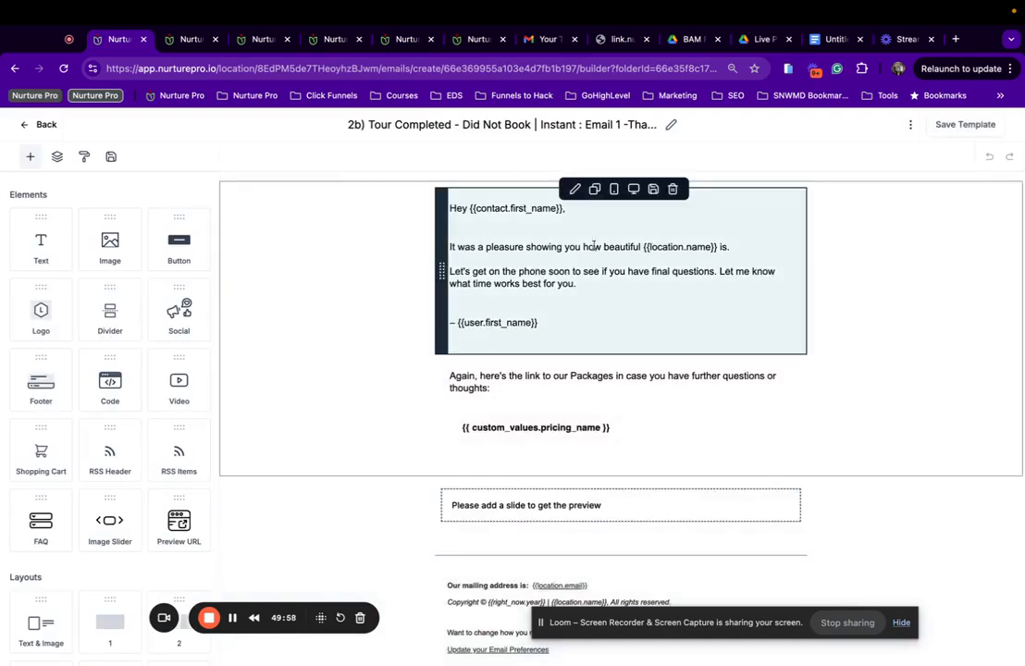
# Link the pricing button to the Pricing Brochure - Events trigger link.
pyautogui.click(534, 427)
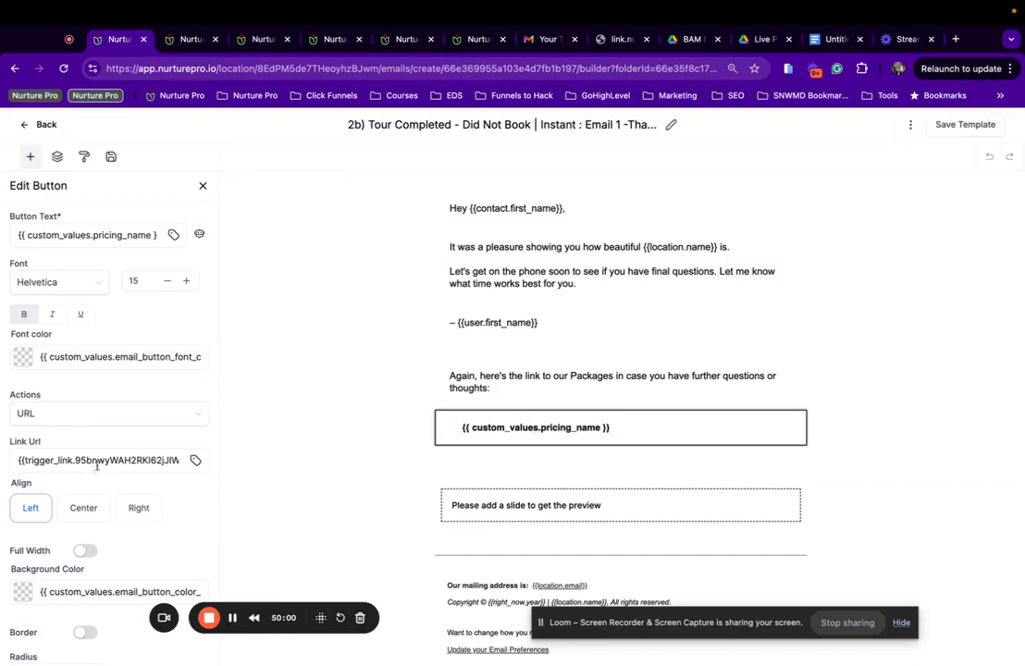
pyautogui.click(194, 460)
pyautogui.scroll(-5, 148, 435)
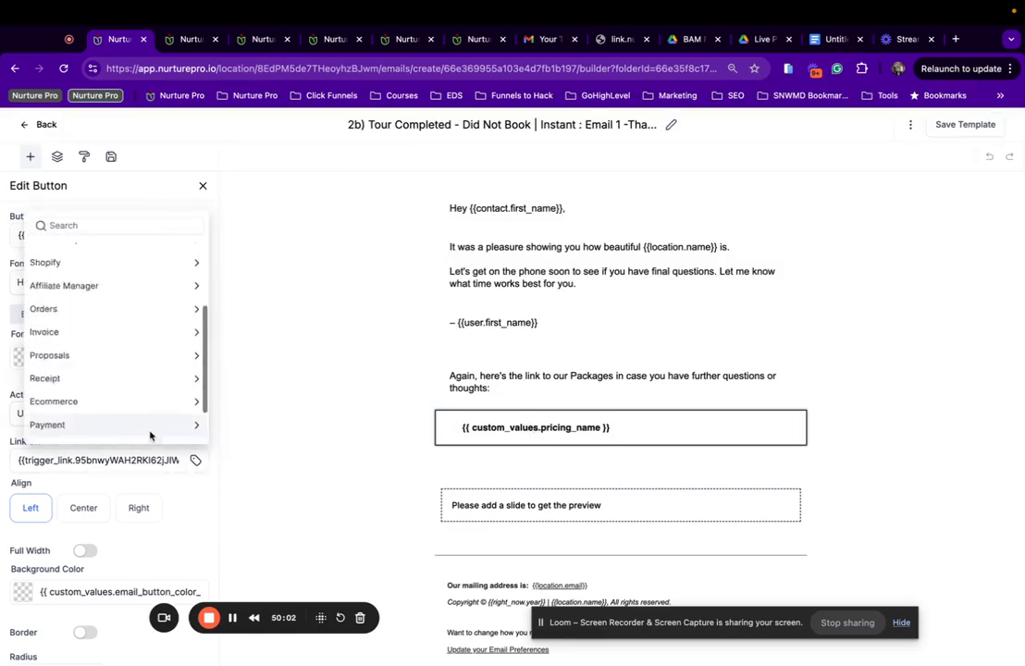
pyautogui.click(140, 432)
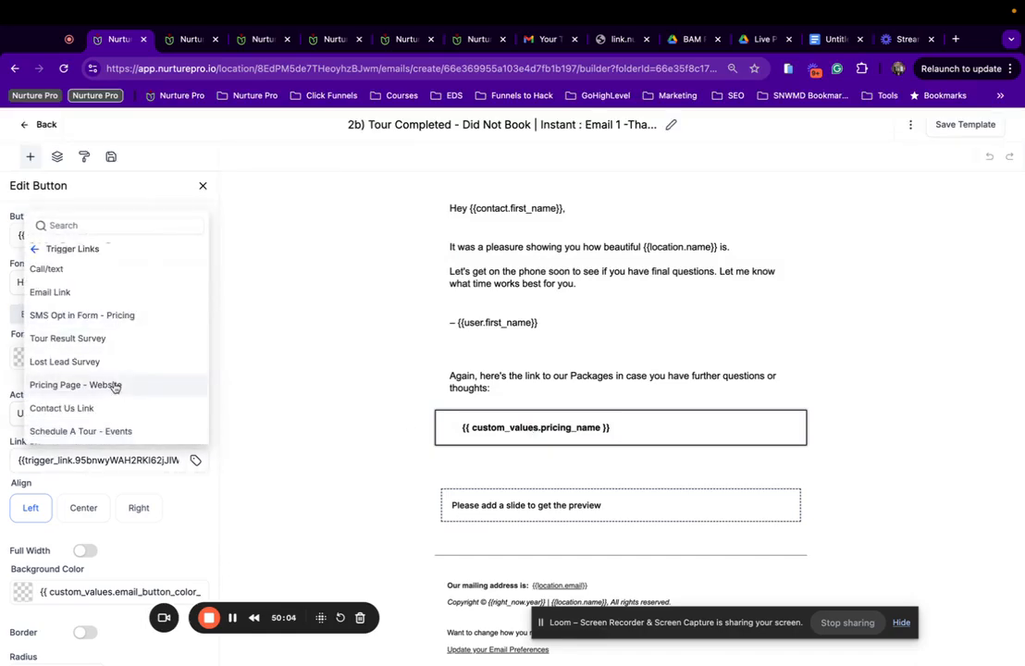
pyautogui.scroll(3, 105, 370)
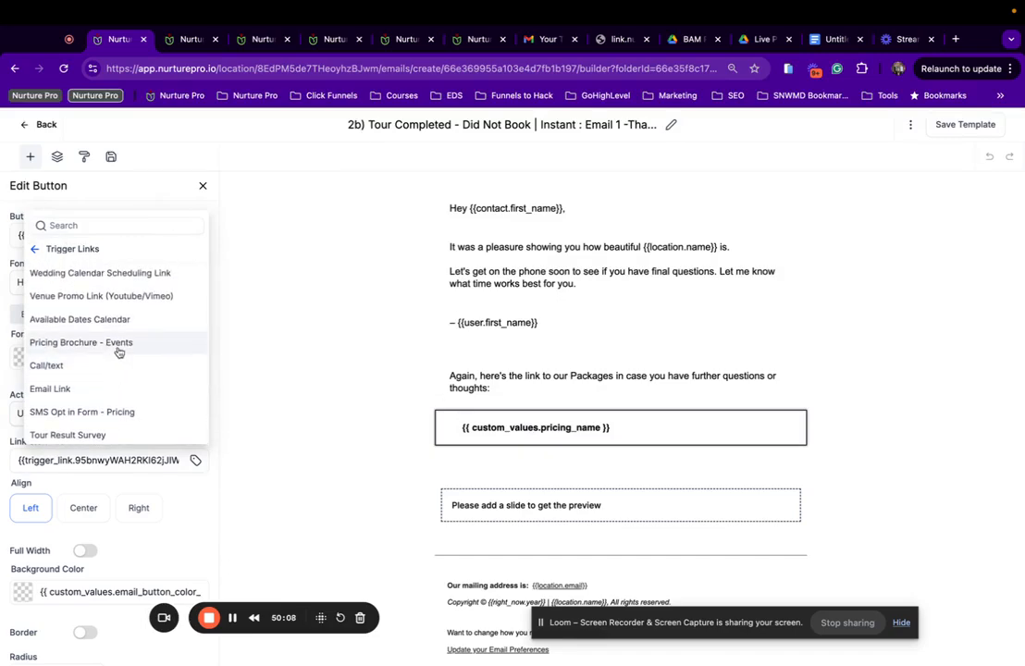
pyautogui.click(117, 351)
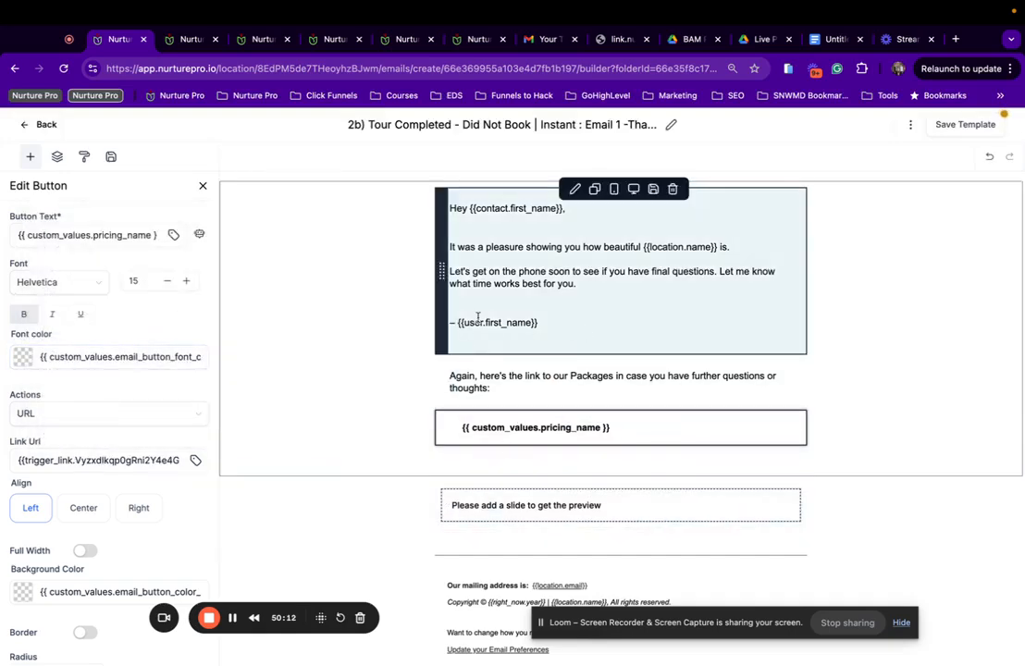
# Replace the empty slide row with the saved Weddings image slider above the footer.
pyautogui.scroll(-1, 477, 318)
pyautogui.click(418, 477)
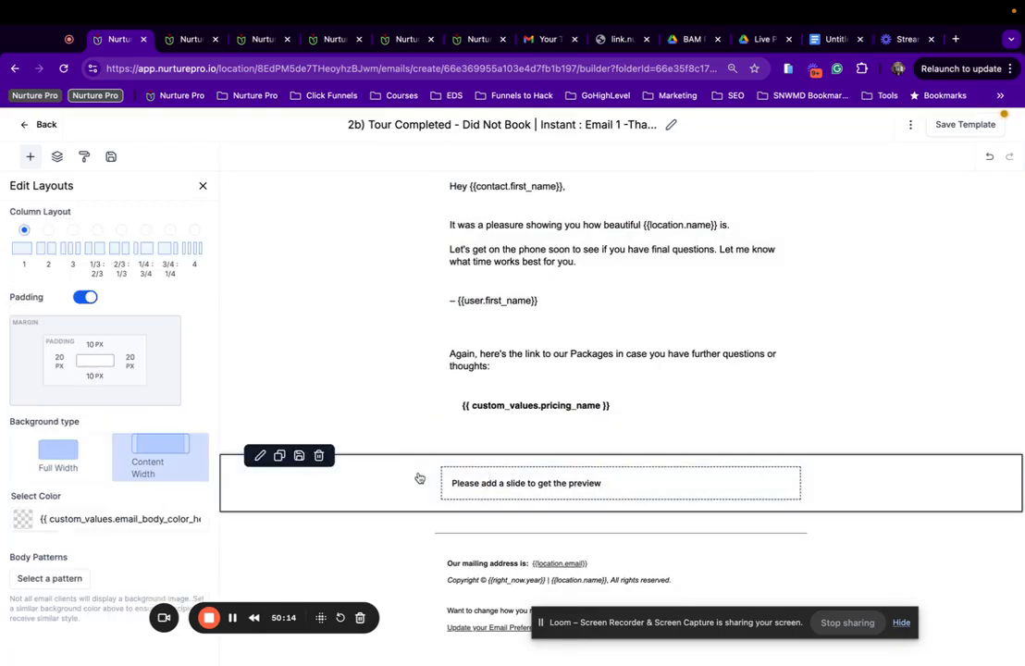
pyautogui.click(318, 455)
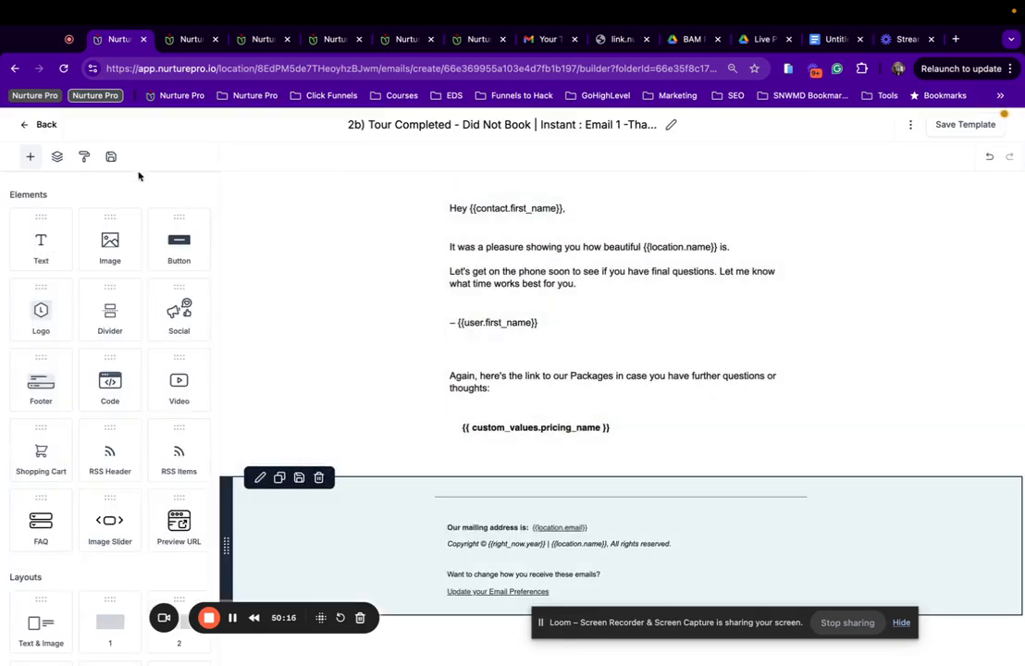
pyautogui.click(111, 157)
pyautogui.moveTo(80, 301); pyautogui.dragTo(543, 481)
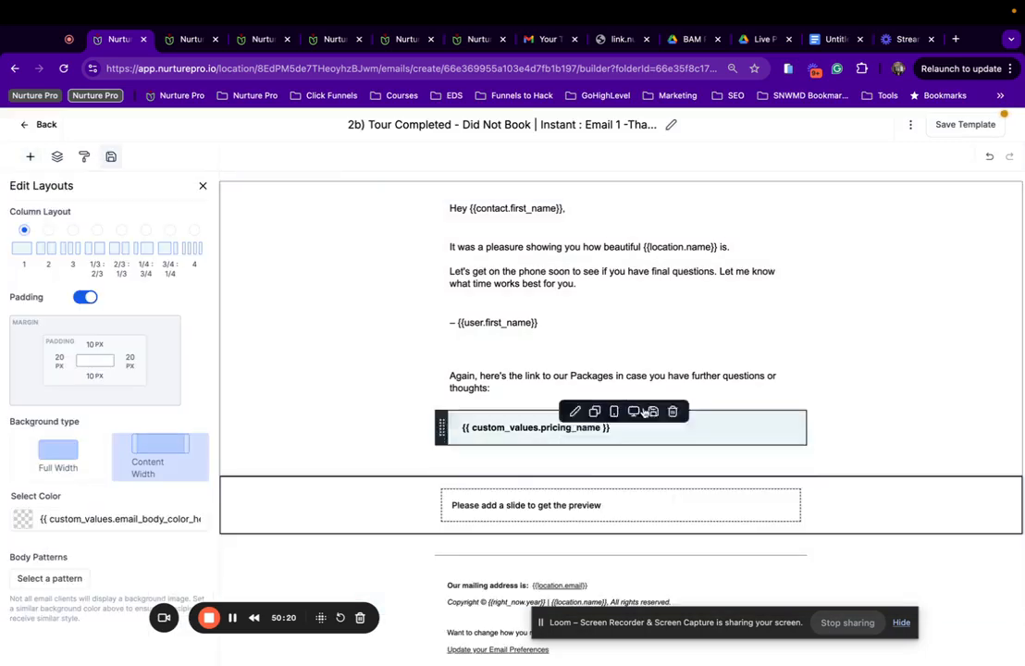
# Clear the Tour Completed email's preview text in Template Settings.
pyautogui.click(909, 127)
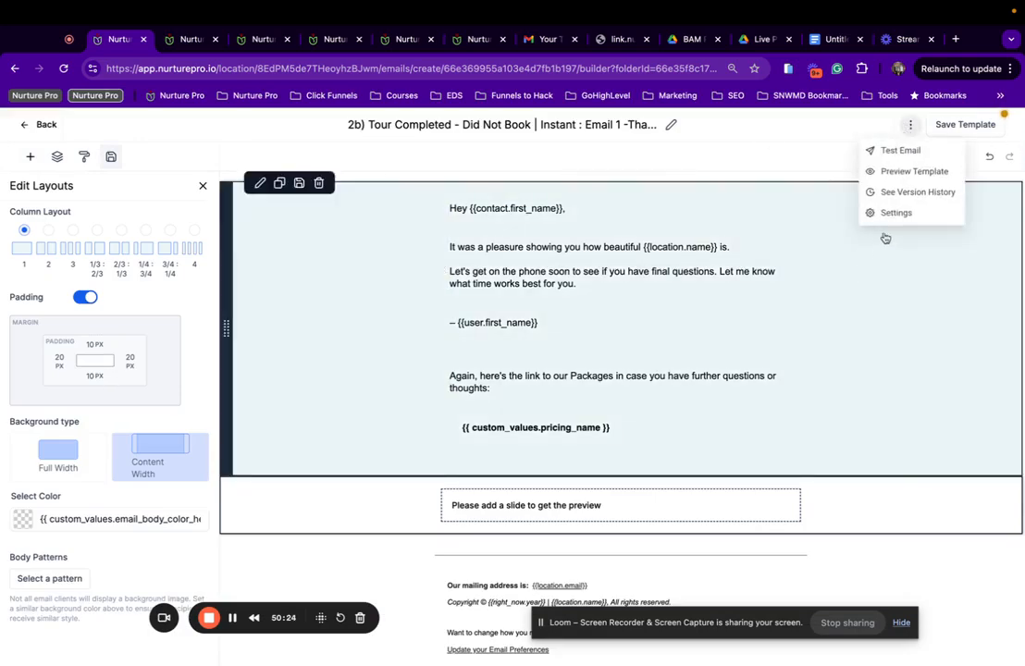
pyautogui.click(887, 214)
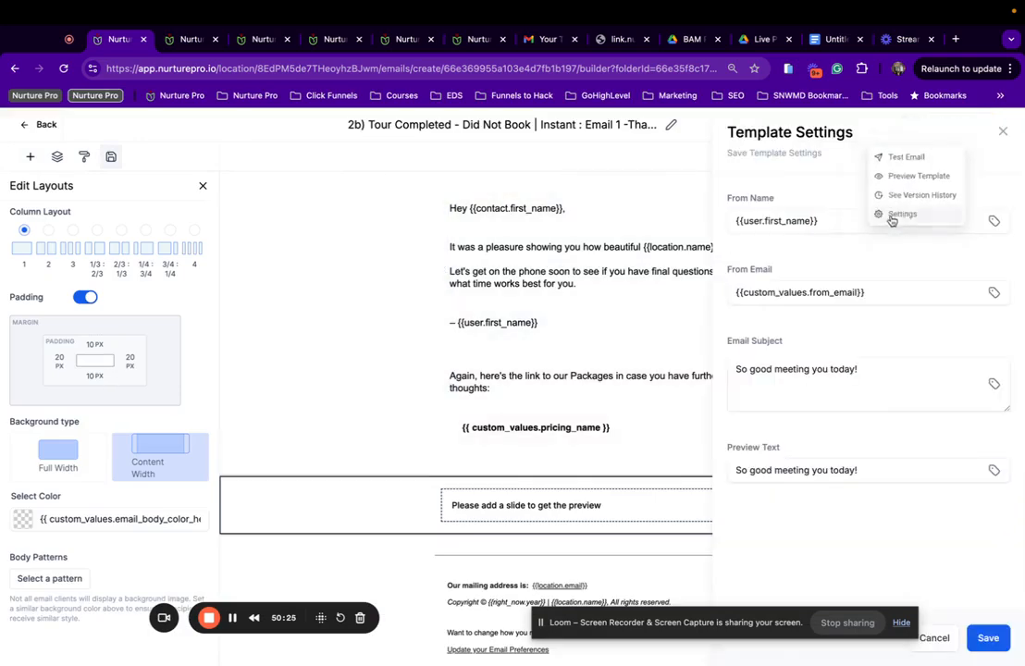
pyautogui.tripleClick(857, 468)
pyautogui.press('BackSpace')
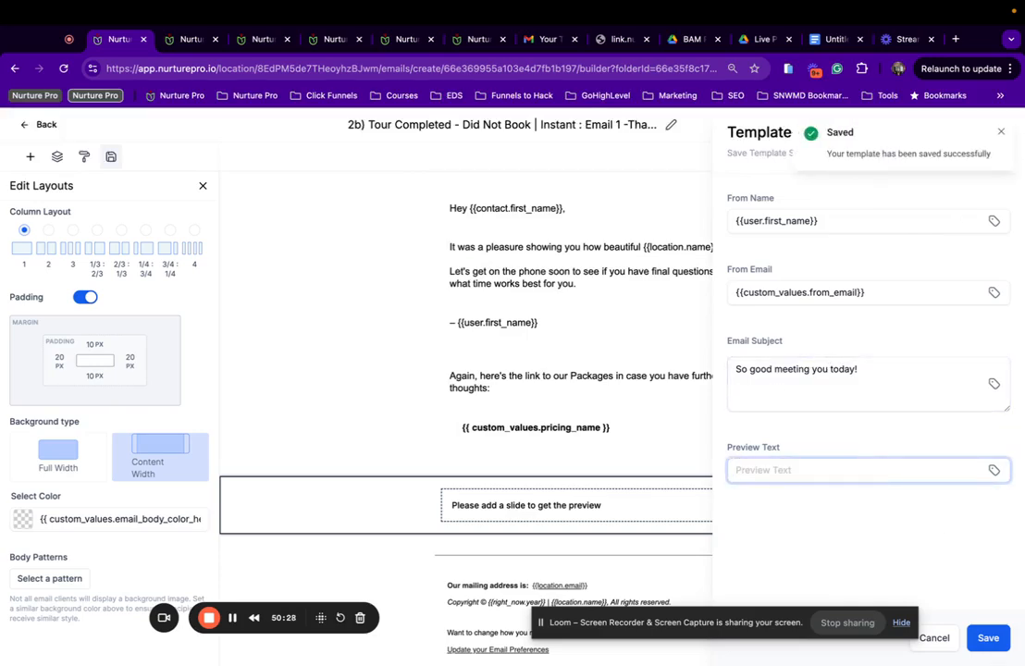
# Append | {{location.name}} to the From Name and save the template settings.
pyautogui.click(966, 220)
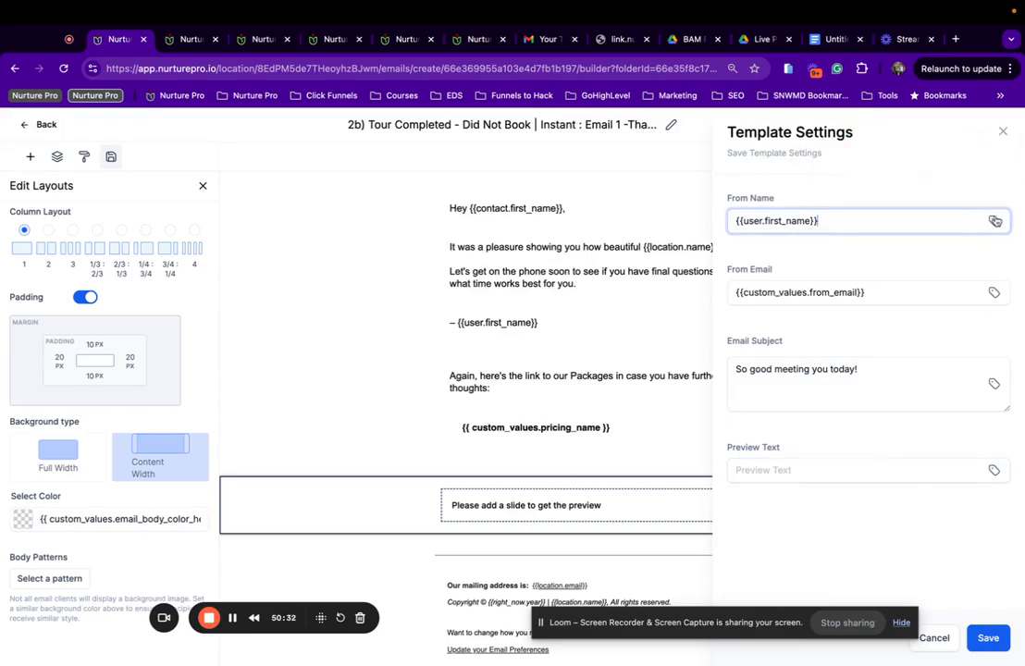
pyautogui.click(994, 470)
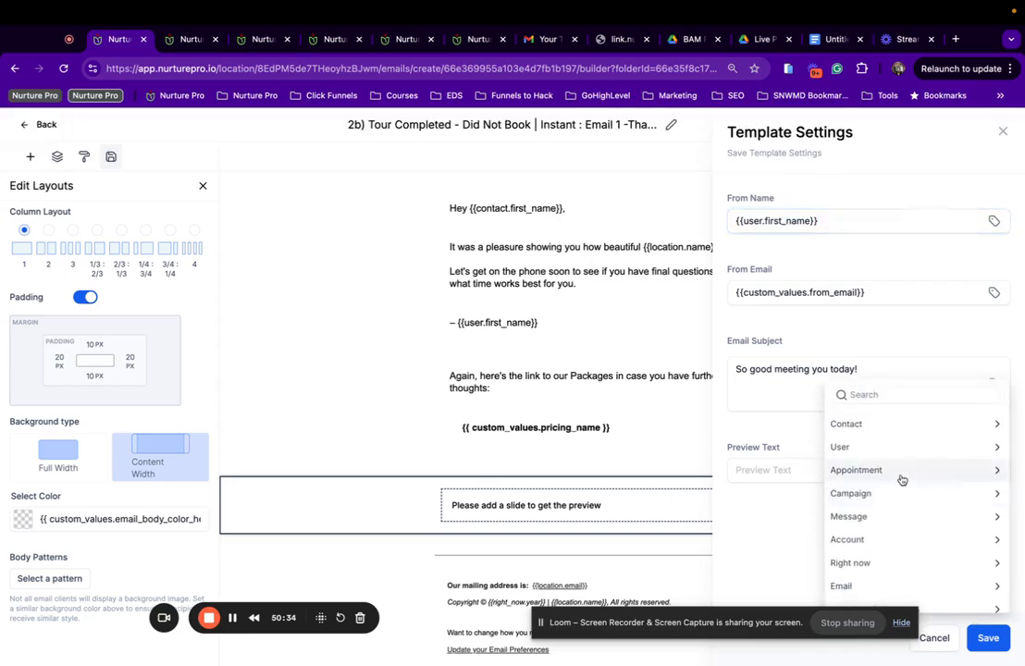
pyautogui.click(874, 223)
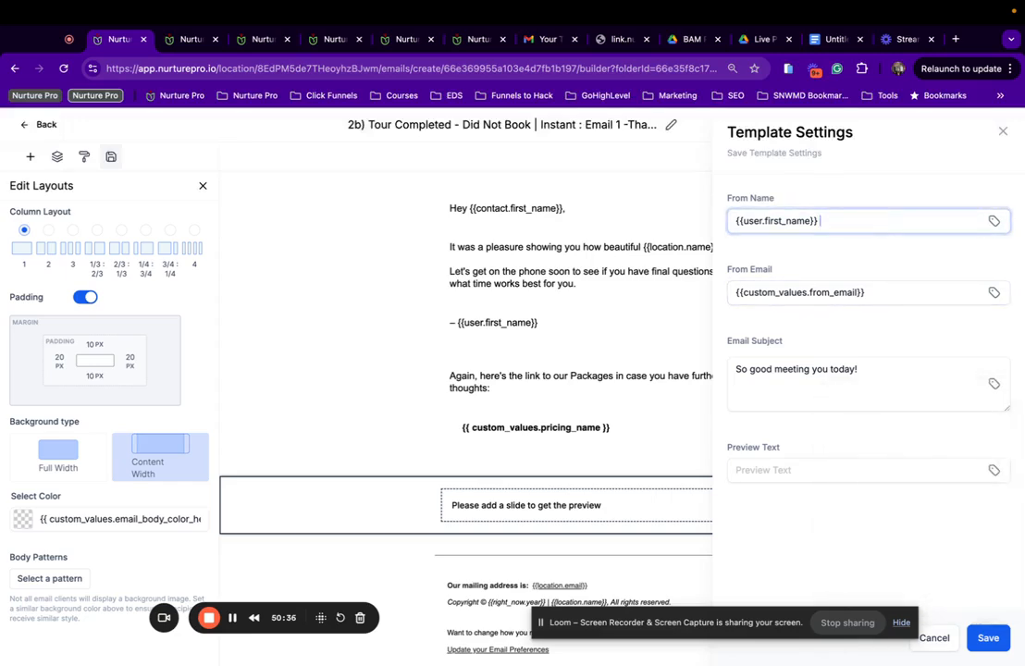
pyautogui.write('{{location.name}}')
pyautogui.click(989, 638)
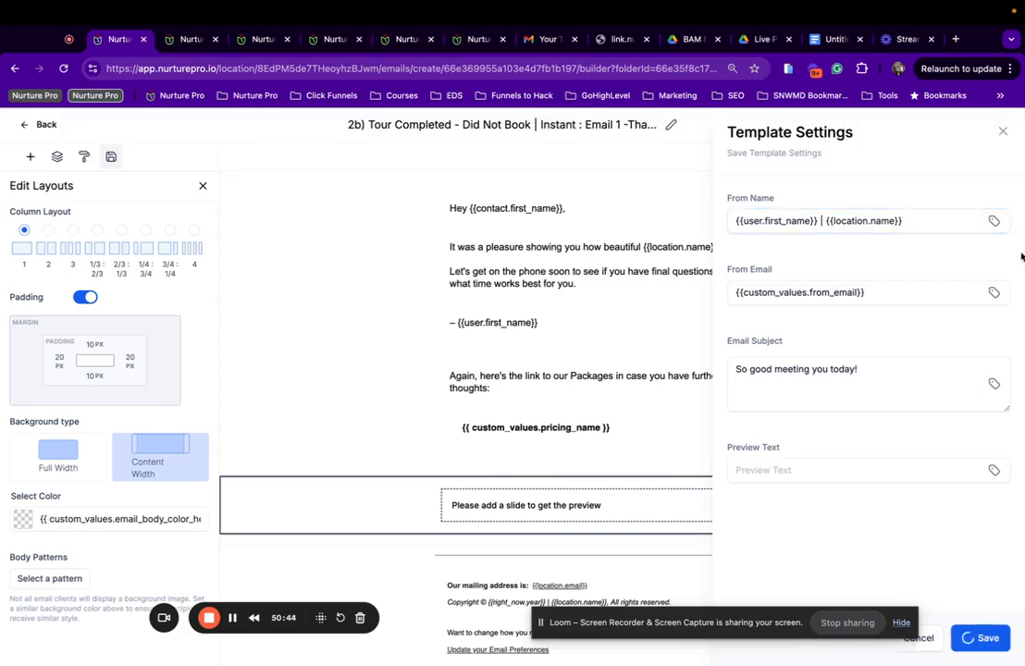
pyautogui.click(1001, 132)
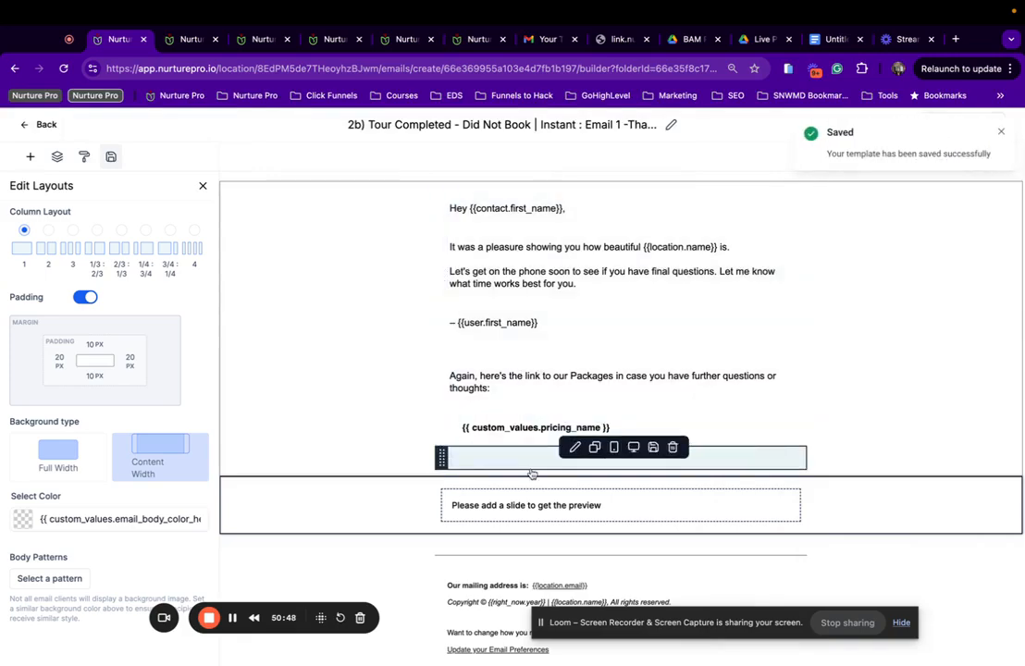
pyautogui.scroll(-1, 531, 474)
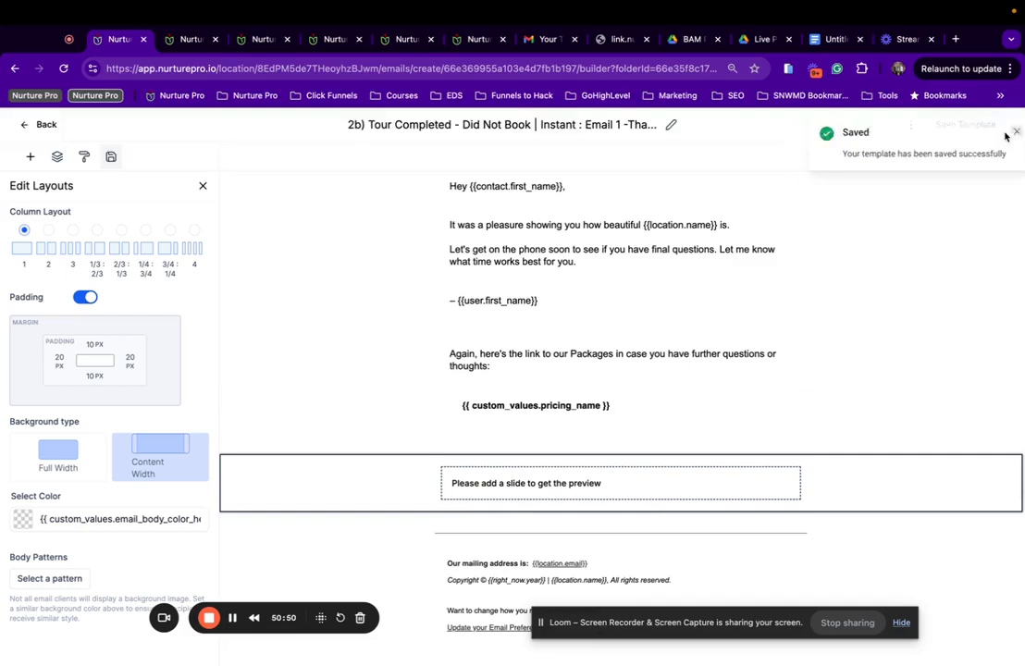
pyautogui.click(1000, 132)
pyautogui.click(910, 124)
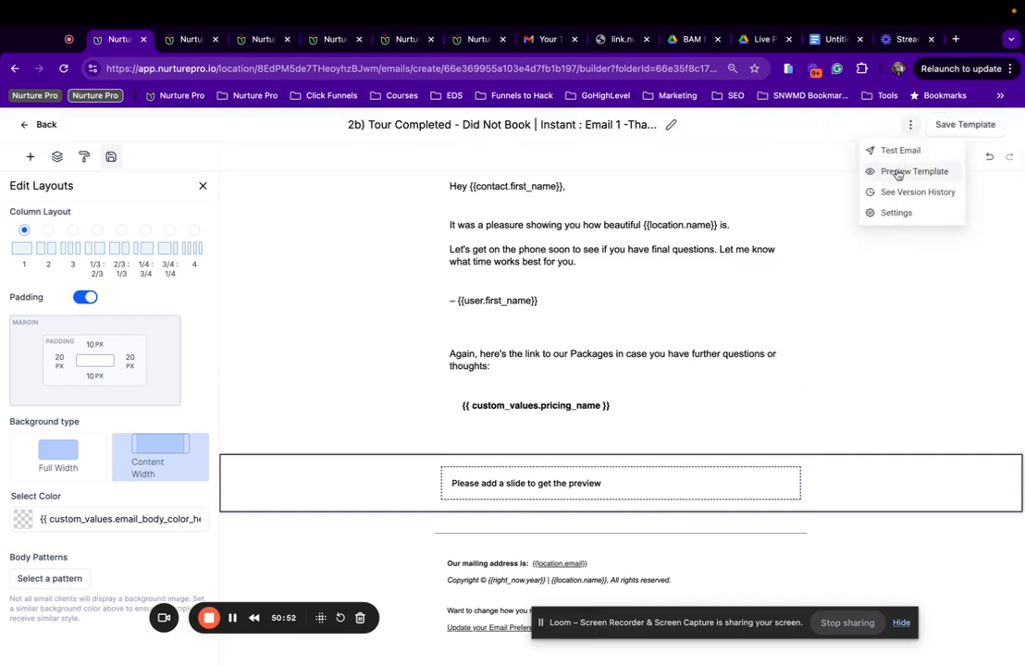
# Preview the Tour Completed email and scroll through it.
pyautogui.click(897, 173)
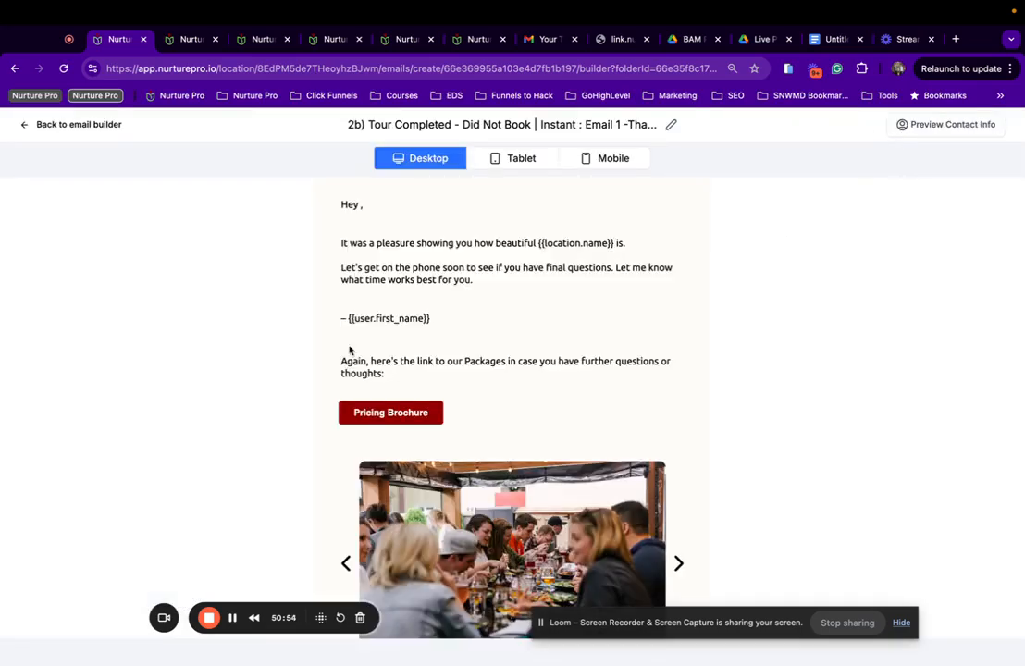
pyautogui.scroll(-5, 408, 256)
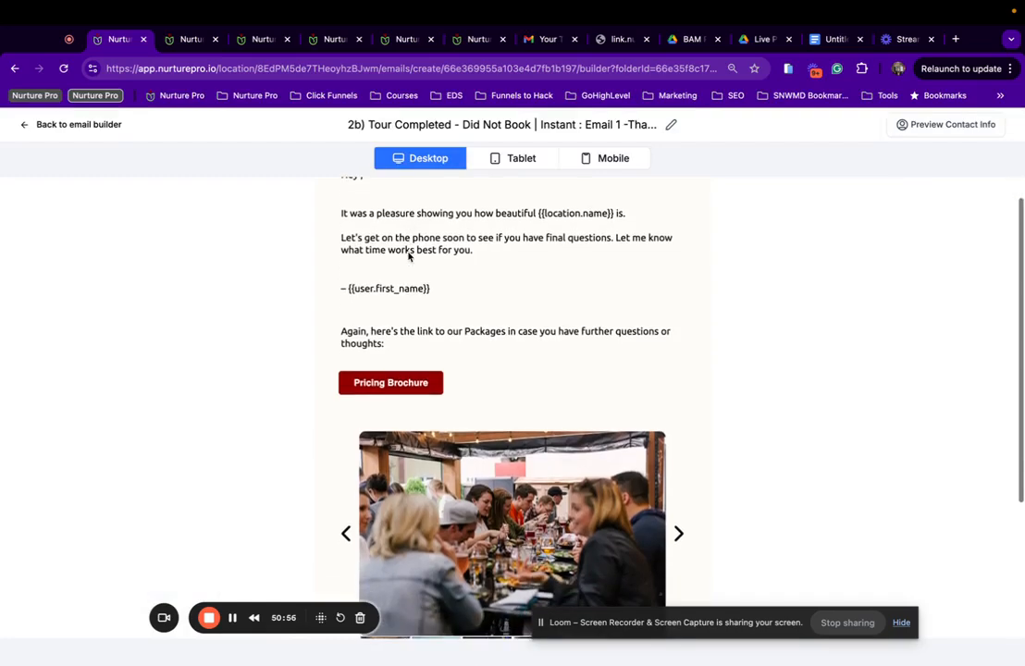
pyautogui.scroll(-5, 408, 252)
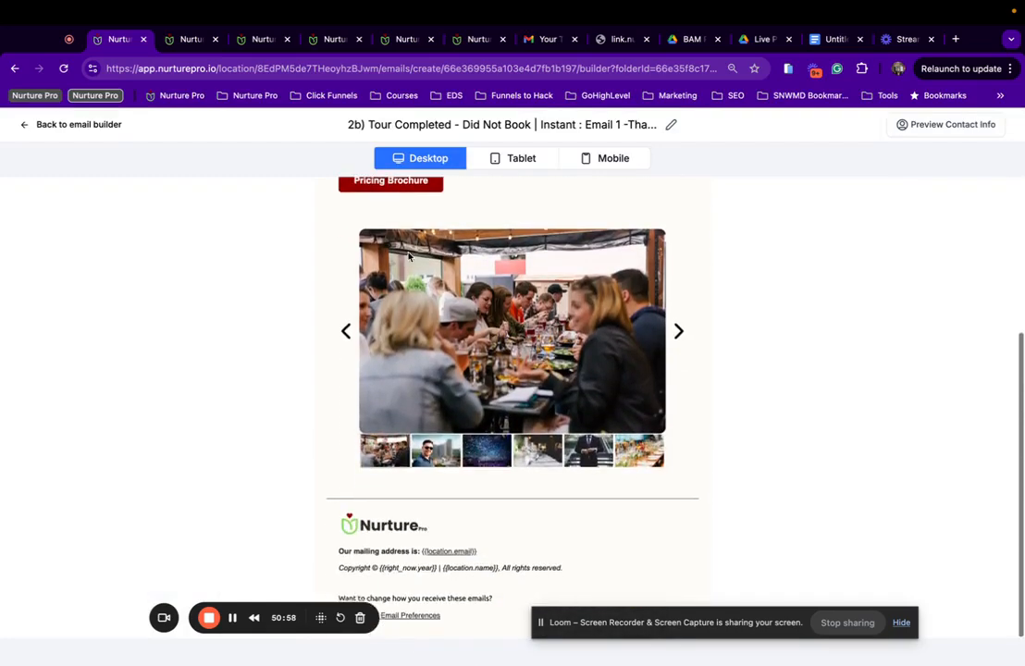
pyautogui.scroll(10, 272, 259)
pyautogui.click(72, 125)
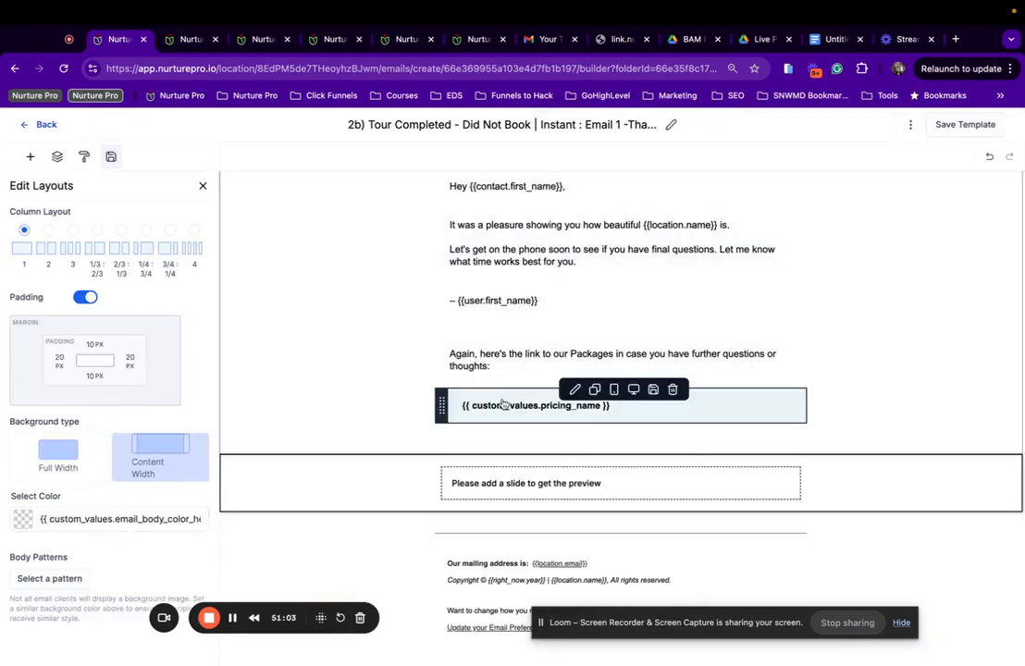
# Link the pricing button to the Pricing Brochure - Events trigger link.
pyautogui.click(474, 405)
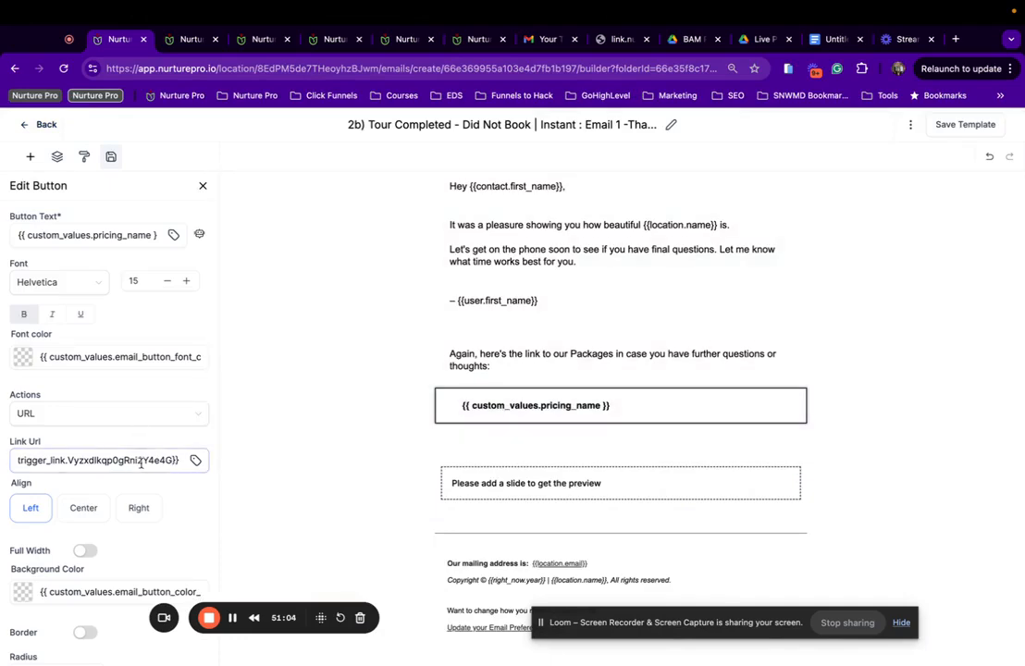
pyautogui.click(191, 460)
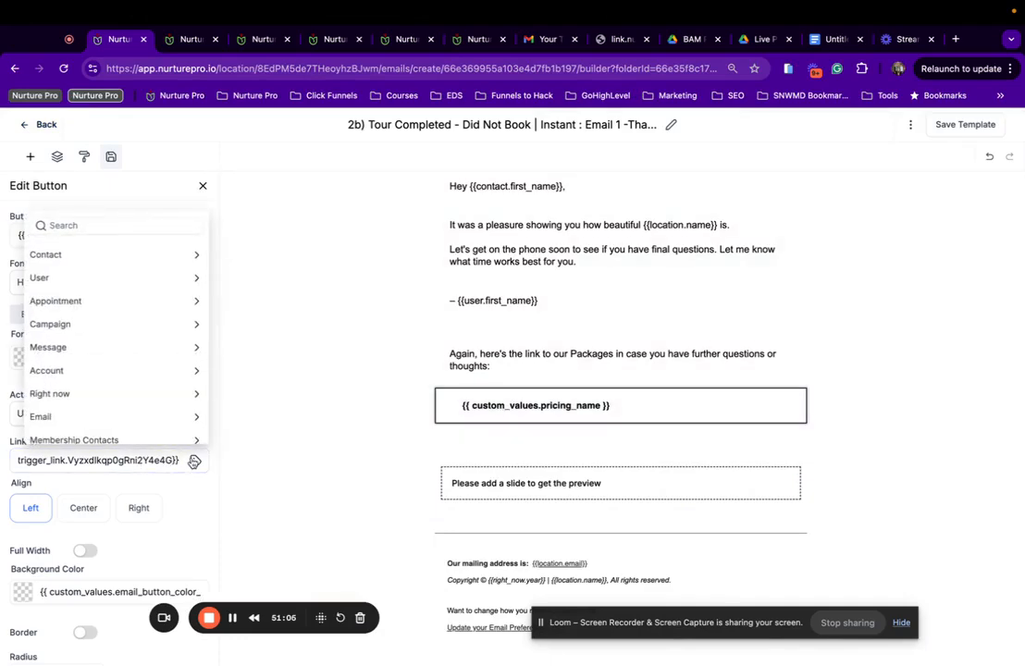
pyautogui.scroll(-5, 116, 370)
pyautogui.click(105, 430)
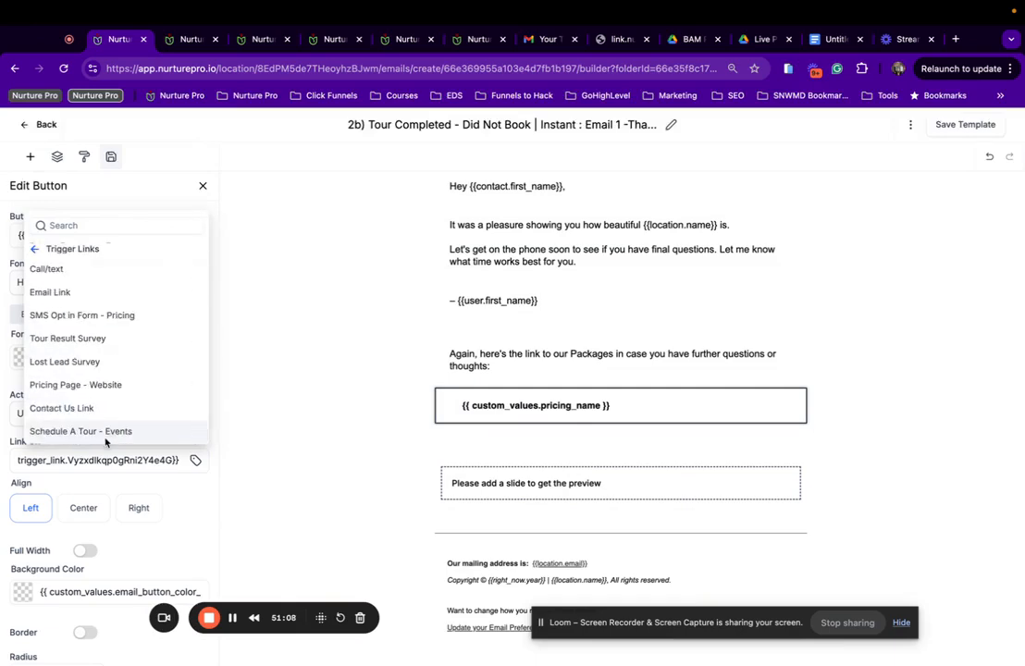
pyautogui.scroll(3, 102, 315)
pyautogui.click(99, 320)
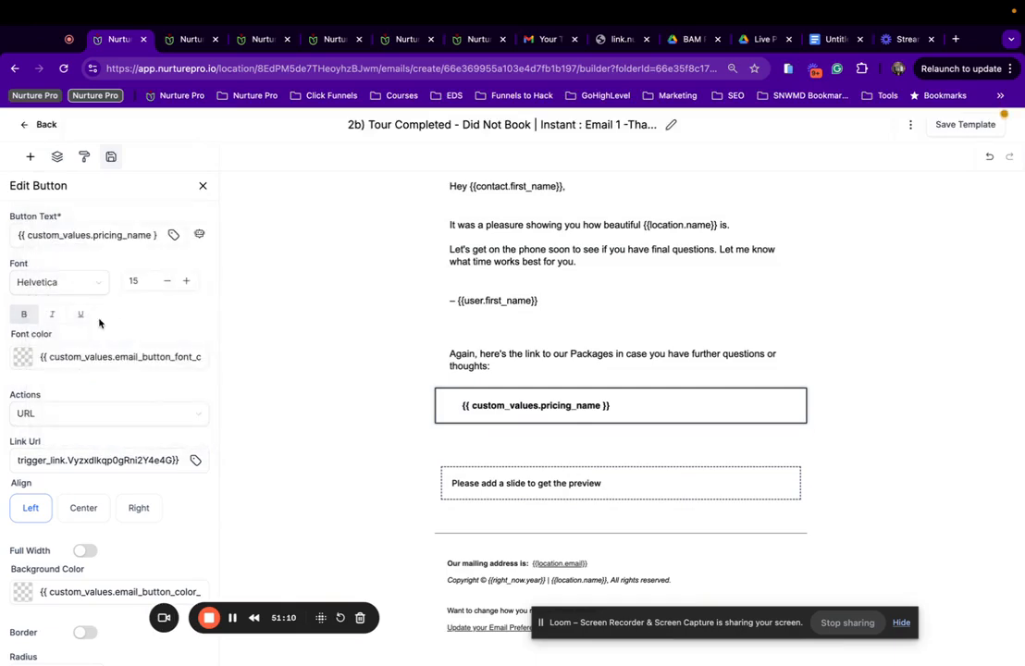
# Save the template and return to the Tour Completed - Did Not Book template list.
pyautogui.click(930, 126)
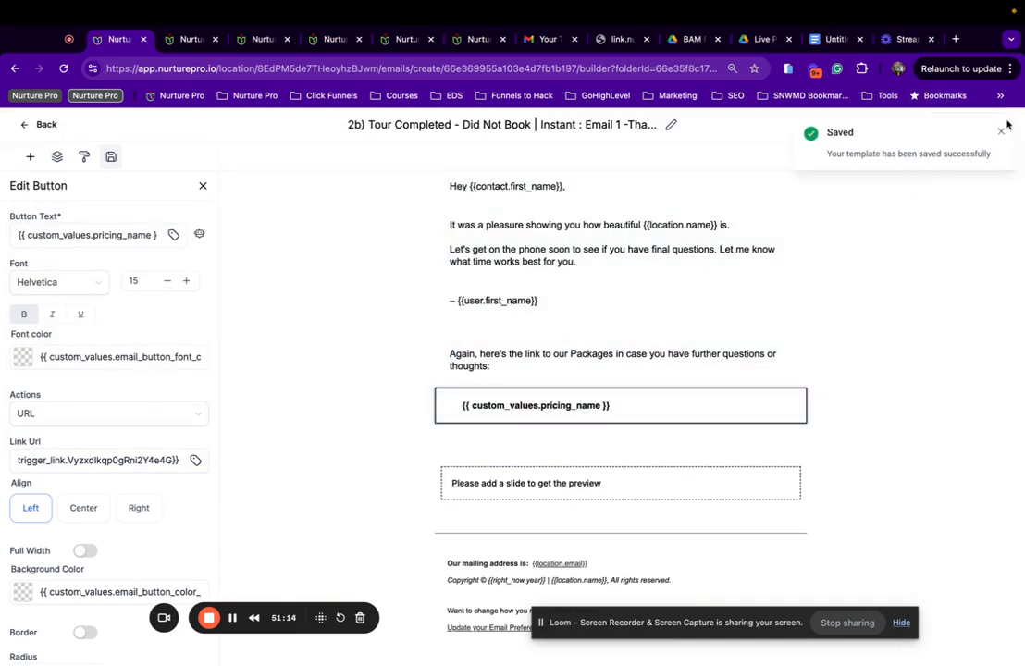
pyautogui.click(910, 125)
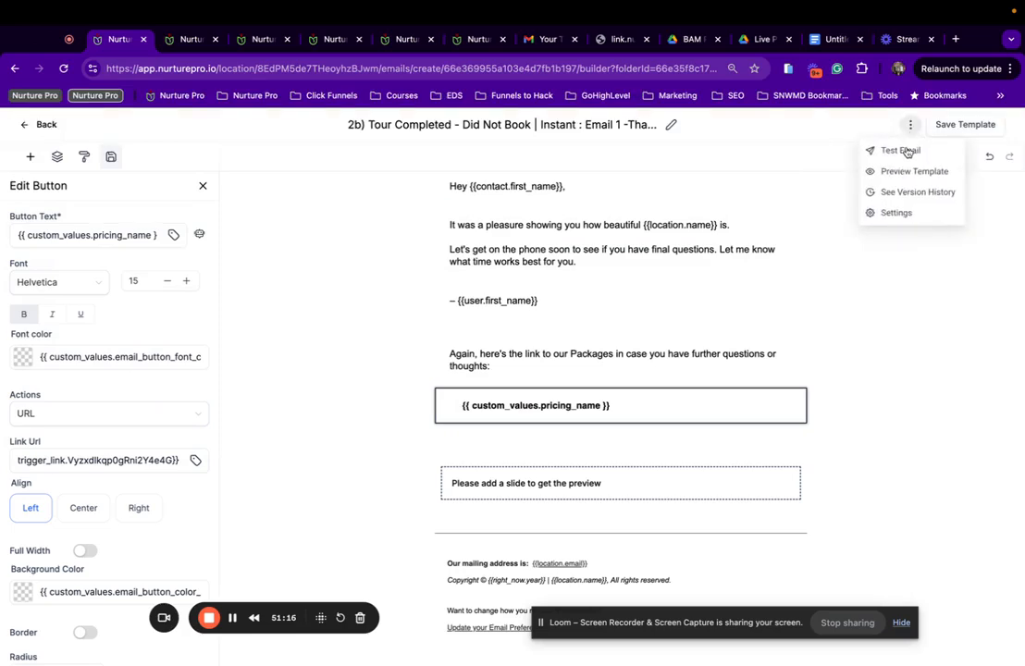
pyautogui.click(898, 212)
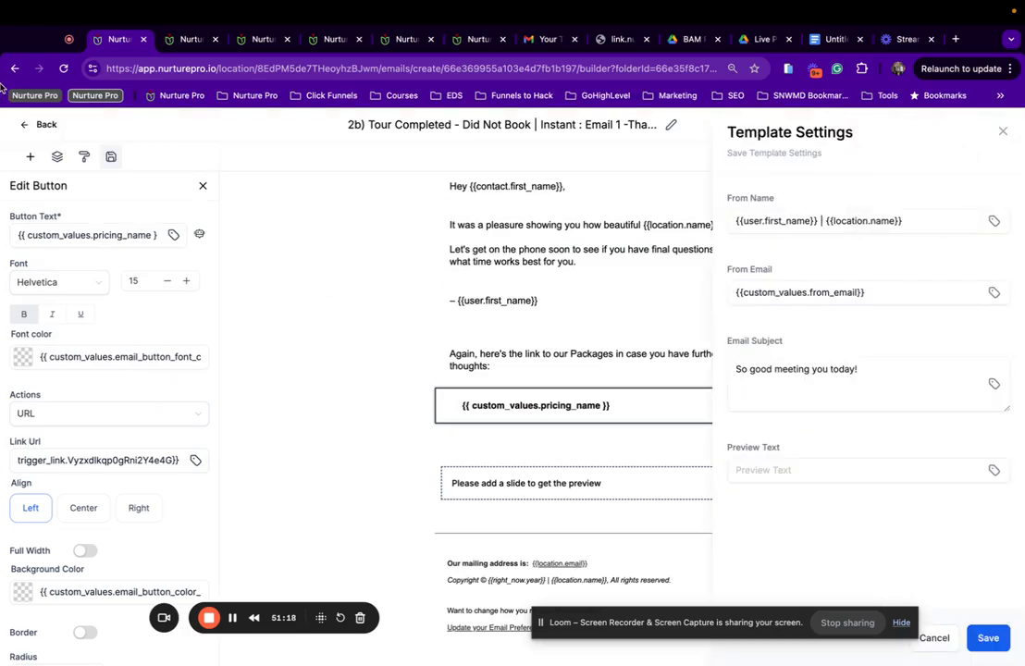
pyautogui.click(46, 127)
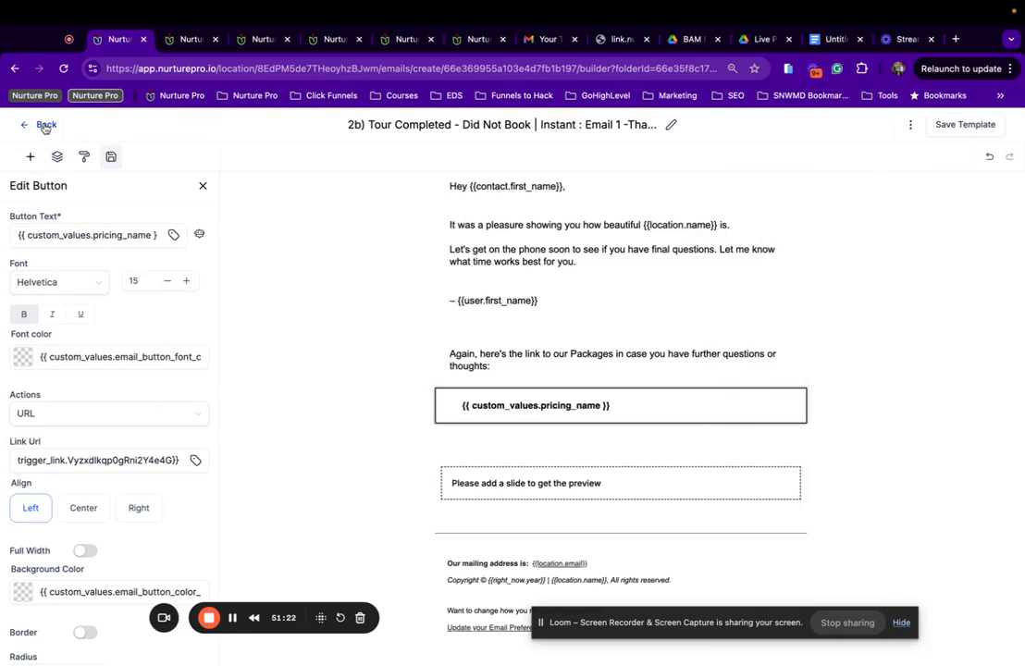
pyautogui.click(45, 127)
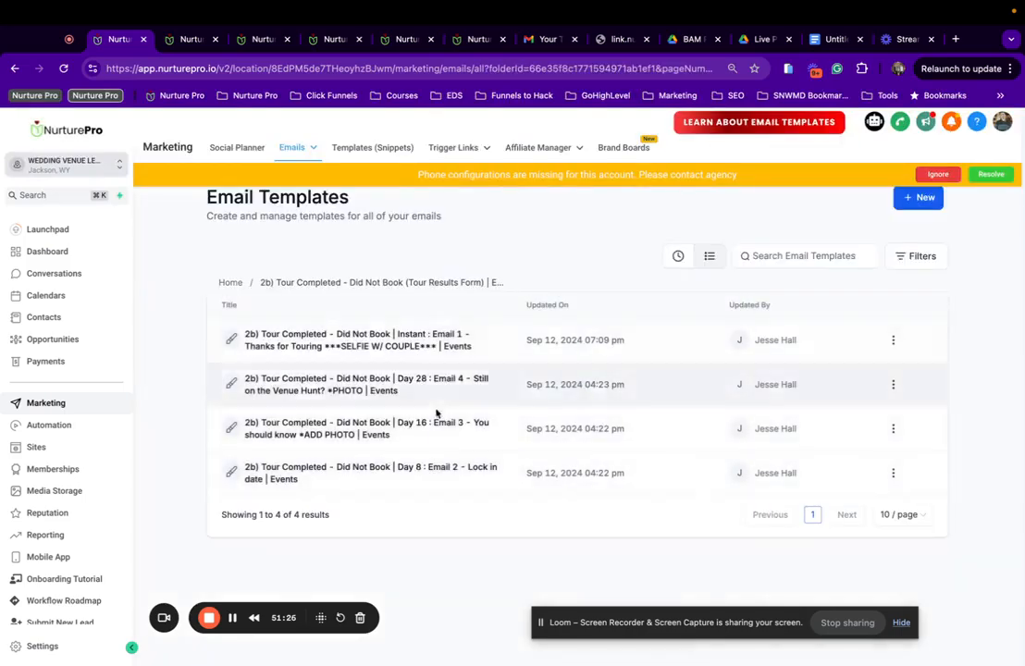
# In Day 8 Email 2, reword the question to end 'special event at {{location.name}}?'.
pyautogui.click(446, 477)
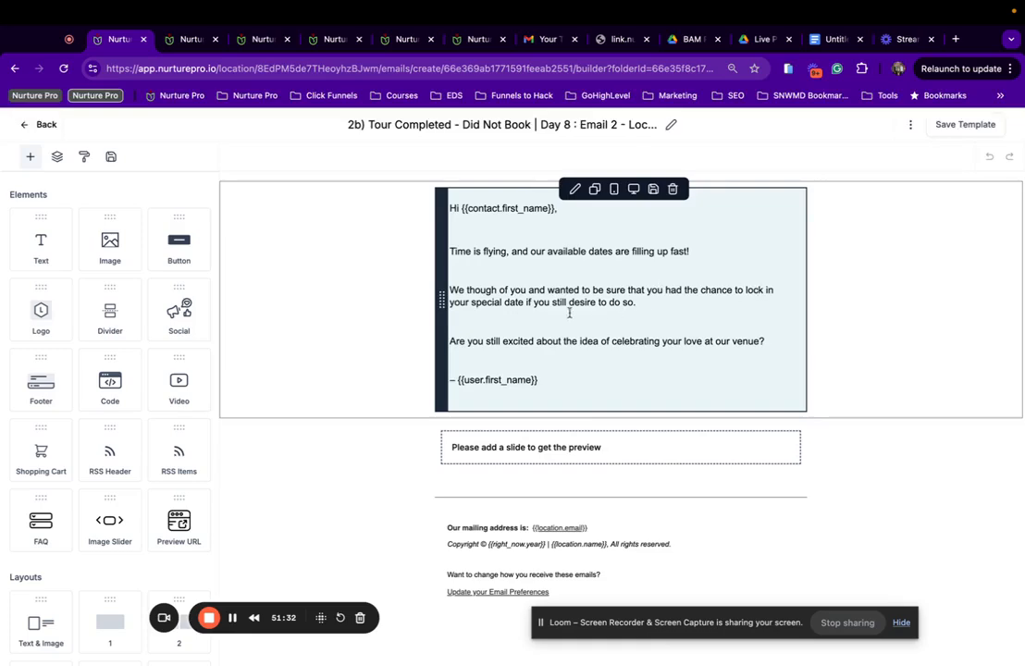
pyautogui.moveTo(502, 304); pyautogui.dragTo(471, 302)
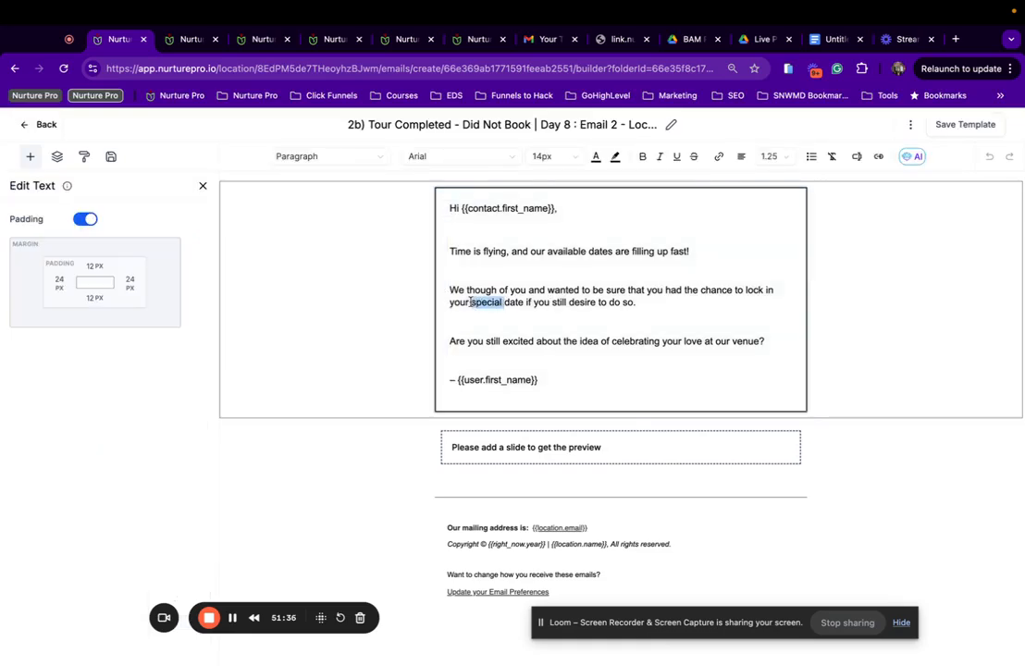
pyautogui.press('BackSpace')
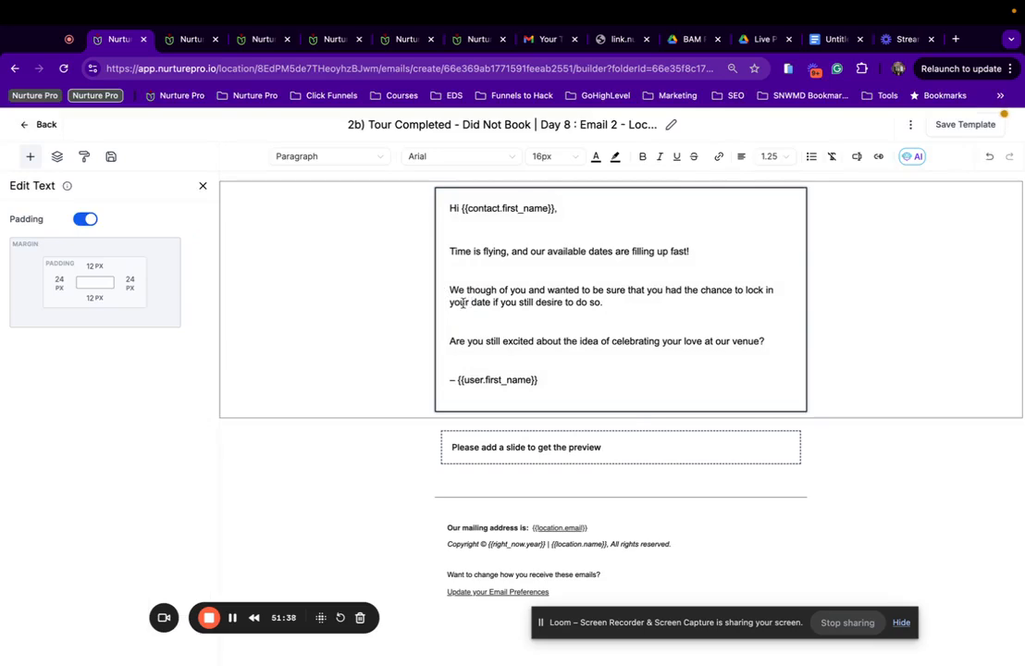
pyautogui.write('event')
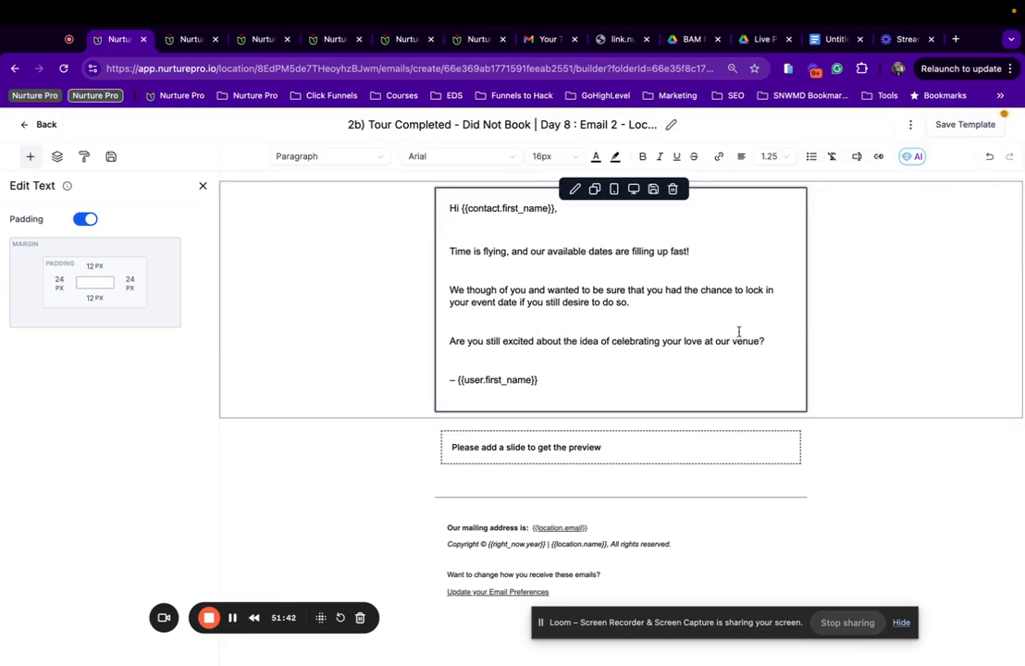
pyautogui.moveTo(759, 341); pyautogui.dragTo(685, 341)
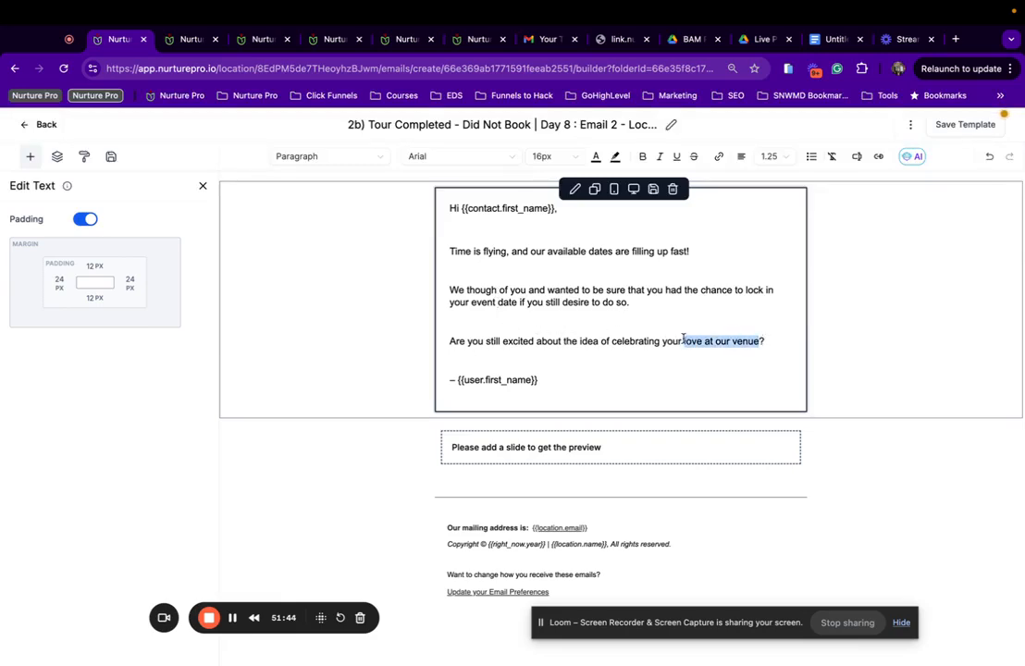
pyautogui.write('special')
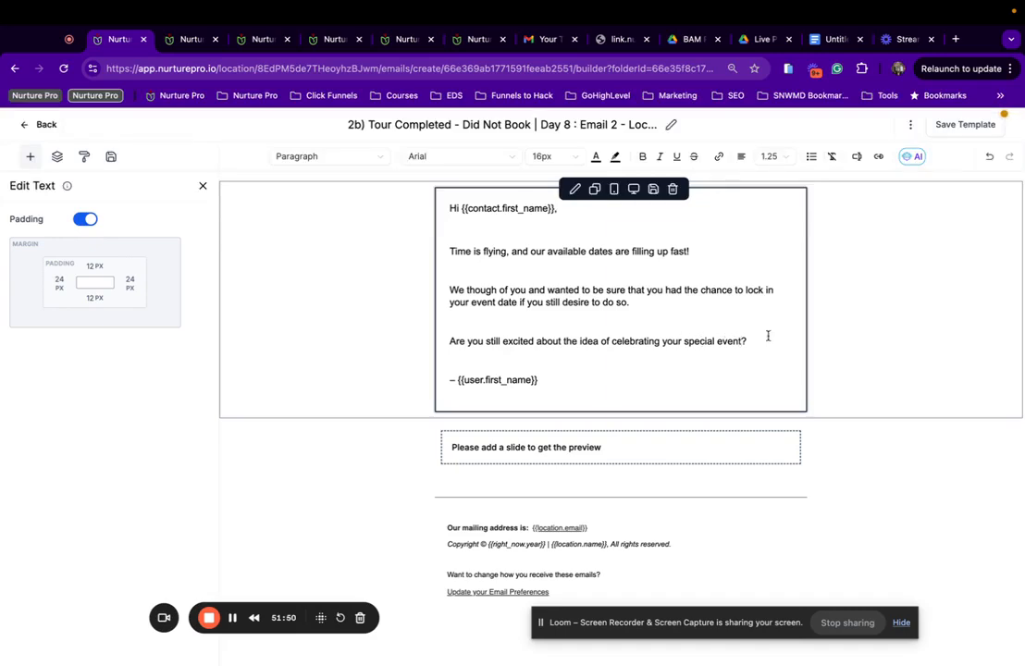
pyautogui.write(' event at')
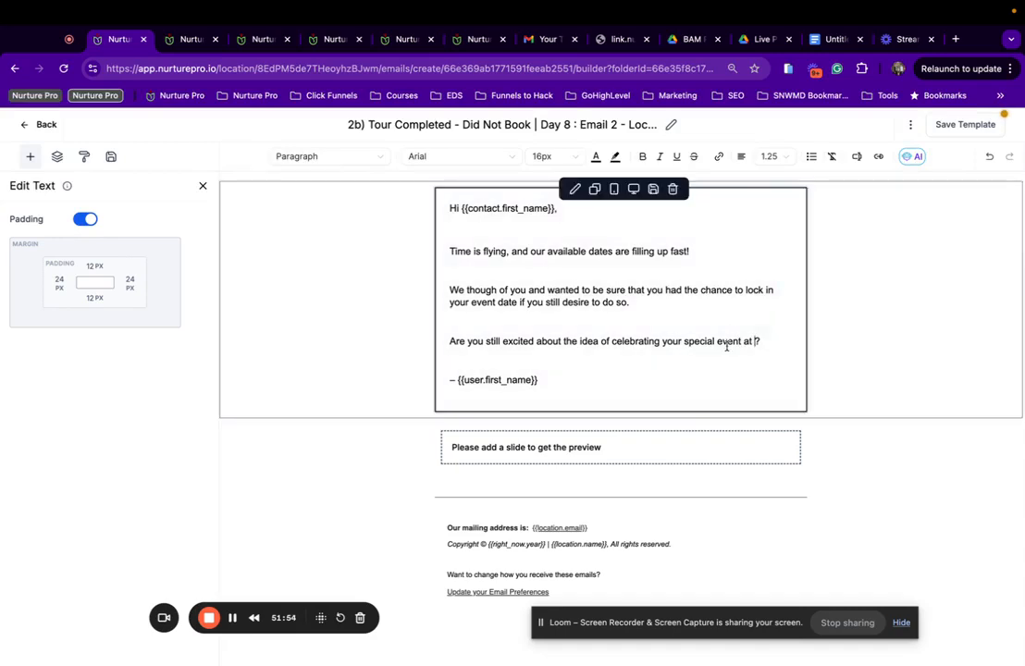
pyautogui.click(855, 157)
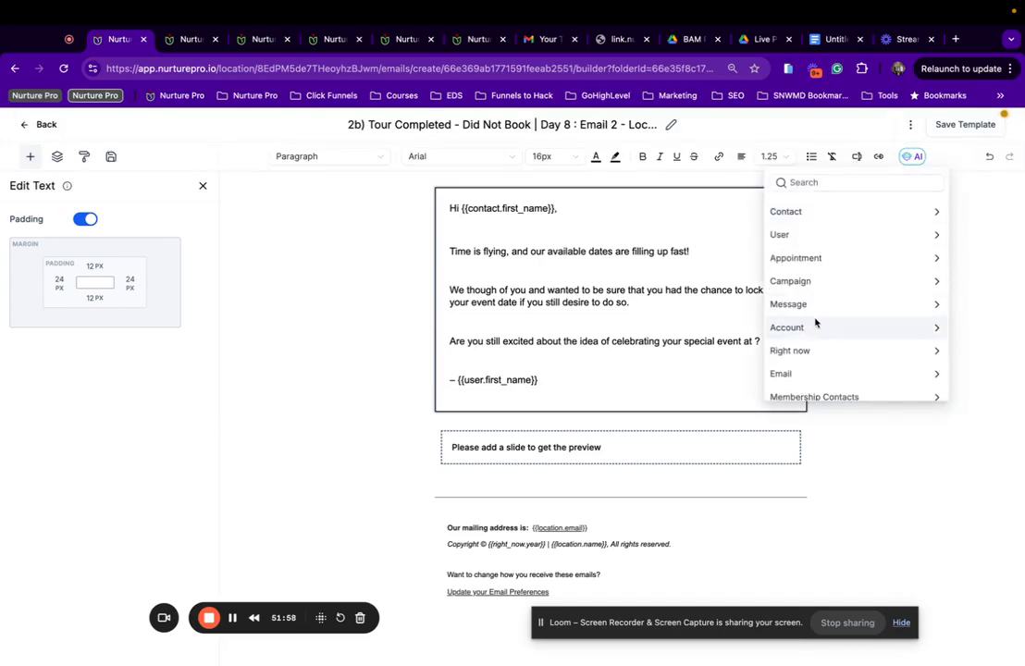
pyautogui.click(815, 325)
pyautogui.click(803, 228)
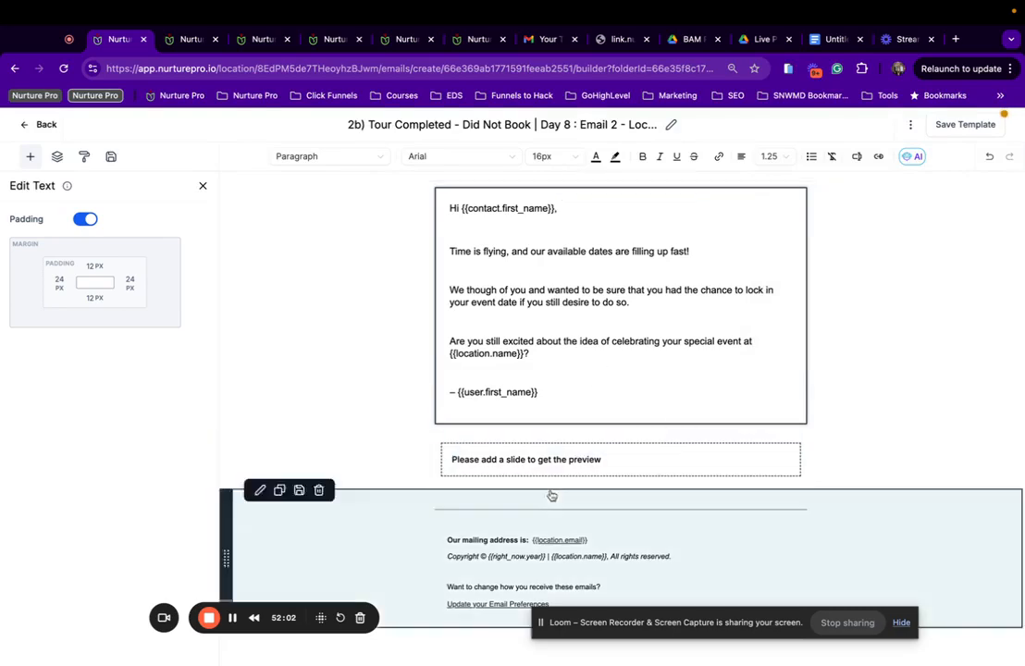
# Replace the empty slider row with the saved Image Slider below the text.
pyautogui.click(319, 432)
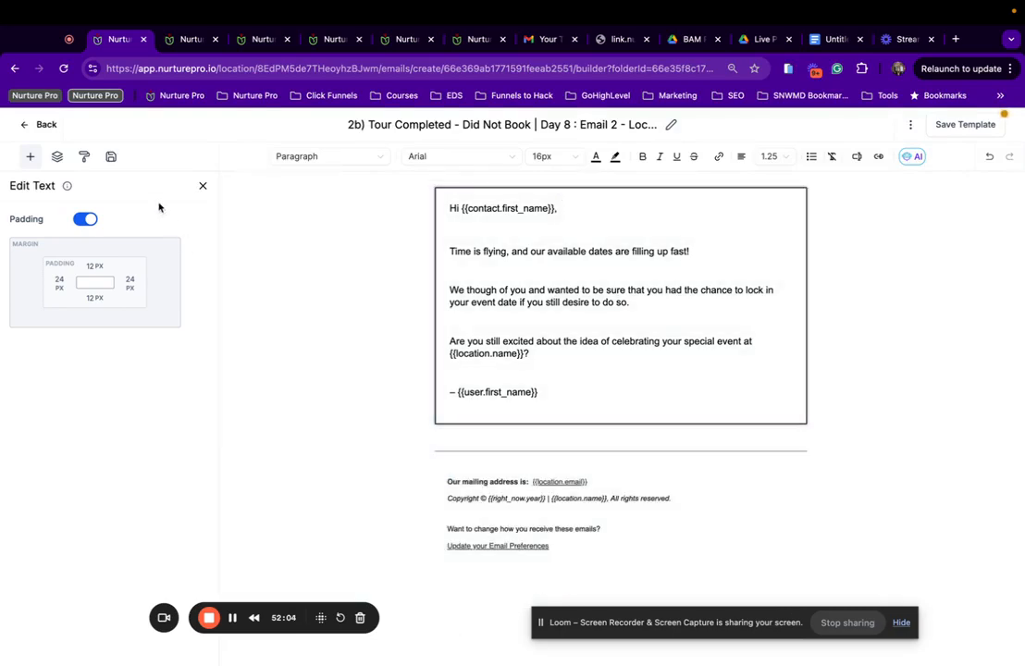
pyautogui.click(111, 156)
pyautogui.moveTo(74, 386); pyautogui.dragTo(492, 412)
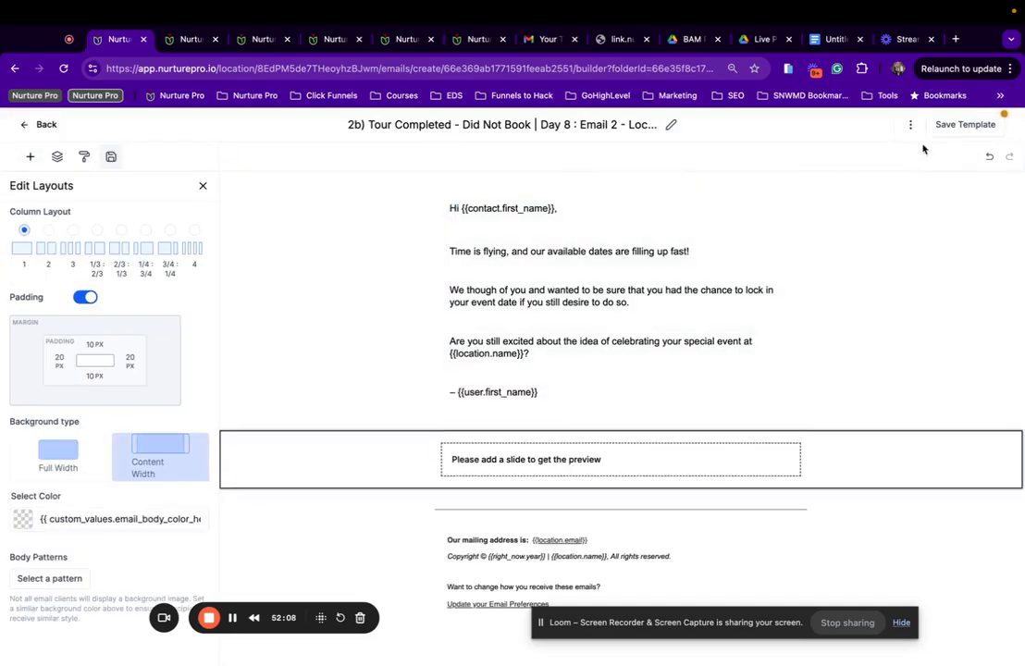
# Preview Day 8 Email 2 with its image slider, save it, and return to the template list.
pyautogui.click(910, 125)
pyautogui.click(904, 171)
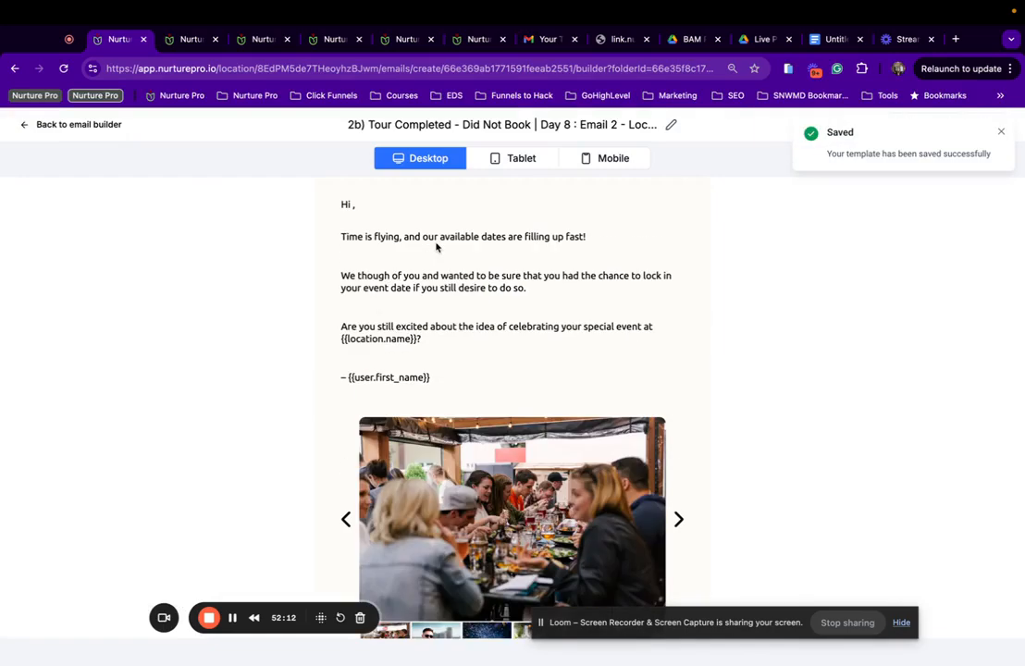
pyautogui.scroll(-3, 437, 246)
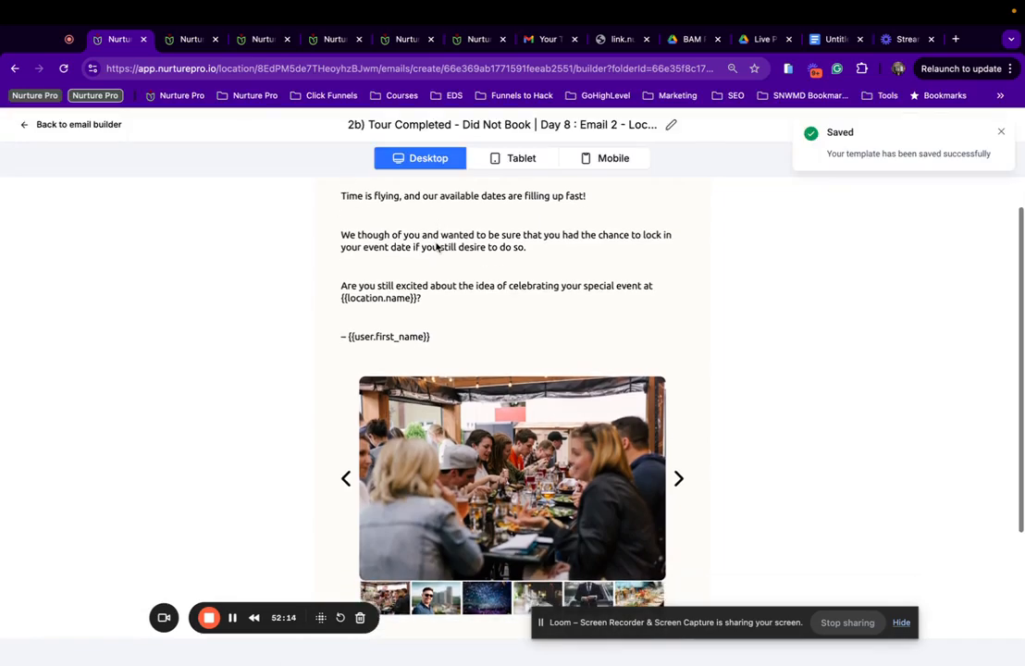
pyautogui.scroll(-3, 436, 243)
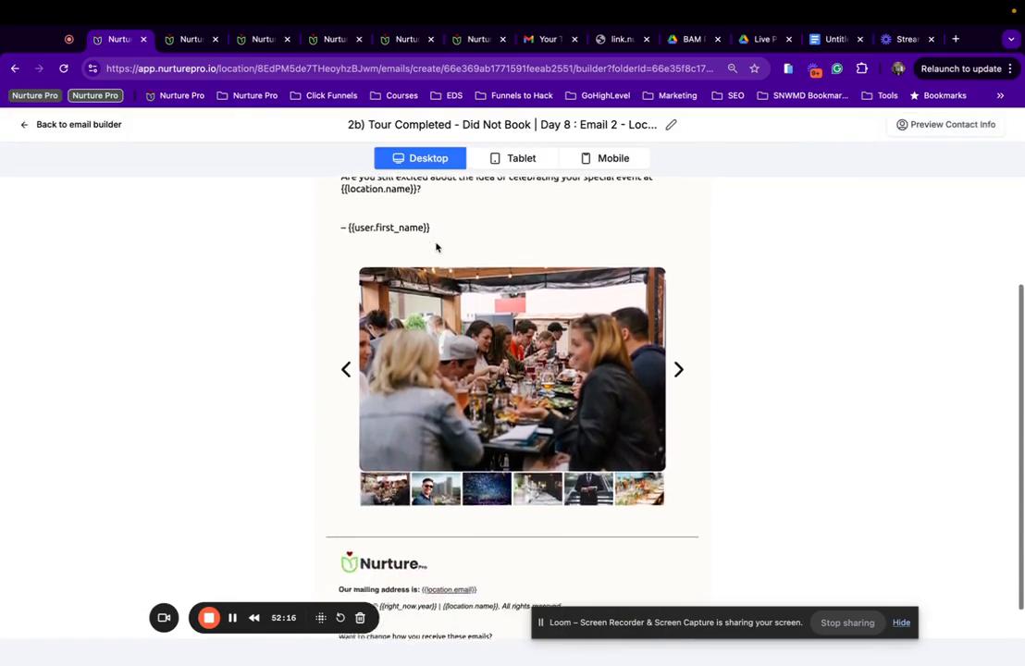
pyautogui.scroll(5, 437, 246)
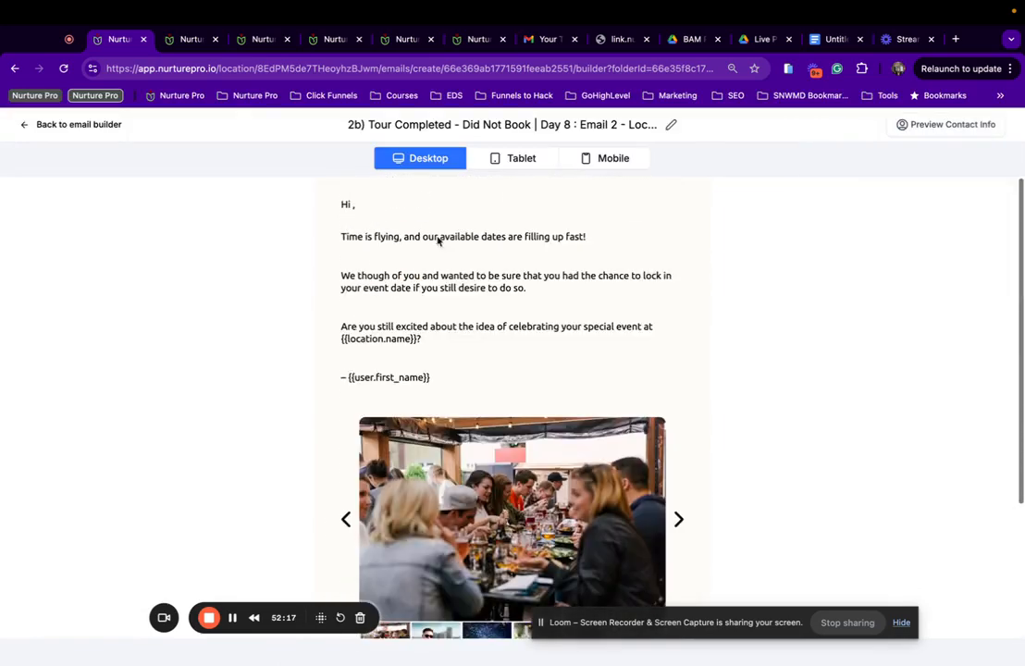
pyautogui.click(55, 125)
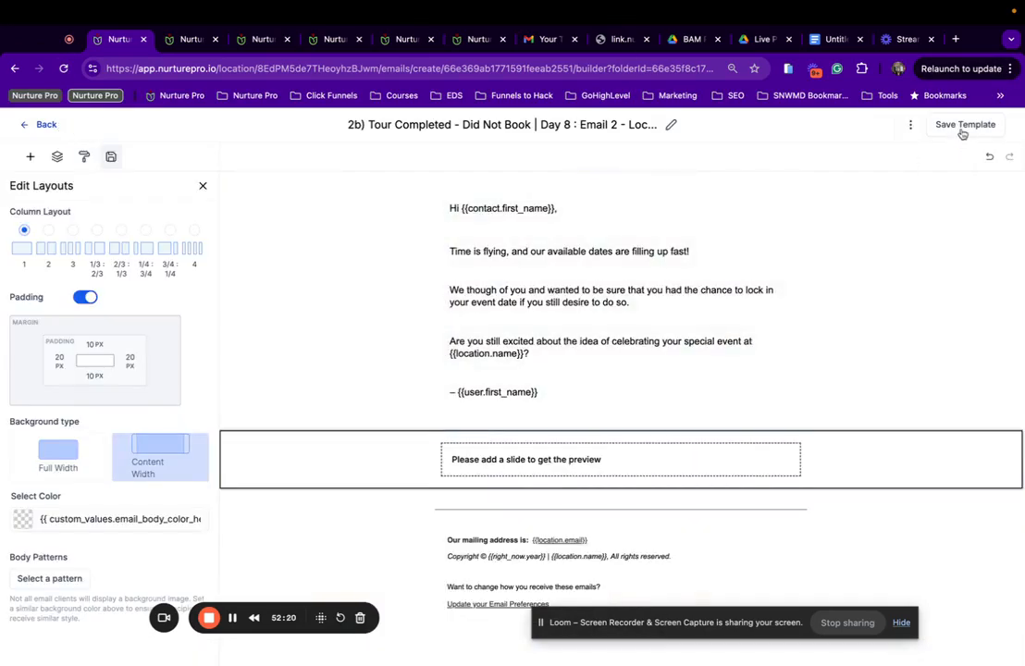
pyautogui.click(962, 127)
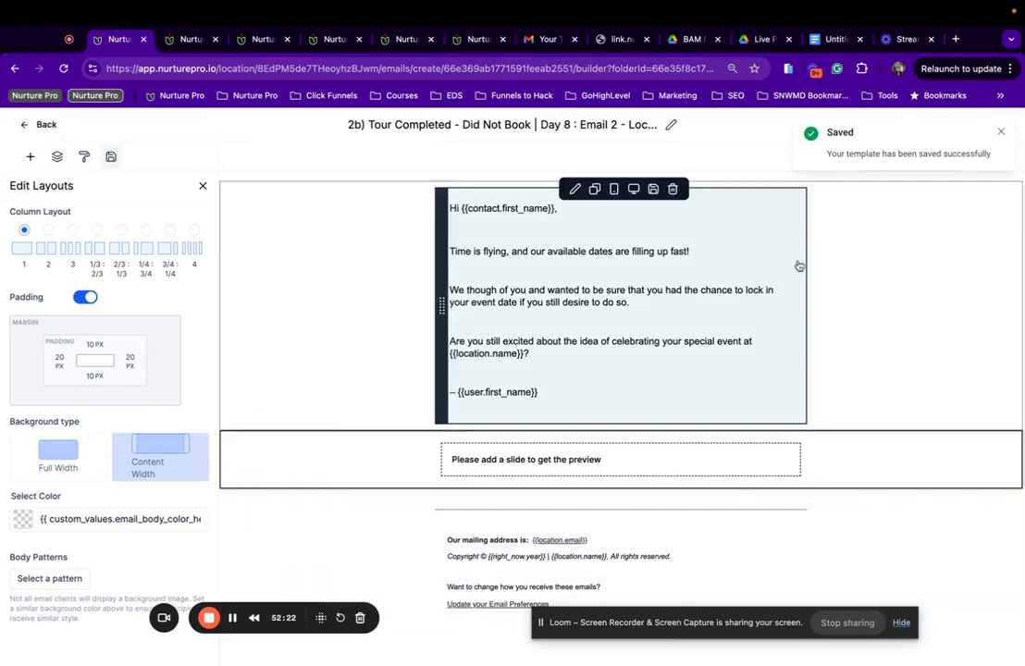
pyautogui.click(999, 133)
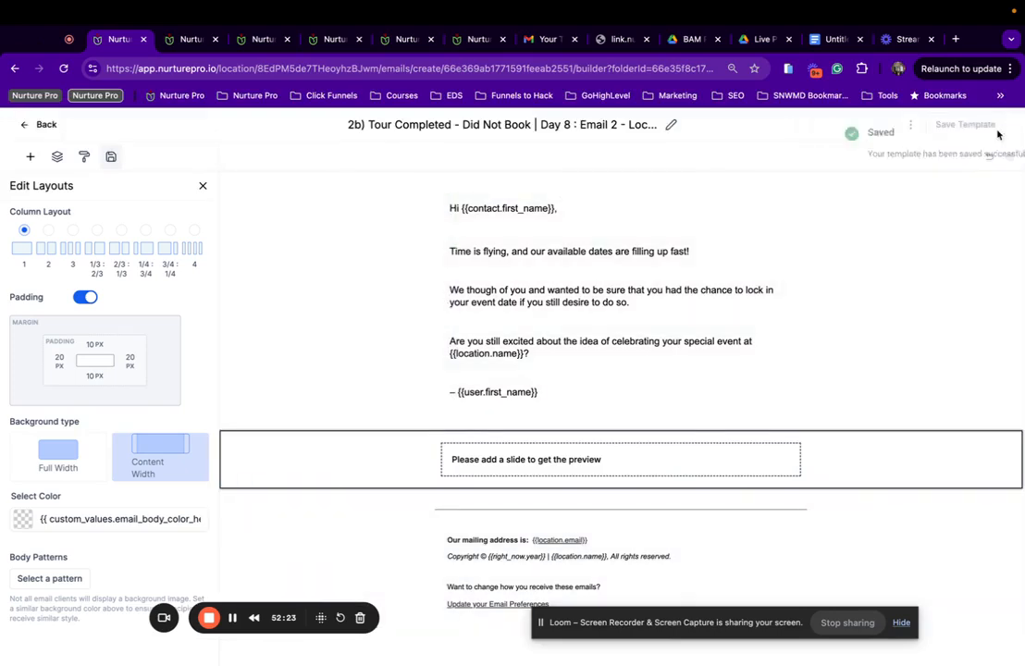
pyautogui.click(43, 130)
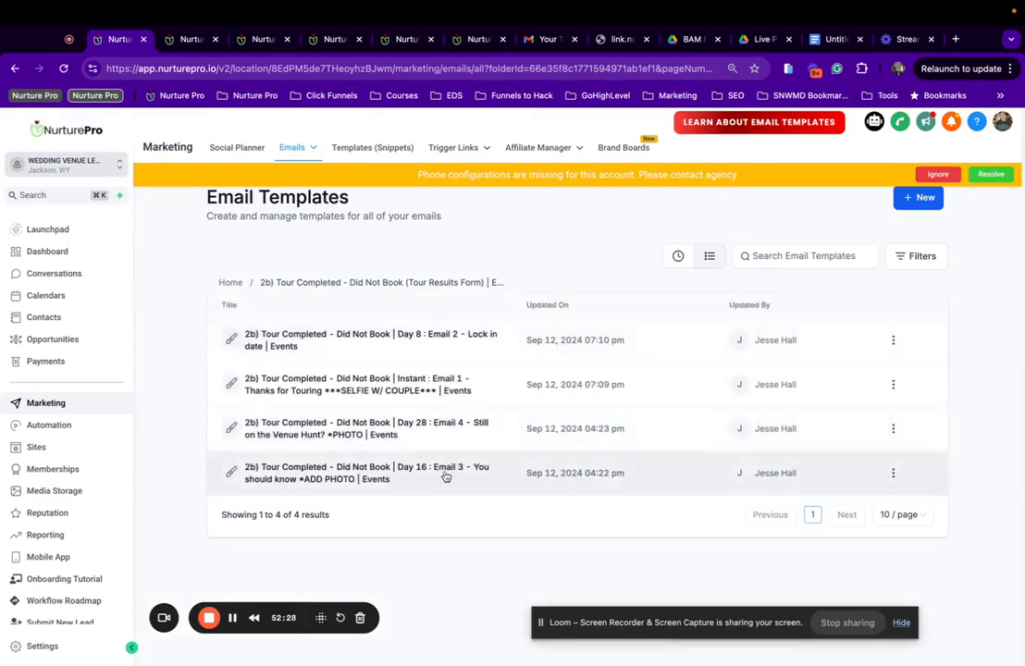
# In Day 16 Email 3, replace the empty slider row with the saved Image Slider.
pyautogui.click(442, 472)
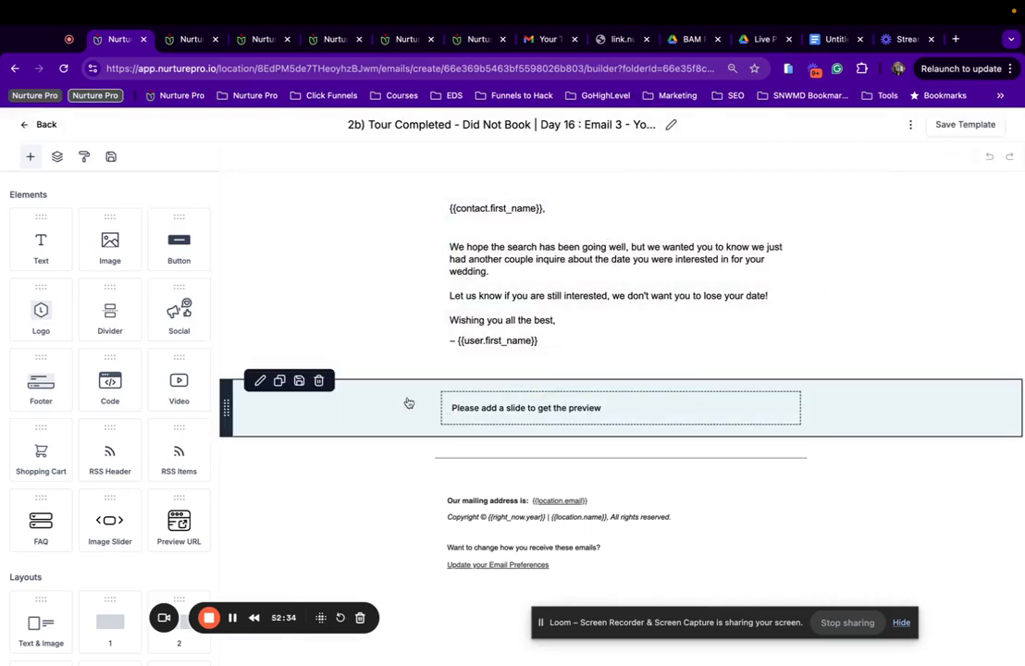
pyautogui.click(319, 383)
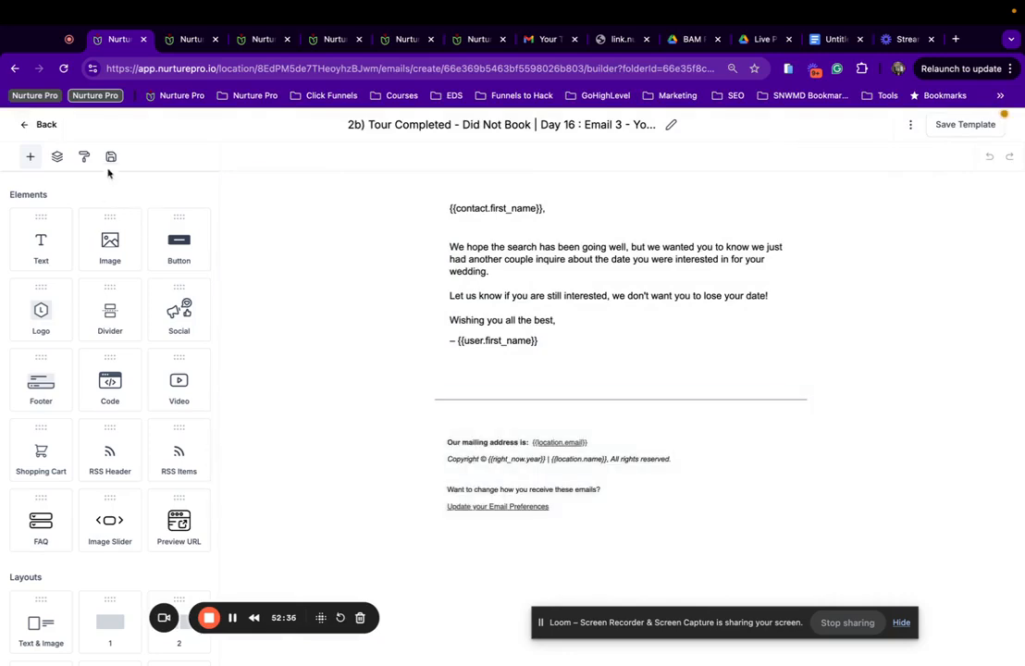
pyautogui.click(111, 156)
pyautogui.moveTo(73, 401); pyautogui.dragTo(638, 385)
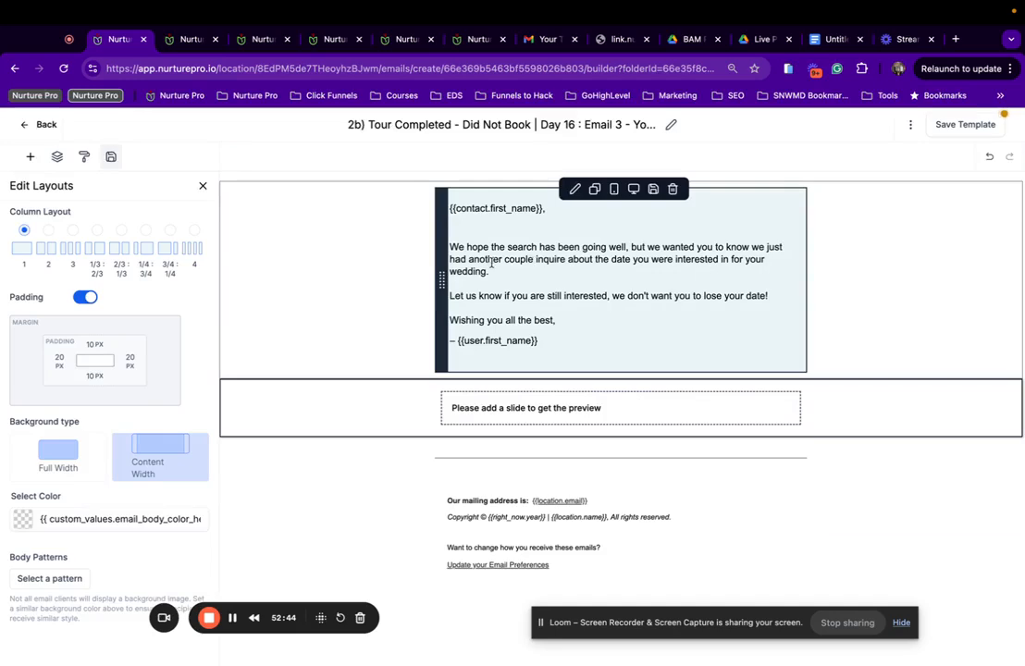
# Change 'couple' to 'client' and 'wedding' to 'event', then save the template.
pyautogui.moveTo(505, 260); pyautogui.dragTo(543, 260)
pyautogui.write('client')
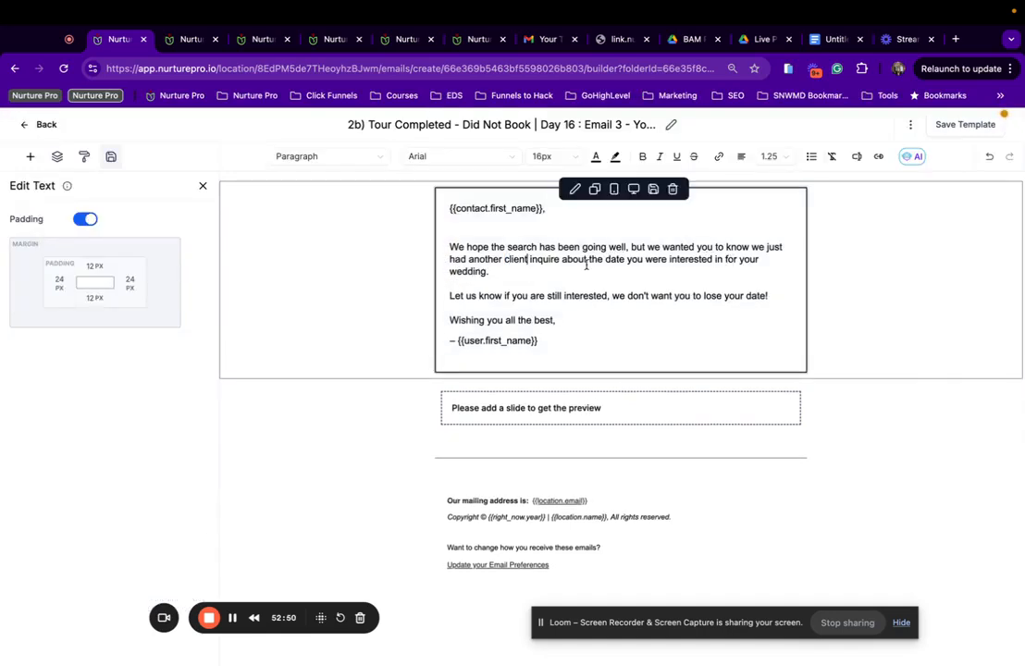
pyautogui.doubleClick(481, 272)
pyautogui.write('event')
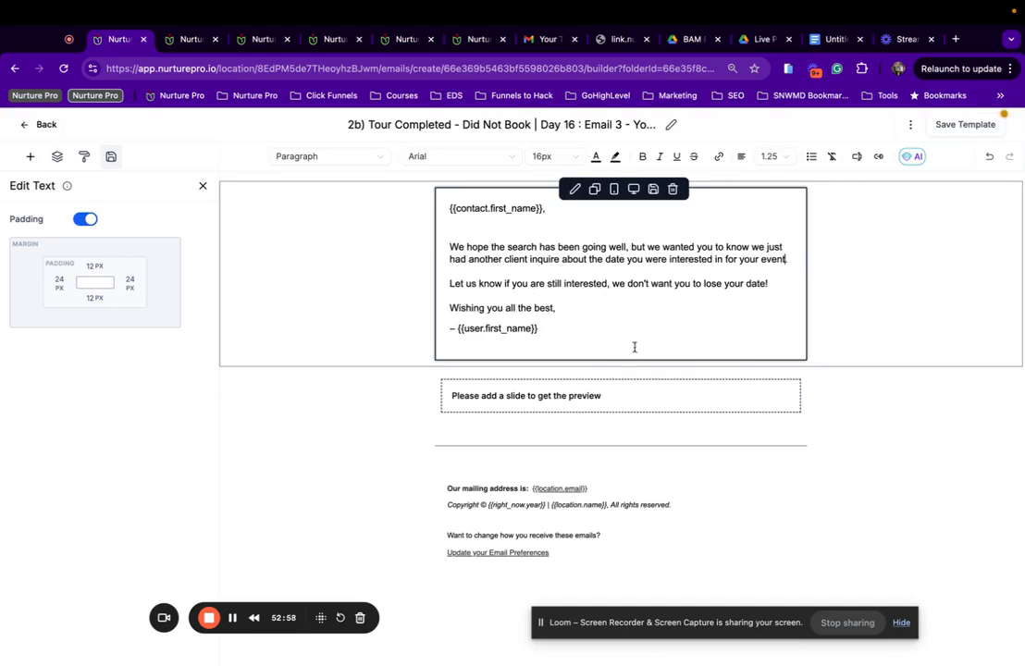
pyautogui.click(966, 124)
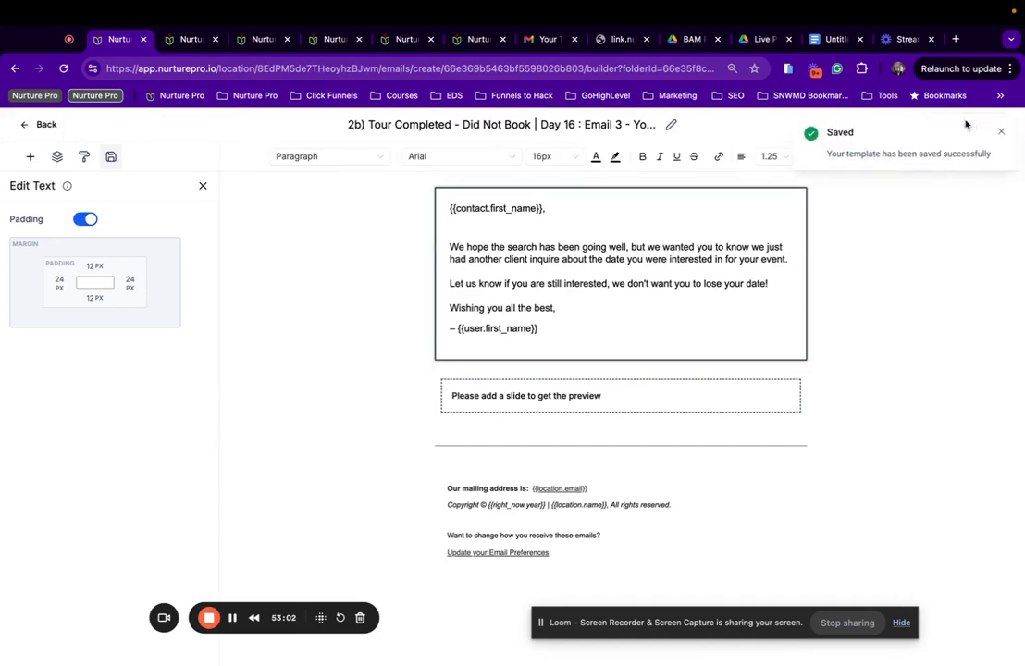
pyautogui.click(999, 132)
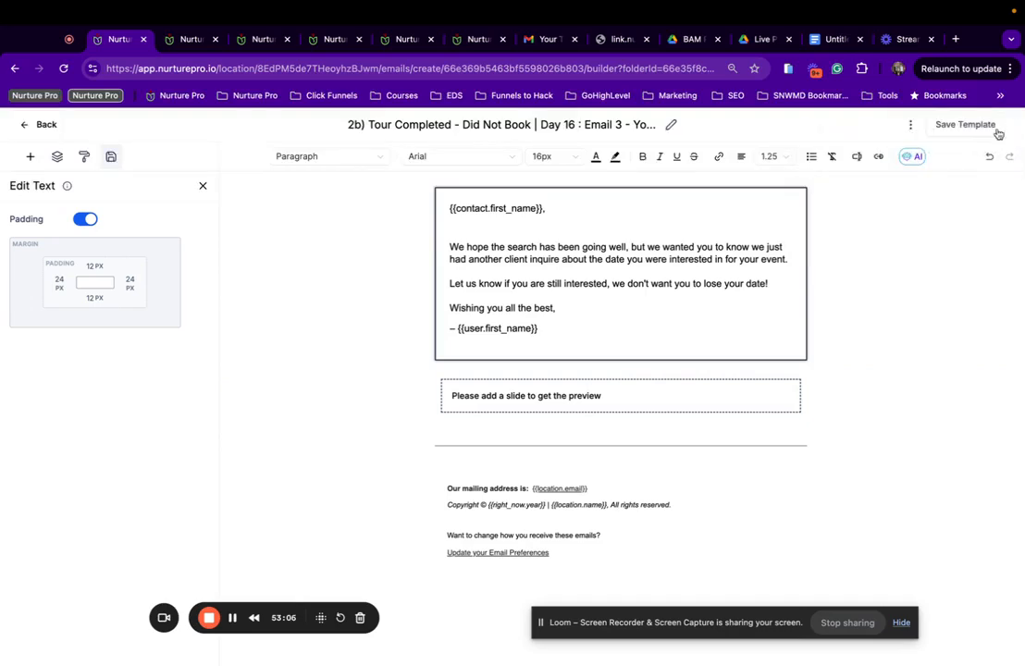
# Preview the edited Day 16 Email 3 and return to the builder.
pyautogui.click(911, 125)
pyautogui.click(901, 174)
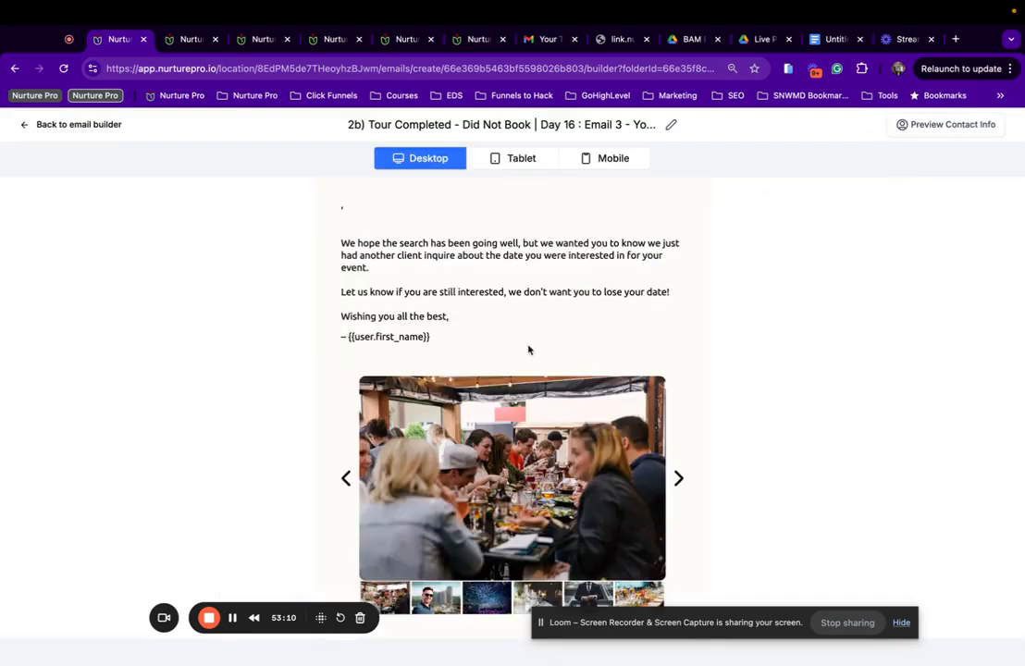
pyautogui.scroll(-3, 528, 350)
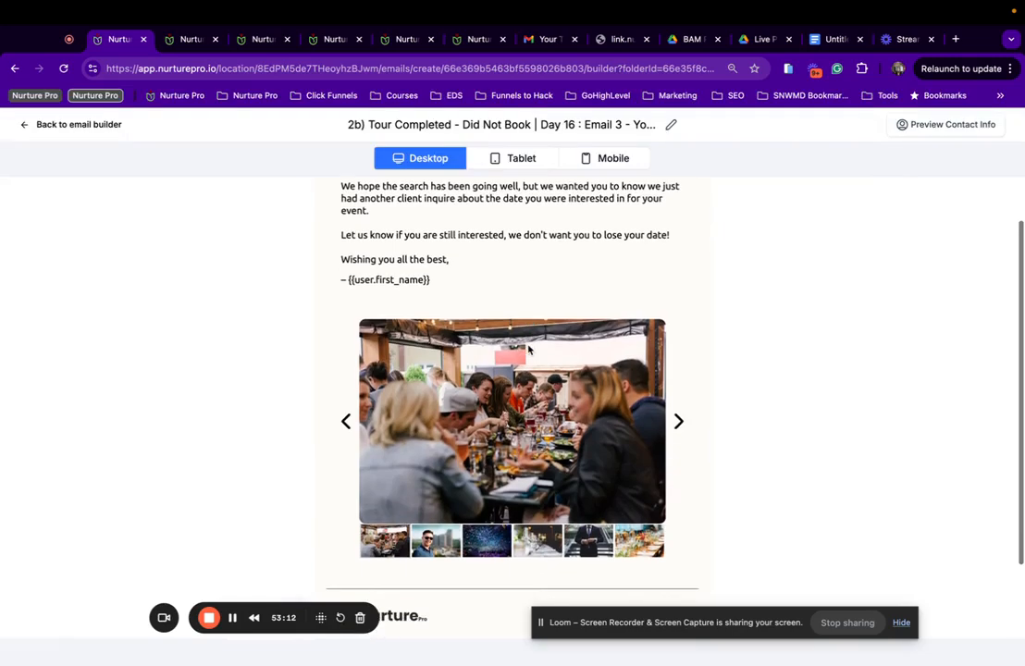
pyautogui.scroll(-2, 529, 350)
pyautogui.scroll(3, 528, 348)
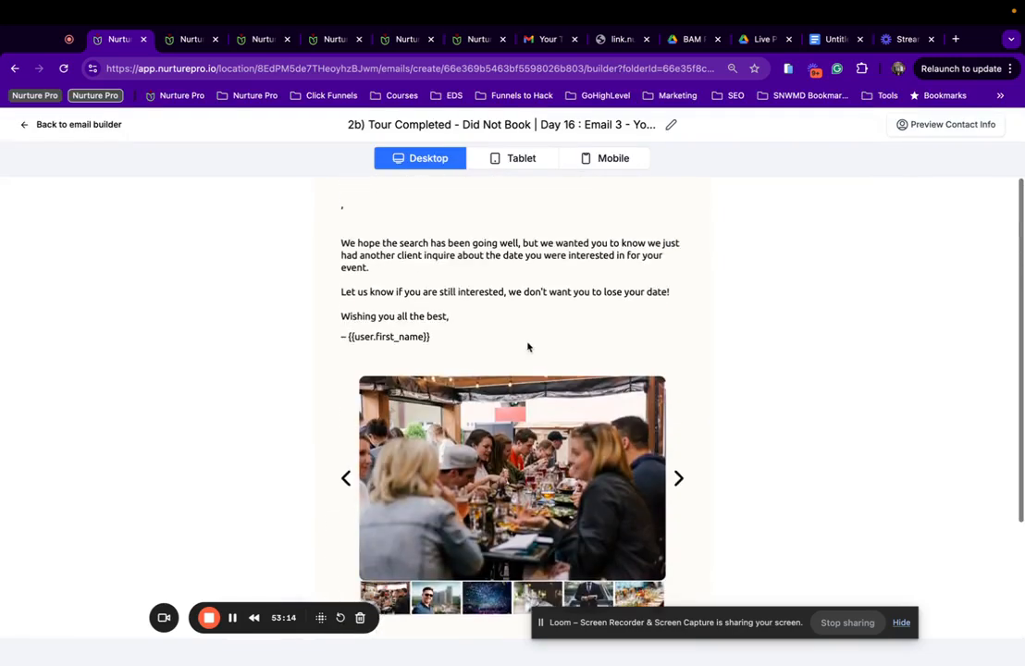
pyautogui.click(57, 124)
# Clear the preview text in Day 16 Email 3's template settings.
pyautogui.click(910, 124)
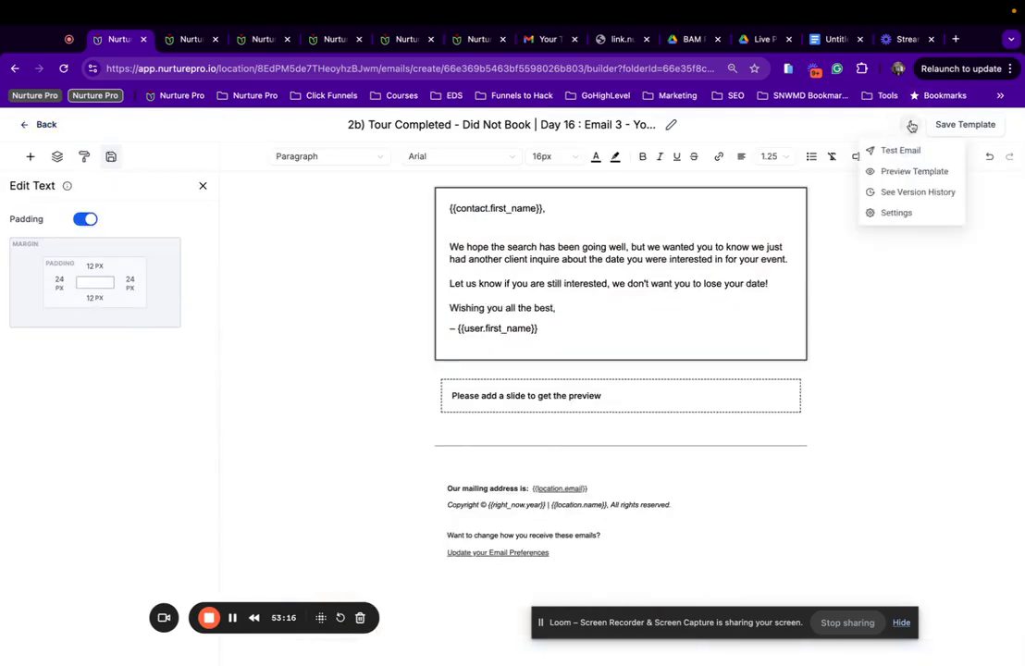
pyautogui.click(886, 211)
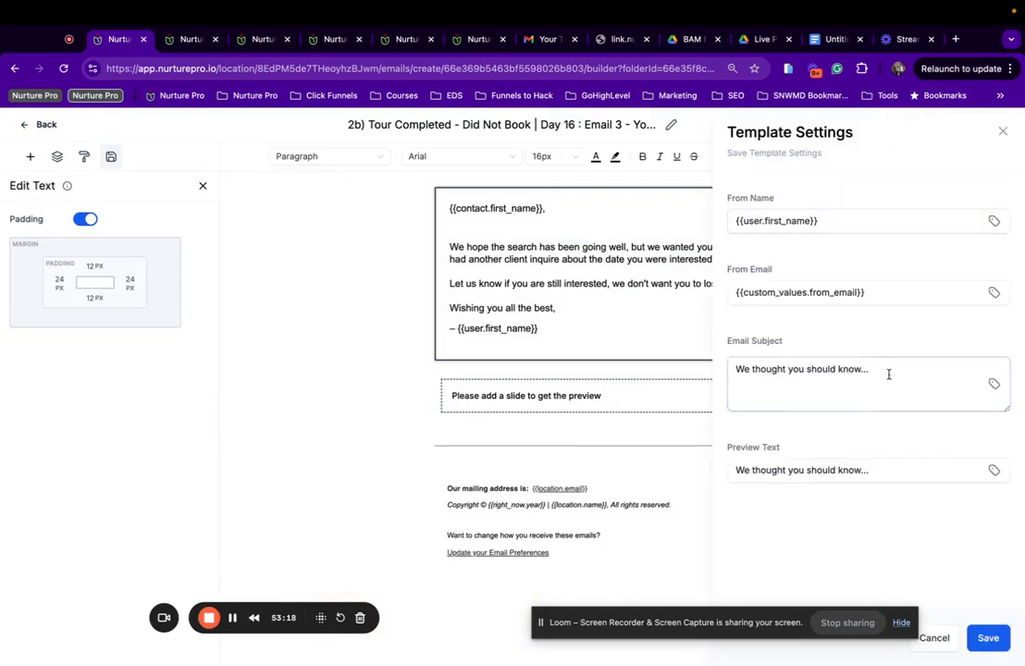
pyautogui.click(892, 467)
pyautogui.press('super+a')
pyautogui.press('BackSpace')
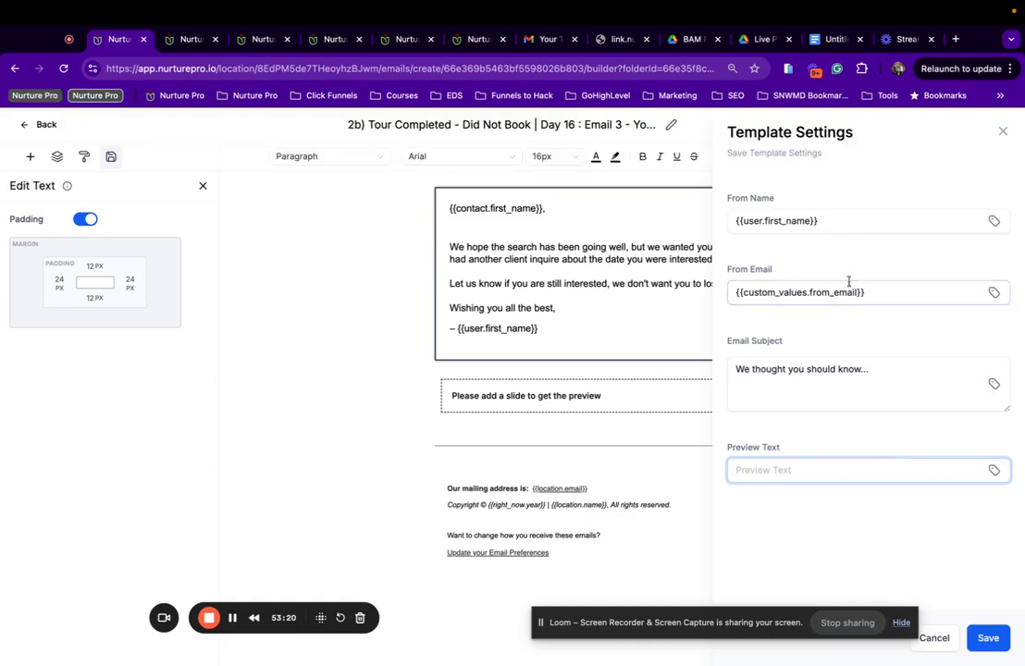
pyautogui.click(993, 469)
# Append | {{location.name}} to the From Name, save settings and template, and go back.
pyautogui.click(847, 219)
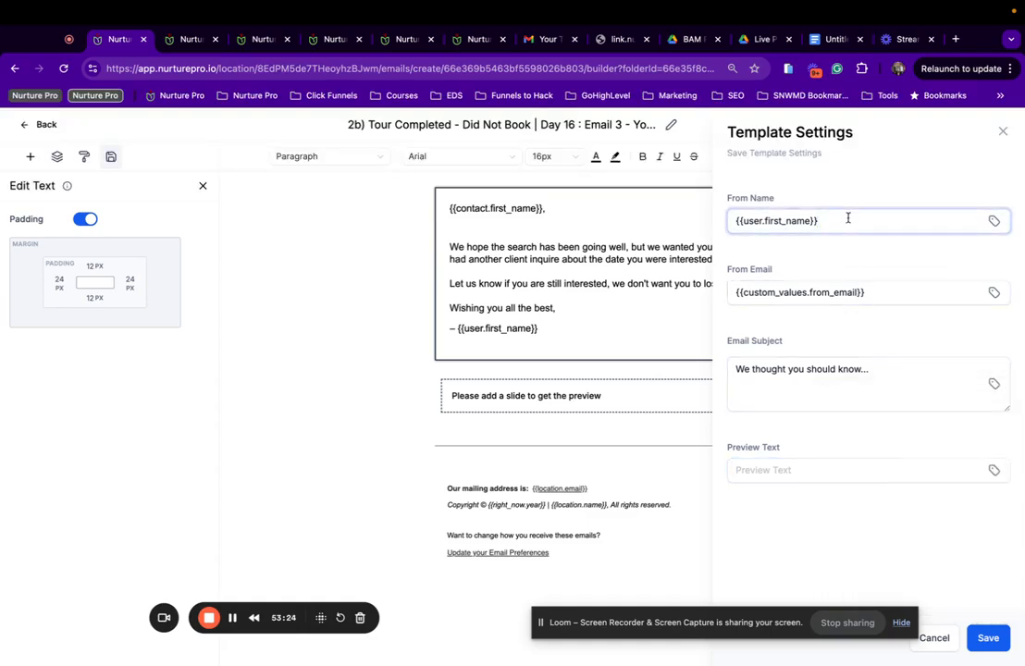
pyautogui.write('|')
pyautogui.write('{{location.name}}')
pyautogui.click(988, 638)
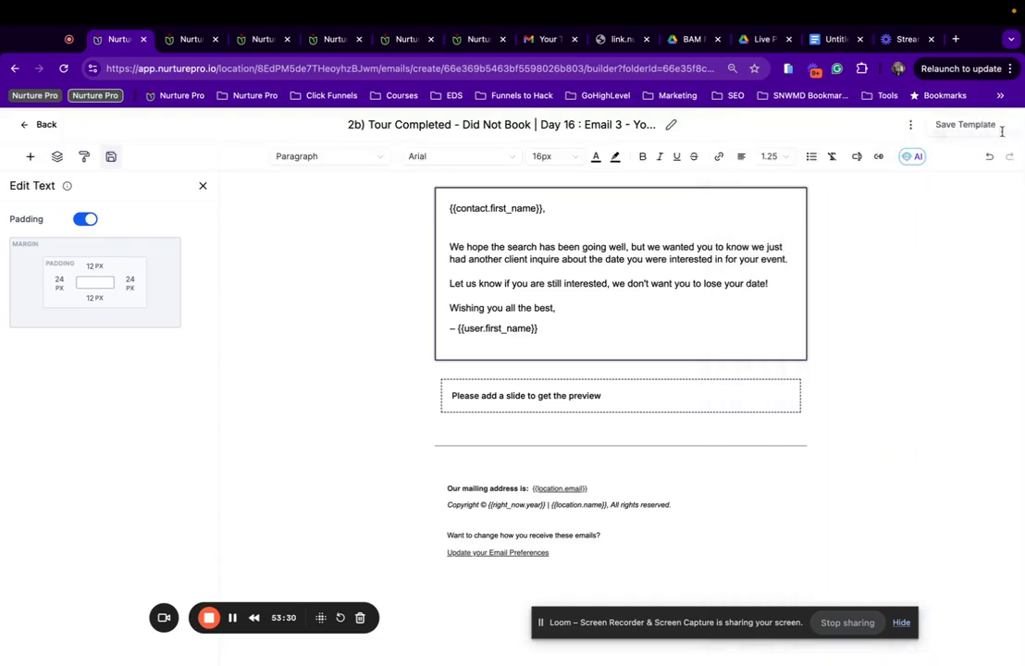
pyautogui.click(986, 130)
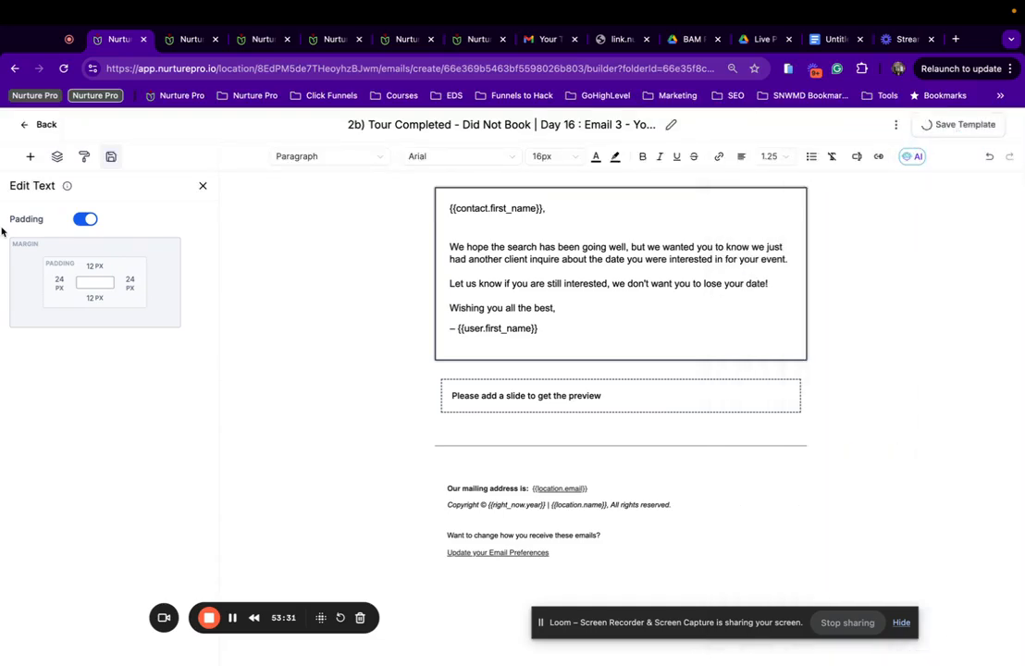
pyautogui.click(39, 130)
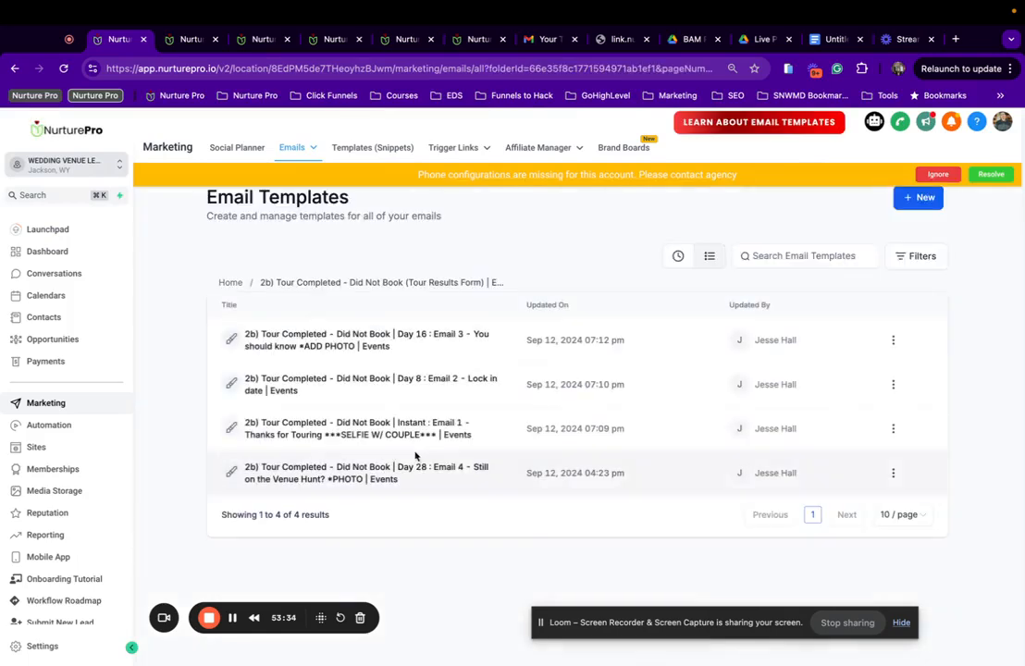
# In Day 28 Email 4, change 'wedding' to 'event' and 'having' to 'hosting'.
pyautogui.click(391, 470)
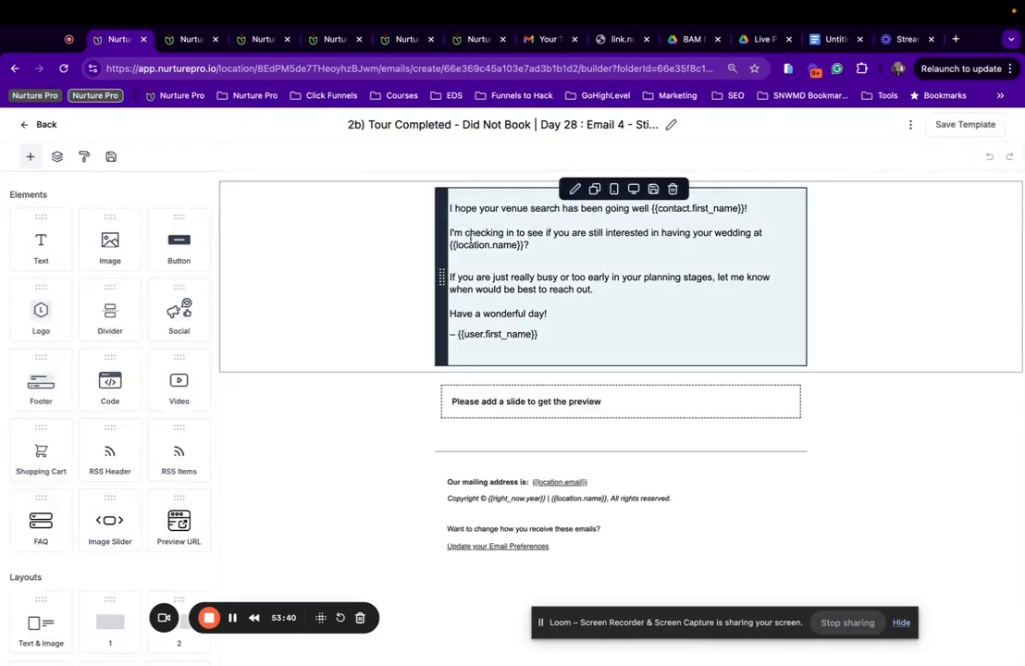
pyautogui.moveTo(750, 232); pyautogui.dragTo(666, 234)
pyautogui.write('event')
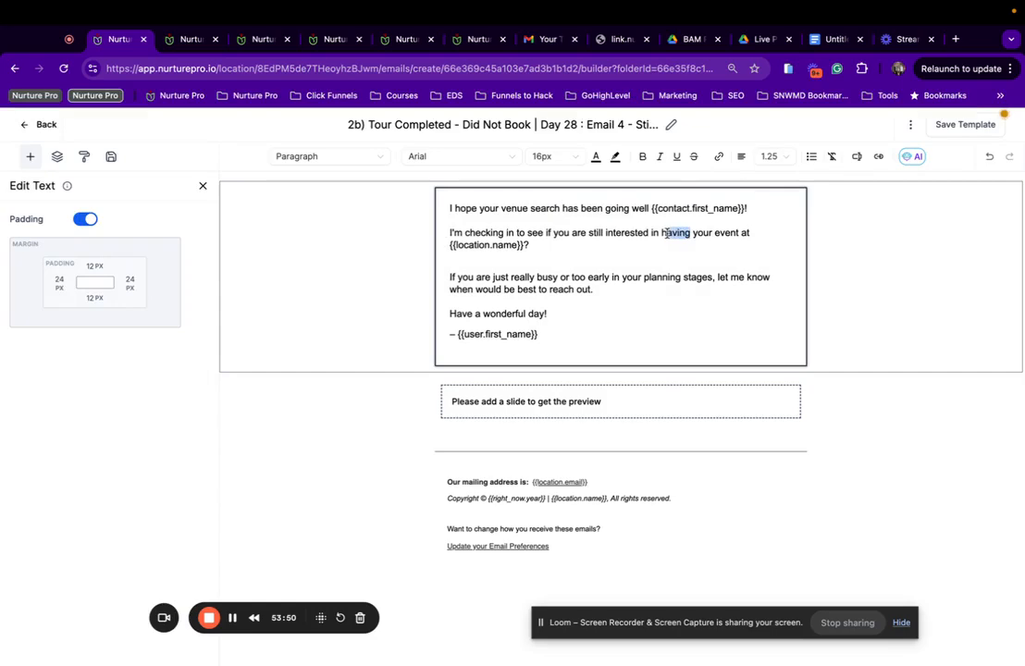
pyautogui.write('osting')
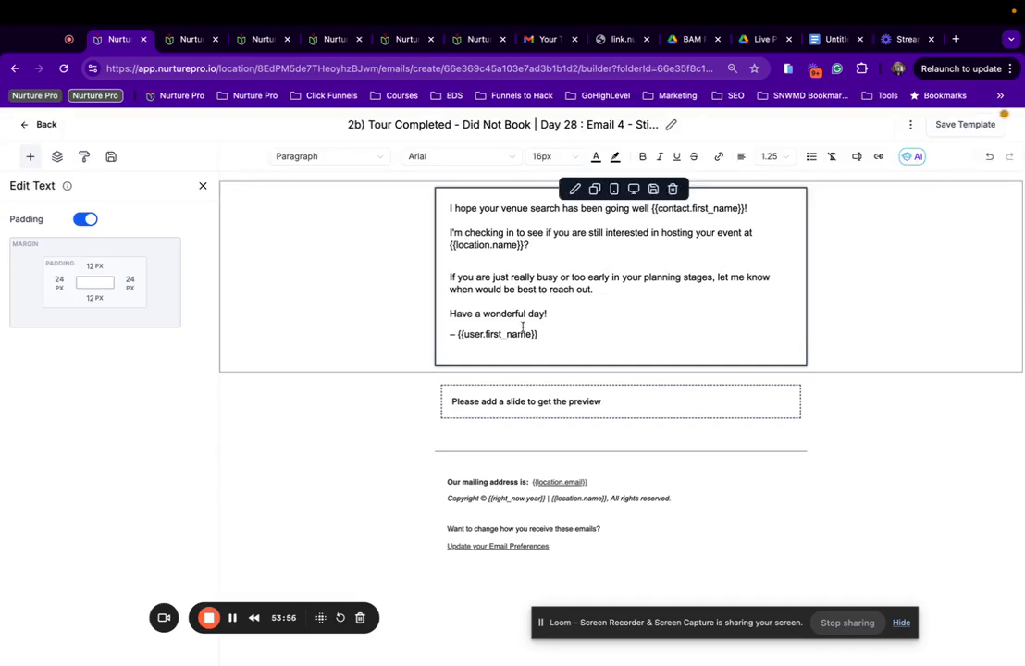
# Replace the old slider section with the saved Events image slider.
pyautogui.click(319, 375)
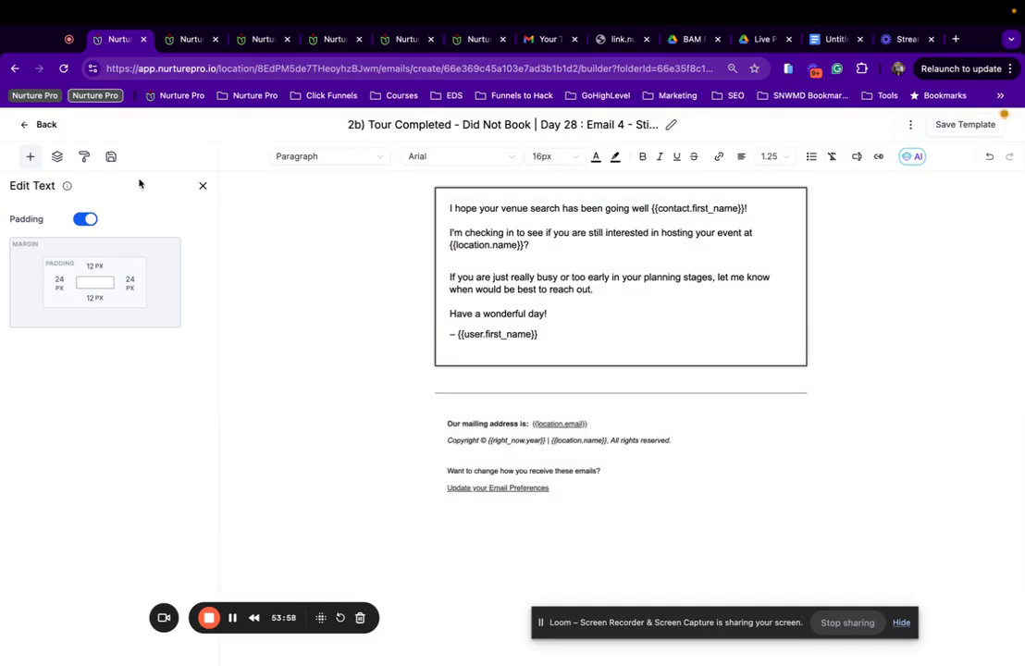
pyautogui.click(111, 156)
pyautogui.moveTo(74, 435)
pyautogui.mouseDown()
pyautogui.moveTo(483, 396)
pyautogui.moveTo(449, 381)
pyautogui.mouseUp()
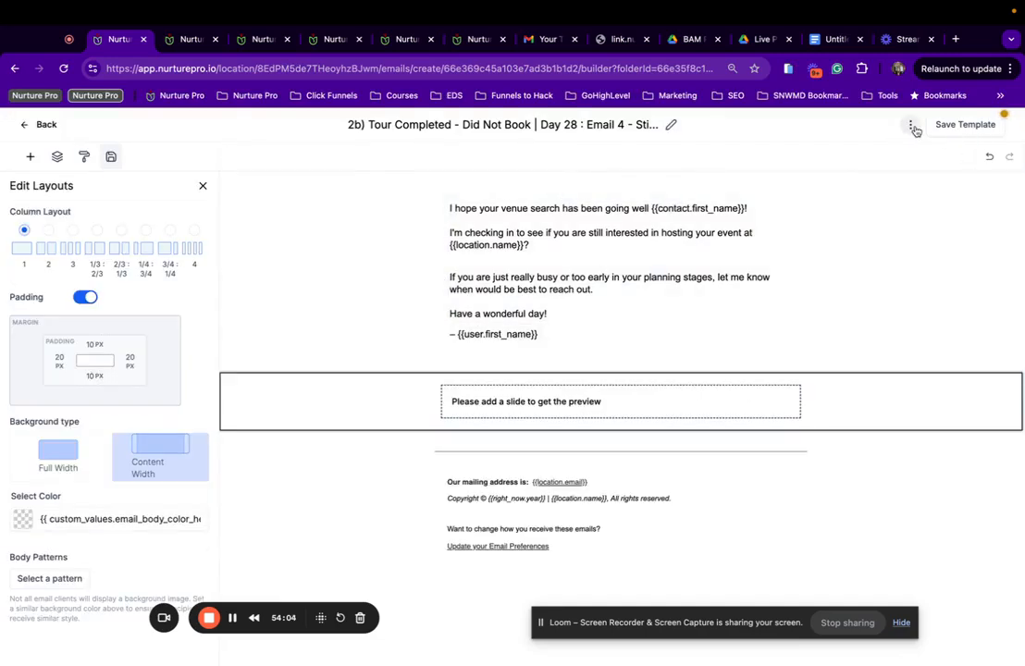
# Save the reworded template and append | {{location.name}} to its From Name.
pyautogui.click(913, 128)
pyautogui.click(888, 213)
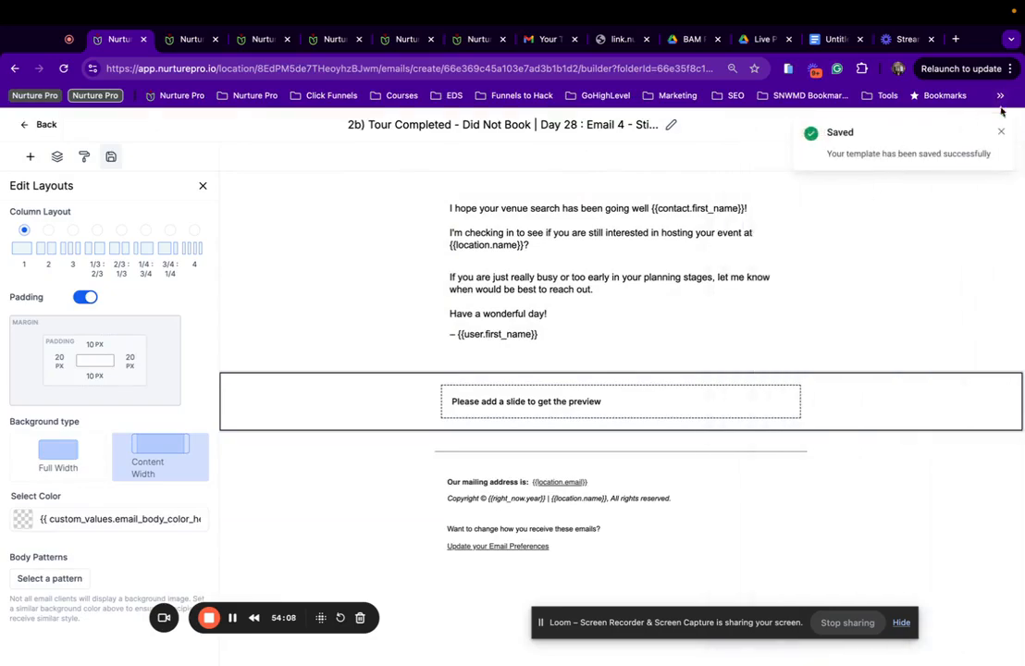
pyautogui.click(913, 128)
pyautogui.click(902, 212)
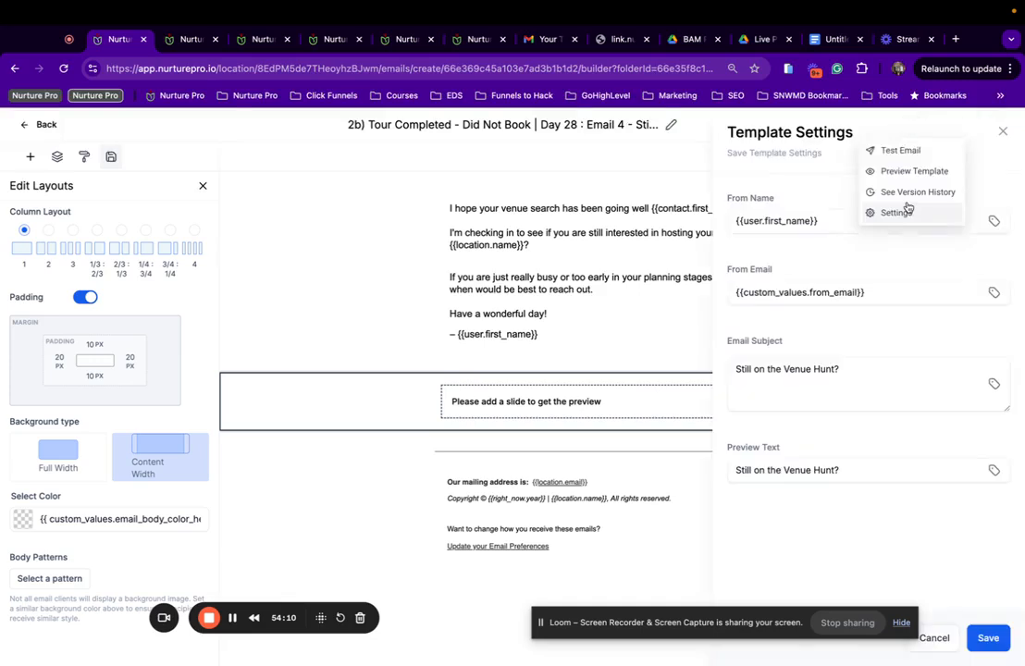
pyautogui.click(888, 223)
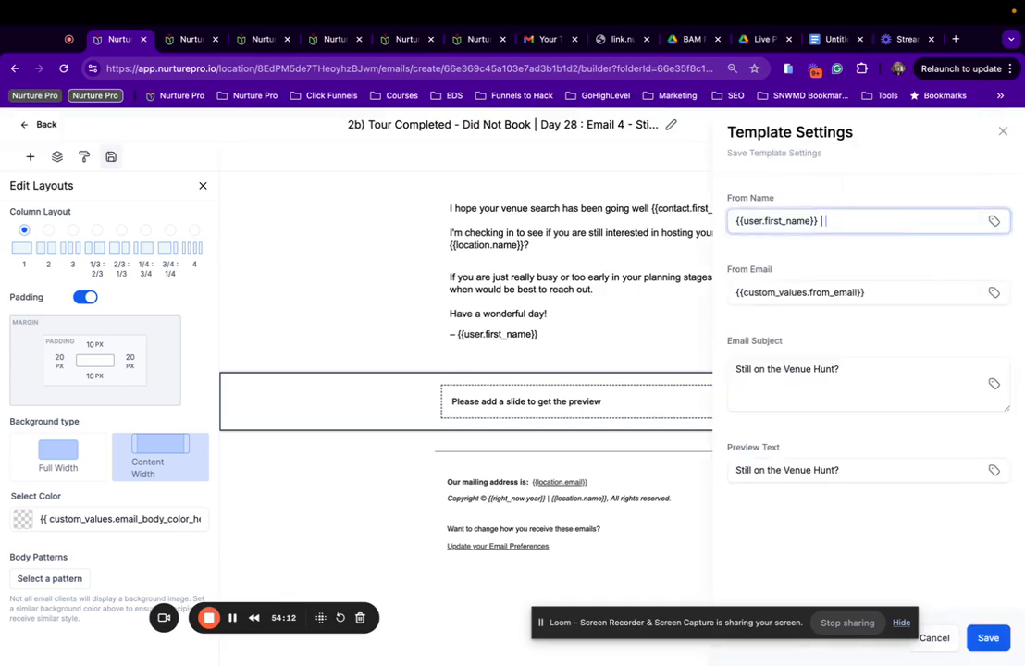
pyautogui.write('|')
pyautogui.write('{{location.name}}')
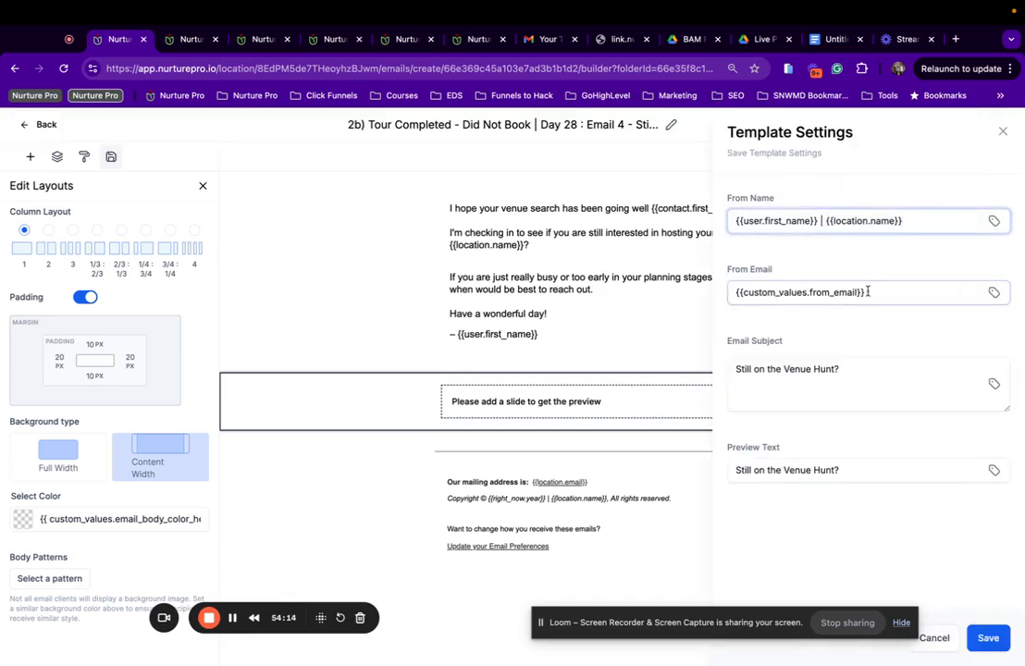
# Clear the preview text, set the subject to 'Still on the hunt for an event venue?', and save.
pyautogui.tripleClick(837, 472)
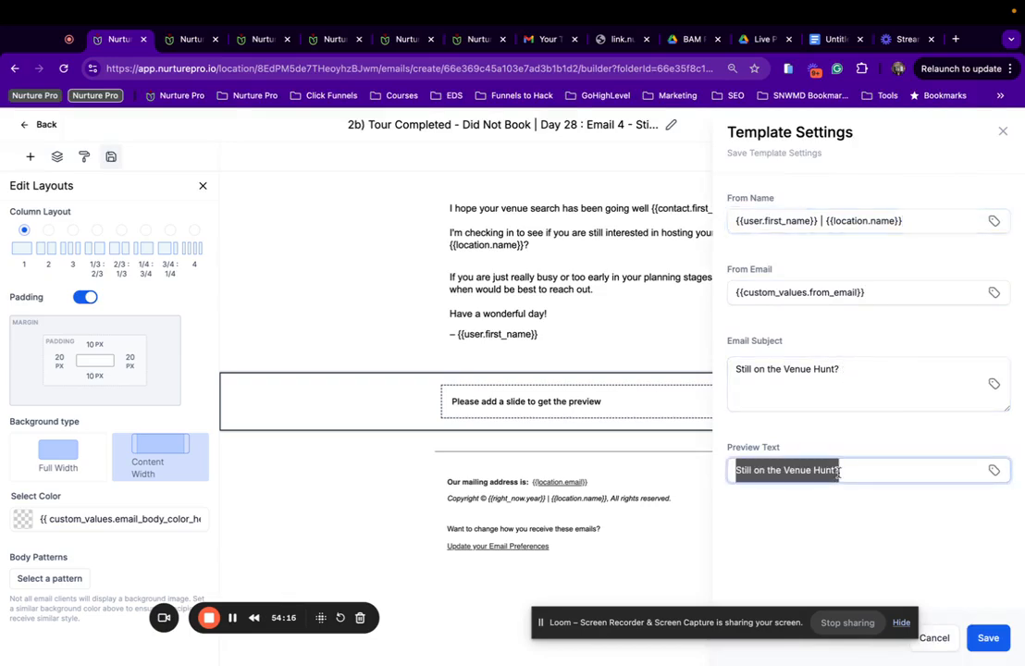
pyautogui.press('BackSpace')
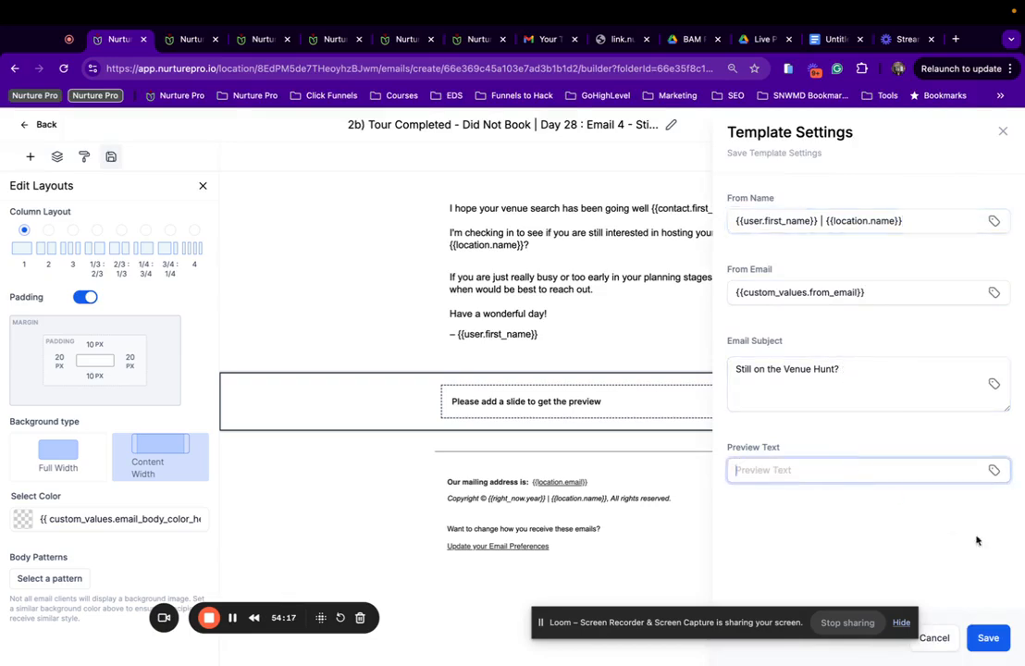
pyautogui.click(785, 366)
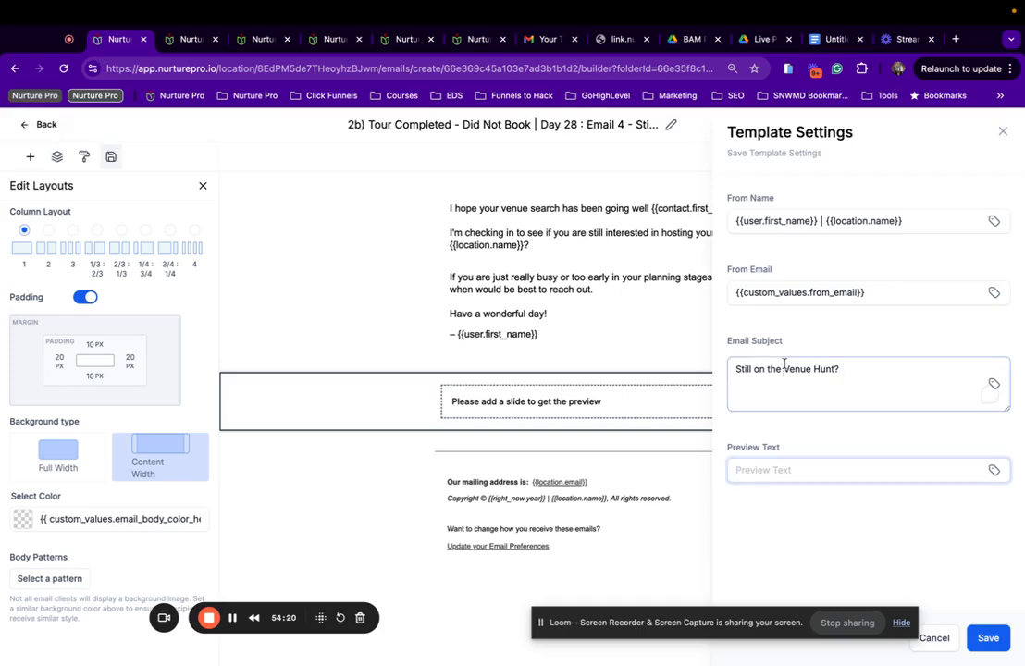
pyautogui.doubleClick(823, 370)
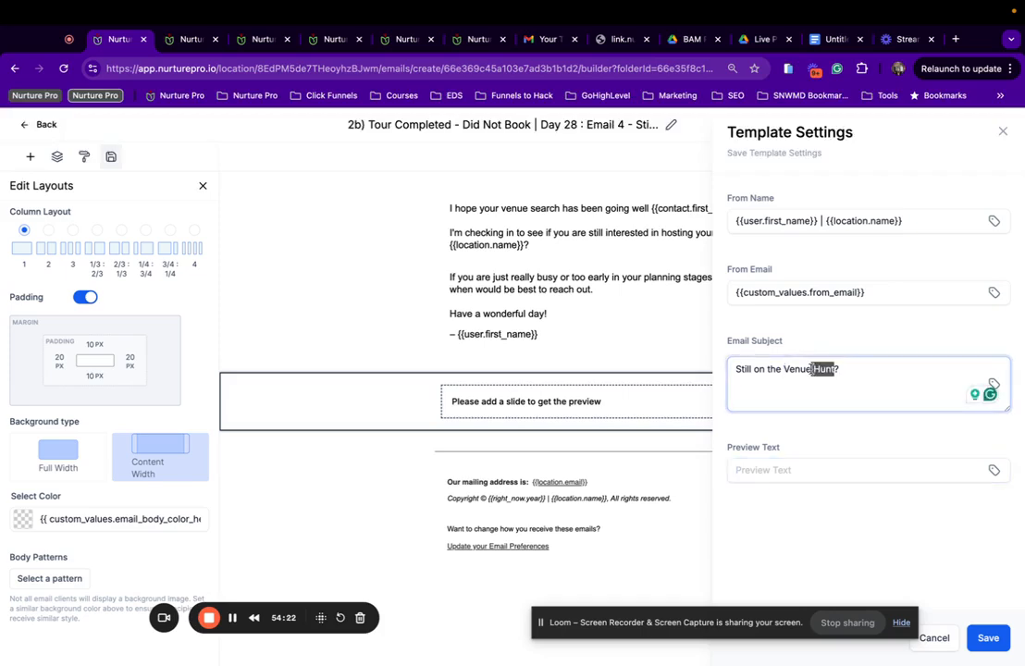
pyautogui.press('BackSpace')
pyautogui.write('hunt for')
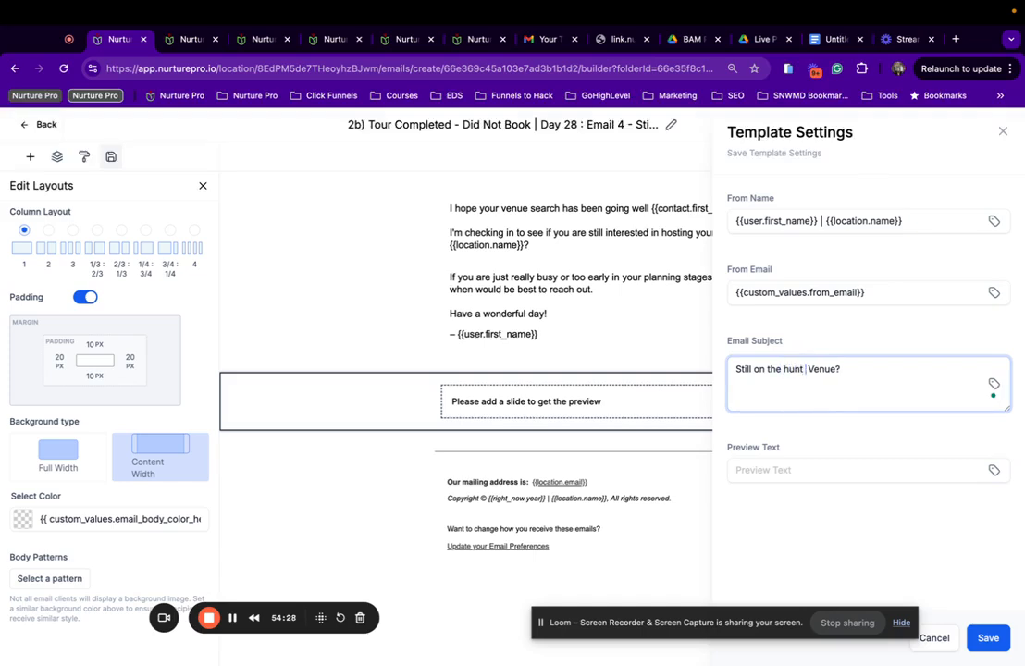
pyautogui.write(' an event')
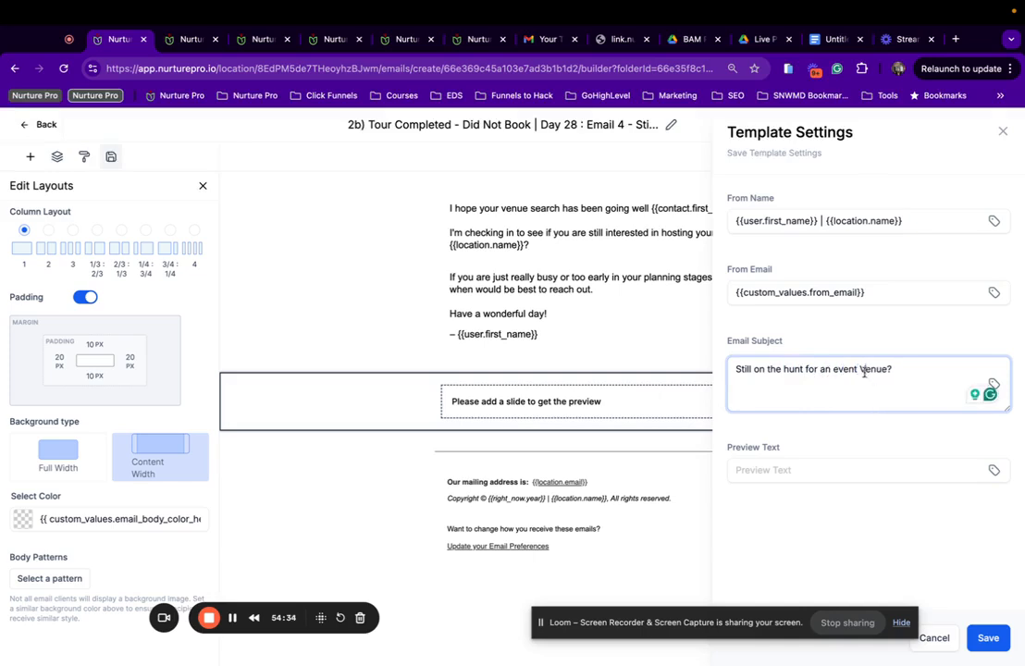
pyautogui.press('BackSpace')
pyautogui.write('v')
pyautogui.click(988, 639)
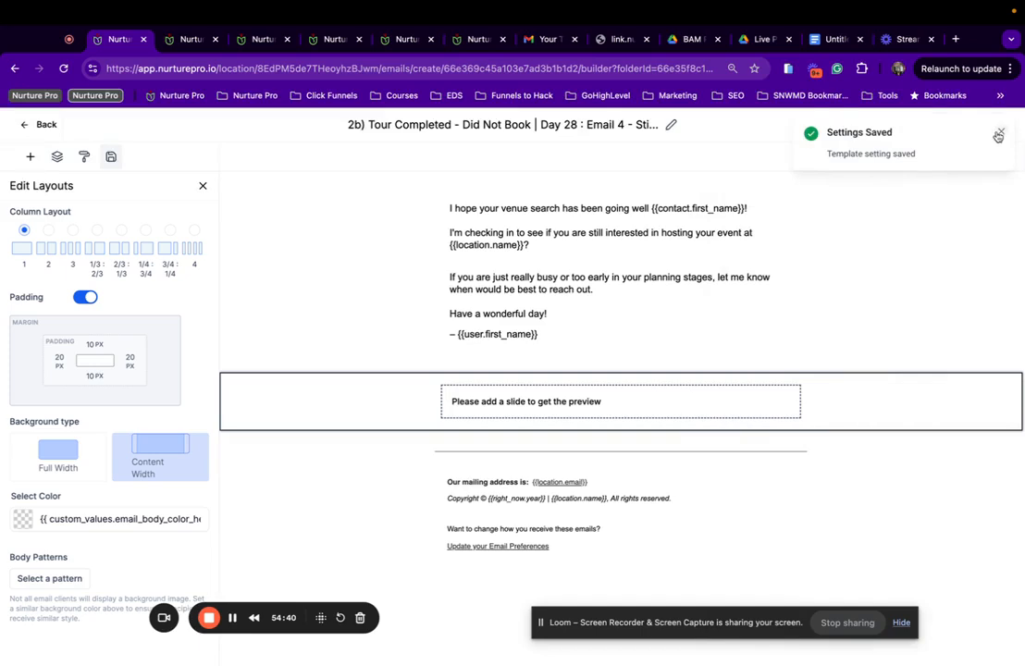
pyautogui.click(1000, 133)
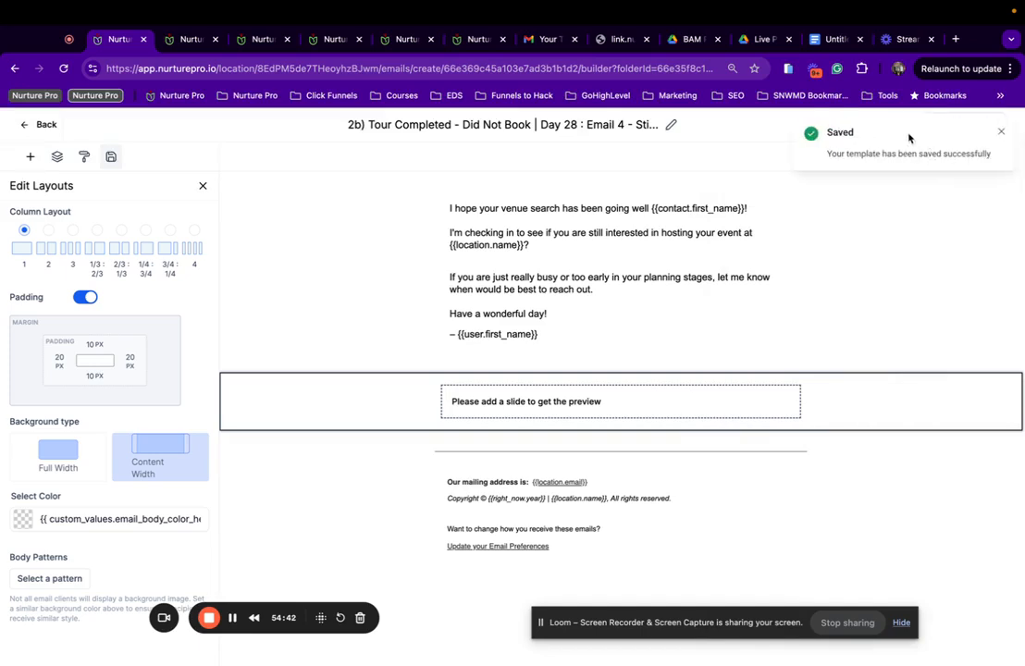
pyautogui.click(1001, 131)
# Recheck the sender and subject settings, then save the settings and template again.
pyautogui.click(913, 125)
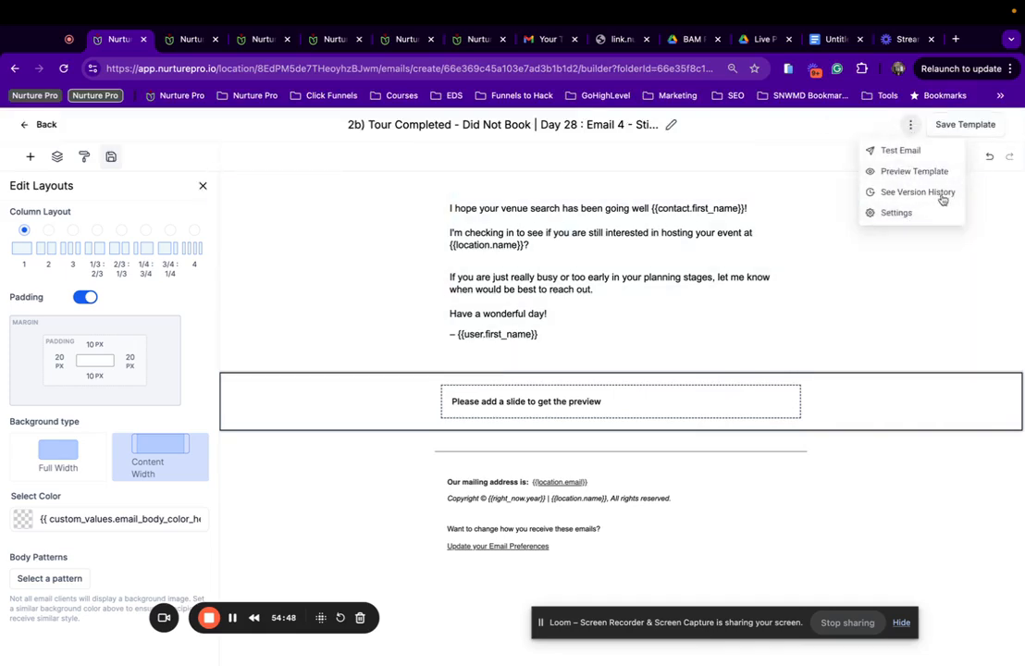
pyautogui.click(894, 212)
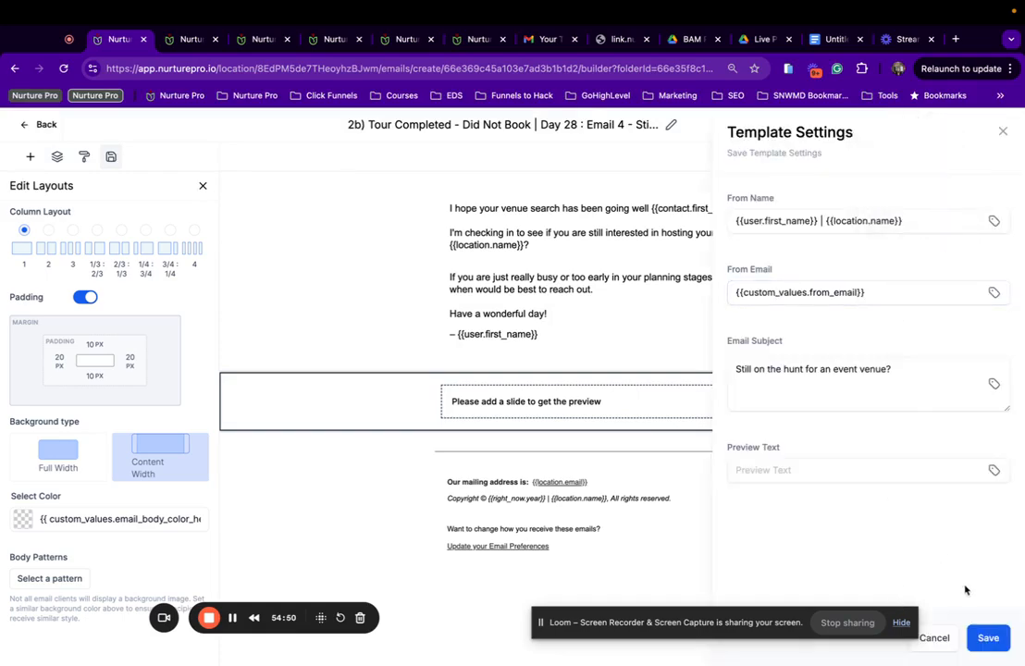
pyautogui.click(988, 638)
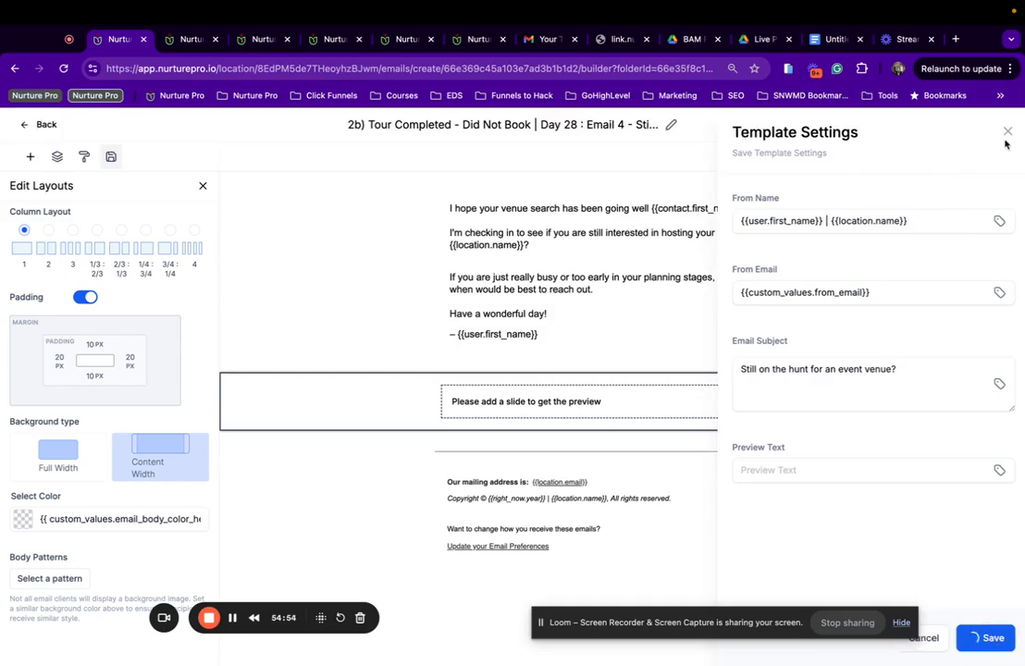
pyautogui.click(962, 126)
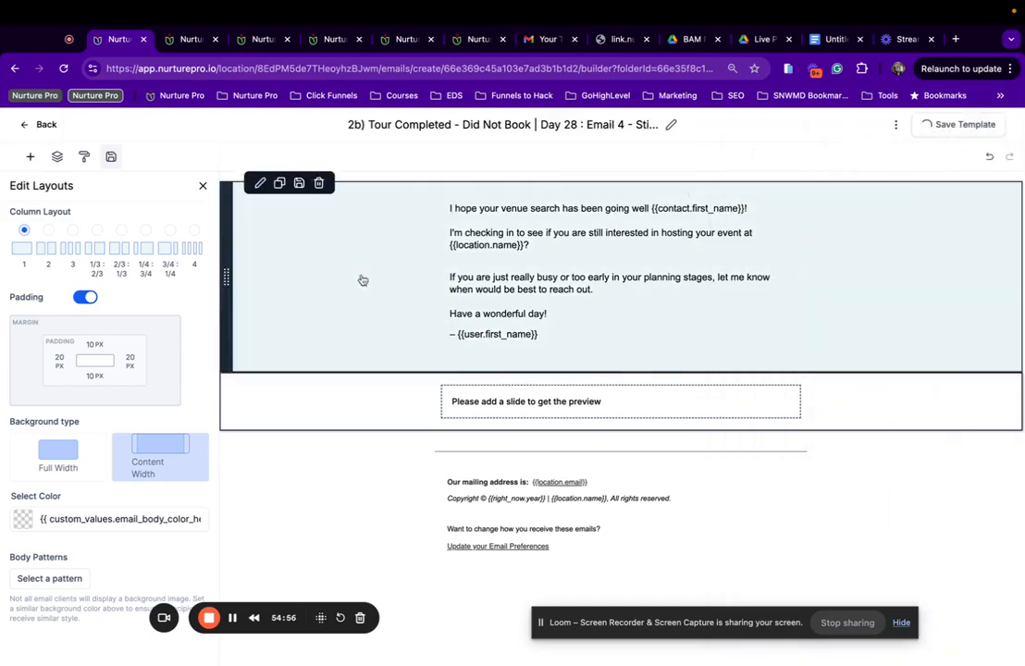
pyautogui.click(202, 186)
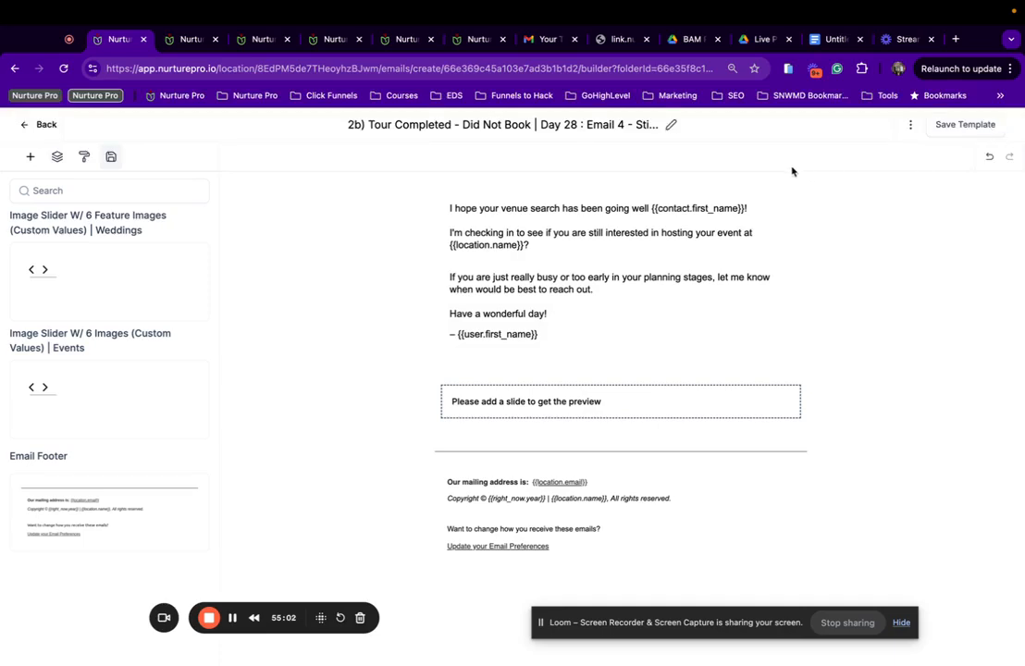
pyautogui.moveTo(573, 238)
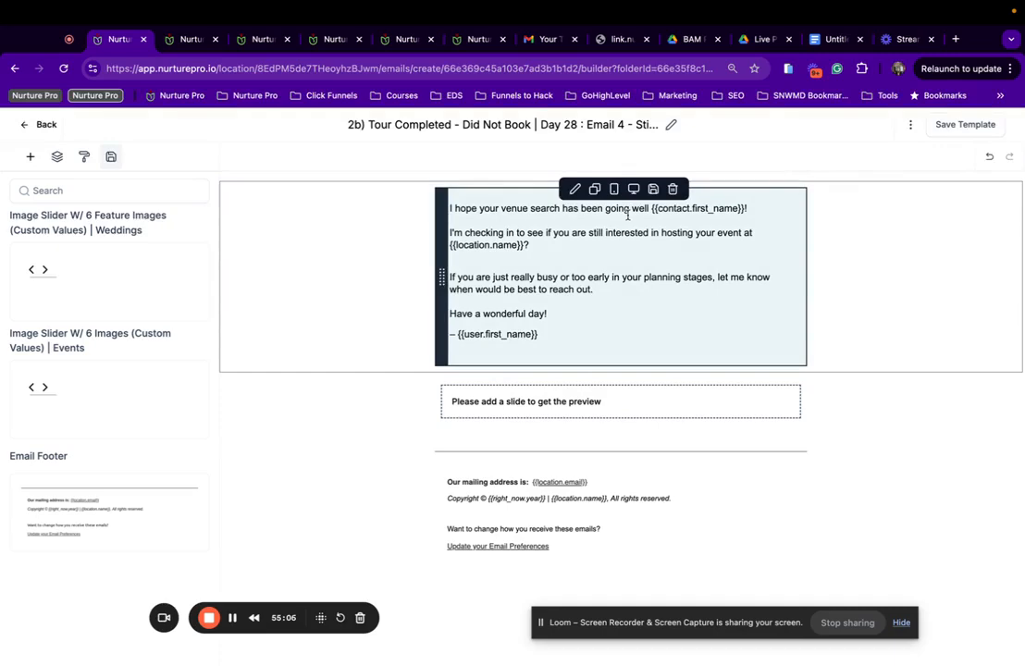
# Preview the finished Day 28 Email 4 and return to the editor.
pyautogui.click(911, 131)
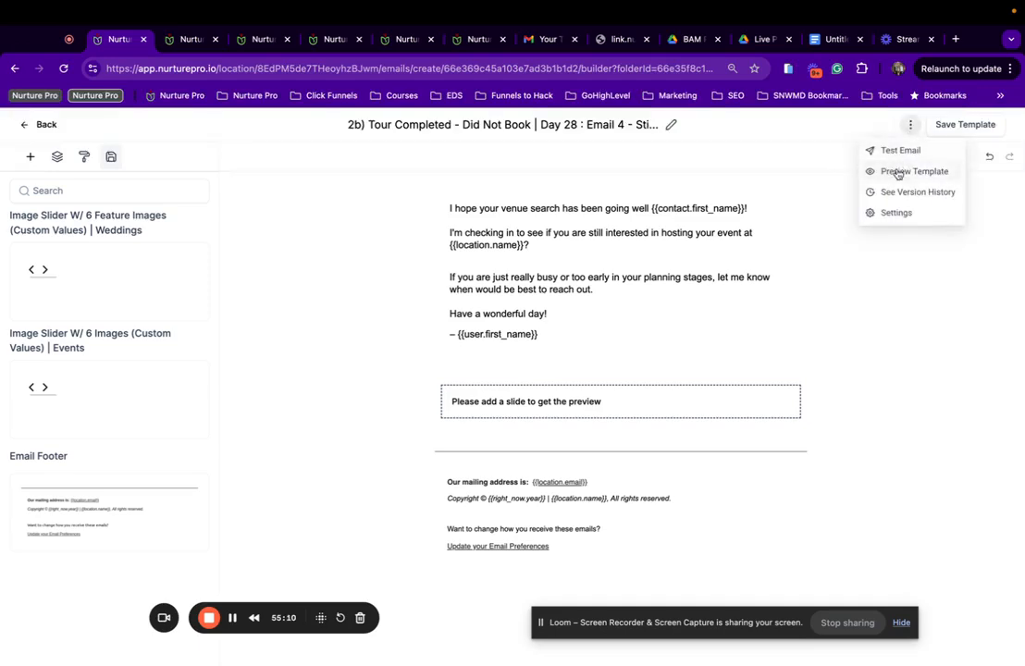
pyautogui.click(897, 174)
pyautogui.scroll(-3, 529, 458)
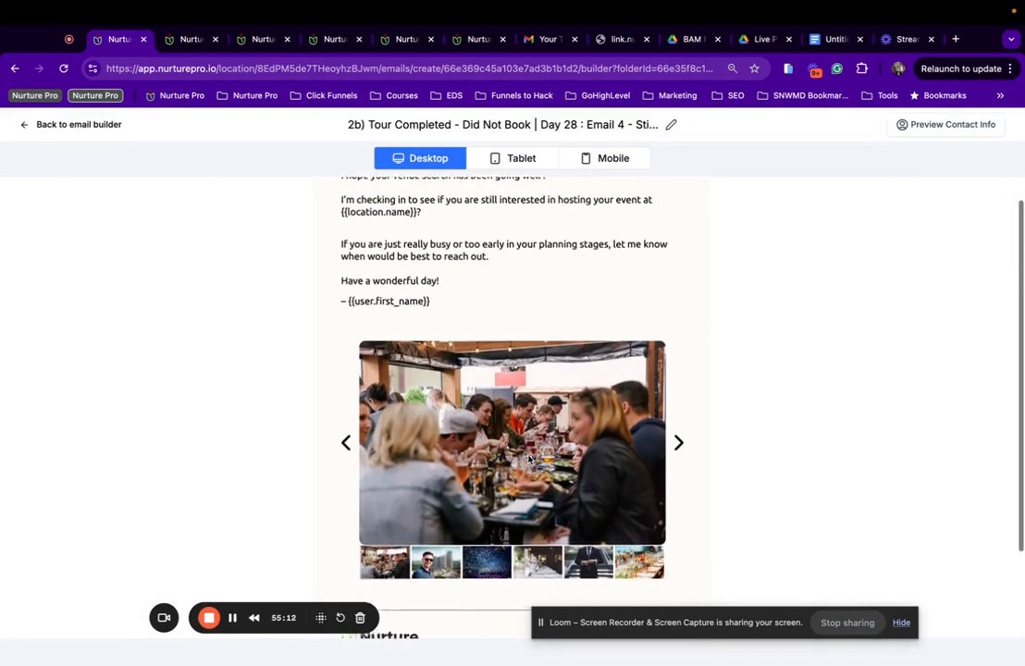
pyautogui.scroll(3, 528, 459)
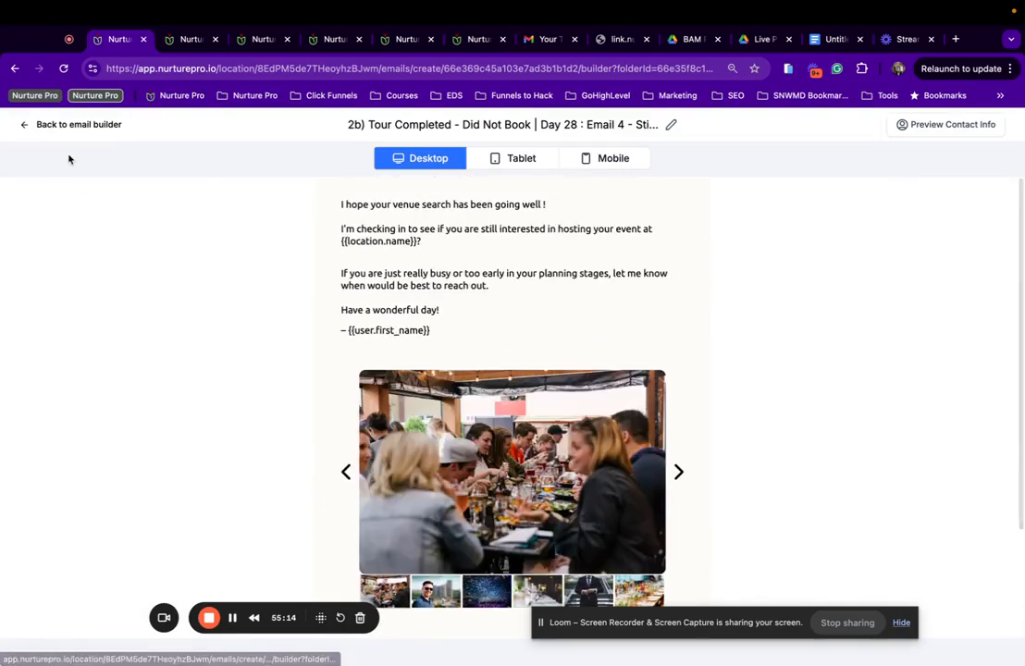
pyautogui.click(24, 127)
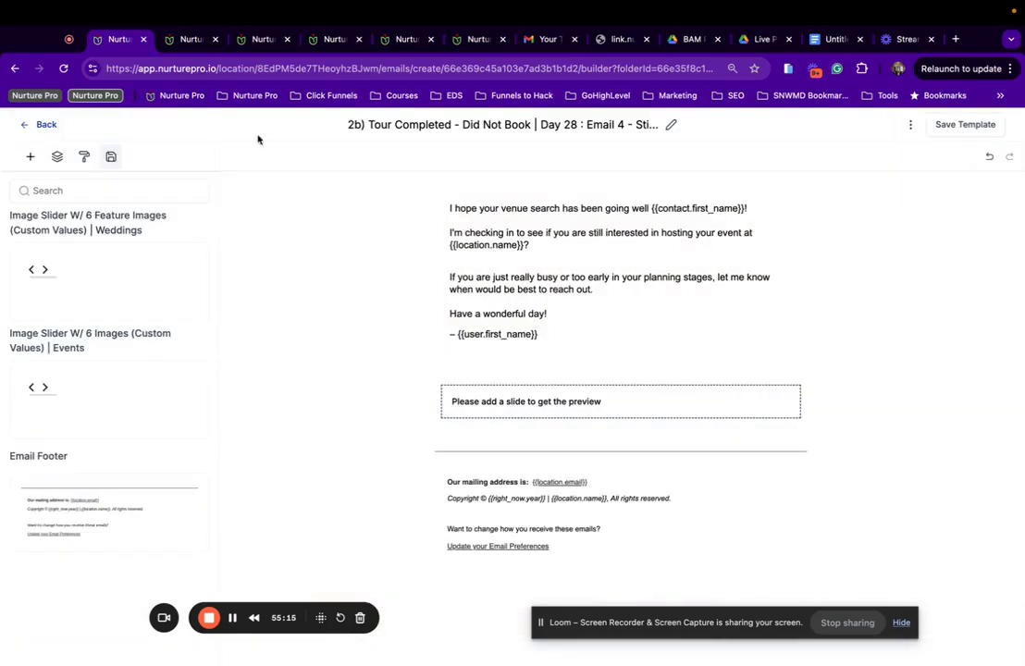
# Open 'Instant : Email 1 - Reschedule?' from the 2c) Tour - No Show Nurture folder.
pyautogui.click(31, 121)
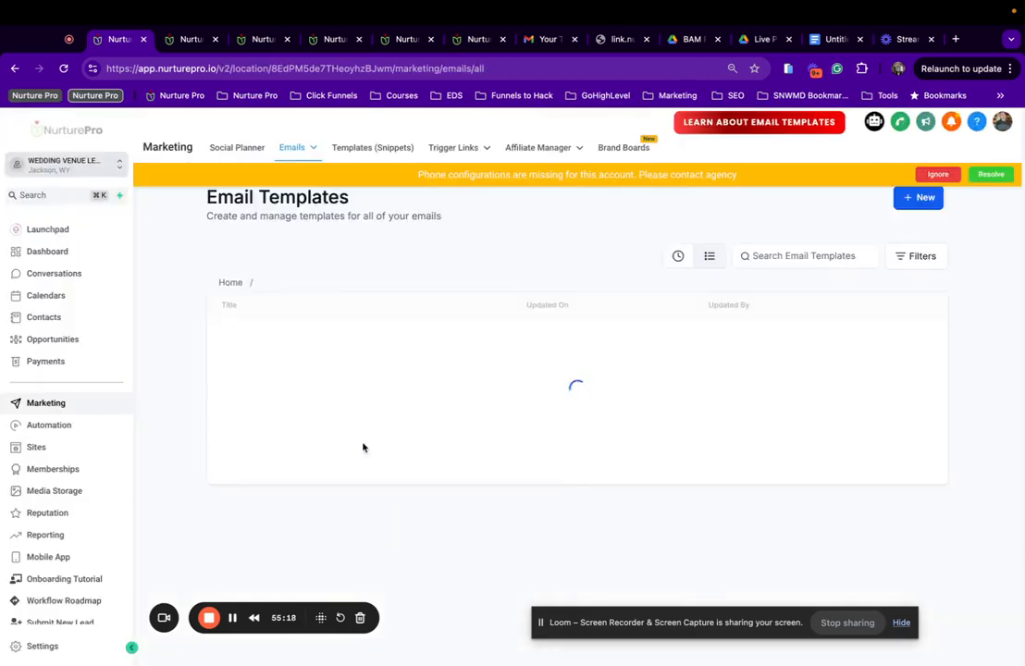
pyautogui.click(231, 282)
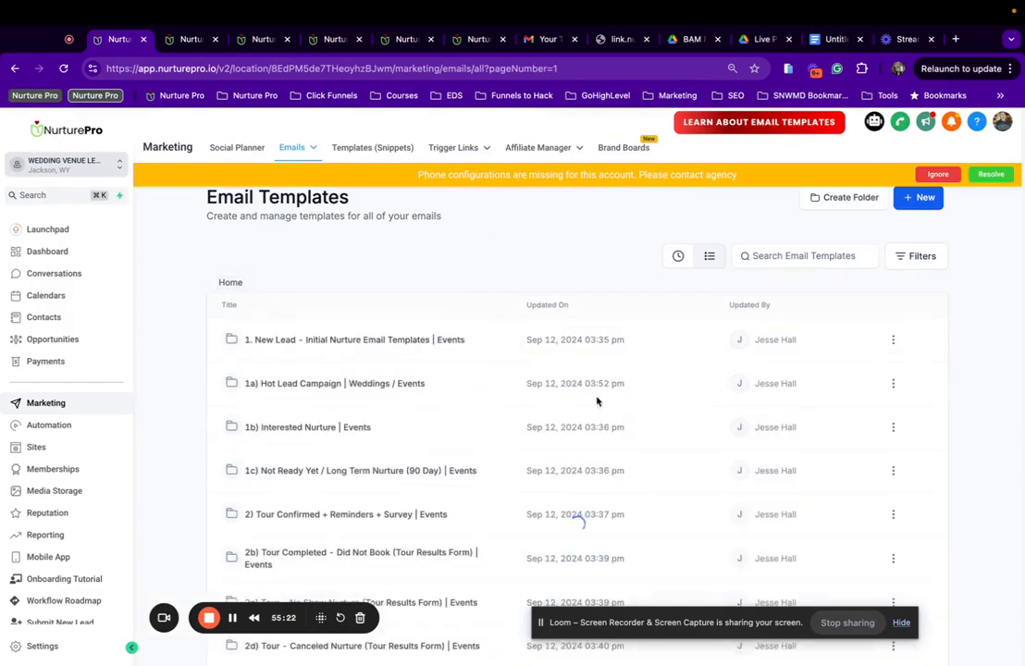
pyautogui.scroll(-3, 423, 410)
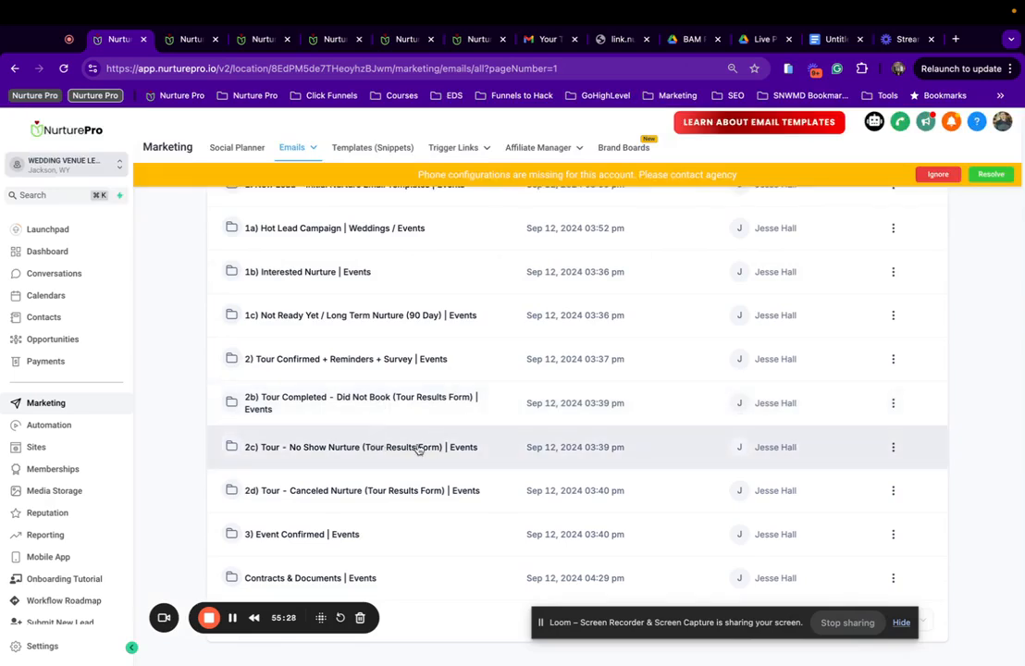
pyautogui.click(418, 450)
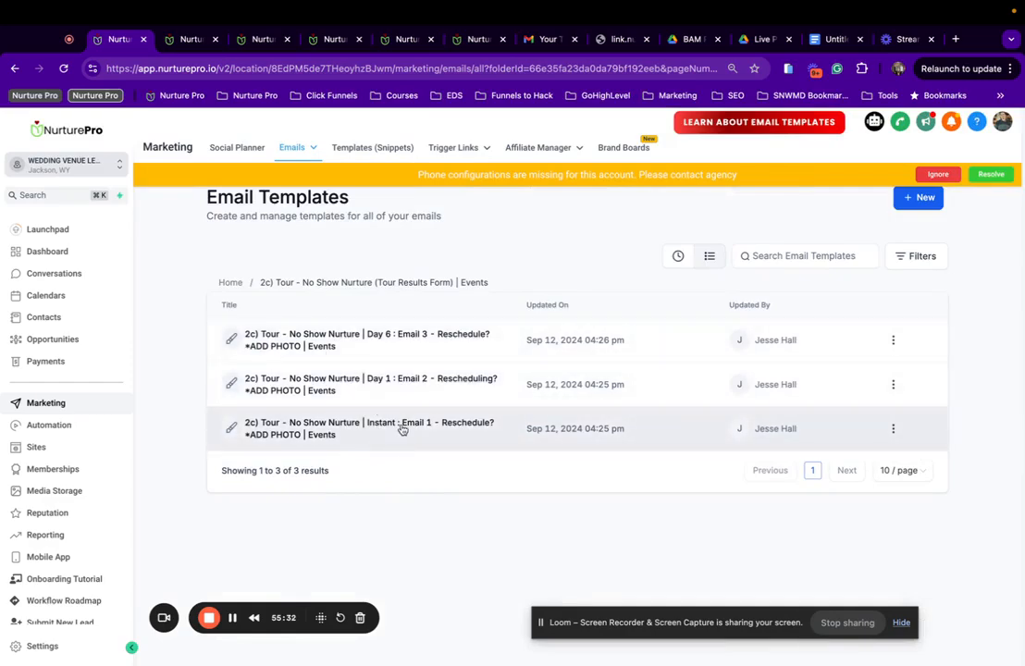
pyautogui.click(402, 429)
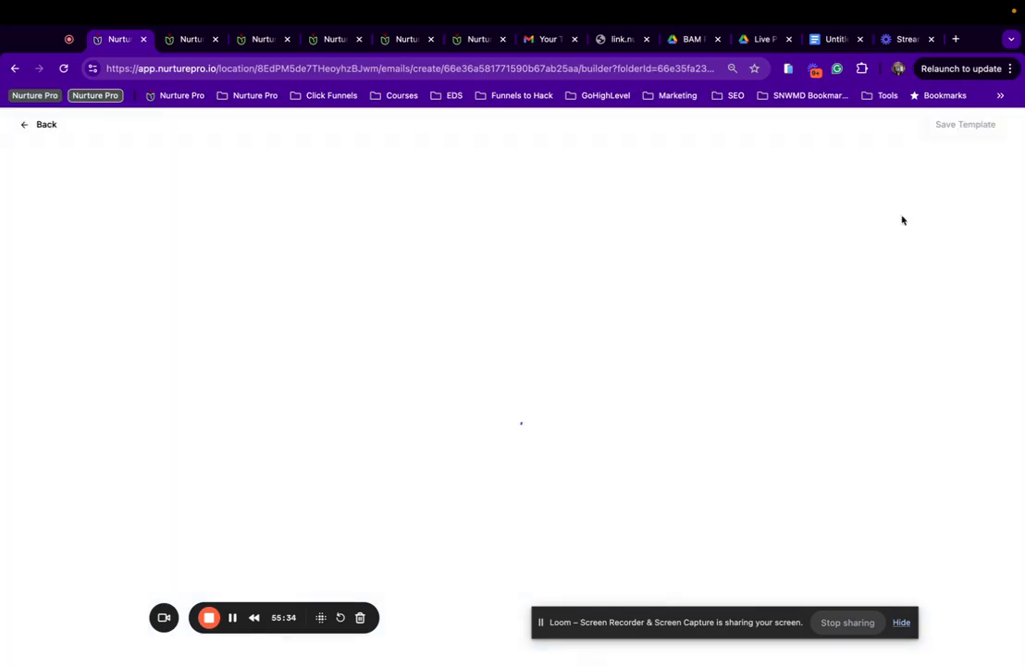
# Delete the 'Beauty awaits...' line and the empty line left behind.
pyautogui.moveTo(427, 503)
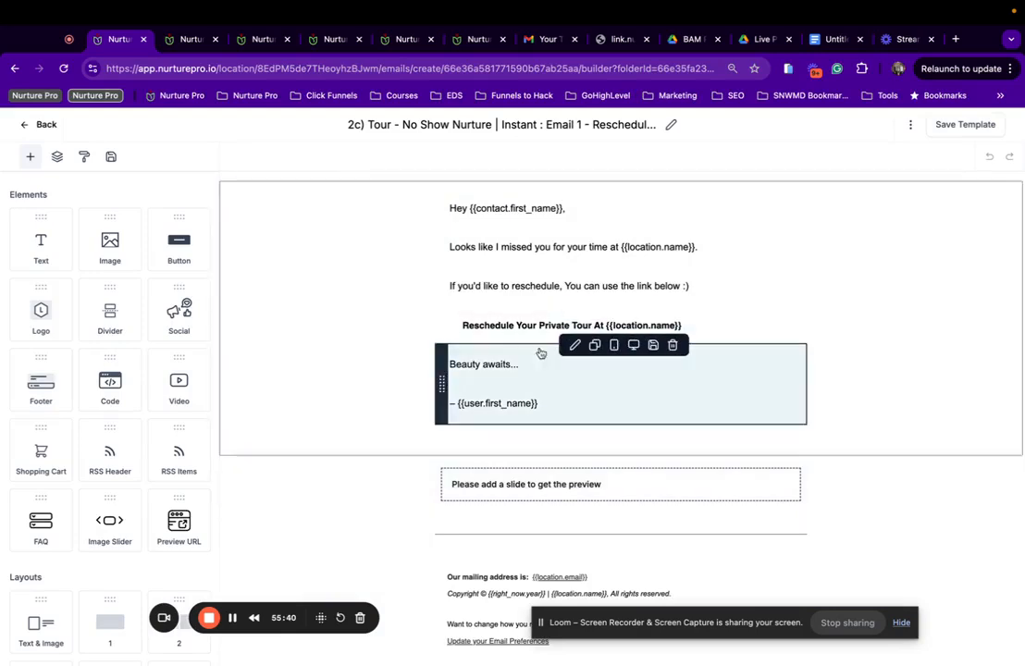
pyautogui.moveTo(535, 358); pyautogui.dragTo(427, 365)
pyautogui.press('BackSpace')
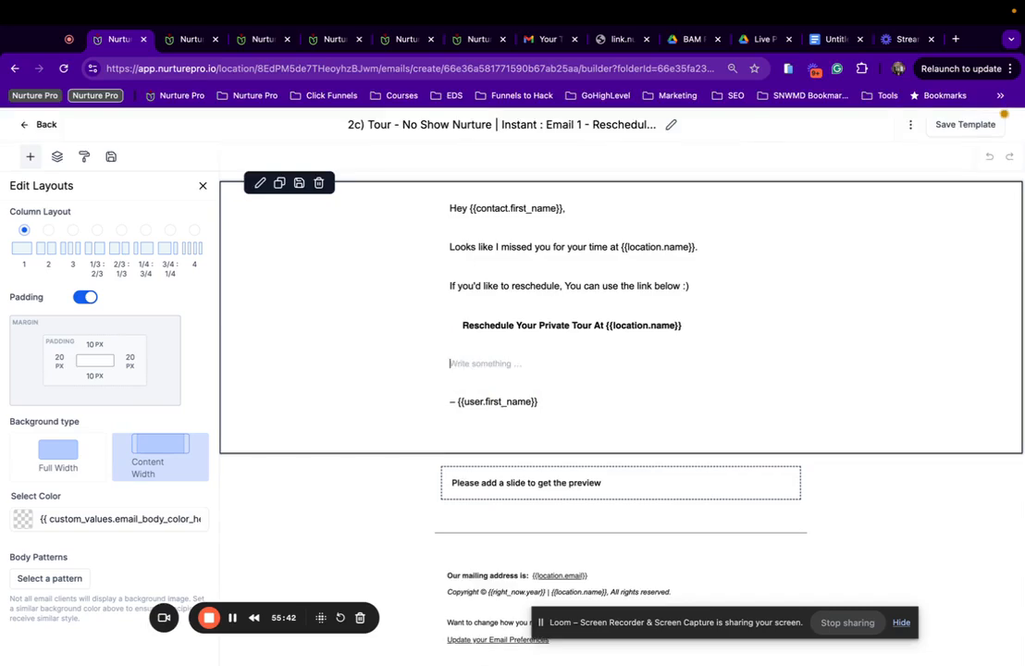
pyautogui.click(455, 380)
pyautogui.press('BackSpace')
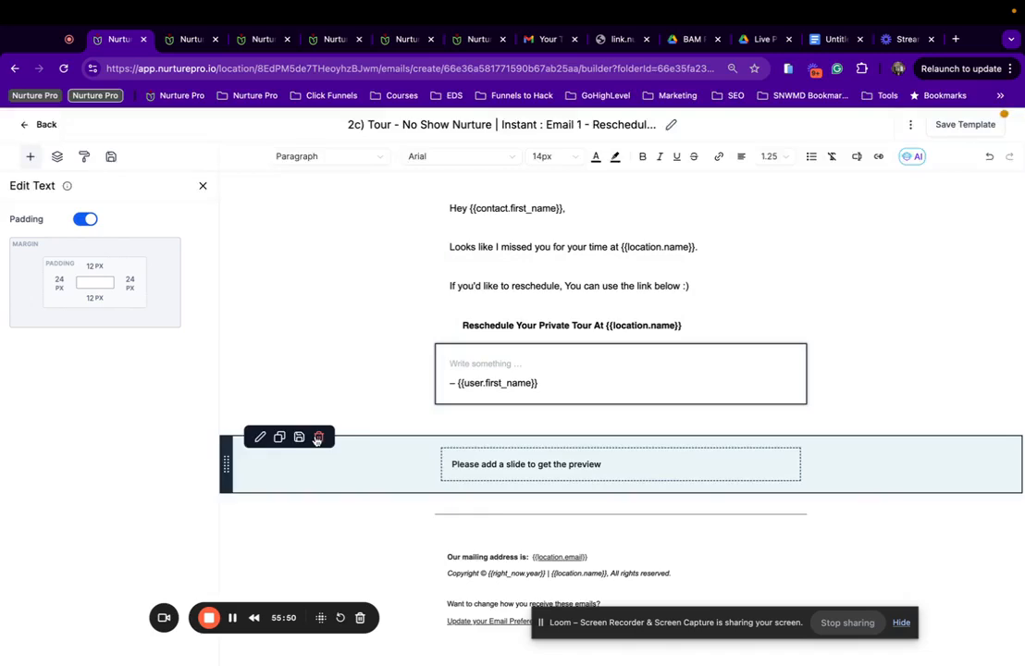
# Replace the placeholder slider with the saved Events image slider and save the template.
pyautogui.click(319, 435)
pyautogui.click(111, 160)
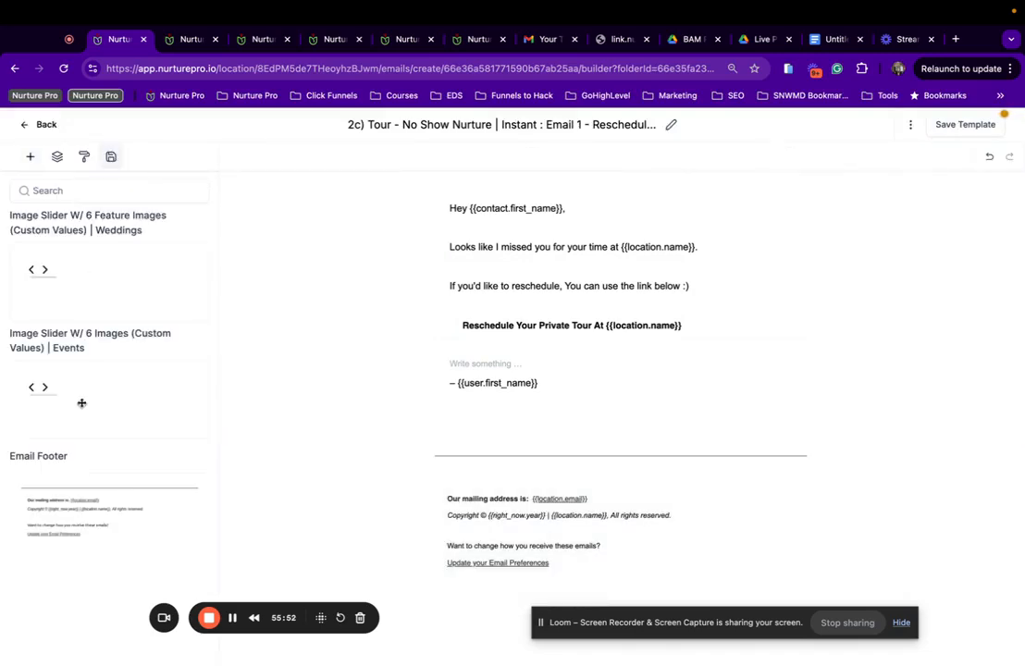
pyautogui.moveTo(80, 403)
pyautogui.mouseDown()
pyautogui.moveTo(457, 464)
pyautogui.moveTo(507, 437)
pyautogui.moveTo(497, 441)
pyautogui.mouseUp()
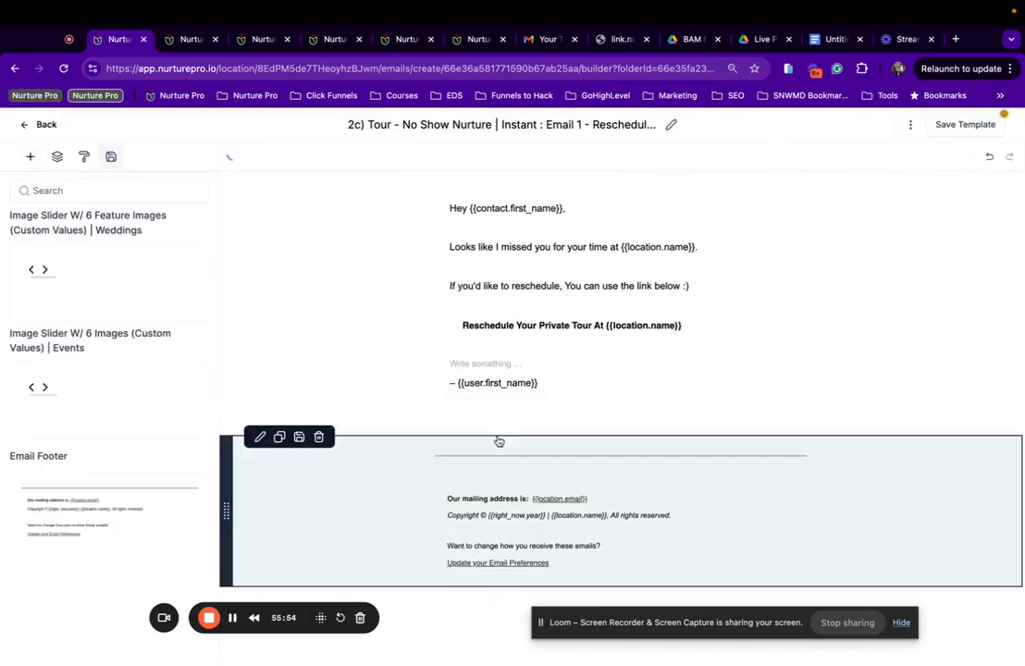
pyautogui.click(963, 122)
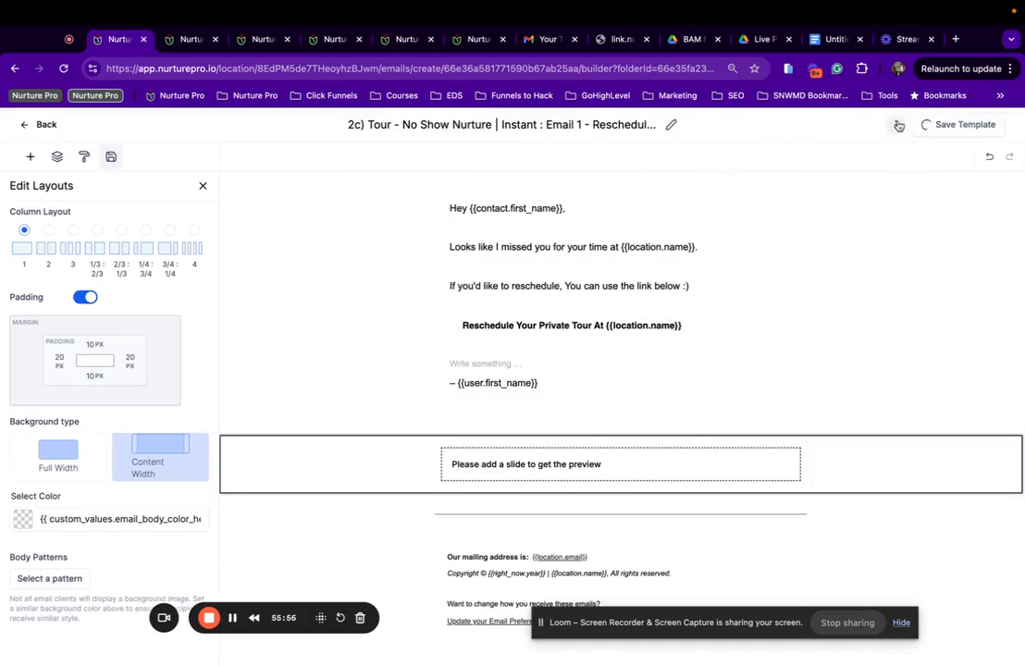
pyautogui.click(895, 124)
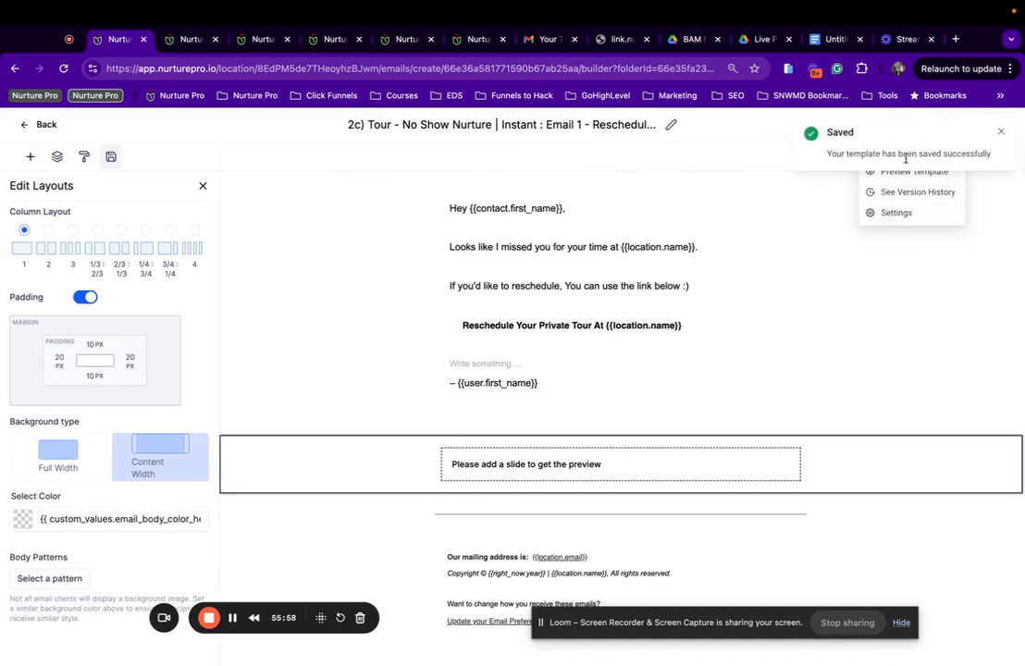
pyautogui.click(1001, 132)
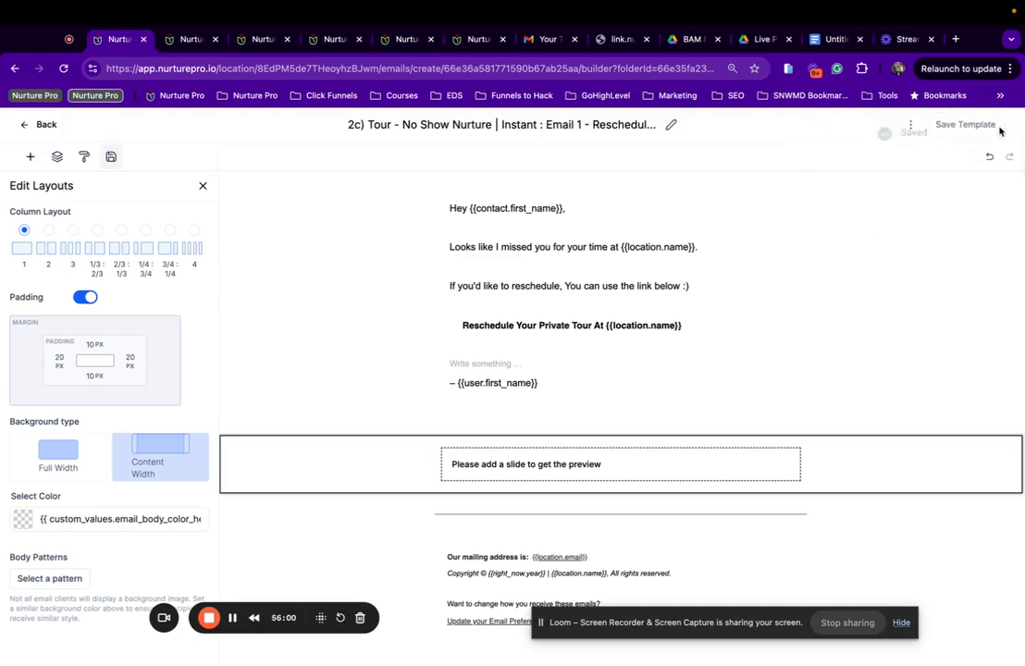
pyautogui.click(908, 126)
pyautogui.click(907, 169)
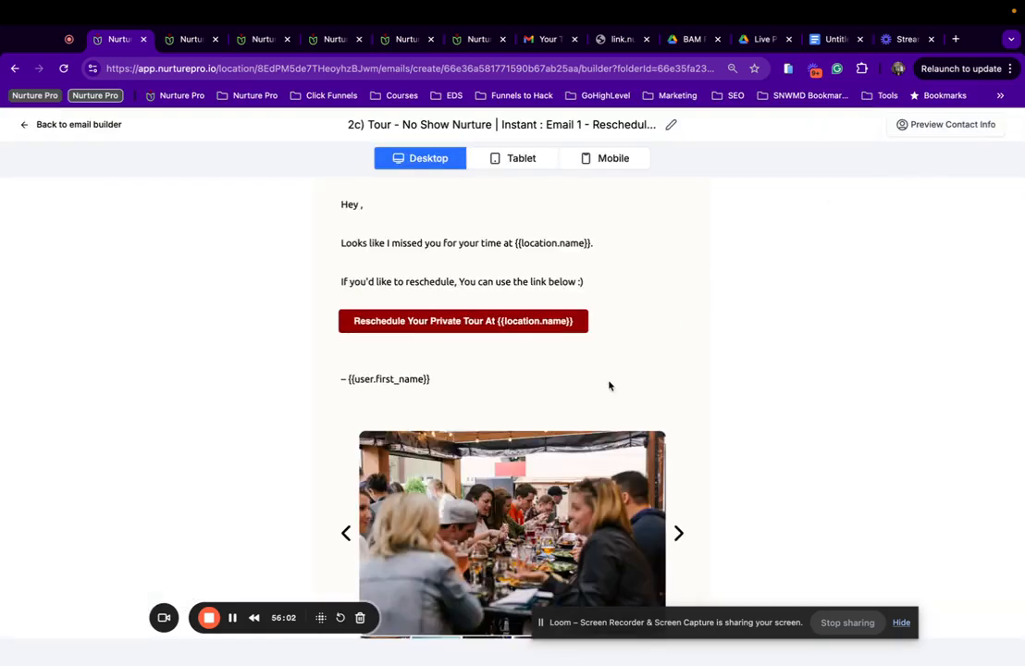
pyautogui.scroll(-1, 610, 386)
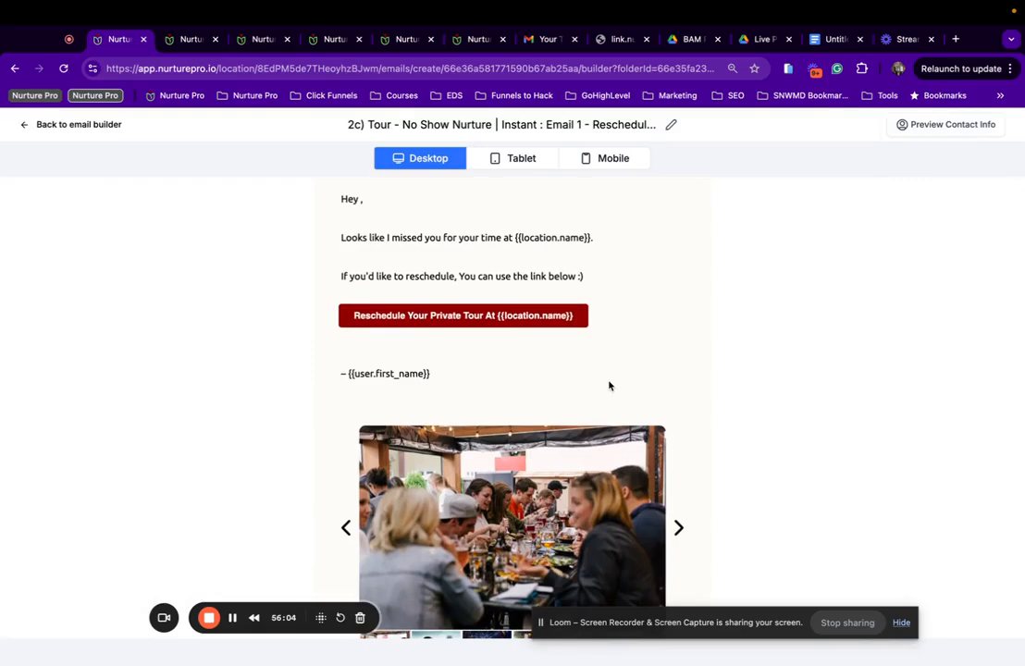
pyautogui.scroll(-3, 610, 386)
pyautogui.scroll(-5, 610, 385)
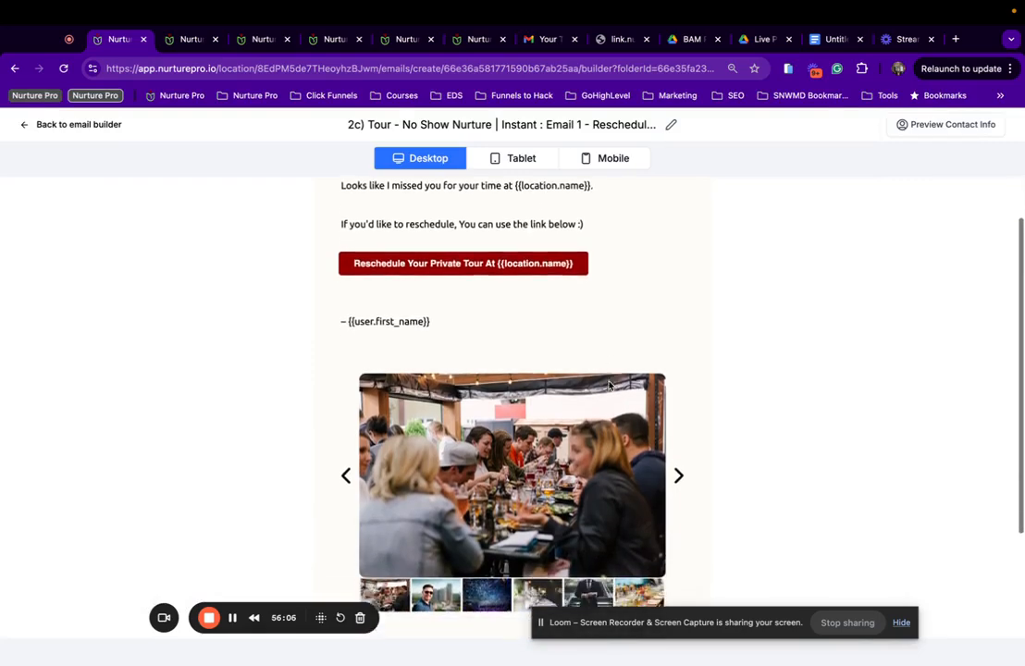
pyautogui.scroll(-3, 610, 386)
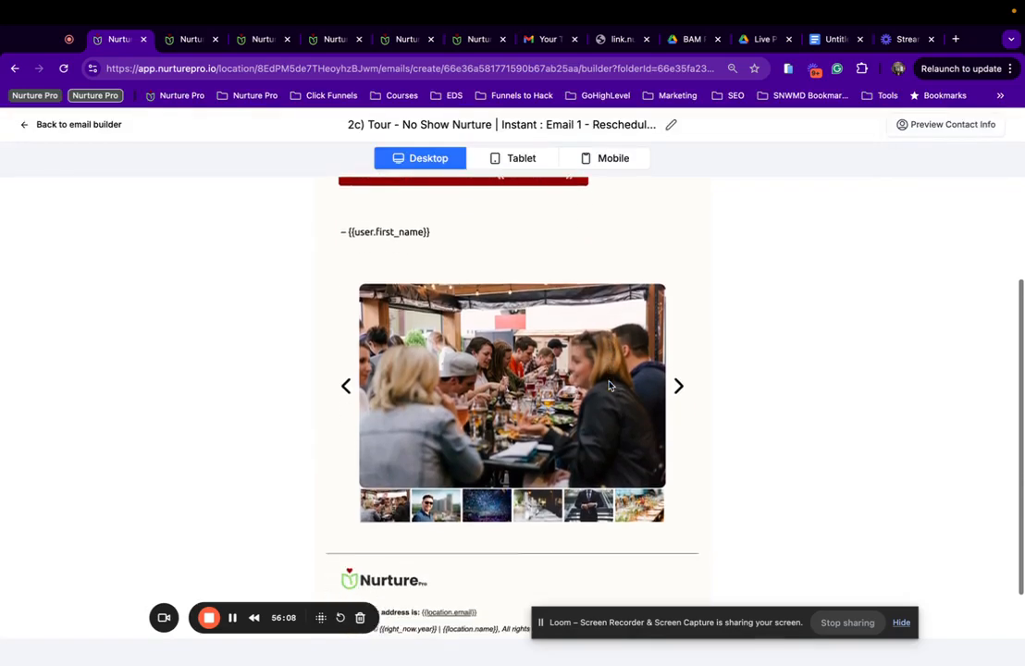
pyautogui.scroll(3, 610, 386)
pyautogui.scroll(-1, 610, 386)
pyautogui.scroll(-3, 610, 386)
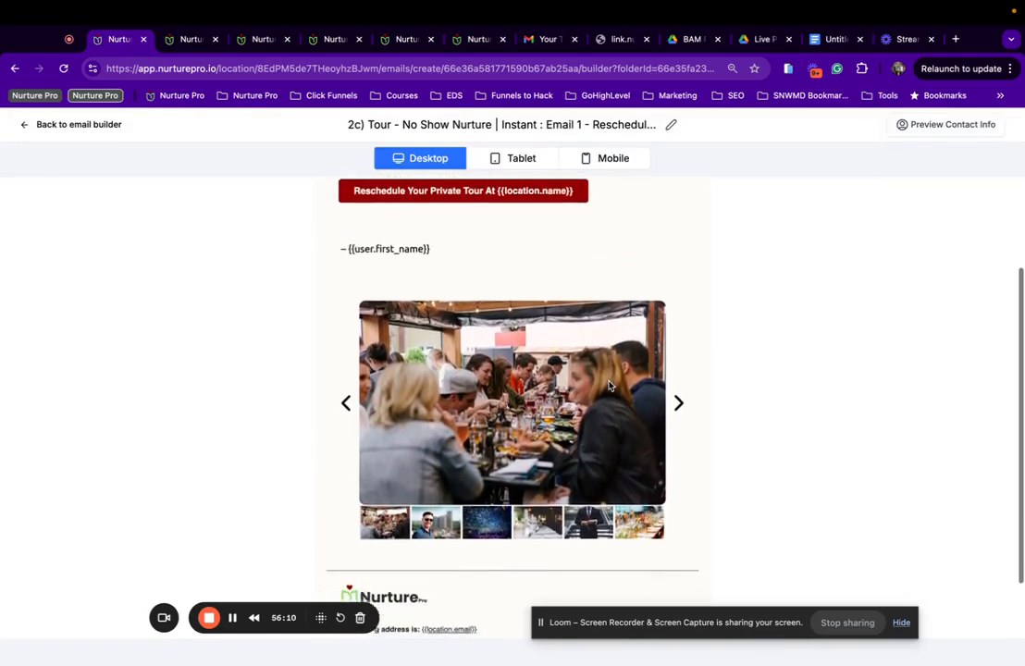
pyautogui.scroll(5, 689, 342)
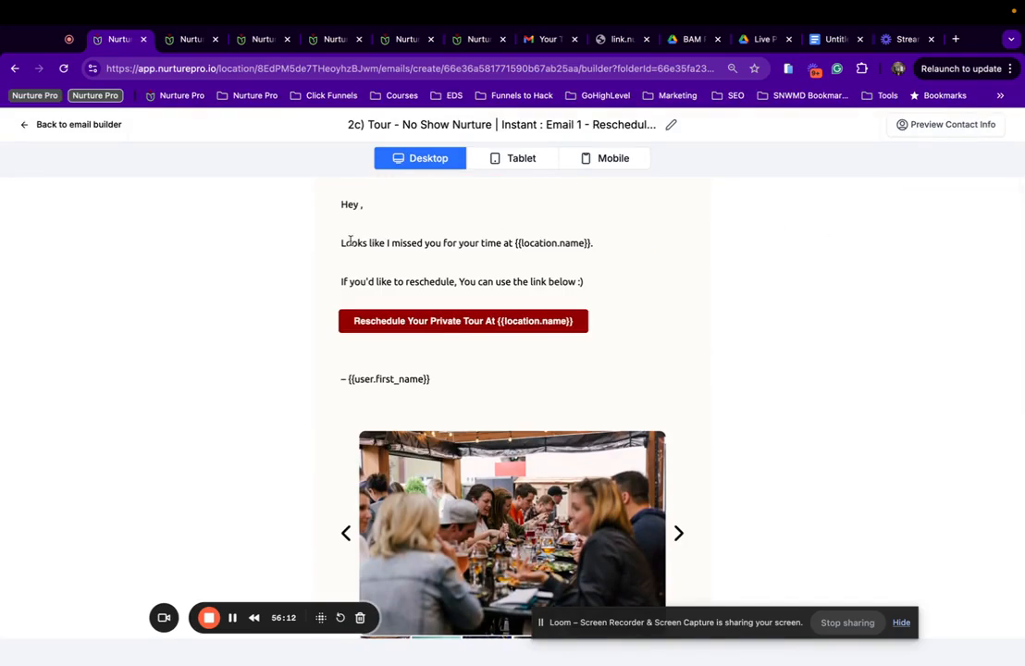
pyautogui.click(92, 130)
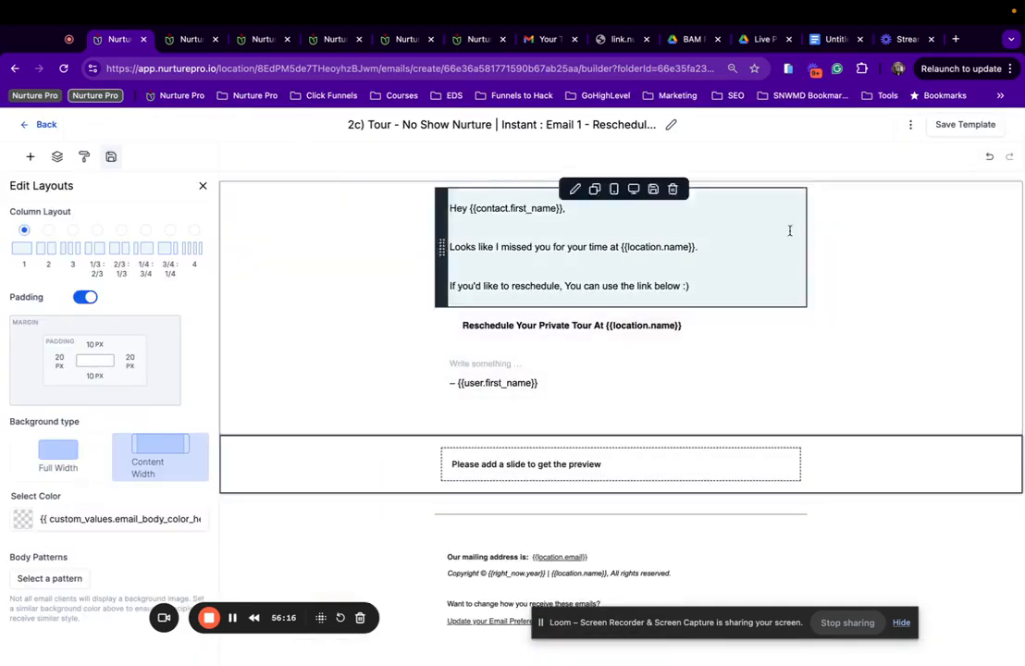
pyautogui.click(568, 331)
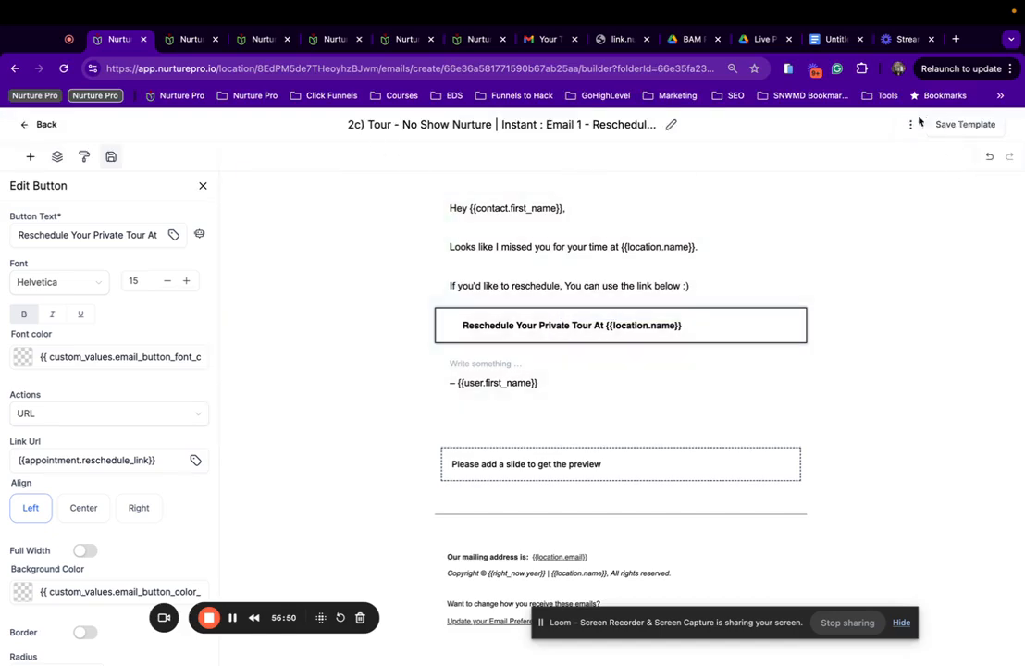
pyautogui.click(910, 124)
# Append ' | {{location.name}}' to Instant Email 1's sender name and save the settings.
pyautogui.click(880, 215)
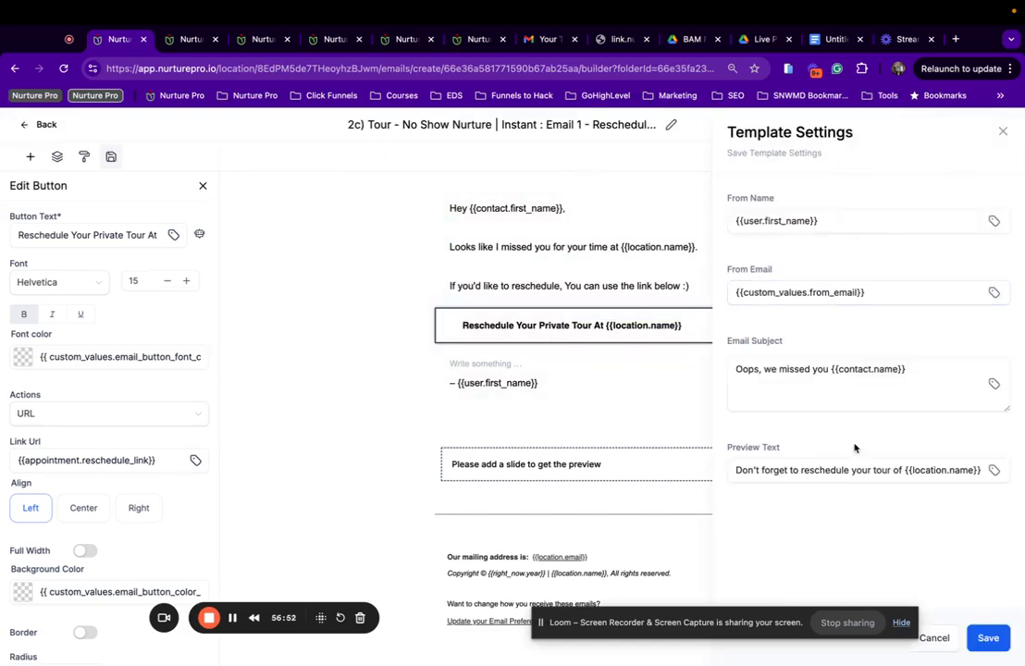
pyautogui.click(816, 473)
pyautogui.click(857, 221)
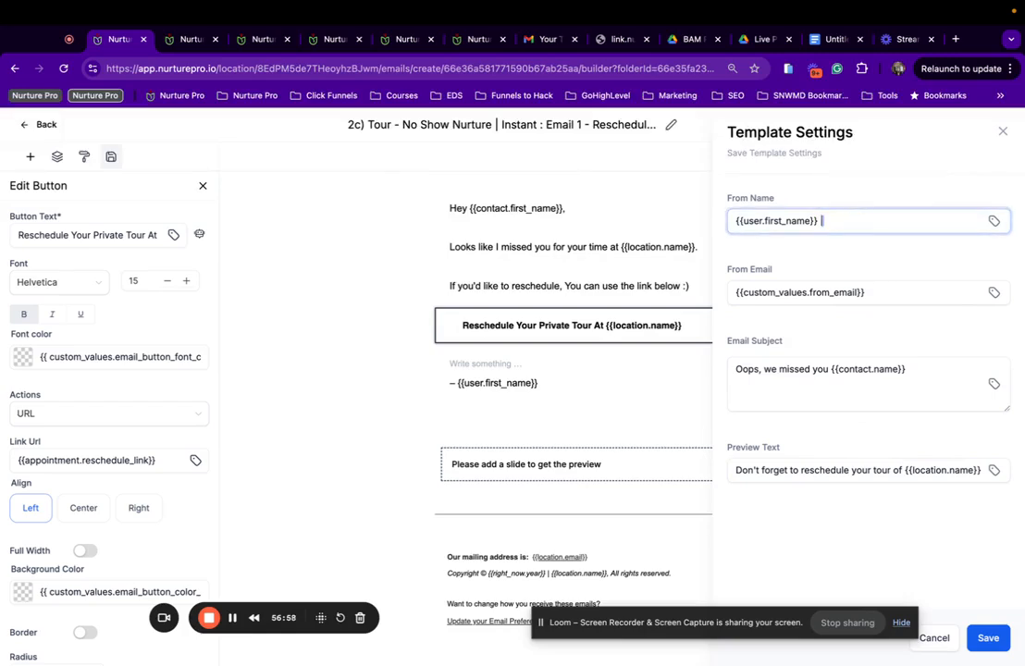
pyautogui.write('|')
pyautogui.write('{{location.name}}')
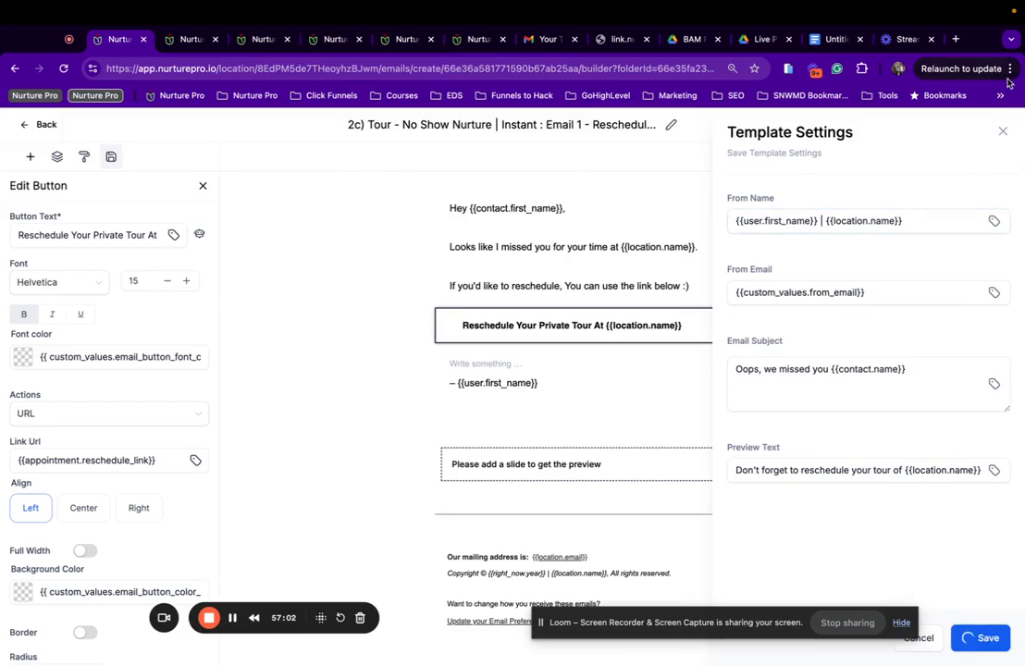
pyautogui.click(988, 638)
# Save the template and return to the No Show folder's template list.
pyautogui.click(998, 133)
pyautogui.click(973, 126)
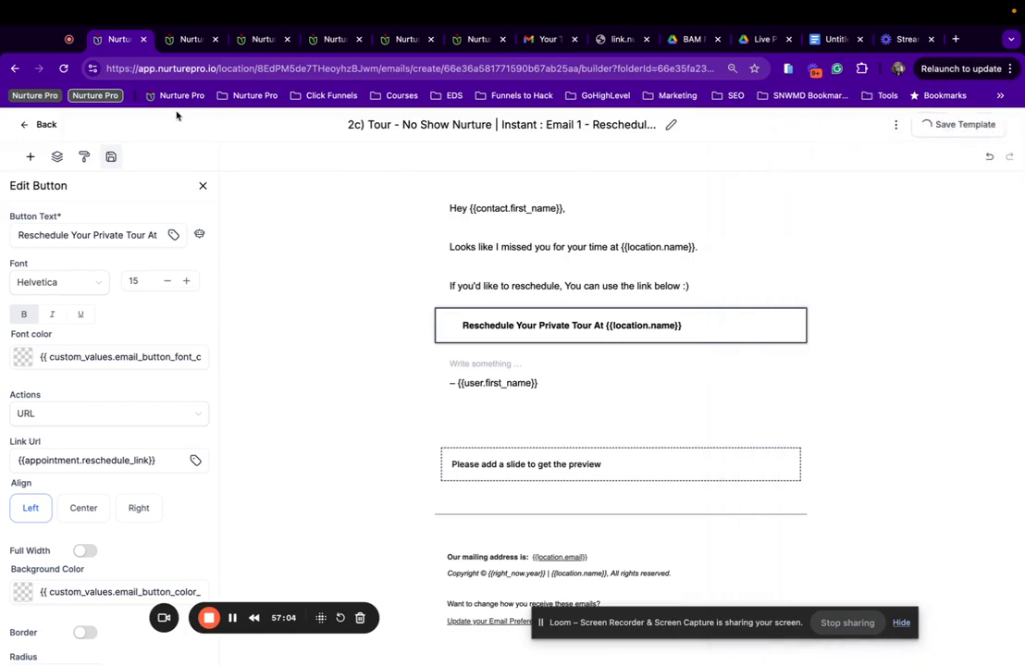
pyautogui.click(37, 127)
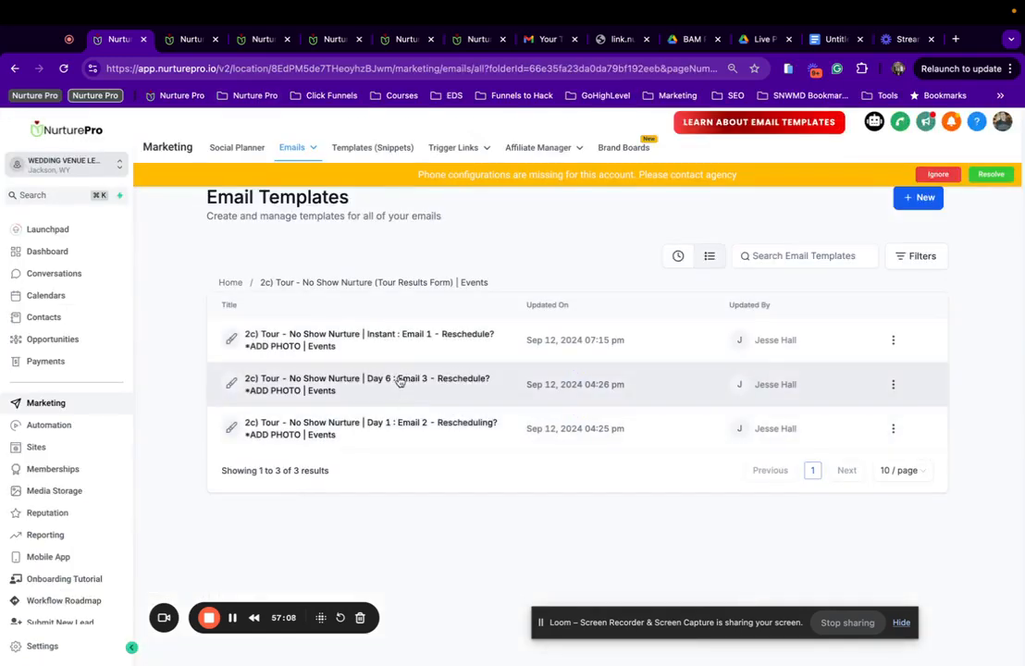
# Open the Day 1 Email 2 template and preview its current content.
pyautogui.click(326, 433)
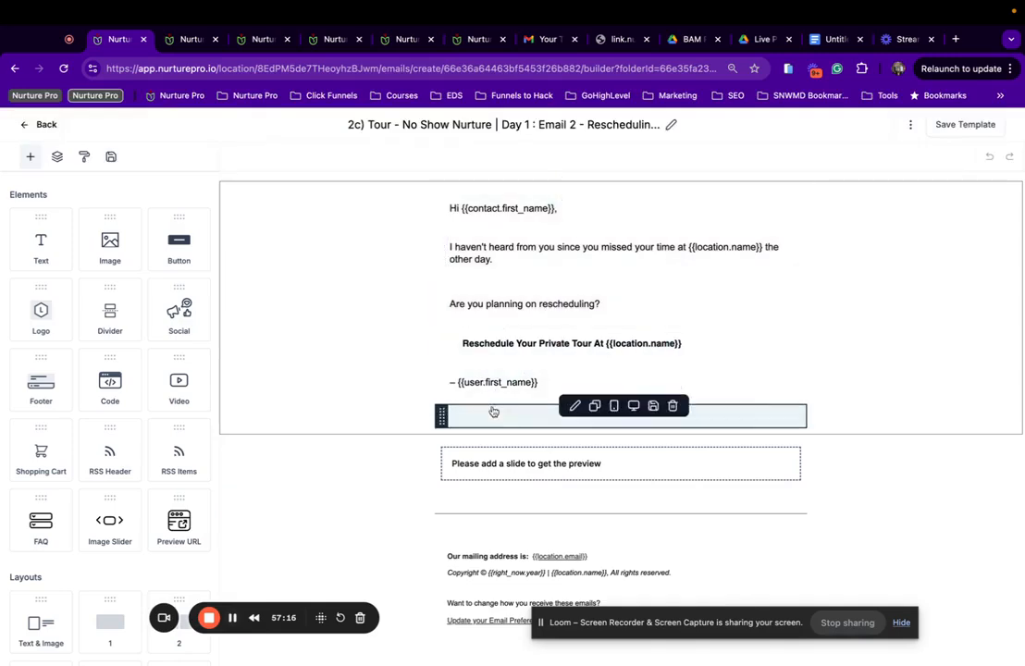
pyautogui.click(910, 125)
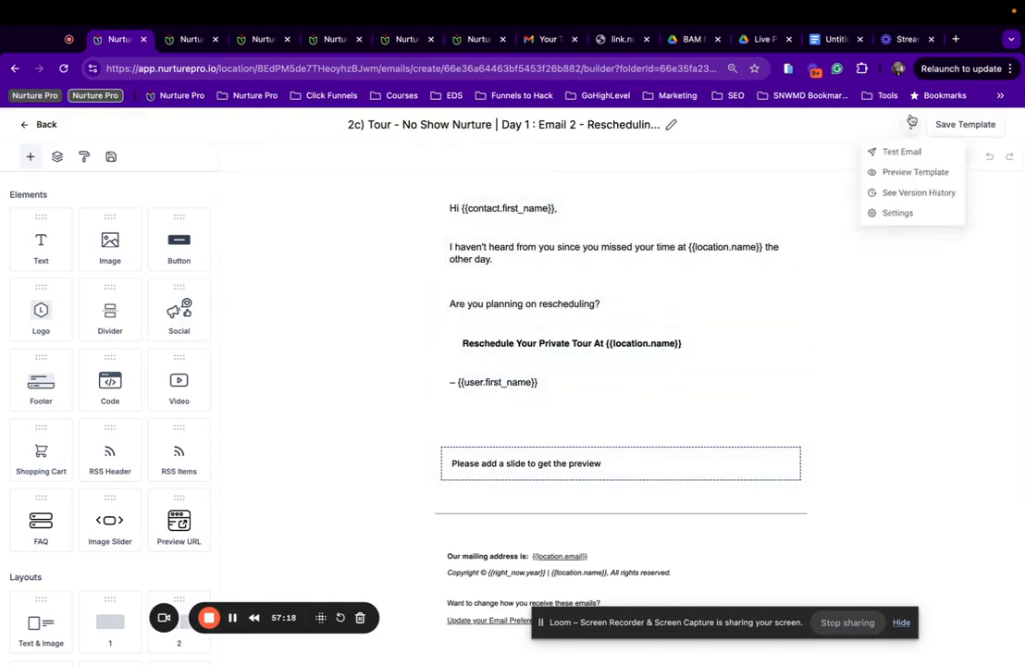
pyautogui.click(903, 172)
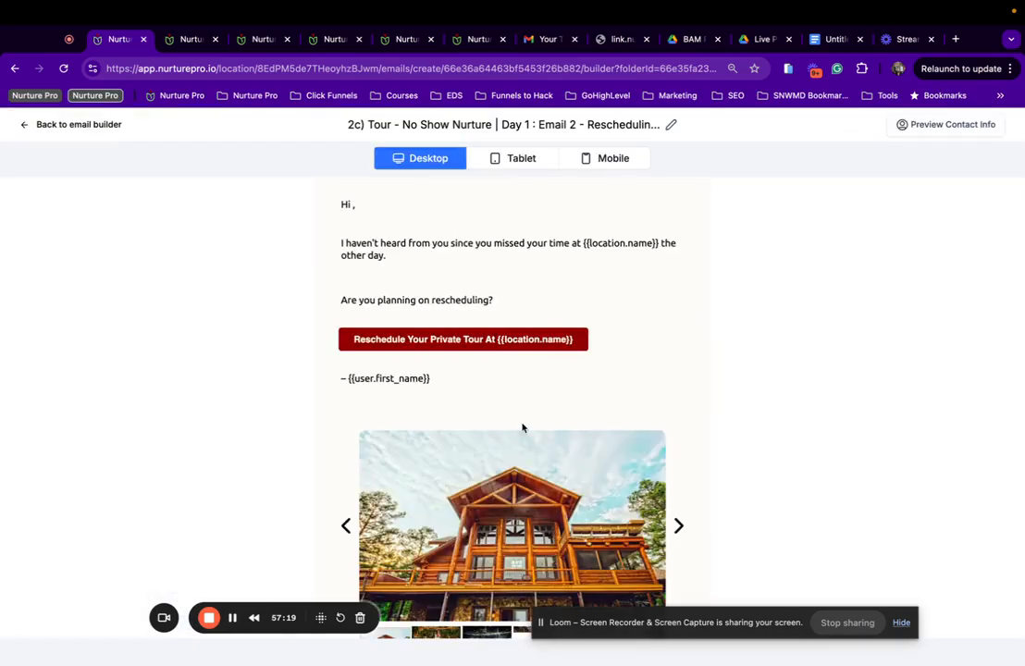
pyautogui.scroll(-3, 522, 428)
pyautogui.click(79, 124)
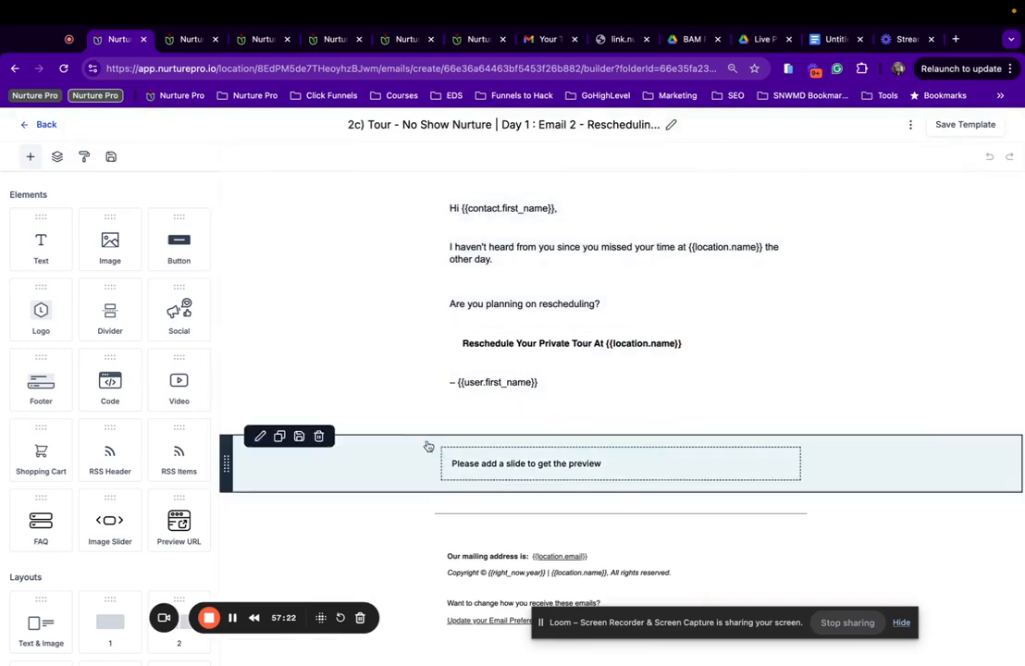
# Replace the old slider with the saved 'Image Slider W/ 6 Images | Events' below the sign-off.
pyautogui.click(319, 436)
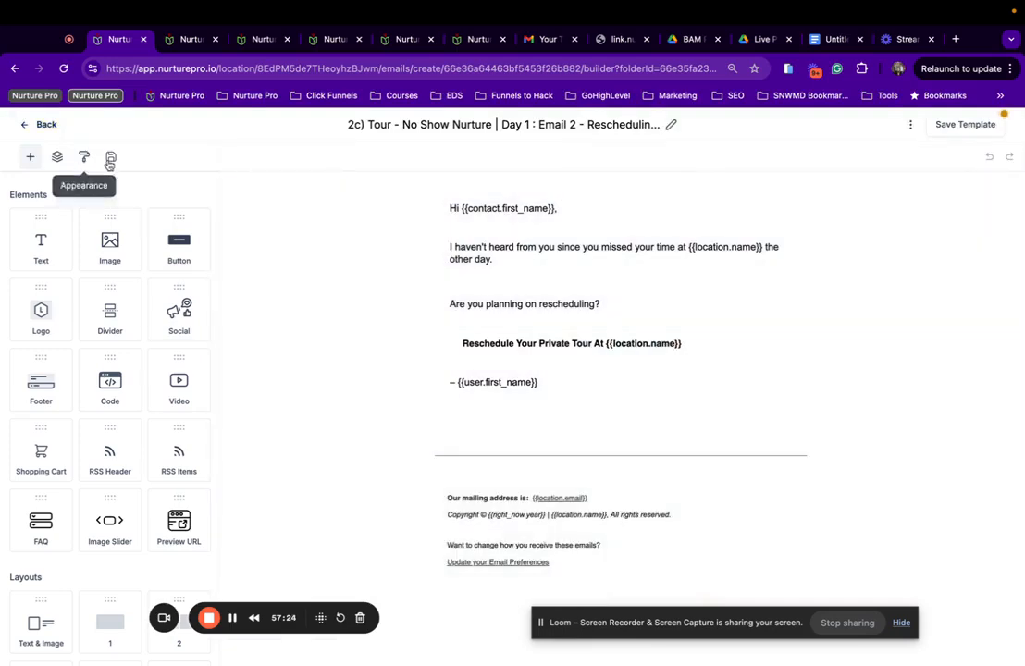
pyautogui.click(110, 158)
pyautogui.moveTo(76, 382); pyautogui.dragTo(561, 385)
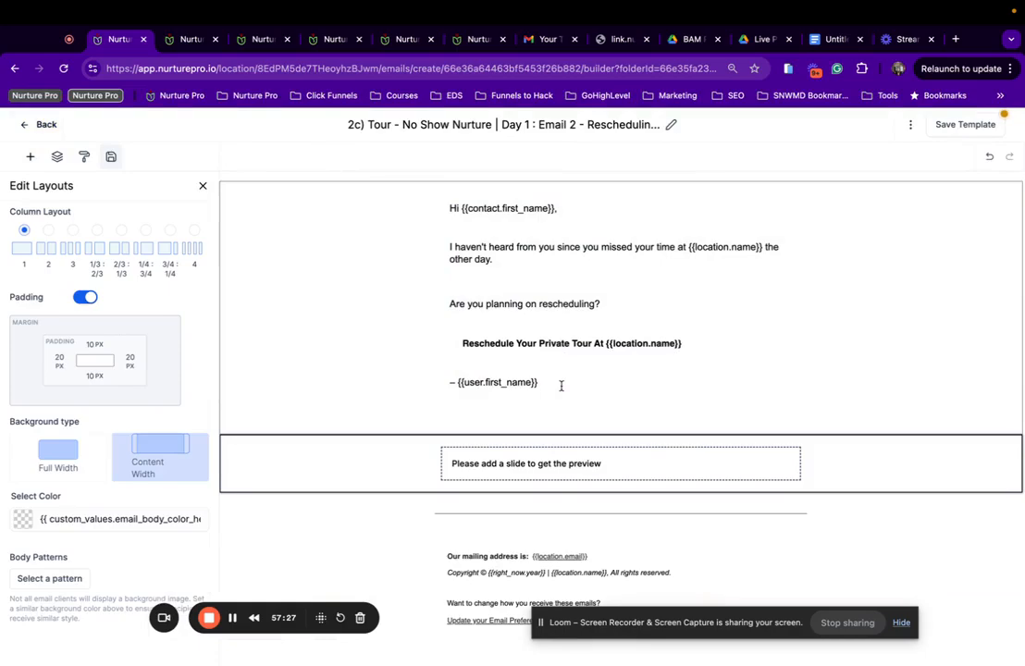
# Save Day 1 Email 2, then append {{location.name}} to its sender name and save the settings.
pyautogui.click(978, 125)
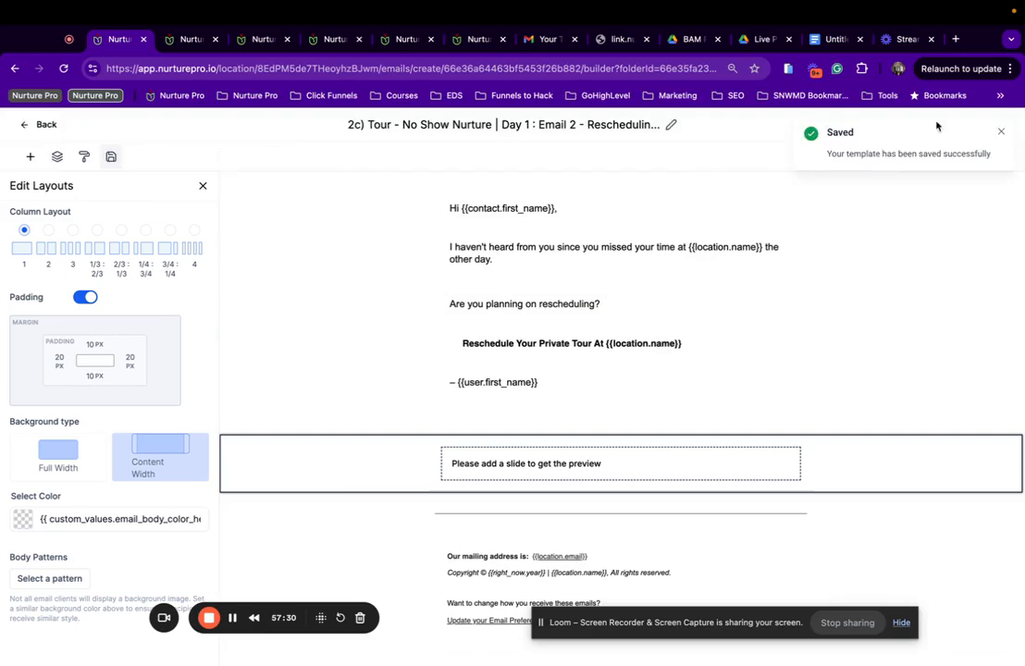
pyautogui.click(1001, 131)
pyautogui.click(911, 124)
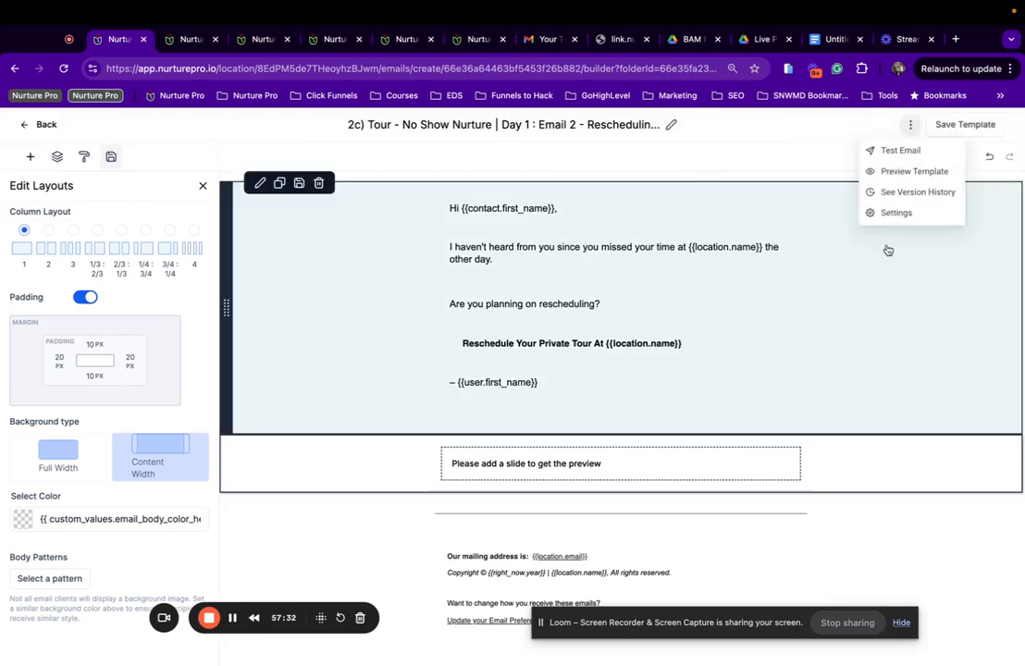
pyautogui.click(890, 214)
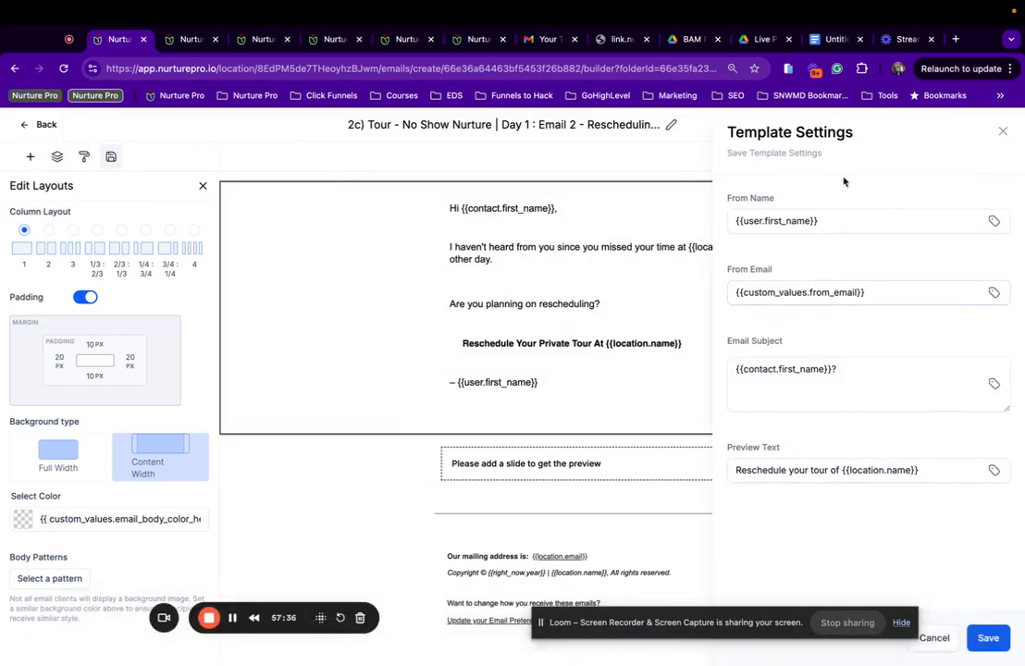
pyautogui.click(850, 222)
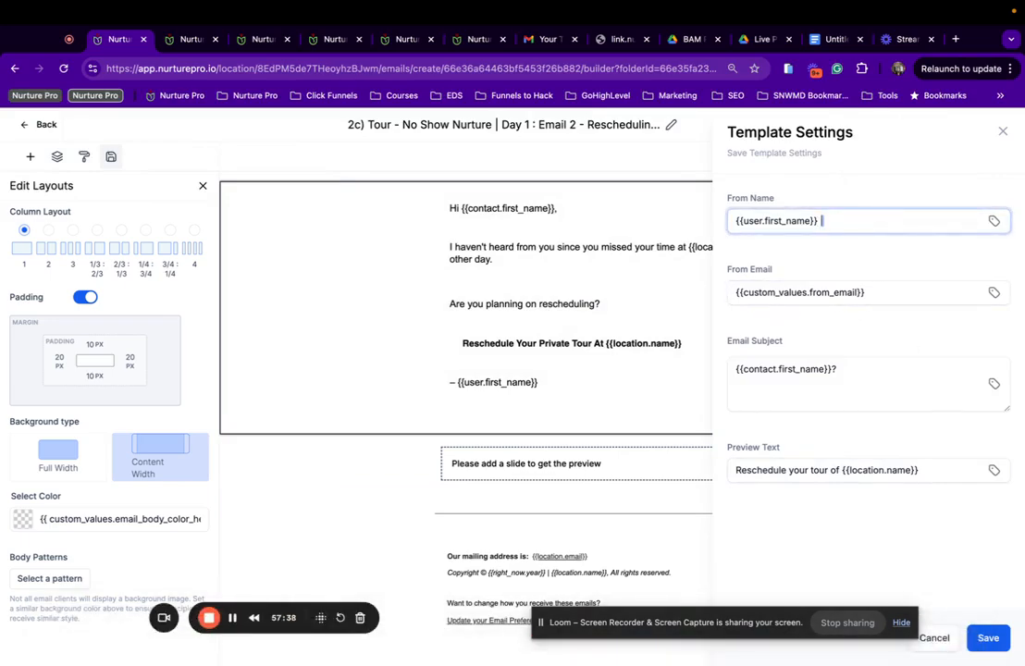
pyautogui.write('{{location.name}}')
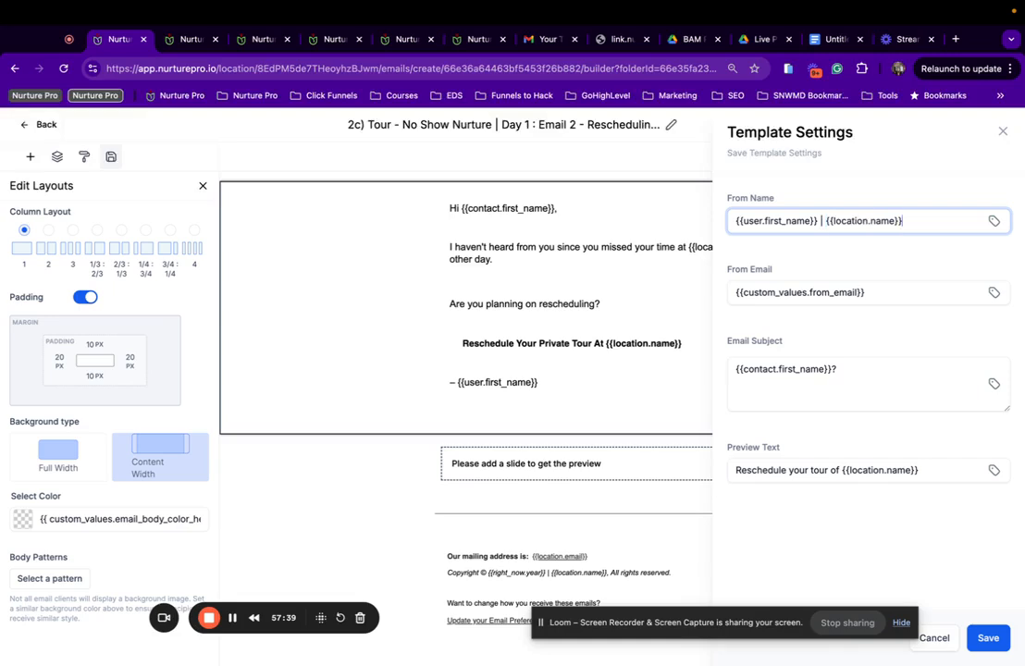
pyautogui.click(986, 636)
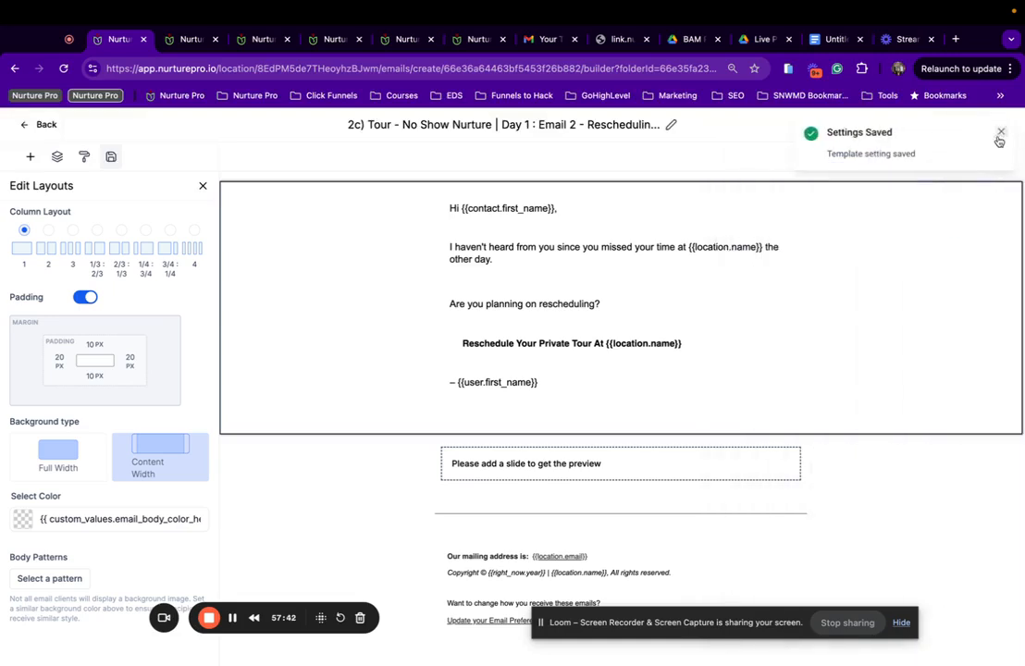
pyautogui.click(999, 133)
# Preview the finished email, save the template again, and return to the No Show Nurture list.
pyautogui.click(909, 124)
pyautogui.click(893, 171)
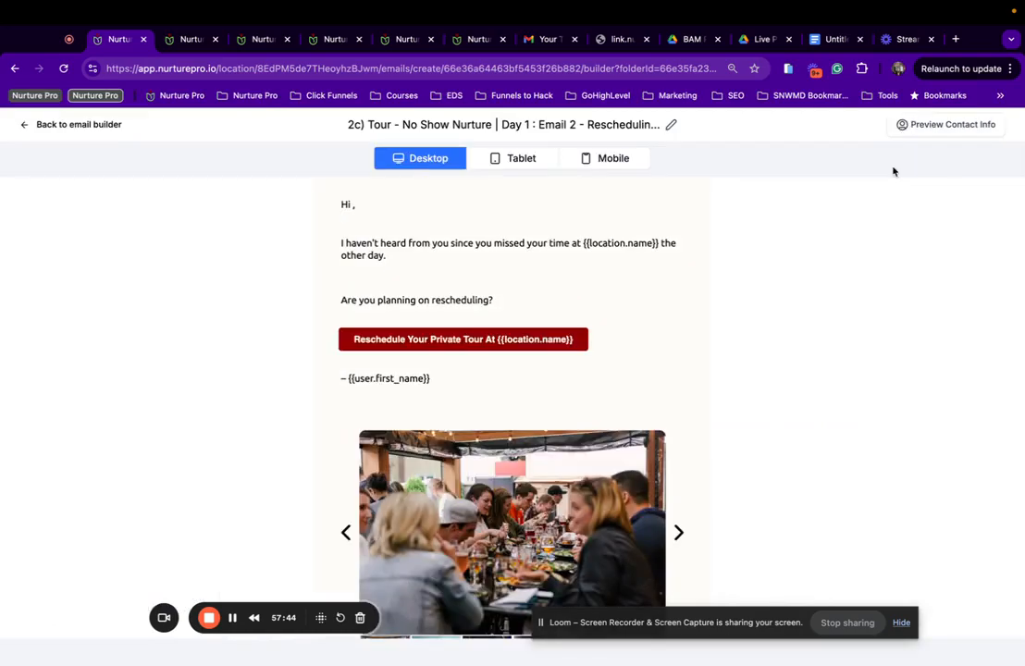
pyautogui.scroll(-5, 560, 420)
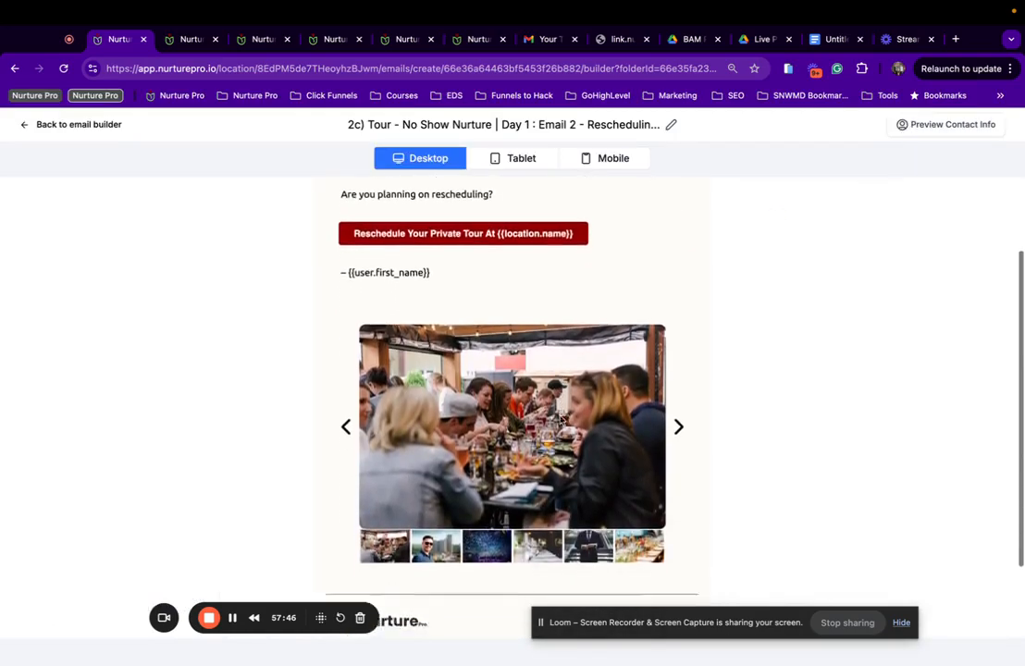
pyautogui.scroll(5, 560, 420)
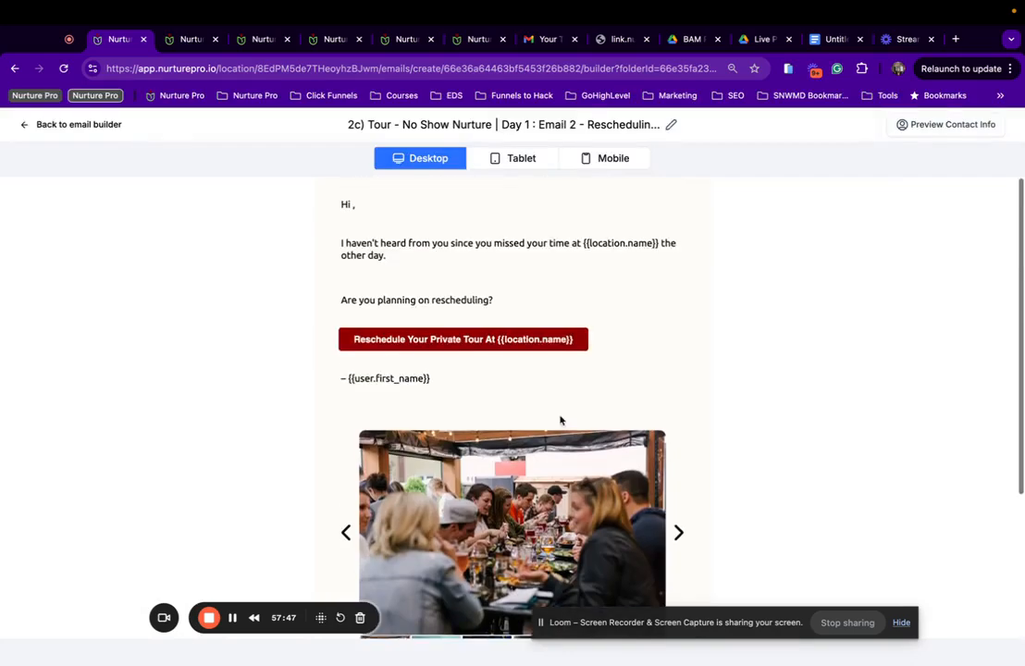
pyautogui.click(37, 125)
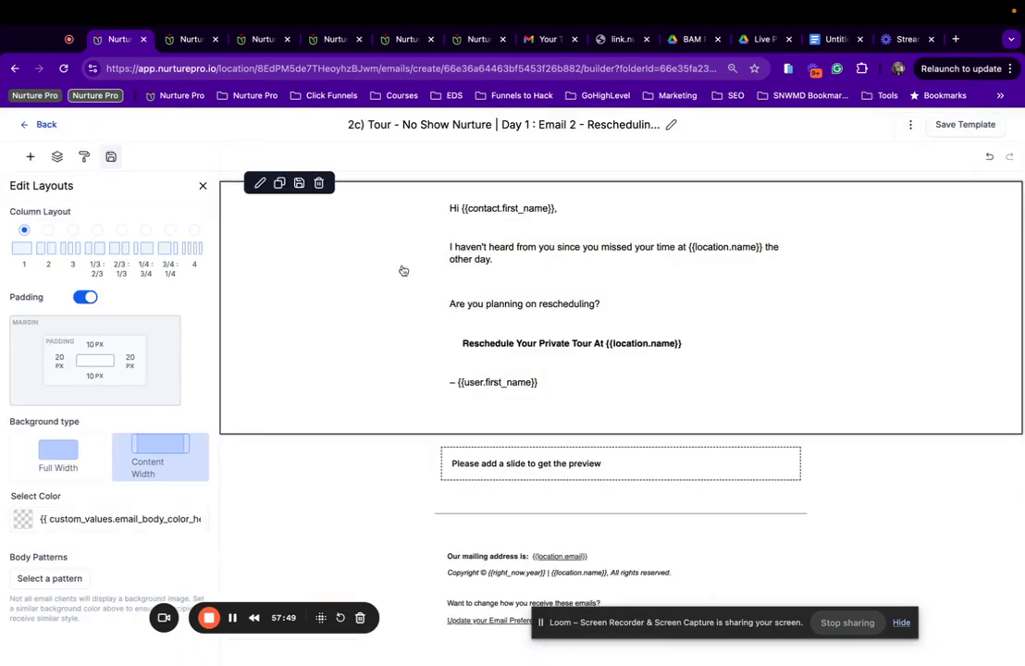
pyautogui.click(944, 125)
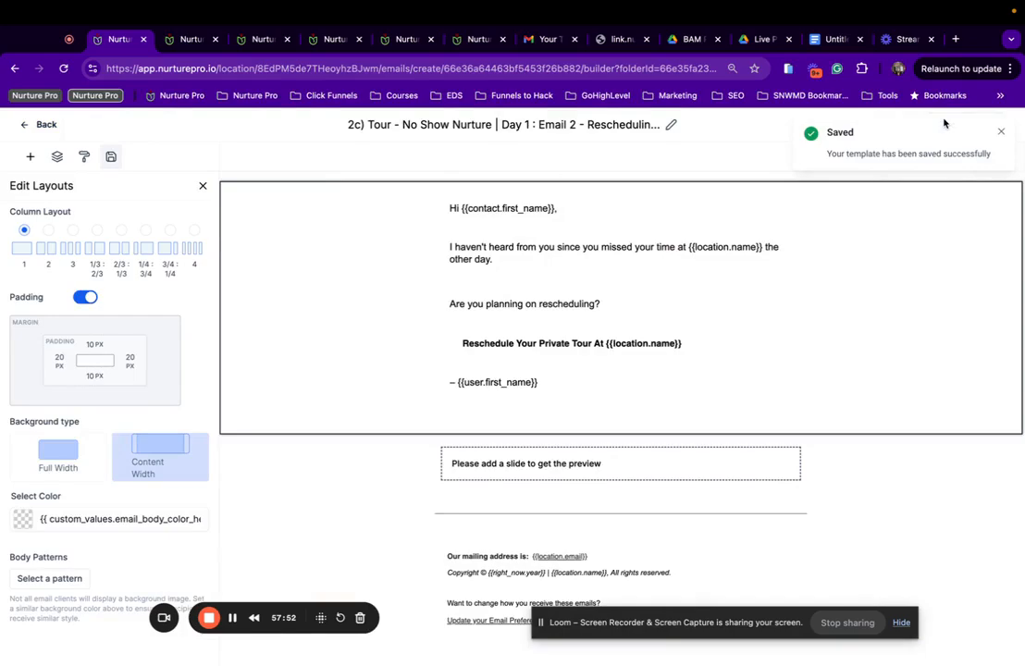
pyautogui.click(37, 124)
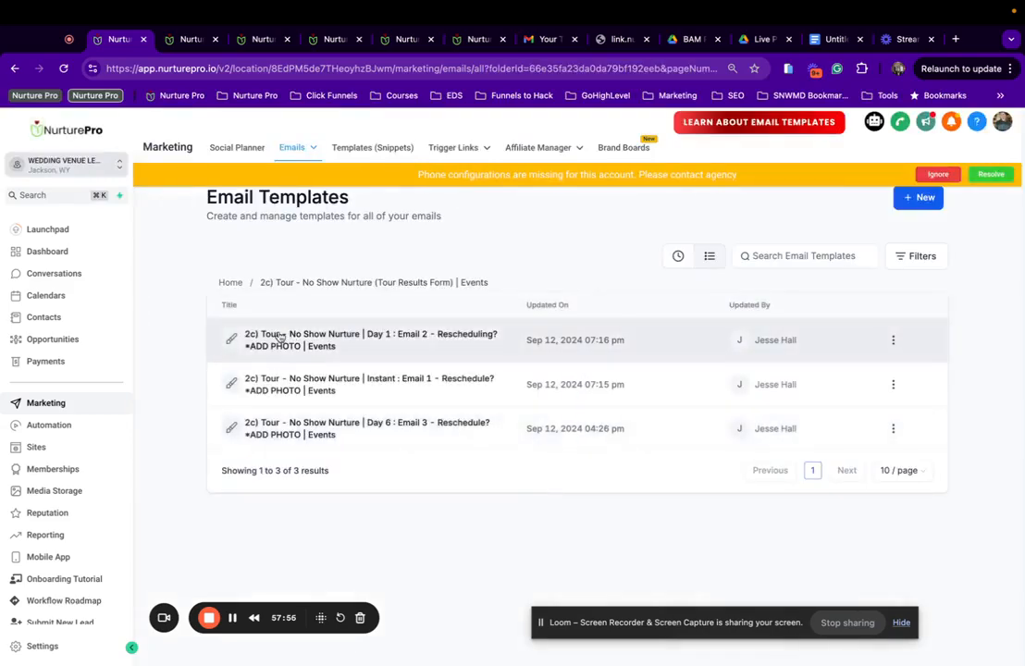
# Open the Day 6 Email 3 template.
pyautogui.click(280, 335)
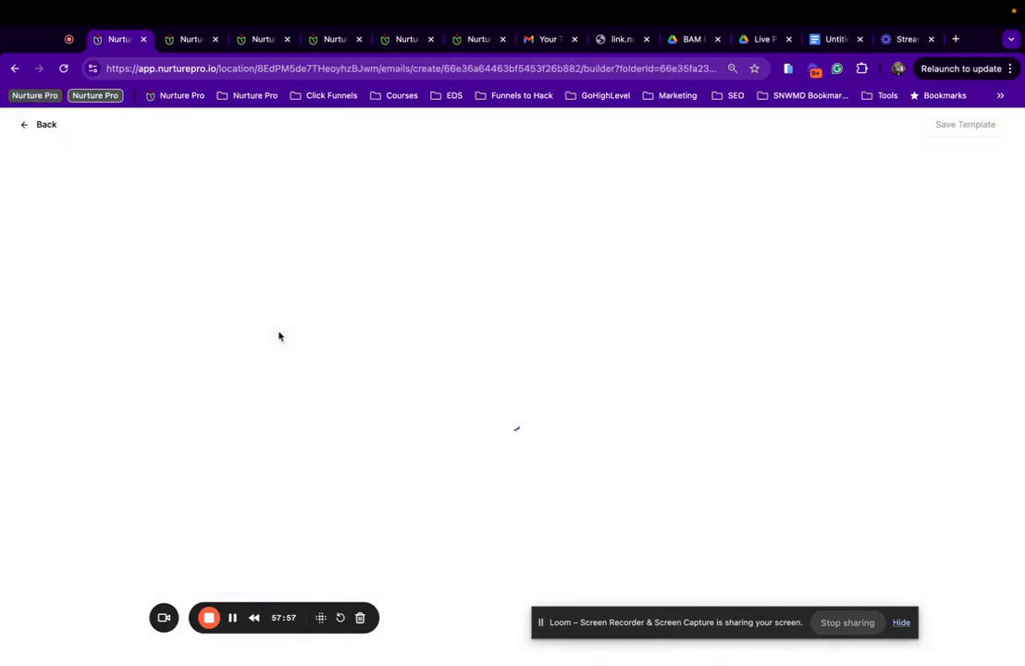
pyautogui.click(48, 132)
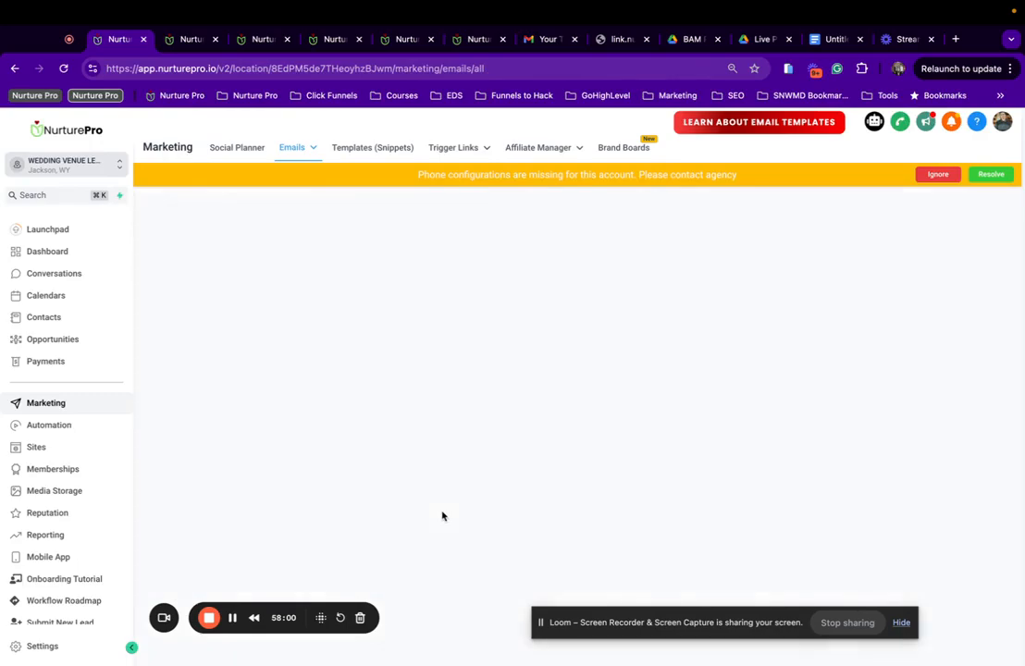
pyautogui.click(328, 436)
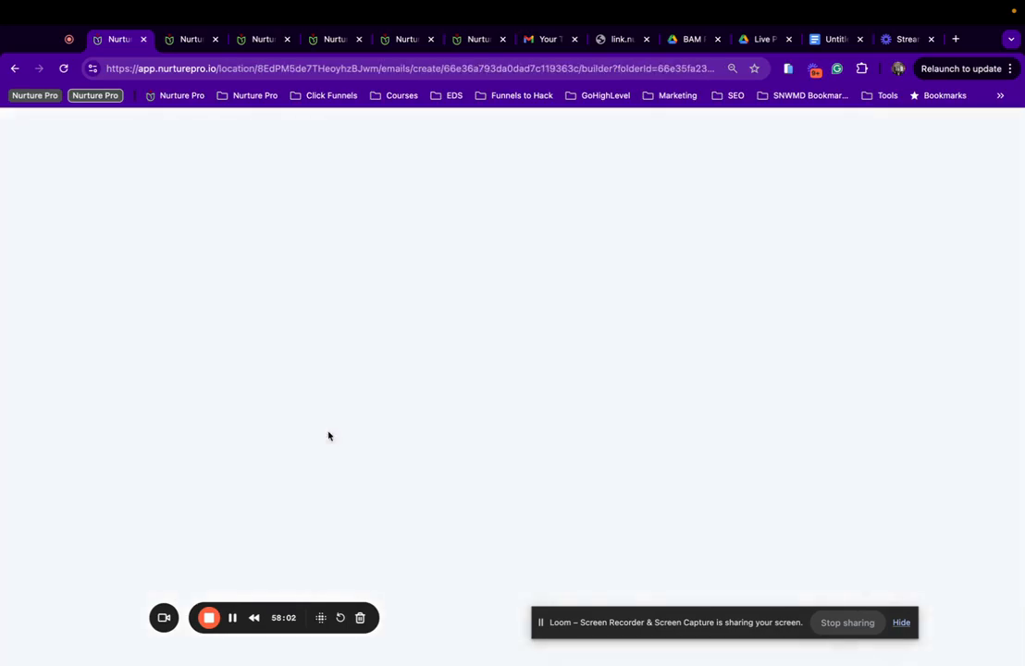
# Make the sender name {{user.first_name}} | {{location.name}}, save the settings, and delete the old slider section.
pyautogui.click(908, 127)
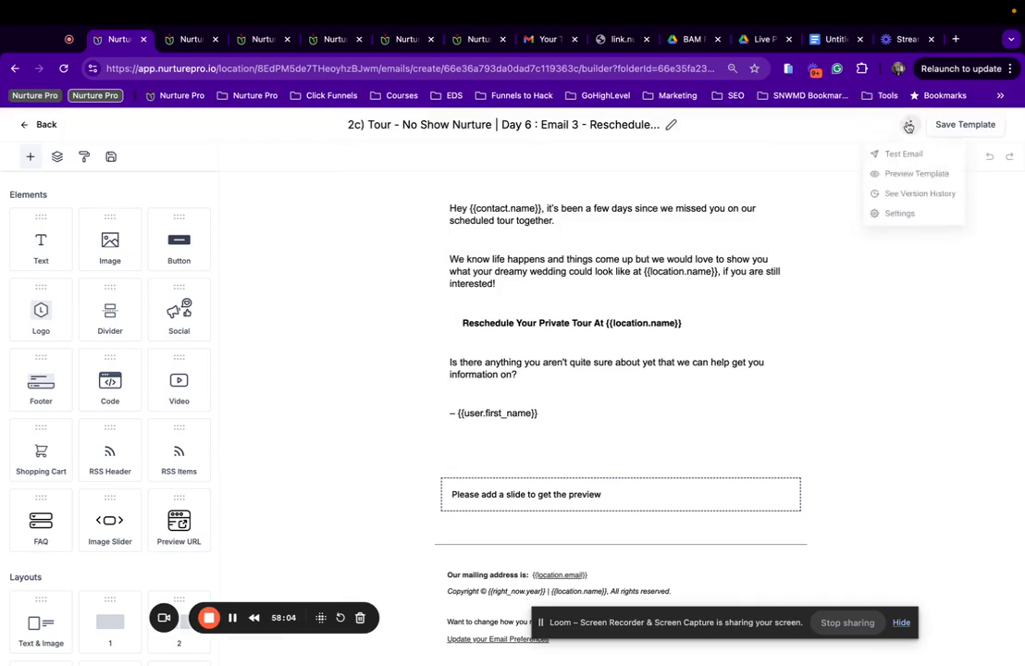
pyautogui.click(901, 212)
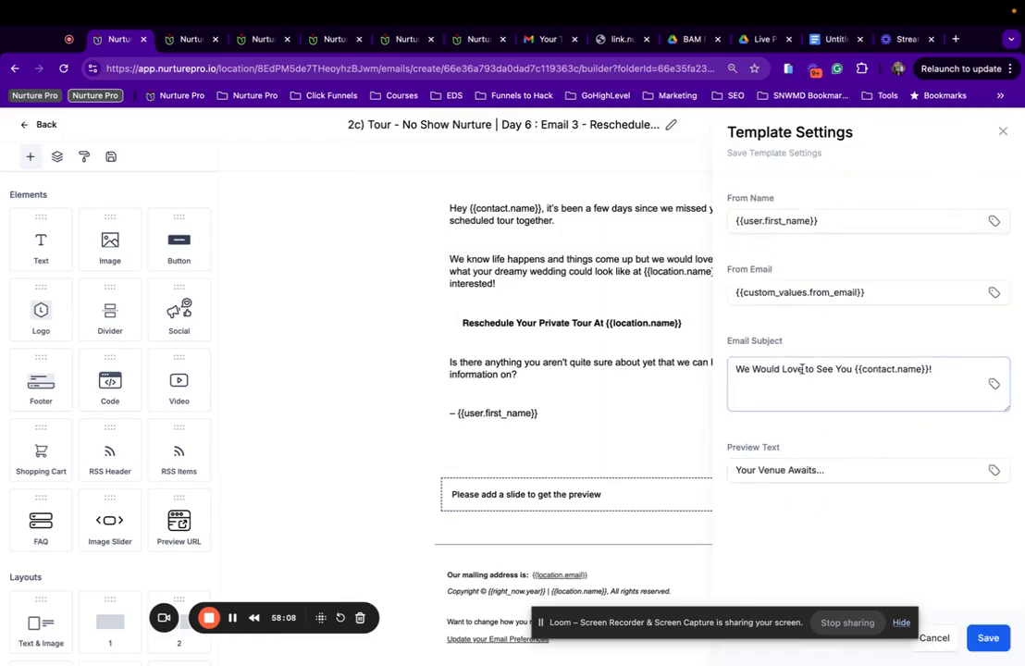
pyautogui.click(851, 223)
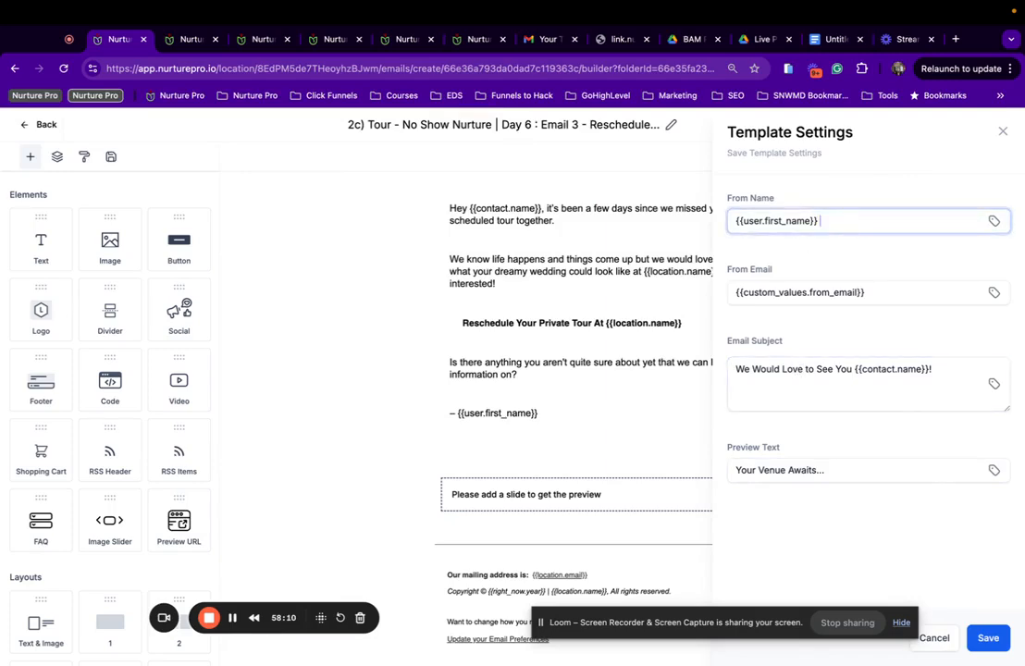
pyautogui.write('|')
pyautogui.write('{{location.name}}')
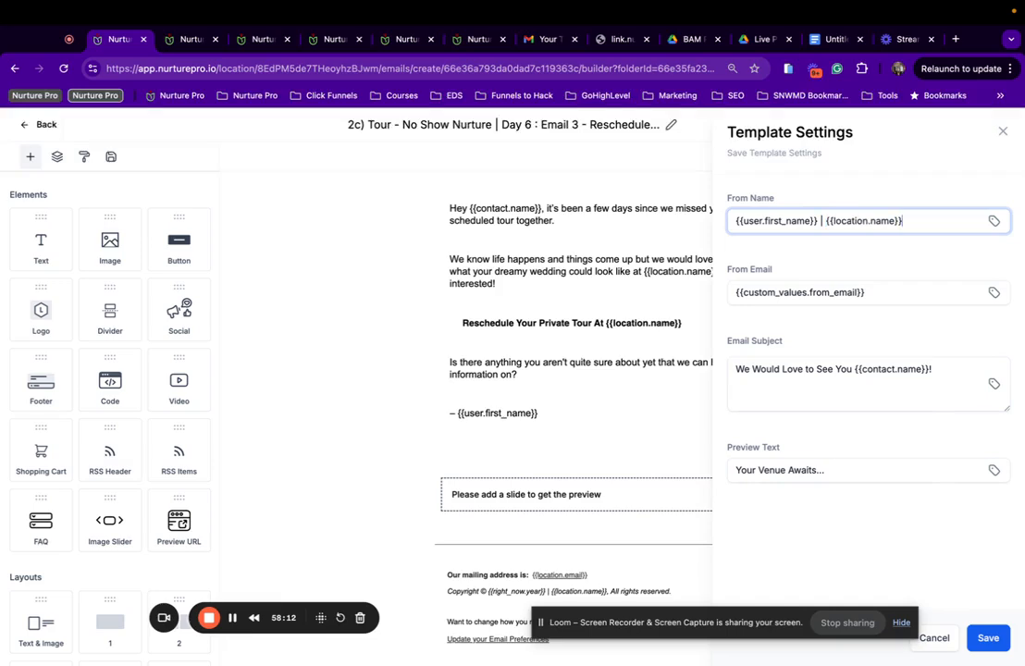
pyautogui.click(989, 638)
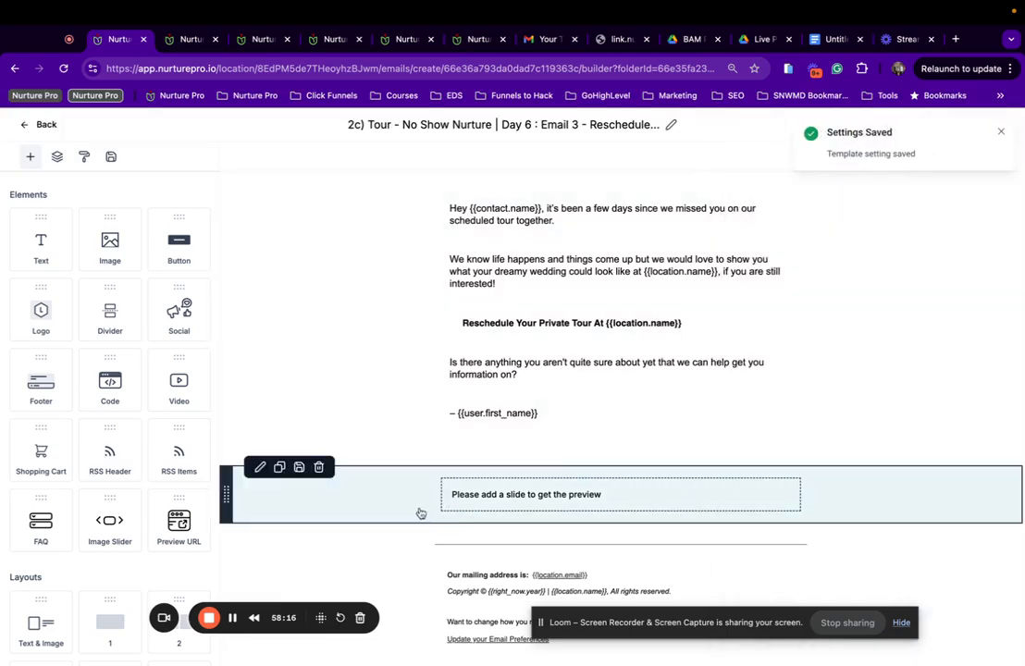
pyautogui.click(319, 467)
# Add the saved Events image slider below the sign-off and change 'dreamy wedding' to 'event'.
pyautogui.click(111, 156)
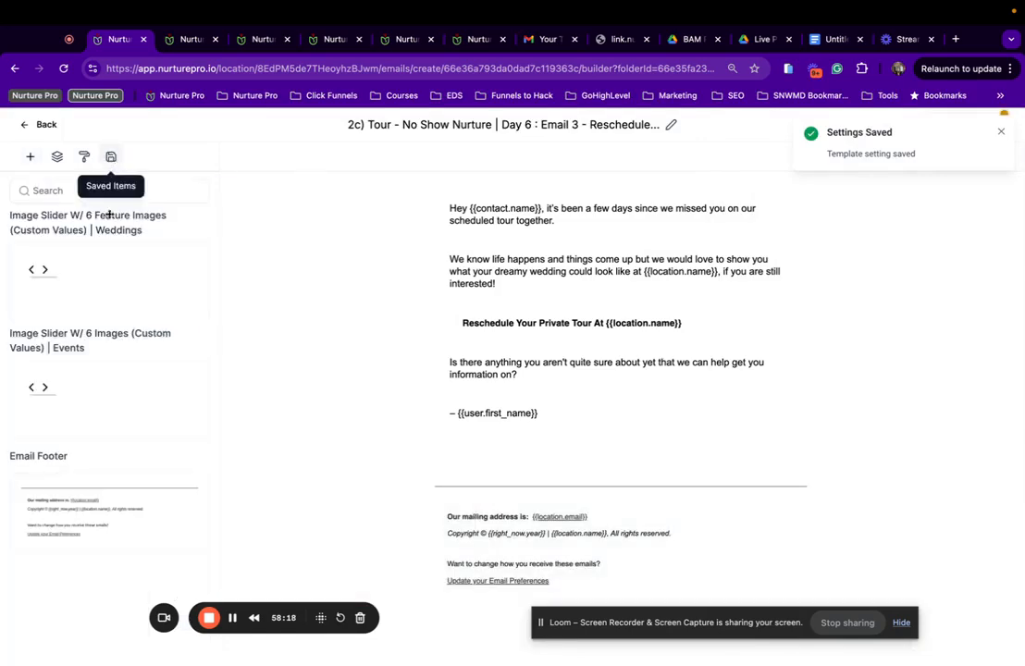
pyautogui.moveTo(51, 377); pyautogui.dragTo(501, 455)
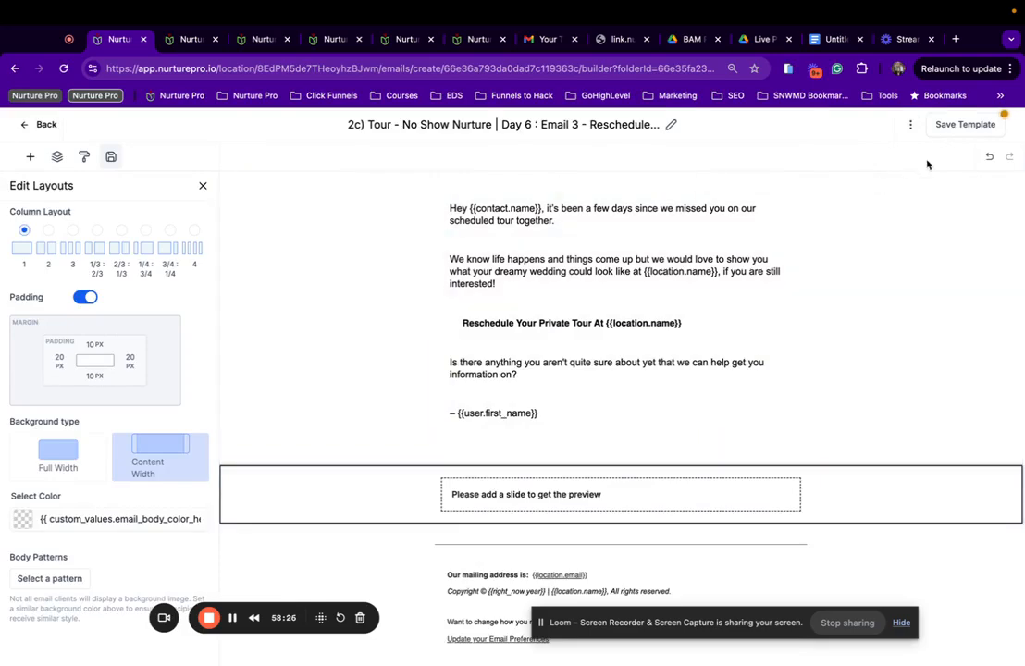
pyautogui.click(910, 124)
pyautogui.click(902, 172)
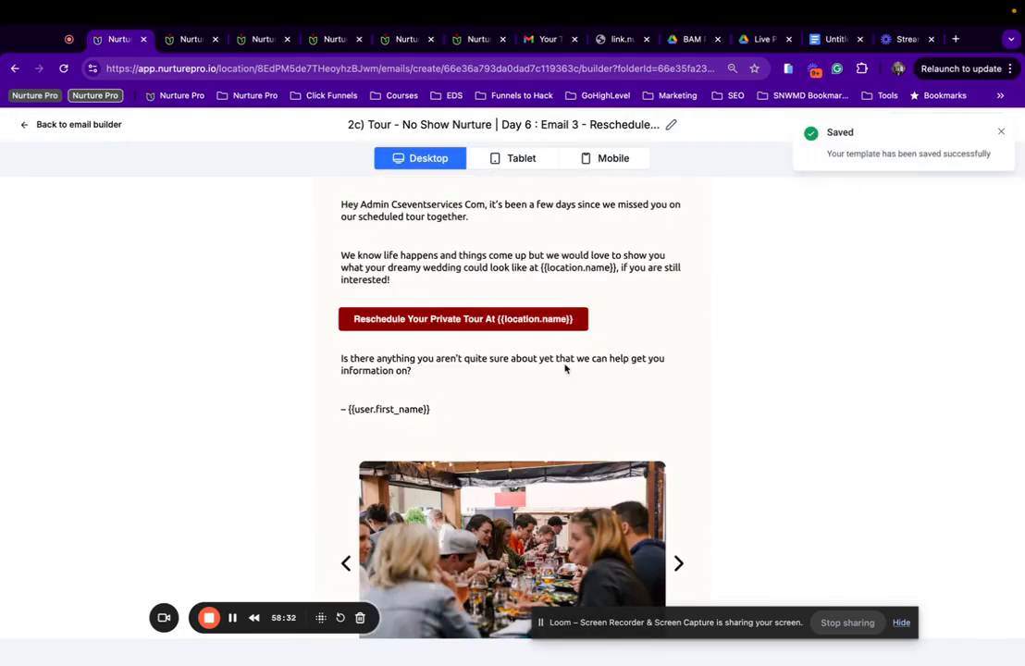
pyautogui.click(43, 135)
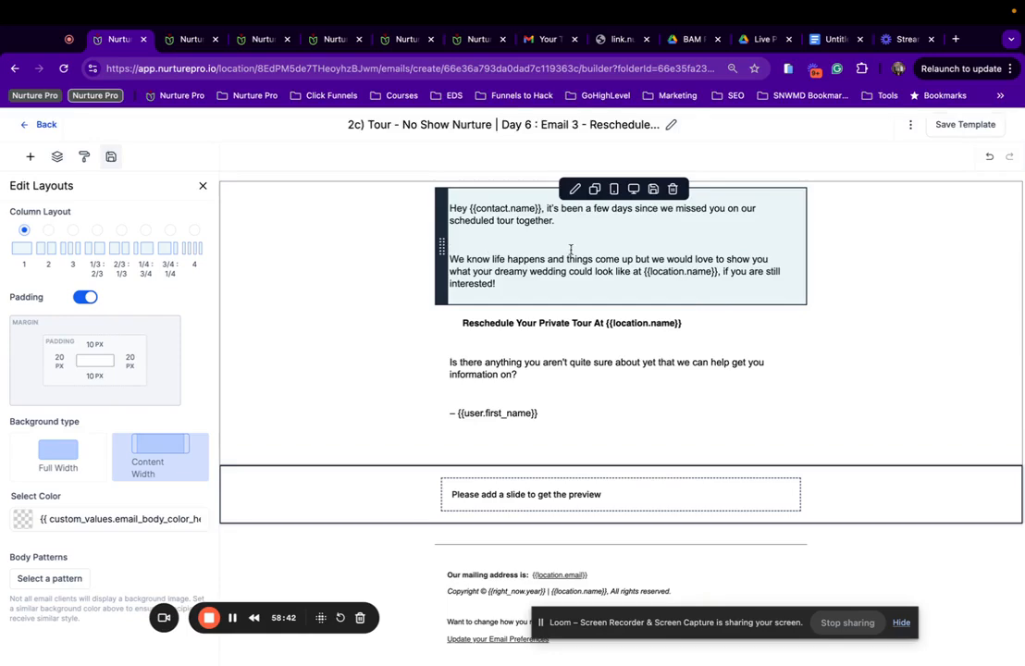
pyautogui.moveTo(568, 270); pyautogui.dragTo(499, 269)
pyautogui.write('event')
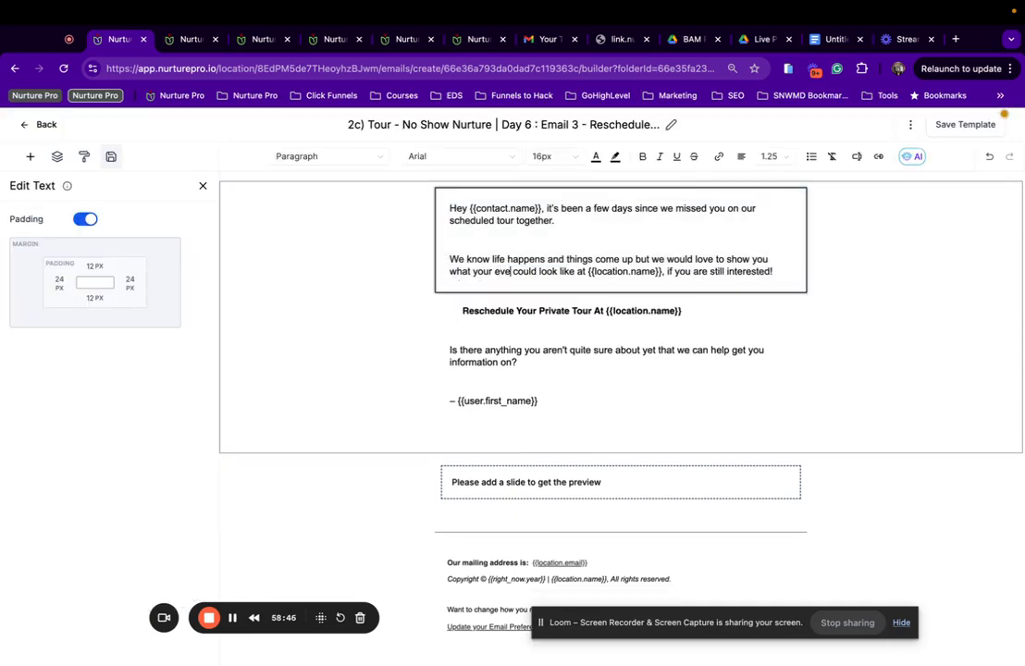
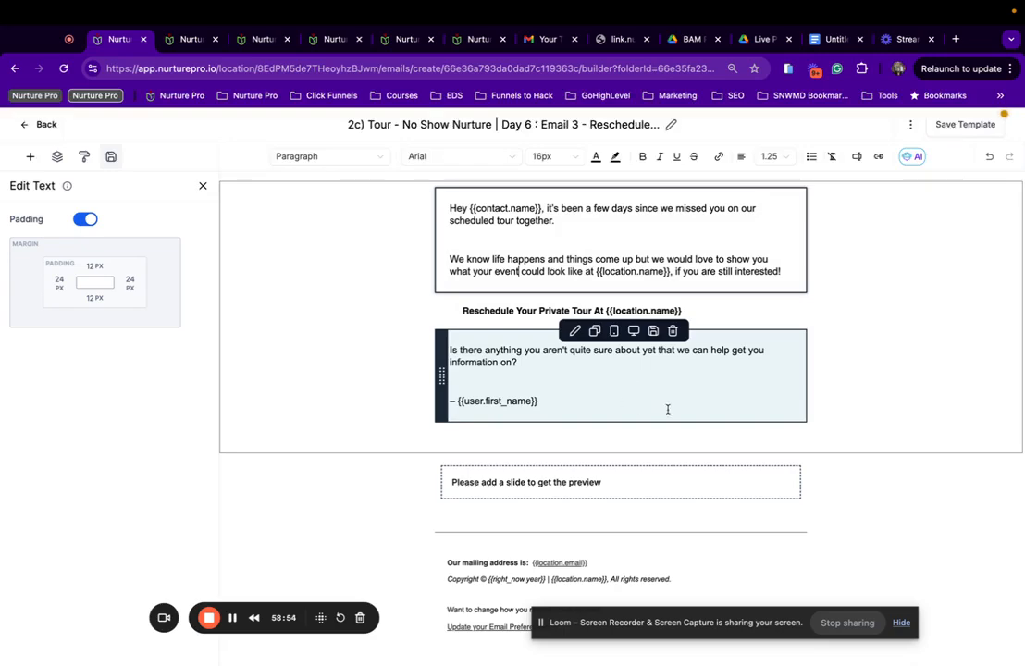
# Preview the Day 6 Email 3 template as recipients see it, then return to the builder.
pyautogui.click(911, 126)
pyautogui.click(903, 169)
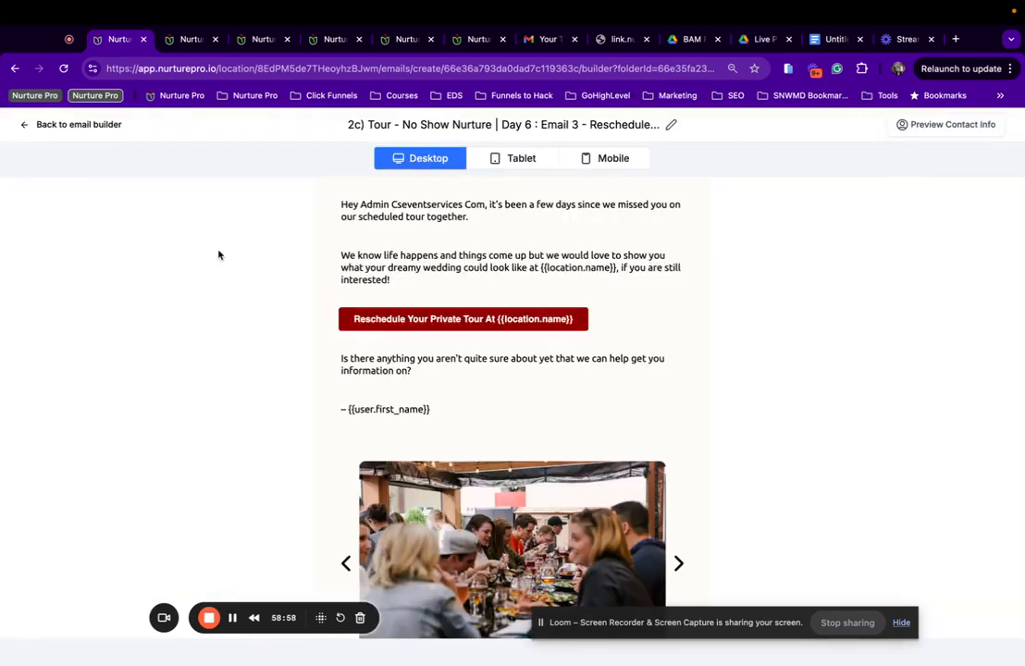
pyautogui.scroll(-3, 439, 414)
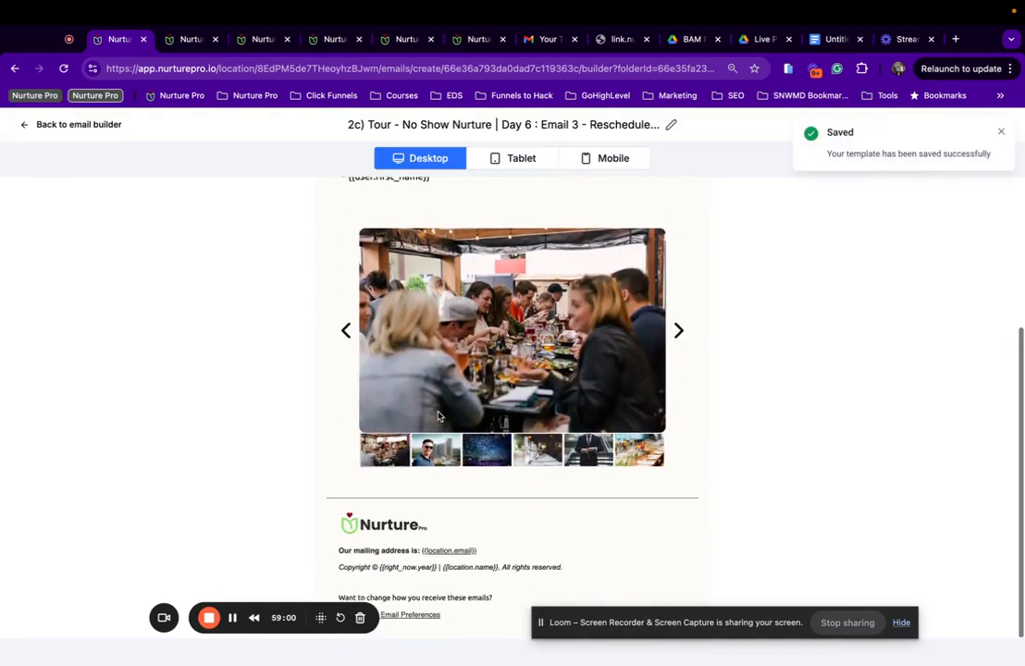
pyautogui.scroll(3, 440, 414)
pyautogui.click(73, 124)
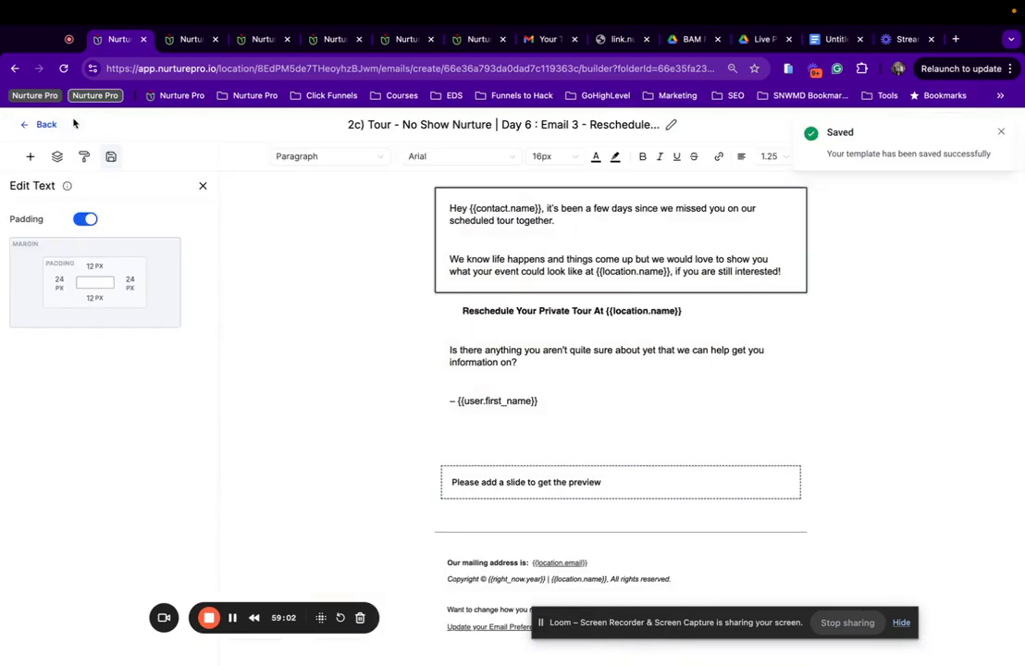
# Save the template settings and the email template, then return to the templates list.
pyautogui.click(908, 126)
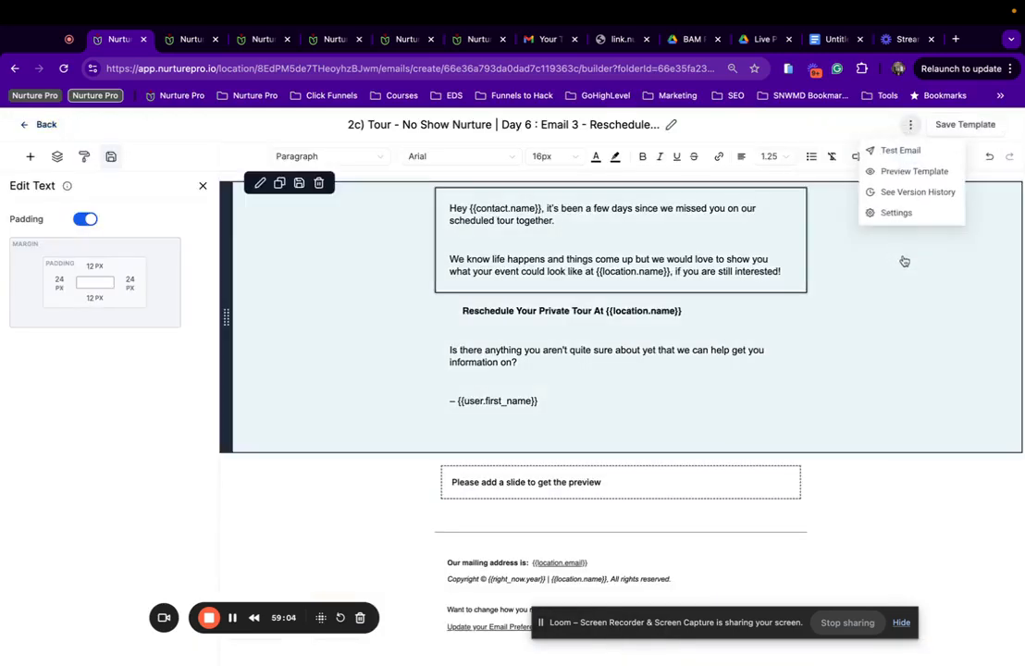
pyautogui.click(902, 214)
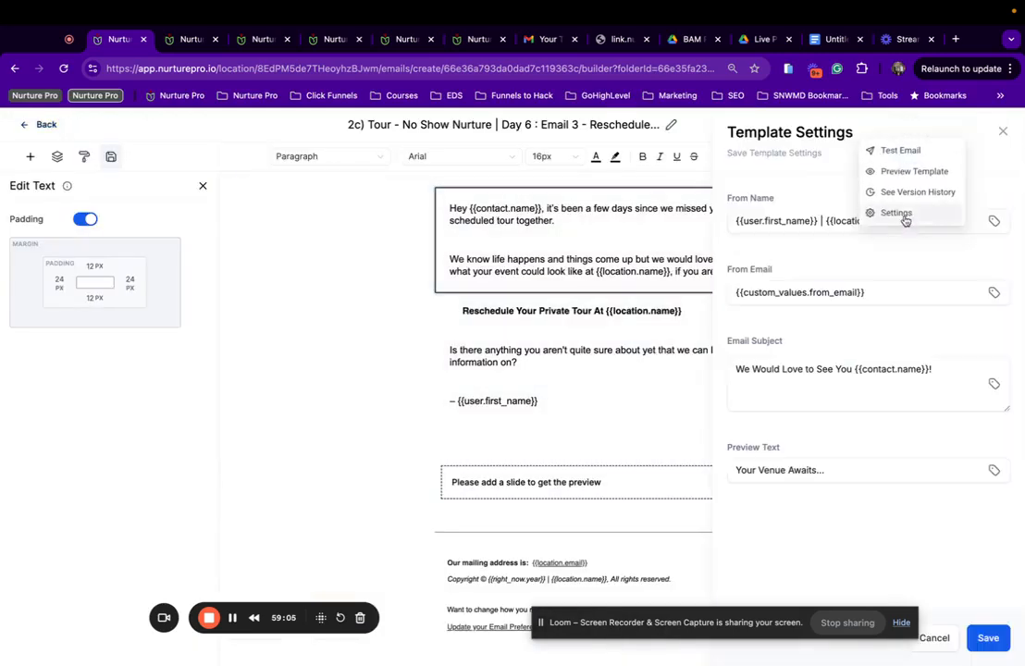
pyautogui.click(988, 638)
pyautogui.click(1001, 131)
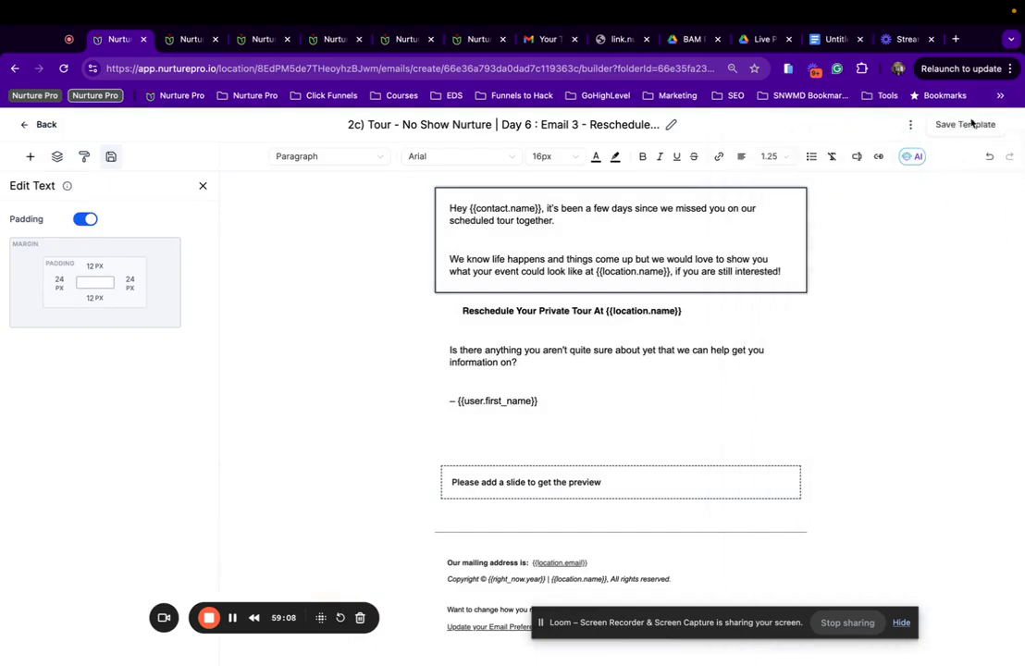
pyautogui.click(987, 124)
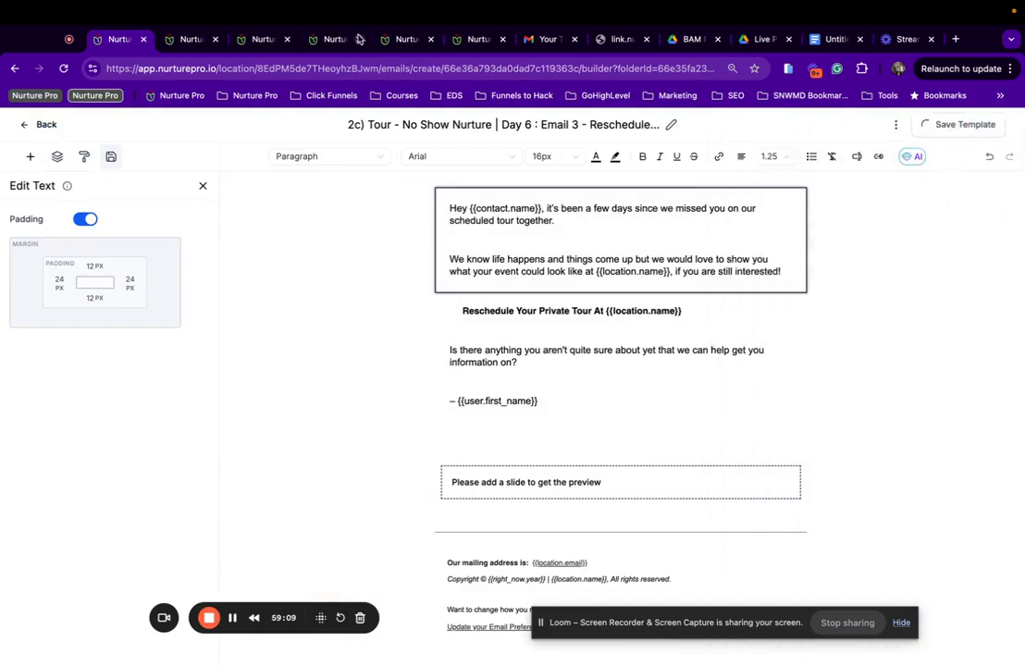
pyautogui.click(16, 128)
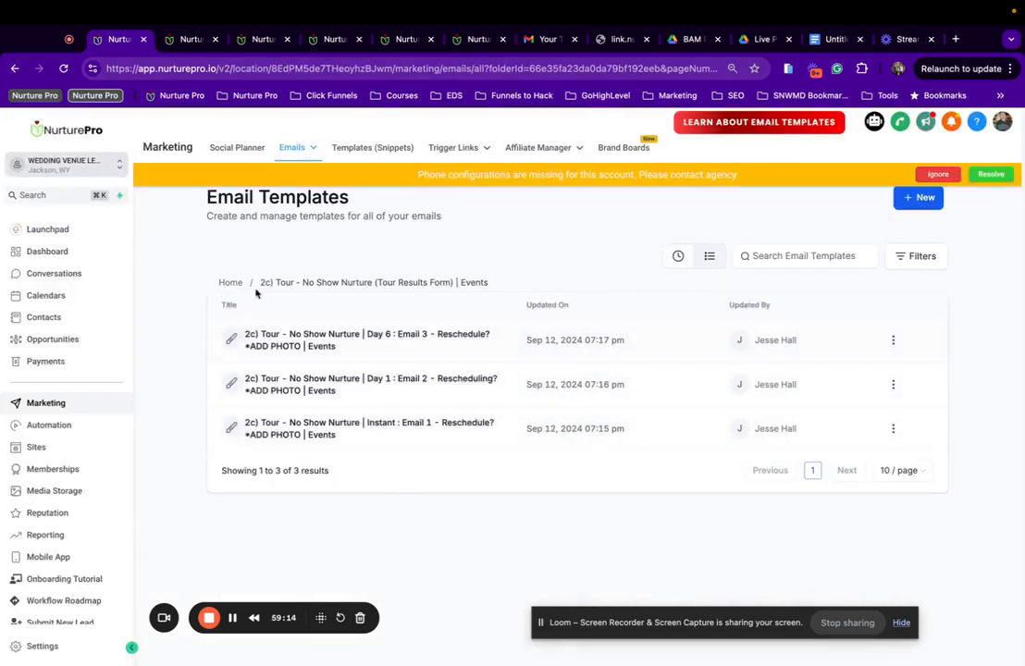
# Open the Day 3 Email 1 reschedule template in the 2d) Tour - Canceled Nurture folder.
pyautogui.click(229, 283)
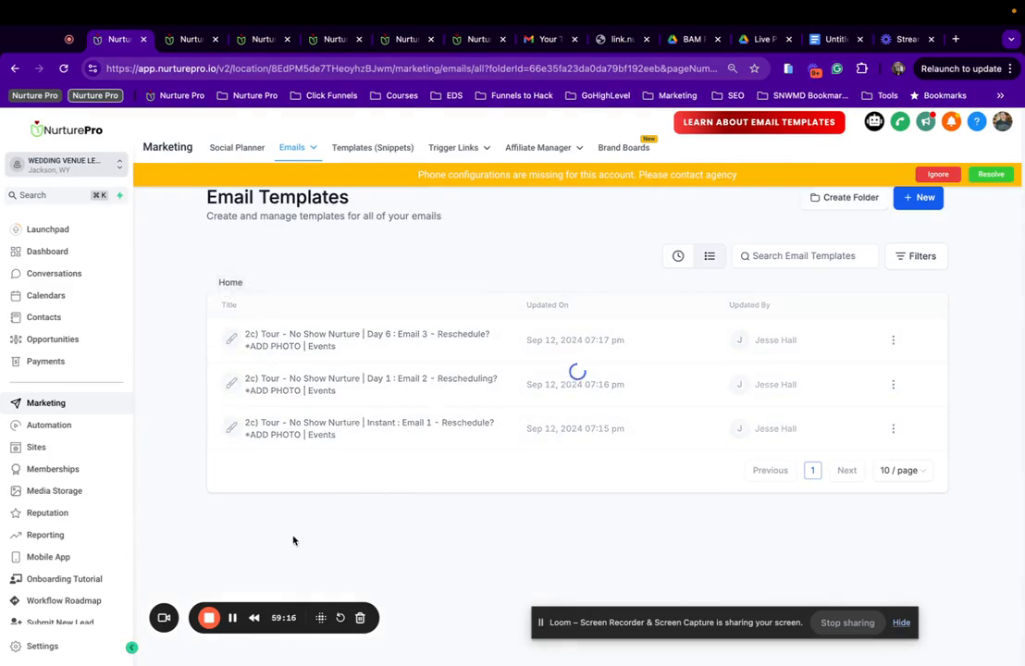
pyautogui.scroll(-5, 311, 488)
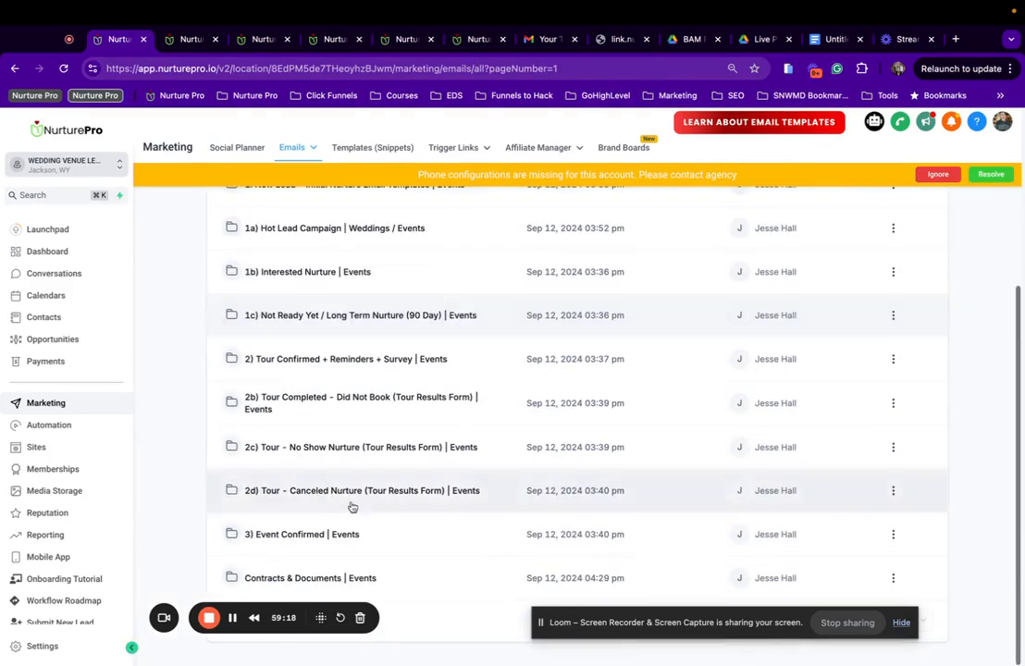
pyautogui.click(303, 491)
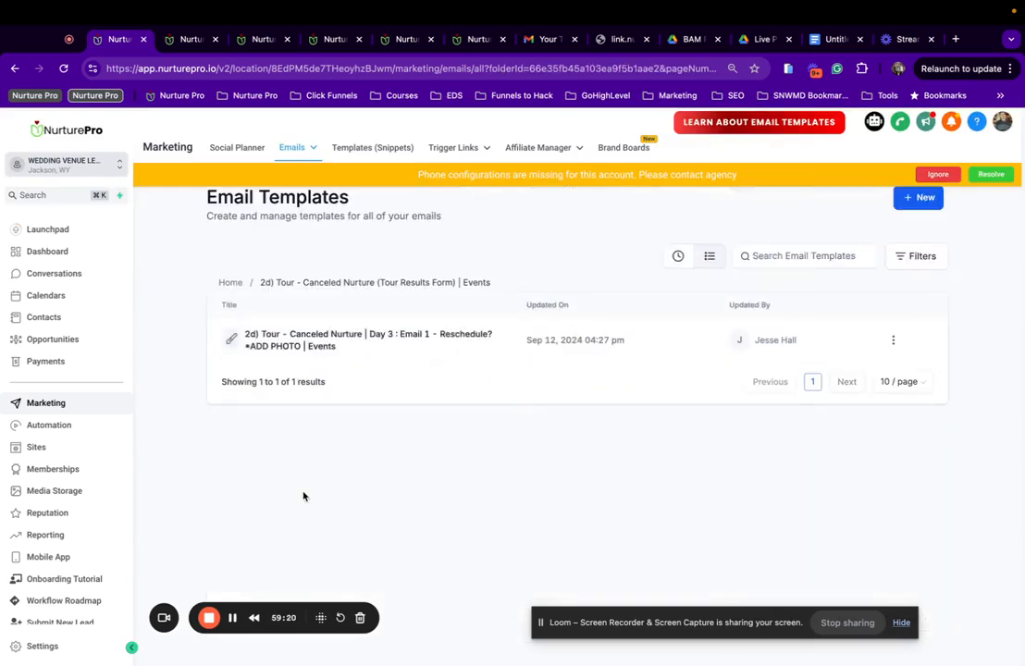
pyautogui.click(328, 347)
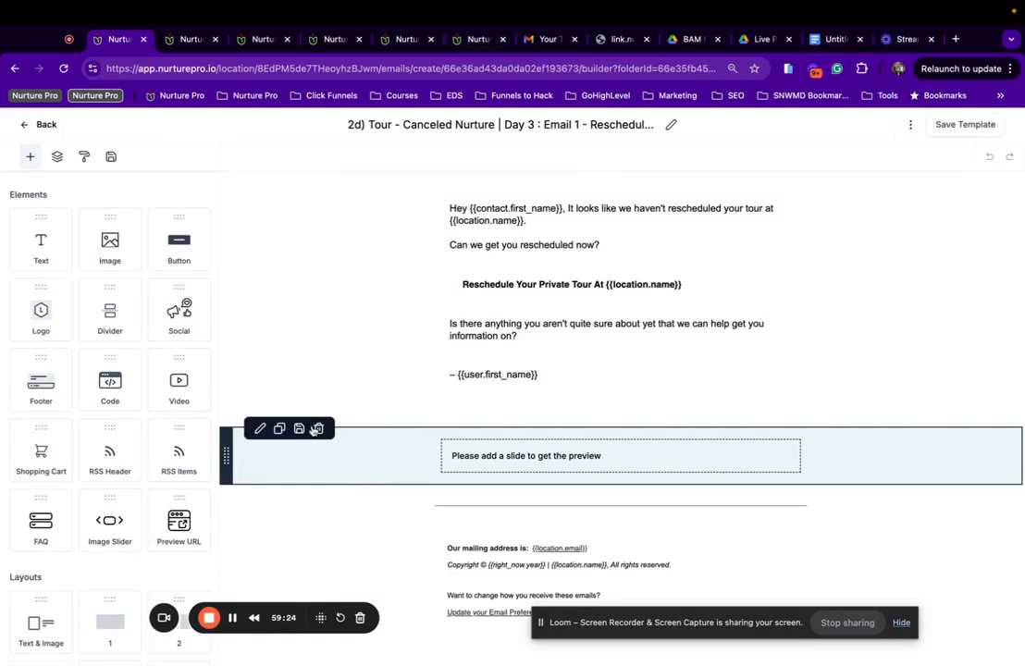
# Replace the old image slider with the saved Events image slider and save the template.
pyautogui.click(317, 428)
pyautogui.click(111, 156)
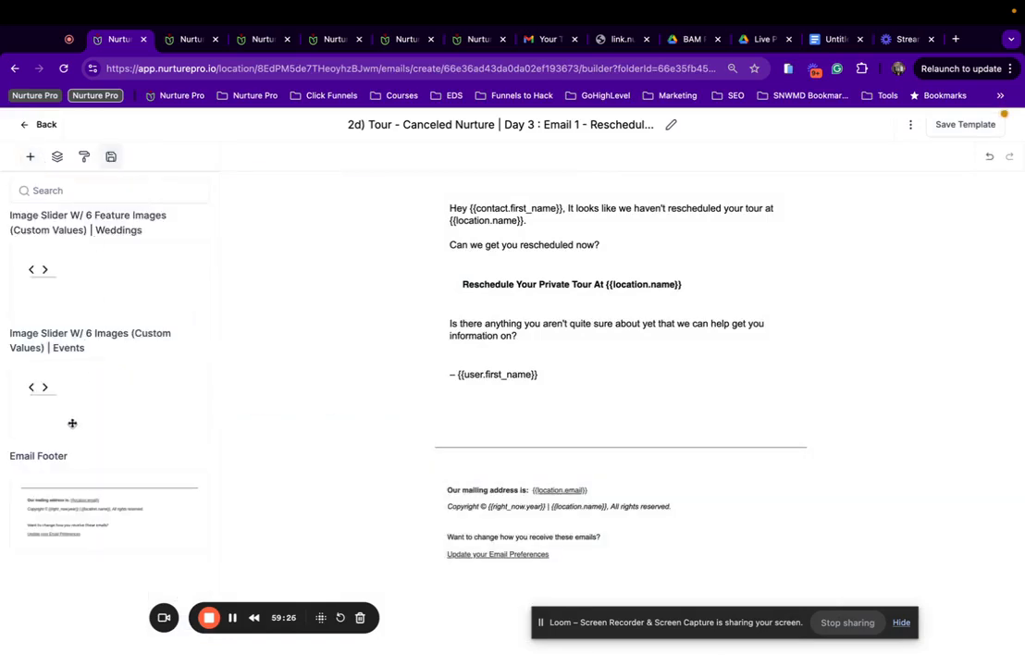
pyautogui.moveTo(72, 423); pyautogui.dragTo(648, 435)
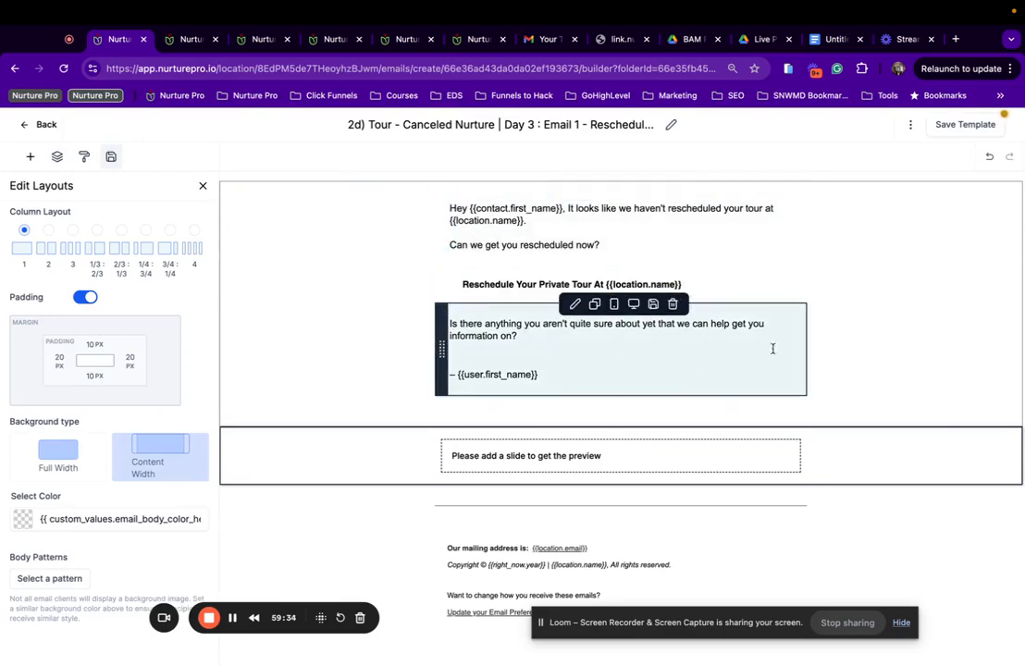
pyautogui.click(962, 126)
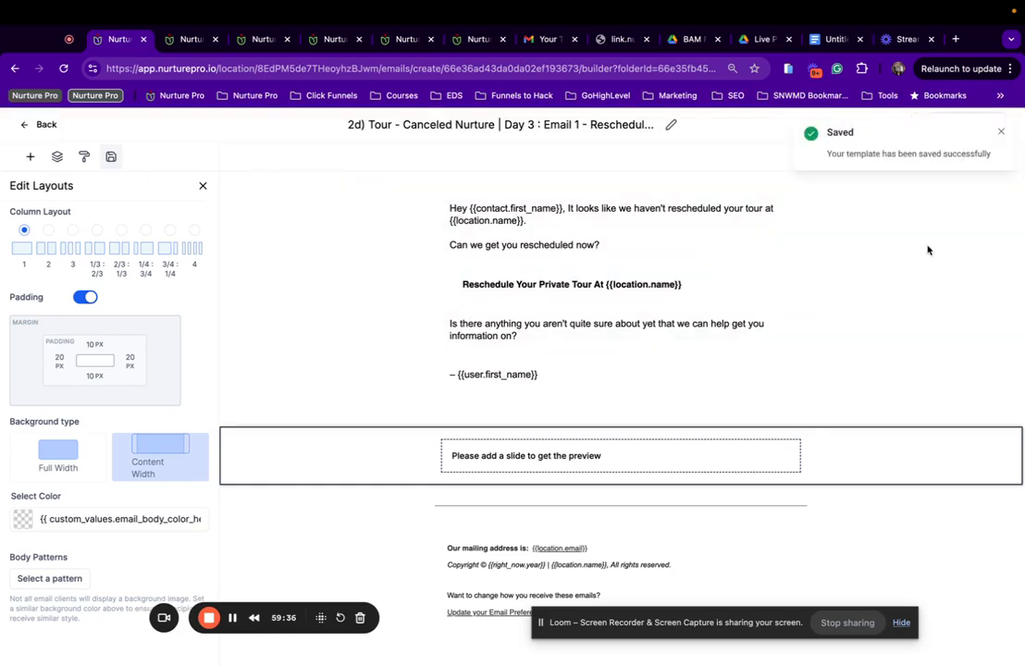
# Preview the email, save it again, and return to the templates list.
pyautogui.click(910, 125)
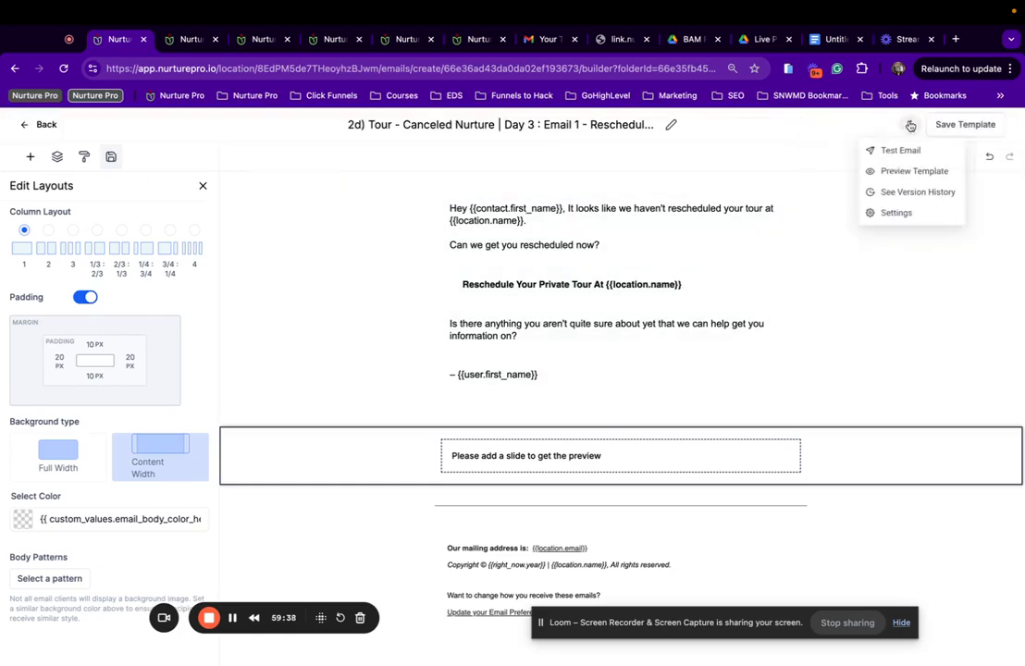
pyautogui.click(886, 170)
pyautogui.scroll(-5, 499, 398)
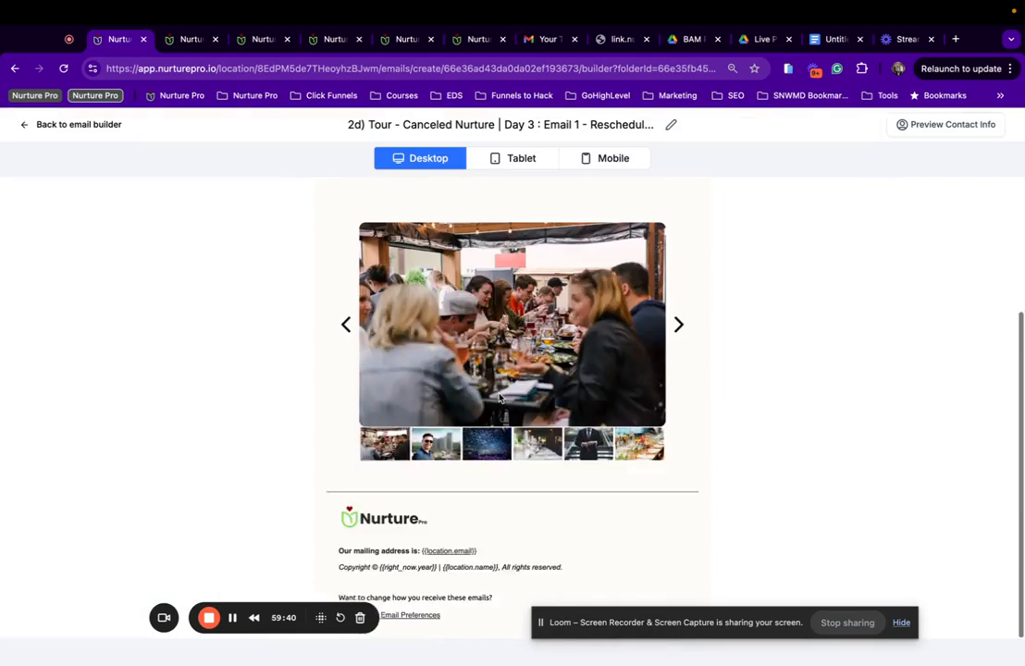
pyautogui.scroll(3, 500, 398)
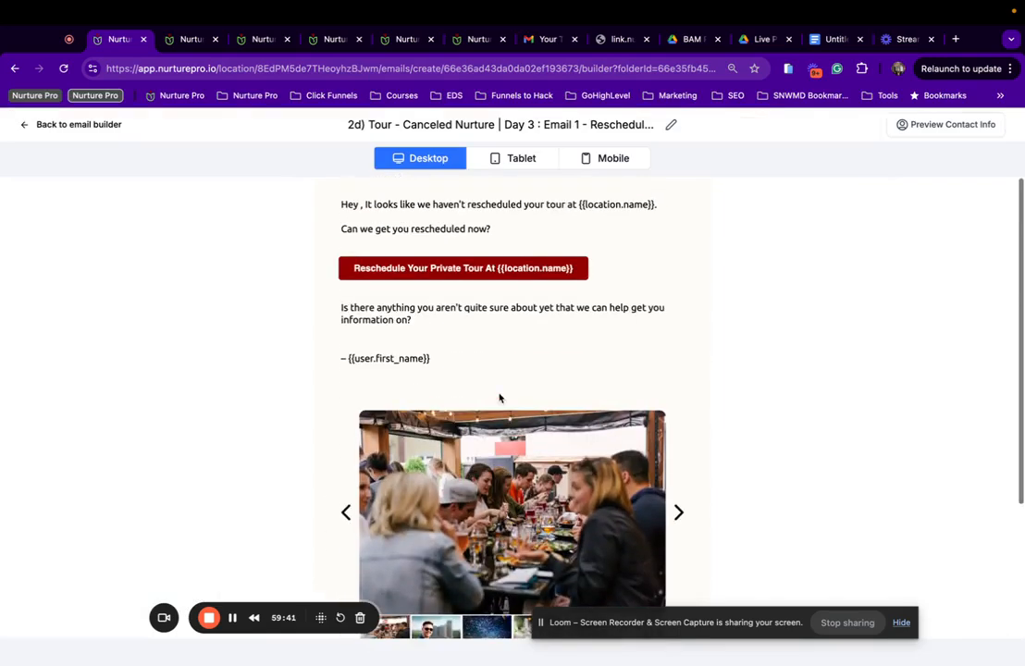
pyautogui.click(74, 124)
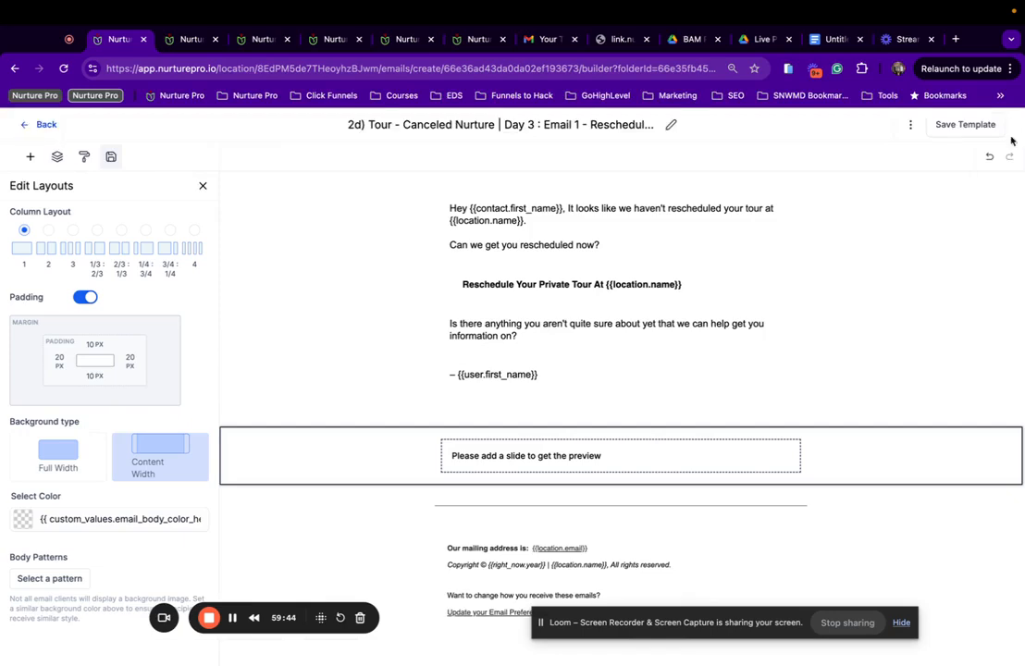
pyautogui.click(958, 129)
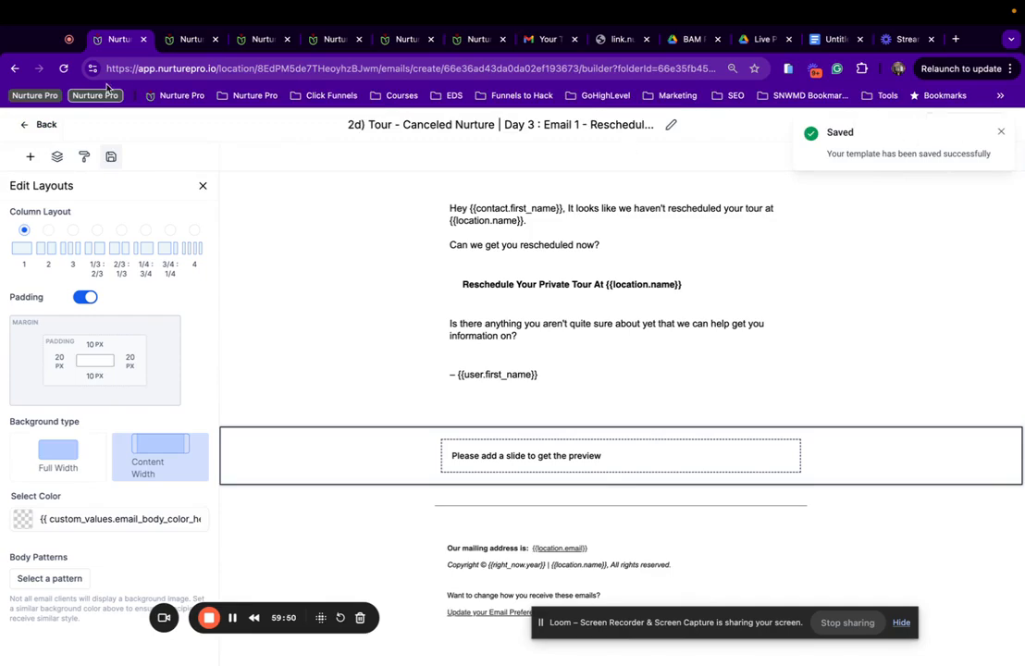
pyautogui.click(45, 125)
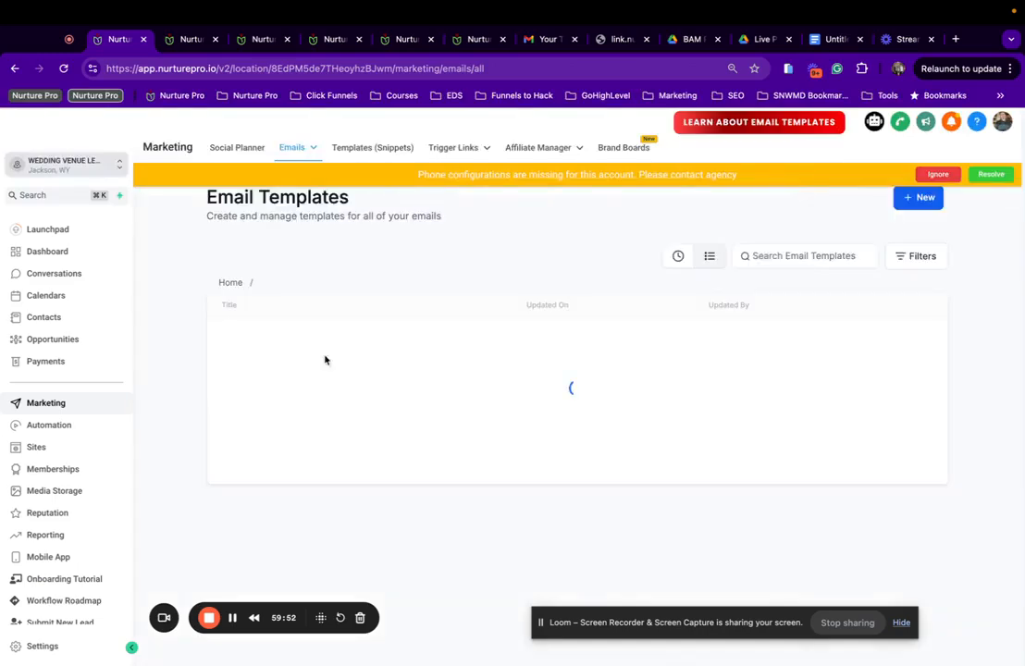
# Open the Email 1 Congratulations template in the 3) Event Confirmed | Events folder.
pyautogui.click(230, 281)
pyautogui.scroll(-3, 416, 500)
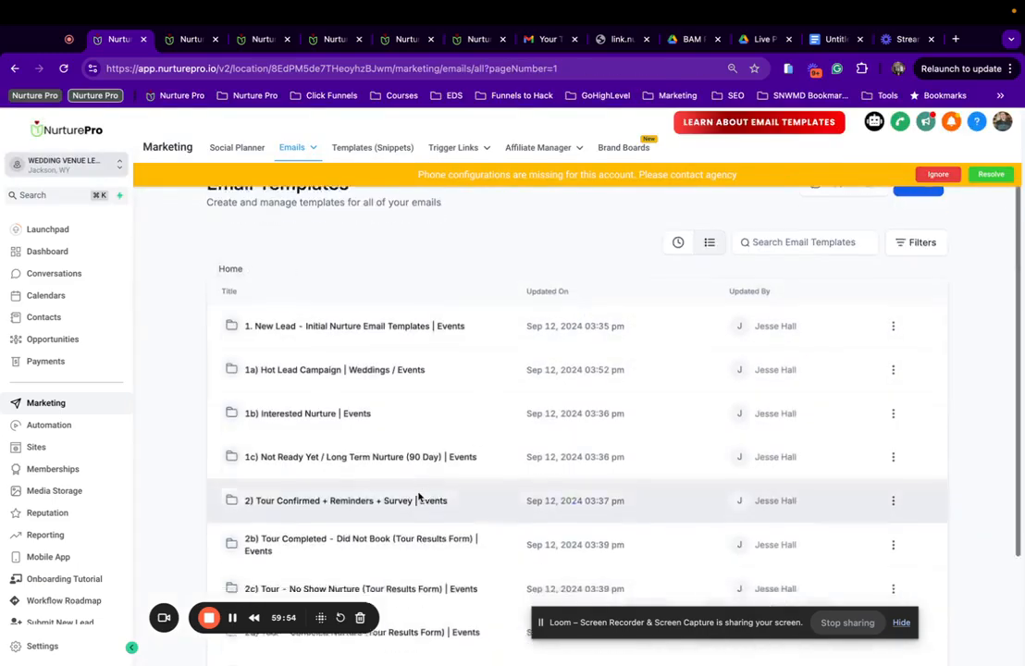
pyautogui.click(300, 533)
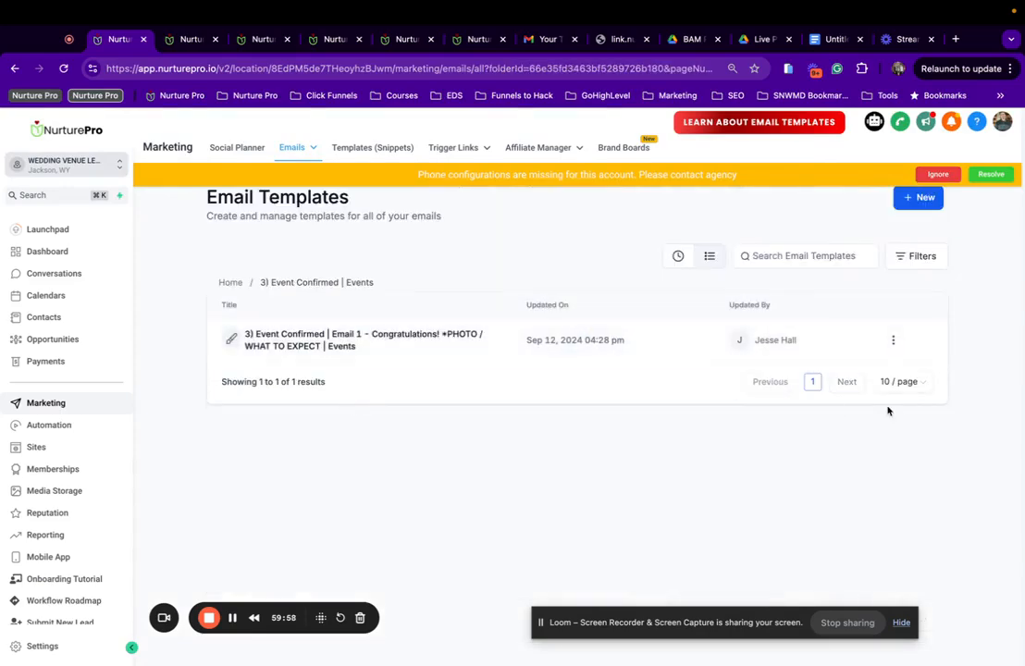
pyautogui.click(340, 343)
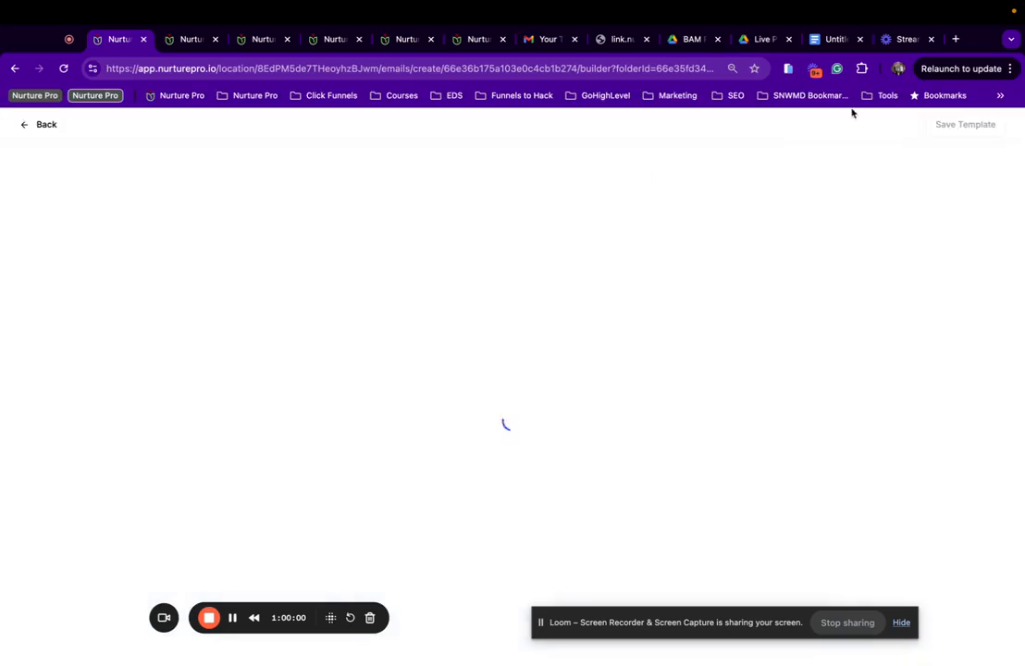
# Clear the preview text, set From Name to {{user.first_name}} | {{location.name}}, and save the settings.
pyautogui.click(911, 130)
pyautogui.click(905, 210)
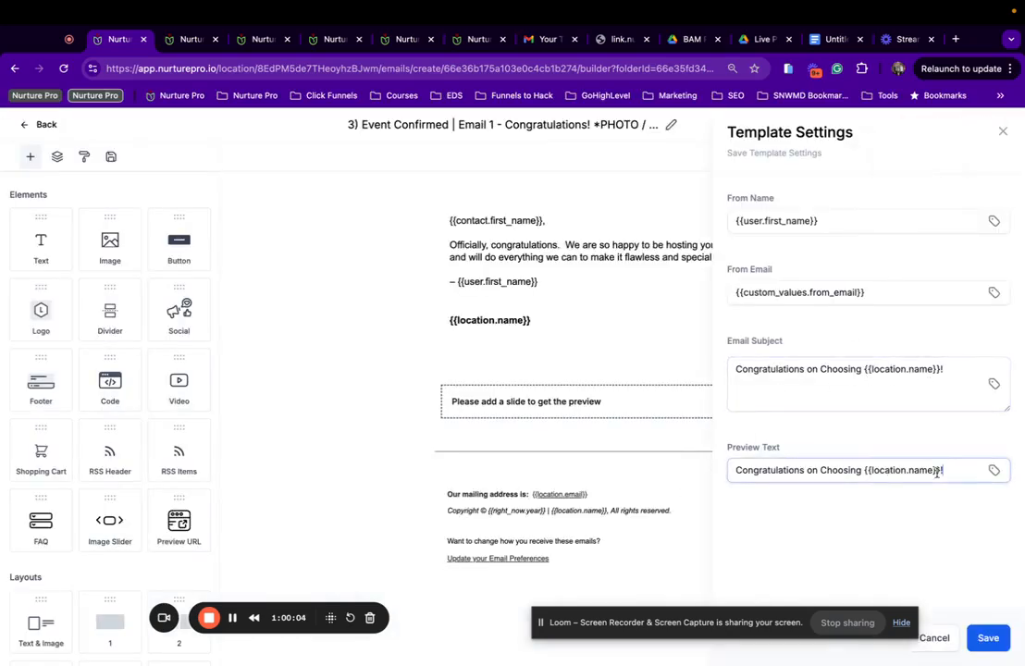
pyautogui.moveTo(938, 471); pyautogui.dragTo(725, 467)
pyautogui.press('BackSpace')
pyautogui.click(846, 225)
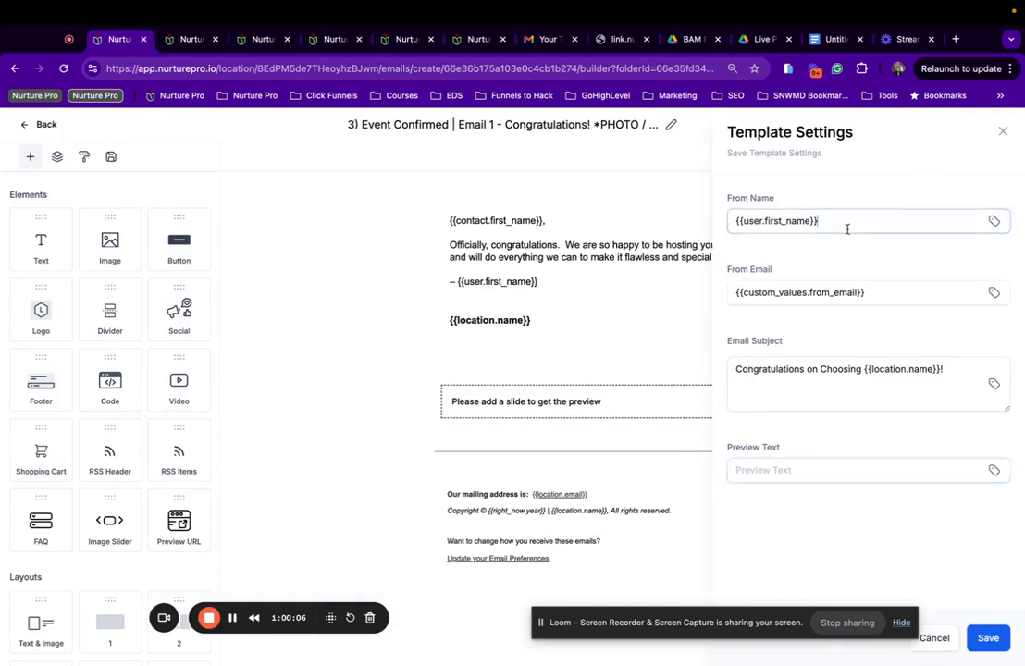
pyautogui.write('m|')
pyautogui.write('{{location.name}}')
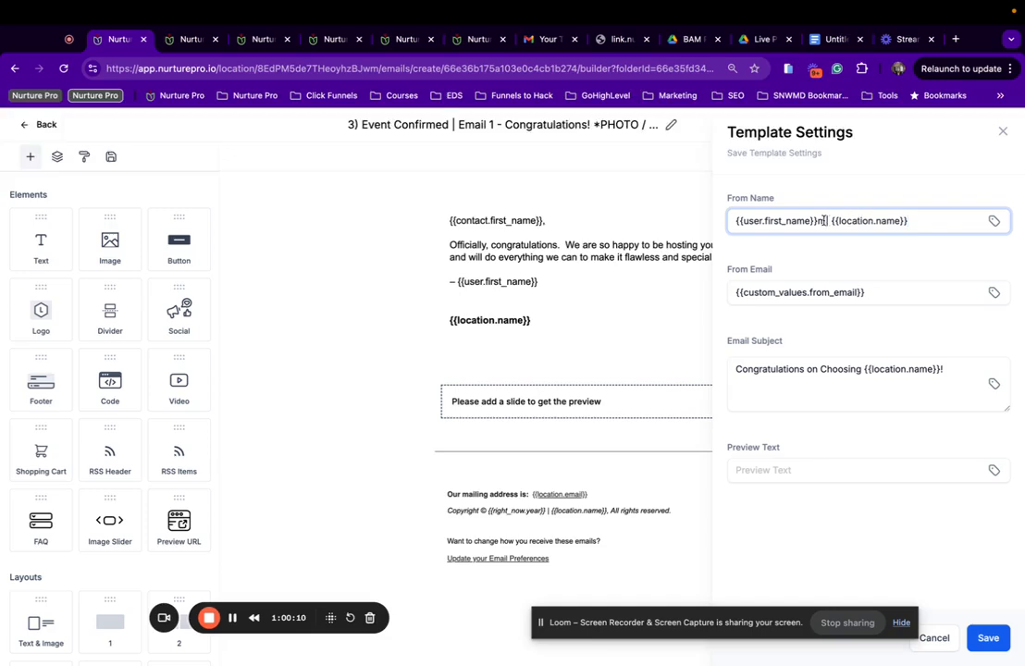
pyautogui.press('BackSpace')
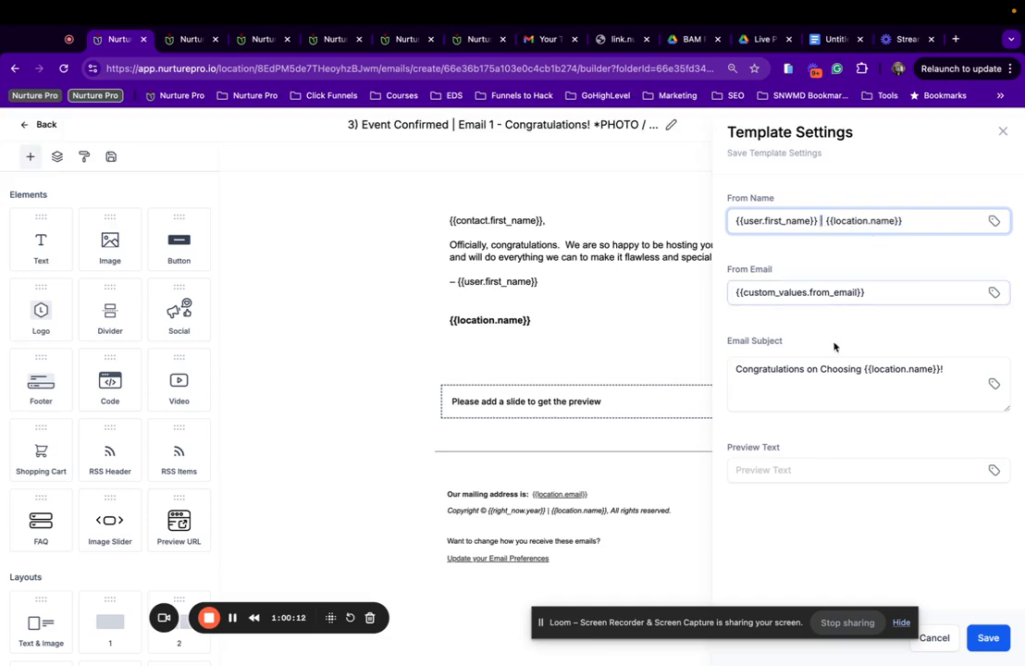
pyautogui.click(999, 644)
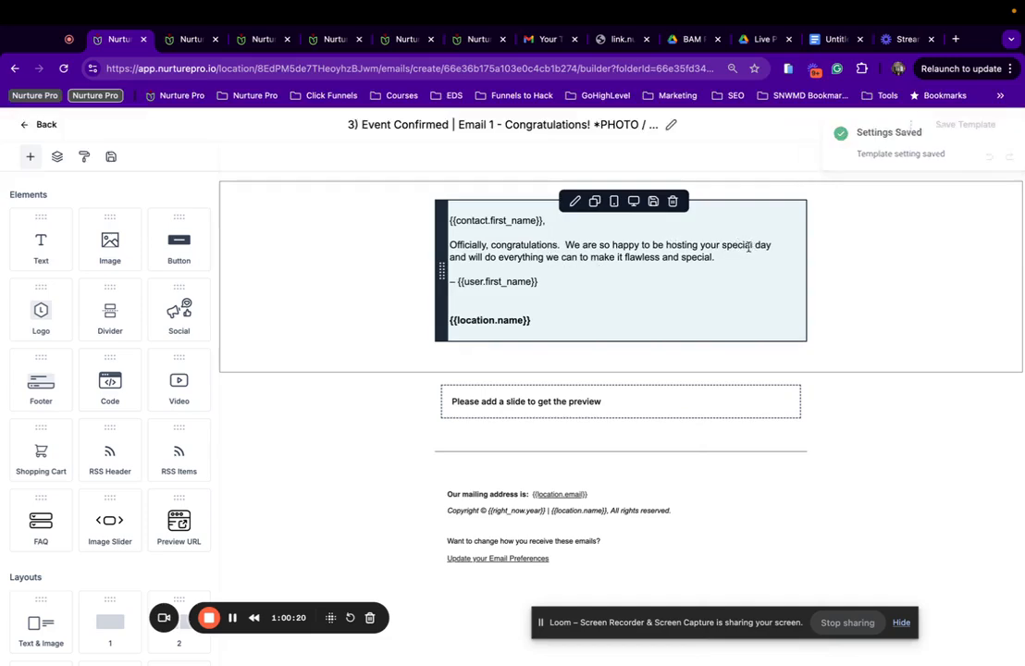
# Change 'day' to 'event' and swap the empty slider for the saved Events image slider.
pyautogui.moveTo(770, 245); pyautogui.dragTo(753, 247)
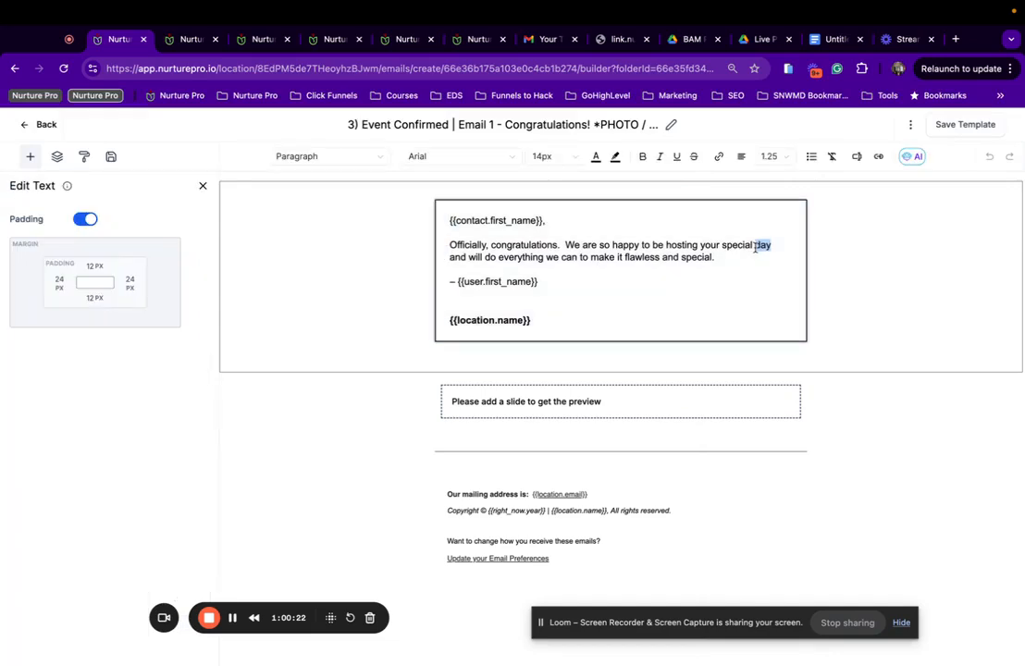
pyautogui.write('event')
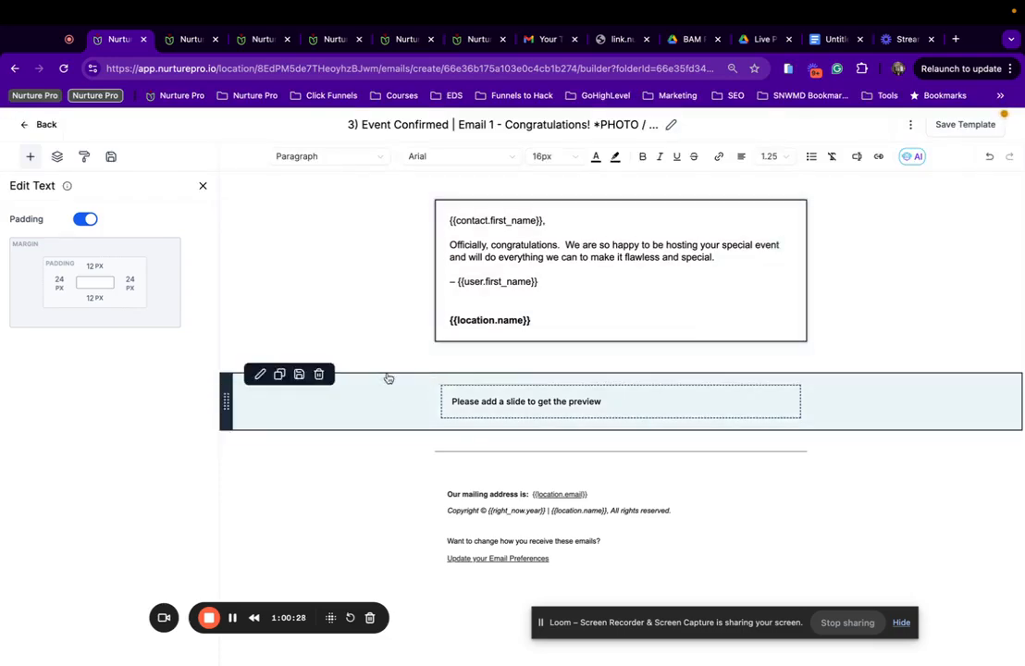
pyautogui.click(320, 375)
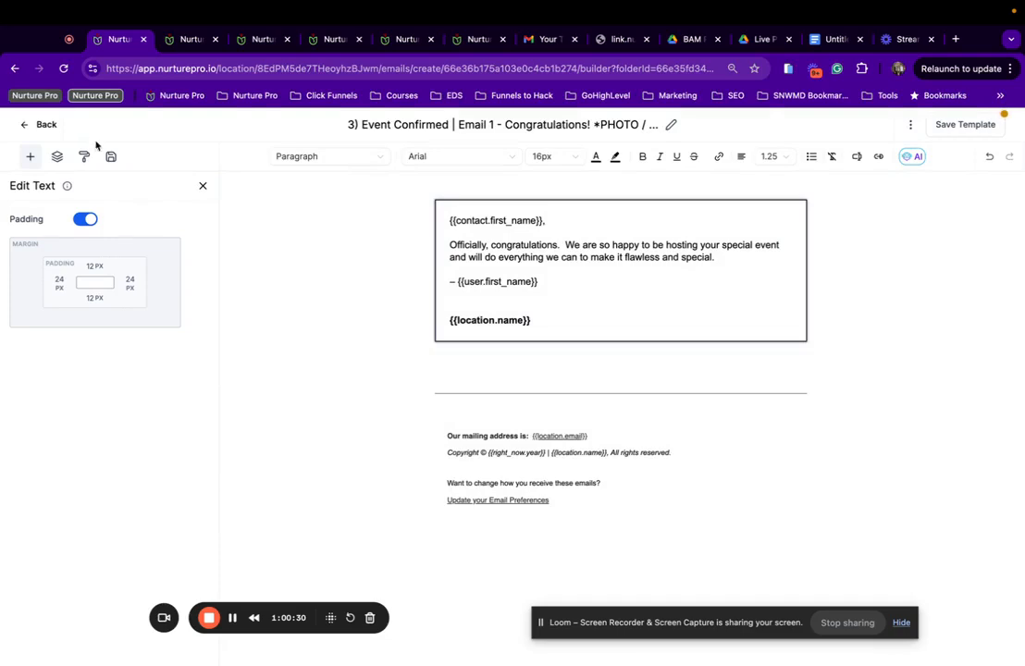
pyautogui.click(111, 156)
pyautogui.moveTo(78, 405); pyautogui.dragTo(710, 315)
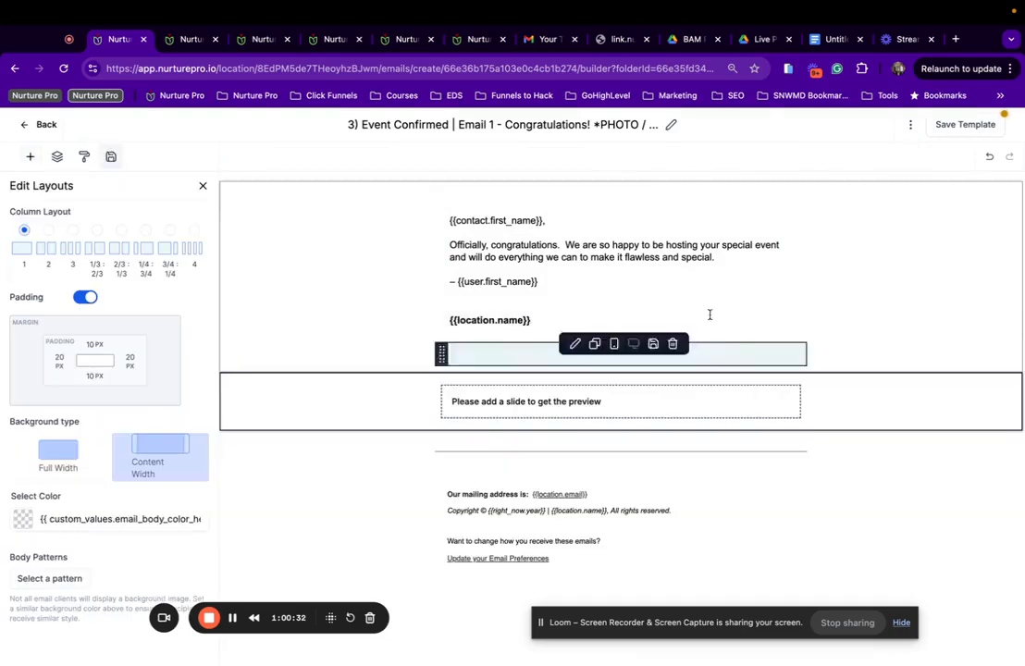
# Preview the Congratulations email, save the template, and return to the templates list.
pyautogui.click(911, 124)
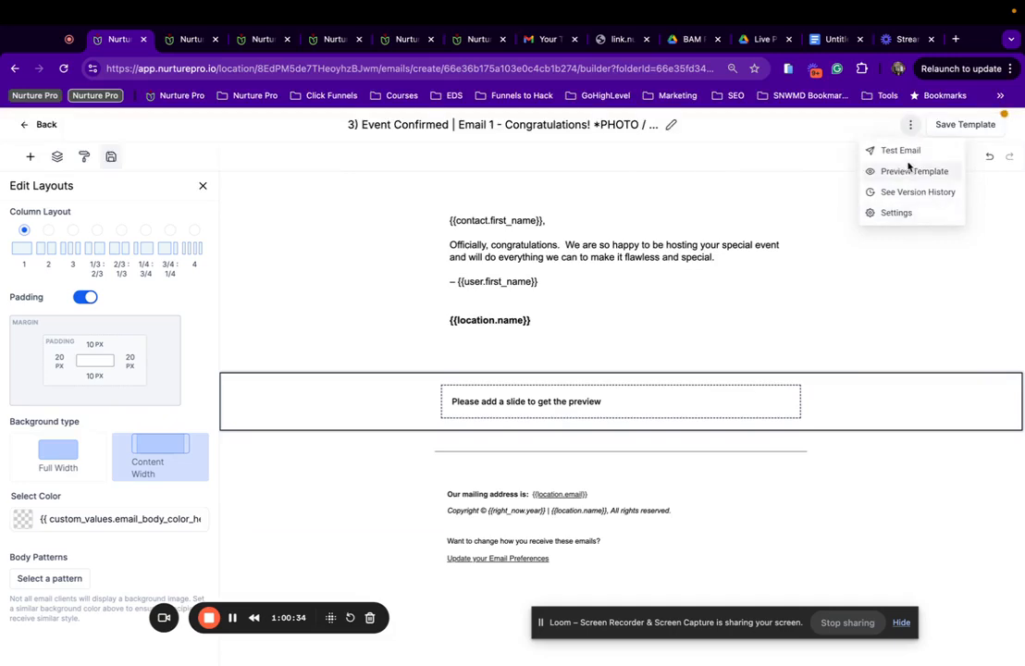
pyautogui.click(896, 171)
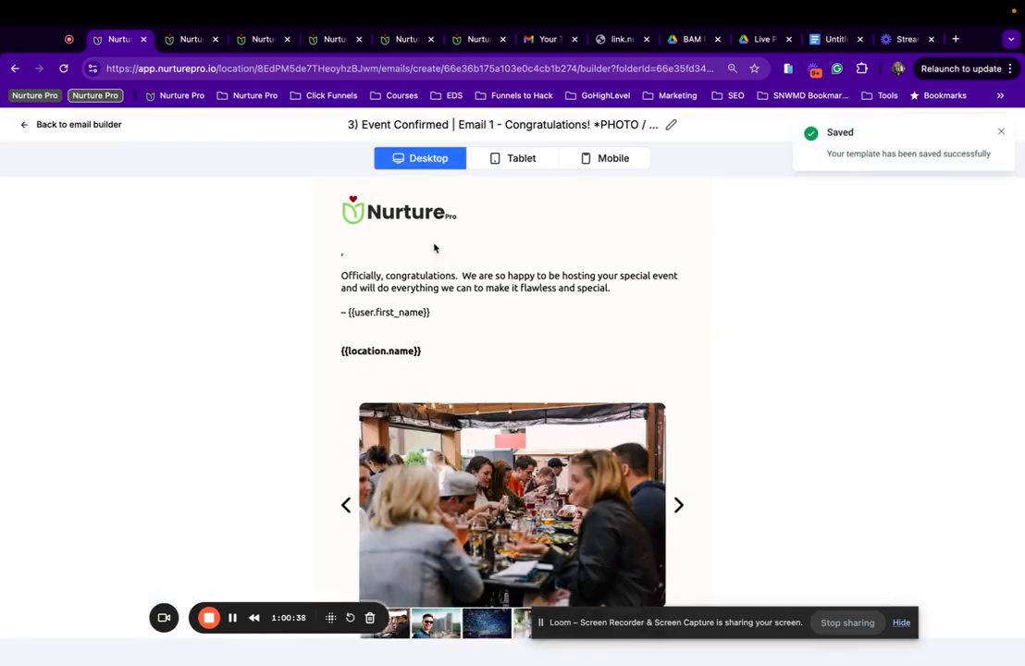
pyautogui.scroll(-5, 553, 348)
pyautogui.scroll(5, 553, 348)
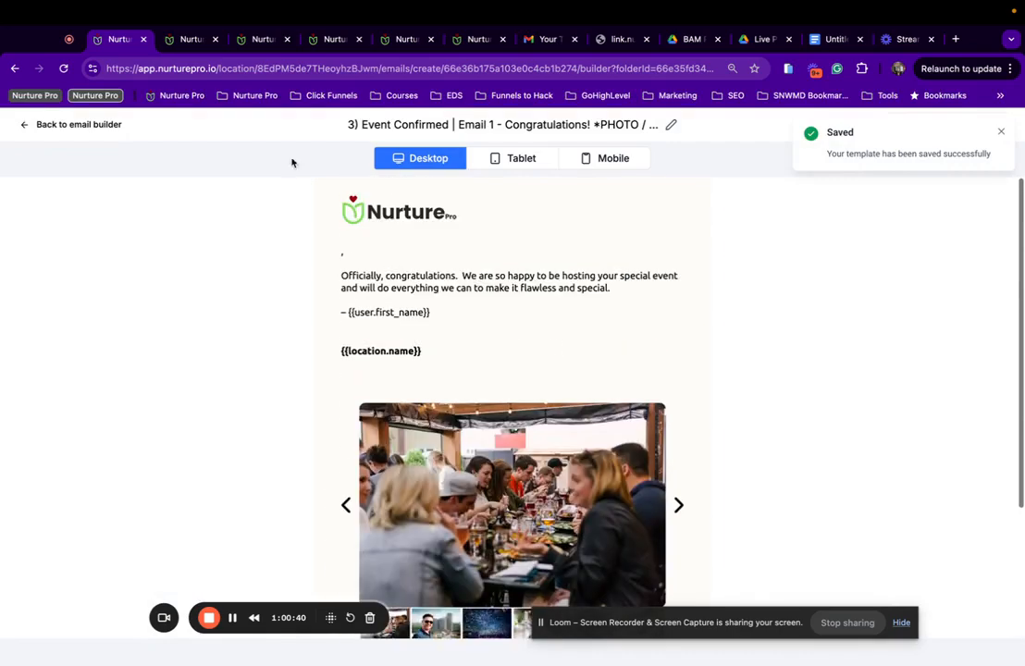
pyautogui.click(96, 126)
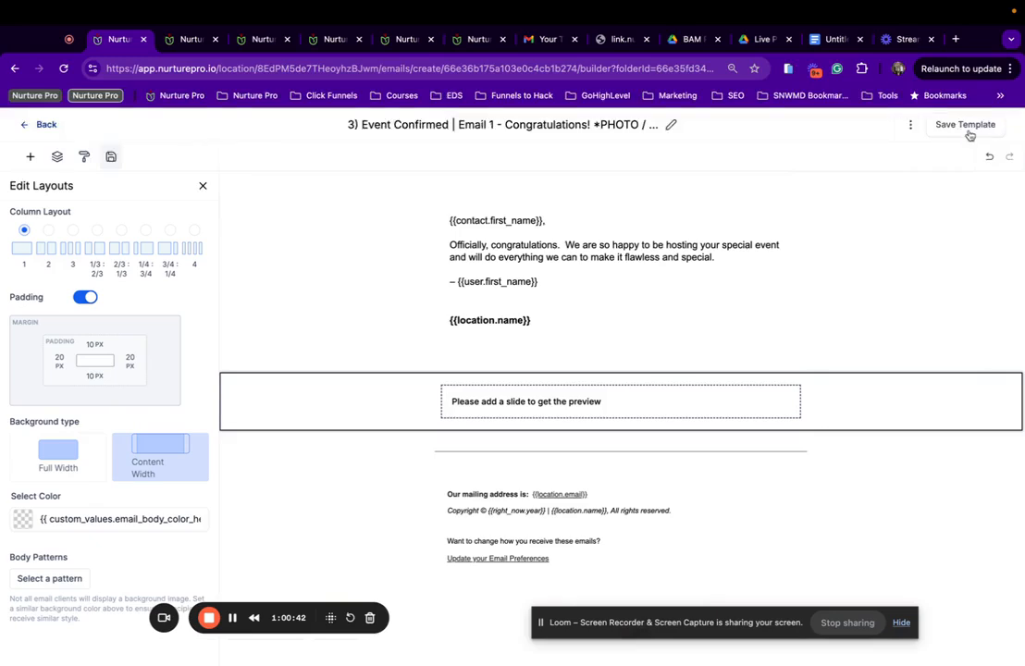
pyautogui.click(967, 127)
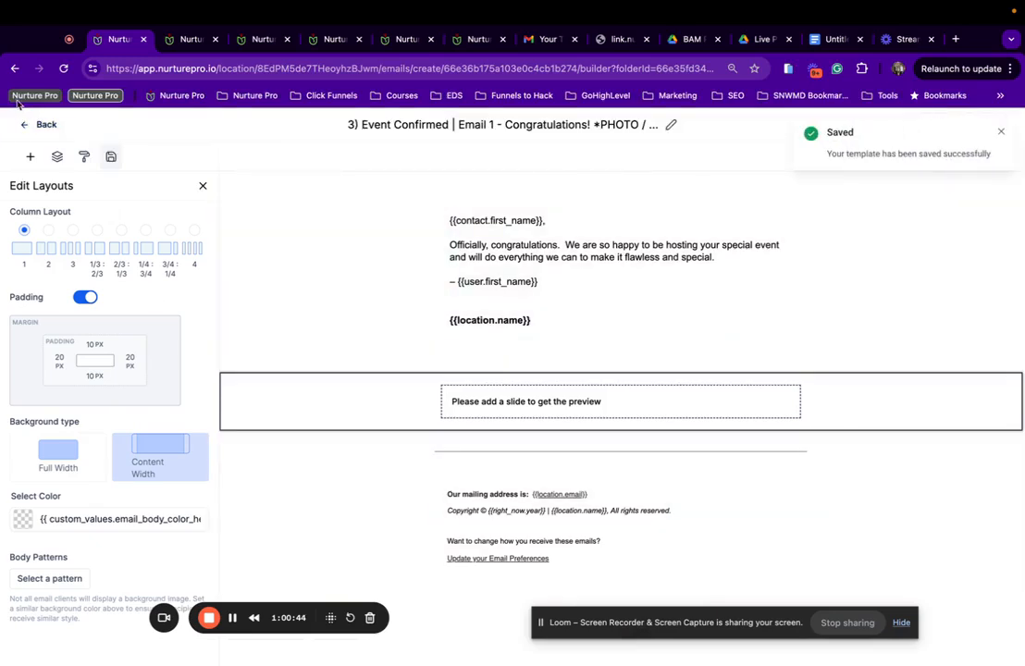
pyautogui.click(41, 124)
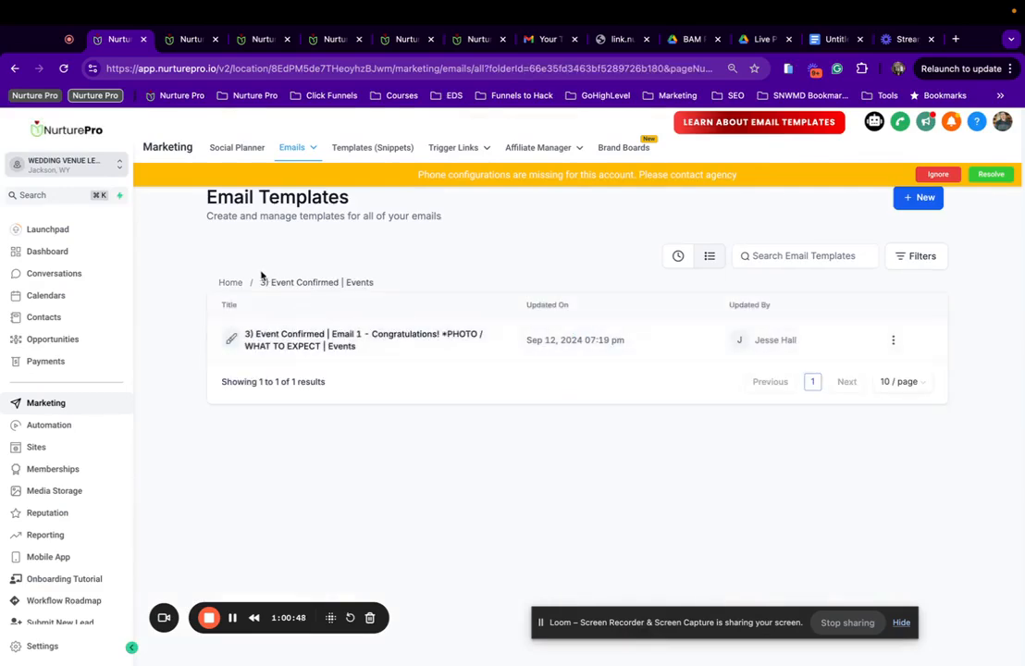
# Check the Contracts & Documents | Events folder and the invoices page, then go to Automation workflows.
pyautogui.click(228, 285)
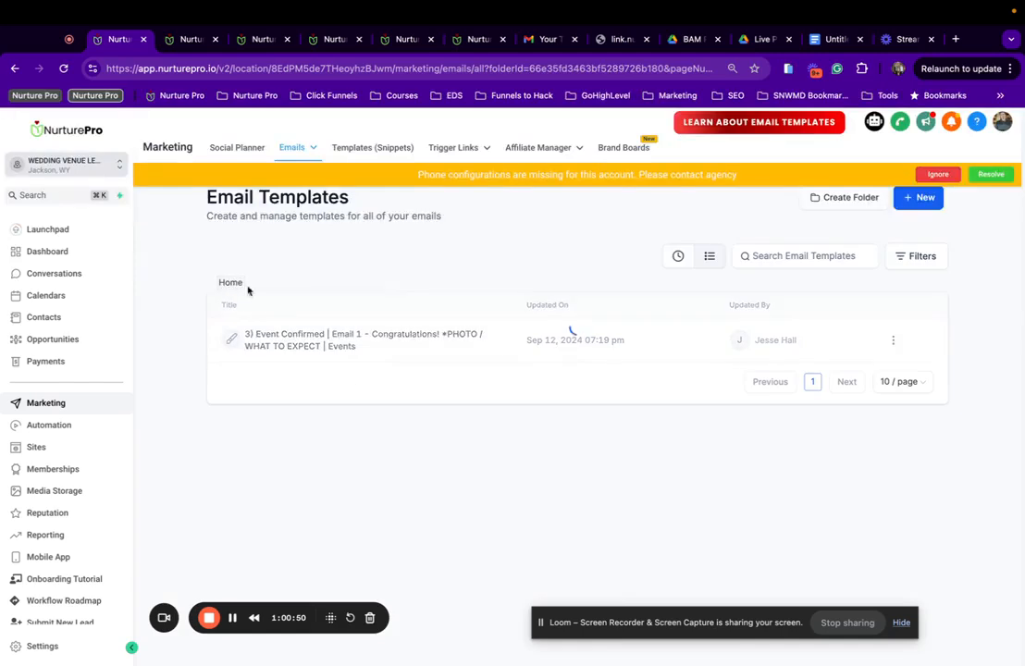
pyautogui.scroll(-3, 435, 481)
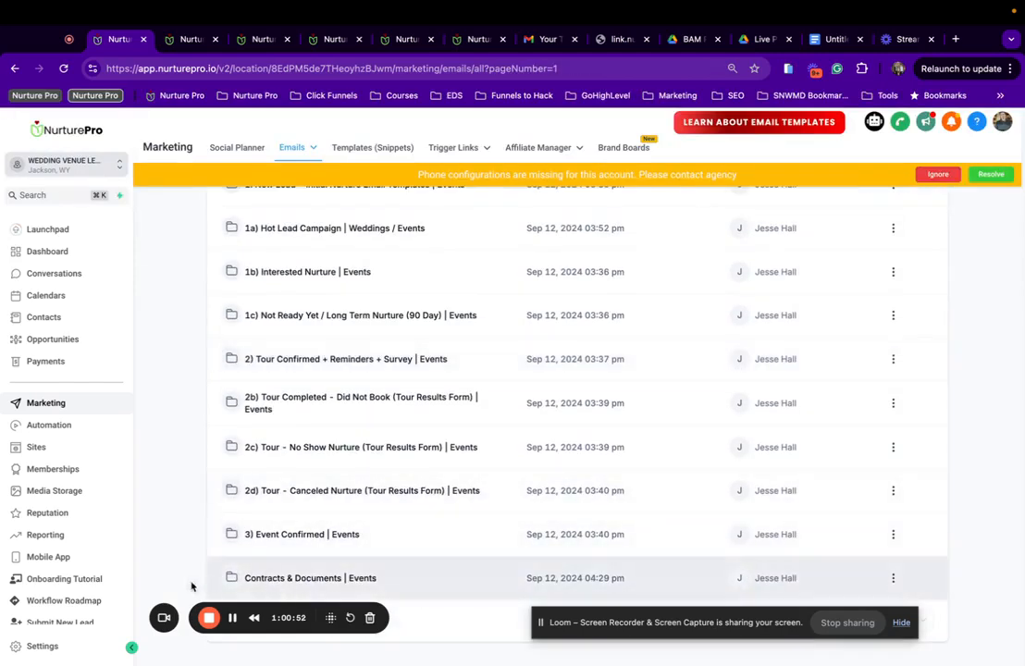
pyautogui.click(295, 579)
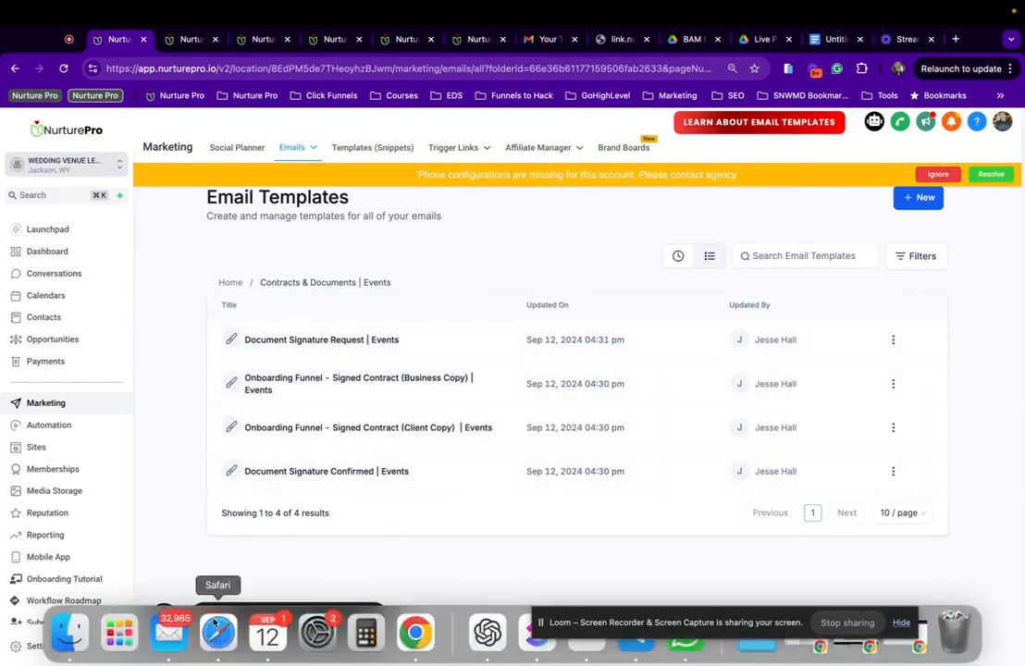
pyautogui.click(47, 362)
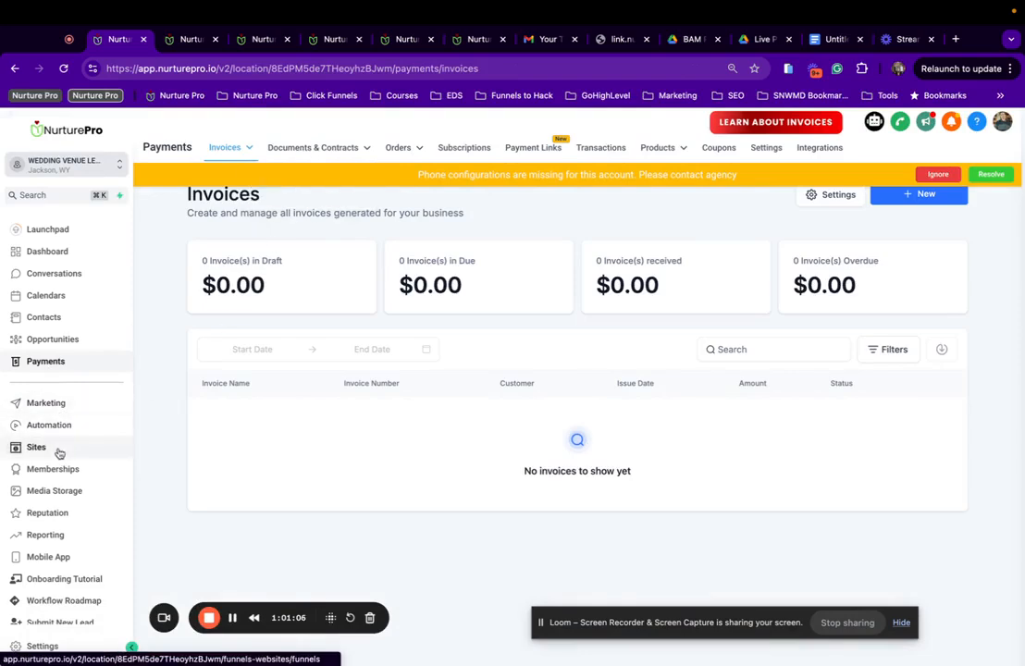
pyautogui.click(45, 402)
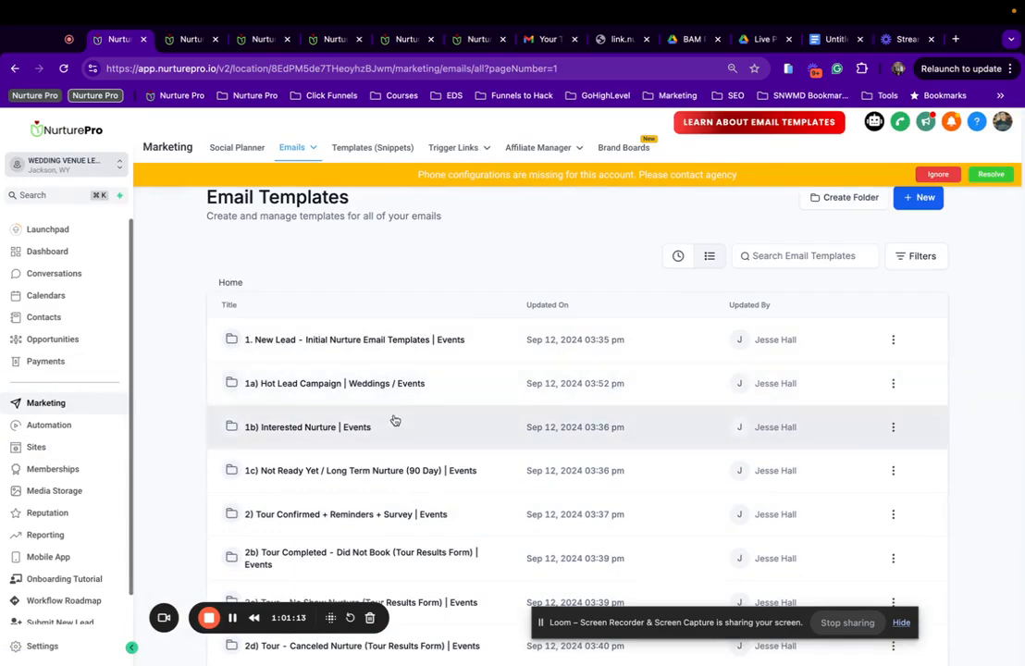
pyautogui.scroll(-3, 371, 482)
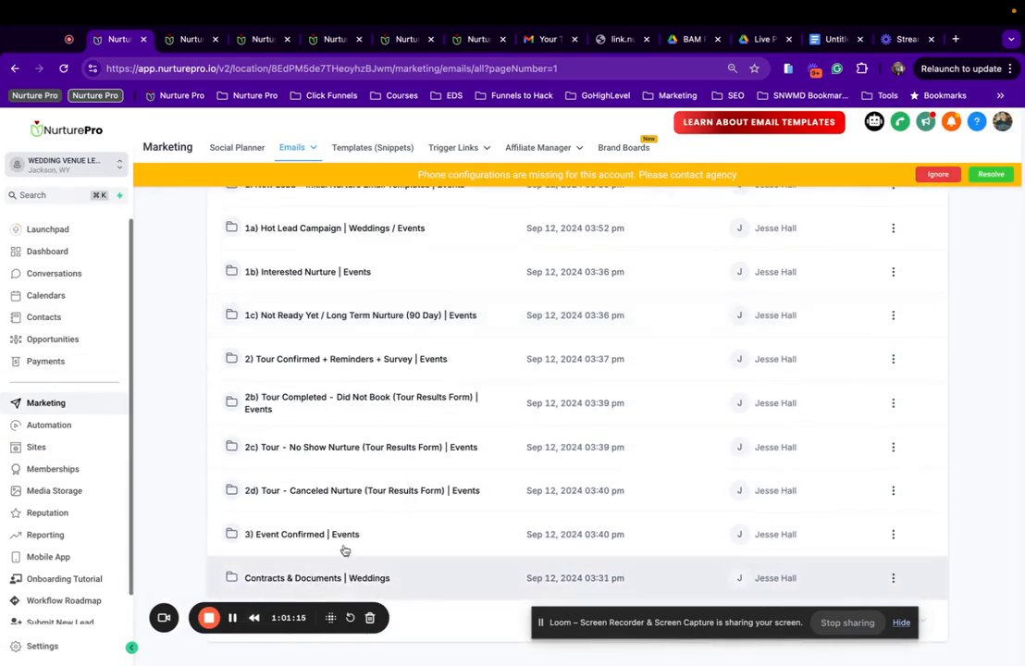
pyautogui.scroll(1, 510, 384)
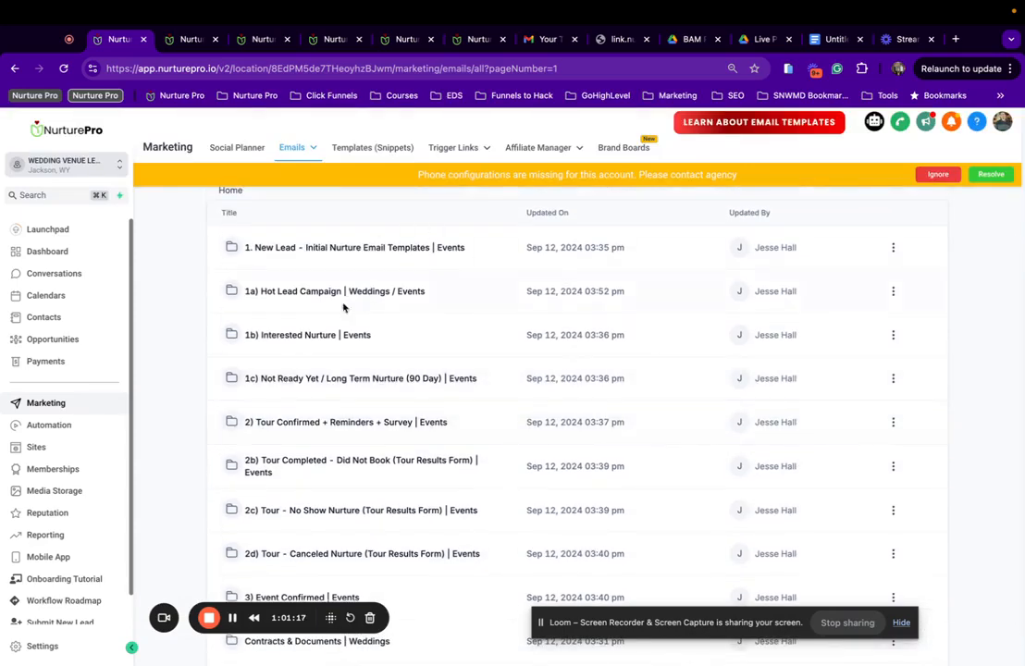
pyautogui.scroll(2, 343, 296)
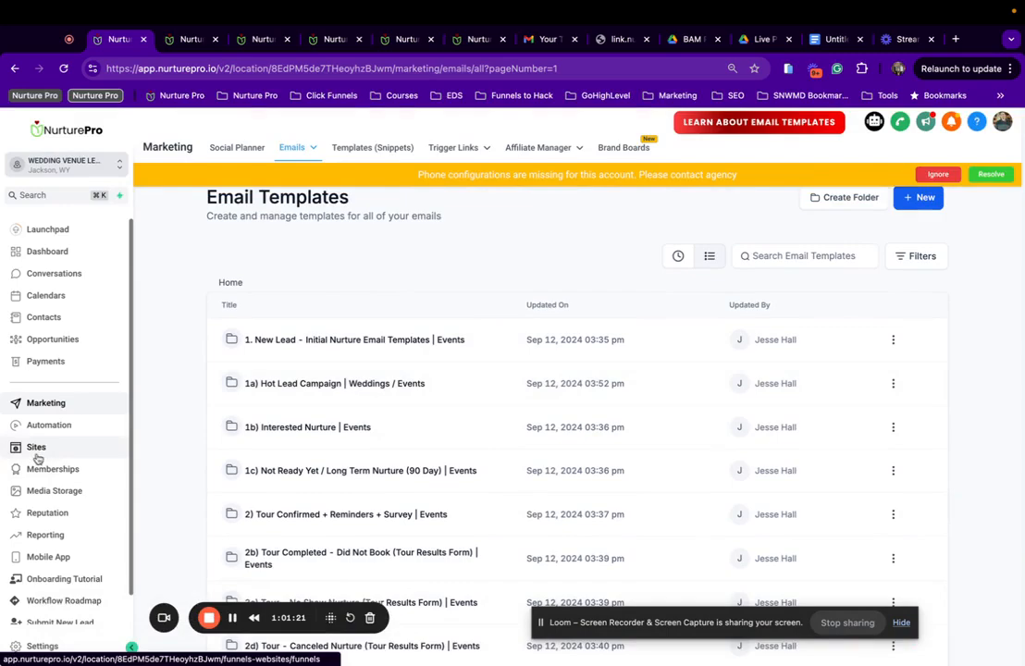
pyautogui.click(55, 427)
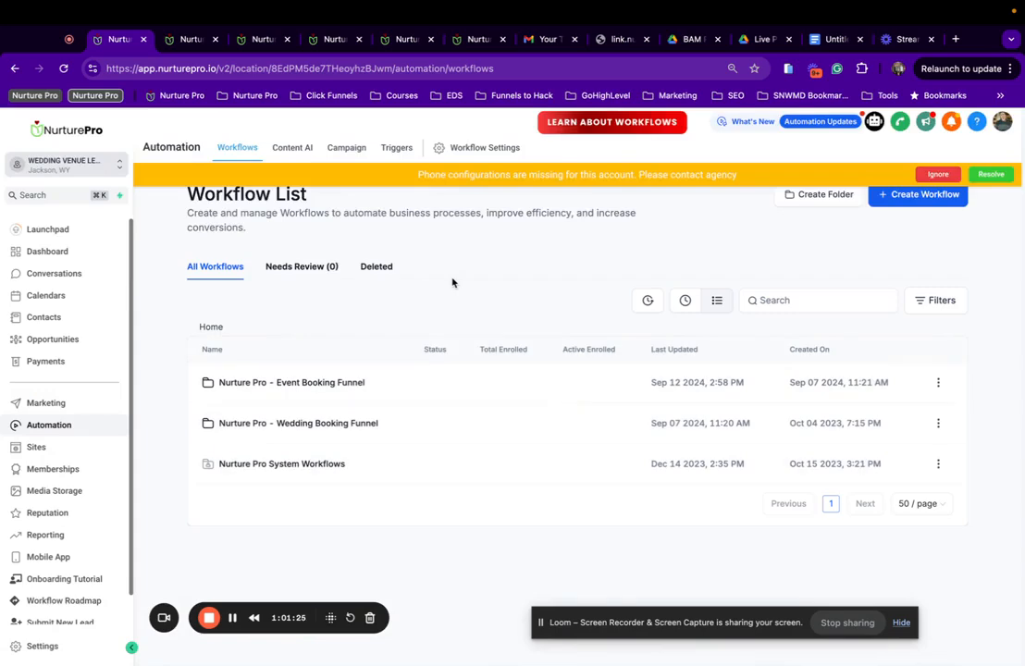
# Open the 1) Initial Nurture Campaign - Events workflow from the Event Booking Funnel folder and inspect its Assign to user step.
pyautogui.click(214, 382)
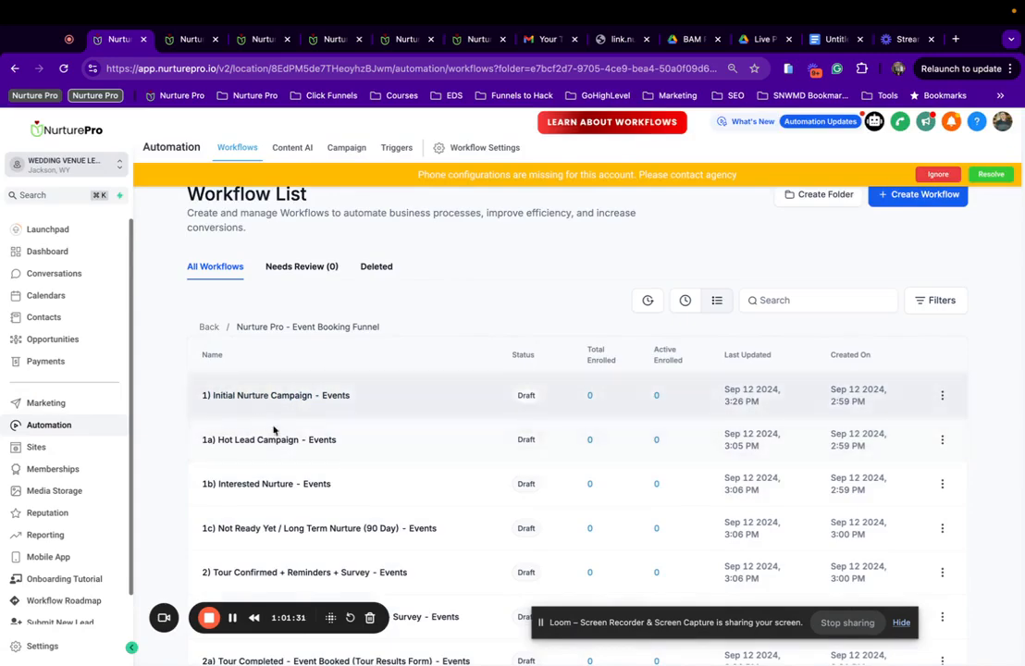
pyautogui.scroll(-5, 237, 407)
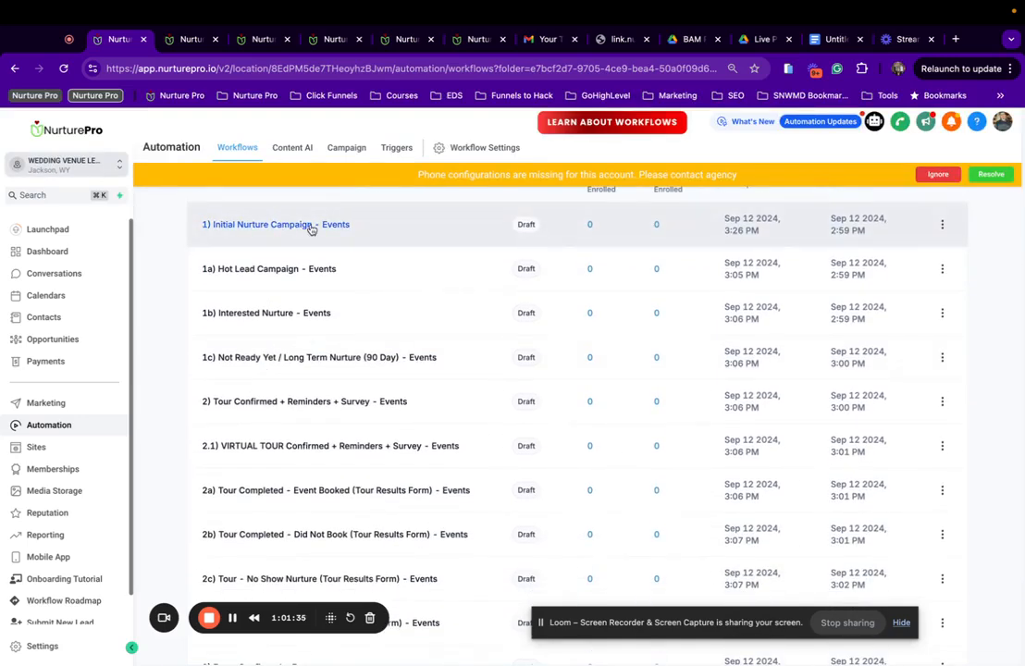
pyautogui.scroll(2, 309, 227)
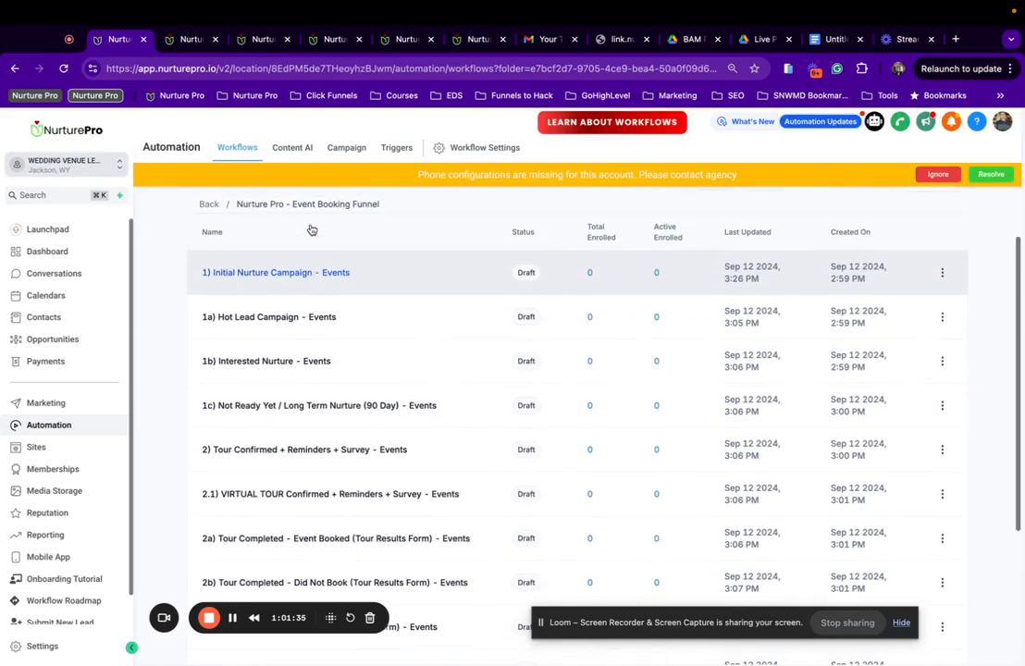
pyautogui.click(261, 274)
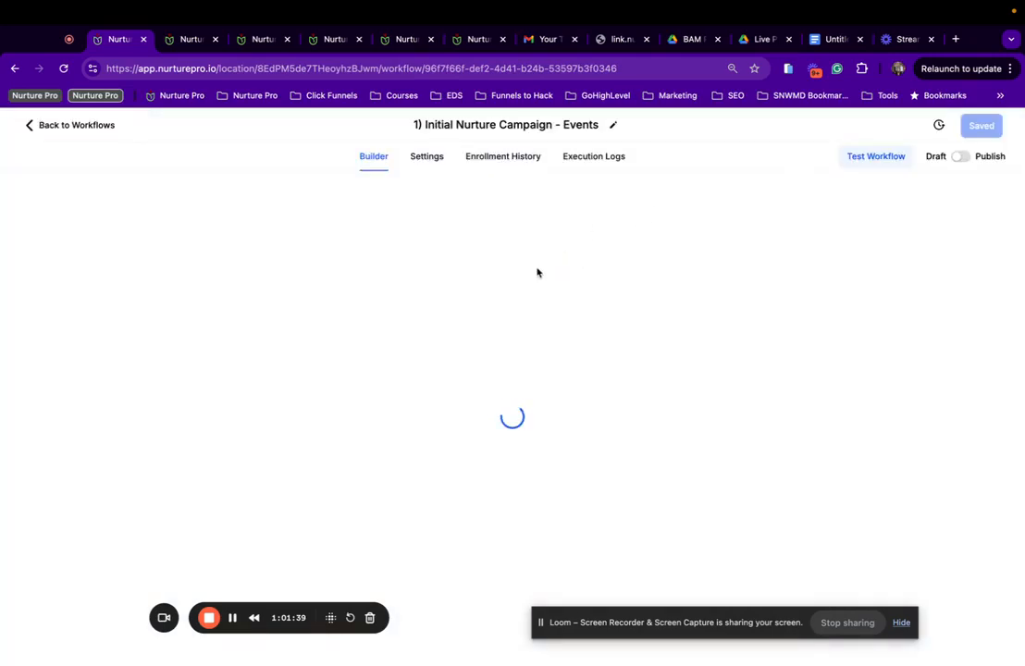
pyautogui.scroll(-5, 391, 400)
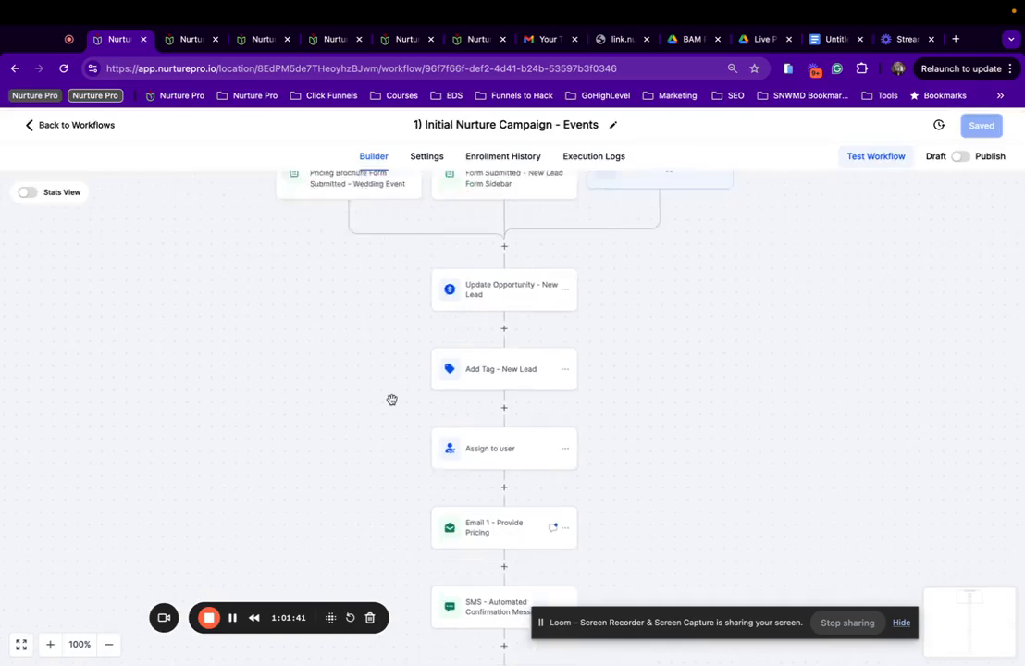
pyautogui.click(522, 319)
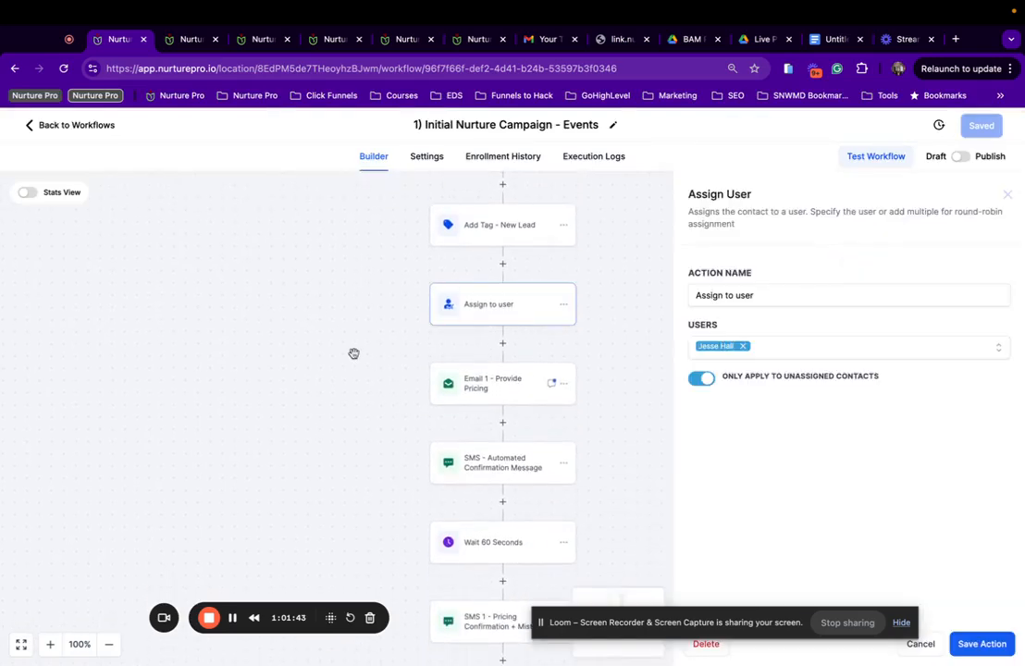
# Switch the Email 1 - Provide Pricing step to the Provide Pricing - Events template and open it for editing.
pyautogui.click(390, 323)
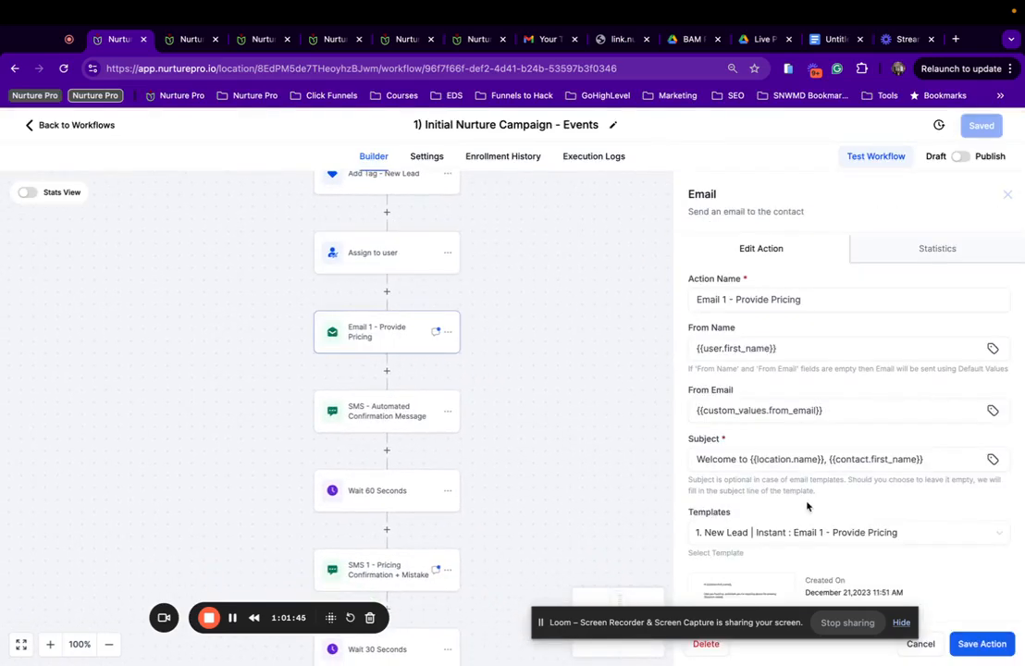
pyautogui.scroll(-2, 805, 542)
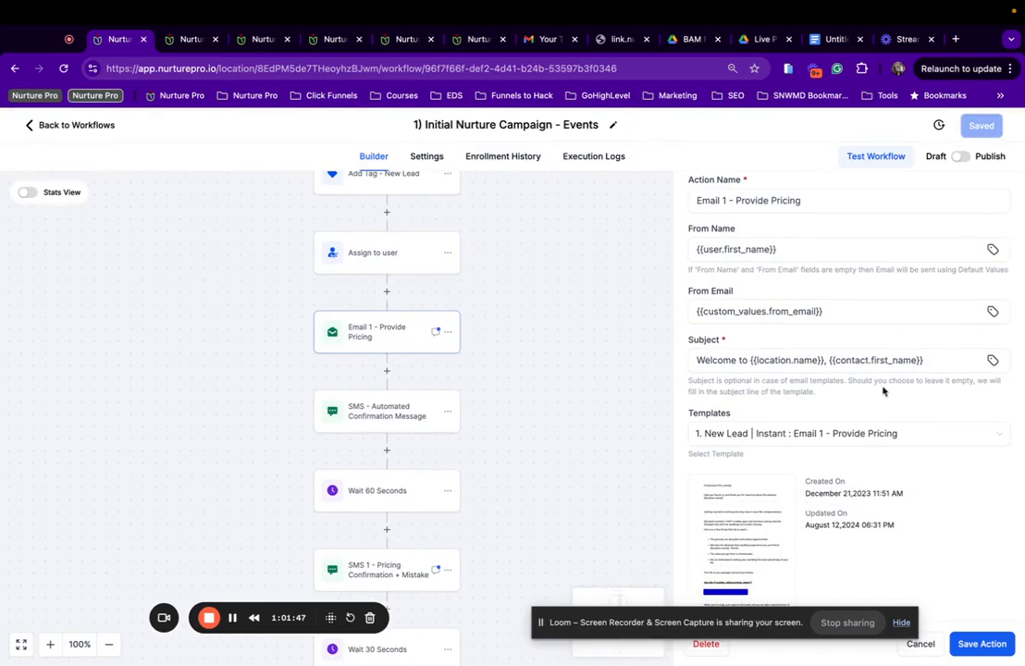
pyautogui.click(861, 431)
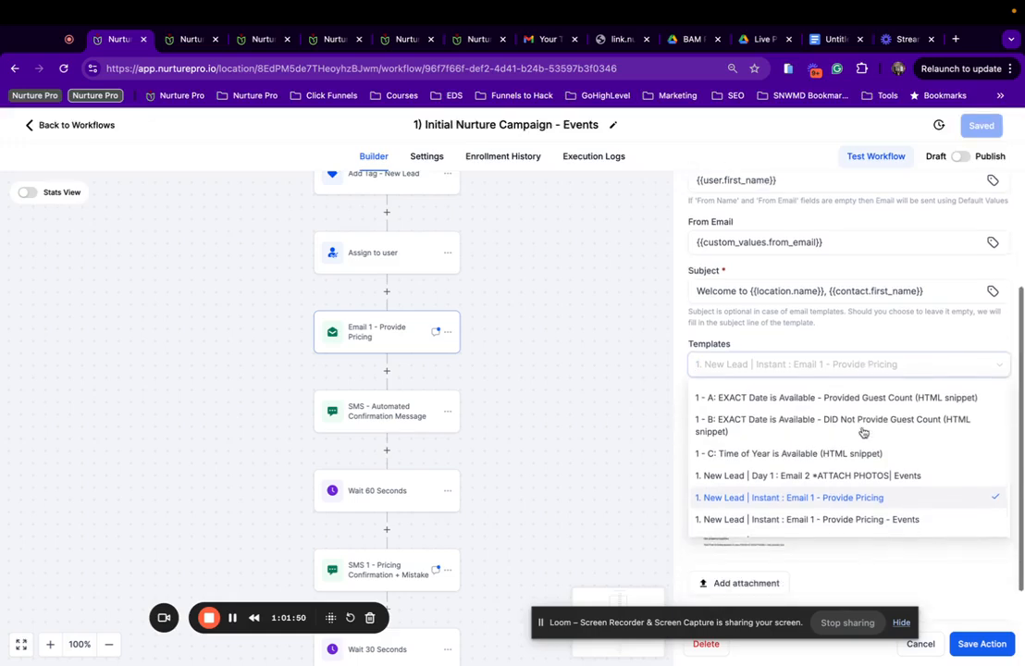
pyautogui.click(822, 519)
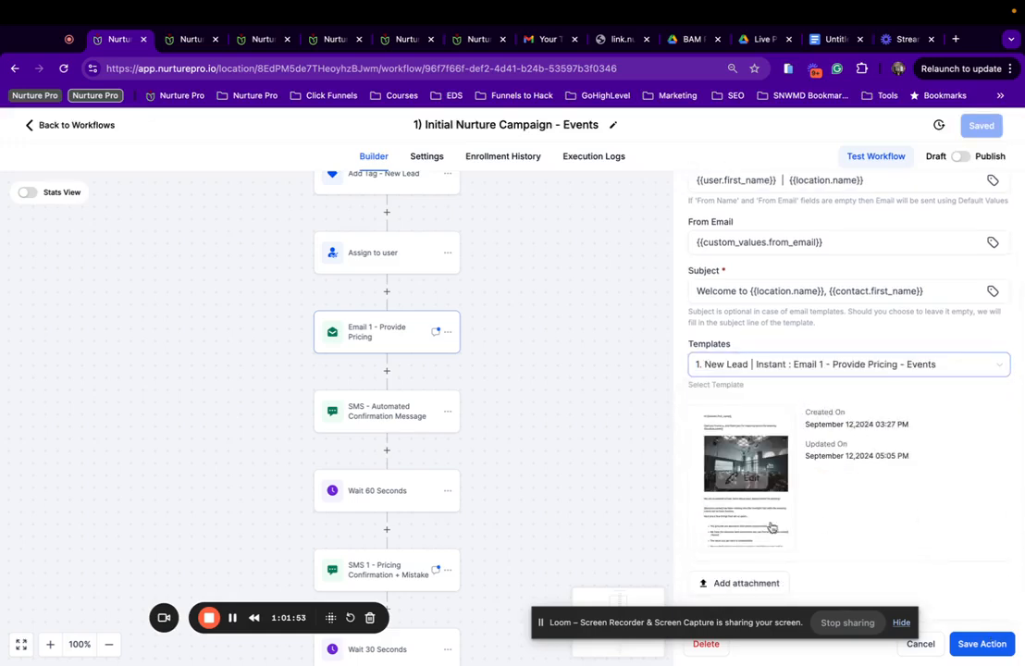
pyautogui.click(756, 478)
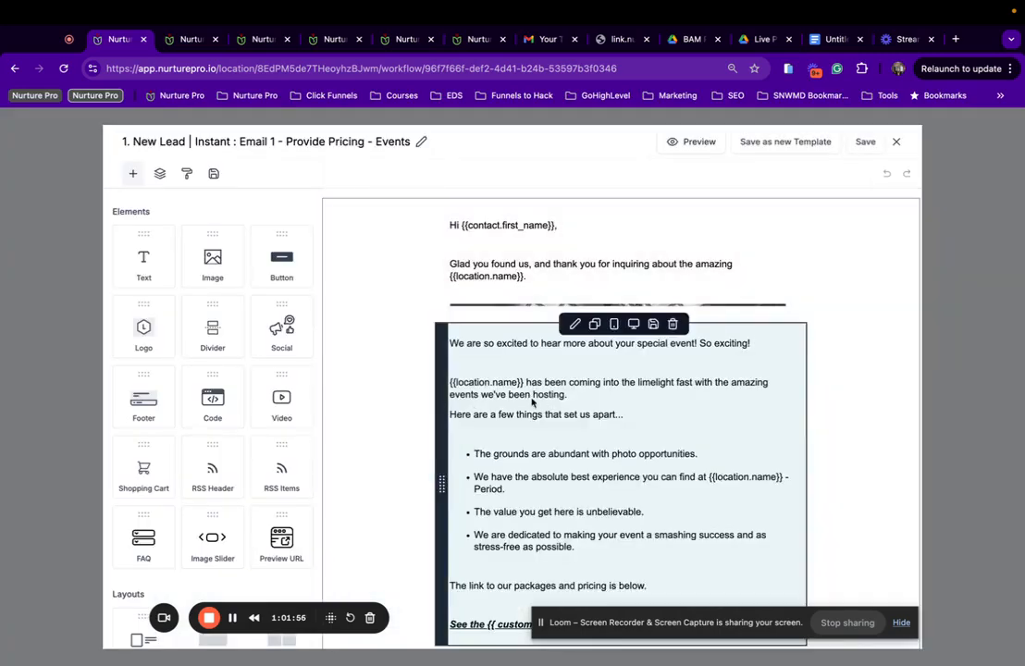
# Select the event photo and copy the business featured image custom value from Custom Values.
pyautogui.click(532, 400)
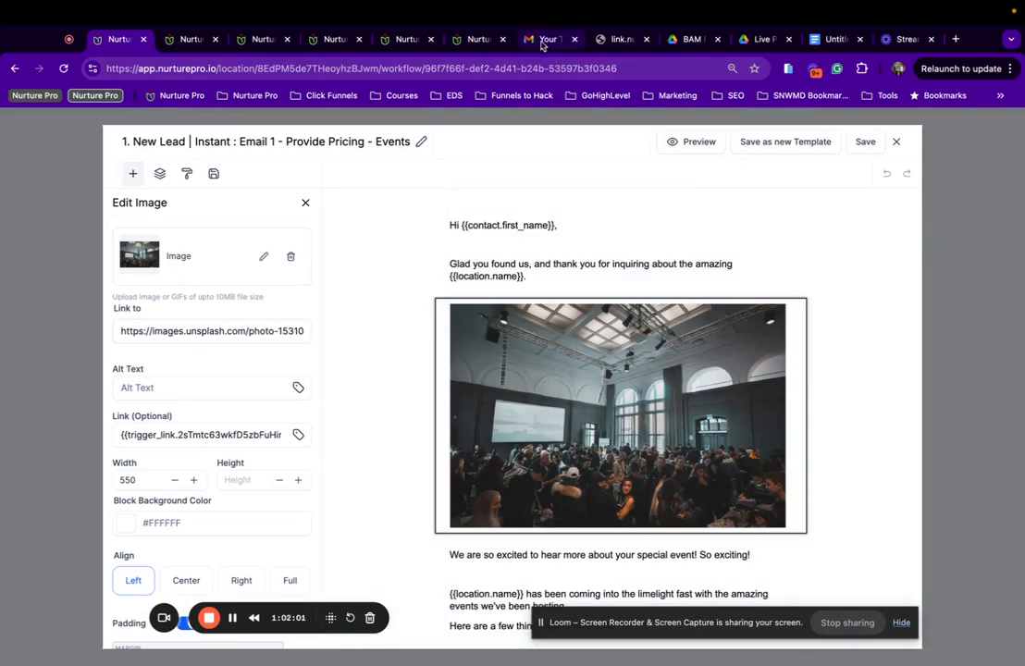
pyautogui.click(476, 38)
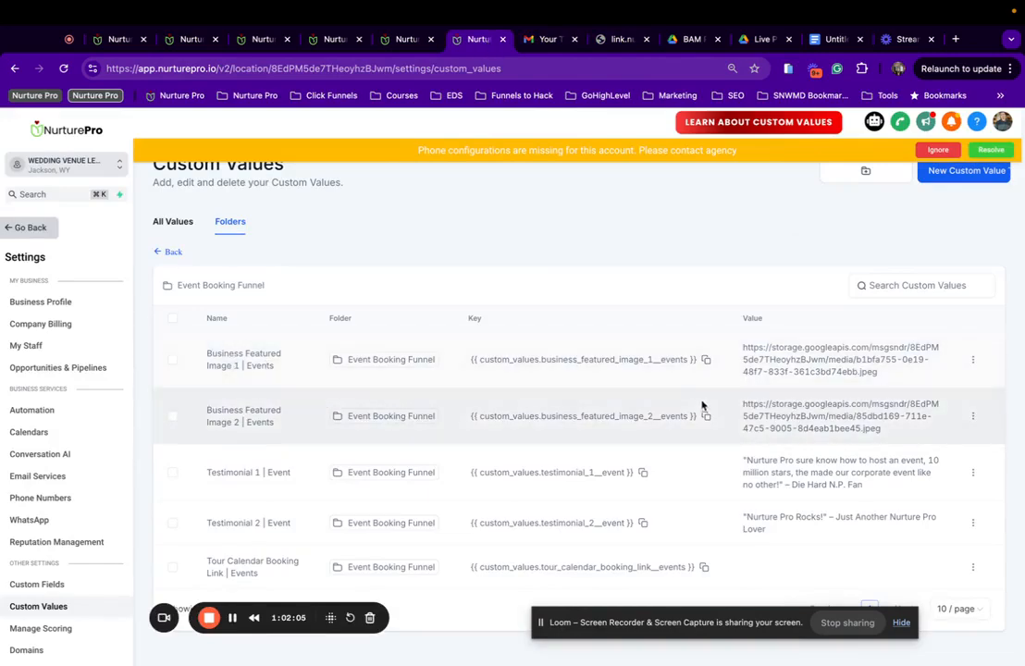
pyautogui.click(705, 359)
pyautogui.click(191, 39)
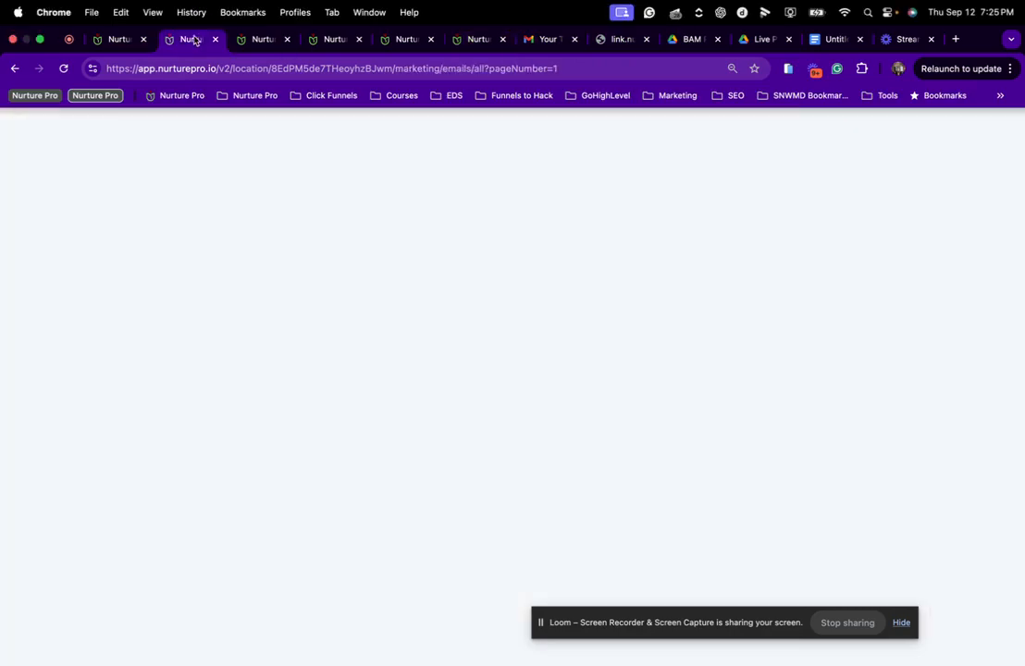
pyautogui.click(257, 40)
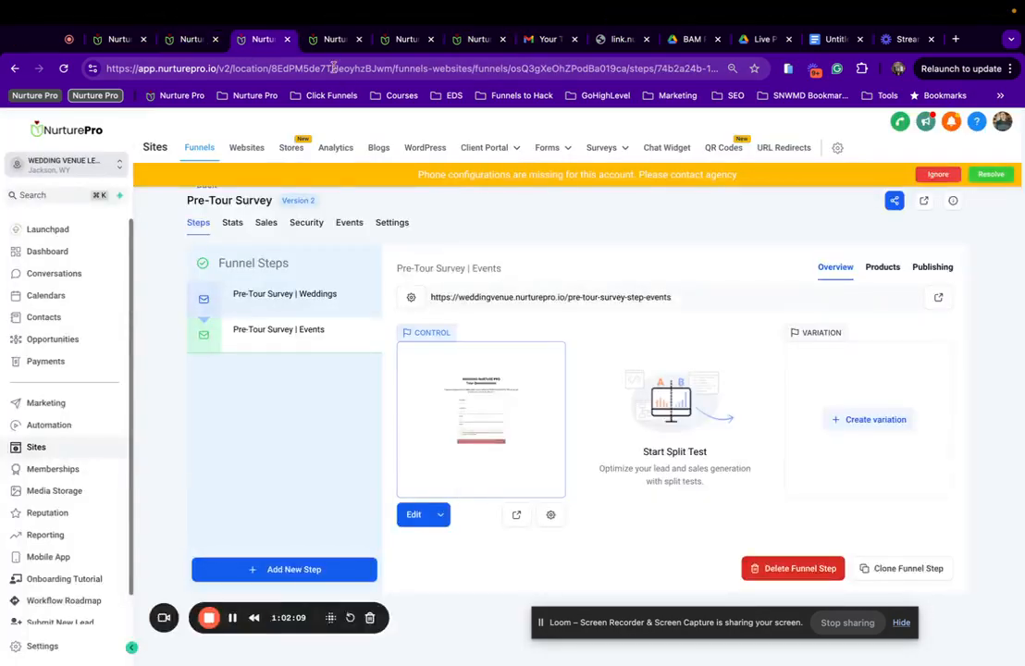
pyautogui.click(334, 38)
pyautogui.click(402, 39)
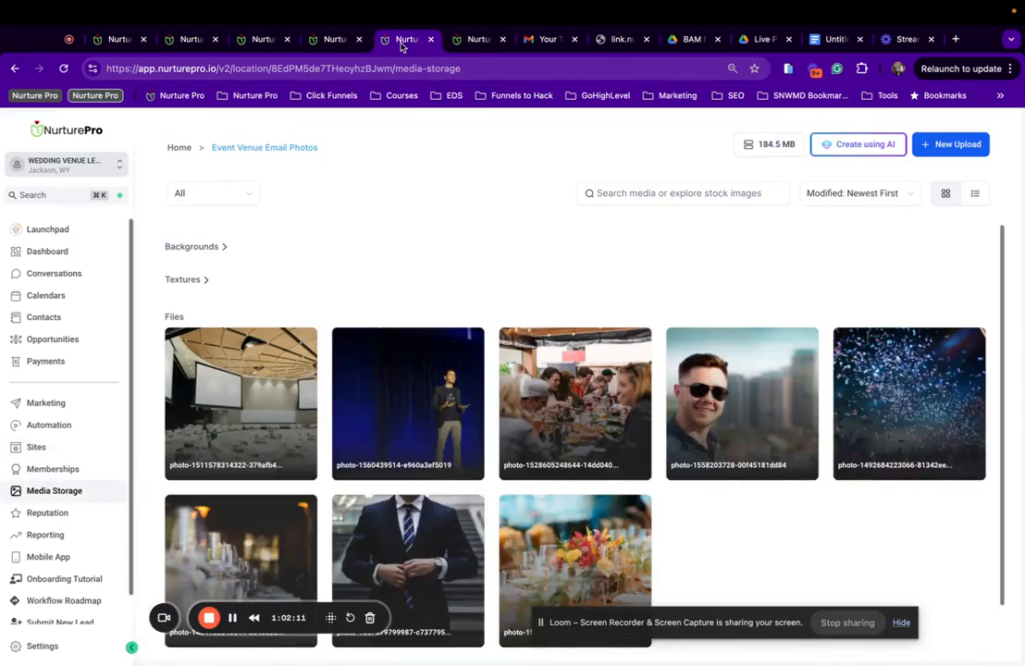
pyautogui.click(188, 40)
pyautogui.click(118, 39)
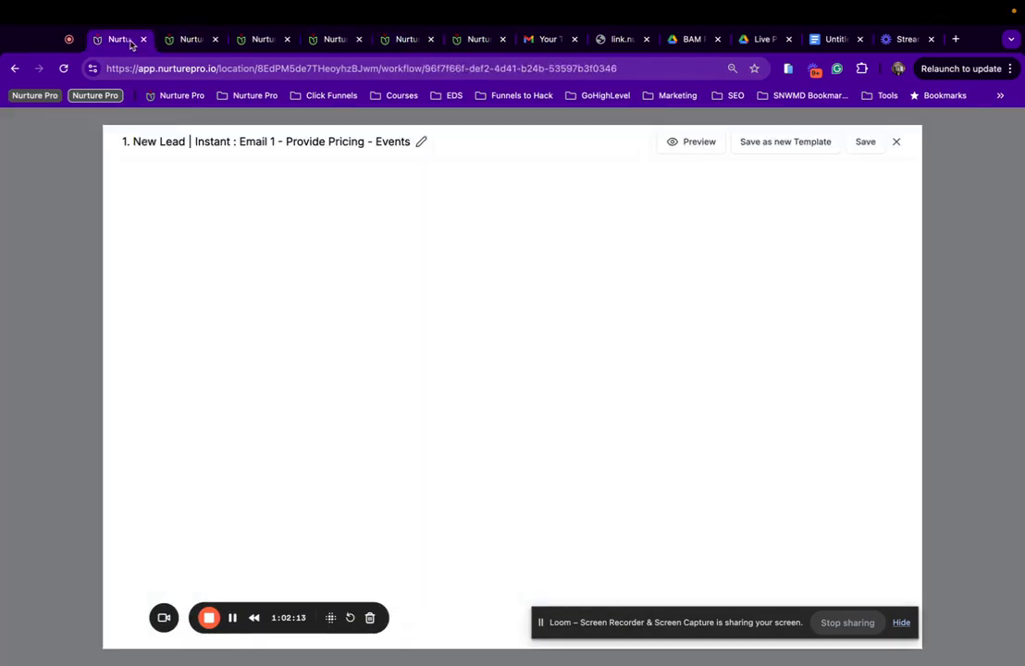
# Set the image link to {{ custom_values.business_featured_image_1__events }} and save the template.
pyautogui.click(189, 336)
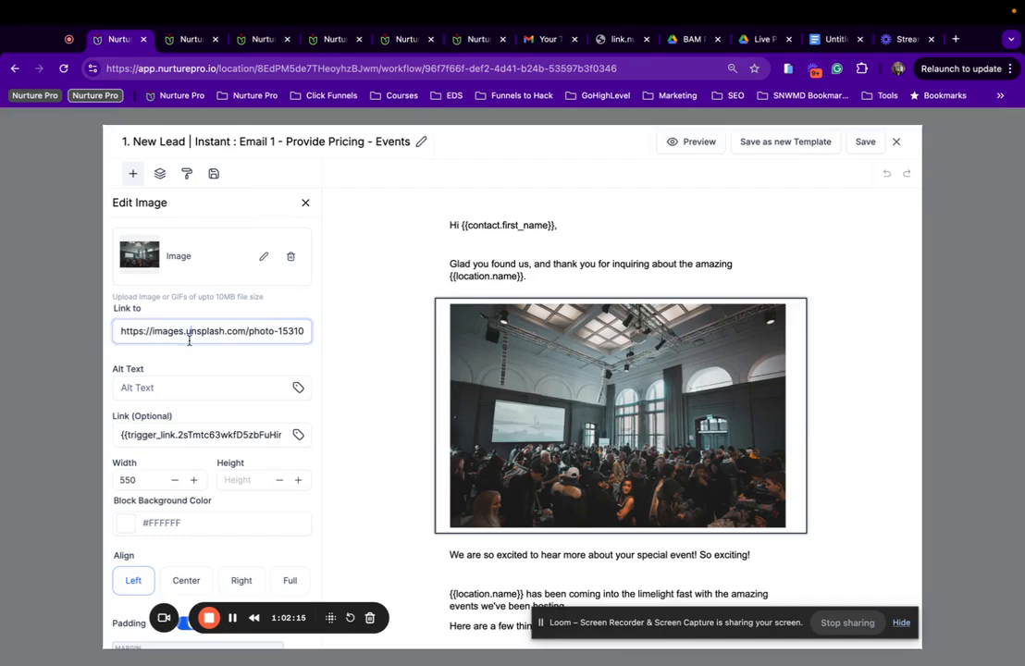
pyautogui.press('super+a')
pyautogui.press('super+v')
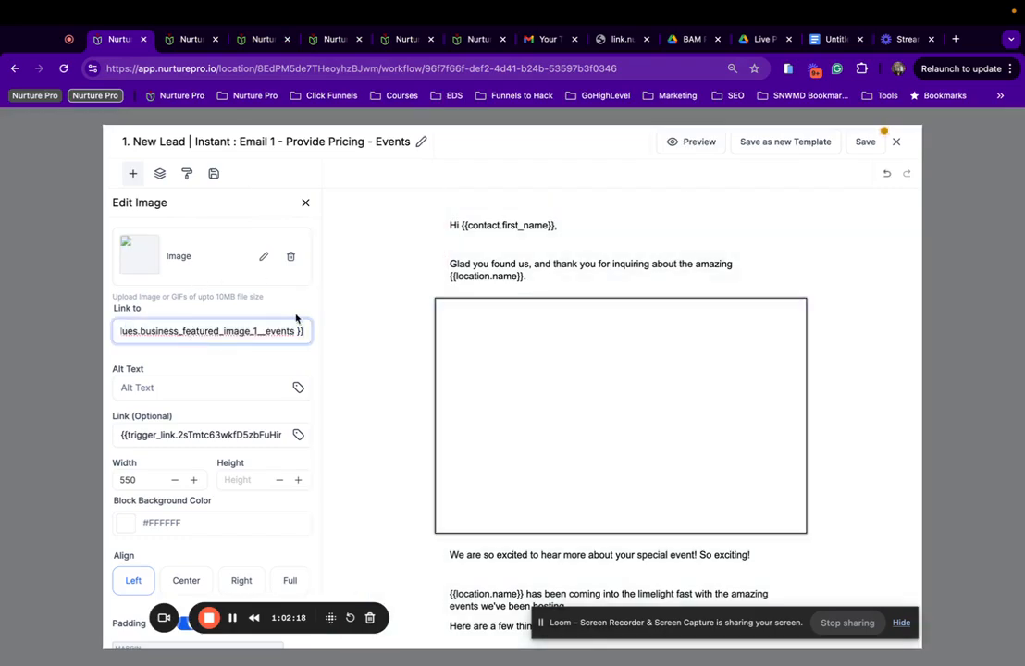
pyautogui.click(296, 316)
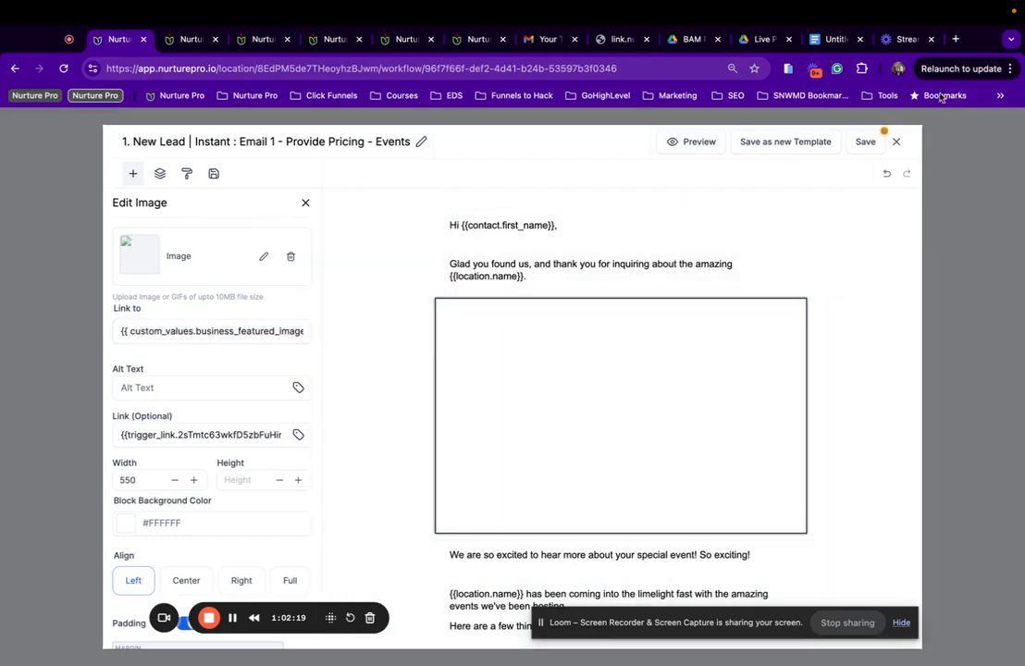
pyautogui.click(864, 143)
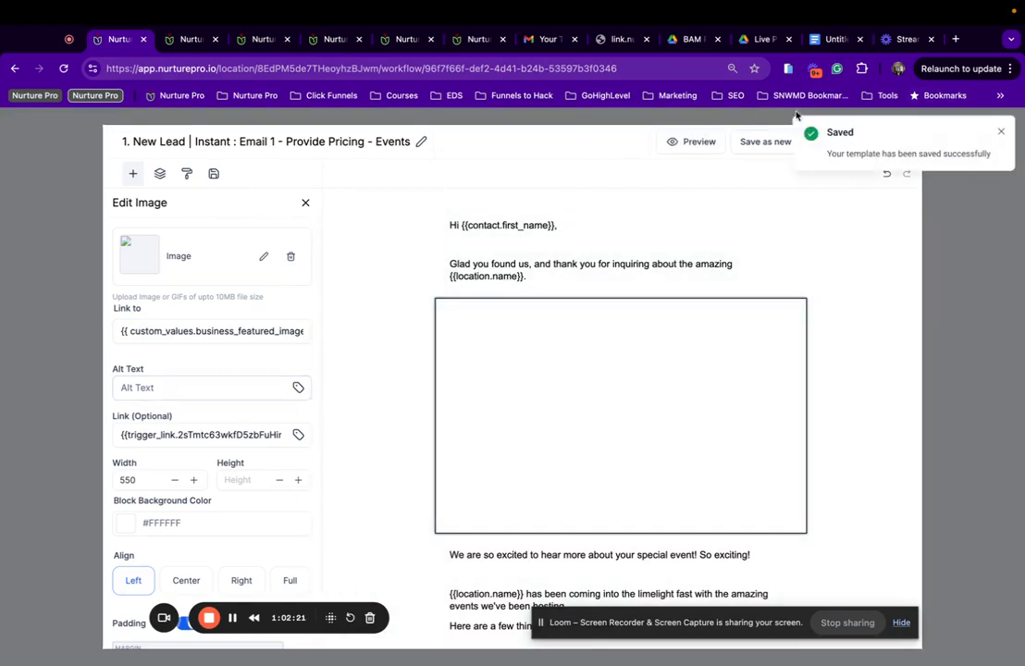
# Check the Events pricing template preview for Email 1, then close it.
pyautogui.scroll(-1, 478, 411)
pyautogui.scroll(1, 480, 412)
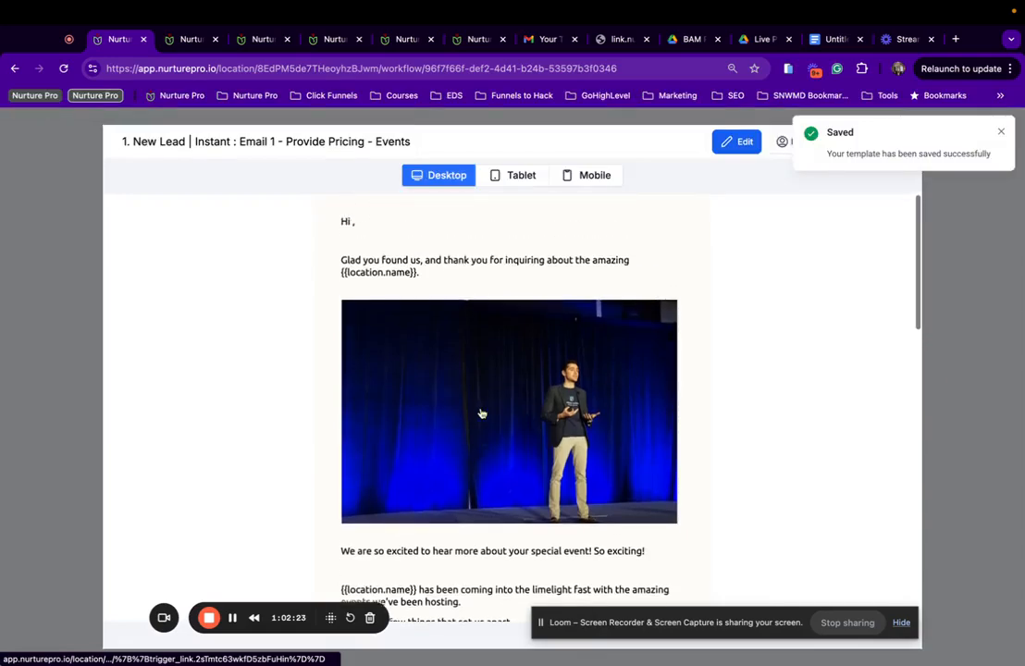
pyautogui.scroll(-4, 481, 414)
pyautogui.scroll(-10, 481, 414)
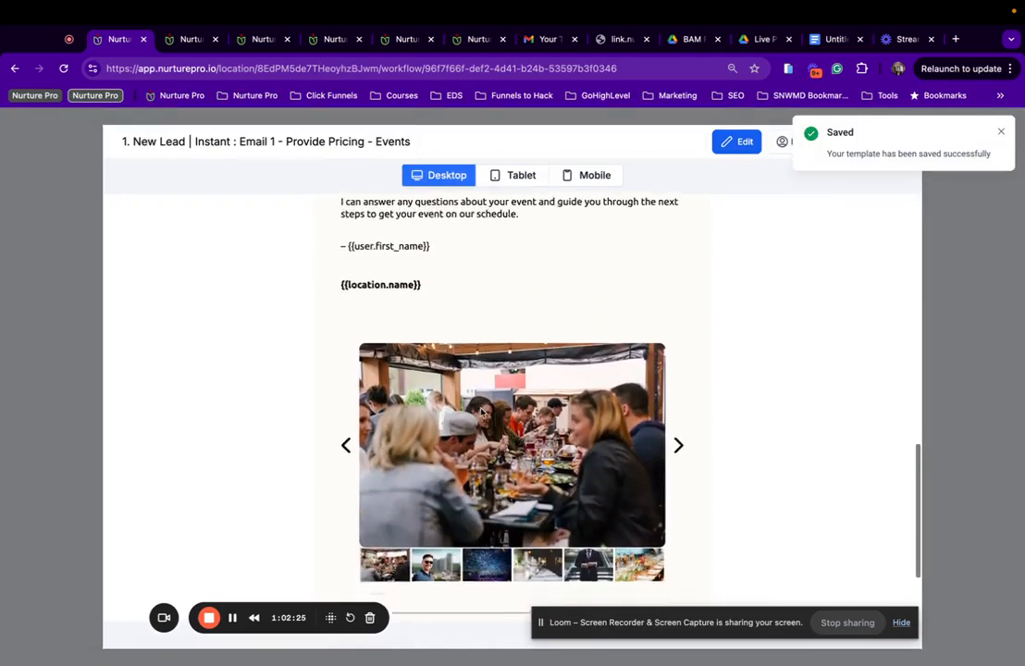
pyautogui.scroll(10, 480, 413)
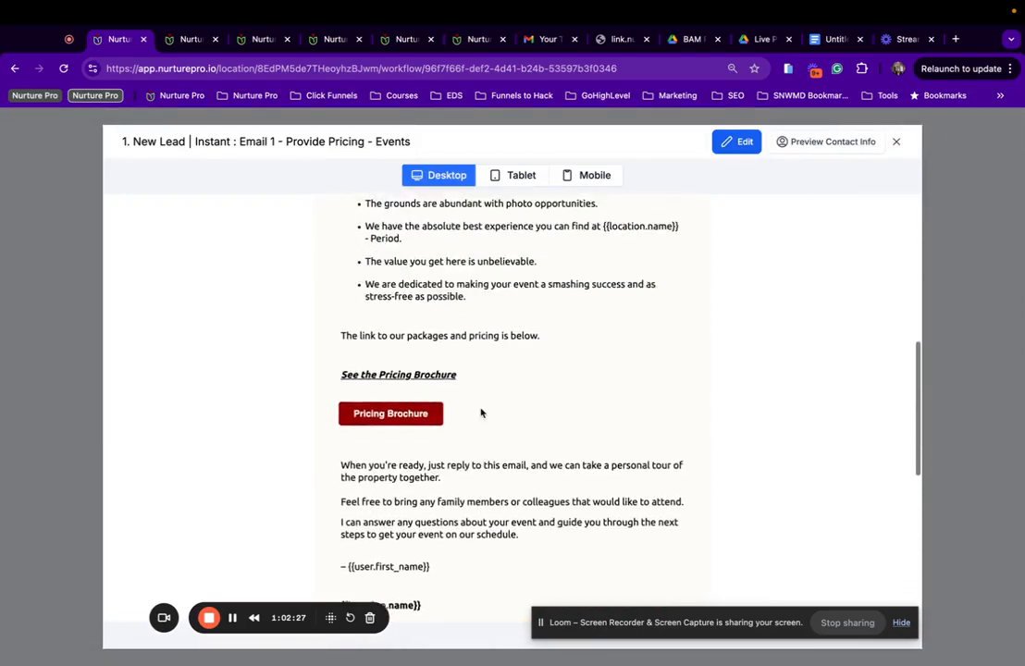
pyautogui.scroll(5, 480, 413)
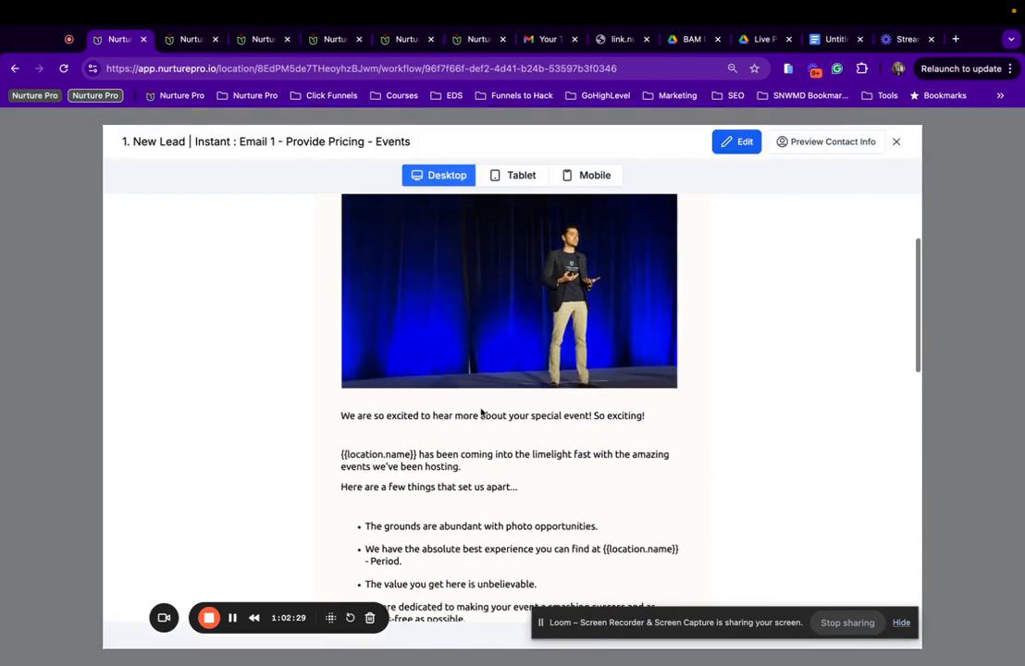
pyautogui.scroll(3, 416, 421)
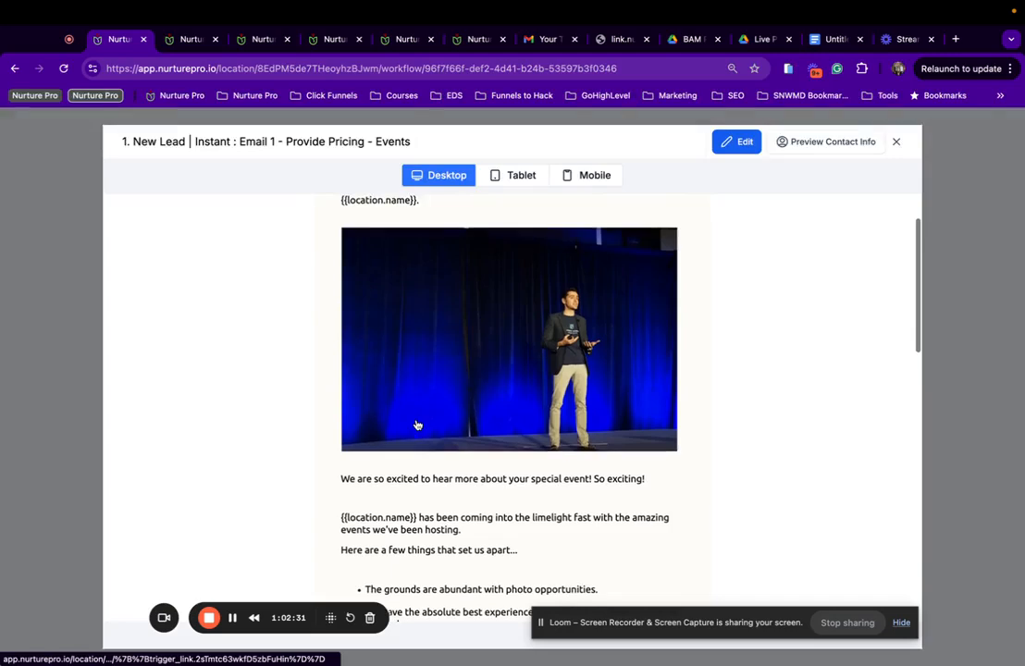
pyautogui.scroll(1, 418, 425)
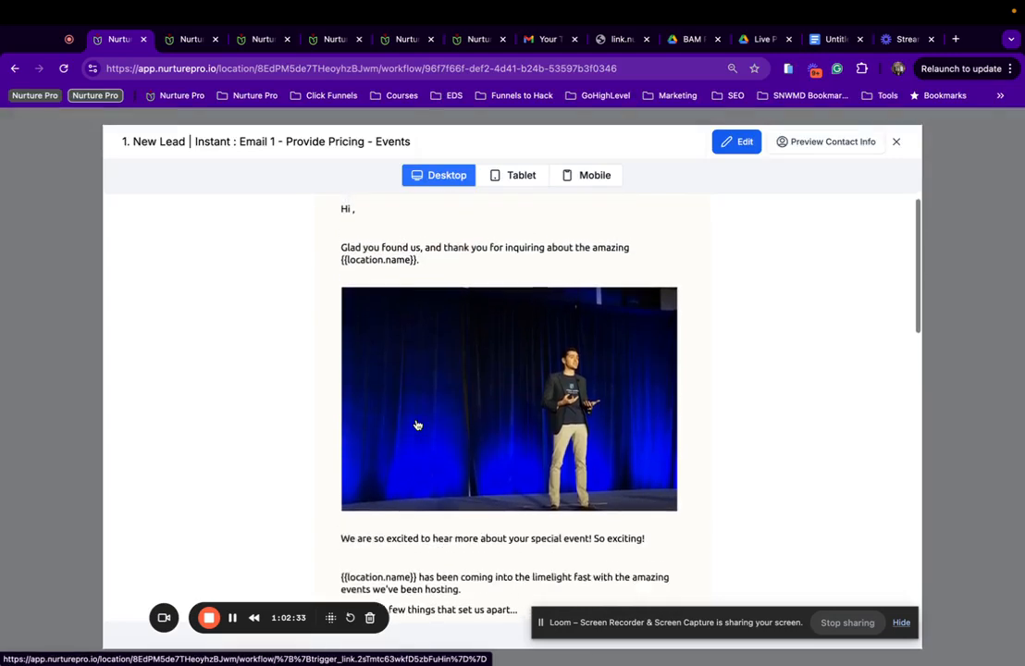
pyautogui.click(896, 141)
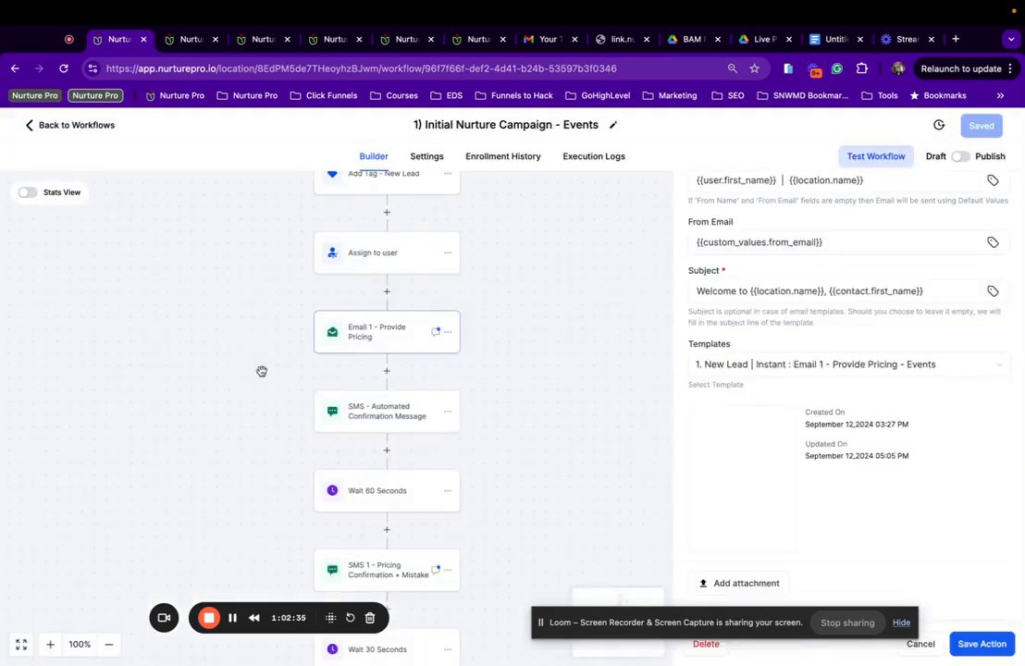
# In the confirmation SMS, replace 'dream wedding' with 'booking your special event'.
pyautogui.click(371, 407)
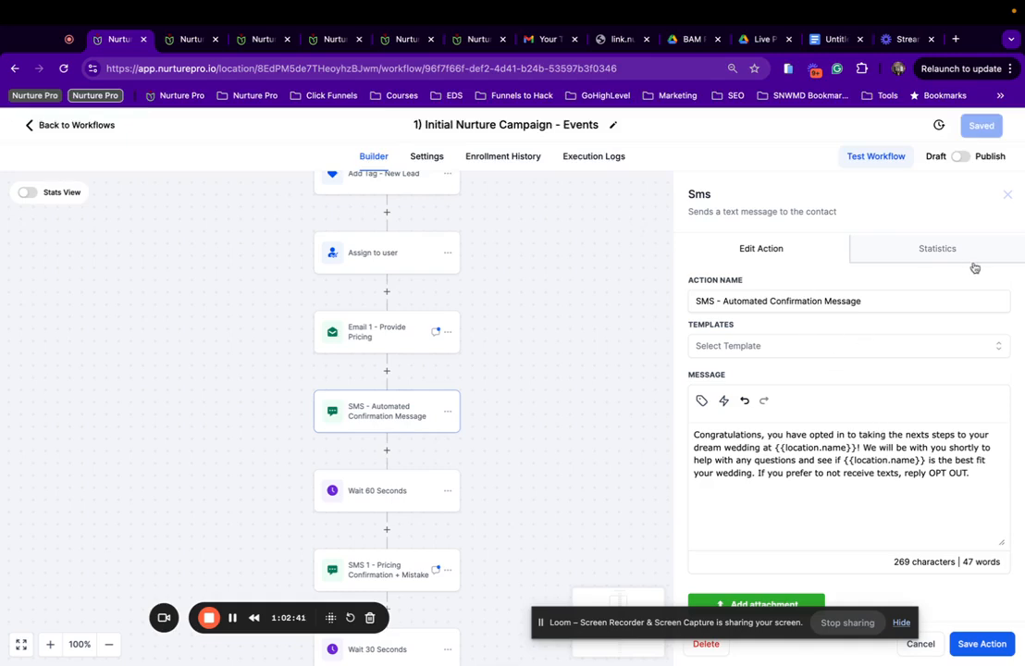
pyautogui.scroll(-2, 374, 401)
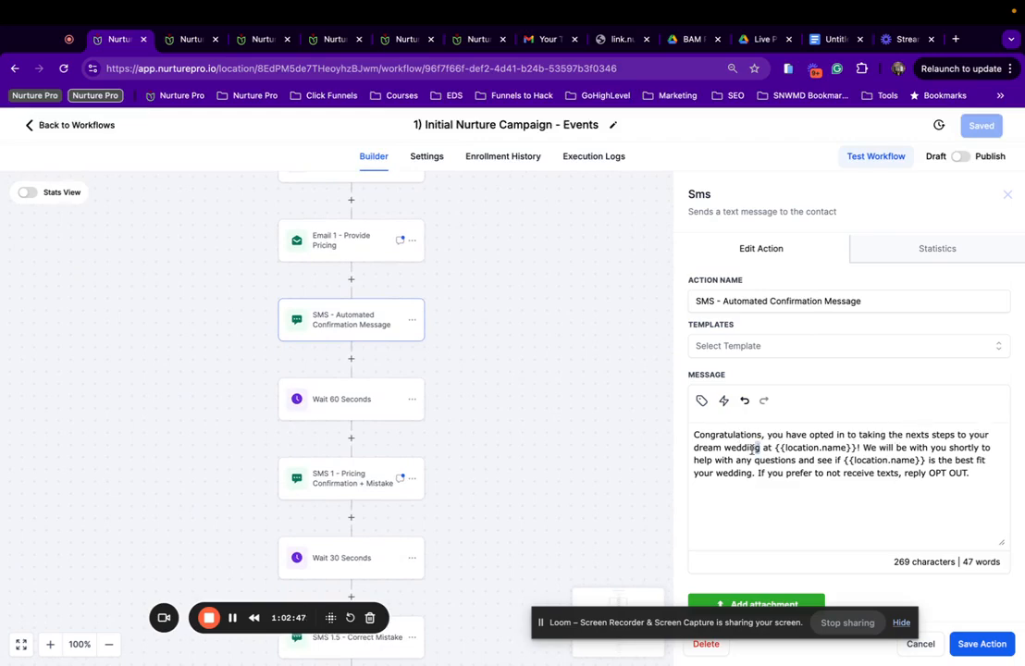
pyautogui.moveTo(760, 448); pyautogui.dragTo(696, 453)
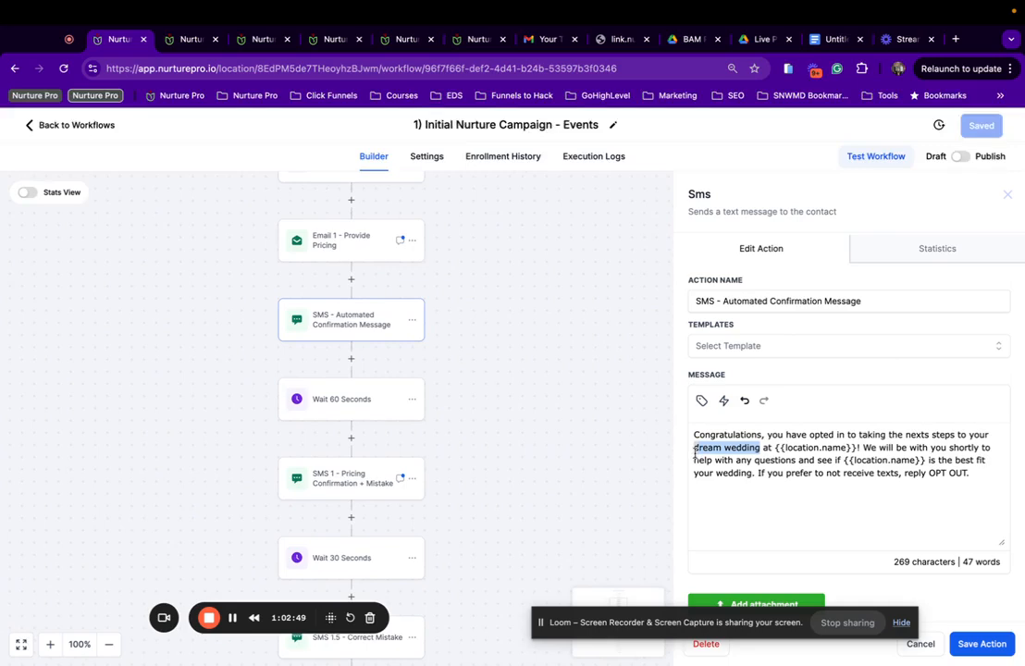
pyautogui.write('e')
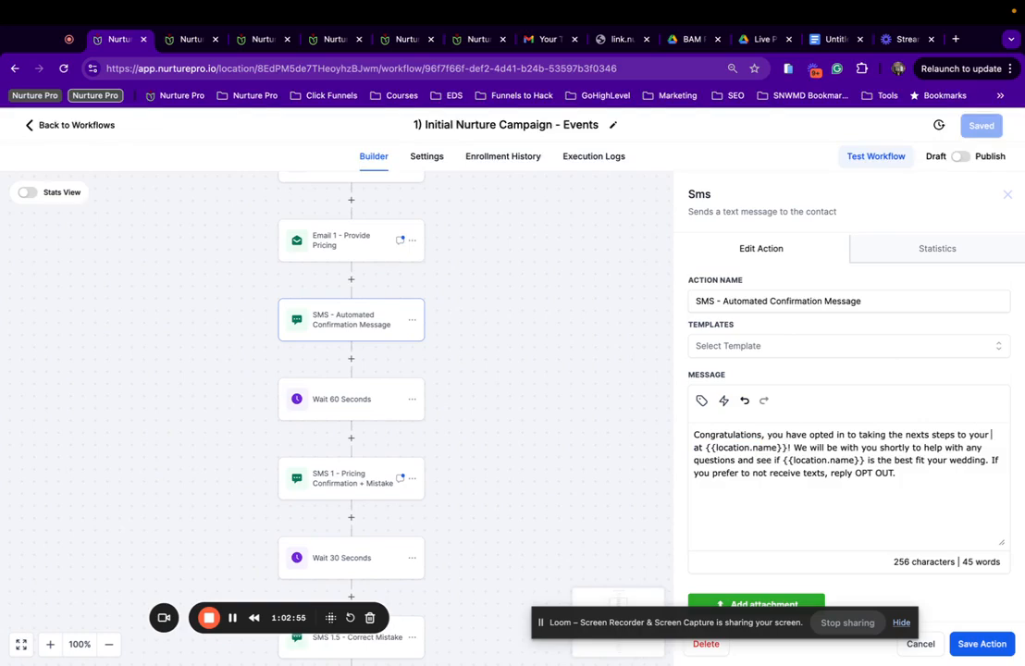
pyautogui.press('BackSpace')
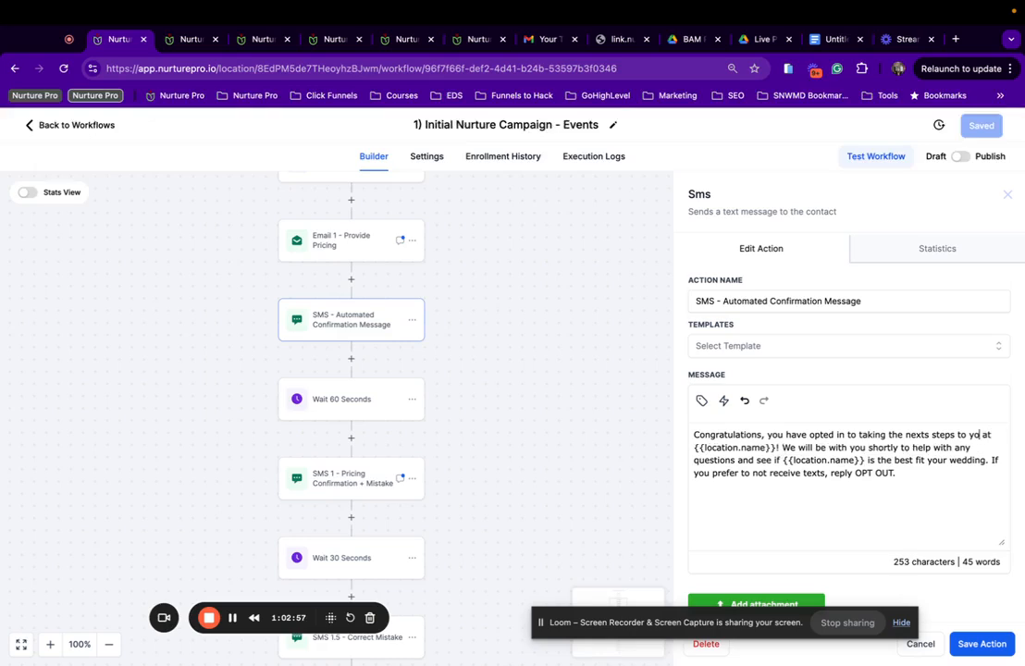
pyautogui.press('BackSpace')
pyautogui.press('BackSpace')
pyautogui.write('booking your sep')
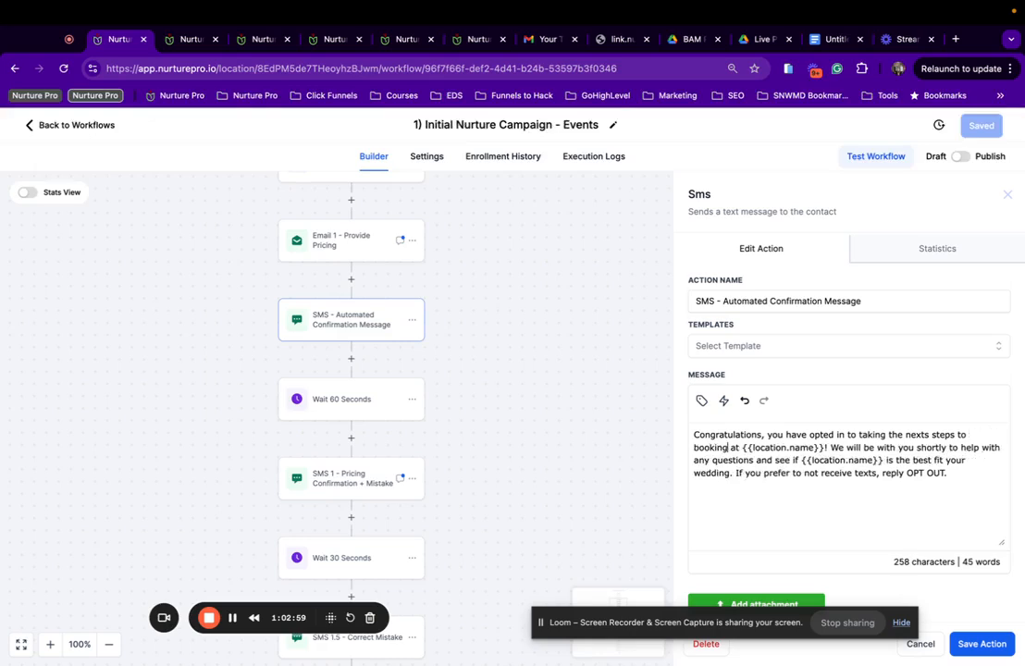
pyautogui.press('BackSpace')
pyautogui.press('BackSpace')
pyautogui.write('pe')
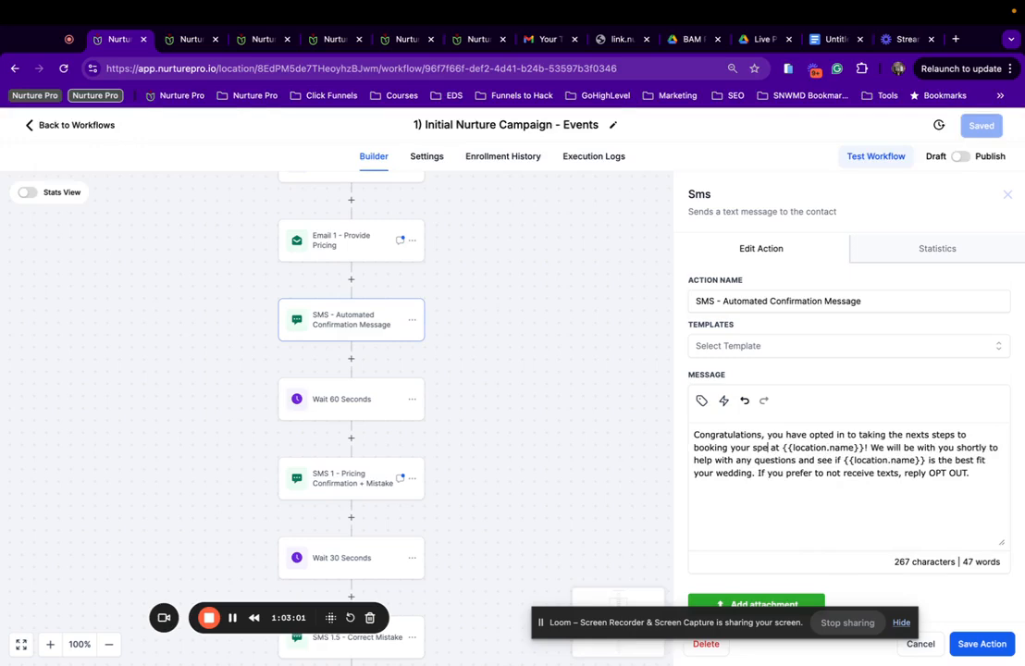
pyautogui.write('cial event')
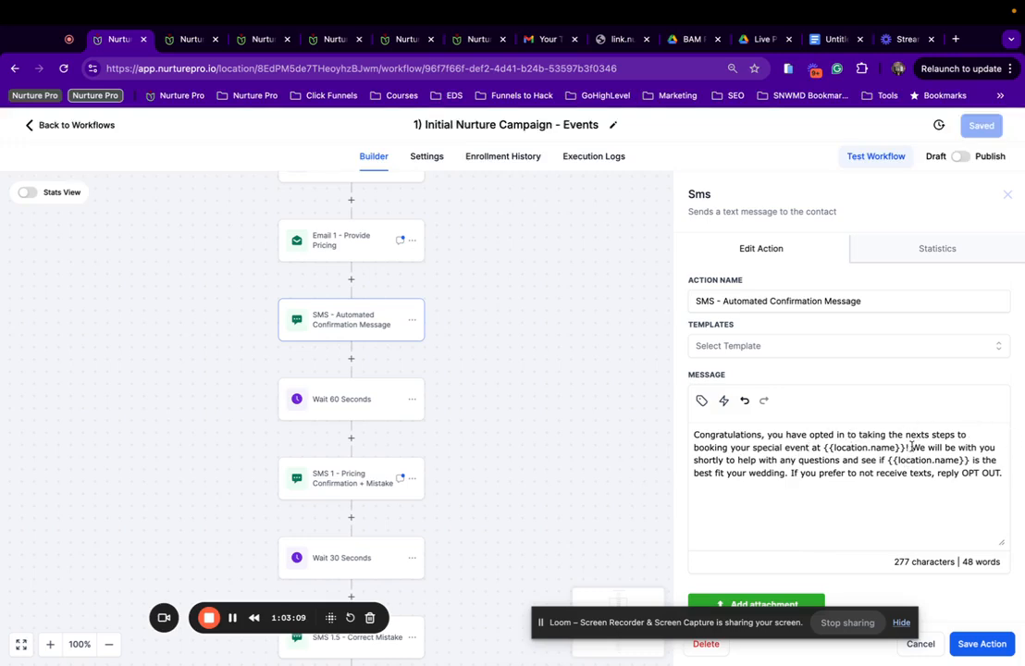
# Change 'wedding' to 'event', split the SMS into three paragraphs with the opt-out line separate, and save.
pyautogui.press('Return')
pyautogui.press('Return')
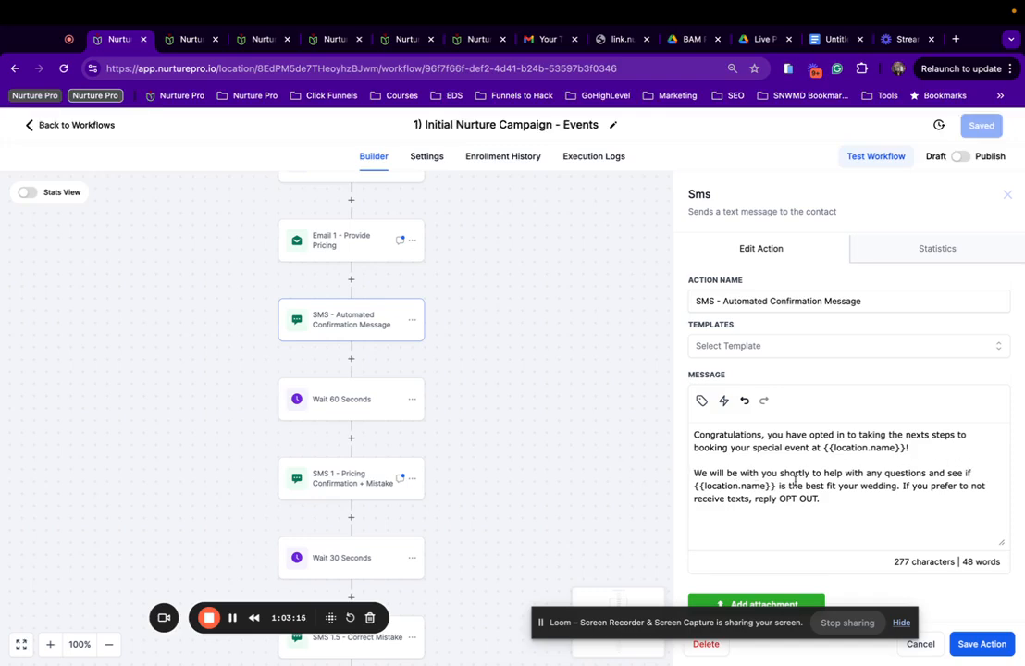
pyautogui.moveTo(895, 486); pyautogui.dragTo(862, 488)
pyautogui.write('event')
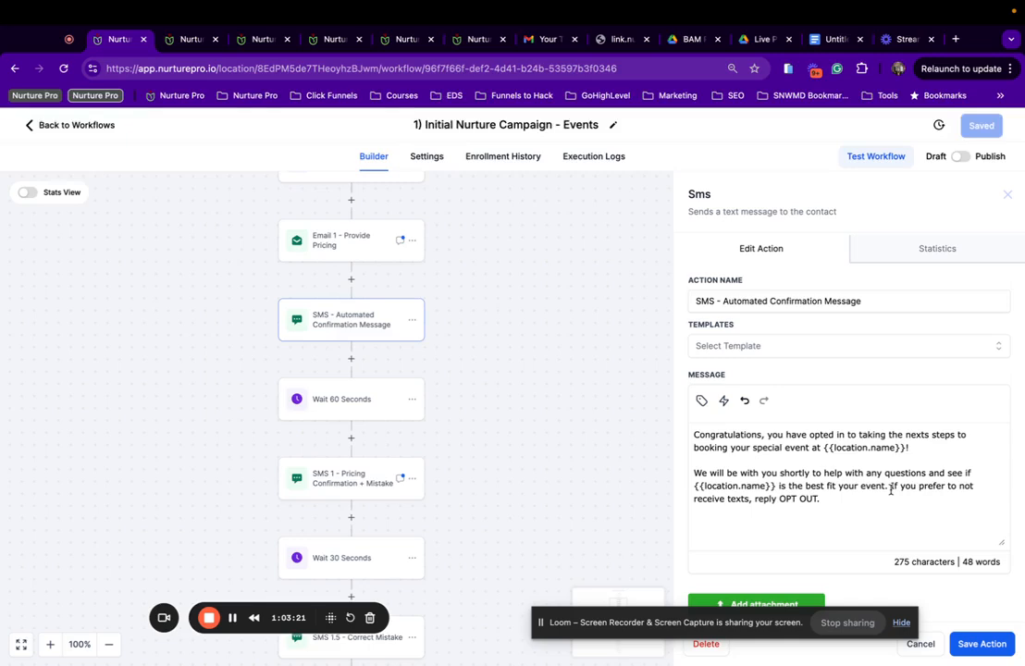
pyautogui.click(891, 486)
pyautogui.press('Return')
pyautogui.press('Return')
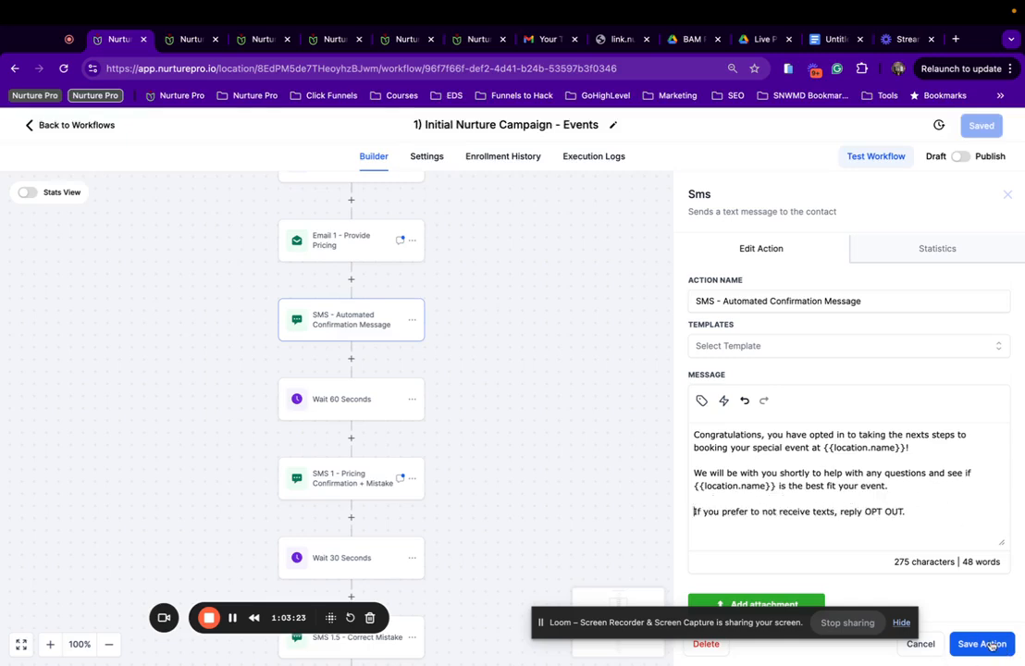
pyautogui.click(991, 645)
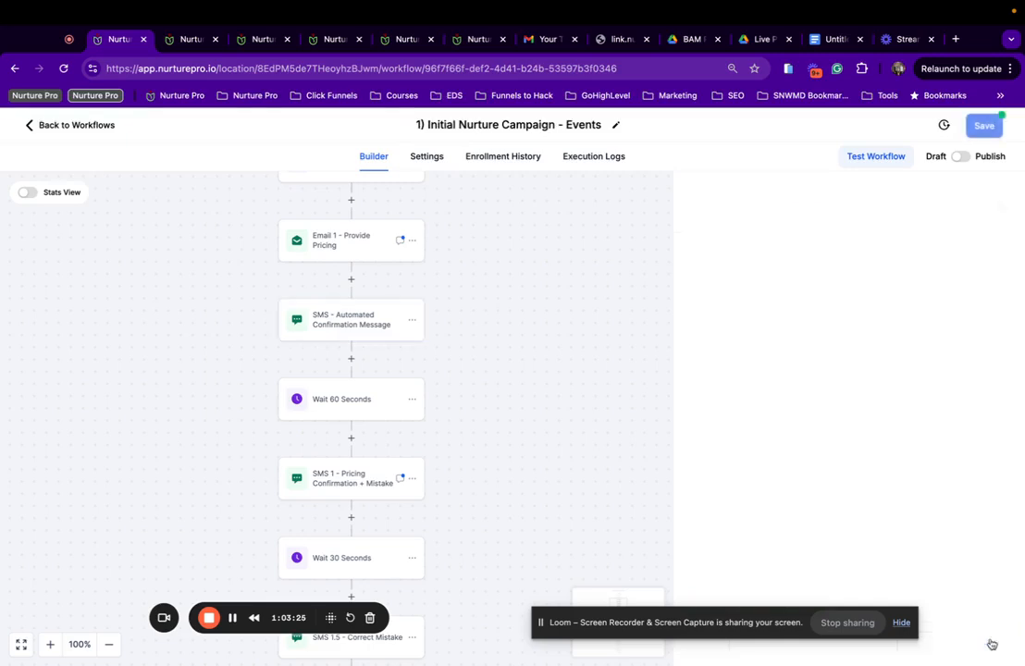
# Change 'dream wedding' to 'event' in SMS 1 - Pricing Confirmation + Mistake, then save the workflow.
pyautogui.click(986, 125)
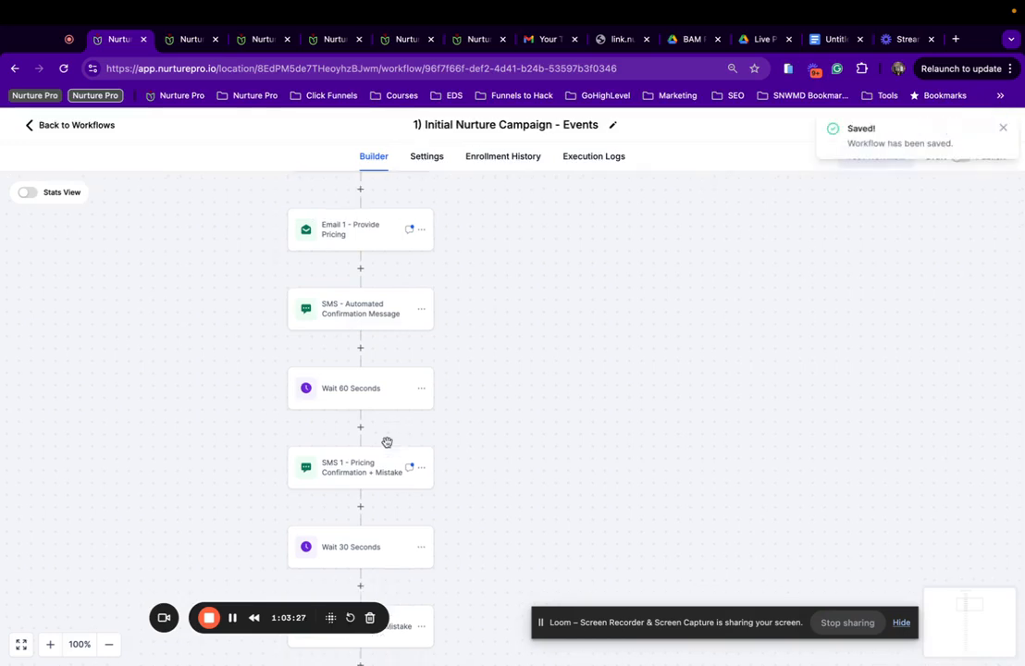
pyautogui.click(361, 469)
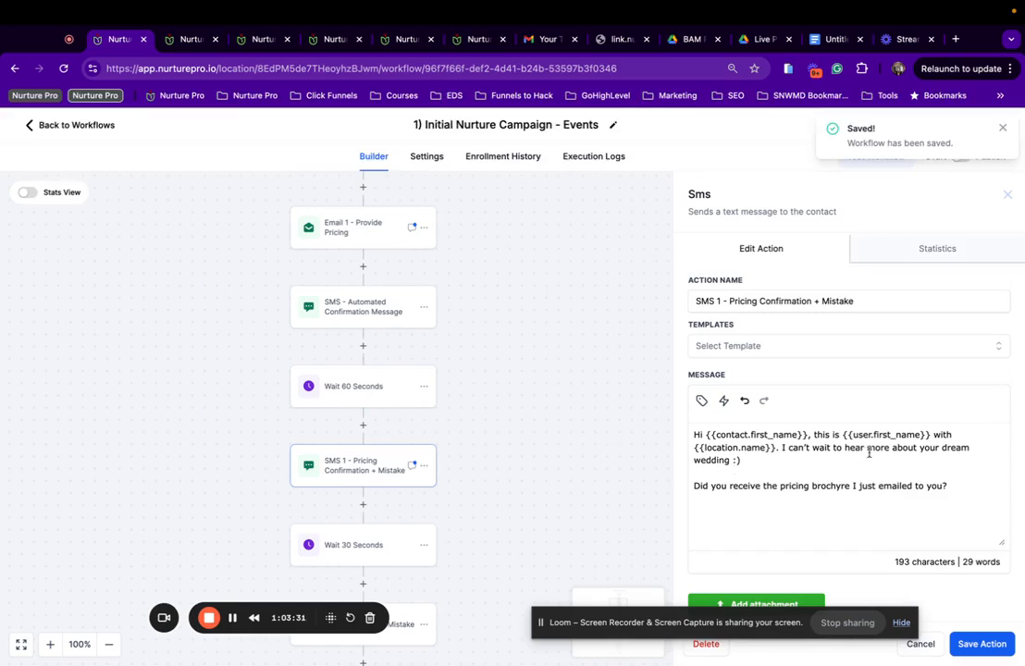
pyautogui.scroll(-1, 862, 445)
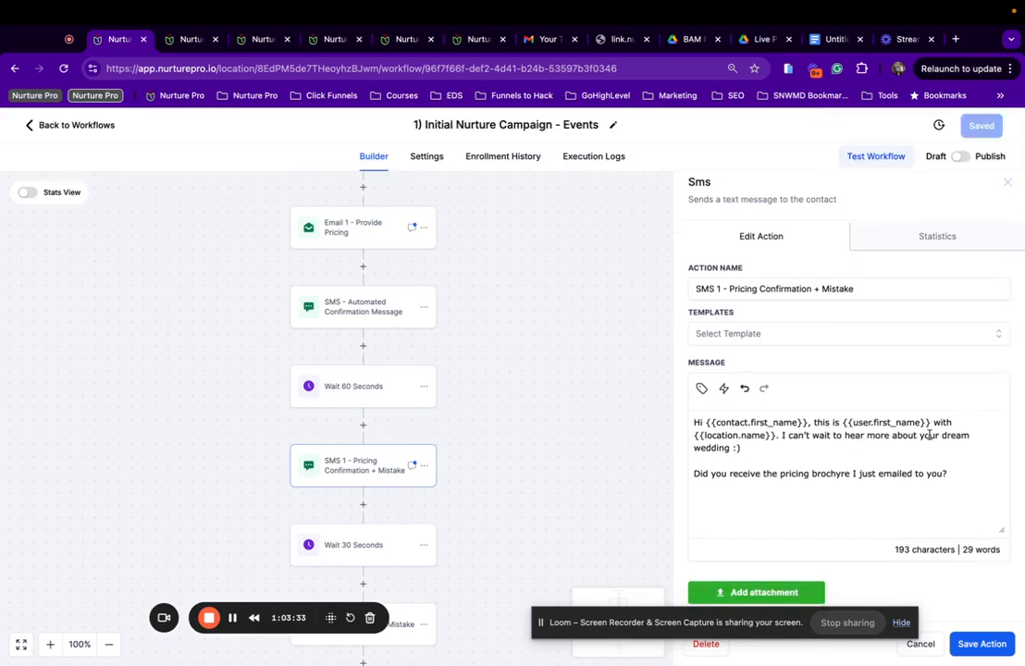
pyautogui.moveTo(942, 435); pyautogui.dragTo(742, 448)
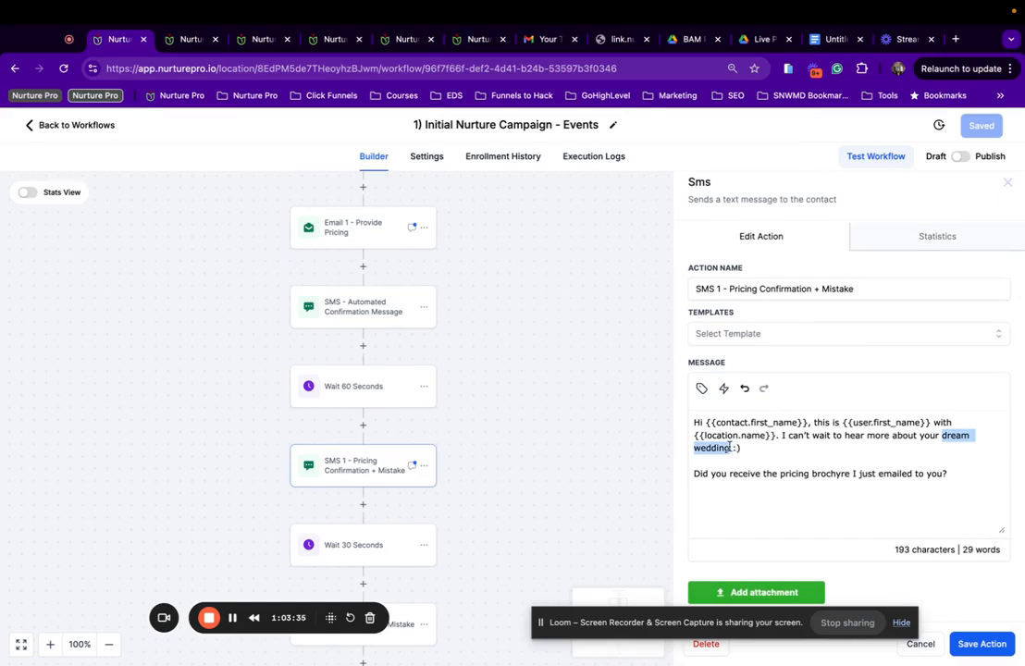
pyautogui.write('event')
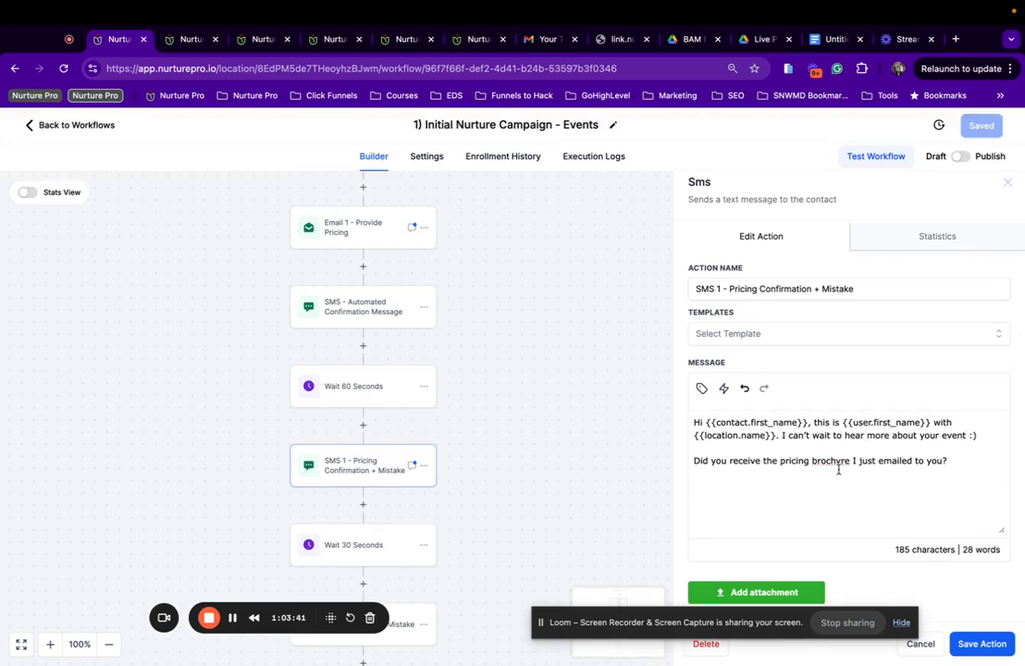
pyautogui.click(967, 644)
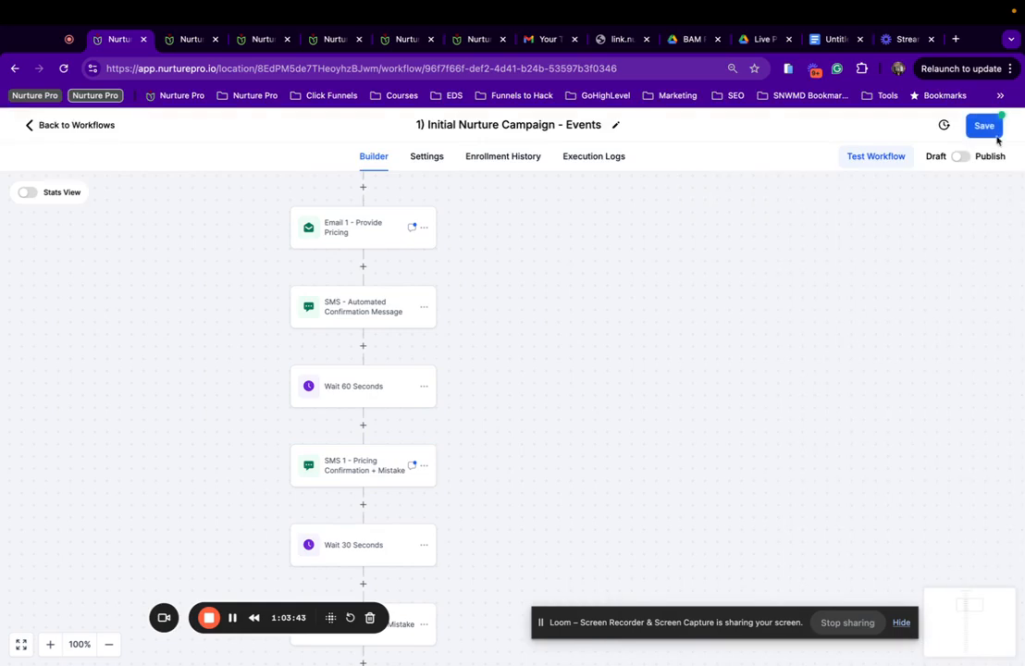
pyautogui.click(982, 125)
pyautogui.scroll(-3, 333, 555)
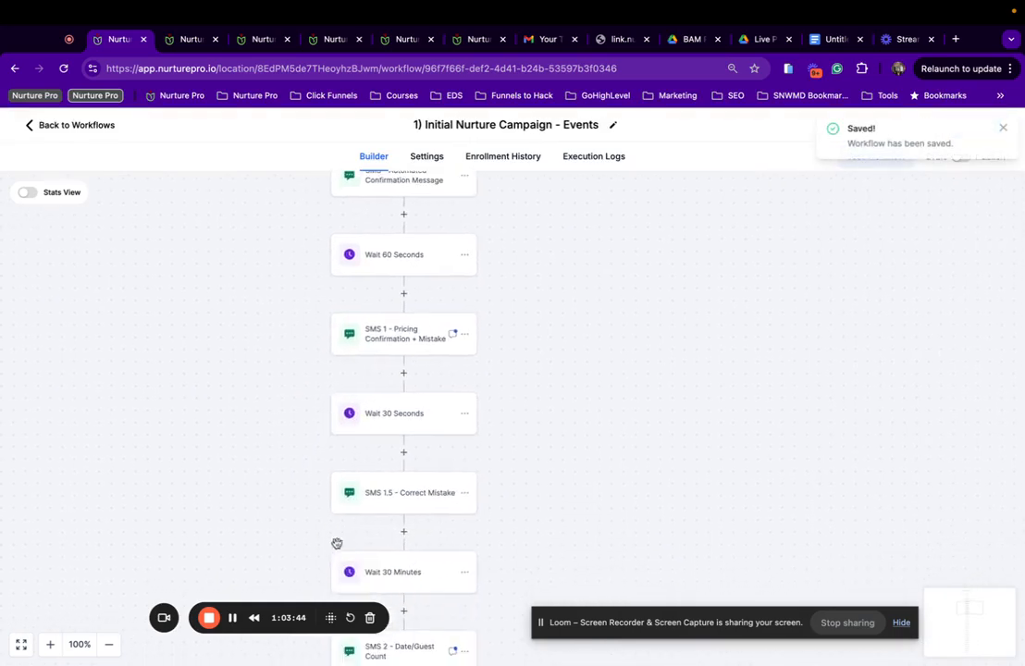
# Review the SMS 1.5 correction message.
pyautogui.click(410, 490)
pyautogui.scroll(-2, 474, 421)
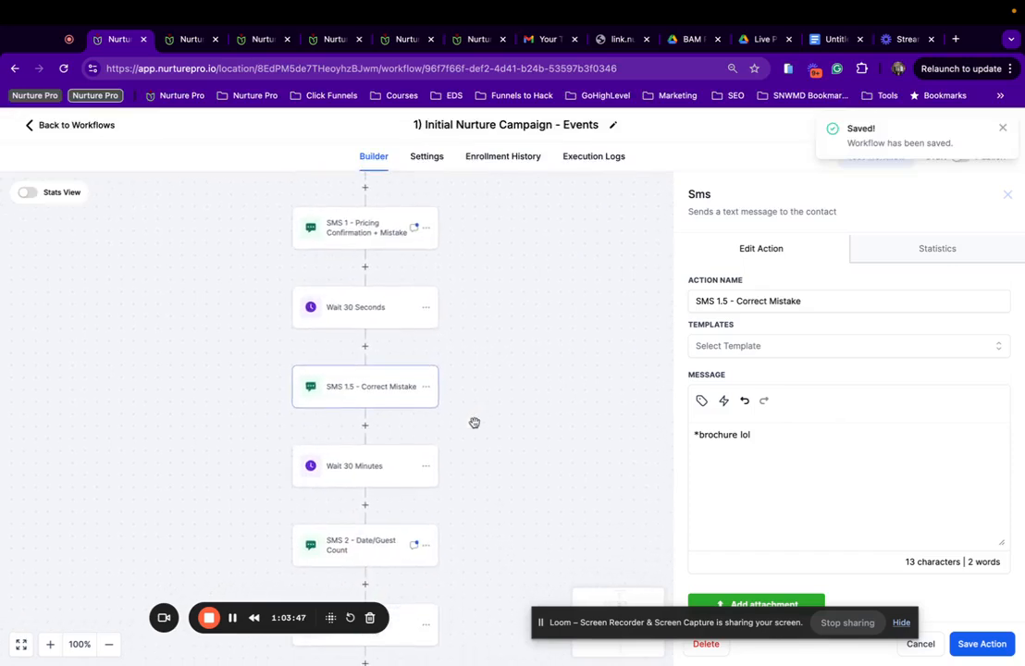
pyautogui.scroll(3, 348, 302)
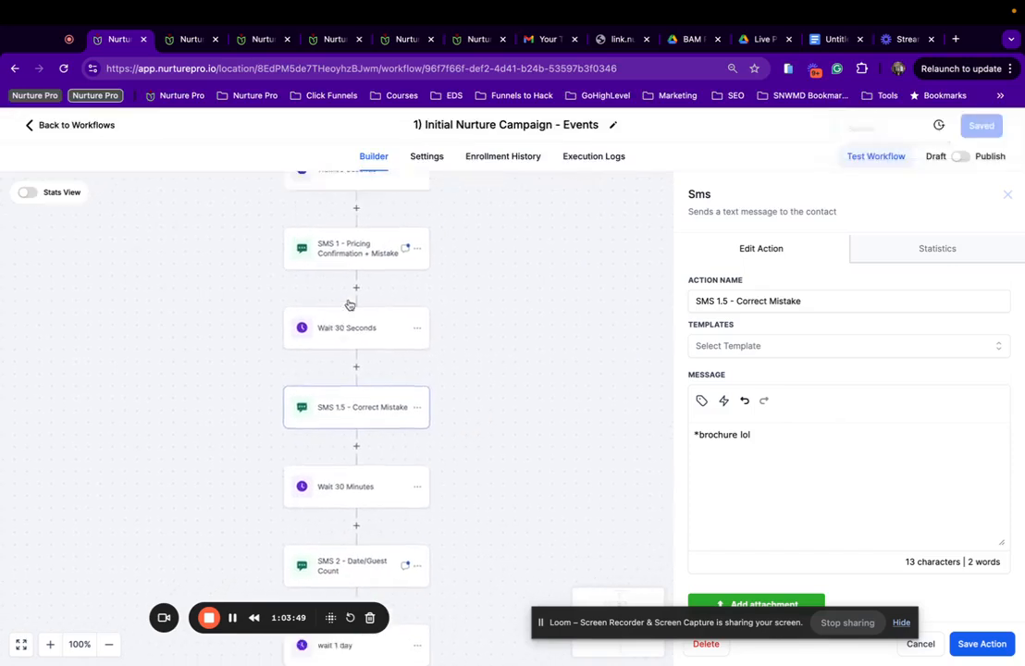
pyautogui.scroll(-5, 347, 302)
pyautogui.scroll(-1, 349, 304)
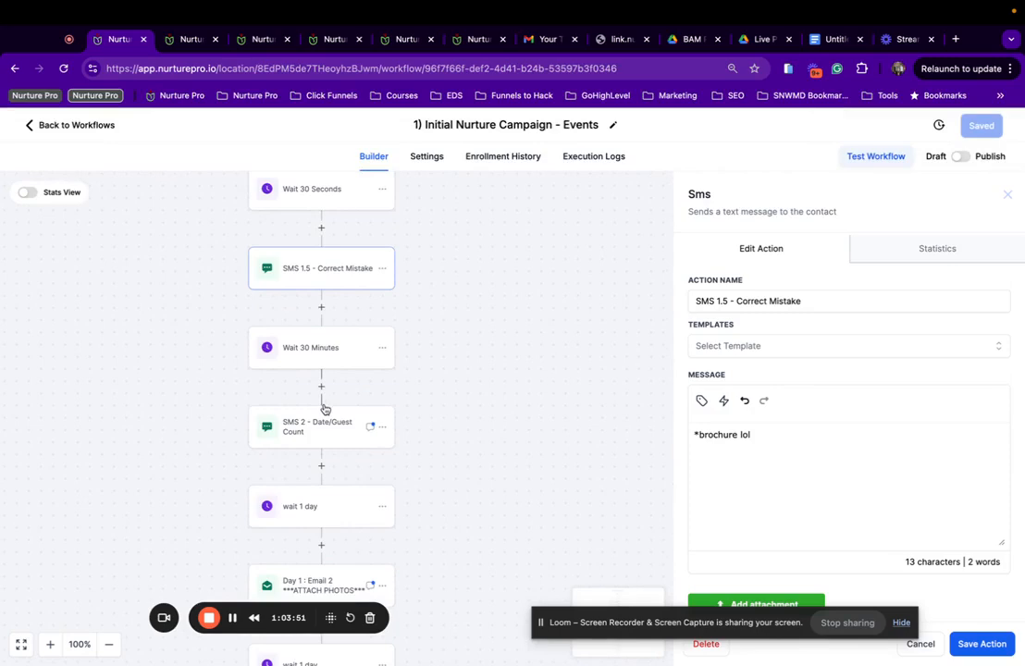
# Change 'big day' to 'event' in SMS 2 - Date/Guest Count, then save the workflow.
pyautogui.click(320, 435)
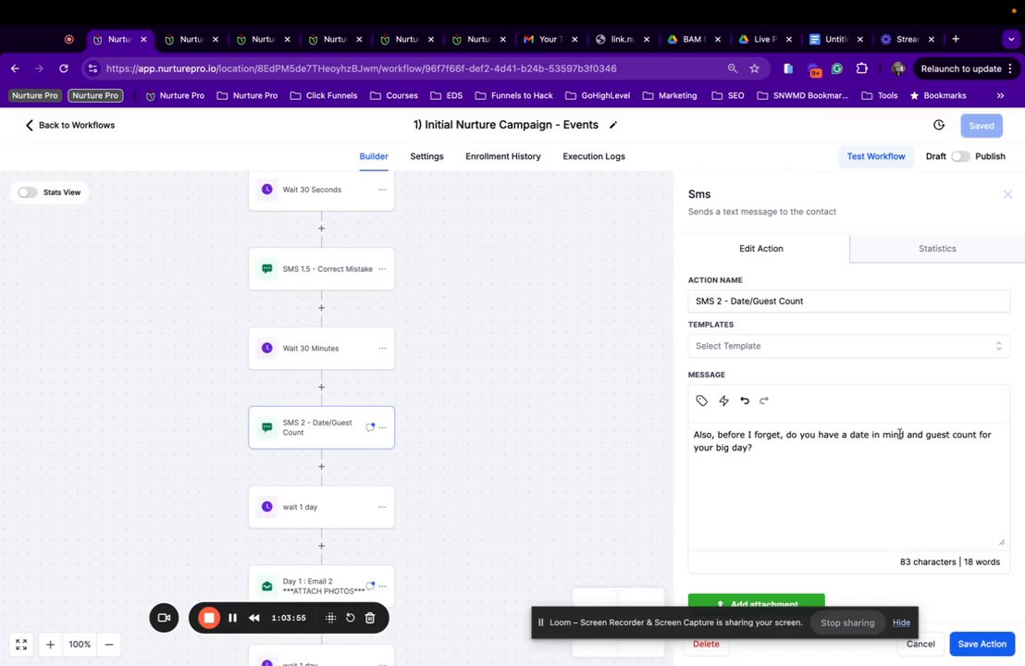
pyautogui.scroll(-1, 878, 433)
pyautogui.moveTo(750, 441); pyautogui.dragTo(719, 438)
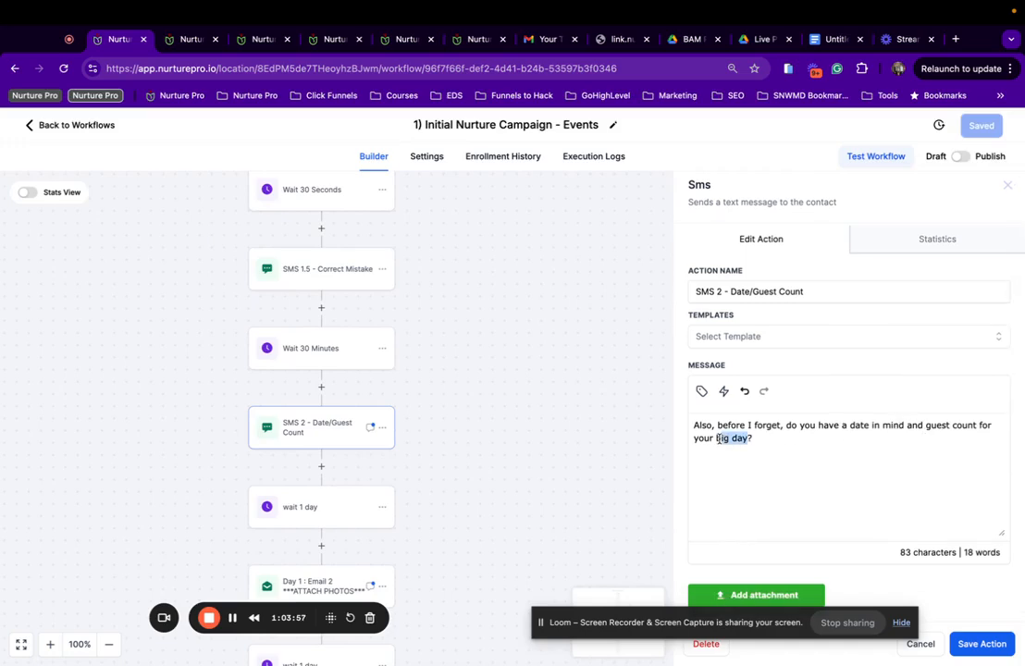
pyautogui.write('b')
pyautogui.write('vent')
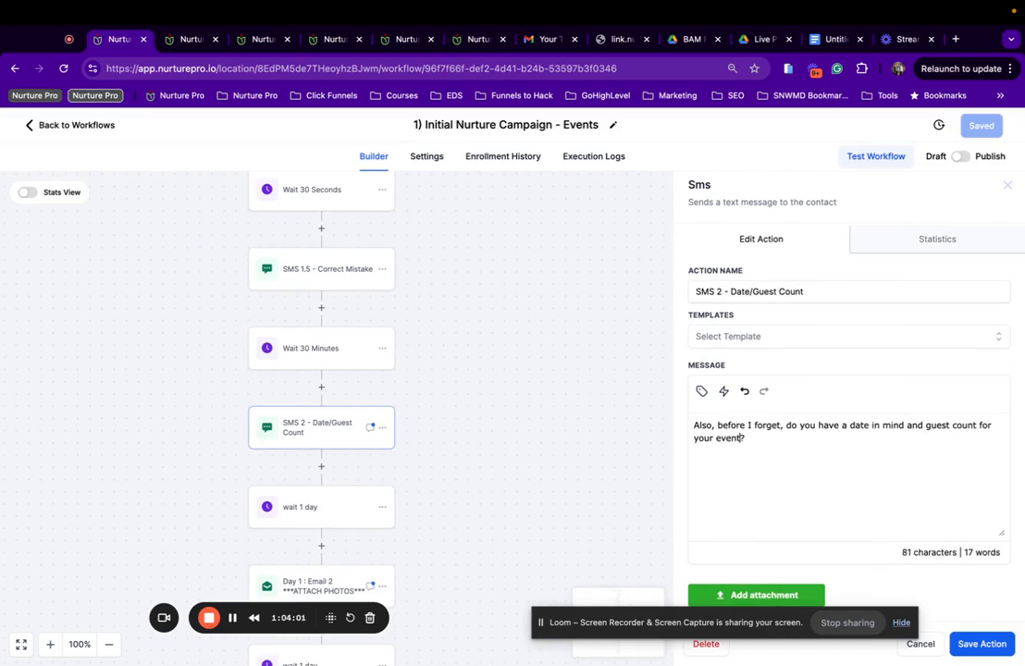
pyautogui.click(983, 643)
pyautogui.click(989, 128)
pyautogui.scroll(-3, 236, 461)
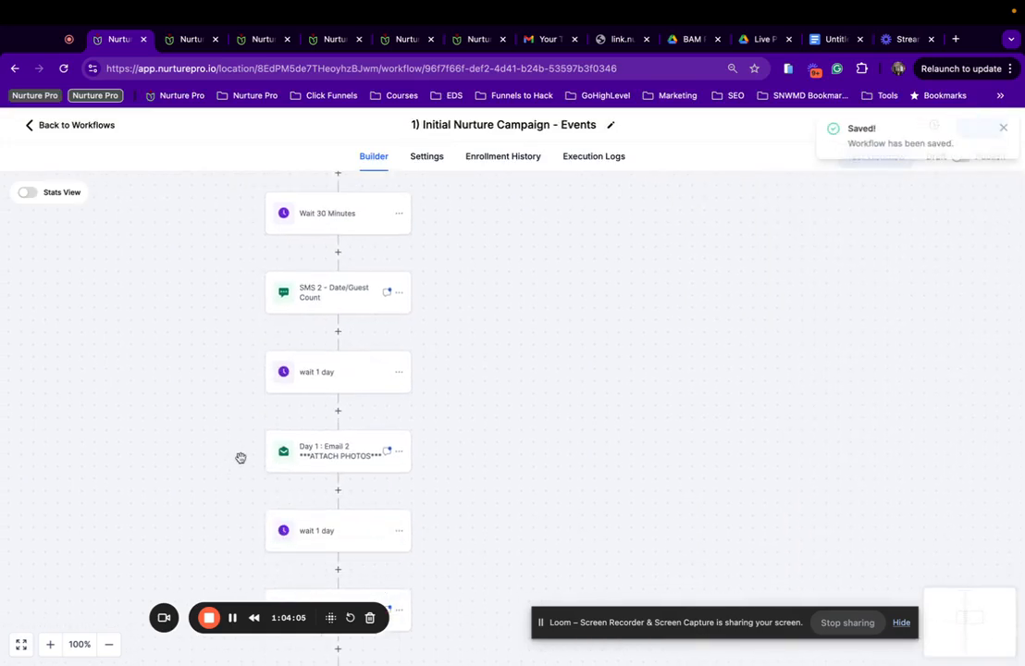
# Switch Day 1 : Email 2 to the '1. New Lead | Day 1 : Email 2 *ATTACH PHOTOS| Events' template.
pyautogui.click(378, 450)
pyautogui.scroll(-3, 861, 455)
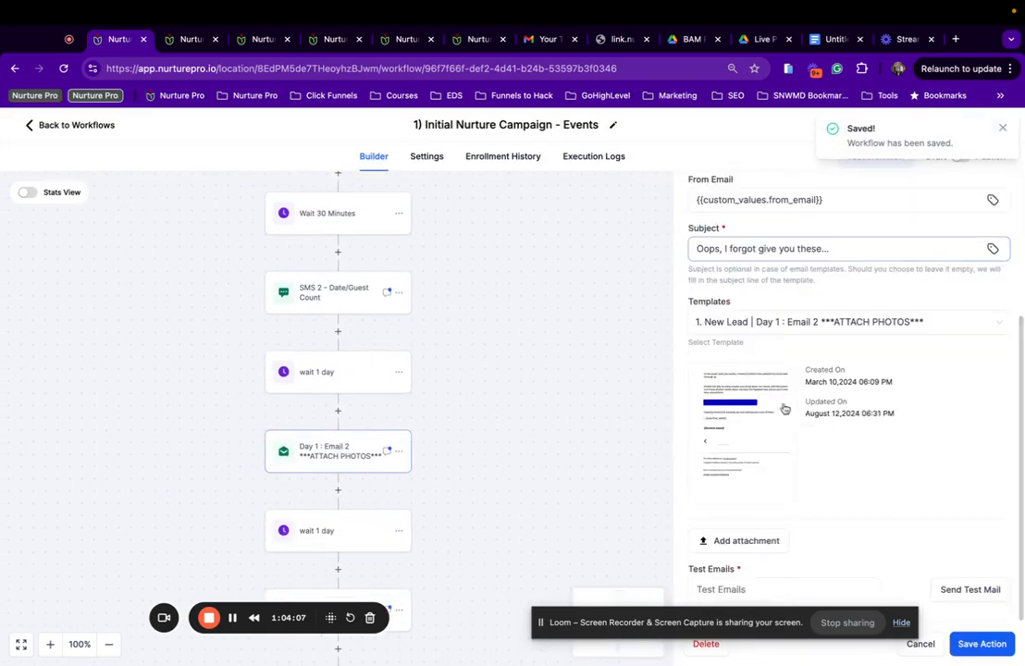
pyautogui.click(830, 324)
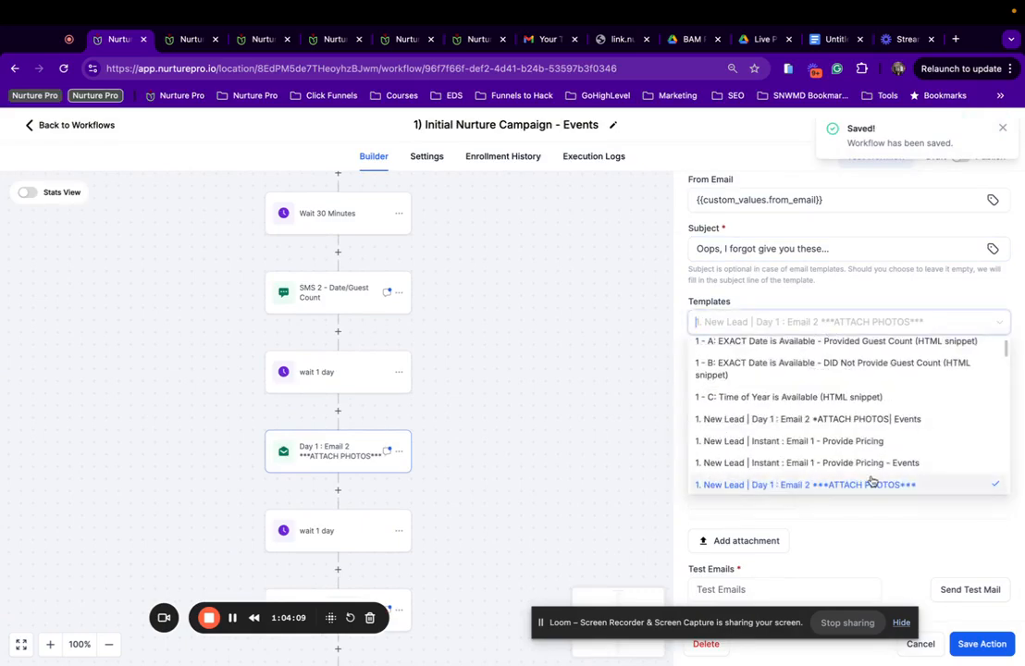
pyautogui.scroll(-2, 870, 463)
pyautogui.scroll(-1, 872, 480)
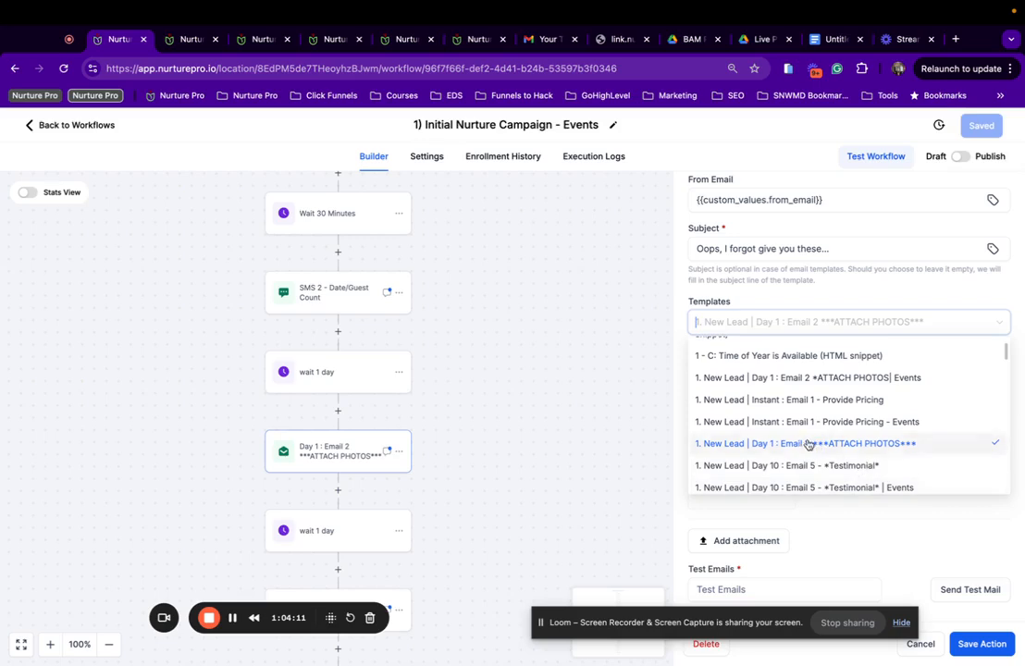
pyautogui.scroll(-2, 799, 447)
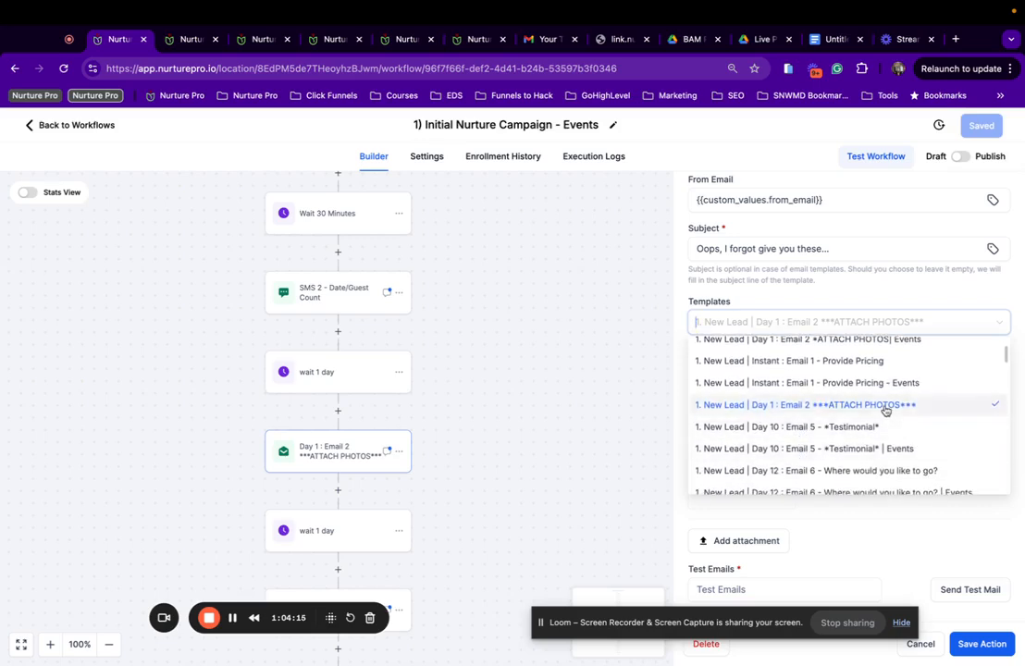
pyautogui.scroll(1, 886, 410)
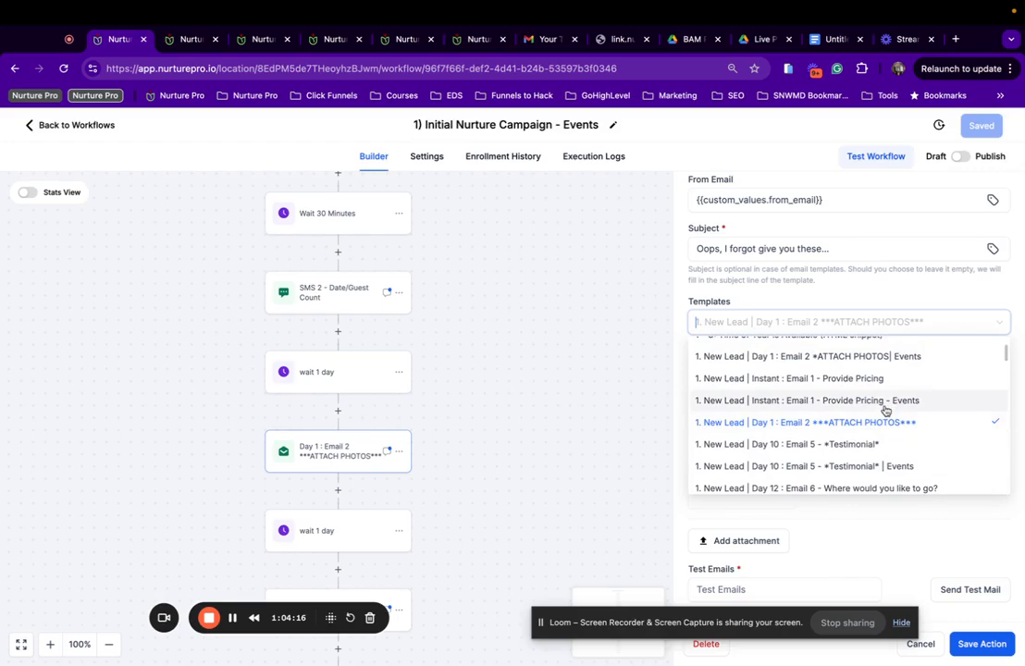
pyautogui.click(797, 359)
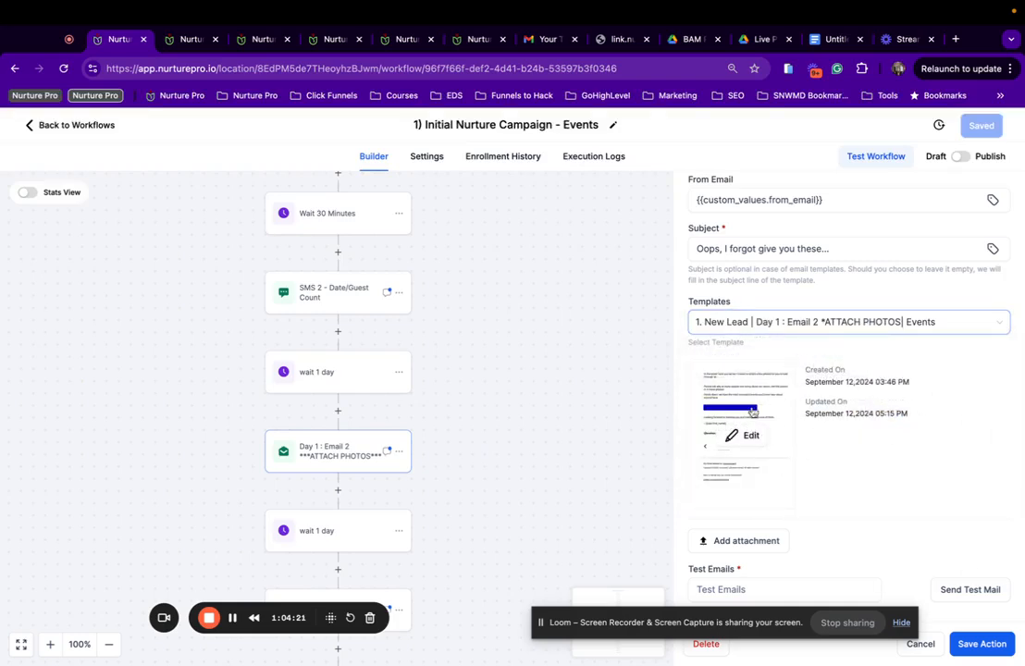
# Preview the ATTACH PHOTOS Events template, then save the email action and the workflow.
pyautogui.click(743, 437)
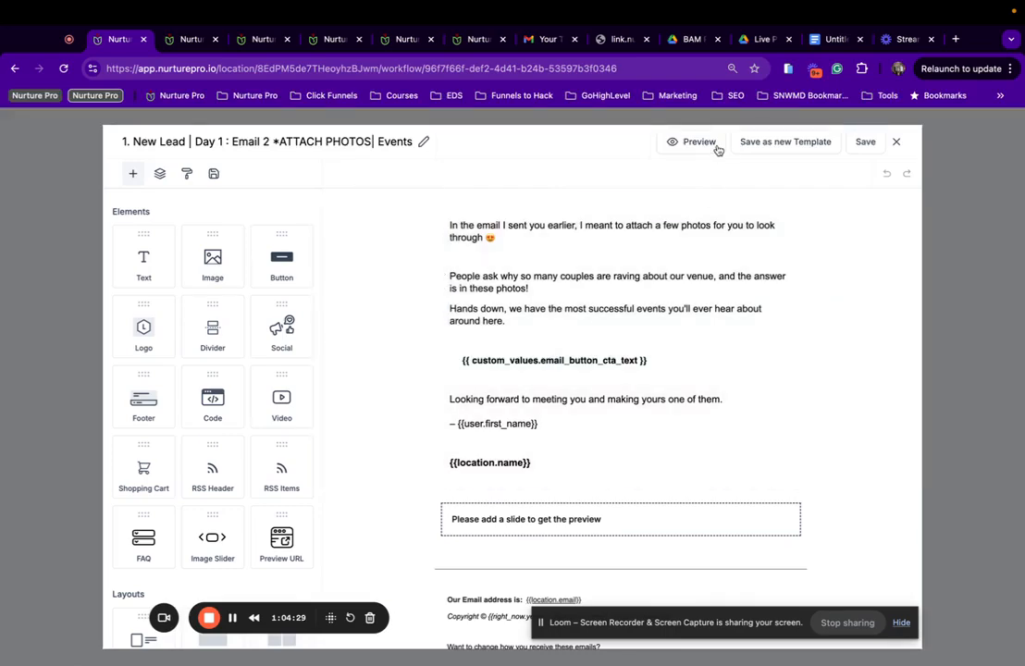
pyautogui.click(711, 145)
pyautogui.scroll(-5, 515, 364)
pyautogui.scroll(5, 450, 359)
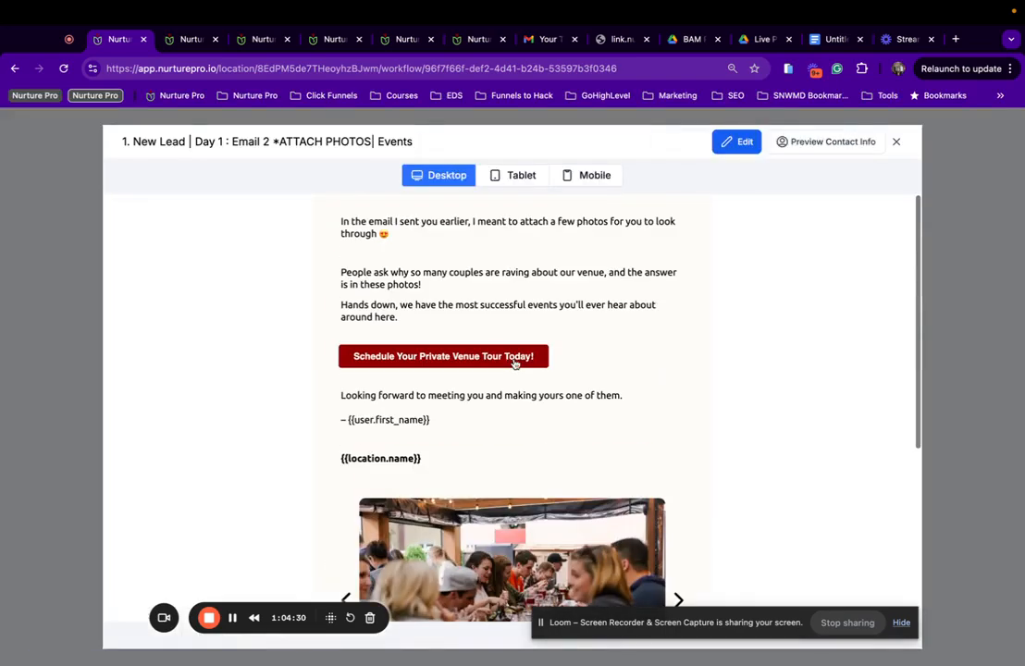
pyautogui.click(896, 142)
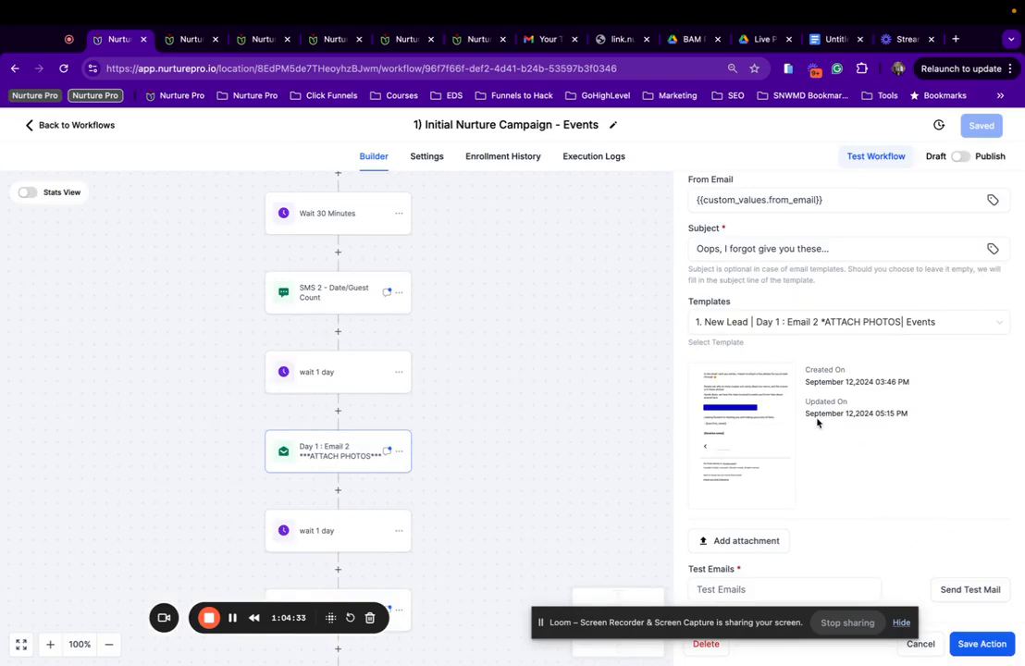
pyautogui.scroll(5, 817, 423)
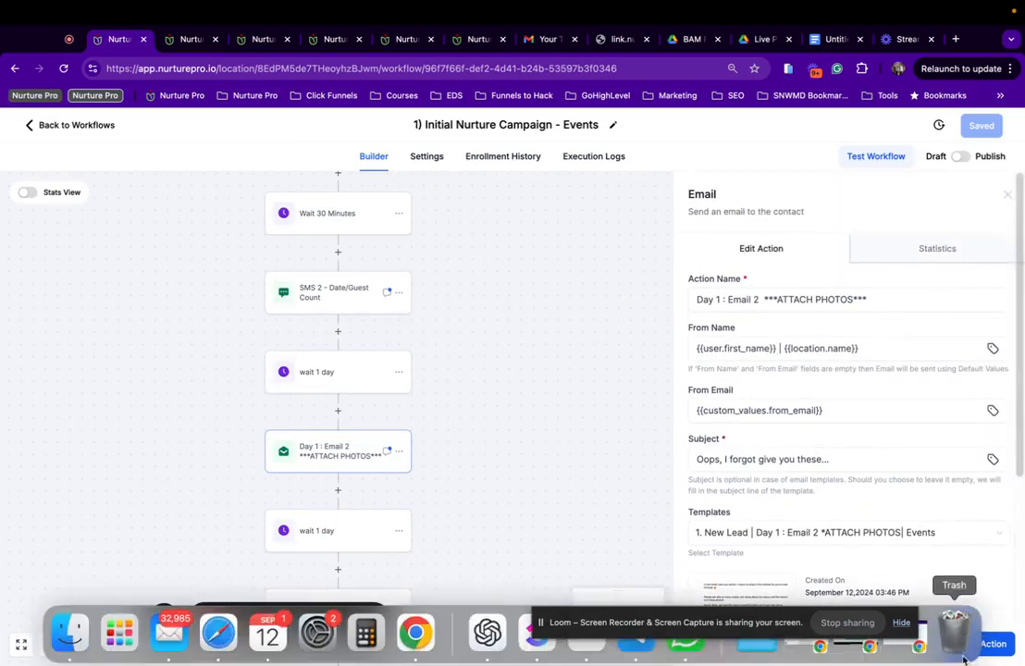
pyautogui.click(983, 644)
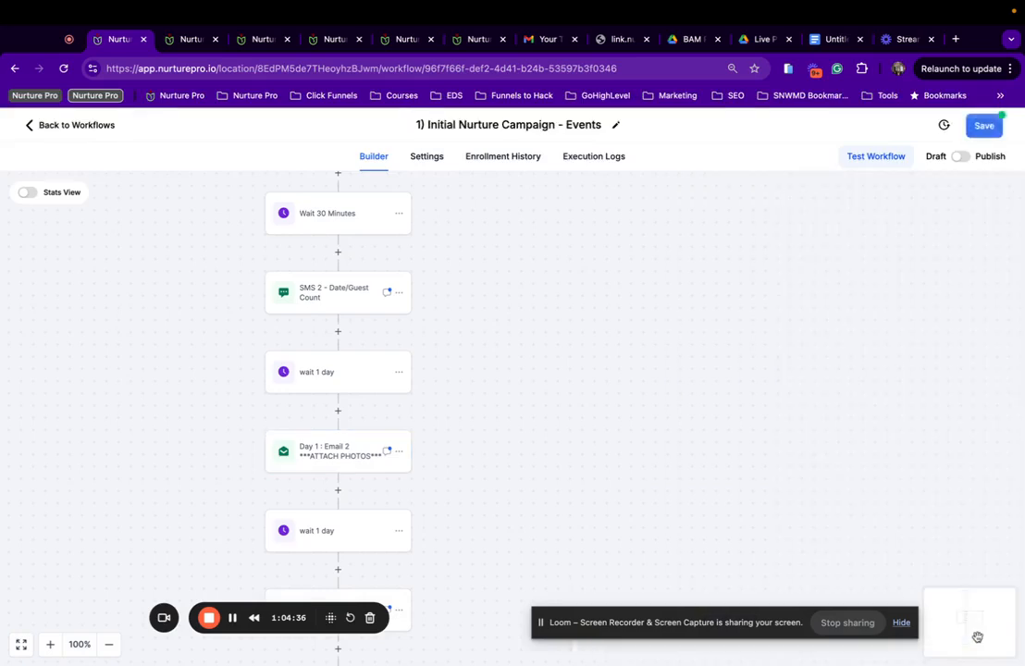
pyautogui.click(983, 124)
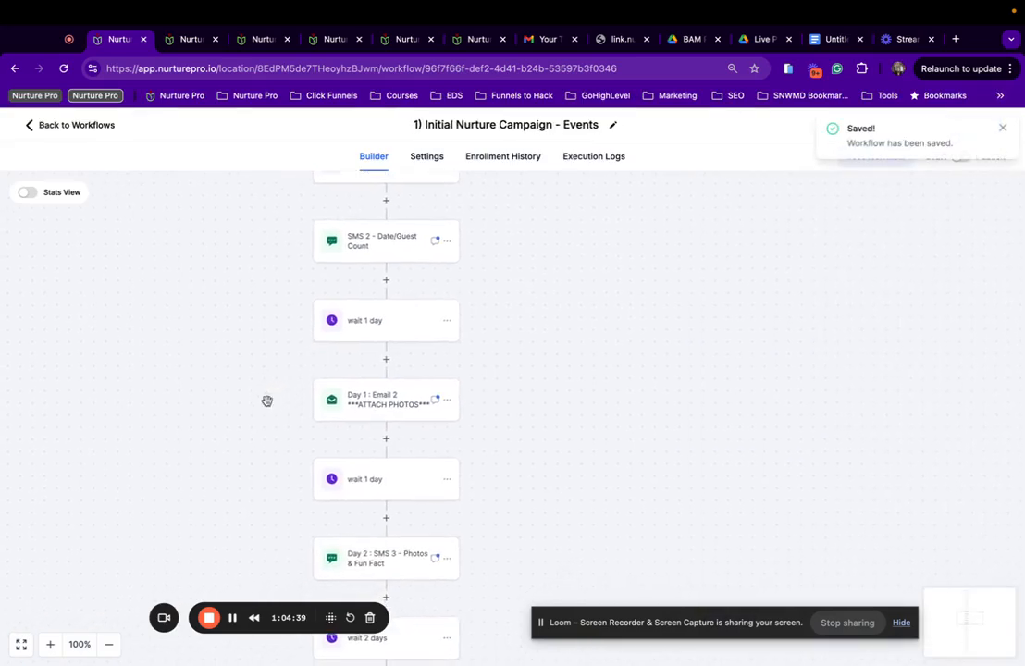
# Review the Day 2 SMS 3 photos message.
pyautogui.scroll(-2, 405, 409)
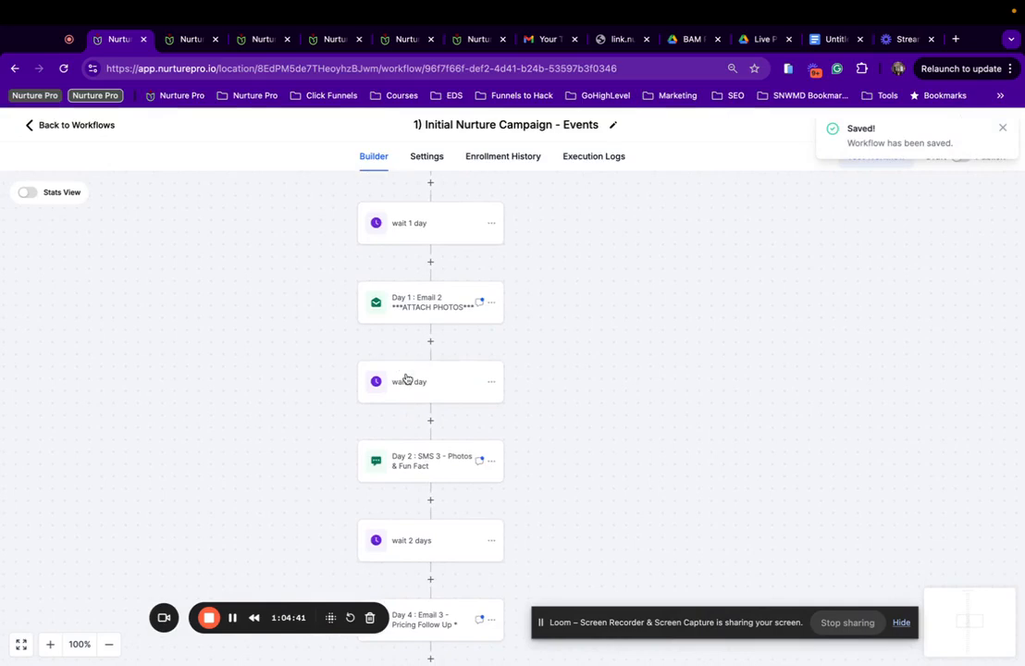
pyautogui.scroll(-2, 405, 380)
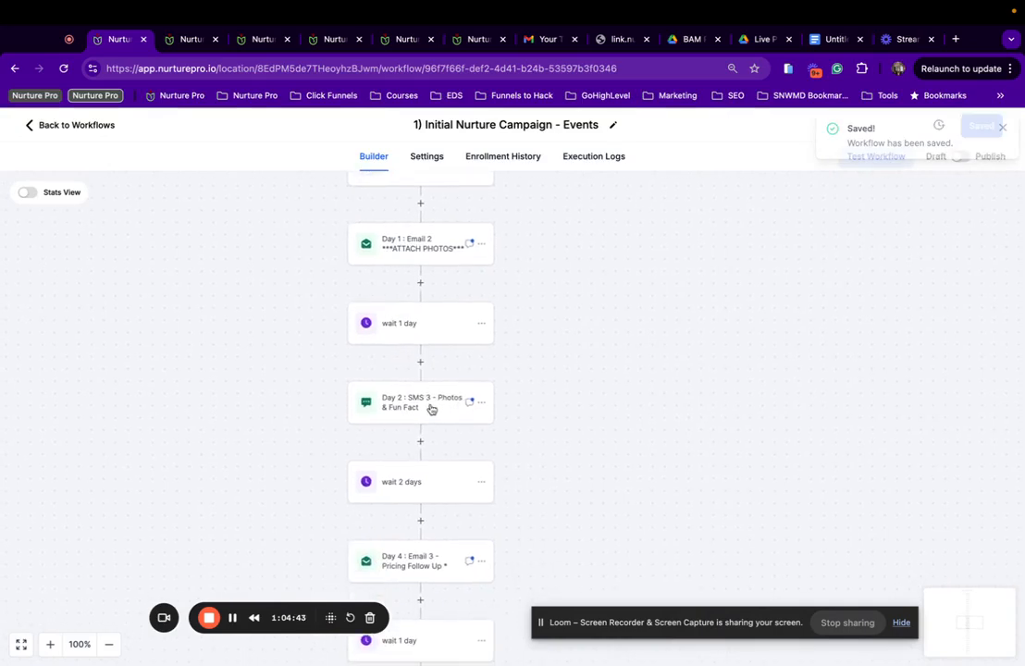
pyautogui.click(398, 415)
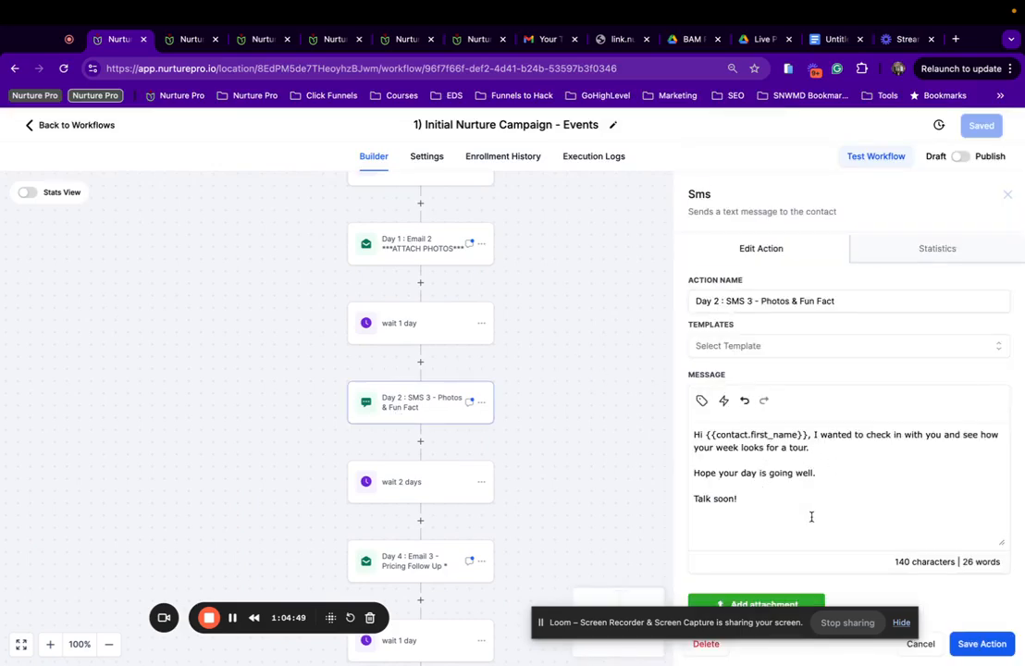
pyautogui.scroll(-2, 811, 518)
pyautogui.scroll(-2, 518, 393)
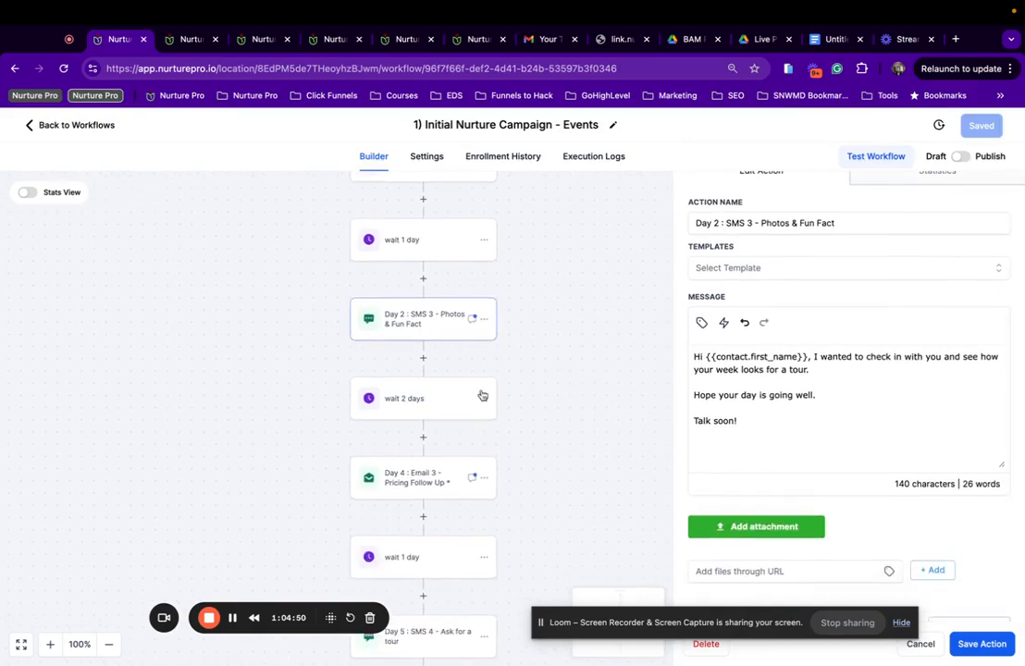
# Set Day 4 : Email 3 - Pricing Follow Up to the 'Pricing Follow Up | Events' template and save the action.
pyautogui.click(419, 482)
pyautogui.scroll(-2, 755, 493)
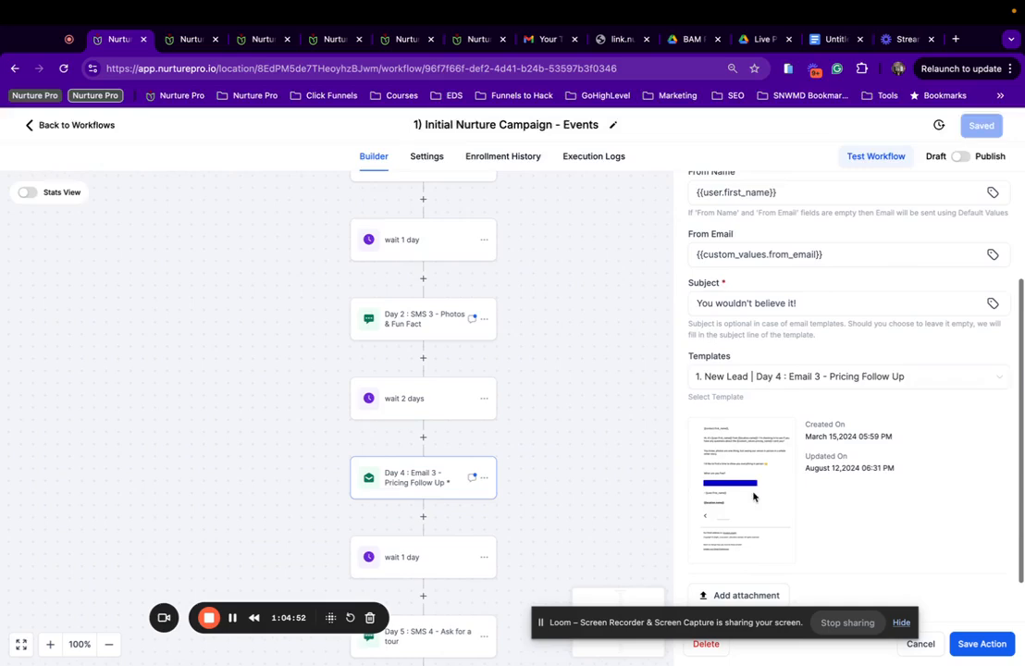
pyautogui.click(824, 388)
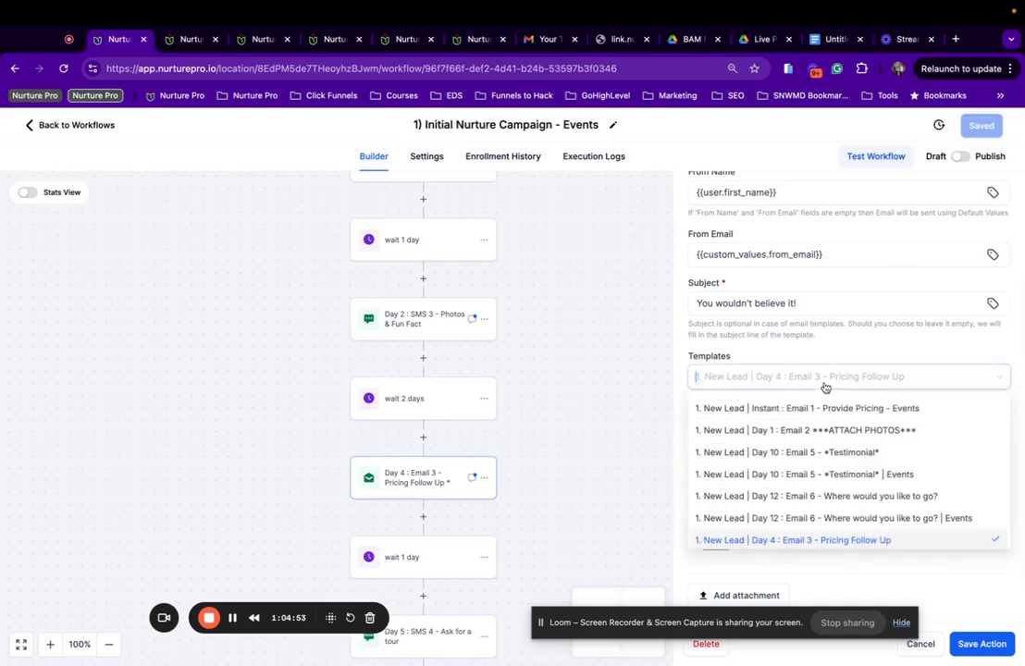
pyautogui.scroll(-1, 830, 542)
pyautogui.click(841, 529)
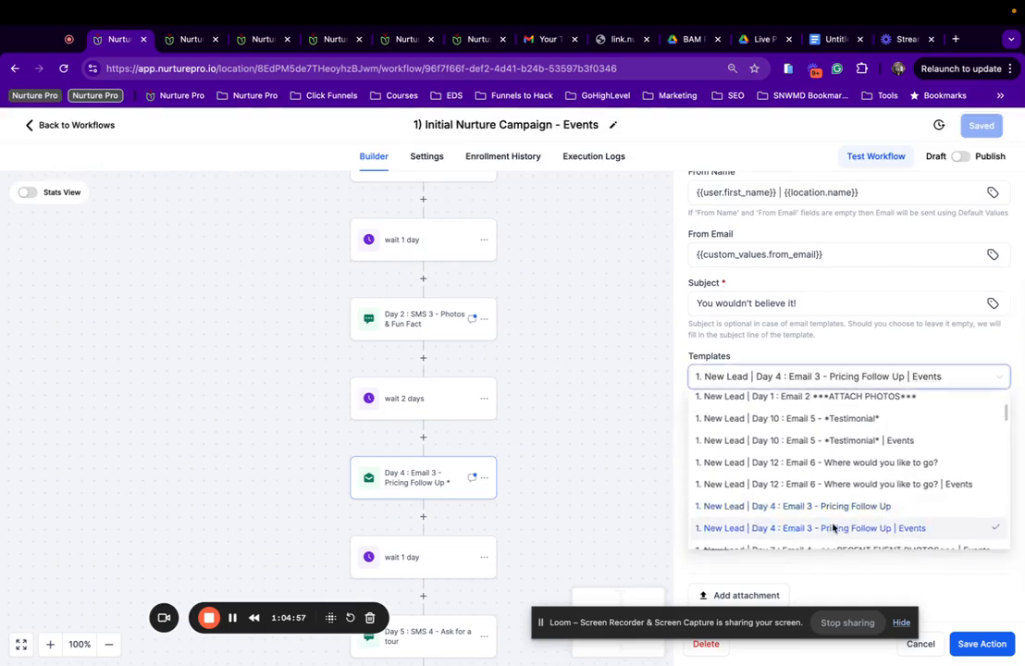
pyautogui.click(983, 644)
pyautogui.scroll(-3, 486, 466)
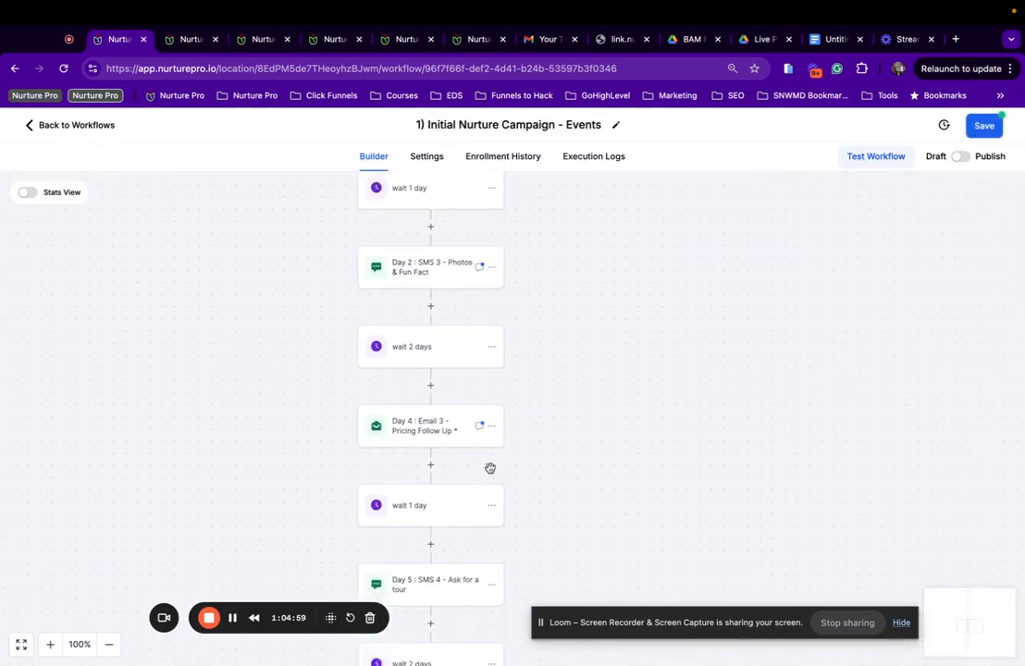
pyautogui.click(440, 512)
pyautogui.scroll(-1, 805, 464)
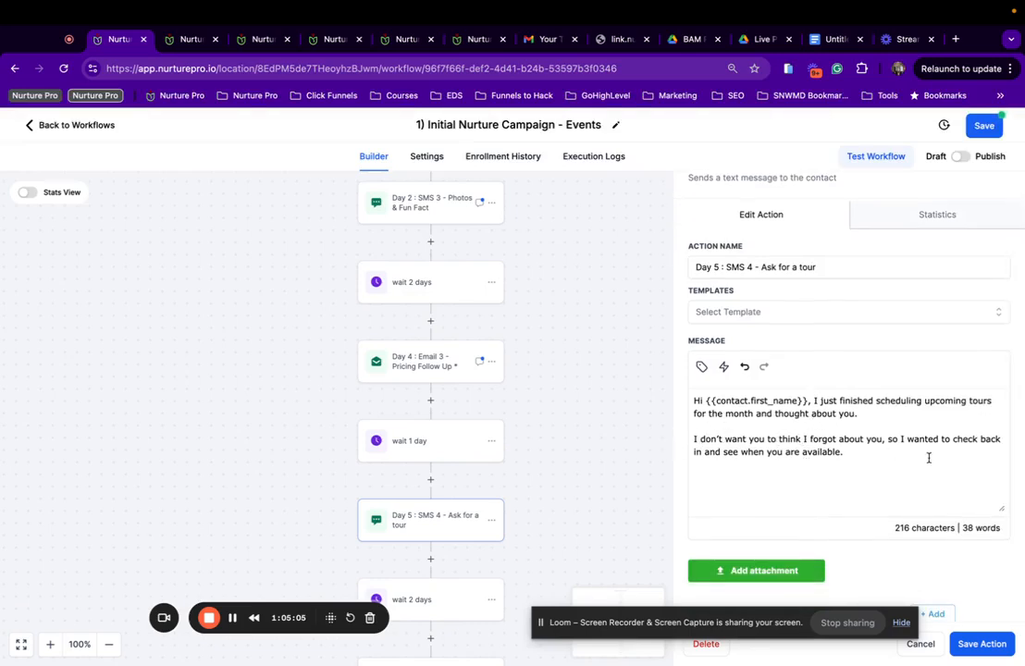
# Save the Day 5 SMS 4 step and the workflow.
pyautogui.click(972, 644)
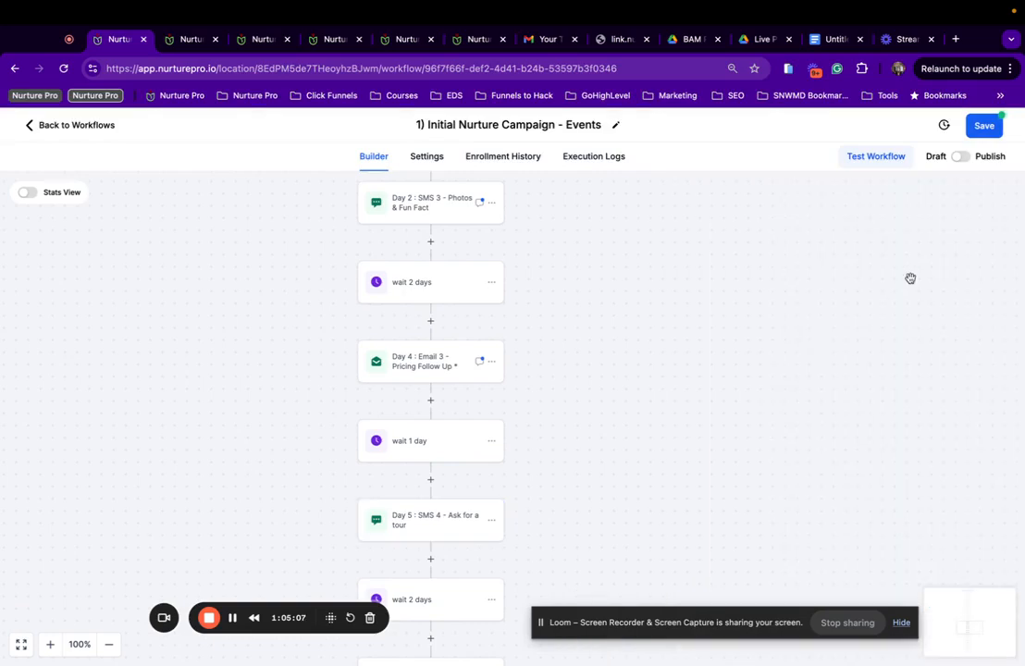
pyautogui.click(985, 130)
pyautogui.scroll(-1, 399, 448)
pyautogui.scroll(-5, 399, 448)
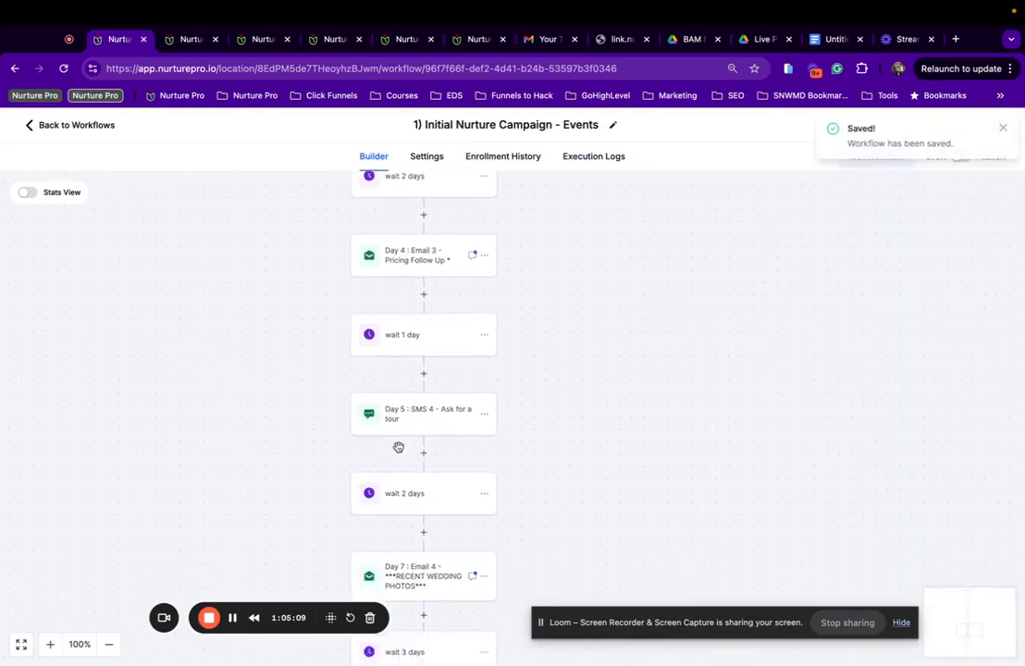
# Switch Day 7 : Email 4 to the RECENT EVENT PHOTOS | Events template.
pyautogui.click(444, 436)
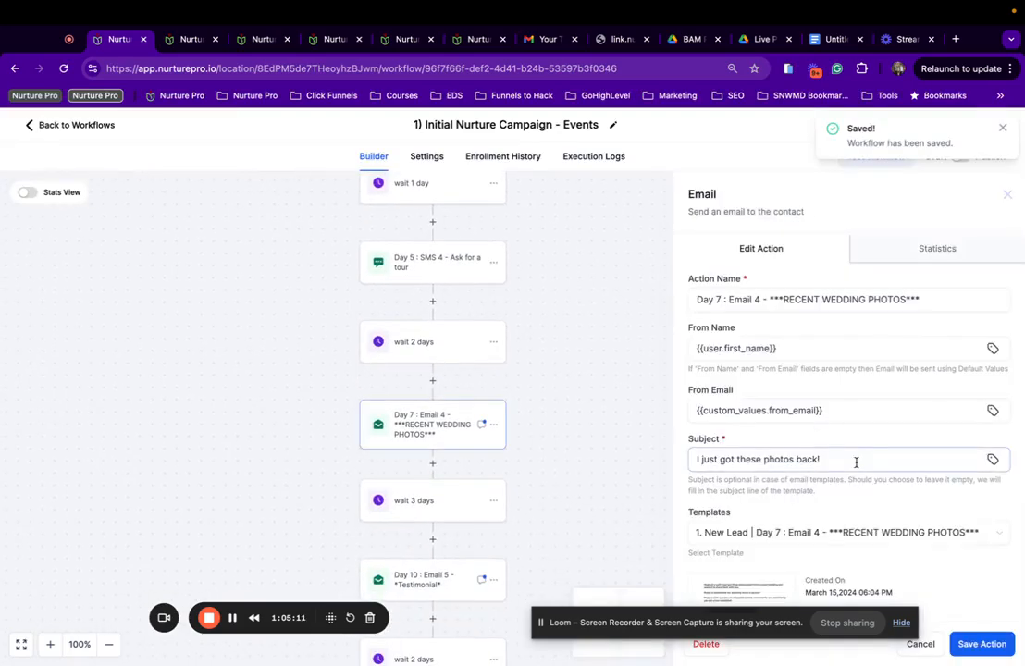
pyautogui.scroll(-2, 855, 460)
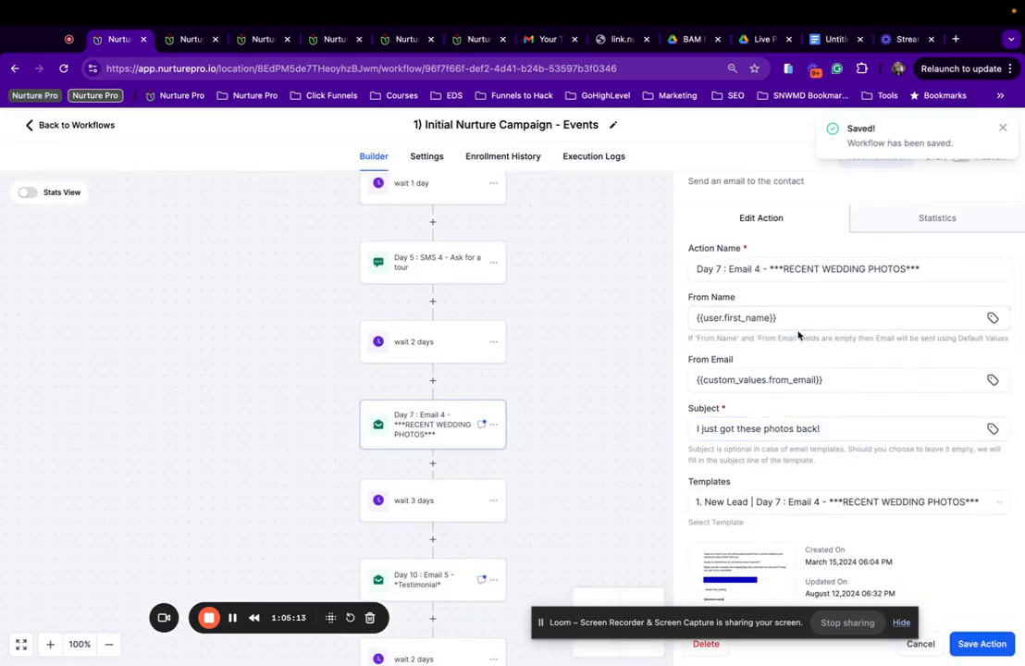
pyautogui.click(865, 272)
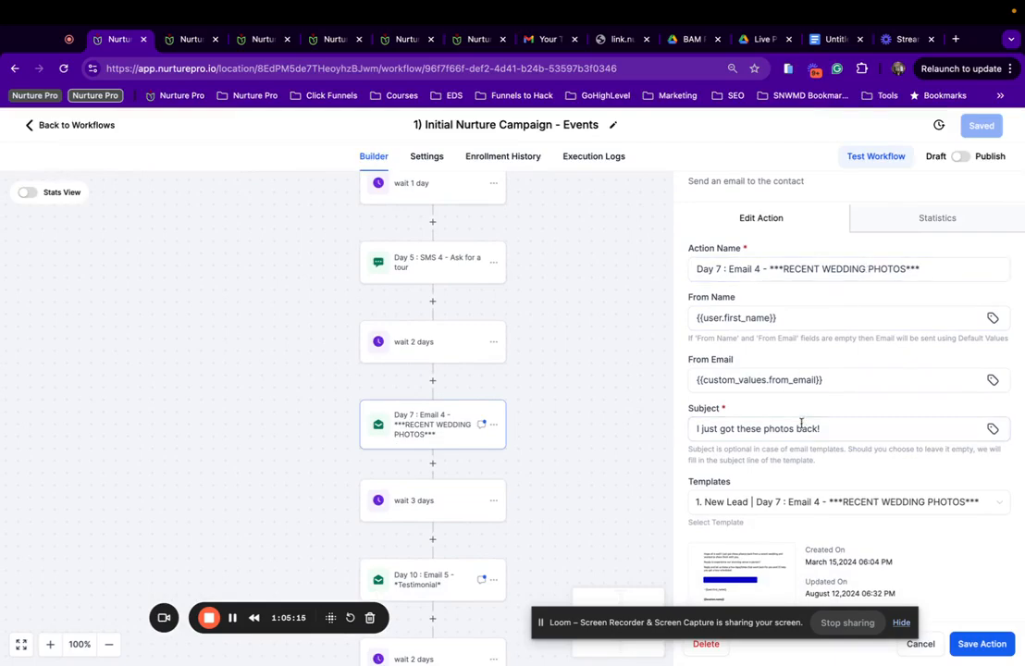
pyautogui.click(786, 503)
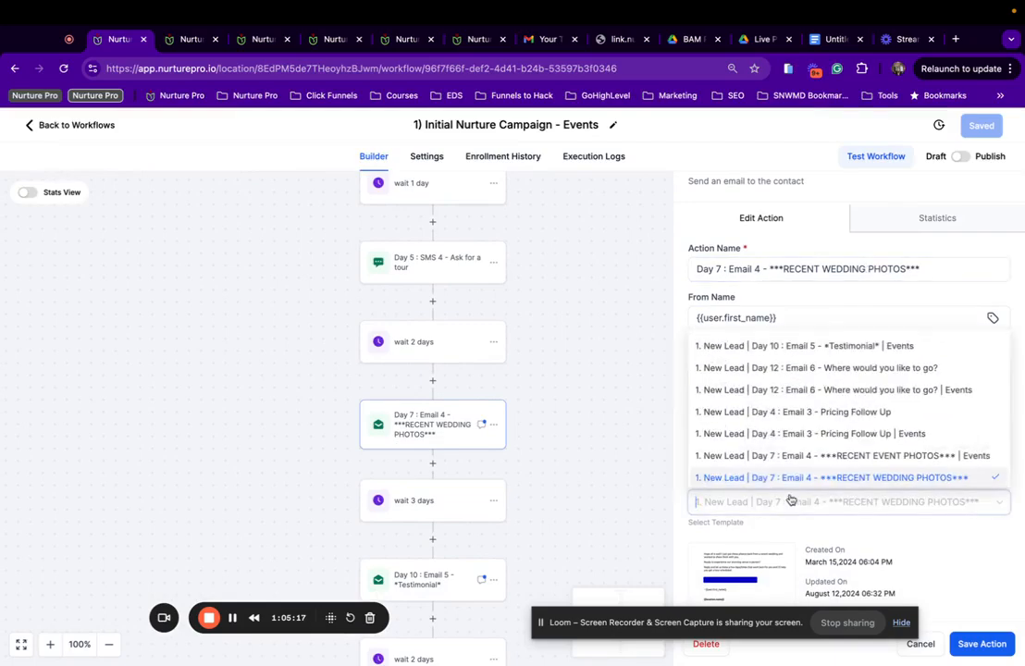
pyautogui.click(833, 456)
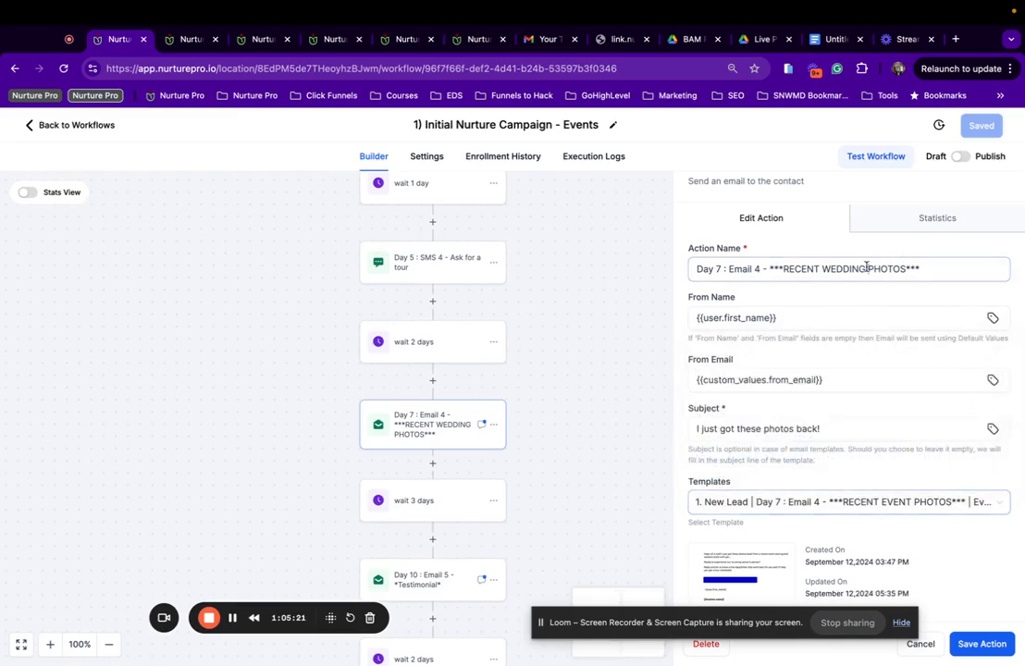
# Rename the step to ***RECENT EVENT PHOTOS***, replacing WEDDING, and save the action and workflow.
pyautogui.moveTo(866, 268); pyautogui.dragTo(824, 265)
pyautogui.write('E')
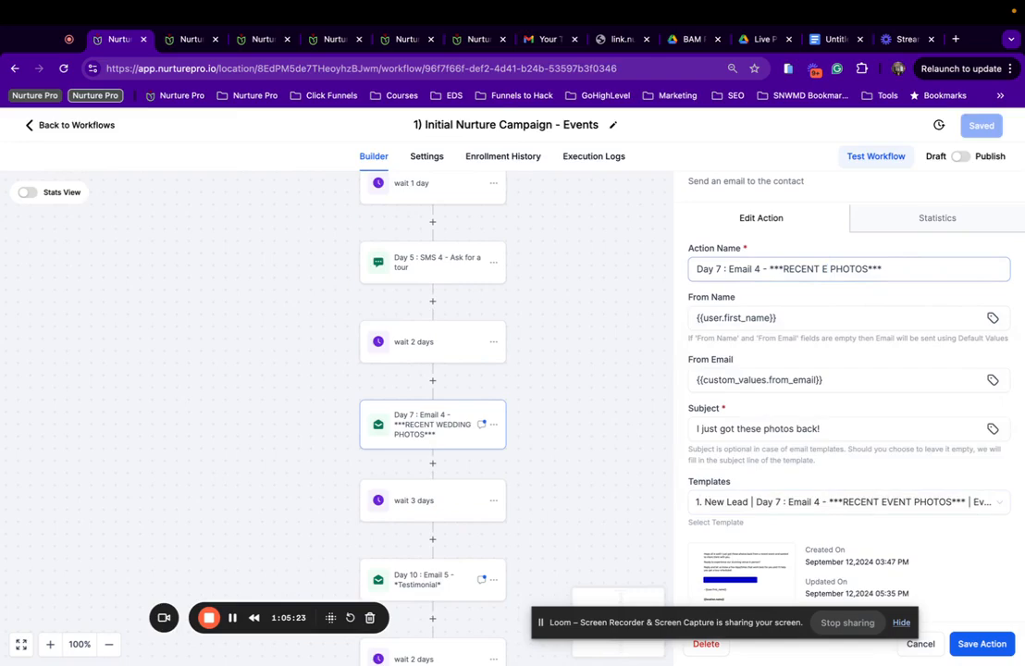
pyautogui.write('VENT')
pyautogui.scroll(-2, 851, 412)
pyautogui.press('BackSpace')
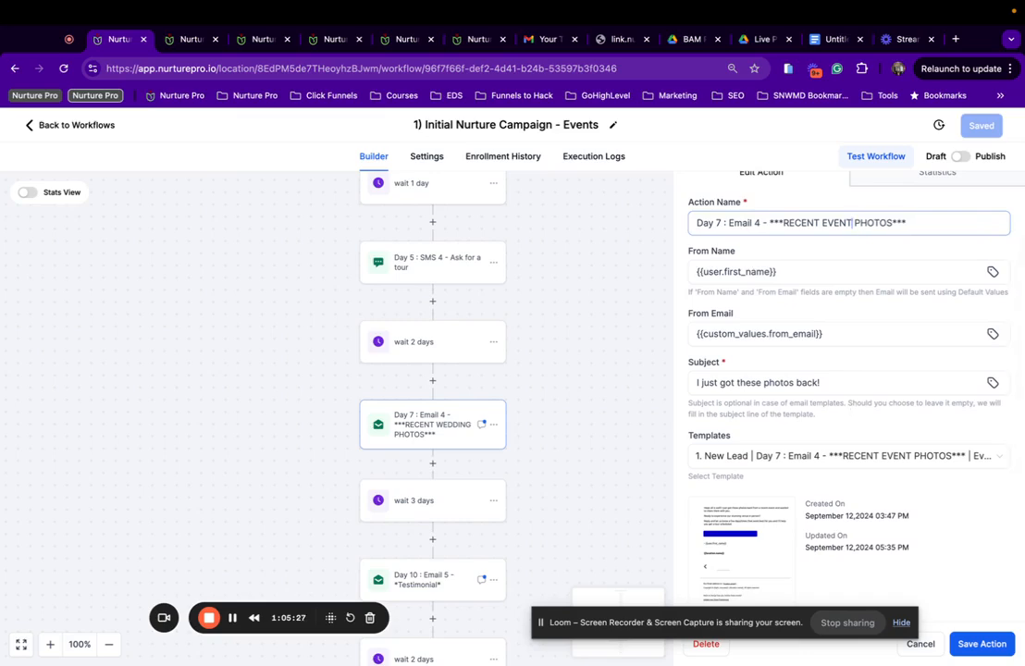
pyautogui.scroll(-3, 934, 518)
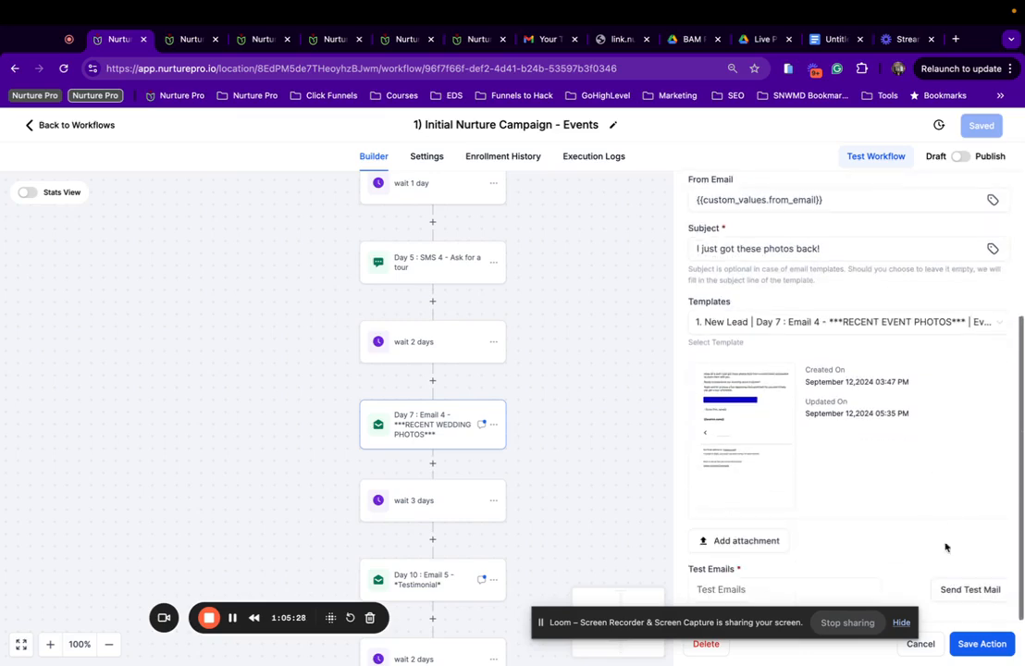
pyautogui.click(981, 643)
pyautogui.click(985, 124)
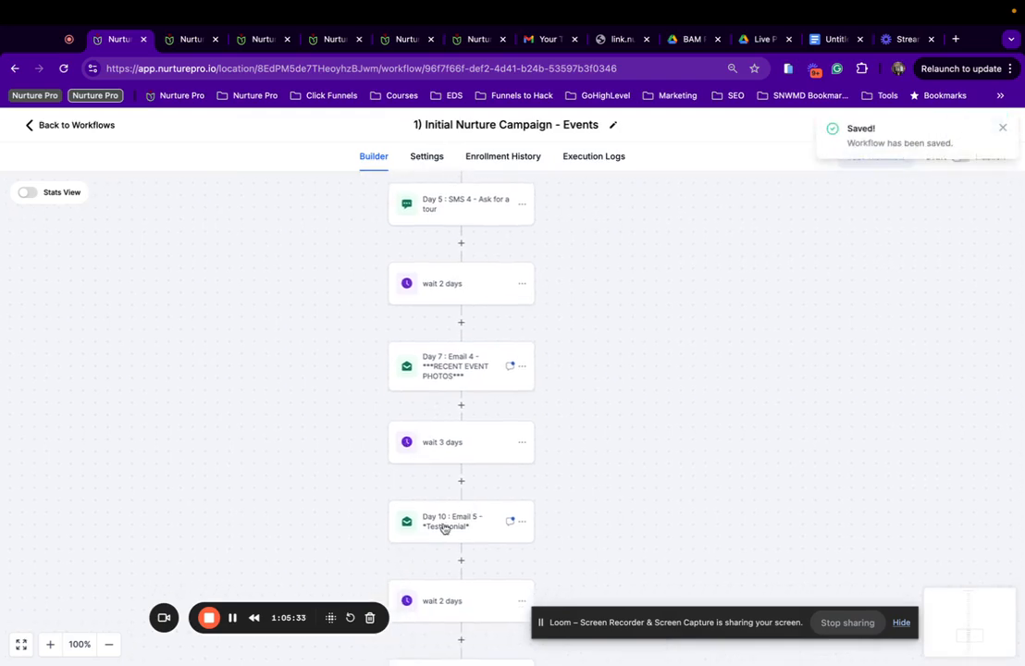
pyautogui.click(447, 525)
# Set Day 10 : Email 5 to the Testimonial Events template and save the workflow.
pyautogui.scroll(-2, 872, 437)
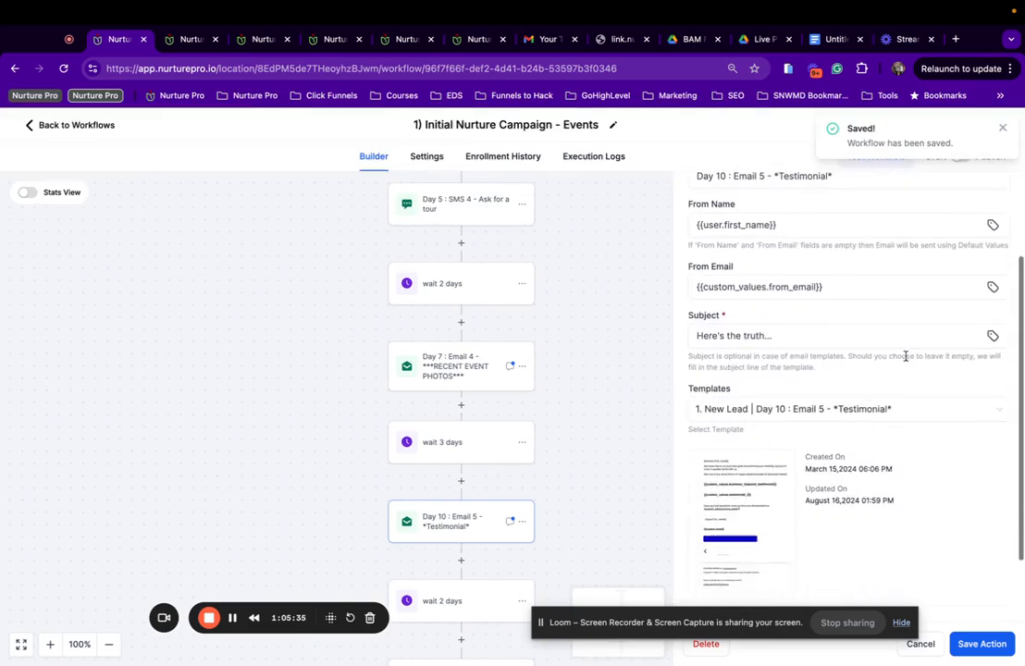
pyautogui.click(861, 410)
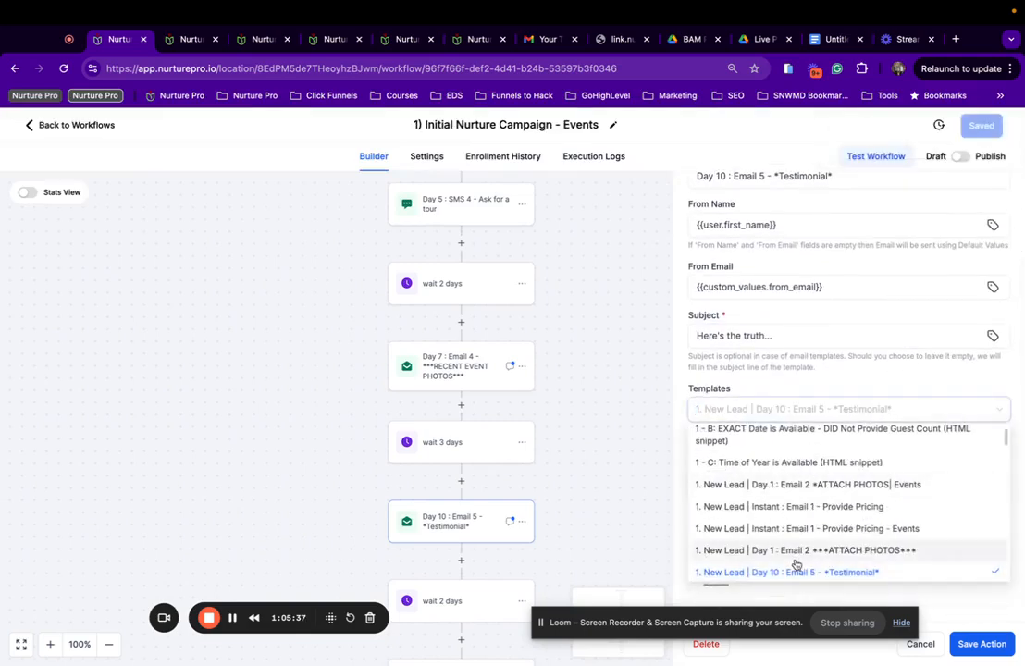
pyautogui.scroll(-1, 759, 563)
pyautogui.click(831, 562)
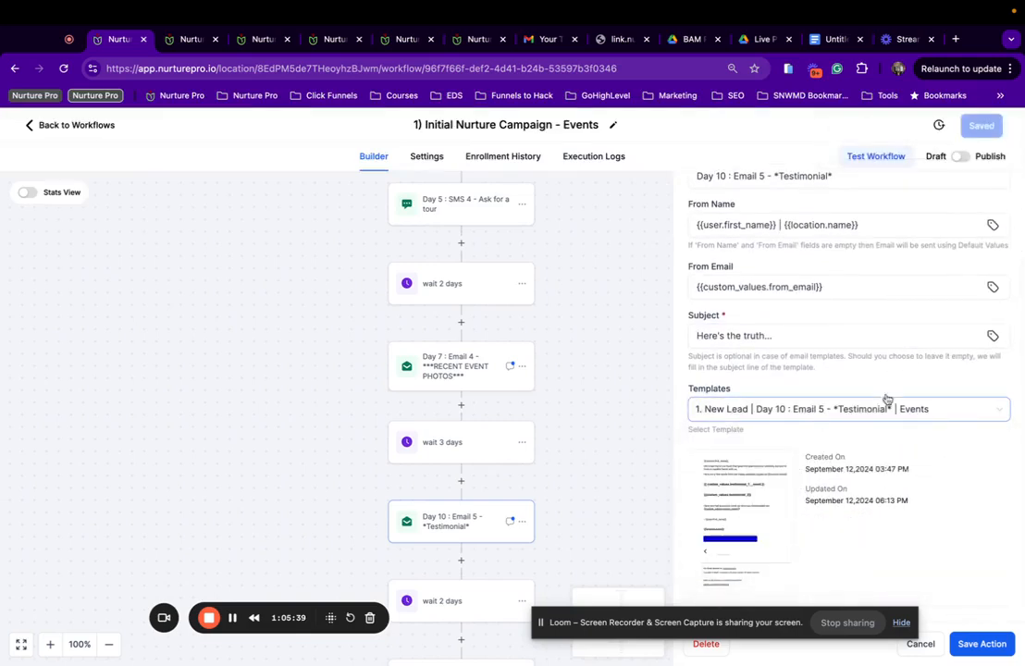
pyautogui.scroll(1, 801, 334)
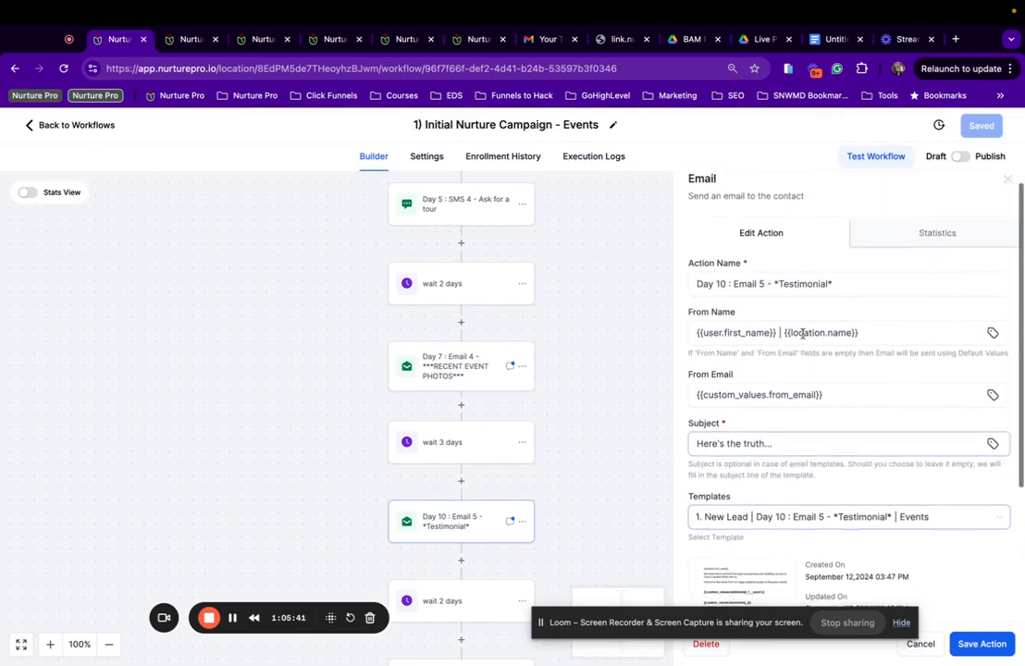
pyautogui.scroll(-3, 801, 334)
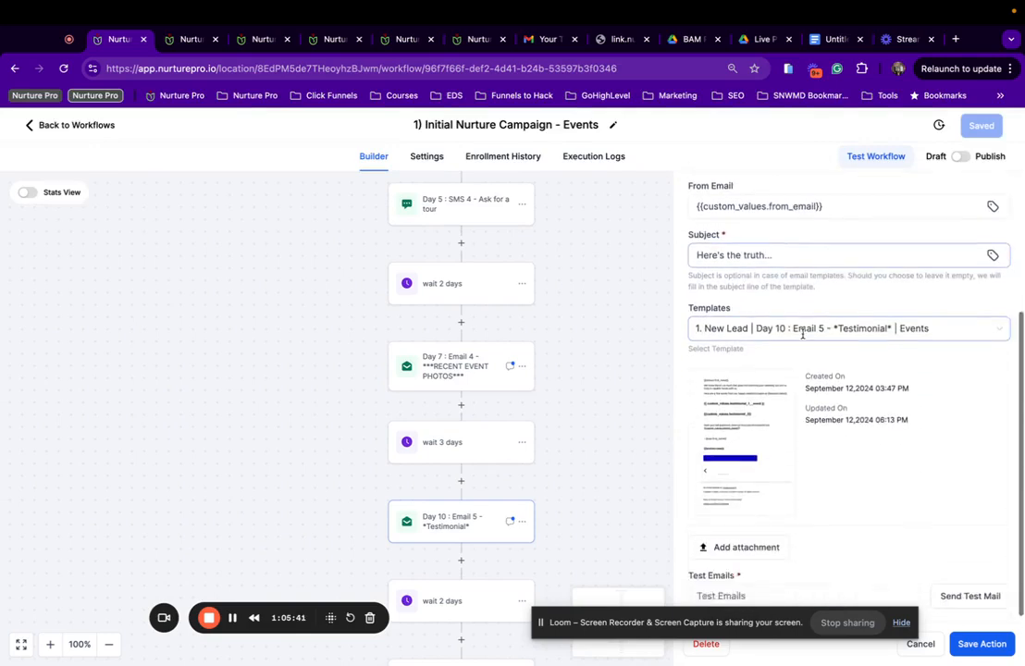
pyautogui.click(984, 653)
pyautogui.scroll(-3, 382, 545)
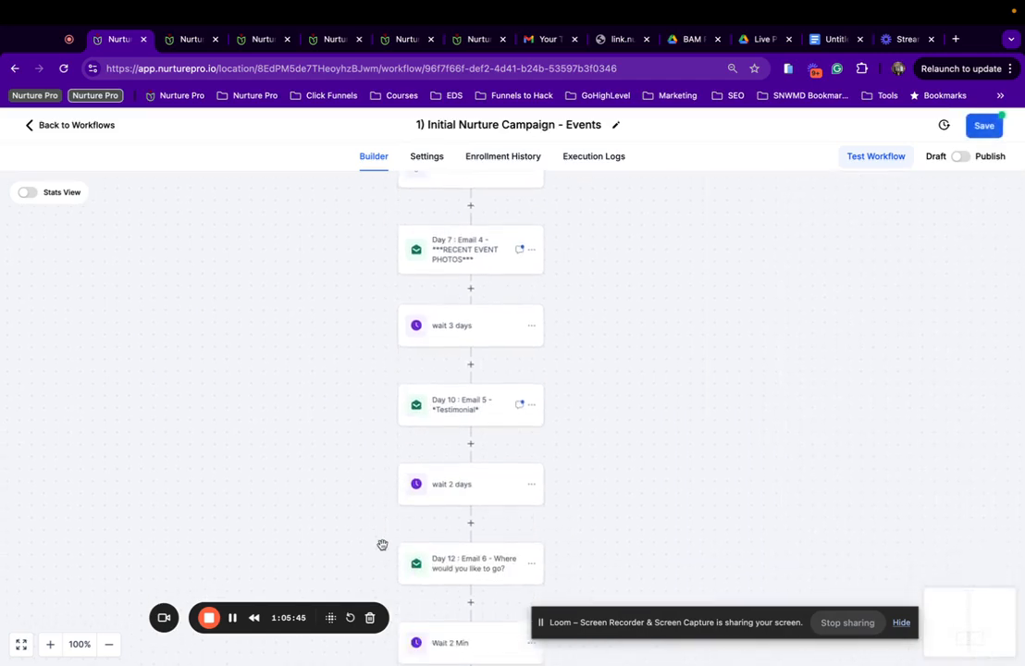
pyautogui.scroll(-2, 382, 545)
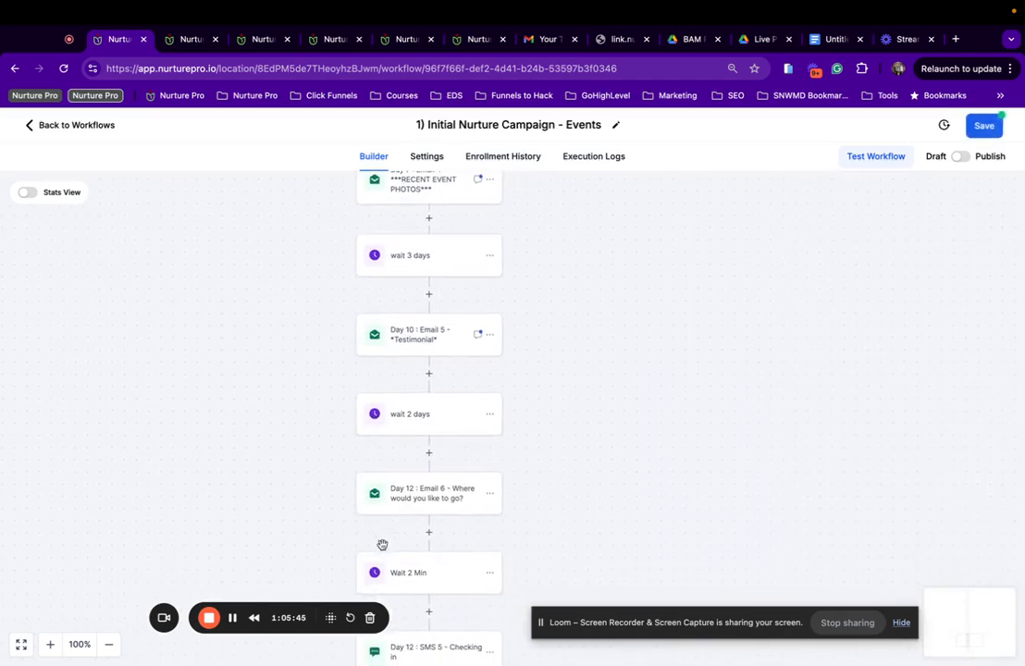
pyautogui.click(981, 127)
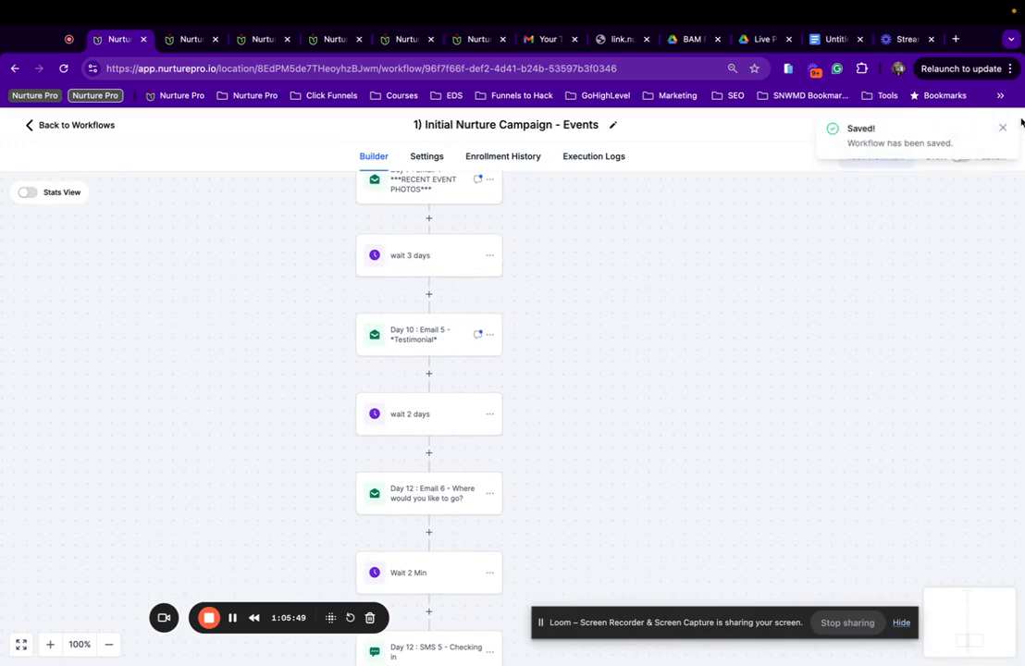
pyautogui.click(1003, 127)
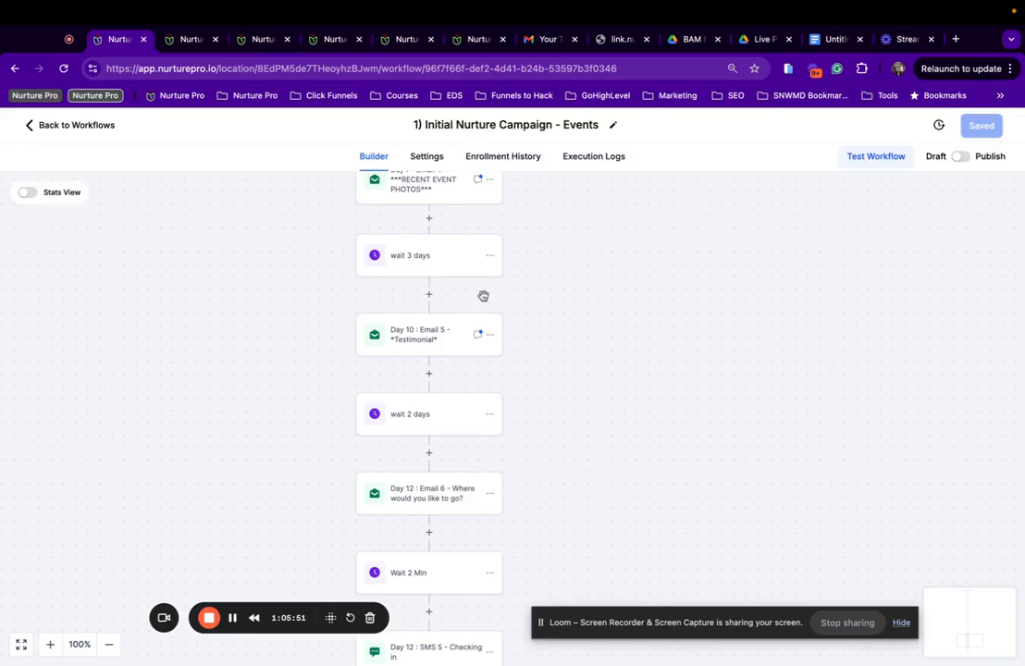
# Preview the Testimonial Events email used by Day 10 : Email 5.
pyautogui.click(446, 346)
pyautogui.scroll(-3, 847, 473)
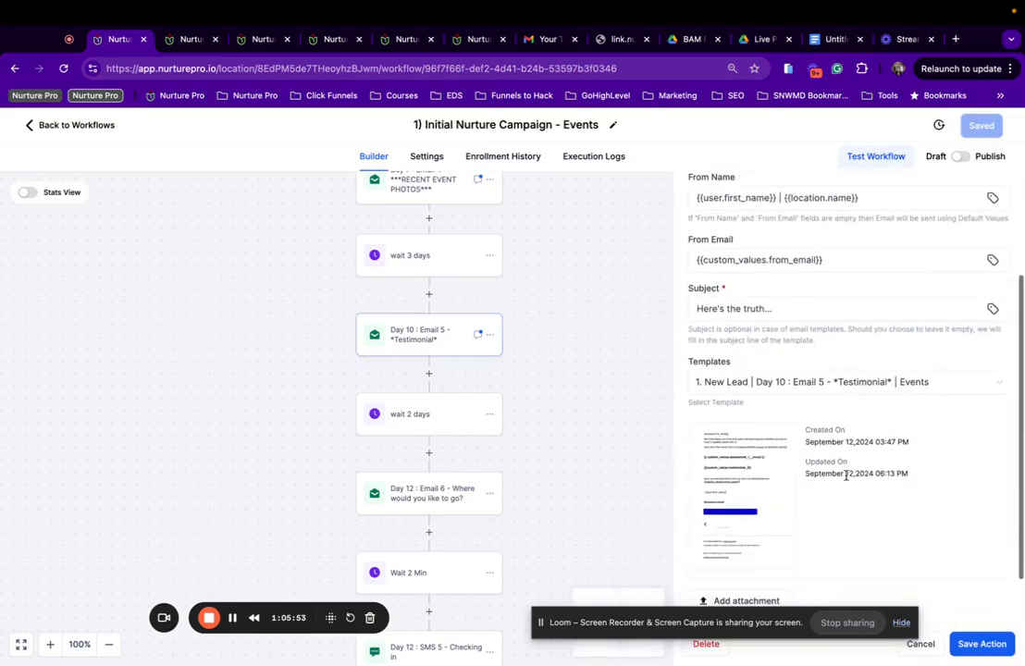
pyautogui.click(754, 488)
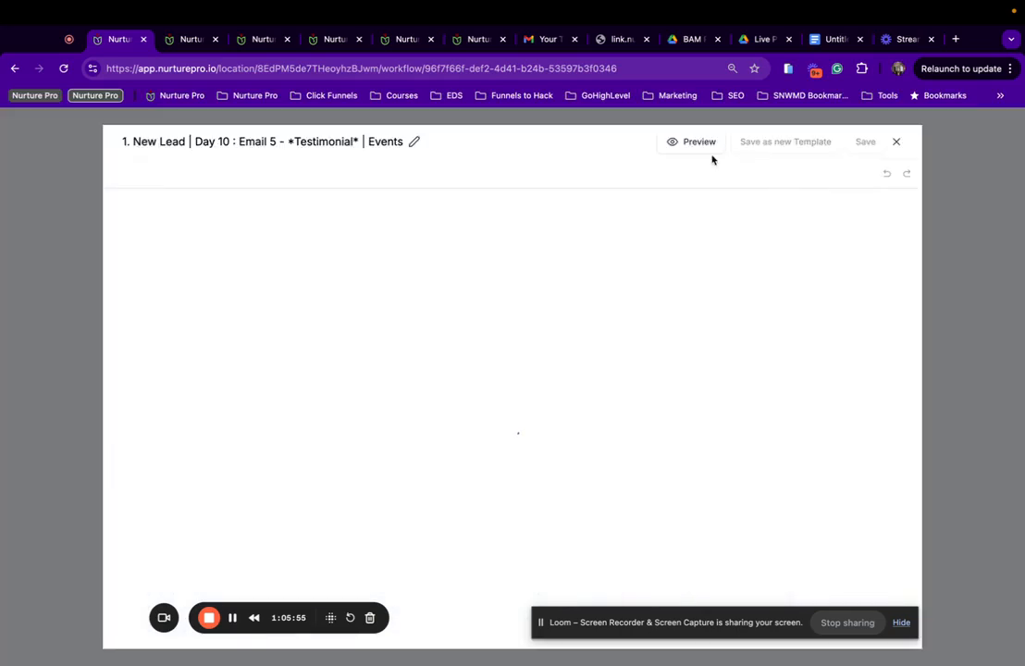
pyautogui.click(699, 142)
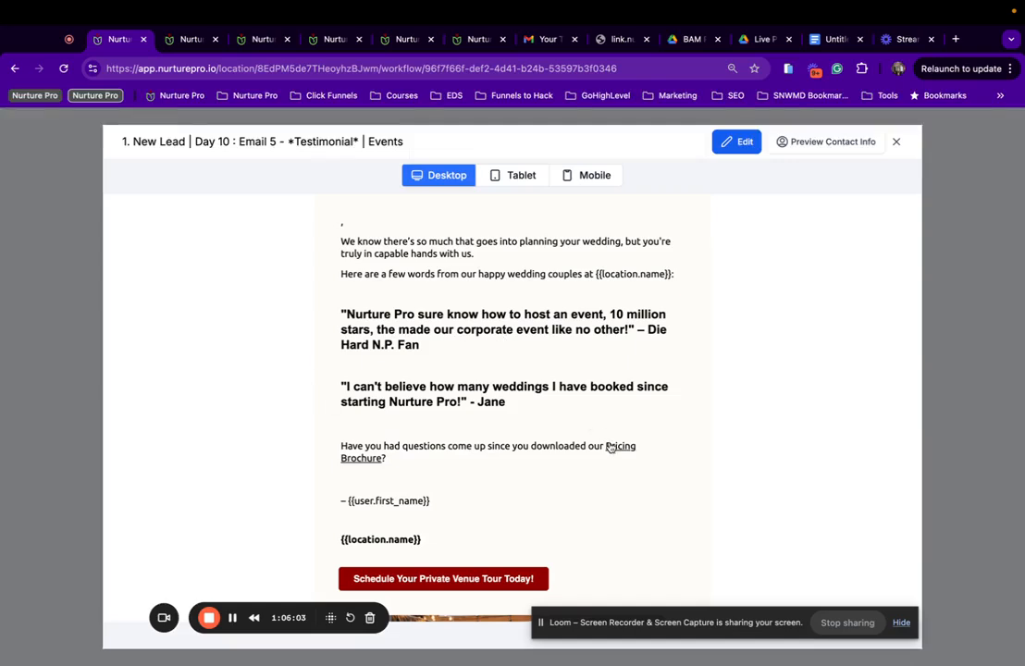
pyautogui.click(896, 141)
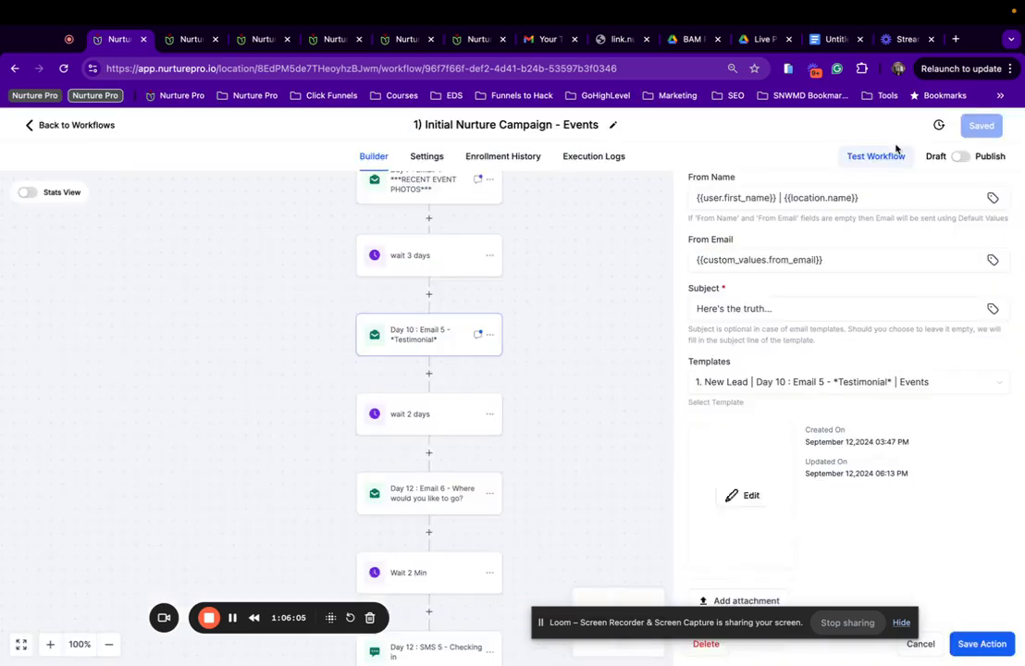
# Switch Day 12 : Email 6 to the 'Where would you like to go? | Events' template and save the workflow.
pyautogui.click(423, 490)
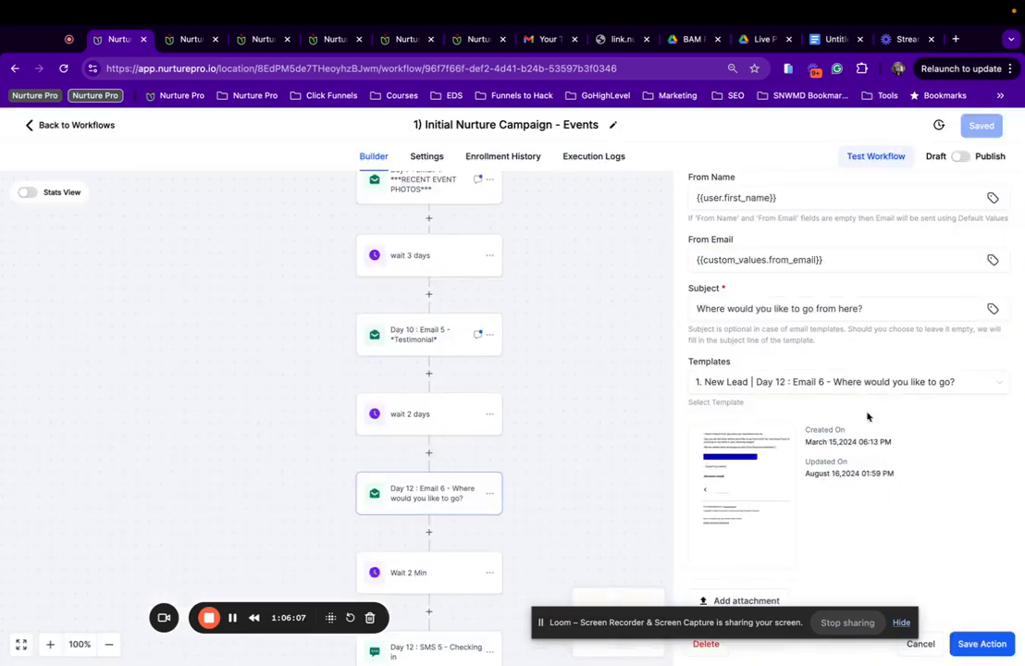
pyautogui.moveTo(726, 494)
pyautogui.click(746, 496)
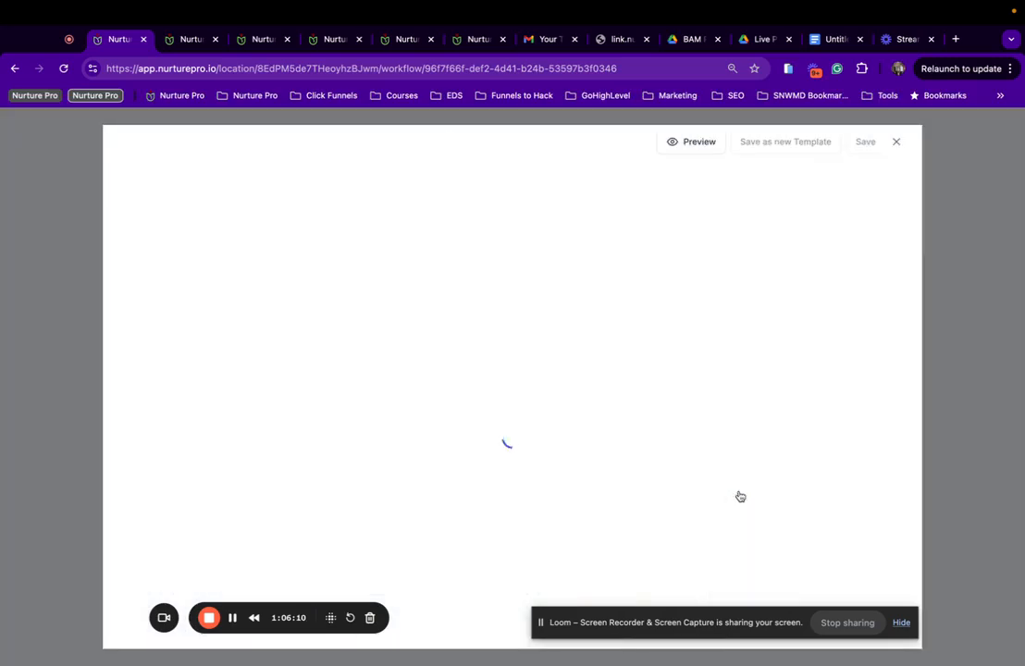
pyautogui.click(896, 144)
pyautogui.click(885, 383)
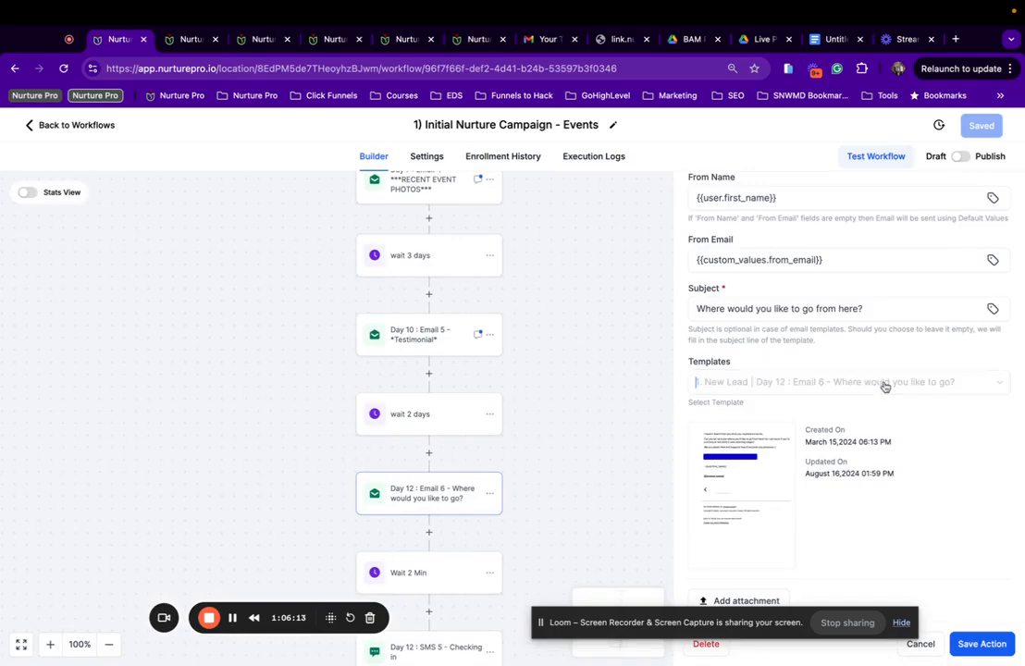
pyautogui.scroll(-2, 822, 540)
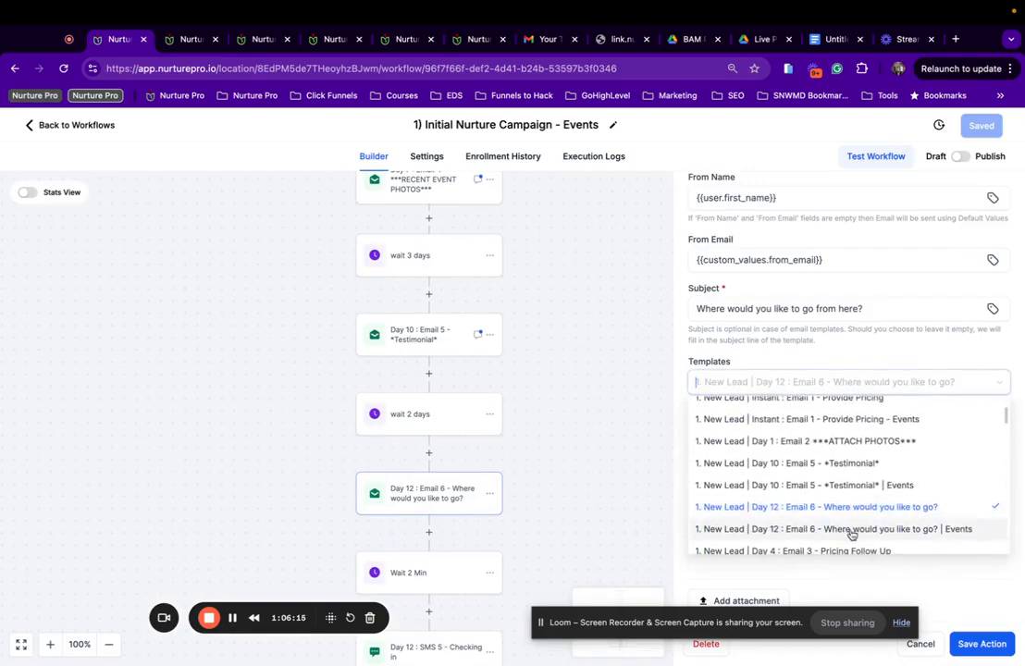
pyautogui.click(865, 529)
pyautogui.click(985, 647)
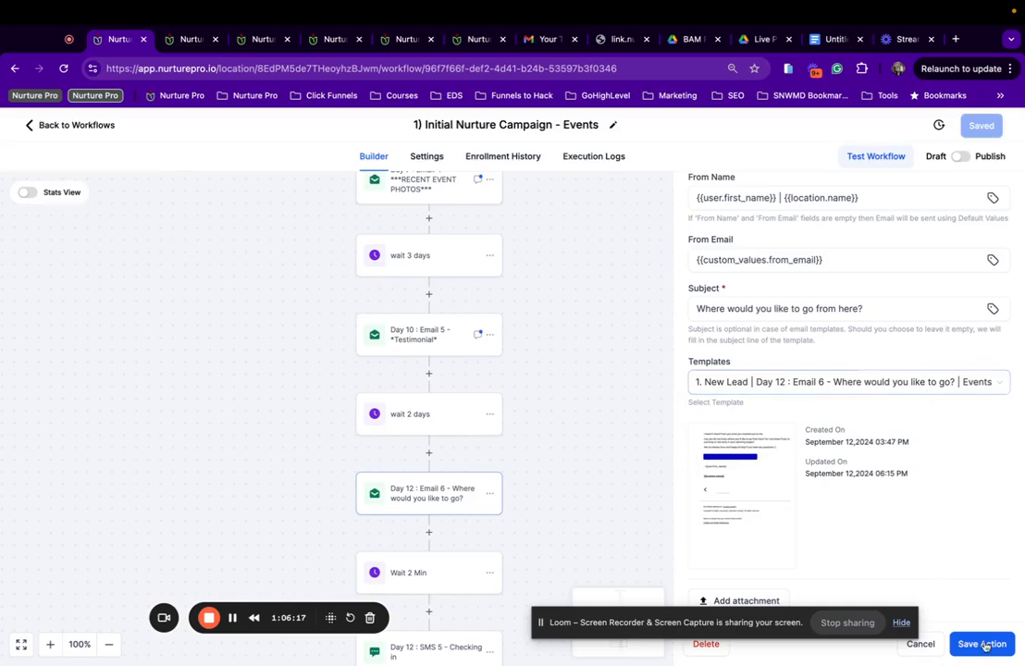
pyautogui.click(978, 126)
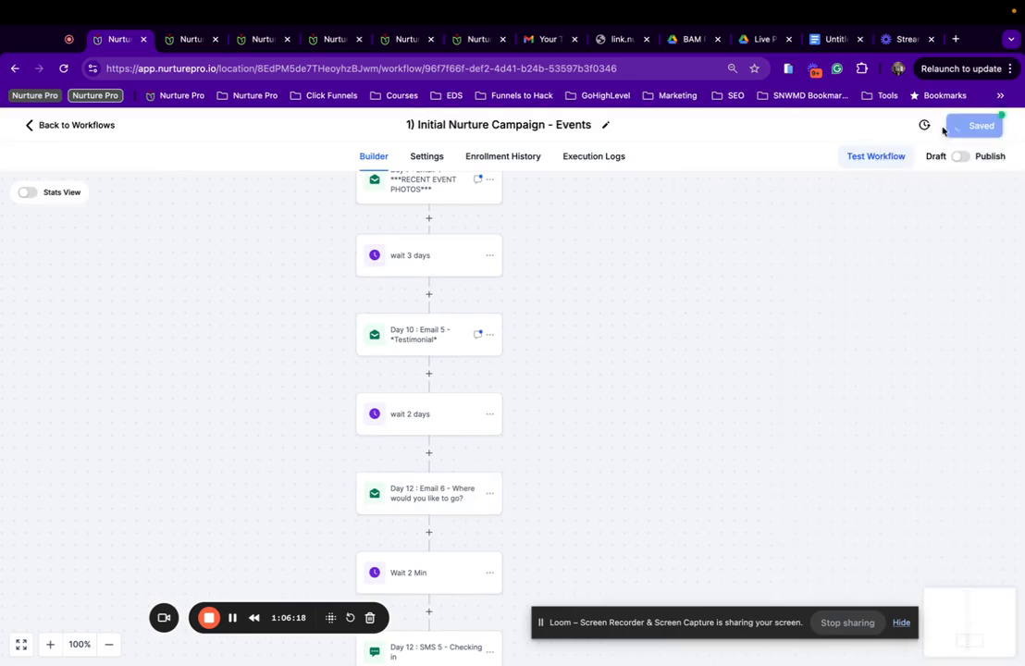
# Recheck the Day 12 : Email 6 step, then bring up the Day 12 SMS 5 message.
pyautogui.click(453, 483)
pyautogui.scroll(-2, 857, 458)
pyautogui.scroll(-2, 858, 458)
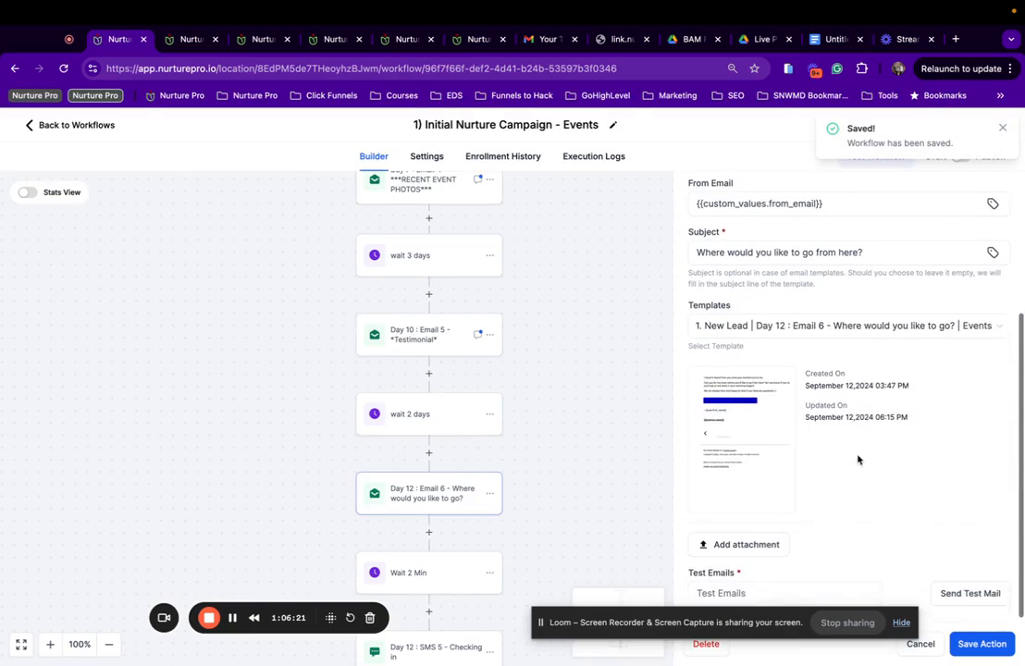
pyautogui.scroll(-4, 526, 439)
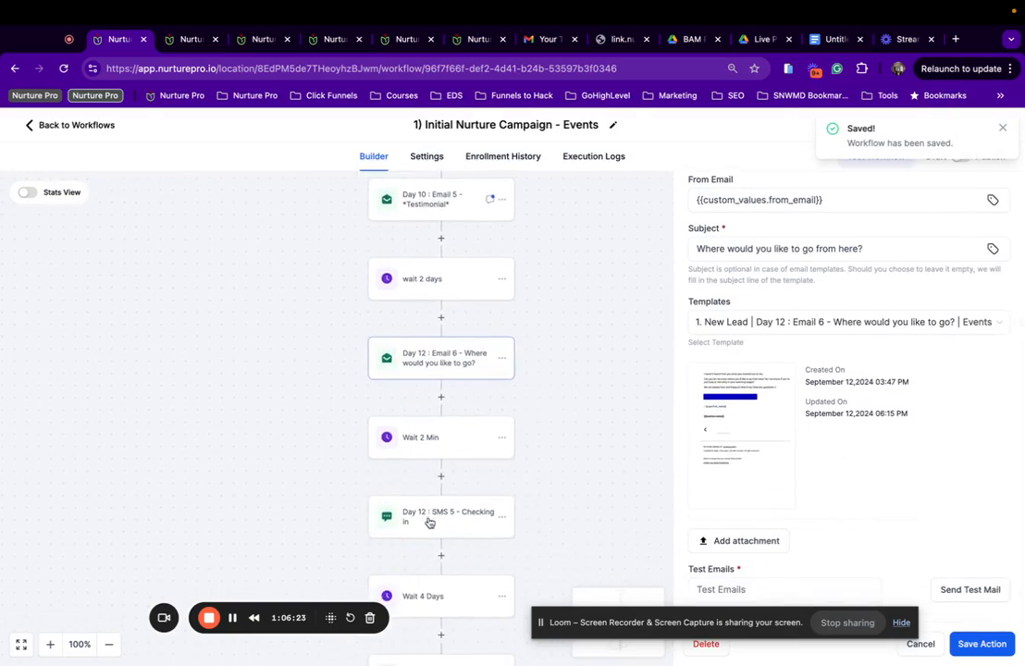
pyautogui.click(427, 522)
pyautogui.scroll(-1, 806, 464)
# Read through the Day 12 SMS 5 Checking in message, keep it unchanged, and save the workflow.
pyautogui.scroll(1, 807, 463)
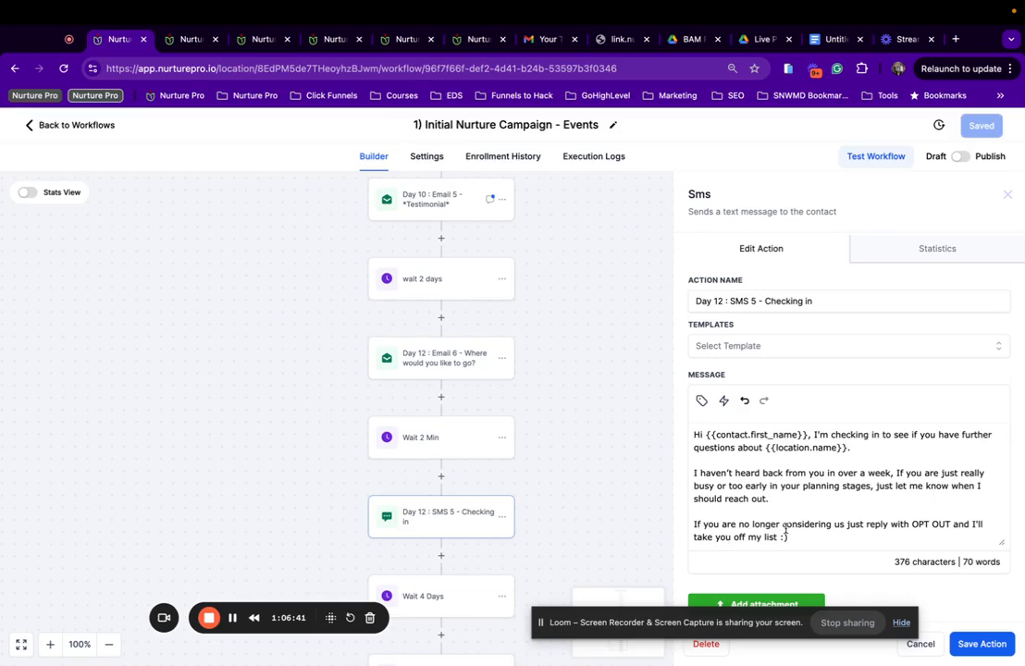
pyautogui.scroll(-2, 768, 527)
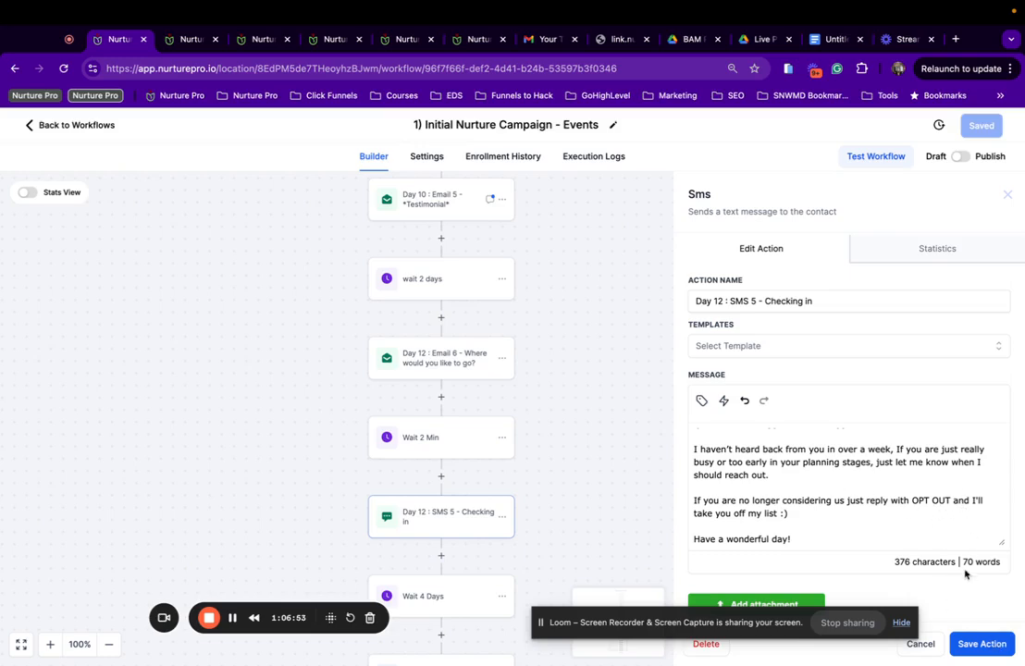
pyautogui.click(982, 645)
pyautogui.click(984, 130)
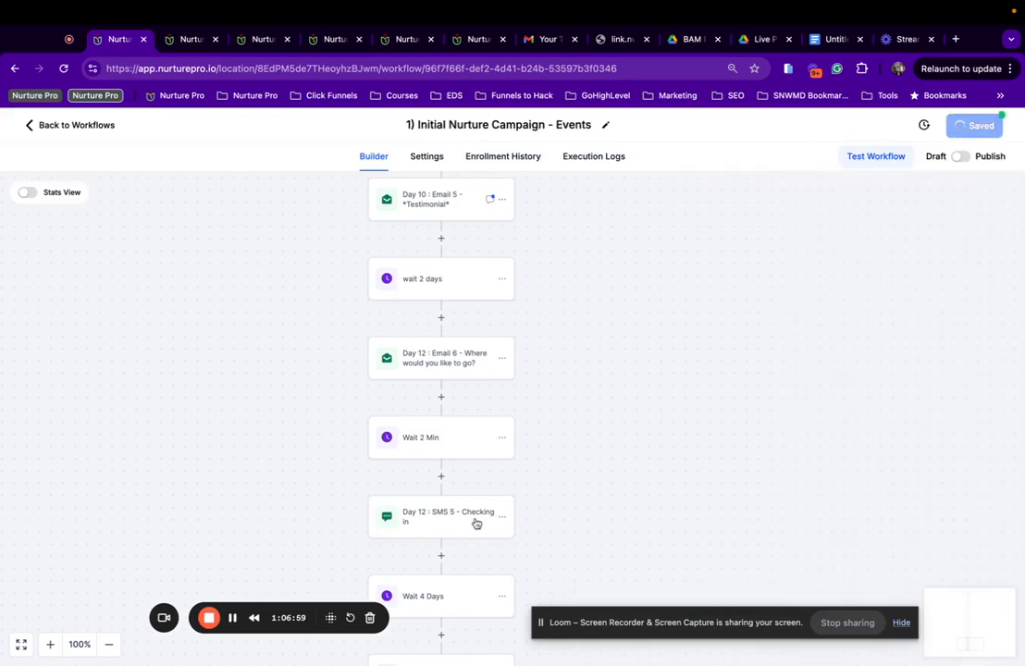
pyautogui.scroll(-3, 442, 522)
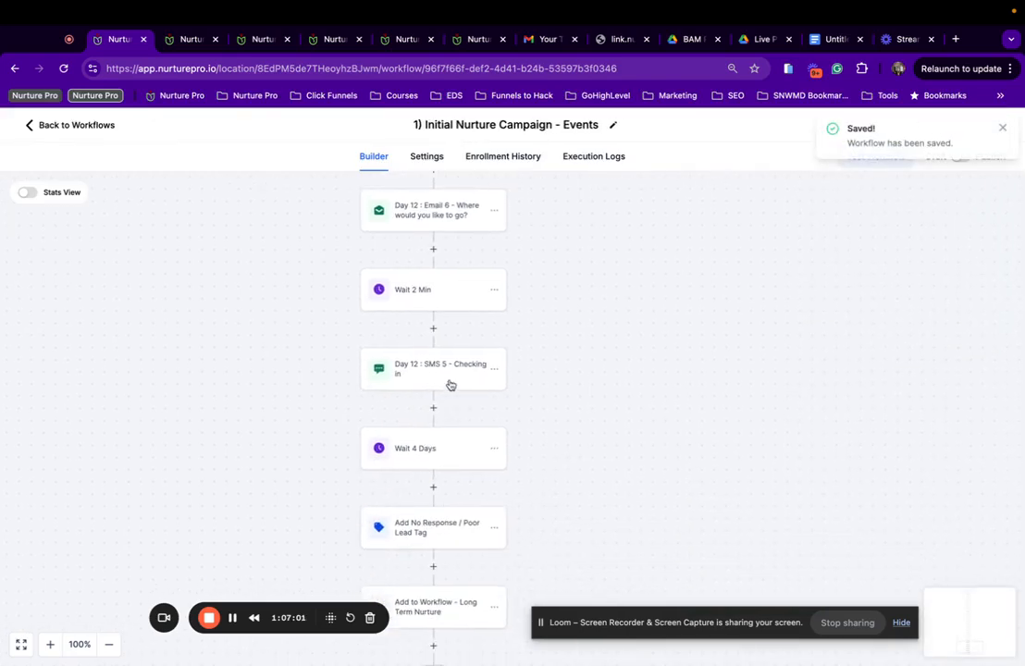
pyautogui.click(451, 382)
pyautogui.scroll(-2, 428, 492)
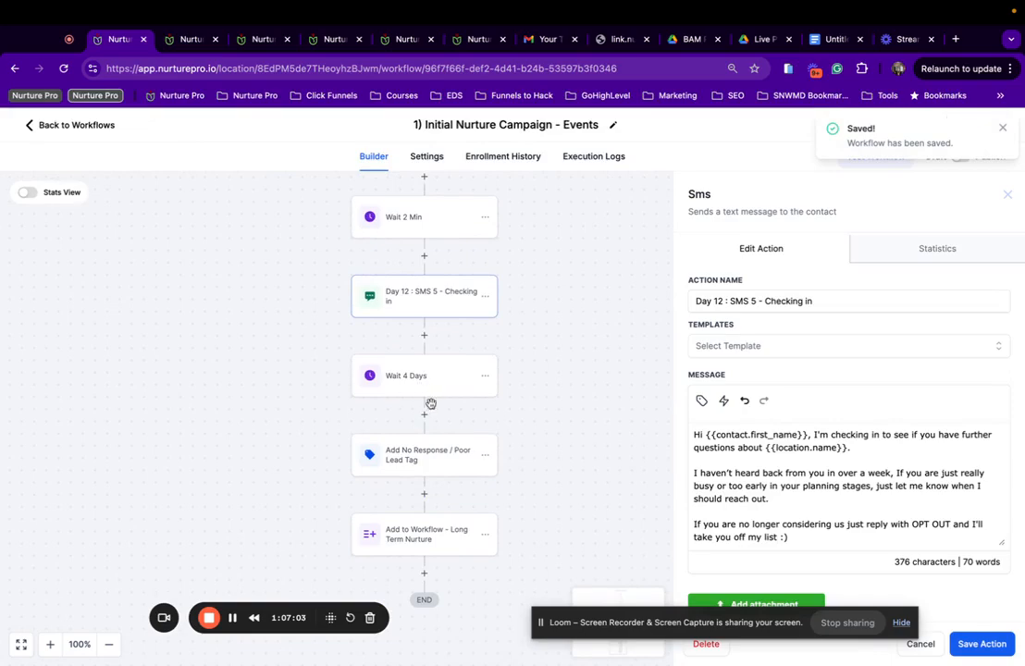
pyautogui.click(423, 460)
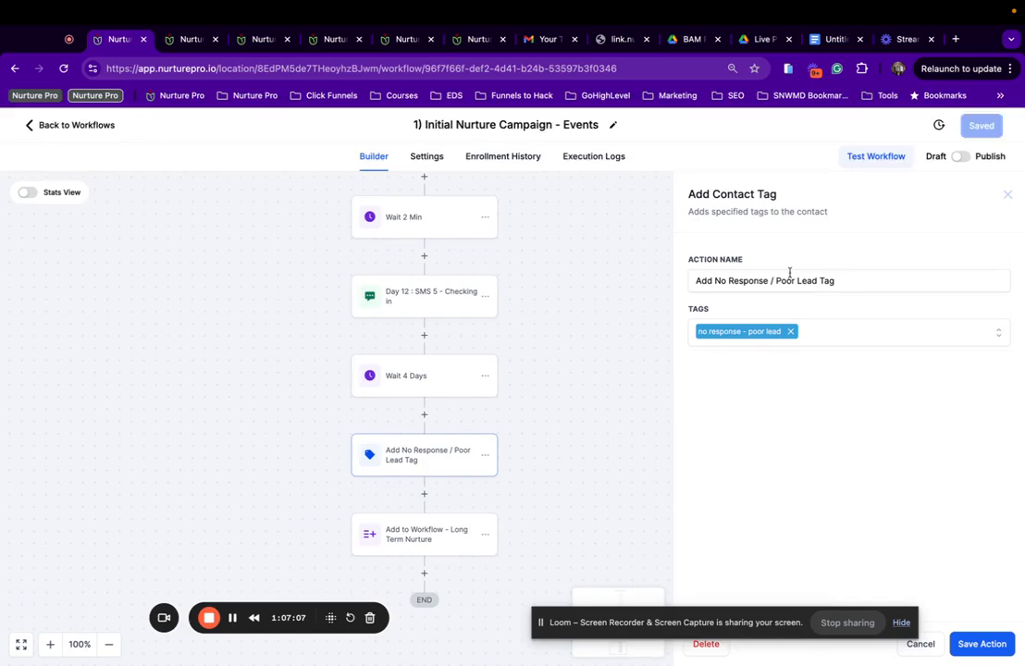
pyautogui.click(421, 534)
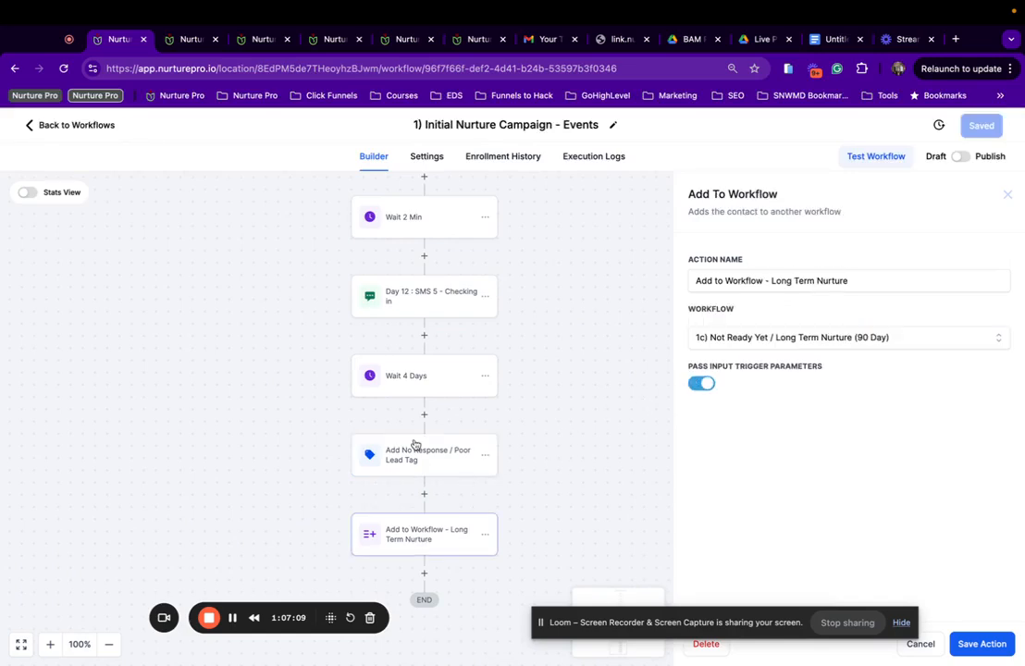
pyautogui.click(868, 344)
pyautogui.scroll(-3, 839, 480)
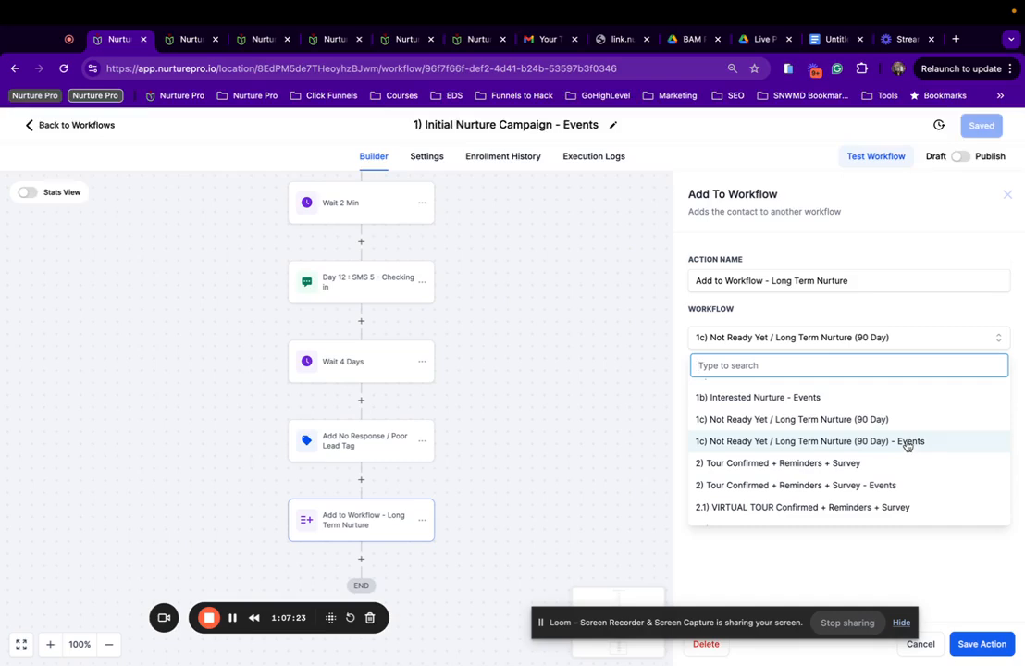
pyautogui.write('los')
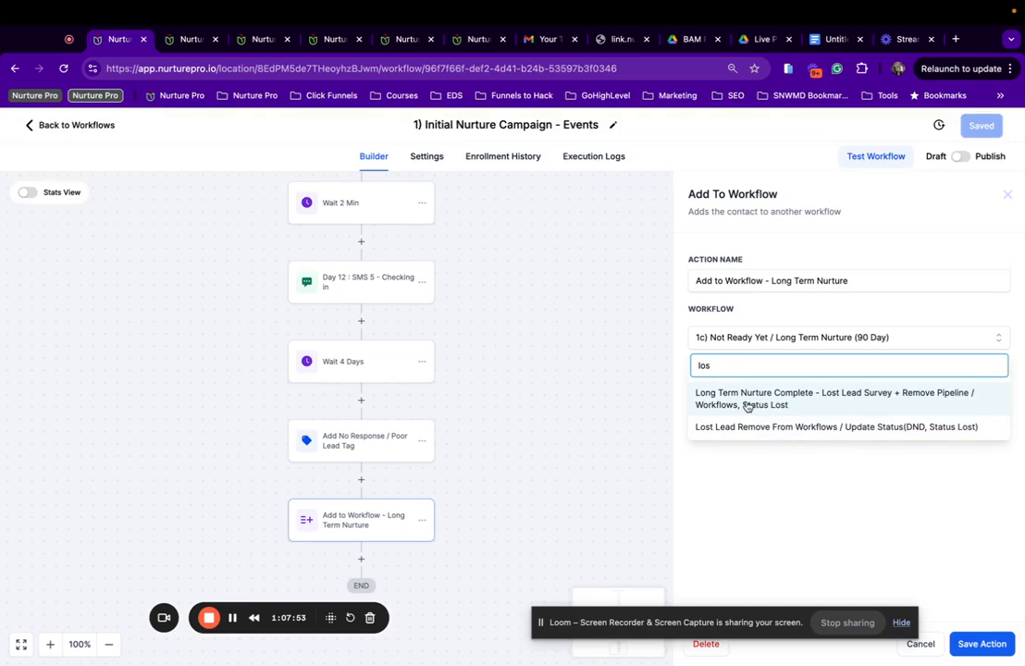
pyautogui.click(508, 504)
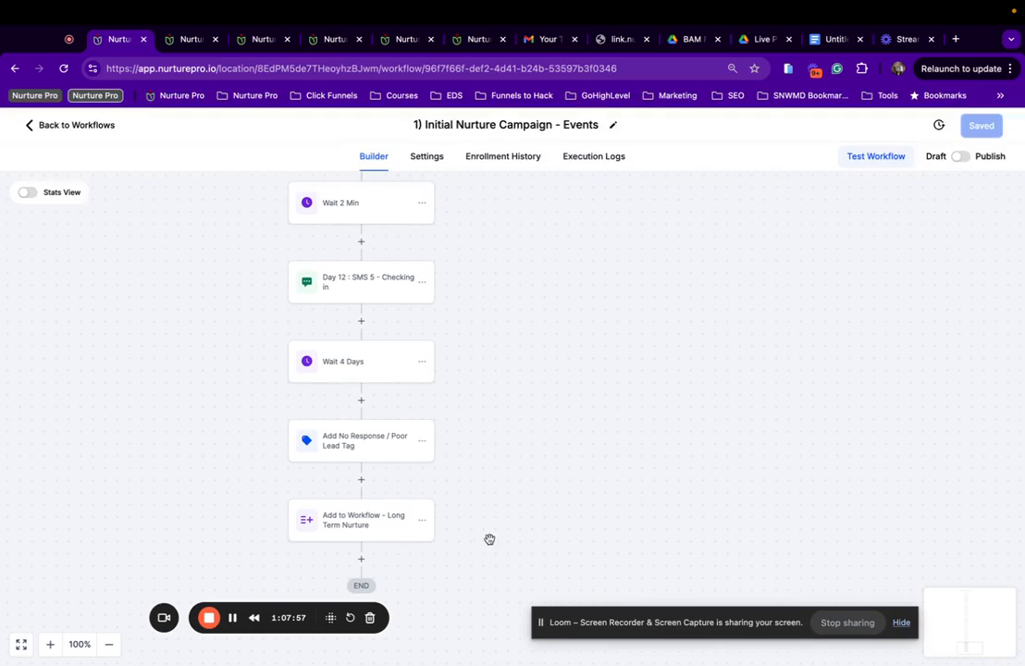
pyautogui.click(310, 520)
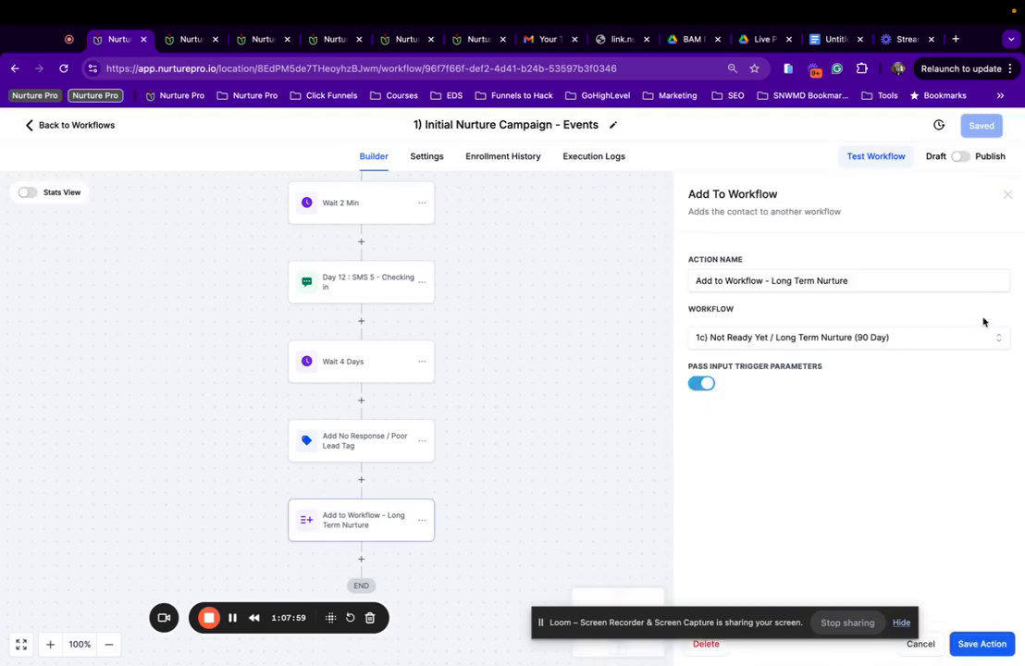
# Save the Add to Workflow step, switch the workflow from Draft to Publish, and save.
pyautogui.click(982, 644)
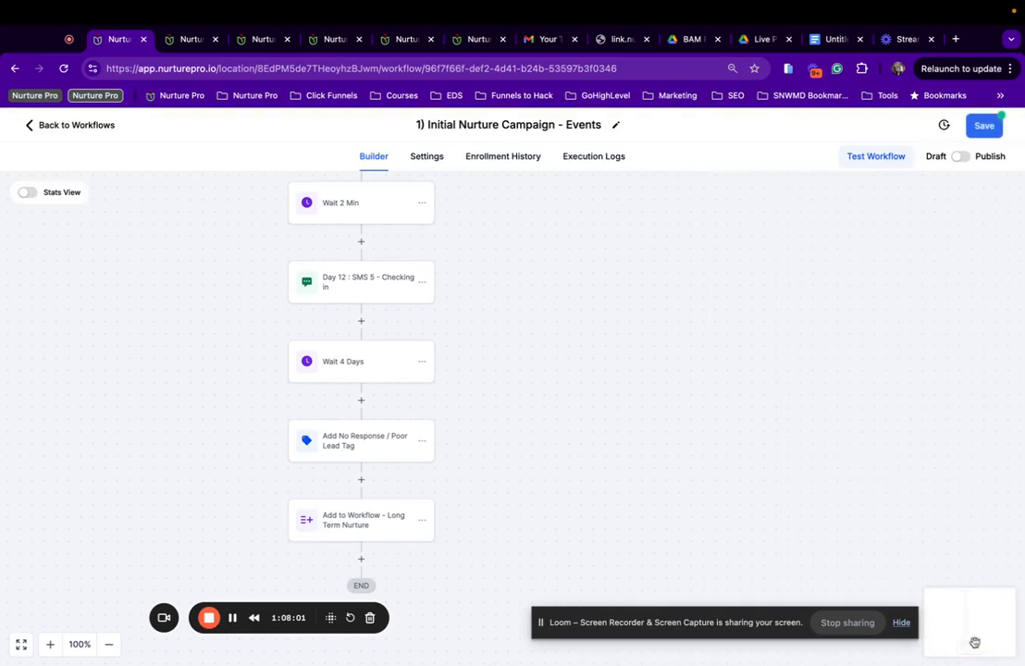
pyautogui.click(983, 126)
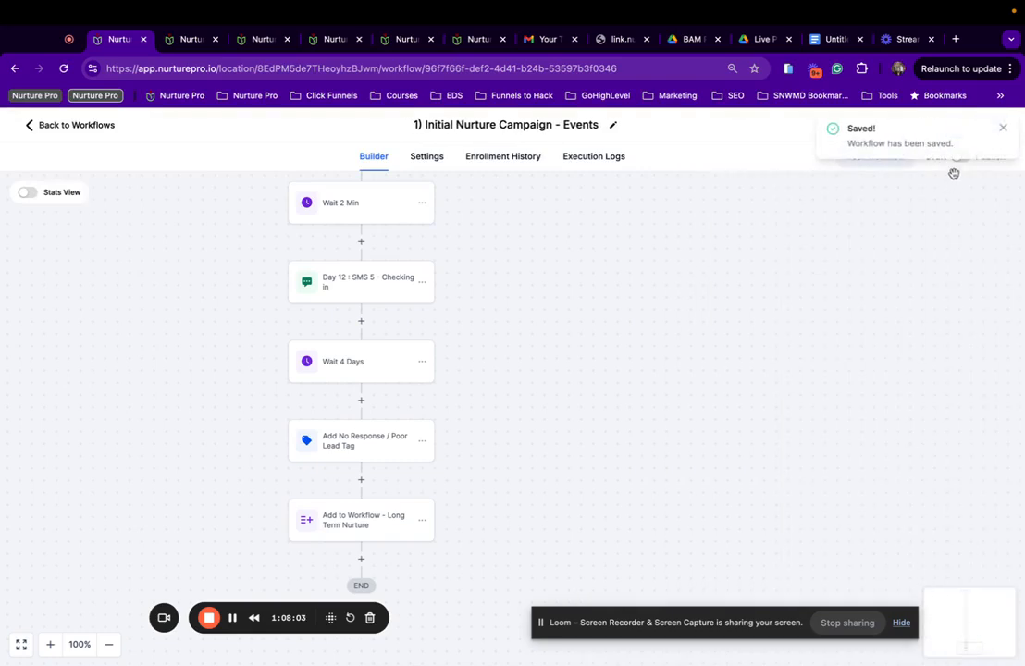
pyautogui.click(1001, 127)
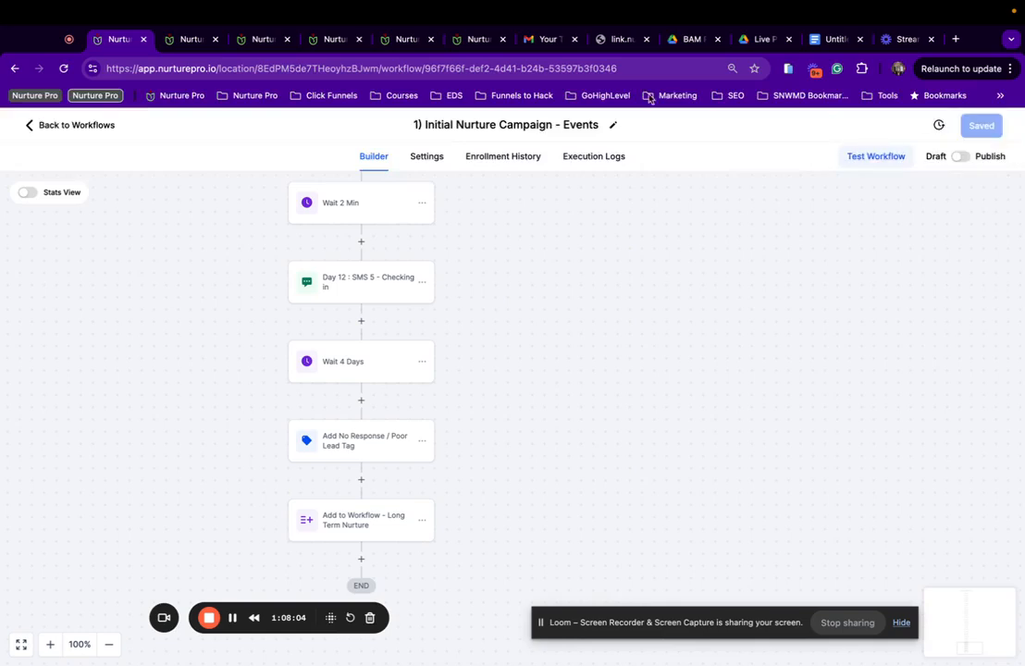
pyautogui.click(959, 157)
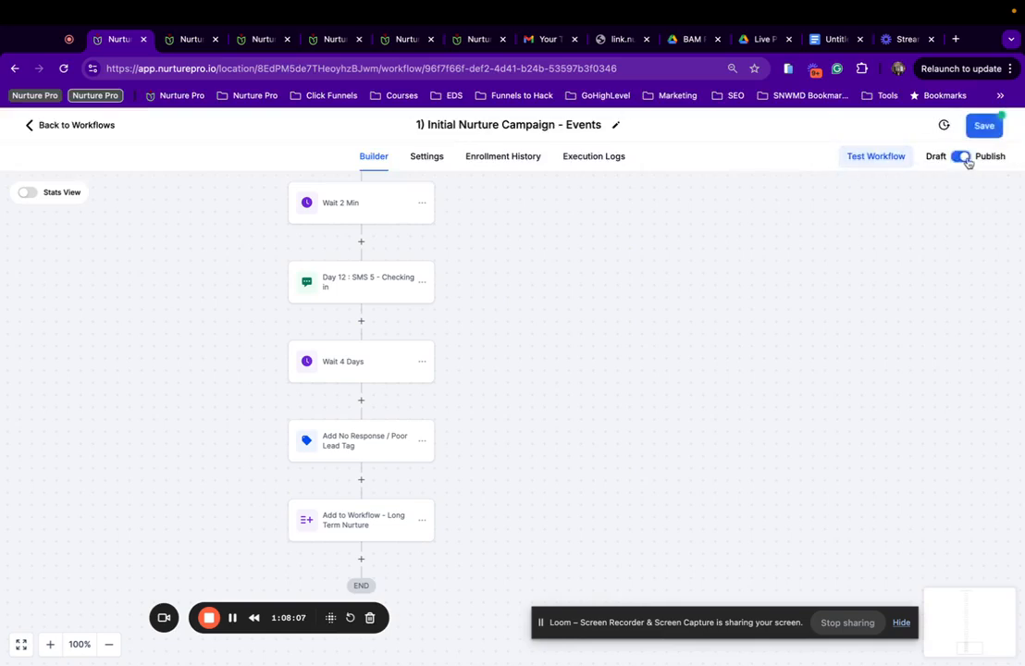
pyautogui.click(976, 126)
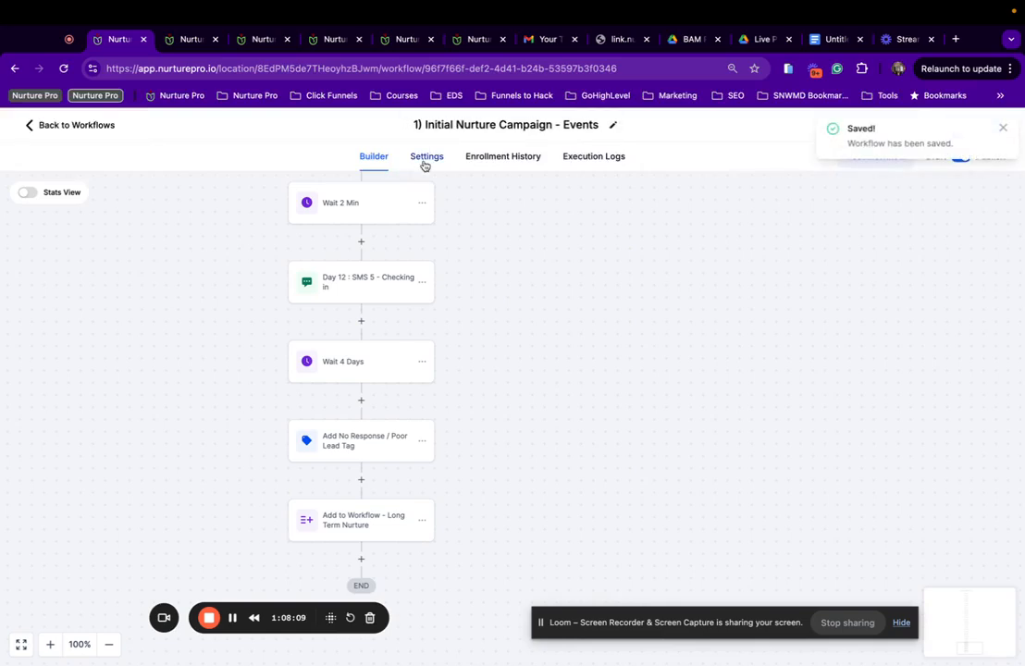
# Check the workflow's Settings and Enrollment History, then return to the workflow list.
pyautogui.click(425, 157)
pyautogui.scroll(-5, 297, 326)
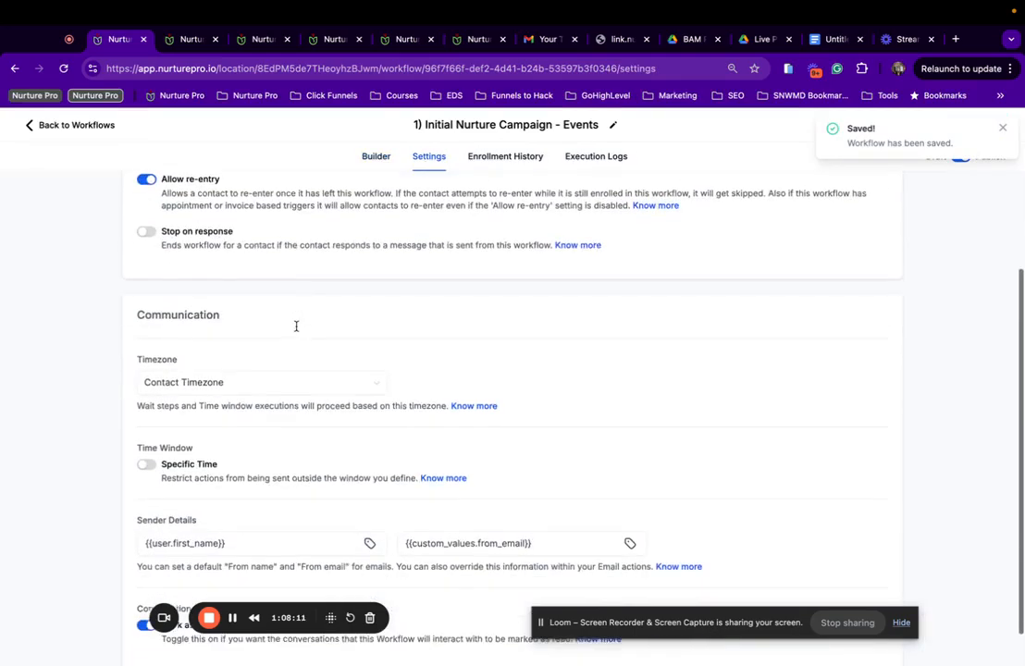
pyautogui.scroll(5, 296, 326)
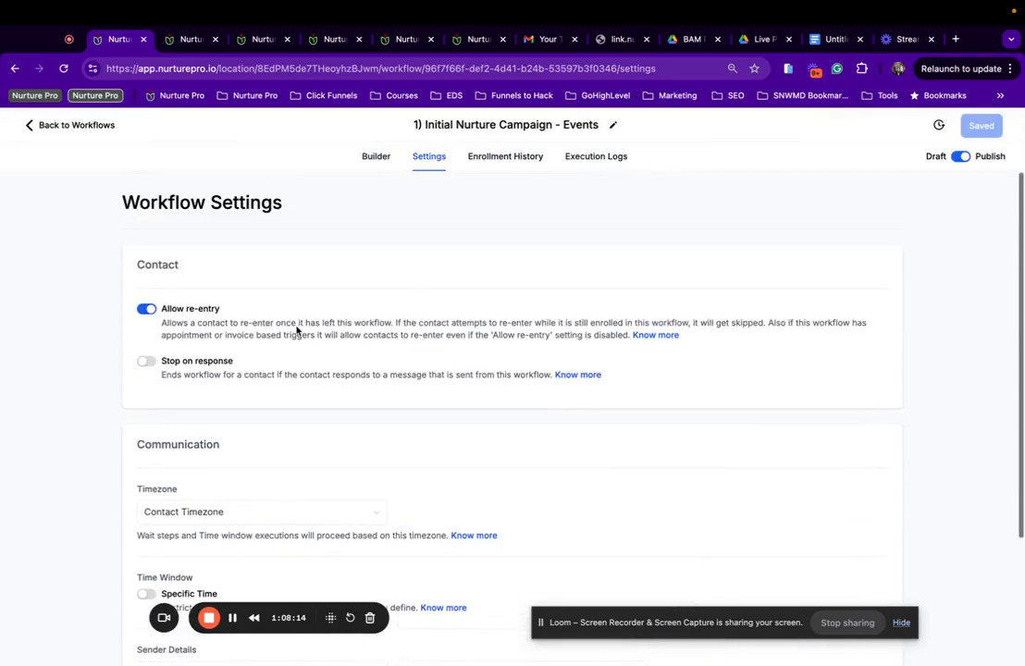
pyautogui.click(511, 157)
pyautogui.click(55, 130)
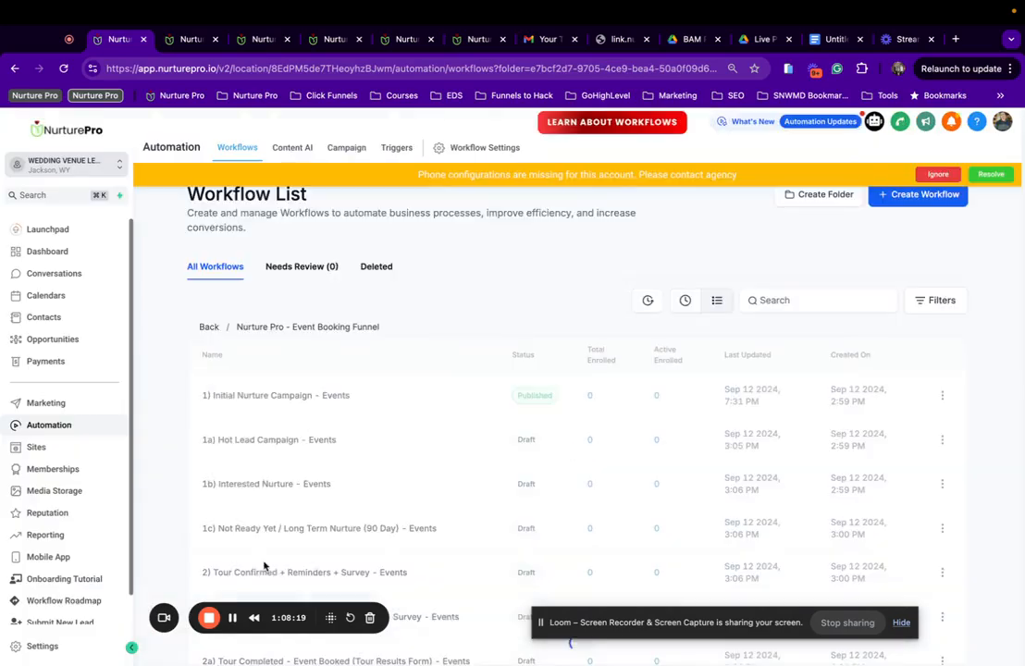
# In 1a) Hot Lead Campaign - Events, filter the Initial Nurture reply trigger on 1) Initial Nurture Campaign - Events.
pyautogui.click(260, 442)
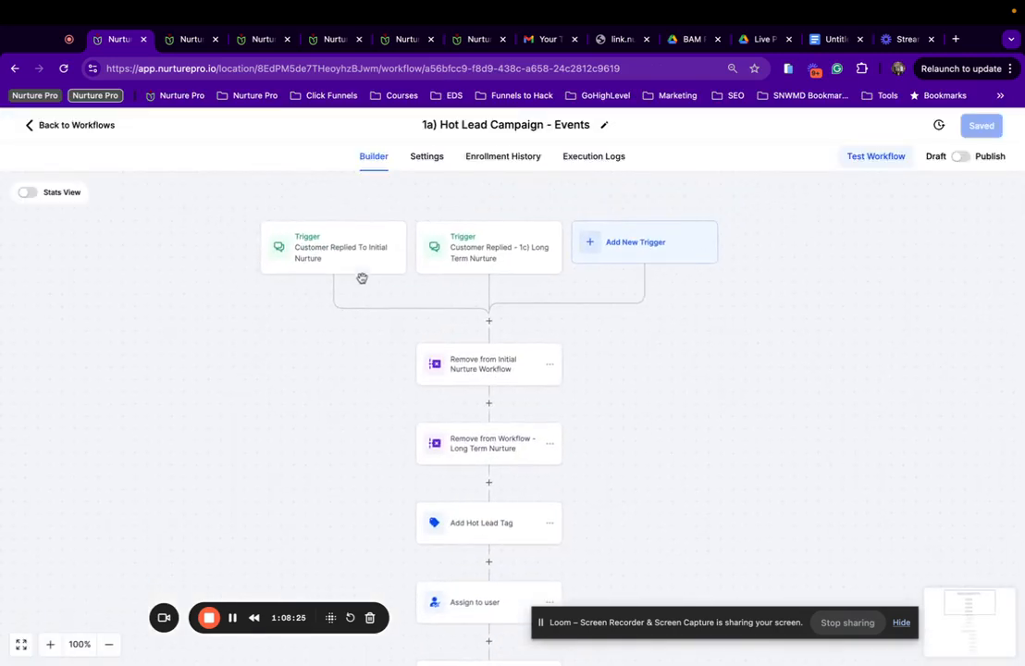
pyautogui.click(309, 262)
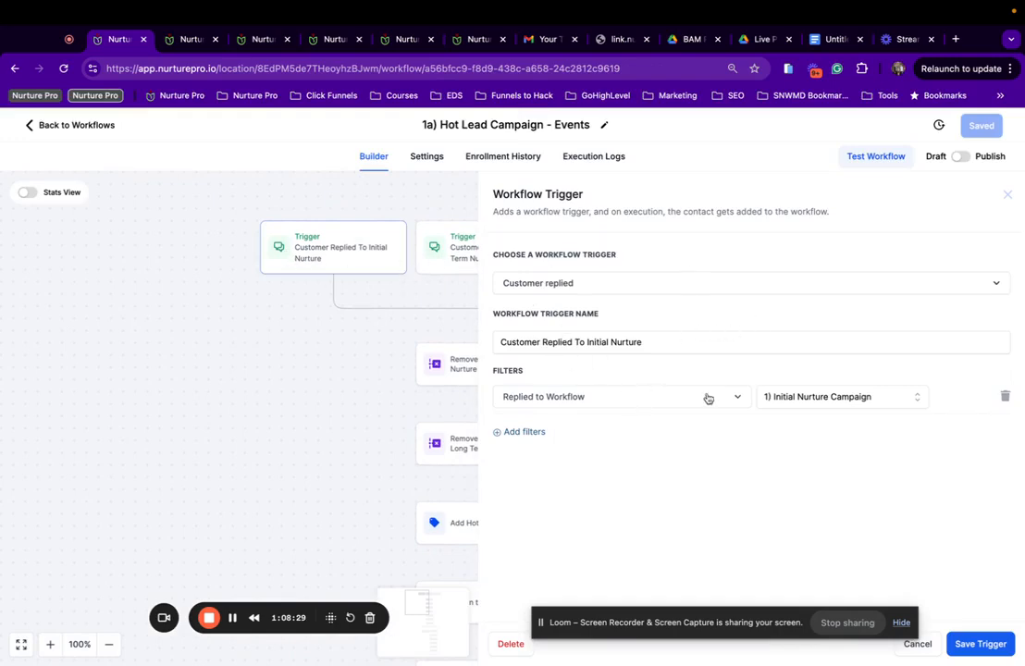
pyautogui.click(805, 400)
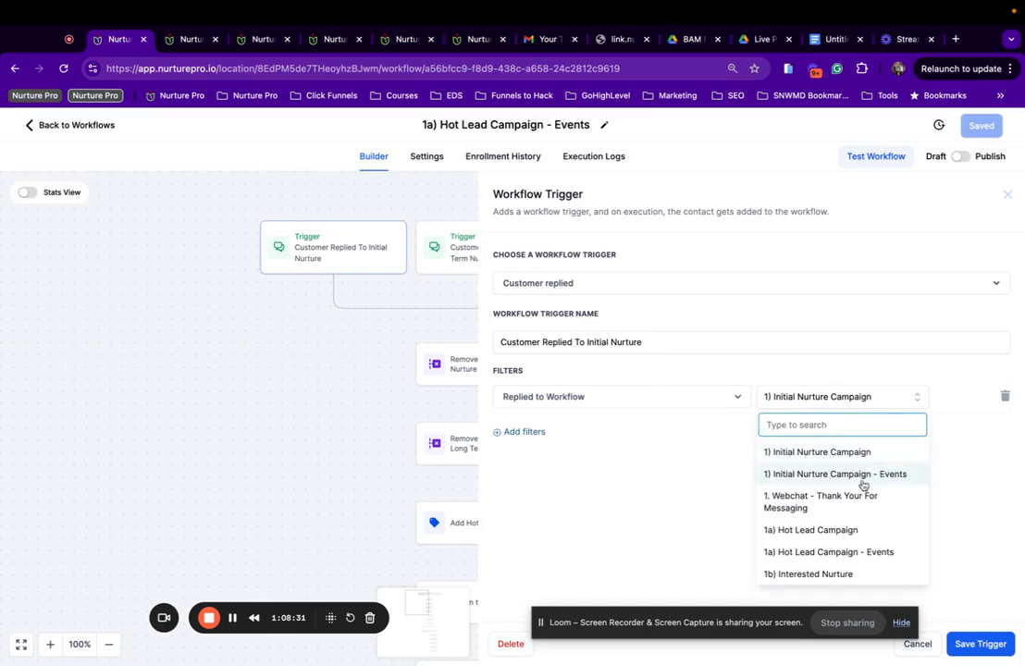
pyautogui.click(883, 475)
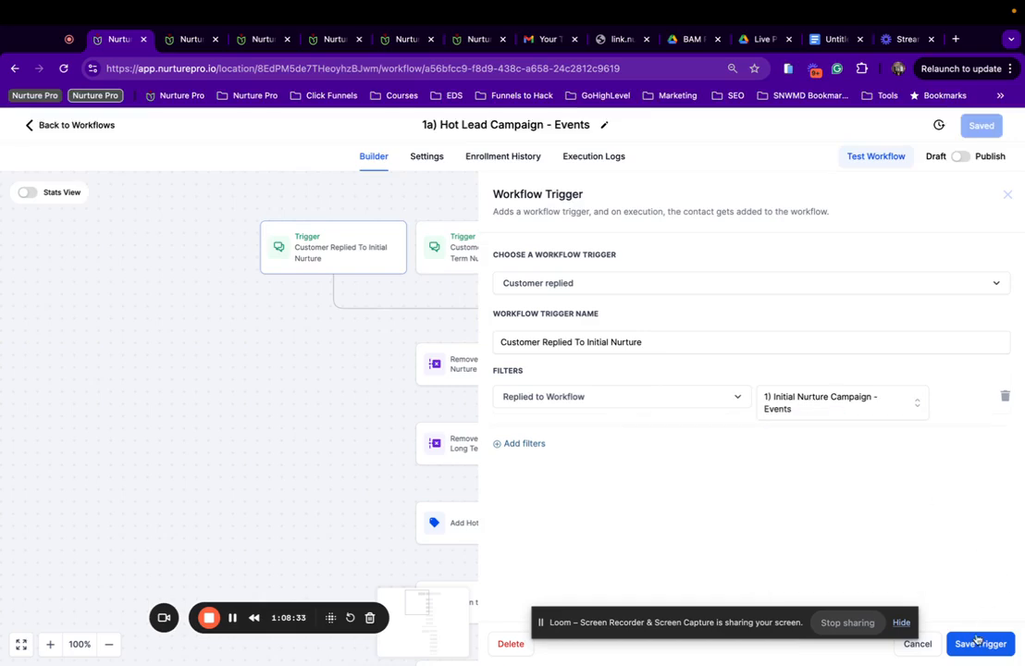
pyautogui.click(977, 642)
# Filter the 1c) Long Term Nurture reply trigger on Long Term Nurture (90 Day) - Events and save the workflow.
pyautogui.click(464, 253)
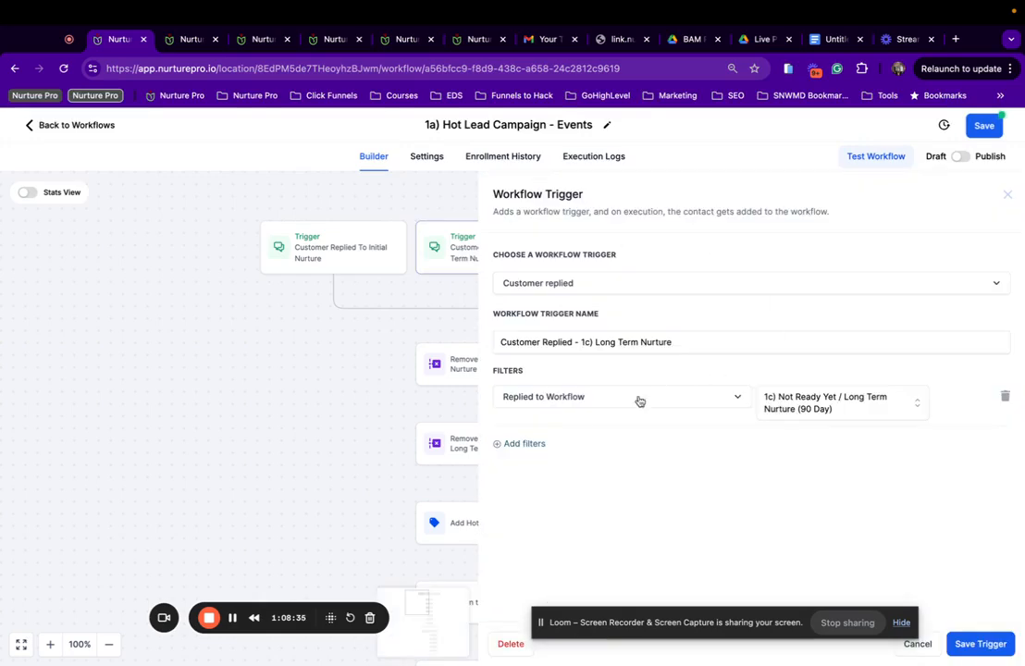
pyautogui.click(806, 412)
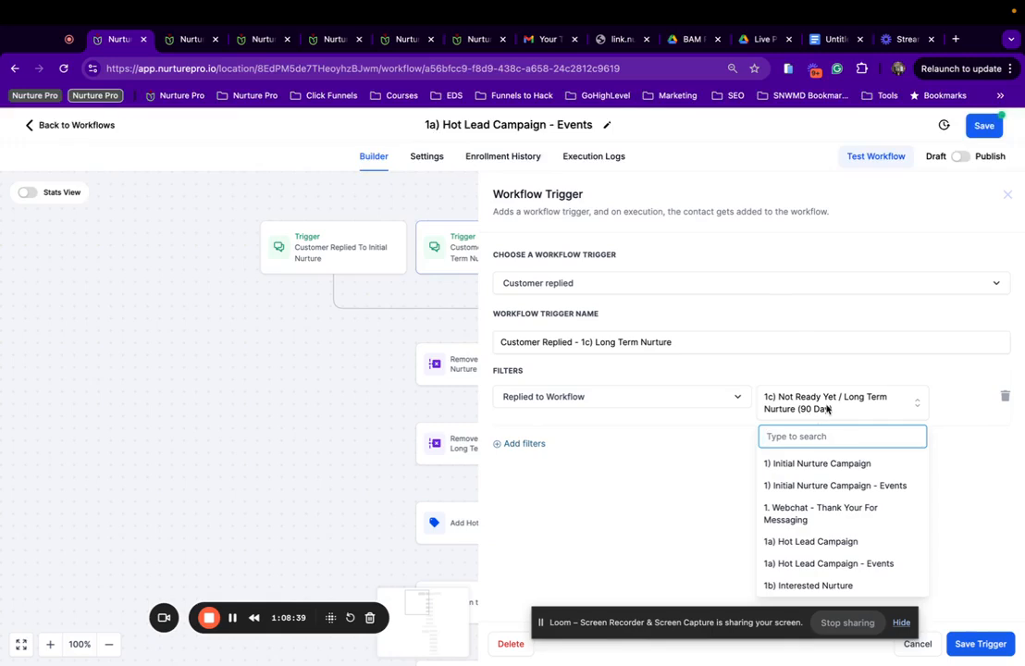
pyautogui.scroll(-3, 853, 527)
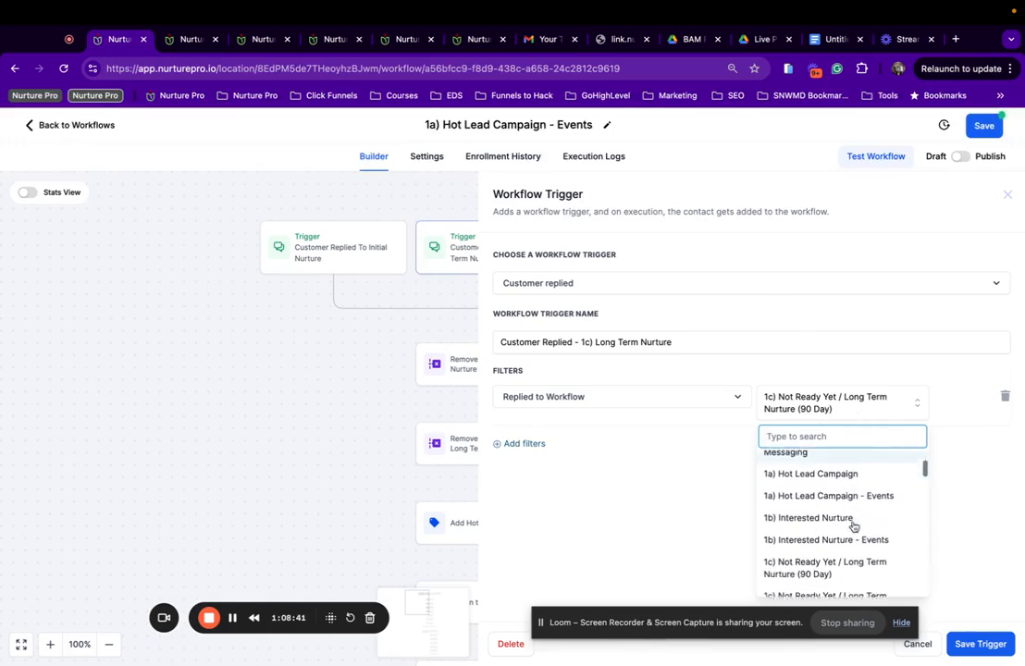
pyautogui.scroll(-1, 773, 557)
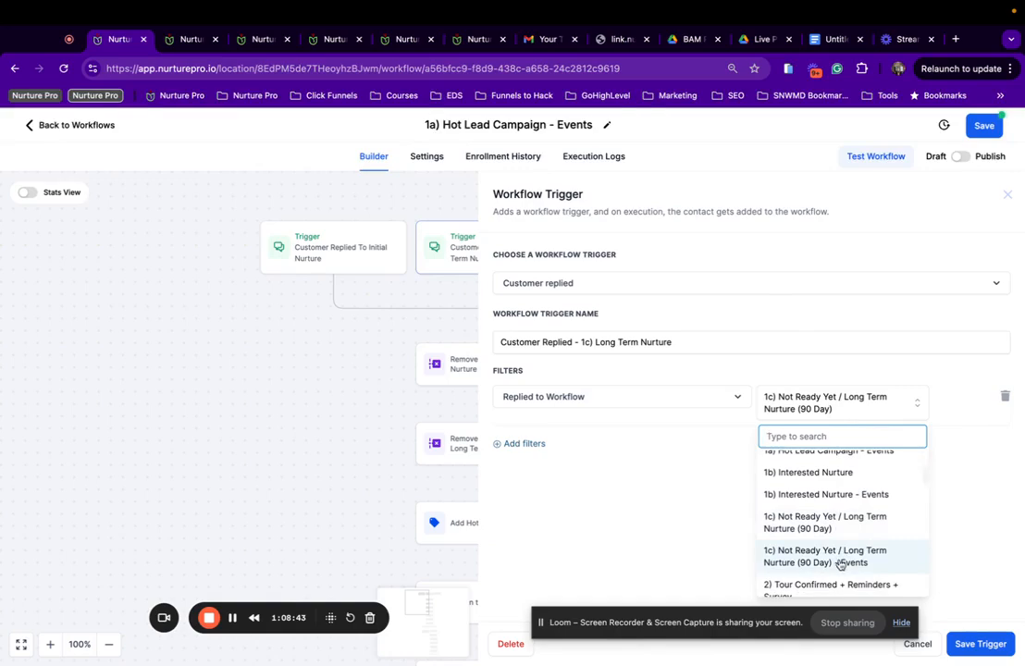
pyautogui.click(783, 560)
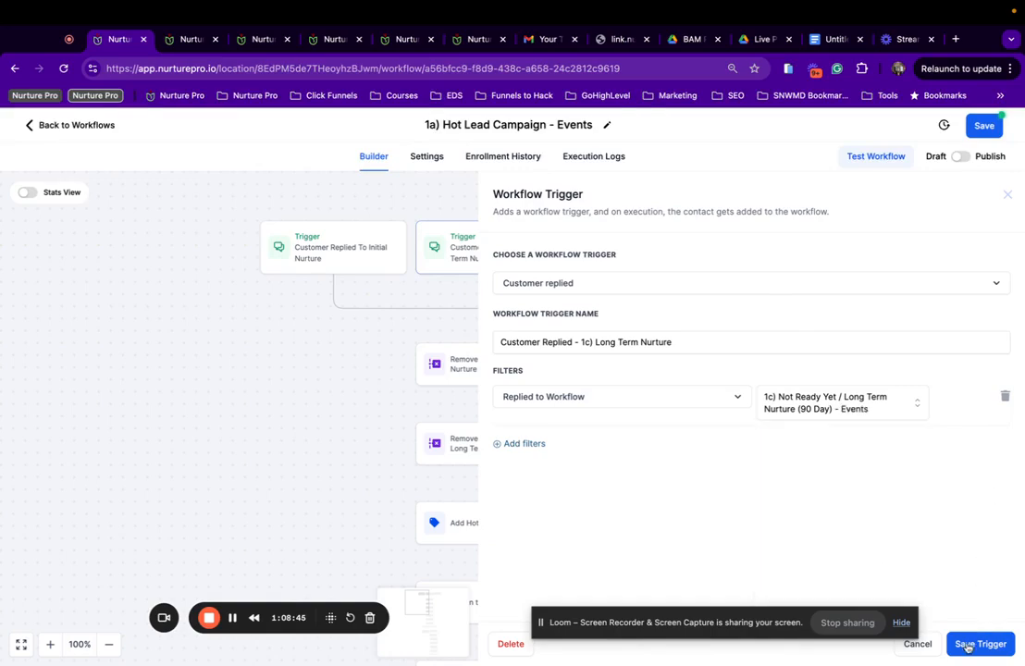
pyautogui.click(968, 646)
pyautogui.click(984, 127)
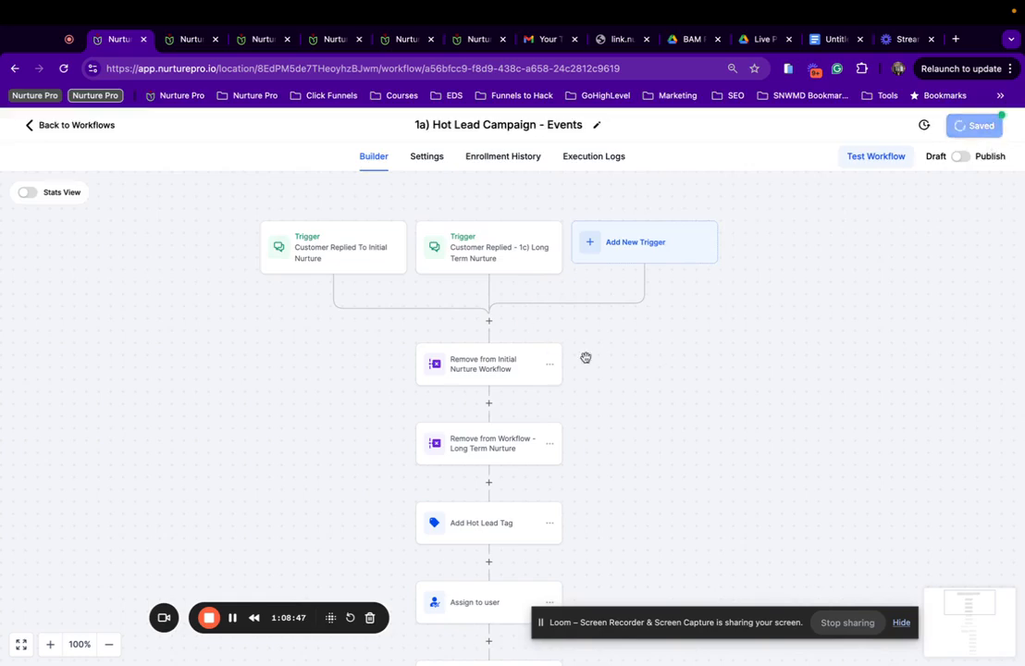
pyautogui.scroll(-2, 524, 380)
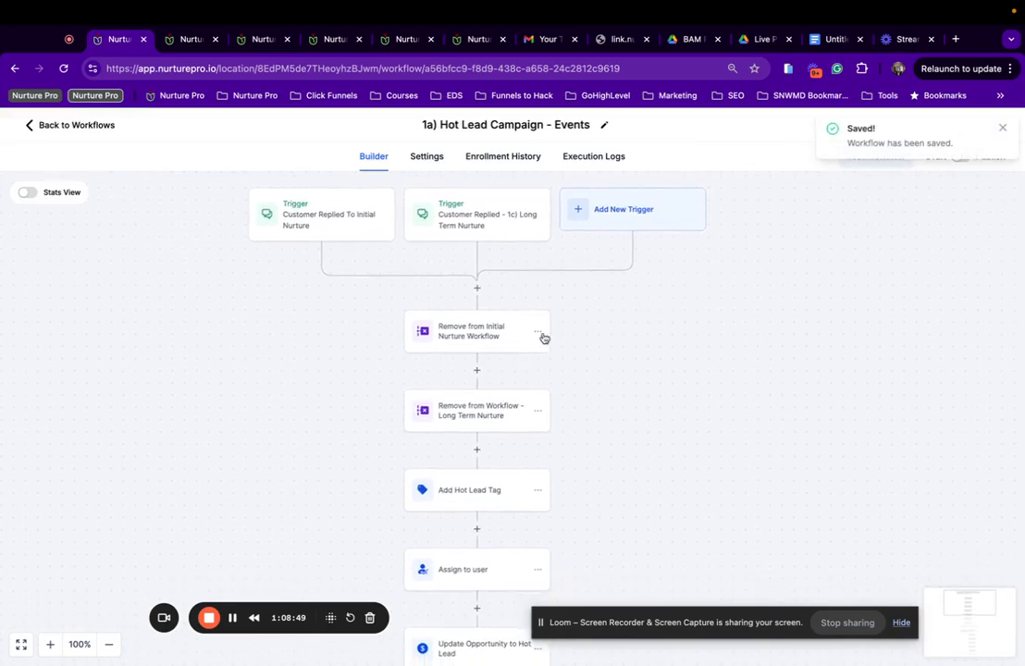
pyautogui.scroll(-2, 436, 333)
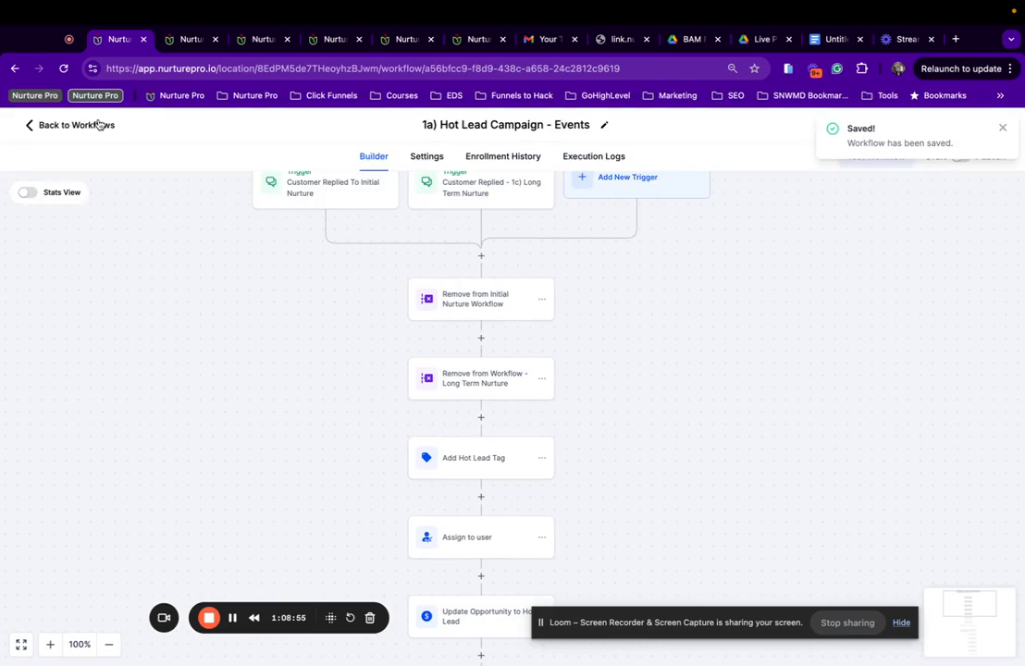
# Close the leftover Pre-Tour Survey funnel, media storage and Custom Values tabs.
pyautogui.click(199, 40)
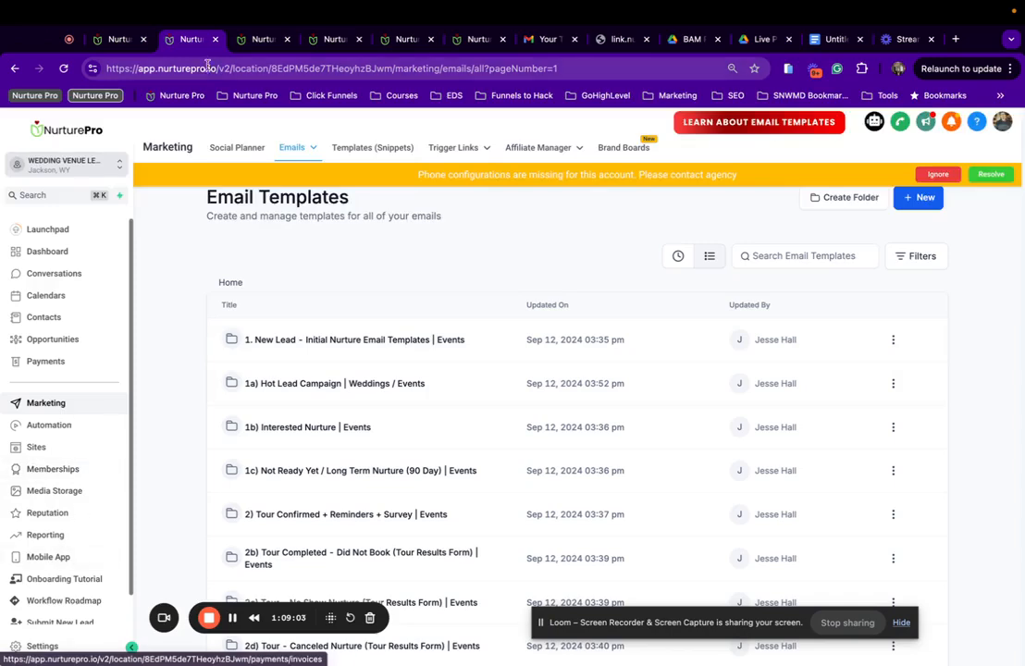
pyautogui.click(259, 39)
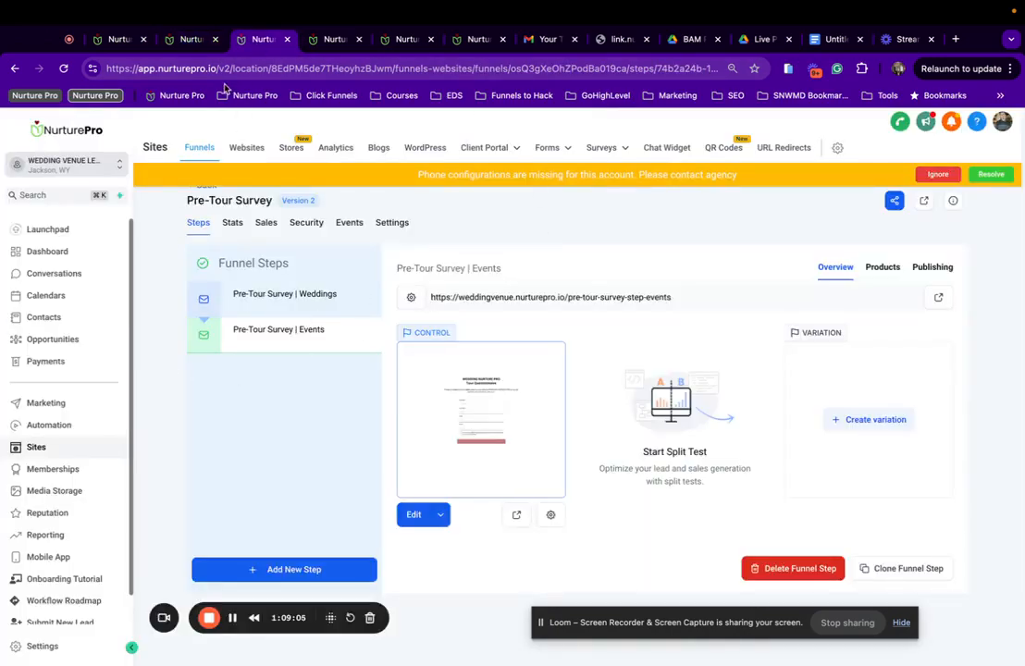
pyautogui.click(288, 40)
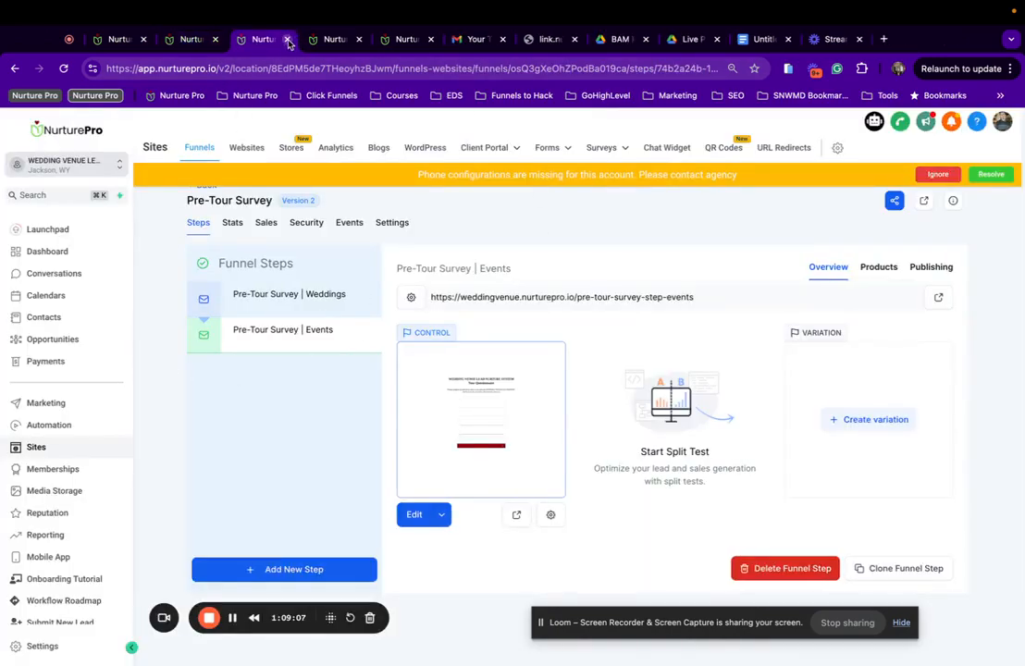
pyautogui.click(288, 40)
pyautogui.click(289, 40)
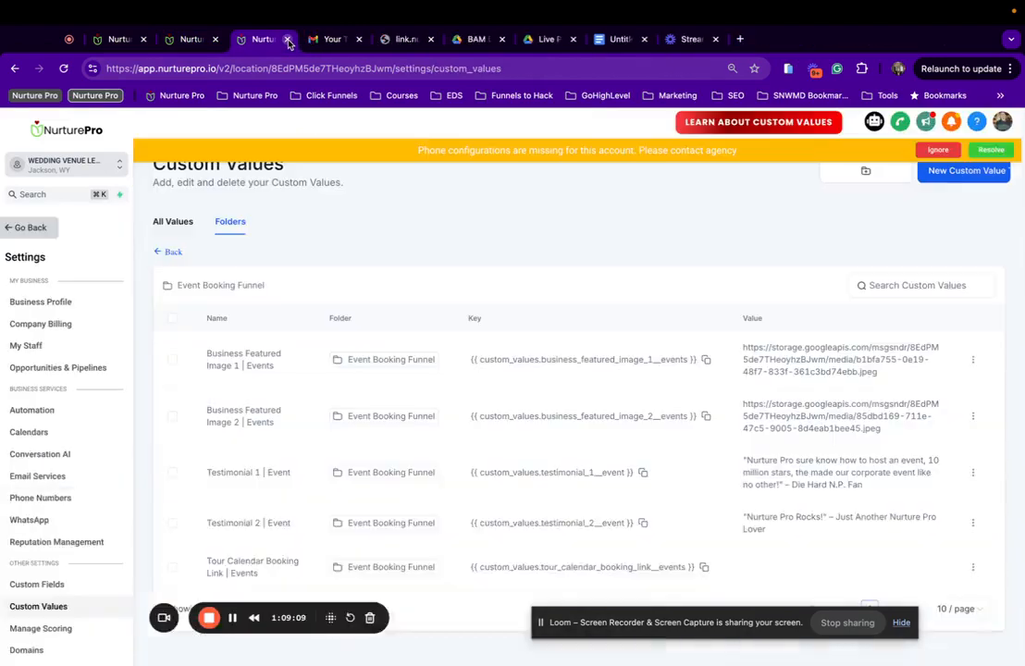
pyautogui.click(185, 42)
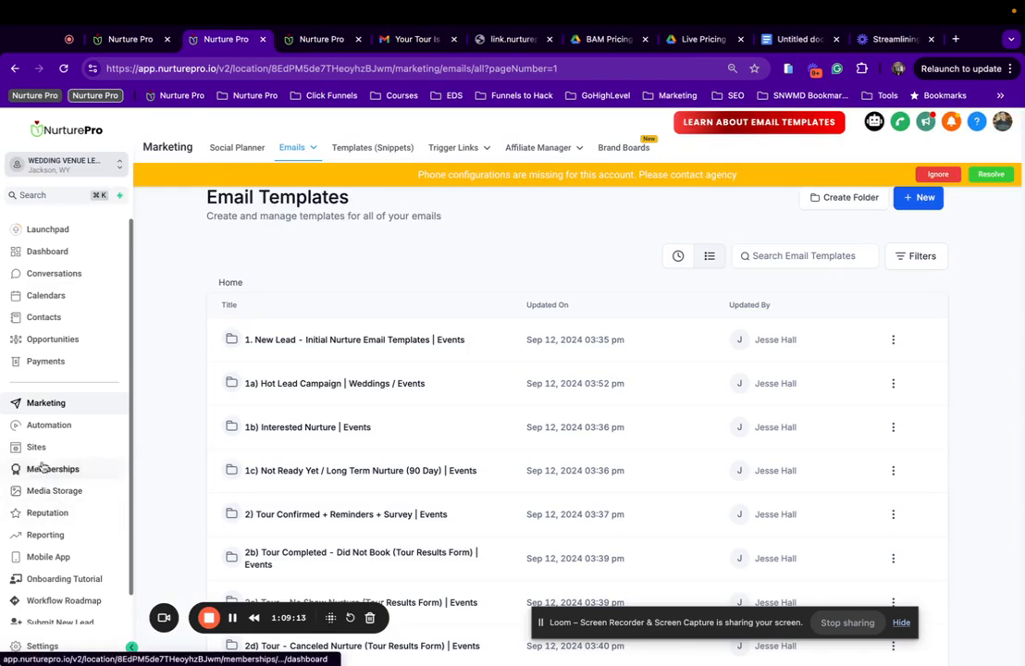
# Go to Automation and open the Nurture Pro - Wedding Booking Funnel workflow folder.
pyautogui.click(42, 426)
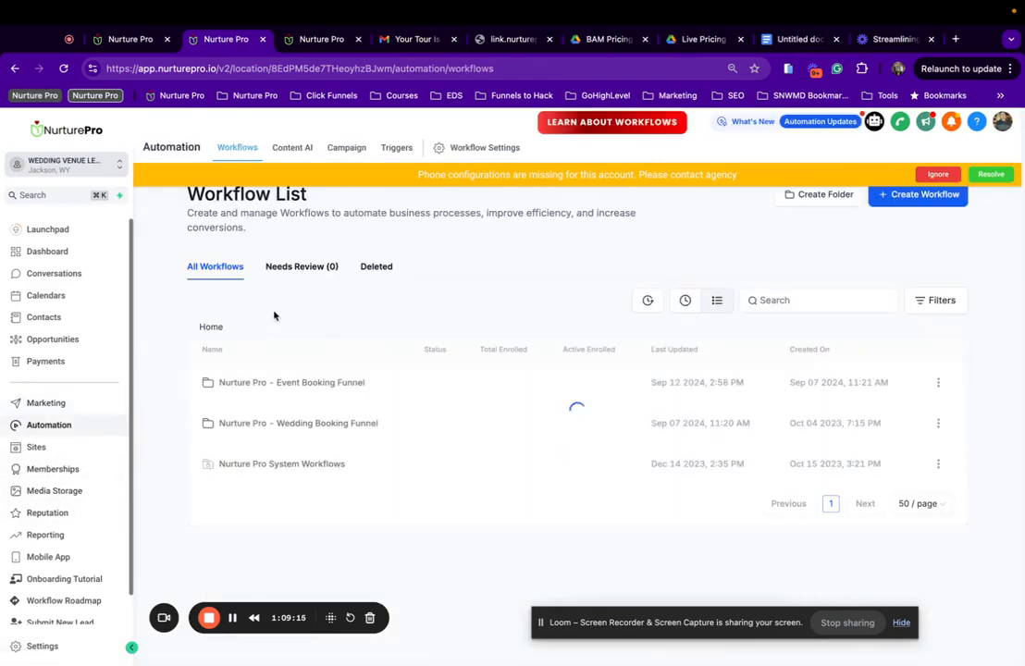
pyautogui.click(274, 423)
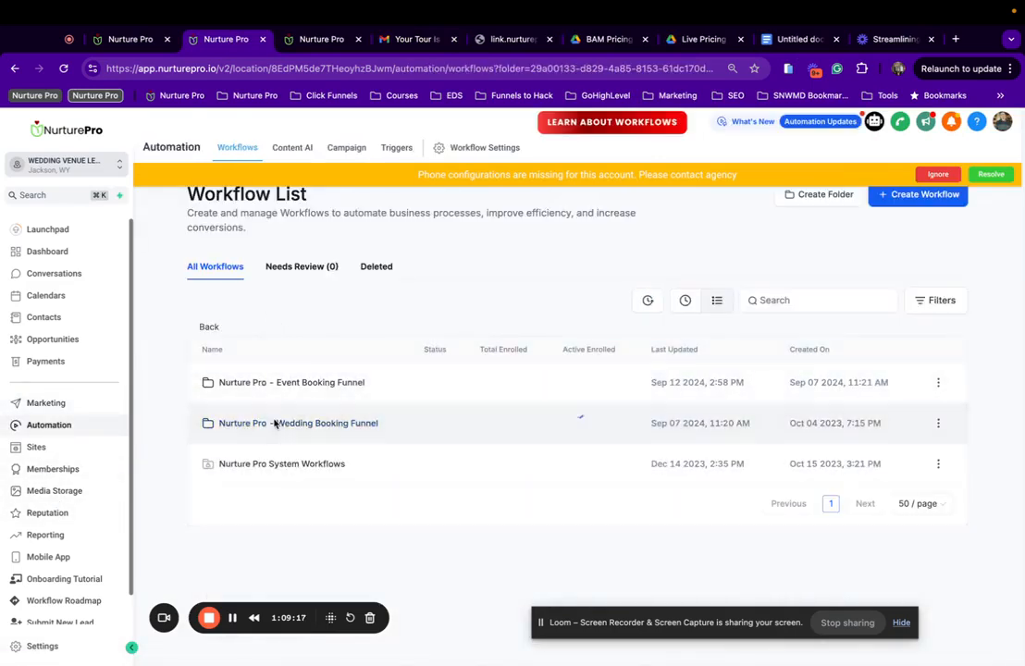
pyautogui.scroll(-1, 420, 421)
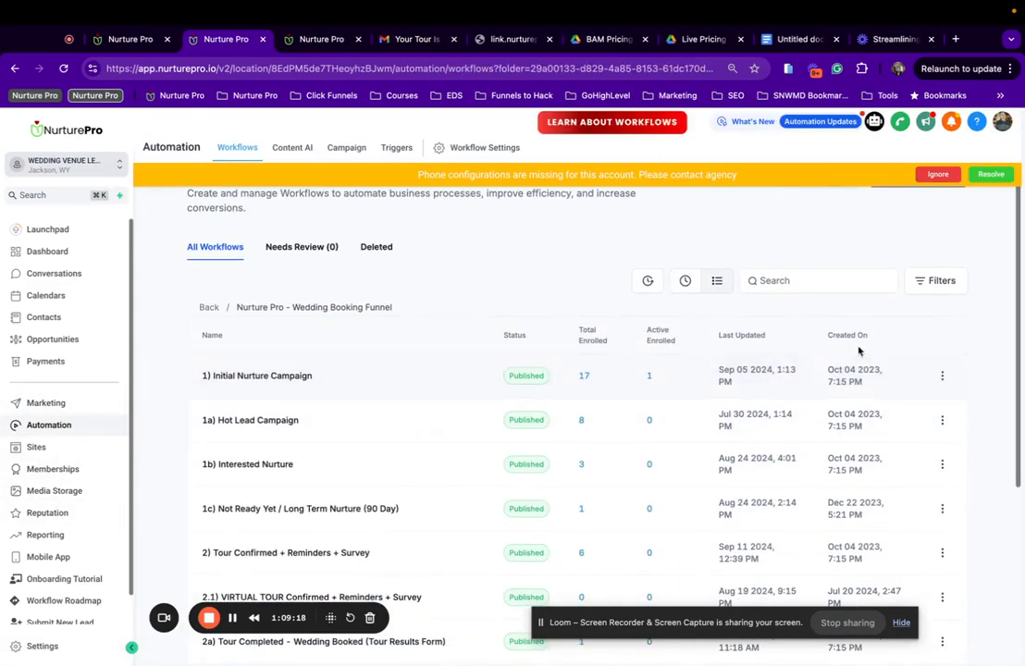
pyautogui.click(942, 375)
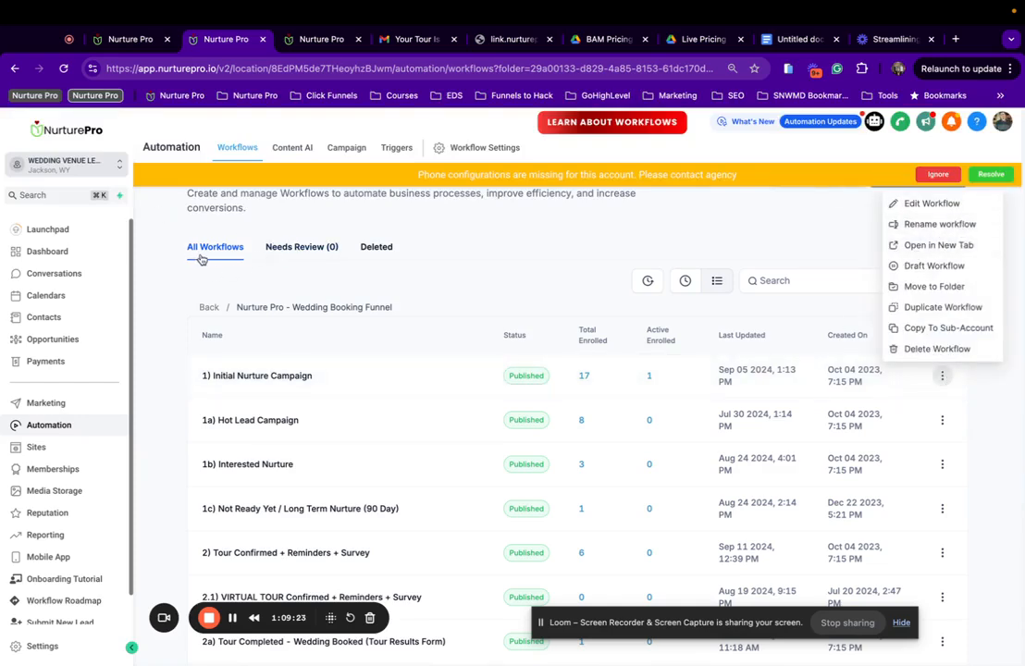
# Rename 1) Initial Nurture Campaign so it ends with ' - Weddings' instead of Events.
pyautogui.click(137, 40)
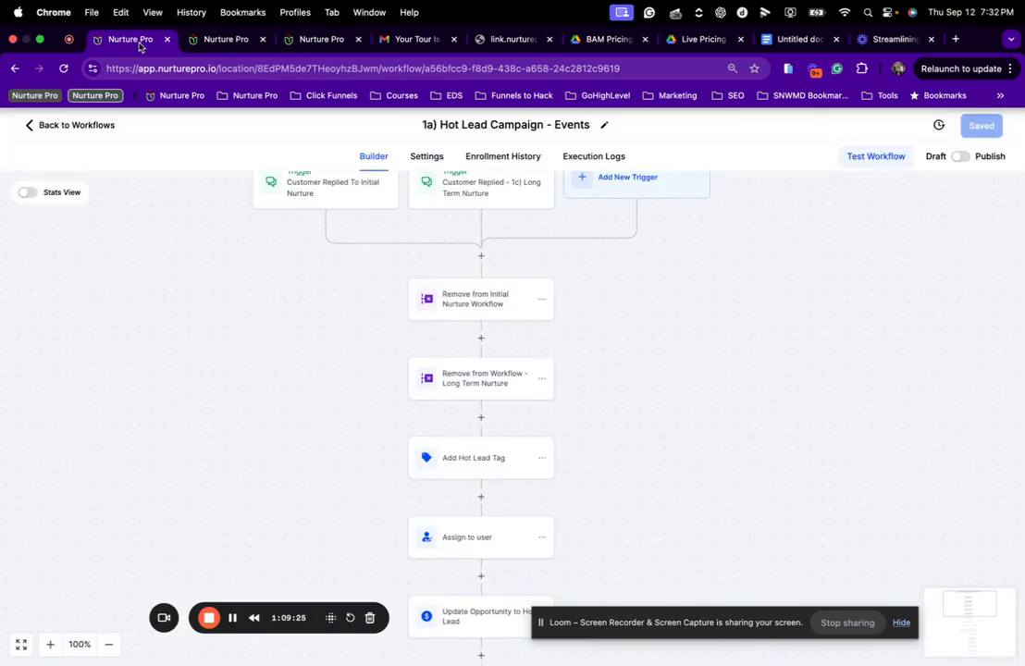
pyautogui.click(222, 39)
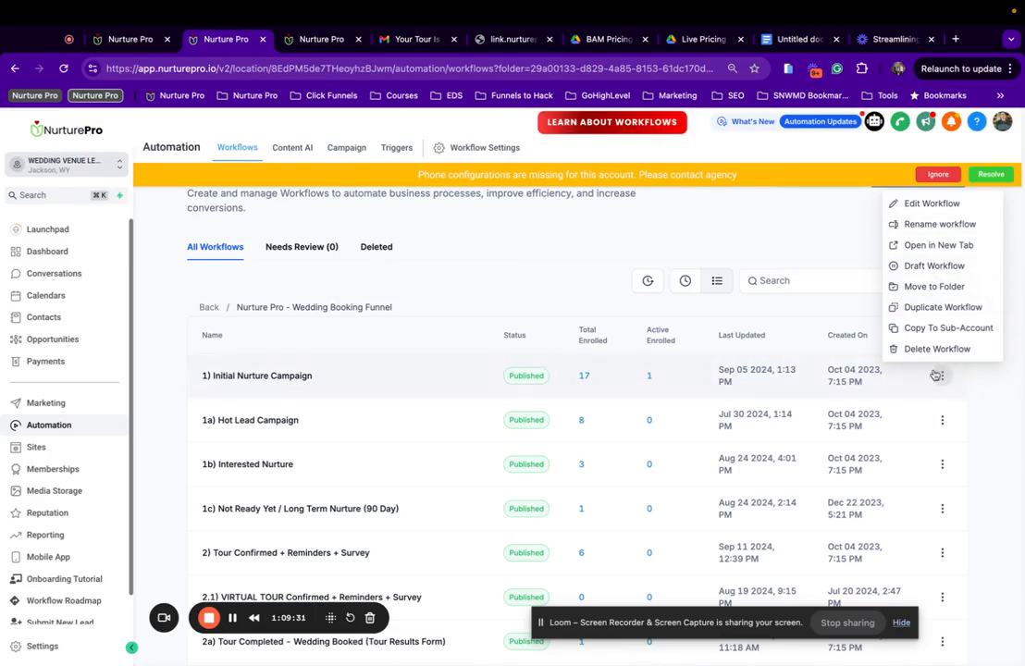
pyautogui.click(920, 204)
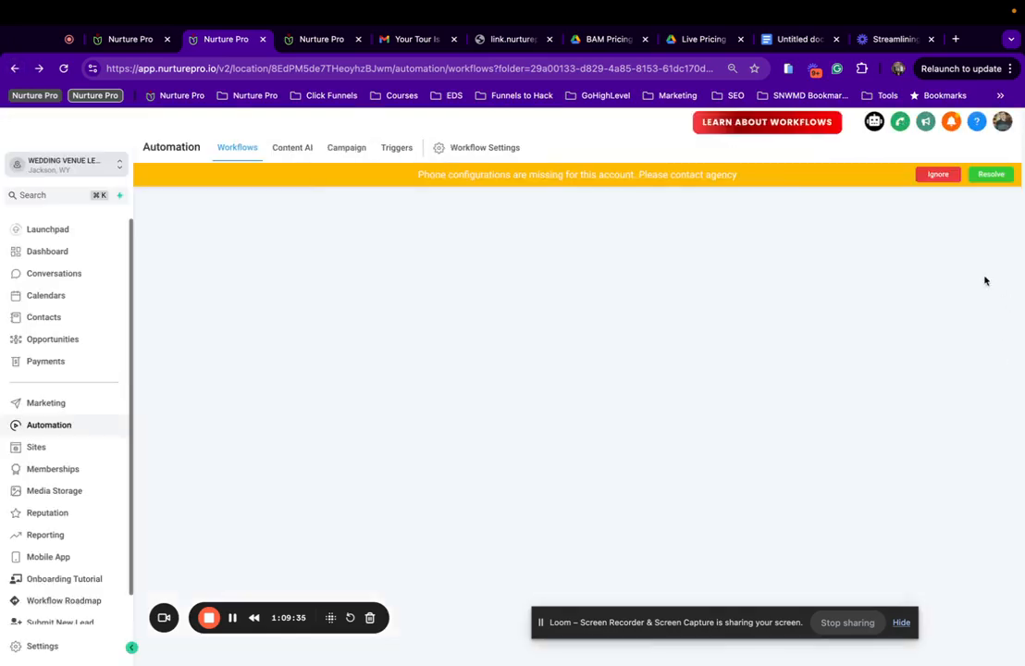
pyautogui.click(942, 397)
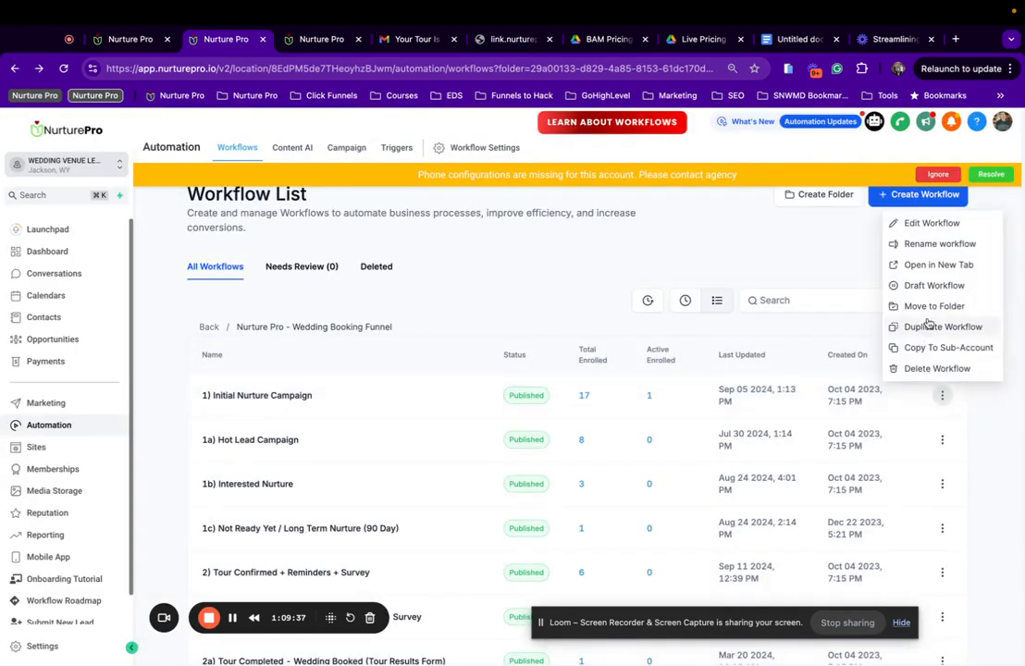
pyautogui.click(912, 244)
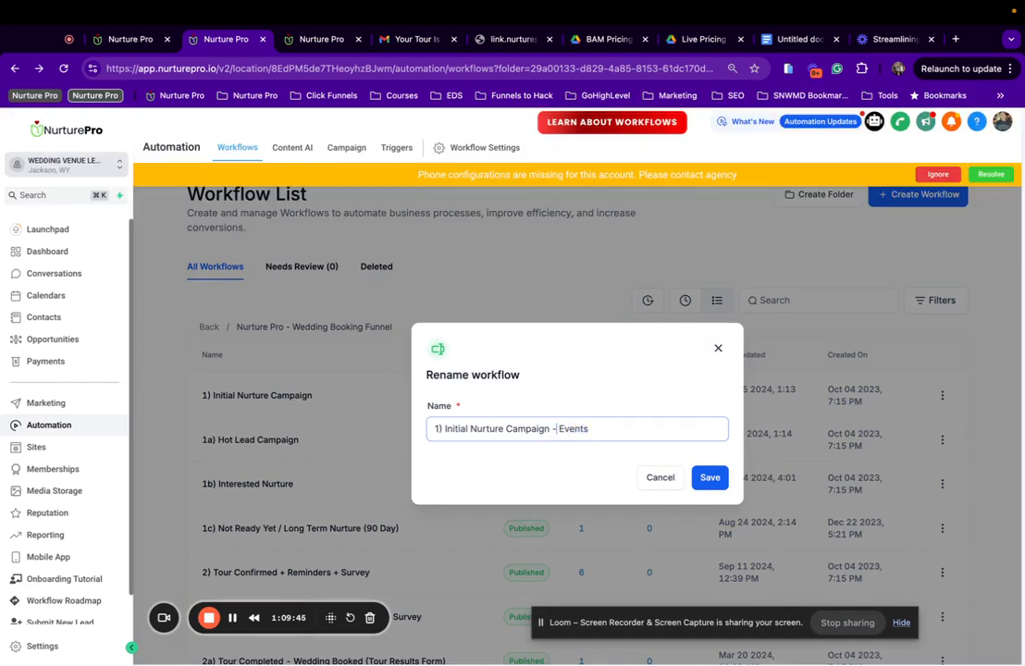
pyautogui.moveTo(553, 428); pyautogui.dragTo(588, 428)
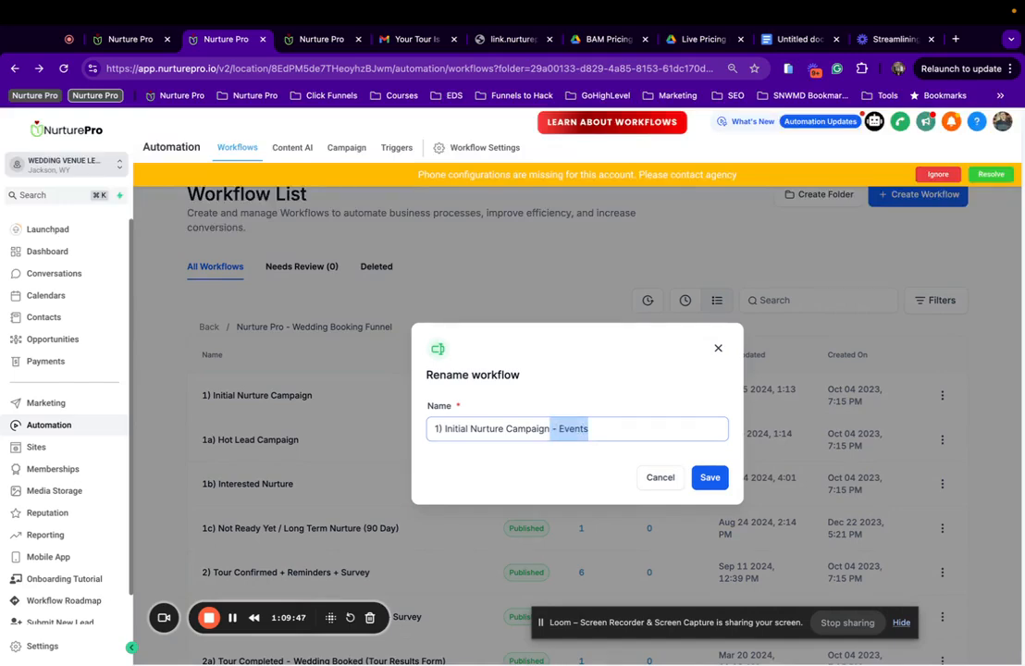
pyautogui.click(723, 461)
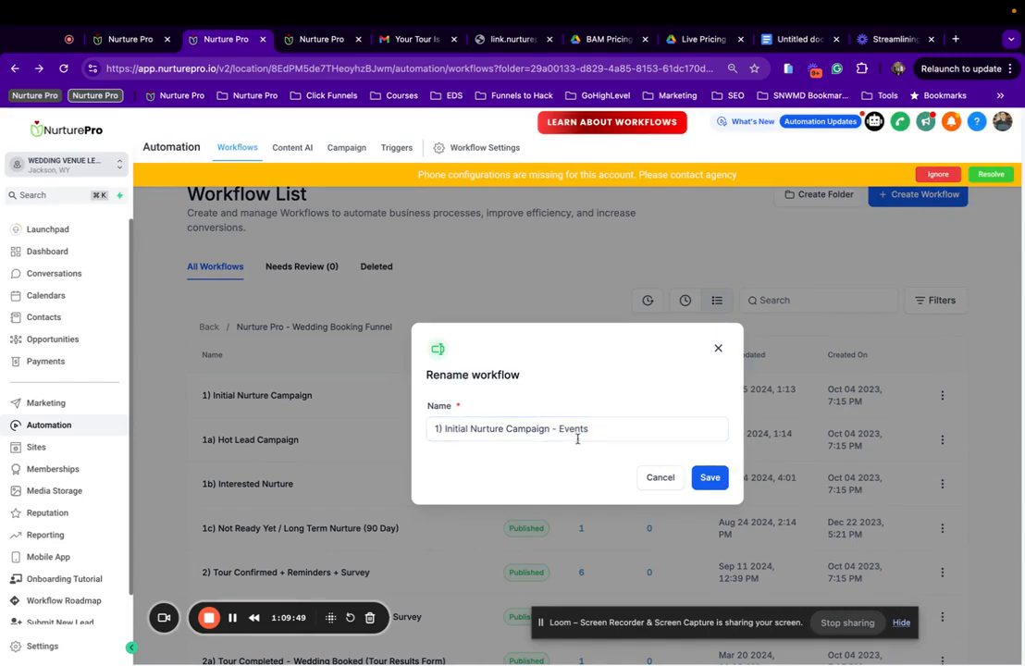
pyautogui.moveTo(559, 428); pyautogui.dragTo(731, 429)
pyautogui.press('BackSpace')
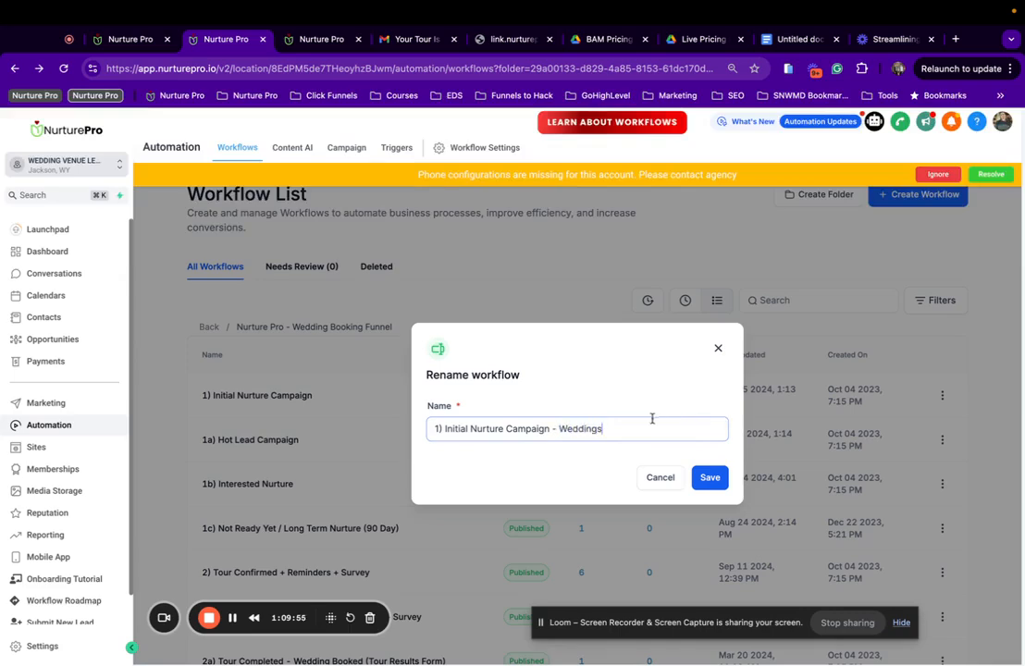
pyautogui.moveTo(553, 429); pyautogui.dragTo(663, 433)
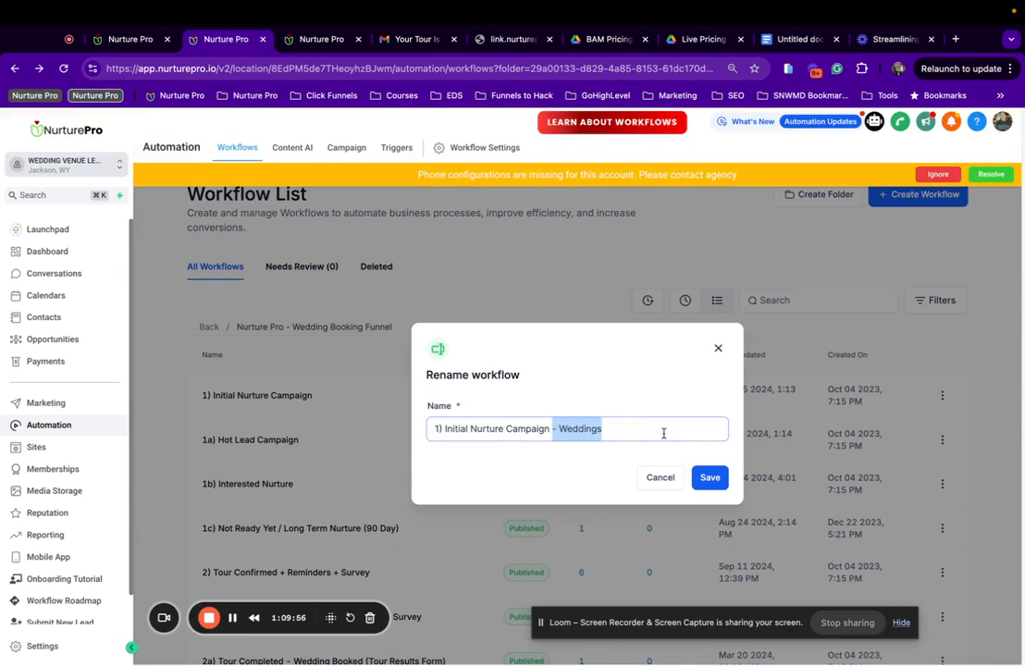
pyautogui.click(551, 430)
pyautogui.moveTo(551, 430); pyautogui.dragTo(662, 425)
pyautogui.click(707, 477)
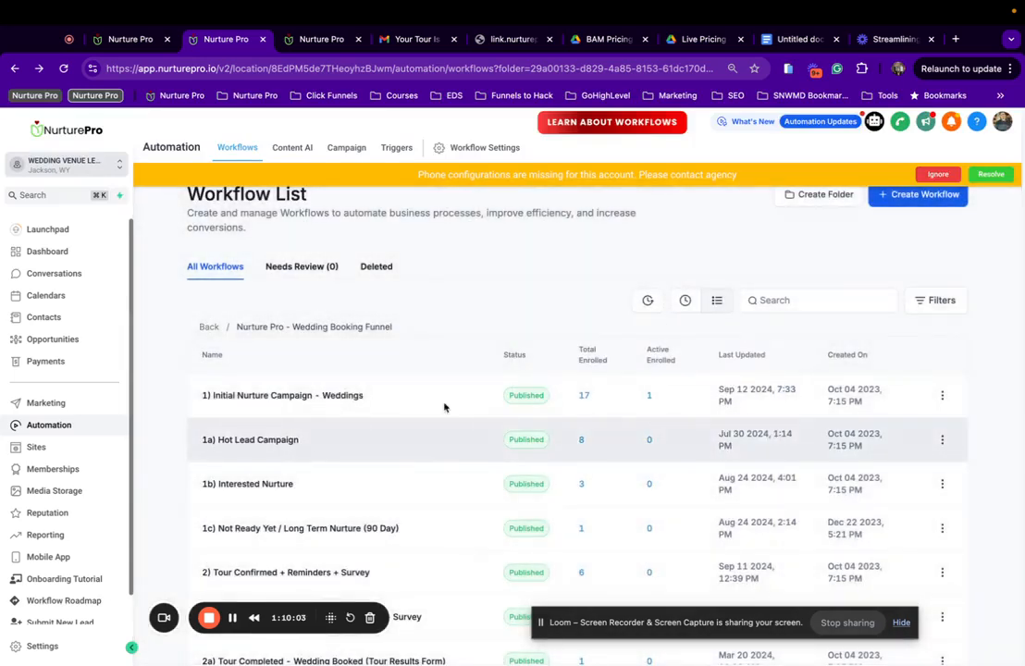
# Append ' - Weddings' to the 1a) Hot Lead Campaign and 1b) Interested Nurture names.
pyautogui.click(941, 439)
pyautogui.click(938, 288)
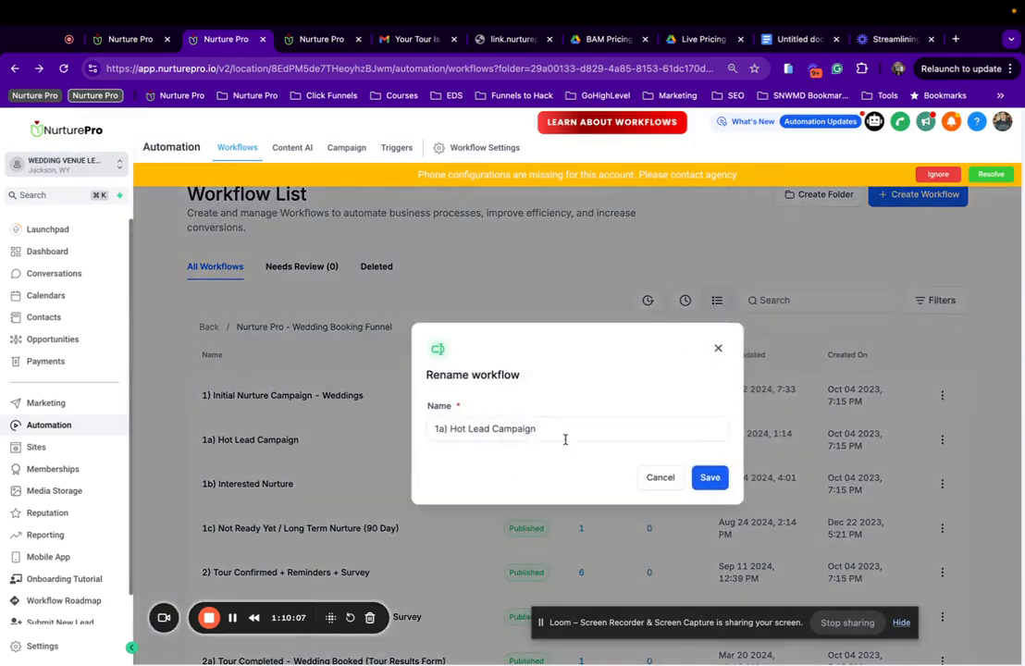
pyautogui.write('- Weddings')
pyautogui.click(710, 476)
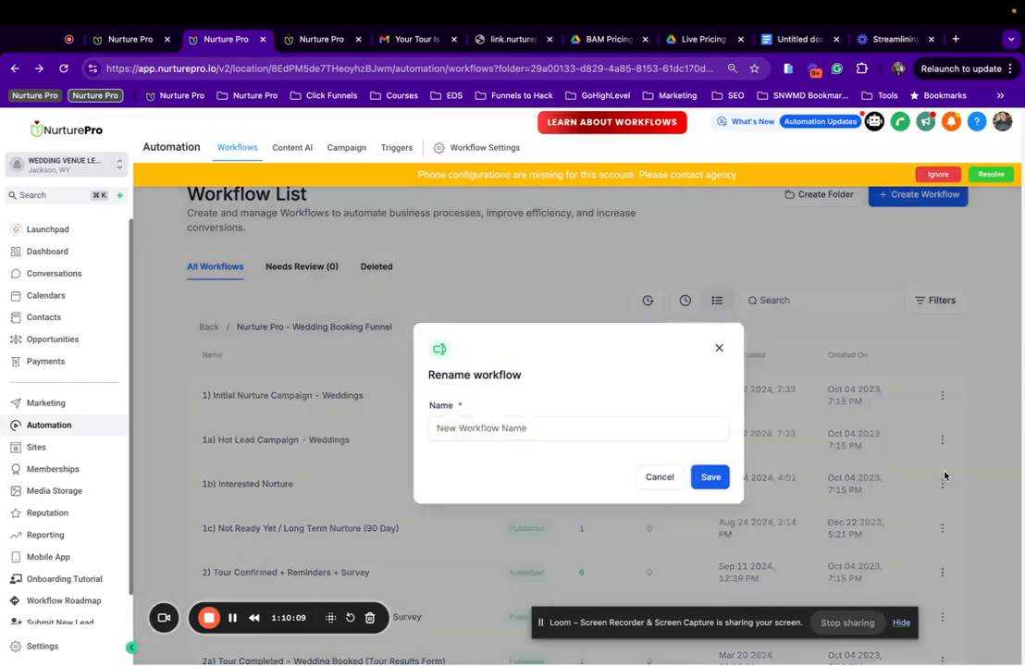
pyautogui.scroll(-1, 945, 476)
pyautogui.click(941, 435)
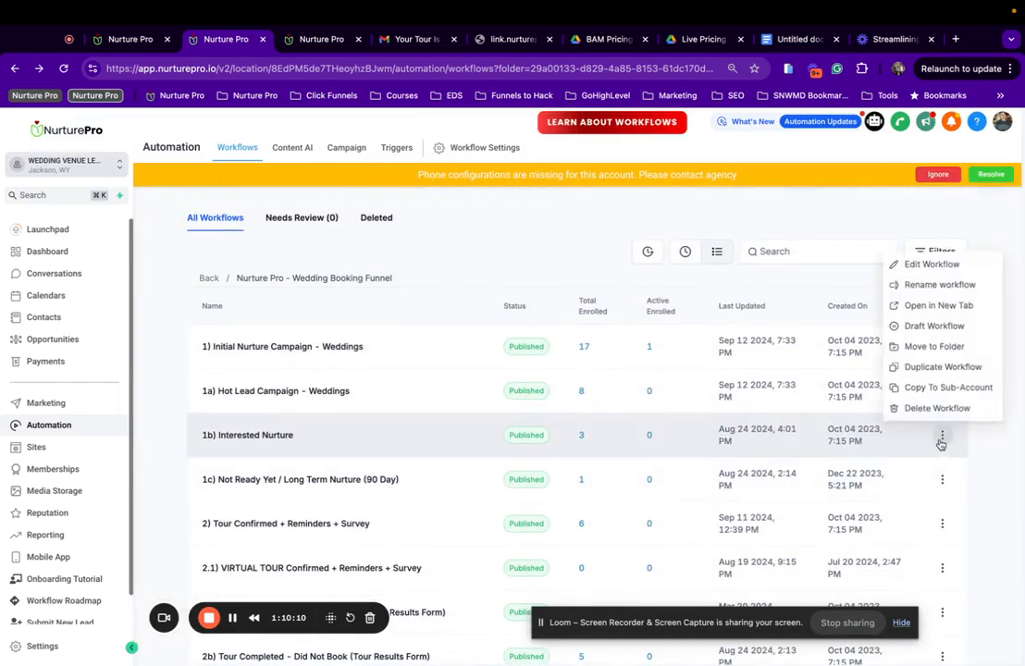
pyautogui.click(939, 283)
pyautogui.click(614, 430)
pyautogui.write('- Weddings')
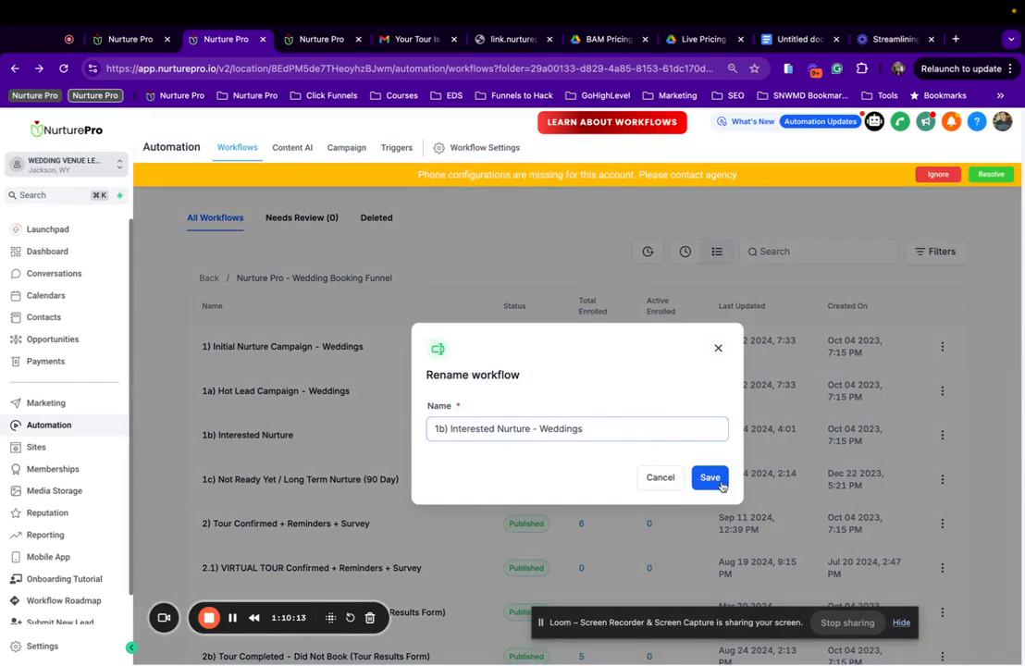
pyautogui.click(720, 483)
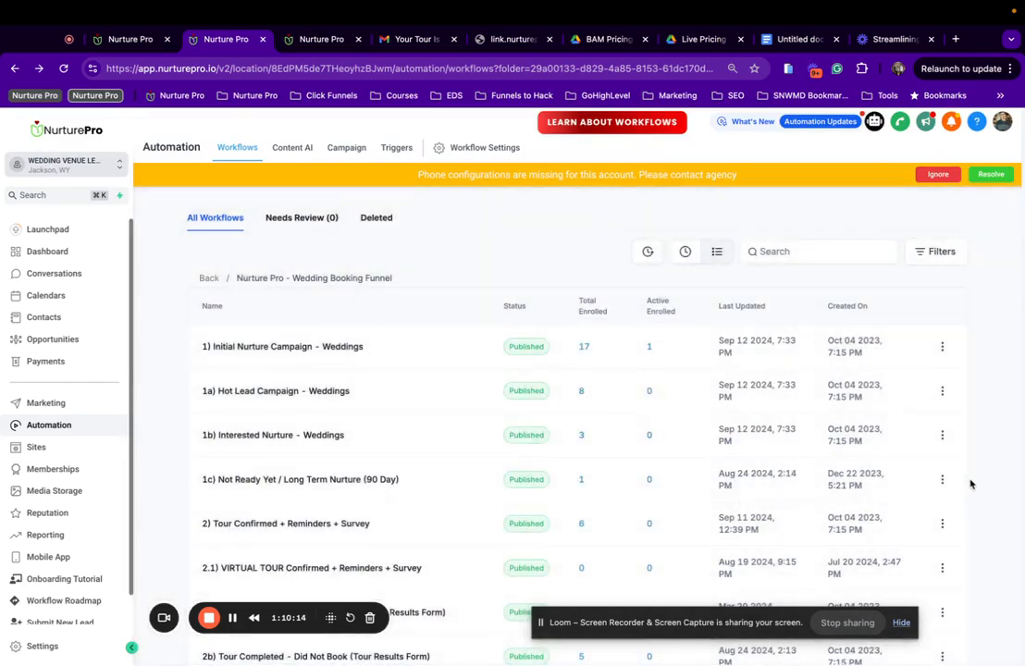
# Append ' - Weddings' to the 1c Not Ready Yet and 2) Tour Confirmed + Reminders + Survey names.
pyautogui.click(943, 480)
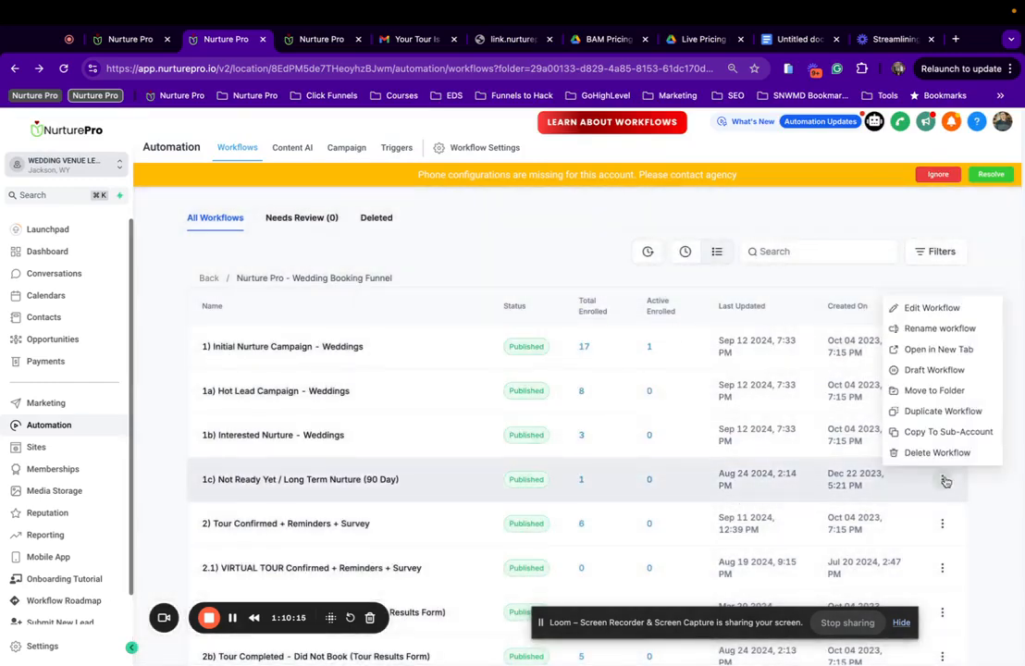
pyautogui.click(933, 331)
pyautogui.click(651, 427)
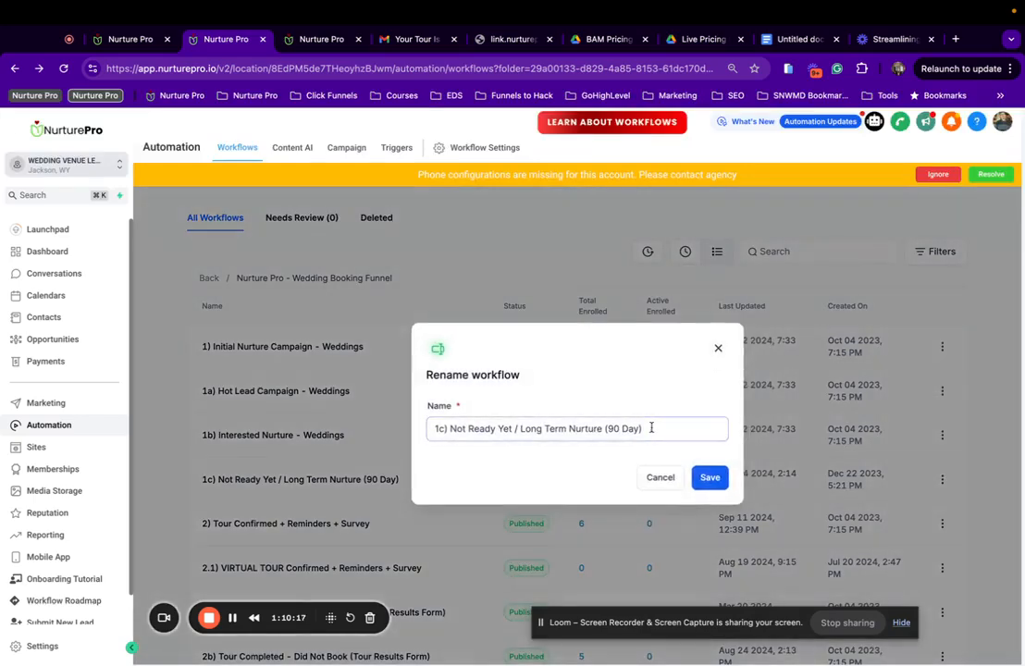
pyautogui.write('- Weddings')
pyautogui.click(725, 488)
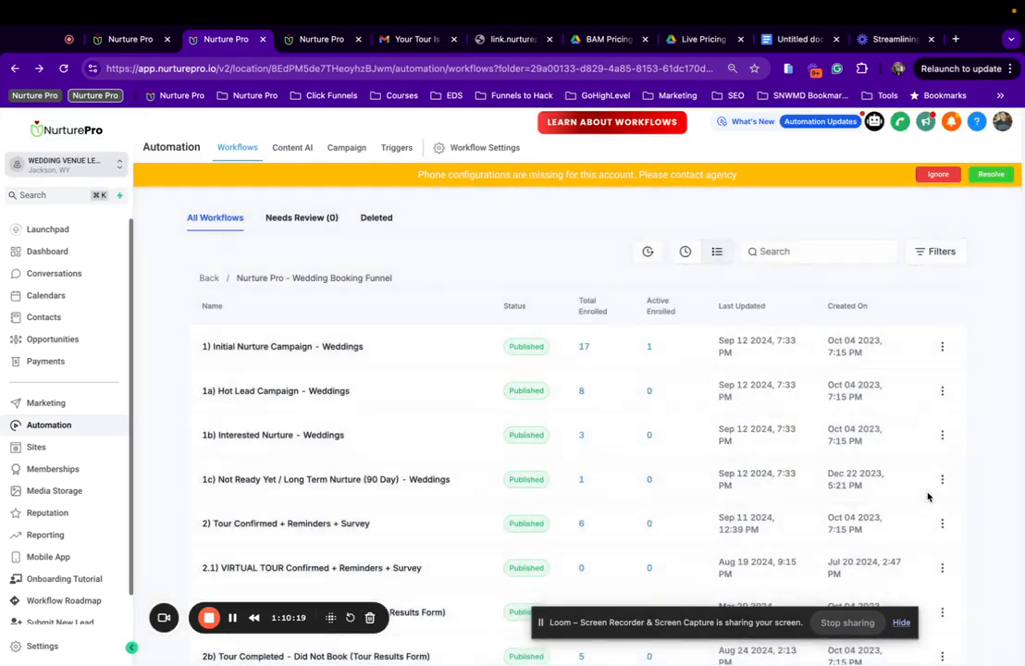
pyautogui.scroll(-1, 935, 483)
pyautogui.click(940, 483)
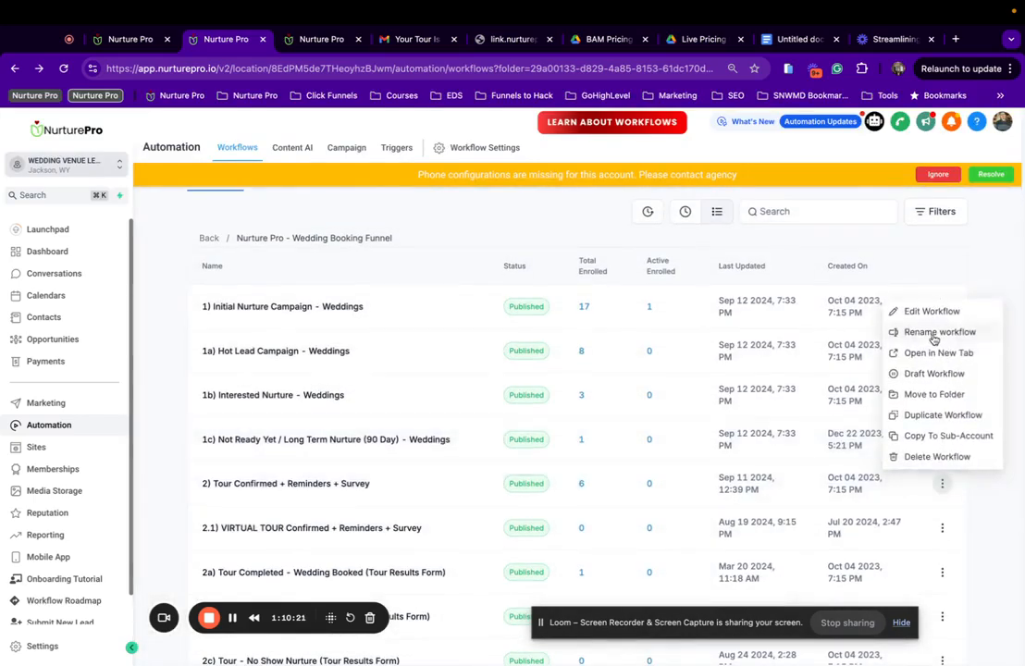
pyautogui.click(961, 333)
pyautogui.click(700, 421)
pyautogui.write('- Weddings')
pyautogui.click(709, 477)
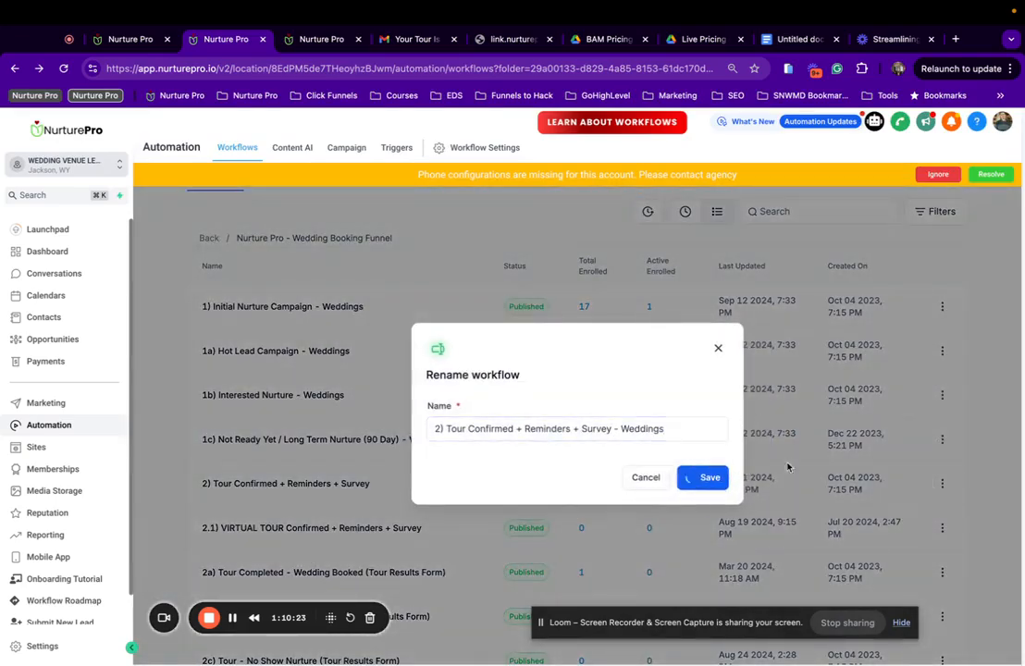
# Append ' - Weddings' to the 2.1) VIRTUAL TOUR and 2a workflow names.
pyautogui.scroll(-1, 944, 500)
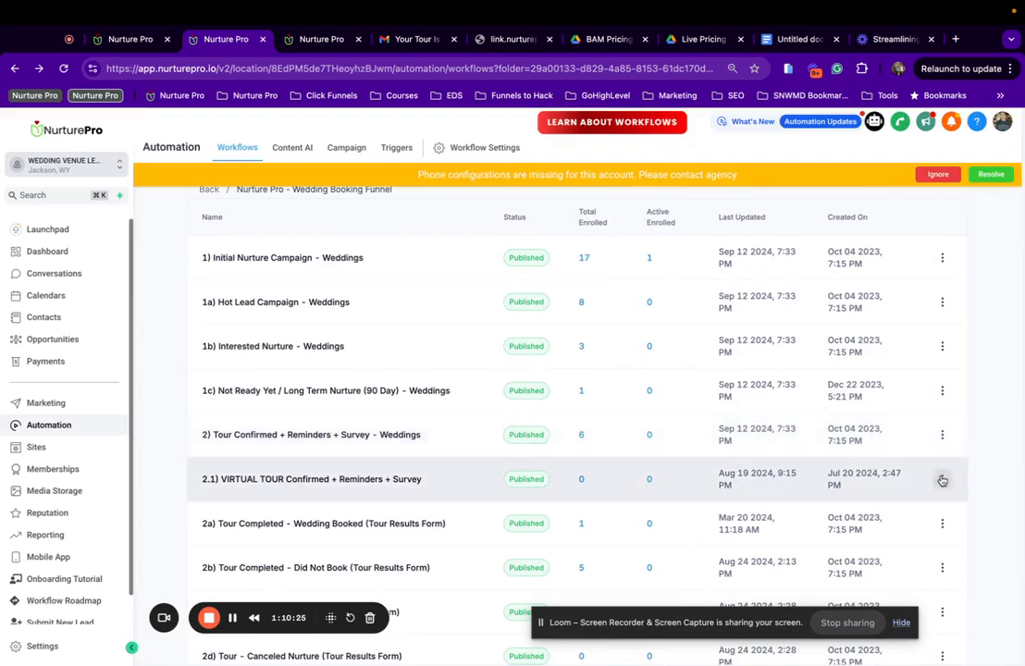
pyautogui.click(941, 478)
pyautogui.click(913, 326)
pyautogui.click(677, 433)
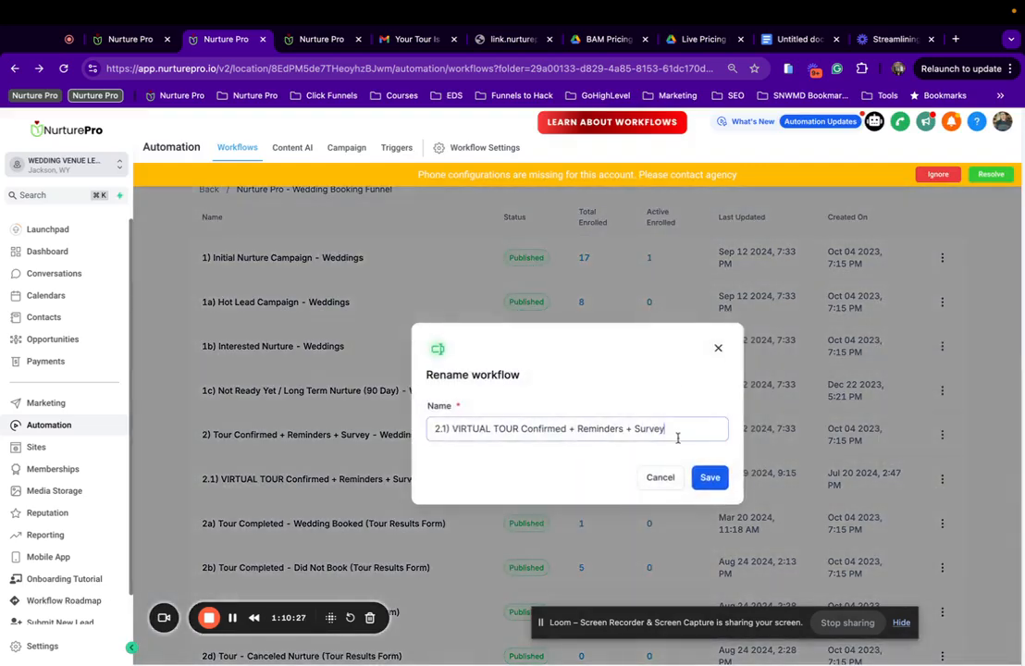
pyautogui.write('- Weddings')
pyautogui.click(710, 478)
pyautogui.scroll(-2, 884, 518)
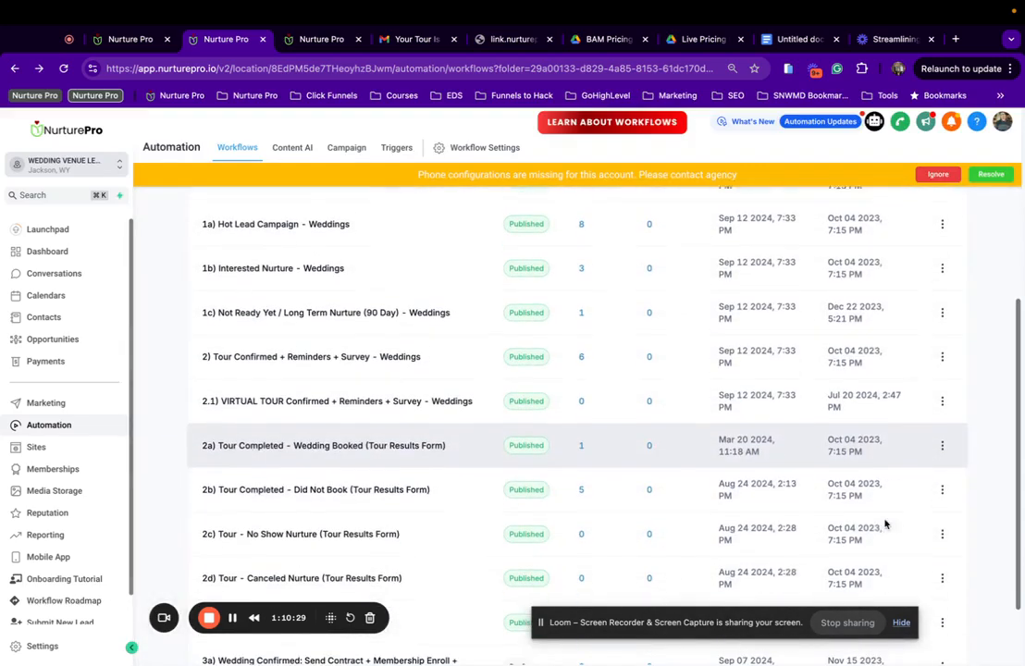
pyautogui.click(942, 444)
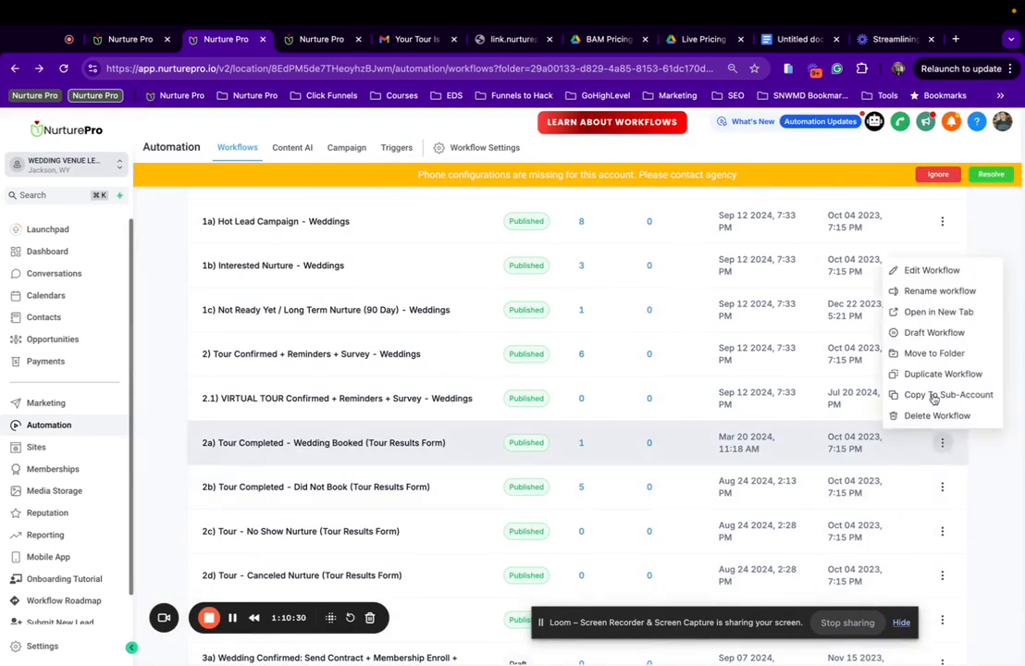
pyautogui.click(936, 291)
pyautogui.click(712, 432)
pyautogui.write('- Weddings')
pyautogui.click(710, 477)
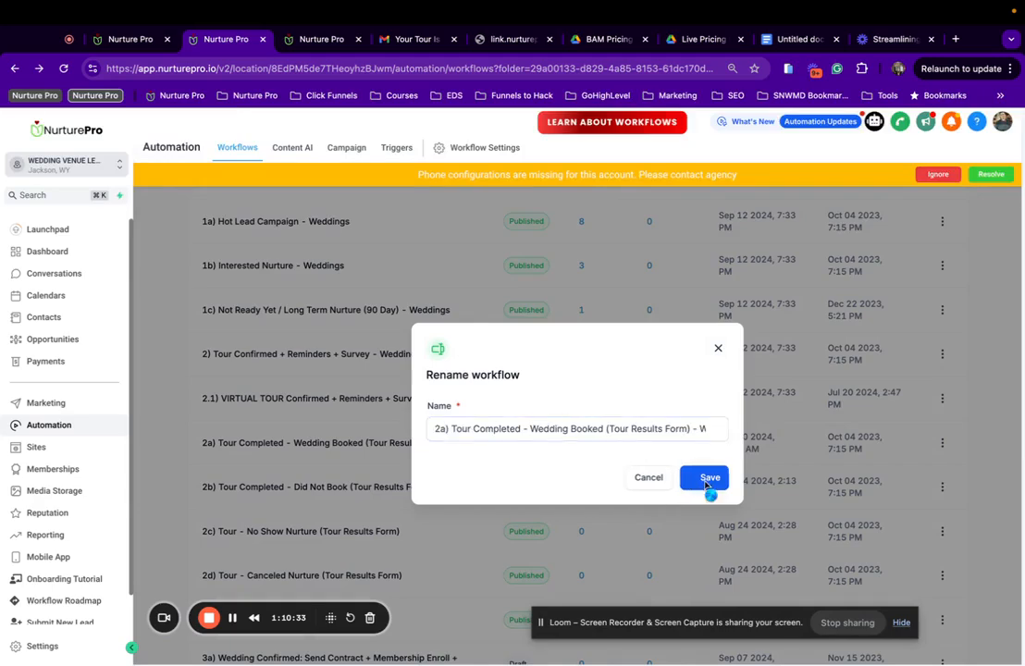
# Append ' - Weddings' to the 2b and 2c workflow names.
pyautogui.scroll(-1, 947, 534)
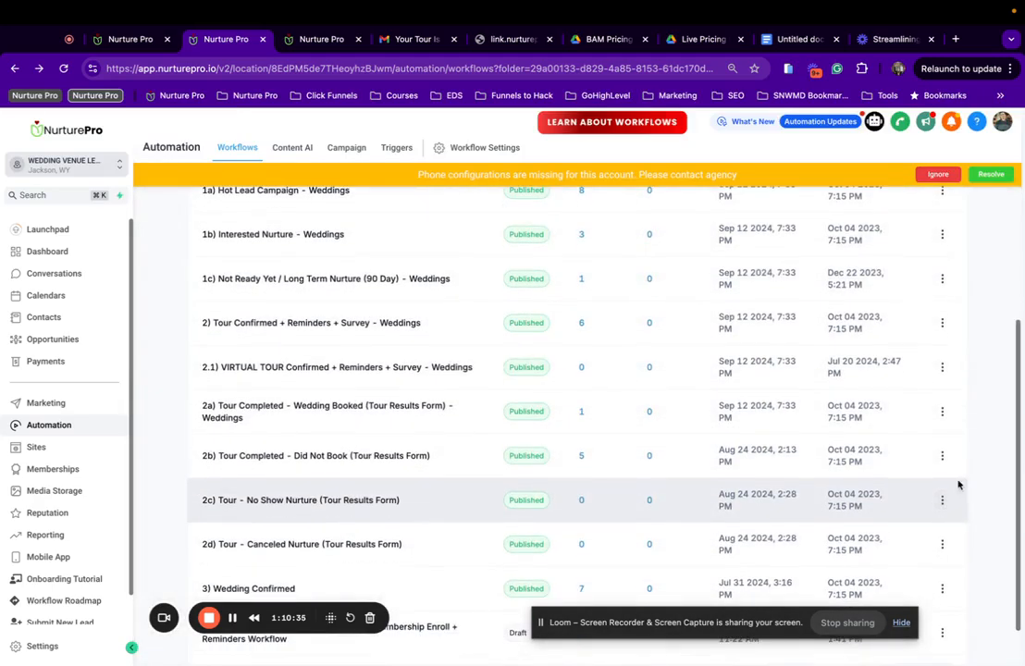
pyautogui.click(941, 456)
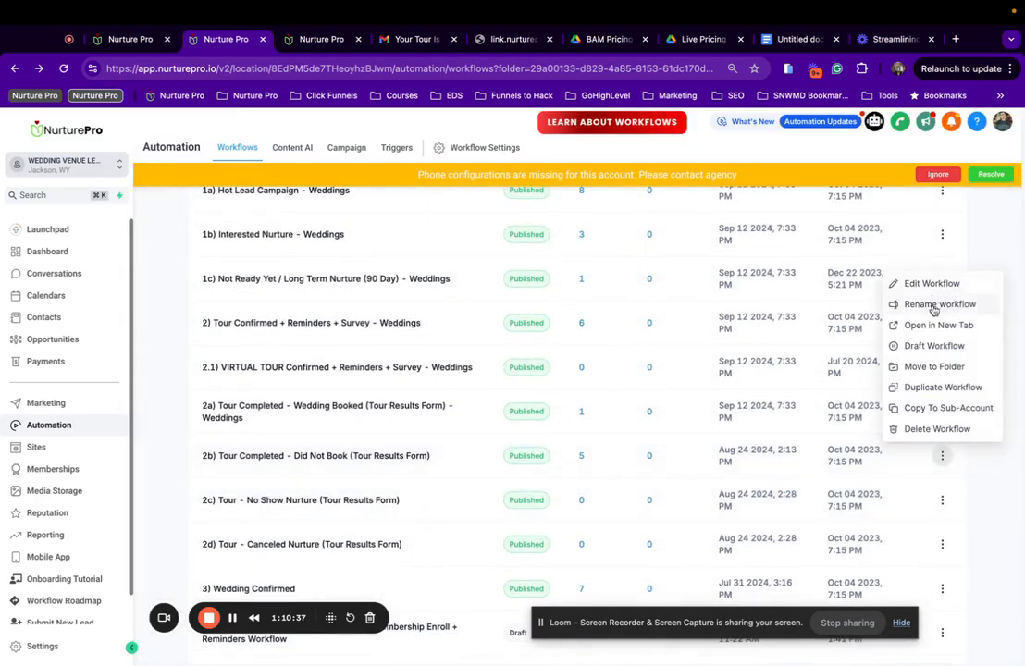
pyautogui.click(940, 305)
pyautogui.write('- Weddings')
pyautogui.click(710, 477)
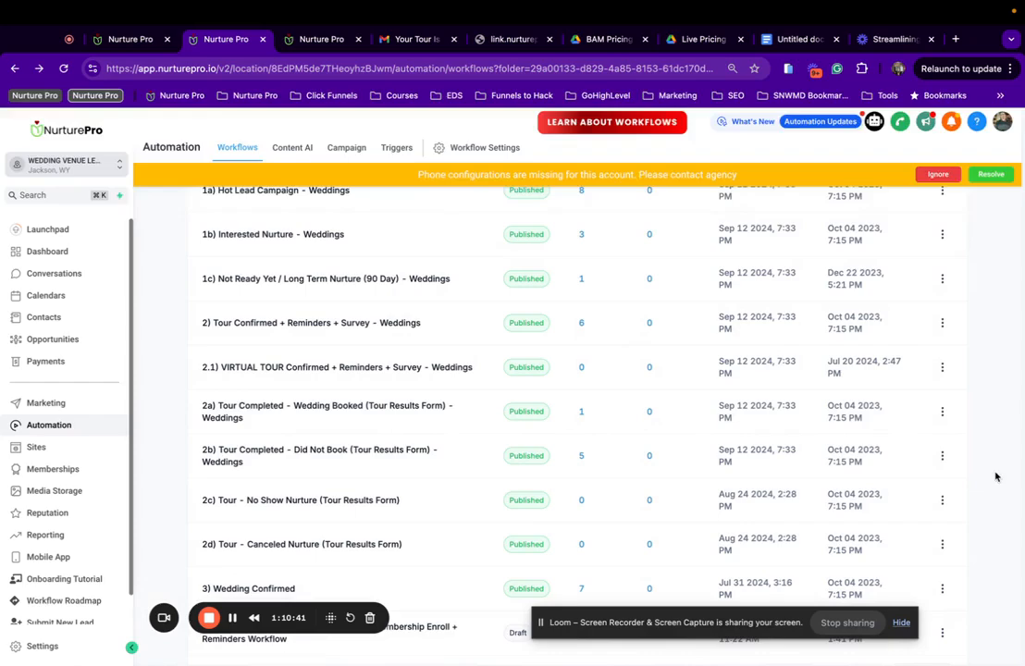
pyautogui.click(942, 499)
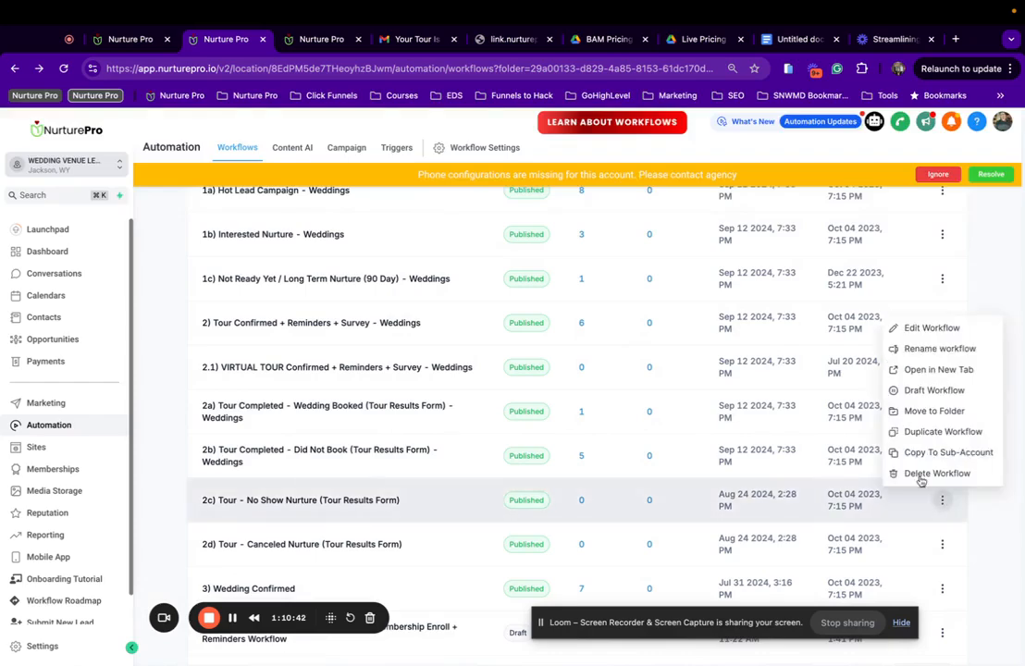
pyautogui.click(925, 348)
pyautogui.write('- Weddings')
pyautogui.click(710, 478)
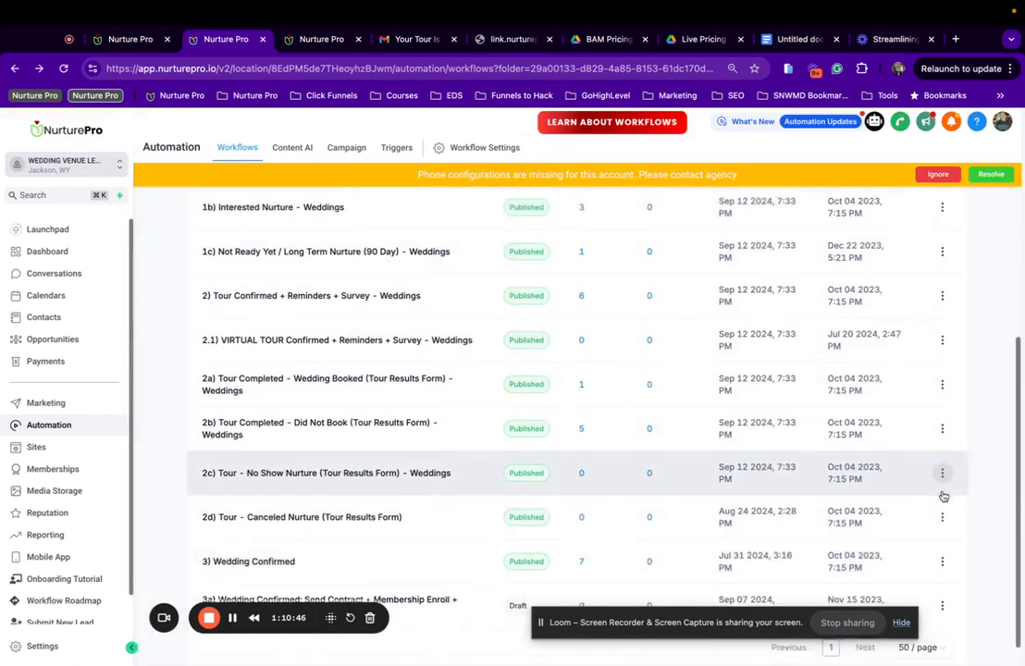
# Append ' - Weddings' to the 2d workflow name.
pyautogui.scroll(-1, 940, 471)
pyautogui.click(942, 492)
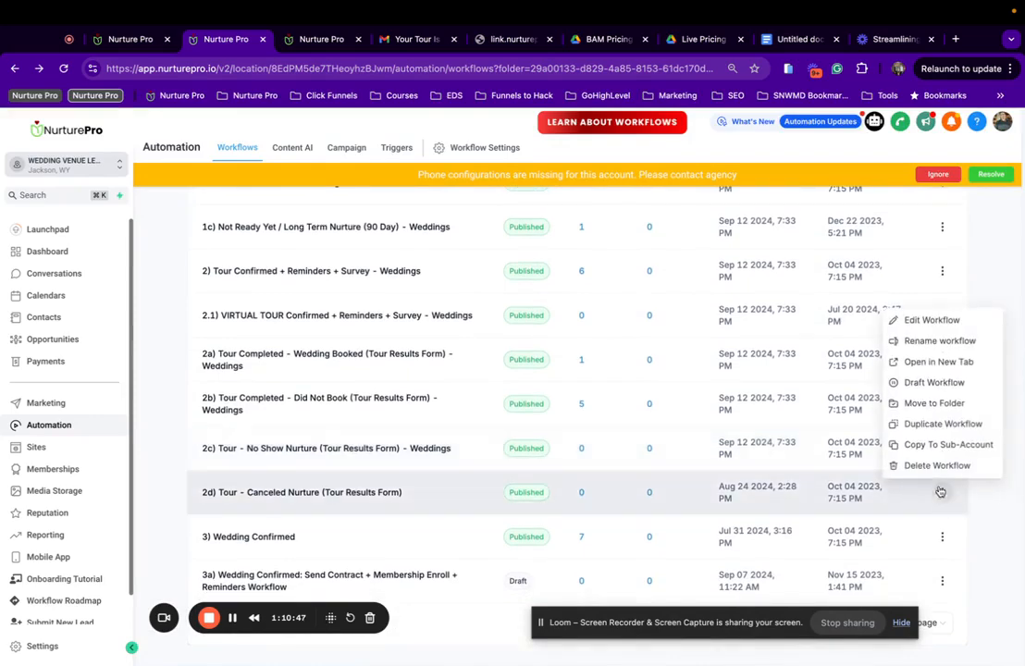
pyautogui.click(925, 341)
pyautogui.write('- Weddings')
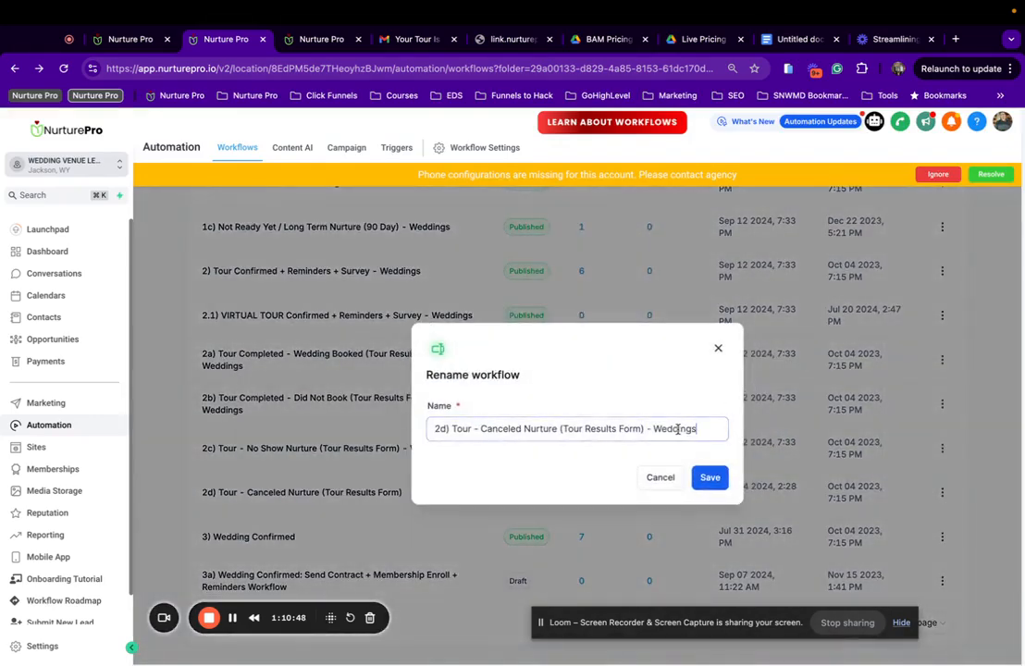
pyautogui.click(710, 477)
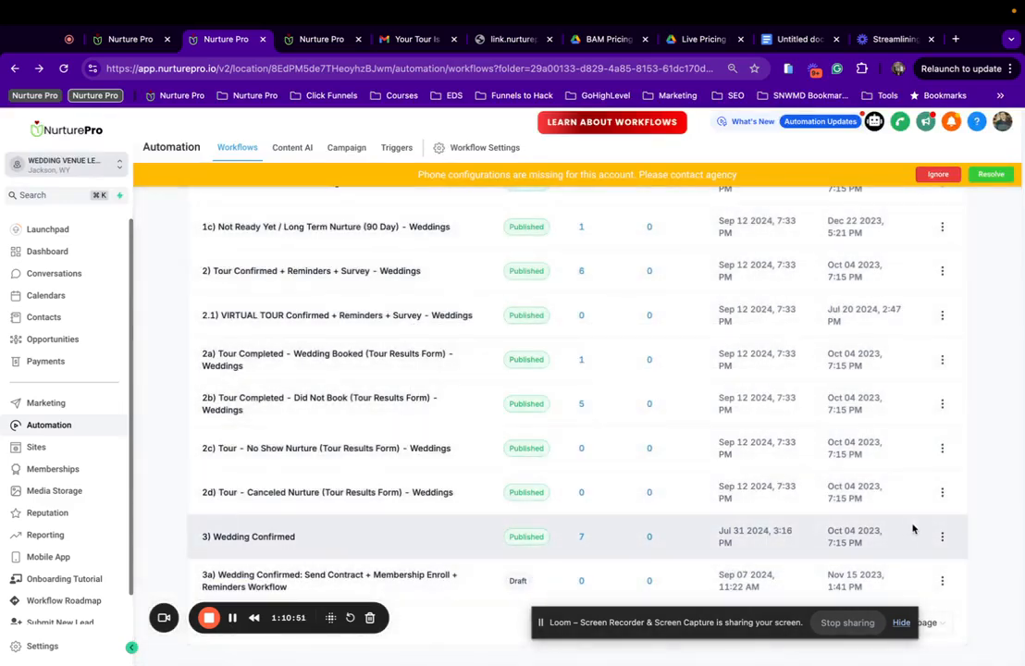
pyautogui.click(941, 537)
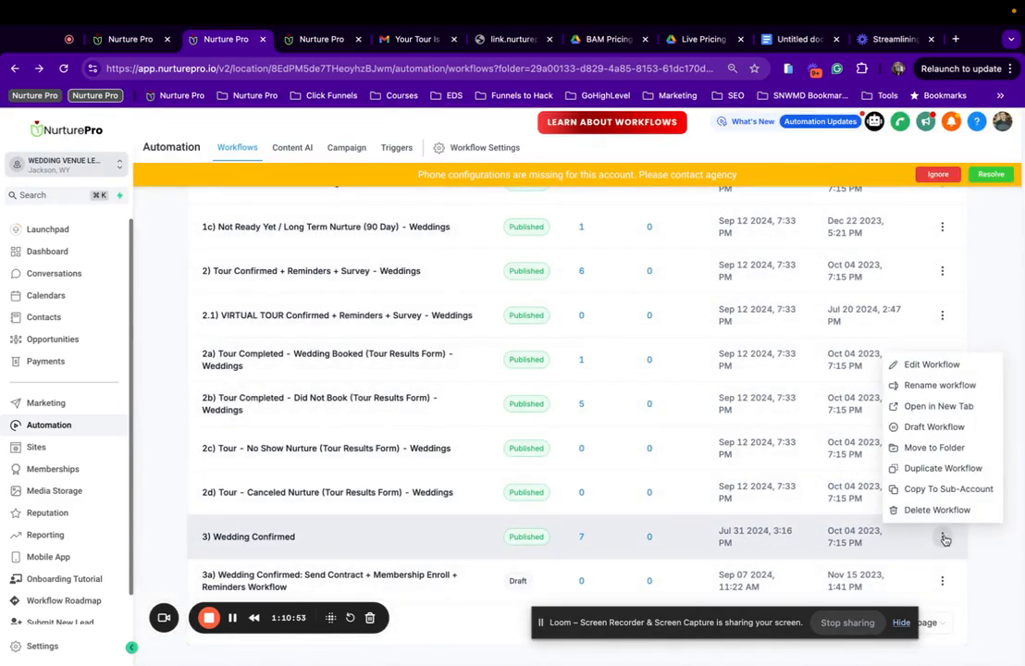
pyautogui.click(942, 581)
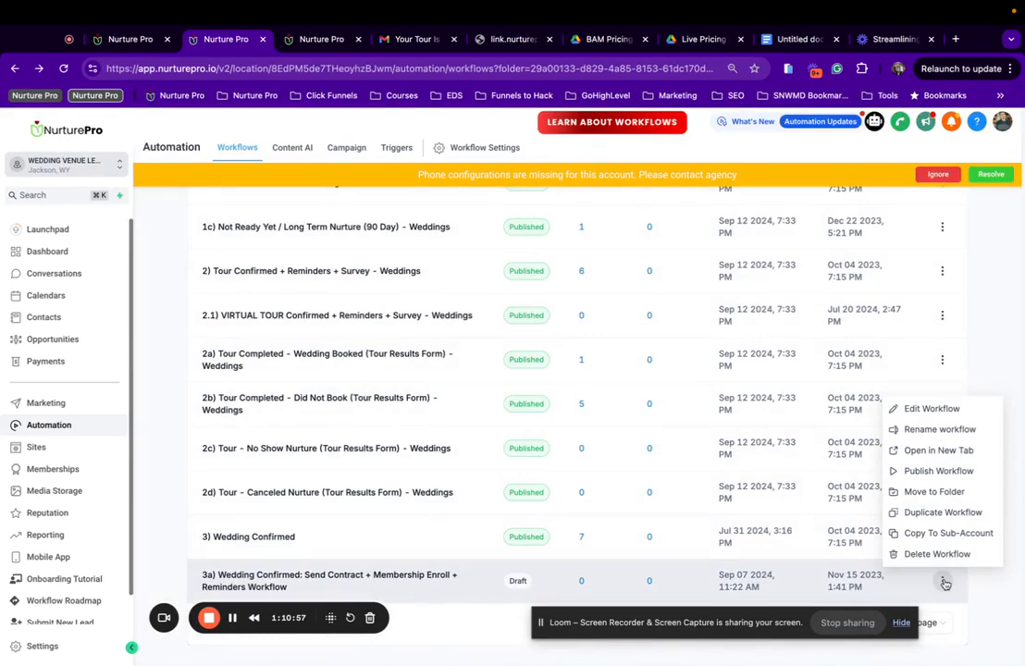
# In the builder, add ' - Weddings' to the 3a Send Contract workflow title and save.
pyautogui.click(948, 417)
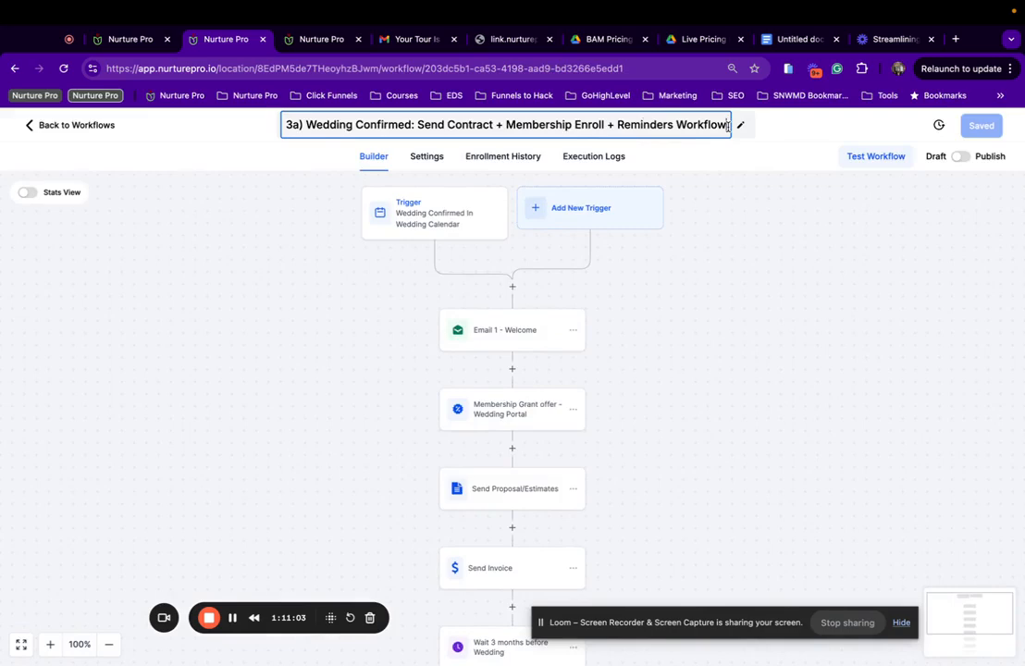
pyautogui.write('- Weddings')
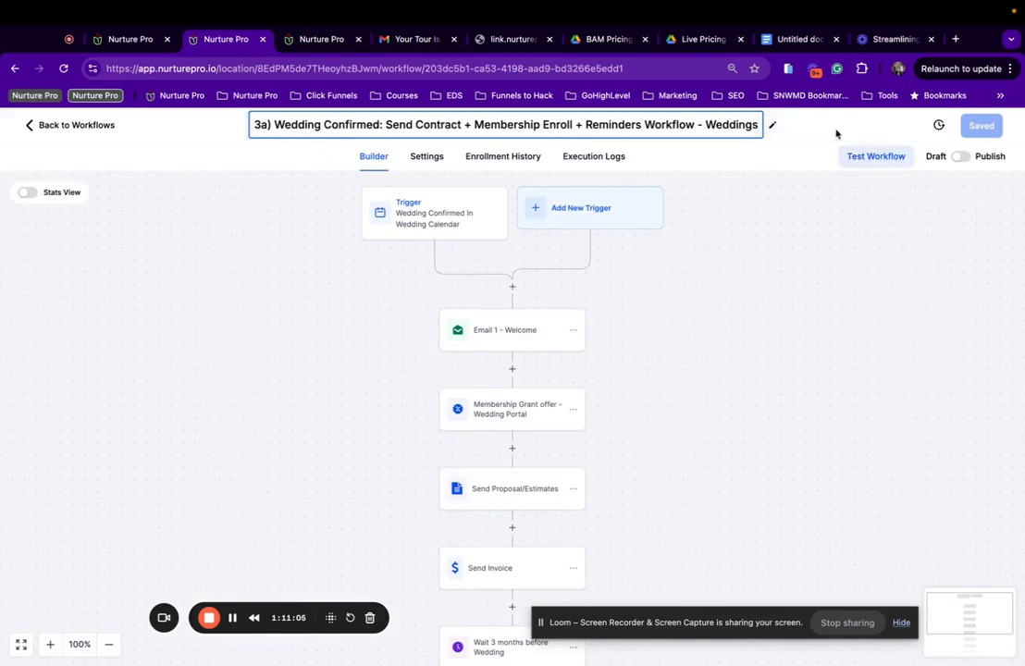
pyautogui.press('Return')
pyautogui.click(985, 129)
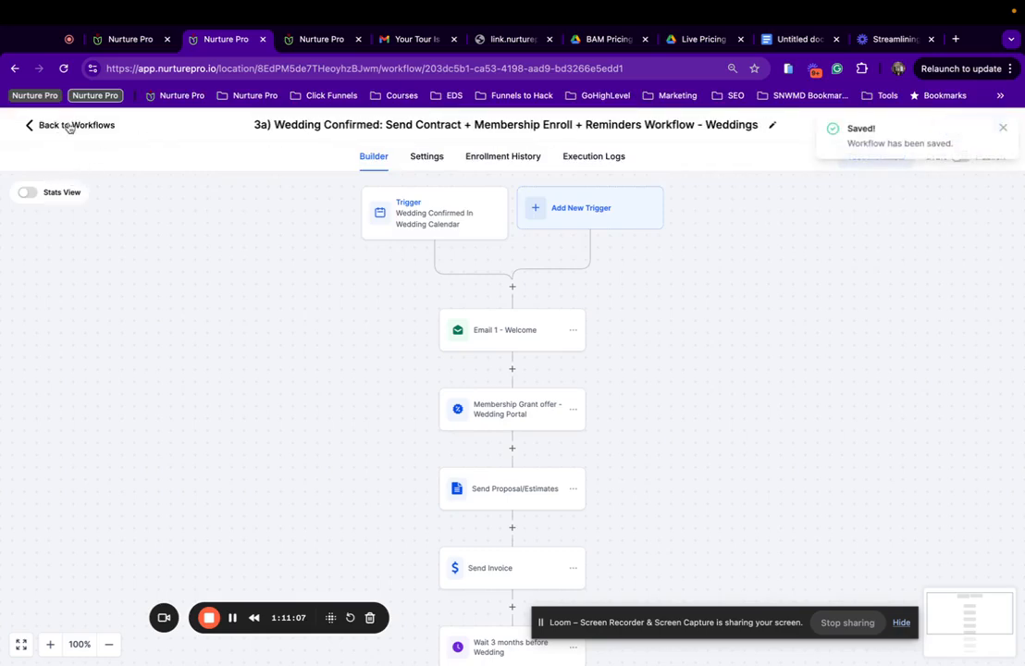
pyautogui.click(69, 126)
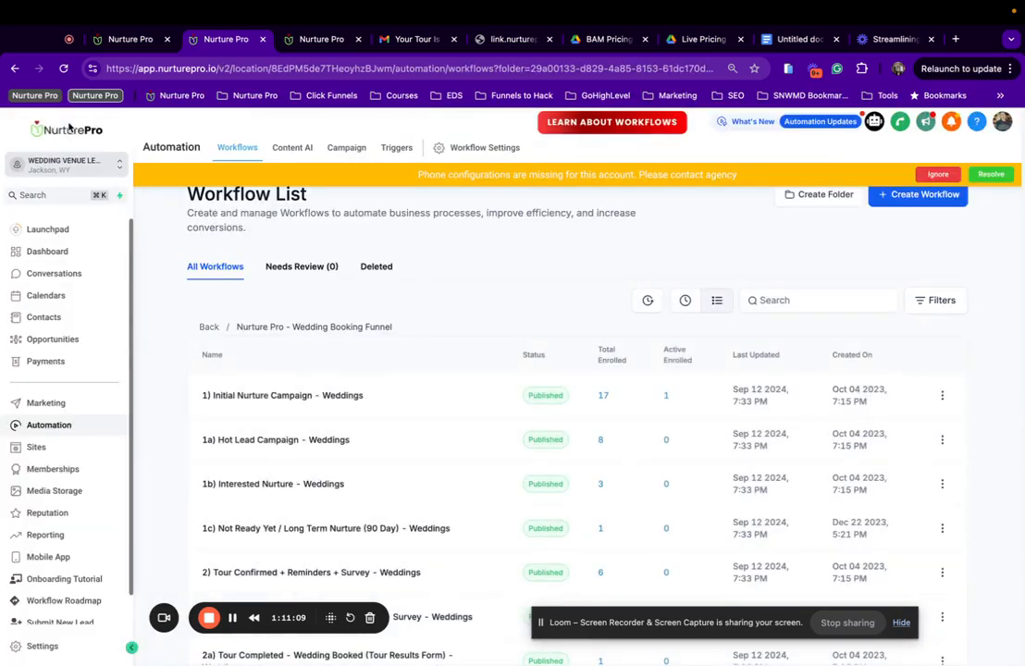
# Rename 3) Wedding Confirmed to end with ' - Weddings' by pasting the suffix.
pyautogui.scroll(-5, 410, 475)
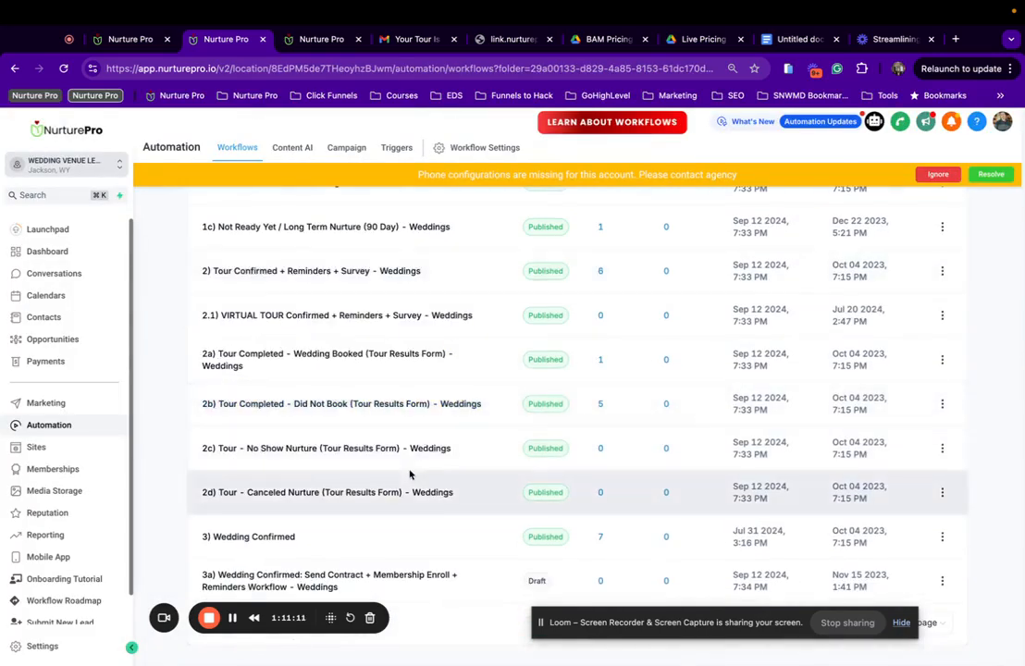
pyautogui.click(942, 536)
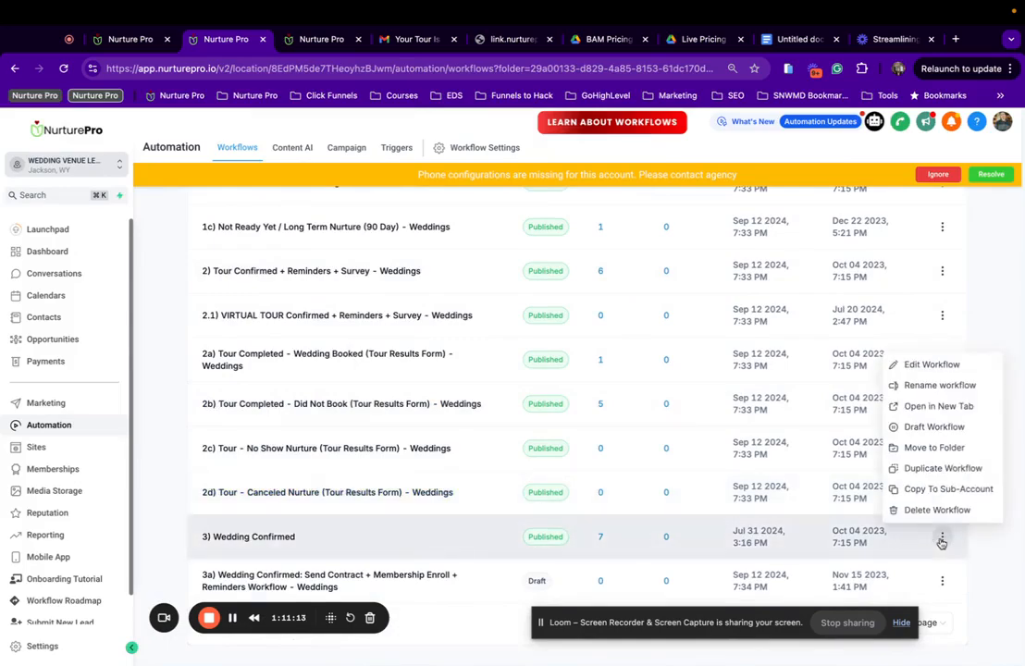
pyautogui.click(923, 385)
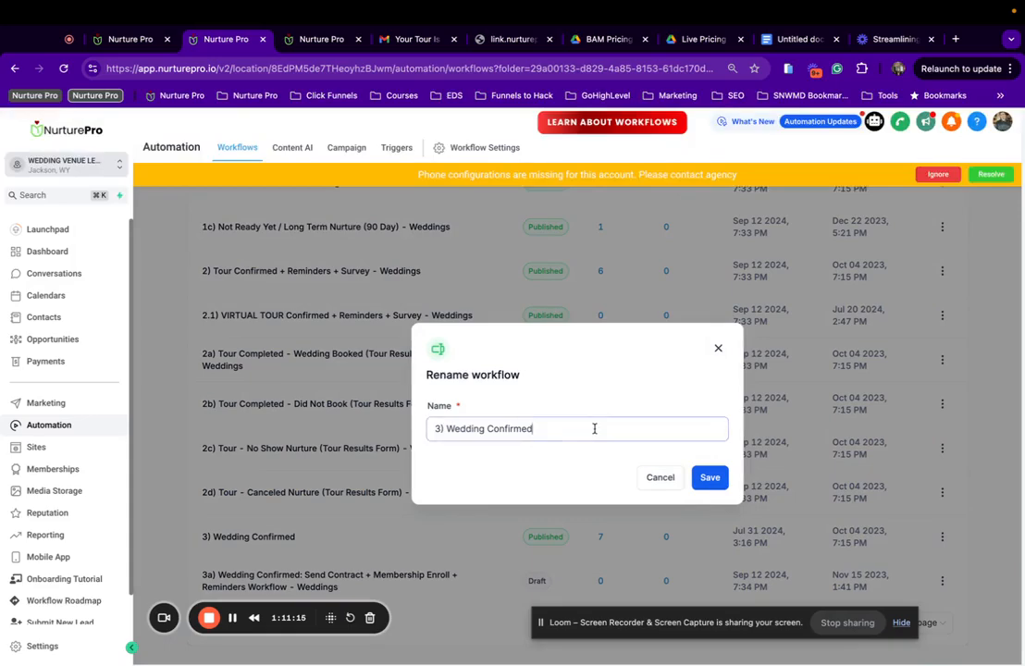
pyautogui.write('- Weddings')
pyautogui.click(712, 479)
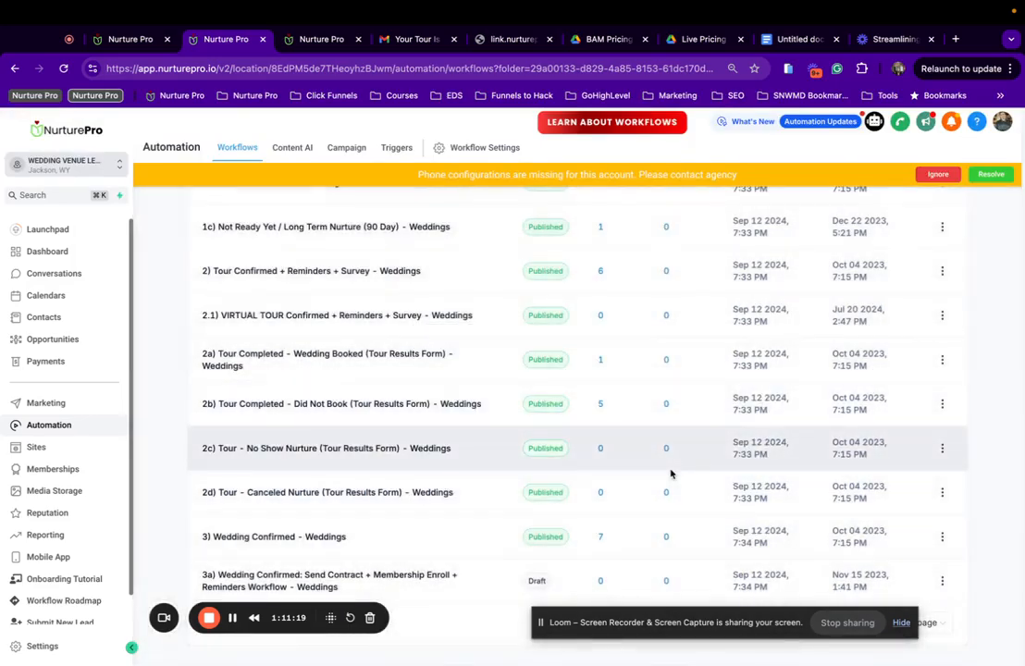
# Back in 1a) Hot Lead Campaign - Events, inspect the Customer Replied - 1c trigger's workflow filter list.
pyautogui.click(126, 41)
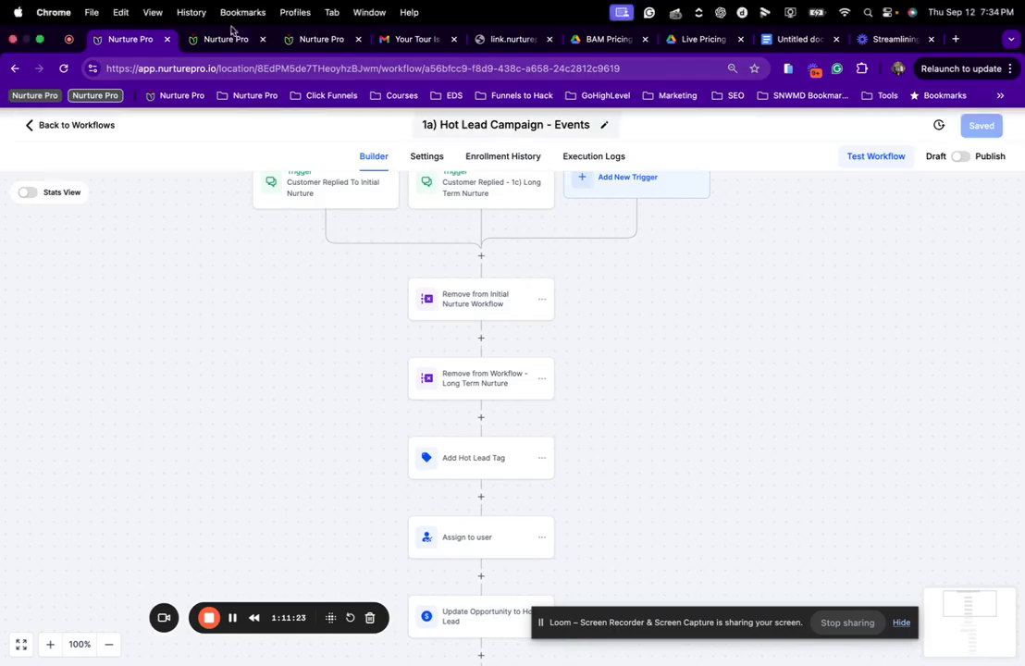
pyautogui.click(481, 192)
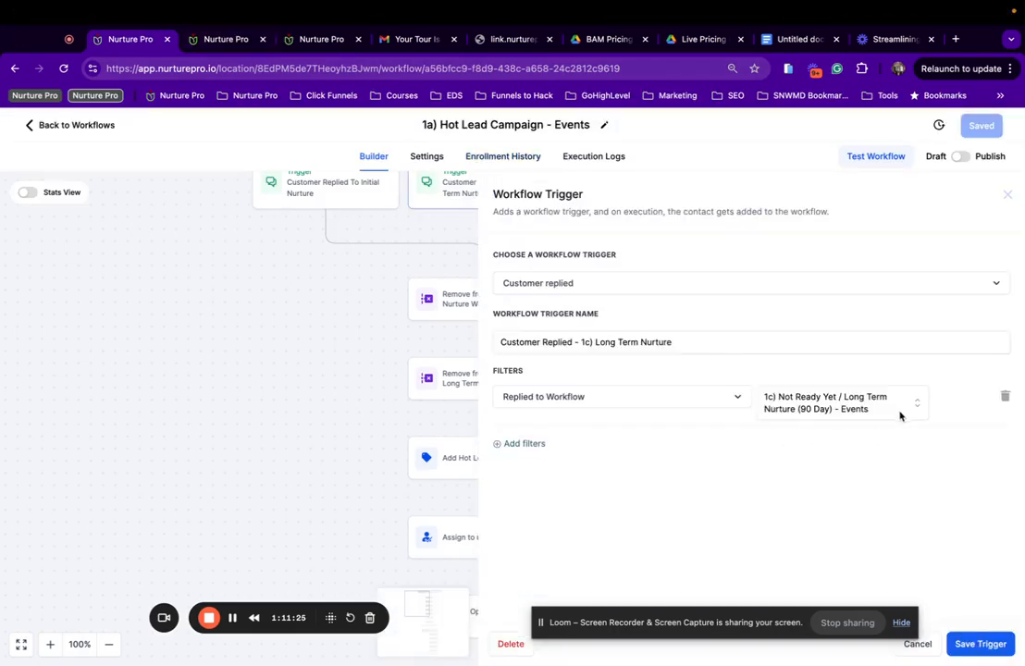
pyautogui.click(898, 413)
pyautogui.scroll(-5, 876, 531)
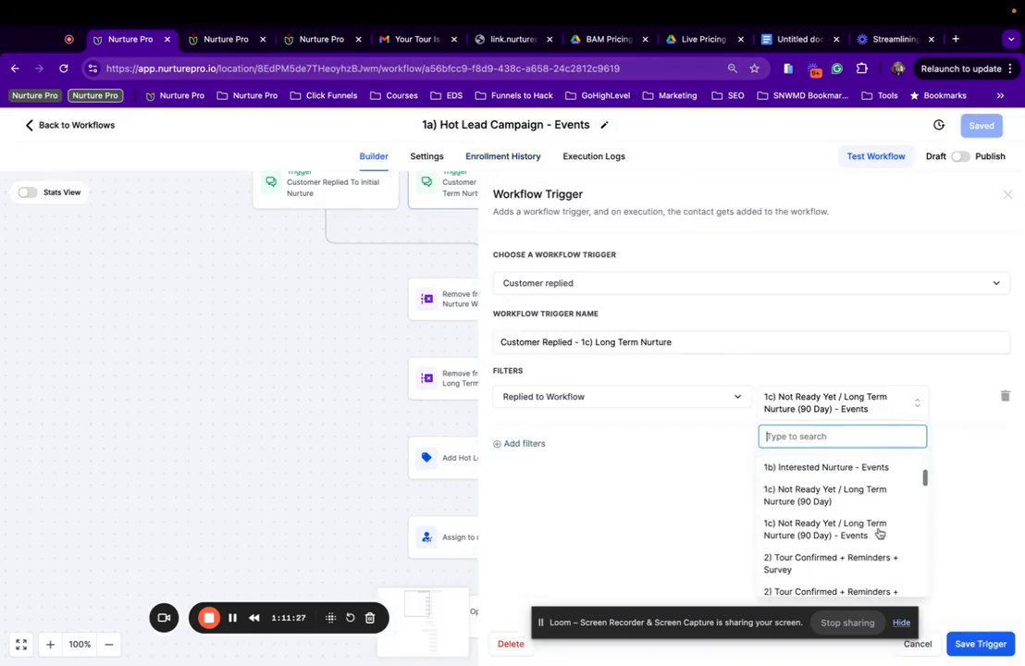
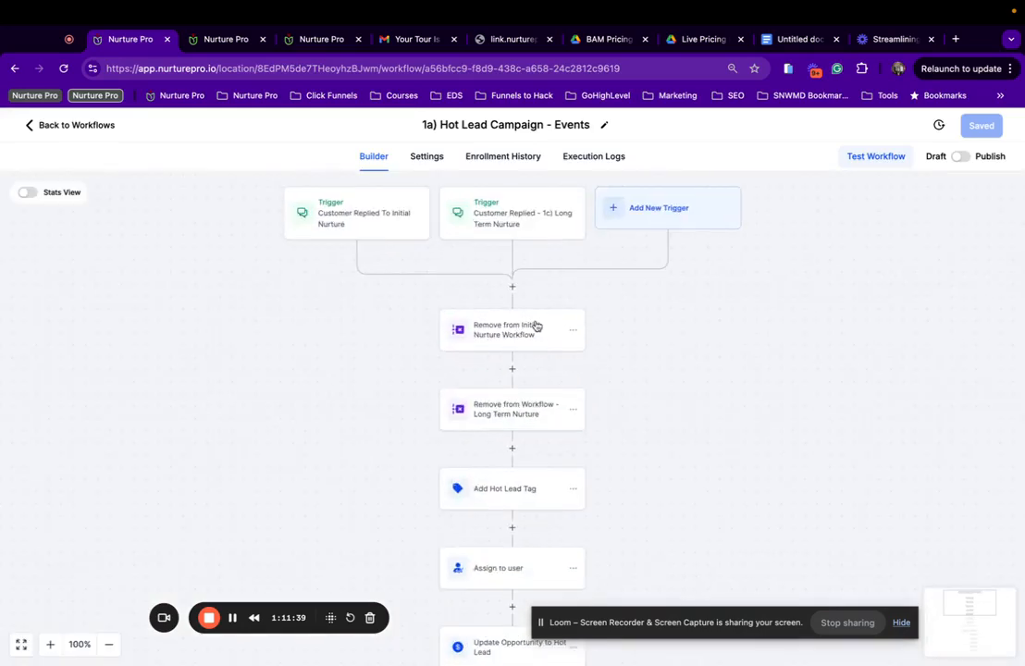
# Filter the Customer Replied - 1c trigger on 1c) Not Ready Yet / Long Term Nurture (90 Day) - Events.
pyautogui.click(536, 325)
pyautogui.click(511, 199)
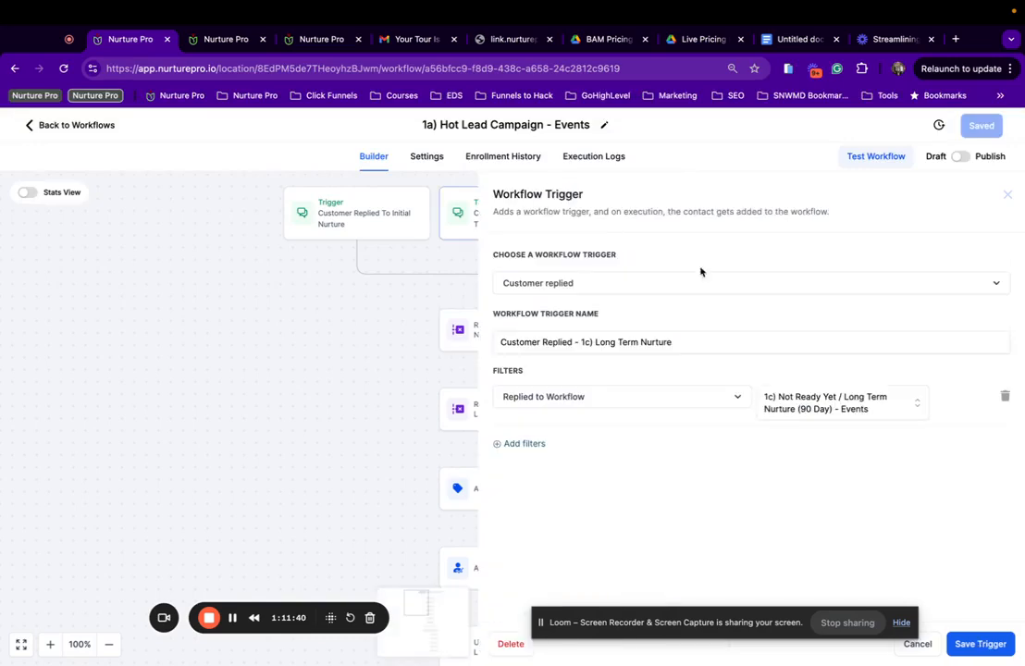
pyautogui.click(877, 418)
pyautogui.scroll(-3, 861, 499)
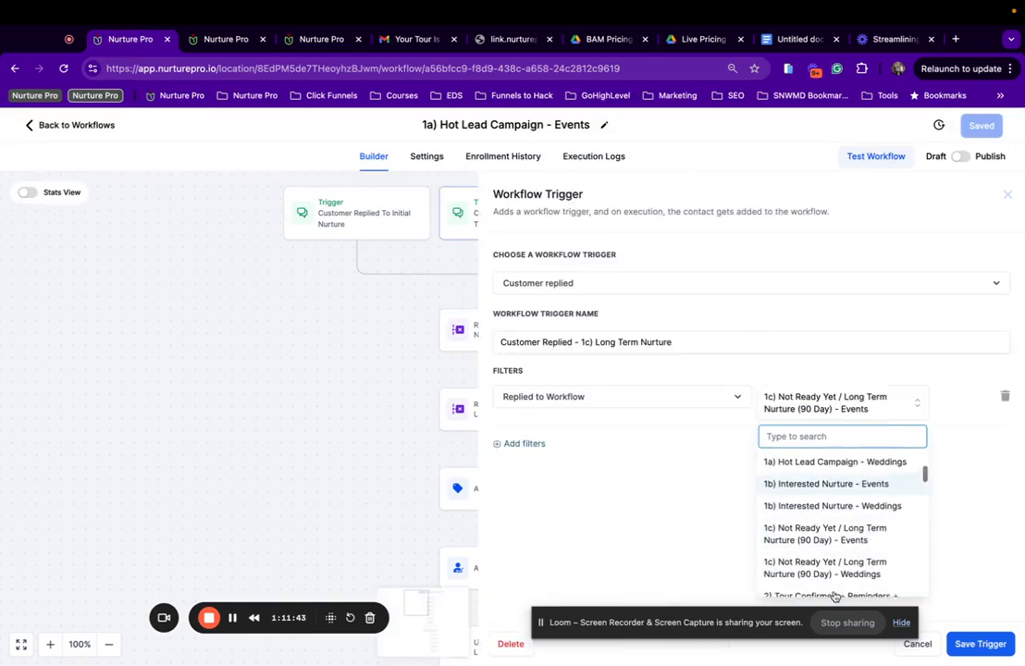
pyautogui.scroll(-3, 846, 507)
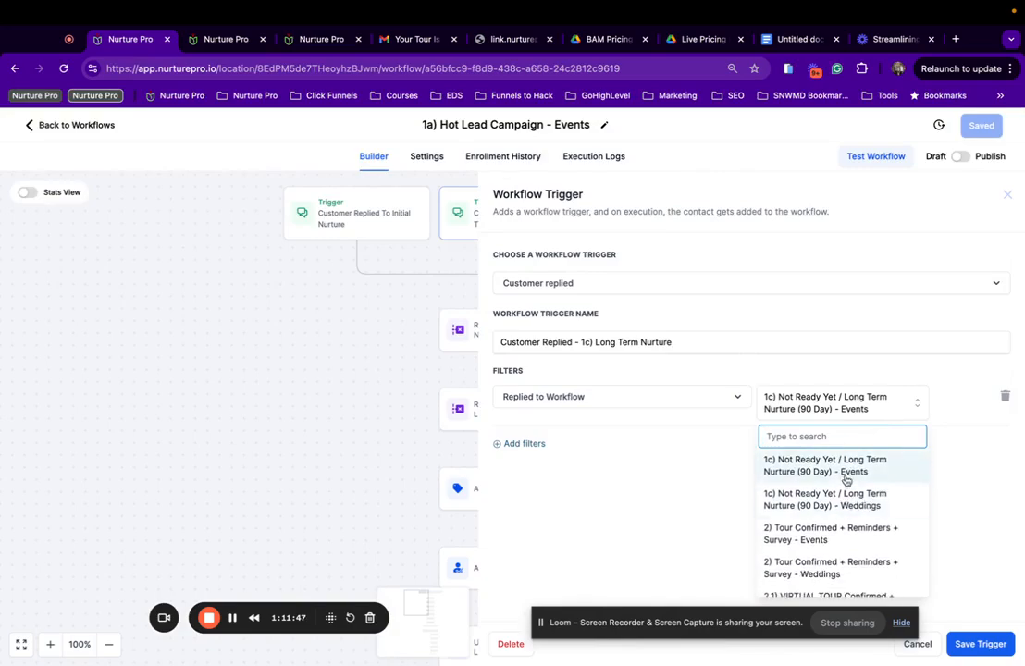
pyautogui.click(861, 472)
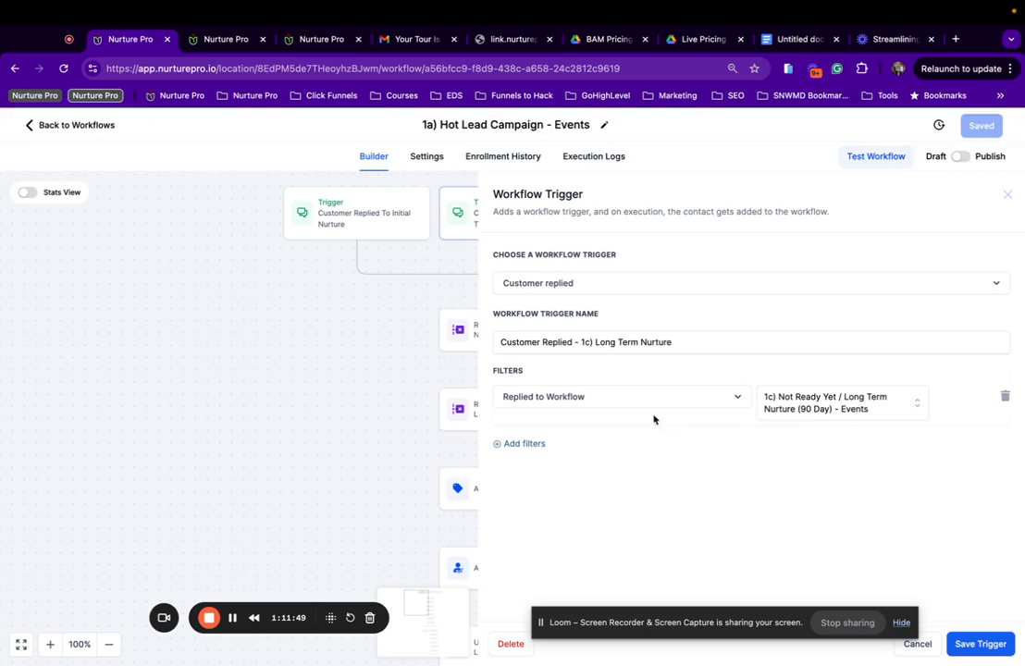
pyautogui.click(978, 644)
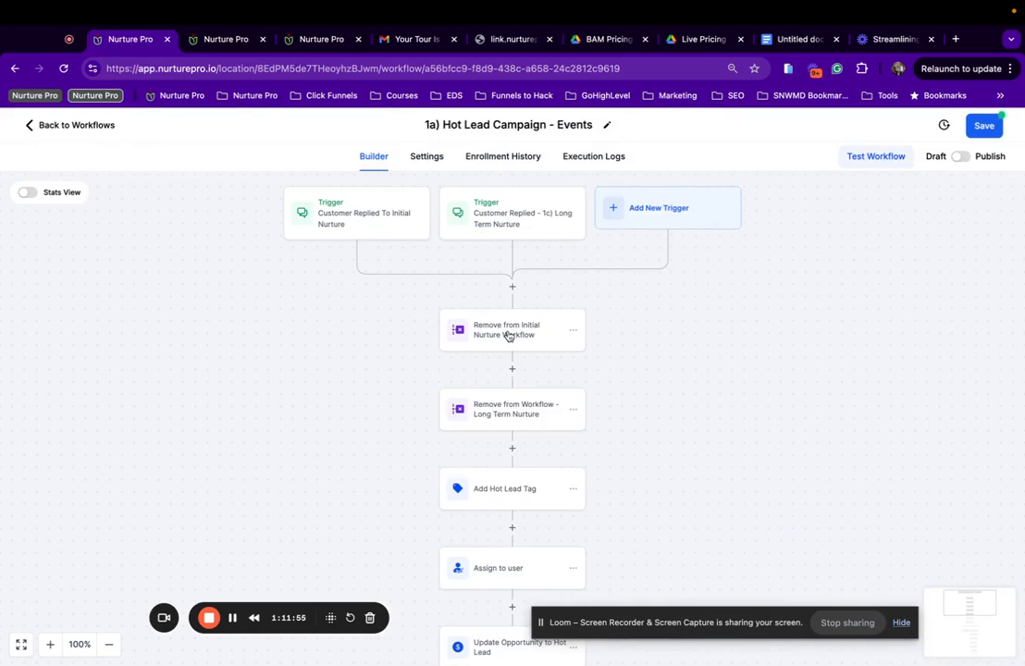
# Switch the Initial Nurture removal step from 1) Initial Nurture Campaign - Weddings to - Events.
pyautogui.click(508, 336)
pyautogui.click(864, 369)
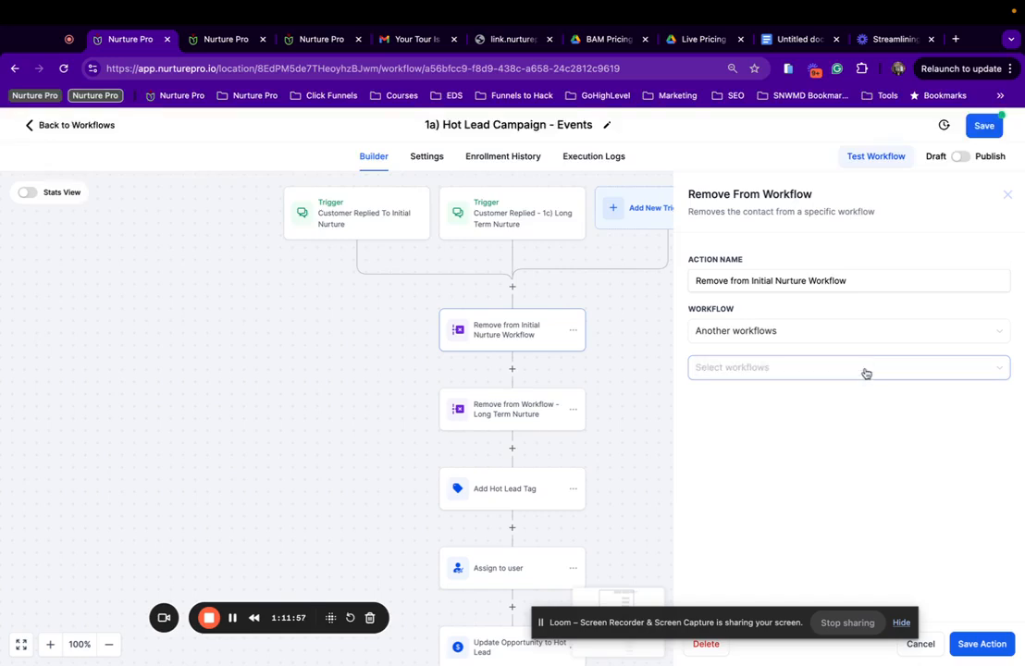
pyautogui.click(866, 370)
pyautogui.click(822, 396)
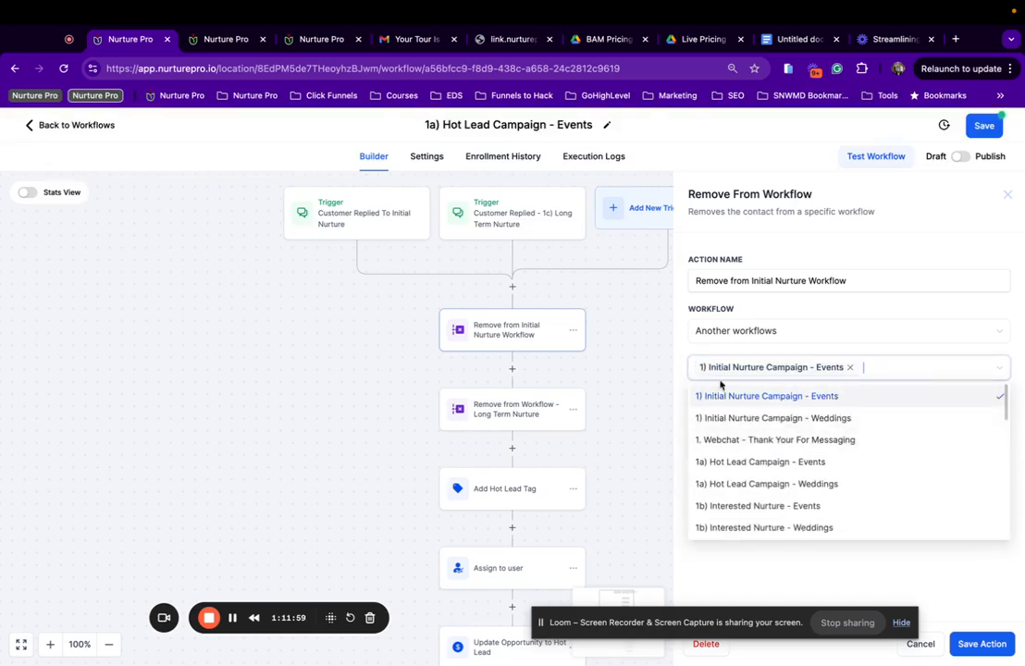
pyautogui.click(981, 644)
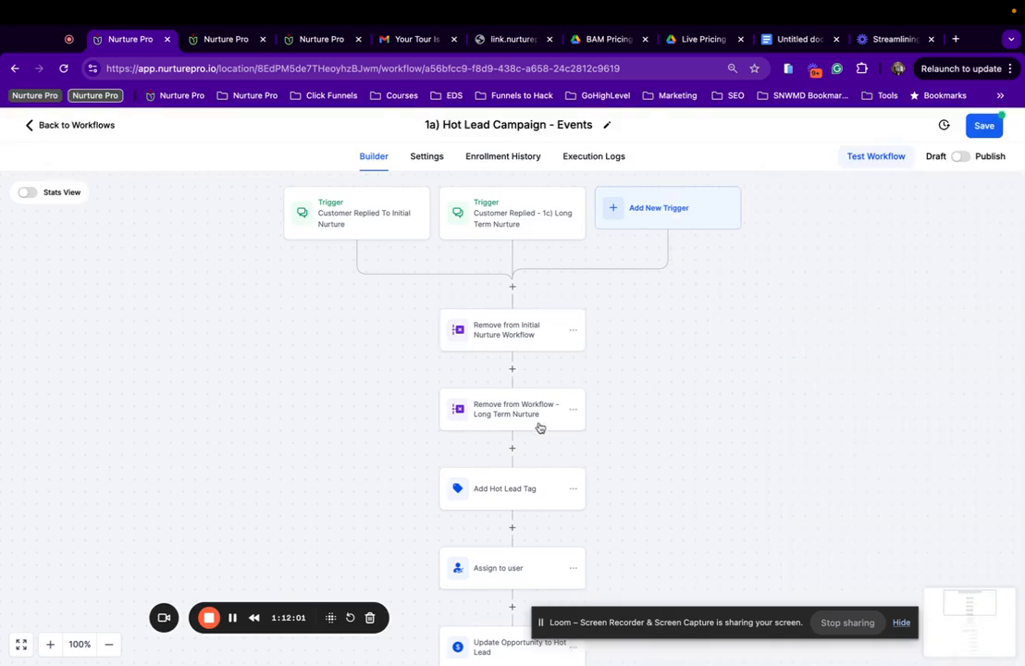
# Point the Long Term Nurture removal step at the 1c) … (90 Day) - Events workflow and save.
pyautogui.click(541, 425)
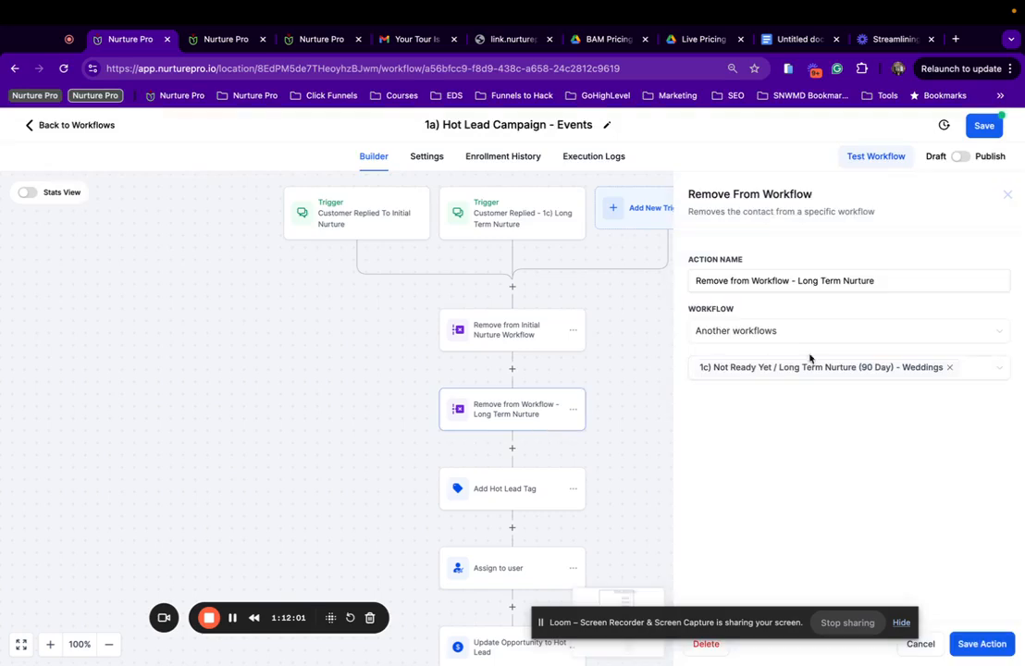
pyautogui.click(945, 370)
pyautogui.click(942, 371)
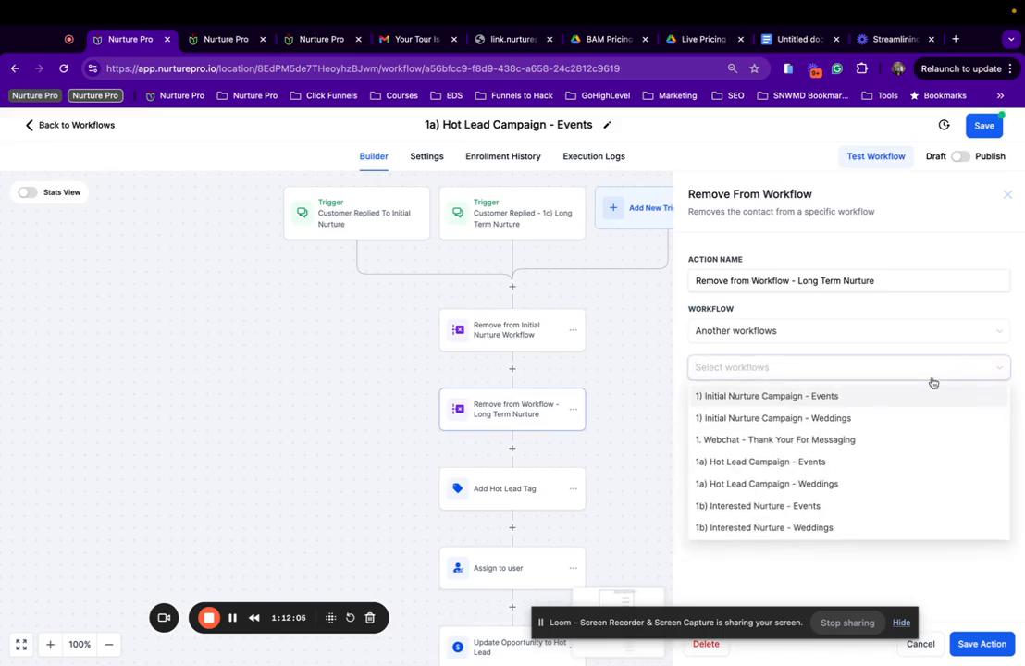
pyautogui.scroll(-2, 860, 480)
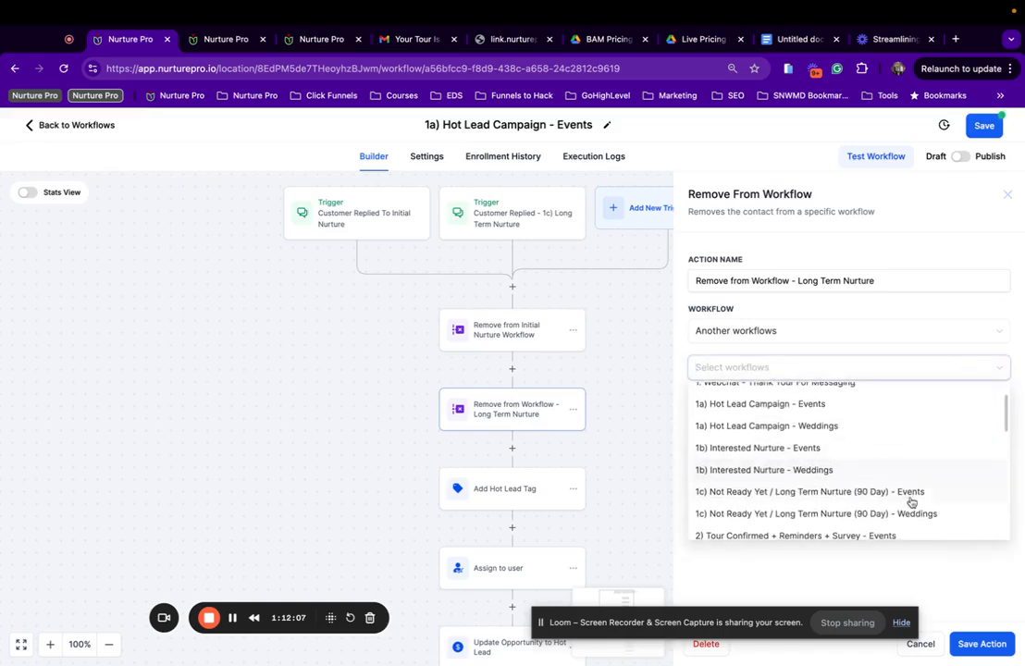
pyautogui.click(885, 493)
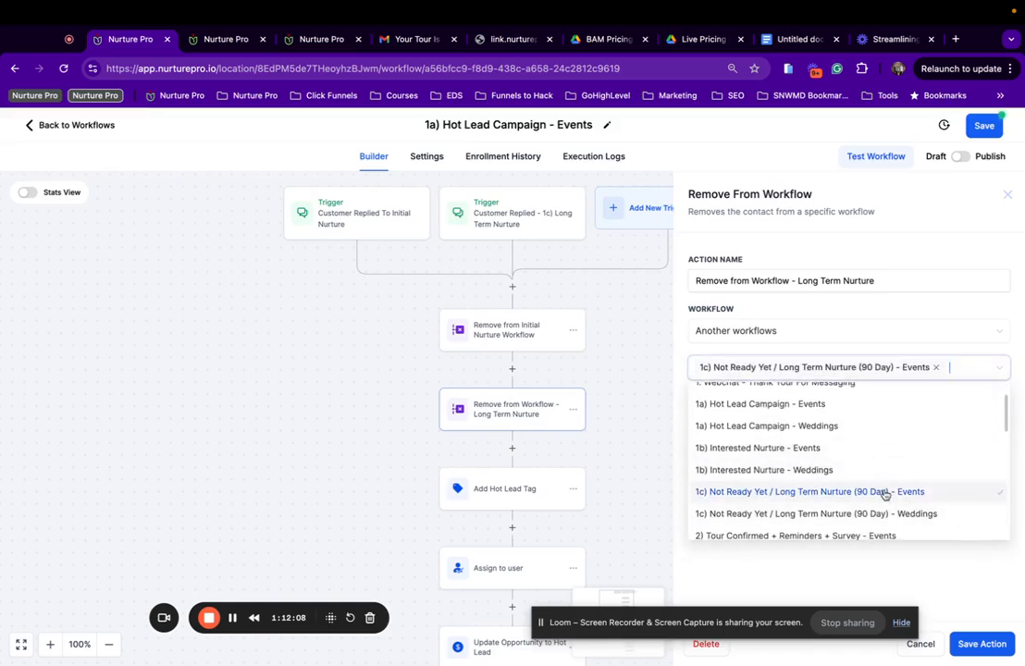
pyautogui.click(962, 305)
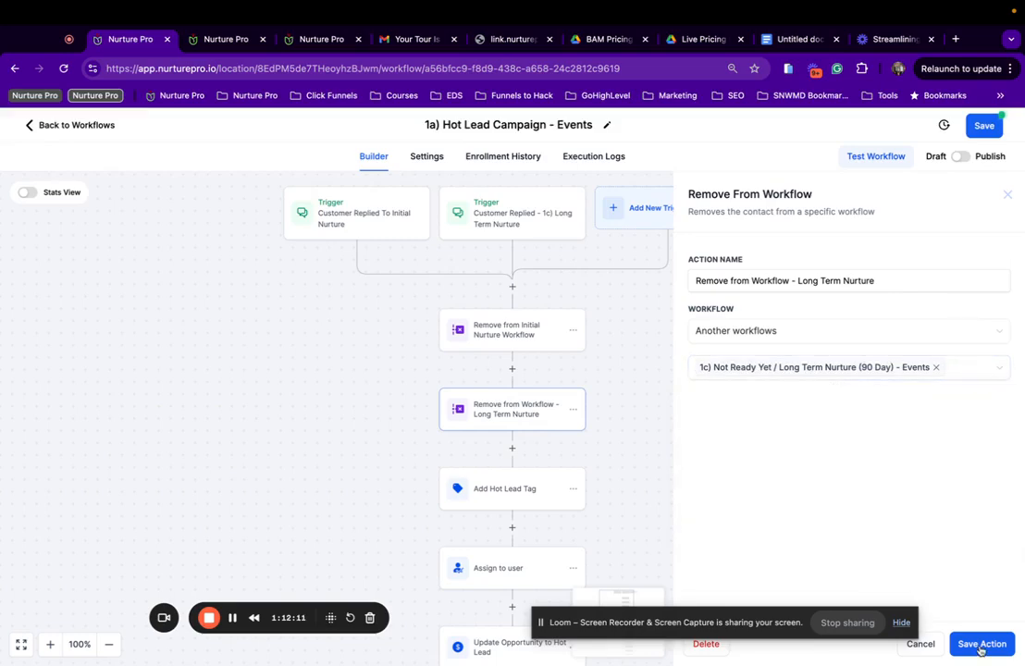
pyautogui.click(980, 645)
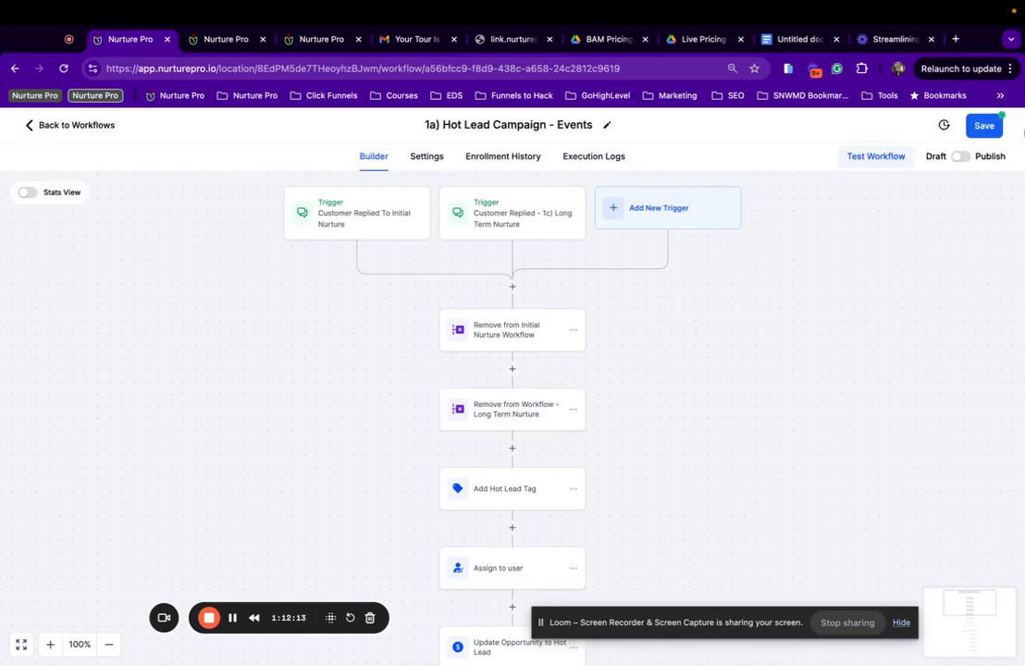
pyautogui.click(985, 135)
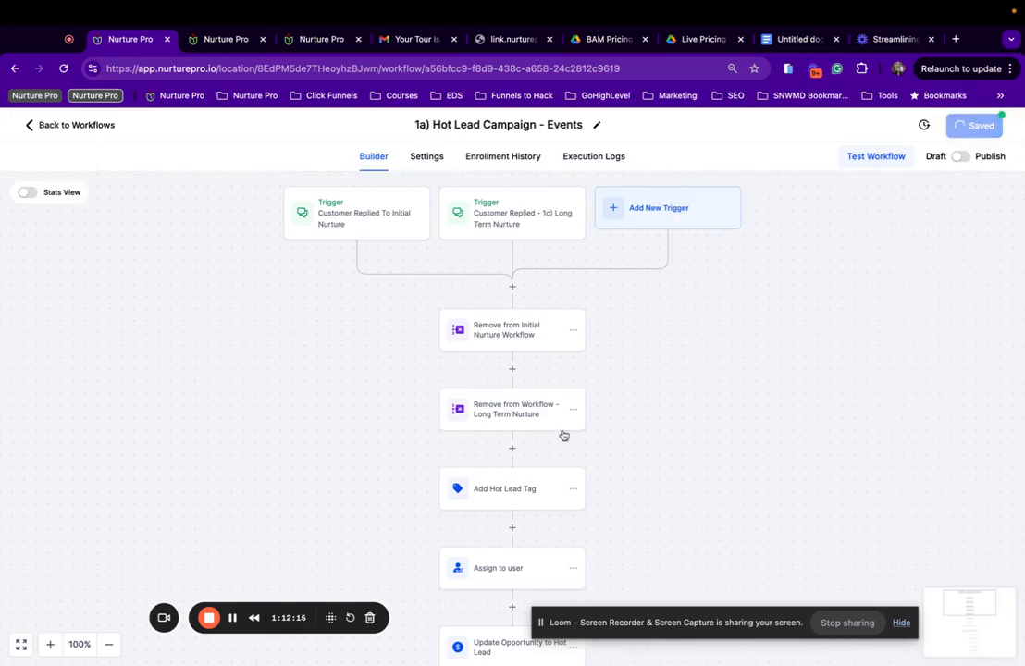
# Review the Add Hot Lead Tag and Assign to user steps.
pyautogui.click(541, 435)
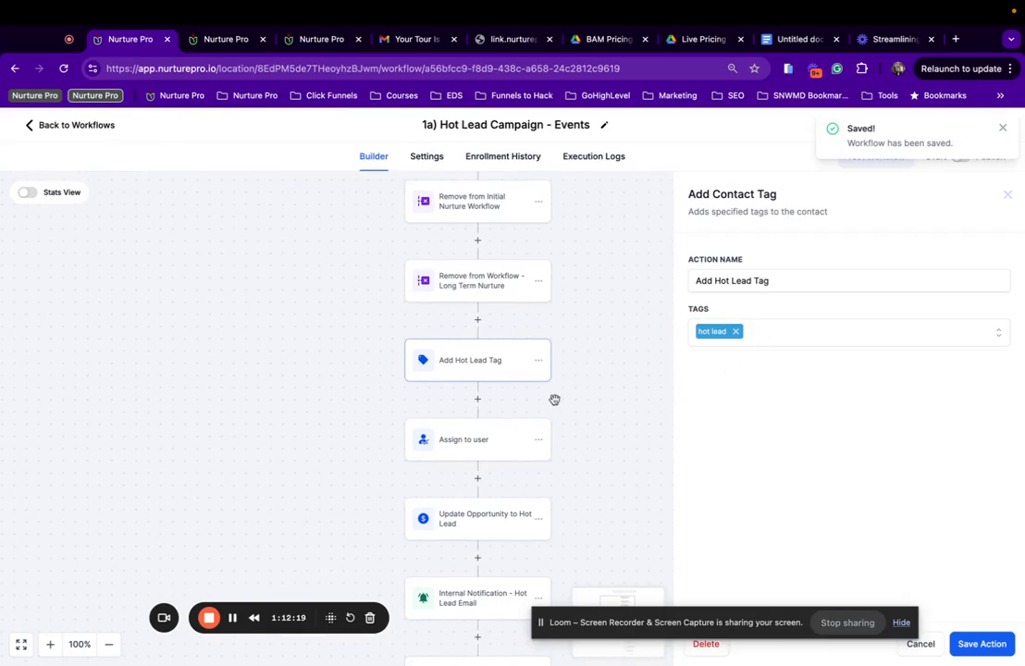
pyautogui.scroll(-3, 456, 430)
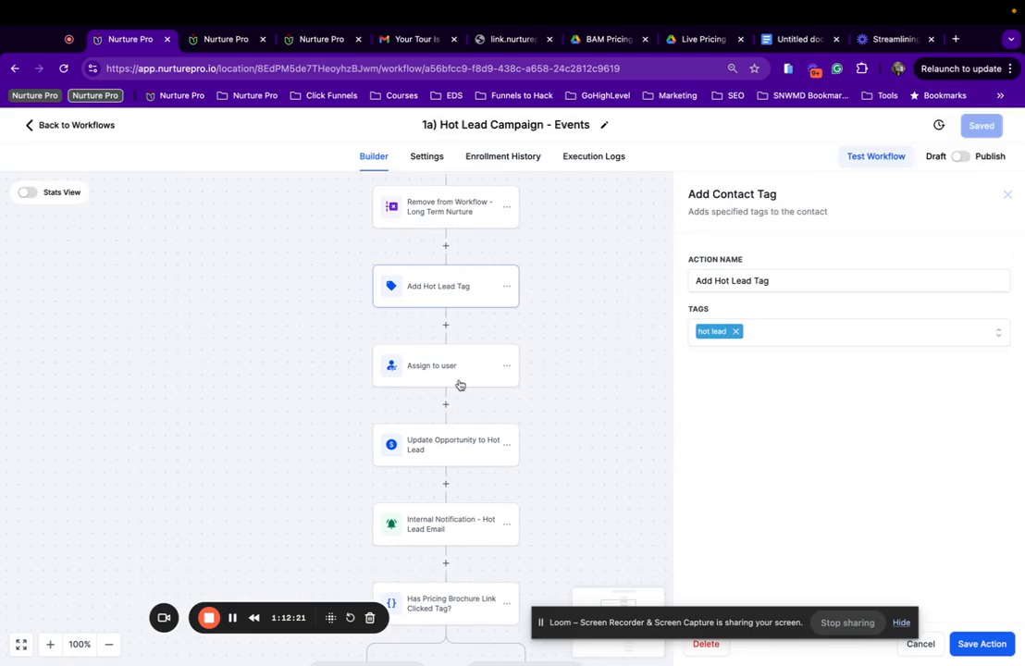
pyautogui.click(464, 380)
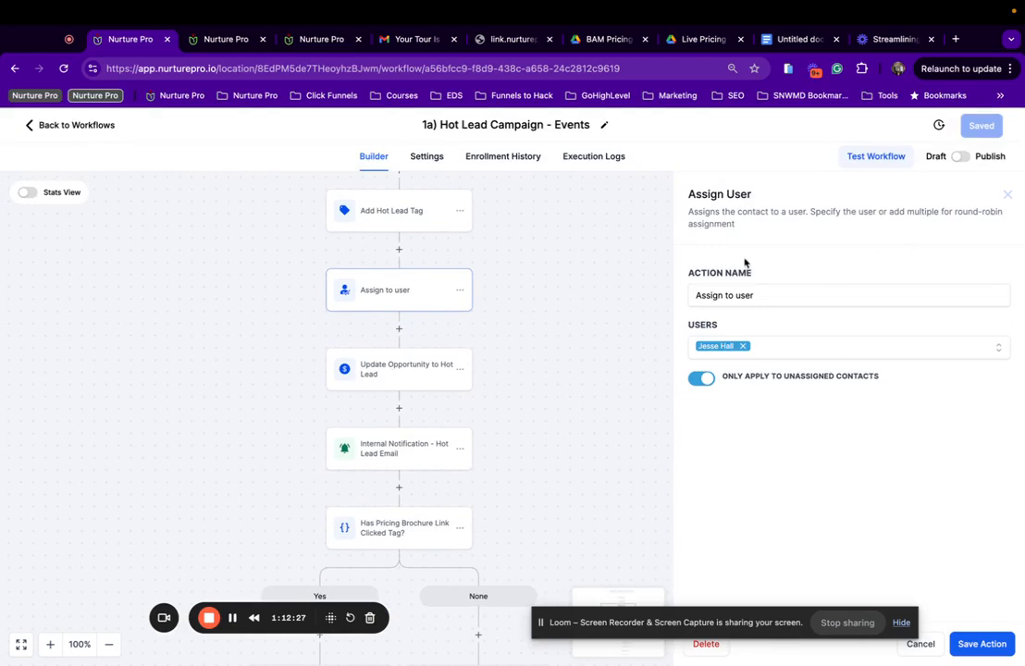
# Set Update Opportunity to Hot Lead to B) Event Pipeline, stage 1a) Hot Lead - Replied / Tour Link Clicked.
pyautogui.click(382, 364)
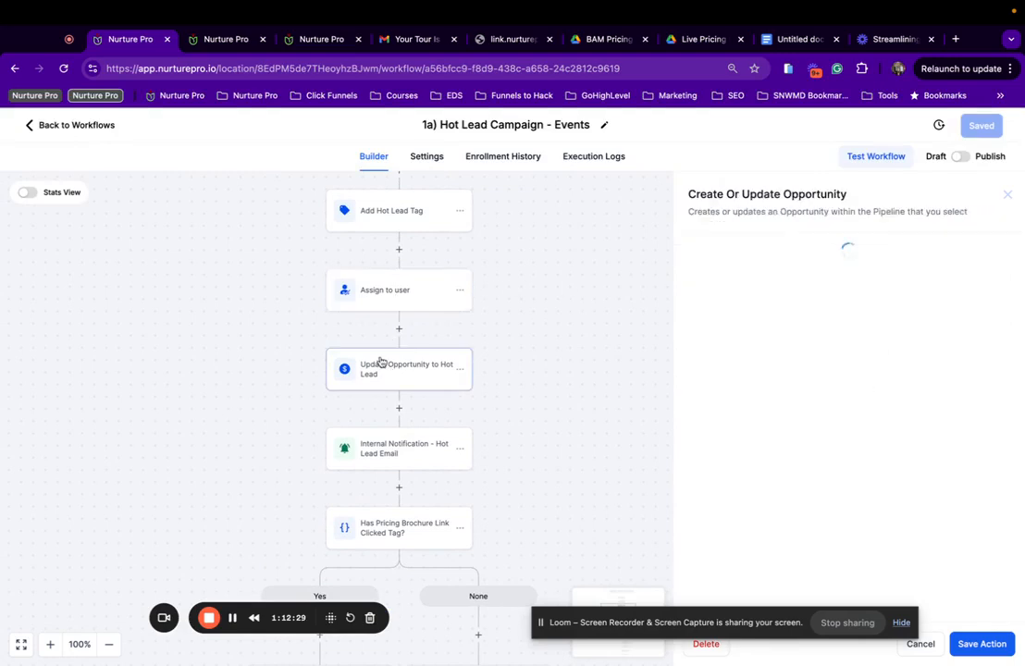
pyautogui.click(699, 333)
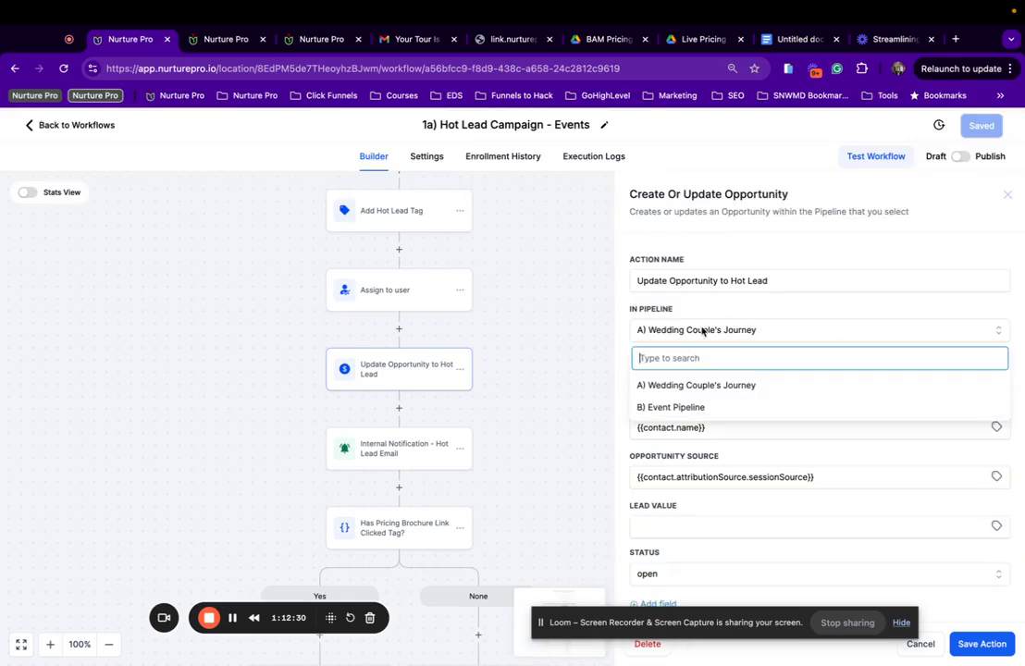
pyautogui.click(690, 404)
pyautogui.click(708, 379)
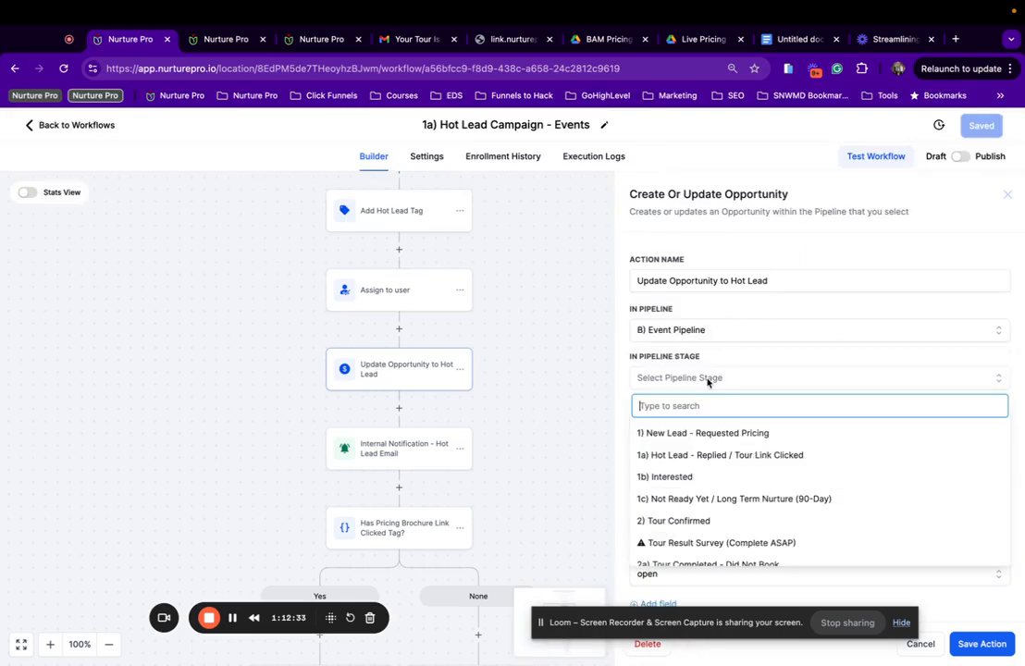
pyautogui.click(707, 456)
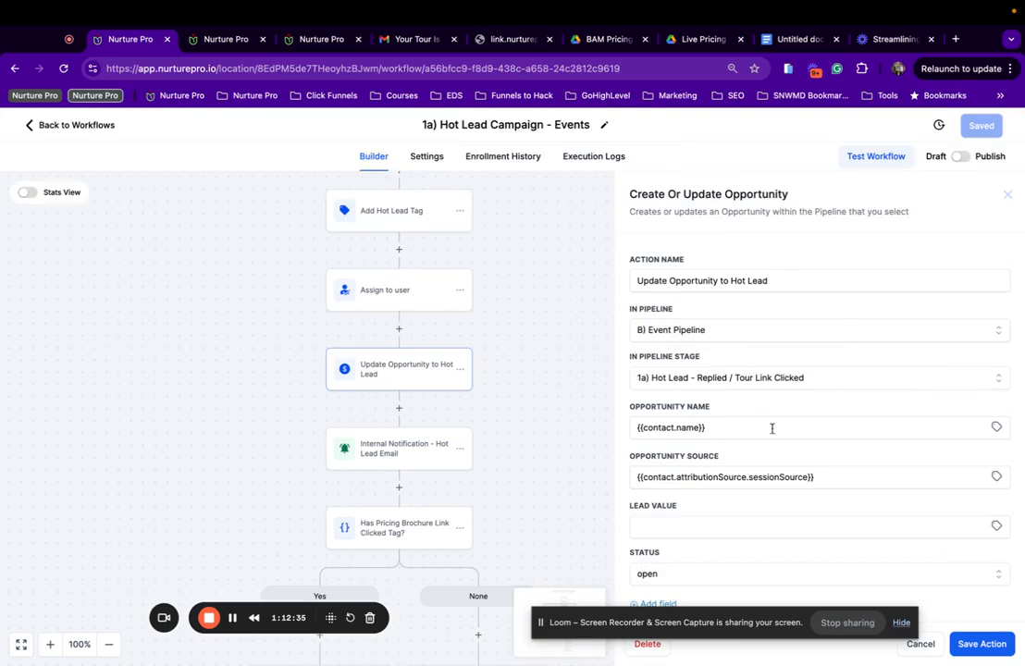
pyautogui.scroll(-2, 784, 430)
pyautogui.scroll(2, 785, 431)
pyautogui.scroll(-1, 908, 462)
pyautogui.click(985, 643)
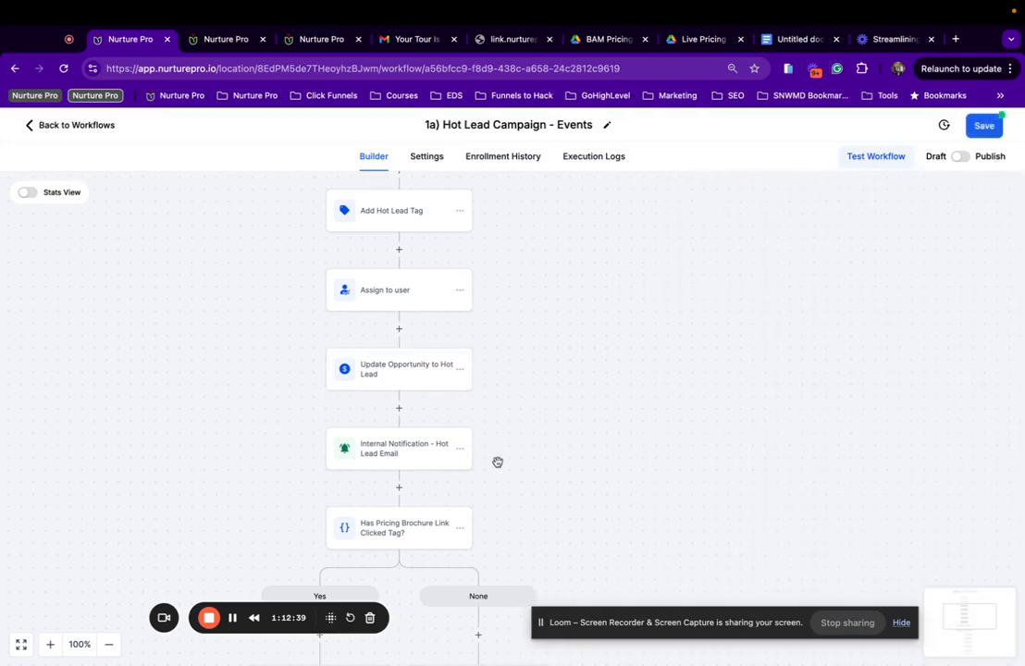
pyautogui.scroll(-2, 462, 426)
# Review the Internal Notification - Hot Lead Email step and its email template, then save it.
pyautogui.click(435, 389)
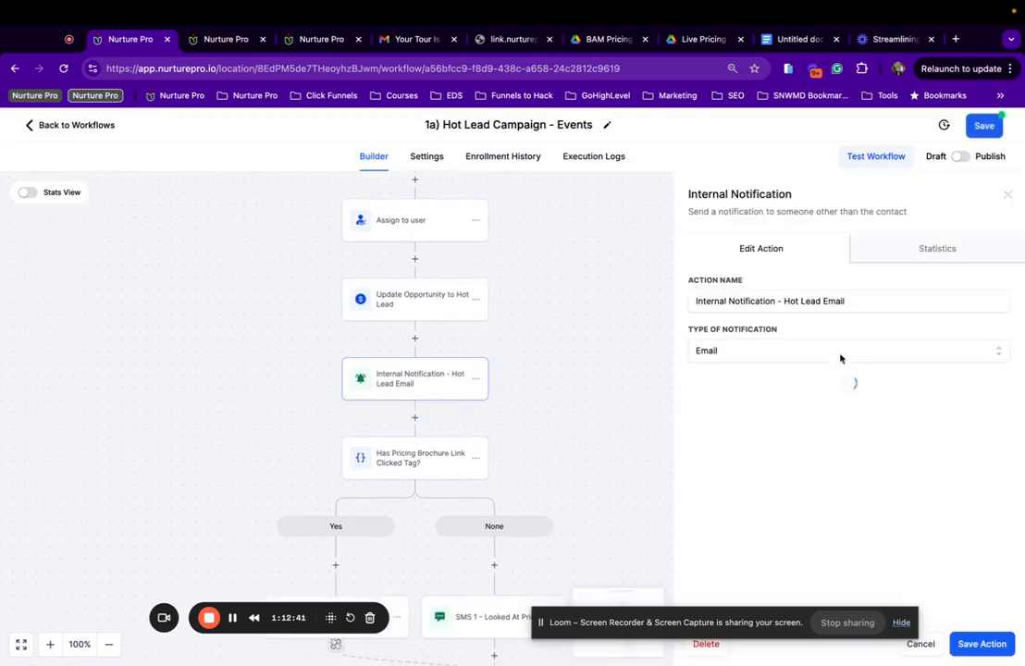
pyautogui.scroll(-3, 819, 463)
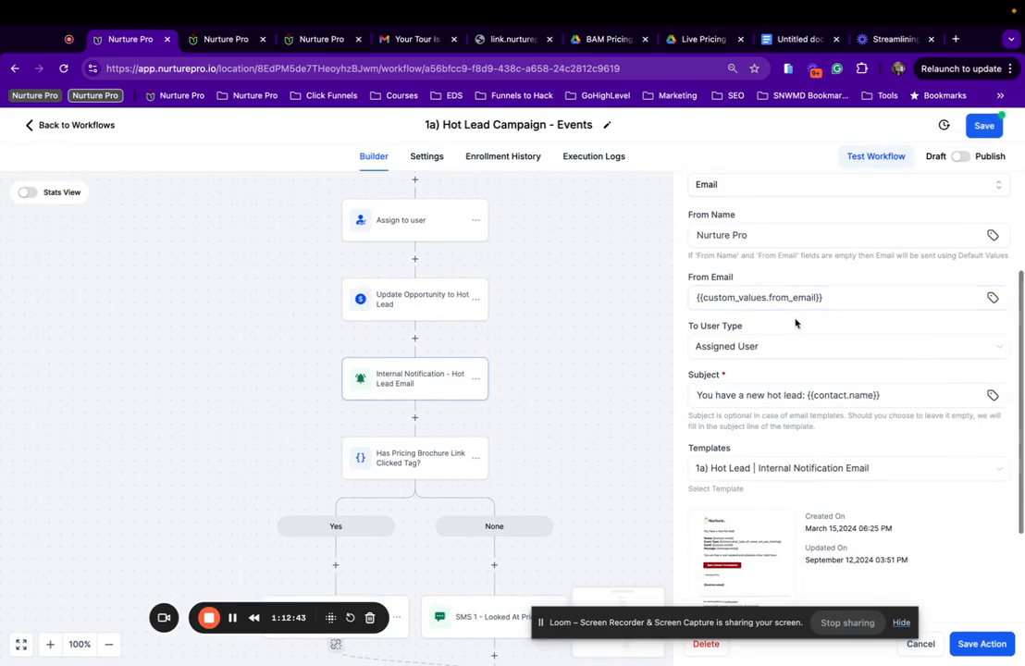
pyautogui.scroll(2, 795, 323)
pyautogui.scroll(-4, 796, 323)
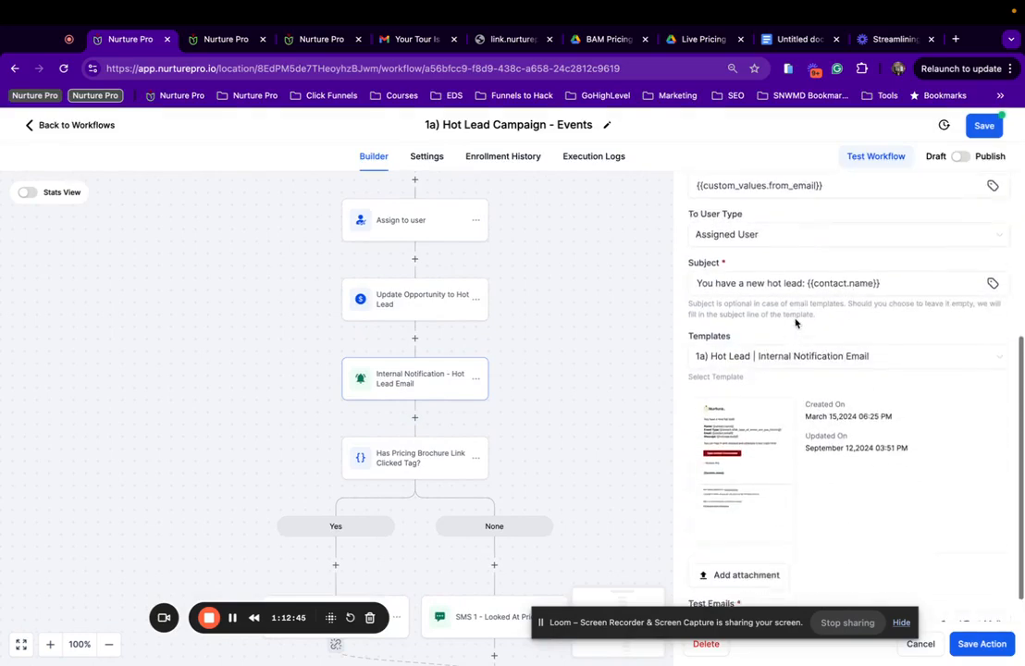
pyautogui.scroll(-1, 796, 323)
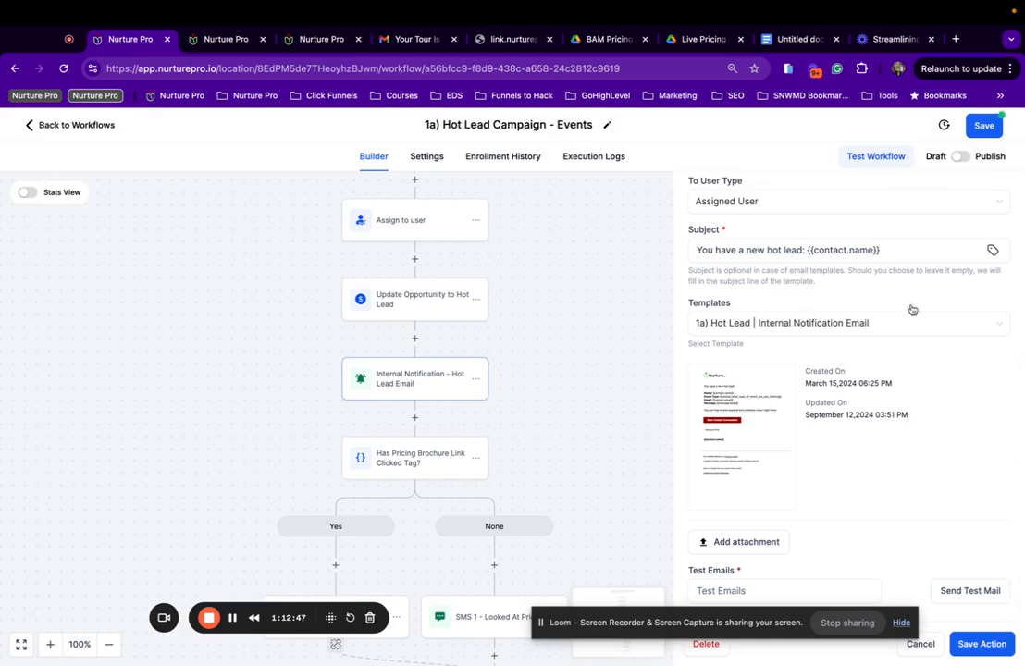
pyautogui.click(744, 436)
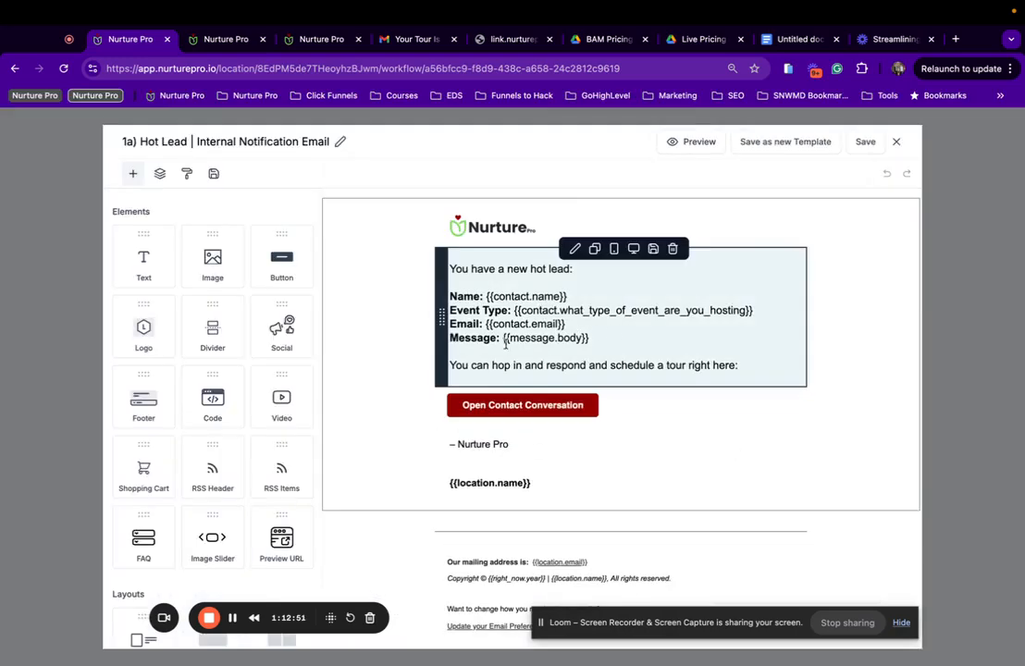
pyautogui.click(895, 142)
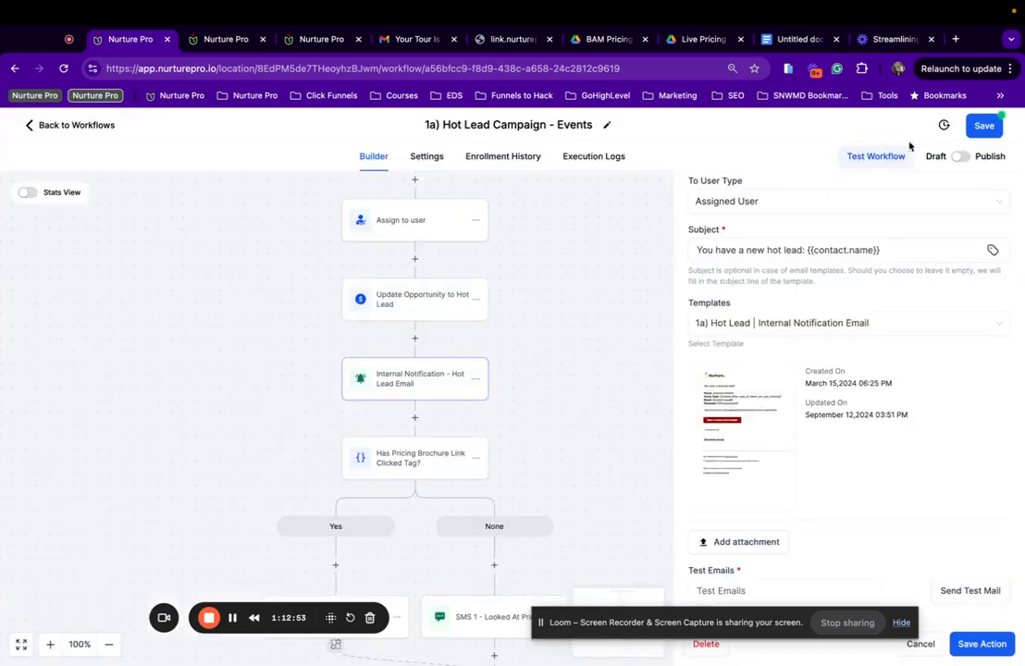
pyautogui.click(981, 643)
# Confirm the pricing brochure link clicked tag condition and save the workflow.
pyautogui.scroll(-3, 437, 466)
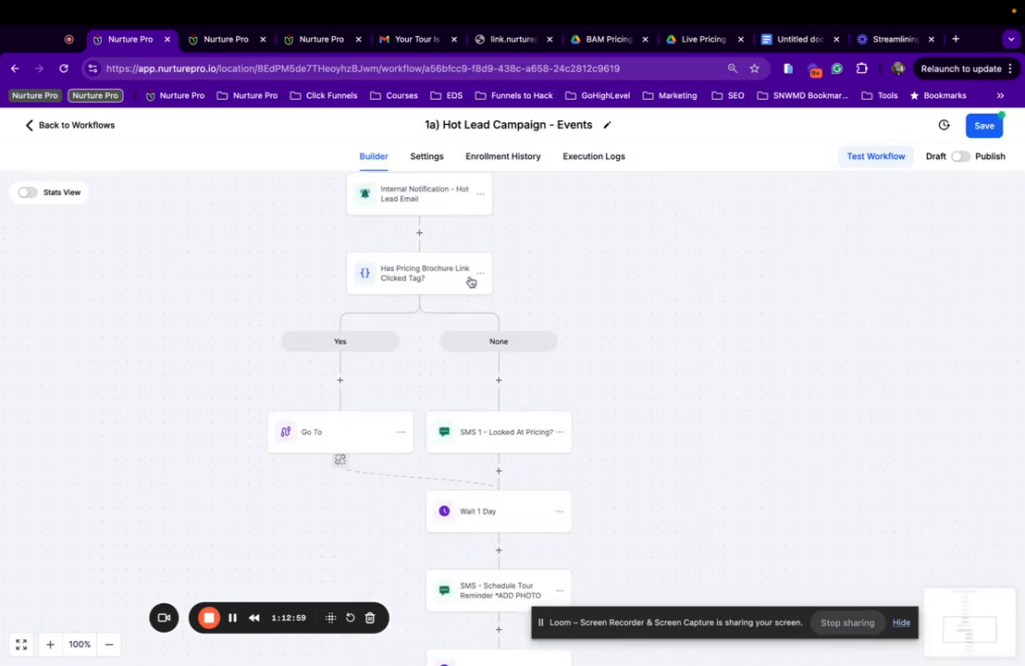
pyautogui.click(437, 287)
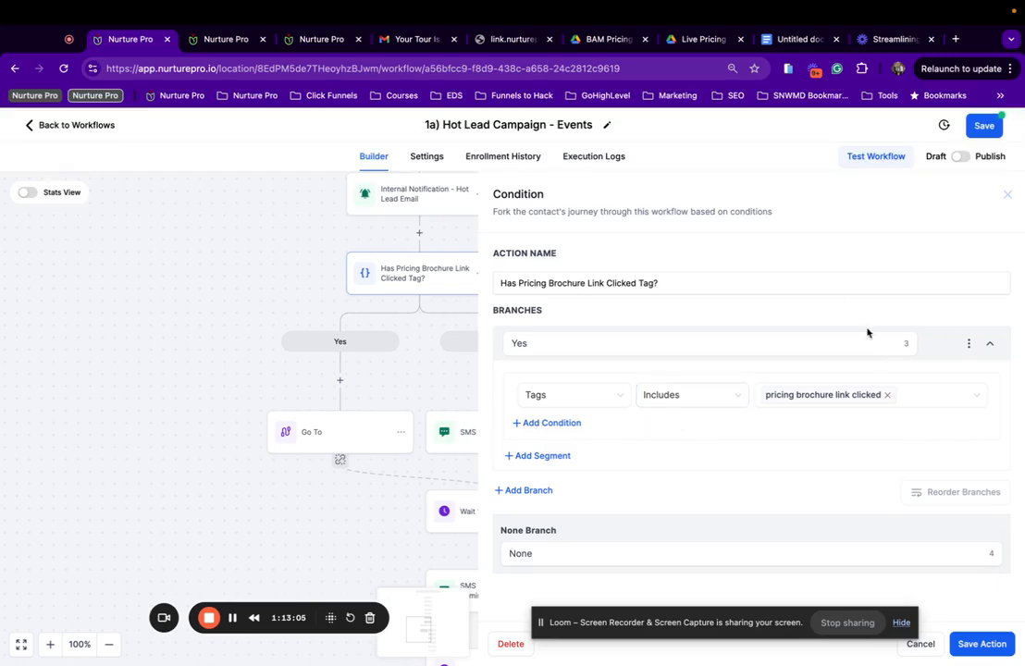
pyautogui.click(960, 647)
pyautogui.click(983, 126)
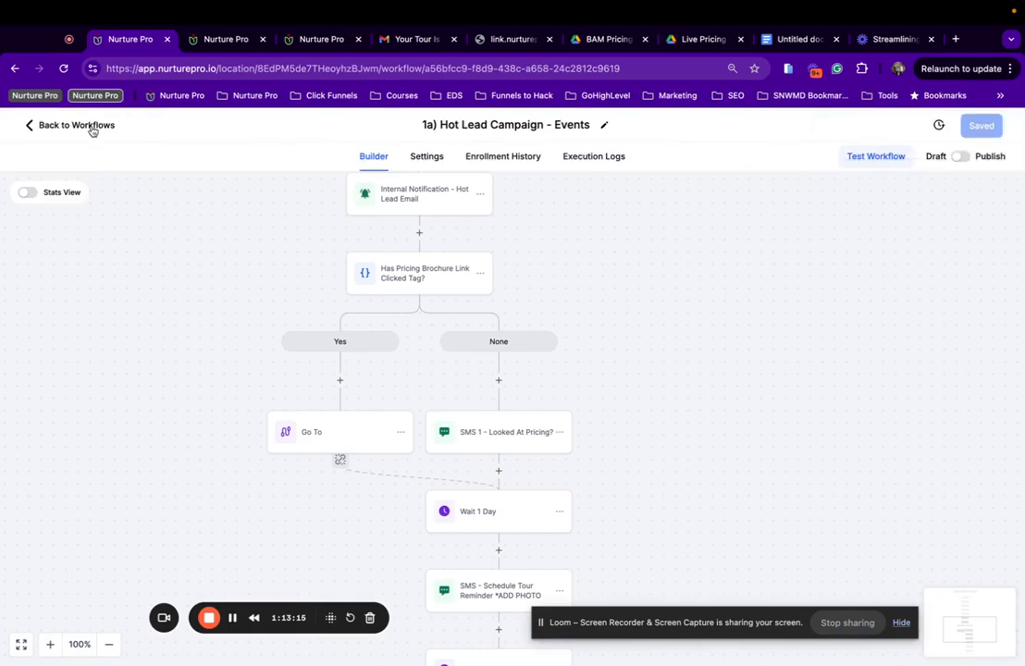
# Open Pricing Brochure Link Click ⇒ Tag from the Nurture Pro System Workflows folder.
pyautogui.click(214, 41)
pyautogui.scroll(5, 275, 348)
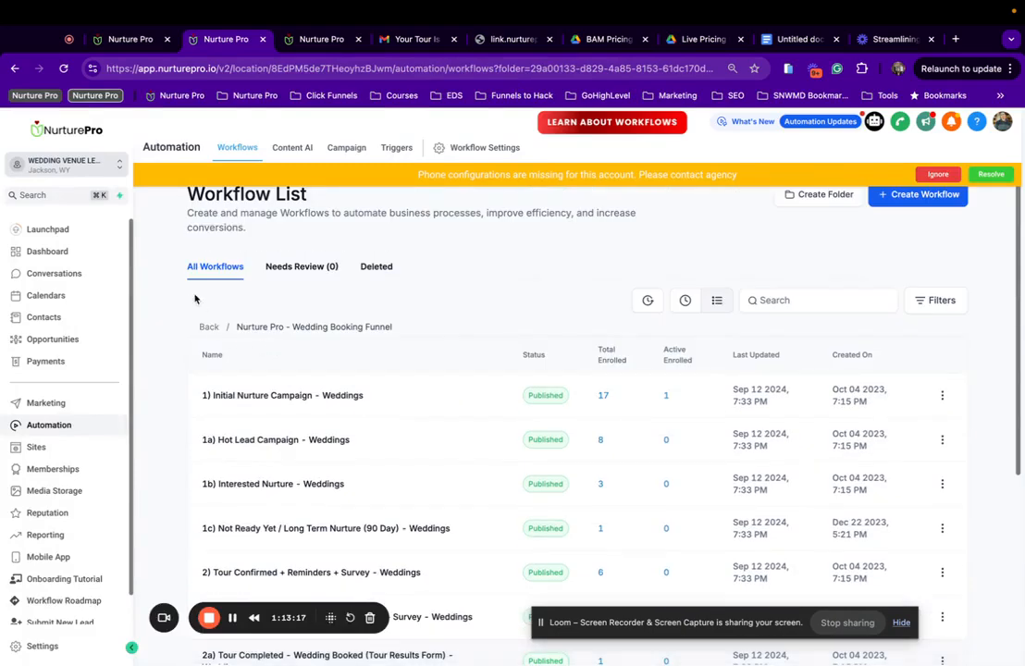
pyautogui.click(209, 327)
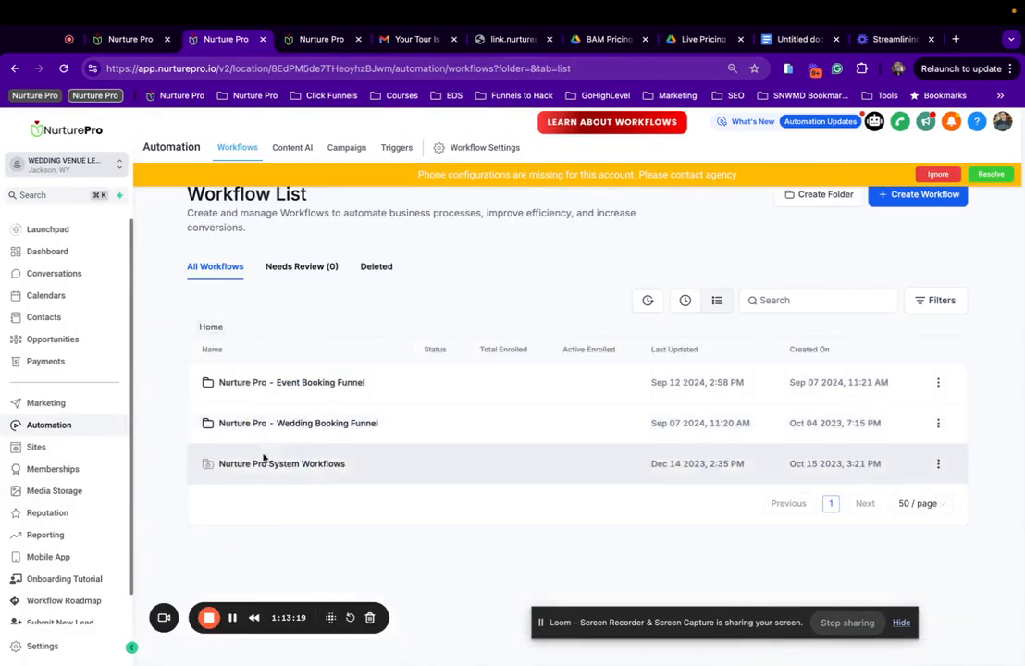
pyautogui.click(264, 464)
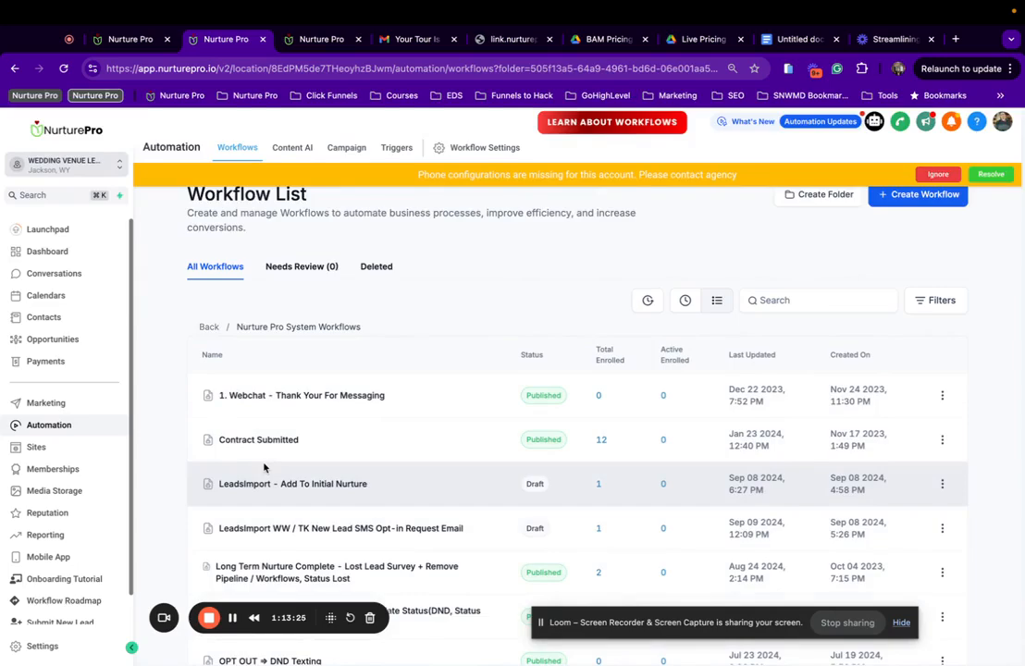
pyautogui.scroll(-3, 264, 467)
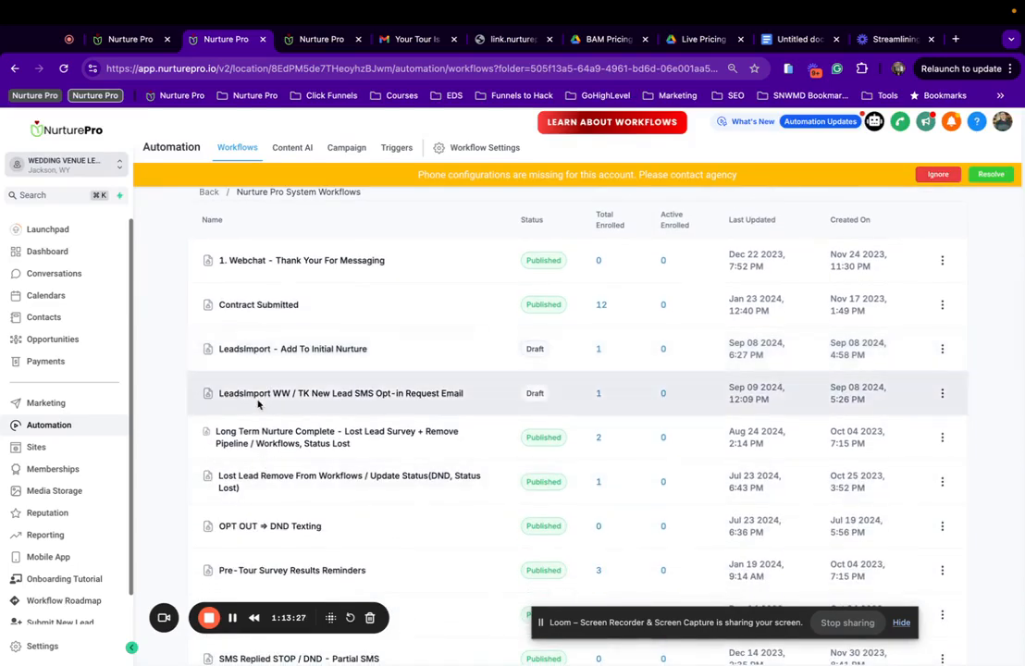
pyautogui.scroll(-2, 259, 403)
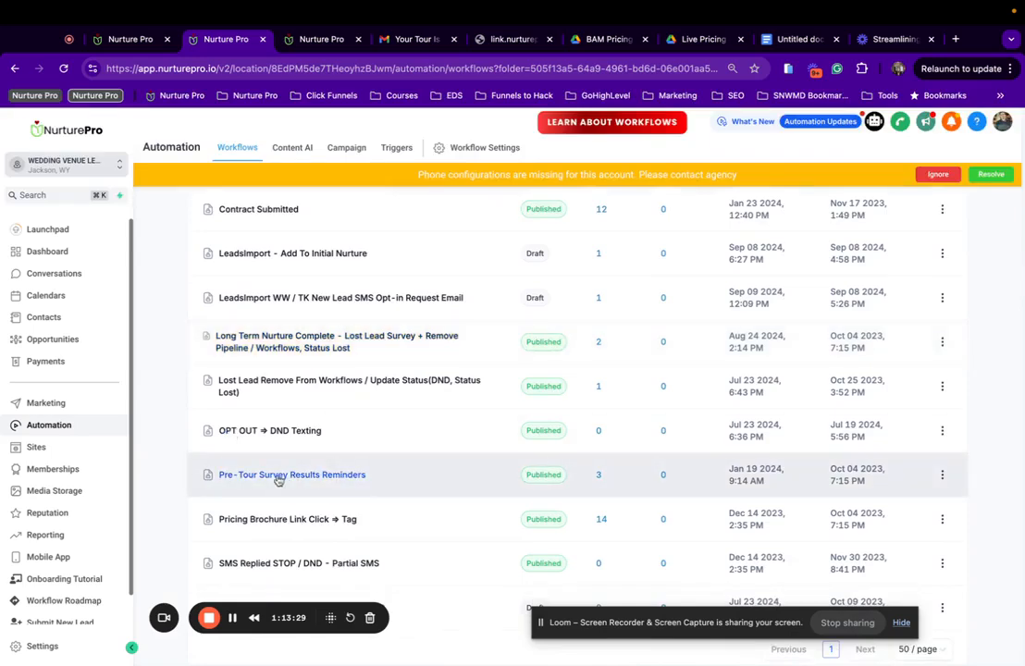
pyautogui.scroll(-1, 259, 495)
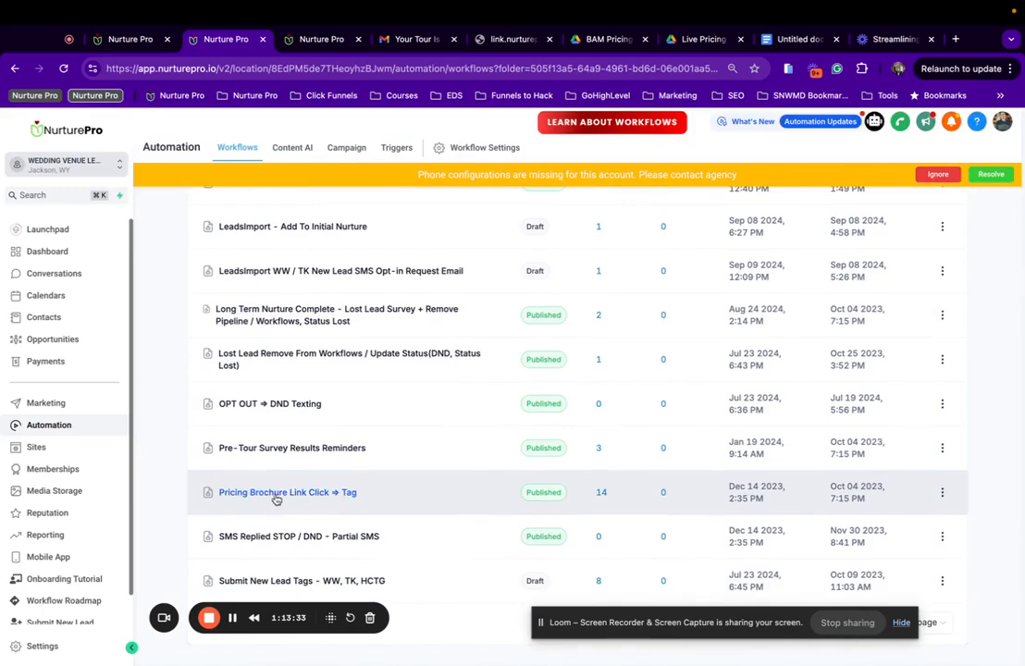
pyautogui.click(265, 496)
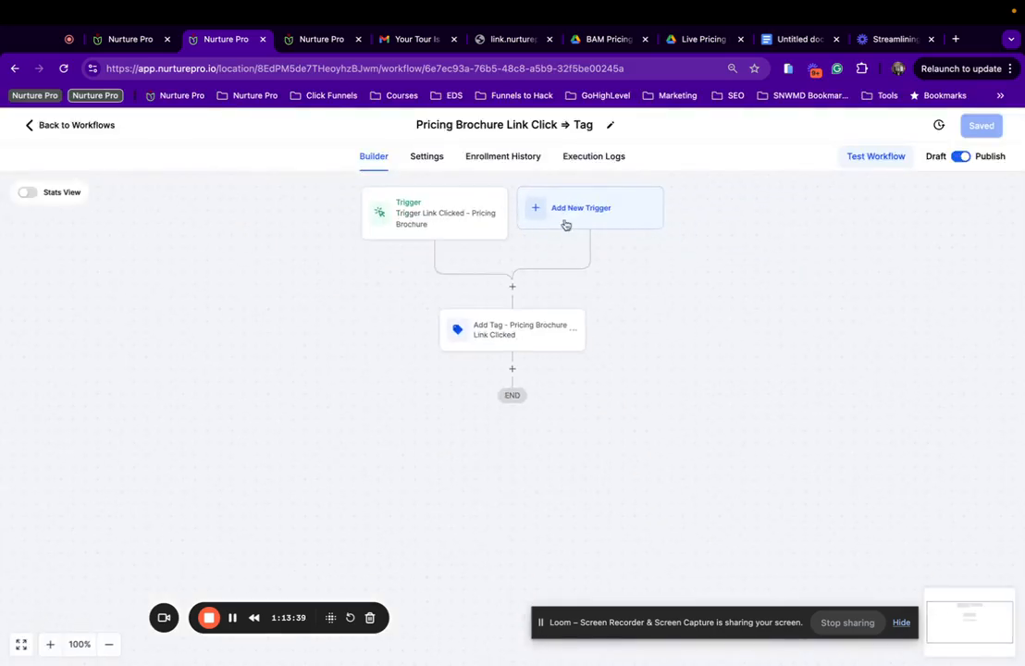
# Try adding '| Weddings' to the existing trigger's name, close it, and search new triggers for 'tig'.
pyautogui.click(581, 209)
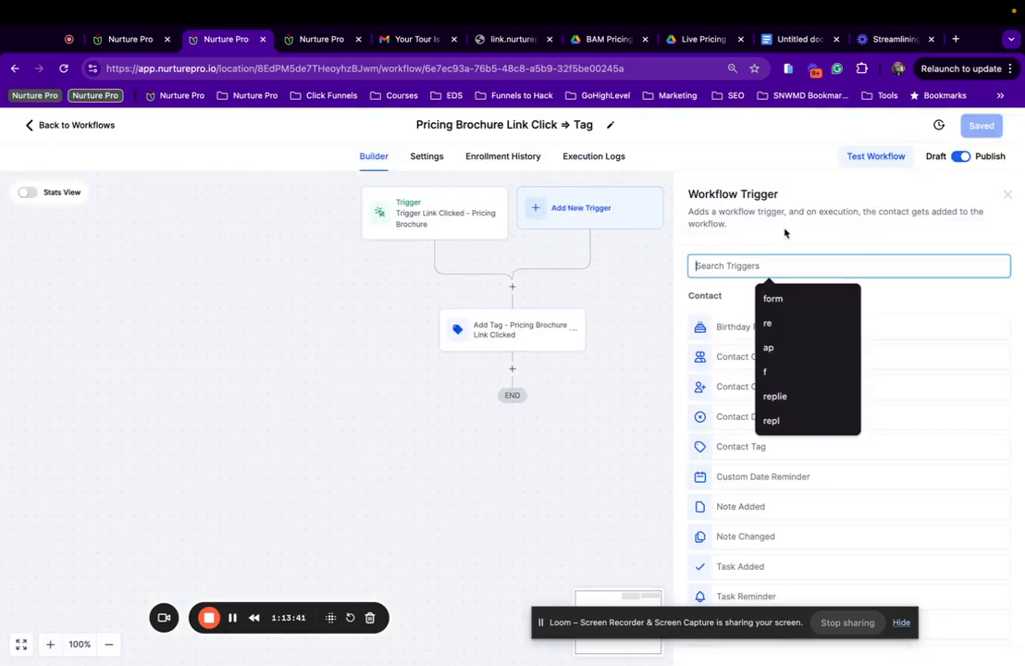
pyautogui.click(421, 214)
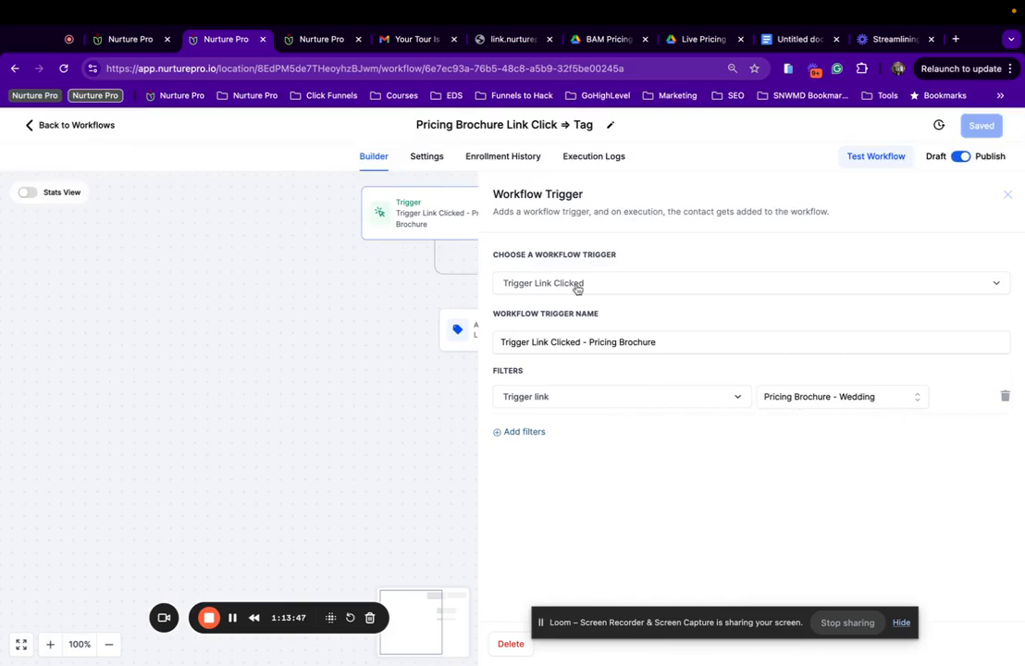
pyautogui.click(662, 343)
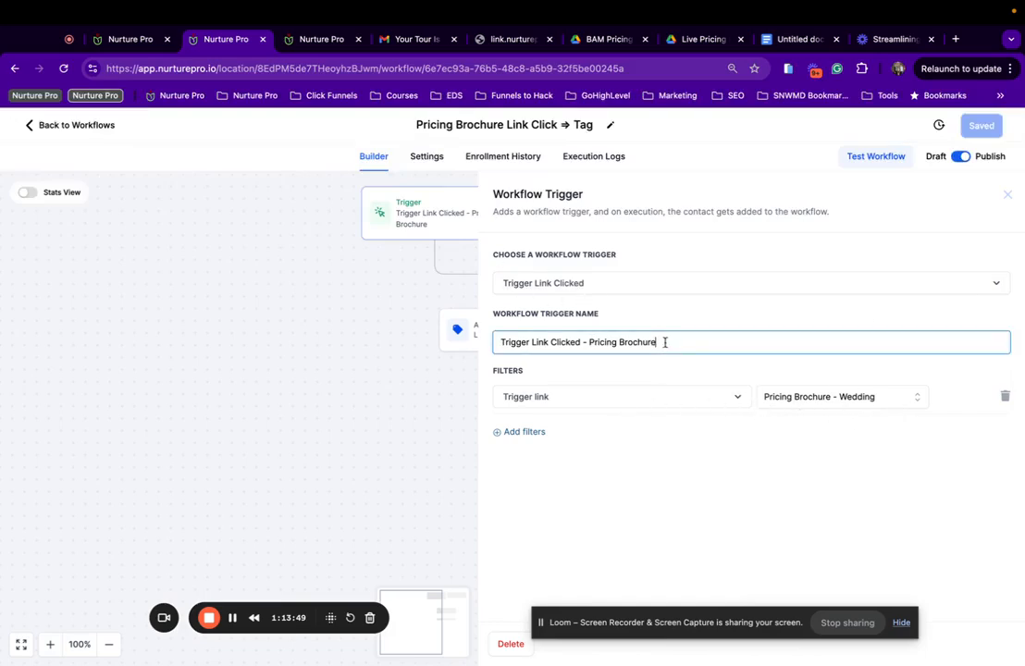
pyautogui.write('| Weddings')
pyautogui.click(1007, 195)
pyautogui.click(606, 208)
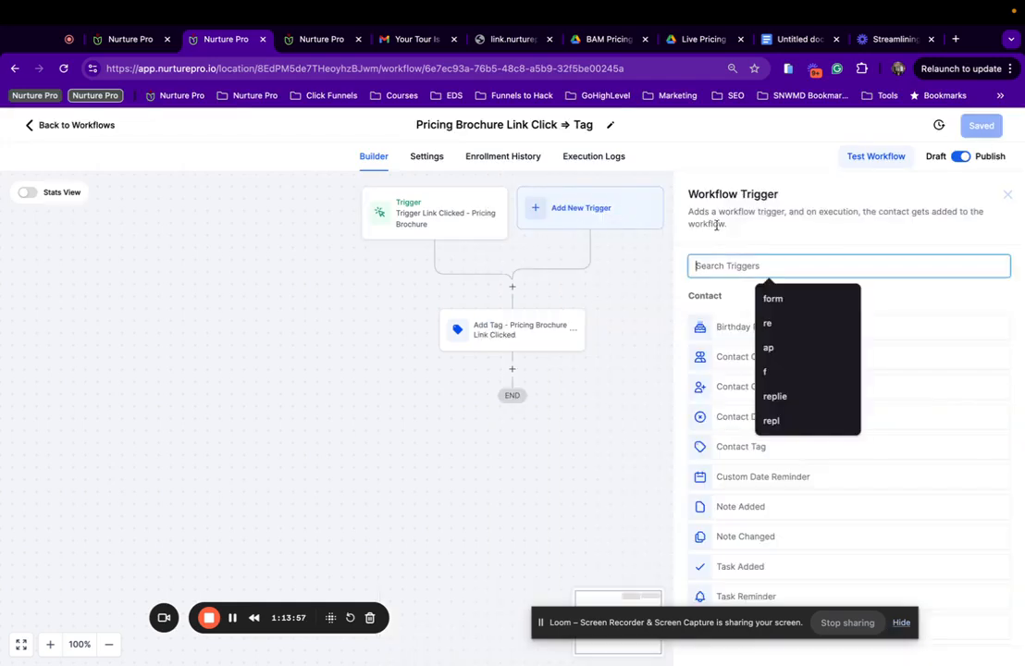
pyautogui.write('tigger')
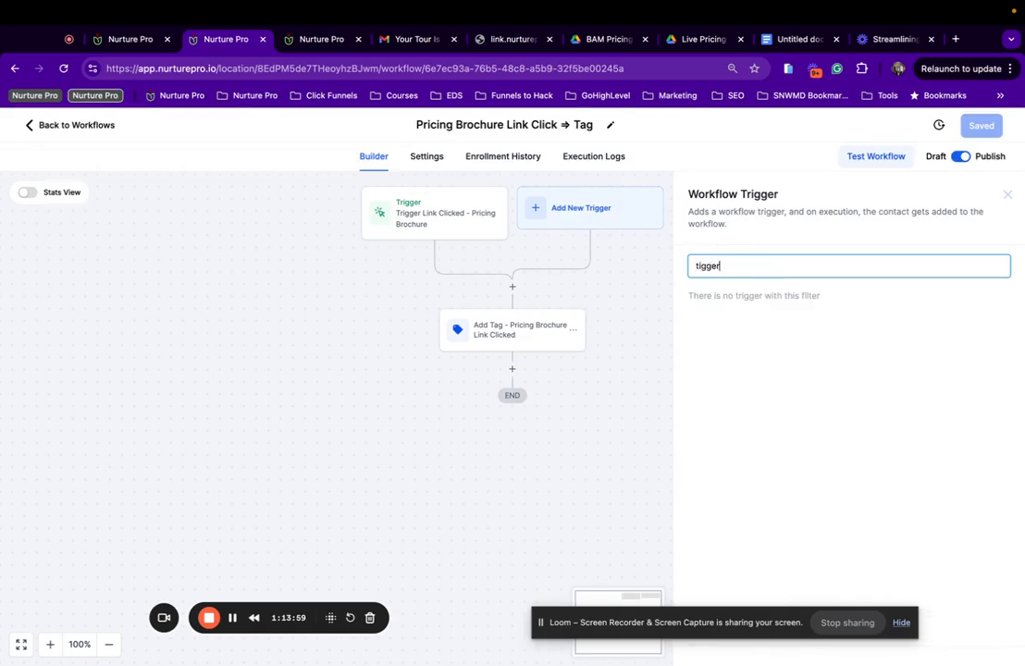
# Add a Trigger Link Clicked trigger filtered to the Pricing Brochure - Events link.
pyautogui.press('BackSpace')
pyautogui.press('BackSpace')
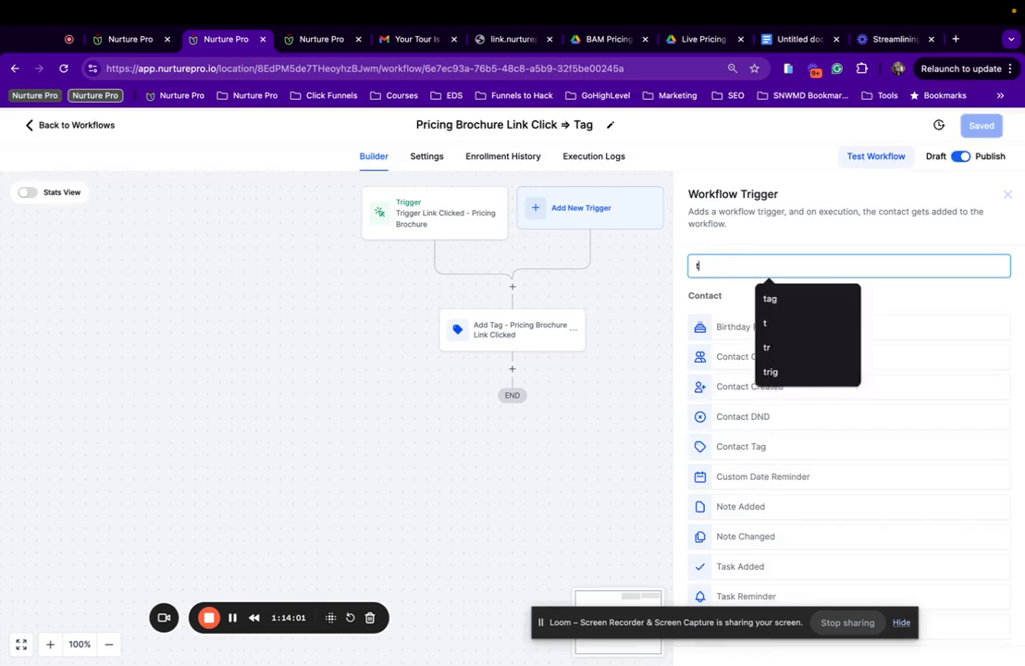
pyautogui.write('r')
pyautogui.click(718, 329)
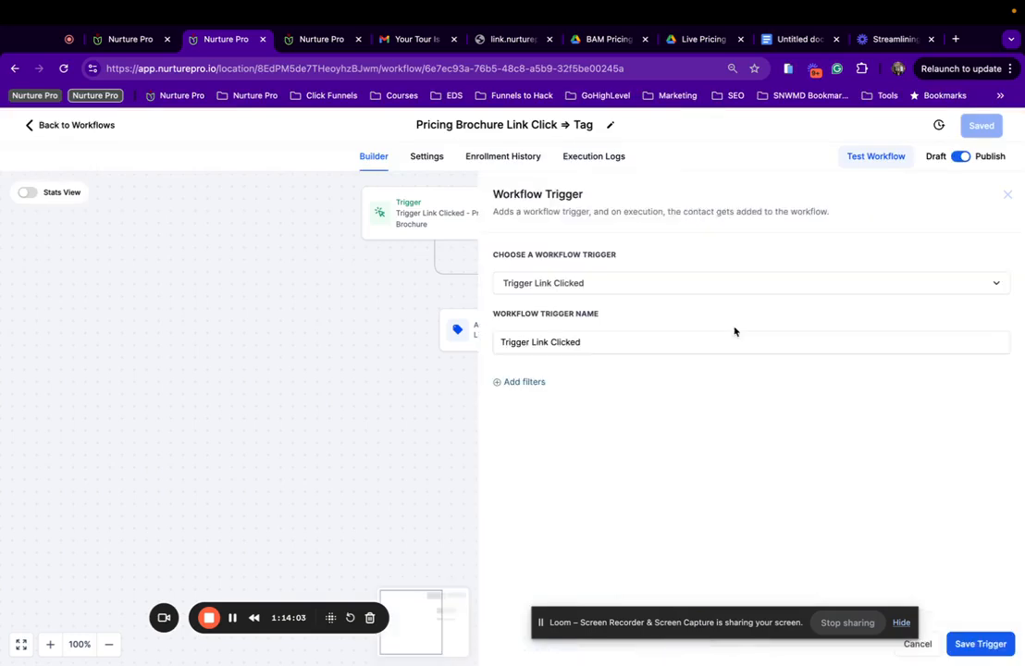
pyautogui.click(520, 381)
pyautogui.click(545, 403)
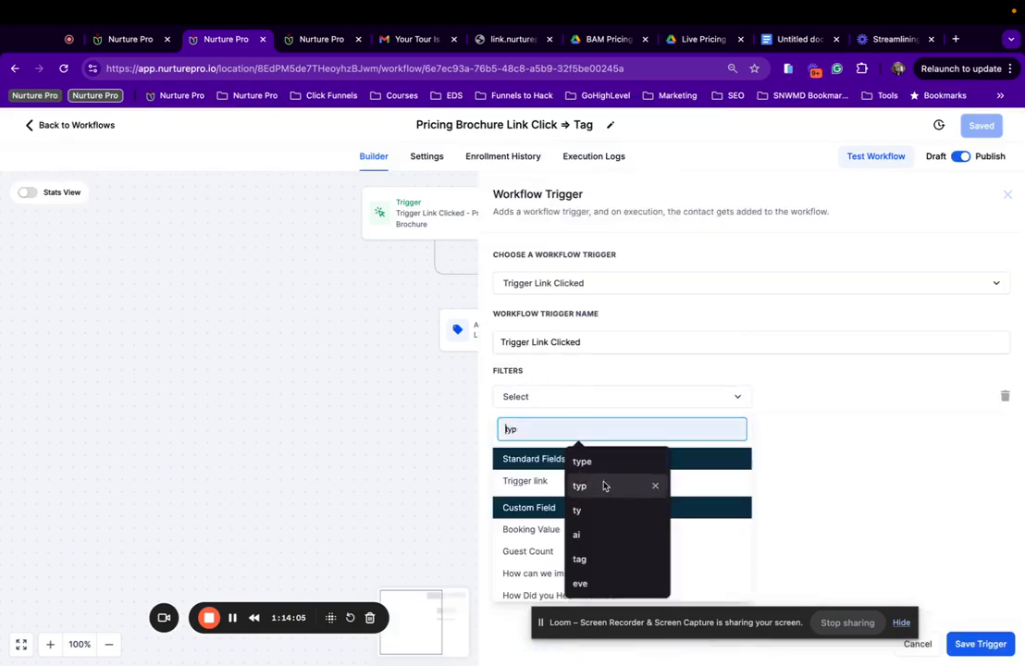
pyautogui.click(532, 480)
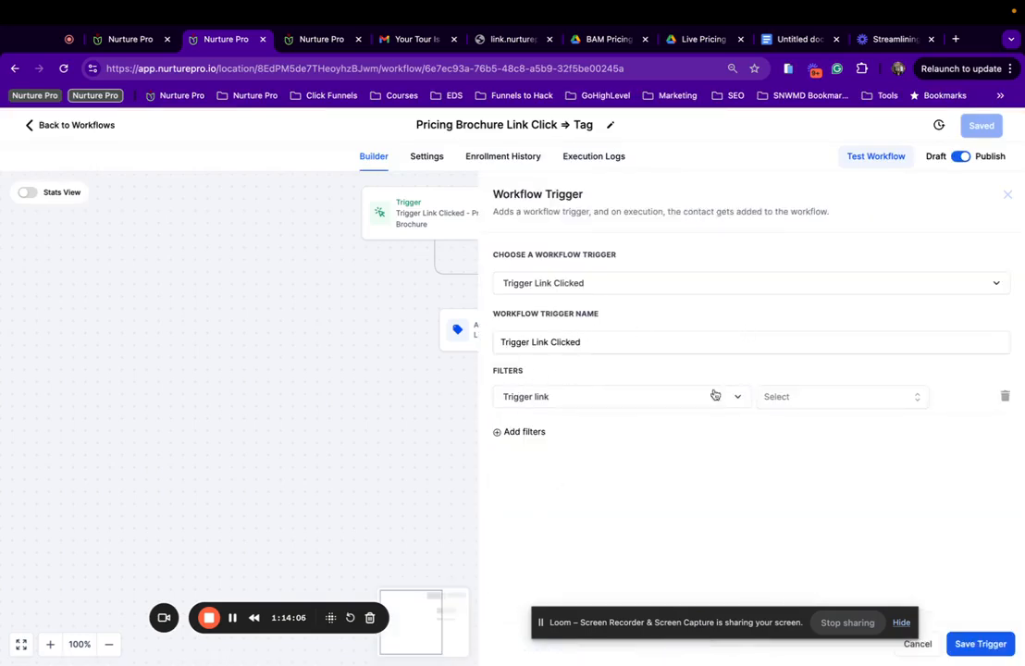
pyautogui.click(775, 398)
pyautogui.scroll(-3, 826, 558)
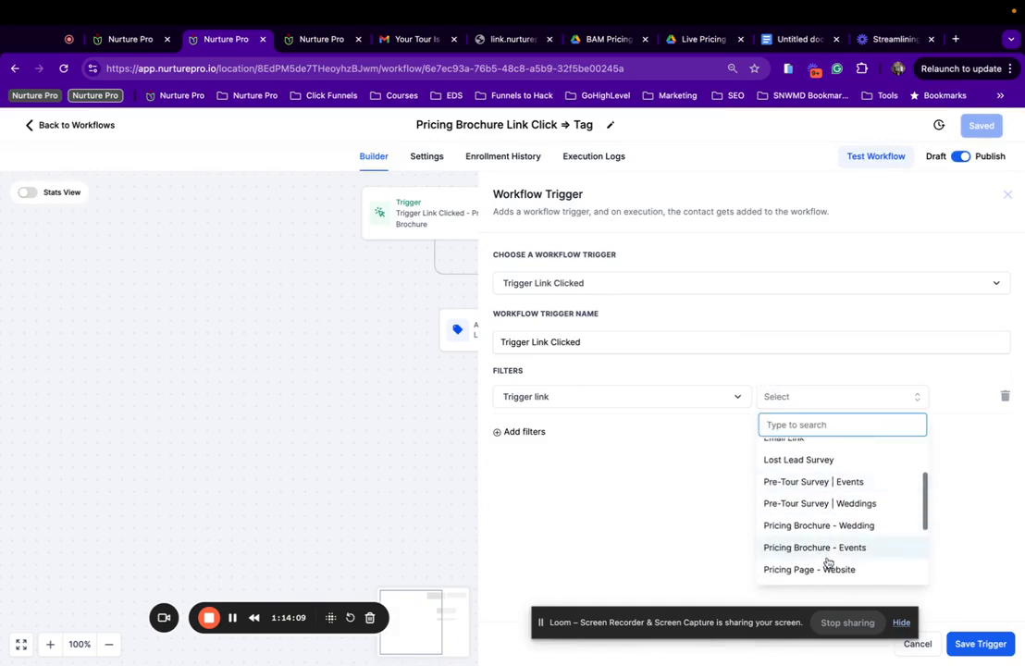
pyautogui.click(872, 547)
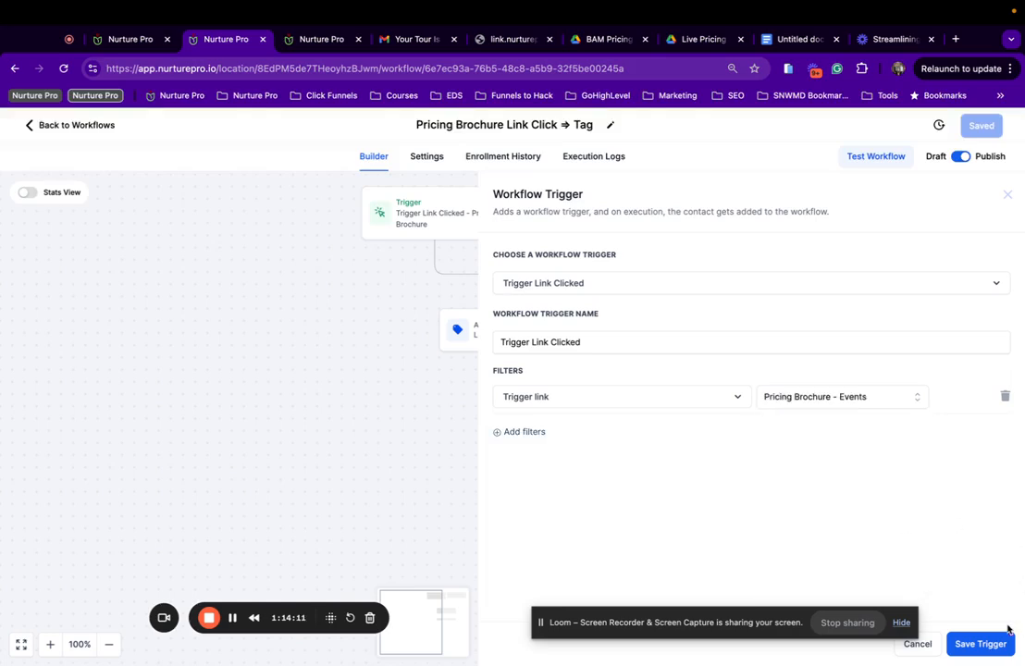
pyautogui.click(973, 642)
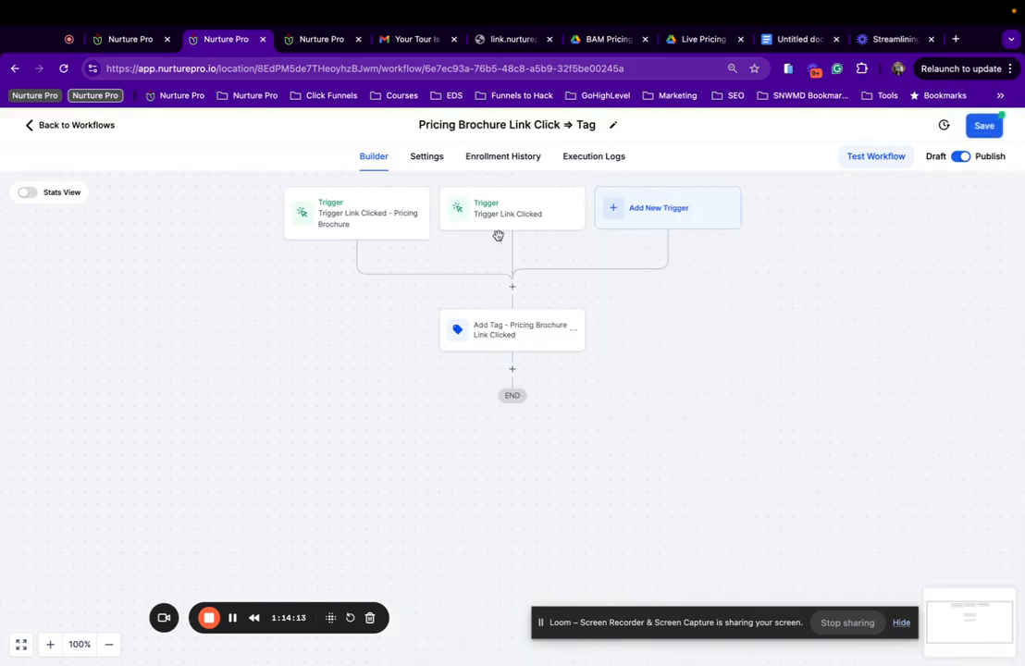
# Rename the new trigger to Pricing Brochure | Events and save the workflow.
pyautogui.click(541, 216)
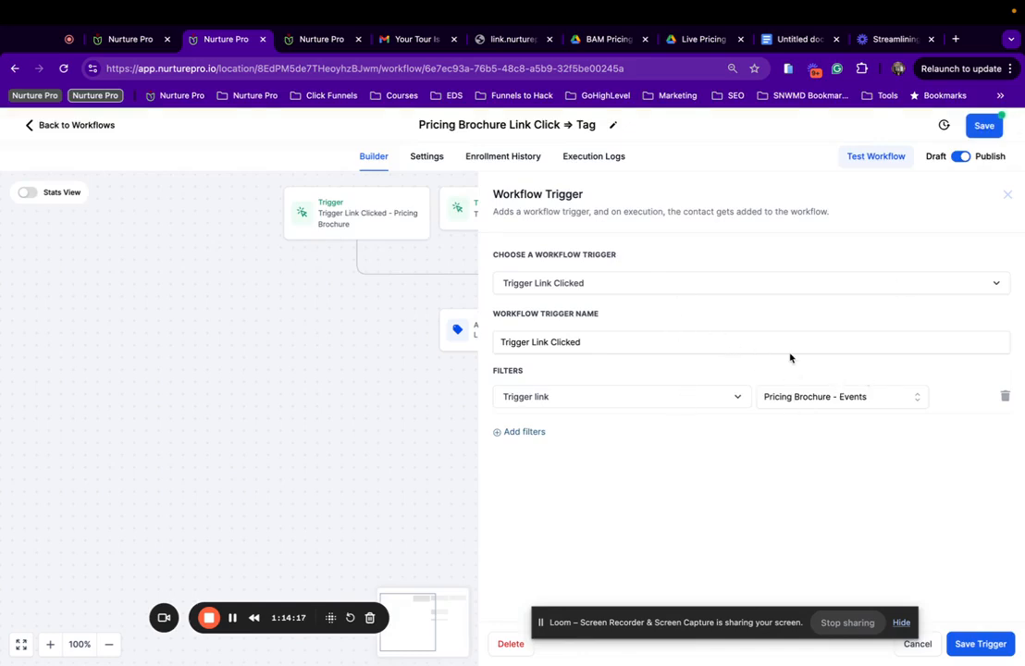
pyautogui.click(648, 339)
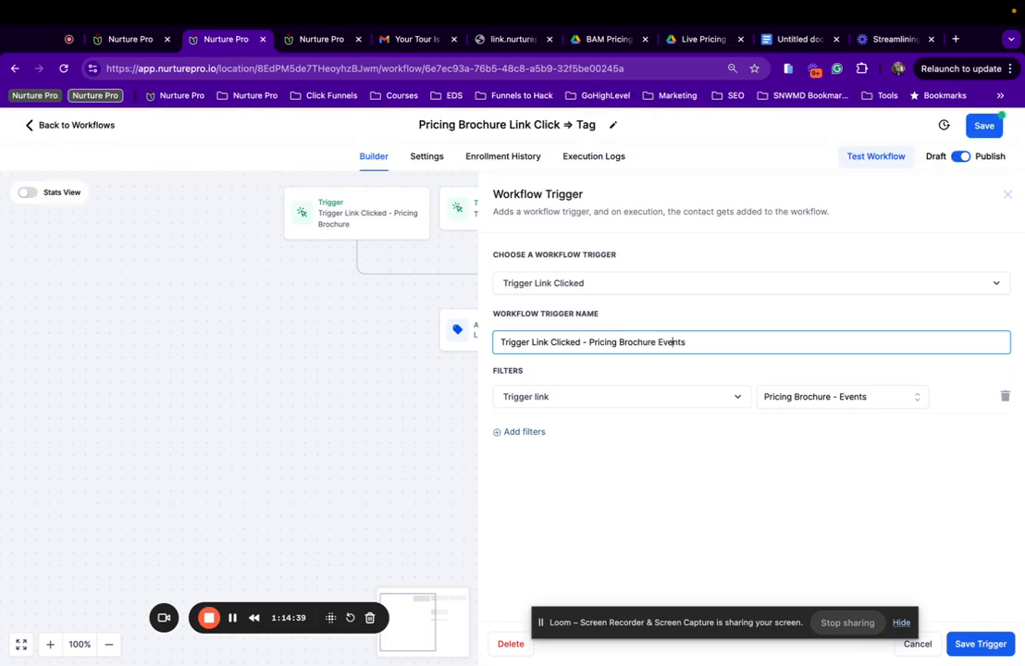
pyautogui.write('|')
pyautogui.click(975, 647)
pyautogui.click(985, 133)
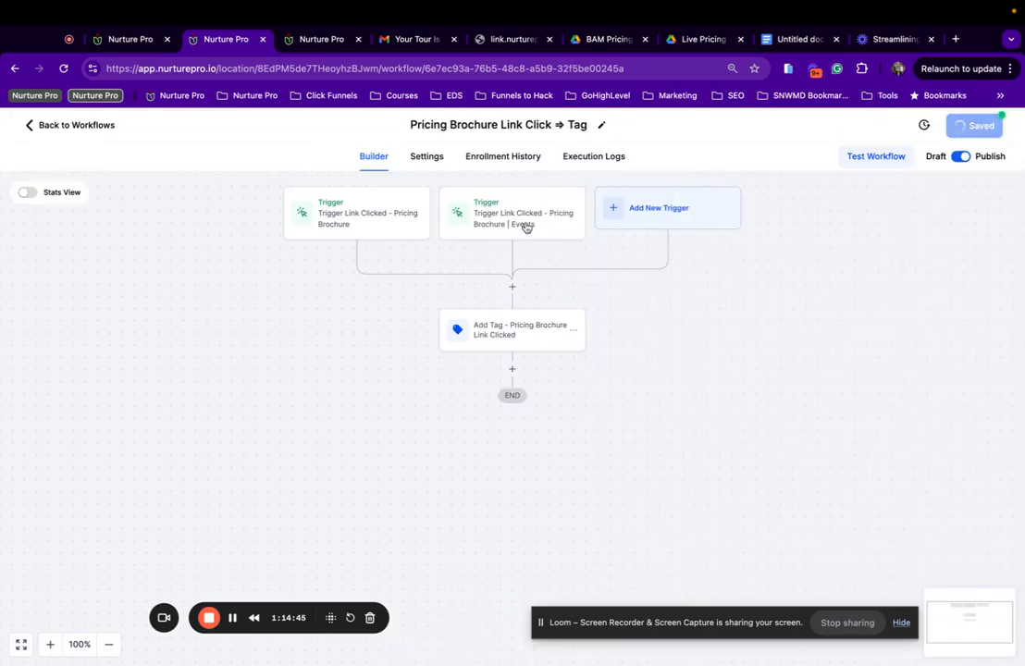
pyautogui.click(524, 226)
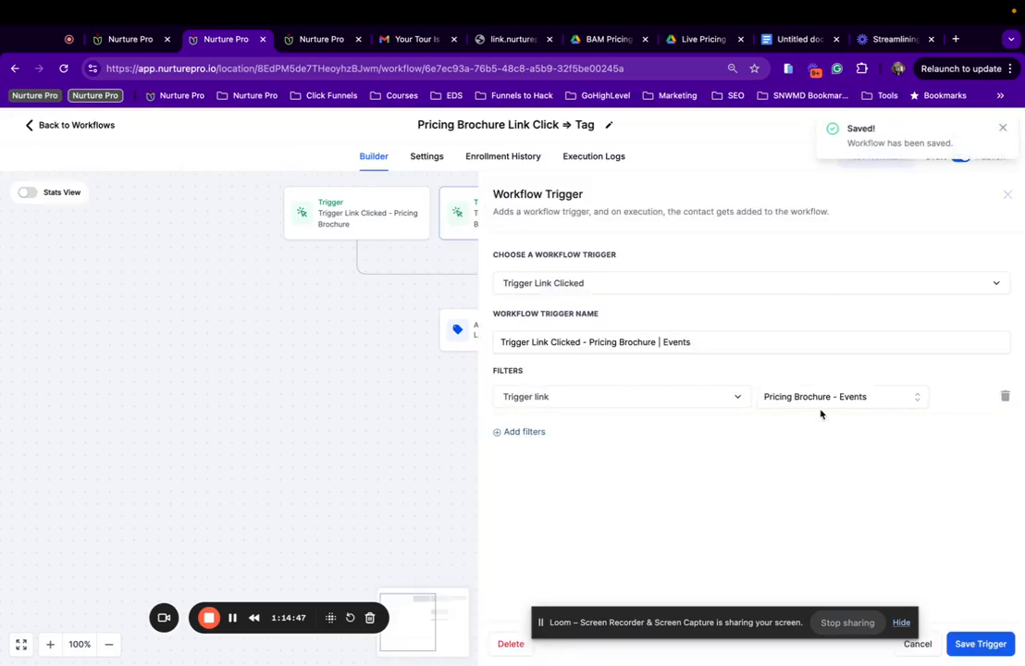
pyautogui.click(976, 645)
# Rename the first trigger to Pricing Brochure | Weddings and save the workflow.
pyautogui.click(359, 217)
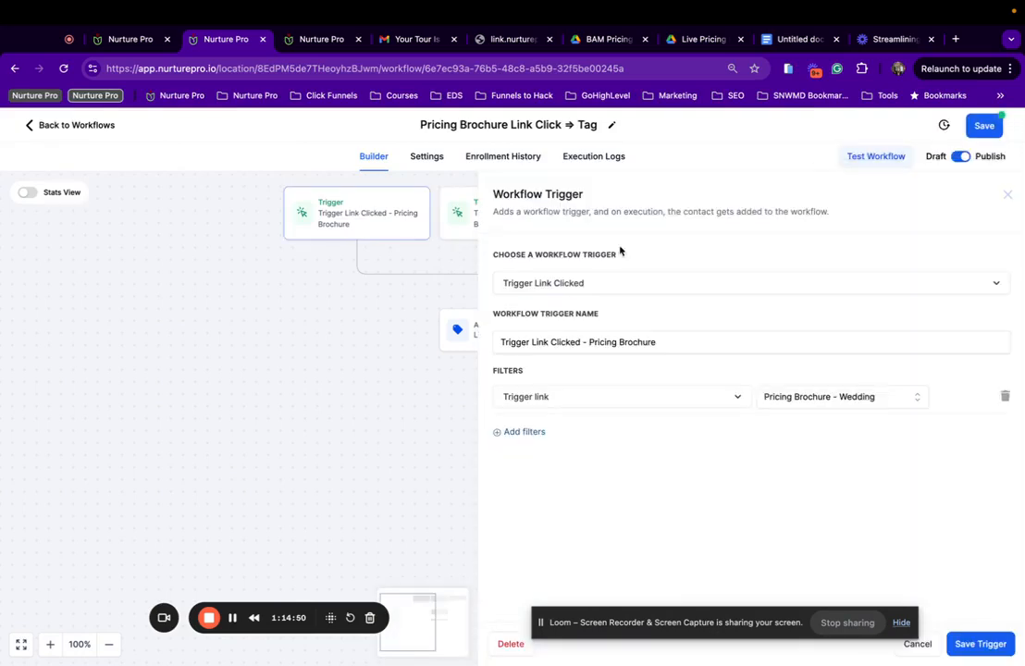
pyautogui.click(664, 344)
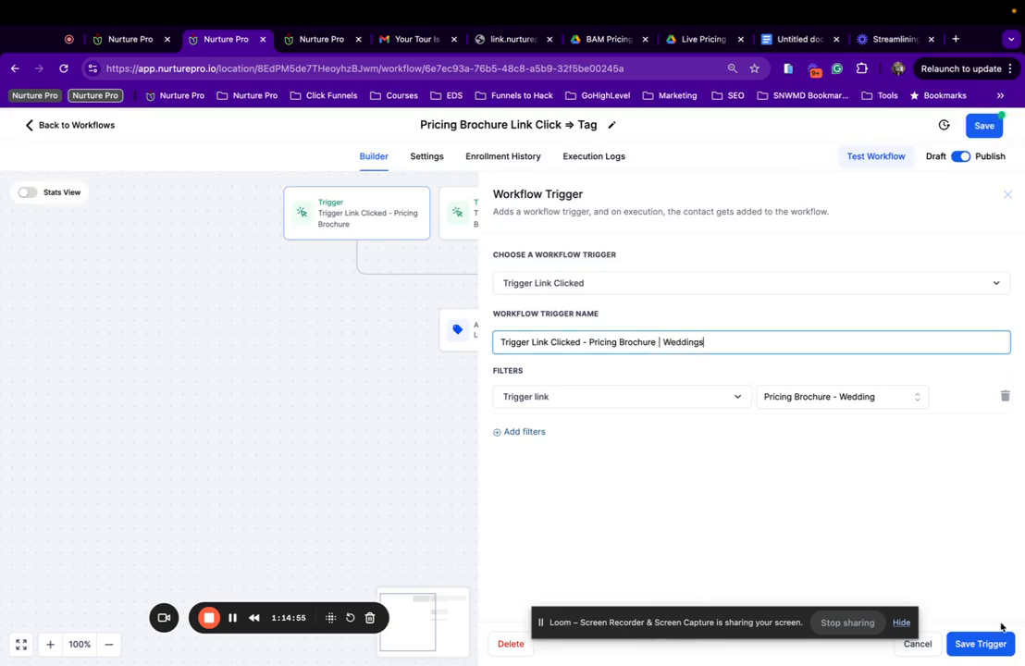
pyautogui.click(978, 642)
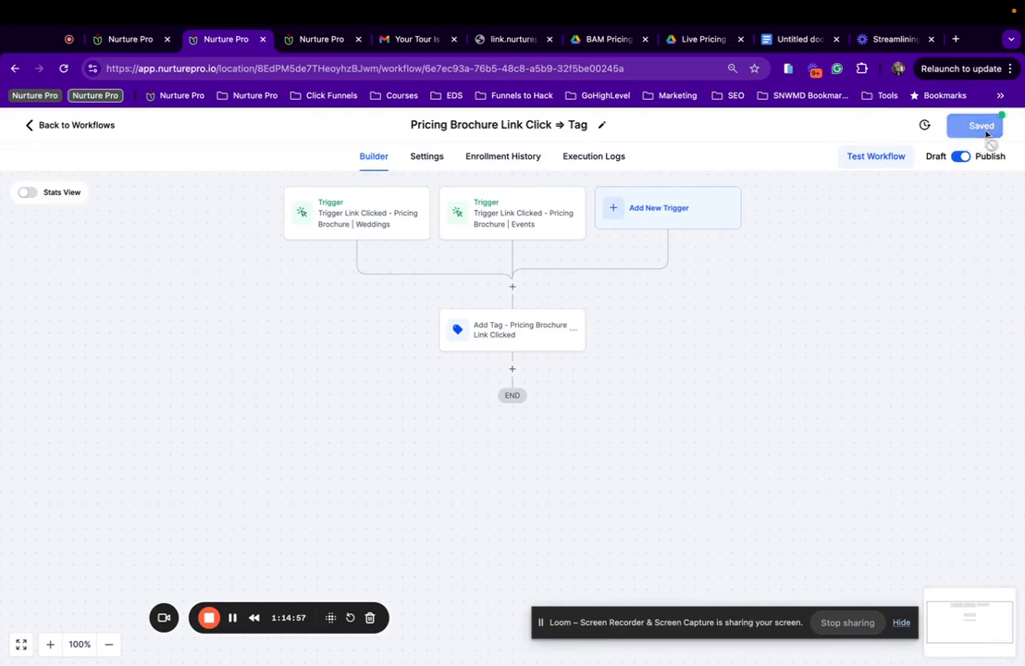
pyautogui.click(987, 127)
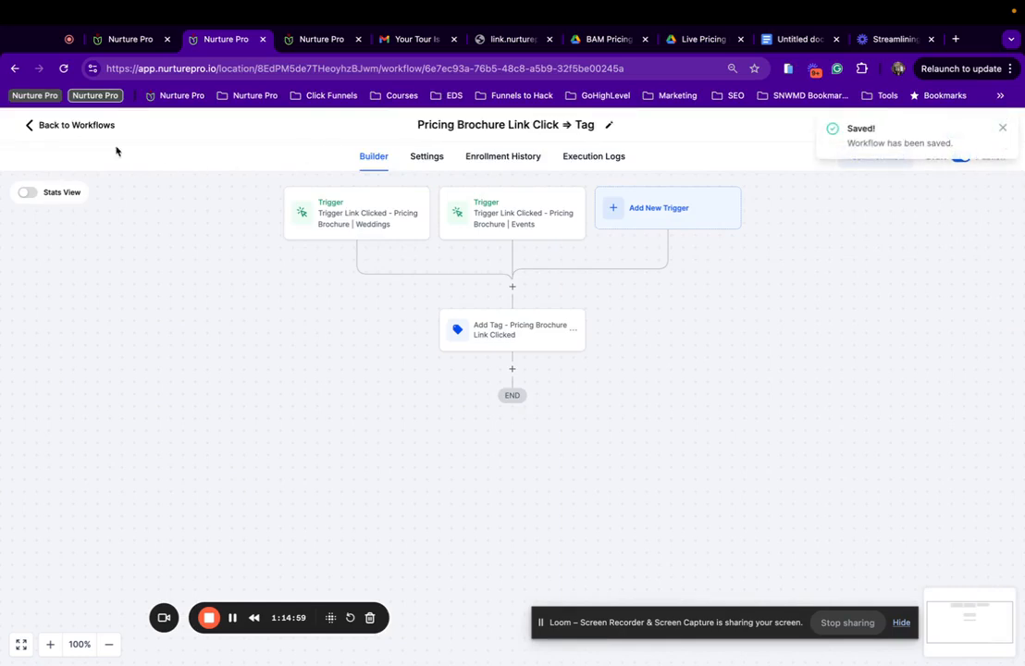
pyautogui.click(94, 126)
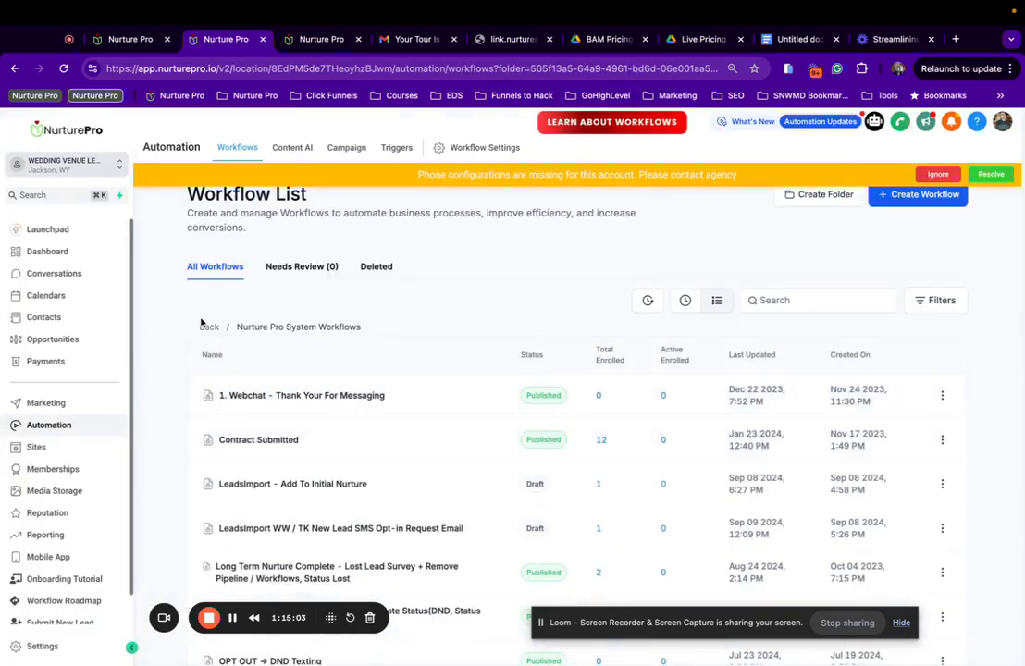
# Open the Nurture Pro - Event Booking Funnel folder and return to the 1a) Hot Lead Campaign - Events builder.
pyautogui.click(206, 327)
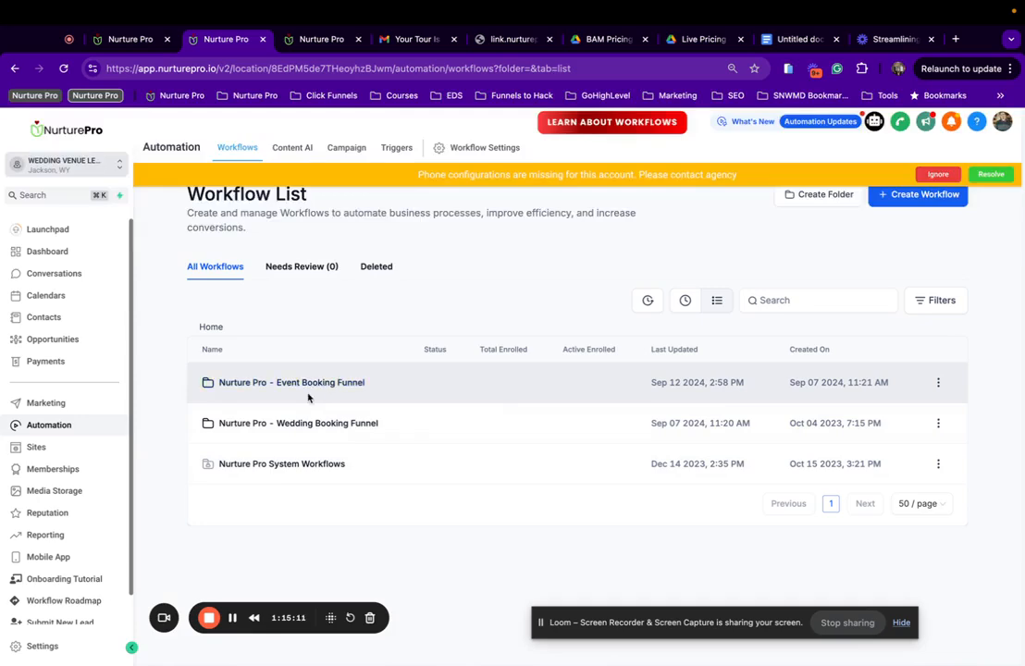
pyautogui.click(296, 384)
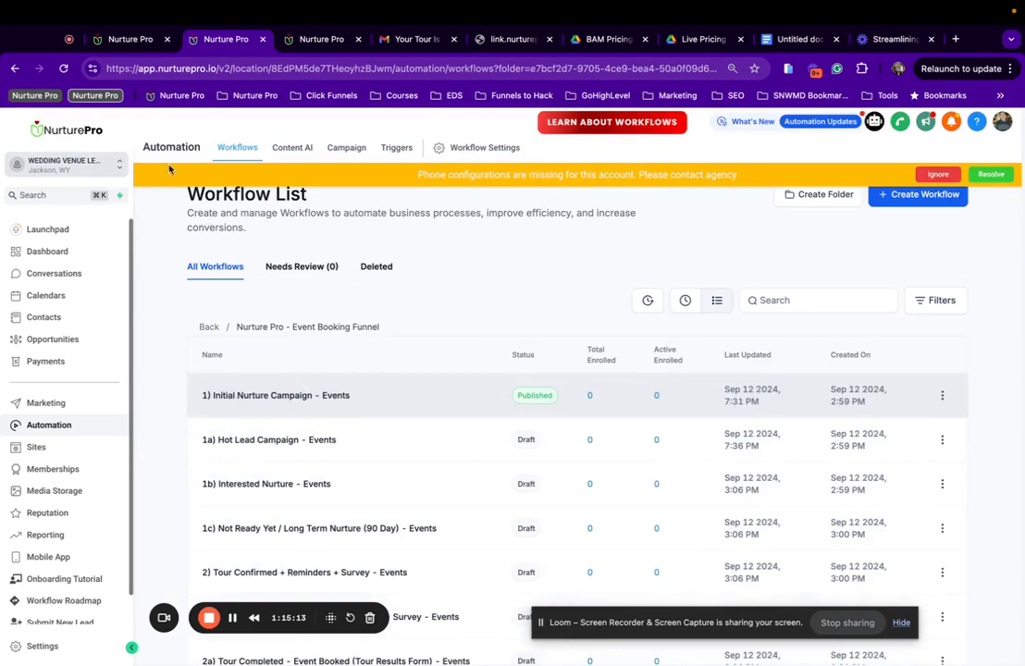
pyautogui.click(127, 41)
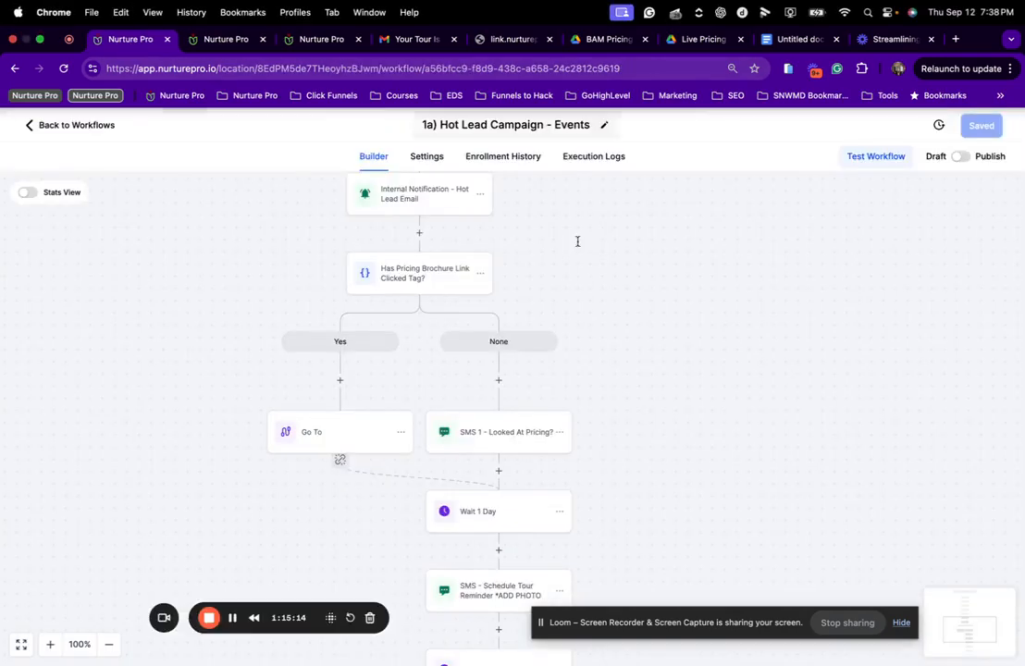
pyautogui.click(494, 439)
# Replace the SMS 1 - Looked At Pricing? trigger link with Pricing Brochure - Events and save.
pyautogui.click(412, 279)
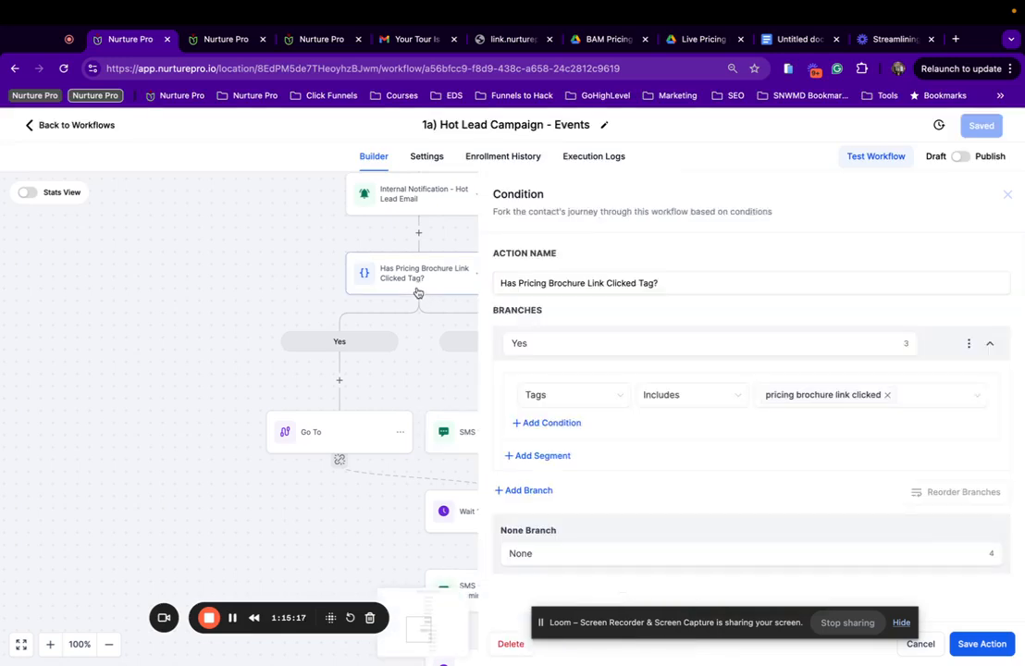
pyautogui.hscroll(3, 384, 386)
pyautogui.click(382, 389)
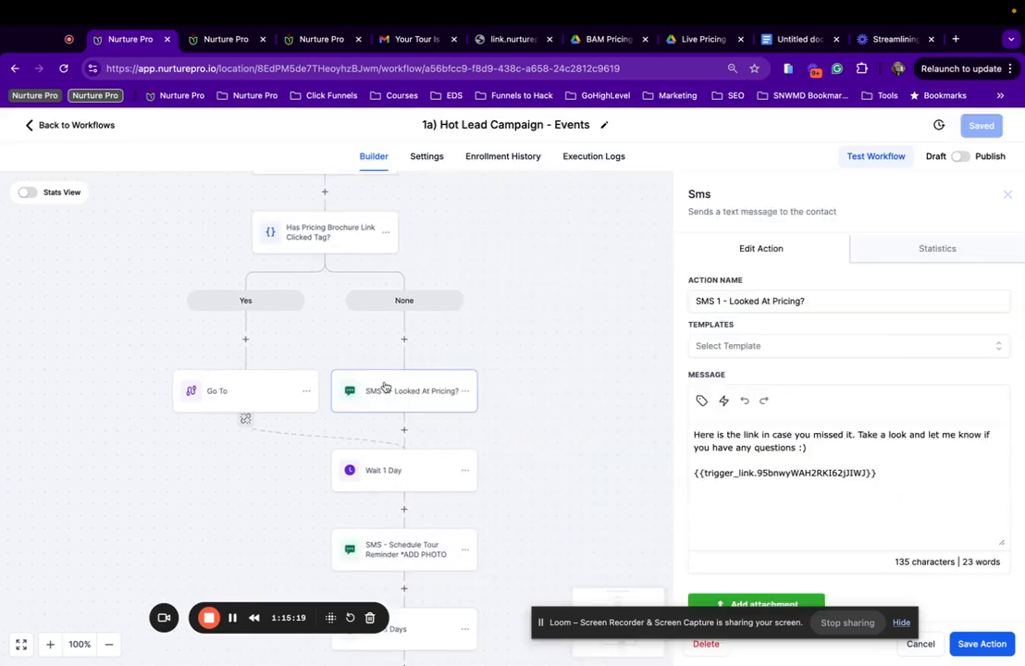
pyautogui.moveTo(885, 470); pyautogui.dragTo(693, 478)
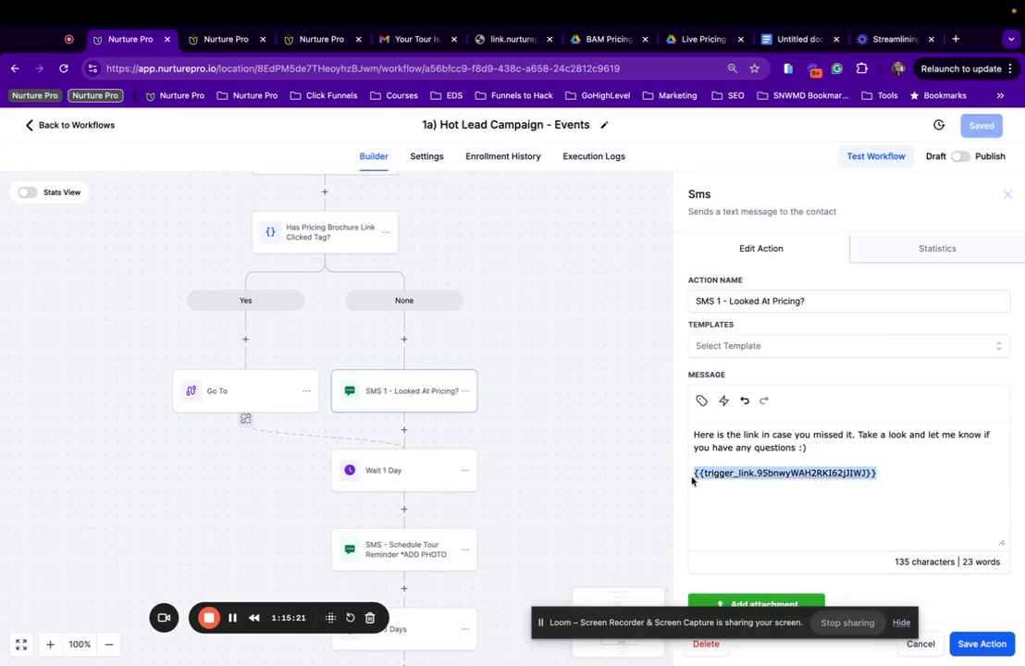
pyautogui.click(702, 401)
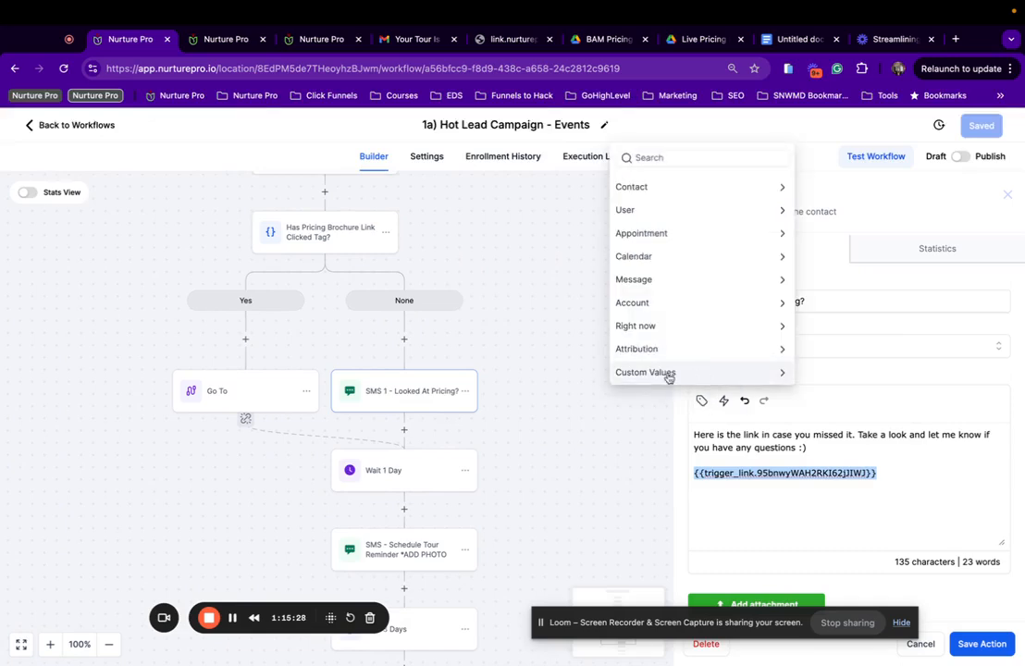
pyautogui.click(723, 403)
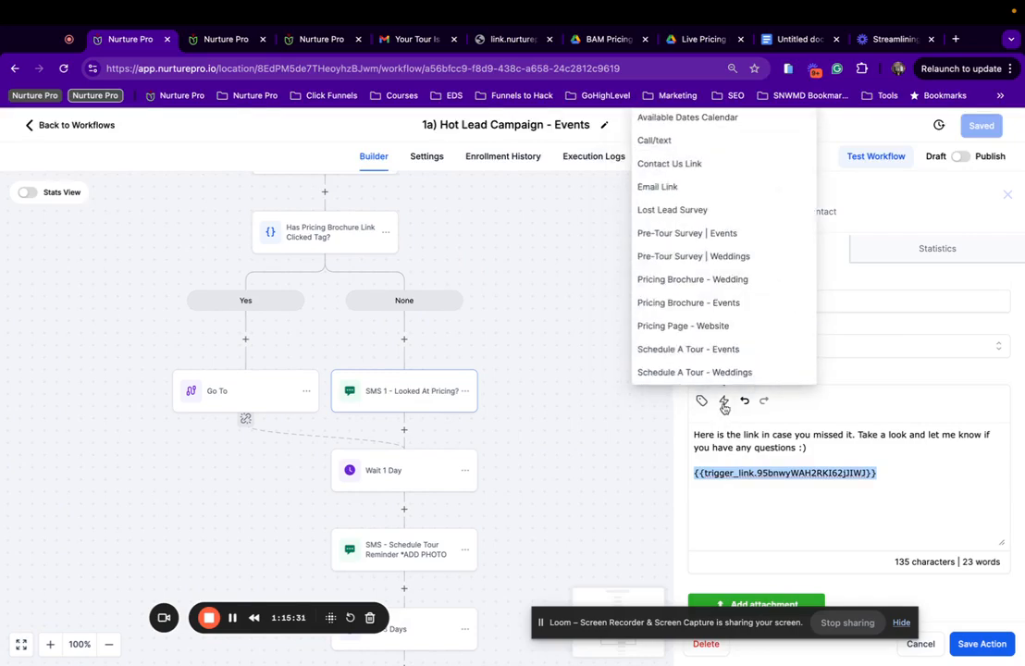
pyautogui.scroll(-3, 716, 359)
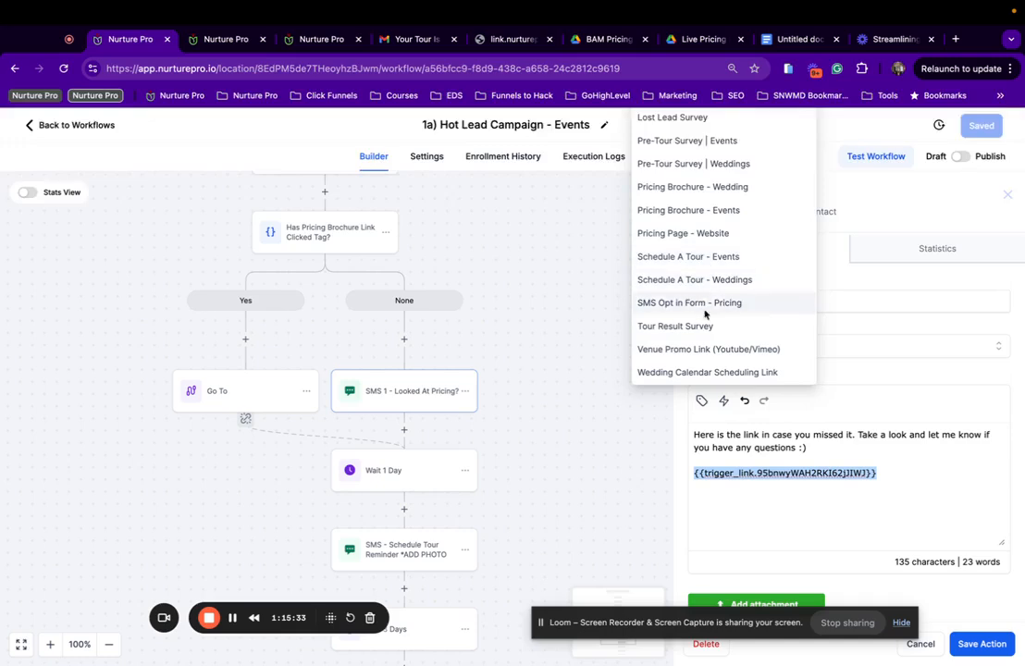
pyautogui.click(706, 220)
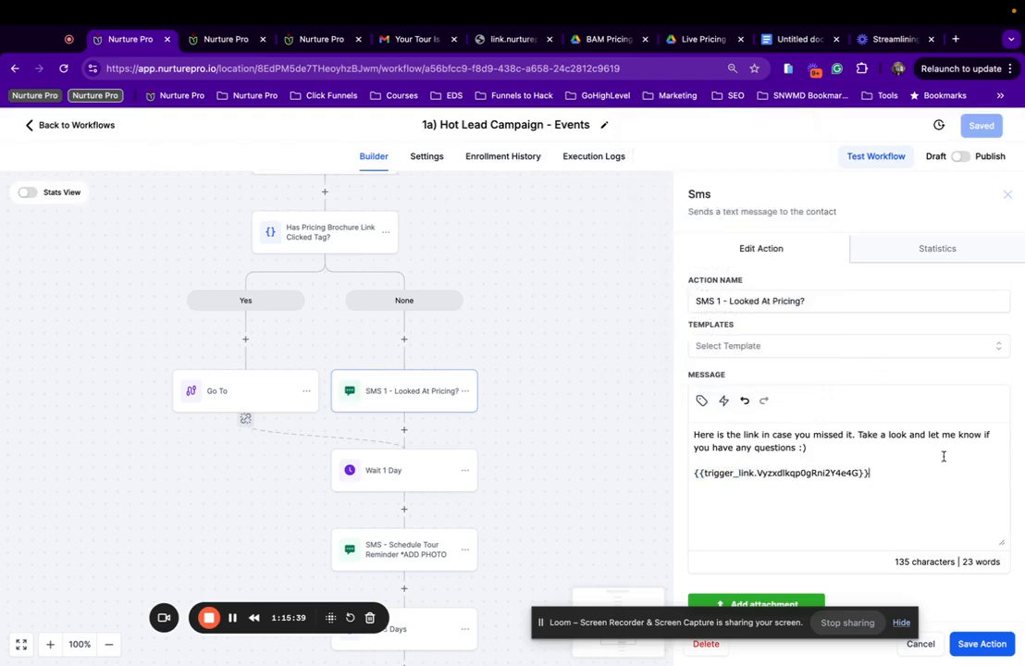
pyautogui.click(995, 644)
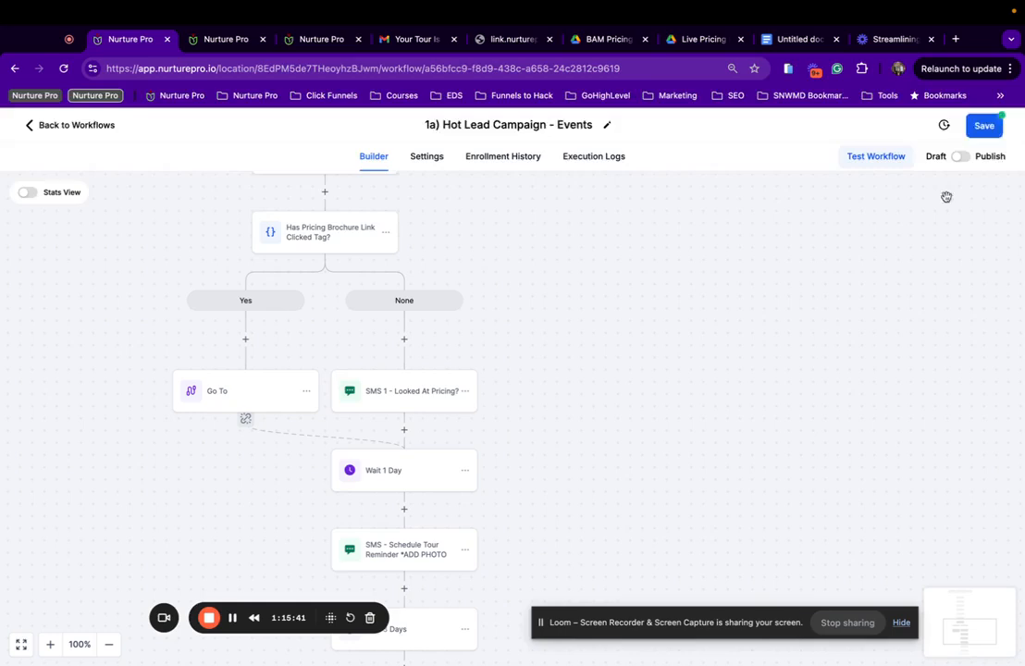
pyautogui.click(986, 127)
pyautogui.scroll(-4, 319, 398)
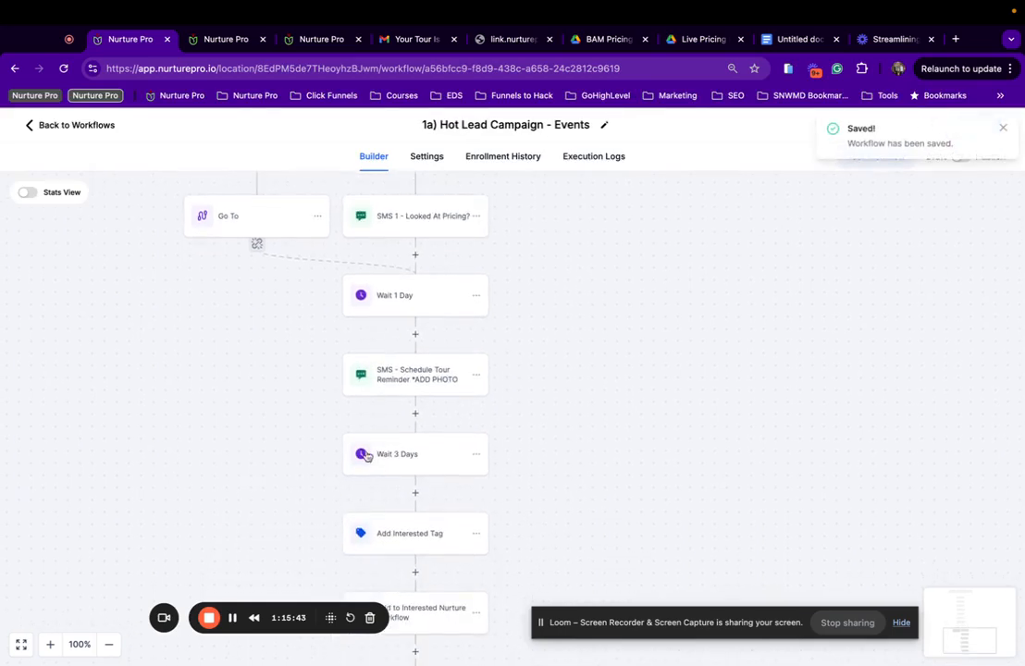
pyautogui.click(442, 286)
# Delete the opening line 'This can be you' from the SMS - Schedule Tour Reminder.
pyautogui.click(421, 379)
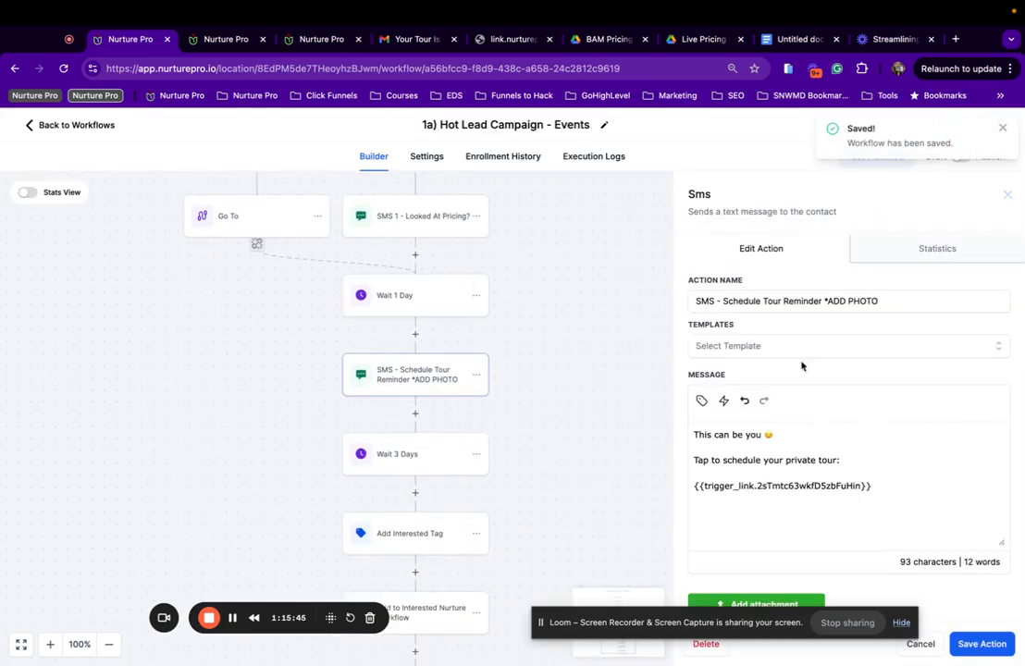
pyautogui.moveTo(871, 485); pyautogui.dragTo(694, 486)
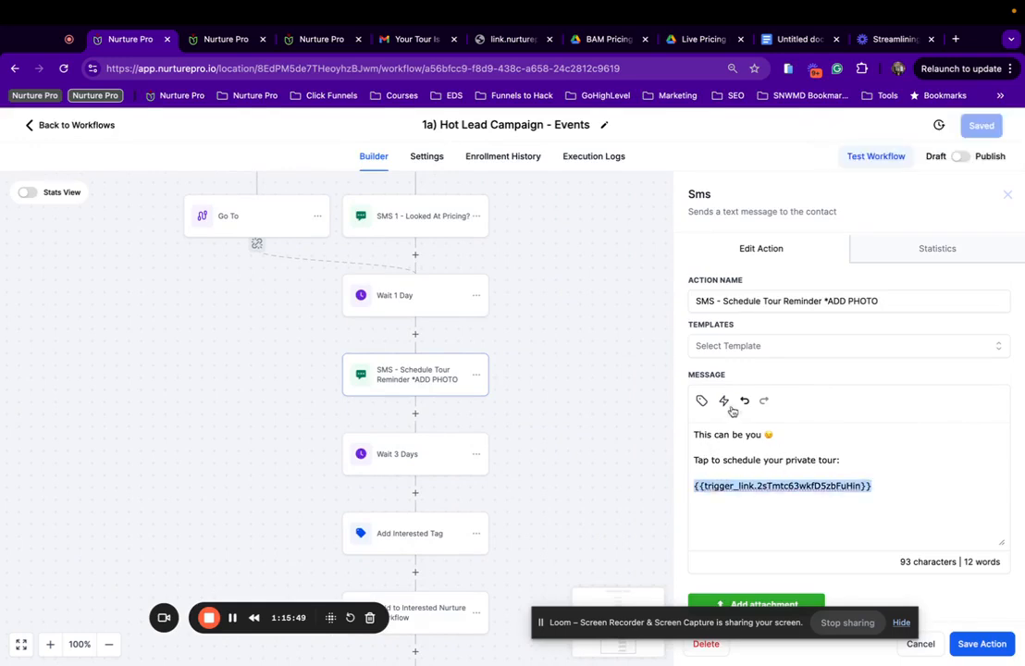
pyautogui.scroll(-2, 789, 500)
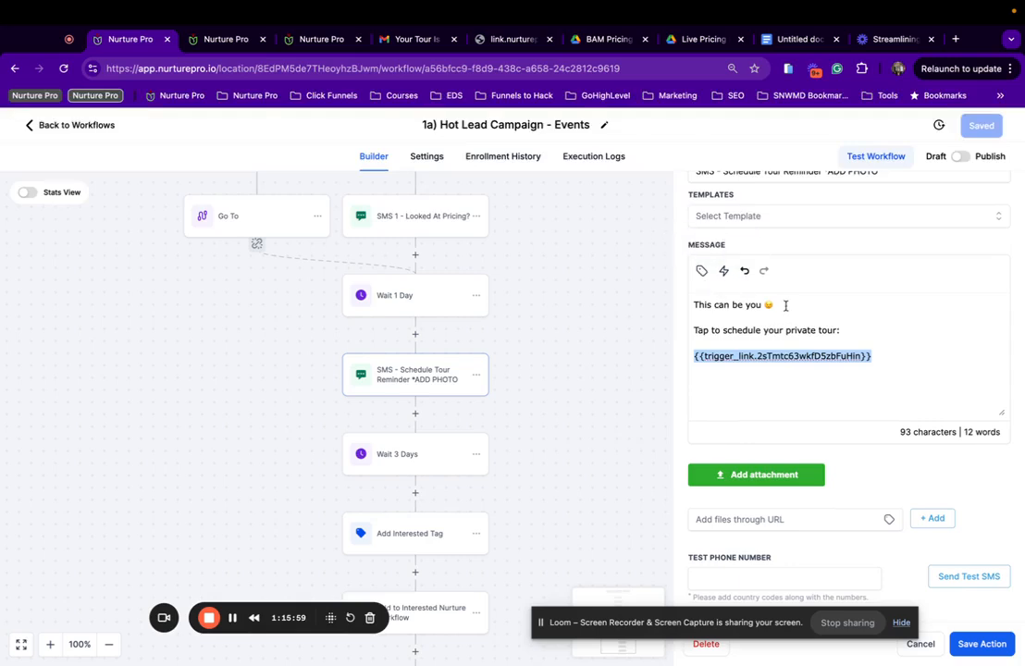
pyautogui.moveTo(784, 308); pyautogui.dragTo(657, 304)
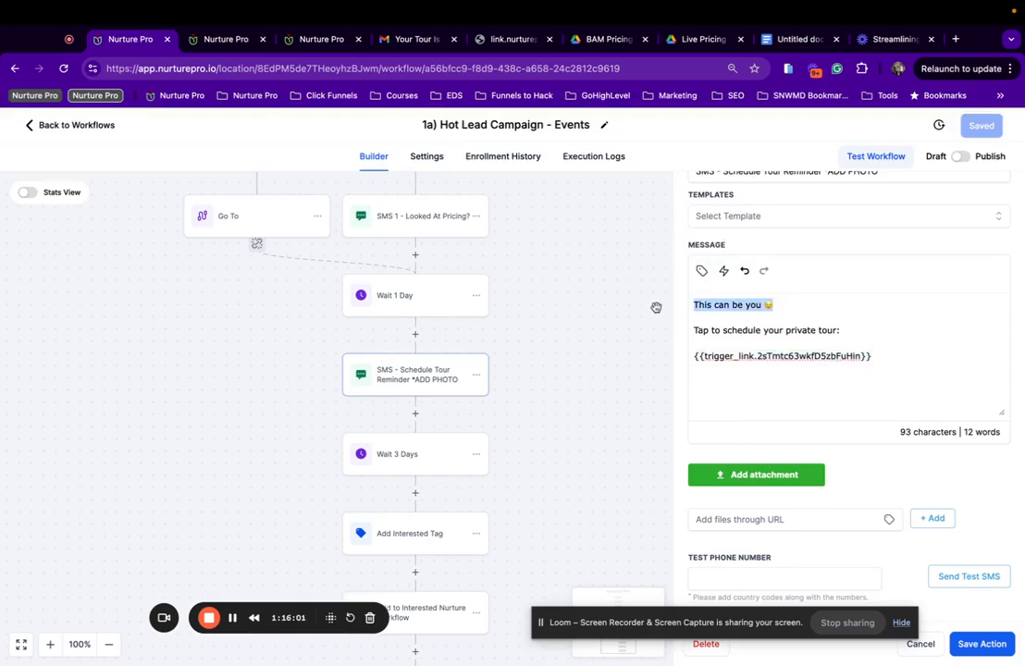
pyautogui.click(691, 323)
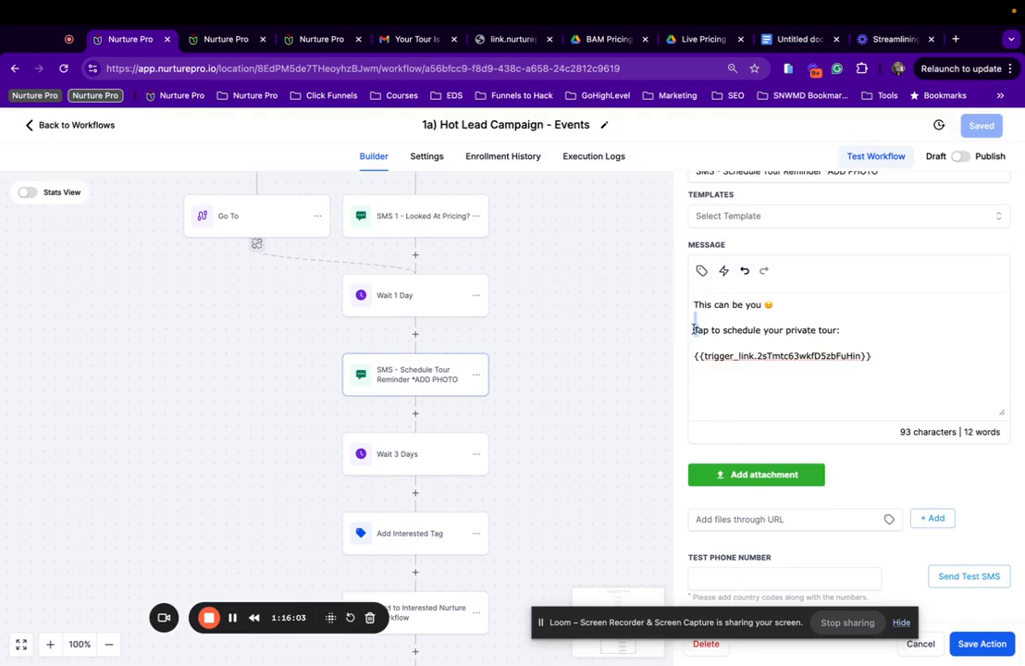
pyautogui.doubleClick(694, 329)
pyautogui.moveTo(694, 329); pyautogui.dragTo(692, 301)
pyautogui.click(691, 309)
pyautogui.press('BackSpace')
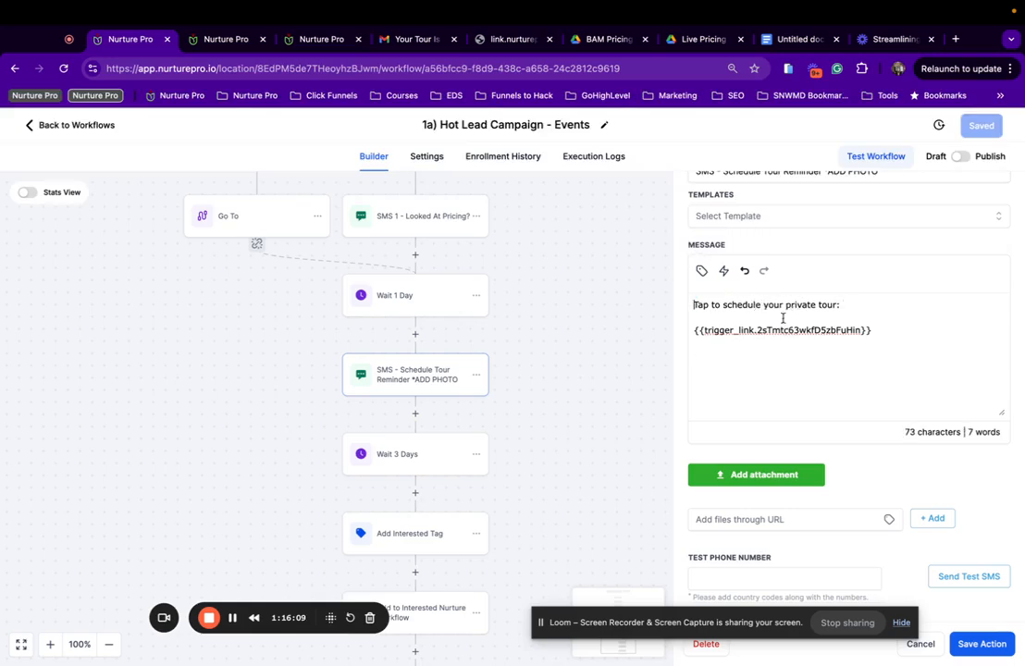
# Swap the reminder's old tour link for the Schedule A Tour - Events trigger link and save.
pyautogui.moveTo(883, 330); pyautogui.dragTo(696, 332)
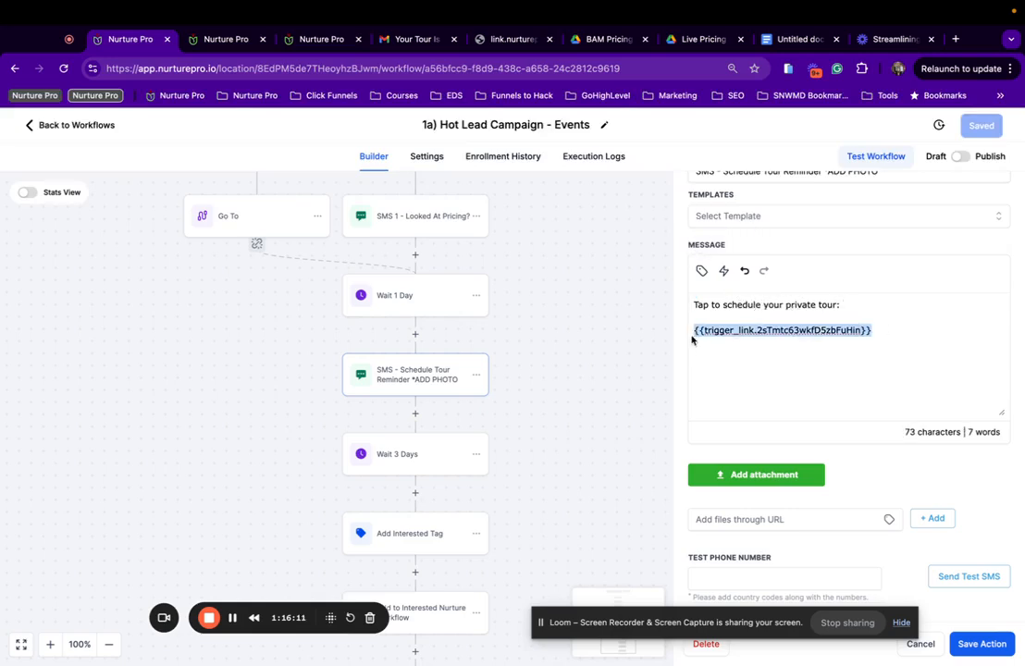
pyautogui.press('BackSpace')
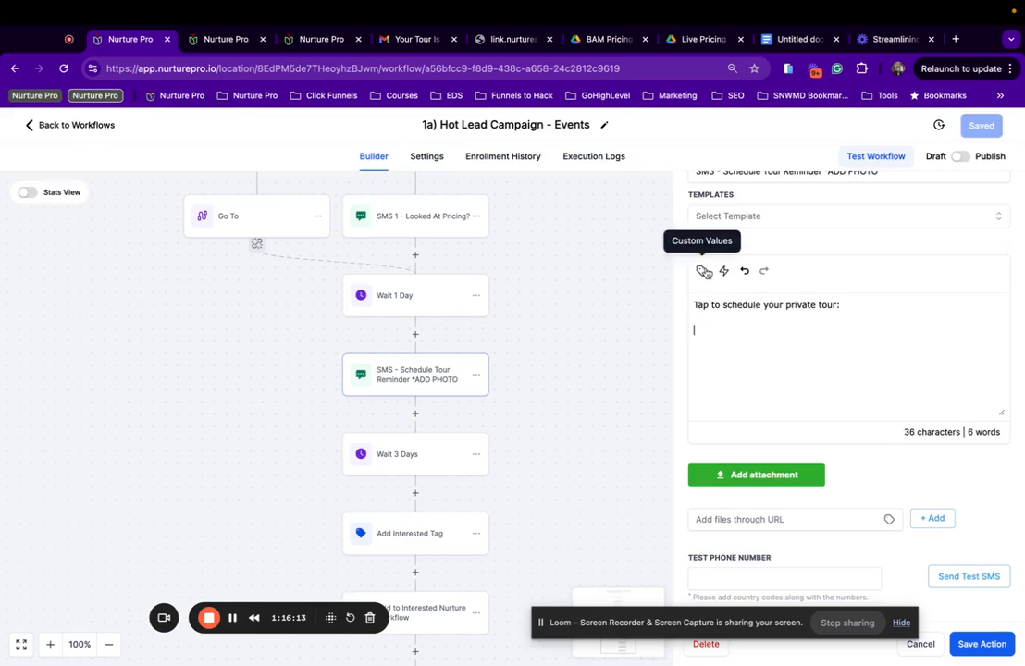
pyautogui.click(723, 270)
pyautogui.scroll(-3, 745, 478)
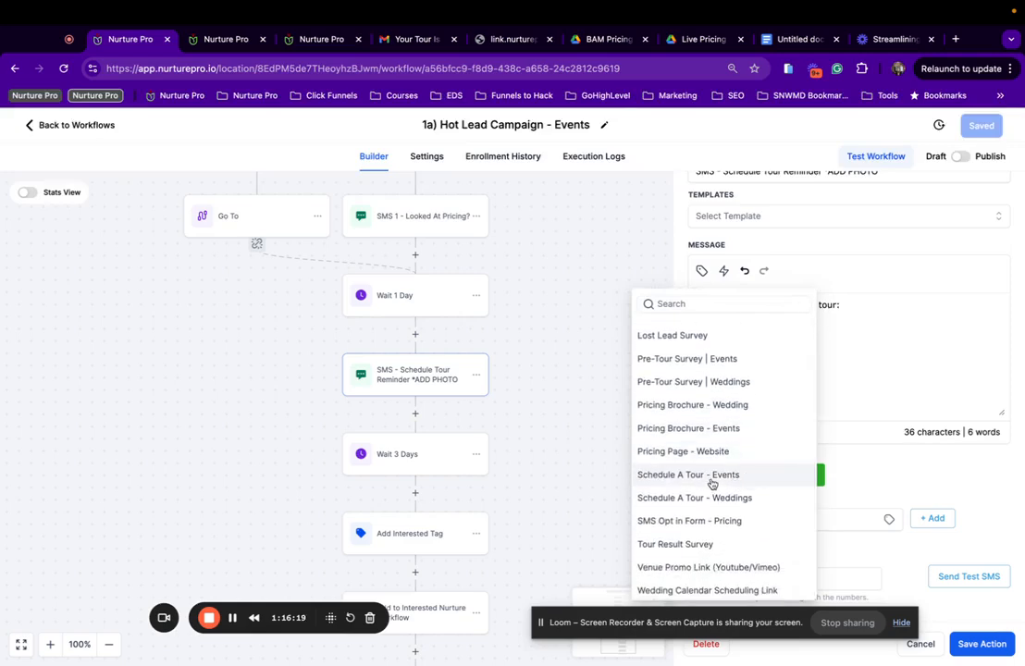
pyautogui.click(711, 475)
pyautogui.click(982, 644)
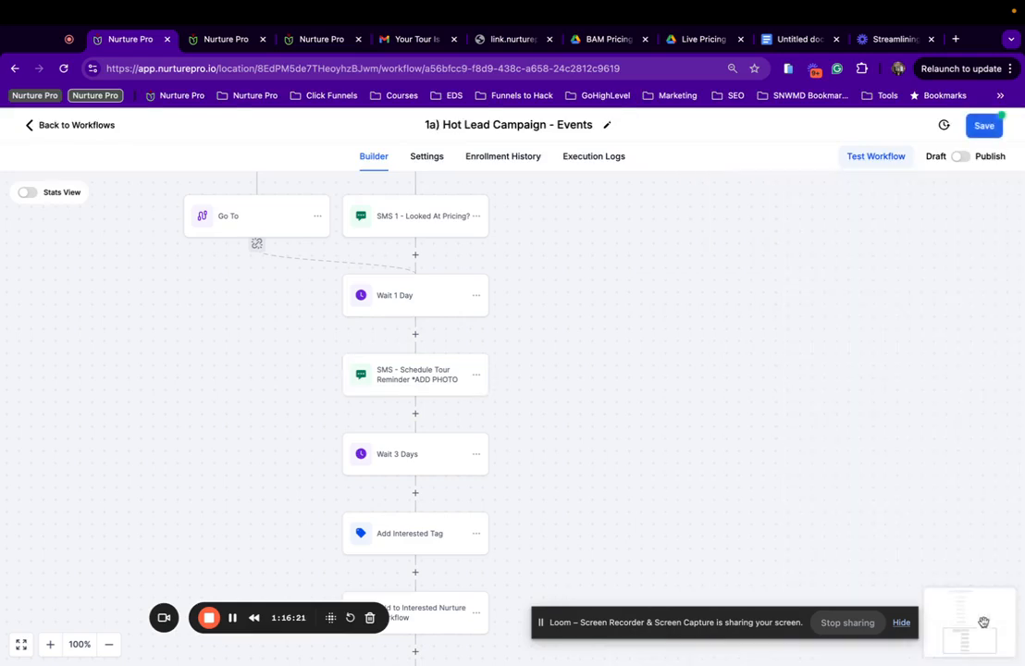
pyautogui.click(984, 125)
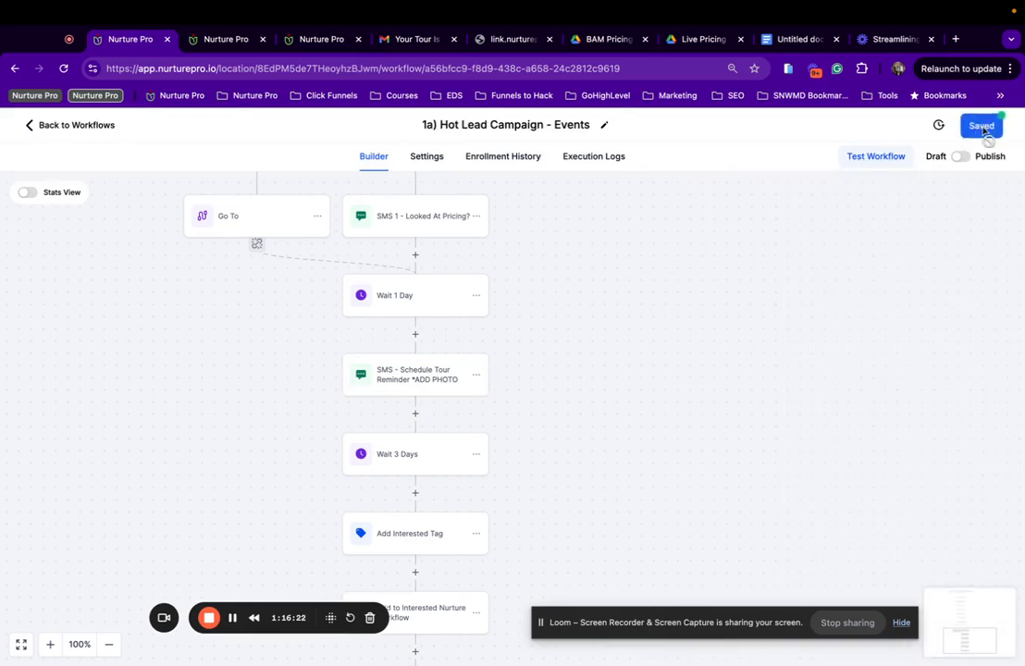
pyautogui.scroll(-2, 390, 369)
# Point the Add to Interested Nurture Workflow step at 1b) Interested Nurture - Events, then save.
pyautogui.click(415, 368)
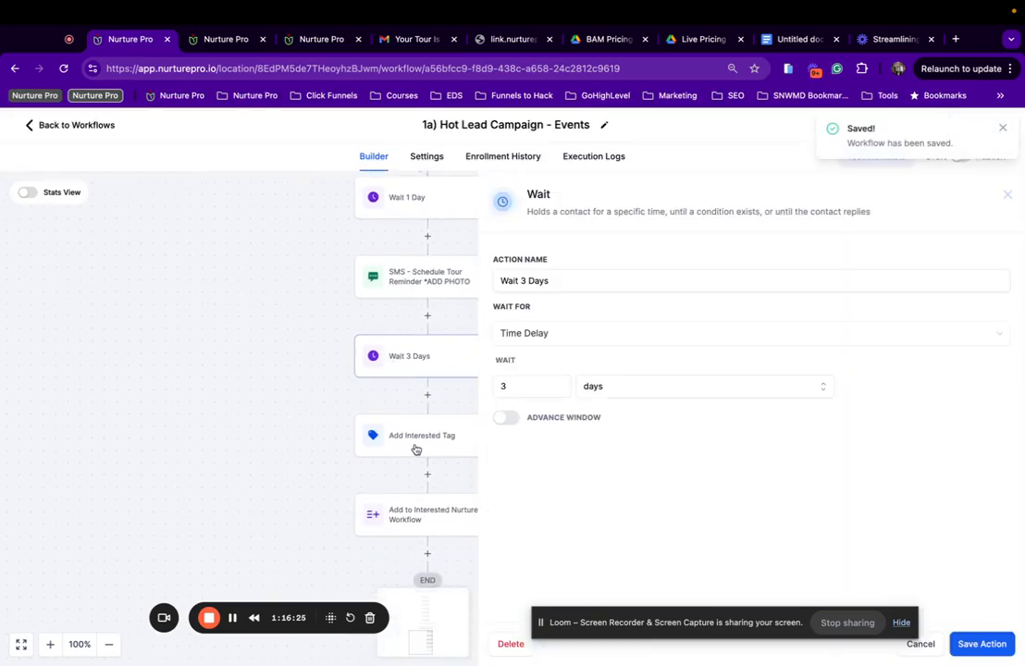
pyautogui.click(415, 450)
pyautogui.scroll(-1, 268, 425)
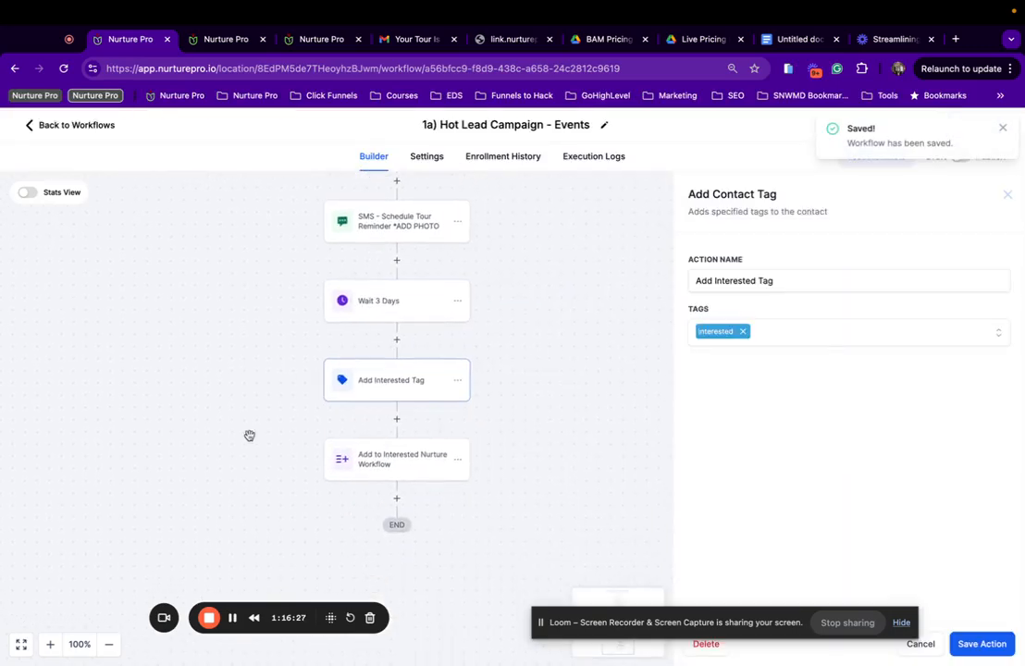
pyautogui.click(389, 458)
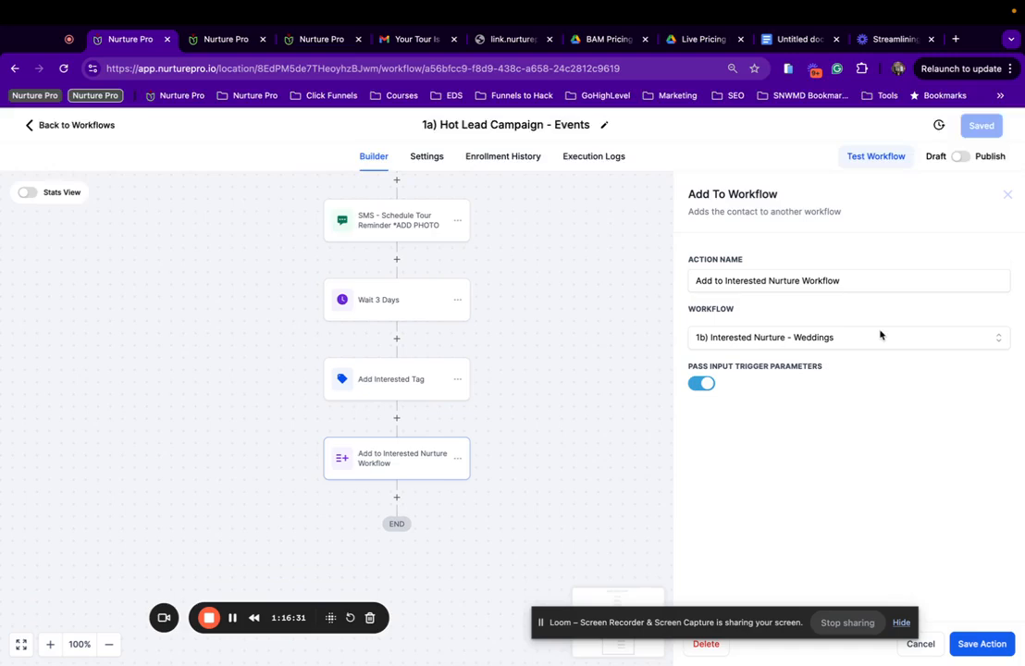
pyautogui.click(831, 342)
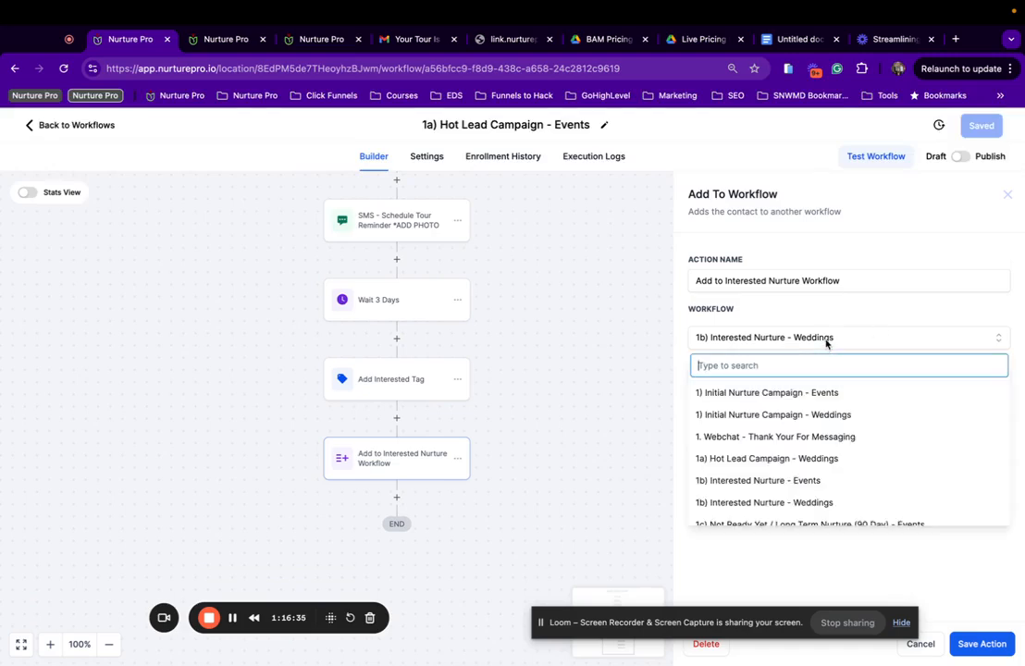
pyautogui.click(750, 481)
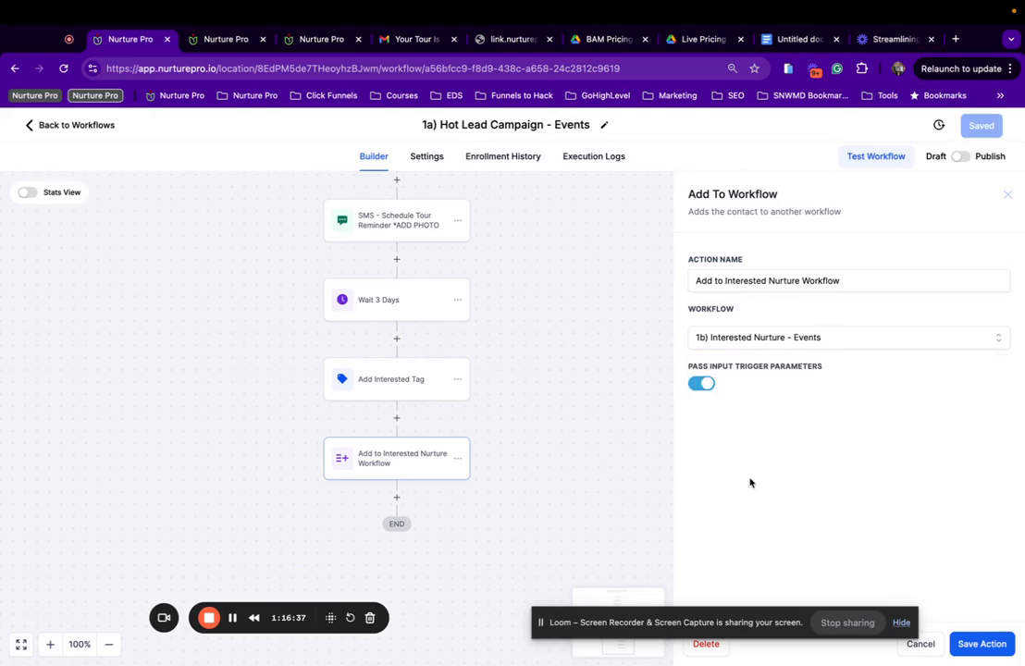
pyautogui.click(981, 642)
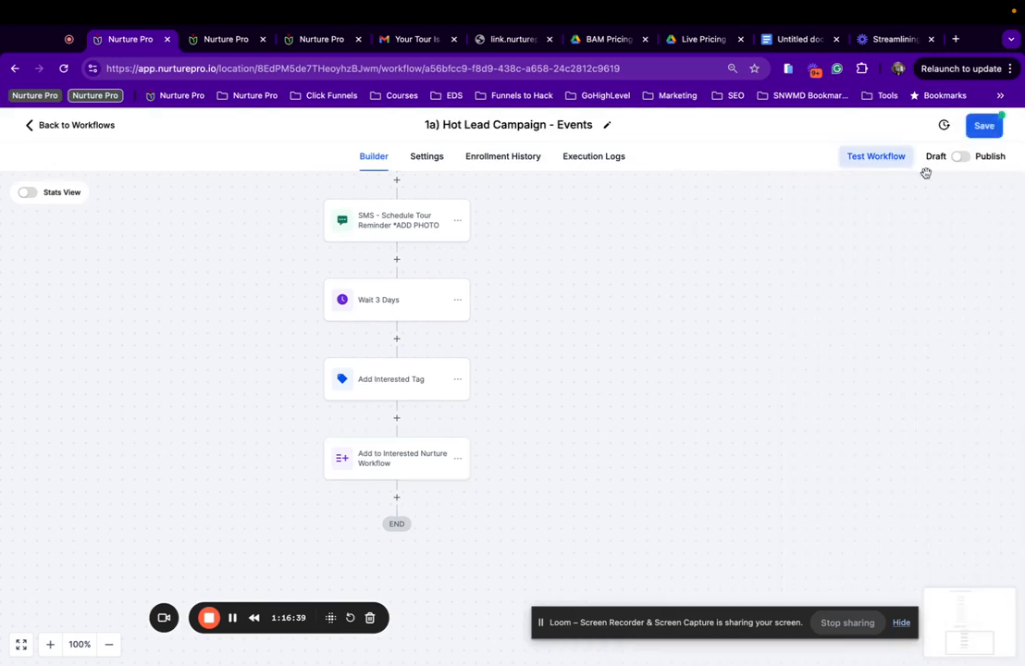
pyautogui.click(970, 136)
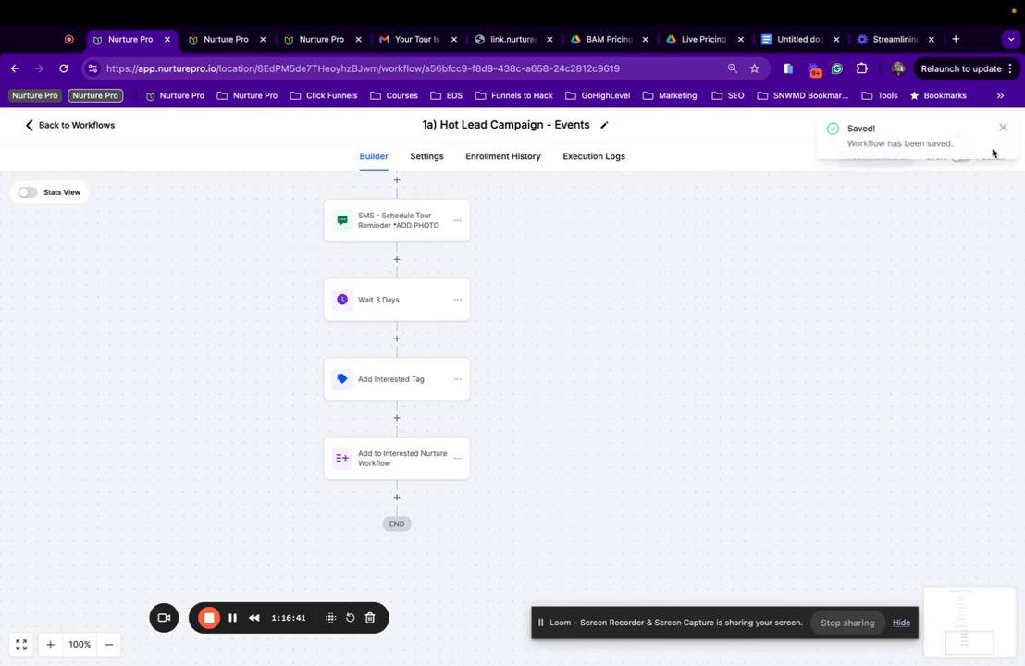
# Publish the 1a) Hot Lead Campaign - Events workflow and save it.
pyautogui.click(1004, 129)
pyautogui.click(961, 157)
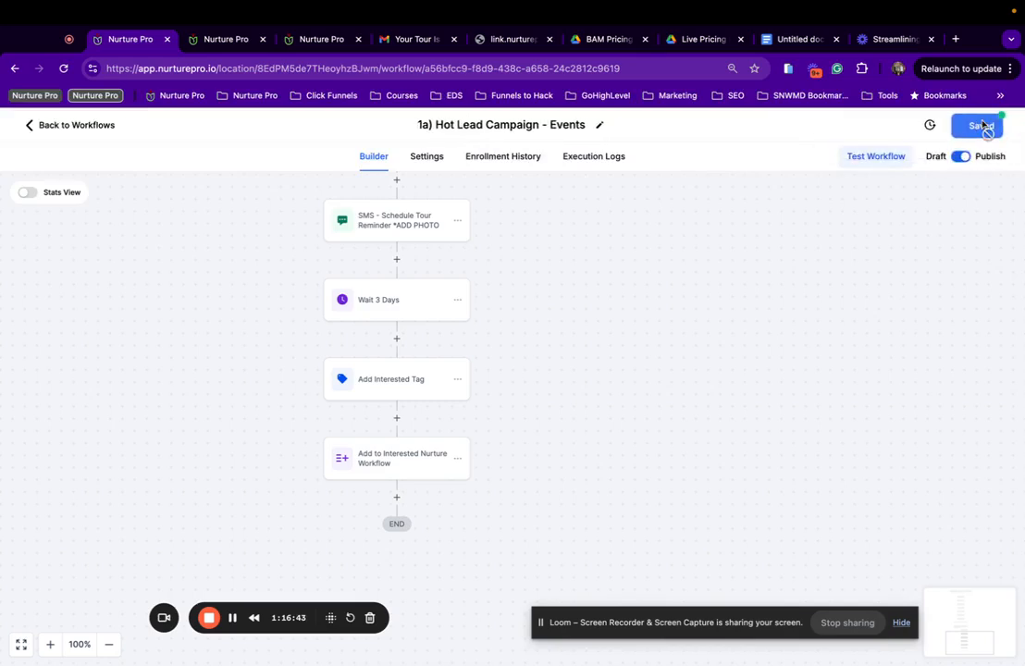
pyautogui.click(981, 126)
# Review the workflow's settings page, then return to the Event Booking Funnel workflow list.
pyautogui.scroll(5, 389, 493)
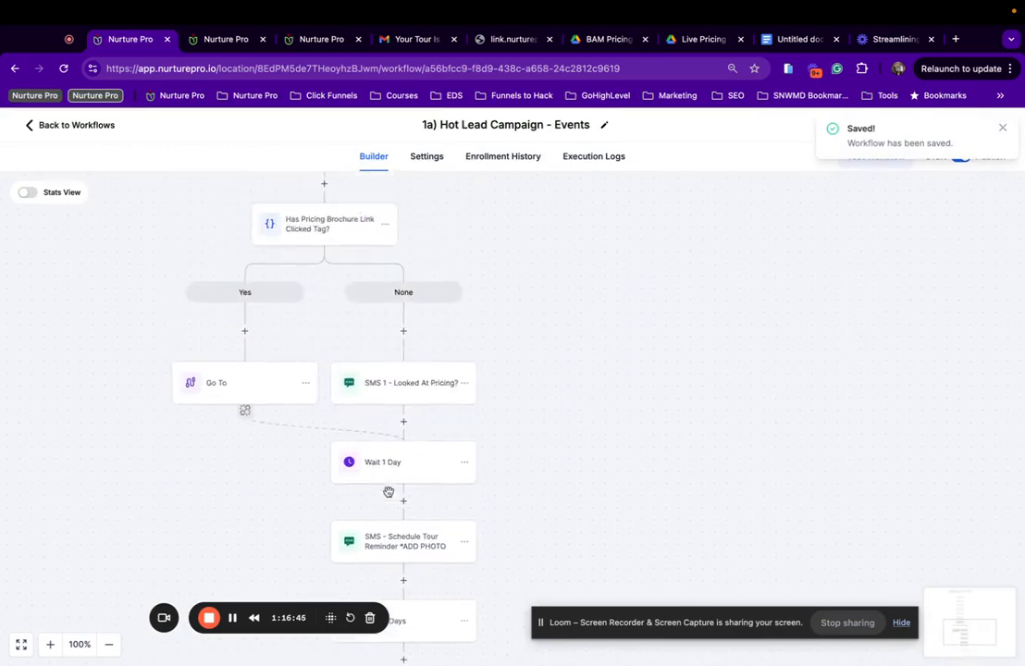
pyautogui.click(426, 156)
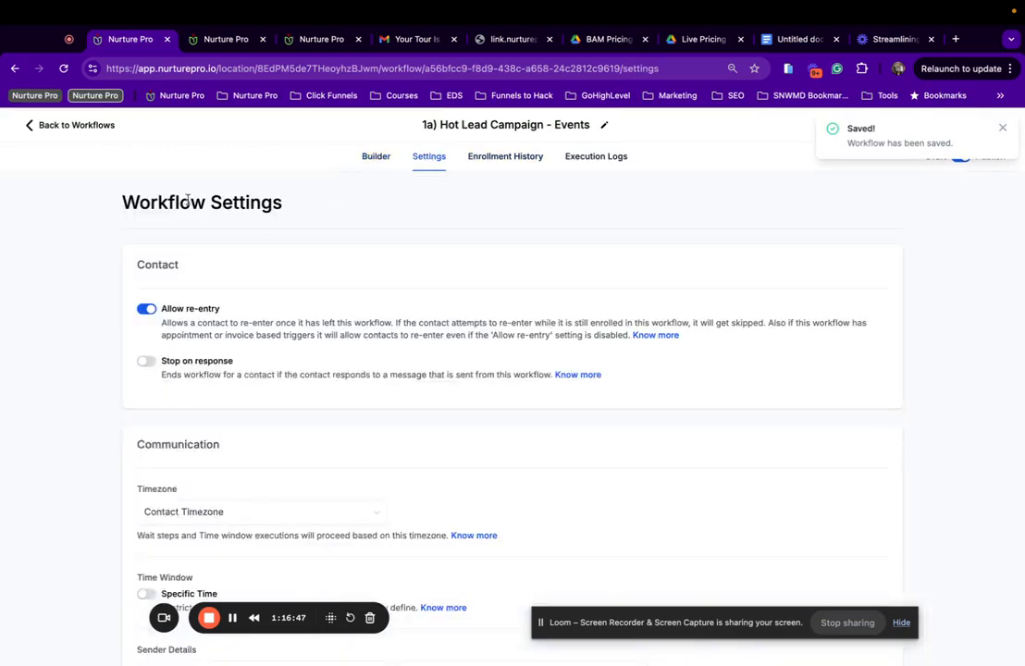
pyautogui.scroll(-2, 214, 378)
pyautogui.scroll(-2, 215, 377)
pyautogui.scroll(5, 64, 146)
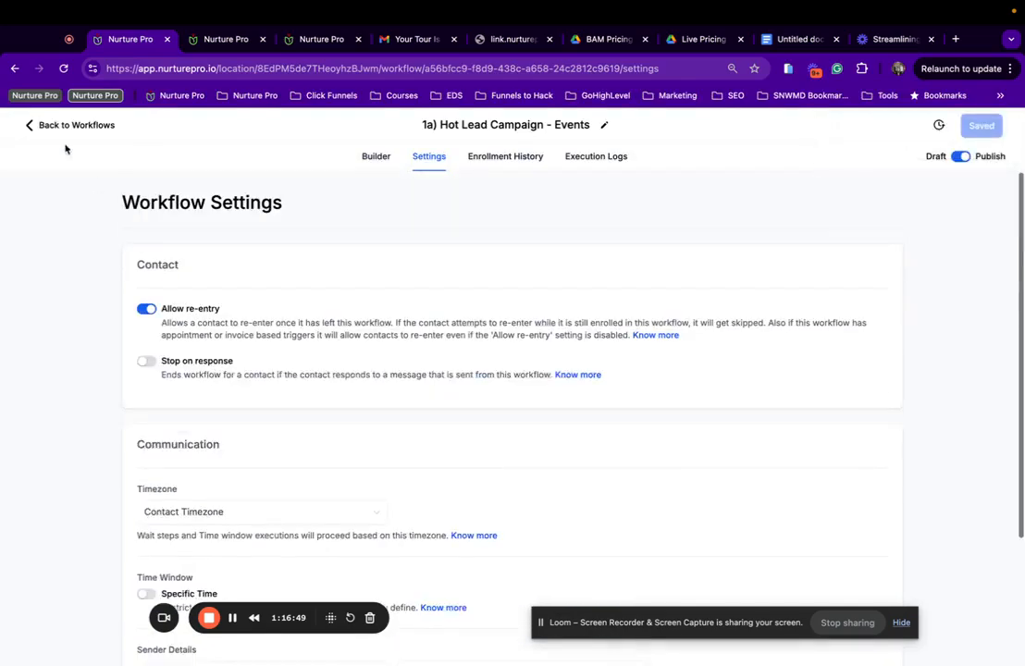
pyautogui.click(60, 123)
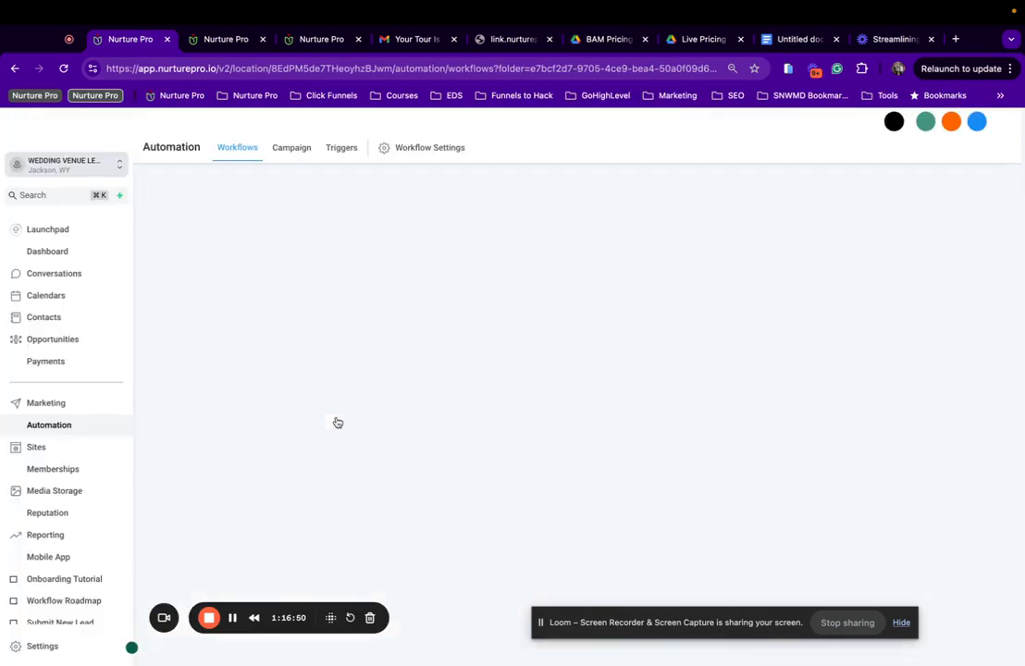
pyautogui.scroll(-3, 224, 425)
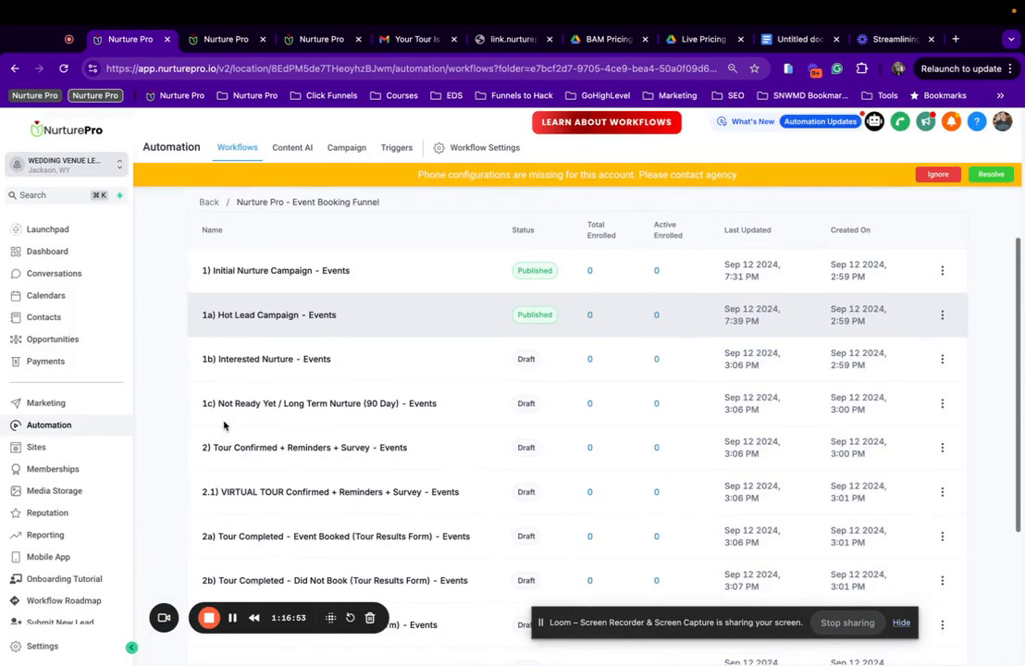
# In 1b) Interested Nurture - Events, set Update Opportunity to B) Event Pipeline, stage 1b) Interested, and save.
pyautogui.click(297, 360)
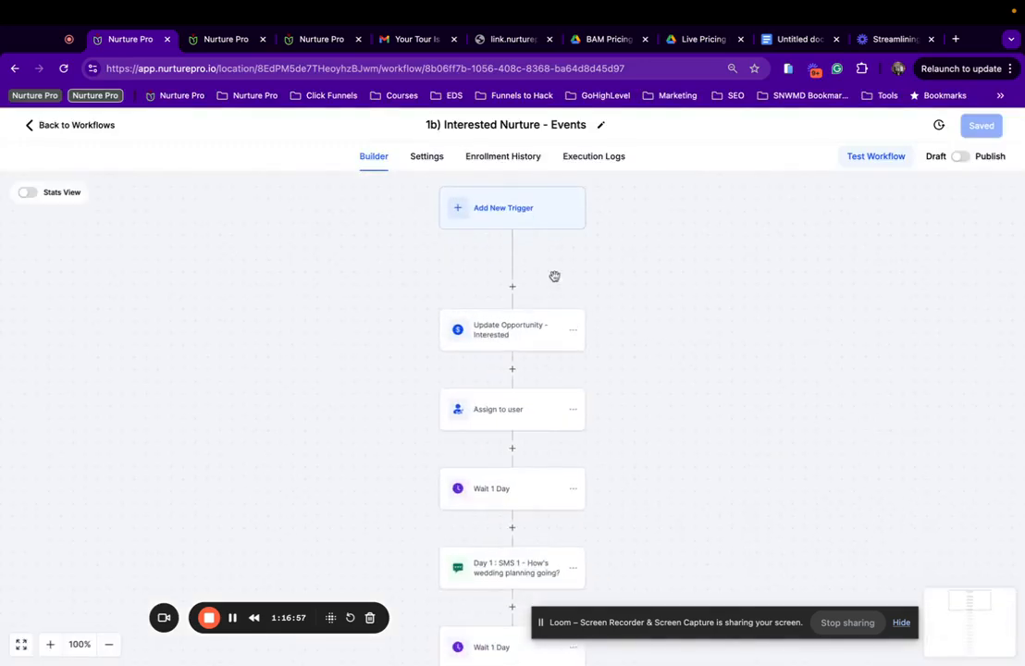
pyautogui.click(508, 334)
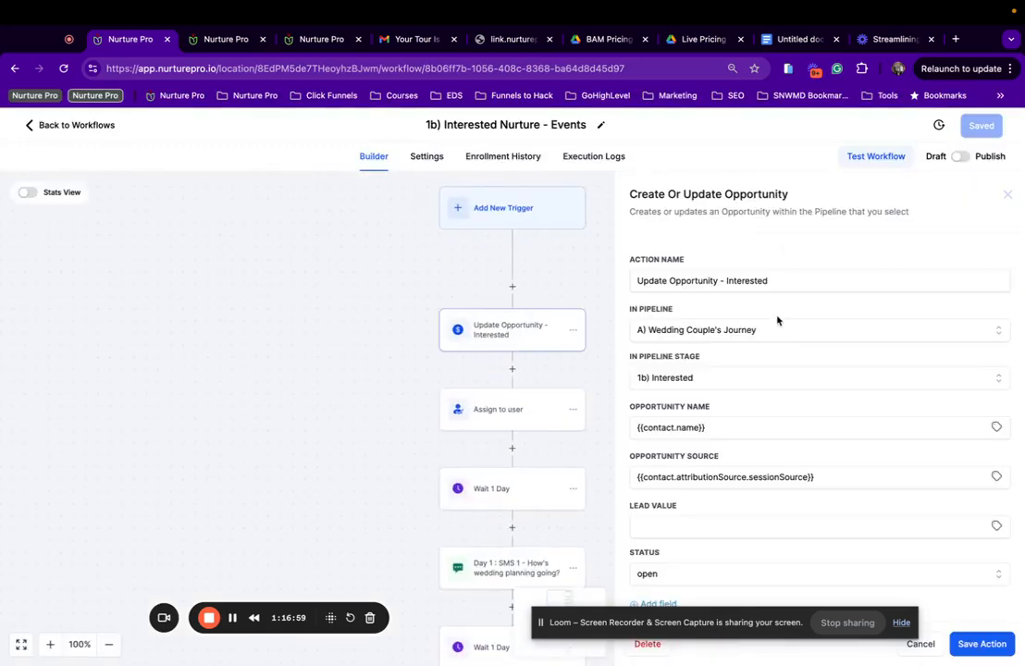
pyautogui.scroll(-1, 734, 379)
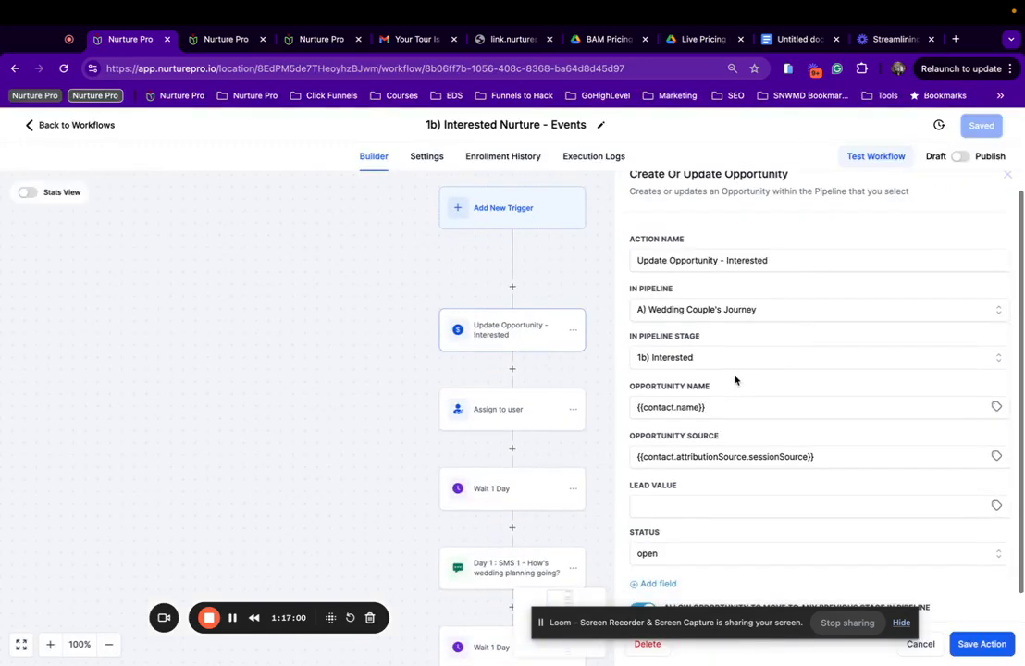
pyautogui.click(727, 312)
pyautogui.click(683, 389)
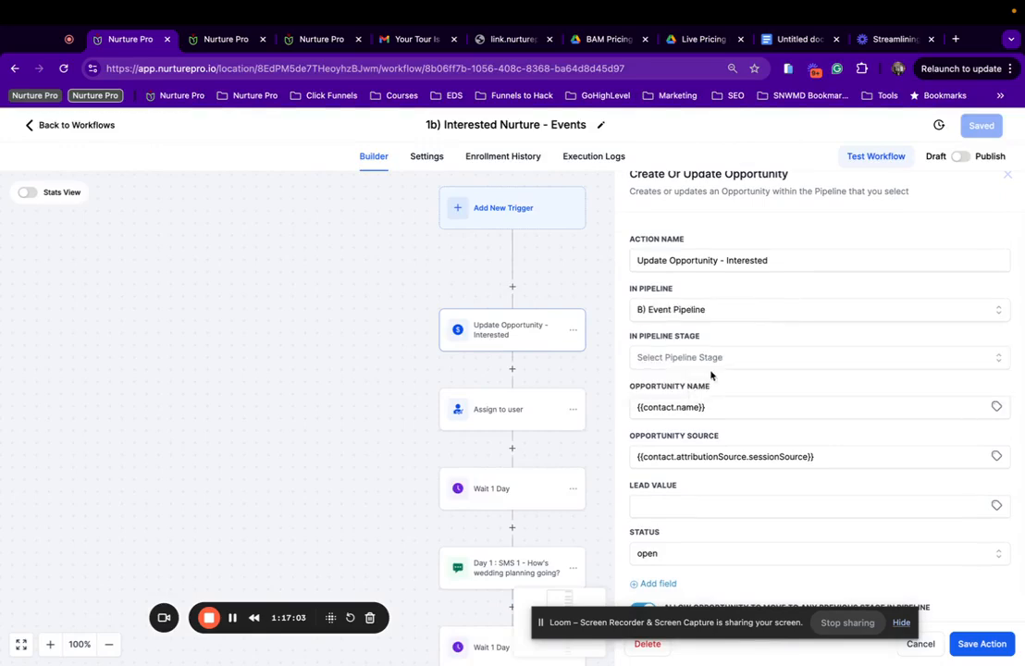
pyautogui.click(714, 359)
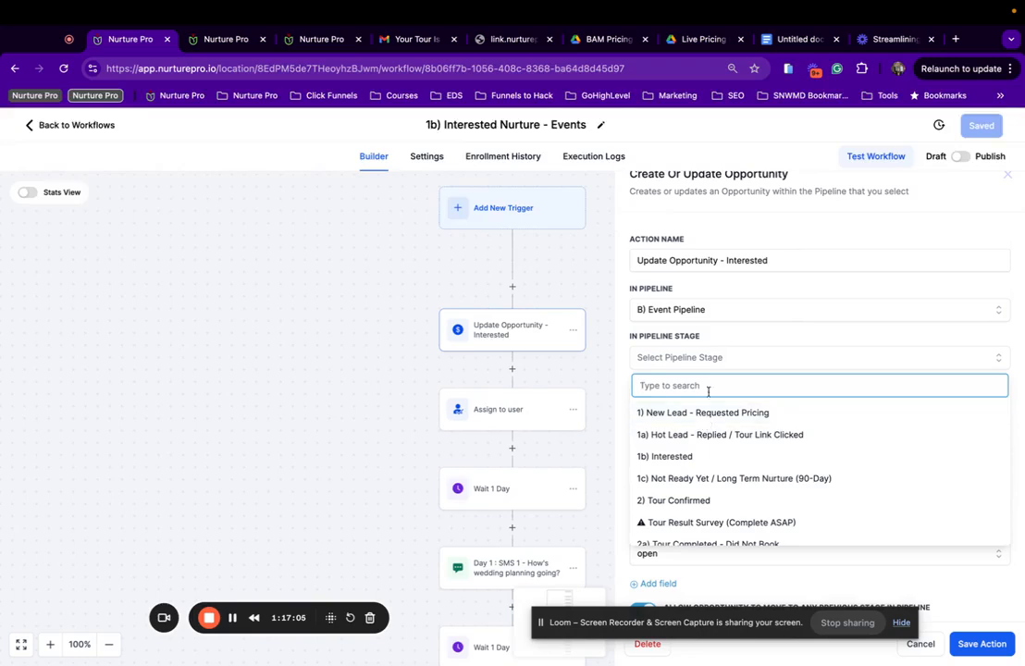
pyautogui.click(669, 457)
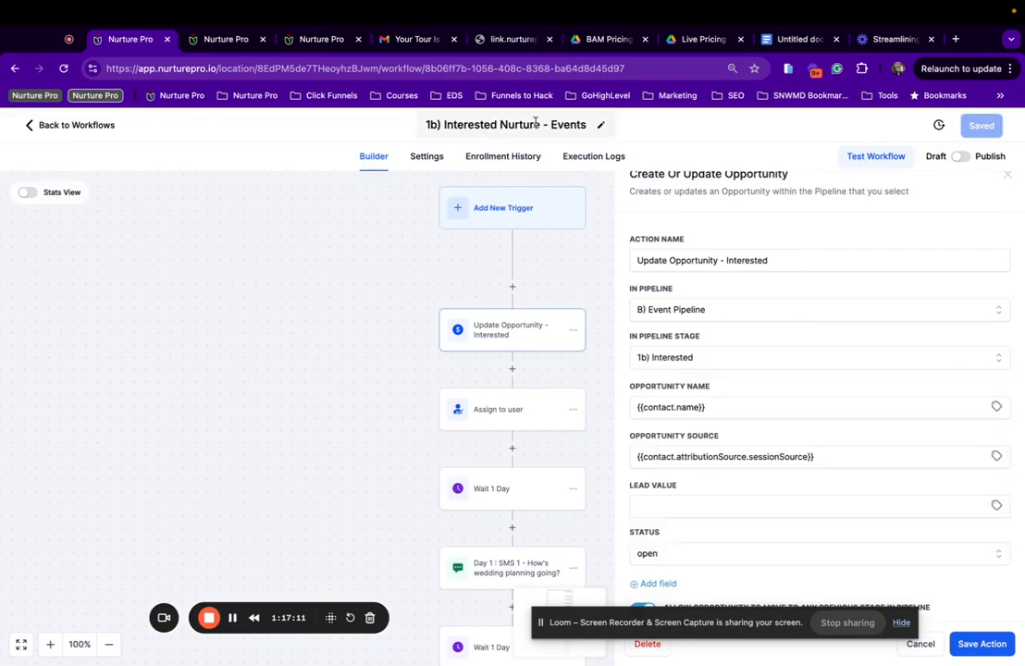
pyautogui.scroll(-1, 750, 370)
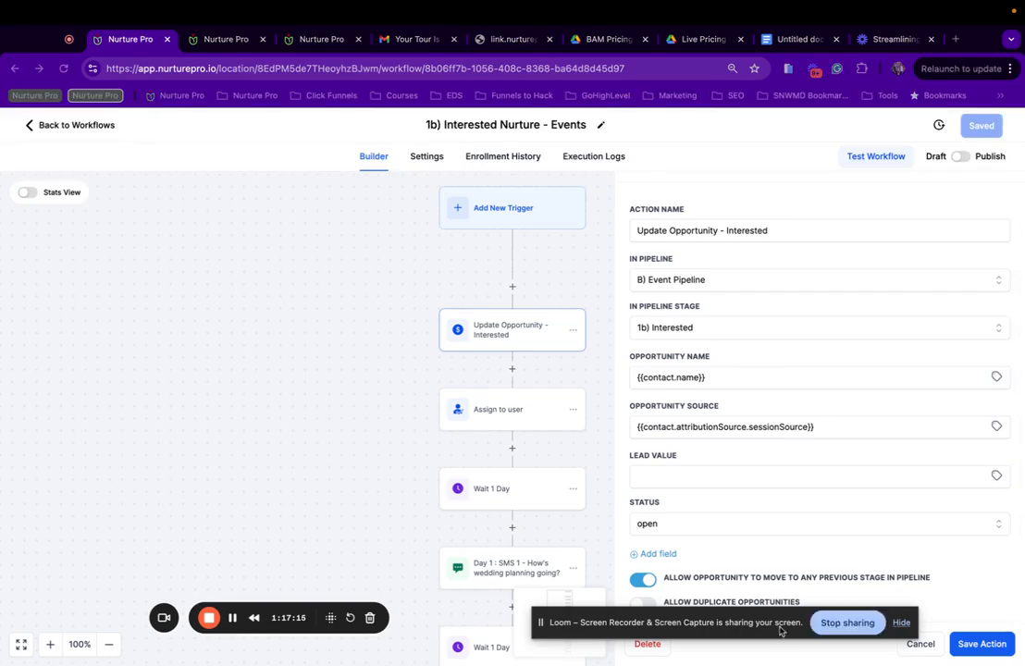
pyautogui.moveTo(726, 613); pyautogui.dragTo(265, 634)
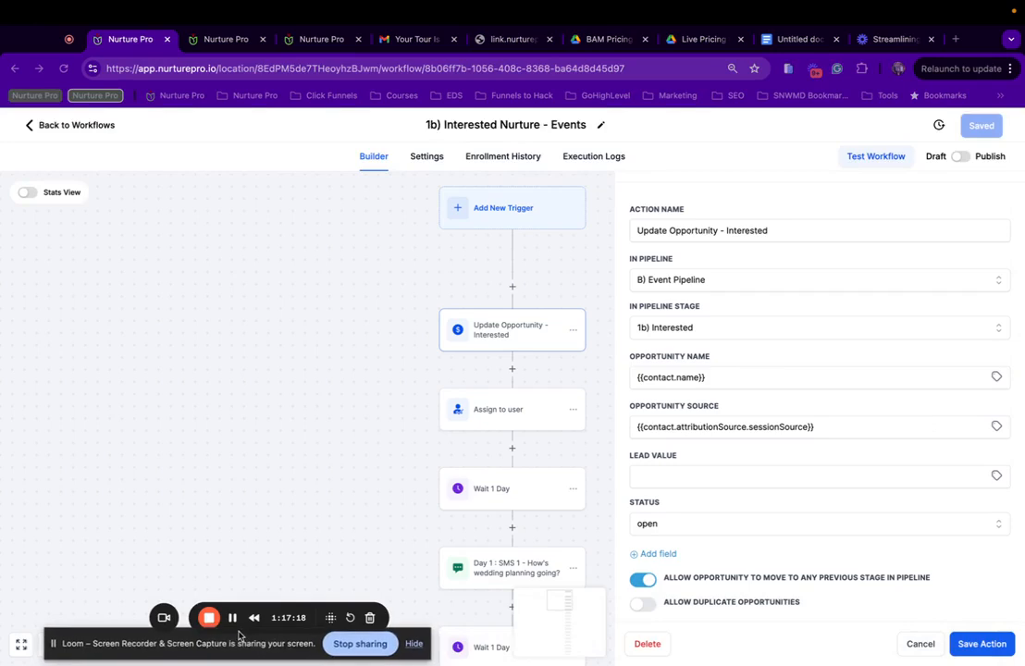
pyautogui.click(984, 644)
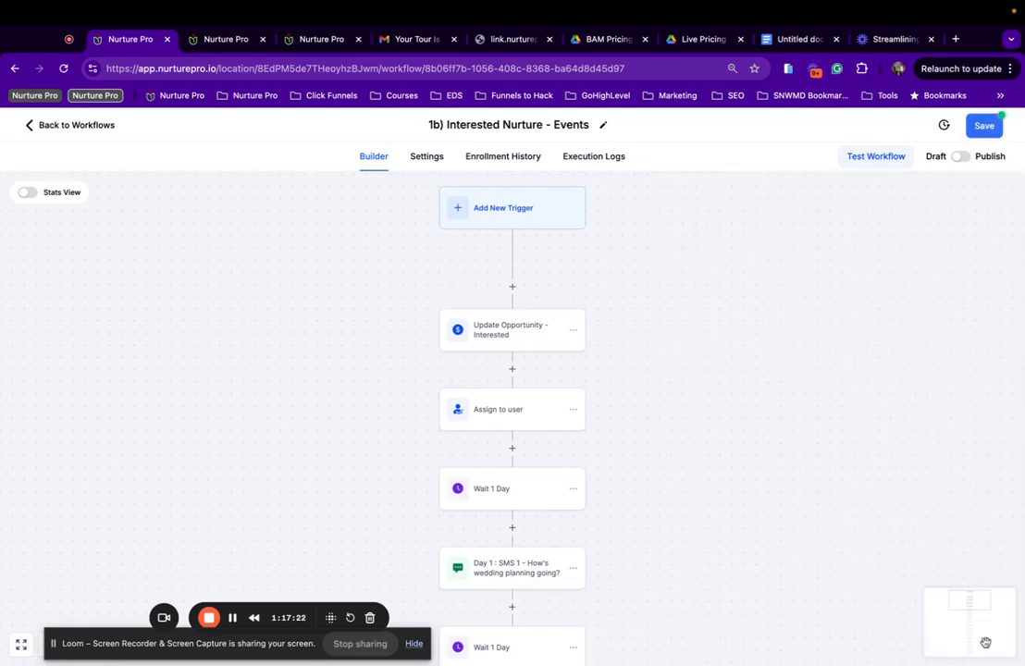
pyautogui.click(983, 128)
# Have the Assign to user step assign contacts to the first listed user.
pyautogui.click(543, 425)
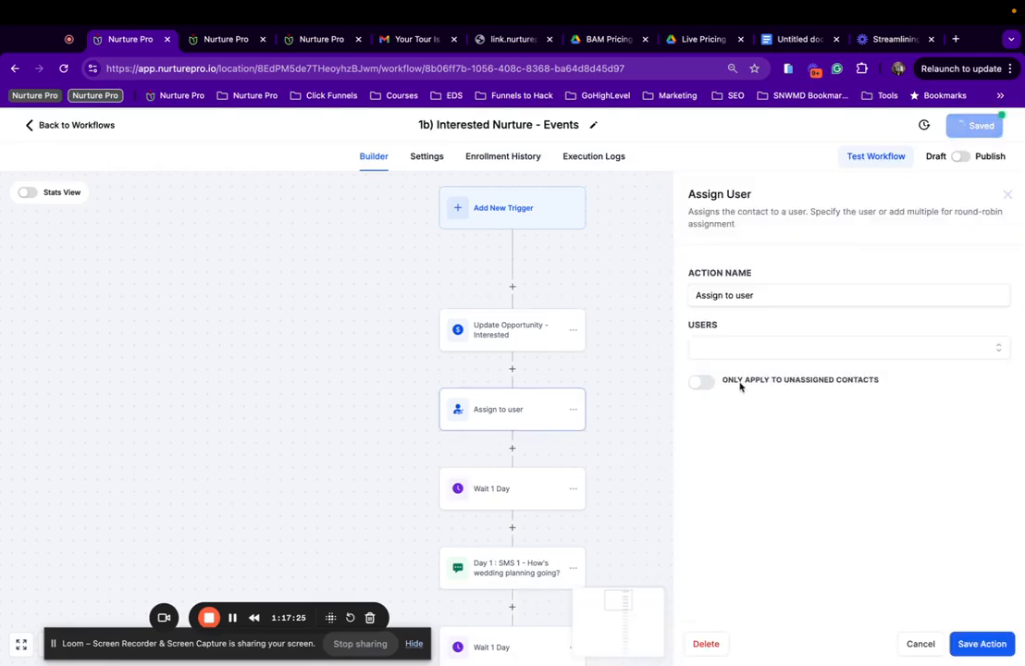
pyautogui.click(767, 352)
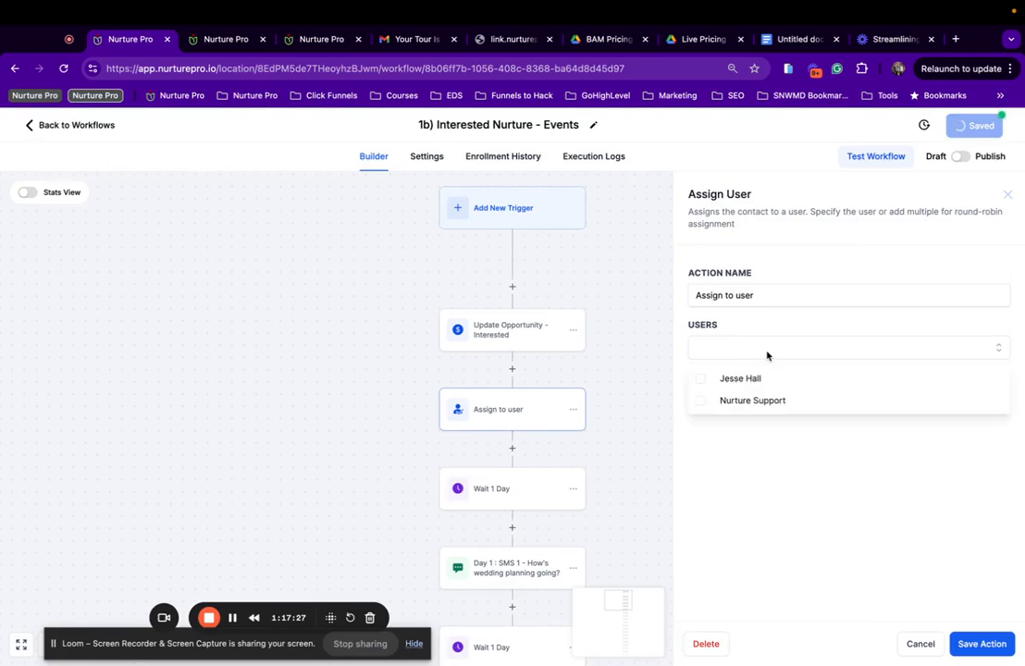
pyautogui.click(728, 379)
pyautogui.click(988, 648)
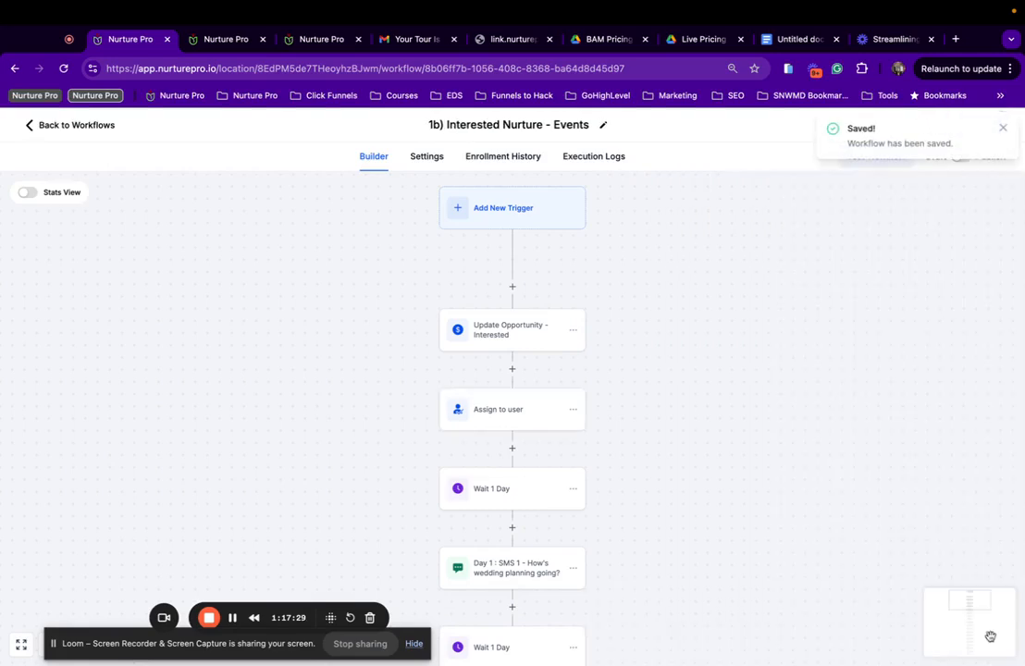
pyautogui.click(1000, 129)
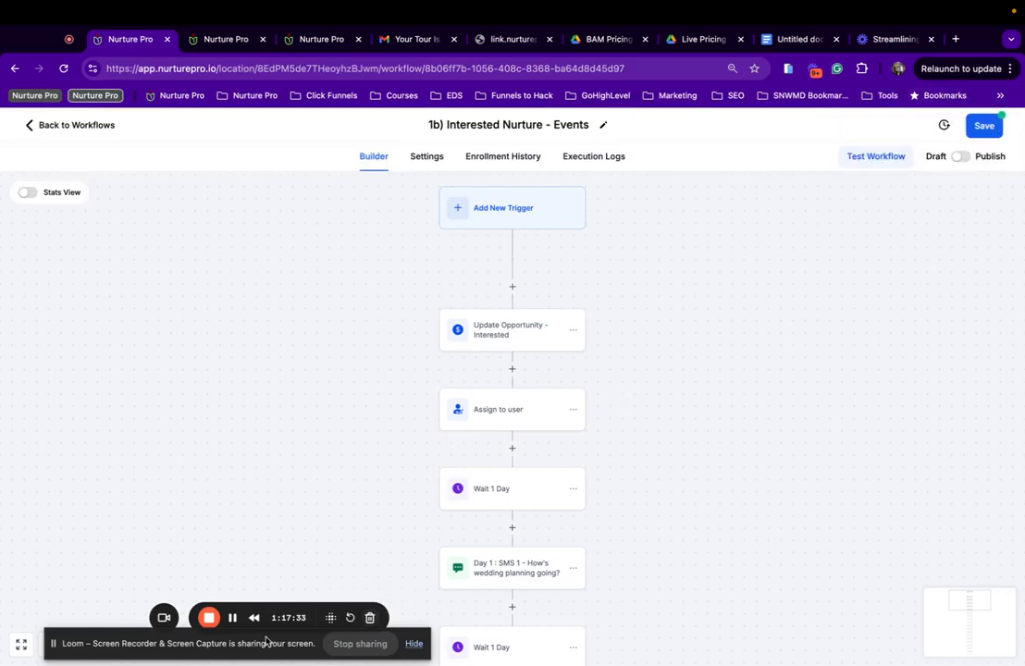
pyautogui.moveTo(267, 643); pyautogui.dragTo(240, 643)
pyautogui.scroll(-1, 546, 409)
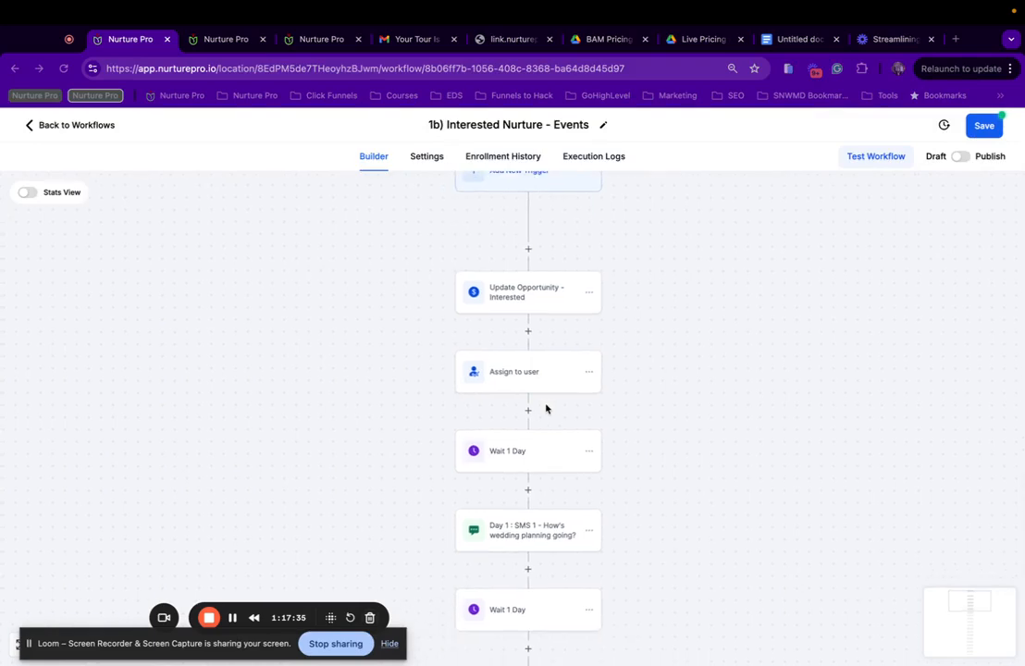
pyautogui.scroll(-3, 513, 453)
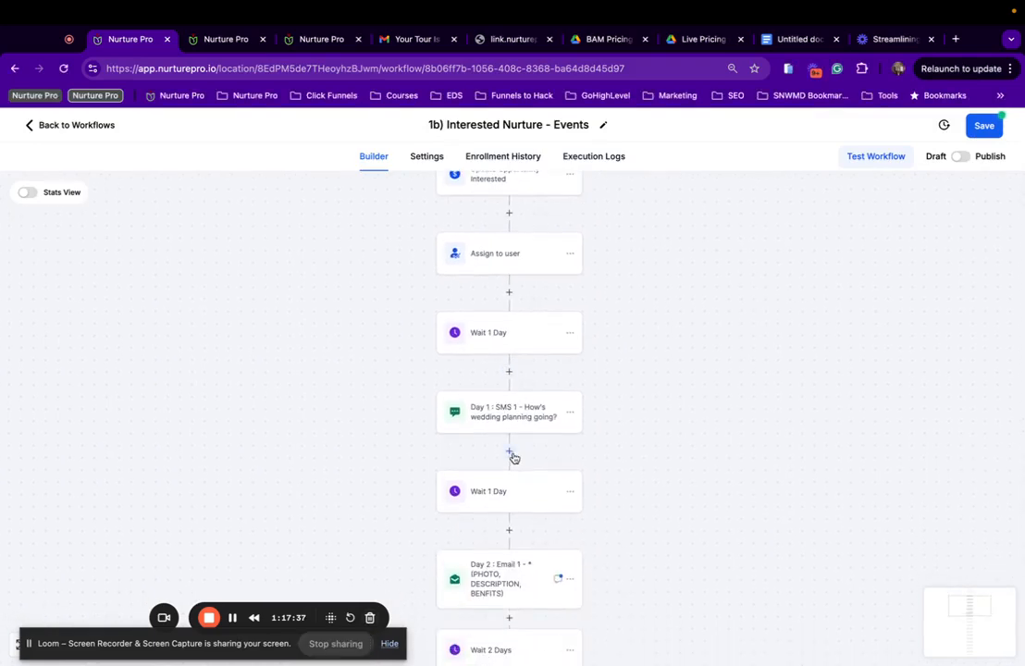
pyautogui.click(510, 334)
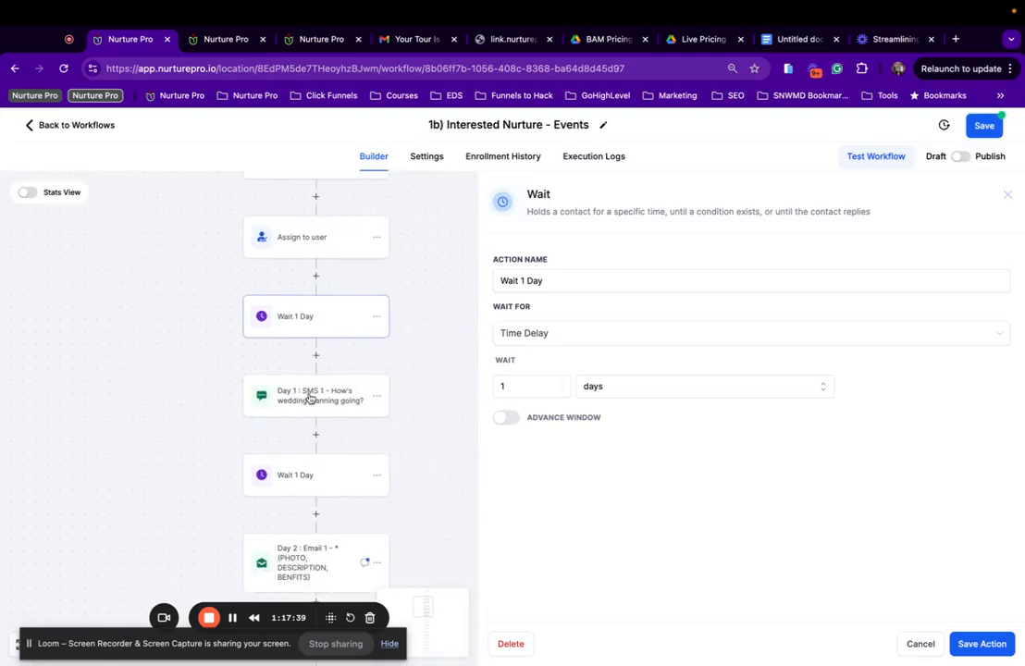
# Replace 'wedding' with 'event' in the Day 1 SMS step name and message, and save the workflow.
pyautogui.click(313, 398)
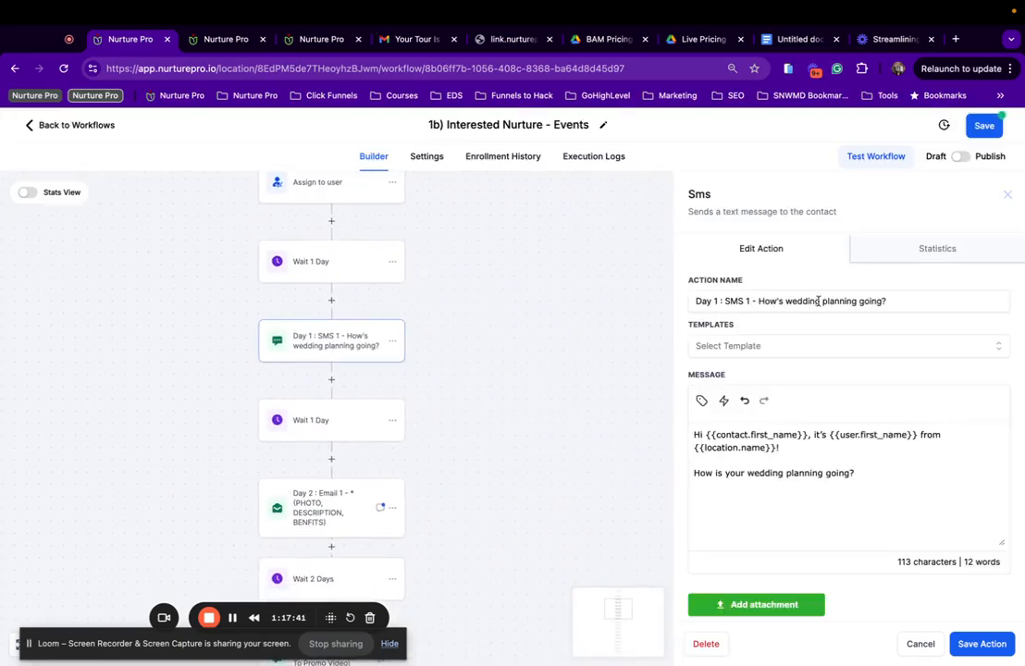
pyautogui.moveTo(820, 302); pyautogui.dragTo(785, 301)
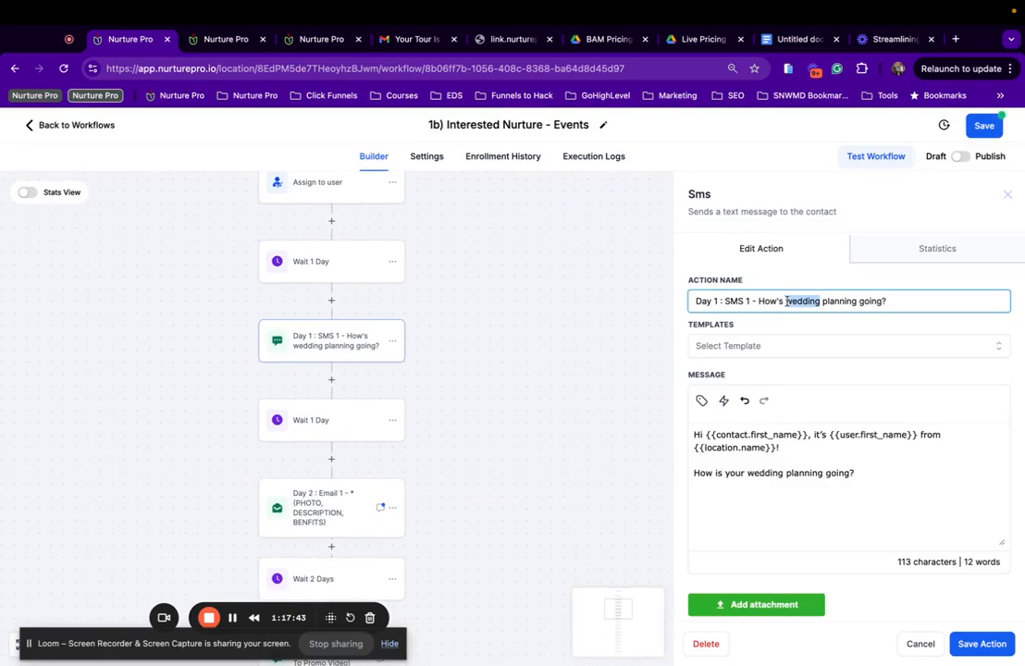
pyautogui.write('een')
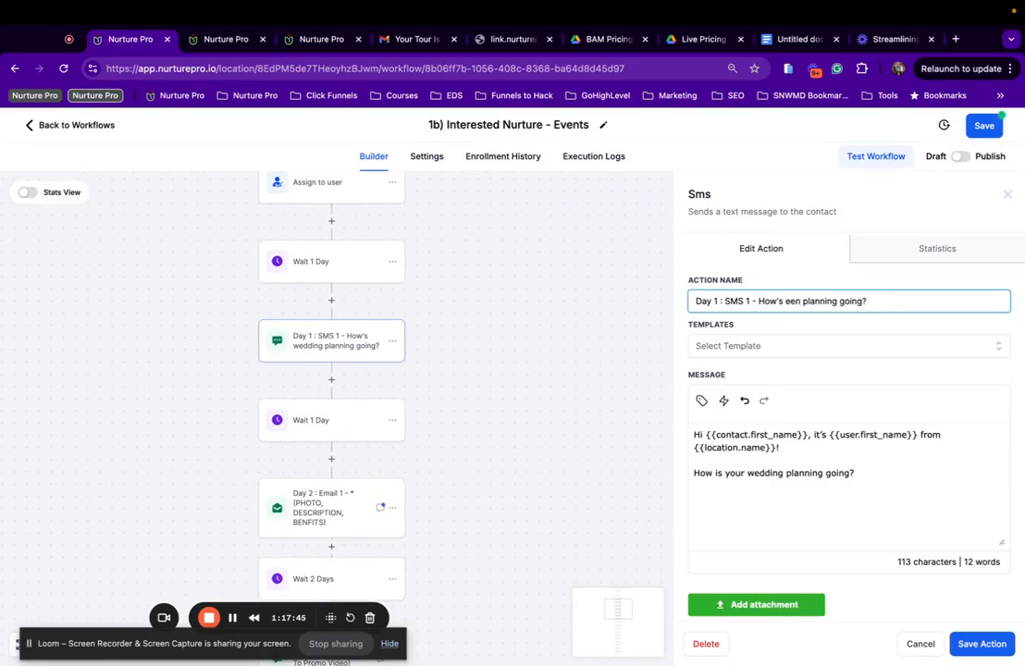
pyautogui.write('nt')
pyautogui.moveTo(784, 472); pyautogui.dragTo(751, 473)
pyautogui.write('event')
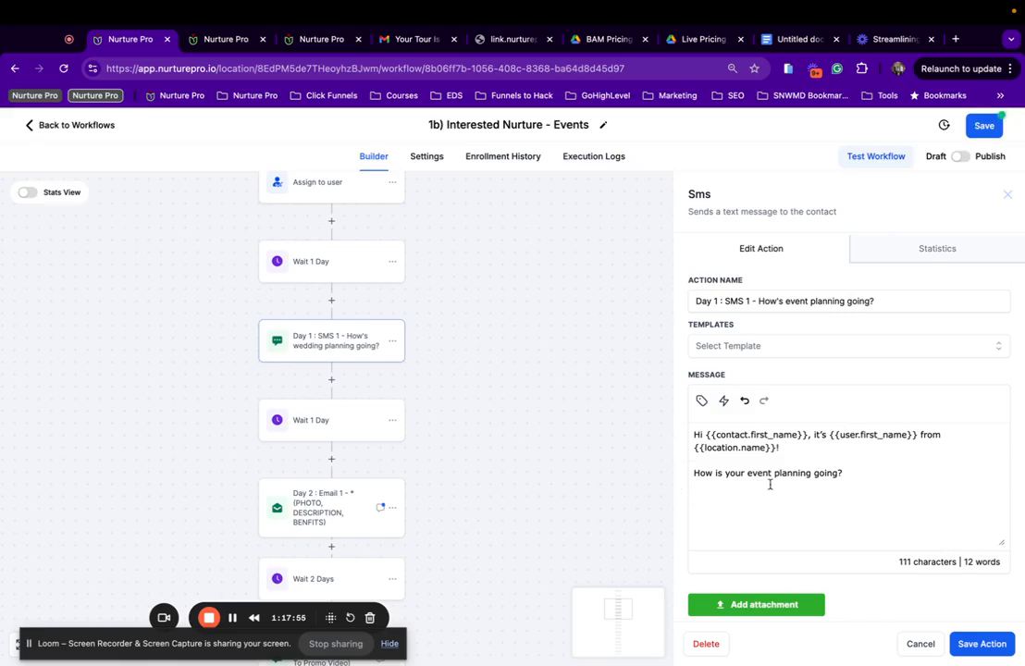
pyautogui.click(969, 642)
pyautogui.click(986, 127)
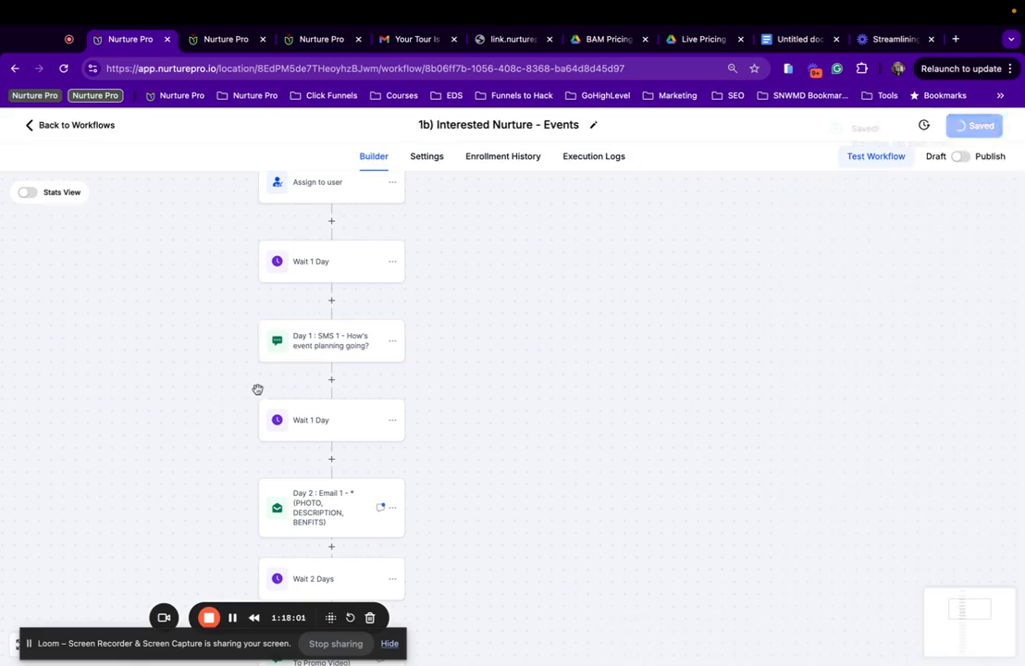
pyautogui.scroll(-2, 258, 388)
pyautogui.click(332, 289)
pyautogui.scroll(-1, 807, 517)
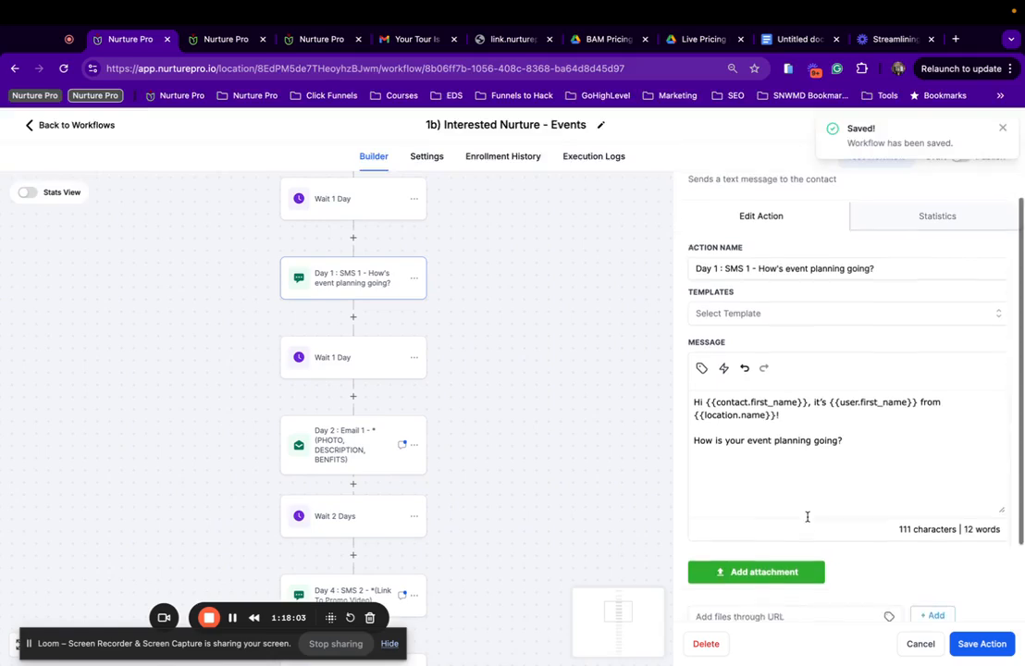
# Switch the Day 2 Email 1 step to the '| Events' email template and save the workflow.
pyautogui.click(361, 459)
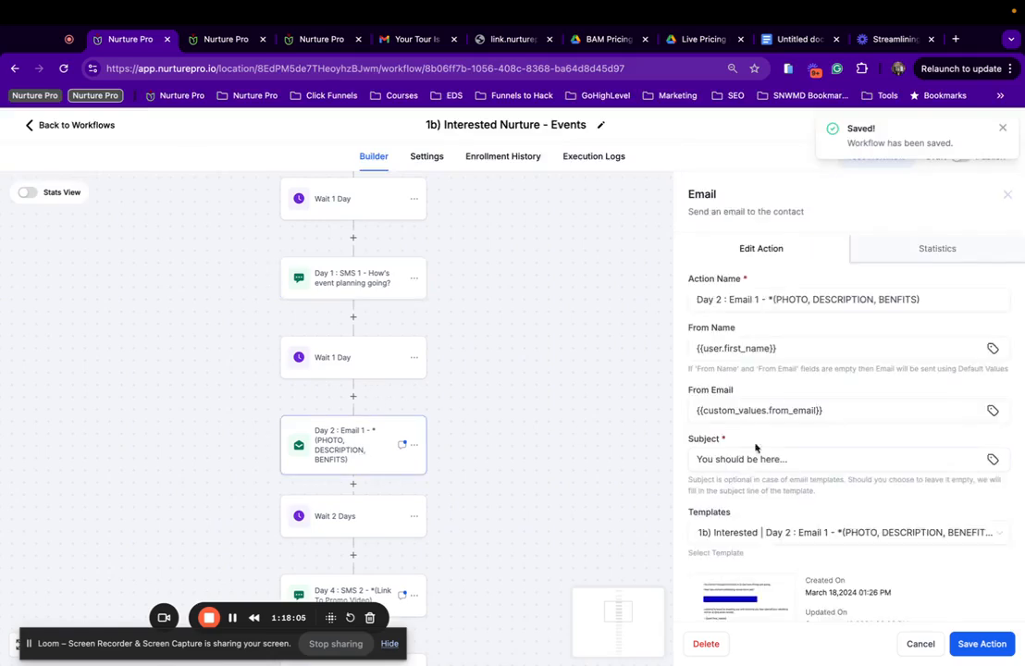
pyautogui.scroll(-2, 755, 453)
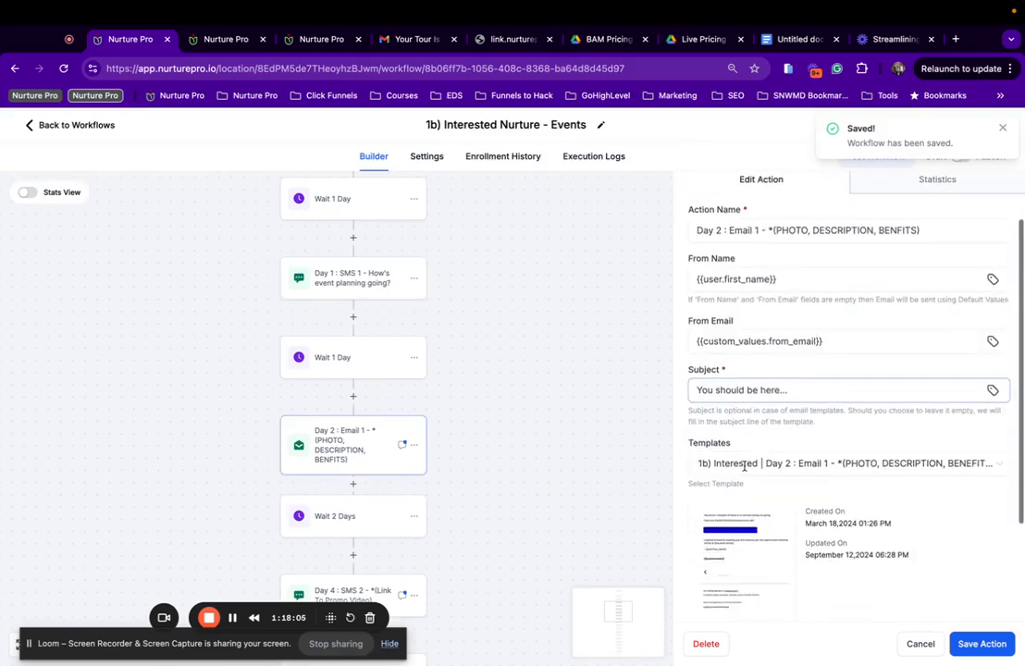
pyautogui.click(797, 452)
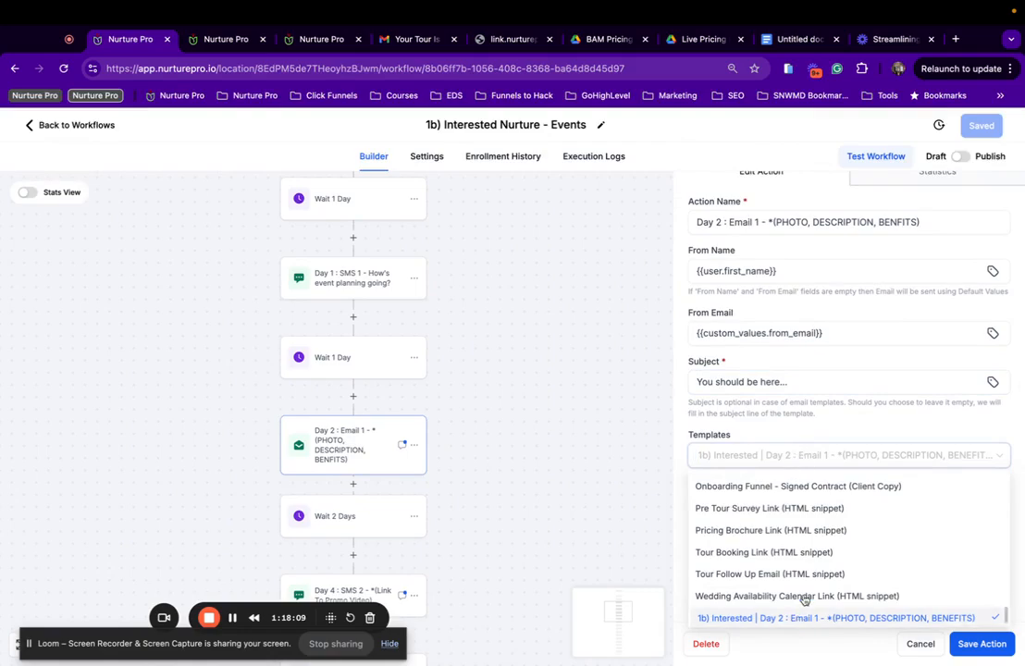
pyautogui.scroll(-2, 805, 596)
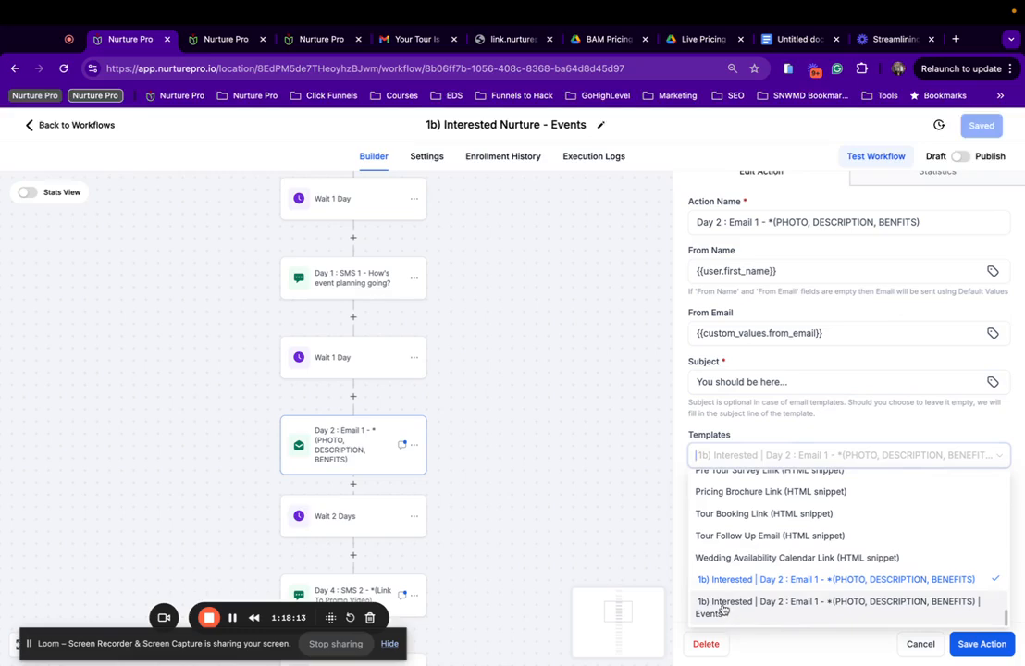
pyautogui.click(724, 609)
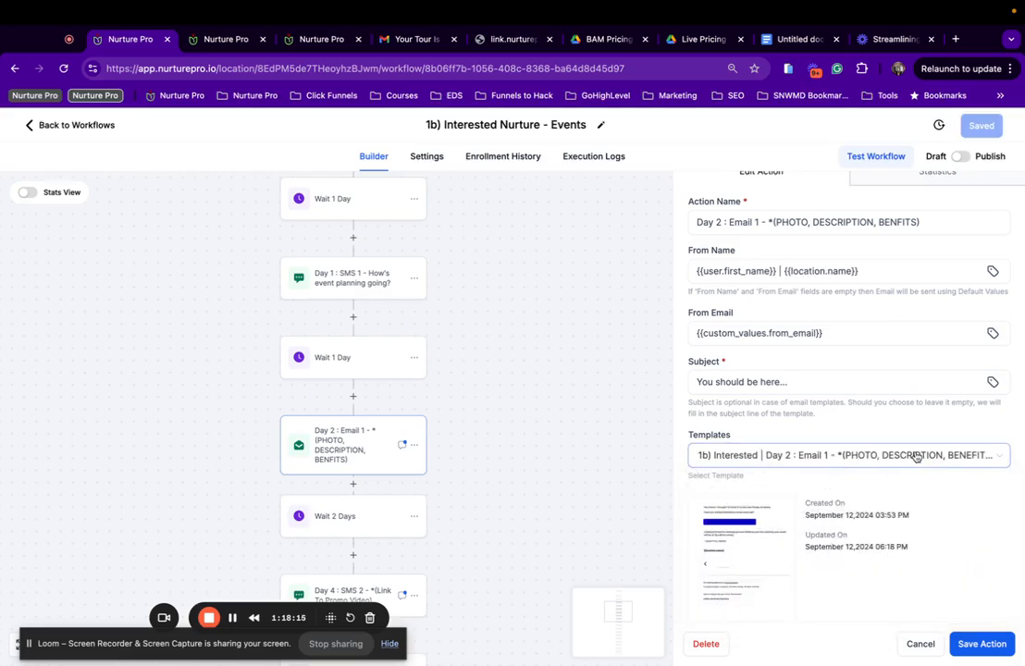
pyautogui.scroll(-1, 912, 501)
pyautogui.scroll(2, 891, 544)
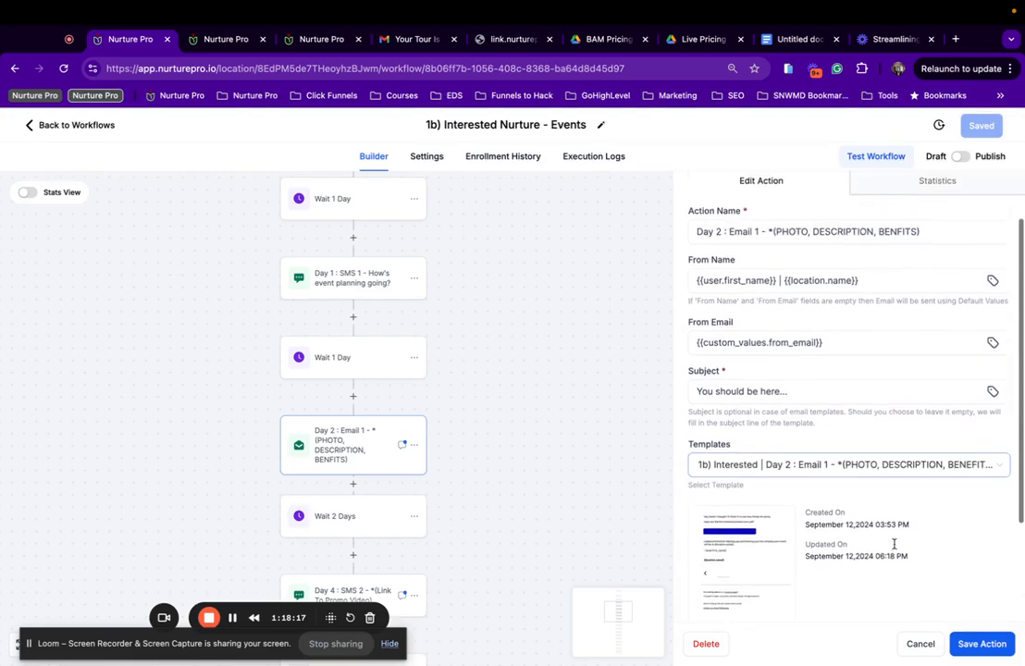
pyautogui.scroll(-3, 894, 544)
pyautogui.click(979, 644)
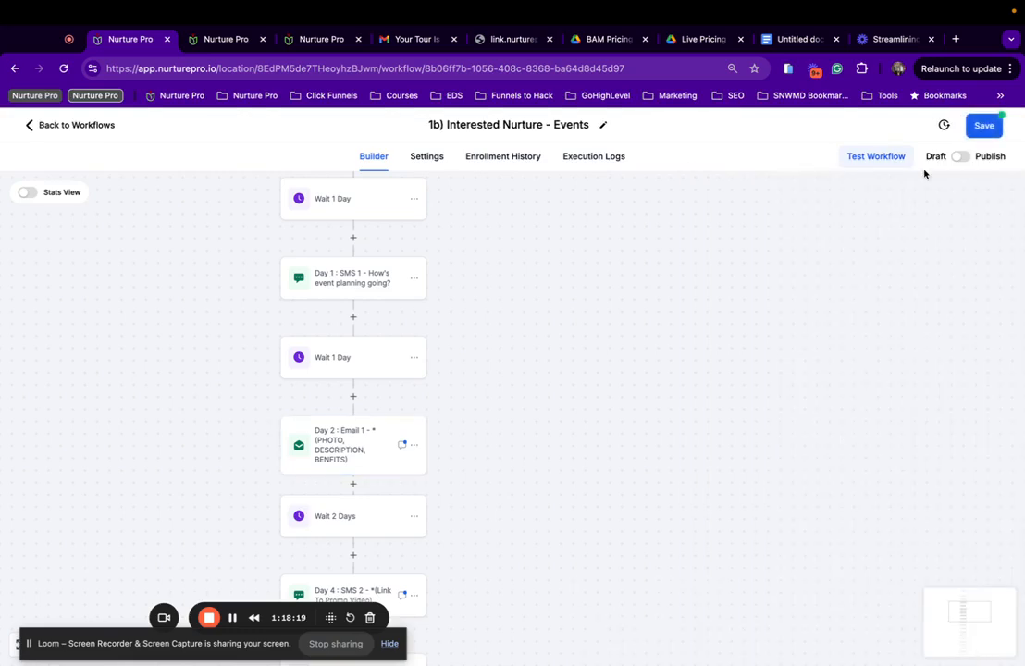
pyautogui.click(985, 127)
pyautogui.scroll(-2, 347, 498)
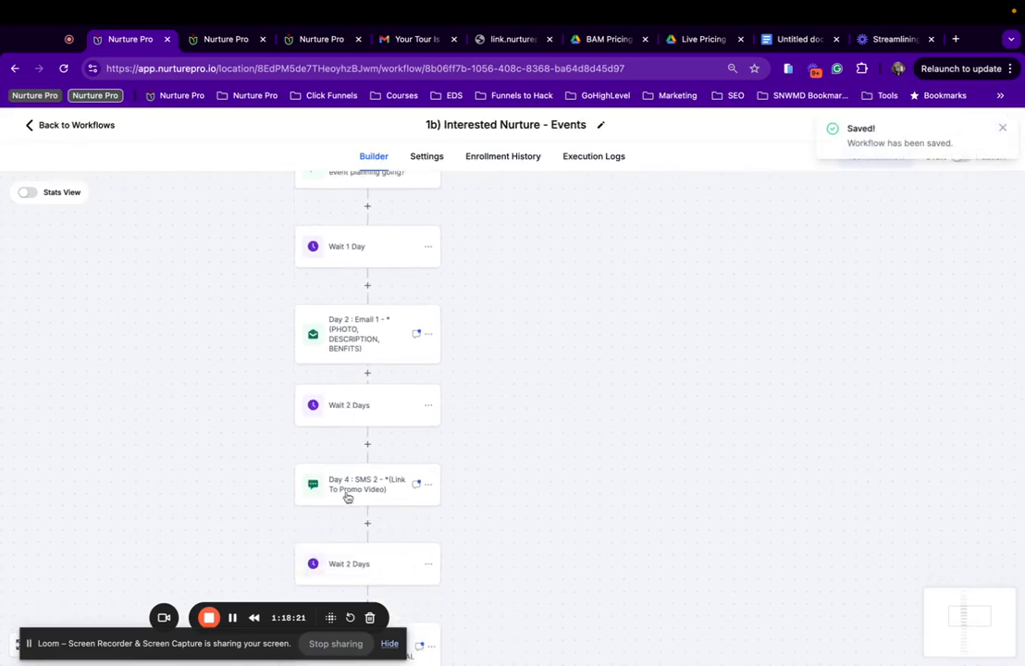
pyautogui.click(367, 492)
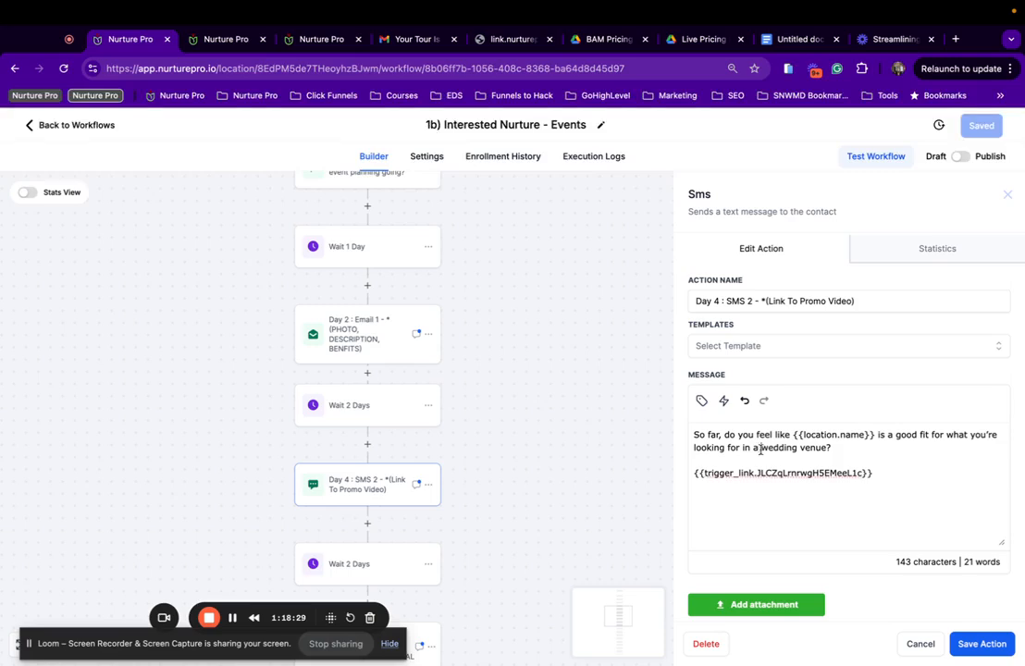
# Change the Day 4 SMS 2 text to ask about 'an event' venue, delete the trigger link, and save.
pyautogui.moveTo(758, 449); pyautogui.dragTo(799, 451)
pyautogui.press('BackSpace')
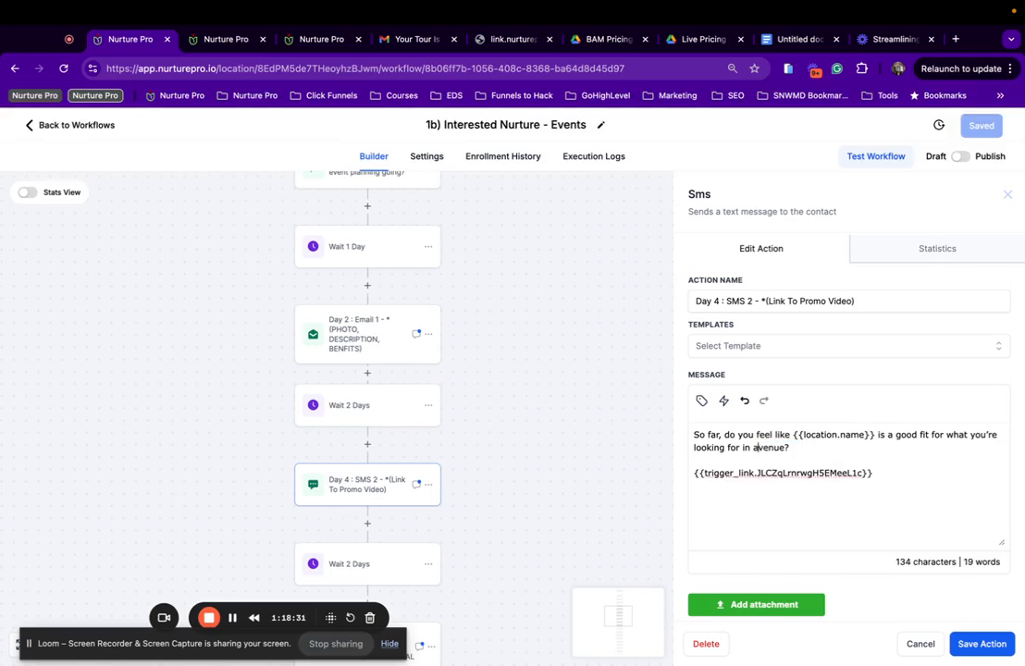
pyautogui.write('n event')
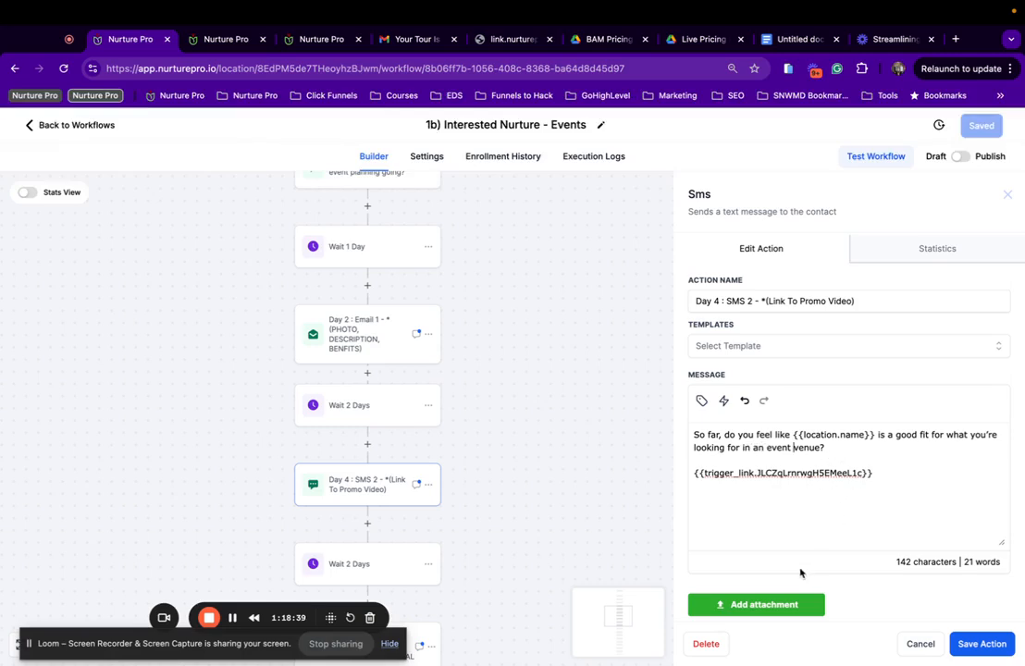
pyautogui.moveTo(879, 473); pyautogui.dragTo(694, 478)
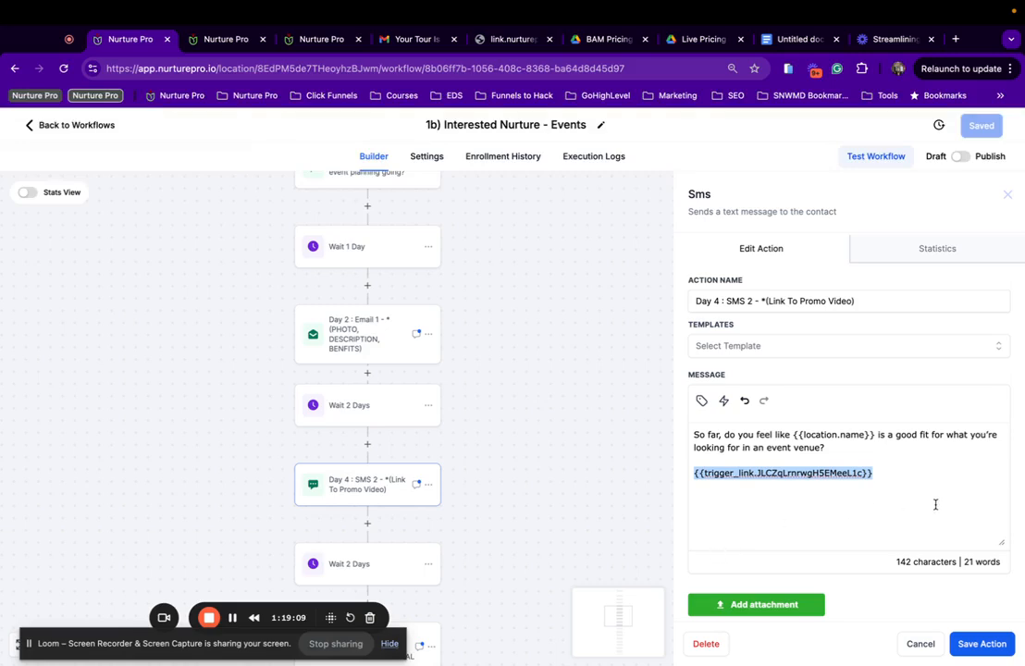
pyautogui.press('BackSpace')
pyautogui.press('BackSpace')
pyautogui.press('BackSpace')
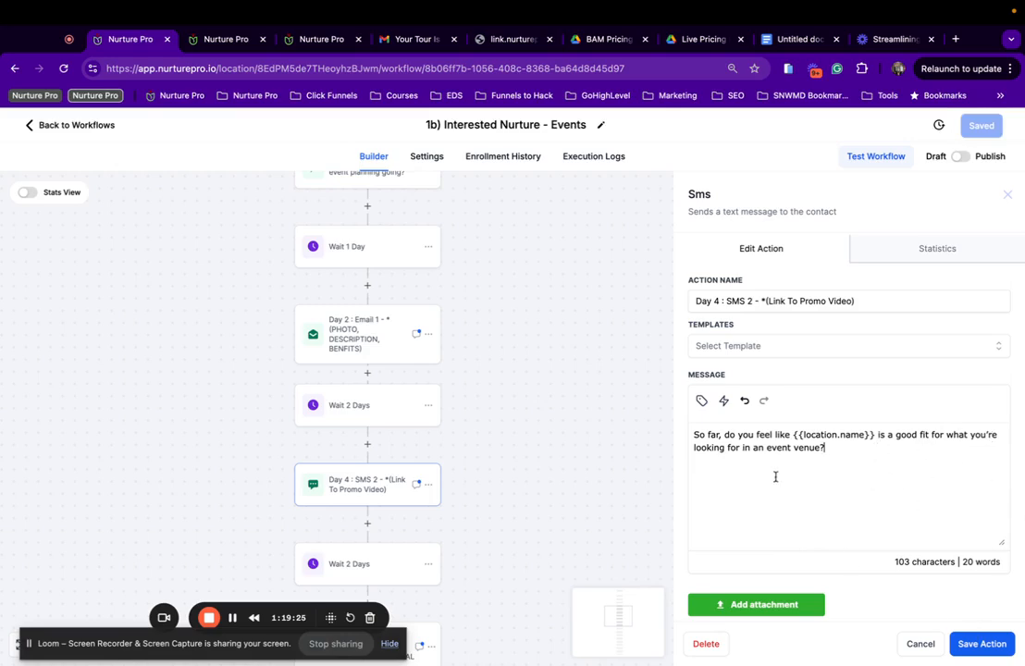
pyautogui.scroll(-1, 897, 537)
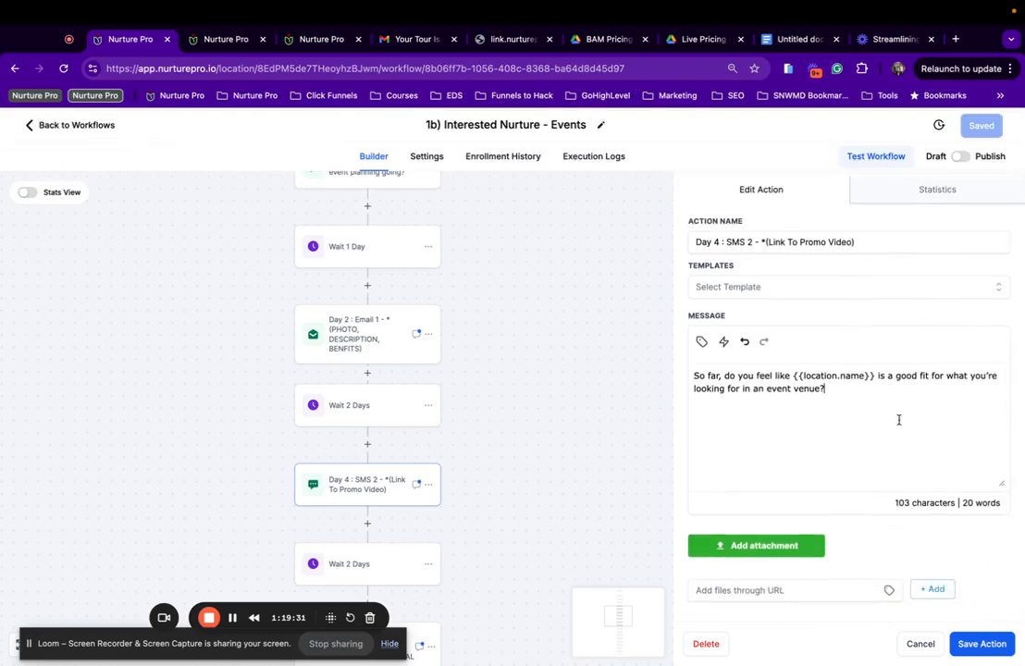
pyautogui.scroll(-1, 893, 433)
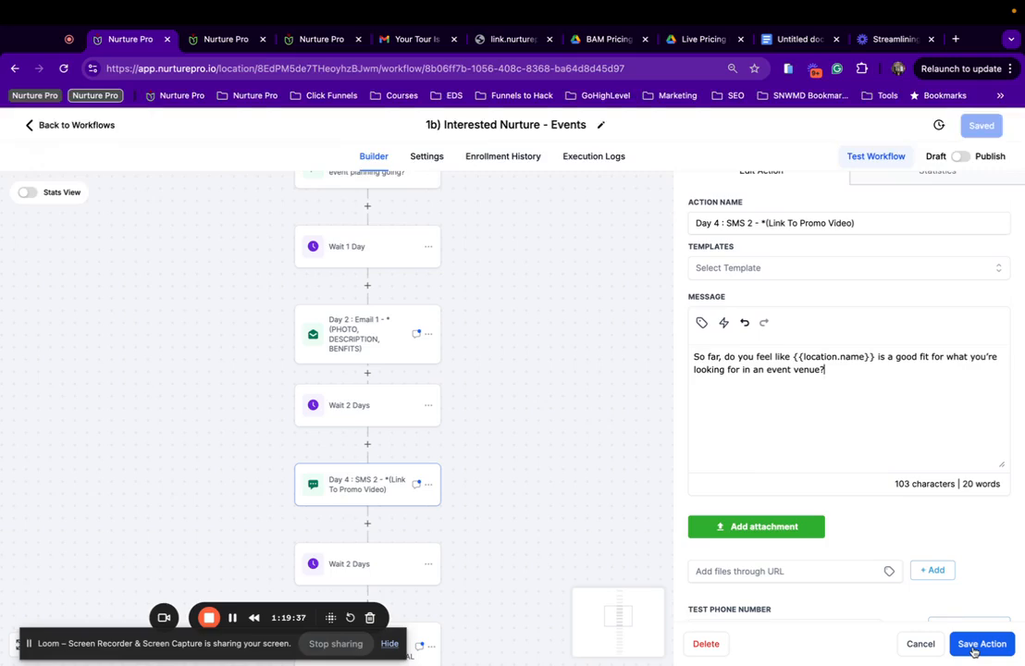
pyautogui.click(973, 652)
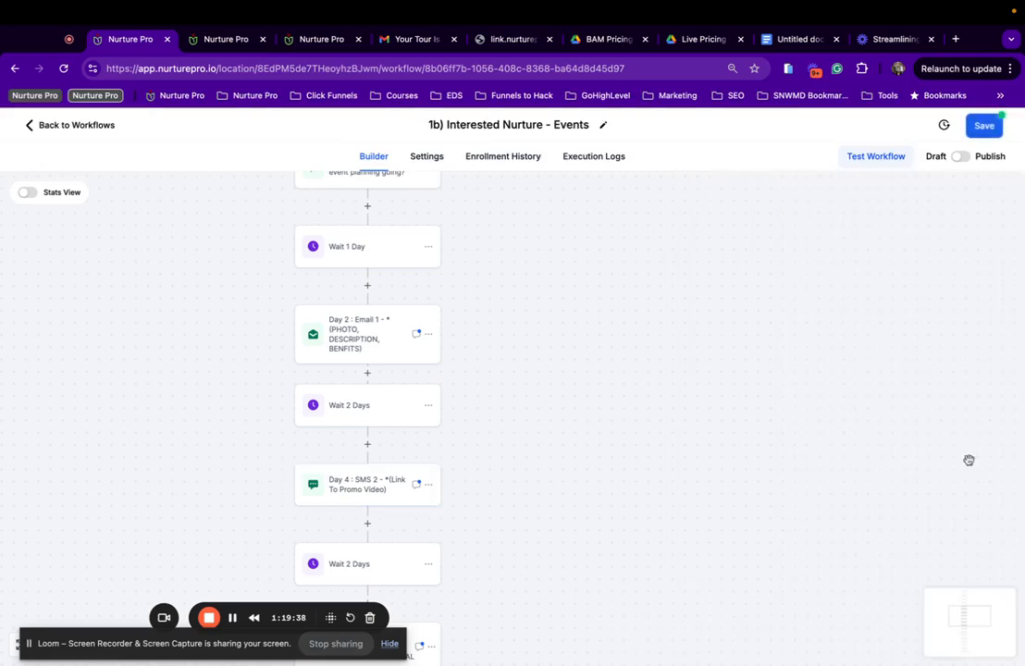
pyautogui.click(999, 124)
pyautogui.click(366, 490)
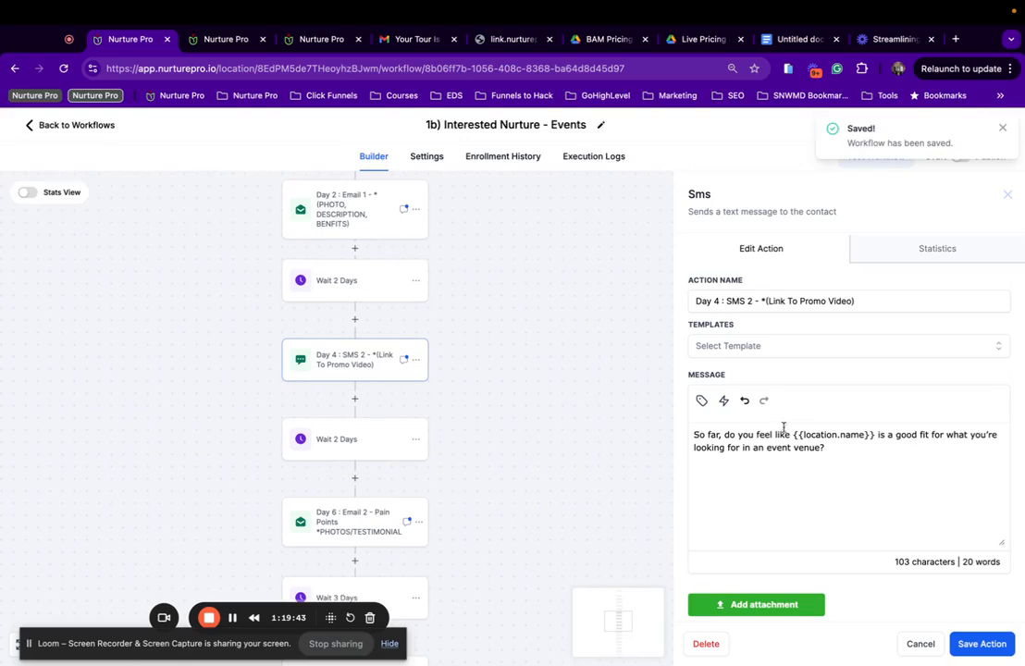
# Set Day 6 Email 2 to the Pain Points '| Events' template.
pyautogui.scroll(-2, 342, 463)
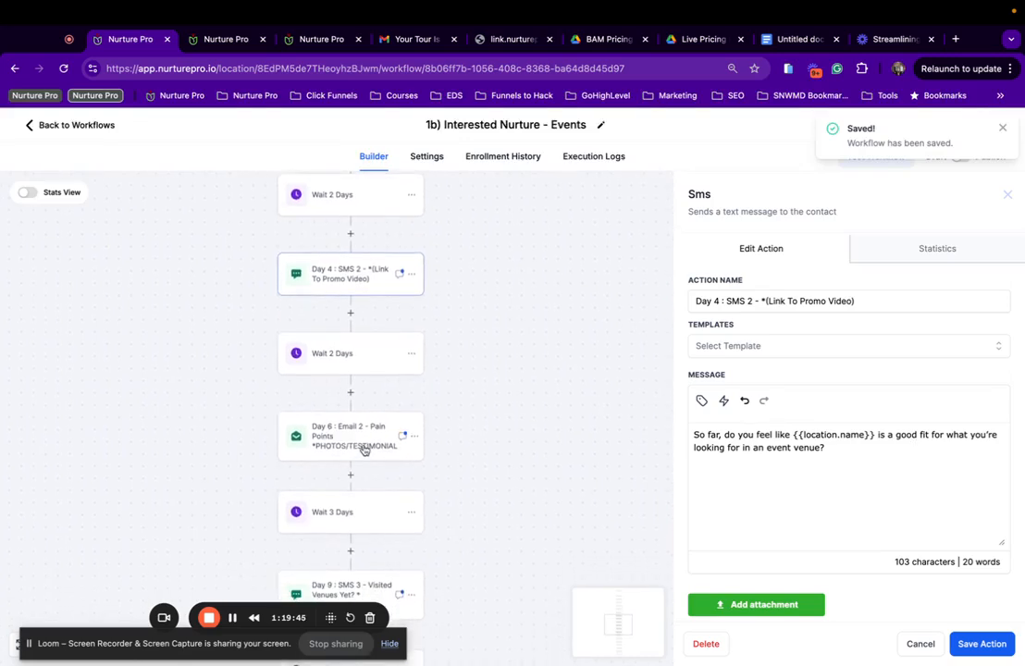
pyautogui.click(347, 444)
pyautogui.scroll(-2, 869, 407)
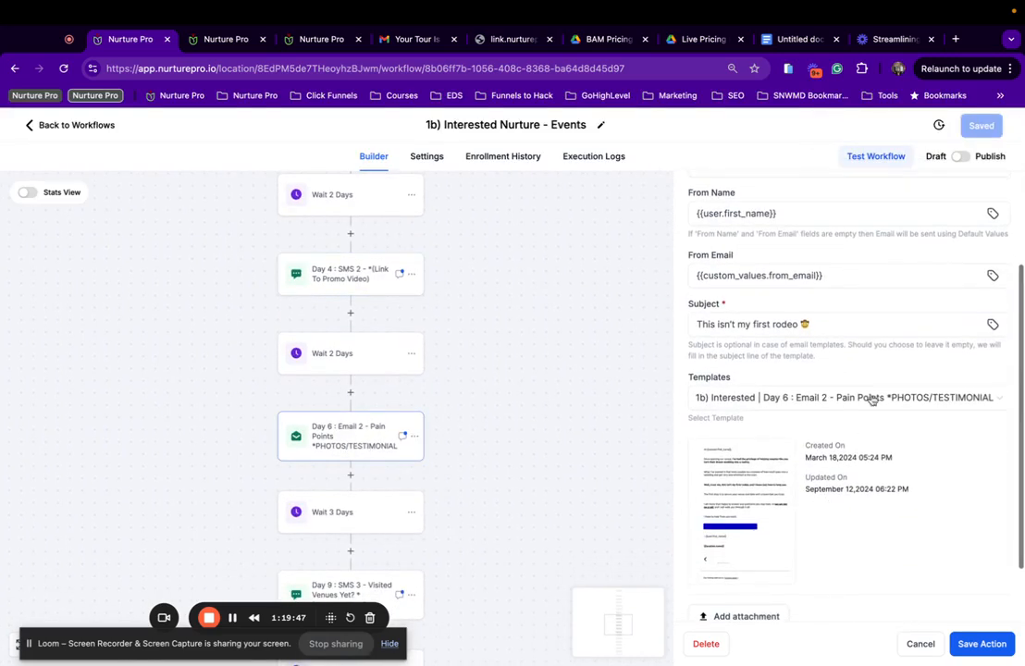
pyautogui.click(871, 399)
pyautogui.scroll(-2, 814, 527)
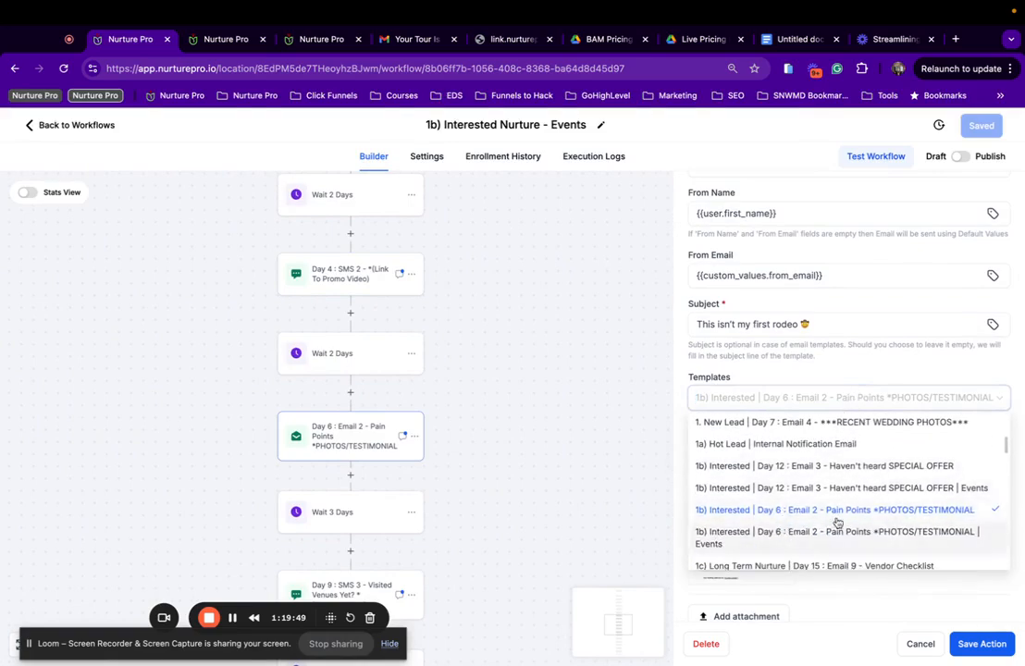
pyautogui.click(783, 539)
pyautogui.click(983, 643)
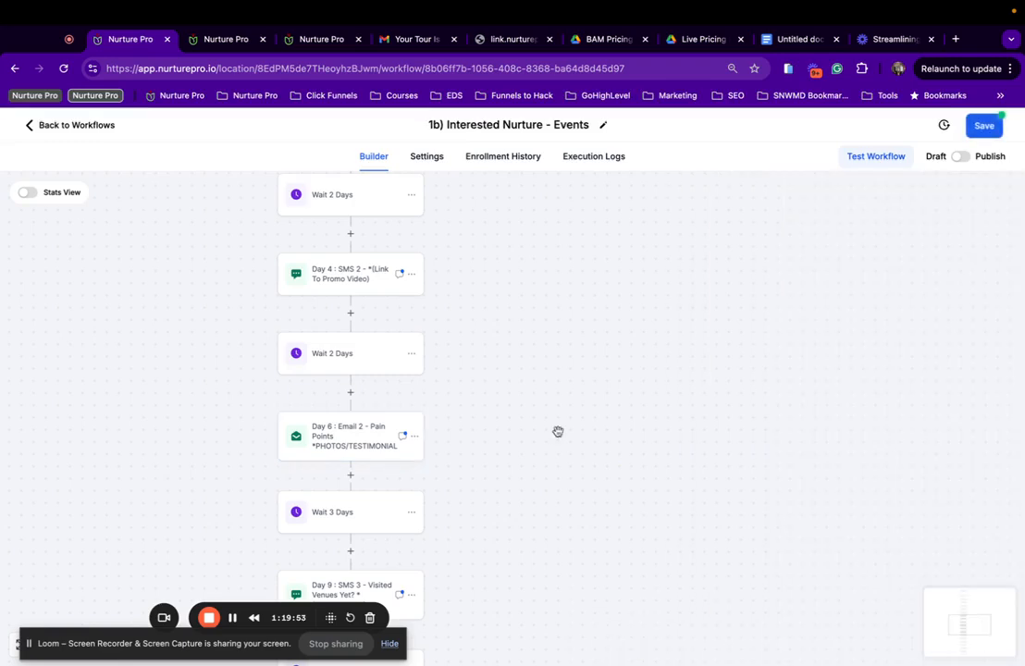
# Remove 'wedding' from the Day 9 SMS 3 message and save the workflow.
pyautogui.scroll(-3, 284, 454)
pyautogui.click(361, 413)
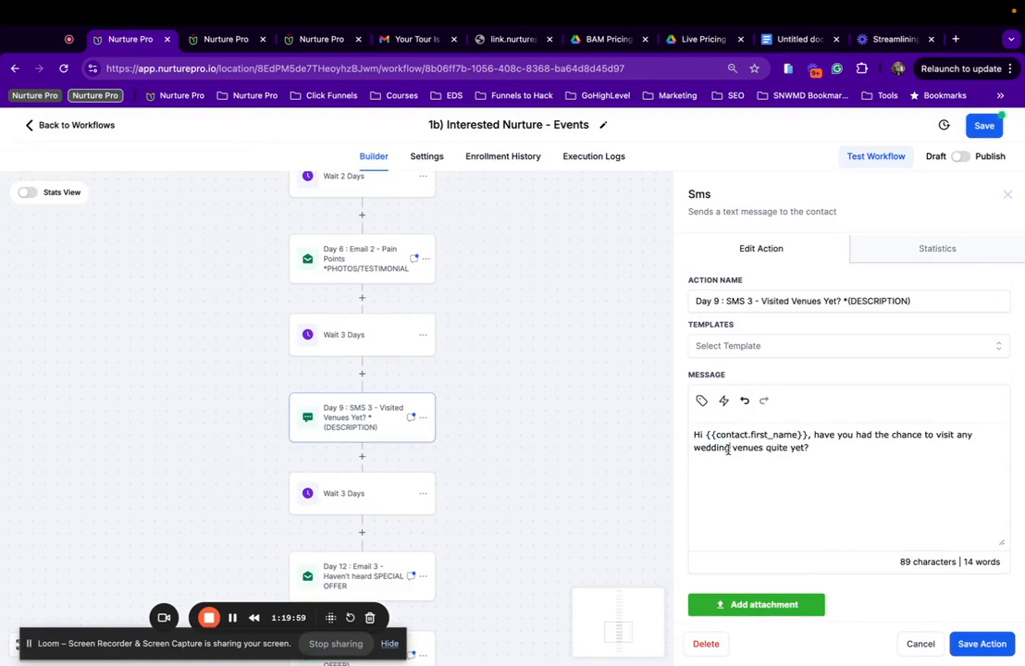
pyautogui.moveTo(729, 450); pyautogui.dragTo(694, 449)
pyautogui.press('BackSpace')
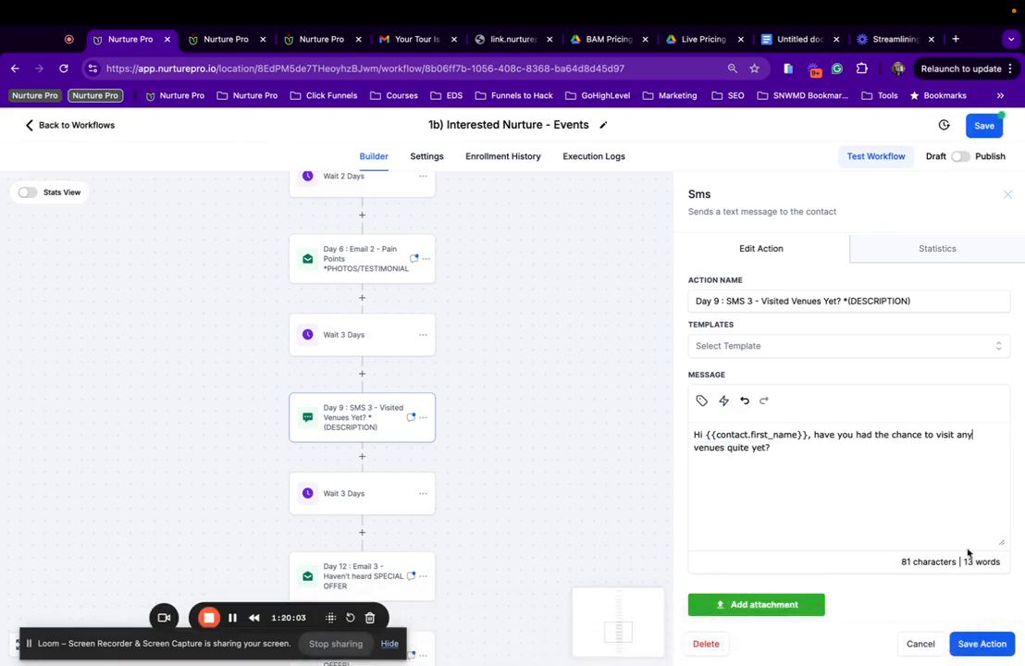
pyautogui.click(971, 642)
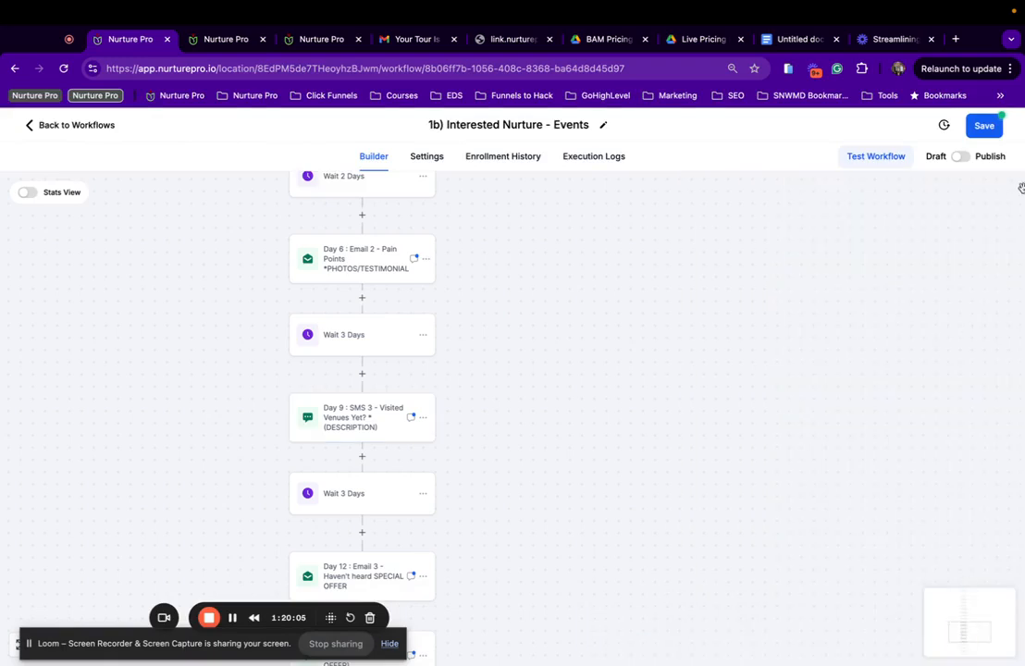
pyautogui.click(983, 127)
pyautogui.scroll(-2, 328, 528)
# Set Day 12 Email 3 to the Haven't heard SPECIAL OFFER '| Events' template and save the workflow.
pyautogui.scroll(-2, 329, 527)
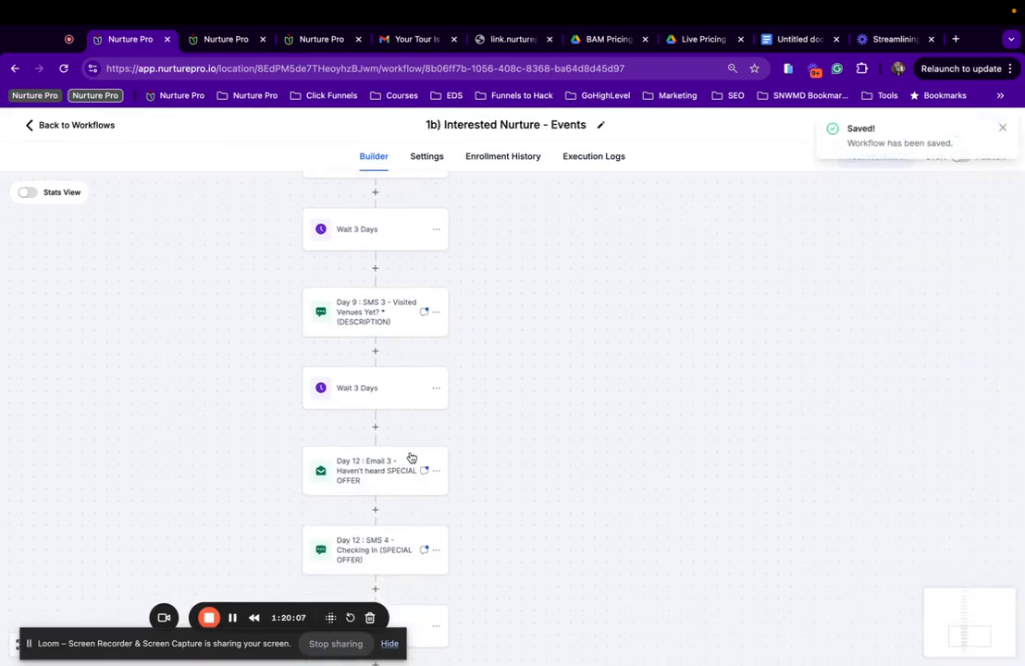
pyautogui.click(412, 467)
pyautogui.scroll(-4, 757, 514)
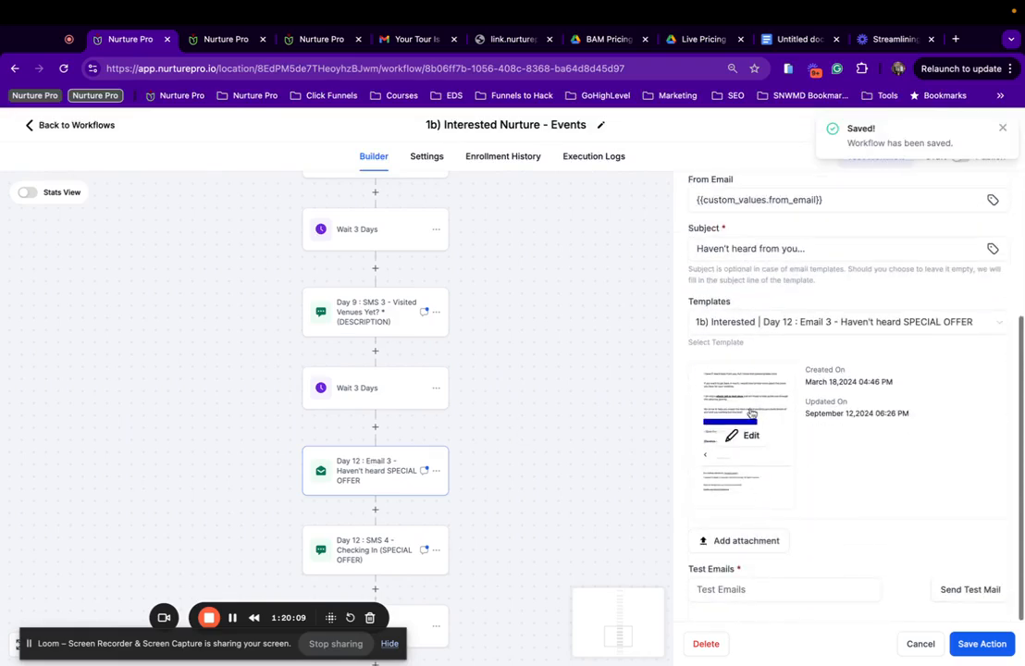
pyautogui.scroll(4, 751, 391)
pyautogui.scroll(-3, 750, 392)
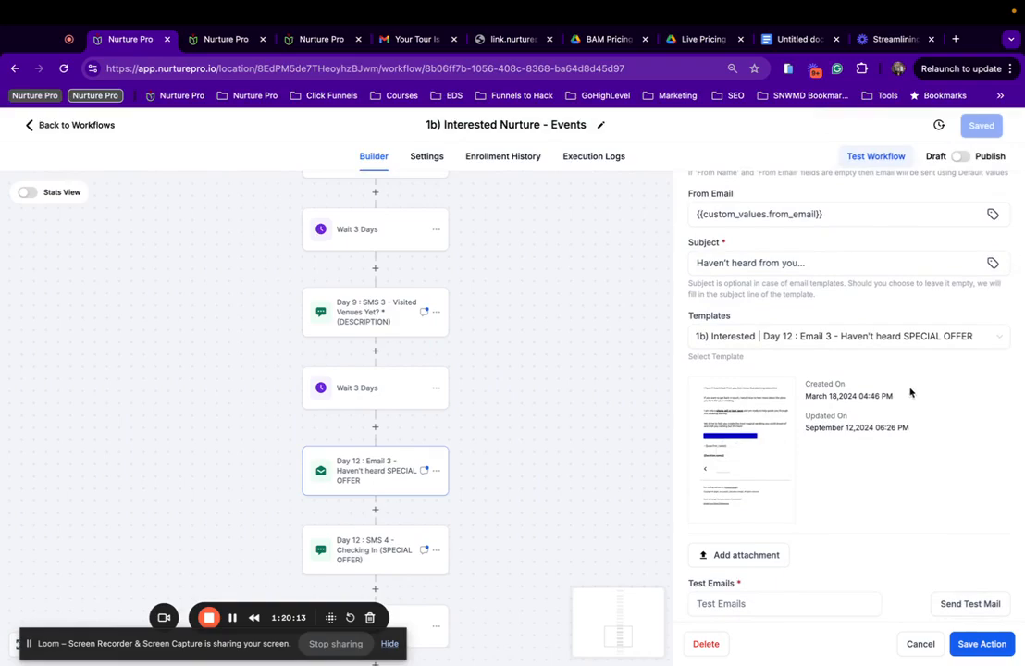
pyautogui.click(940, 339)
pyautogui.scroll(-2, 794, 458)
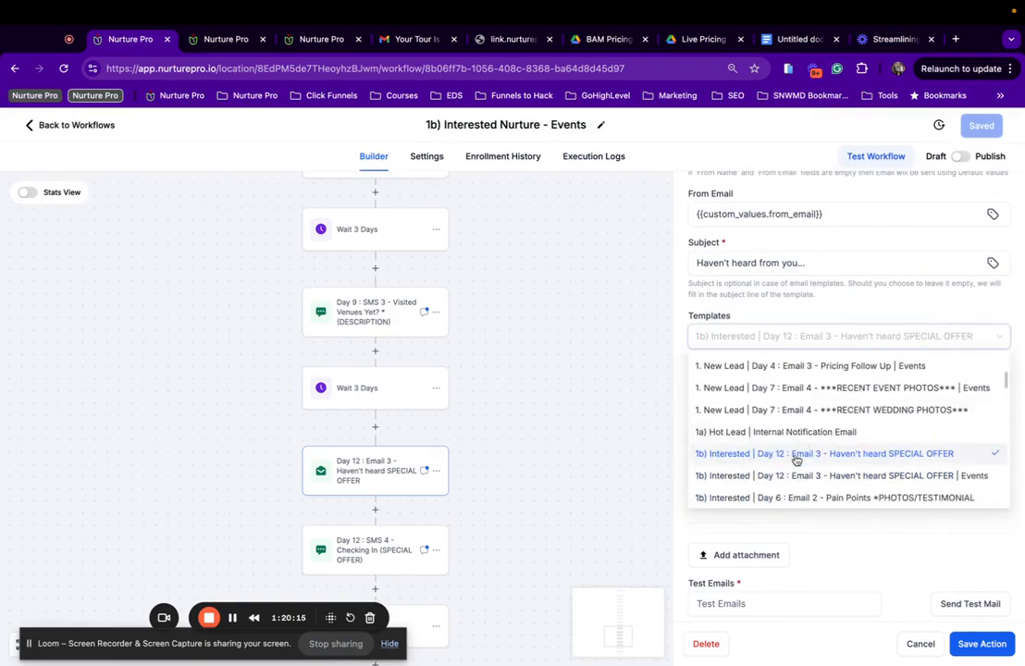
pyautogui.click(865, 477)
pyautogui.click(977, 648)
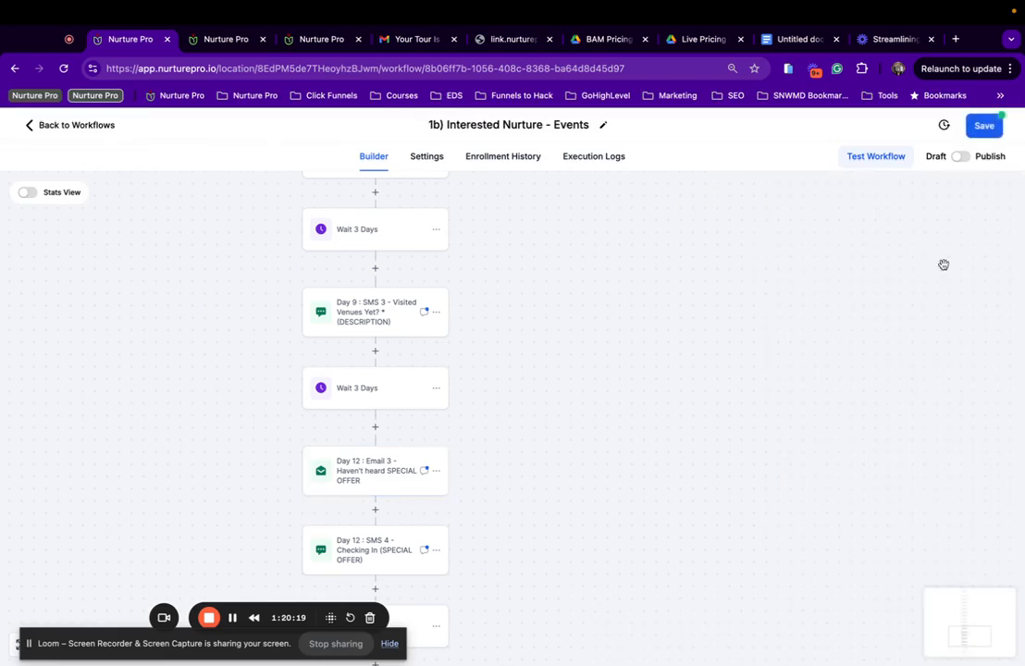
pyautogui.click(980, 125)
# Preview the chosen Day 12 Email 3 template in desktop view.
pyautogui.click(354, 549)
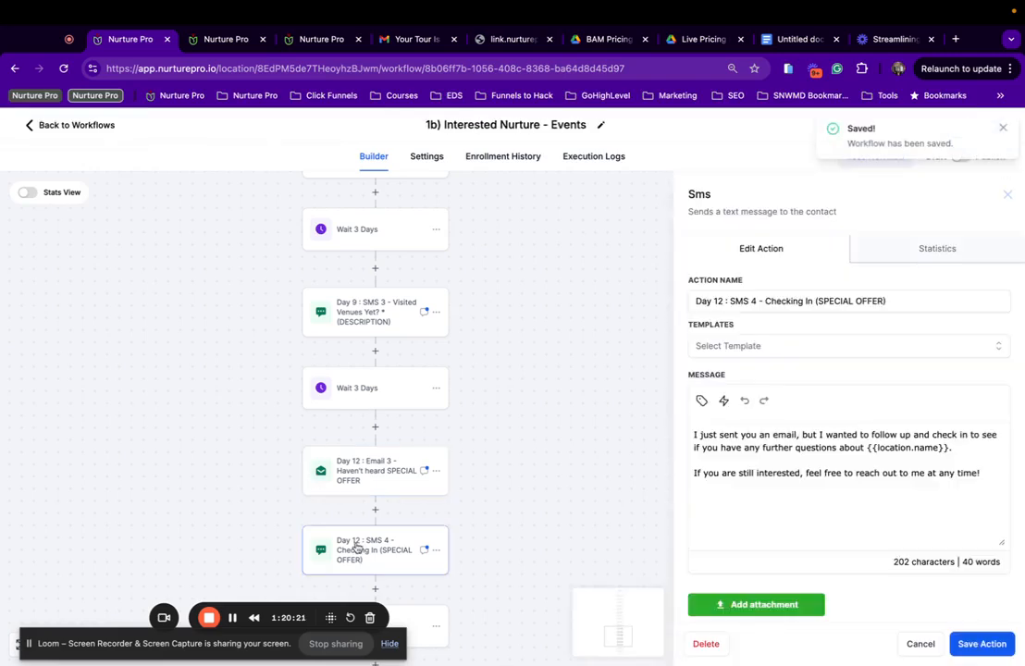
pyautogui.click(398, 477)
pyautogui.scroll(-4, 789, 498)
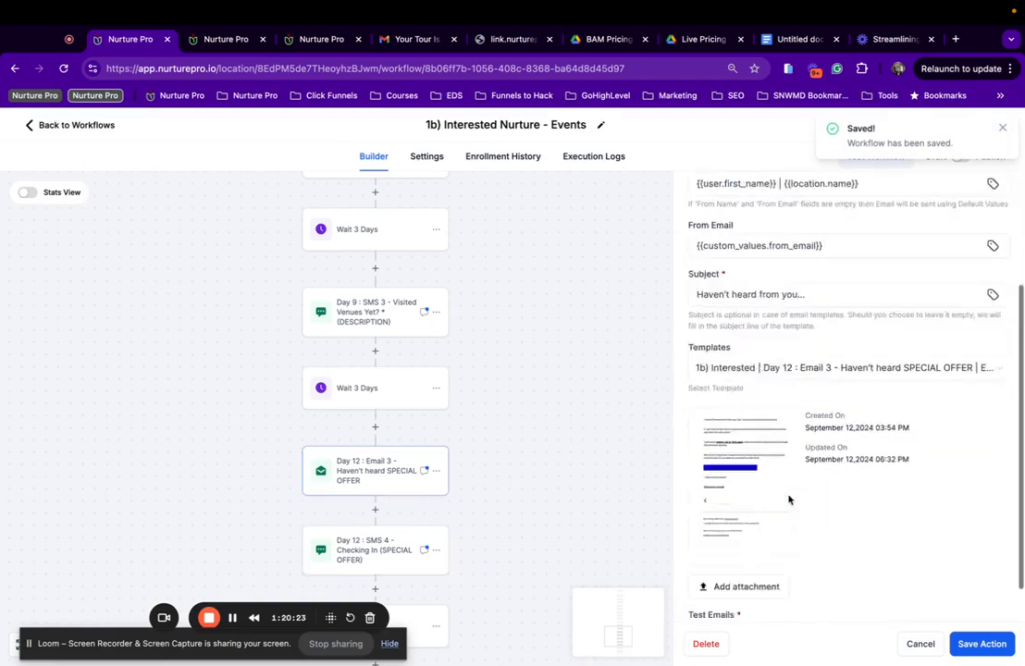
pyautogui.click(745, 439)
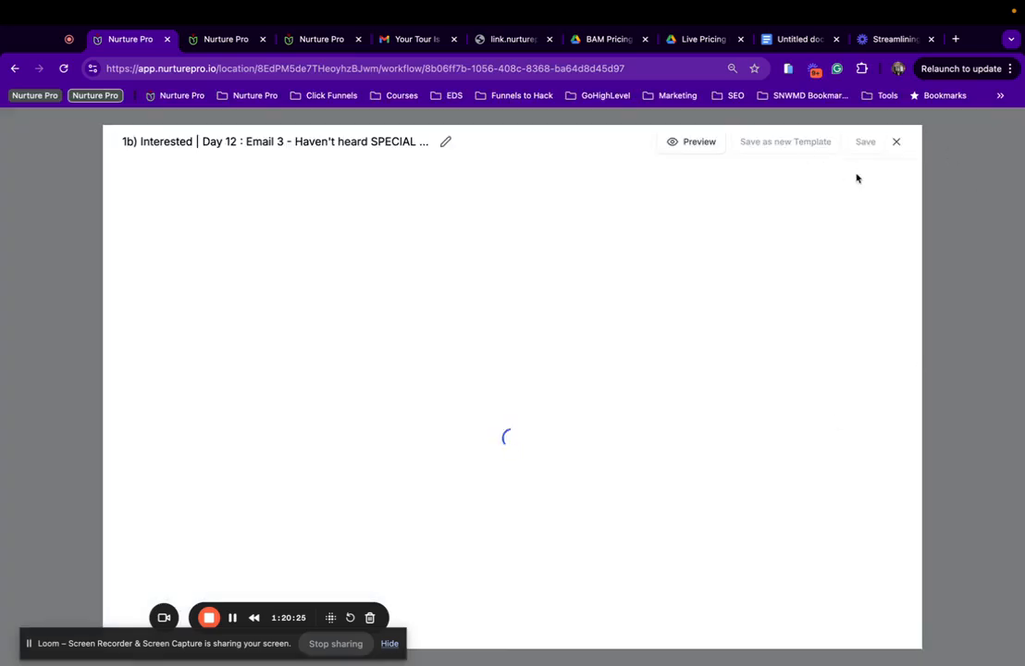
pyautogui.click(705, 150)
pyautogui.scroll(-5, 508, 430)
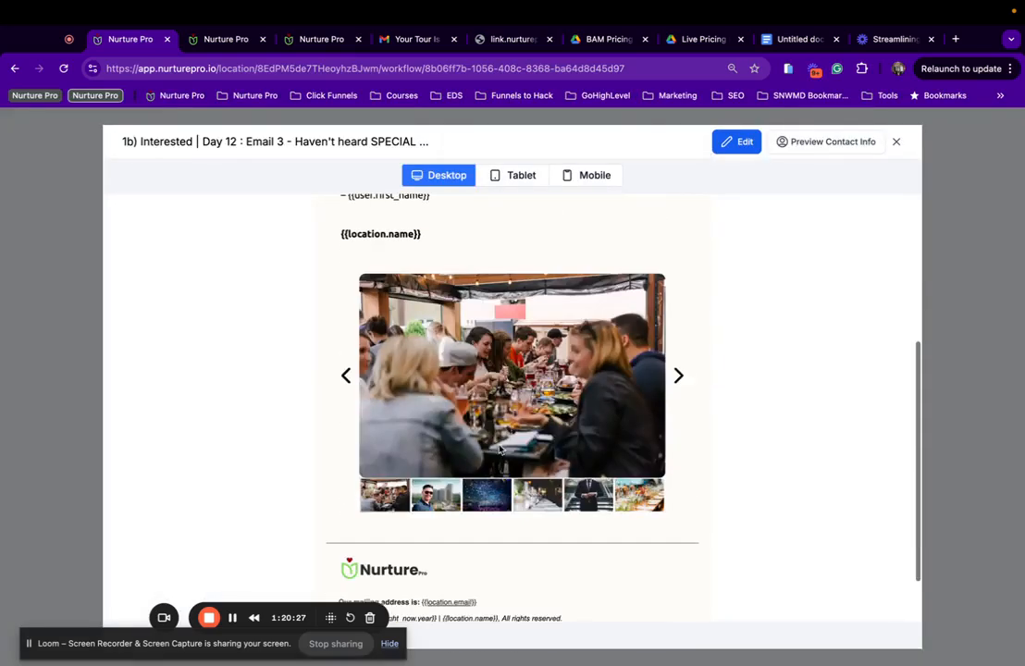
pyautogui.scroll(5, 483, 384)
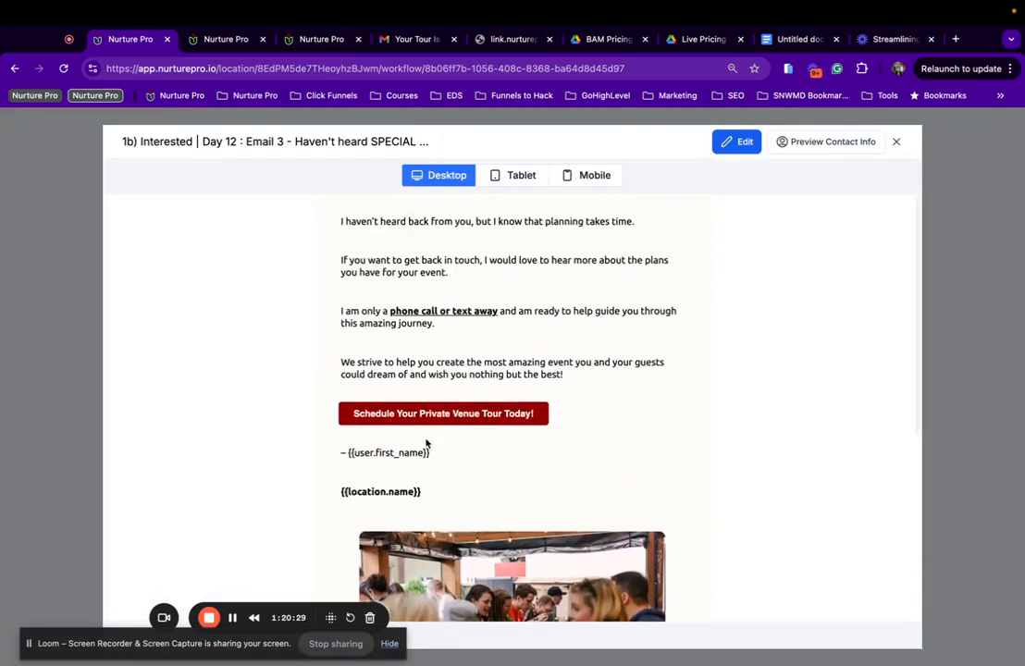
pyautogui.click(896, 144)
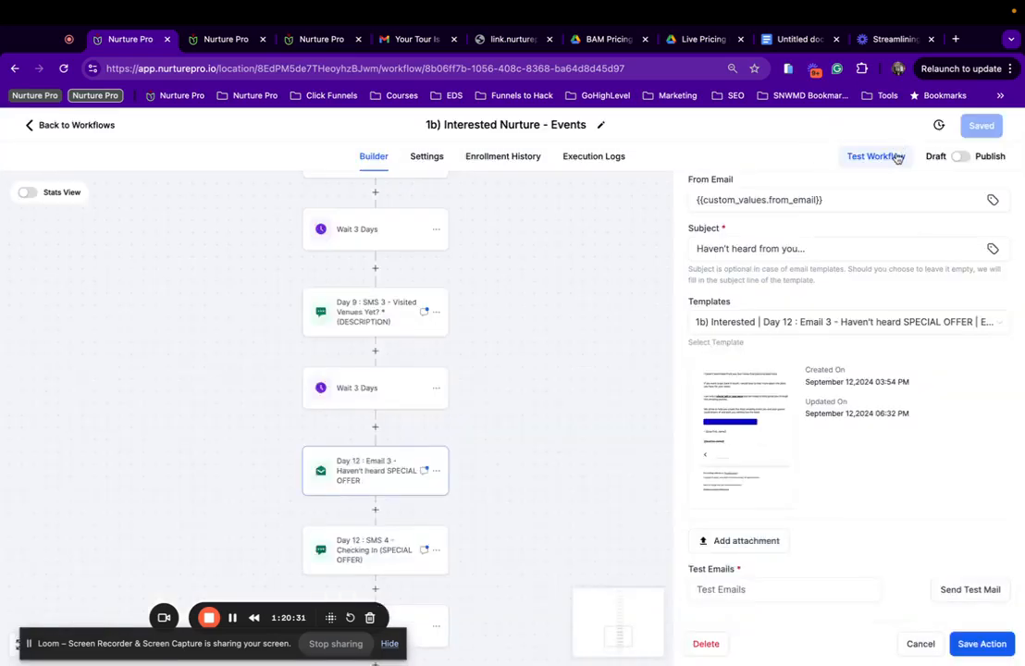
# Keep the Day 12 SMS 4 check-in text unchanged and save the workflow again.
pyautogui.click(367, 453)
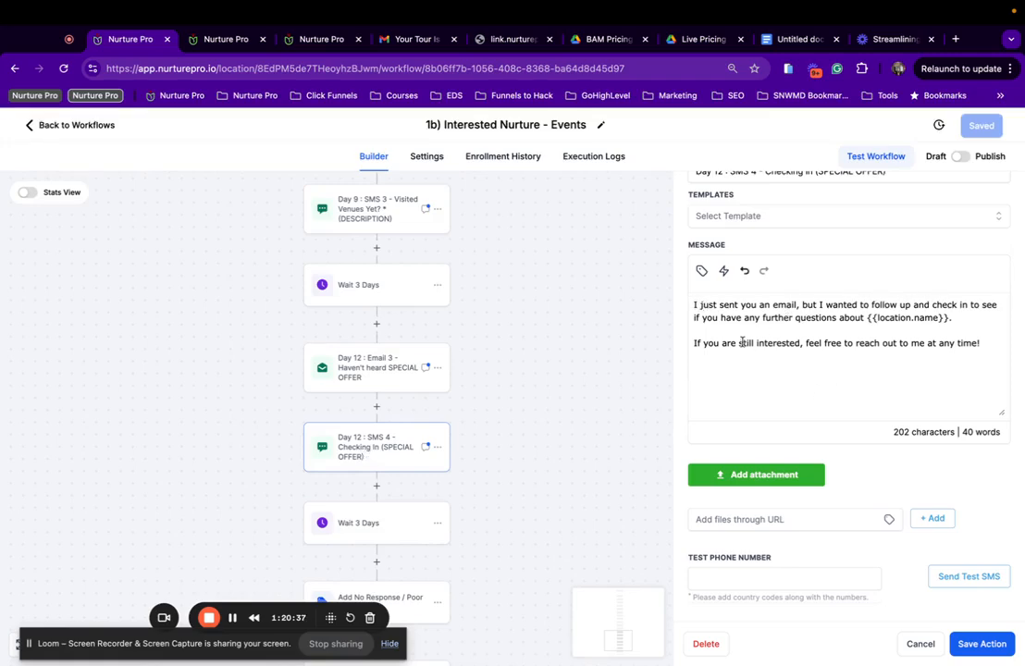
pyautogui.scroll(3, 900, 340)
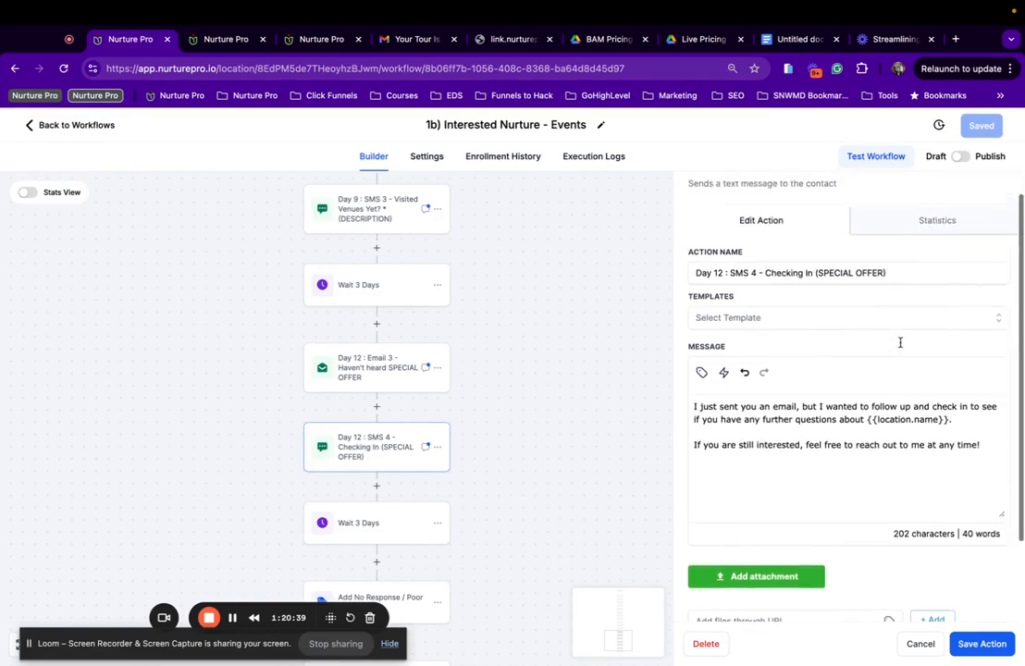
pyautogui.scroll(-3, 902, 340)
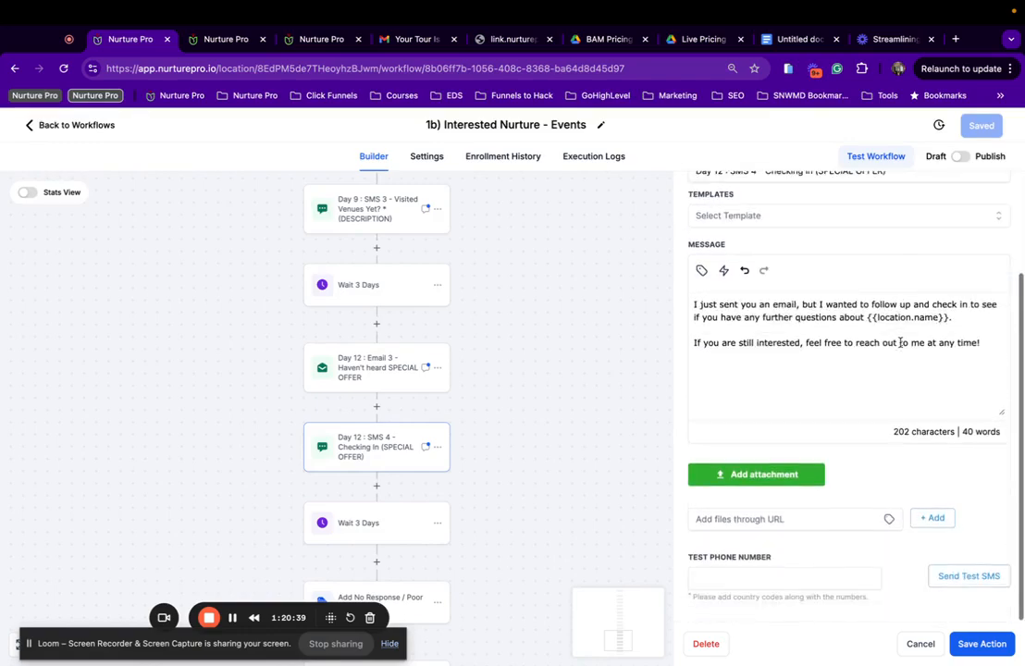
pyautogui.click(983, 645)
pyautogui.click(970, 120)
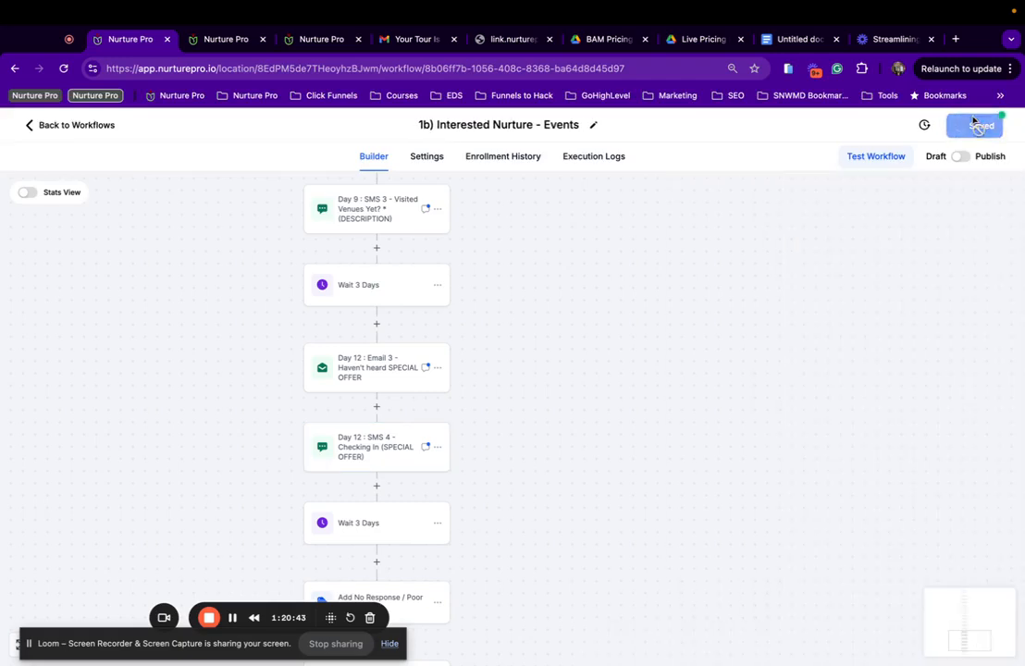
pyautogui.scroll(-3, 233, 474)
pyautogui.scroll(-2, 336, 425)
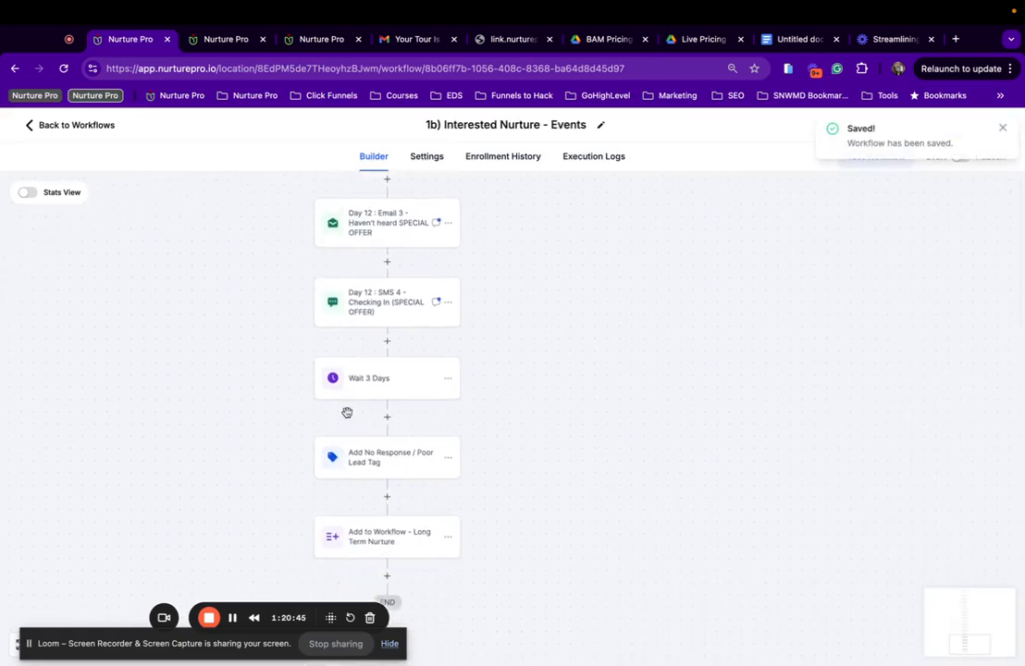
# Retarget the final Add to Workflow step to 1c) Not Ready Yet / Long Term Nurture (90 Day) - Events, save, and return to the list.
pyautogui.click(419, 428)
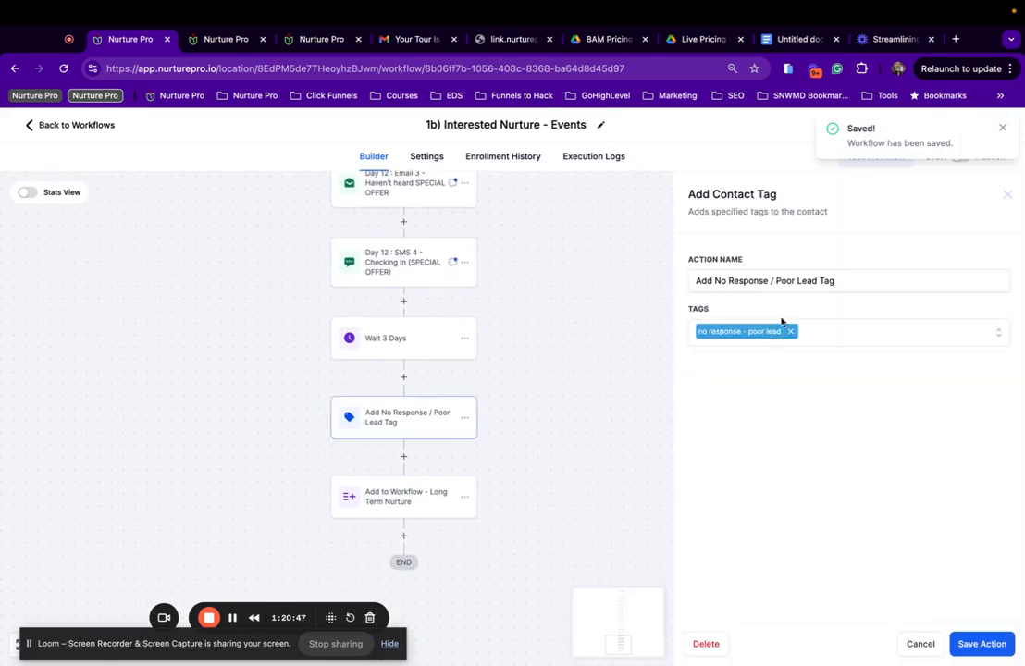
pyautogui.scroll(-2, 374, 393)
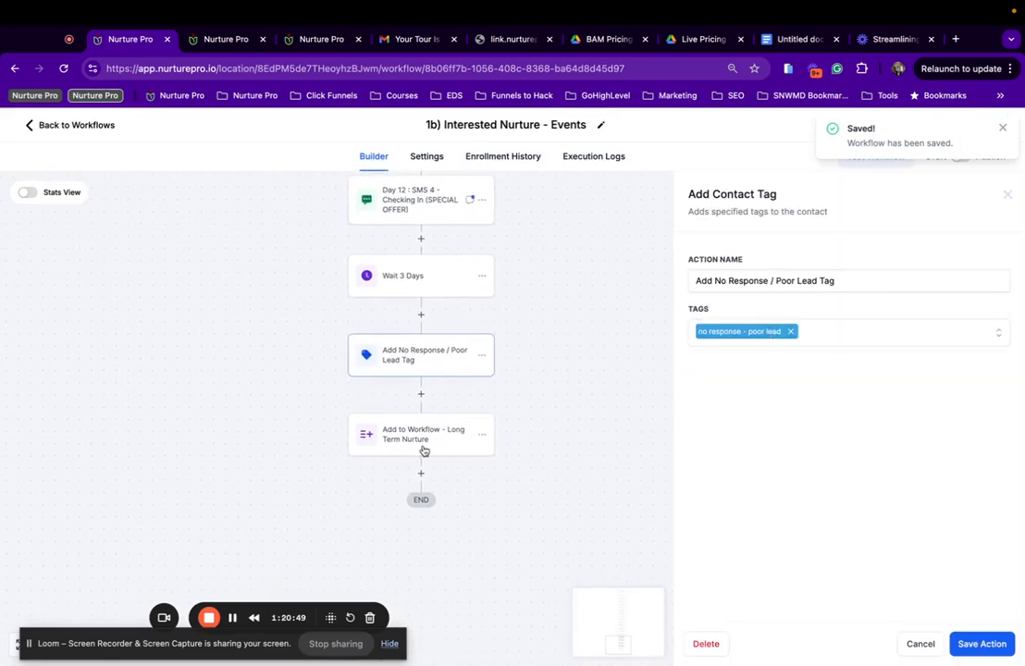
pyautogui.click(416, 449)
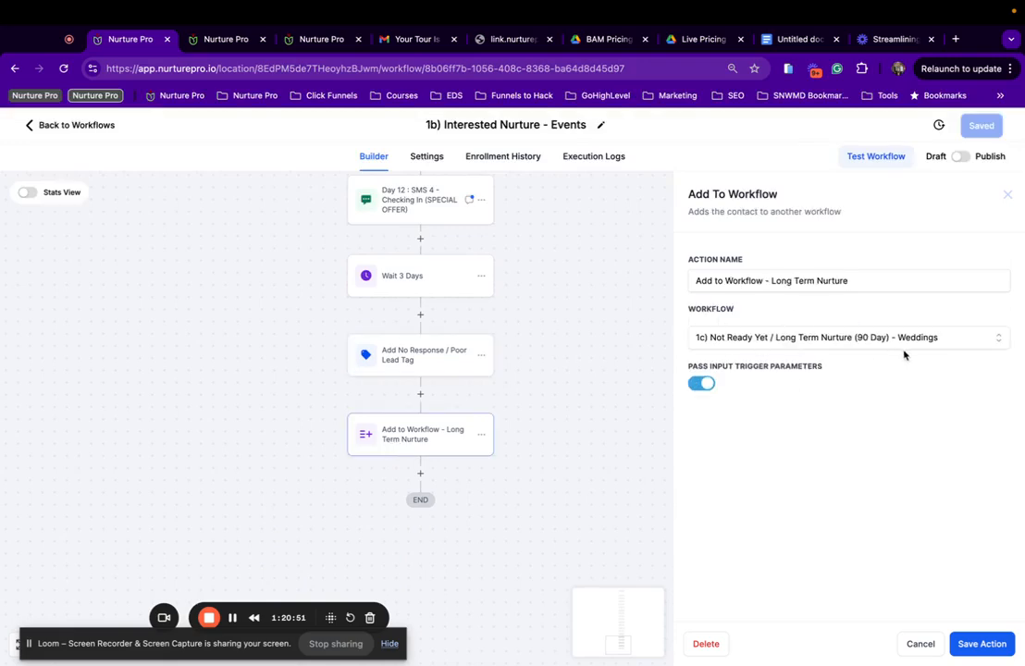
pyautogui.click(789, 344)
pyautogui.scroll(-2, 803, 481)
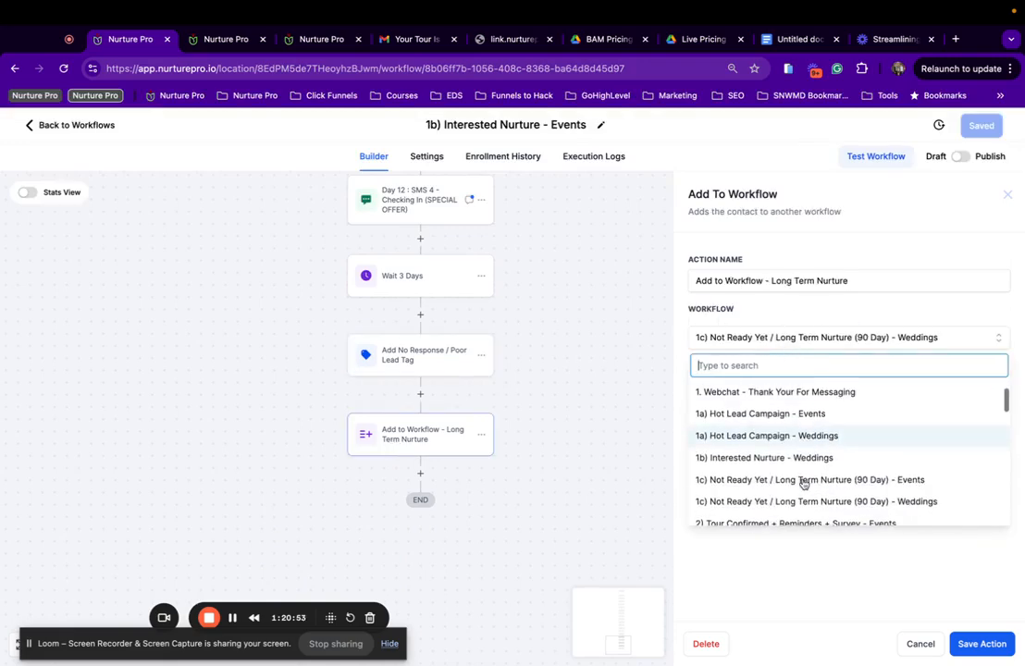
pyautogui.click(859, 481)
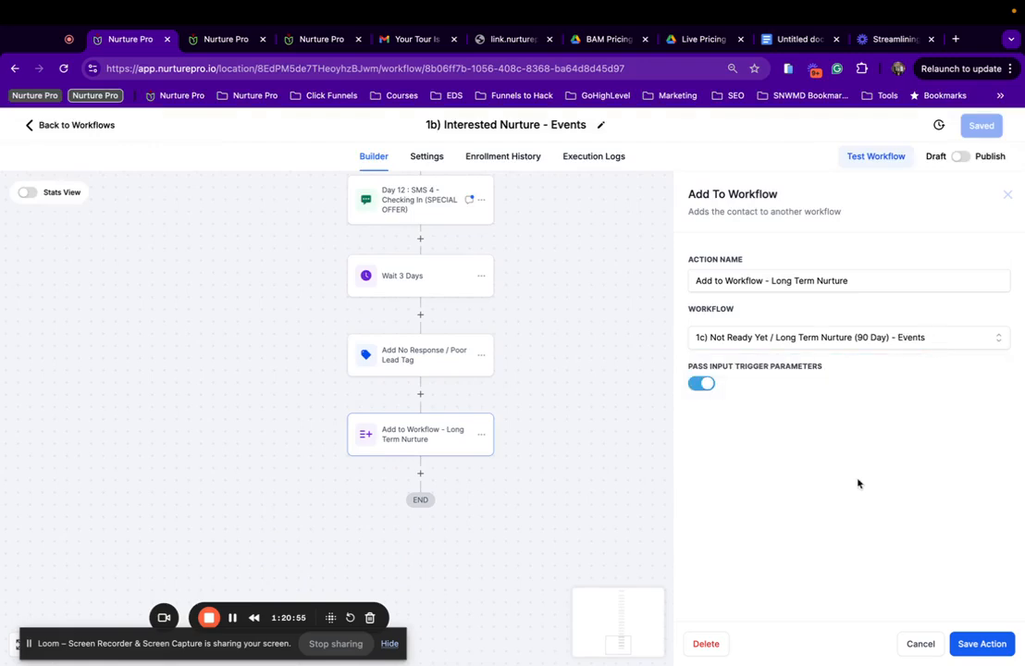
pyautogui.click(981, 645)
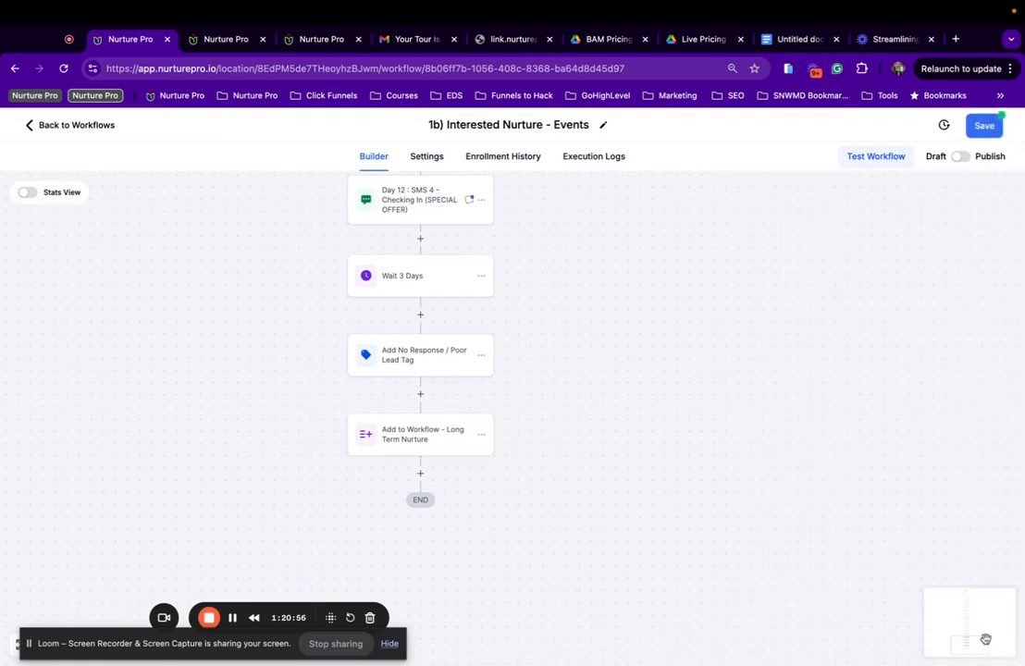
pyautogui.click(984, 128)
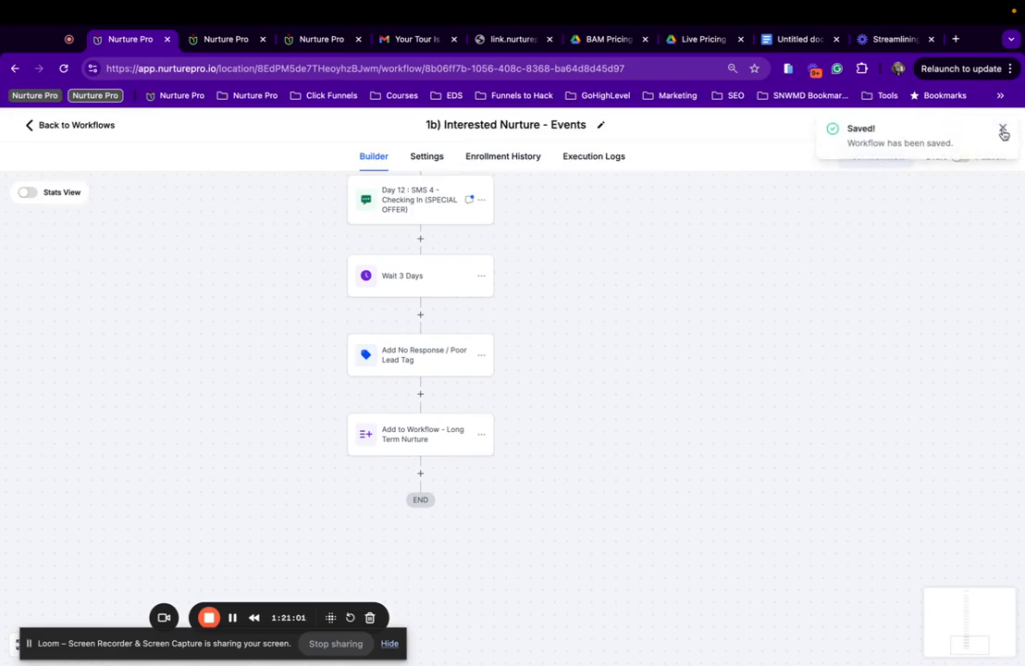
pyautogui.click(1003, 130)
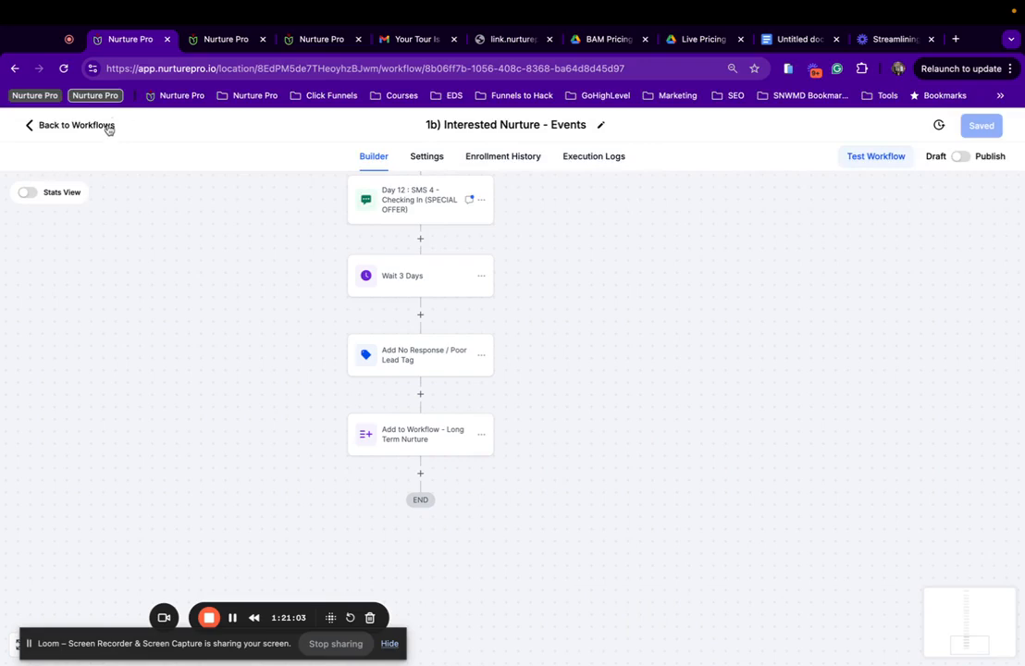
pyautogui.click(74, 124)
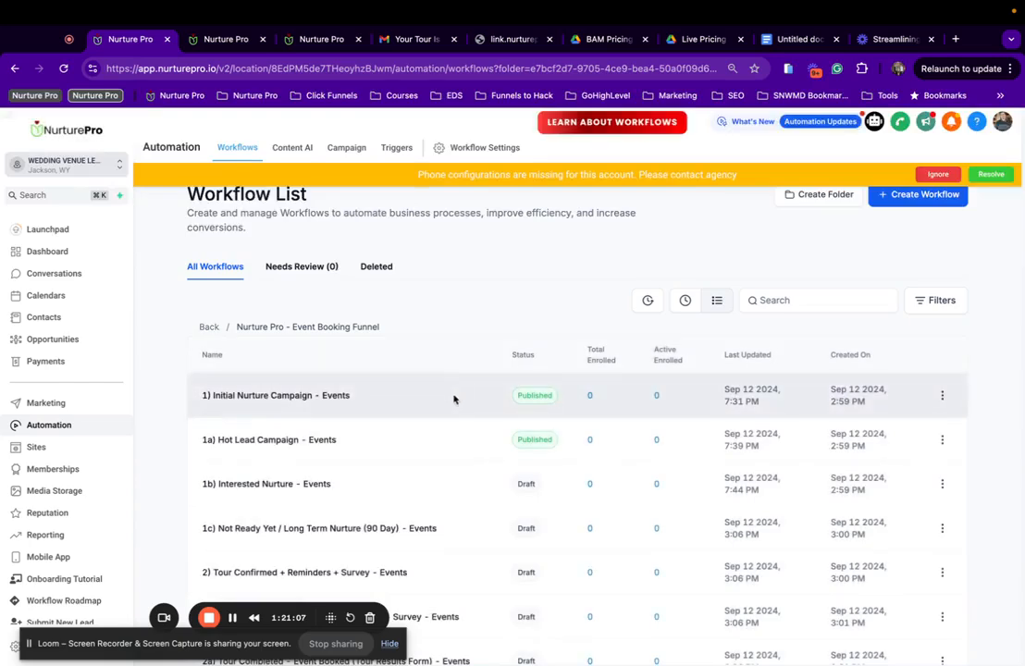
# Reopen the 1b) Interested Nurture - Events workflow, switch it from draft to published, and save.
pyautogui.click(303, 488)
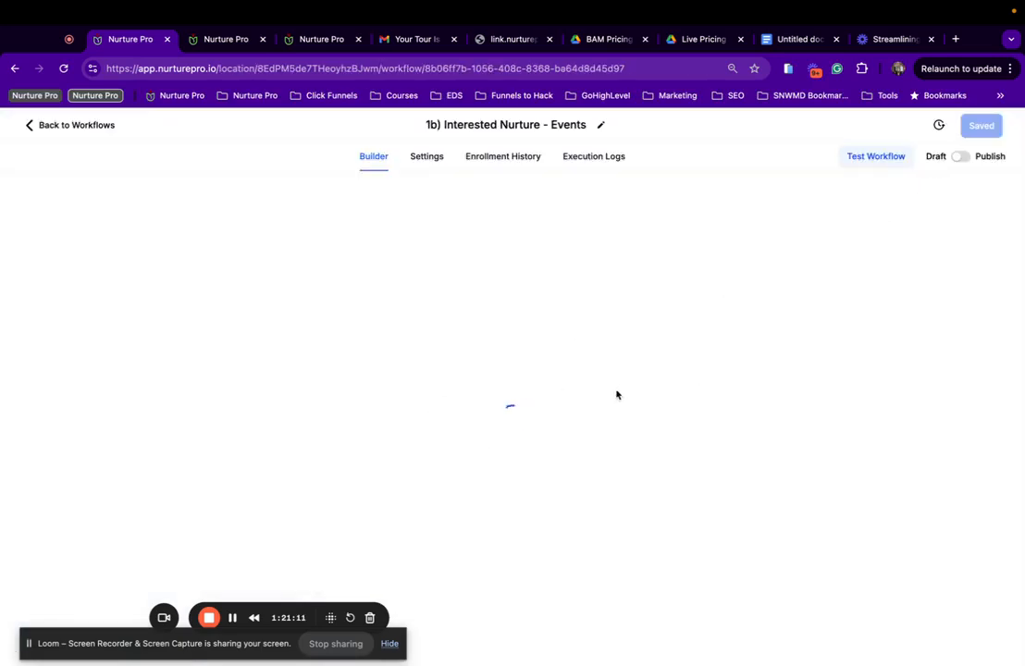
pyautogui.scroll(-15, 533, 469)
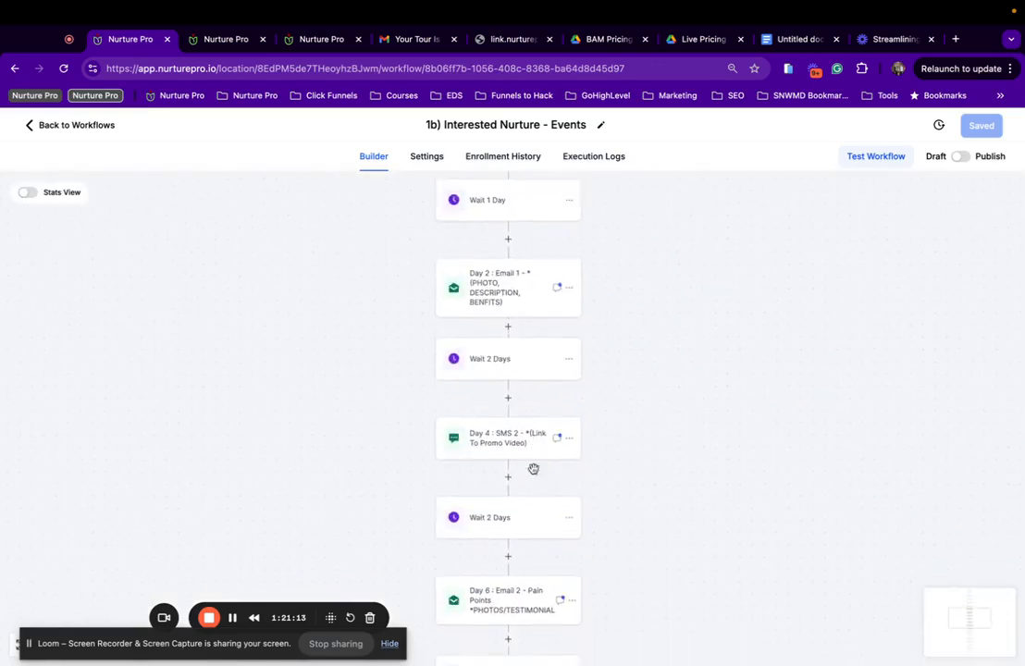
pyautogui.scroll(-3, 533, 474)
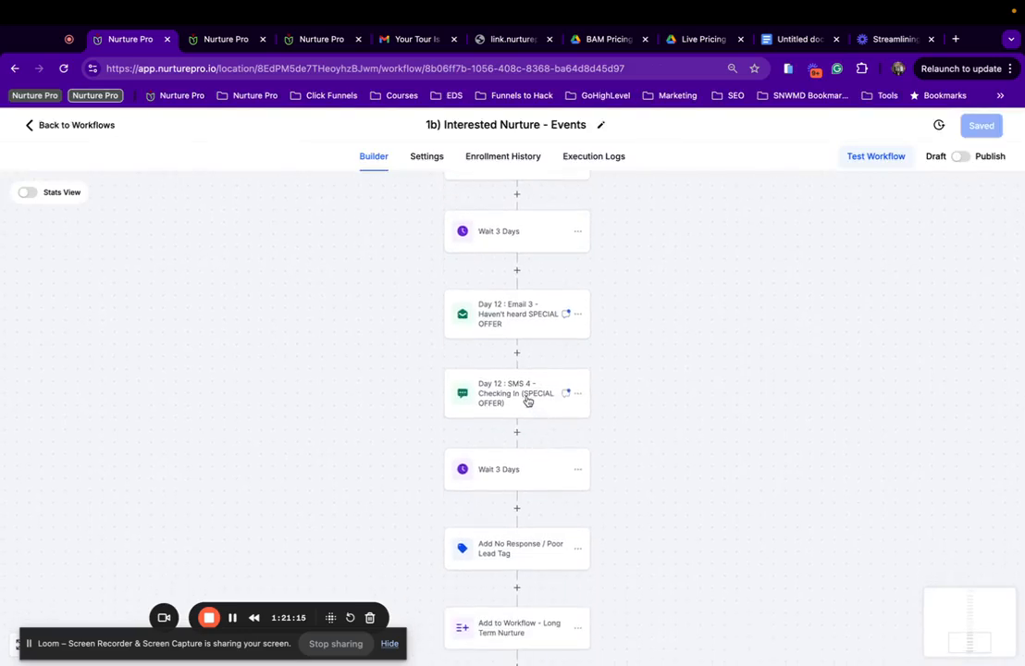
pyautogui.click(531, 400)
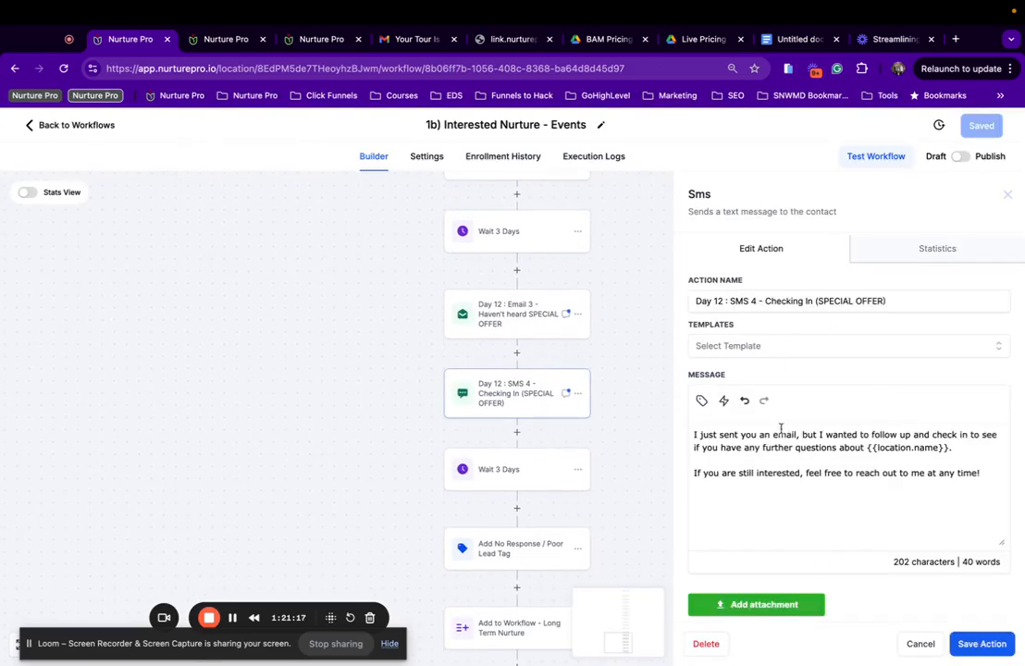
pyautogui.scroll(-1, 809, 490)
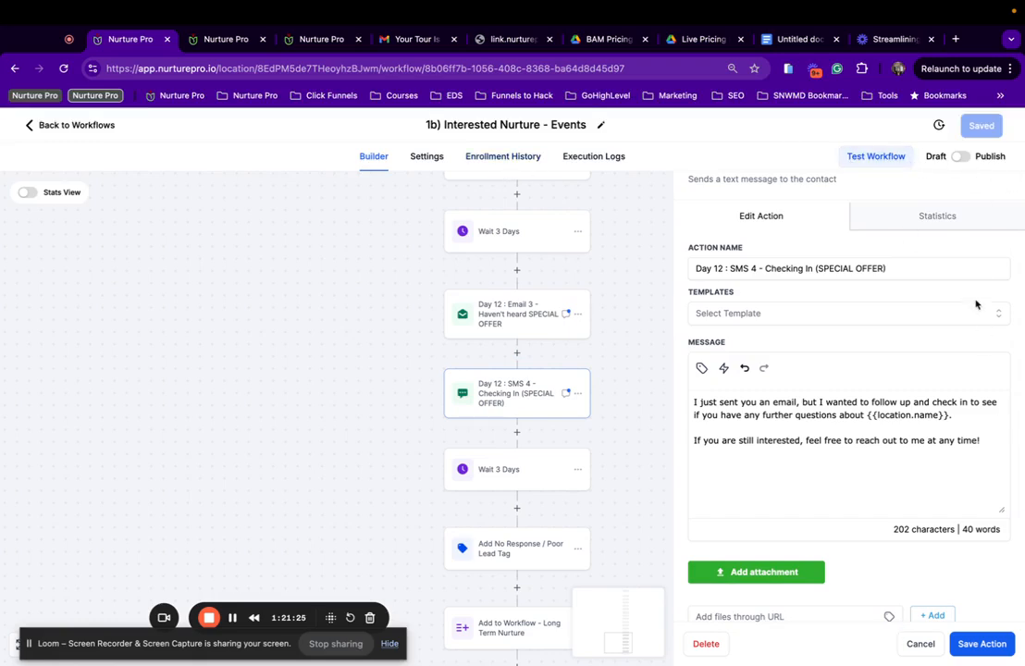
pyautogui.click(961, 158)
pyautogui.click(985, 124)
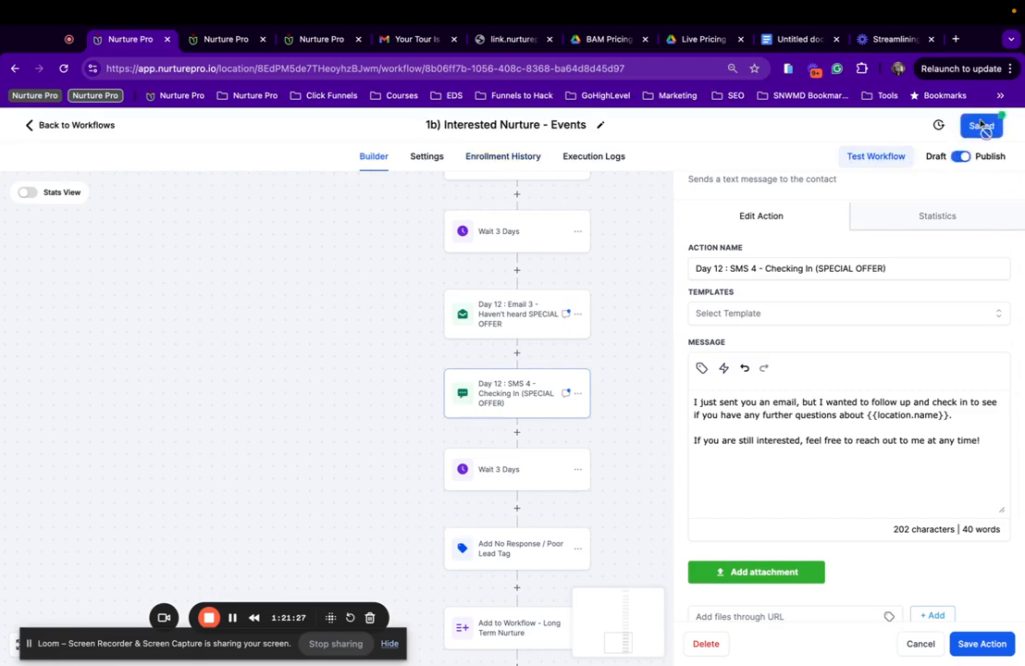
# Check the Long Term Nurture step's target workflow and the Day 12 SMS 4 message.
pyautogui.scroll(-2, 387, 429)
pyautogui.hscroll(1, 388, 429)
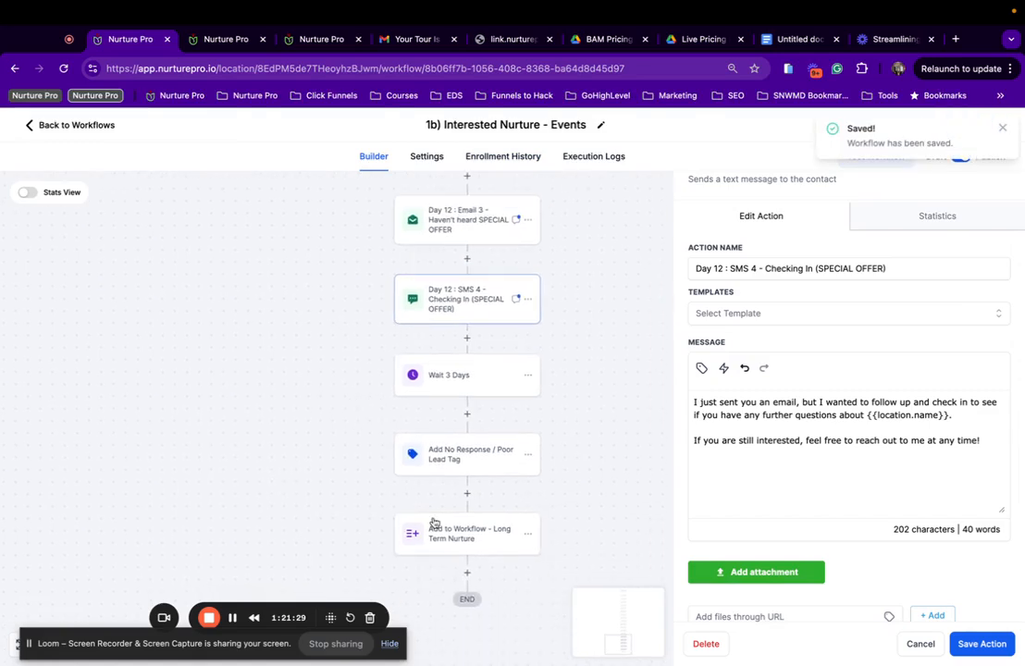
pyautogui.click(472, 531)
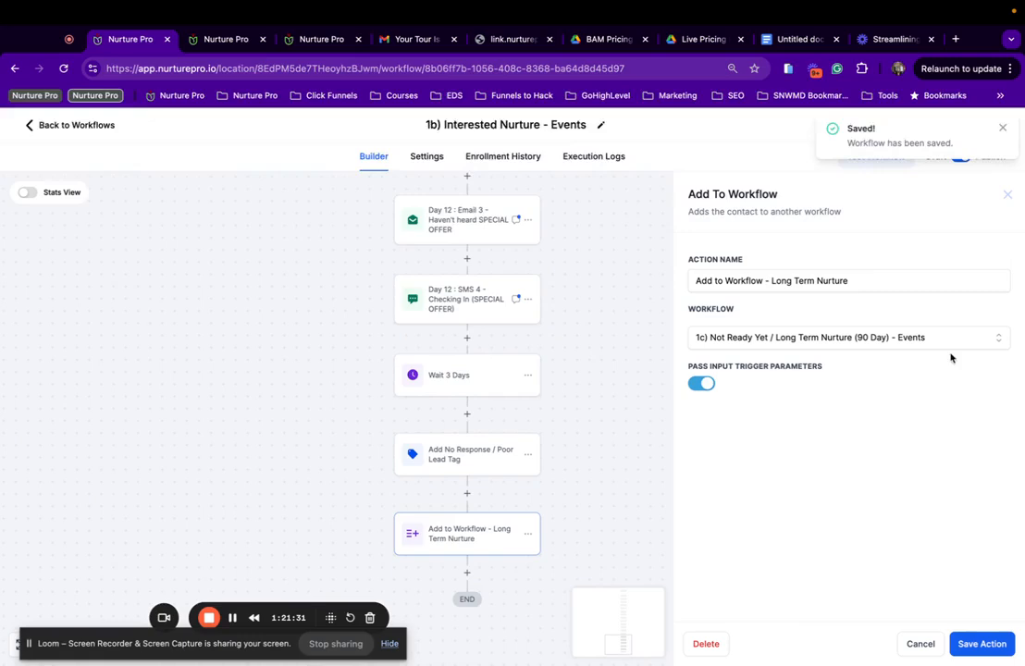
pyautogui.scroll(10, 462, 449)
pyautogui.hscroll(1, 463, 448)
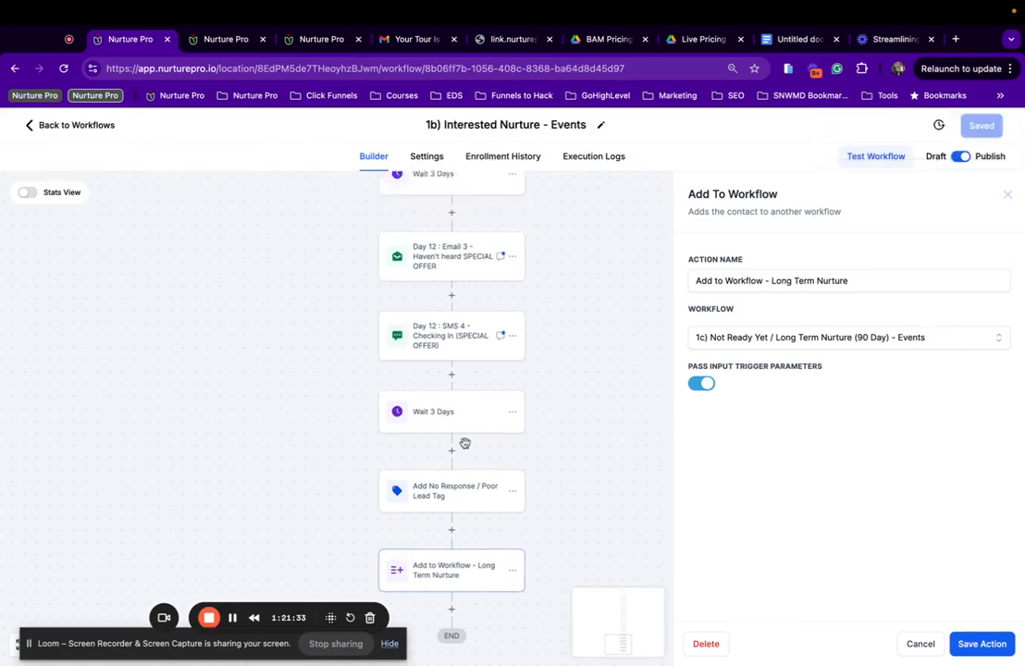
pyautogui.scroll(-4, 465, 449)
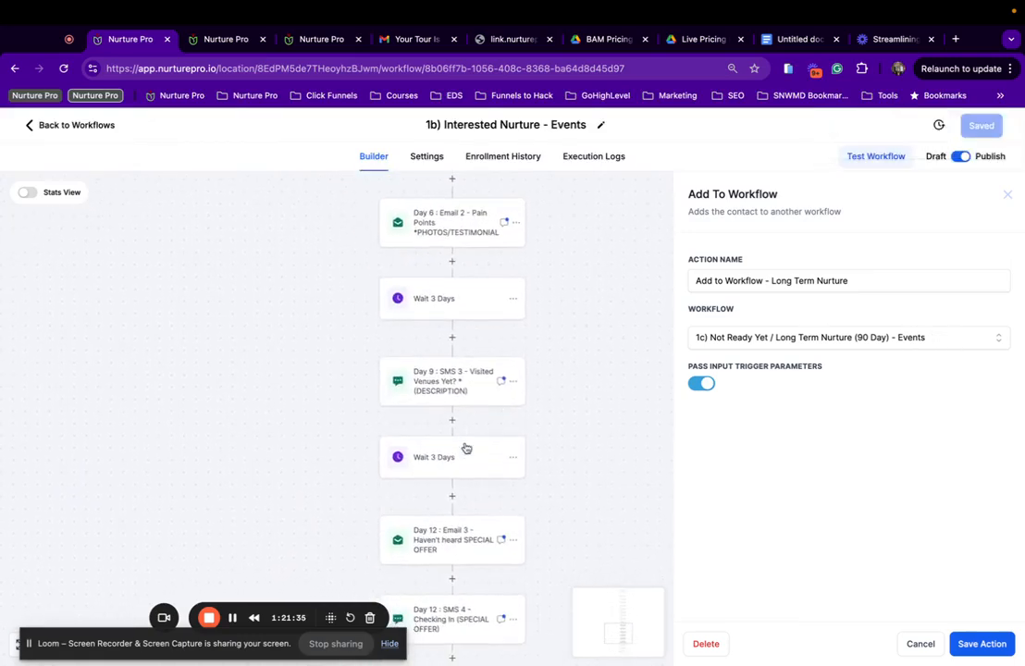
pyautogui.scroll(-4, 464, 549)
pyautogui.click(487, 476)
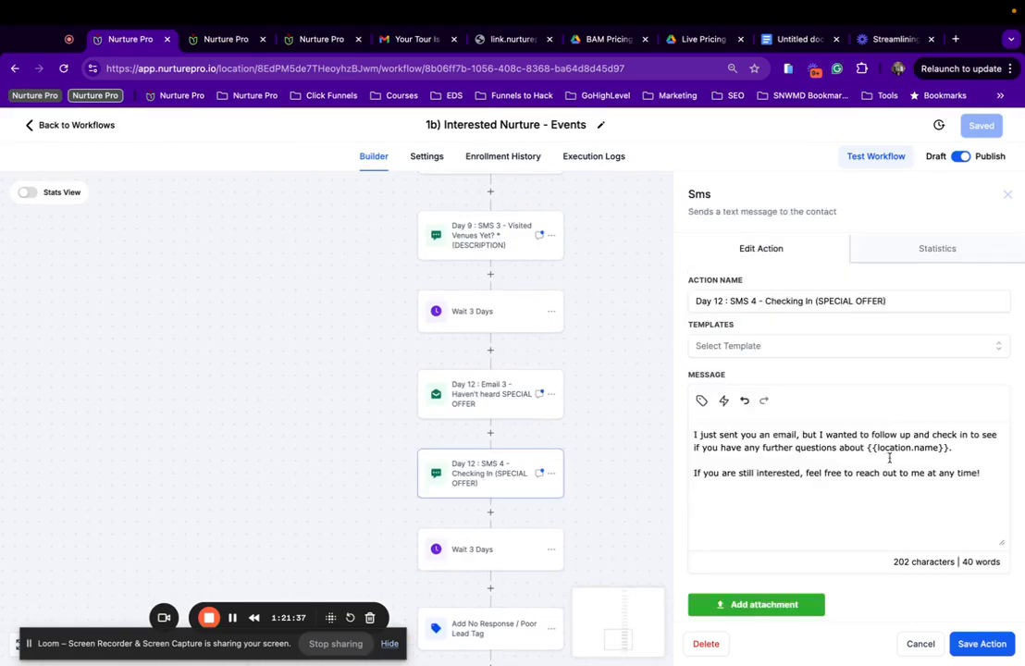
# Review the Day 12 Email 3 and Day 6 Email 2 templates and the Day 9 SMS 3 step.
pyautogui.click(542, 399)
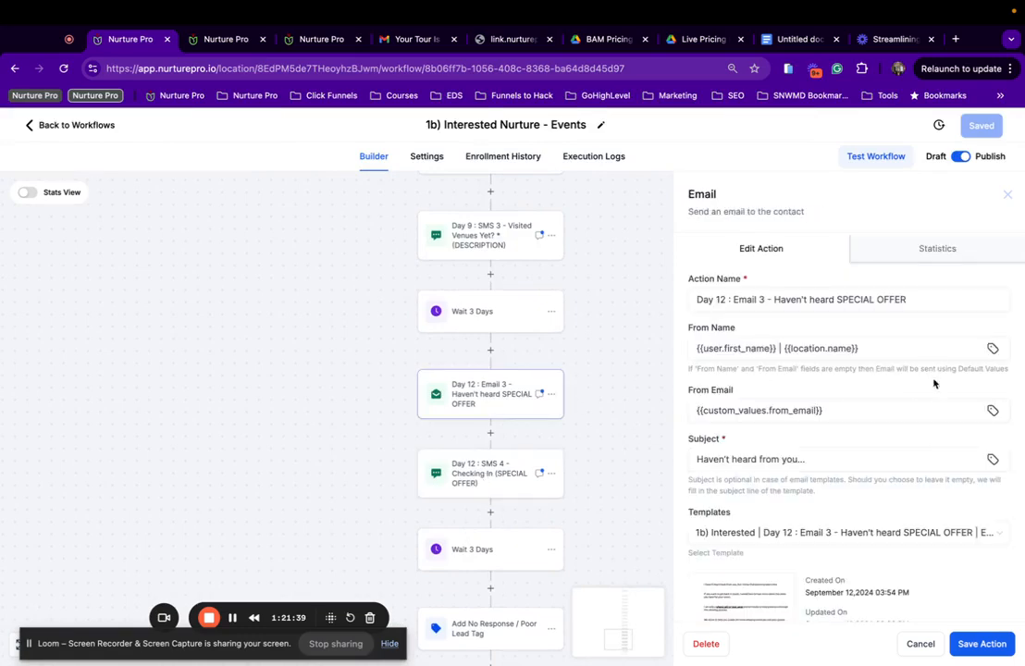
pyautogui.click(905, 532)
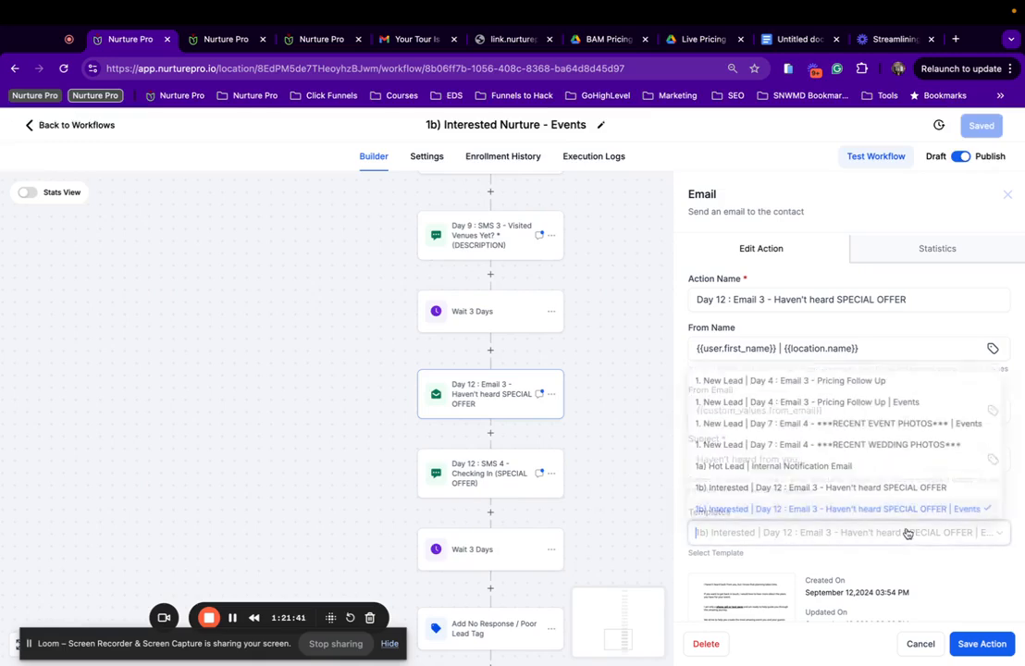
pyautogui.click(501, 248)
pyautogui.scroll(3, 500, 248)
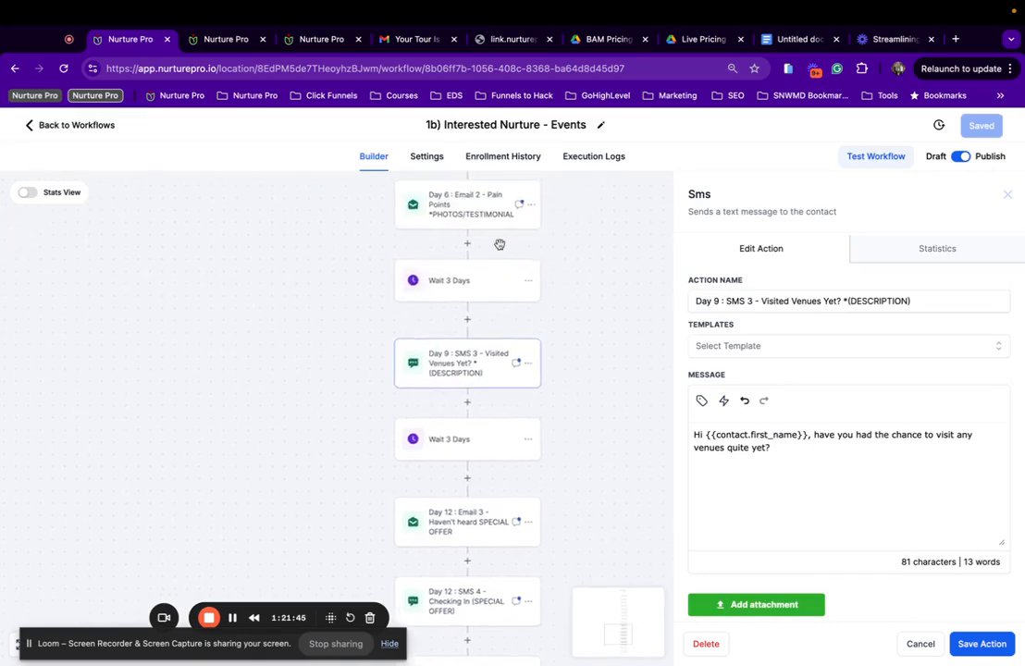
pyautogui.click(471, 235)
pyautogui.scroll(-3, 746, 455)
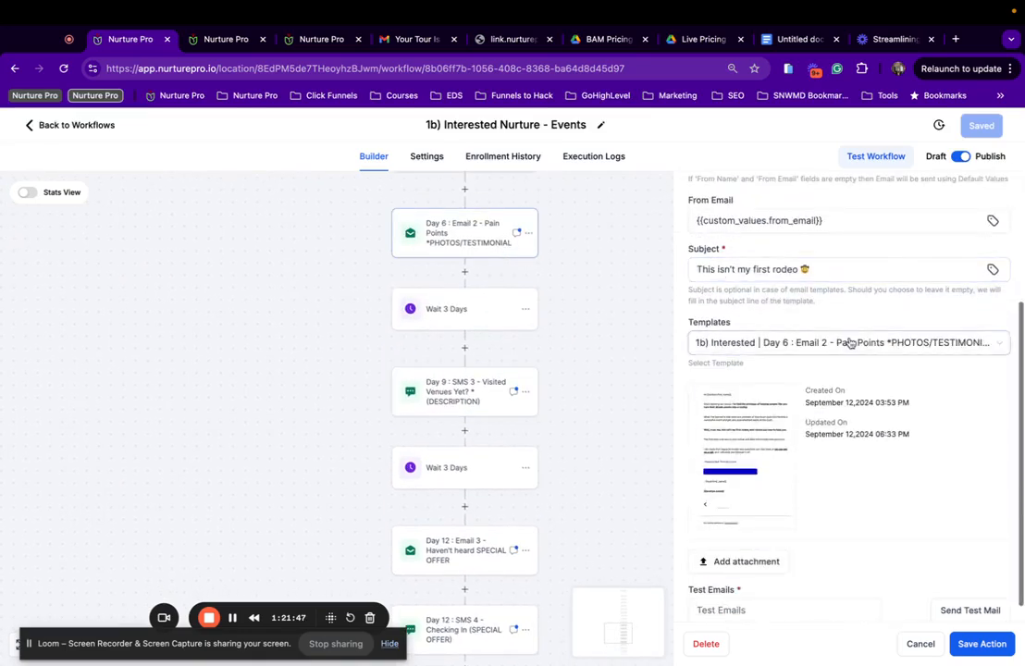
pyautogui.click(846, 342)
pyautogui.scroll(5, 549, 284)
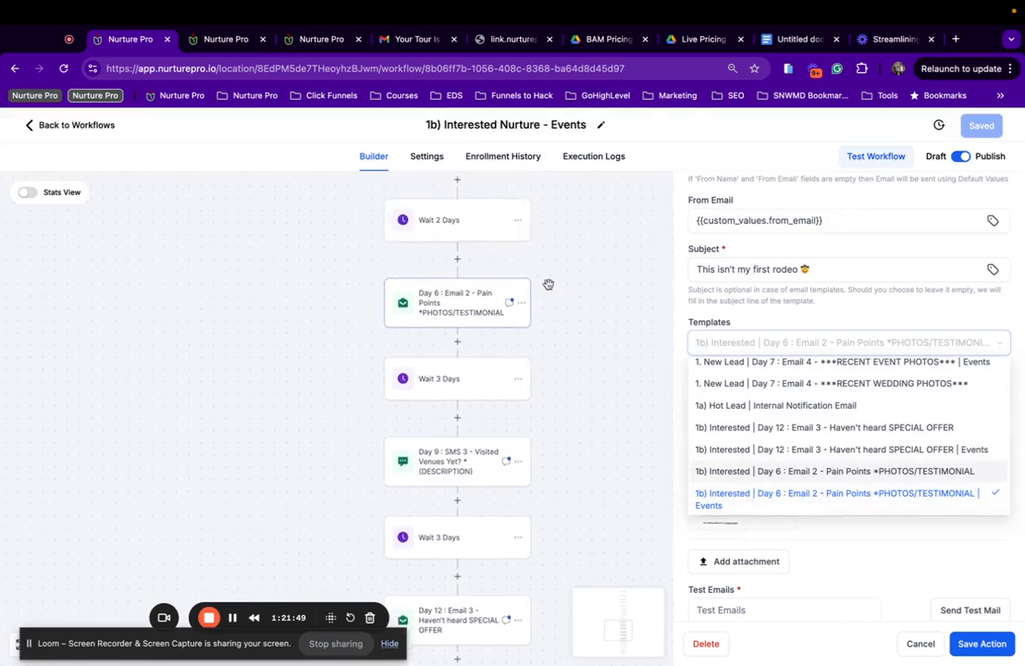
# Review the Day 4 SMS 2 and Day 1 SMS 1 steps and the Day 2 Email 1 template.
pyautogui.click(428, 290)
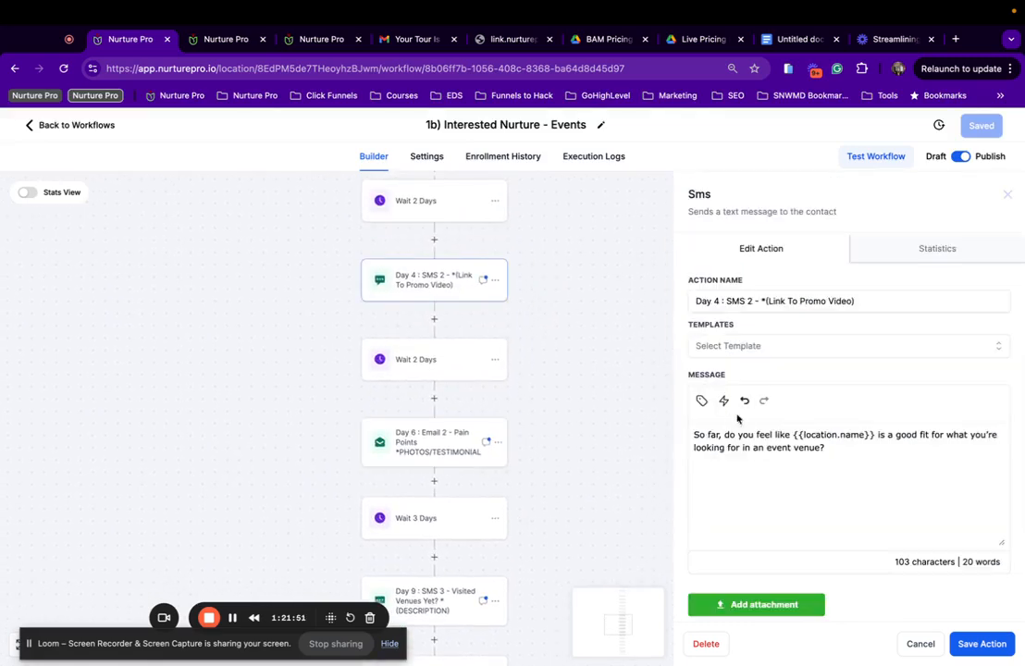
pyautogui.scroll(5, 453, 328)
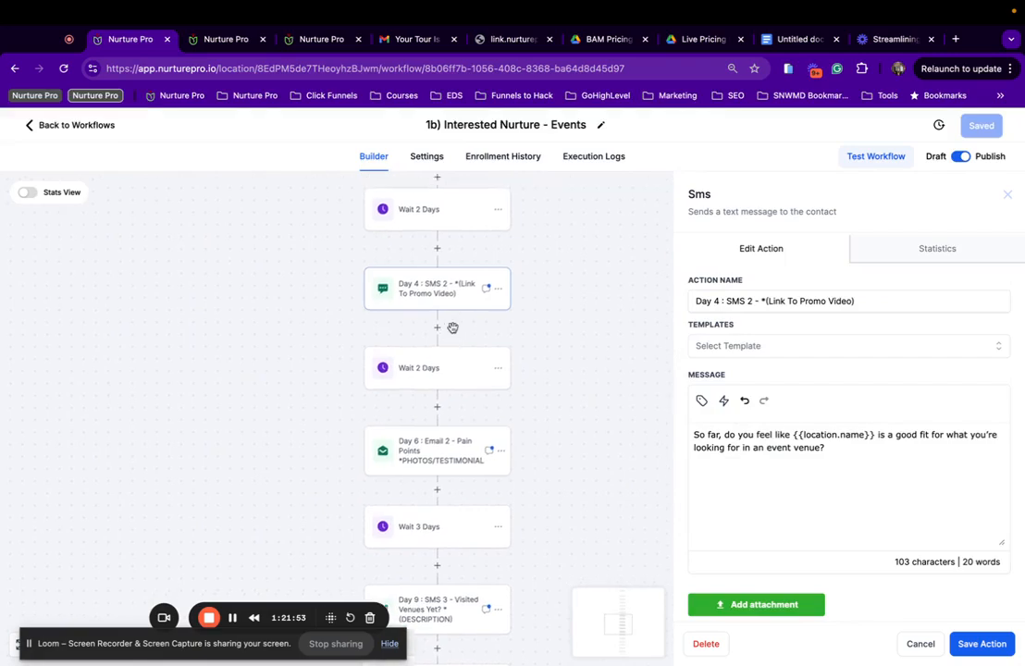
pyautogui.hscroll(-2, 453, 329)
pyautogui.click(524, 345)
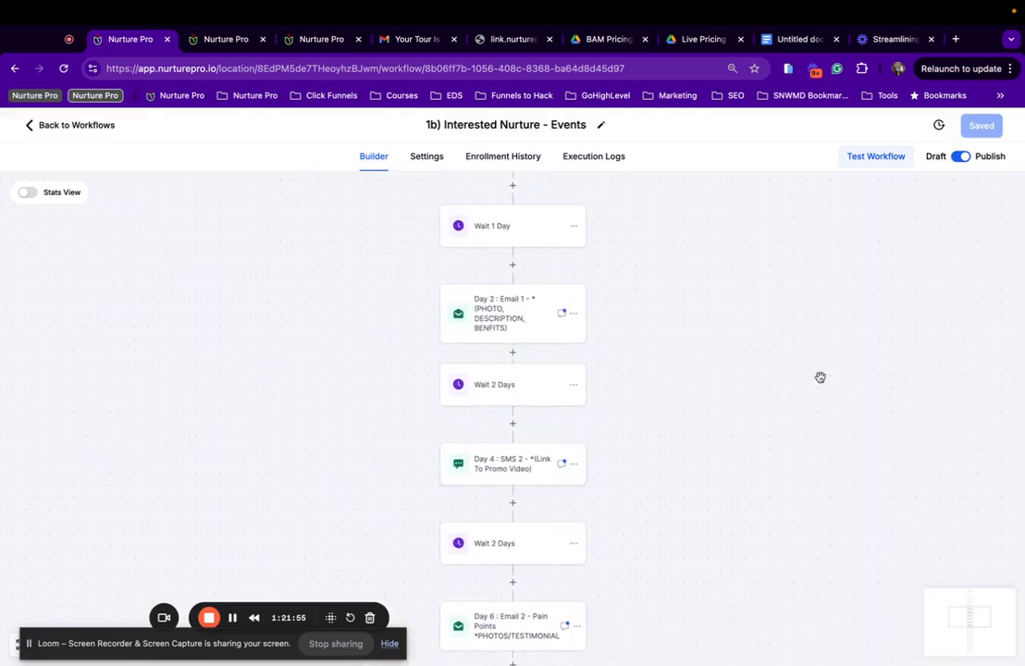
pyautogui.click(542, 318)
pyautogui.scroll(-3, 808, 524)
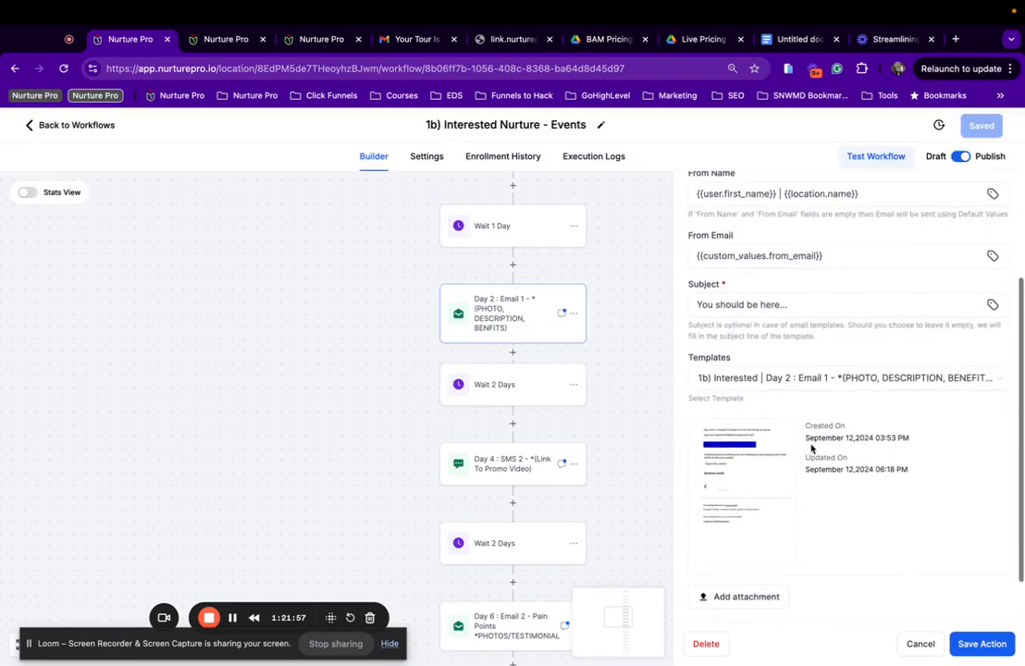
pyautogui.click(816, 381)
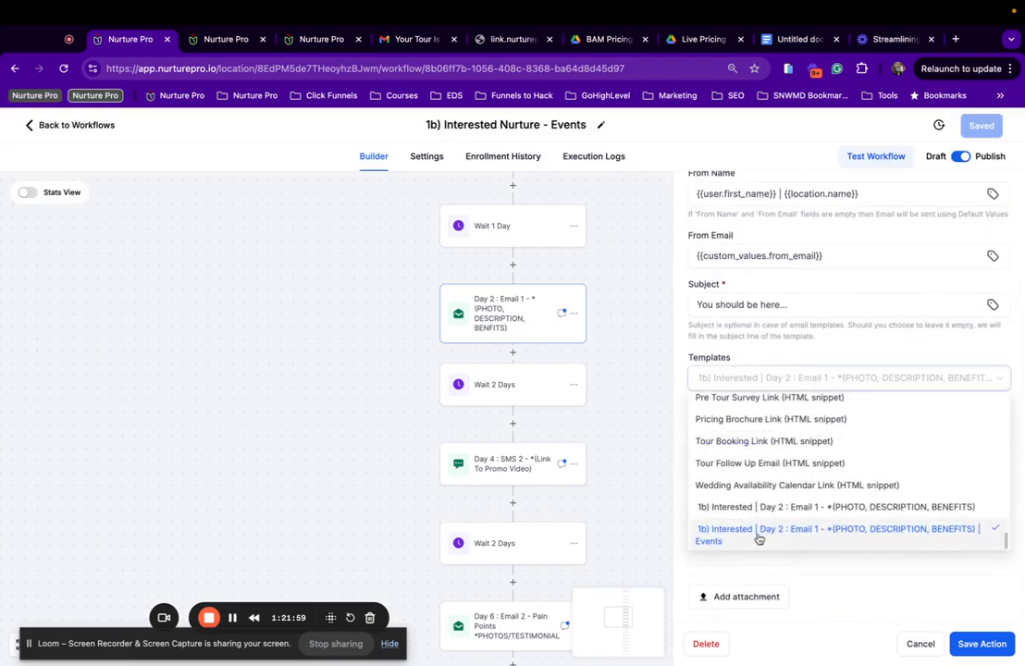
pyautogui.scroll(3, 576, 274)
pyautogui.click(518, 288)
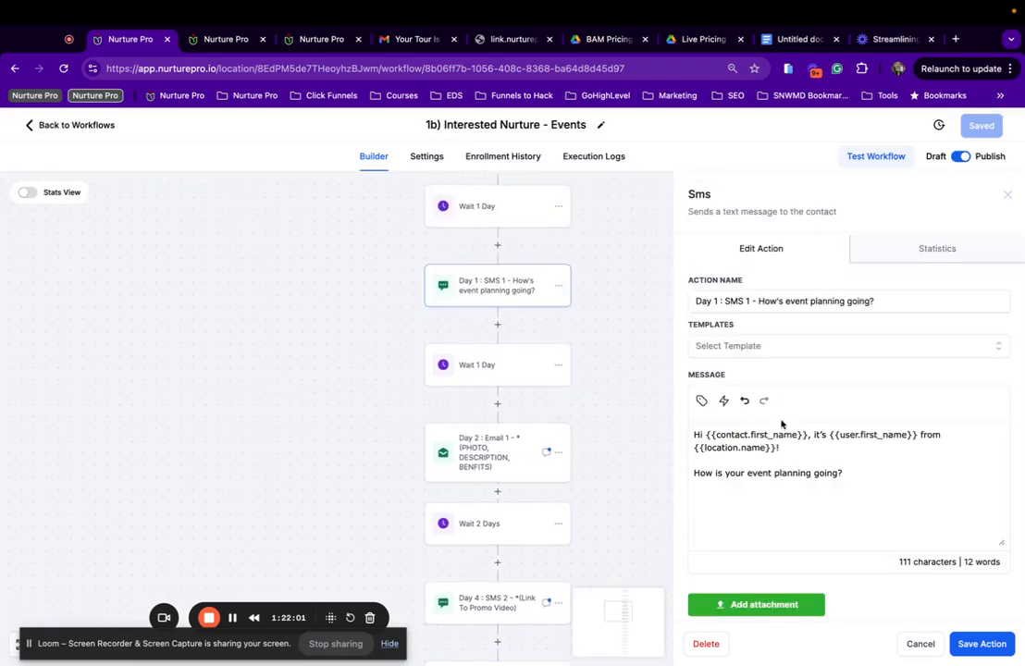
pyautogui.scroll(5, 557, 340)
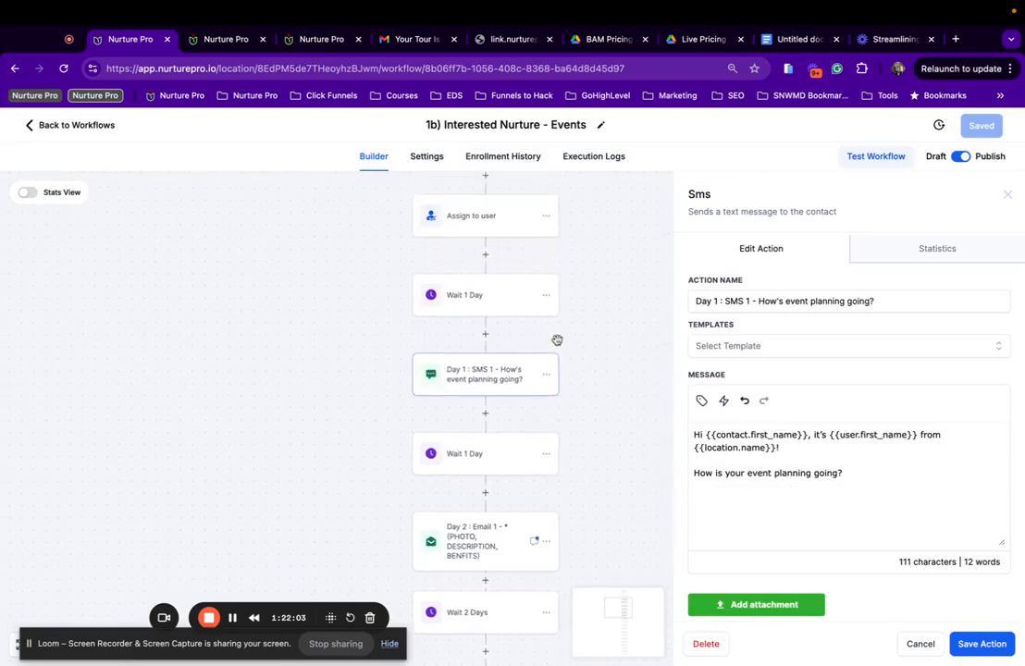
pyautogui.scroll(2, 557, 340)
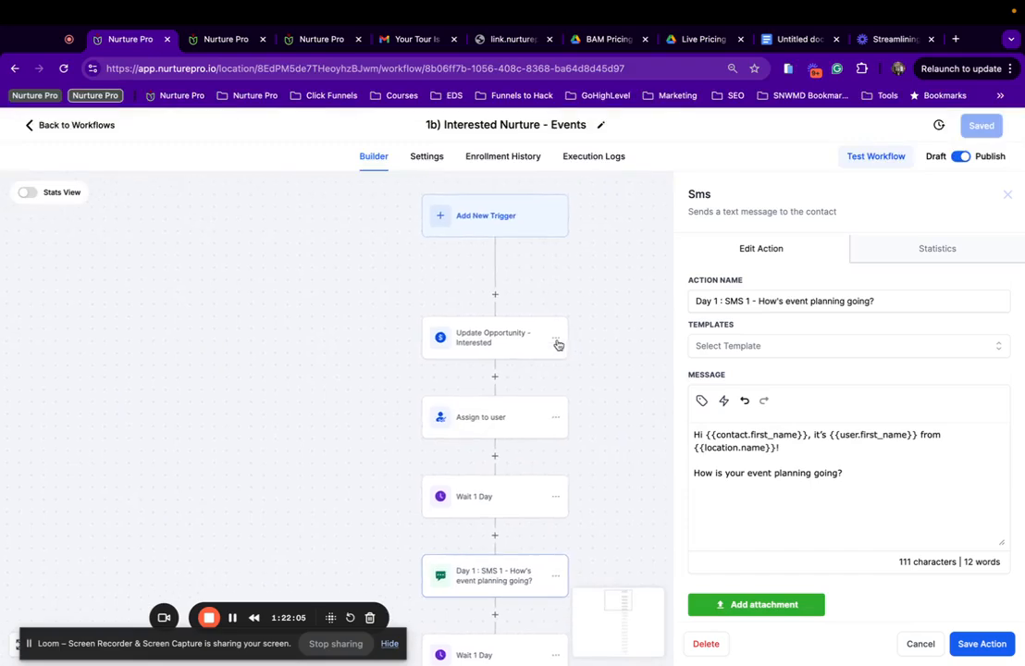
# Check Assign to user, confirm Update Opportunity - Interested uses B) Event Pipeline stage 1b), and save the action.
pyautogui.click(498, 418)
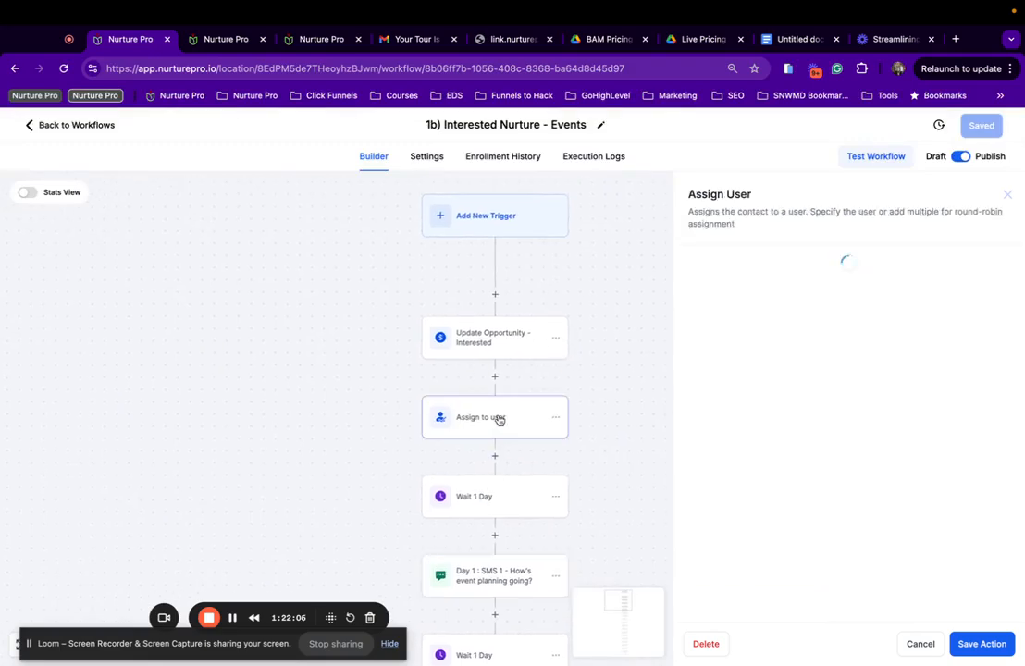
pyautogui.click(514, 333)
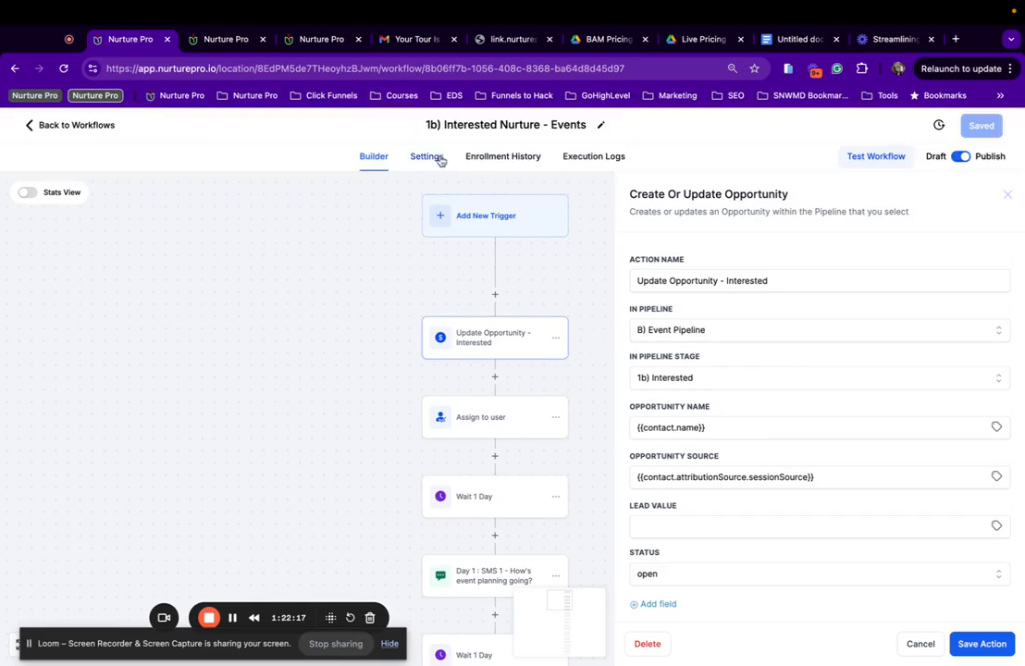
pyautogui.scroll(-2, 776, 456)
pyautogui.scroll(2, 776, 456)
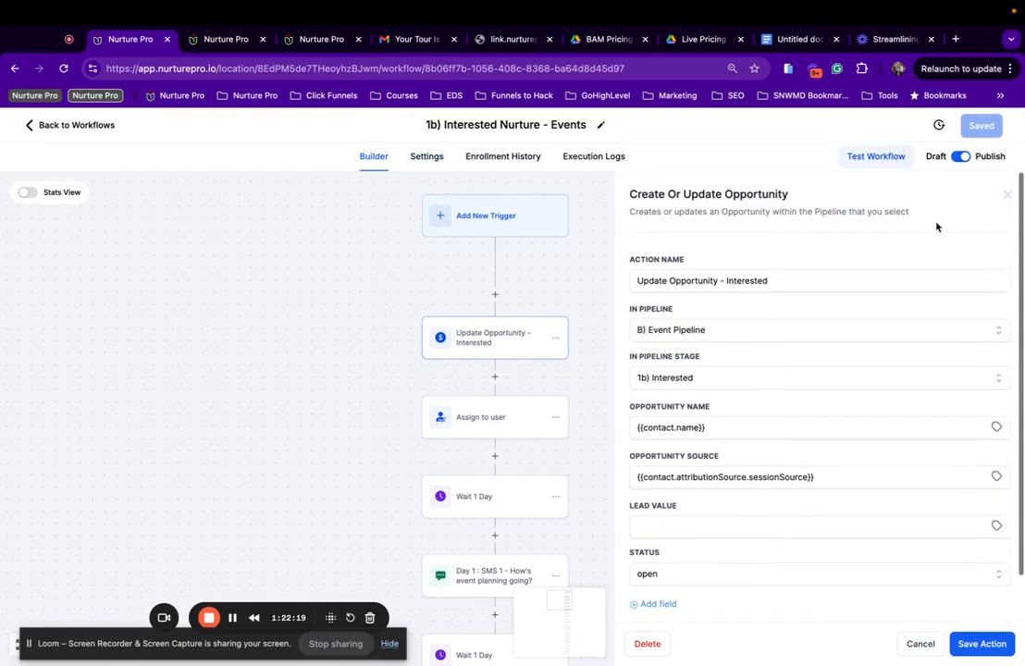
pyautogui.click(985, 642)
# Save the 1b) Interested Nurture - Events workflow and review its Settings tab.
pyautogui.click(986, 128)
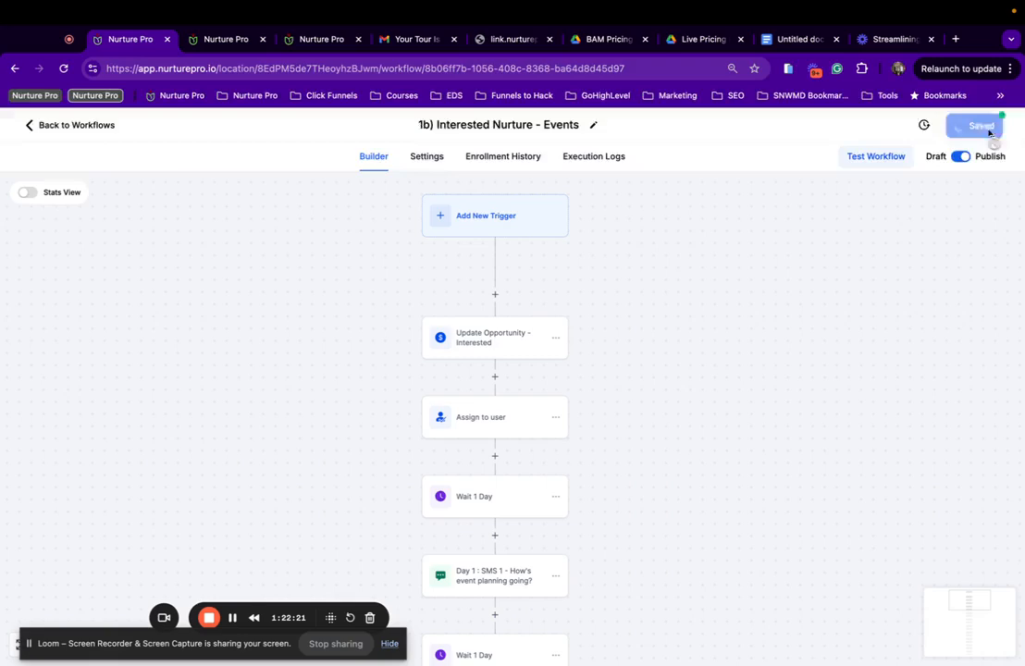
pyautogui.click(440, 158)
pyautogui.scroll(-4, 330, 444)
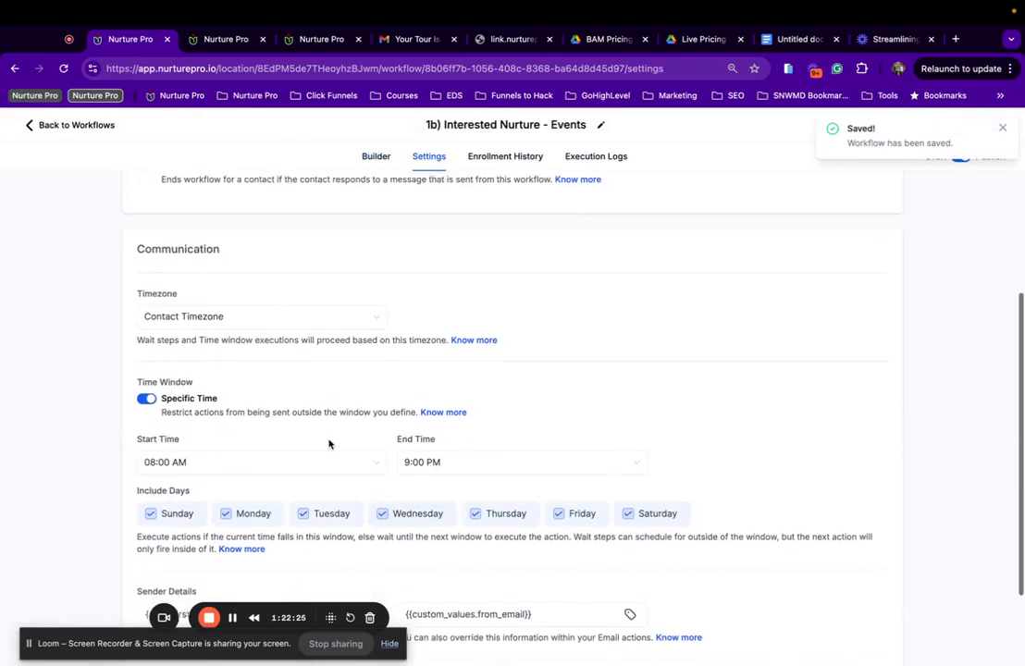
pyautogui.scroll(-3, 521, 421)
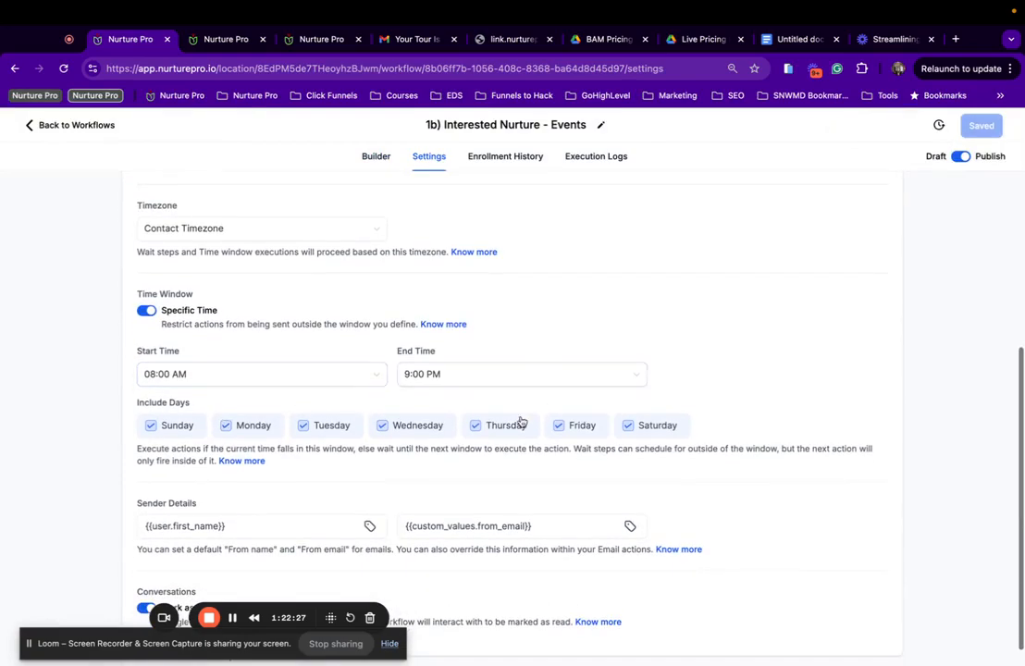
pyautogui.scroll(5, 302, 274)
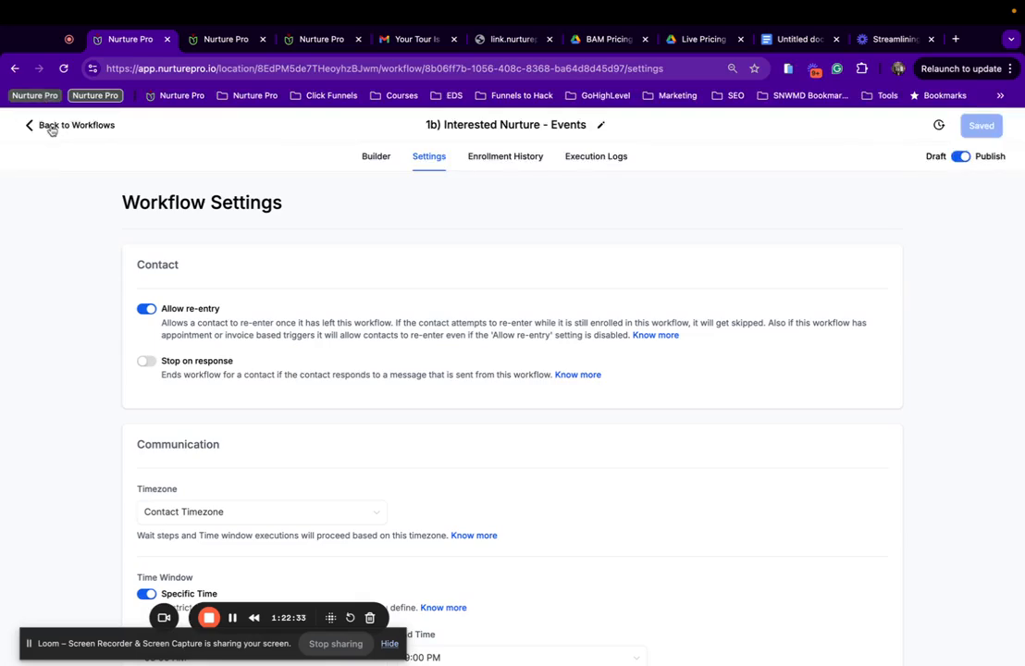
# Go back to the workflow list and open the 1c) Not Ready Yet / Long Term Nurture (90 Day) - Events workflow.
pyautogui.click(52, 128)
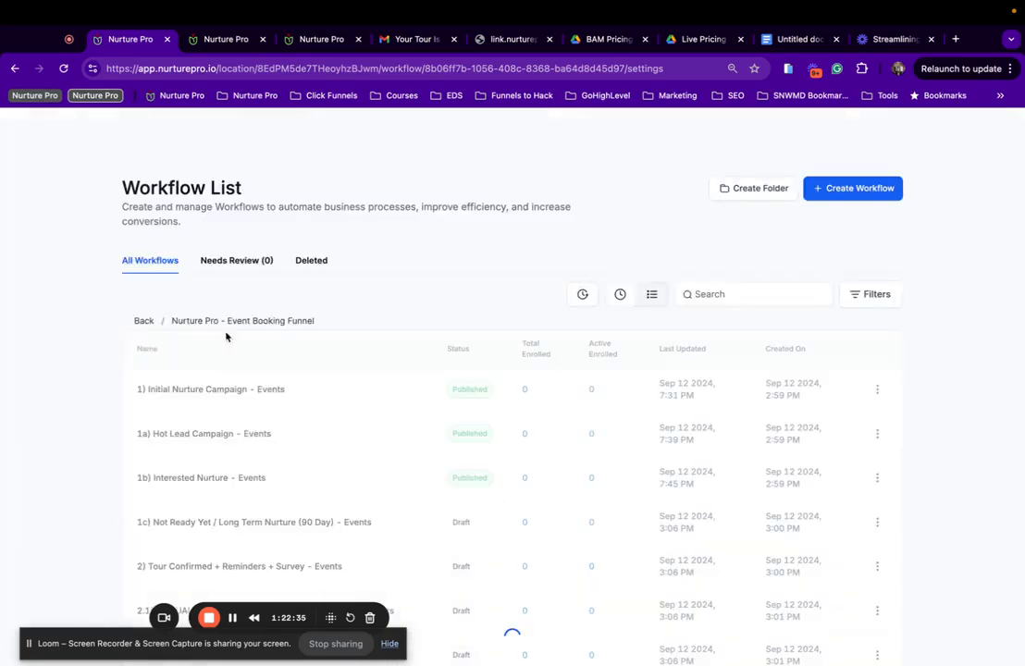
pyautogui.scroll(-2, 339, 505)
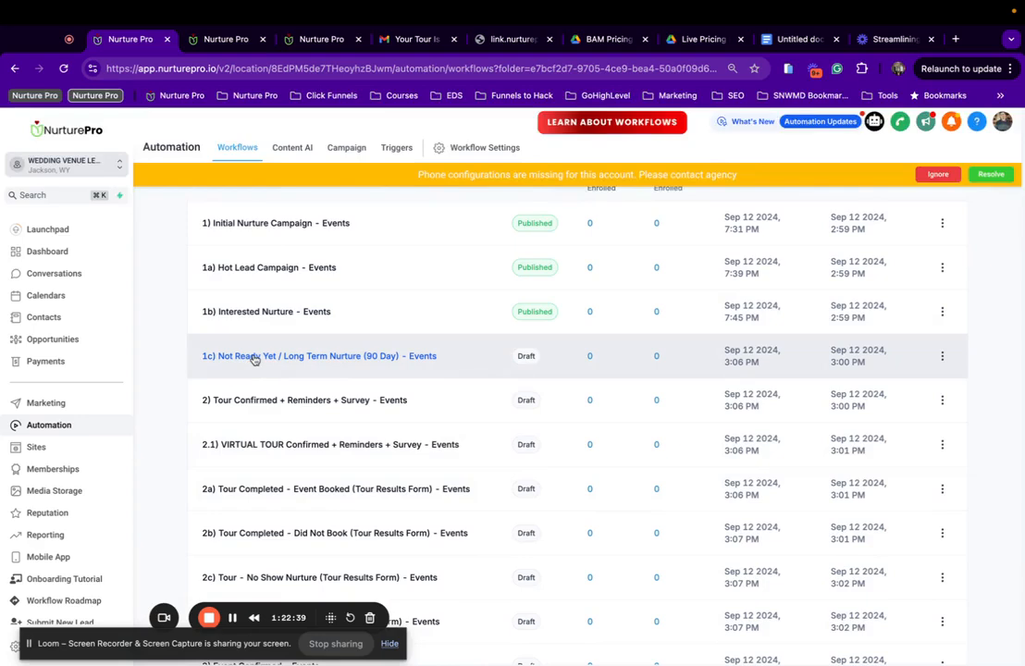
pyautogui.click(255, 360)
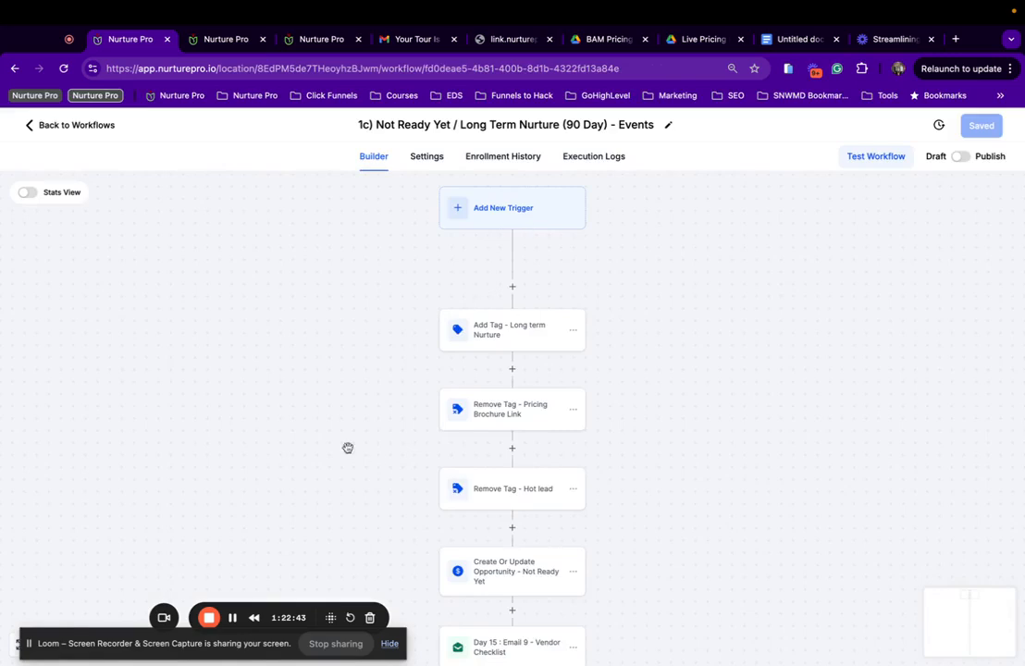
# Check the Add Tag - Long term Nurture, Remove Tag - Pricing Brochure Link and Remove Tag - Hot lead steps.
pyautogui.scroll(-1, 332, 247)
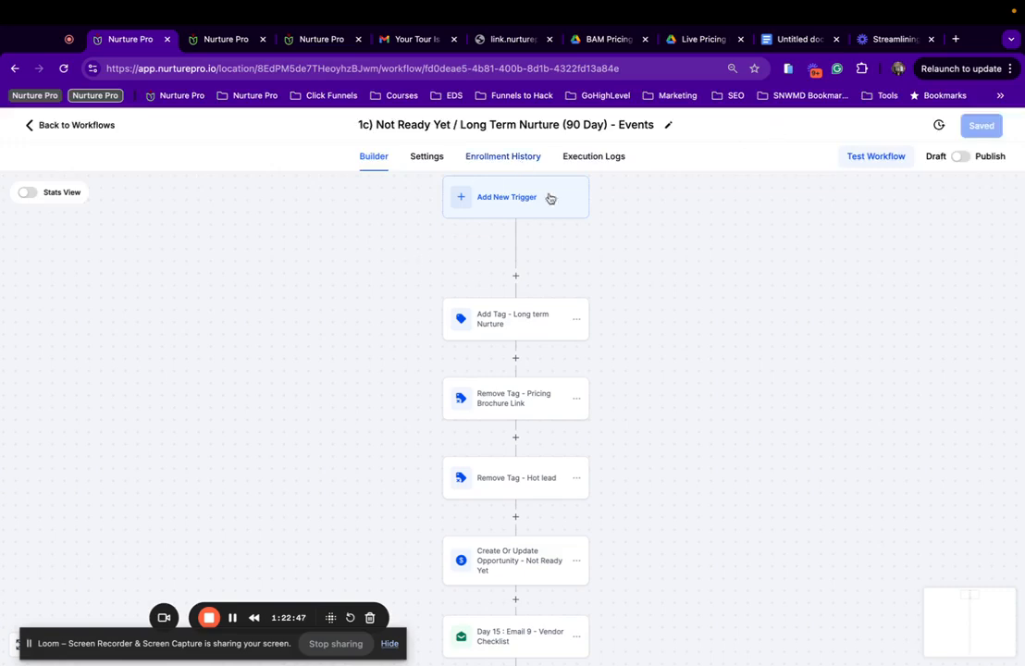
pyautogui.scroll(-2, 554, 248)
pyautogui.hscroll(2, 555, 248)
pyautogui.scroll(3, 554, 248)
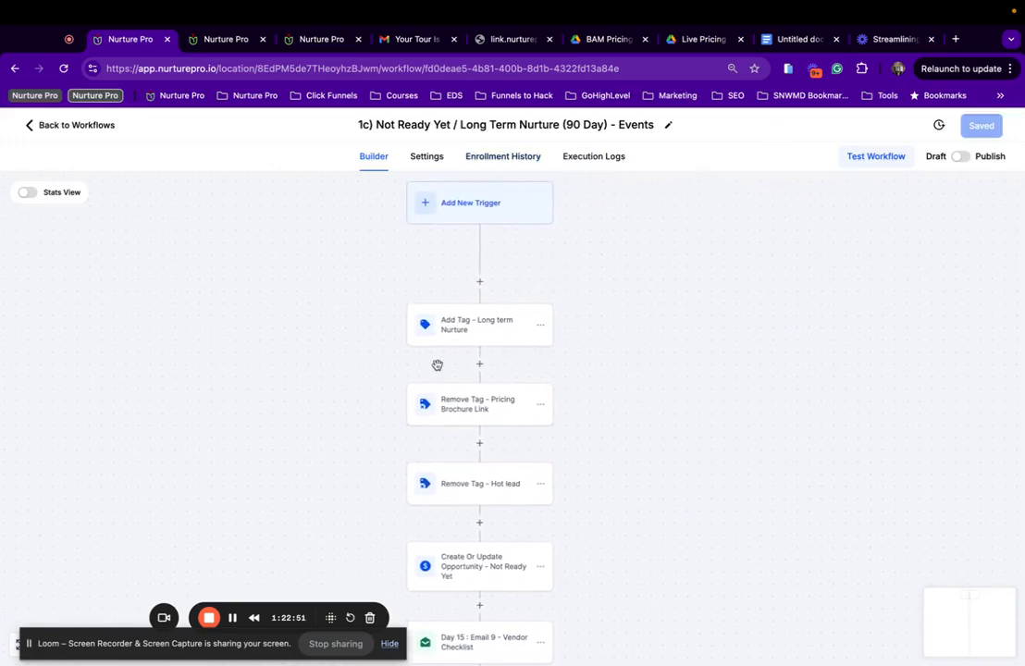
pyautogui.scroll(-1, 501, 337)
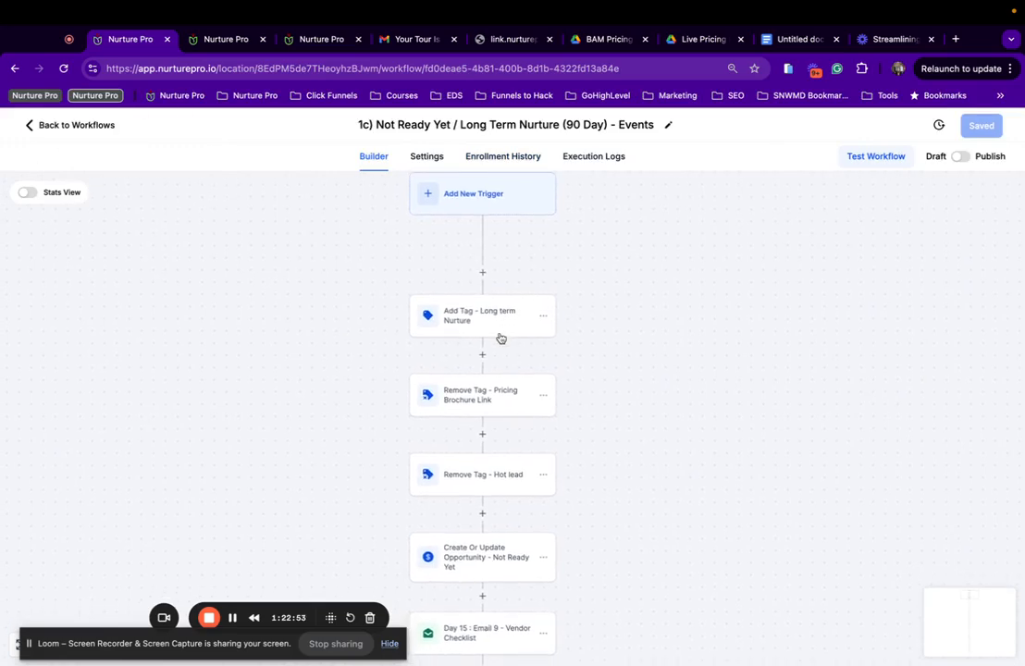
pyautogui.scroll(-2, 380, 310)
pyautogui.hscroll(-2, 379, 310)
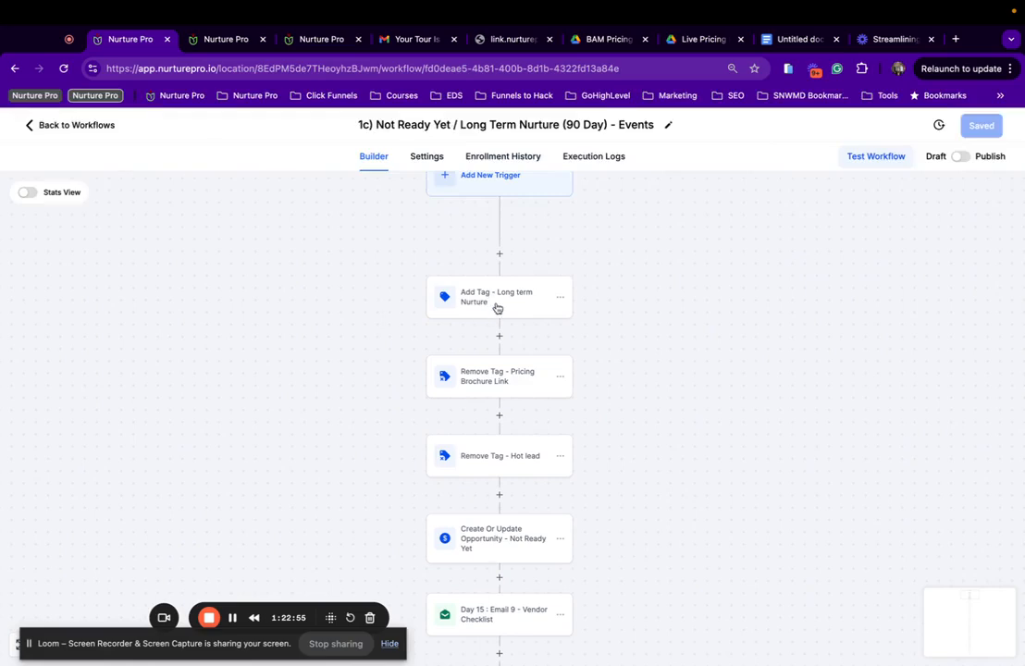
pyautogui.click(497, 305)
pyautogui.scroll(-3, 314, 280)
pyautogui.hscroll(5, 314, 279)
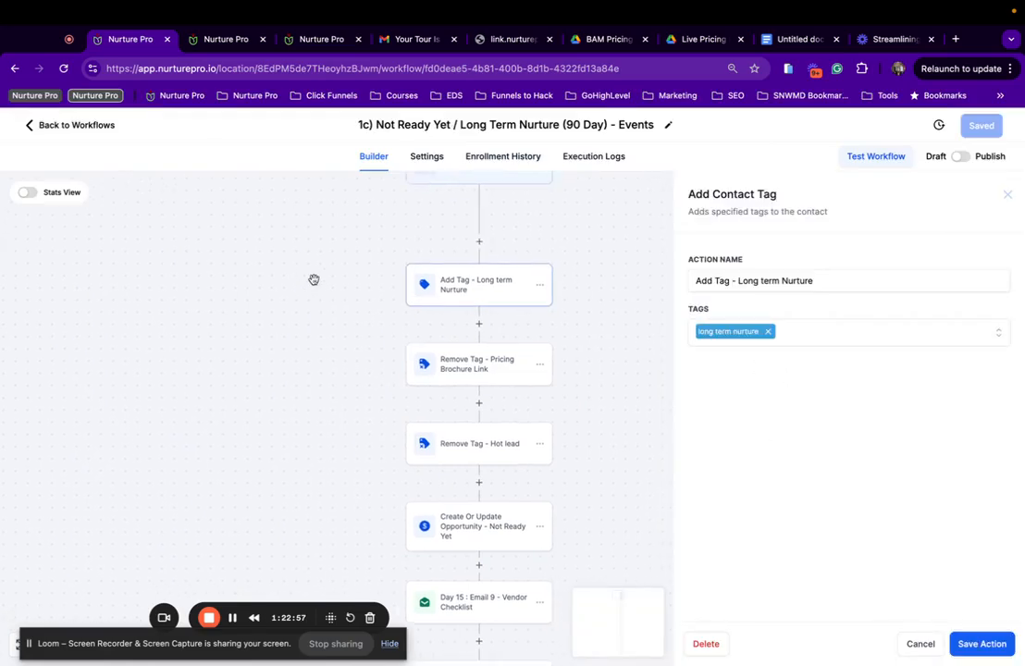
pyautogui.click(404, 363)
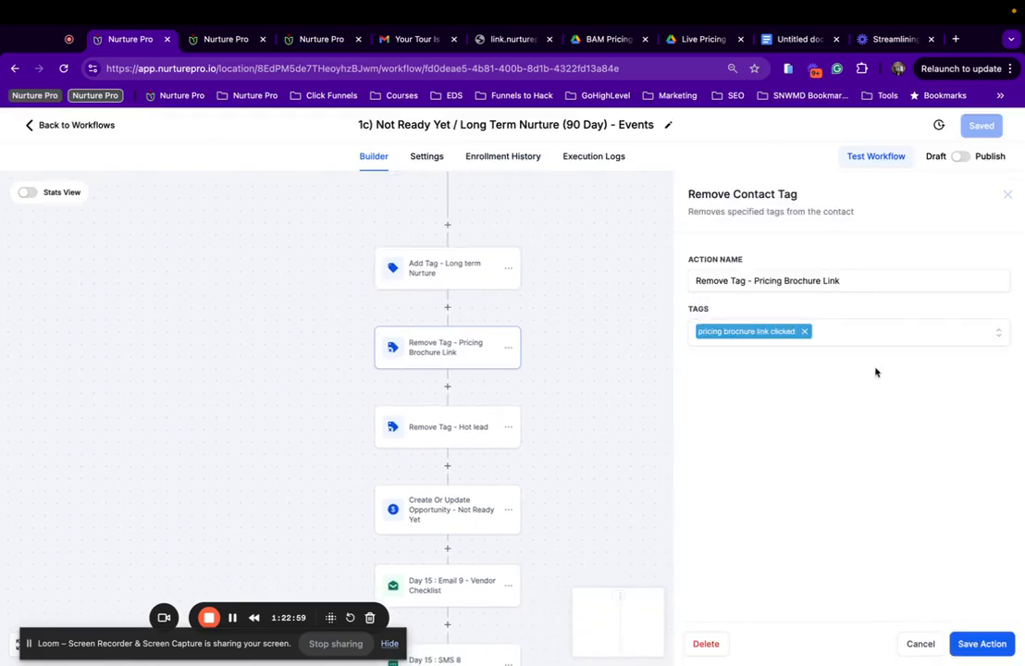
pyautogui.scroll(-2, 466, 331)
pyautogui.hscroll(1, 466, 331)
pyautogui.click(441, 373)
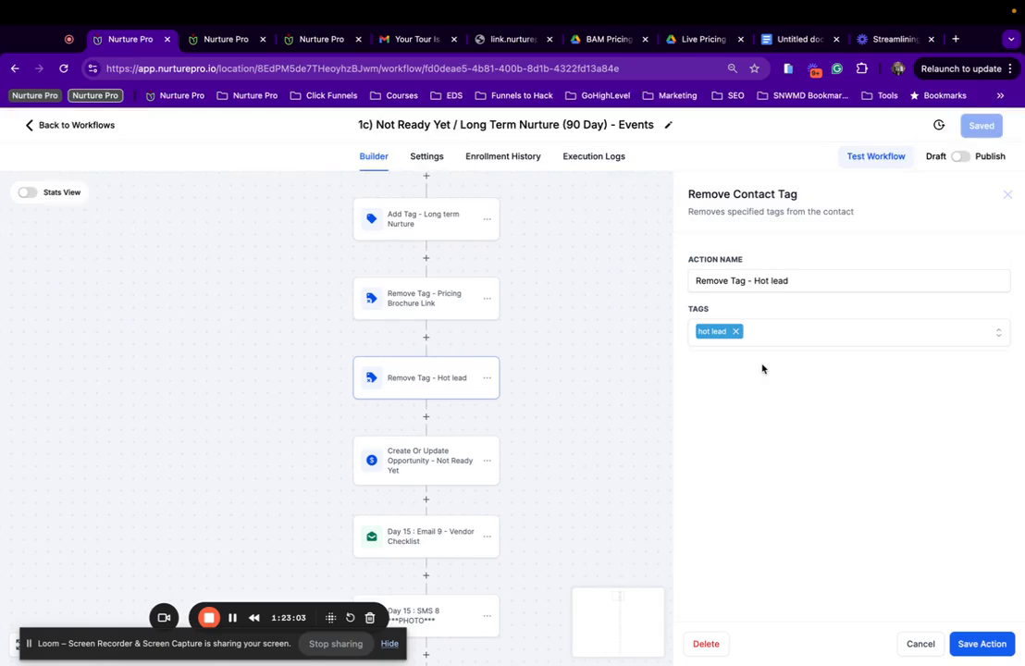
pyautogui.scroll(-3, 427, 337)
pyautogui.hscroll(-1, 427, 337)
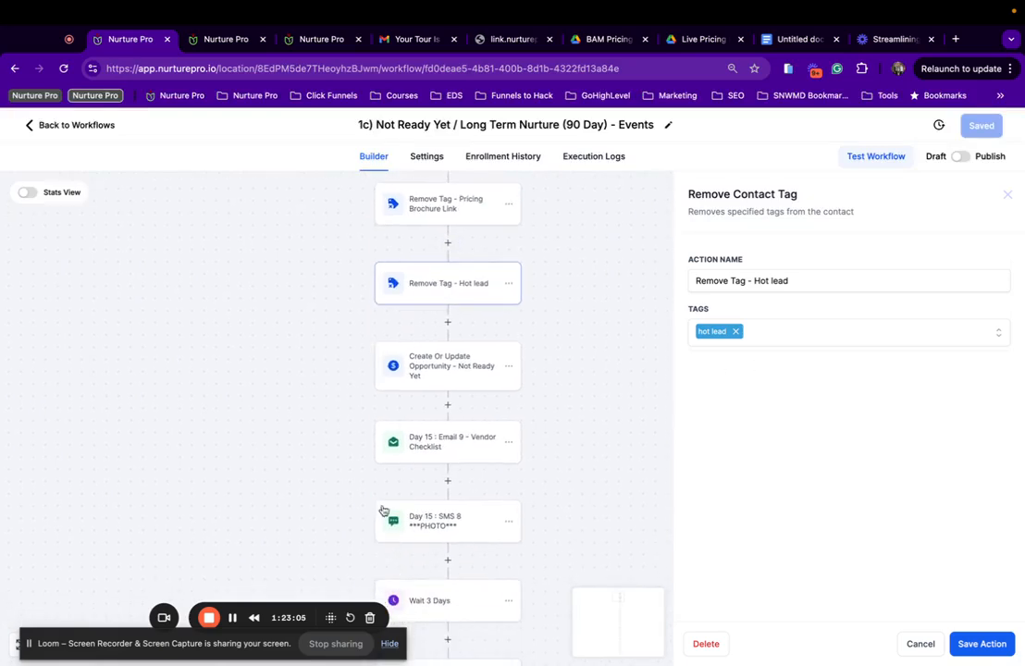
# Set Create Or Update Opportunity to B) Event Pipeline, stage 1c) Not Ready Yet / Long Term Nurture (90-Day), and save the action.
pyautogui.click(467, 372)
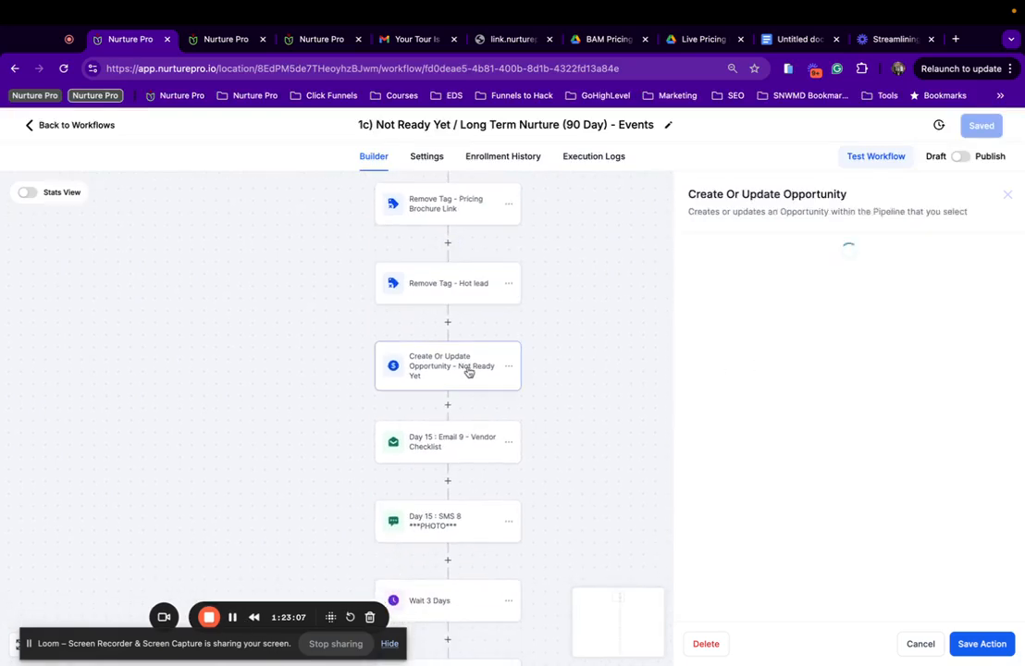
pyautogui.scroll(-2, 812, 430)
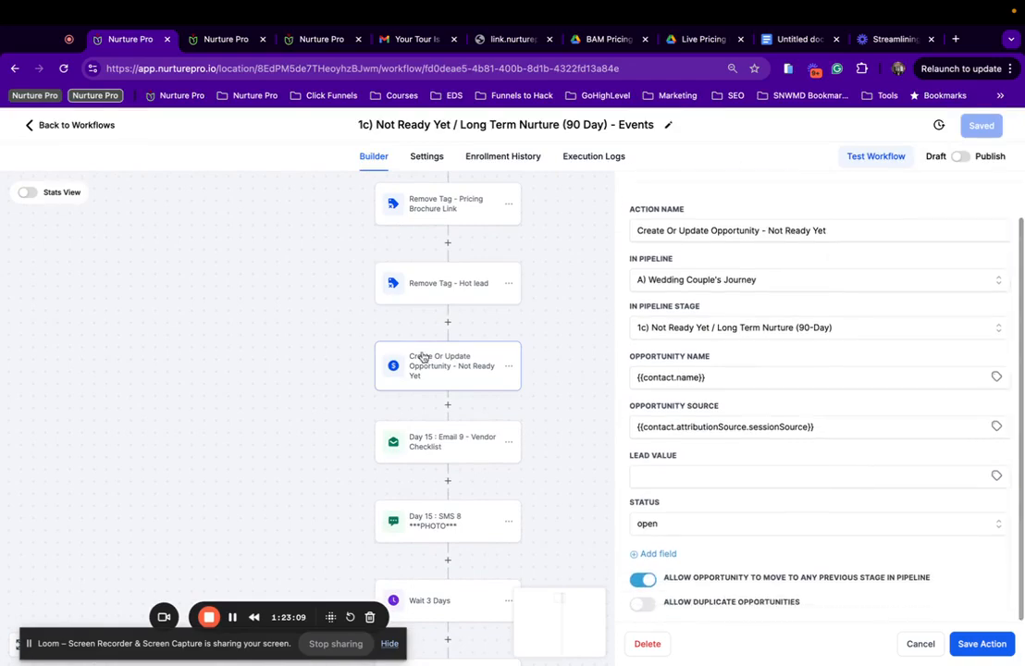
pyautogui.click(698, 330)
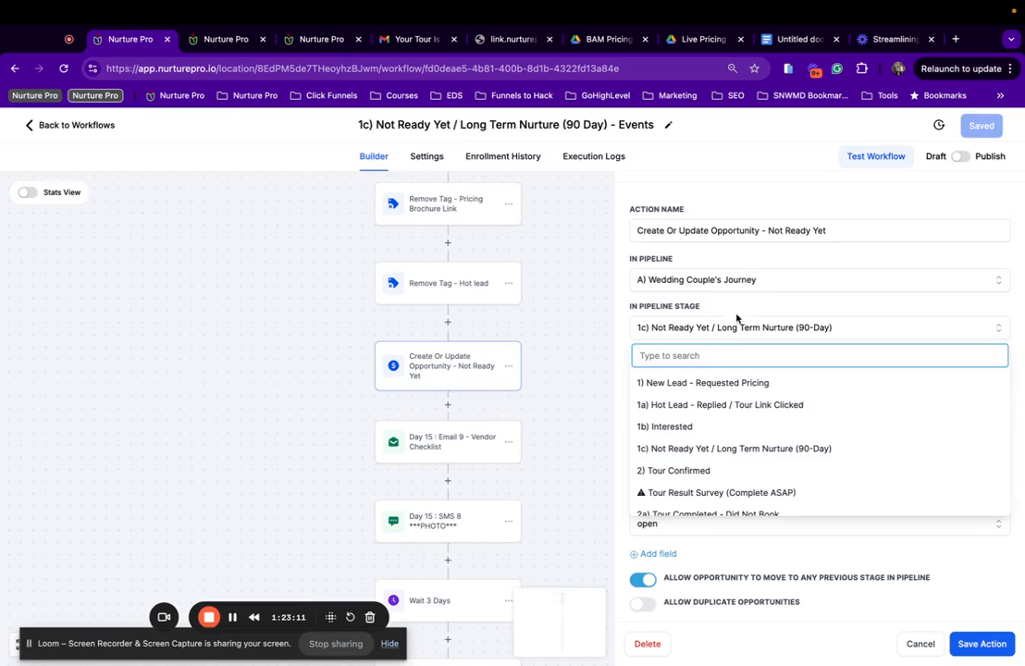
pyautogui.click(687, 279)
pyautogui.click(680, 359)
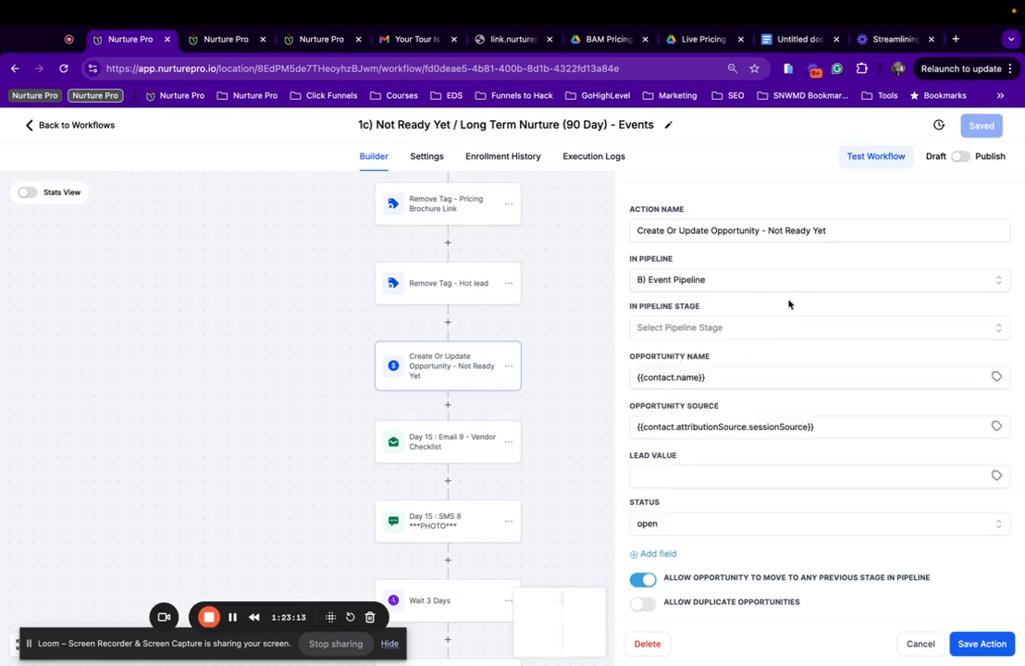
pyautogui.click(728, 329)
pyautogui.click(709, 450)
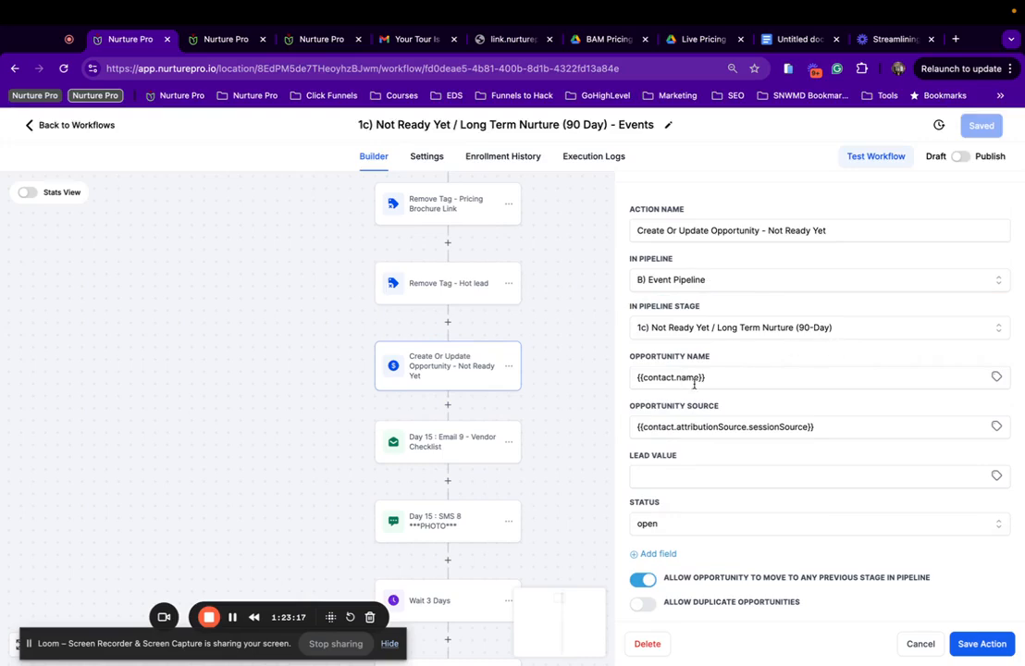
pyautogui.click(986, 643)
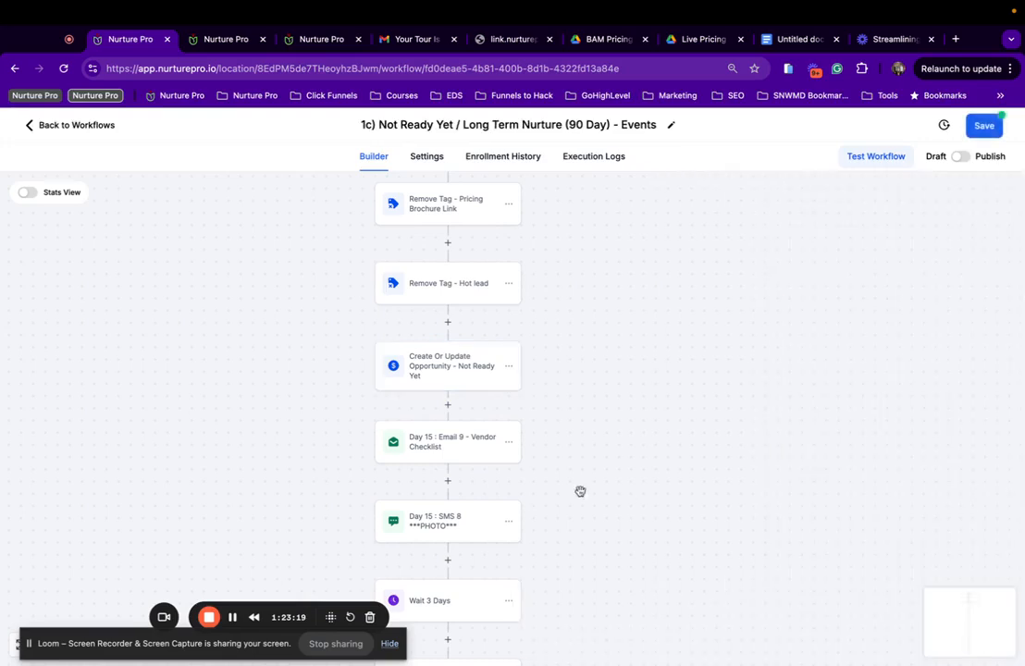
# Switch the Day 15 : Email 9 - Vendor Checklist step to the Day 15 : Email 9 | Events template and save the action.
pyautogui.click(435, 444)
pyautogui.scroll(-3, 777, 350)
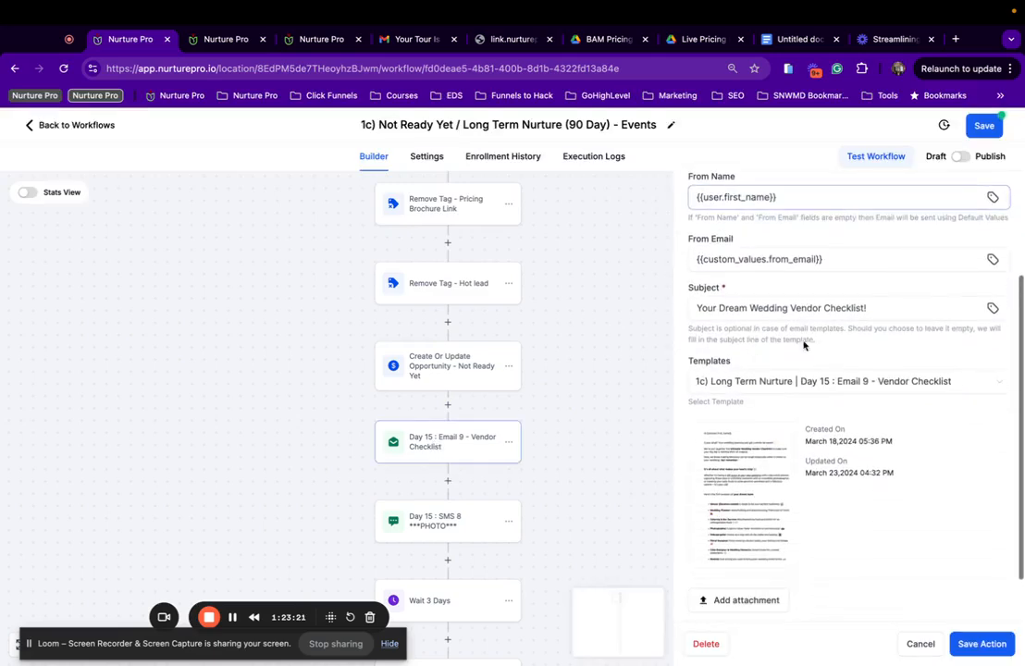
pyautogui.click(830, 388)
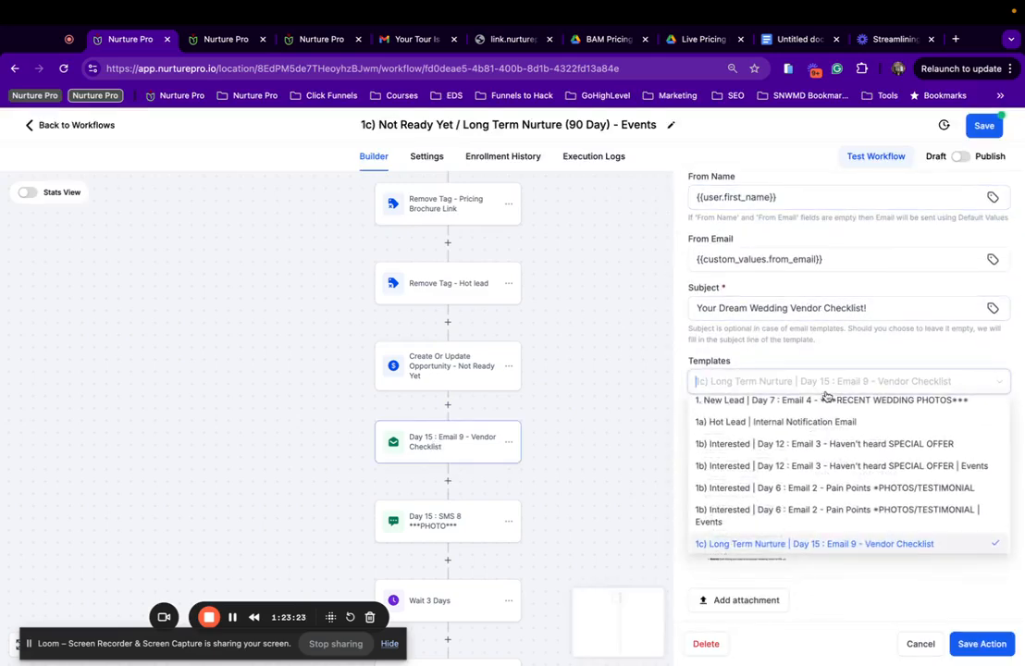
pyautogui.scroll(-3, 789, 533)
pyautogui.scroll(-1, 790, 534)
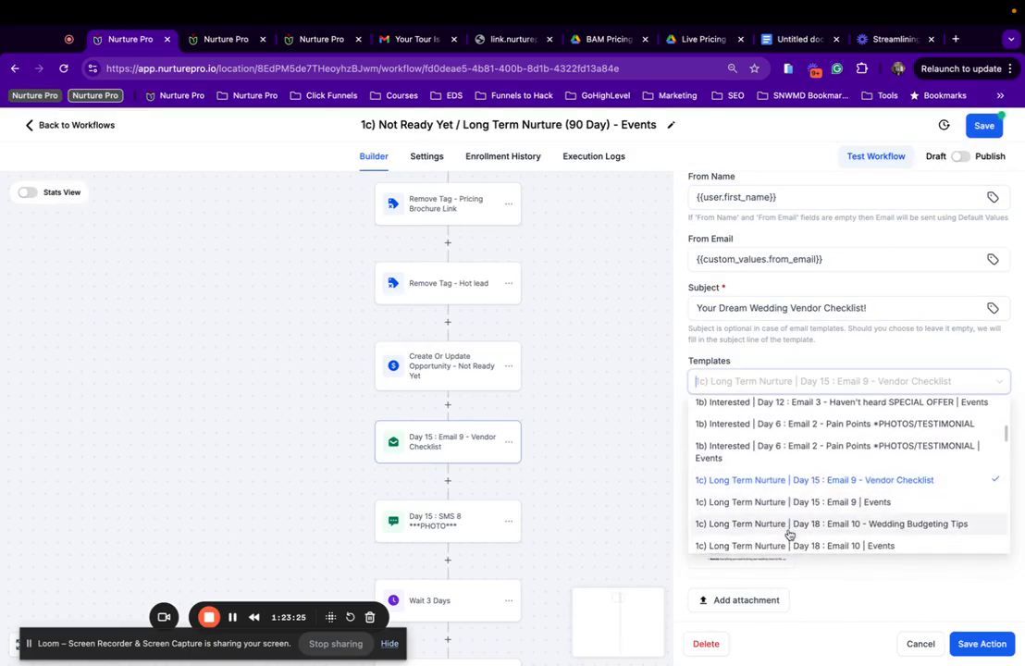
pyautogui.click(850, 503)
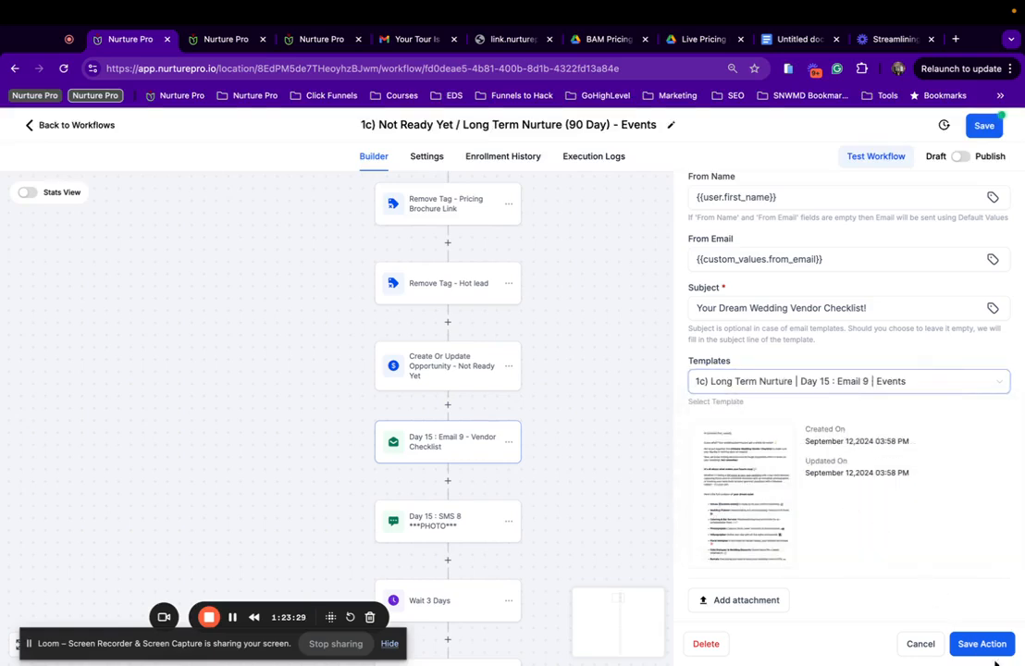
pyautogui.click(973, 650)
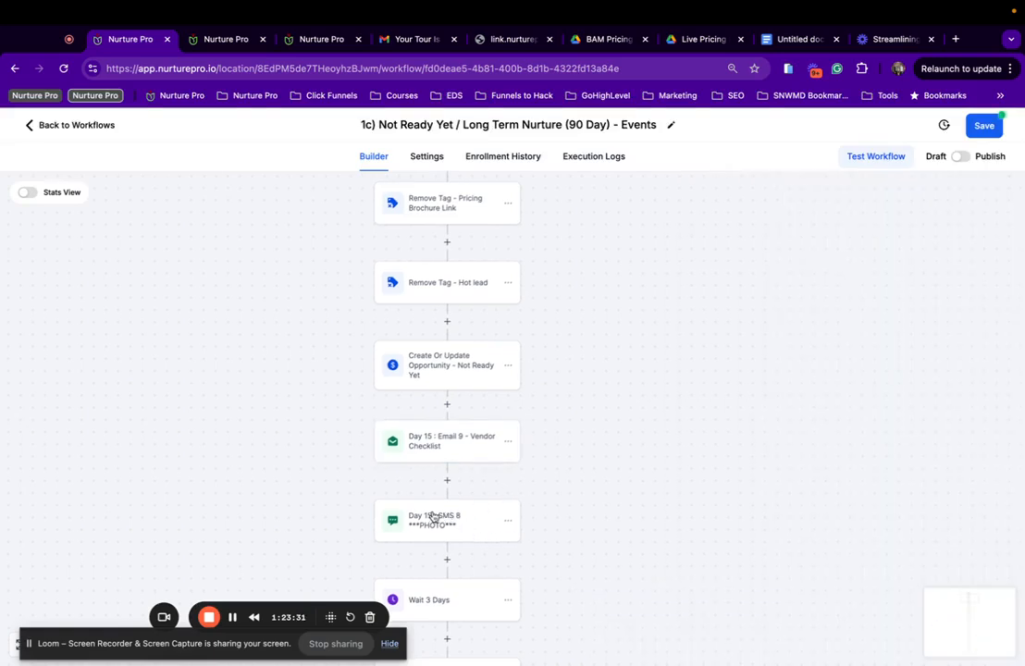
# Open the Day 15 : SMS 8 step's settings and scroll through them.
pyautogui.click(432, 516)
pyautogui.scroll(-3, 458, 474)
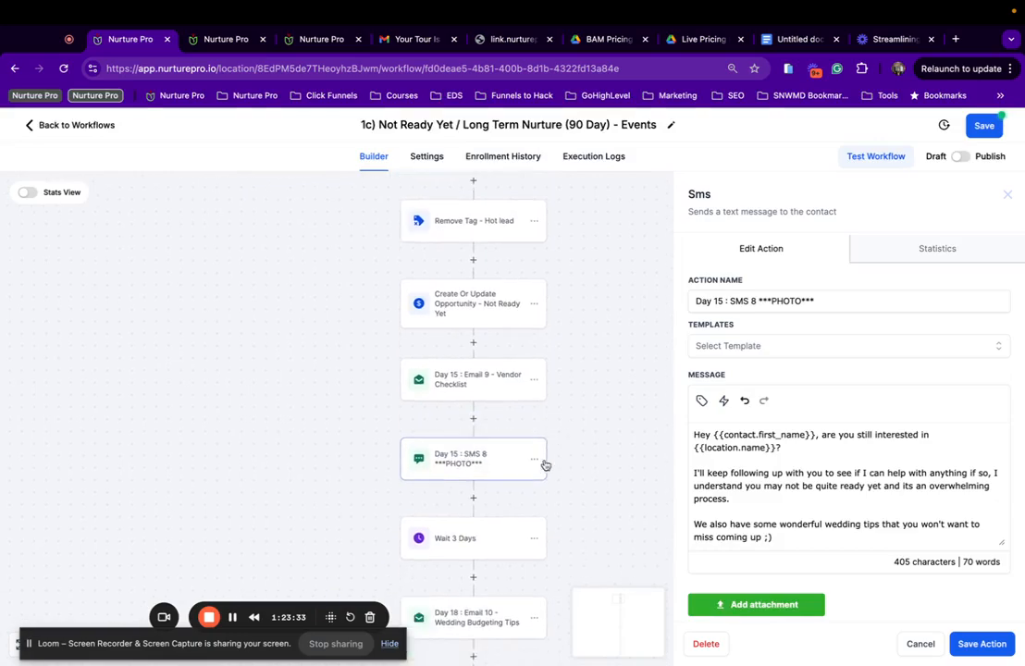
pyautogui.scroll(-1, 545, 464)
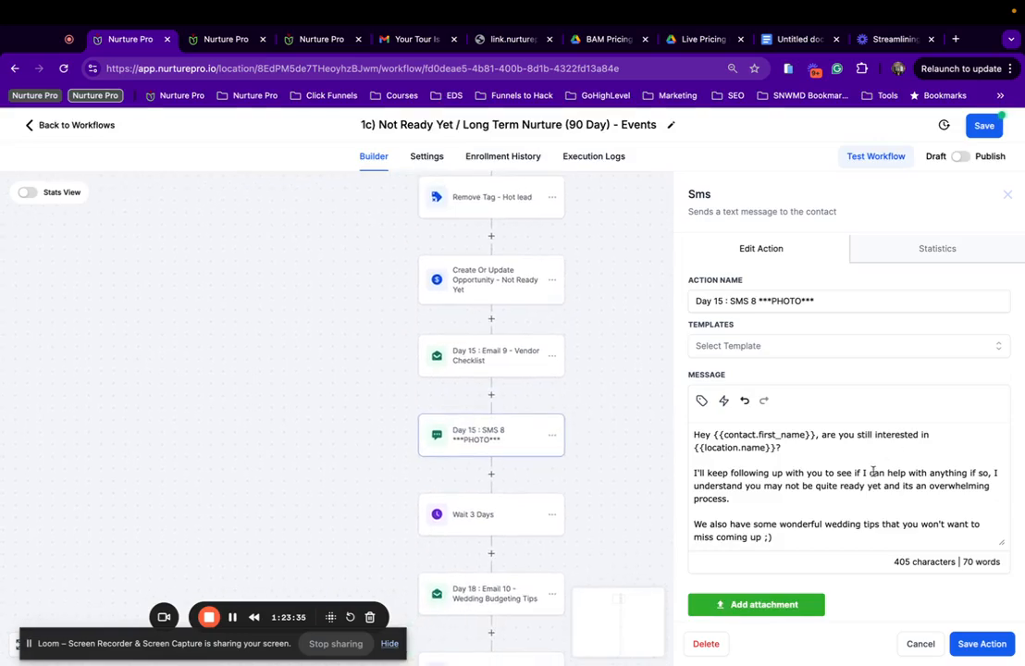
pyautogui.scroll(-1, 860, 466)
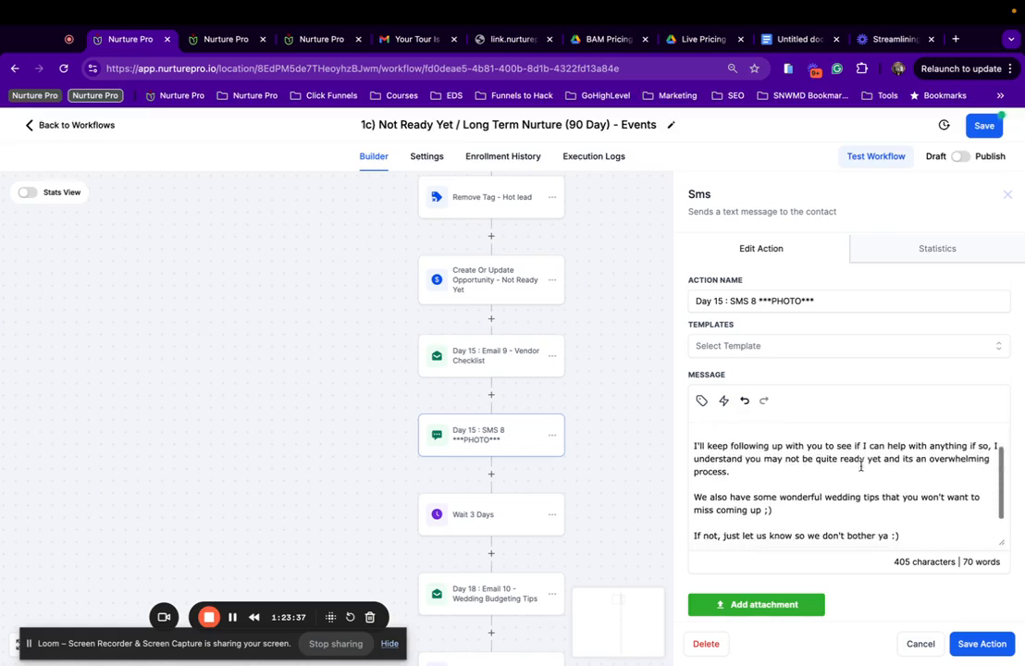
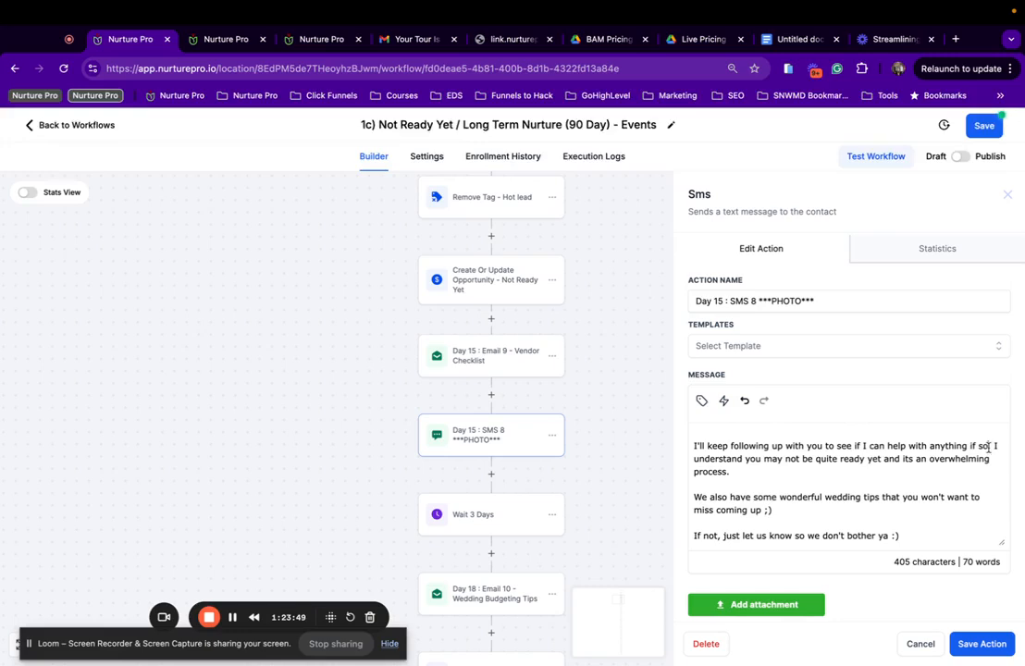
# Delete 'if so' and the 'and its an overwhelming process' clause from the SMS 8 message.
pyautogui.moveTo(989, 446); pyautogui.dragTo(973, 444)
pyautogui.moveTo(990, 447); pyautogui.dragTo(968, 447)
pyautogui.press('BackSpace')
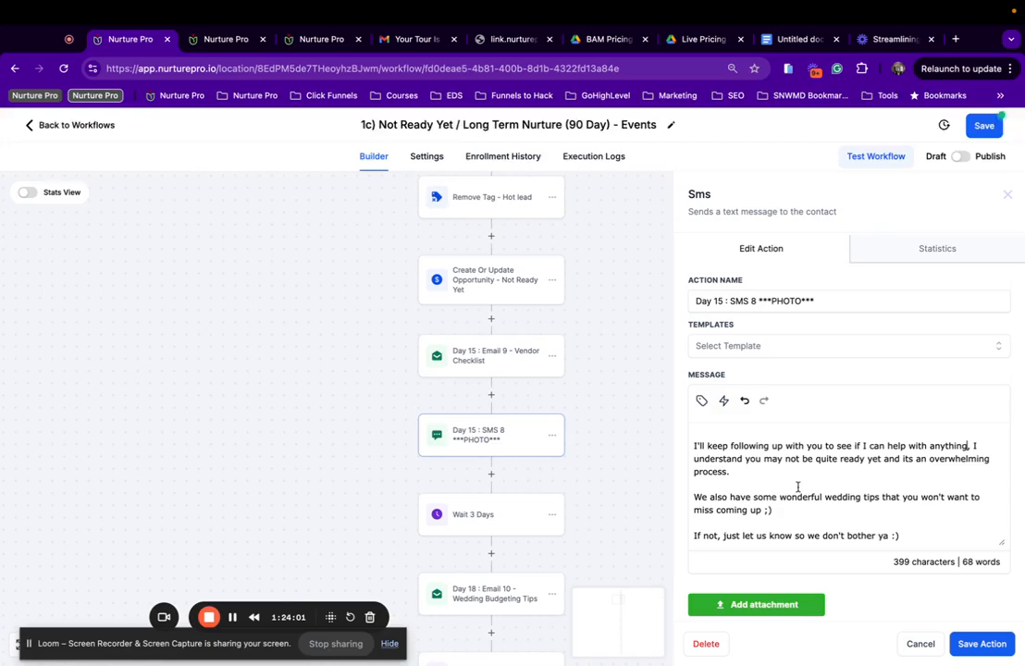
pyautogui.scroll(-2, 872, 444)
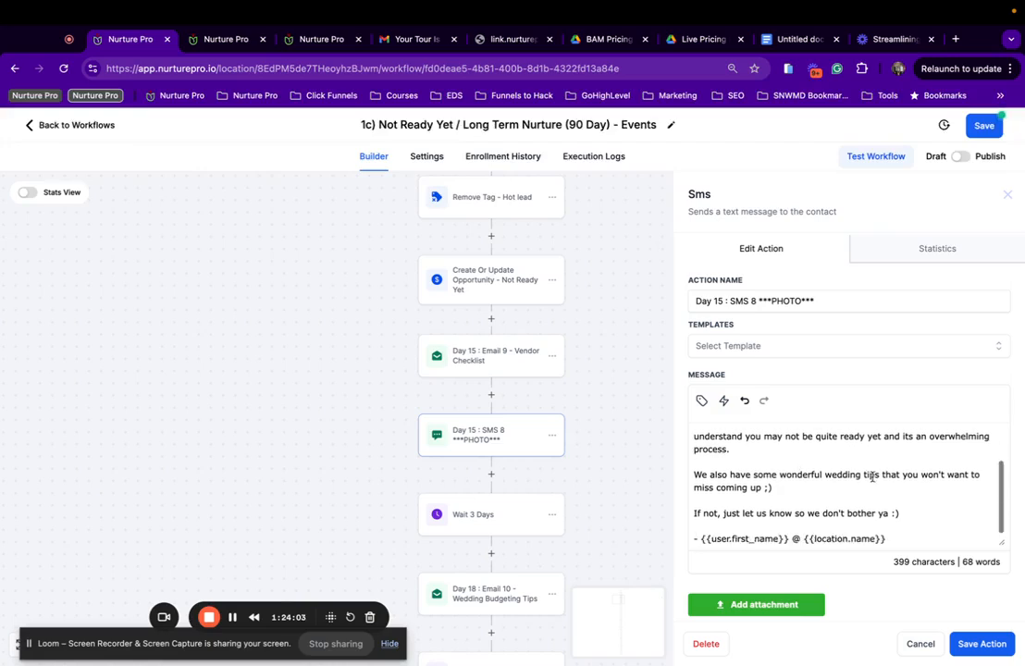
pyautogui.scroll(2, 871, 444)
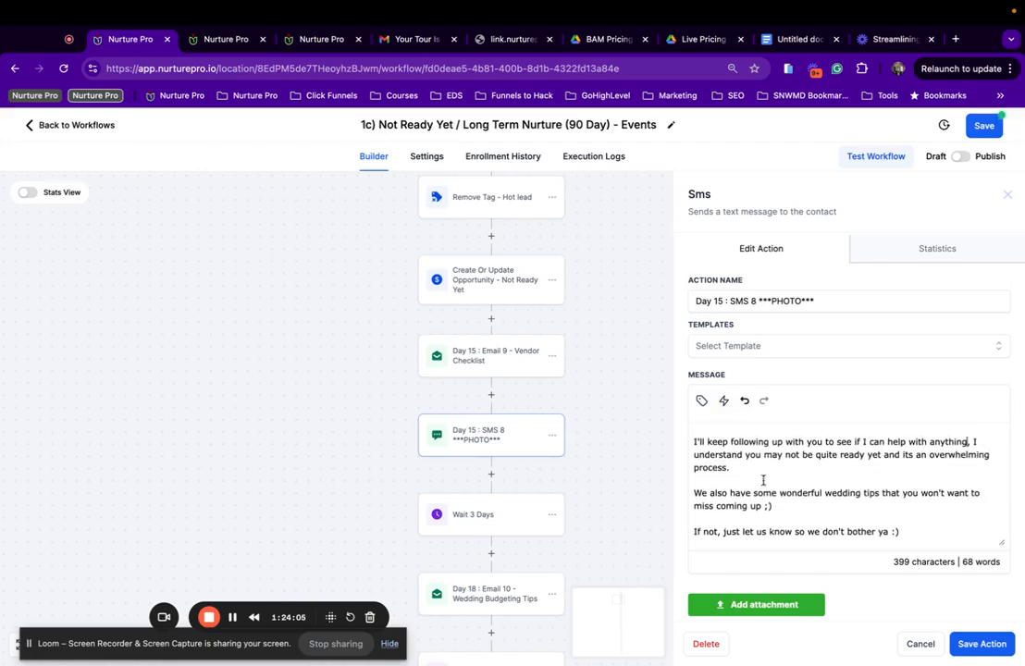
pyautogui.moveTo(729, 468); pyautogui.dragTo(890, 454)
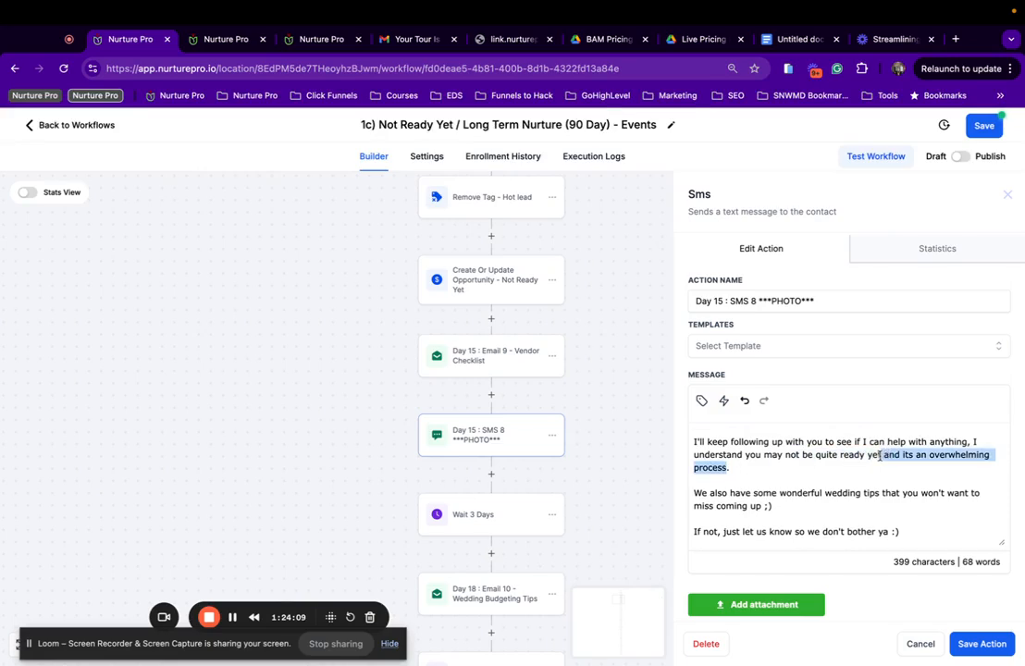
pyautogui.press('BackSpace')
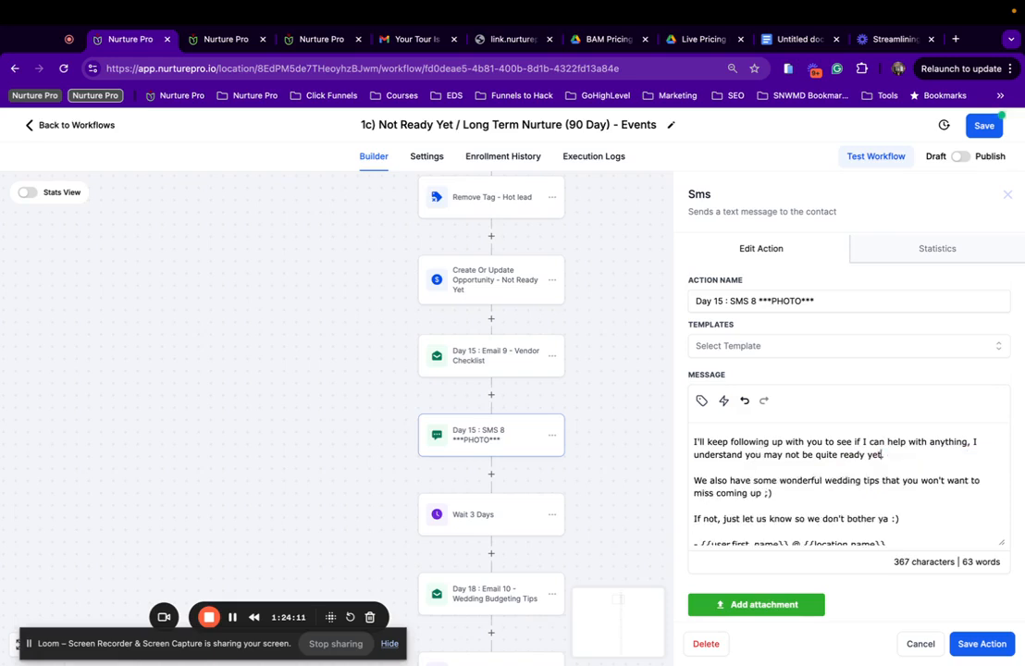
pyautogui.scroll(-1, 756, 473)
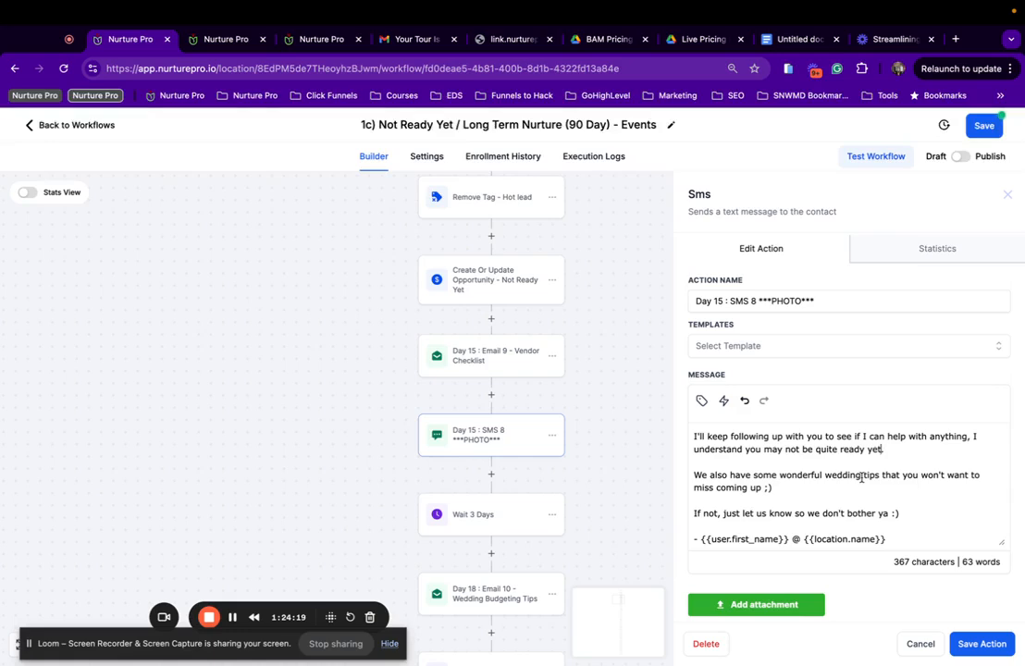
# Change 'wedding' to 'event' and insert 'reply OPT OUT' before 'let us know'.
pyautogui.moveTo(861, 478); pyautogui.dragTo(826, 478)
pyautogui.write('event')
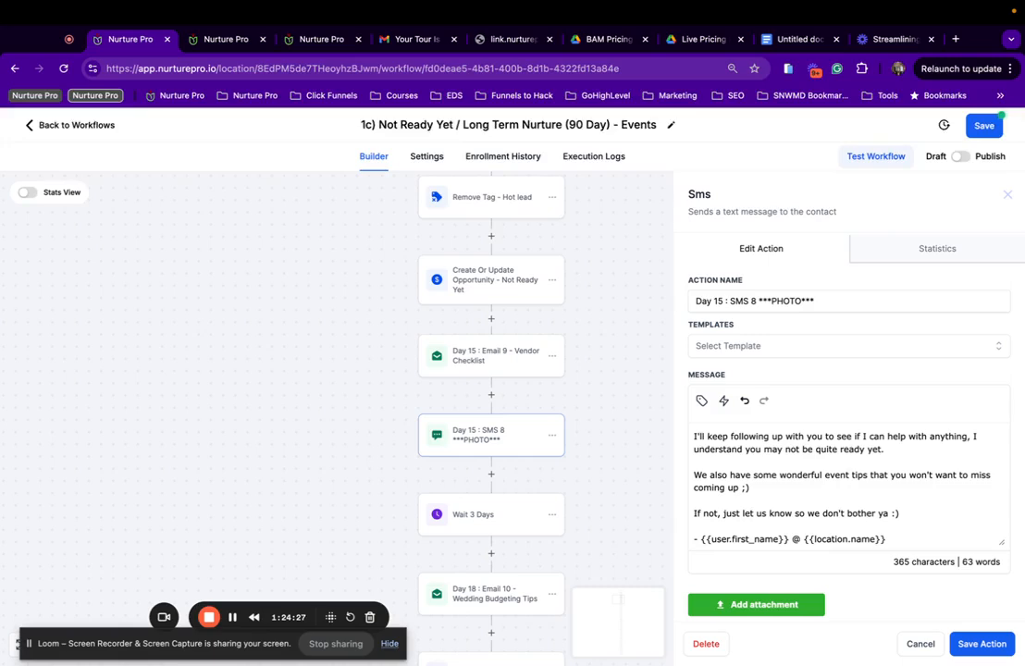
pyautogui.scroll(-1, 842, 478)
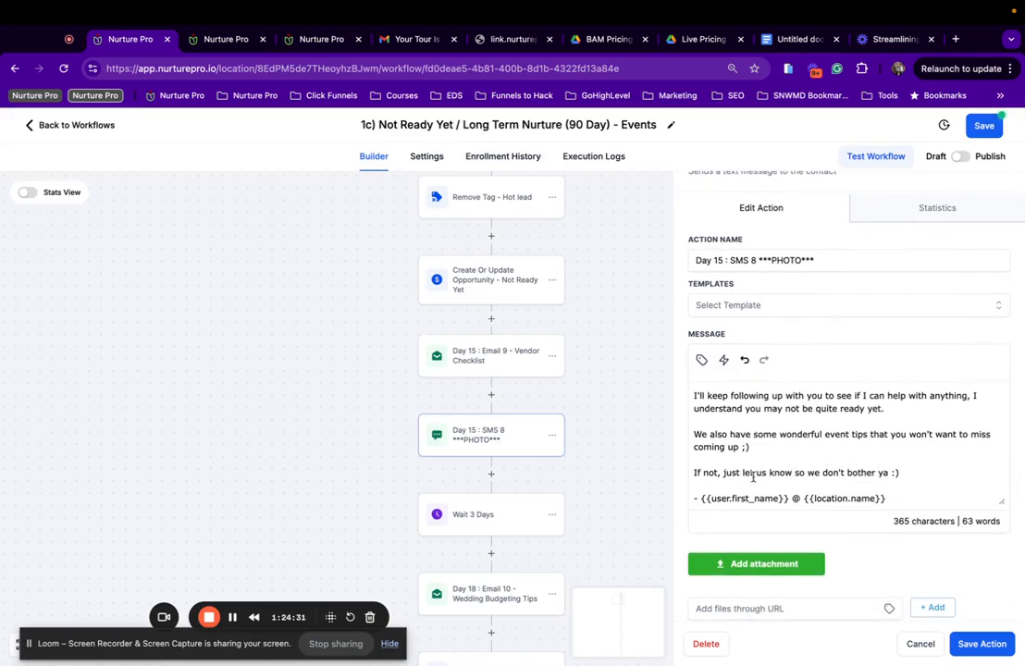
pyautogui.moveTo(743, 473)
pyautogui.mouseDown()
pyautogui.moveTo(782, 473)
pyautogui.moveTo(742, 472)
pyautogui.mouseUp()
pyautogui.write('reply ')
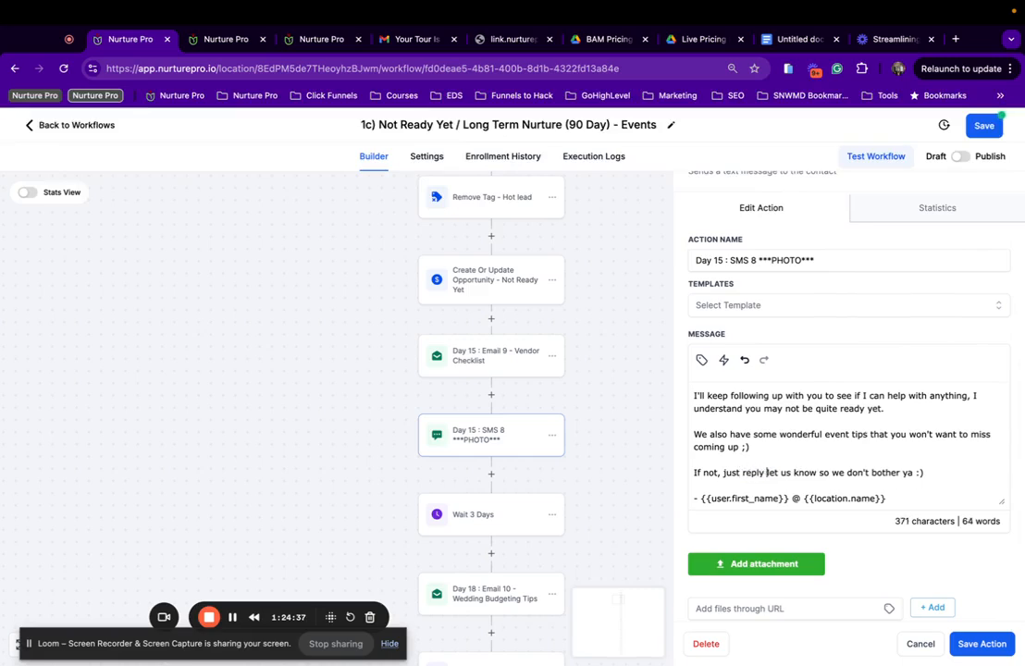
pyautogui.write('POT')
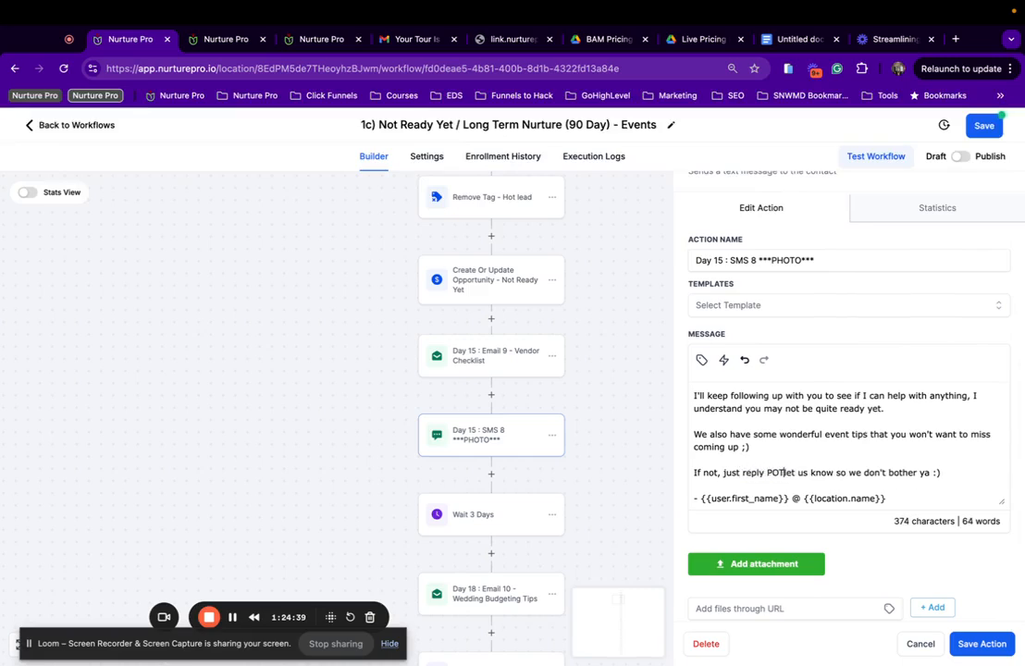
pyautogui.press('BackSpace')
pyautogui.press('BackSpace')
pyautogui.press('BackSpace')
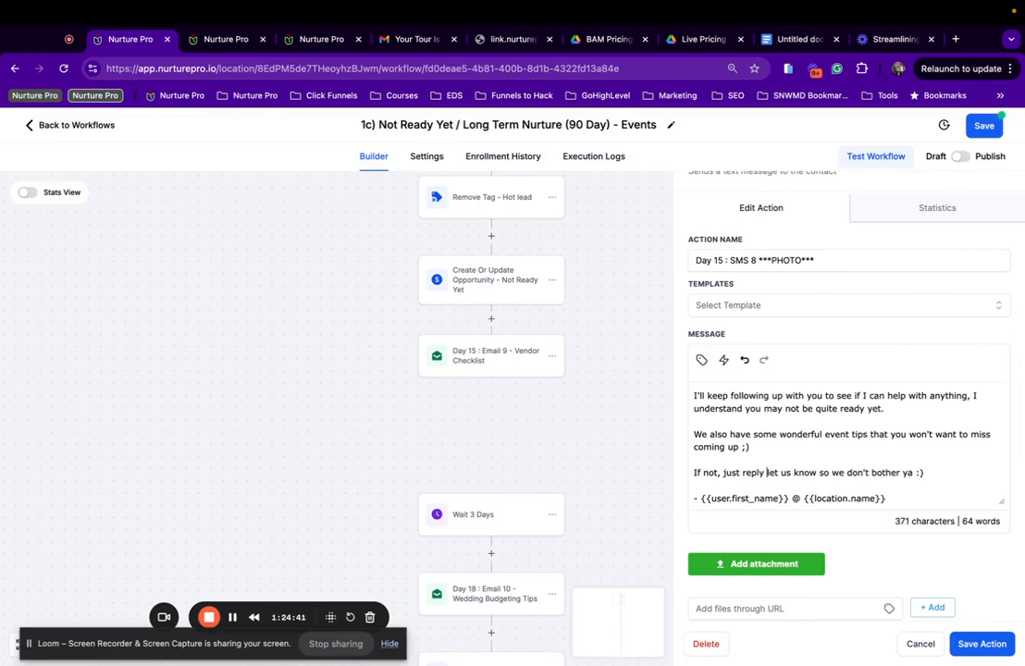
pyautogui.write('OPT')
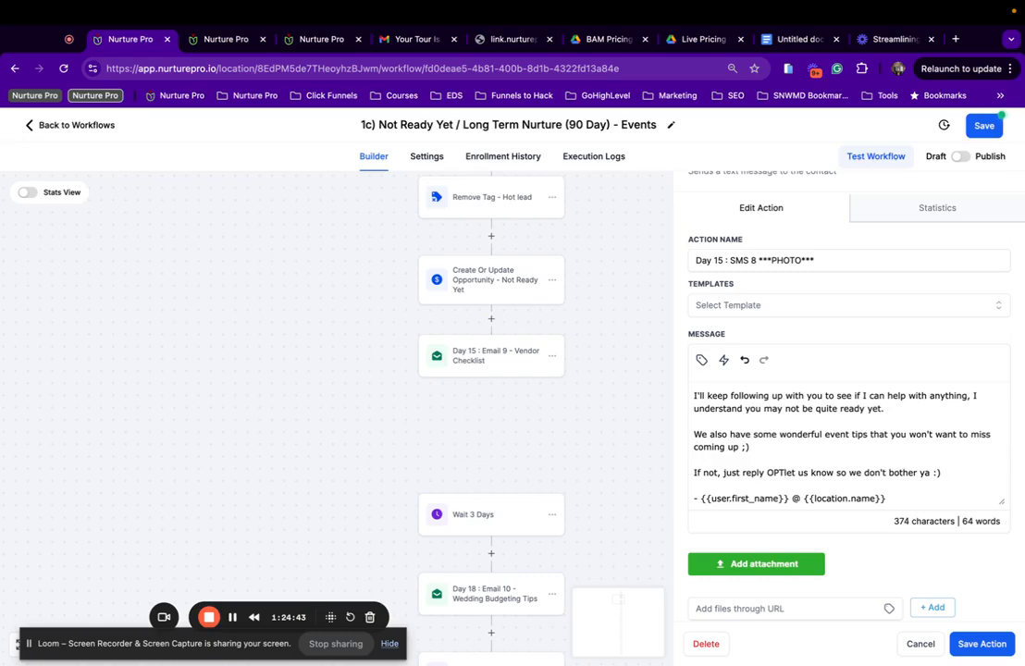
pyautogui.write(' OUT')
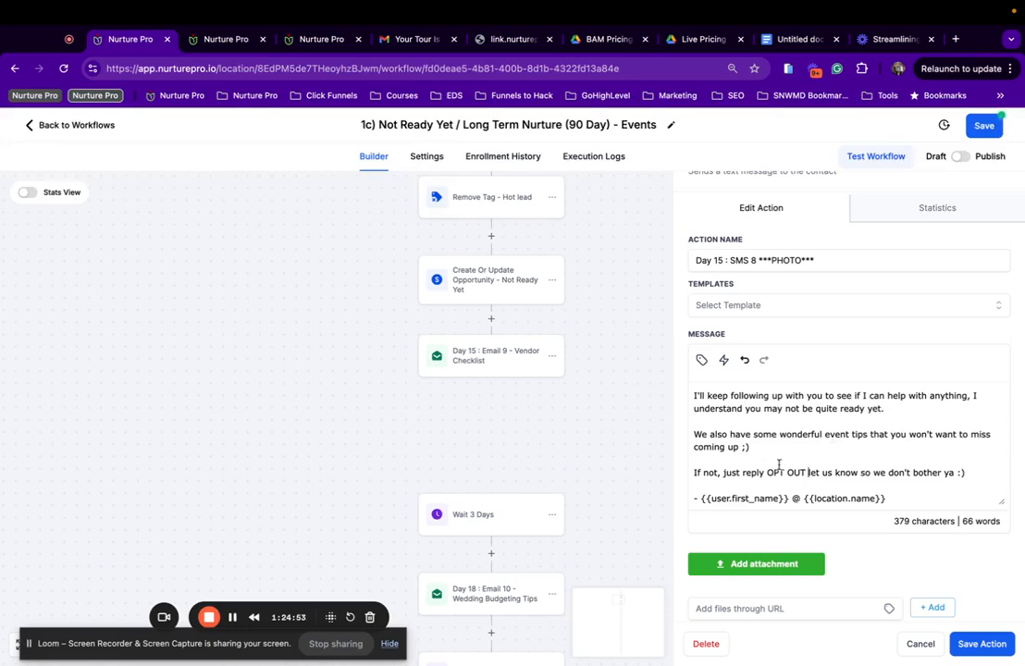
# Remove the OPT OUT wording and undo the message back to 'wedding tips'.
pyautogui.moveTo(806, 473); pyautogui.dragTo(766, 473)
pyautogui.press('Right')
pyautogui.press('Delete')
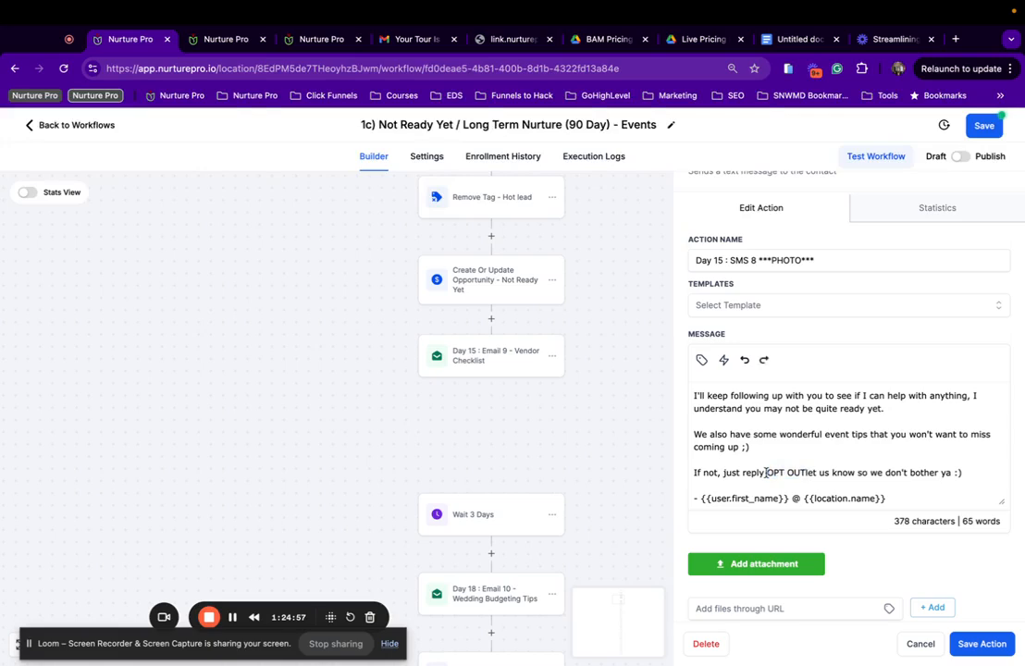
pyautogui.press('BackSpace')
pyautogui.press('BackSpace')
pyautogui.press('BackSpace')
pyautogui.press('BackSpace')
pyautogui.press('BackSpace')
pyautogui.press('BackSpace')
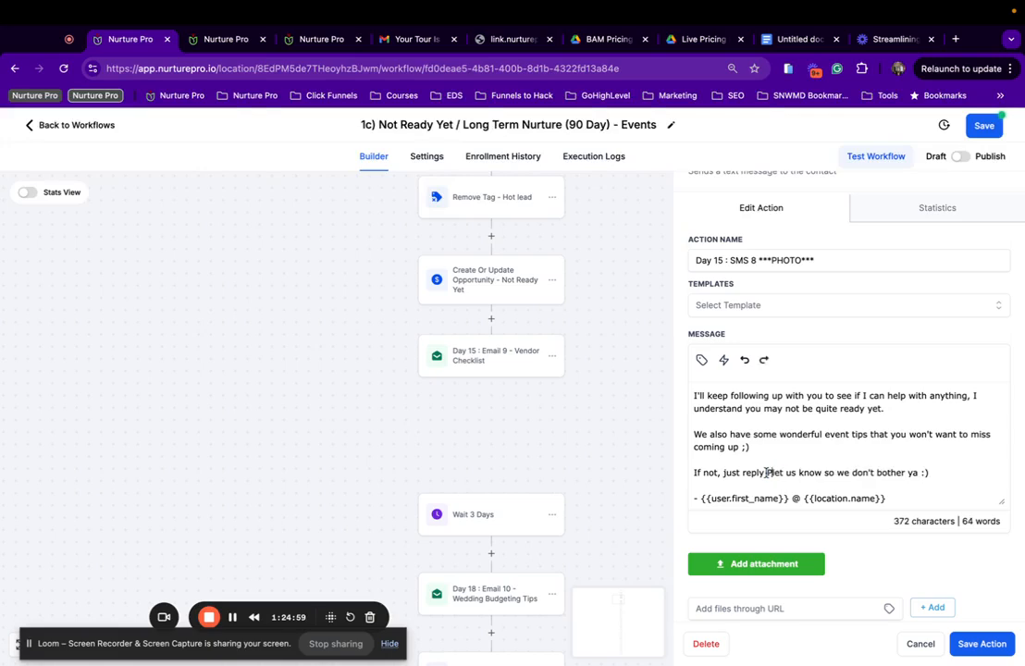
pyautogui.press('BackSpace')
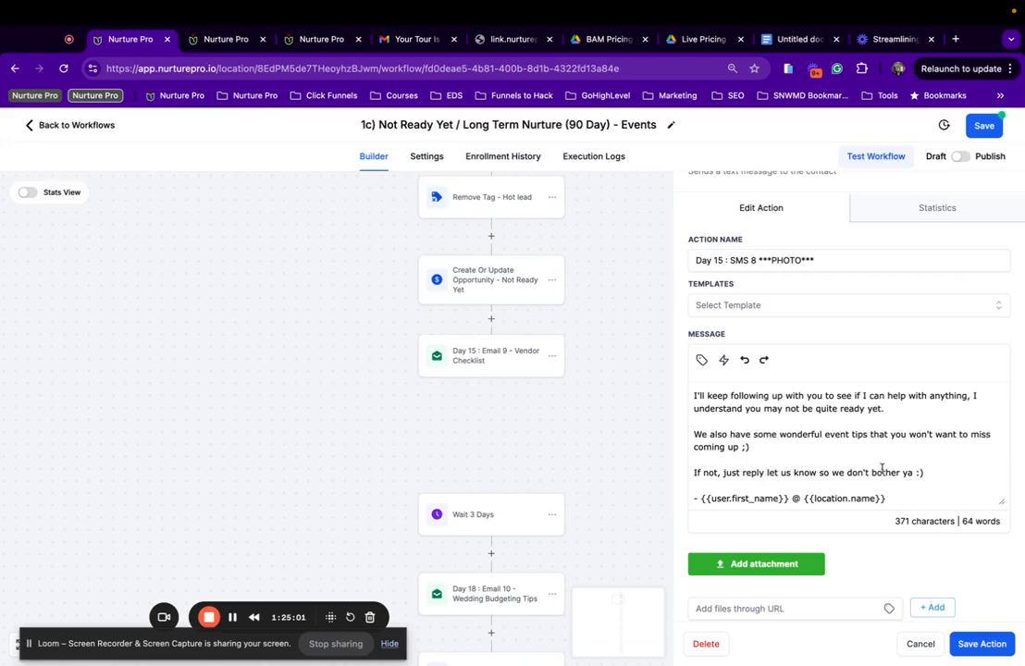
pyautogui.press('BackSpace')
pyautogui.press('BackSpace')
pyautogui.press('BackSpace')
pyautogui.press('BackSpace')
pyautogui.press('BackSpace')
pyautogui.press('BackSpace')
pyautogui.press('super+z')
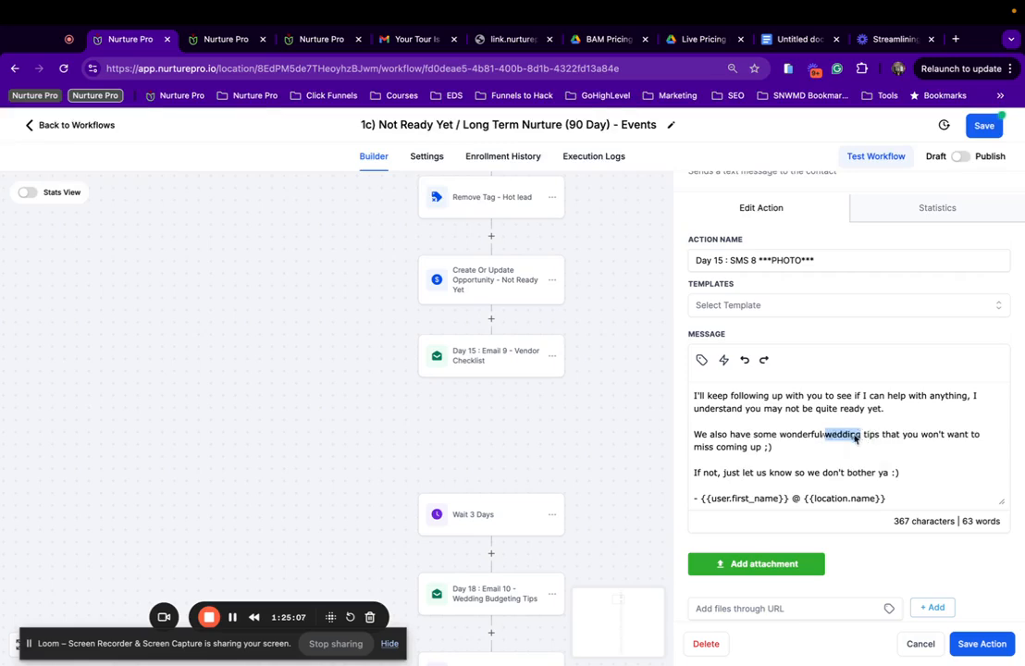
# Replace 'wedding' so the SMS reads 'tips for hosting unmatchable events', then save the action.
pyautogui.click(828, 434)
pyautogui.moveTo(828, 434); pyautogui.dragTo(864, 434)
pyautogui.write('event')
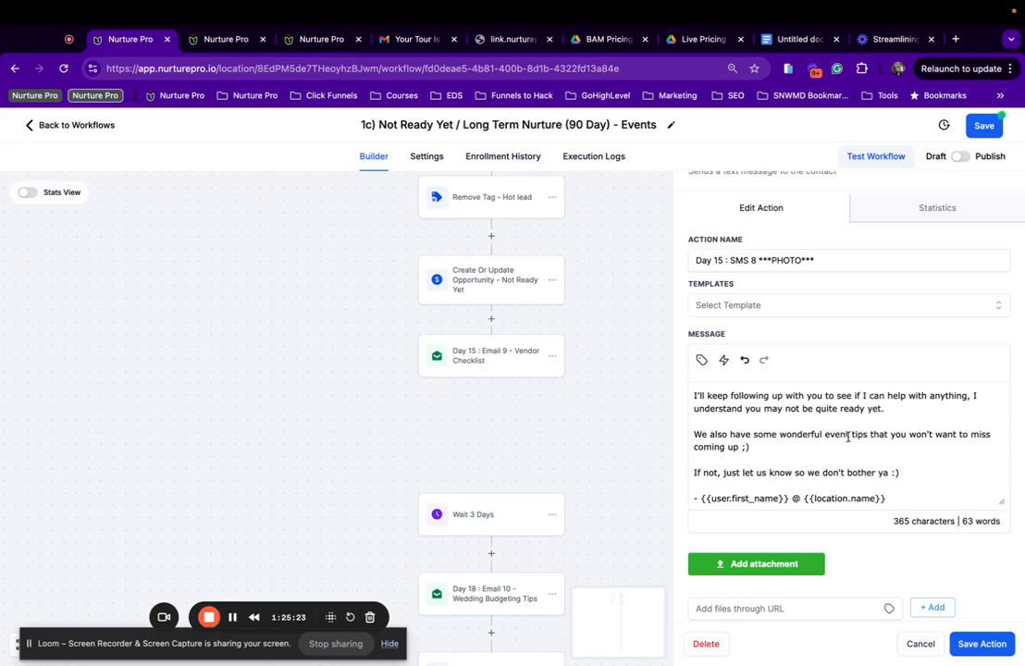
pyautogui.moveTo(847, 437); pyautogui.dragTo(831, 434)
pyautogui.press('BackSpace')
pyautogui.press('BackSpace')
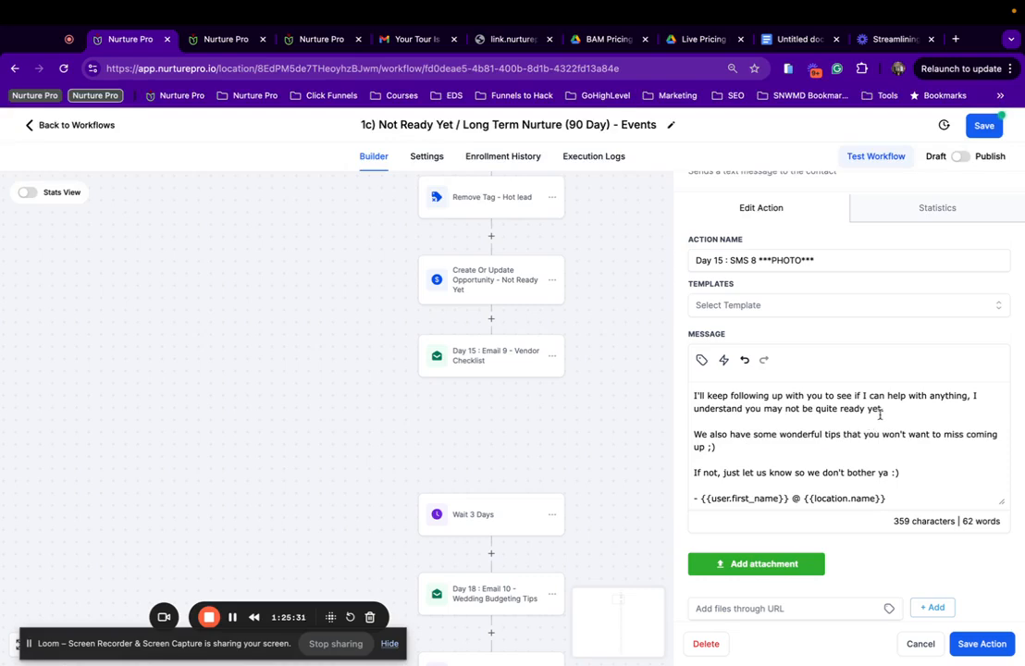
pyautogui.write('for hosting ')
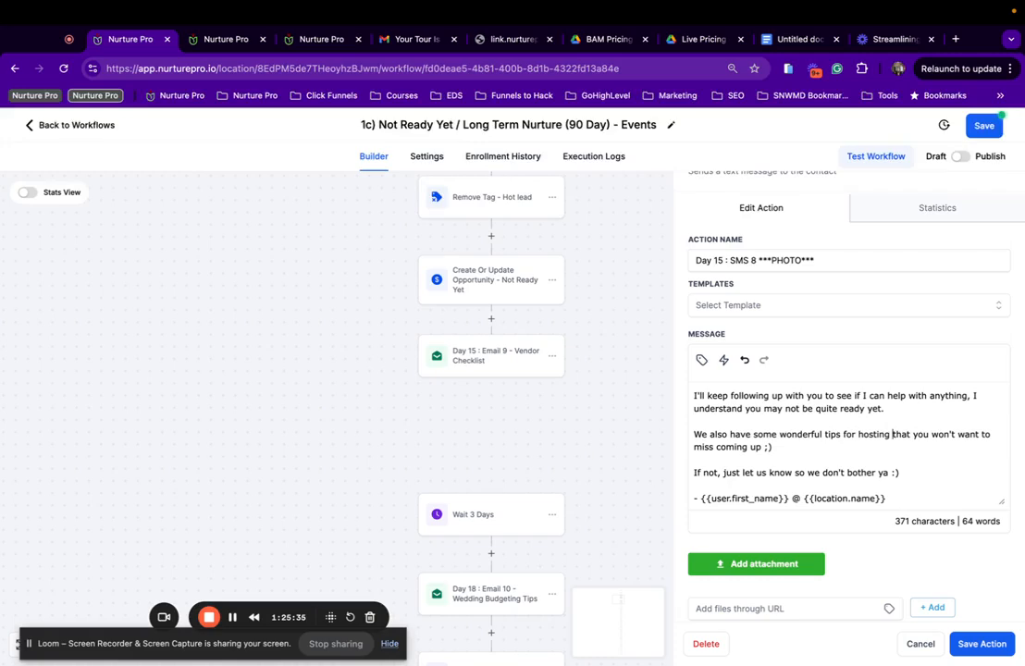
pyautogui.write('unmat')
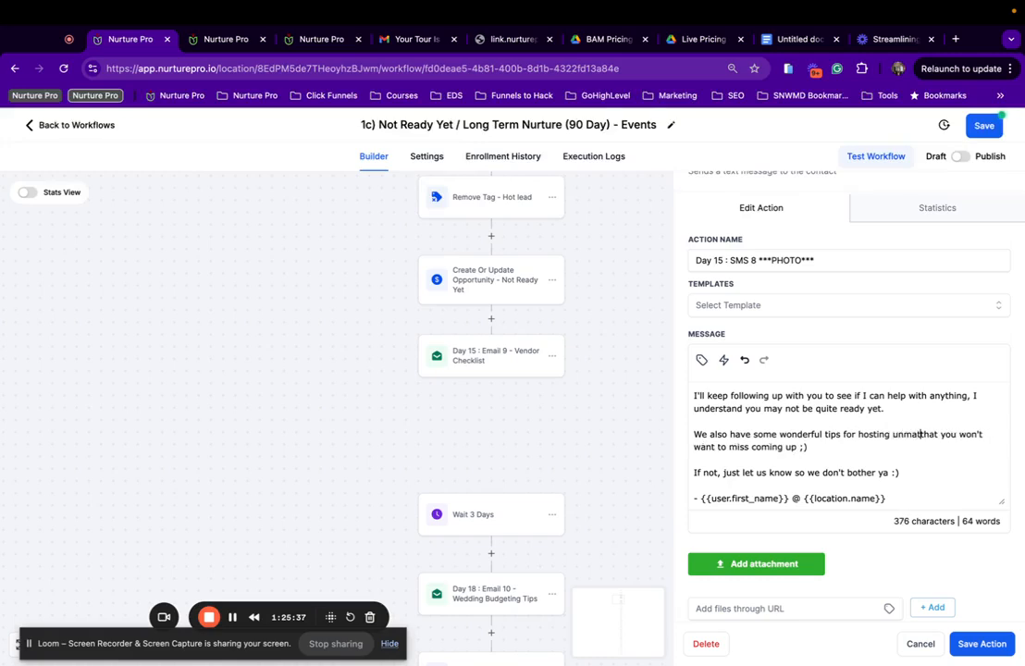
pyautogui.write('chable events')
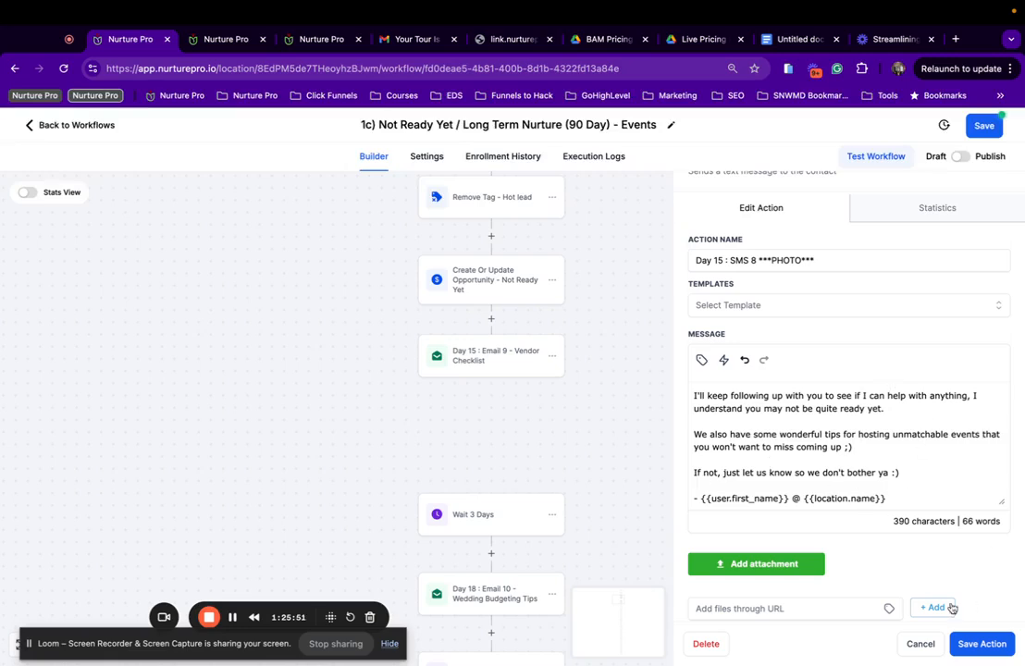
pyautogui.scroll(-2, 971, 491)
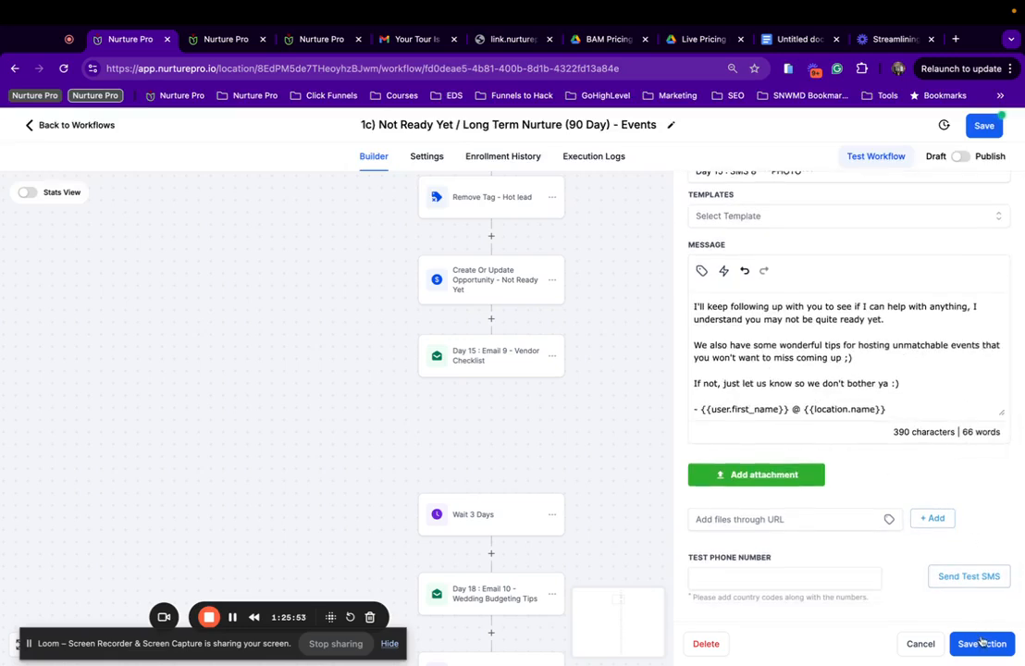
pyautogui.click(982, 643)
# Give Day 18 Email 10 its Events template and drop 'Wedding Budgeting Tips' from its name.
pyautogui.click(984, 125)
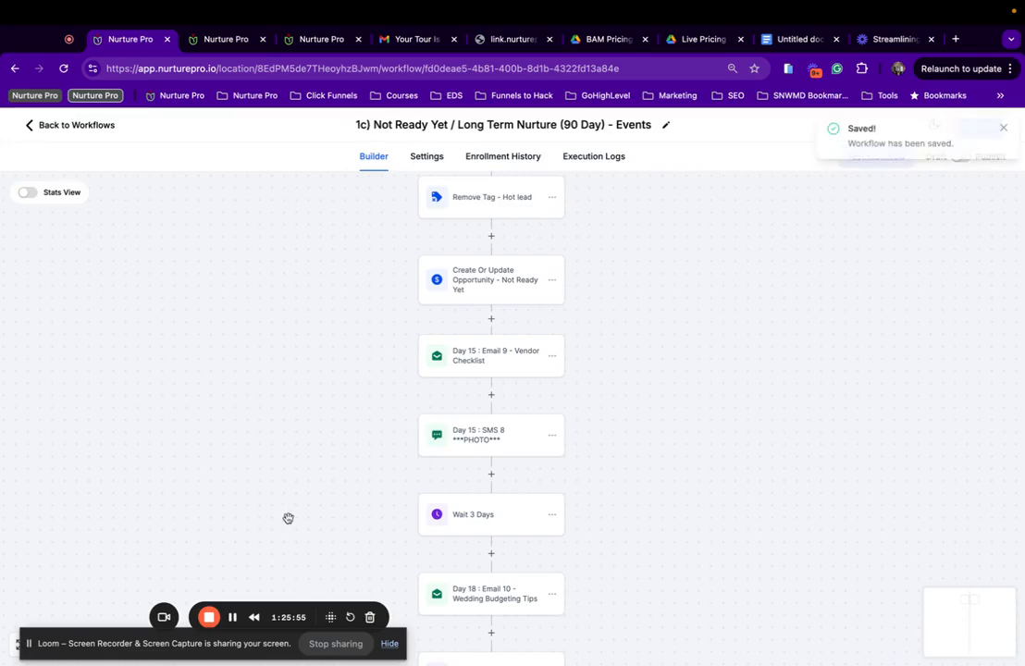
pyautogui.scroll(-3, 431, 382)
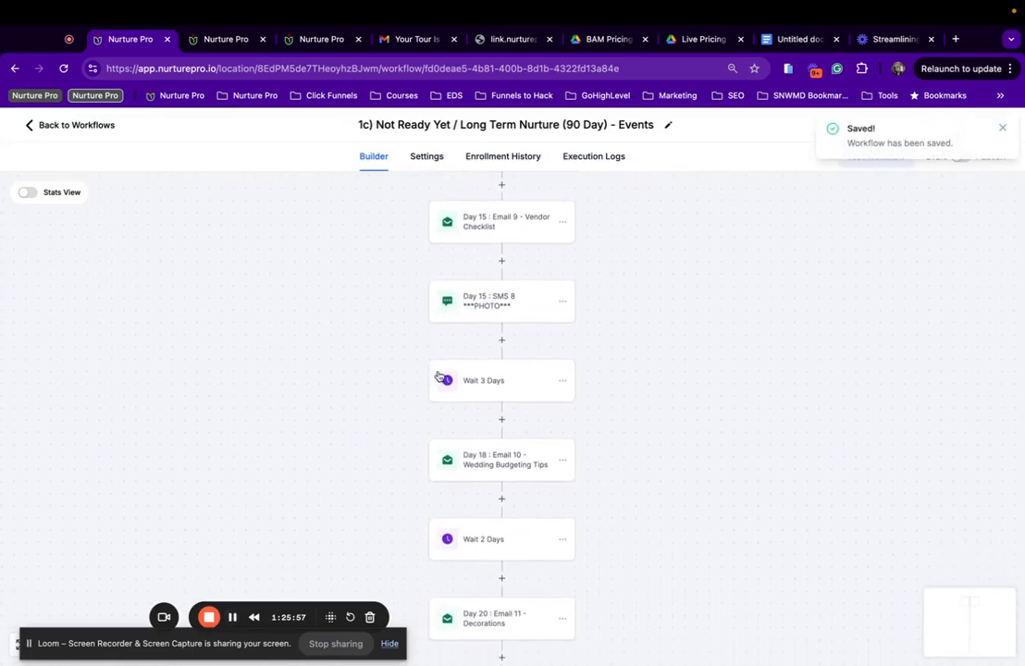
pyautogui.click(504, 464)
pyautogui.scroll(-1, 798, 450)
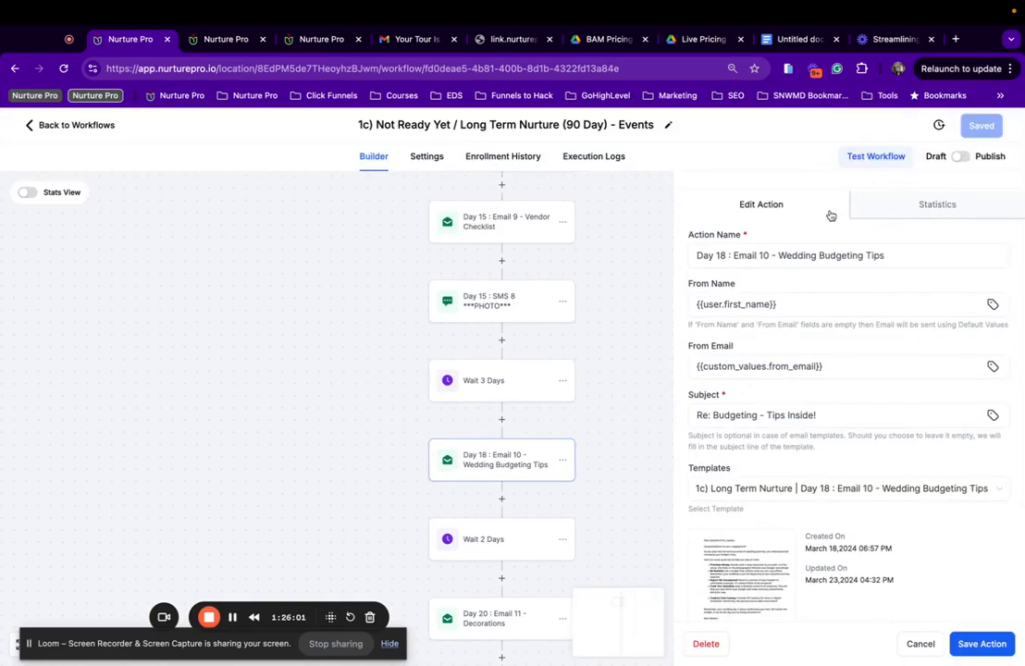
pyautogui.click(817, 492)
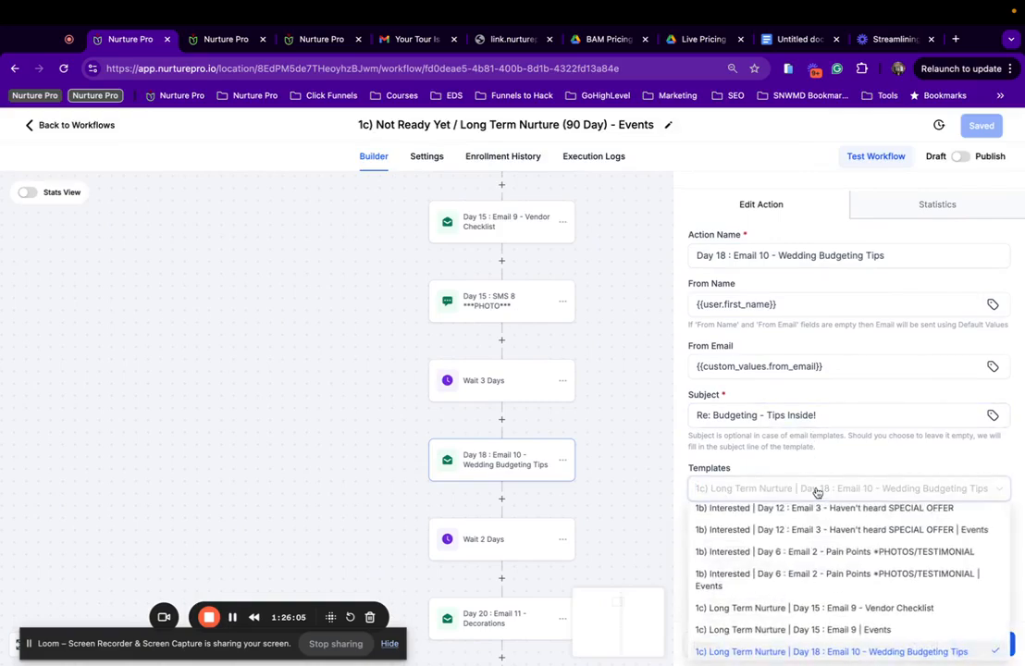
pyautogui.scroll(-2, 816, 490)
pyautogui.scroll(-2, 837, 553)
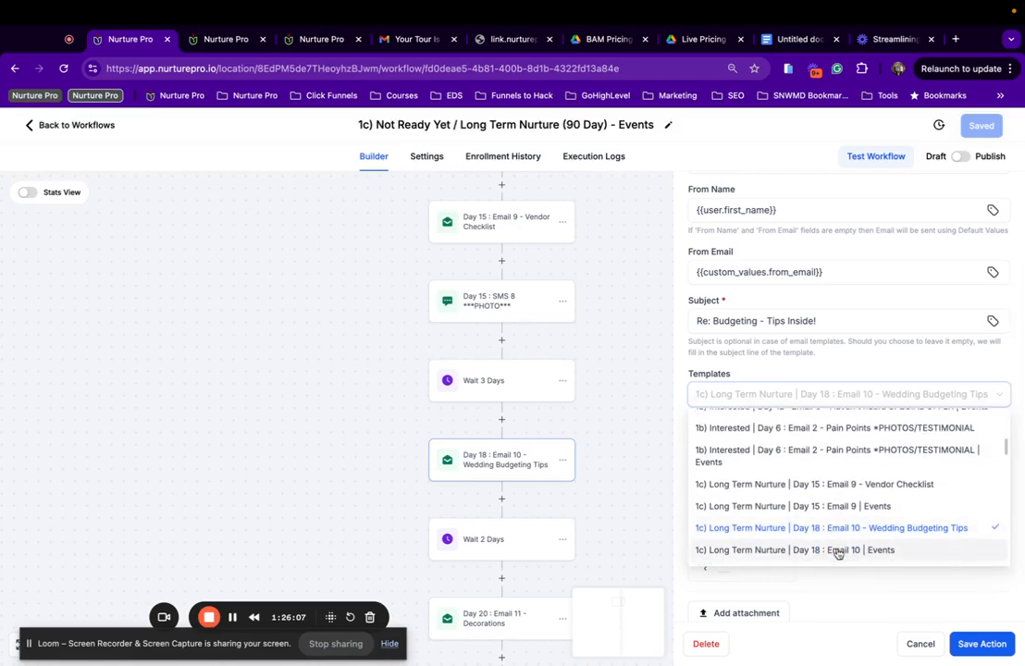
pyautogui.click(838, 551)
pyautogui.scroll(3, 798, 212)
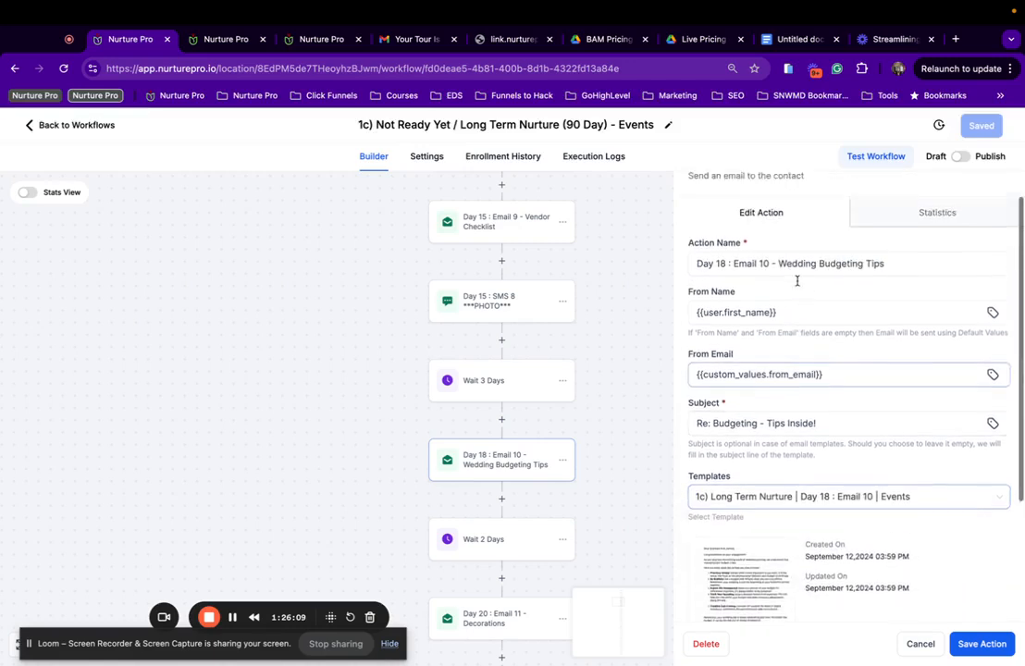
pyautogui.moveTo(885, 292); pyautogui.dragTo(773, 291)
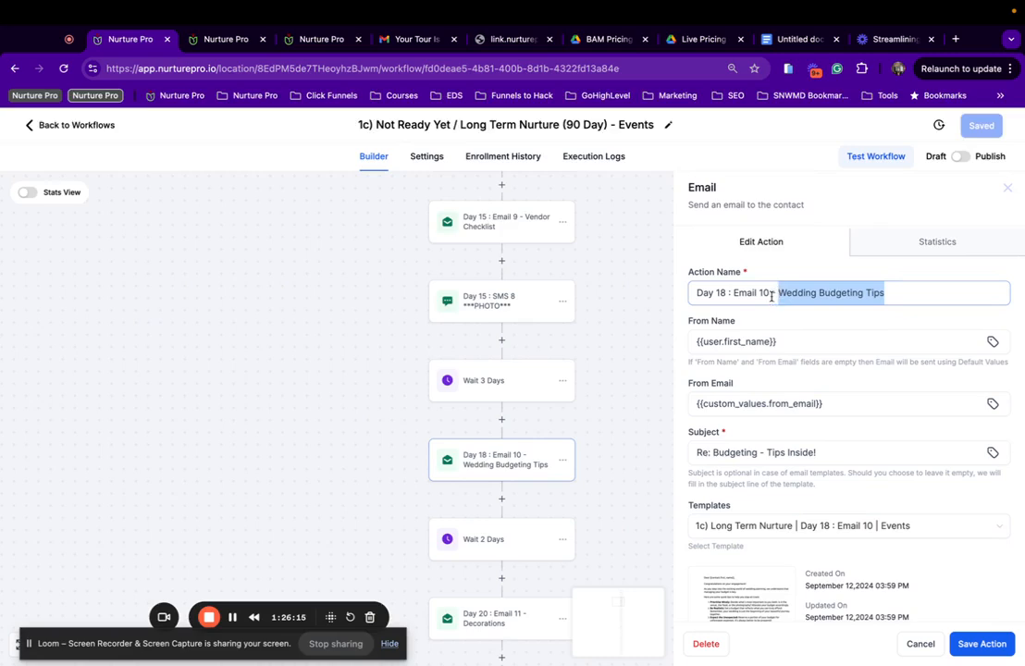
pyautogui.press('BackSpace')
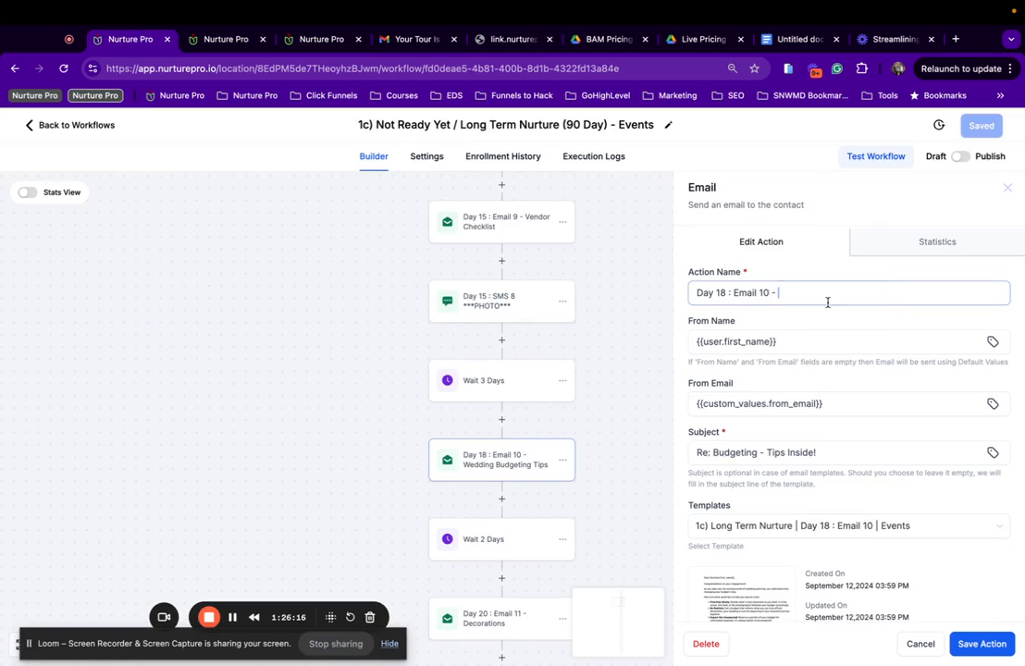
pyautogui.click(982, 643)
# Remove 'Vendor Checklist' from the Day 15 Email 9 name and save the workflow.
pyautogui.click(521, 229)
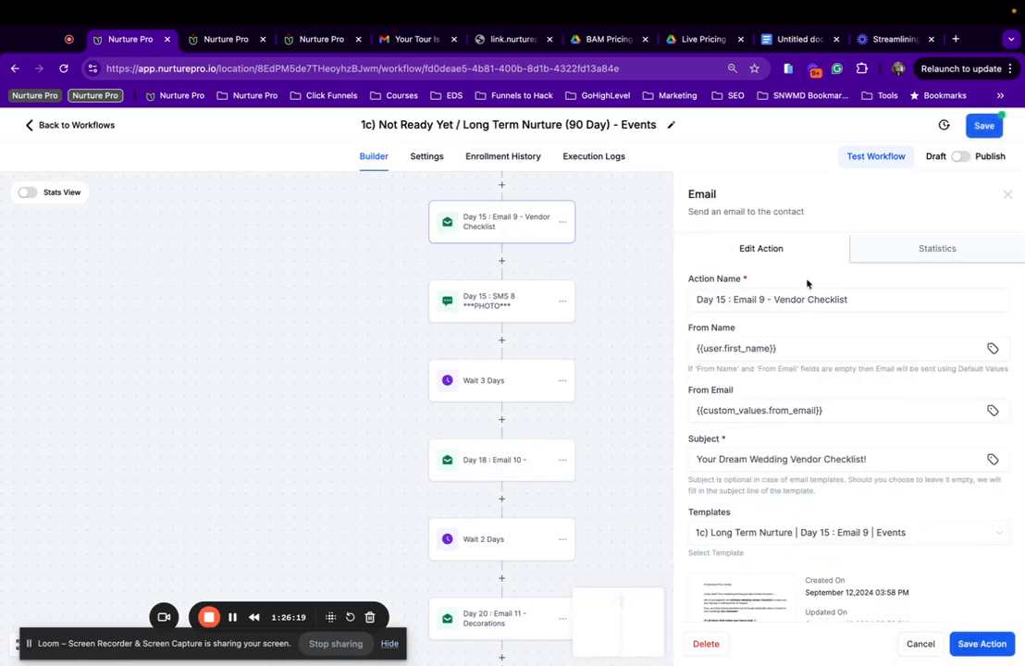
pyautogui.moveTo(776, 298); pyautogui.dragTo(881, 297)
pyautogui.press('BackSpace')
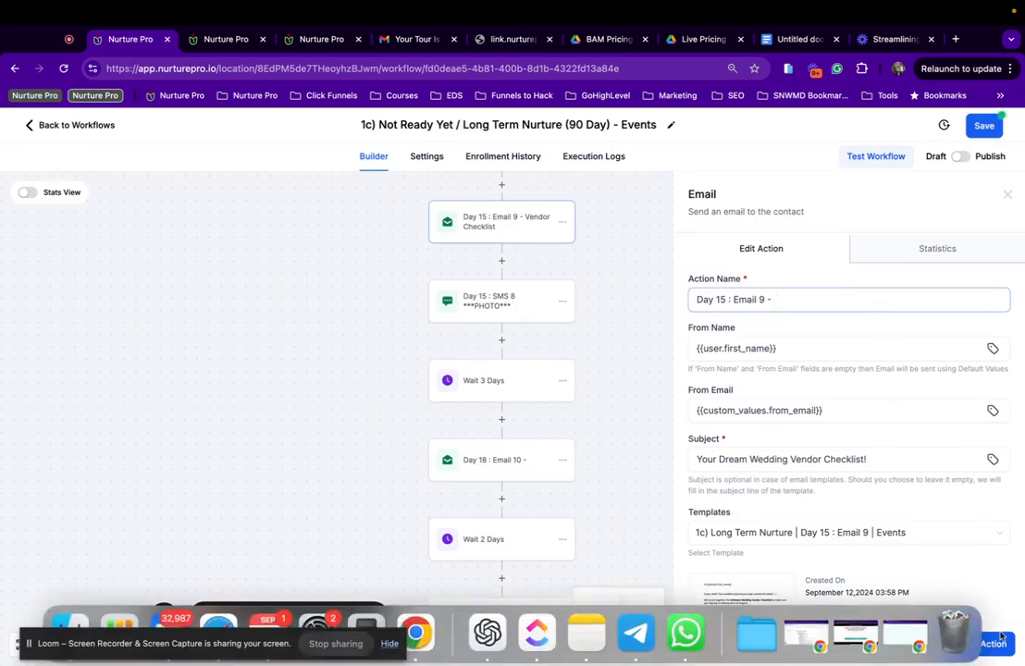
pyautogui.click(985, 651)
pyautogui.click(985, 126)
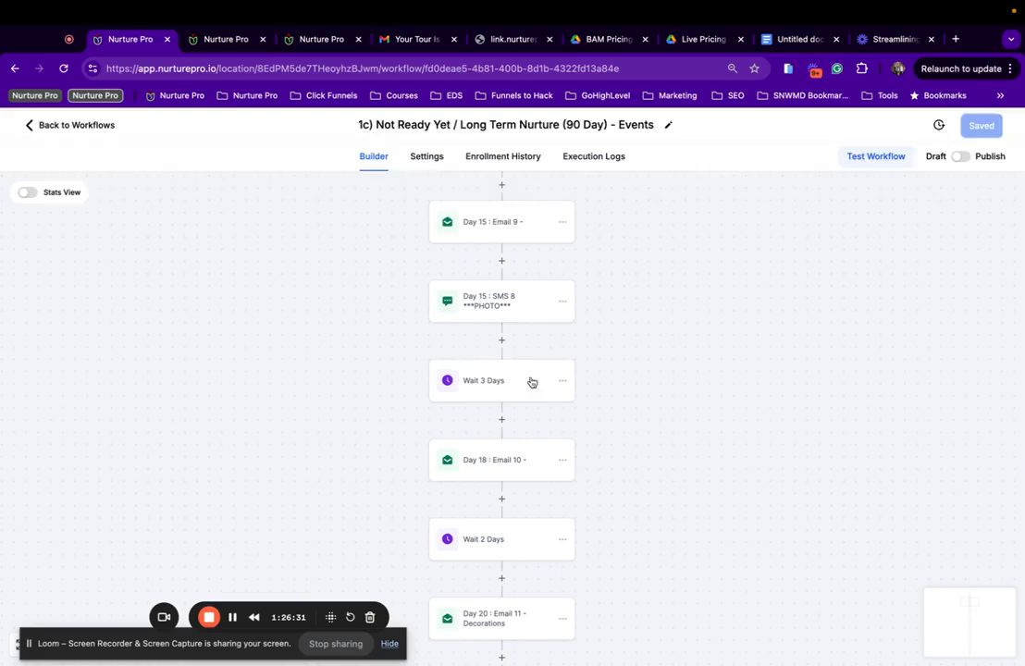
# Review the Day 18, Day 90, Day 82 and Day 75 email and SMS steps.
pyautogui.scroll(-2, 441, 442)
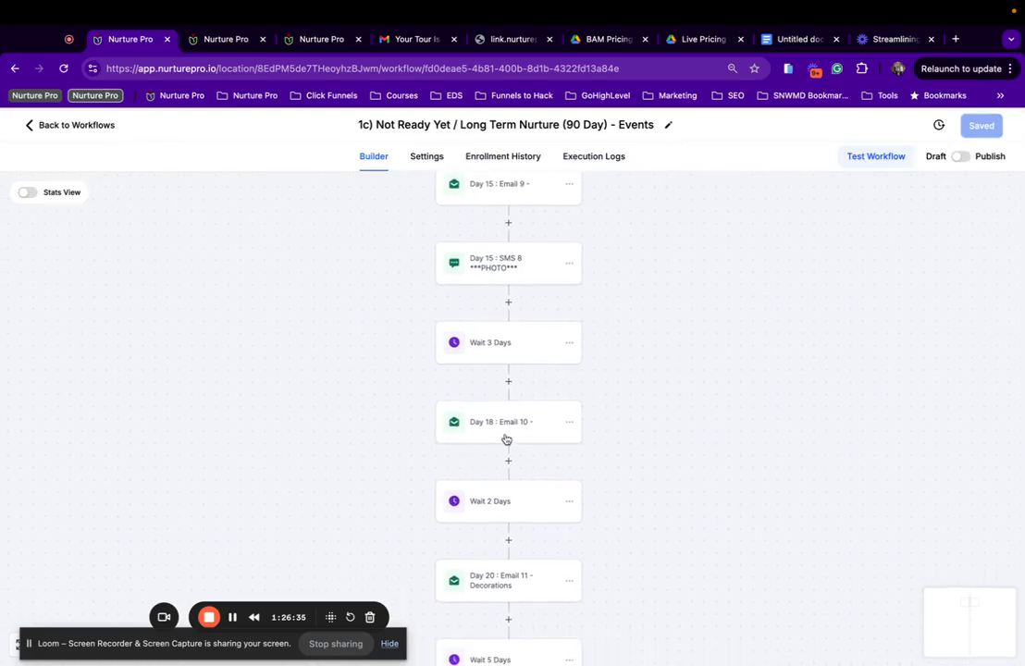
pyautogui.click(474, 434)
pyautogui.scroll(-5, 746, 504)
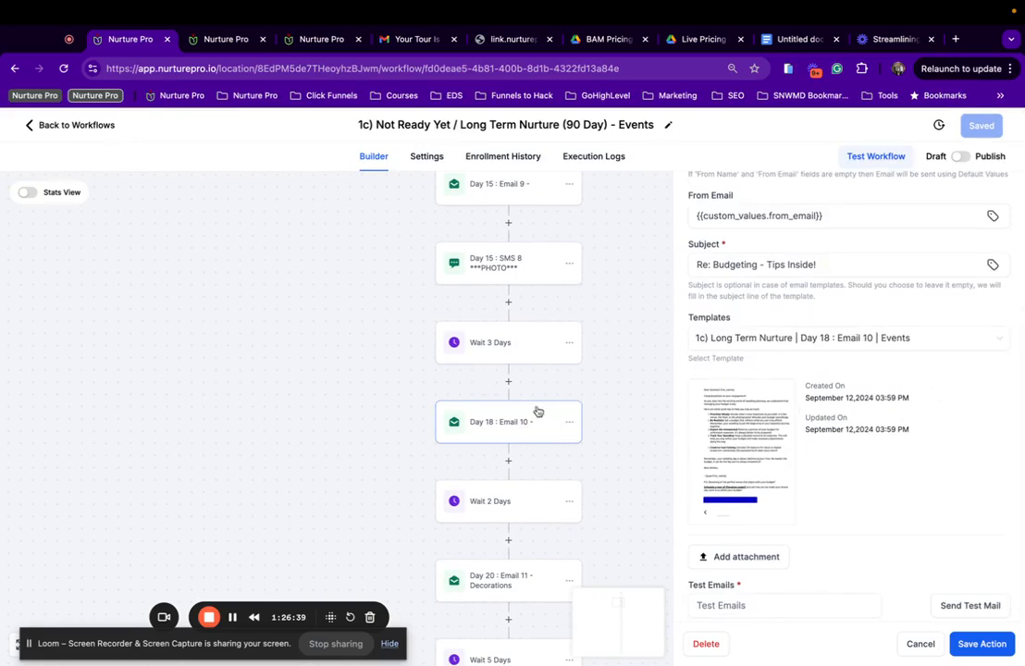
pyautogui.scroll(3, 547, 336)
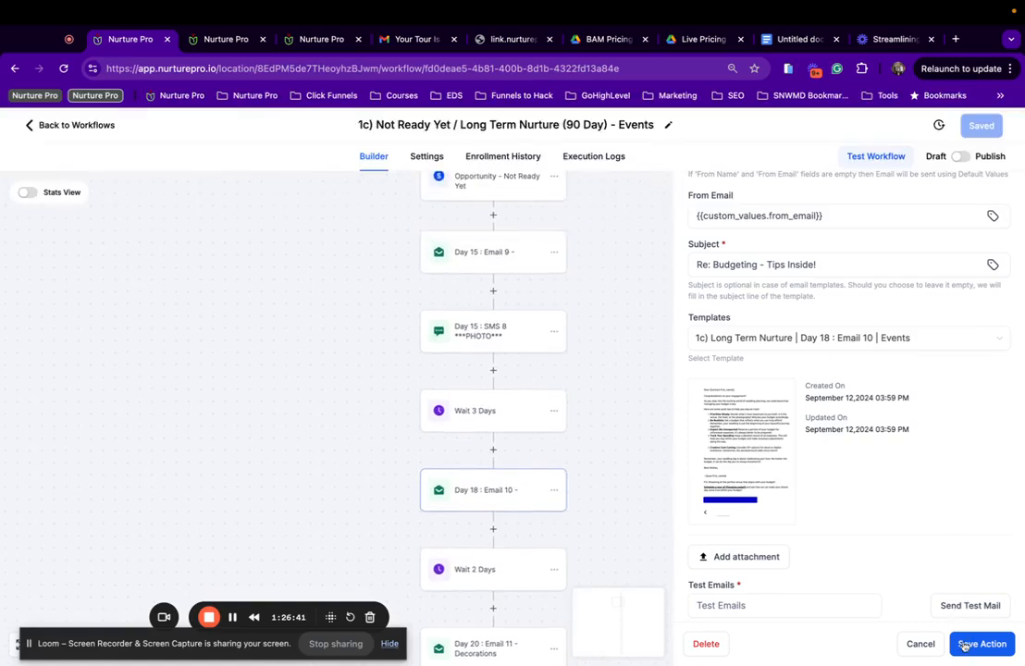
pyautogui.click(233, 619)
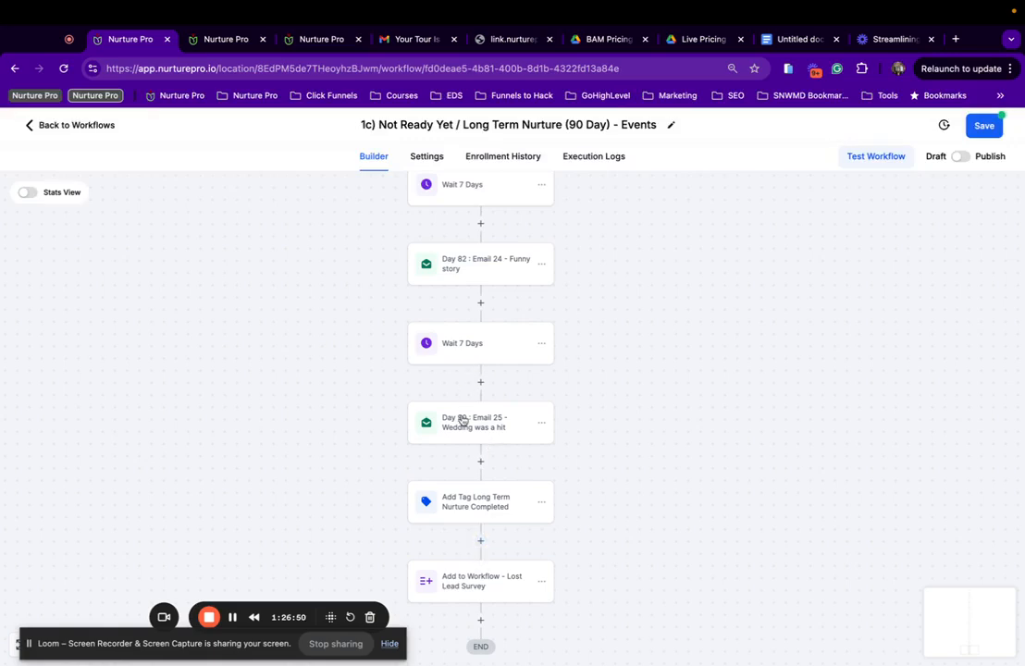
pyautogui.click(462, 421)
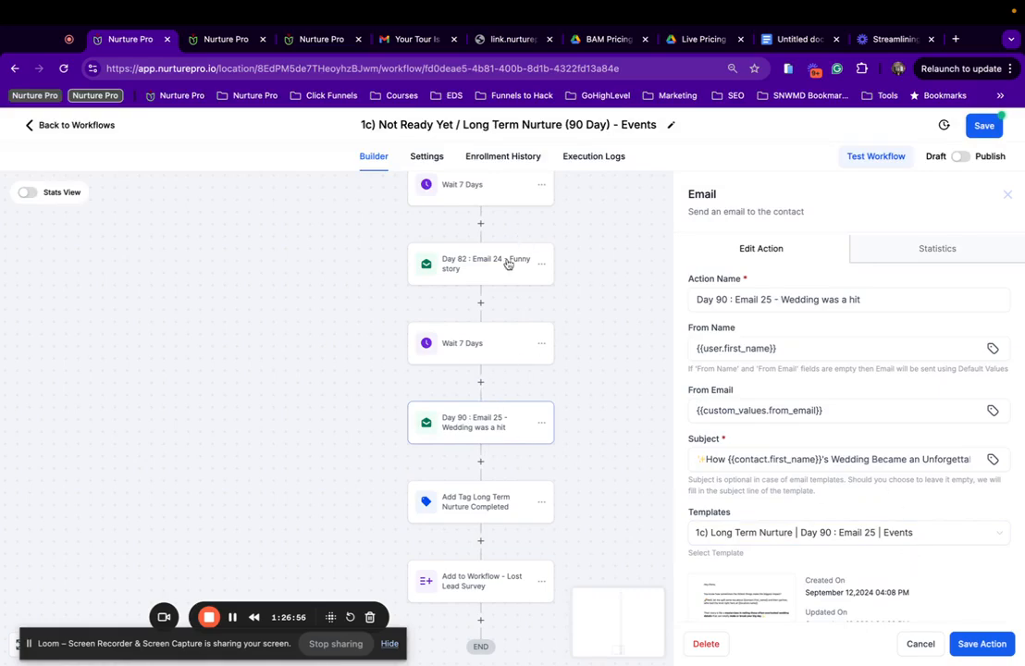
pyautogui.click(499, 265)
pyautogui.scroll(4, 508, 375)
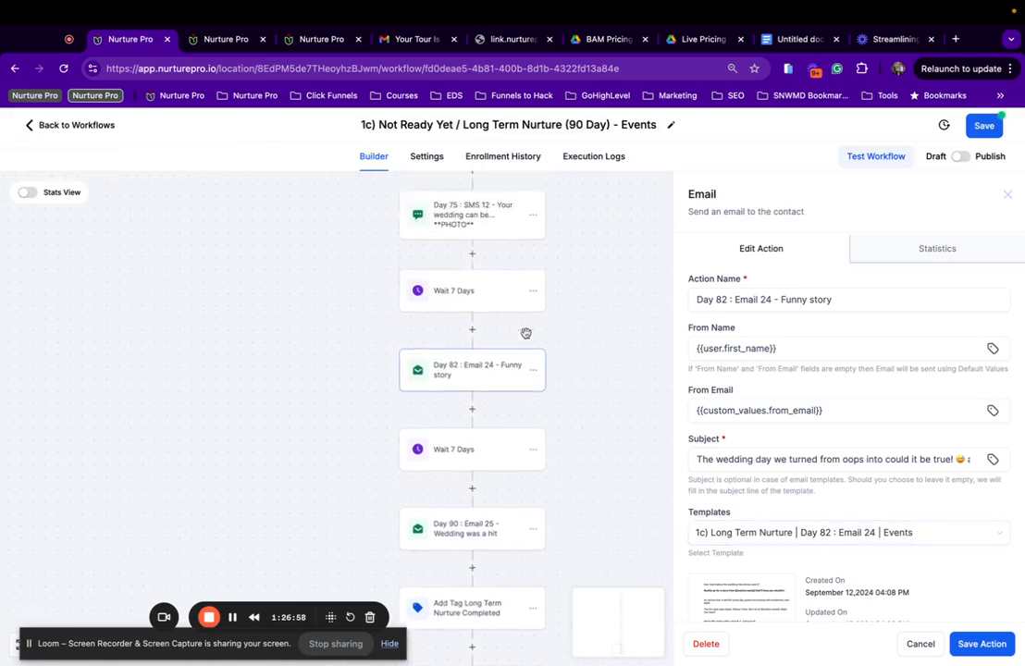
pyautogui.click(474, 264)
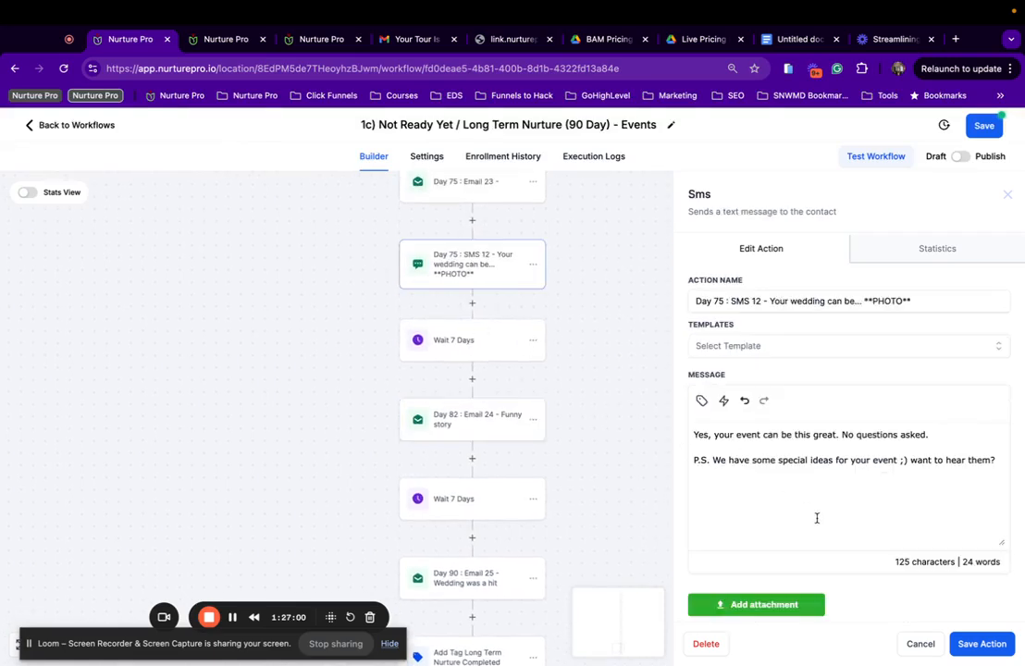
pyautogui.scroll(2, 486, 257)
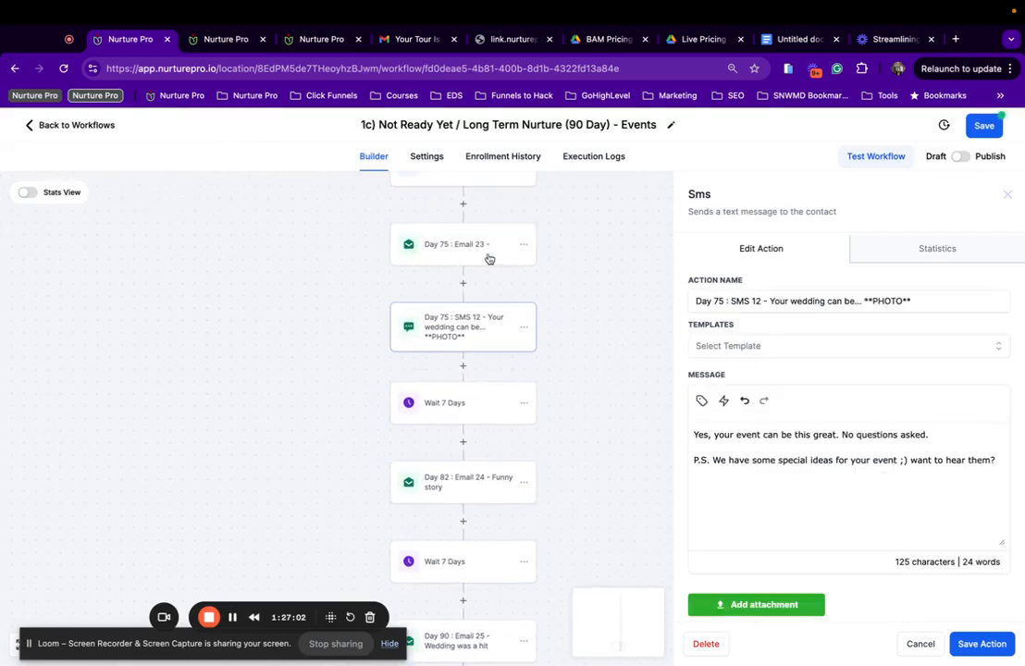
pyautogui.click(460, 243)
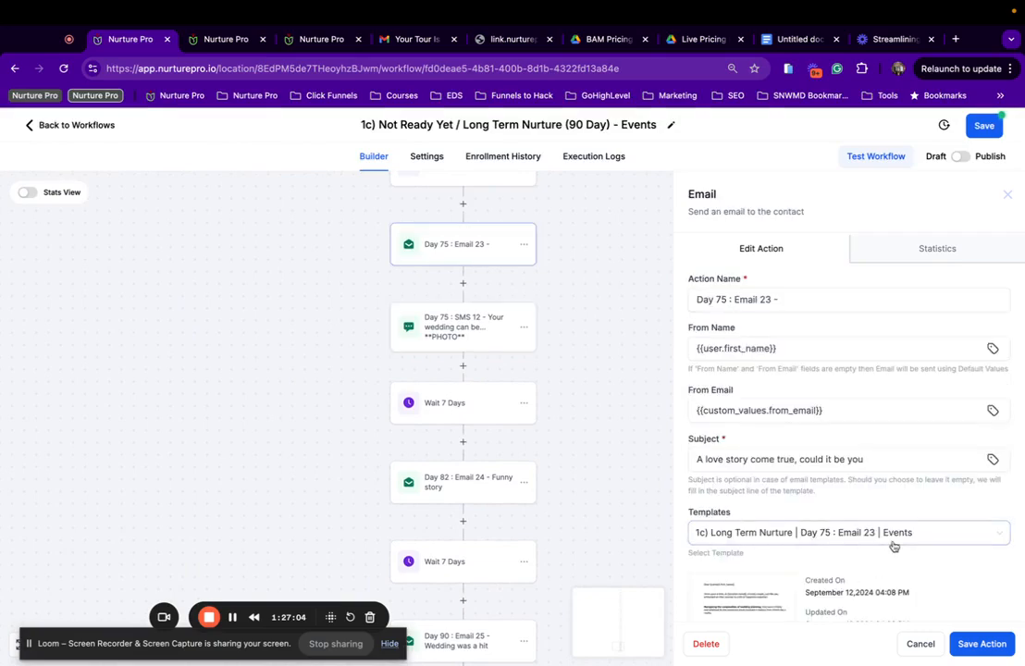
# Review the Day 70 through Day 50 email steps, checking Day 50's template list.
pyautogui.scroll(3, 480, 337)
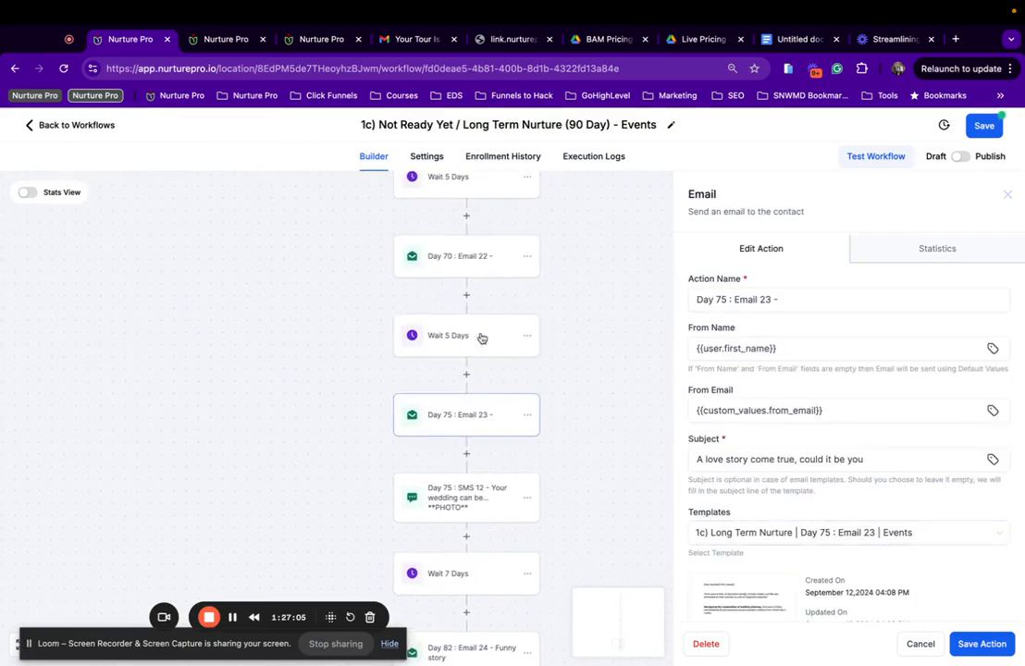
pyautogui.click(469, 258)
pyautogui.scroll(2, 495, 396)
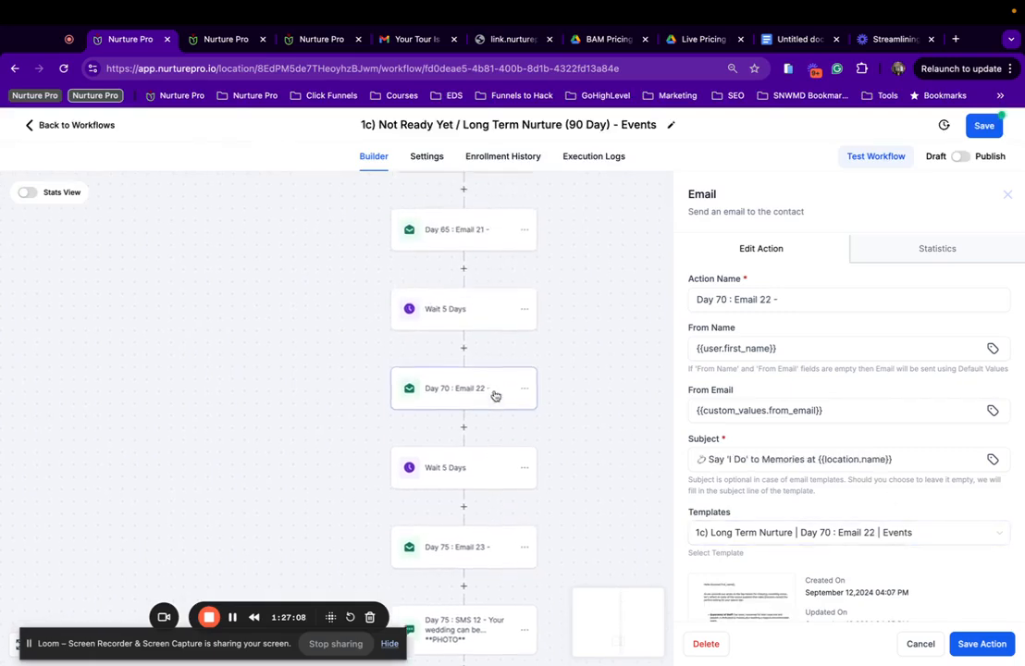
pyautogui.scroll(1, 490, 370)
pyautogui.click(474, 296)
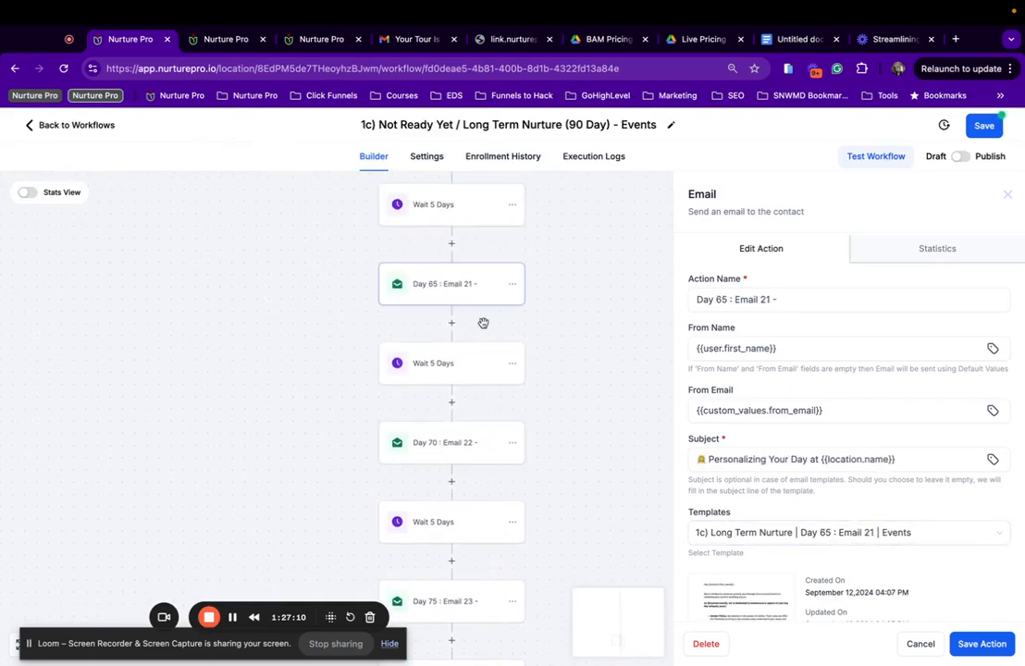
pyautogui.scroll(1, 483, 323)
pyautogui.click(468, 219)
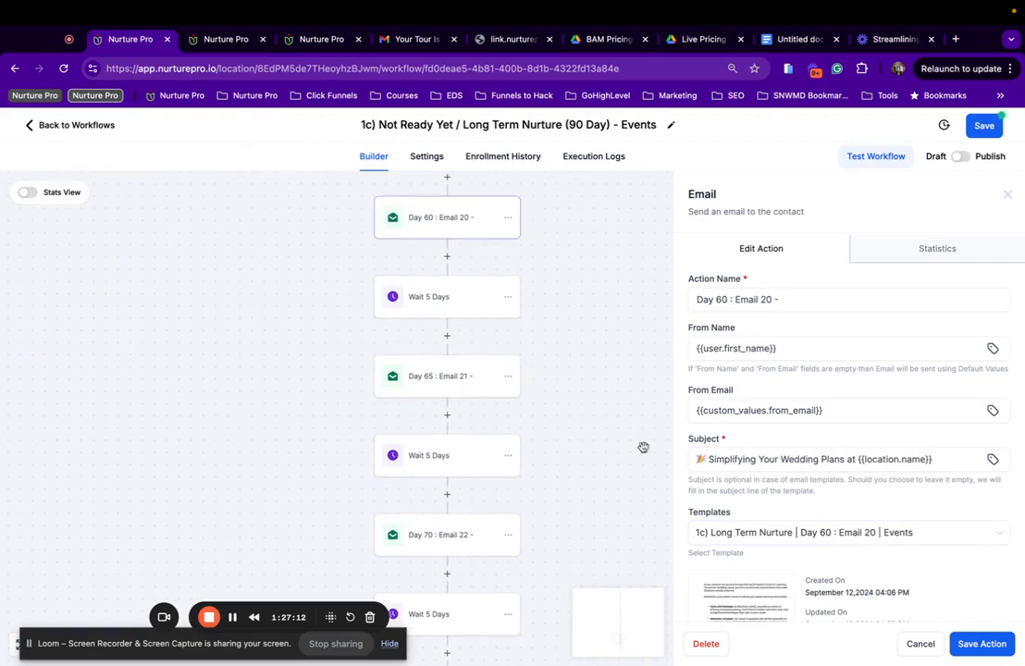
pyautogui.scroll(3, 490, 342)
pyautogui.click(448, 319)
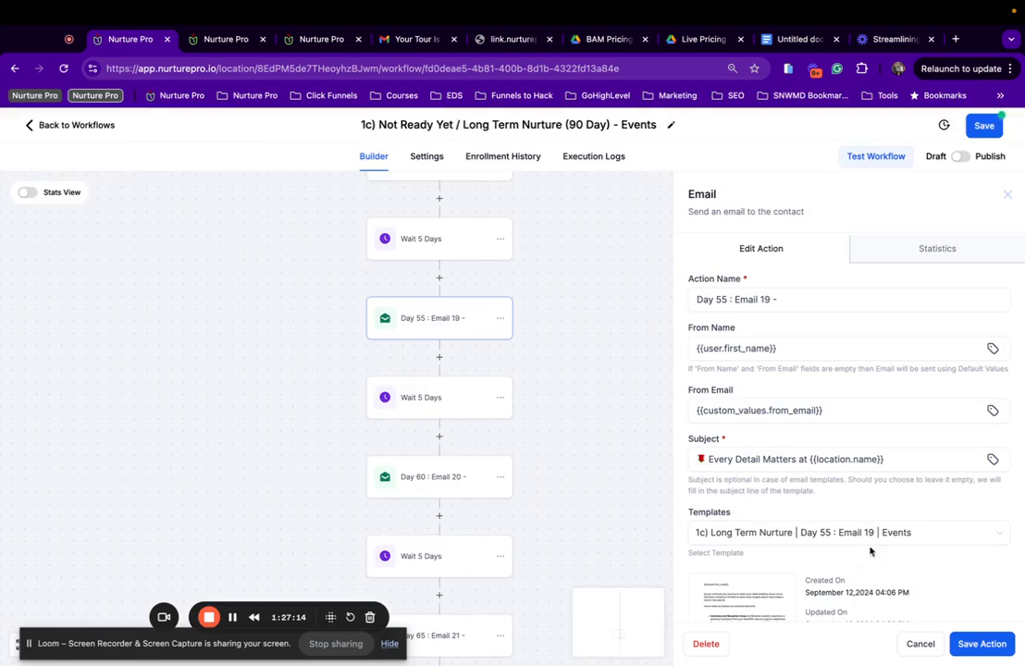
pyautogui.scroll(2, 421, 334)
pyautogui.click(435, 287)
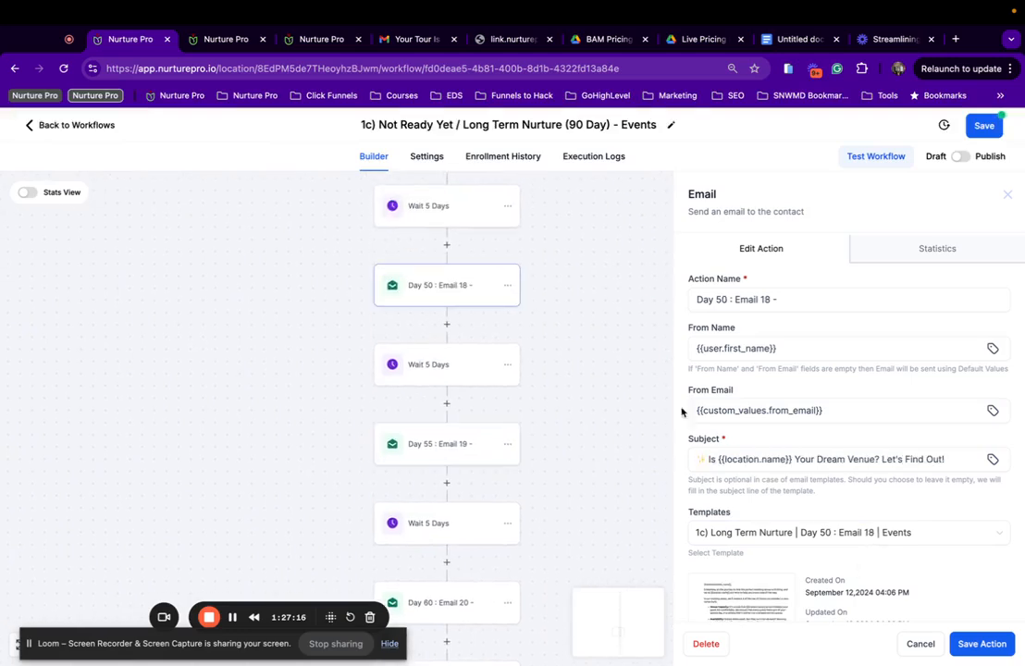
pyautogui.click(896, 541)
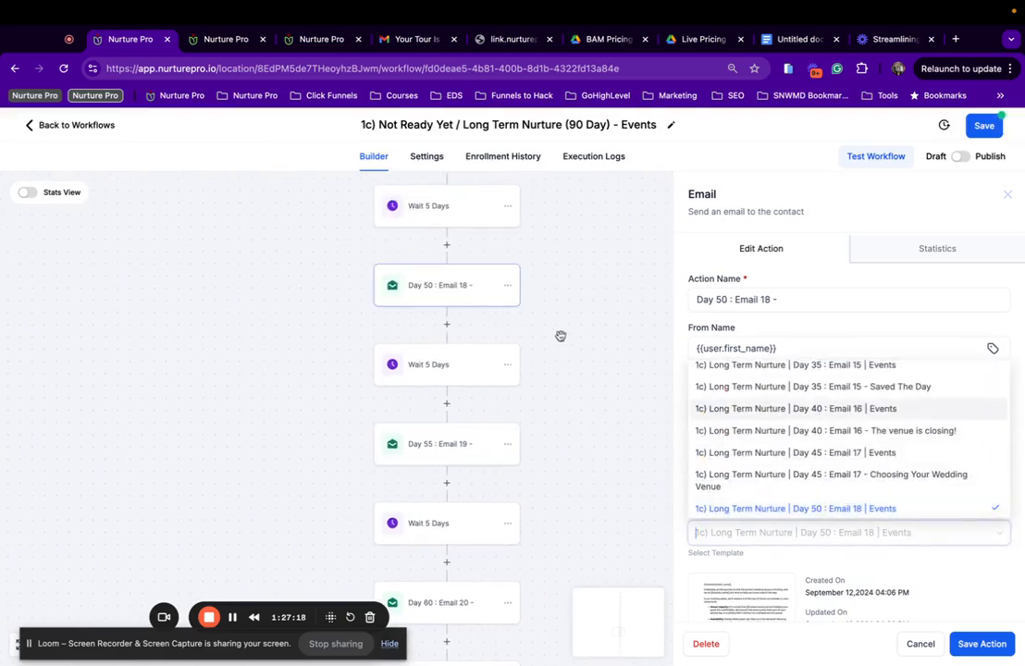
pyautogui.click(455, 297)
# Review Day 45 and Day 40 emails, Day 35 SMS 11, then open Day 35 Email 15.
pyautogui.scroll(2, 455, 296)
pyautogui.click(458, 277)
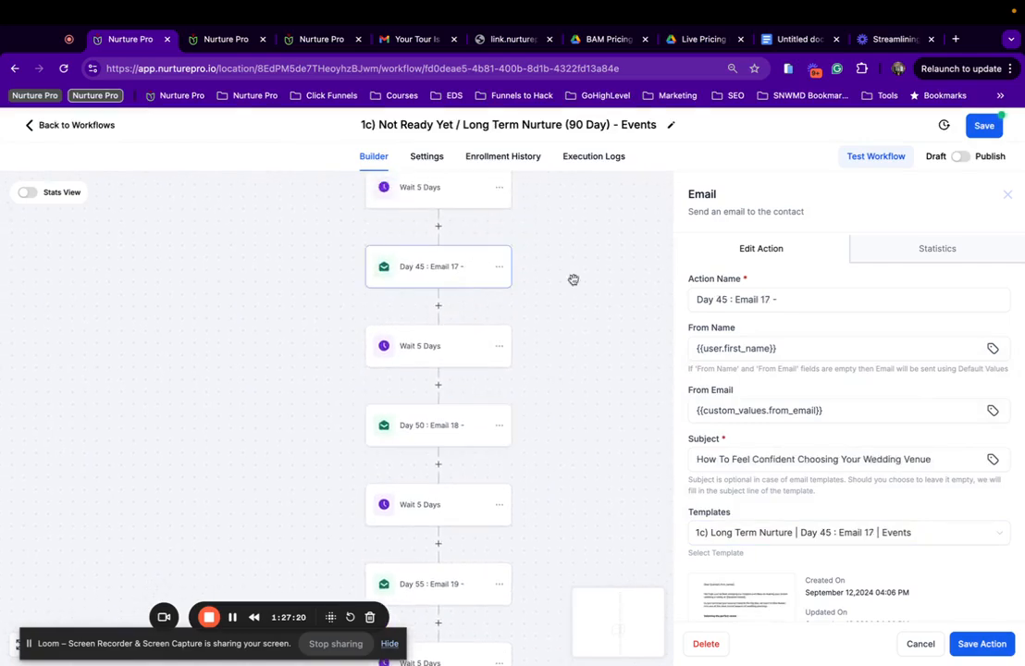
pyautogui.scroll(2, 394, 255)
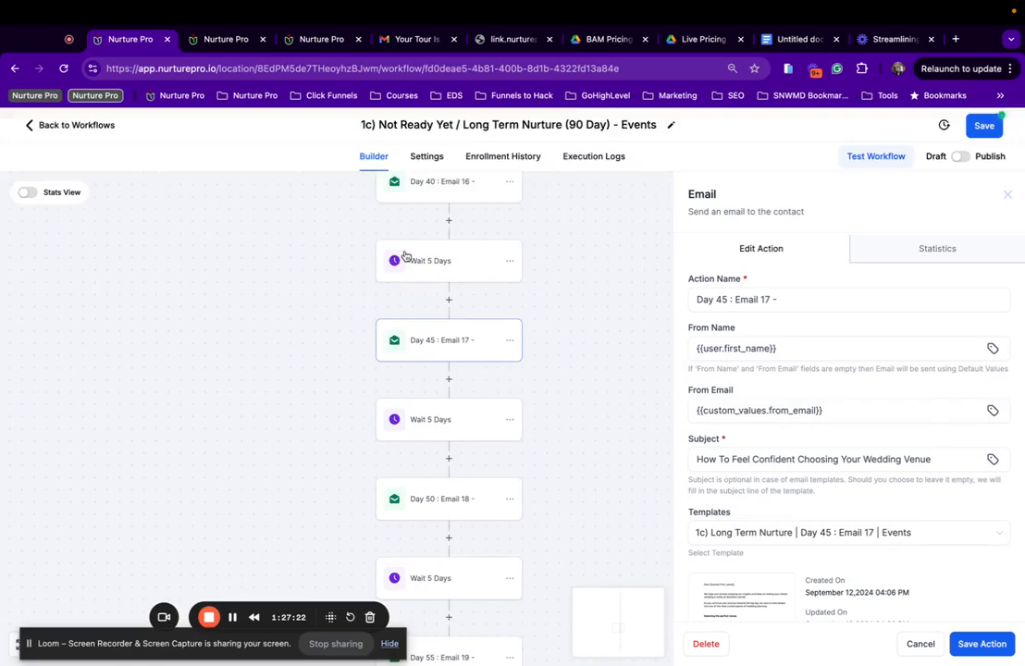
pyautogui.click(445, 243)
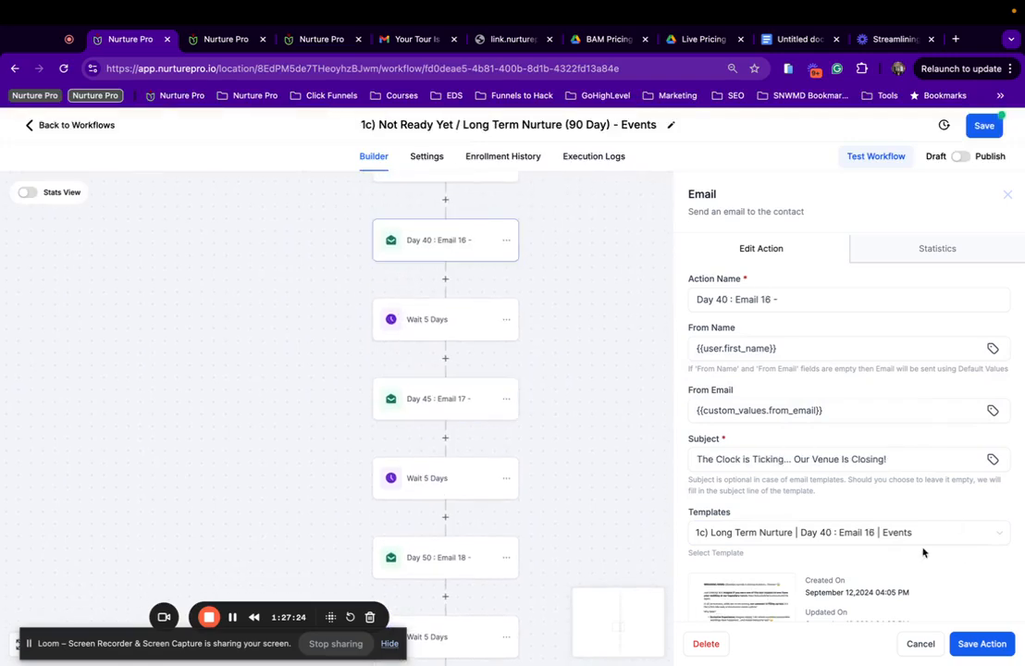
pyautogui.scroll(3, 343, 349)
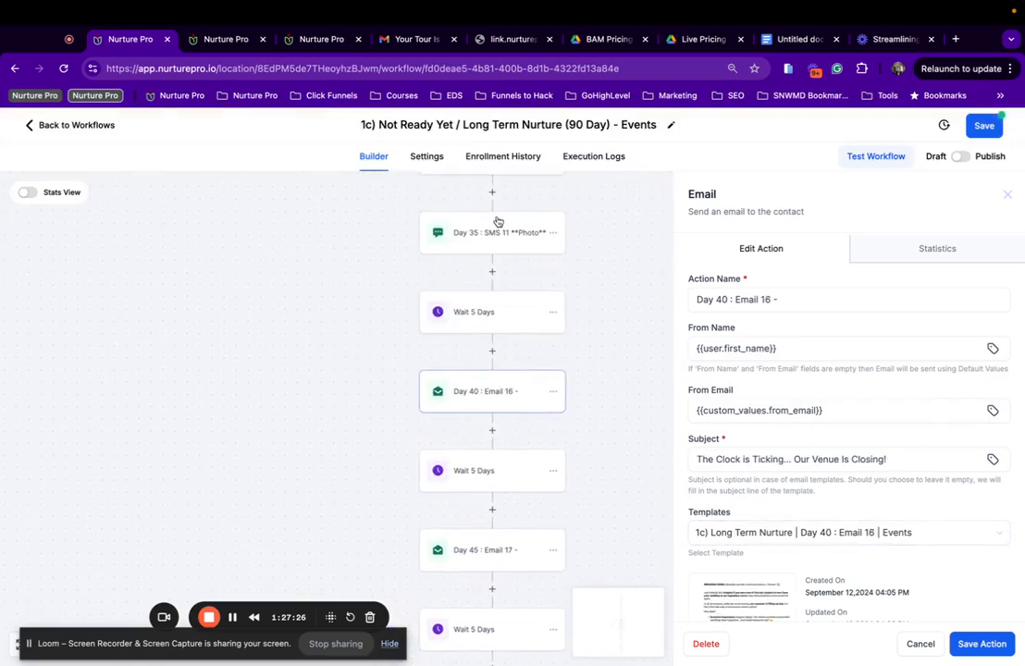
pyautogui.click(497, 235)
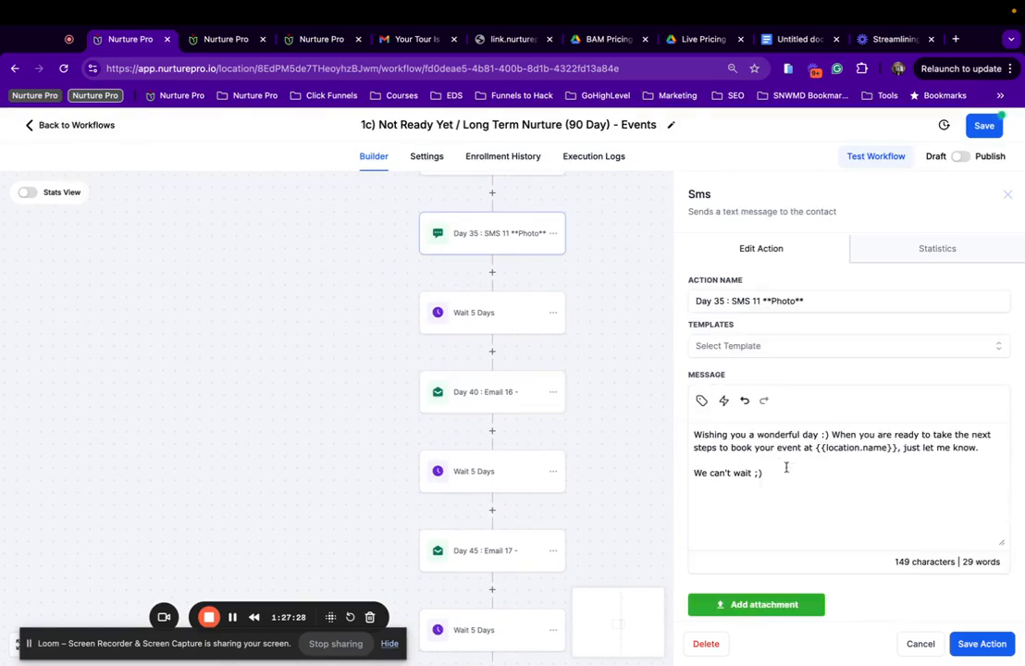
pyautogui.scroll(2, 485, 325)
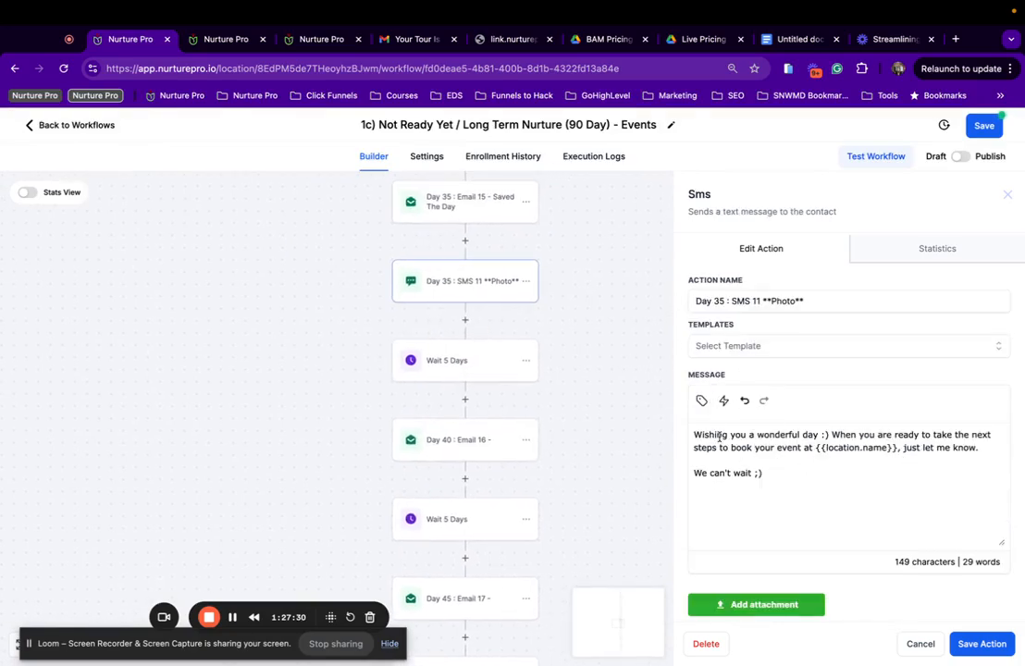
pyautogui.scroll(3, 407, 296)
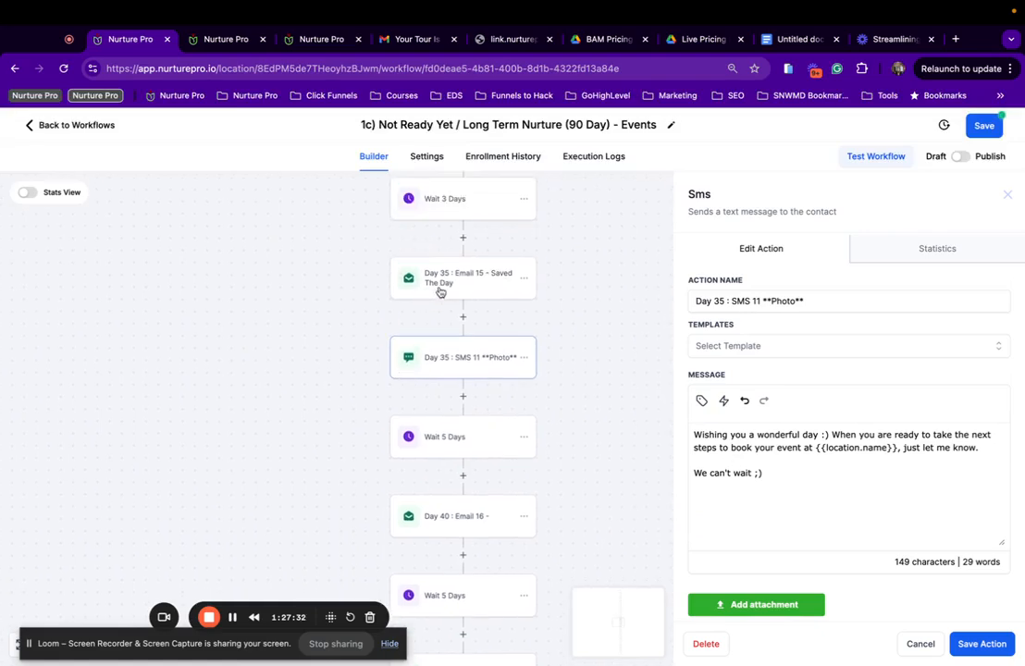
pyautogui.click(440, 287)
pyautogui.scroll(6, 489, 345)
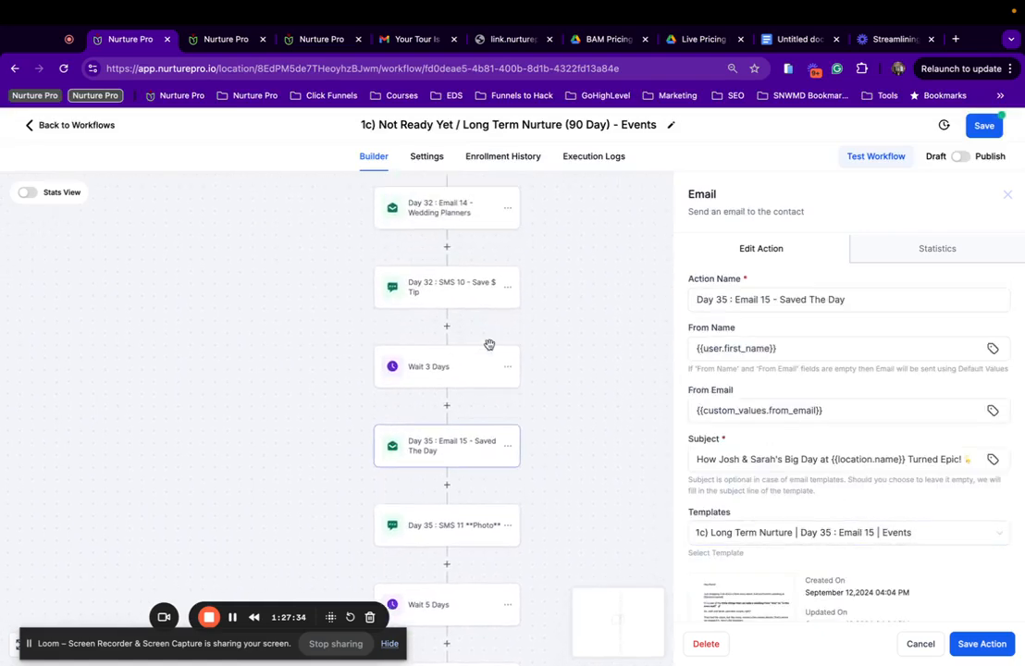
# Change 'wedding' to 'event' in the Day 32 SMS 10 message and close its editor.
pyautogui.click(453, 292)
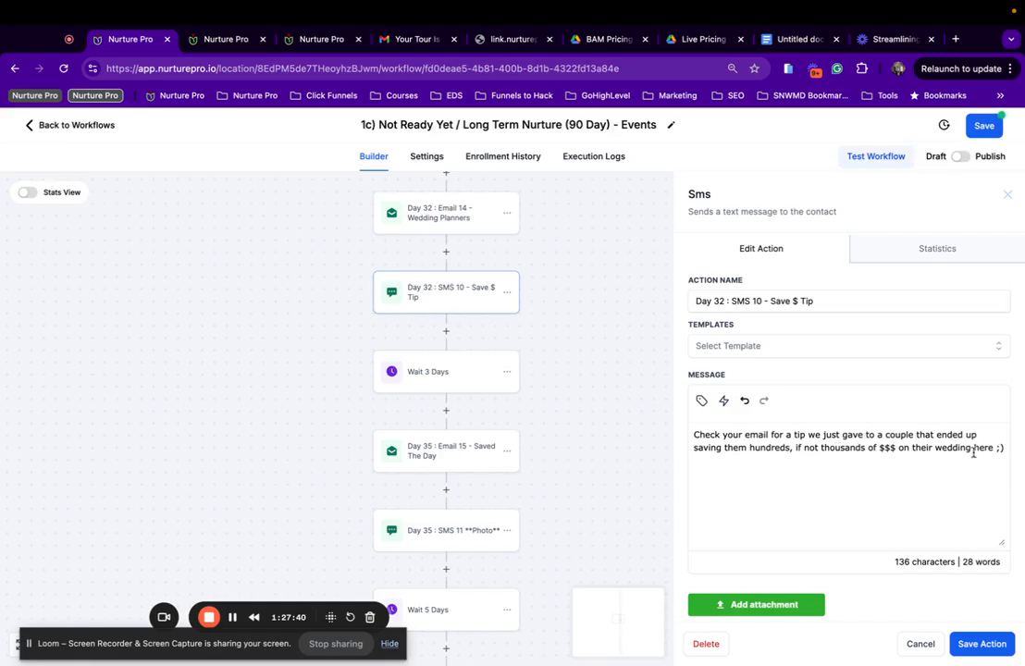
pyautogui.moveTo(970, 450); pyautogui.dragTo(933, 449)
pyautogui.write('event')
pyautogui.scroll(2, 483, 266)
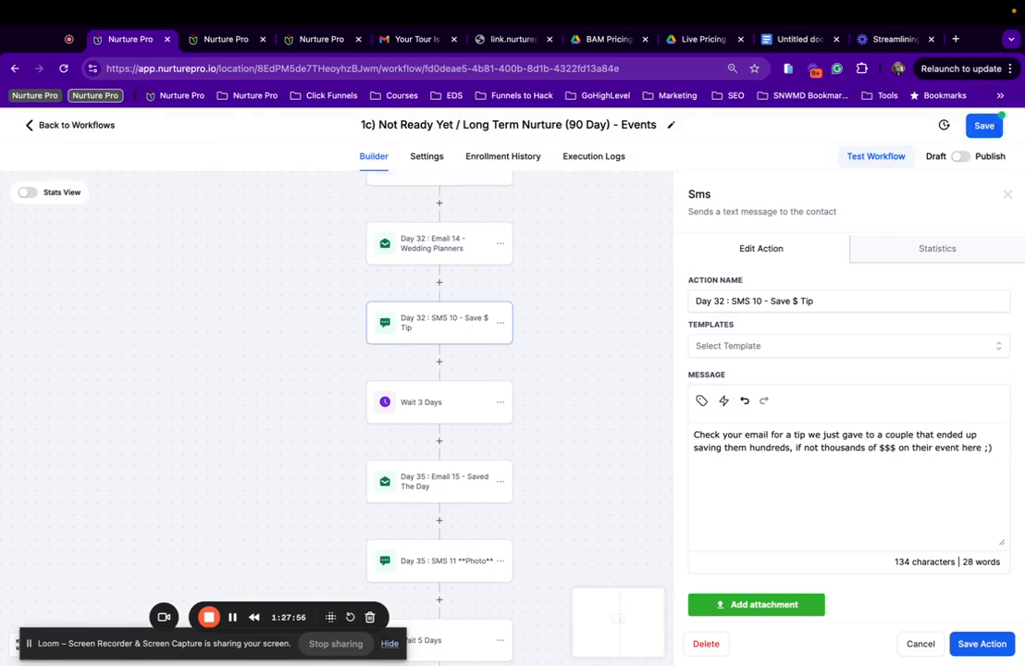
pyautogui.click(979, 645)
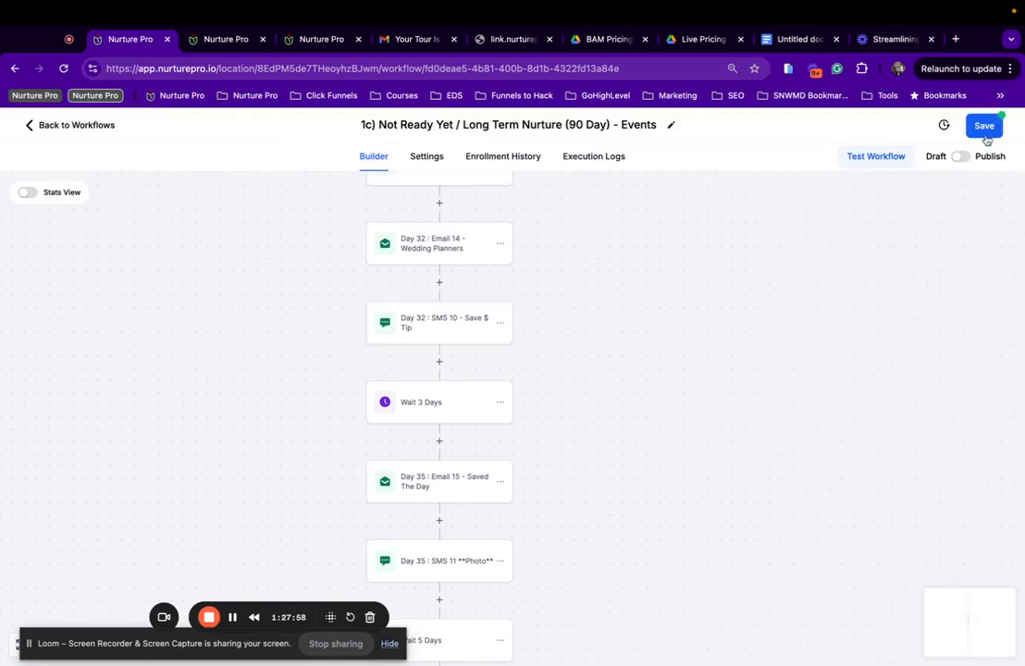
# Save the workflow and delete 'Wedding Planners' from the Day 32 Email 14 step name.
pyautogui.click(985, 134)
pyautogui.click(452, 251)
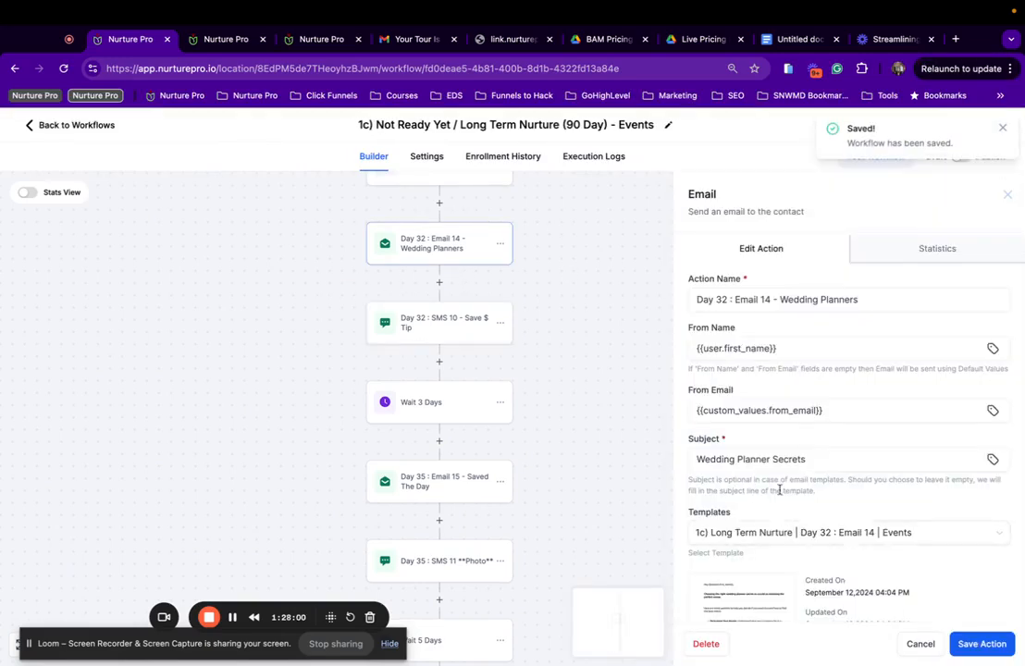
pyautogui.moveTo(780, 298); pyautogui.dragTo(967, 298)
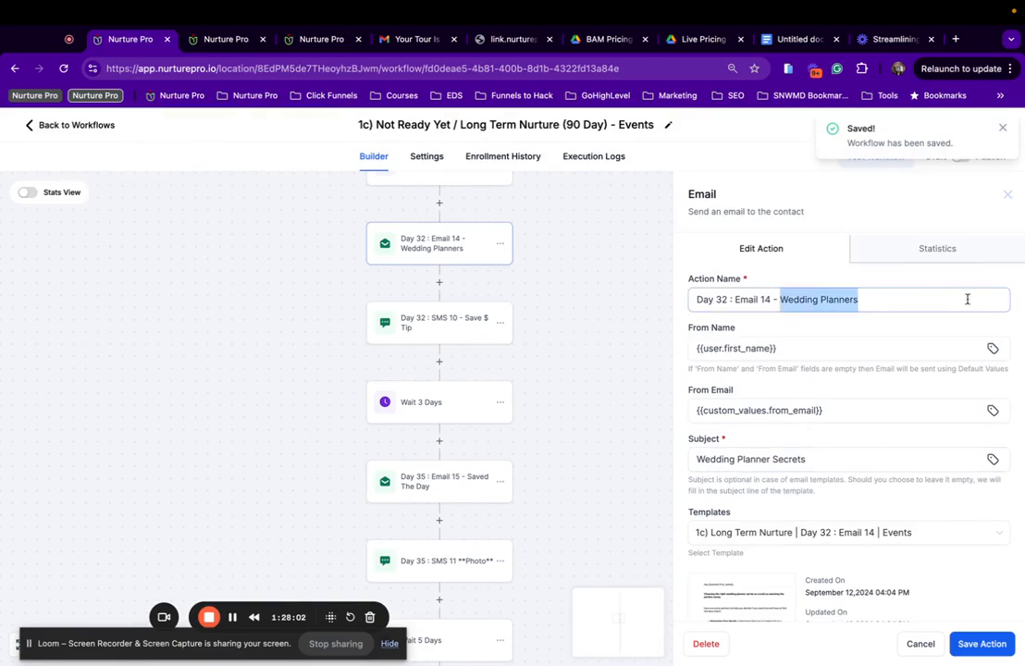
pyautogui.press('BackSpace')
pyautogui.scroll(-3, 762, 528)
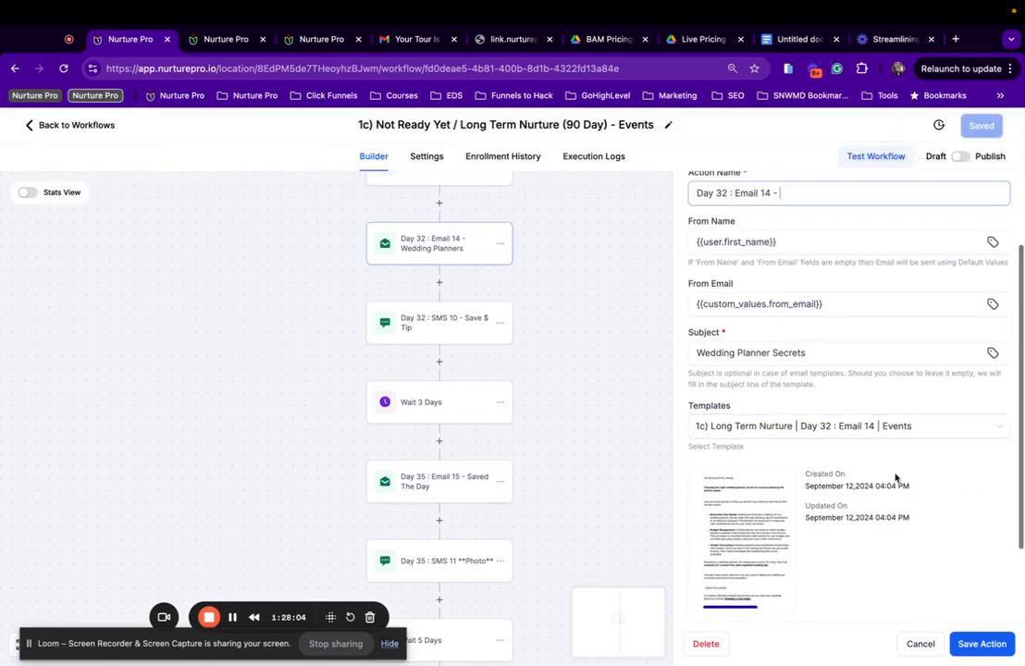
pyautogui.click(1000, 640)
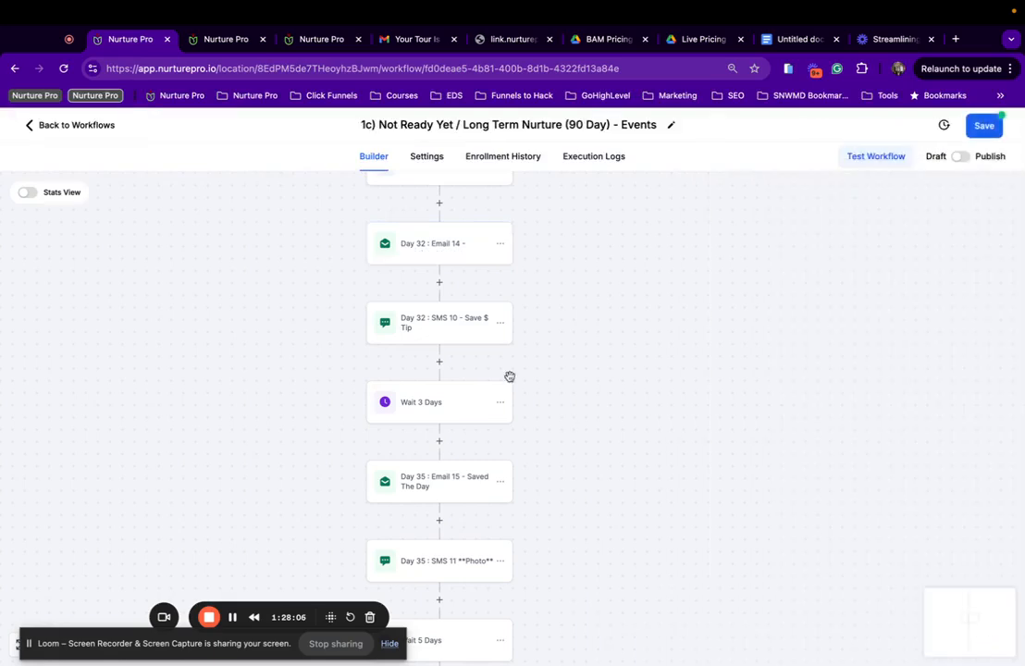
# Check the SMS 10 step options, then save Email 14 as 'Day 32 : Email 14 - Save $ Tip'.
pyautogui.scroll(2, 499, 304)
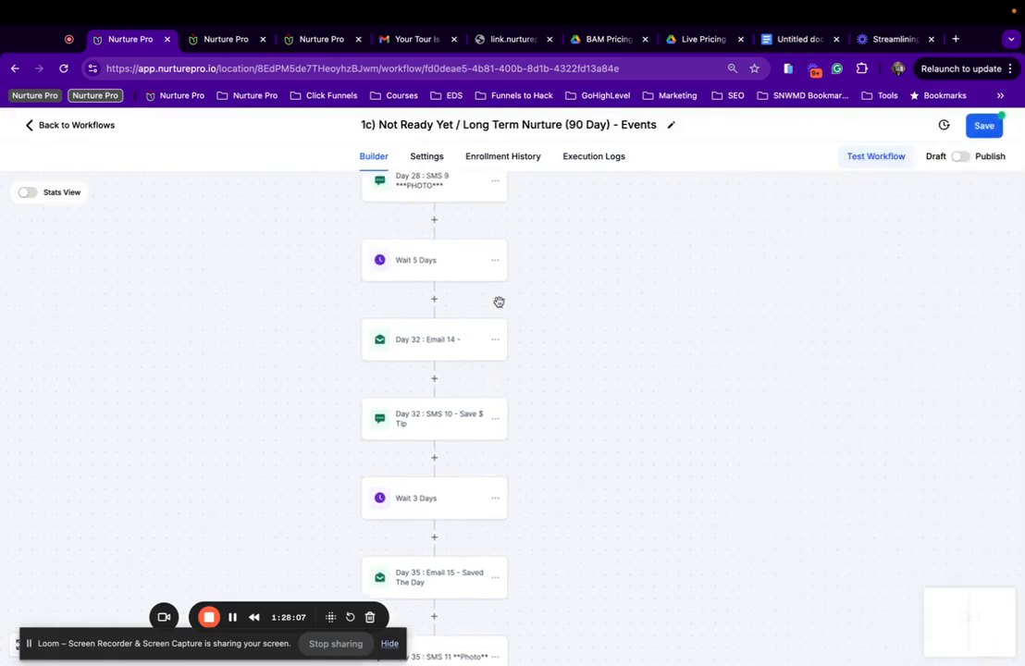
pyautogui.click(495, 419)
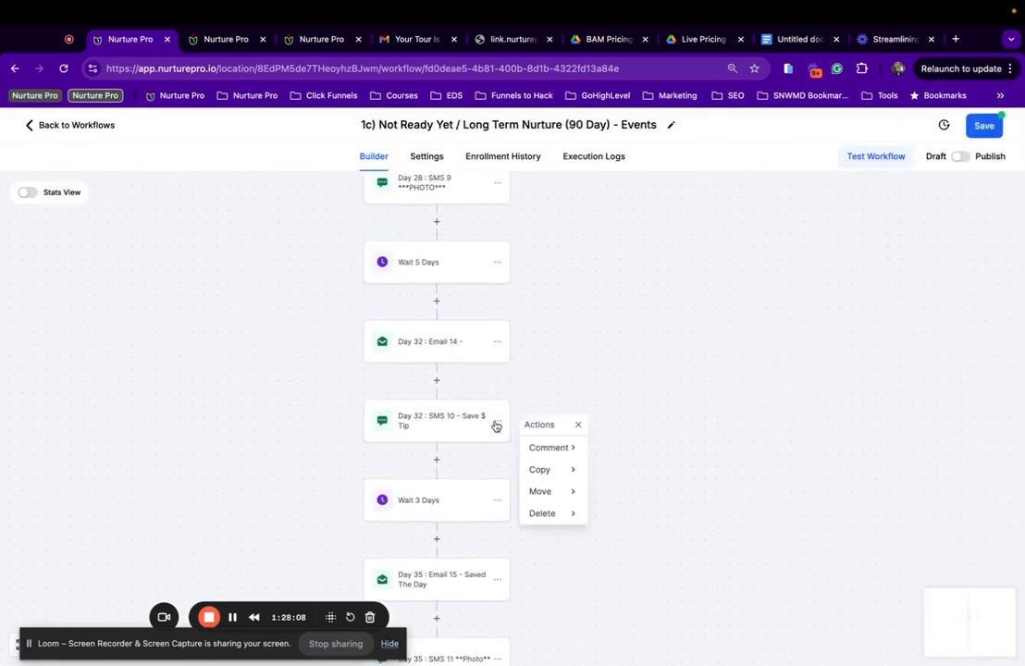
pyautogui.click(574, 513)
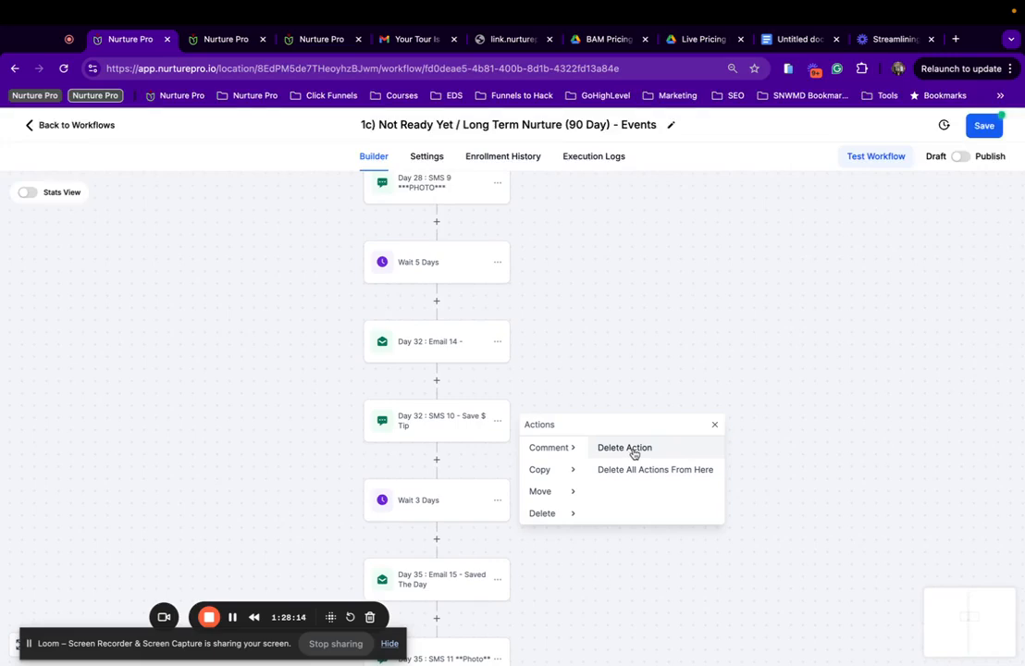
pyautogui.click(448, 426)
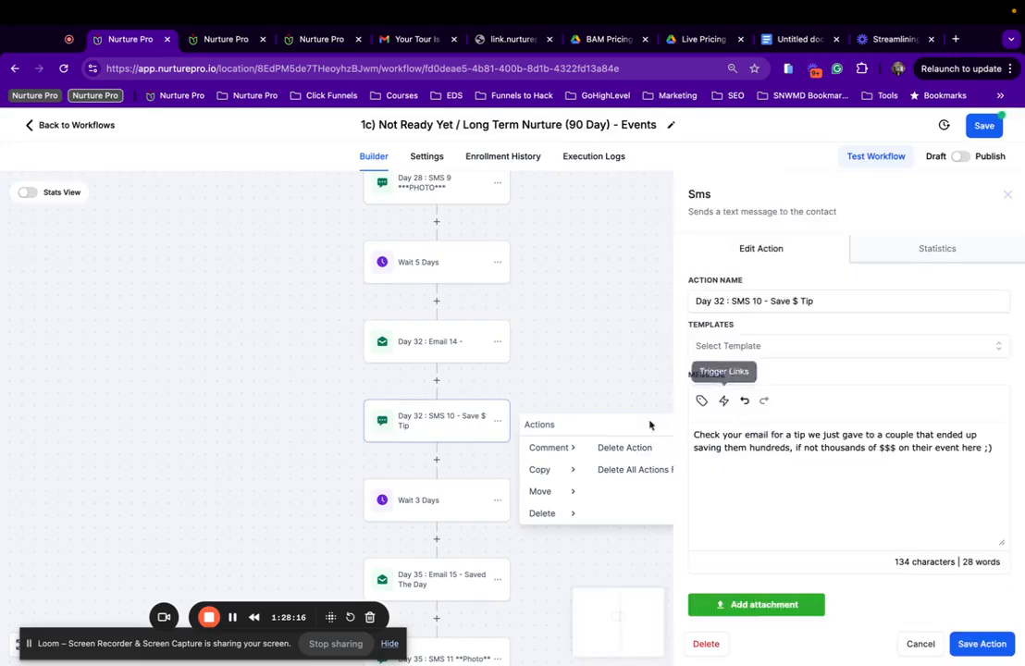
pyautogui.click(428, 343)
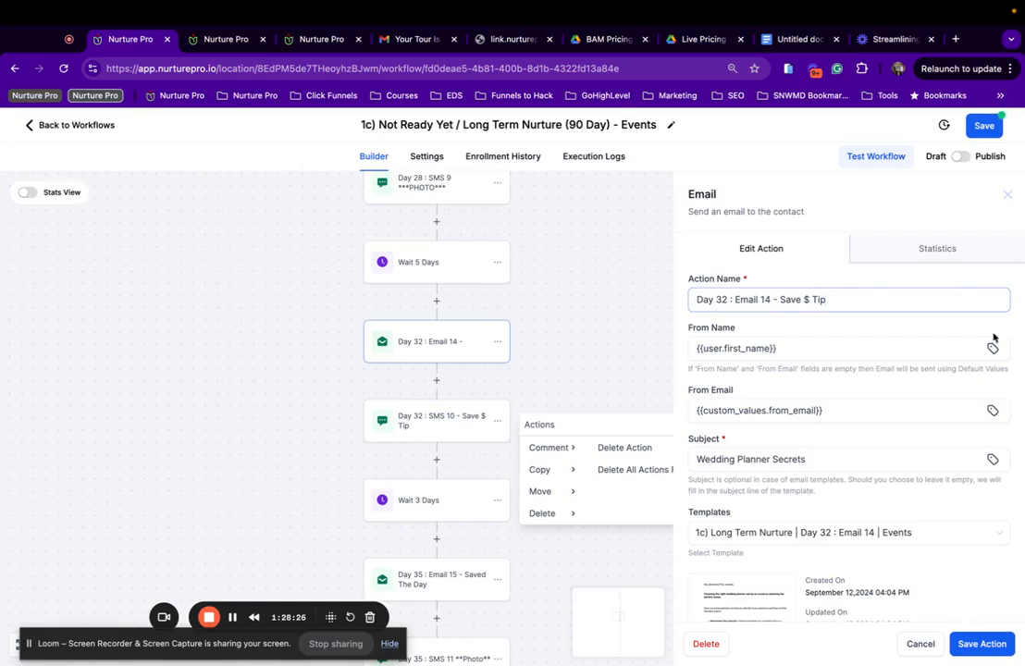
pyautogui.click(971, 642)
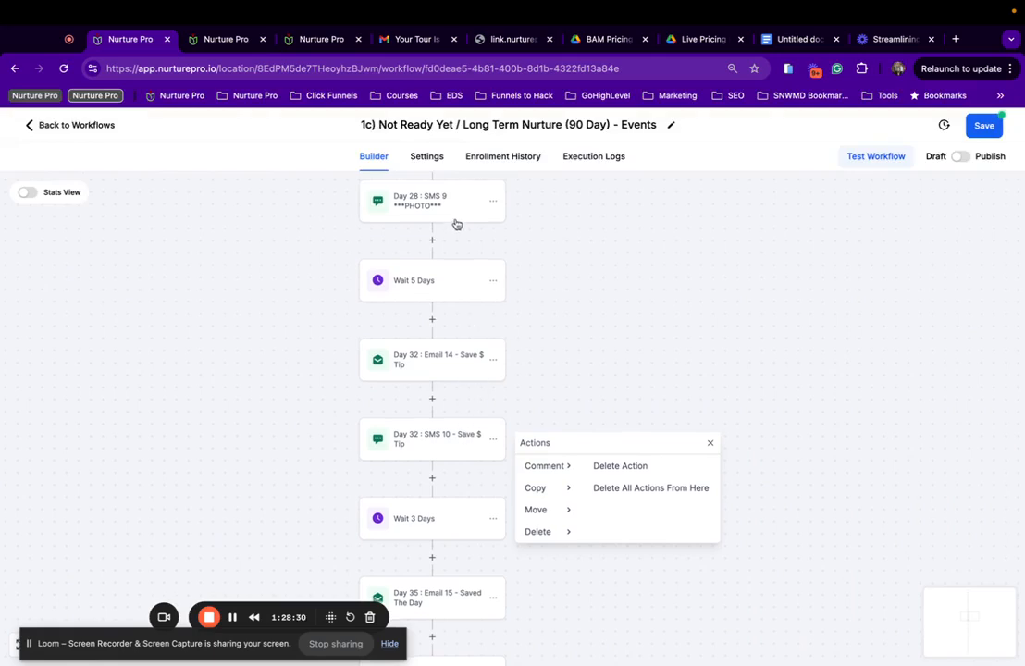
# Review the steps from Day 28 SMS 9 back to Day 15 Email 9.
pyautogui.click(455, 218)
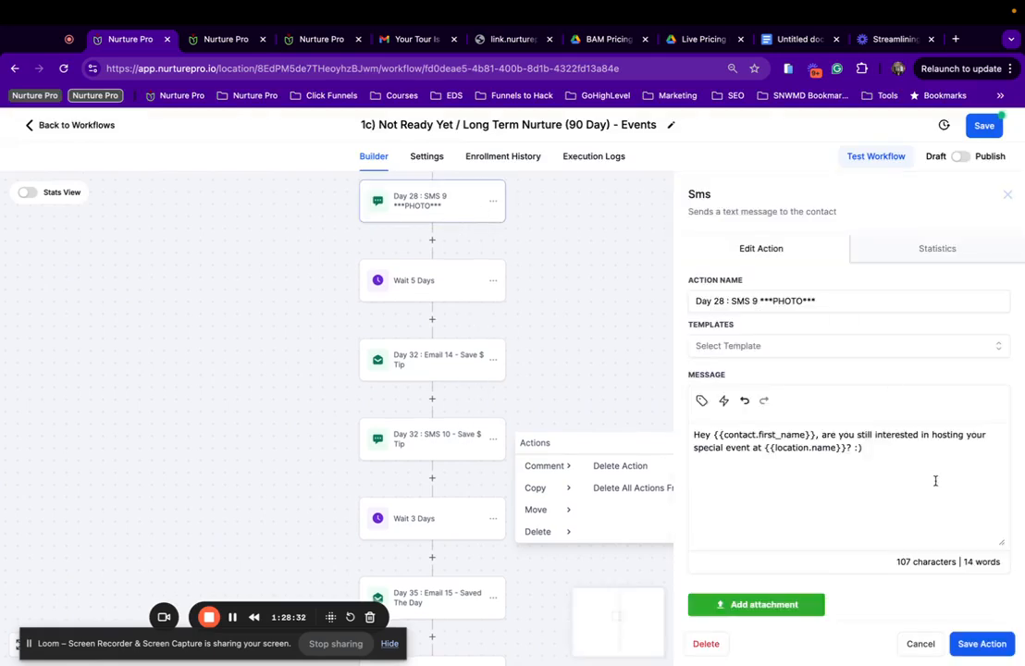
pyautogui.scroll(5, 599, 392)
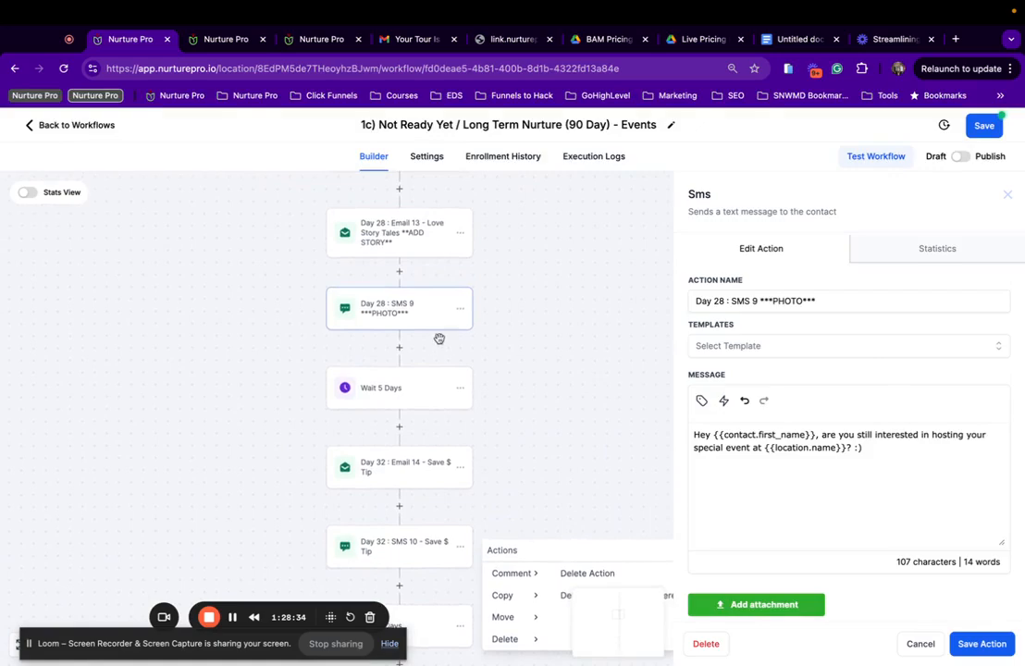
pyautogui.click(431, 332)
pyautogui.scroll(-2, 778, 421)
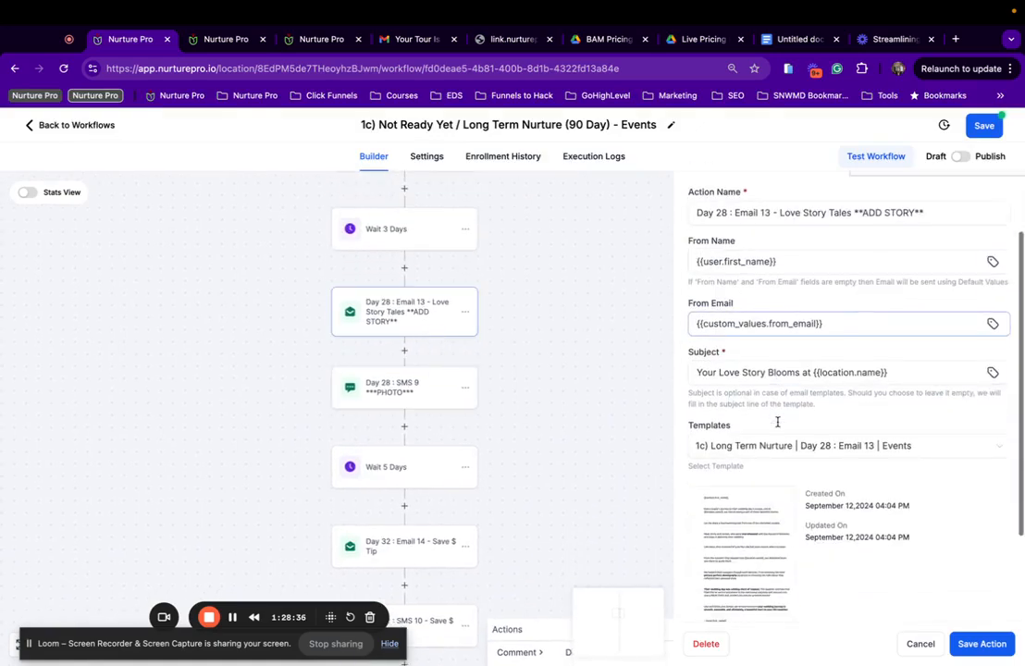
pyautogui.scroll(3, 381, 305)
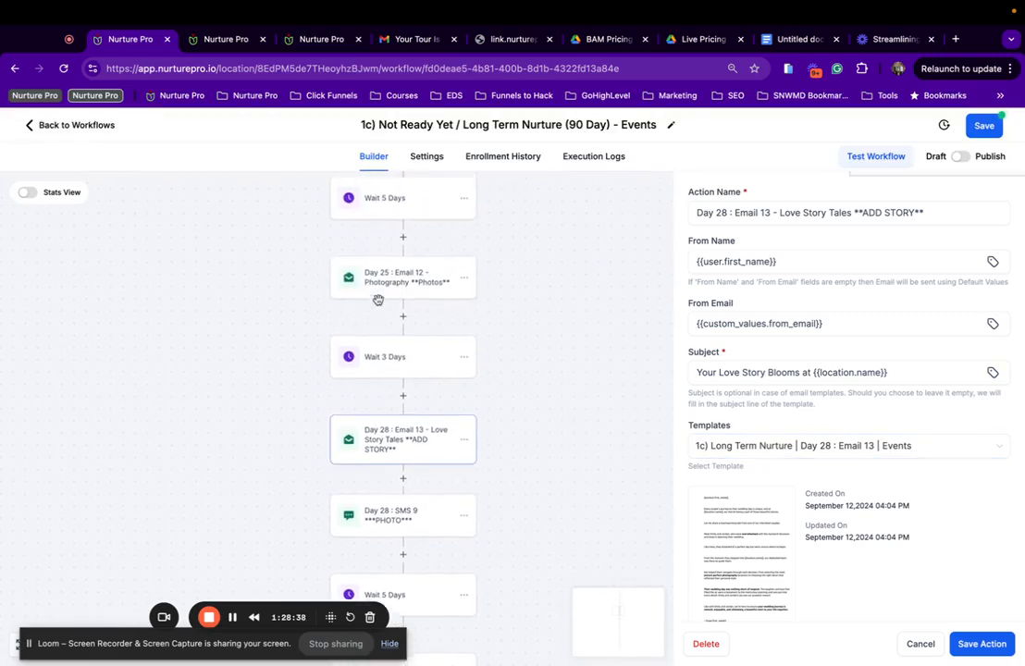
pyautogui.click(385, 298)
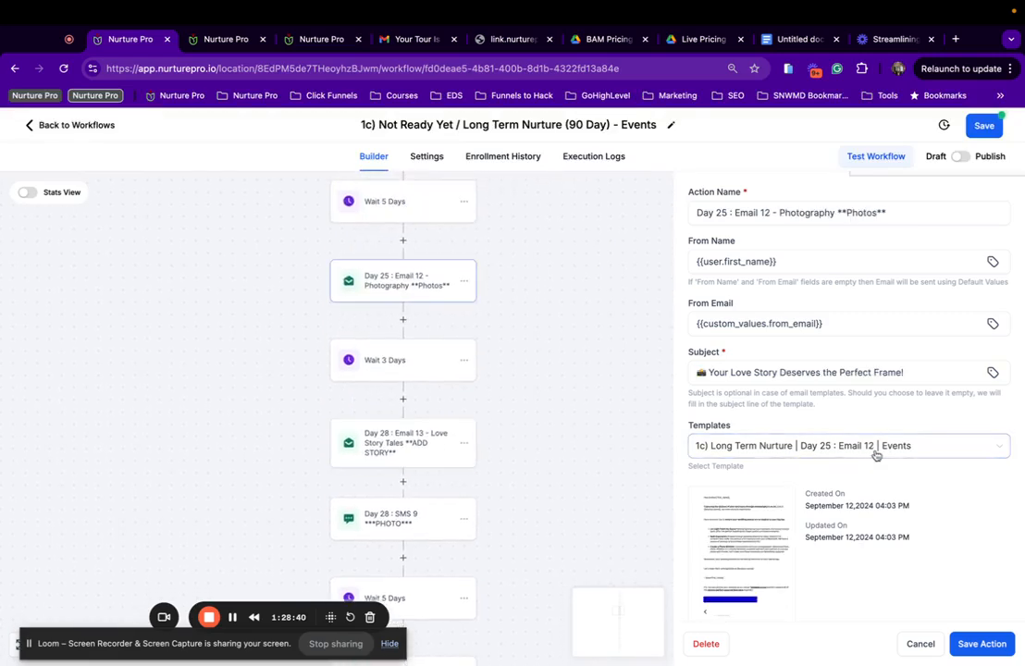
pyautogui.scroll(3, 419, 259)
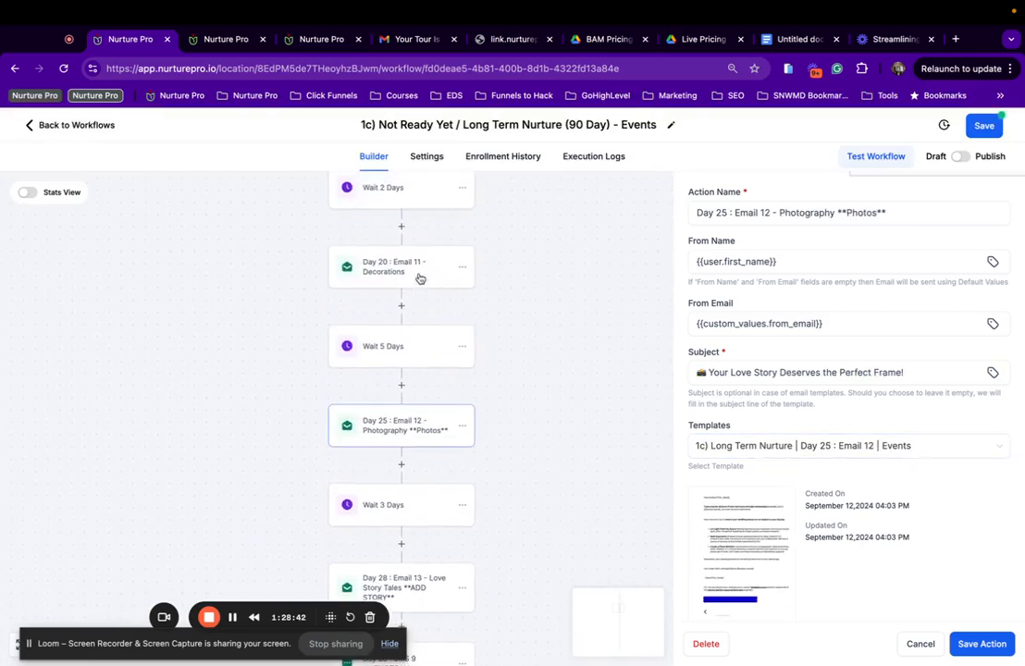
pyautogui.click(418, 271)
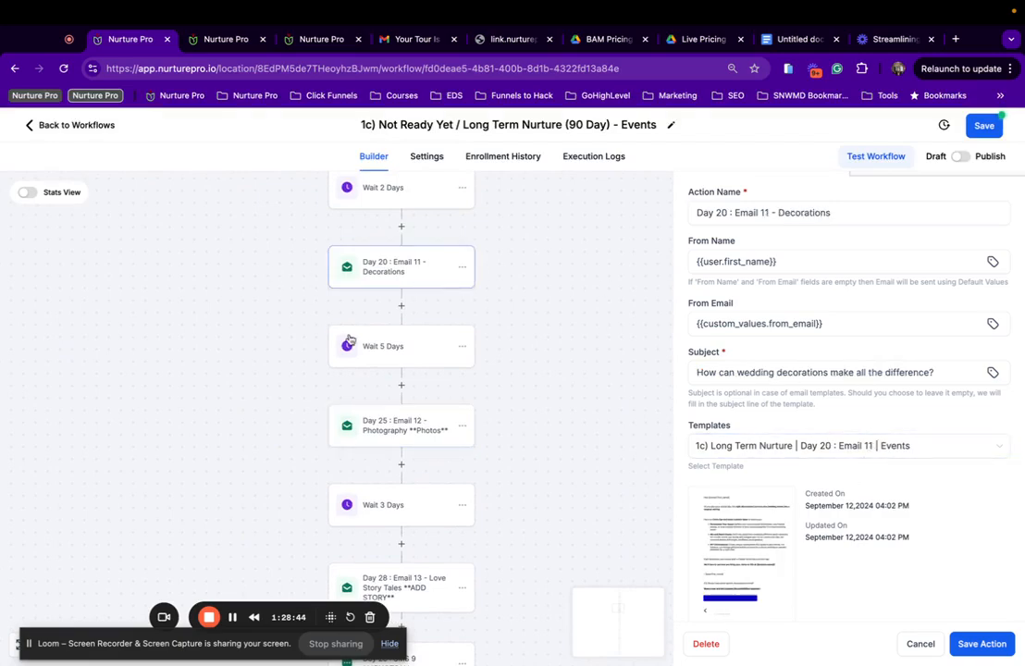
pyautogui.scroll(4, 348, 338)
pyautogui.click(385, 304)
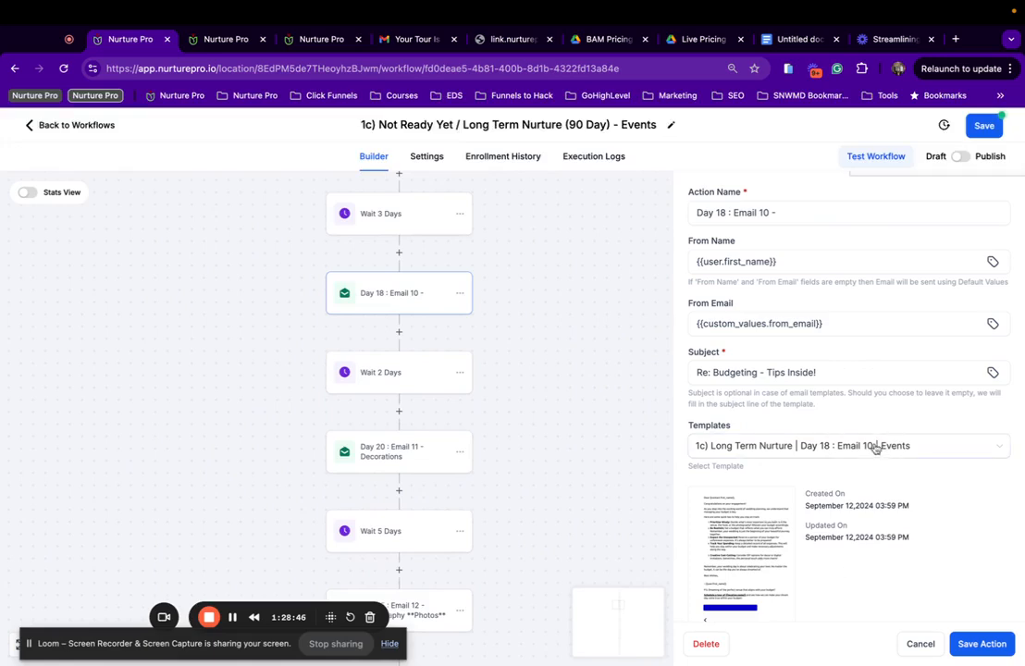
pyautogui.scroll(5, 334, 289)
pyautogui.click(407, 349)
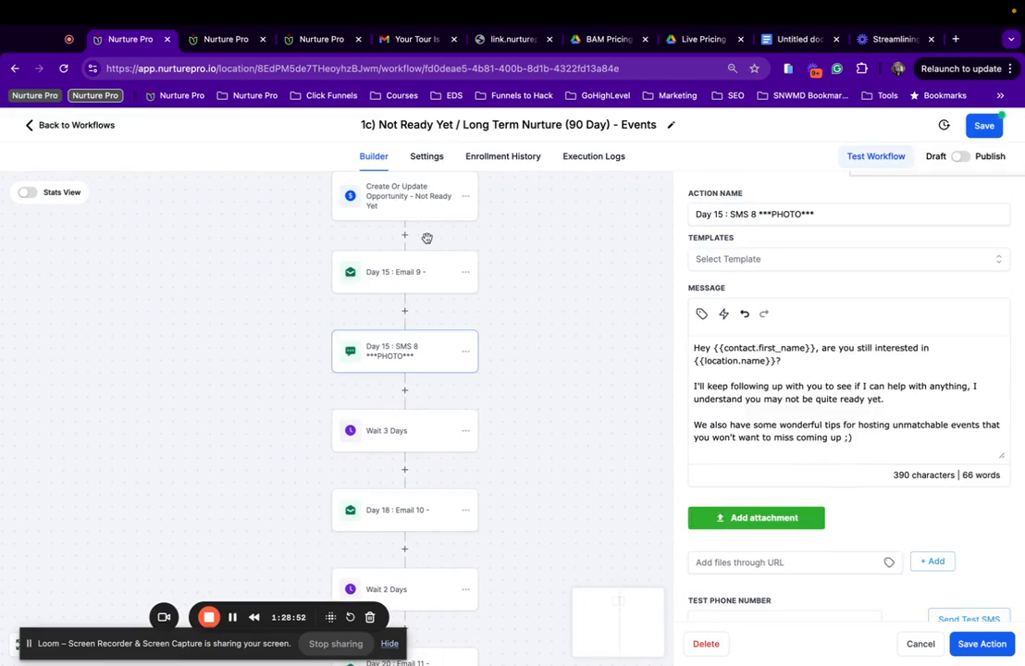
pyautogui.click(421, 275)
pyautogui.scroll(-2, 801, 426)
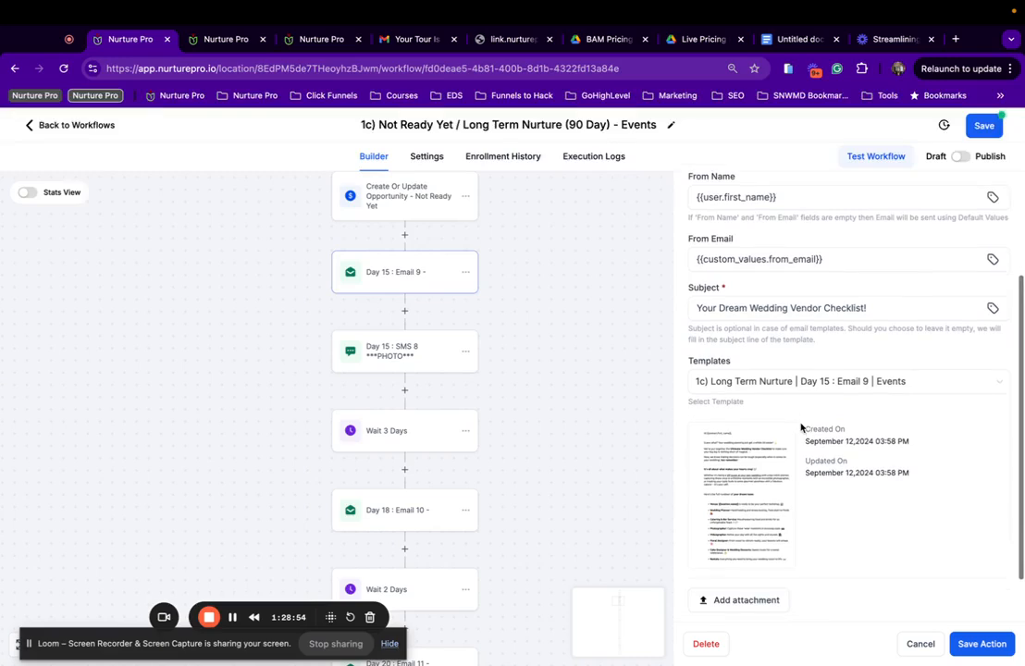
pyautogui.scroll(1, 878, 398)
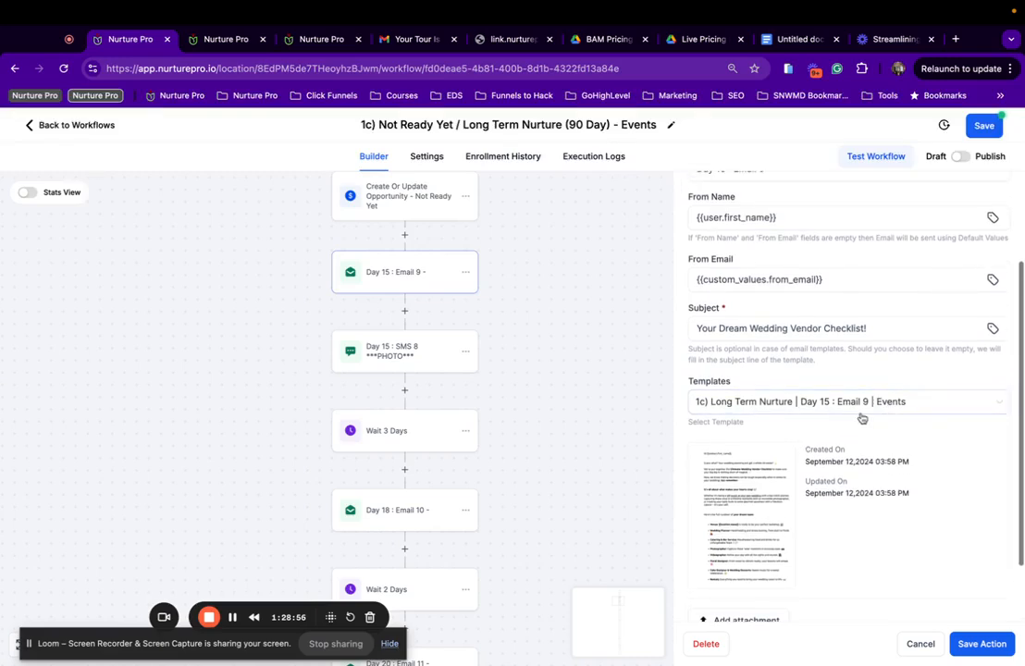
pyautogui.scroll(3, 459, 371)
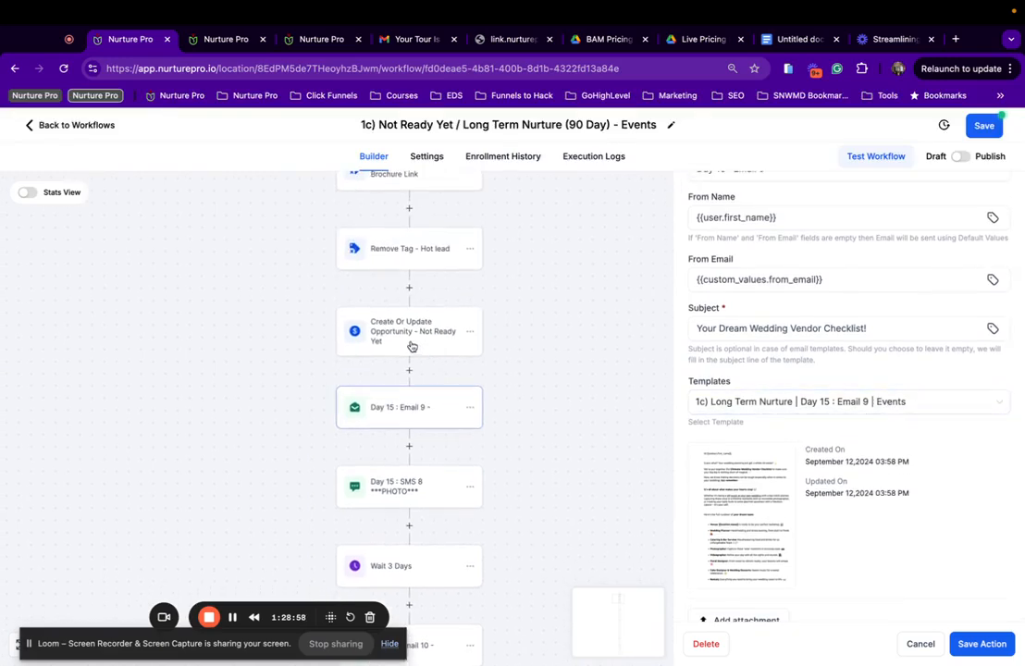
# Review the Event Pipeline opportunity step and the Hot lead, Pricing Brochure Link and Long term Nurture tag steps.
pyautogui.click(419, 333)
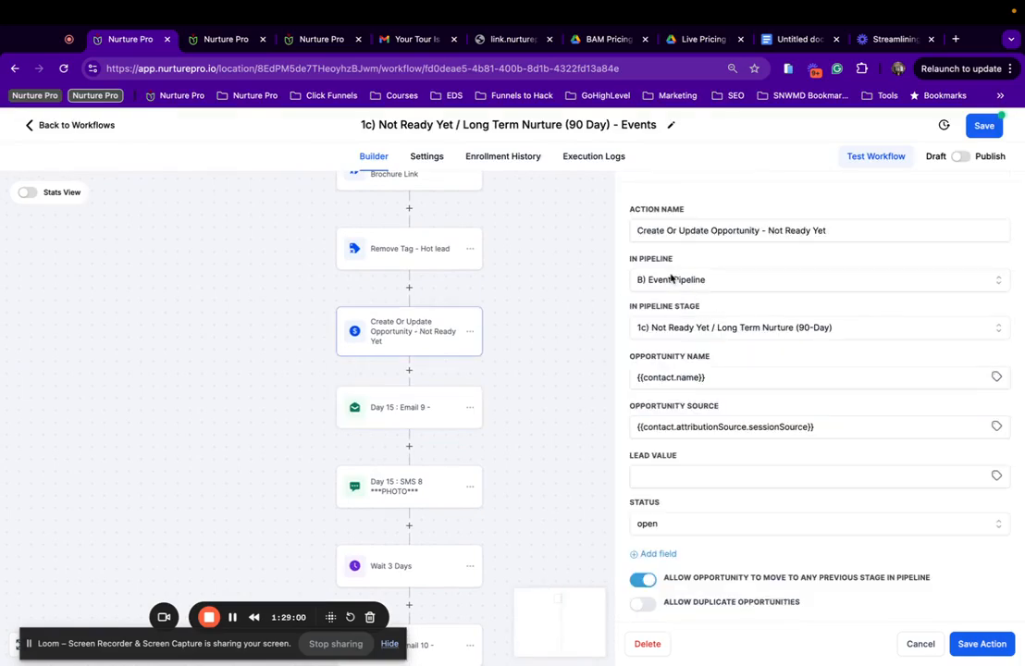
pyautogui.scroll(2, 406, 347)
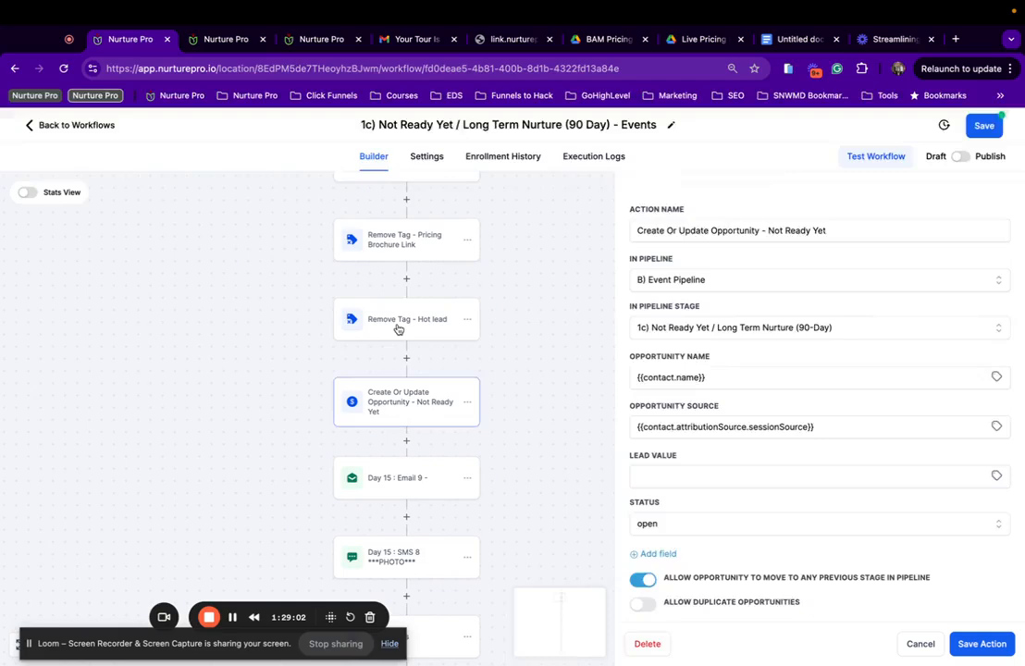
pyautogui.click(396, 328)
pyautogui.click(389, 255)
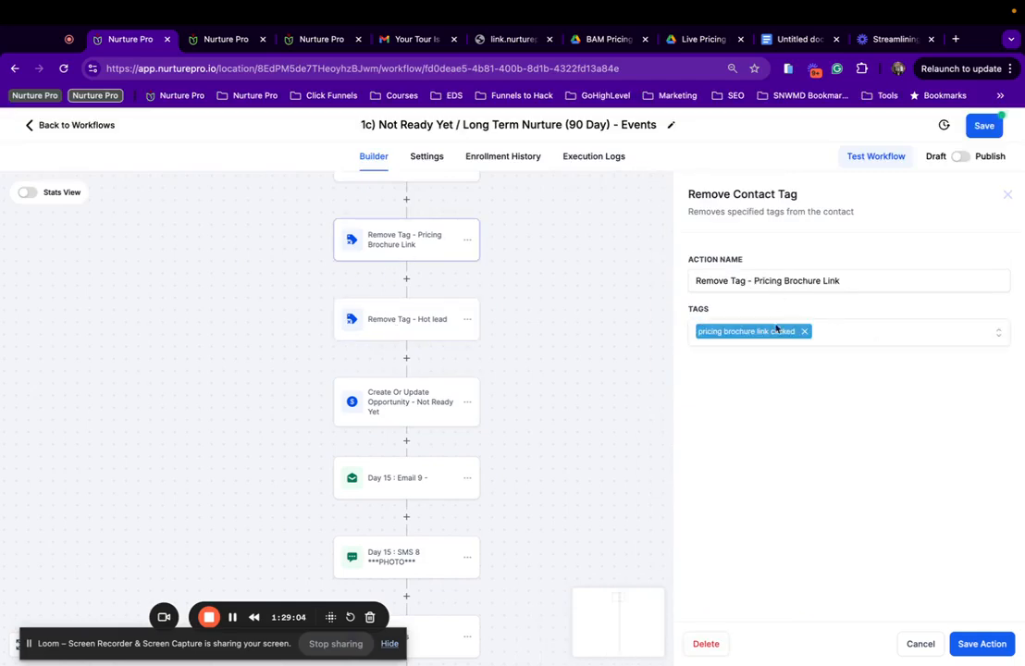
pyautogui.scroll(4, 542, 286)
pyautogui.click(412, 319)
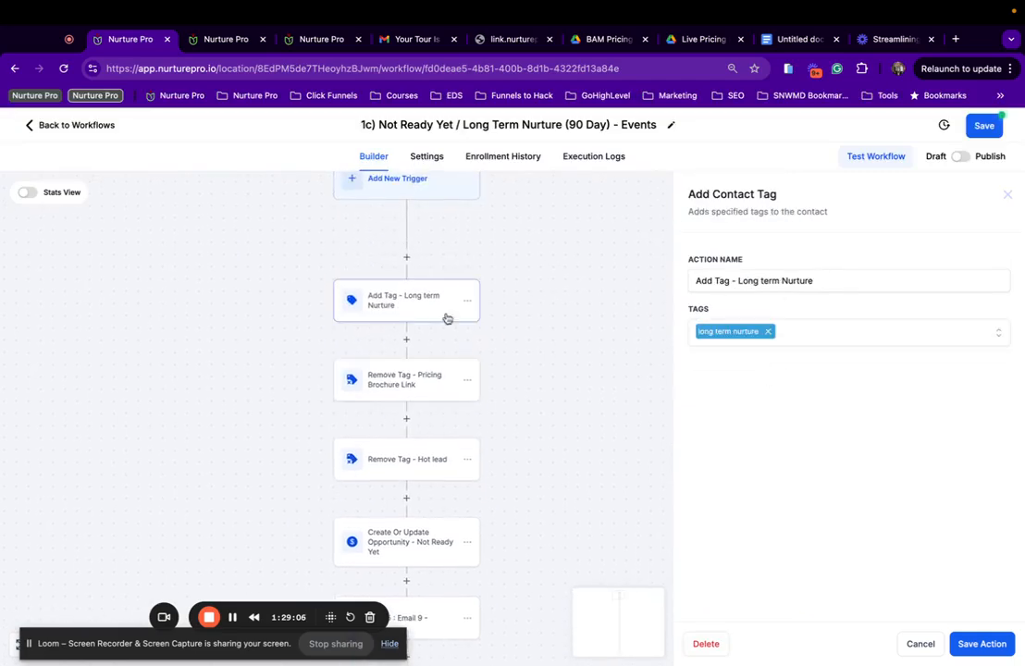
pyautogui.scroll(1, 407, 342)
pyautogui.scroll(-15, 362, 366)
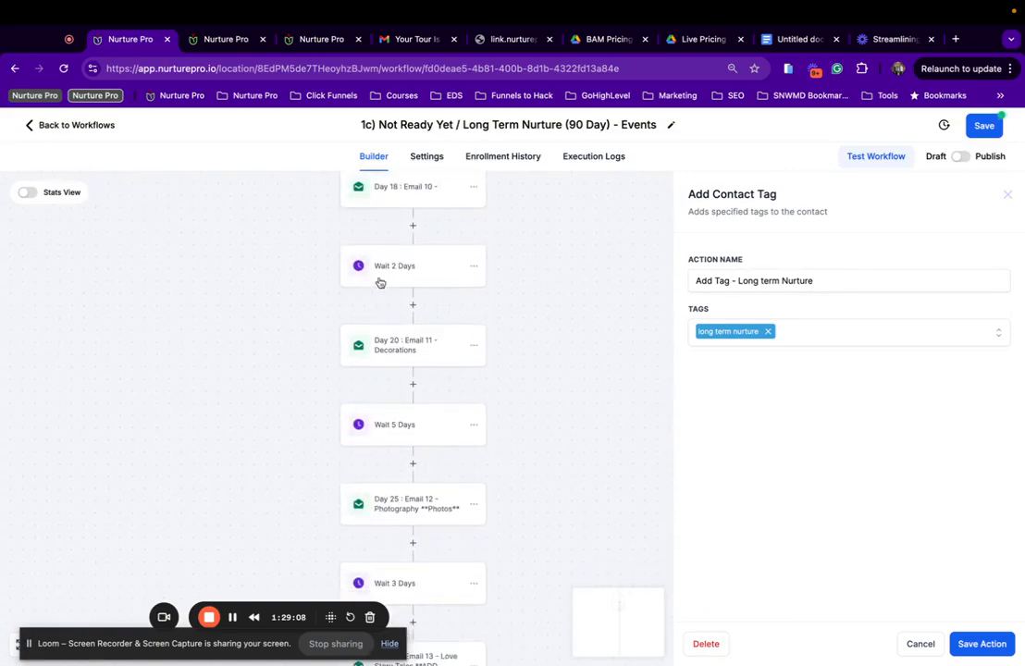
# Save the workflow settings and return to the Event Booking Funnel workflow list.
pyautogui.click(425, 157)
pyautogui.scroll(-4, 250, 463)
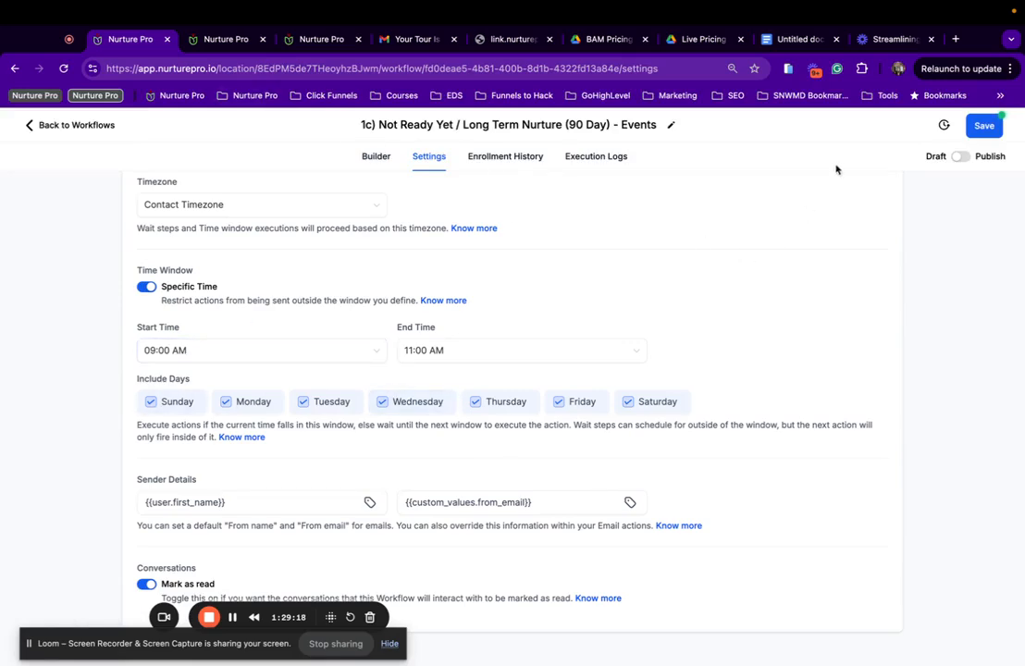
pyautogui.click(985, 125)
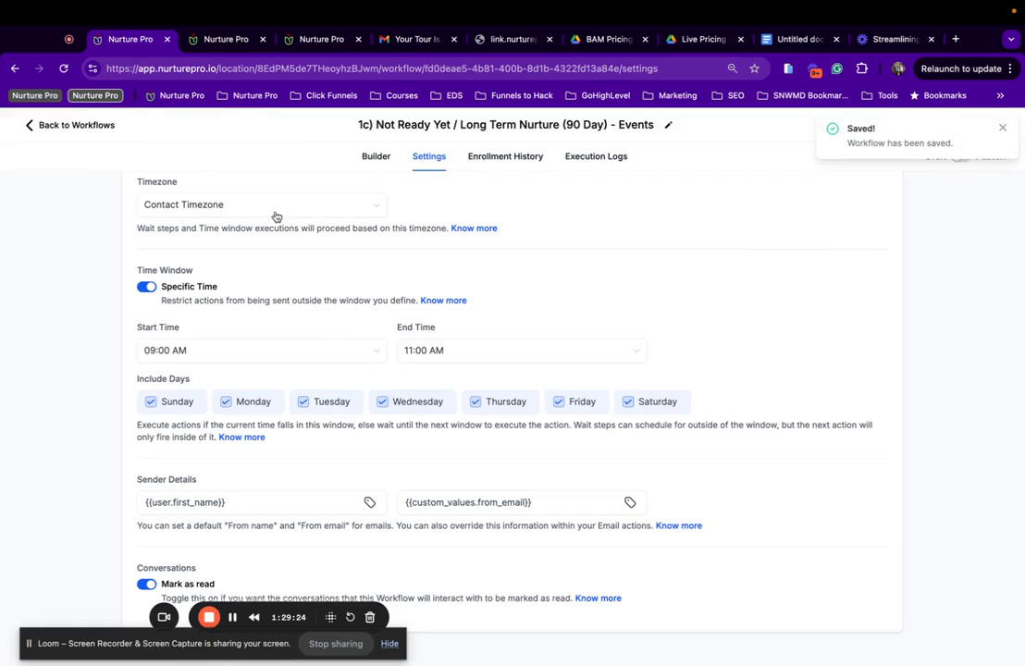
pyautogui.click(65, 126)
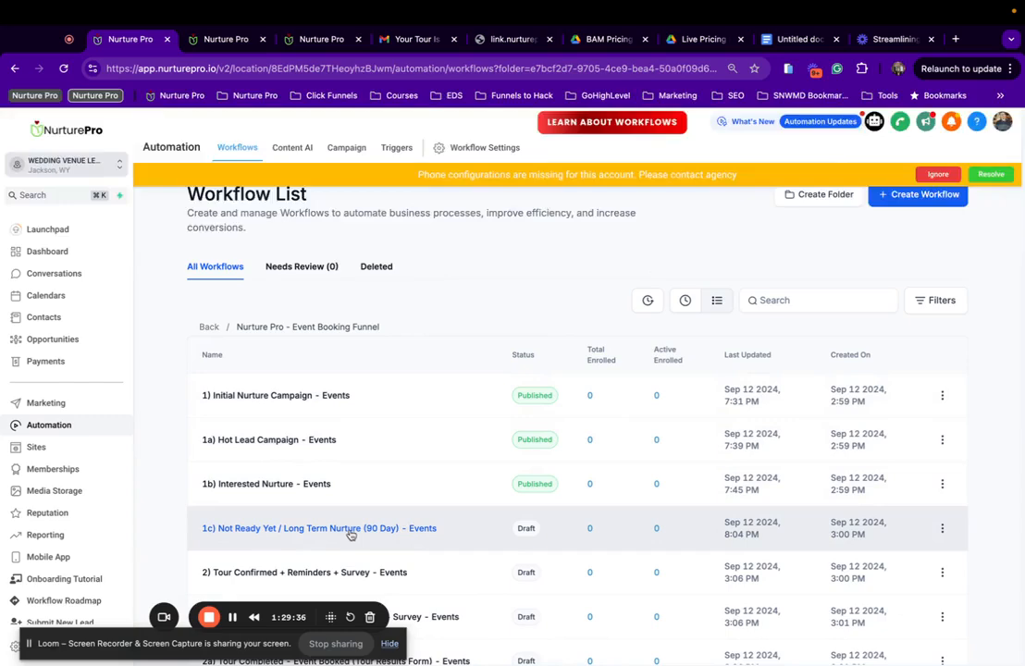
# Open the 1c) Long Term Nurture (90 Day) - Events workflow, switch it from Draft to Publish, and save.
pyautogui.click(351, 531)
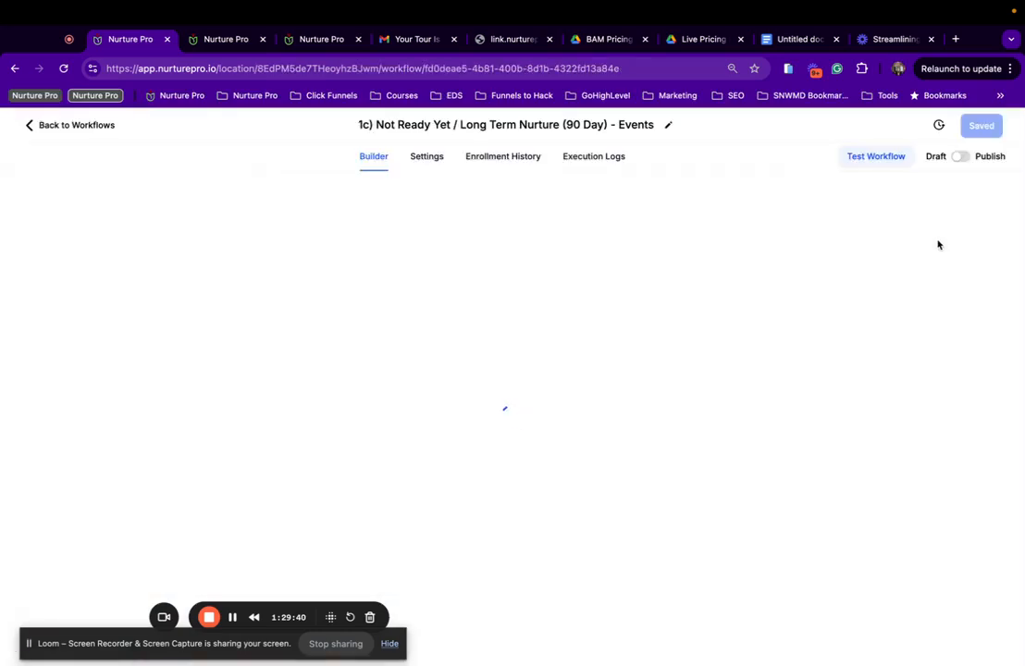
pyautogui.scroll(-4, 937, 240)
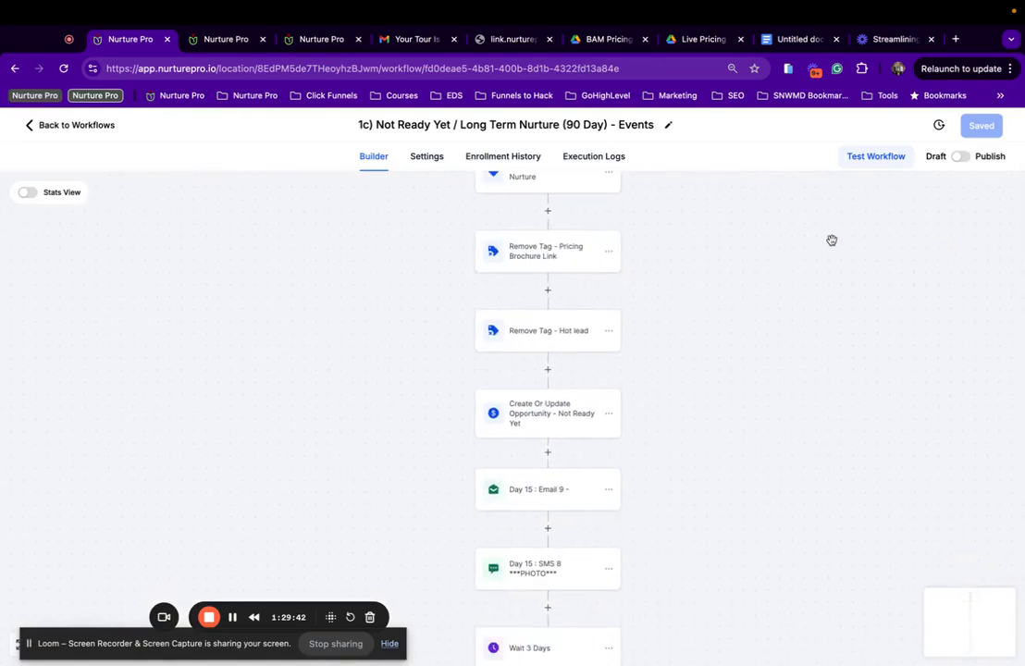
pyautogui.scroll(-15, 832, 240)
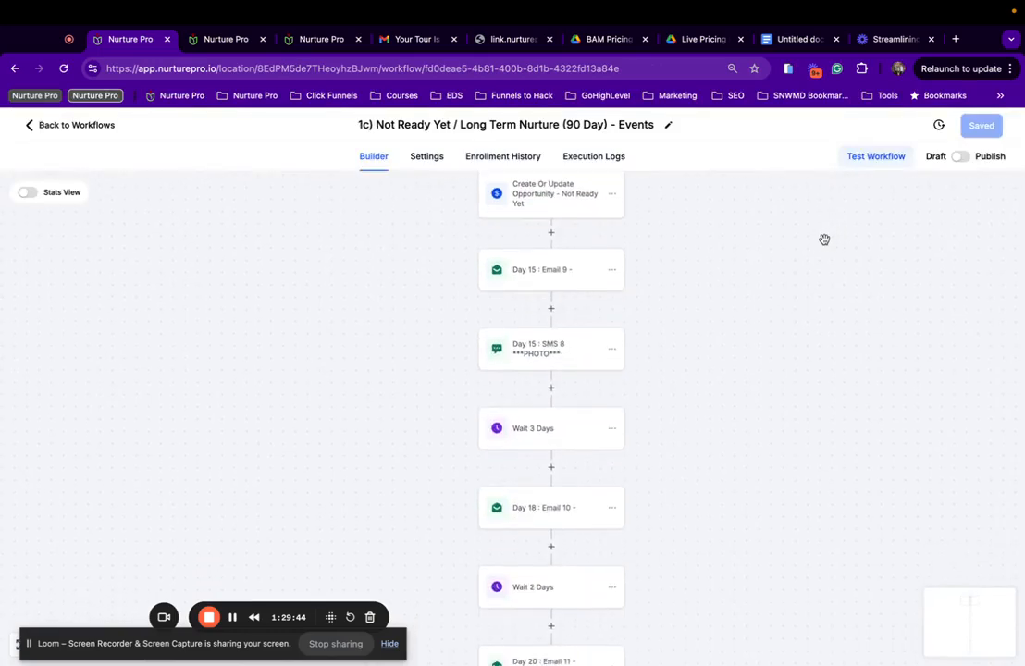
pyautogui.scroll(-20, 598, 344)
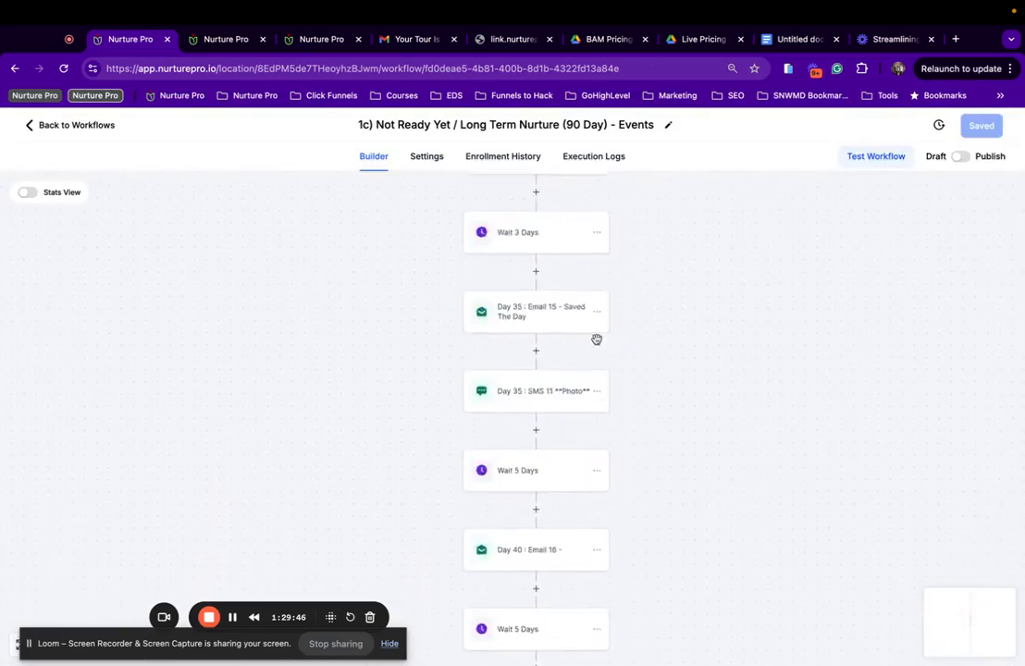
pyautogui.scroll(-15, 597, 339)
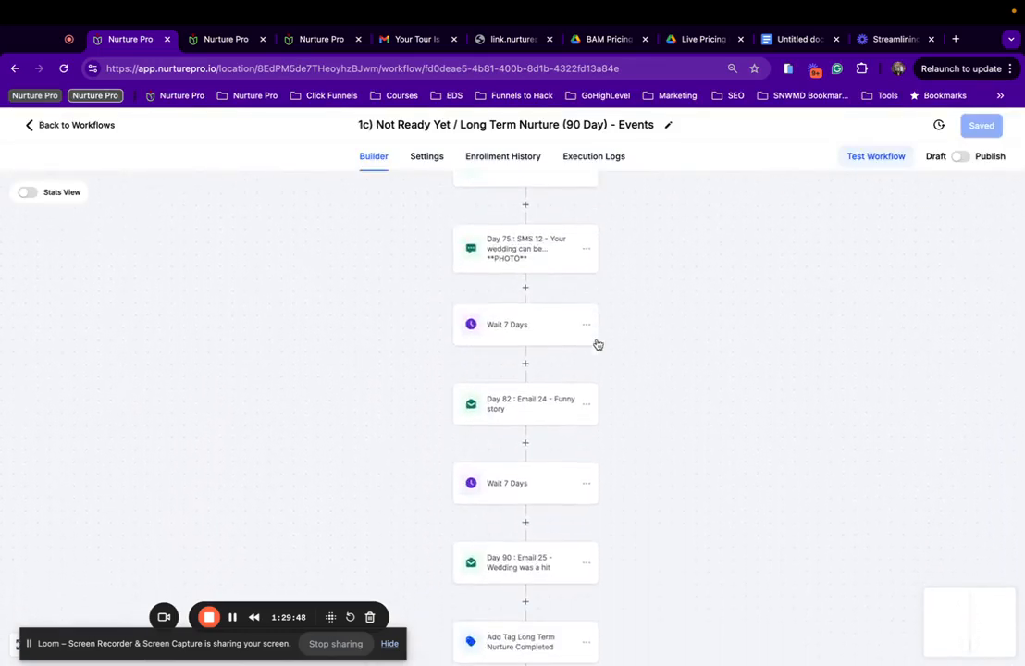
pyautogui.click(490, 256)
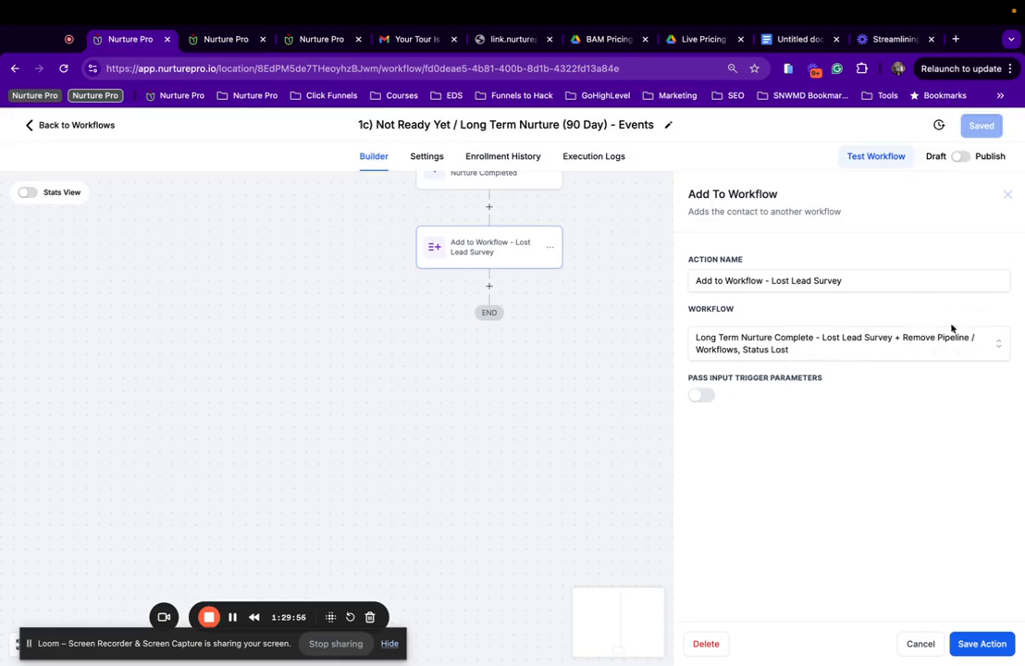
pyautogui.click(961, 157)
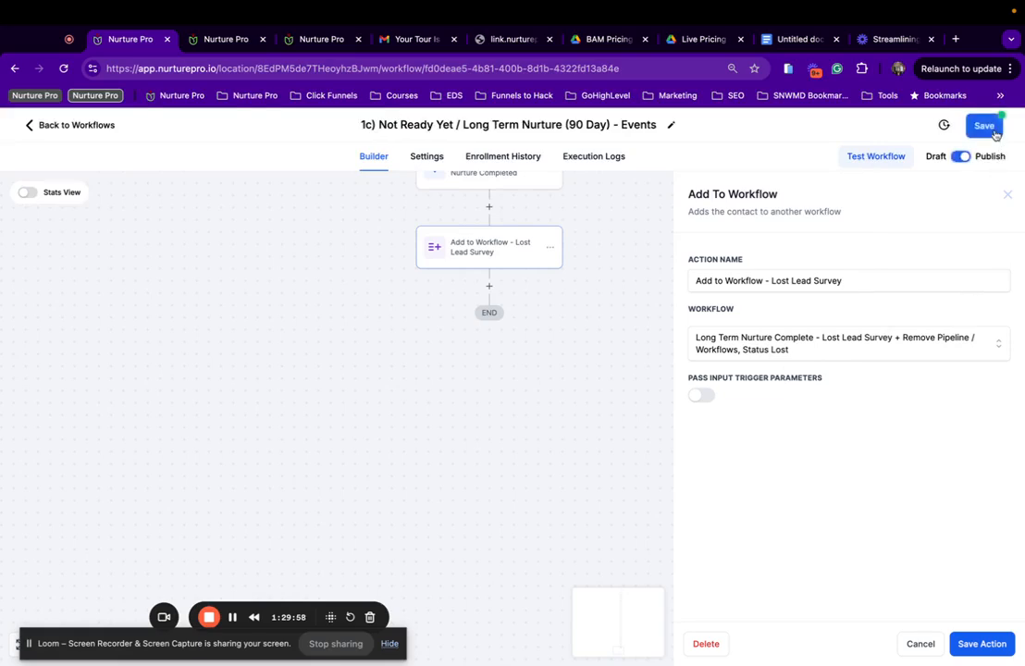
pyautogui.click(992, 133)
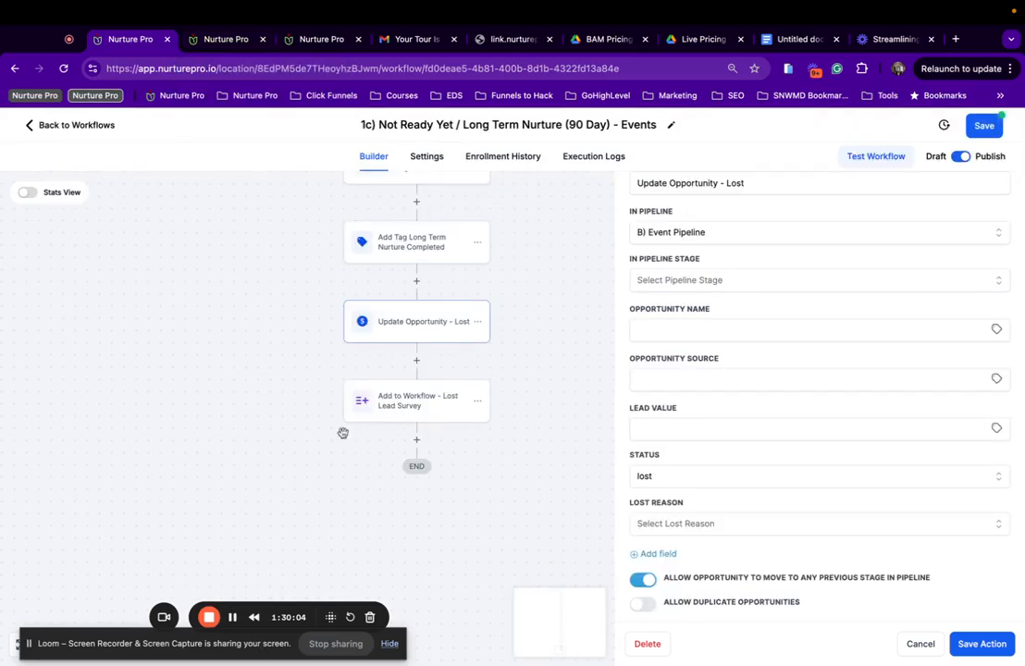
# Change the Update Opportunity - Lost step's status from lost to abandoned.
pyautogui.scroll(1, 347, 407)
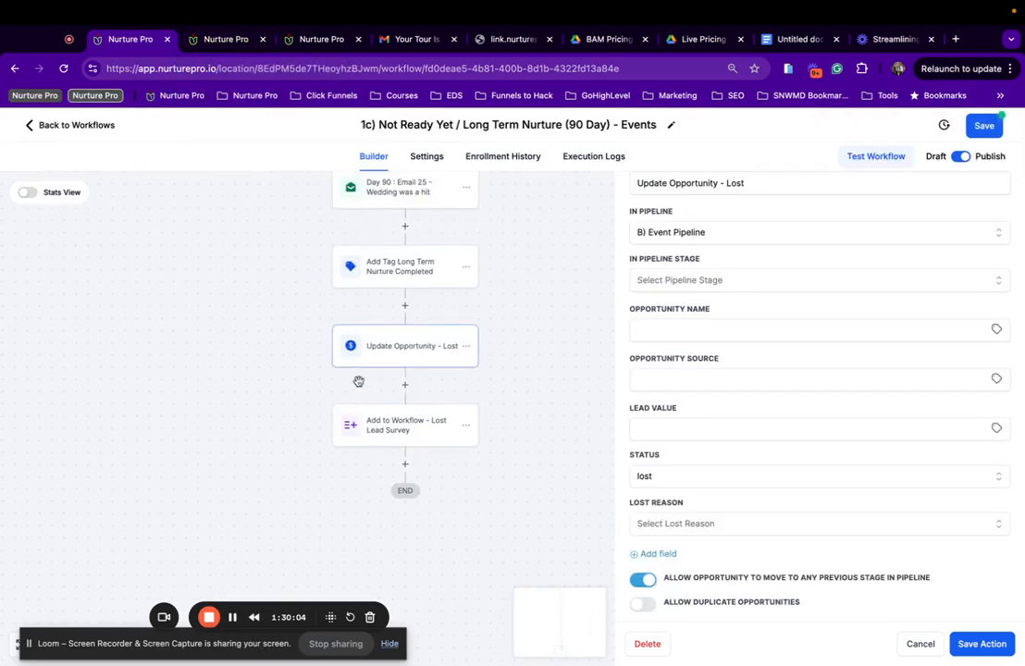
pyautogui.scroll(3, 714, 237)
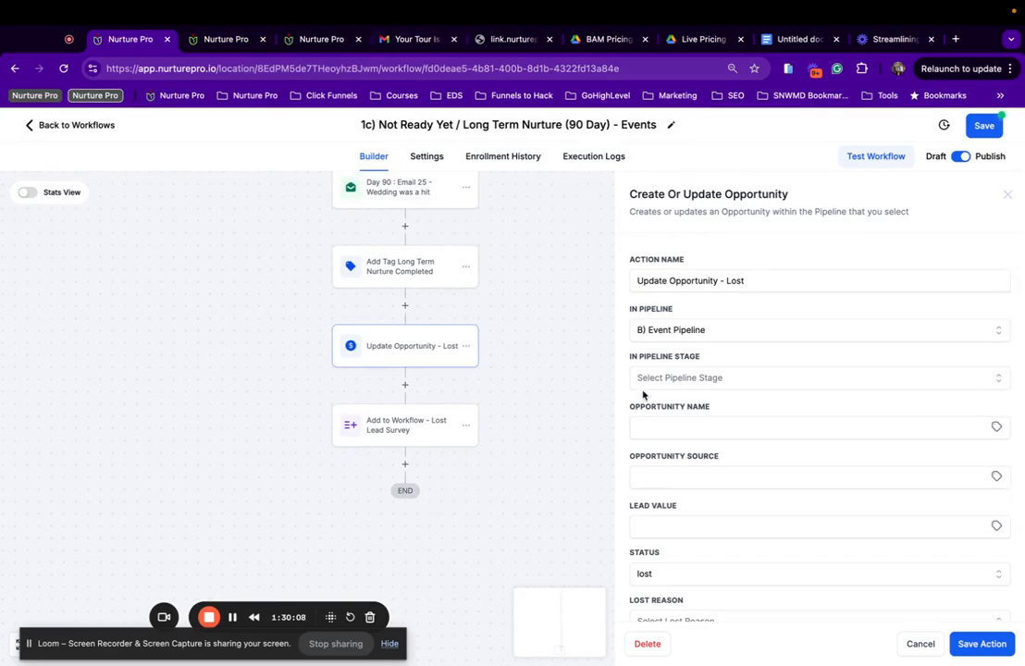
pyautogui.scroll(-2, 645, 393)
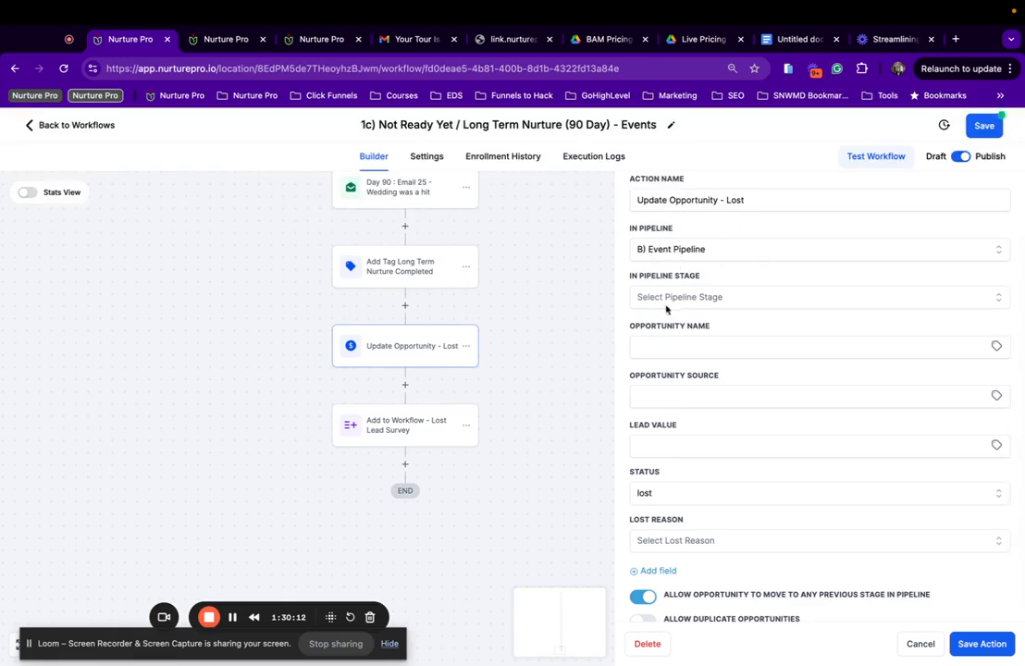
pyautogui.scroll(-1, 741, 379)
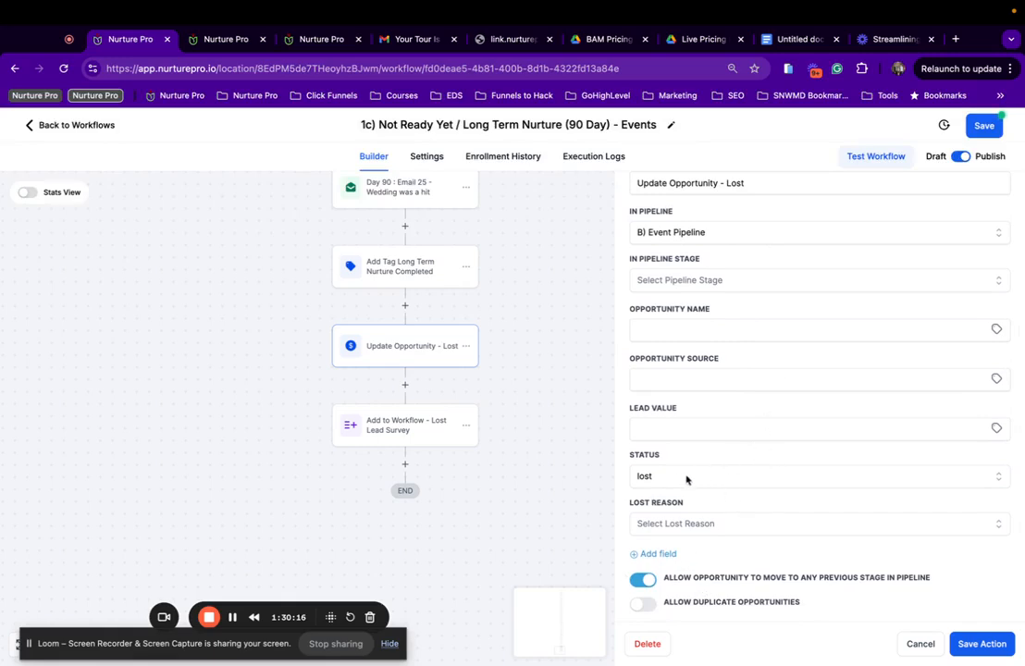
pyautogui.click(675, 524)
pyautogui.click(741, 505)
pyautogui.click(723, 481)
pyautogui.click(695, 568)
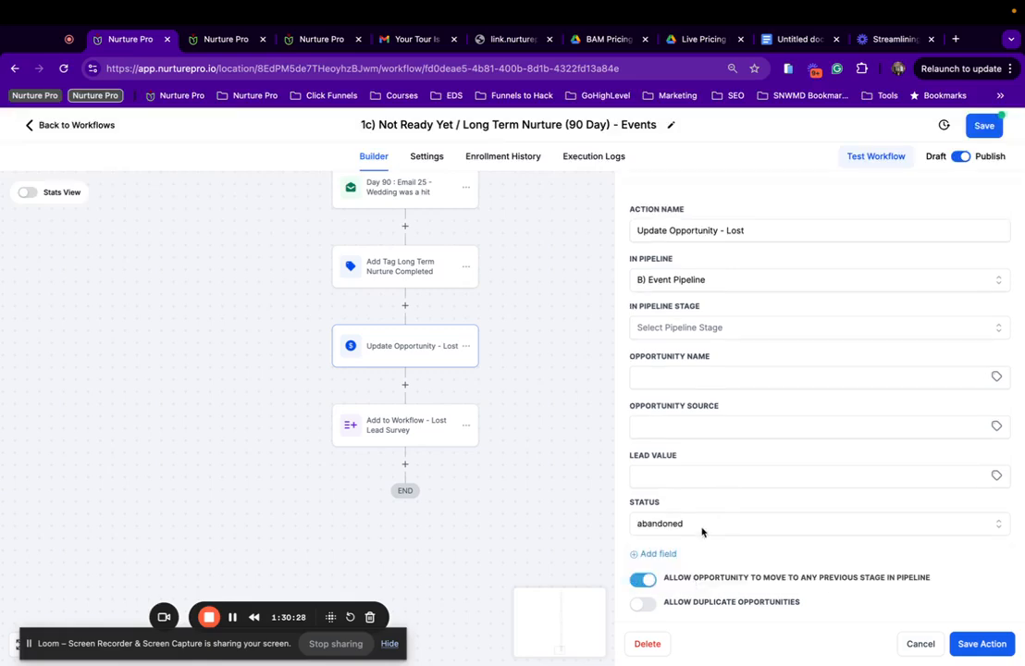
# Save the opportunity step and then the whole workflow.
pyautogui.scroll(1, 702, 531)
pyautogui.scroll(-1, 702, 531)
pyautogui.click(984, 652)
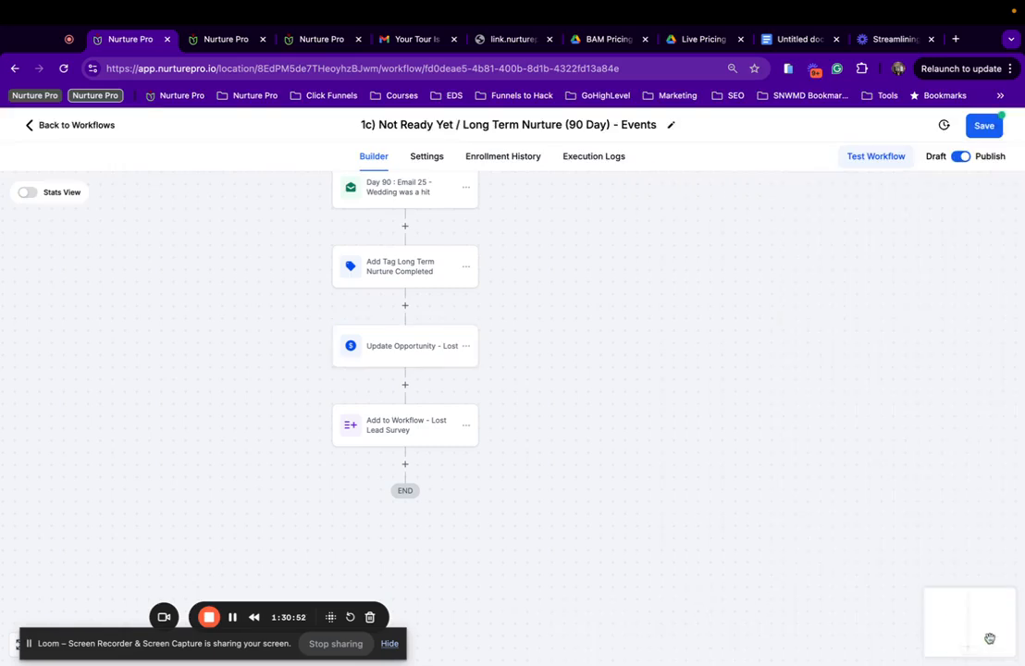
pyautogui.click(982, 128)
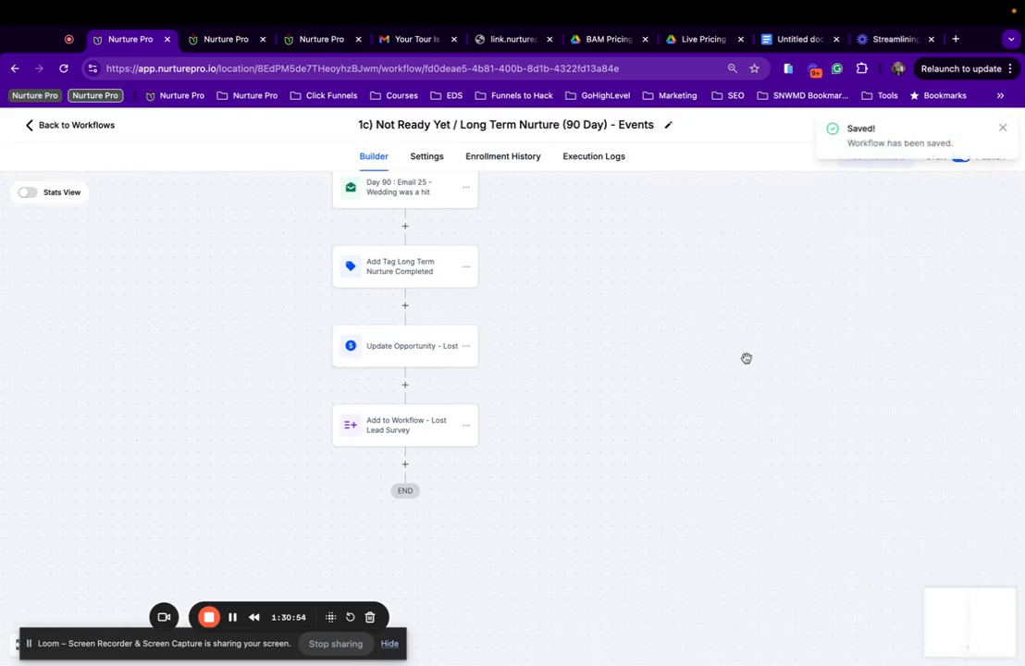
# Dismiss the save confirmation and bring up the Lost Lead Survey step's settings.
pyautogui.click(1001, 128)
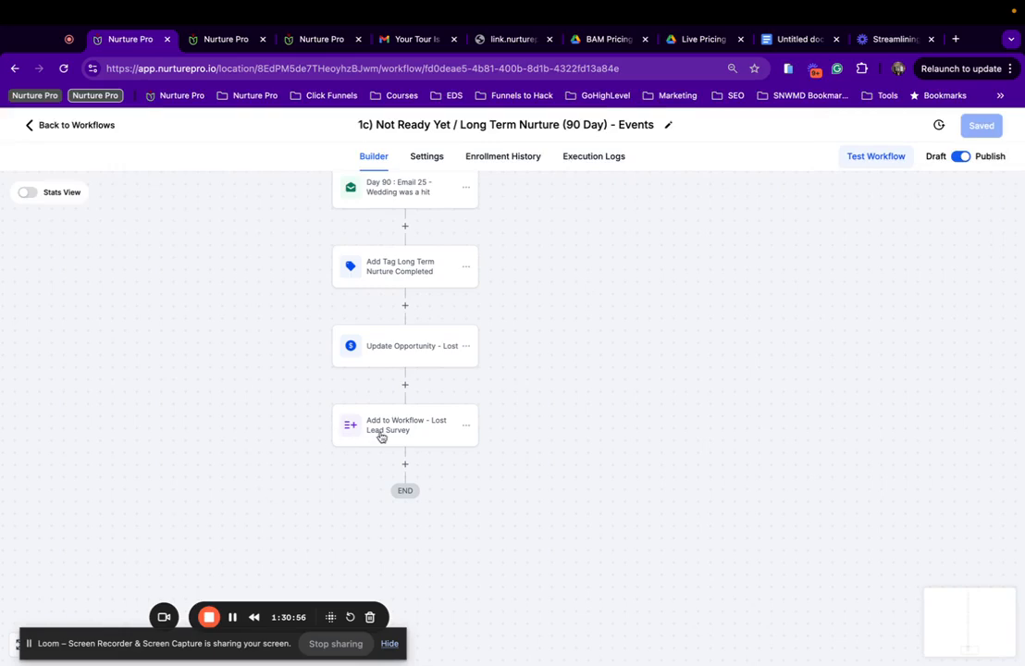
pyautogui.click(398, 433)
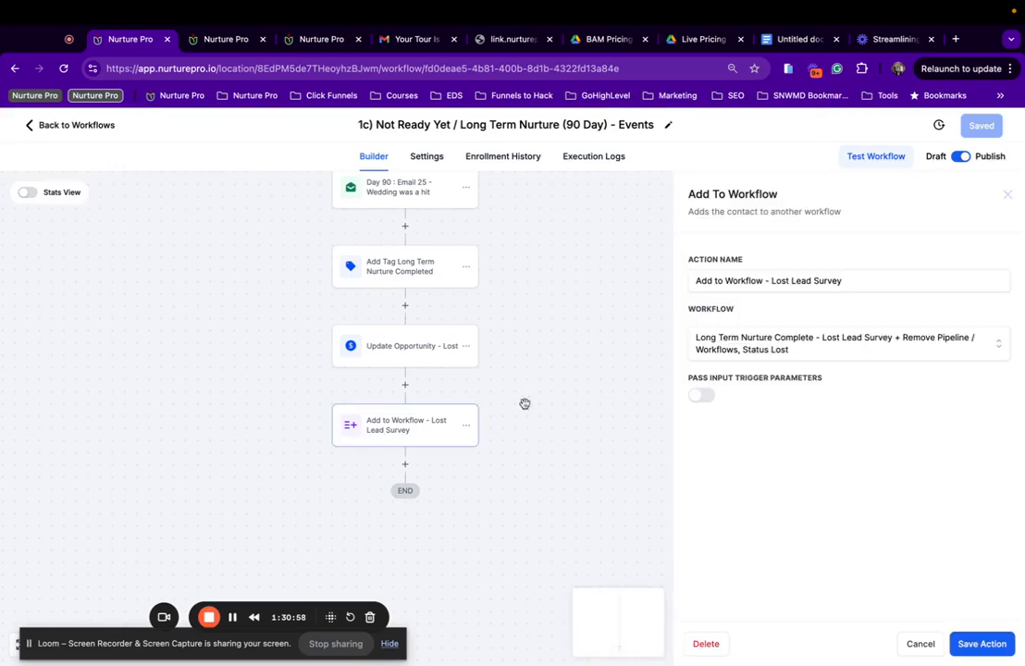
pyautogui.click(921, 645)
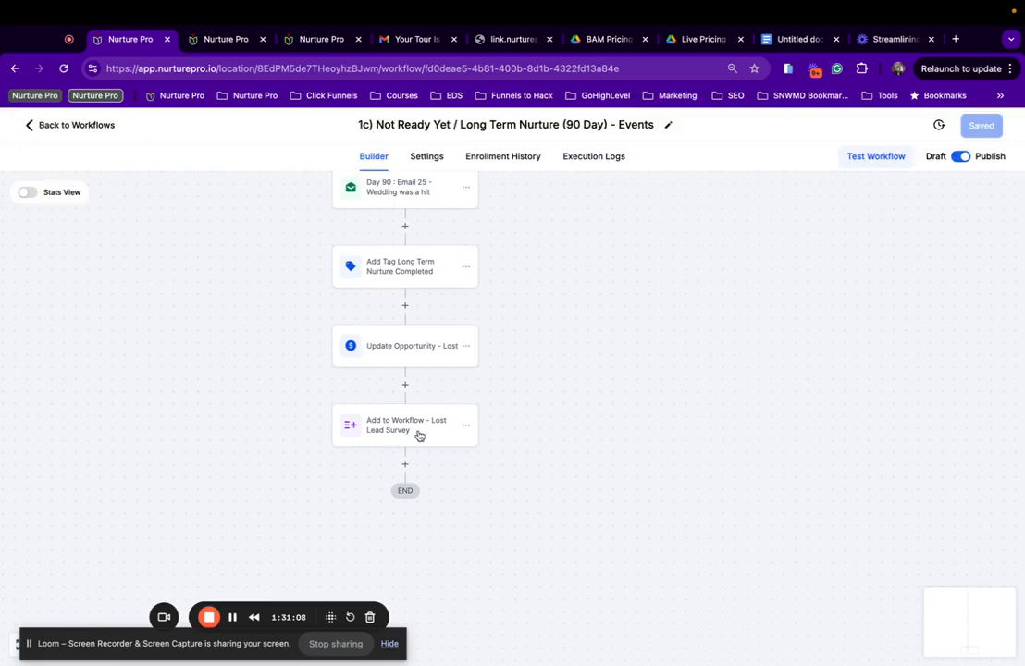
pyautogui.click(418, 436)
# In the other tab, open and browse the Long Term Nurture Complete workflow, then return to 1c).
pyautogui.click(236, 38)
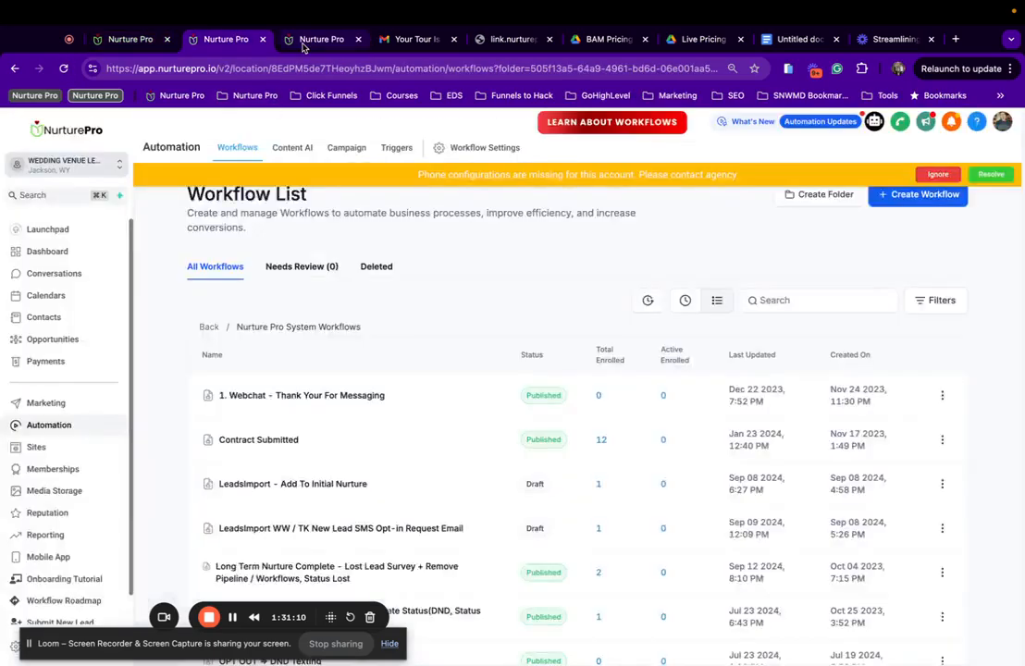
pyautogui.click(301, 41)
pyautogui.click(196, 42)
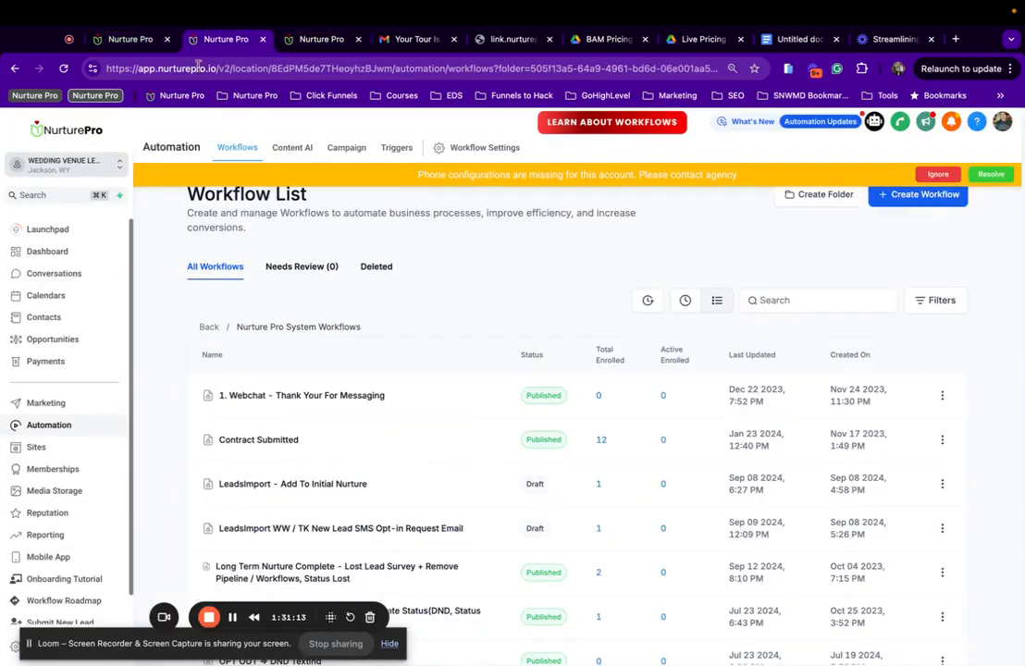
pyautogui.scroll(-5, 178, 524)
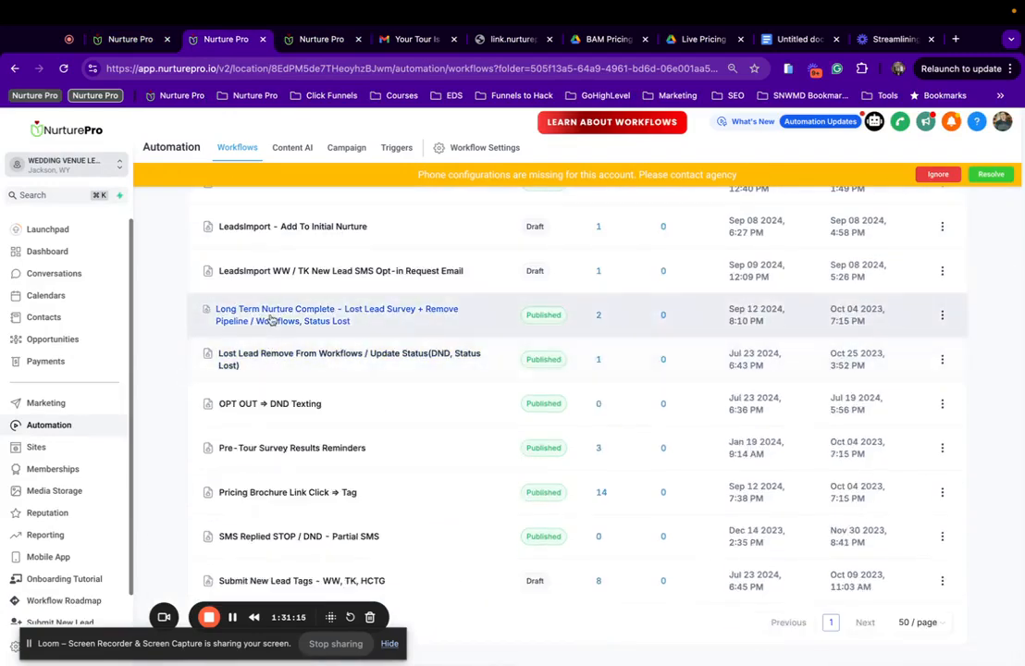
pyautogui.click(271, 319)
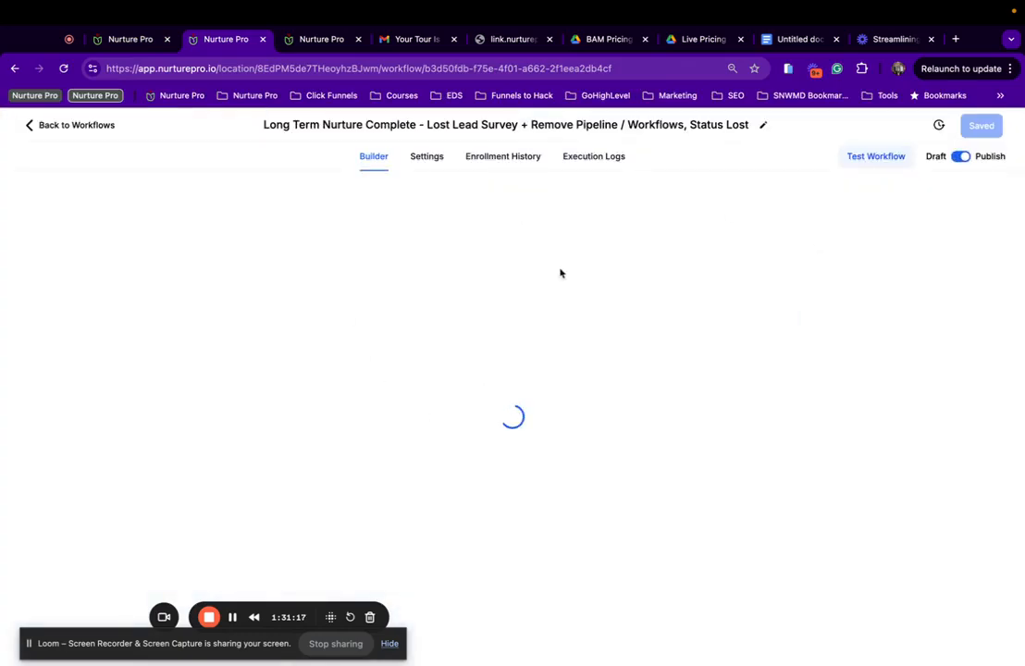
pyautogui.scroll(-3, 516, 350)
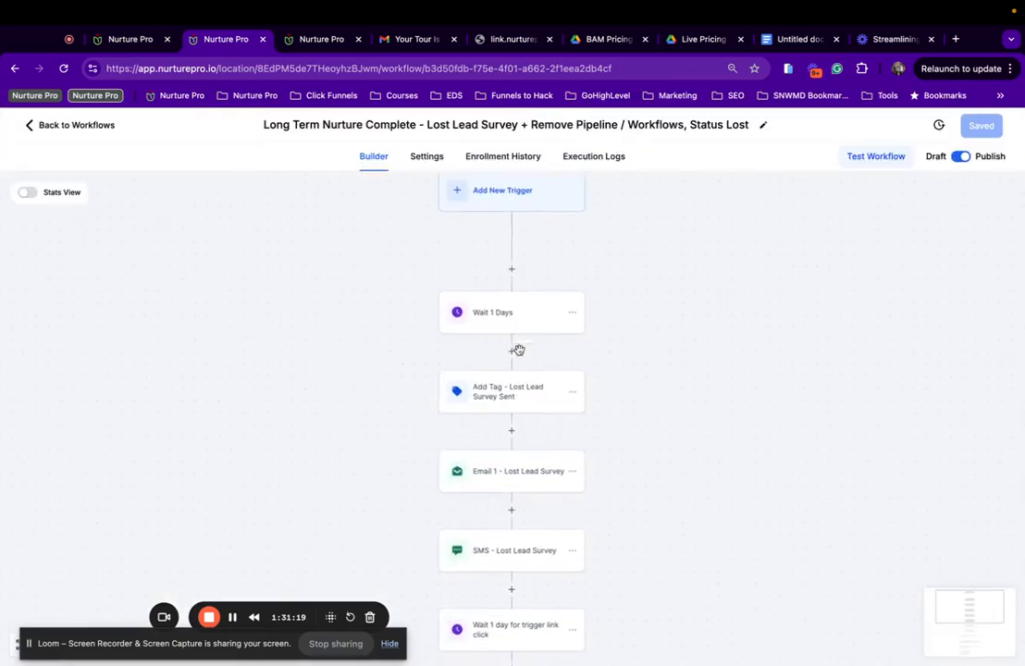
pyautogui.scroll(-5, 519, 355)
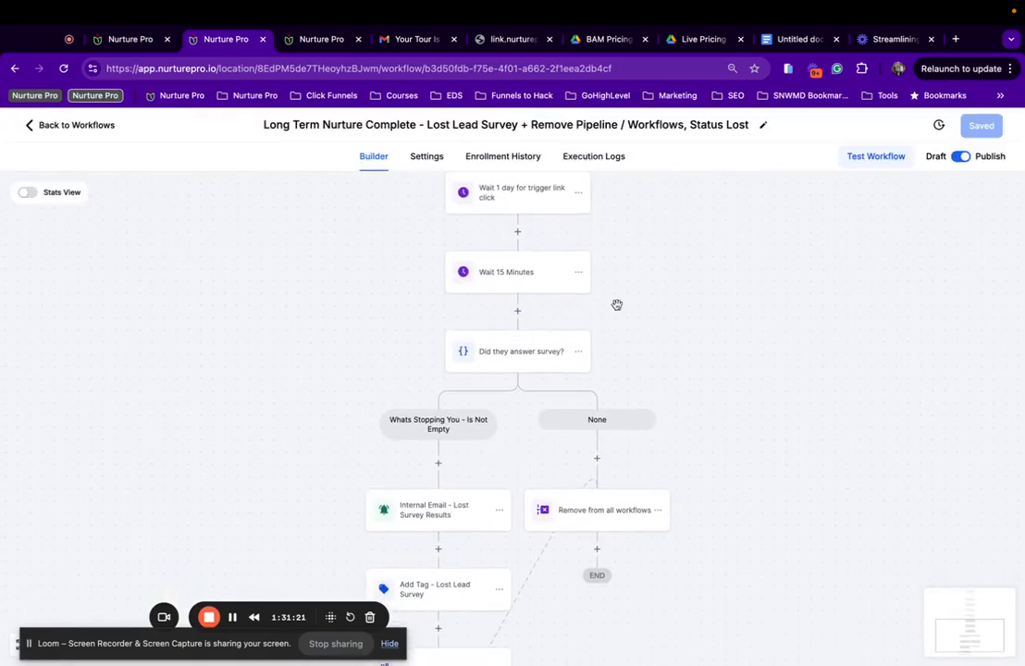
pyautogui.scroll(2, 460, 351)
pyautogui.scroll(-3, 439, 416)
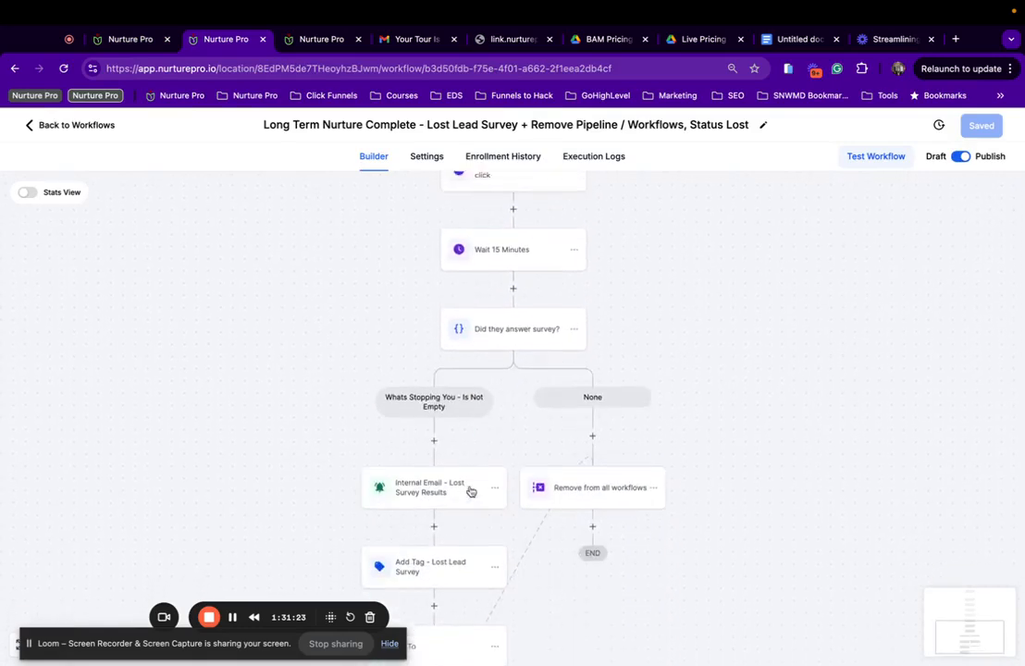
pyautogui.hscroll(-1, 639, 470)
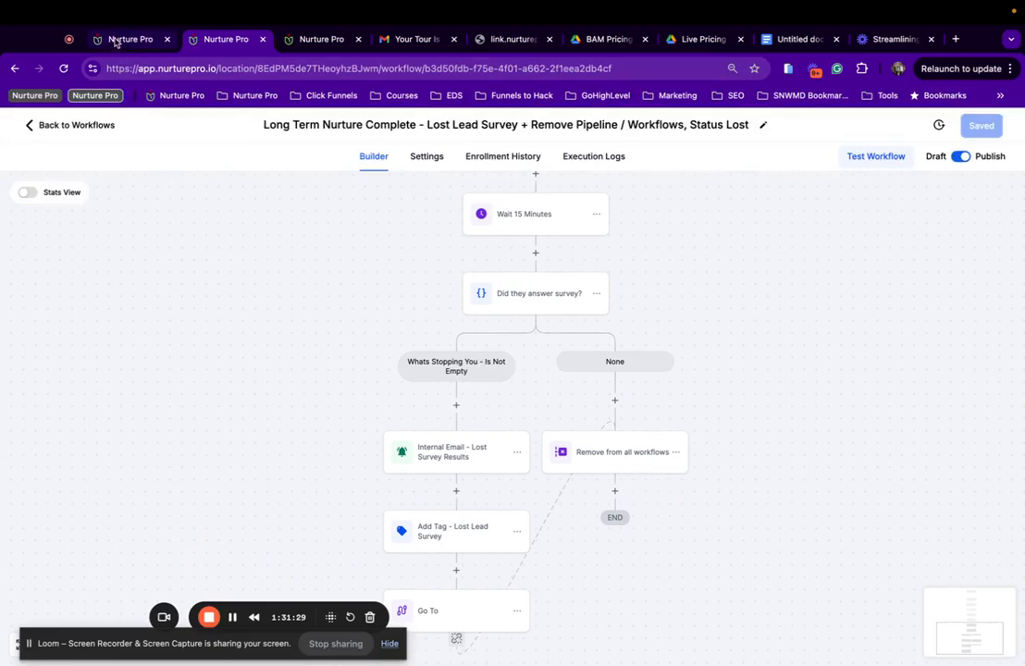
pyautogui.click(116, 41)
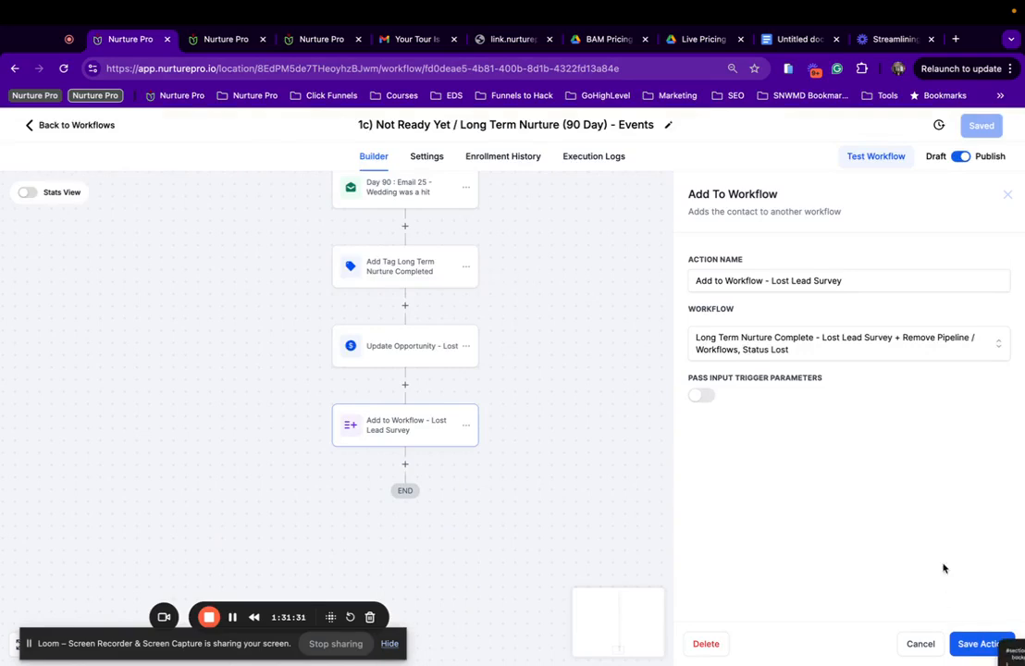
# Keep the Add to Workflow step's settings and save the 1c) Not Ready Yet workflow.
pyautogui.click(979, 645)
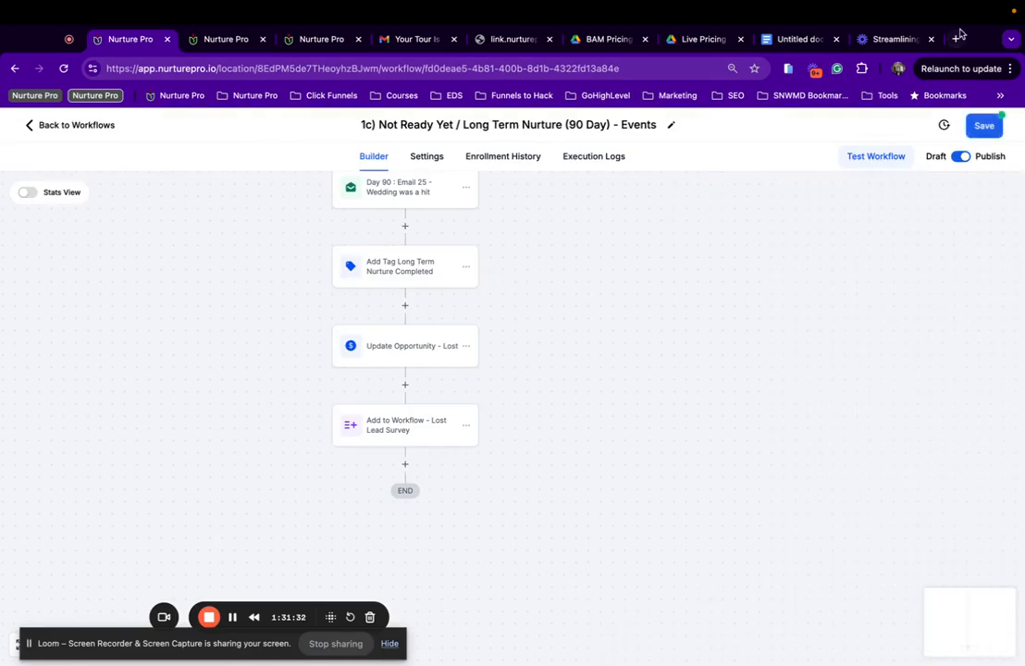
pyautogui.click(983, 126)
pyautogui.scroll(2, 363, 499)
pyautogui.scroll(1, 363, 498)
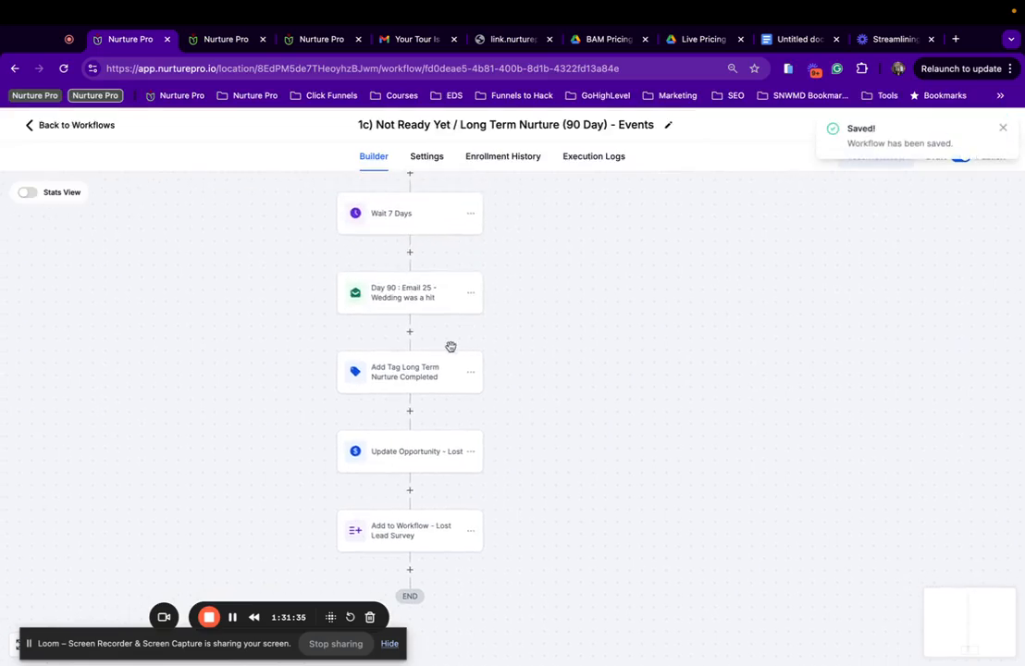
pyautogui.scroll(1, 450, 348)
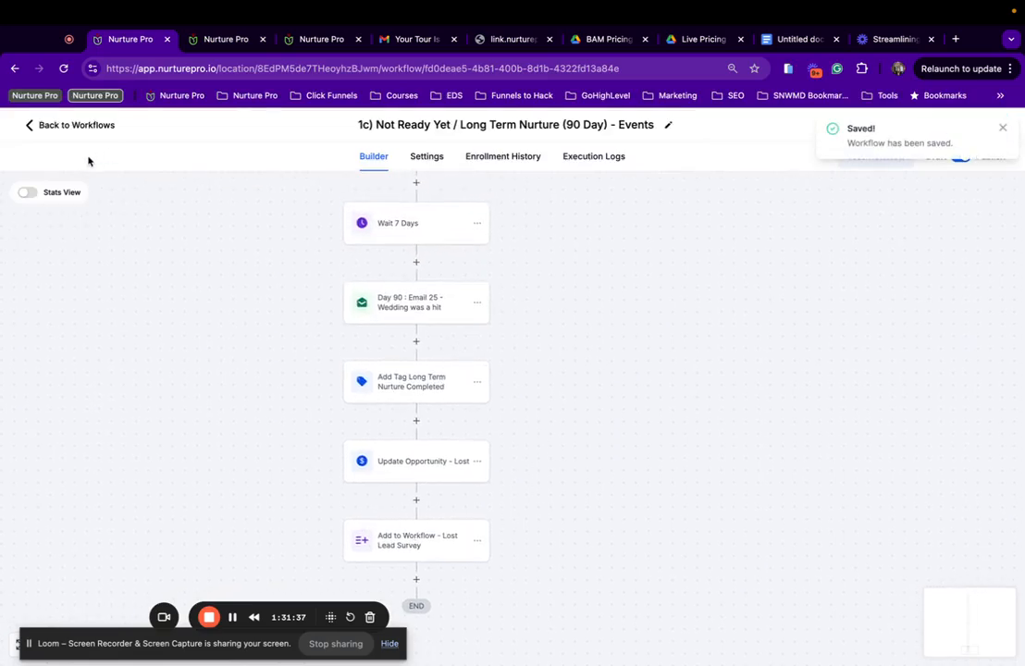
# Go back to the workflow list and scroll down to the Tour Confirmed workflow.
pyautogui.click(75, 125)
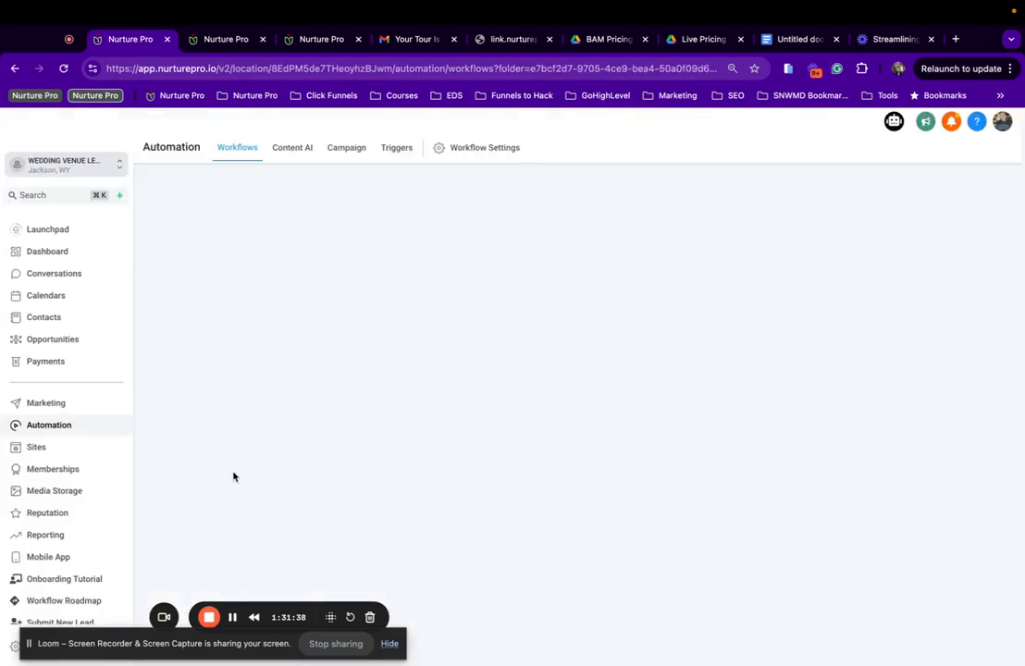
pyautogui.scroll(-5, 309, 389)
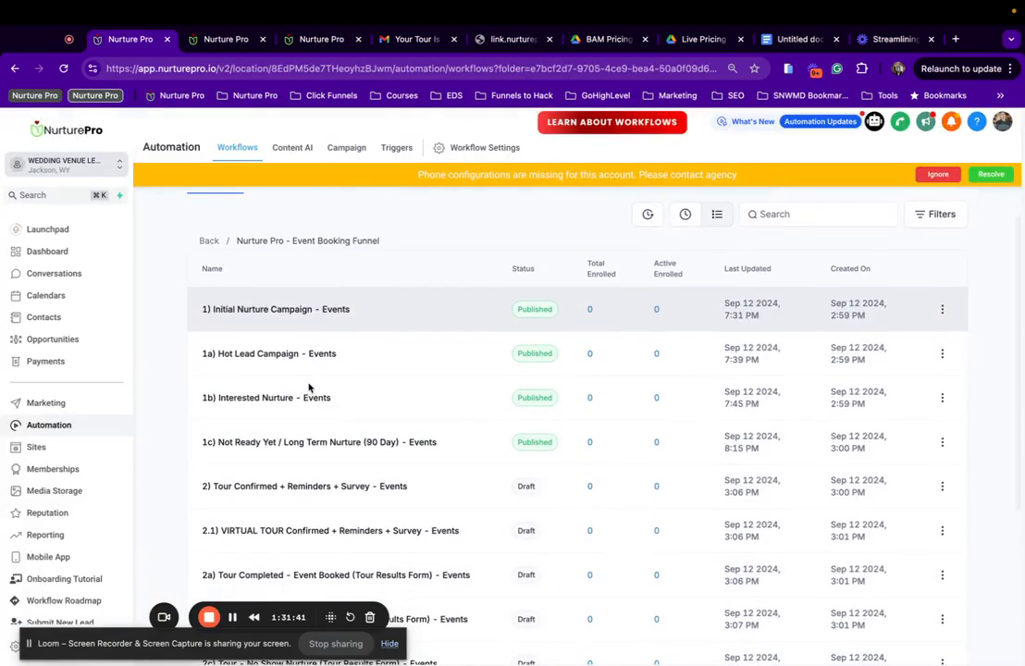
pyautogui.scroll(-2, 309, 389)
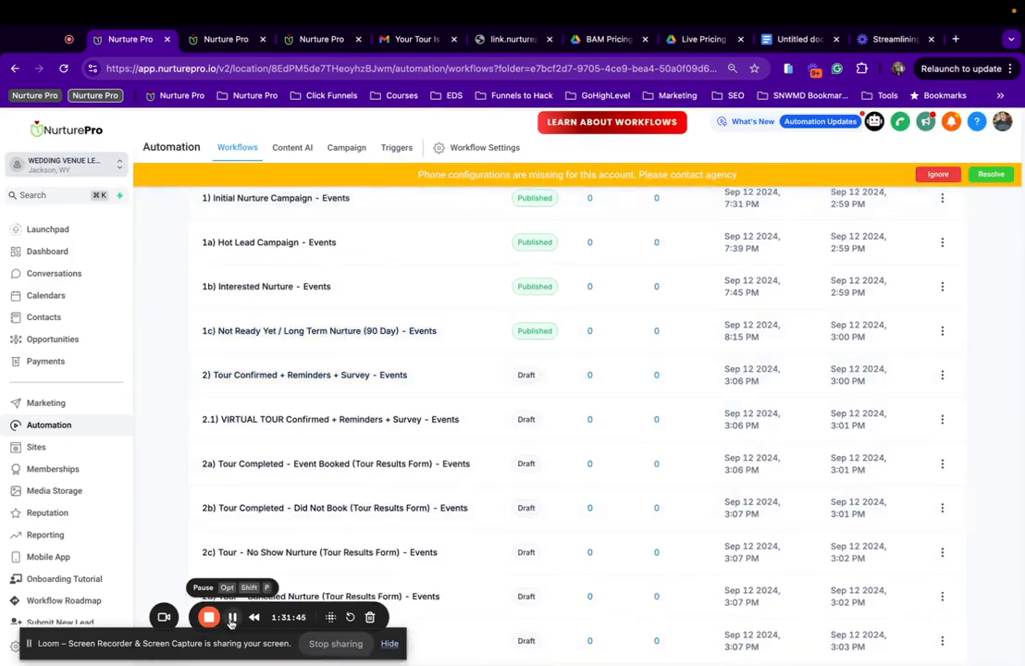
pyautogui.scroll(-1, 370, 434)
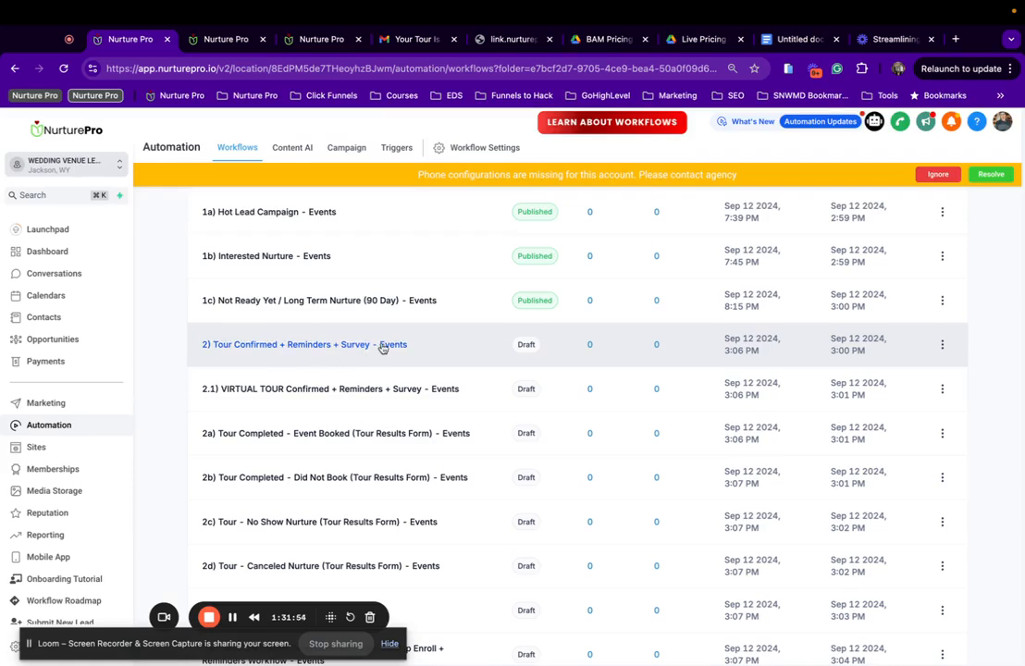
# Set the Tour Confirmed trigger's calendar filter to Event Tour Calendar, then edit the Initial Nurture removal step.
pyautogui.click(315, 349)
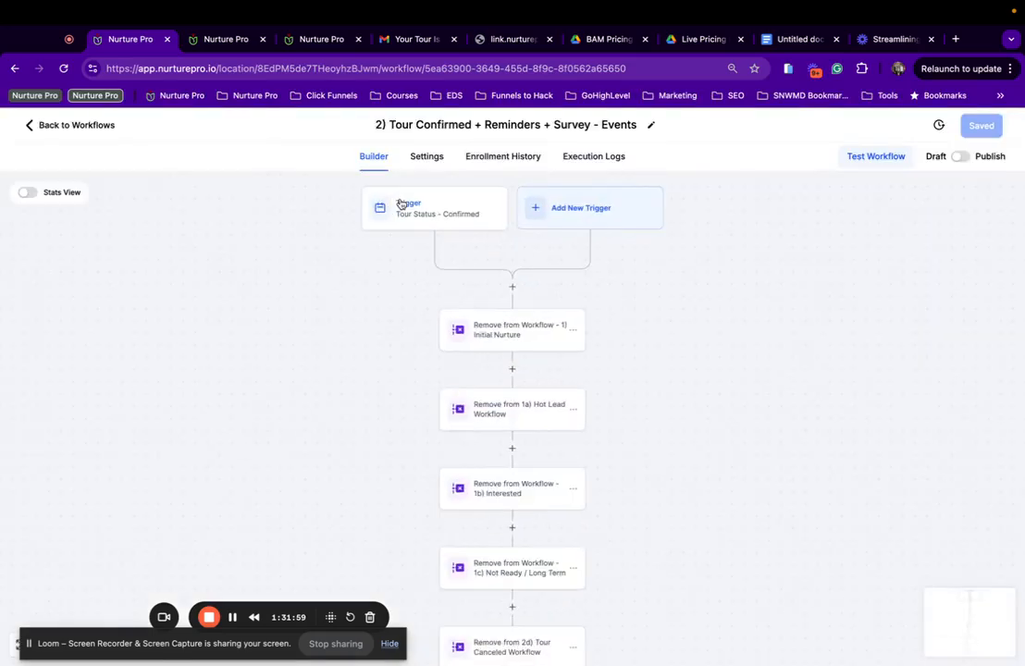
pyautogui.click(425, 210)
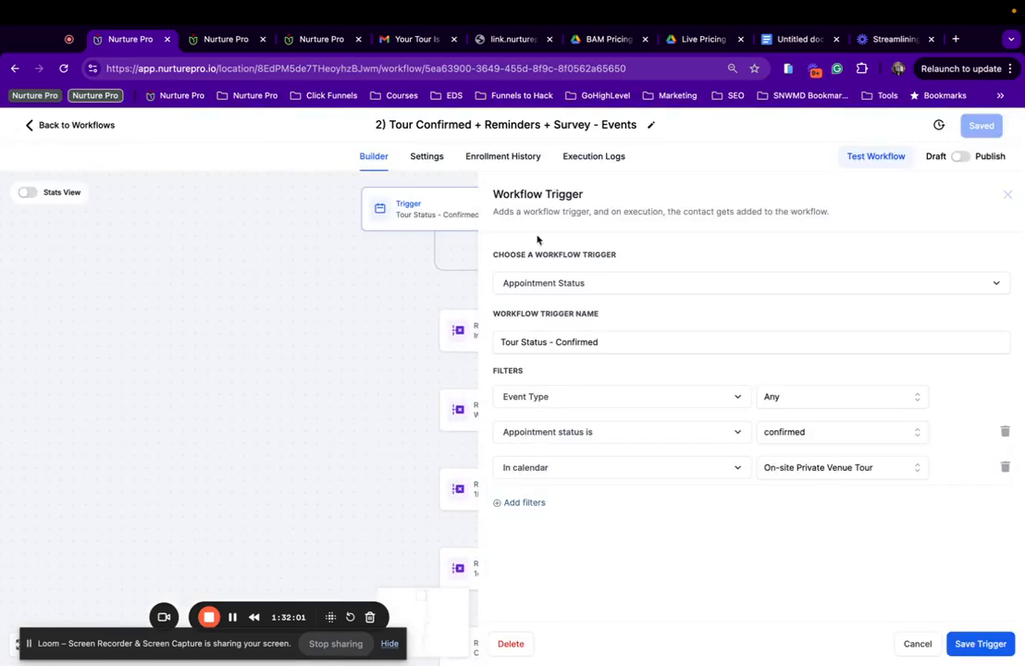
pyautogui.click(813, 473)
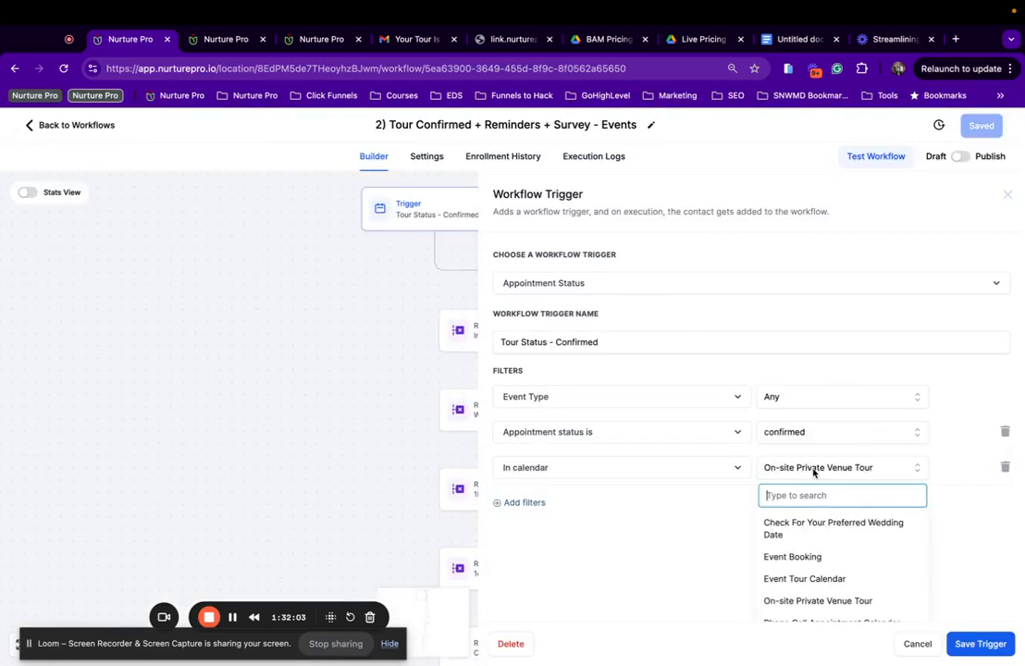
pyautogui.scroll(-1, 843, 552)
pyautogui.click(830, 555)
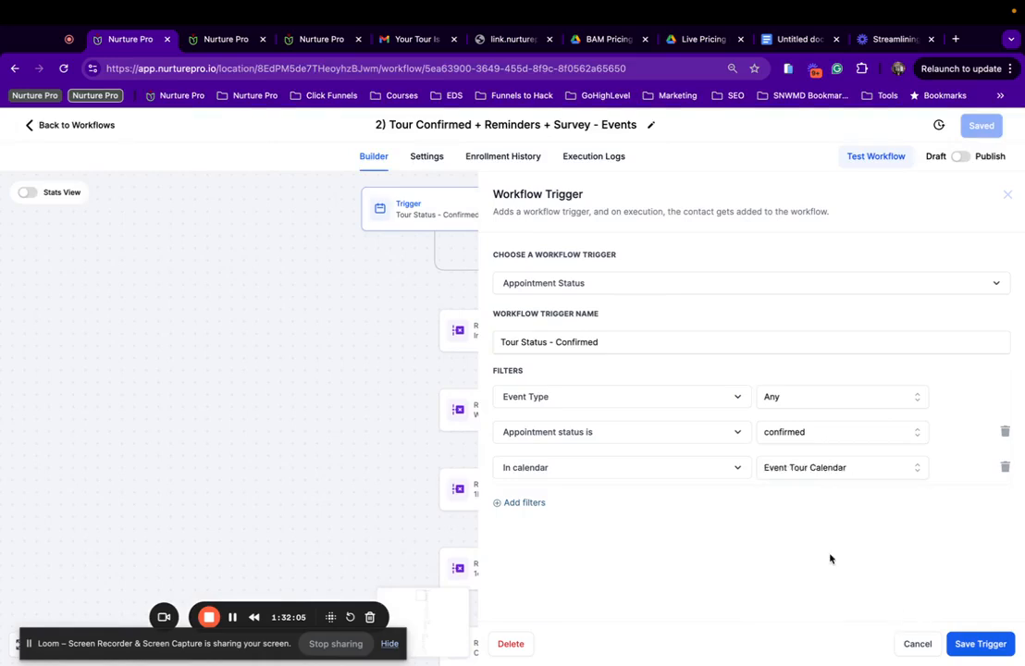
pyautogui.click(970, 647)
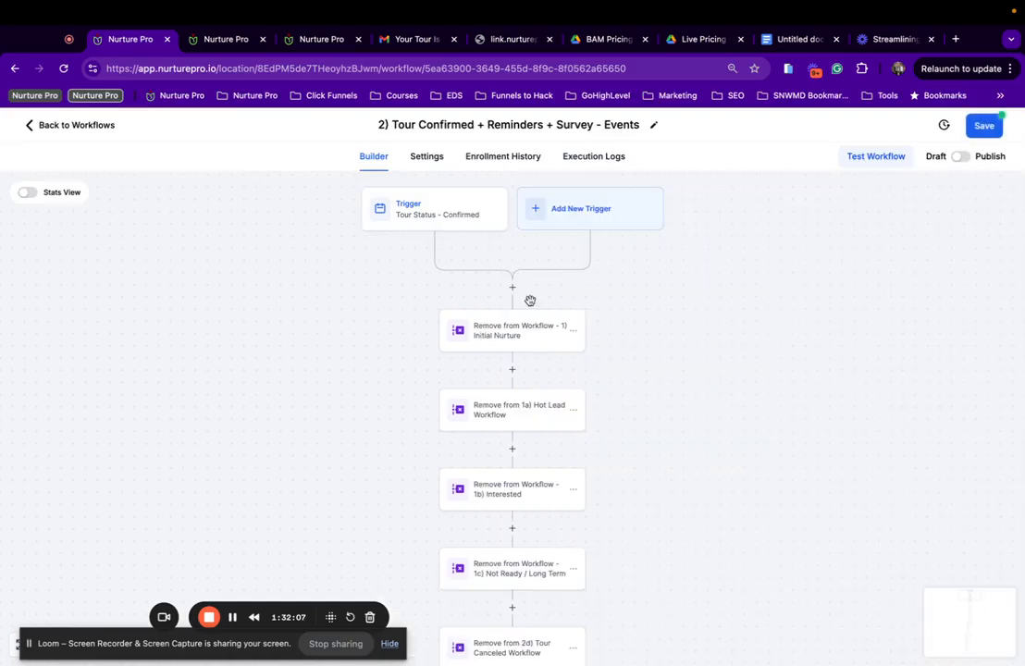
pyautogui.click(489, 343)
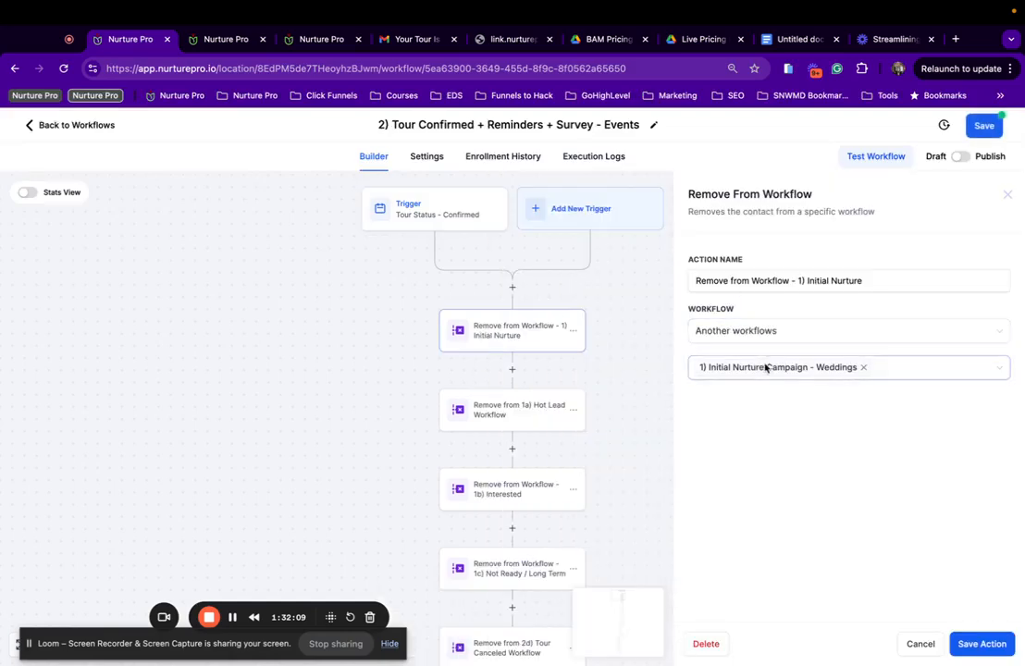
pyautogui.click(832, 373)
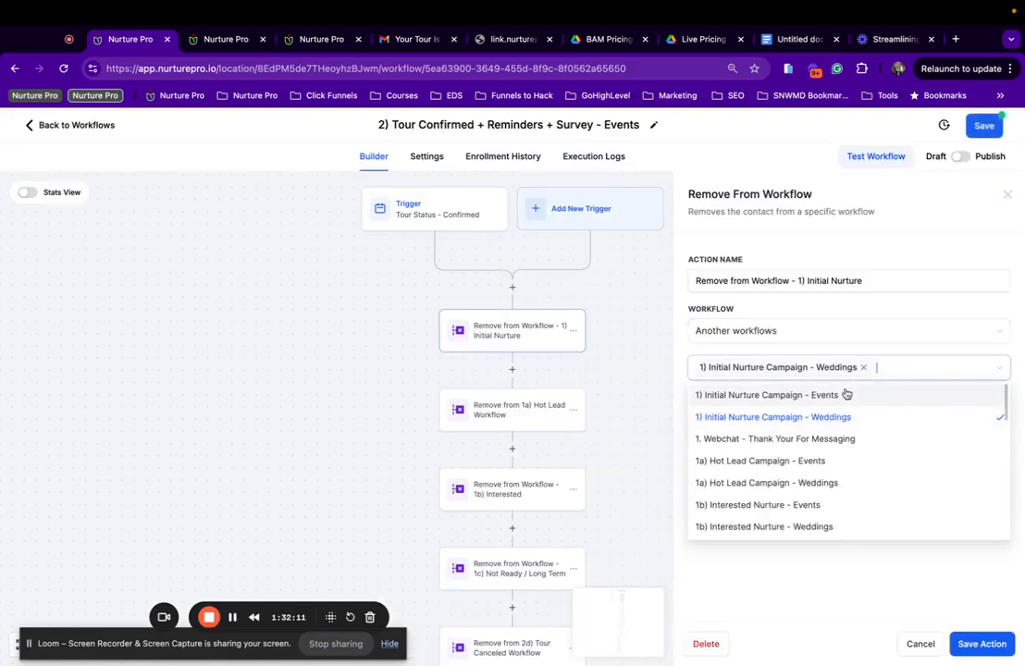
# Retarget the Initial Nurture and Hot Lead removal steps to their Events workflows, dropping the Weddings versions.
pyautogui.click(840, 397)
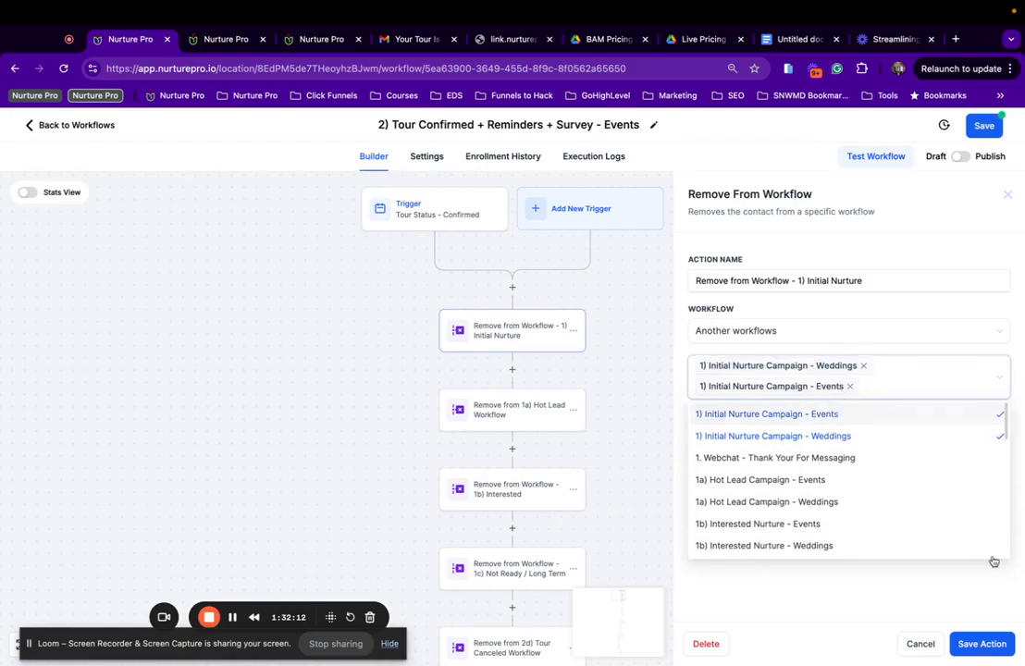
pyautogui.click(861, 369)
pyautogui.click(981, 644)
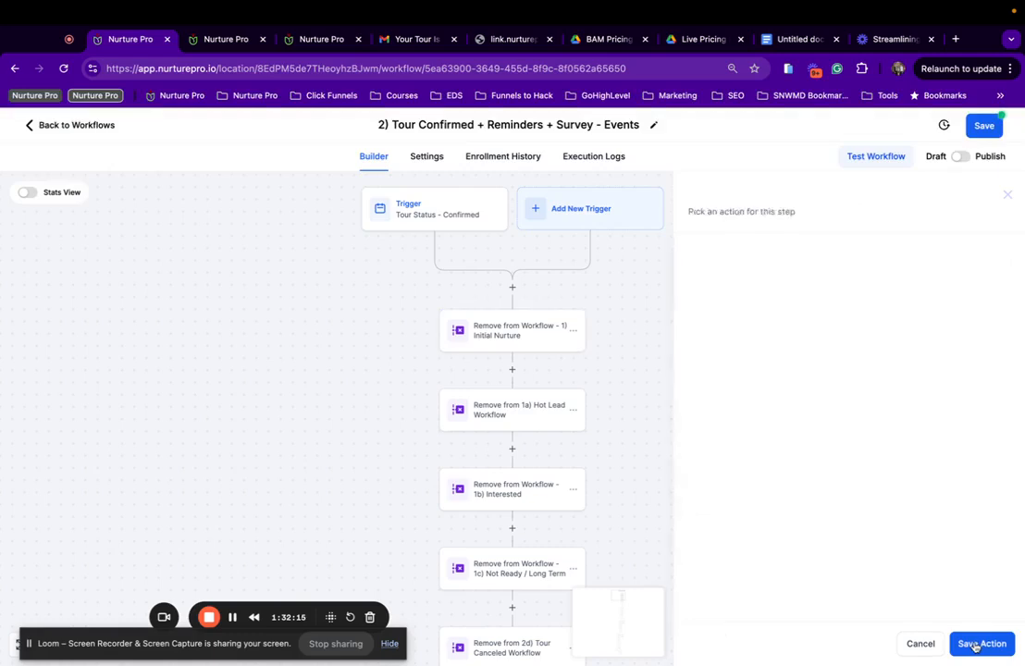
pyautogui.click(515, 412)
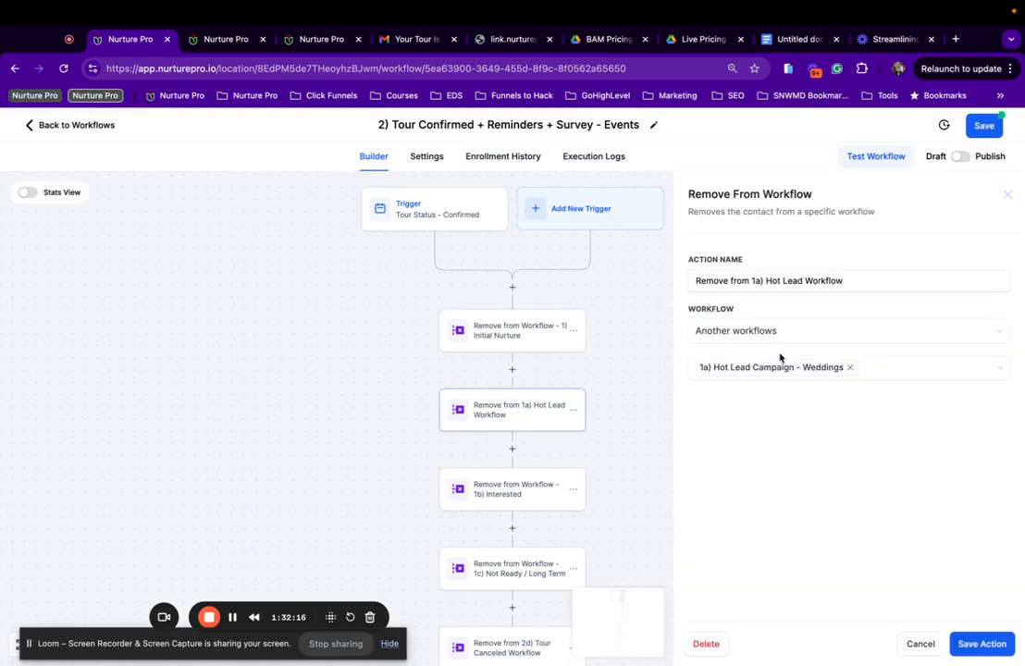
pyautogui.click(852, 367)
pyautogui.click(849, 372)
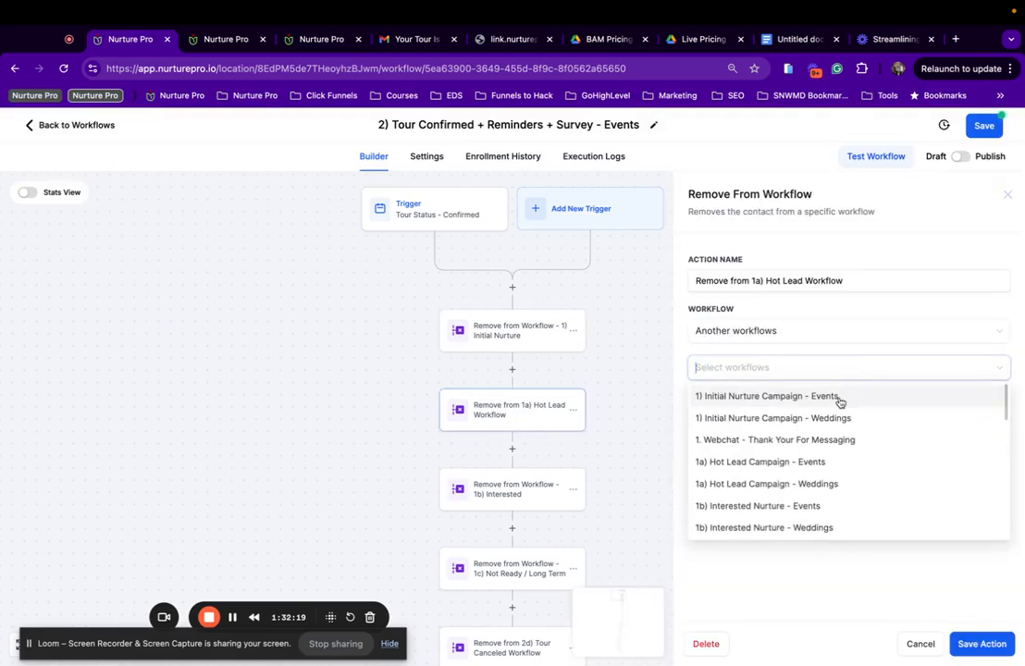
pyautogui.click(820, 466)
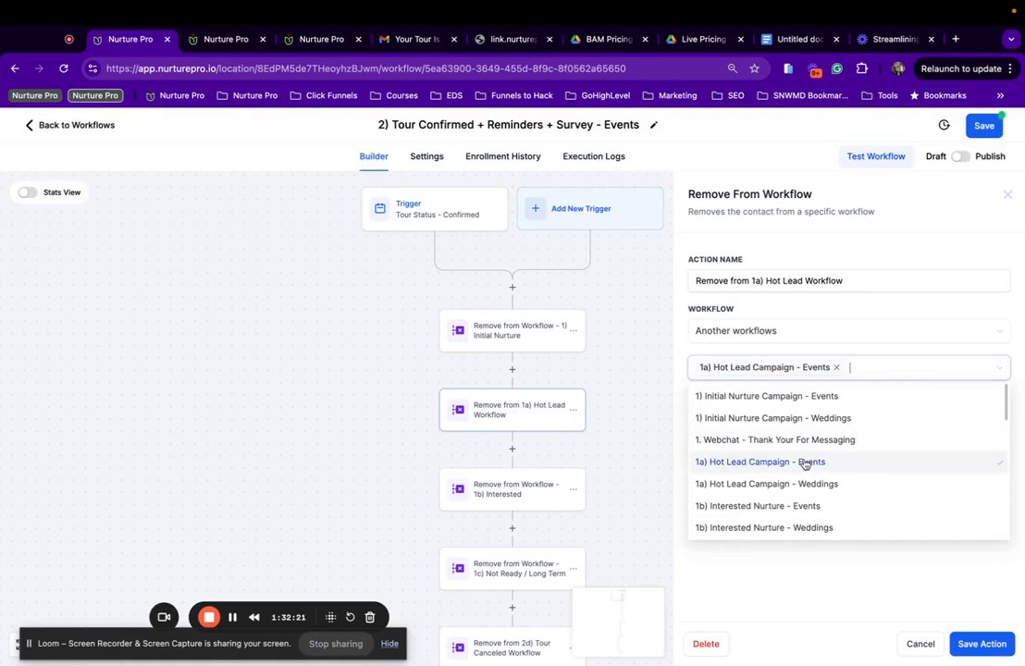
pyautogui.click(980, 643)
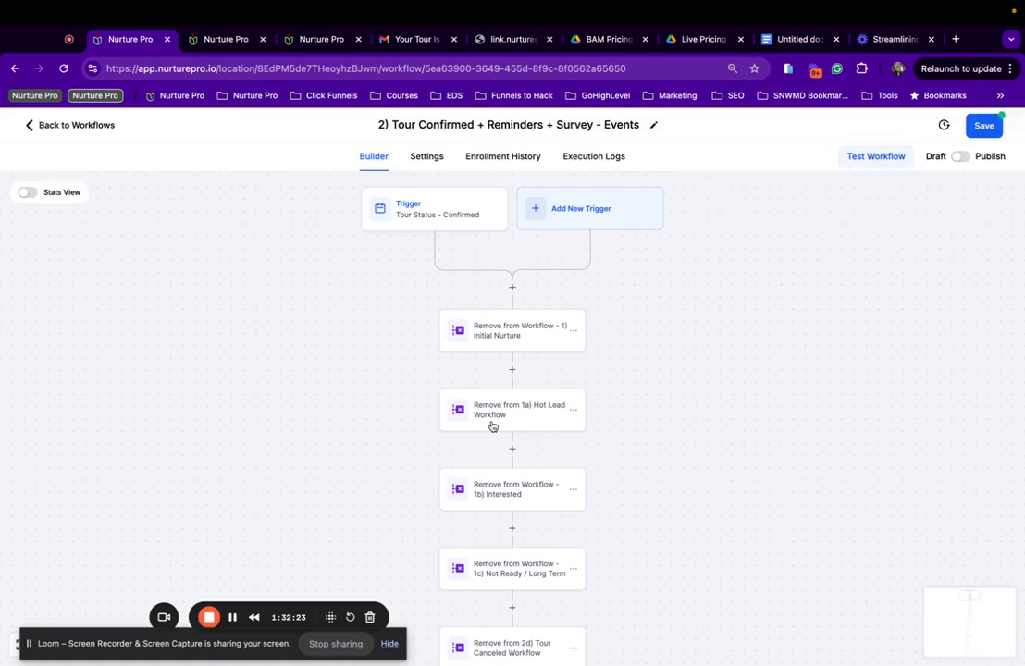
# Switch the Interested removal step to 1b) Interested Nurture - Events, removing the Weddings workflow.
pyautogui.click(492, 424)
pyautogui.click(520, 326)
pyautogui.scroll(-2, 520, 325)
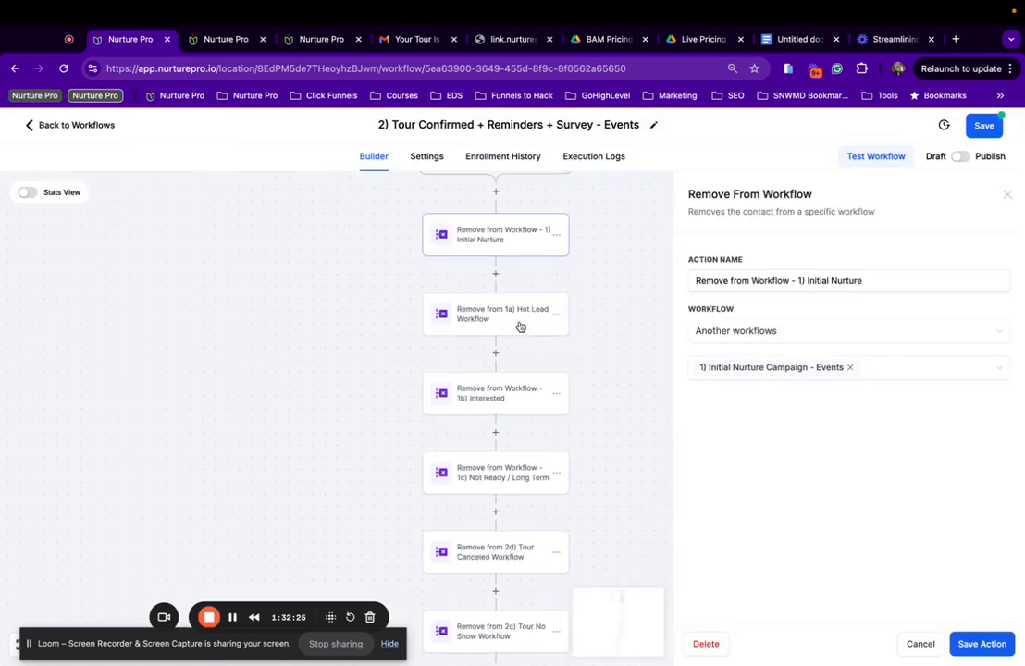
pyautogui.click(508, 401)
pyautogui.click(870, 373)
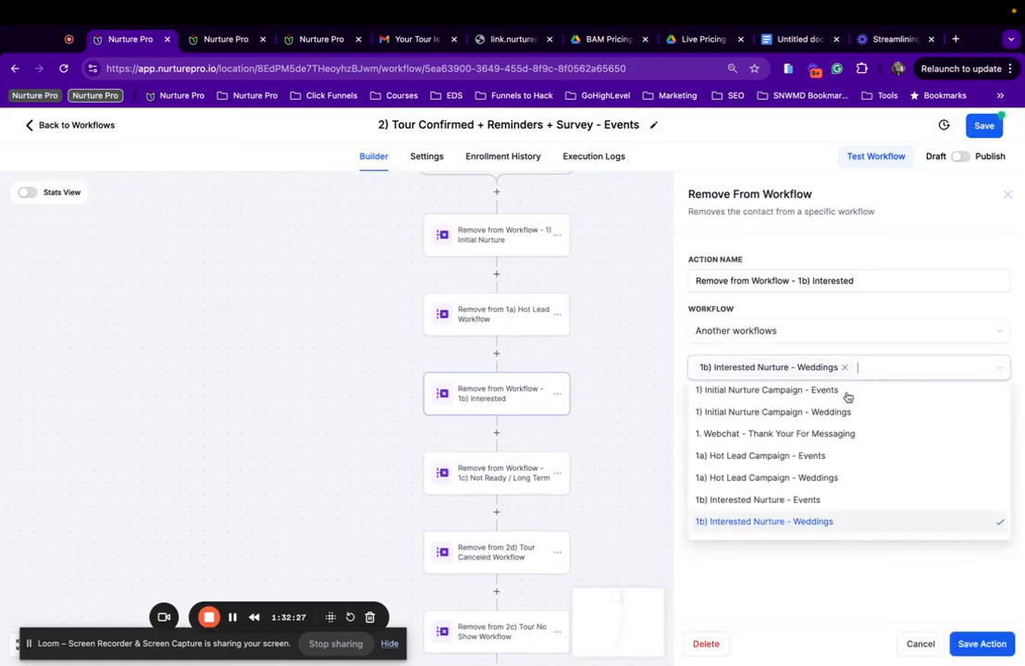
pyautogui.scroll(-1, 817, 505)
pyautogui.click(809, 486)
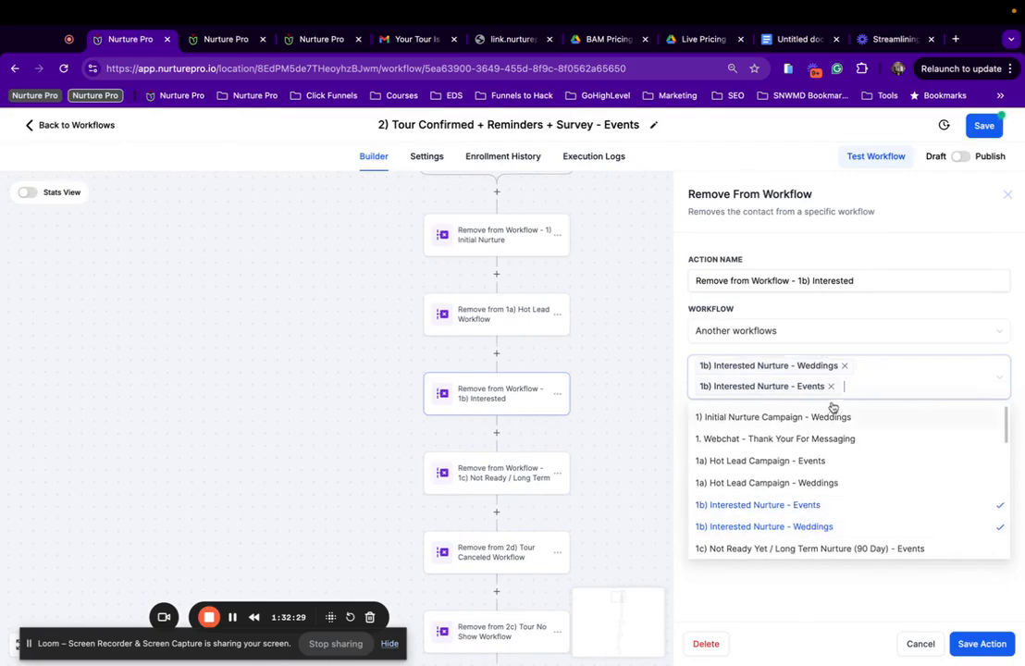
pyautogui.click(843, 366)
pyautogui.moveTo(990, 663)
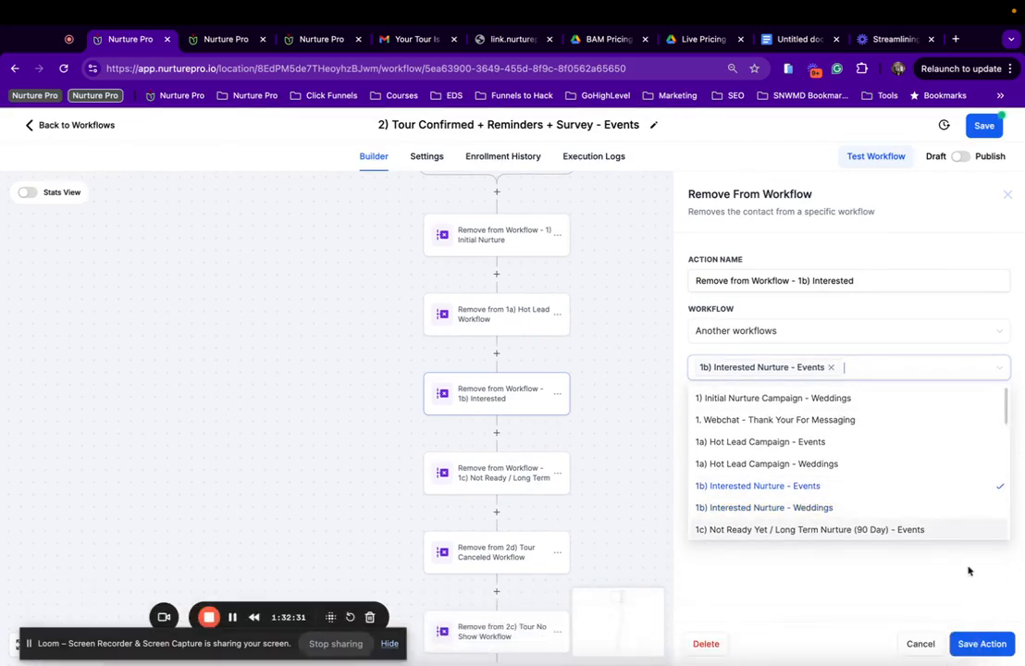
pyautogui.click(980, 643)
# Point the Not Ready / Long Term removal step at the Events Long Term Nurture workflow instead of Weddings.
pyautogui.scroll(-1, 496, 515)
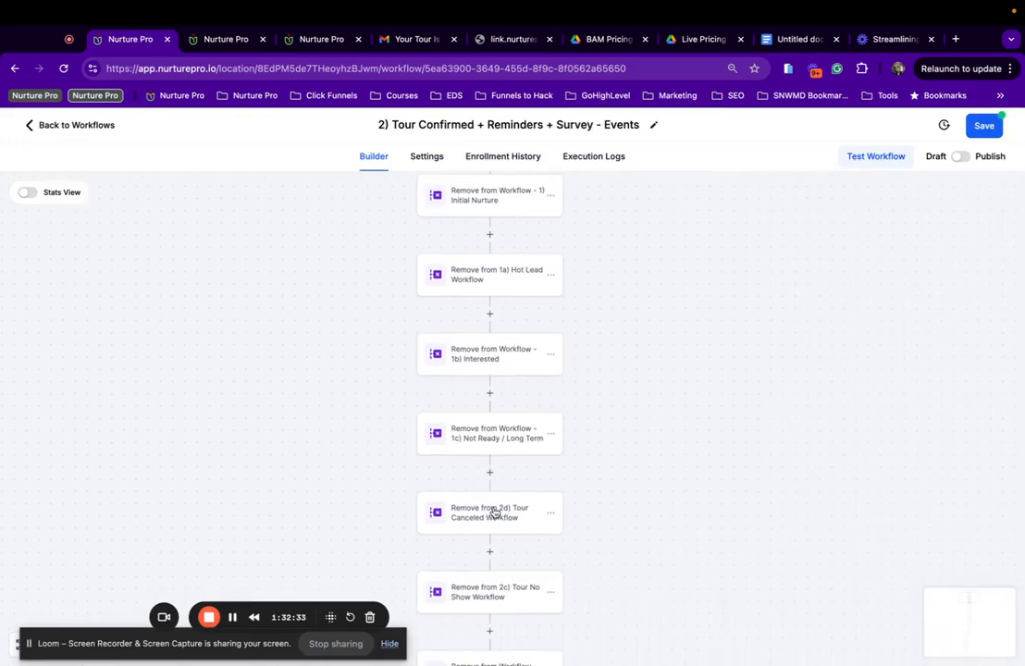
pyautogui.click(519, 446)
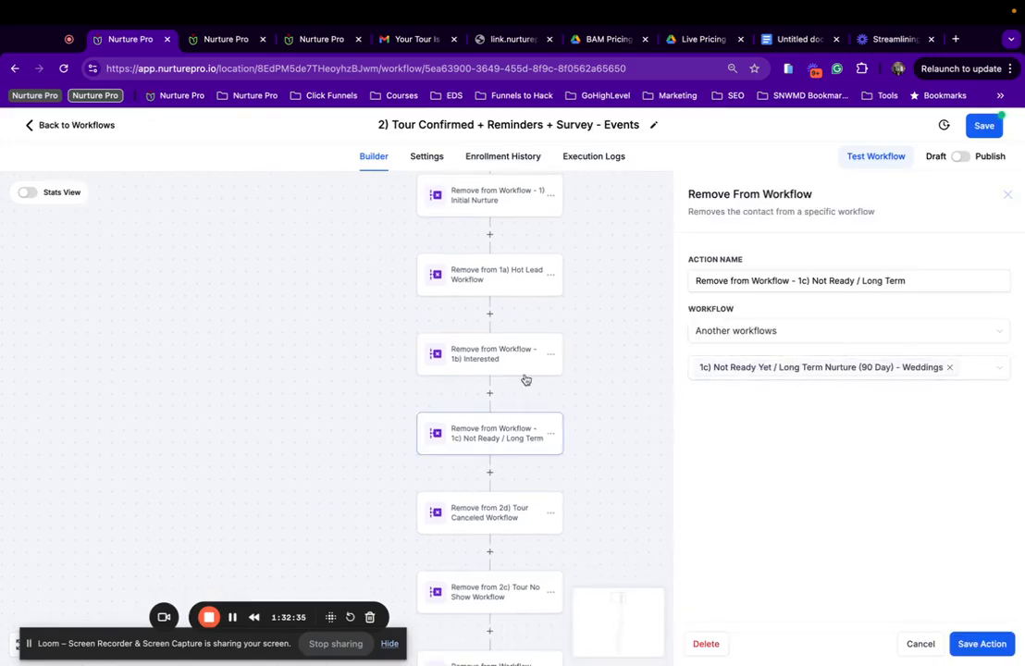
pyautogui.click(497, 359)
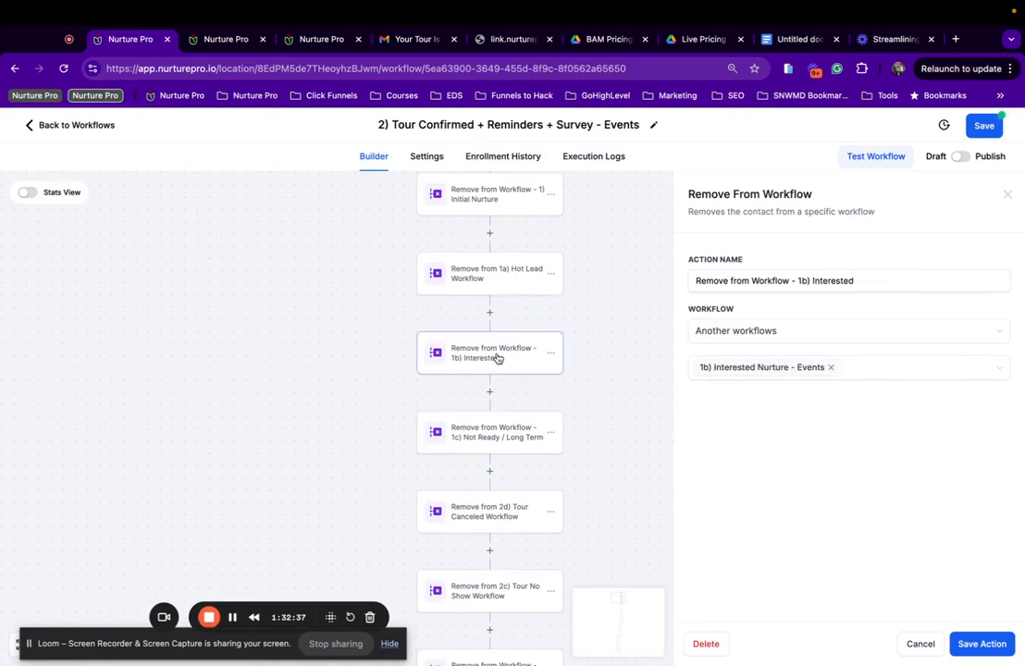
pyautogui.click(483, 445)
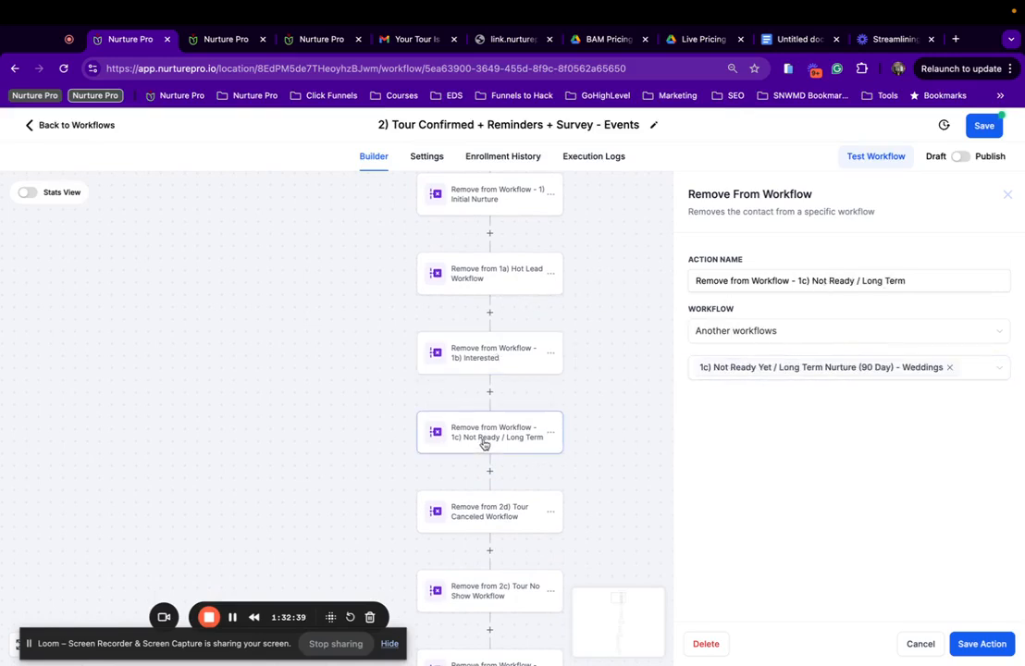
pyautogui.click(975, 367)
pyautogui.click(844, 510)
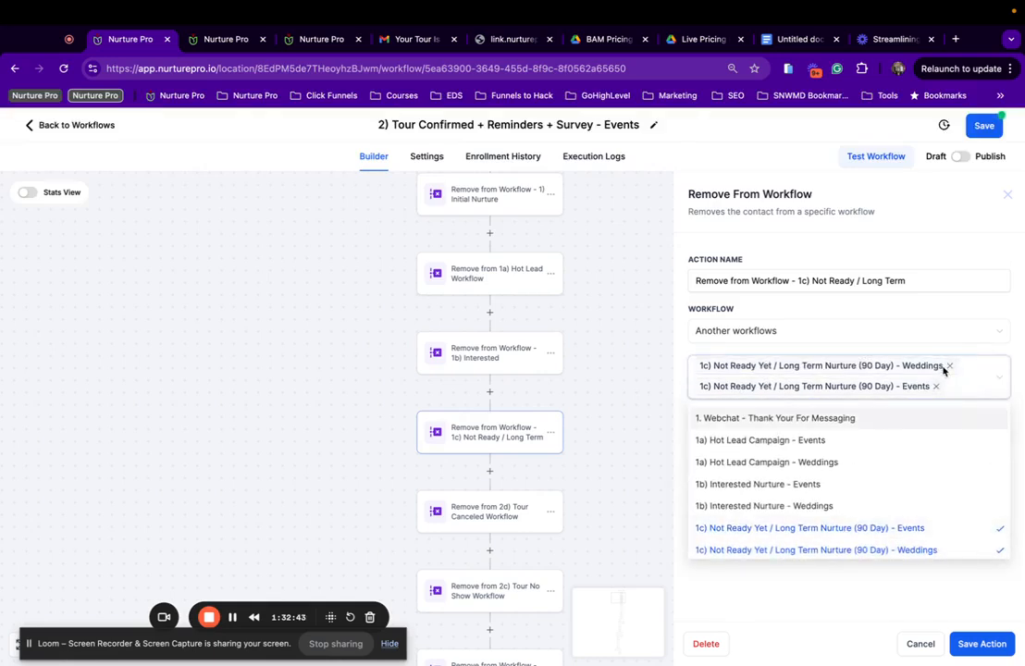
pyautogui.click(950, 366)
pyautogui.click(982, 646)
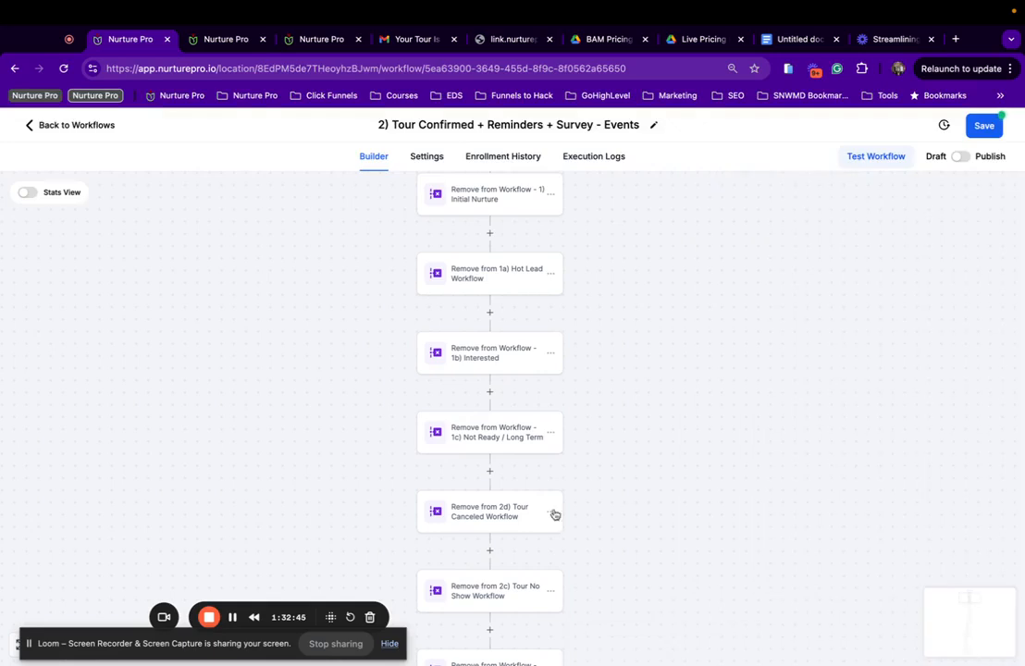
# Change the Tour Canceled removal step to target 2d Canceled Nurture Events instead of Weddings.
pyautogui.click(509, 525)
pyautogui.click(953, 369)
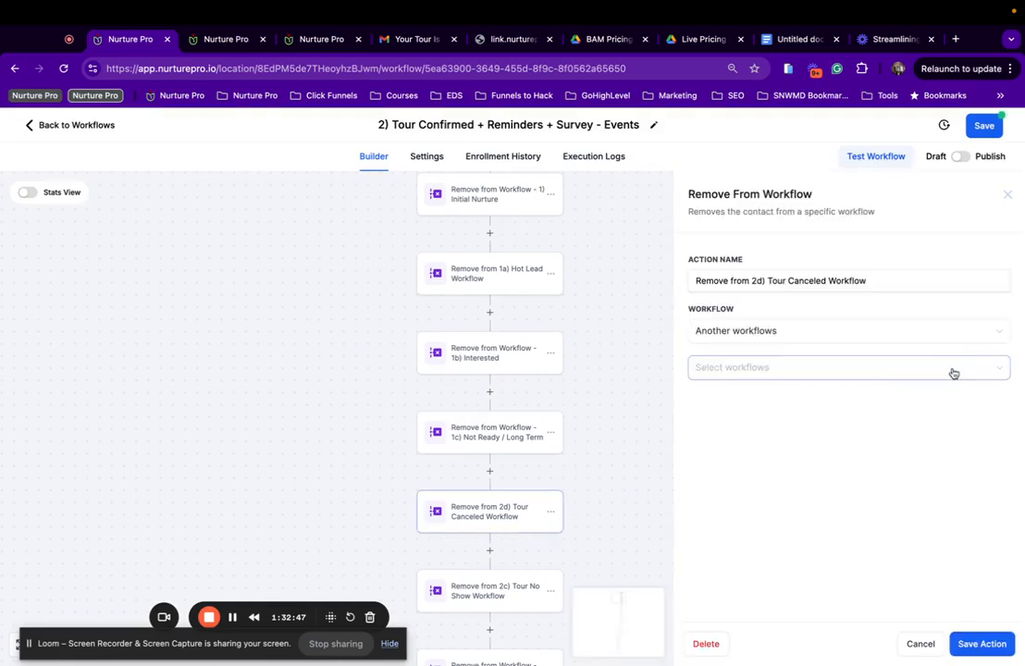
pyautogui.click(954, 370)
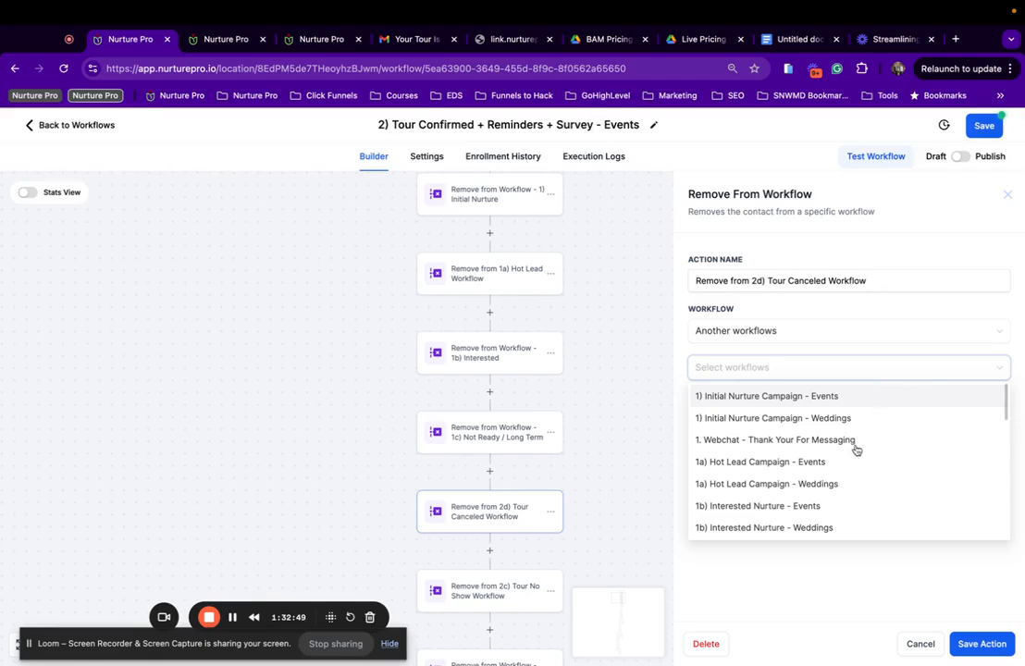
pyautogui.scroll(-3, 852, 454)
pyautogui.scroll(-5, 837, 481)
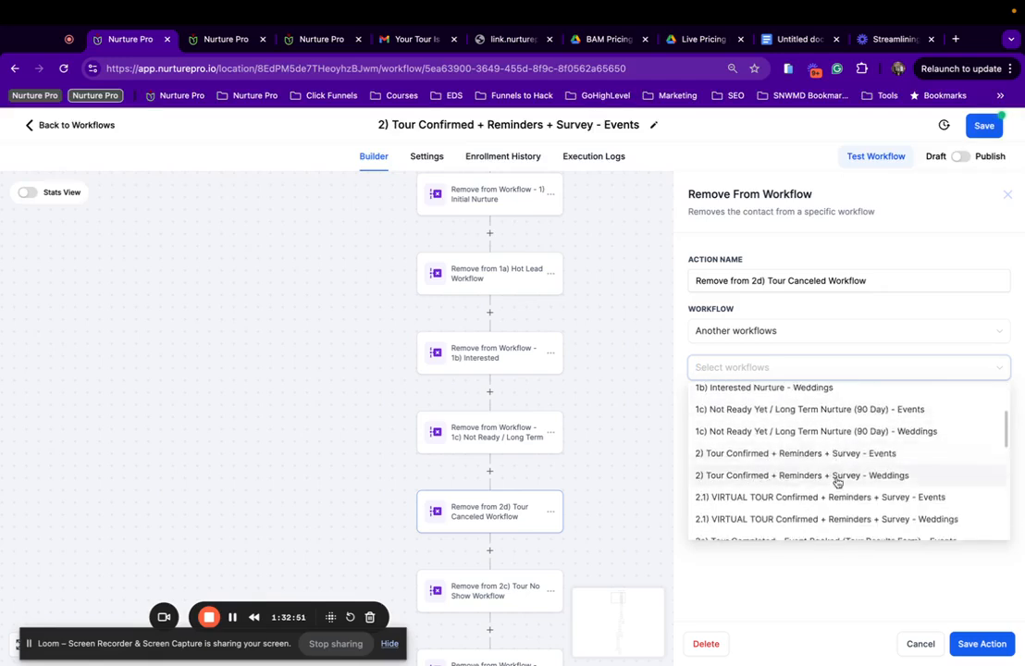
pyautogui.scroll(-2, 838, 481)
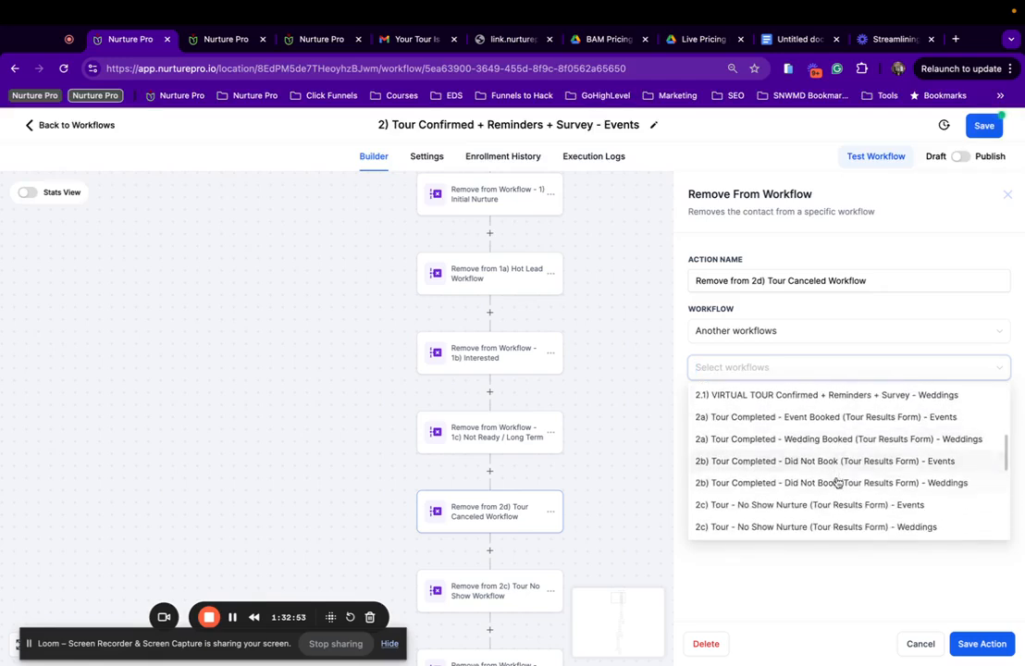
pyautogui.scroll(-3, 819, 445)
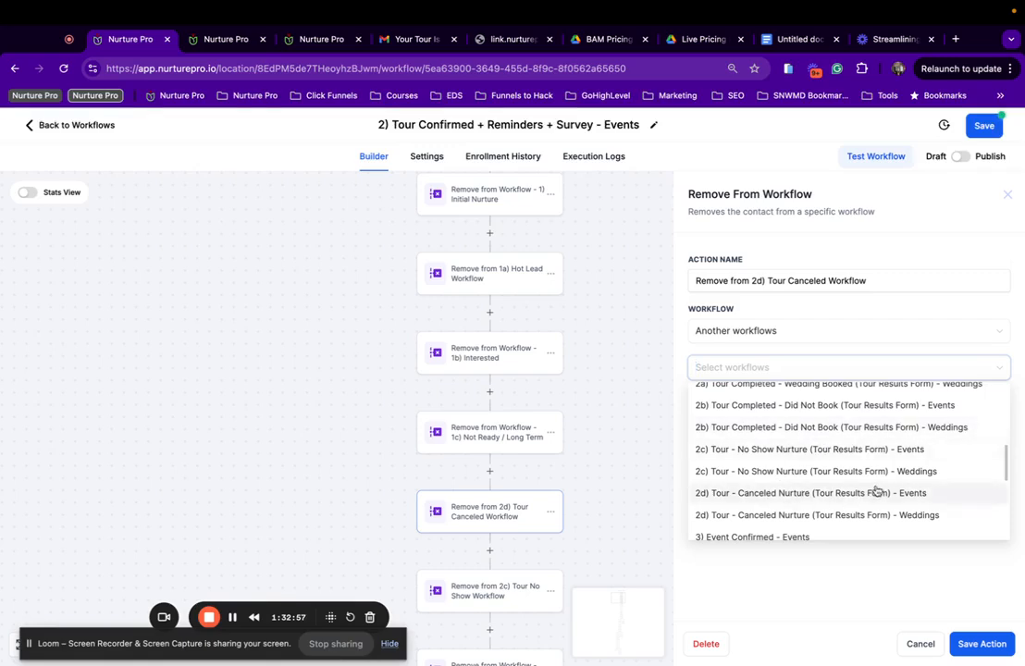
pyautogui.click(844, 493)
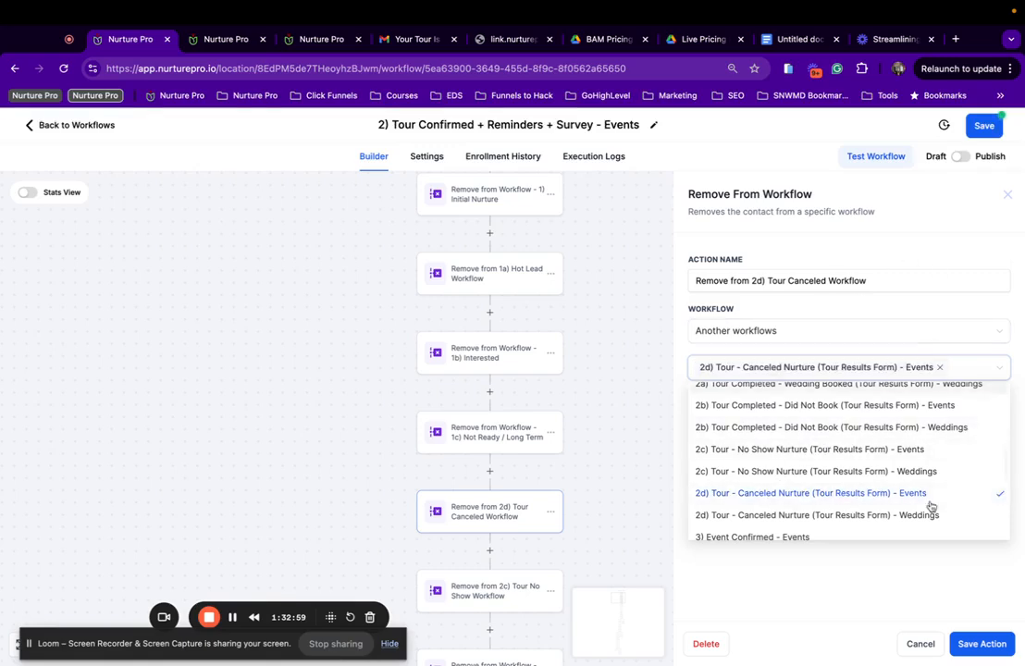
pyautogui.click(939, 595)
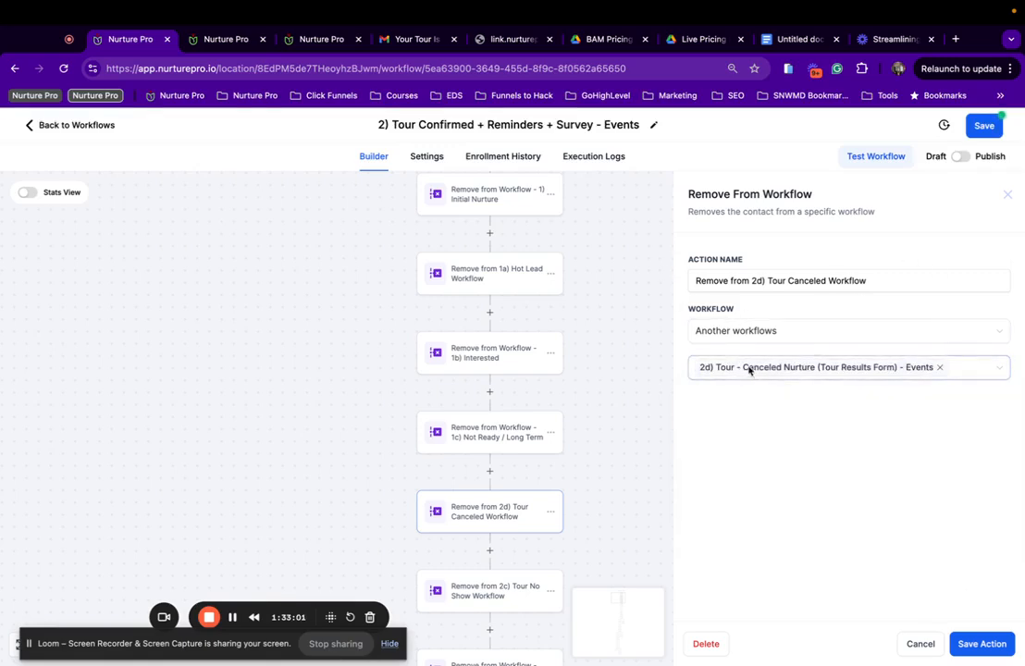
pyautogui.click(976, 646)
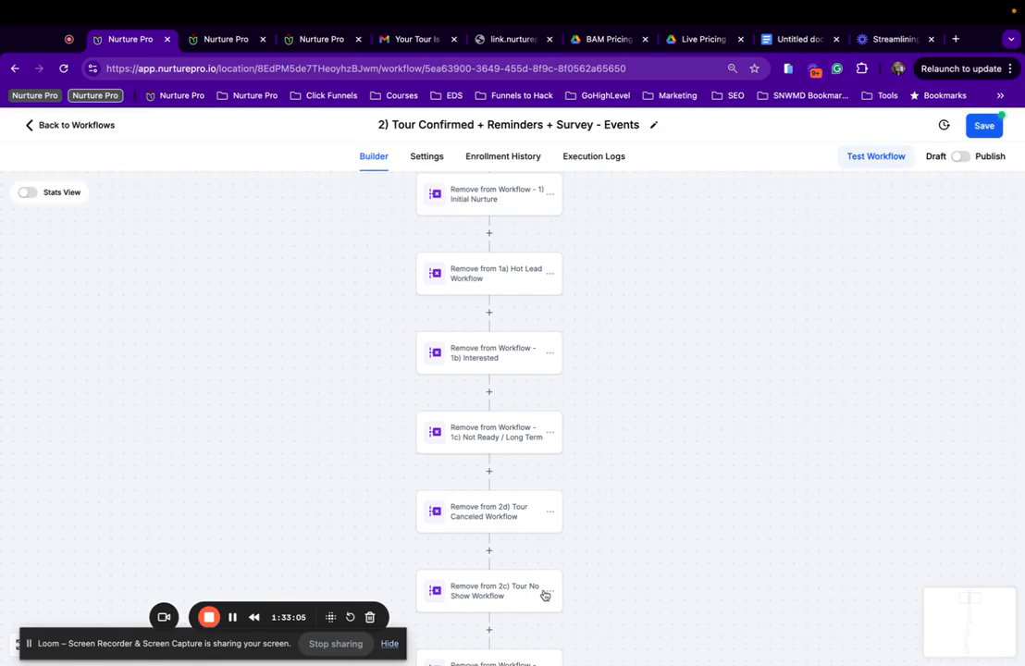
# Swap the 2c Tour No Show step to No Show Nurture Events and save the workflow.
pyautogui.click(503, 586)
pyautogui.click(991, 368)
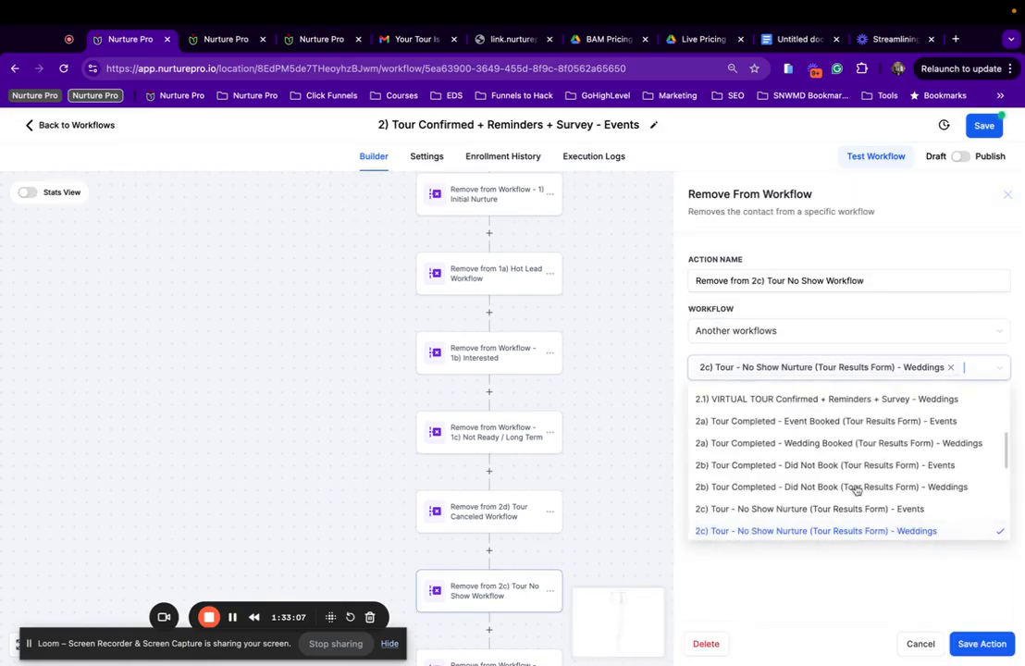
pyautogui.click(847, 510)
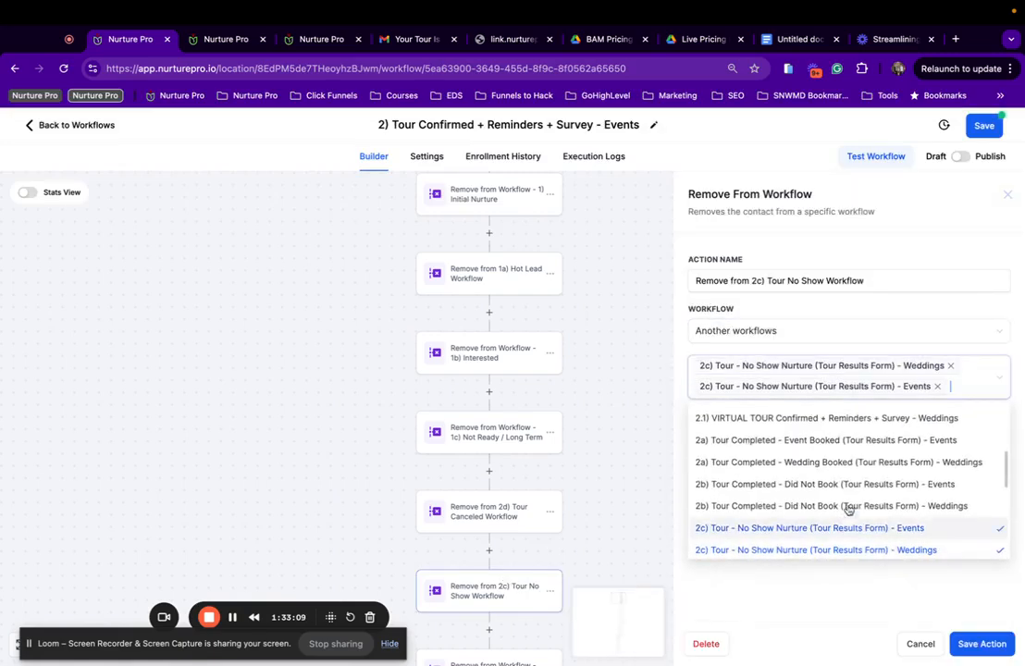
pyautogui.click(950, 364)
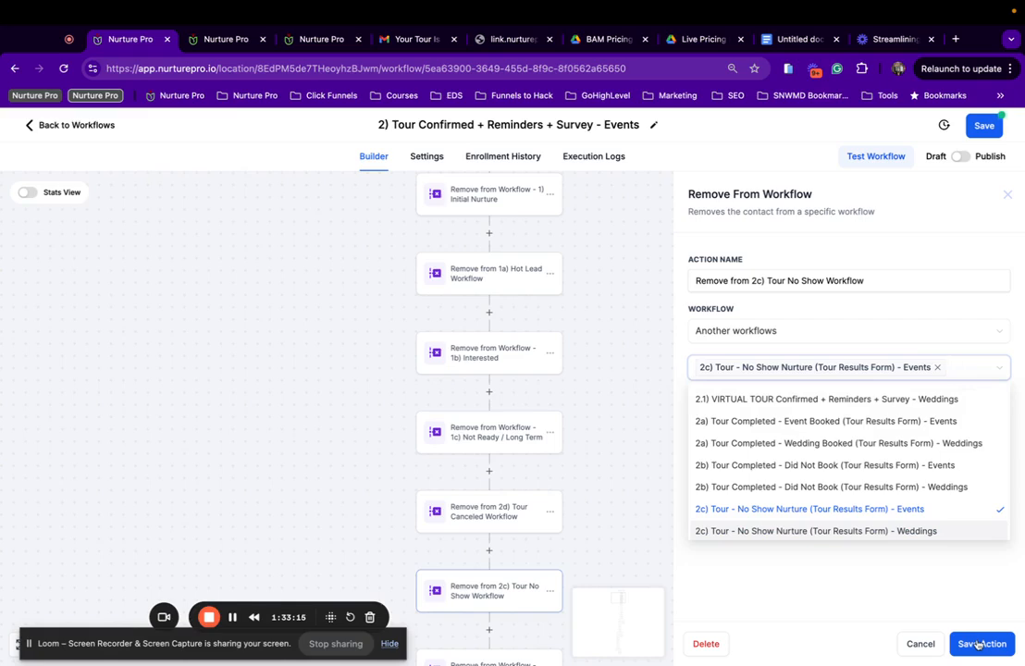
pyautogui.click(978, 644)
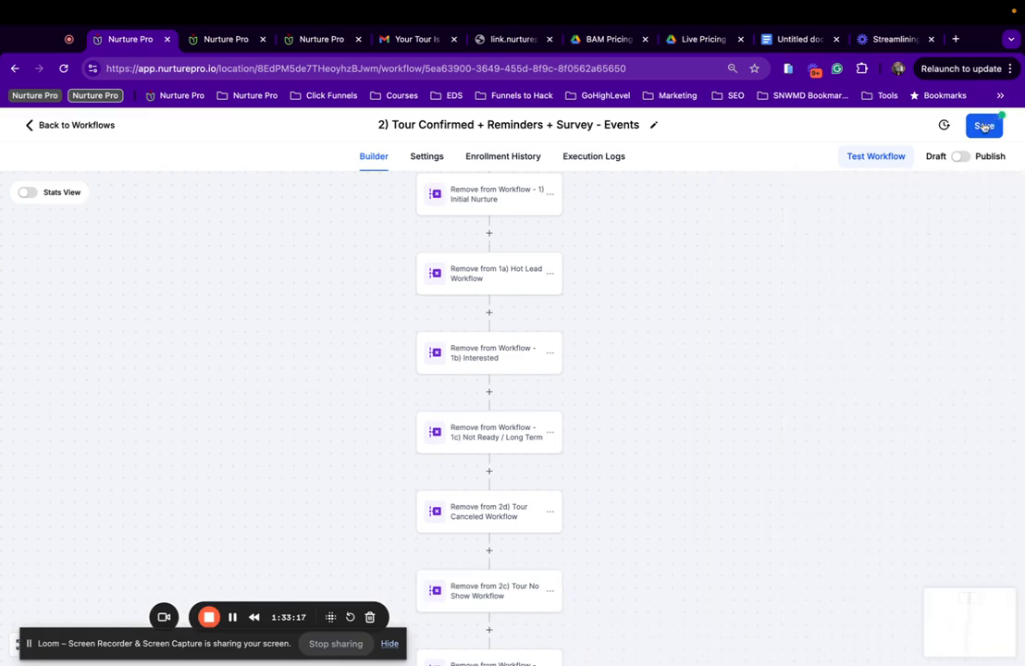
pyautogui.click(983, 127)
pyautogui.click(497, 517)
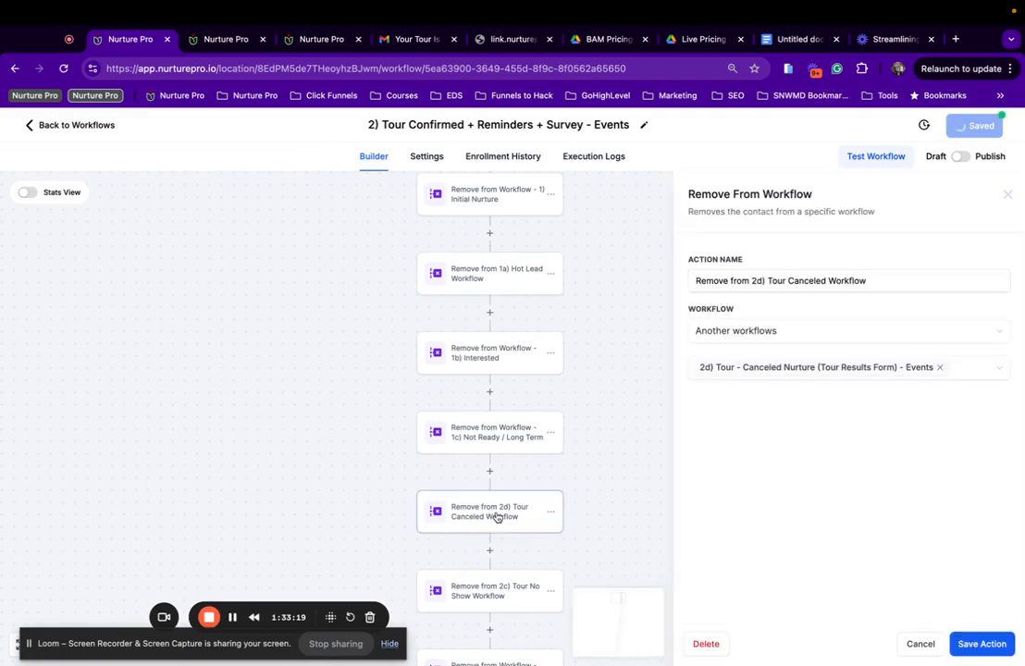
# Review the 2c Tour No Show and Lost Lead Survey steps, then open Update Opportunity - Tour Confirmed.
pyautogui.scroll(-3, 499, 416)
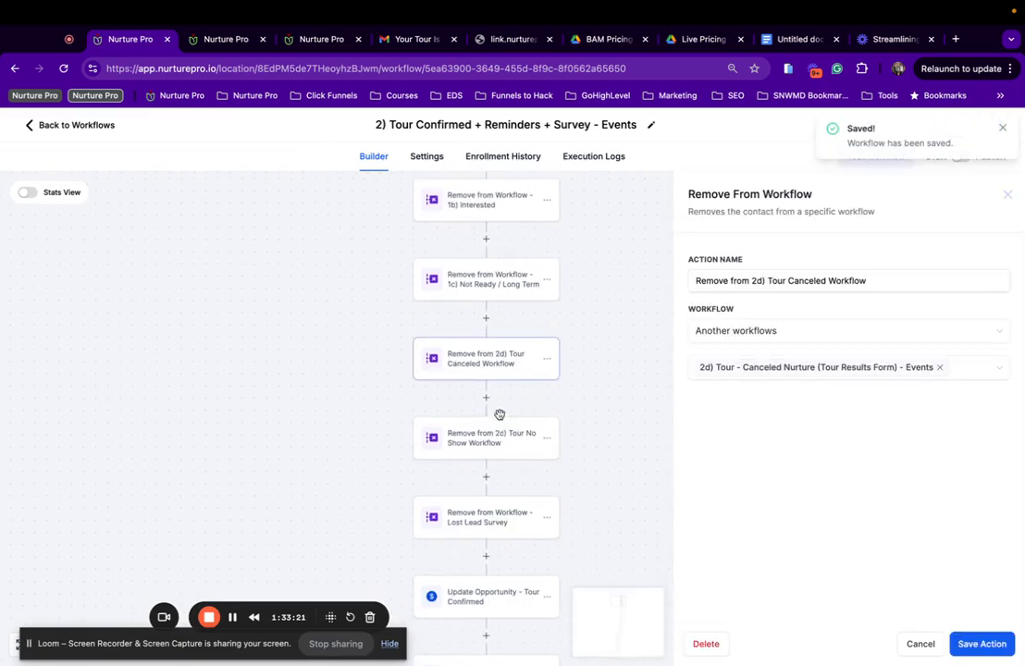
pyautogui.click(485, 442)
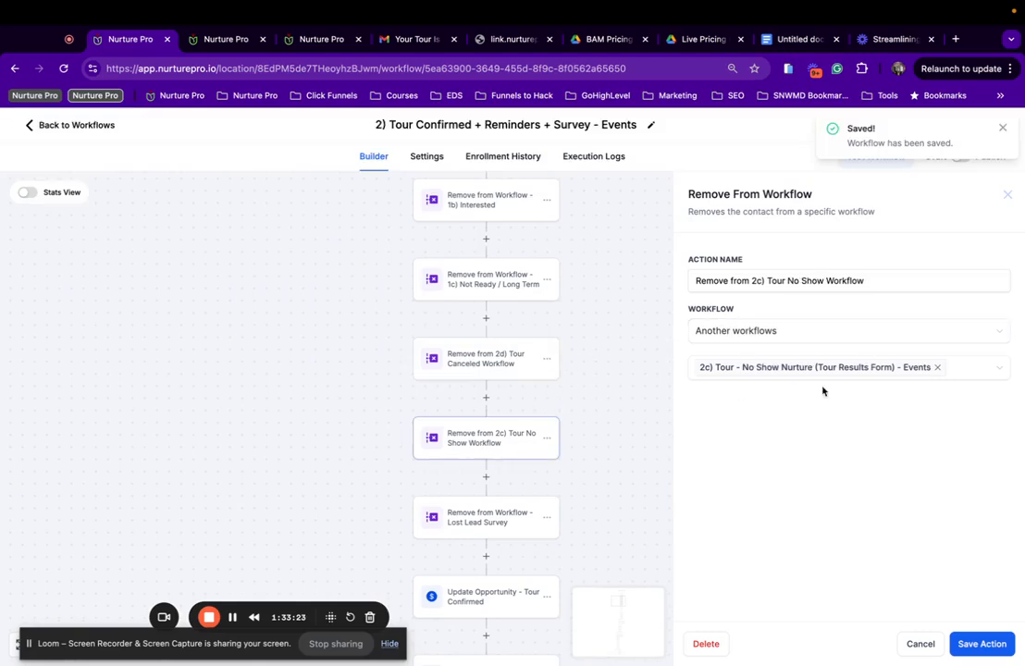
pyautogui.scroll(-2, 522, 431)
pyautogui.click(490, 460)
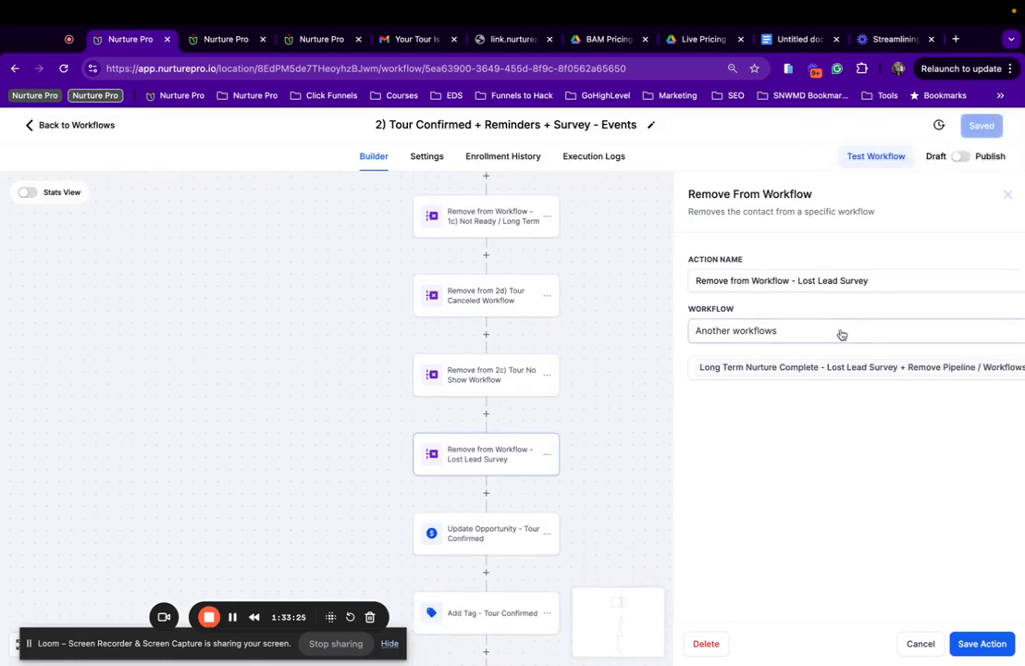
pyautogui.hscroll(2, 767, 367)
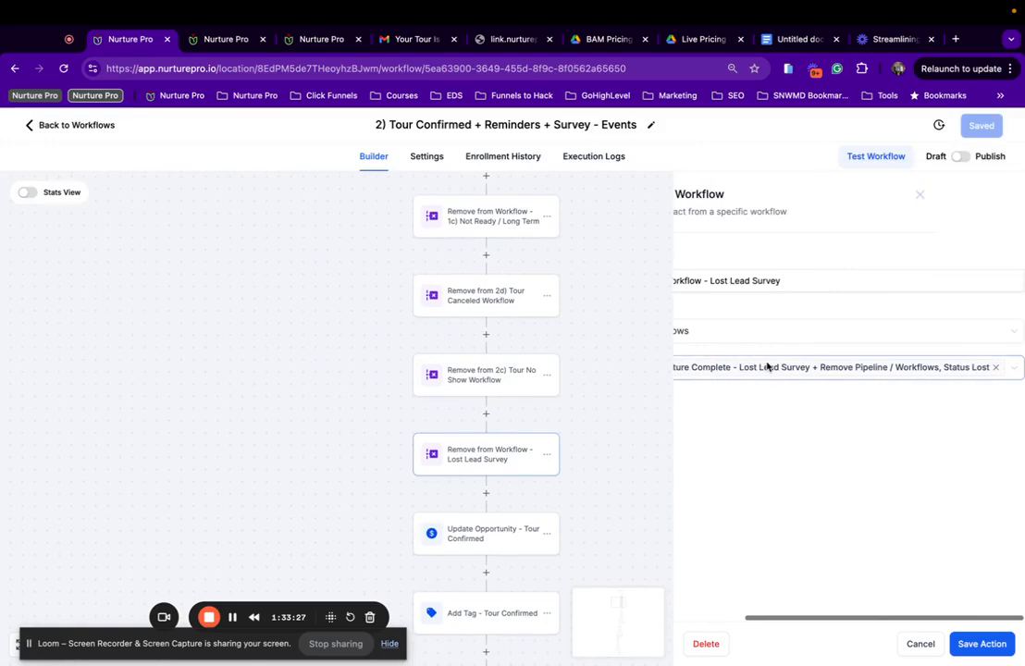
pyautogui.hscroll(-2, 767, 367)
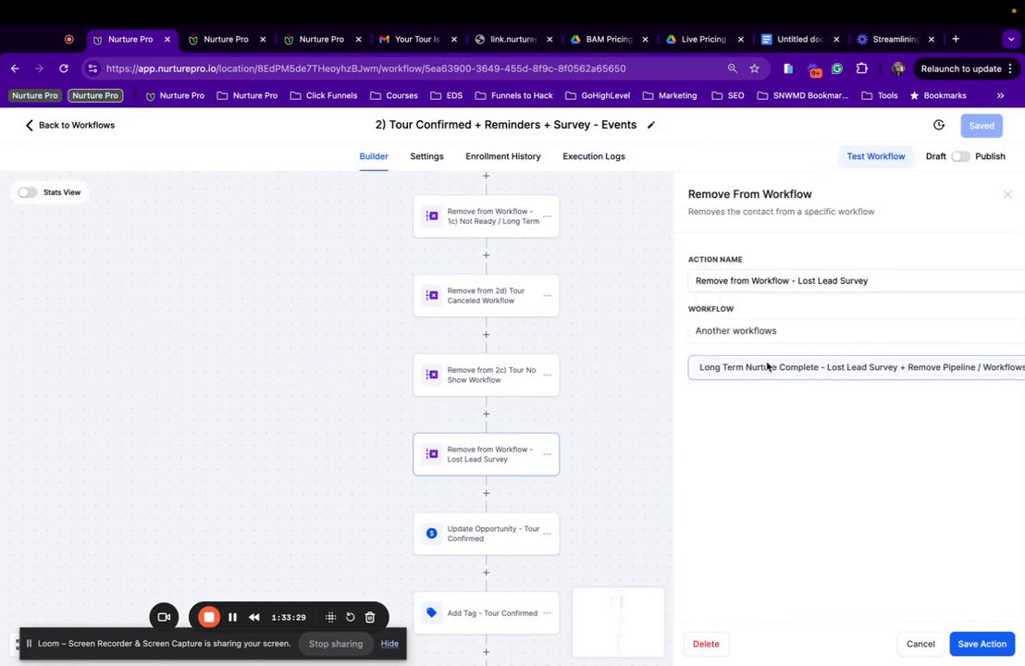
pyautogui.hscroll(2, 864, 362)
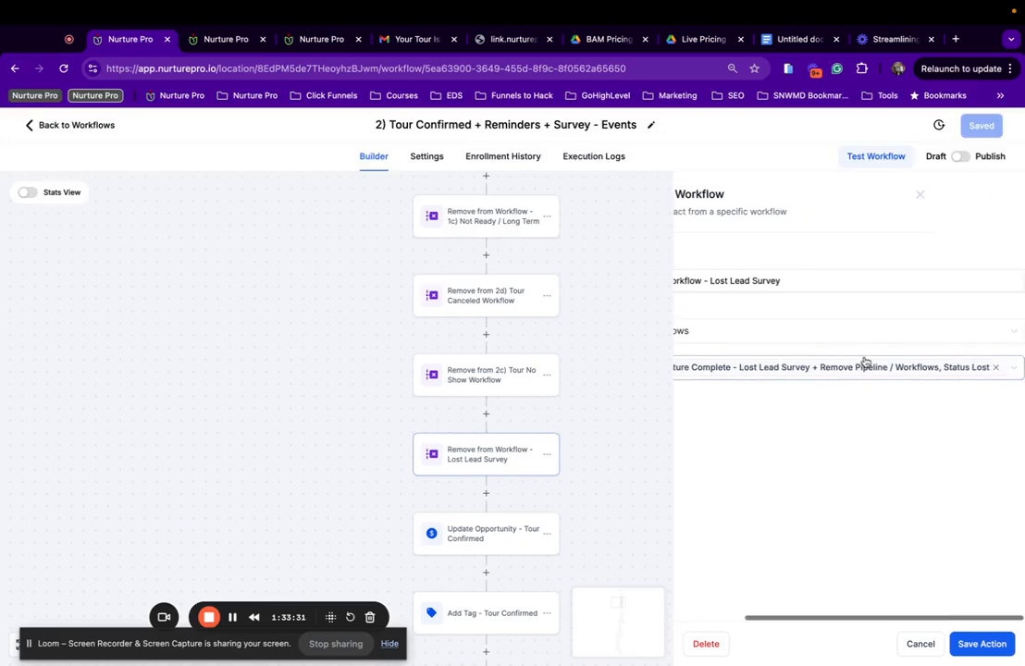
pyautogui.hscroll(-2, 864, 362)
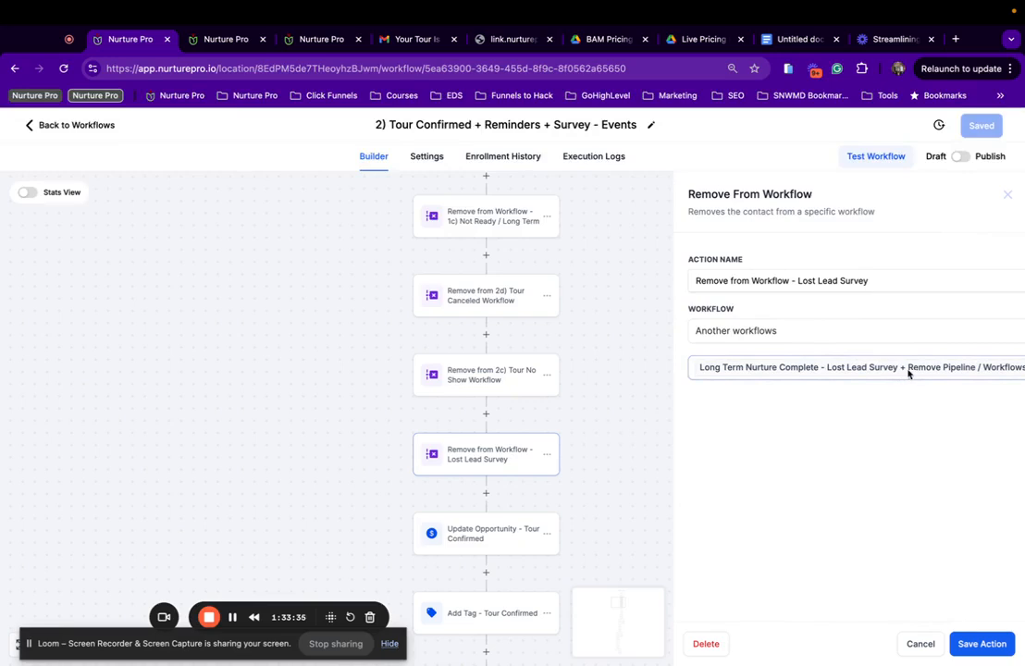
pyautogui.scroll(-3, 482, 488)
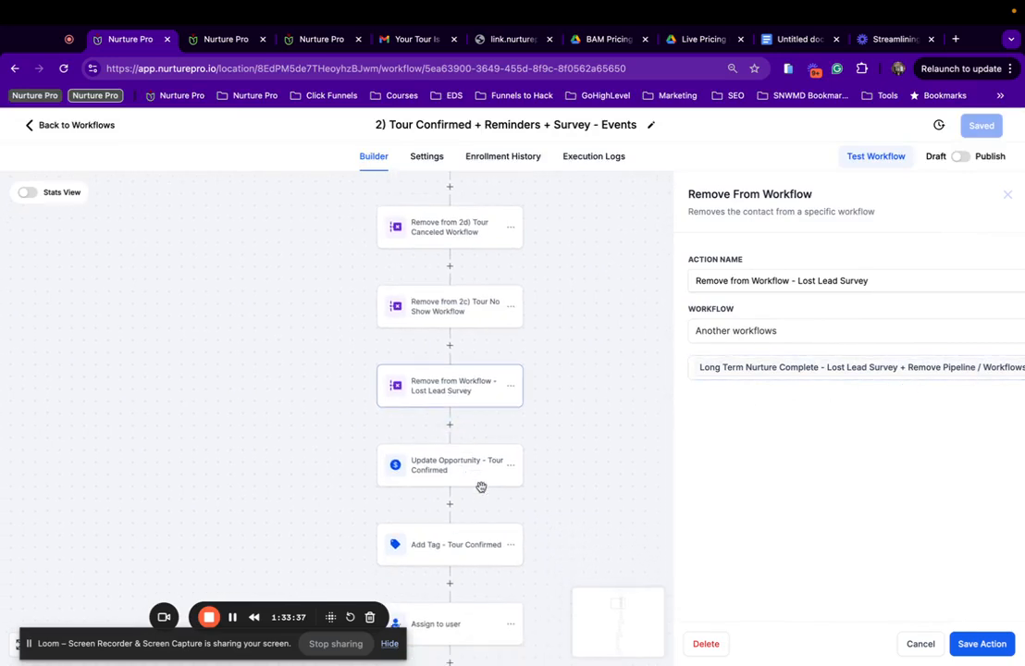
pyautogui.hscroll(3, 846, 412)
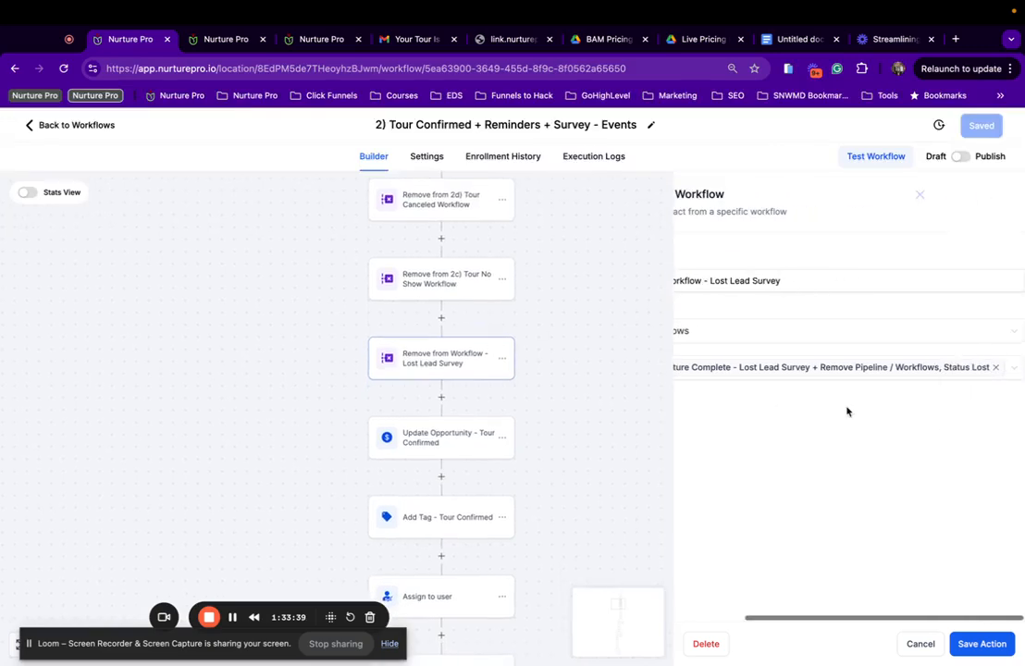
pyautogui.hscroll(-4, 844, 412)
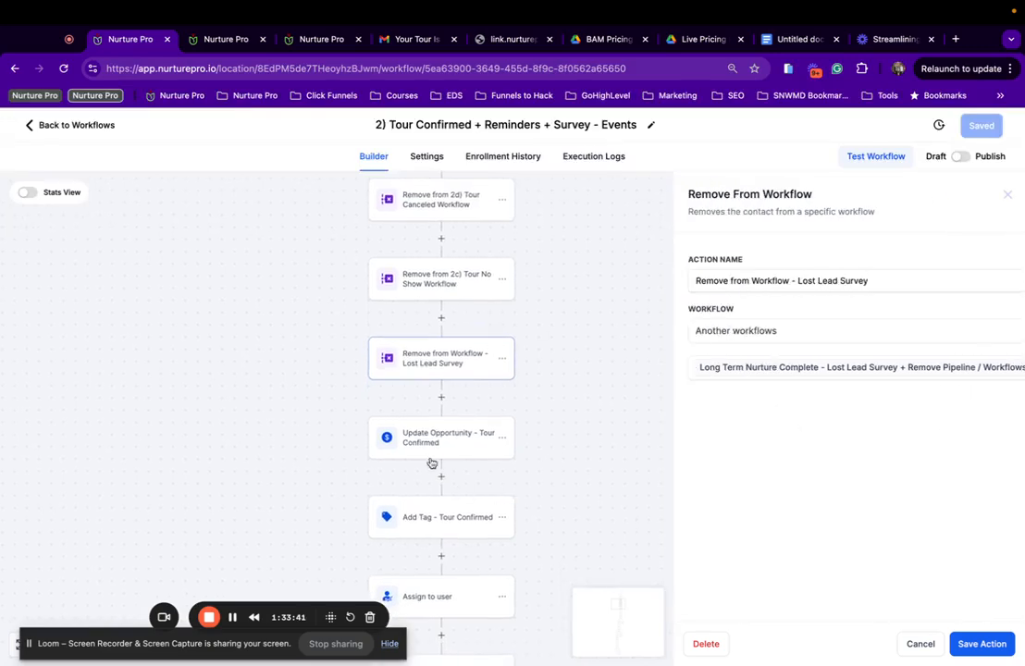
pyautogui.click(432, 452)
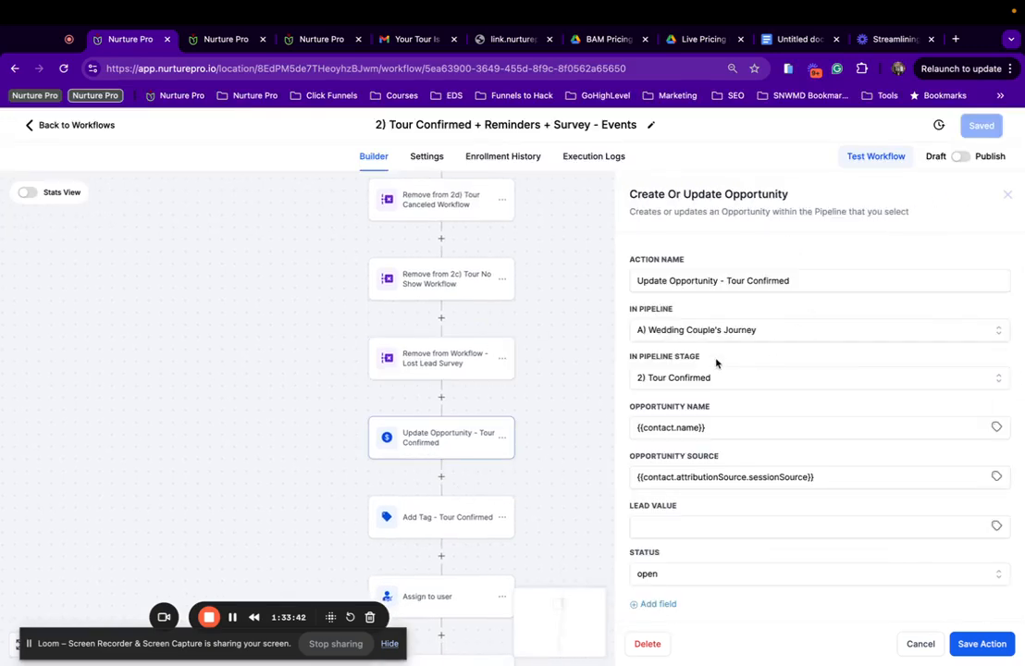
# Set the Tour Confirmed opportunity step to B) Event Pipeline at stage 2) Tour Confirmed.
pyautogui.click(718, 333)
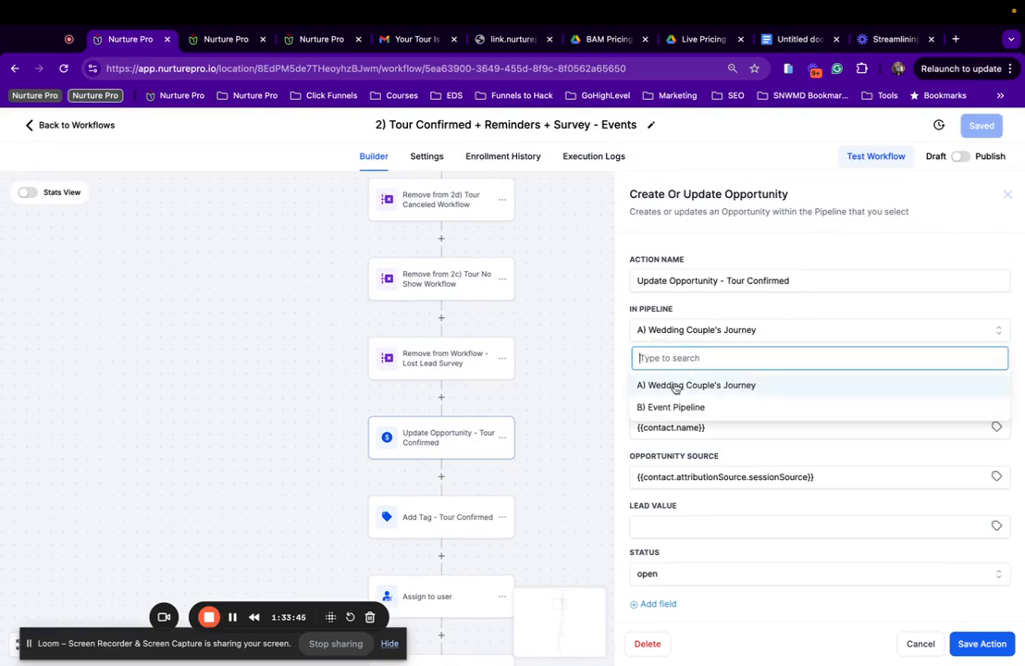
pyautogui.click(670, 407)
pyautogui.click(707, 379)
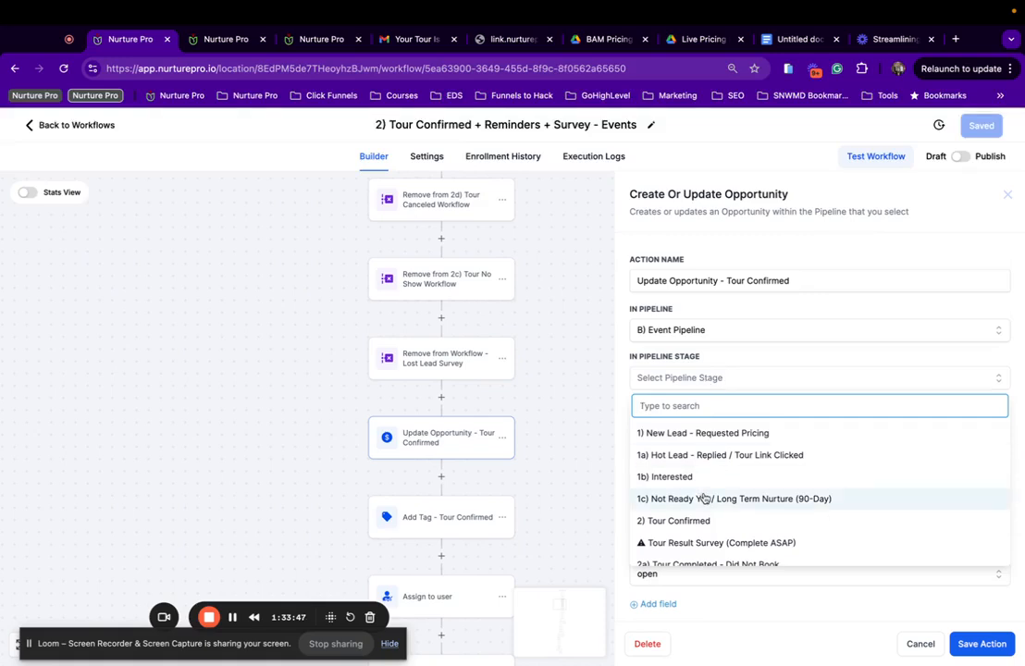
pyautogui.scroll(-1, 707, 532)
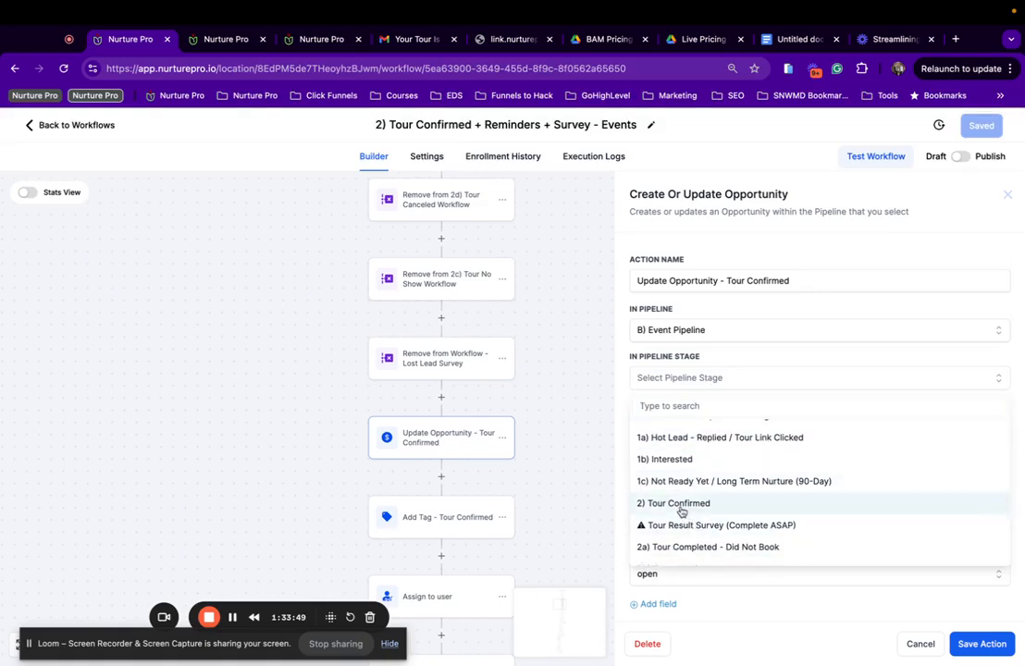
pyautogui.click(680, 504)
pyautogui.scroll(-1, 705, 287)
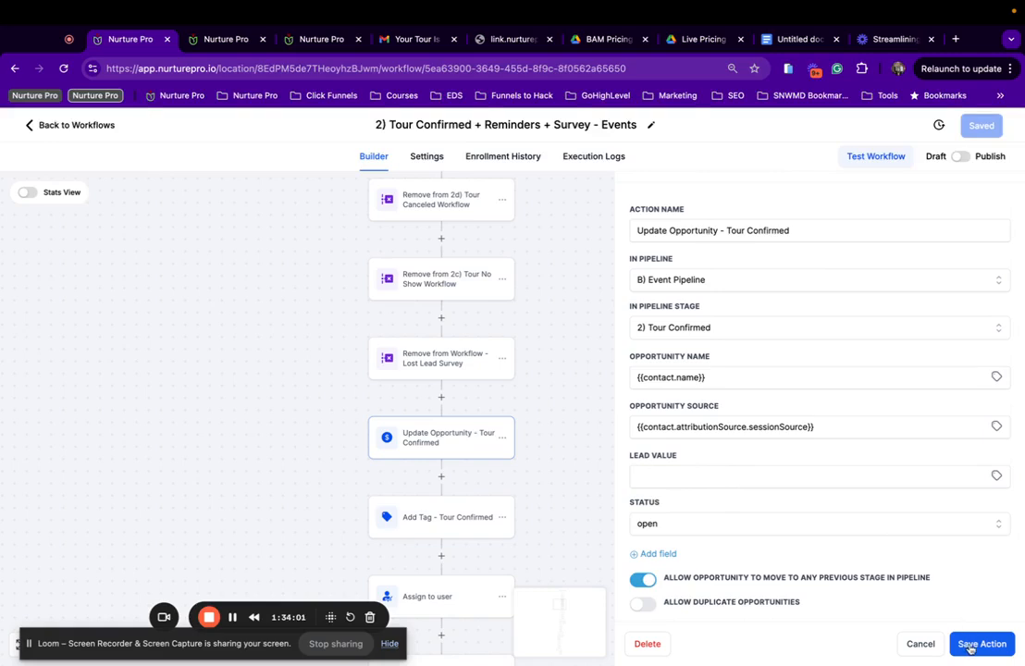
# Save the step and the workflow, then reopen the step to verify it.
pyautogui.click(971, 645)
pyautogui.click(984, 125)
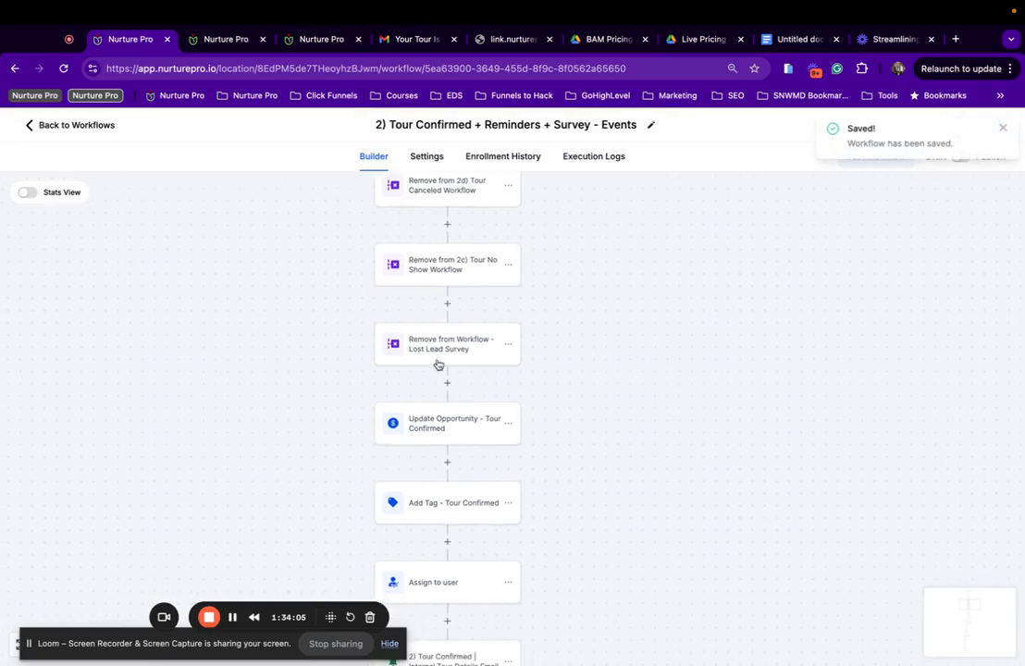
pyautogui.click(452, 427)
pyautogui.scroll(-1, 669, 552)
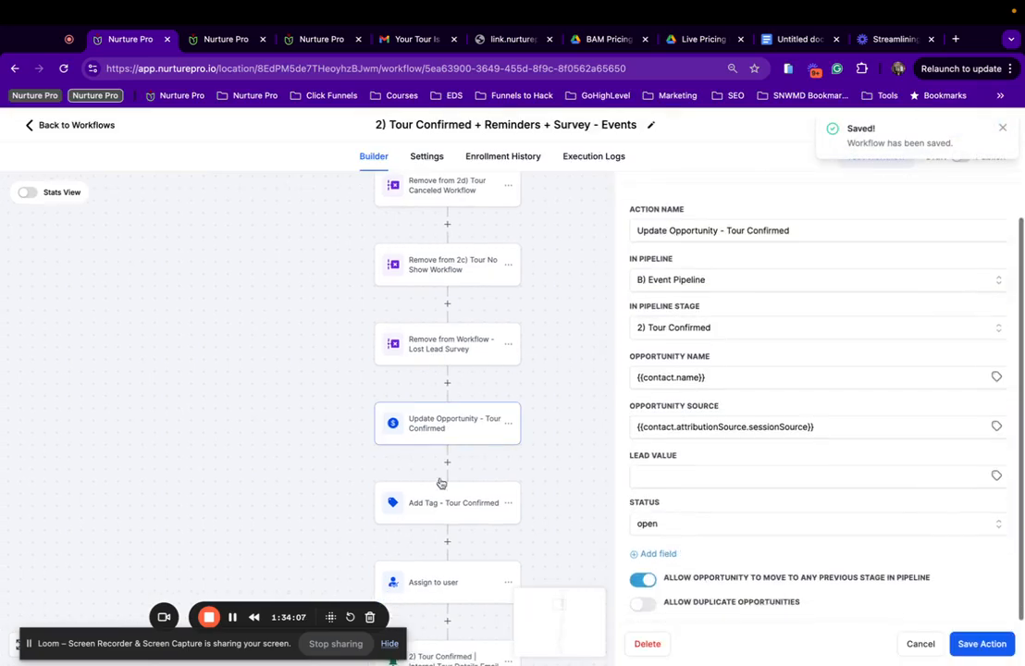
pyautogui.scroll(-2, 442, 483)
# Look over the Add Tag - Tour Confirmed and assign-user steps' settings.
pyautogui.click(471, 407)
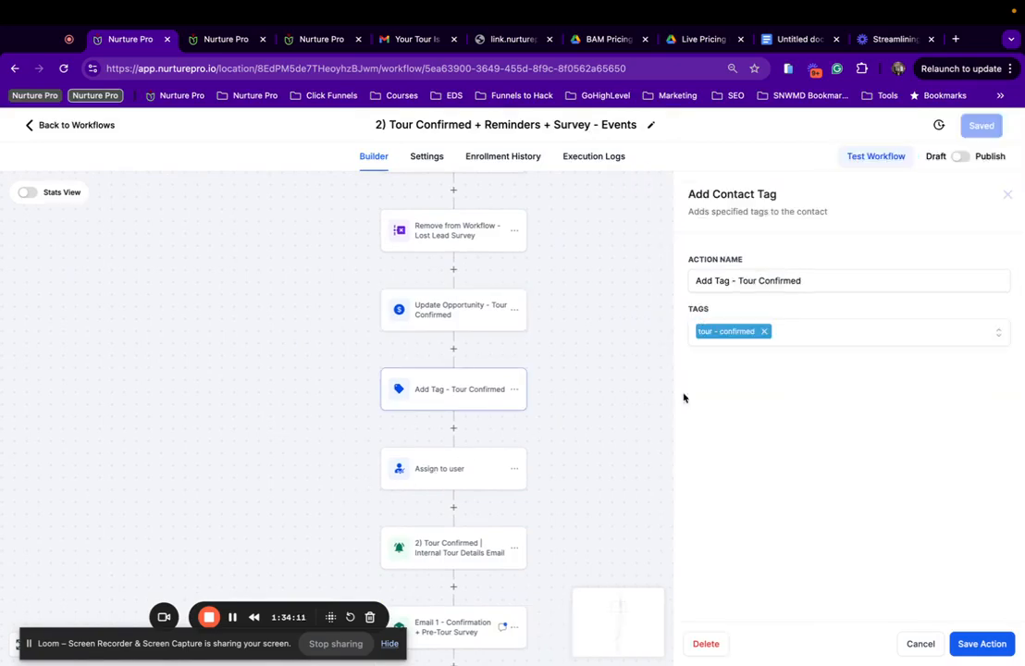
pyautogui.click(458, 472)
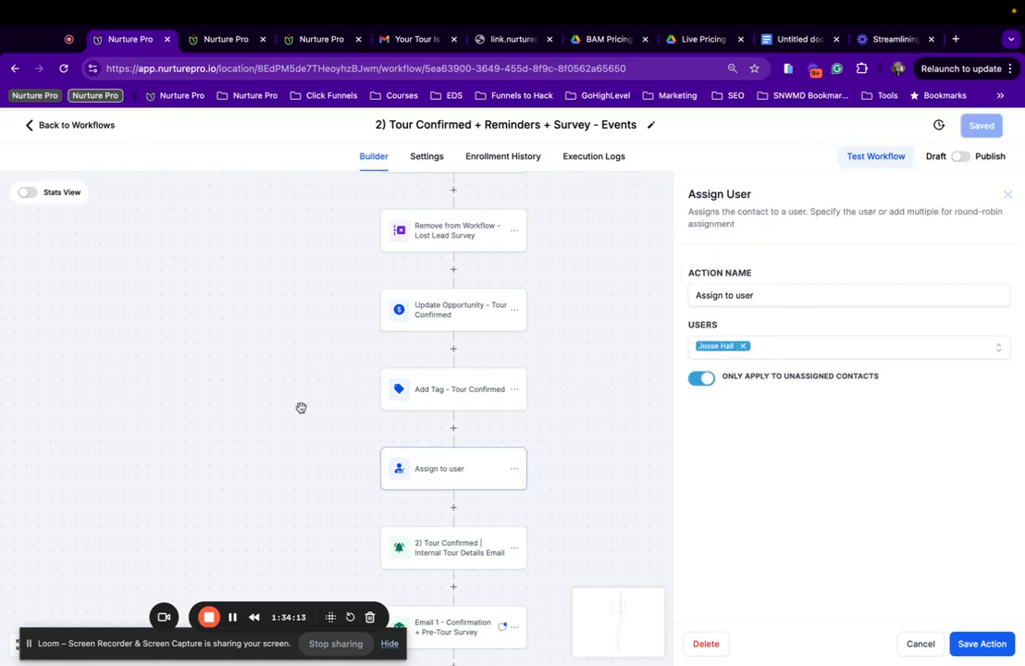
pyautogui.scroll(-1, 299, 408)
# Inspect the Internal Tour Details Email template in the editor, then move on to Email 1.
pyautogui.click(415, 451)
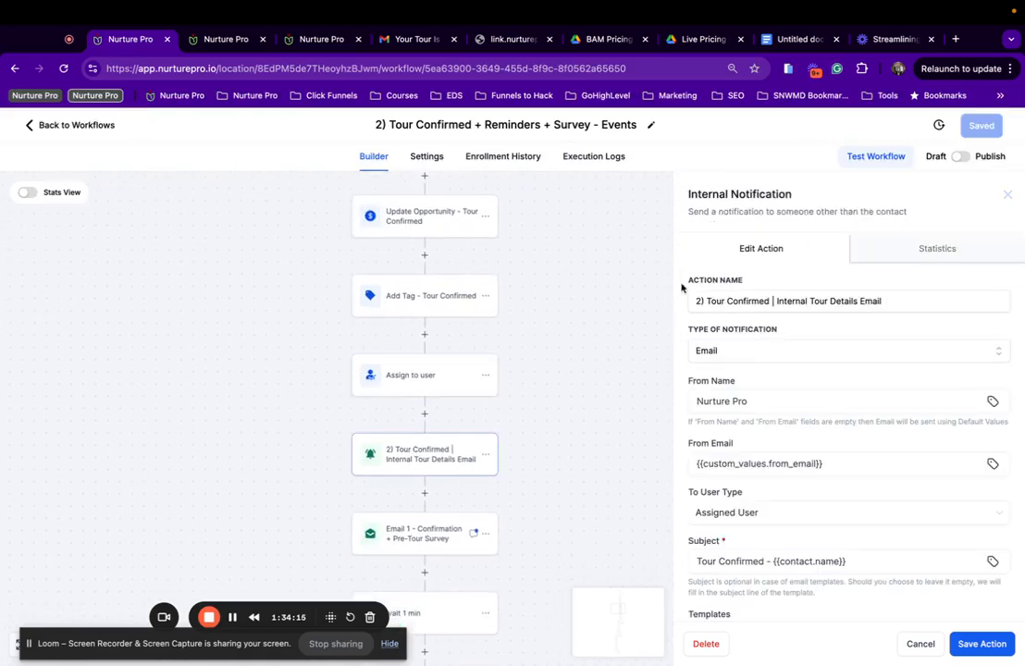
pyautogui.scroll(-1, 803, 396)
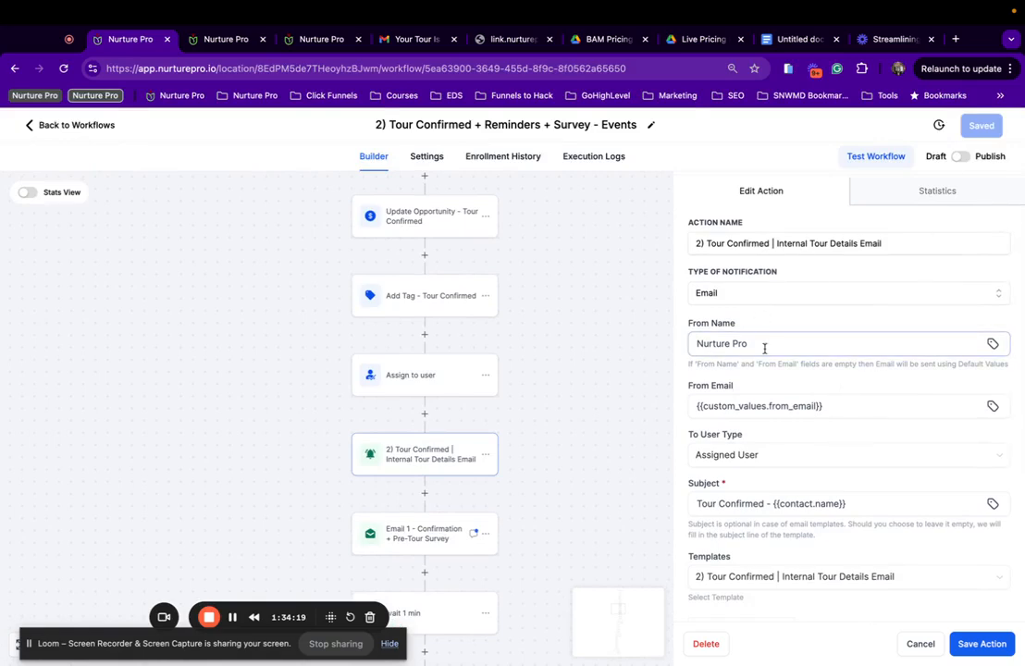
pyautogui.scroll(-5, 764, 348)
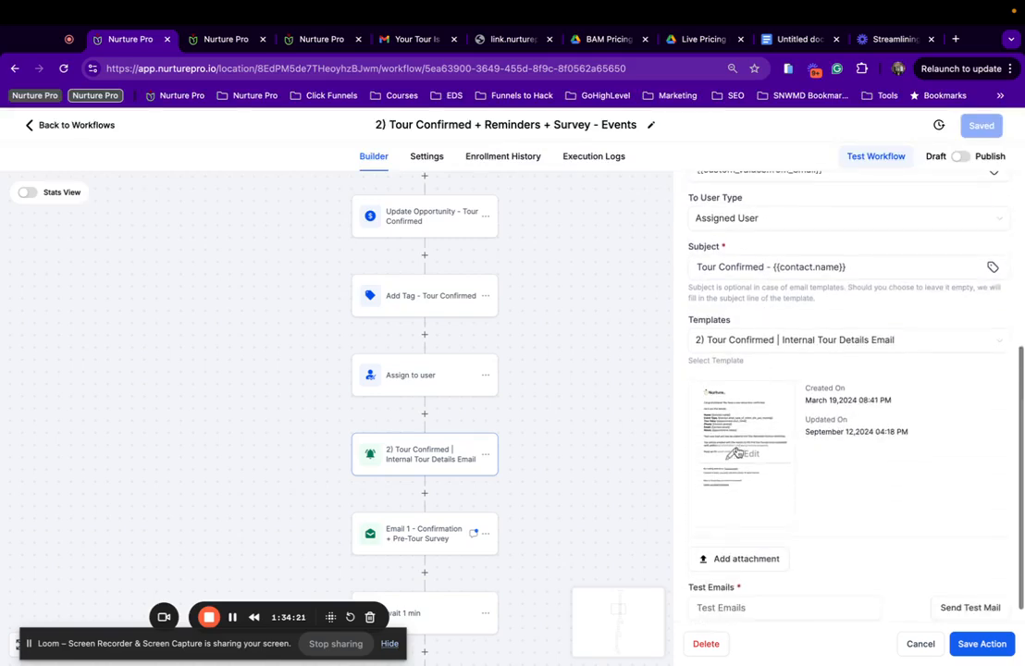
pyautogui.click(738, 453)
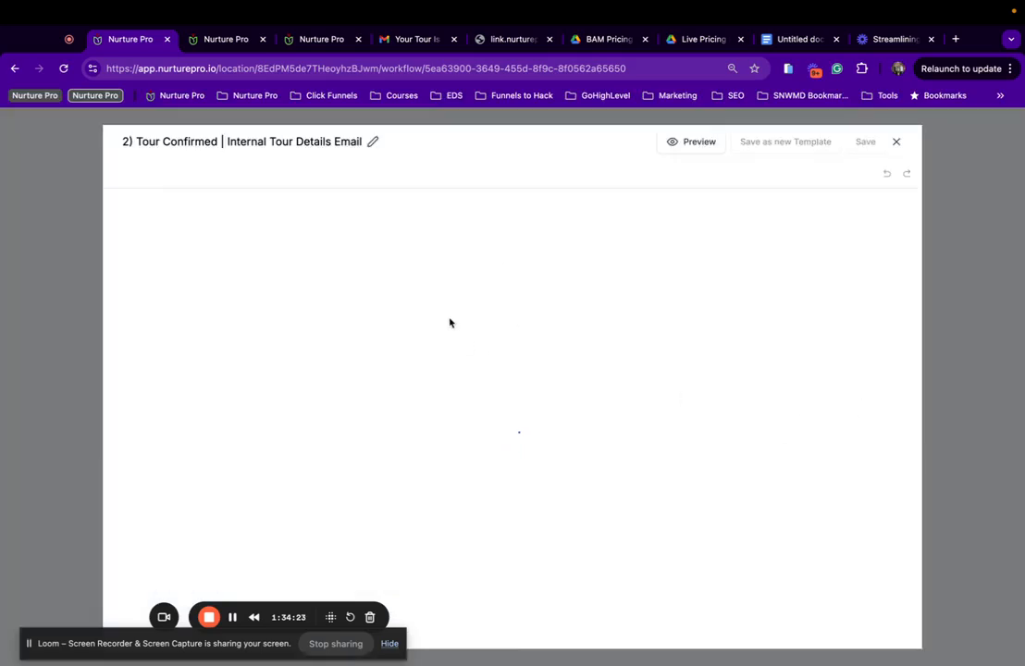
pyautogui.click(896, 141)
pyautogui.scroll(-3, 435, 519)
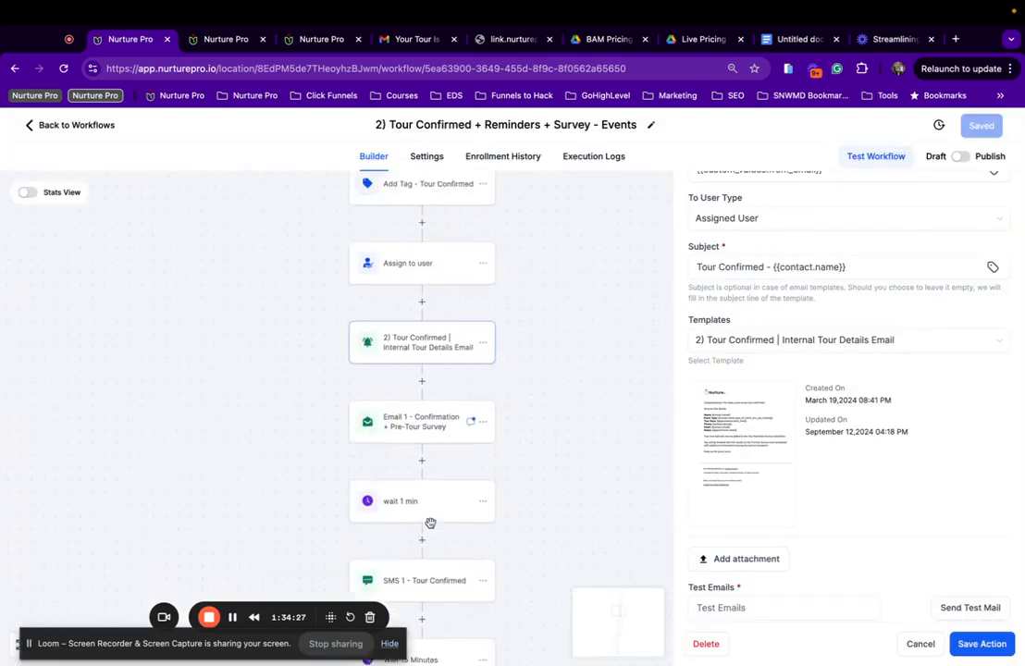
pyautogui.click(418, 374)
# Preview Email 1's current Confirmation + Pre-Tour Survey template in the editor.
pyautogui.click(735, 435)
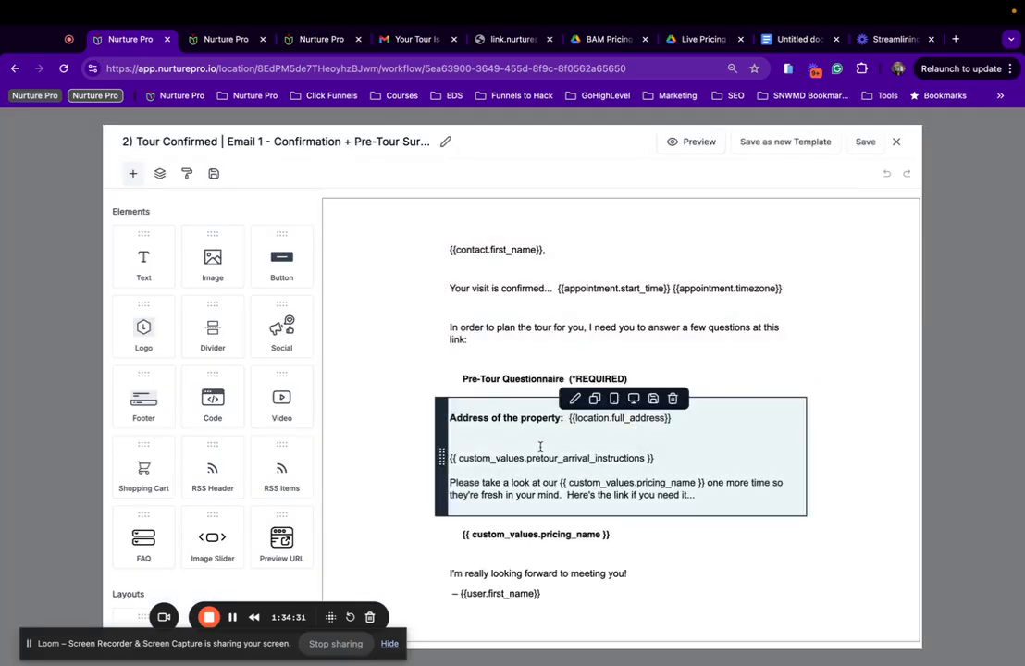
pyautogui.scroll(-2, 540, 447)
pyautogui.scroll(2, 705, 320)
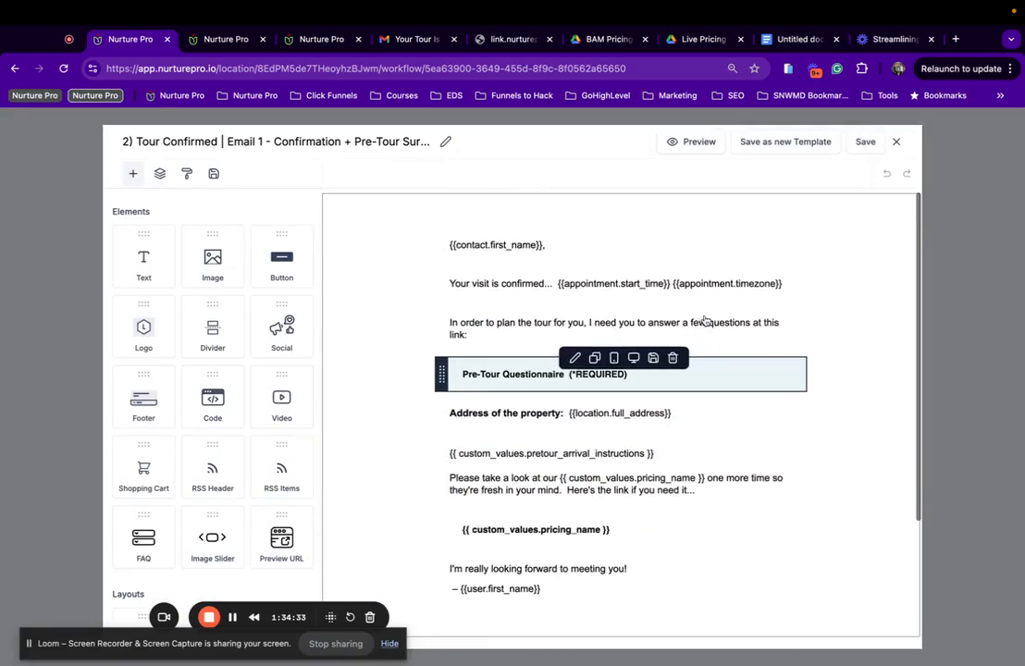
pyautogui.scroll(-1, 561, 410)
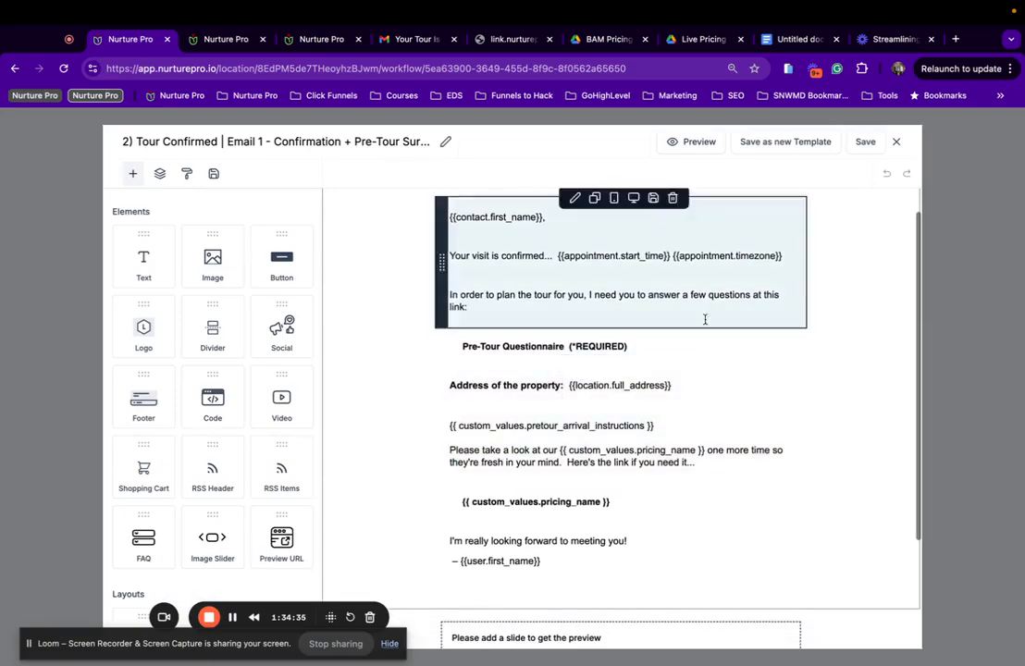
pyautogui.scroll(-1, 746, 297)
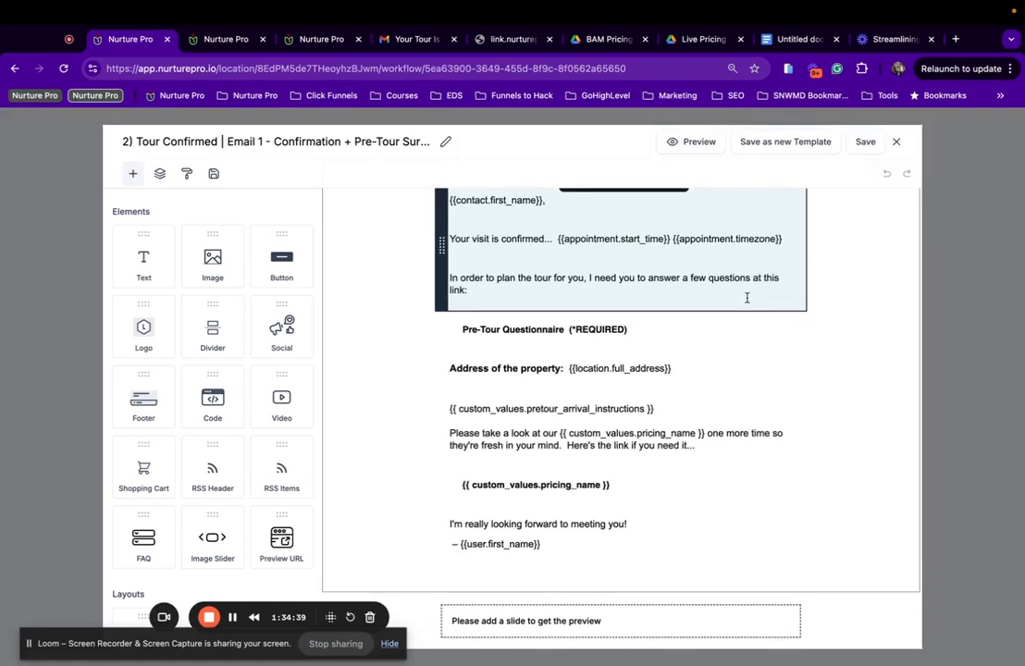
pyautogui.click(895, 143)
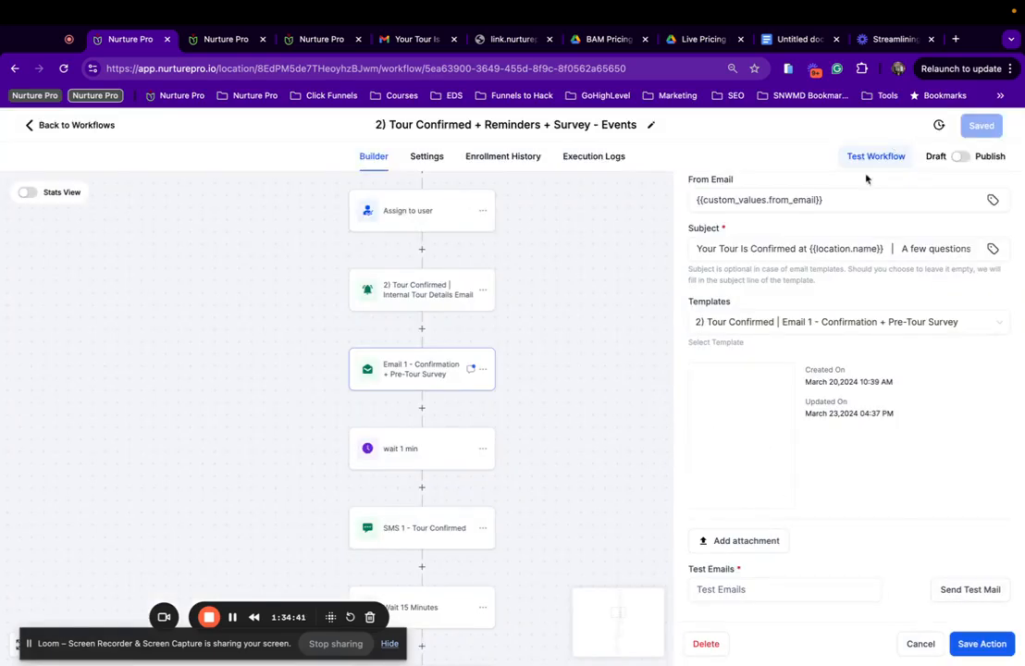
# Switch Email 1 to the '| Events' Confirmation + Pre-Tour Survey template and save the step.
pyautogui.click(851, 322)
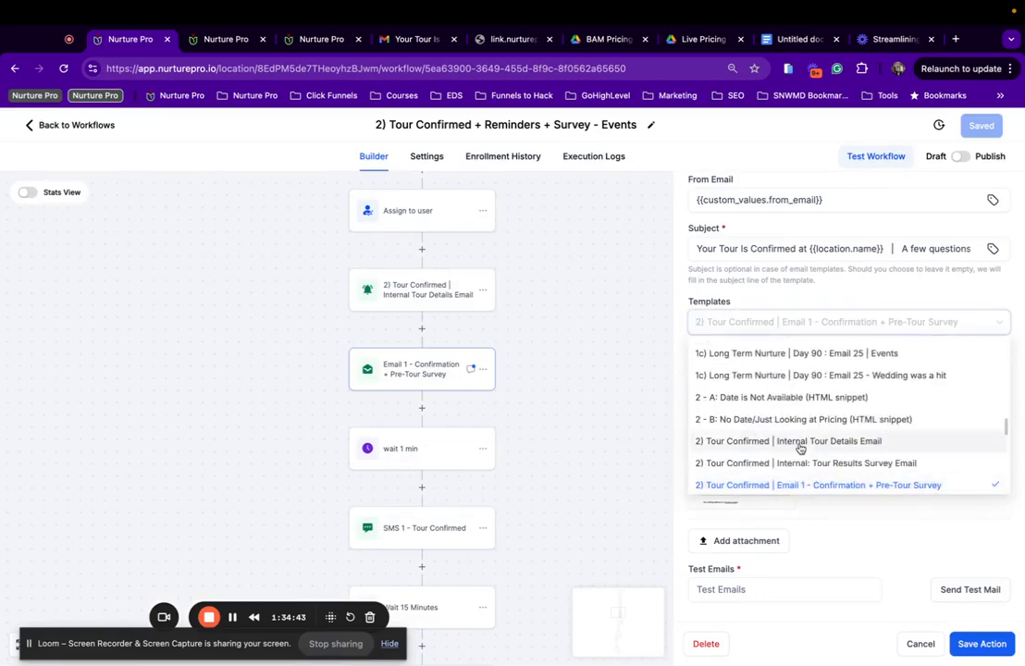
pyautogui.scroll(-1, 799, 446)
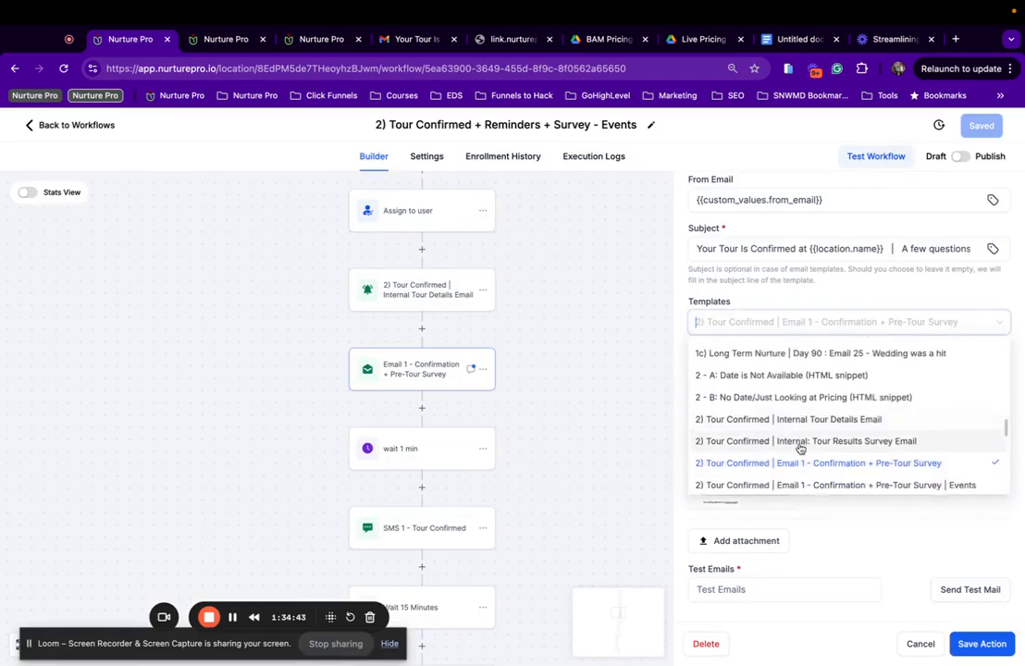
pyautogui.click(921, 479)
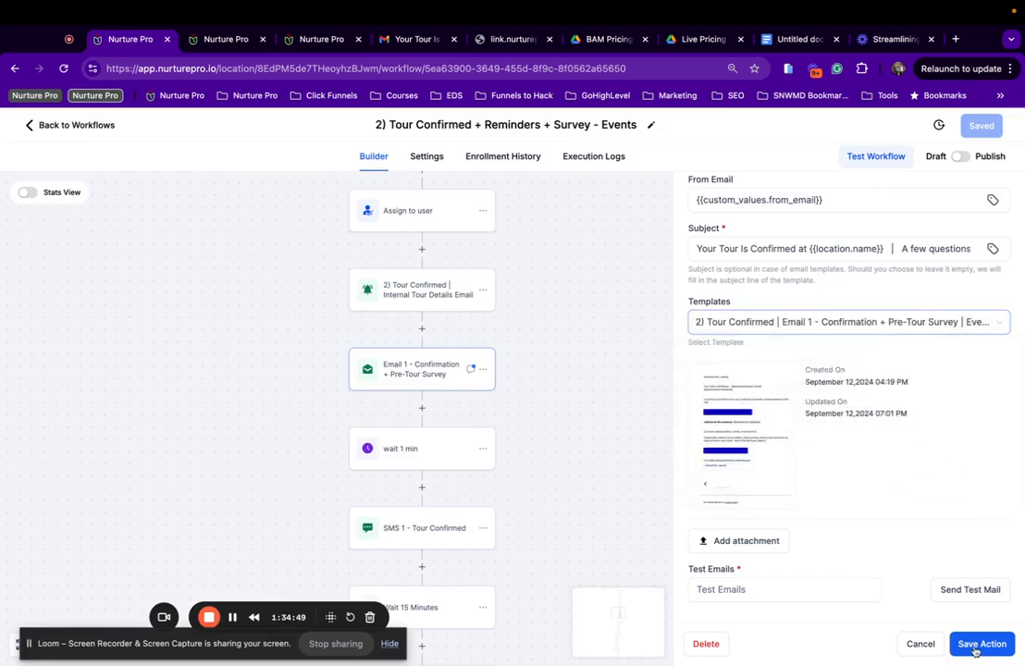
pyautogui.scroll(3, 836, 445)
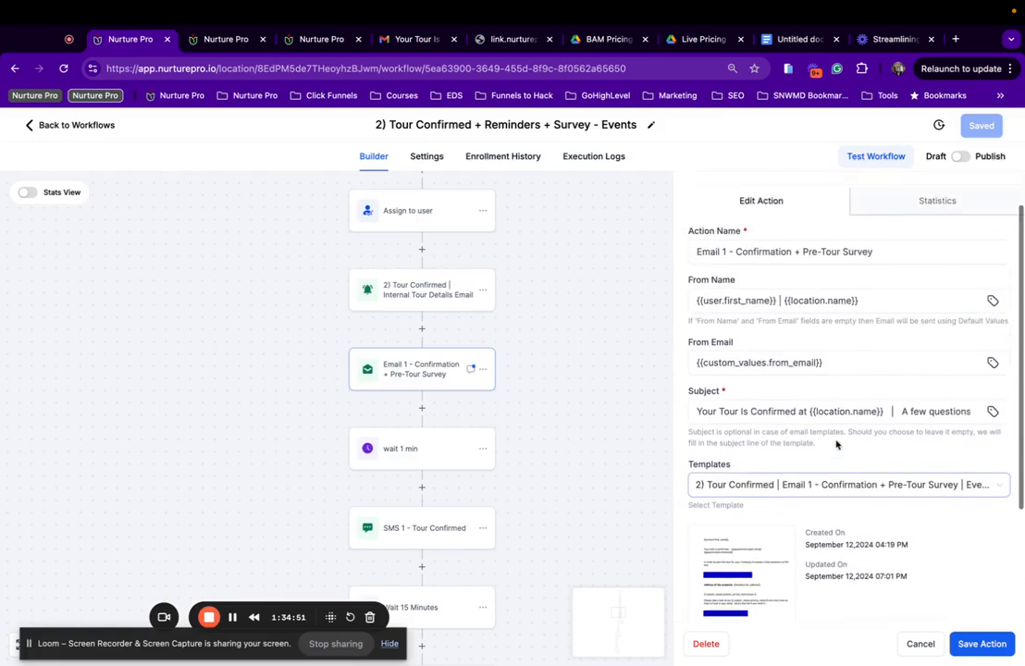
pyautogui.click(978, 644)
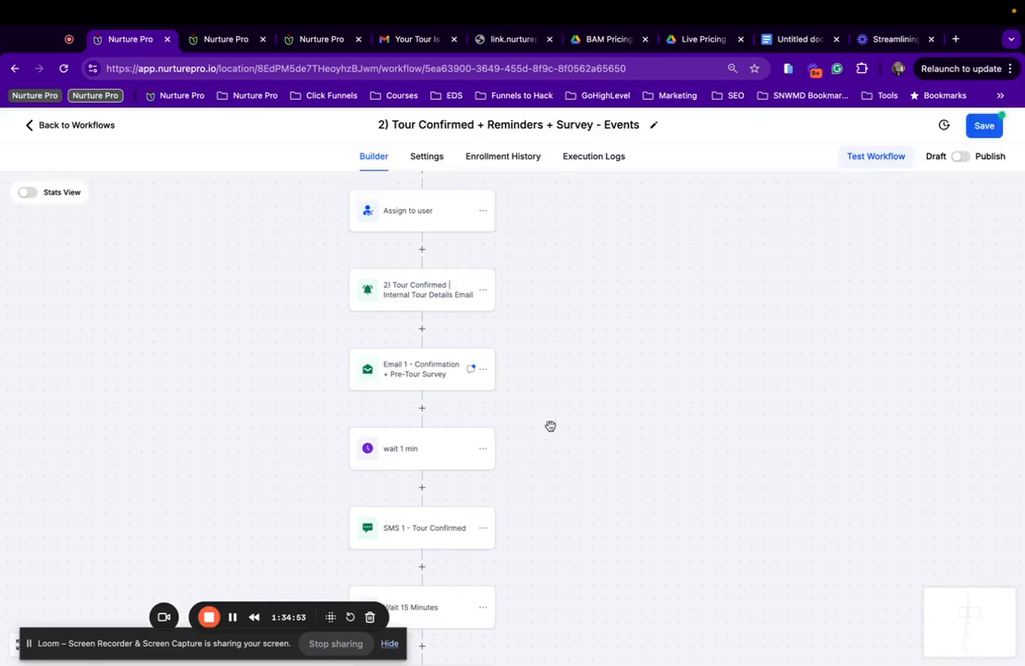
pyautogui.scroll(-2, 510, 421)
# In SMS 1 - Tour Confirmed, change 'wedding' to 'event' in the closing line.
pyautogui.click(448, 448)
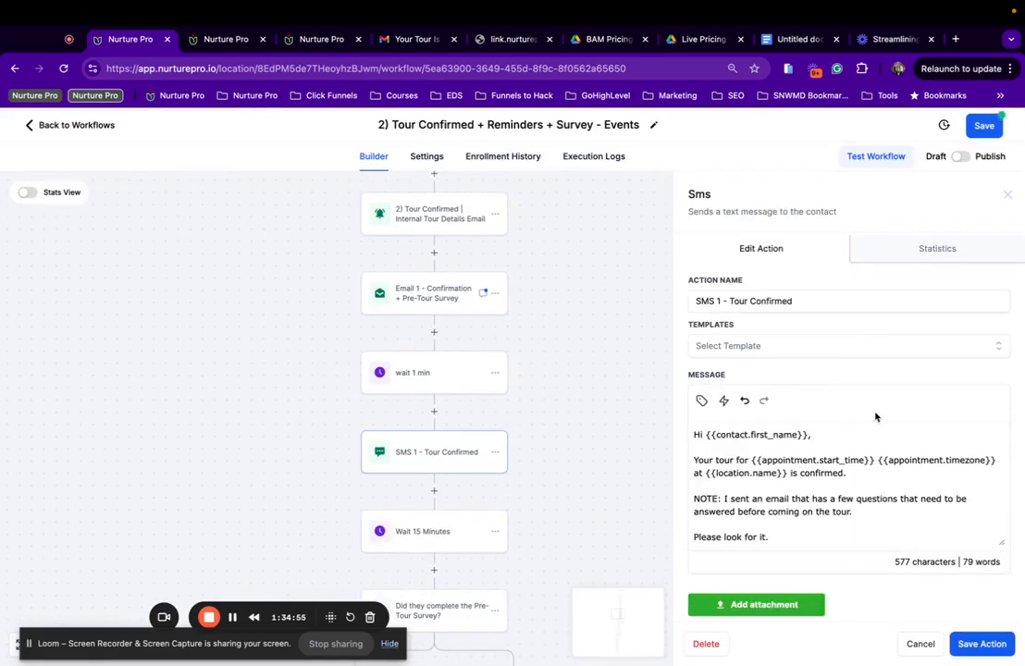
pyautogui.scroll(-2, 705, 450)
pyautogui.scroll(3, 713, 458)
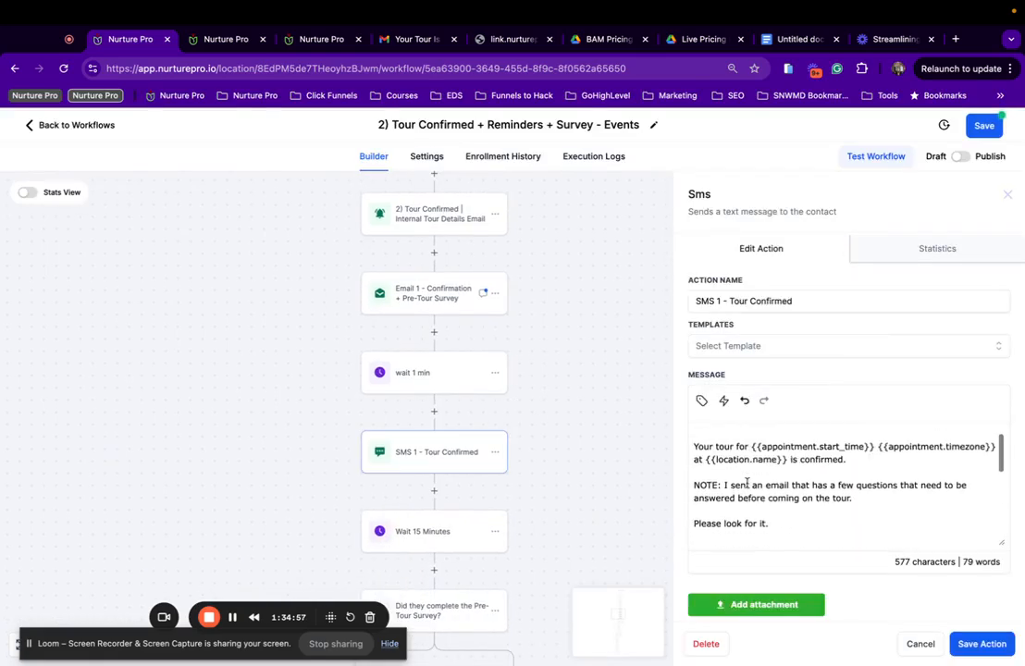
pyautogui.scroll(-3, 768, 490)
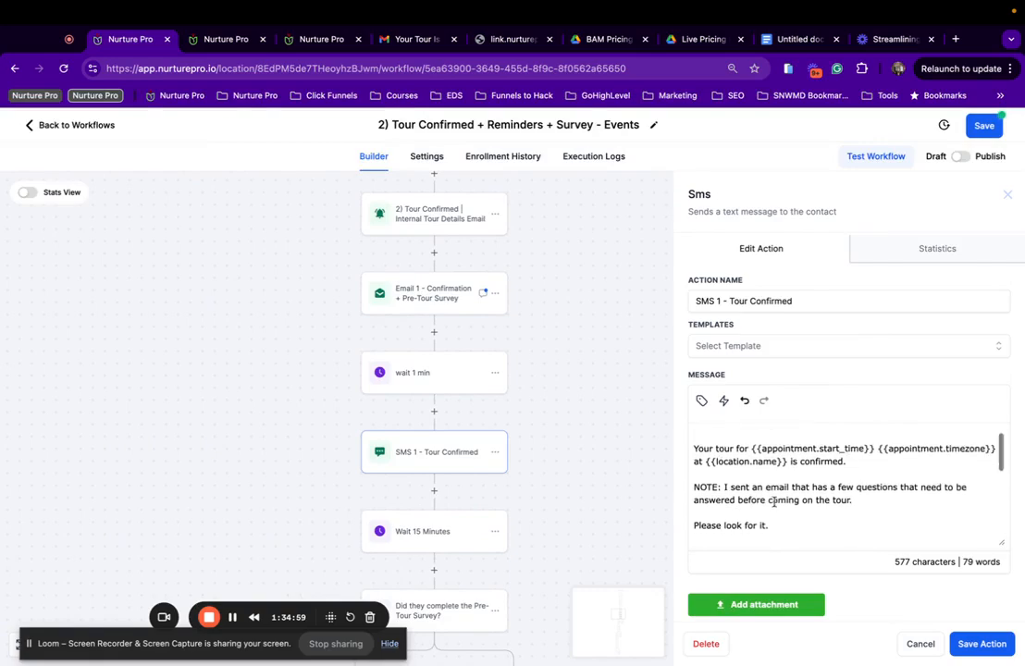
pyautogui.scroll(-3, 774, 502)
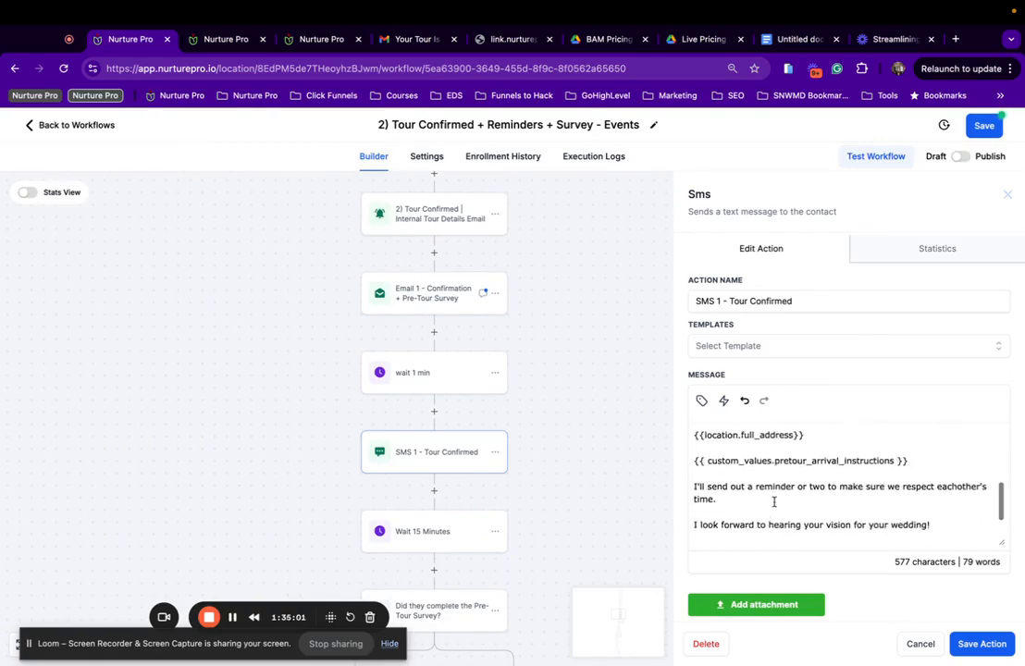
pyautogui.scroll(3, 774, 501)
pyautogui.scroll(1, 775, 501)
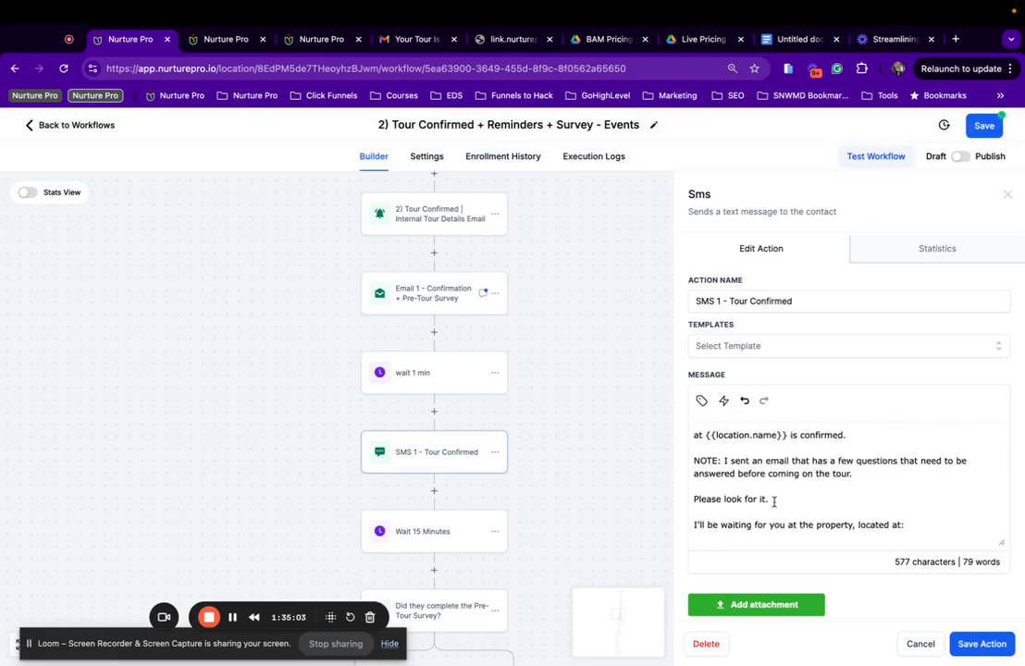
pyautogui.scroll(-1, 774, 502)
pyautogui.scroll(-3, 774, 502)
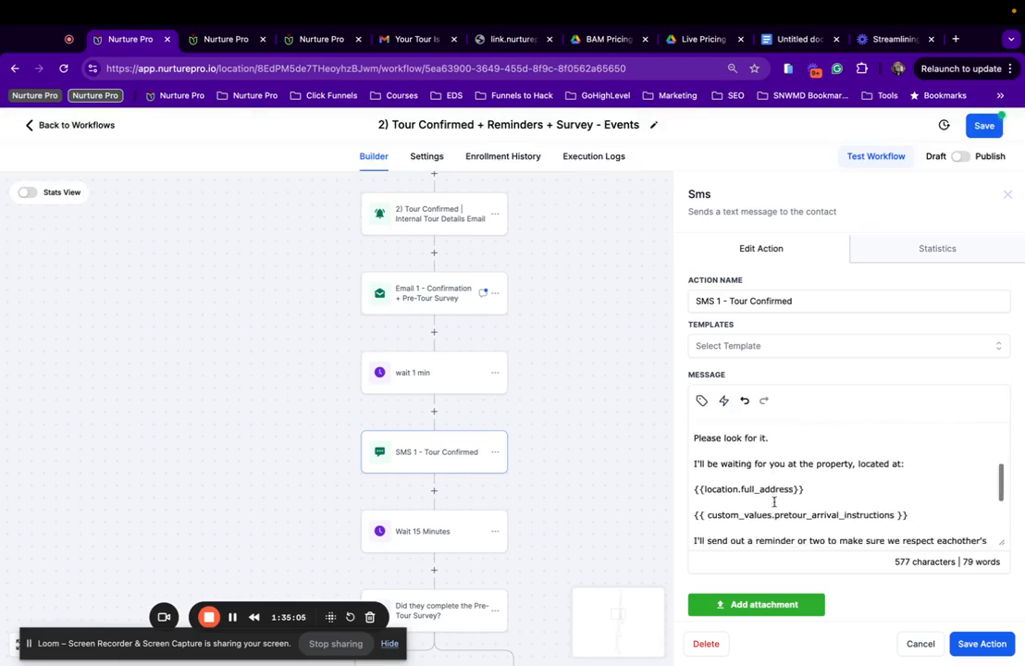
pyautogui.scroll(-1, 774, 501)
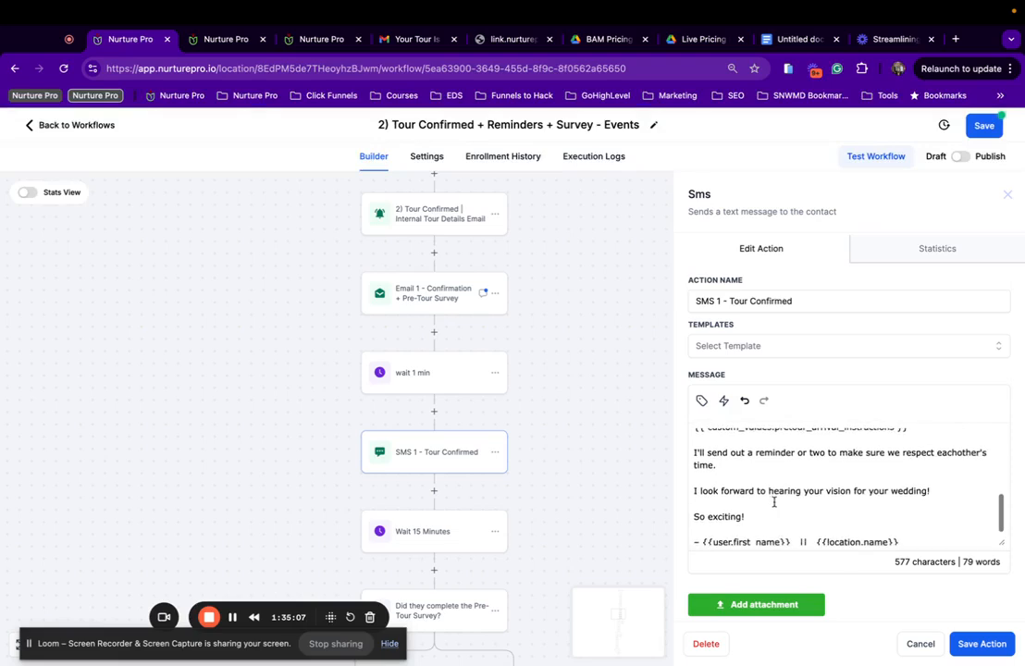
pyautogui.scroll(-1, 774, 501)
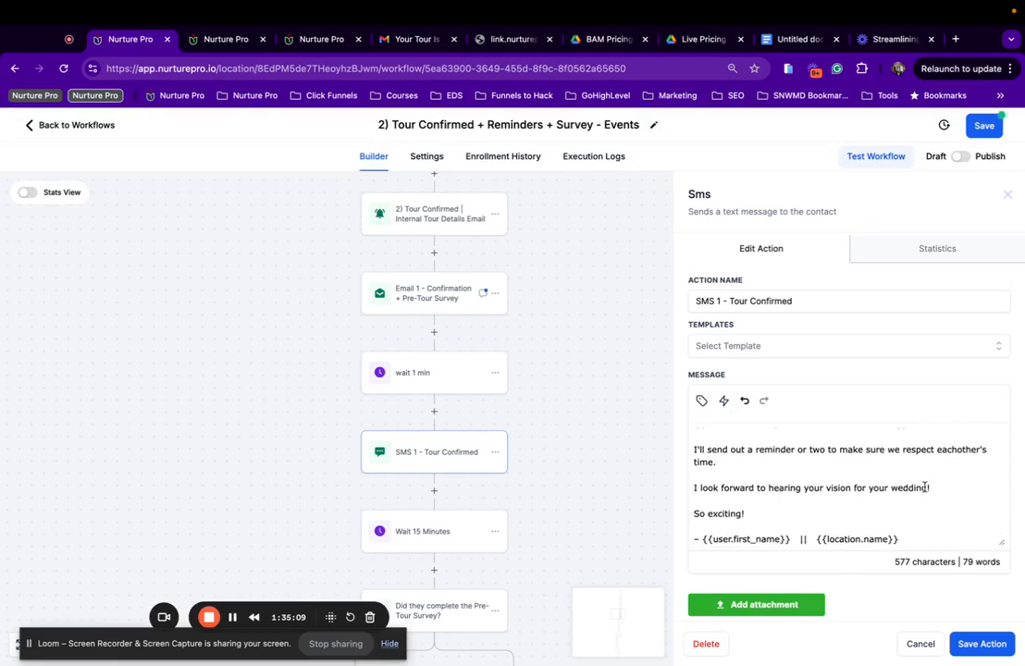
pyautogui.moveTo(925, 488); pyautogui.dragTo(900, 488)
pyautogui.write('ent')
# Save the SMS 1 action and then save the workflow.
pyautogui.scroll(5, 898, 471)
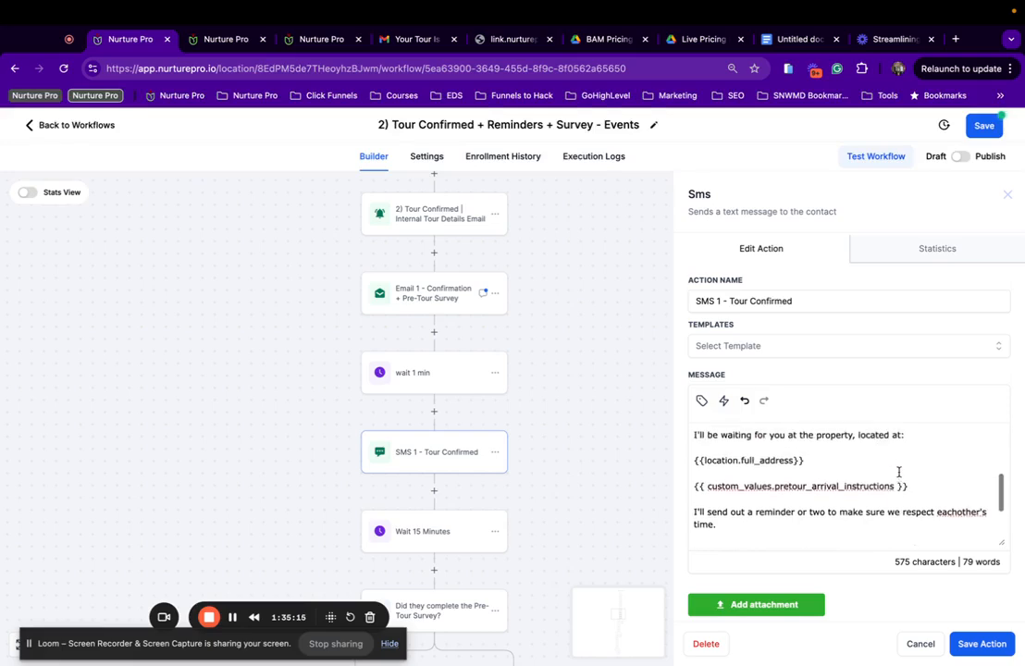
pyautogui.scroll(3, 899, 472)
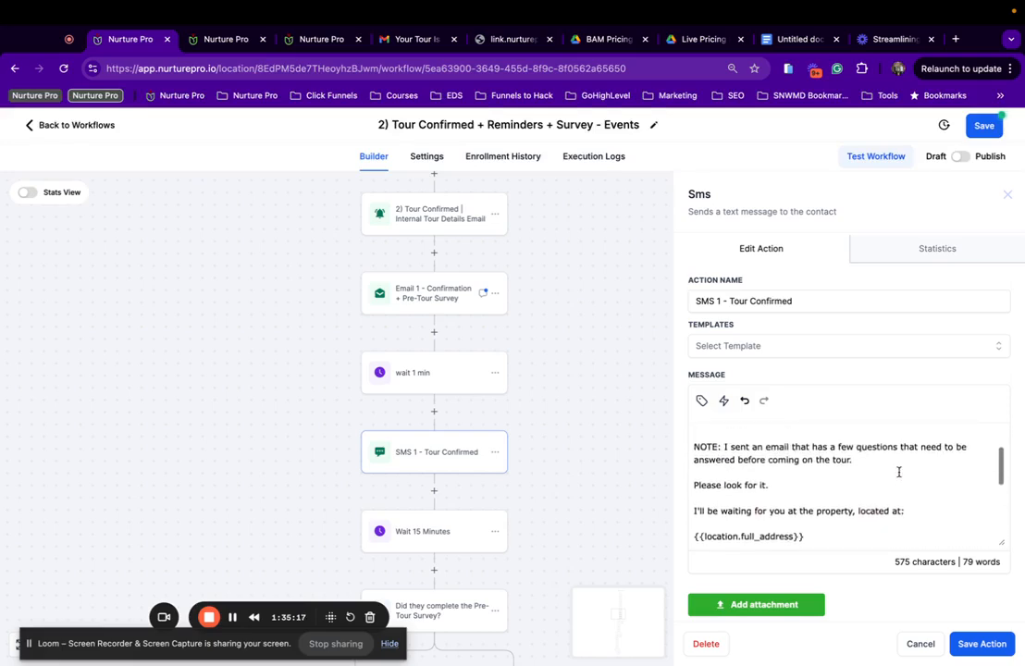
pyautogui.scroll(-3, 899, 472)
pyautogui.scroll(3, 899, 472)
pyautogui.scroll(3, 898, 471)
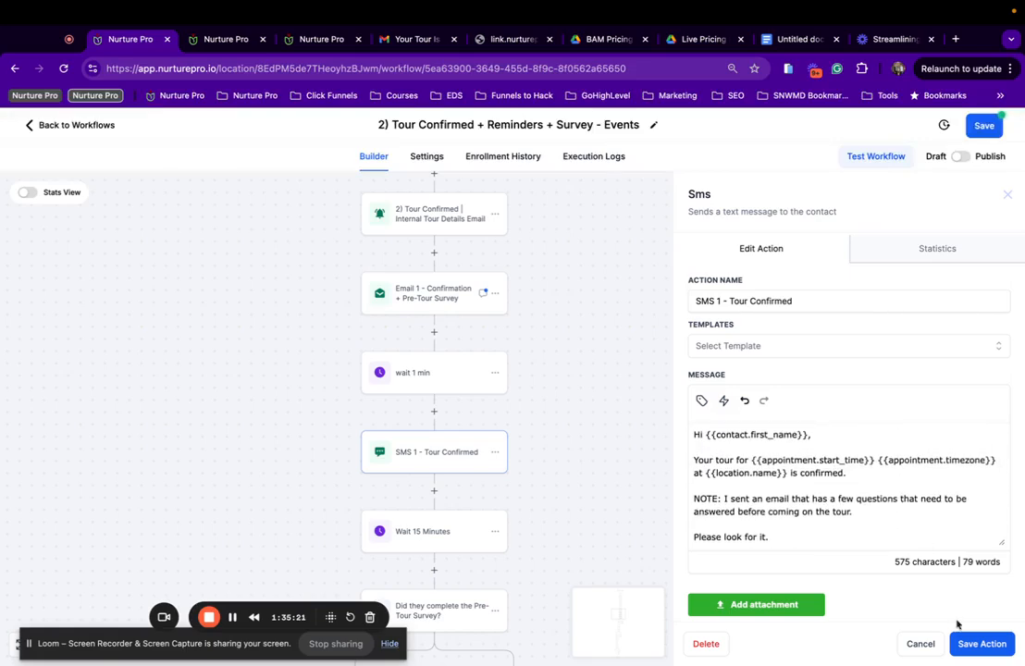
pyautogui.click(981, 644)
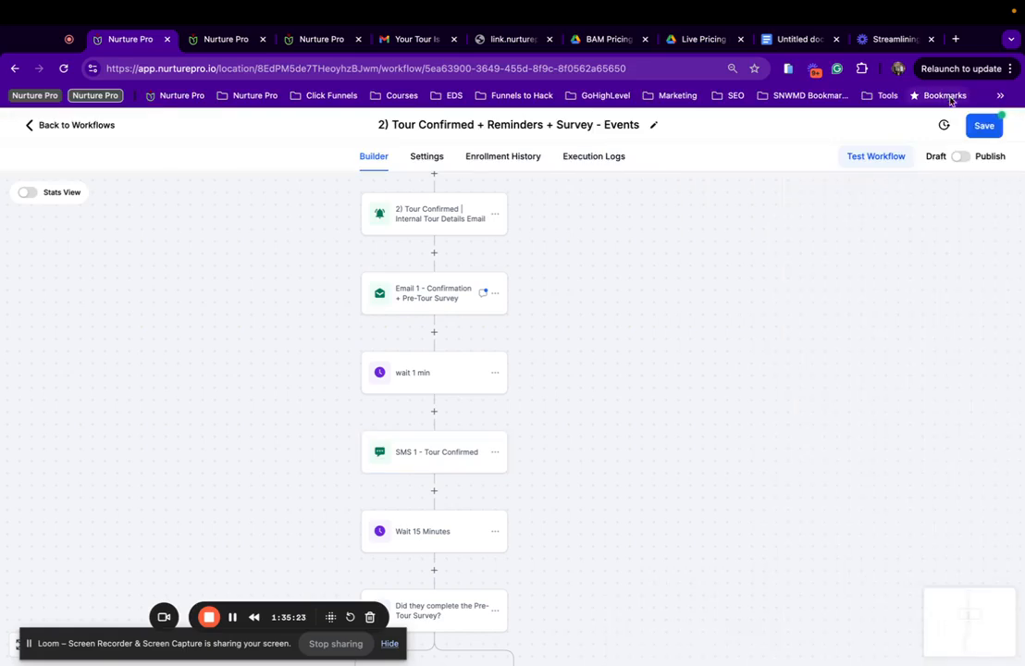
pyautogui.click(976, 127)
pyautogui.scroll(-3, 333, 389)
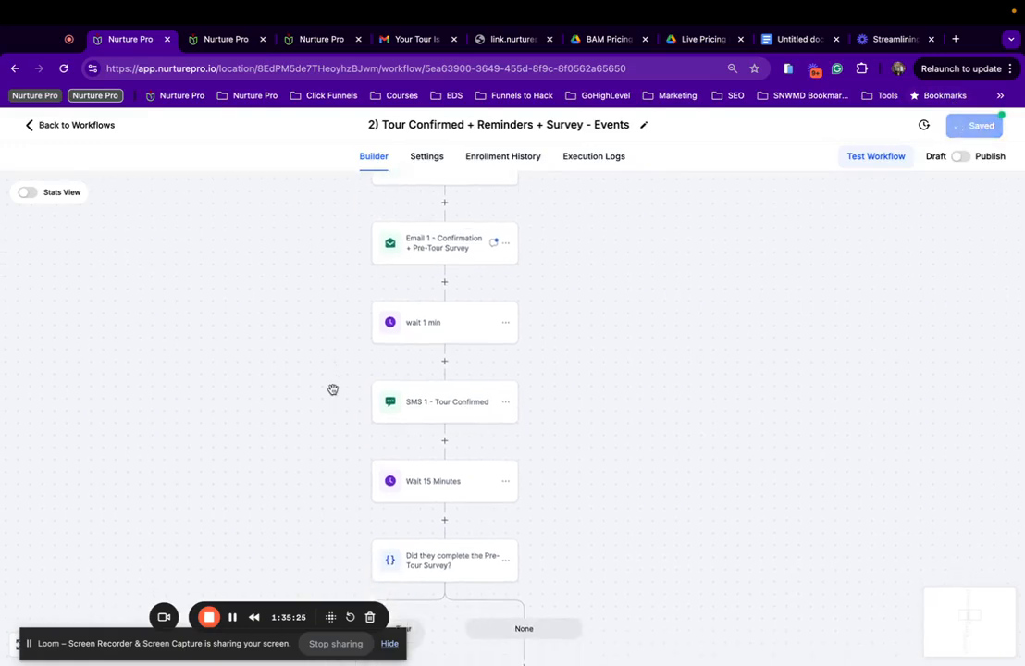
# In SMS 2 - Pre-Tour Survey Reminder 1, replace 'wedding' with 'event'.
pyautogui.scroll(-3, 332, 388)
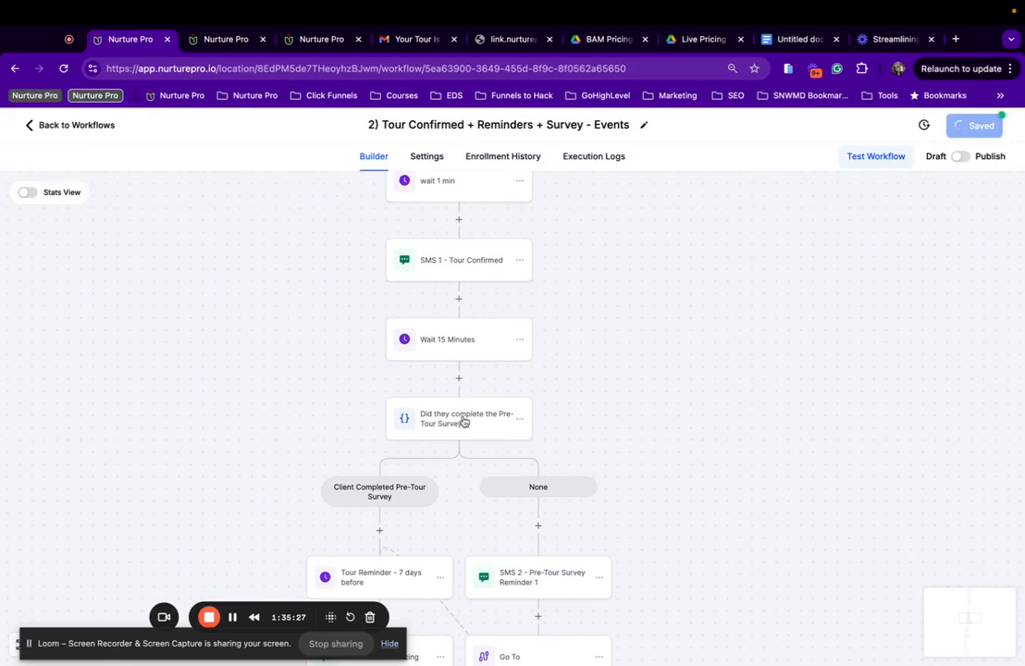
pyautogui.scroll(-2, 465, 416)
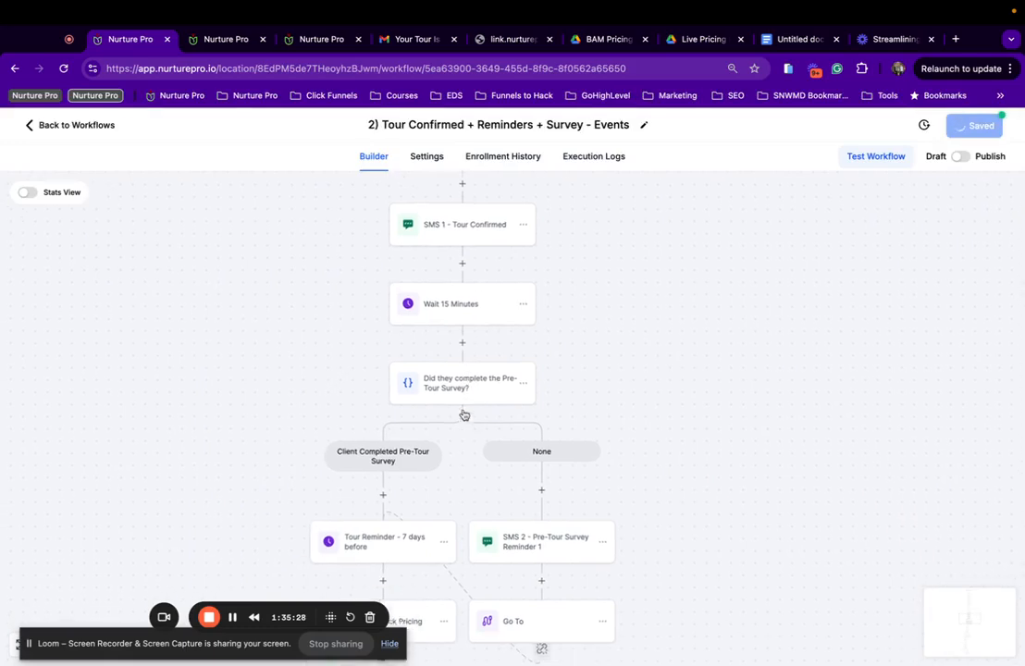
pyautogui.click(565, 536)
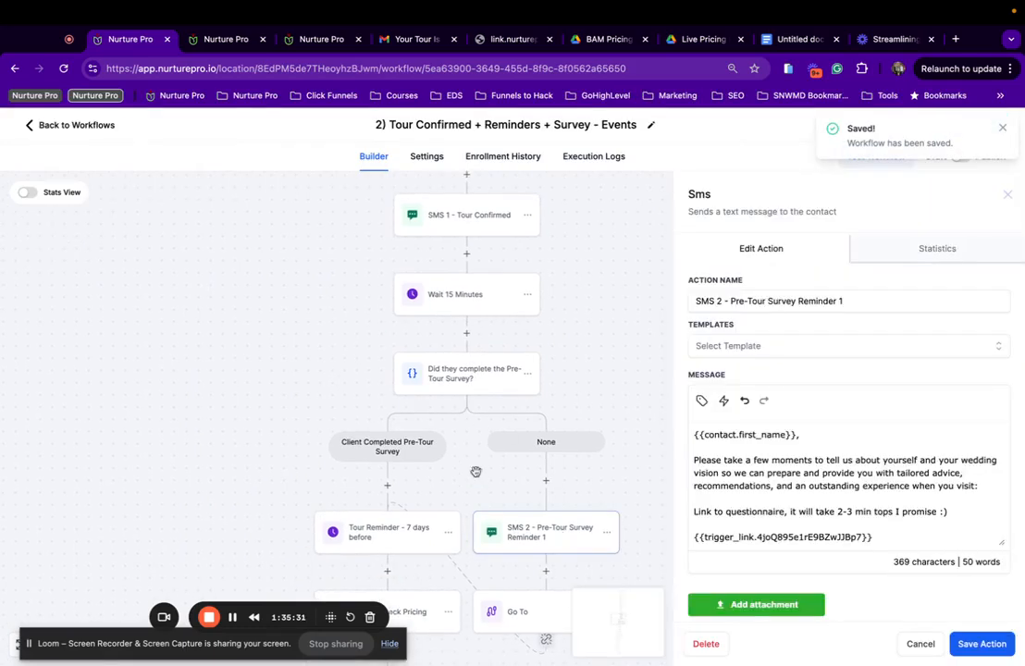
pyautogui.scroll(-1, 916, 546)
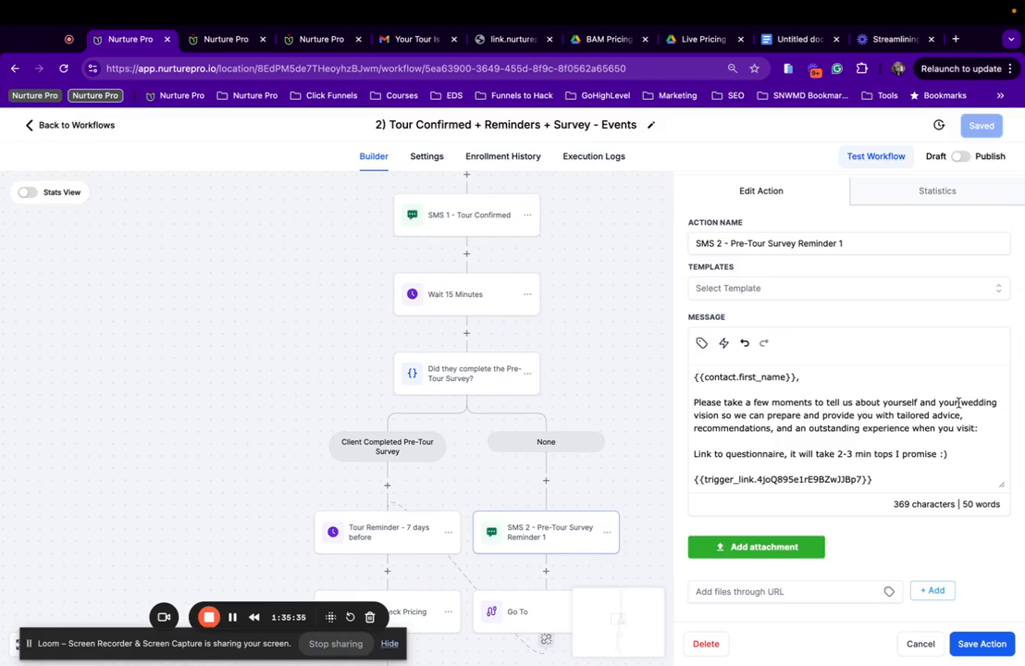
pyautogui.moveTo(963, 403); pyautogui.dragTo(989, 403)
pyautogui.write('event')
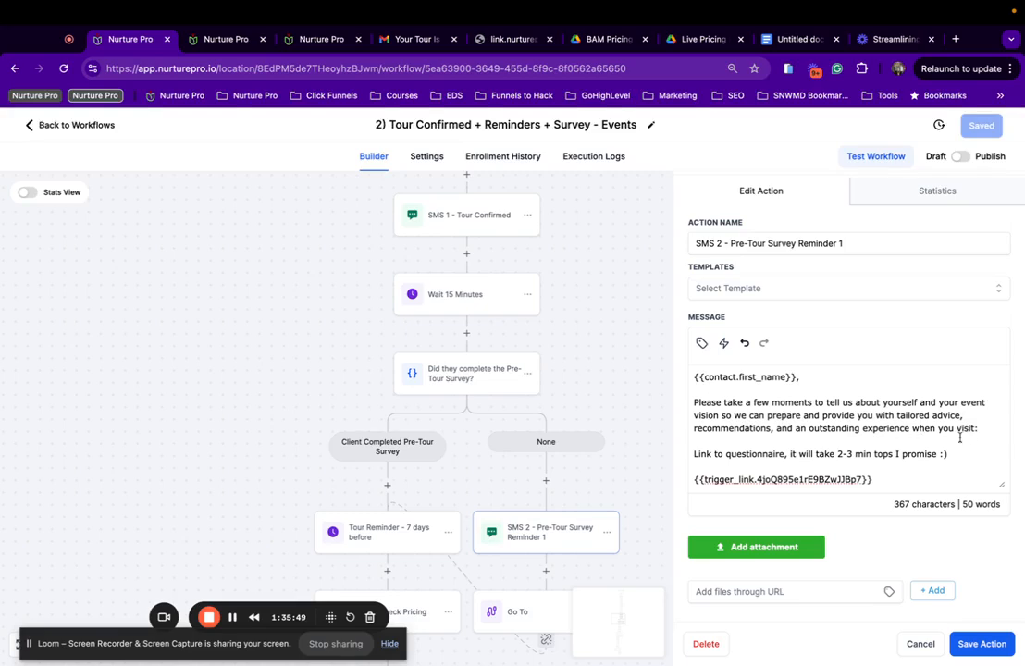
# Swap the message's link for the Pre-Tour Survey | Events trigger link and save the action.
pyautogui.moveTo(870, 479); pyautogui.dragTo(696, 472)
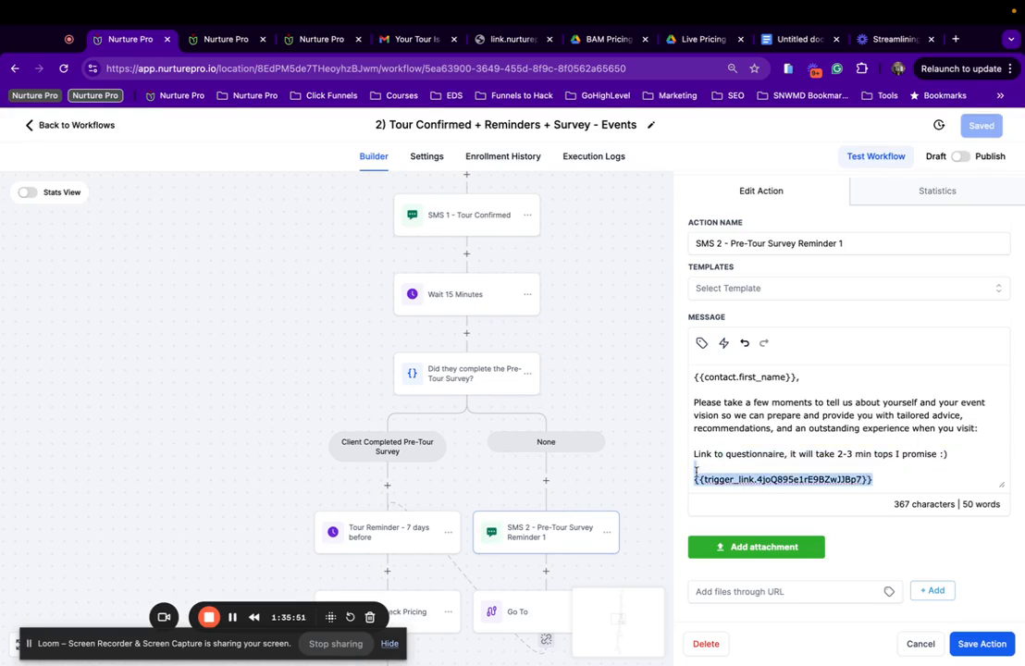
pyautogui.click(724, 345)
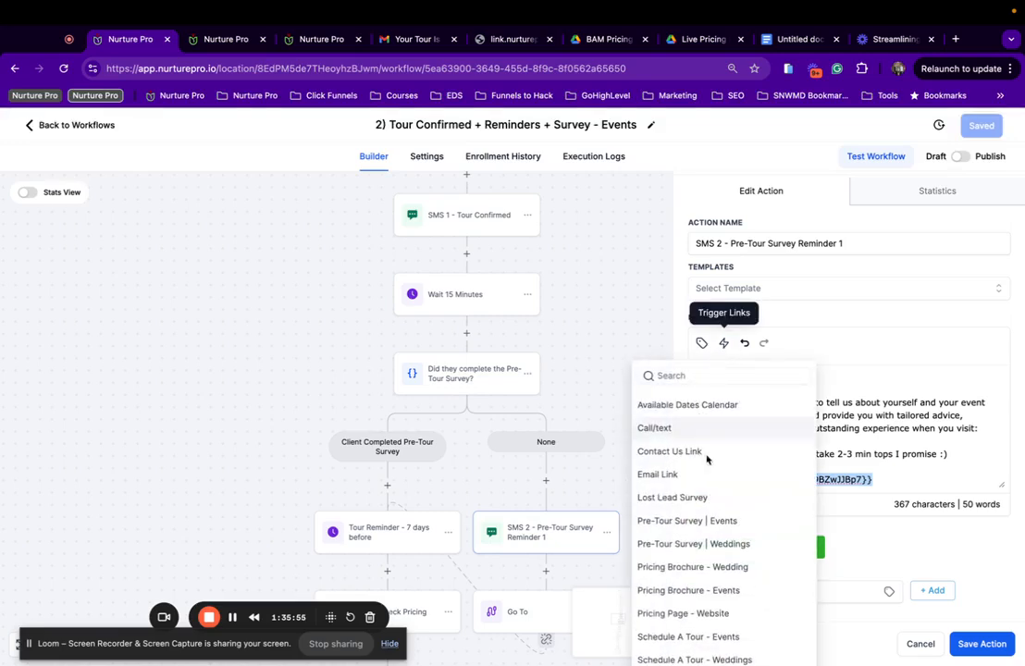
pyautogui.click(673, 522)
pyautogui.scroll(-2, 916, 555)
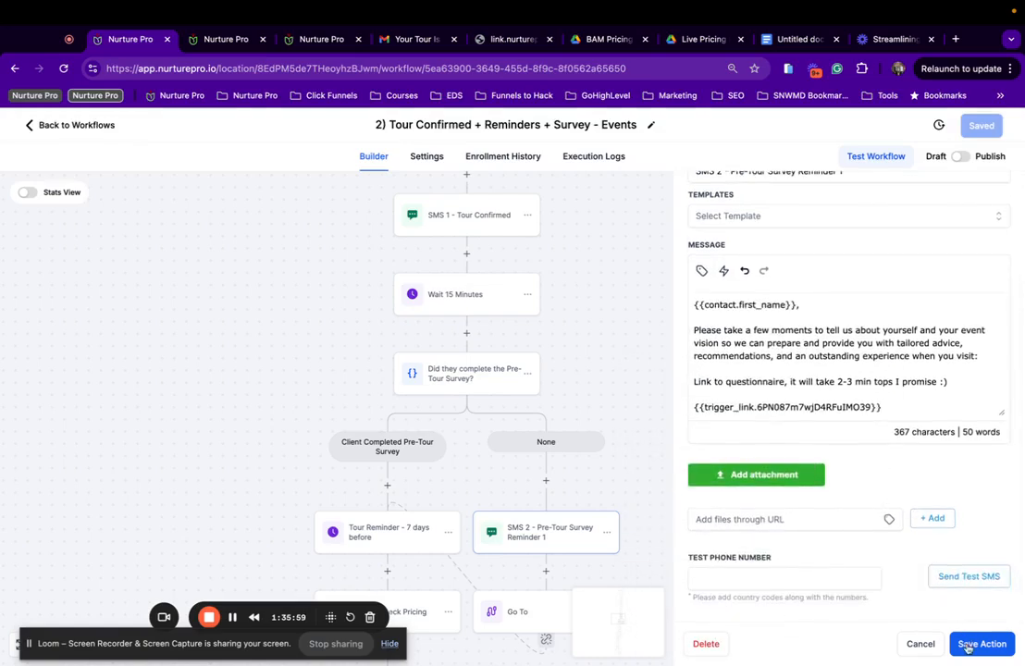
pyautogui.click(979, 644)
pyautogui.scroll(-4, 537, 472)
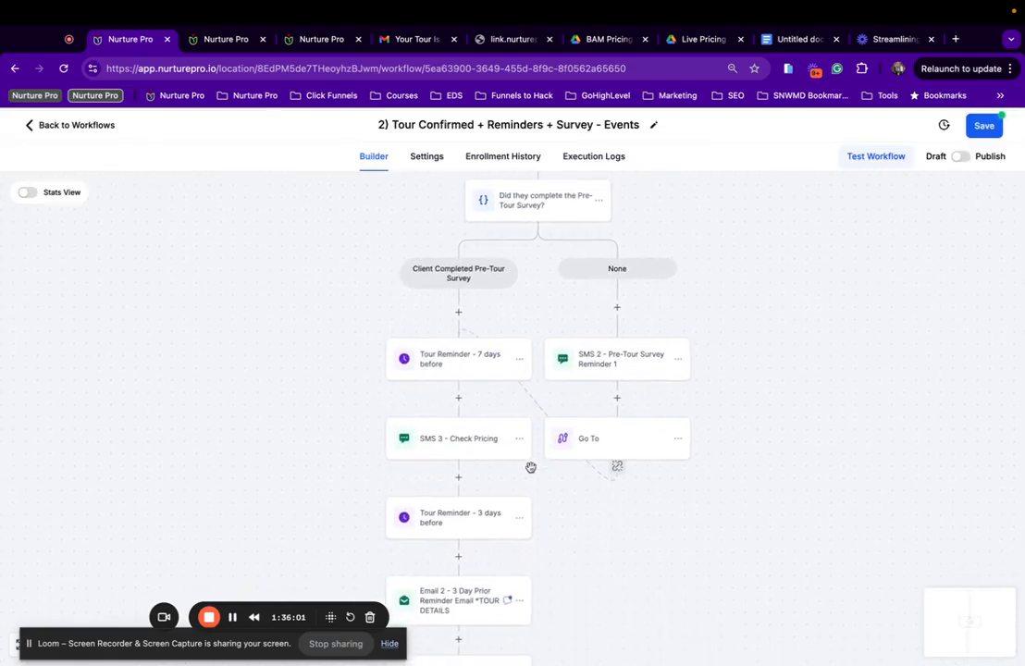
# Replace SMS 3 - Check Pricing's link with the Pricing Brochure - Events trigger link and close the editor.
pyautogui.click(462, 363)
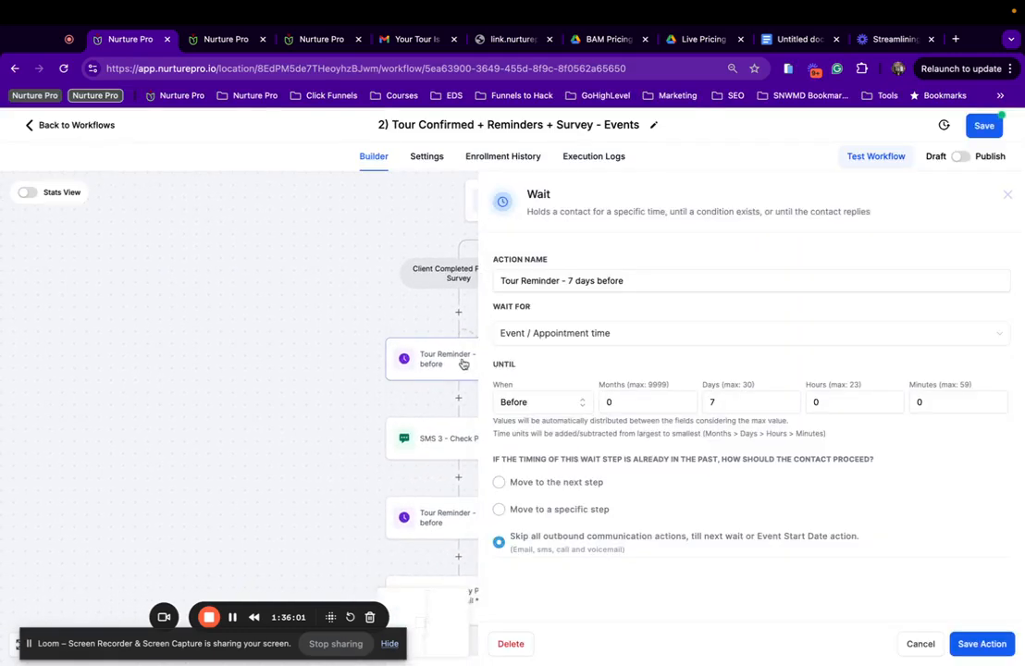
pyautogui.click(448, 435)
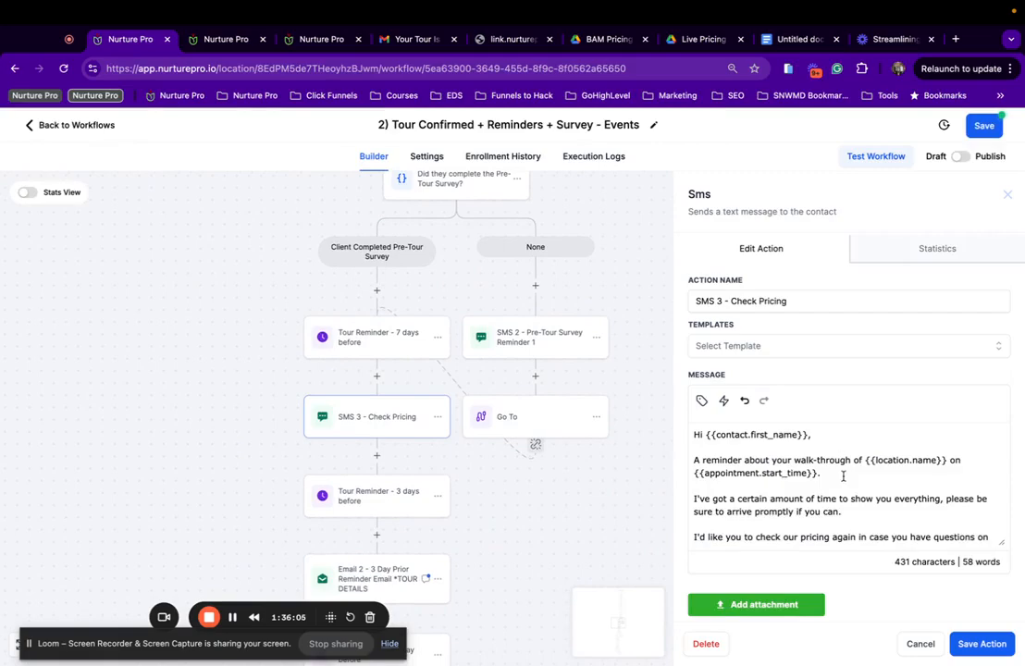
pyautogui.scroll(-2, 842, 476)
pyautogui.scroll(1, 842, 476)
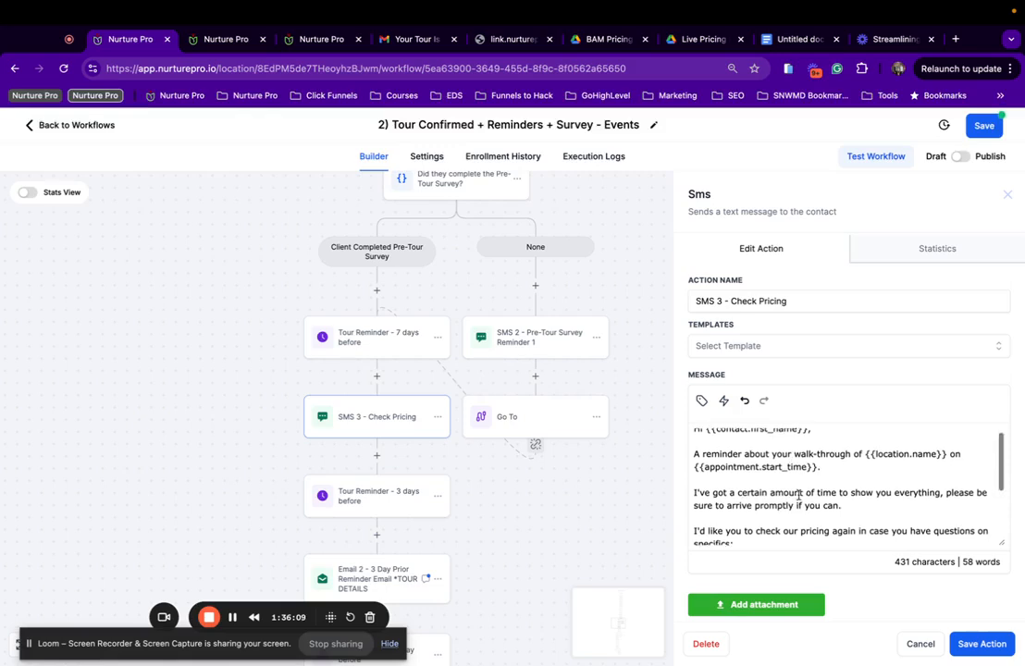
pyautogui.scroll(-1, 800, 496)
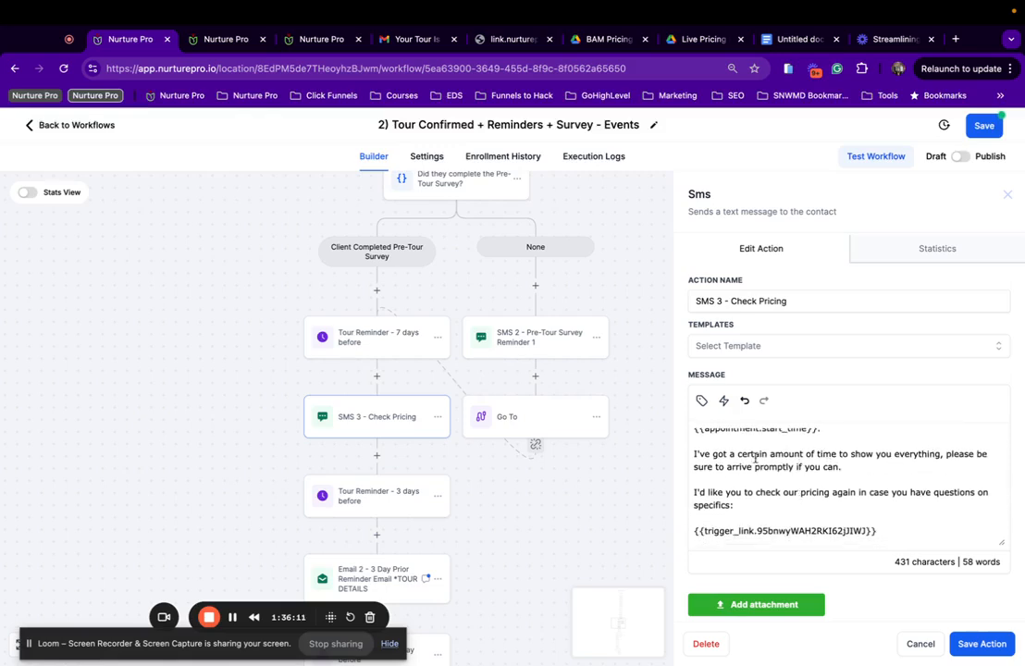
pyautogui.scroll(-1, 749, 490)
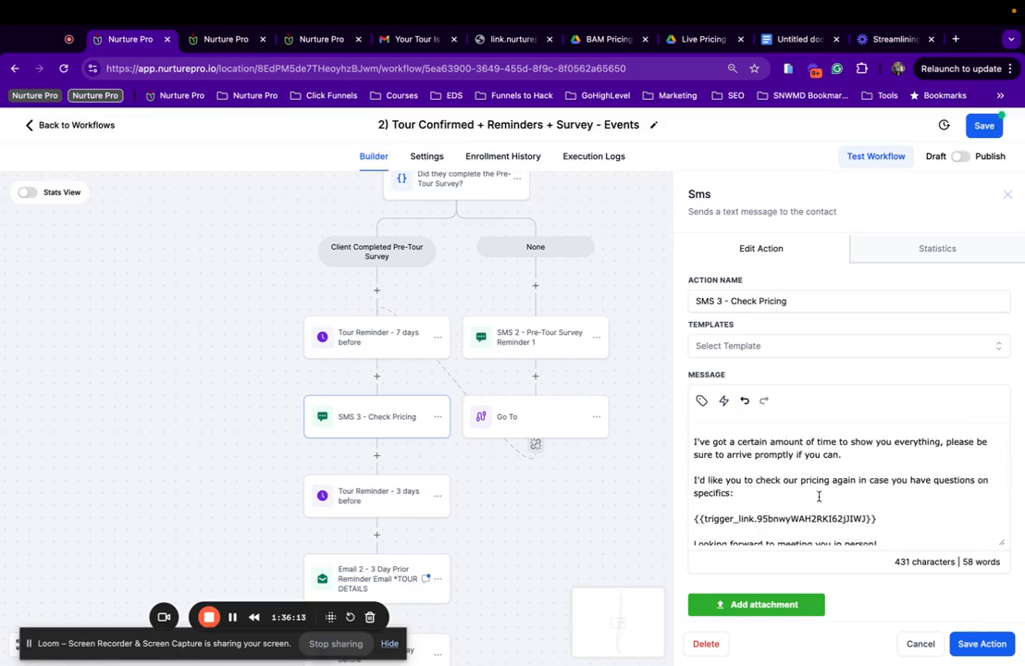
pyautogui.scroll(-1, 819, 497)
pyautogui.moveTo(877, 487); pyautogui.dragTo(694, 485)
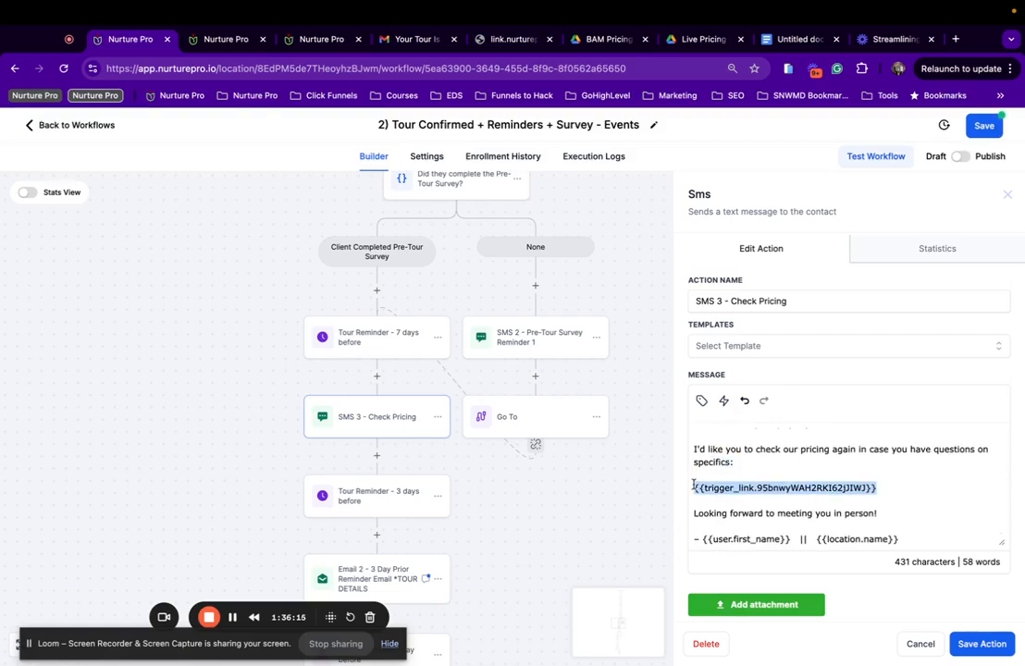
pyautogui.click(703, 402)
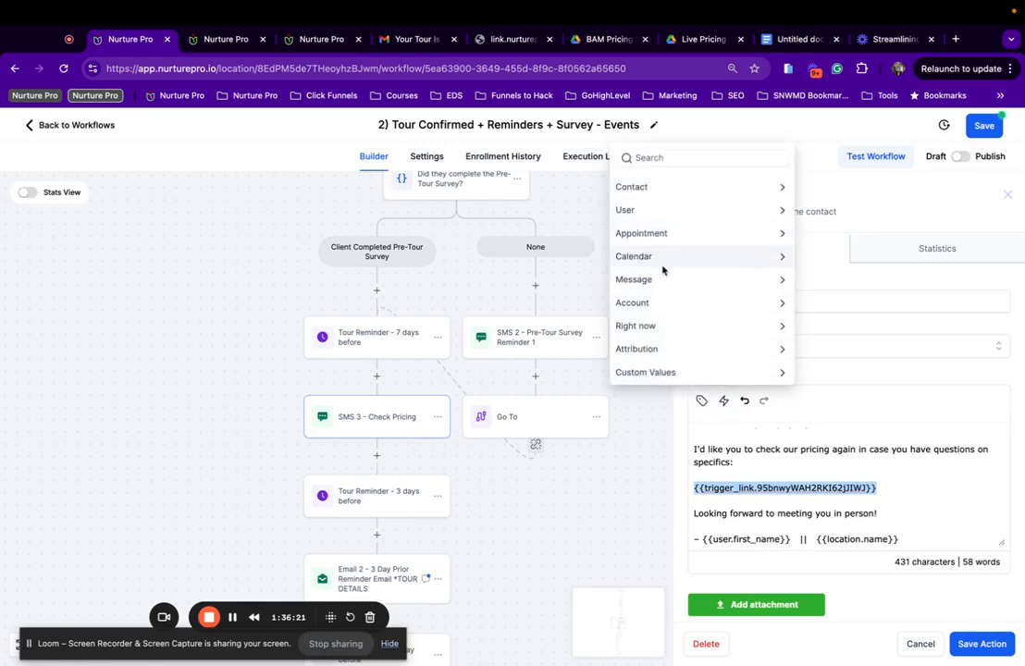
pyautogui.click(724, 401)
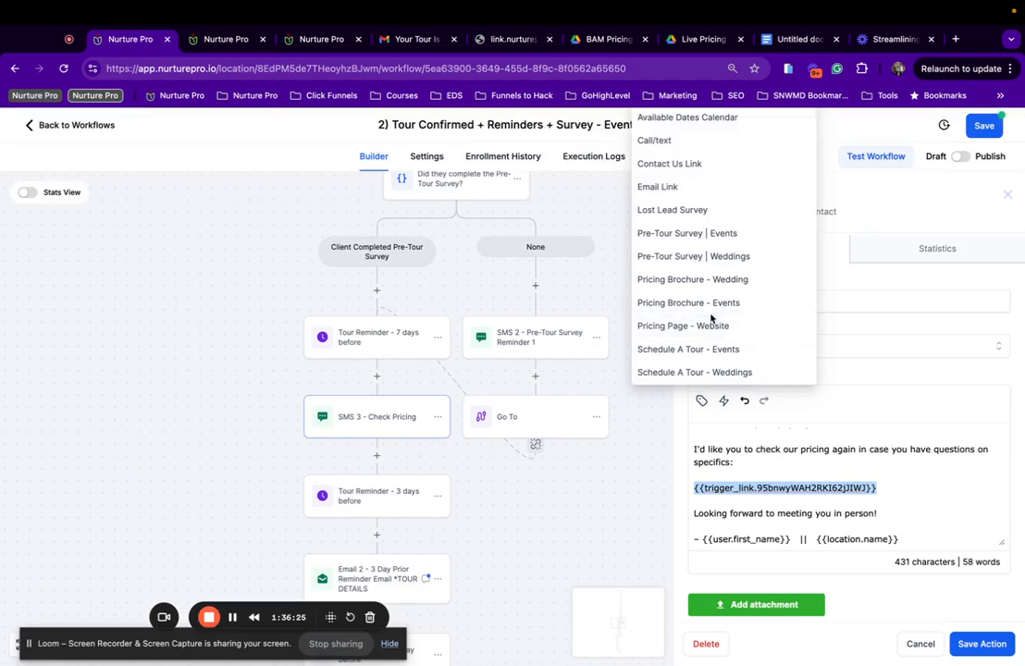
pyautogui.click(684, 304)
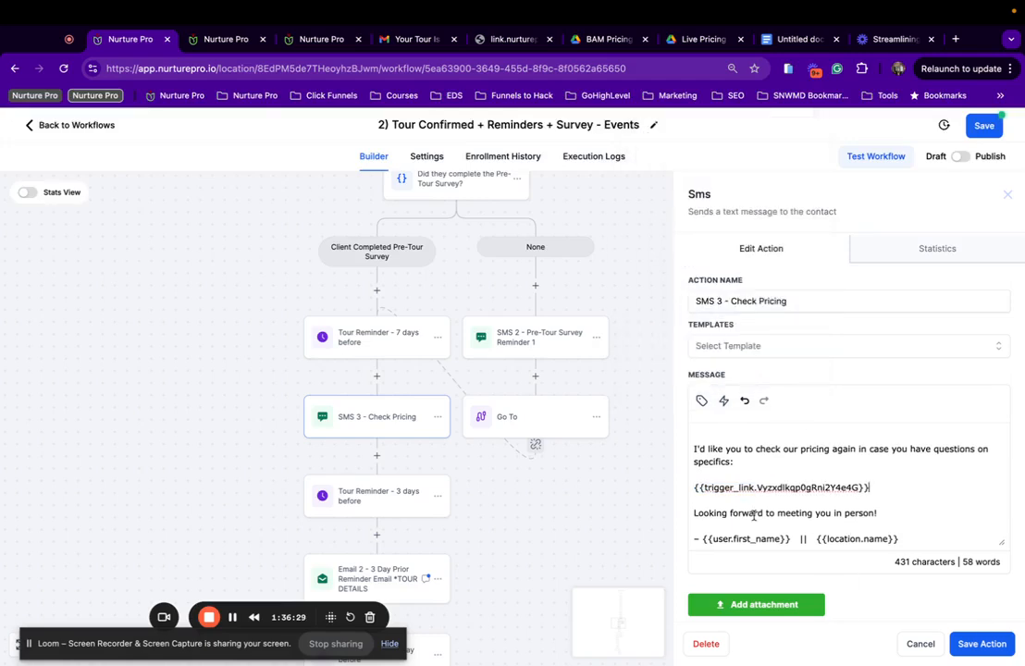
pyautogui.click(967, 643)
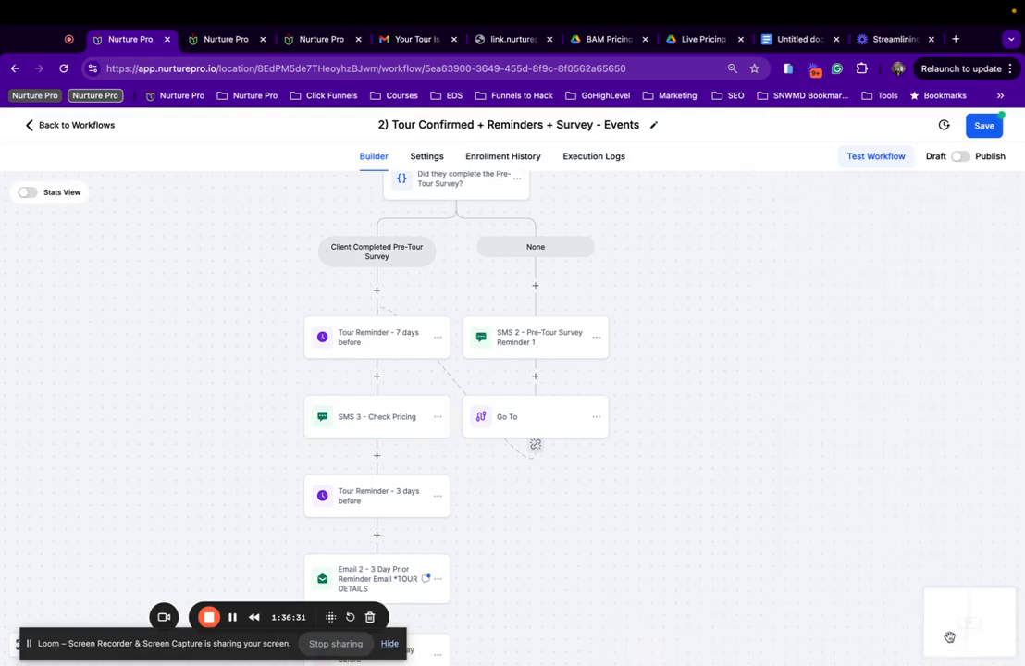
# Switch the Email 2 3-day reminder to the Events version of its template and save it.
pyautogui.scroll(-5, 376, 424)
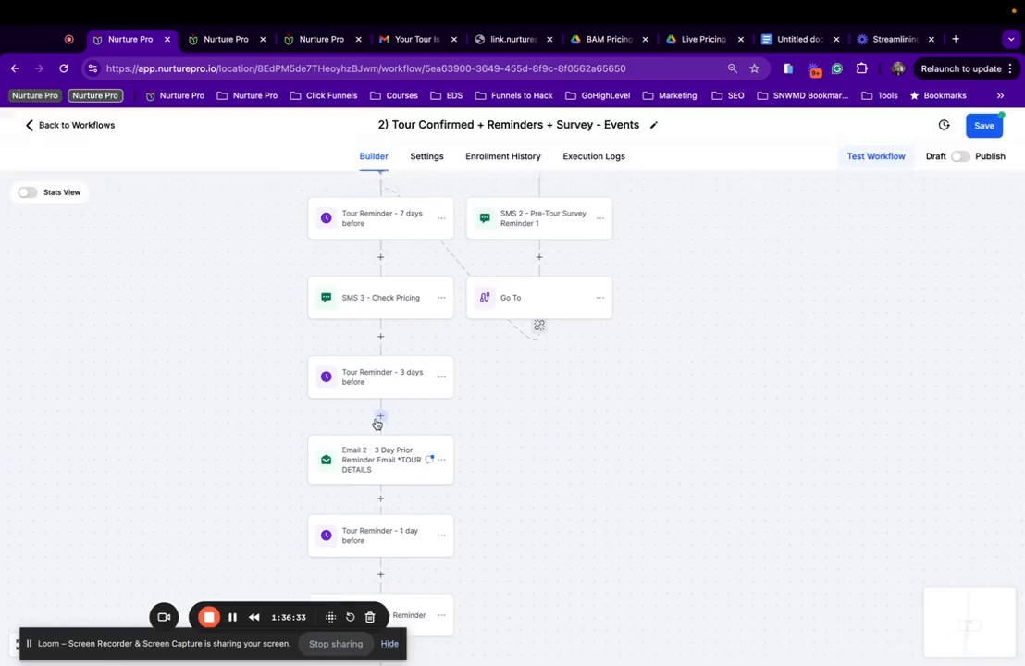
pyautogui.click(389, 430)
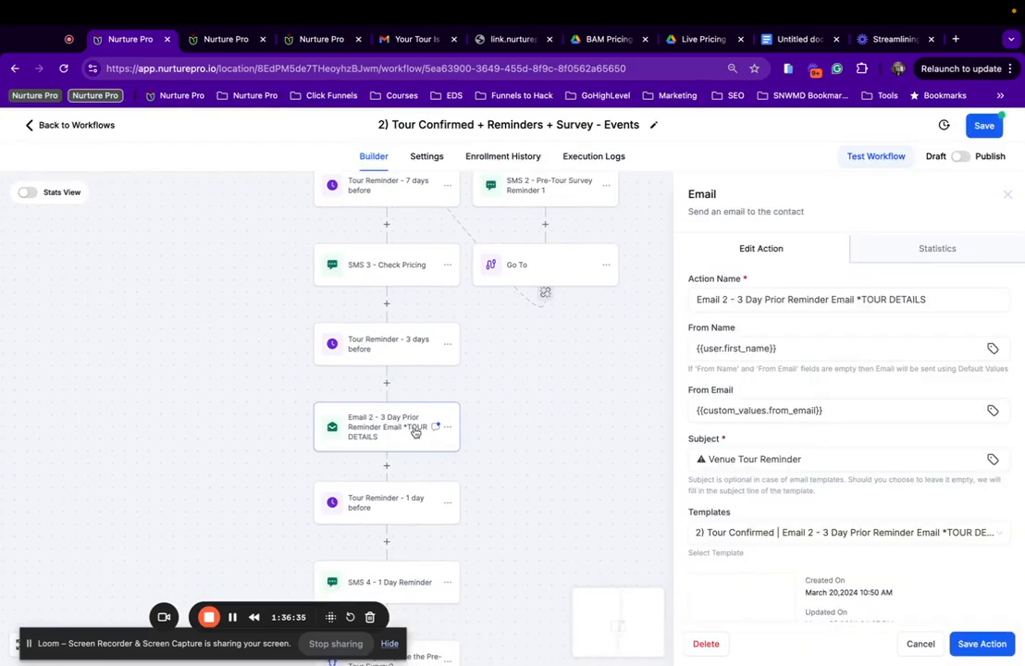
pyautogui.scroll(-2, 772, 382)
pyautogui.click(819, 457)
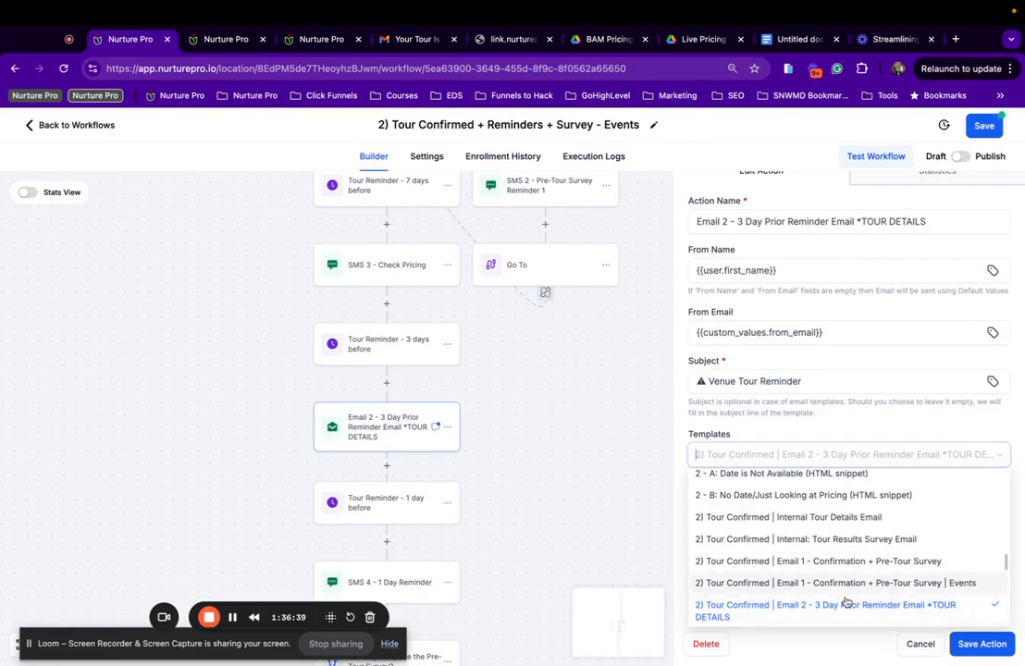
pyautogui.scroll(-2, 846, 601)
pyautogui.scroll(-1, 846, 603)
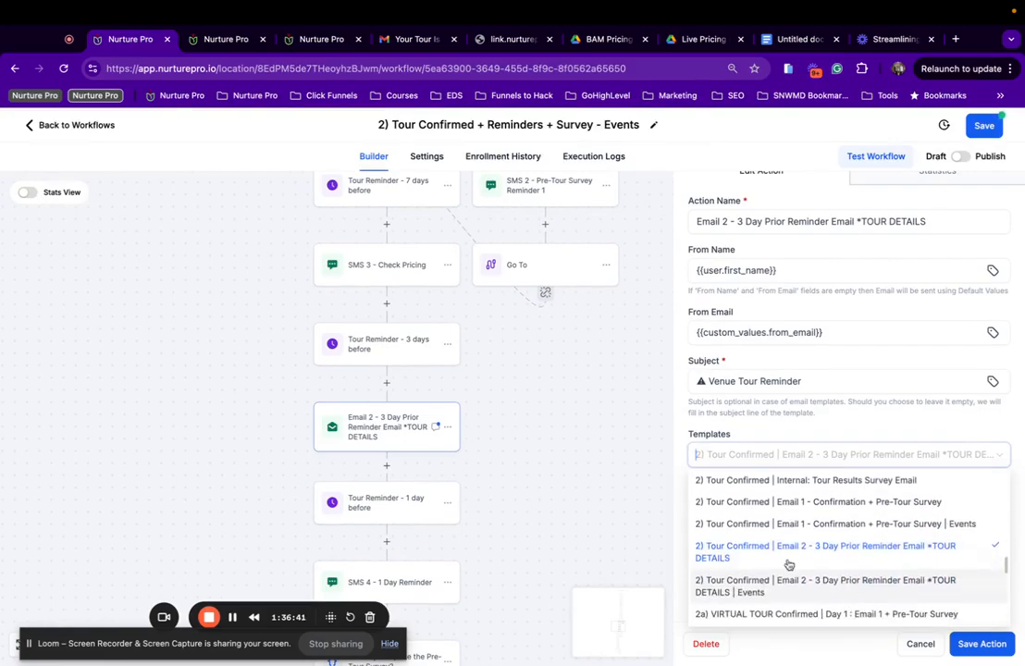
pyautogui.click(752, 595)
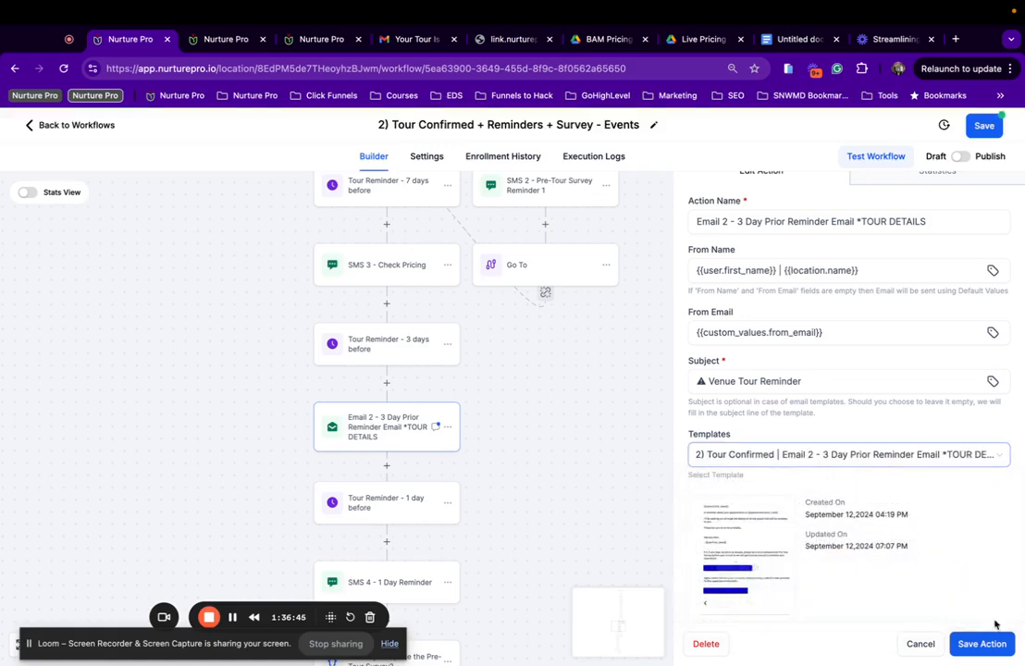
pyautogui.scroll(-3, 917, 493)
pyautogui.scroll(4, 918, 493)
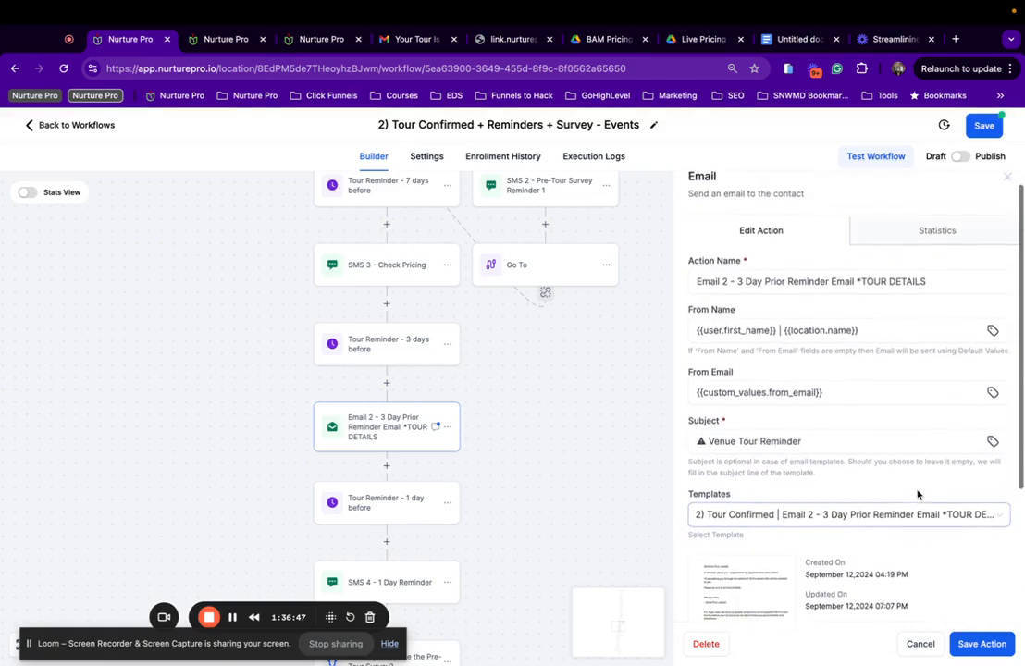
pyautogui.scroll(-5, 917, 493)
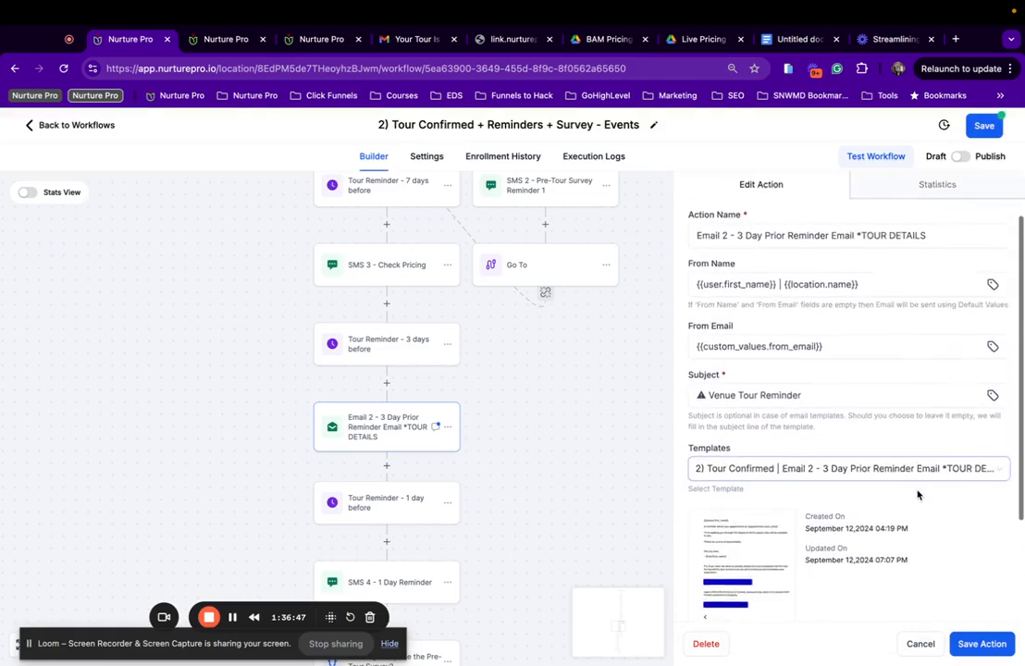
pyautogui.click(979, 646)
pyautogui.scroll(-3, 375, 381)
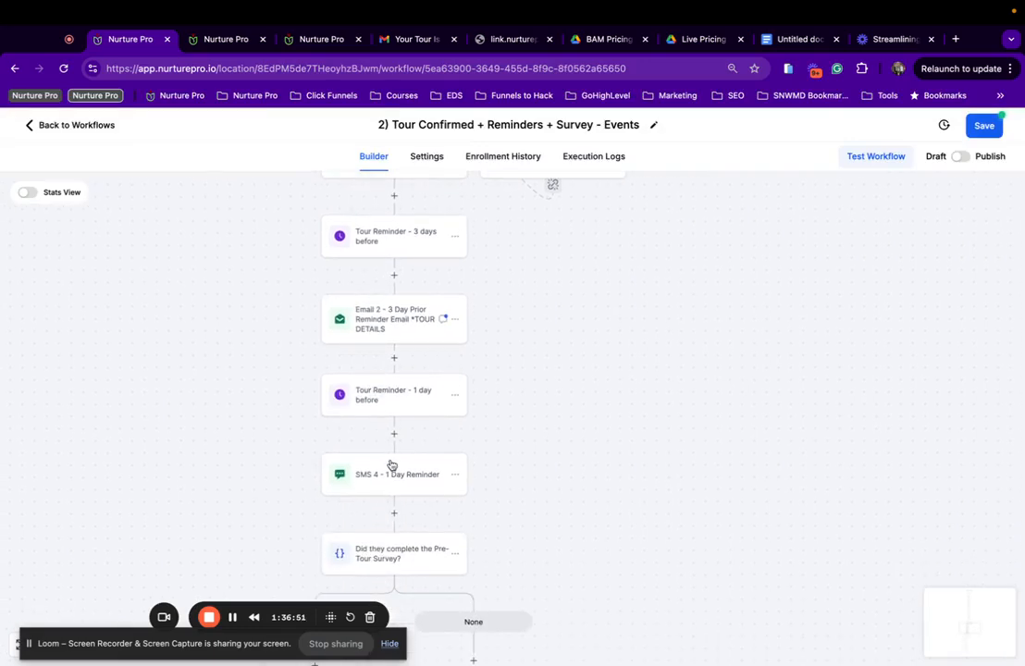
# Save the SMS 4 - 1 Day Reminder action, then save the workflow.
pyautogui.click(390, 468)
pyautogui.scroll(-2, 840, 485)
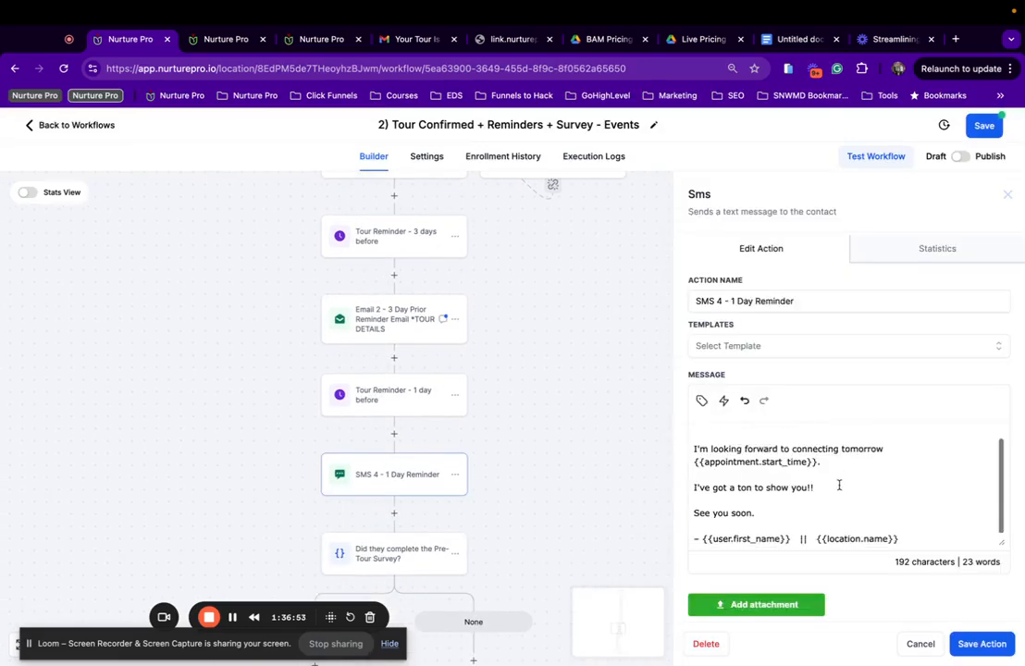
pyautogui.scroll(2, 838, 488)
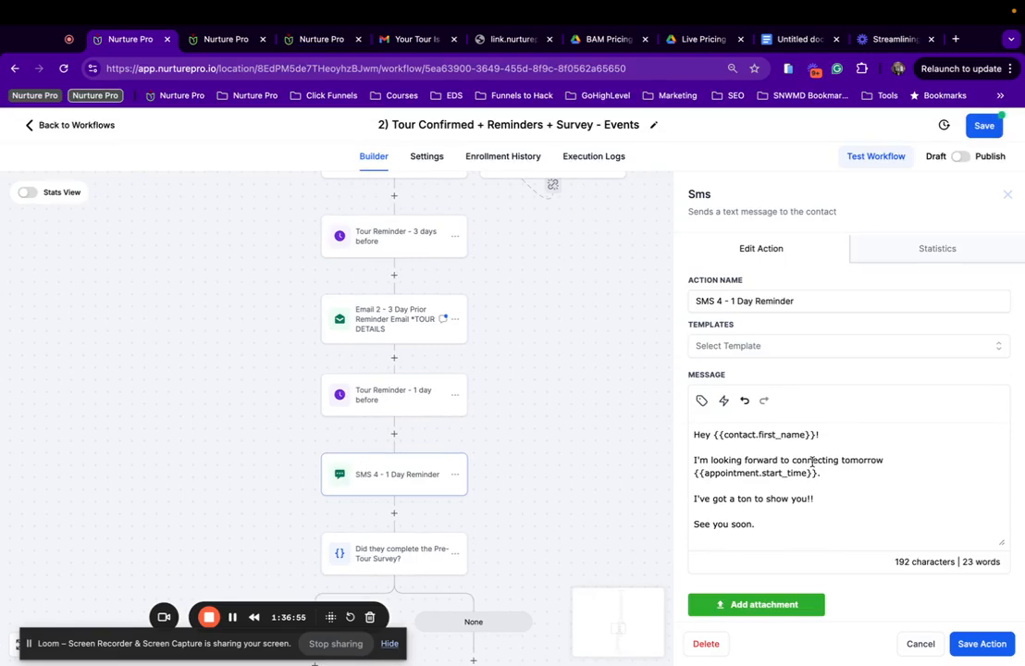
pyautogui.scroll(-1, 812, 462)
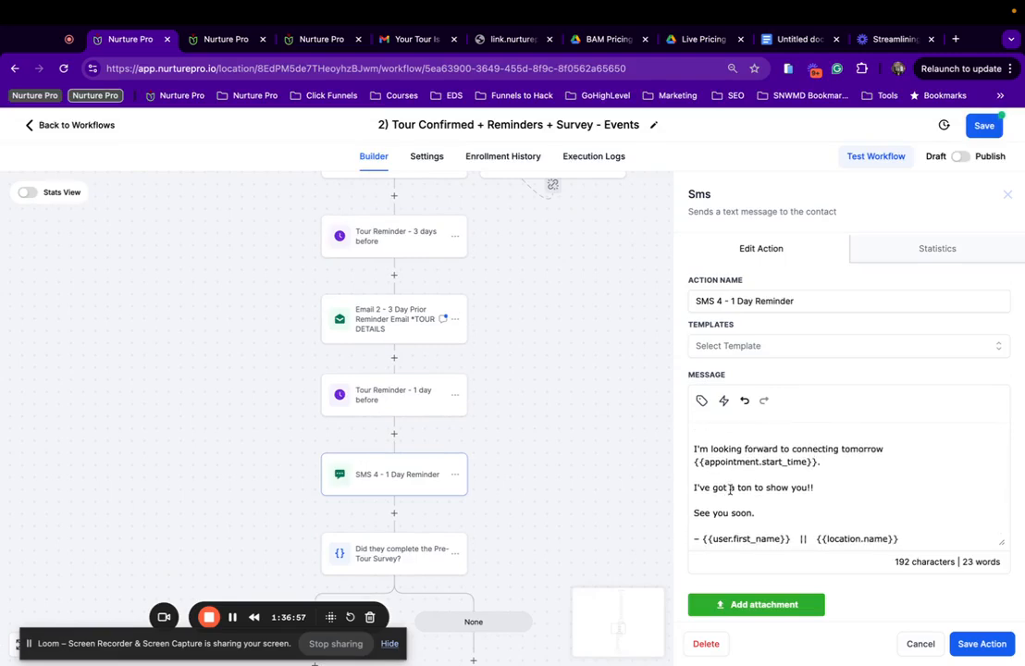
pyautogui.scroll(1, 907, 505)
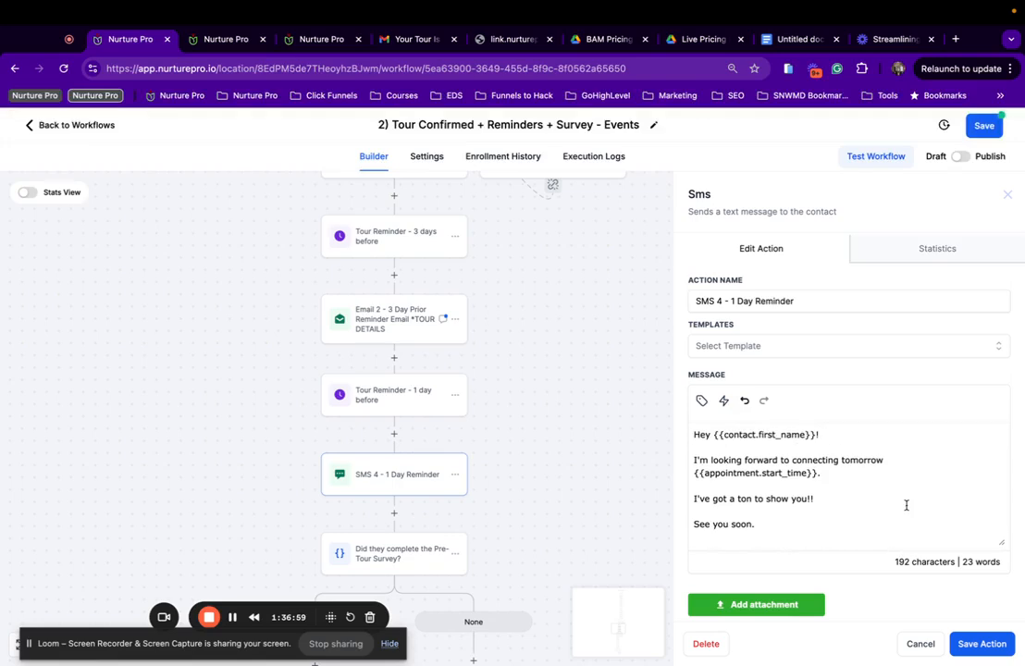
pyautogui.scroll(-3, 924, 483)
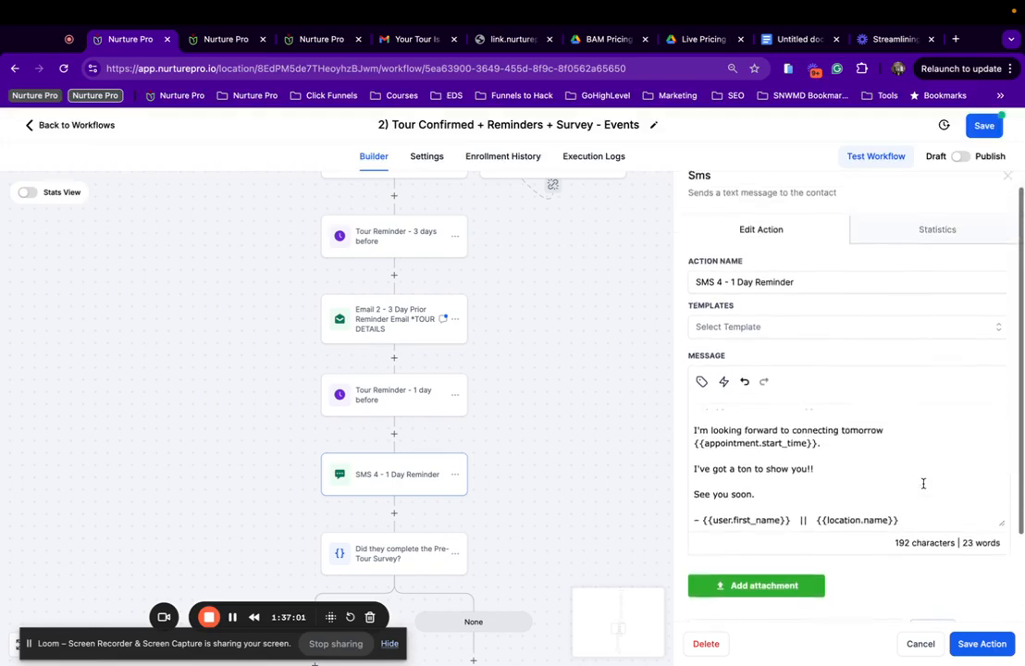
pyautogui.scroll(3, 923, 483)
pyautogui.click(981, 644)
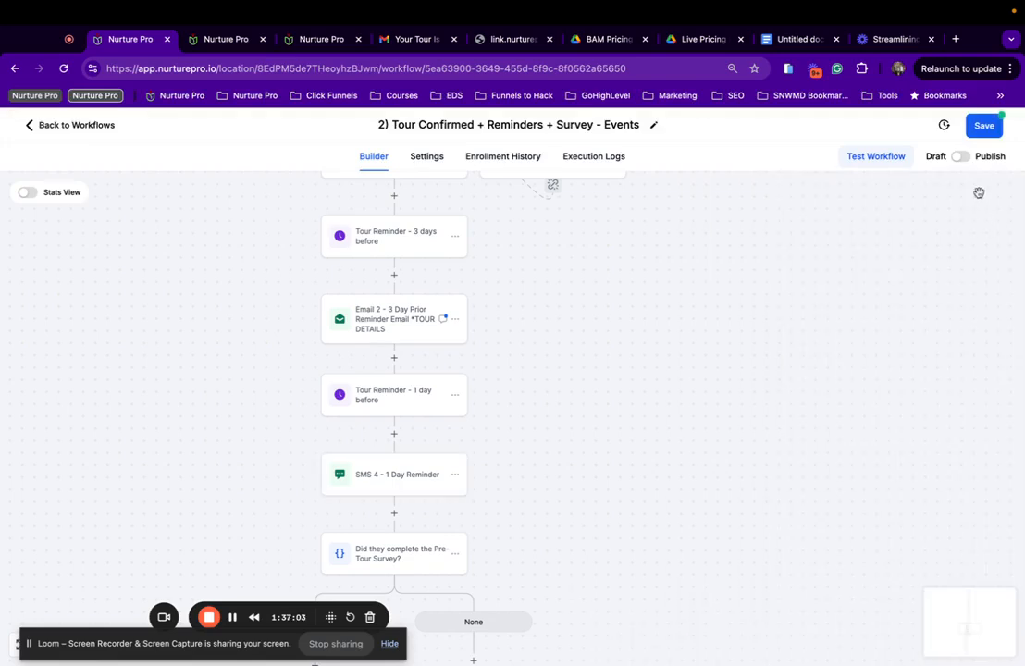
pyautogui.click(982, 127)
pyautogui.click(983, 127)
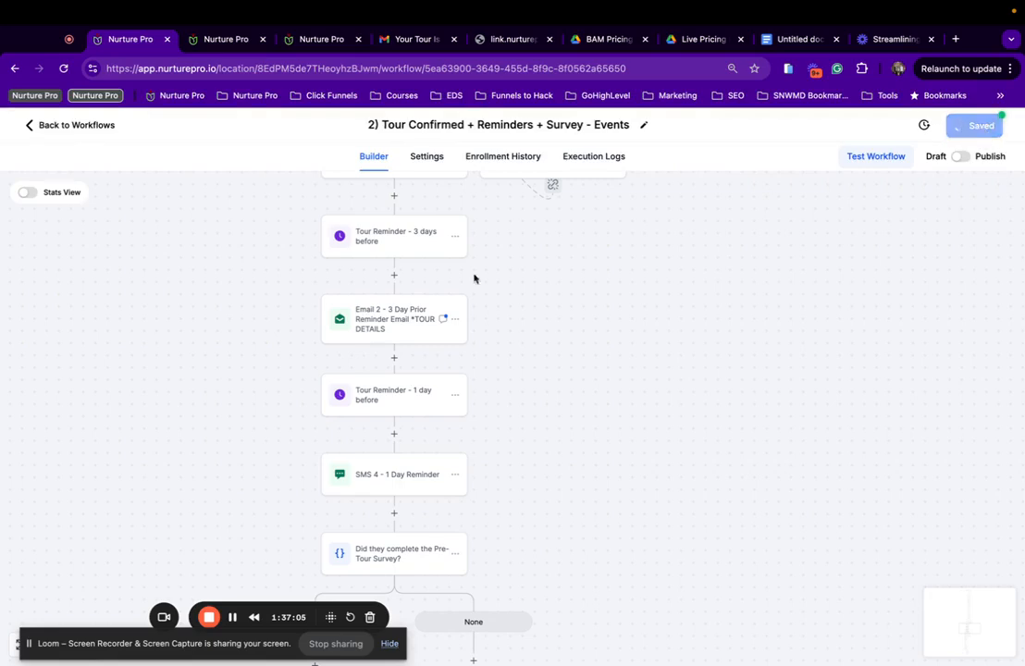
pyautogui.scroll(-5, 306, 430)
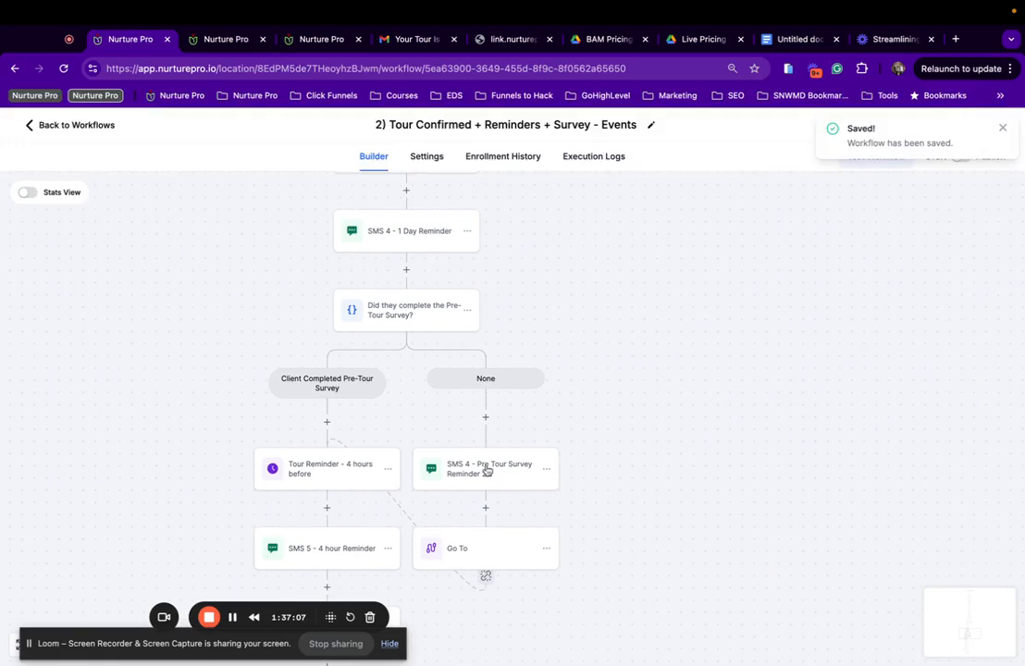
# Replace the Pre Tour Survey Reminder 2 link with the Pre-Tour Survey | Events custom value.
pyautogui.click(488, 476)
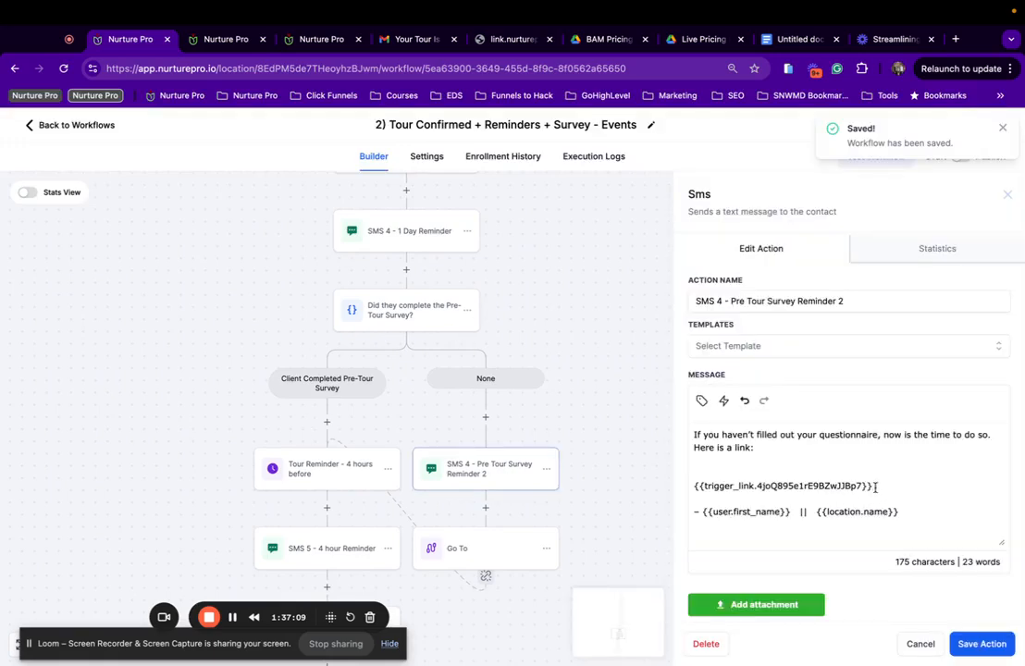
pyautogui.moveTo(876, 486); pyautogui.dragTo(694, 489)
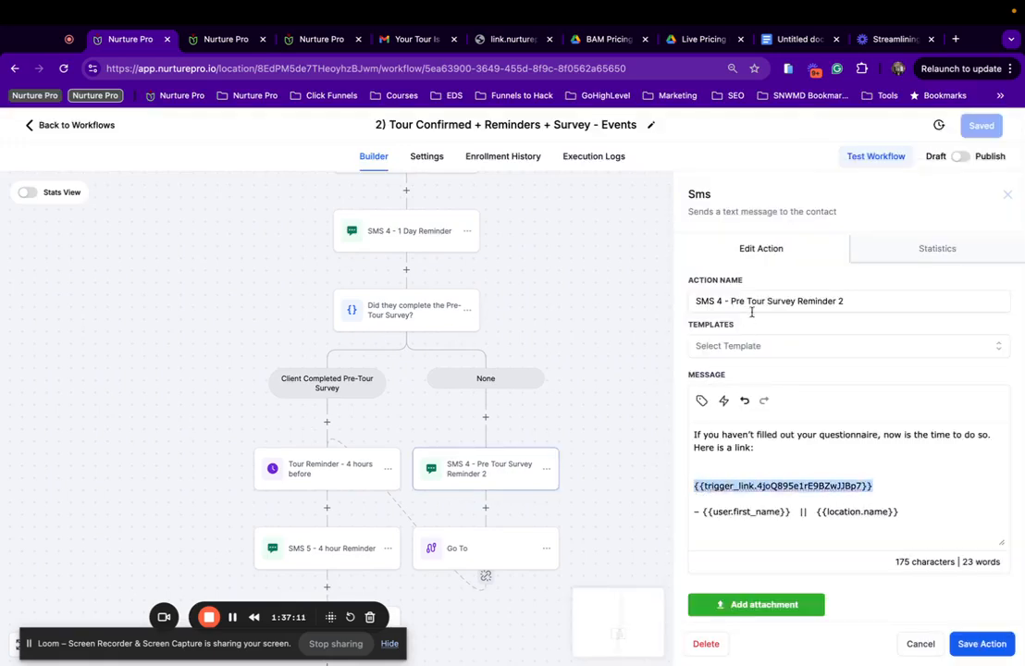
pyautogui.click(701, 402)
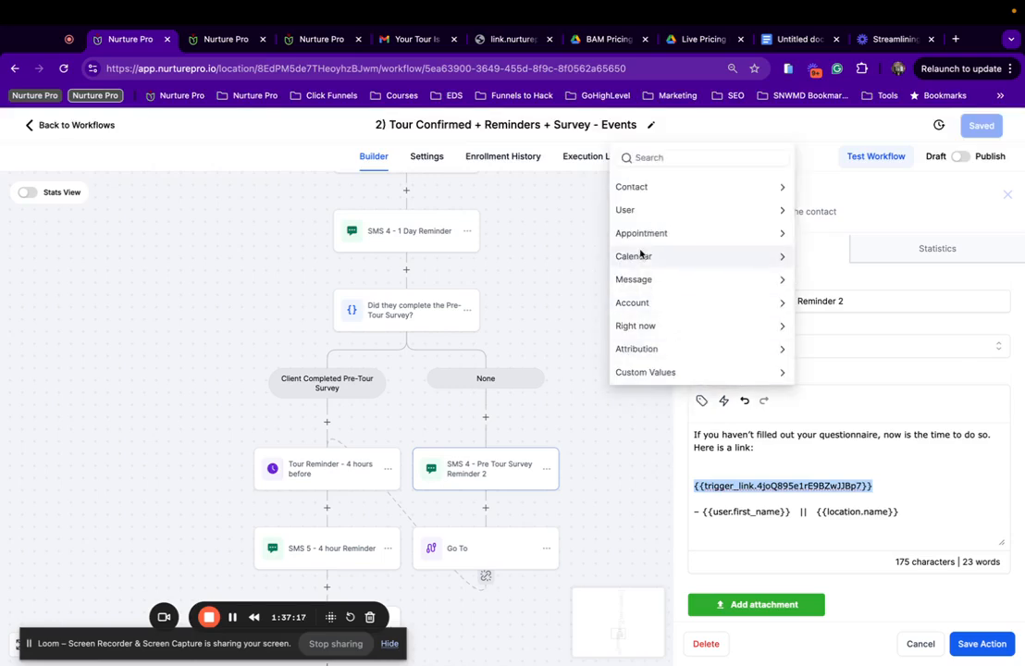
pyautogui.click(723, 374)
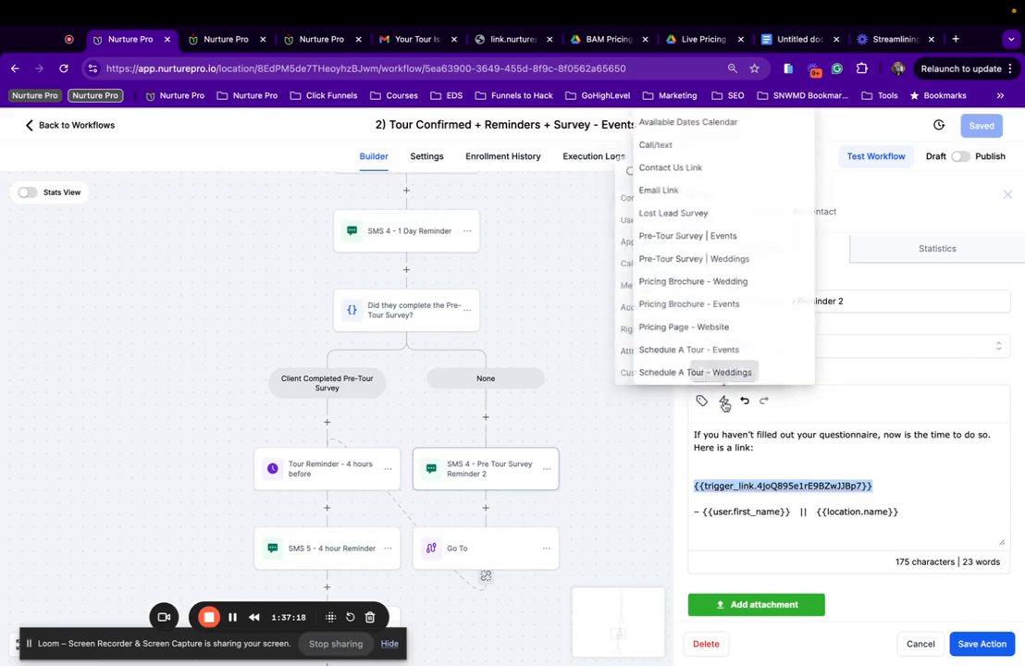
pyautogui.click(701, 241)
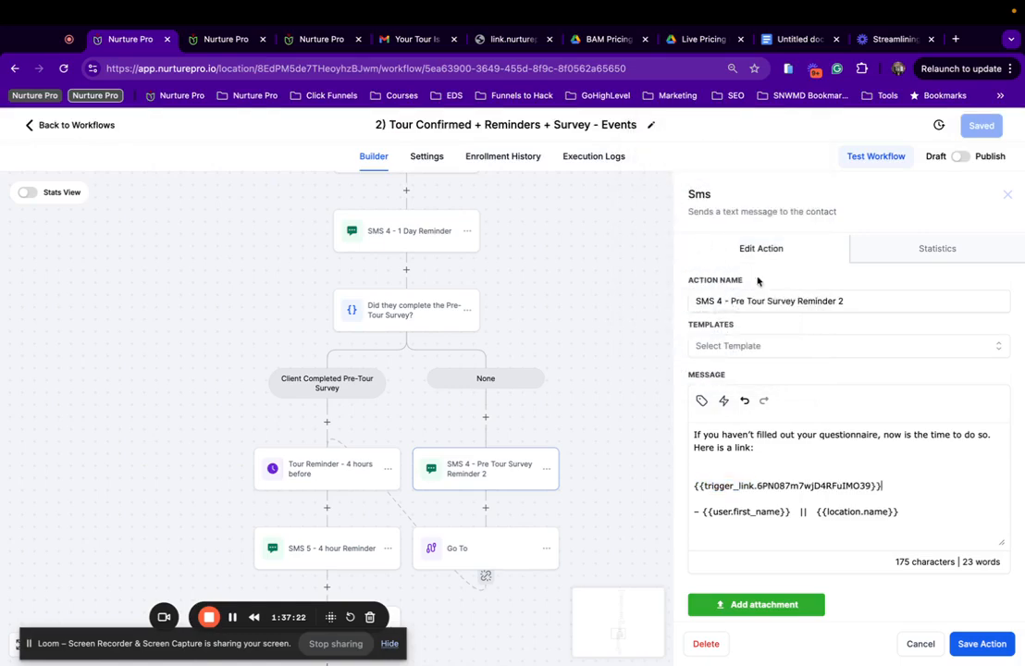
# Move the blank line from above the link to below it and save the action.
pyautogui.click(743, 464)
pyautogui.press('BackSpace')
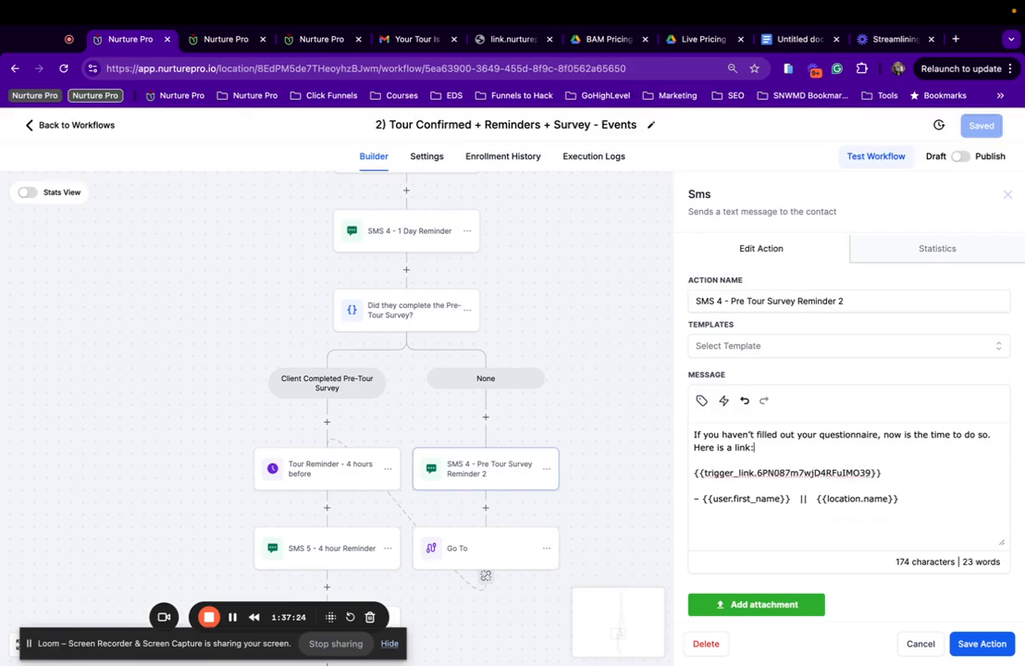
pyautogui.click(898, 474)
pyautogui.press('Return')
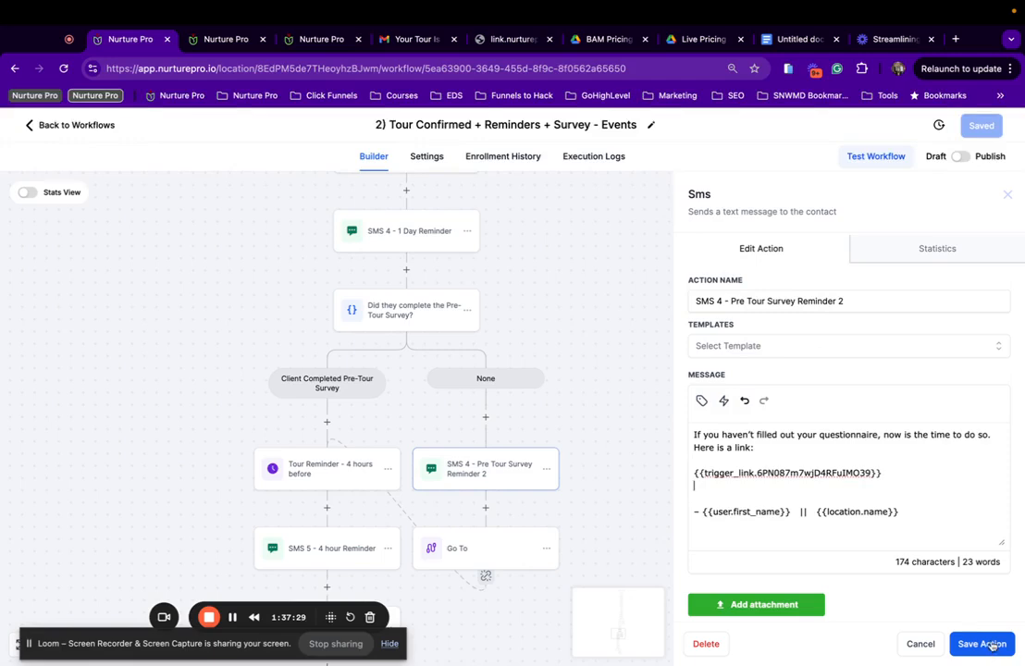
pyautogui.click(988, 644)
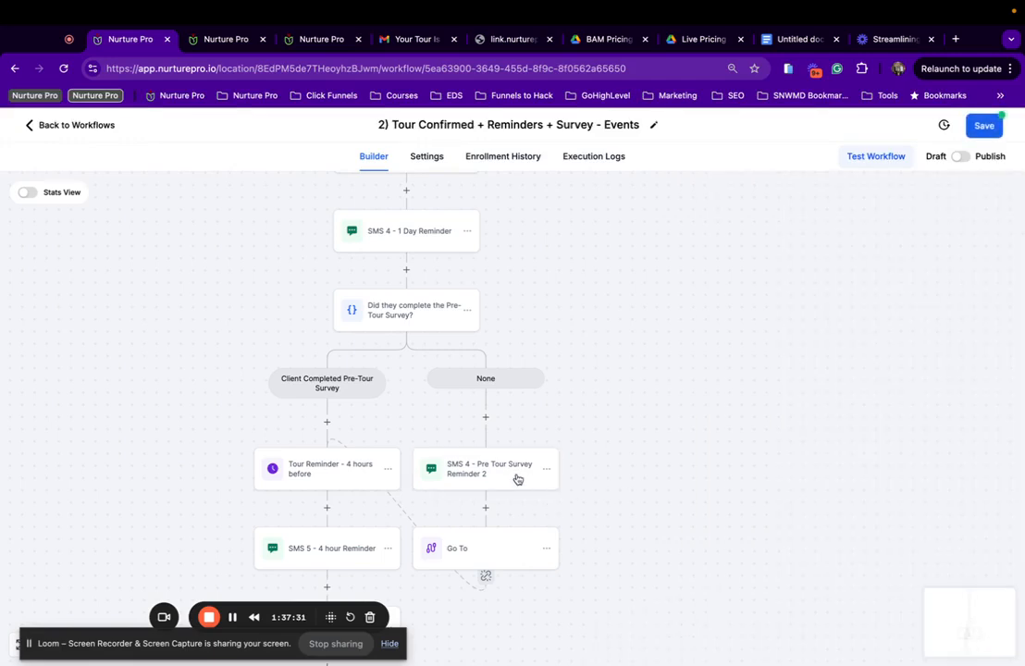
pyautogui.scroll(-2, 518, 478)
# Save the SMS 5 - 4 hour Reminder action and save the workflow.
pyautogui.click(375, 481)
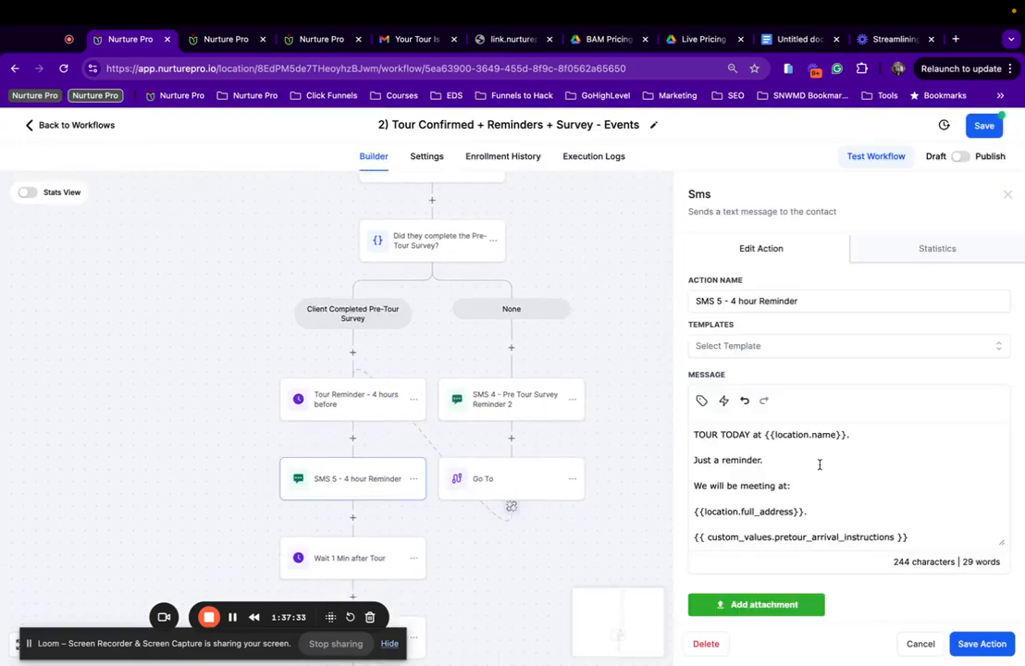
pyautogui.scroll(-1, 819, 464)
pyautogui.scroll(1, 812, 464)
pyautogui.scroll(-1, 726, 467)
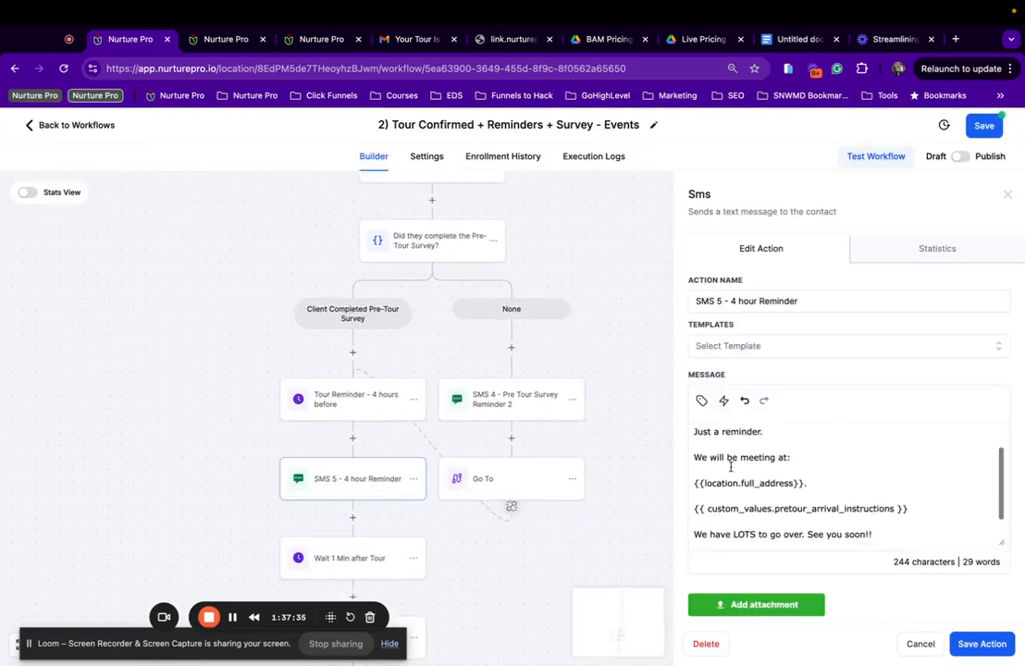
pyautogui.scroll(-1, 730, 468)
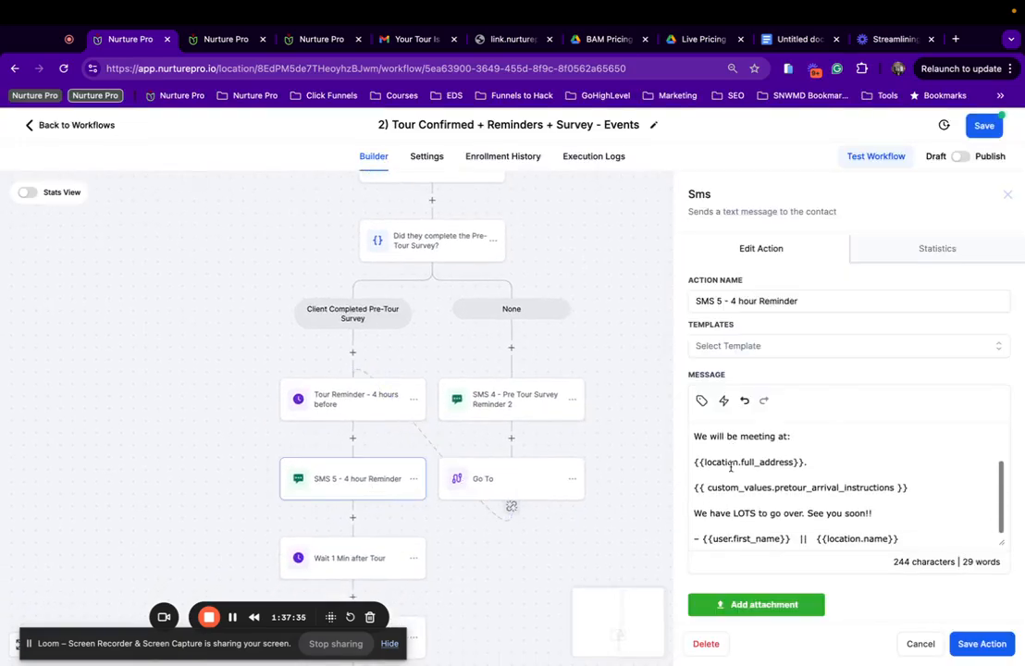
pyautogui.click(981, 646)
pyautogui.click(982, 126)
pyautogui.scroll(-2, 162, 484)
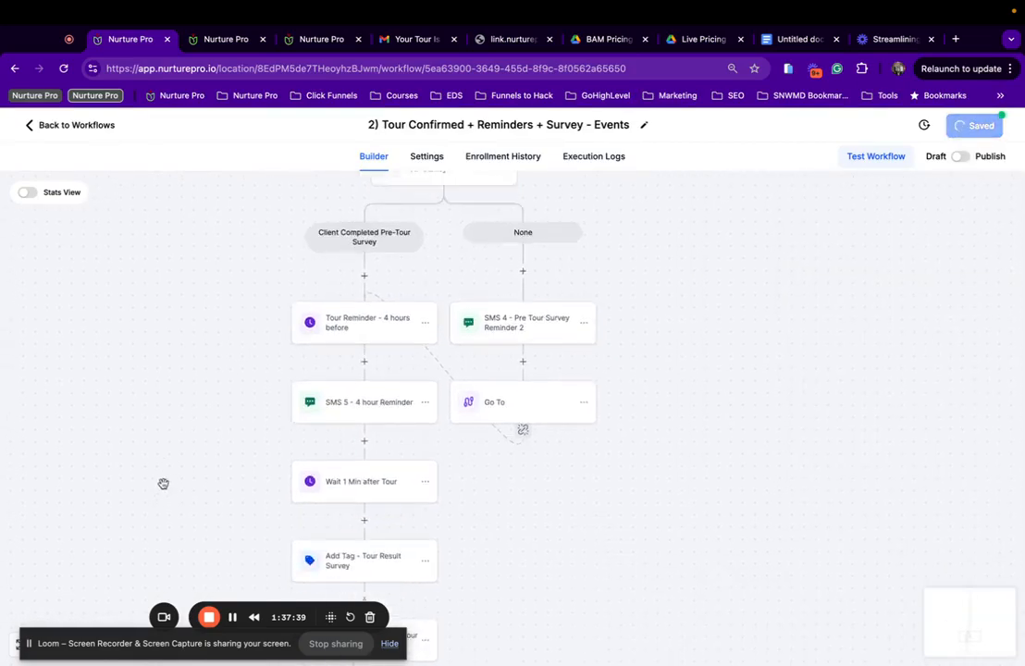
pyautogui.scroll(-3, 163, 484)
# Set Update Opportunity - Tour Result Survey to B) Event Pipeline, stage Tour Result Survey (Complete ASAP).
pyautogui.click(415, 370)
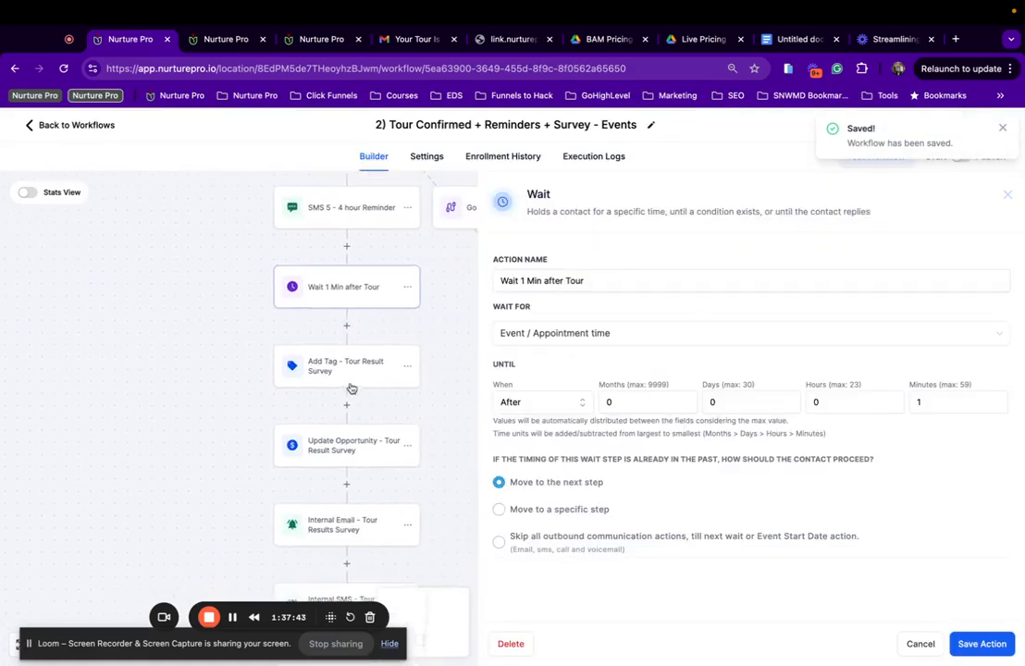
pyautogui.click(367, 381)
pyautogui.click(369, 369)
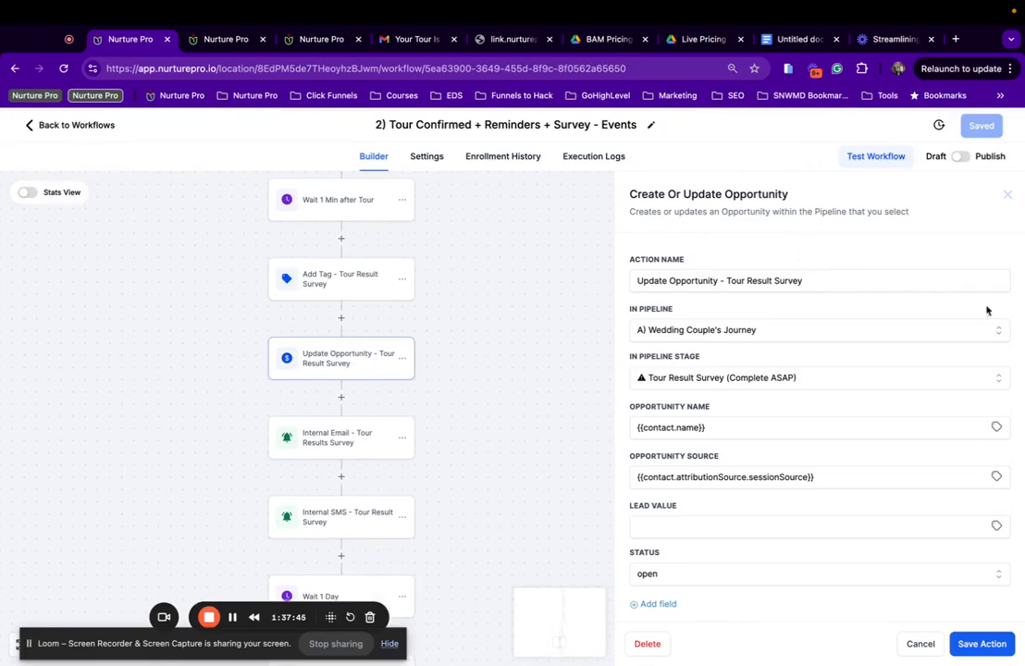
pyautogui.click(787, 329)
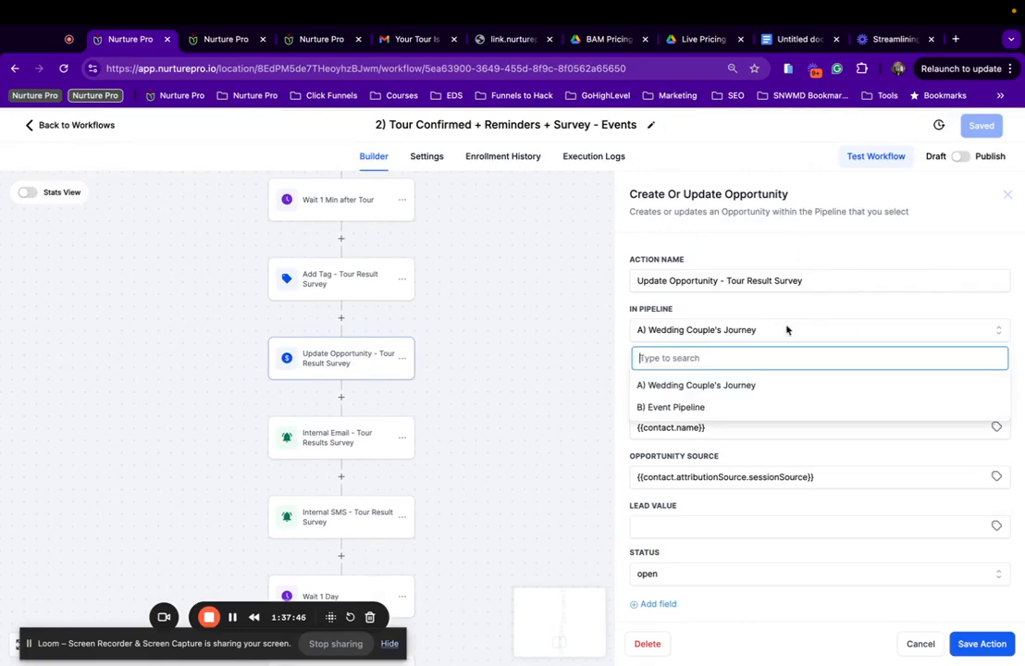
pyautogui.click(680, 405)
pyautogui.click(722, 379)
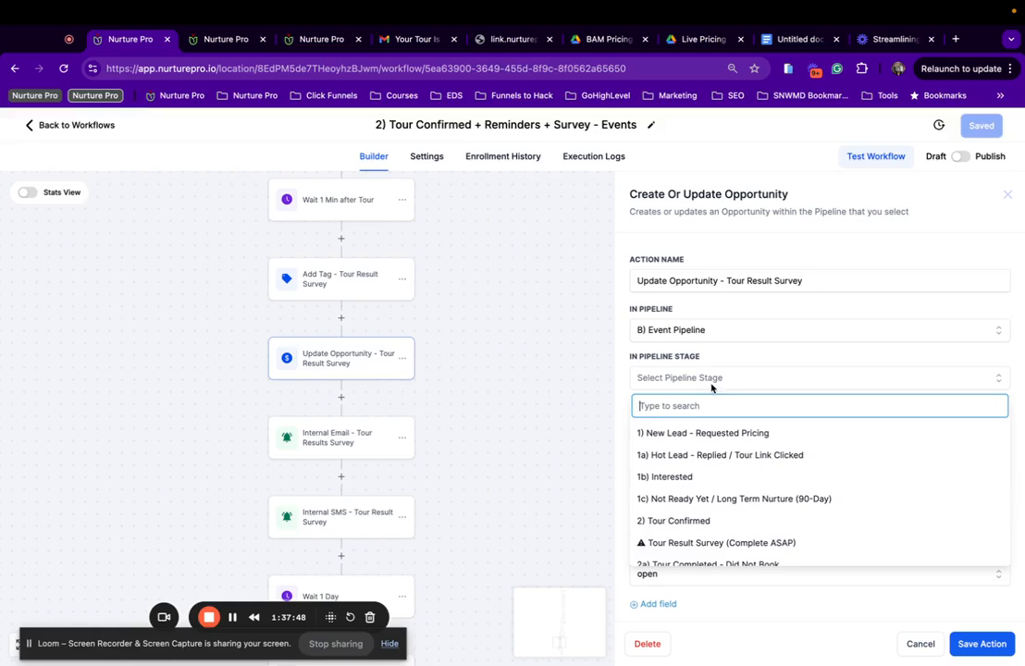
pyautogui.click(700, 544)
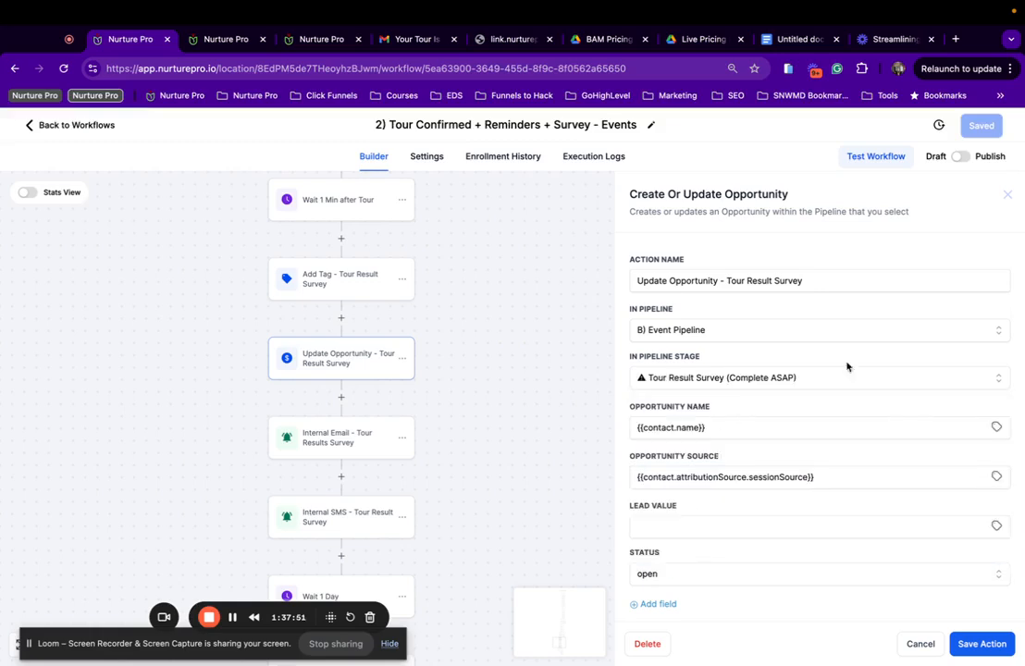
pyautogui.scroll(-3, 847, 367)
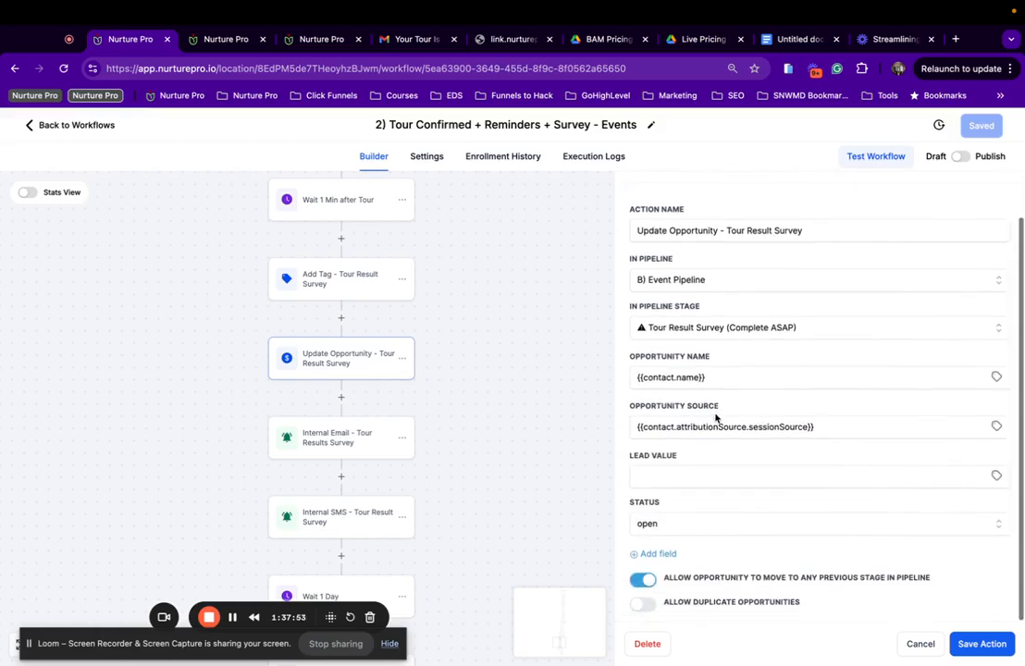
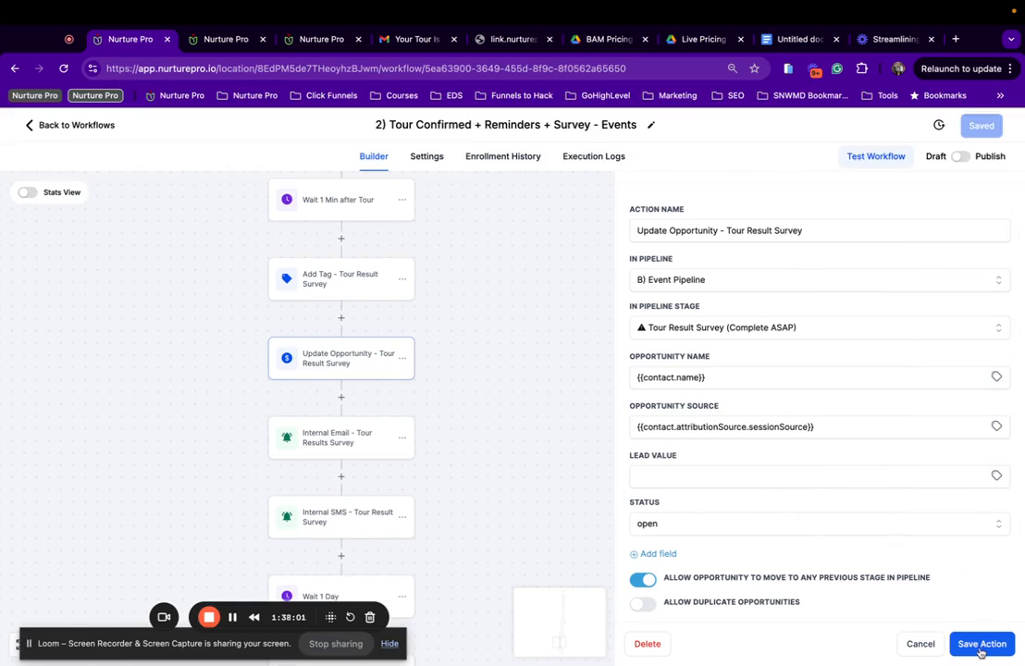
# Save the Update Opportunity action and the workflow, then reopen Update Opportunity to verify it.
pyautogui.click(981, 652)
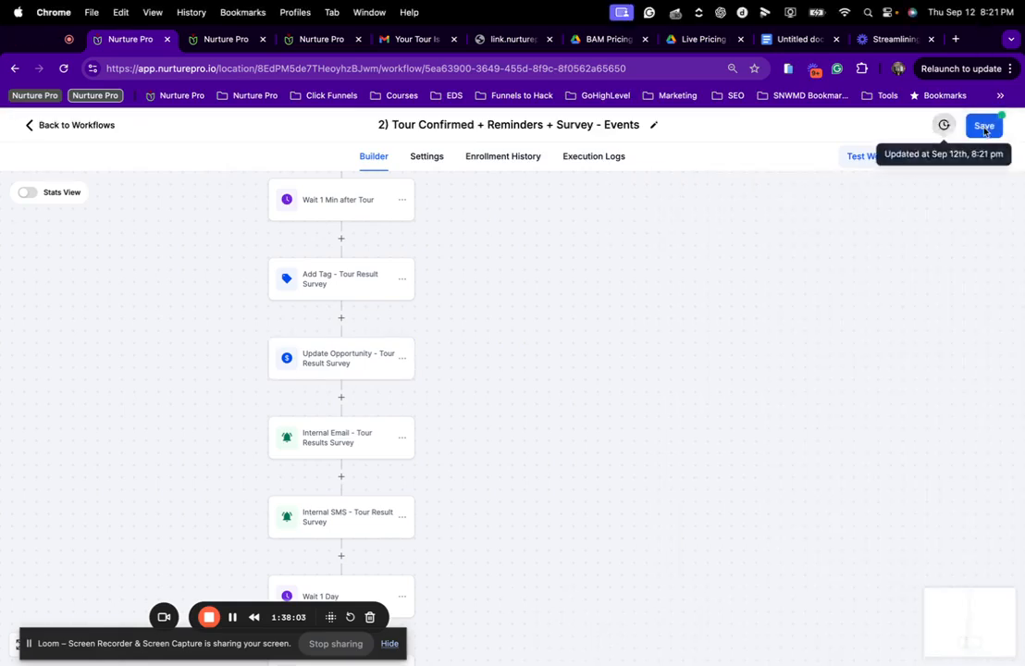
pyautogui.click(982, 127)
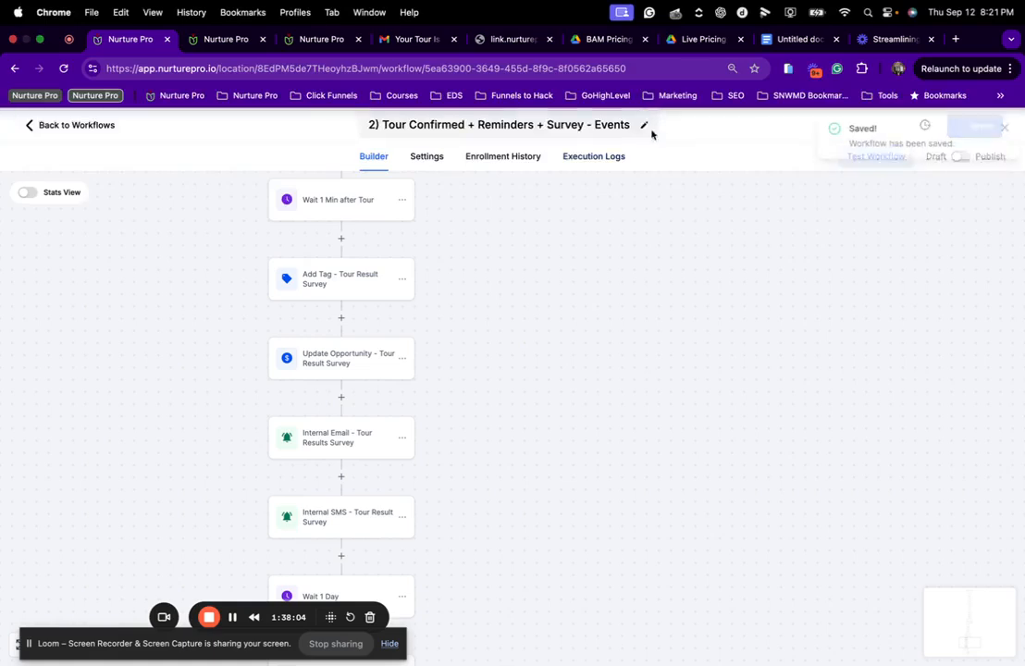
pyautogui.scroll(-1, 396, 453)
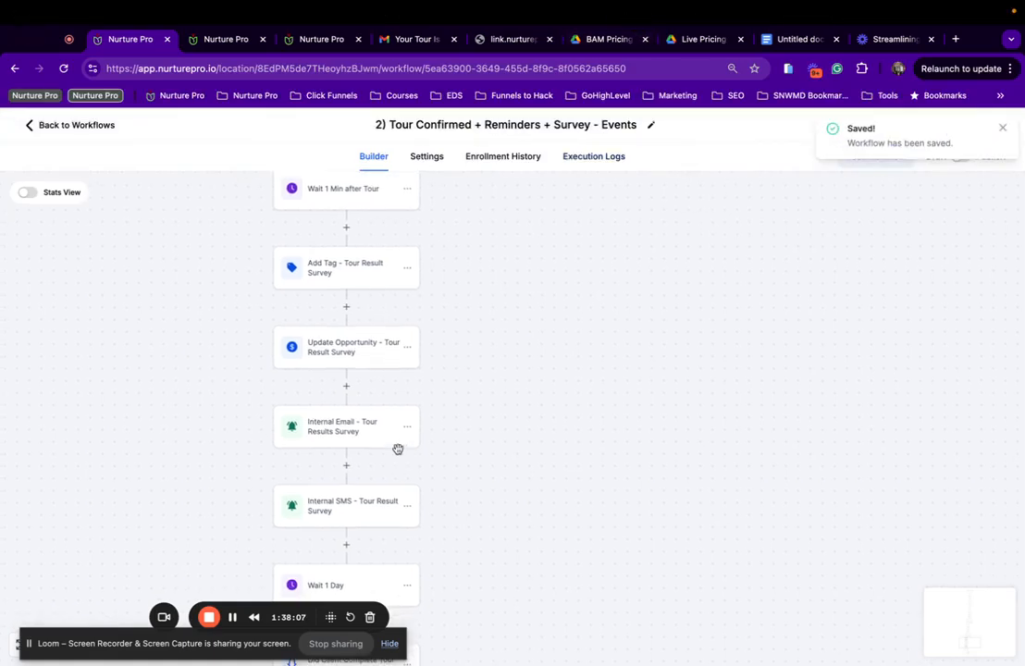
pyautogui.click(345, 357)
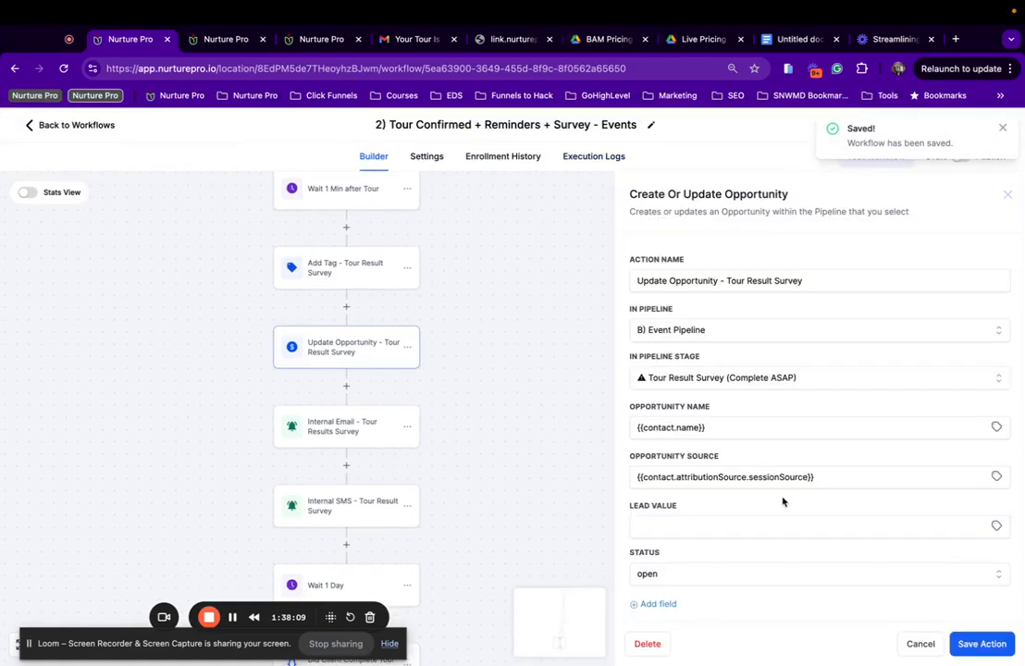
# Bring up the Internal Email - Tour Results Survey step's settings.
pyautogui.scroll(-2, 782, 501)
pyautogui.scroll(2, 783, 499)
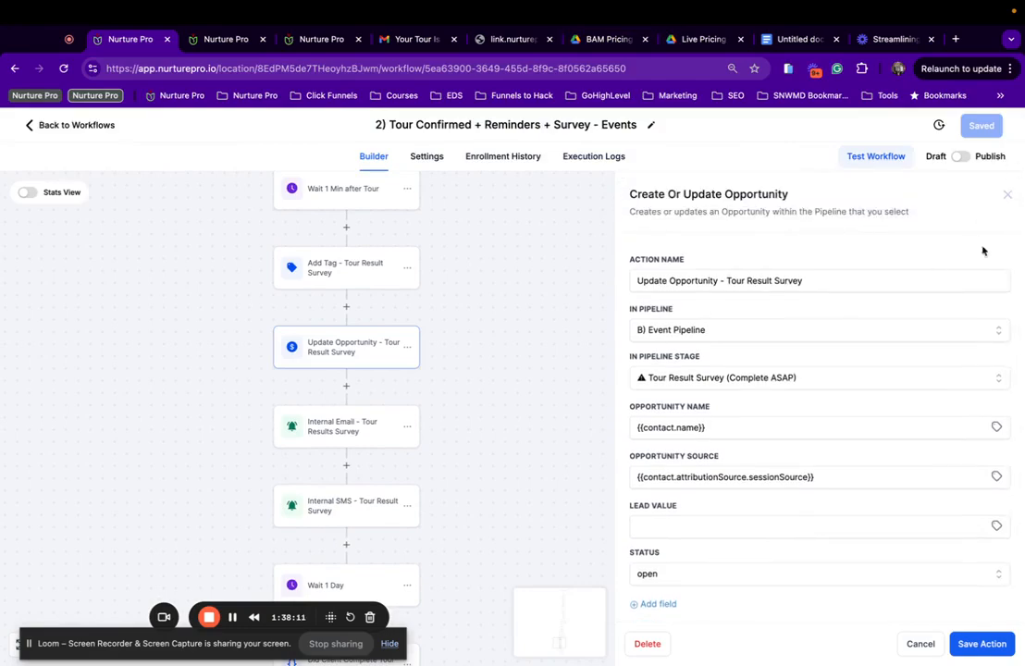
pyautogui.scroll(-2, 407, 467)
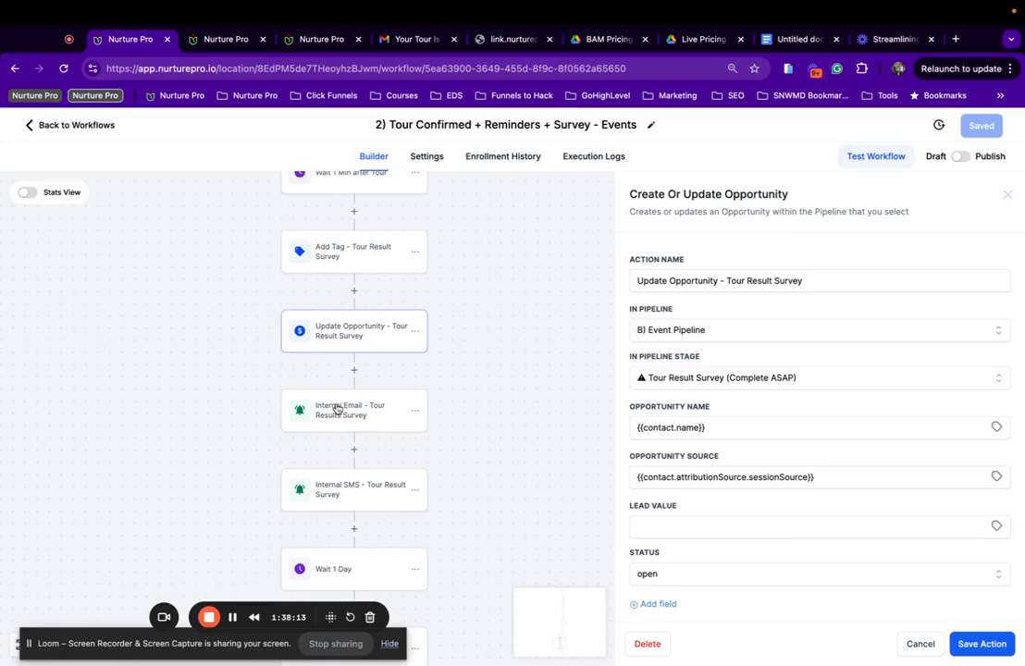
pyautogui.click(338, 407)
# Open the Internal SMS - Tour Result Survey step and review its message.
pyautogui.scroll(-5, 739, 401)
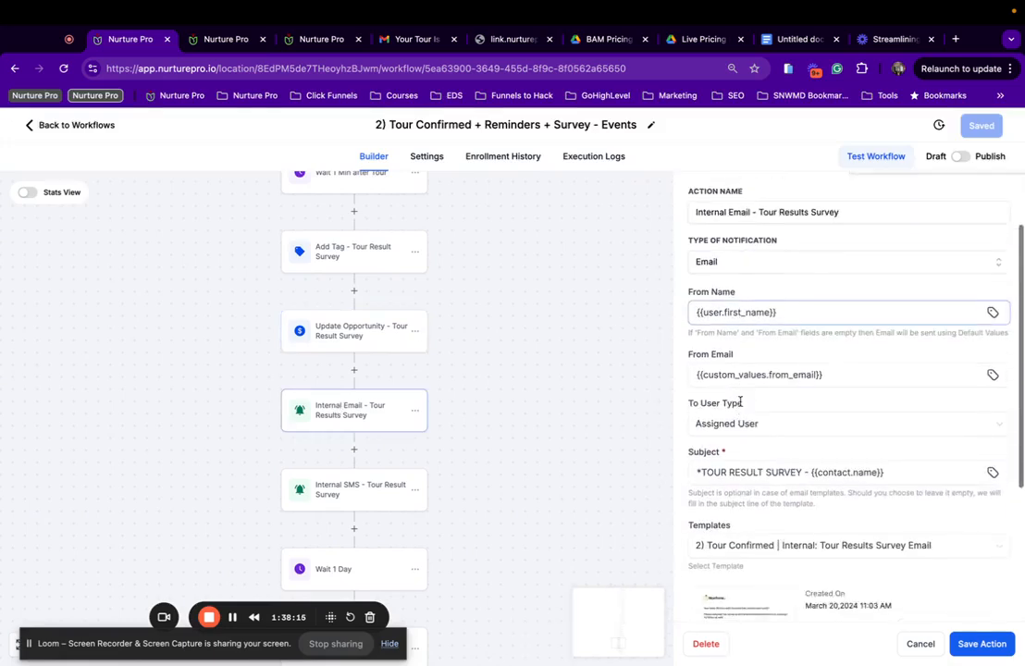
pyautogui.scroll(-1, 760, 375)
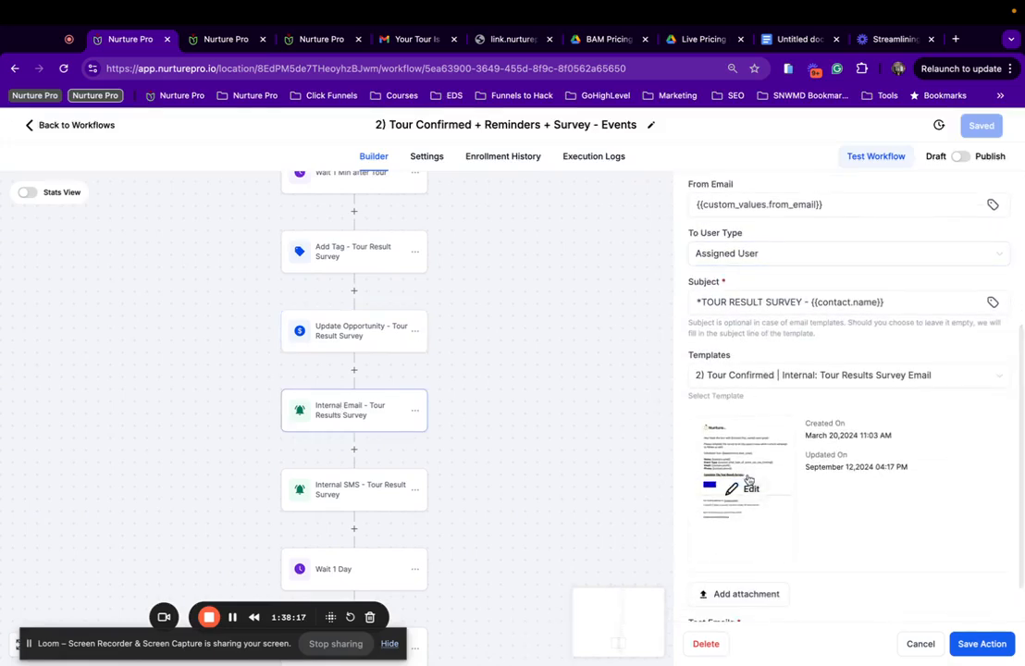
pyautogui.scroll(-4, 325, 489)
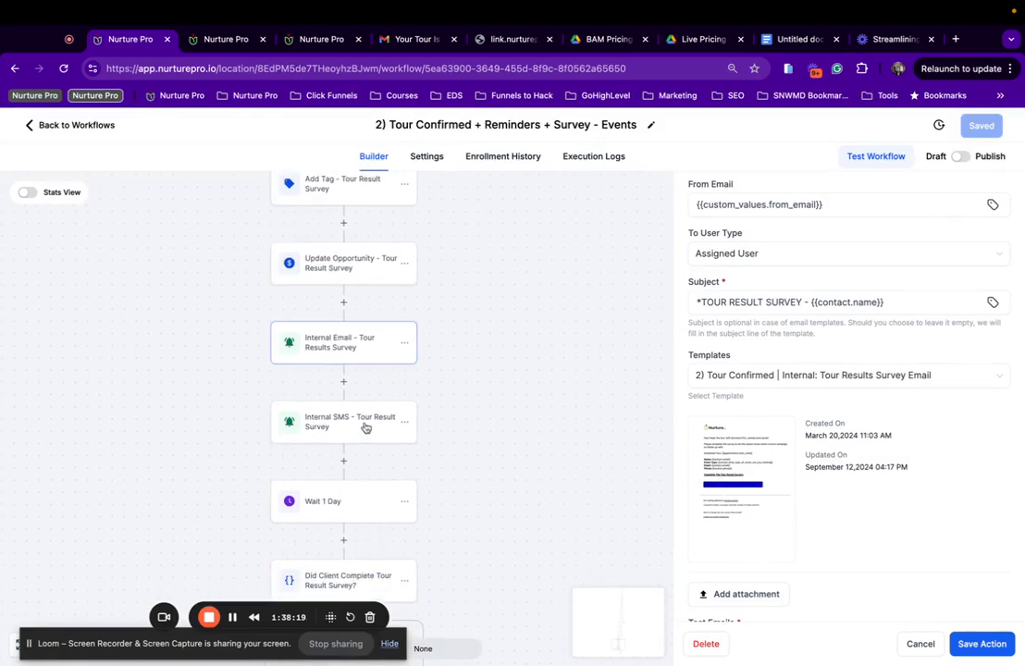
pyautogui.click(361, 425)
pyautogui.scroll(-3, 785, 467)
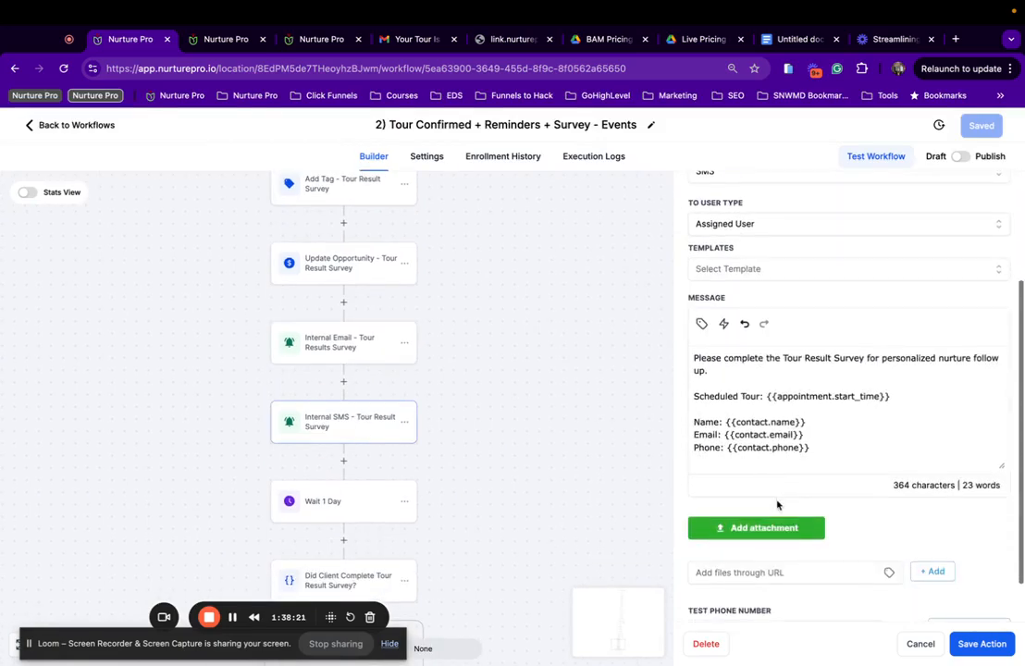
pyautogui.scroll(-2, 802, 380)
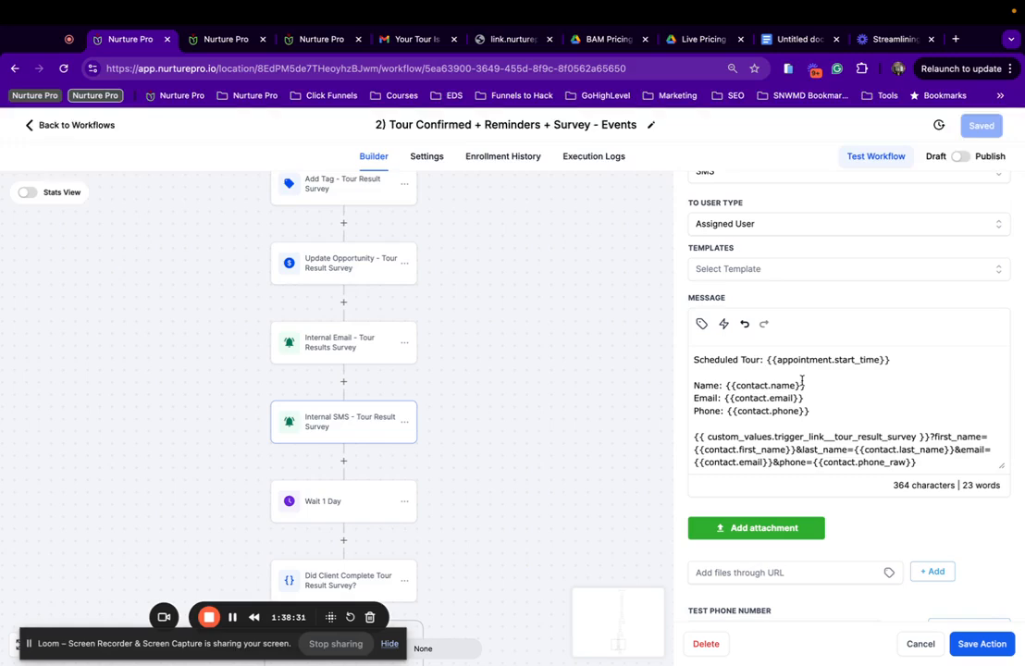
pyautogui.scroll(4, 802, 381)
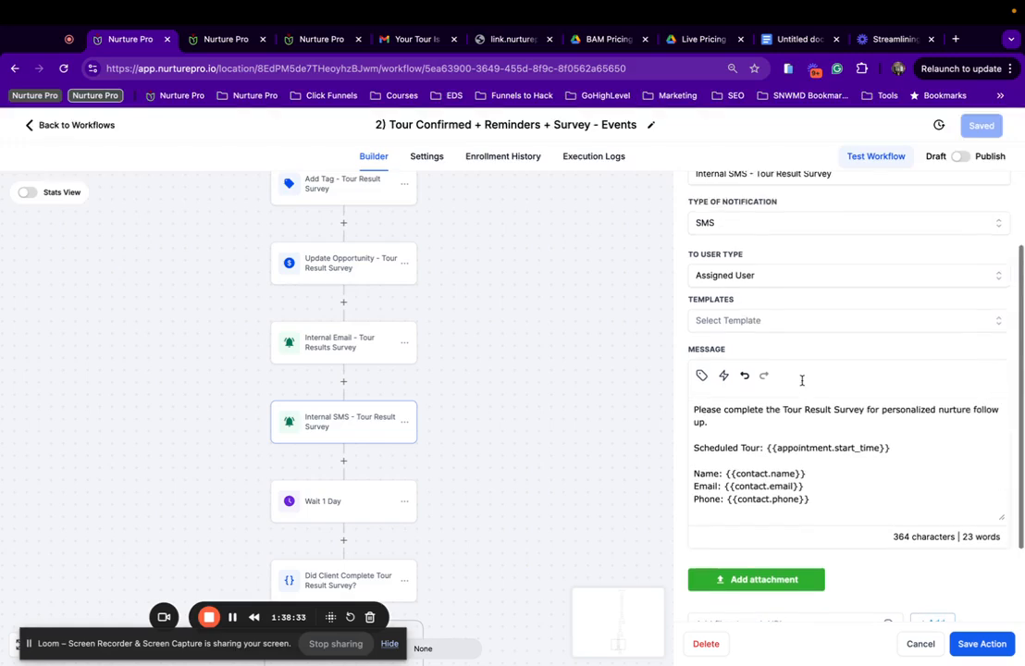
pyautogui.scroll(-2, 361, 426)
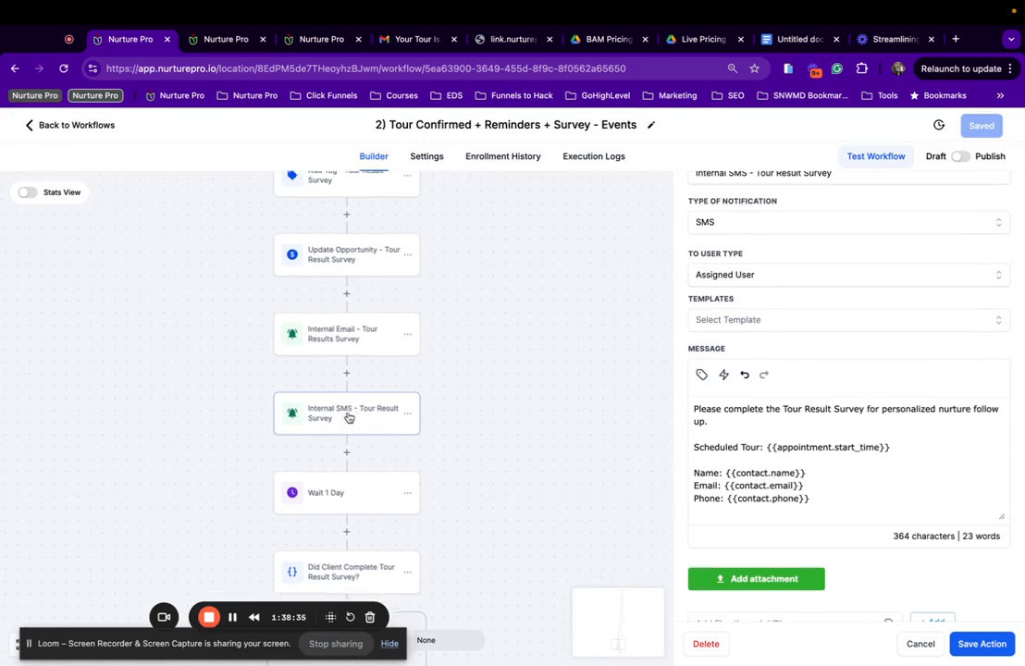
pyautogui.scroll(-3, 703, 485)
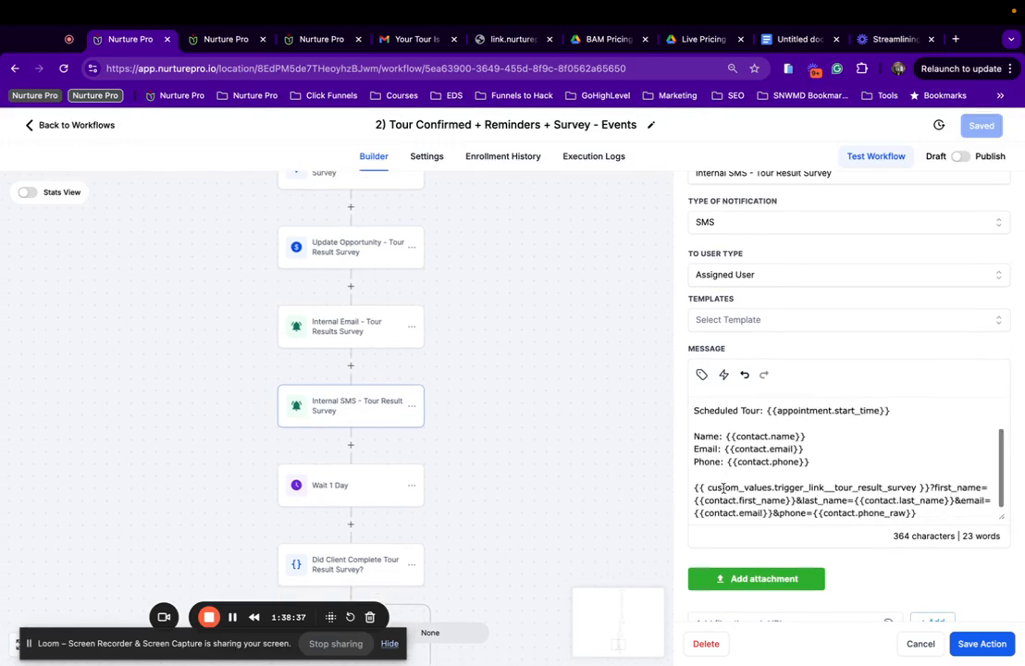
# Delete the custom_values survey link line from the message, then save the action and workflow.
pyautogui.moveTo(932, 517); pyautogui.dragTo(683, 495)
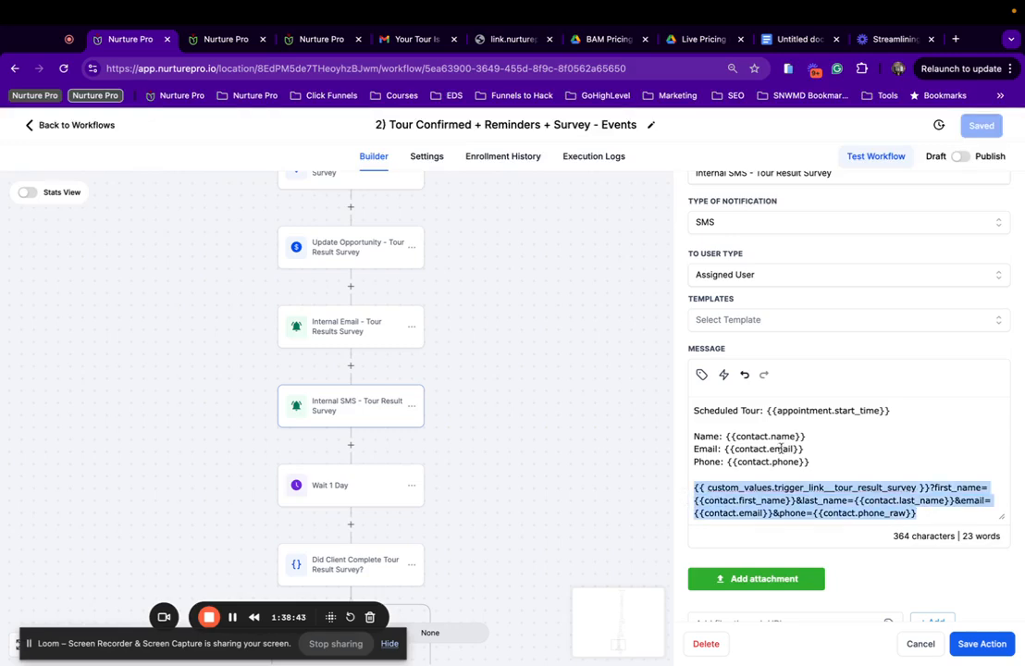
pyautogui.scroll(1, 781, 449)
pyautogui.scroll(-1, 787, 448)
pyautogui.press('BackSpace')
pyautogui.press('BackSpace')
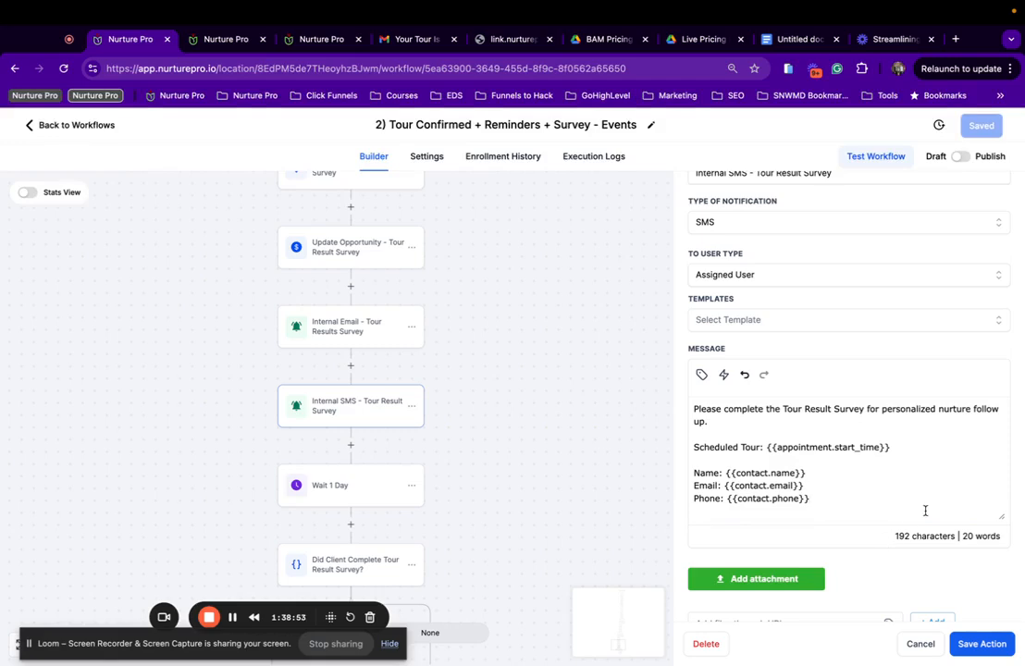
pyautogui.click(975, 647)
pyautogui.click(987, 125)
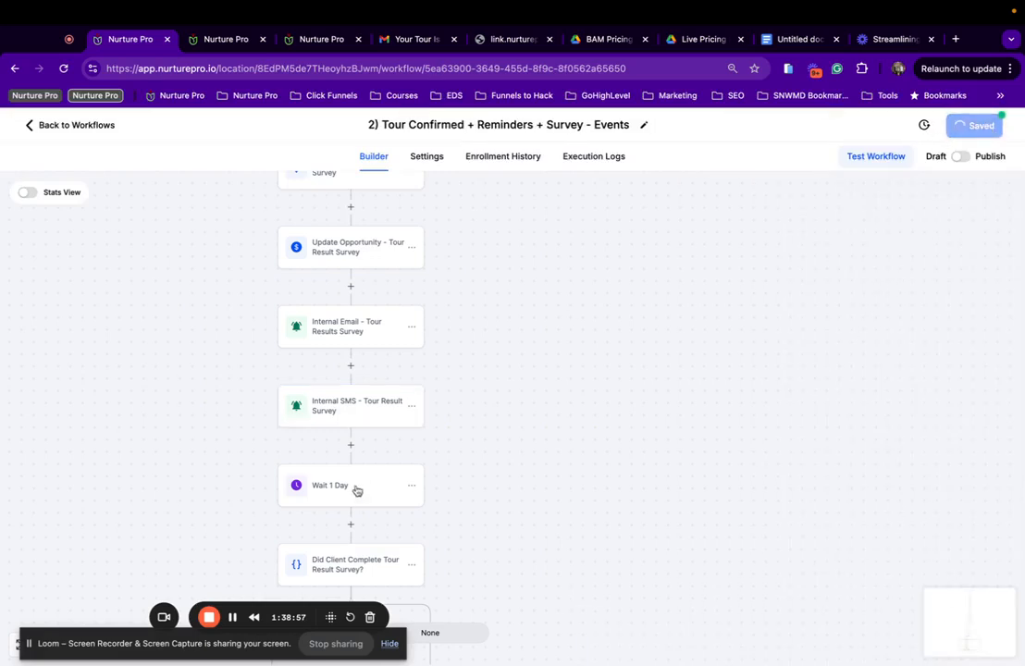
pyautogui.scroll(-2, 359, 506)
# Check the survey button's URL in the None-branch Internal Email template without changing it.
pyautogui.click(371, 436)
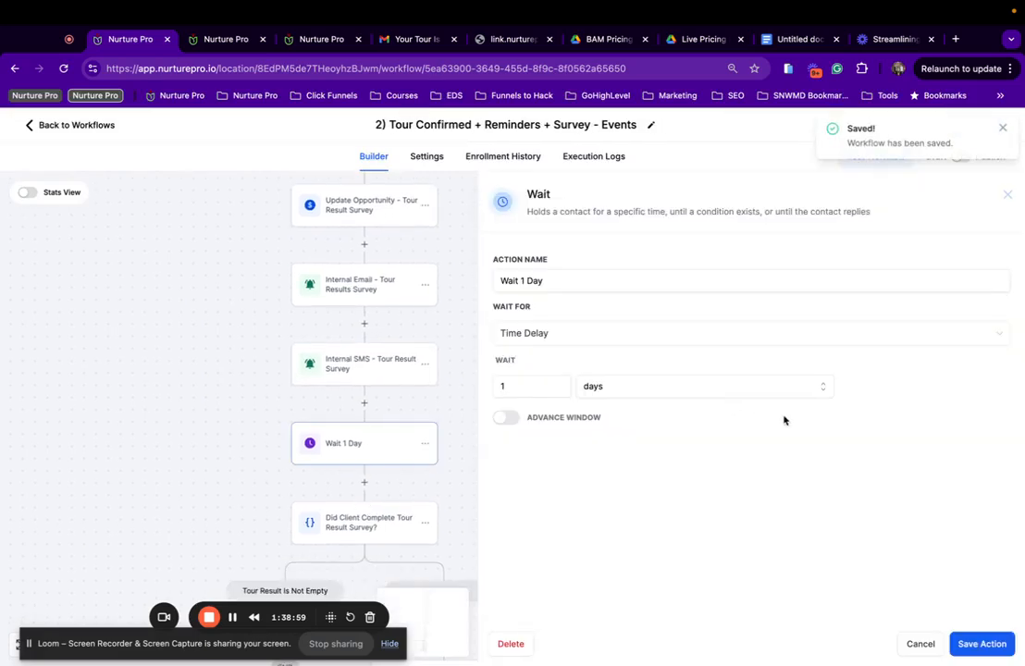
pyautogui.scroll(-5, 272, 435)
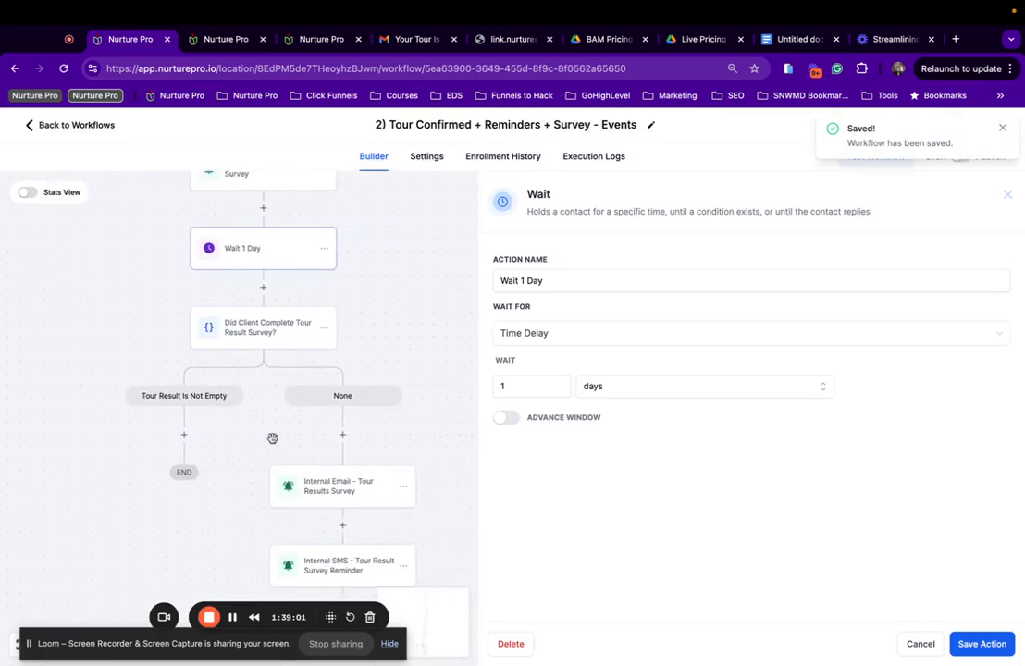
pyautogui.scroll(-2, 316, 334)
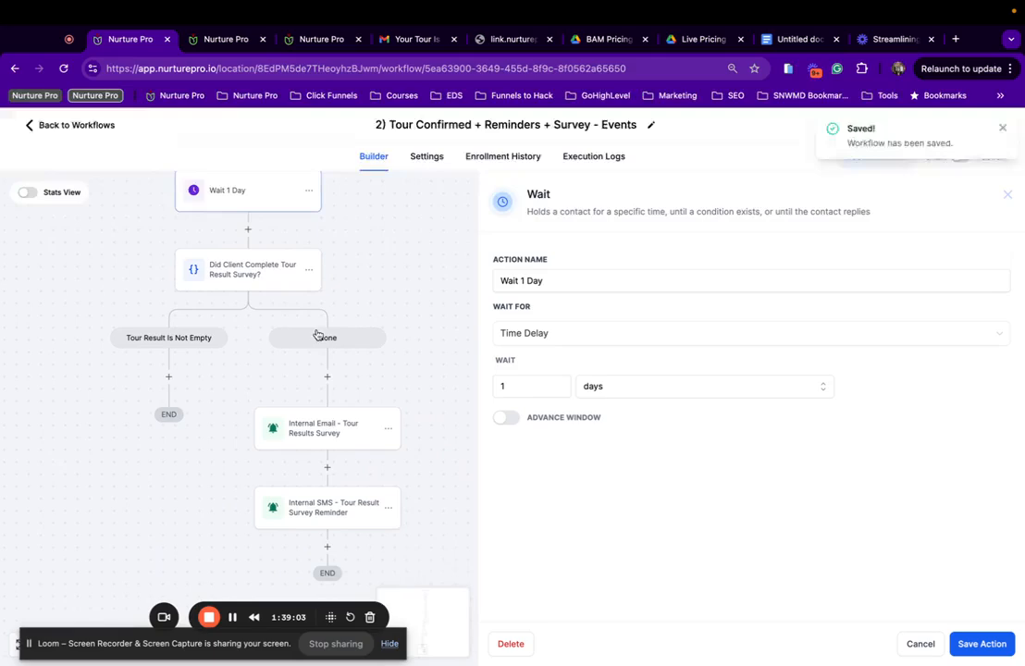
pyautogui.click(338, 415)
pyautogui.scroll(-3, 762, 463)
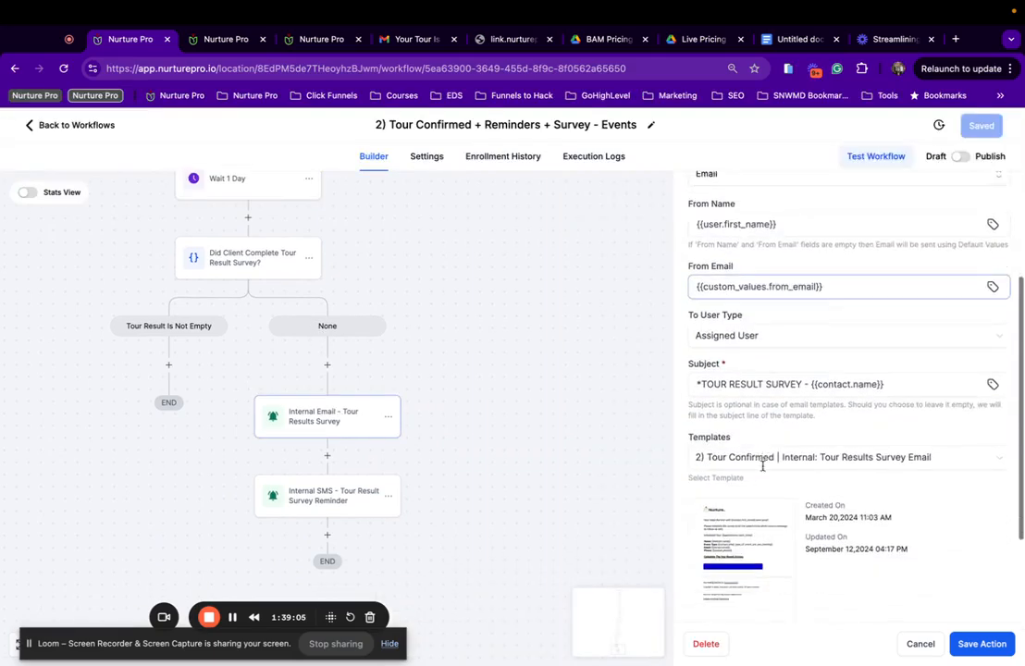
pyautogui.click(731, 481)
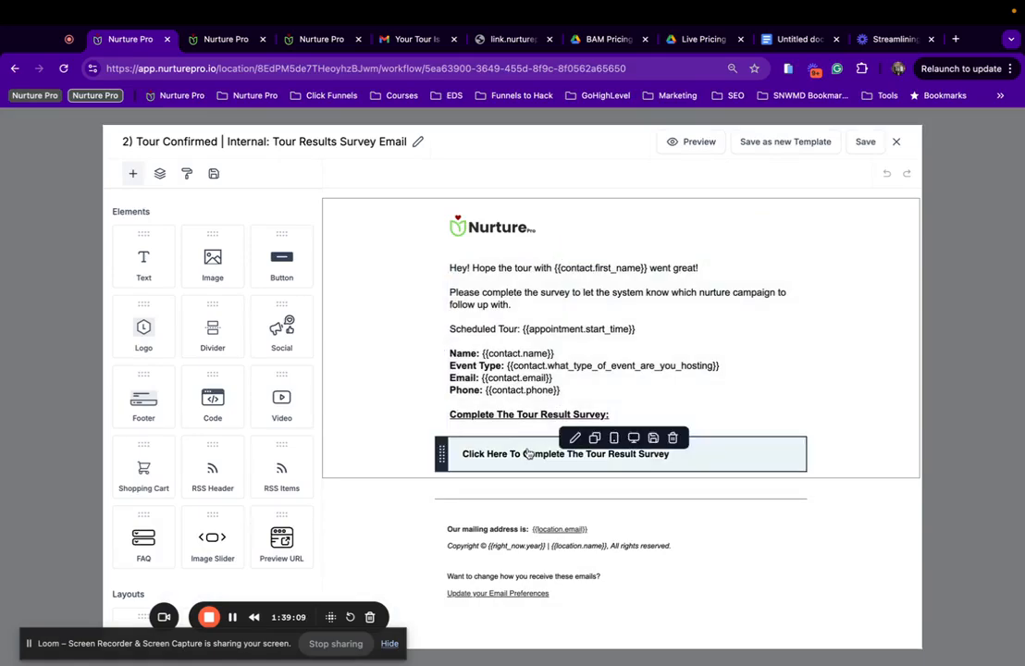
pyautogui.click(528, 453)
pyautogui.hscroll(3, 266, 473)
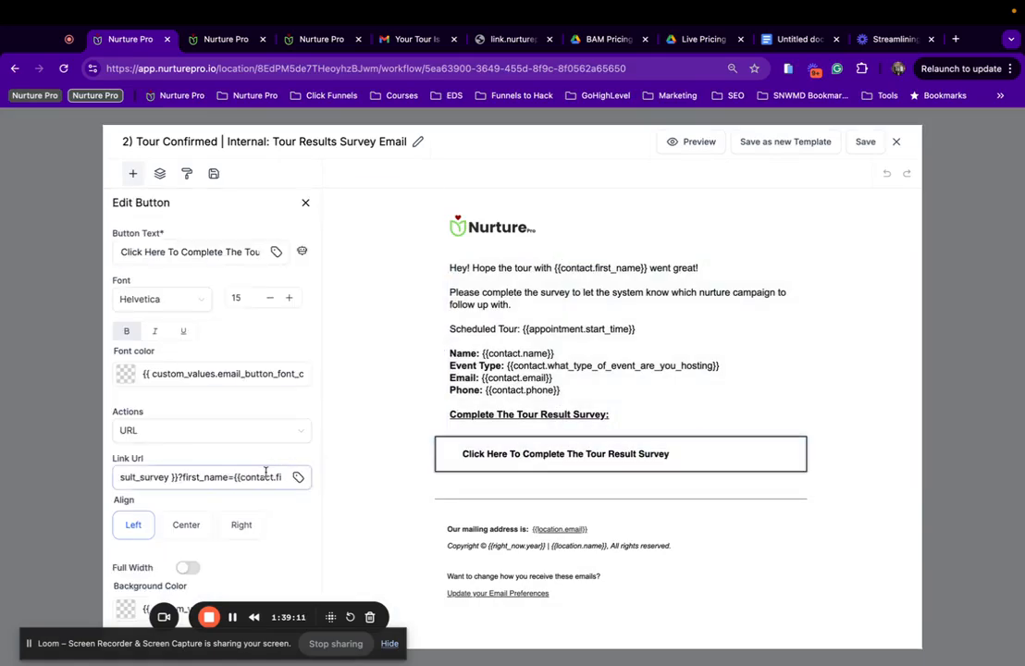
pyautogui.hscroll(5, 266, 472)
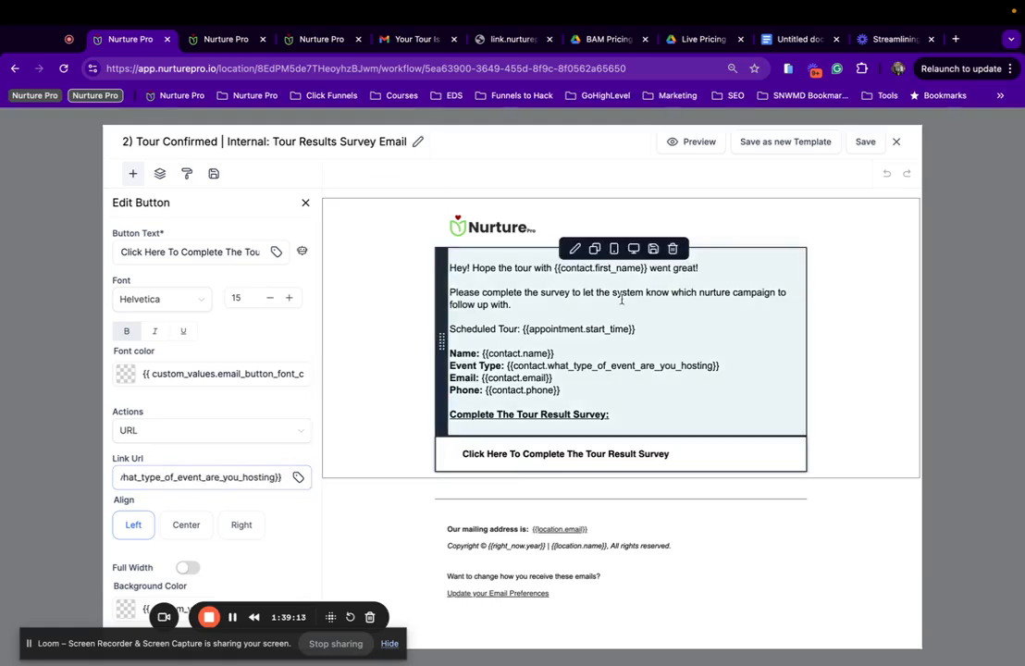
pyautogui.click(895, 145)
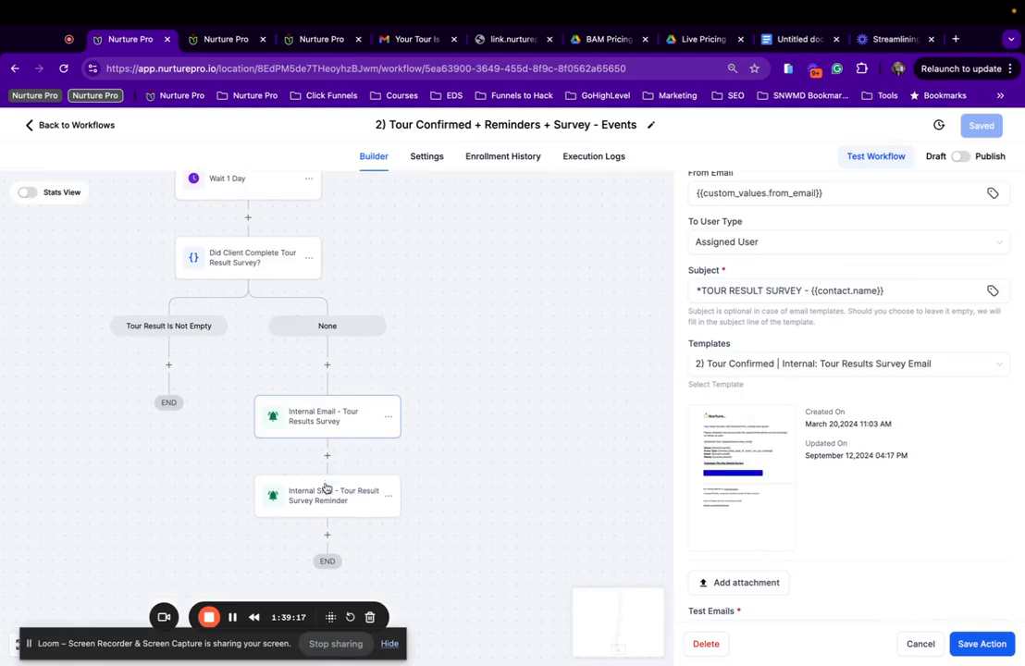
# Delete the survey link line from the Internal SMS reminder so it ends at the phone field, and save the action.
pyautogui.click(292, 509)
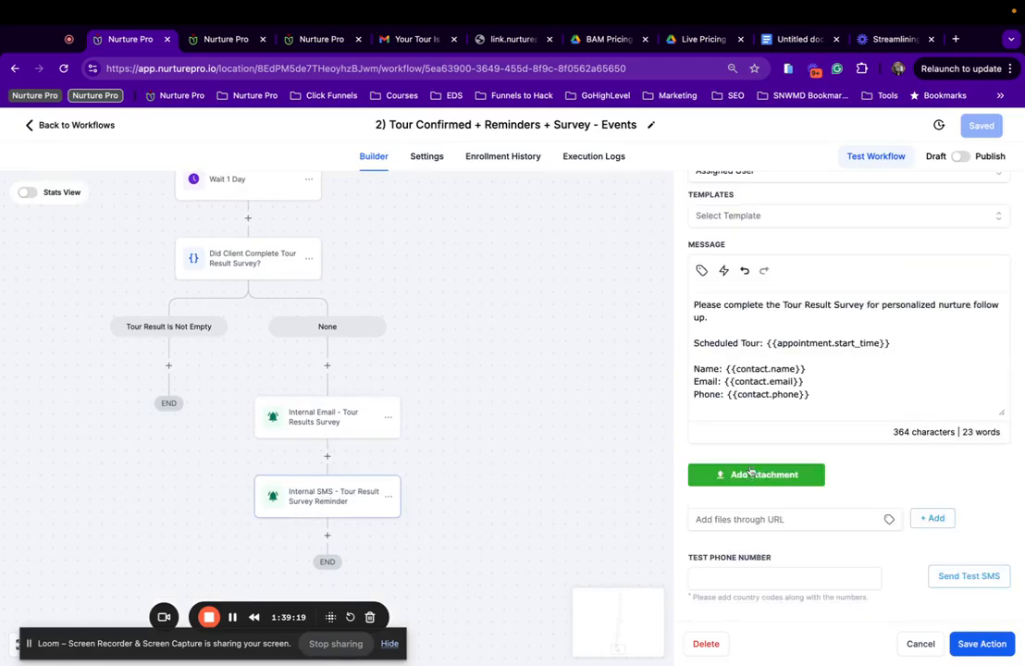
pyautogui.scroll(-1, 833, 332)
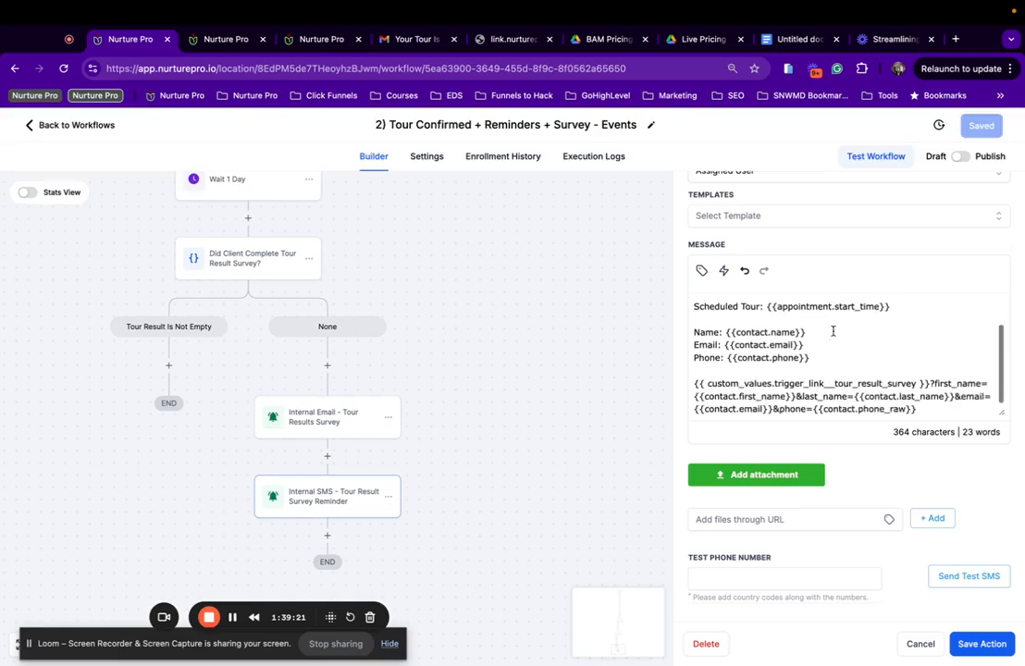
pyautogui.moveTo(919, 409); pyautogui.dragTo(695, 383)
pyautogui.press('BackSpace')
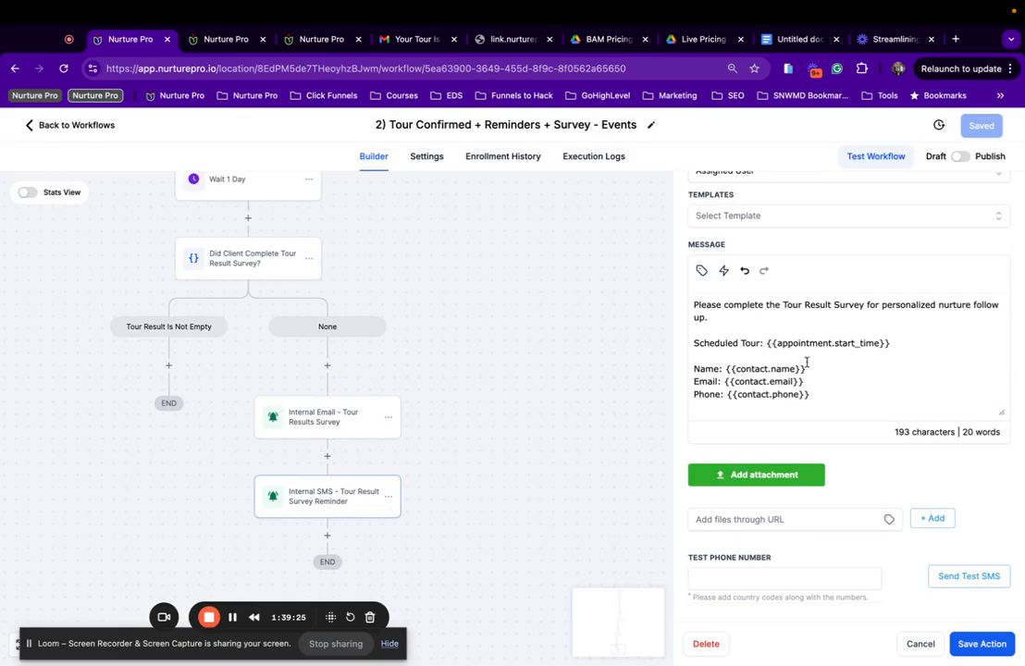
pyautogui.click(975, 643)
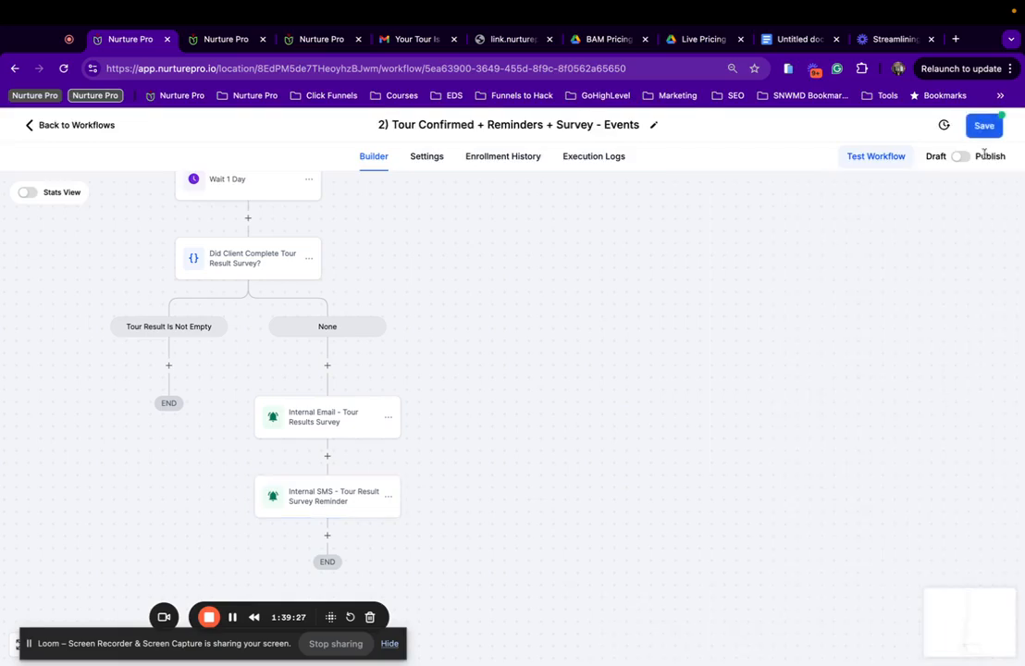
# Save the workflow and switch it from Draft to Published.
pyautogui.click(979, 120)
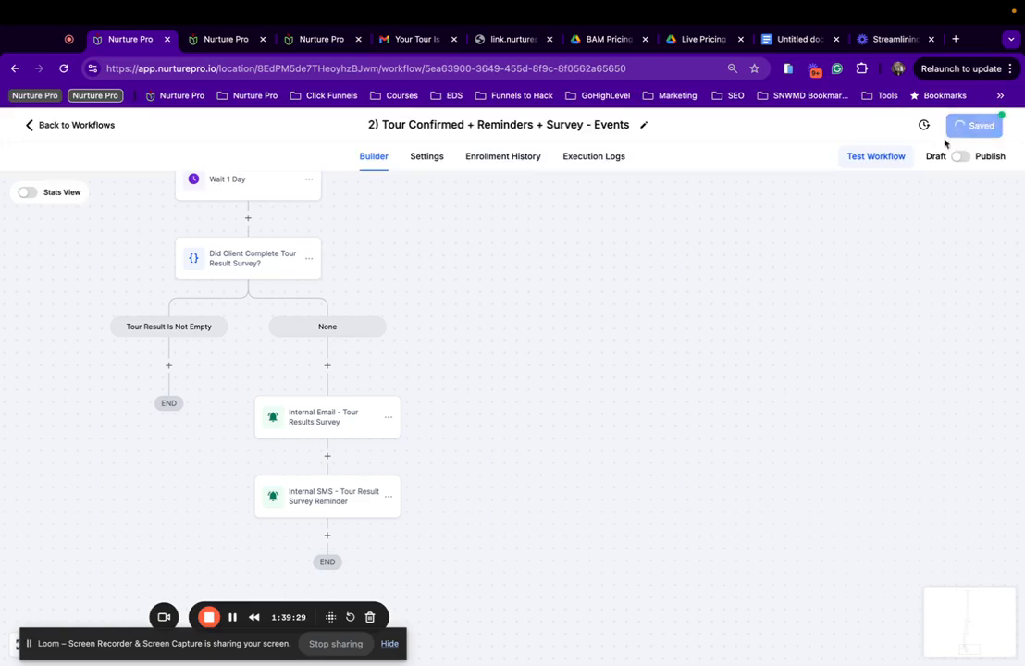
pyautogui.scroll(5, 360, 385)
pyautogui.scroll(15, 361, 387)
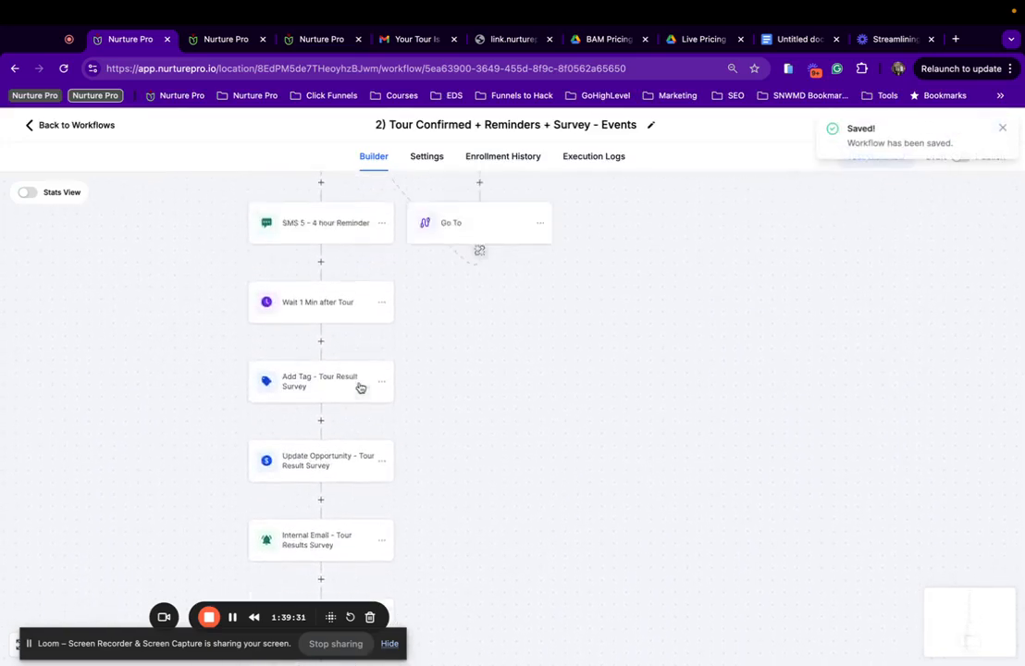
pyautogui.scroll(5, 487, 254)
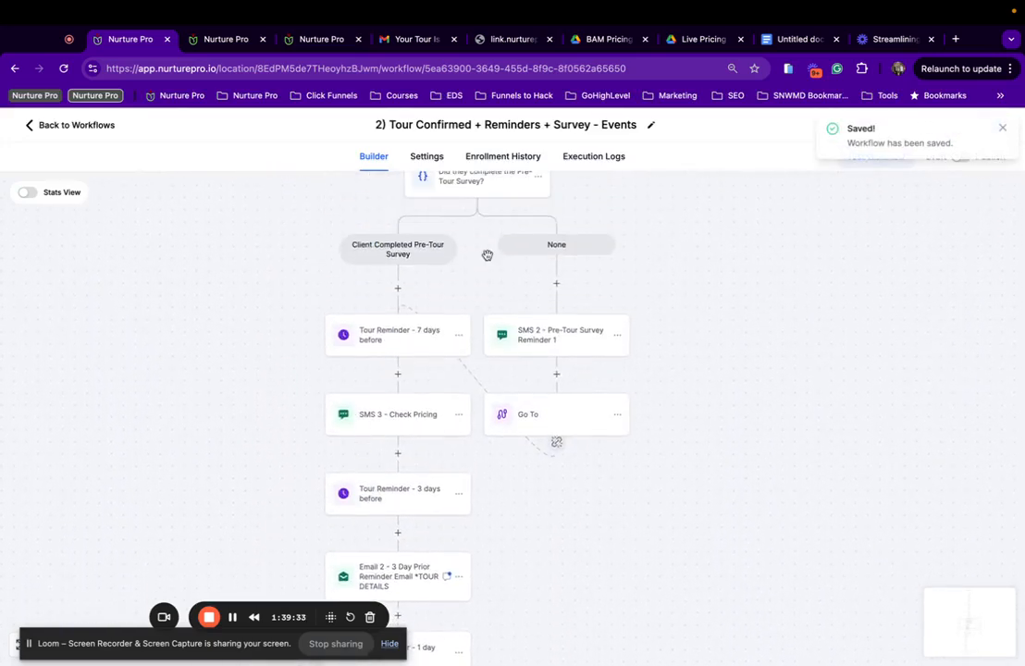
pyautogui.click(1002, 128)
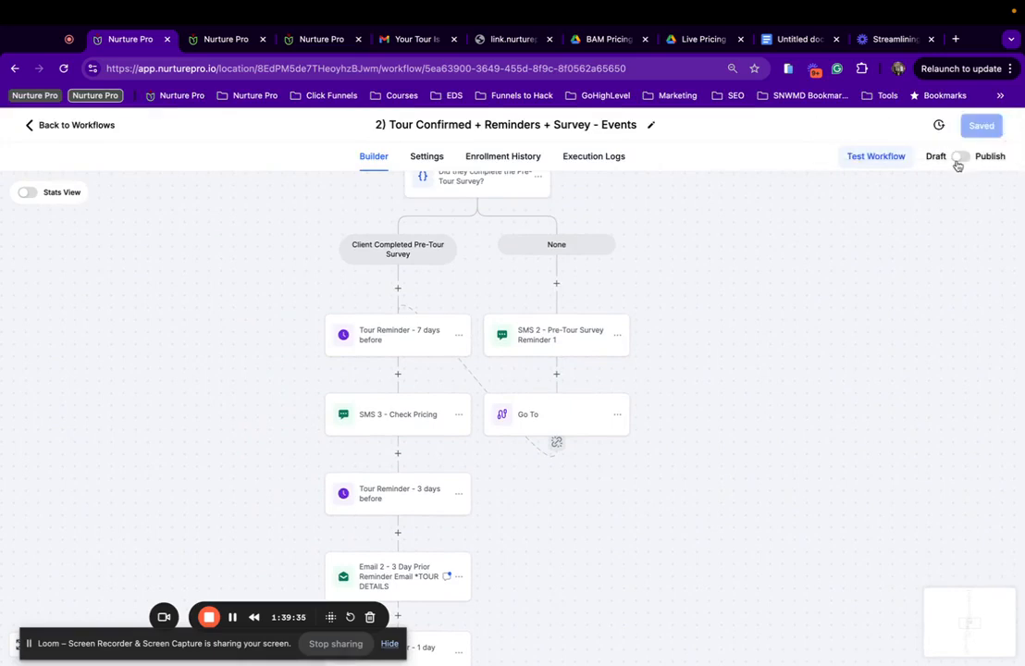
pyautogui.click(979, 126)
pyautogui.scroll(10, 444, 343)
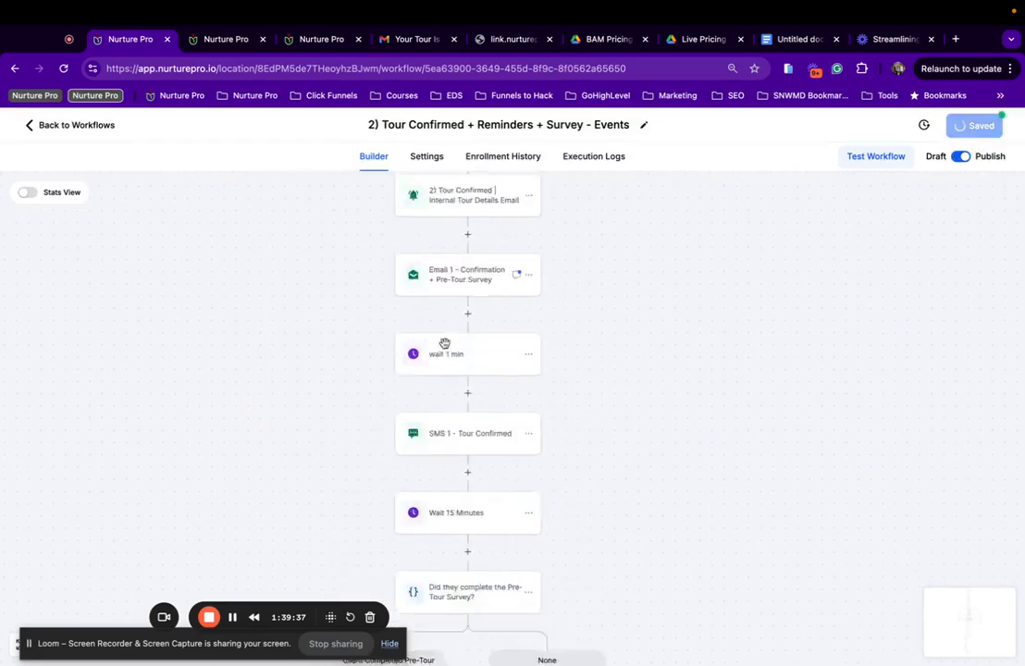
pyautogui.scroll(10, 447, 348)
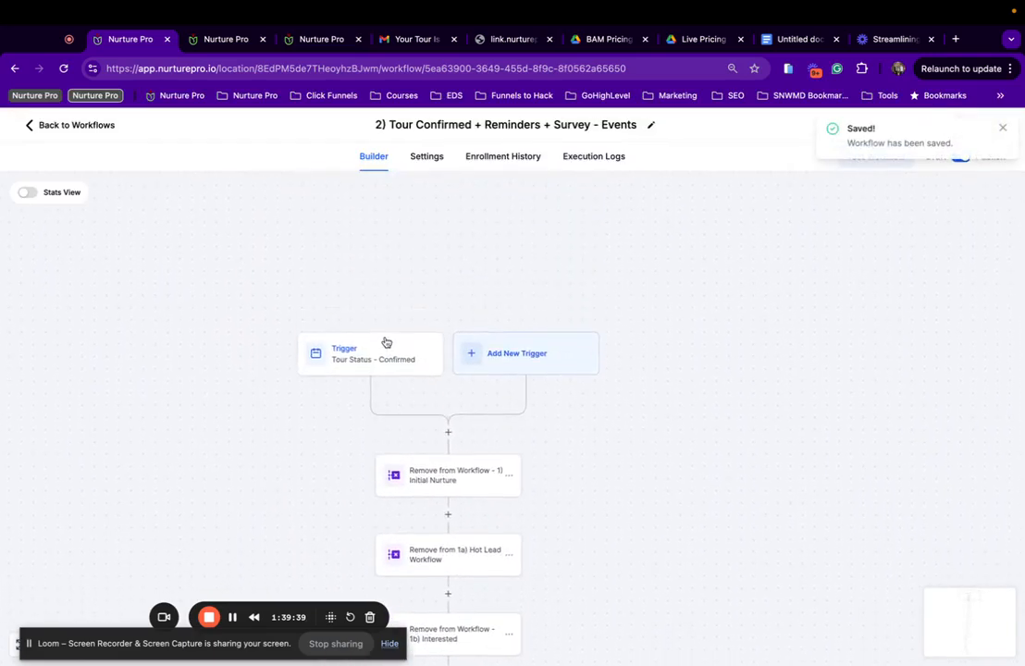
# Review the Tour Status - Confirmed trigger and the Initial Nurture and Hot Lead removal actions.
pyautogui.click(377, 361)
pyautogui.scroll(-2, 332, 407)
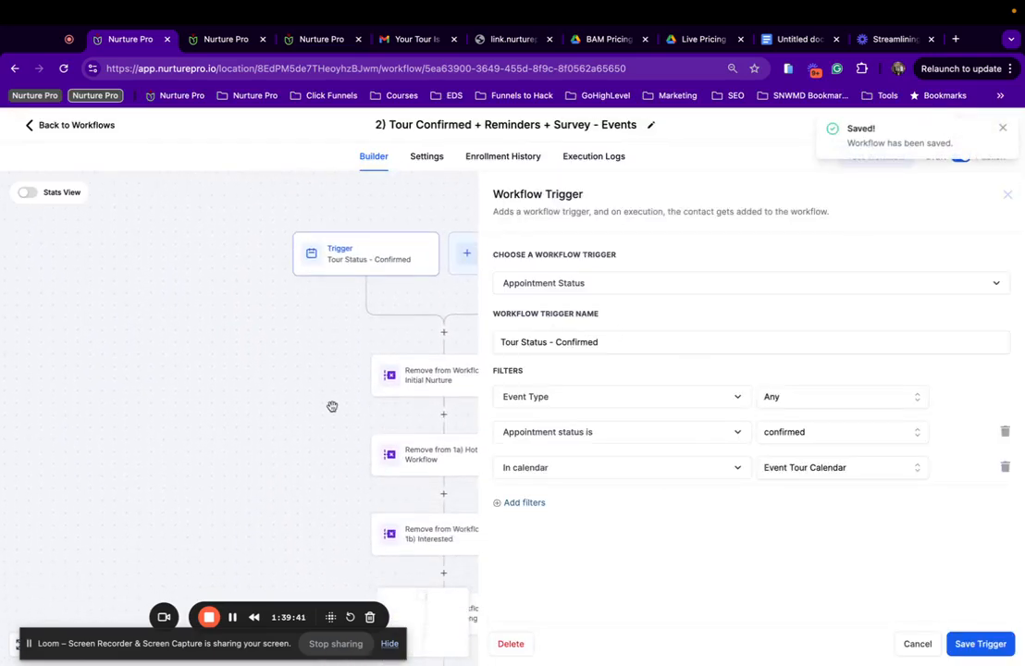
pyautogui.hscroll(2, 332, 407)
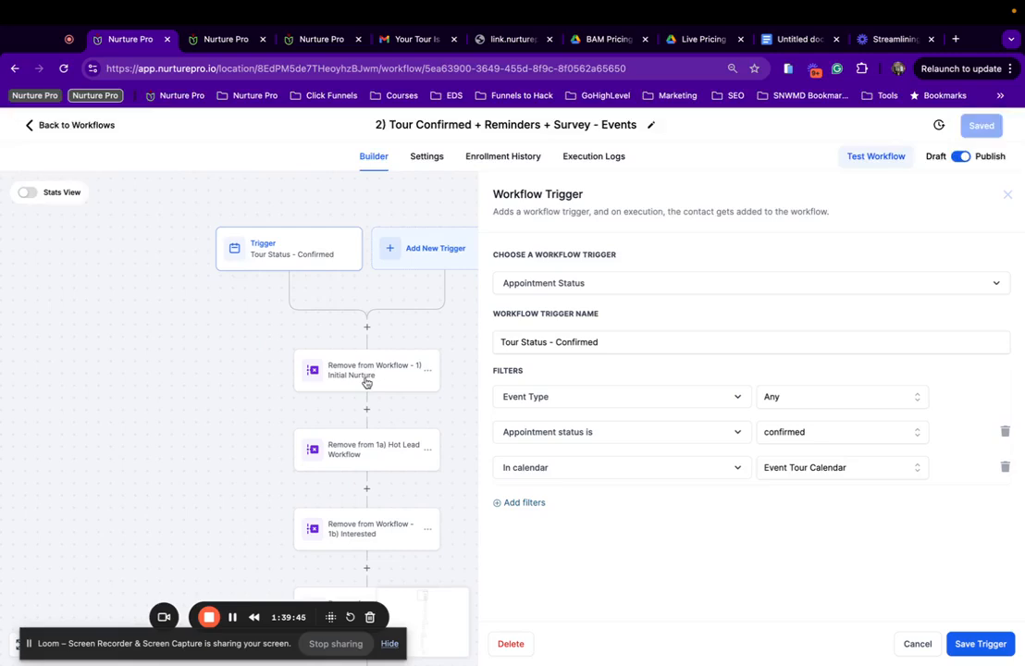
pyautogui.click(366, 382)
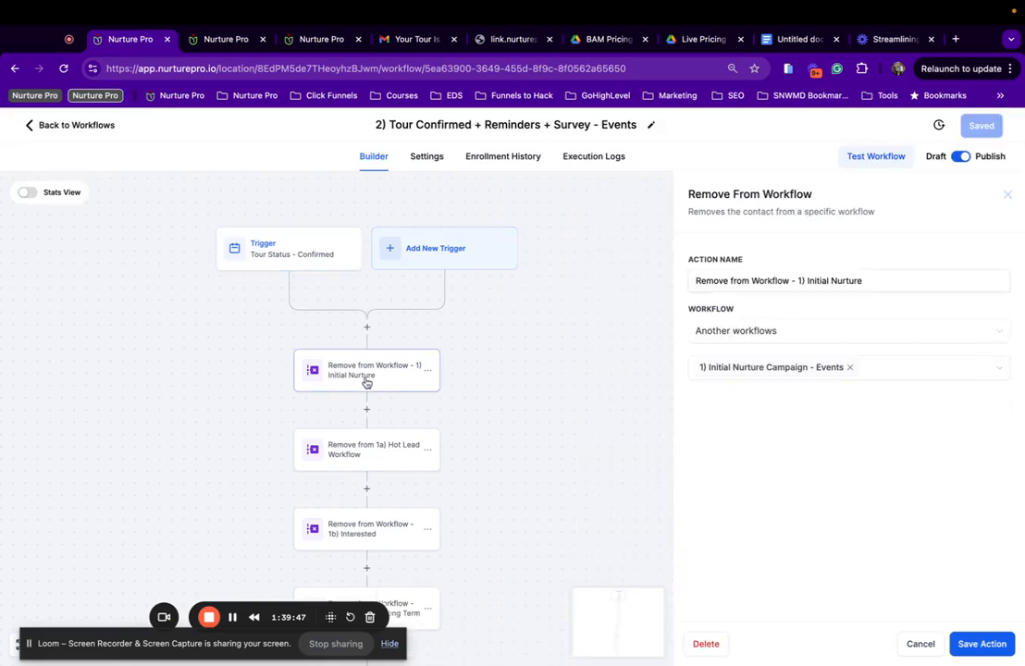
pyautogui.click(370, 458)
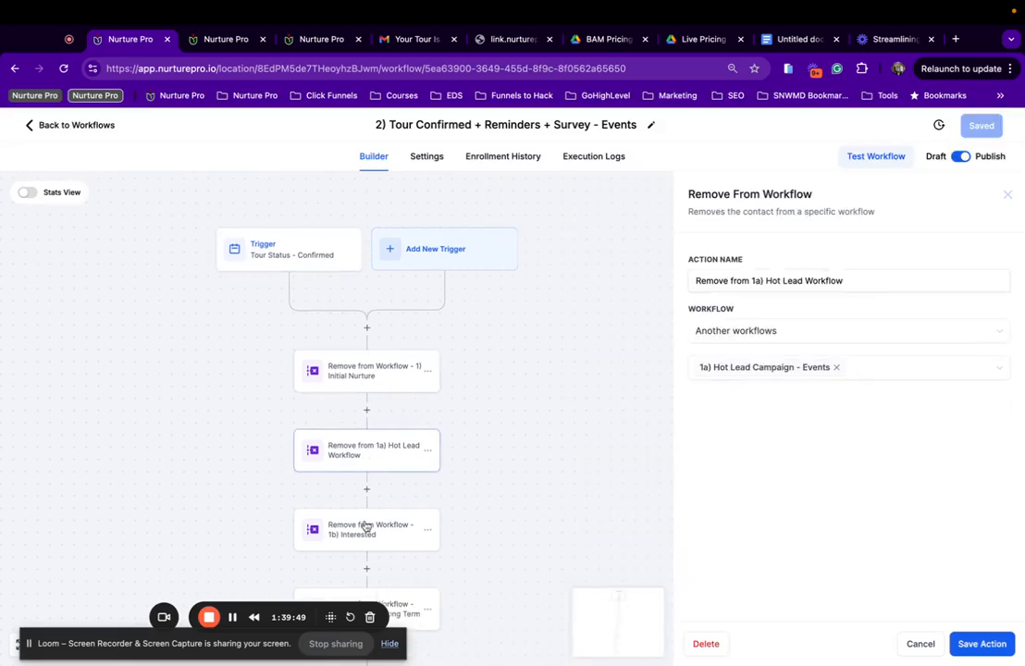
pyautogui.scroll(-2, 364, 523)
pyautogui.scroll(-1, 382, 465)
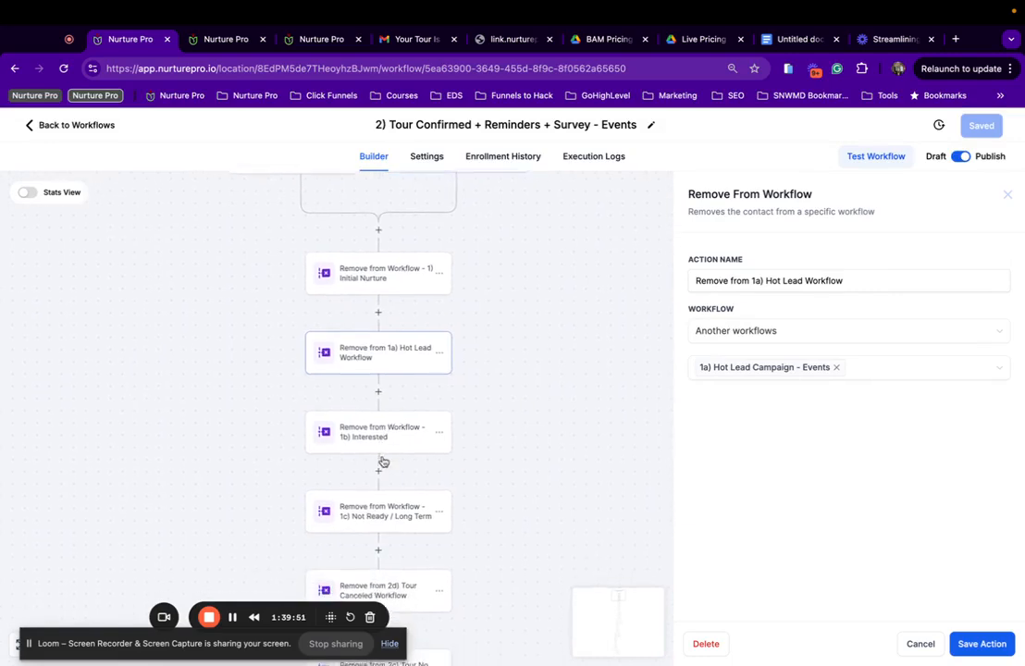
# Check the 1b) Interested, 1c) Not Ready, 2d) Tour Canceled, 2c) Tour No Show and Lost Lead Survey removal actions.
pyautogui.click(370, 432)
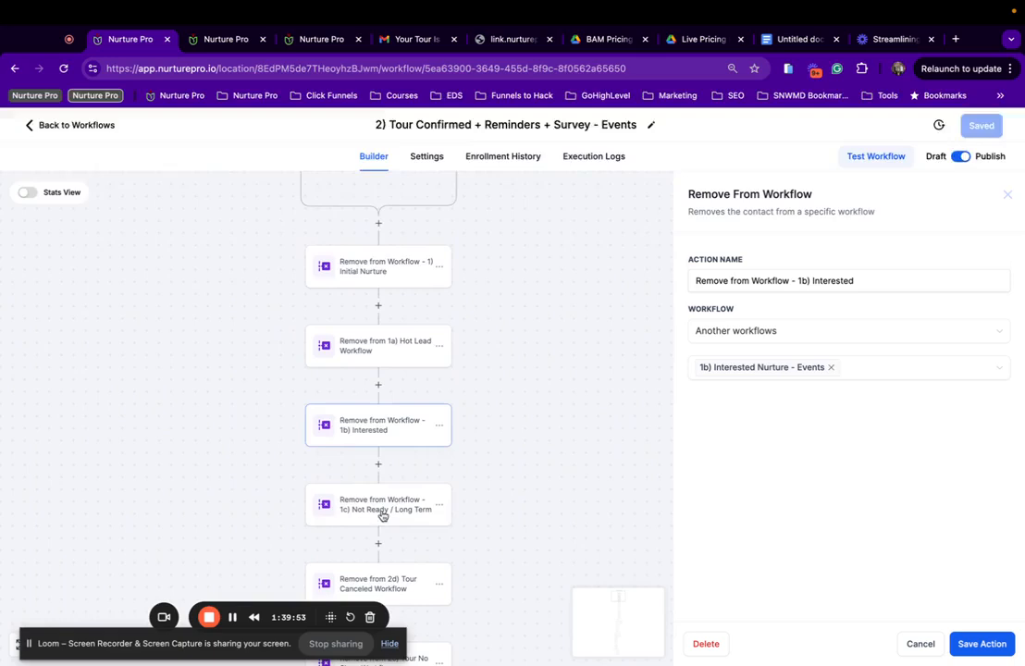
pyautogui.click(382, 515)
pyautogui.click(345, 510)
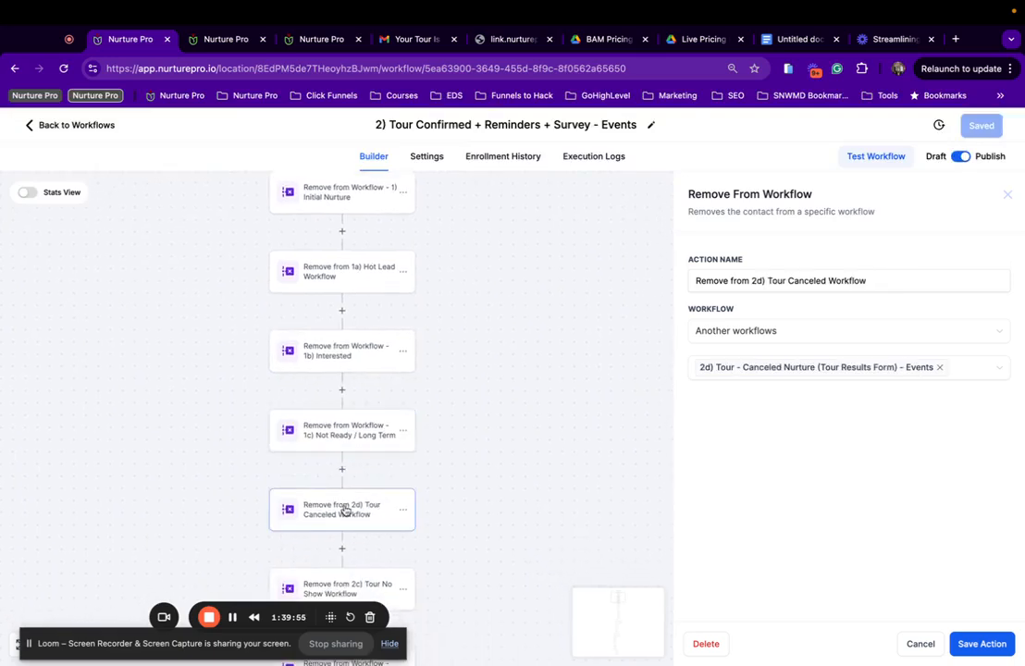
pyautogui.click(344, 509)
pyautogui.click(344, 509)
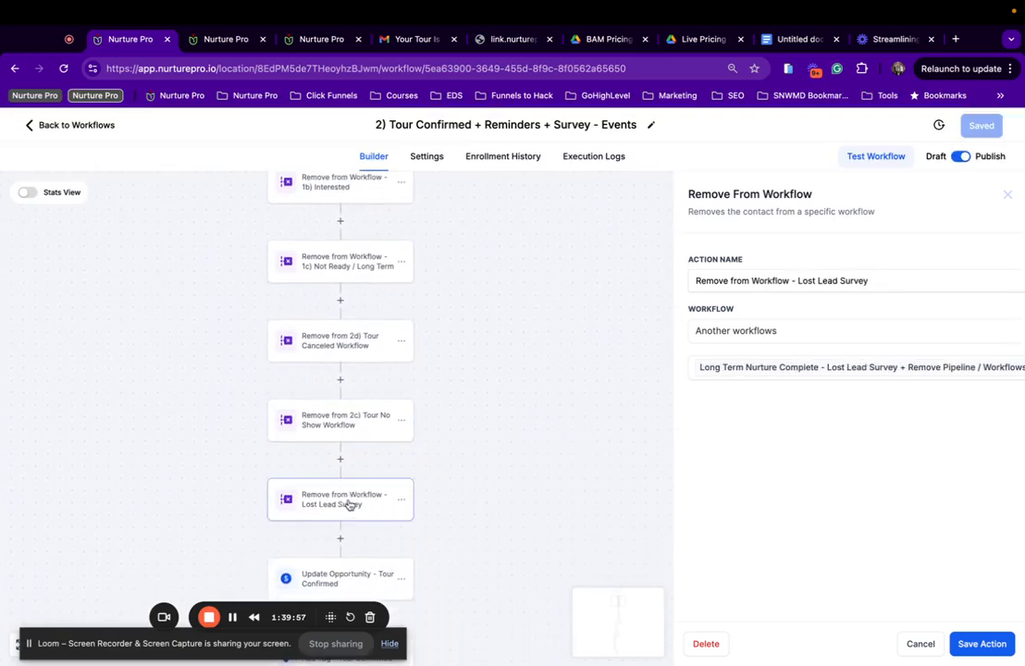
pyautogui.hscroll(2, 755, 411)
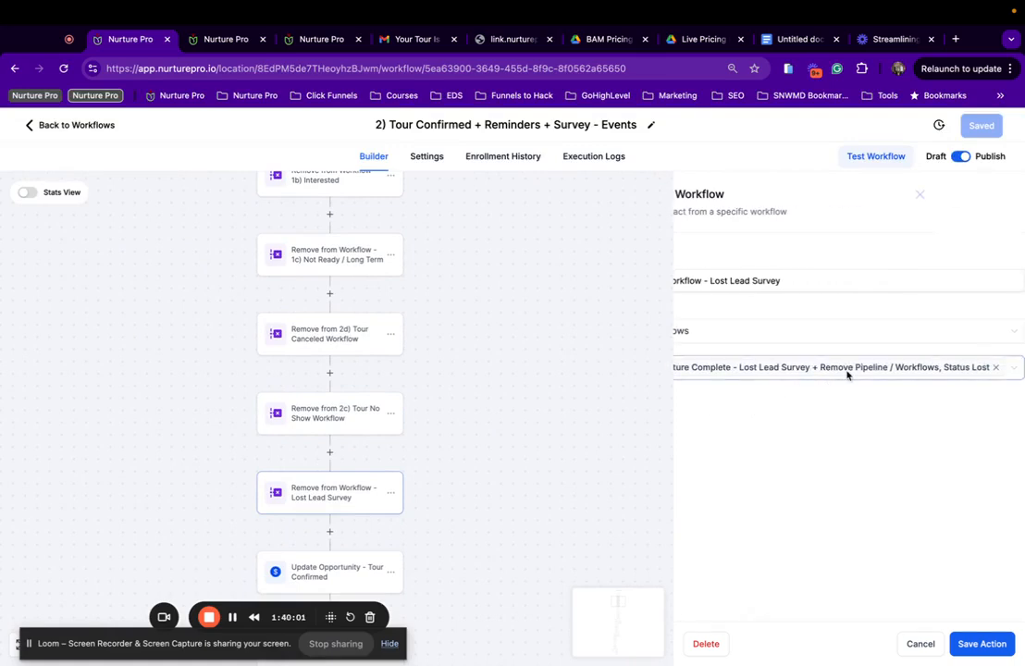
pyautogui.hscroll(-2, 787, 379)
pyautogui.scroll(-2, 497, 423)
# Confirm the opportunity update targets the Event Pipeline stage.
pyautogui.click(394, 485)
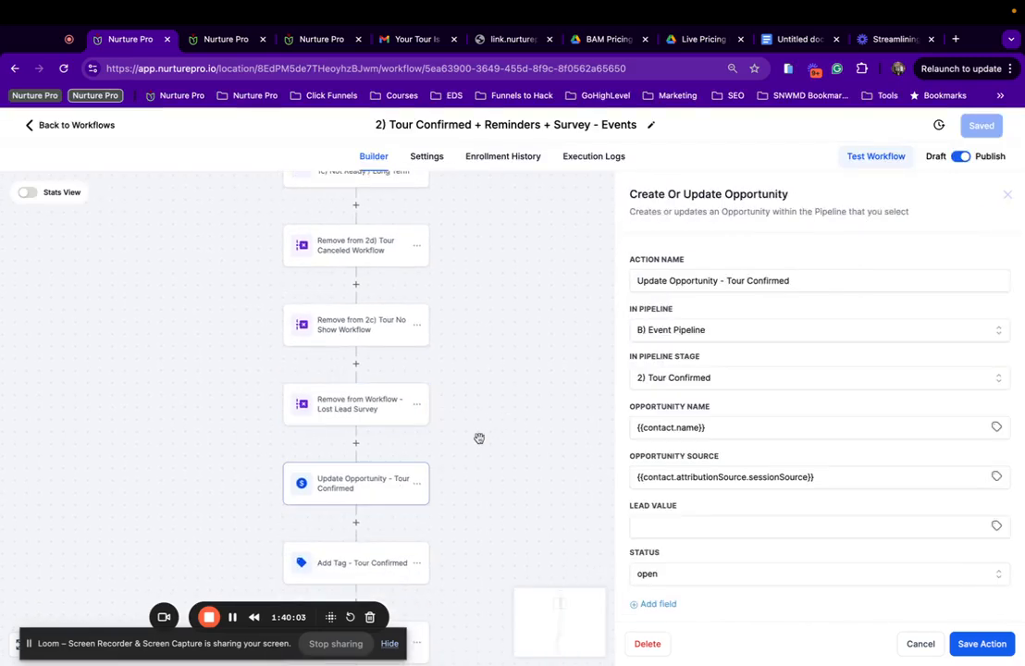
pyautogui.scroll(-2, 648, 373)
pyautogui.scroll(-3, 361, 458)
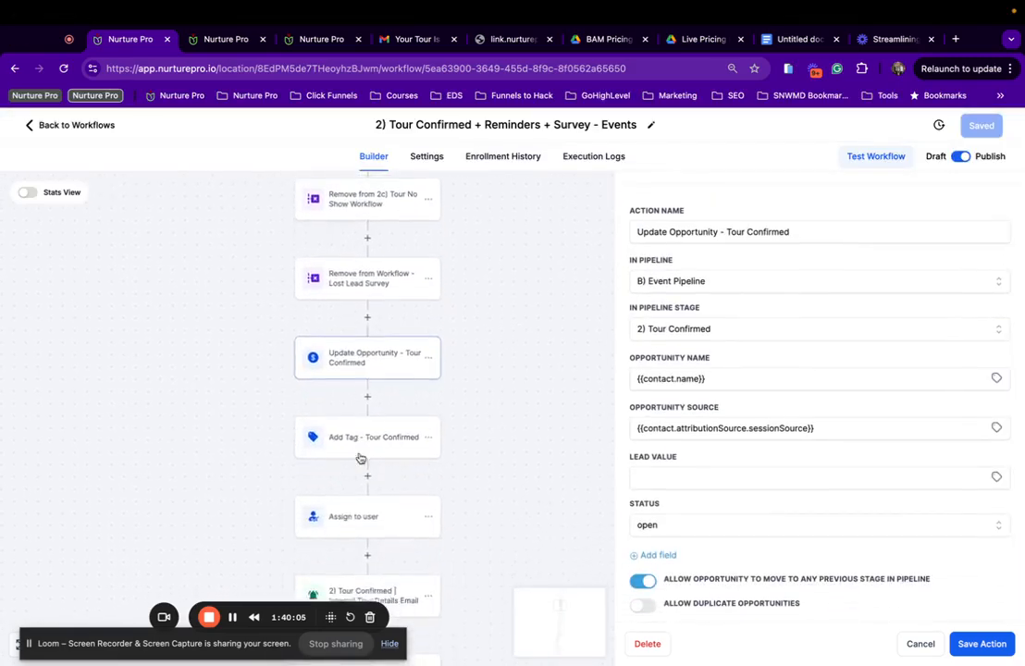
pyautogui.scroll(-3, 361, 458)
# Review the internal tour details email template without changes.
pyautogui.click(360, 460)
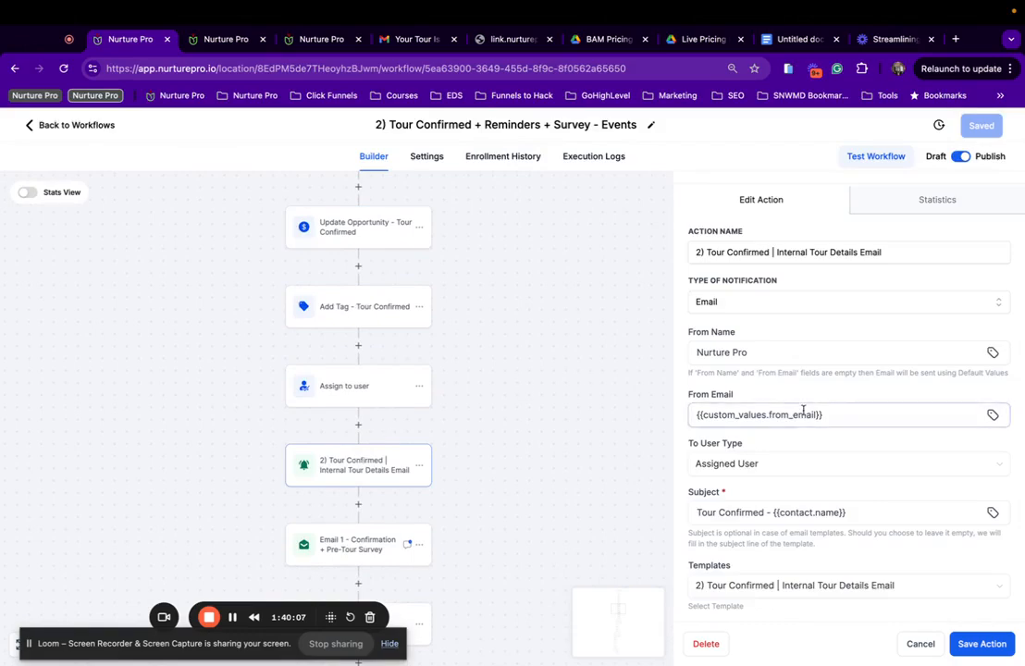
pyautogui.scroll(-2, 803, 410)
pyautogui.scroll(-1, 803, 410)
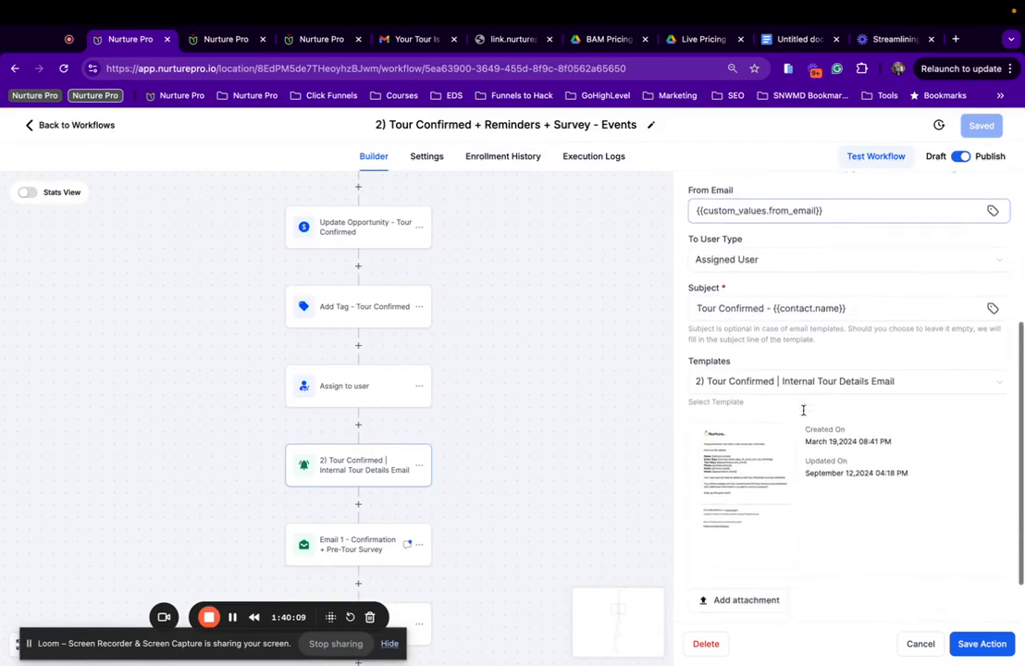
pyautogui.click(745, 473)
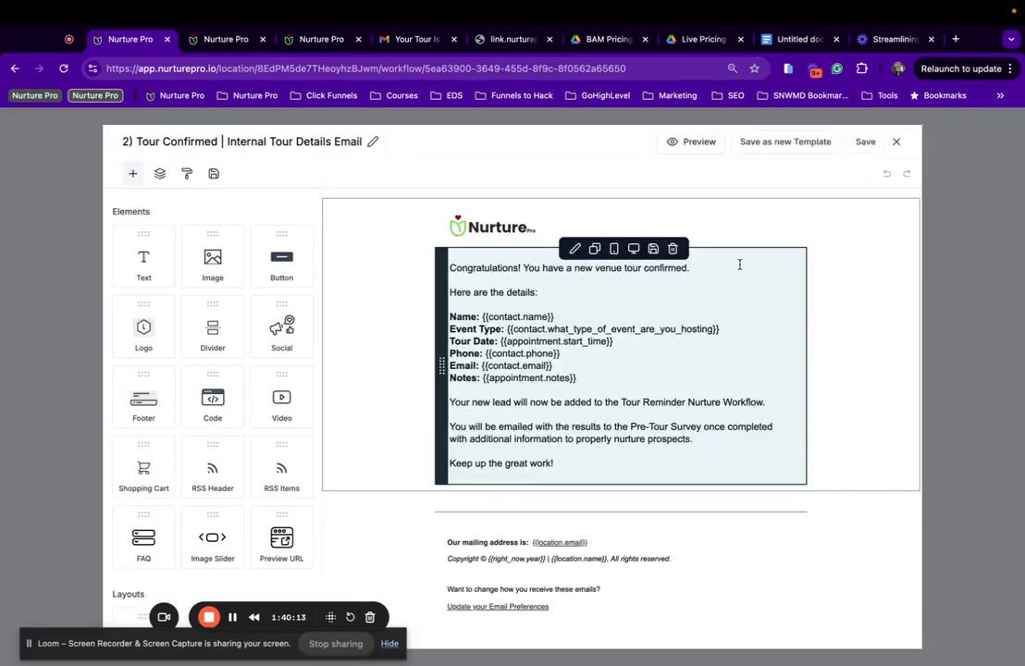
pyautogui.click(895, 144)
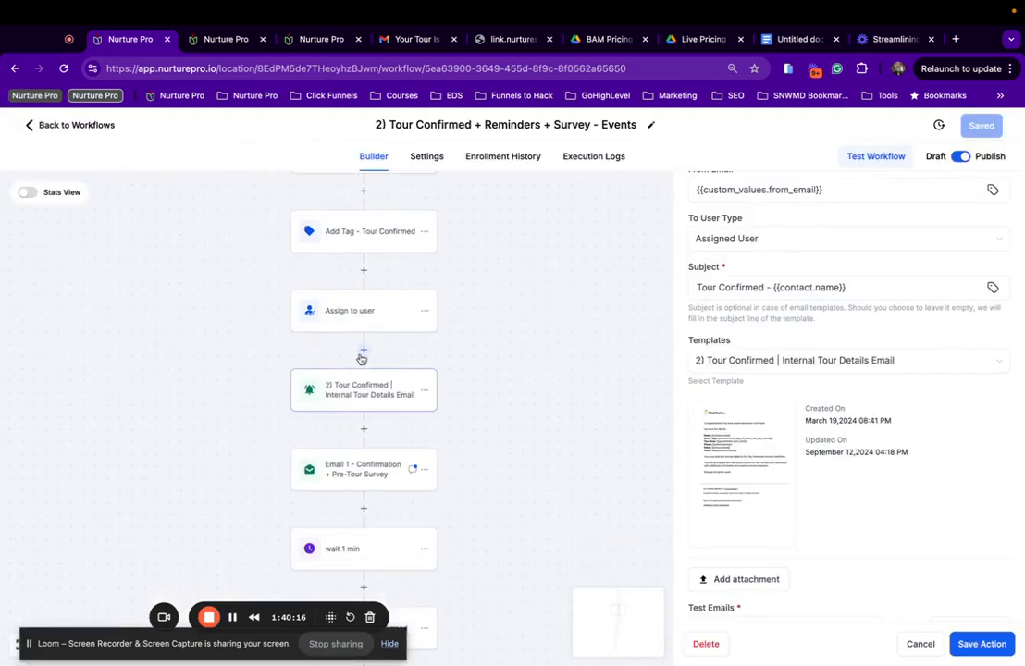
# Review the Email 1 confirmation template without changes.
pyautogui.click(367, 471)
pyautogui.moveTo(737, 447)
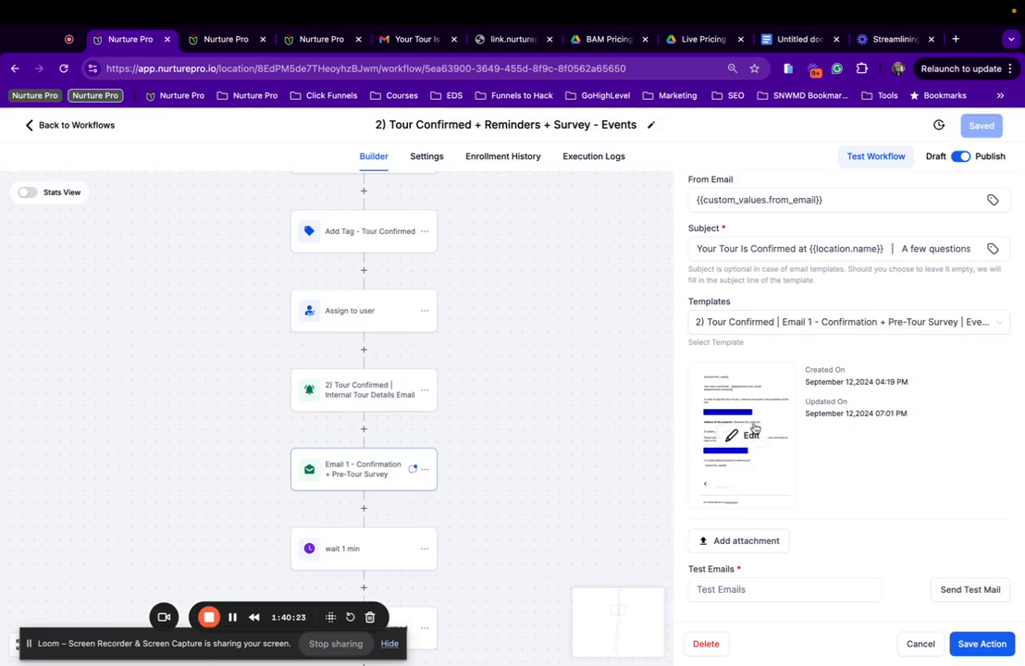
pyautogui.click(752, 432)
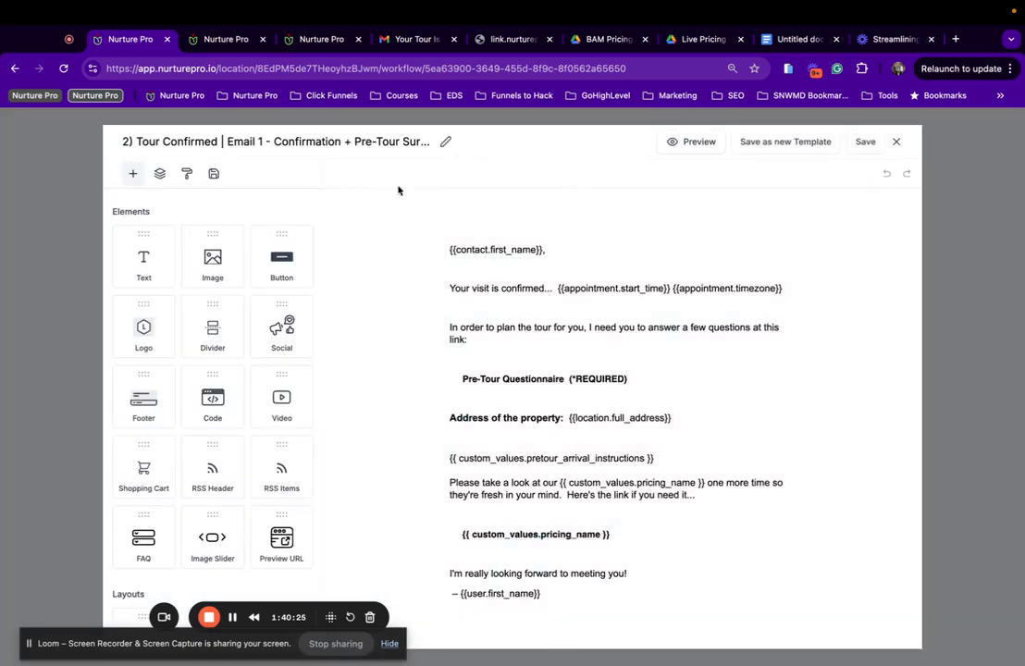
pyautogui.scroll(-3, 750, 344)
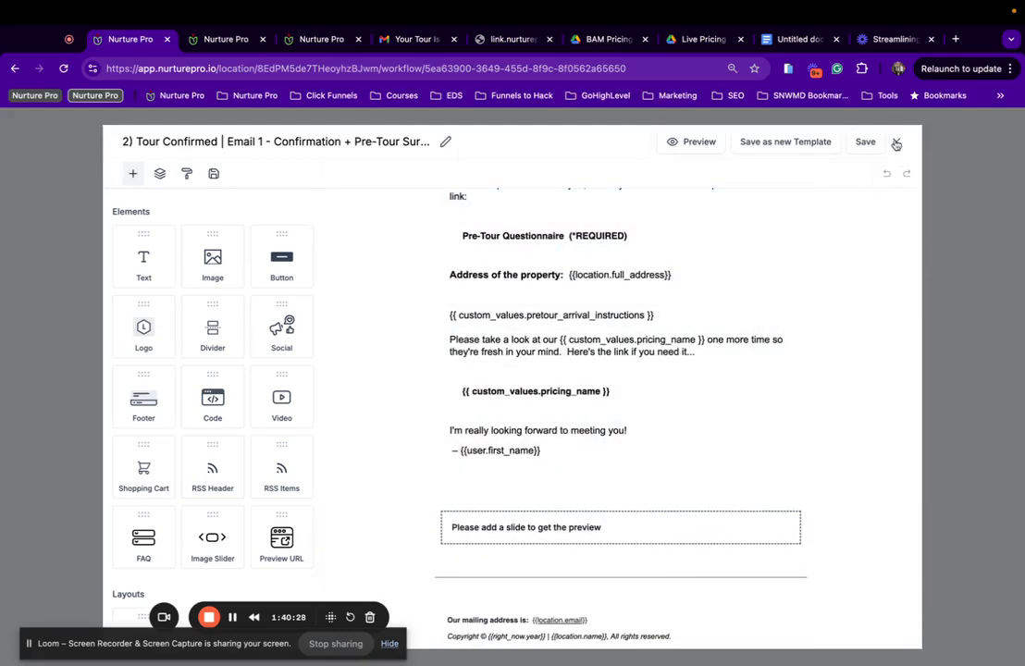
pyautogui.click(896, 143)
# Review the SMS 1 - Tour Confirmed message, then return to the workflows list.
pyautogui.scroll(-5, 519, 446)
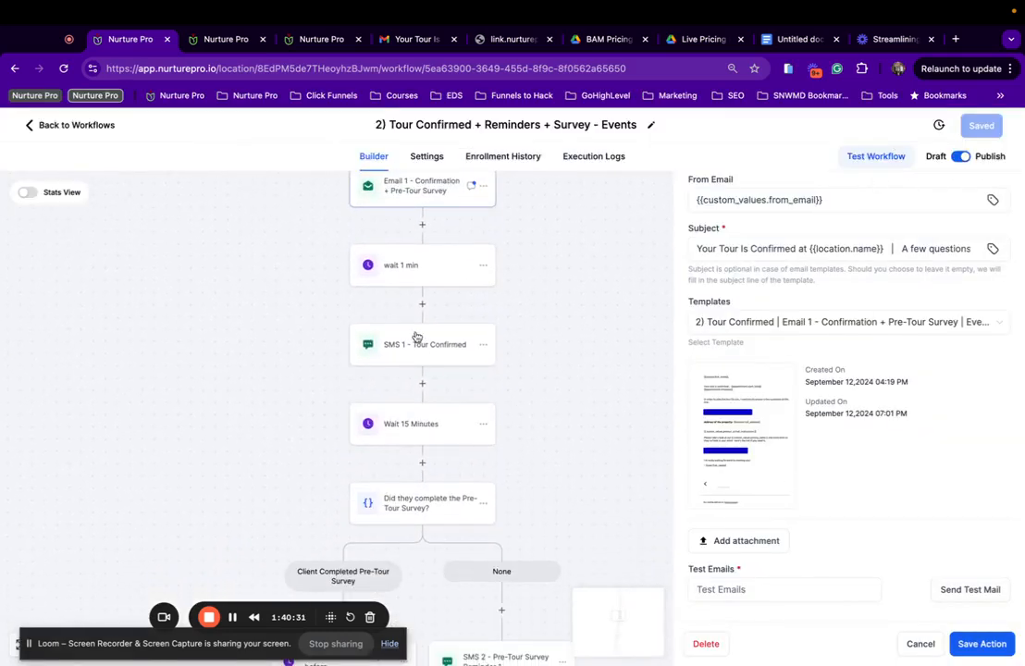
pyautogui.click(416, 337)
pyautogui.scroll(-3, 712, 442)
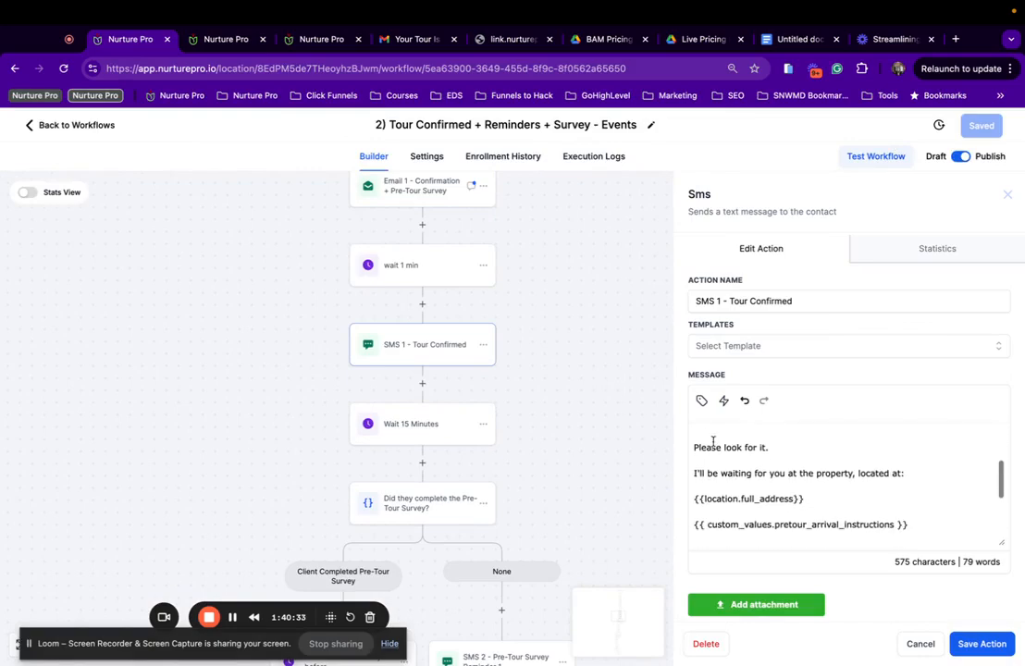
pyautogui.scroll(-10, 451, 389)
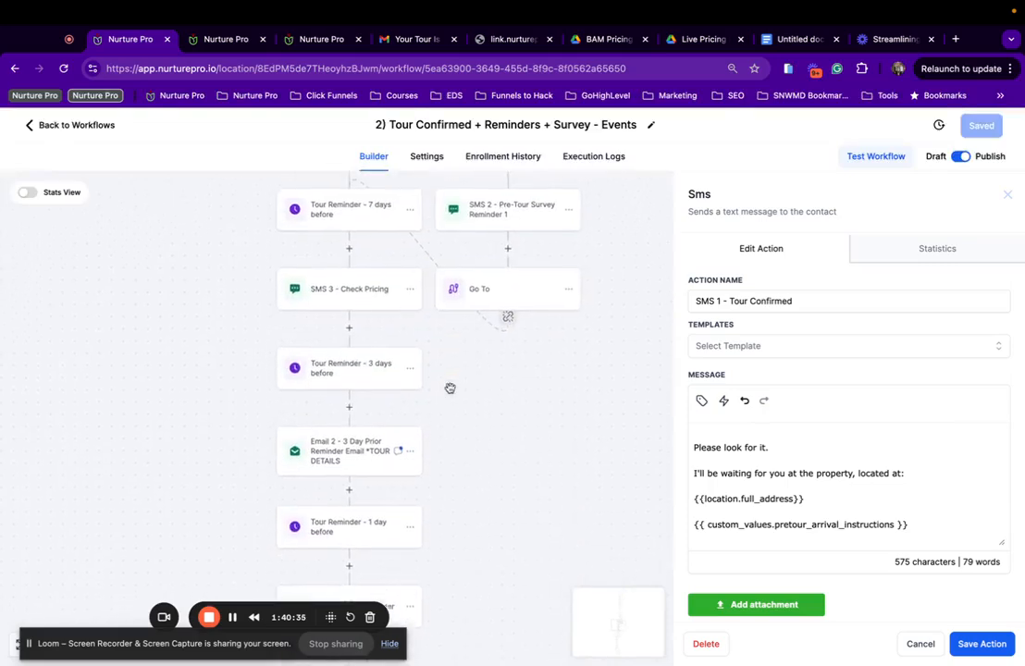
pyautogui.scroll(-2, 451, 389)
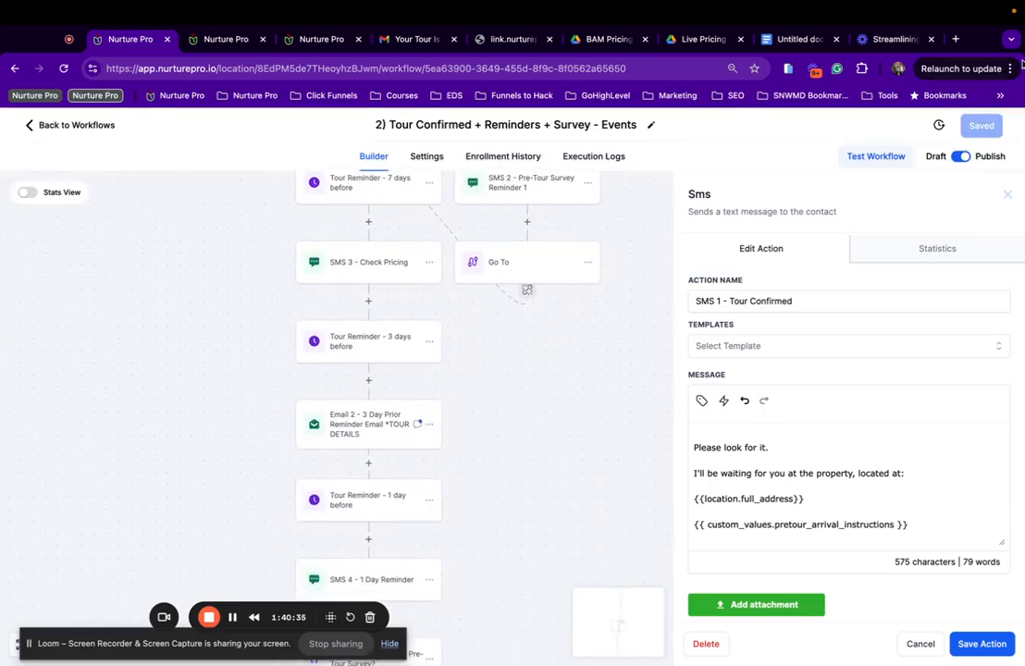
pyautogui.click(62, 127)
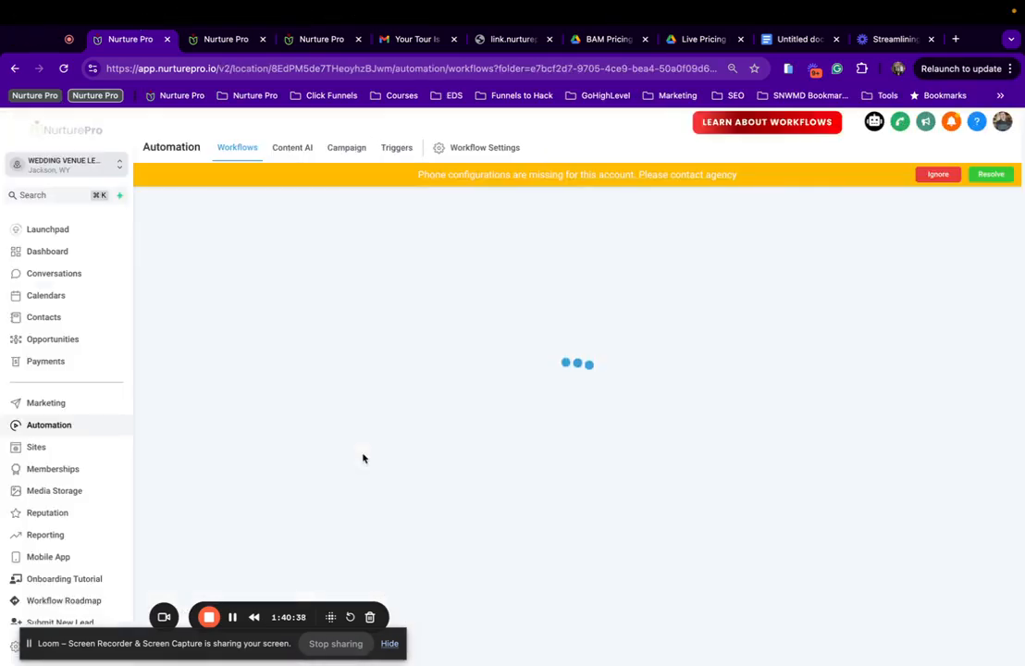
# Open the 2.1) VIRTUAL TOUR workflow's Email 1 step.
pyautogui.scroll(-6, 363, 458)
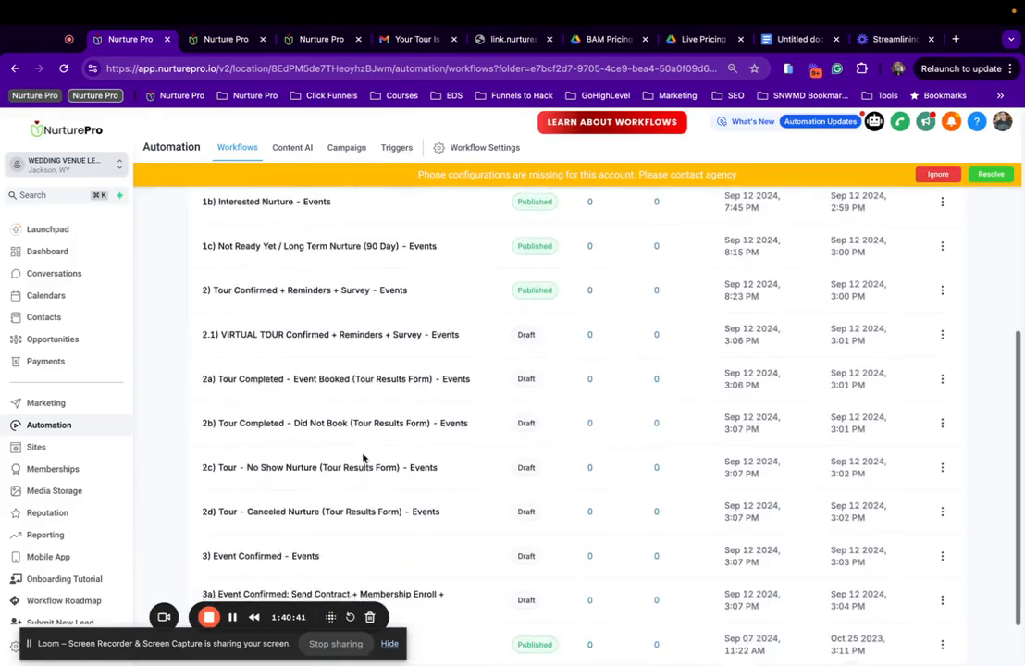
pyautogui.scroll(-3, 363, 458)
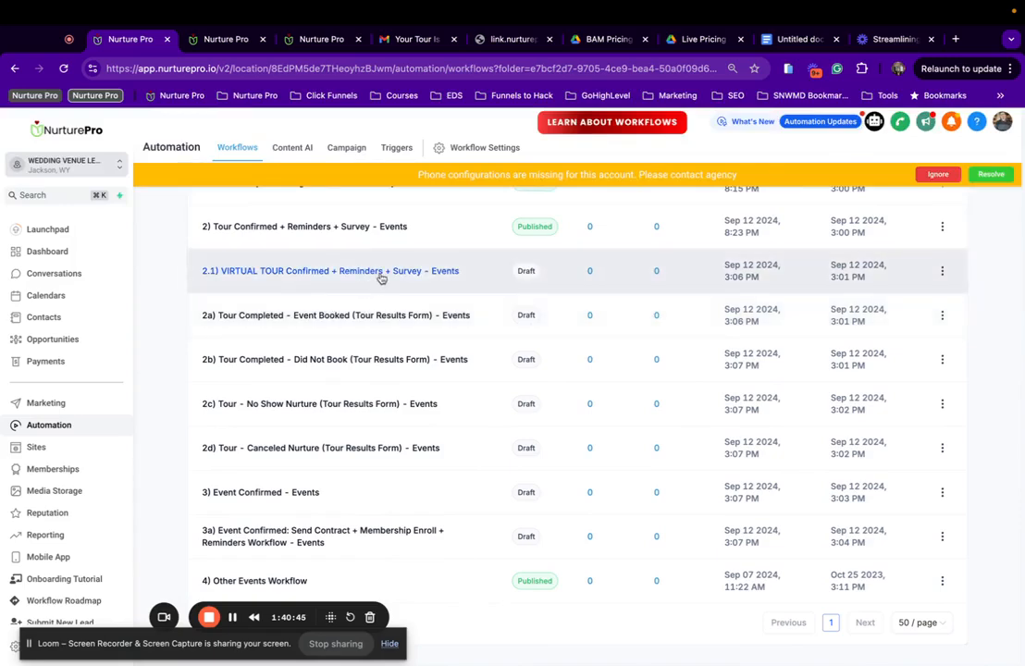
pyautogui.click(380, 271)
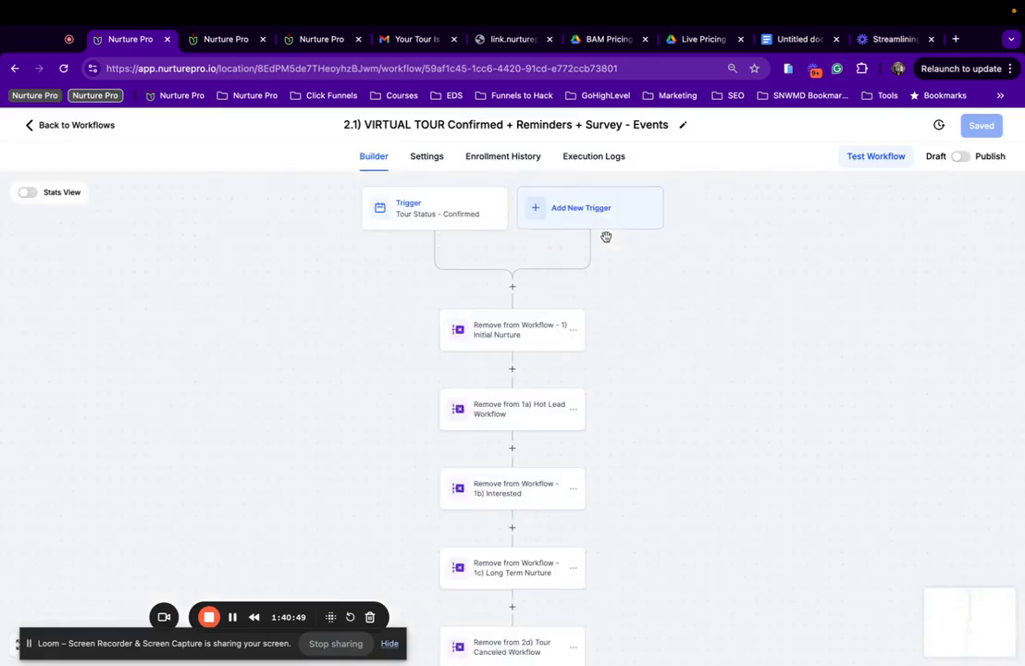
pyautogui.scroll(-10, 418, 368)
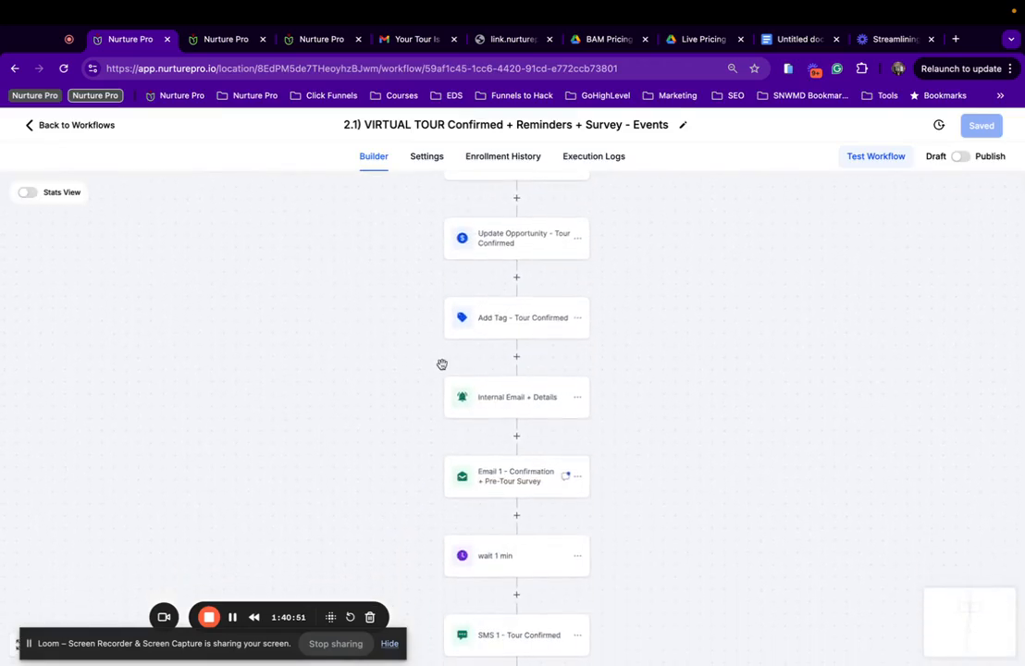
pyautogui.click(526, 481)
pyautogui.scroll(-5, 838, 407)
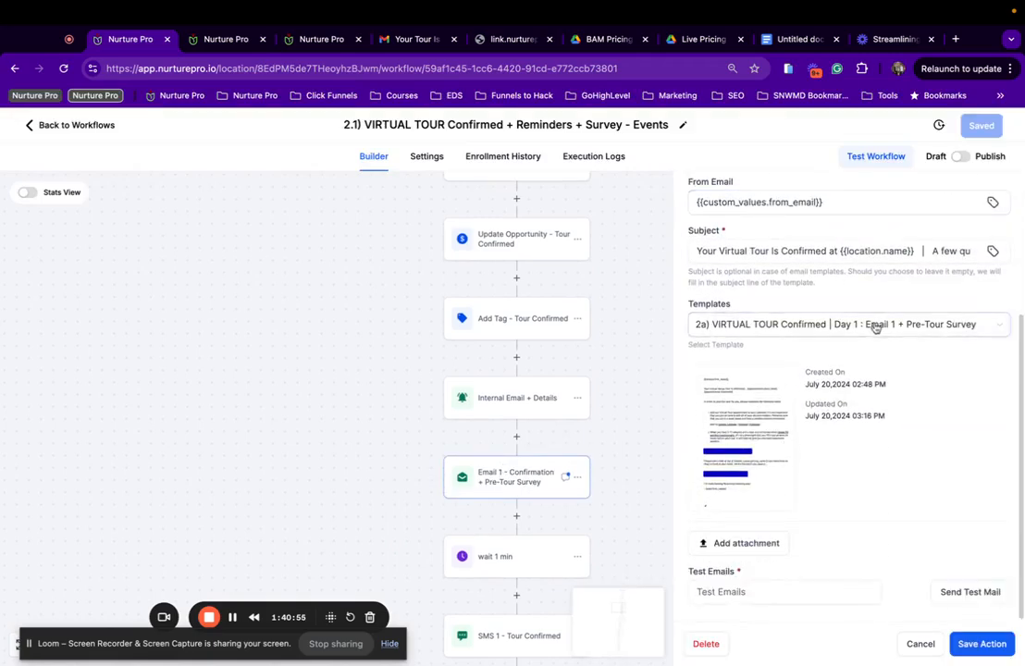
# Switch Email 1 to the 2a) VIRTUAL TOUR Confirmed | Day 1 Events template and save the workflow.
pyautogui.click(876, 328)
pyautogui.scroll(-2, 884, 431)
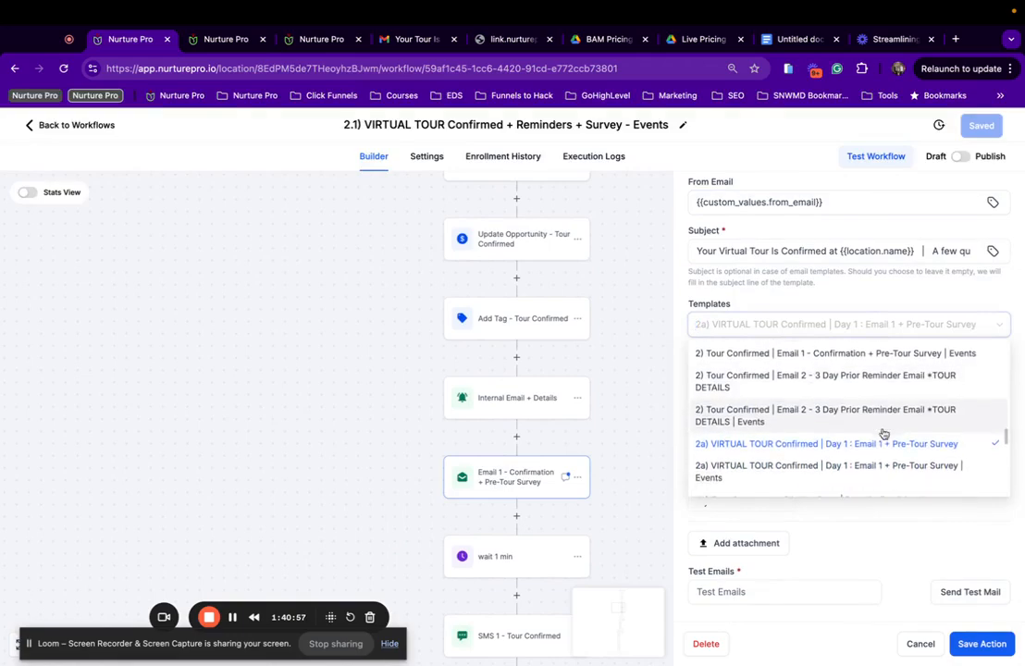
pyautogui.click(805, 474)
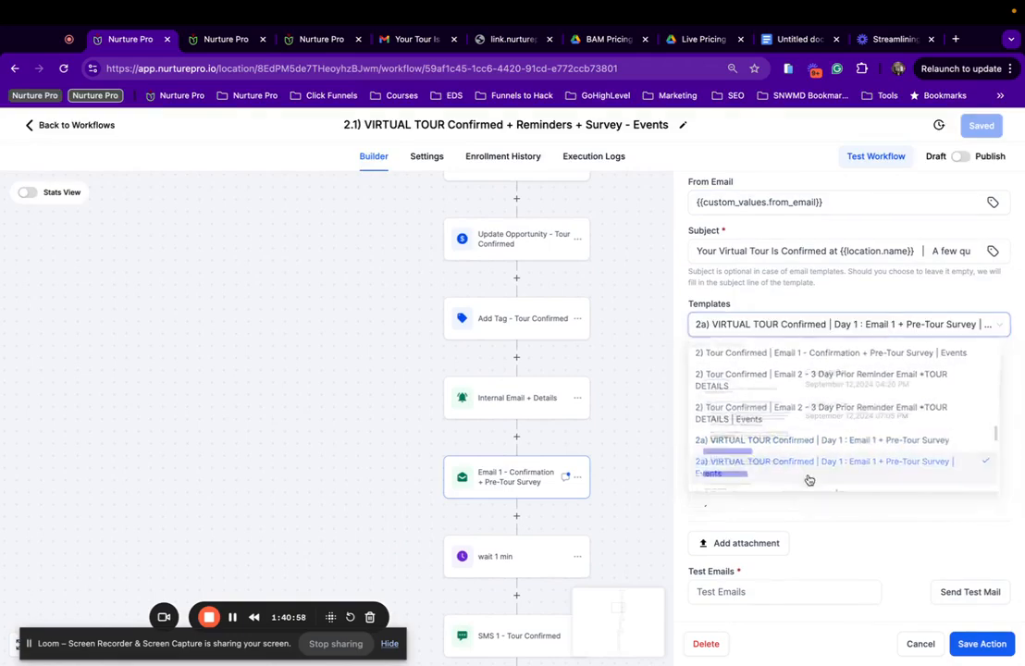
pyautogui.click(979, 653)
pyautogui.click(981, 125)
# Bring up the SMS 3 message settings.
pyautogui.scroll(-2, 430, 552)
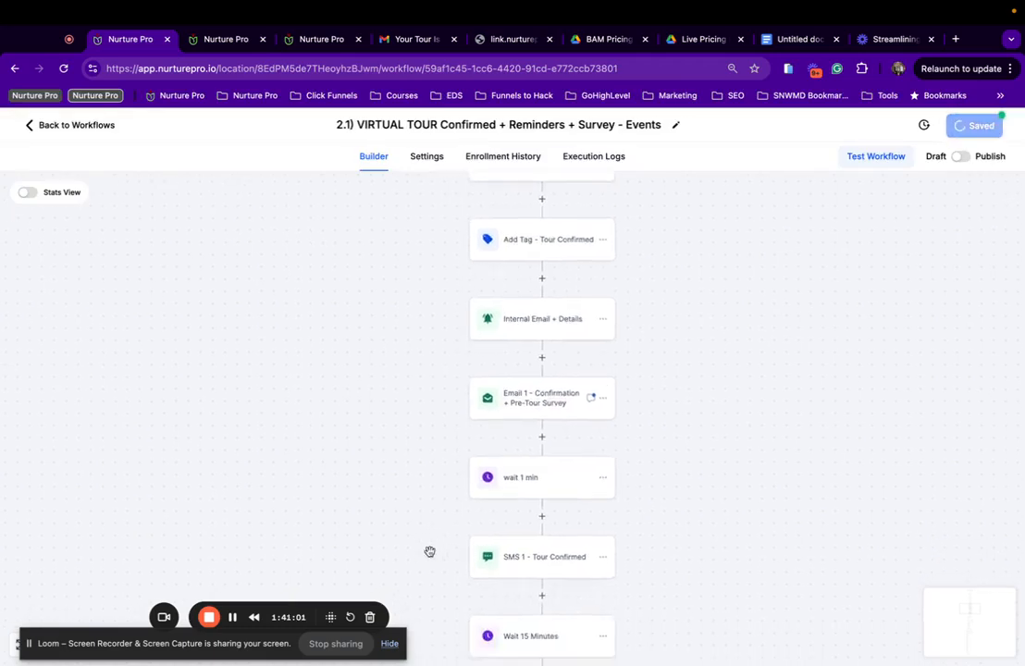
pyautogui.scroll(-3, 430, 552)
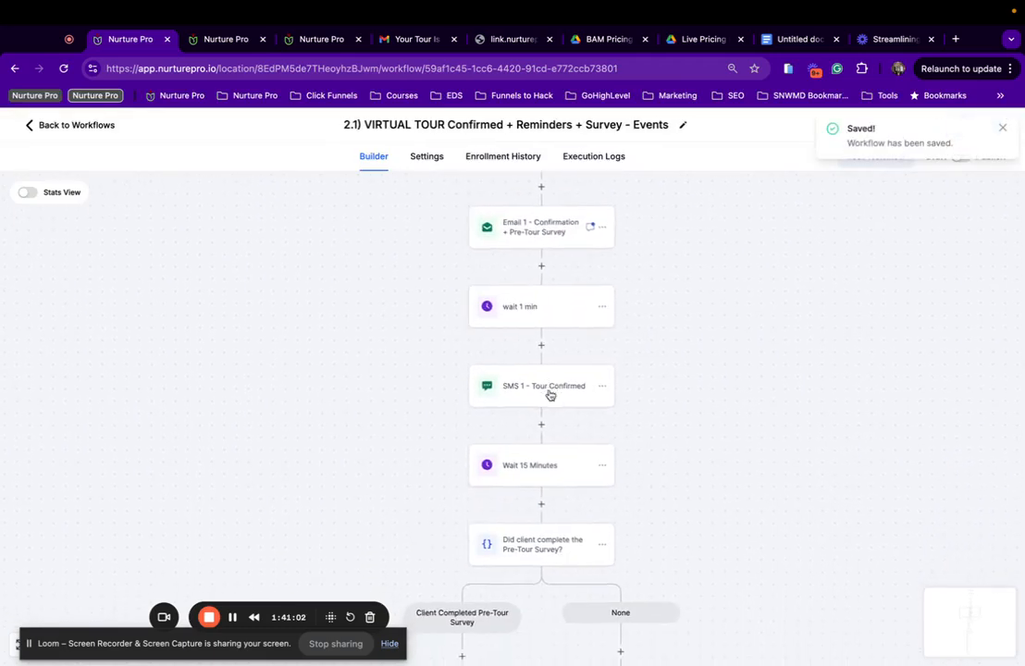
pyautogui.scroll(-5, 550, 394)
pyautogui.click(514, 471)
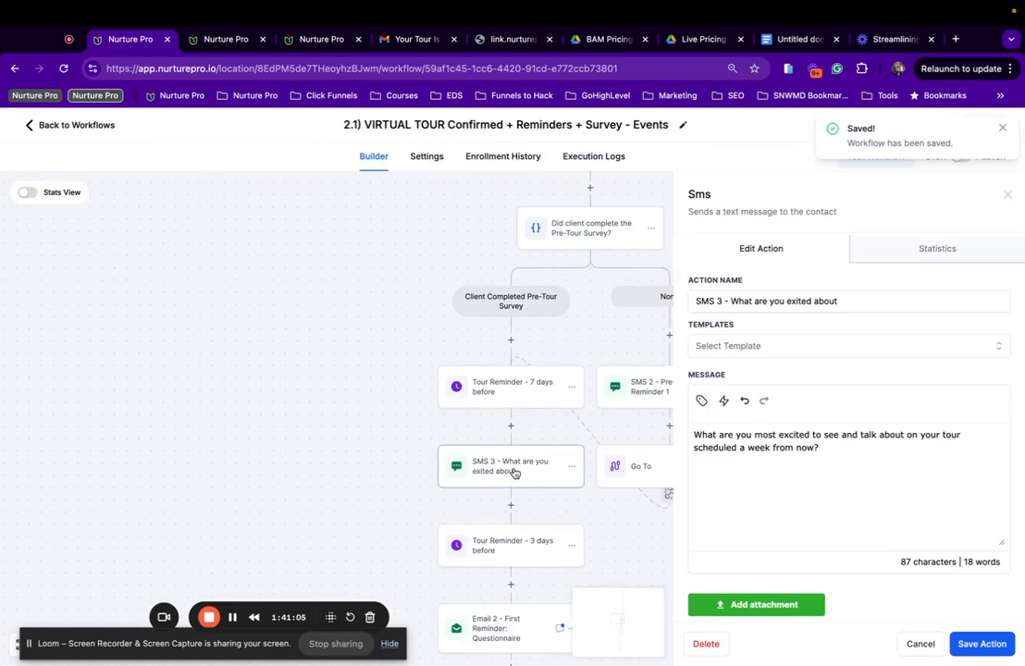
# Review the Email 2 - First Reminder template, leaving it unchanged.
pyautogui.scroll(-2, 514, 473)
pyautogui.click(471, 570)
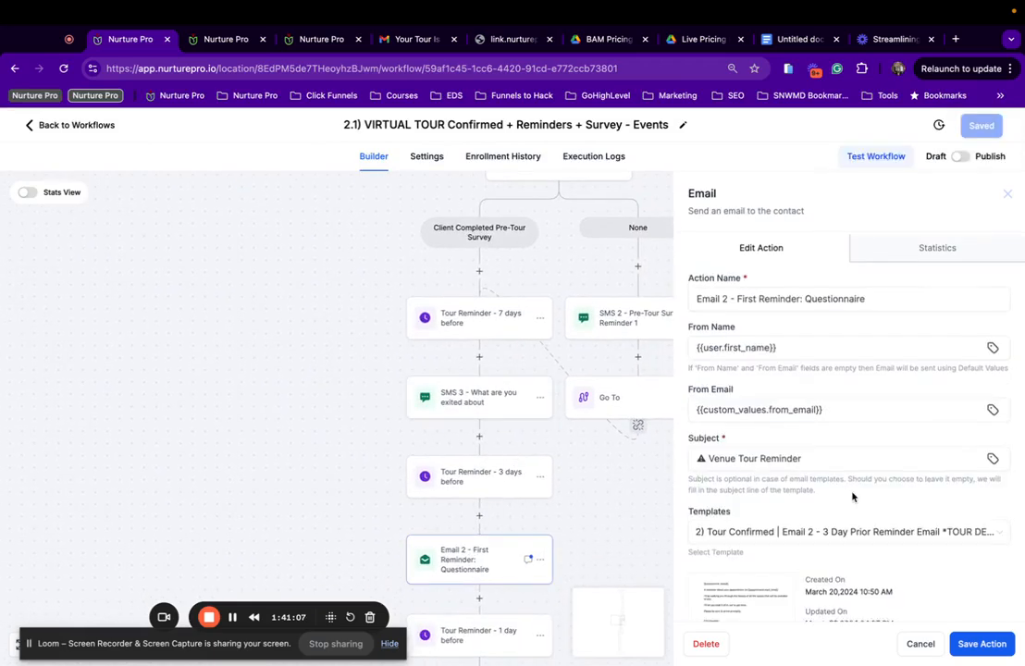
pyautogui.scroll(-3, 852, 497)
pyautogui.click(742, 438)
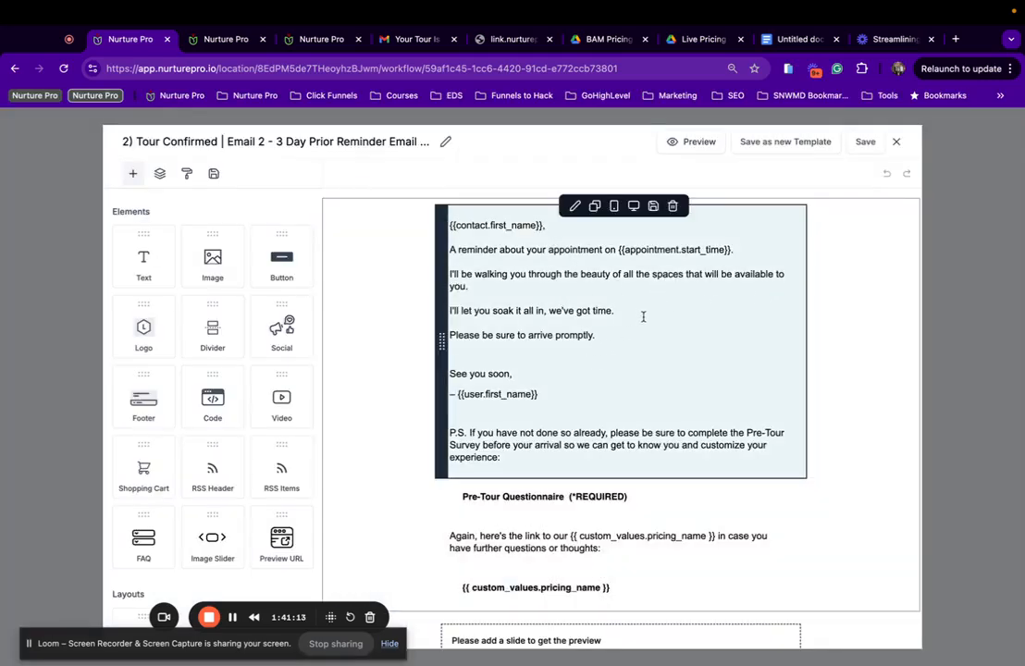
pyautogui.scroll(-2, 643, 317)
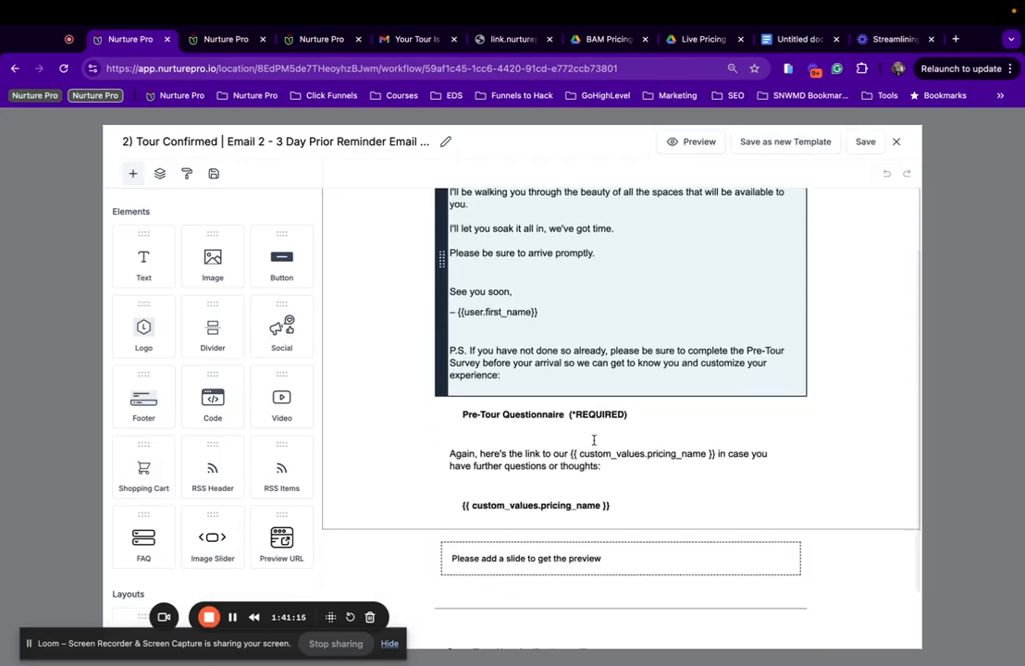
pyautogui.click(898, 144)
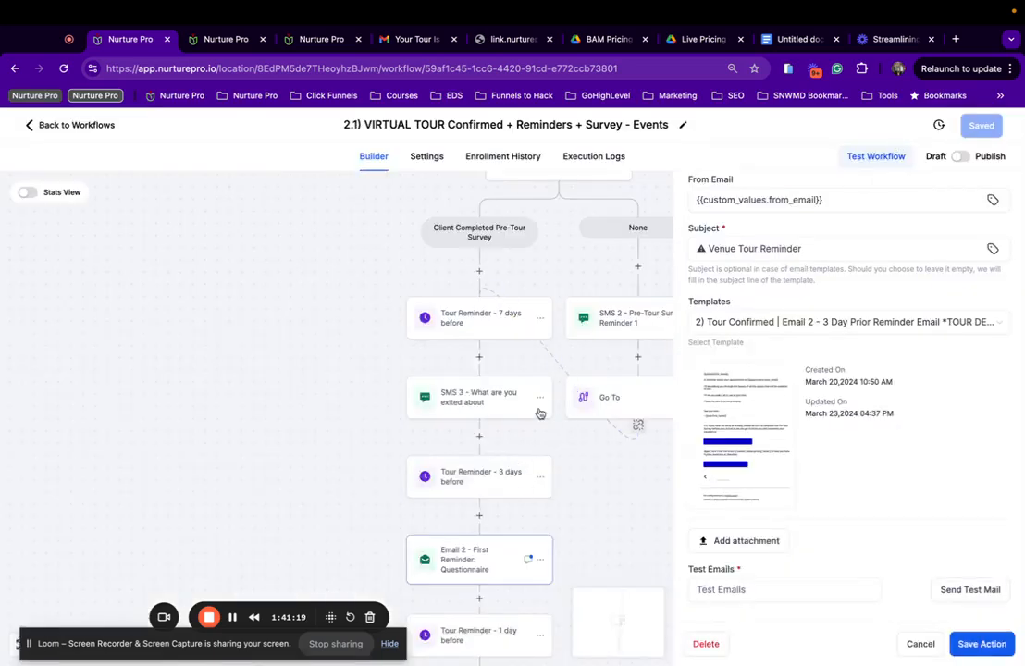
# Recheck Email 1's template choice, then open the SMS 1 - Tour Confirmed message.
pyautogui.scroll(4, 539, 410)
pyautogui.scroll(5, 539, 410)
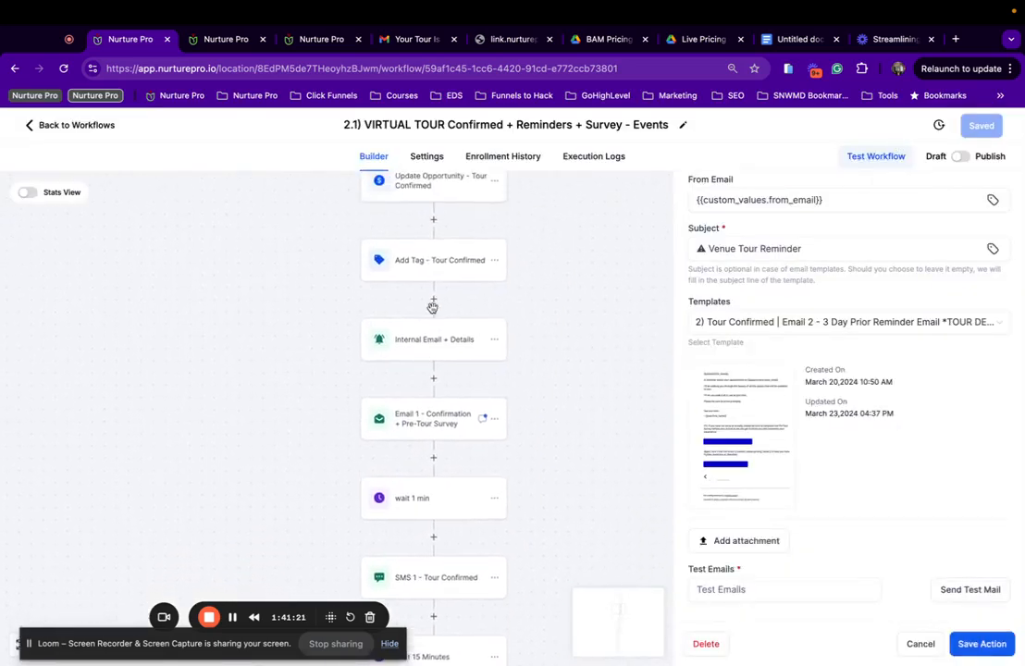
pyautogui.scroll(-5, 431, 312)
pyautogui.click(430, 370)
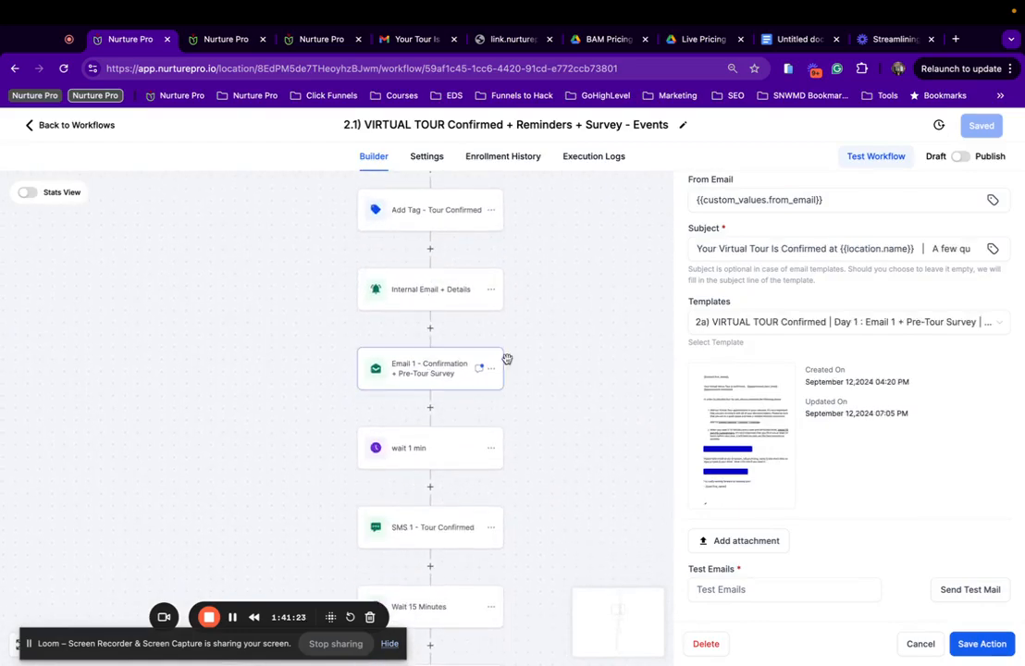
pyautogui.scroll(-5, 435, 357)
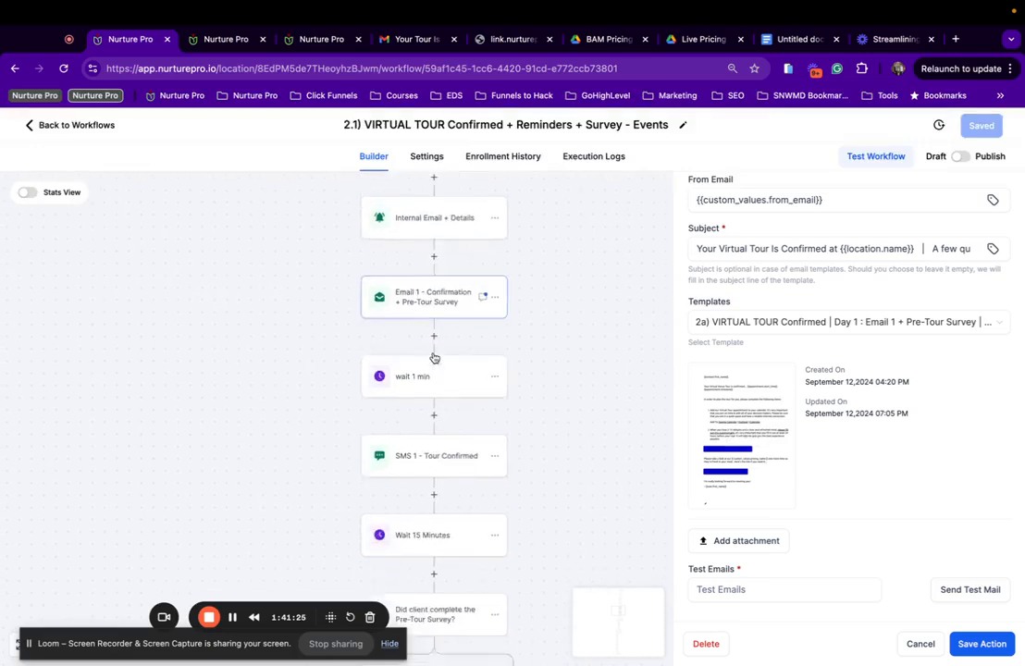
pyautogui.click(460, 246)
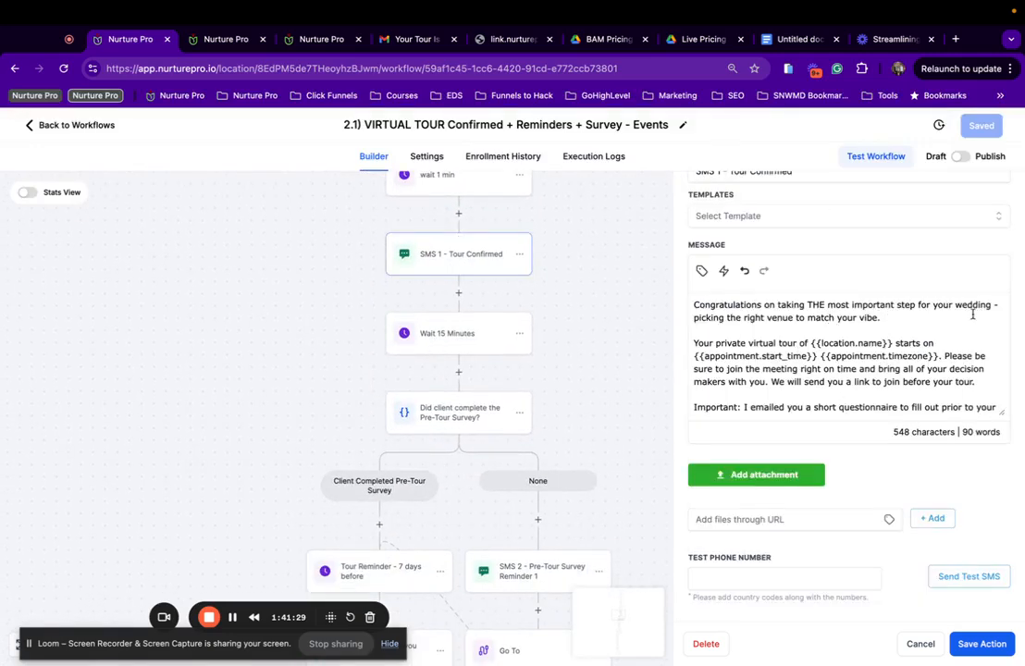
# Replace 'wedding' with 'event' and delete ' to match your vibe' in SMS 1.
pyautogui.moveTo(990, 306); pyautogui.dragTo(959, 309)
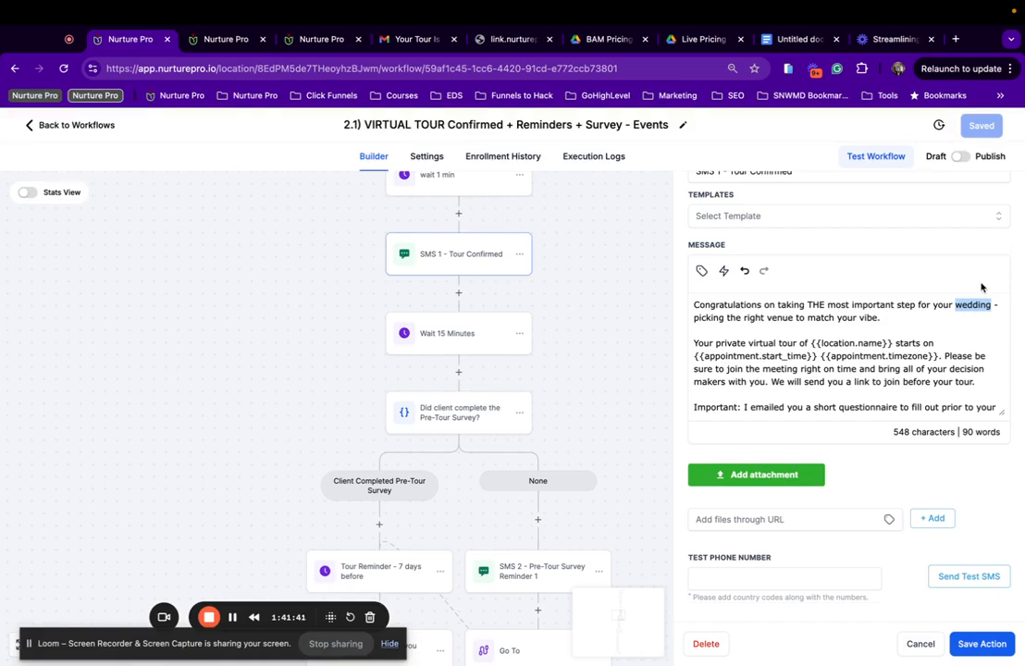
pyautogui.write('event')
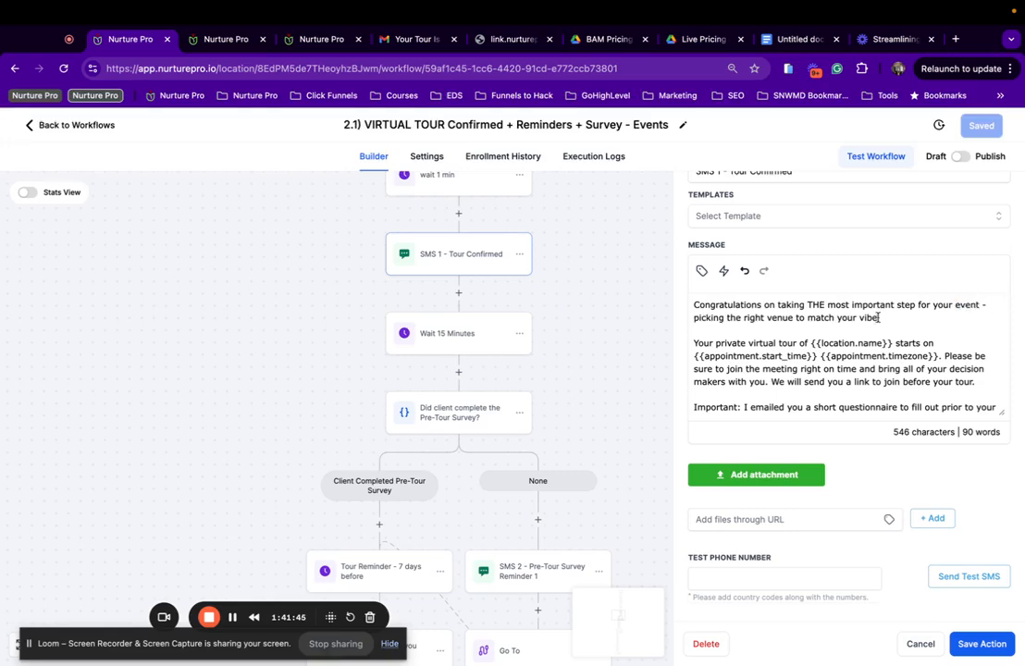
pyautogui.moveTo(878, 317); pyautogui.dragTo(794, 314)
pyautogui.press('BackSpace')
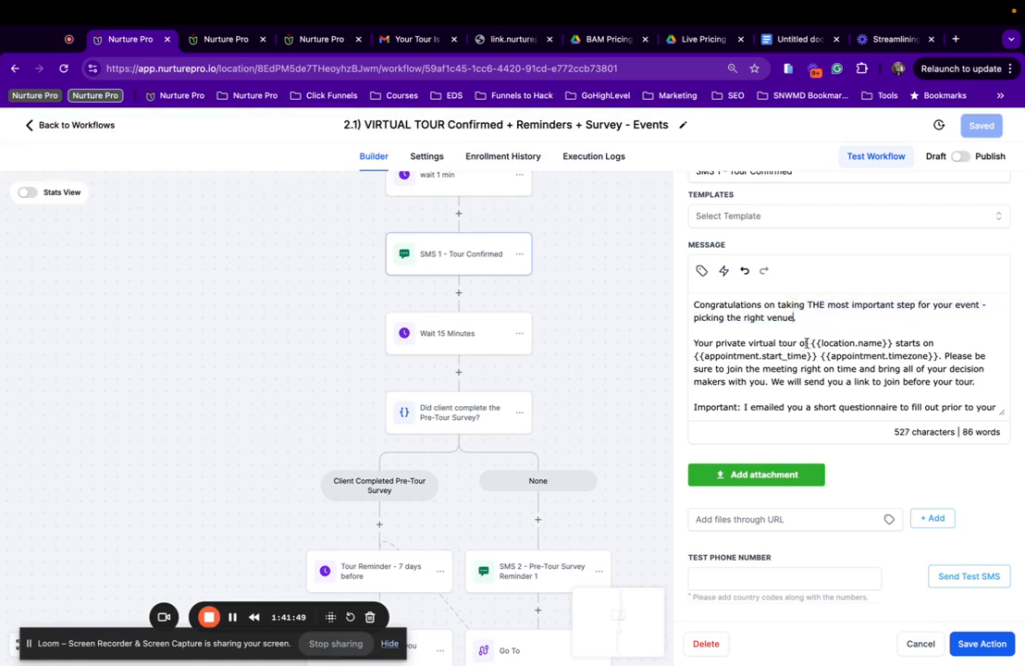
# Put 'Please be sure…' on its own paragraph, then save the action and workflow.
pyautogui.scroll(-2, 796, 341)
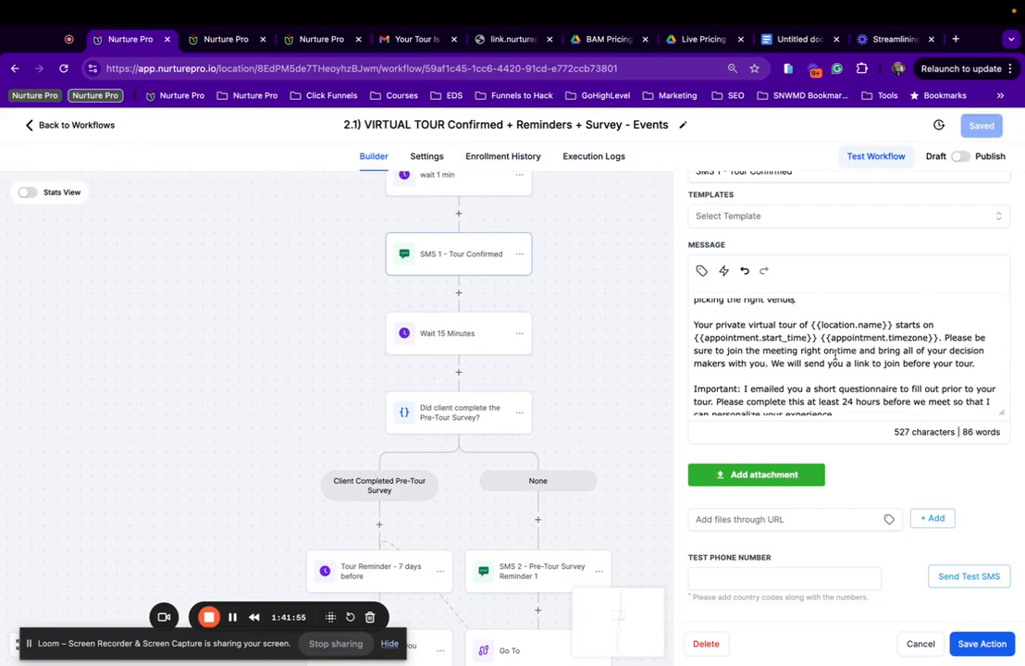
pyautogui.scroll(-1, 834, 357)
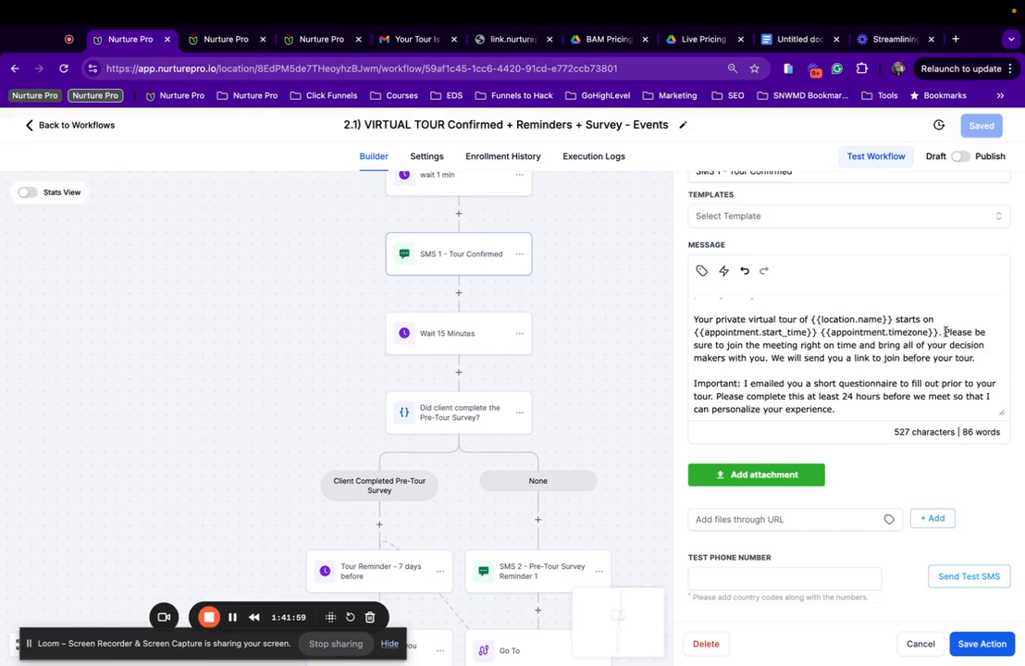
pyautogui.click(945, 332)
pyautogui.press('Return')
pyautogui.press('Return')
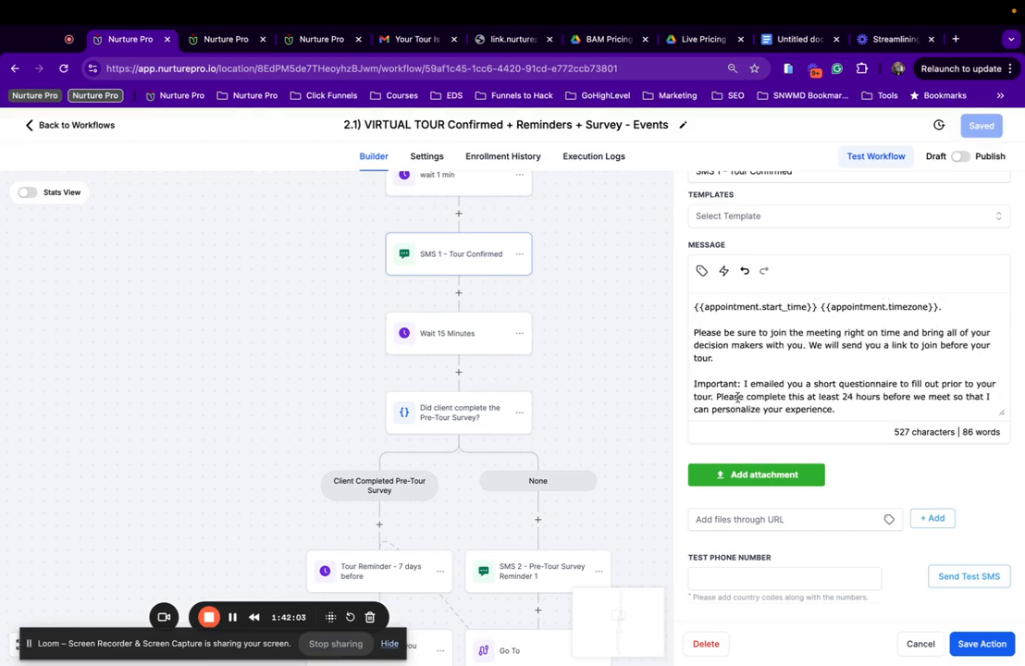
pyautogui.click(981, 644)
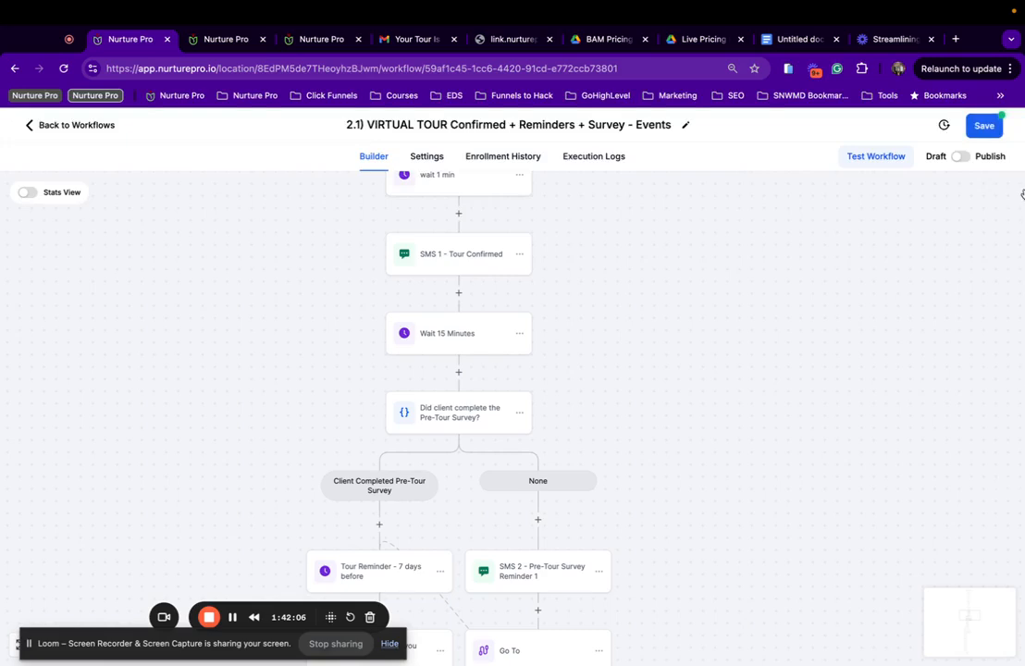
pyautogui.click(983, 130)
pyautogui.scroll(-3, 503, 418)
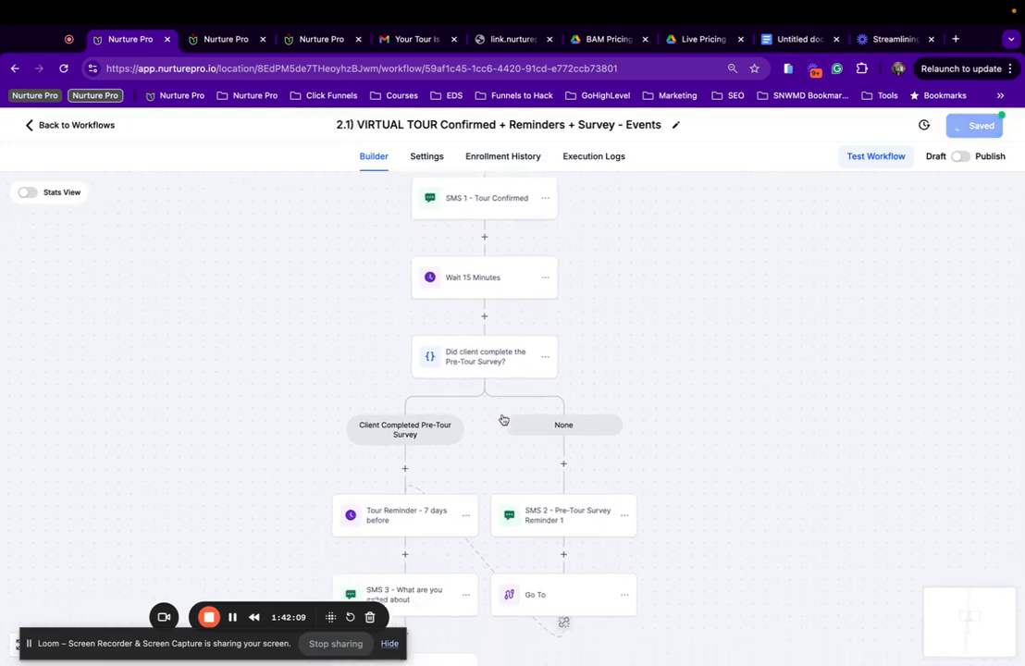
# Remove the old trigger link line from the SMS 2 - Pre-Tour Survey Reminder 1 message.
pyautogui.click(590, 487)
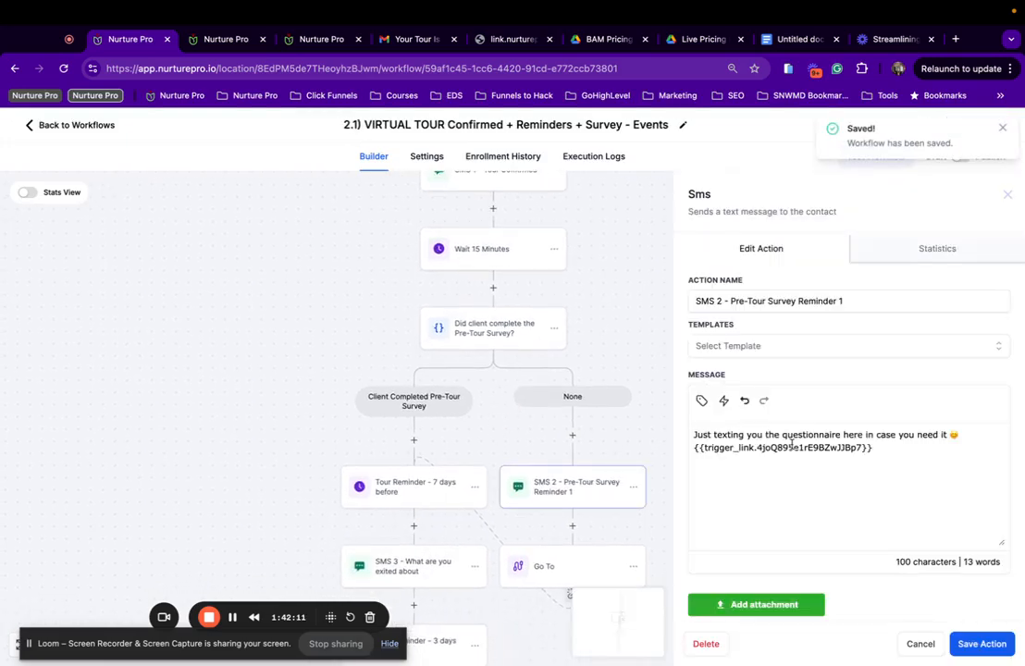
pyautogui.moveTo(867, 452); pyautogui.dragTo(698, 453)
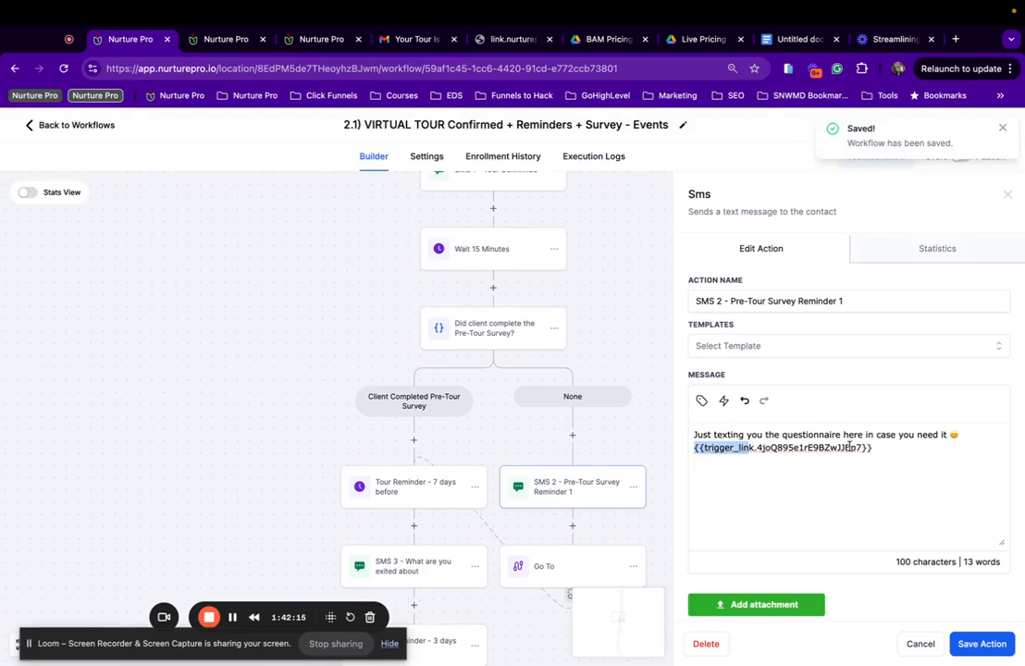
pyautogui.moveTo(873, 448); pyautogui.dragTo(694, 450)
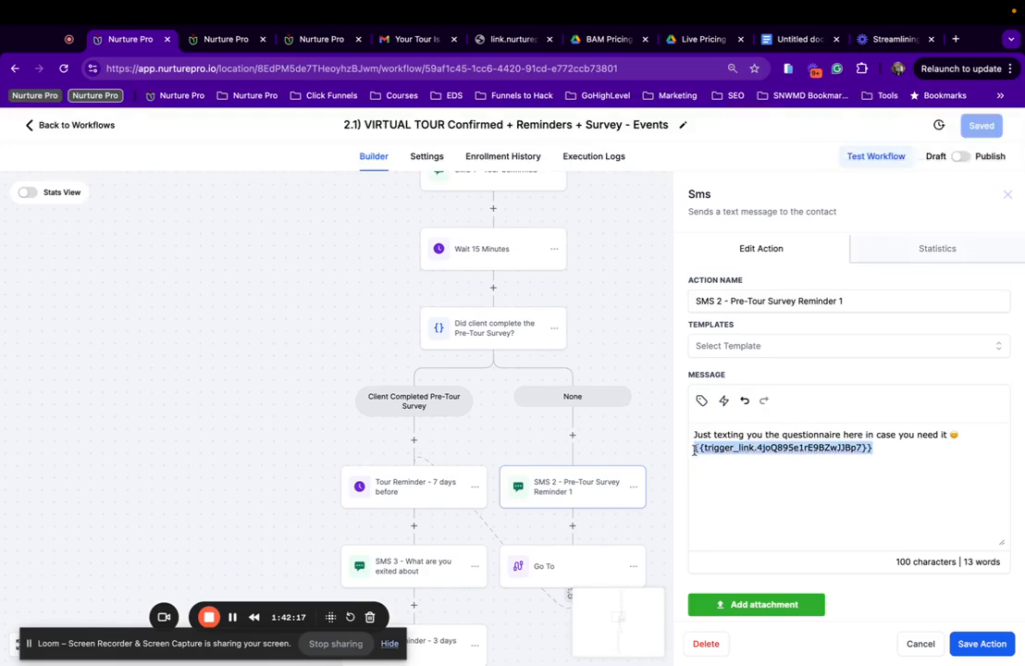
pyautogui.press('BackSpace')
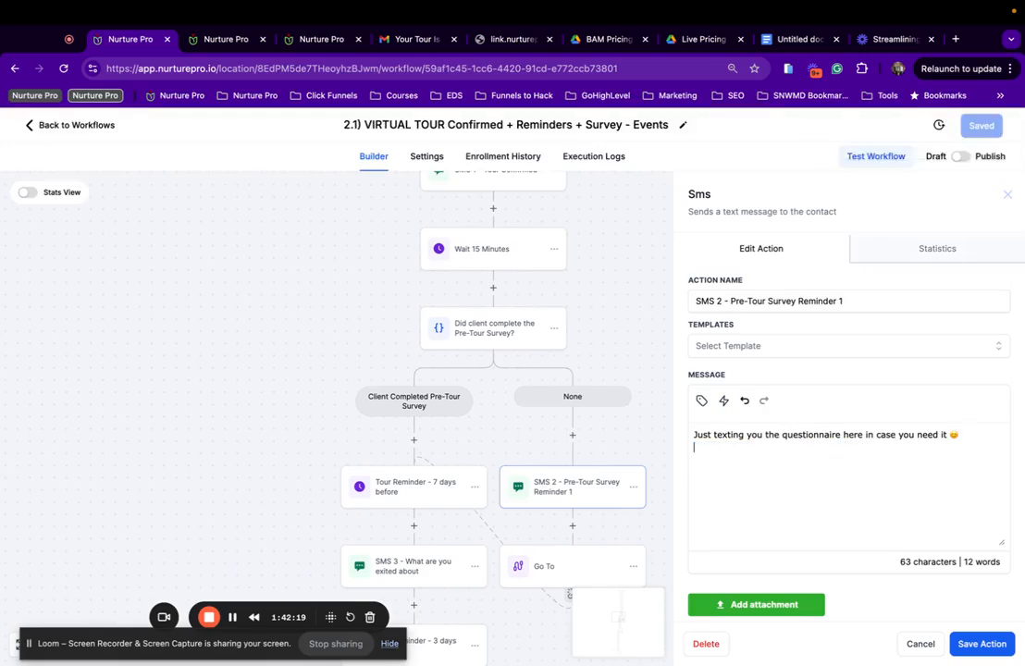
# Insert the Pre-Tour Survey | Events trigger link and save the SMS step.
pyautogui.click(837, 346)
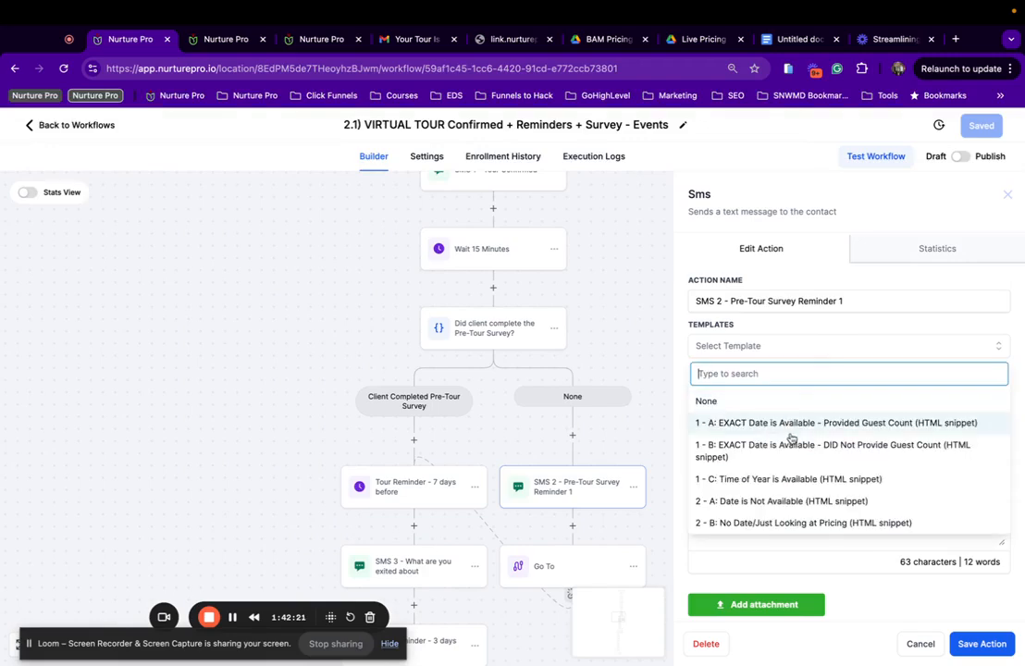
pyautogui.click(868, 333)
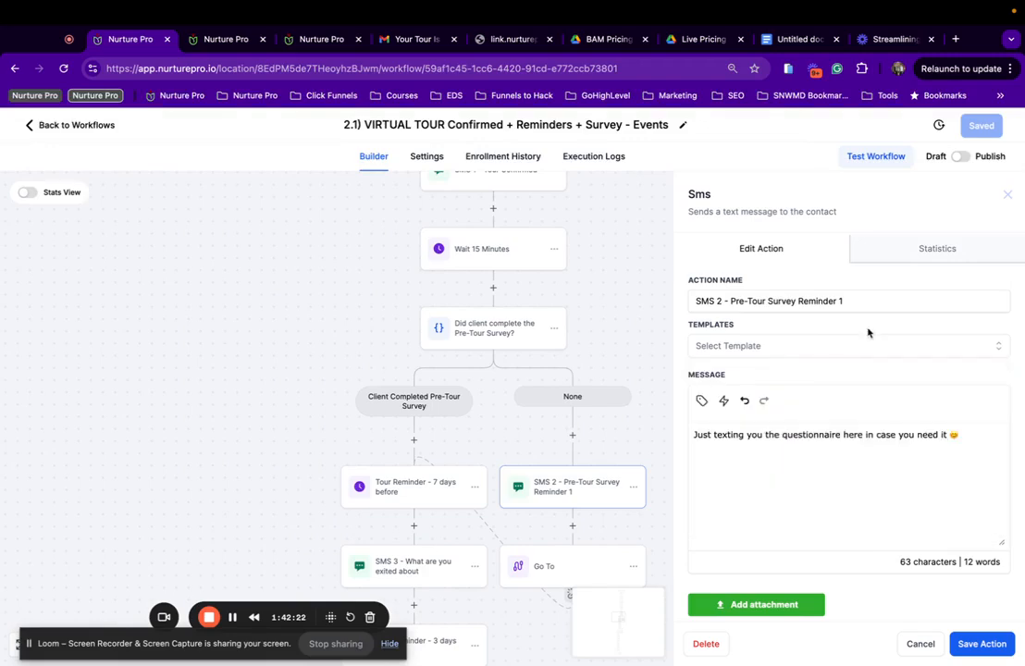
pyautogui.click(724, 400)
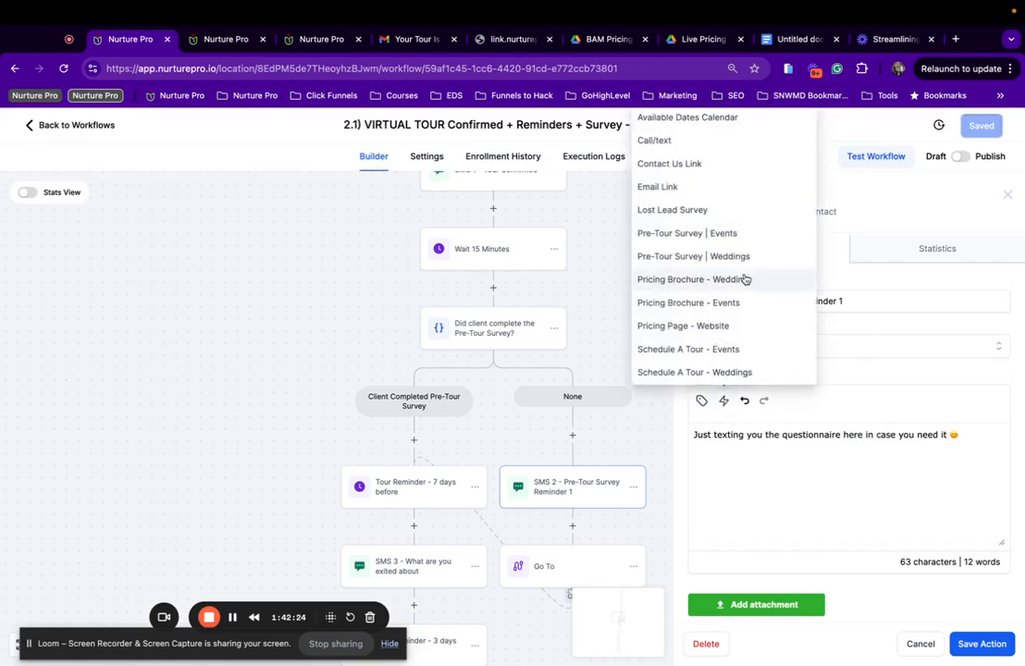
pyautogui.click(724, 234)
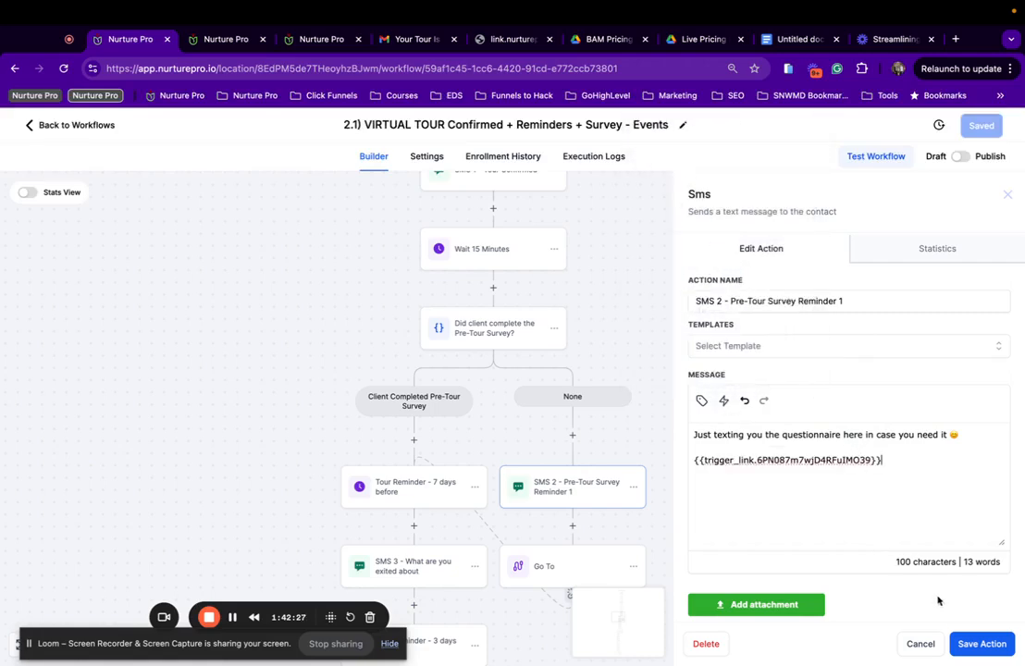
pyautogui.click(971, 646)
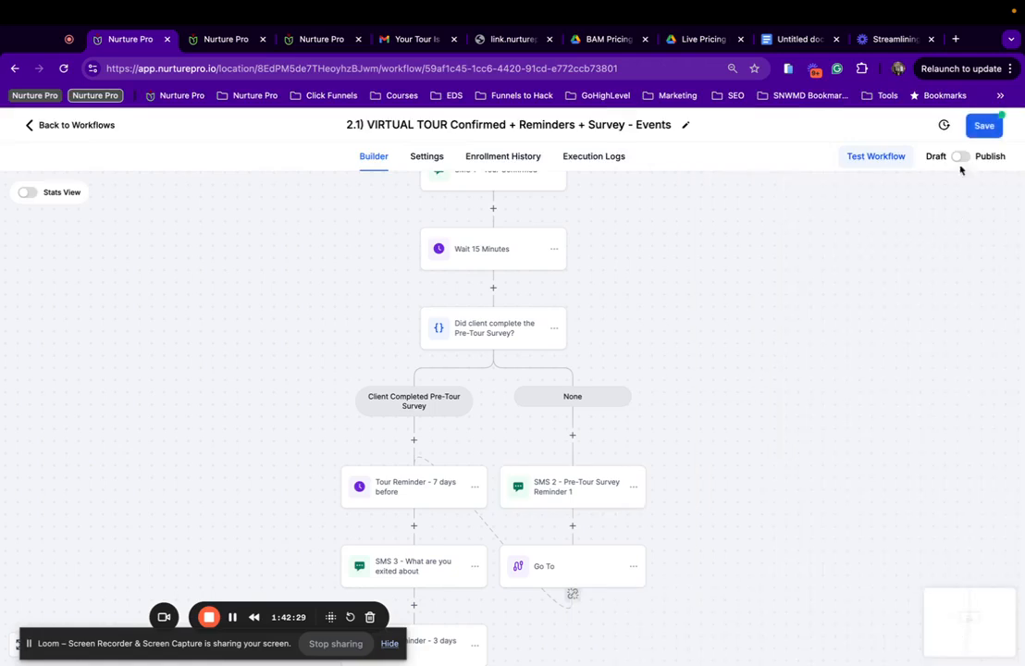
# Save the workflow and review the SMS 3 step's message.
pyautogui.click(974, 133)
pyautogui.scroll(-5, 493, 579)
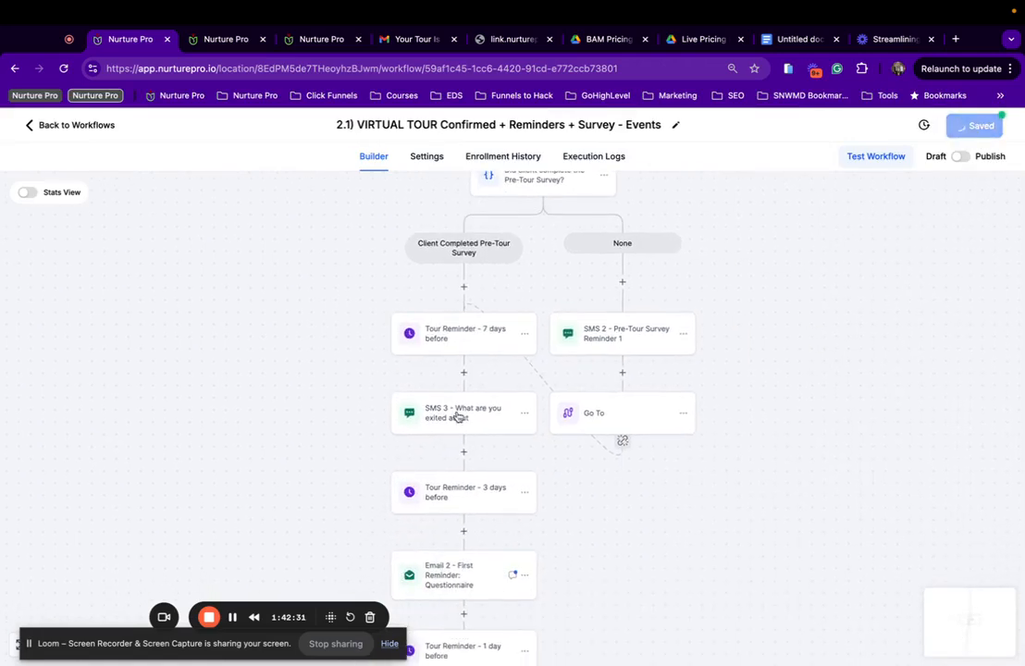
pyautogui.click(449, 424)
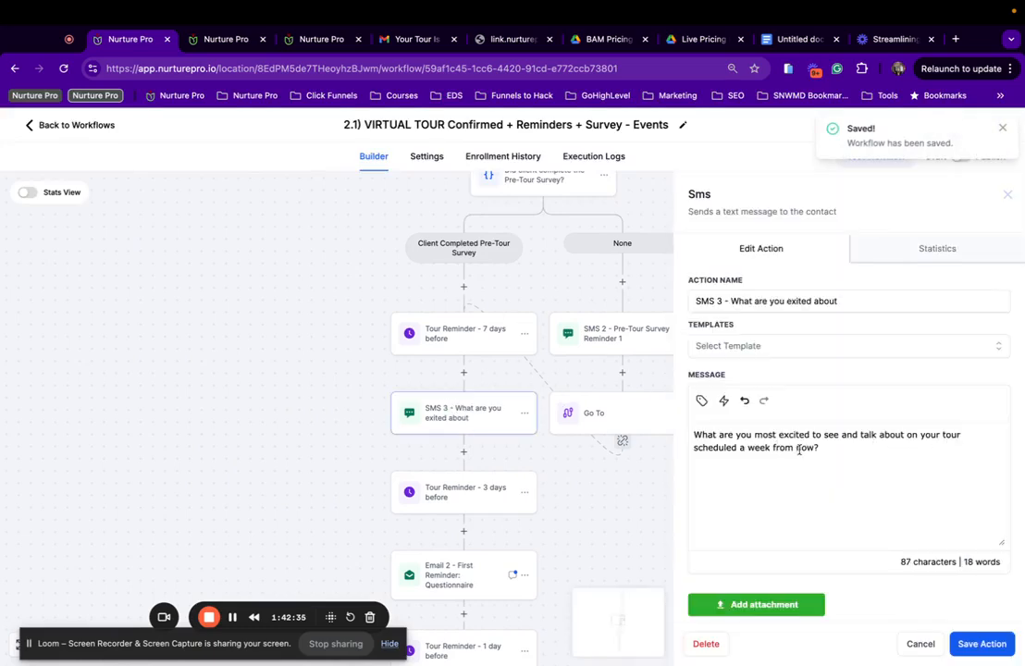
pyautogui.scroll(-3, 441, 439)
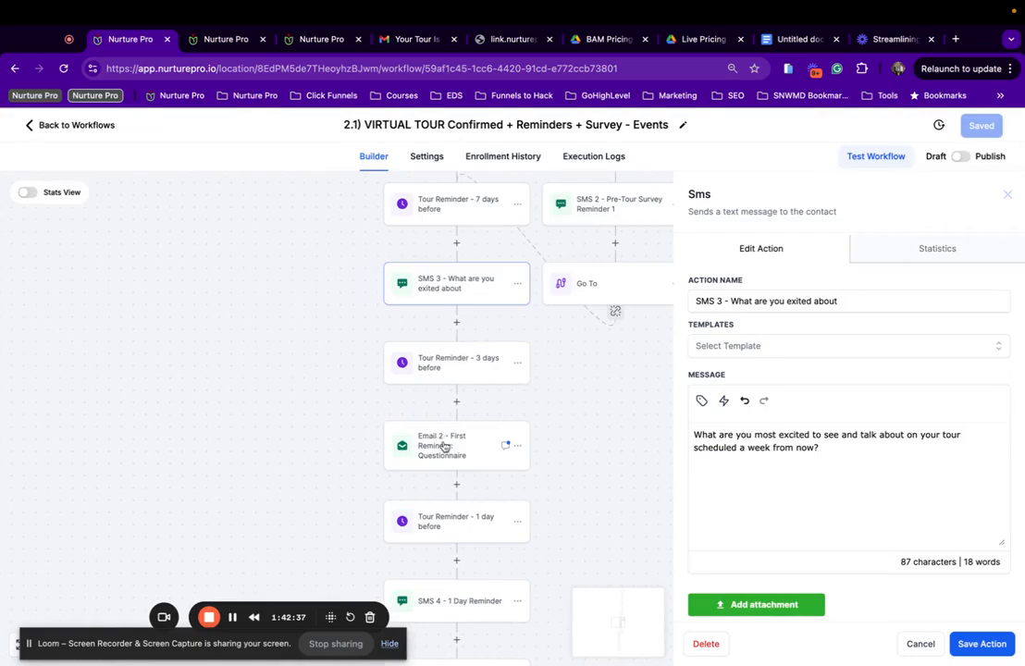
# Switch Email 2 - First Reminder to the '3 Day Prior Reminder Email *TOUR DETAILS | Events' template.
pyautogui.click(443, 448)
pyautogui.scroll(-2, 801, 531)
pyautogui.scroll(-2, 801, 530)
pyautogui.moveTo(760, 441)
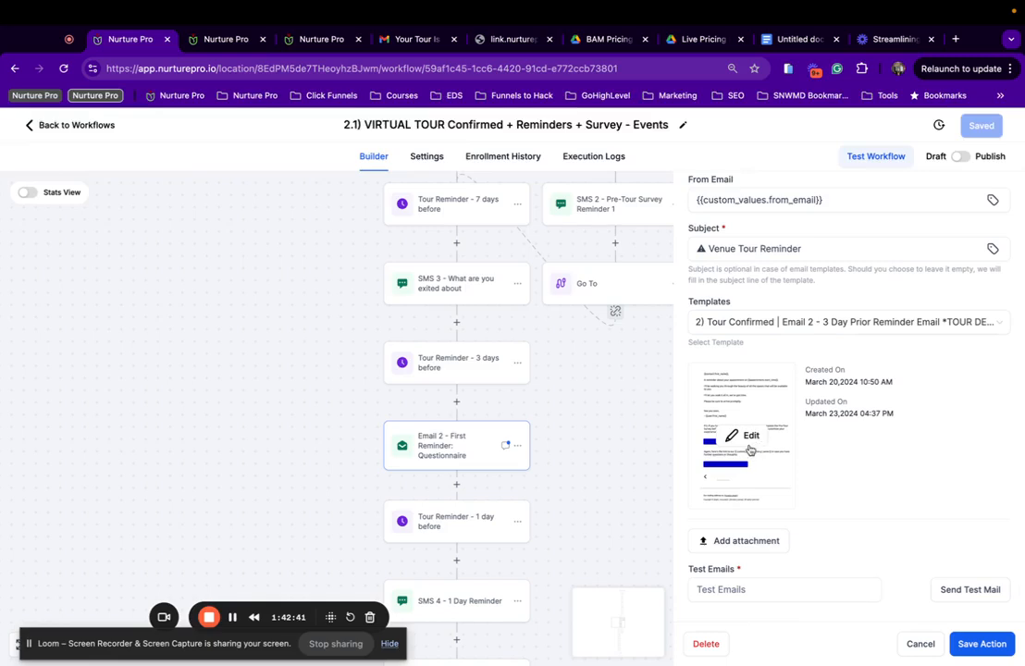
pyautogui.click(753, 444)
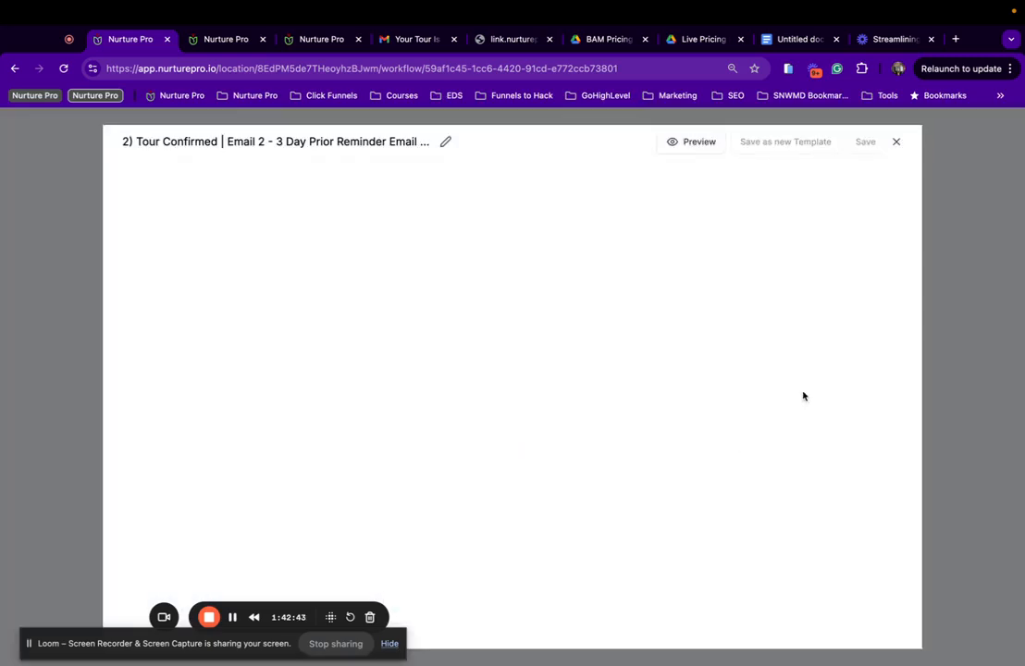
pyautogui.click(894, 143)
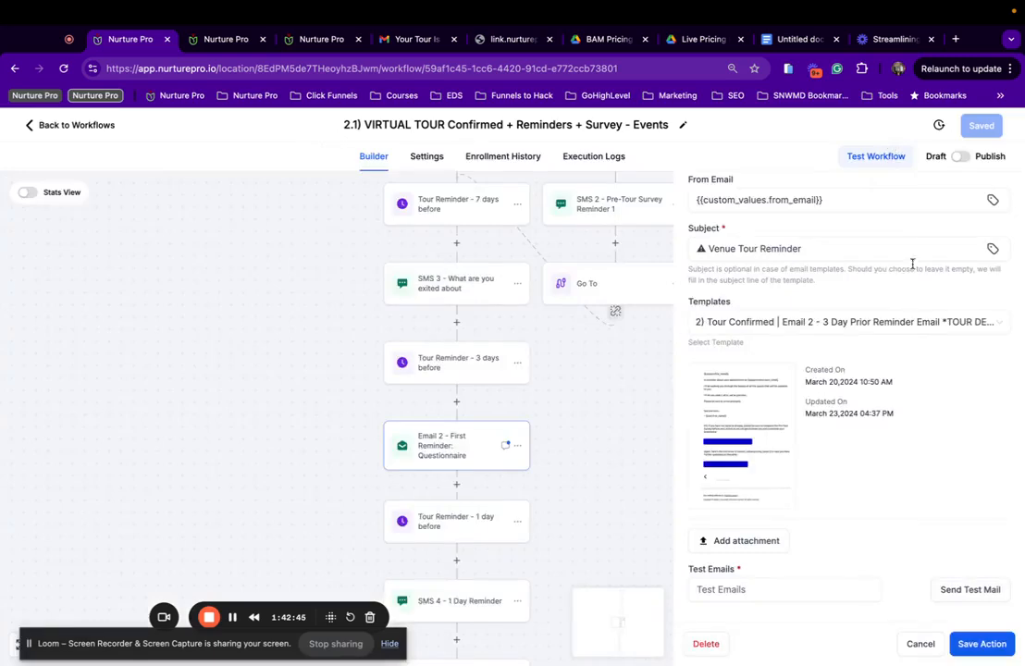
pyautogui.click(910, 324)
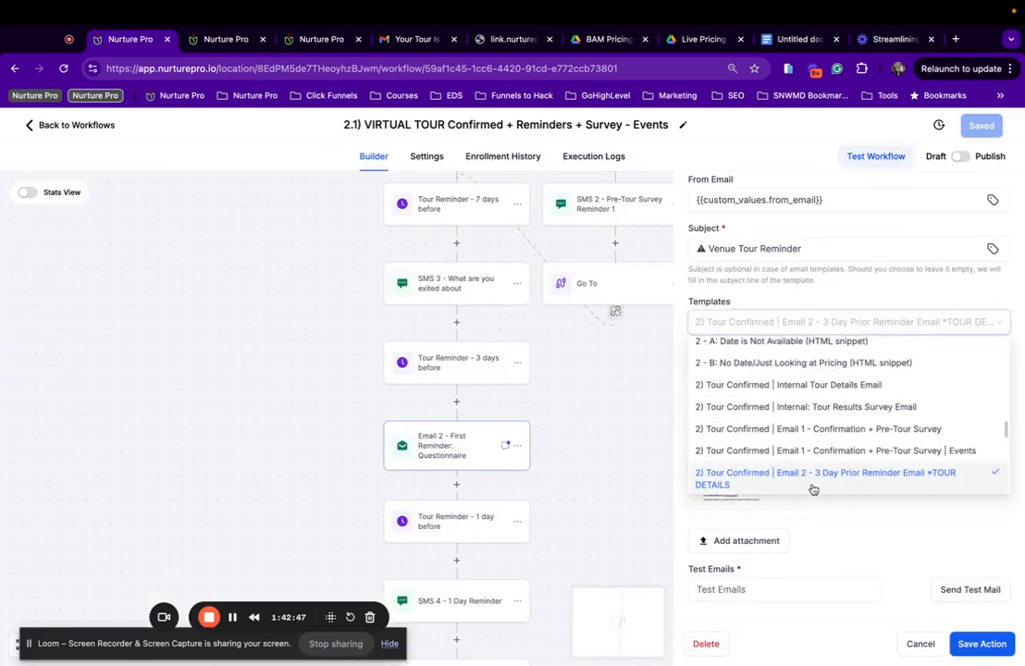
pyautogui.scroll(-2, 812, 486)
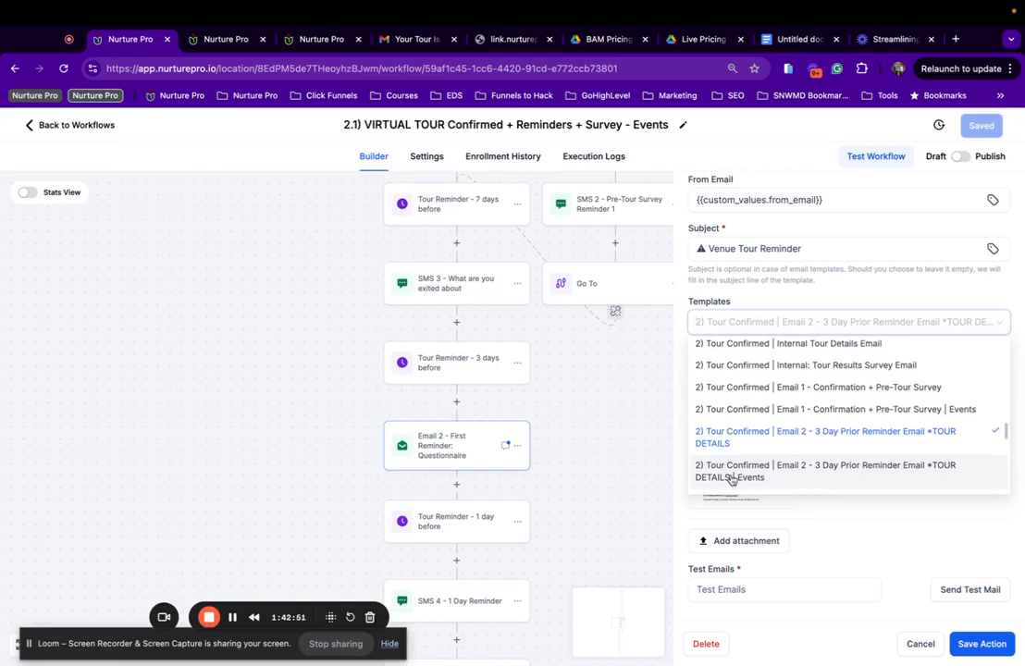
pyautogui.click(731, 476)
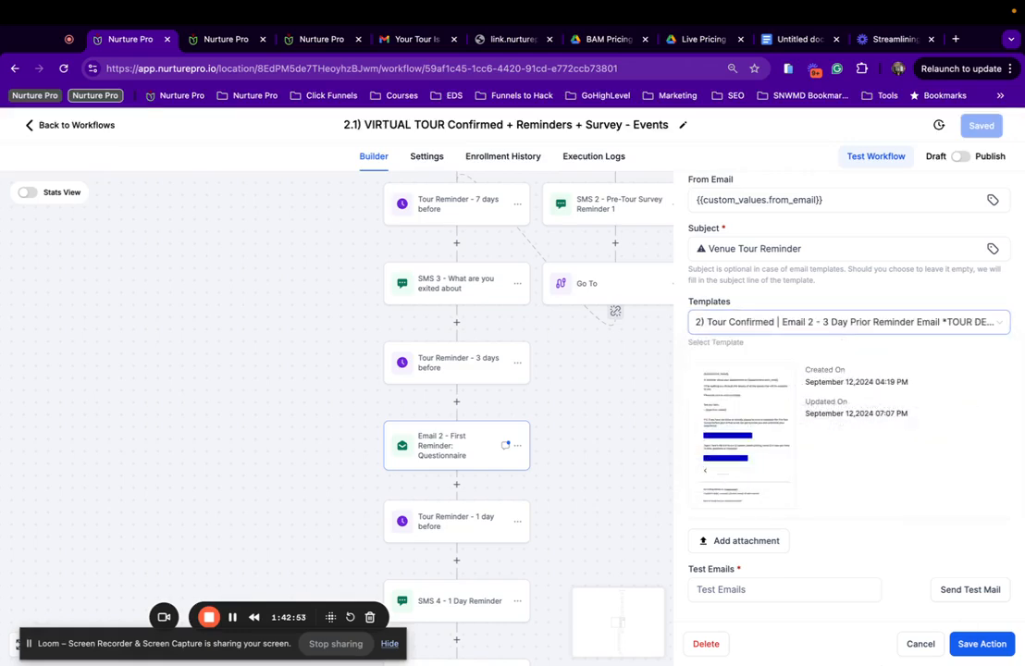
pyautogui.click(960, 642)
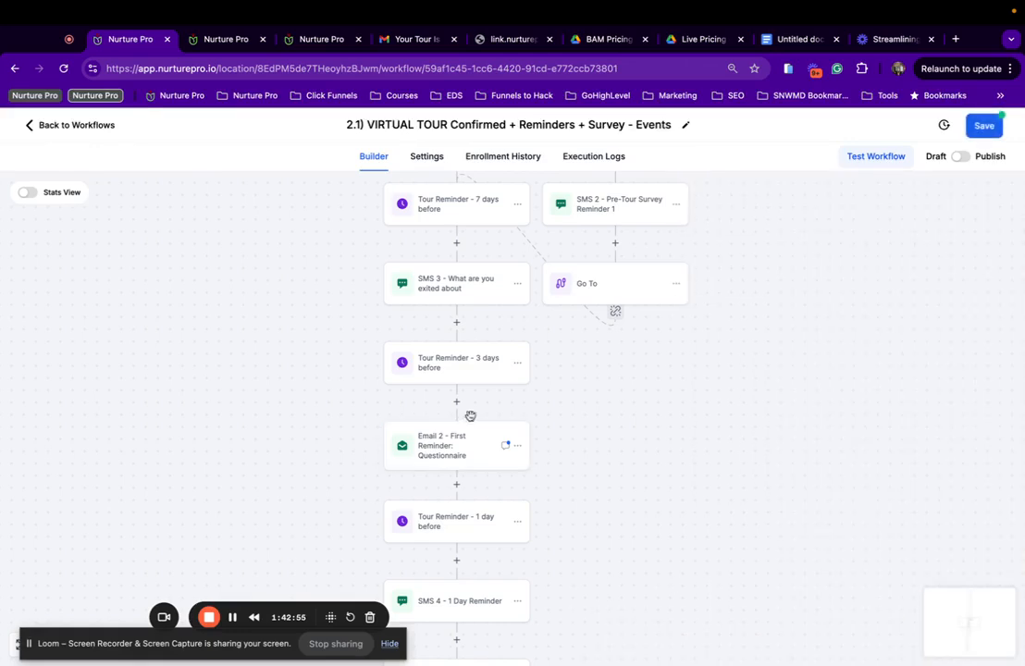
# Add a dash line at the end of the SMS 4 - 1 Day Reminder message.
pyautogui.scroll(-3, 319, 493)
pyautogui.click(495, 442)
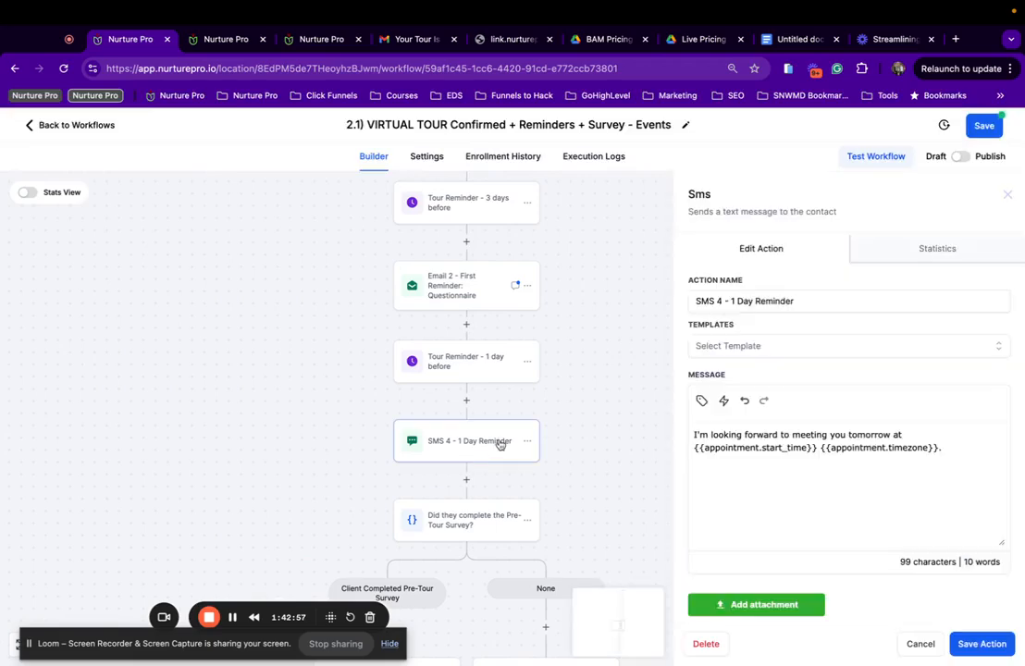
pyautogui.scroll(-2, 866, 444)
pyautogui.scroll(-2, 465, 382)
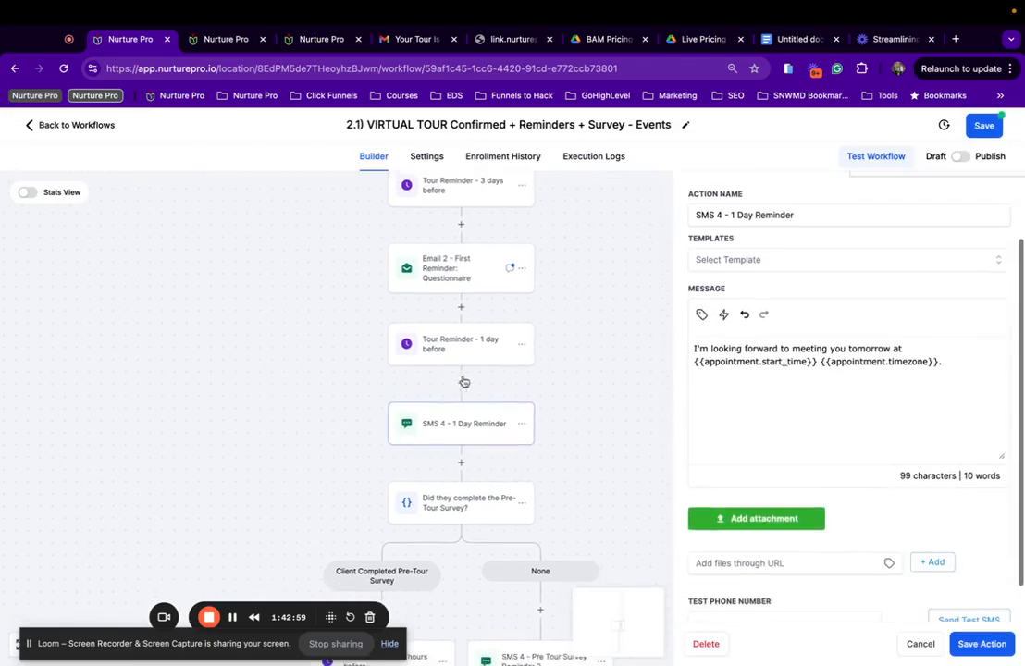
pyautogui.scroll(-2, 464, 382)
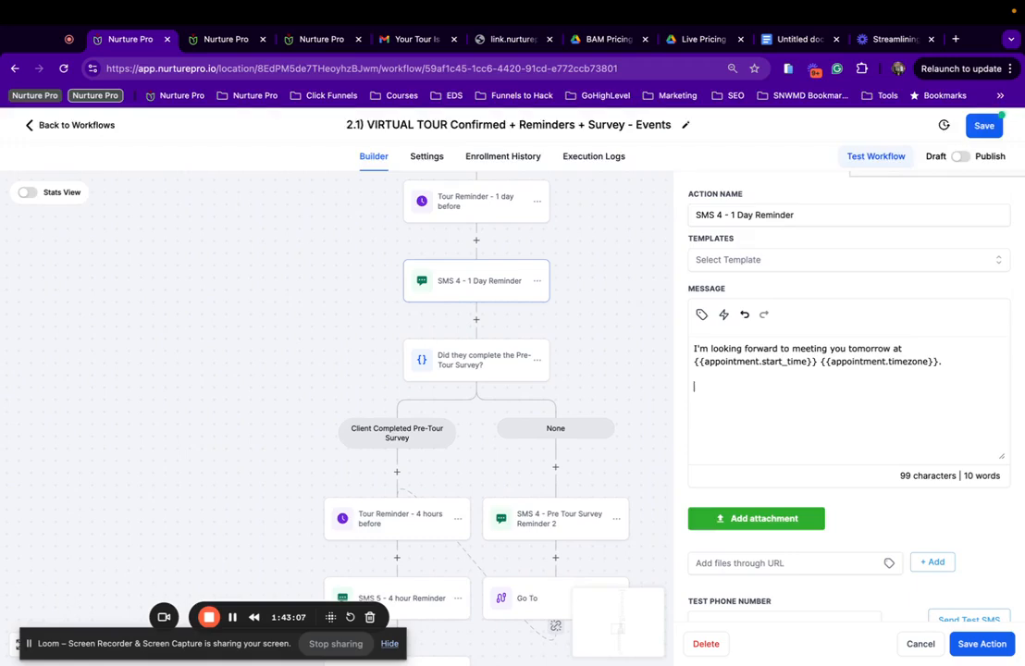
pyautogui.write('_')
pyautogui.press('BackSpace')
pyautogui.write('-')
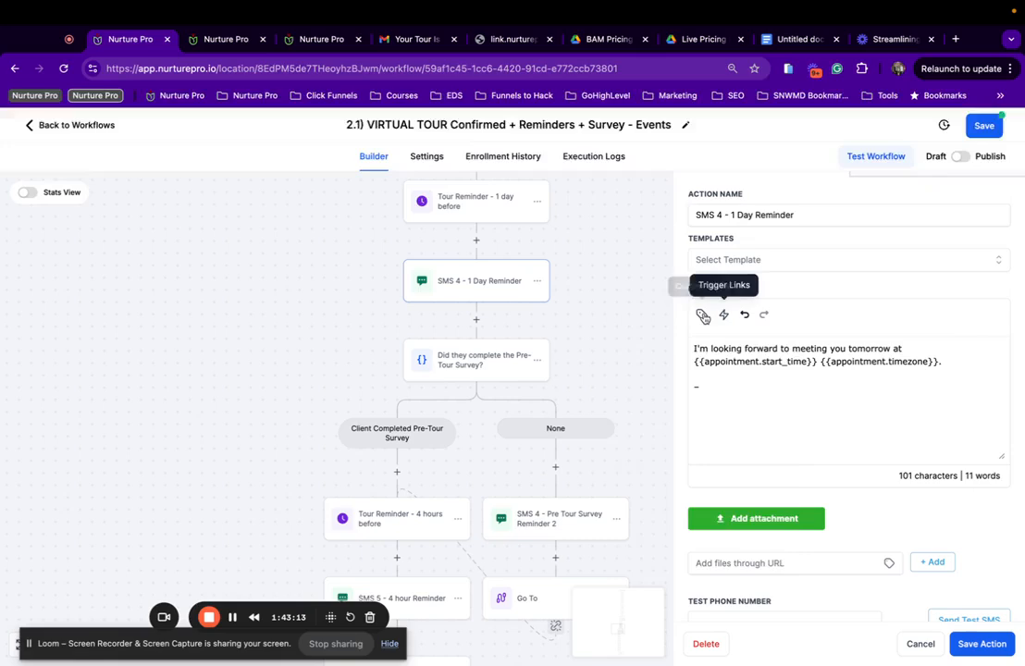
# Insert the User First Name value into the signature, followed by a bar.
pyautogui.click(702, 315)
pyautogui.click(685, 381)
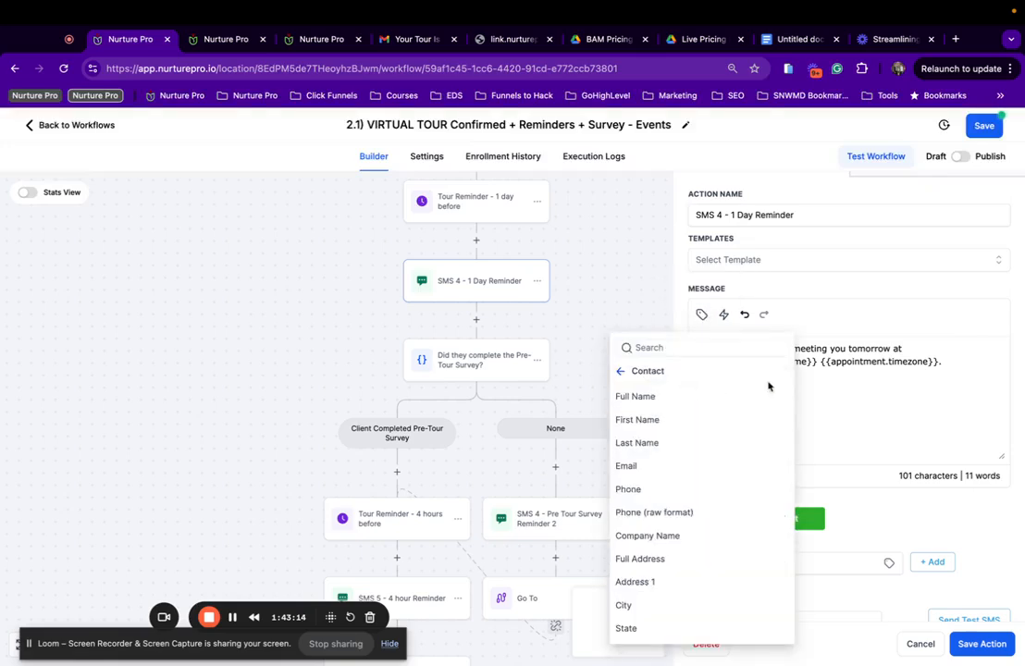
pyautogui.click(635, 375)
pyautogui.click(661, 405)
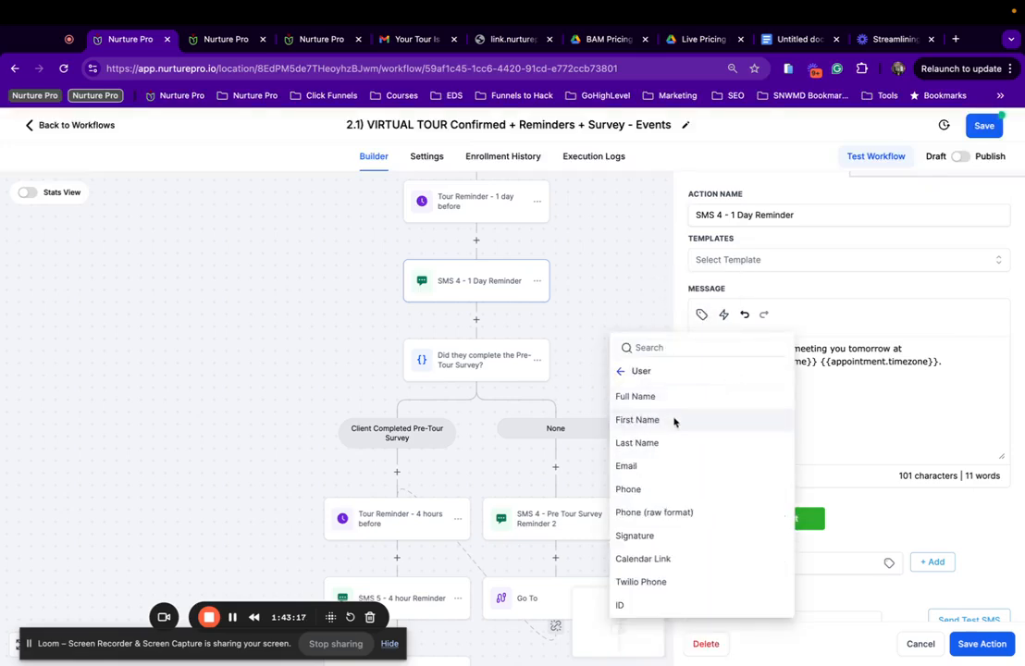
pyautogui.click(675, 421)
pyautogui.write('||')
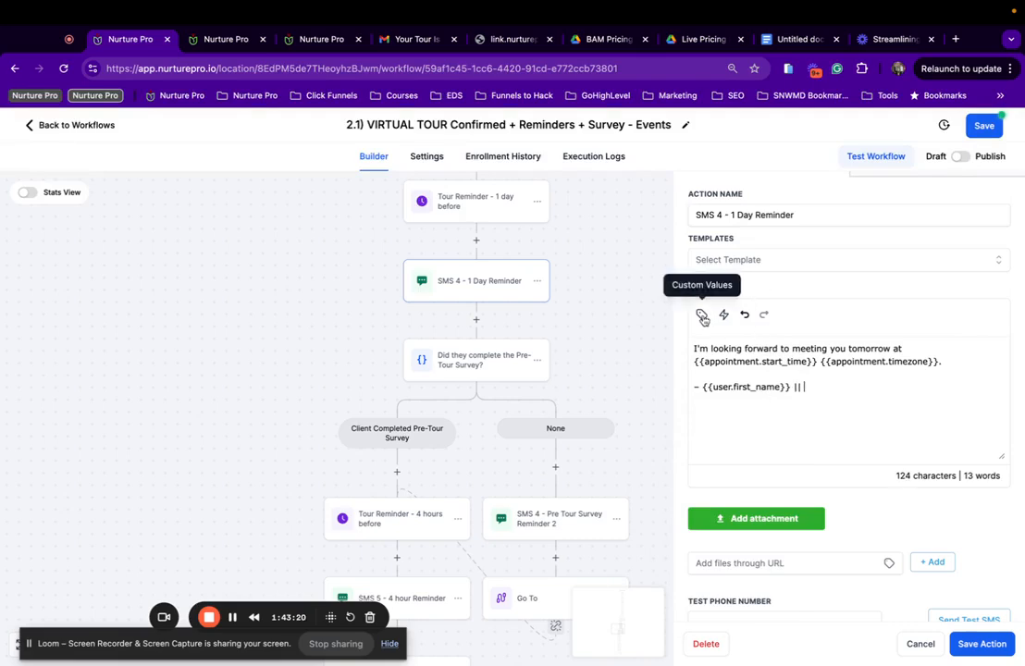
# Append the location name after a spaced ' || ', then save the step and workflow.
pyautogui.click(701, 314)
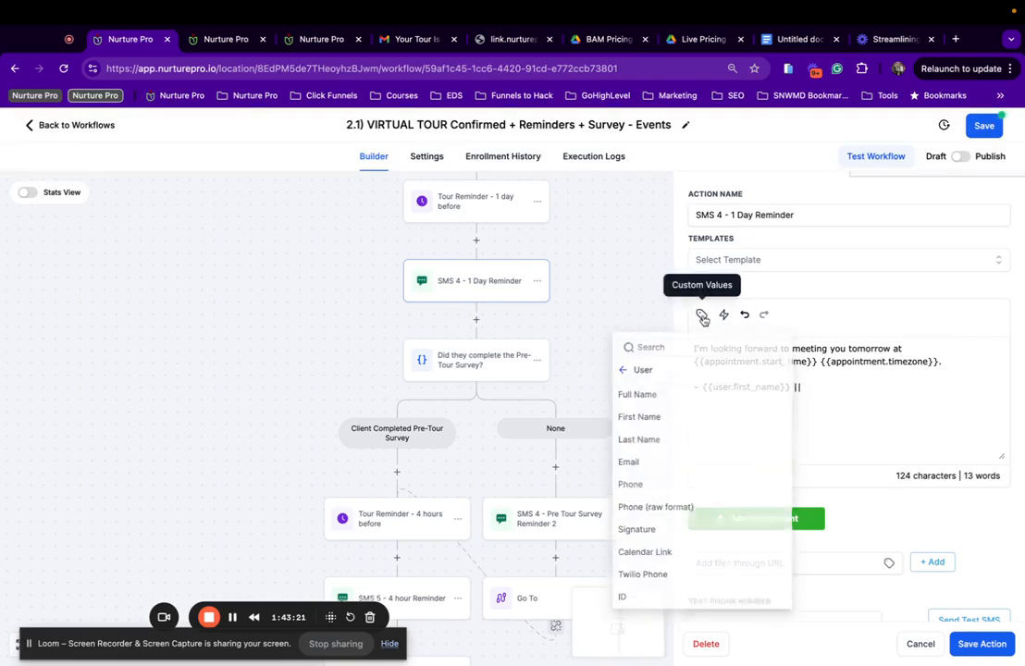
pyautogui.click(620, 371)
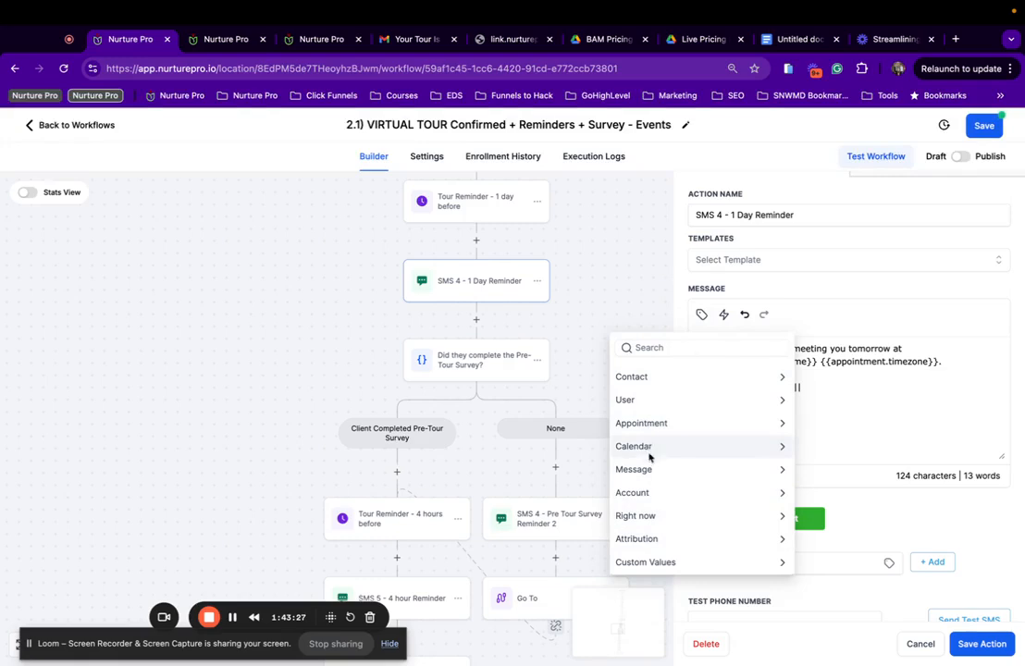
pyautogui.click(645, 492)
pyautogui.click(642, 396)
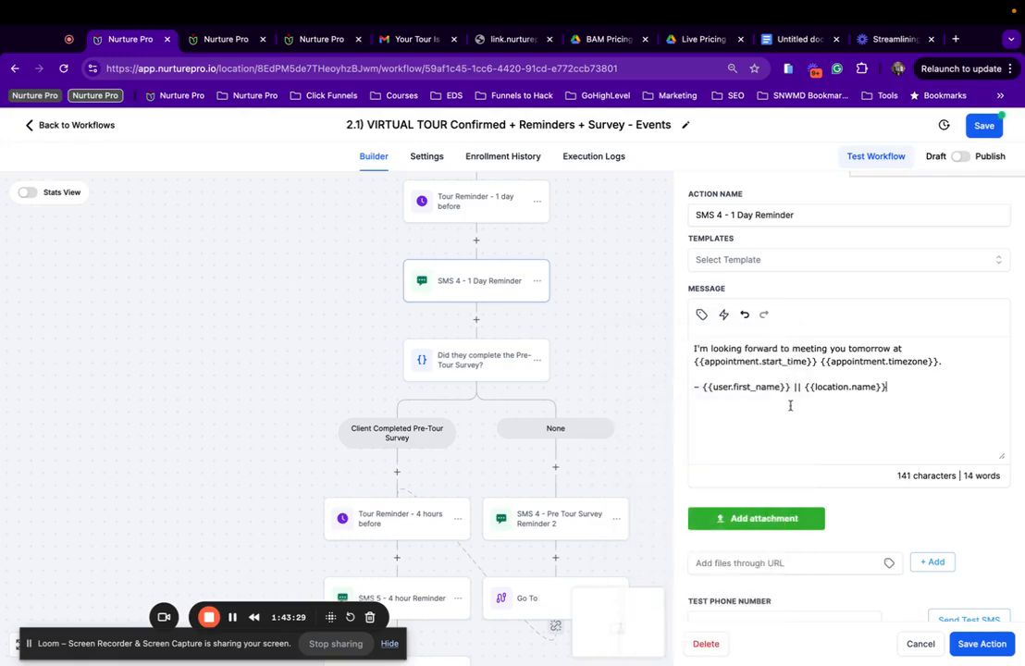
pyautogui.click(792, 387)
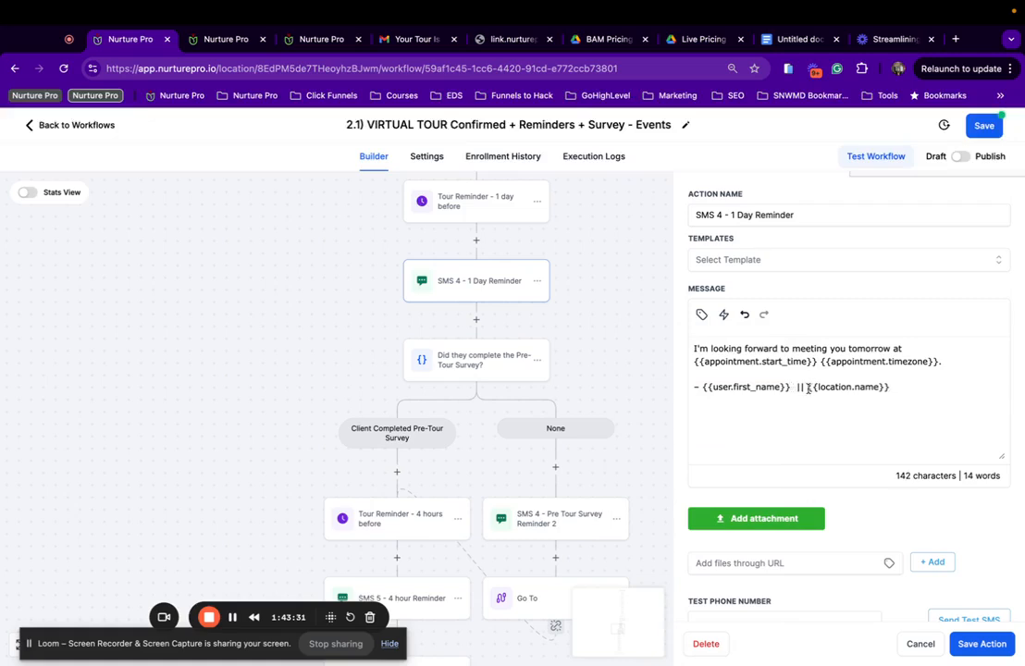
pyautogui.click(808, 388)
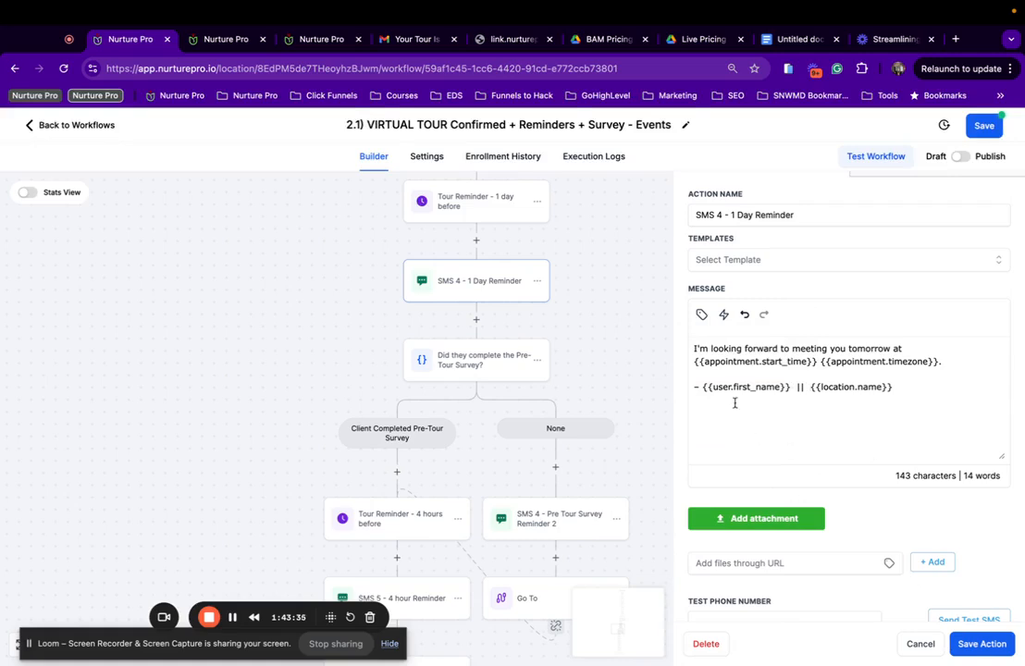
pyautogui.moveTo(703, 387); pyautogui.dragTo(775, 388)
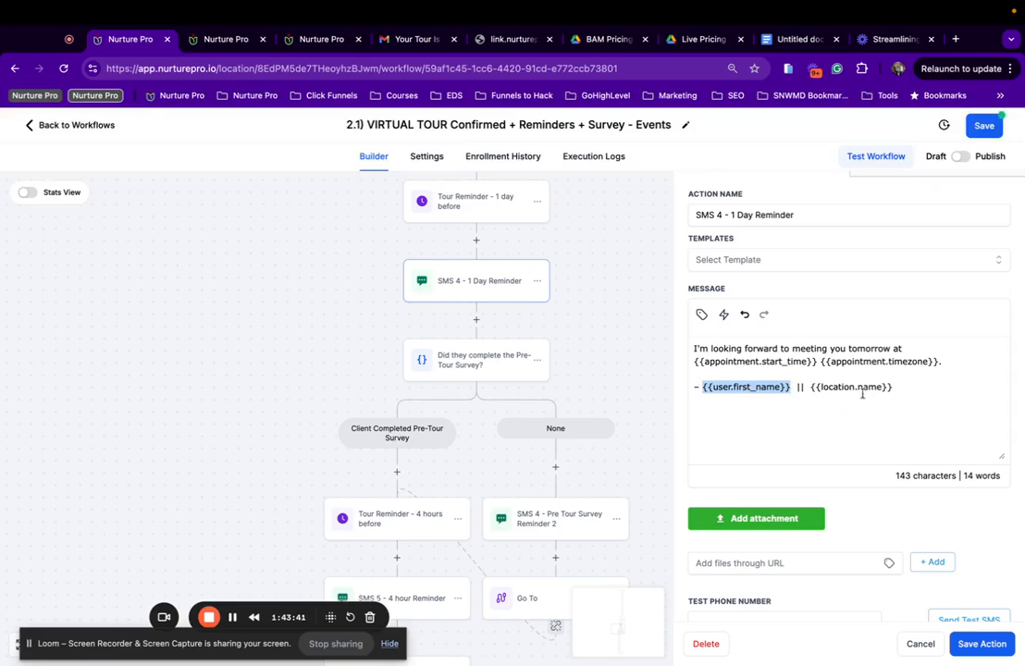
pyautogui.click(967, 645)
pyautogui.click(986, 133)
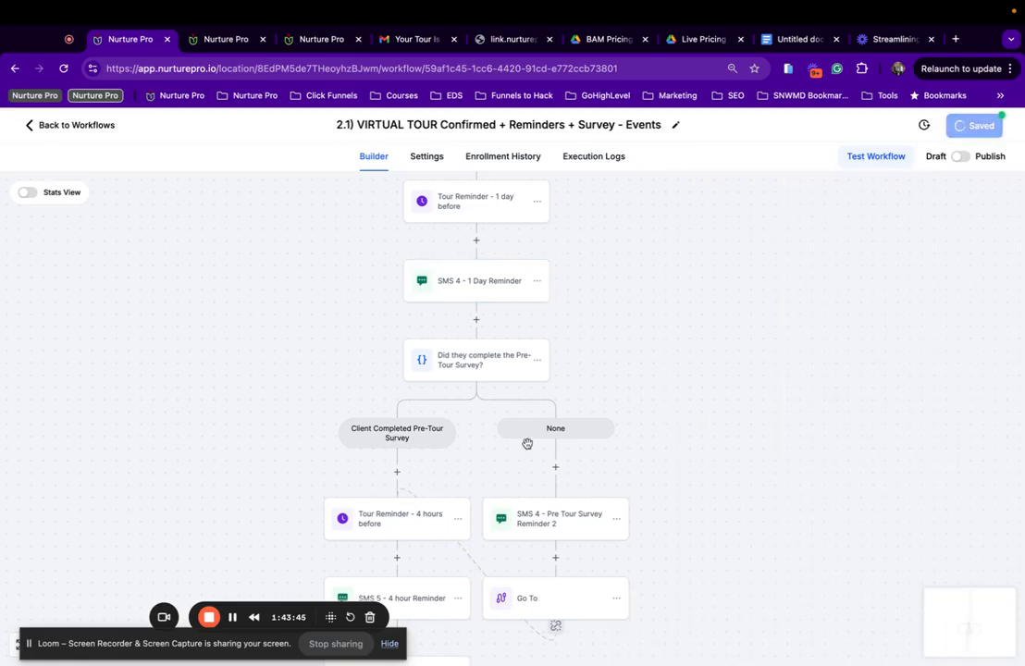
# Replace the old link in SMS 4 - Pre Tour Survey Reminder 2 with the Pre-Tour Survey | Events trigger link.
pyautogui.click(554, 535)
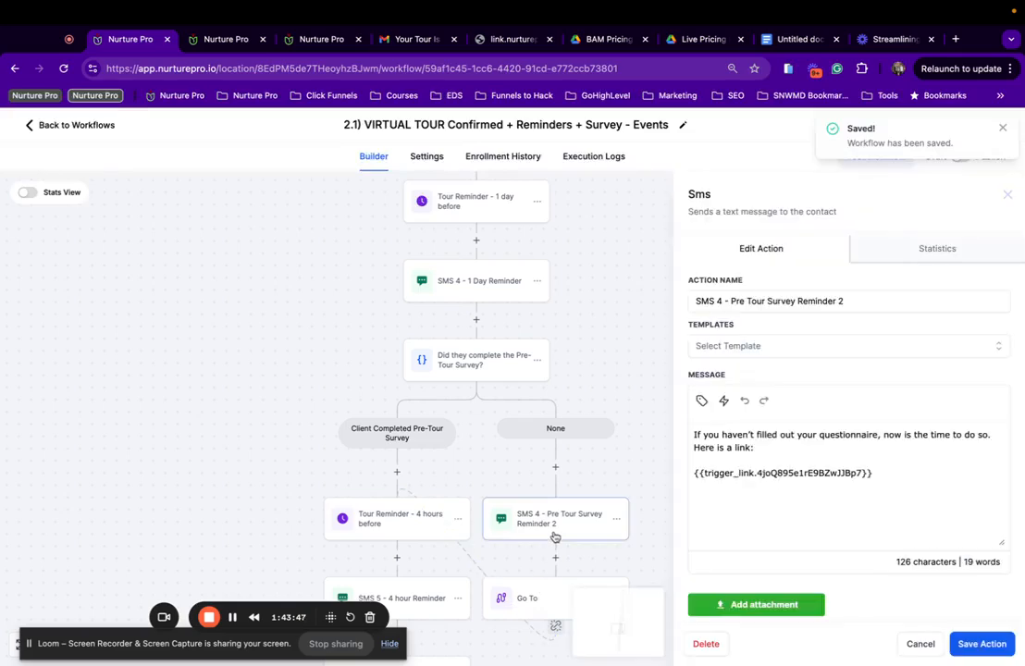
pyautogui.moveTo(872, 473); pyautogui.dragTo(686, 473)
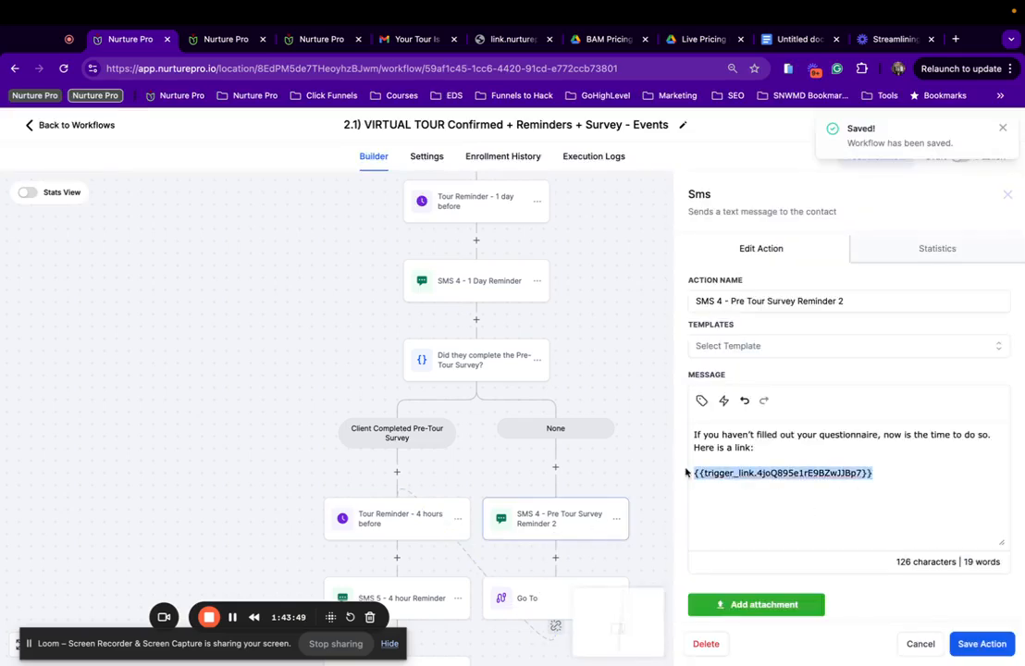
pyautogui.press('BackSpace')
pyautogui.click(723, 400)
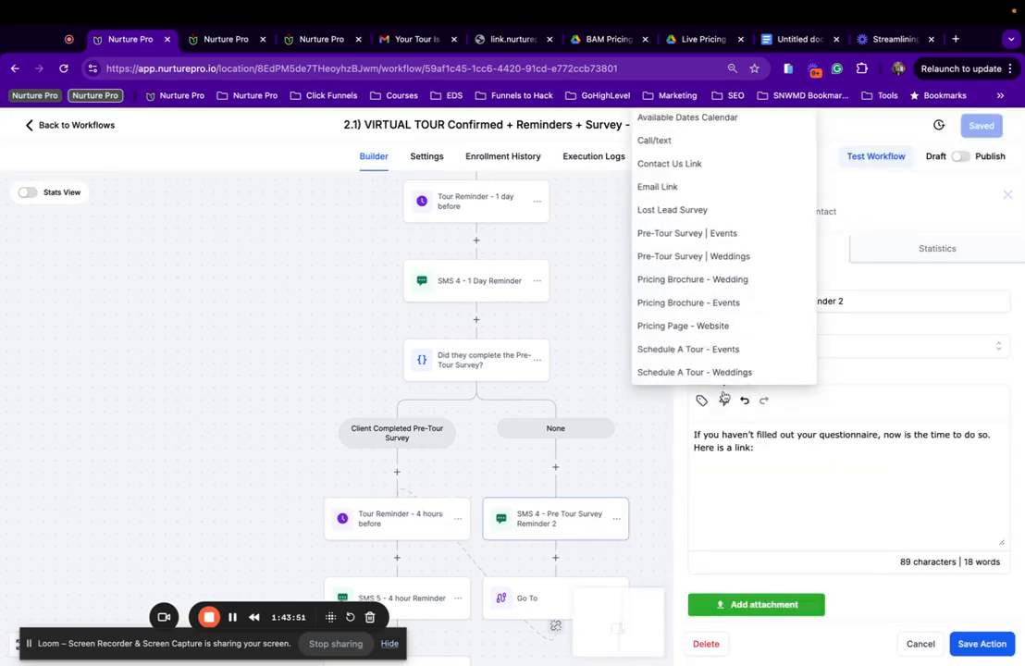
pyautogui.scroll(-2, 722, 365)
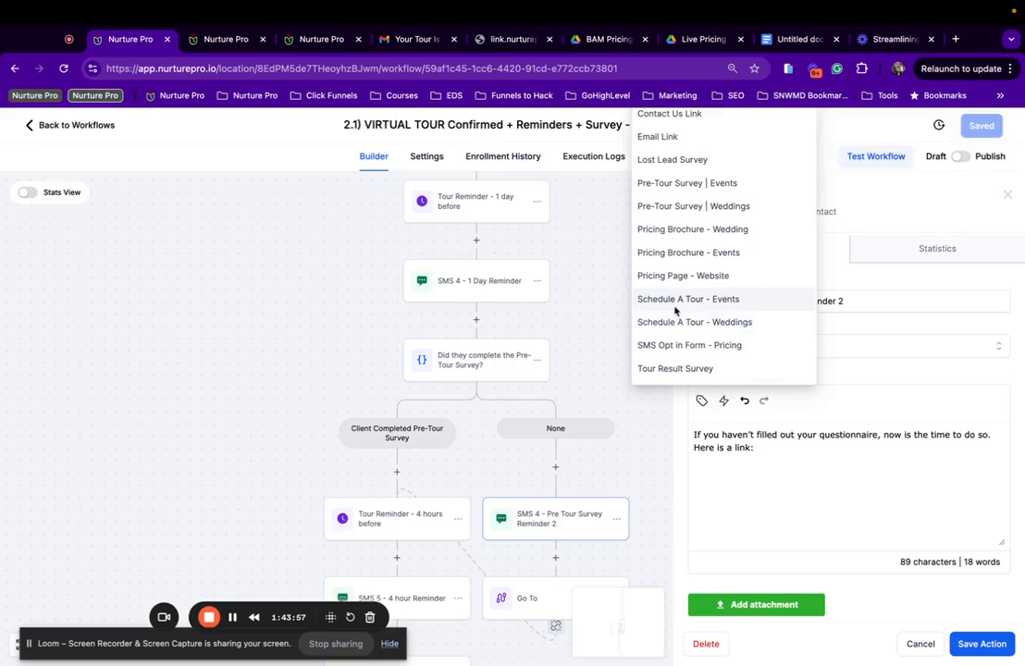
pyautogui.click(677, 185)
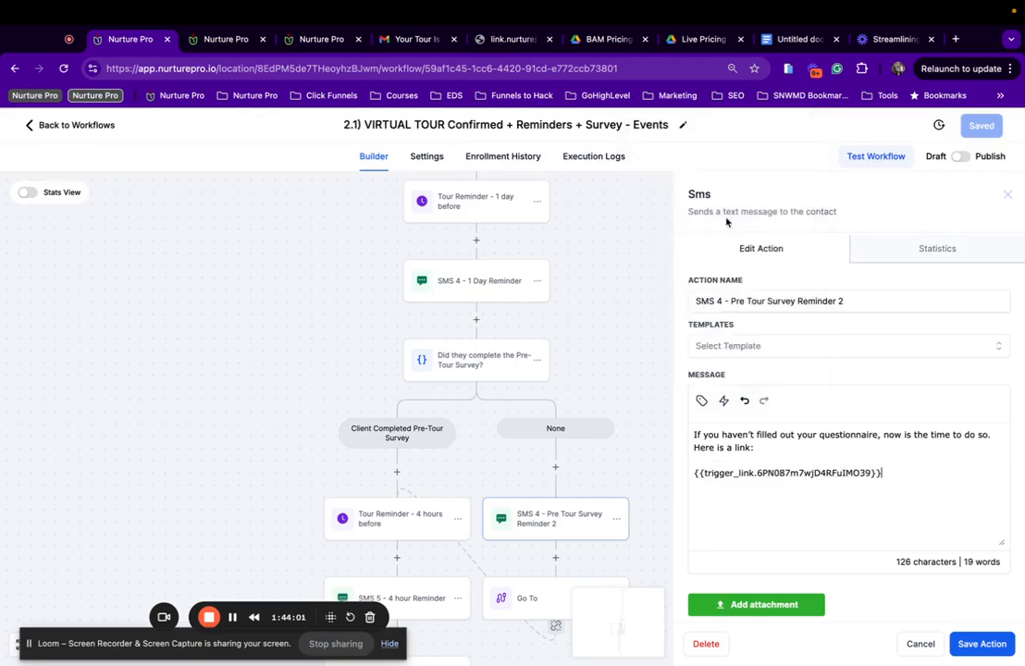
pyautogui.click(972, 649)
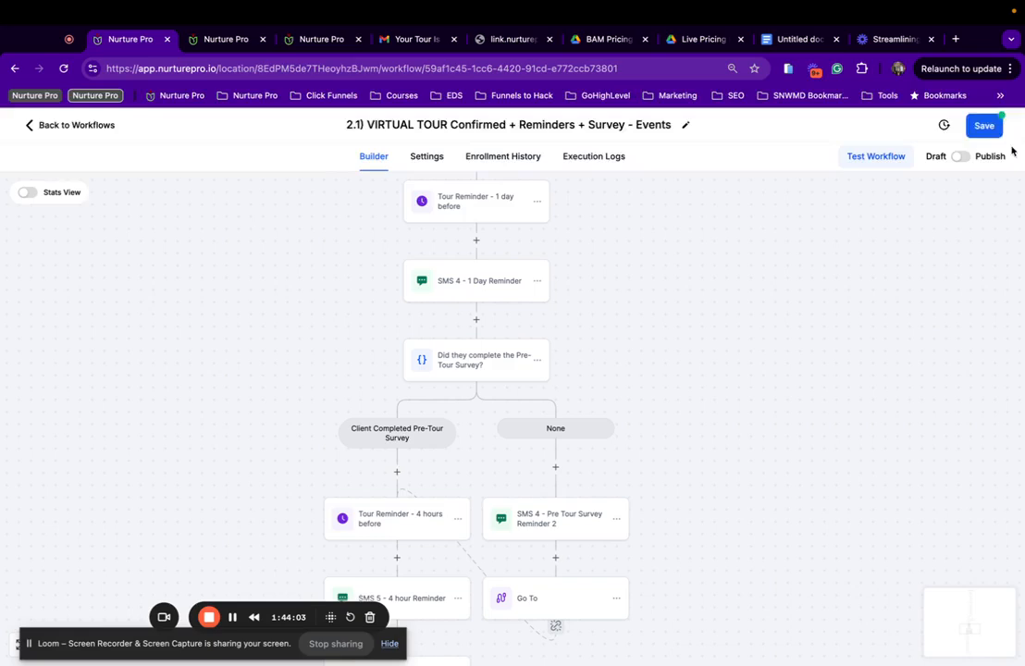
pyautogui.click(985, 129)
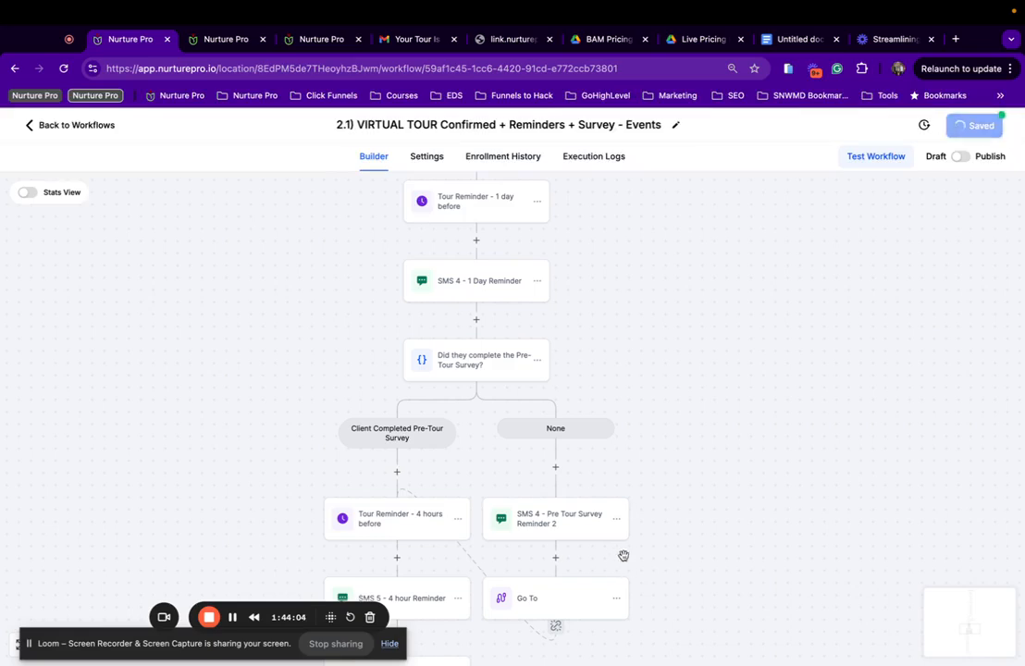
# Remove stray characters and duplicate links so one Pre-Tour Survey | Events link remains, then save.
pyautogui.click(580, 524)
pyautogui.press('BackSpace')
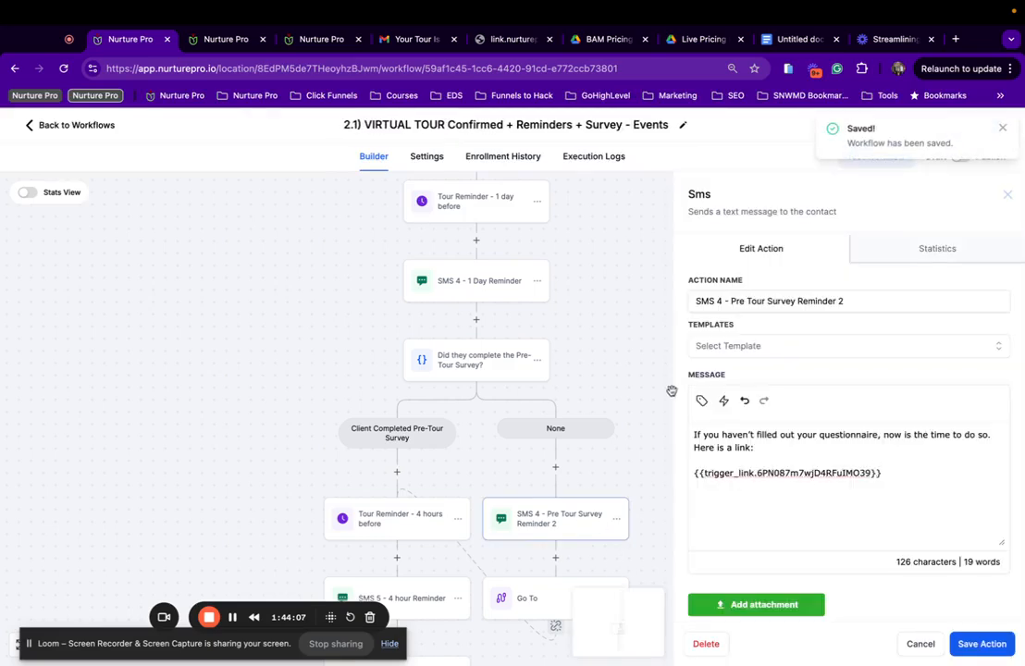
pyautogui.press('BackSpace')
pyautogui.click(723, 404)
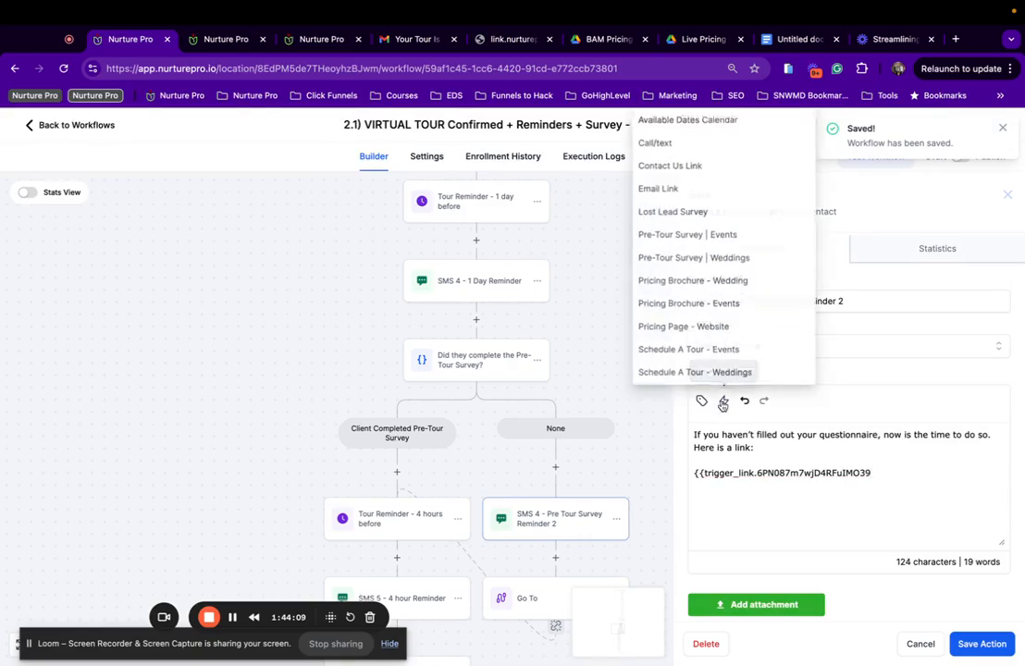
pyautogui.click(690, 235)
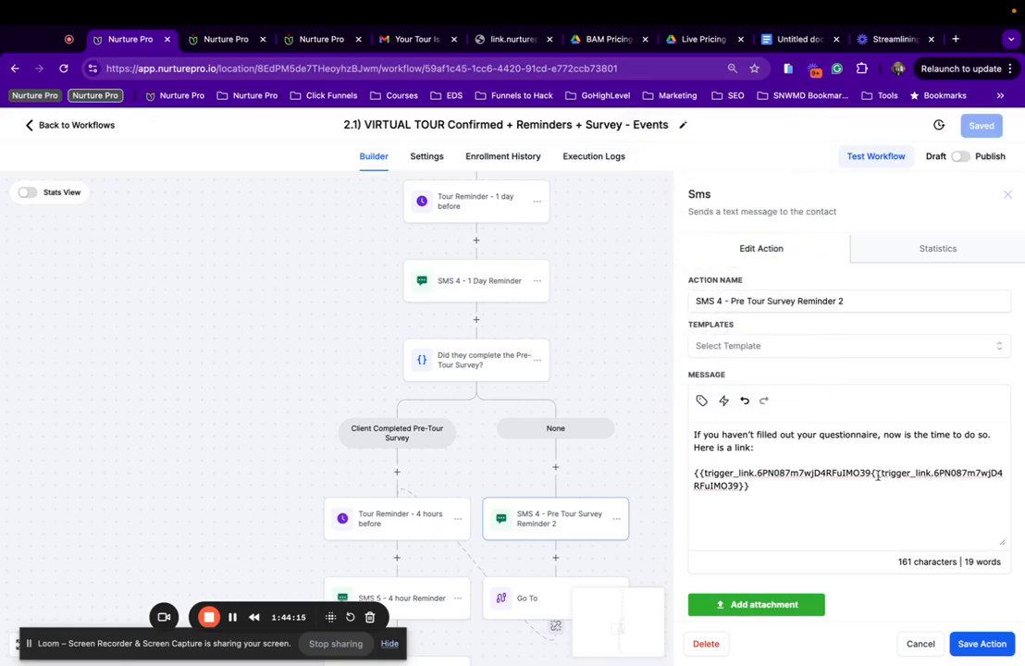
pyautogui.press('super+z')
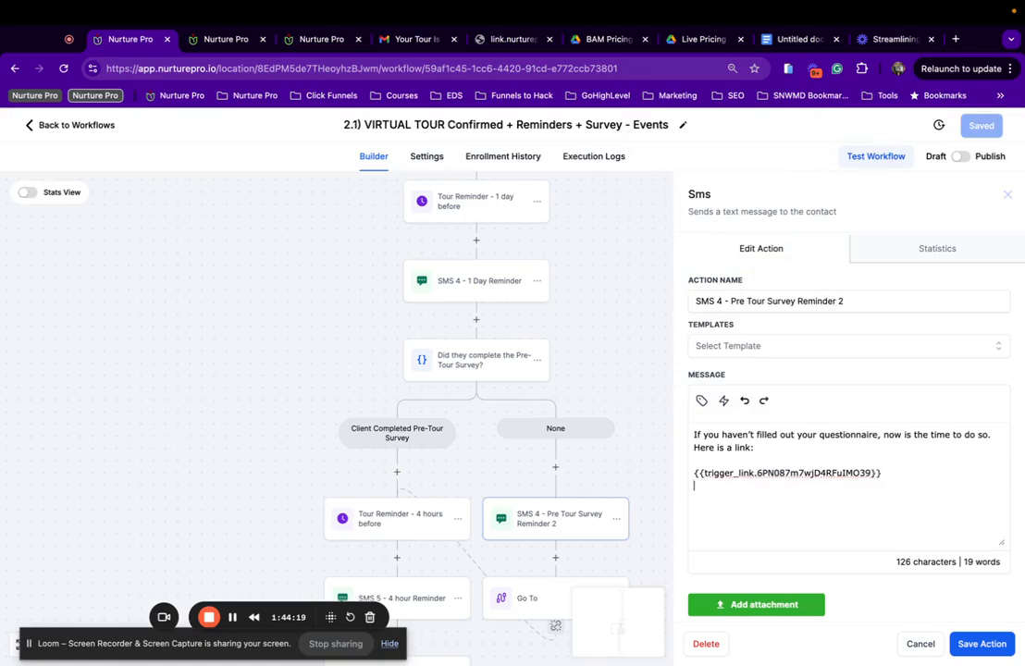
pyautogui.click(724, 400)
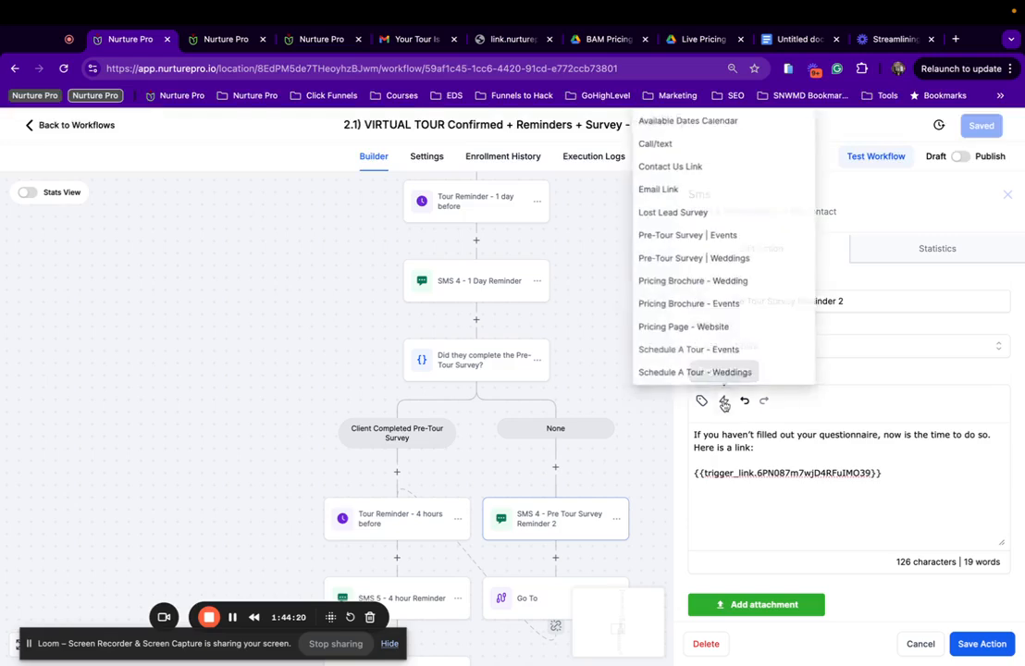
pyautogui.click(710, 239)
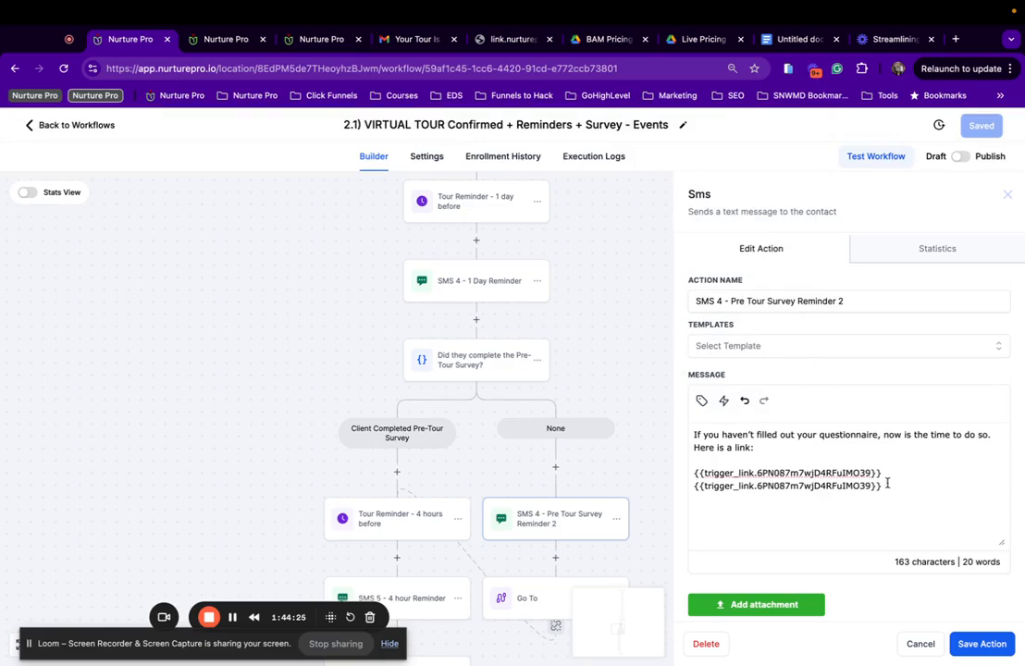
pyautogui.moveTo(888, 483); pyautogui.dragTo(698, 481)
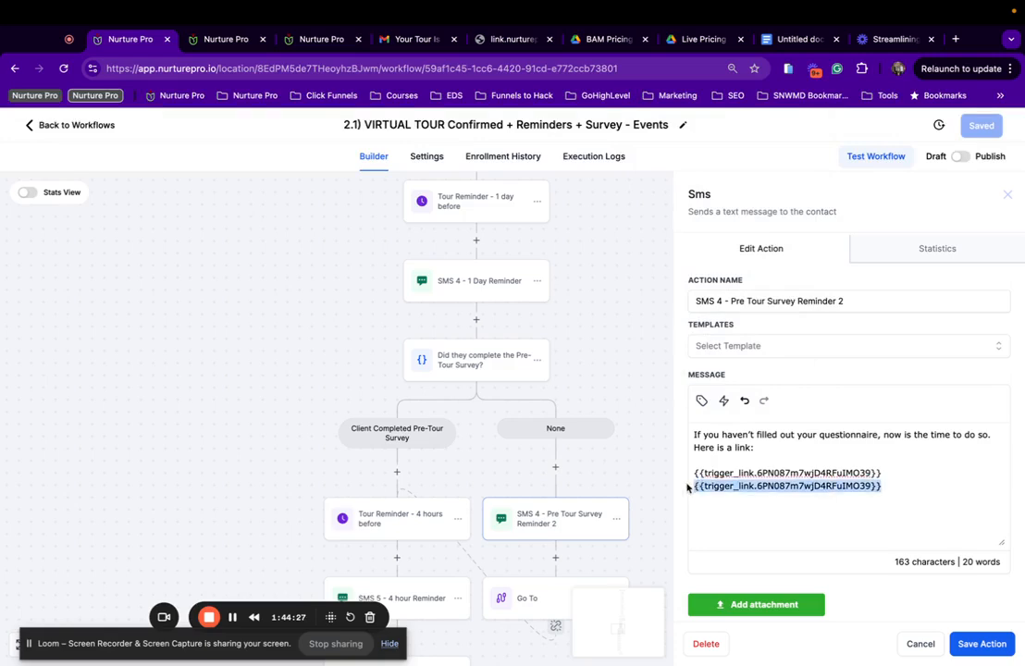
pyautogui.press('BackSpace')
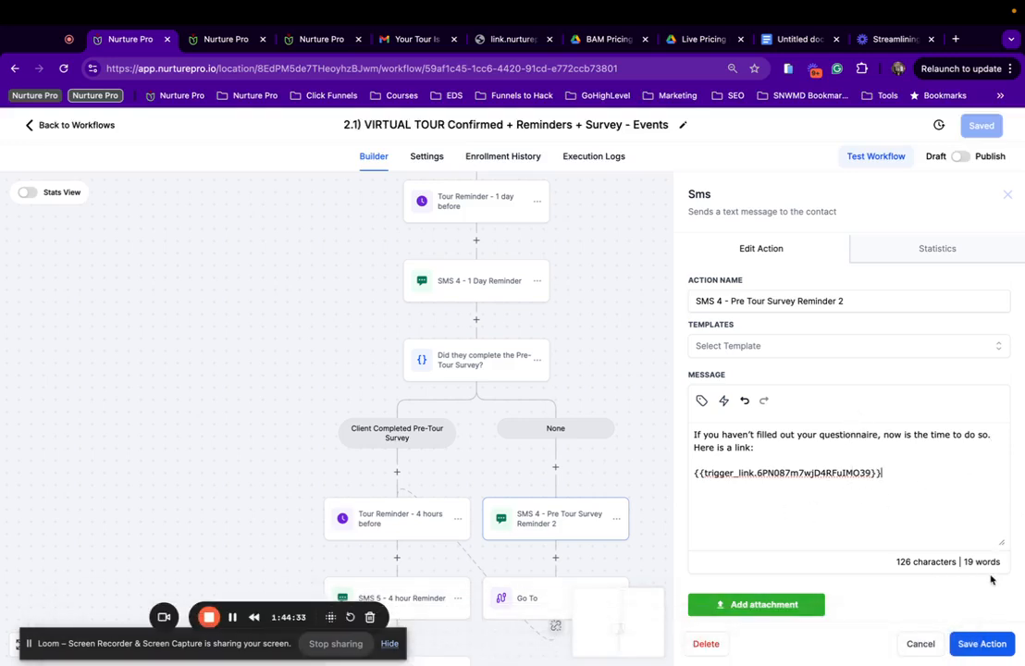
pyautogui.click(978, 642)
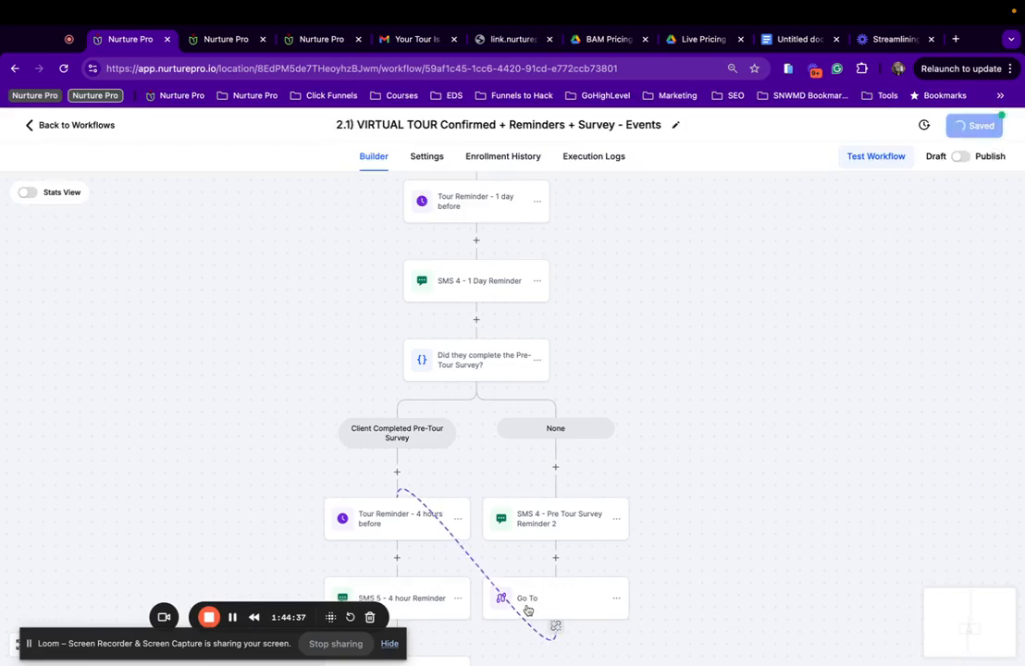
pyautogui.scroll(-5, 527, 609)
# Check SMS 5 - 4 hour Reminder, then view SMS 6's 30-minute virtual tour reminder message.
pyautogui.click(410, 415)
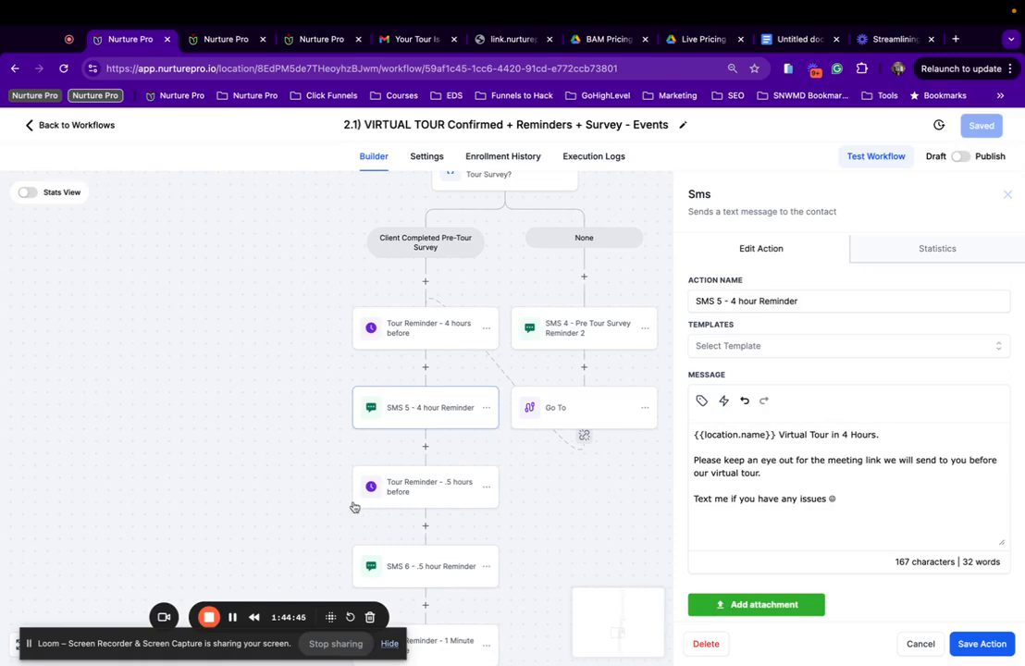
pyautogui.click(436, 568)
pyautogui.scroll(-1, 828, 505)
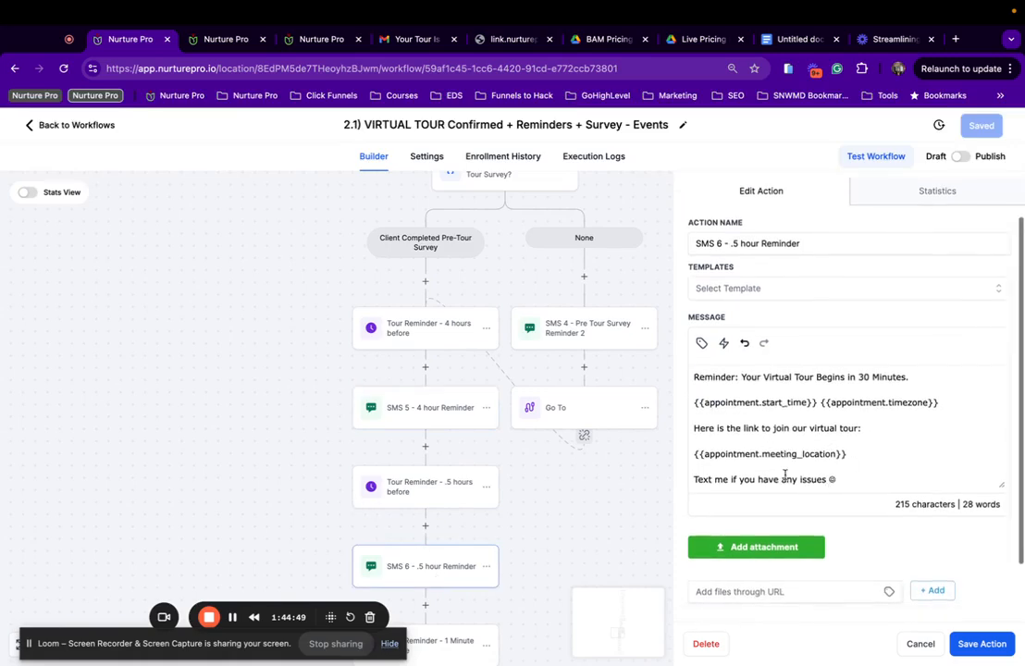
# Review the 1 Minute before, Email 3 and Wait 1 Min nodes, ending on Add Tag - Tour Result Survey.
pyautogui.scroll(-1, 777, 453)
pyautogui.scroll(-1, 821, 435)
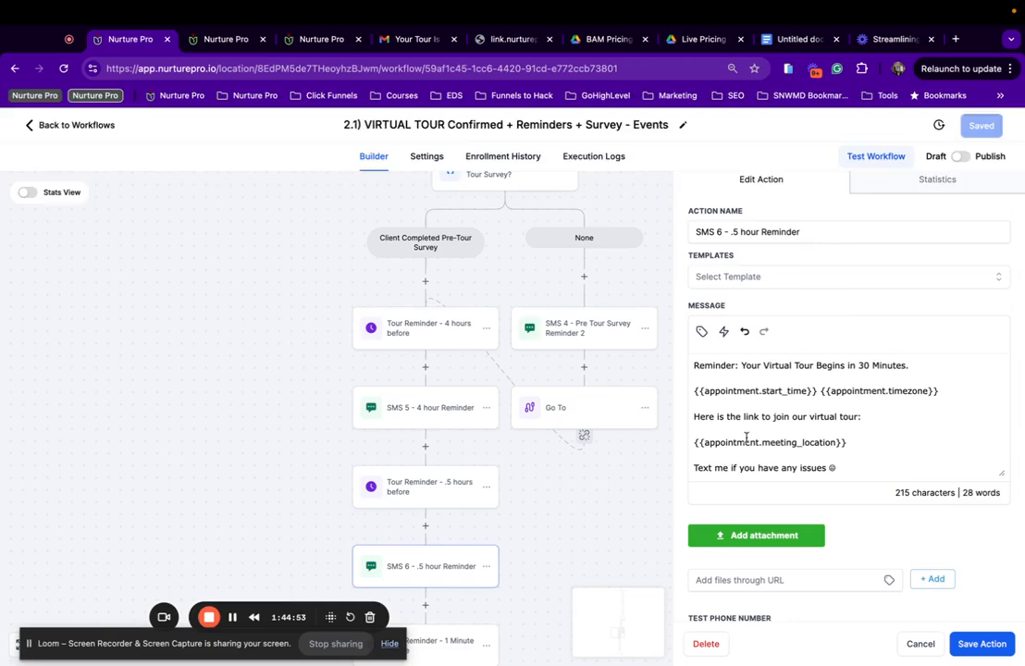
pyautogui.scroll(-1, 737, 436)
pyautogui.scroll(-4, 366, 497)
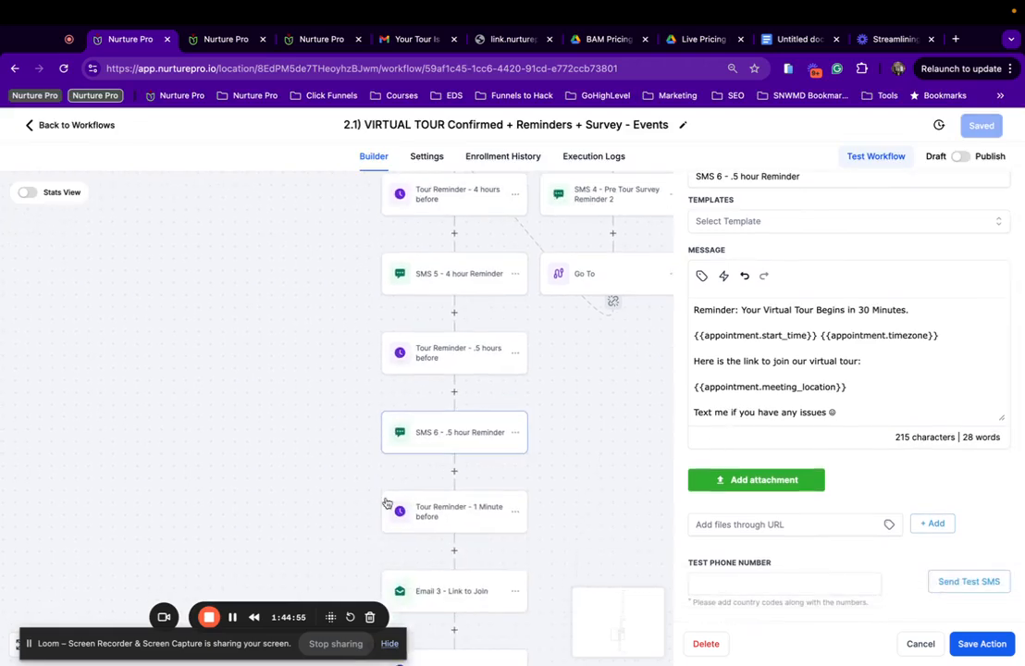
pyautogui.click(434, 511)
pyautogui.scroll(-3, 388, 395)
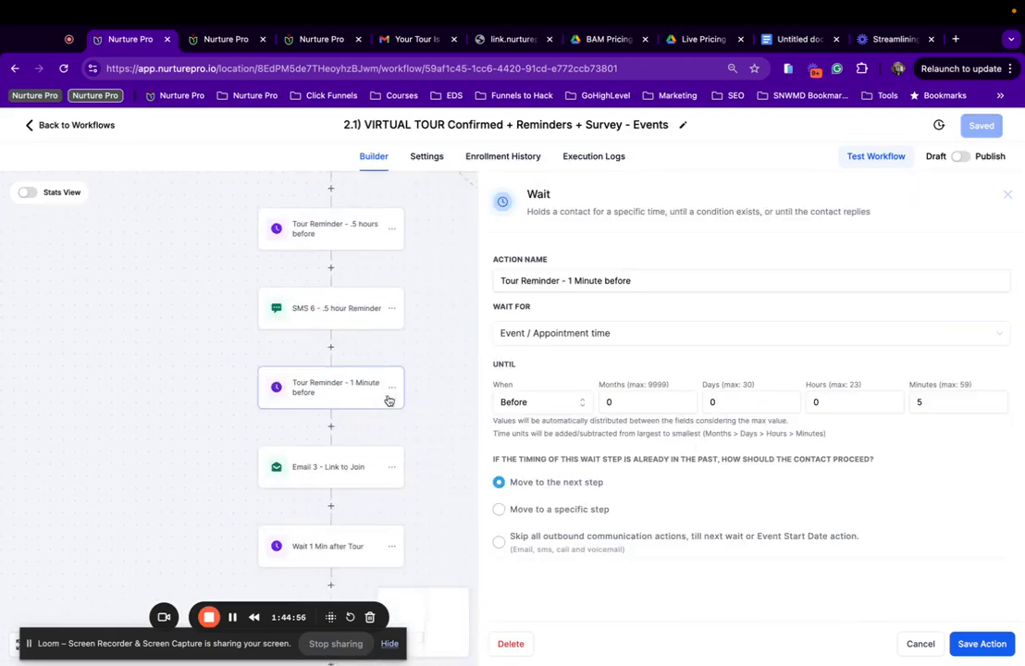
pyautogui.click(327, 442)
pyautogui.scroll(-3, 704, 512)
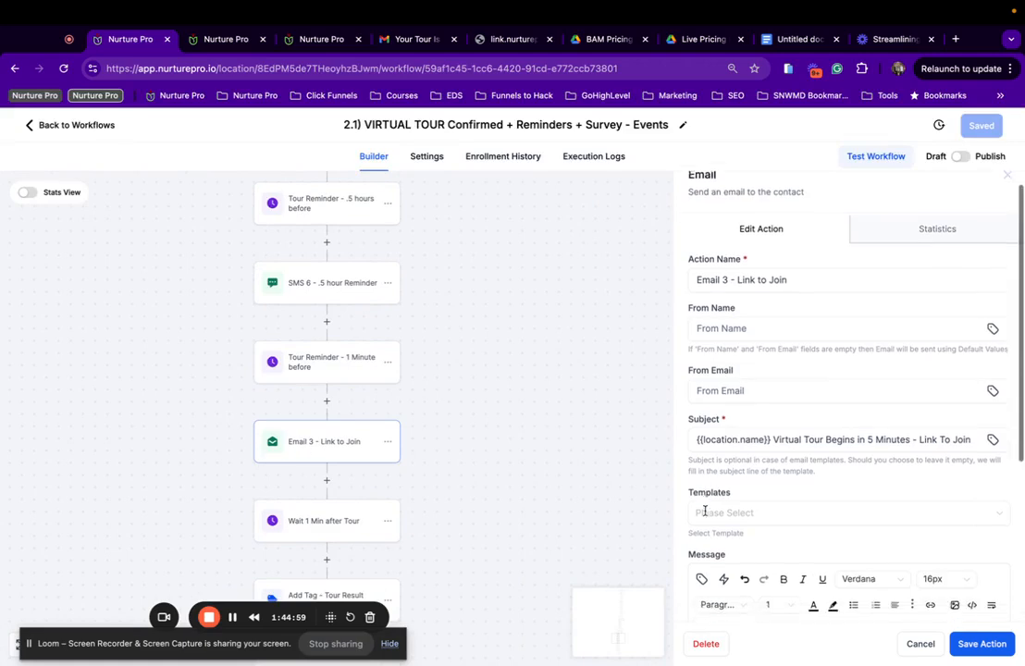
pyautogui.scroll(-1, 704, 509)
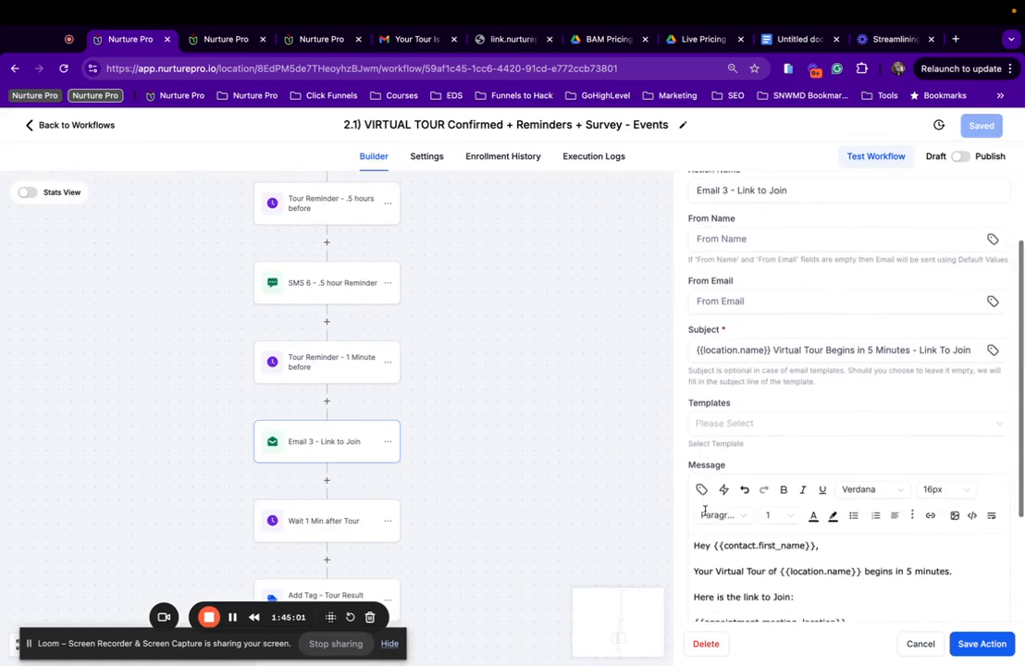
pyautogui.scroll(-5, 757, 396)
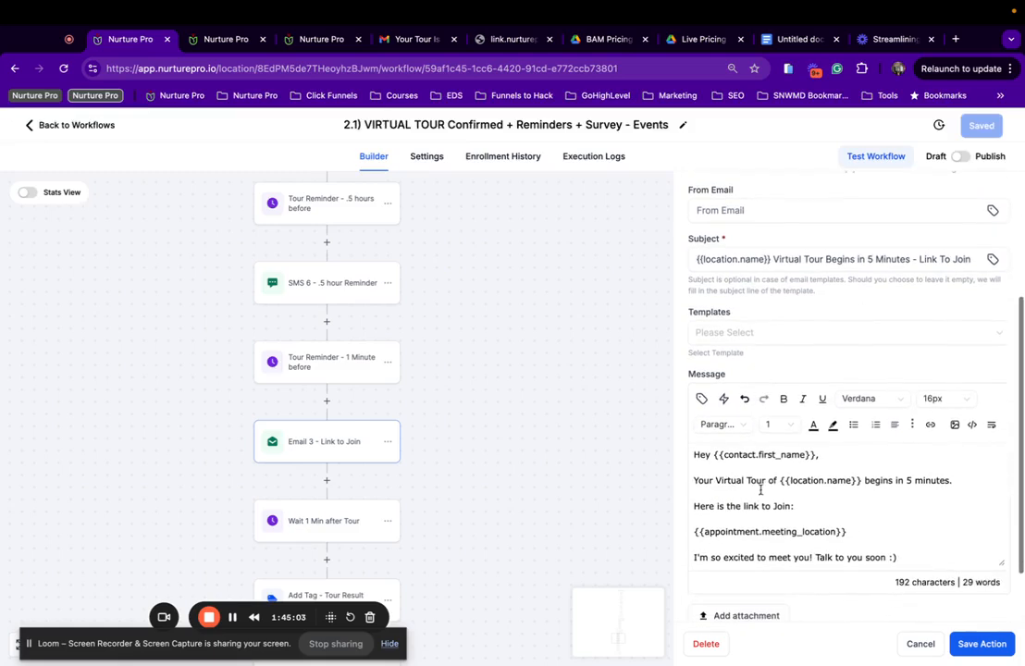
pyautogui.scroll(-3, 444, 471)
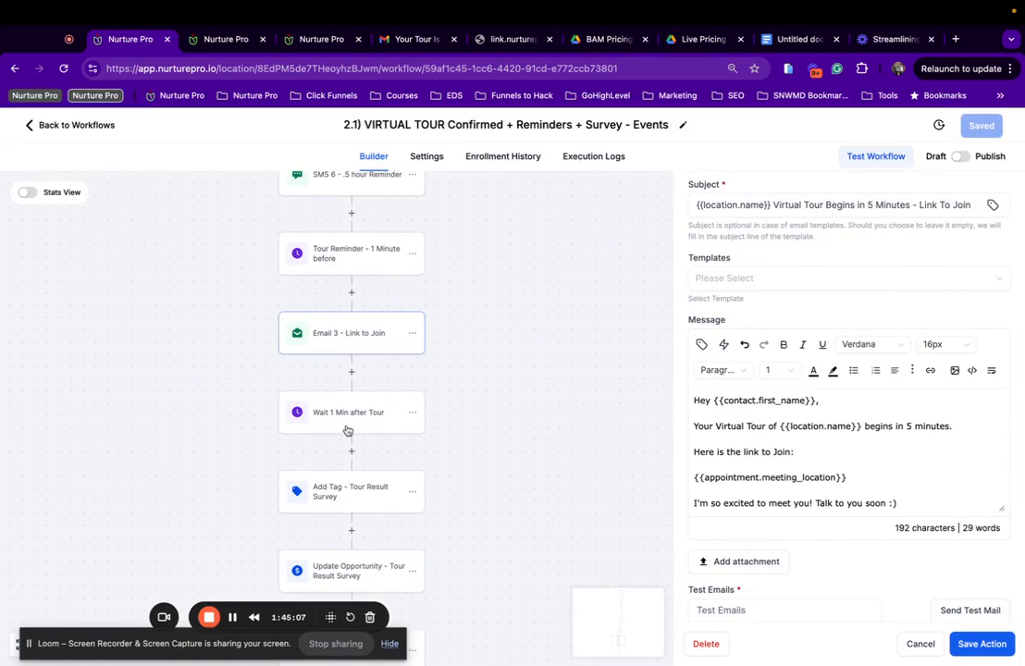
pyautogui.click(347, 427)
pyautogui.click(348, 503)
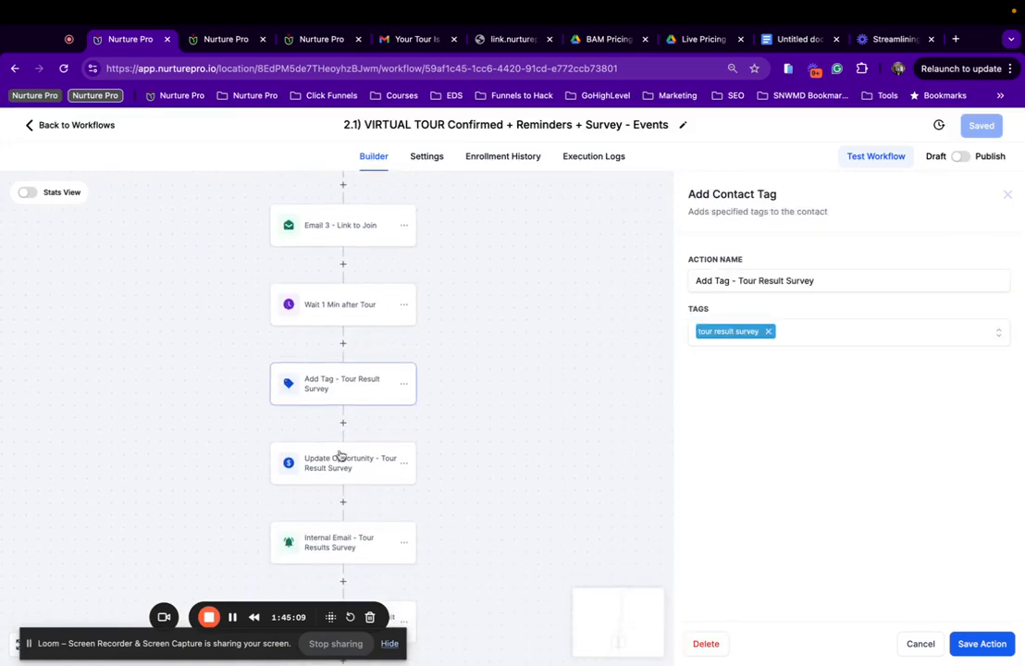
# Point Update Opportunity to B) Event Pipeline, stage Tour Result Survey (Complete ASAP), and save.
pyautogui.click(340, 457)
pyautogui.click(749, 333)
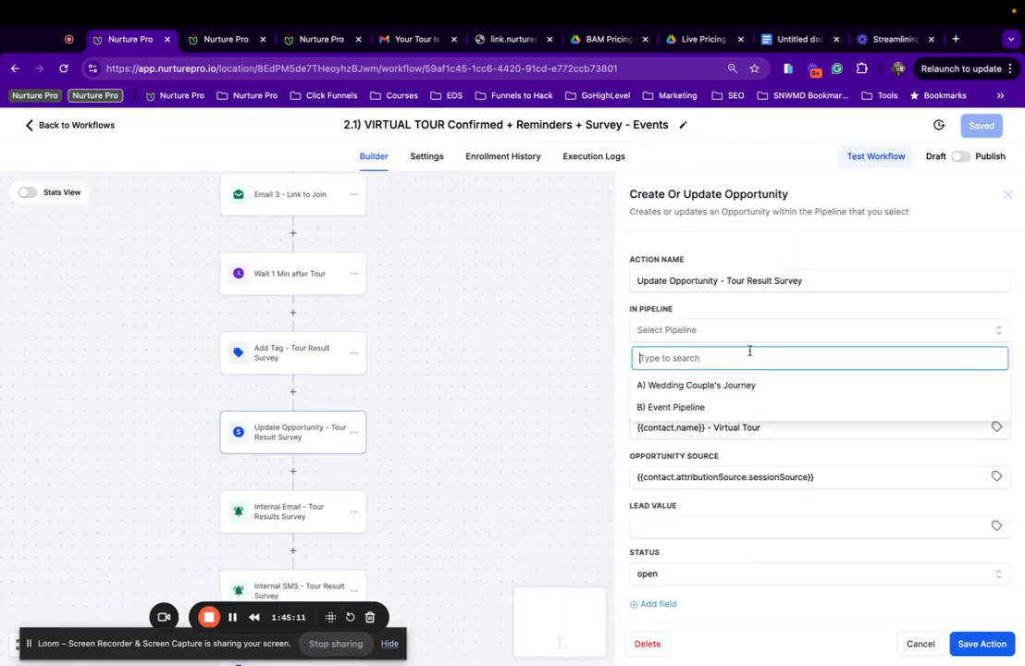
pyautogui.click(718, 407)
pyautogui.click(751, 378)
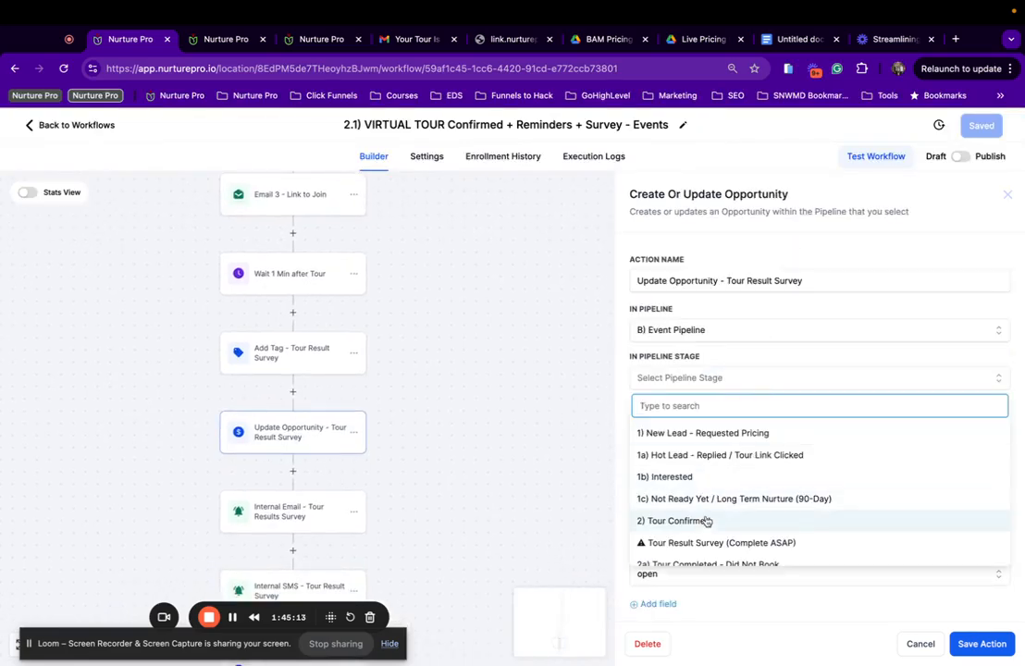
pyautogui.click(697, 544)
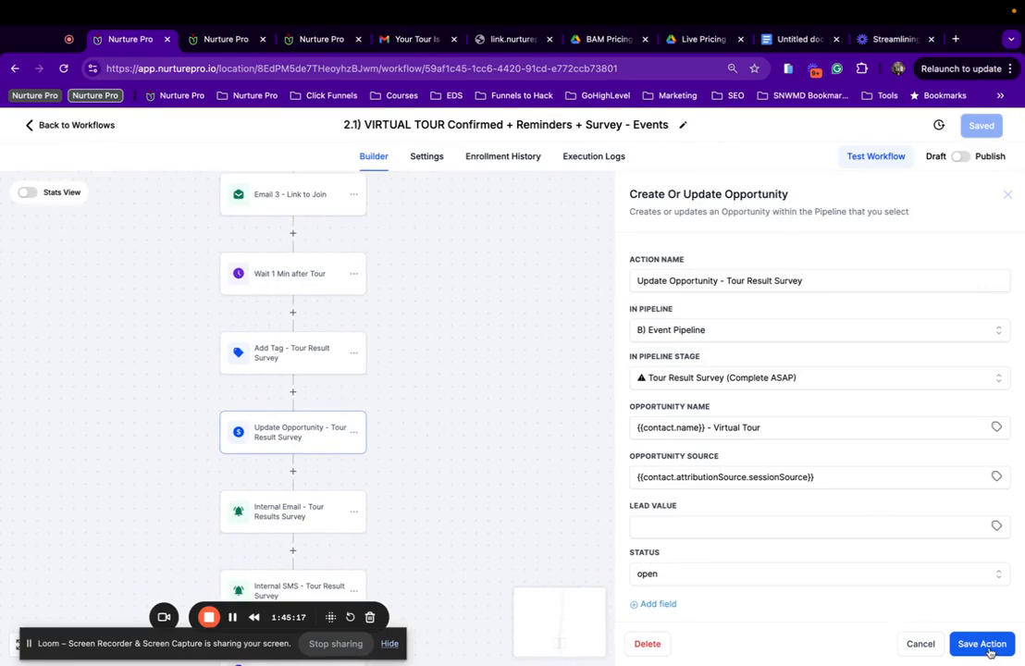
pyautogui.click(987, 644)
pyautogui.click(988, 129)
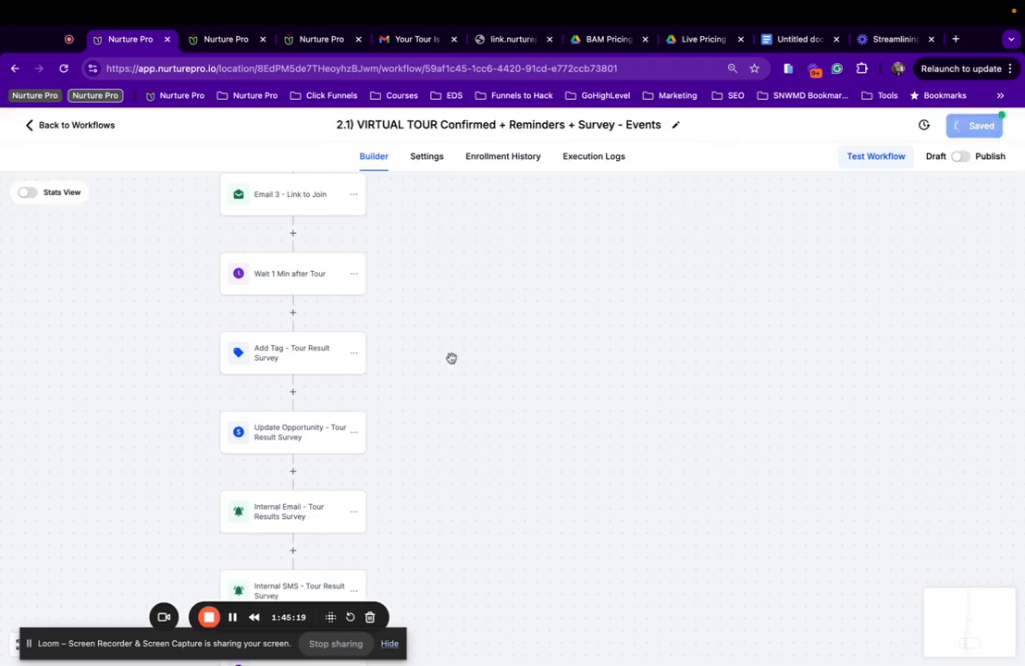
pyautogui.scroll(-1, 281, 445)
pyautogui.scroll(2, 394, 339)
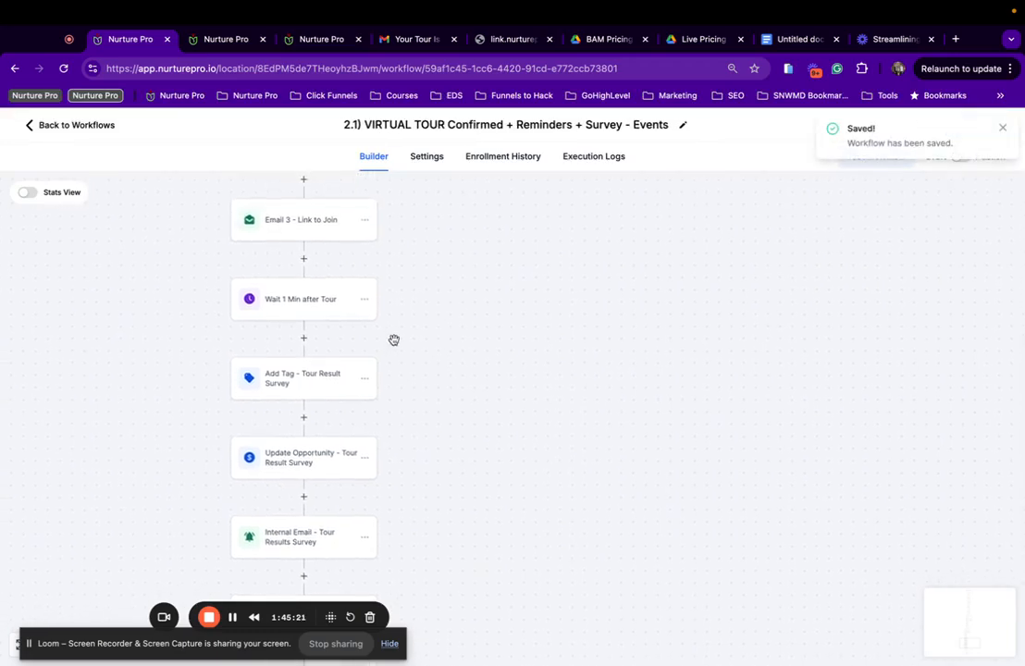
pyautogui.scroll(-1, 274, 433)
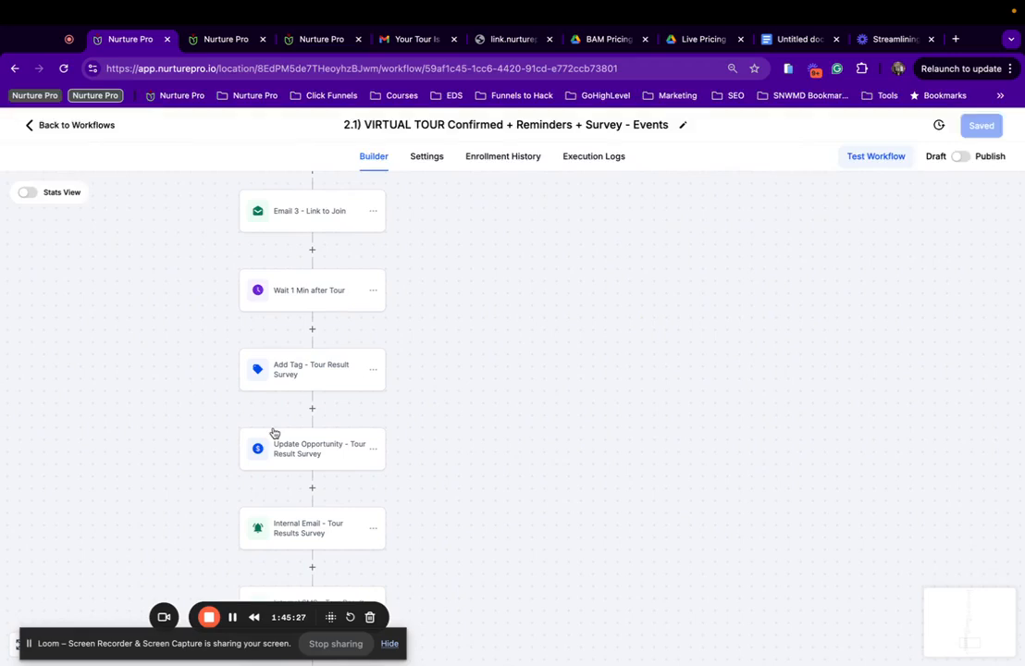
pyautogui.scroll(2, 336, 275)
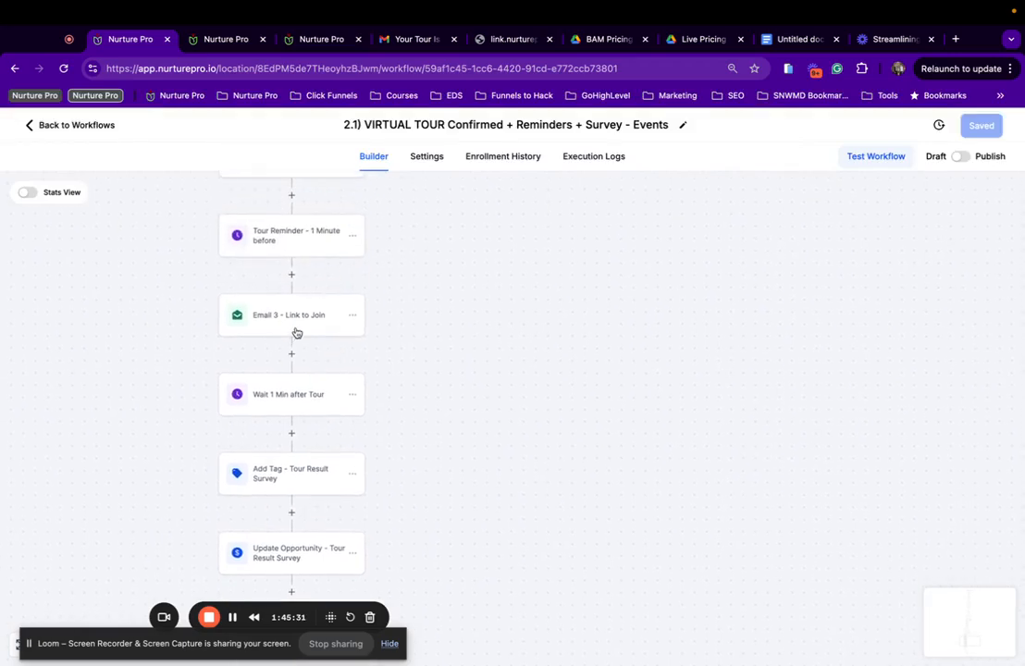
# Review Email 3, Update Opportunity and Internal Email - Tour Results Survey settings and templates.
pyautogui.click(296, 328)
pyautogui.scroll(-3, 767, 444)
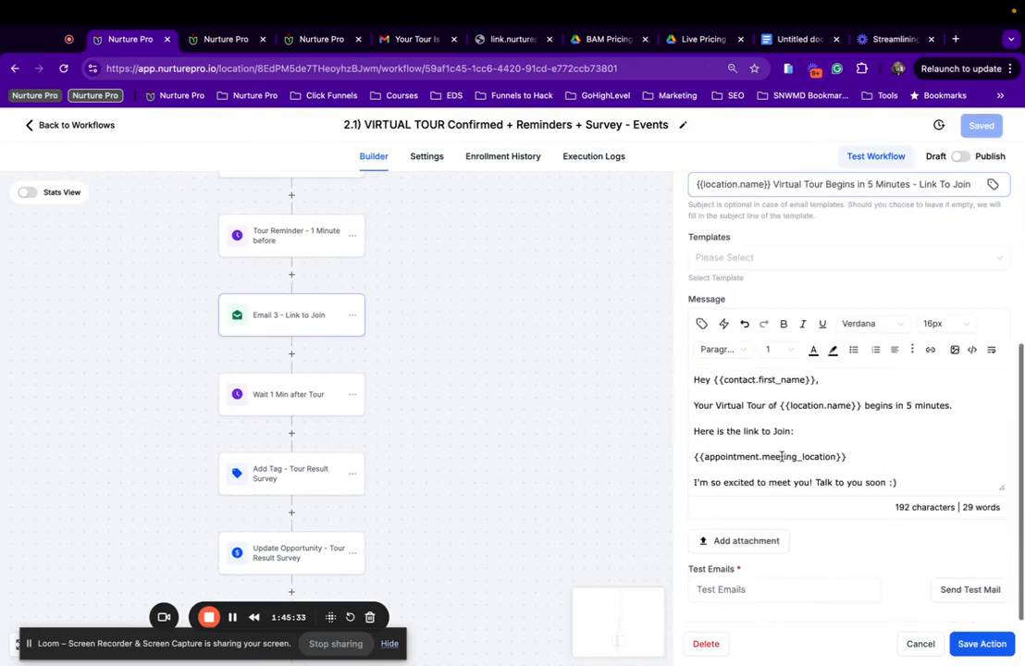
pyautogui.scroll(-4, 366, 393)
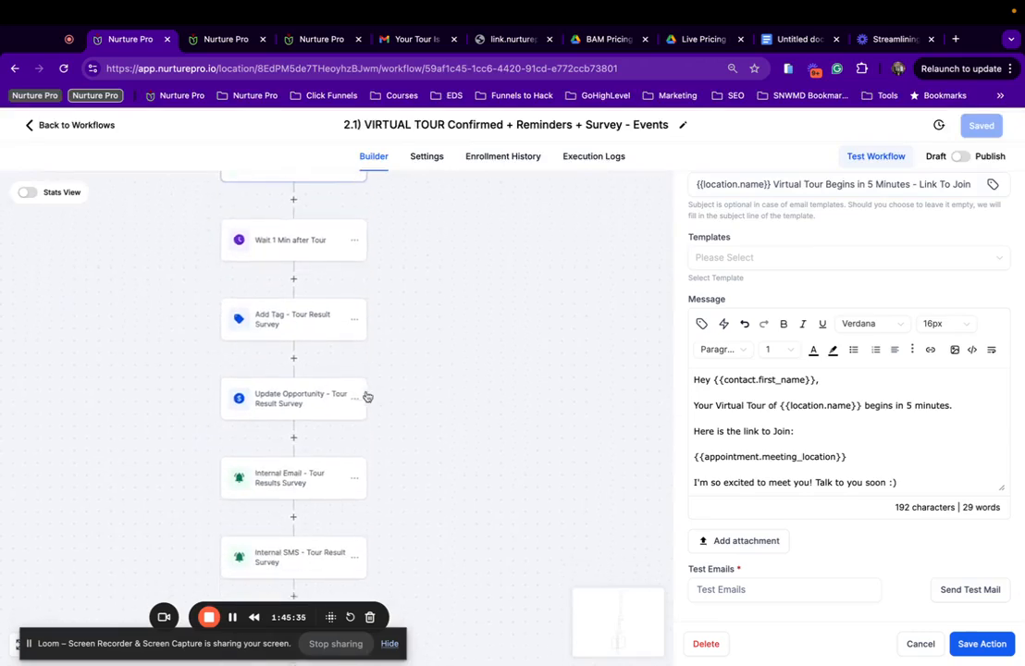
pyautogui.scroll(2, 306, 324)
pyautogui.scroll(-1, 308, 321)
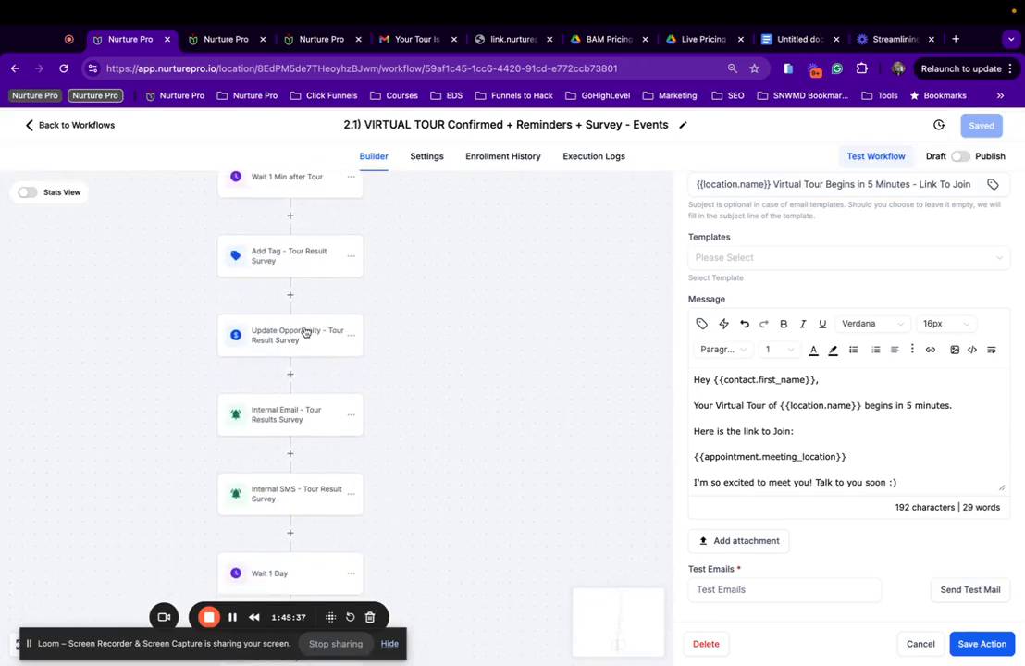
pyautogui.click(304, 332)
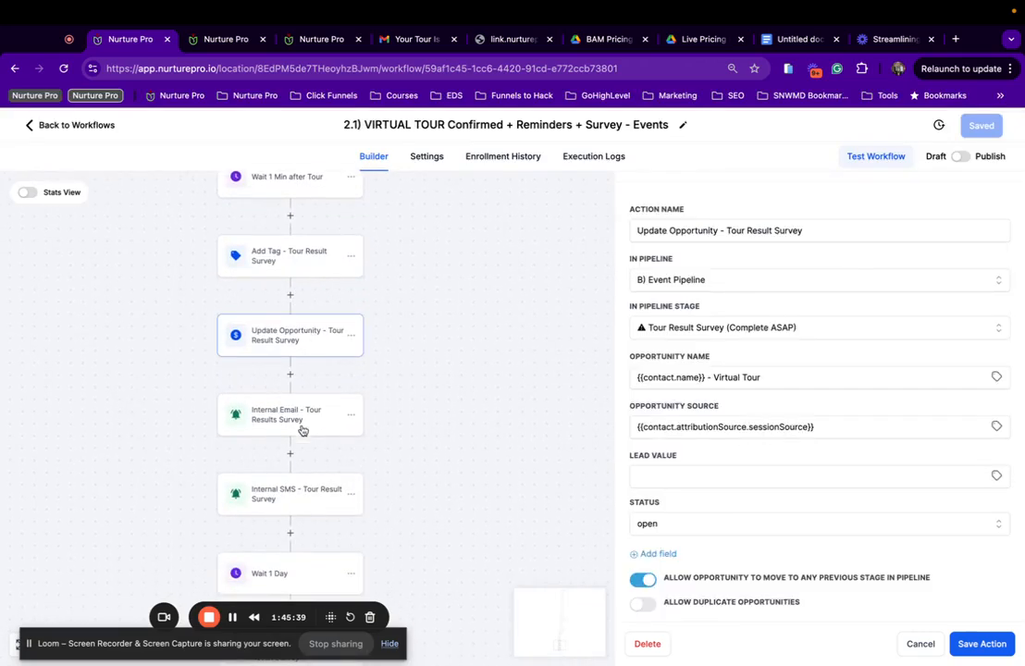
pyautogui.scroll(-3, 301, 430)
pyautogui.click(314, 287)
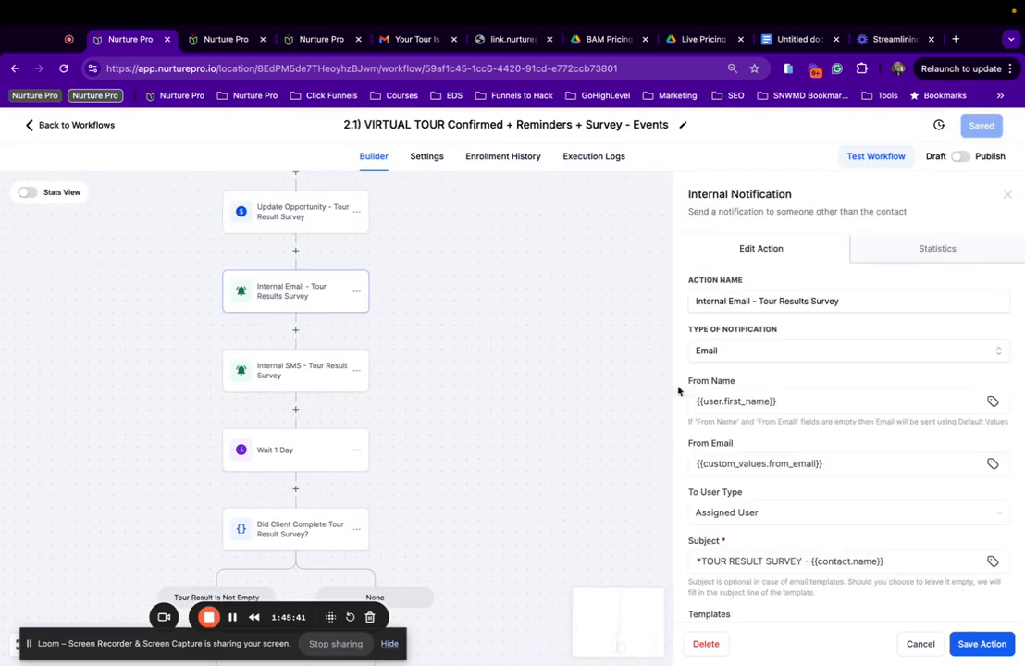
pyautogui.scroll(-5, 925, 416)
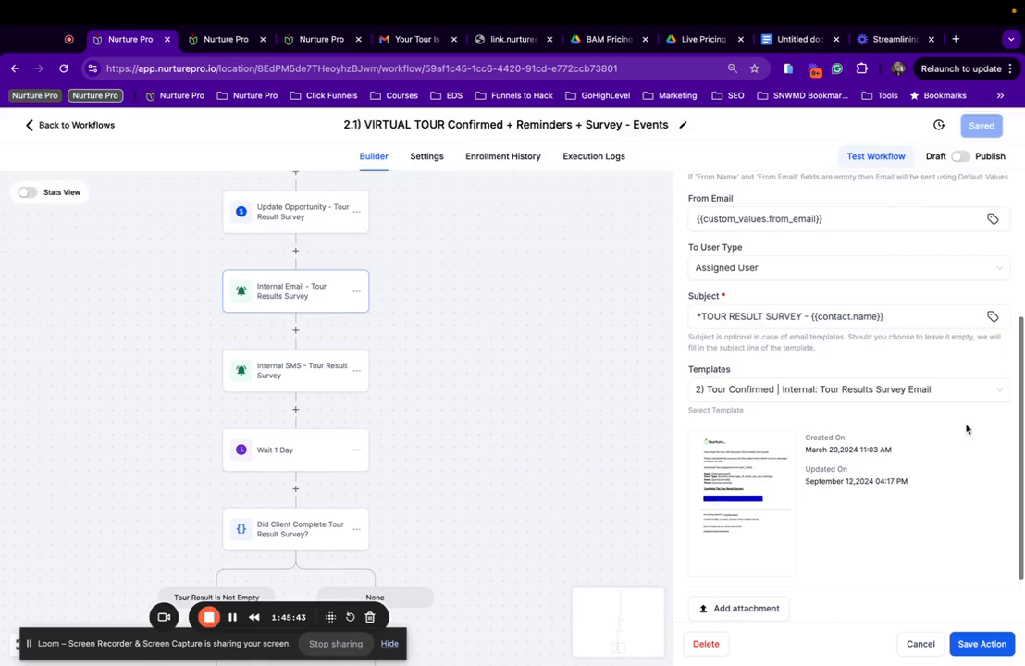
pyautogui.scroll(2, 762, 306)
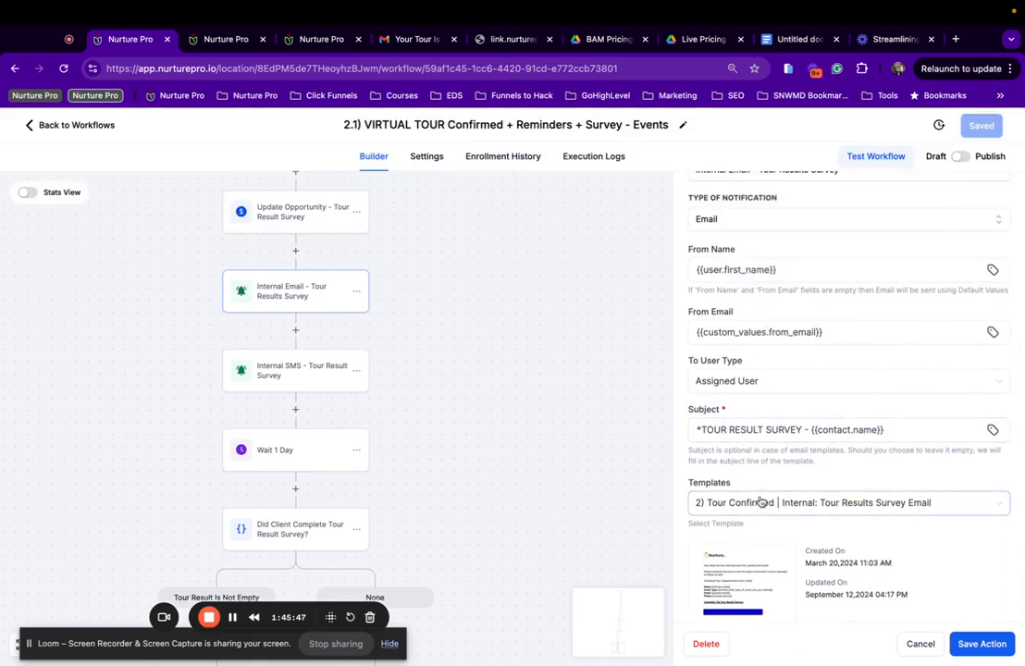
# Delete the survey trigger link from Internal SMS - Tour Result Survey and save the workflow.
pyautogui.click(276, 374)
pyautogui.scroll(-2, 713, 454)
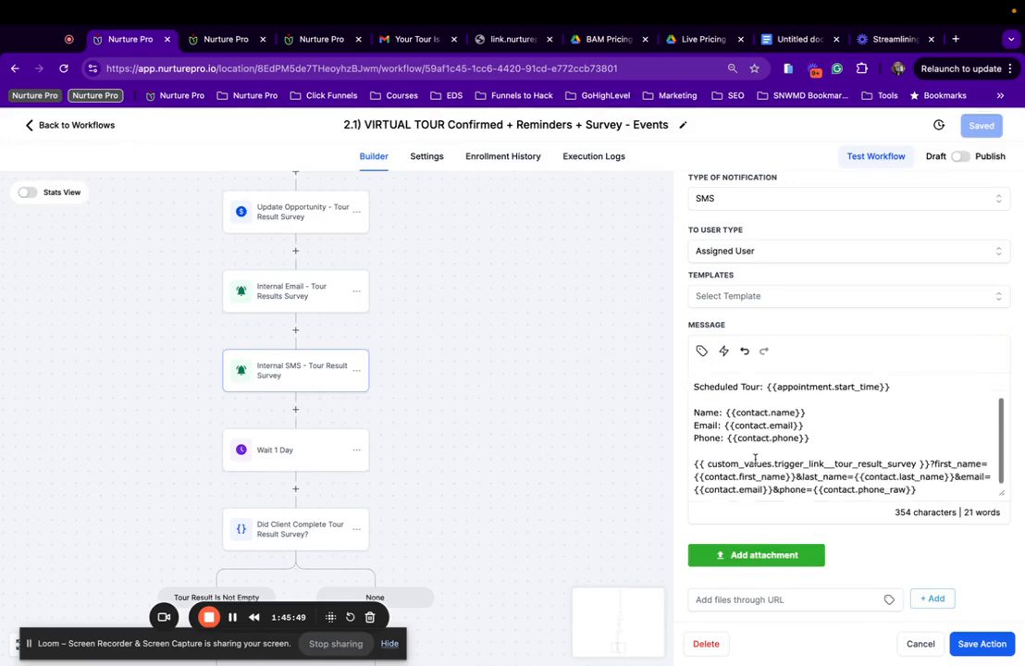
pyautogui.moveTo(925, 494); pyautogui.dragTo(682, 470)
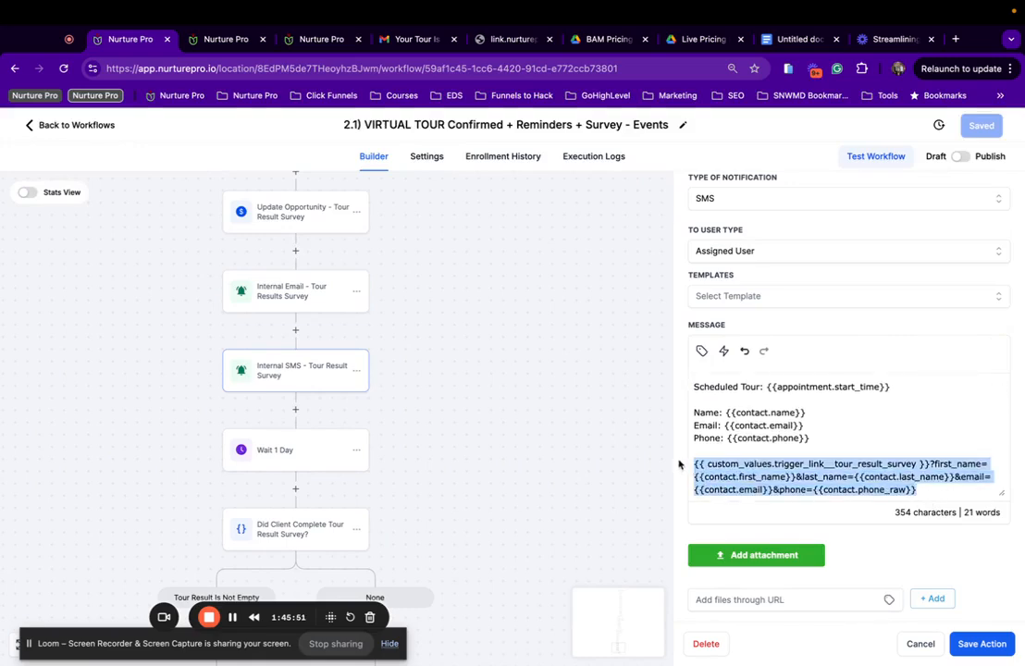
pyautogui.press('BackSpace')
pyautogui.press('BackSpace')
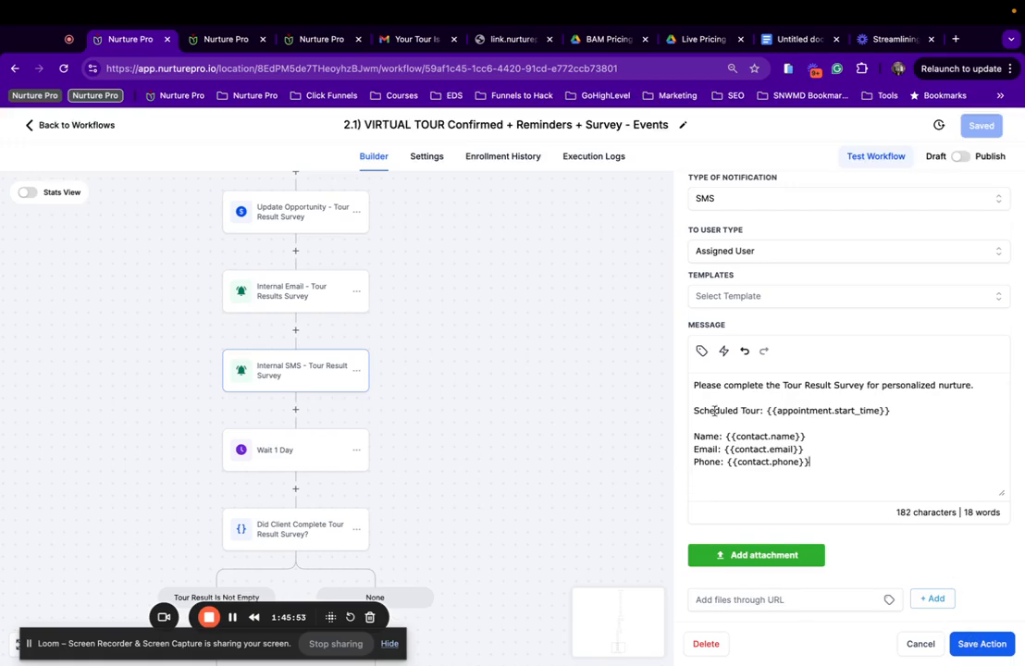
pyautogui.click(979, 645)
pyautogui.click(984, 123)
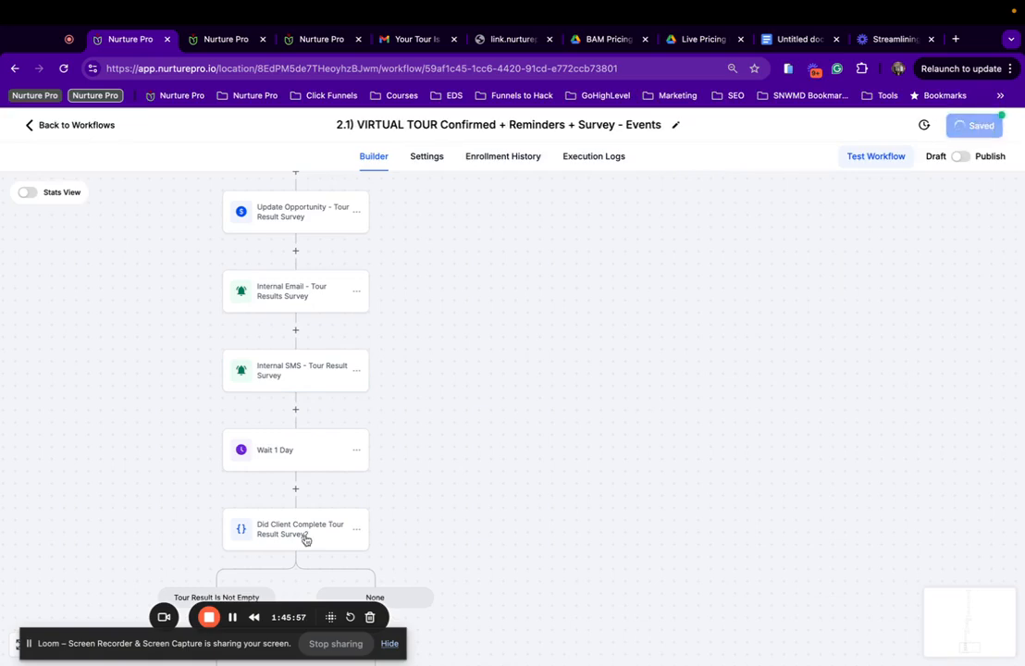
pyautogui.scroll(-5, 306, 537)
pyautogui.scroll(-1, 292, 301)
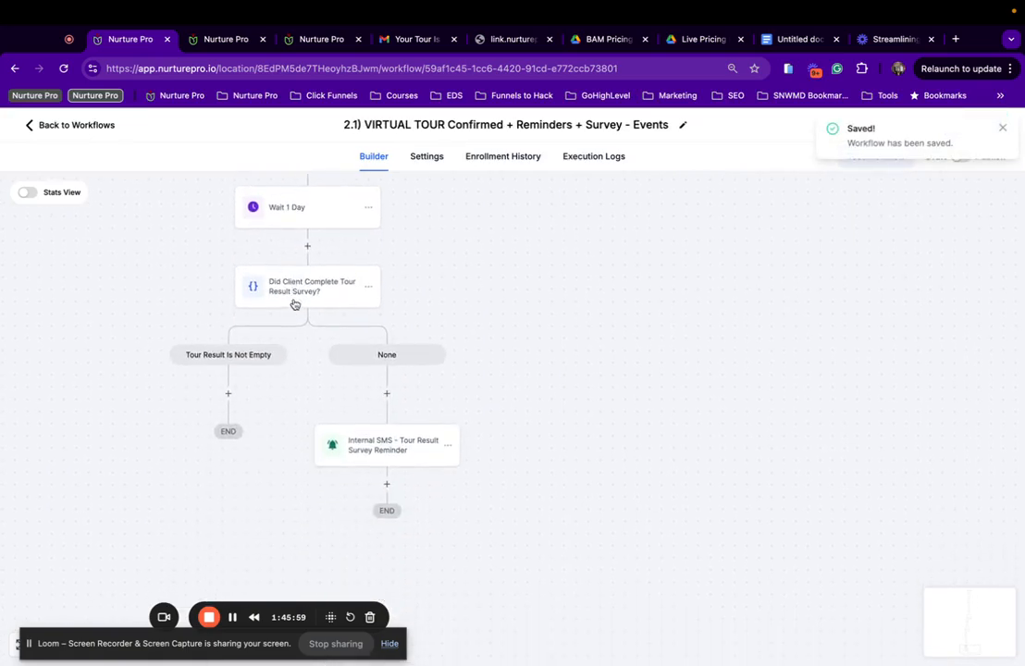
# Remove the survey link and blank line from the Tour Result Survey Reminder SMS, then save.
pyautogui.click(385, 459)
pyautogui.scroll(-3, 776, 498)
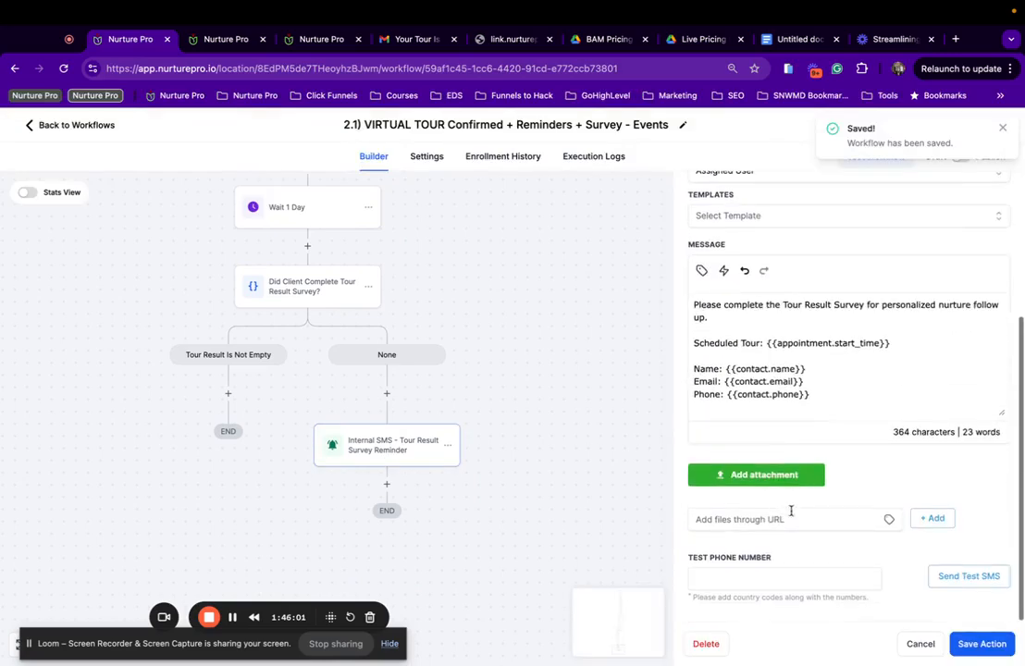
pyautogui.scroll(-2, 753, 386)
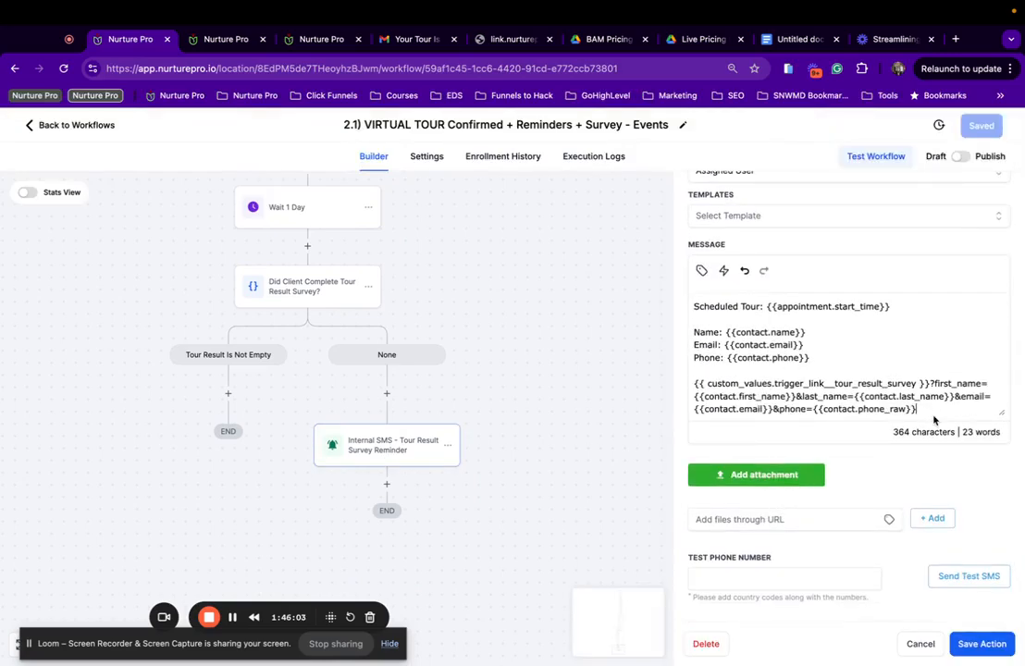
pyautogui.moveTo(928, 415); pyautogui.dragTo(689, 389)
pyautogui.press('BackSpace')
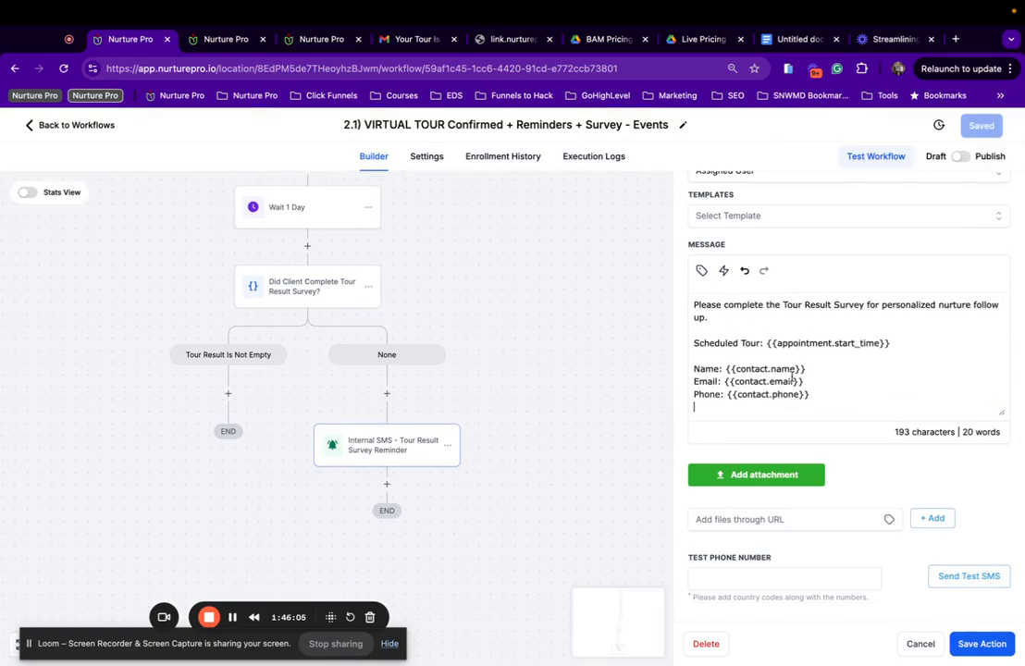
pyautogui.press('BackSpace')
pyautogui.scroll(1, 925, 359)
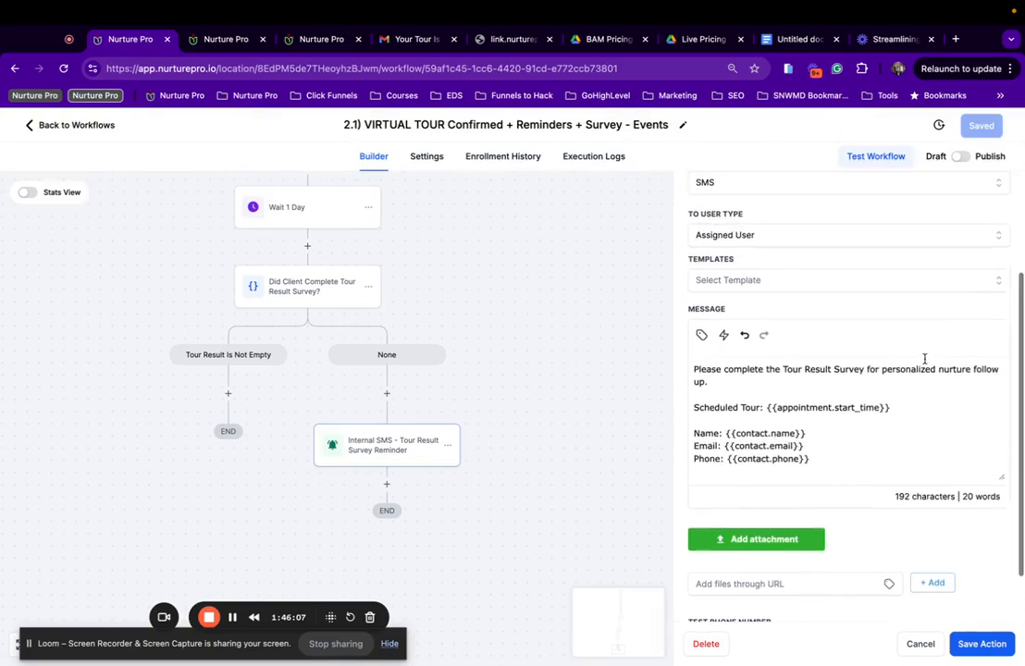
pyautogui.click(982, 643)
pyautogui.click(979, 129)
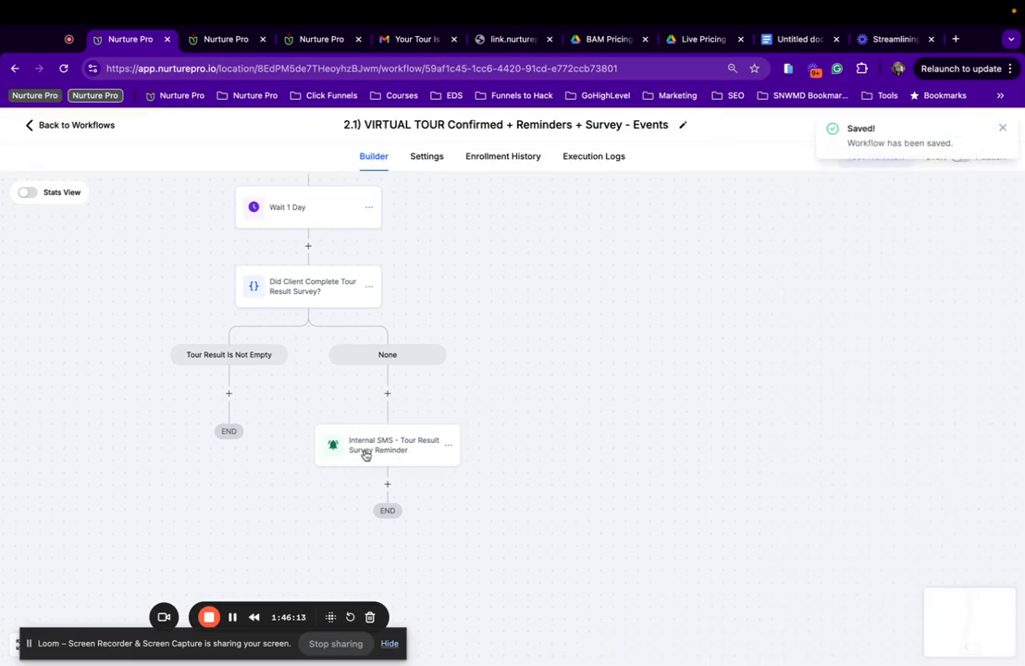
pyautogui.click(365, 449)
pyautogui.scroll(-3, 786, 453)
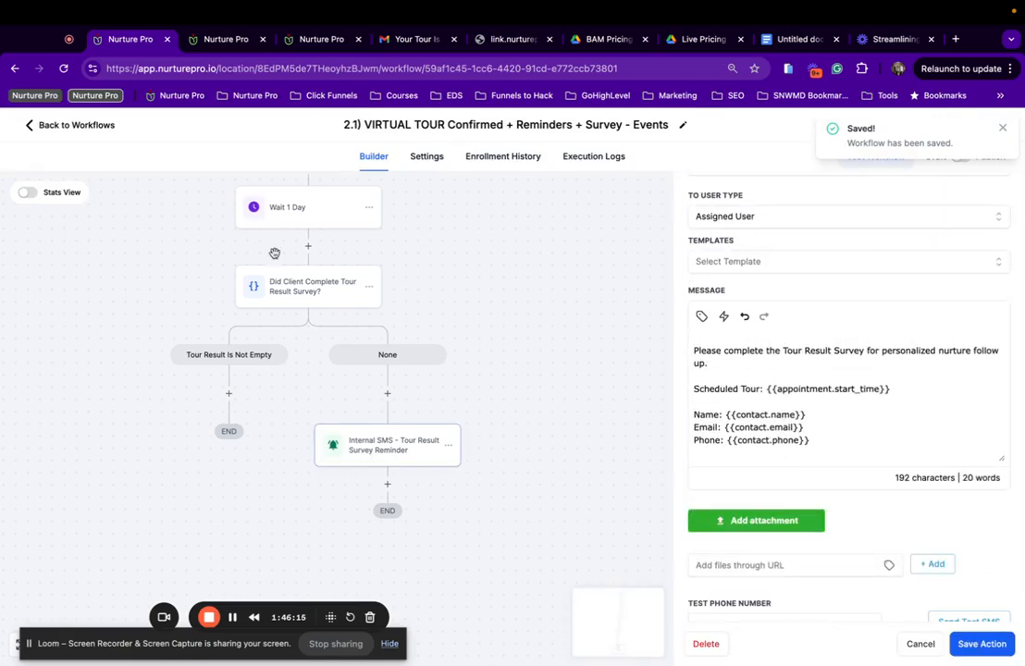
pyautogui.scroll(2, 240, 231)
# Open the Did Client Complete Tour Result Survey? condition after glancing at the neighbouring steps.
pyautogui.click(283, 347)
pyautogui.scroll(3, 283, 348)
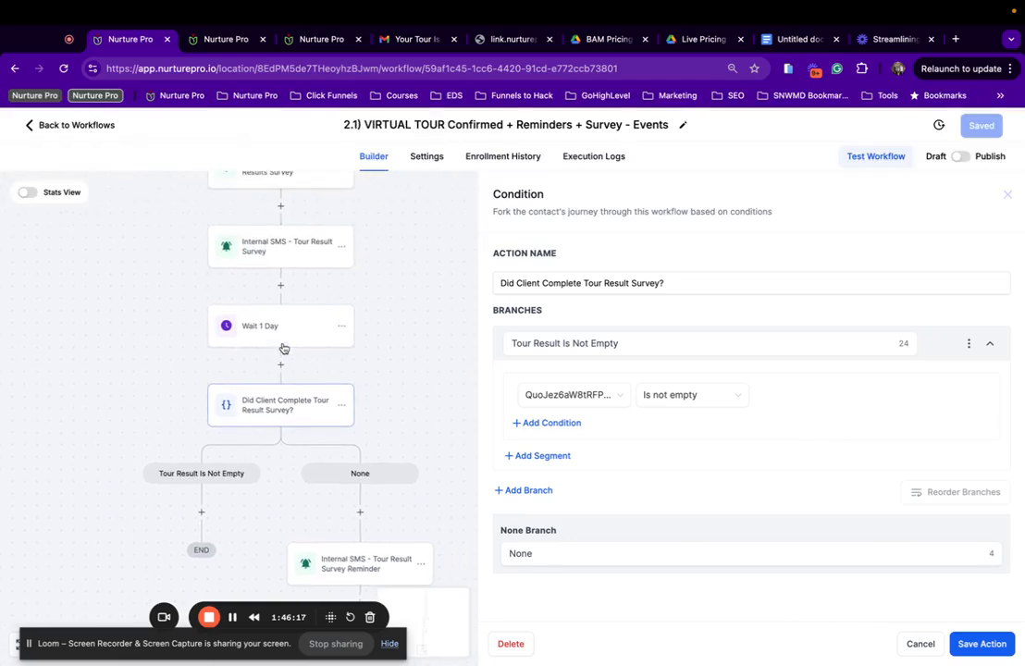
pyautogui.click(288, 333)
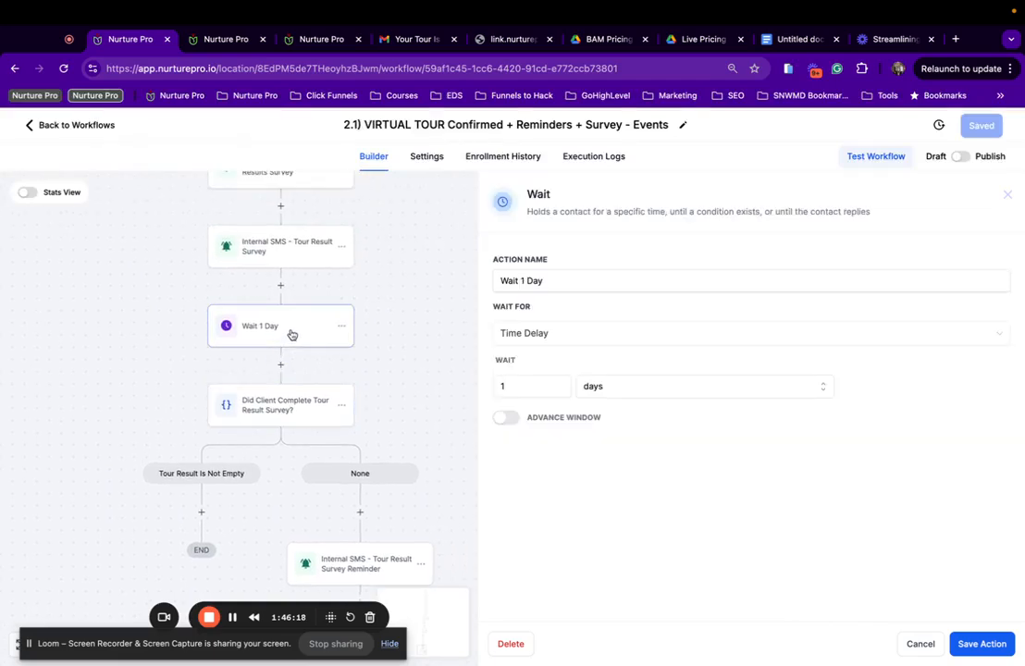
pyautogui.click(278, 411)
pyautogui.scroll(4, 278, 411)
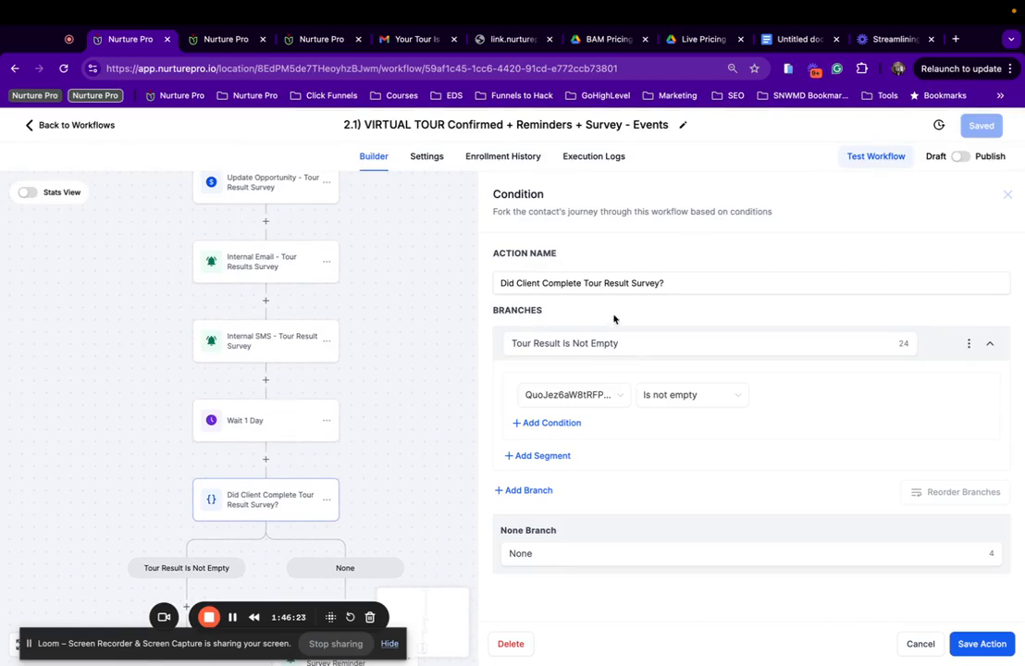
pyautogui.click(593, 405)
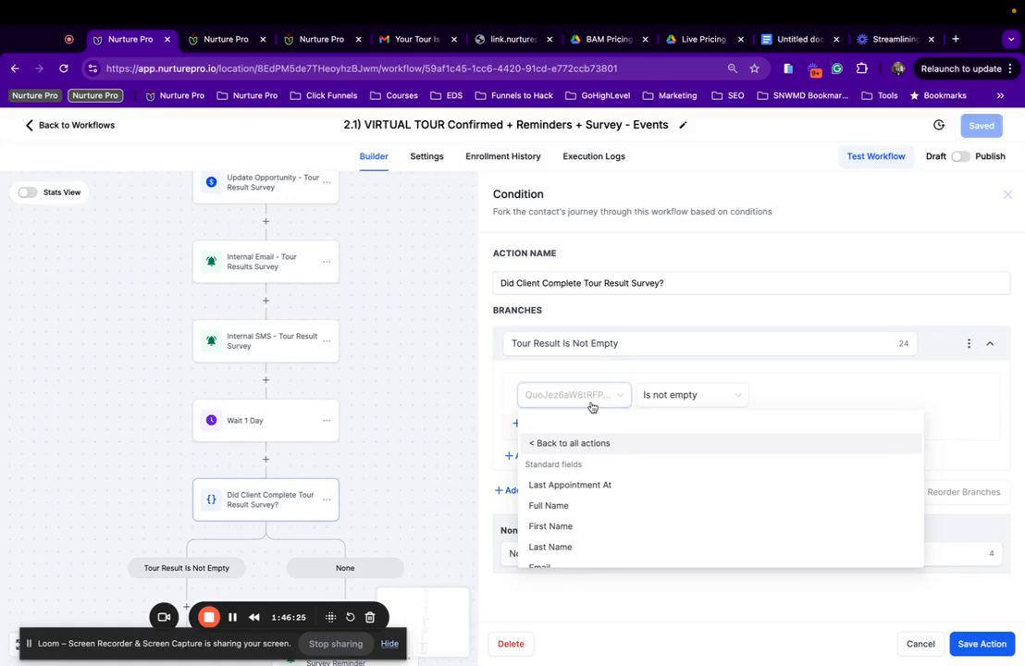
pyautogui.click(660, 307)
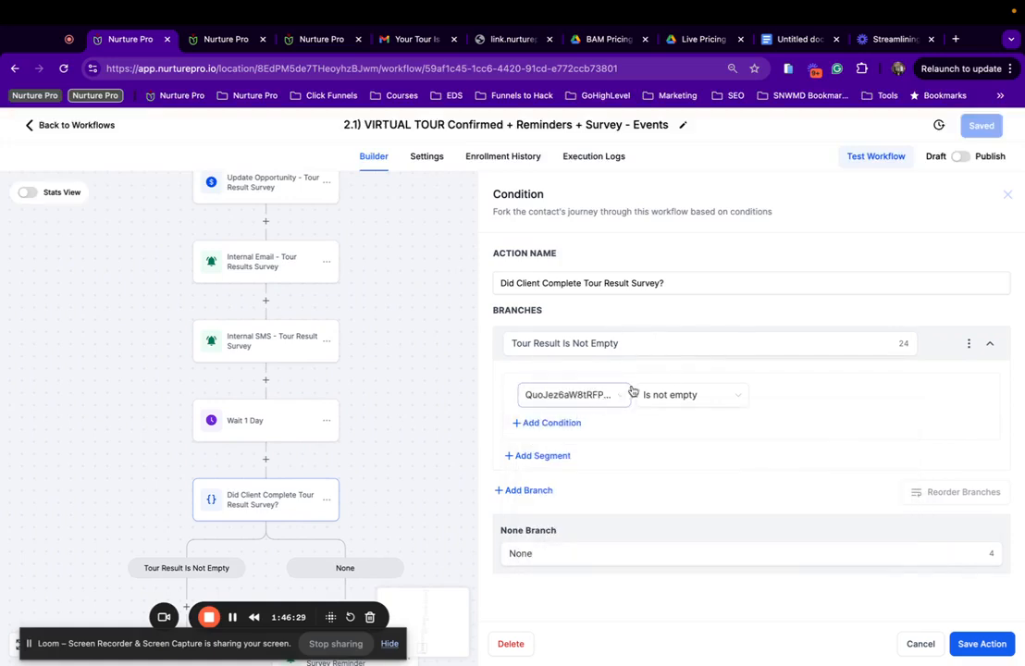
pyautogui.click(290, 352)
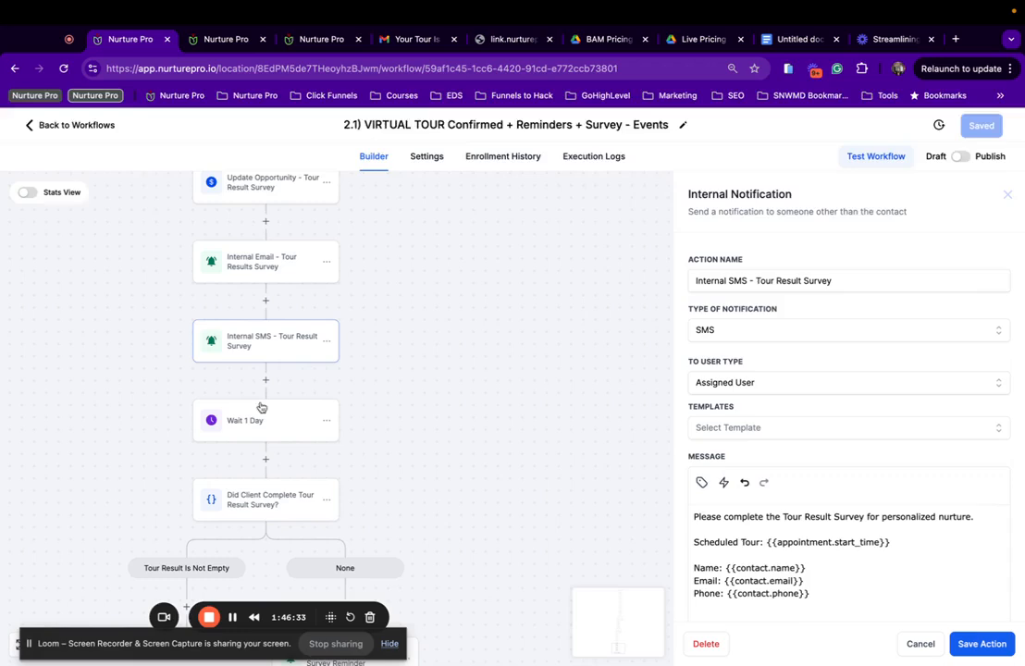
pyautogui.click(257, 518)
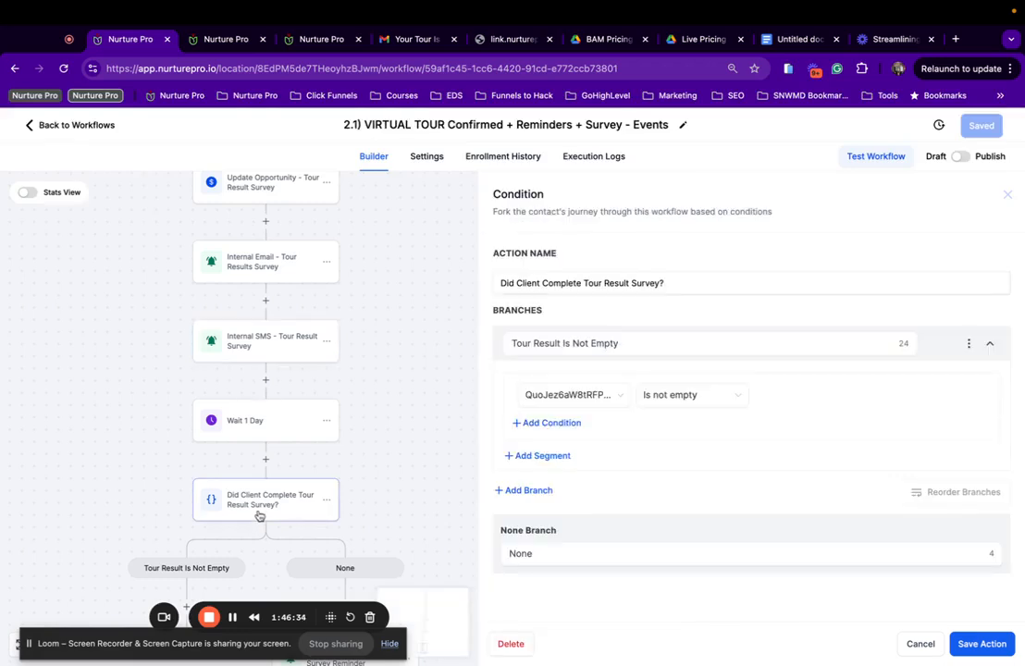
# Make the first branch check that Preferred Wedding Date is not empty.
pyautogui.click(613, 396)
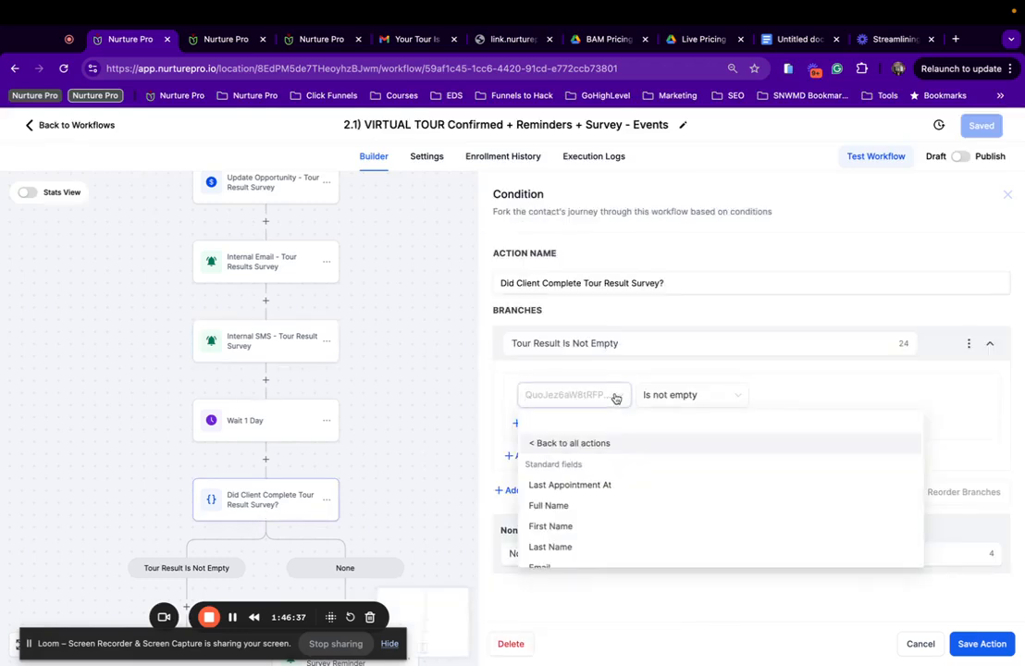
pyautogui.scroll(-8, 570, 483)
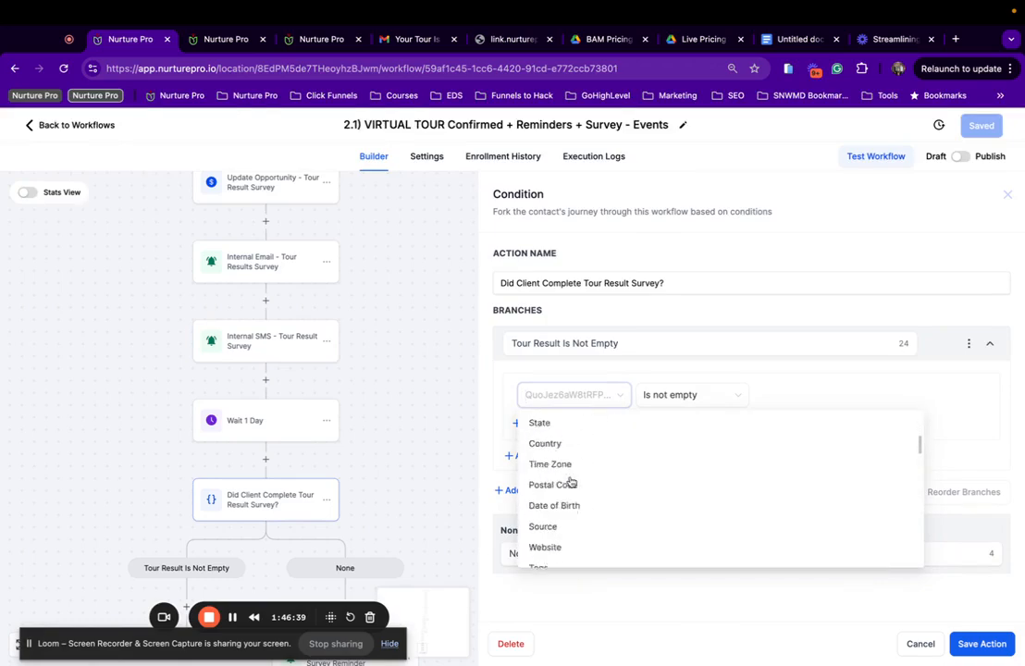
pyautogui.scroll(-5, 571, 482)
pyautogui.scroll(5, 571, 482)
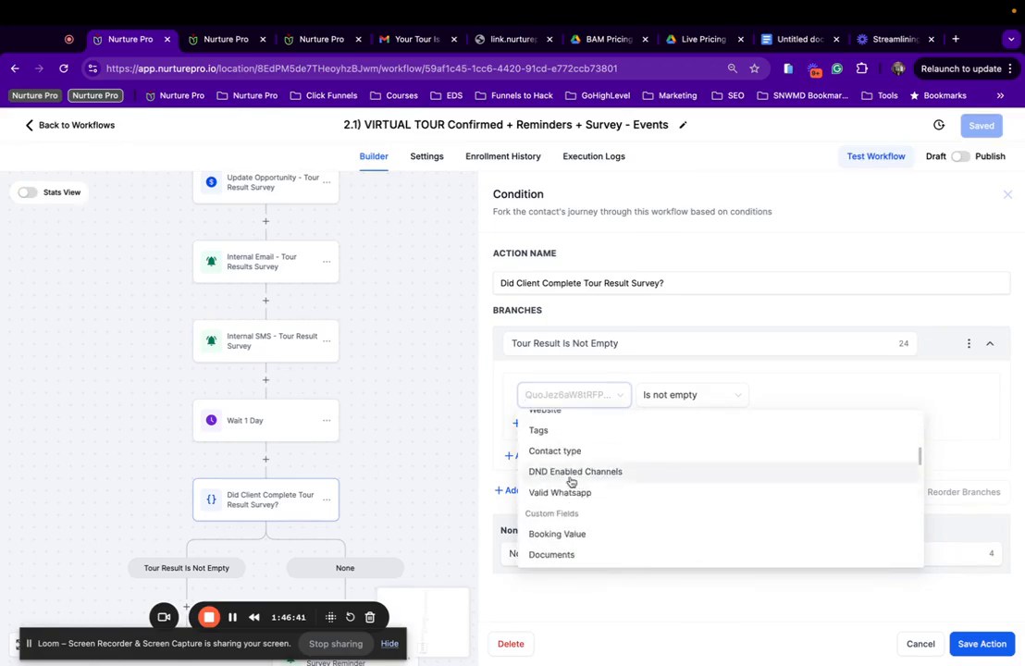
pyautogui.scroll(-5, 571, 481)
pyautogui.scroll(2, 571, 481)
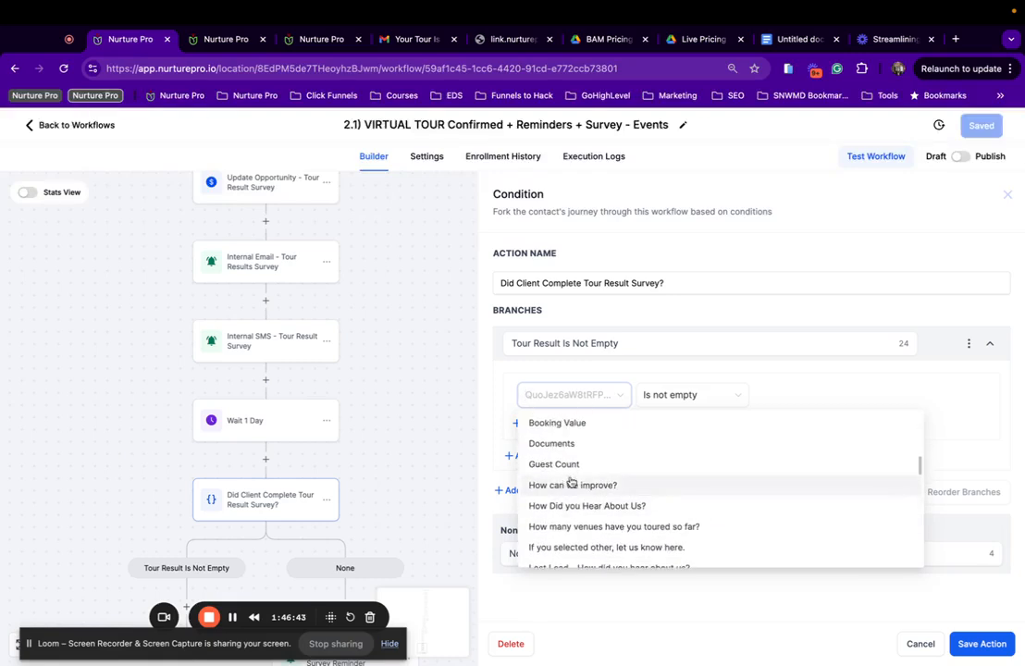
pyautogui.scroll(-2, 571, 481)
pyautogui.scroll(3, 571, 481)
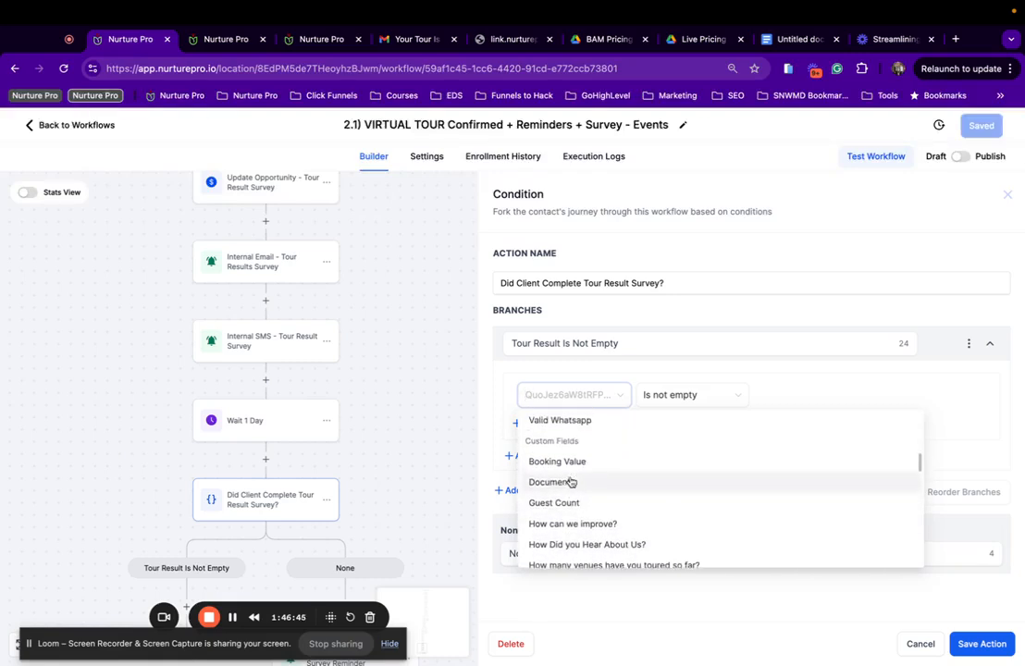
pyautogui.scroll(-5, 571, 481)
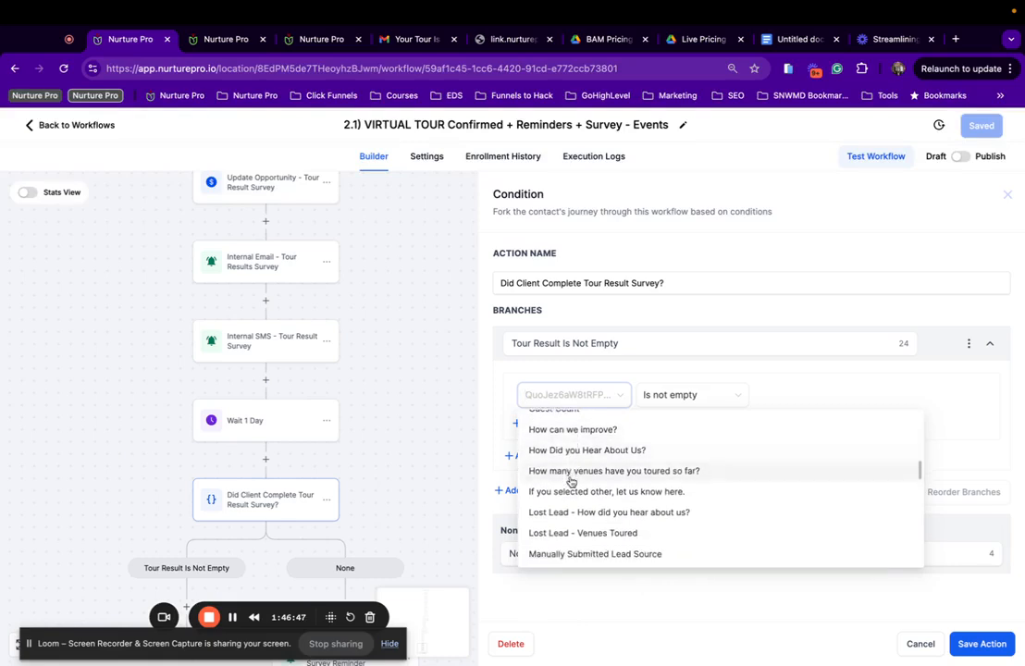
pyautogui.scroll(-1, 571, 481)
pyautogui.scroll(-5, 571, 481)
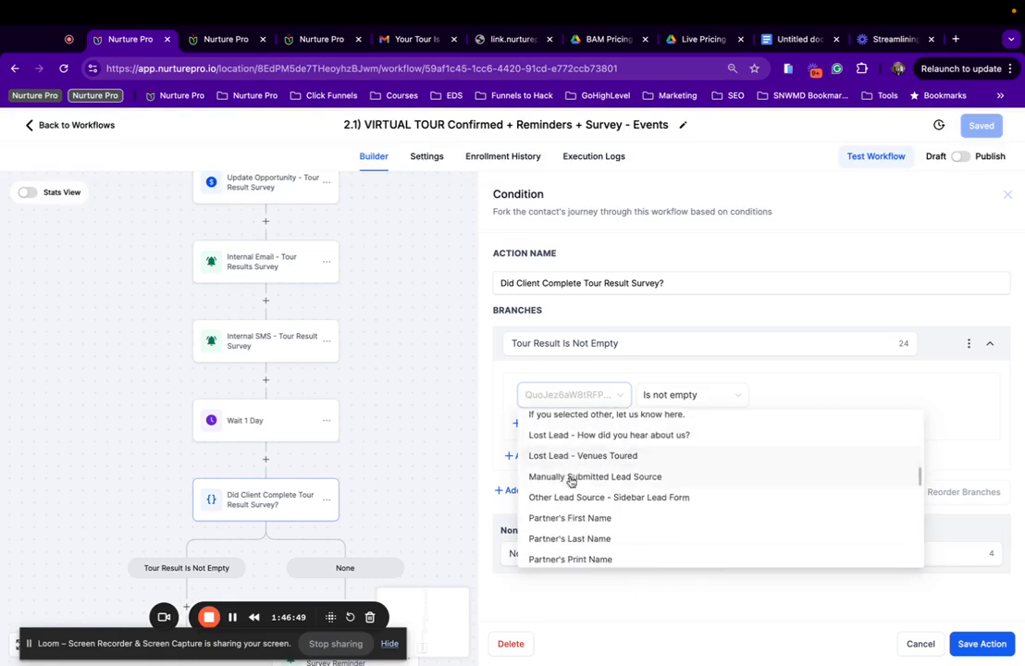
pyautogui.scroll(-1, 571, 481)
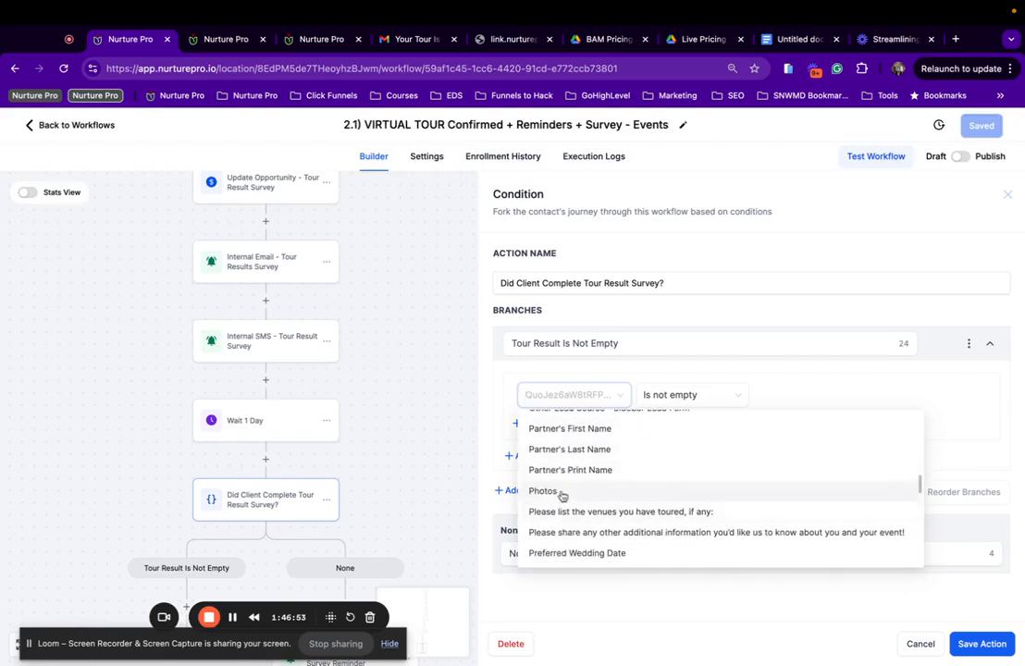
pyautogui.scroll(3, 560, 495)
pyautogui.scroll(-1, 560, 495)
pyautogui.scroll(-3, 562, 497)
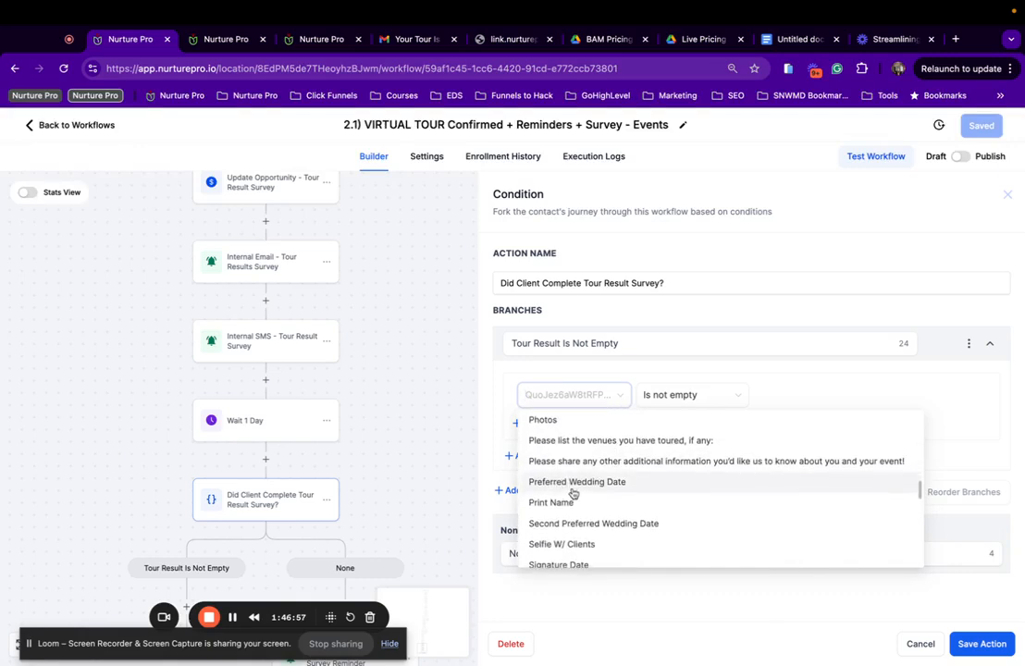
pyautogui.scroll(-1, 577, 491)
pyautogui.scroll(-1, 579, 491)
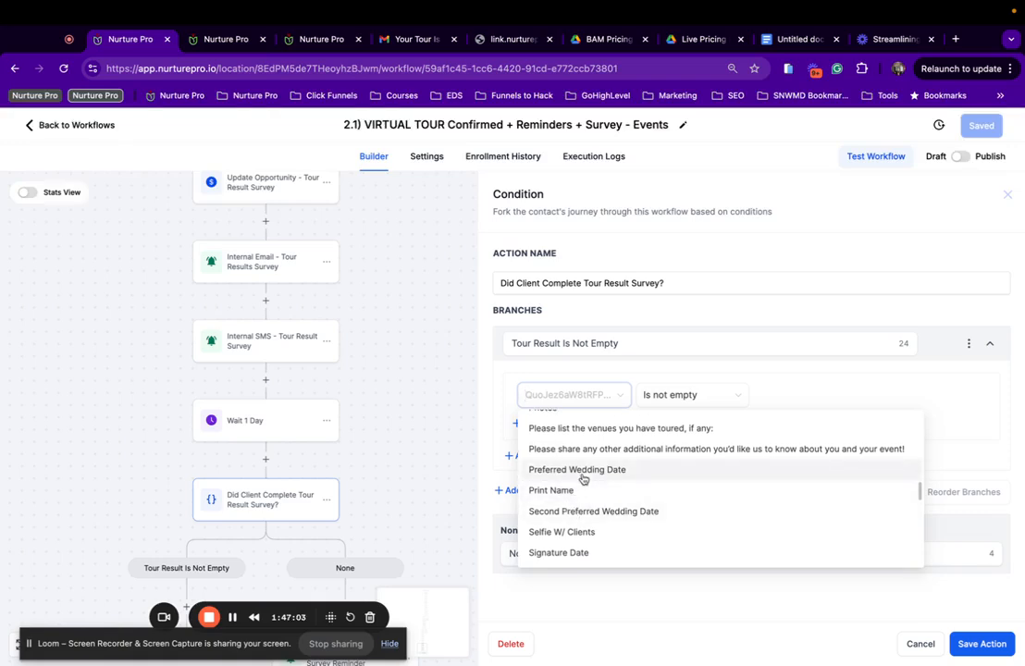
pyautogui.scroll(-1, 583, 478)
pyautogui.click(611, 453)
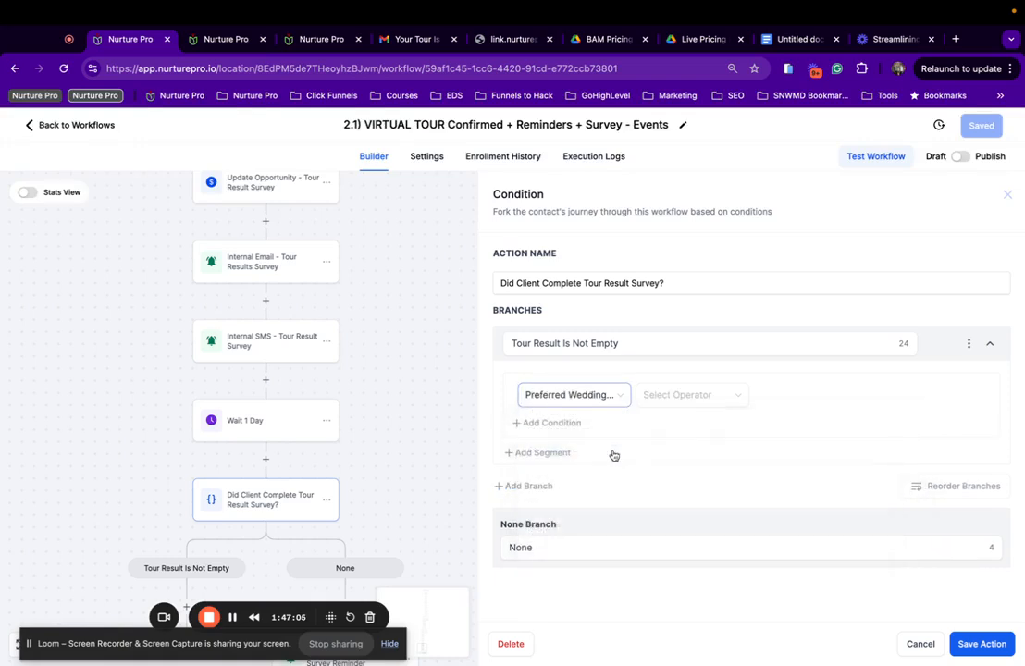
pyautogui.click(707, 406)
pyautogui.click(678, 504)
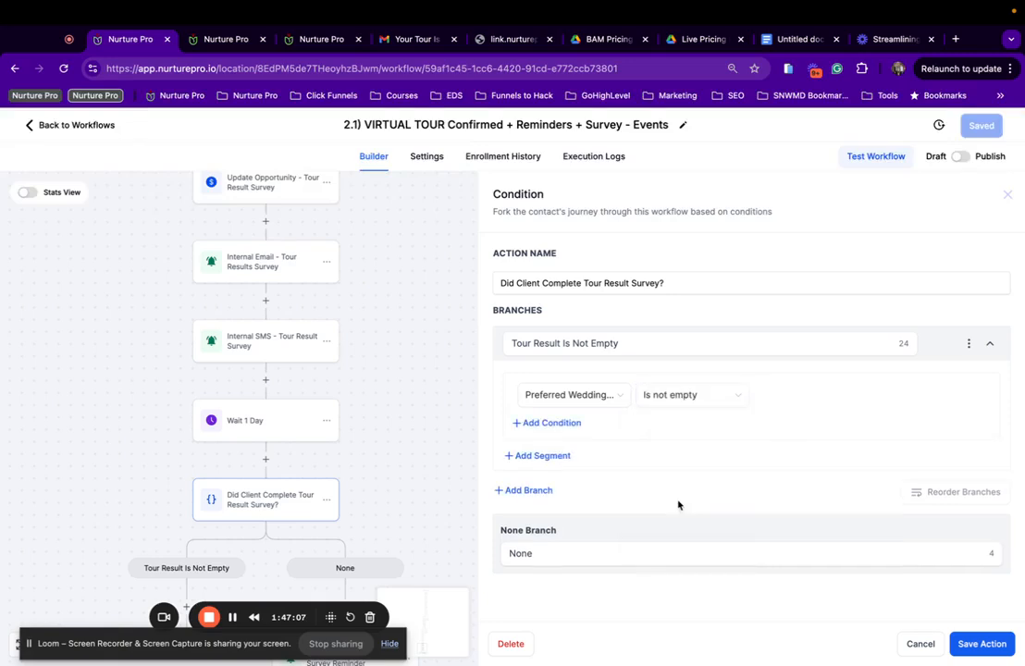
# Recheck the field list to confirm Preferred Wedding Date is selected, changing nothing.
pyautogui.click(594, 401)
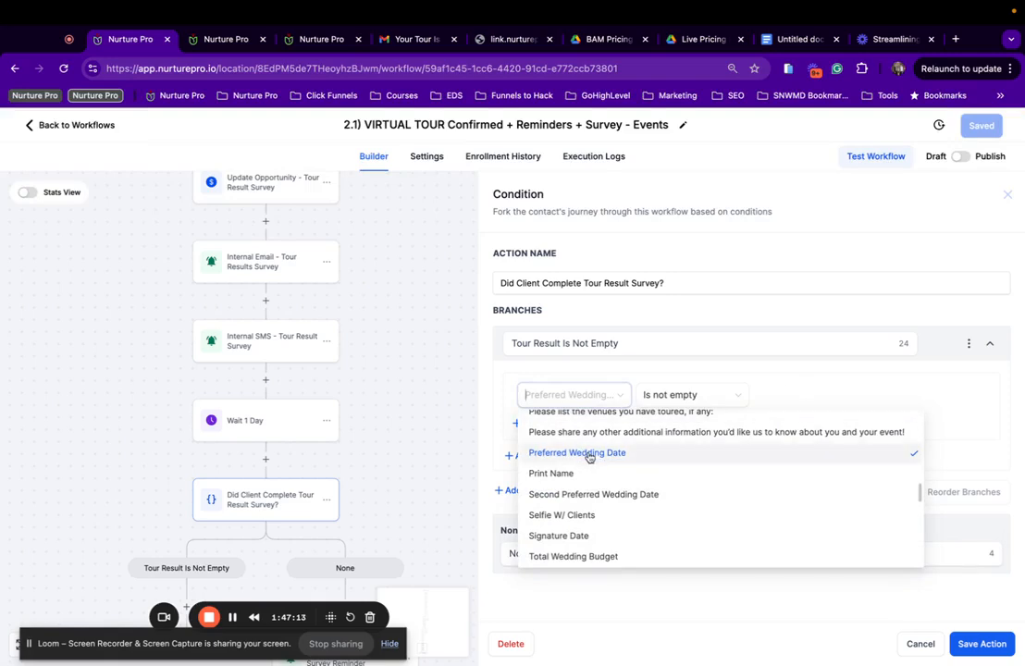
pyautogui.scroll(-1, 589, 456)
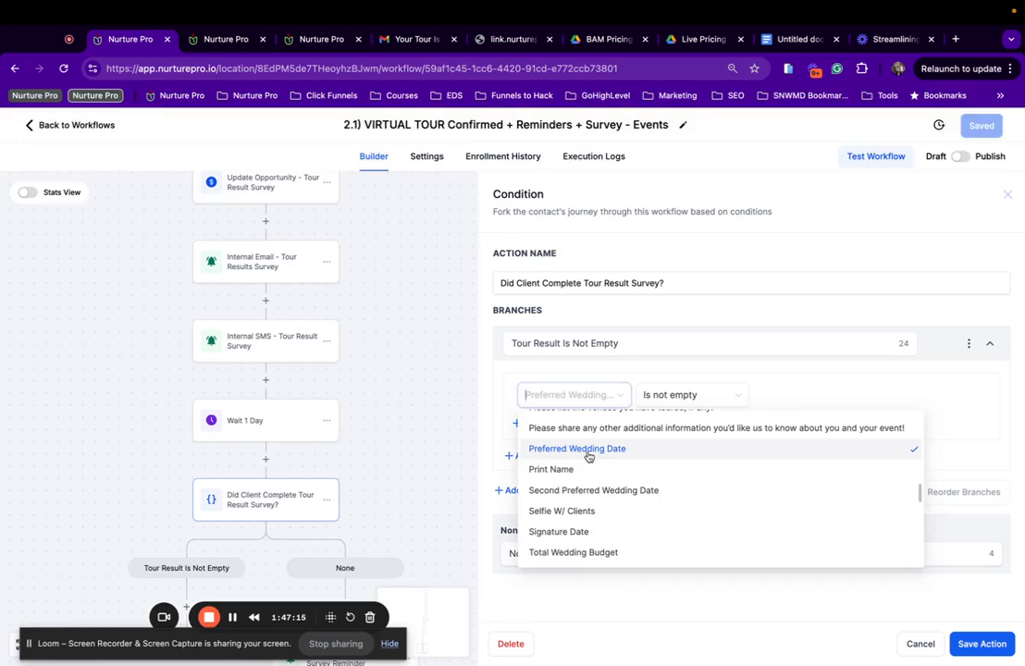
pyautogui.scroll(-3, 589, 456)
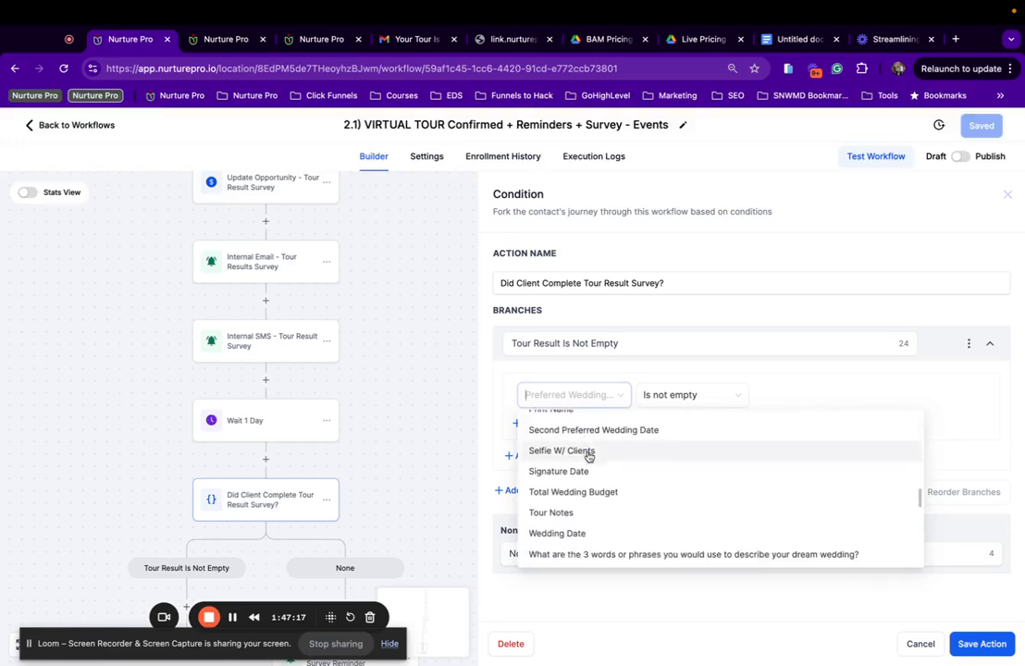
pyautogui.click(810, 375)
# Save the survey condition and then the whole workflow.
pyautogui.click(958, 641)
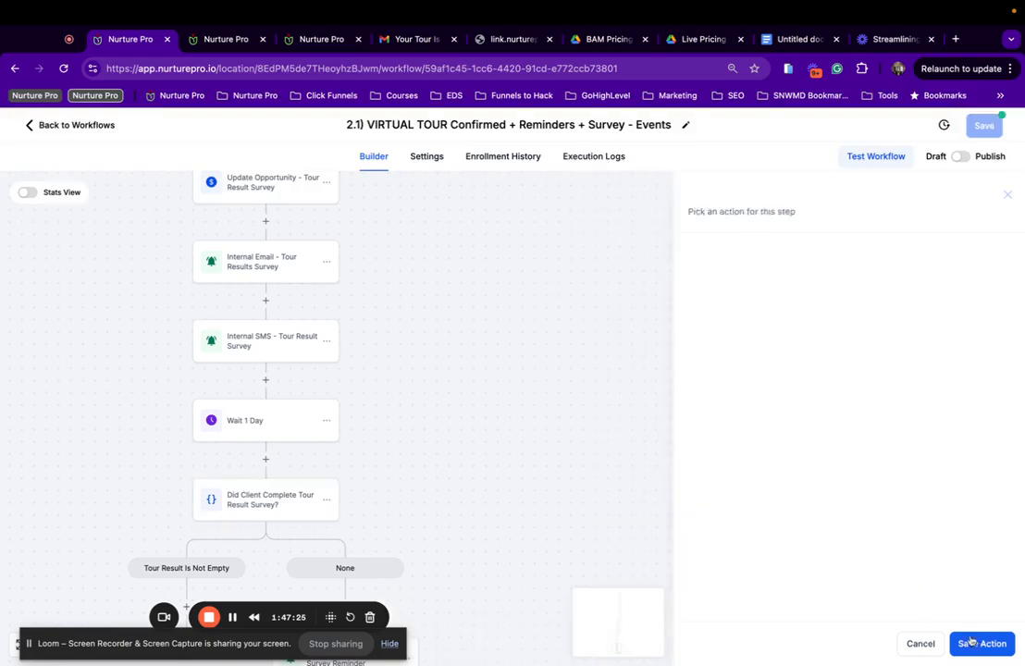
pyautogui.click(981, 125)
pyautogui.scroll(-5, 82, 393)
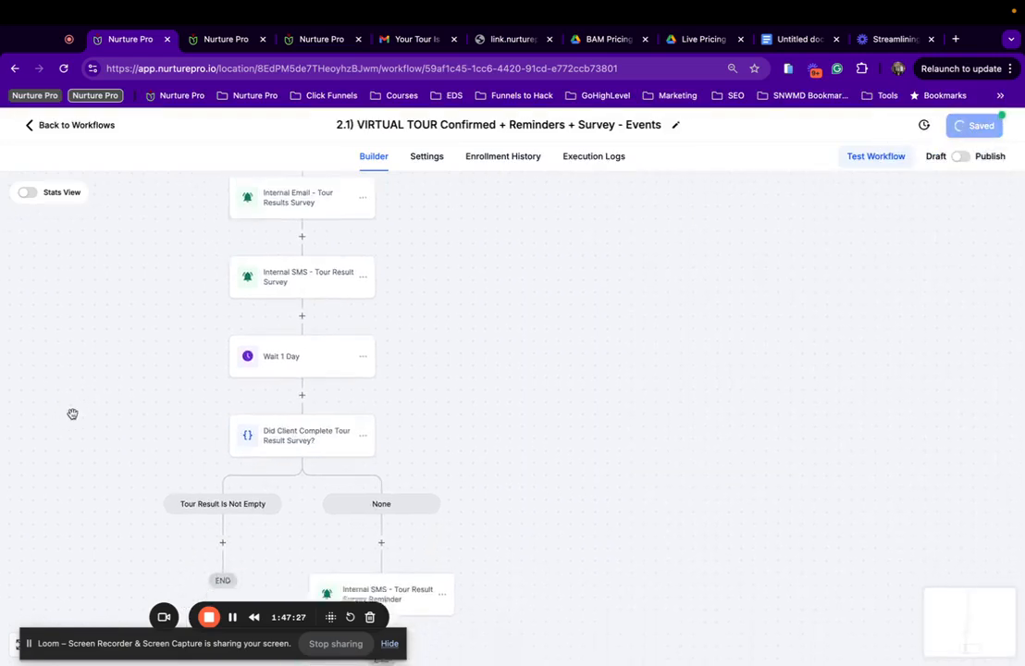
pyautogui.scroll(2, 315, 316)
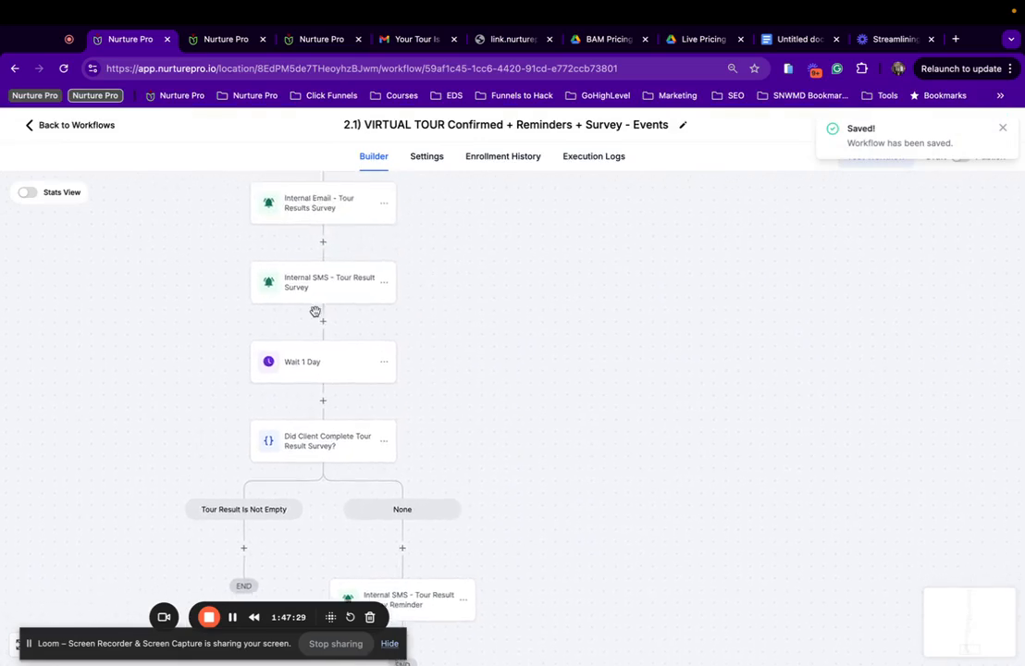
# Look over the Internal SMS and Internal Email Tour Result Survey steps.
pyautogui.click(316, 317)
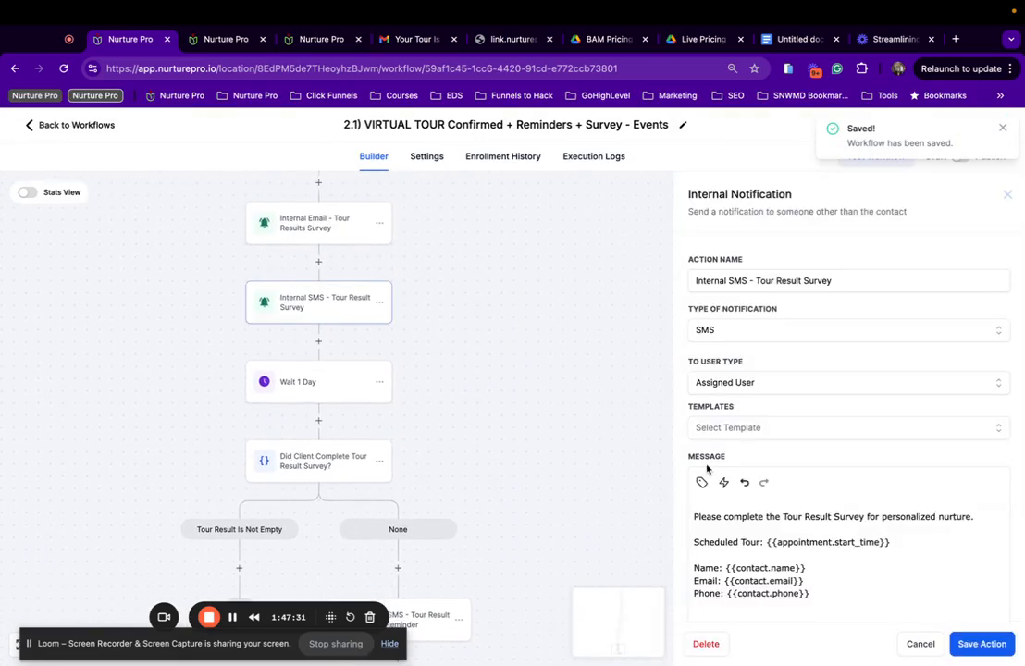
pyautogui.click(330, 213)
pyautogui.scroll(5, 331, 212)
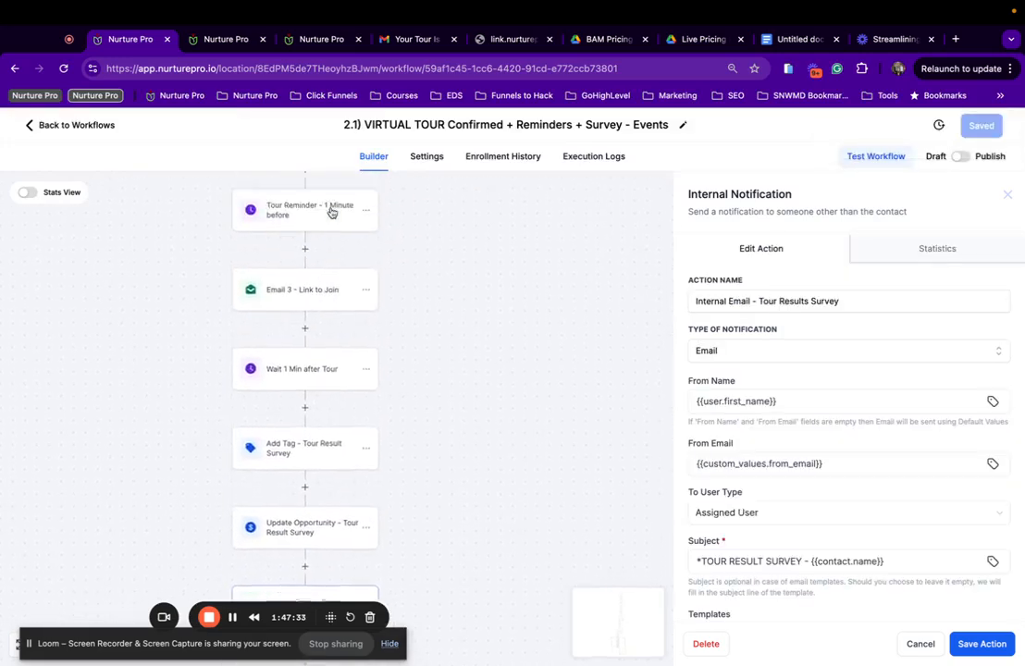
pyautogui.scroll(15, 332, 210)
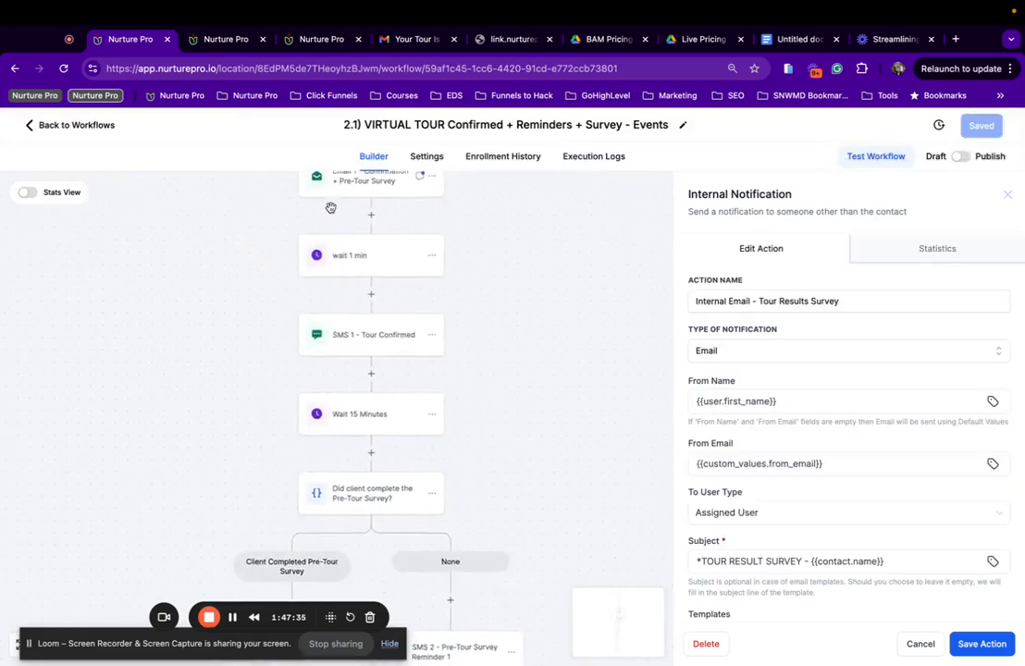
pyautogui.scroll(10, 330, 207)
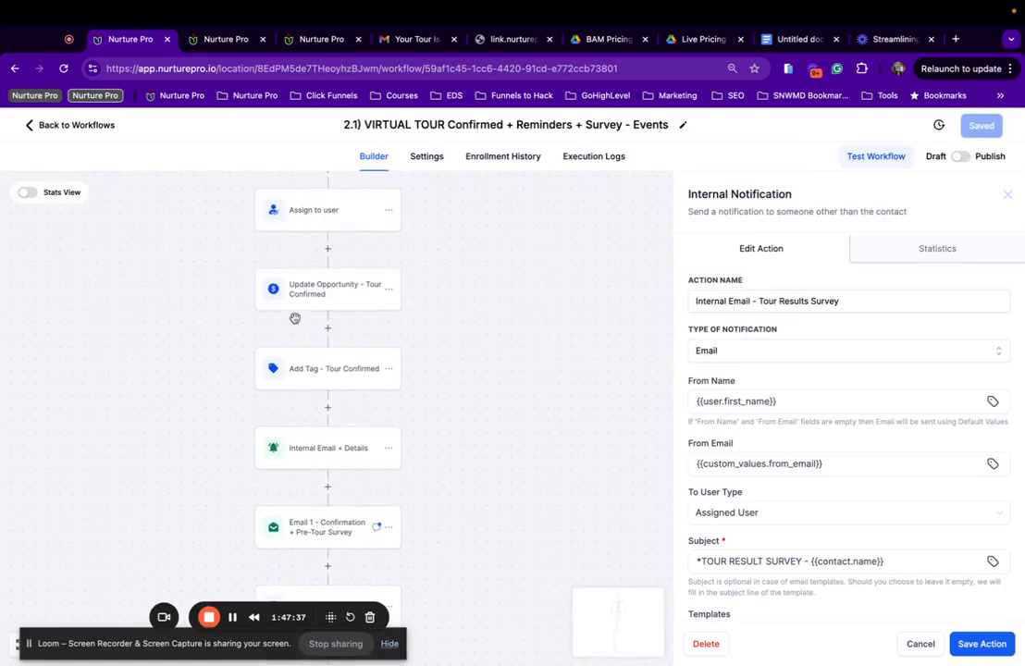
# Put Update Opportunity - Tour Confirmed in B) Event Pipeline, stage 2) Tour Confirmed, and save it.
pyautogui.click(329, 283)
pyautogui.click(731, 330)
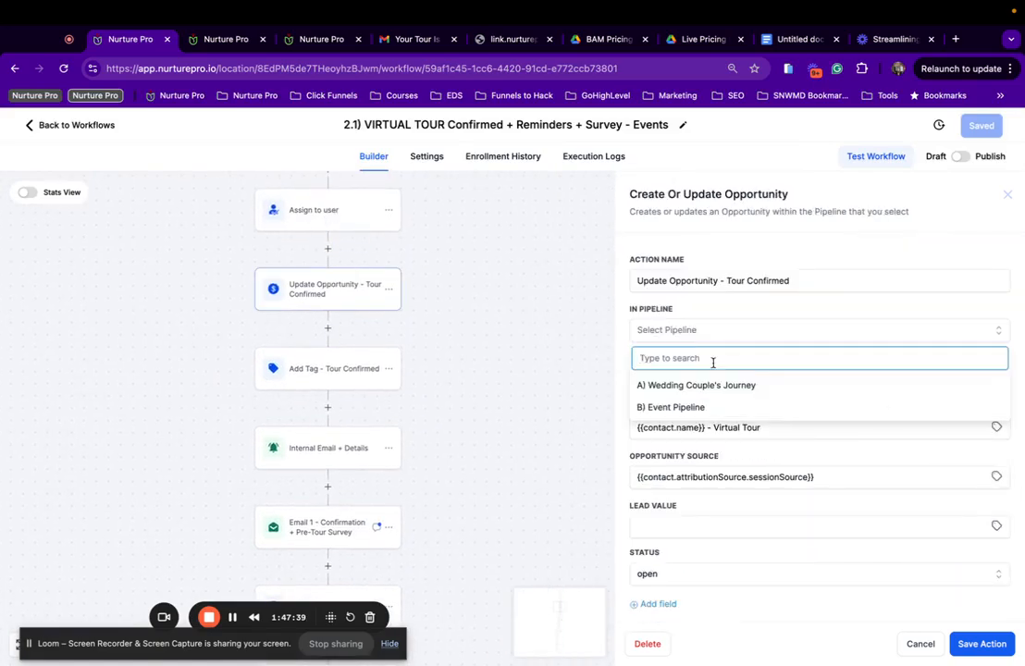
pyautogui.click(671, 407)
pyautogui.click(717, 382)
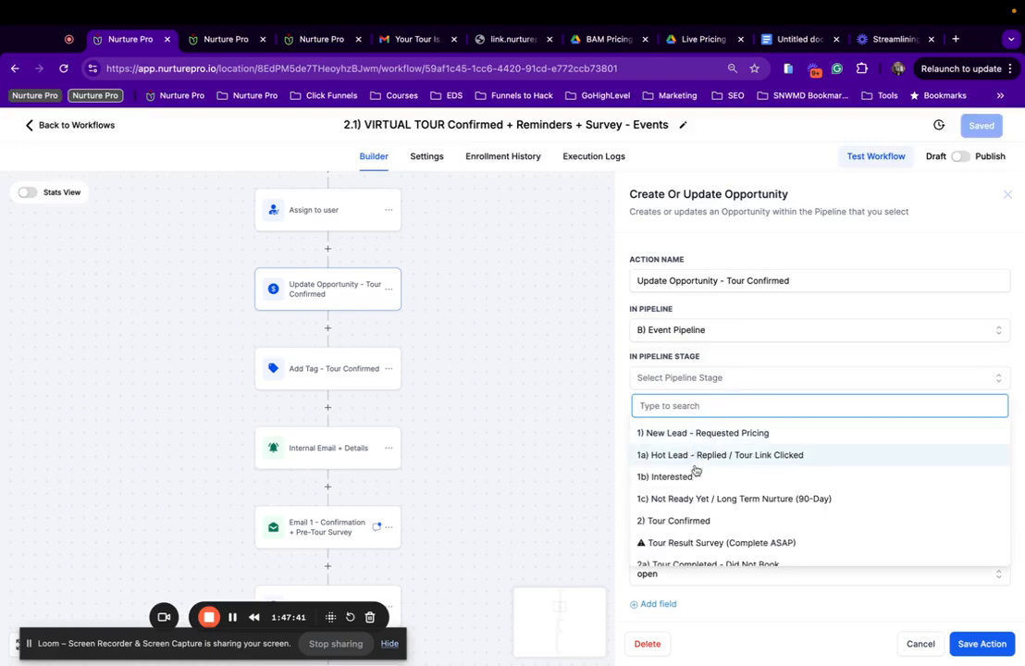
pyautogui.click(696, 521)
pyautogui.scroll(6, 278, 316)
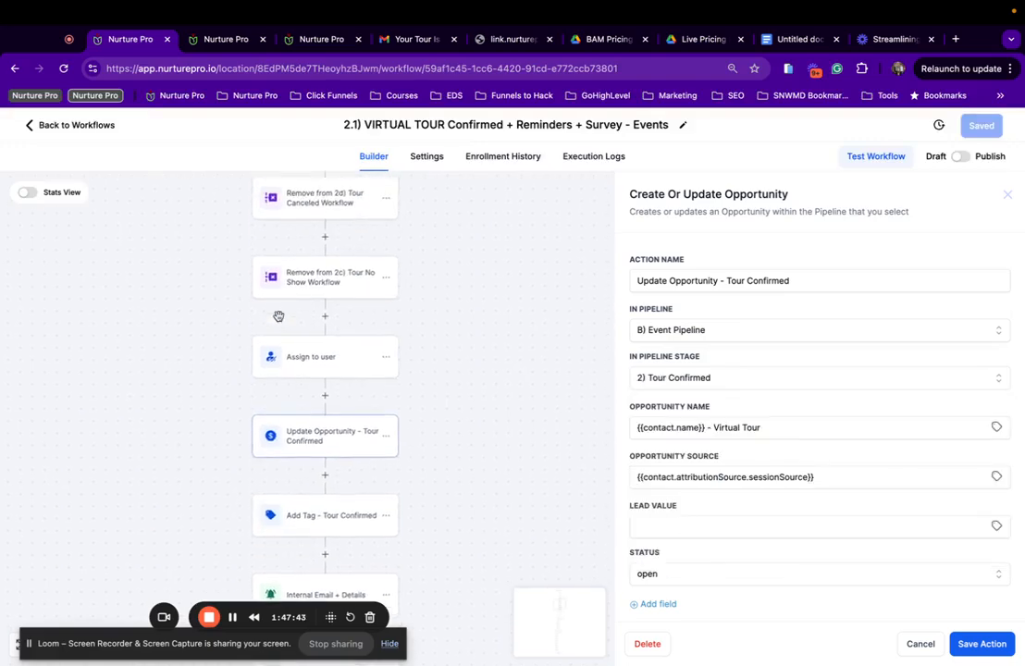
pyautogui.click(982, 644)
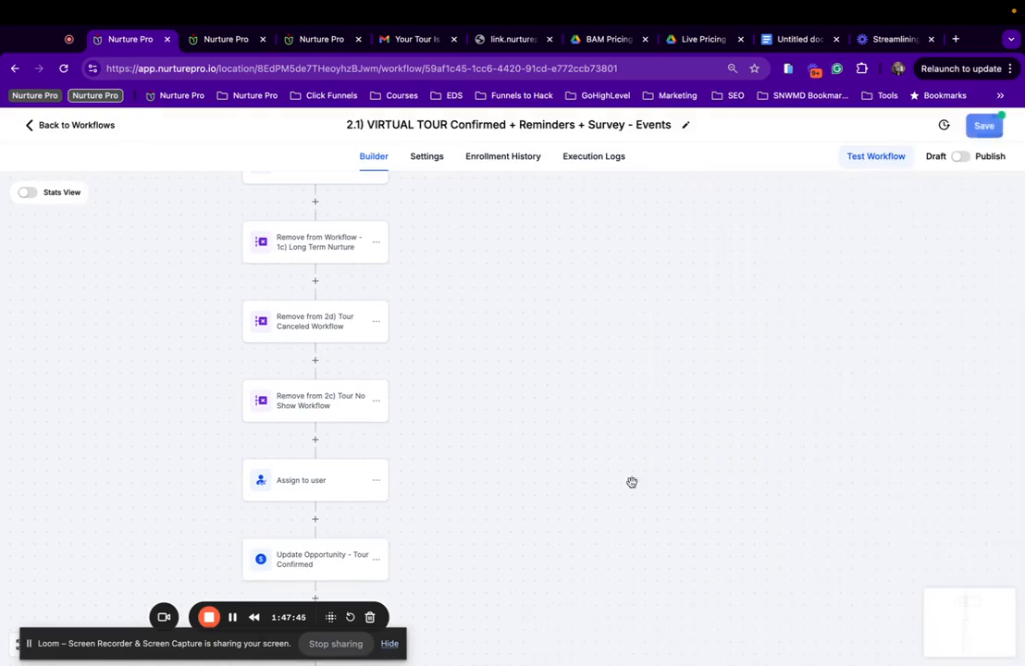
# Glance at the Initial Nurture removal step, then bring up the workflow trigger's settings.
pyautogui.scroll(-2, 467, 451)
pyautogui.scroll(9, 467, 451)
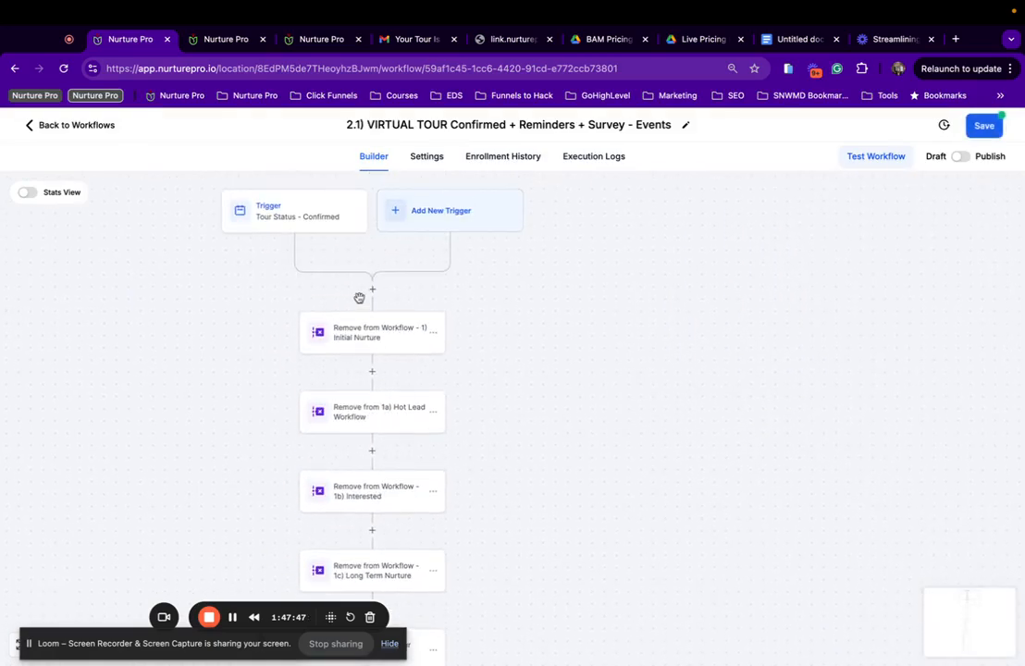
pyautogui.click(360, 337)
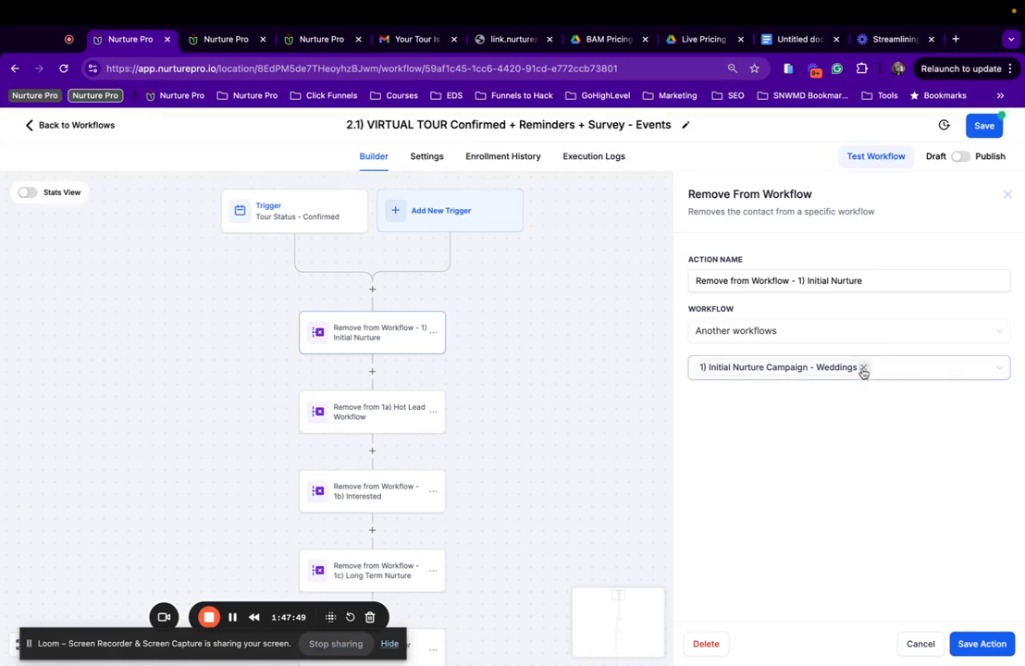
pyautogui.click(274, 227)
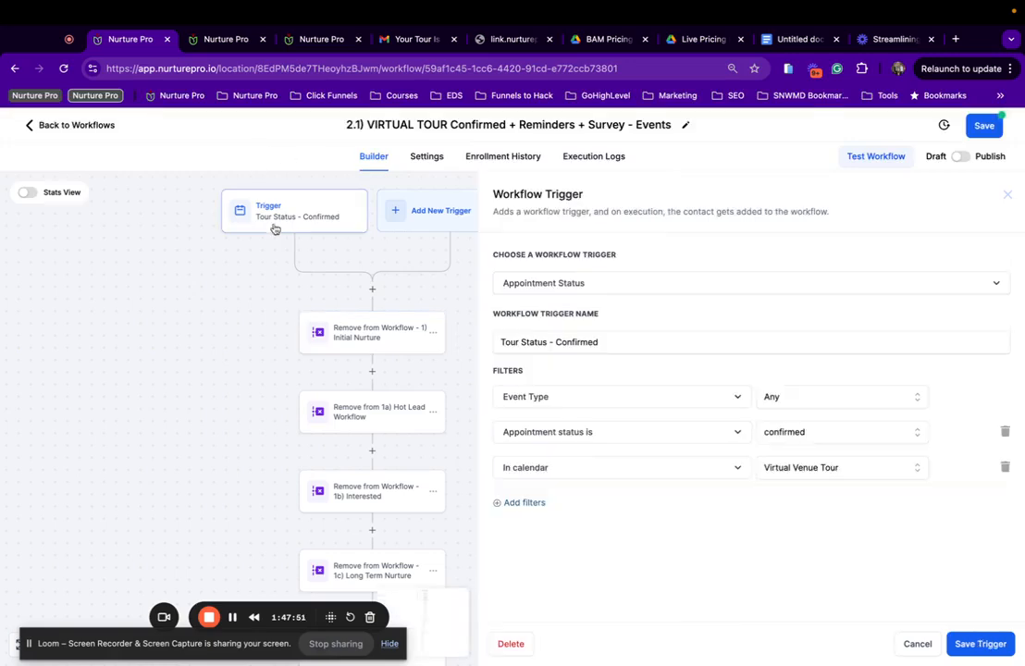
# Browse the trigger's calendar options, then cancel without changes.
pyautogui.click(844, 475)
pyautogui.scroll(-2, 803, 583)
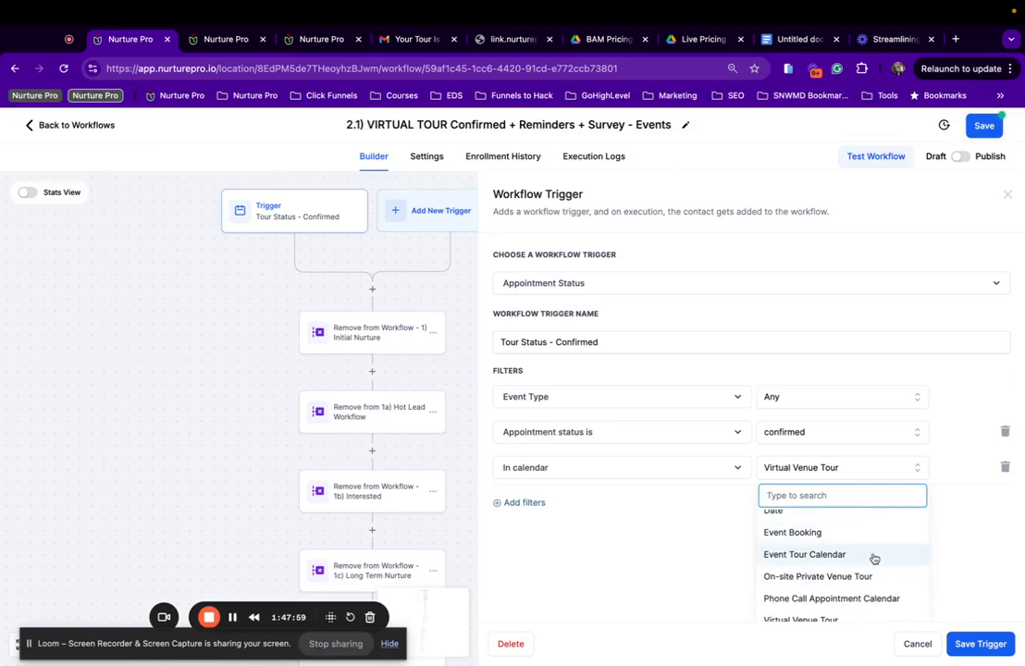
pyautogui.scroll(-1, 873, 559)
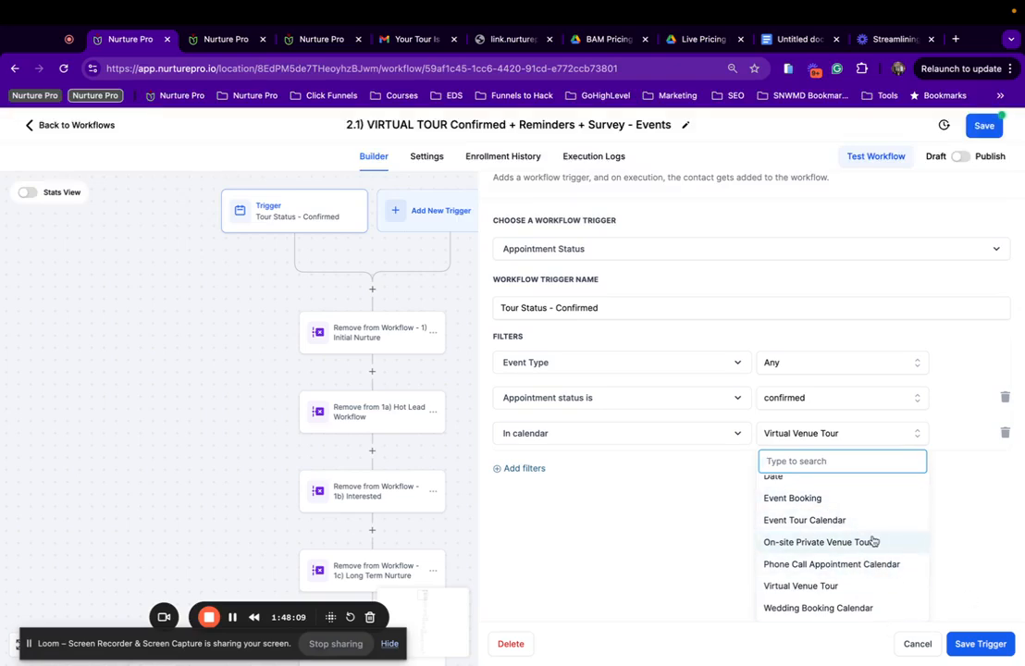
pyautogui.scroll(2, 873, 541)
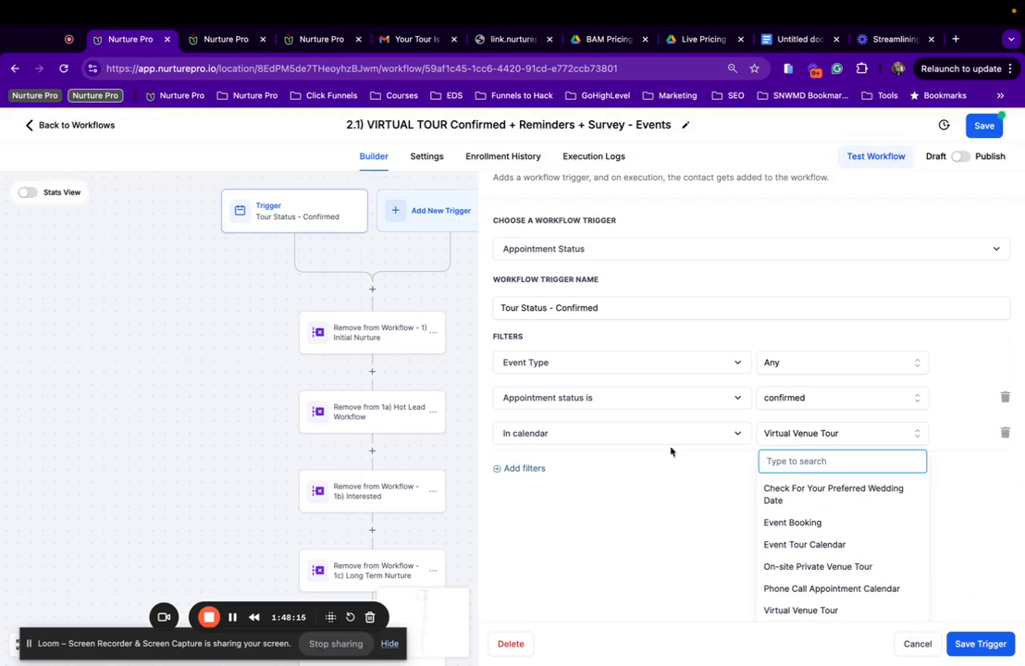
pyautogui.scroll(-2, 900, 556)
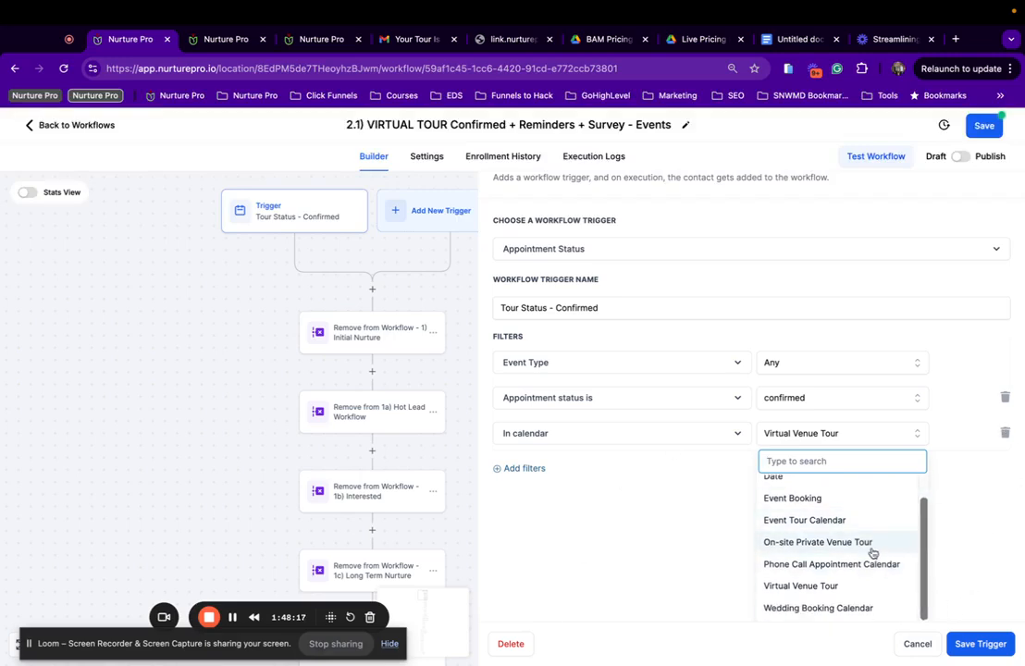
pyautogui.scroll(1, 861, 526)
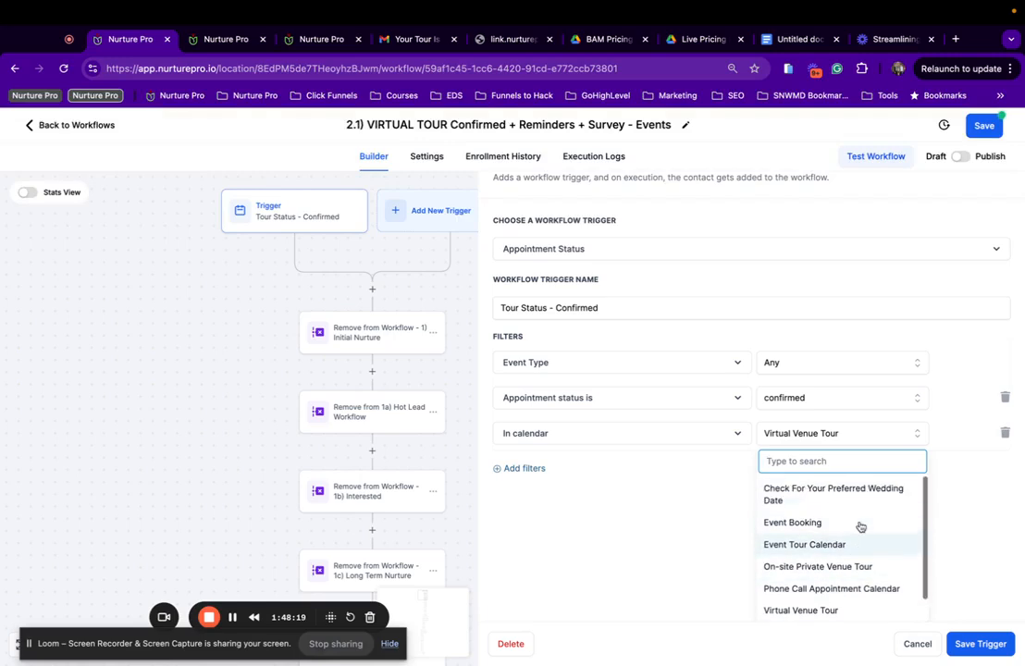
pyautogui.scroll(-1, 860, 527)
pyautogui.click(921, 653)
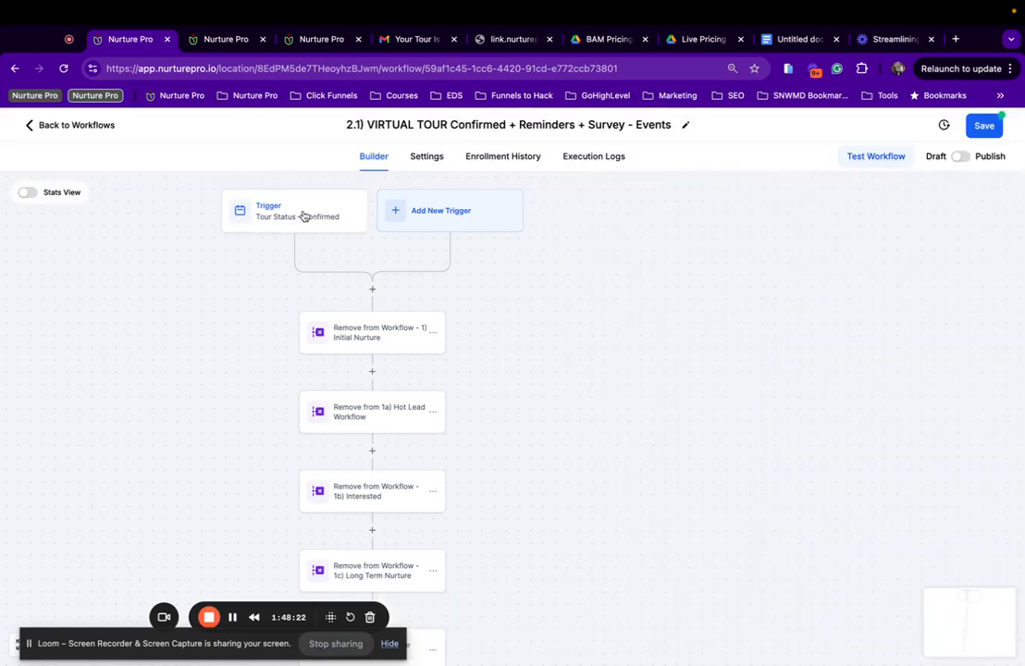
# Reopen the Tour Status - Confirmed trigger, back out of deleting it, and close it unsaved.
pyautogui.click(302, 215)
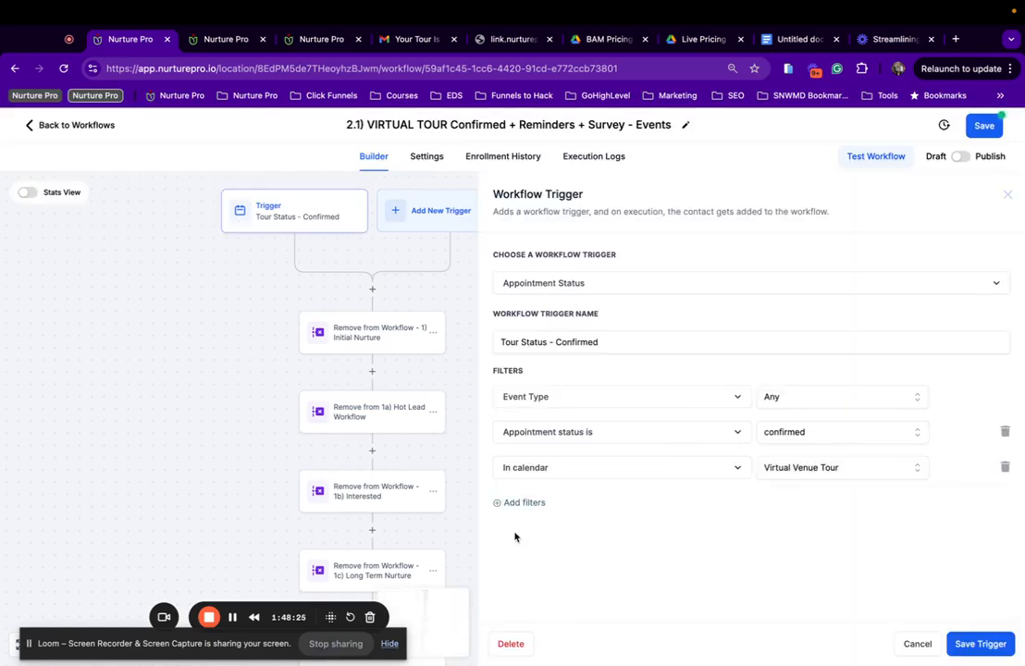
pyautogui.click(512, 645)
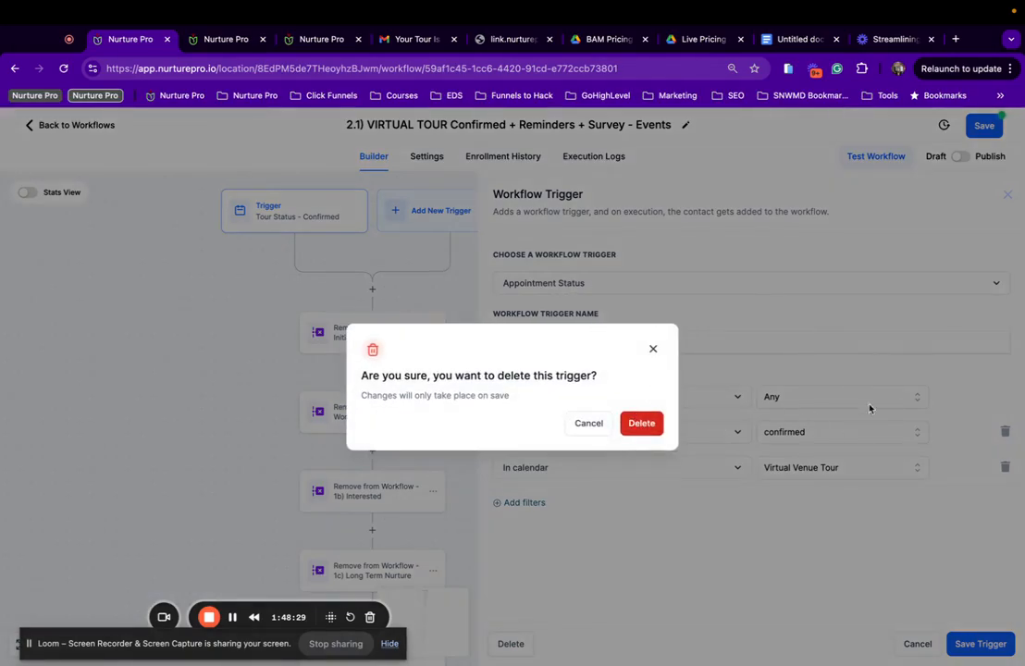
pyautogui.click(910, 337)
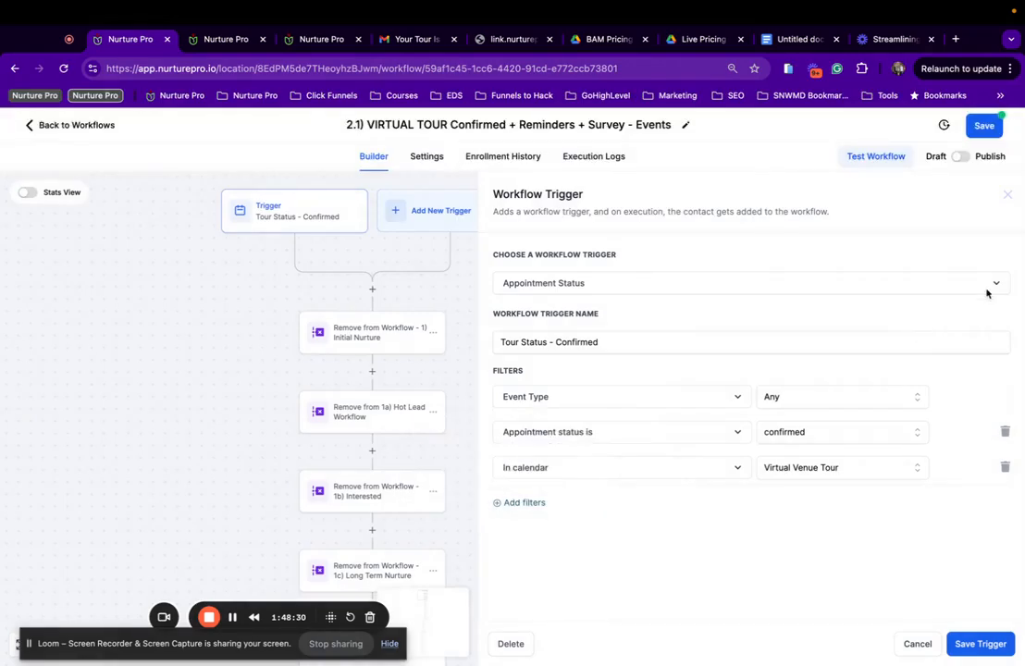
pyautogui.click(915, 644)
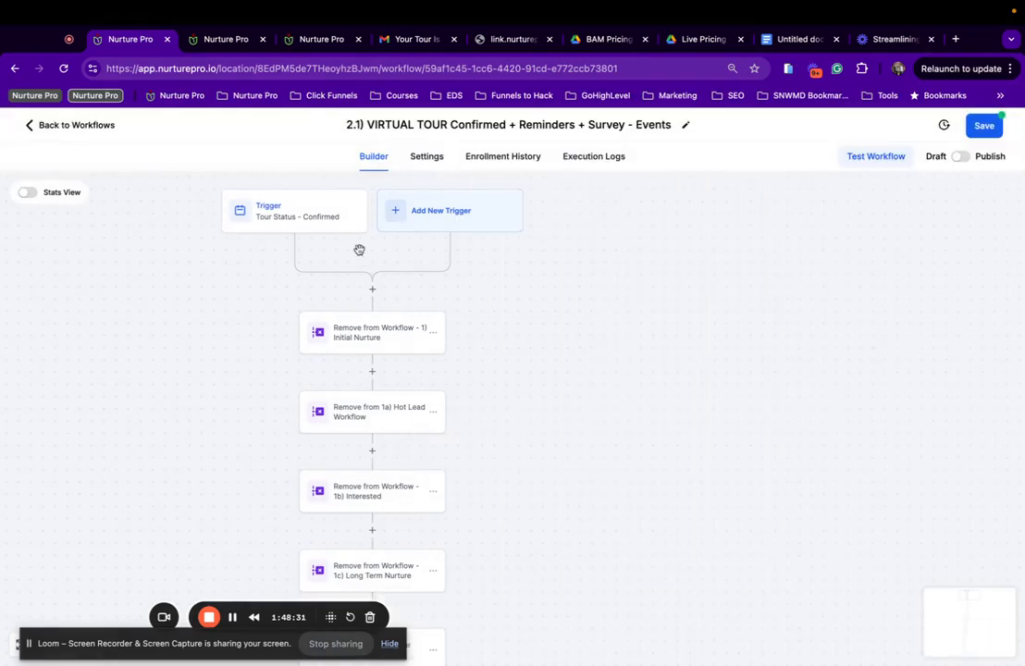
# Confirm the trigger's calendar filter stays Virtual Venue Tour, then view the Initial Nurture removal step.
pyautogui.click(287, 213)
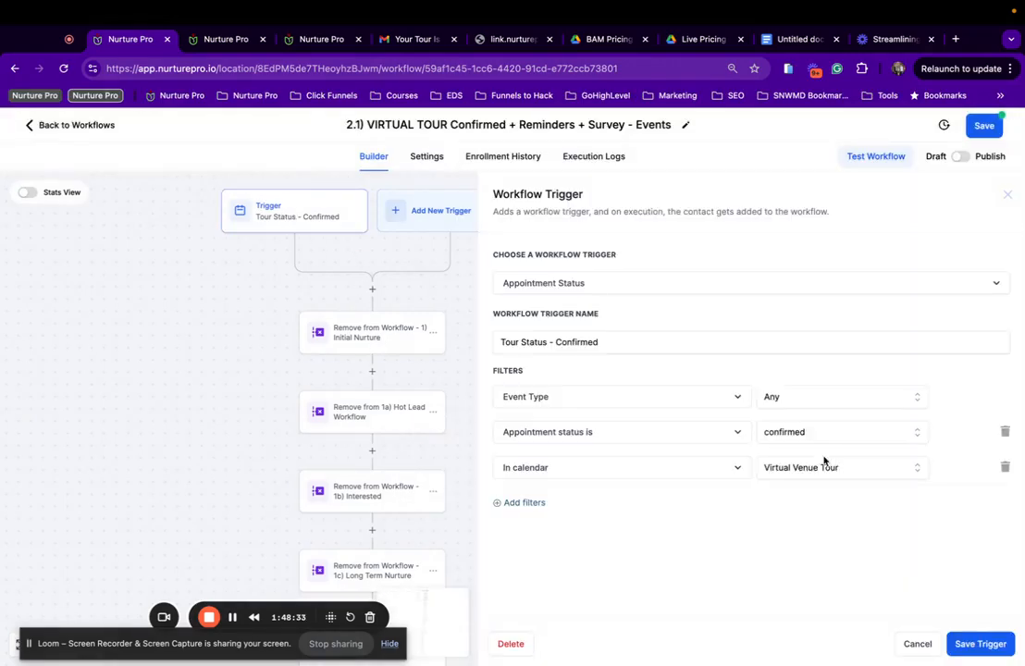
pyautogui.click(877, 472)
pyautogui.scroll(-3, 831, 532)
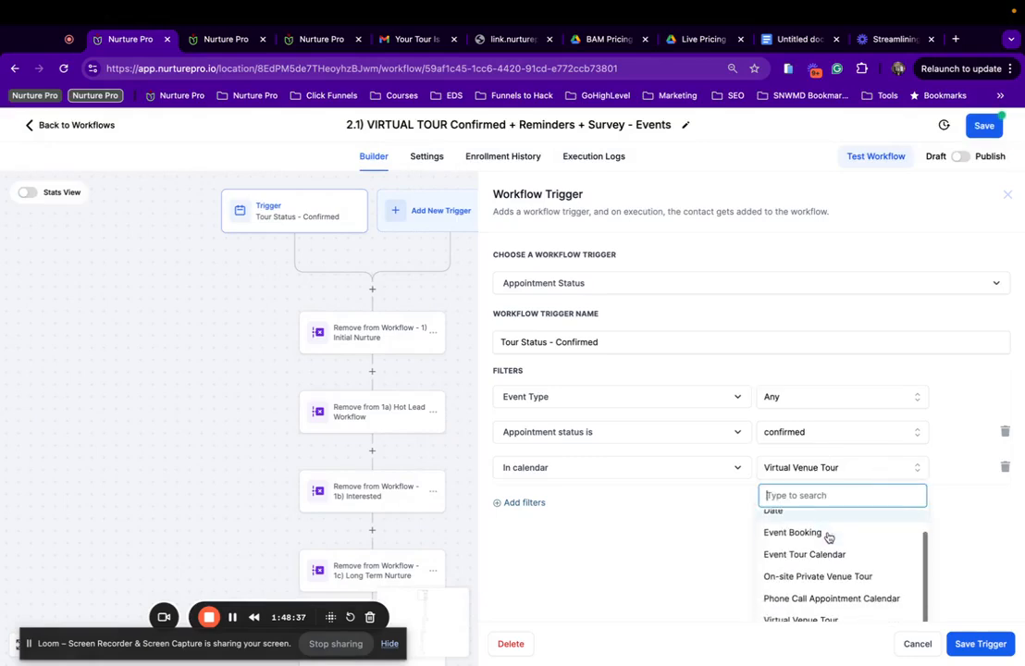
pyautogui.click(557, 539)
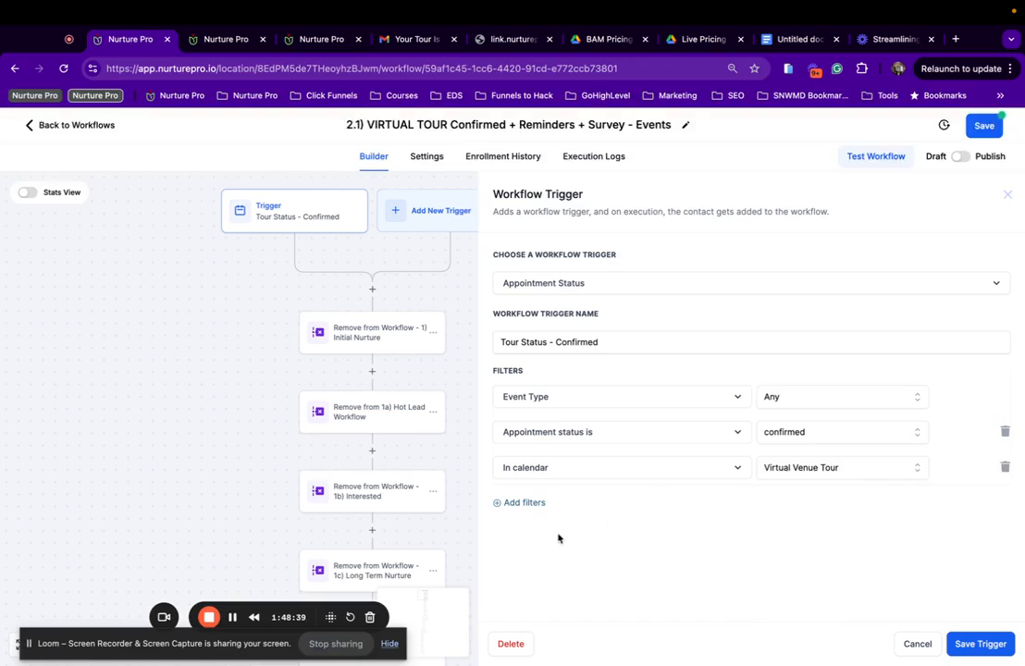
pyautogui.click(343, 333)
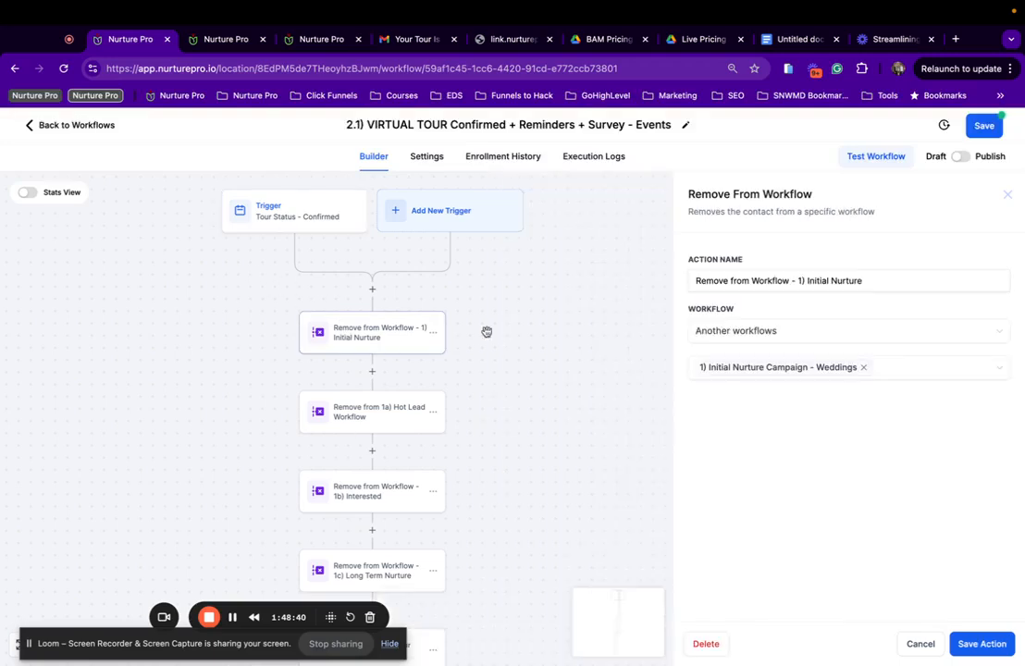
# Switch the Initial Nurture removal step to 1) Initial Nurture Campaign - Events and save it.
pyautogui.click(861, 369)
pyautogui.click(872, 371)
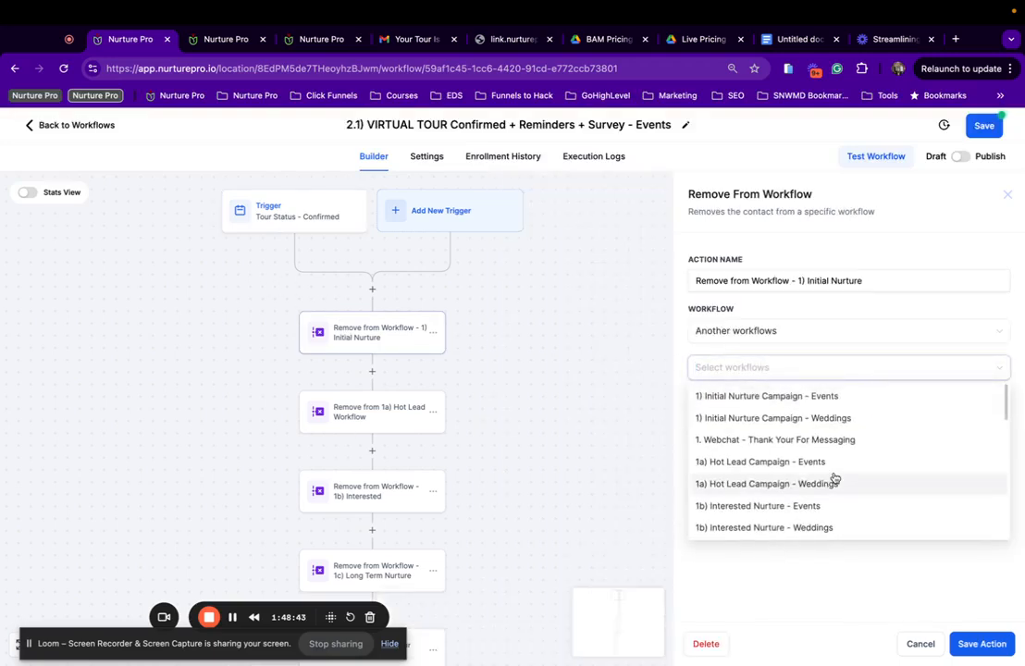
pyautogui.click(789, 398)
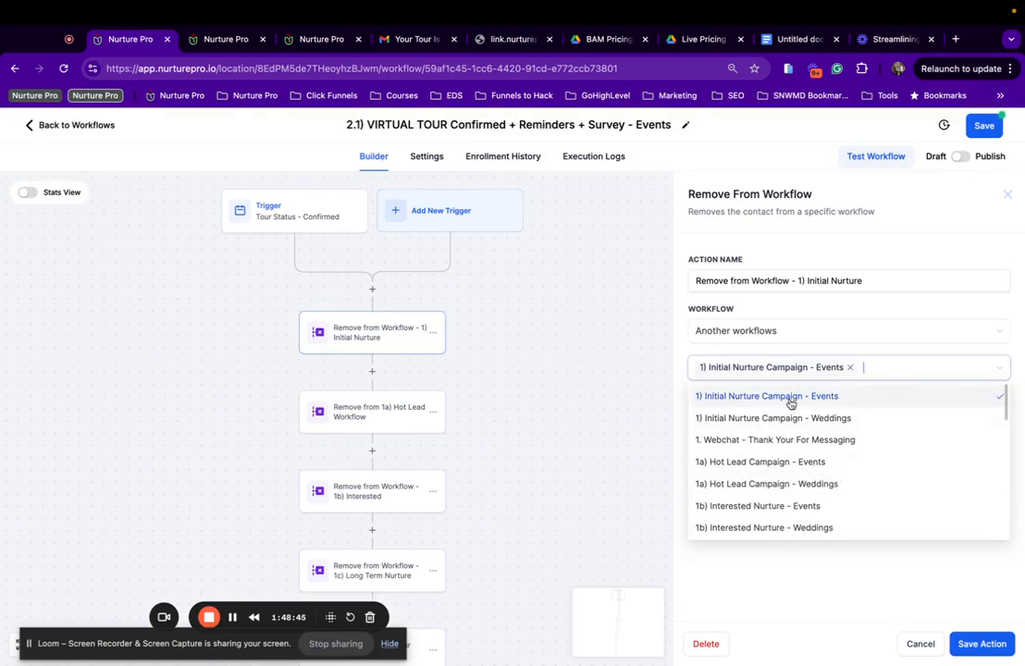
pyautogui.click(983, 652)
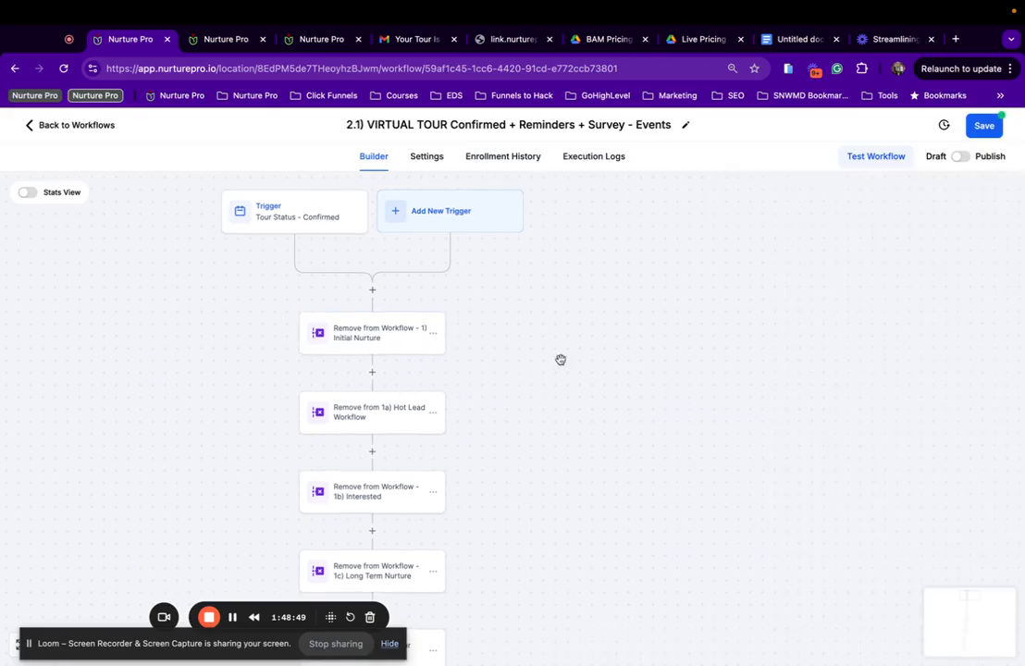
# Switch the 1a) Hot Lead removal step to 1a) Hot Lead Campaign - Events and save it.
pyautogui.click(367, 412)
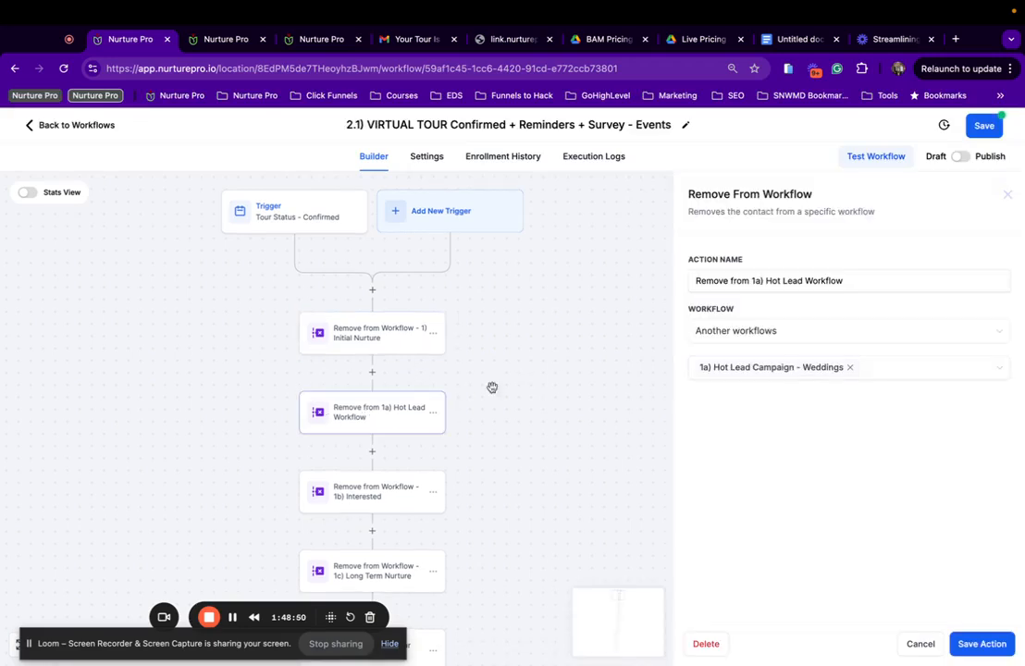
pyautogui.click(851, 369)
pyautogui.click(851, 370)
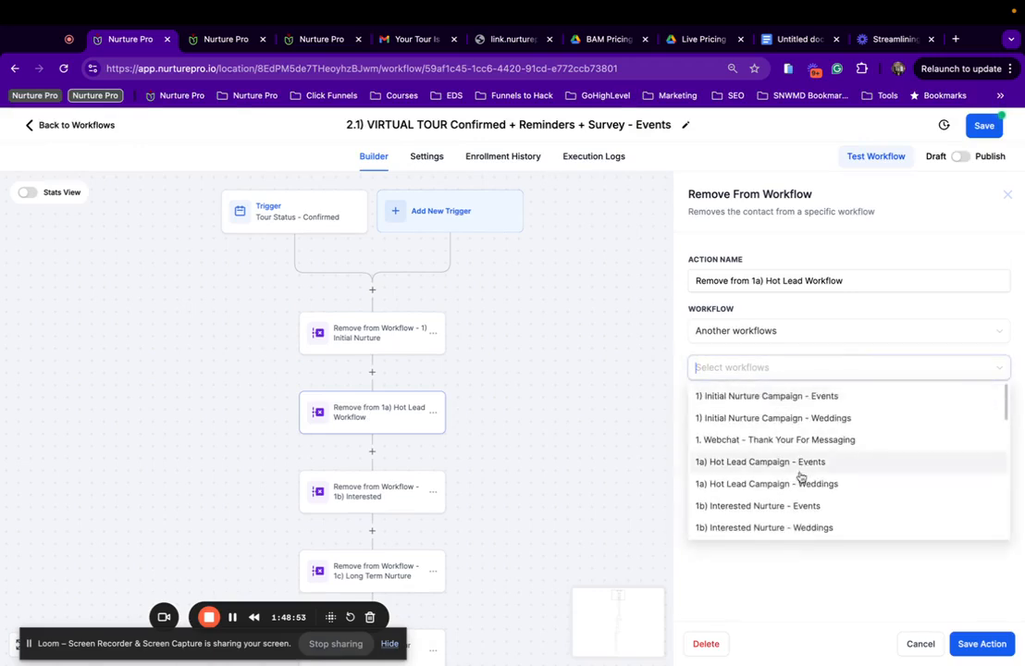
pyautogui.click(833, 464)
pyautogui.click(959, 643)
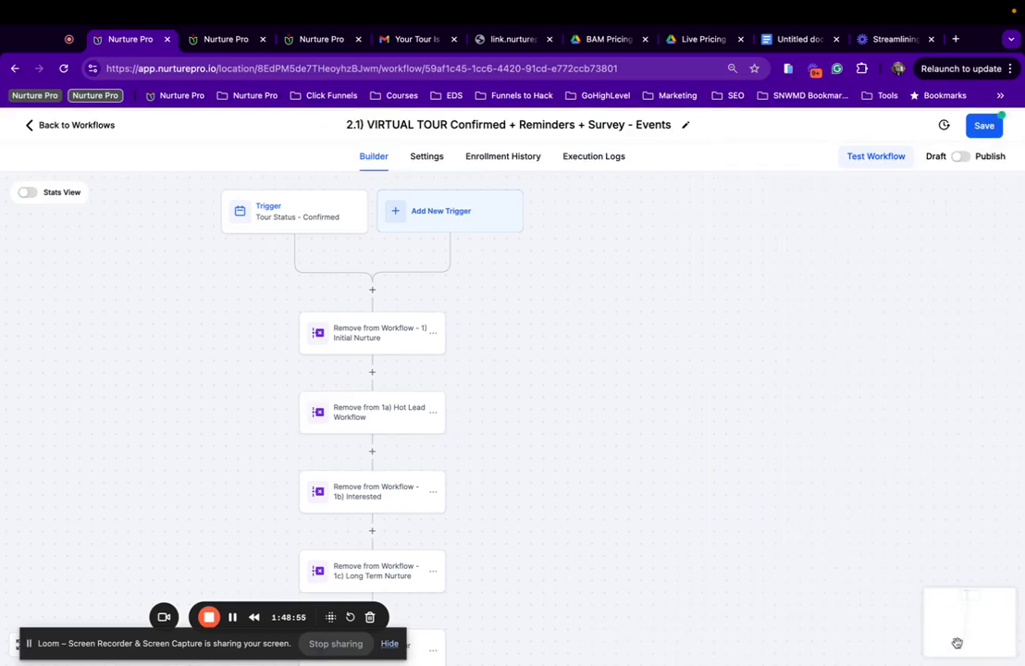
# Replace the Weddings workflow with 1b) Interested Nurture - Events in the 1b) removal step and save.
pyautogui.click(355, 505)
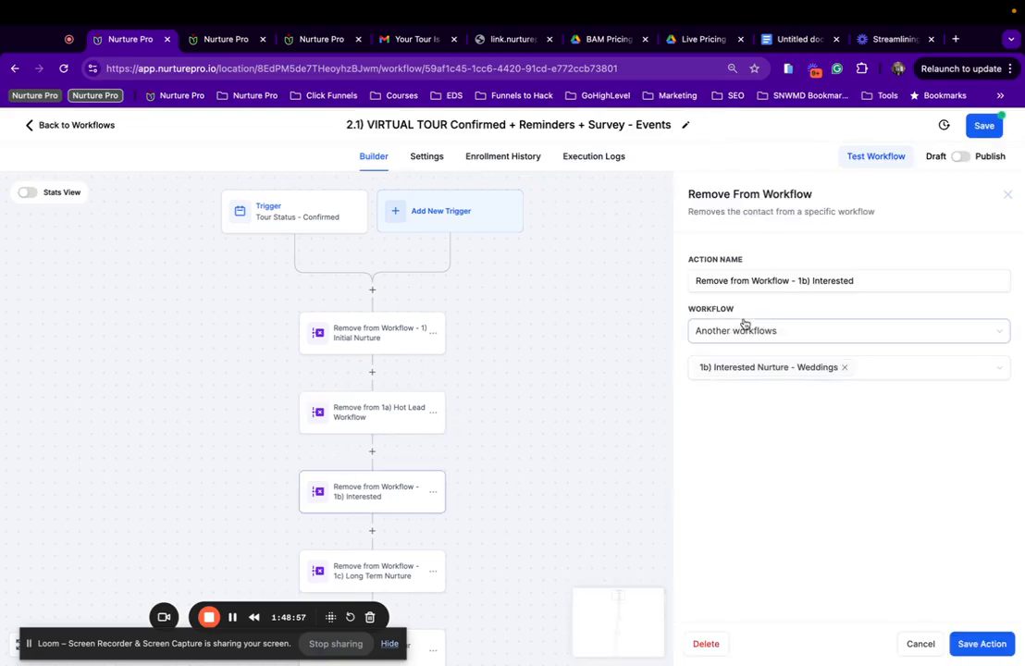
pyautogui.click(878, 373)
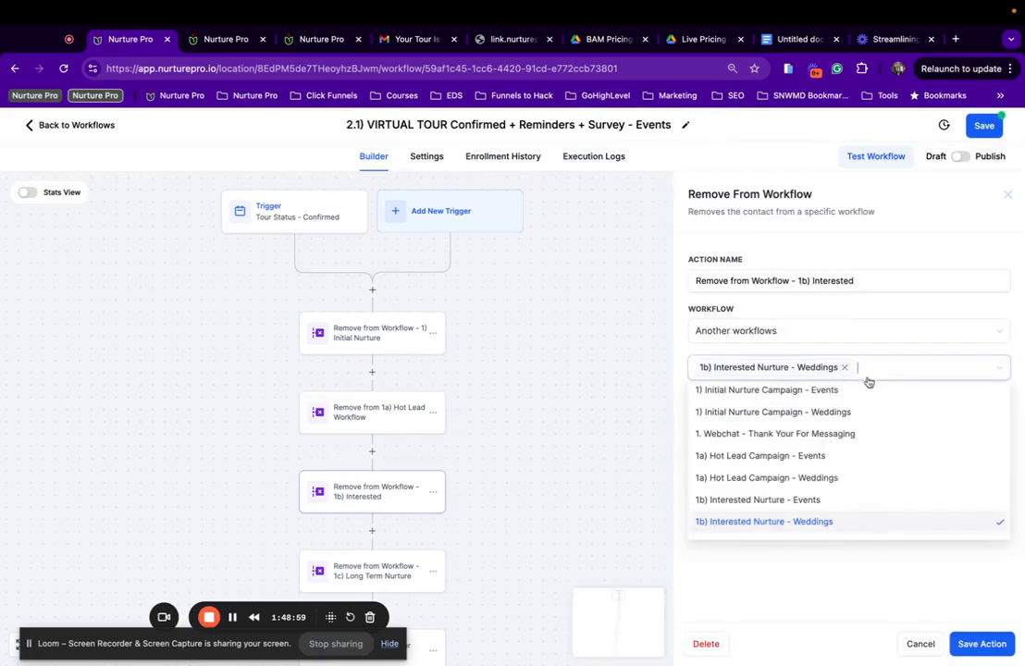
pyautogui.scroll(-1, 805, 527)
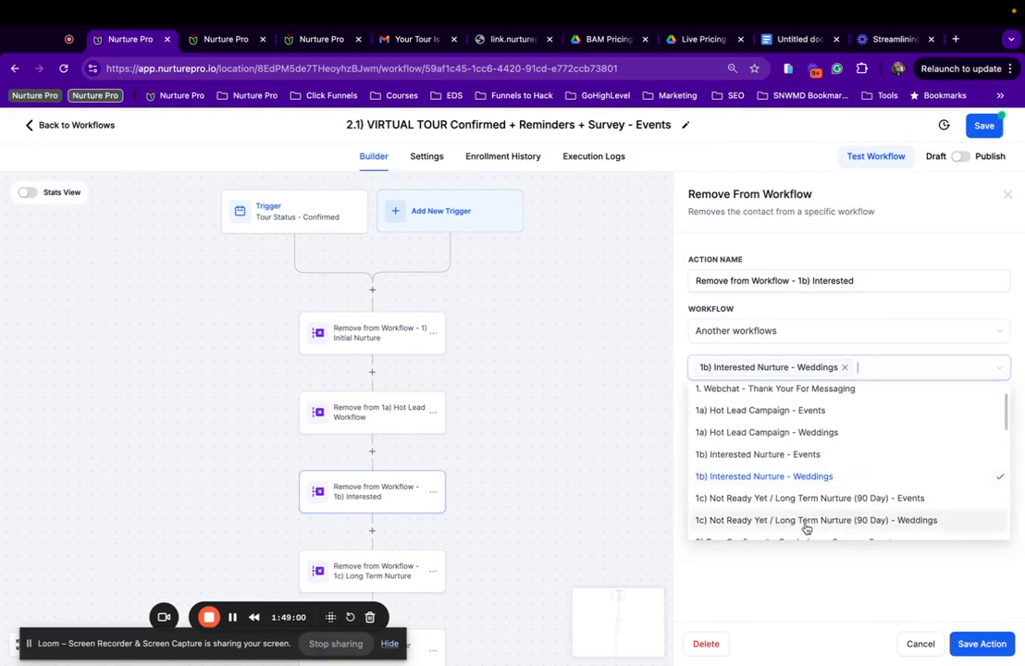
pyautogui.click(786, 455)
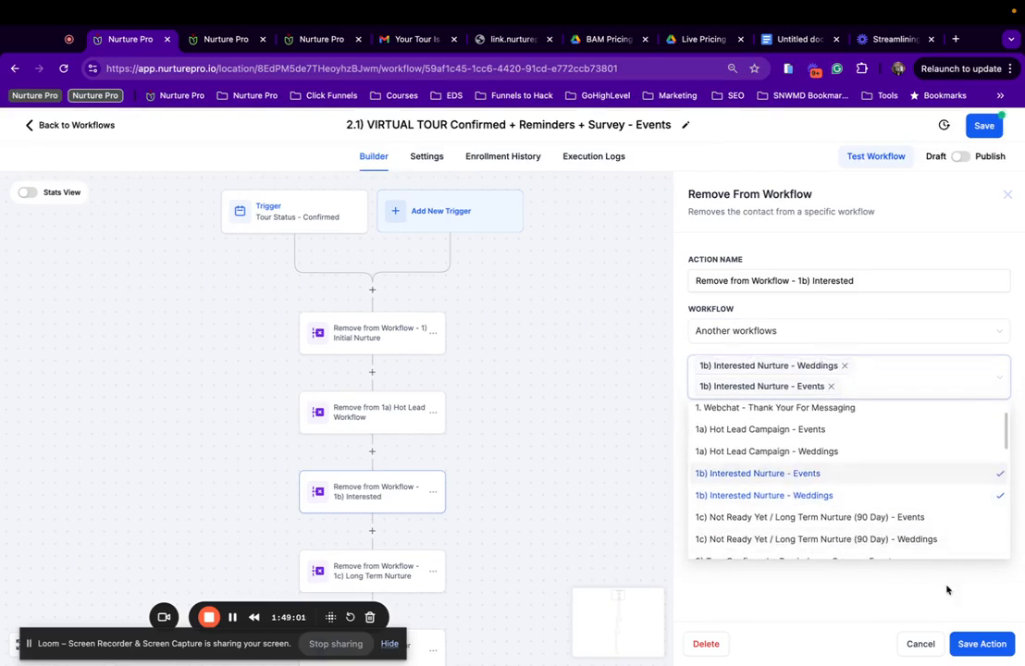
pyautogui.click(845, 366)
pyautogui.click(978, 639)
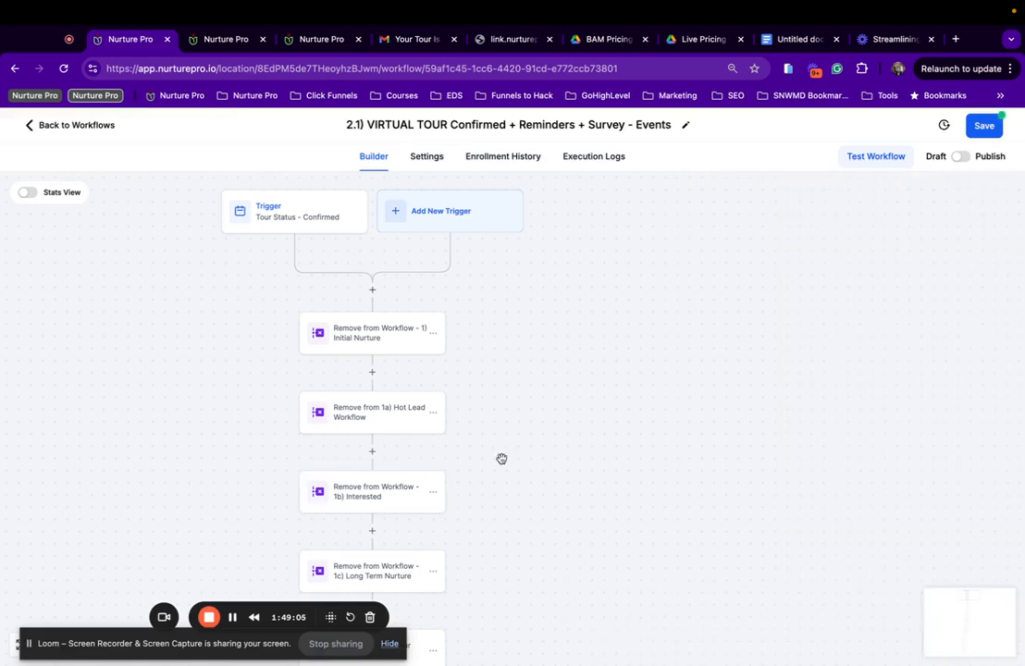
# Point the 1c) removal step to the Long Term Nurture (90 Day) Events workflow and save.
pyautogui.scroll(-1, 502, 459)
pyautogui.click(378, 510)
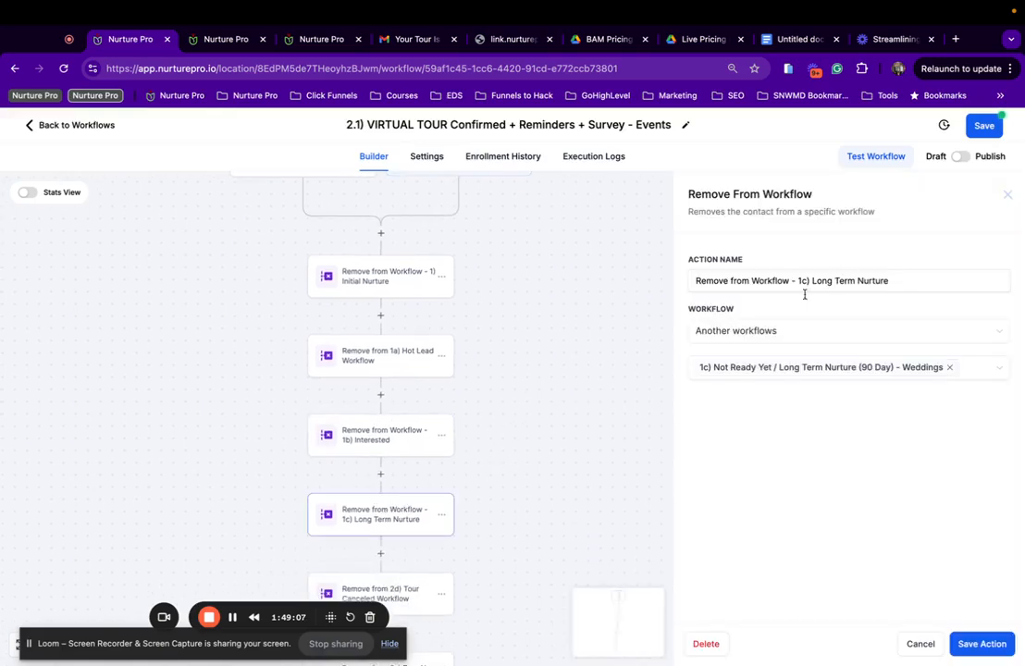
pyautogui.click(949, 367)
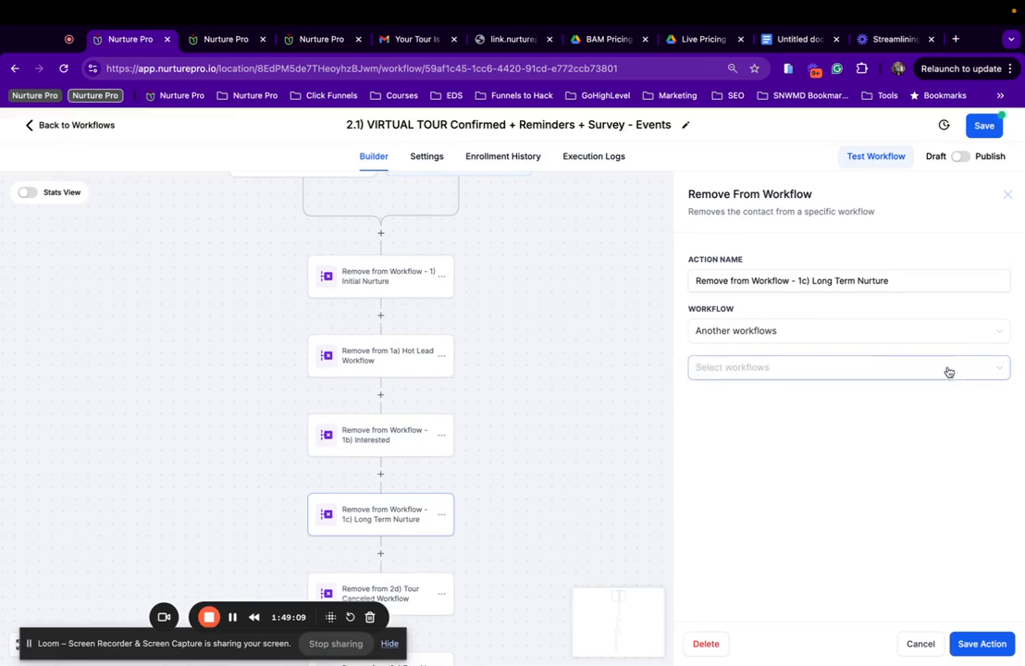
pyautogui.click(944, 370)
pyautogui.scroll(-3, 876, 481)
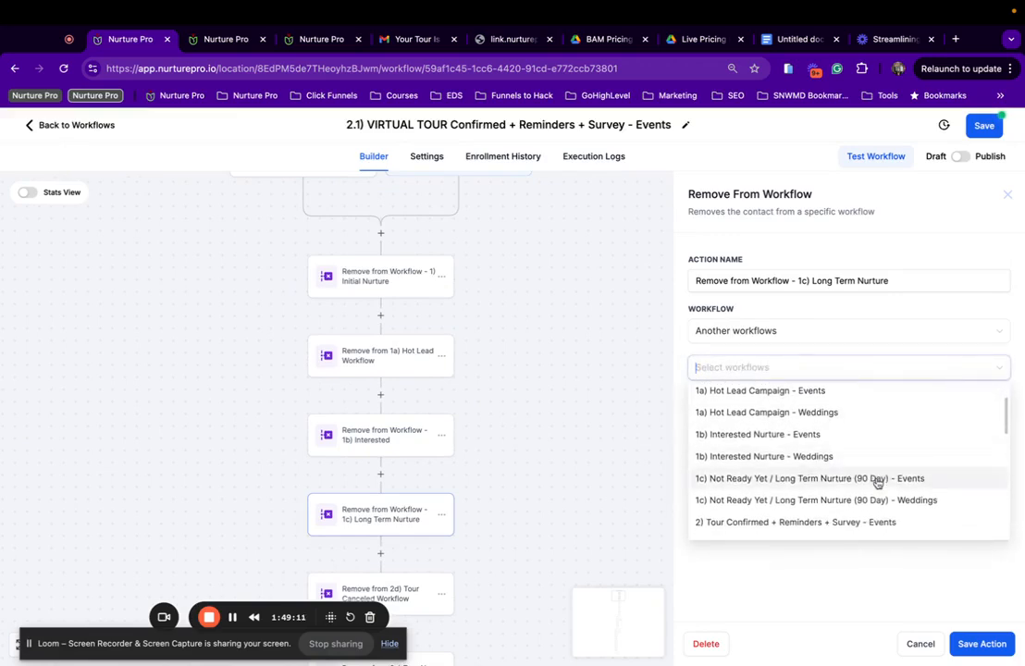
pyautogui.click(877, 479)
pyautogui.click(979, 643)
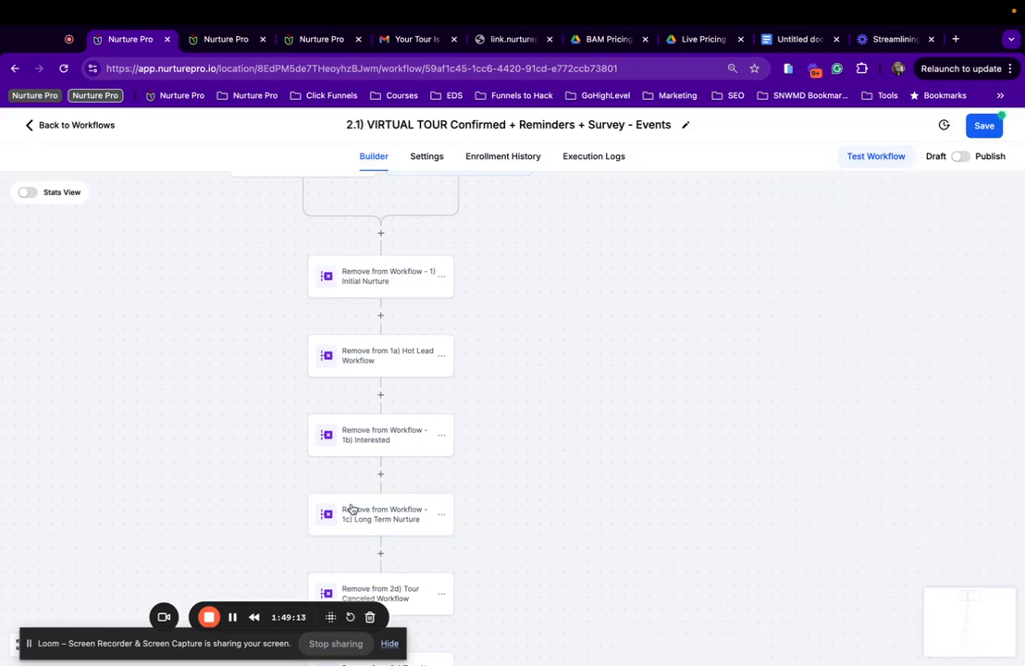
# Replace Canceled Nurture Weddings with the Events version in the 2d) Tour Canceled step and save.
pyautogui.scroll(-3, 370, 458)
pyautogui.click(374, 451)
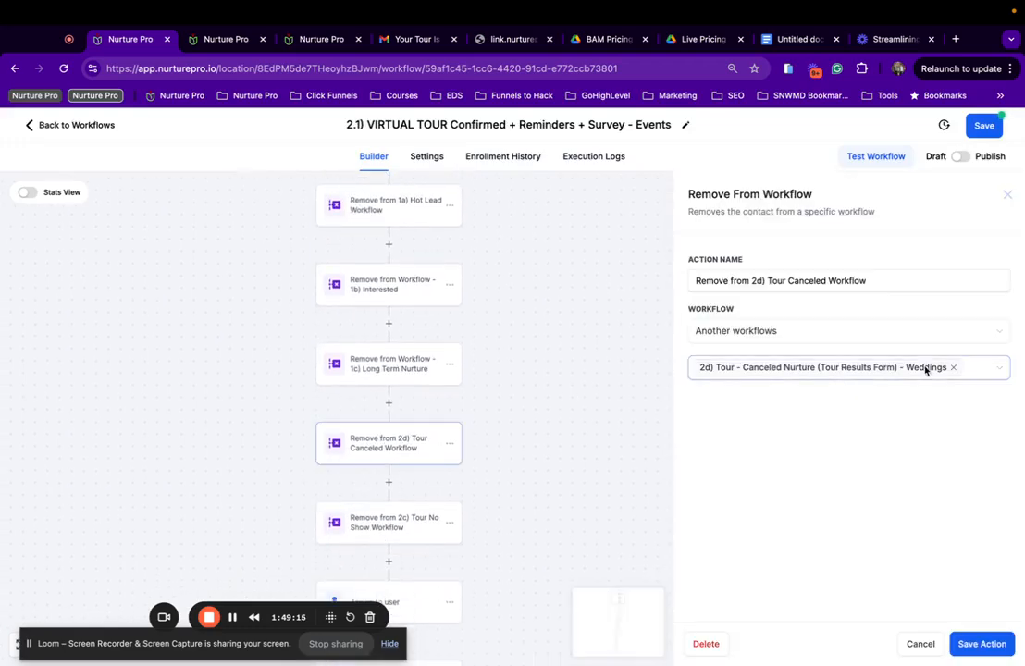
pyautogui.click(968, 369)
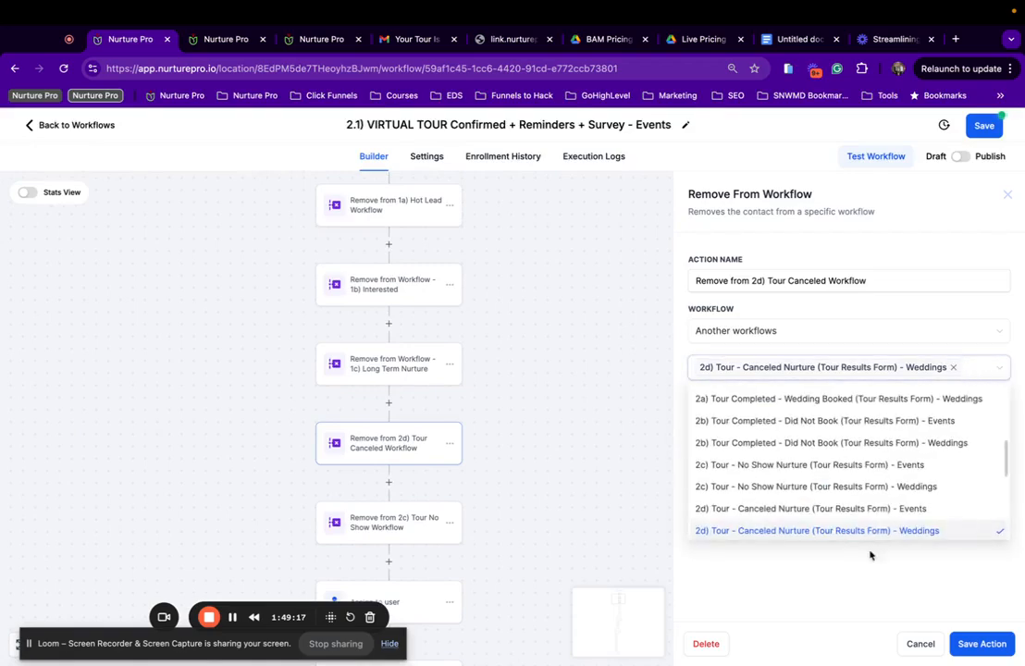
pyautogui.click(876, 509)
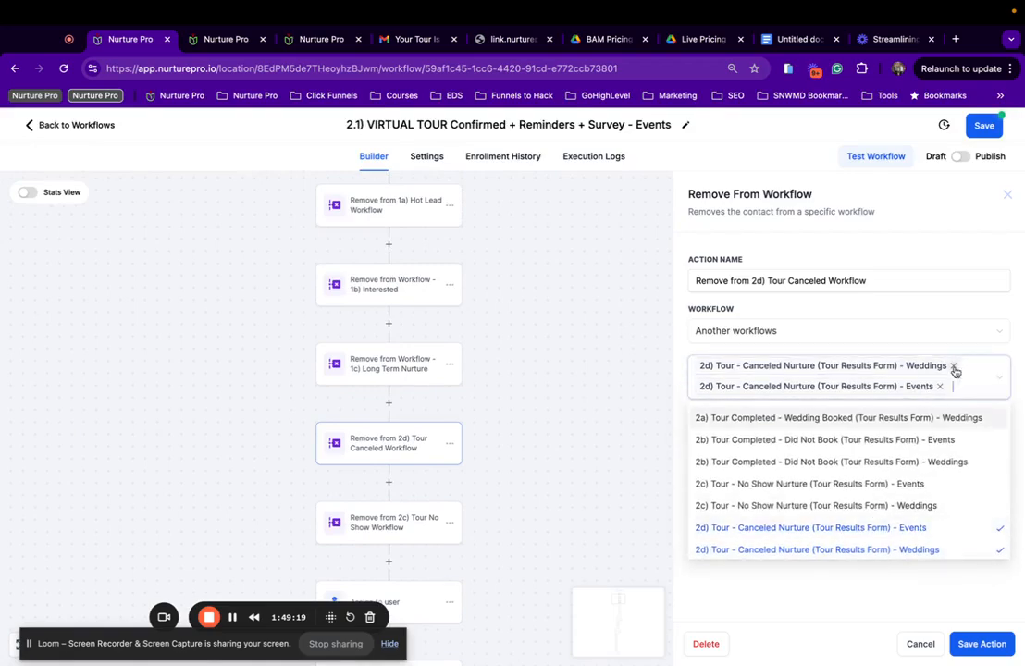
pyautogui.click(952, 368)
pyautogui.click(974, 644)
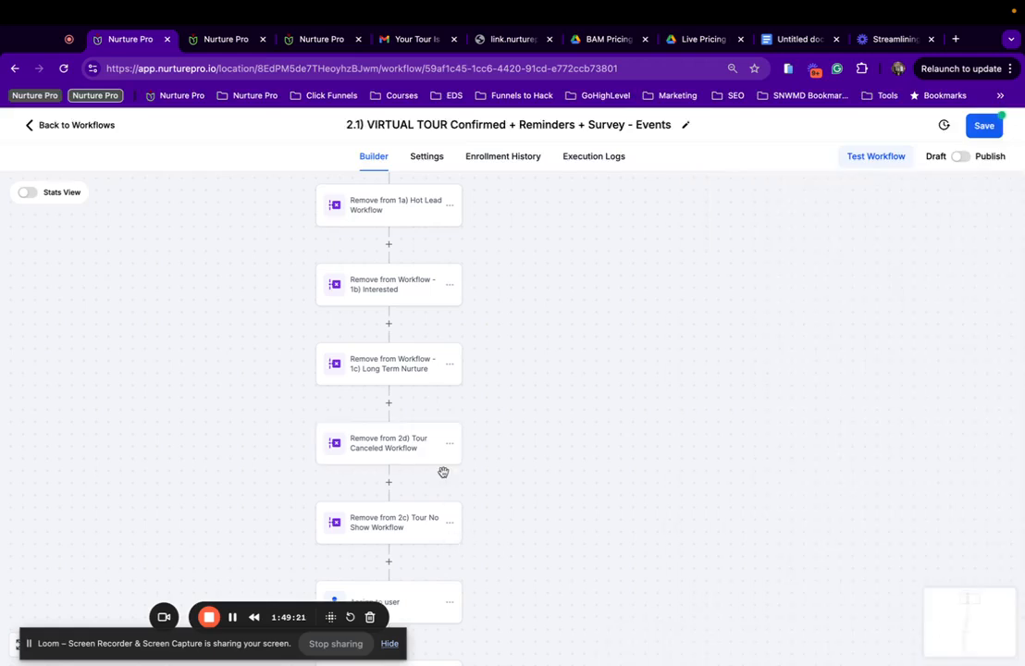
# Replace Weddings No Show Nurture with the Events No Show Nurture workflow in the 2c) step and save.
pyautogui.click(399, 530)
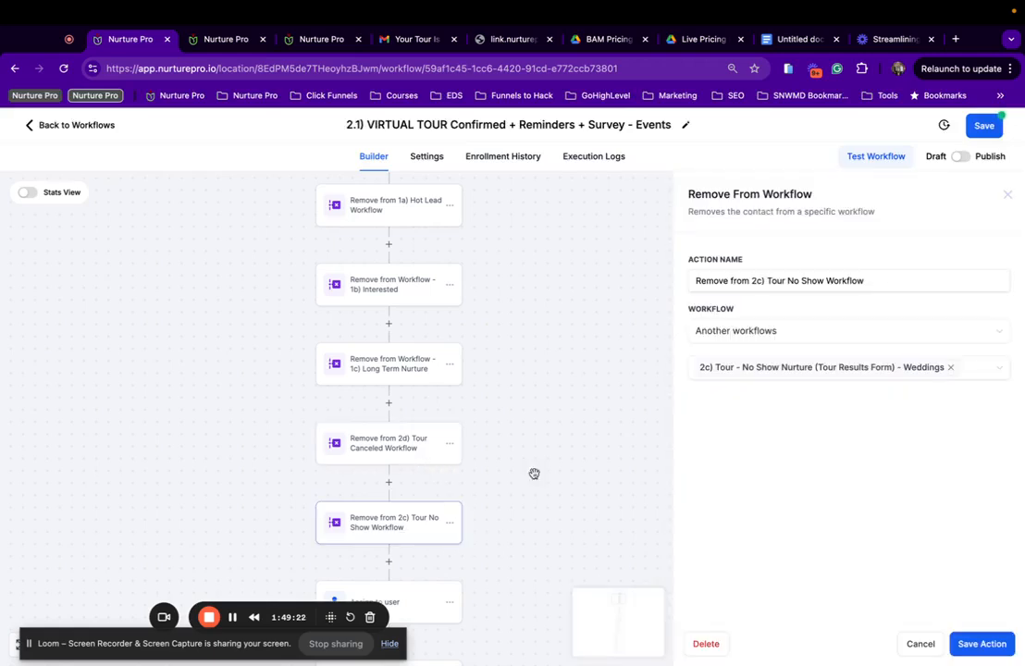
pyautogui.click(969, 372)
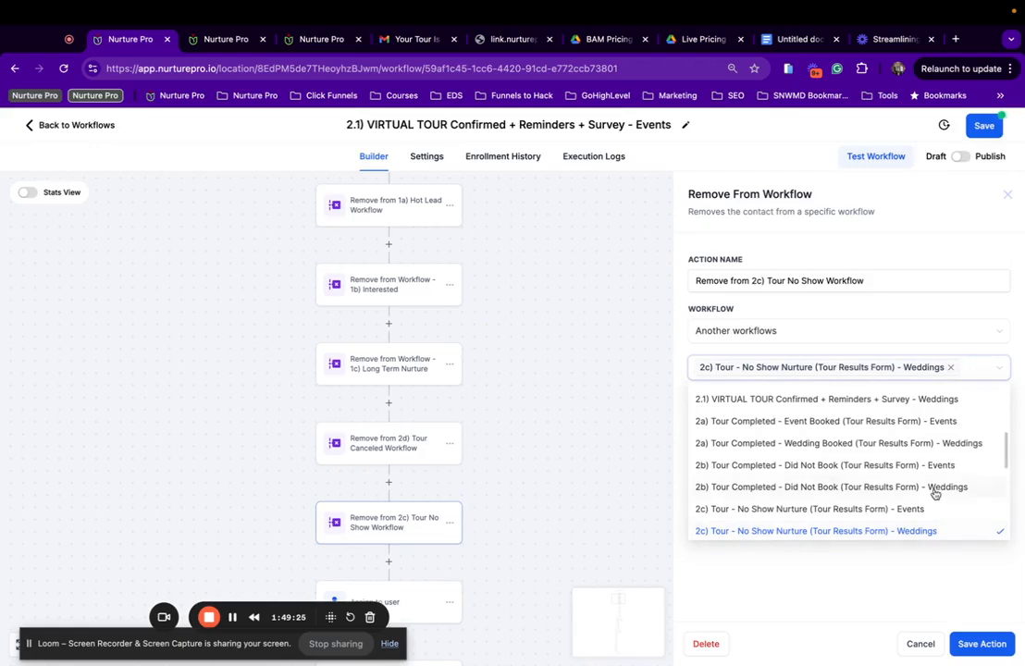
pyautogui.click(900, 511)
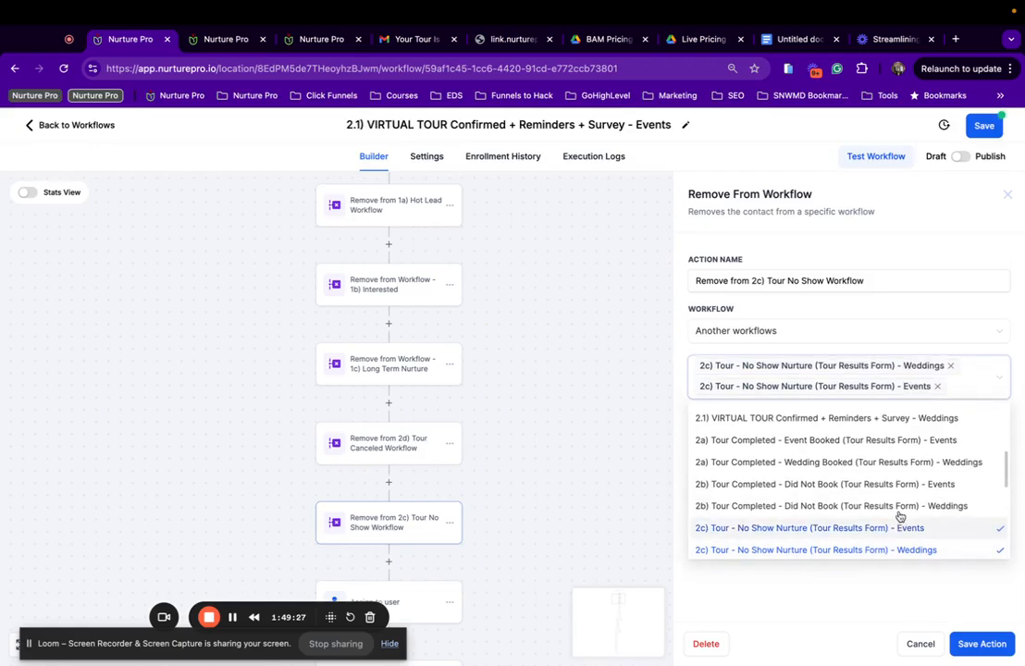
pyautogui.click(950, 365)
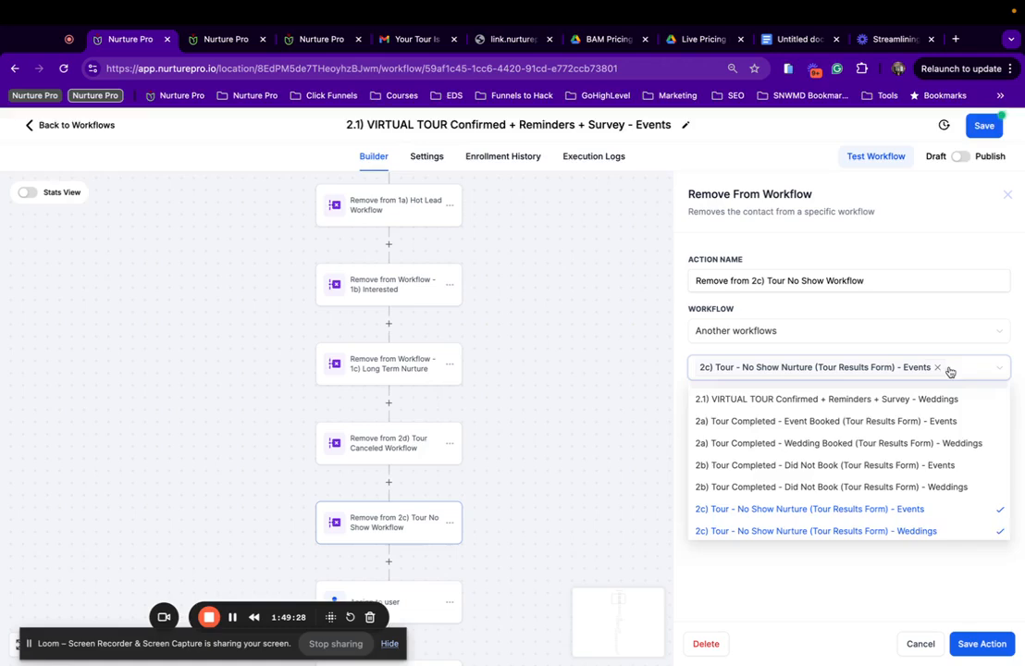
pyautogui.click(978, 643)
# Review the 2c), 2d) and 1c) removal steps and the Assign to user step.
pyautogui.scroll(-3, 444, 463)
pyautogui.click(399, 372)
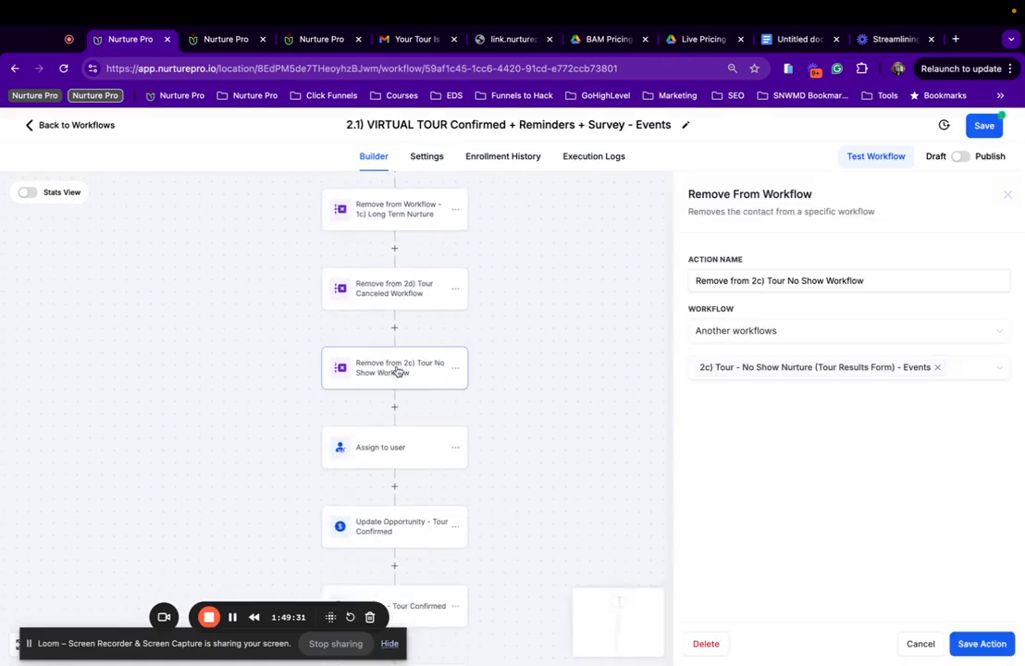
pyautogui.click(398, 298)
pyautogui.scroll(1, 393, 278)
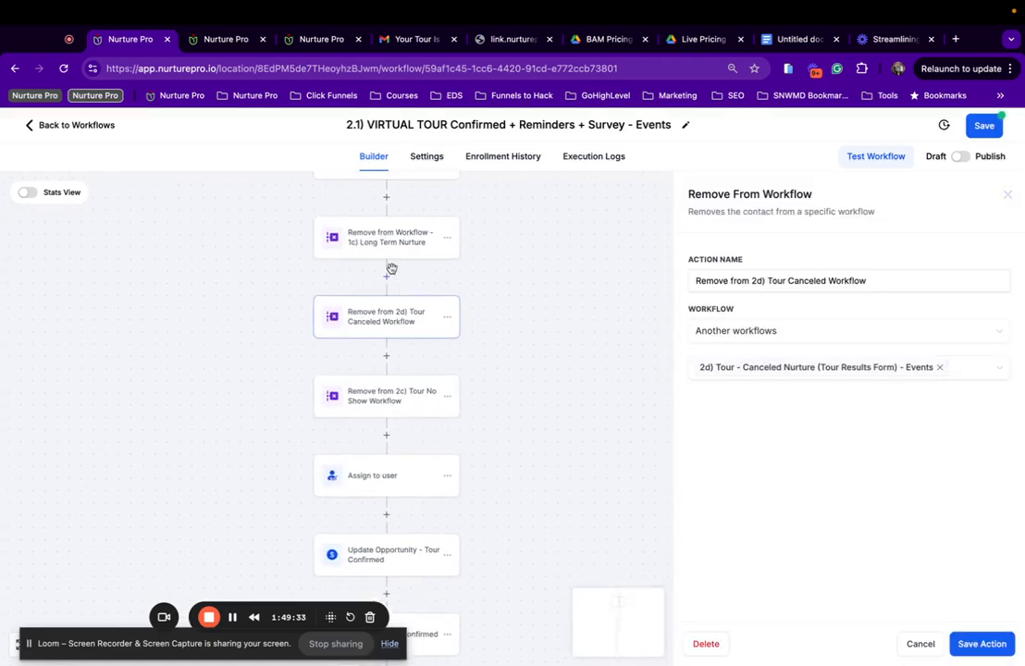
pyautogui.click(369, 241)
pyautogui.scroll(3, 361, 314)
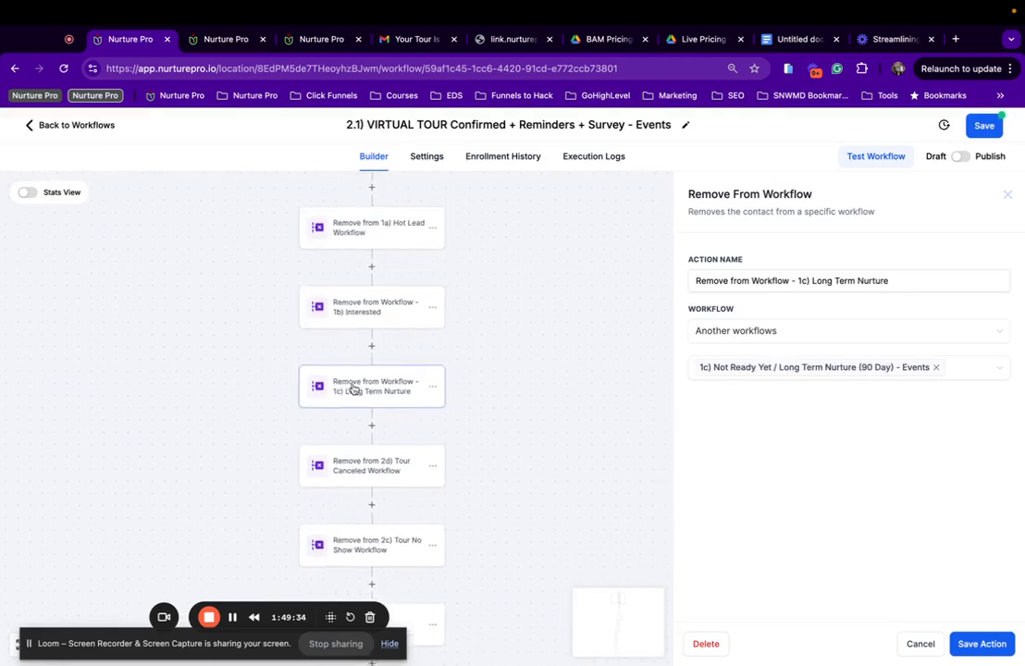
pyautogui.scroll(-4, 370, 448)
pyautogui.click(375, 437)
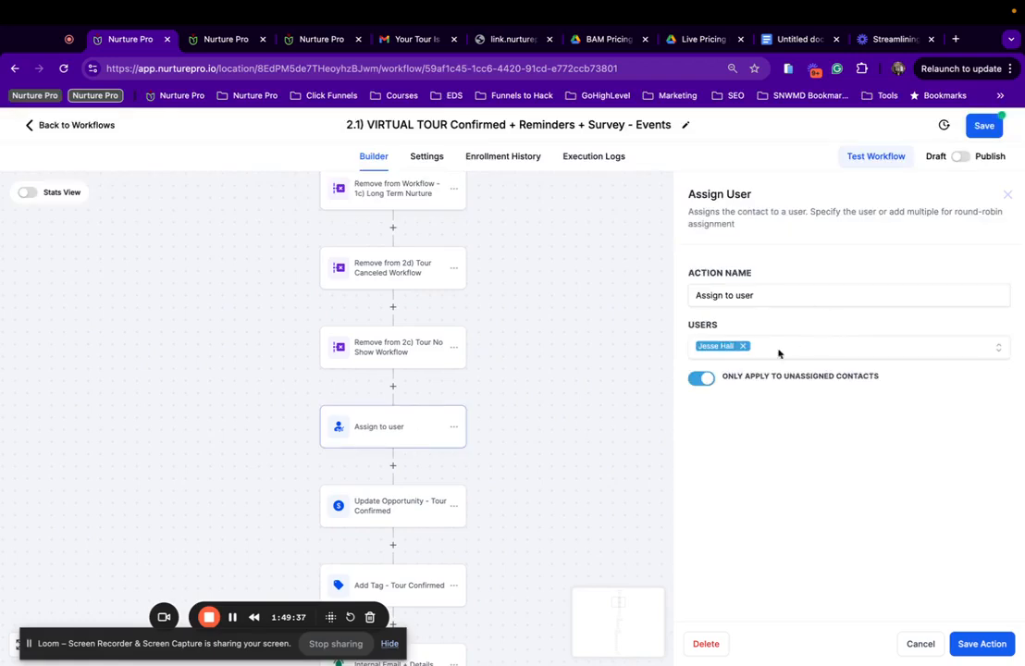
# Review the Update Opportunity - Tour Confirmed and Add Tag - Tour Confirmed steps.
pyautogui.scroll(-2, 430, 416)
pyautogui.click(419, 414)
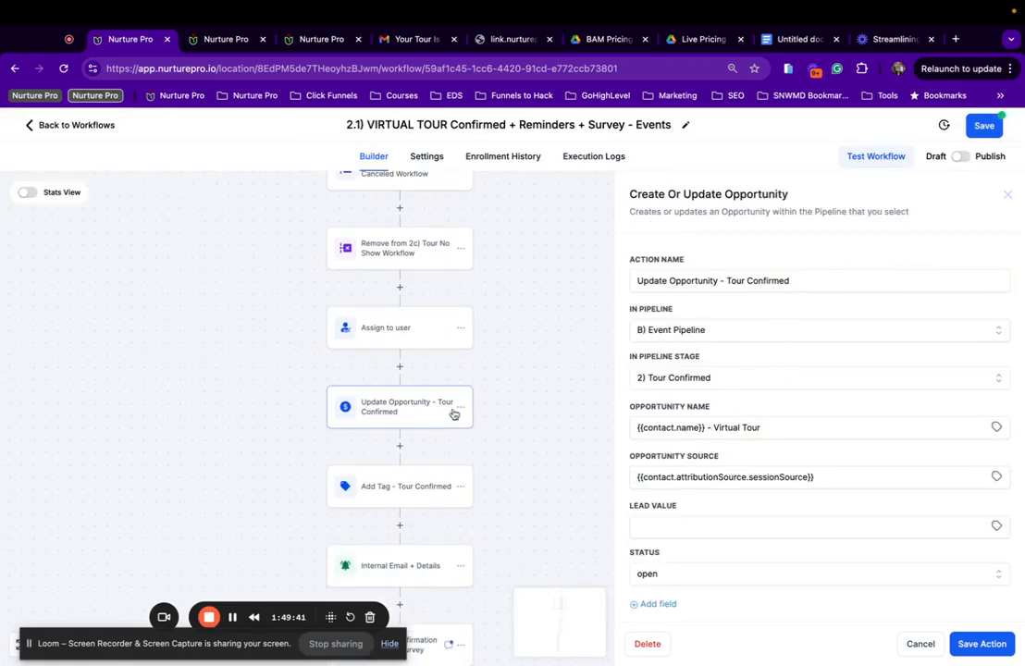
pyautogui.scroll(-2, 378, 421)
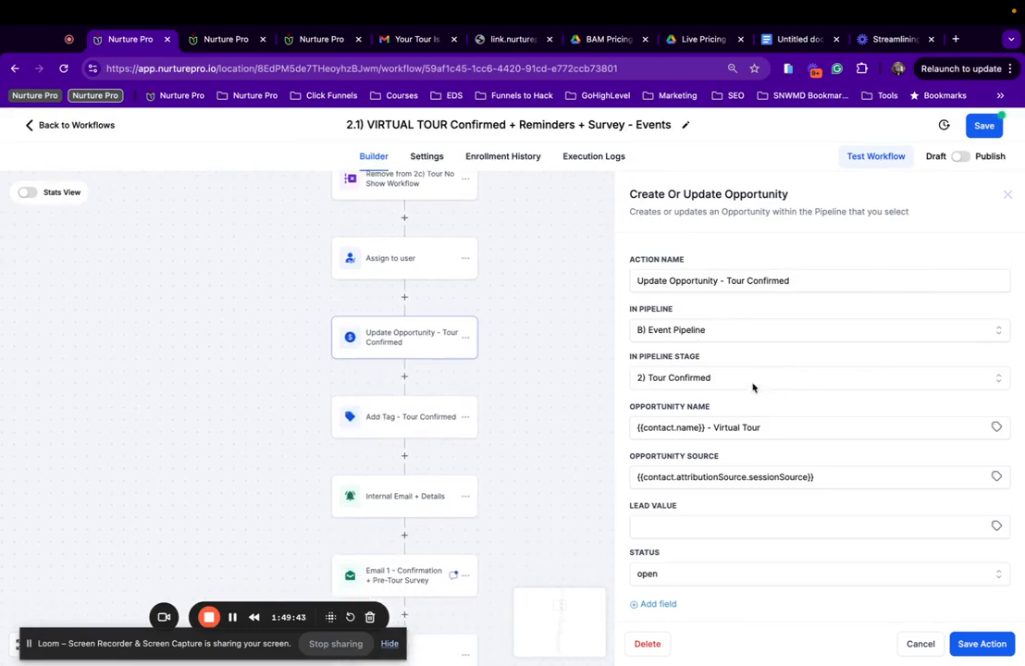
pyautogui.scroll(-1, 304, 388)
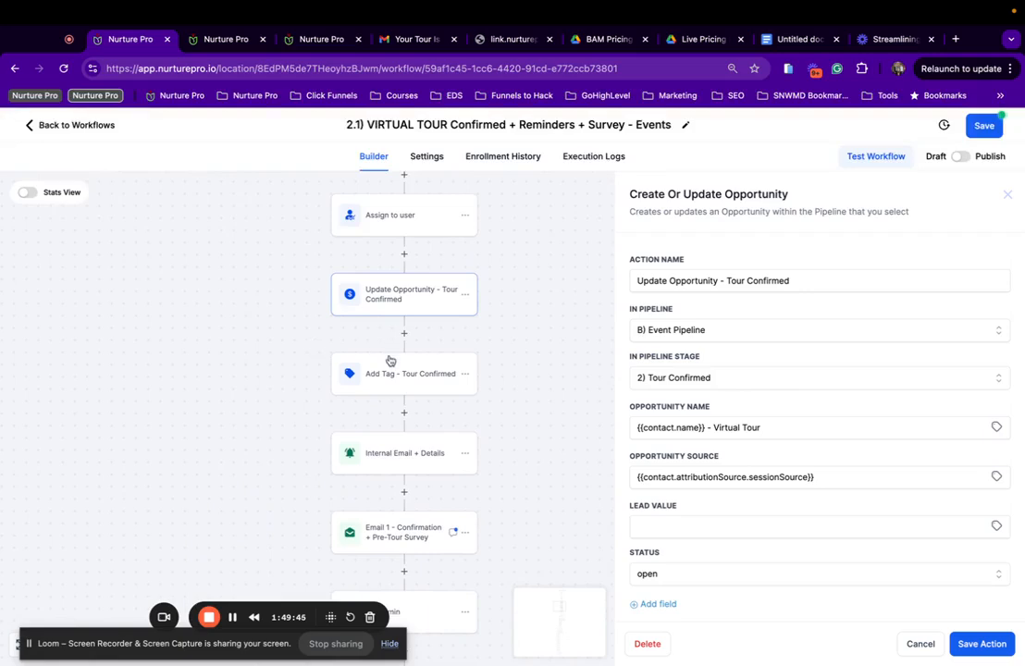
pyautogui.scroll(-2, 389, 361)
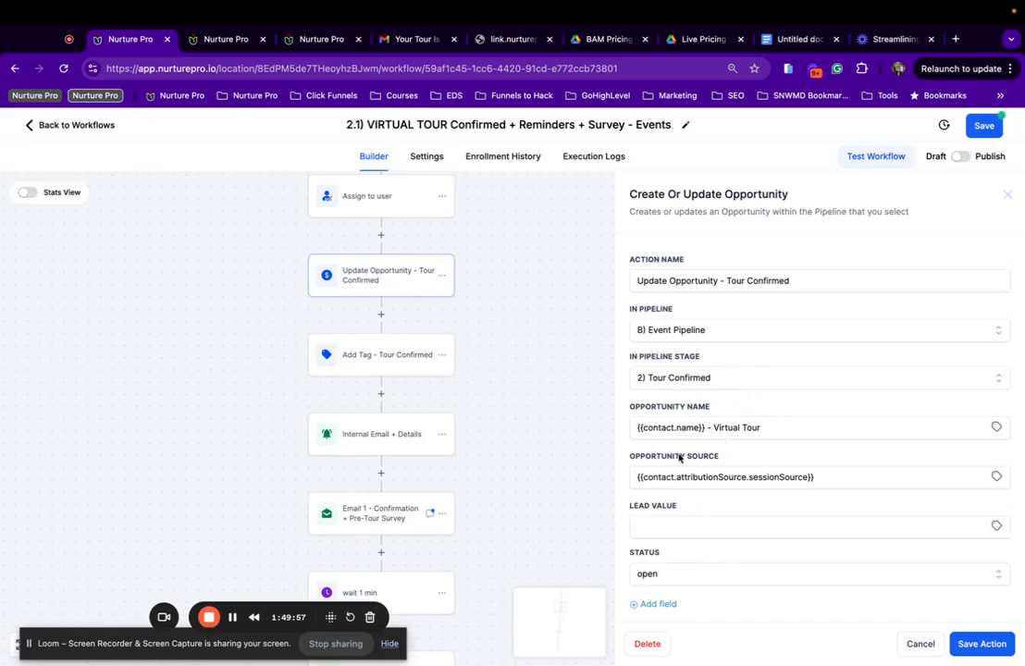
pyautogui.click(395, 359)
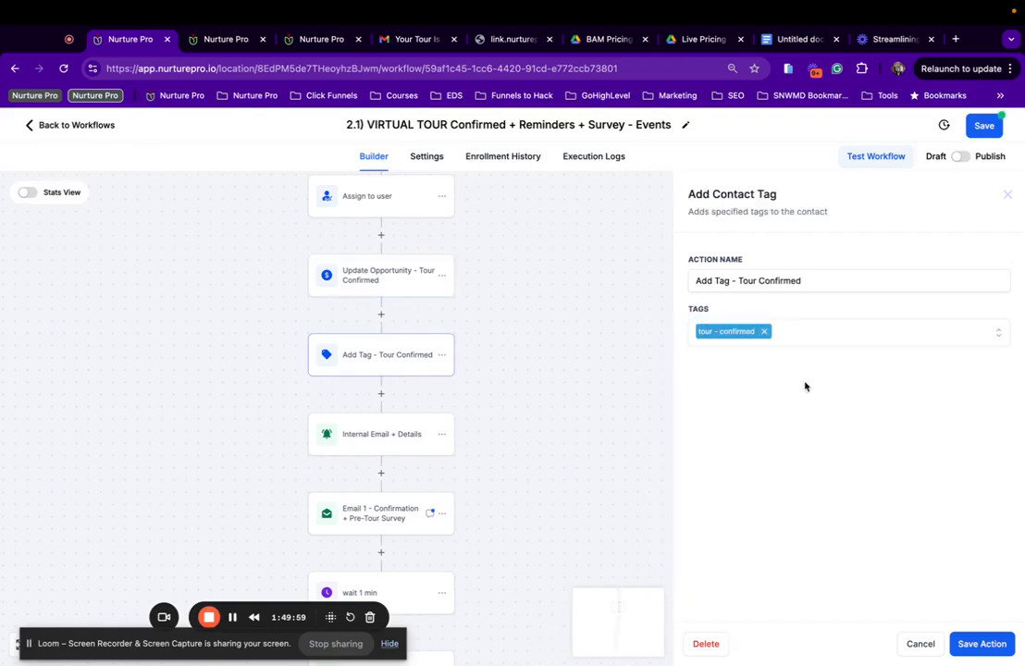
pyautogui.click(379, 296)
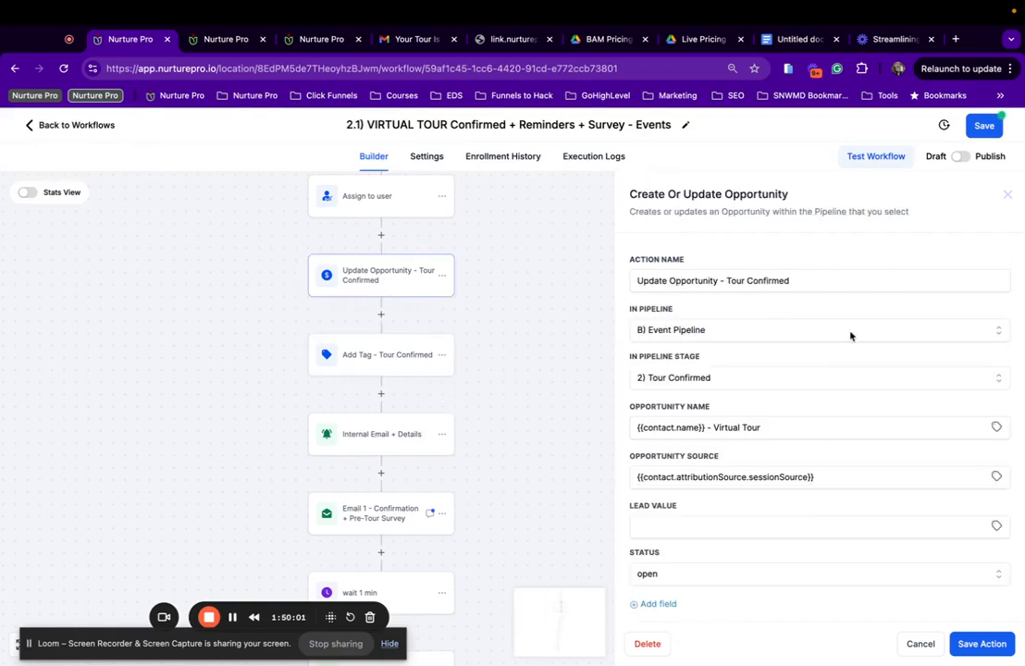
pyautogui.click(389, 360)
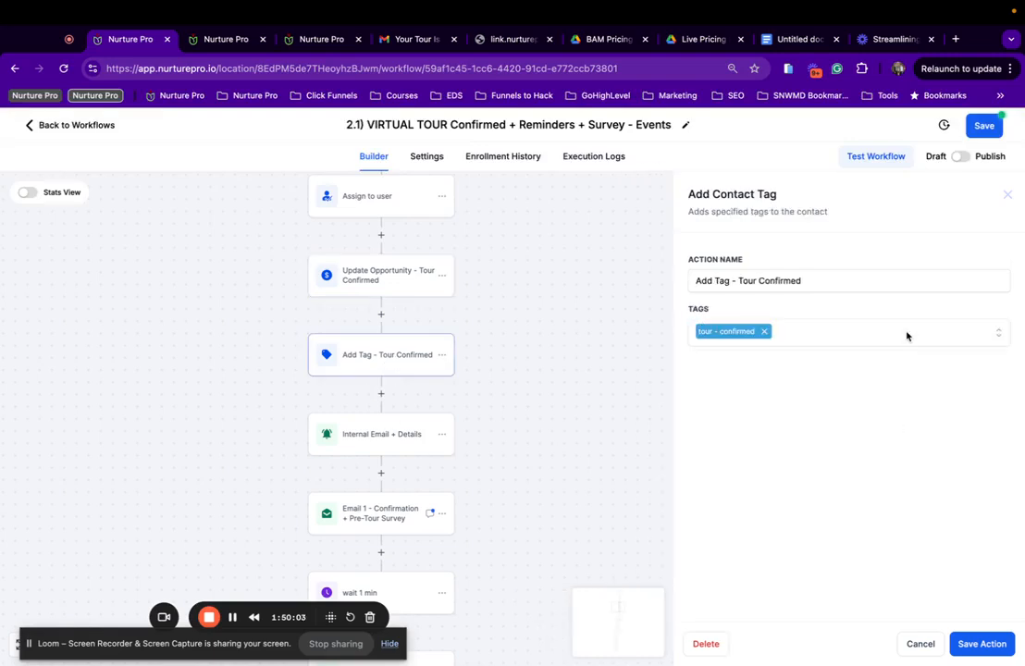
# Review the Internal Email + Details notification step.
pyautogui.click(411, 448)
pyautogui.scroll(-3, 847, 420)
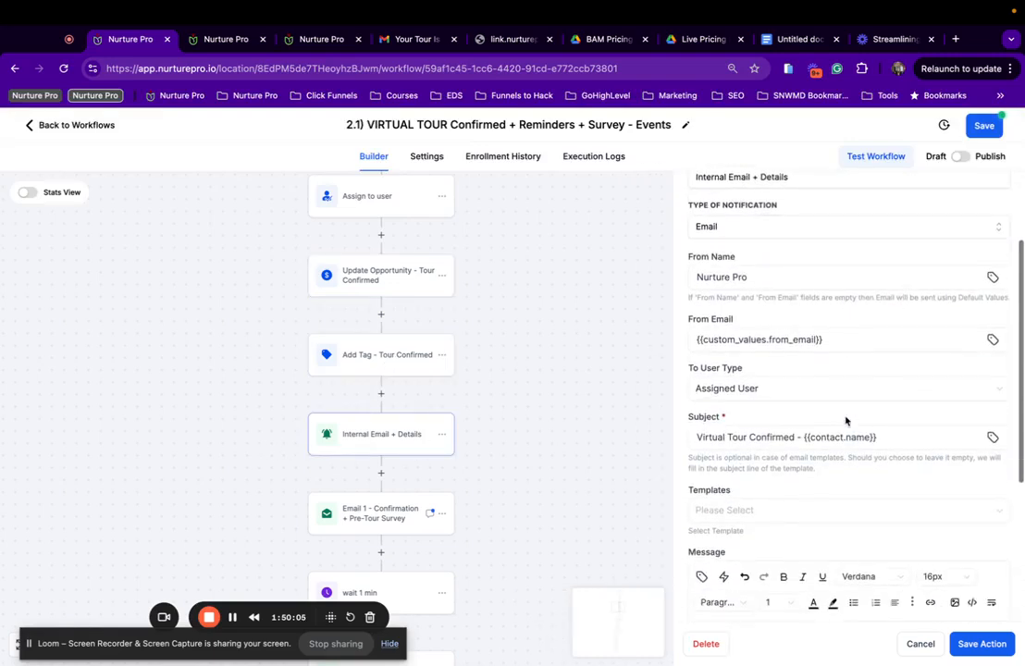
pyautogui.scroll(-10, 845, 421)
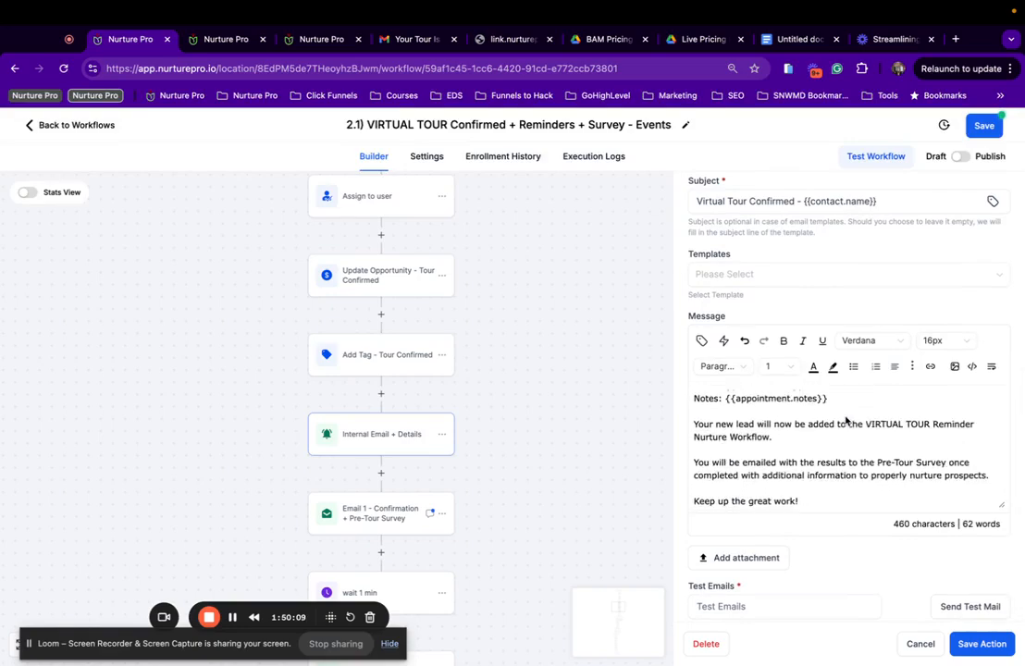
pyautogui.scroll(5, 846, 421)
pyautogui.scroll(-2, 231, 407)
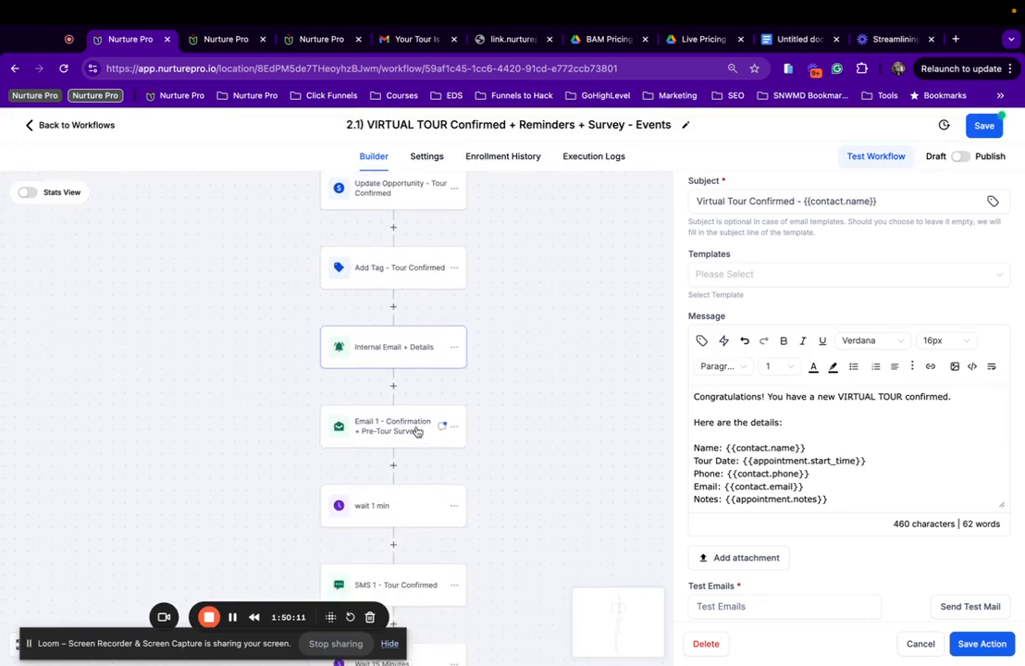
# Confirm Email 1 - Confirmation keeps the Events Day 1 template, then save the workflow.
pyautogui.click(392, 431)
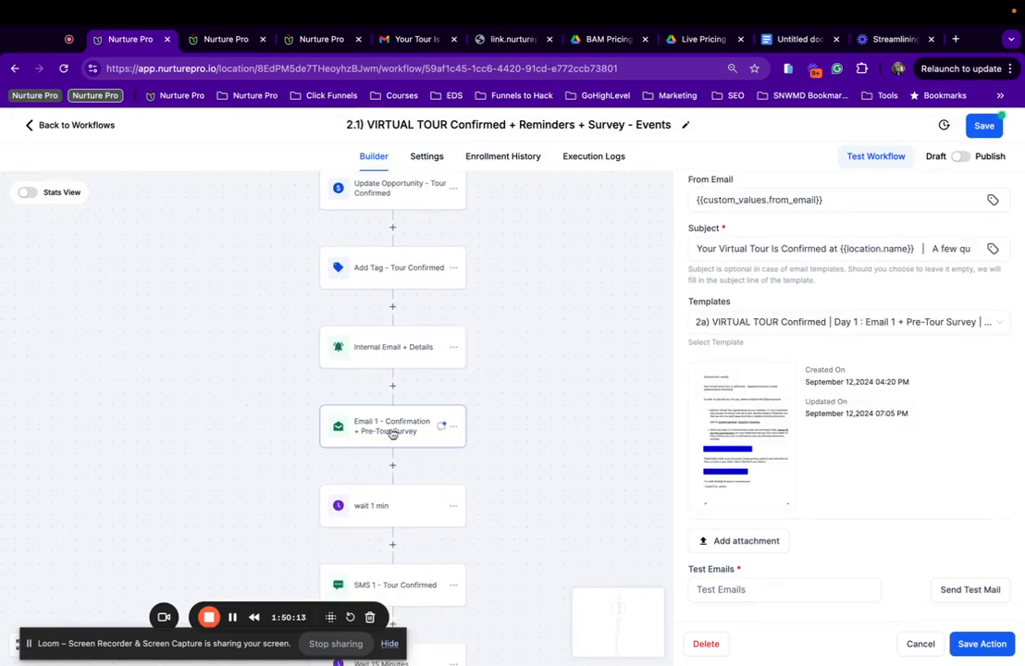
pyautogui.moveTo(716, 437)
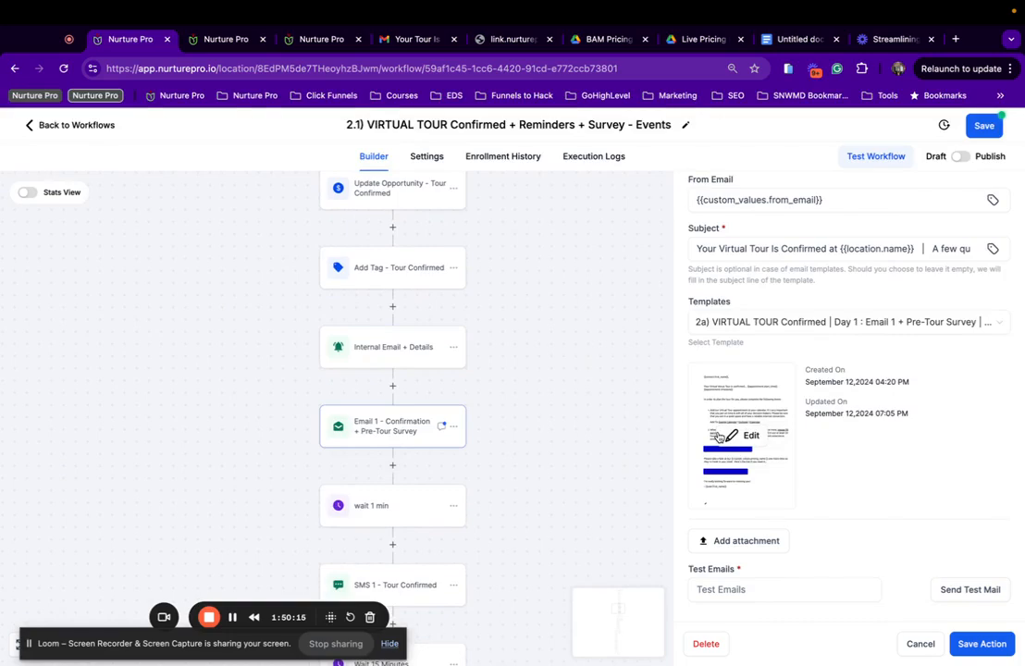
pyautogui.click(934, 326)
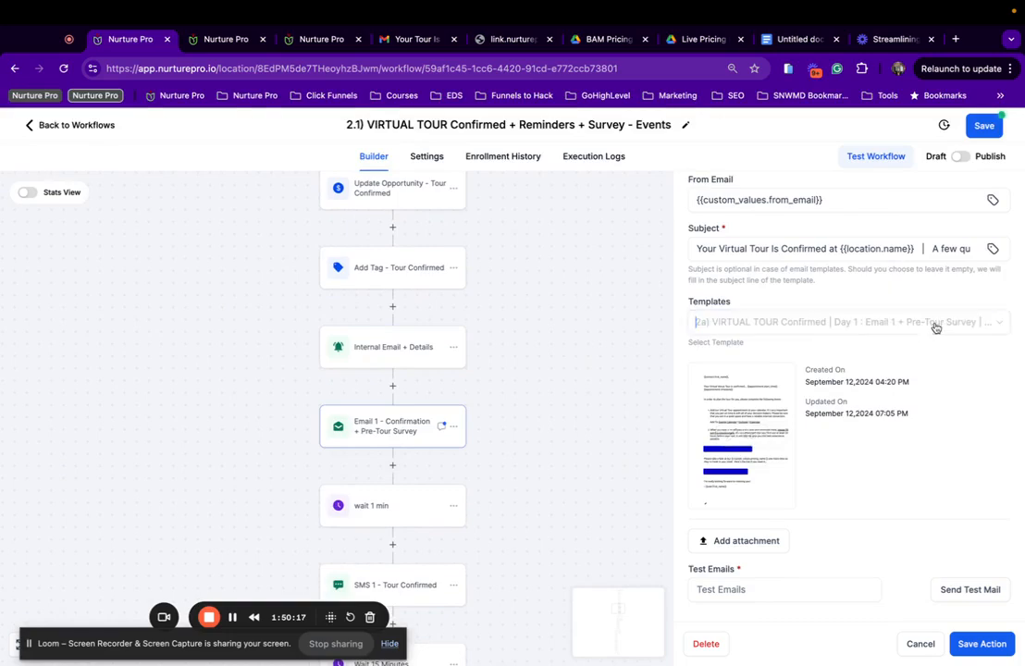
pyautogui.click(967, 644)
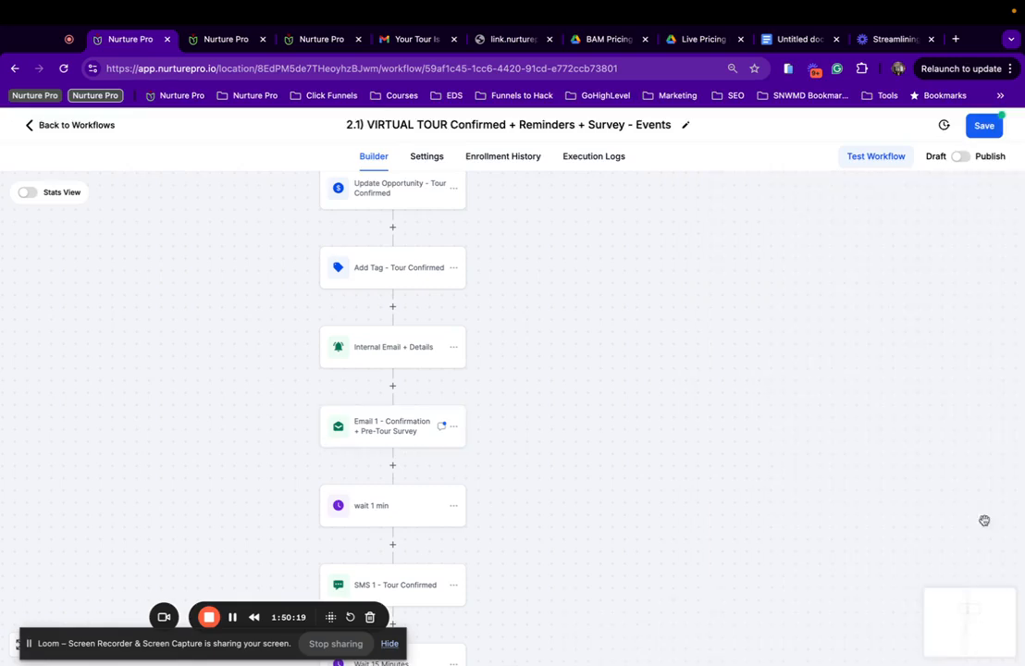
pyautogui.click(984, 126)
# Dismiss the saved message and look over the trigger's filters without changing them.
pyautogui.scroll(10, 487, 311)
pyautogui.scroll(-5, 488, 311)
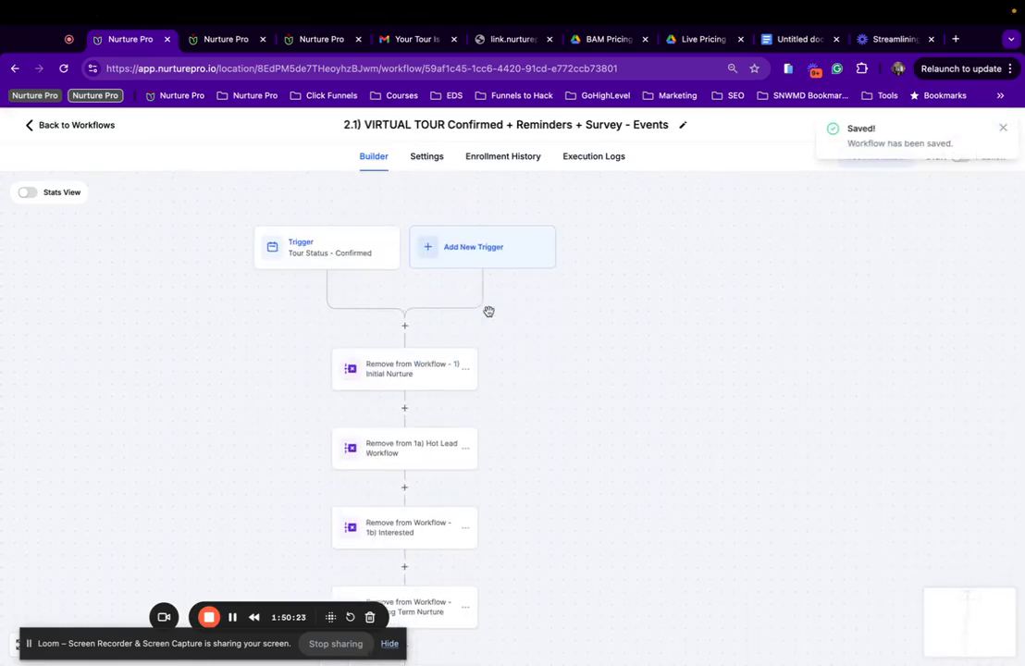
pyautogui.click(1001, 129)
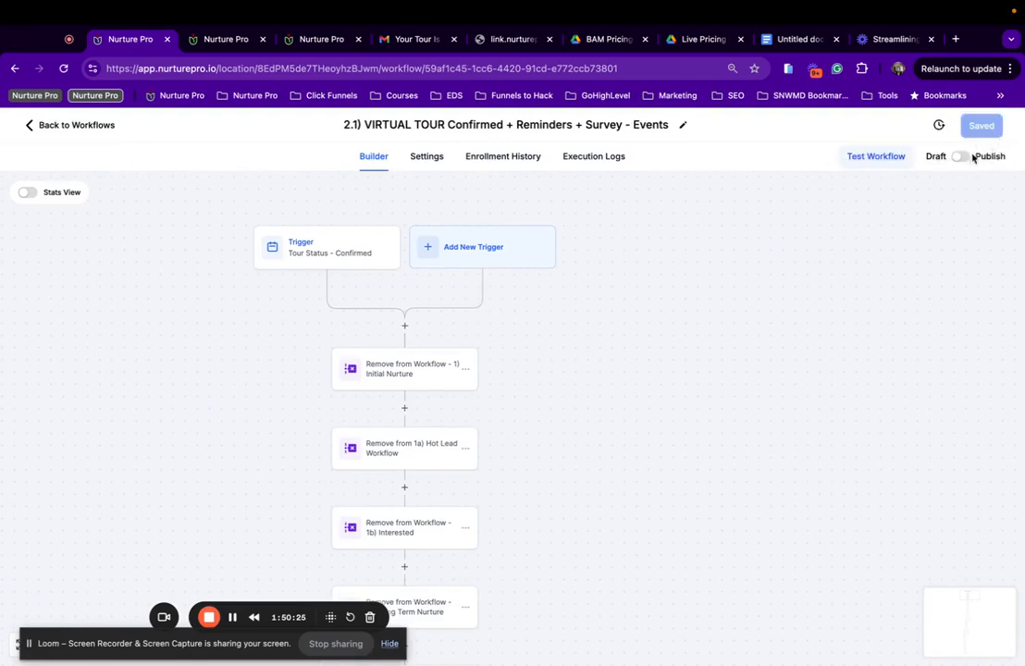
pyautogui.click(339, 263)
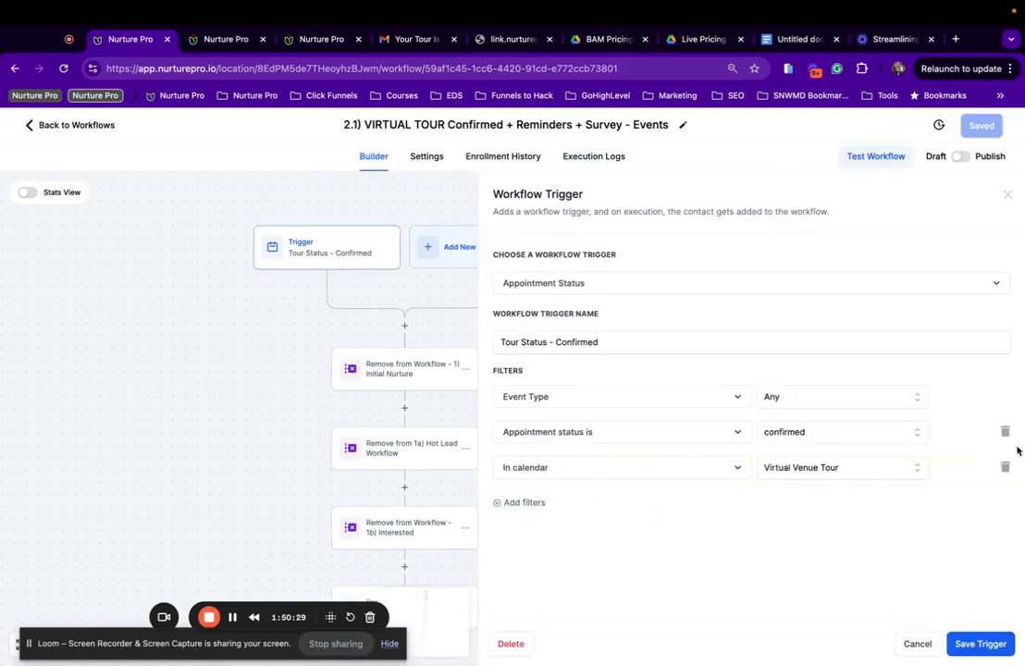
pyautogui.click(918, 645)
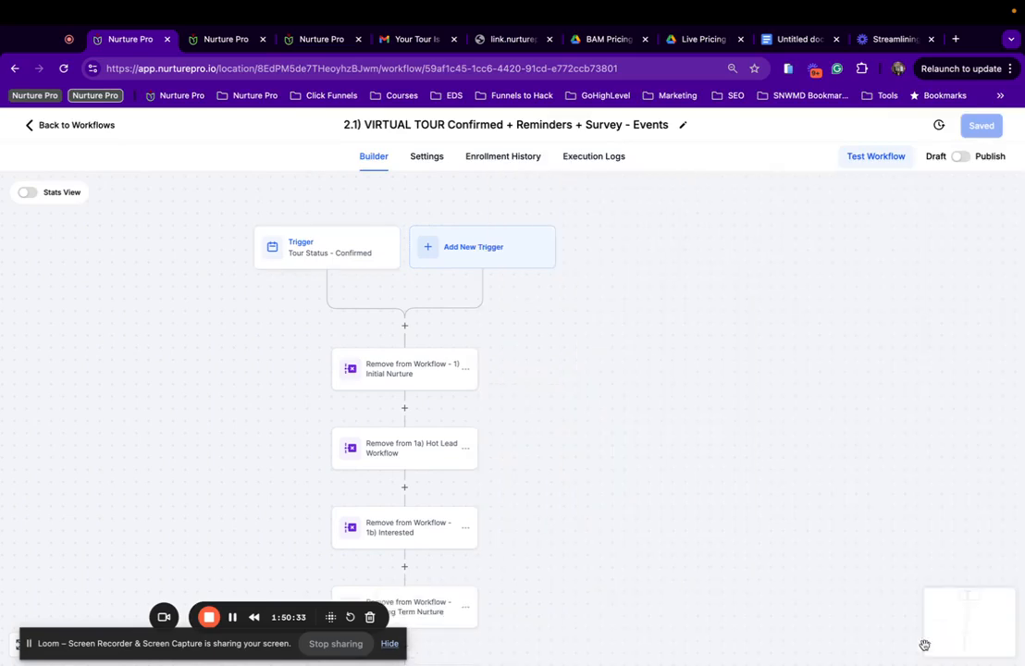
# Go back to the workflow list and scroll to the Draft 2.1) VIRTUAL TOUR Events workflow.
pyautogui.click(92, 125)
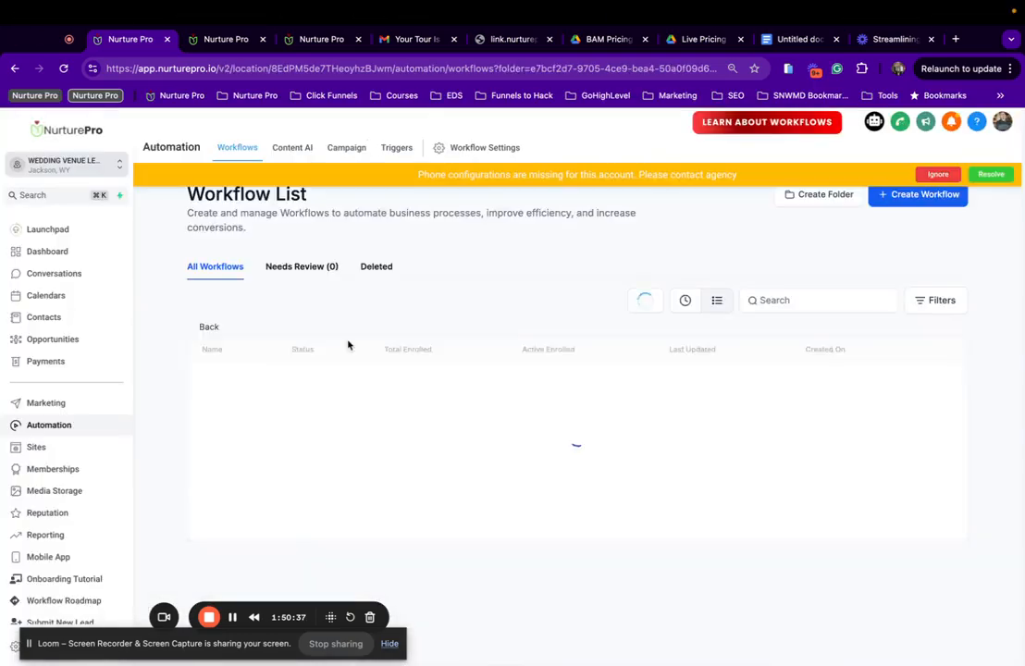
pyautogui.scroll(-3, 293, 407)
pyautogui.scroll(-2, 293, 407)
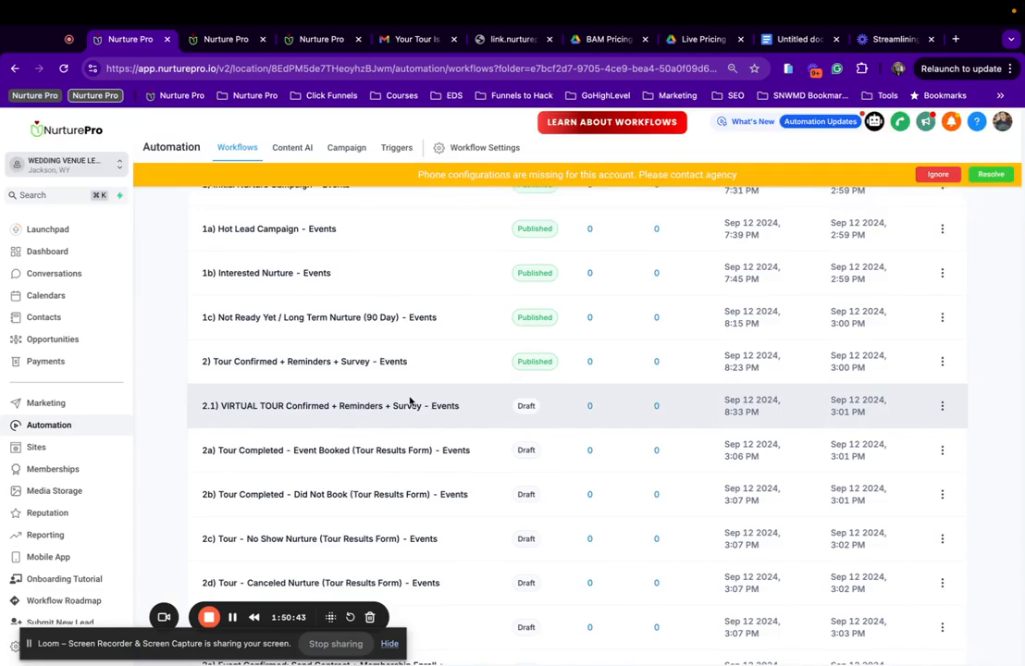
pyautogui.scroll(-1, 415, 397)
pyautogui.scroll(-2, 362, 416)
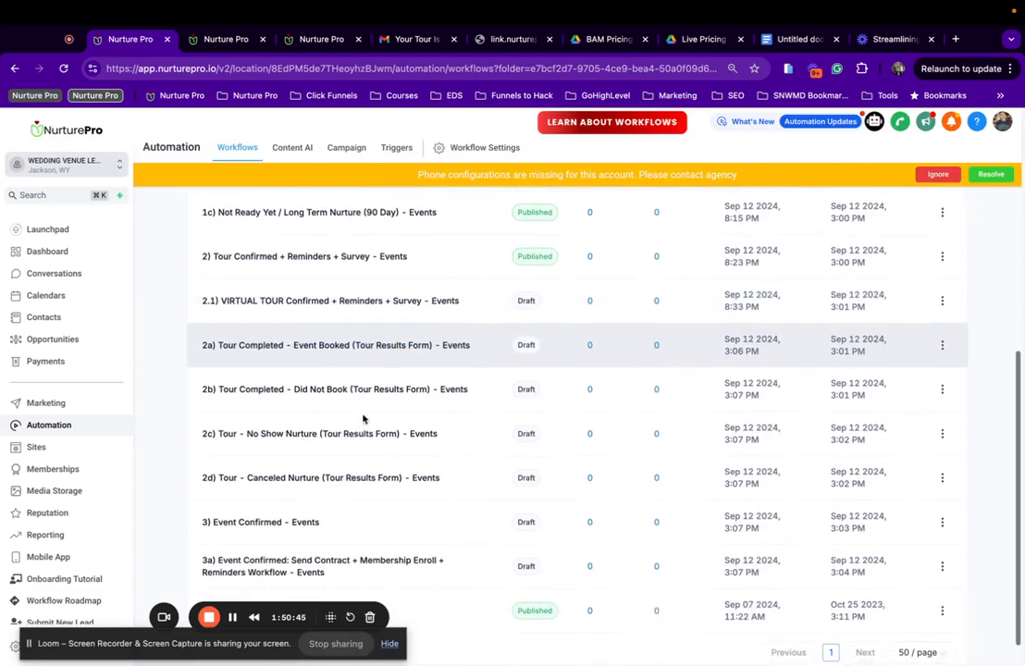